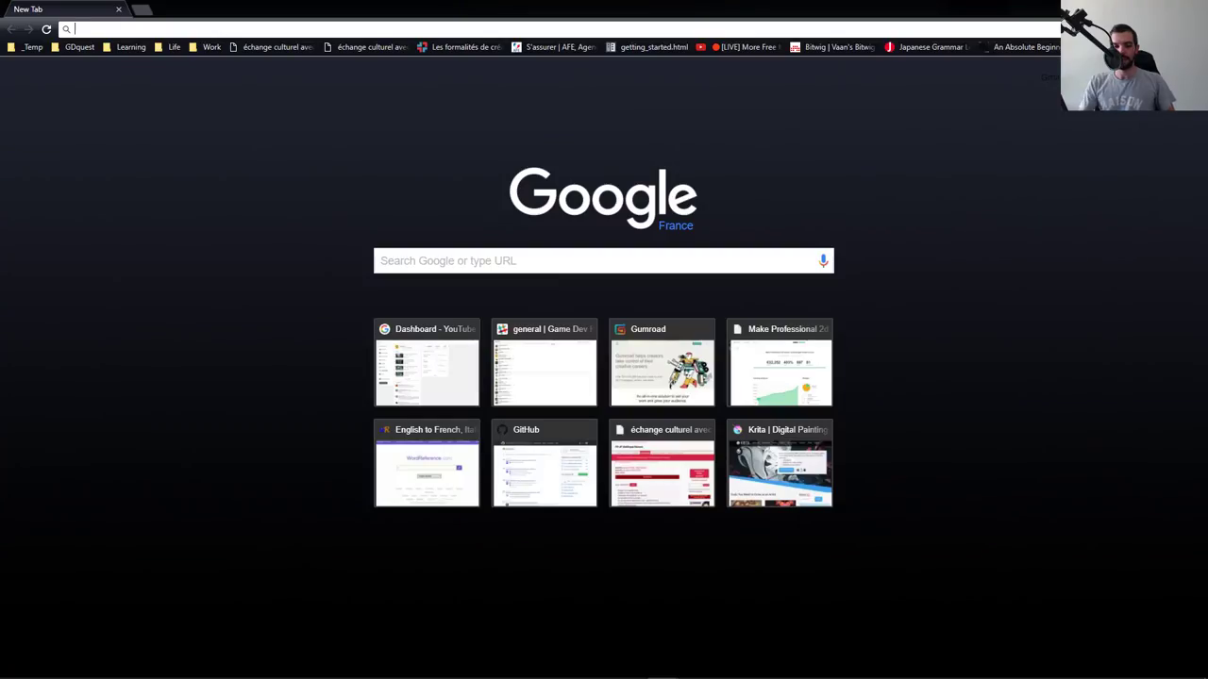
Go to gumroad.com/gdquest via the 'gum' address suggestion and scroll down to the brush products
{"action": "type", "text": "gumroad.com"}
{"action": "key", "text": "Down"}
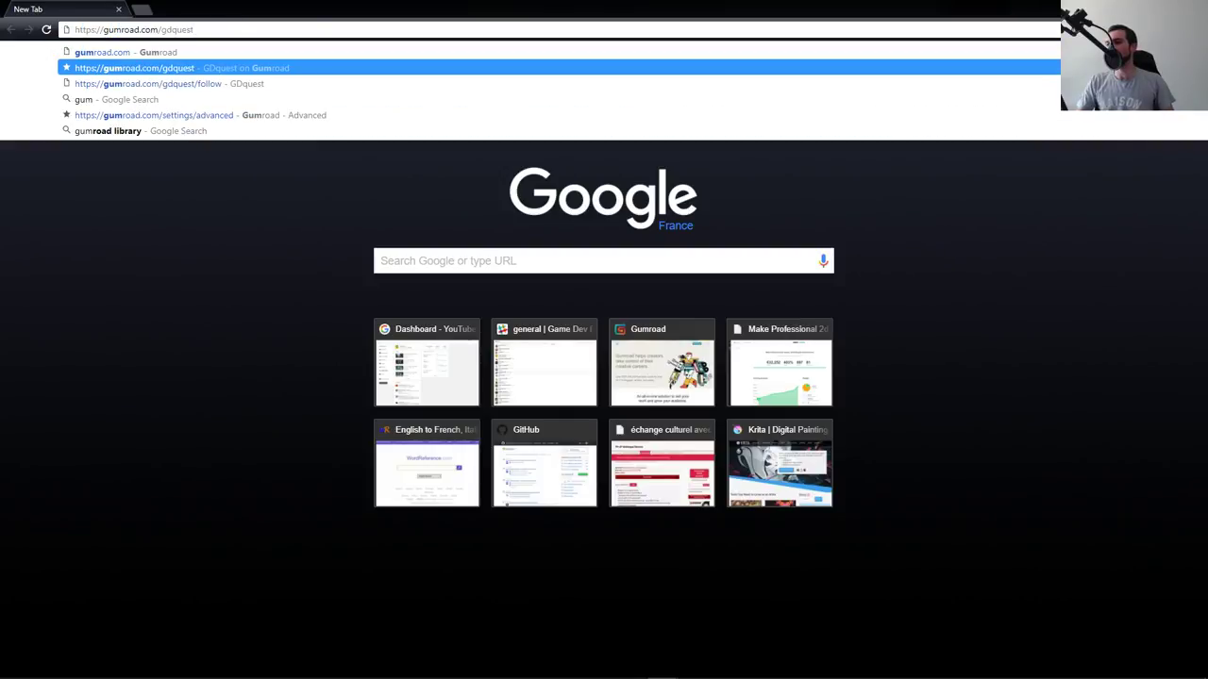
{"action": "key", "text": "Return"}
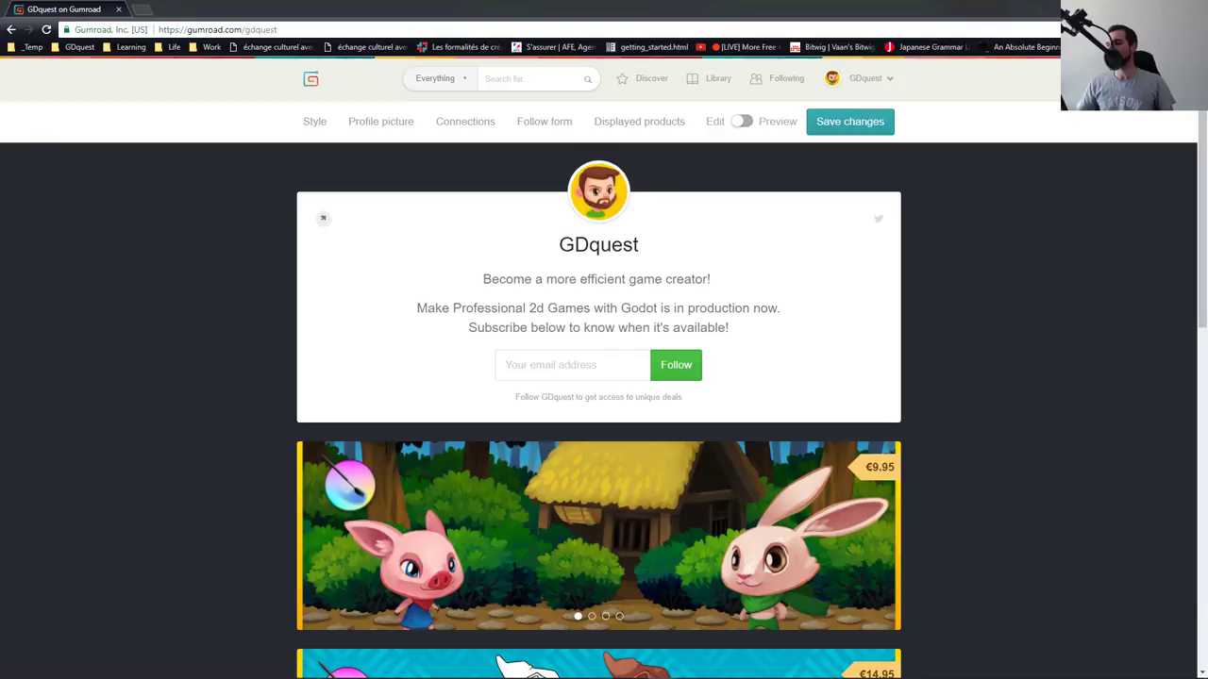
{"action": "scroll", "coordinate": [599, 406], "scroll_direction": "down", "scroll_amount": 7}
{"action": "scroll", "coordinate": [599, 406], "scroll_direction": "down", "scroll_amount": 2}
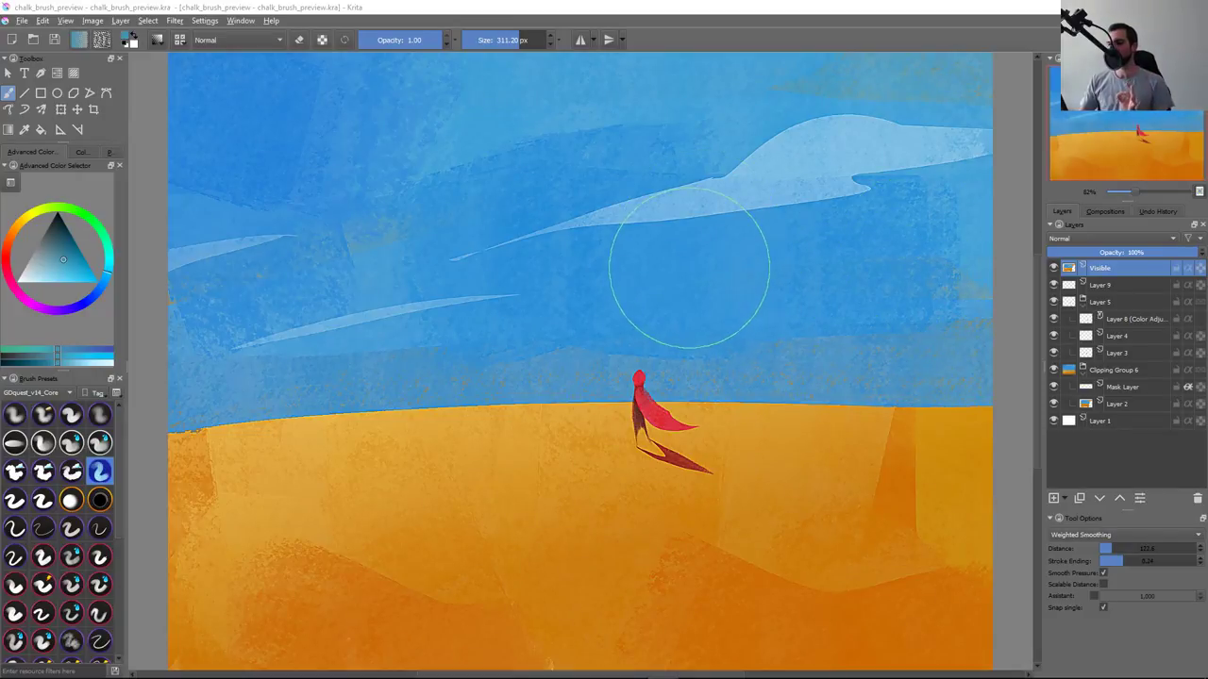
Widen the brush presets docker, show brushes from the All tag, and pick a chalk preset
{"action": "left_click", "coordinate": [127, 366]}
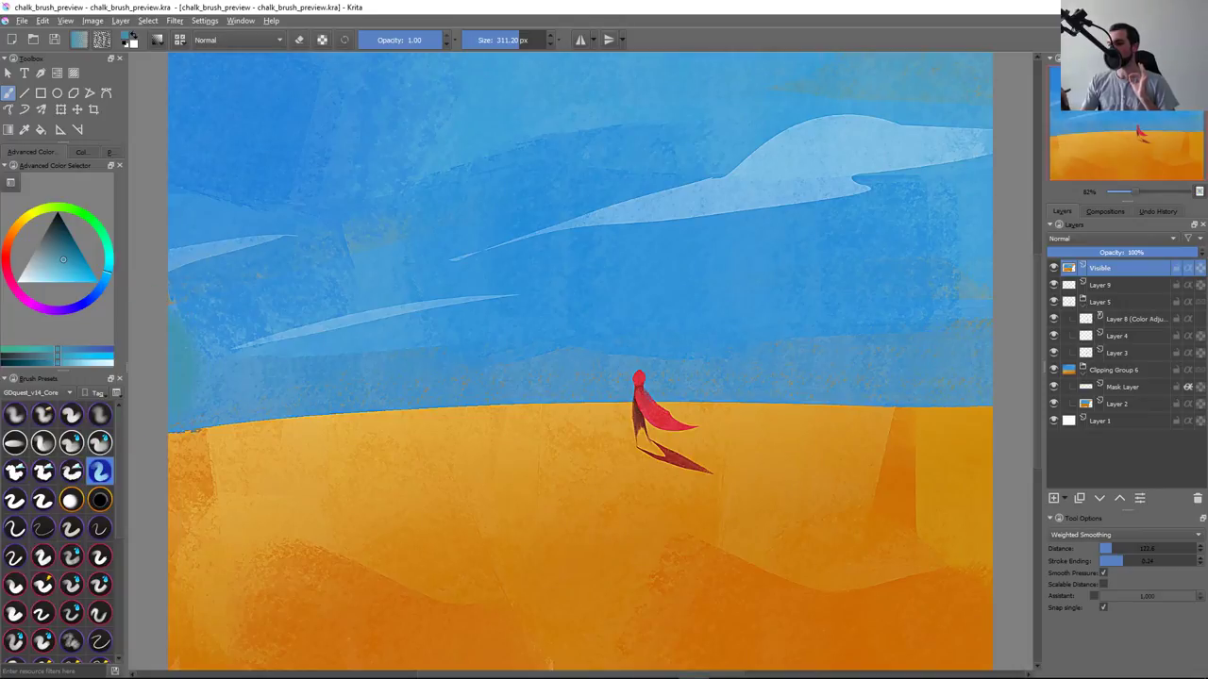
{"action": "left_click_drag", "start_coordinate": [126, 364], "coordinate": [171, 364]}
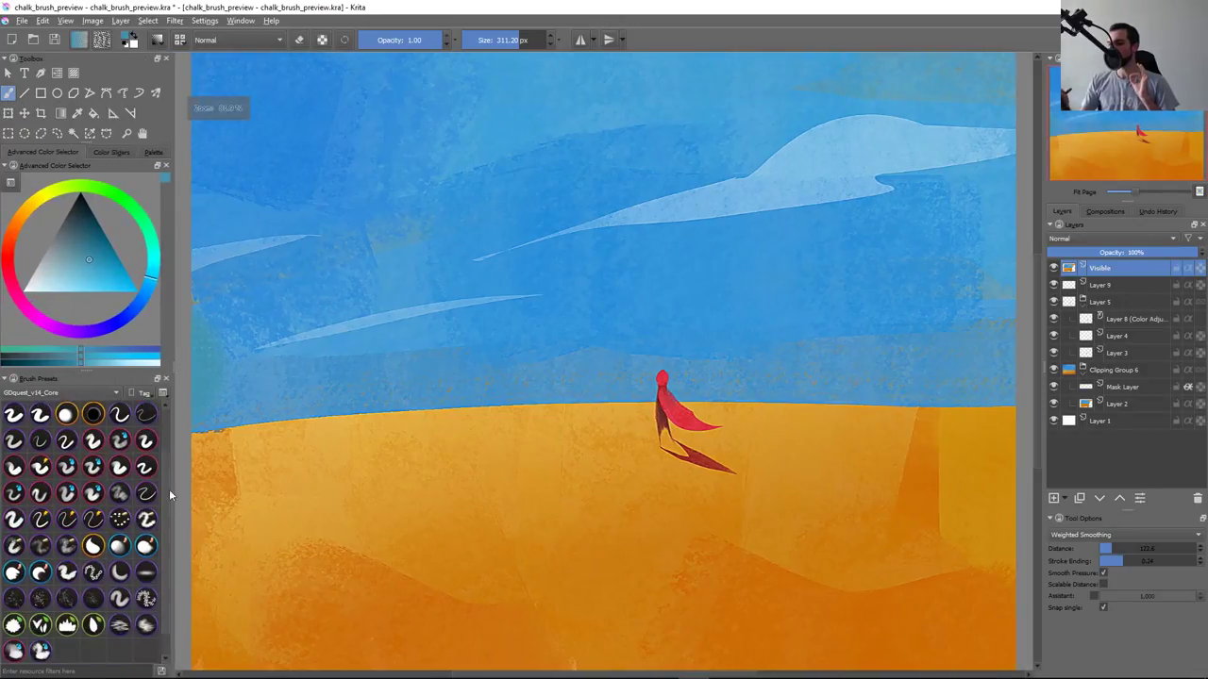
{"action": "right_click", "coordinate": [462, 293]}
{"action": "left_click", "coordinate": [110, 392]}
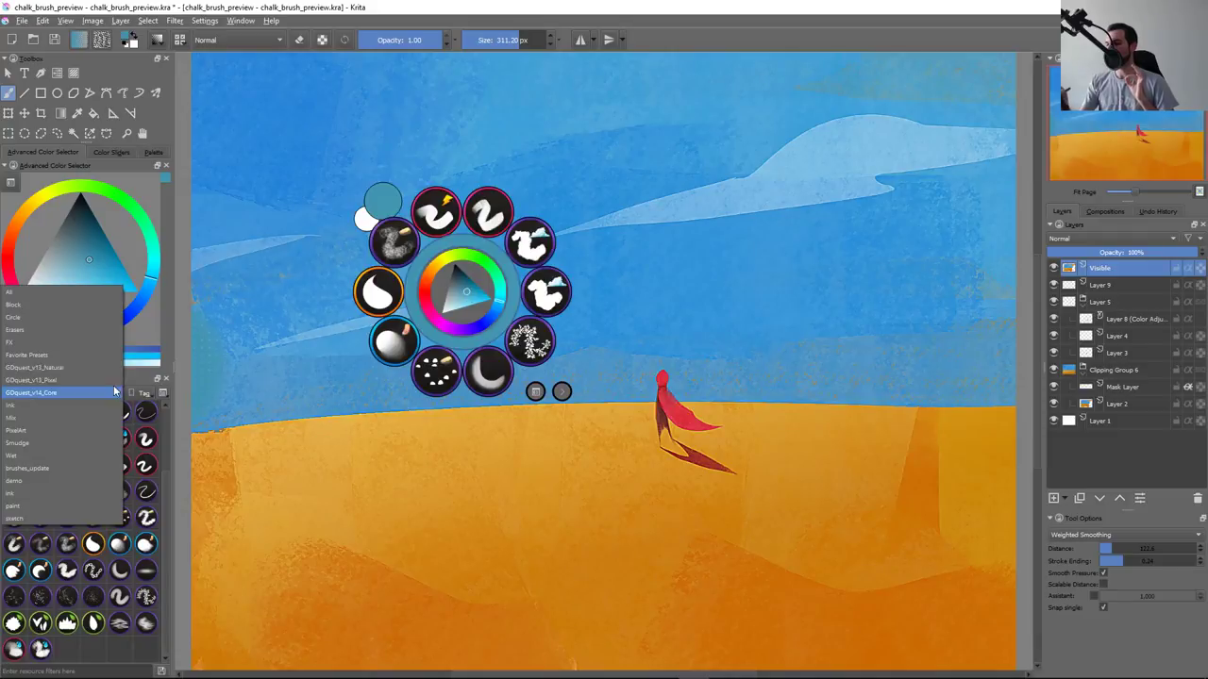
{"action": "left_click", "coordinate": [56, 291]}
{"action": "left_click_drag", "start_coordinate": [167, 446], "coordinate": [162, 535]}
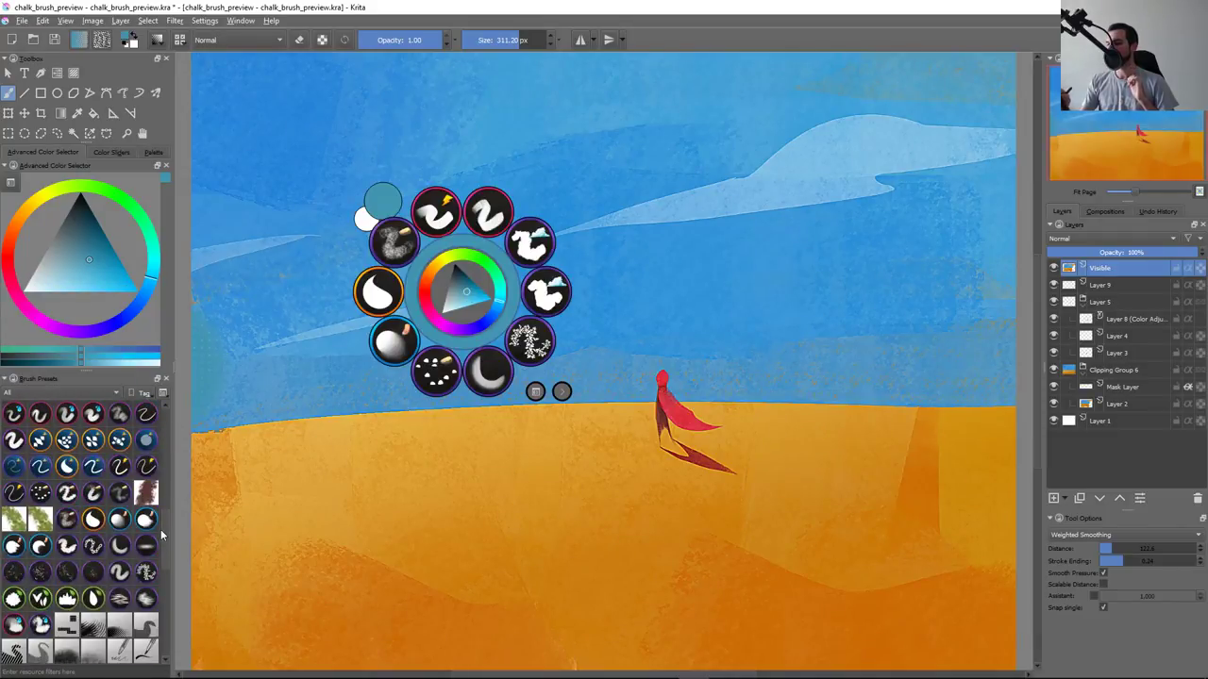
{"action": "left_click", "coordinate": [40, 519]}
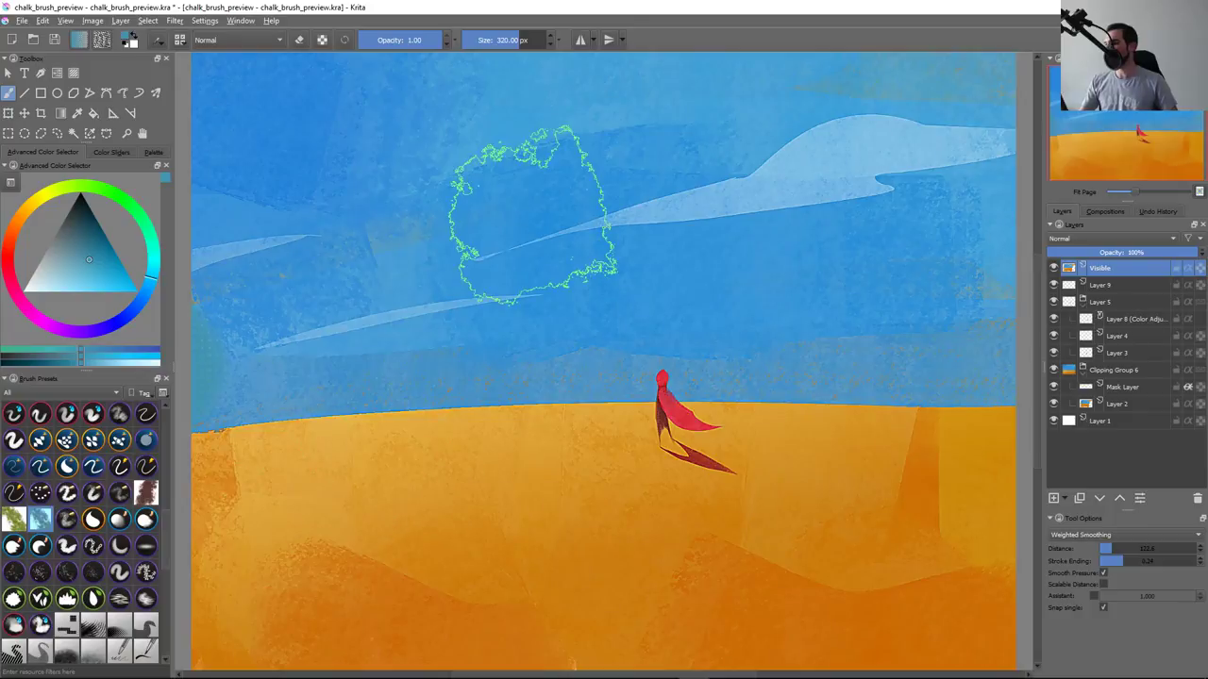
Add a new layer above Visible and test teal and orange chalk clouds in the sky, undoing each
{"action": "key", "text": "Insert"}
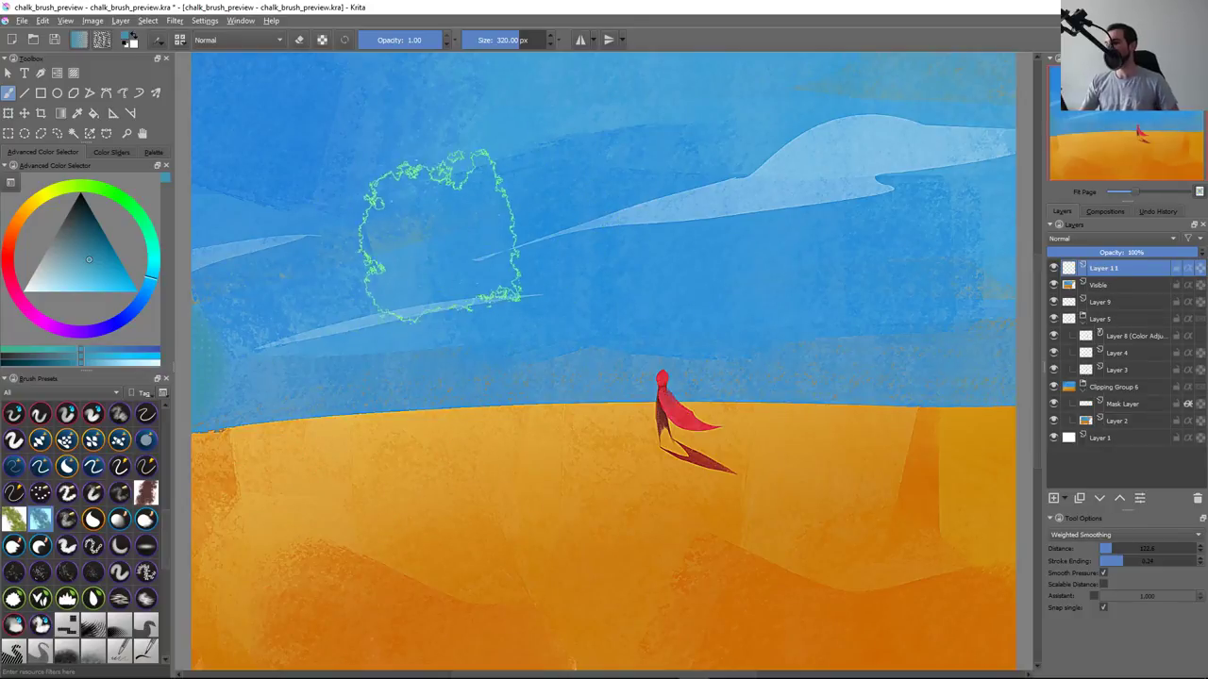
{"action": "left_click_drag", "start_coordinate": [439, 255], "coordinate": [718, 203]}
{"action": "key", "text": "ctrl+z"}
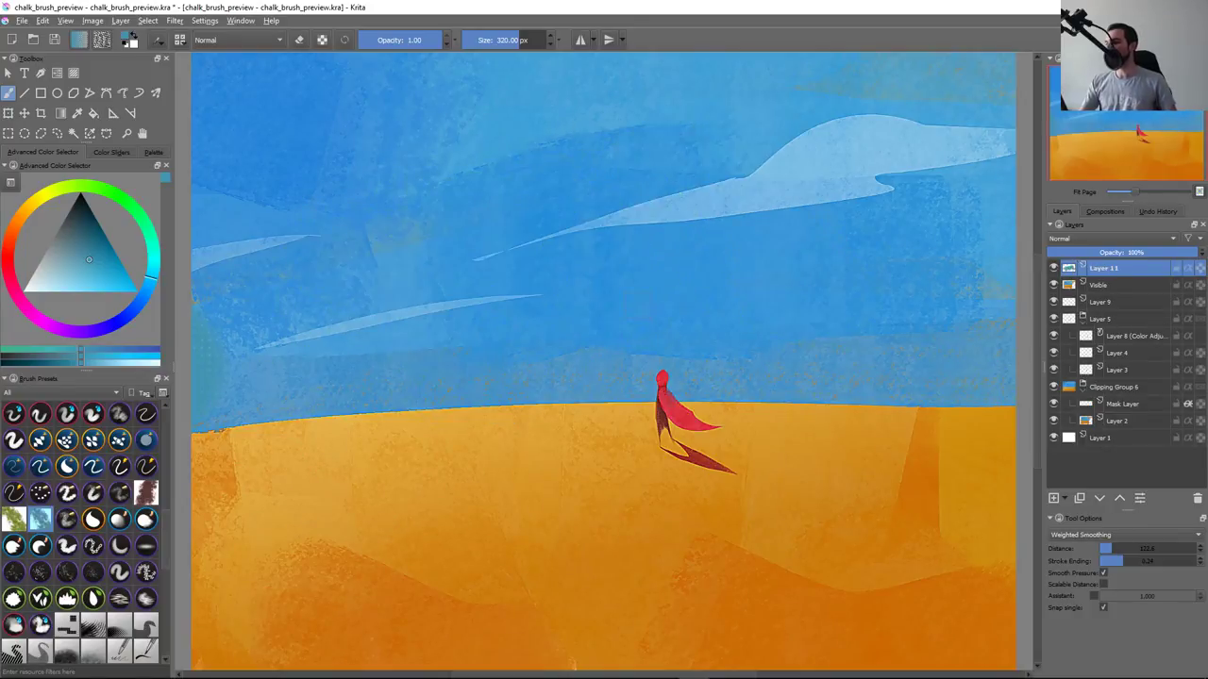
{"action": "left_click", "coordinate": [552, 454], "text": "ctrl"}
{"action": "mouse_move", "coordinate": [340, 255]}
{"action": "left_mouse_down"}
{"action": "mouse_move", "coordinate": [679, 141]}
{"action": "mouse_move", "coordinate": [453, 283]}
{"action": "left_mouse_up"}
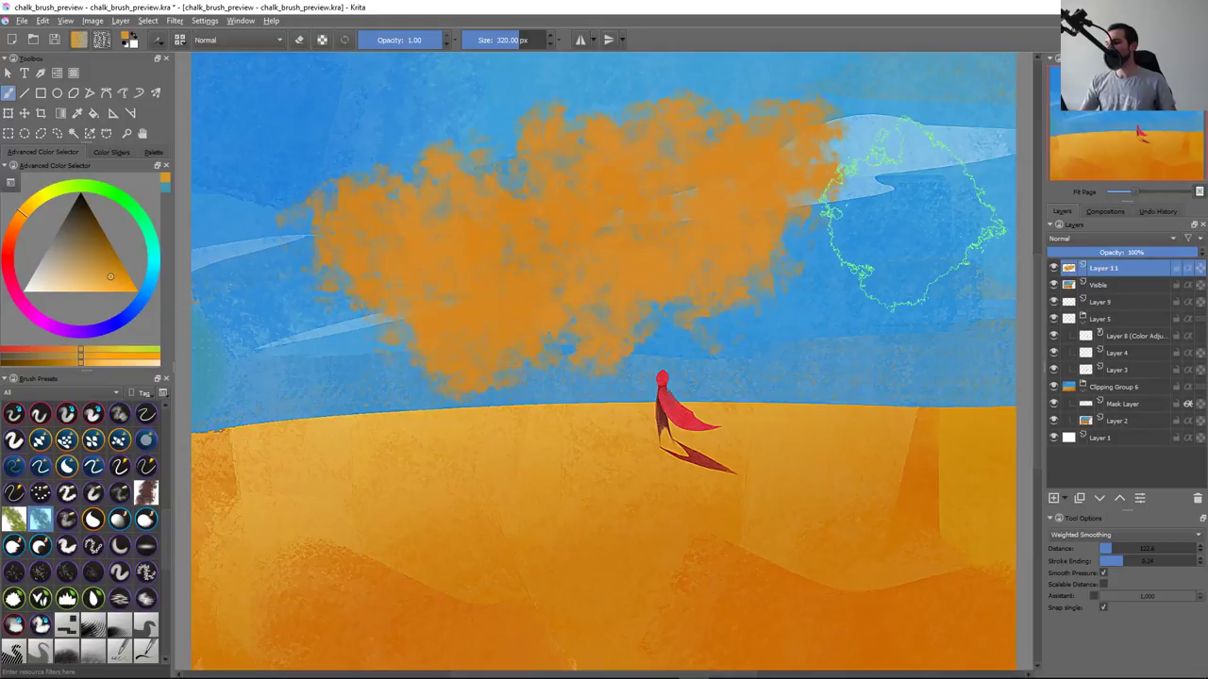
{"action": "key", "text": "ctrl+z"}
{"action": "left_click", "coordinate": [340, 217]}
{"action": "mouse_move", "coordinate": [339, 217]}
{"action": "left_mouse_down"}
{"action": "mouse_move", "coordinate": [634, 135]}
{"action": "mouse_move", "coordinate": [614, 207]}
{"action": "mouse_move", "coordinate": [566, 283]}
{"action": "left_mouse_up"}
{"action": "key", "text": "ctrl+z"}
{"action": "key", "text": "ctrl+z"}
{"action": "key", "text": "ctrl+z"}
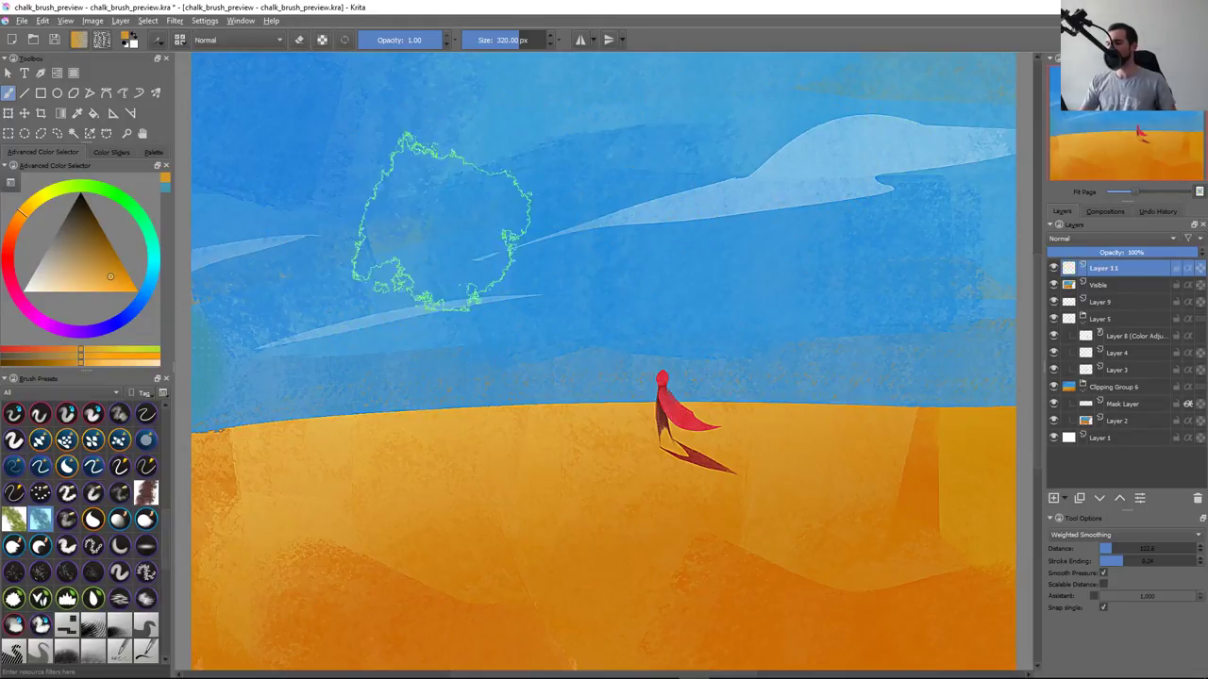
{"action": "mouse_move", "coordinate": [436, 216]}
{"action": "left_mouse_down"}
{"action": "mouse_move", "coordinate": [831, 189]}
{"action": "mouse_move", "coordinate": [571, 345]}
{"action": "left_mouse_up"}
{"action": "key", "text": "ctrl+z"}
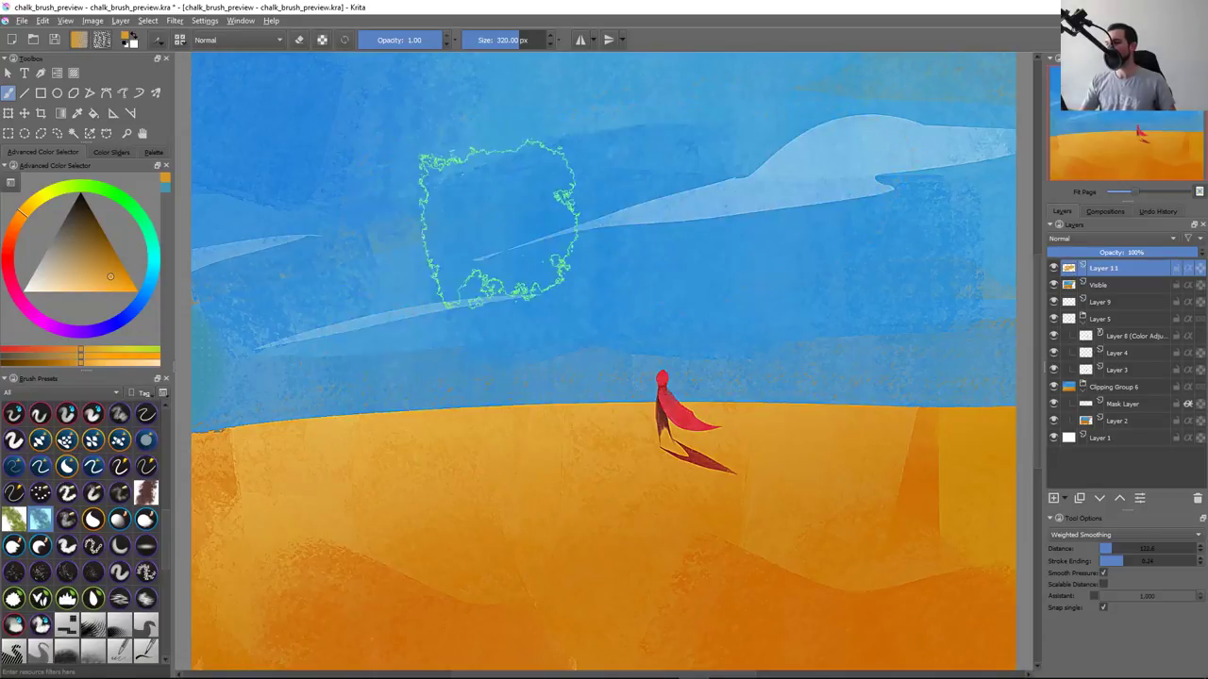
{"action": "mouse_move", "coordinate": [330, 283]}
{"action": "left_mouse_down"}
{"action": "mouse_move", "coordinate": [472, 161]}
{"action": "mouse_move", "coordinate": [396, 378]}
{"action": "left_mouse_up"}
{"action": "key", "text": "ctrl+z"}
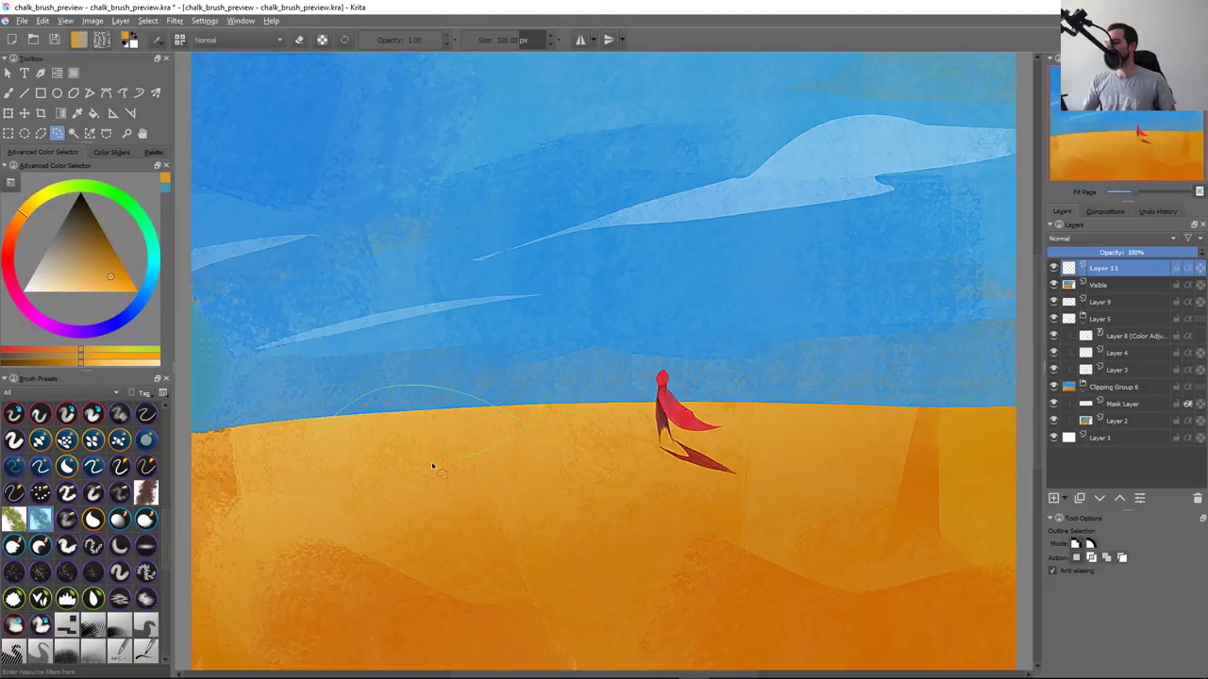
Outline a dune shape left of the figure and fill it with a lighter, softer orange
{"action": "left_click_drag", "start_coordinate": [432, 465], "coordinate": [308, 450]}
{"action": "key", "text": "b"}
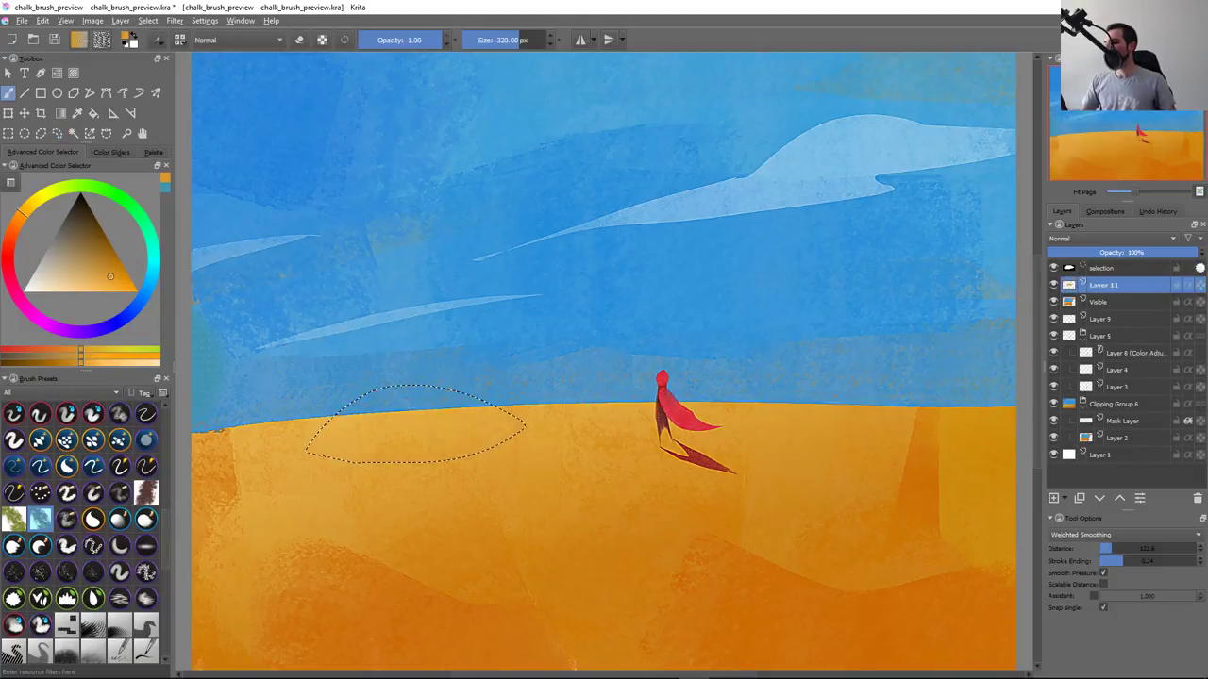
{"action": "right_click", "coordinate": [688, 444]}
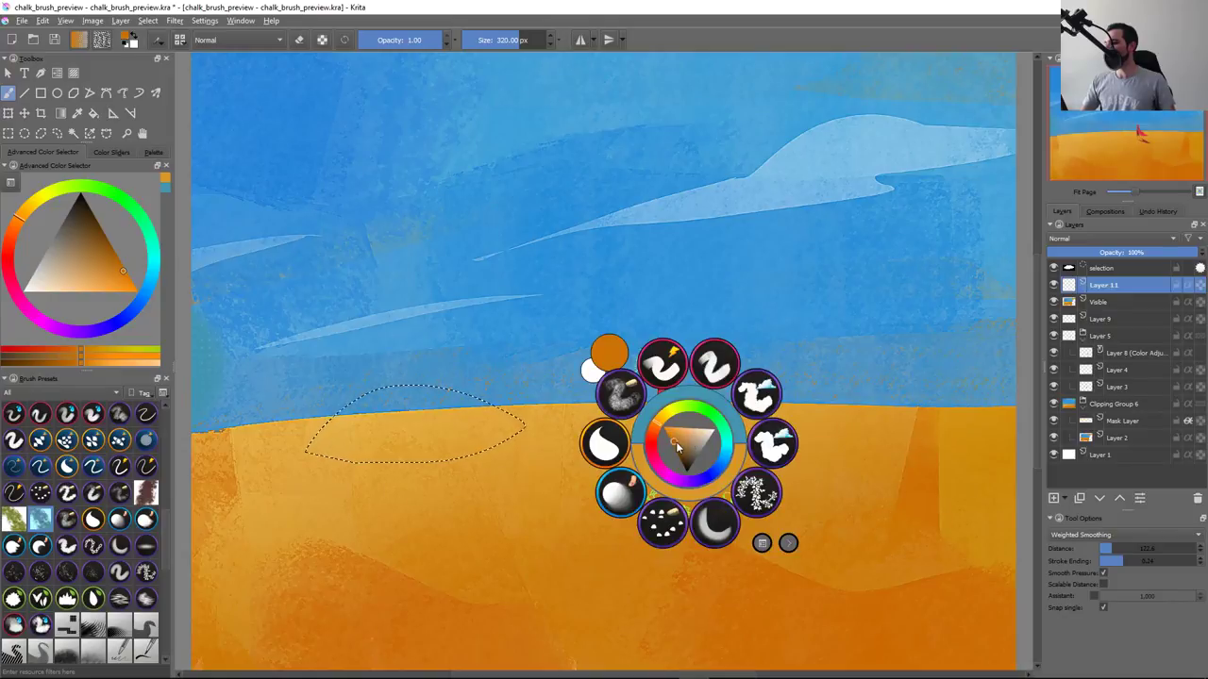
{"action": "left_click", "coordinate": [675, 444]}
{"action": "key", "text": "shift+BackSpace"}
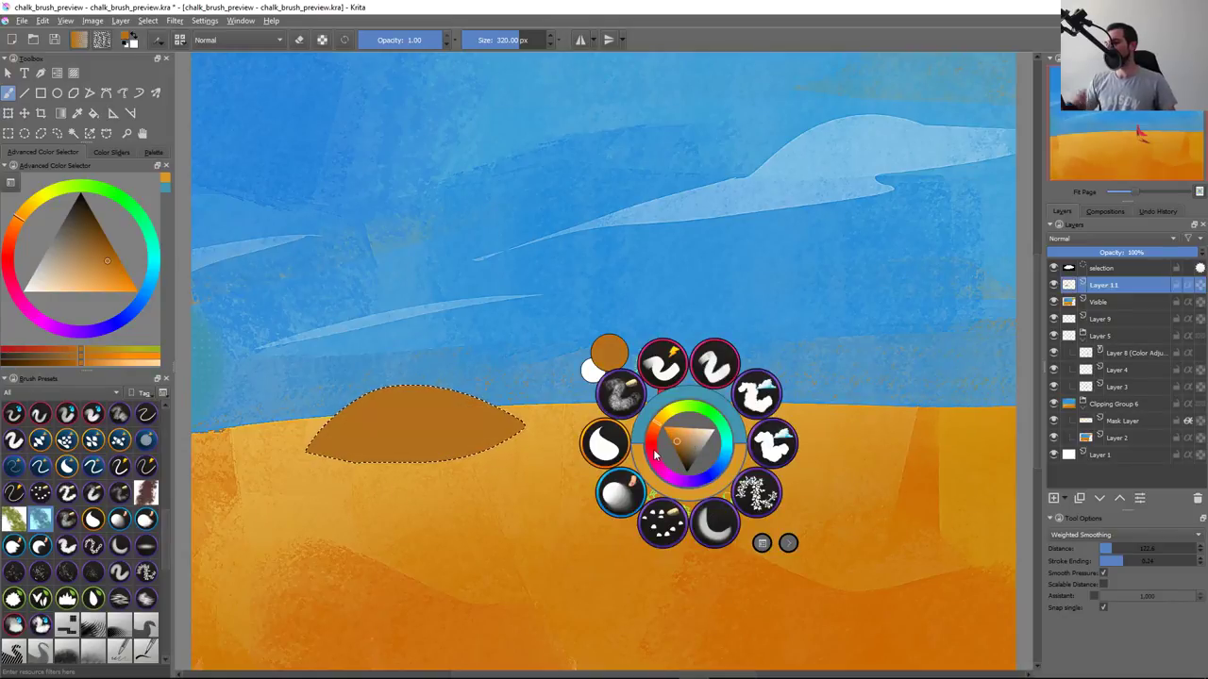
Paint darker, even chalk texture over the dune, deselect, and fit the painting in view
{"action": "left_click", "coordinate": [672, 440]}
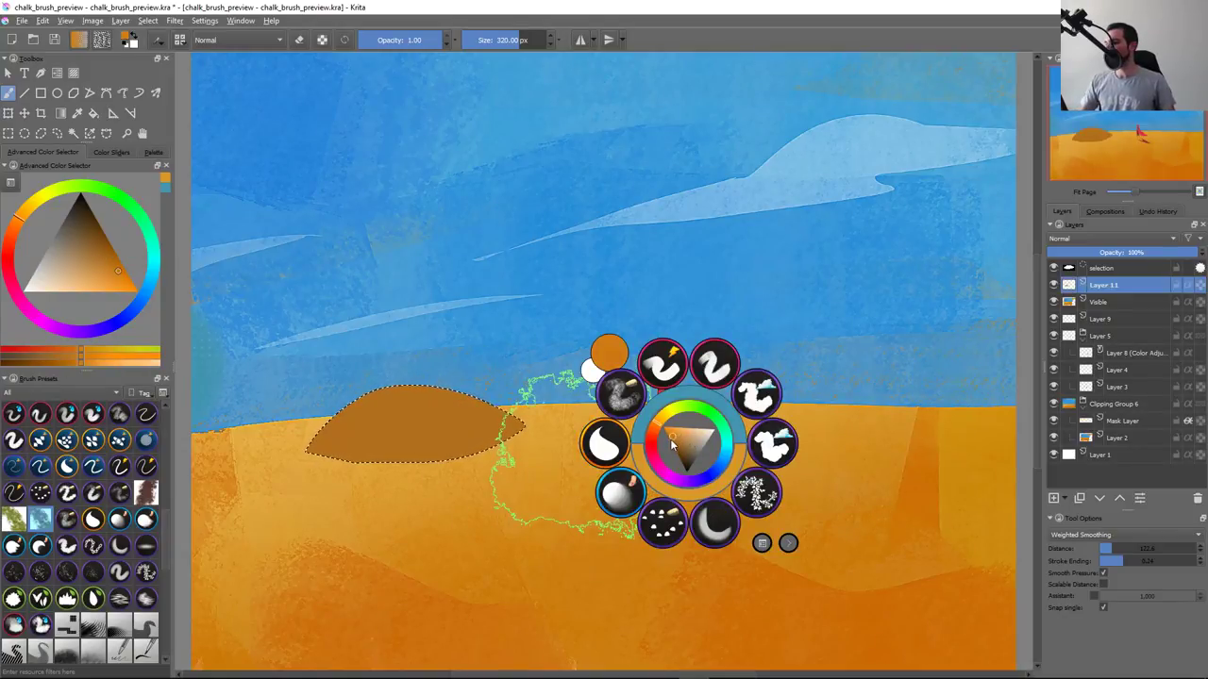
{"action": "left_click_drag", "start_coordinate": [420, 396], "coordinate": [424, 415]}
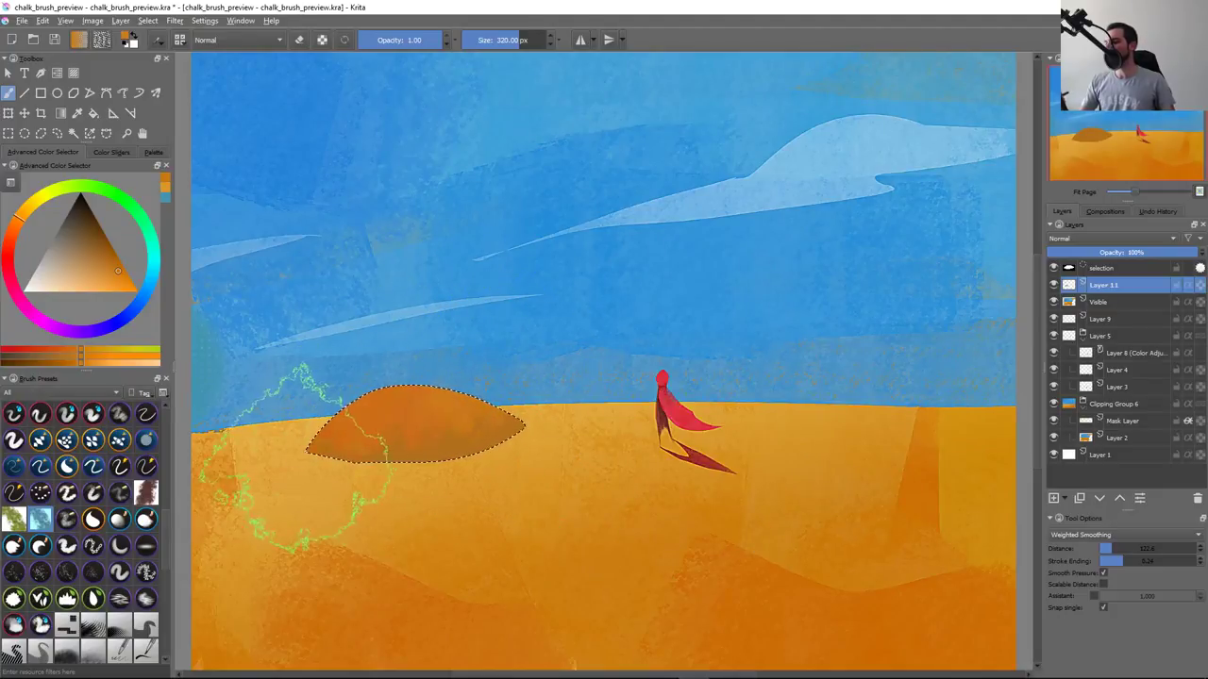
{"action": "left_click_drag", "start_coordinate": [289, 444], "coordinate": [451, 481]}
{"action": "scroll", "coordinate": [625, 453], "scroll_direction": "up", "scroll_amount": 2}
{"action": "key", "text": "ctrl+shift+a"}
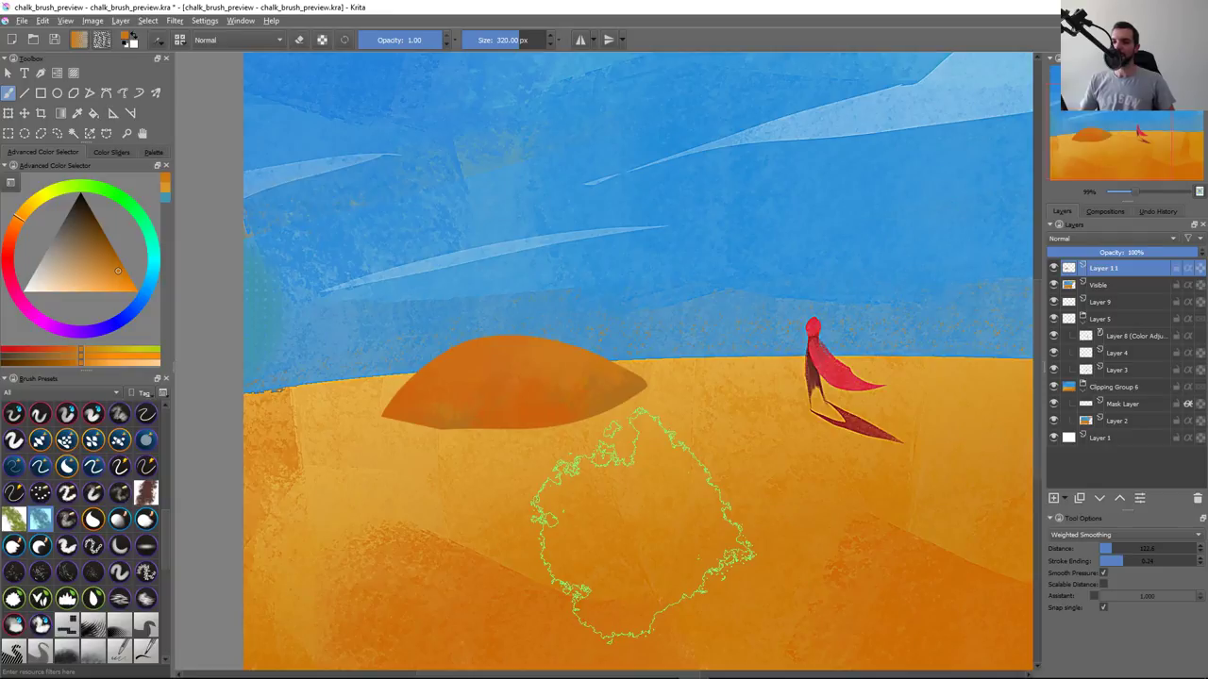
{"action": "left_click_drag", "start_coordinate": [729, 349], "coordinate": [680, 377]}
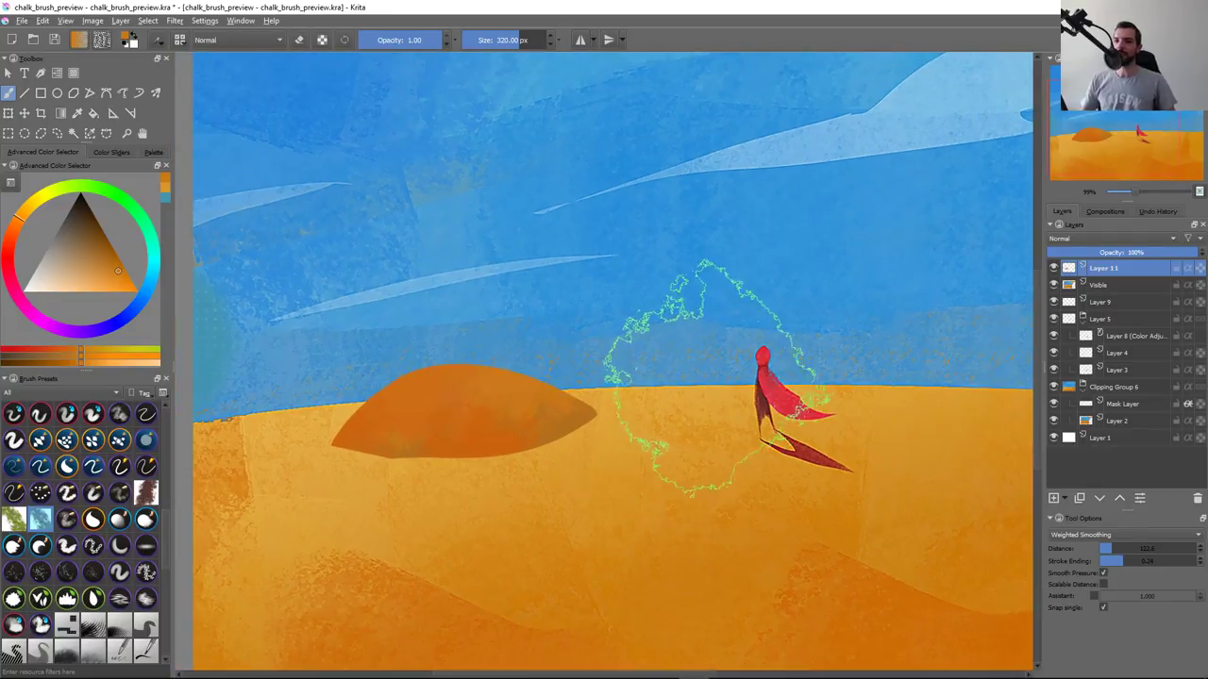
{"action": "key", "text": "2"}
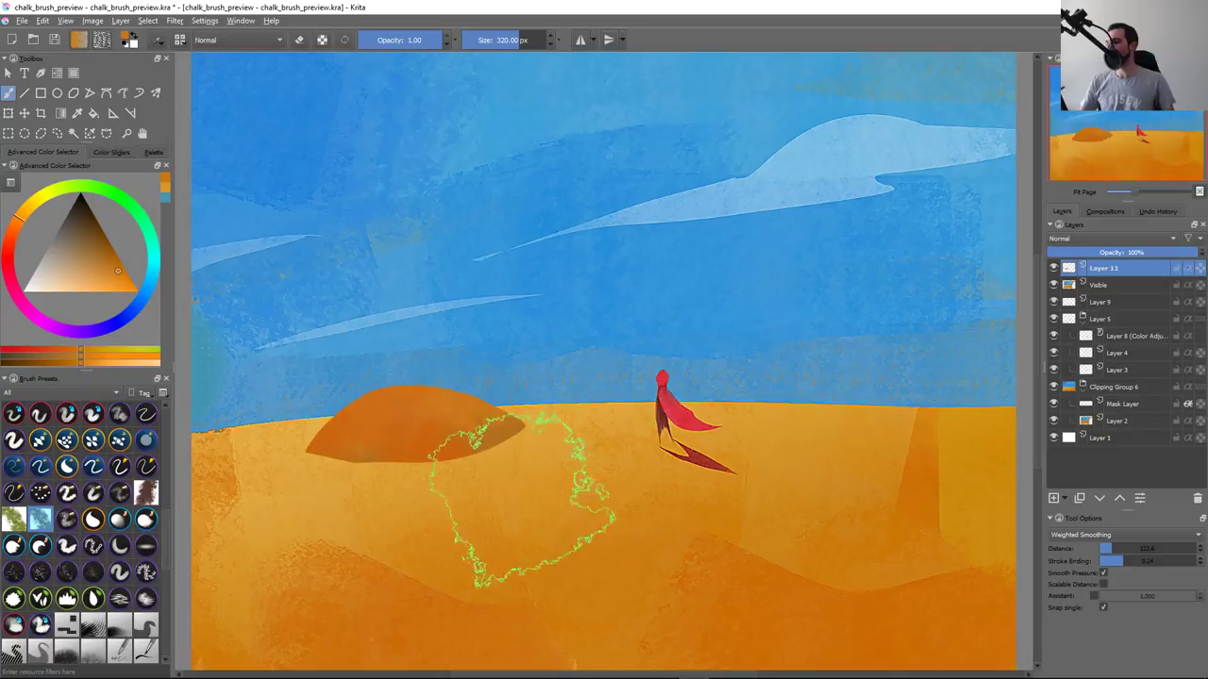
On a new layer below Layer 11, paint sampled sand colour into a selection along the dune's underside
{"action": "key", "text": "Insert"}
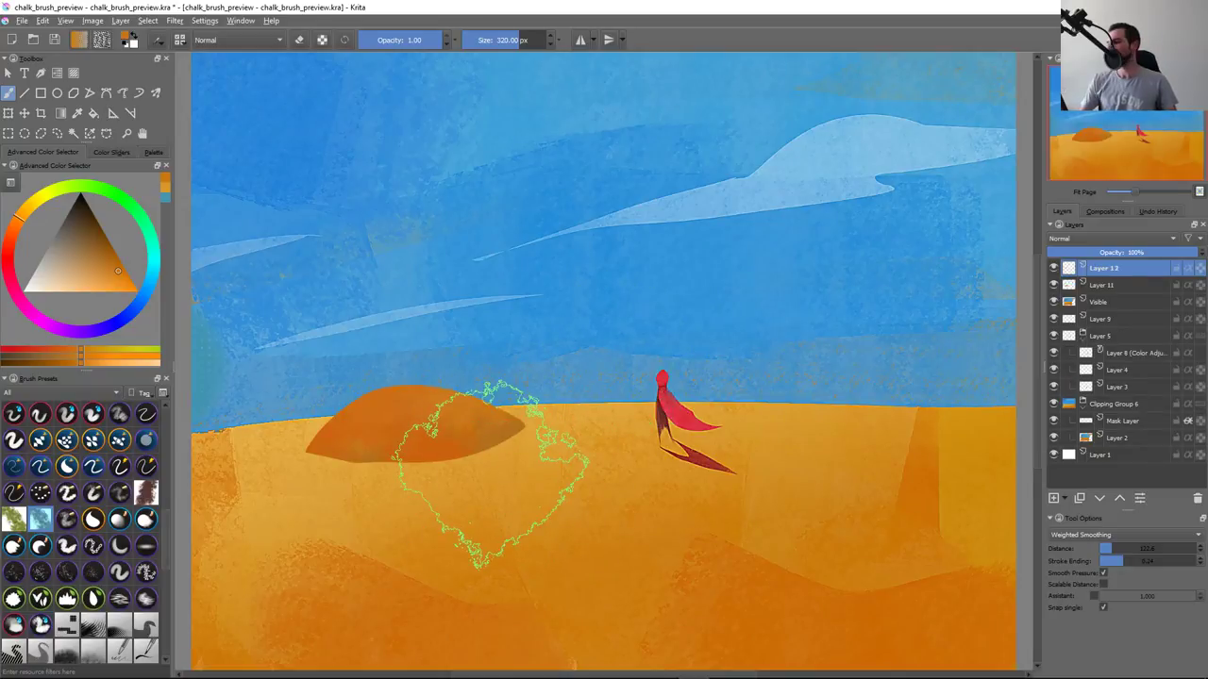
{"action": "key", "text": "ctrl+r"}
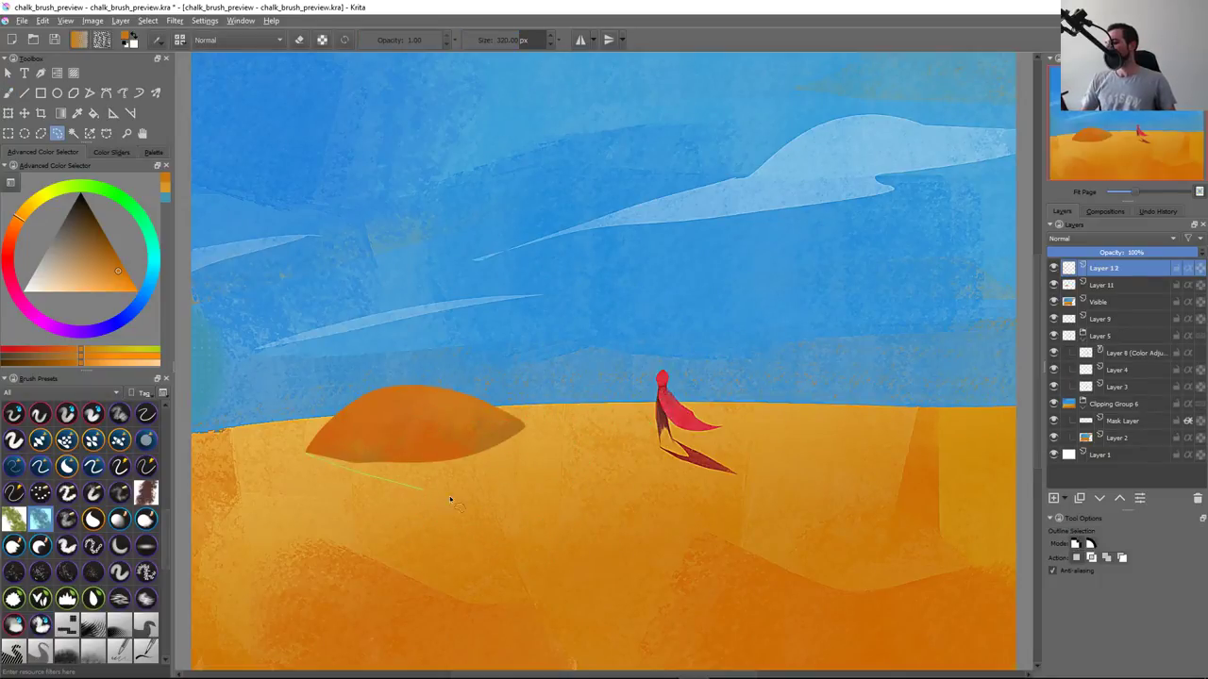
{"action": "left_click_drag", "start_coordinate": [527, 429], "coordinate": [337, 456]}
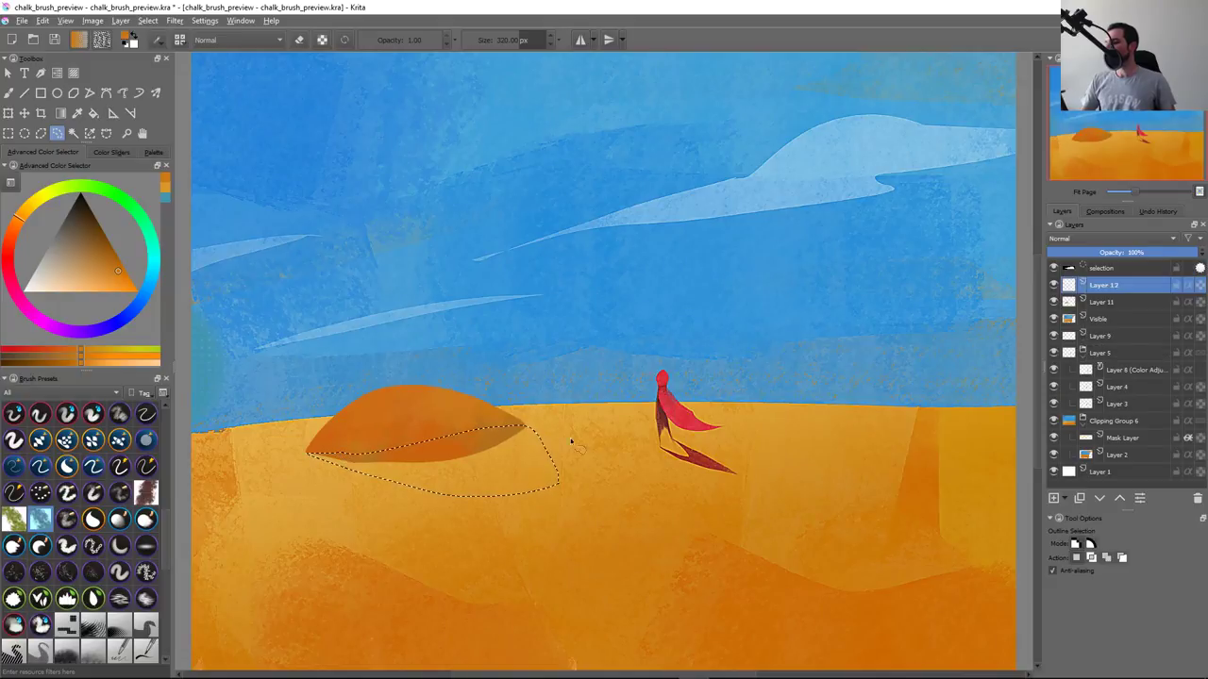
{"action": "key", "text": "b"}
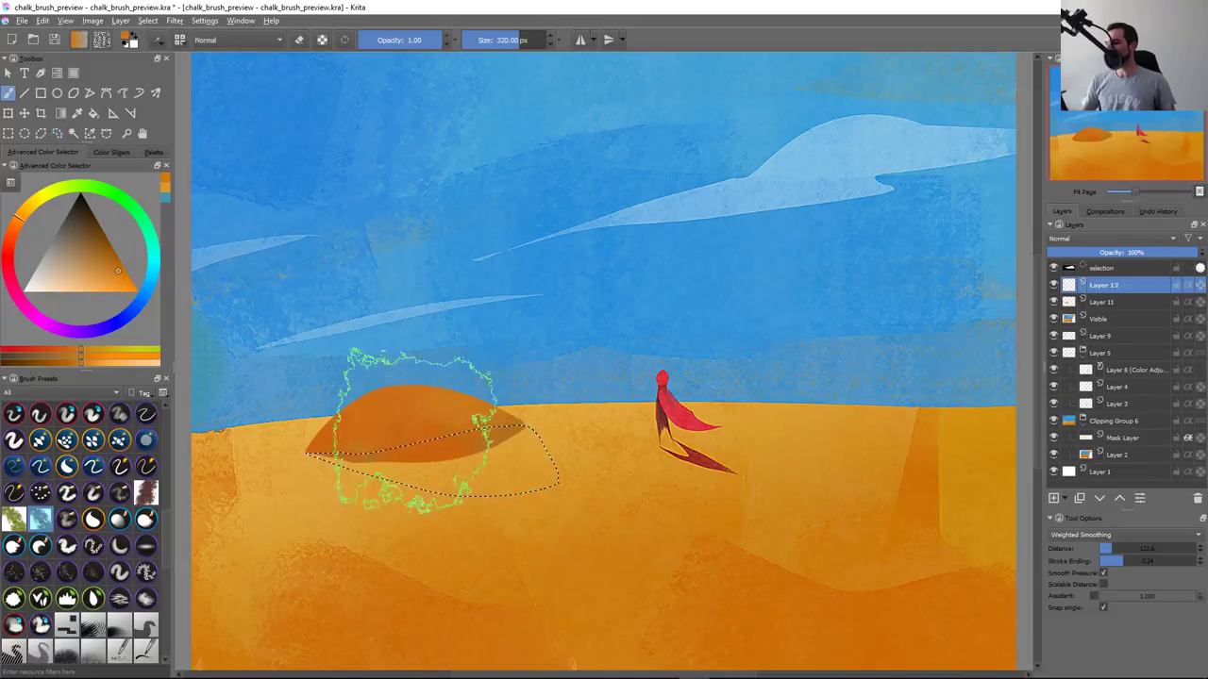
{"action": "left_click_drag", "start_coordinate": [403, 458], "coordinate": [510, 453]}
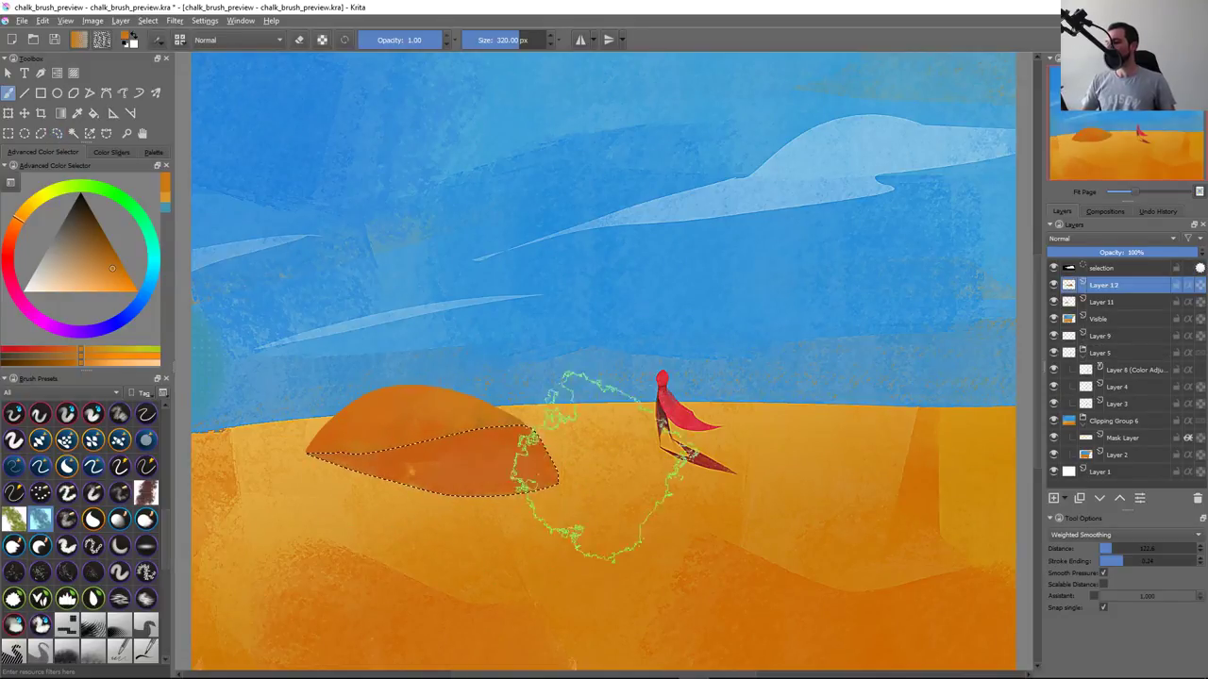
{"action": "key", "text": "ctrl+z"}
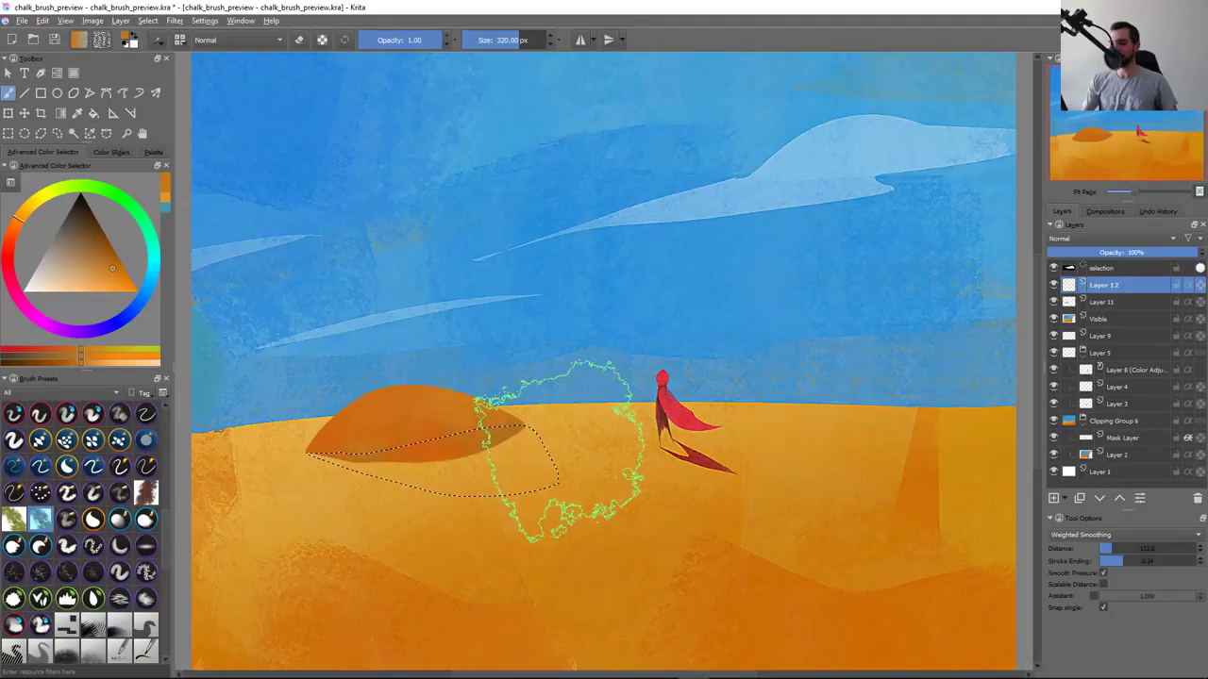
{"action": "left_click", "coordinate": [569, 450], "text": "ctrl"}
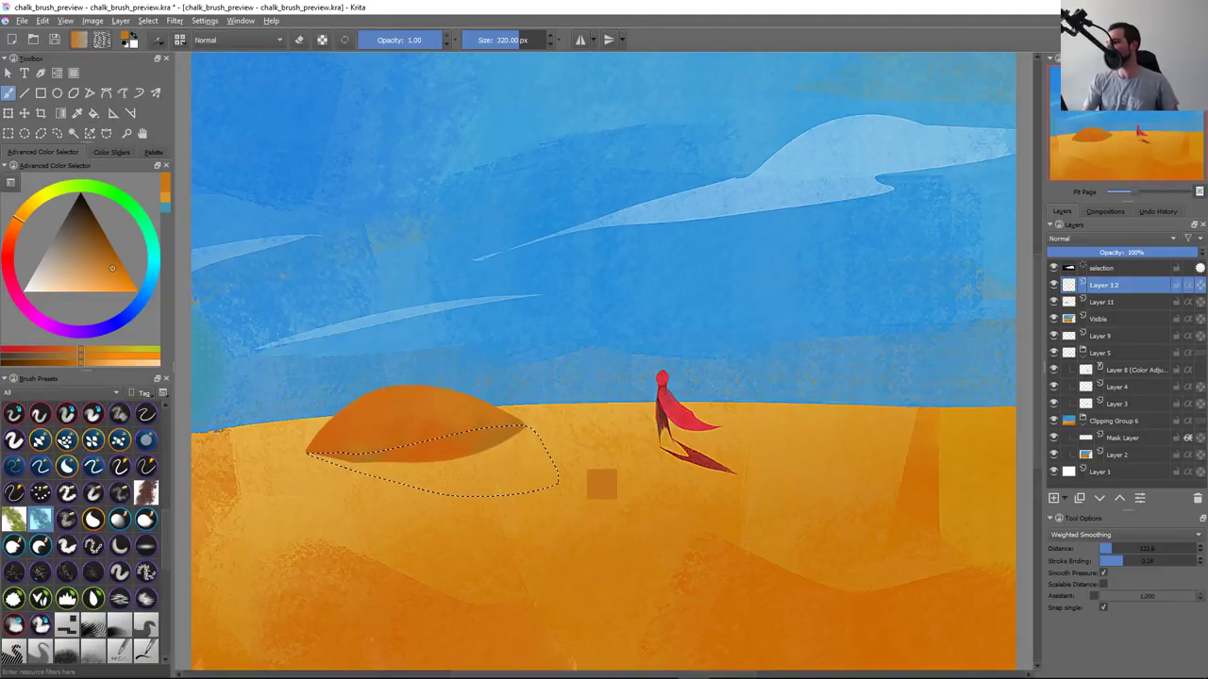
{"action": "key", "text": "ctrl+Page_Down"}
{"action": "left_click_drag", "start_coordinate": [560, 452], "coordinate": [519, 545]}
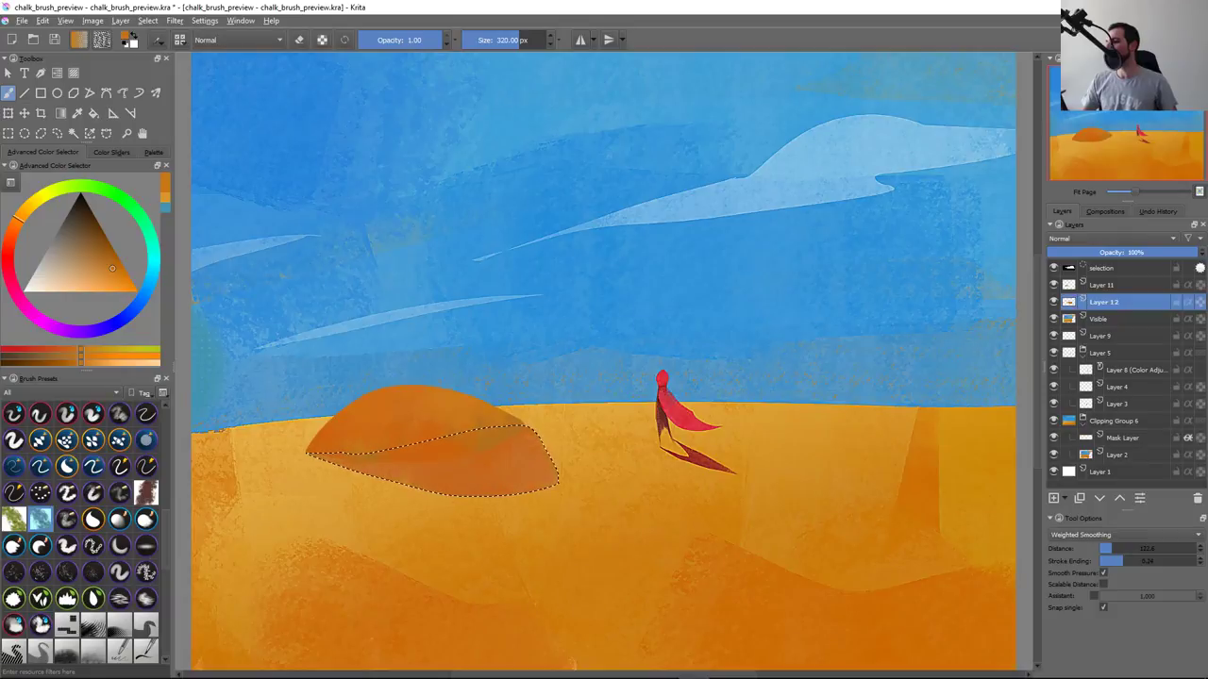
{"action": "key", "text": "ctrl+shift+a"}
Darken the dune shadow layer with an HSV adjustment, lowering Lightness to −40
{"action": "key", "text": "ctrl+u"}
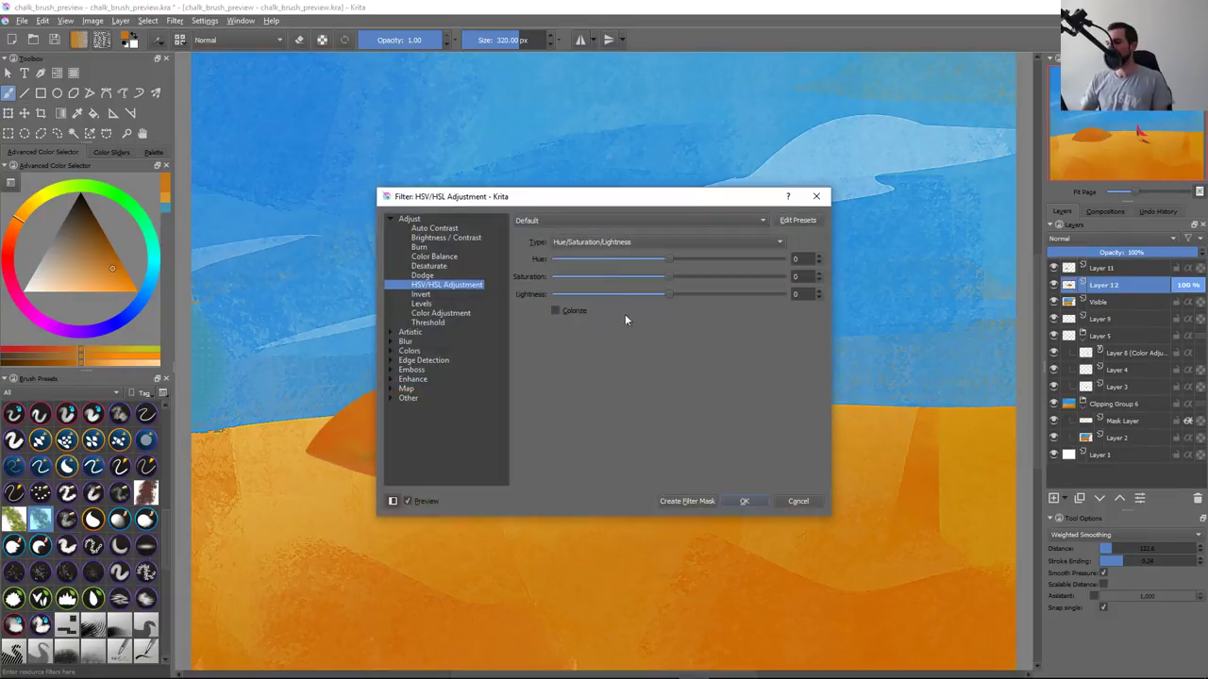
{"action": "left_click_drag", "start_coordinate": [623, 200], "coordinate": [830, 159]}
{"action": "left_click_drag", "start_coordinate": [874, 253], "coordinate": [833, 257]}
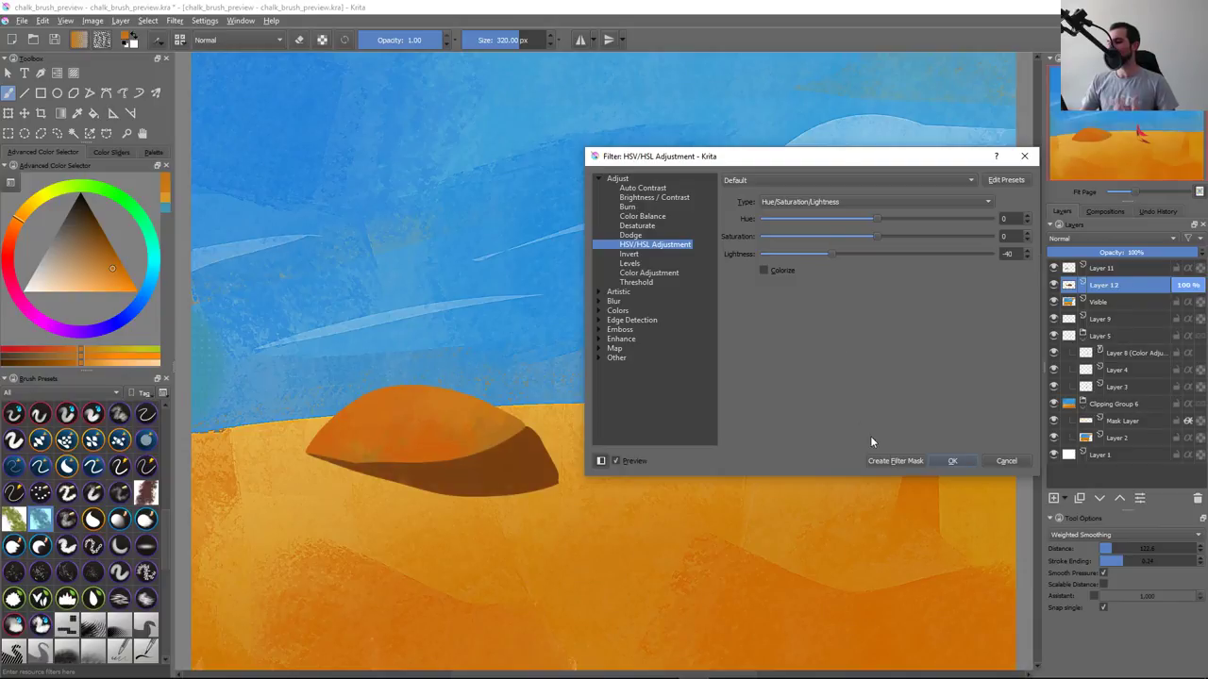
{"action": "left_click", "coordinate": [952, 461]}
Add a transparency mask to Layer 12 and paint it to reveal the dune's lower shadow
{"action": "key", "text": "e"}
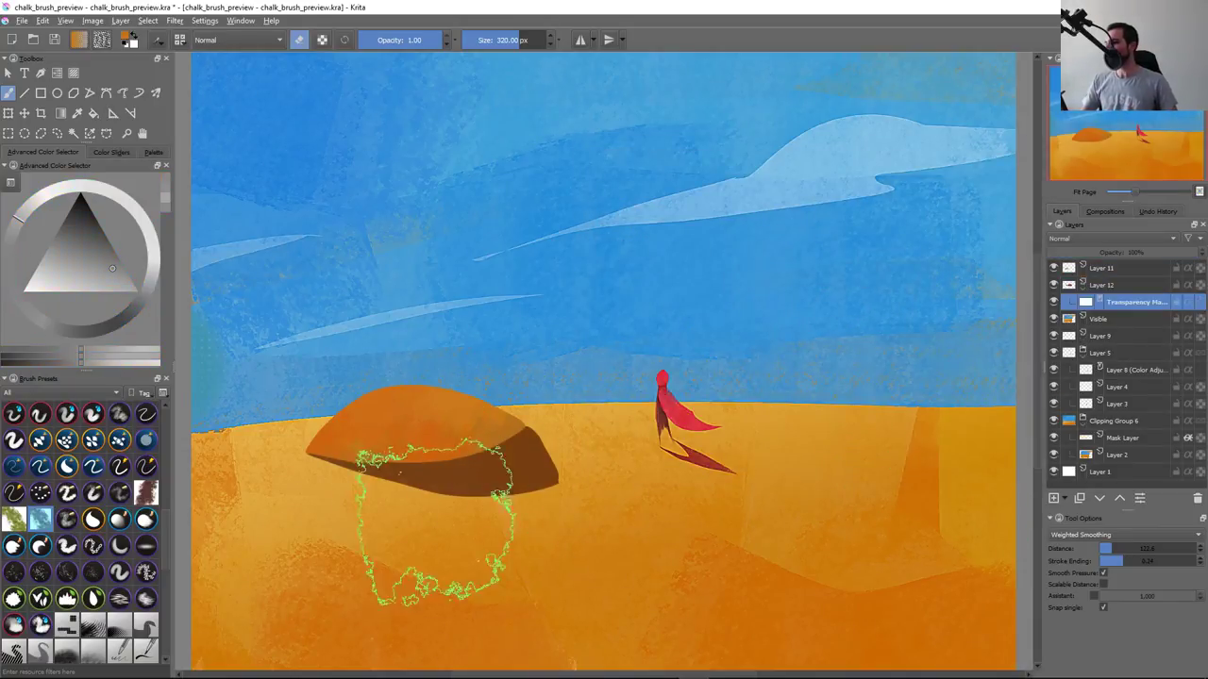
{"action": "key", "text": "e"}
{"action": "key", "text": "d"}
{"action": "left_click_drag", "start_coordinate": [471, 528], "coordinate": [509, 472]}
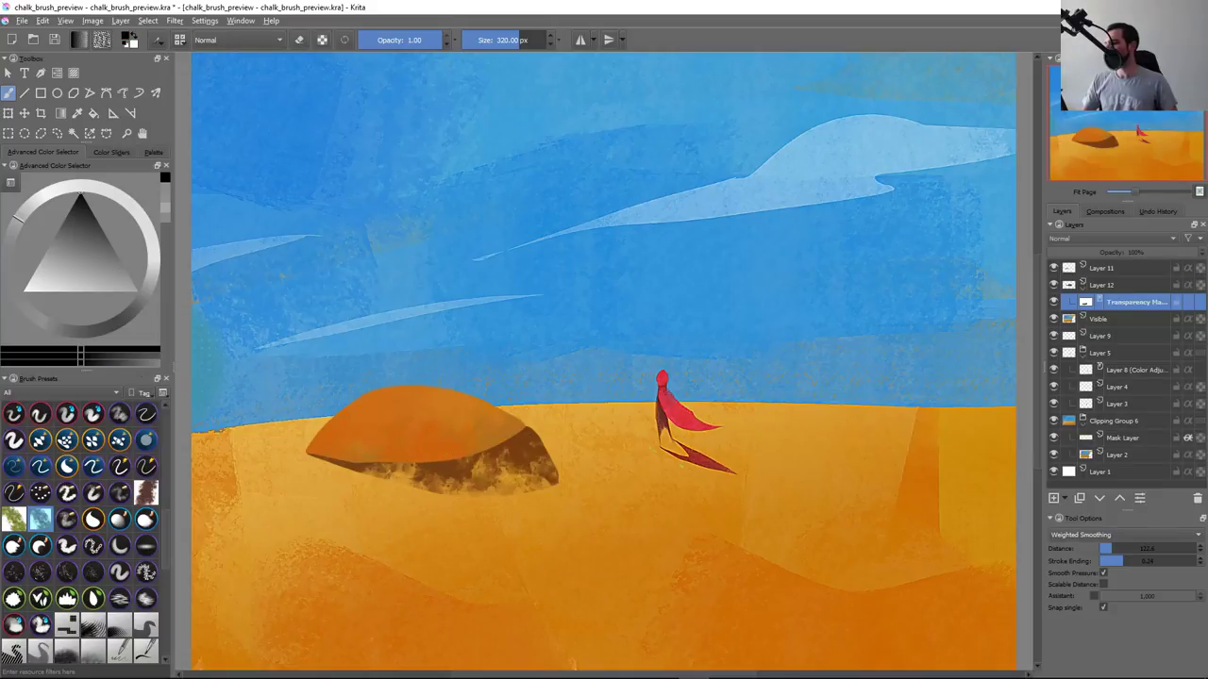
{"action": "mouse_move", "coordinate": [418, 513]}
{"action": "left_mouse_down"}
{"action": "mouse_move", "coordinate": [324, 566]}
{"action": "mouse_move", "coordinate": [445, 472]}
{"action": "mouse_move", "coordinate": [695, 574]}
{"action": "left_mouse_up"}
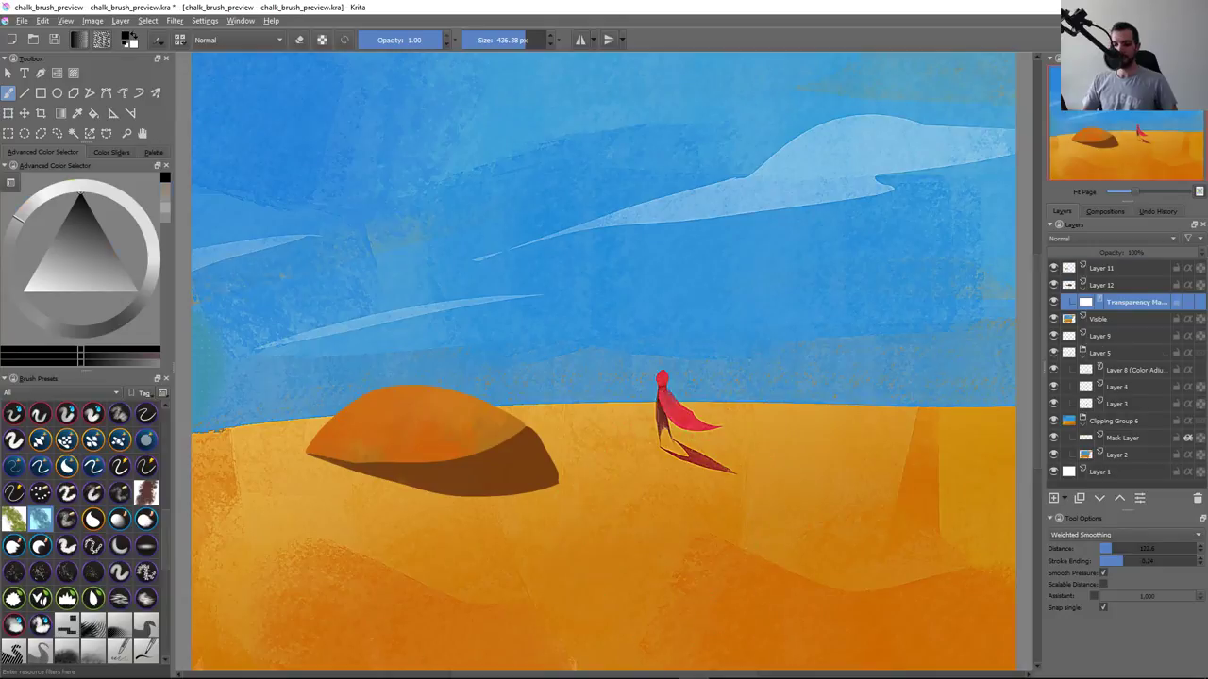
Try a 0.20-opacity dark dab on the sand, then undo it, the mask and the dune selection
{"action": "key", "text": "ctrl+e"}
{"action": "key", "text": "i"}
{"action": "key", "text": "i"}
{"action": "key", "text": "i"}
{"action": "key", "text": "i"}
{"action": "key", "text": "i"}
{"action": "left_click", "coordinate": [363, 566]}
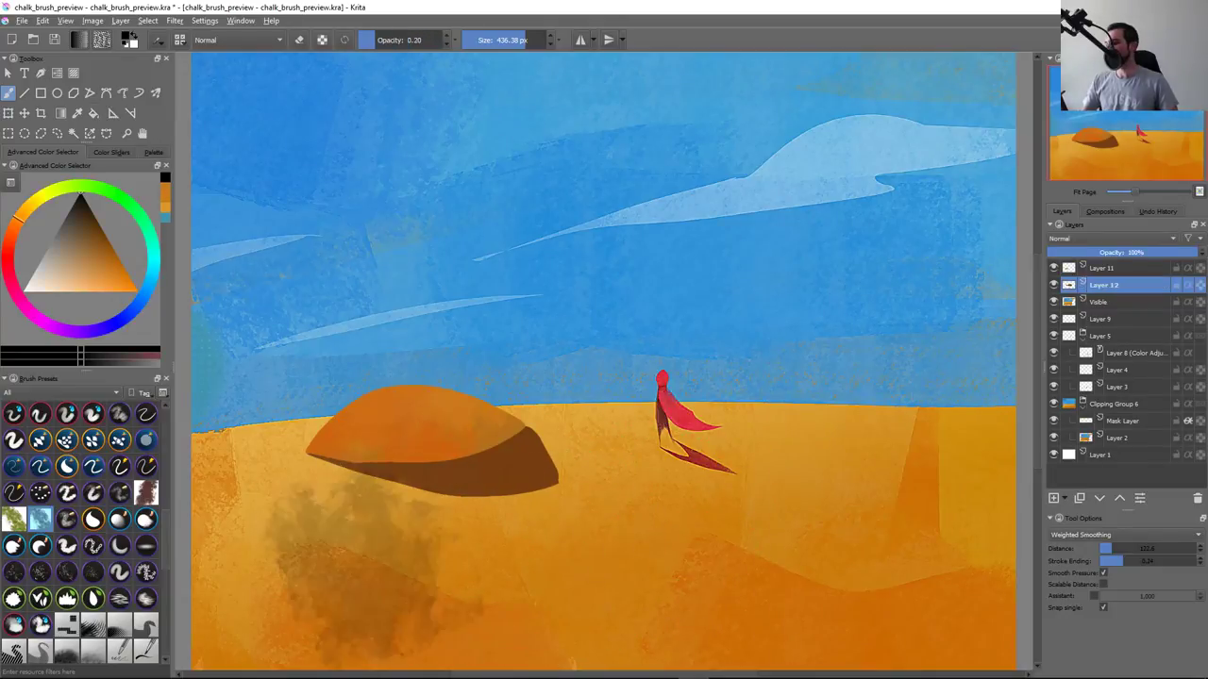
{"action": "key", "text": "ctrl+z"}
{"action": "key", "text": "ctrl+z"}
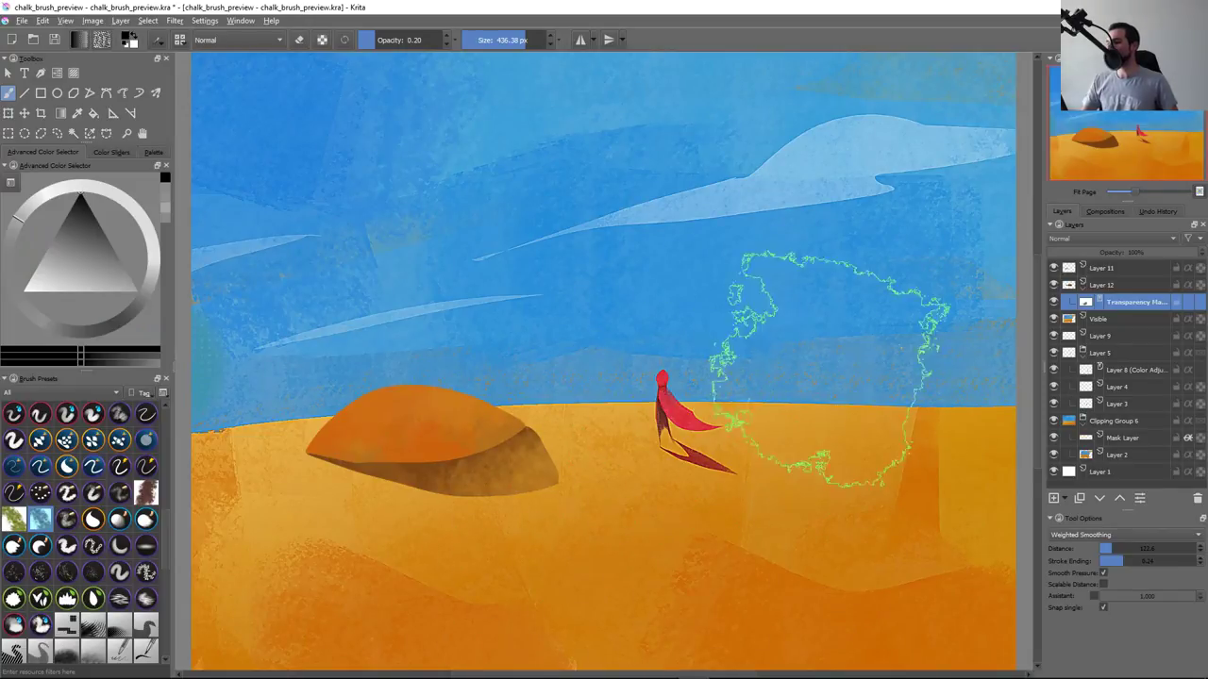
{"action": "key", "text": "ctrl+z"}
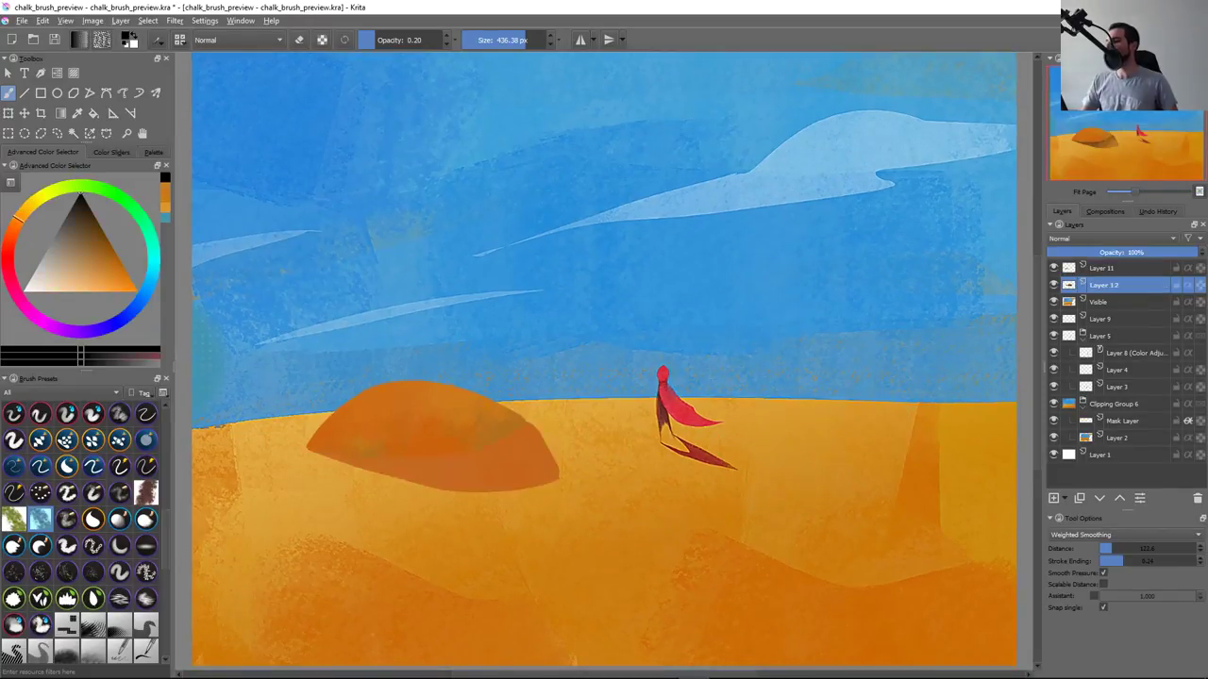
{"action": "key", "text": "ctrl+z"}
{"action": "key", "text": "ctrl+z"}
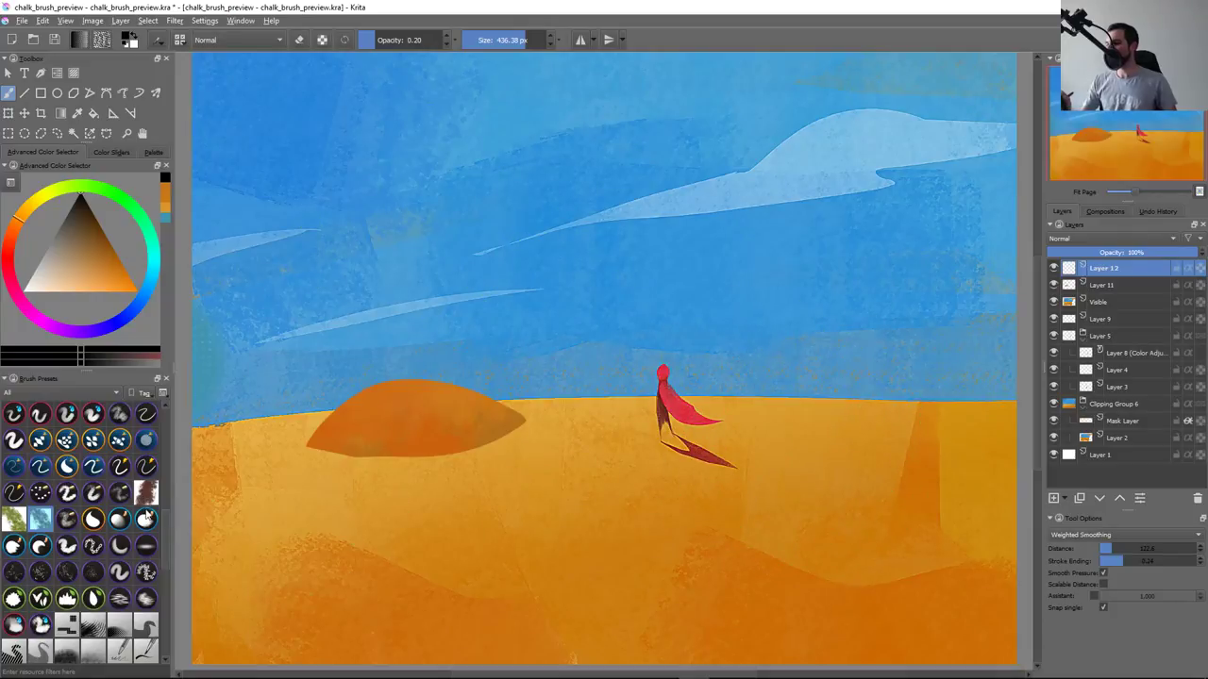
With a different brush preset, outline a cloud in the upper sky and fill it with sampled light blue
{"action": "scroll", "coordinate": [165, 538], "scroll_direction": "up", "scroll_amount": 3}
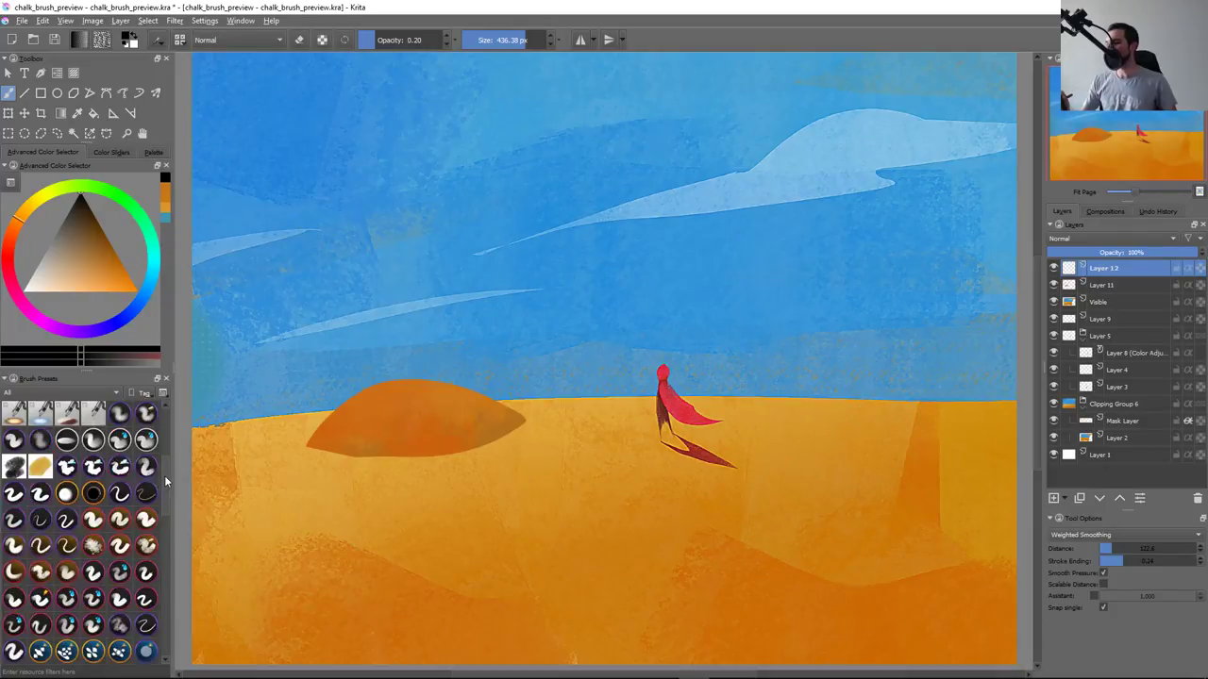
{"action": "scroll", "coordinate": [95, 509], "scroll_direction": "up", "scroll_amount": 3}
{"action": "left_click", "coordinate": [40, 494]}
{"action": "key", "text": "ctrl+r"}
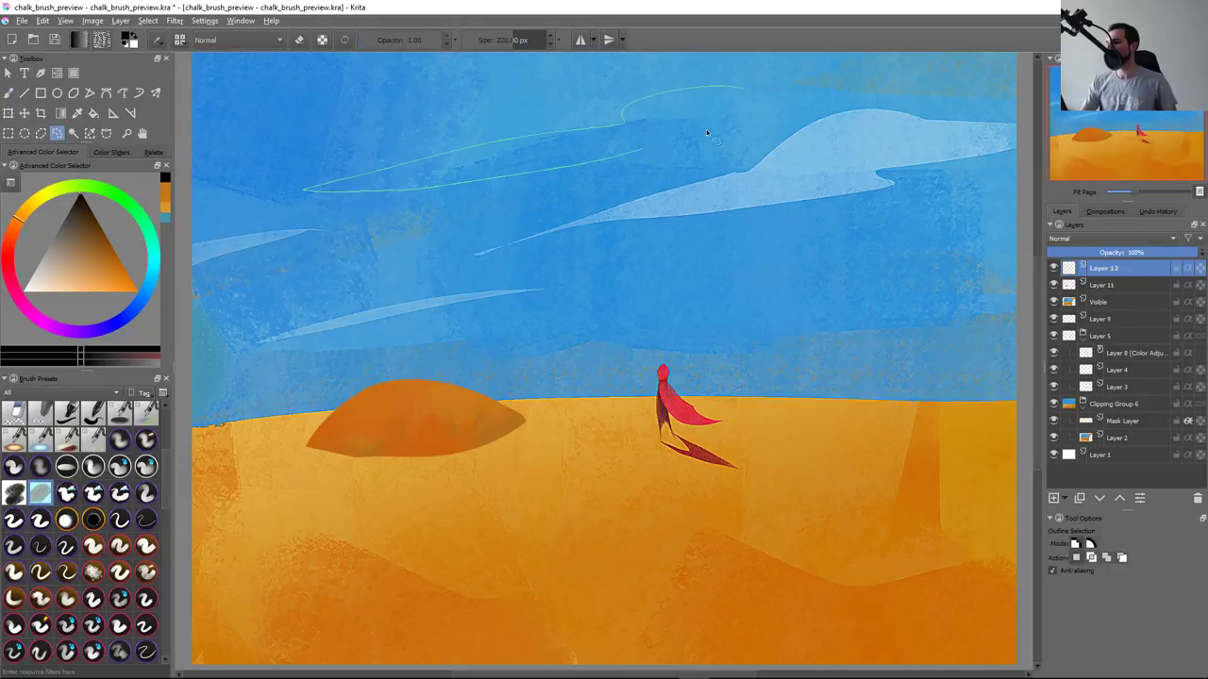
{"action": "left_click_drag", "start_coordinate": [706, 133], "coordinate": [680, 140]}
{"action": "key", "text": "b"}
{"action": "left_click", "coordinate": [865, 132], "text": "ctrl"}
{"action": "left_click_drag", "start_coordinate": [320, 189], "coordinate": [790, 104]}
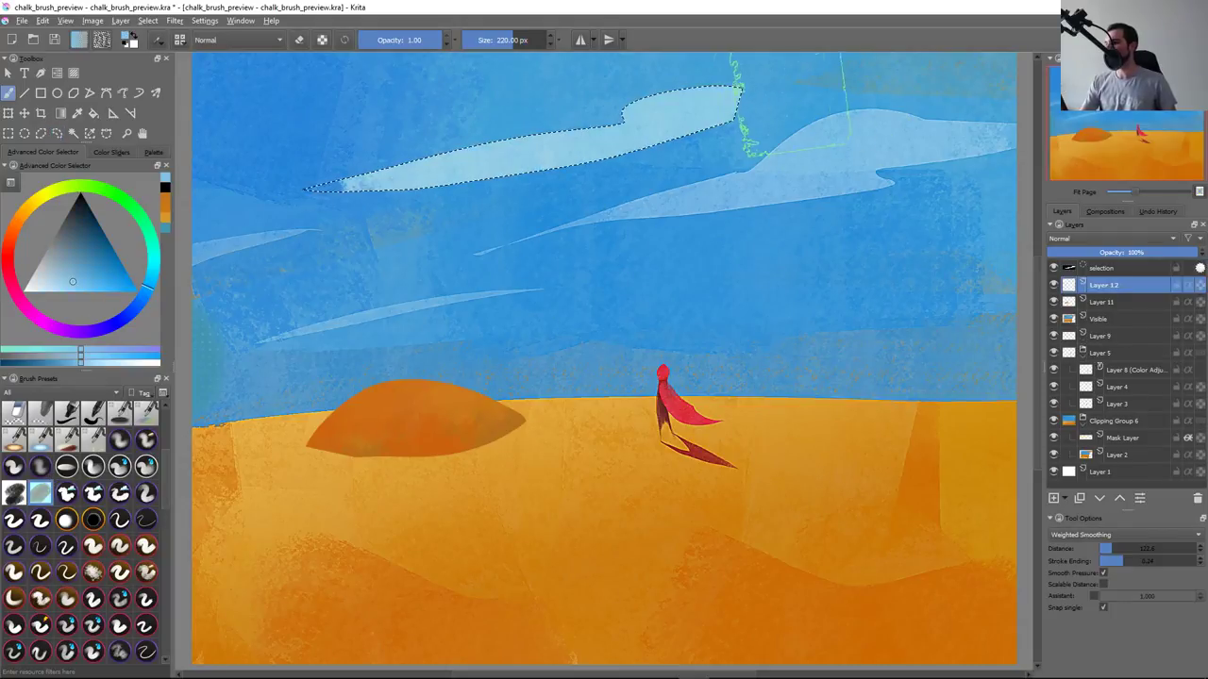
{"action": "left_click_drag", "start_coordinate": [302, 175], "coordinate": [651, 109]}
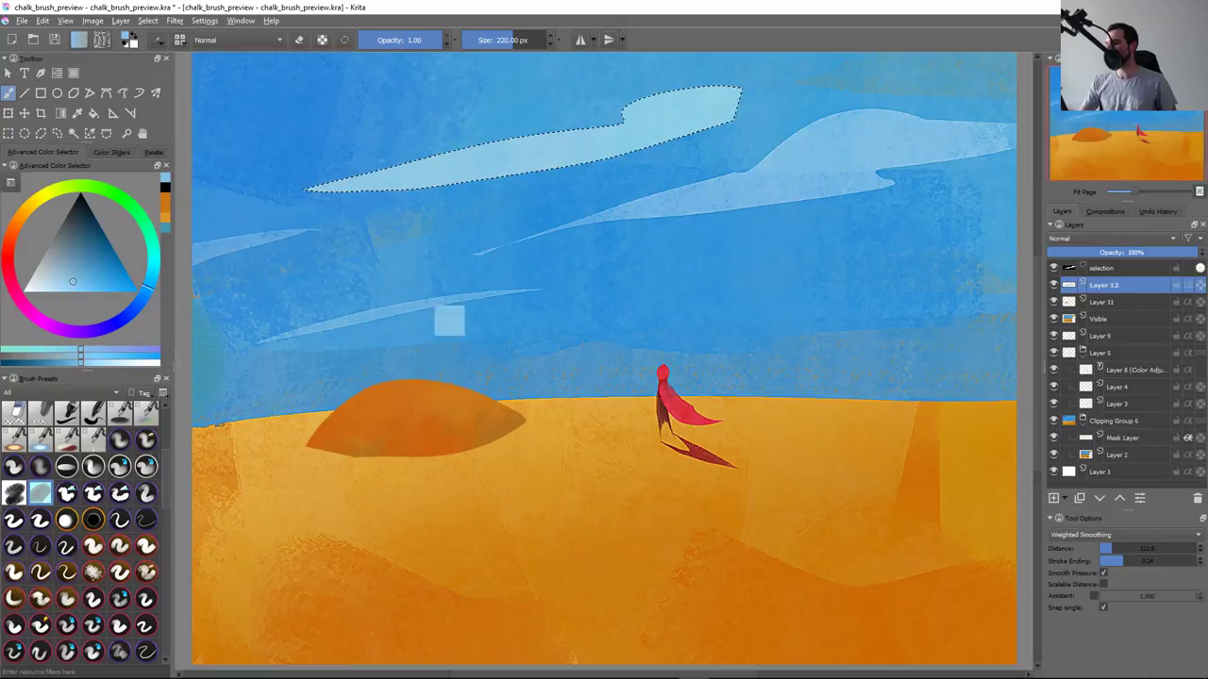
{"action": "key", "text": "slash"}
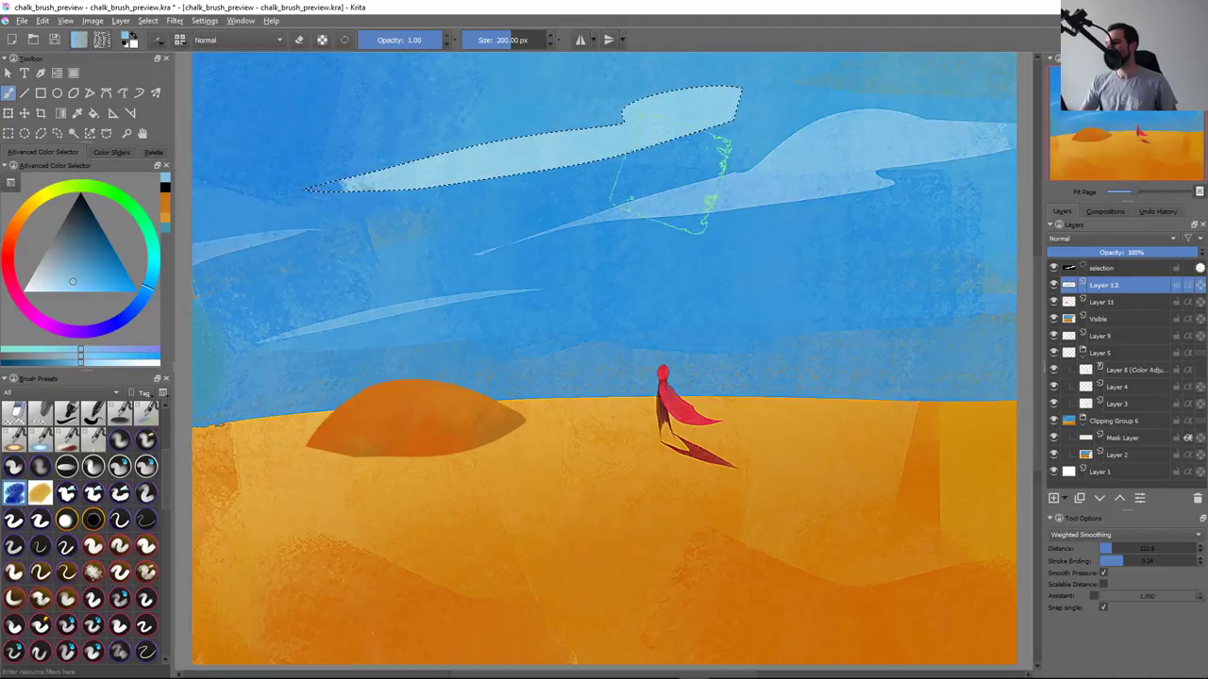
{"action": "key", "text": "ctrl+shift+a"}
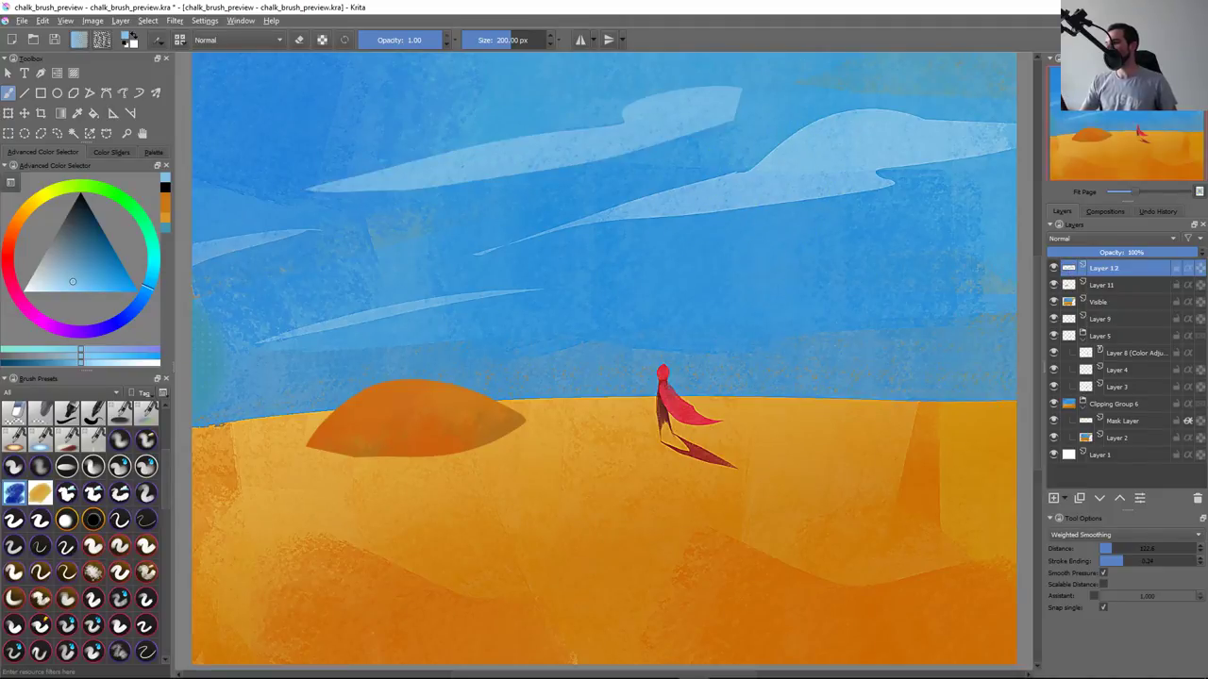
{"action": "key", "text": "minus"}
{"action": "key", "text": "minus"}
{"action": "key", "text": "minus"}
{"action": "key", "text": "plus"}
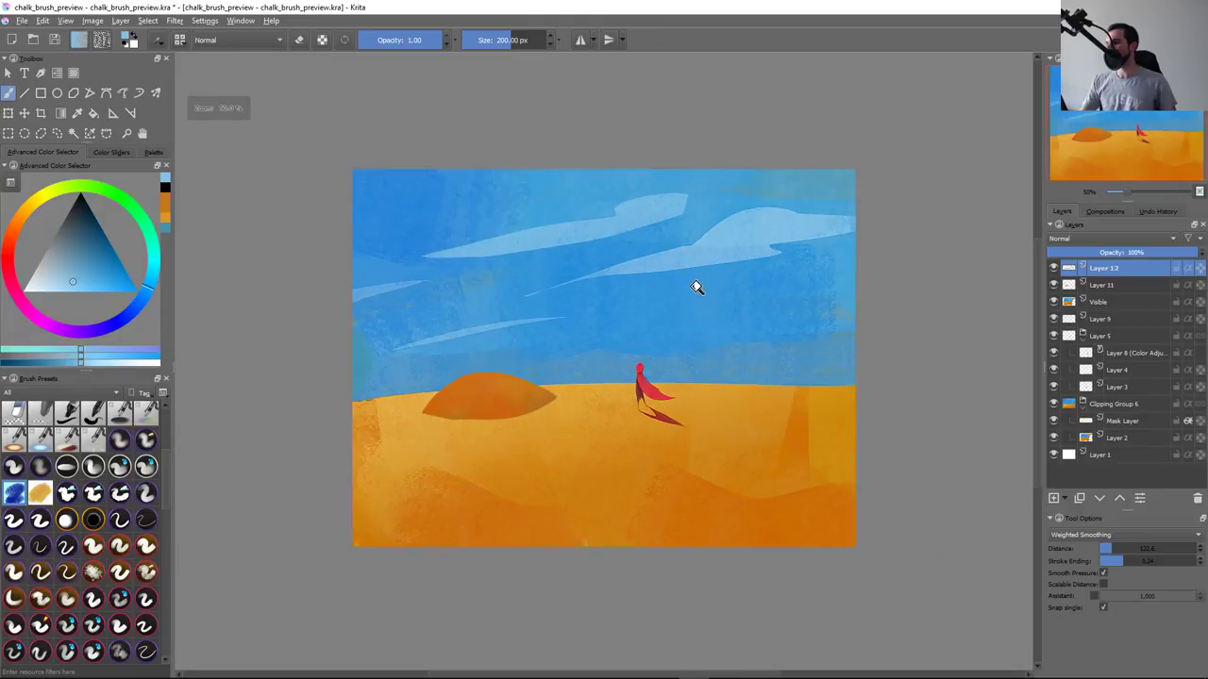
{"action": "key", "text": "plus"}
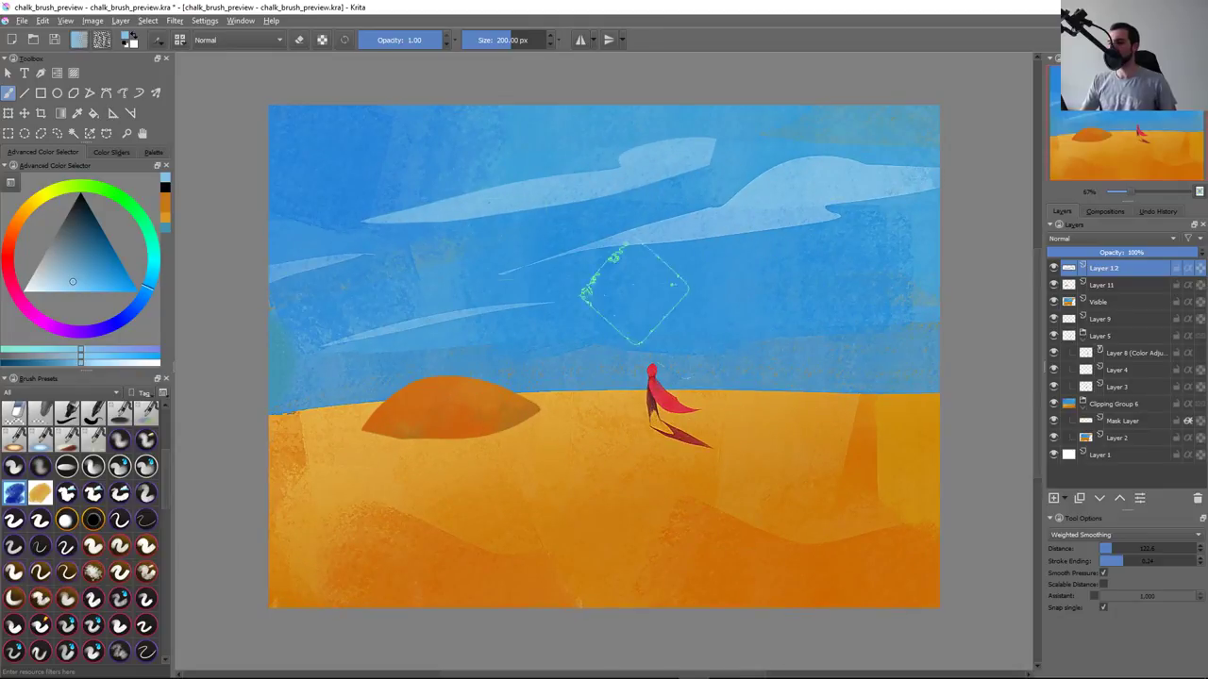
{"action": "key", "text": "ctrl+shift+d"}
{"action": "left_click", "coordinate": [830, 315]}
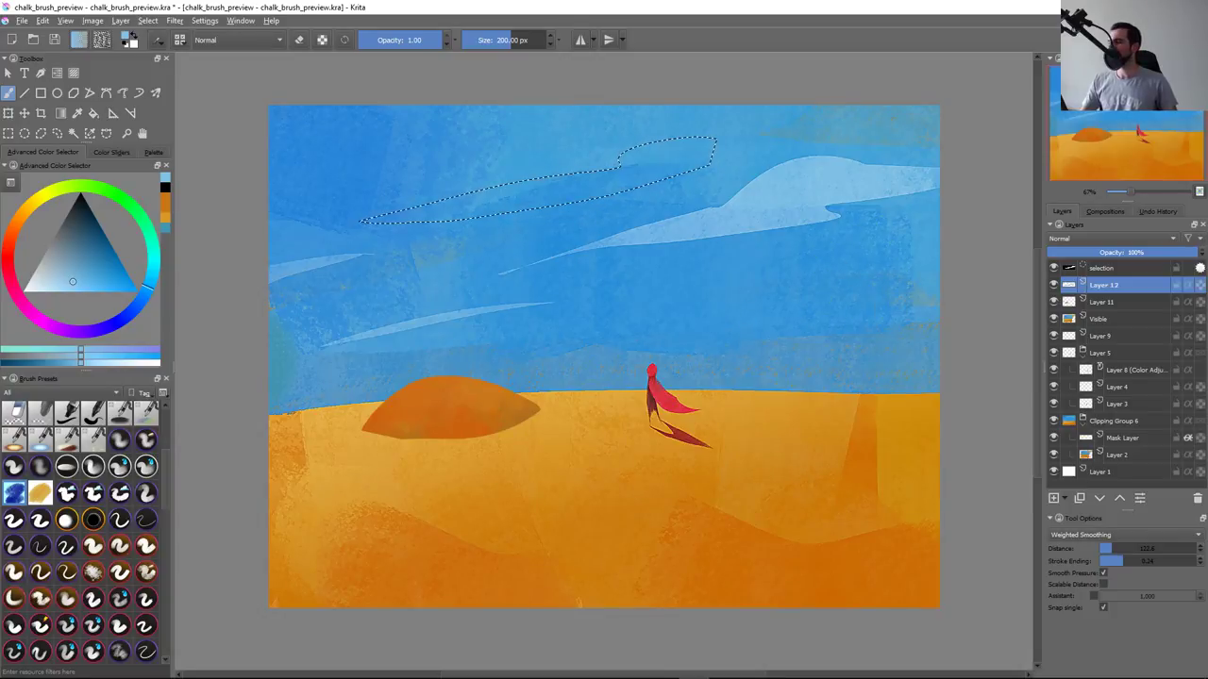
{"action": "key", "text": "ctrl+shift+a"}
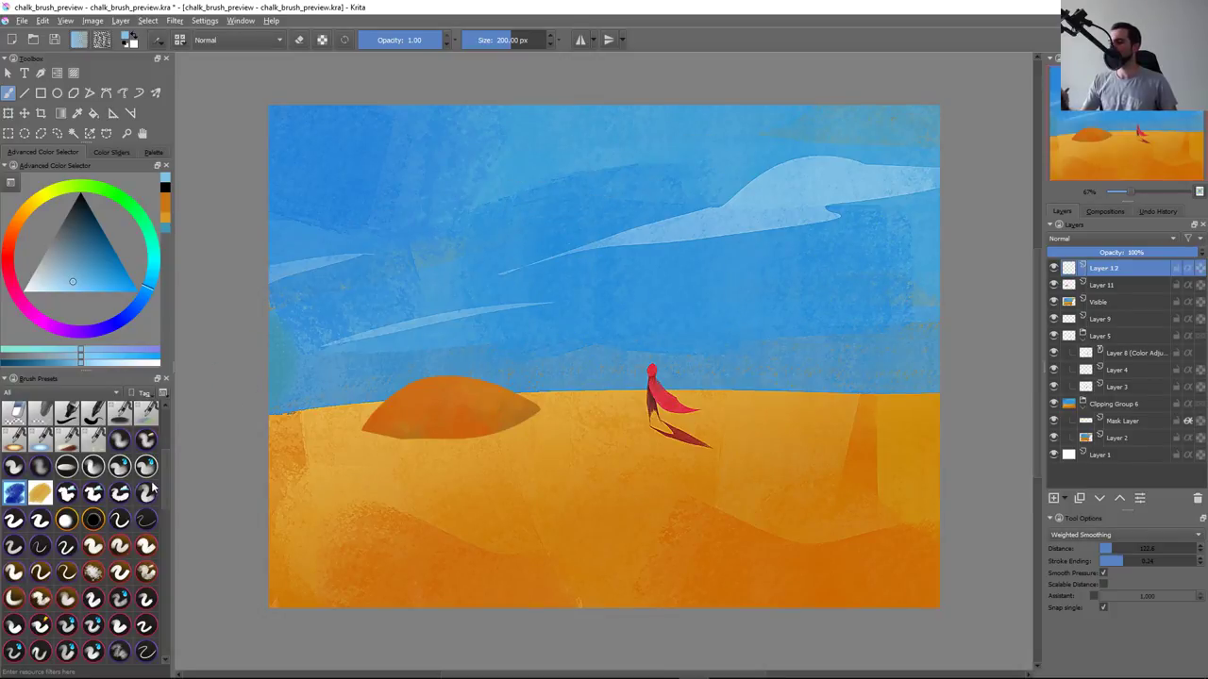
{"action": "left_click_drag", "start_coordinate": [604, 161], "coordinate": [688, 270]}
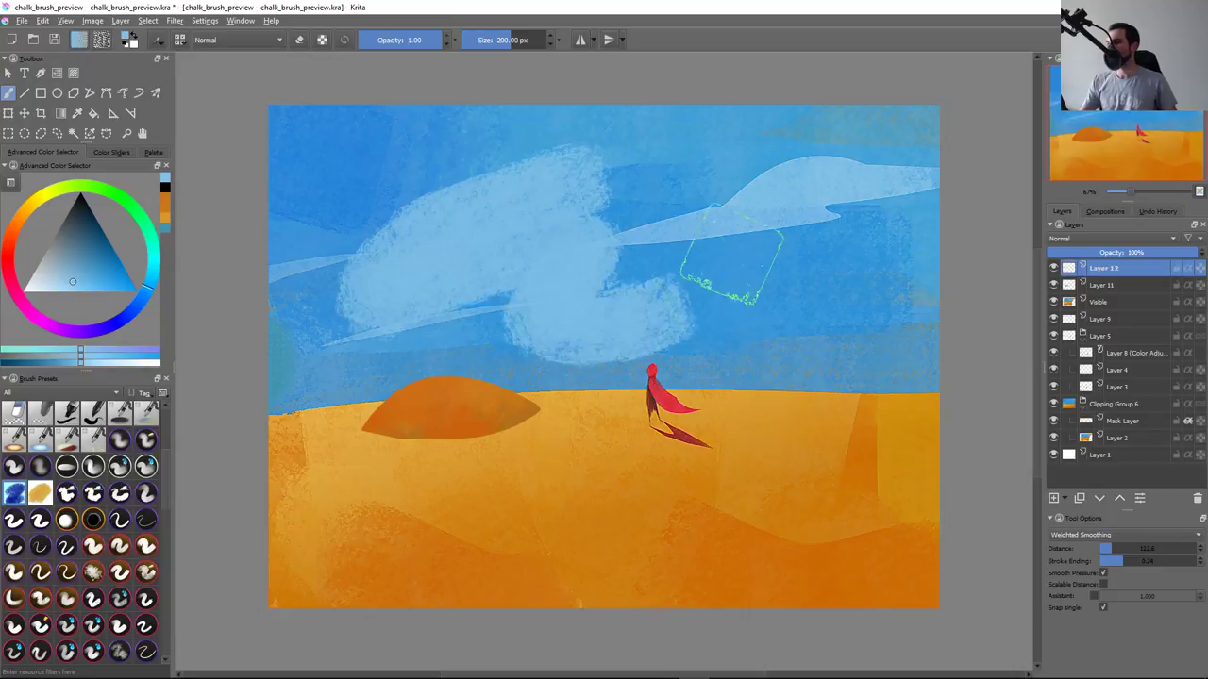
{"action": "key", "text": "ctrl+z"}
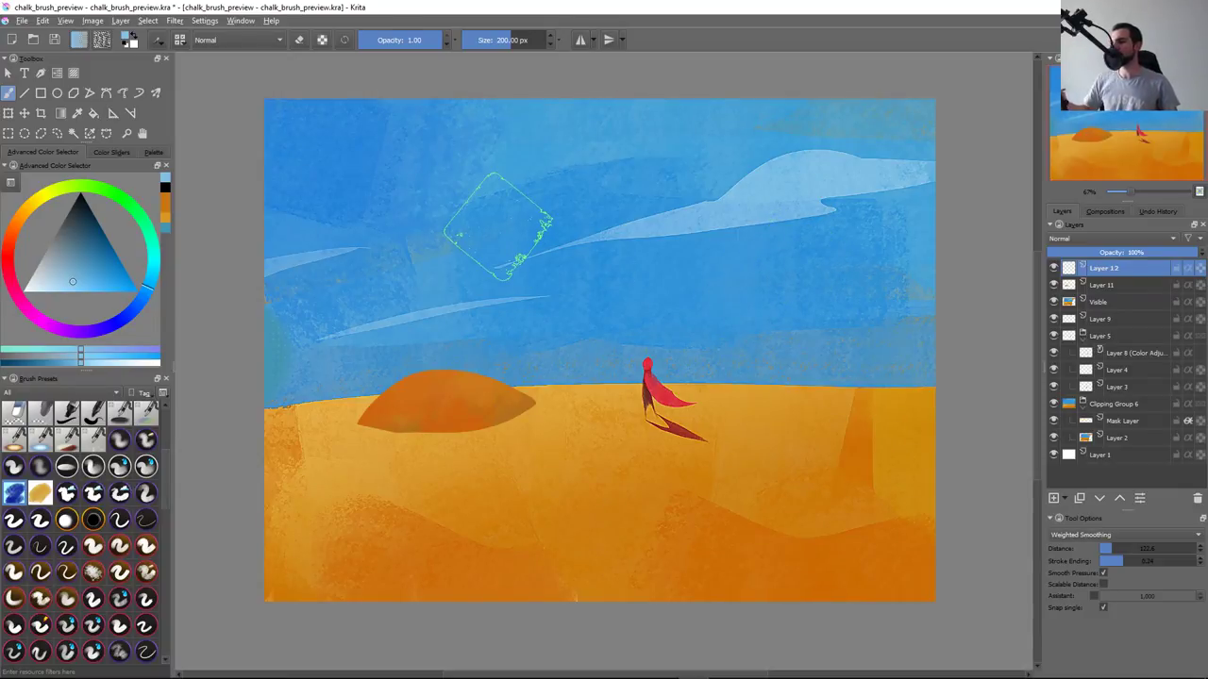
In Directory Opus, navigate up to the brushes src folder and open chalk.kra in Krita
{"action": "key", "text": "alt+Tab"}
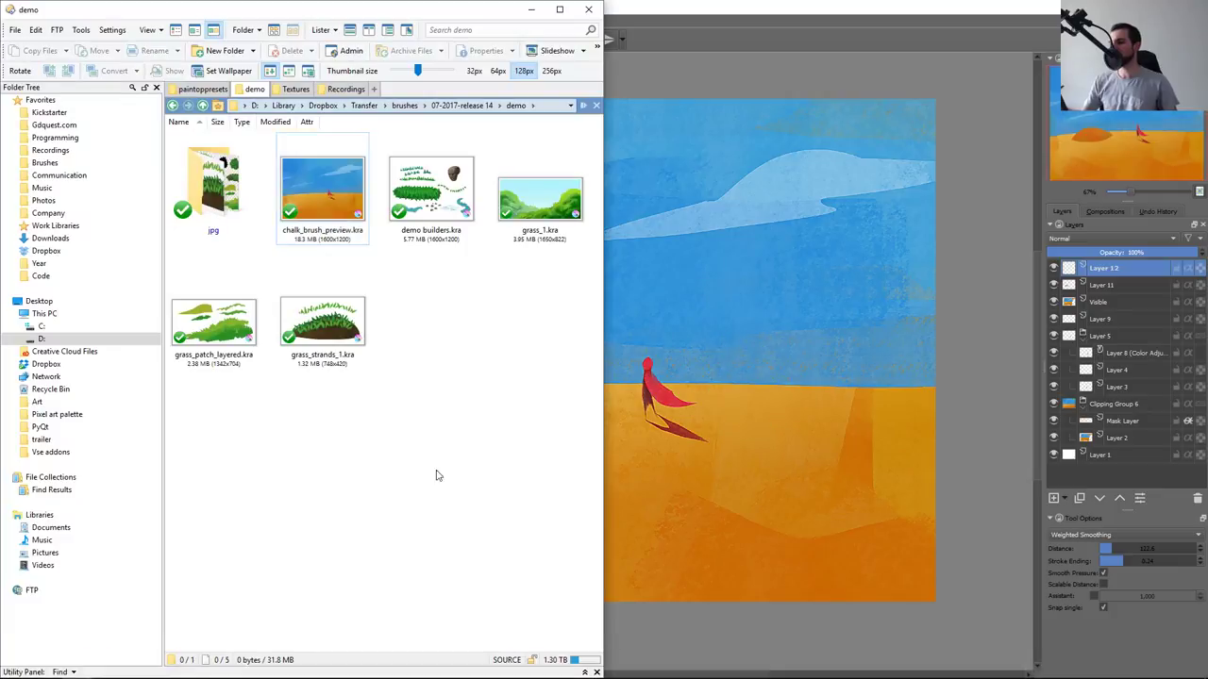
{"action": "key", "text": "BackSpace"}
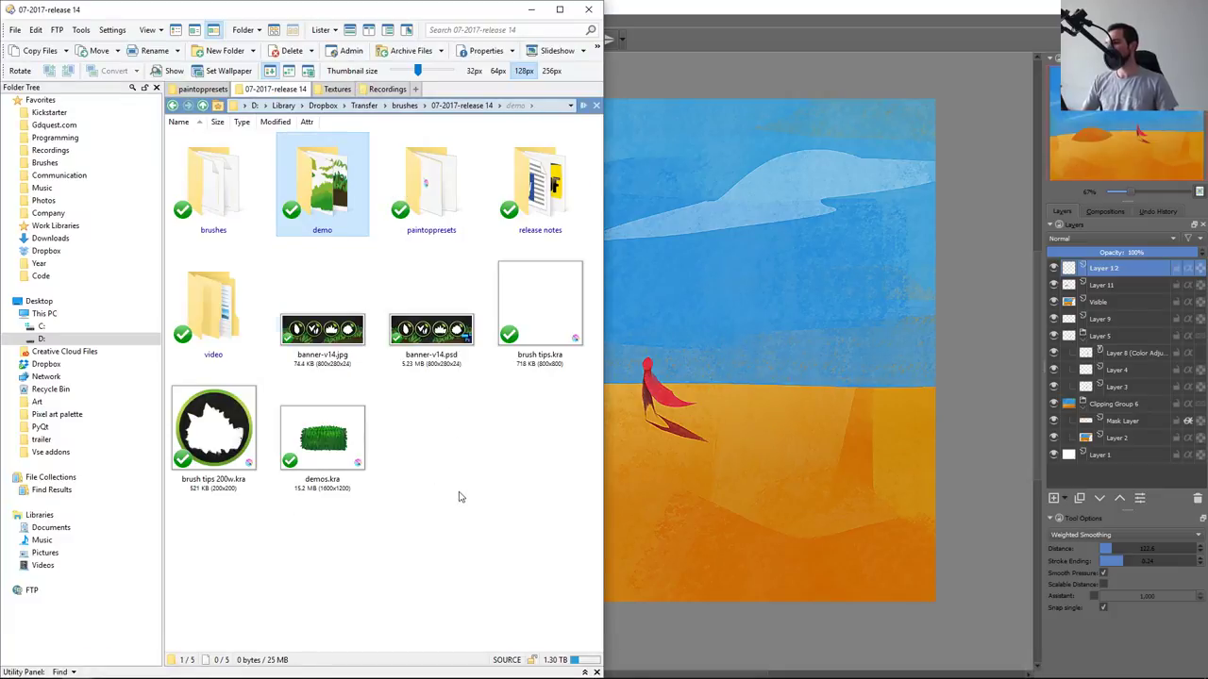
{"action": "key", "text": "Down"}
{"action": "key", "text": "Left"}
{"action": "key", "text": "Left"}
{"action": "key", "text": "Left"}
{"action": "key", "text": "Right"}
{"action": "key", "text": "Right"}
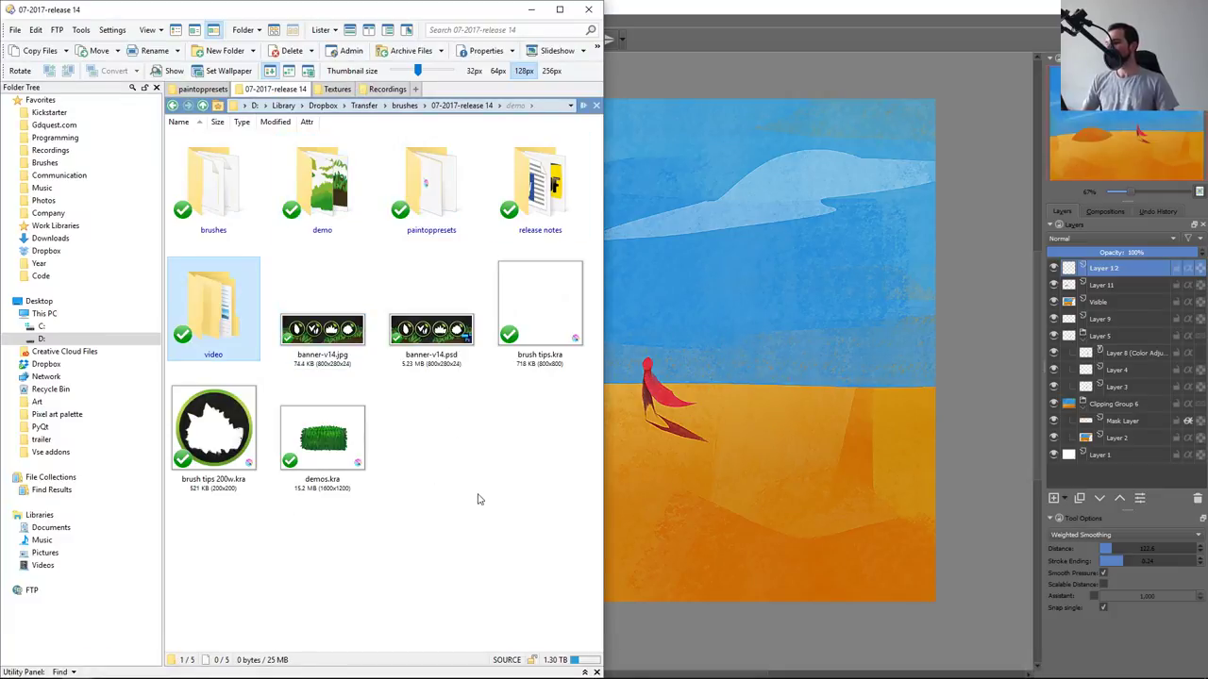
{"action": "key", "text": "Up"}
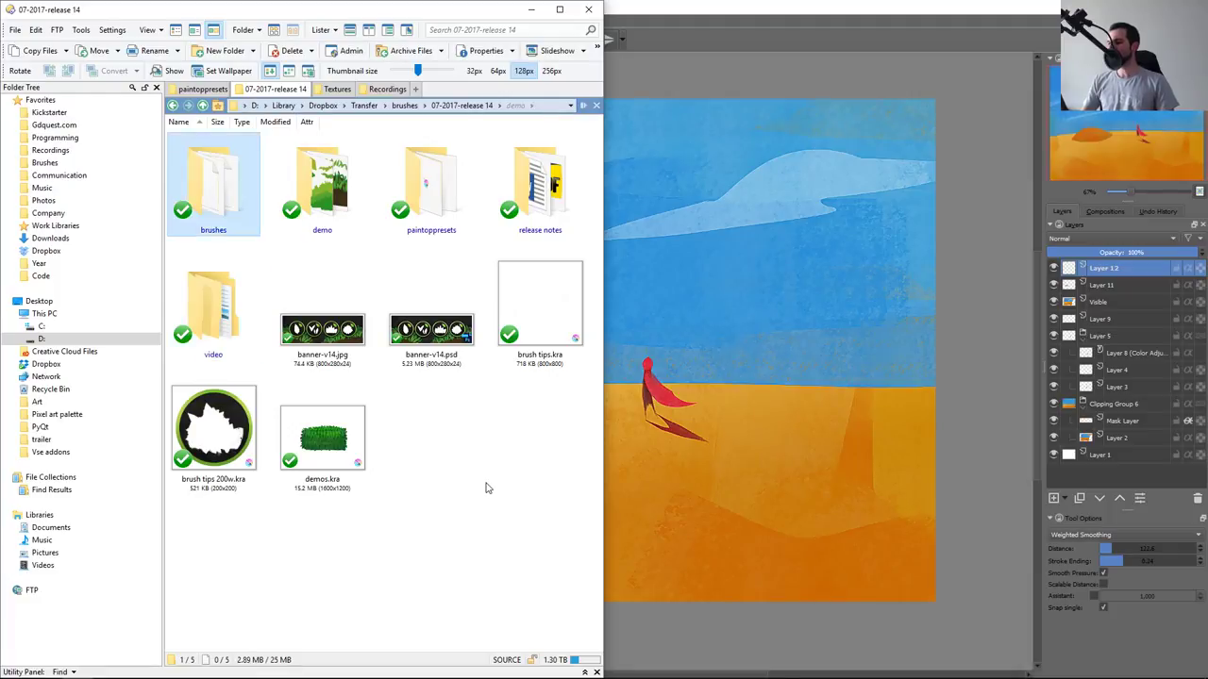
{"action": "key", "text": "Right"}
{"action": "key", "text": "BackSpace"}
{"action": "key", "text": "Down"}
{"action": "key", "text": "Return"}
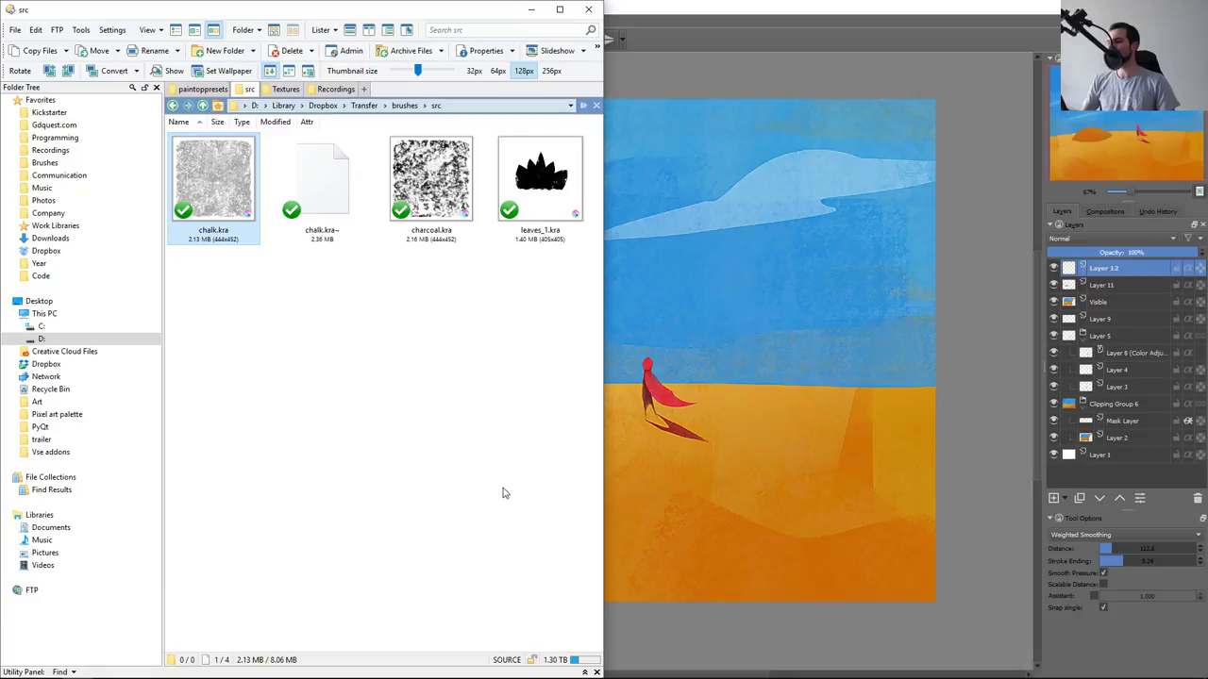
{"action": "key", "text": "Return"}
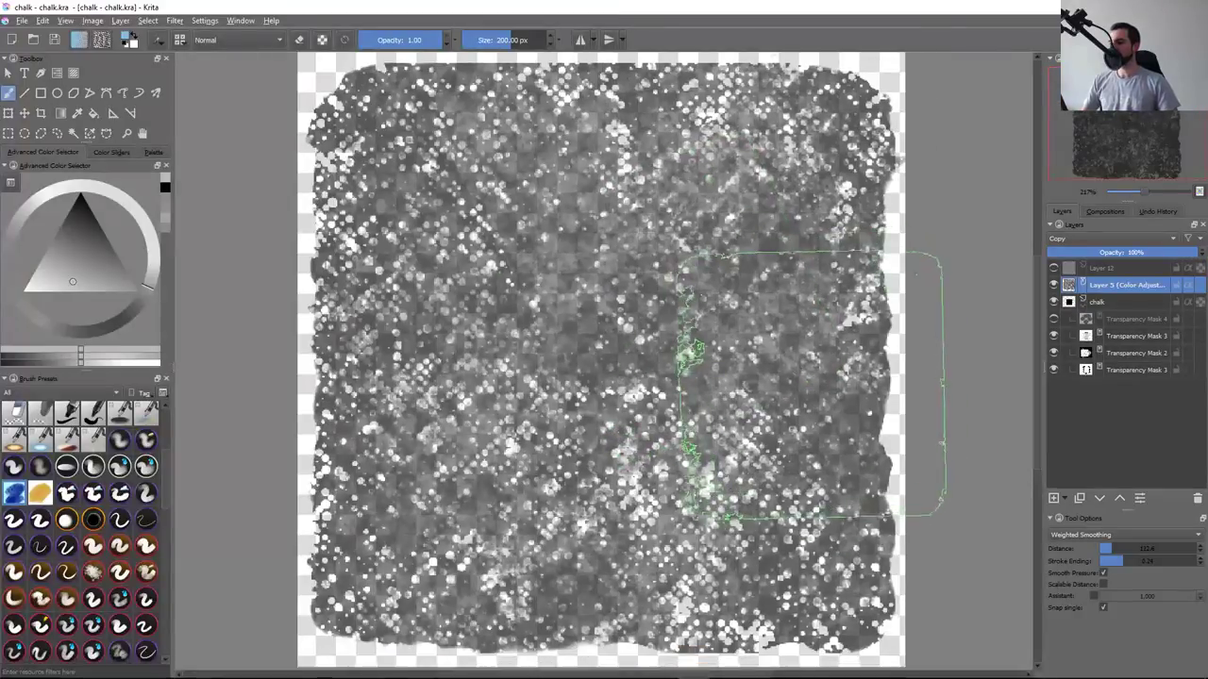
Fit chalk.kra to the view, then try two chalk strokes in the desert sky and undo them
{"action": "key", "text": "2"}
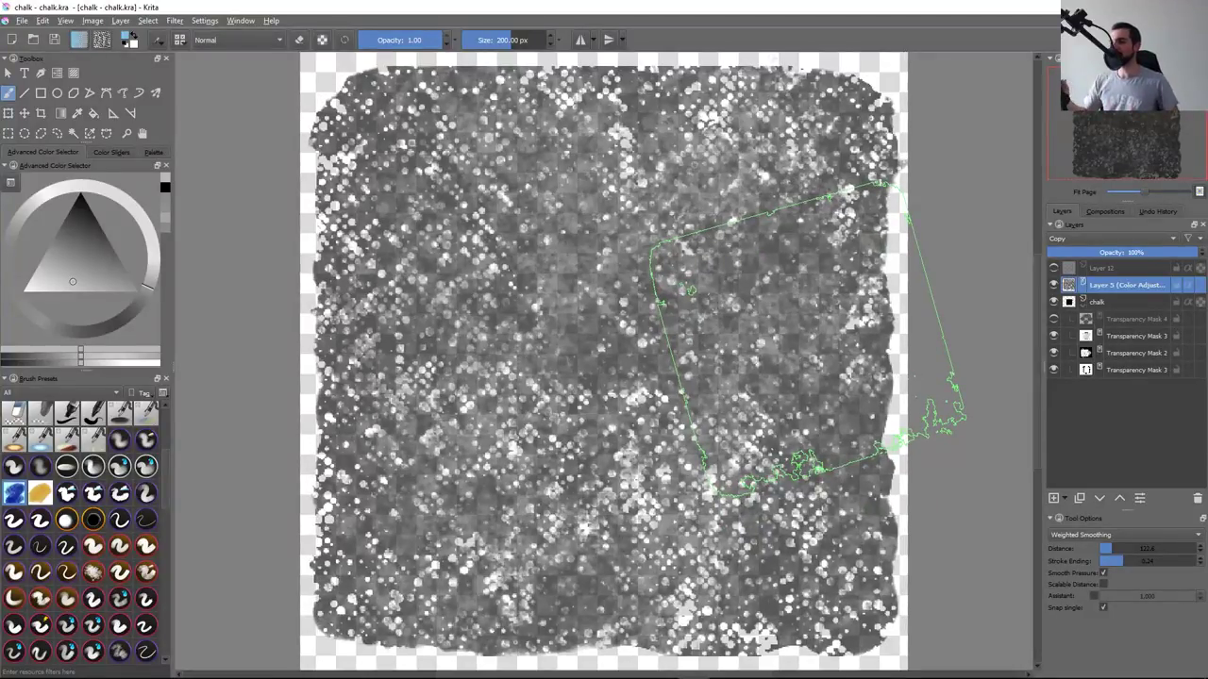
{"action": "key", "text": "alt+Tab"}
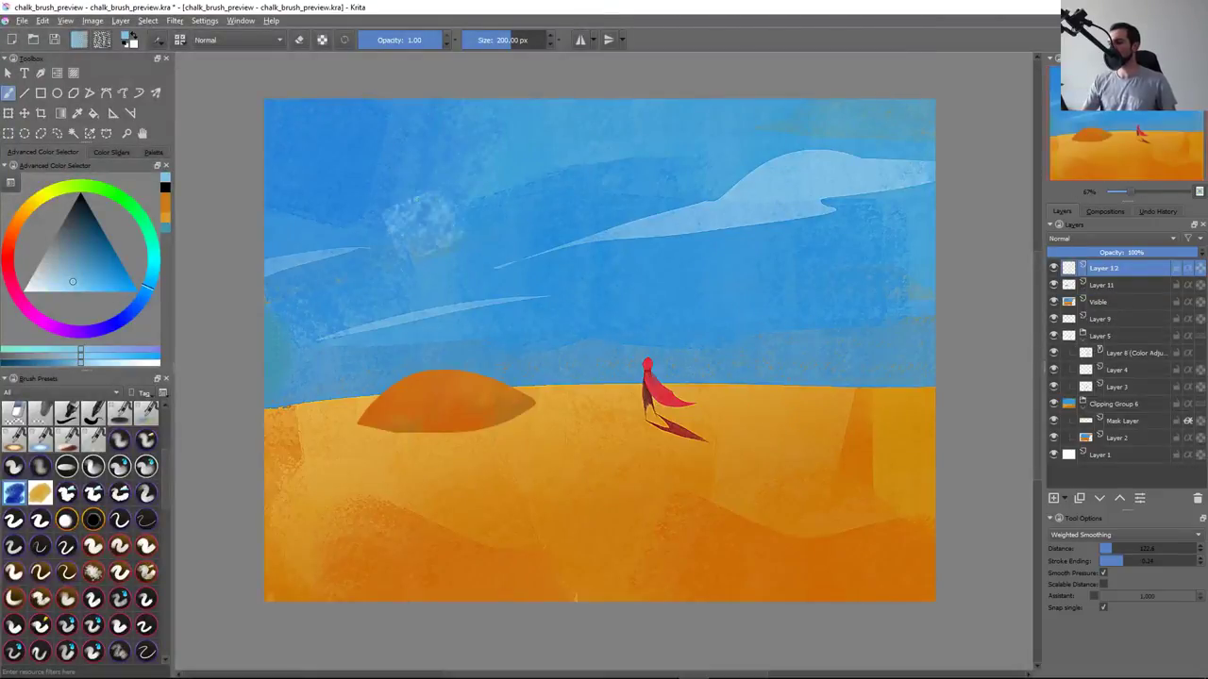
{"action": "left_click_drag", "start_coordinate": [396, 227], "coordinate": [755, 302]}
{"action": "key", "text": "ctrl+z"}
{"action": "left_click_drag", "start_coordinate": [498, 201], "coordinate": [566, 134]}
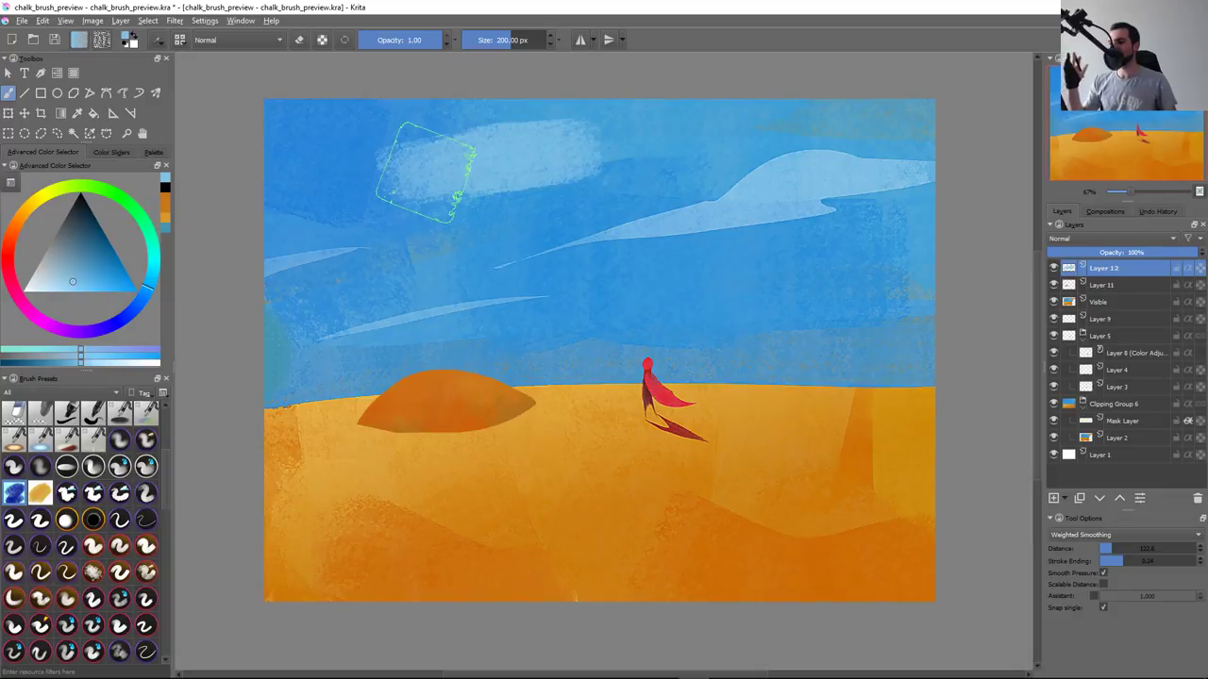
{"action": "key", "text": "ctrl+z"}
{"action": "key", "text": "alt+Tab"}
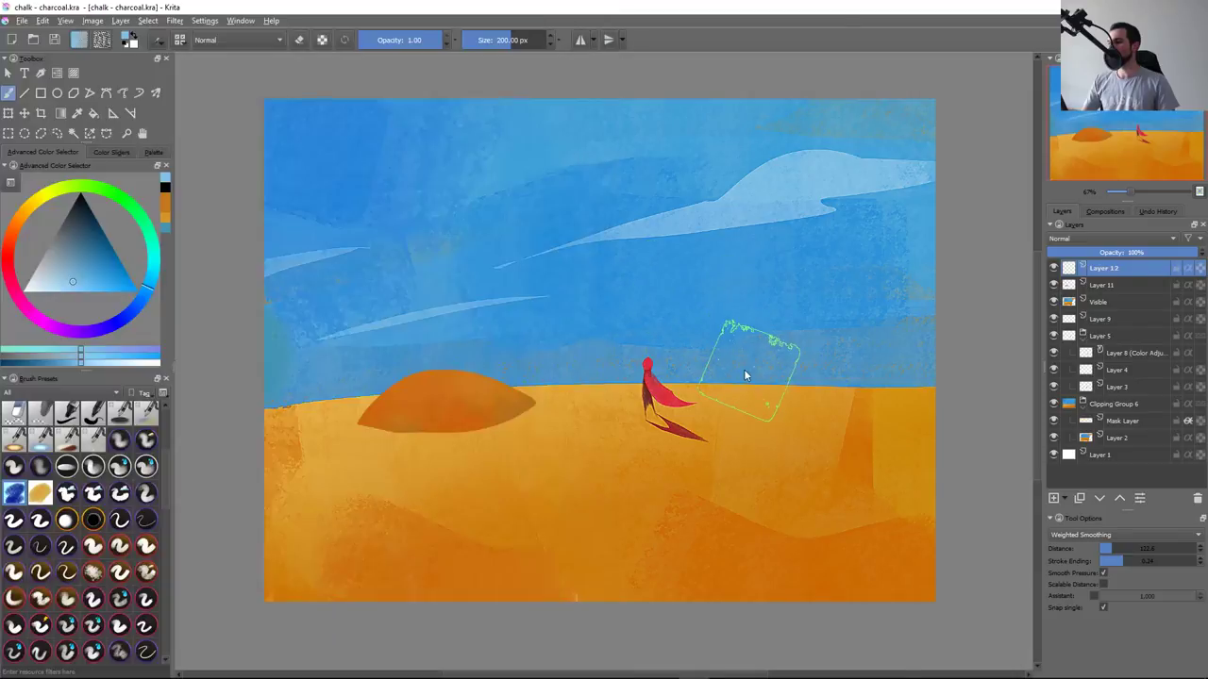
Compare charcoal 0 and charcoal 1 at 100% by toggling their visibility, then return to chalk_brush_preview
{"action": "key", "text": "1"}
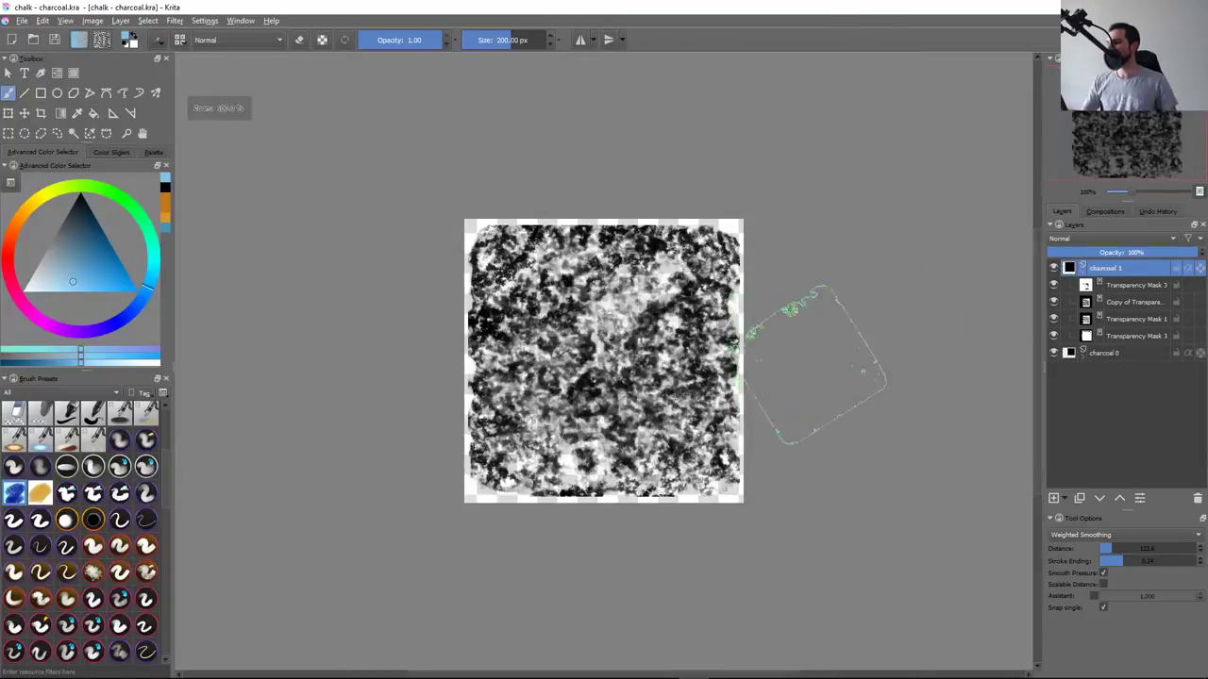
{"action": "left_click", "coordinate": [1083, 271]}
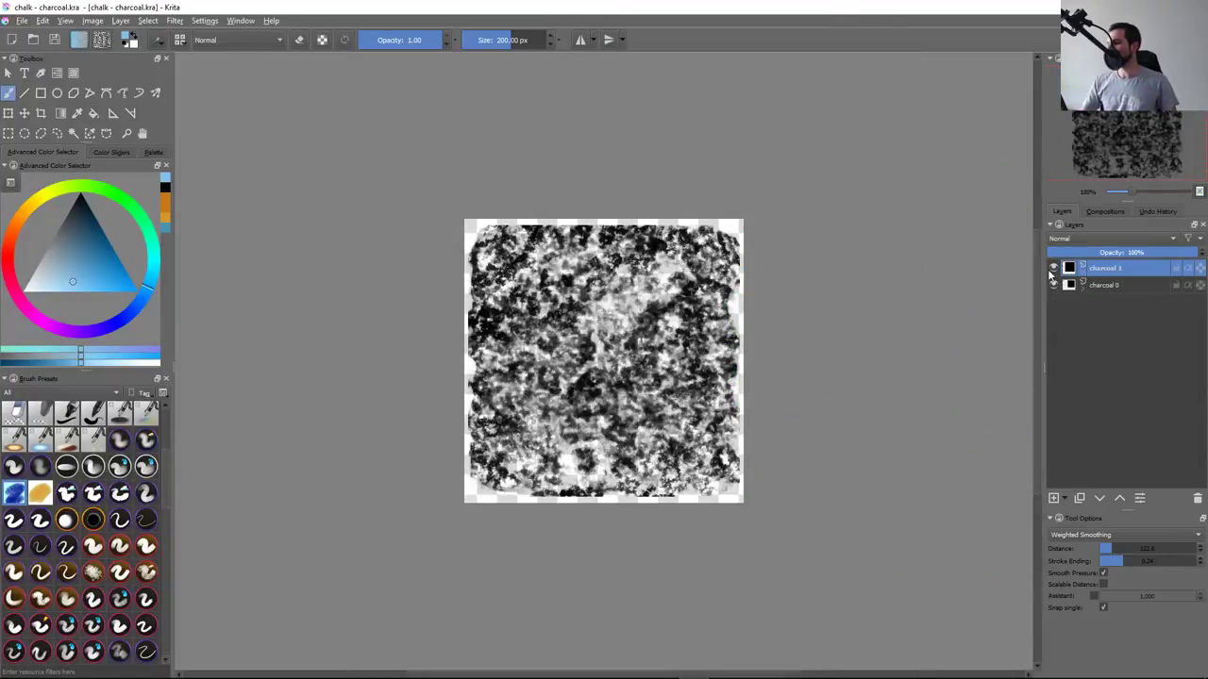
{"action": "left_click", "coordinate": [1053, 269]}
{"action": "left_click", "coordinate": [1053, 286]}
{"action": "left_click", "coordinate": [1053, 273]}
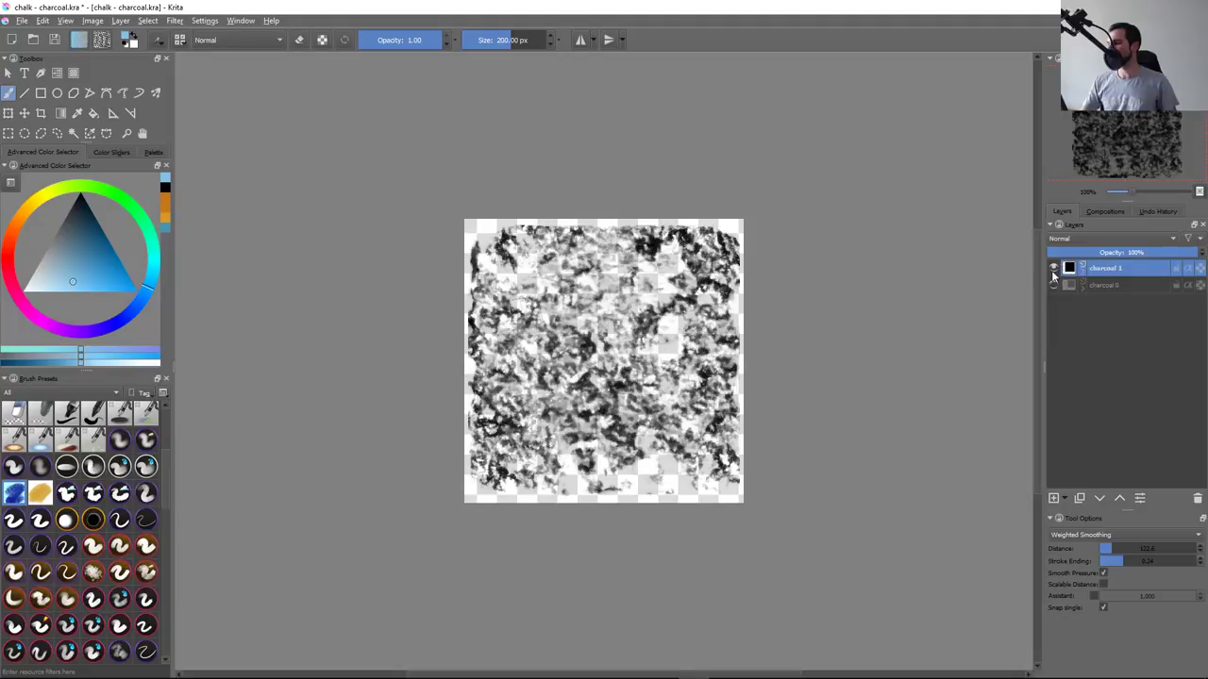
{"action": "left_click", "coordinate": [1082, 285]}
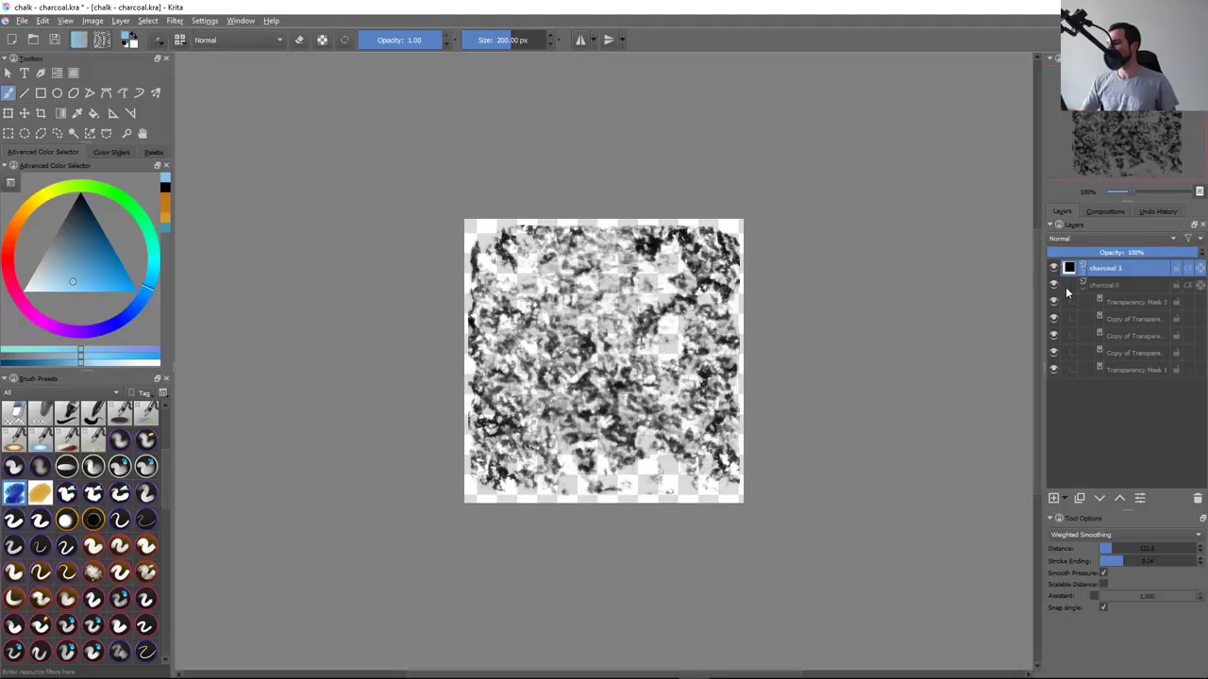
{"action": "left_click", "coordinate": [1104, 285]}
{"action": "left_click", "coordinate": [1108, 286]}
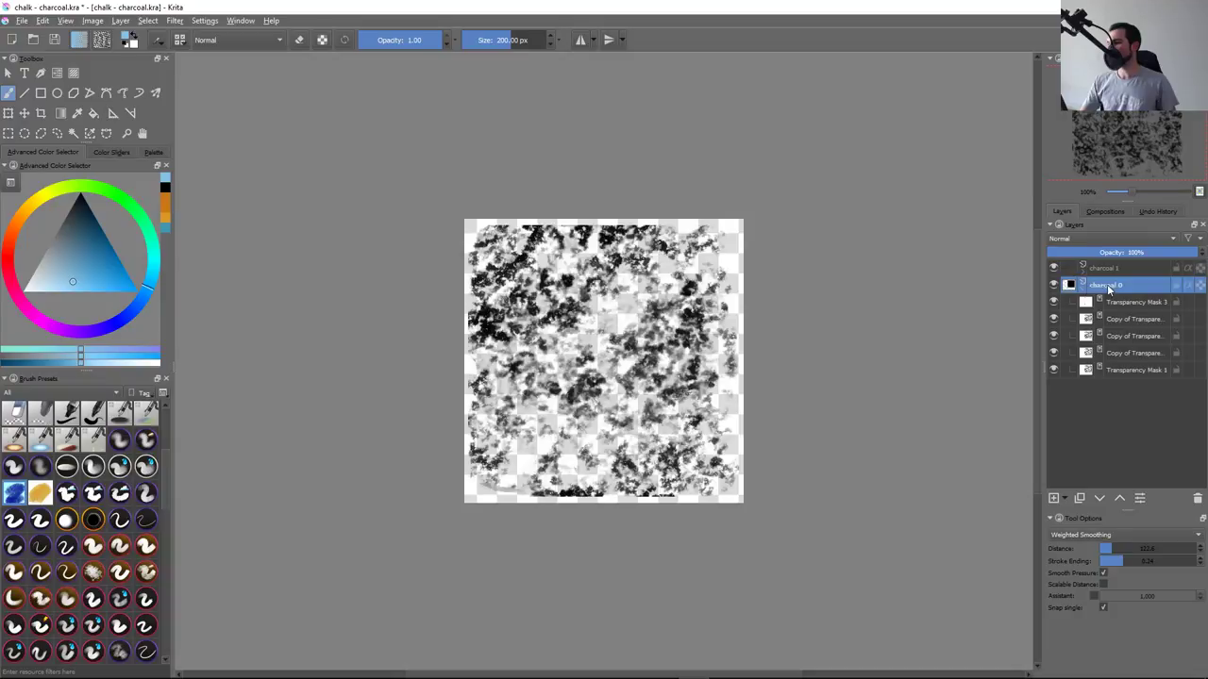
{"action": "left_click", "coordinate": [1112, 271]}
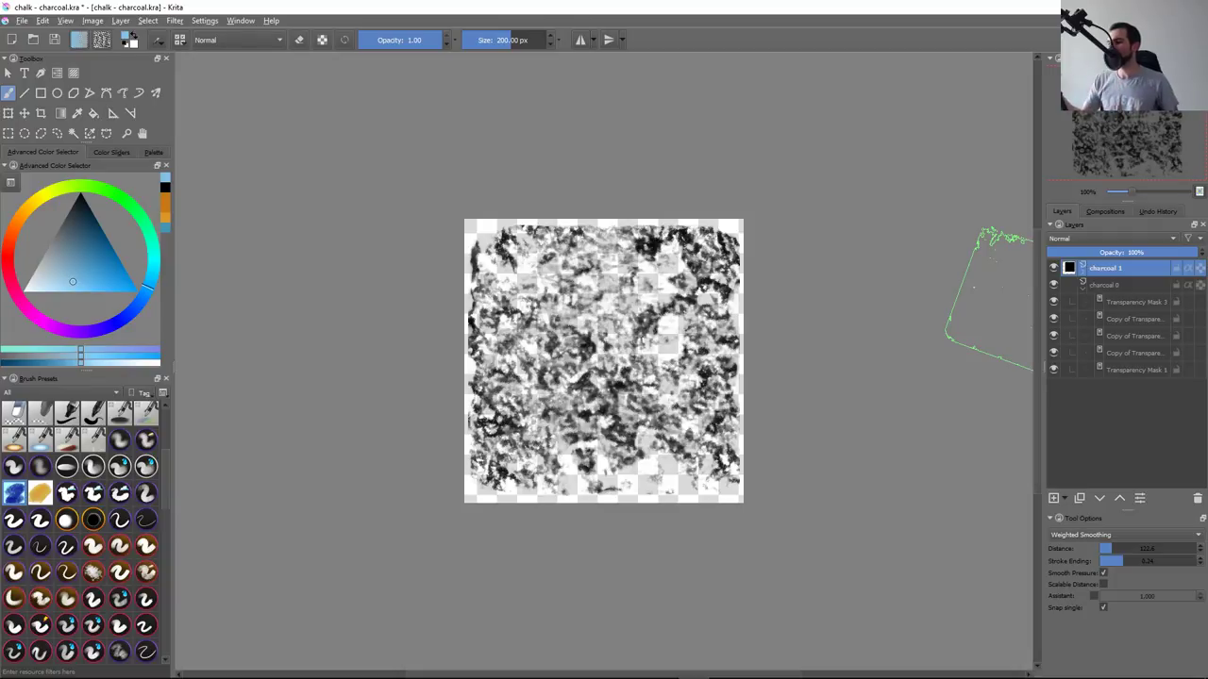
{"action": "key", "text": "alt+Tab"}
{"action": "key", "text": "alt+Tab"}
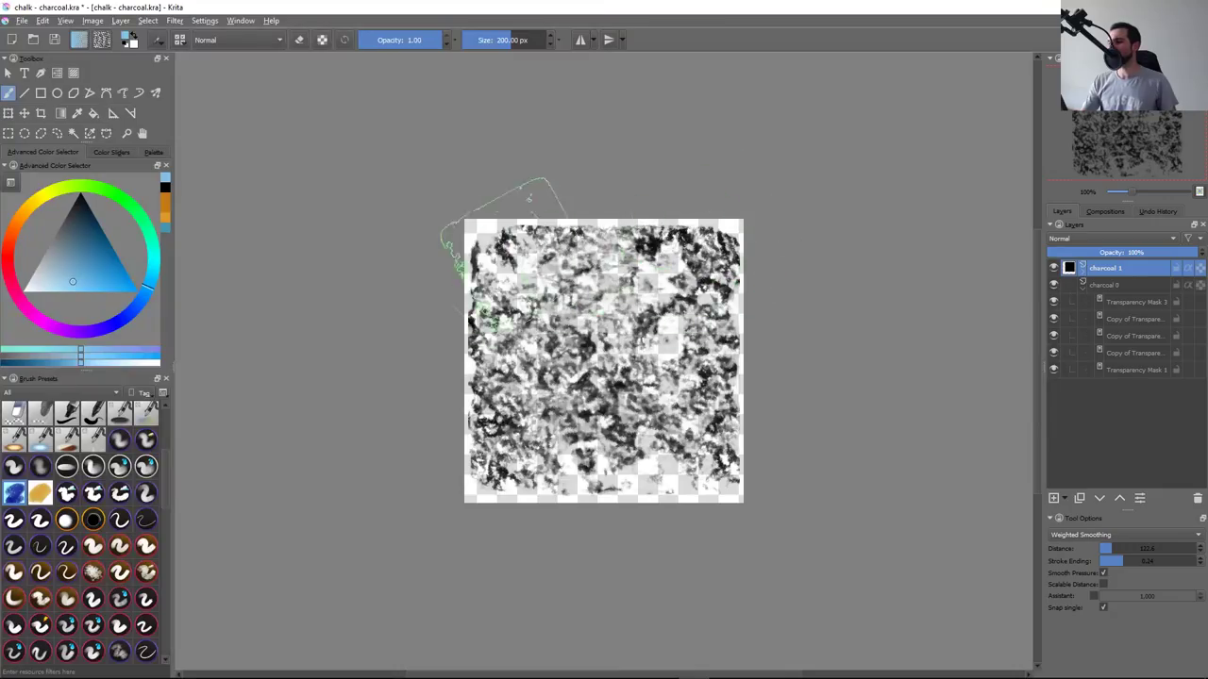
{"action": "key", "text": "ctrl+Tab"}
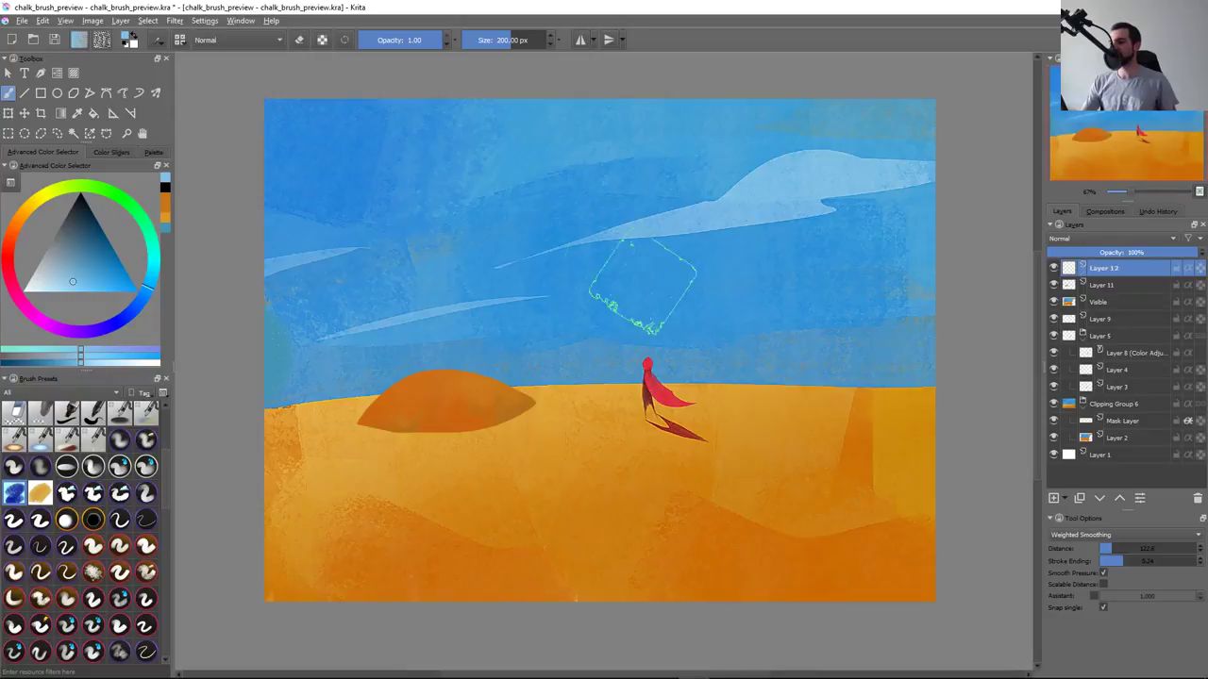
Try four chalk cloud strokes in the sky on Layer 12, clearing each, then add Layer 13
{"action": "mouse_move", "coordinate": [358, 273]}
{"action": "left_mouse_down"}
{"action": "mouse_move", "coordinate": [444, 170]}
{"action": "mouse_move", "coordinate": [661, 283]}
{"action": "left_mouse_up"}
{"action": "left_click_drag", "start_coordinate": [472, 274], "coordinate": [679, 208]}
{"action": "key", "text": "Delete"}
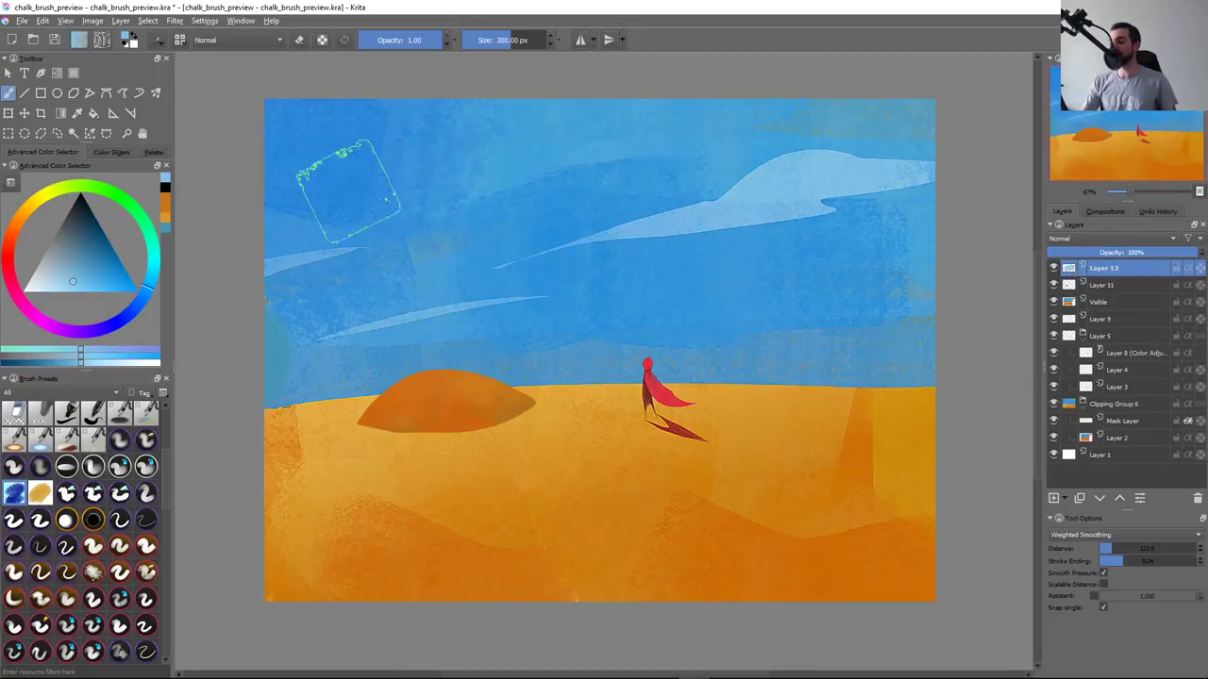
{"action": "mouse_move", "coordinate": [337, 179]}
{"action": "left_mouse_down"}
{"action": "mouse_move", "coordinate": [684, 170]}
{"action": "mouse_move", "coordinate": [687, 198]}
{"action": "left_mouse_up"}
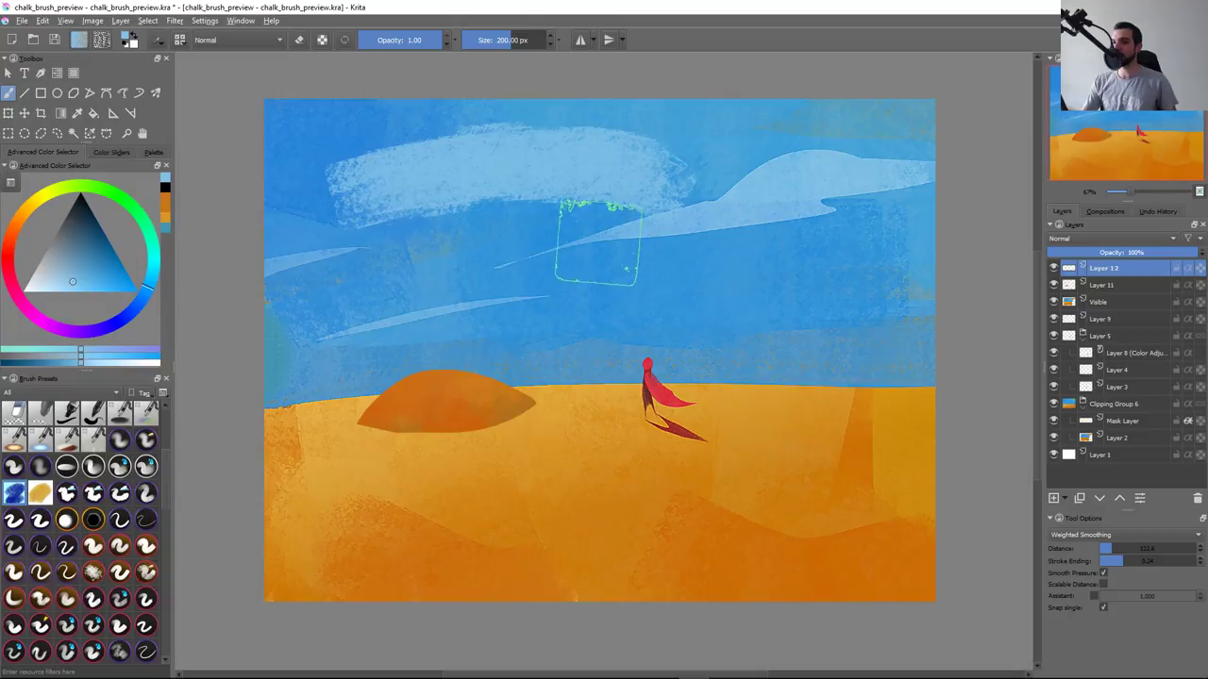
{"action": "key", "text": "Delete"}
{"action": "mouse_move", "coordinate": [410, 202]}
{"action": "left_mouse_down"}
{"action": "mouse_move", "coordinate": [632, 312]}
{"action": "mouse_move", "coordinate": [783, 231]}
{"action": "left_mouse_up"}
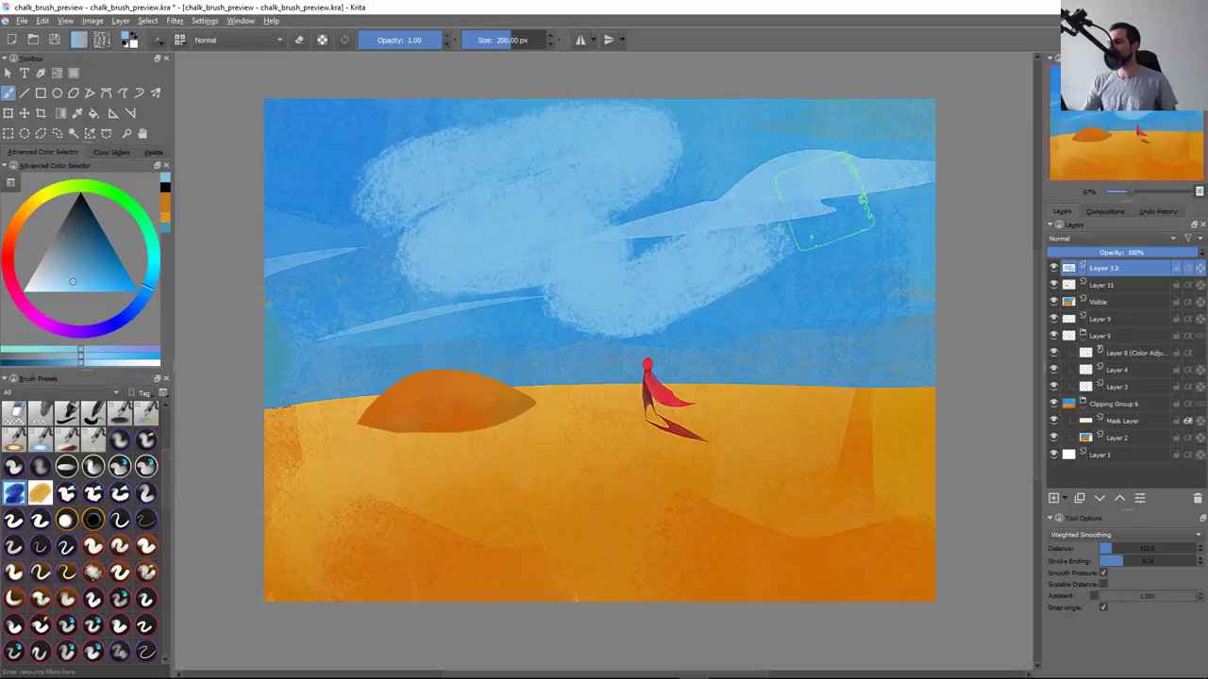
{"action": "key", "text": "Delete"}
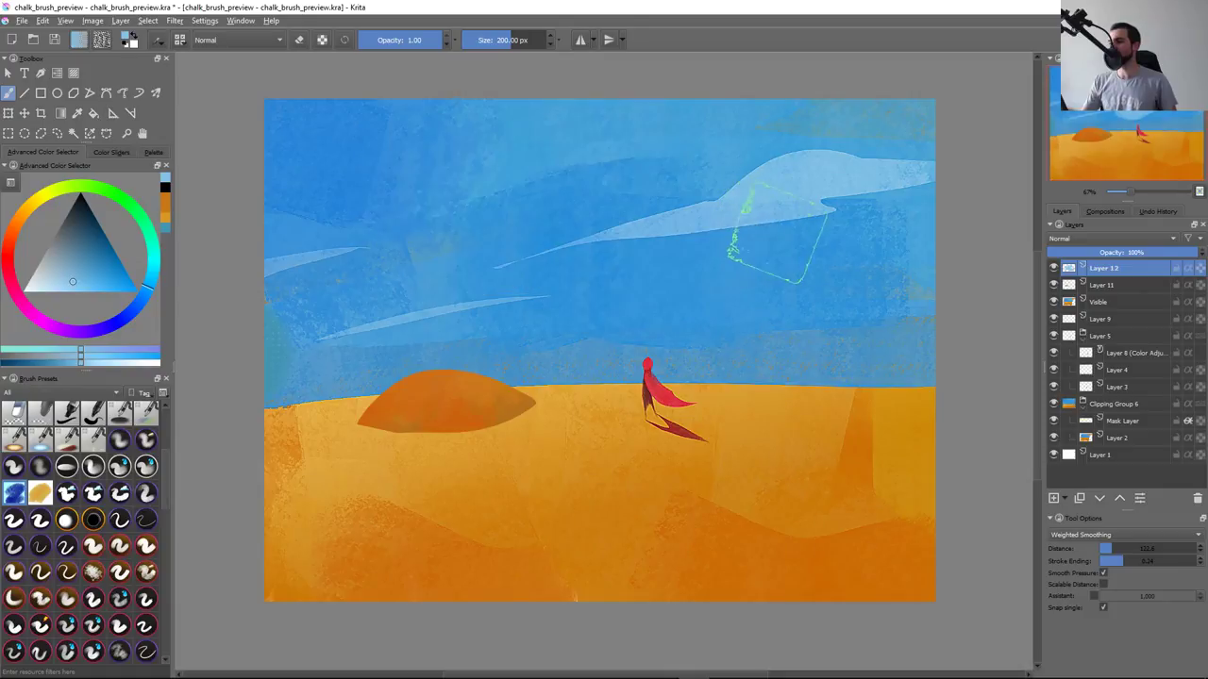
{"action": "mouse_move", "coordinate": [340, 142]}
{"action": "left_mouse_down"}
{"action": "mouse_move", "coordinate": [415, 156]}
{"action": "mouse_move", "coordinate": [604, 274]}
{"action": "left_mouse_up"}
{"action": "key", "text": "Delete"}
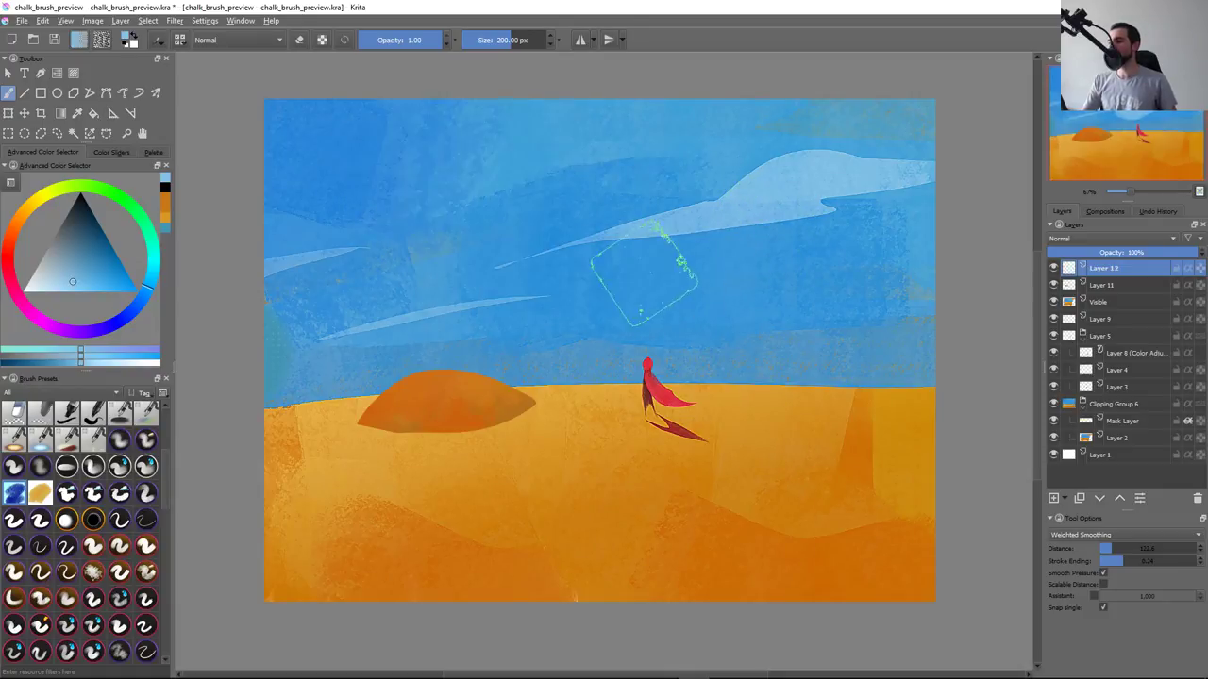
{"action": "key", "text": "Insert"}
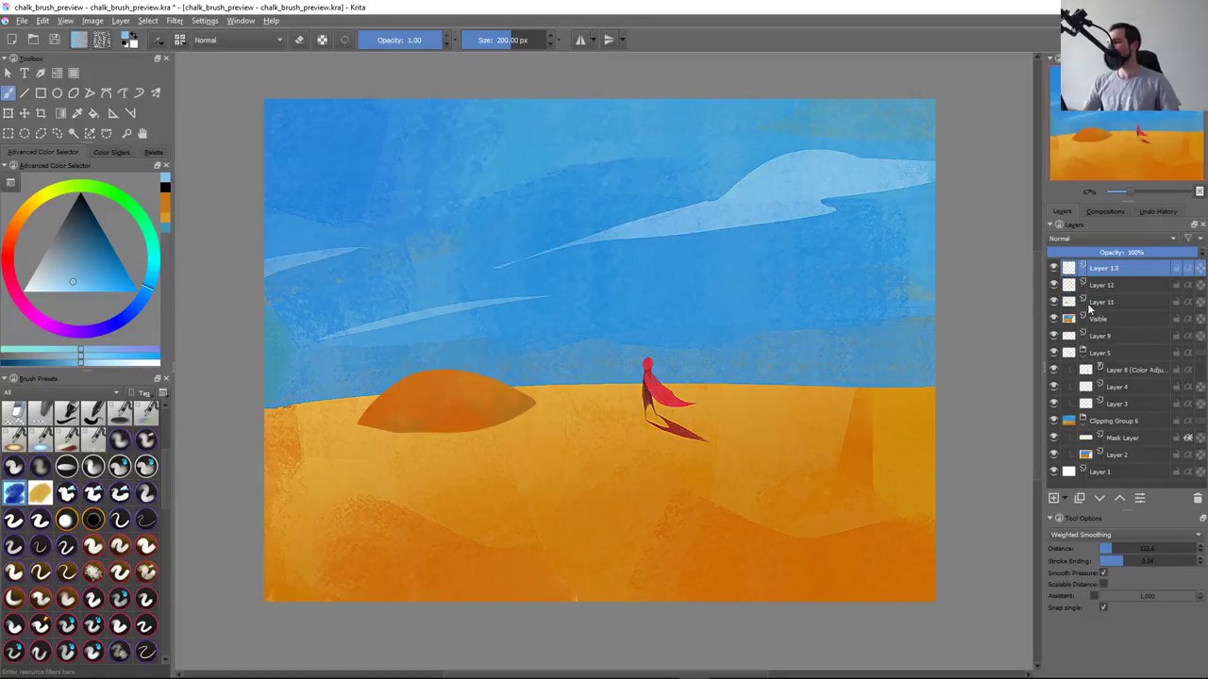
Solo Layer 13 and try light-blue then black chalk strokes, keeping one large black stroke
{"action": "left_click", "coordinate": [1076, 280], "text": "alt"}
{"action": "left_click_drag", "start_coordinate": [382, 222], "coordinate": [722, 415]}
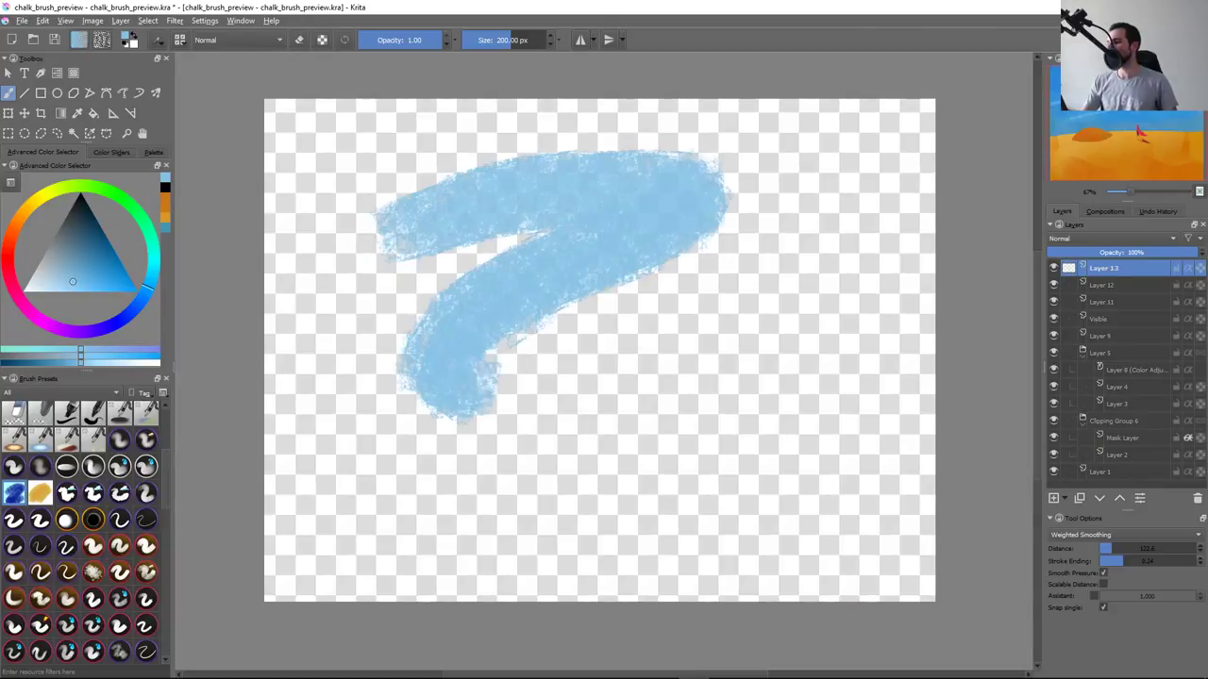
{"action": "key", "text": "Delete"}
{"action": "key", "text": "d"}
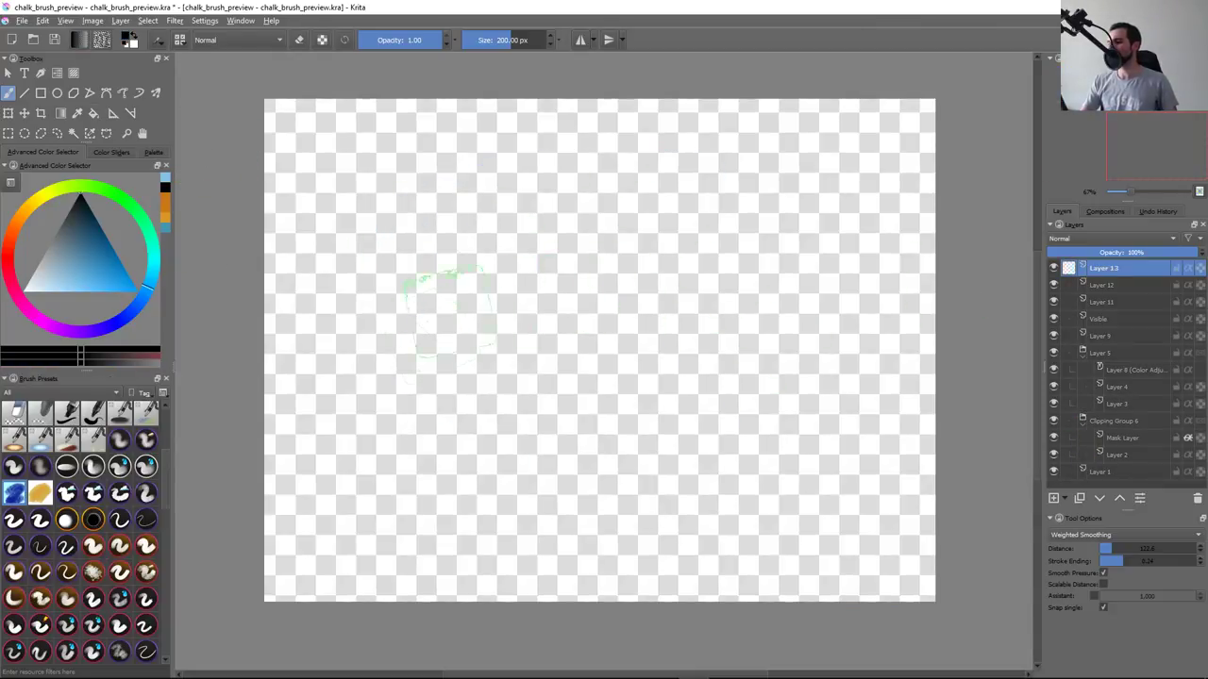
{"action": "left_click_drag", "start_coordinate": [415, 326], "coordinate": [830, 439]}
{"action": "key", "text": "Delete"}
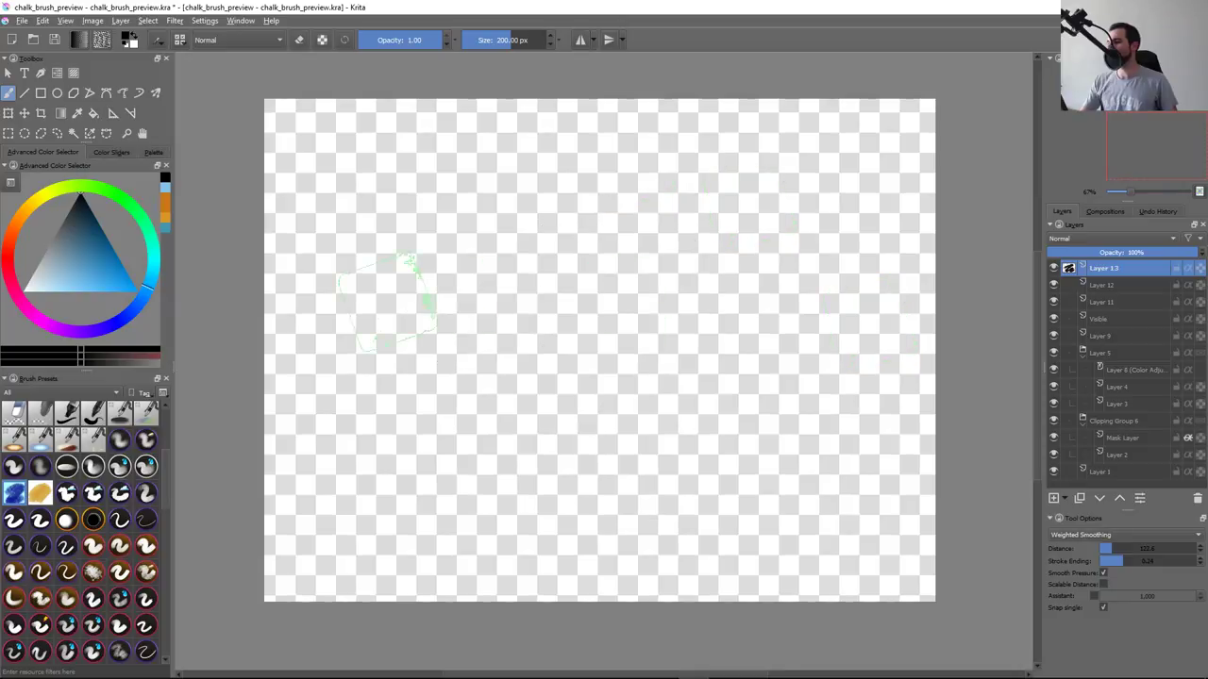
{"action": "mouse_move", "coordinate": [406, 273]}
{"action": "left_mouse_down"}
{"action": "mouse_move", "coordinate": [485, 445]}
{"action": "mouse_move", "coordinate": [849, 307]}
{"action": "left_mouse_up"}
{"action": "key", "text": "Delete"}
{"action": "mouse_move", "coordinate": [377, 302]}
{"action": "left_mouse_down"}
{"action": "mouse_move", "coordinate": [625, 183]}
{"action": "mouse_move", "coordinate": [687, 391]}
{"action": "mouse_move", "coordinate": [902, 354]}
{"action": "left_mouse_up"}
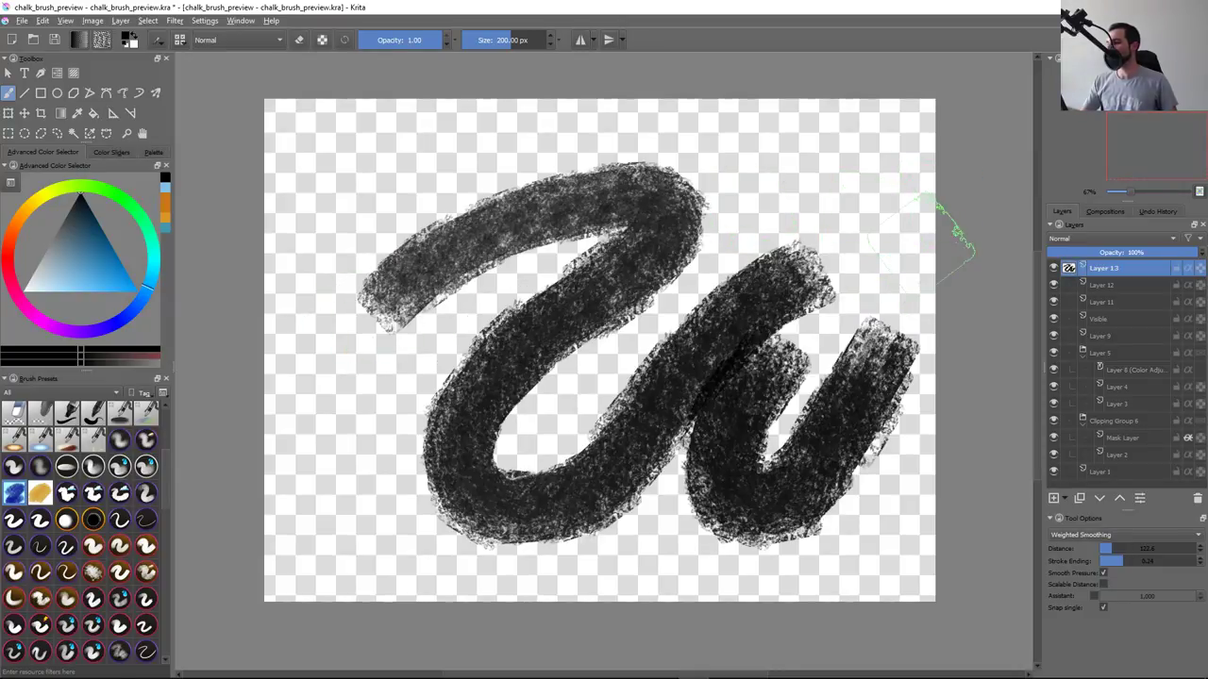
{"action": "key", "text": "Delete"}
{"action": "mouse_move", "coordinate": [344, 354]}
{"action": "left_mouse_down"}
{"action": "mouse_move", "coordinate": [378, 326]}
{"action": "mouse_move", "coordinate": [623, 514]}
{"action": "mouse_move", "coordinate": [803, 278]}
{"action": "mouse_move", "coordinate": [705, 305]}
{"action": "mouse_move", "coordinate": [863, 240]}
{"action": "left_mouse_up"}
Clear the selection, pan the texture view, and close the charcoal document, answering the save prompt
{"action": "key", "text": "l"}
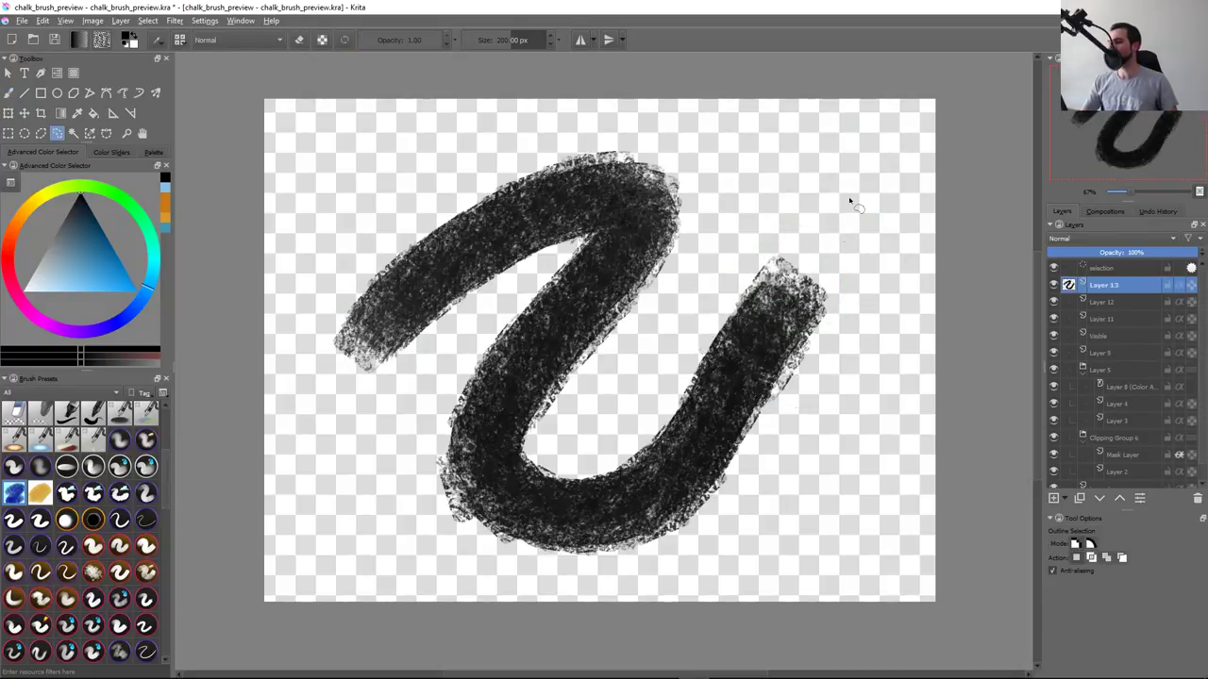
{"action": "key", "text": "ctrl+shift+a"}
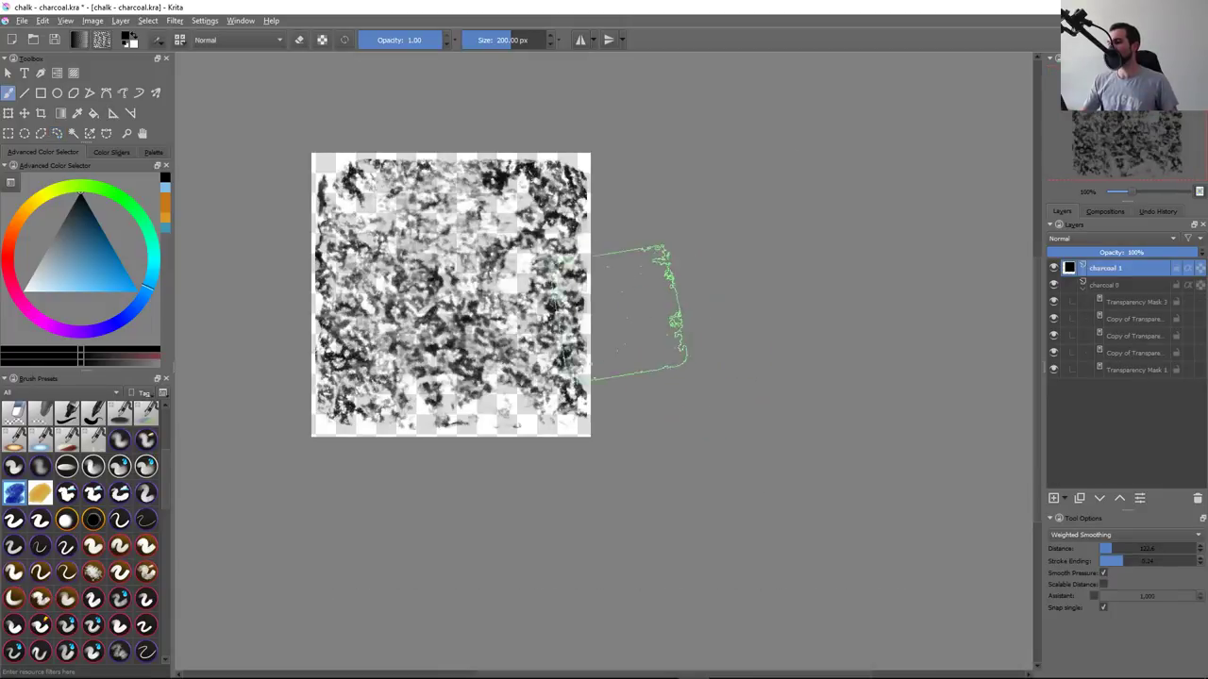
{"action": "left_click_drag", "start_coordinate": [639, 312], "coordinate": [757, 342]}
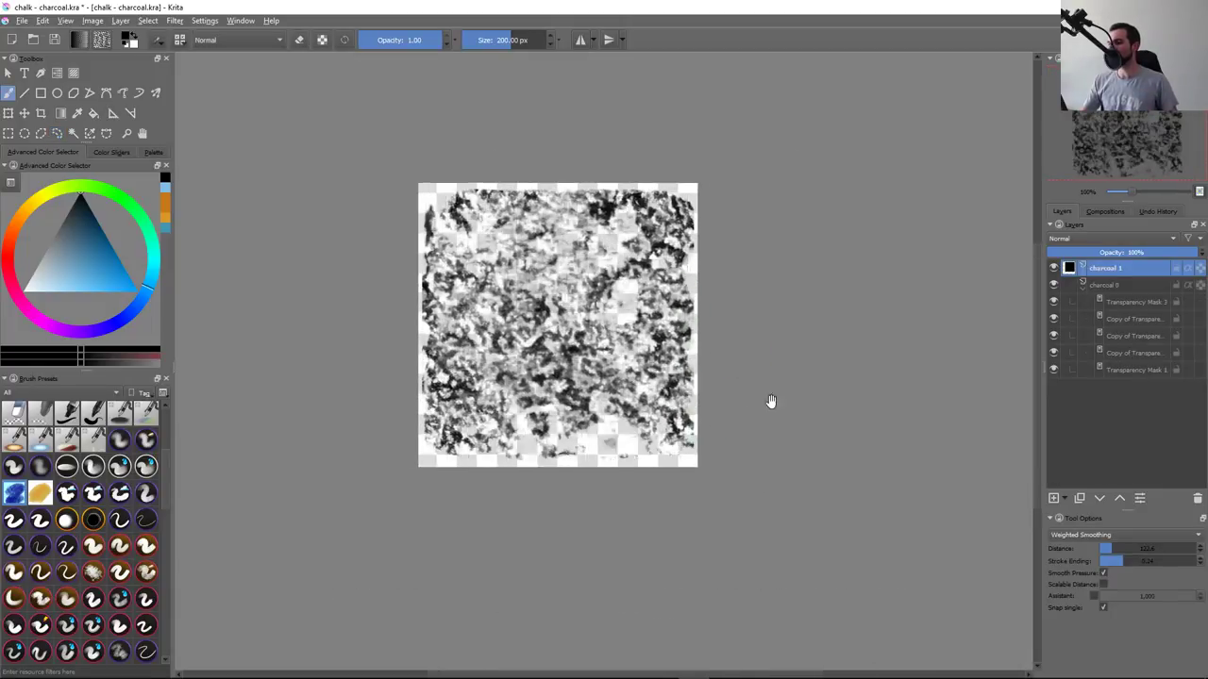
{"action": "left_click_drag", "start_coordinate": [765, 409], "coordinate": [781, 410]}
{"action": "key", "text": "ctrl+w"}
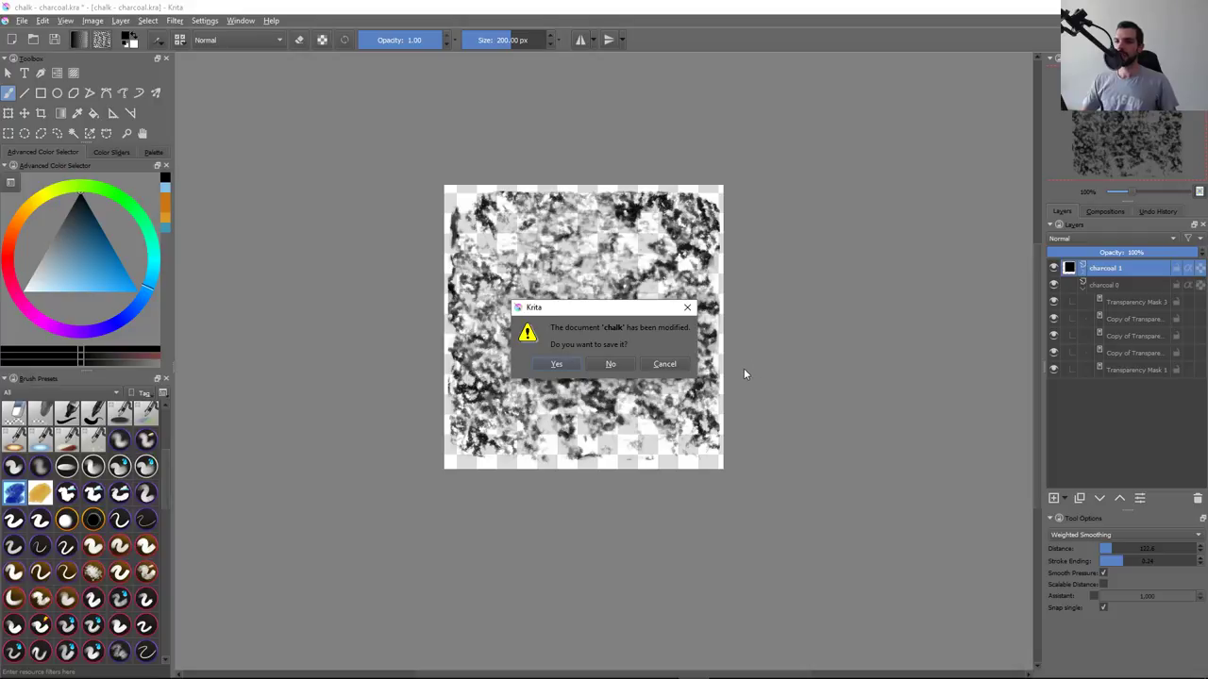
{"action": "left_click", "coordinate": [610, 365]}
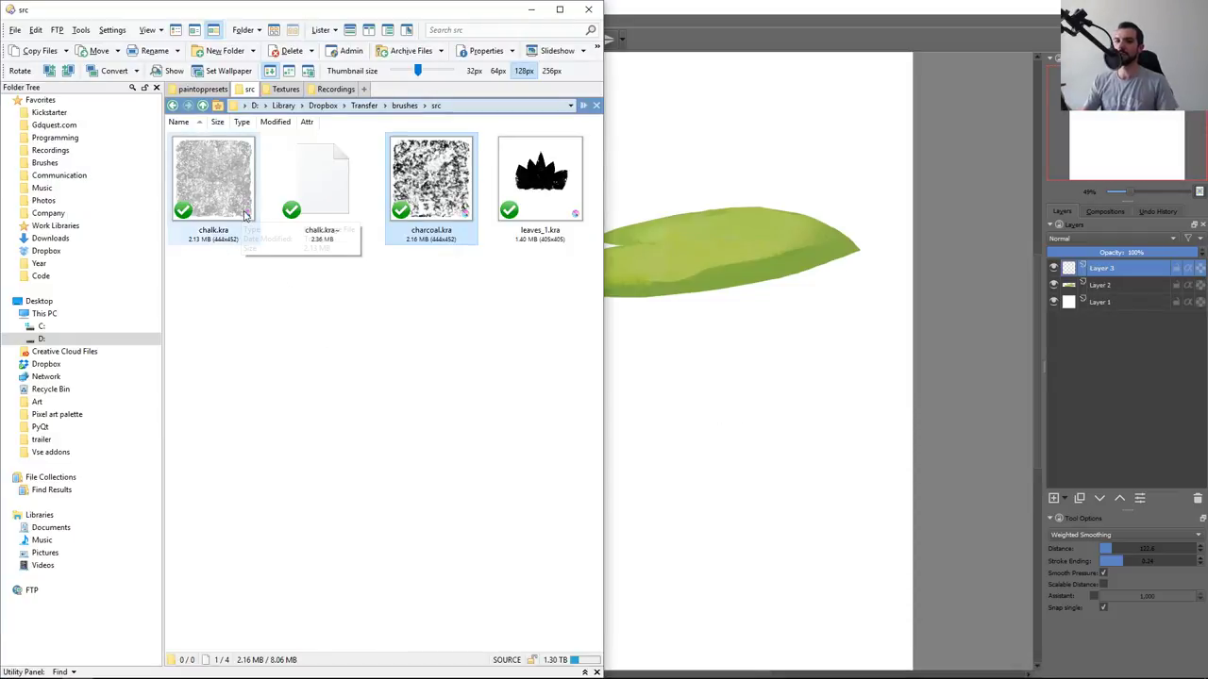
Select chalk.kra in the Directory Opus file list and open it in Krita
{"action": "left_click", "coordinate": [236, 217]}
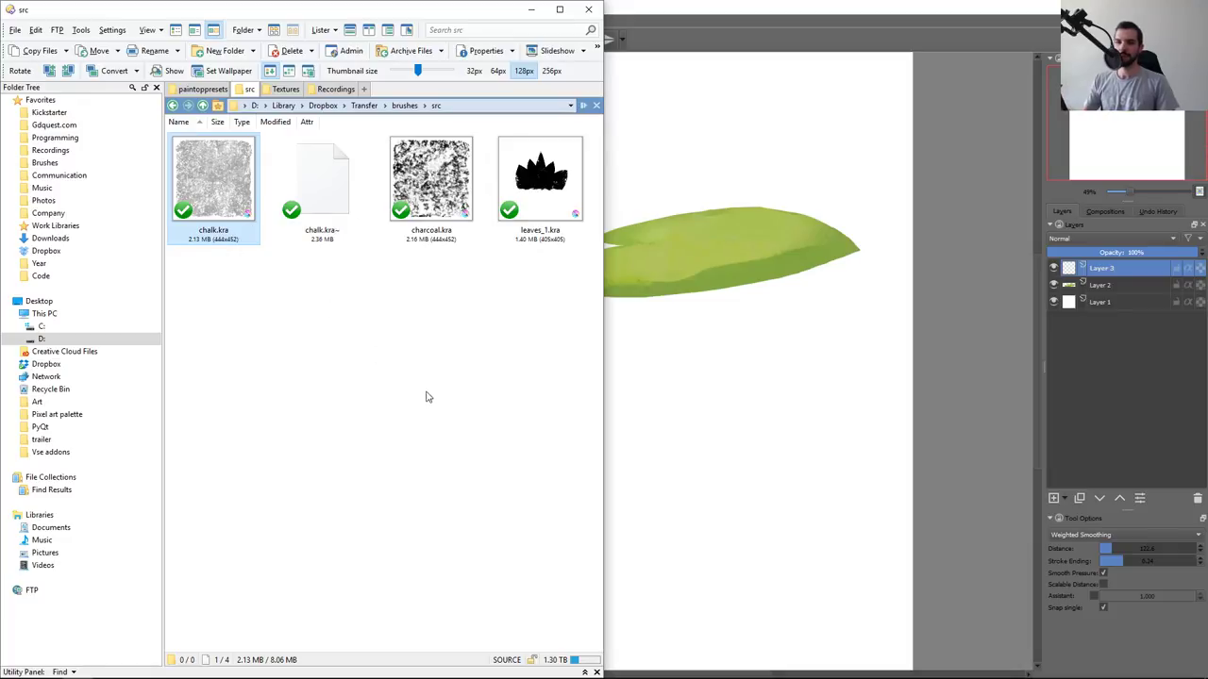
{"action": "key", "text": "Return"}
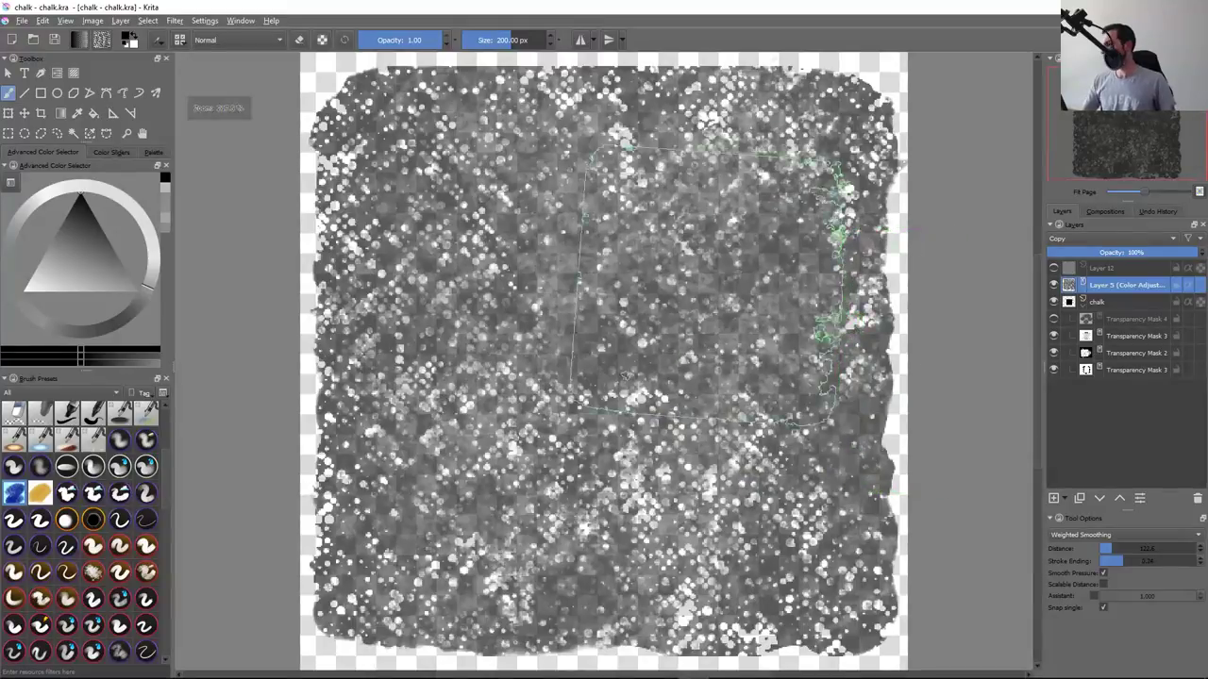
Recheck the chalk and colour-adjust layers' visibility, zoom out, and bring Directory Opus forward
{"action": "left_click", "coordinate": [1054, 285]}
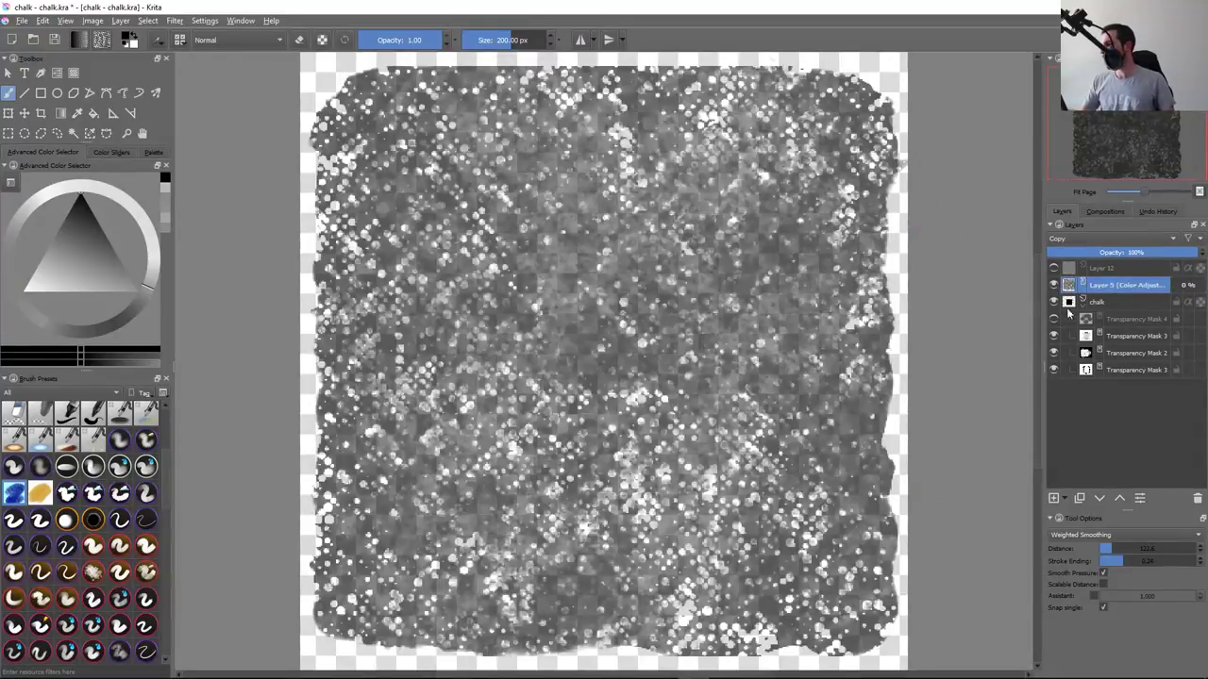
{"action": "left_click", "coordinate": [1082, 302]}
{"action": "left_click", "coordinate": [1054, 302]}
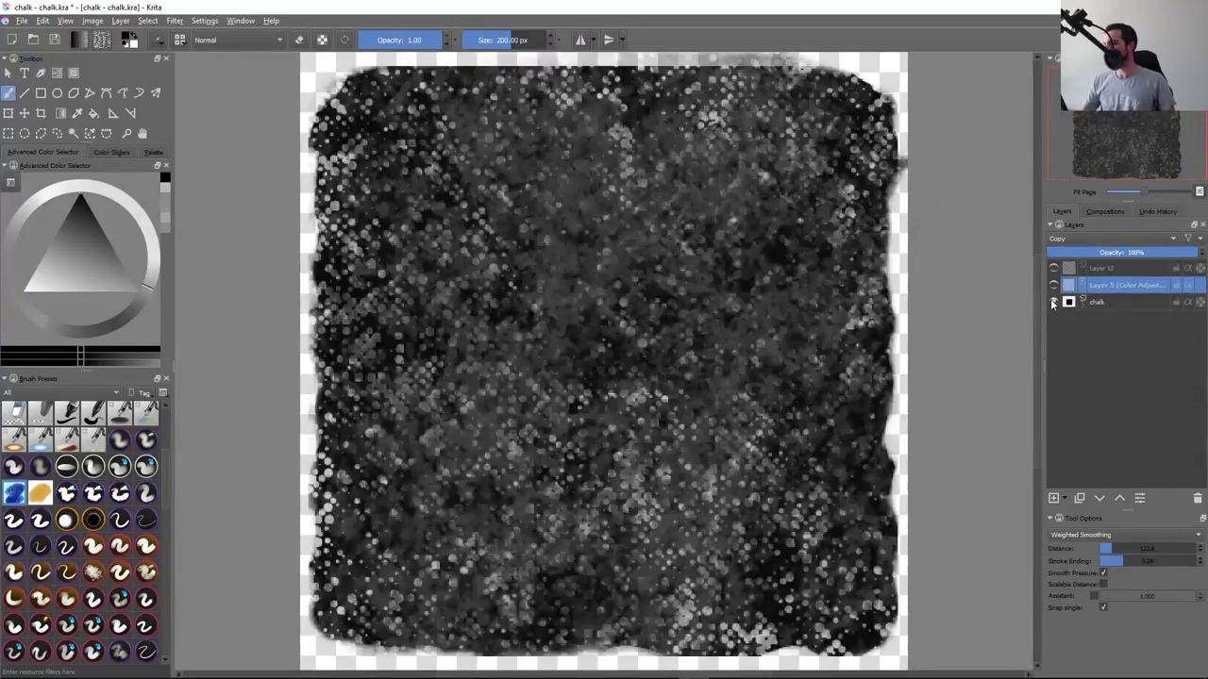
{"action": "left_click", "coordinate": [1054, 285]}
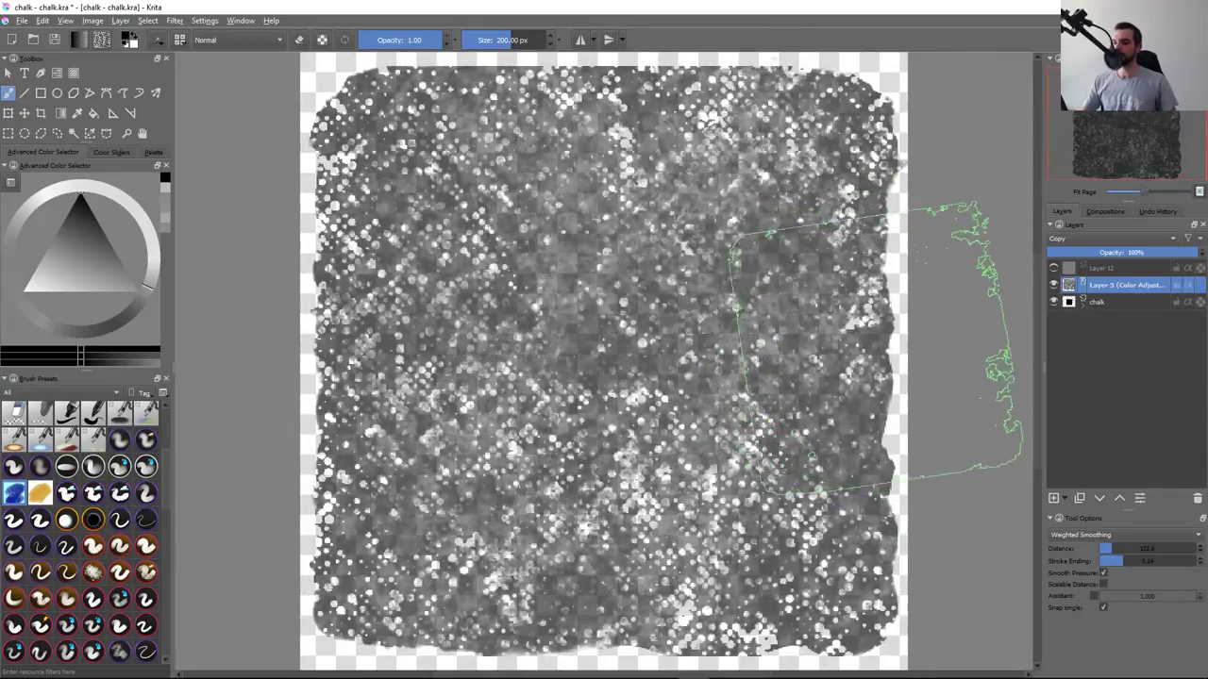
{"action": "key", "text": "minus"}
{"action": "key", "text": "minus"}
{"action": "key", "text": "minus"}
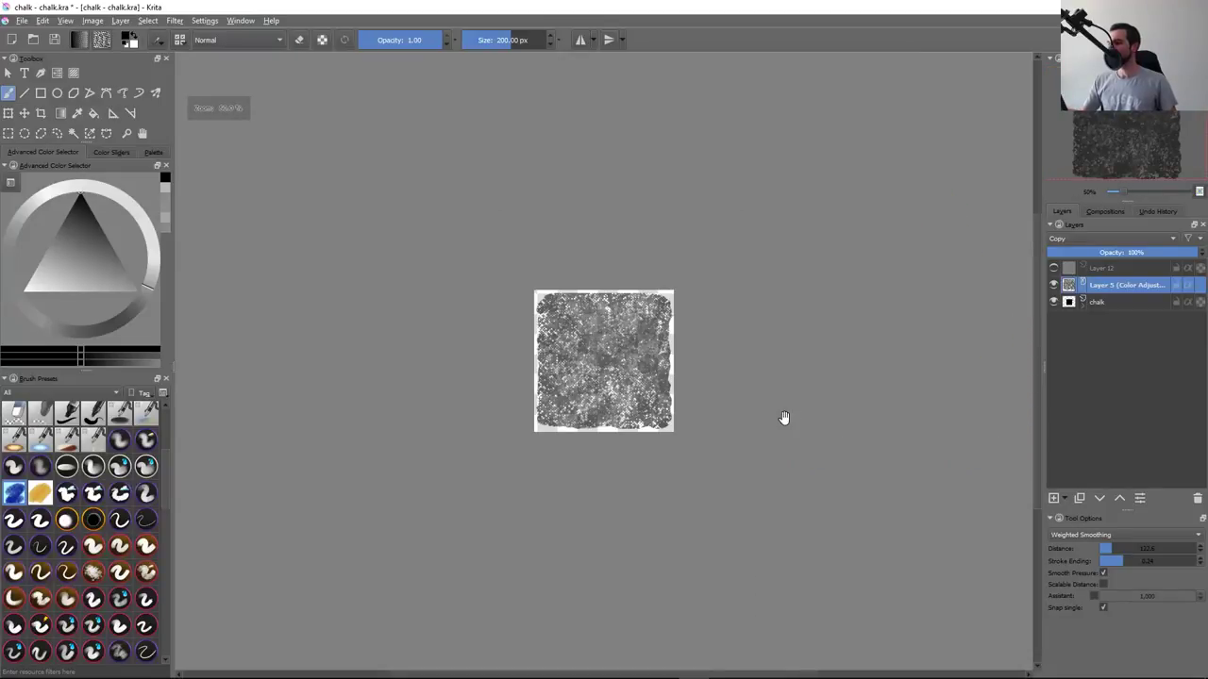
{"action": "key", "text": "alt+Tab"}
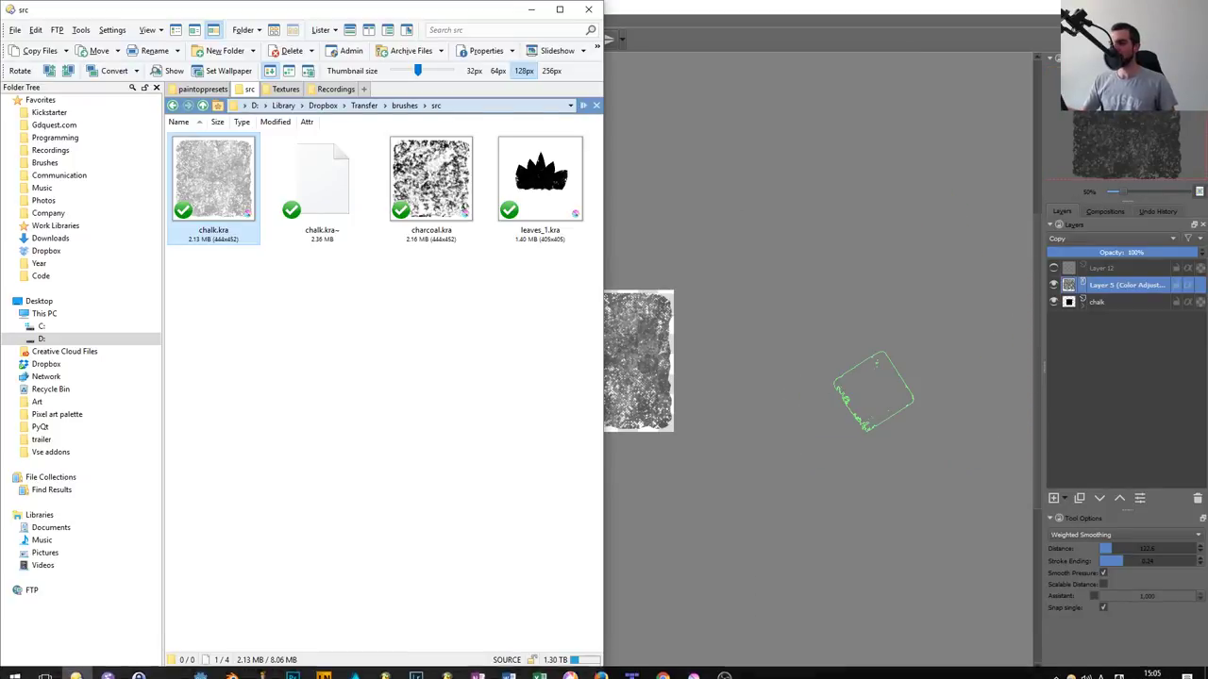
Go to Work Libraries > Textures and show its folders as thumbnails
{"action": "key", "text": "ctrl+shift+6"}
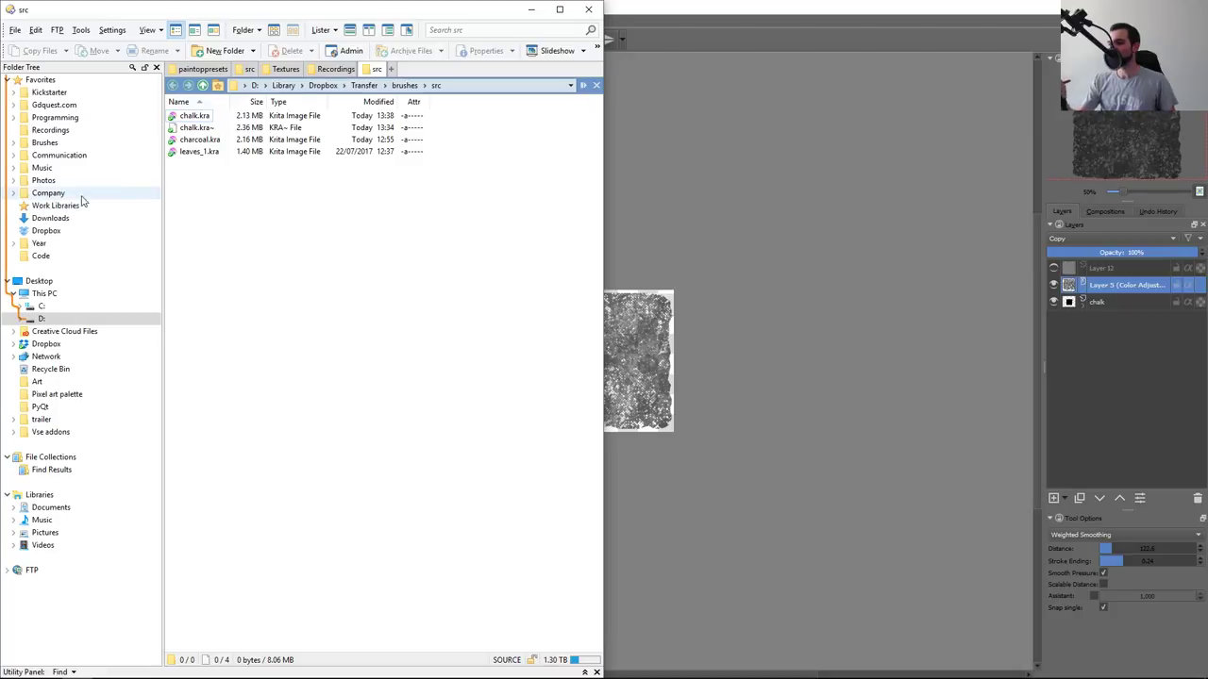
{"action": "left_click", "coordinate": [77, 205]}
{"action": "left_click", "coordinate": [235, 301]}
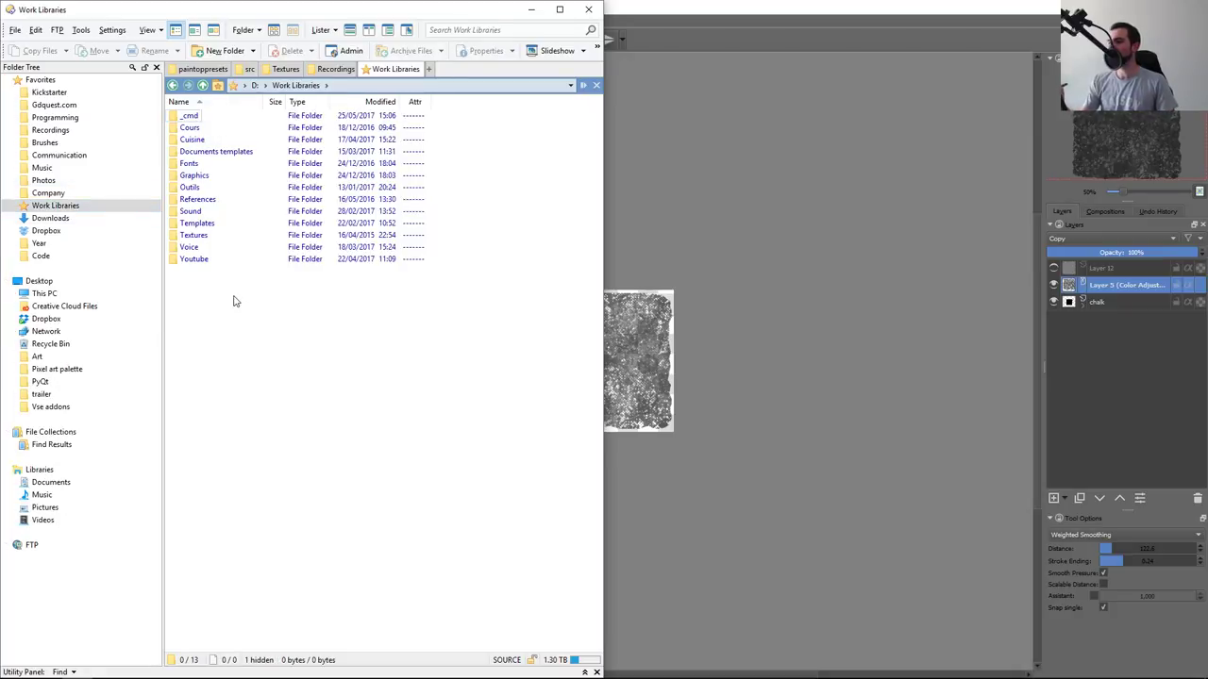
{"action": "double_click", "coordinate": [198, 235]}
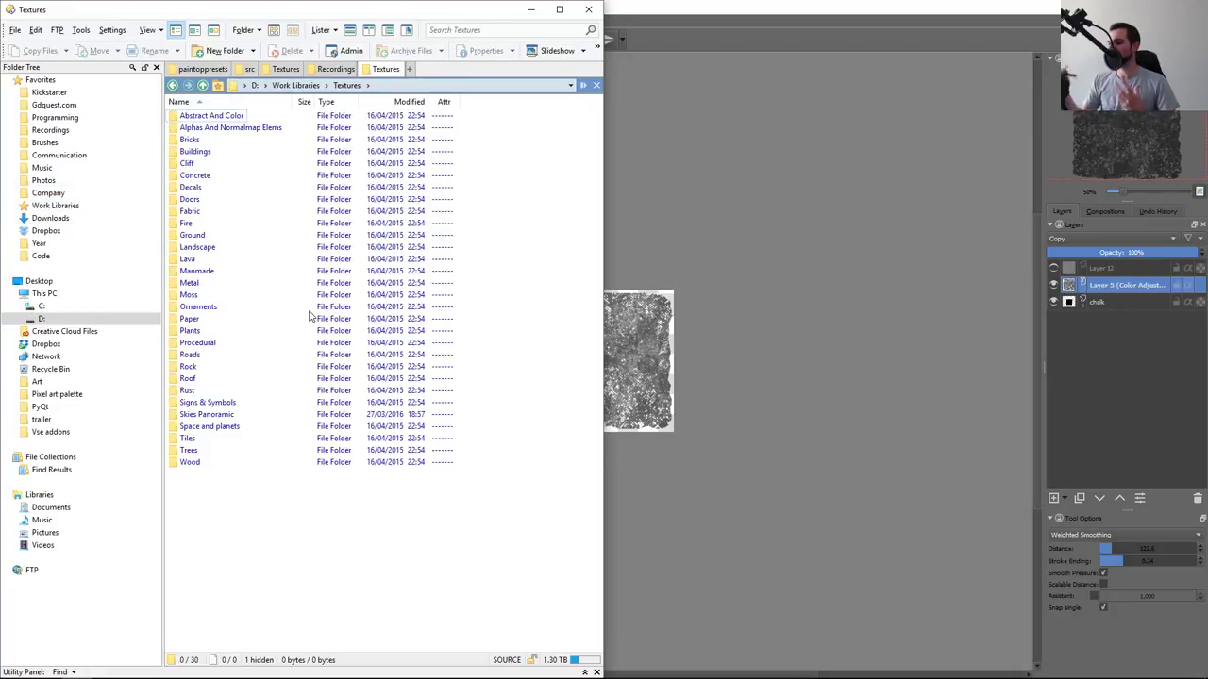
{"action": "key", "text": "ctrl+6"}
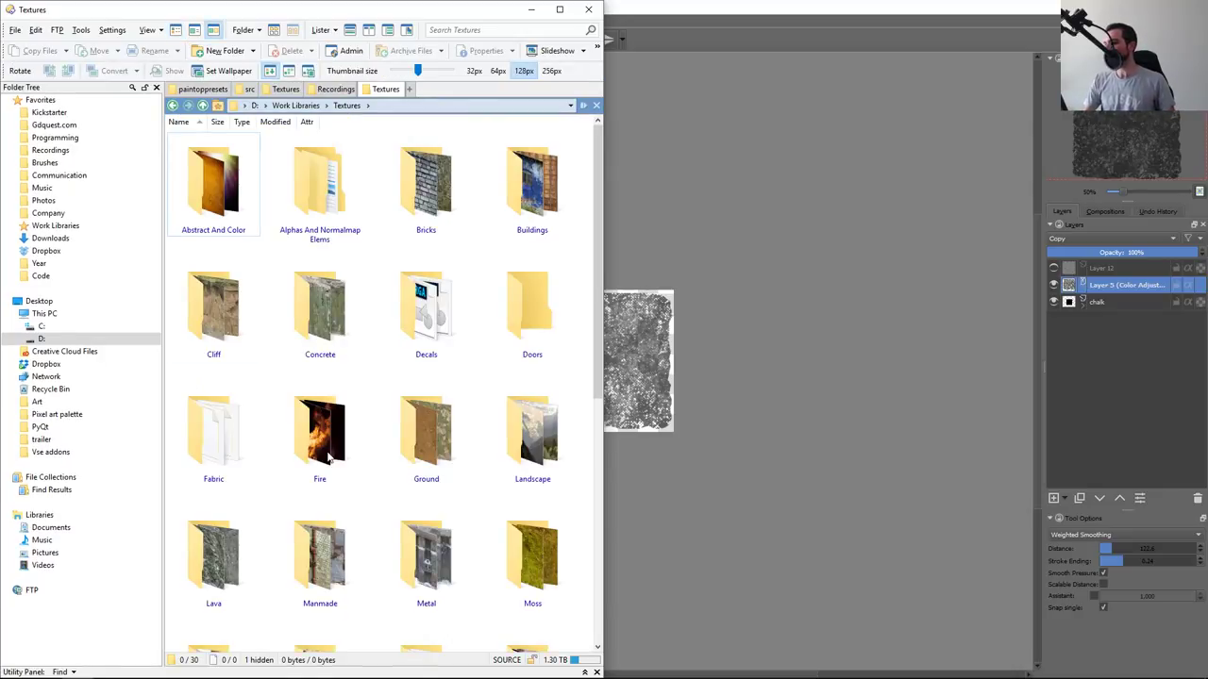
Browse the texture folders and preview ConcreteNew0011_2_S.jpg in the Concrete folder
{"action": "key", "text": "Down"}
{"action": "key", "text": "Right"}
{"action": "key", "text": "Right"}
{"action": "key", "text": "Down"}
{"action": "key", "text": "Left"}
{"action": "key", "text": "Up"}
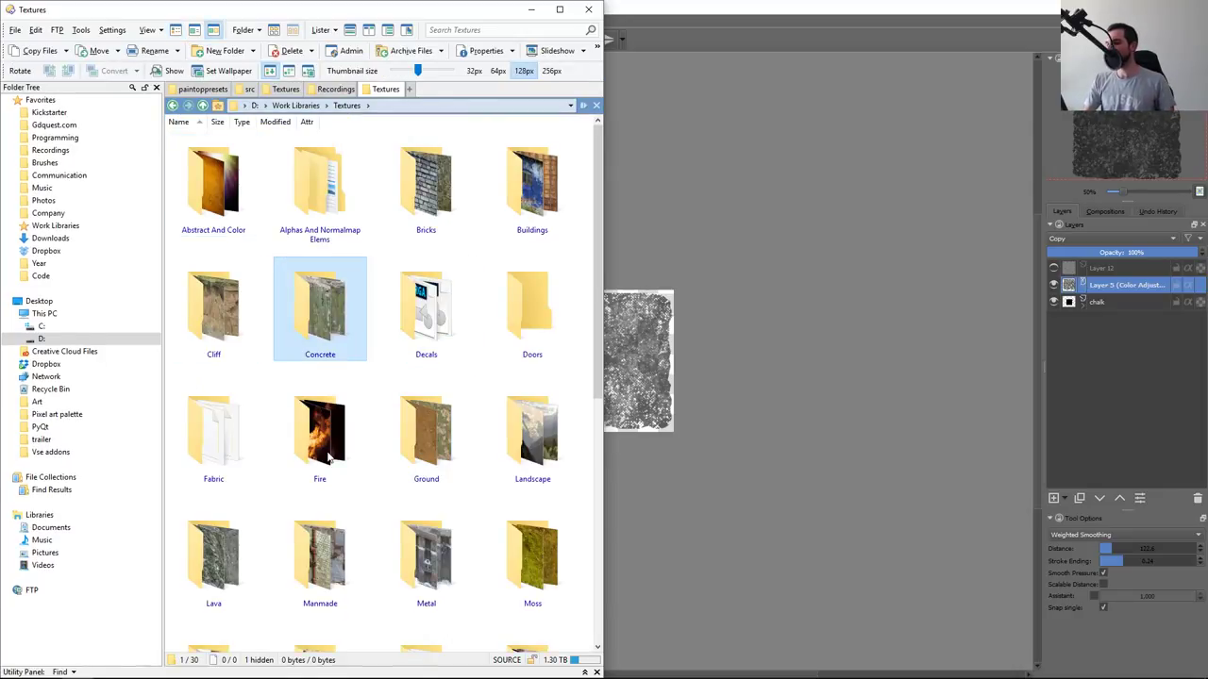
{"action": "key", "text": "Up"}
{"action": "key", "text": "Right"}
{"action": "key", "text": "Down"}
{"action": "key", "text": "Left"}
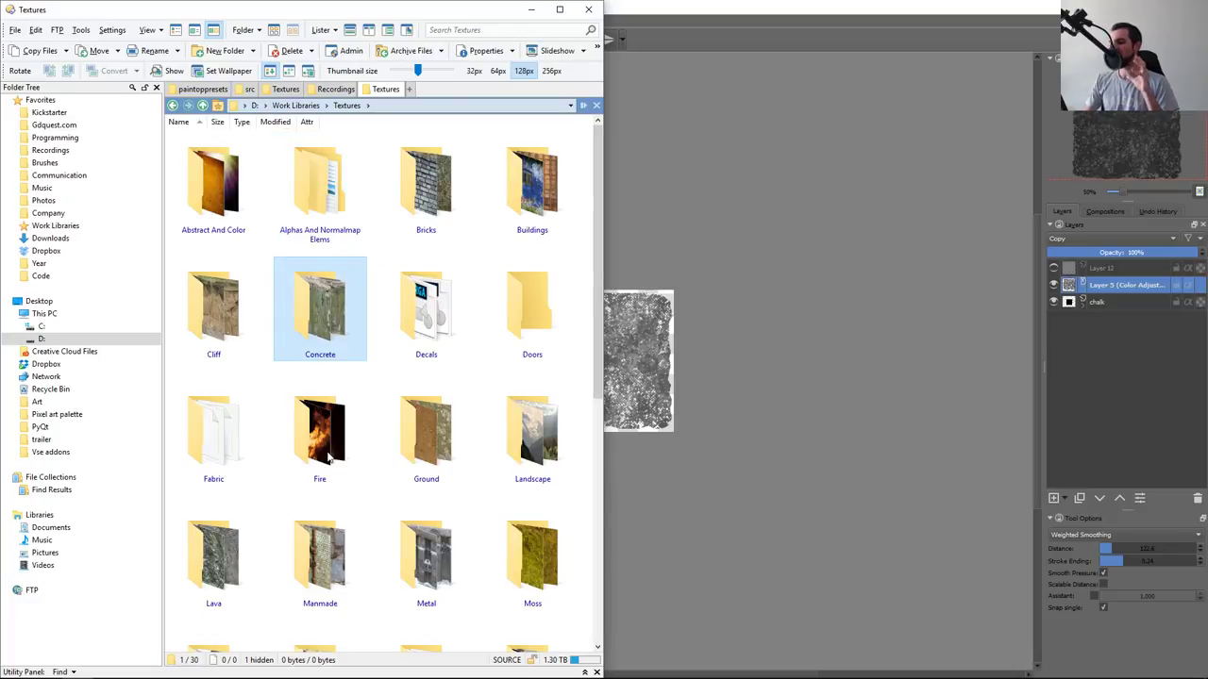
{"action": "key", "text": "Down"}
{"action": "key", "text": "Up"}
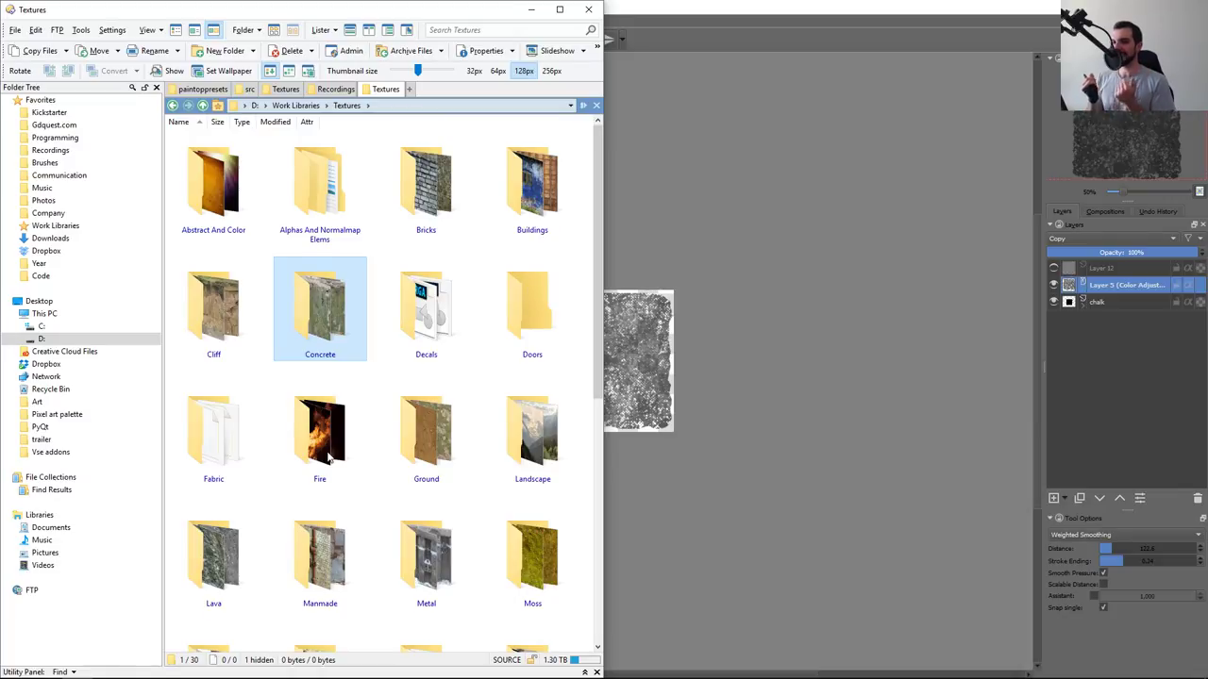
{"action": "key", "text": "Return"}
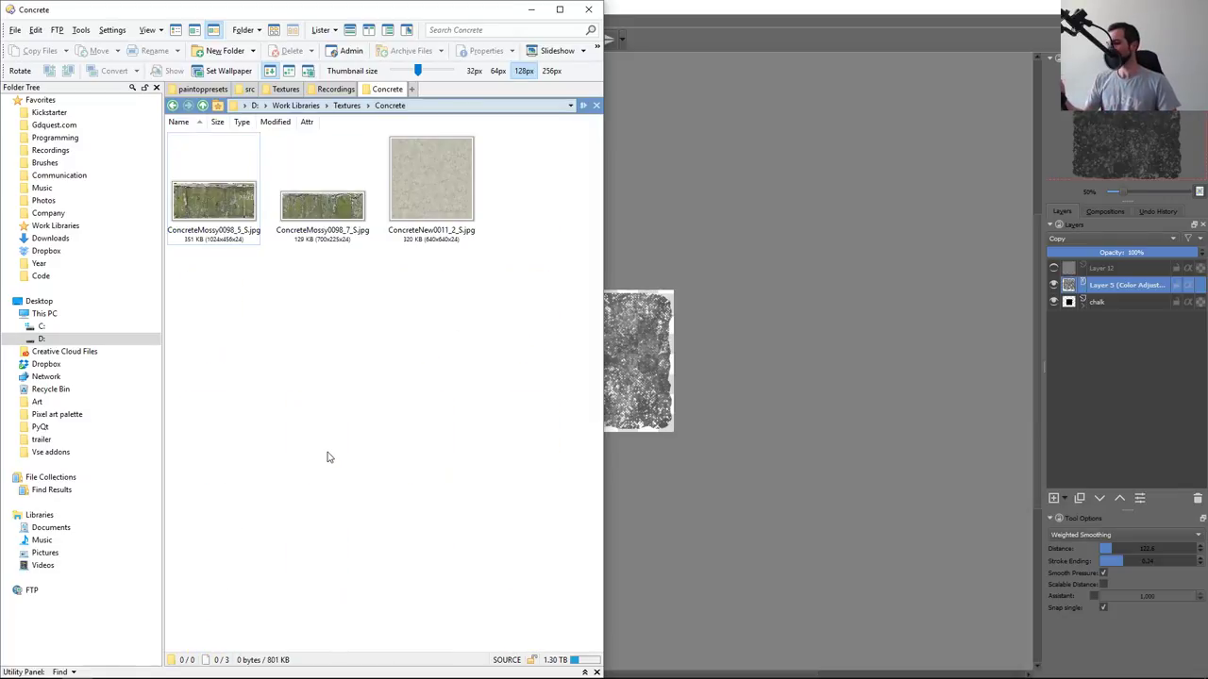
{"action": "left_click", "coordinate": [439, 224]}
{"action": "key", "text": "BackSpace"}
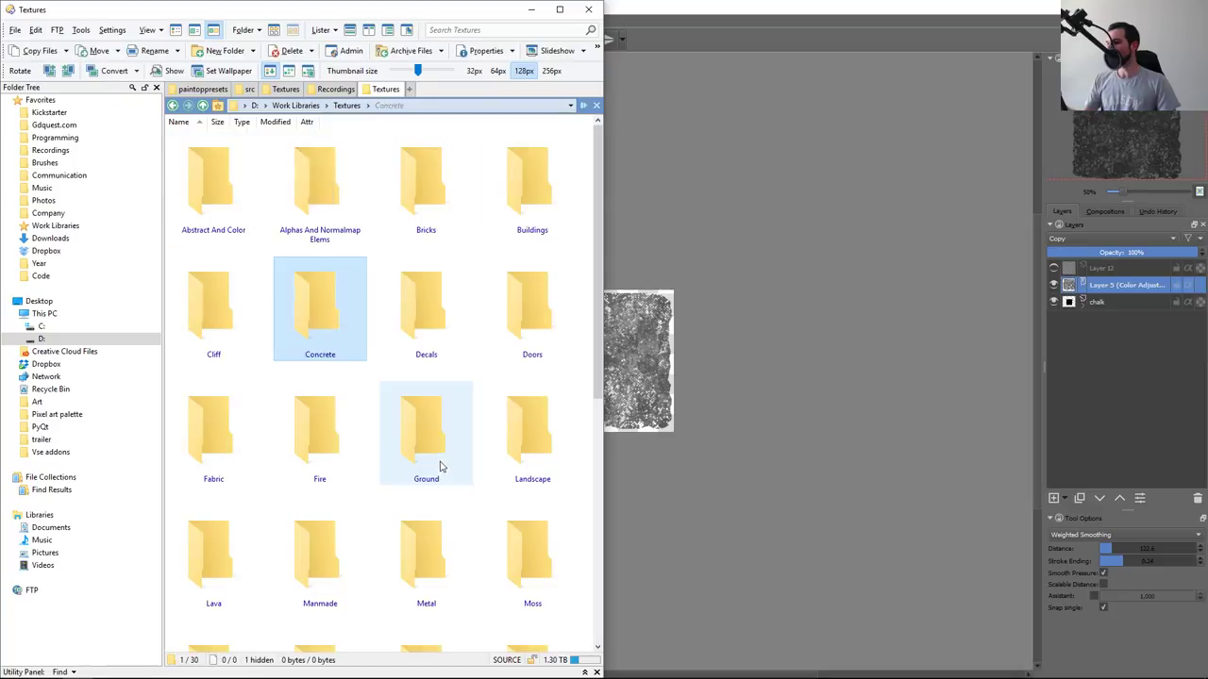
Look through the Lava folder, then select diffClouds.jpg in Procedural and return to Krita
{"action": "scroll", "coordinate": [599, 409], "scroll_direction": "down", "scroll_amount": 2}
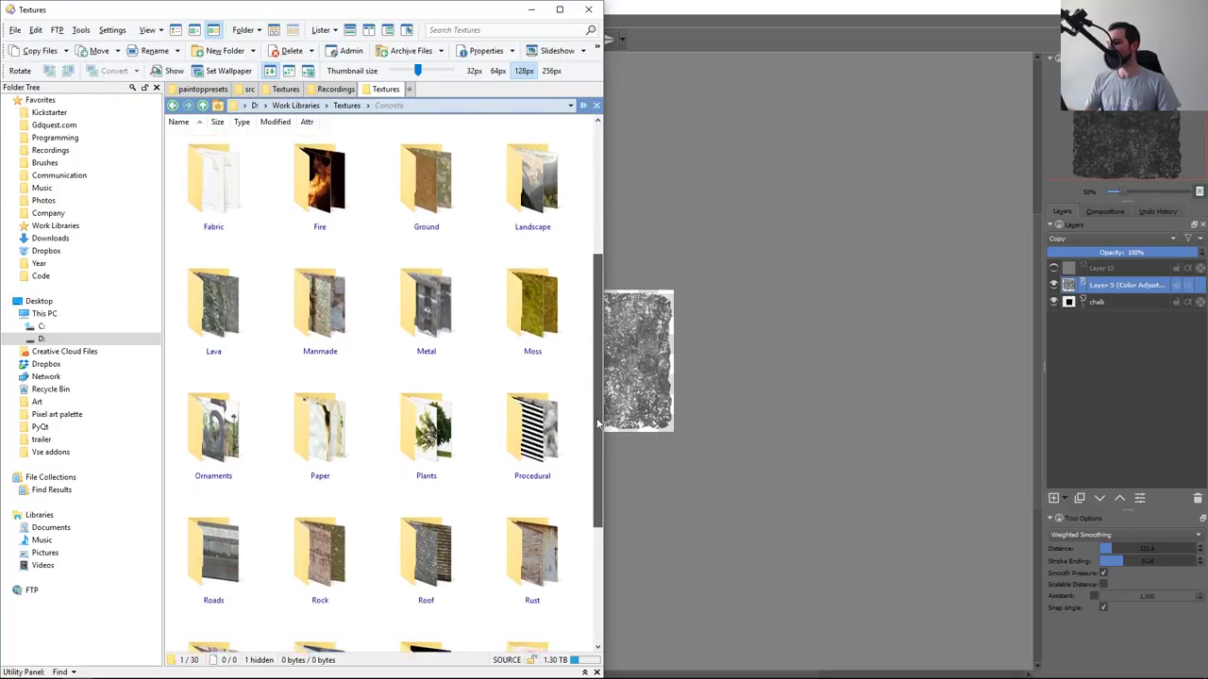
{"action": "scroll", "coordinate": [598, 408], "scroll_direction": "down", "scroll_amount": 1}
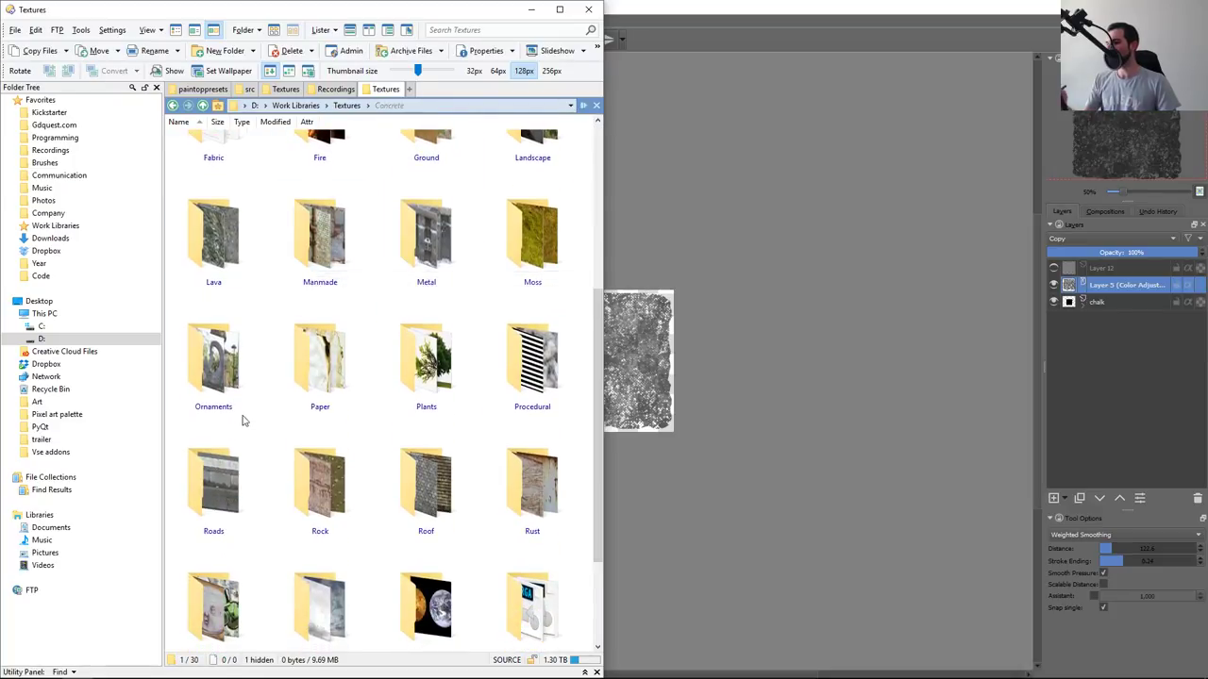
{"action": "double_click", "coordinate": [256, 276]}
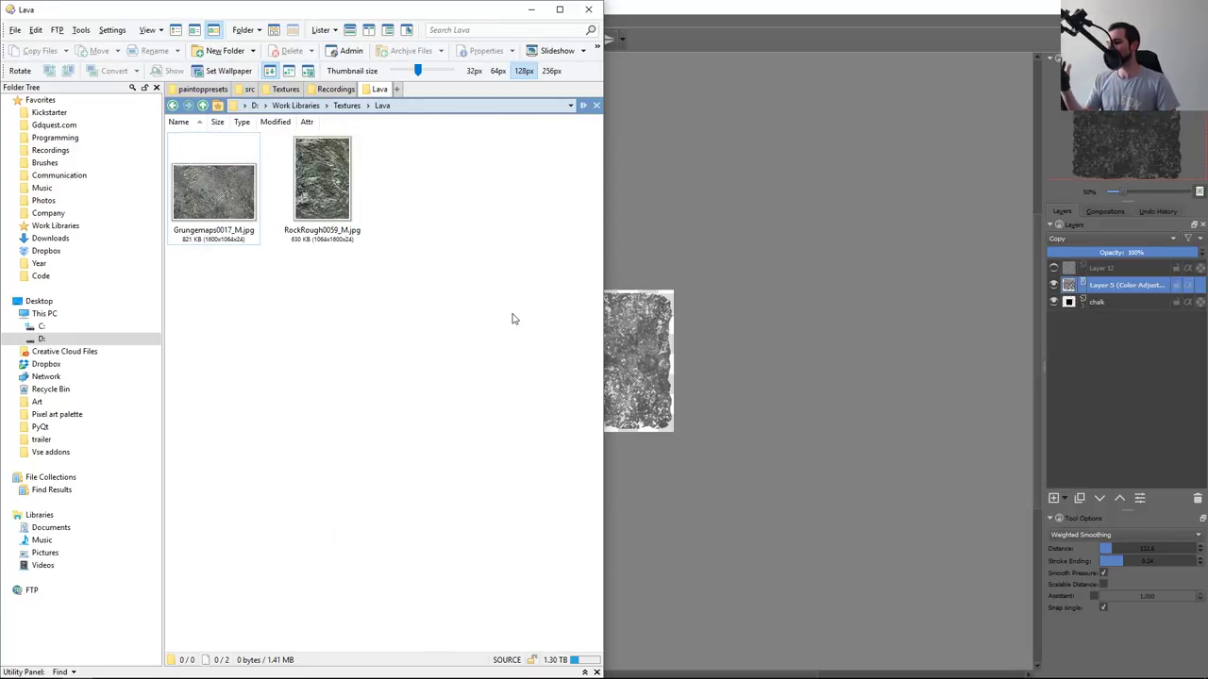
{"action": "key", "text": "BackSpace"}
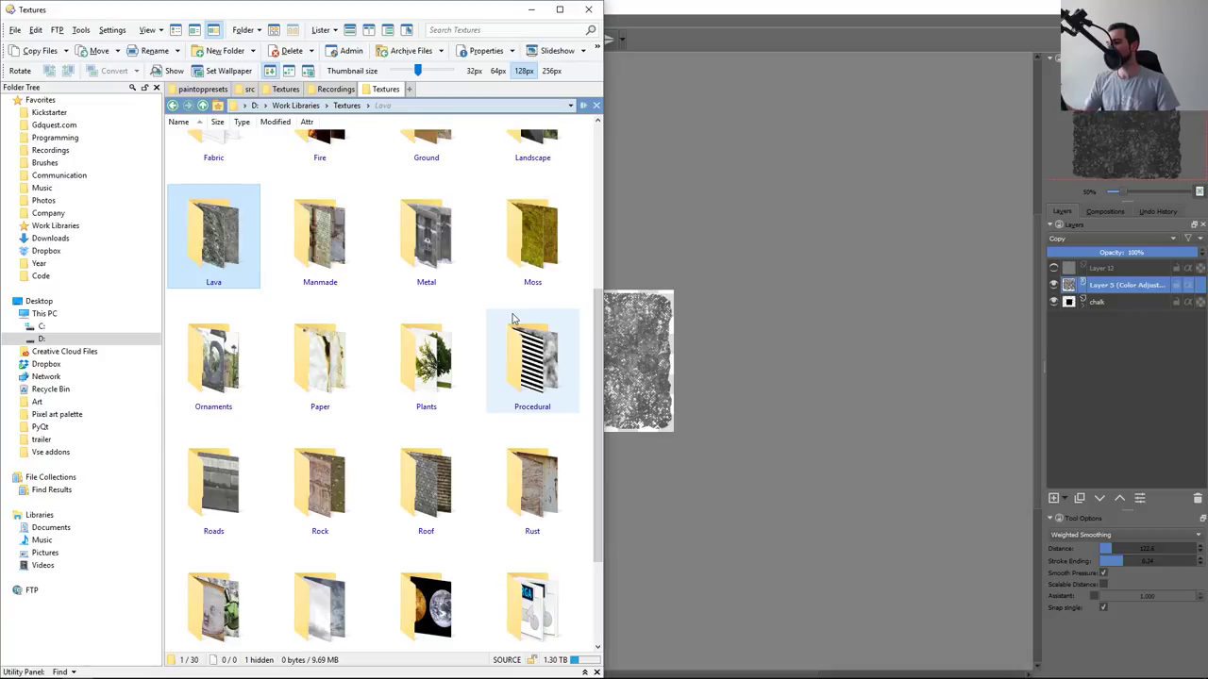
{"action": "double_click", "coordinate": [577, 419]}
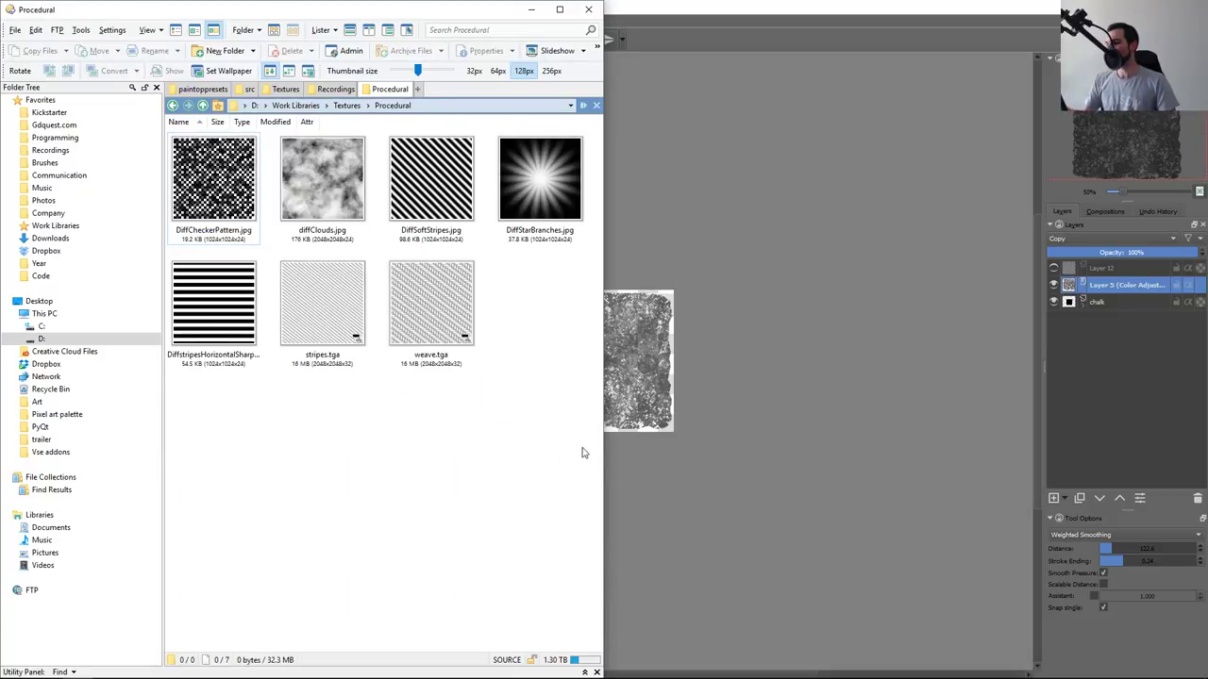
{"action": "left_click", "coordinate": [326, 203]}
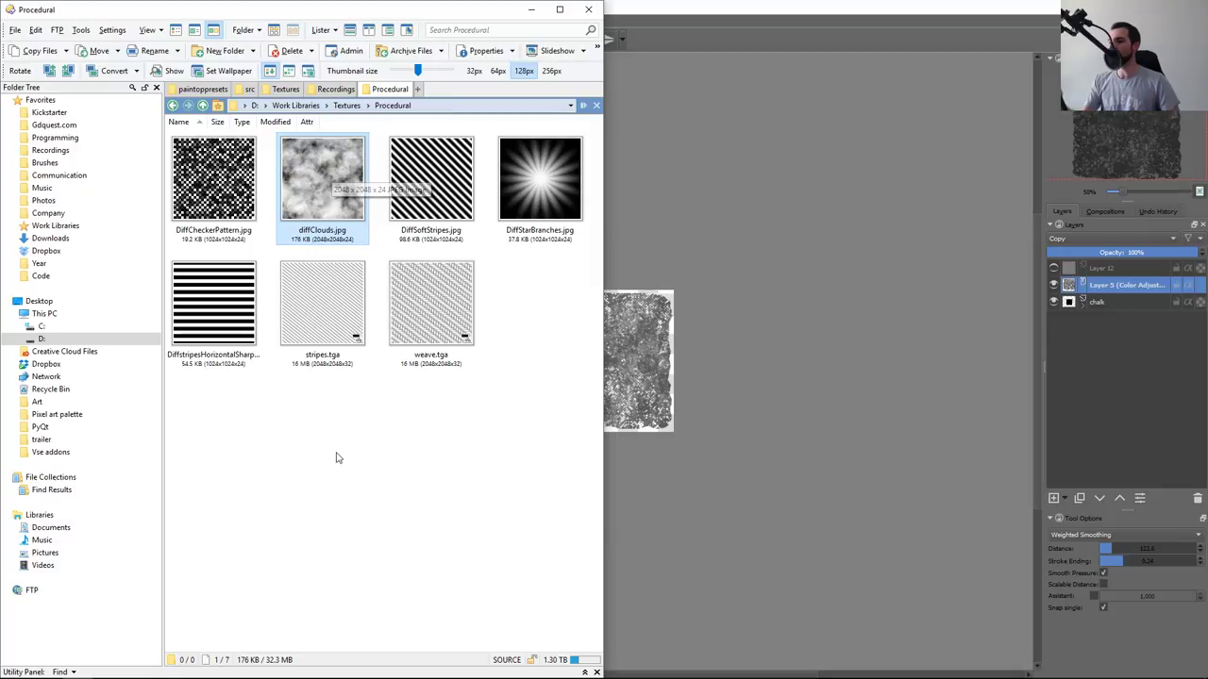
{"action": "left_click", "coordinate": [681, 36]}
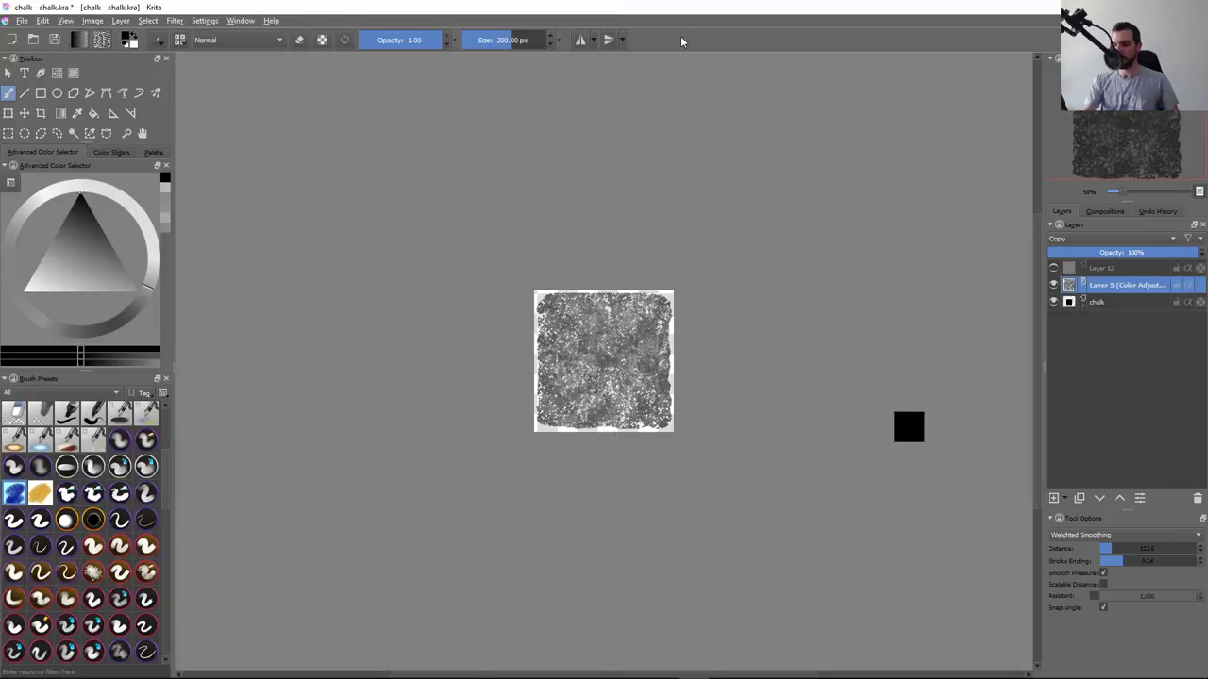
Open diffClouds.jpg in Krita, copy the whole image, and close it
{"action": "key", "text": "ctrl+o"}
{"action": "key", "text": "ctrl+v"}
{"action": "key", "text": "Return"}
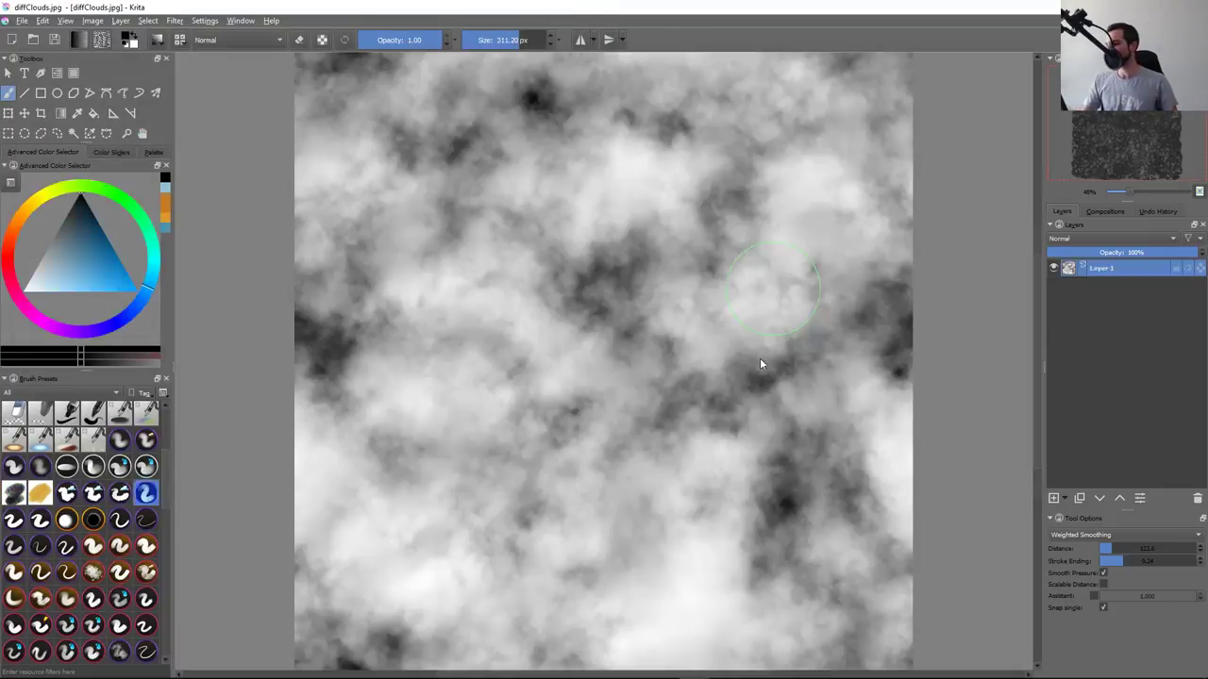
{"action": "key", "text": "ctrl+a"}
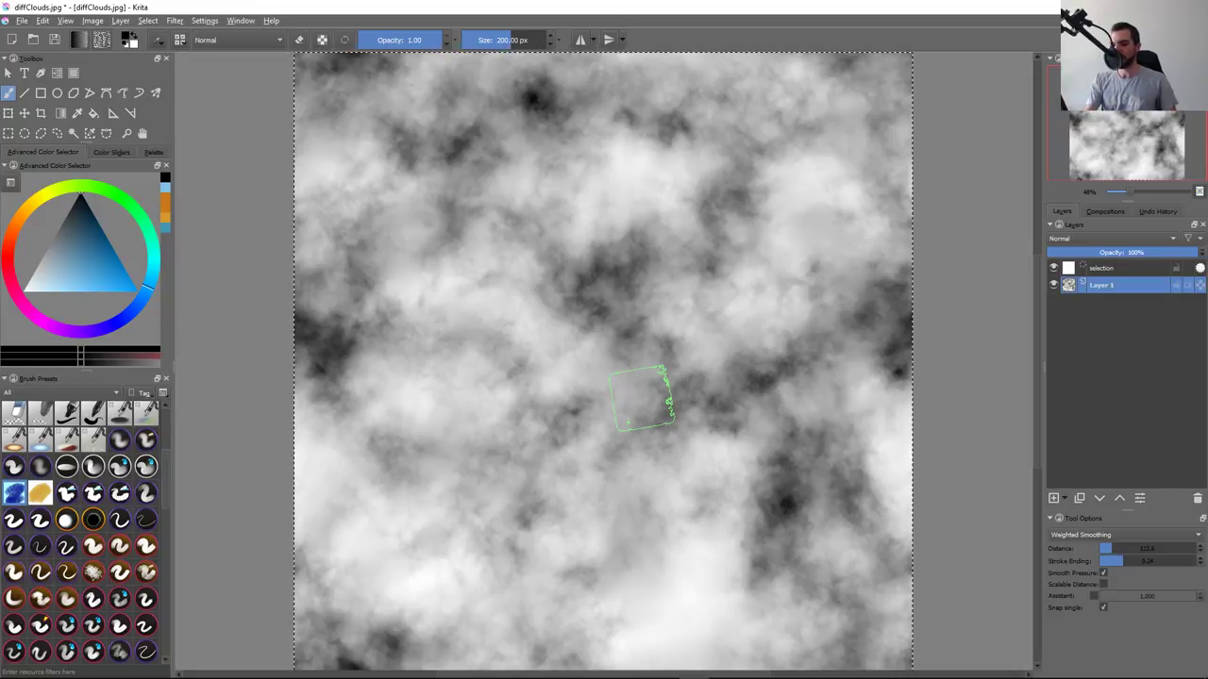
{"action": "key", "text": "ctrl+w"}
{"action": "left_click", "coordinate": [633, 364]}
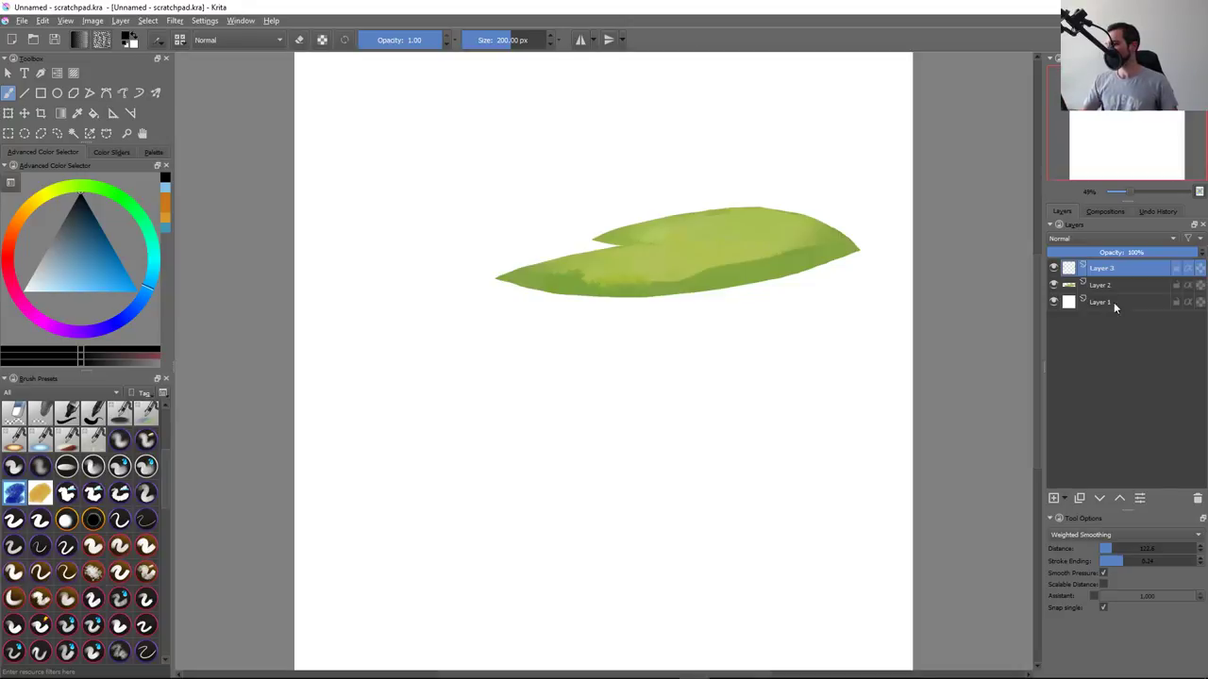
In chalk.kra, hide the colour-adjust layer and paste the clouds above the chalk layer
{"action": "key", "text": "ctrl+w"}
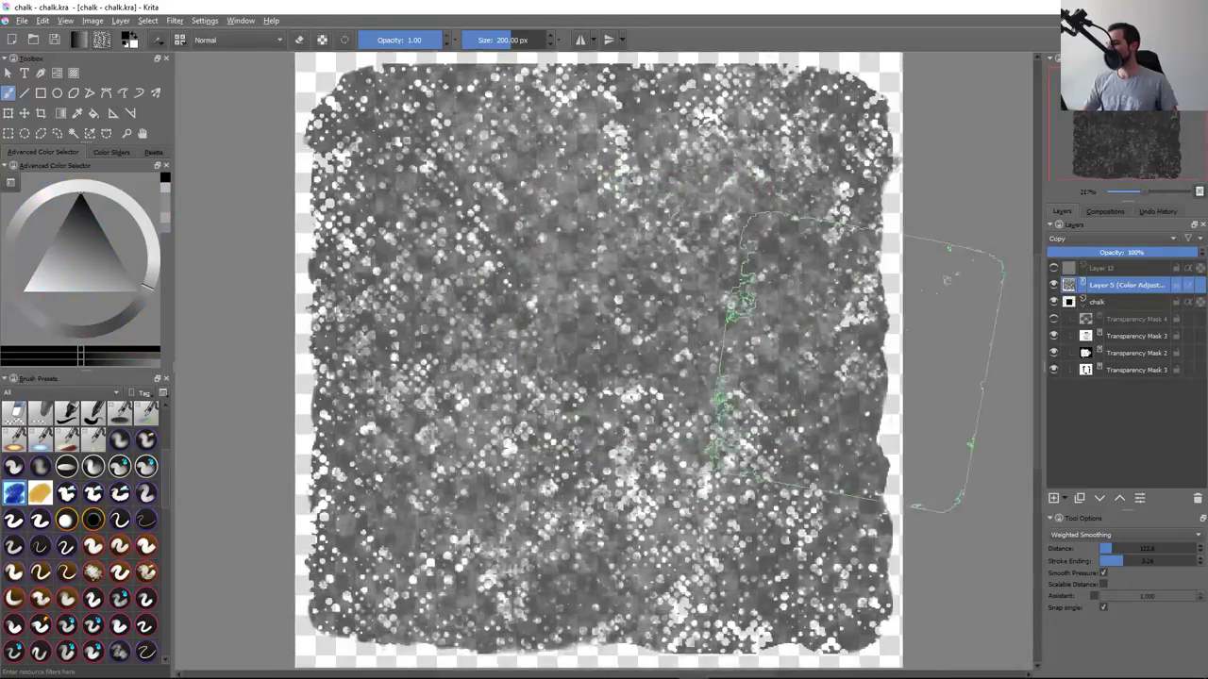
{"action": "left_click_drag", "start_coordinate": [788, 393], "coordinate": [815, 397]}
{"action": "left_click", "coordinate": [1053, 284]}
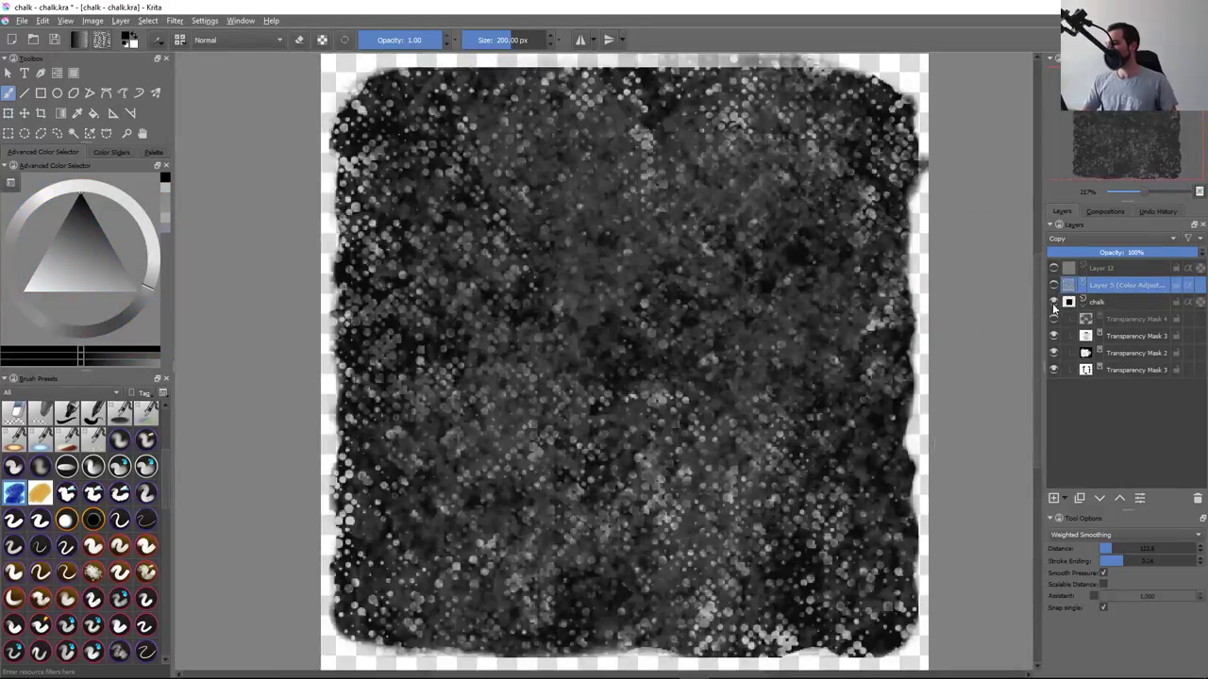
{"action": "left_click", "coordinate": [1095, 302]}
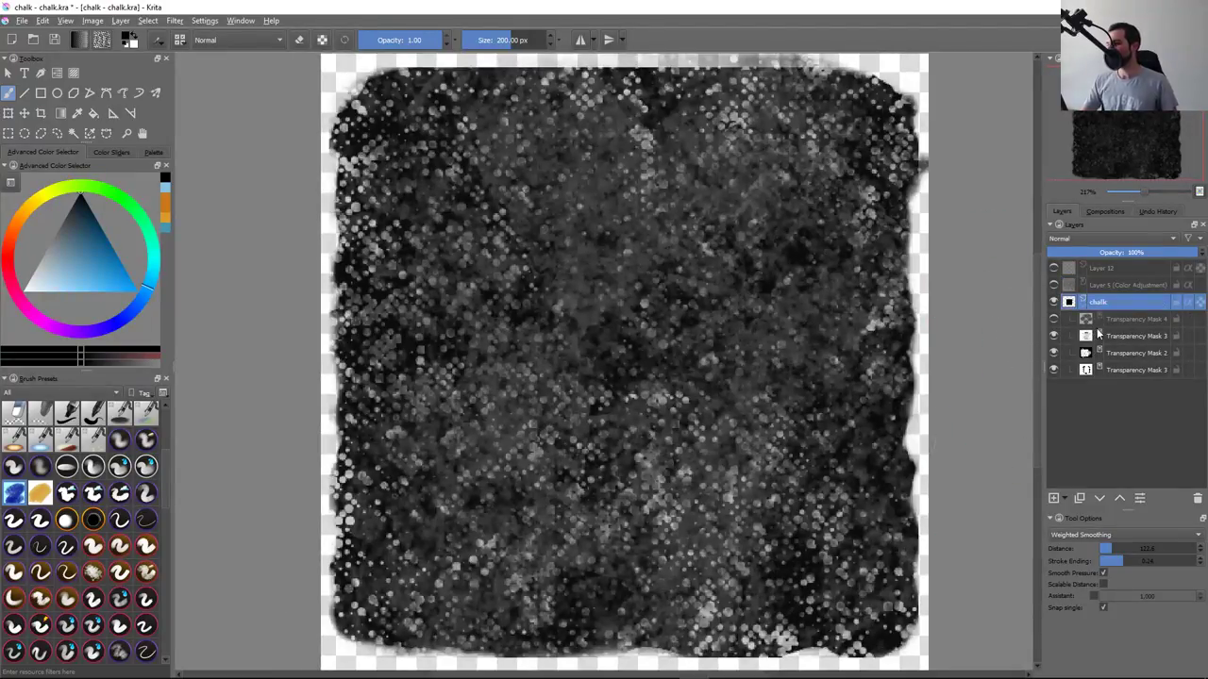
{"action": "key", "text": "ctrl+v"}
Try Multiply and Color Dodge blending on the cloud layer, revert to Normal, opacity about 61%
{"action": "scroll", "coordinate": [791, 413], "scroll_direction": "down", "scroll_amount": 2}
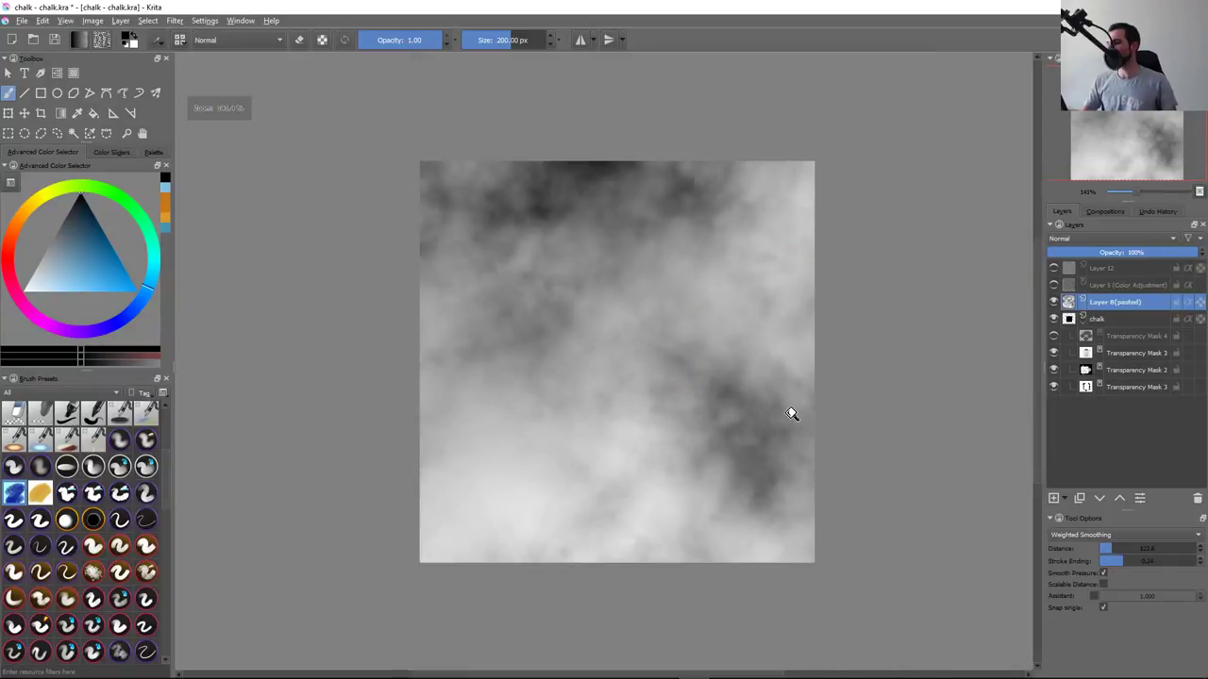
{"action": "scroll", "coordinate": [812, 399], "scroll_direction": "down", "scroll_amount": 3}
{"action": "left_click", "coordinate": [1085, 239]}
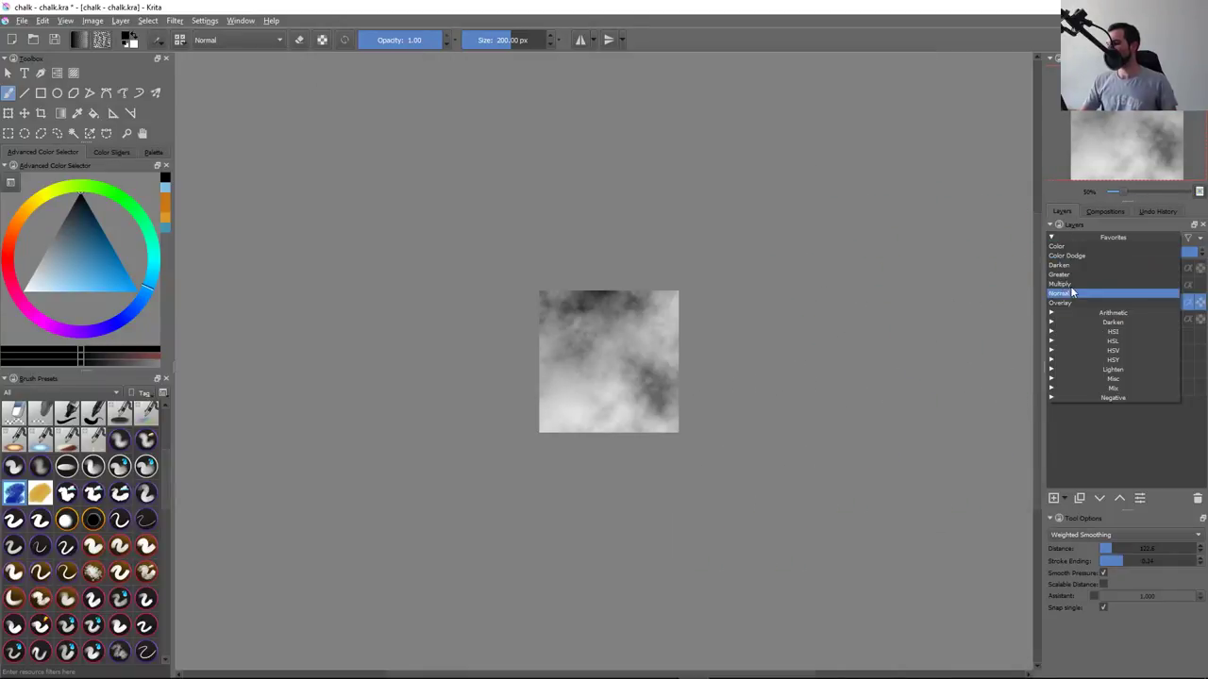
{"action": "left_click", "coordinate": [1070, 284]}
{"action": "left_click", "coordinate": [1085, 240]}
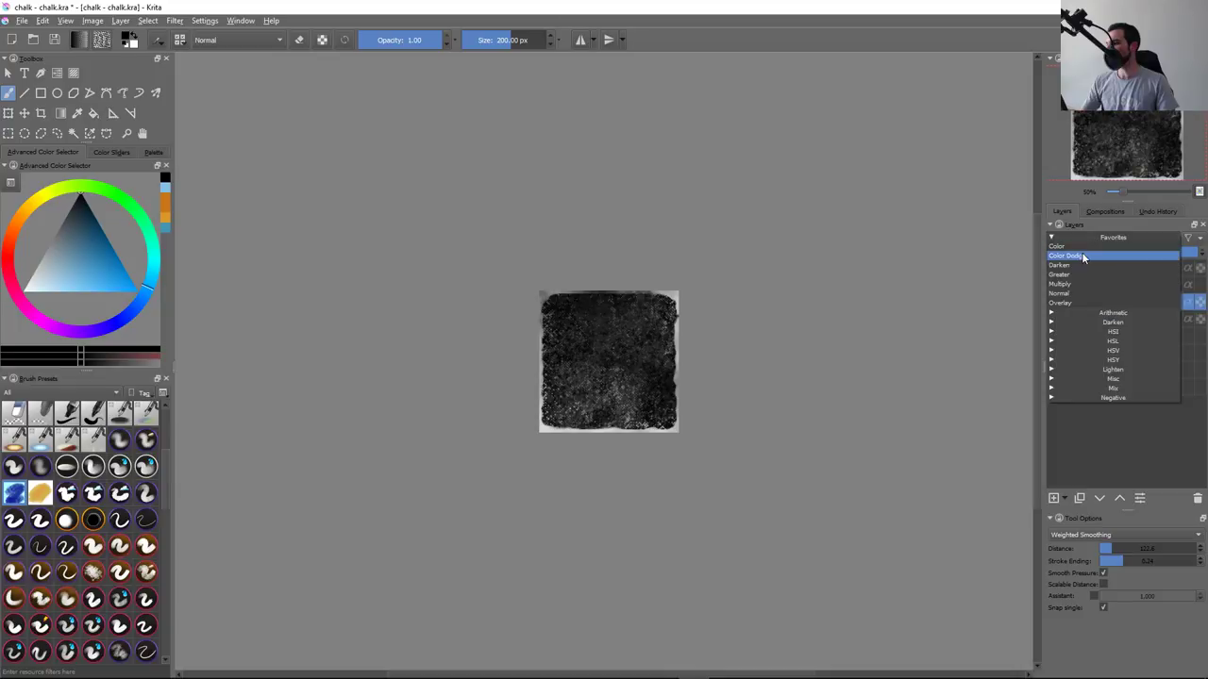
{"action": "left_click", "coordinate": [1082, 249]}
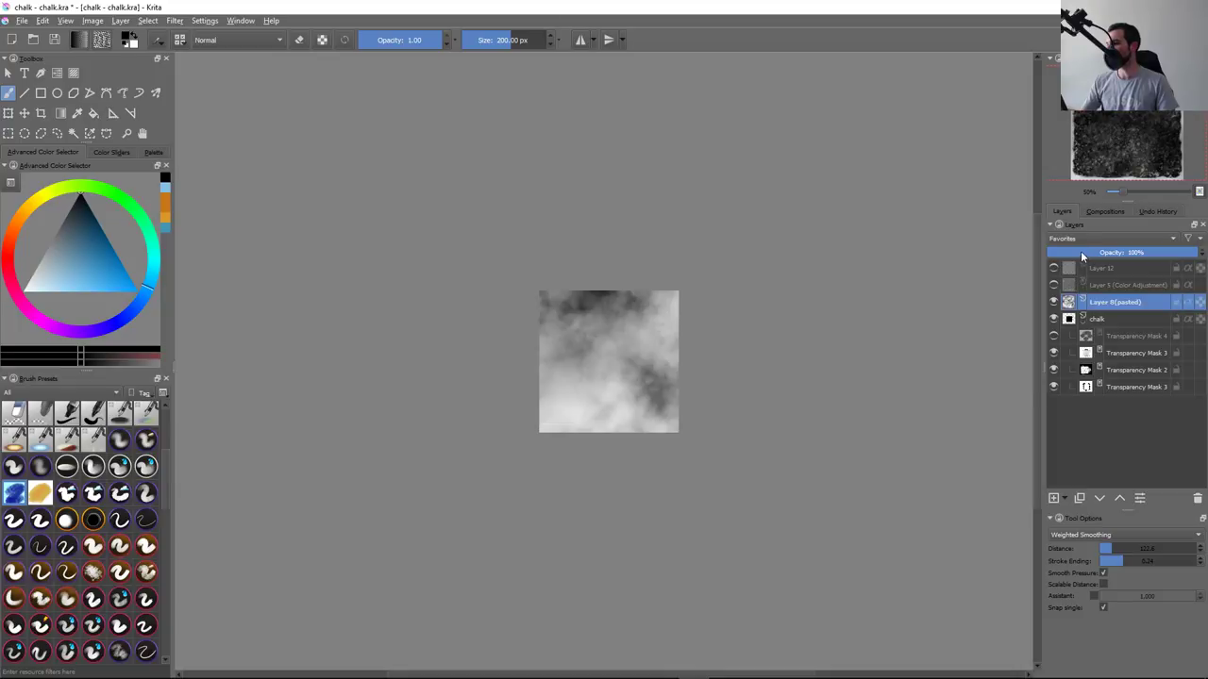
{"action": "left_click", "coordinate": [1082, 238]}
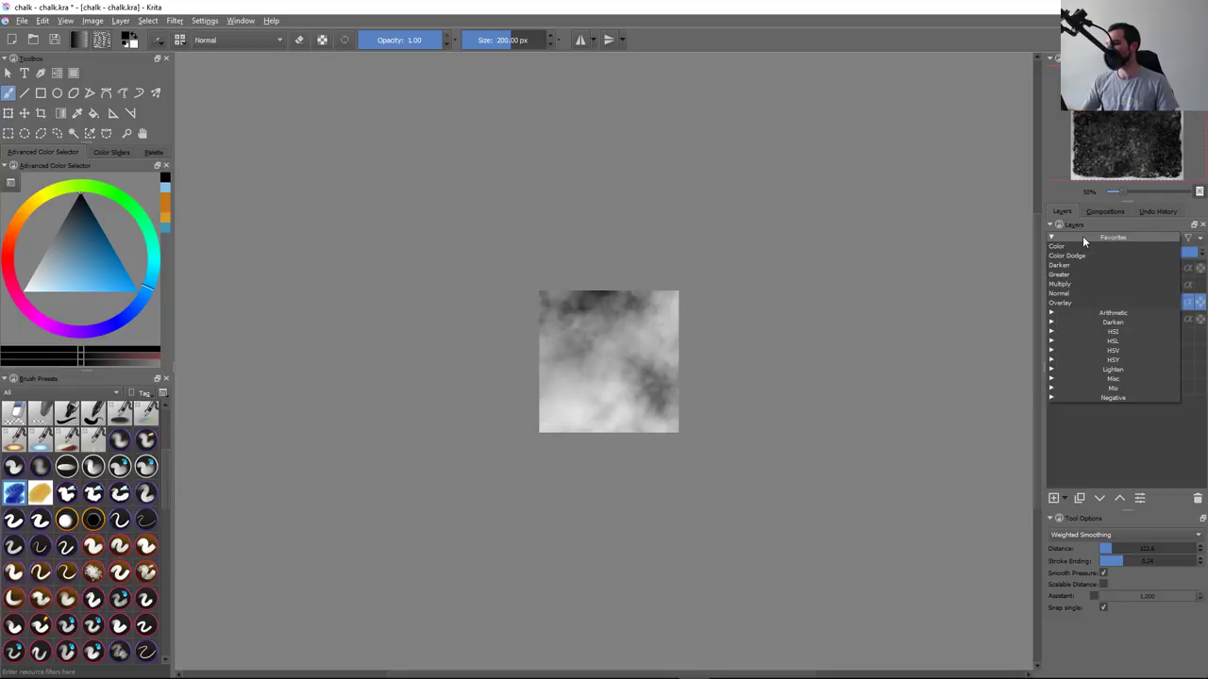
{"action": "left_click", "coordinate": [1064, 293]}
{"action": "left_click_drag", "start_coordinate": [1121, 258], "coordinate": [1138, 258]}
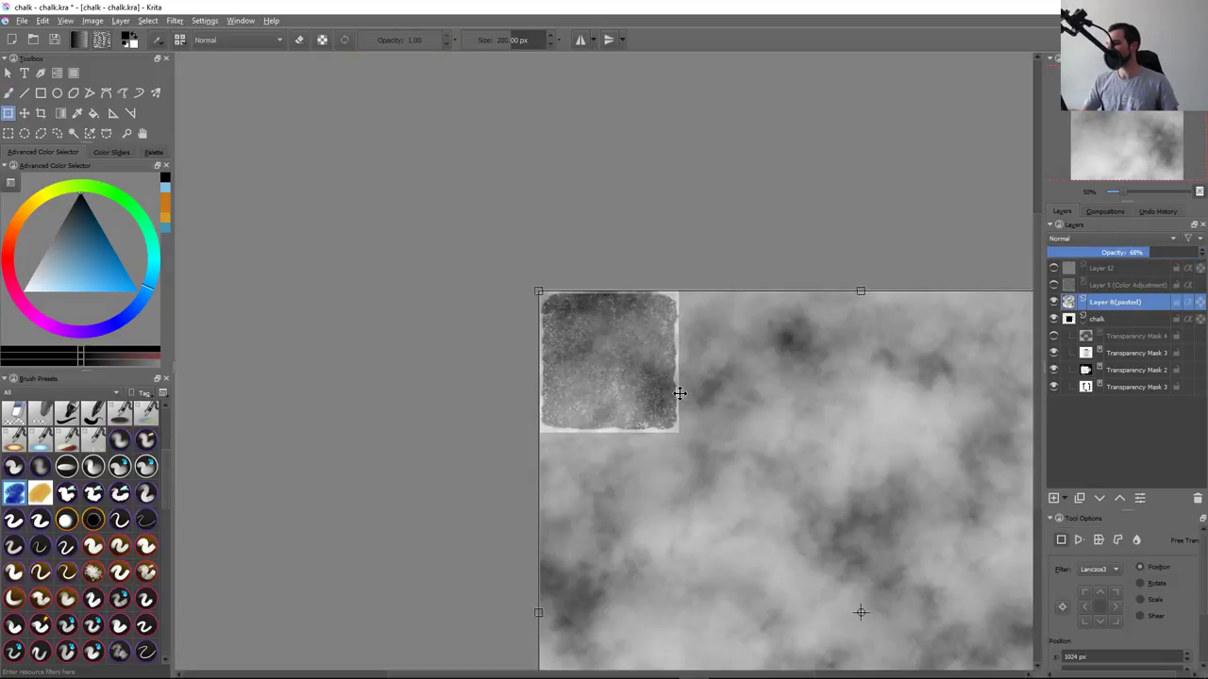
Scale the pasted cloud layer down to fit the canvas and commit the transform
{"action": "key", "text": "ctrl+t"}
{"action": "key", "text": "minus"}
{"action": "key", "text": "minus"}
{"action": "key", "text": "minus"}
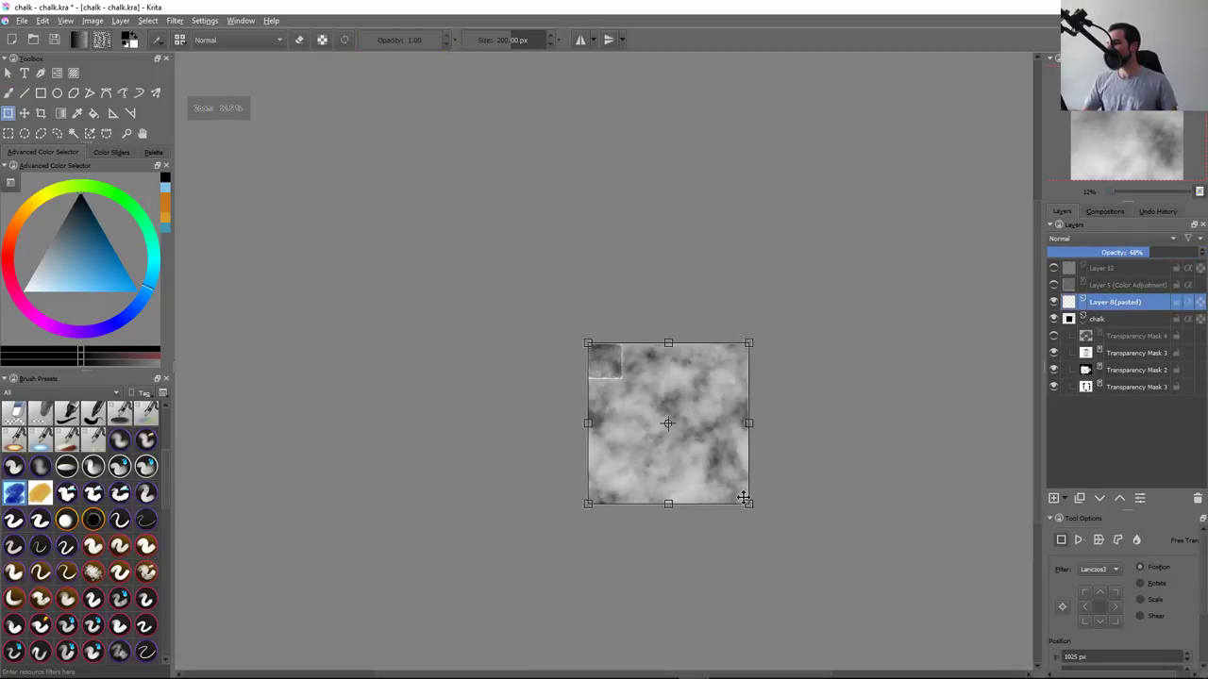
{"action": "mouse_move", "coordinate": [744, 497]}
{"action": "left_mouse_down"}
{"action": "mouse_move", "coordinate": [687, 413]}
{"action": "mouse_move", "coordinate": [685, 422]}
{"action": "left_mouse_up"}
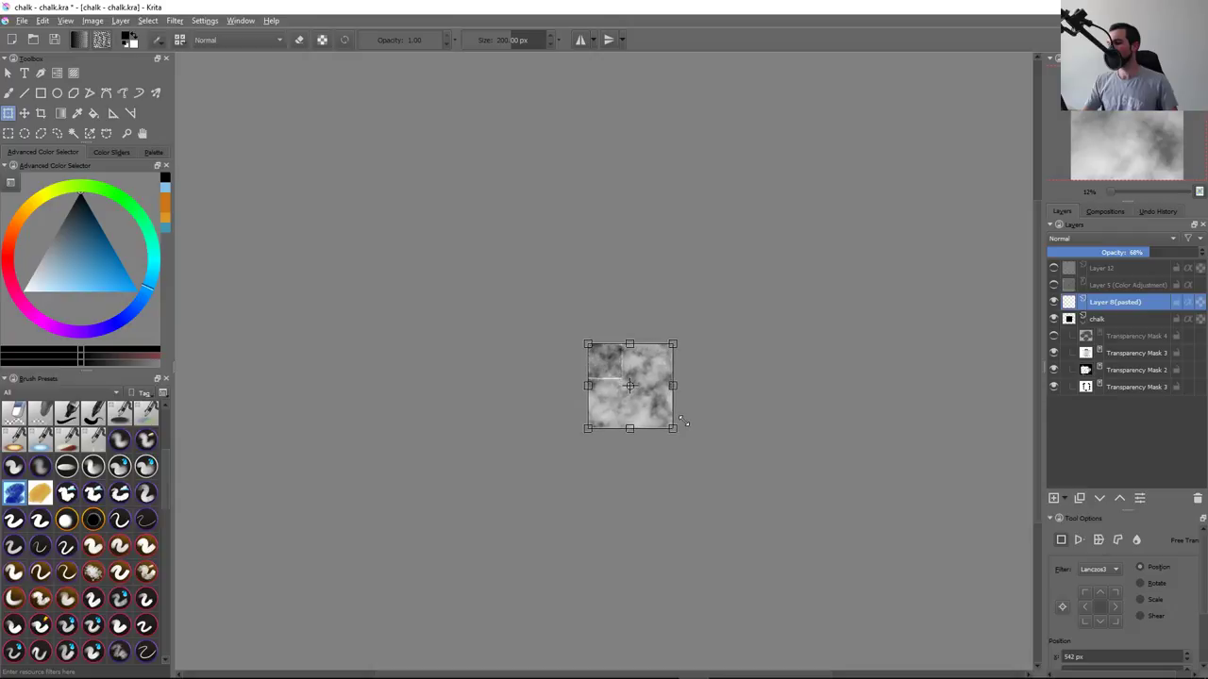
{"action": "scroll", "coordinate": [615, 399], "scroll_direction": "up", "scroll_amount": 3}
{"action": "scroll", "coordinate": [709, 310], "scroll_direction": "up", "scroll_amount": 1}
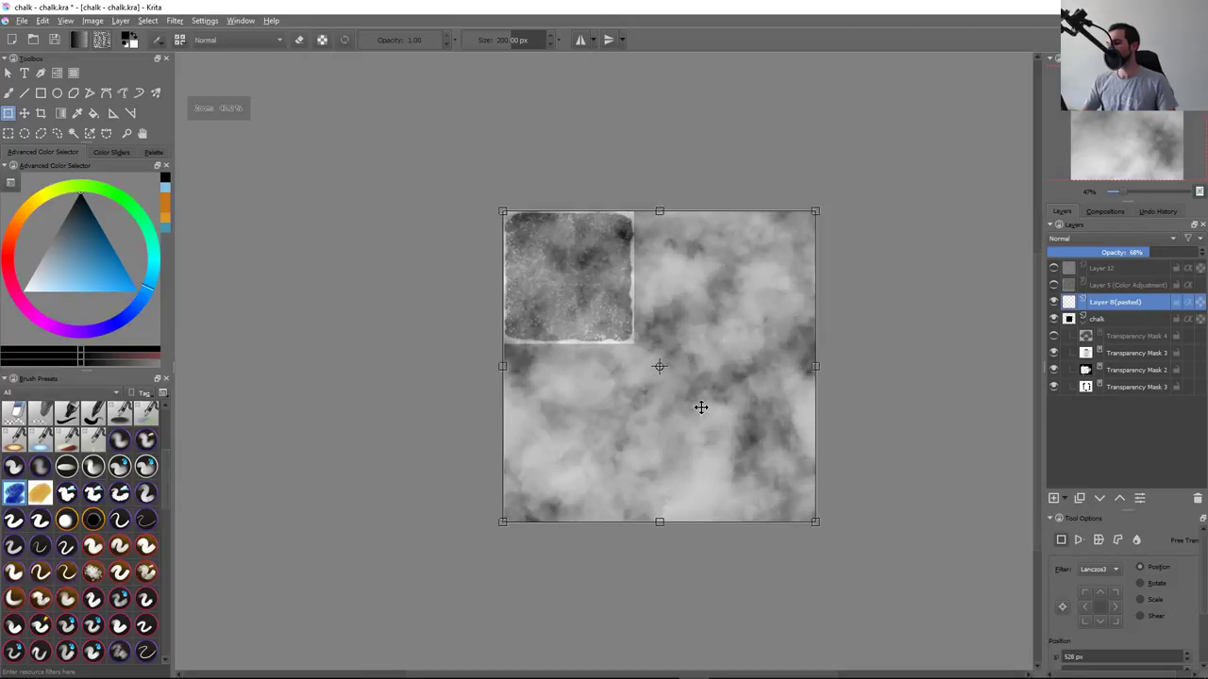
{"action": "left_click_drag", "start_coordinate": [814, 520], "coordinate": [783, 492]}
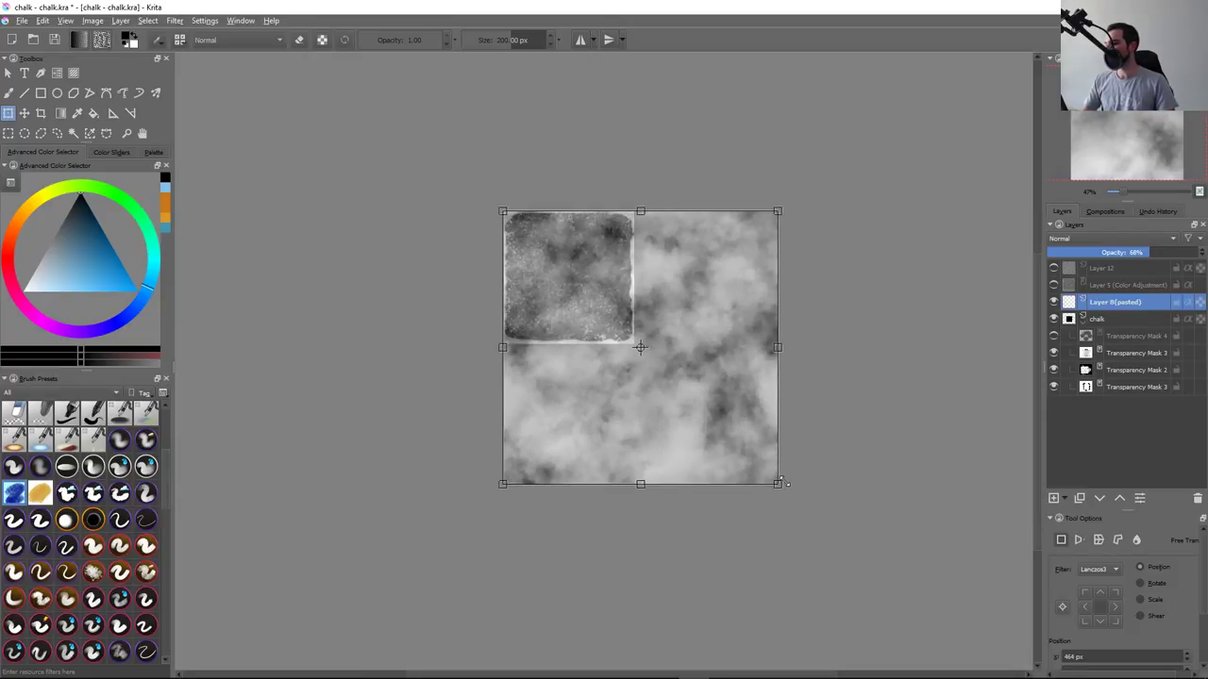
{"action": "key", "text": "Return"}
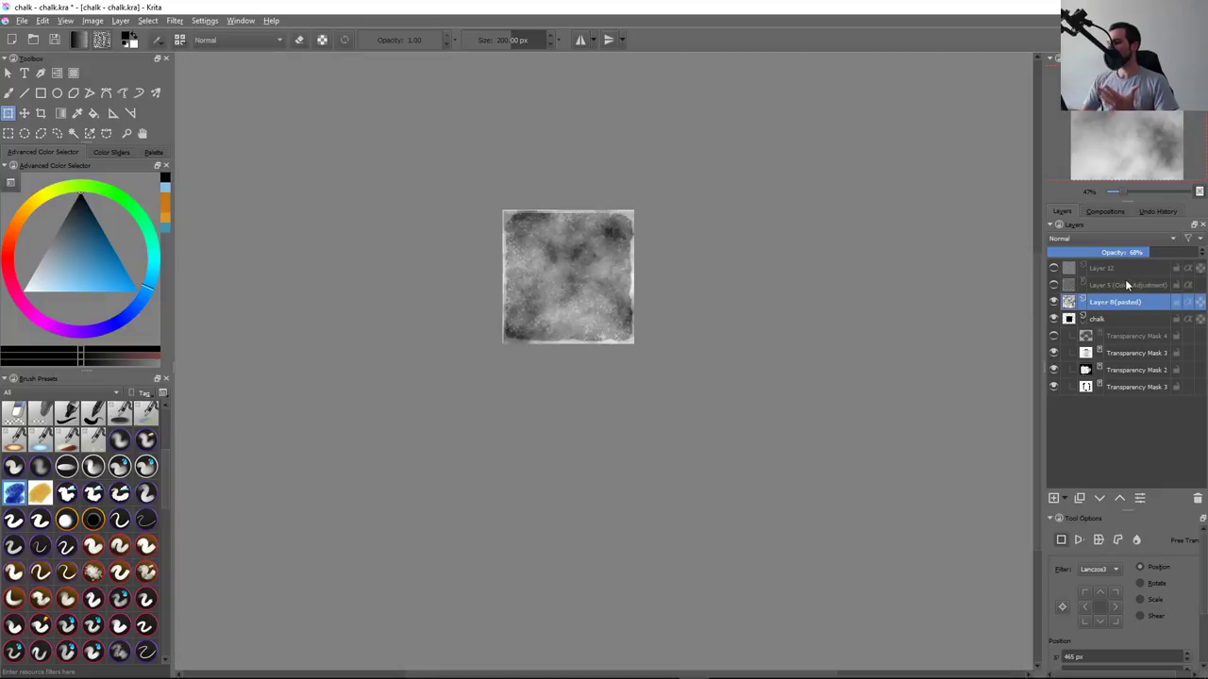
Raise the cloud layer to 100% opacity and nudge it slightly up and left
{"action": "left_click_drag", "start_coordinate": [1137, 252], "coordinate": [1201, 252]}
{"action": "left_click_drag", "start_coordinate": [729, 366], "coordinate": [744, 443]}
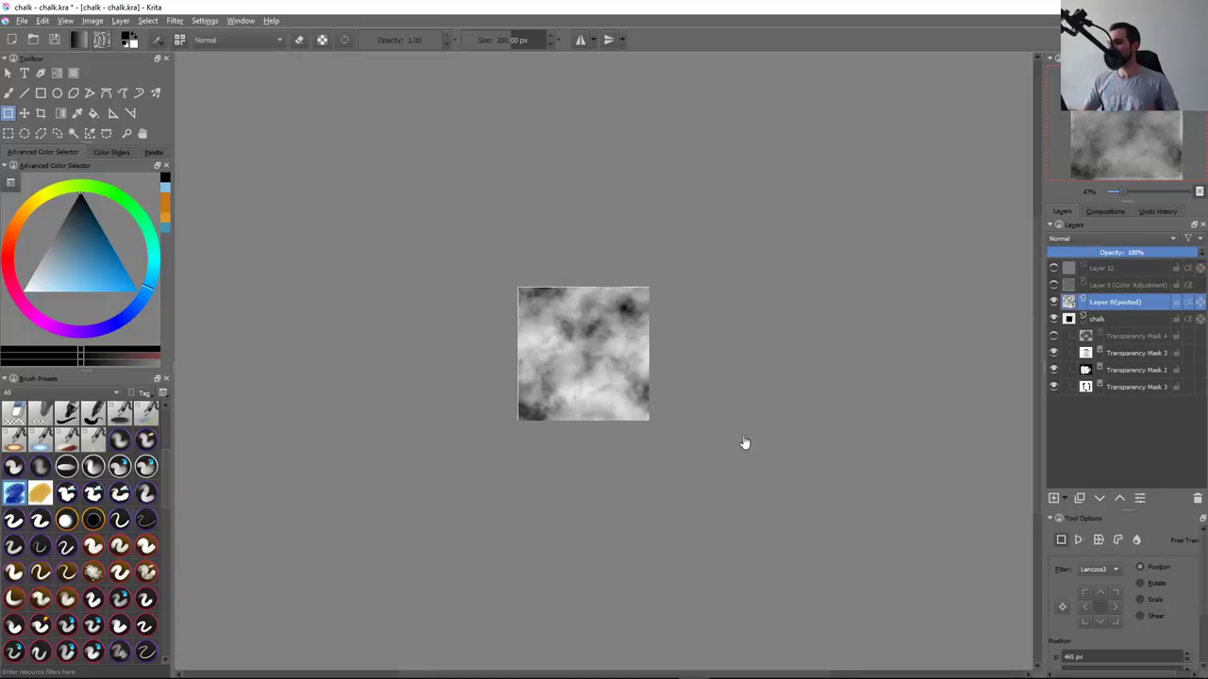
{"action": "scroll", "coordinate": [640, 349], "scroll_direction": "up", "scroll_amount": 5}
{"action": "left_click", "coordinate": [568, 346]}
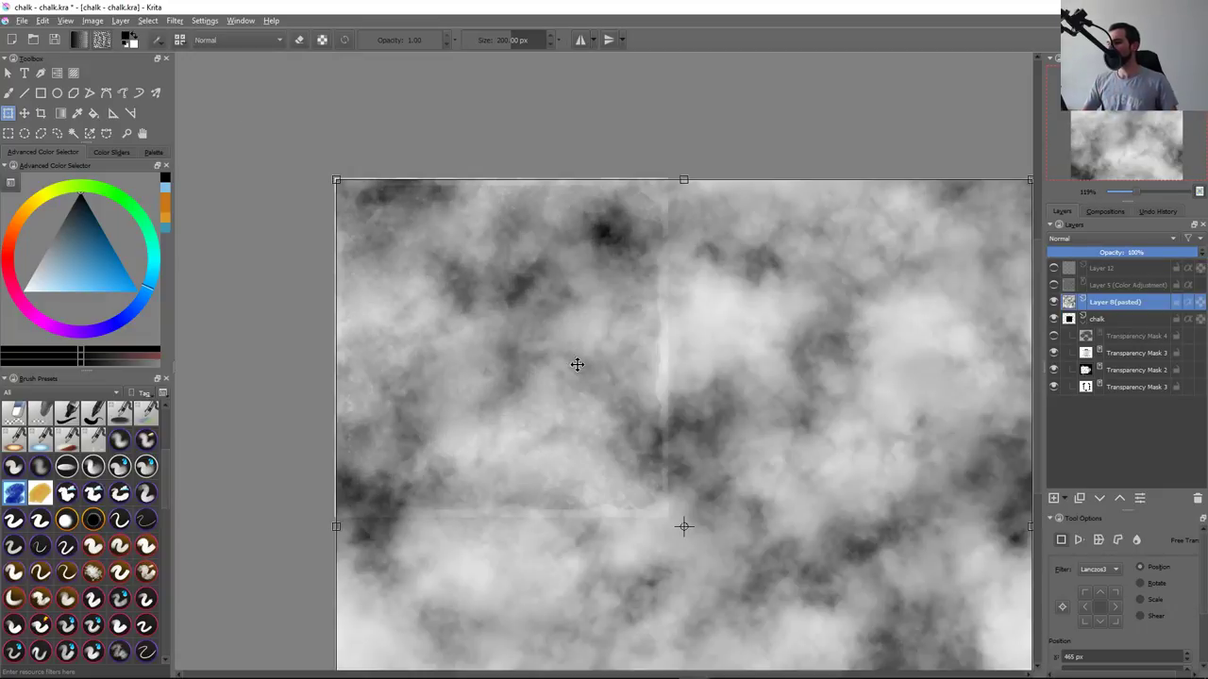
{"action": "left_click_drag", "start_coordinate": [581, 372], "coordinate": [576, 369]}
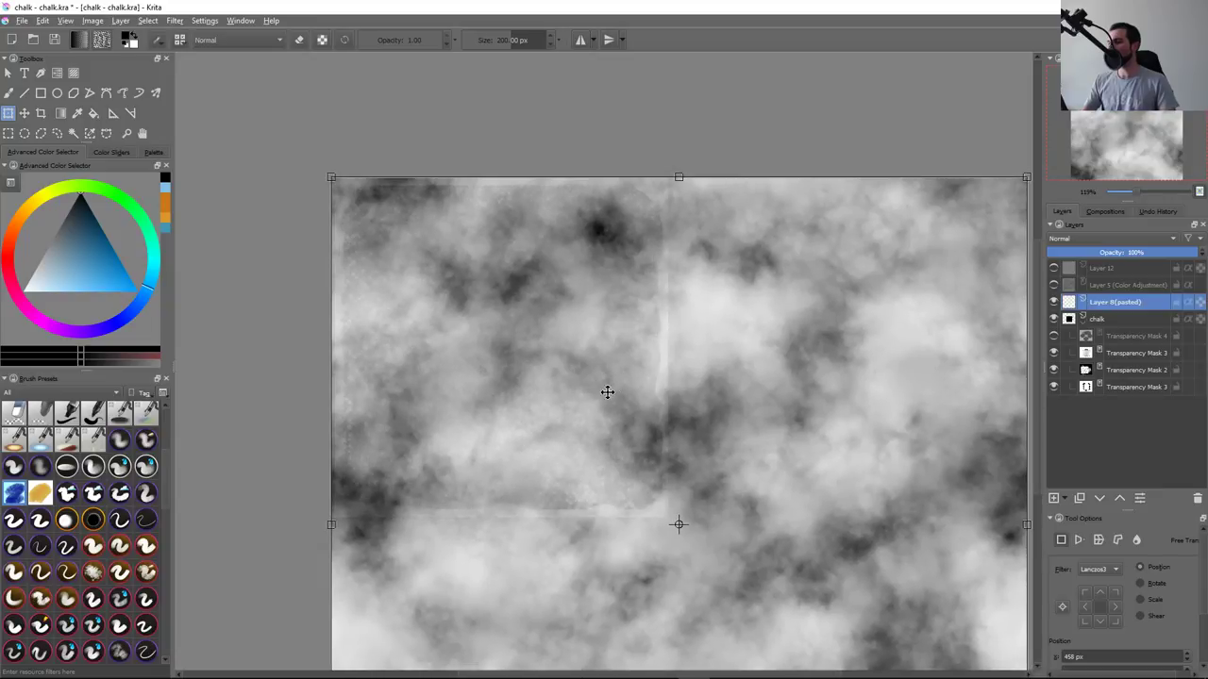
{"action": "key", "text": "Return"}
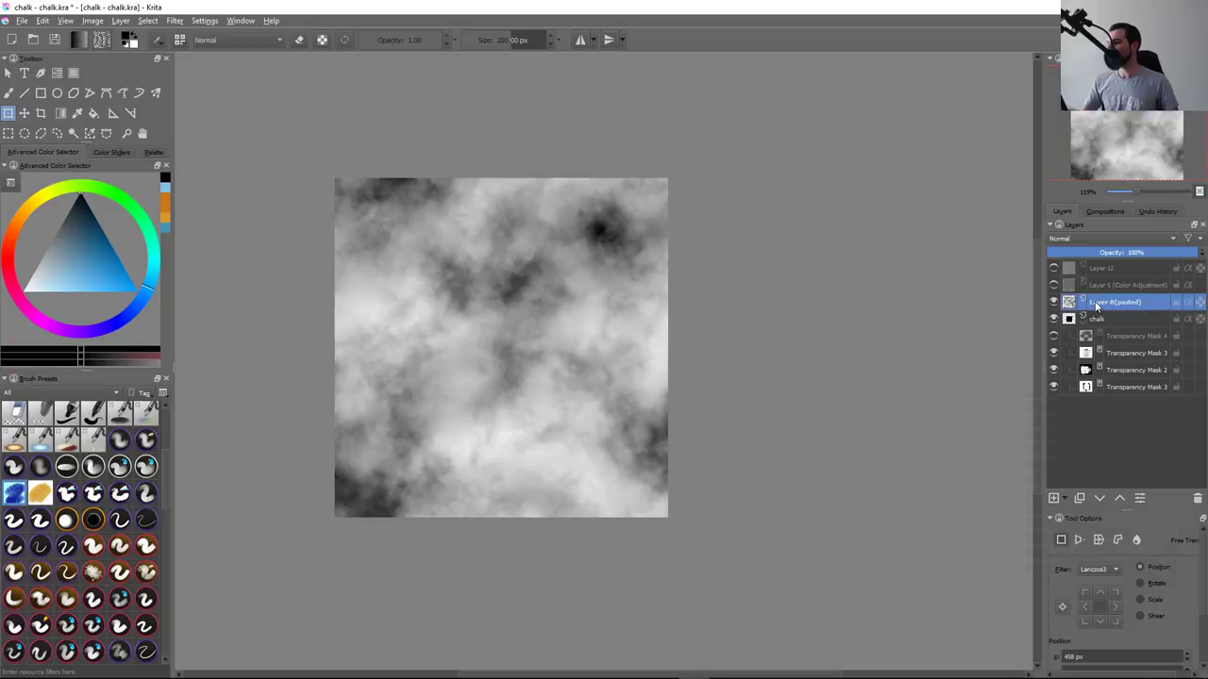
Convert the cloud layer to a transparency mask on the chalk layer and open Color Adjustment curves
{"action": "right_click", "coordinate": [1095, 307]}
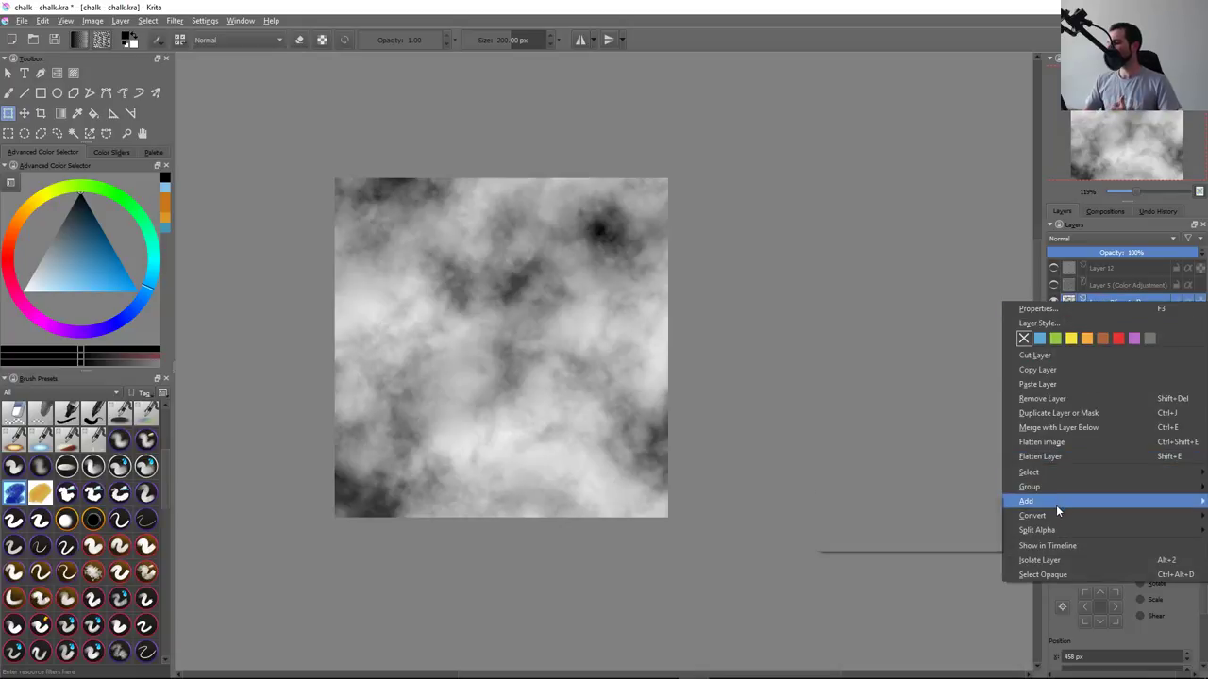
{"action": "mouse_move", "coordinate": [1032, 515]}
{"action": "left_click", "coordinate": [972, 533]}
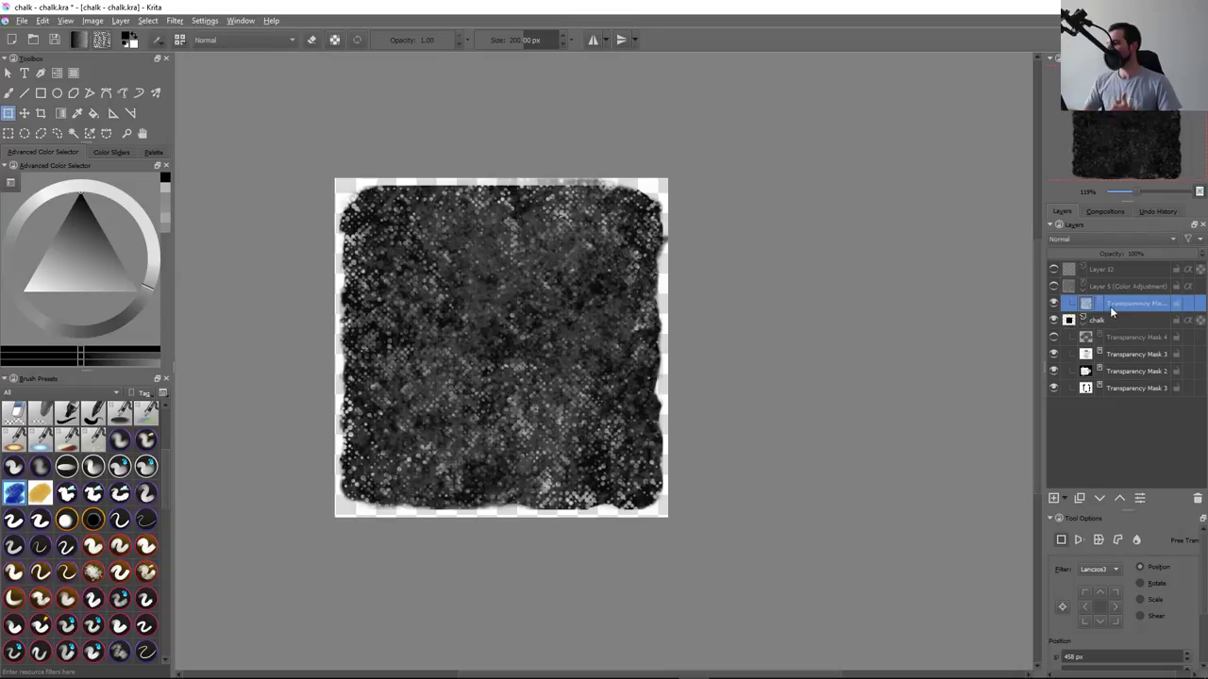
{"action": "left_click_drag", "start_coordinate": [1110, 306], "coordinate": [1106, 324]}
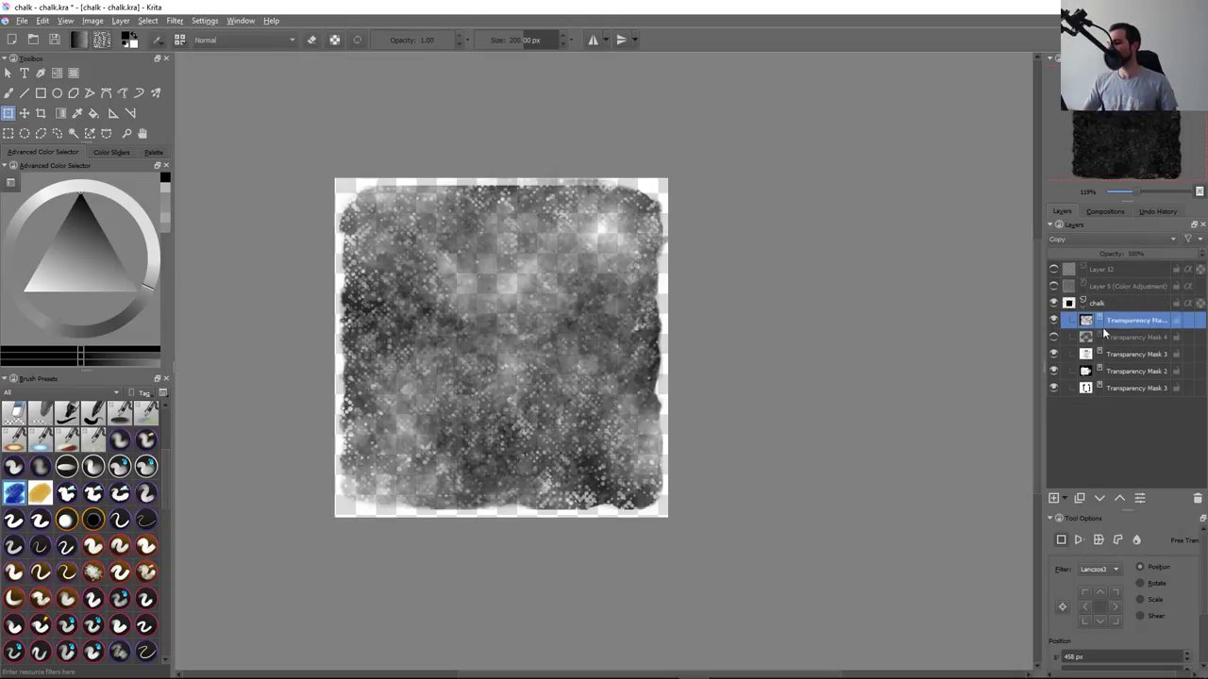
{"action": "left_click", "coordinate": [1086, 321], "text": "alt"}
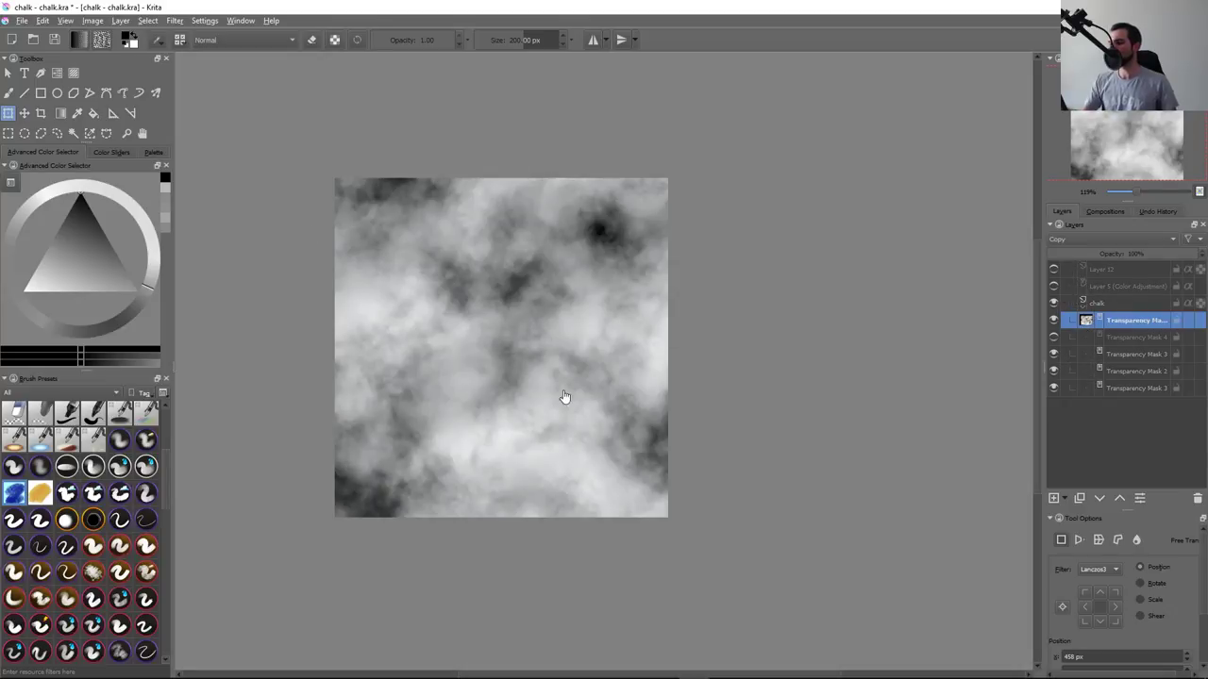
{"action": "left_click", "coordinate": [1086, 321], "text": "alt"}
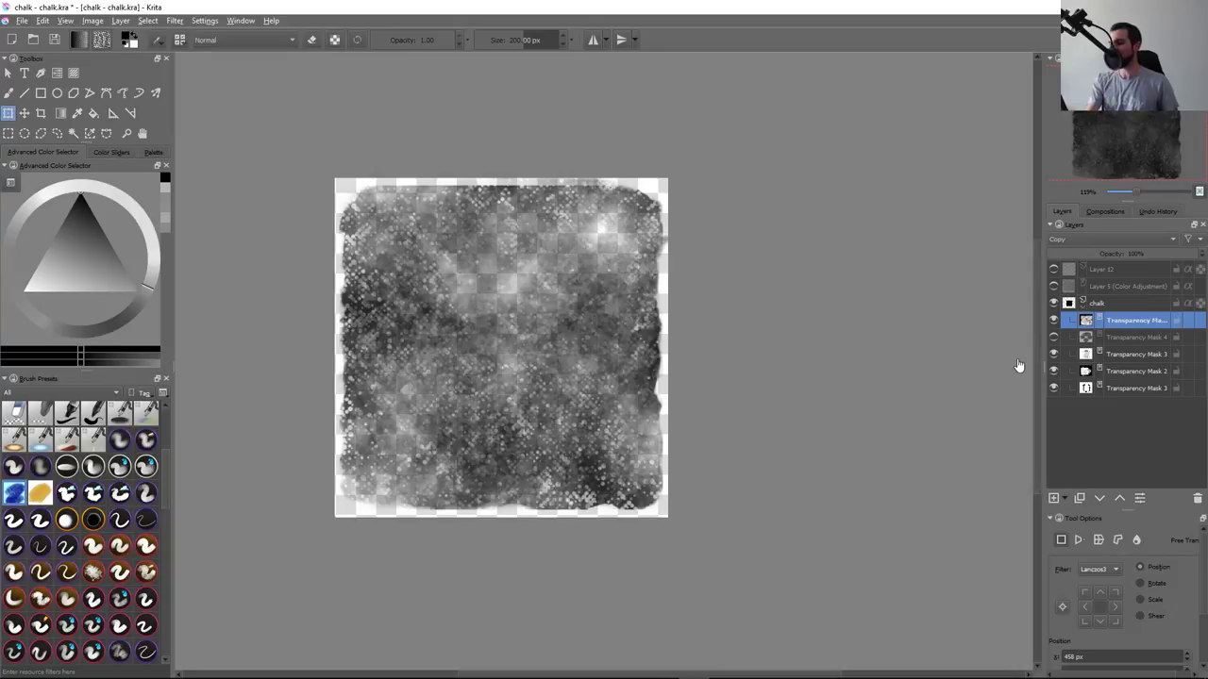
{"action": "key", "text": "ctrl+m"}
{"action": "mouse_move", "coordinate": [621, 190]}
{"action": "left_mouse_down"}
{"action": "mouse_move", "coordinate": [733, 183]}
{"action": "mouse_move", "coordinate": [899, 107]}
{"action": "left_mouse_up"}
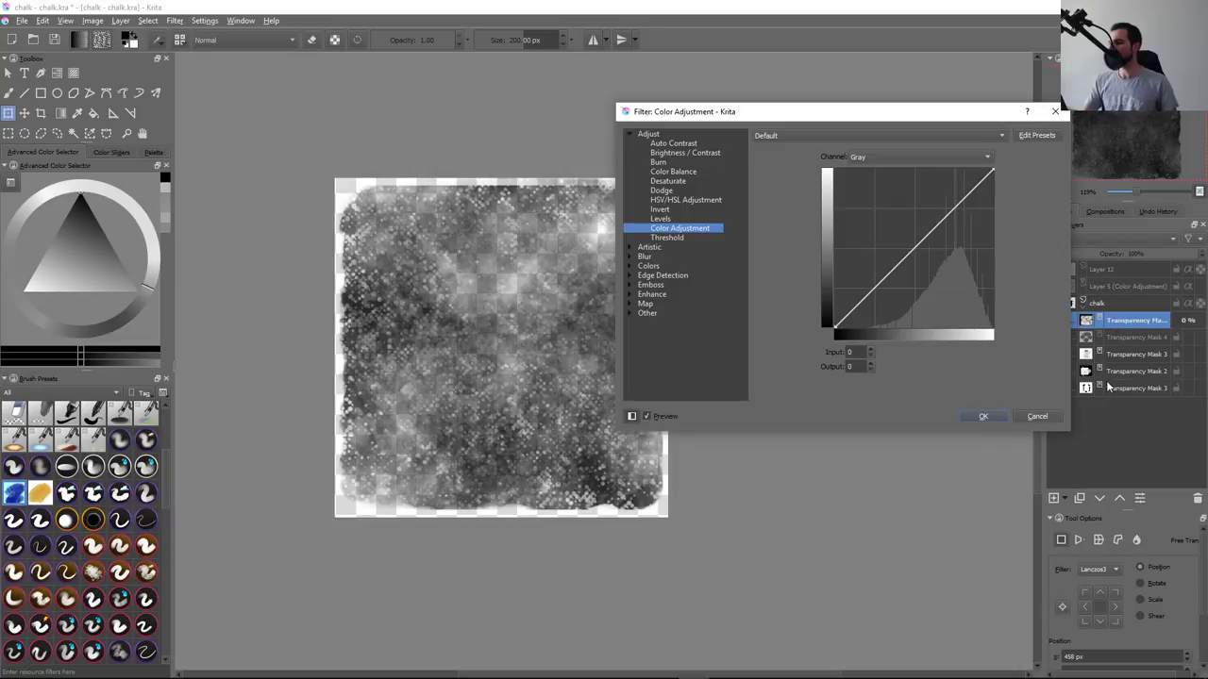
Dismiss the colour adjustment and briefly toggle the cloud mask's visibility
{"action": "key", "text": "Escape"}
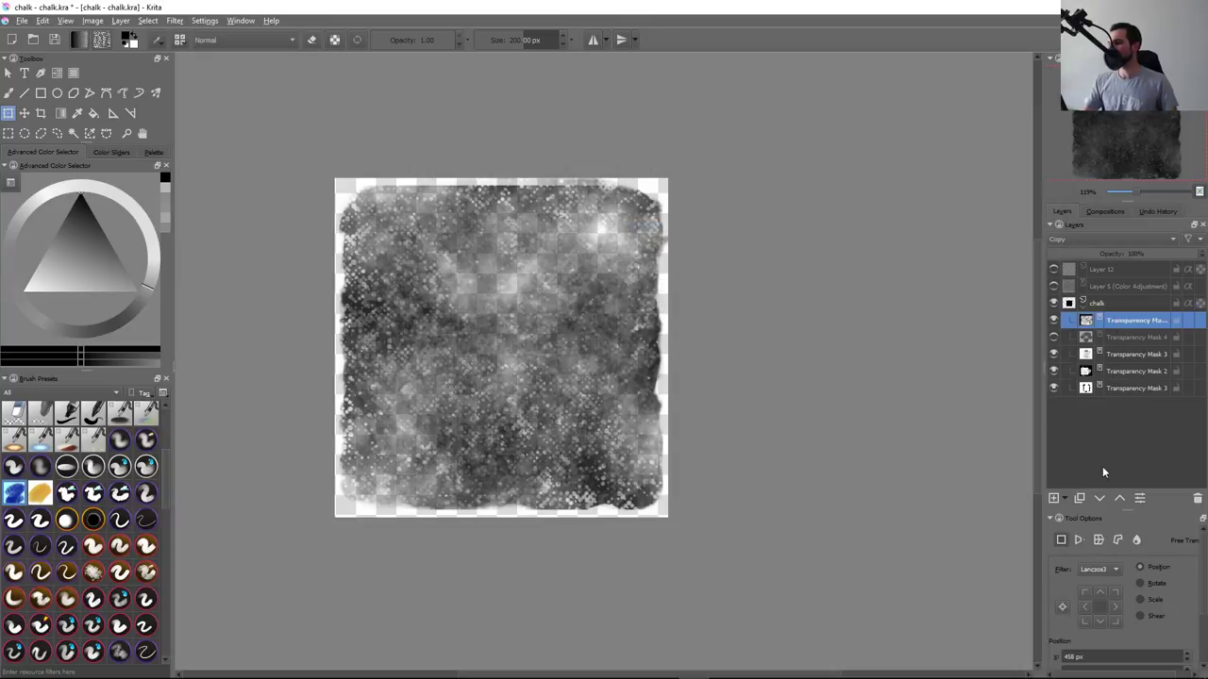
{"action": "left_click", "coordinate": [1067, 498]}
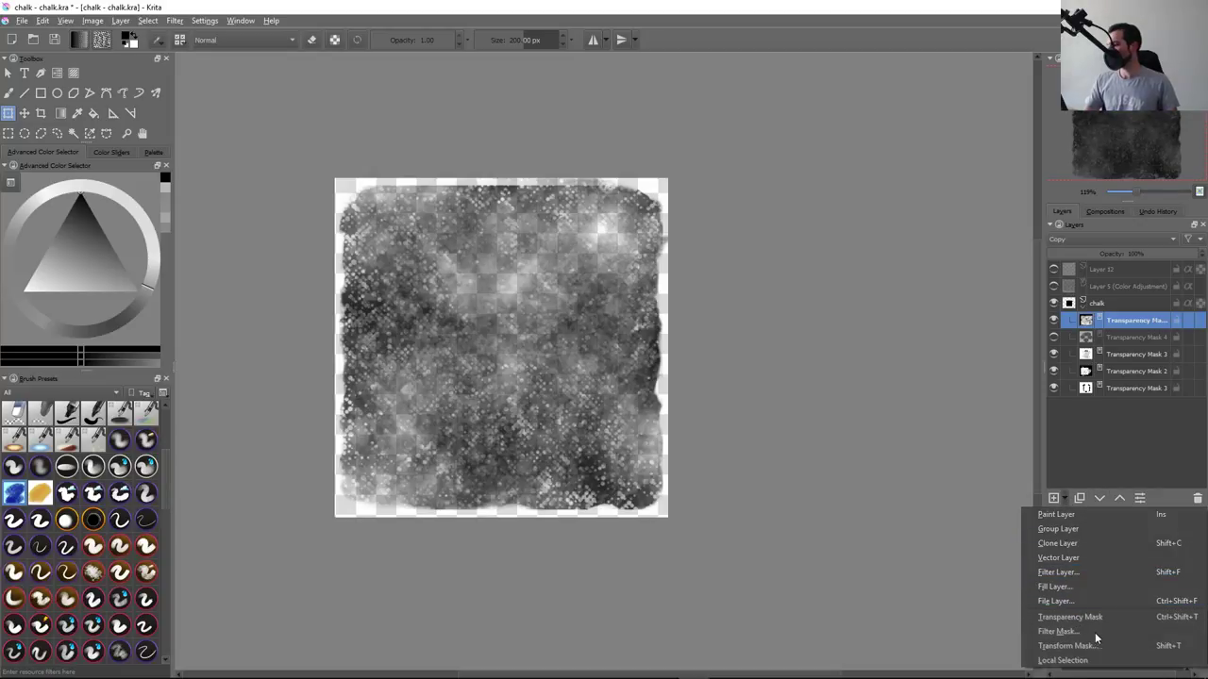
{"action": "left_click", "coordinate": [1116, 439]}
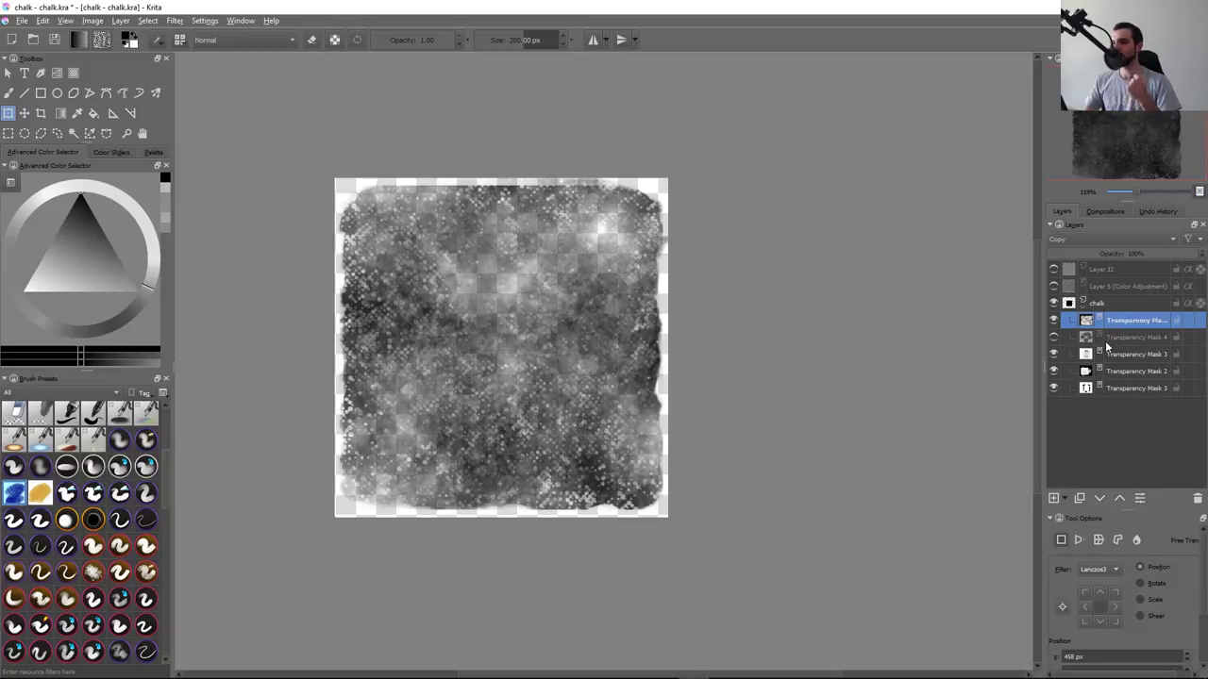
{"action": "left_click", "coordinate": [1053, 320]}
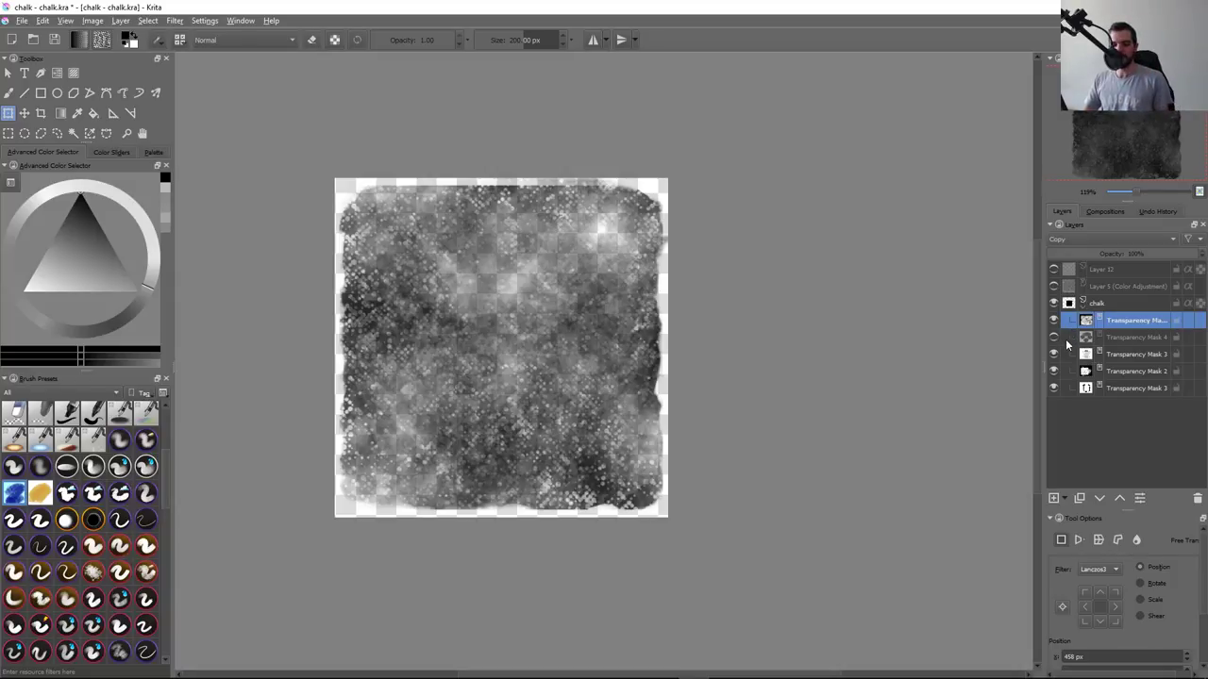
Test curve black and white point positions on the cloud mask, then cancel the adjustment
{"action": "key", "text": "ctrl+m"}
{"action": "left_click_drag", "start_coordinate": [655, 196], "coordinate": [832, 131]}
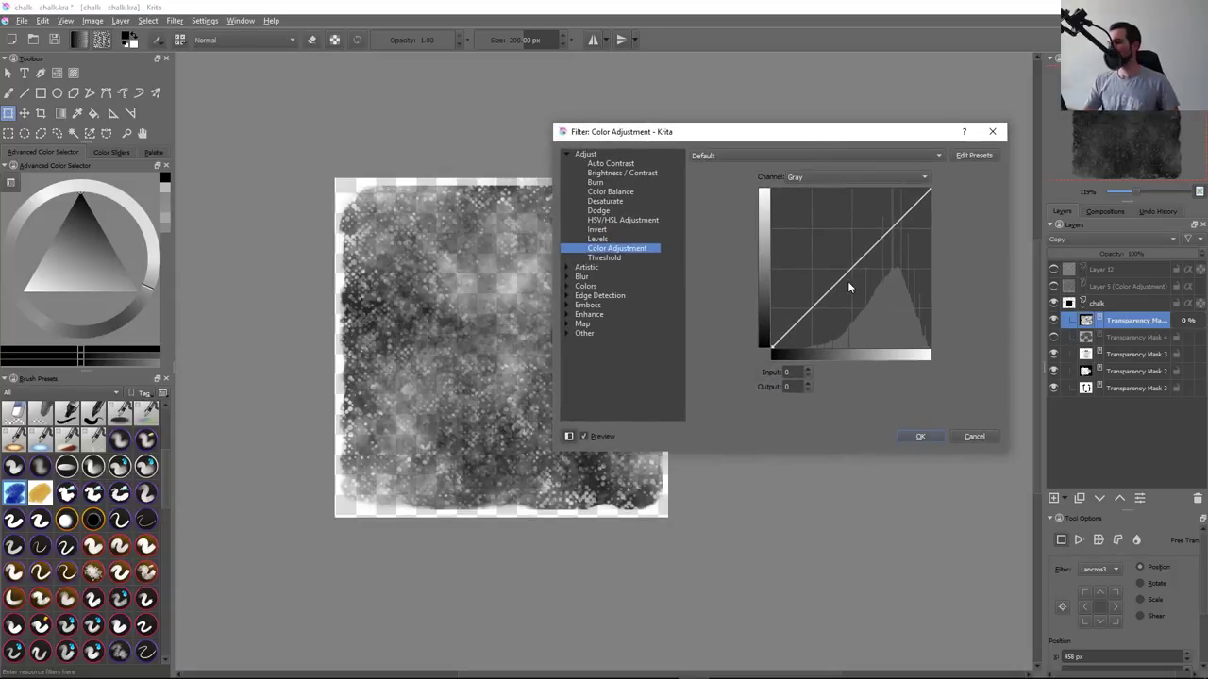
{"action": "mouse_move", "coordinate": [840, 268]}
{"action": "left_mouse_down"}
{"action": "mouse_move", "coordinate": [879, 226]}
{"action": "mouse_move", "coordinate": [824, 634]}
{"action": "left_mouse_up"}
{"action": "mouse_move", "coordinate": [932, 191]}
{"action": "left_mouse_down"}
{"action": "mouse_move", "coordinate": [840, 176]}
{"action": "mouse_move", "coordinate": [866, 173]}
{"action": "left_mouse_up"}
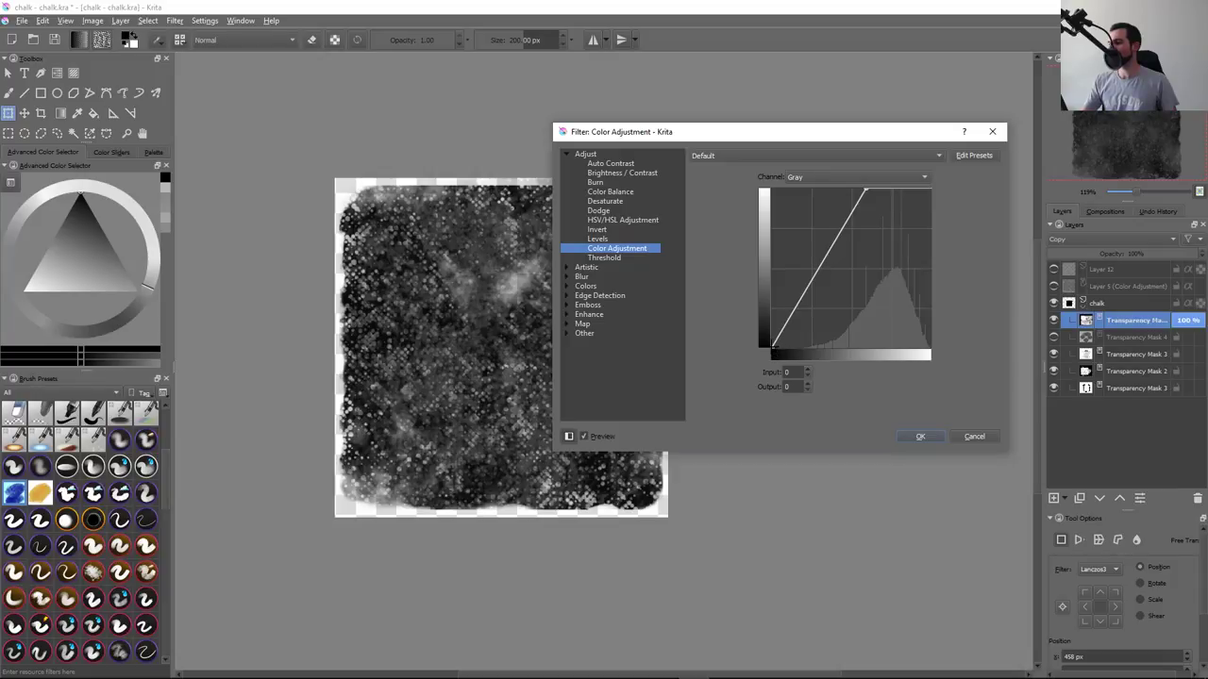
{"action": "mouse_move", "coordinate": [772, 353]}
{"action": "left_mouse_down"}
{"action": "mouse_move", "coordinate": [844, 359]}
{"action": "mouse_move", "coordinate": [798, 369]}
{"action": "mouse_move", "coordinate": [842, 373]}
{"action": "mouse_move", "coordinate": [825, 364]}
{"action": "mouse_move", "coordinate": [843, 375]}
{"action": "mouse_move", "coordinate": [827, 385]}
{"action": "mouse_move", "coordinate": [859, 388]}
{"action": "mouse_move", "coordinate": [834, 396]}
{"action": "mouse_move", "coordinate": [810, 377]}
{"action": "left_mouse_up"}
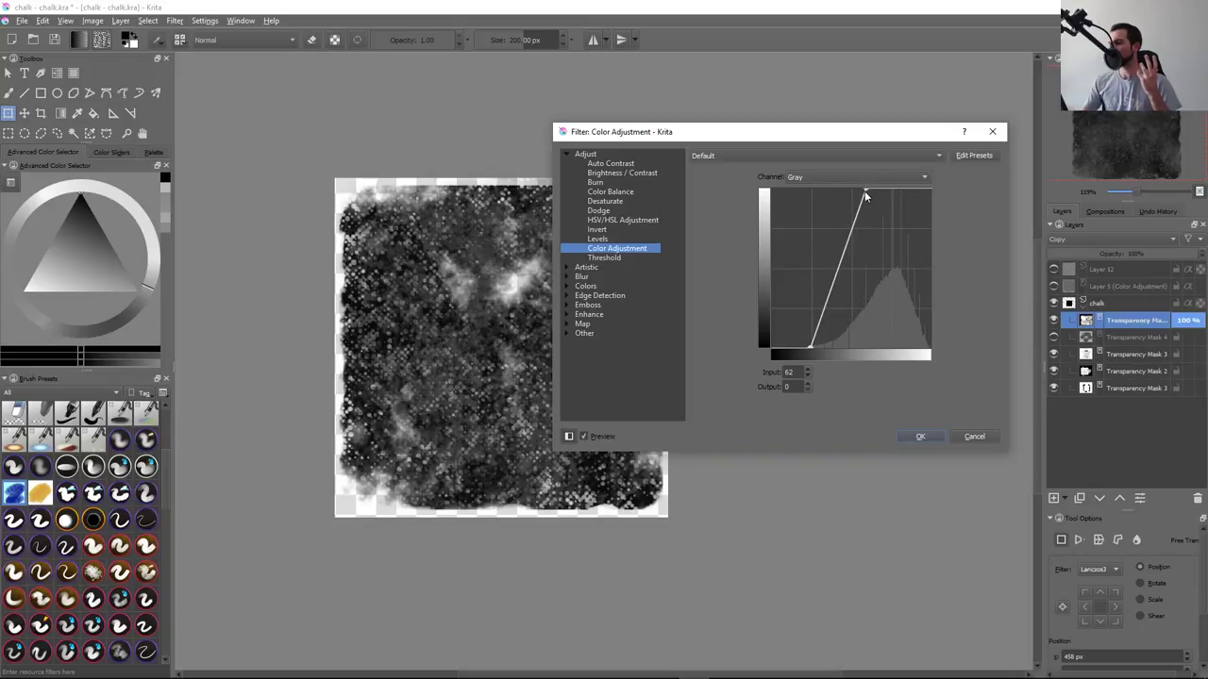
{"action": "left_click_drag", "start_coordinate": [865, 194], "coordinate": [908, 192]}
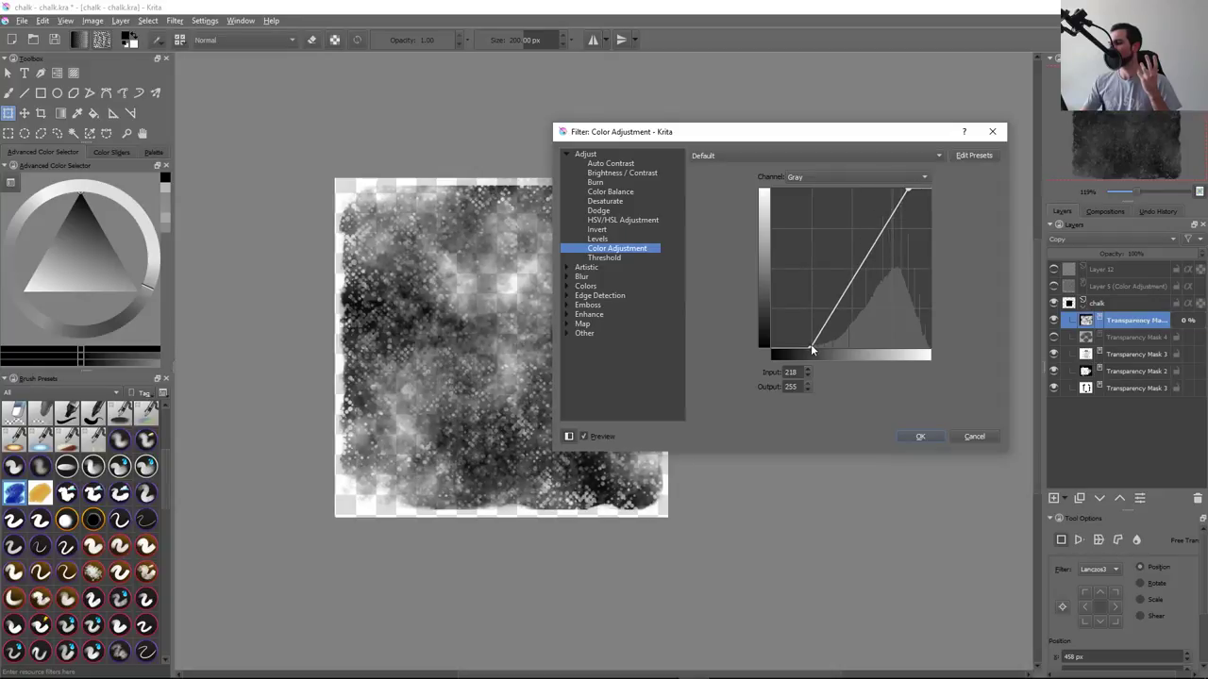
{"action": "left_click_drag", "start_coordinate": [812, 347], "coordinate": [859, 356]}
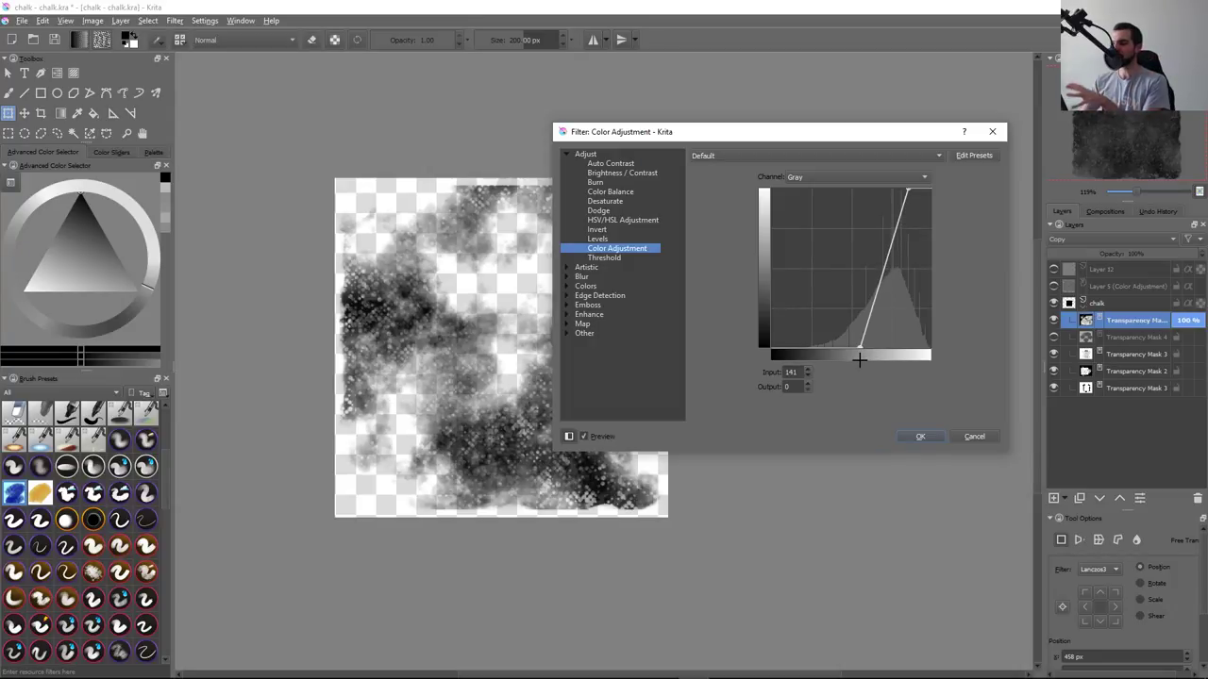
{"action": "left_click_drag", "start_coordinate": [859, 361], "coordinate": [877, 371]}
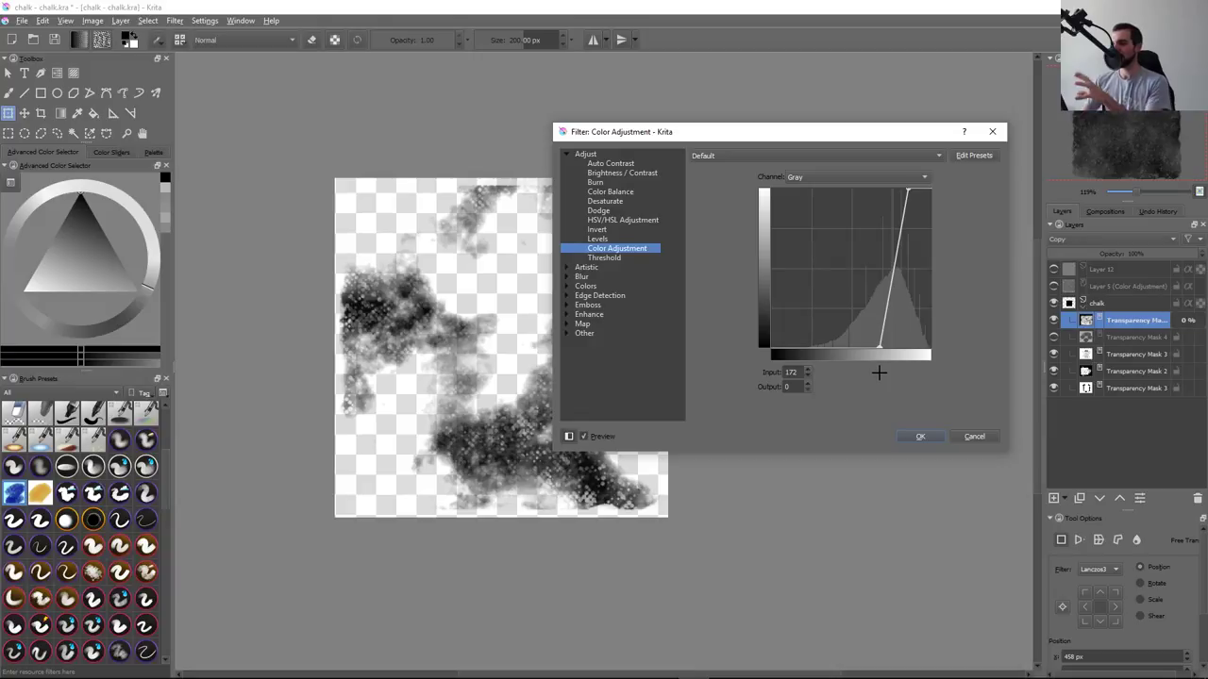
{"action": "left_click_drag", "start_coordinate": [878, 372], "coordinate": [877, 379]}
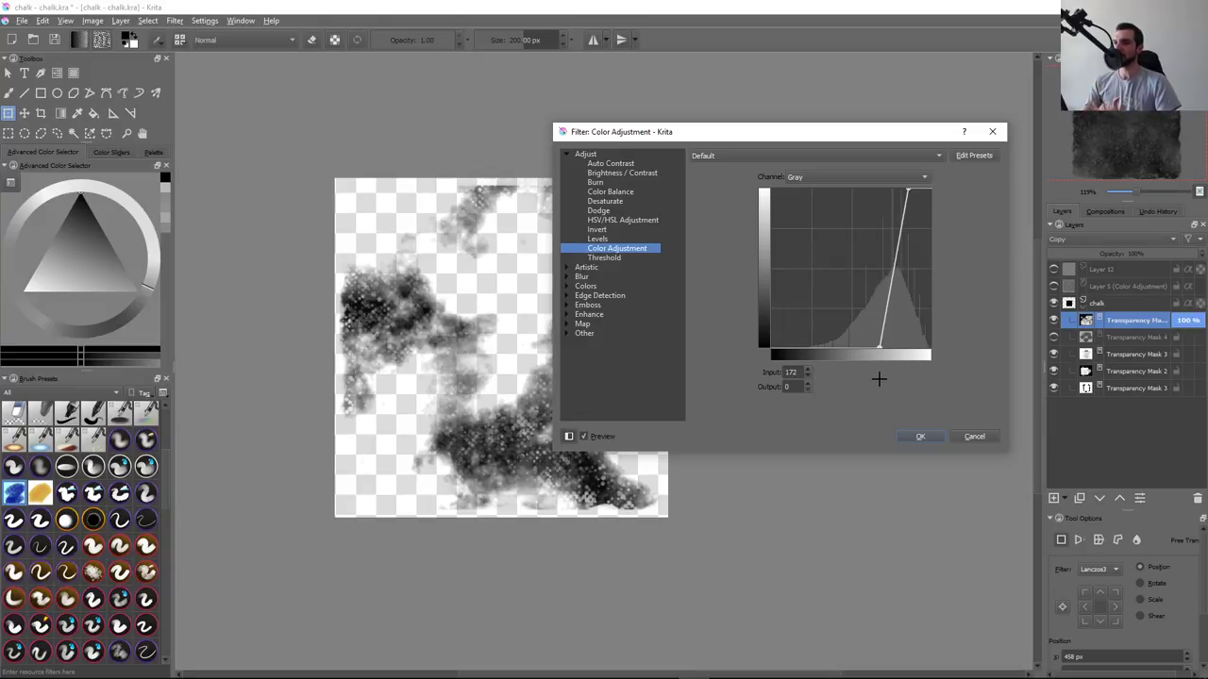
{"action": "left_click_drag", "start_coordinate": [877, 380], "coordinate": [836, 397]}
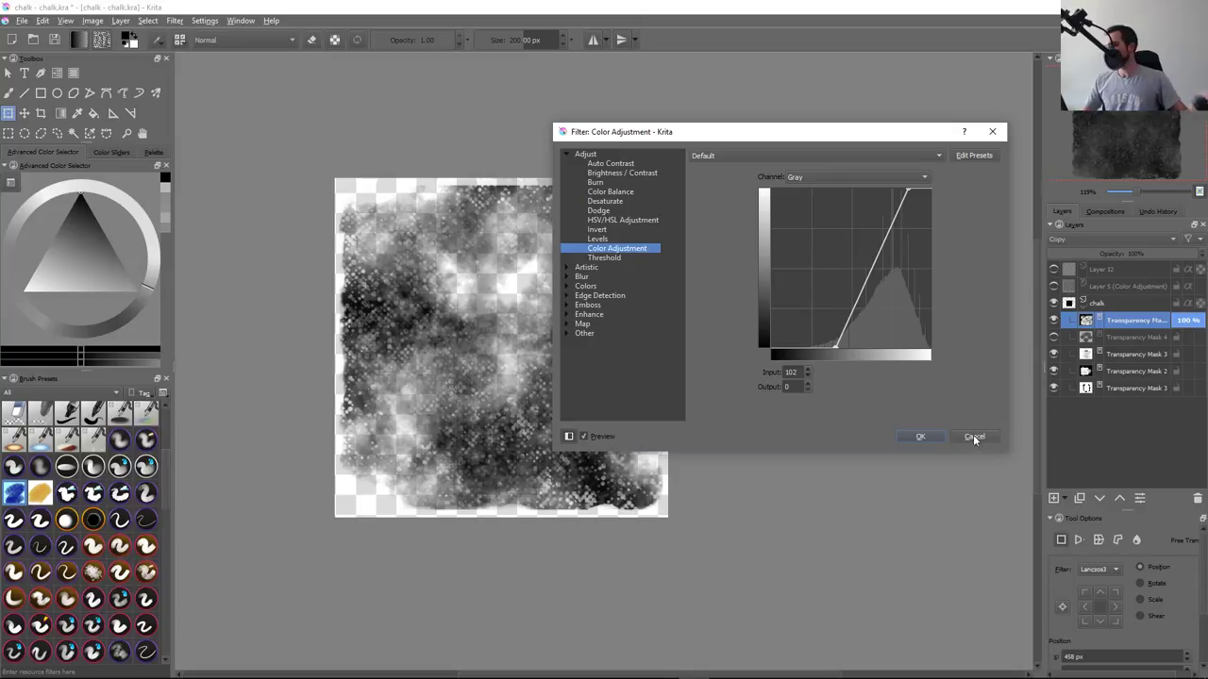
{"action": "left_click", "coordinate": [982, 439]}
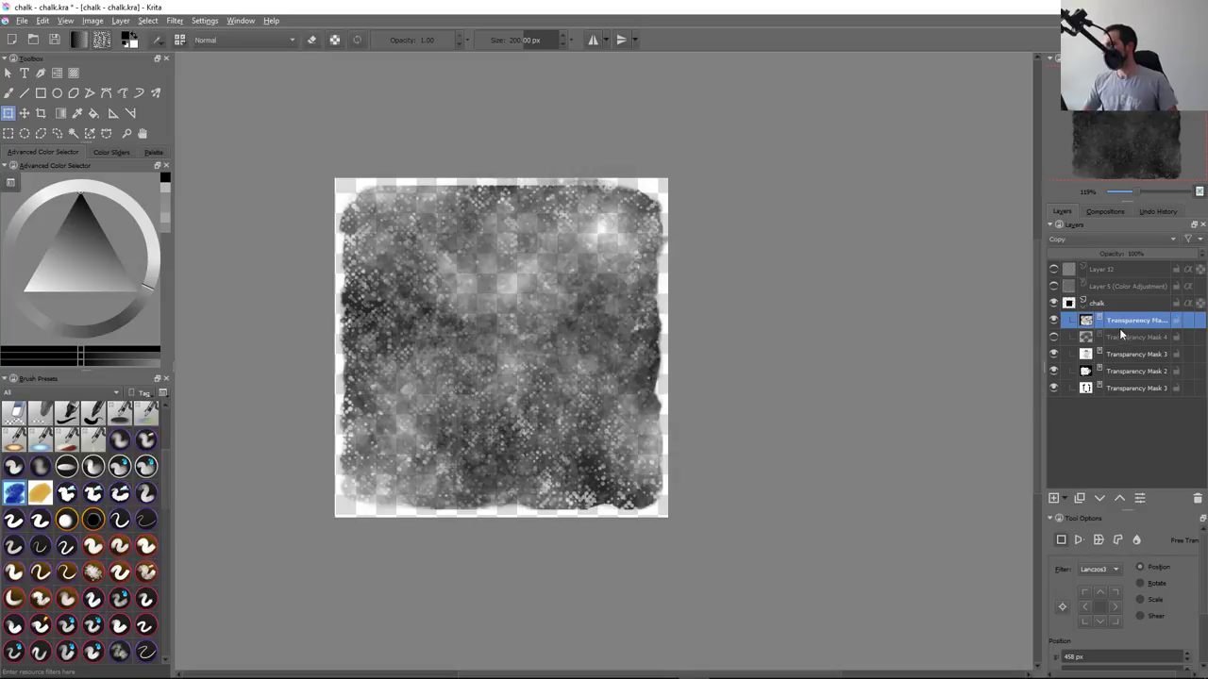
Drag a transparency mask out of the chalk layer, then go up to Textures in Directory Opus
{"action": "left_click_drag", "start_coordinate": [1106, 353], "coordinate": [692, 428]}
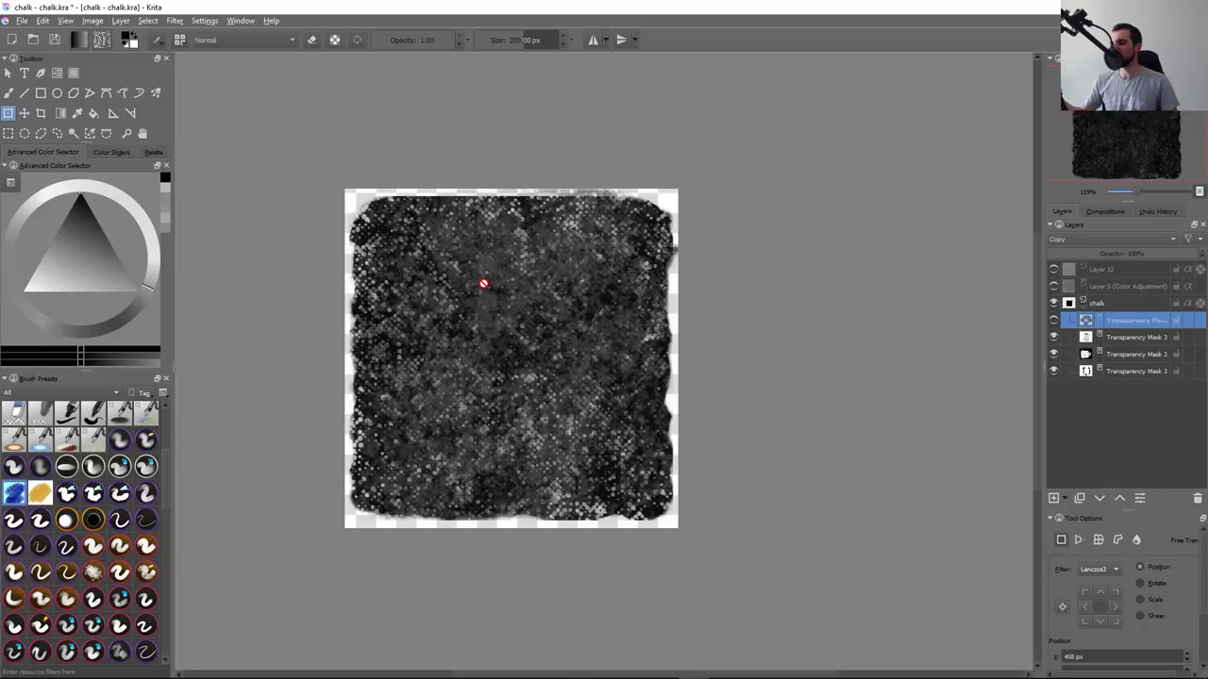
{"action": "key", "text": "alt+Tab"}
{"action": "key", "text": "BackSpace"}
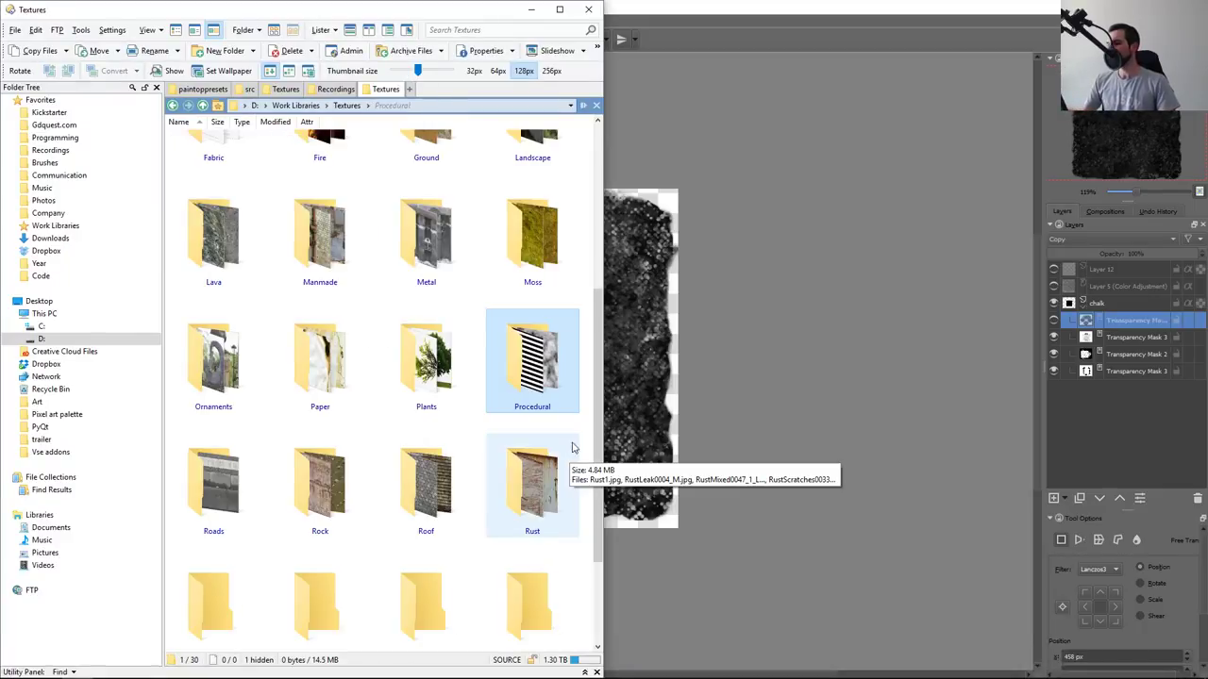
Open the Concrete folder and drag ConcreteNew0011_2_S.jpg onto Krita
{"action": "scroll", "coordinate": [598, 275], "scroll_direction": "up", "scroll_amount": 3}
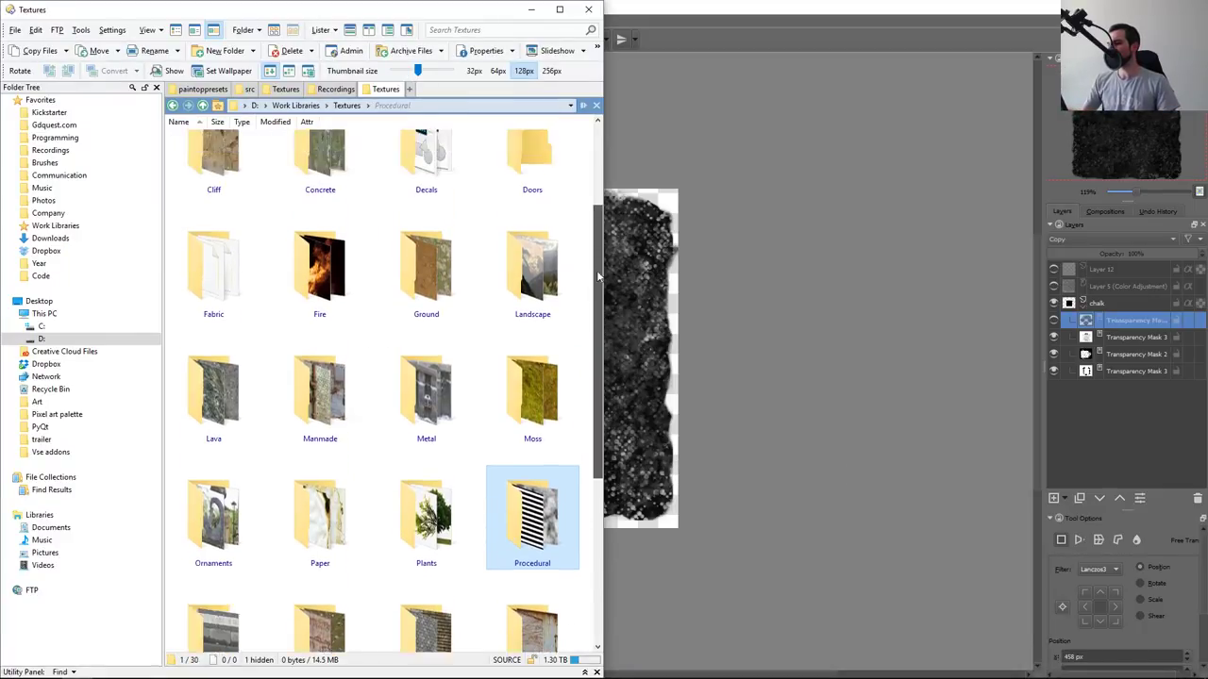
{"action": "scroll", "coordinate": [597, 276], "scroll_direction": "up", "scroll_amount": 3}
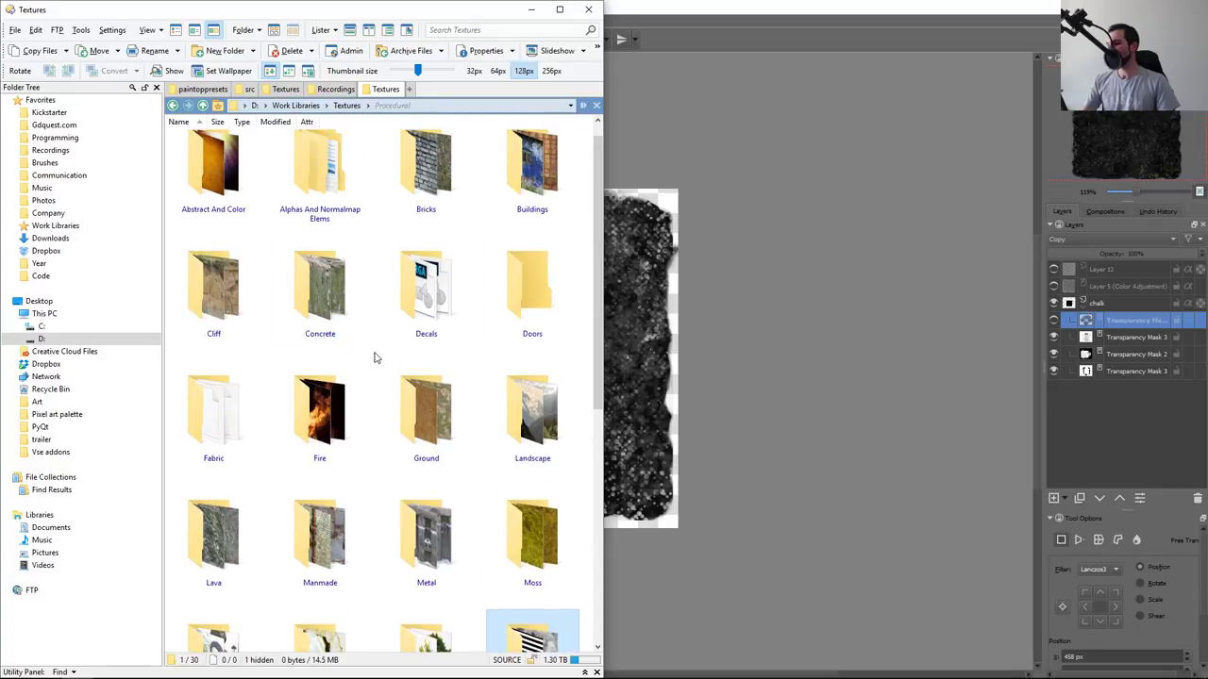
{"action": "left_click", "coordinate": [357, 300]}
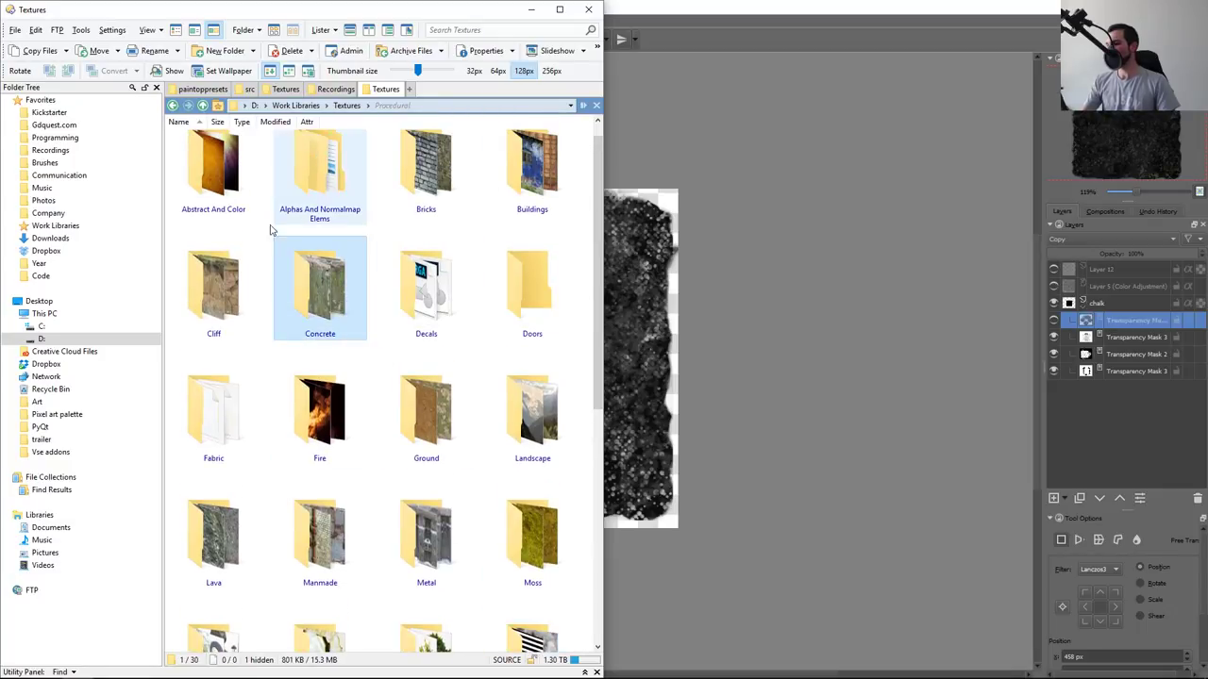
{"action": "double_click", "coordinate": [313, 328]}
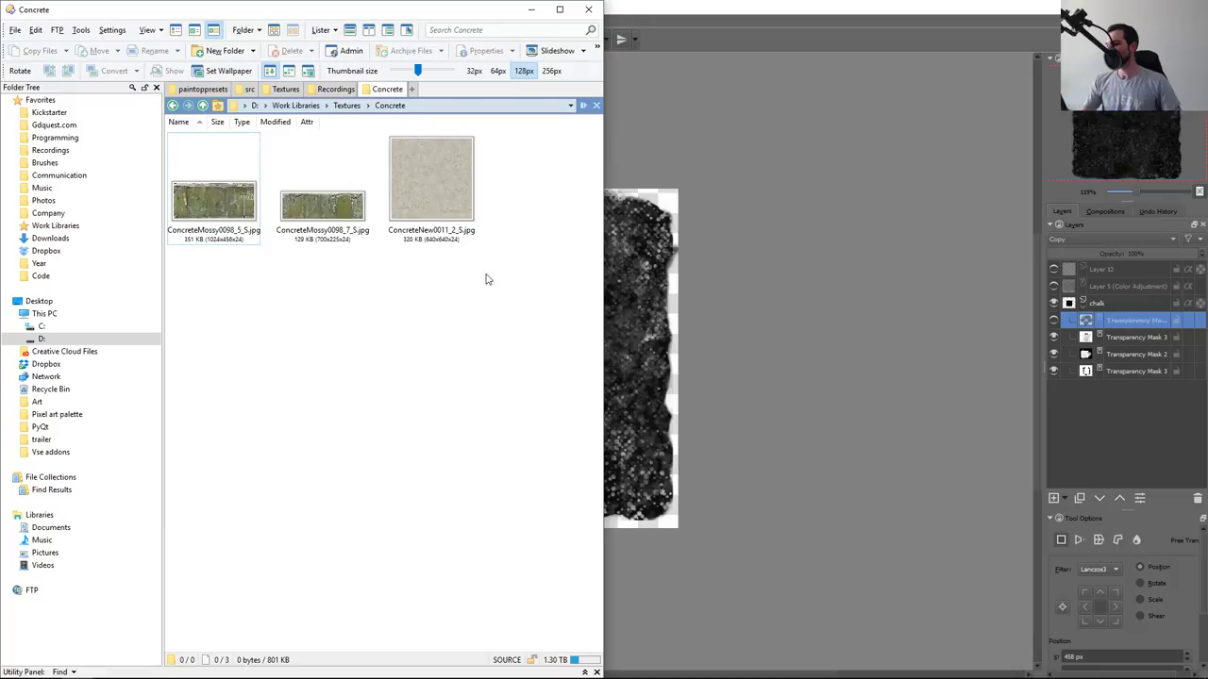
{"action": "mouse_move", "coordinate": [435, 205]}
{"action": "left_mouse_down"}
{"action": "mouse_move", "coordinate": [728, 297]}
{"action": "mouse_move", "coordinate": [778, 285]}
{"action": "left_mouse_up"}
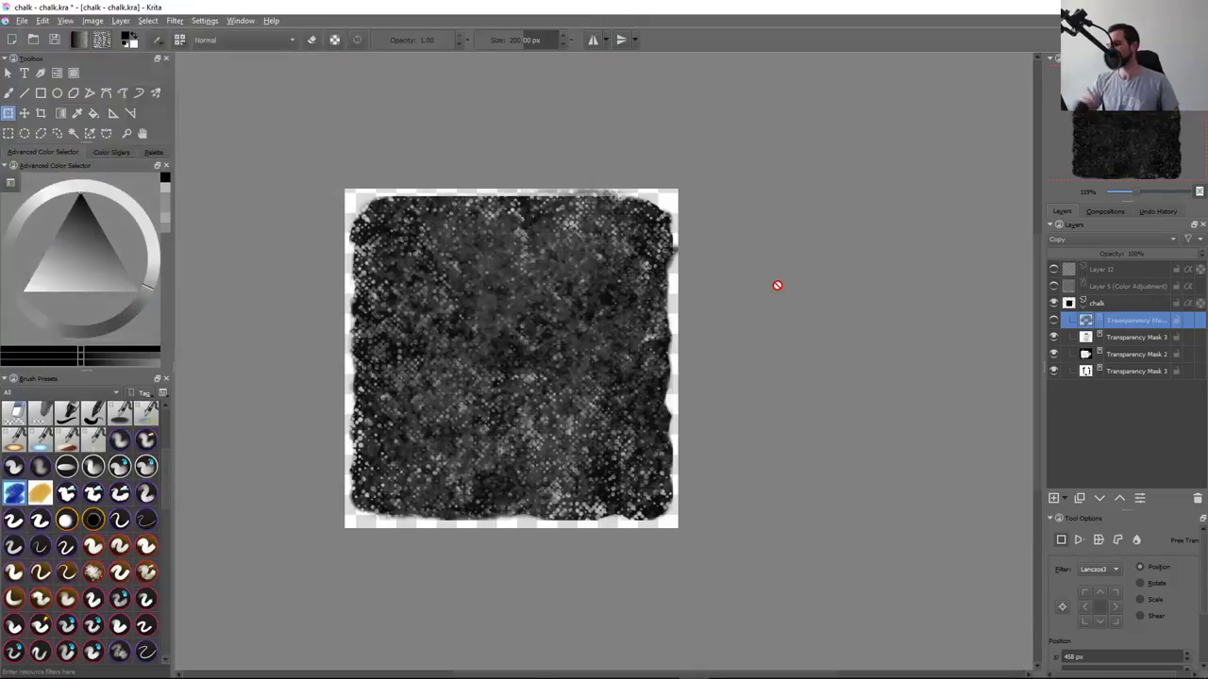
Copy the whole concrete image, close it without saving, and paste it into chalk.kra
{"action": "key", "text": "ctrl+a"}
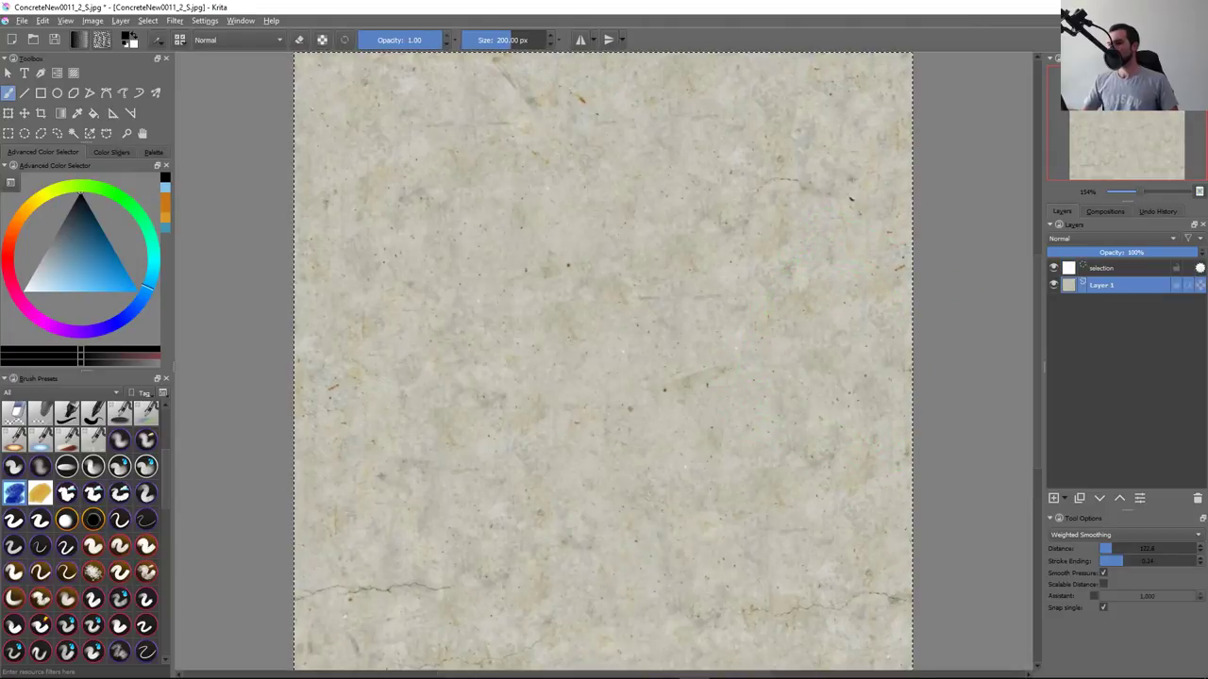
{"action": "key", "text": "ctrl+w"}
{"action": "left_click", "coordinate": [649, 364]}
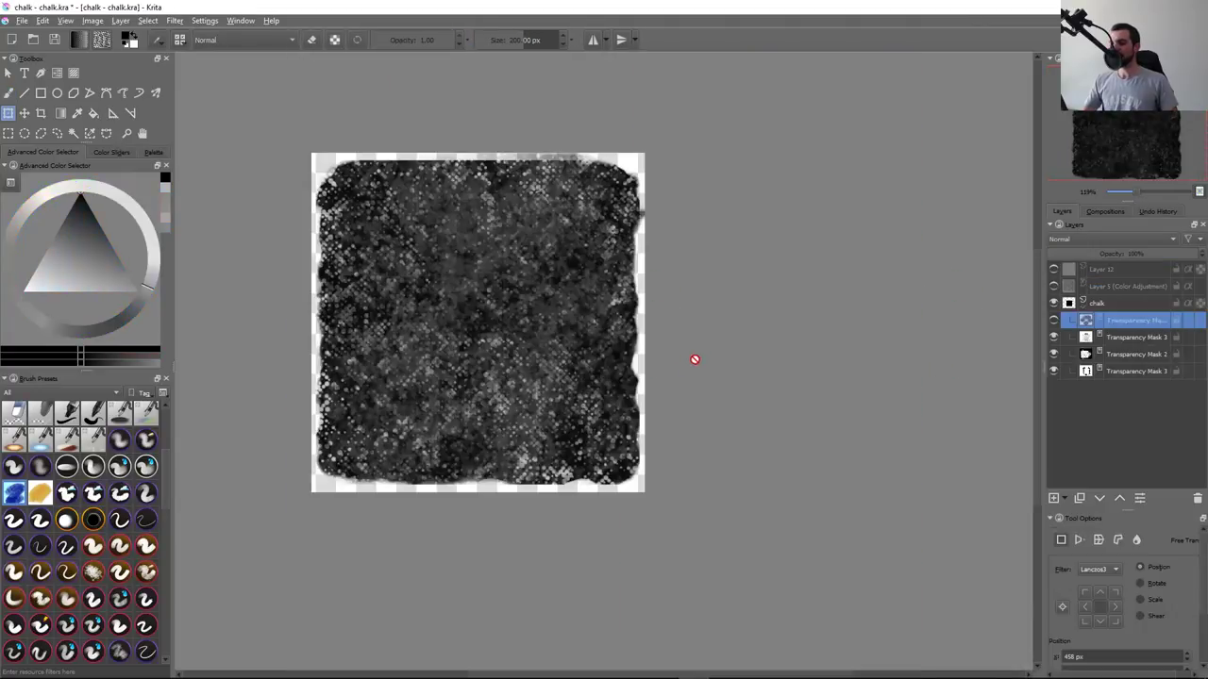
{"action": "key", "text": "ctrl+v"}
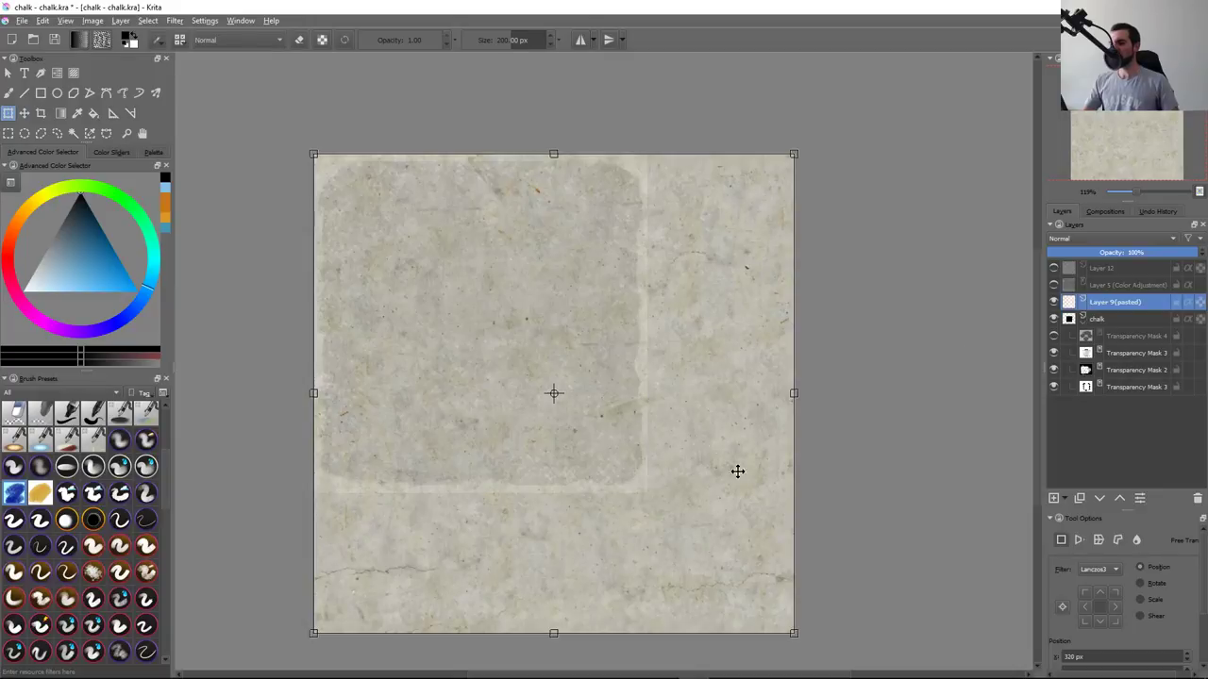
Enlarge the pasted concrete layer past the canvas edges and apply the resize
{"action": "left_click_drag", "start_coordinate": [791, 632], "coordinate": [857, 674]}
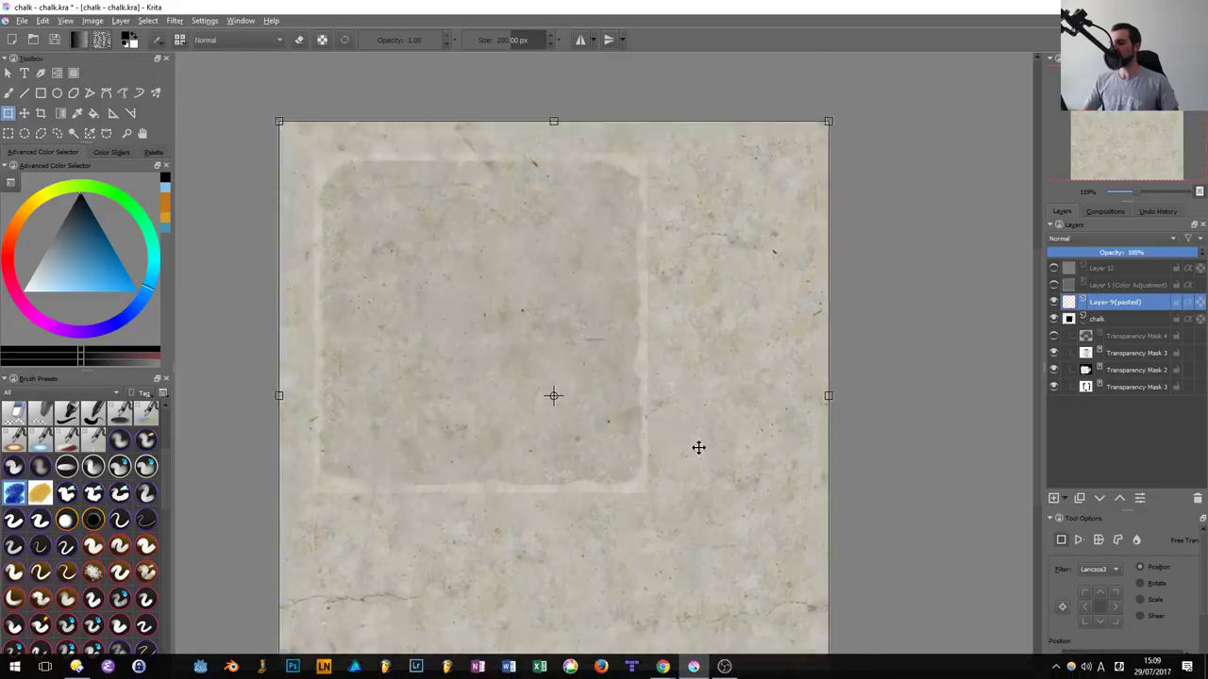
{"action": "left_click_drag", "start_coordinate": [785, 462], "coordinate": [704, 383]}
{"action": "left_click_drag", "start_coordinate": [798, 78], "coordinate": [864, 19]}
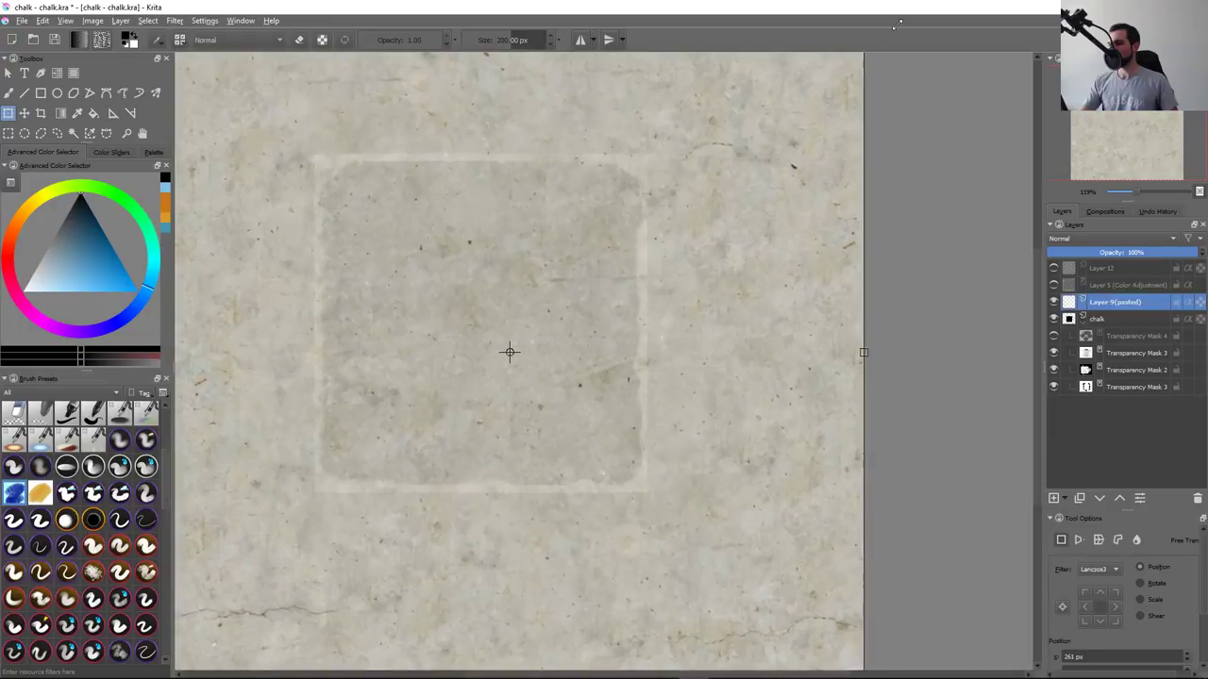
{"action": "left_click_drag", "start_coordinate": [677, 315], "coordinate": [637, 281]}
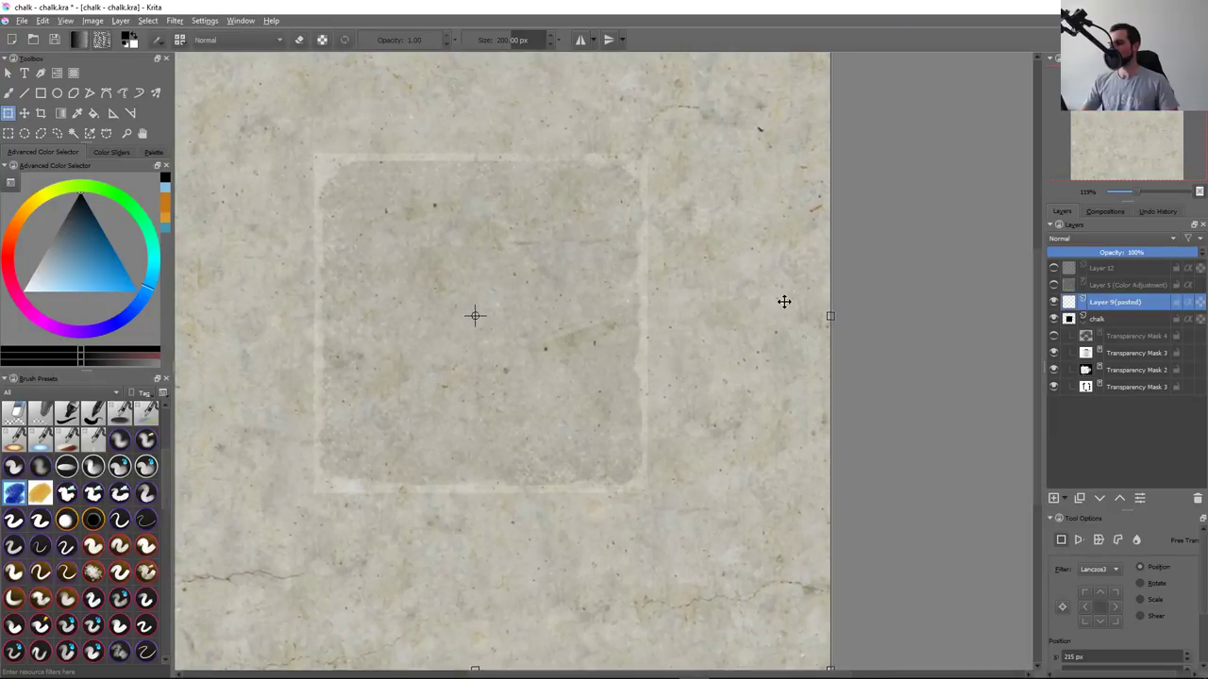
{"action": "key", "text": "Return"}
{"action": "key", "text": "ctrl+shift+u"}
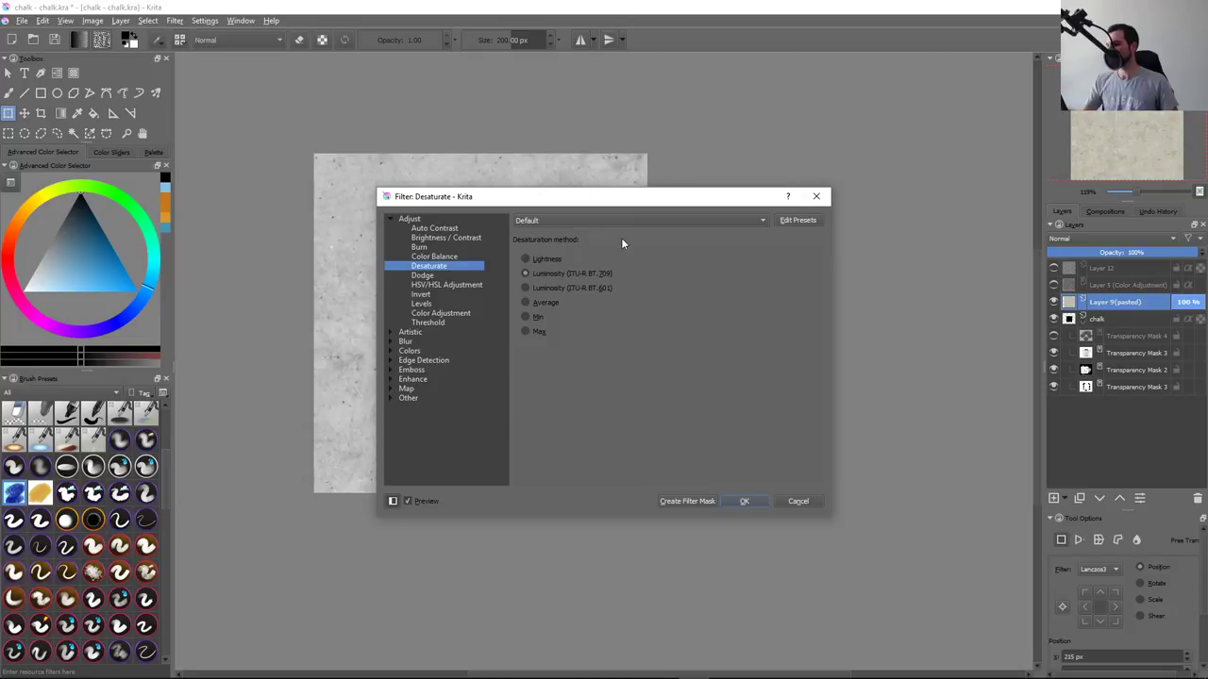
Desaturate the concrete layer with the Min method after comparing Luminosity BT.709, Average and Max
{"action": "left_click_drag", "start_coordinate": [622, 197], "coordinate": [850, 160]}
{"action": "left_click", "coordinate": [785, 267]}
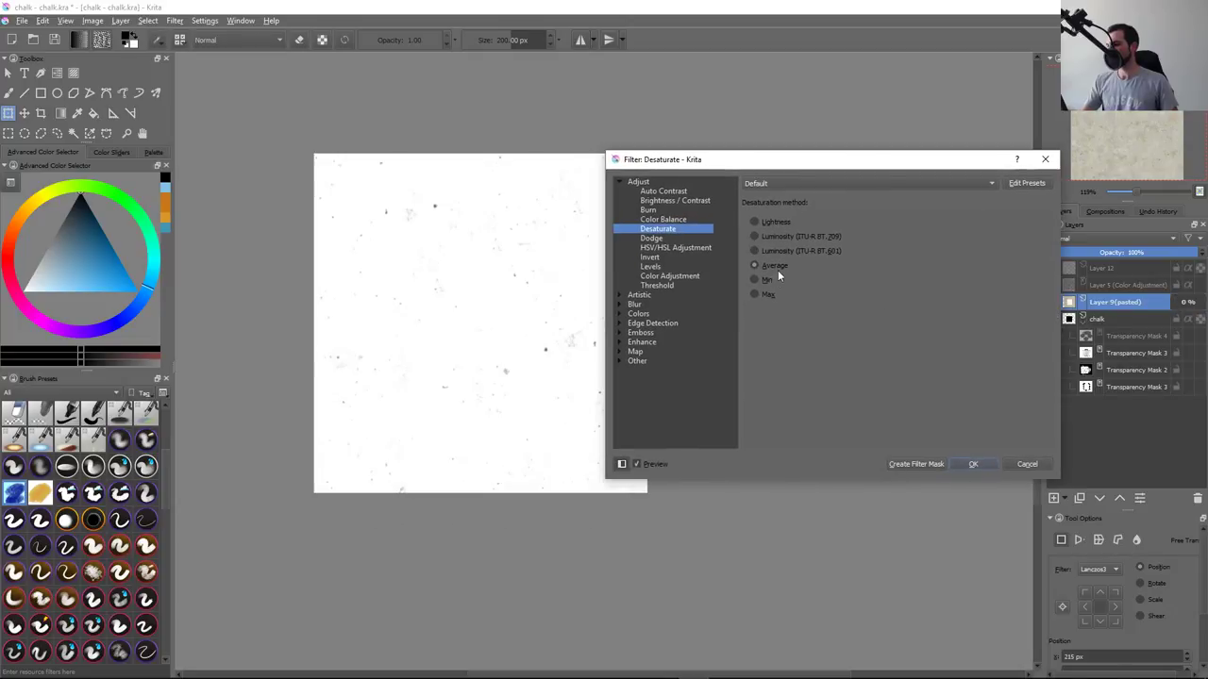
{"action": "left_click", "coordinate": [781, 236]}
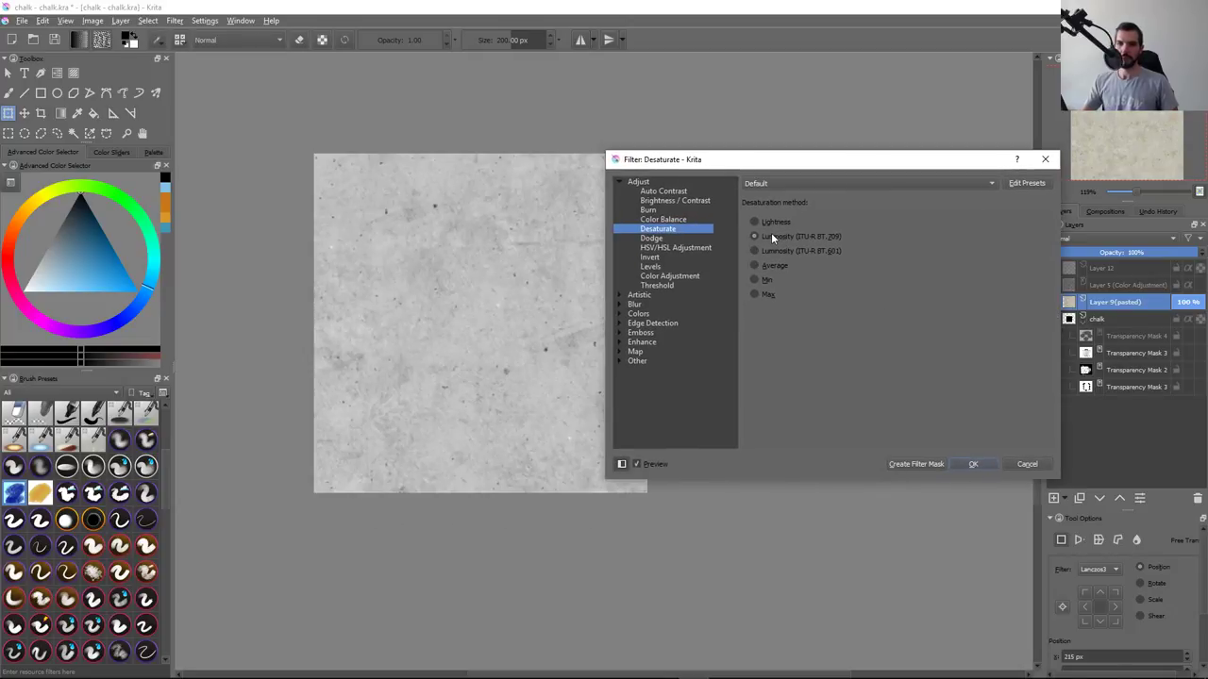
{"action": "left_click", "coordinate": [766, 294]}
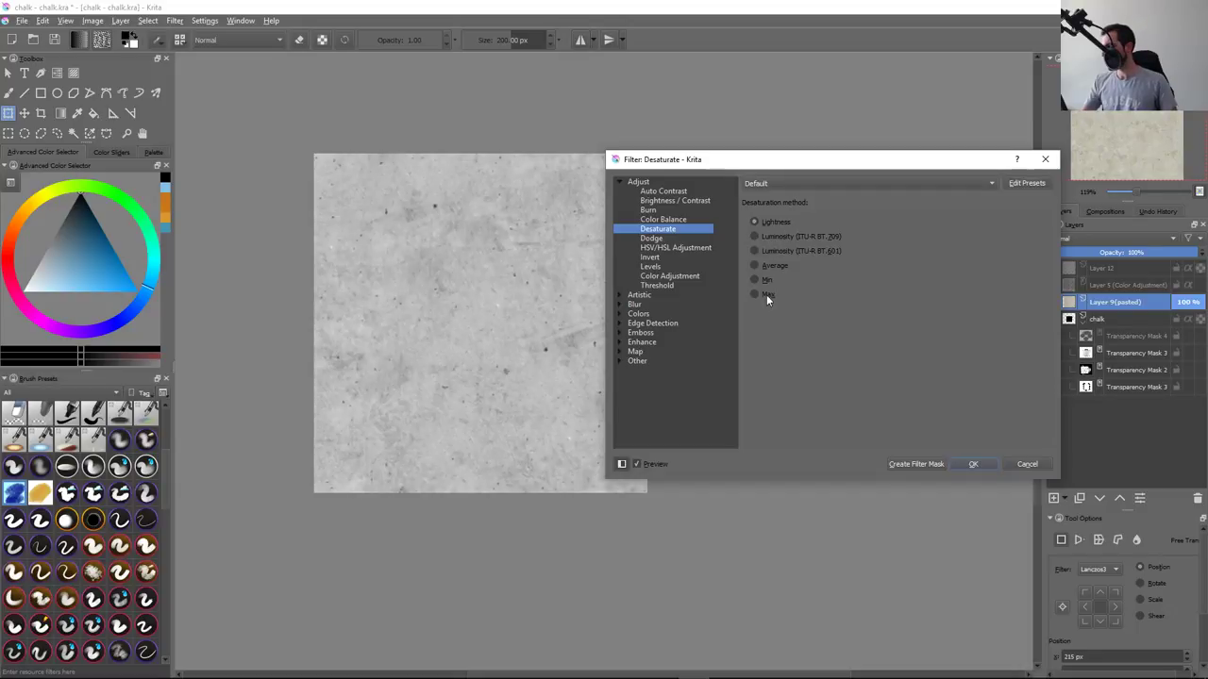
{"action": "left_click", "coordinate": [766, 271]}
{"action": "left_click", "coordinate": [773, 278]}
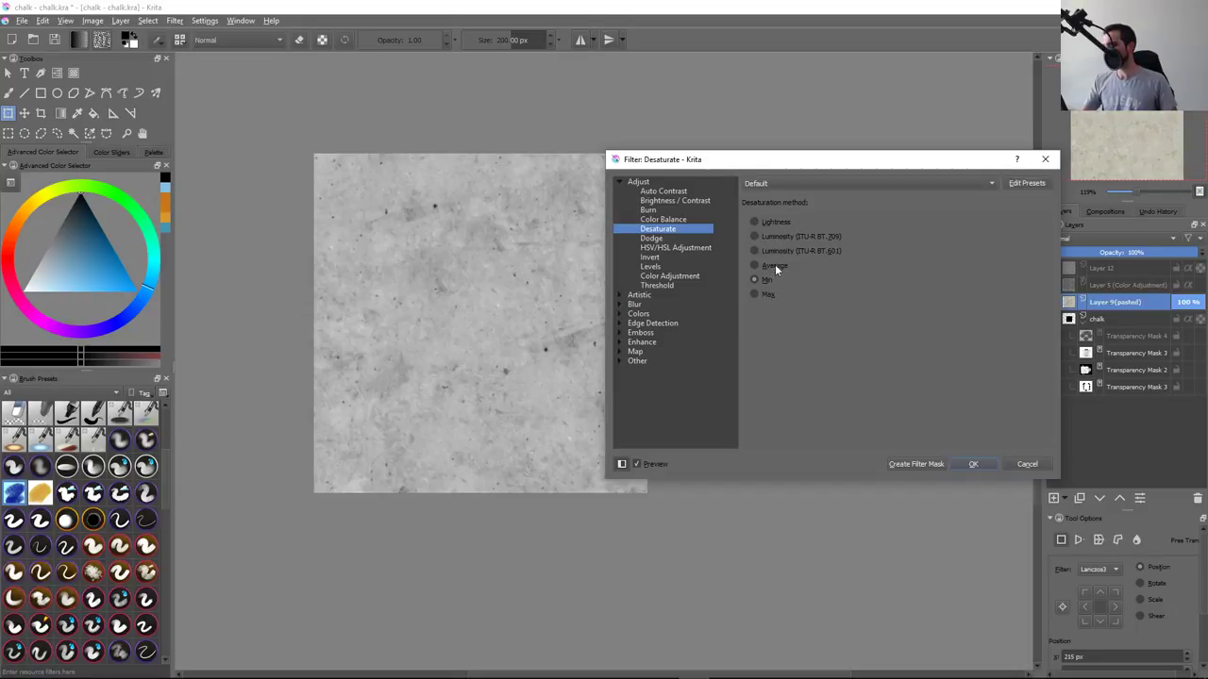
{"action": "left_click", "coordinate": [766, 294]}
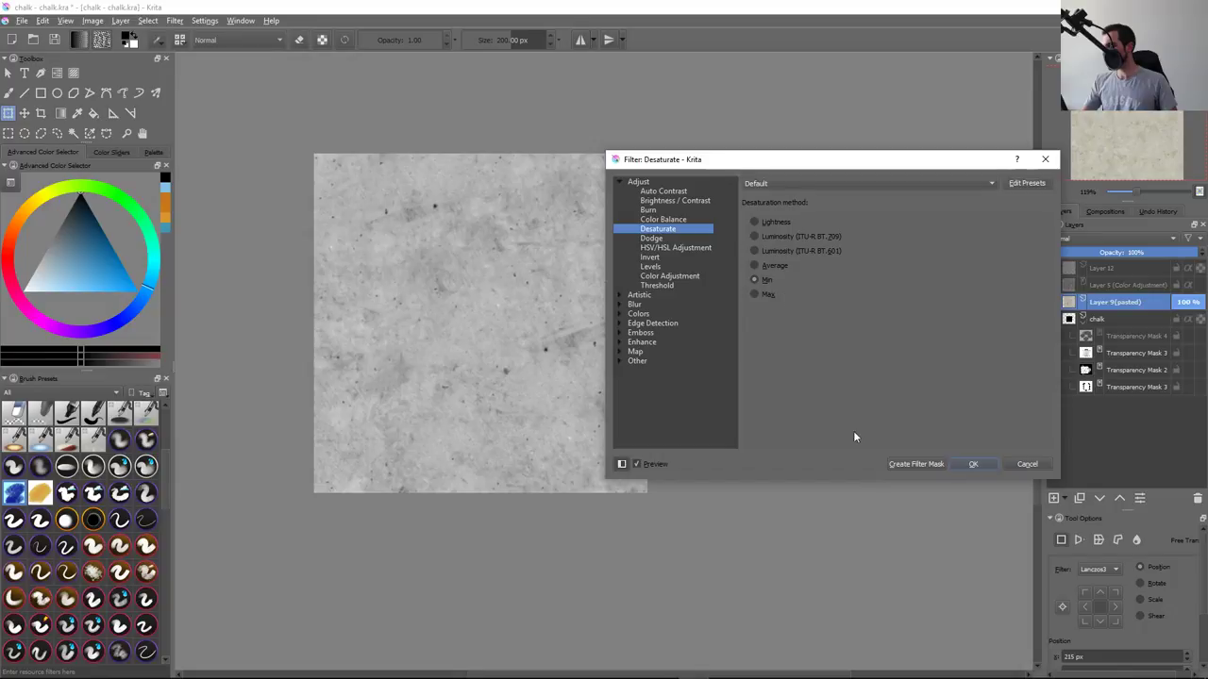
{"action": "left_click", "coordinate": [973, 465]}
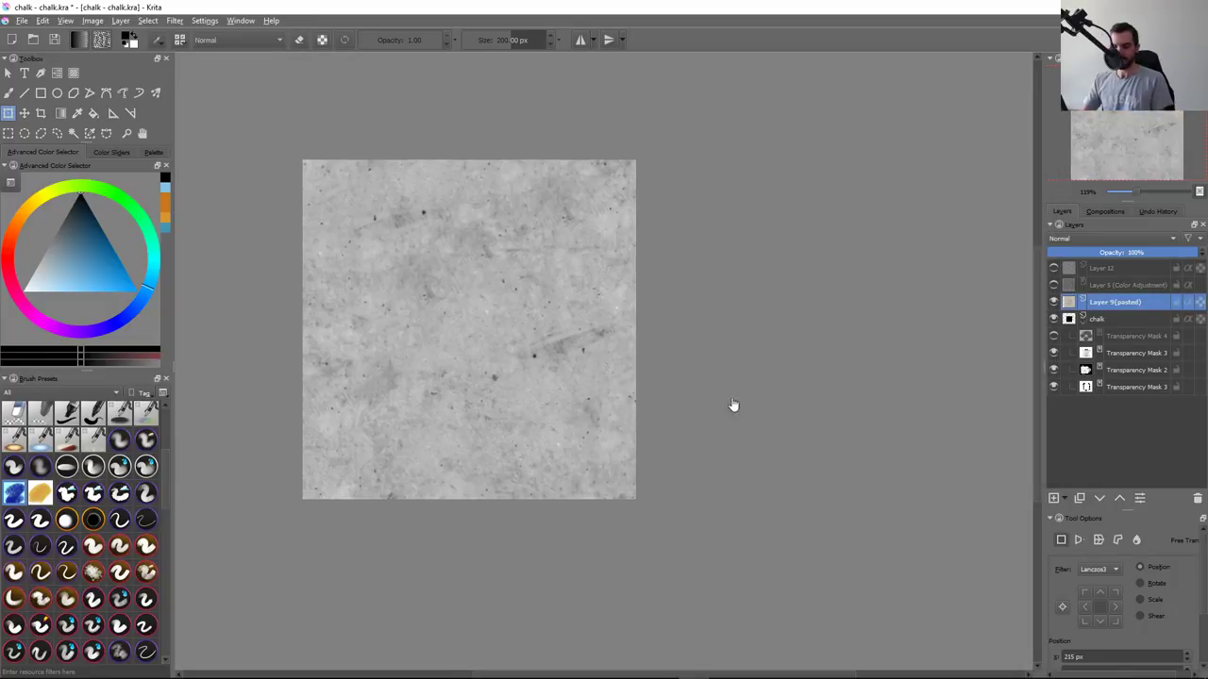
{"action": "key", "text": "ctrl+l"}
{"action": "left_click_drag", "start_coordinate": [616, 197], "coordinate": [763, 160]}
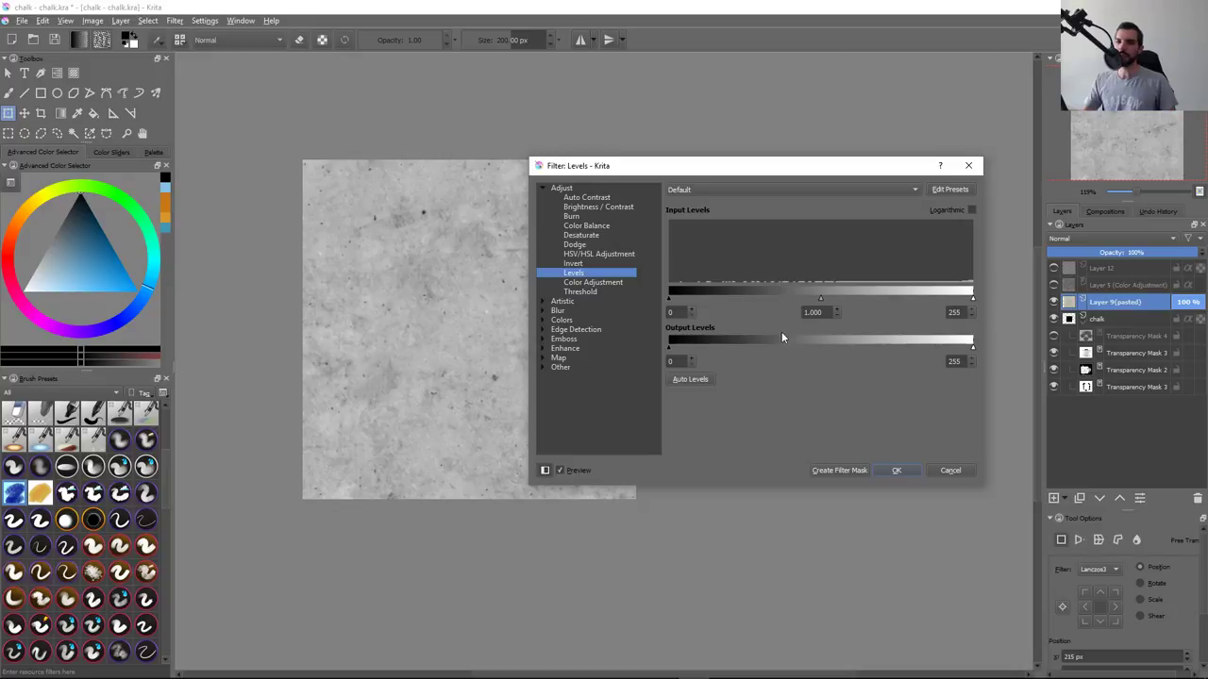
Set the Levels input black point to about 101, midtones 0.781 and white point 196
{"action": "left_click_drag", "start_coordinate": [729, 301], "coordinate": [776, 300]}
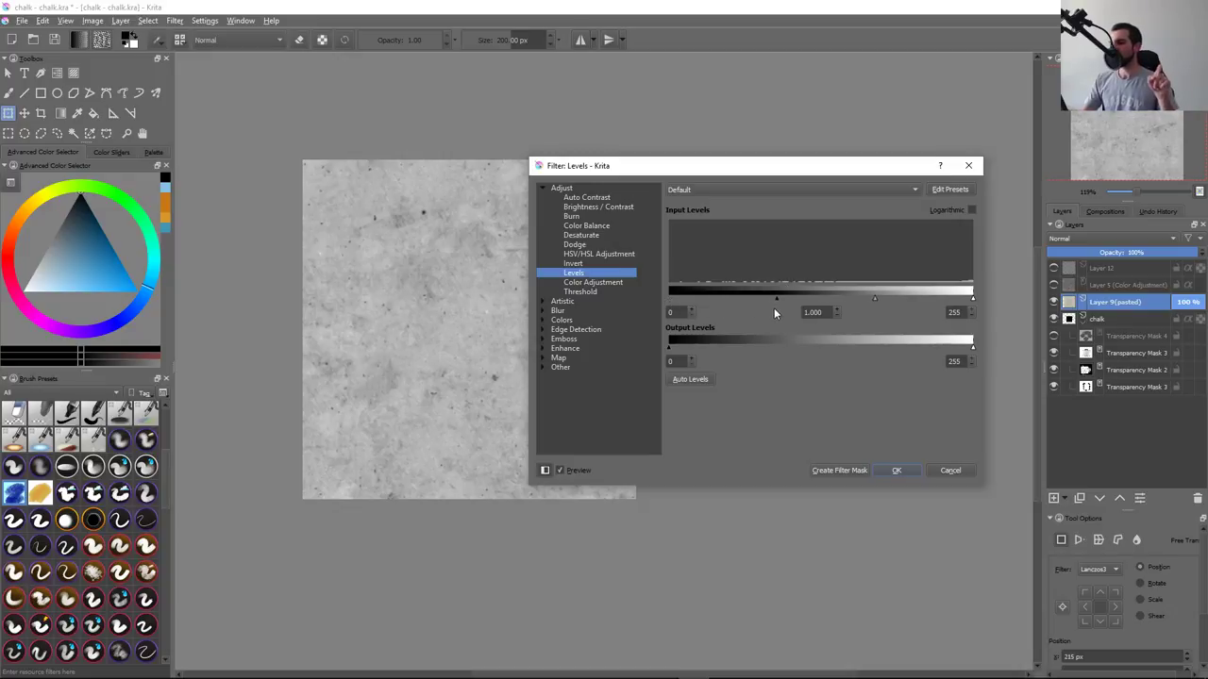
{"action": "left_click_drag", "start_coordinate": [972, 300], "coordinate": [901, 299]}
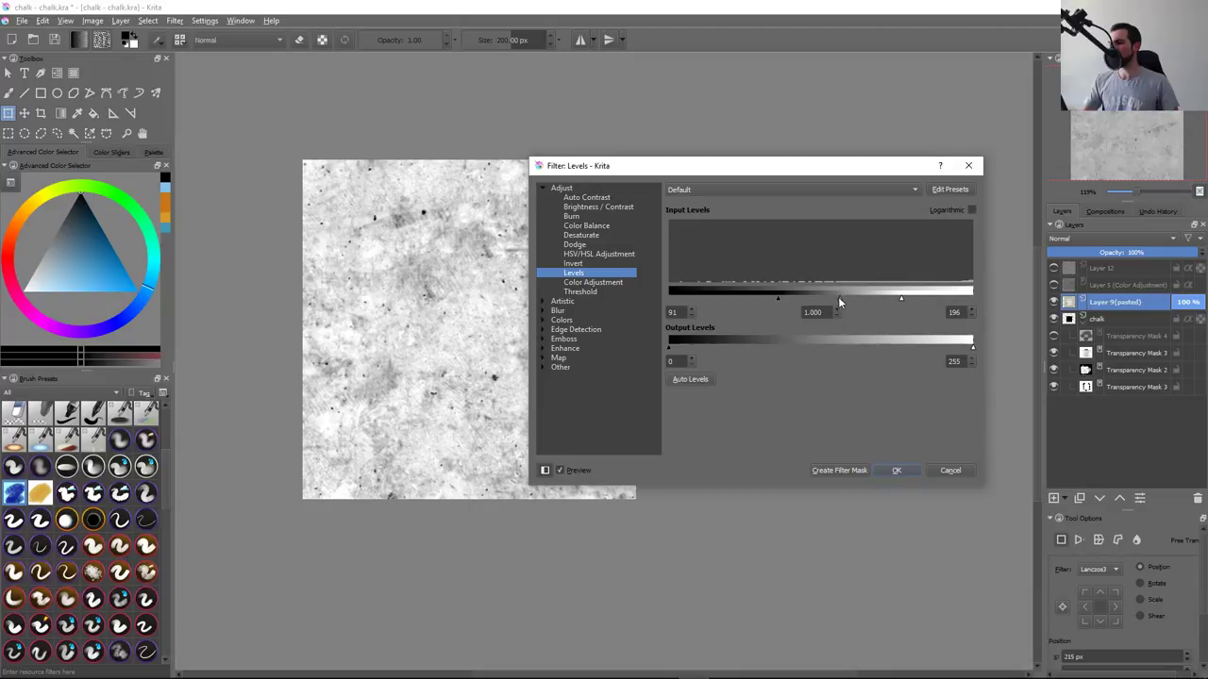
{"action": "mouse_move", "coordinate": [838, 296]}
{"action": "left_mouse_down"}
{"action": "mouse_move", "coordinate": [863, 296]}
{"action": "mouse_move", "coordinate": [791, 298]}
{"action": "left_mouse_up"}
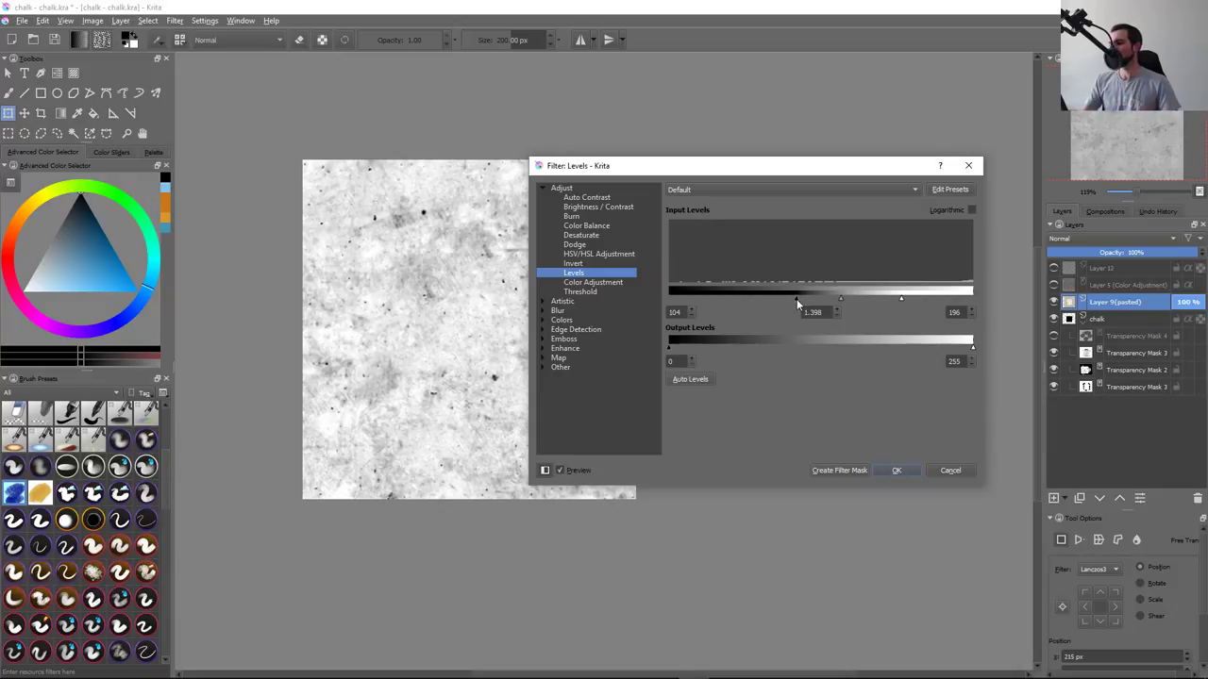
{"action": "mouse_move", "coordinate": [796, 298]}
{"action": "left_mouse_down"}
{"action": "mouse_move", "coordinate": [811, 299]}
{"action": "mouse_move", "coordinate": [787, 290]}
{"action": "mouse_move", "coordinate": [867, 299]}
{"action": "mouse_move", "coordinate": [854, 299]}
{"action": "left_mouse_up"}
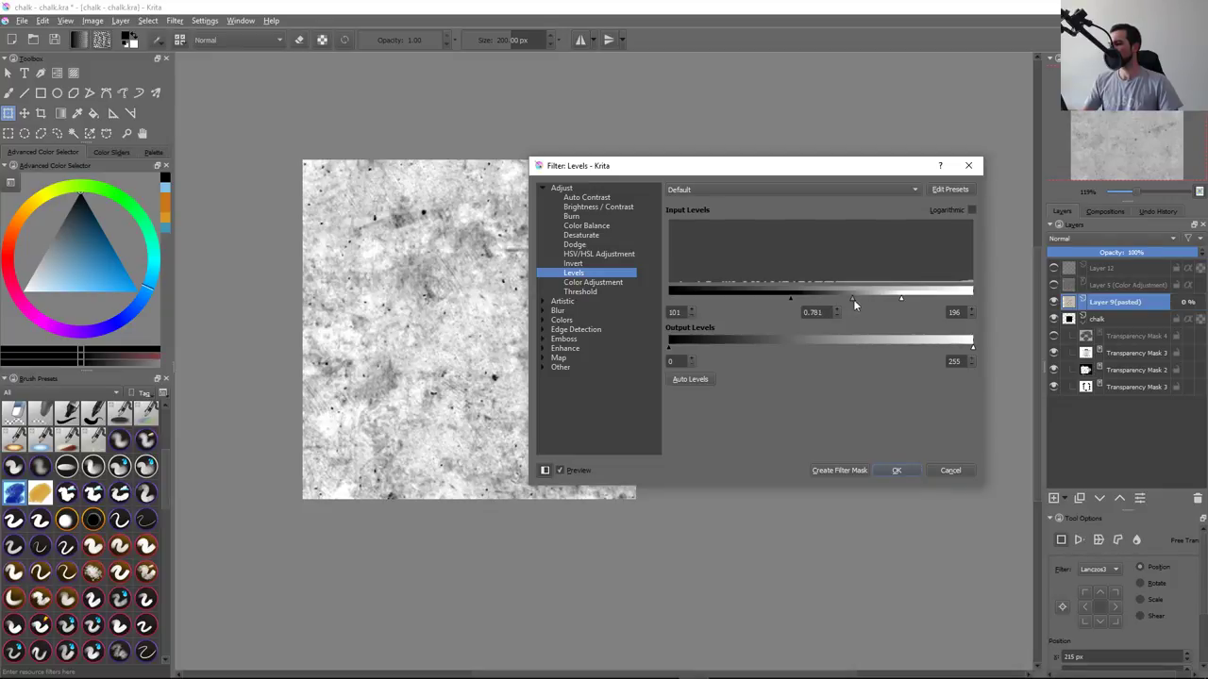
Apply the levels, then turn the concrete layer into a transparency mask on the chalk layer
{"action": "left_click", "coordinate": [896, 471]}
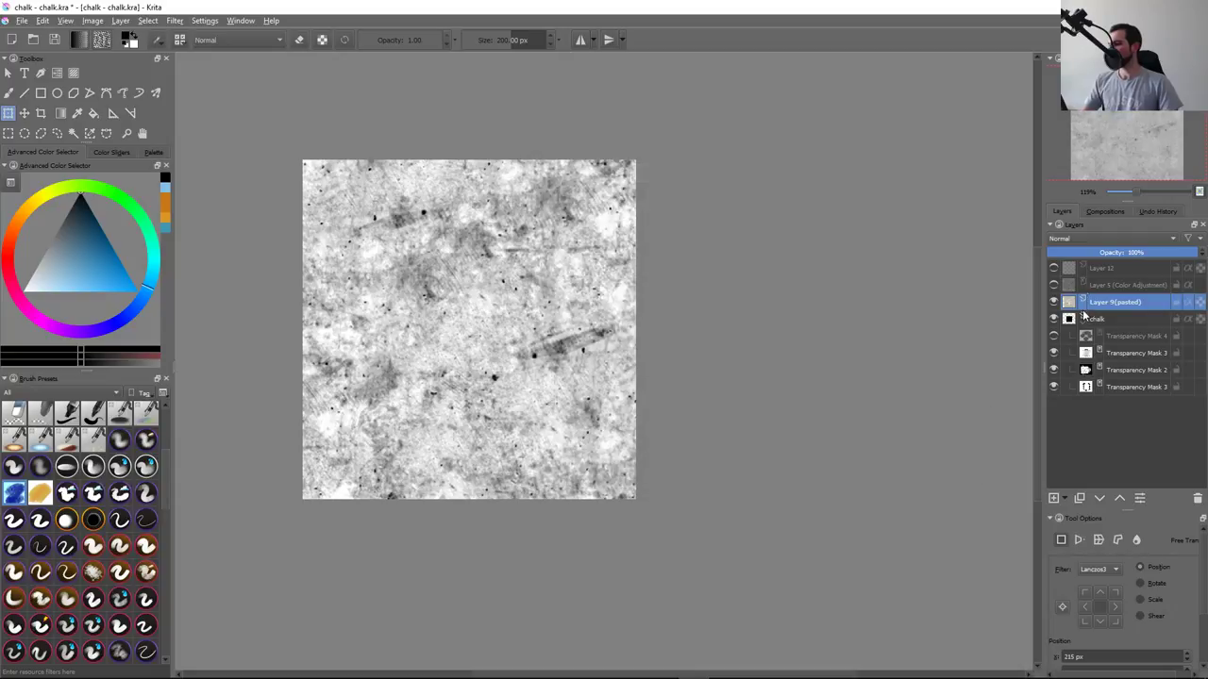
{"action": "right_click", "coordinate": [1104, 302]}
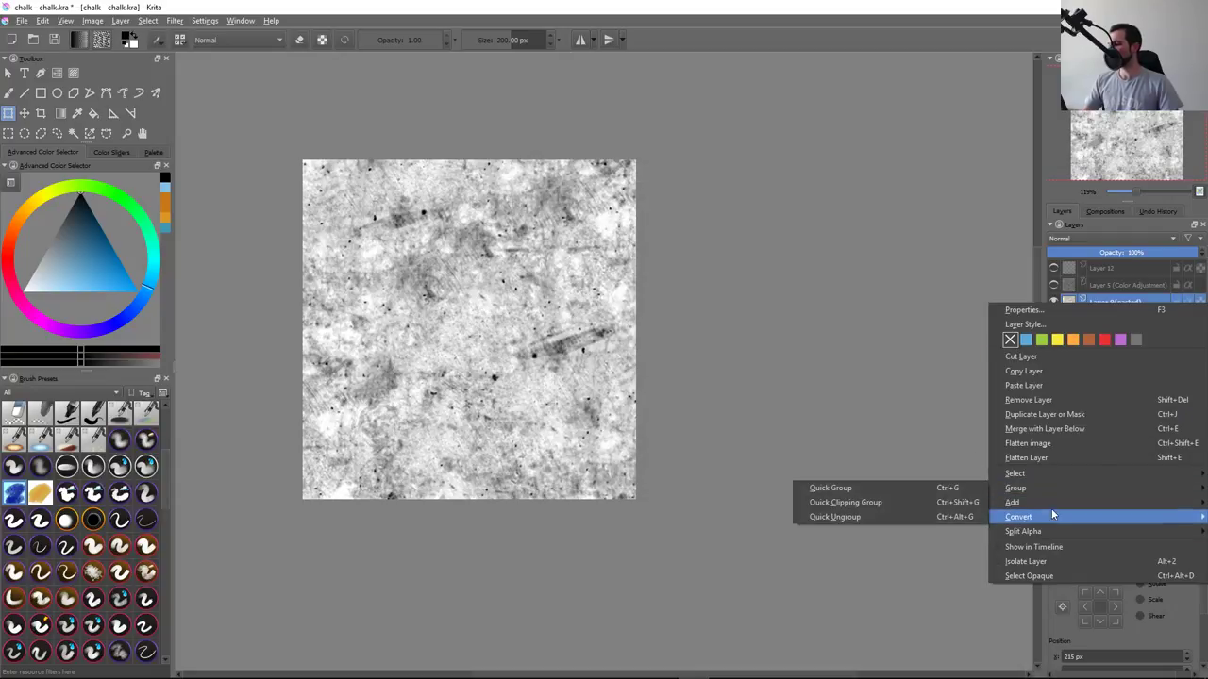
{"action": "mouse_move", "coordinate": [1019, 517]}
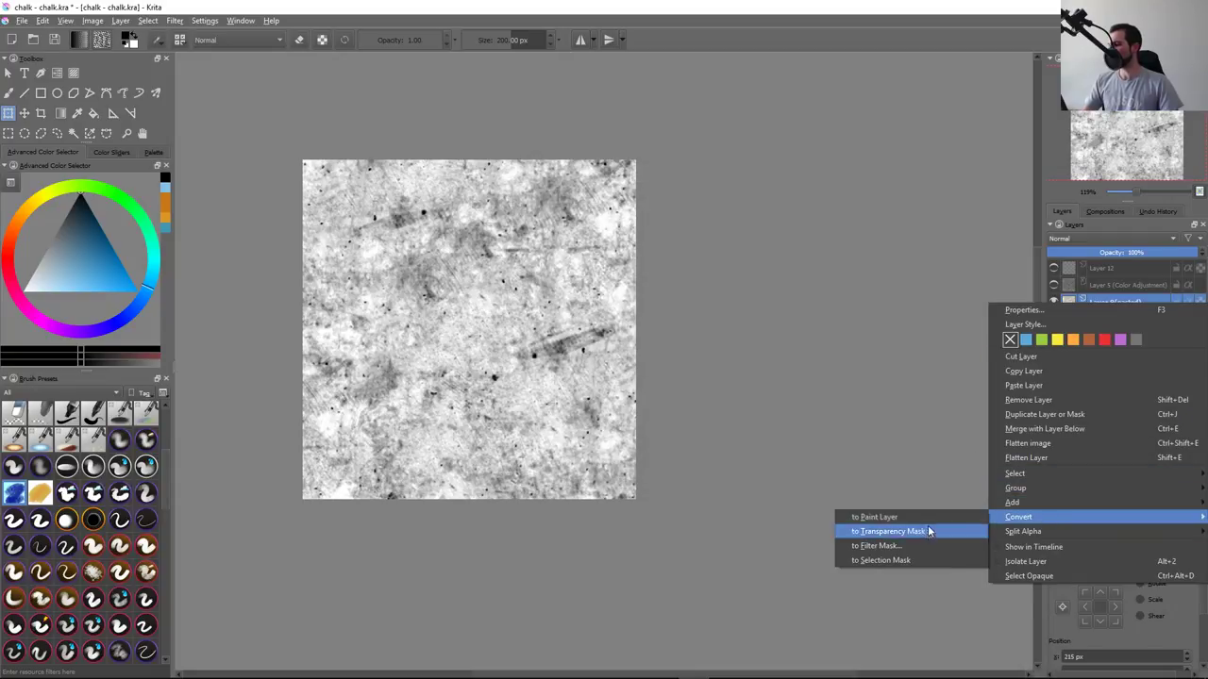
{"action": "left_click", "coordinate": [891, 531]}
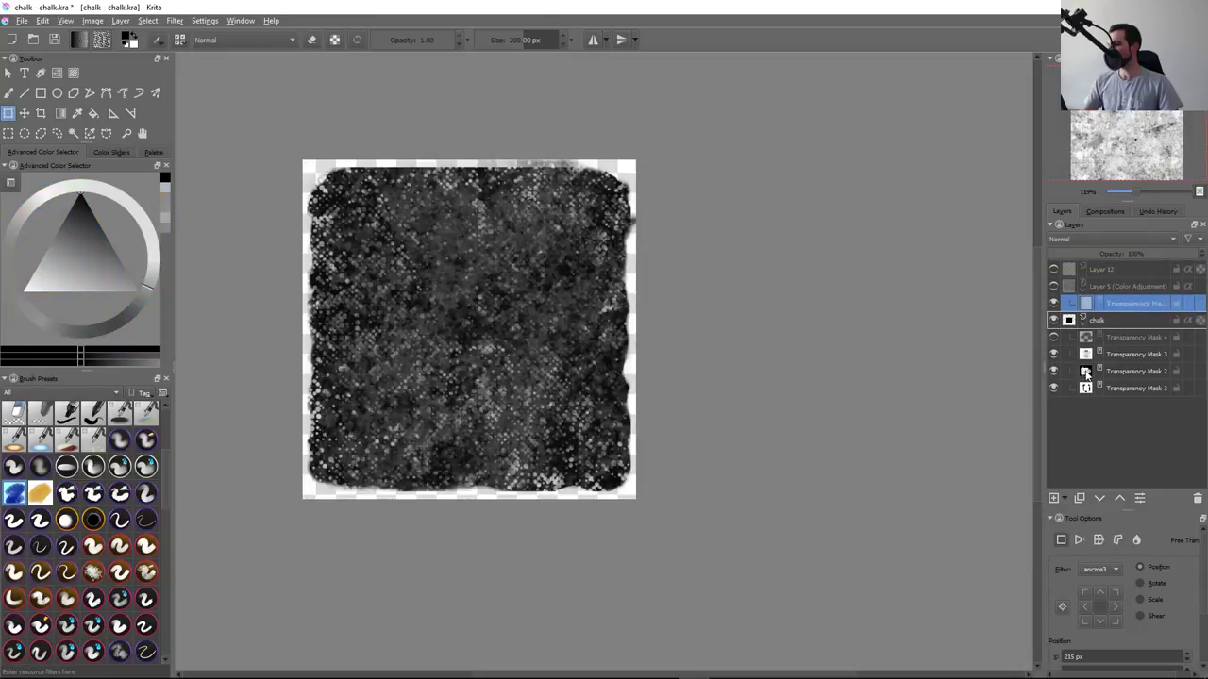
{"action": "left_click_drag", "start_coordinate": [1114, 313], "coordinate": [1100, 329]}
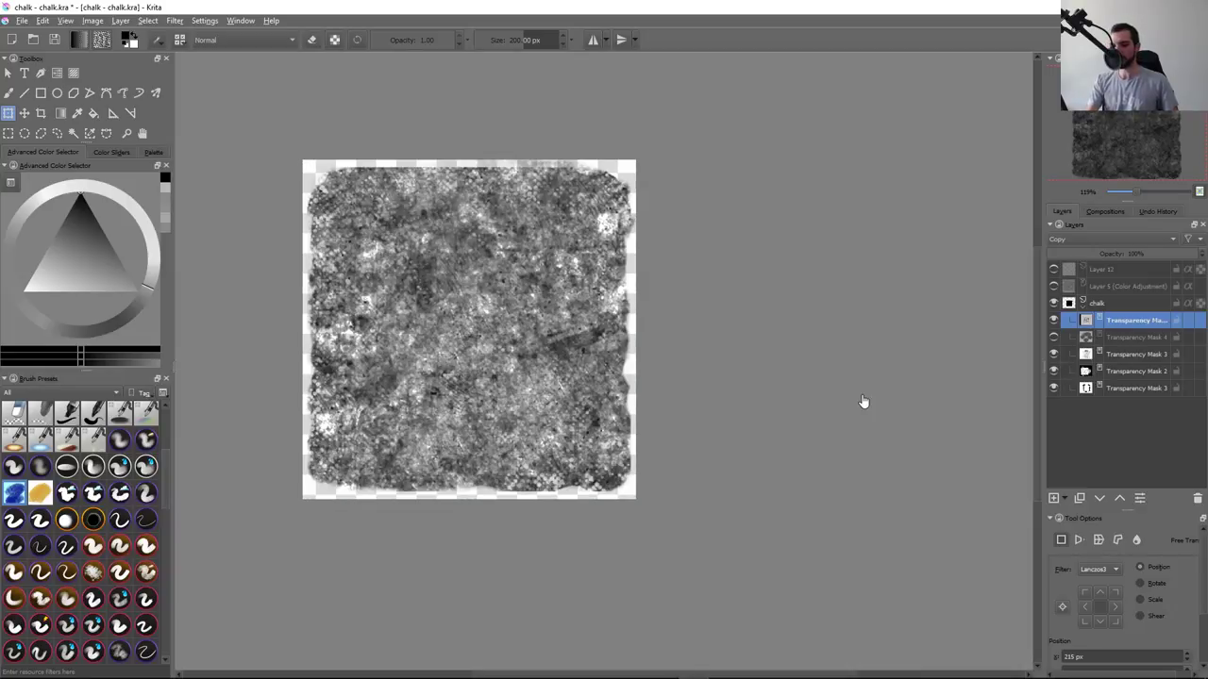
Steepen the mask's curve: raise black, pull in white, and bend the middle near input 153, output 90
{"action": "key", "text": "ctrl+m"}
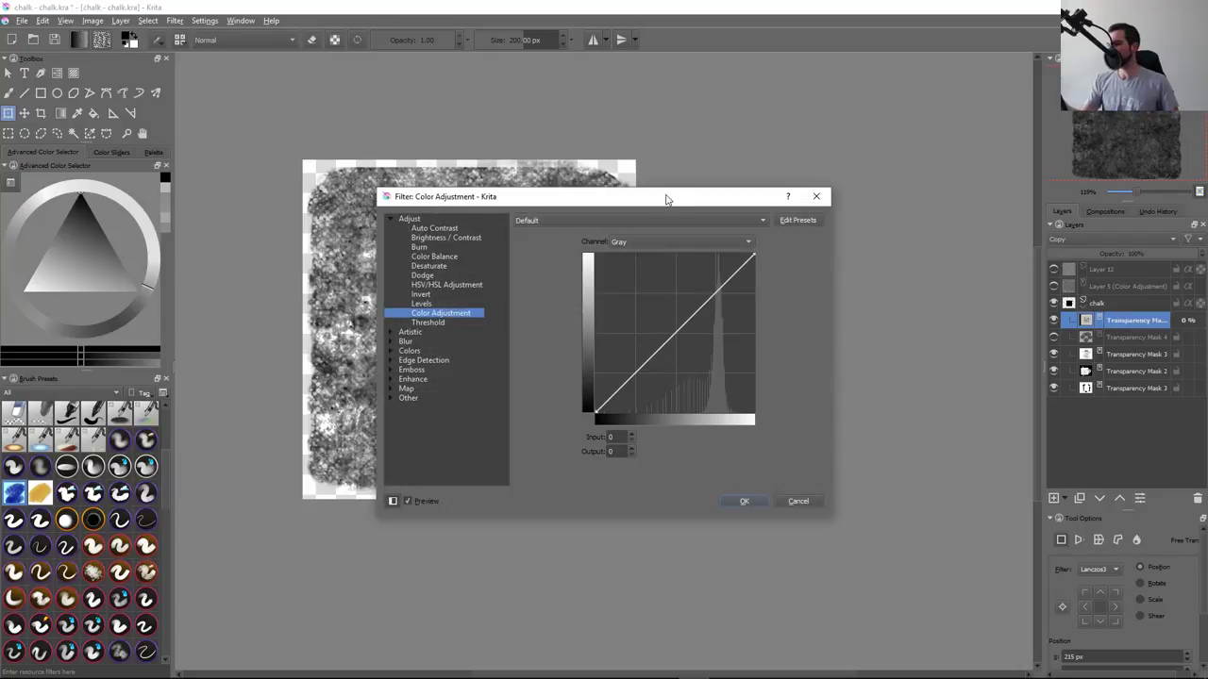
{"action": "left_click_drag", "start_coordinate": [951, 249], "coordinate": [937, 271]}
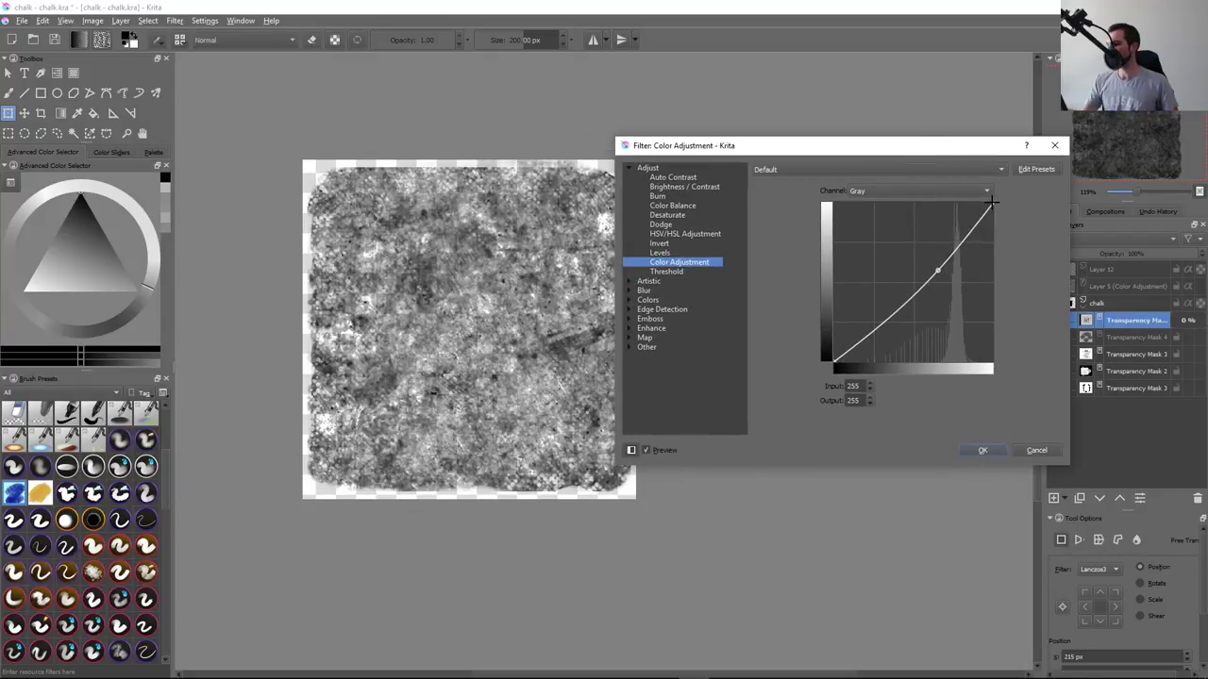
{"action": "left_click_drag", "start_coordinate": [990, 208], "coordinate": [959, 205]}
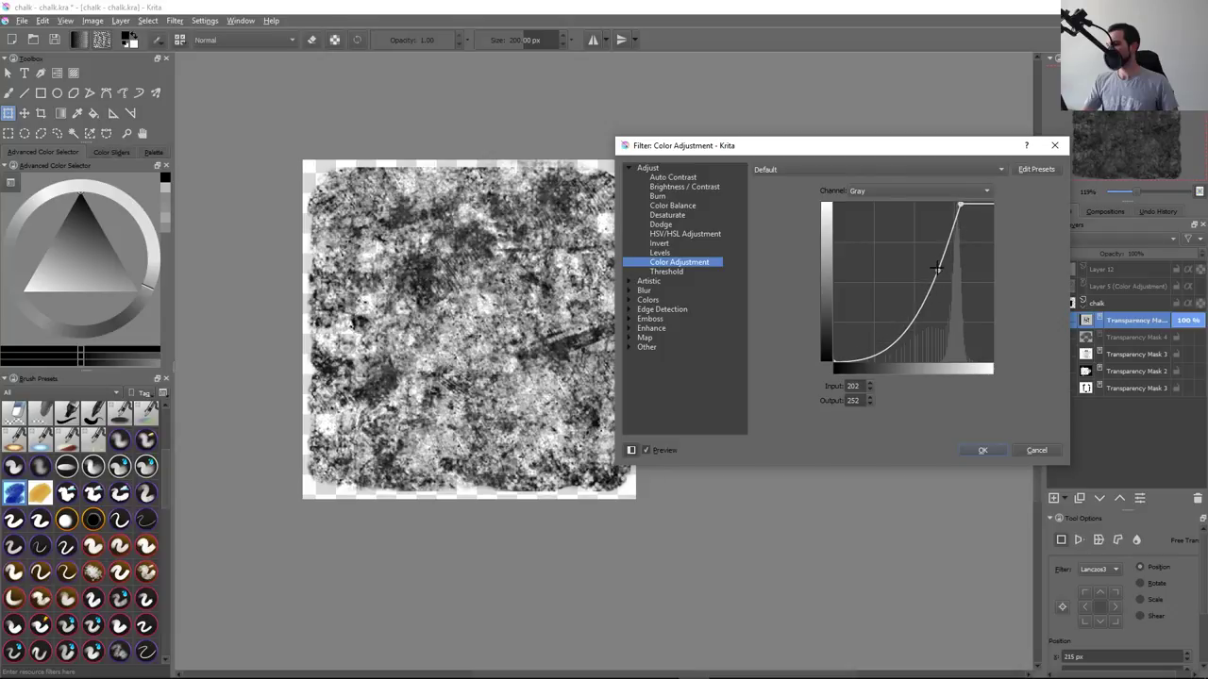
{"action": "left_click_drag", "start_coordinate": [937, 270], "coordinate": [914, 271]}
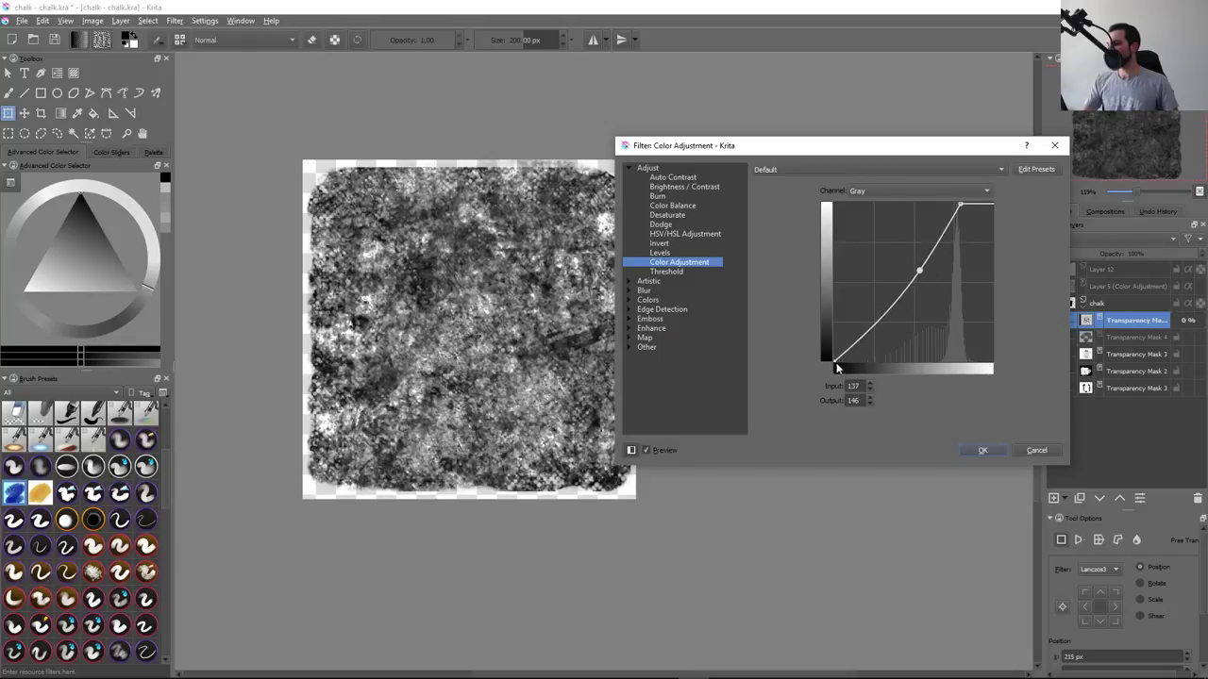
{"action": "left_click_drag", "start_coordinate": [836, 365], "coordinate": [883, 363]}
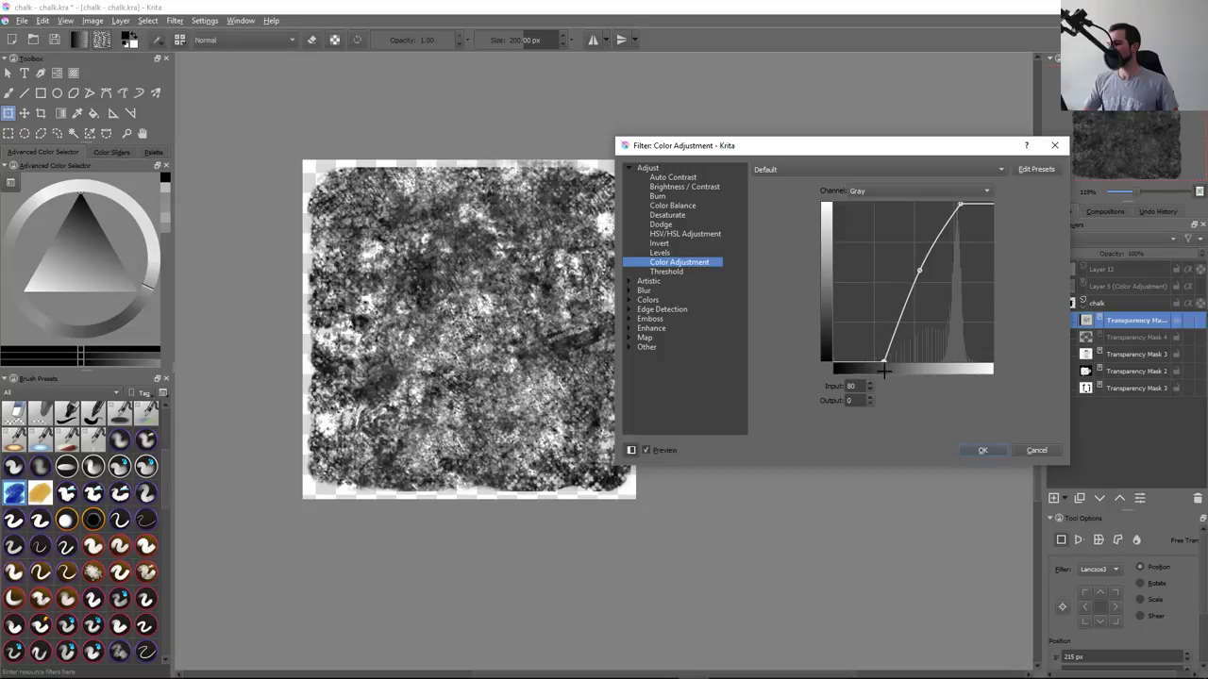
{"action": "mouse_move", "coordinate": [919, 271]}
{"action": "left_mouse_down"}
{"action": "mouse_move", "coordinate": [935, 291]}
{"action": "mouse_move", "coordinate": [925, 301]}
{"action": "left_mouse_up"}
{"action": "left_click_drag", "start_coordinate": [884, 360], "coordinate": [899, 361]}
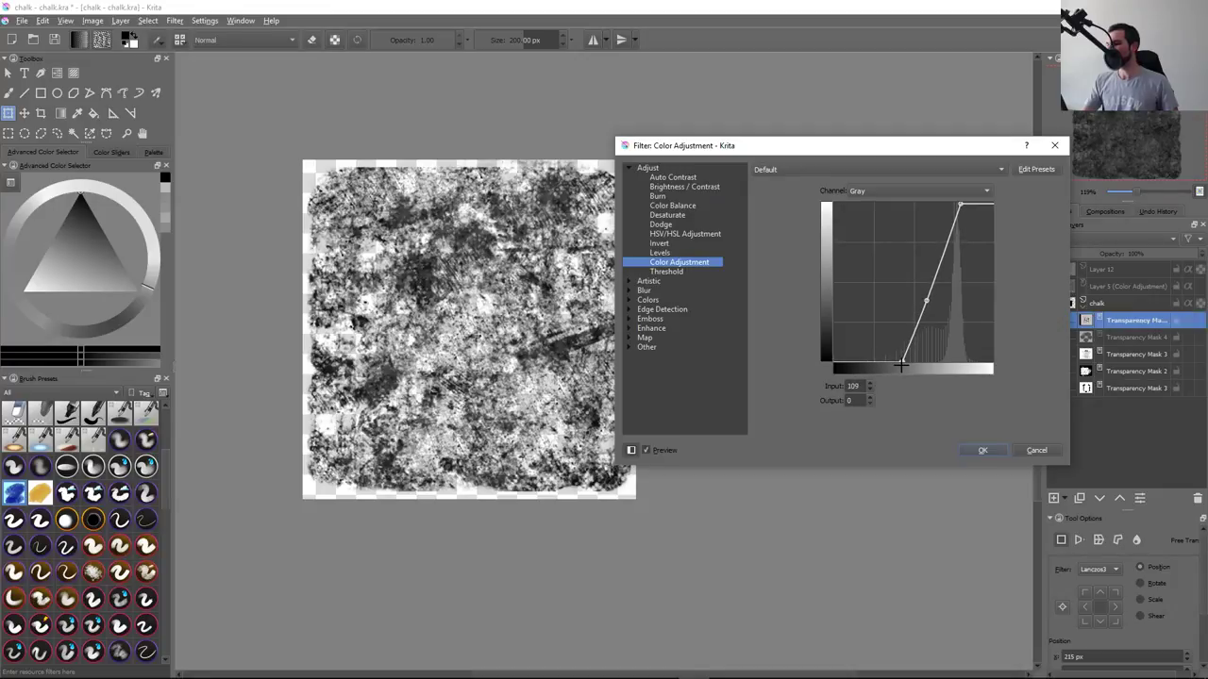
{"action": "left_click_drag", "start_coordinate": [960, 203], "coordinate": [956, 203]}
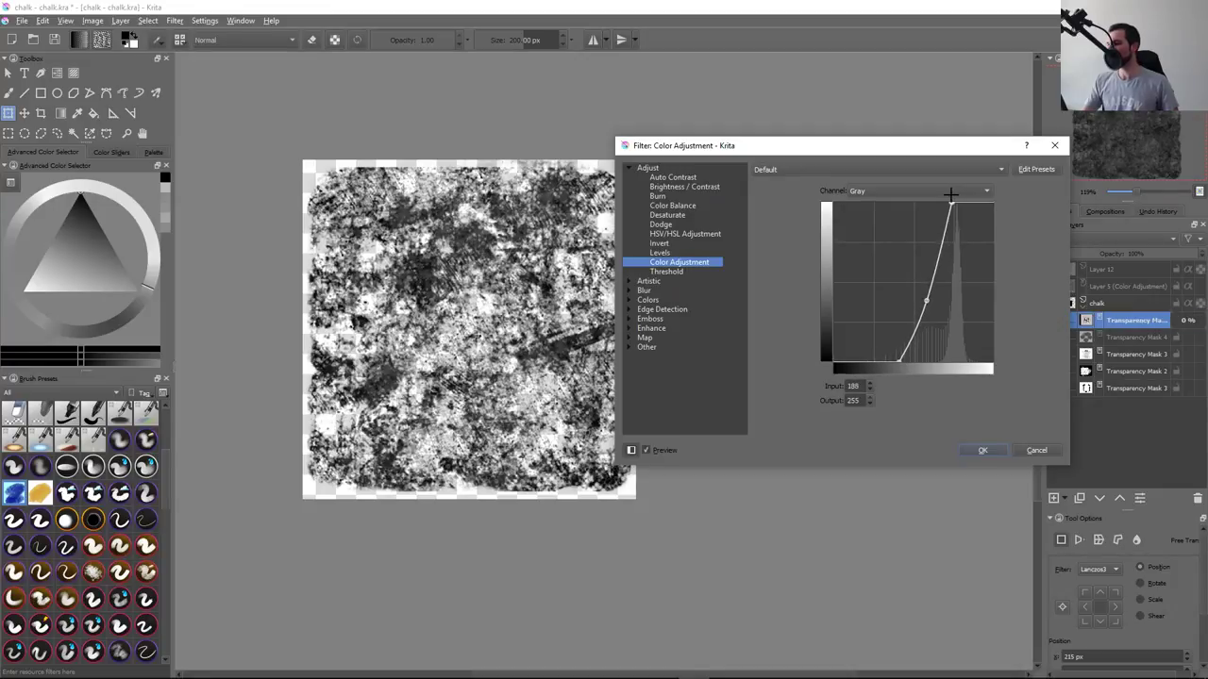
{"action": "mouse_move", "coordinate": [927, 300]}
{"action": "left_mouse_down"}
{"action": "mouse_move", "coordinate": [920, 280]}
{"action": "mouse_move", "coordinate": [932, 291]}
{"action": "mouse_move", "coordinate": [925, 314]}
{"action": "mouse_move", "coordinate": [924, 300]}
{"action": "left_mouse_up"}
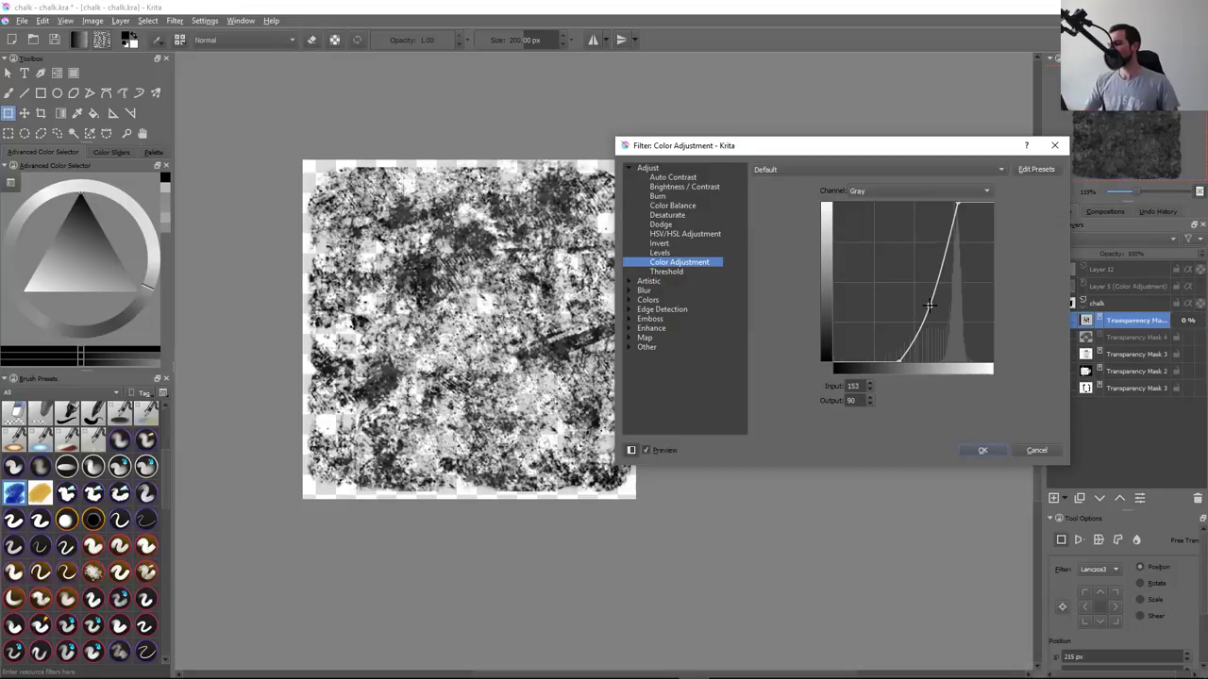
Apply the curve to the mask and toggle the isolated mask view to check it
{"action": "left_click", "coordinate": [983, 450]}
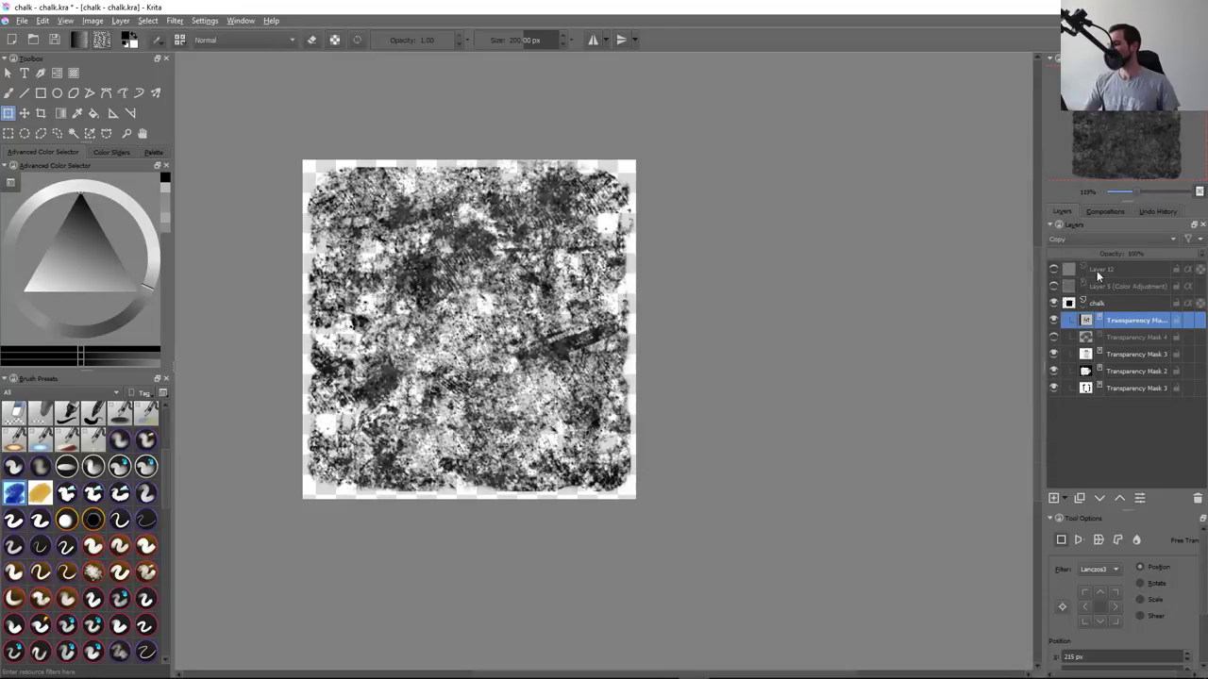
{"action": "left_click", "coordinate": [1086, 322], "text": "alt"}
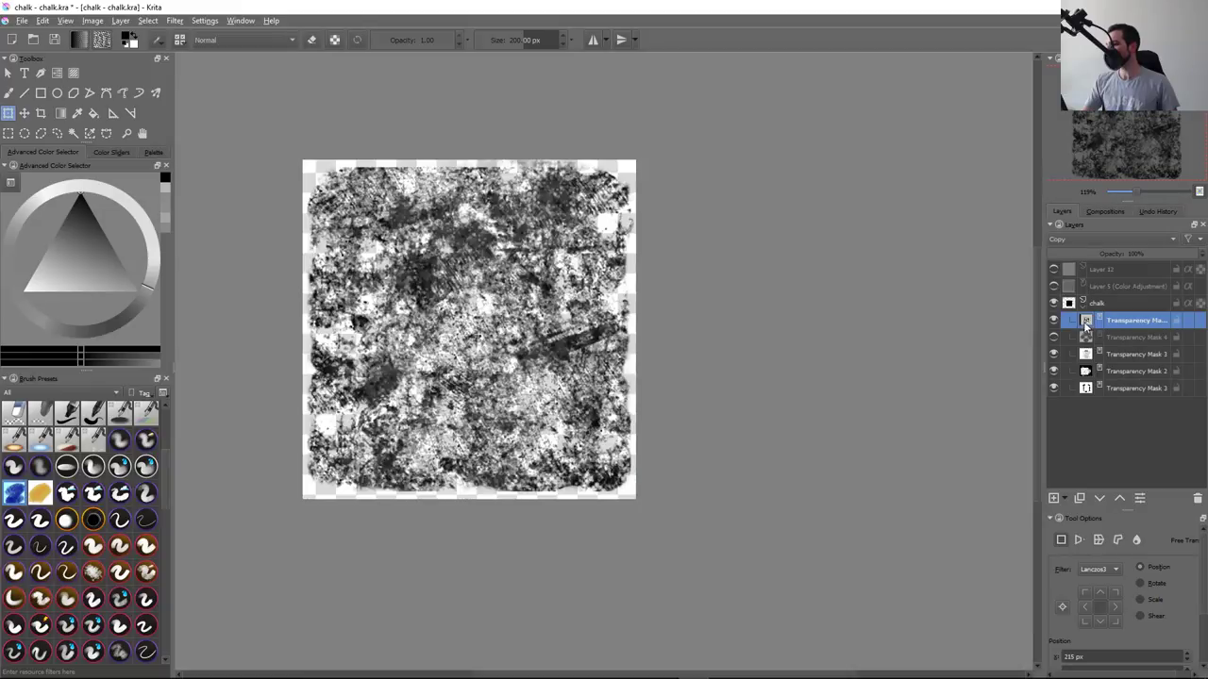
{"action": "left_click", "coordinate": [1087, 322], "text": "alt"}
{"action": "left_click", "coordinate": [1086, 322], "text": "alt"}
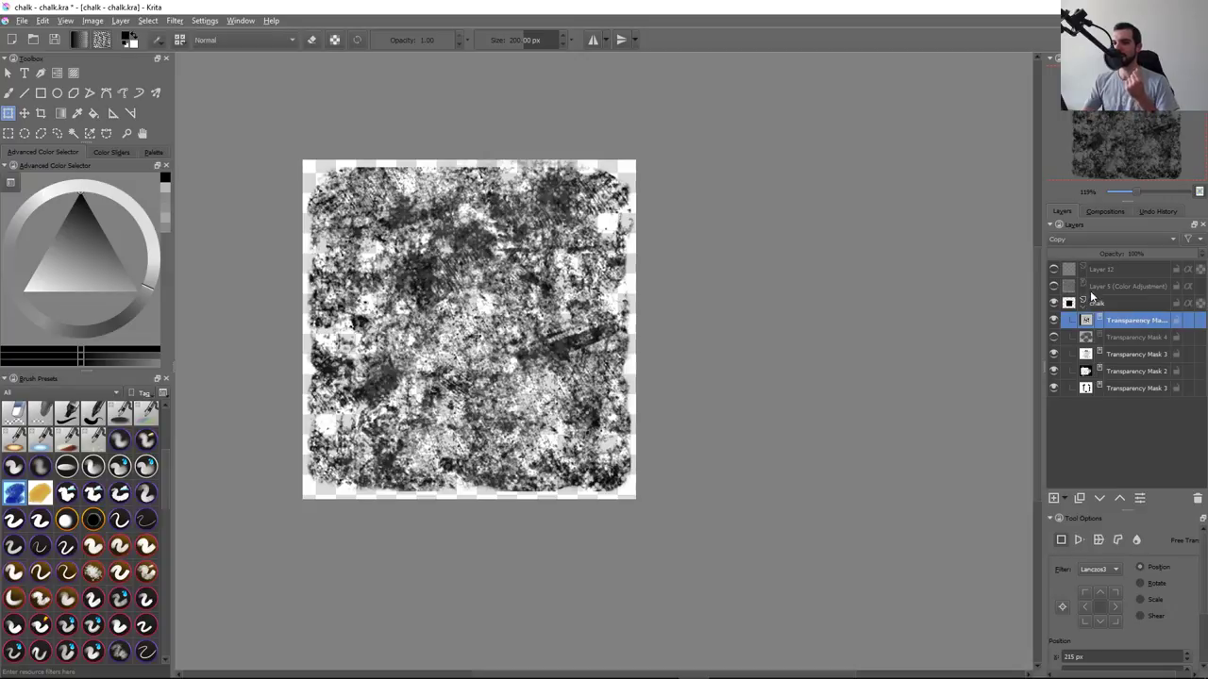
Open G'MIC and cancel it, then maximise Krita and fit the whole page in view
{"action": "left_click", "coordinate": [175, 20]}
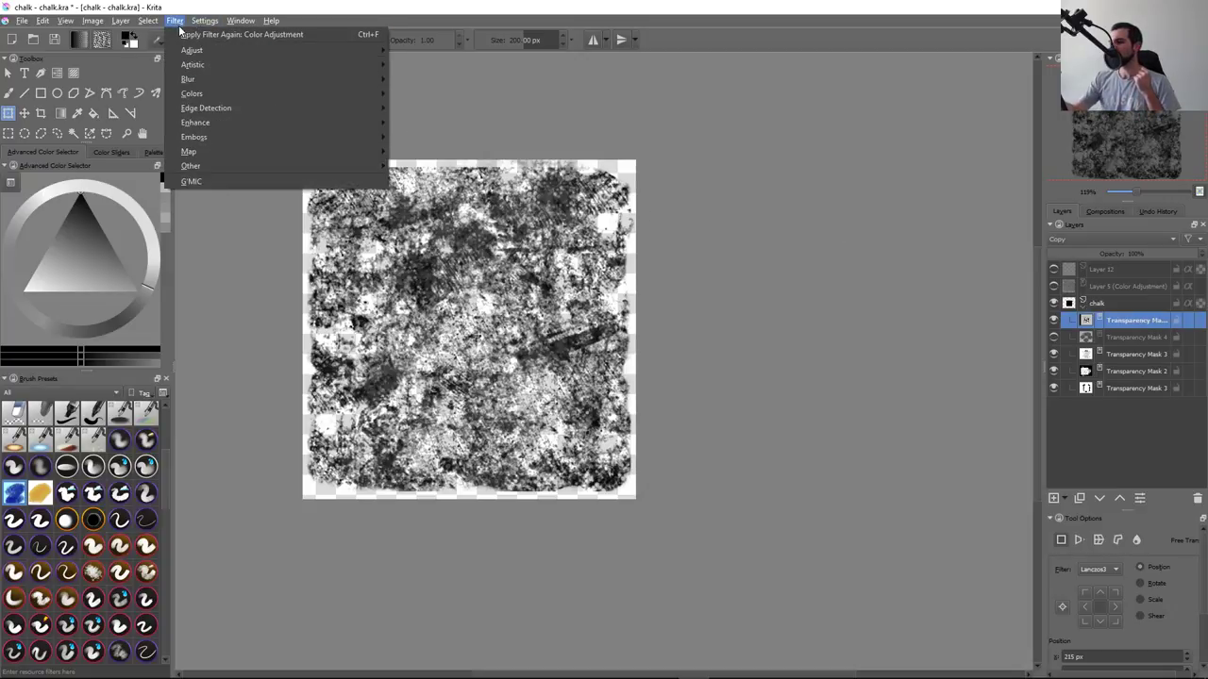
{"action": "left_click", "coordinate": [249, 182]}
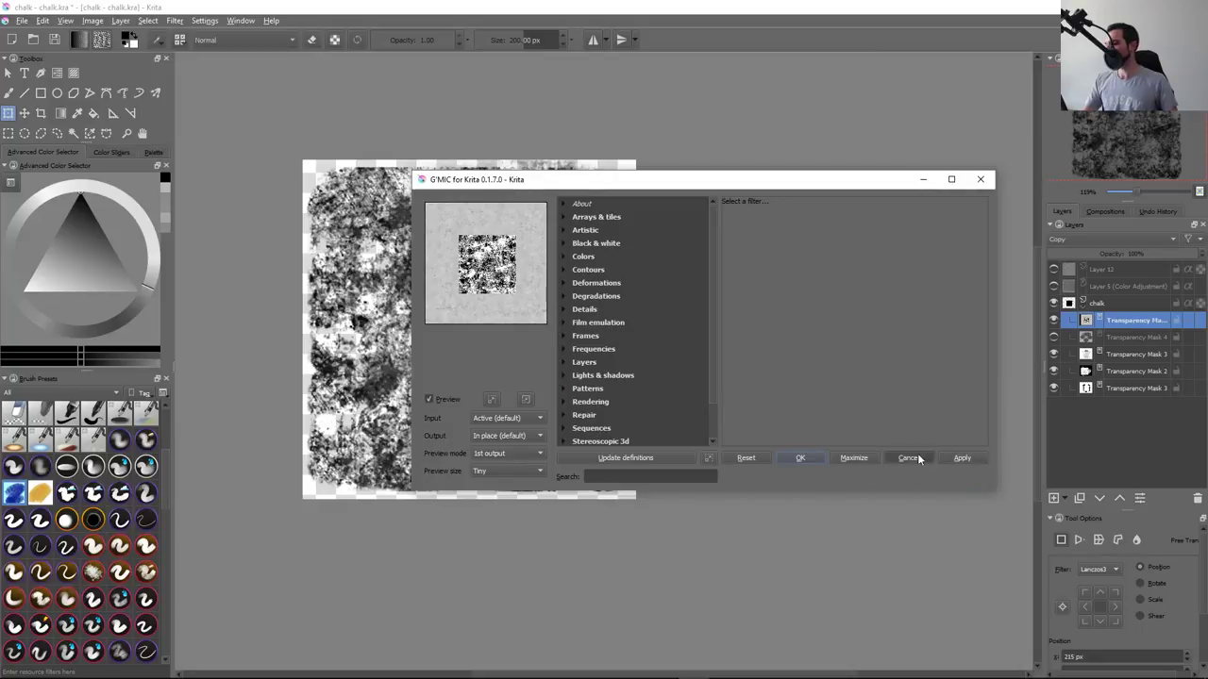
{"action": "left_click", "coordinate": [907, 458]}
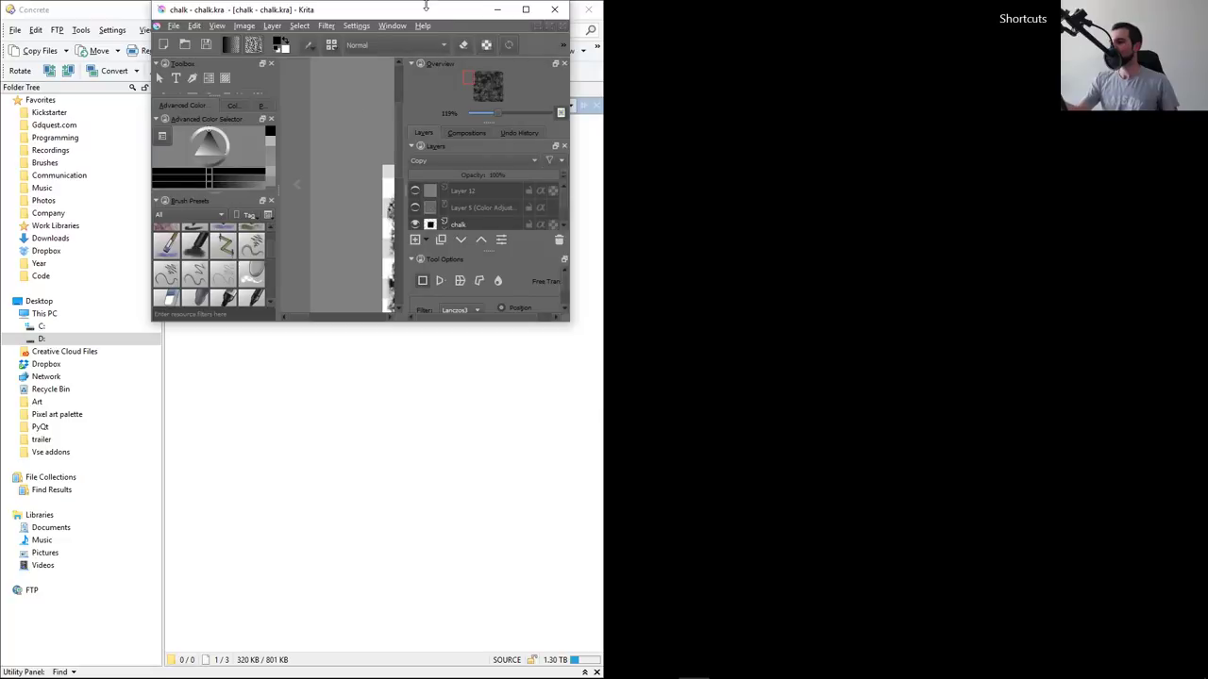
{"action": "double_click", "coordinate": [426, 7]}
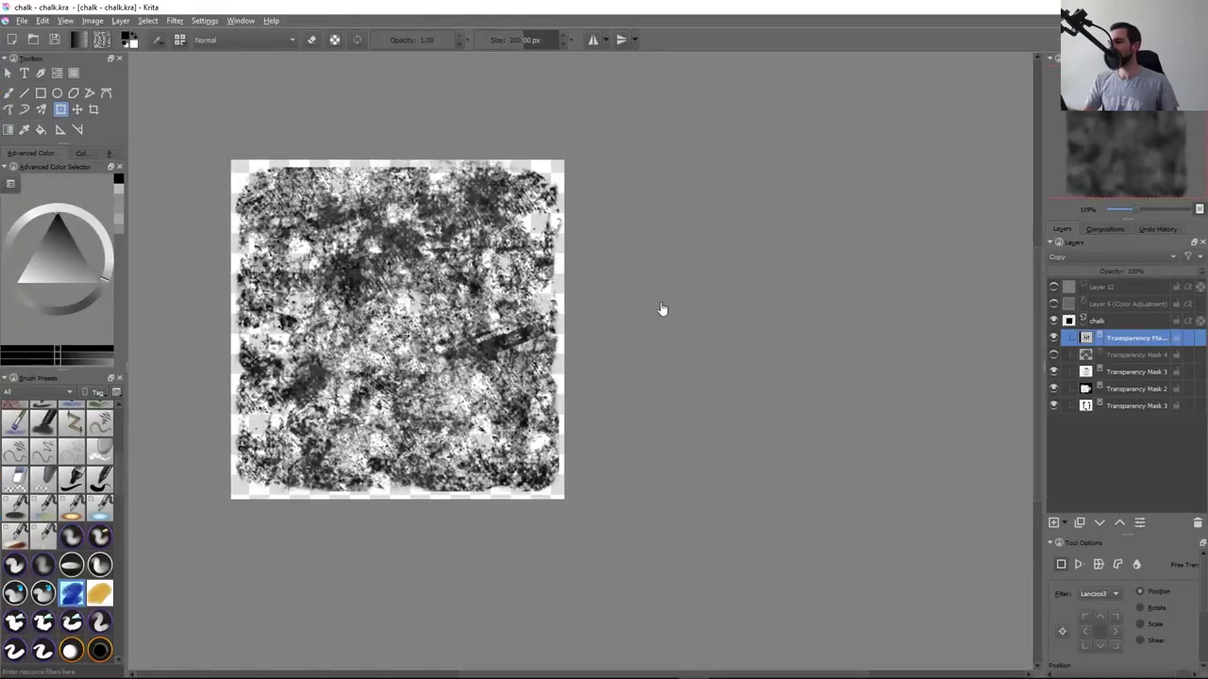
{"action": "key", "text": "2"}
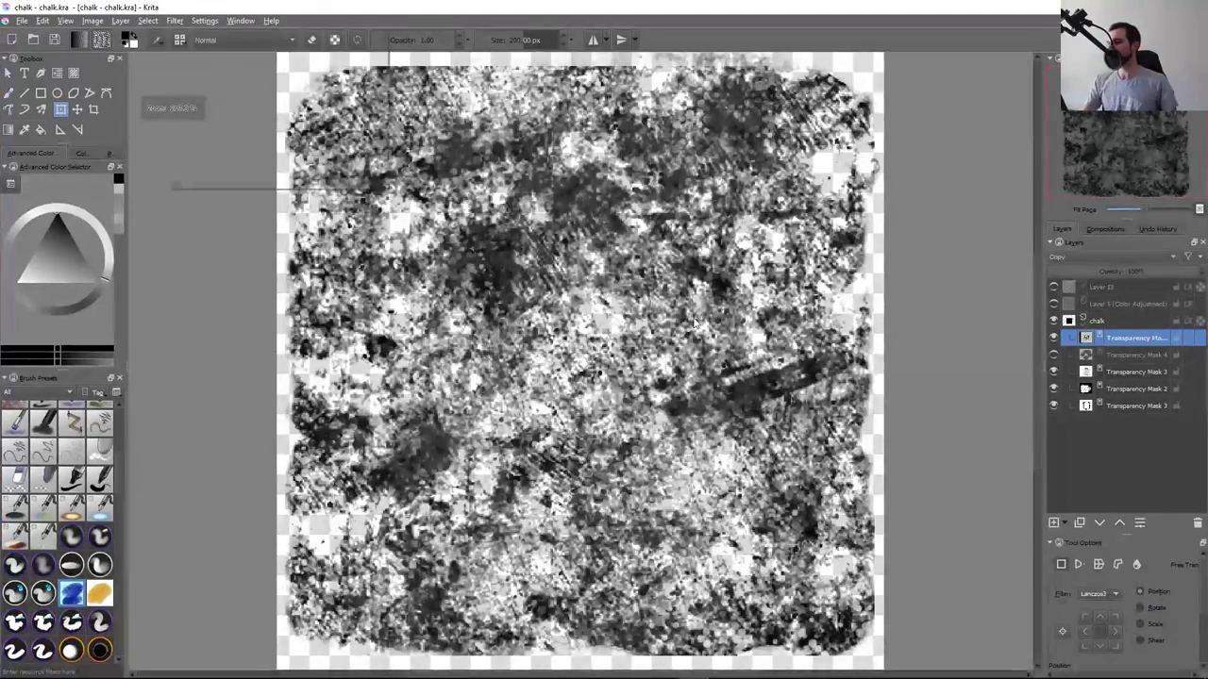
Reopen G'MIC, expand the Artistic category and preview the Anguish filter
{"action": "key", "text": "alt+r"}
{"action": "key", "text": "Up"}
{"action": "key", "text": "Return"}
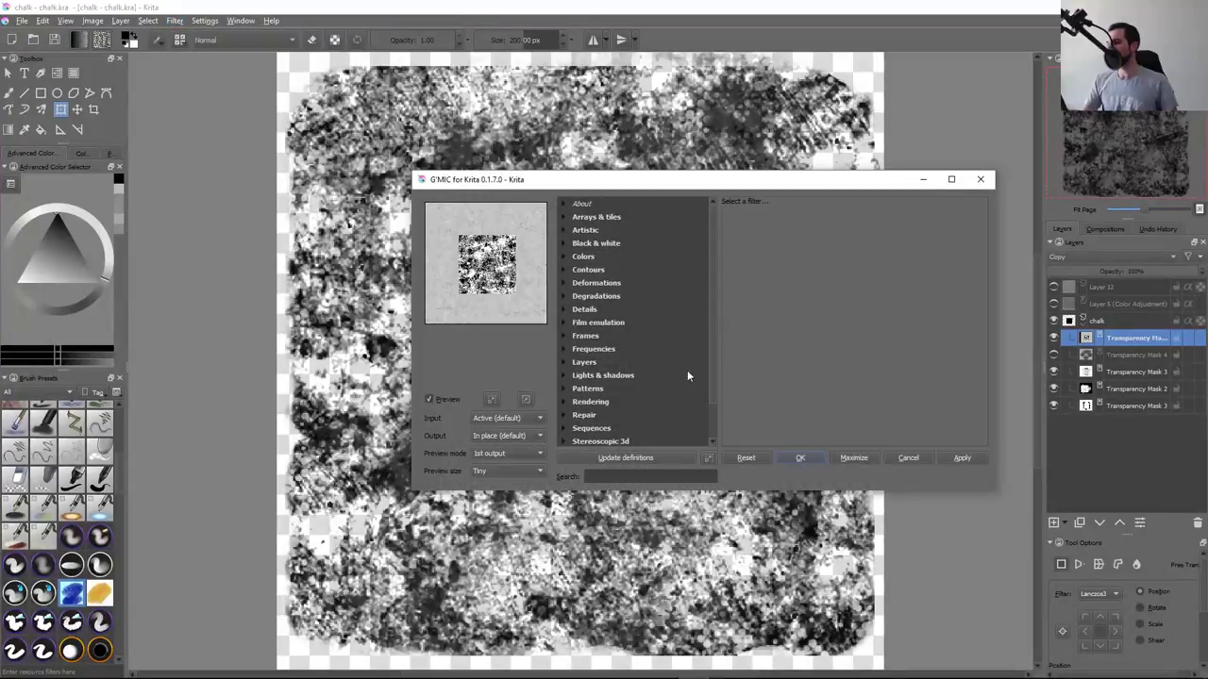
{"action": "left_click", "coordinate": [571, 233]}
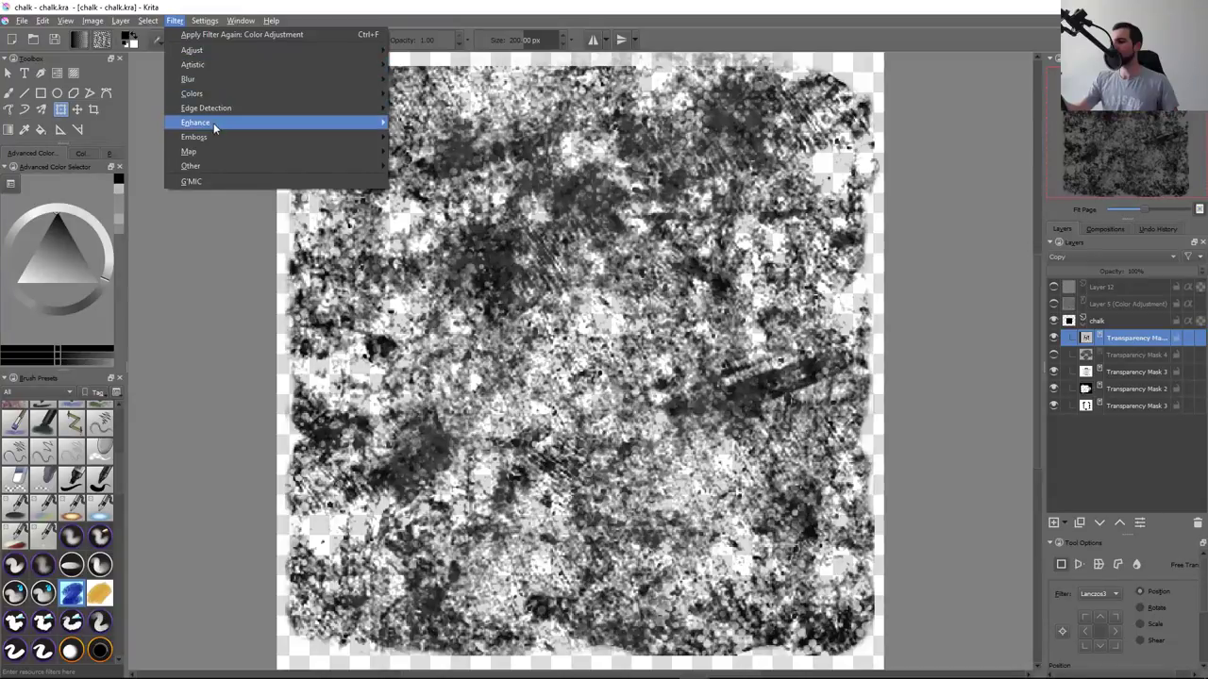
{"action": "left_click", "coordinate": [495, 388]}
{"action": "key", "text": "alt+Tab"}
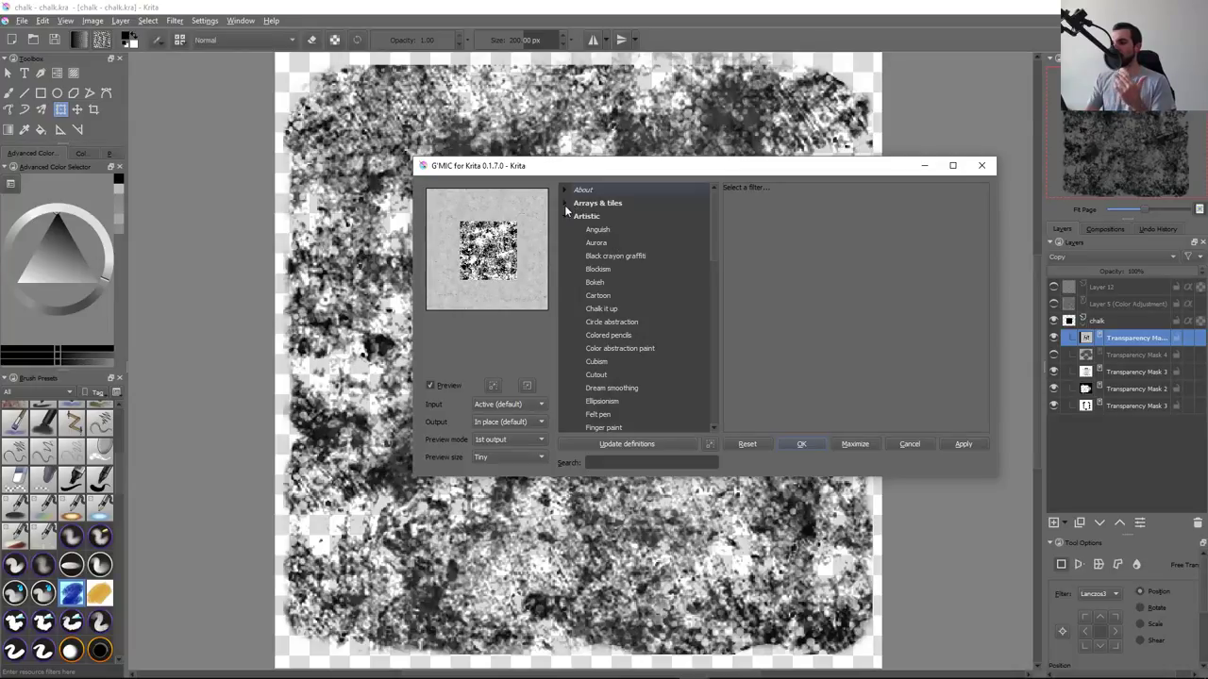
{"action": "left_click", "coordinate": [608, 233]}
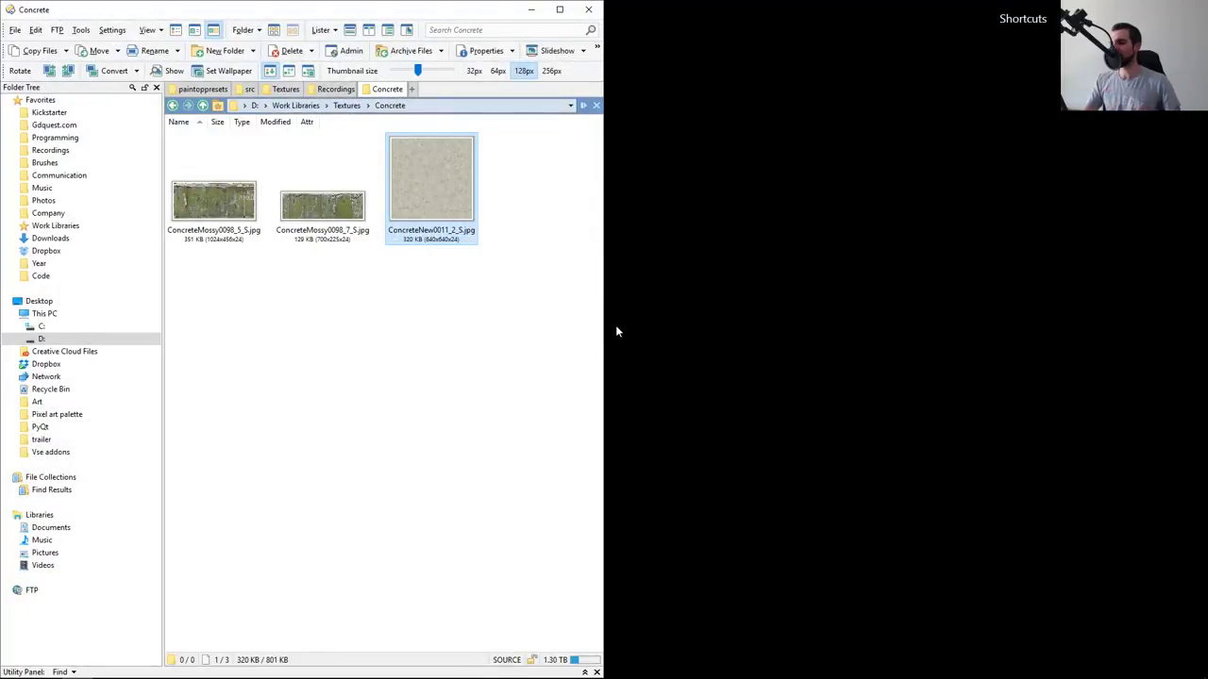
Relaunch Krita by searching 'krit' in the Windows app launcher
{"action": "key", "text": "super+d"}
{"action": "key", "text": "alt+space"}
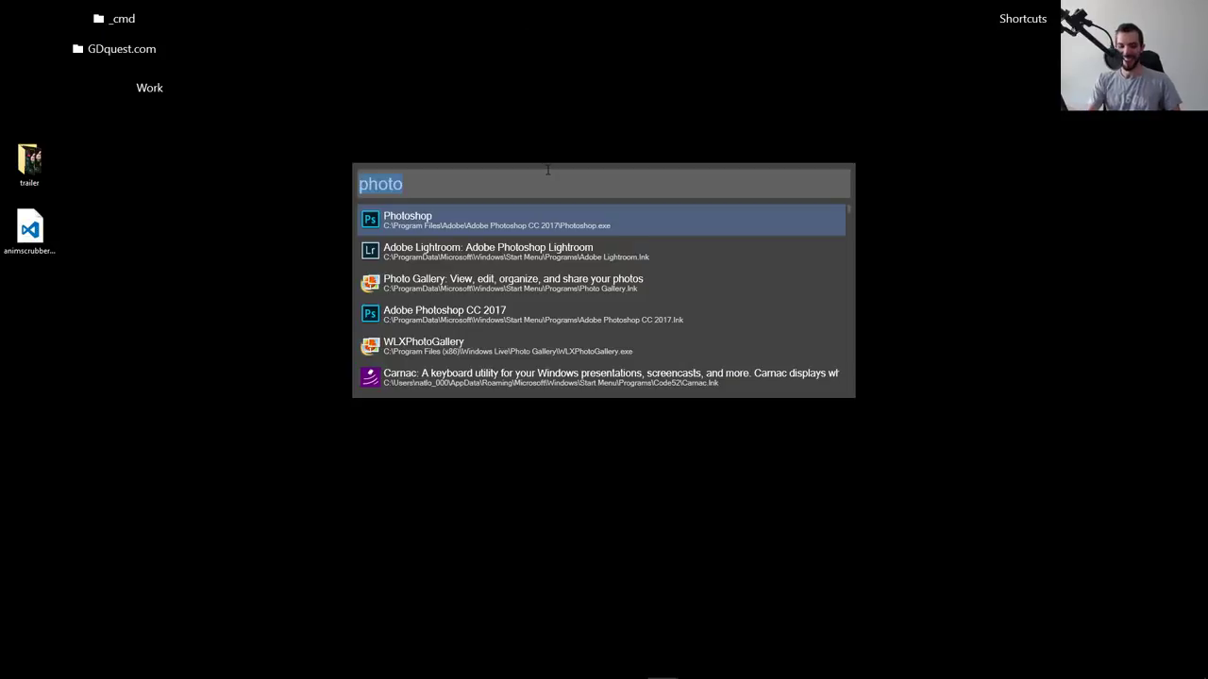
{"action": "type", "text": "krit"}
{"action": "key", "text": "Return"}
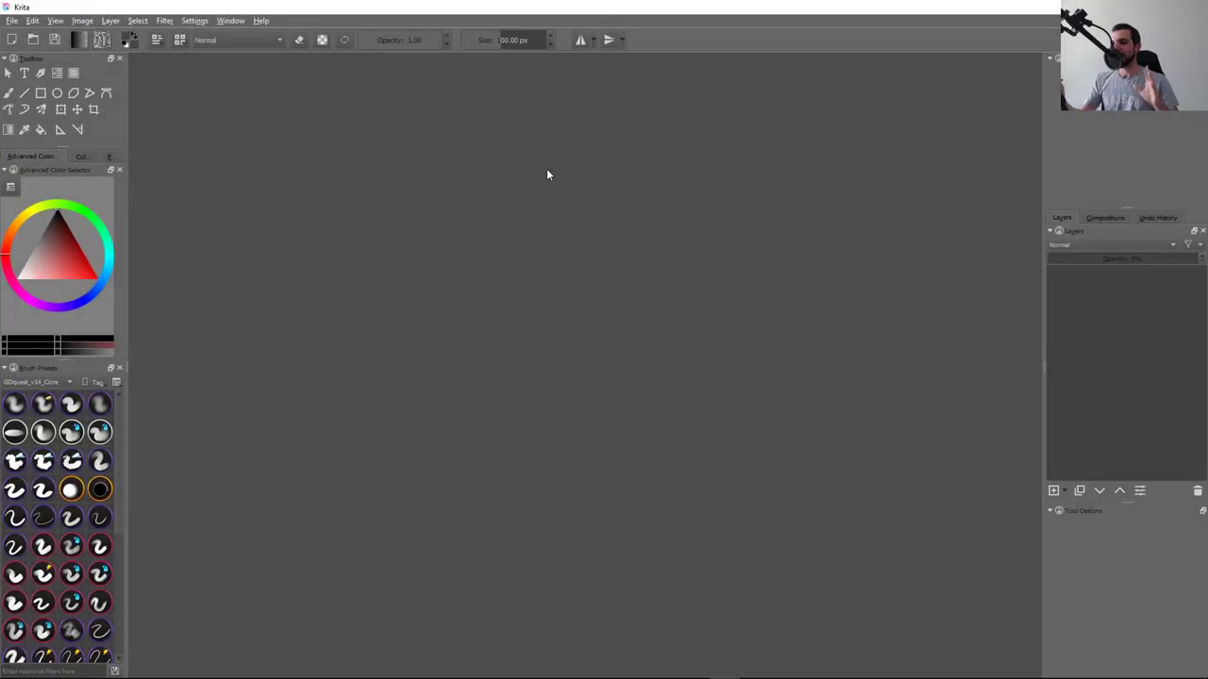
Reopen chalk.kra from recent files, select Transparency Mask 1 and open G'MIC
{"action": "key", "text": "alt+f"}
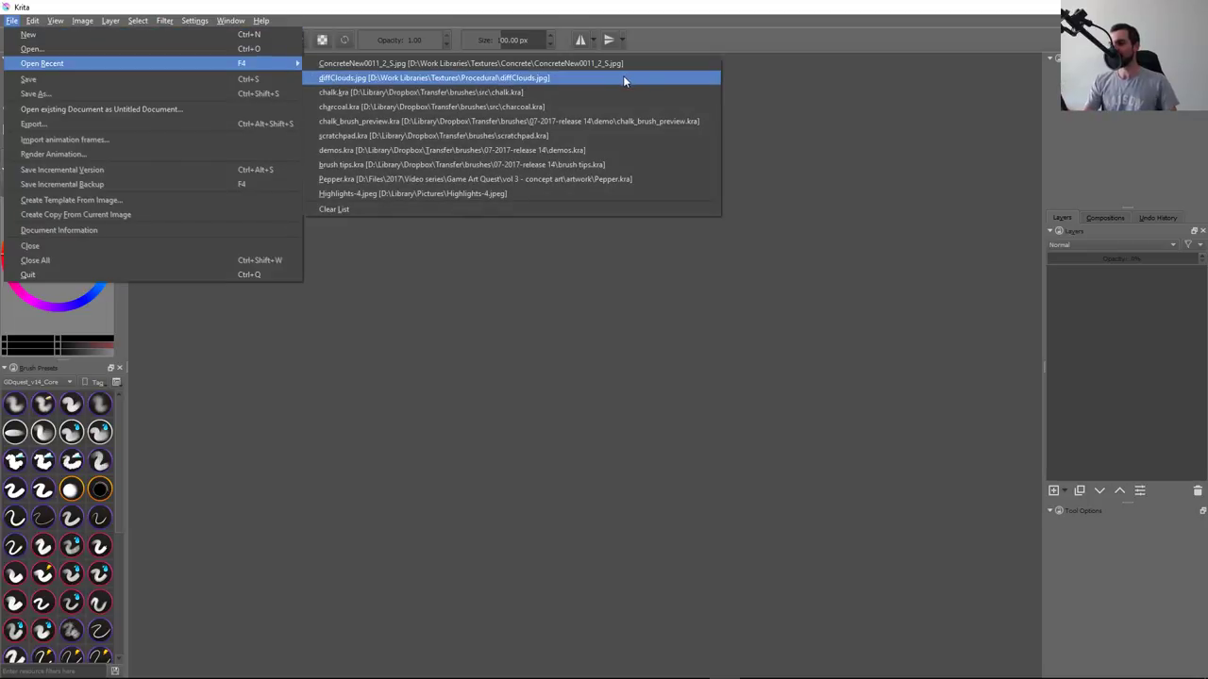
{"action": "left_click", "coordinate": [612, 92]}
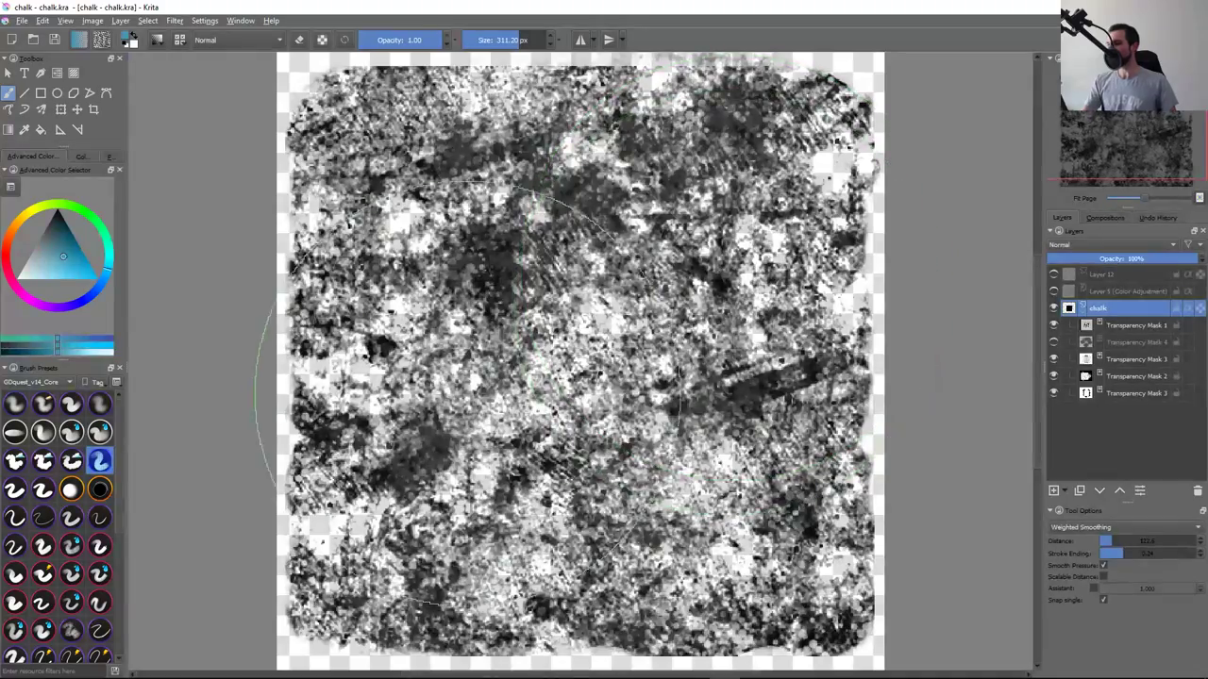
{"action": "left_click", "coordinate": [1119, 330]}
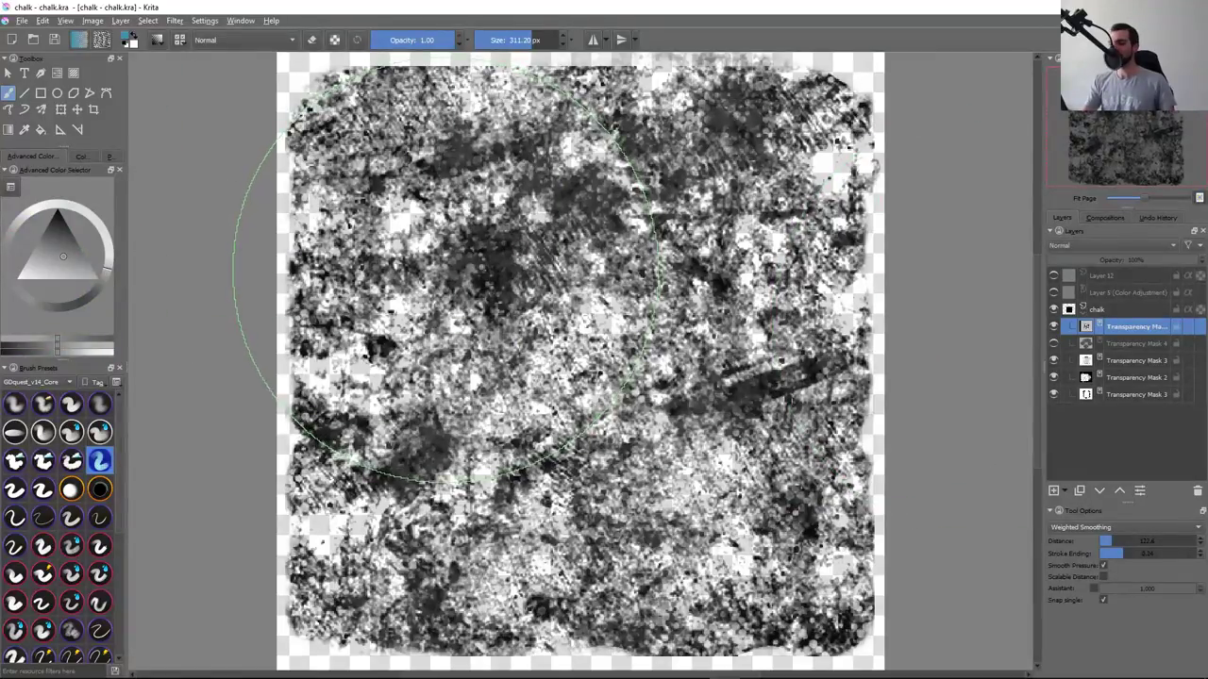
{"action": "left_click", "coordinate": [174, 20]}
{"action": "left_click", "coordinate": [225, 183]}
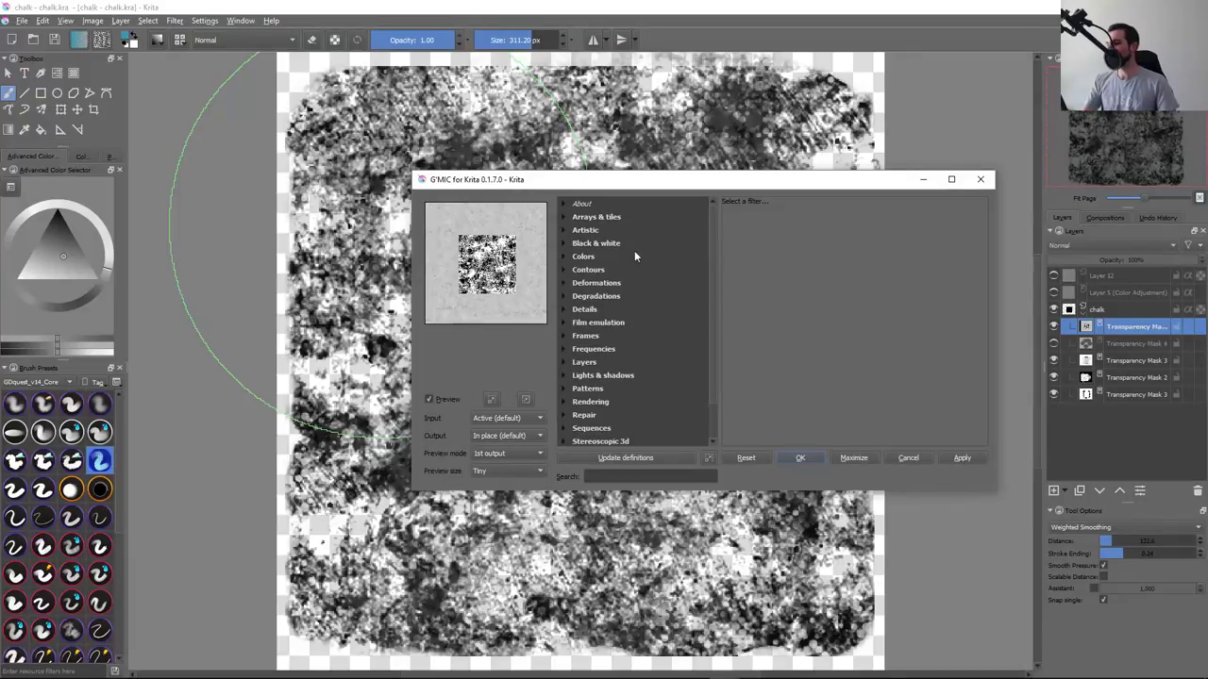
Preview the Artistic filters Chalk it up and Bokeh, then collapse the About and Artistic categories
{"action": "left_click", "coordinate": [612, 233]}
{"action": "left_click", "coordinate": [562, 231]}
{"action": "left_click", "coordinate": [607, 325]}
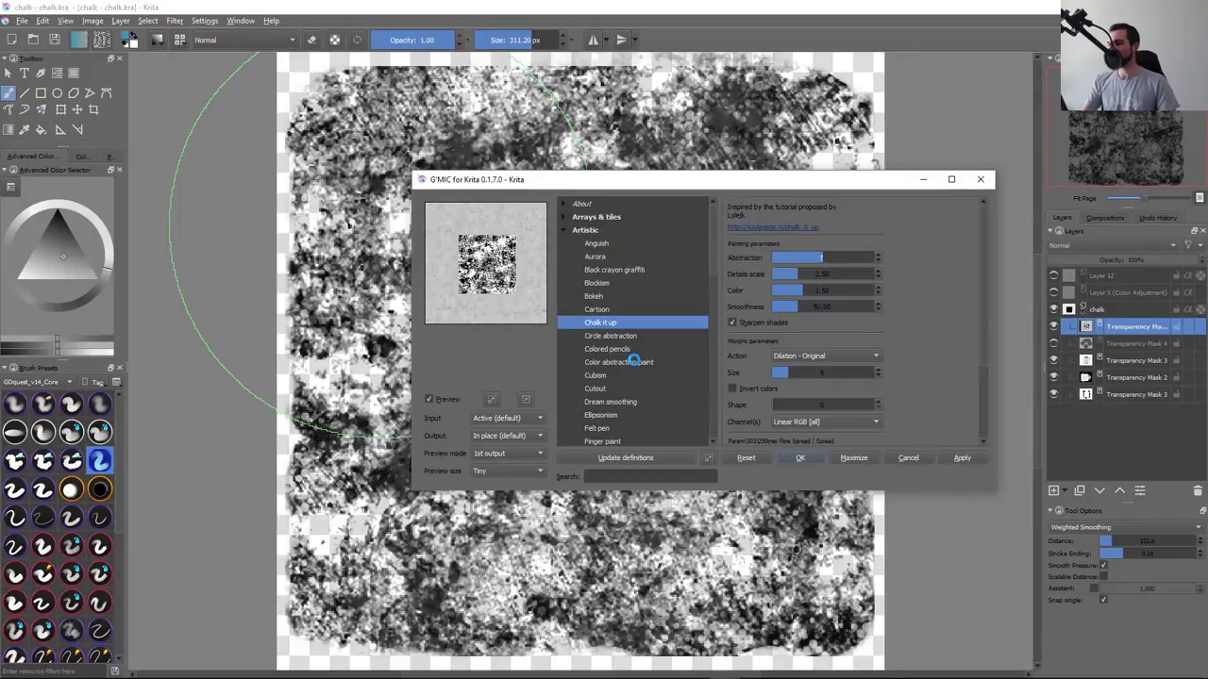
{"action": "left_click", "coordinate": [640, 404]}
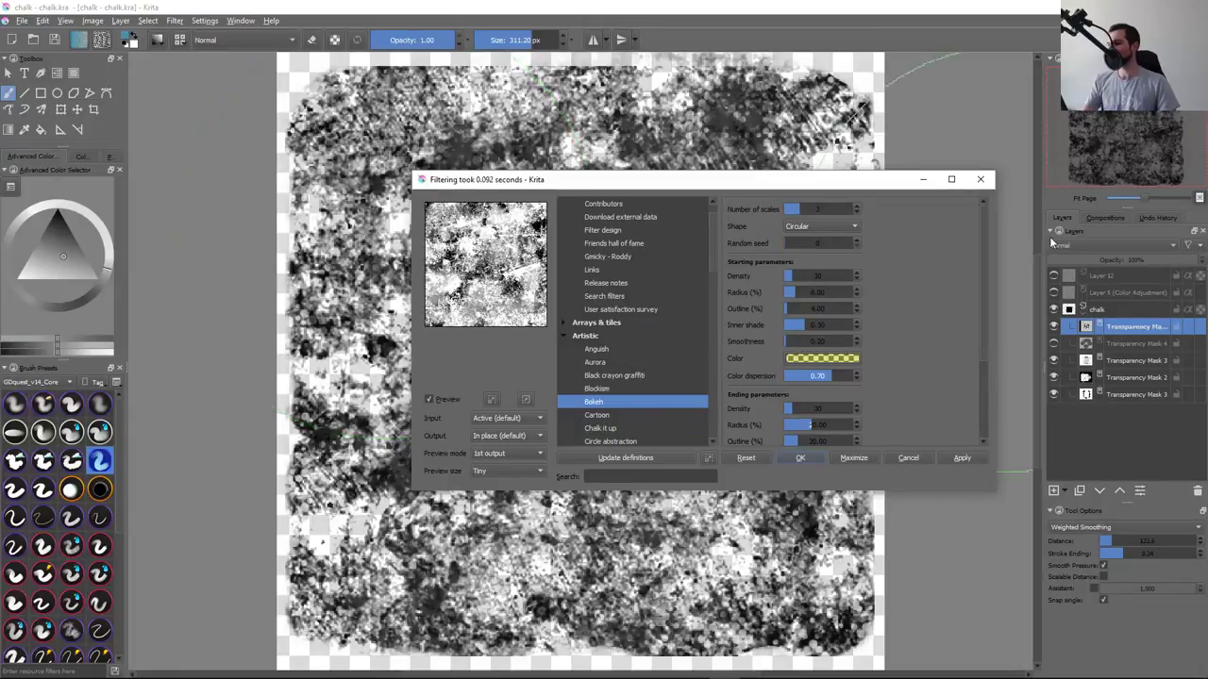
{"action": "scroll", "coordinate": [714, 278], "scroll_direction": "down", "scroll_amount": 2}
{"action": "scroll", "coordinate": [713, 266], "scroll_direction": "down", "scroll_amount": 1}
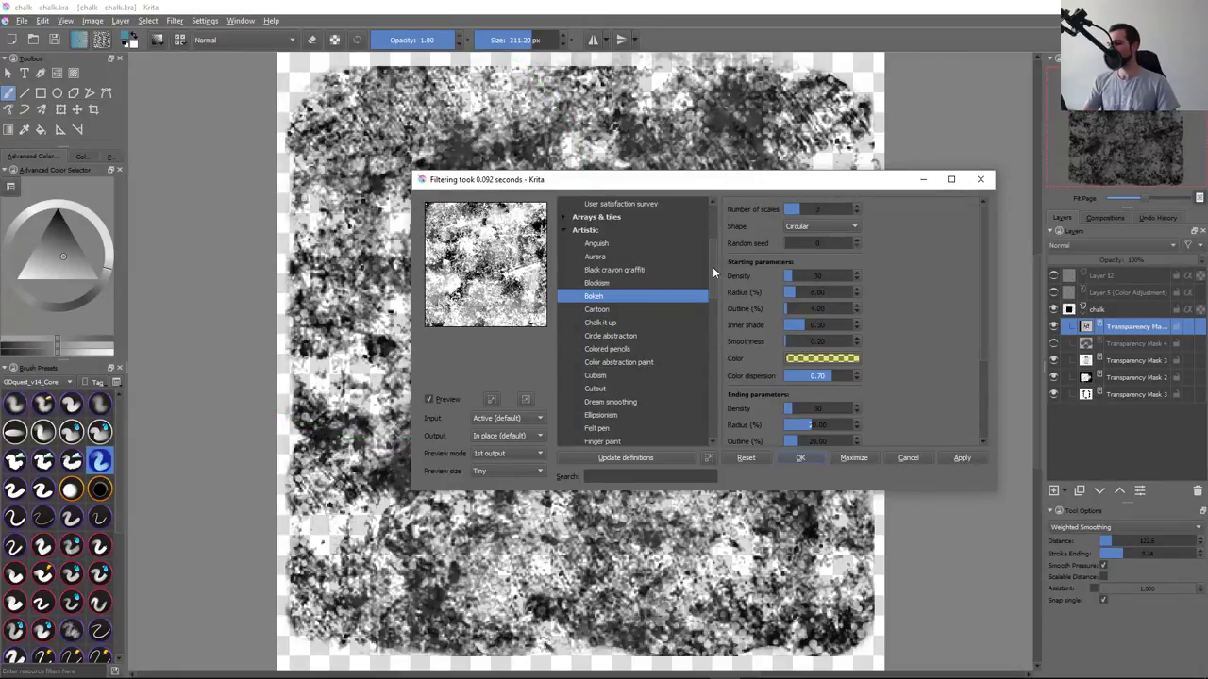
{"action": "scroll", "coordinate": [712, 255], "scroll_direction": "up", "scroll_amount": 2}
{"action": "scroll", "coordinate": [710, 246], "scroll_direction": "up", "scroll_amount": 2}
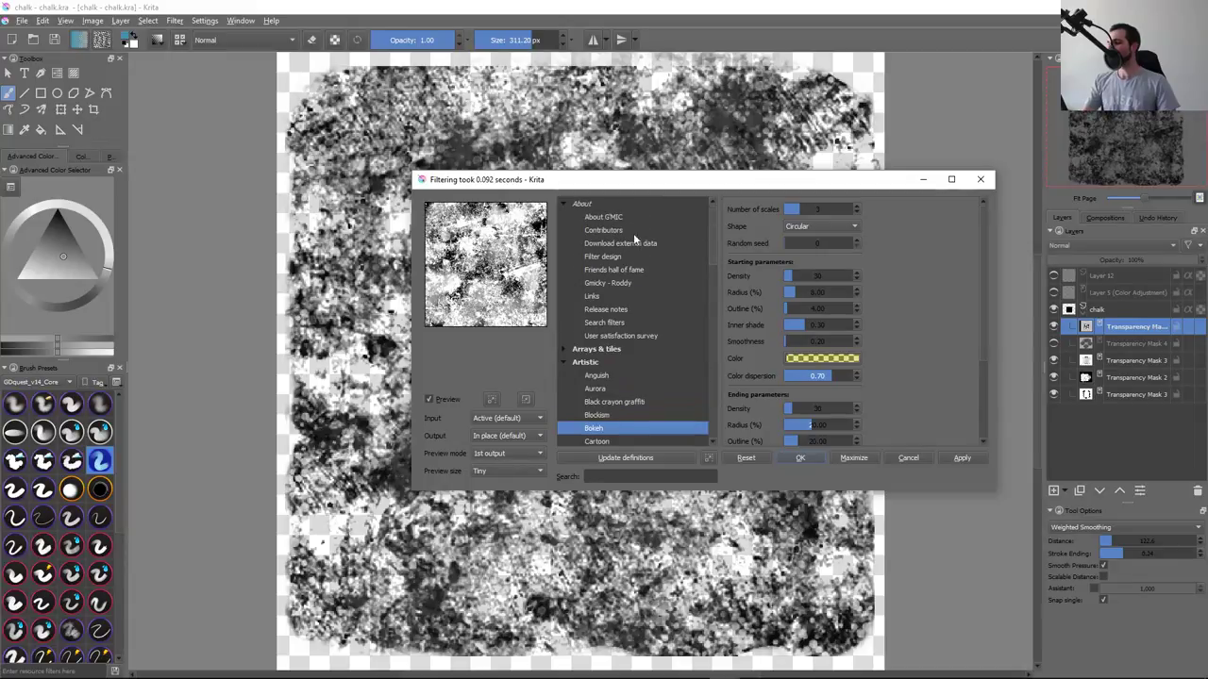
{"action": "left_click", "coordinate": [564, 204]}
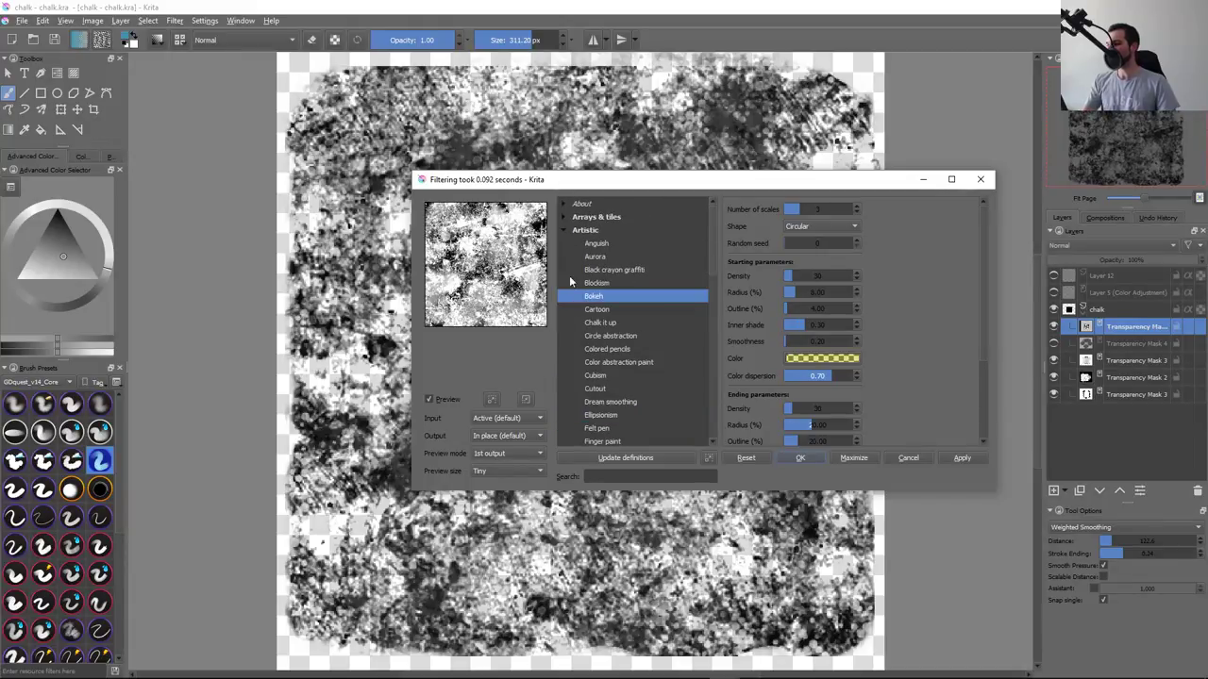
{"action": "left_click", "coordinate": [565, 230]}
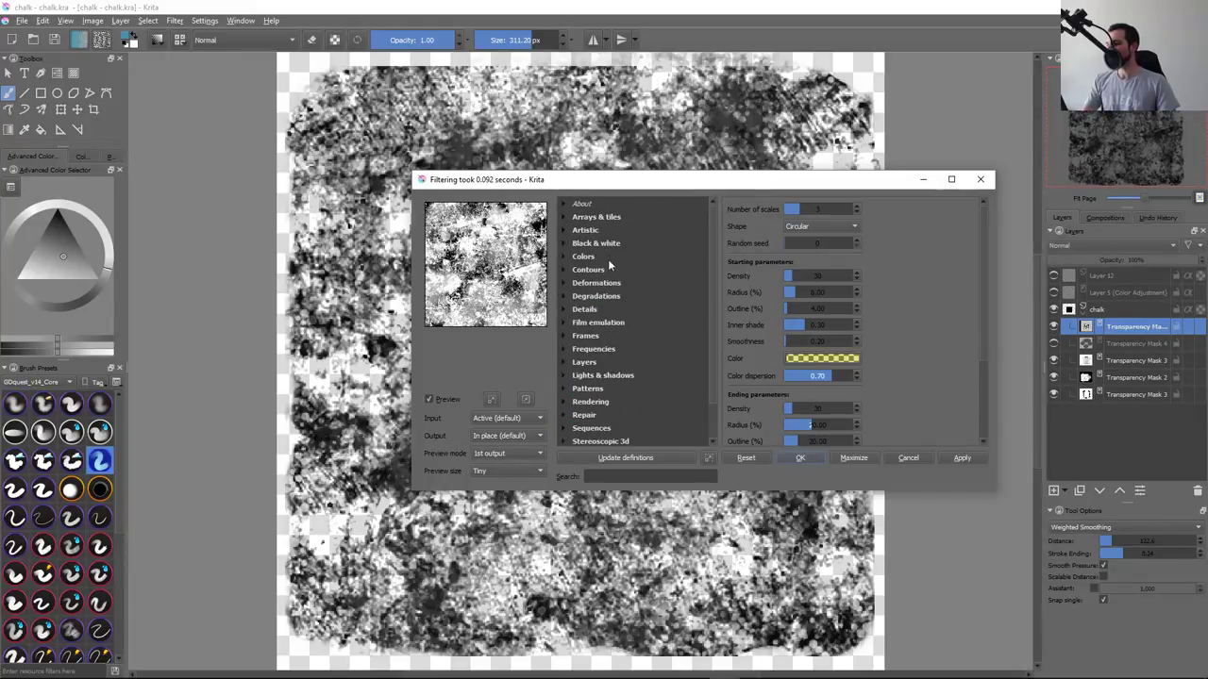
Search G'MIC for 'blur' and browse the Degradations, Details, Testing and Gmic tutorials results
{"action": "left_click", "coordinate": [642, 472]}
{"action": "type", "text": "l"}
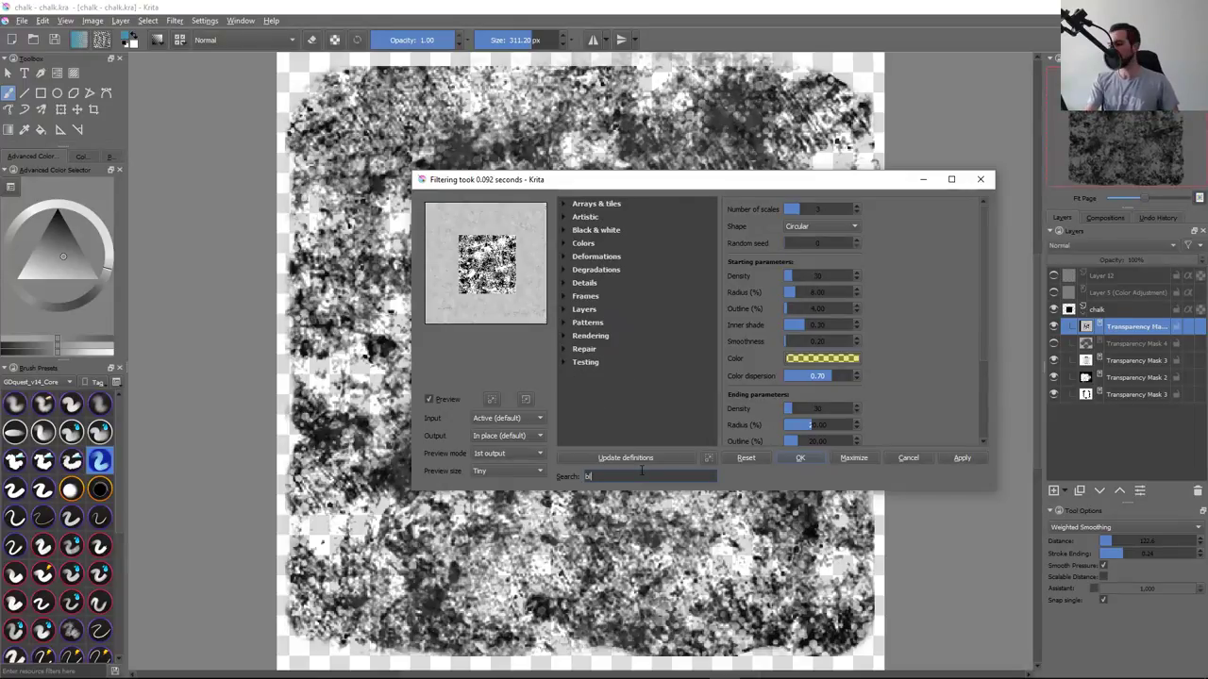
{"action": "type", "text": "ur"}
{"action": "left_click", "coordinate": [565, 205]}
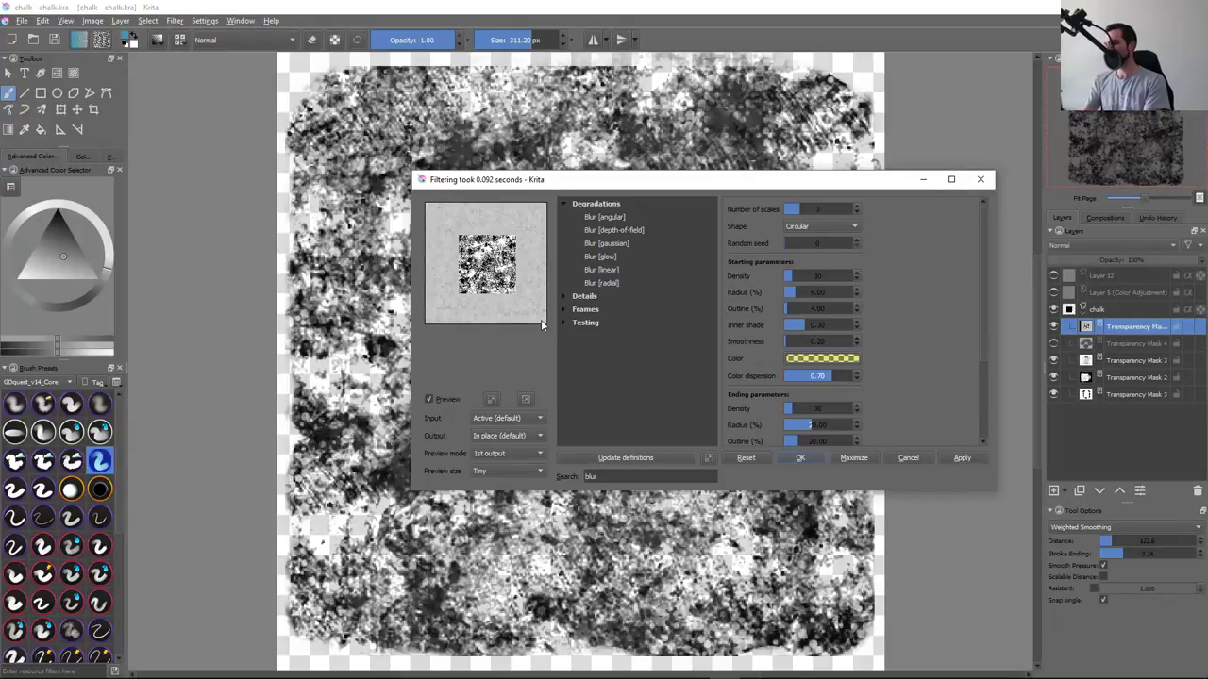
{"action": "left_click", "coordinate": [564, 297]}
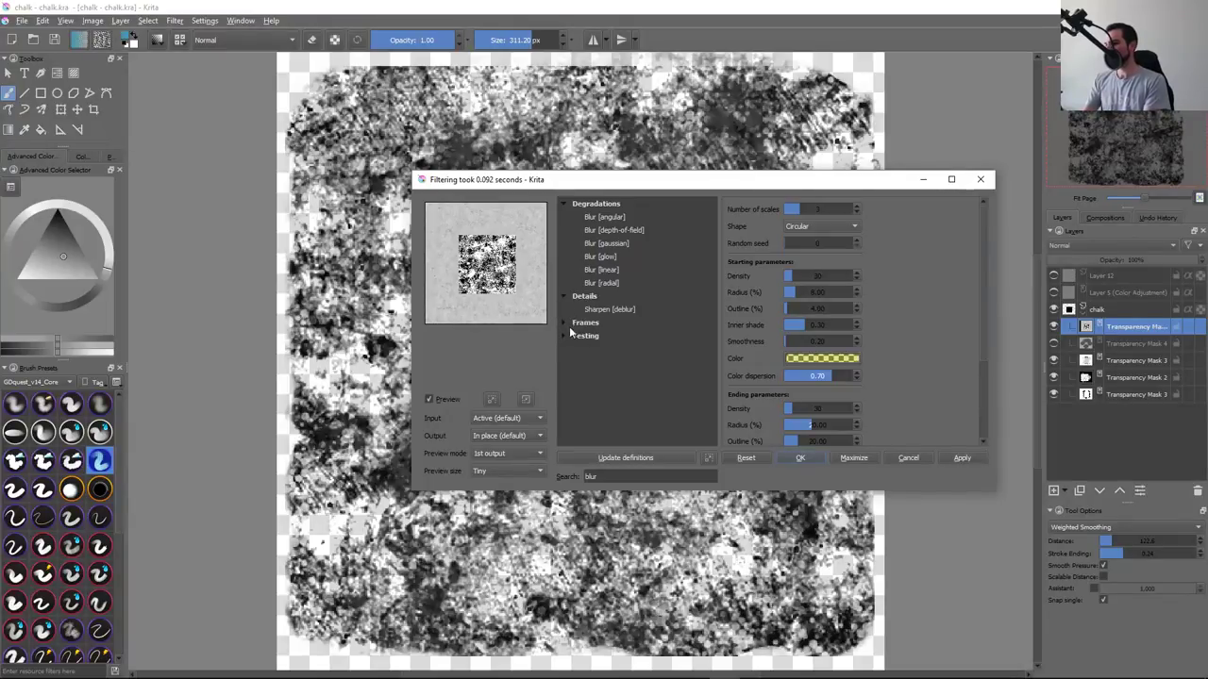
{"action": "left_click", "coordinate": [565, 349]}
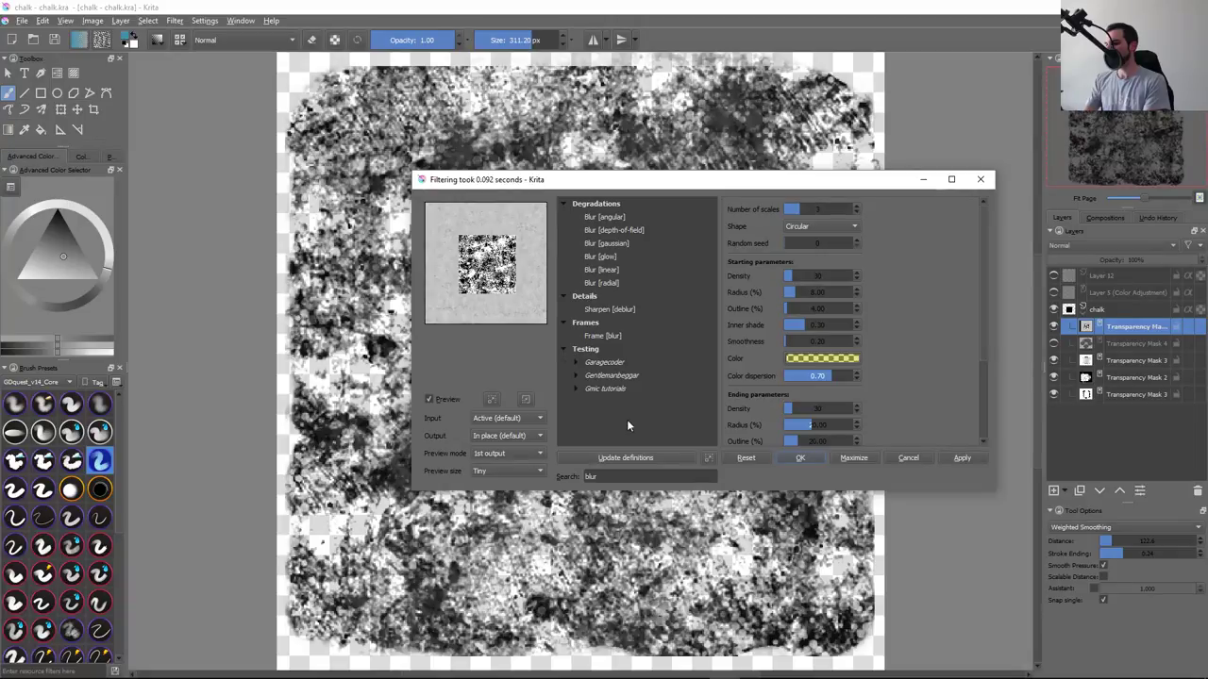
{"action": "left_click", "coordinate": [576, 388]}
{"action": "left_click", "coordinate": [575, 388]}
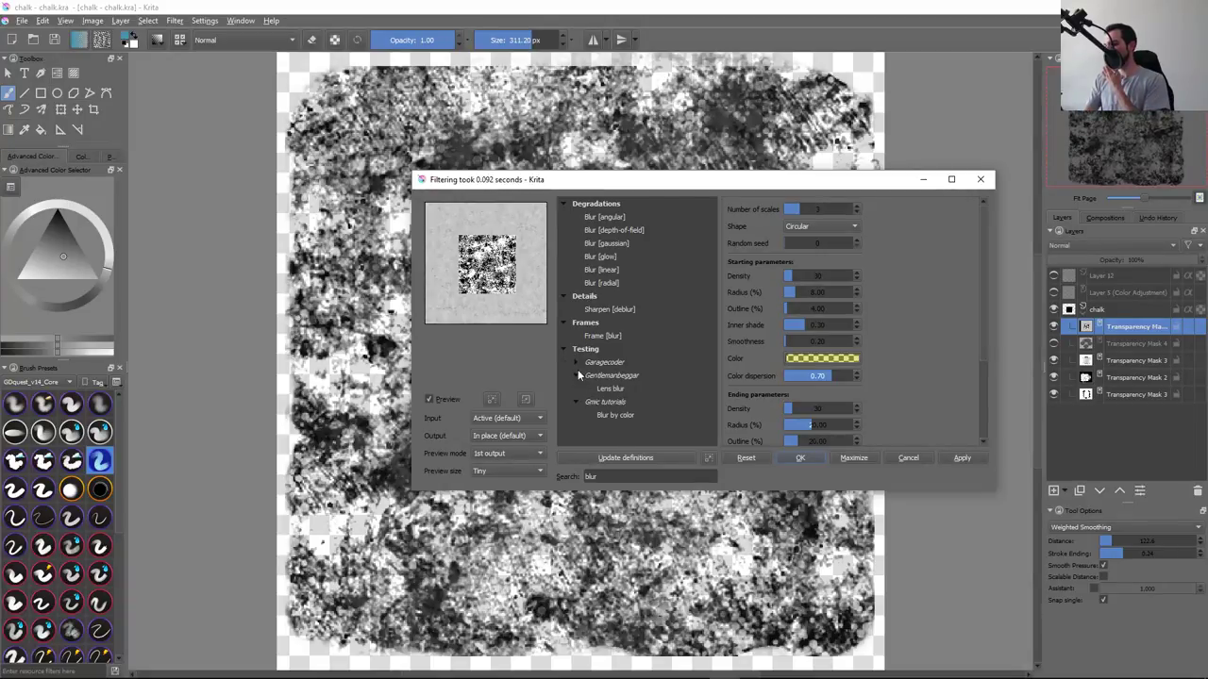
{"action": "left_click", "coordinate": [564, 349]}
Preview Blur [glow], trying amplitude around 1.86 and Value action Cut before reverting to None
{"action": "left_click", "coordinate": [603, 258]}
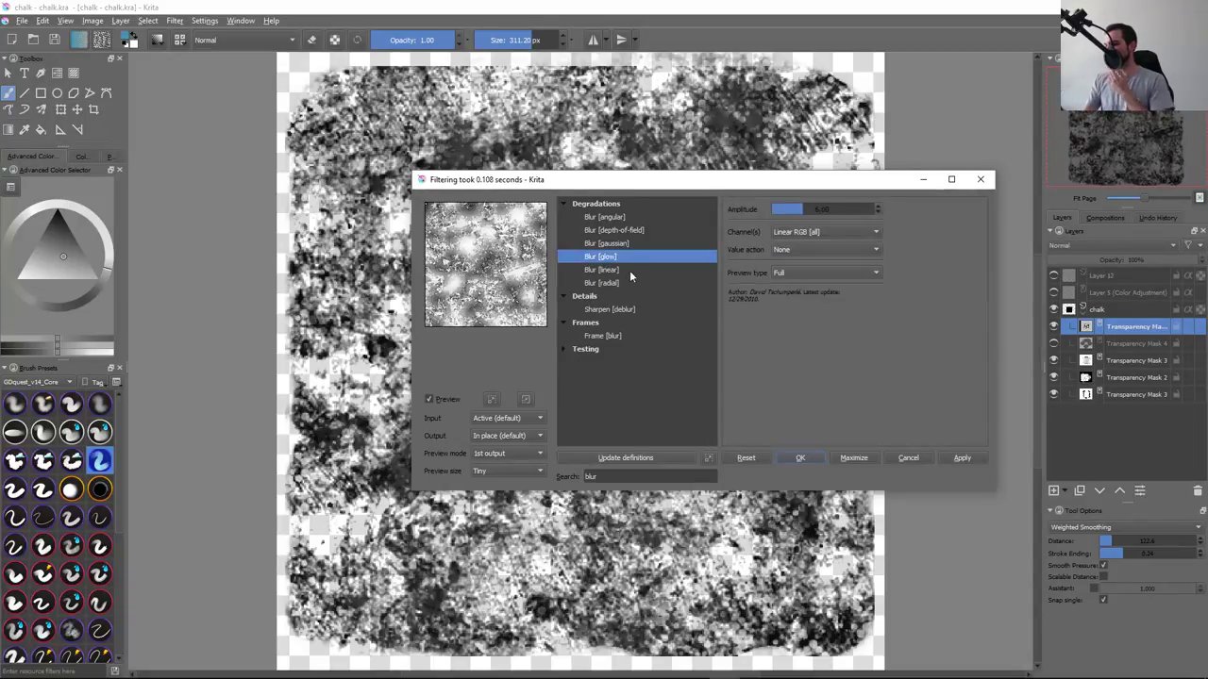
{"action": "mouse_move", "coordinate": [803, 215]}
{"action": "left_mouse_down"}
{"action": "mouse_move", "coordinate": [783, 219]}
{"action": "mouse_move", "coordinate": [828, 220]}
{"action": "left_mouse_up"}
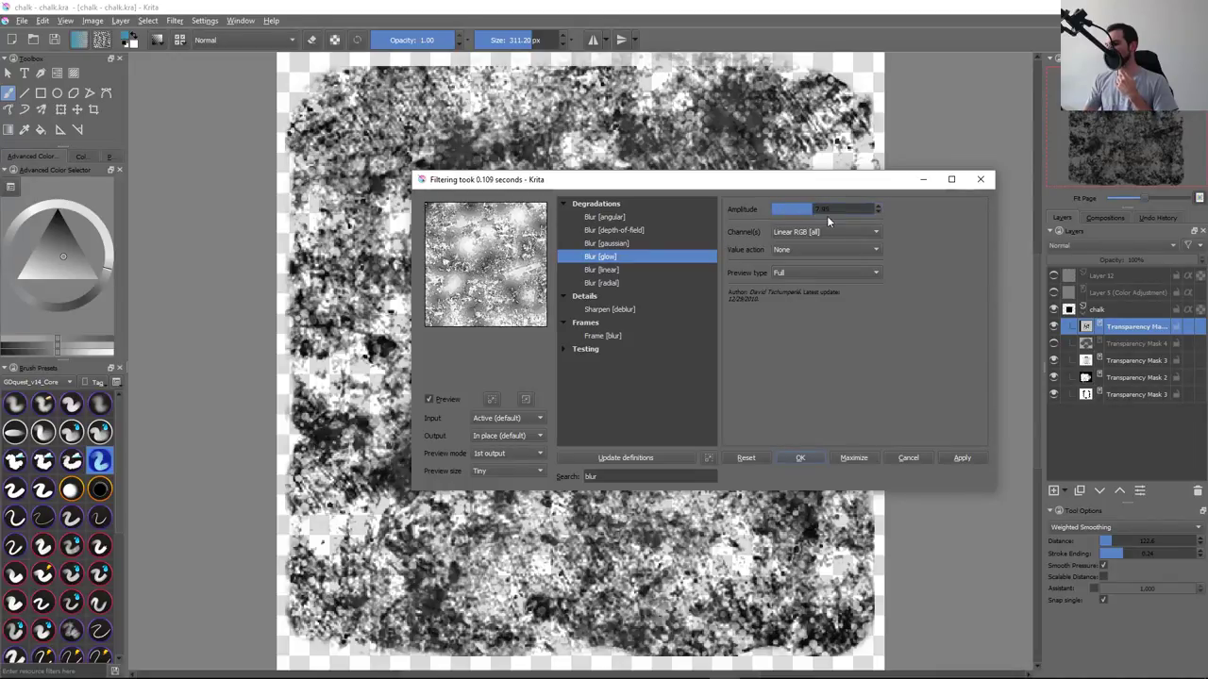
{"action": "left_click", "coordinate": [797, 250]}
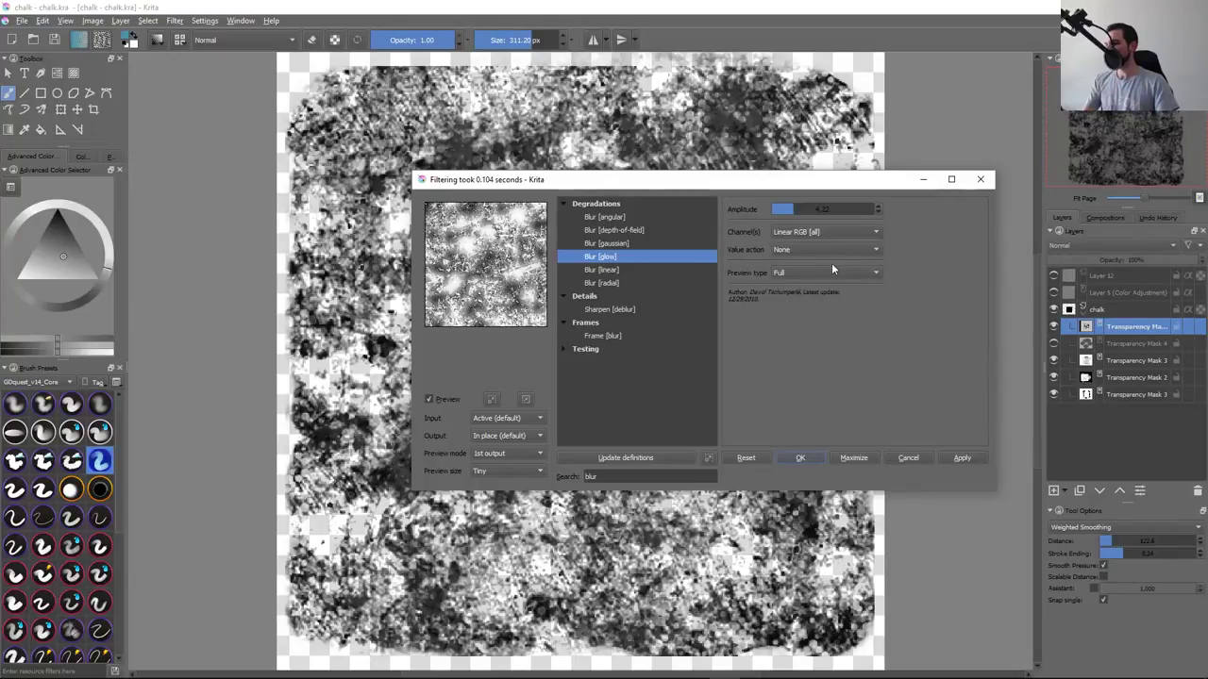
{"action": "key", "text": "Up"}
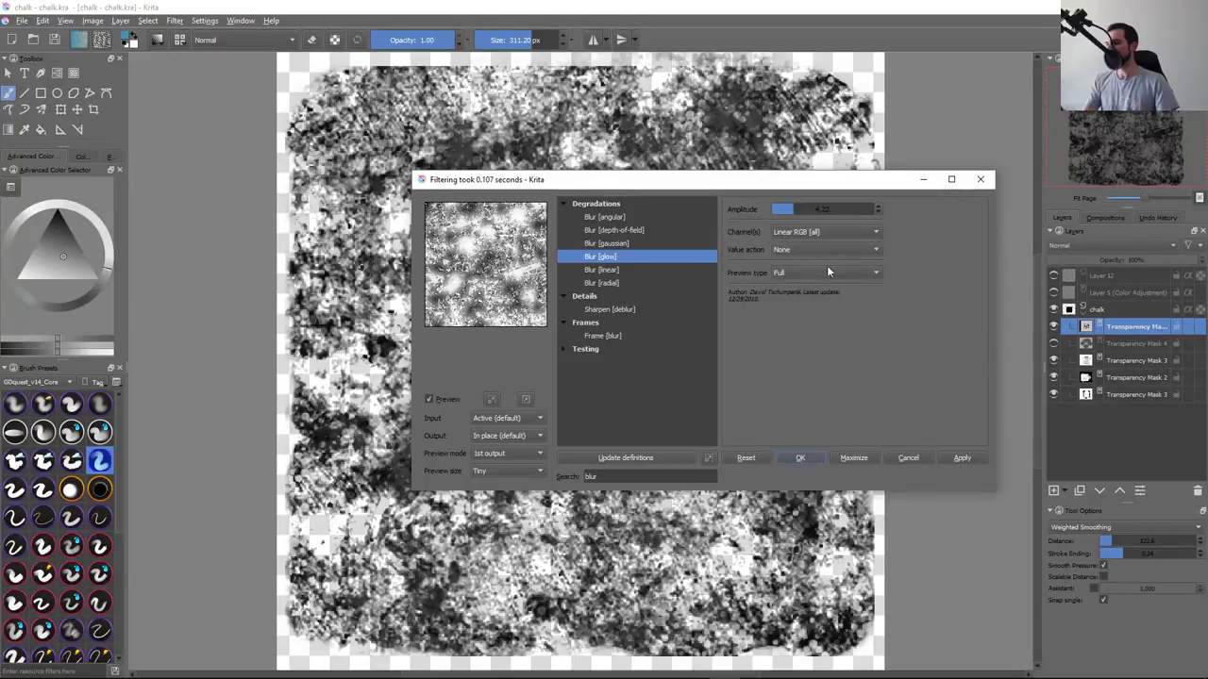
{"action": "left_click", "coordinate": [826, 272]}
{"action": "left_click_drag", "start_coordinate": [789, 209], "coordinate": [781, 210]}
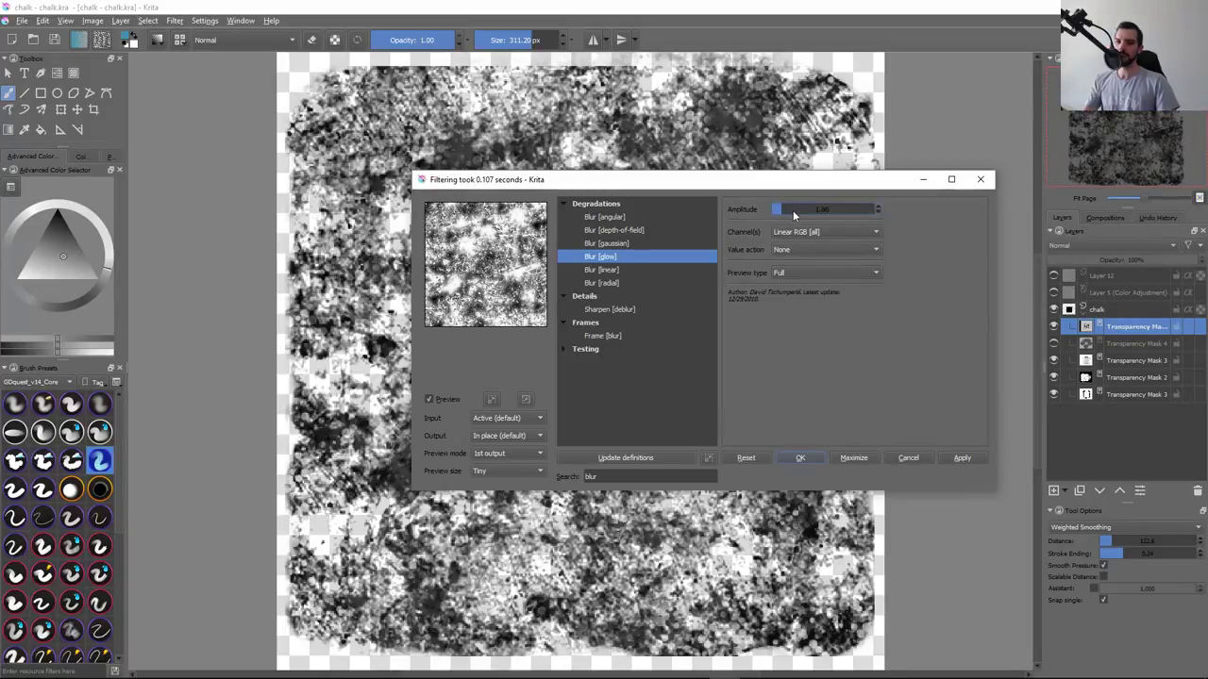
{"action": "left_click_drag", "start_coordinate": [793, 210], "coordinate": [816, 210]}
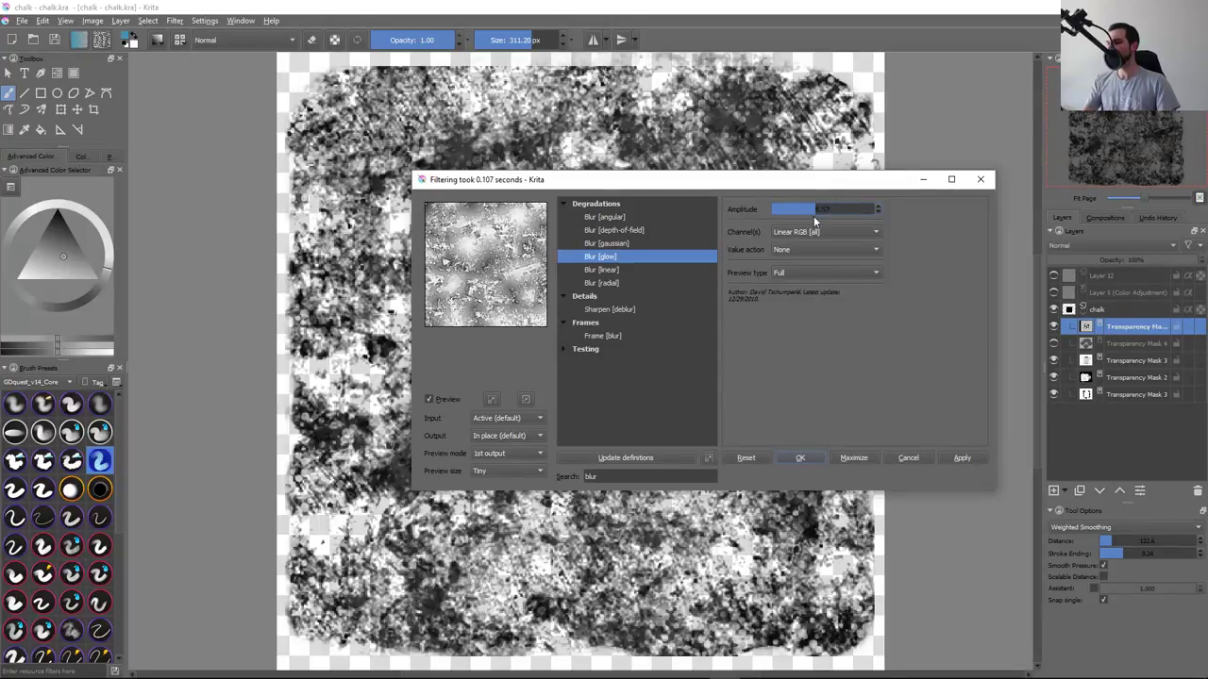
{"action": "double_click", "coordinate": [580, 204]}
{"action": "double_click", "coordinate": [579, 216]}
Preview Frame [blur], then clear the 'blur' search to show all G'MIC categories
{"action": "left_click", "coordinate": [578, 229]}
{"action": "left_click", "coordinate": [590, 243]}
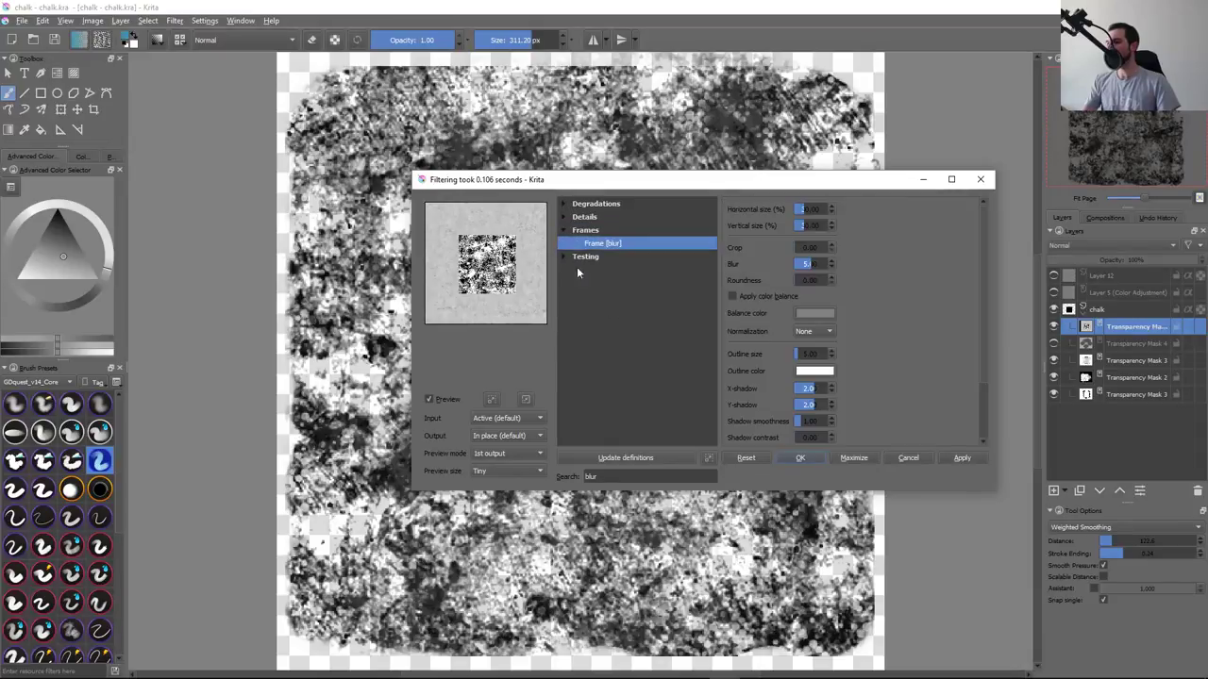
{"action": "double_click", "coordinate": [572, 232]}
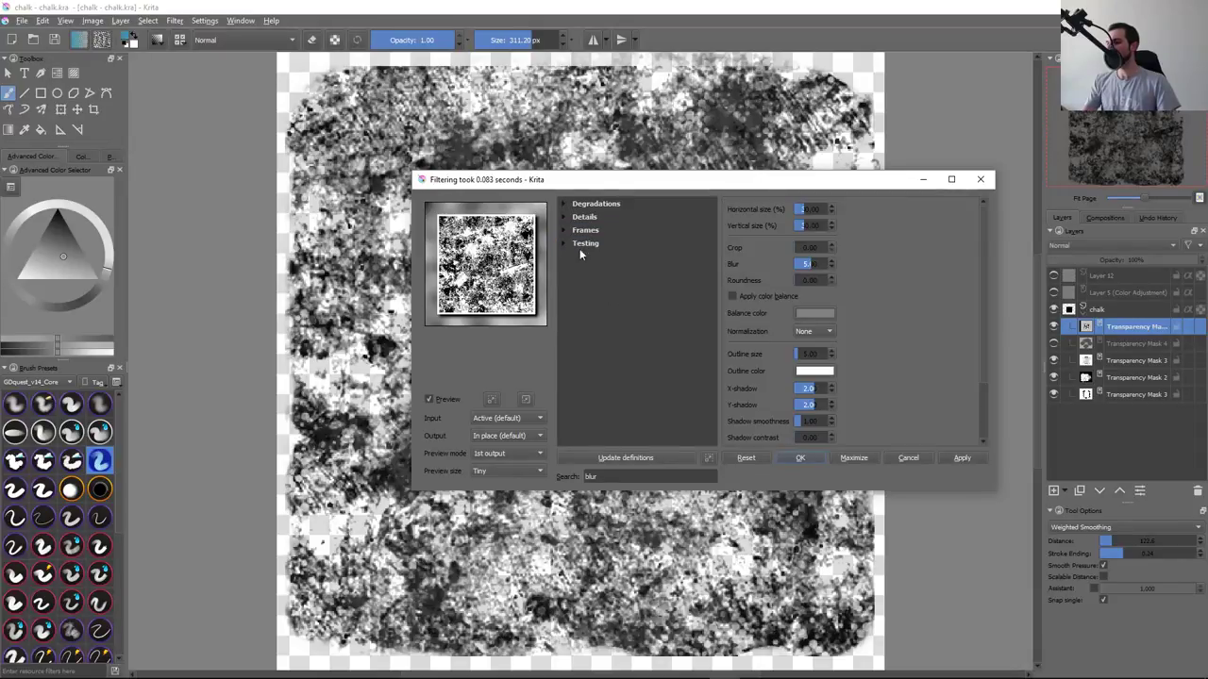
{"action": "left_click", "coordinate": [641, 477]}
{"action": "key", "text": "ctrl+a"}
{"action": "key", "text": "BackSpace"}
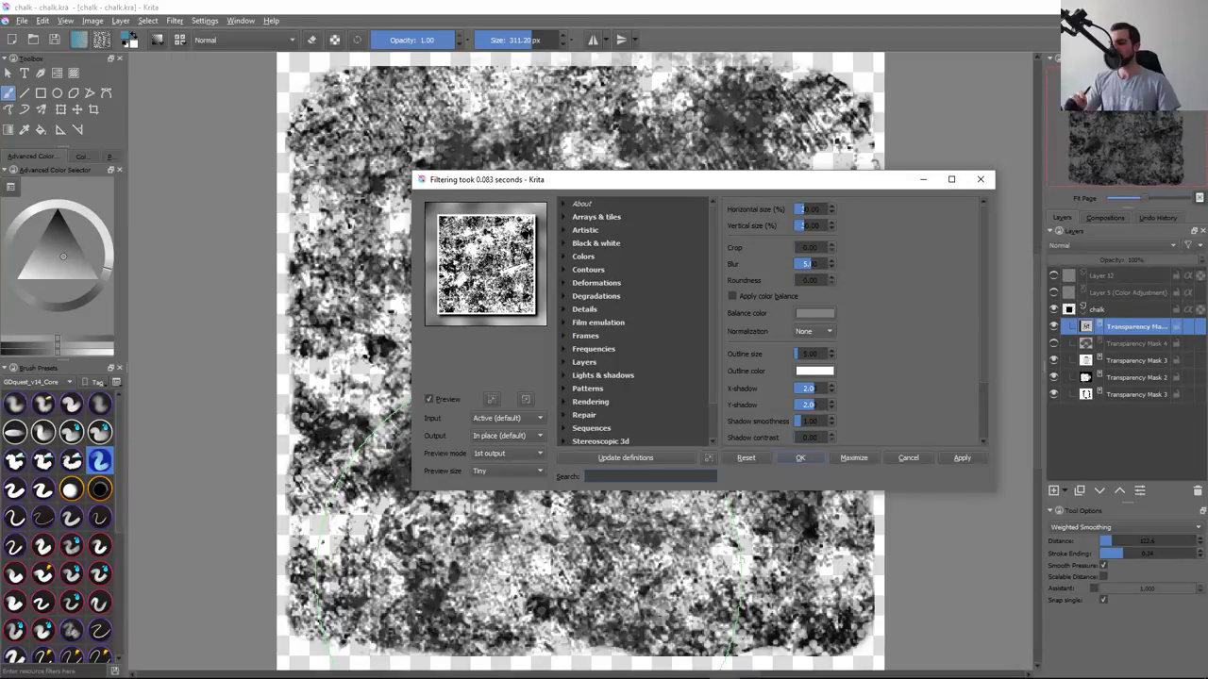
Preview Bayer, Box fitting and Bandpass, ending on the Artistic Blockism filter
{"action": "left_click", "coordinate": [564, 389]}
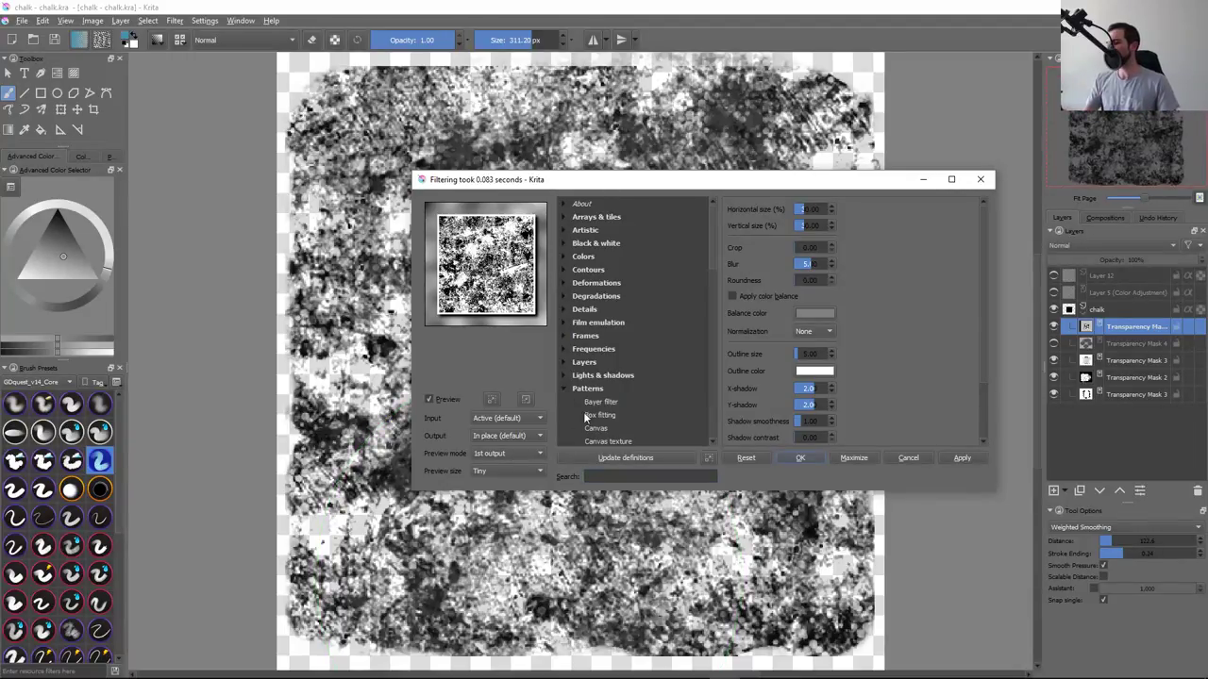
{"action": "left_click", "coordinate": [601, 403]}
{"action": "left_click", "coordinate": [609, 441]}
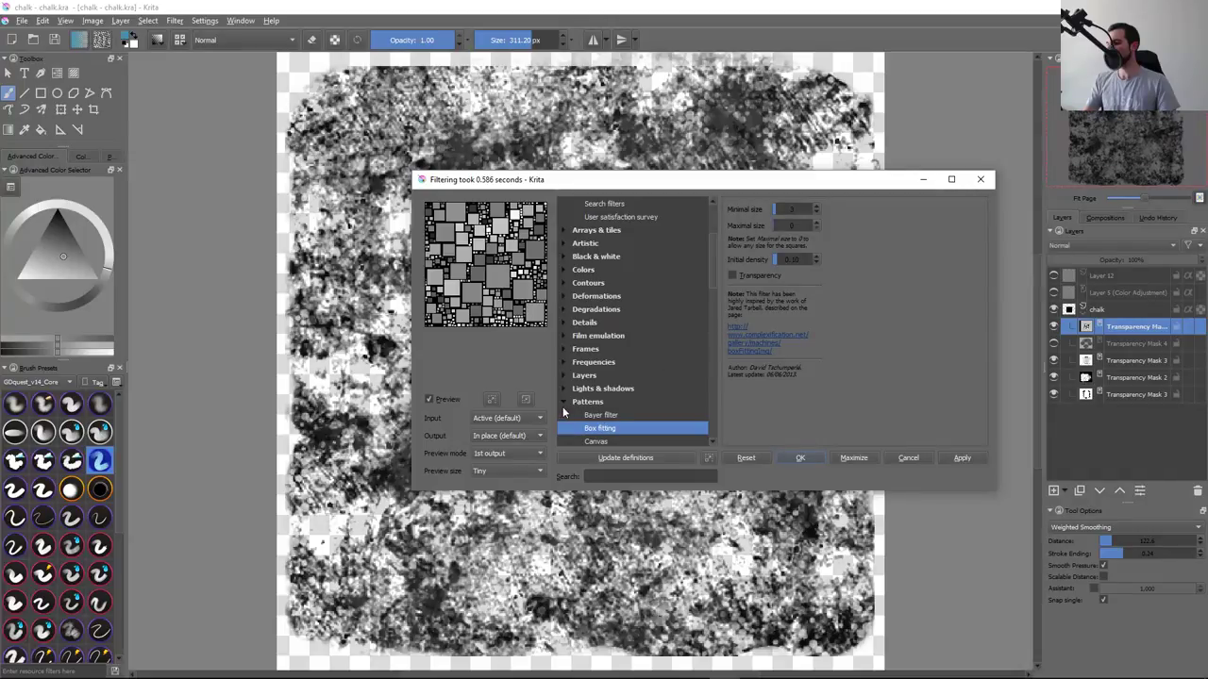
{"action": "left_click", "coordinate": [564, 402]}
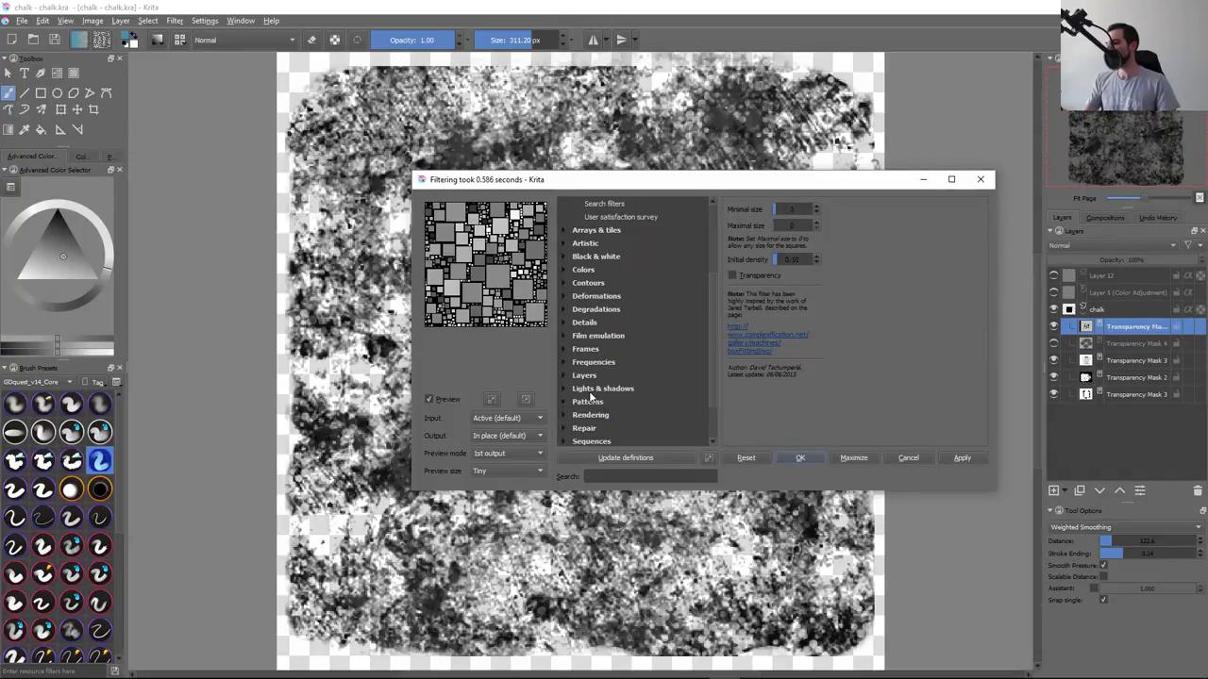
{"action": "left_click", "coordinate": [600, 365]}
{"action": "left_click", "coordinate": [564, 363]}
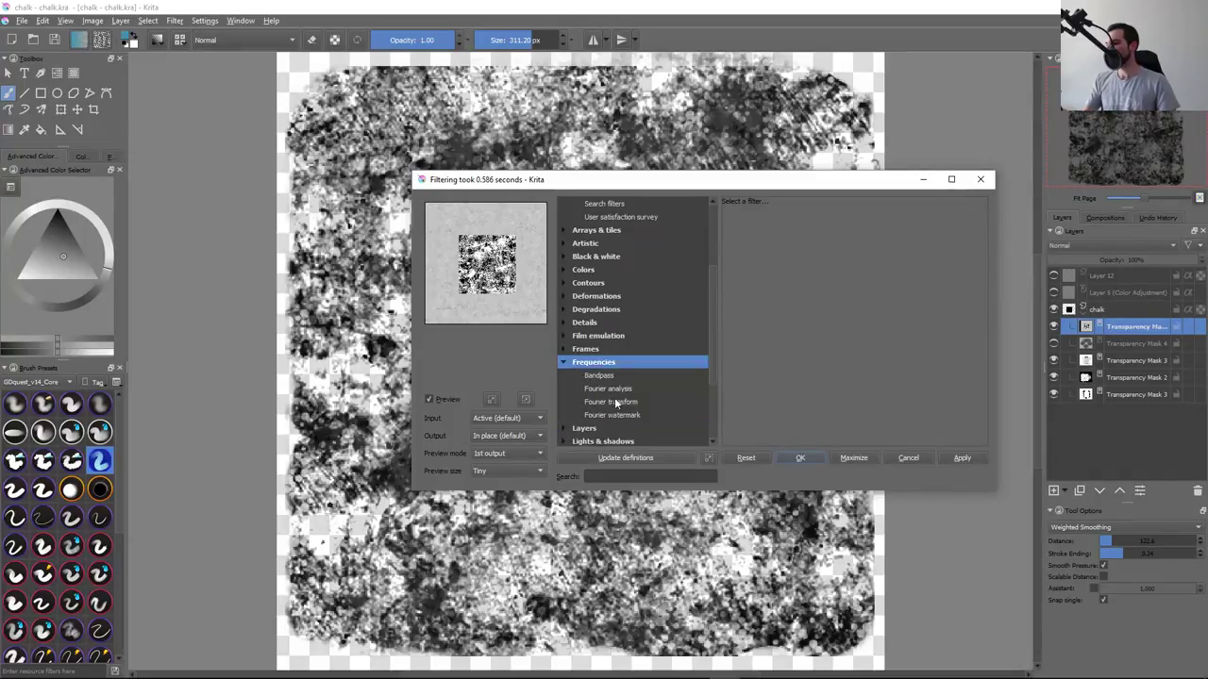
{"action": "key", "text": "Down"}
{"action": "key", "text": "Down"}
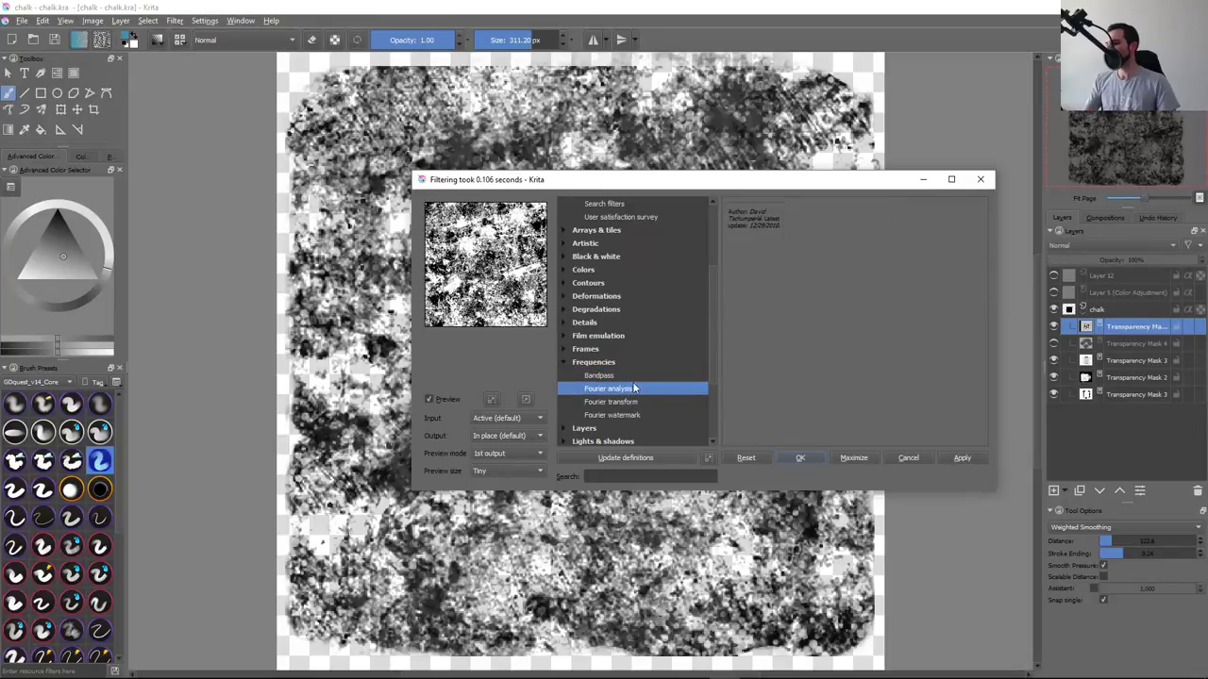
{"action": "left_click", "coordinate": [636, 375]}
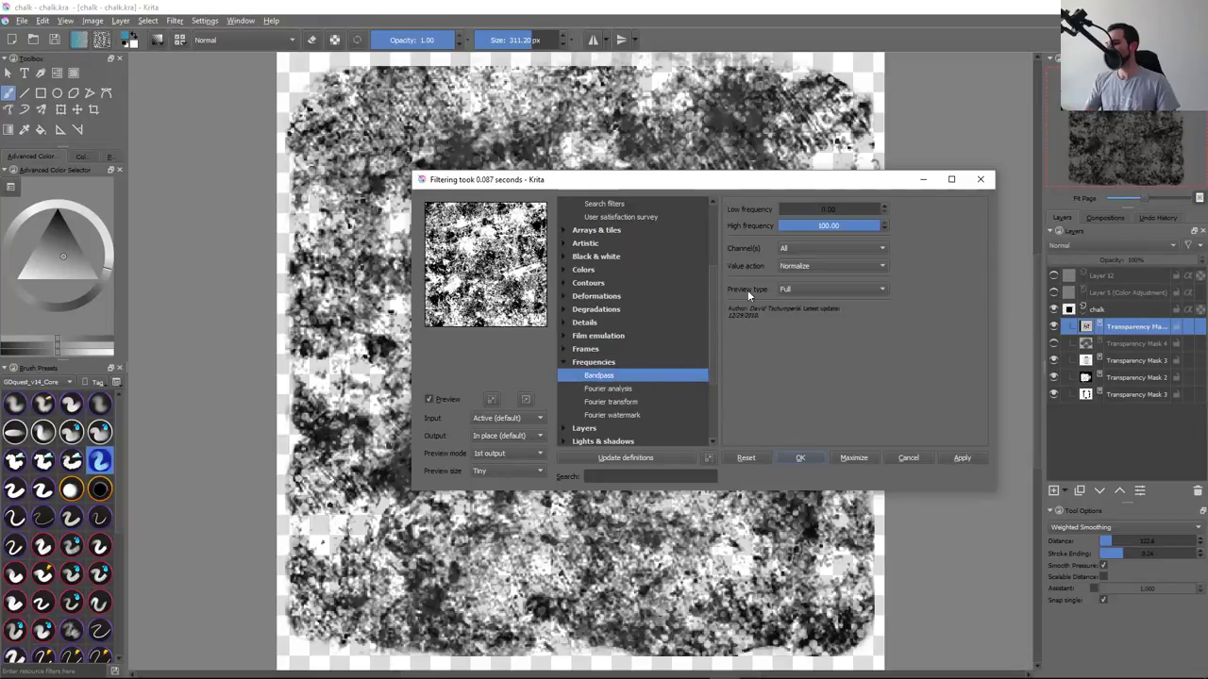
{"action": "left_click", "coordinate": [563, 244]}
{"action": "left_click", "coordinate": [630, 298]}
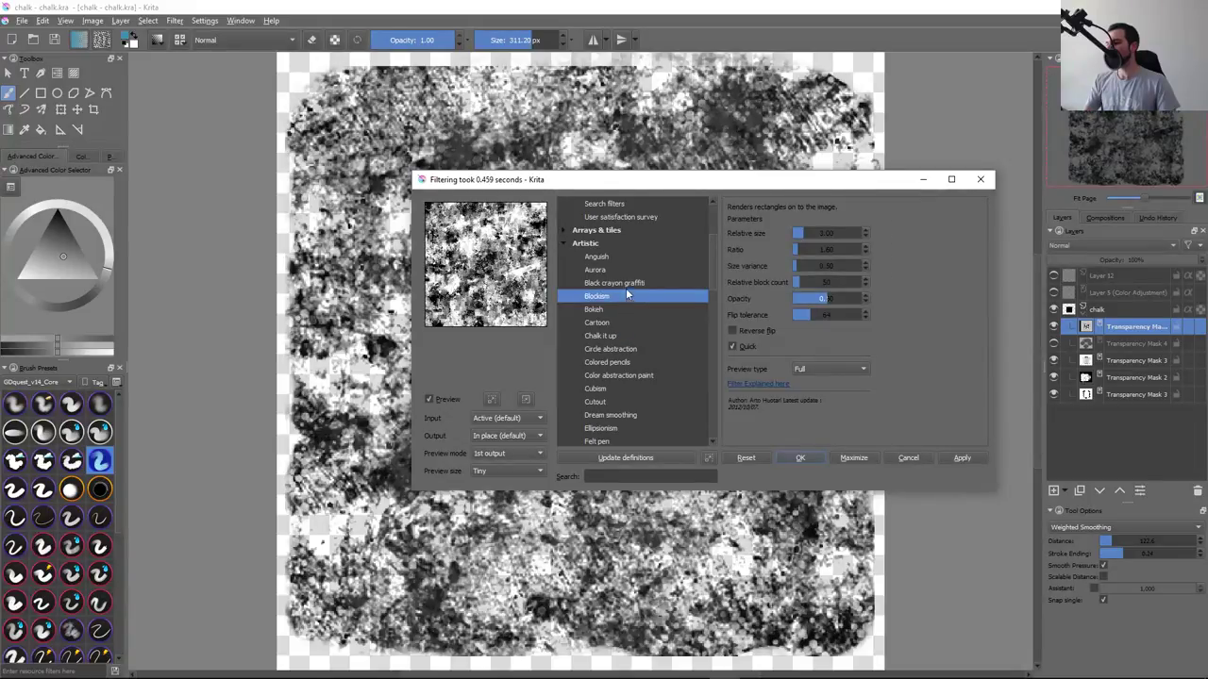
Shrink Blockism's relative size, then preview Bokeh with fewer scales
{"action": "left_click", "coordinate": [804, 234]}
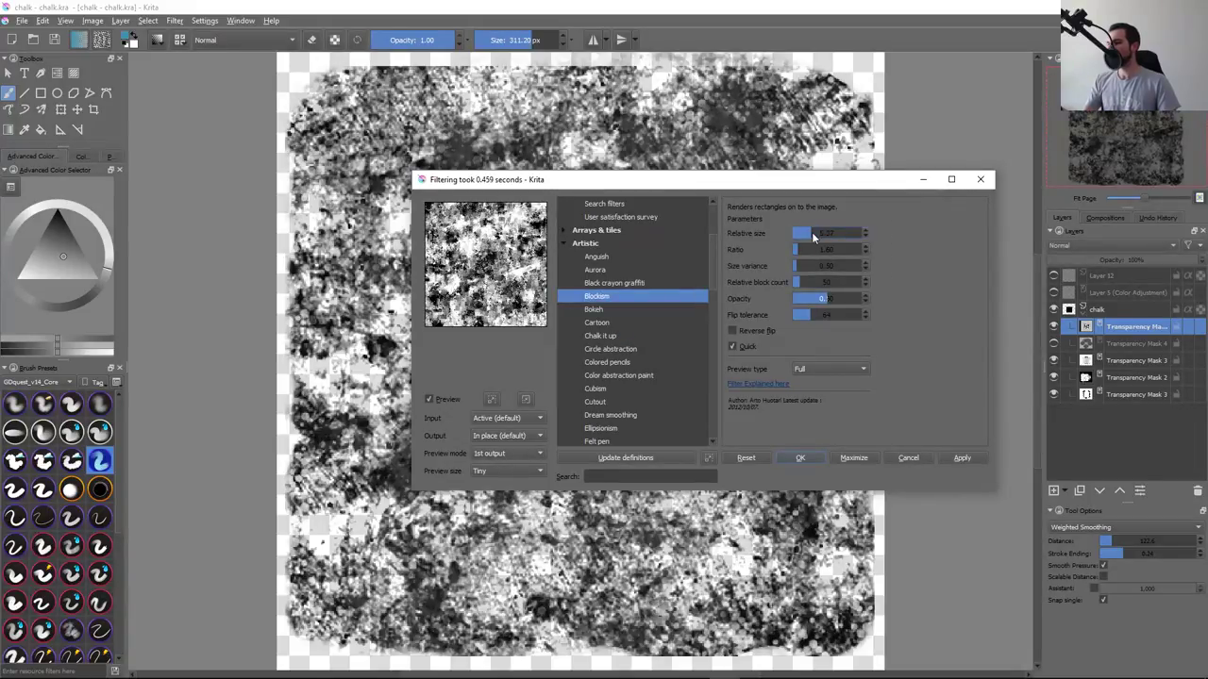
{"action": "left_click", "coordinate": [805, 233]}
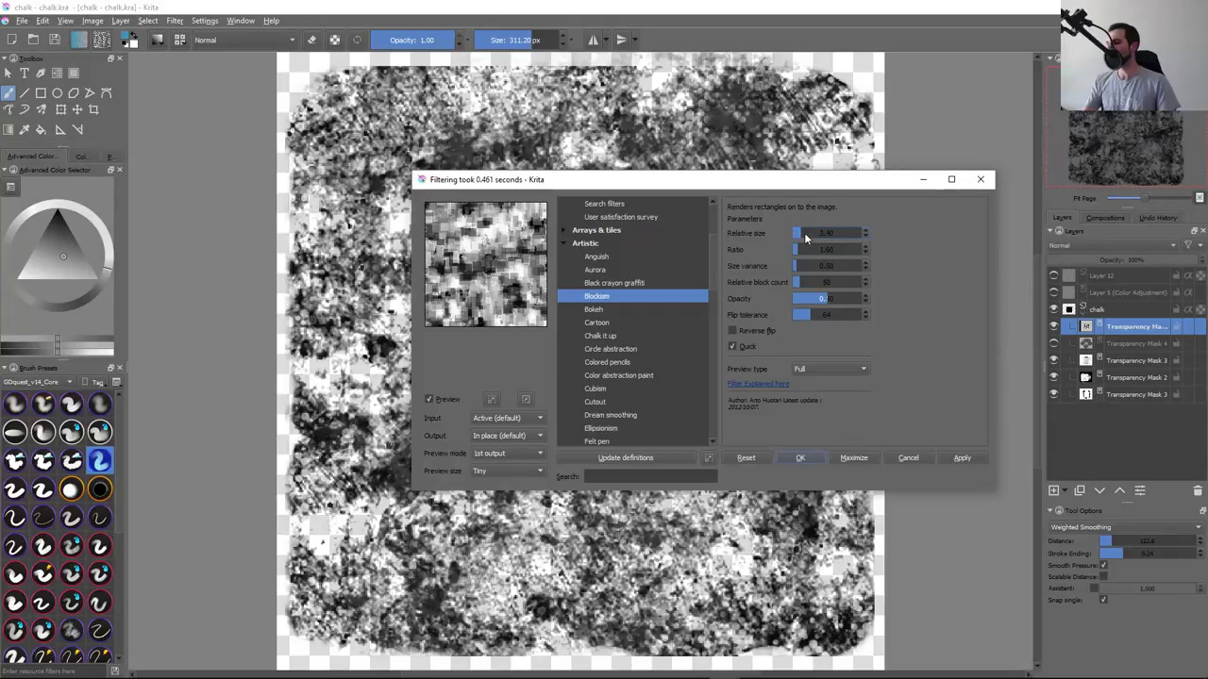
{"action": "left_click", "coordinate": [611, 310]}
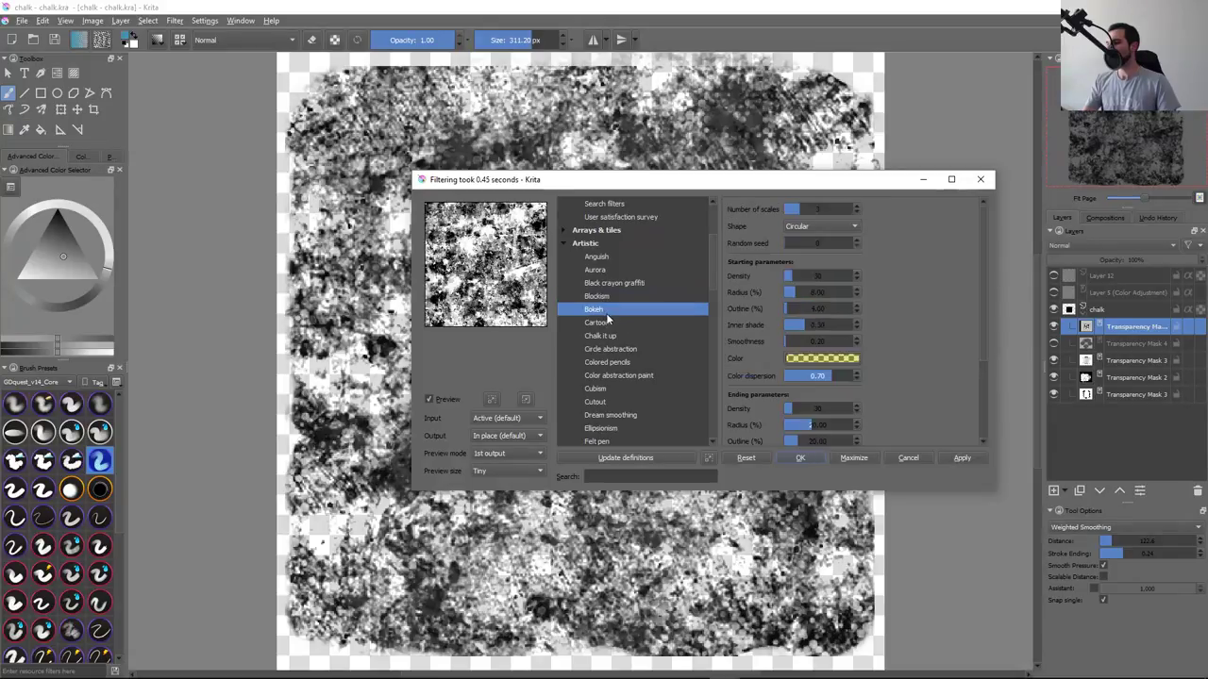
{"action": "mouse_move", "coordinate": [805, 212]}
{"action": "left_mouse_down"}
{"action": "mouse_move", "coordinate": [828, 211]}
{"action": "mouse_move", "coordinate": [791, 215]}
{"action": "left_mouse_up"}
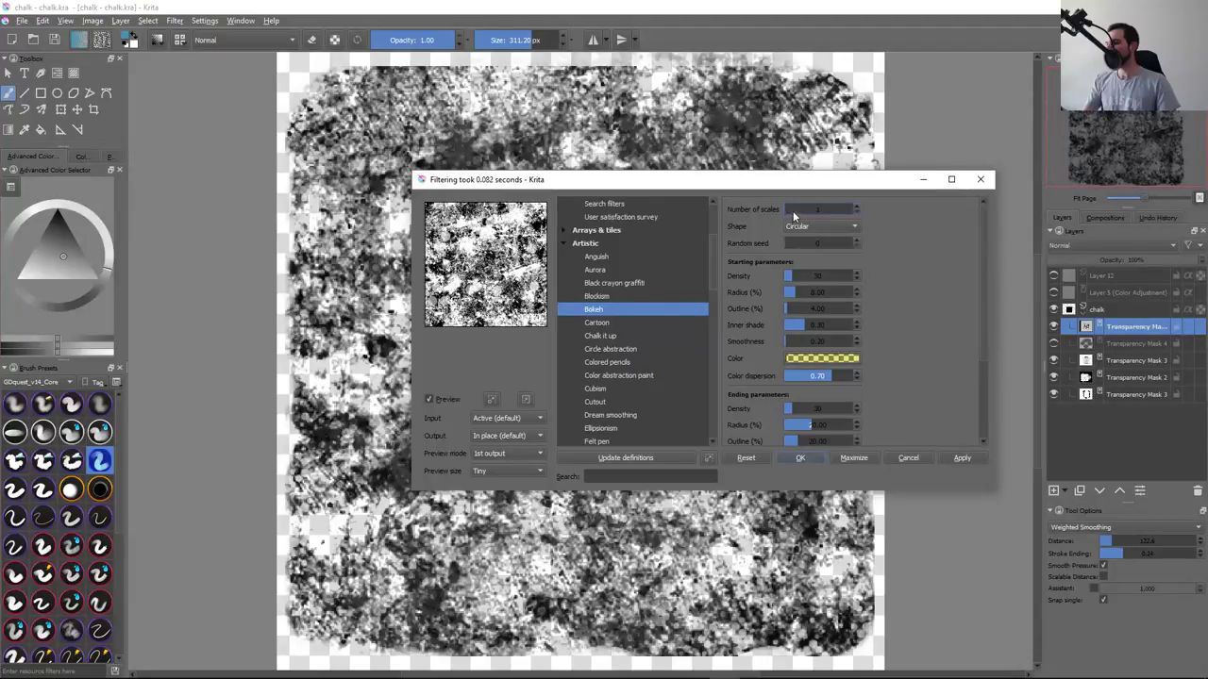
Try hexagon, diamond and star Bokeh shapes, then preview the Anguish filter
{"action": "left_click", "coordinate": [828, 227]}
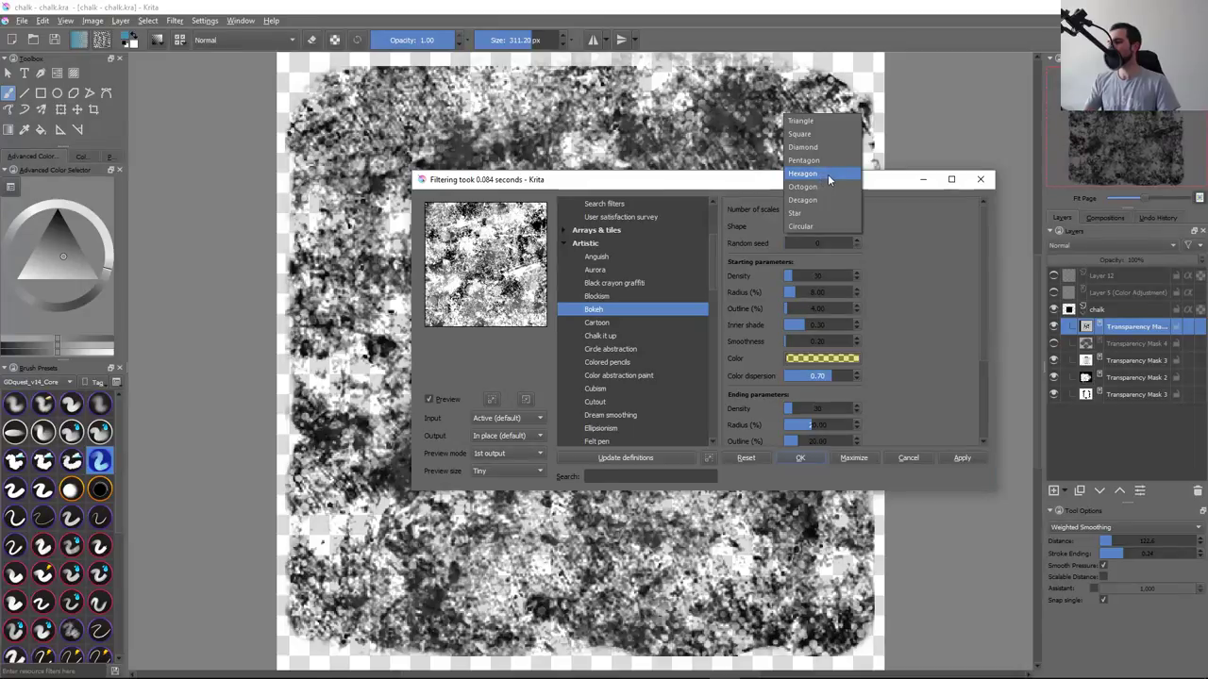
{"action": "left_click", "coordinate": [828, 176]}
{"action": "left_click", "coordinate": [828, 226]}
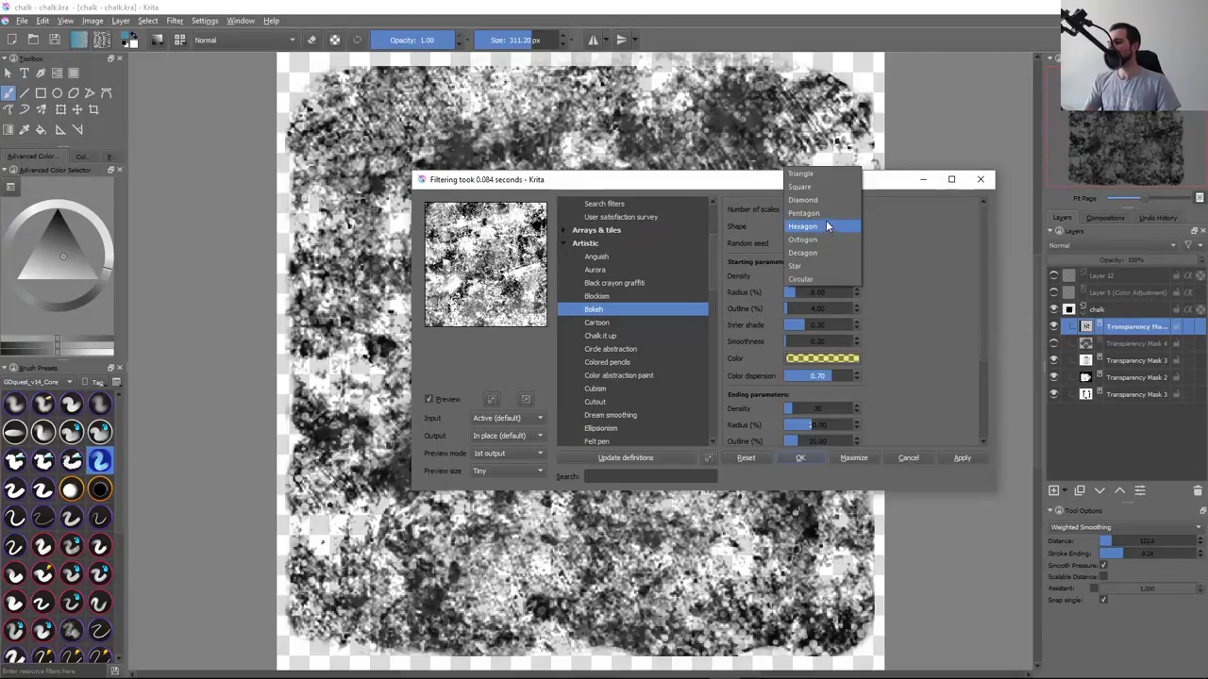
{"action": "left_click", "coordinate": [829, 200]}
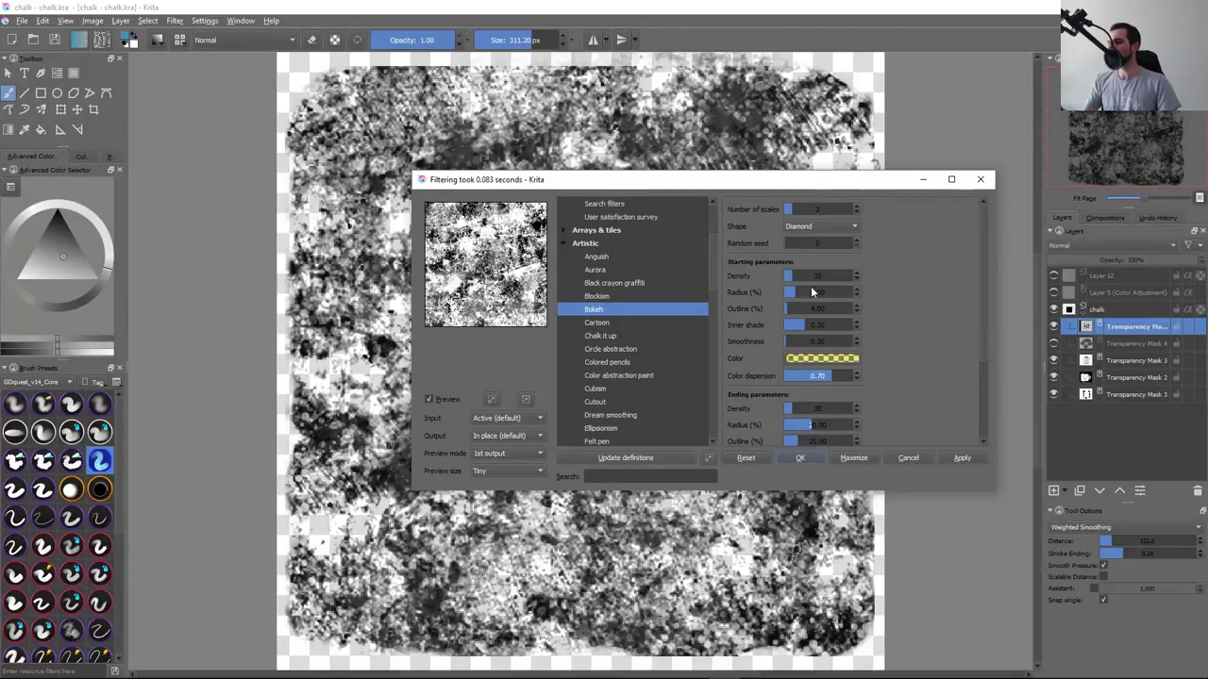
{"action": "left_click", "coordinate": [829, 226]}
{"action": "left_click", "coordinate": [809, 292]}
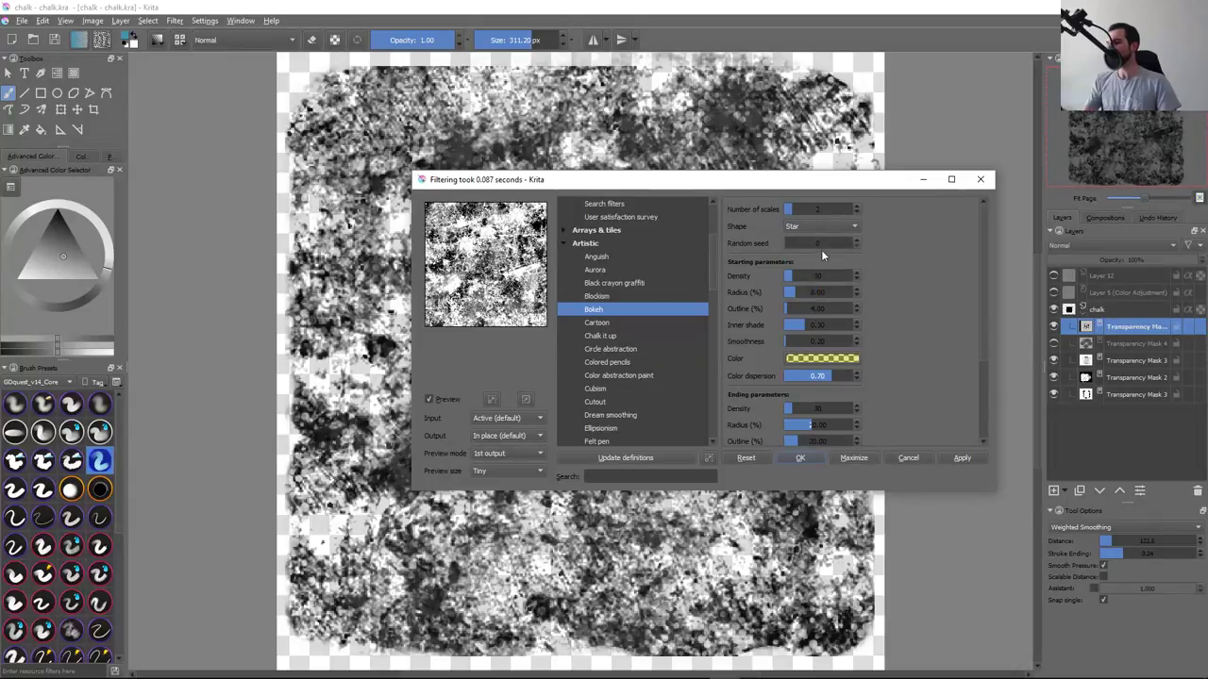
{"action": "left_click", "coordinate": [612, 257]}
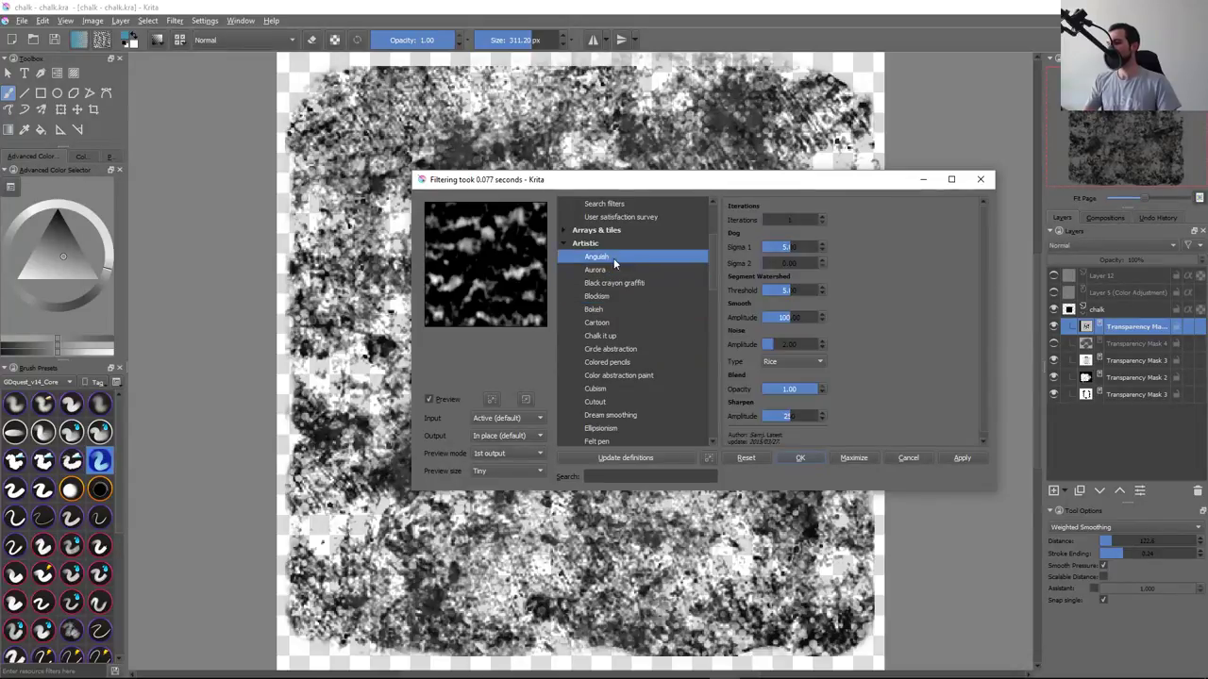
Preview Aurora, Colored pencils, Color abstraction, Circle abstraction, Chalk it up, Cutout, Dream smoothing and Ellipsionism
{"action": "left_click", "coordinate": [612, 269]}
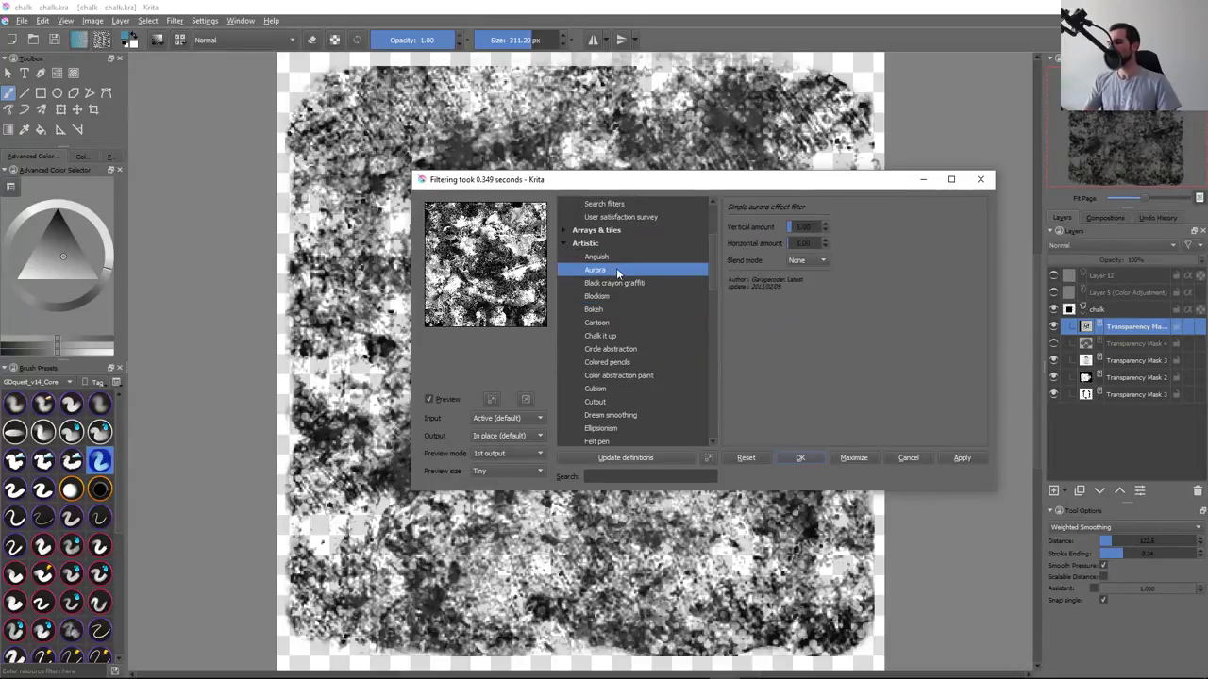
{"action": "left_click", "coordinate": [627, 363]}
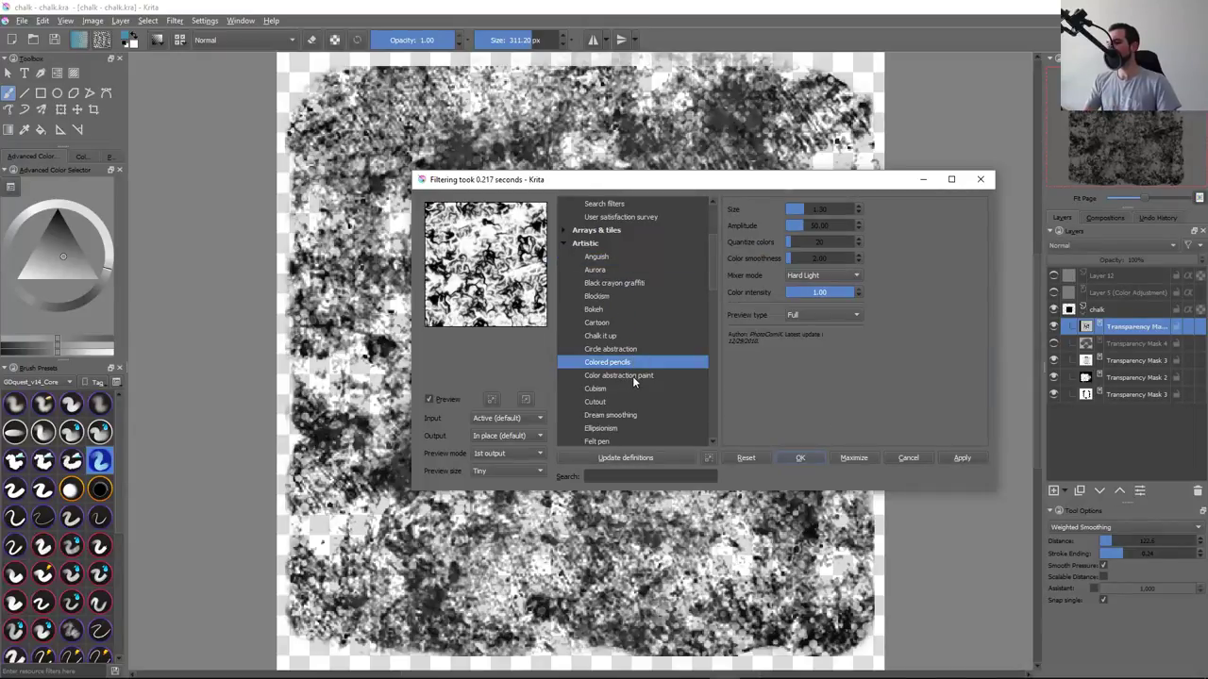
{"action": "left_click", "coordinate": [632, 376]}
{"action": "left_click", "coordinate": [634, 349]}
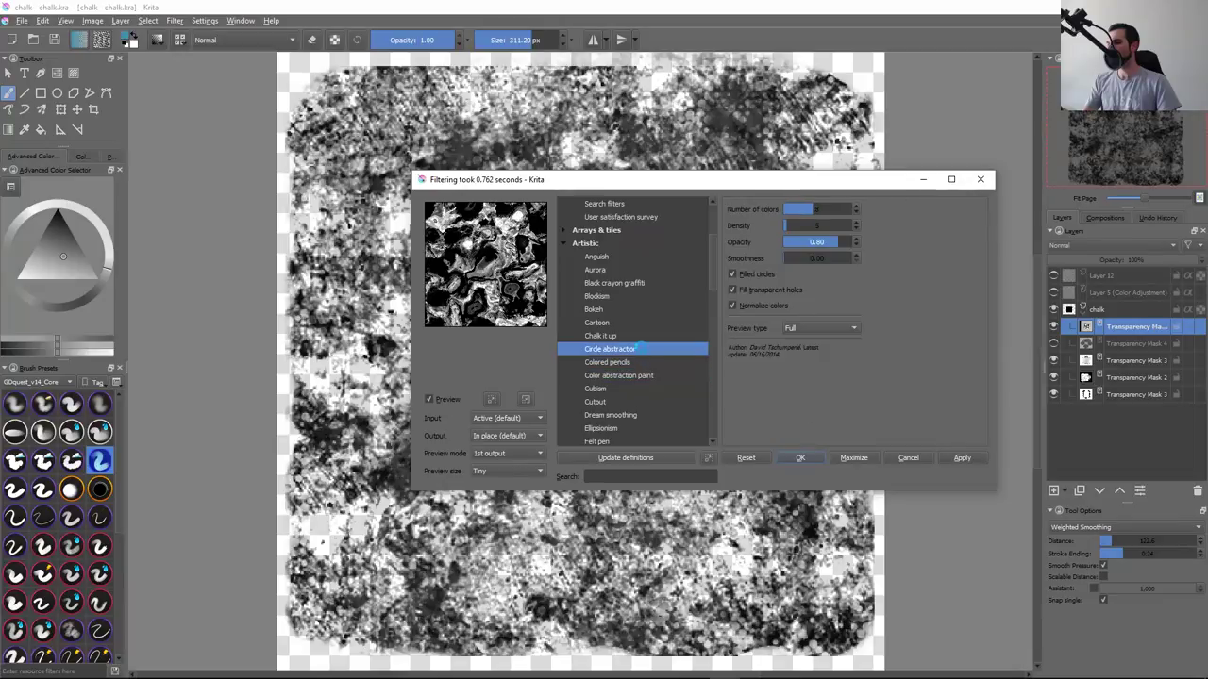
{"action": "left_click", "coordinate": [642, 337]}
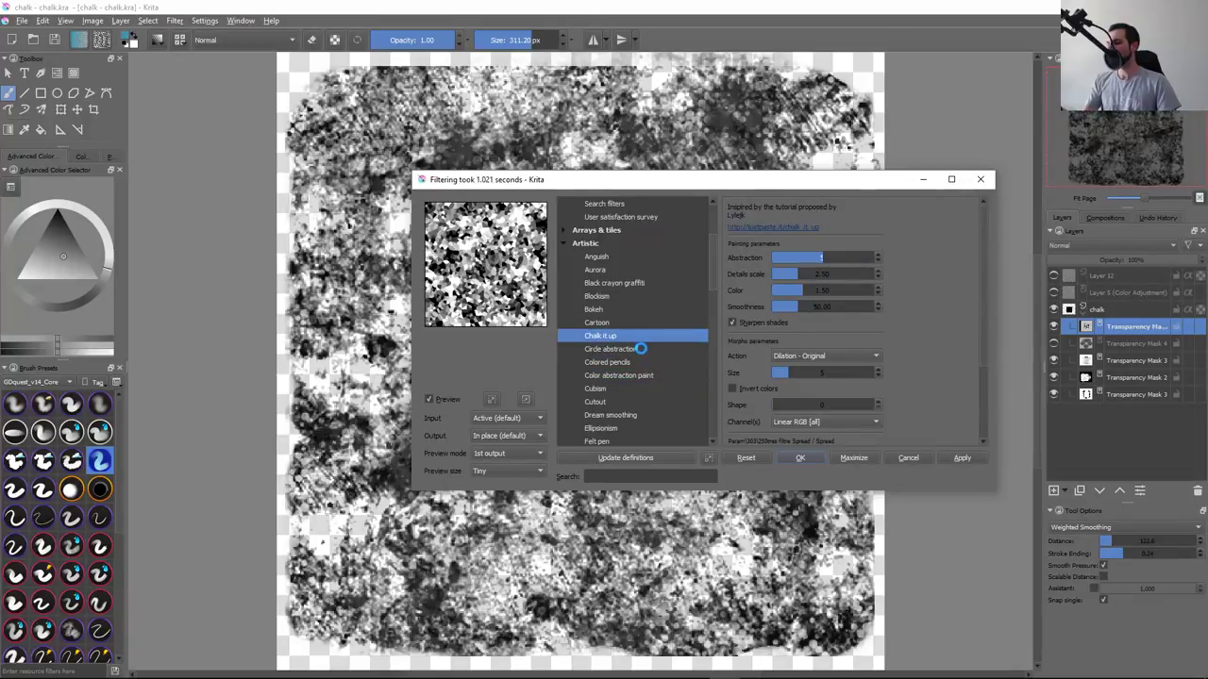
{"action": "left_click", "coordinate": [628, 388]}
{"action": "left_click", "coordinate": [626, 400]}
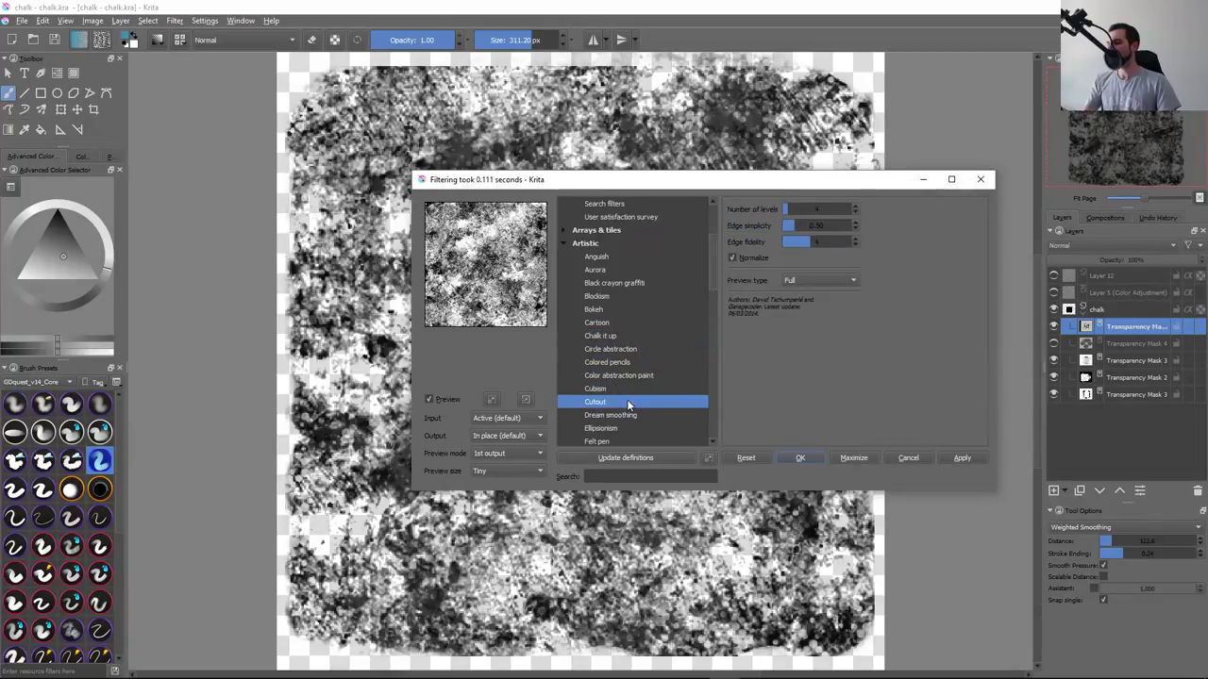
{"action": "left_click", "coordinate": [629, 389]}
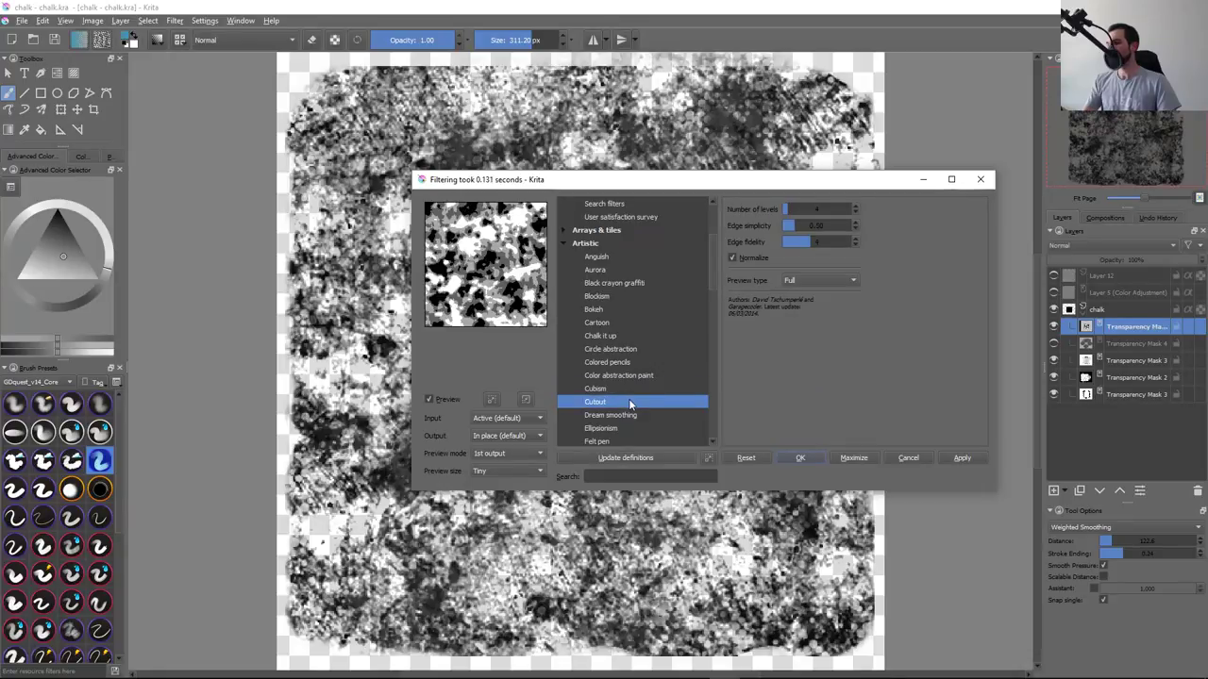
{"action": "left_click", "coordinate": [629, 416]}
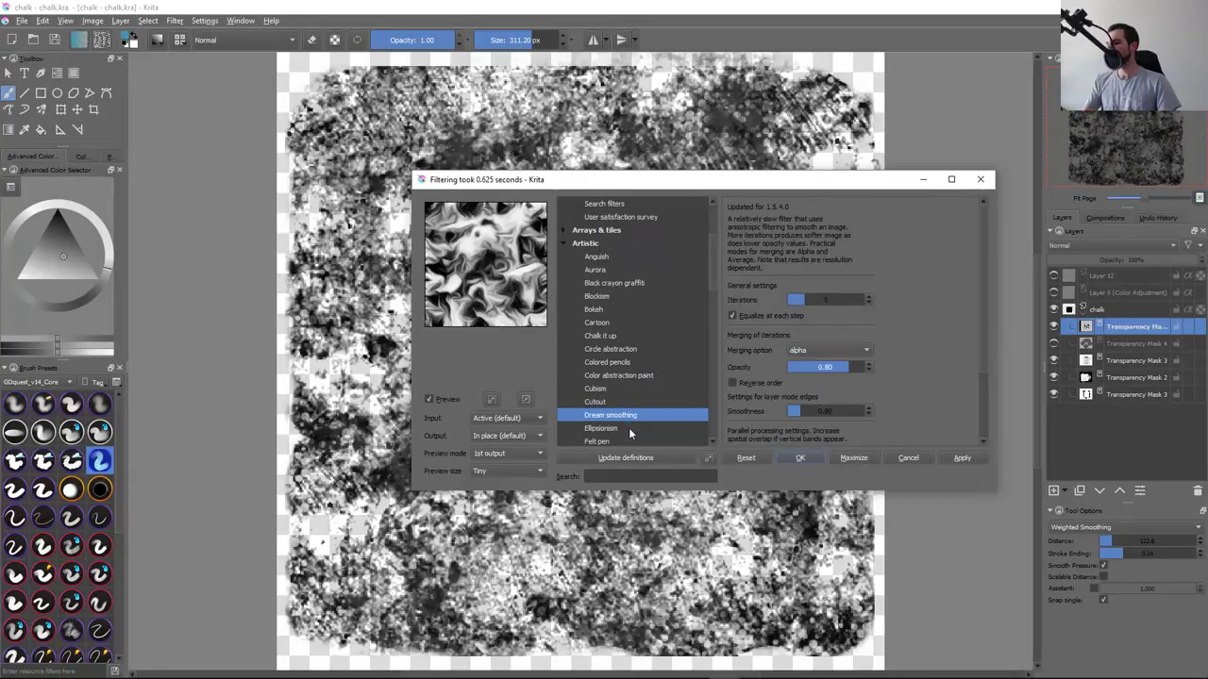
{"action": "left_click", "coordinate": [629, 429]}
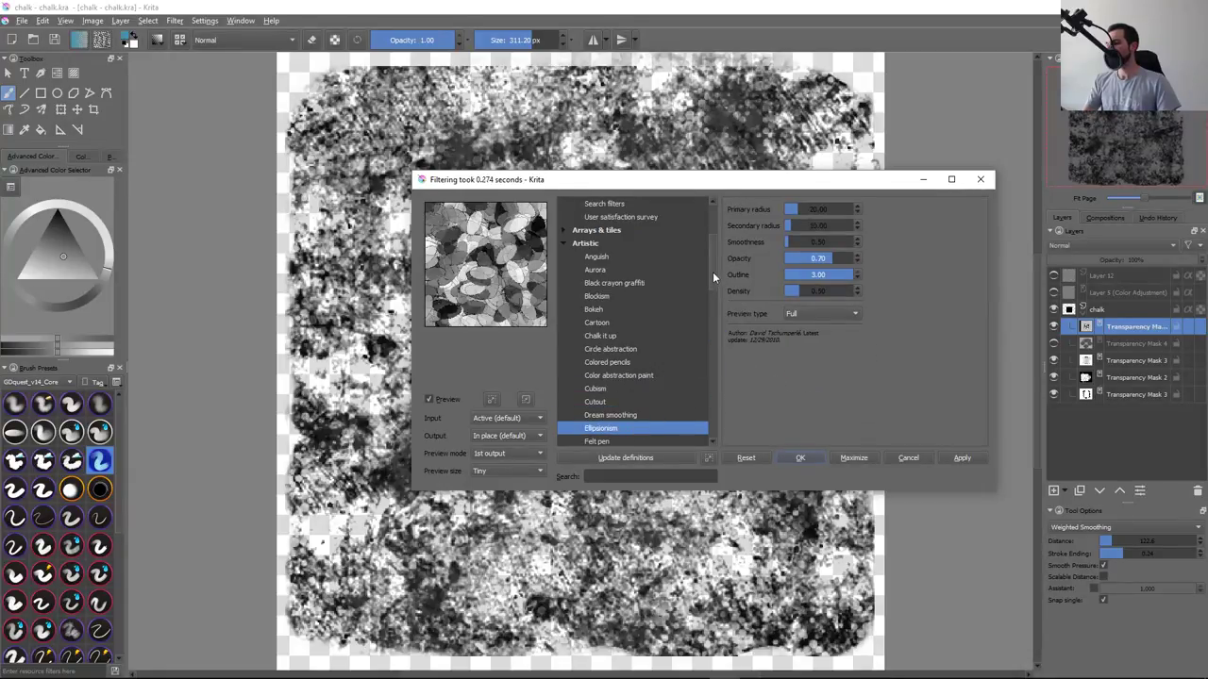
{"action": "left_click_drag", "start_coordinate": [712, 271], "coordinate": [714, 300]}
Tune Felt pen: amplitude about 148, density about 26, smoothness 1.29, opacity 0.19
{"action": "left_click", "coordinate": [649, 336]}
{"action": "left_click", "coordinate": [641, 352]}
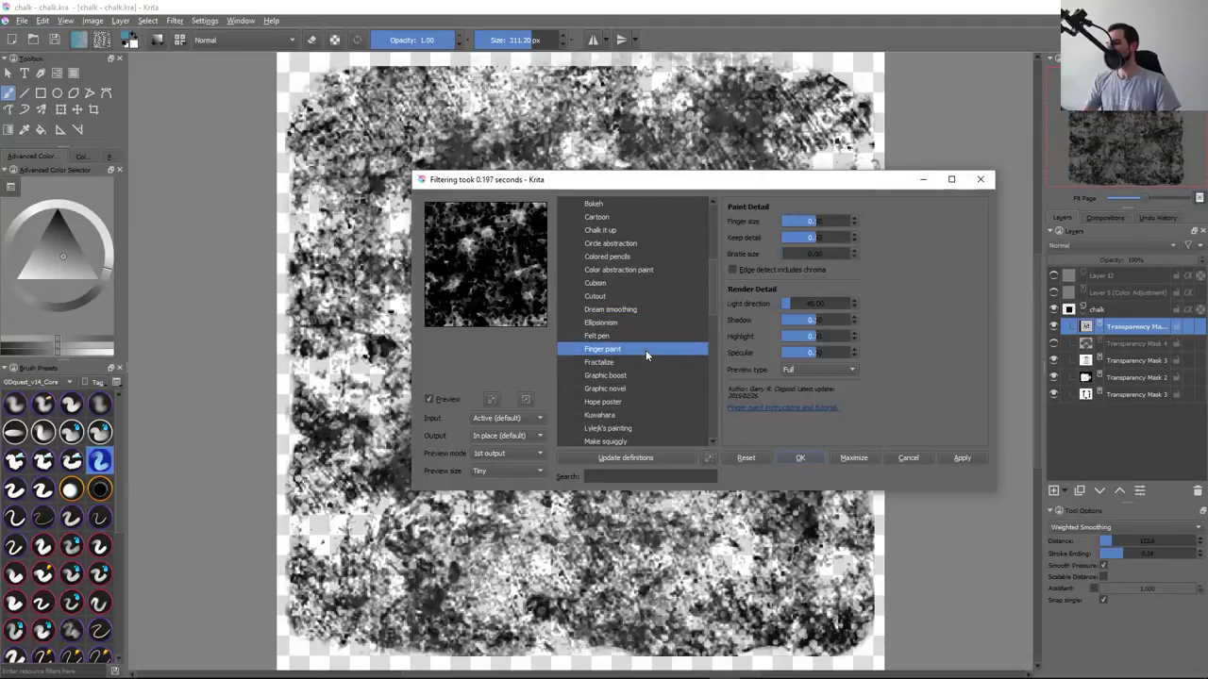
{"action": "key", "text": "Up"}
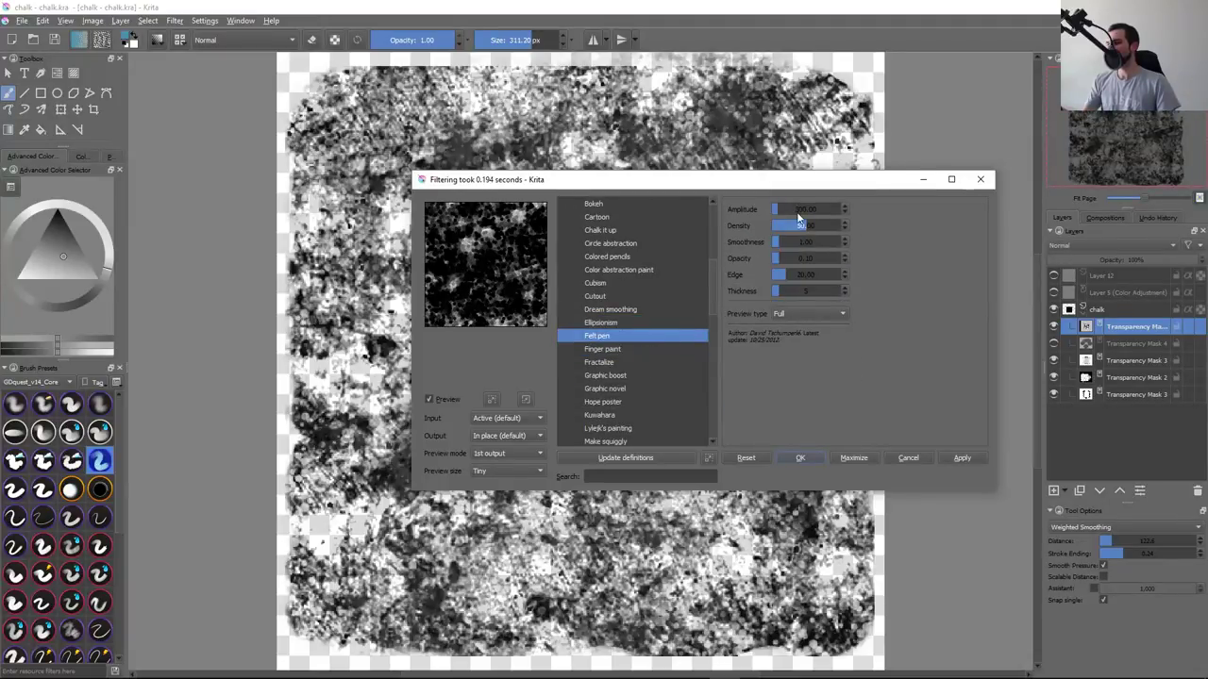
{"action": "left_click", "coordinate": [801, 211]}
{"action": "left_click_drag", "start_coordinate": [803, 217], "coordinate": [779, 220]}
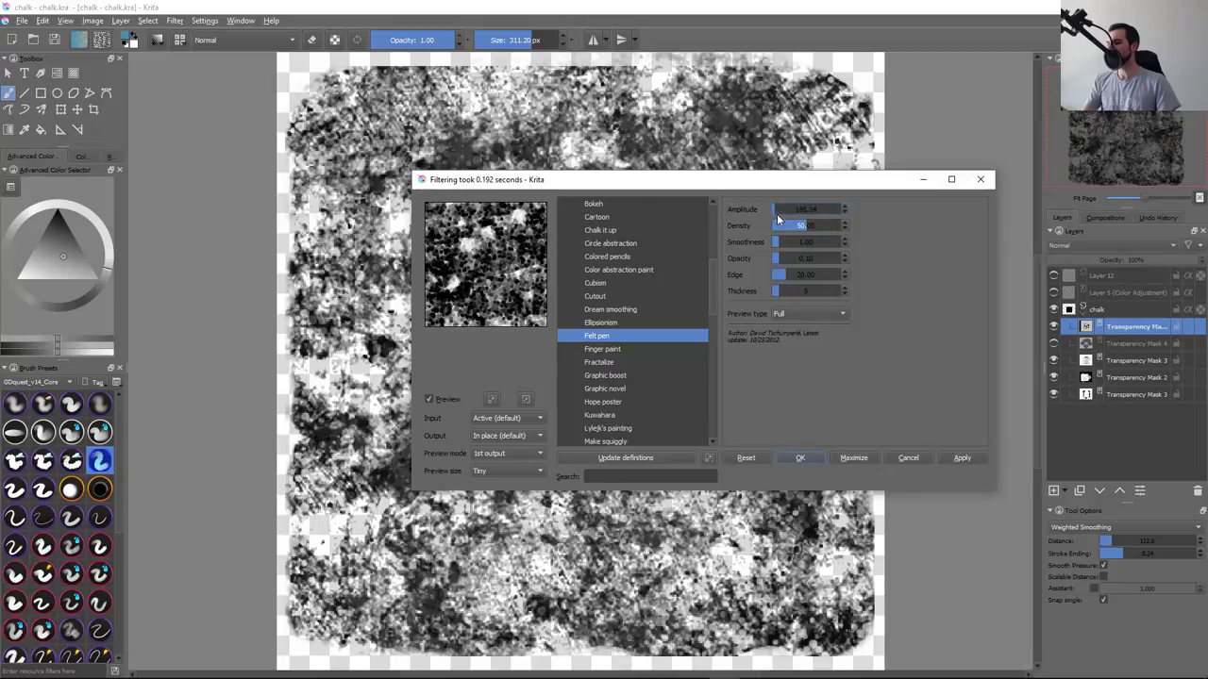
{"action": "left_click", "coordinate": [785, 225]}
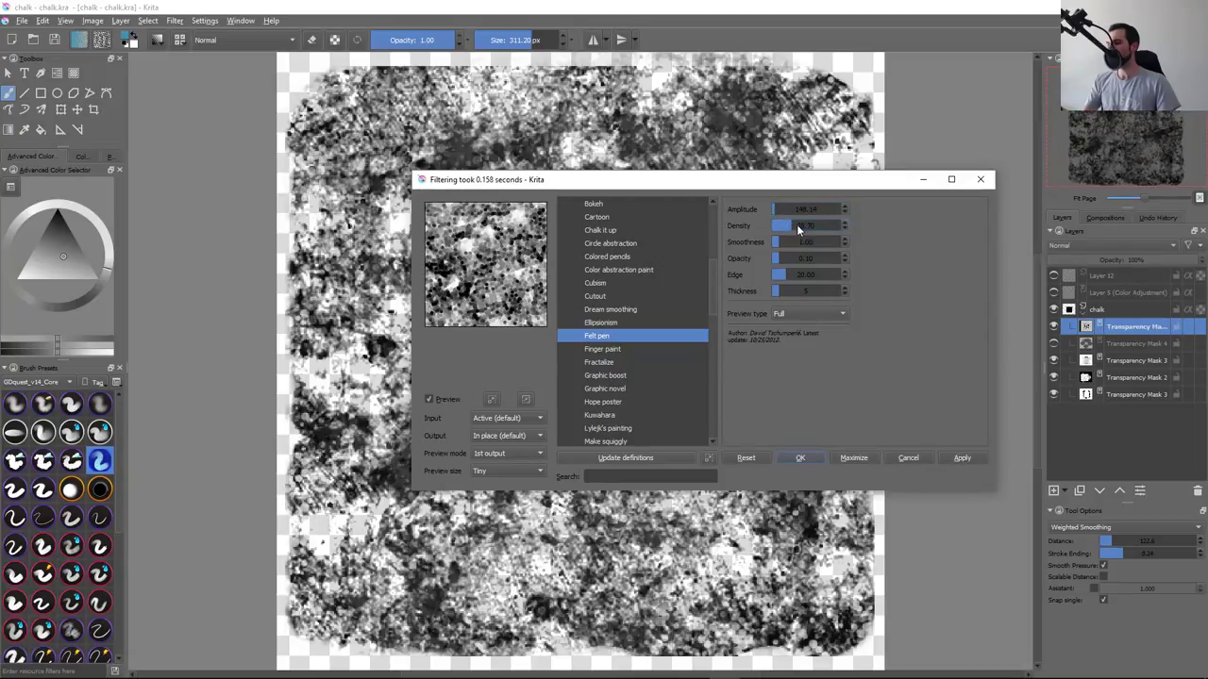
{"action": "left_click", "coordinate": [795, 243]}
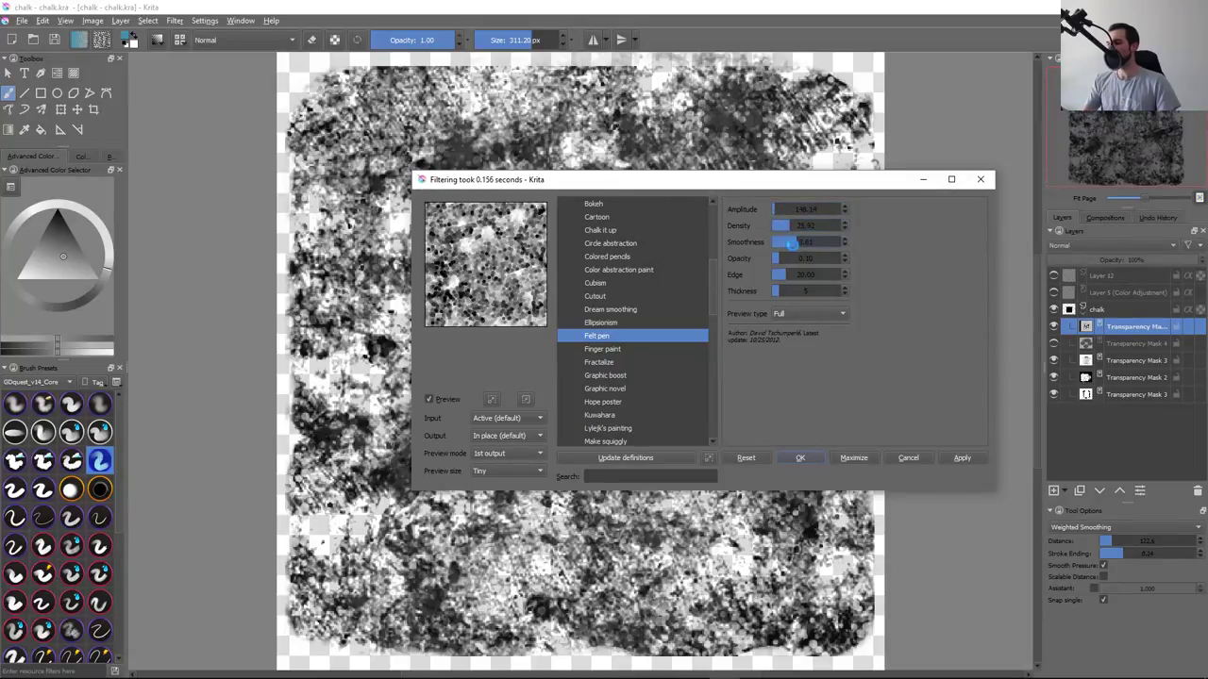
{"action": "left_click_drag", "start_coordinate": [795, 242], "coordinate": [782, 242]}
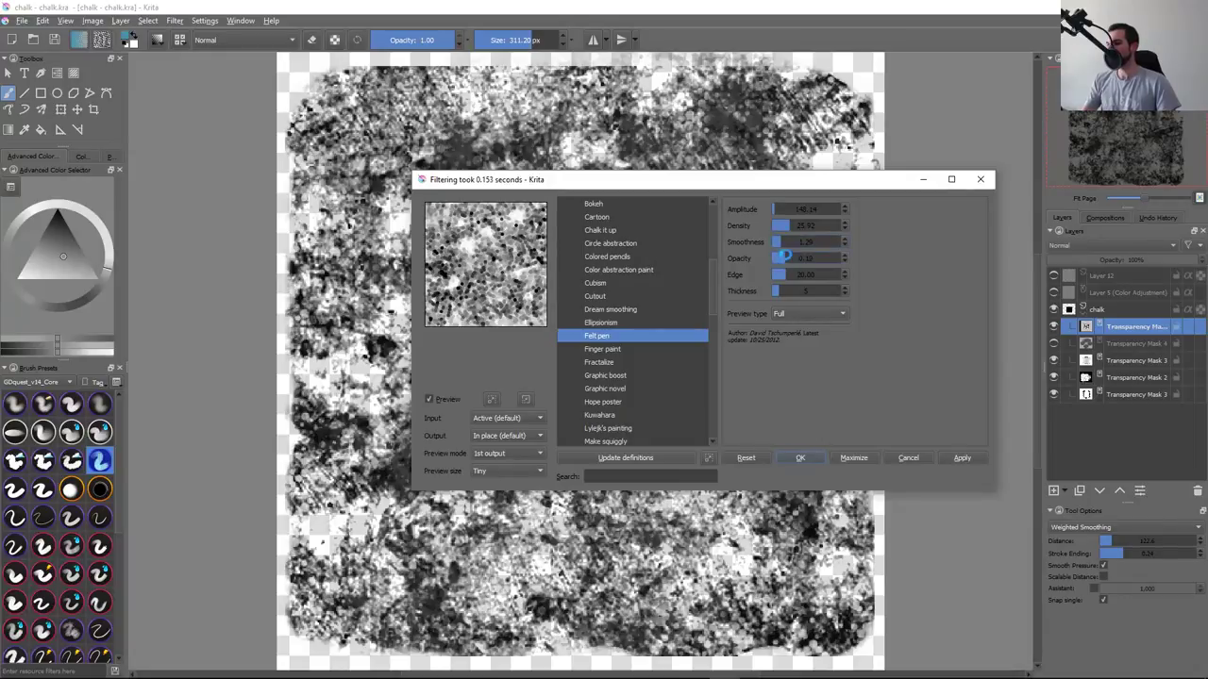
{"action": "left_click", "coordinate": [785, 257]}
Preview Finger paint with finger size 0.24, then preview Graphic boost
{"action": "left_click", "coordinate": [640, 348]}
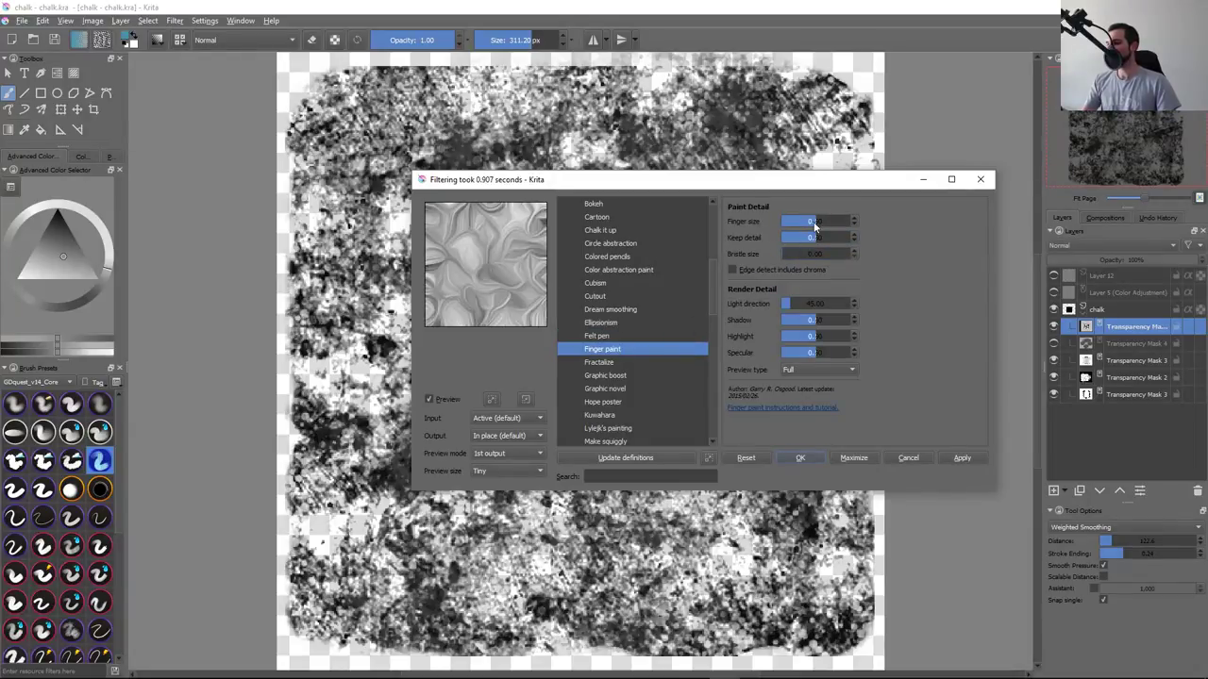
{"action": "left_click_drag", "start_coordinate": [815, 225], "coordinate": [789, 238]}
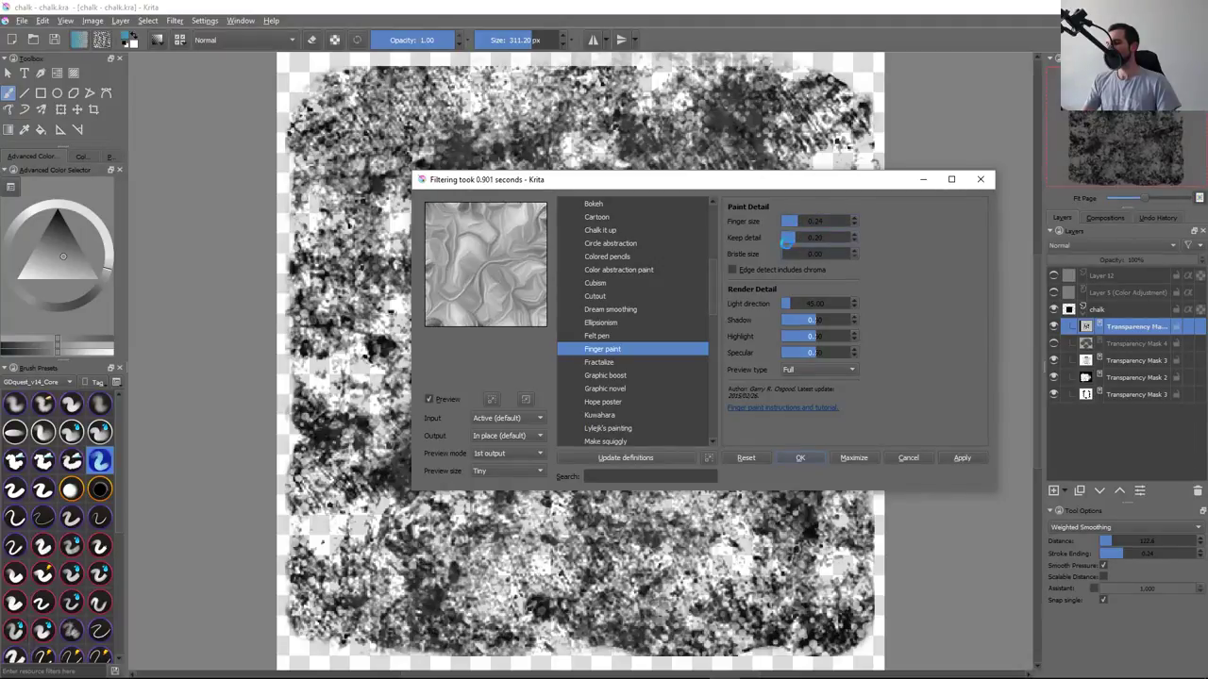
{"action": "left_click", "coordinate": [650, 375]}
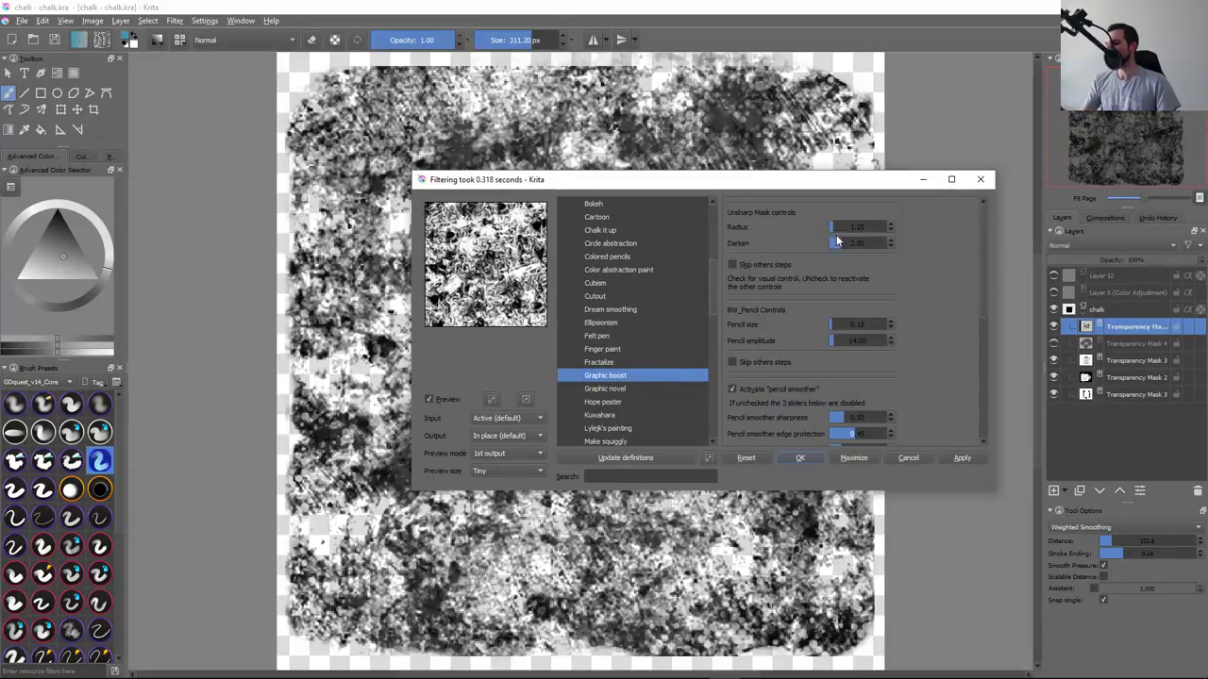
Set Graphic boost's pencil smoothness 0.77, edge protection 0.61, skip other steps, then preview Graphic novel
{"action": "left_click_drag", "start_coordinate": [990, 296], "coordinate": [988, 336]}
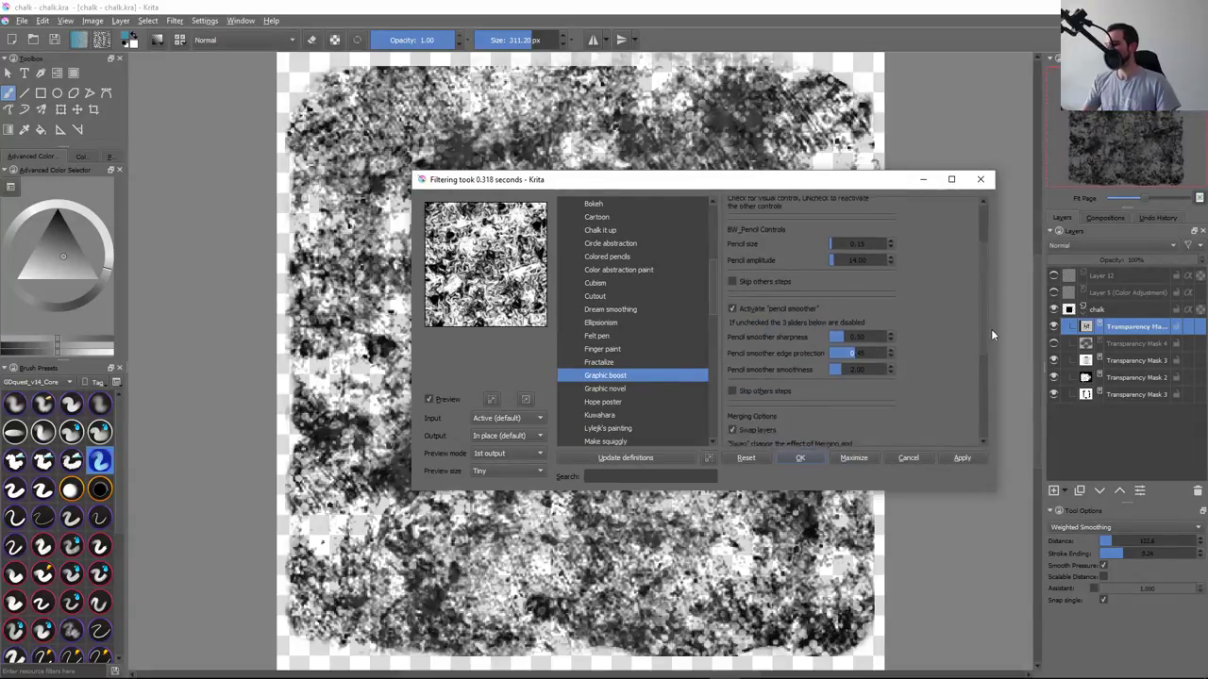
{"action": "mouse_move", "coordinate": [848, 353]}
{"action": "left_mouse_down"}
{"action": "mouse_move", "coordinate": [872, 353]}
{"action": "mouse_move", "coordinate": [877, 325]}
{"action": "mouse_move", "coordinate": [832, 323]}
{"action": "mouse_move", "coordinate": [887, 333]}
{"action": "mouse_move", "coordinate": [818, 347]}
{"action": "left_mouse_up"}
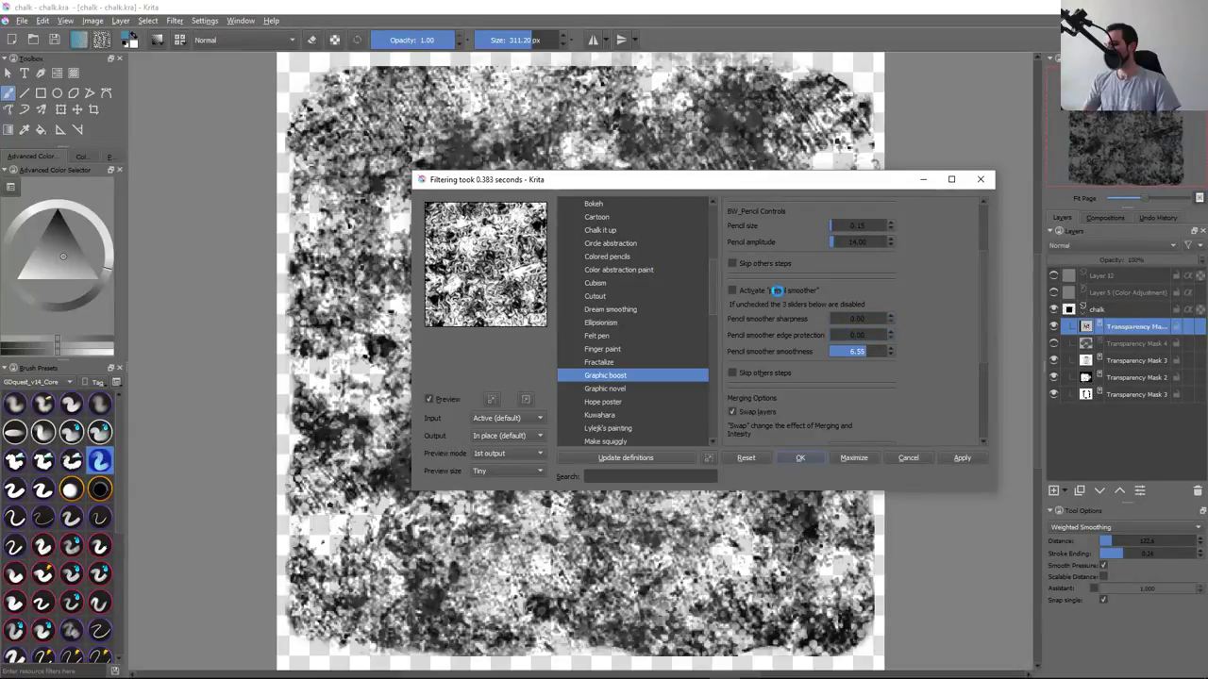
{"action": "left_click_drag", "start_coordinate": [851, 353], "coordinate": [890, 359]}
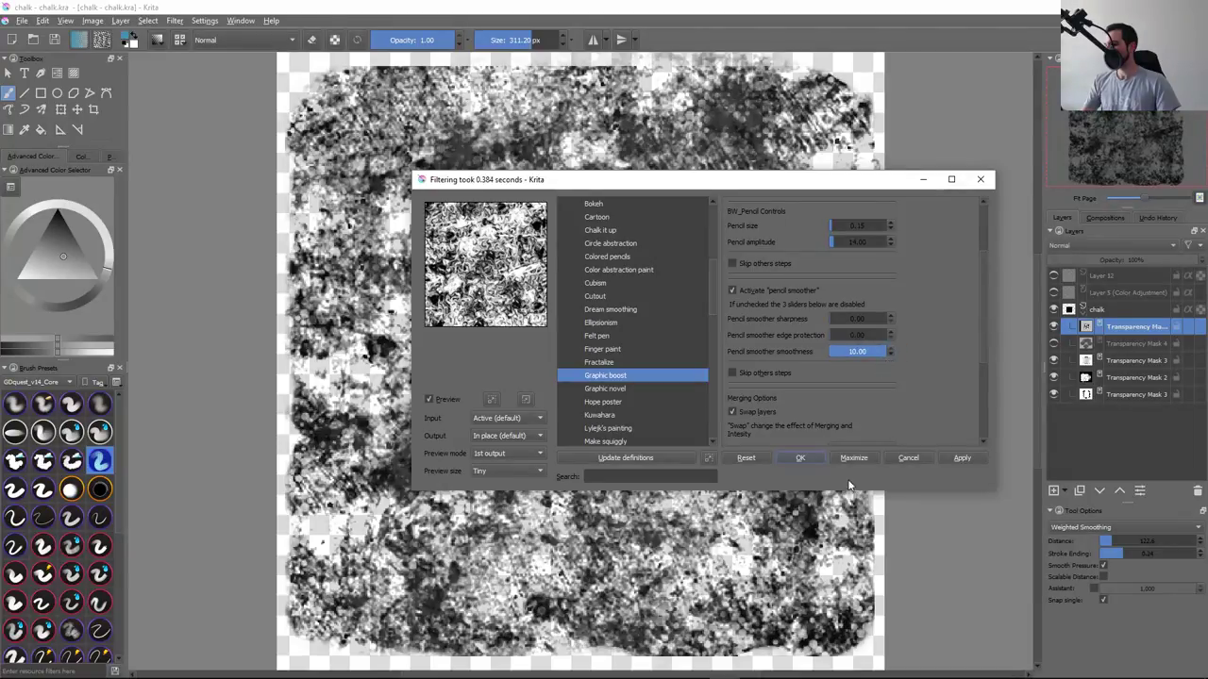
{"action": "left_click", "coordinate": [782, 374]}
{"action": "left_click", "coordinate": [850, 351]}
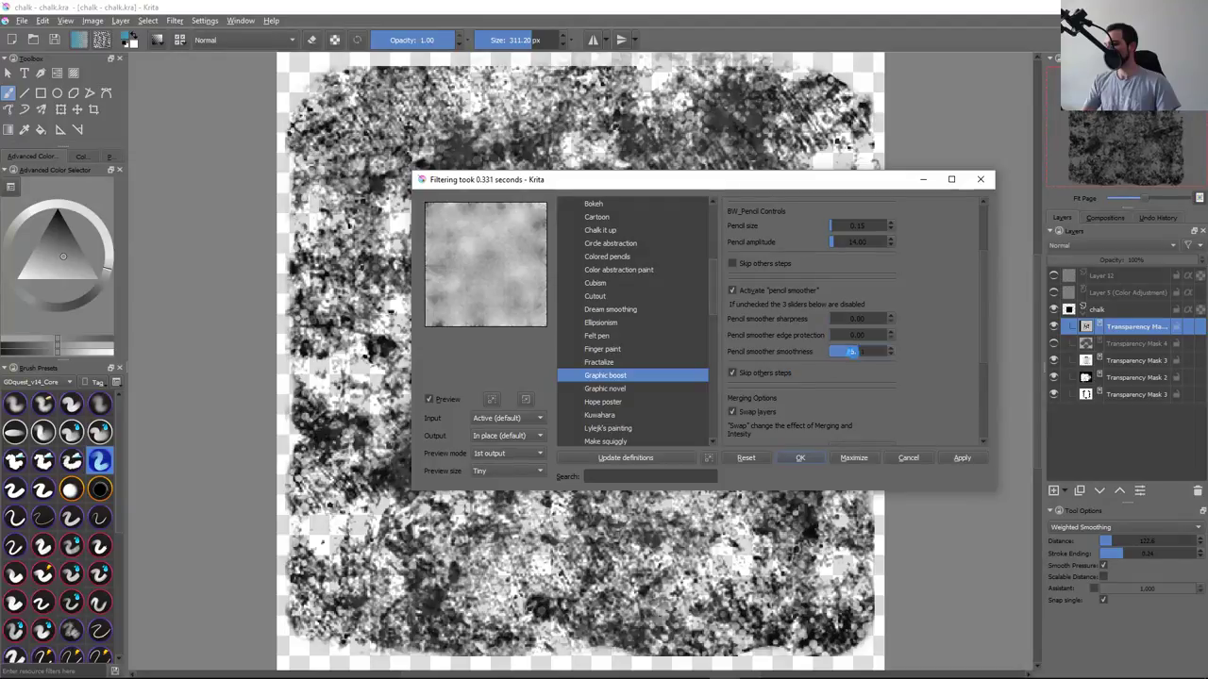
{"action": "mouse_move", "coordinate": [850, 351]}
{"action": "left_mouse_down"}
{"action": "mouse_move", "coordinate": [836, 325]}
{"action": "mouse_move", "coordinate": [845, 317]}
{"action": "left_mouse_up"}
{"action": "left_click", "coordinate": [861, 336]}
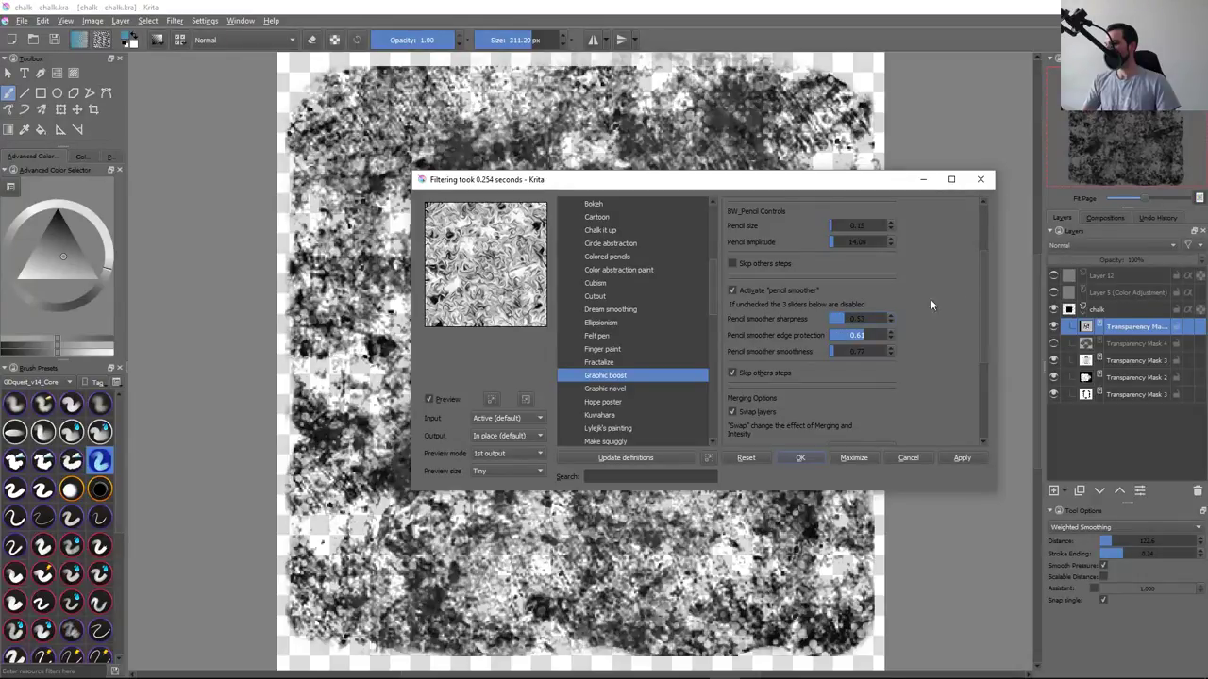
{"action": "scroll", "coordinate": [979, 325], "scroll_direction": "down", "scroll_amount": 2}
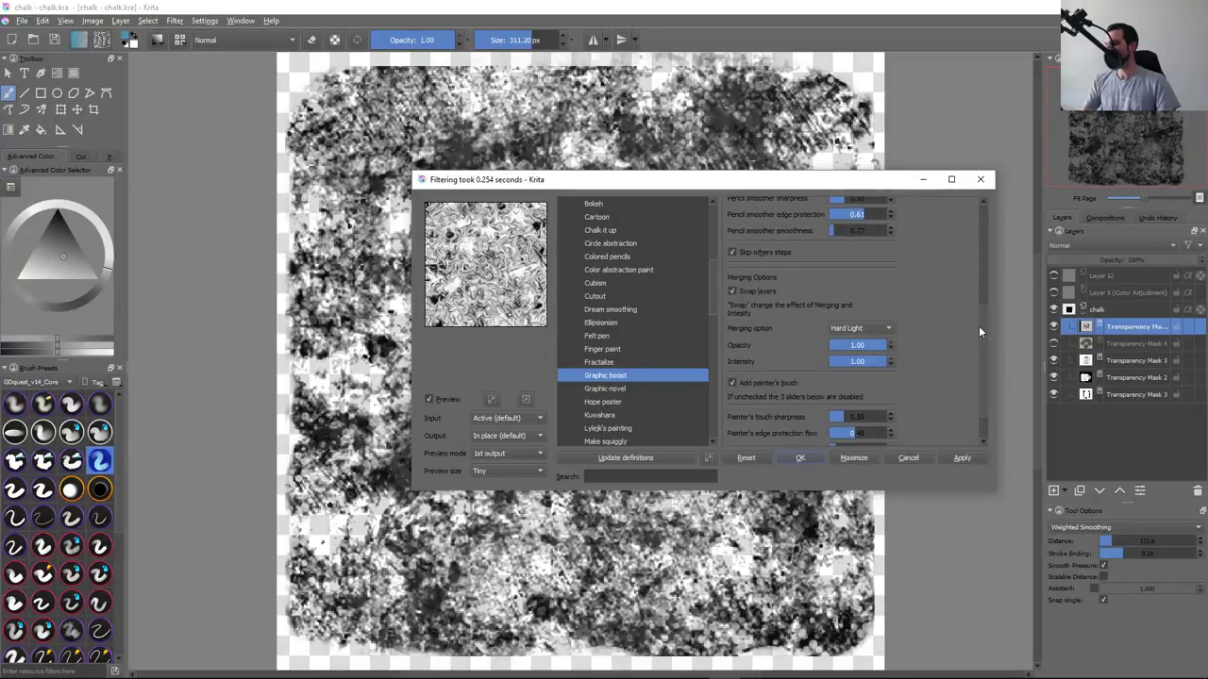
{"action": "left_click", "coordinate": [655, 389]}
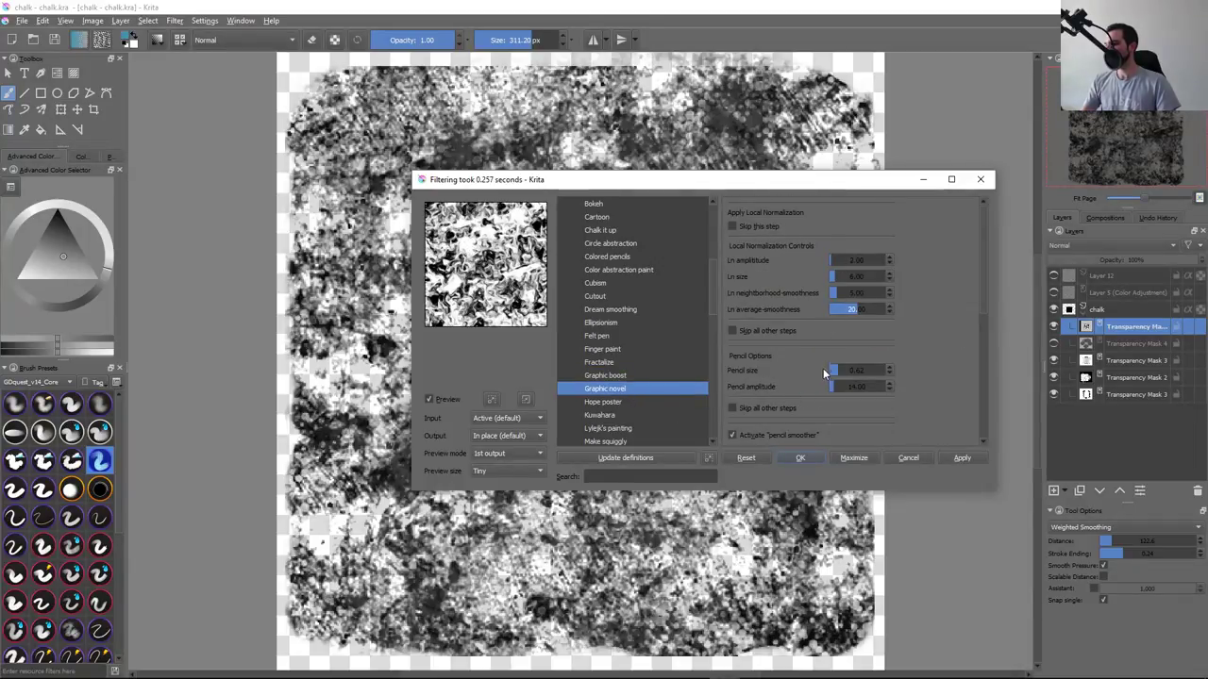
Raise Graphic novel's Ln amplitude to about 15.68 and Ln average-smoothness to 29.54
{"action": "scroll", "coordinate": [979, 327], "scroll_direction": "down", "scroll_amount": 2}
{"action": "scroll", "coordinate": [980, 343], "scroll_direction": "down", "scroll_amount": 3}
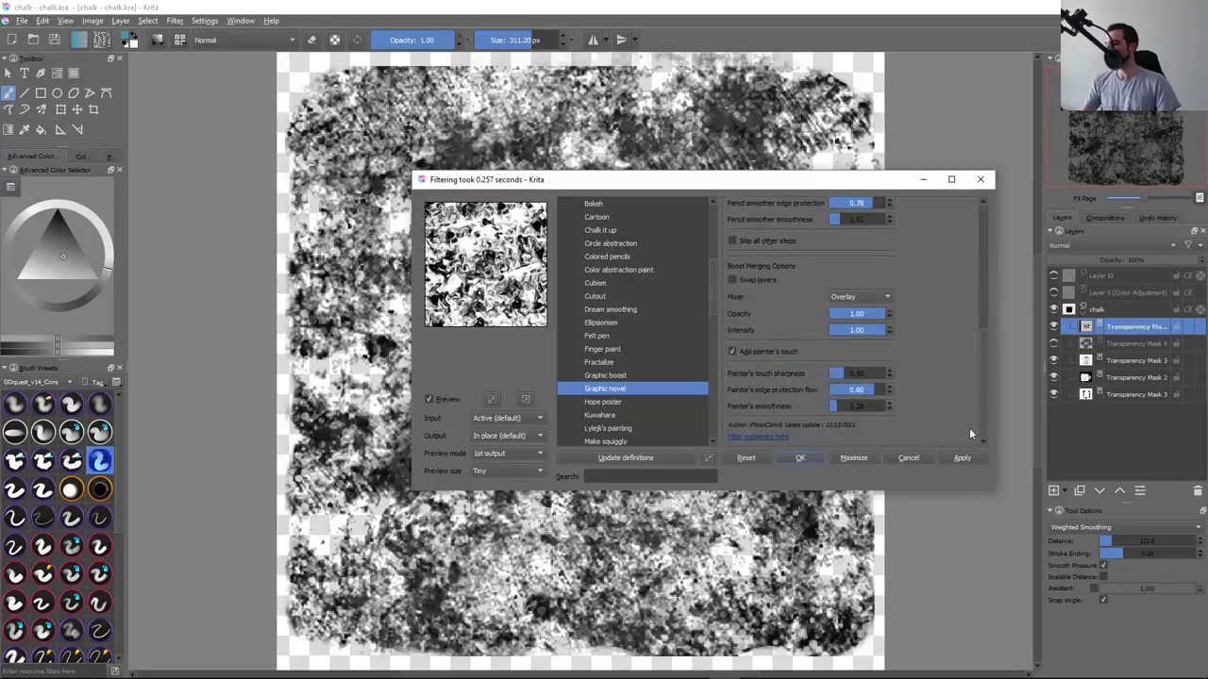
{"action": "scroll", "coordinate": [969, 432], "scroll_direction": "up", "scroll_amount": 5}
{"action": "left_click", "coordinate": [851, 263]}
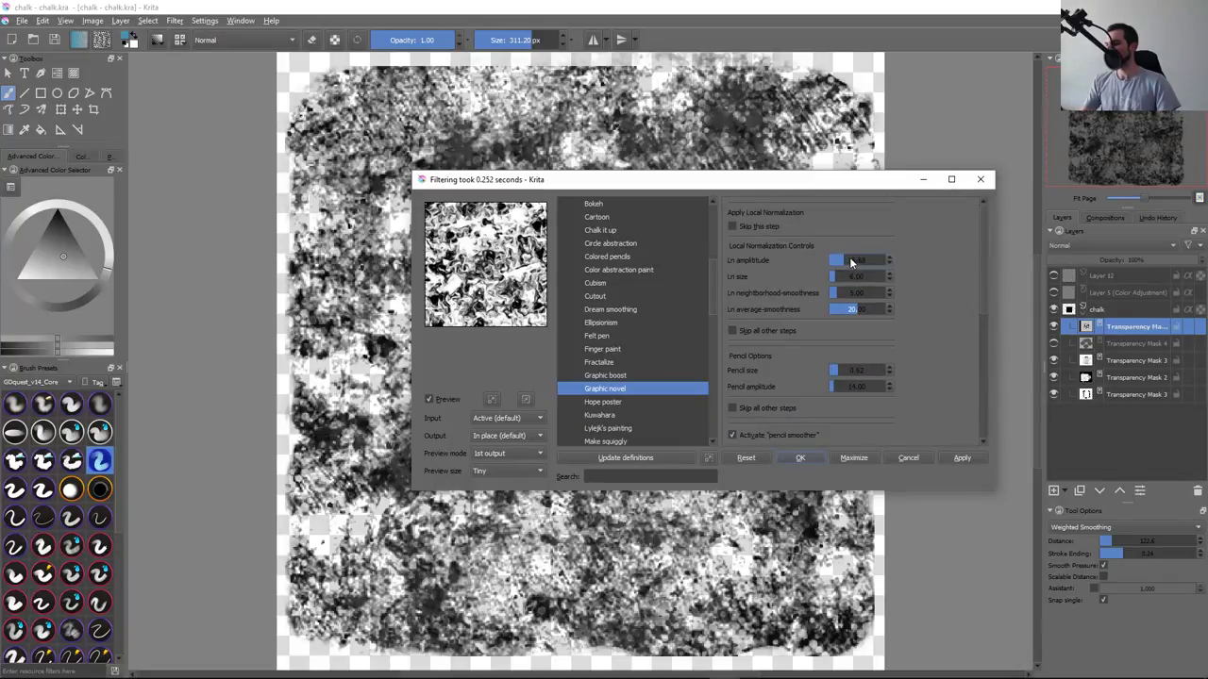
{"action": "left_click", "coordinate": [851, 293]}
{"action": "left_click", "coordinate": [867, 309]}
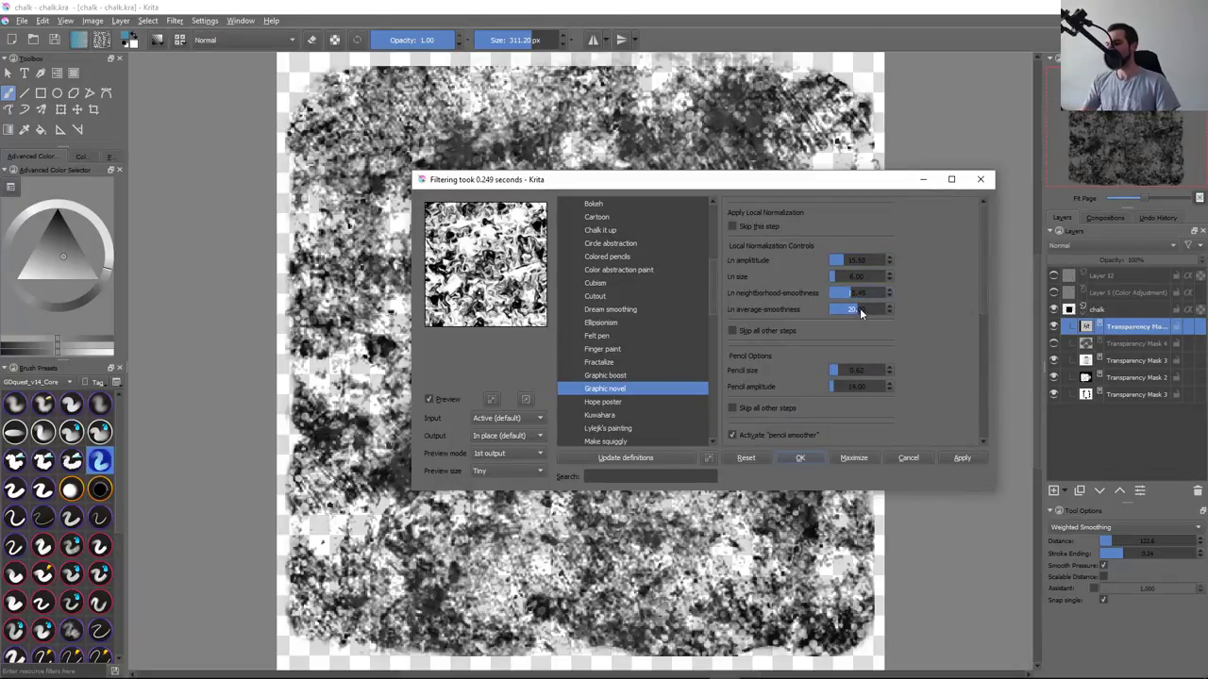
Set the pencil size to 0 and apply the Graphic novel filter
{"action": "left_click", "coordinate": [851, 370]}
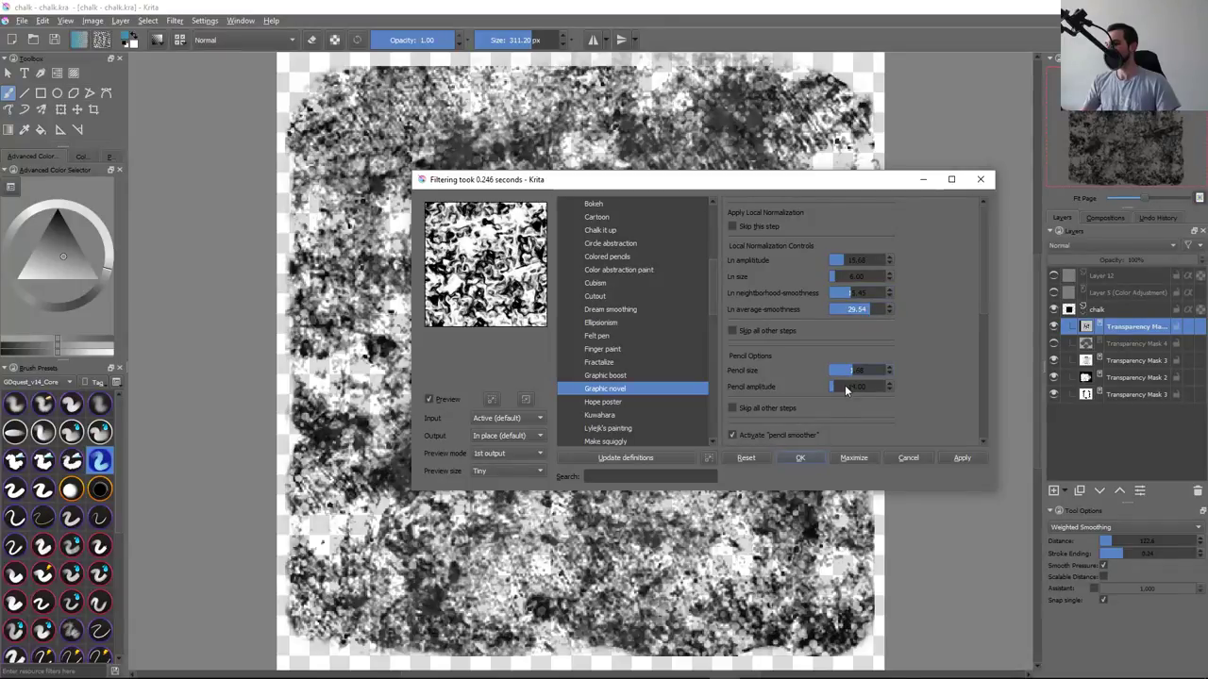
{"action": "left_click", "coordinate": [834, 370]}
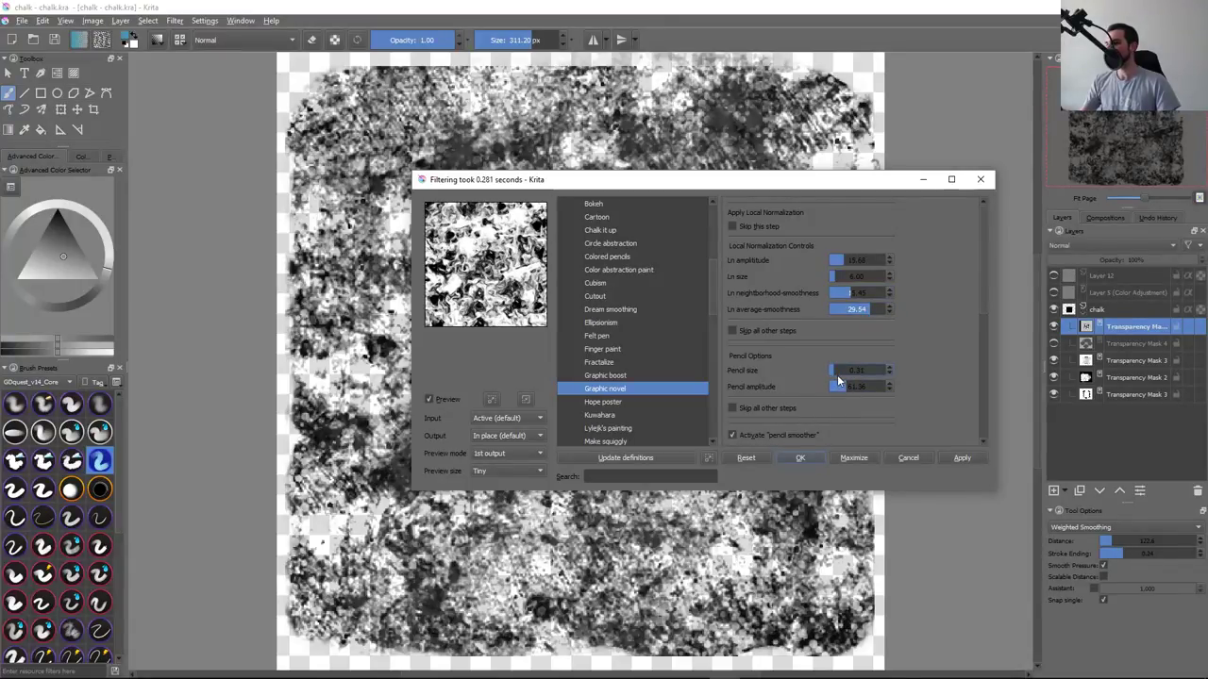
{"action": "left_click", "coordinate": [830, 370]}
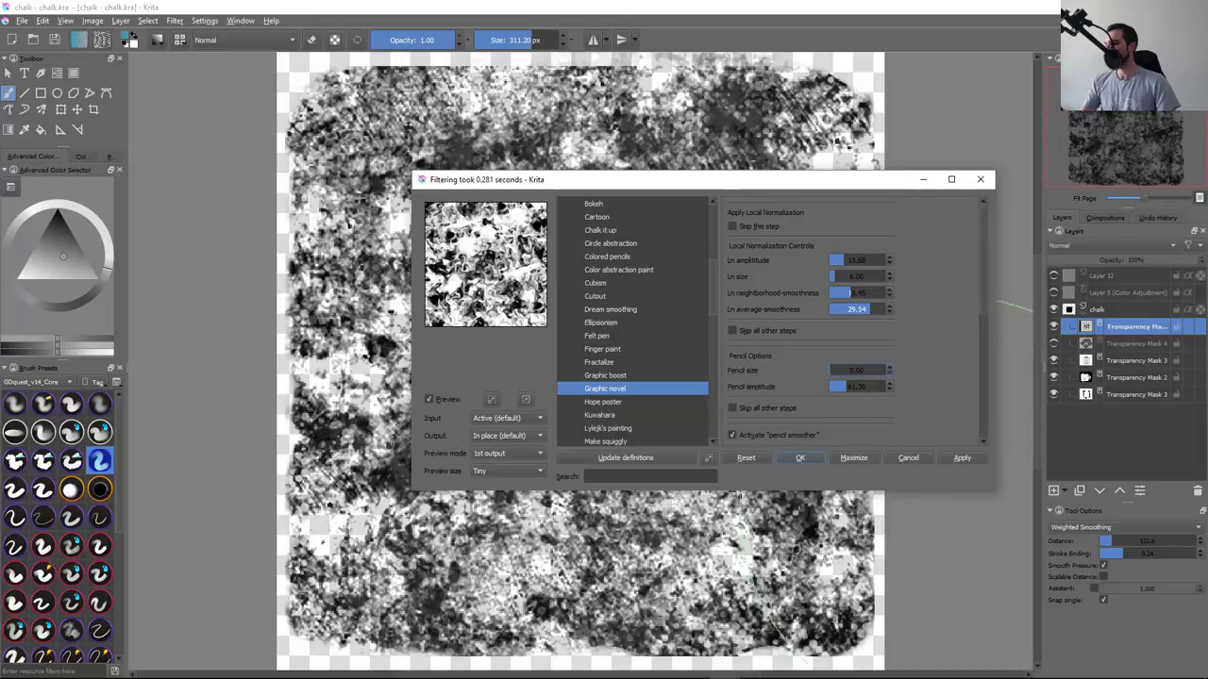
{"action": "left_click", "coordinate": [962, 458]}
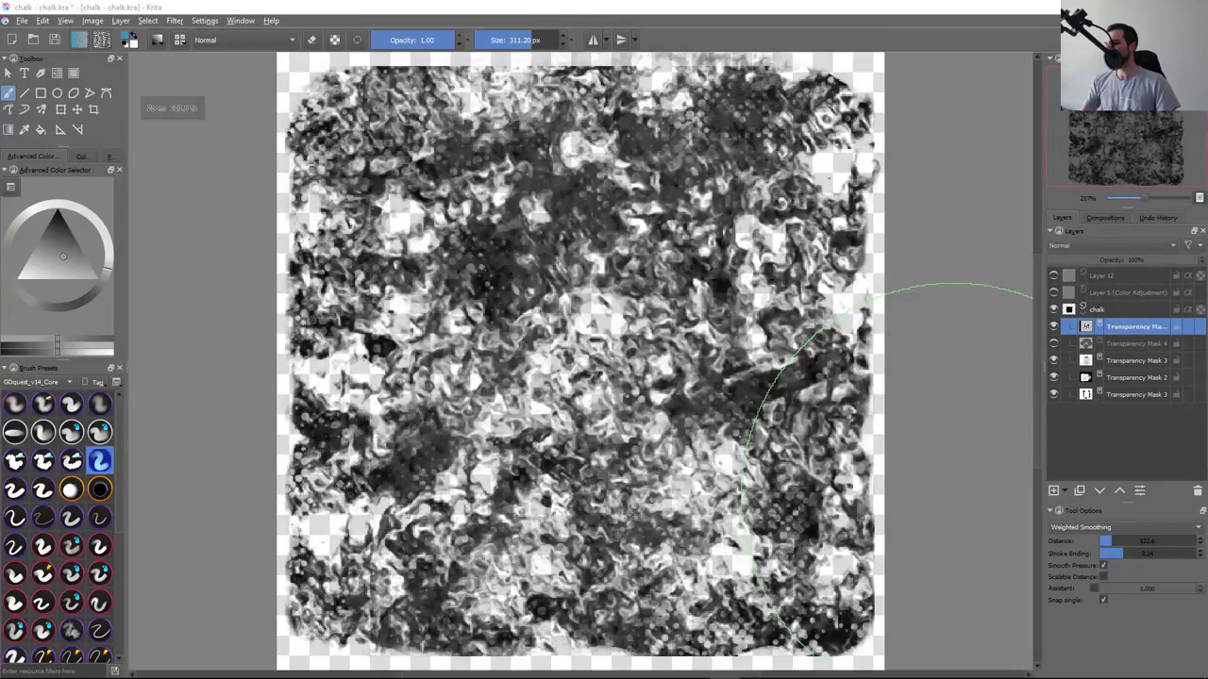
View at 100%, switch to the grainy chalk look, and select the whole image
{"action": "key", "text": "1"}
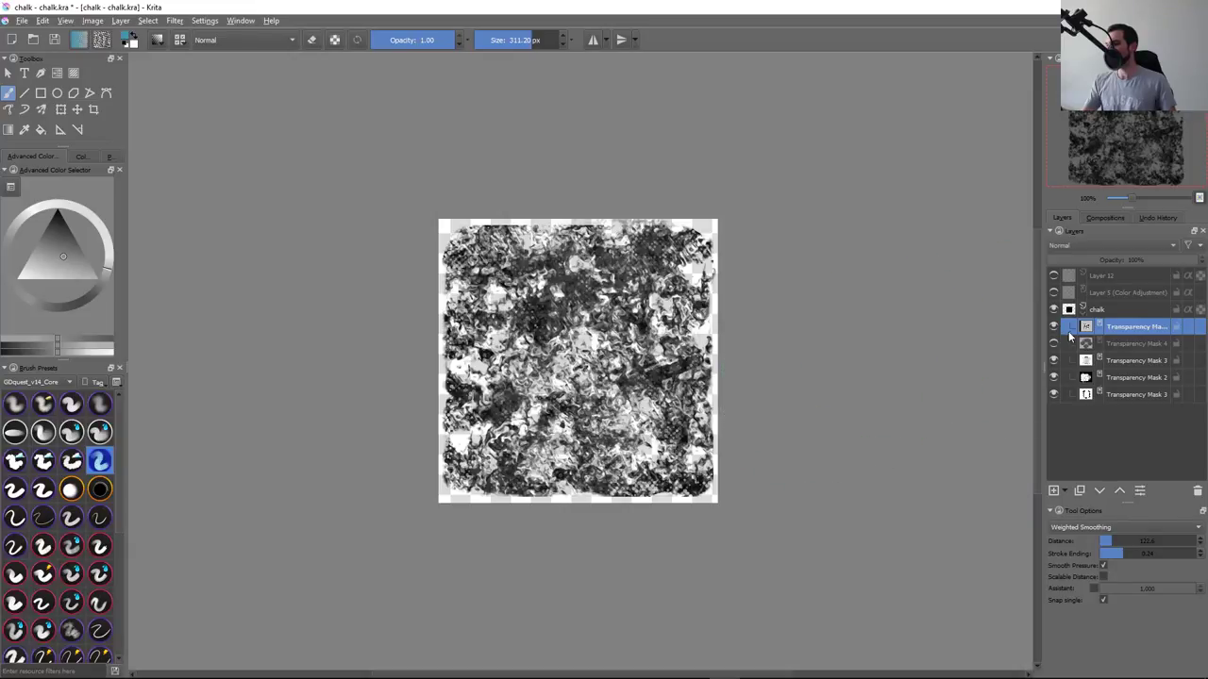
{"action": "left_click", "coordinate": [1070, 335]}
{"action": "left_click", "coordinate": [1087, 340]}
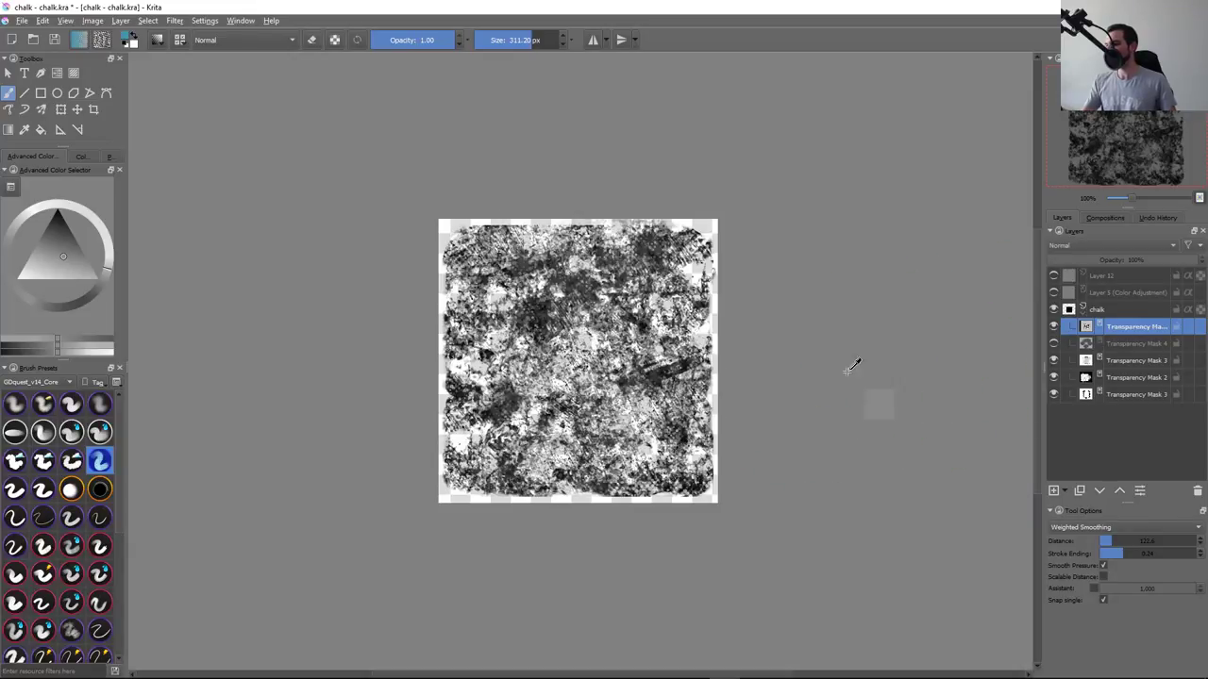
{"action": "key", "text": "ctrl+a"}
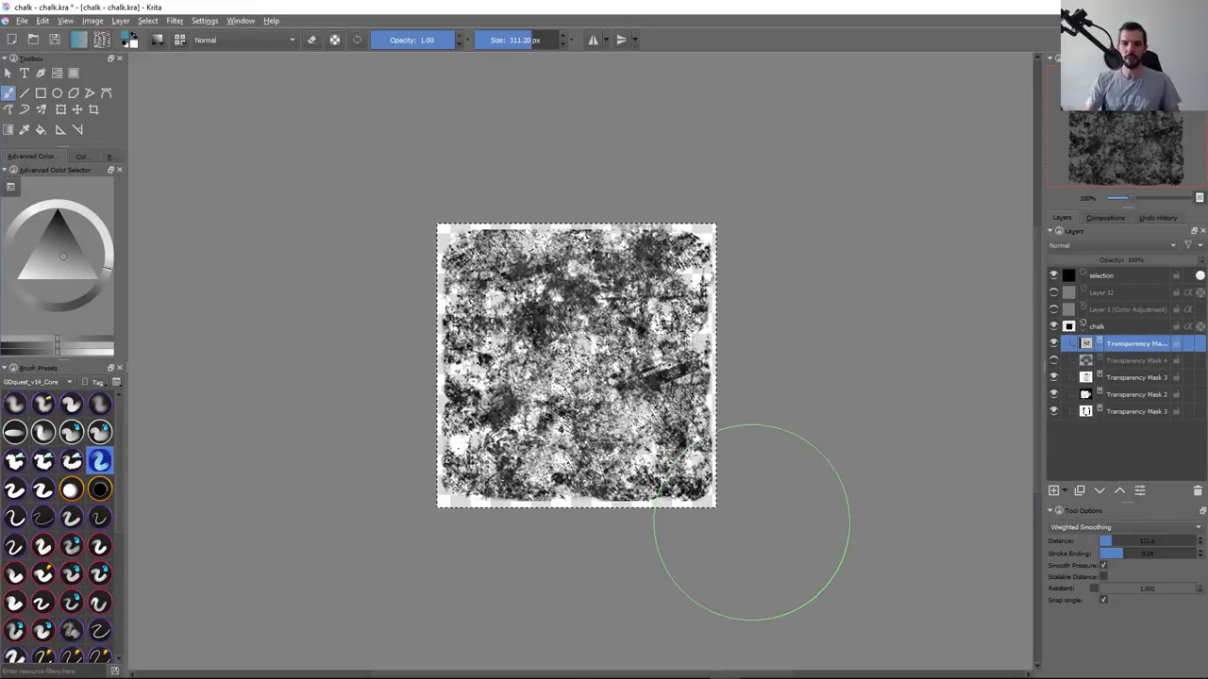
Launch Photoshop by searching 'photo' in the app launcher
{"action": "key", "text": "alt+space"}
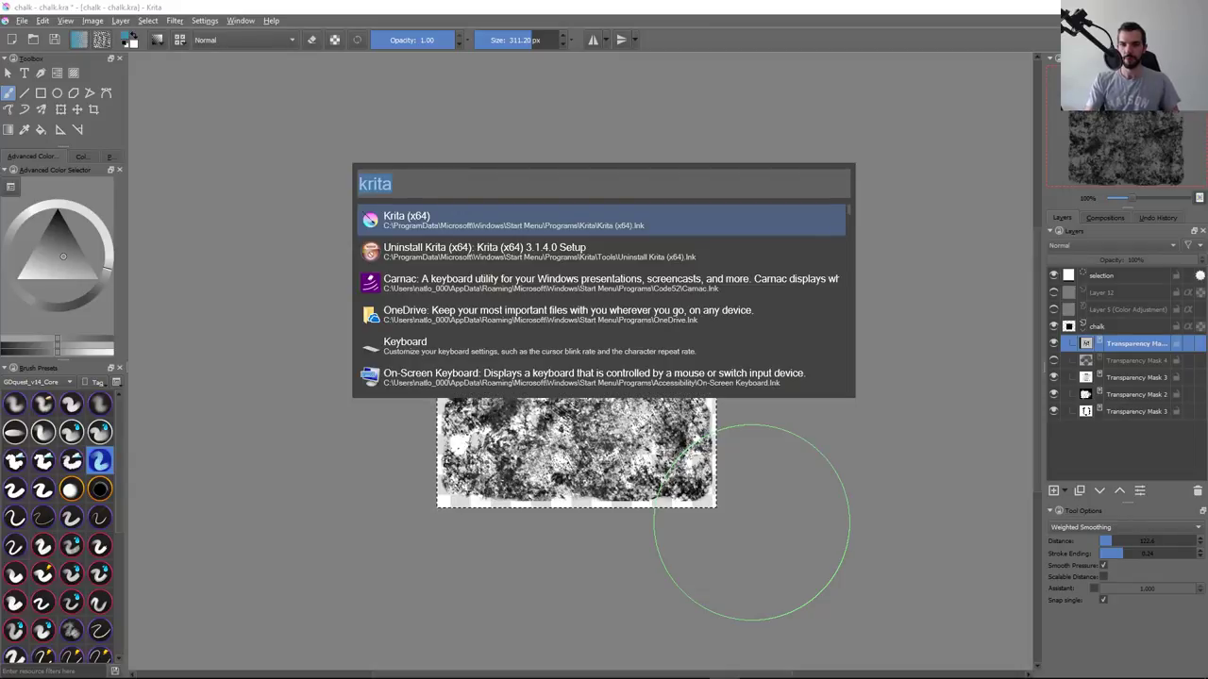
{"action": "type", "text": "photo"}
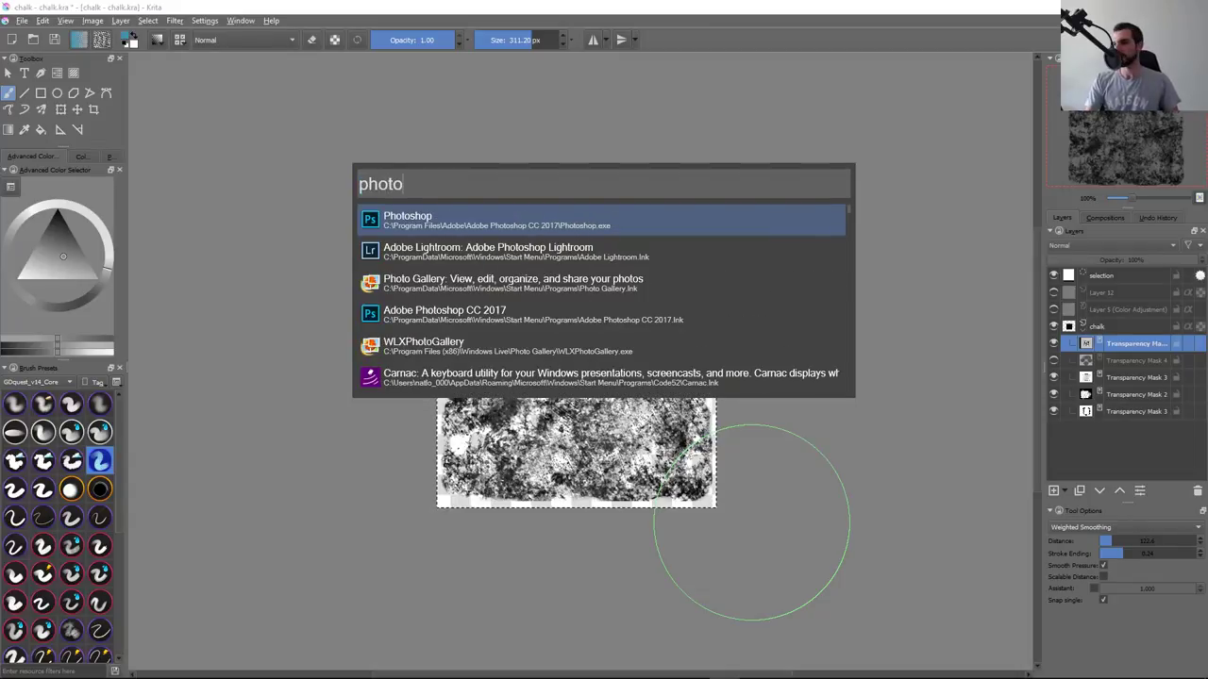
{"action": "key", "text": "Return"}
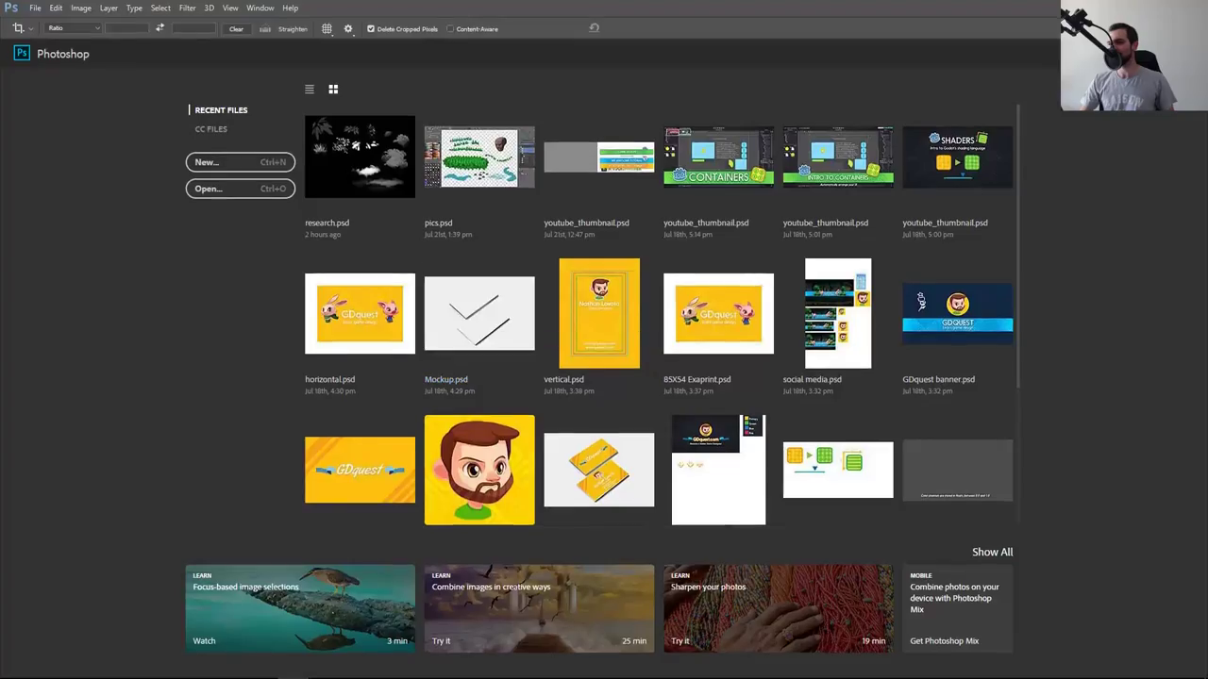
Create a 444×452 grayscale document from the clipboard and paste the chalk texture
{"action": "key", "text": "ctrl+n"}
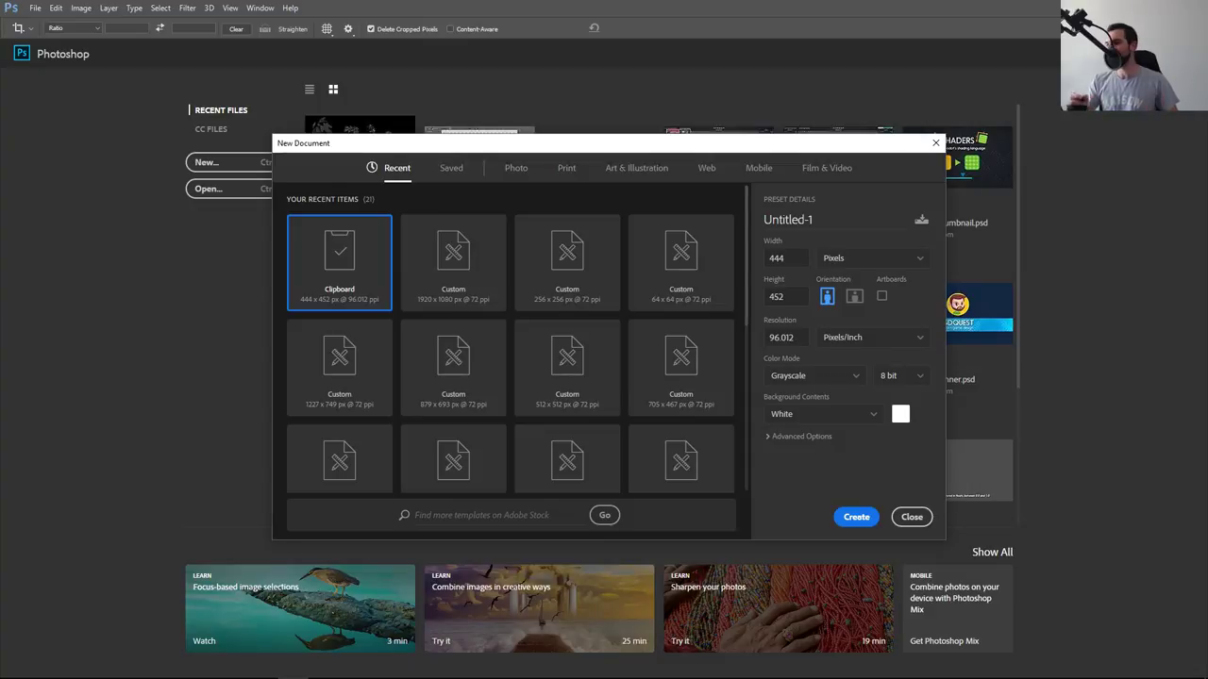
{"action": "left_click", "coordinate": [852, 520]}
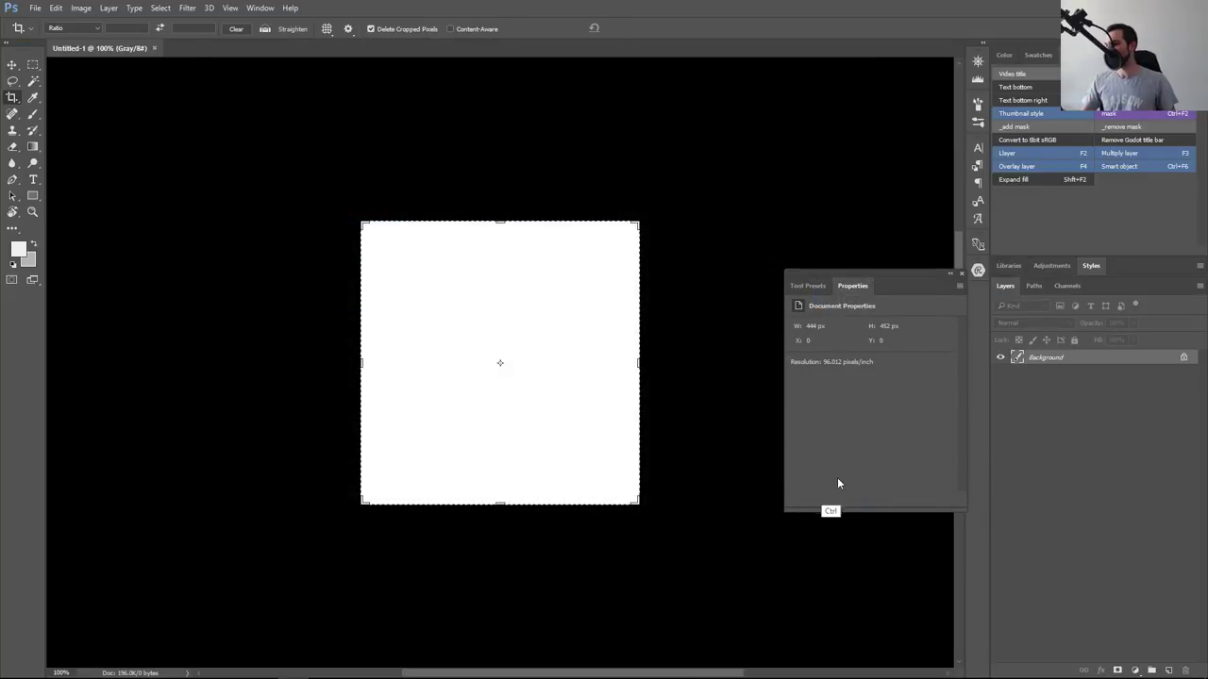
{"action": "key", "text": "ctrl+v"}
{"action": "left_click", "coordinate": [961, 273]}
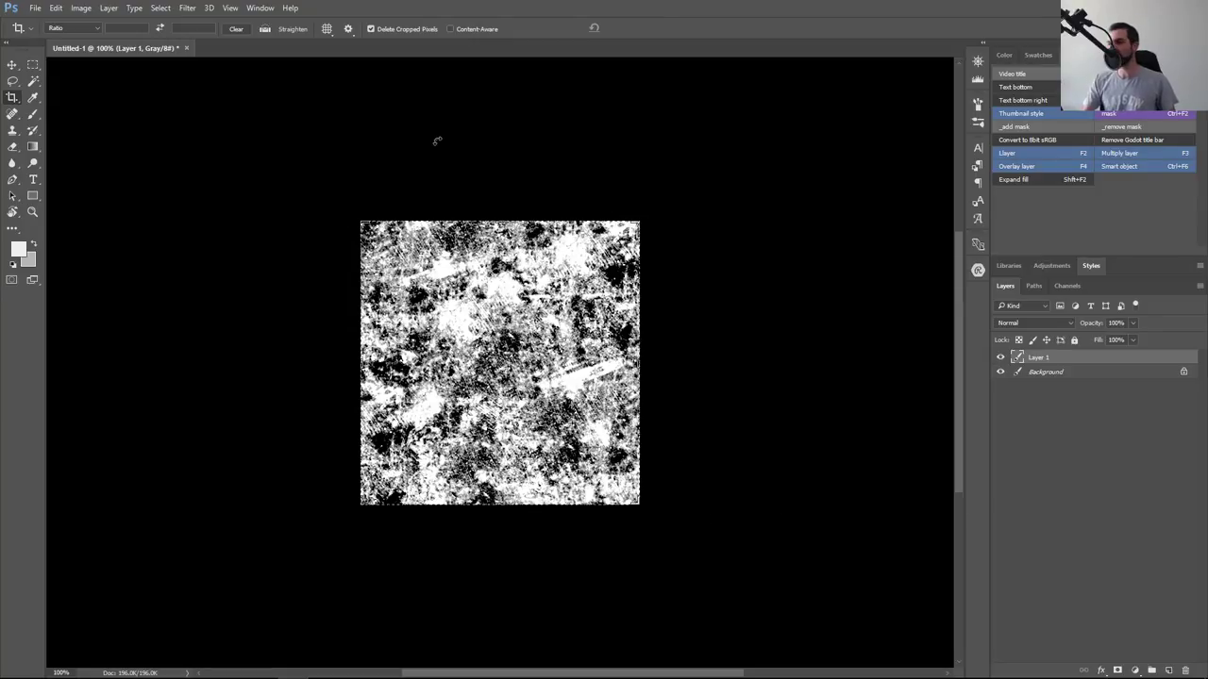
Navigate the menu bar shortcuts to reach the Filter menu
{"action": "key", "text": "alt+f"}
{"action": "key", "text": "Escape"}
{"action": "key", "text": "alt+y"}
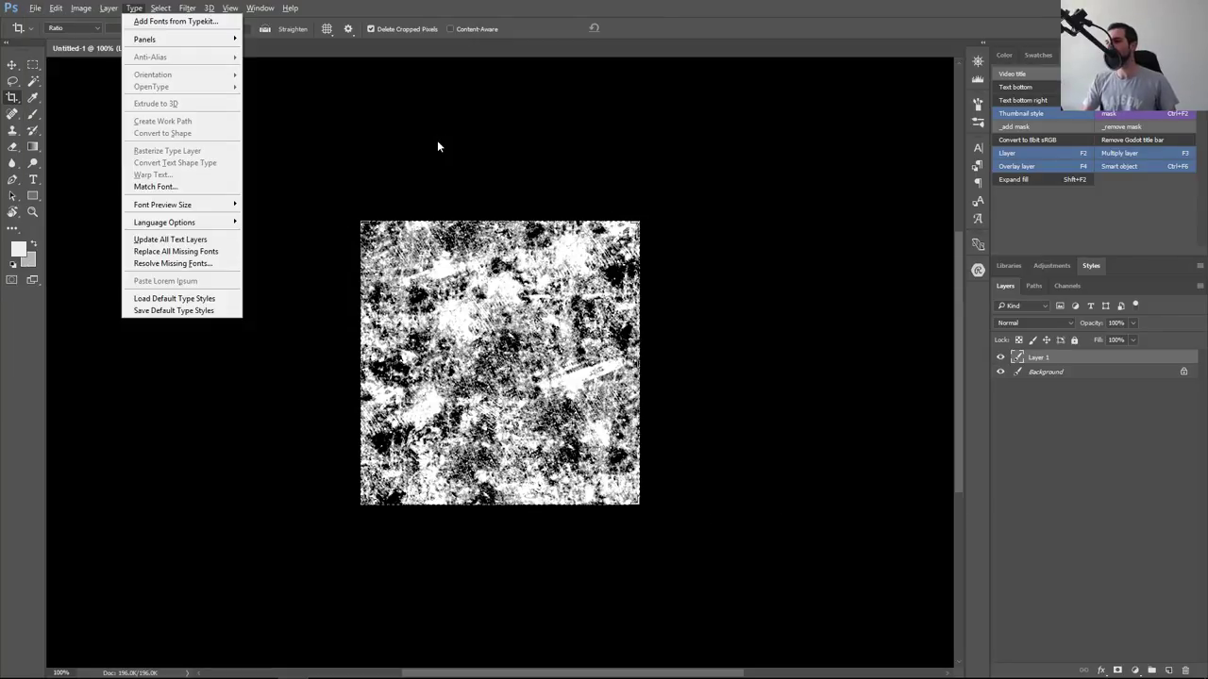
{"action": "key", "text": "Escape"}
{"action": "key", "text": "alt+t"}
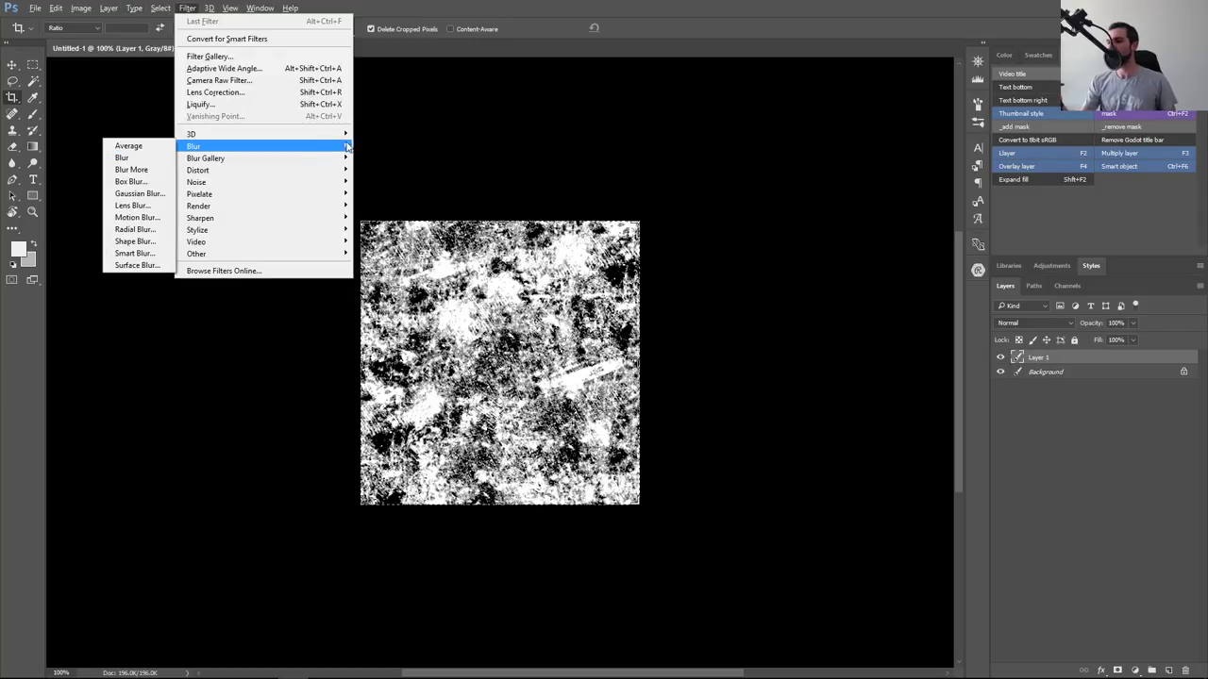
{"action": "mouse_move", "coordinate": [194, 146]}
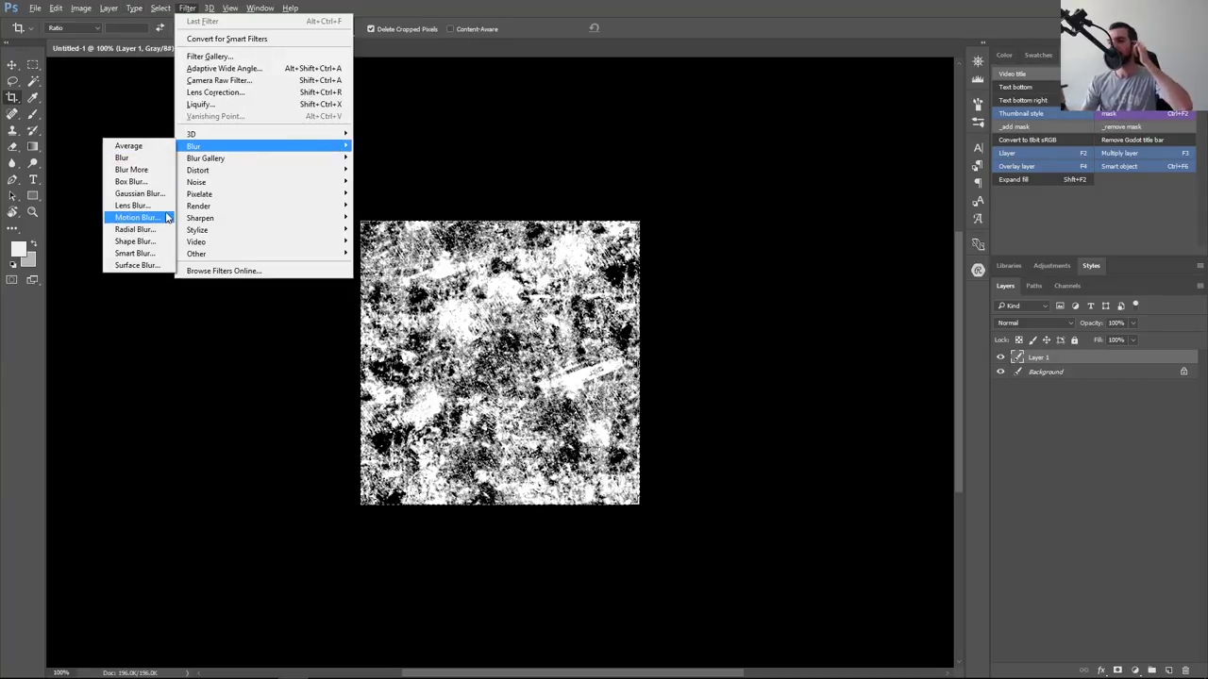
Apply Surface Blur to Layer 1 with radius 9 px and threshold 92 levels
{"action": "left_click", "coordinate": [156, 265]}
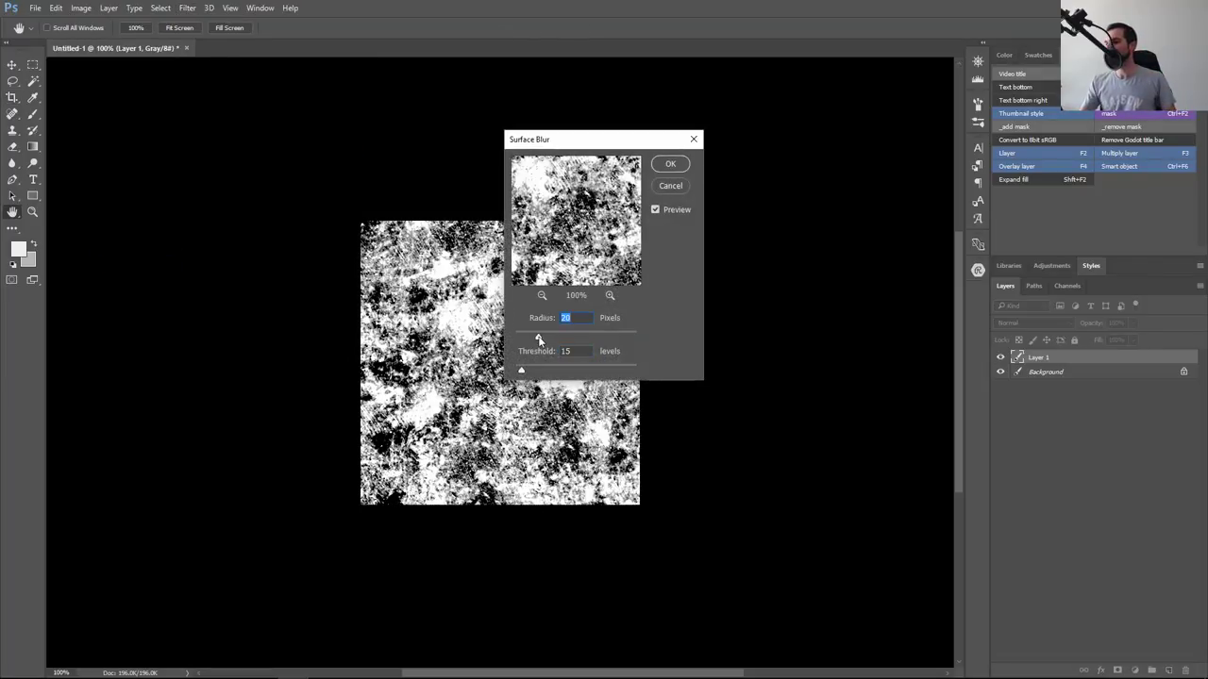
{"action": "left_click_drag", "start_coordinate": [521, 369], "coordinate": [553, 371]}
{"action": "left_click_drag", "start_coordinate": [604, 142], "coordinate": [779, 110]}
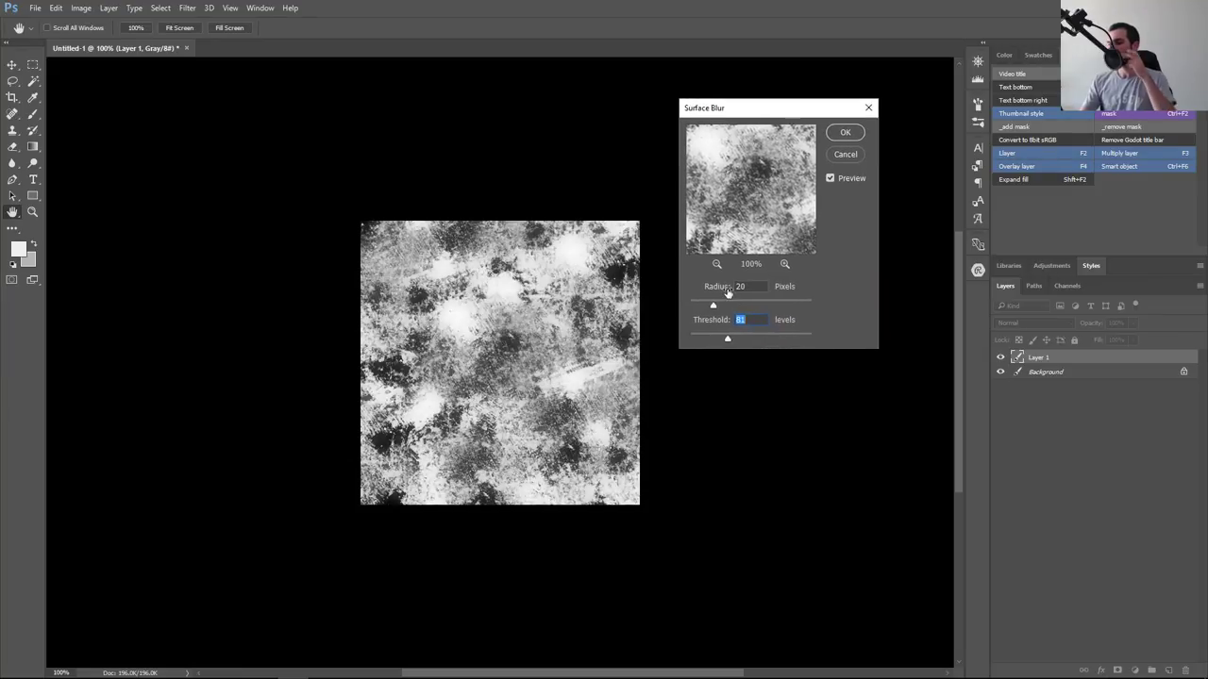
{"action": "left_click_drag", "start_coordinate": [713, 305], "coordinate": [699, 302]}
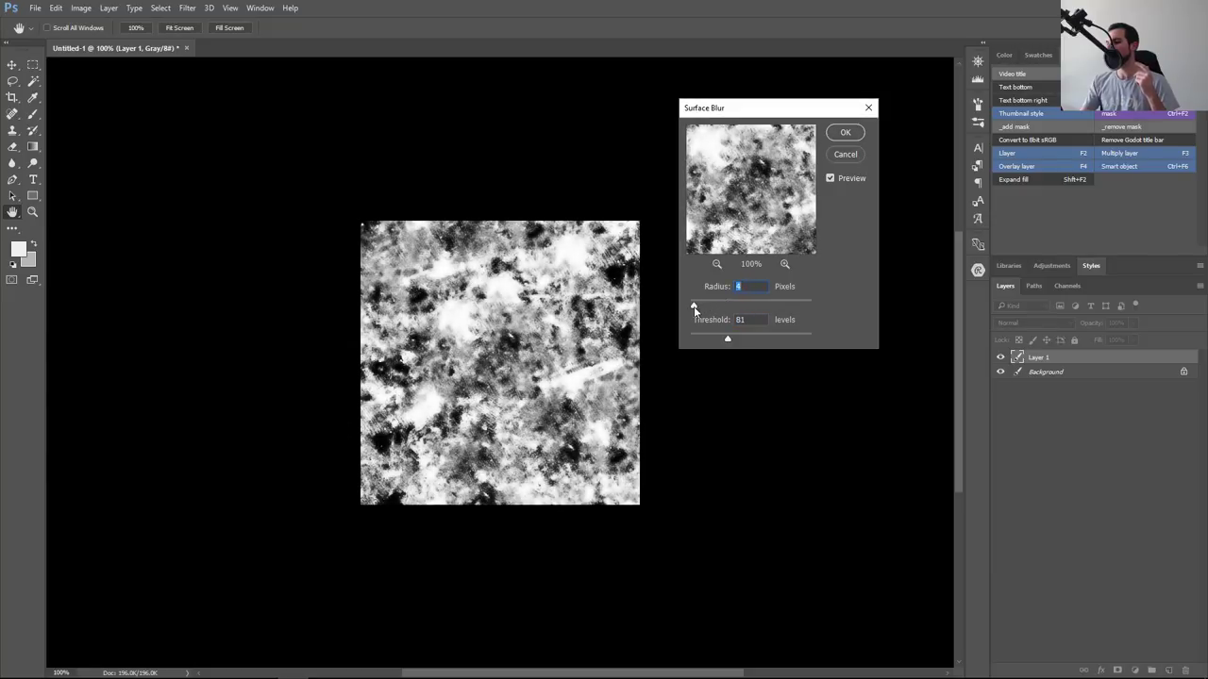
{"action": "mouse_move", "coordinate": [698, 308]}
{"action": "left_mouse_down"}
{"action": "mouse_move", "coordinate": [711, 341]}
{"action": "mouse_move", "coordinate": [725, 304]}
{"action": "mouse_move", "coordinate": [714, 311]}
{"action": "mouse_move", "coordinate": [742, 309]}
{"action": "mouse_move", "coordinate": [704, 303]}
{"action": "mouse_move", "coordinate": [725, 339]}
{"action": "left_mouse_up"}
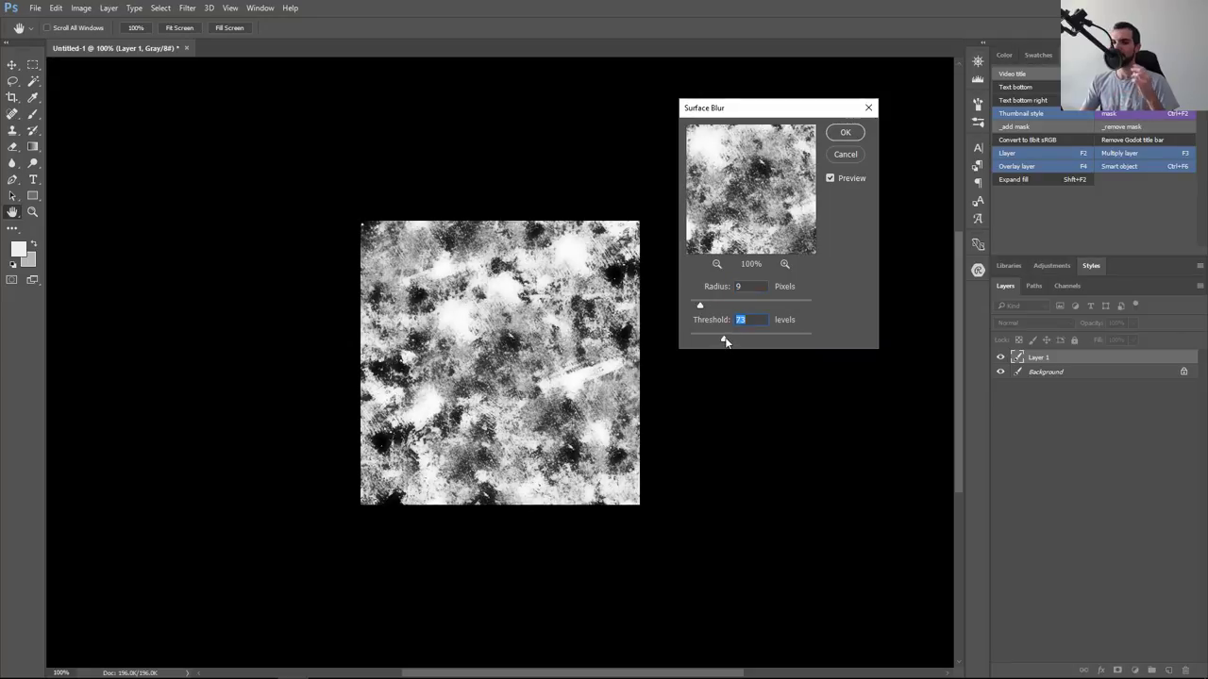
{"action": "mouse_move", "coordinate": [726, 342]}
{"action": "left_mouse_down"}
{"action": "mouse_move", "coordinate": [711, 343]}
{"action": "mouse_move", "coordinate": [726, 343]}
{"action": "mouse_move", "coordinate": [702, 311]}
{"action": "left_mouse_up"}
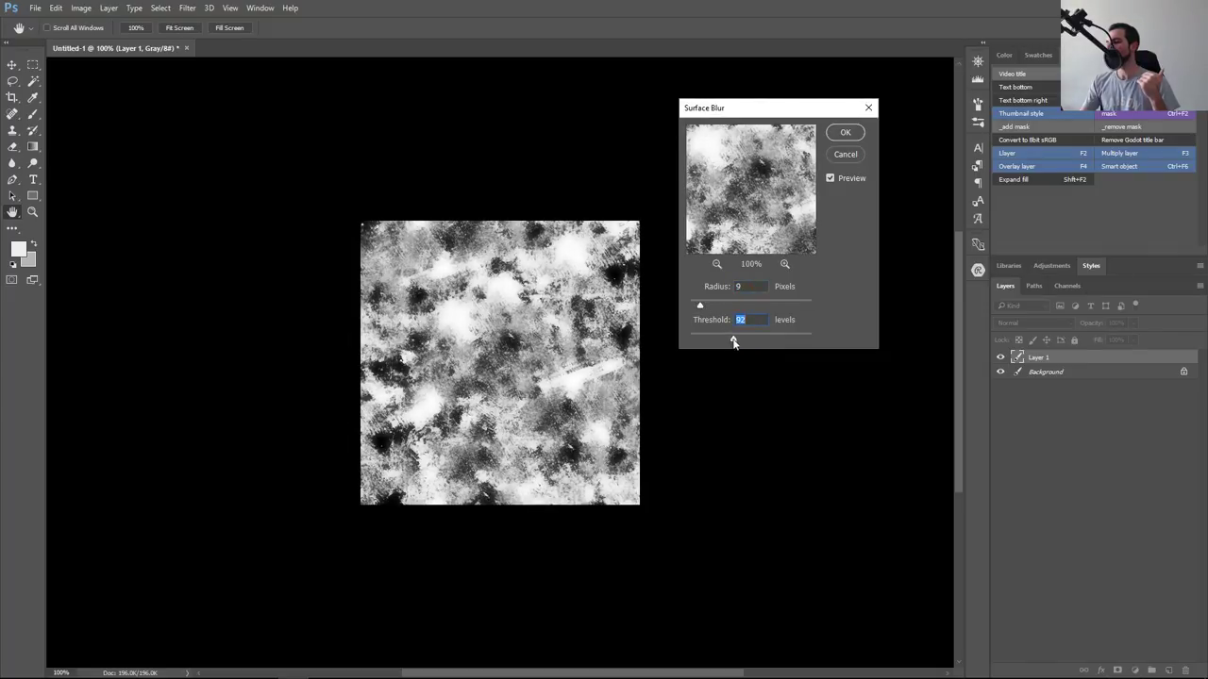
{"action": "key", "text": "Return"}
Set up Reduce Noise with strength 5, Preserve Details 9% and Sharpen Details 100%
{"action": "key", "text": "c"}
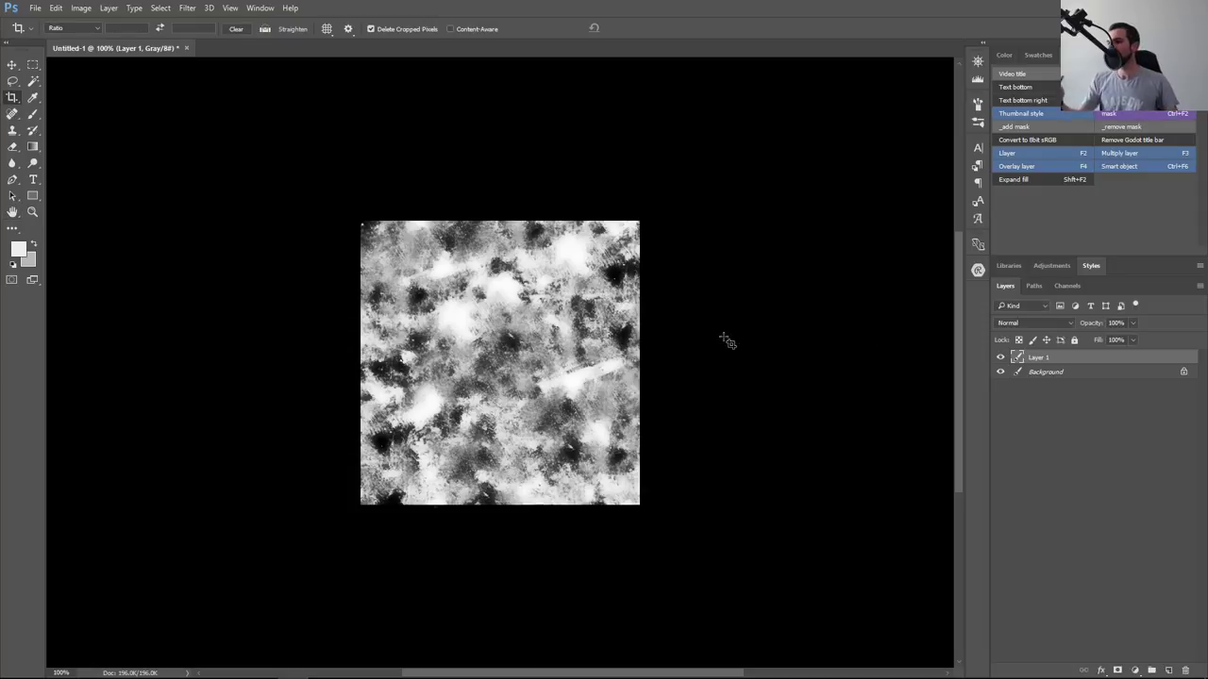
{"action": "key", "text": "alt+t"}
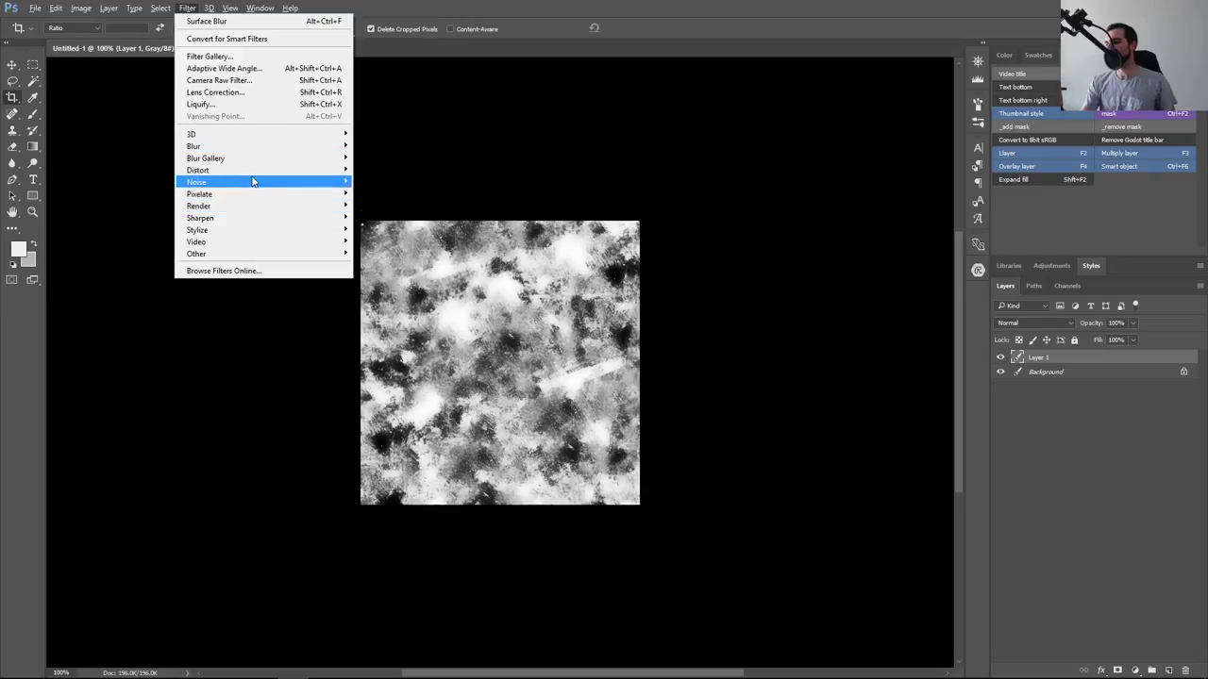
{"action": "mouse_move", "coordinate": [252, 181]}
{"action": "left_click", "coordinate": [140, 233]}
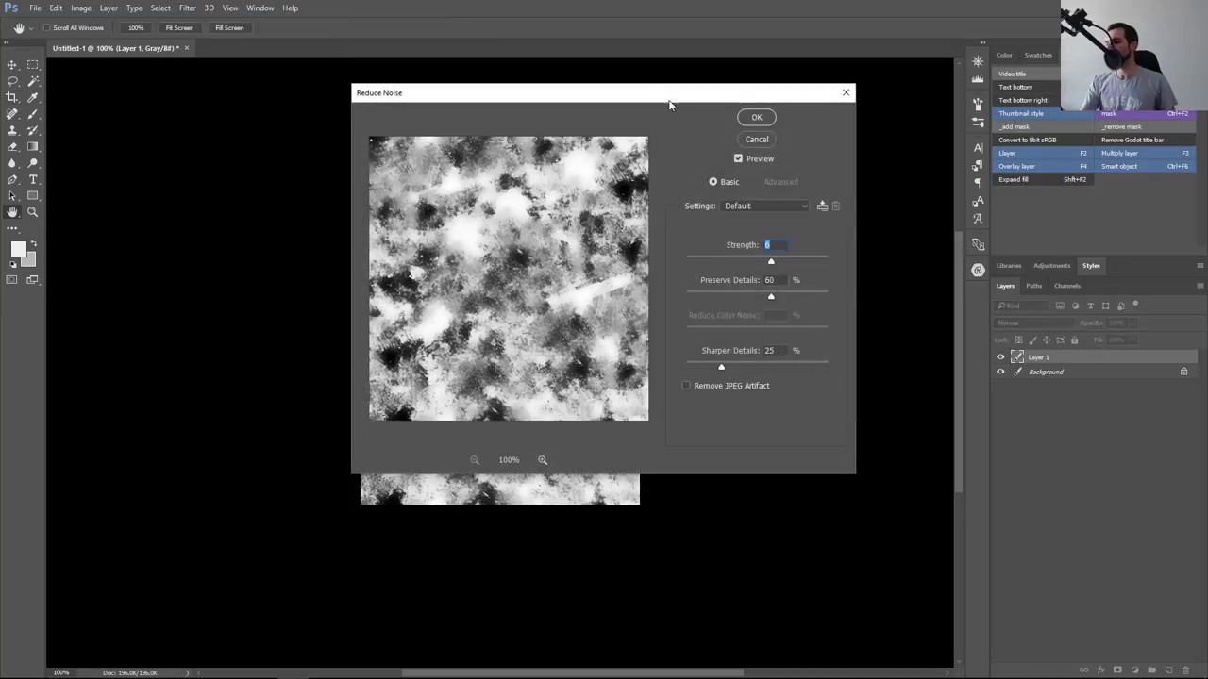
{"action": "left_click_drag", "start_coordinate": [660, 95], "coordinate": [850, 62]}
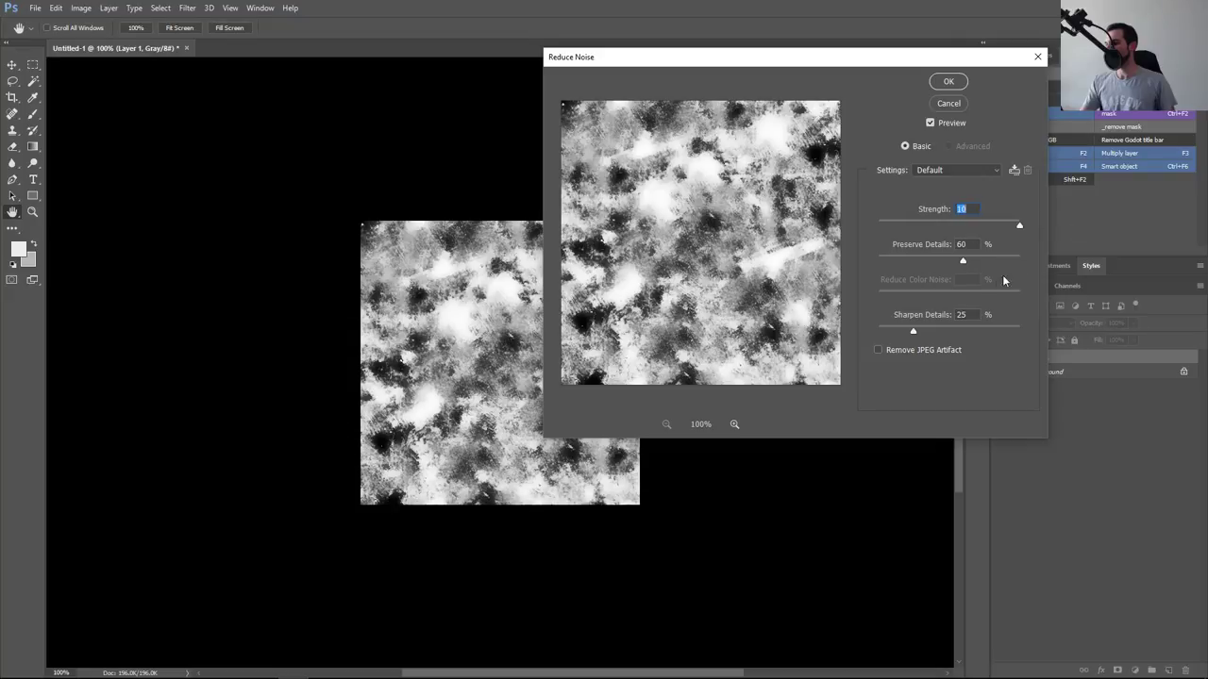
{"action": "left_click_drag", "start_coordinate": [964, 260], "coordinate": [854, 269]}
{"action": "left_click_drag", "start_coordinate": [917, 334], "coordinate": [1012, 336]}
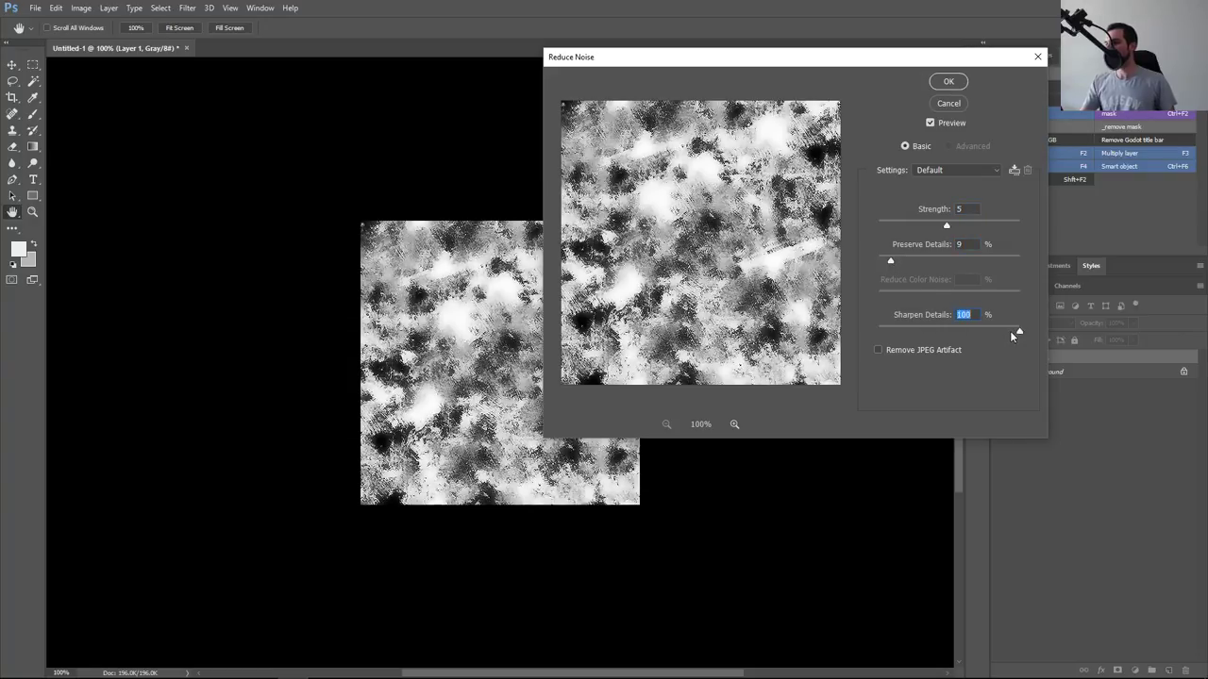
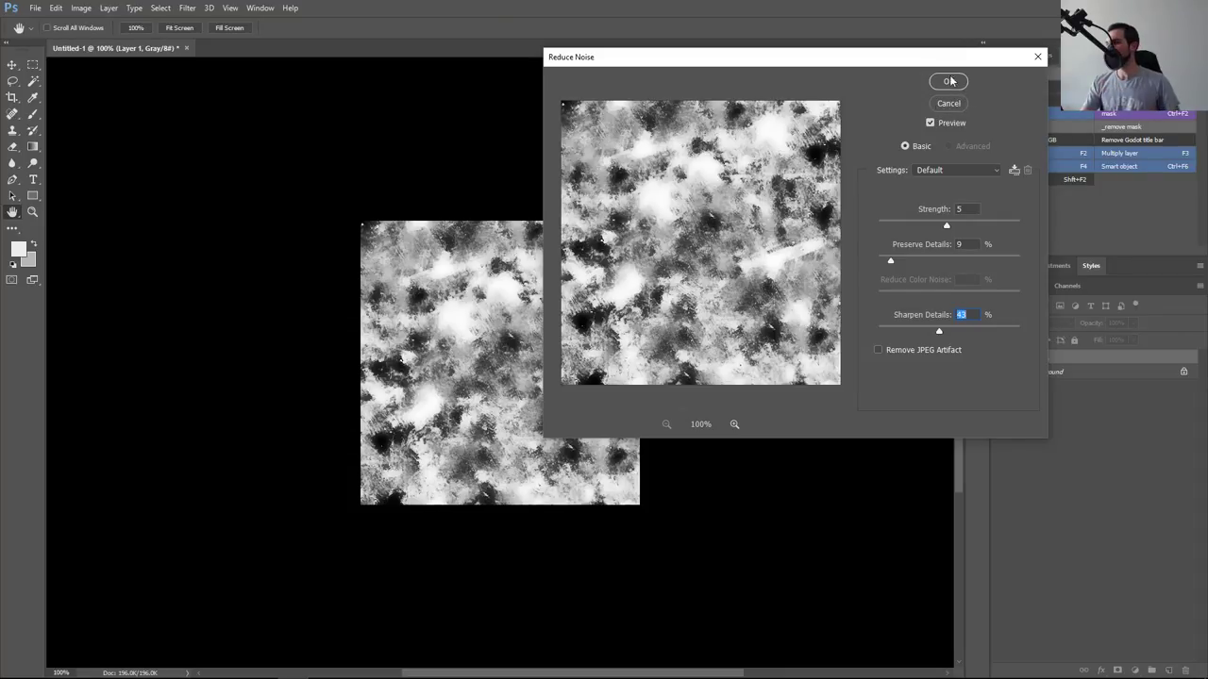
Apply Reduce Noise to the cloudy texture, copy it, and switch to Krita's chalk document
{"action": "left_click", "coordinate": [949, 81]}
{"action": "key", "text": "c"}
{"action": "key", "text": "alt+Tab"}
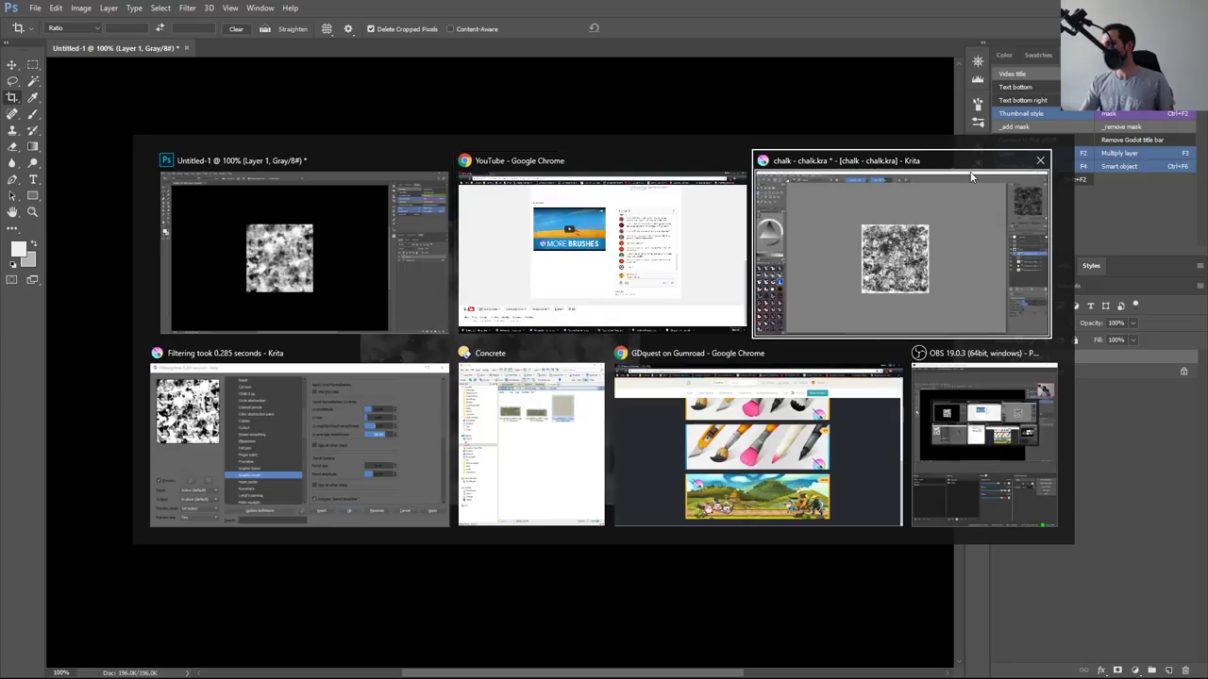
{"action": "left_click", "coordinate": [956, 175]}
Paste the noise-reduced texture as a layer and convert it to a transparency mask
{"action": "key", "text": "ctrl+v"}
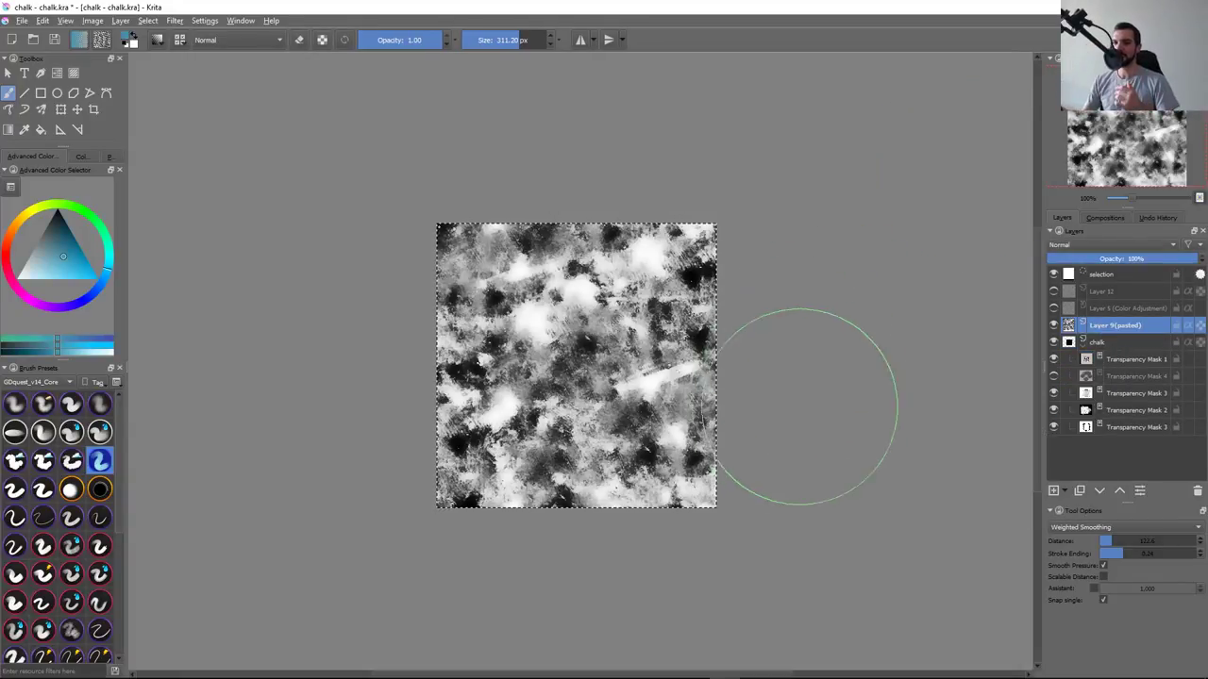
{"action": "right_click", "coordinate": [1110, 328]}
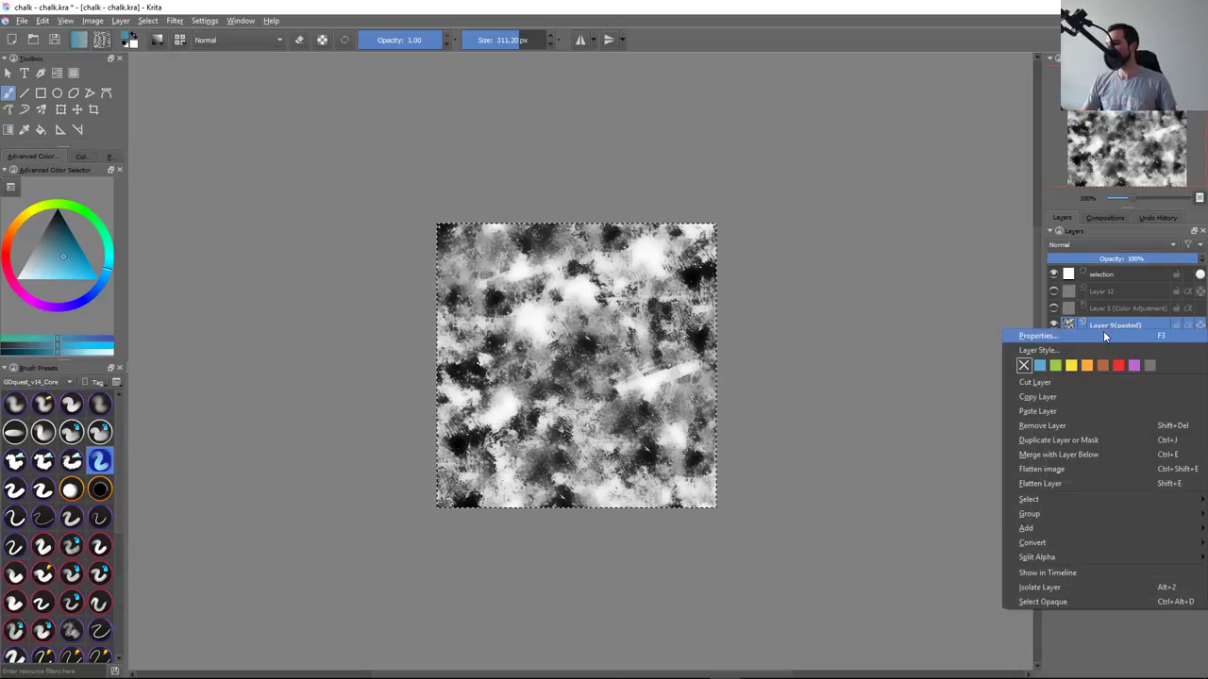
{"action": "left_click", "coordinate": [1056, 474]}
{"action": "key", "text": "Escape"}
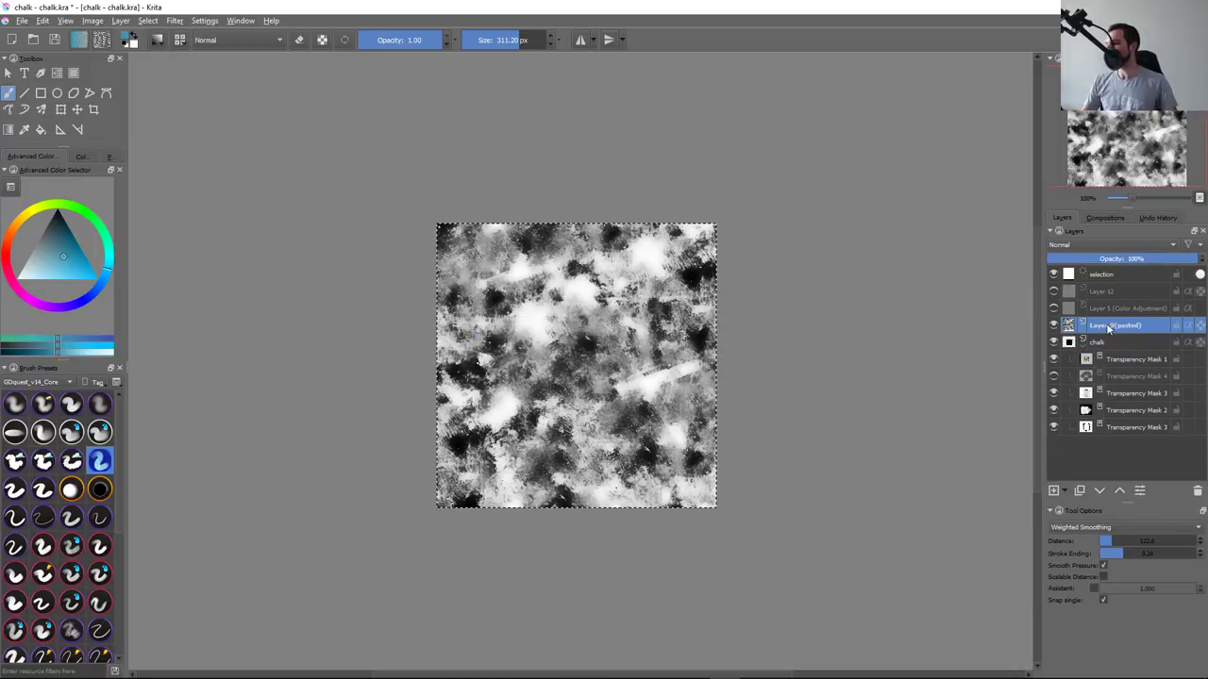
{"action": "right_click", "coordinate": [1110, 327]}
{"action": "mouse_move", "coordinate": [1012, 520]}
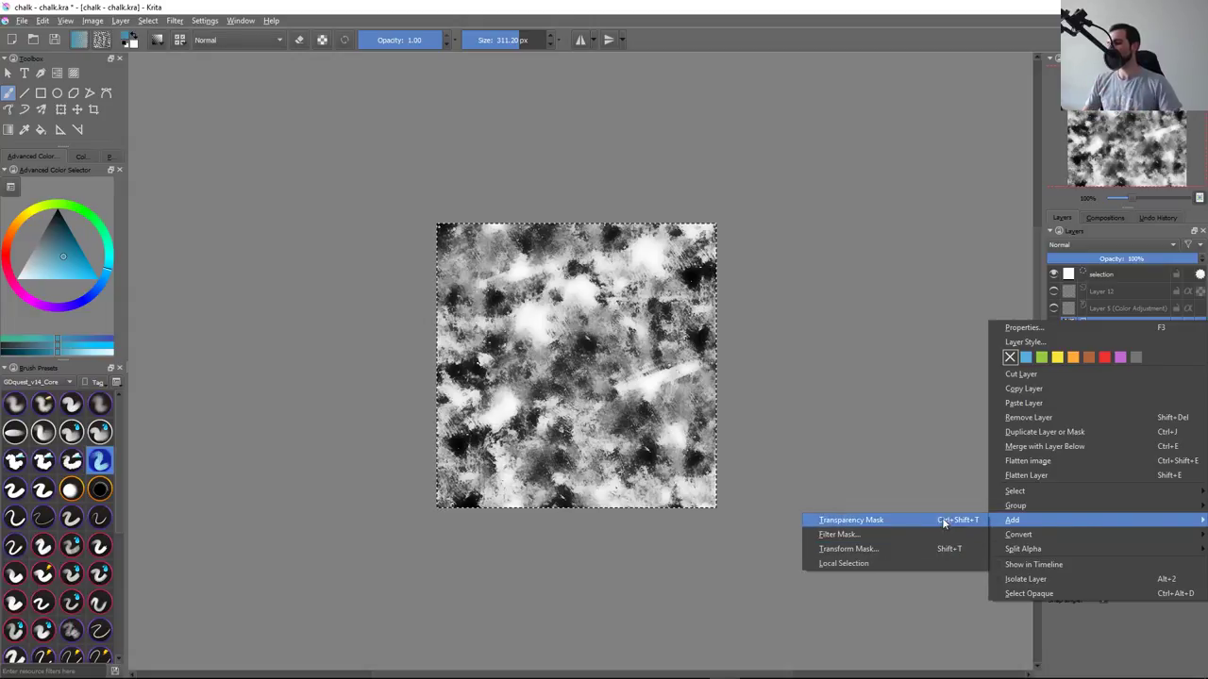
{"action": "left_click", "coordinate": [943, 520]}
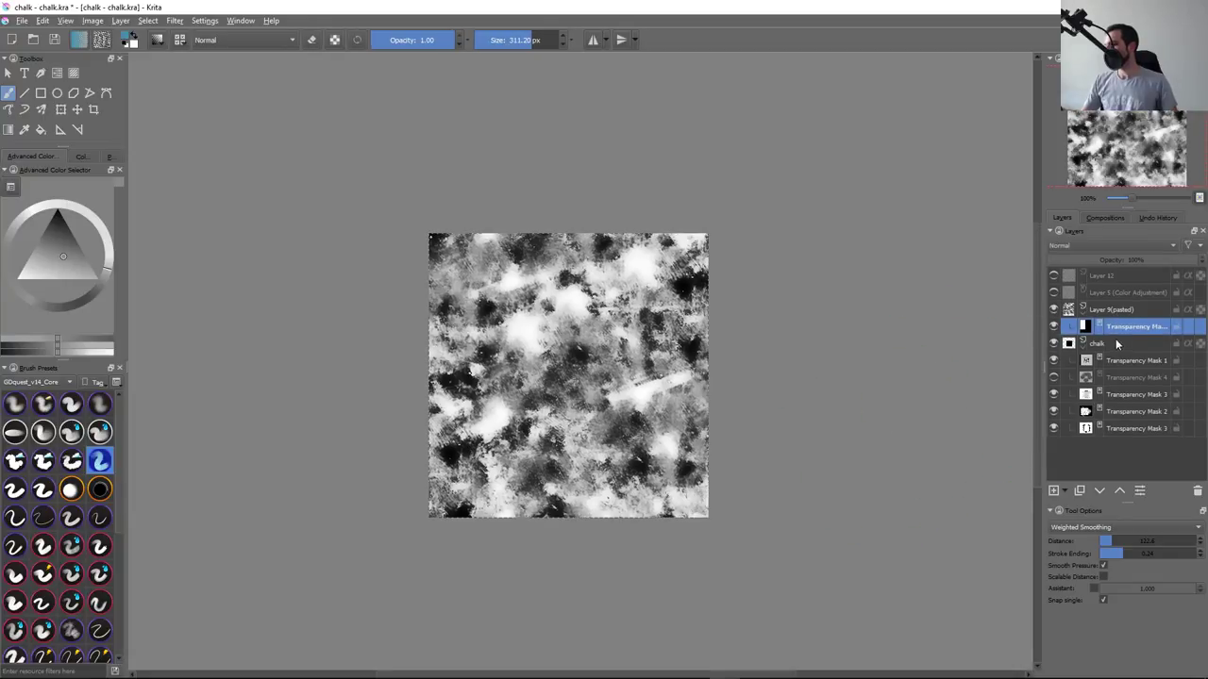
{"action": "key", "text": "ctrl+z"}
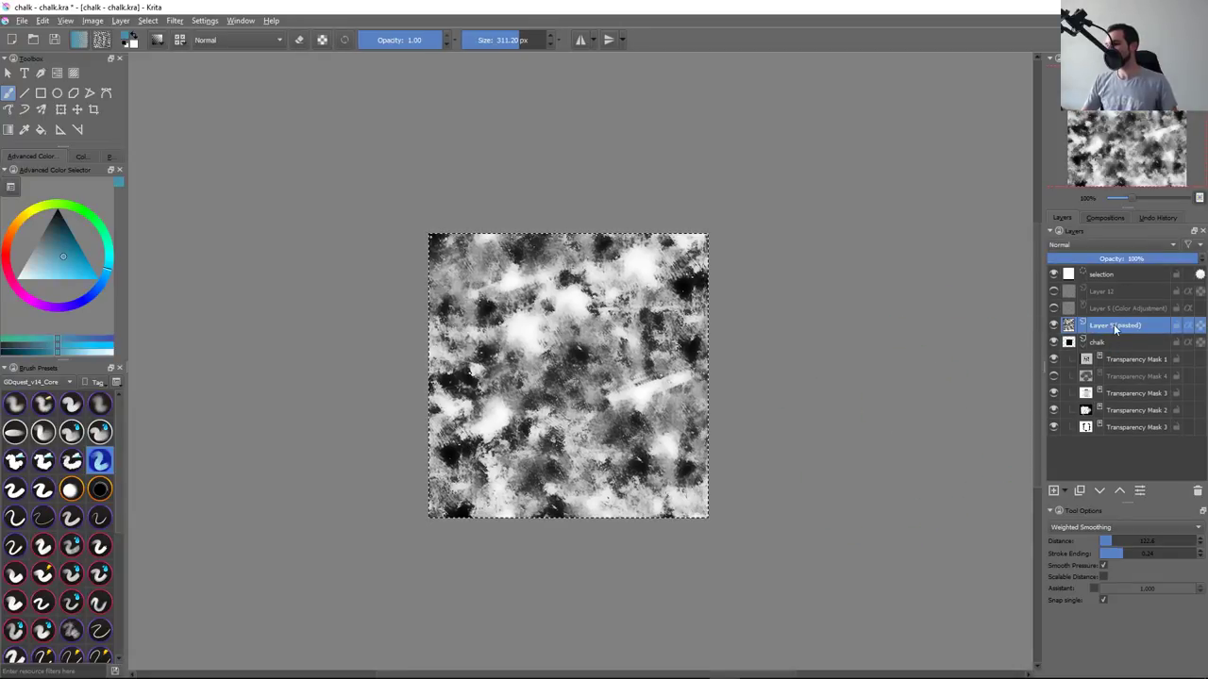
{"action": "right_click", "coordinate": [1116, 328]}
{"action": "mouse_move", "coordinate": [1012, 529]}
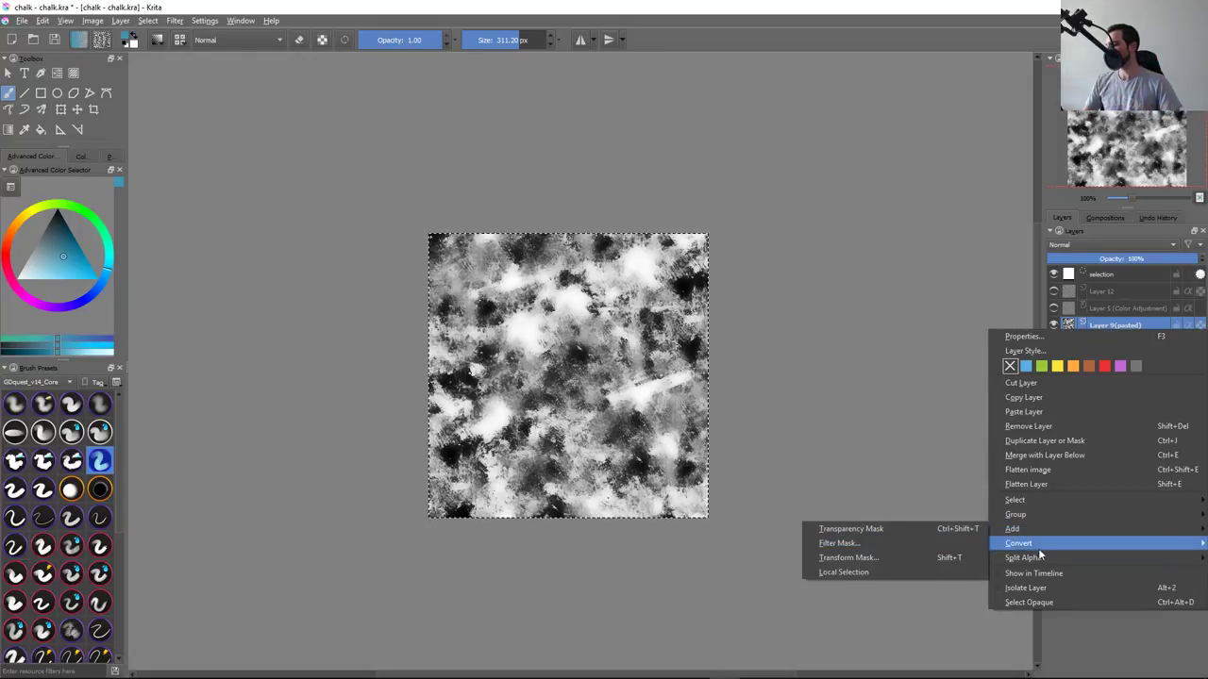
{"action": "left_click", "coordinate": [854, 558]}
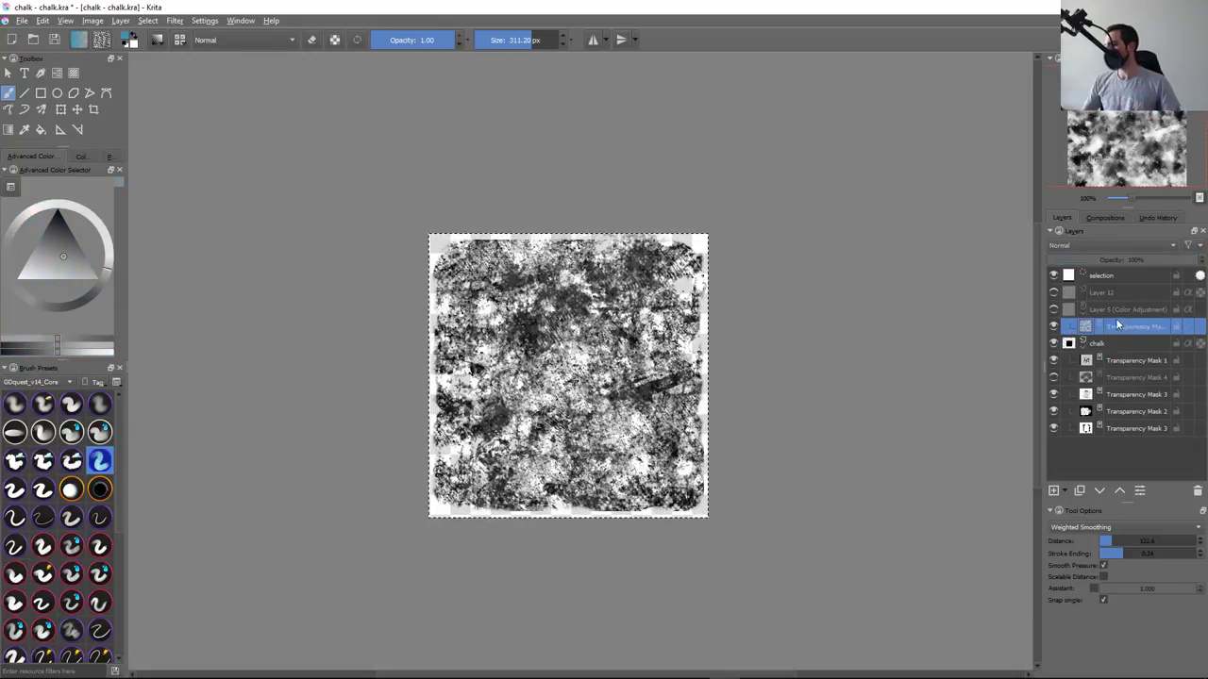
Move the new mask onto the chalk layer, duplicate it, and hide Transparency Mask 1
{"action": "left_click_drag", "start_coordinate": [1131, 328], "coordinate": [1109, 354]}
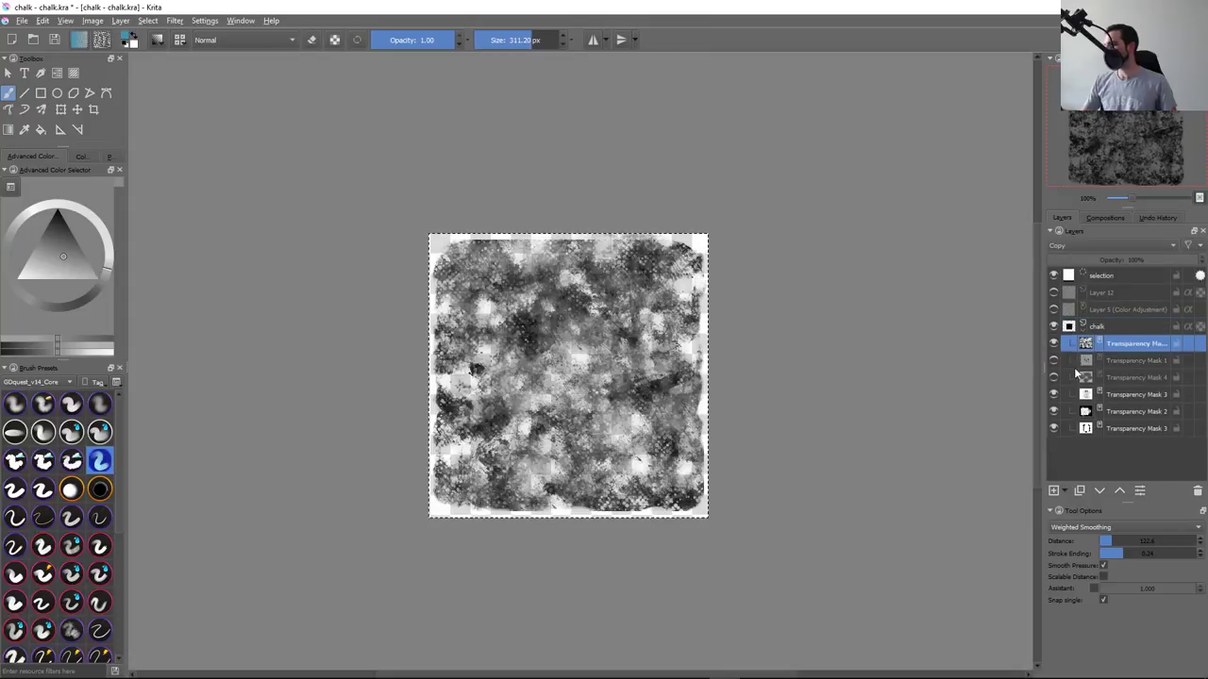
{"action": "left_click", "coordinate": [1053, 343]}
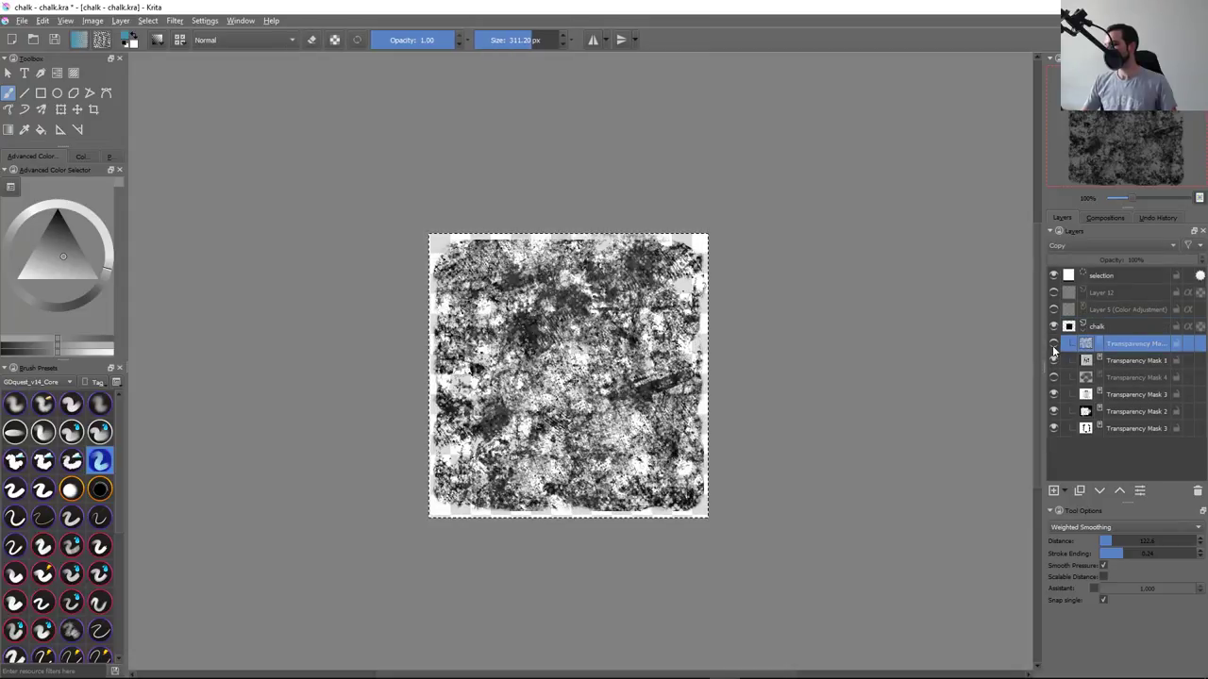
{"action": "left_click", "coordinate": [1053, 344]}
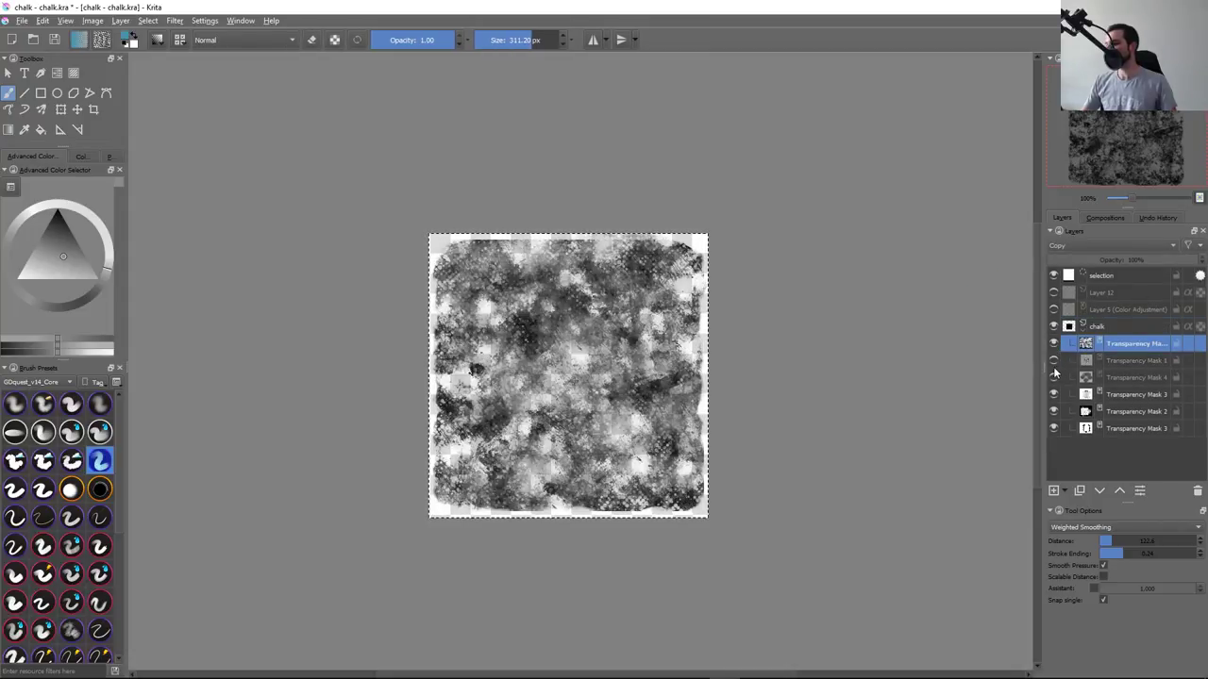
{"action": "scroll", "coordinate": [835, 417], "scroll_direction": "down", "scroll_amount": 2}
{"action": "scroll", "coordinate": [821, 412], "scroll_direction": "up", "scroll_amount": 2}
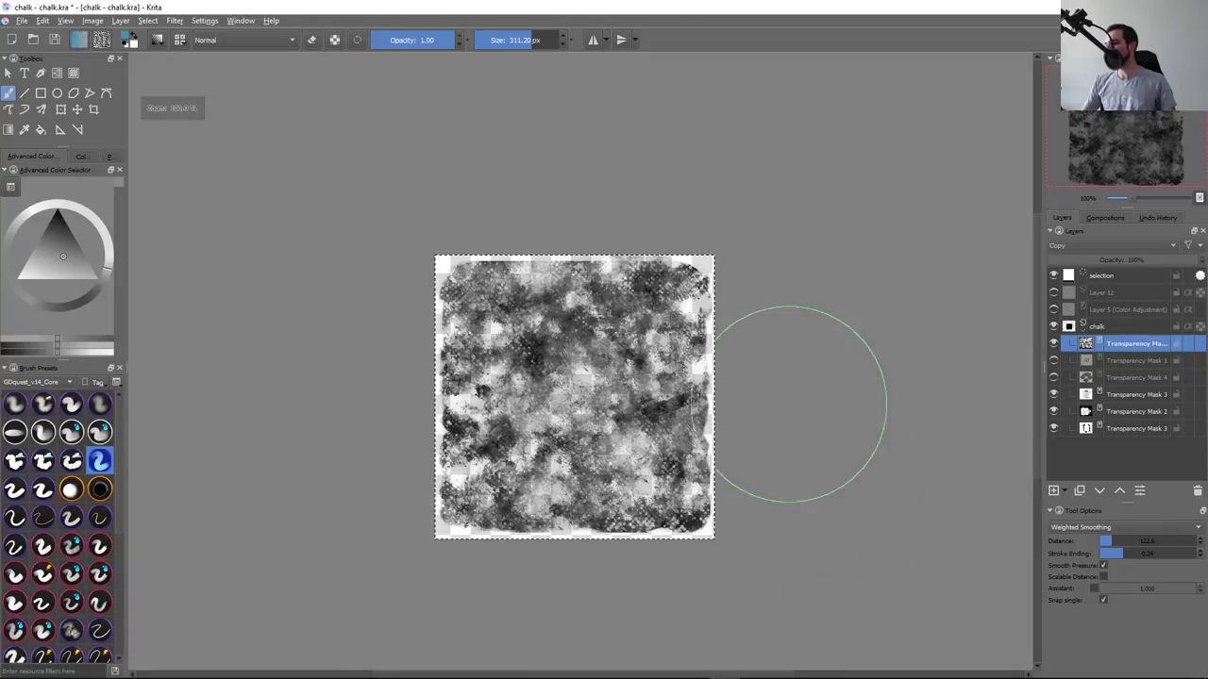
{"action": "key", "text": "ctrl+j"}
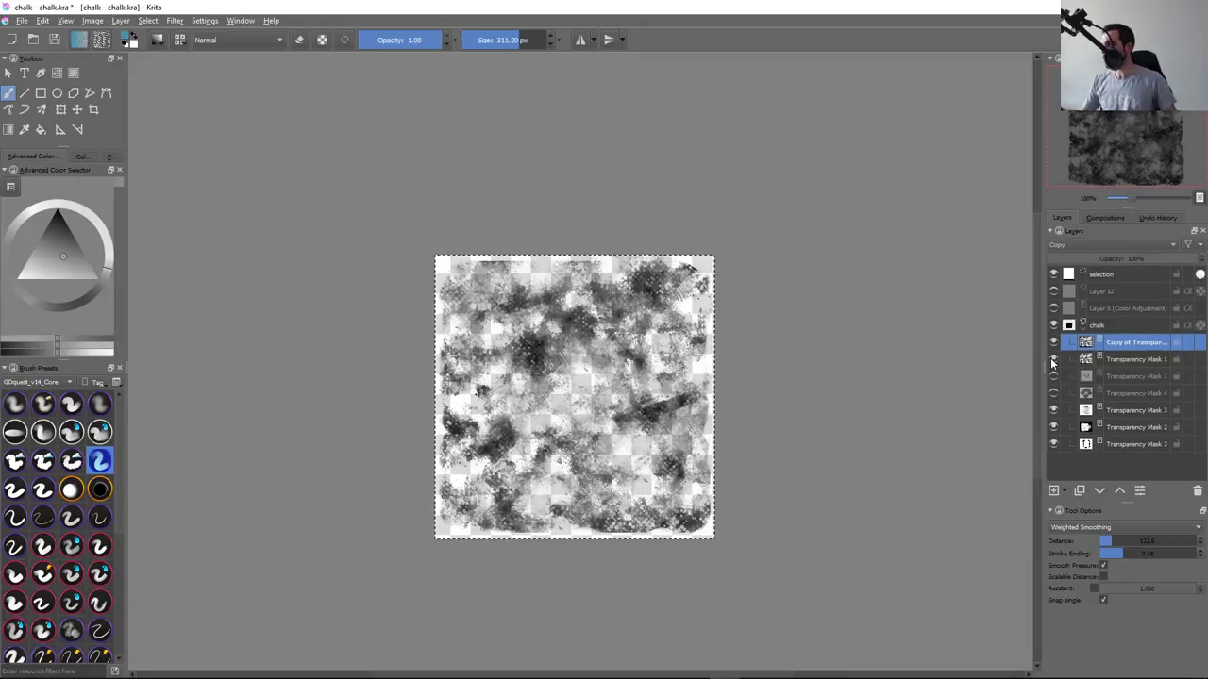
{"action": "left_click", "coordinate": [1053, 361]}
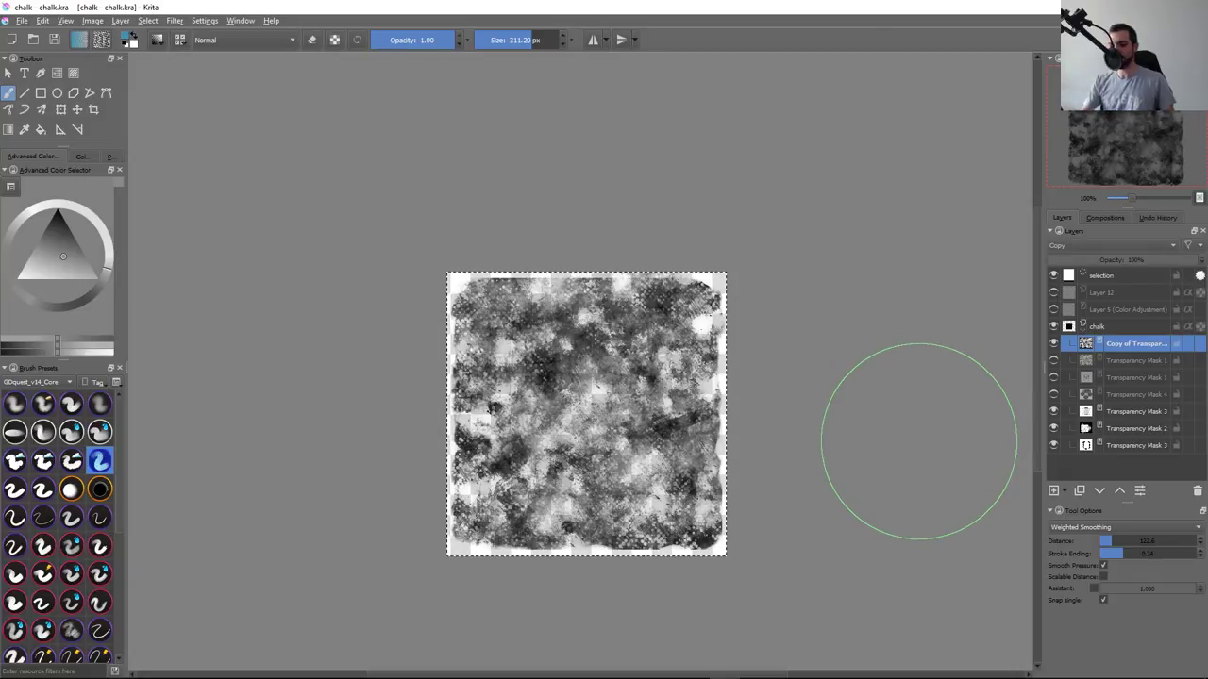
Apply a steep curves adjustment to the copied mask, with the black point at input 64 and the white point pulled in
{"action": "key", "text": "ctrl+m"}
{"action": "left_click_drag", "start_coordinate": [671, 197], "coordinate": [1012, 106]}
{"action": "mouse_move", "coordinate": [1016, 209]}
{"action": "left_mouse_down"}
{"action": "mouse_move", "coordinate": [1023, 221]}
{"action": "mouse_move", "coordinate": [1011, 219]}
{"action": "left_mouse_up"}
{"action": "mouse_move", "coordinate": [907, 323]}
{"action": "left_mouse_down"}
{"action": "mouse_move", "coordinate": [949, 323]}
{"action": "mouse_move", "coordinate": [932, 323]}
{"action": "left_mouse_up"}
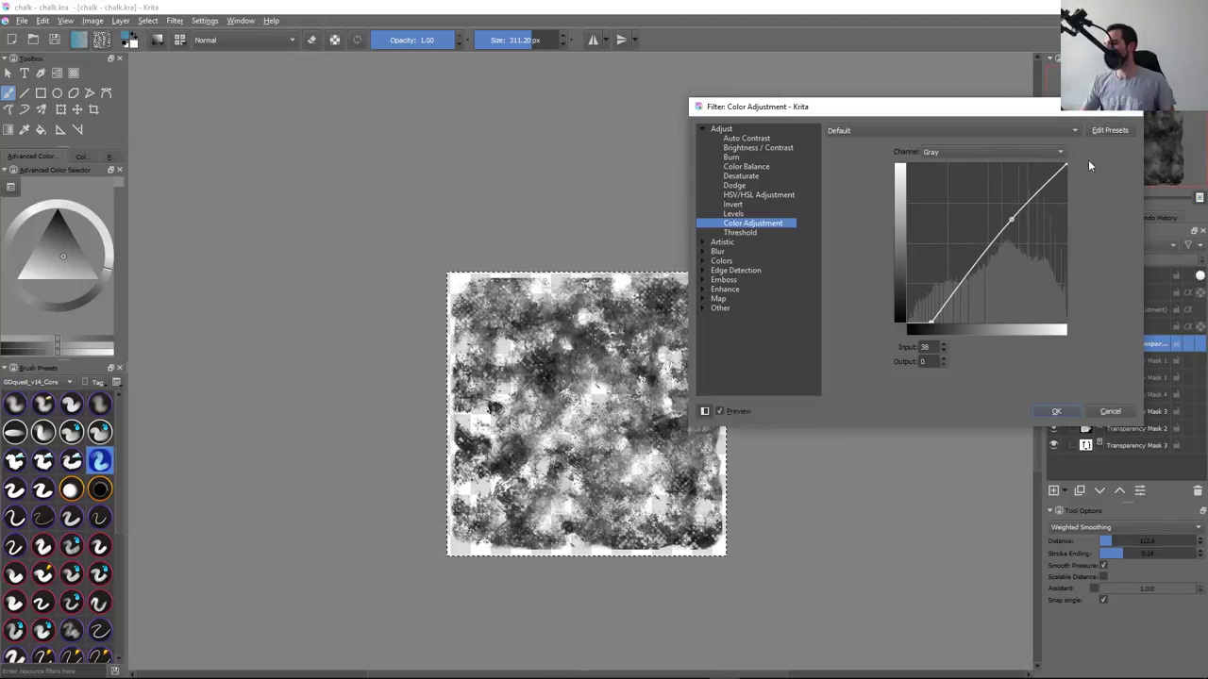
{"action": "left_click_drag", "start_coordinate": [1065, 164], "coordinate": [1034, 162]}
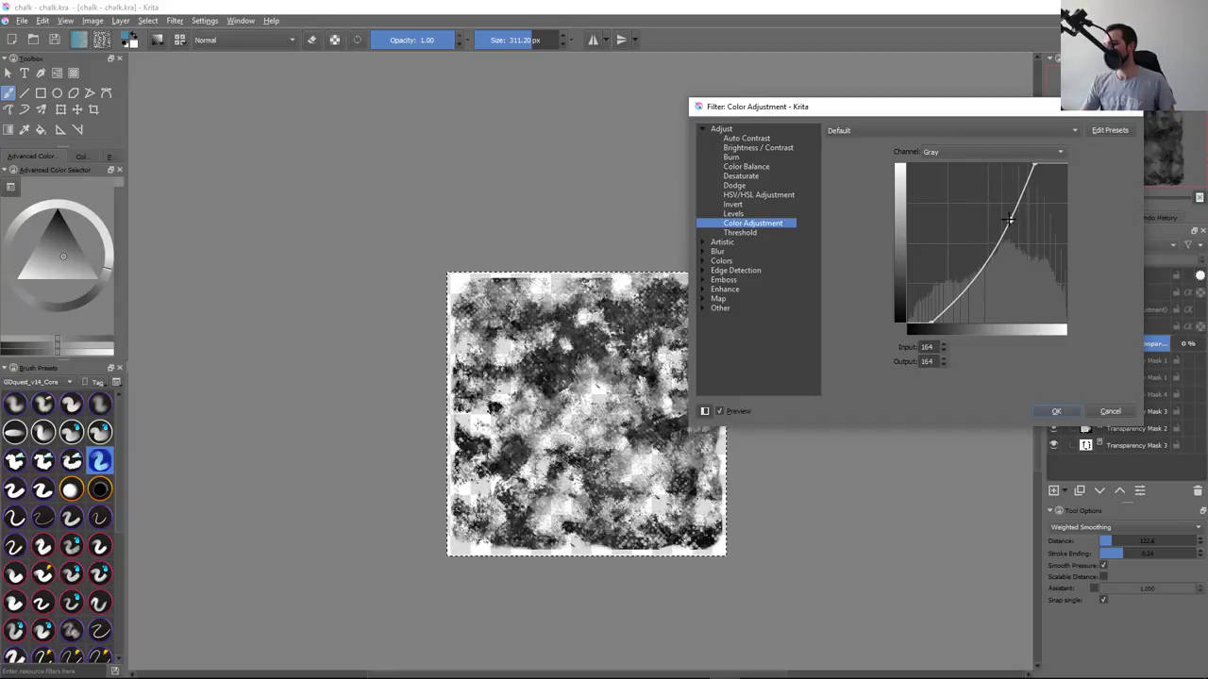
{"action": "mouse_move", "coordinate": [983, 247]}
{"action": "left_mouse_down"}
{"action": "mouse_move", "coordinate": [985, 200]}
{"action": "mouse_move", "coordinate": [993, 232]}
{"action": "left_mouse_up"}
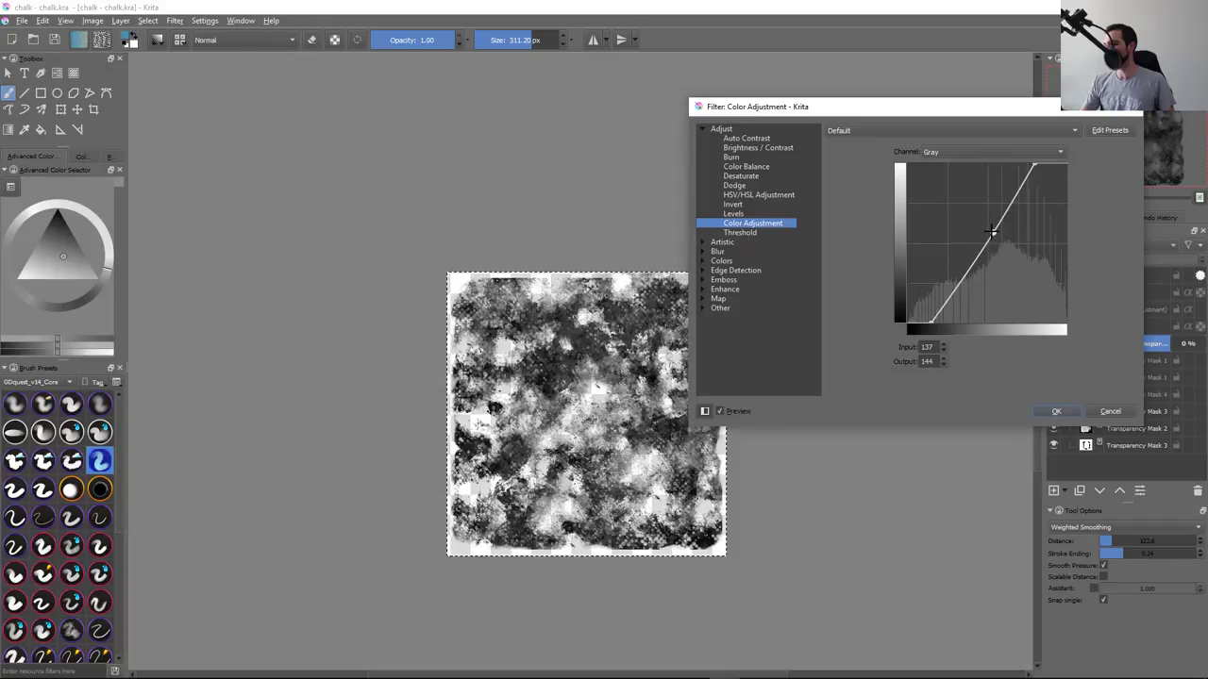
{"action": "left_click_drag", "start_coordinate": [932, 322], "coordinate": [945, 321]}
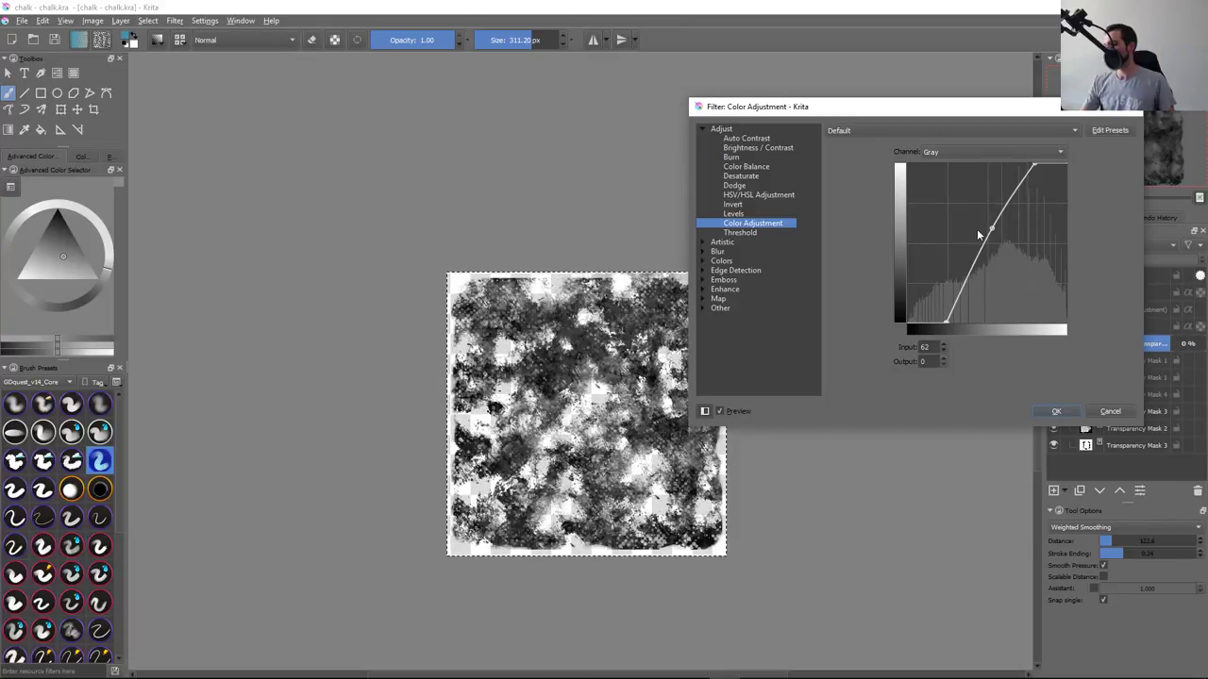
{"action": "left_click_drag", "start_coordinate": [990, 231], "coordinate": [991, 245]}
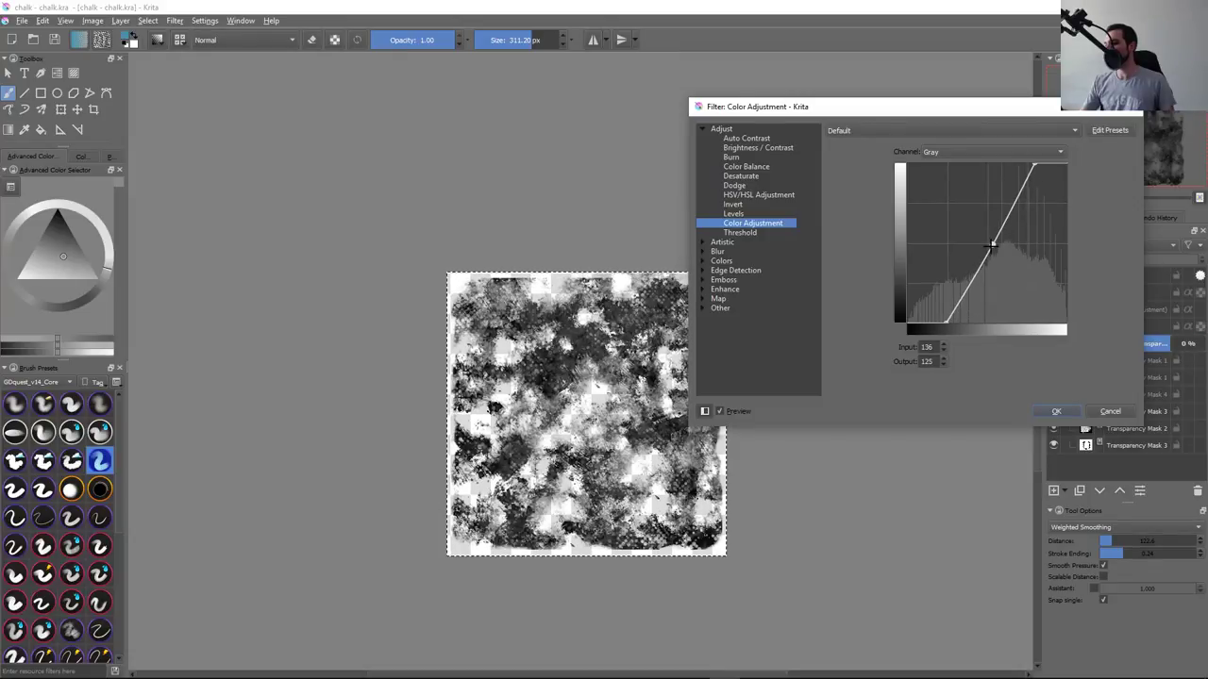
{"action": "left_click_drag", "start_coordinate": [990, 245], "coordinate": [995, 243]}
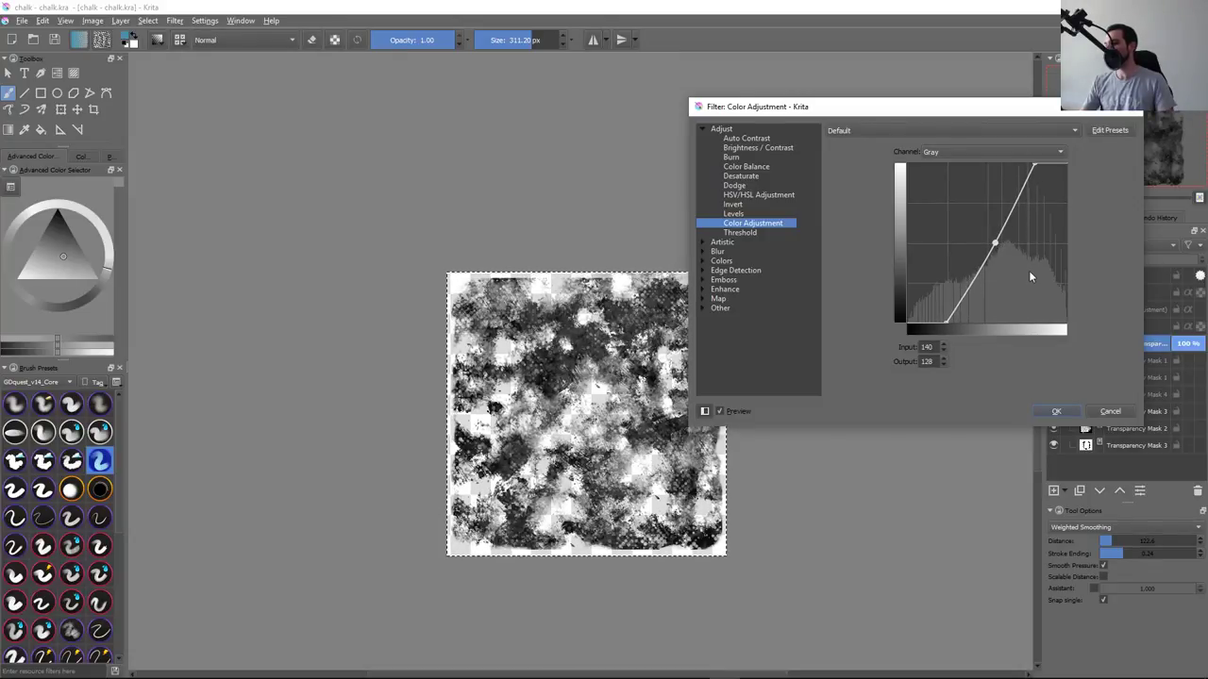
{"action": "left_click", "coordinate": [1056, 412]}
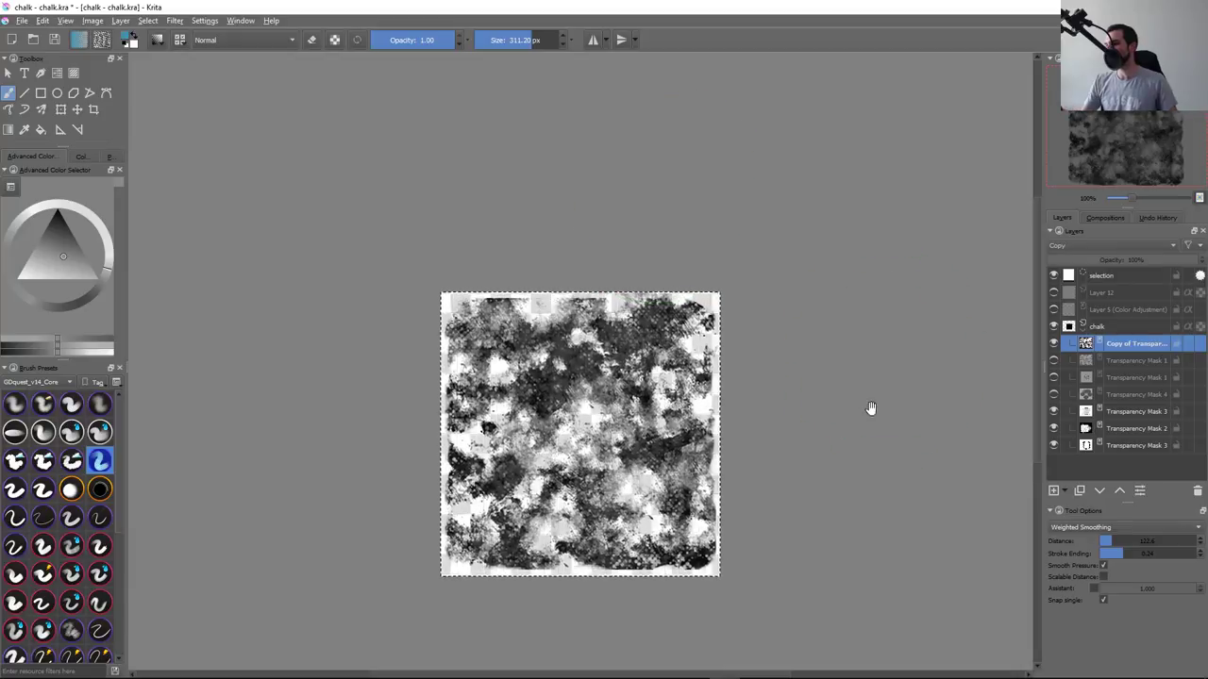
Deselect the chalk texture, reset the view to actual size, and open the Brush Settings Editor
{"action": "left_click_drag", "start_coordinate": [871, 408], "coordinate": [862, 410]}
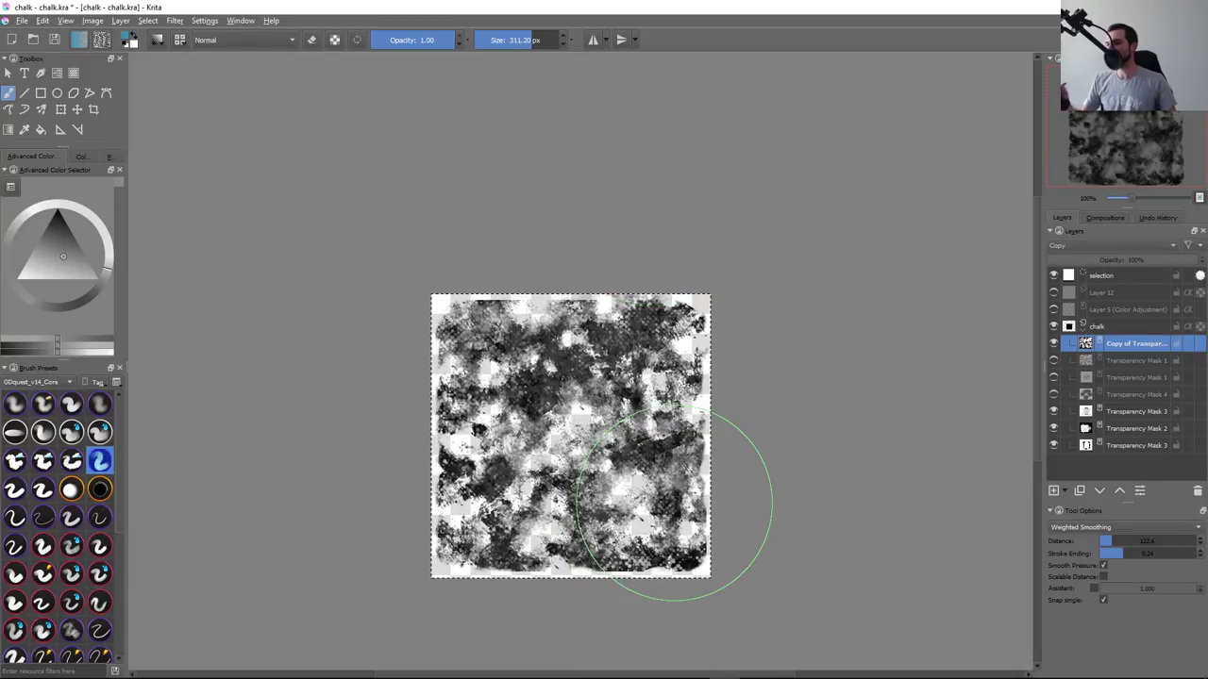
{"action": "key", "text": "ctrl+shift+a"}
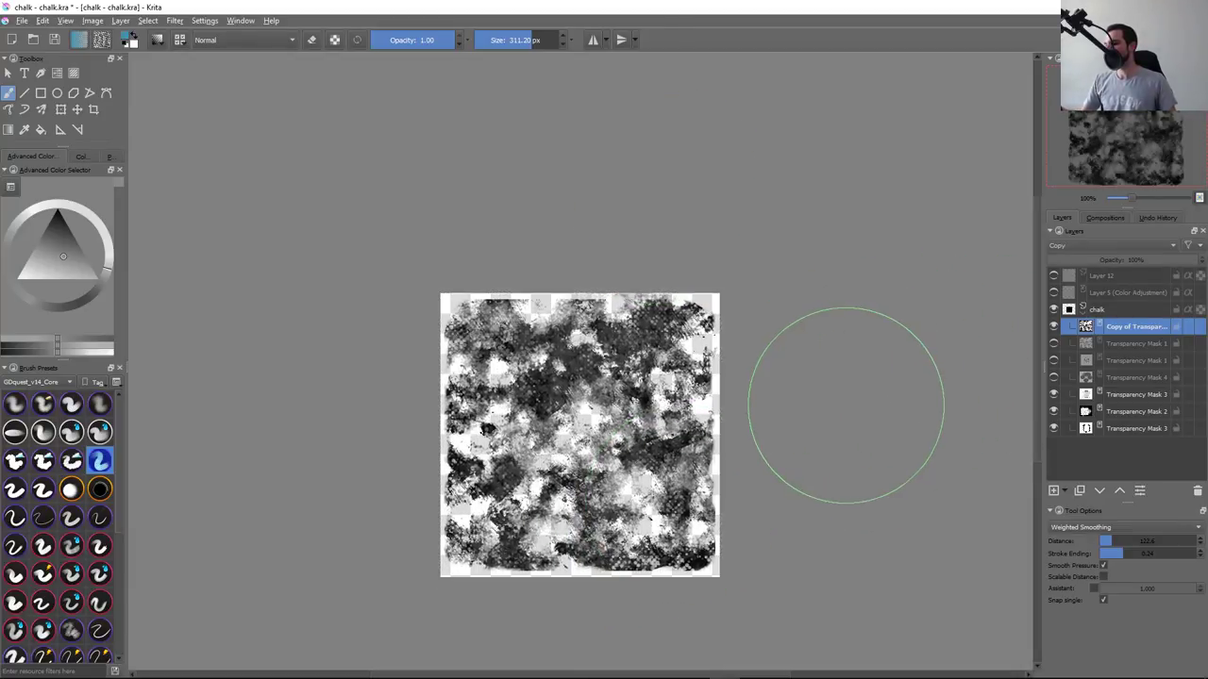
{"action": "key", "text": "2"}
{"action": "key", "text": "1"}
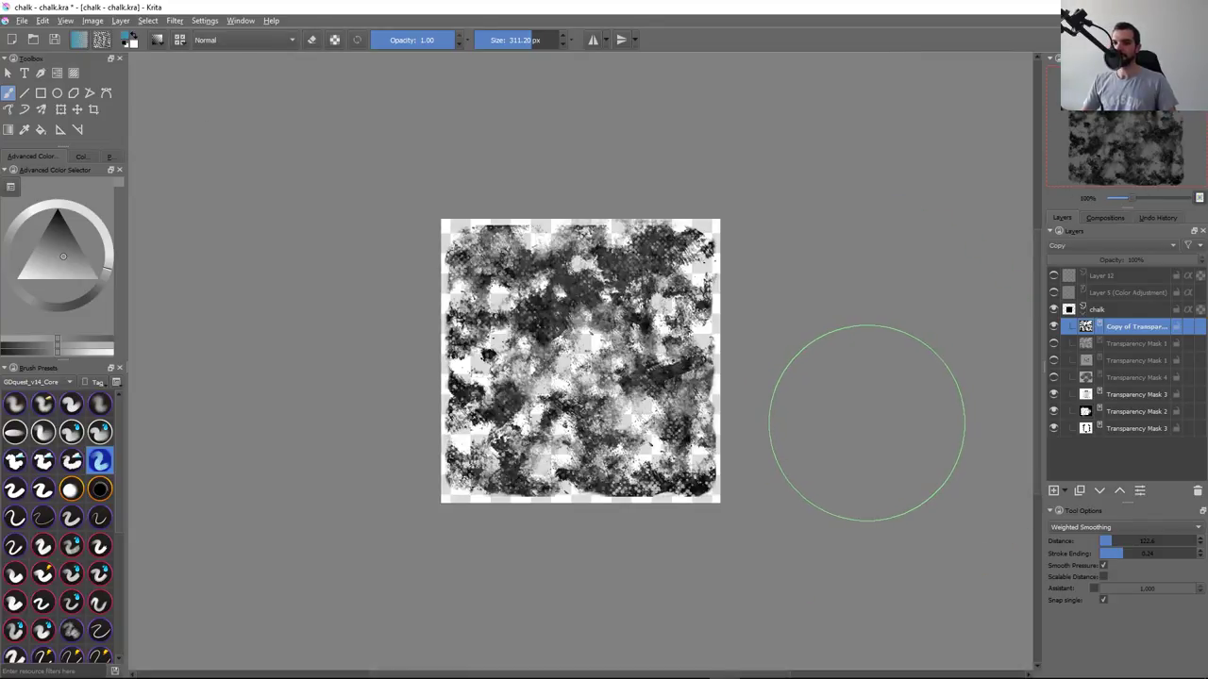
{"action": "key", "text": "F5"}
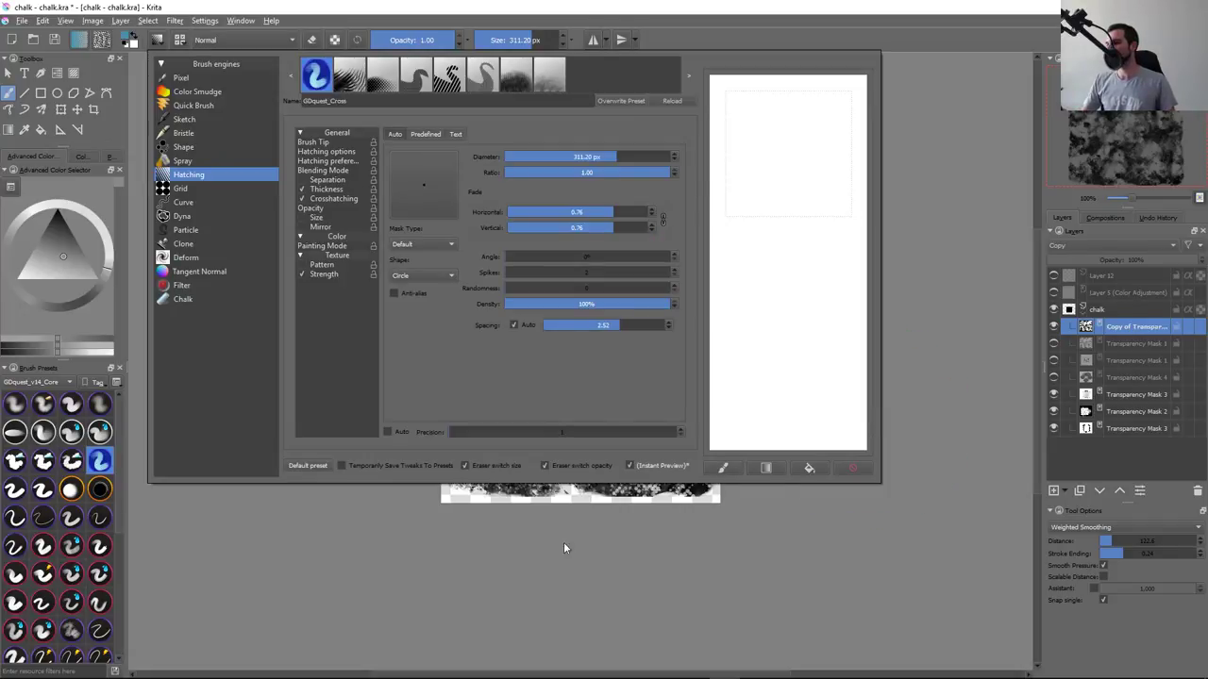
Switch to the Pixel engine and stamp a predefined brush tip named 'chalk' from the canvas
{"action": "left_click", "coordinate": [232, 80]}
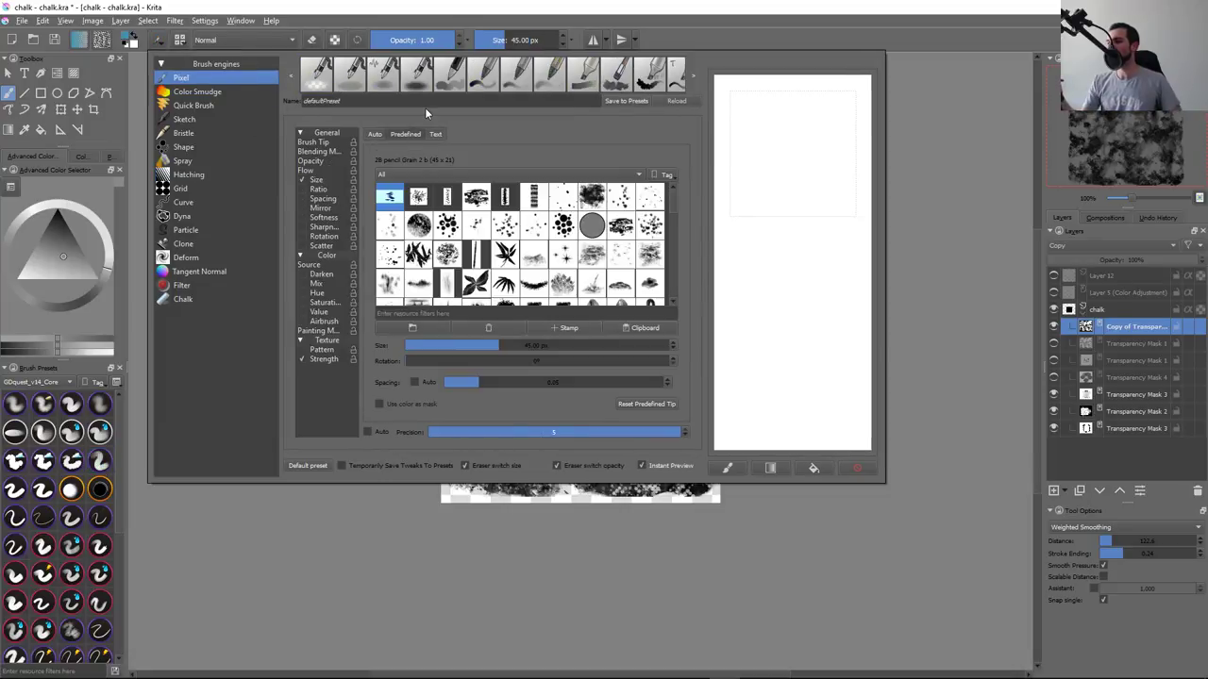
{"action": "left_click_drag", "start_coordinate": [671, 207], "coordinate": [688, 306]}
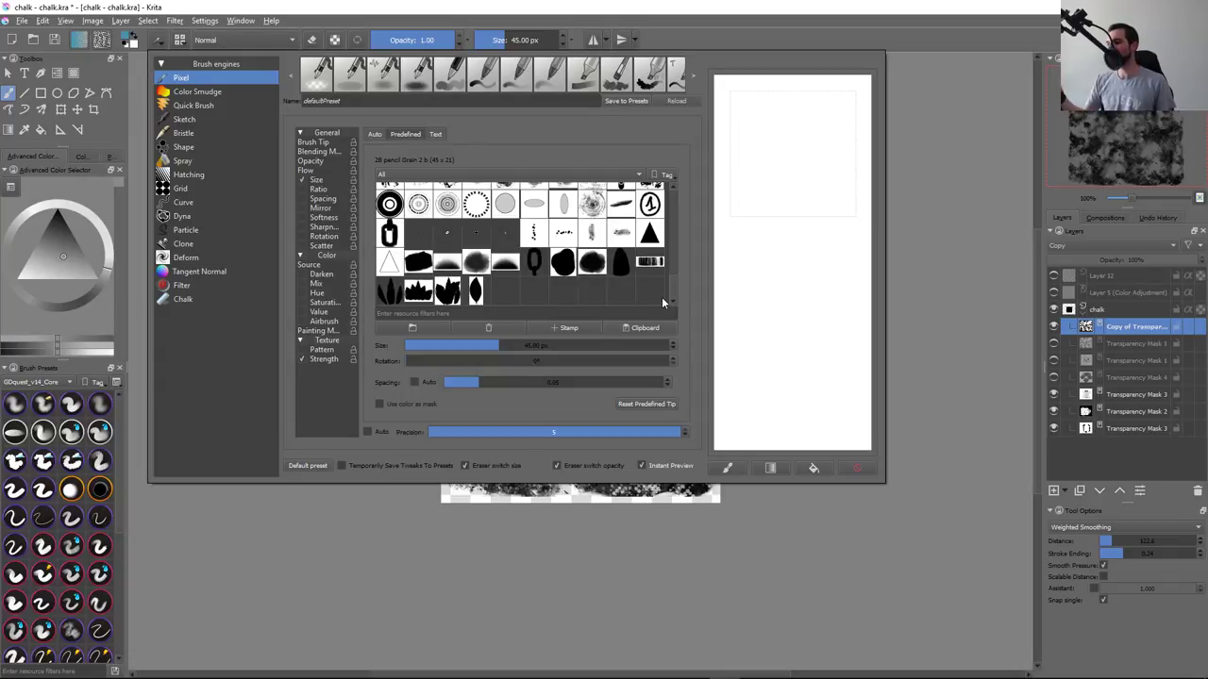
{"action": "left_click_drag", "start_coordinate": [673, 277], "coordinate": [689, 190]}
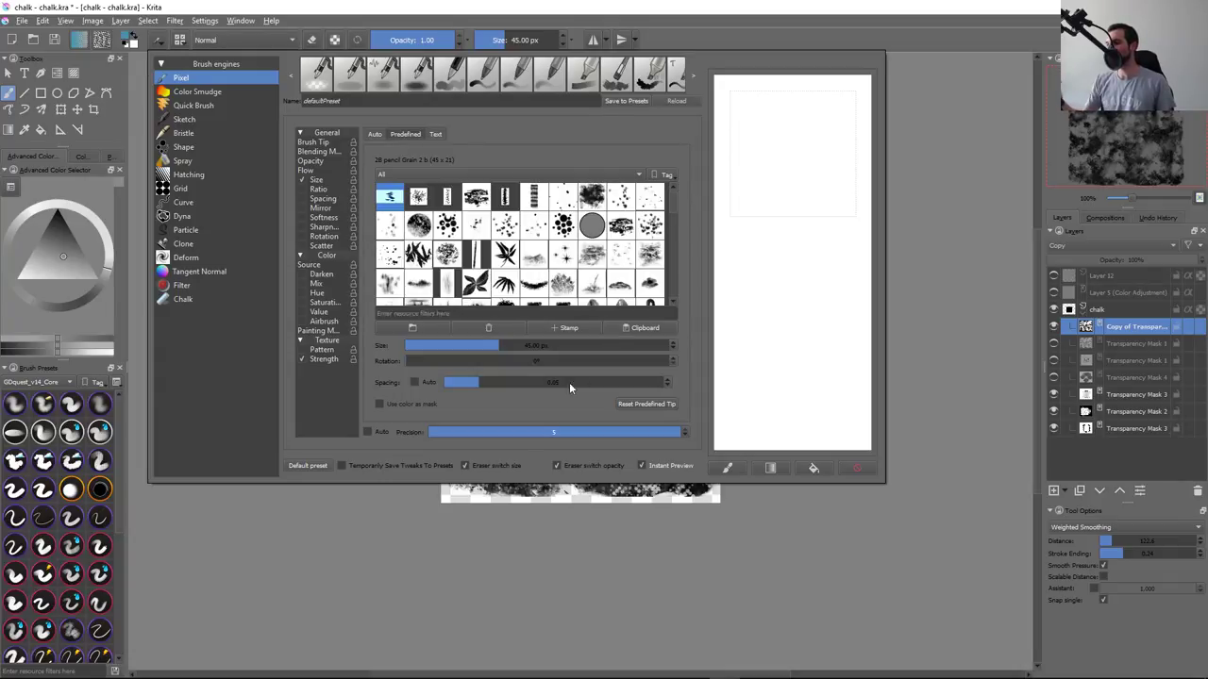
{"action": "left_click", "coordinate": [585, 329]}
{"action": "type", "text": "chalk_4"}
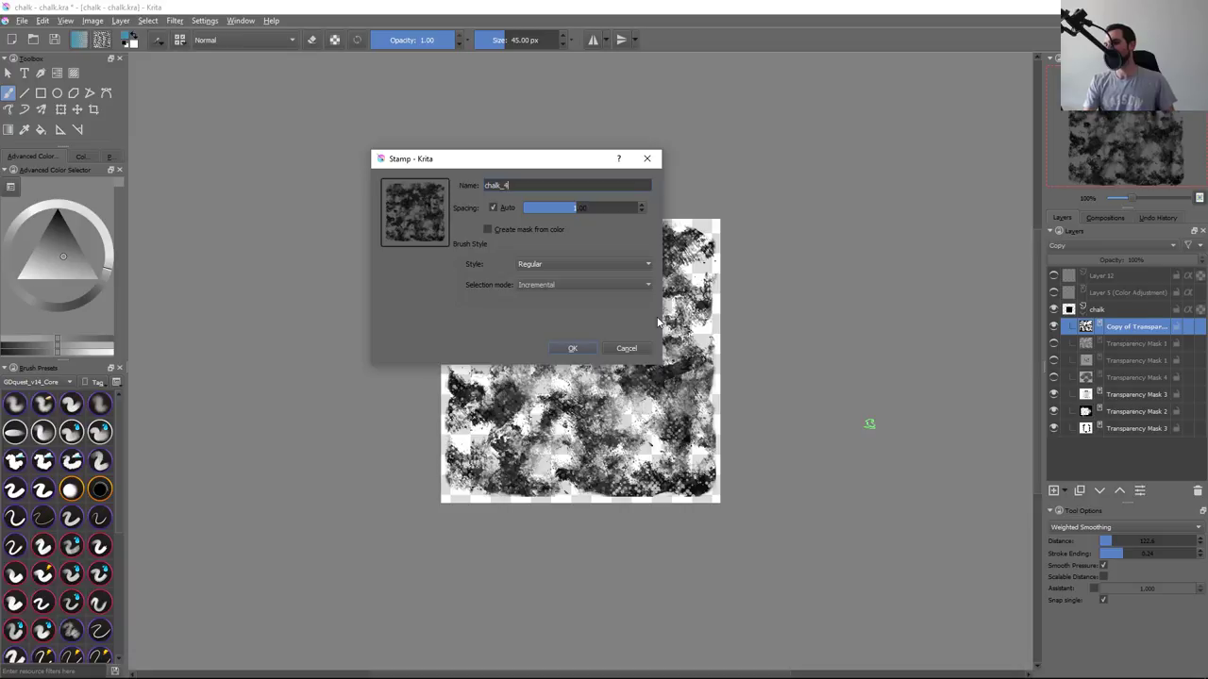
{"action": "key", "text": "Return"}
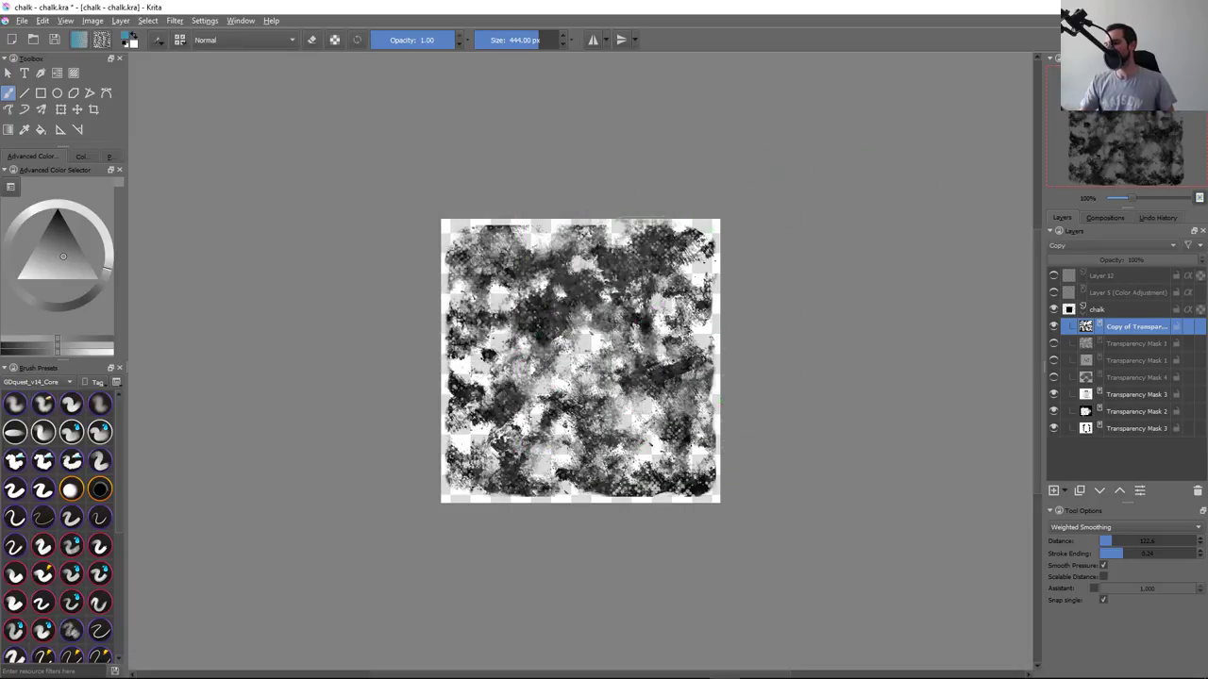
Switch to Directory Opus and navigate to the Transfer\brushes folder on drive D
{"action": "key", "text": "alt+Tab"}
{"action": "key", "text": "alt+Tab"}
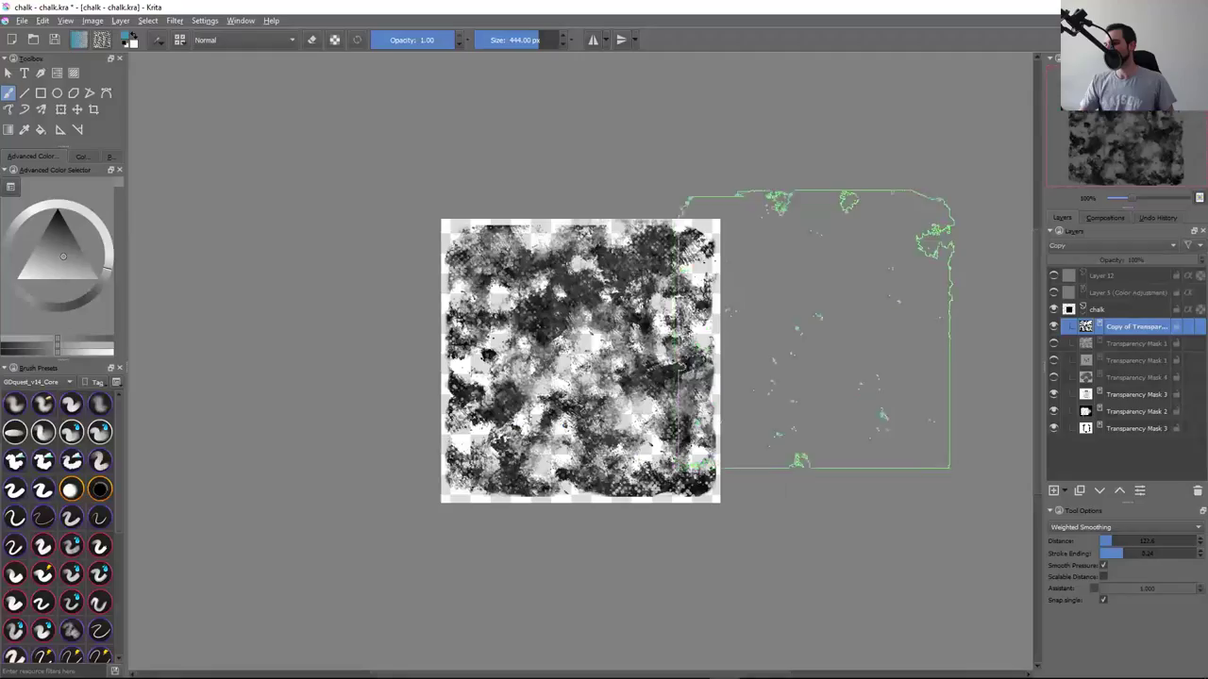
{"action": "key", "text": "alt+Tab"}
{"action": "key", "text": "alt+Tab"}
{"action": "key", "text": "alt+Tab"}
{"action": "key", "text": "alt+Tab"}
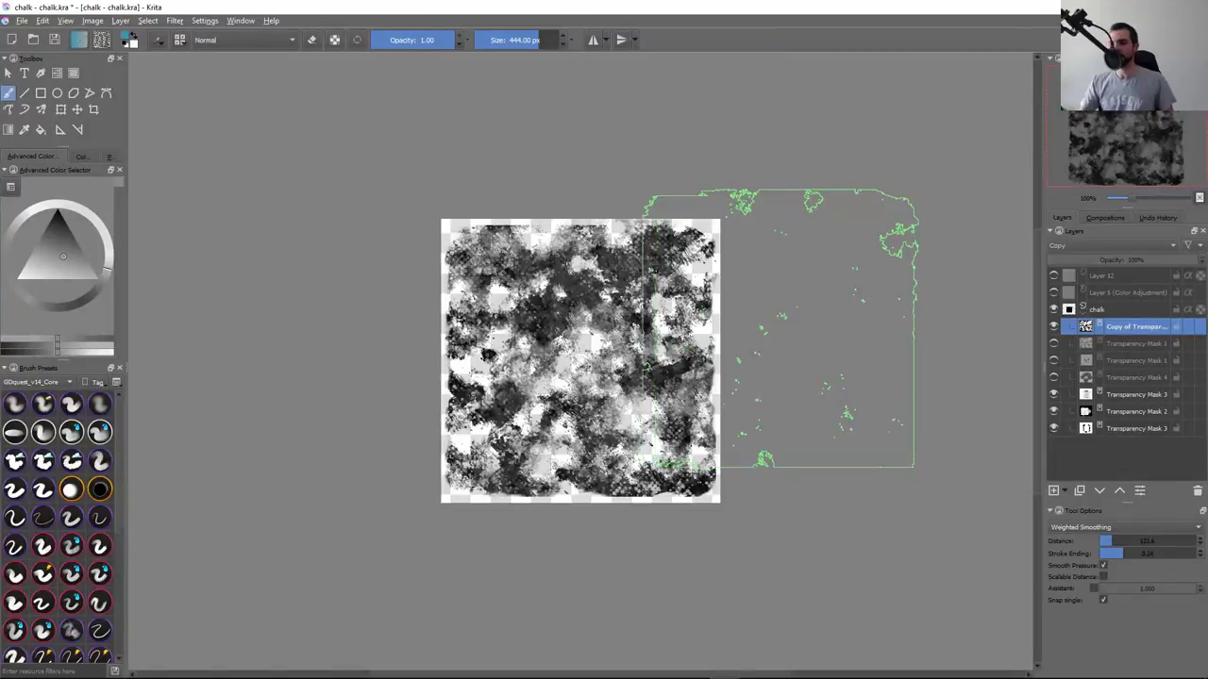
{"action": "key", "text": "ctrl+shift+Tab"}
{"action": "key", "text": "ctrl+shift+Tab"}
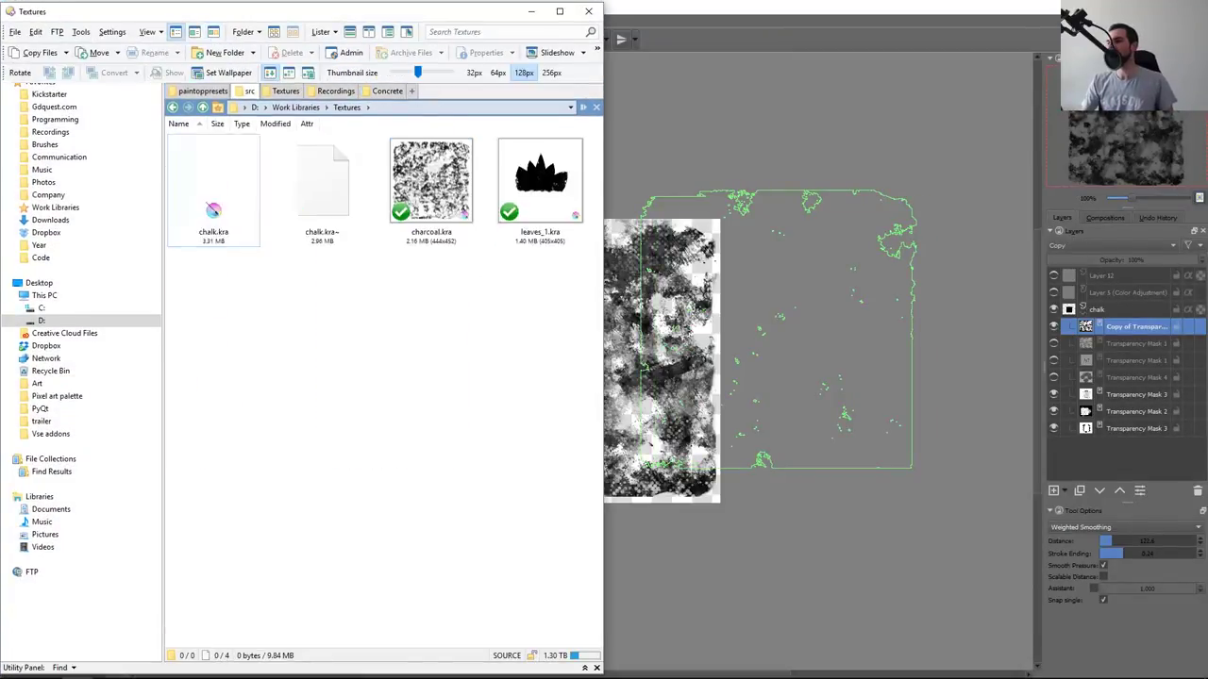
{"action": "key", "text": "ctrl+shift+Tab"}
{"action": "key", "text": "ctrl+shift+Tab"}
{"action": "key", "text": "BackSpace"}
{"action": "key", "text": "ctrl+Tab"}
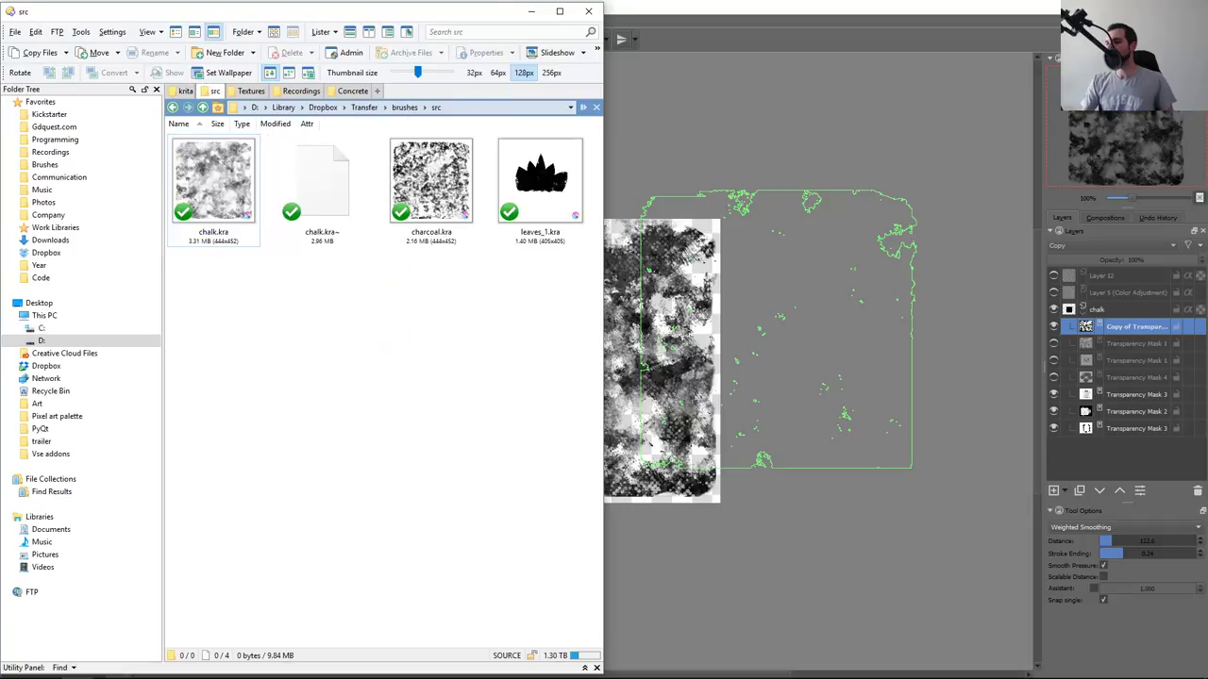
{"action": "key", "text": "ctrl+shift+Tab"}
{"action": "key", "text": "BackSpace"}
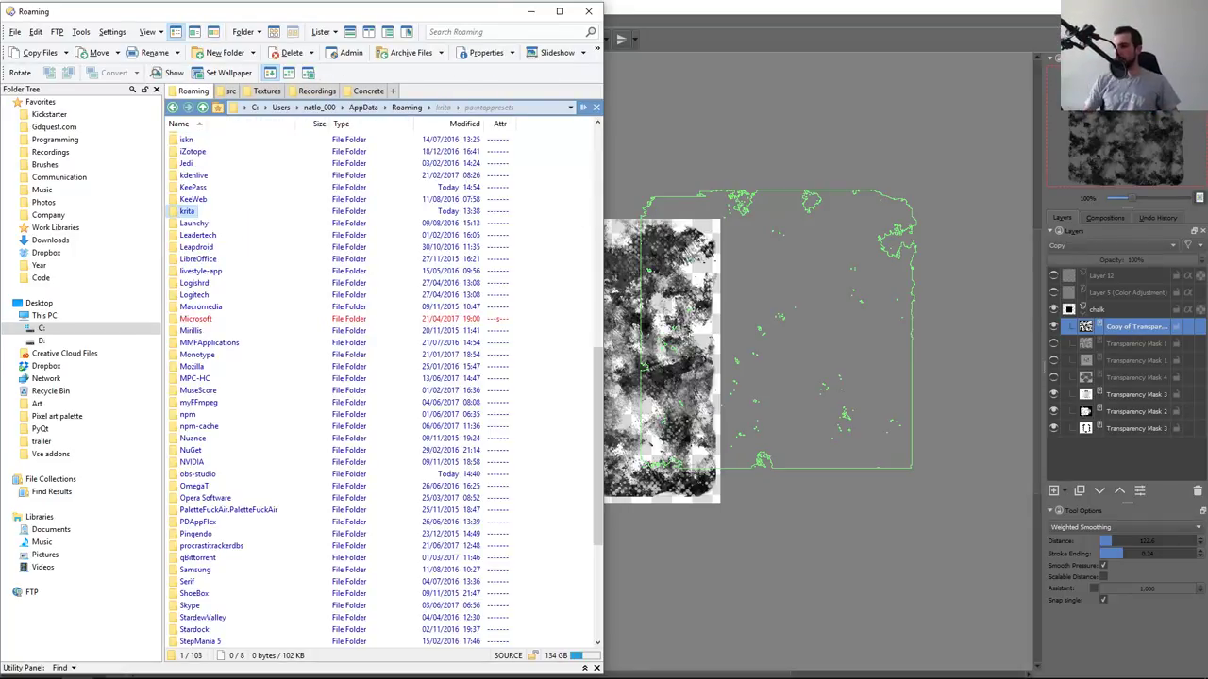
{"action": "key", "text": "alt+Left"}
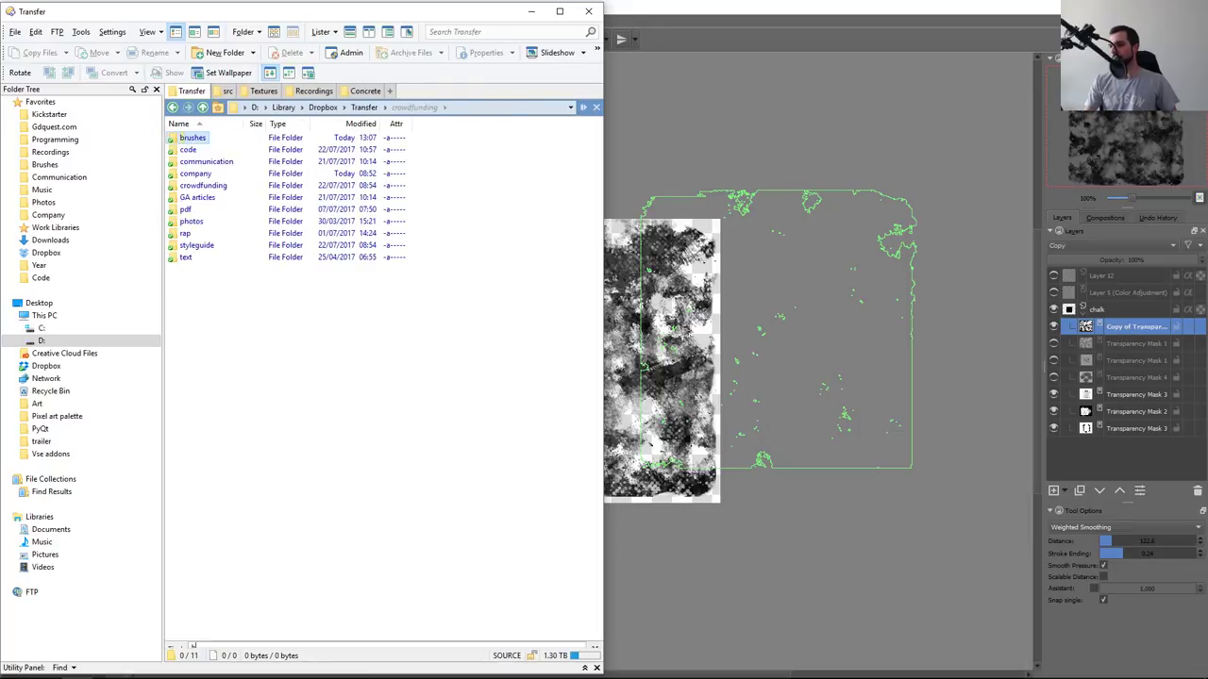
{"action": "key", "text": "alt+Left"}
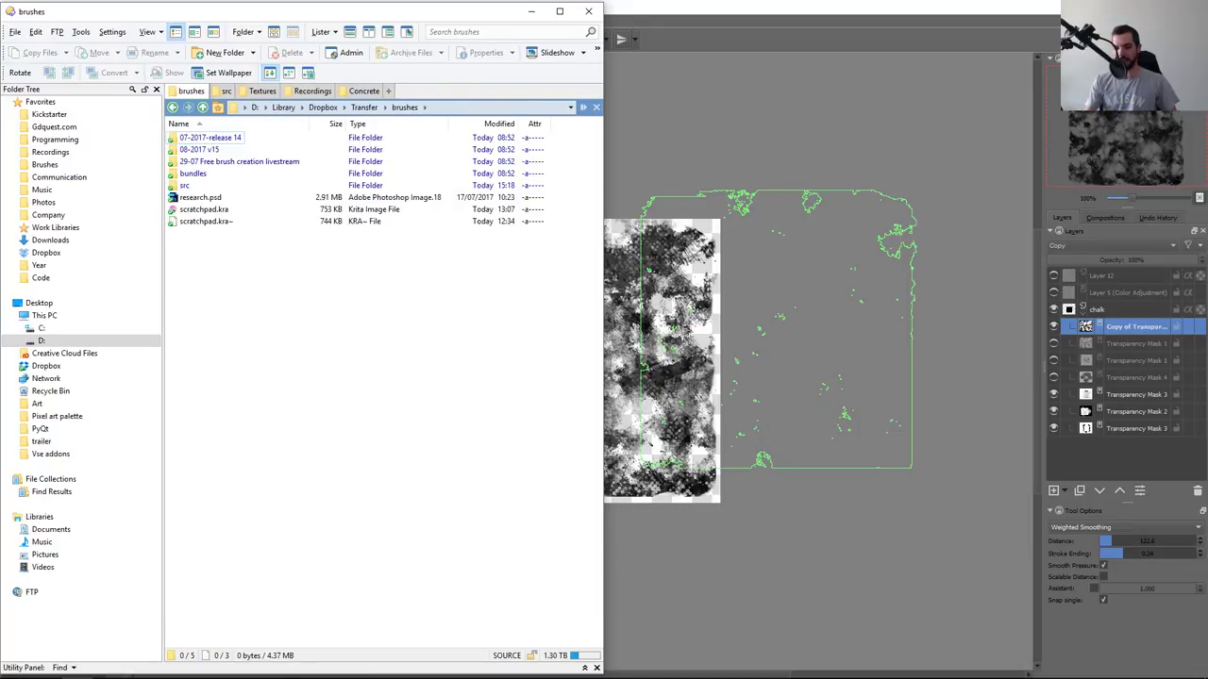
Show thumbnails, enter 07-2017-release 14\demo, and open chalk_brush_preview.kra
{"action": "key", "text": "ctrl+6"}
{"action": "key", "text": "Down"}
{"action": "key", "text": "Up"}
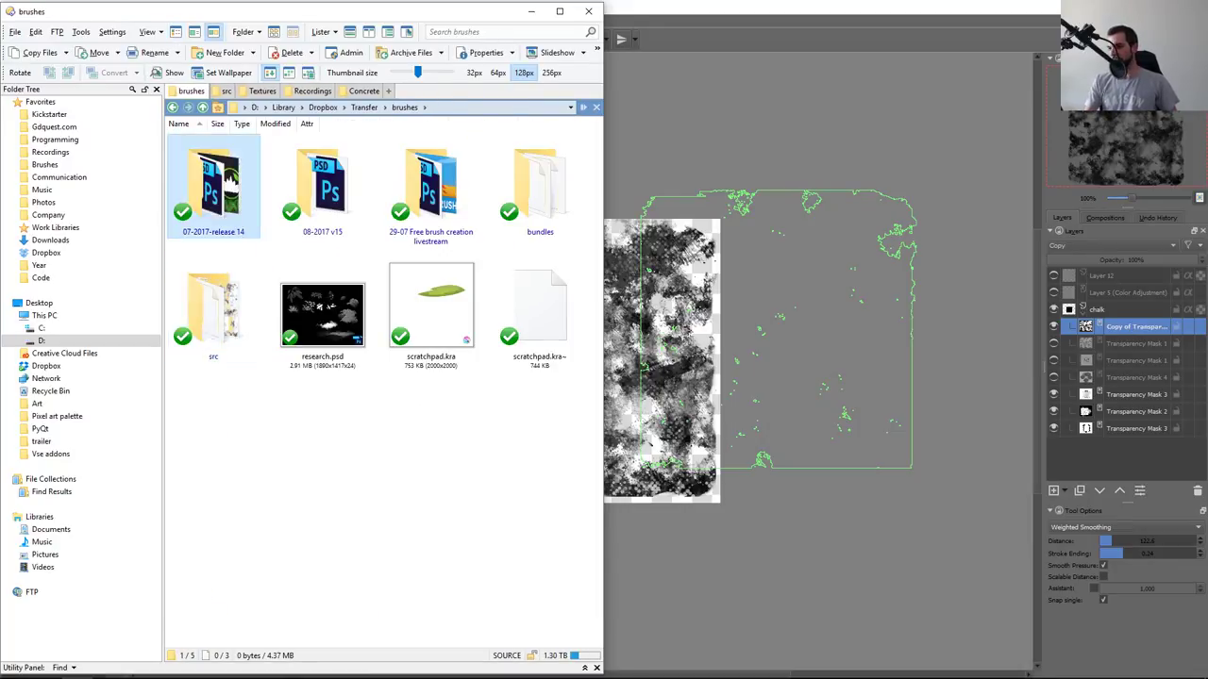
{"action": "key", "text": "Right"}
{"action": "key", "text": "Left"}
{"action": "key", "text": "Return"}
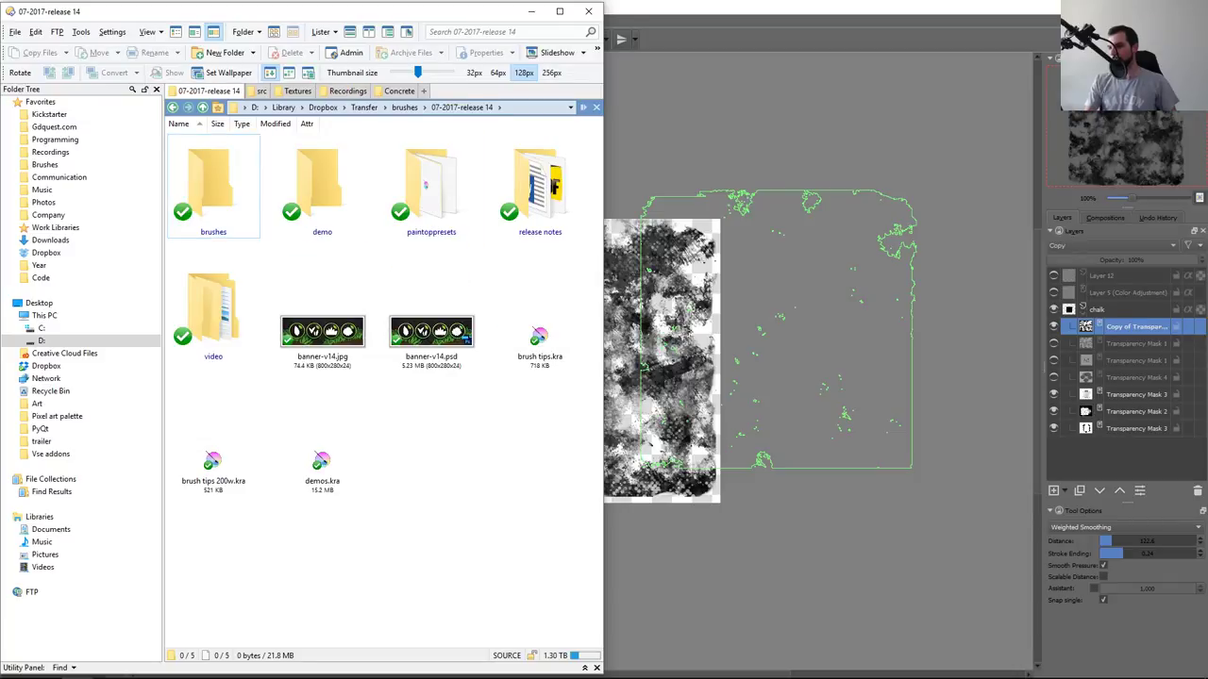
{"action": "key", "text": "Right"}
{"action": "key", "text": "Return"}
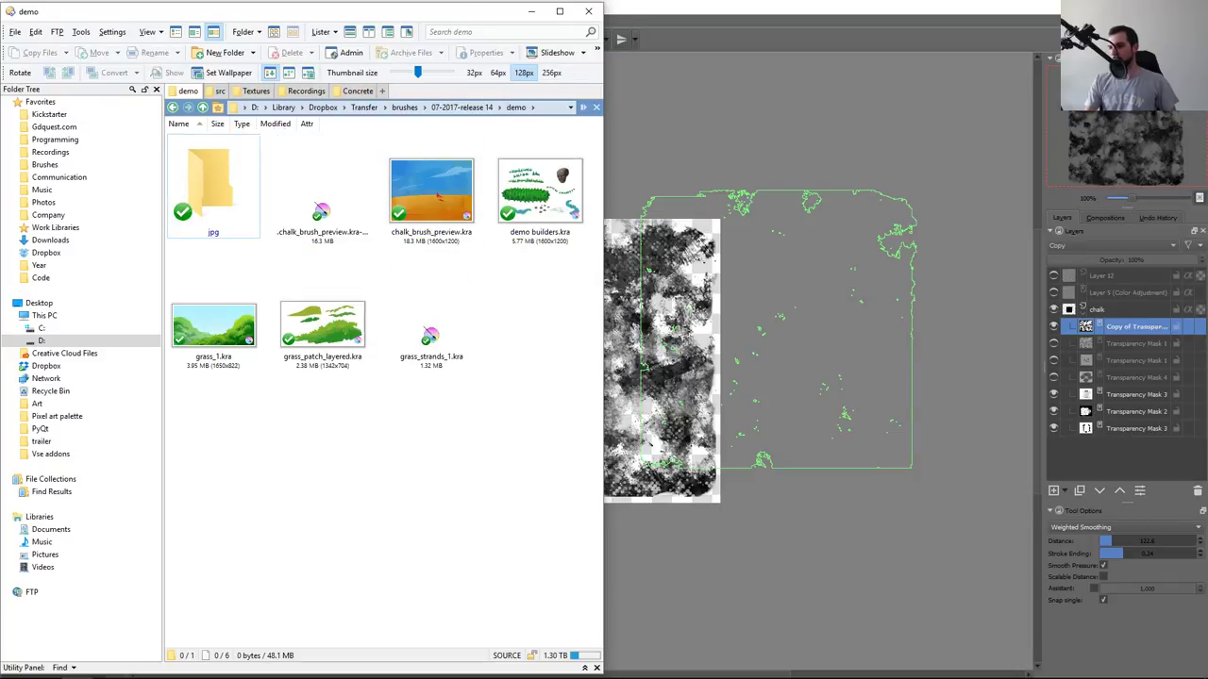
{"action": "key", "text": "Right"}
{"action": "key", "text": "Right"}
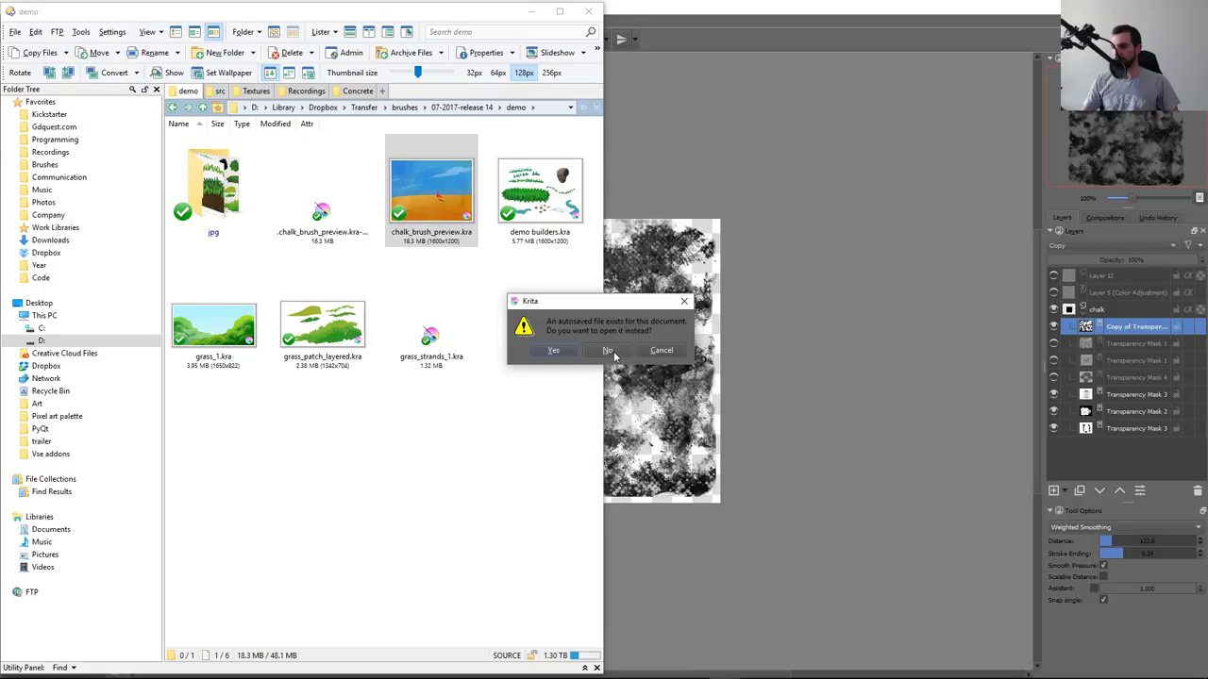
Open the desert painting from its autosave and undo the leftover black test stroke
{"action": "left_click", "coordinate": [563, 351]}
{"action": "left_click", "coordinate": [729, 434]}
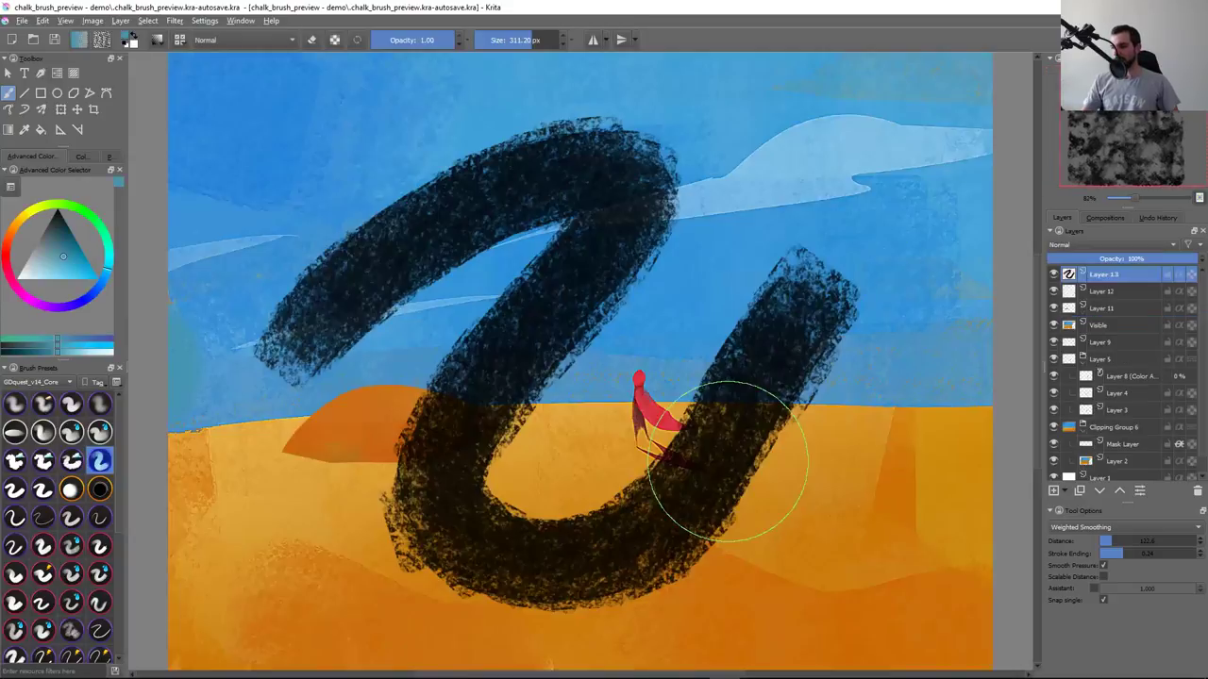
{"action": "key", "text": "ctrl+z"}
{"action": "key", "text": "ctrl+z"}
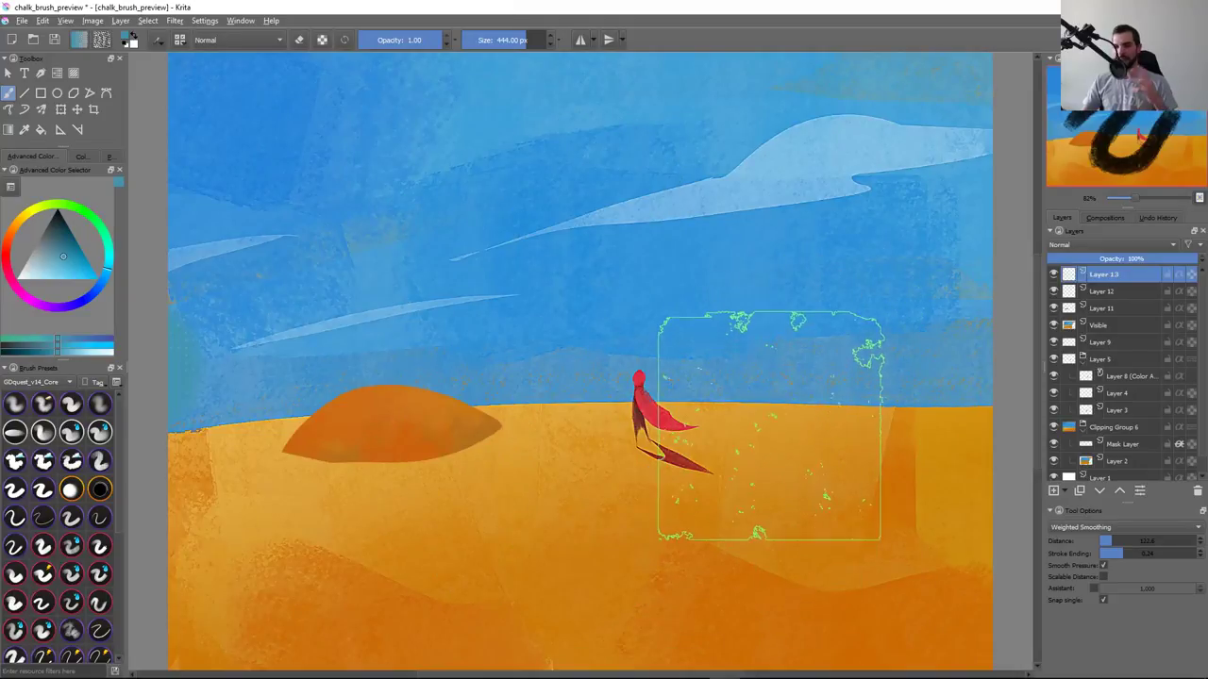
{"action": "key", "text": "ctrl+z"}
{"action": "key", "text": "ctrl+z"}
{"action": "key", "text": "ctrl+z"}
{"action": "key", "text": "ctrl+z"}
{"action": "key", "text": "ctrl+z"}
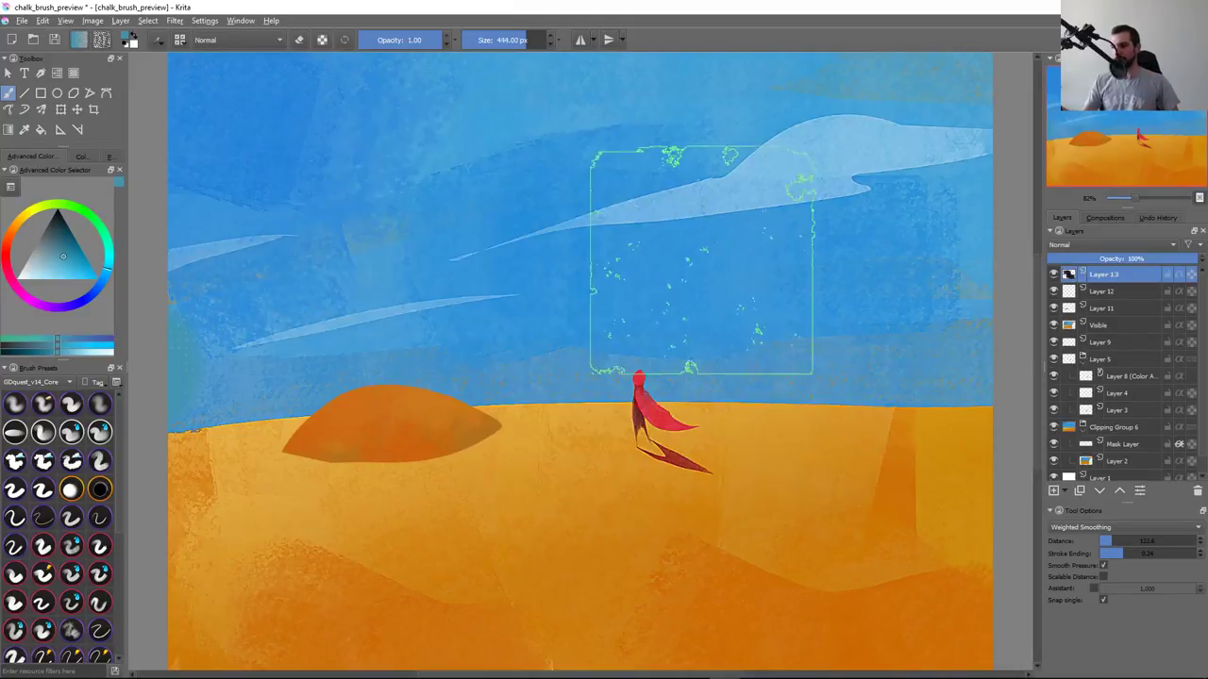
{"action": "key", "text": "ctrl+z"}
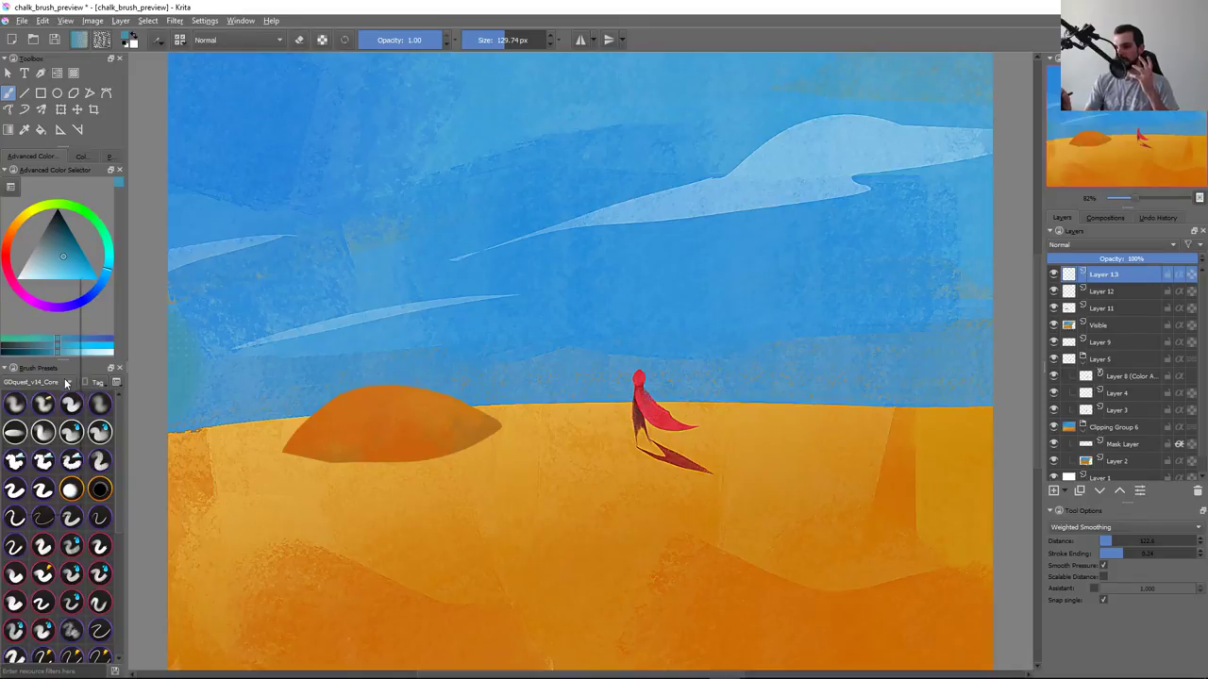
Set the brush preset tag filter to All and widen the presets panel
{"action": "left_click", "coordinate": [66, 382]}
{"action": "left_click", "coordinate": [49, 280]}
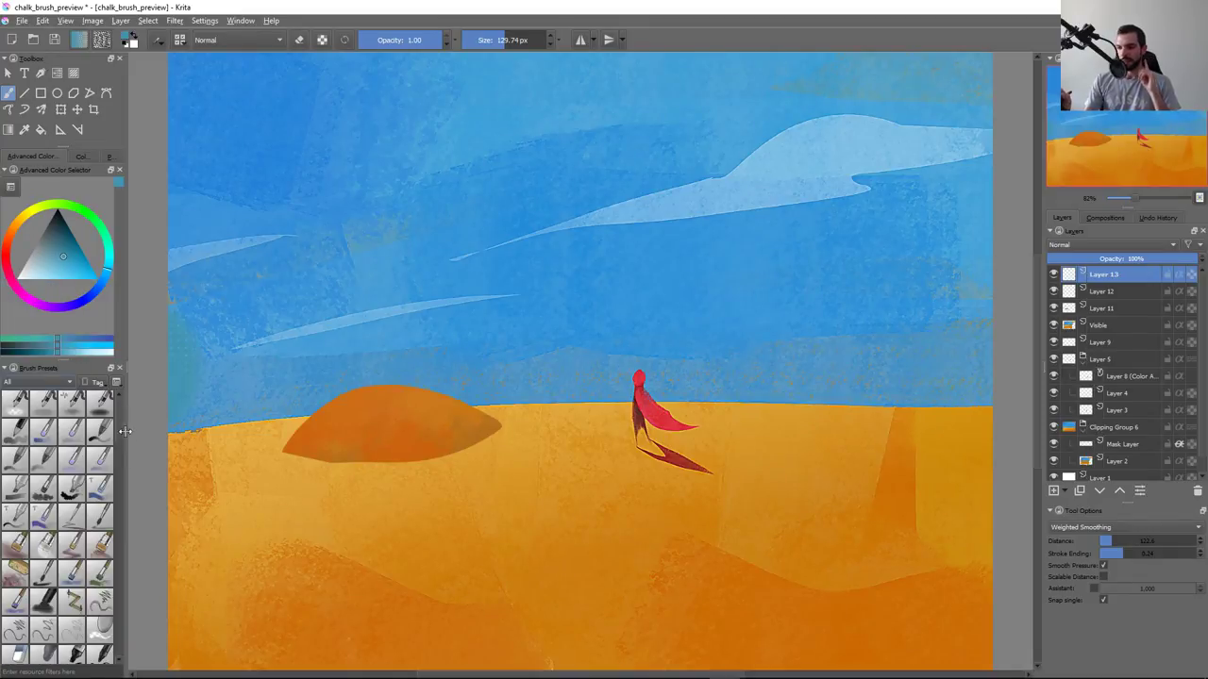
{"action": "left_click_drag", "start_coordinate": [126, 428], "coordinate": [180, 430]}
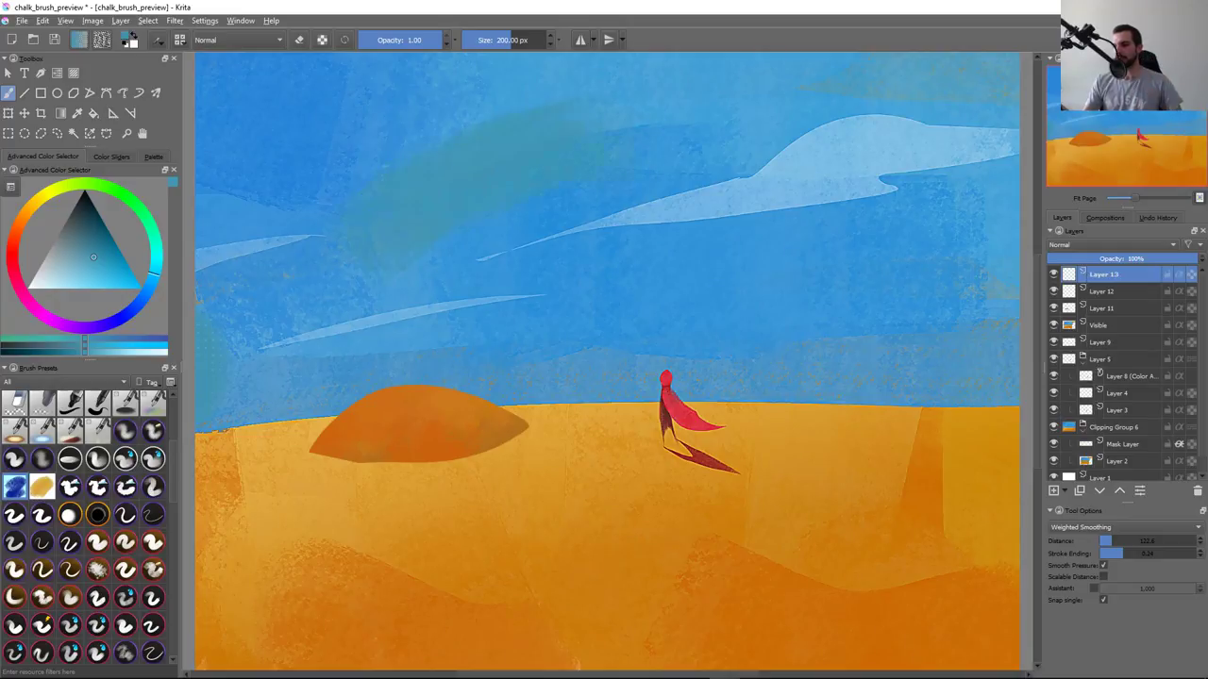
Test the brush in the sky and switch to a larger chalk brush tip
{"action": "left_click_drag", "start_coordinate": [510, 142], "coordinate": [802, 160]}
{"action": "key", "text": "ctrl+z"}
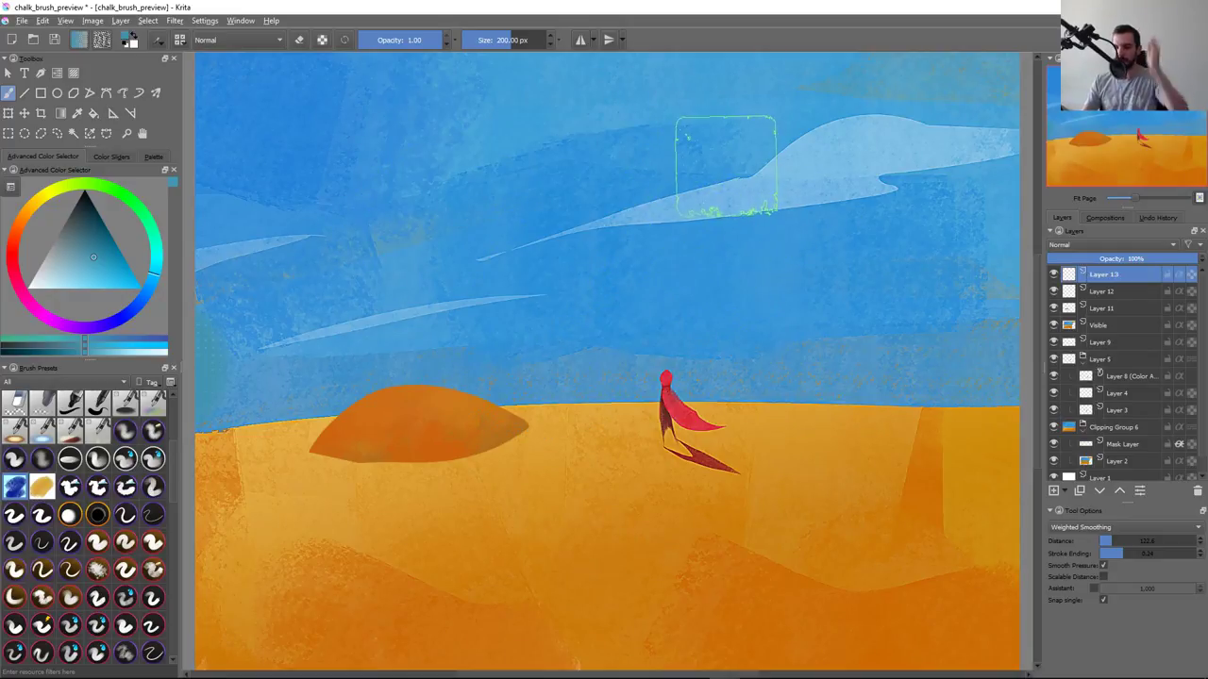
{"action": "key", "text": "F5"}
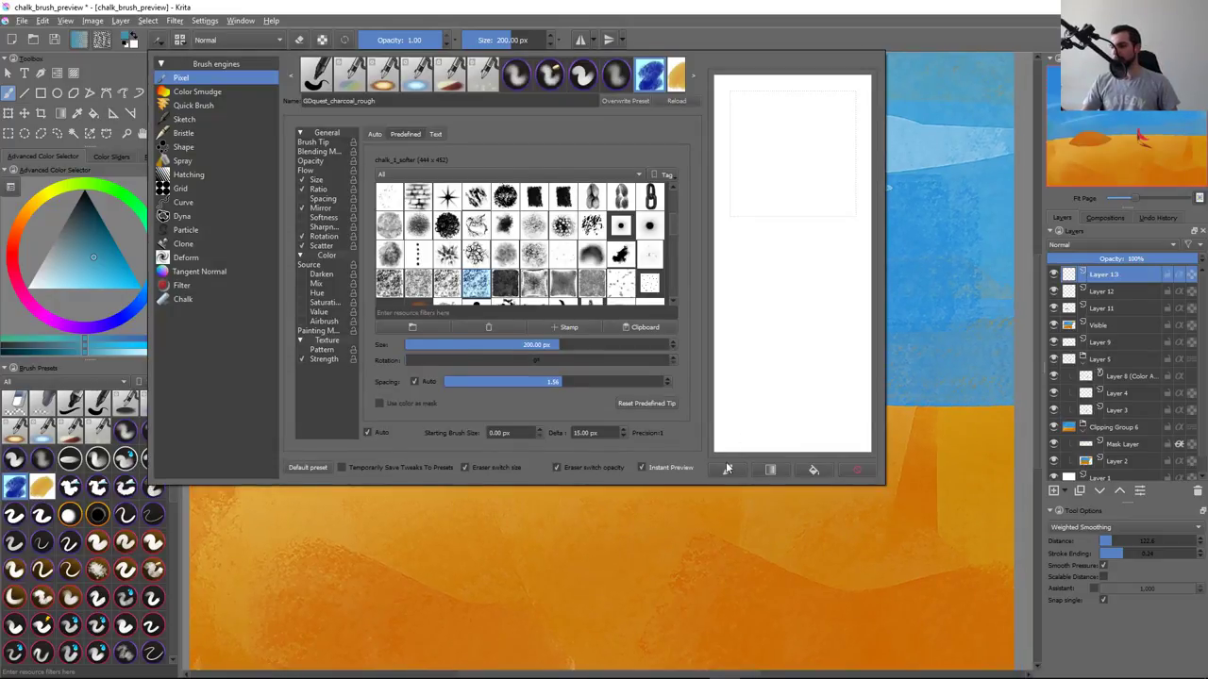
{"action": "scroll", "coordinate": [671, 226], "scroll_direction": "down", "scroll_amount": 2}
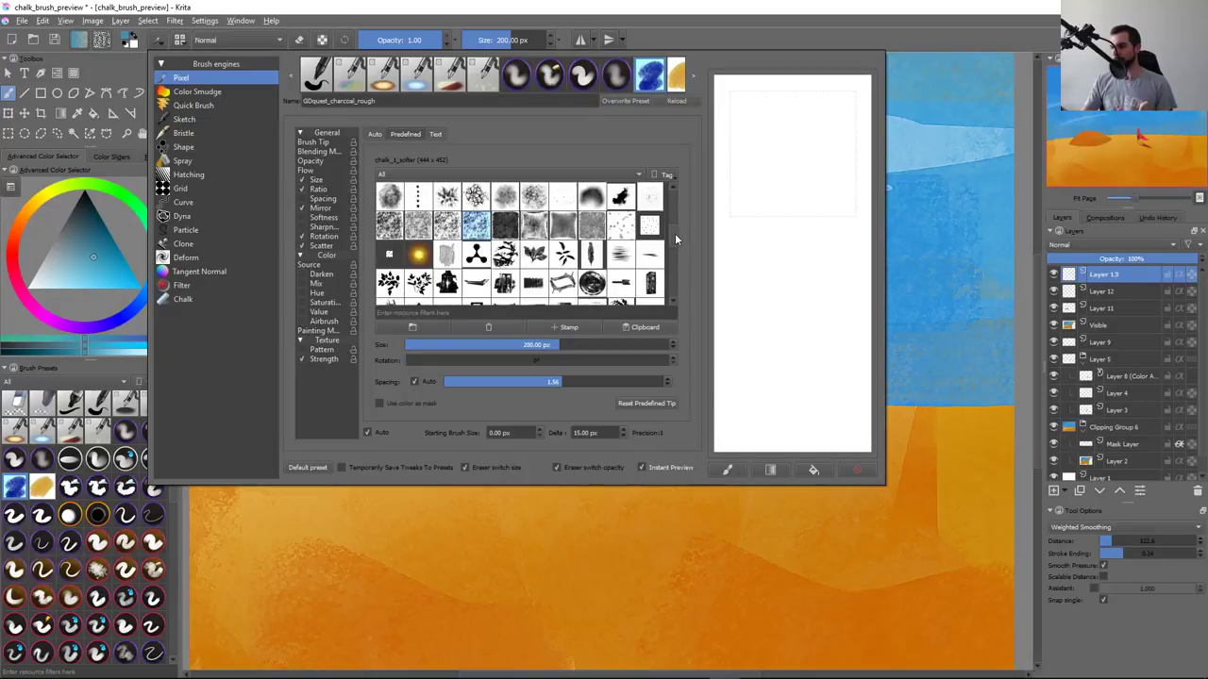
{"action": "left_click", "coordinate": [618, 227]}
{"action": "key", "text": "F5"}
{"action": "left_click_drag", "start_coordinate": [472, 434], "coordinate": [717, 453]}
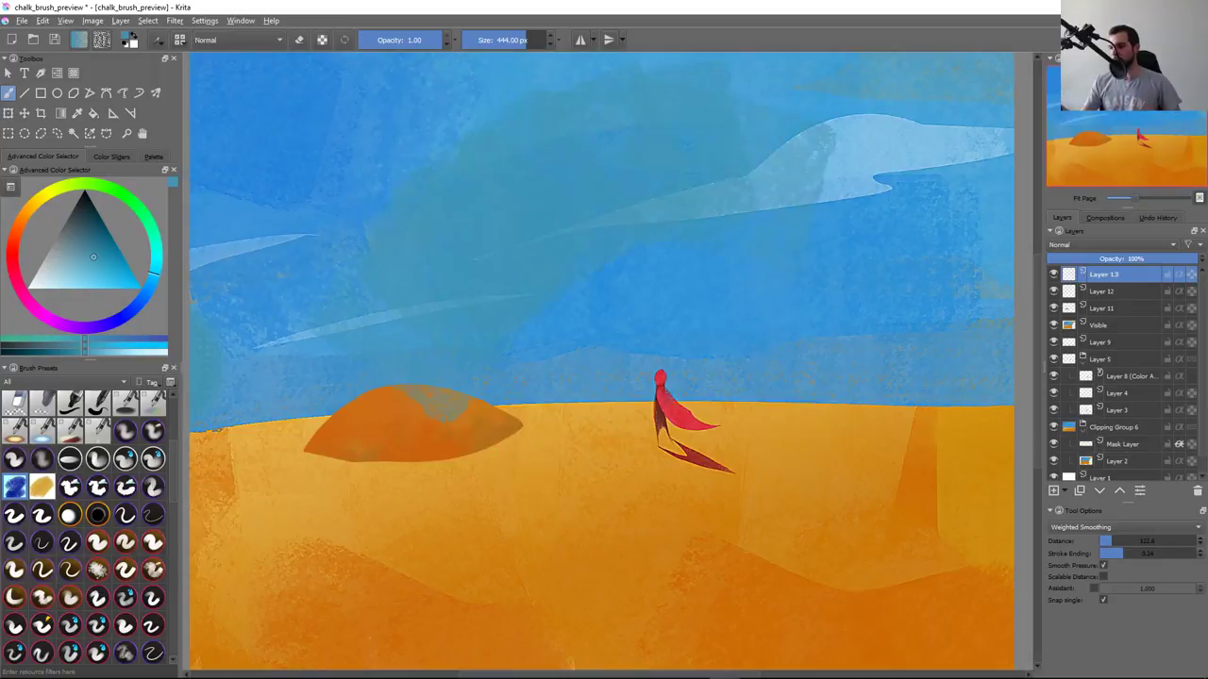
{"action": "key", "text": "ctrl+z"}
Shrink the brush to about 137 px, reset the colour to black, and test a stroke
{"action": "left_click_drag", "start_coordinate": [673, 247], "coordinate": [614, 247]}
{"action": "key", "text": "d"}
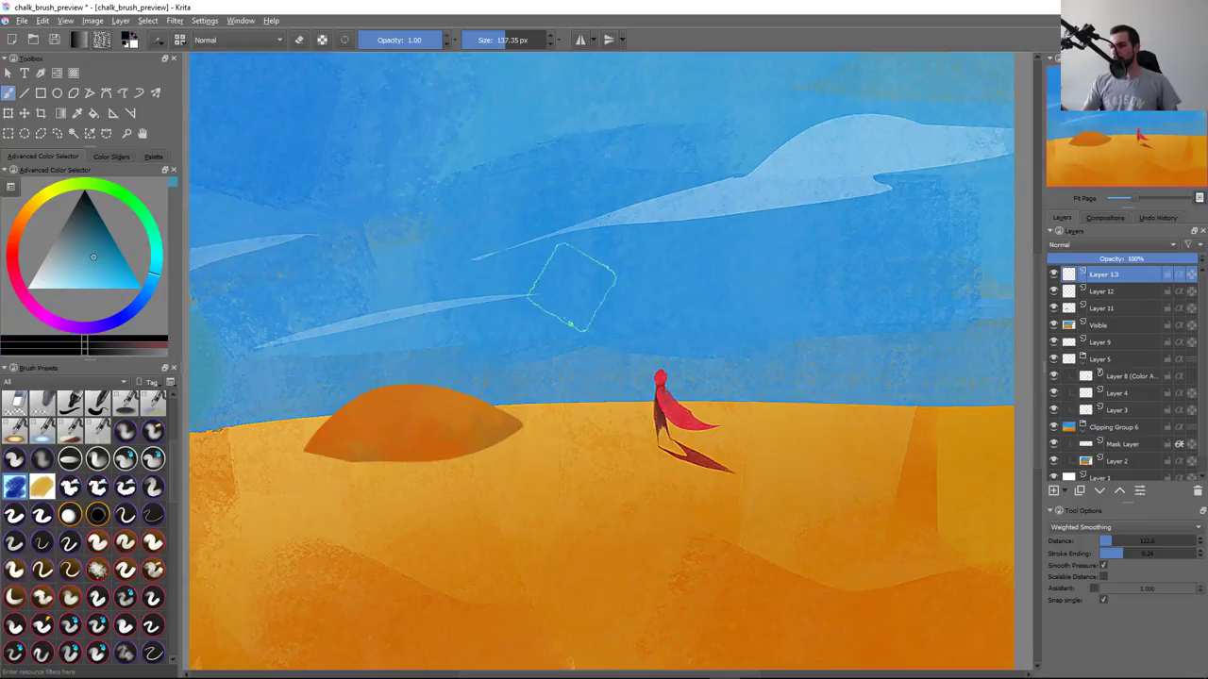
{"action": "mouse_move", "coordinate": [361, 253]}
{"action": "left_mouse_down"}
{"action": "mouse_move", "coordinate": [609, 132]}
{"action": "mouse_move", "coordinate": [849, 236]}
{"action": "left_mouse_up"}
{"action": "key", "text": "ctrl+z"}
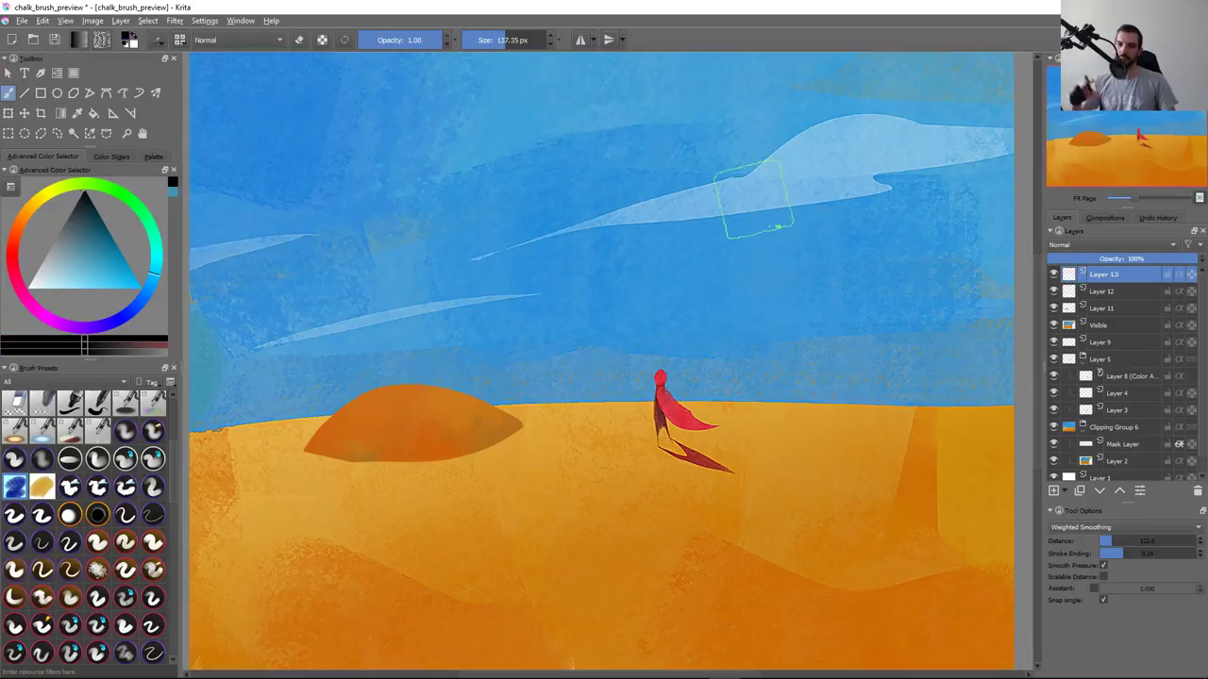
Choose the chalk_4 brush tip in the Brush Settings Editor
{"action": "key", "text": "F5"}
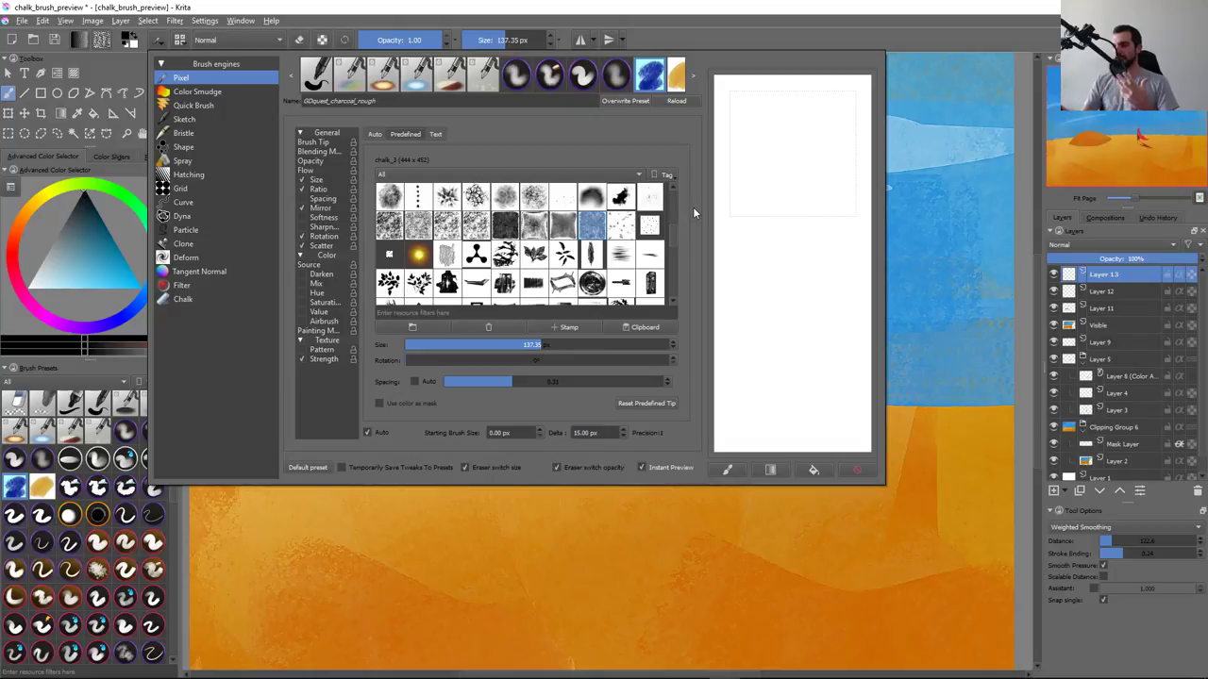
{"action": "left_click_drag", "start_coordinate": [673, 238], "coordinate": [675, 302]}
{"action": "left_click", "coordinate": [505, 294]}
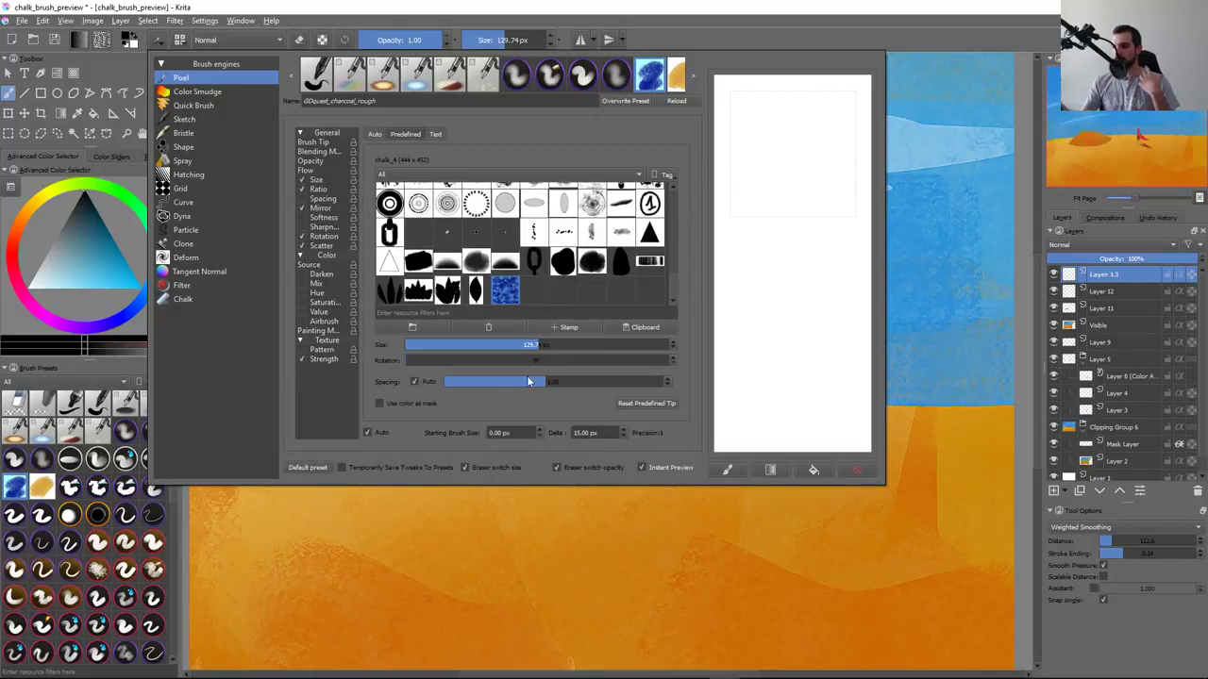
{"action": "left_click", "coordinate": [386, 558]}
Test chalk dabs and S-shaped strokes in the sky, undoing each one
{"action": "left_click", "coordinate": [349, 238]}
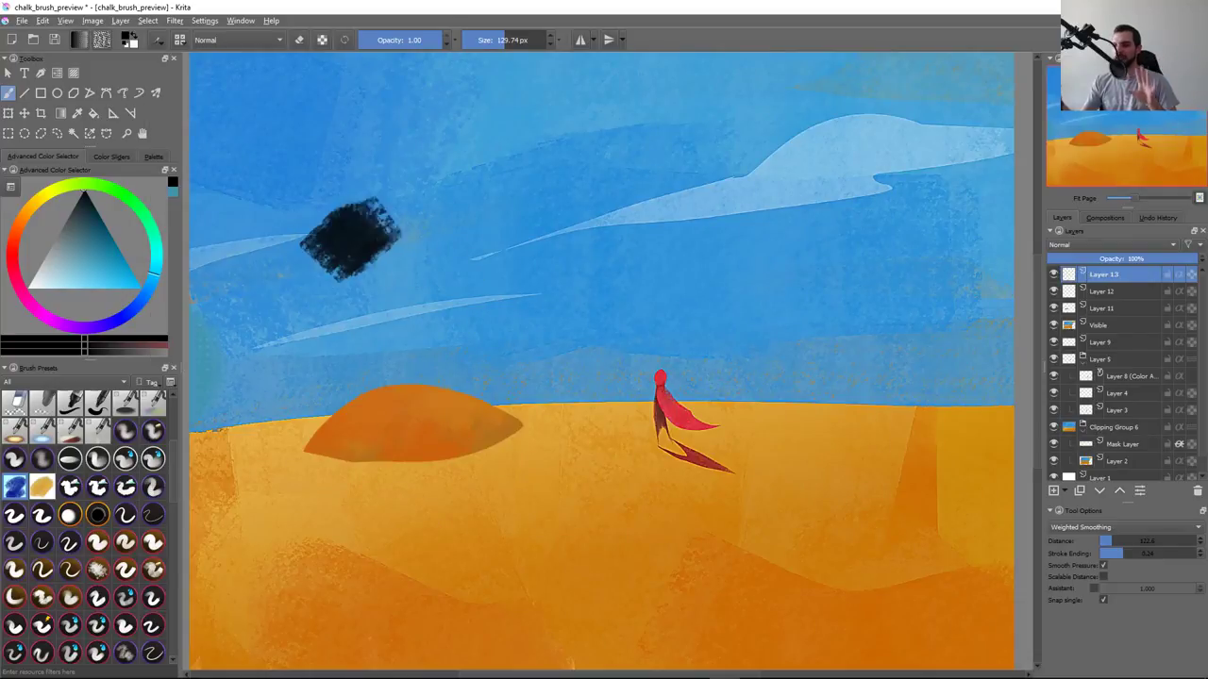
{"action": "mouse_move", "coordinate": [349, 238]}
{"action": "left_mouse_down"}
{"action": "mouse_move", "coordinate": [809, 255]}
{"action": "mouse_move", "coordinate": [897, 203]}
{"action": "left_mouse_up"}
{"action": "key", "text": "ctrl+z"}
{"action": "left_click", "coordinate": [431, 191]}
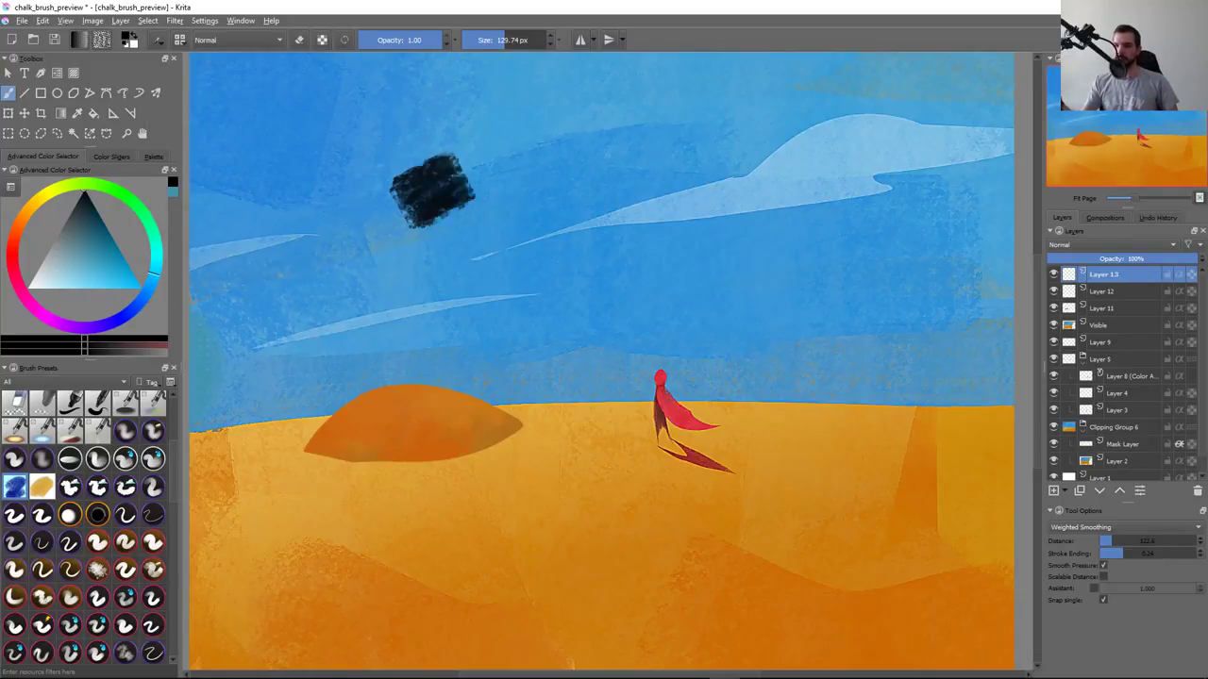
{"action": "left_click_drag", "start_coordinate": [431, 191], "coordinate": [836, 163]}
{"action": "key", "text": "ctrl+z"}
{"action": "mouse_move", "coordinate": [557, 118]}
{"action": "left_mouse_down"}
{"action": "mouse_move", "coordinate": [340, 354]}
{"action": "mouse_move", "coordinate": [826, 184]}
{"action": "left_mouse_up"}
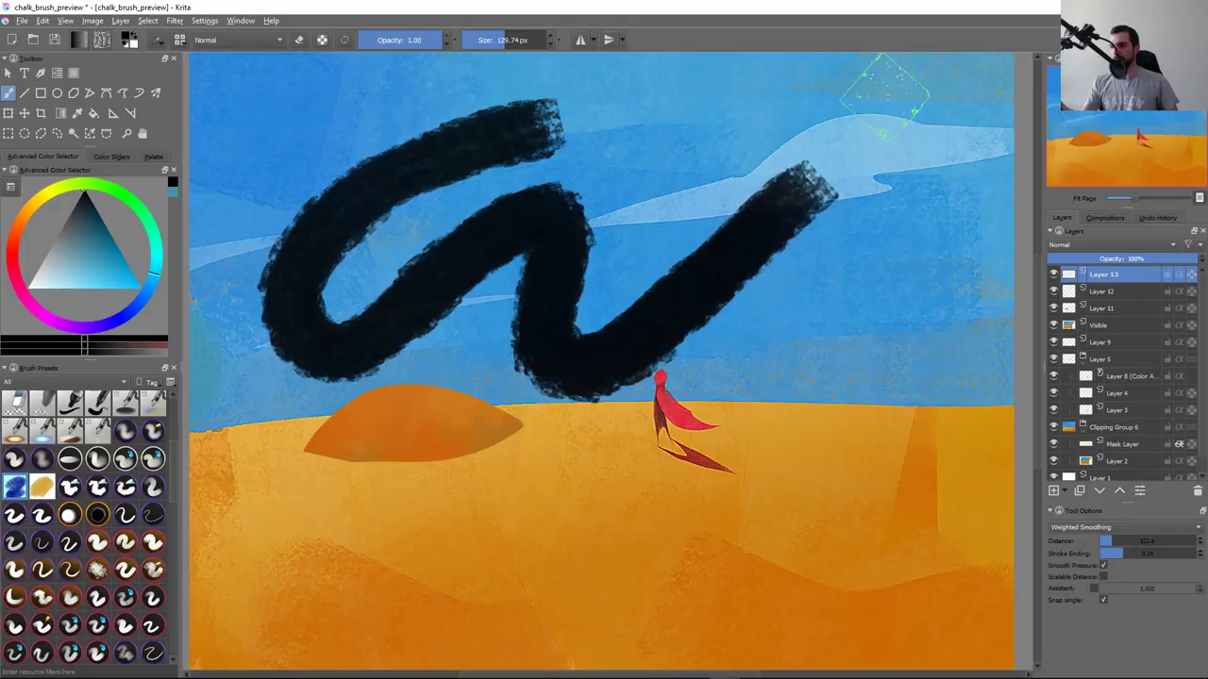
{"action": "key", "text": "ctrl+z"}
{"action": "mouse_move", "coordinate": [311, 226]}
{"action": "left_mouse_down"}
{"action": "mouse_move", "coordinate": [661, 396]}
{"action": "mouse_move", "coordinate": [943, 174]}
{"action": "left_mouse_up"}
{"action": "key", "text": "ctrl+z"}
{"action": "mouse_move", "coordinate": [350, 216]}
{"action": "left_mouse_down"}
{"action": "mouse_move", "coordinate": [661, 155]}
{"action": "mouse_move", "coordinate": [883, 149]}
{"action": "left_mouse_up"}
{"action": "key", "text": "ctrl+z"}
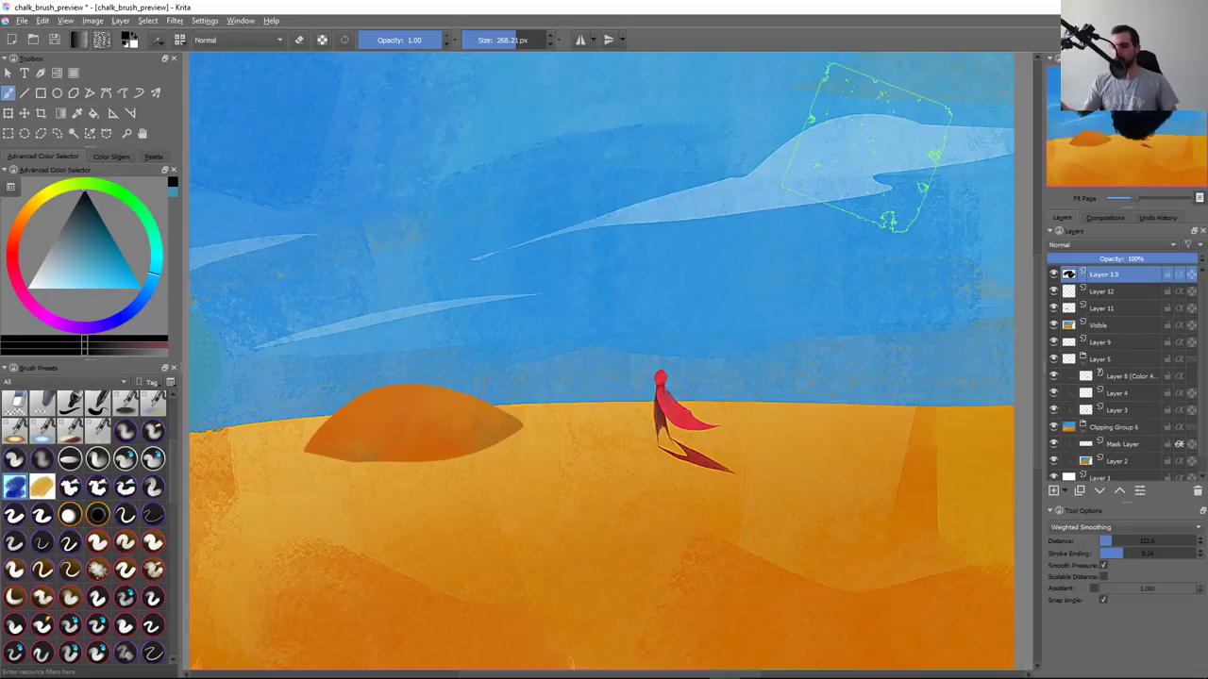
Raise the tip spacing slightly and test large strokes across the sky and dunes
{"action": "key", "text": "F5"}
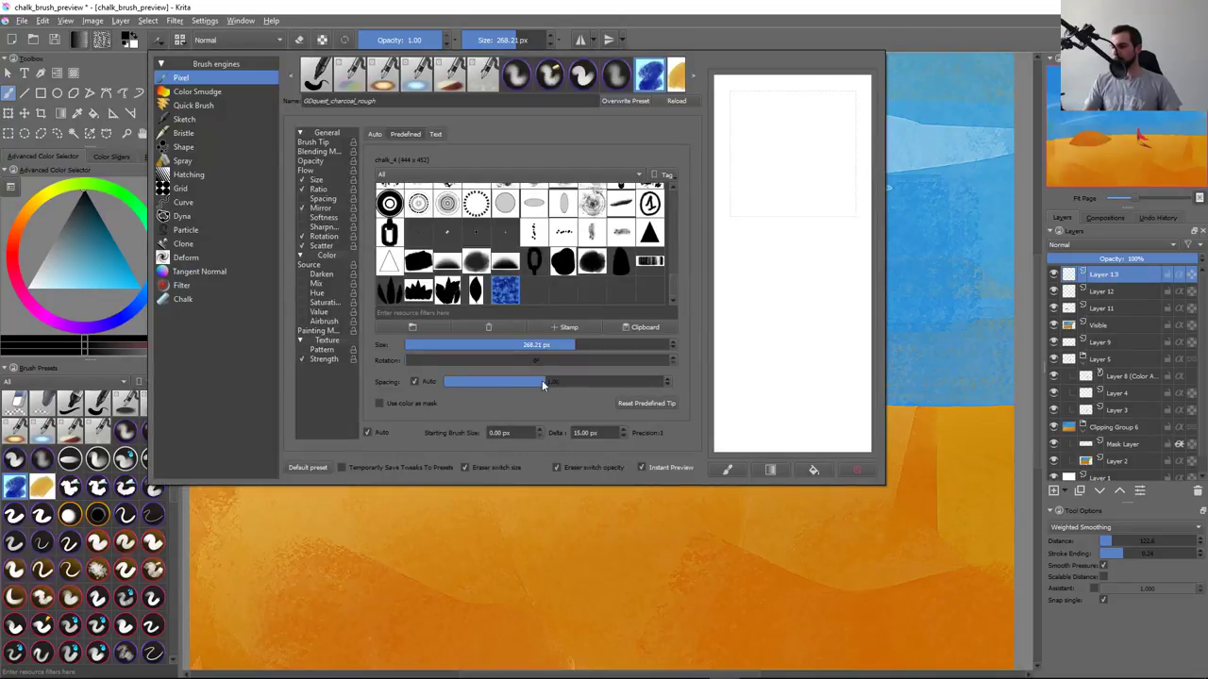
{"action": "left_click_drag", "start_coordinate": [542, 381], "coordinate": [555, 383]}
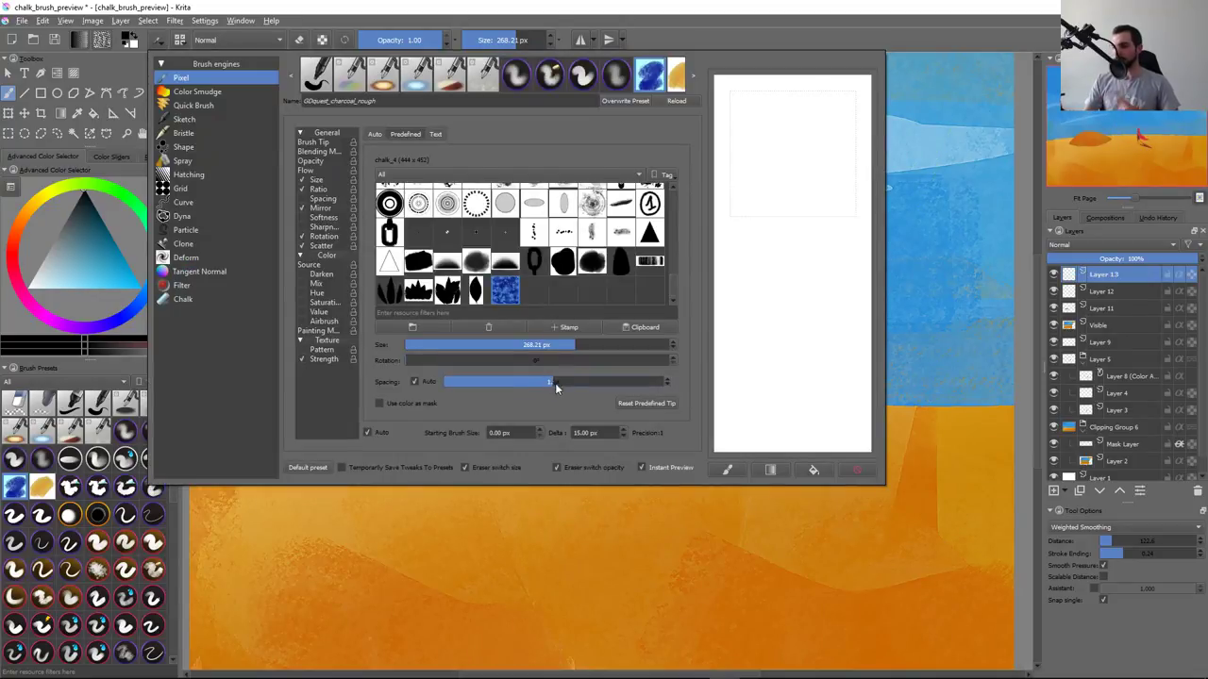
{"action": "left_click", "coordinate": [503, 574]}
{"action": "mouse_move", "coordinate": [359, 269]}
{"action": "left_mouse_down"}
{"action": "mouse_move", "coordinate": [727, 151]}
{"action": "mouse_move", "coordinate": [830, 311]}
{"action": "left_mouse_up"}
{"action": "key", "text": "ctrl+z"}
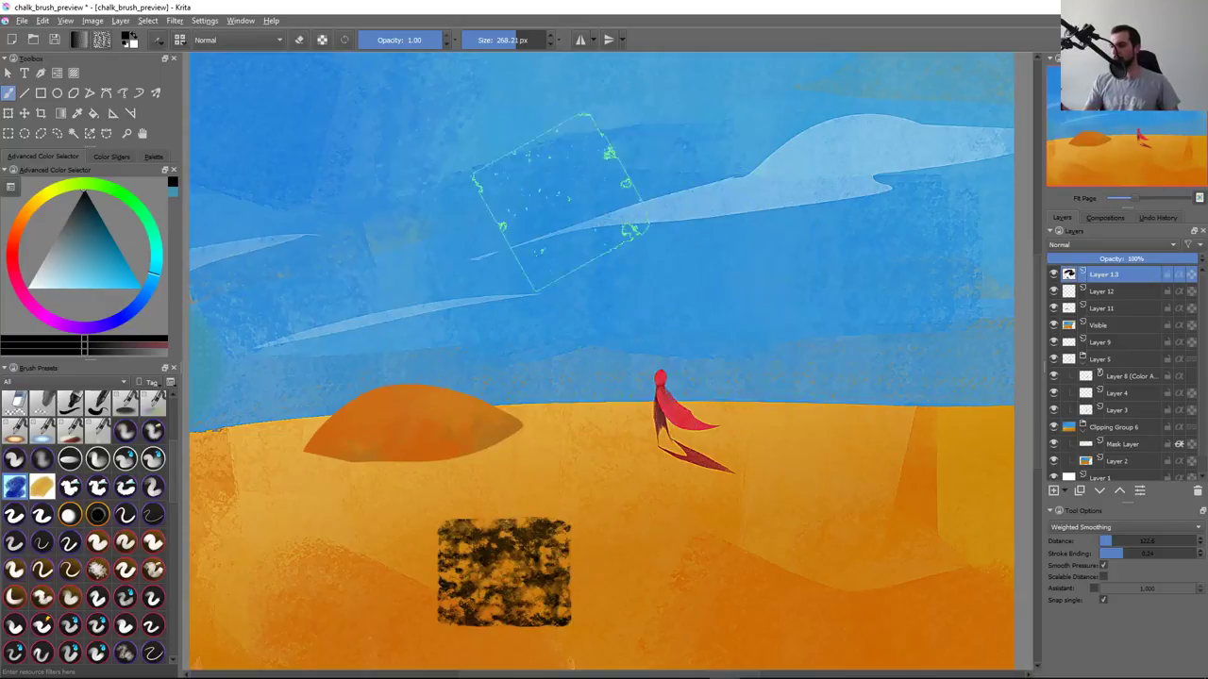
{"action": "key", "text": "ctrl+z"}
{"action": "left_click_drag", "start_coordinate": [434, 179], "coordinate": [793, 283]}
{"action": "key", "text": "ctrl+z"}
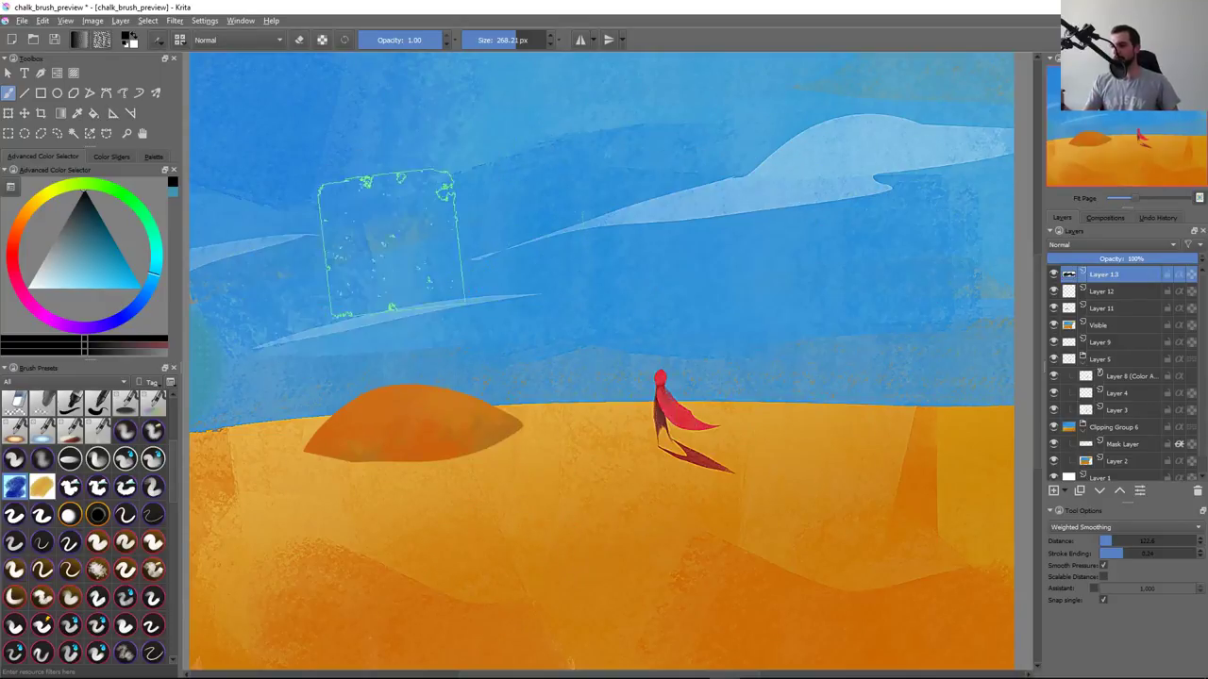
{"action": "mouse_move", "coordinate": [387, 243]}
{"action": "left_mouse_down"}
{"action": "mouse_move", "coordinate": [459, 202]}
{"action": "mouse_move", "coordinate": [661, 406]}
{"action": "mouse_move", "coordinate": [887, 208]}
{"action": "left_mouse_up"}
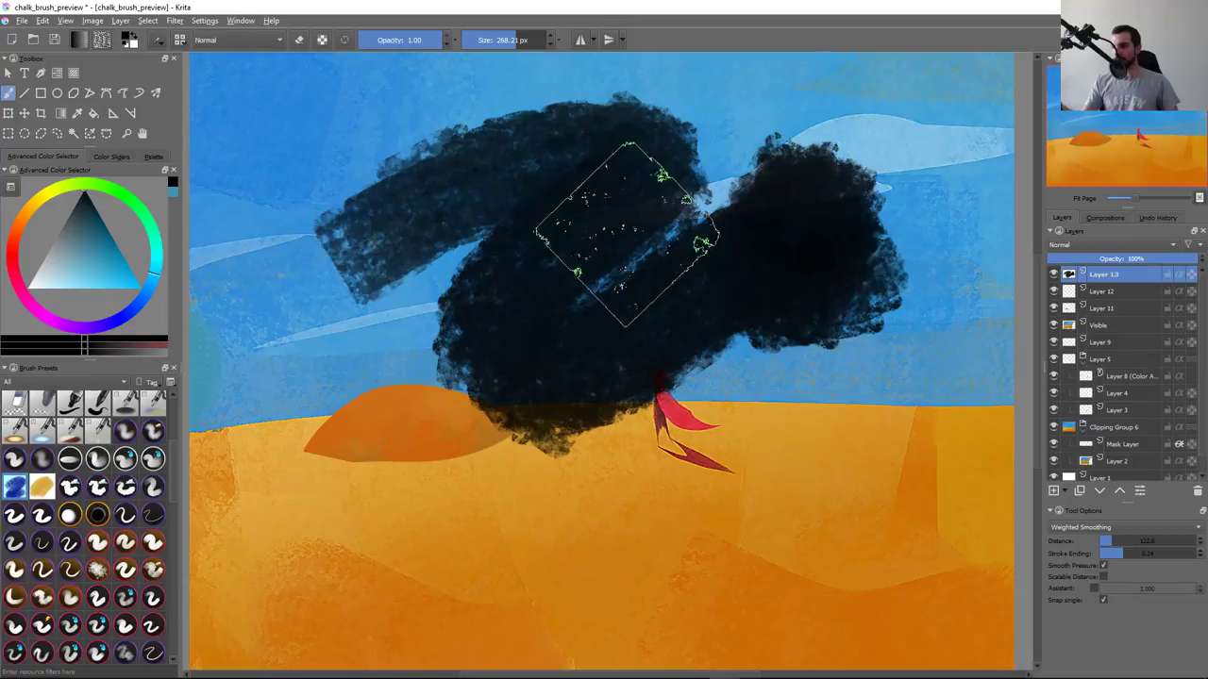
{"action": "key", "text": "ctrl+z"}
Shrink the brush to about 128 px and test five square dabs across the sky
{"action": "mouse_move", "coordinate": [506, 195]}
{"action": "left_mouse_down", "text": "shift"}
{"action": "mouse_move", "coordinate": [330, 226]}
{"action": "mouse_move", "coordinate": [606, 122]}
{"action": "mouse_move", "coordinate": [755, 242]}
{"action": "mouse_move", "coordinate": [781, 237]}
{"action": "left_mouse_up", "text": "shift"}
{"action": "key", "text": "ctrl+z"}
{"action": "left_click", "coordinate": [371, 210]}
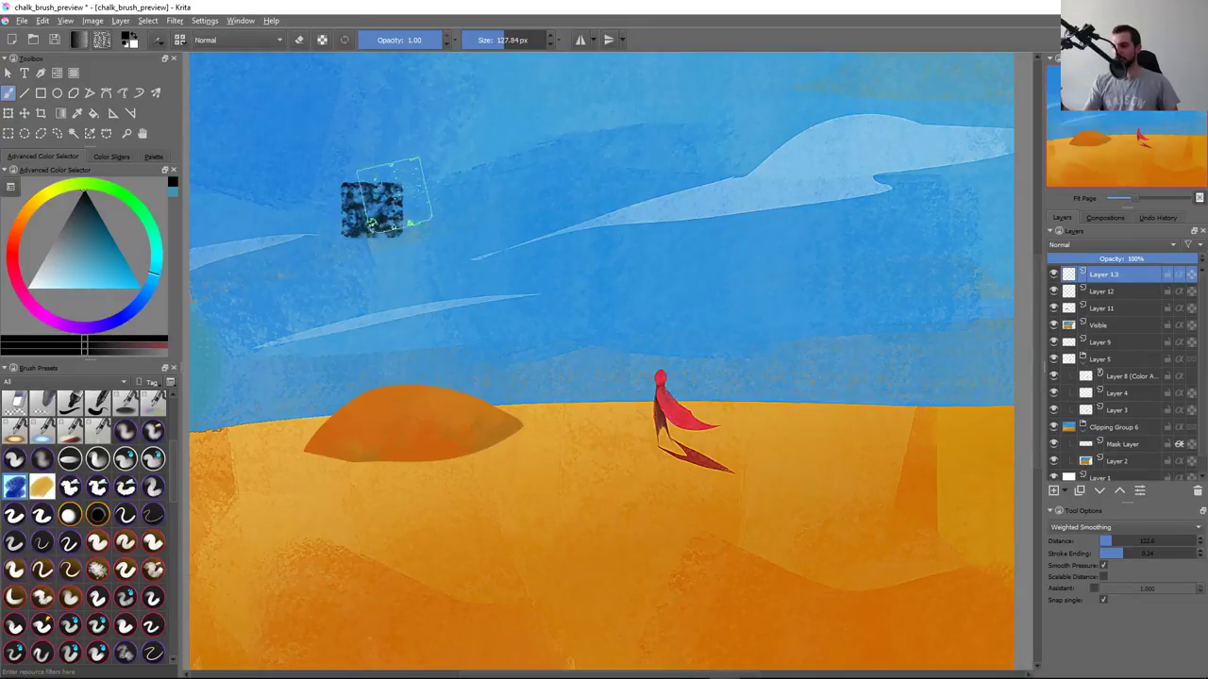
{"action": "left_click", "coordinate": [502, 180]}
{"action": "left_click", "coordinate": [628, 193]}
{"action": "left_click", "coordinate": [743, 201]}
{"action": "left_click", "coordinate": [825, 223]}
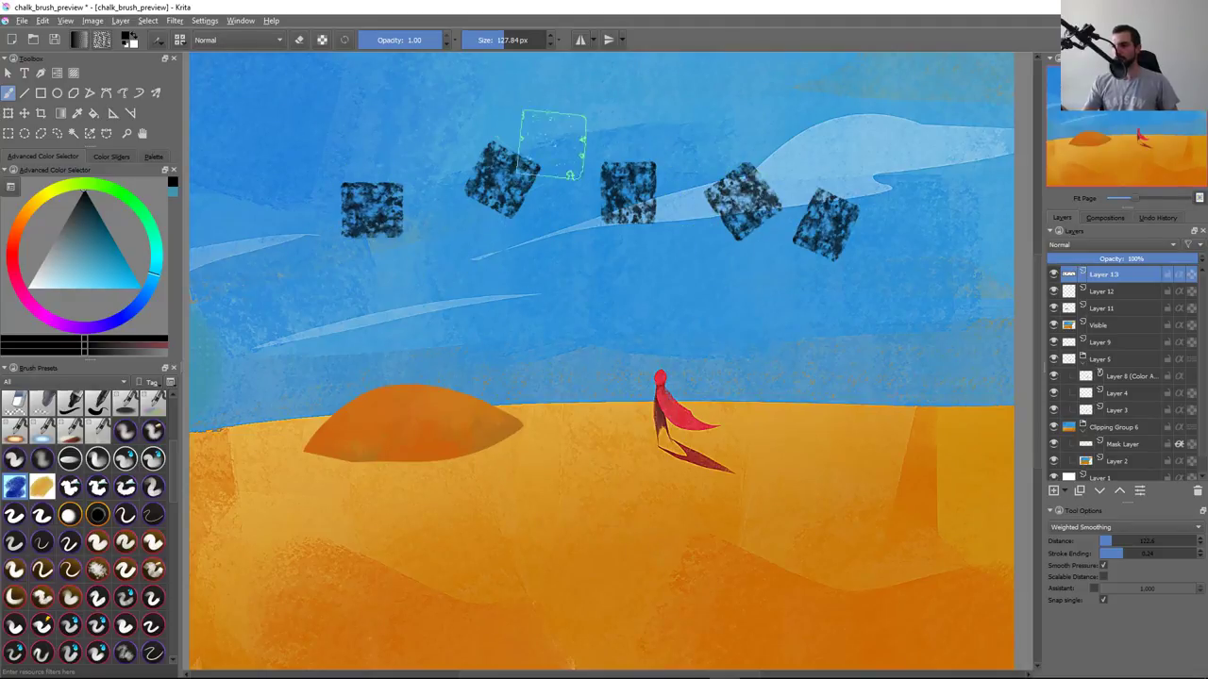
{"action": "key", "text": "ctrl+z"}
{"action": "key", "text": "ctrl+z"}
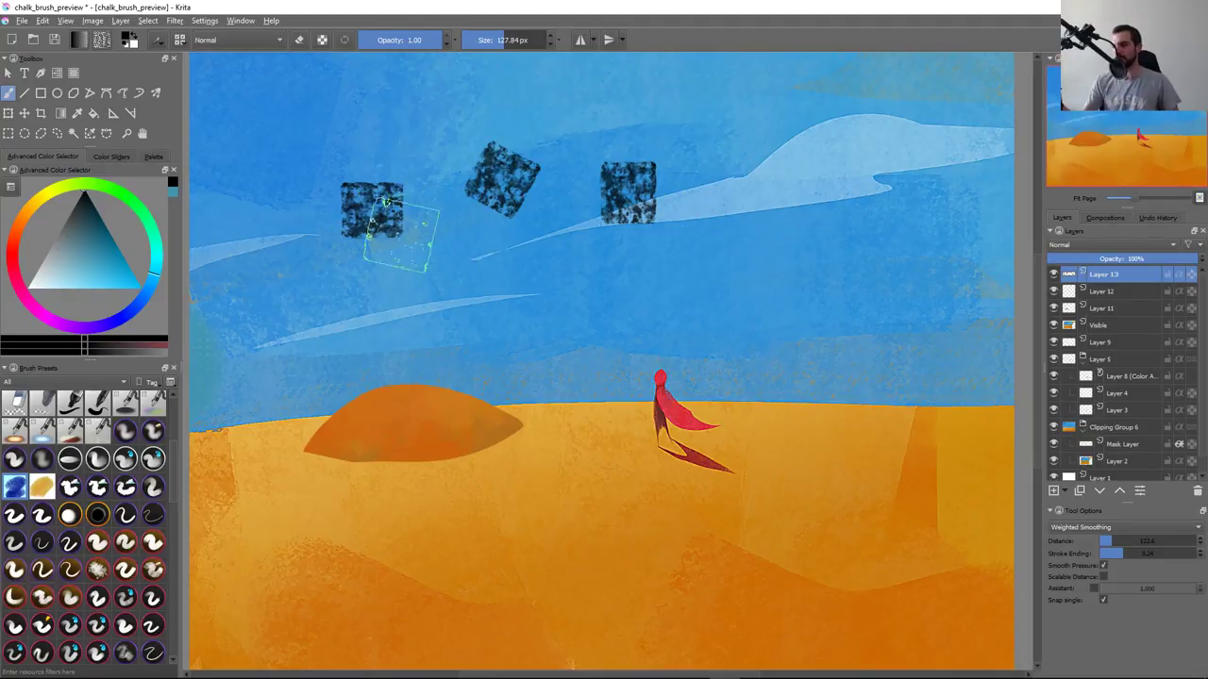
{"action": "key", "text": "ctrl+z"}
{"action": "key", "text": "ctrl+z"}
{"action": "key", "text": "ctrl+z"}
{"action": "mouse_move", "coordinate": [302, 274]}
{"action": "left_mouse_down"}
{"action": "mouse_move", "coordinate": [457, 331]}
{"action": "mouse_move", "coordinate": [901, 170]}
{"action": "left_mouse_up"}
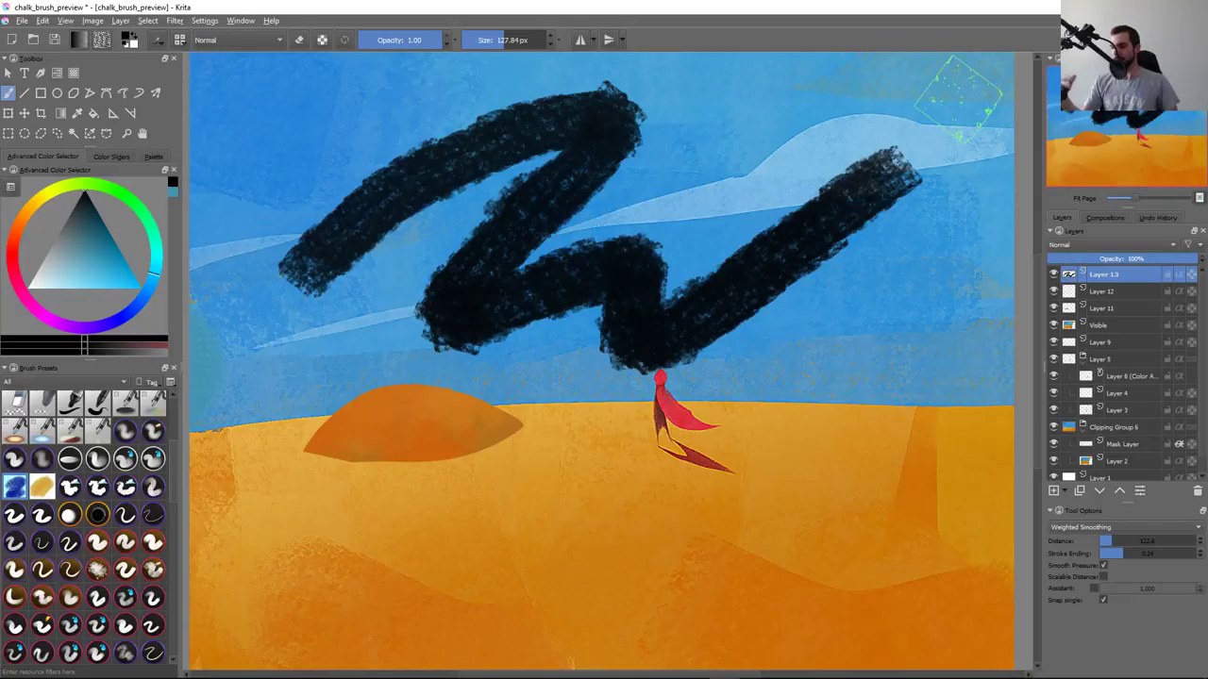
{"action": "key", "text": "ctrl+z"}
Paint a thick black S-shaped chalk stroke across the sky and zoom in on its texture
{"action": "key", "text": "F5"}
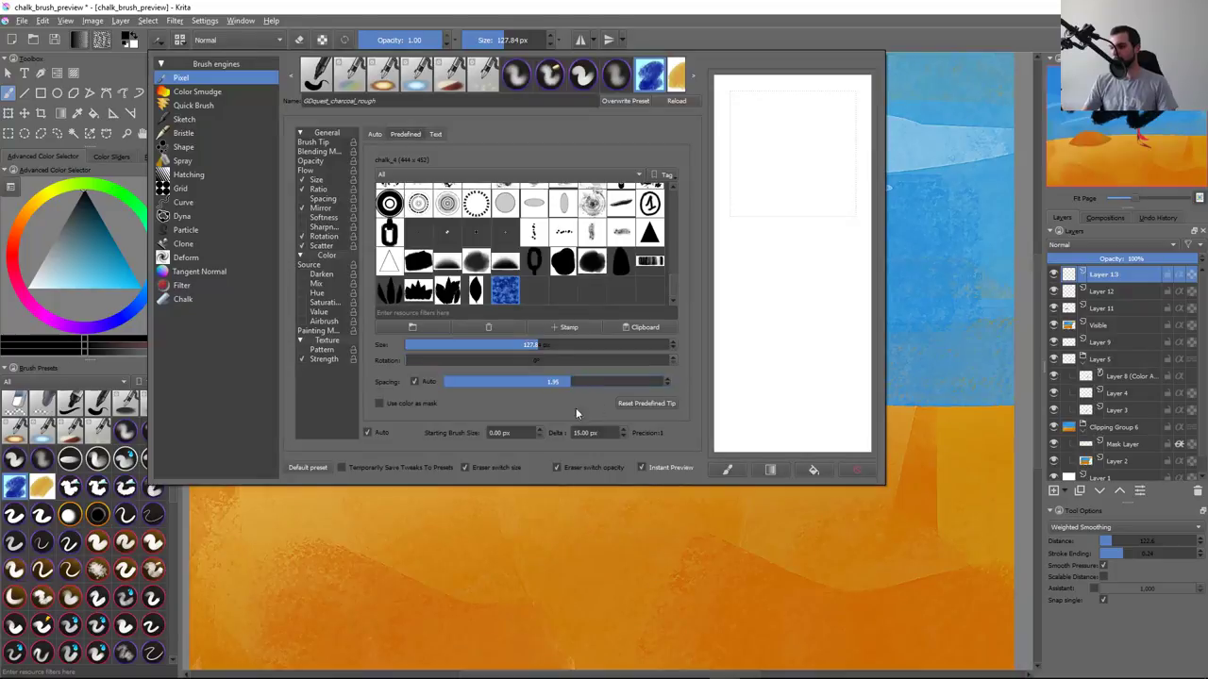
{"action": "left_click", "coordinate": [538, 532]}
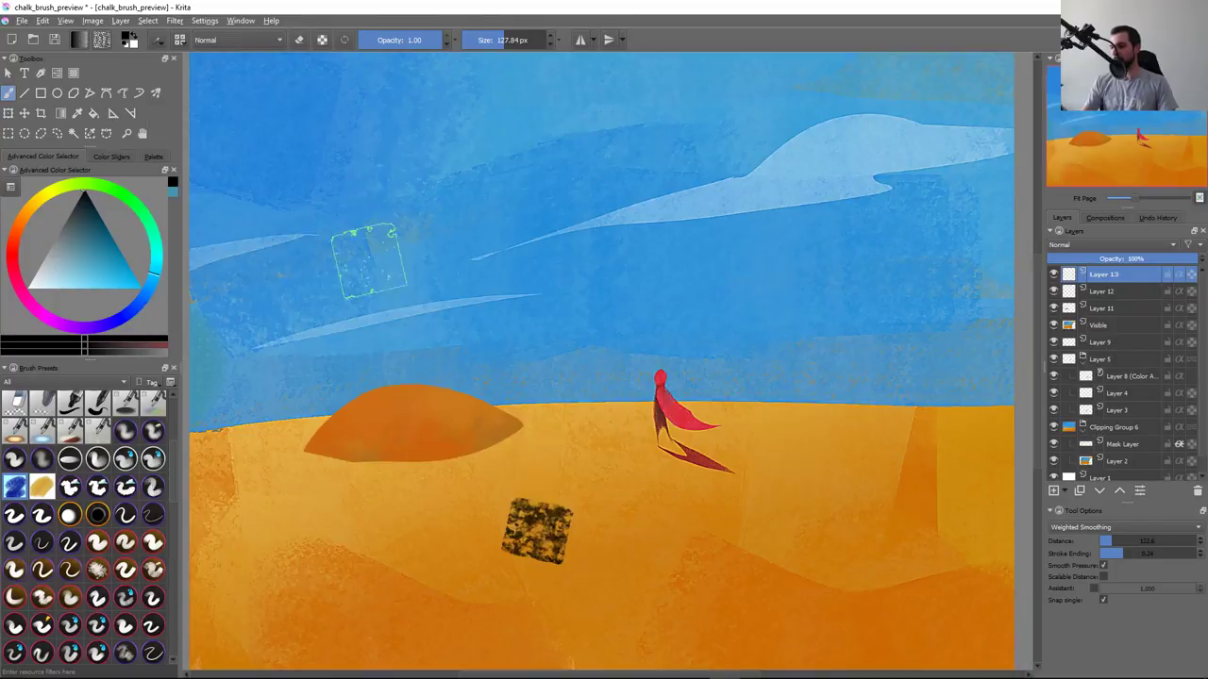
{"action": "mouse_move", "coordinate": [307, 260]}
{"action": "left_mouse_down"}
{"action": "mouse_move", "coordinate": [623, 75]}
{"action": "mouse_move", "coordinate": [843, 215]}
{"action": "left_mouse_up"}
{"action": "key", "text": "ctrl+z"}
{"action": "key", "text": "ctrl+z"}
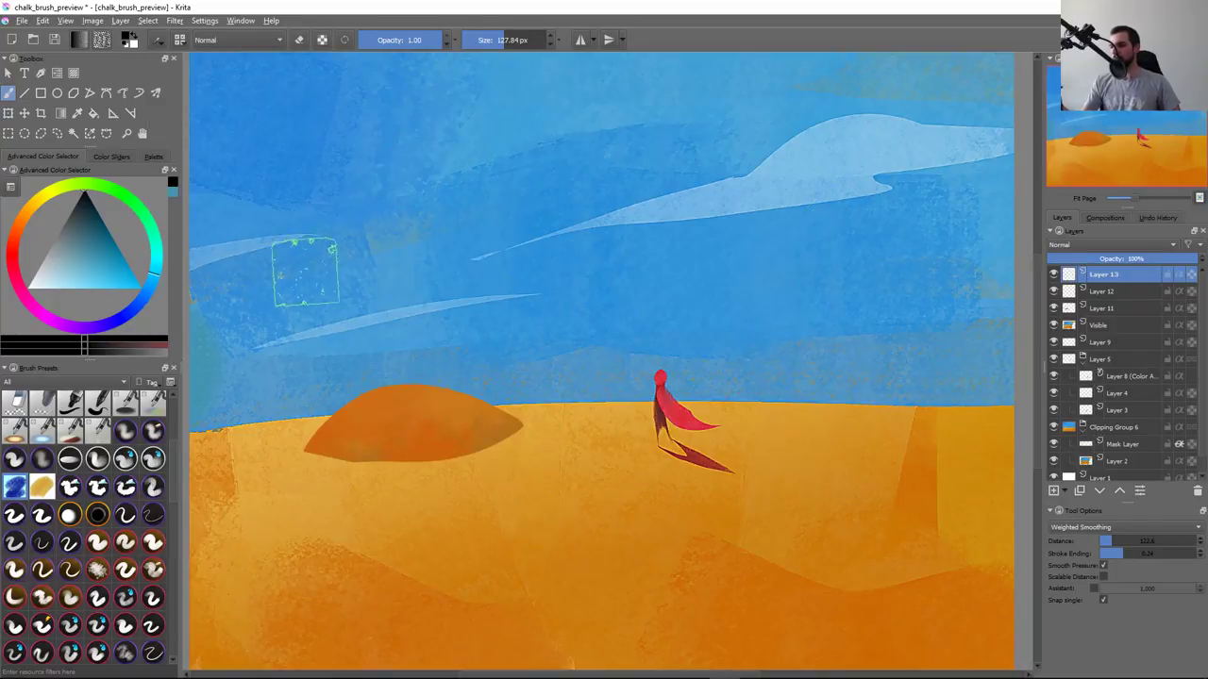
{"action": "mouse_move", "coordinate": [302, 270]}
{"action": "left_mouse_down"}
{"action": "mouse_move", "coordinate": [415, 302]}
{"action": "mouse_move", "coordinate": [913, 187]}
{"action": "left_mouse_up"}
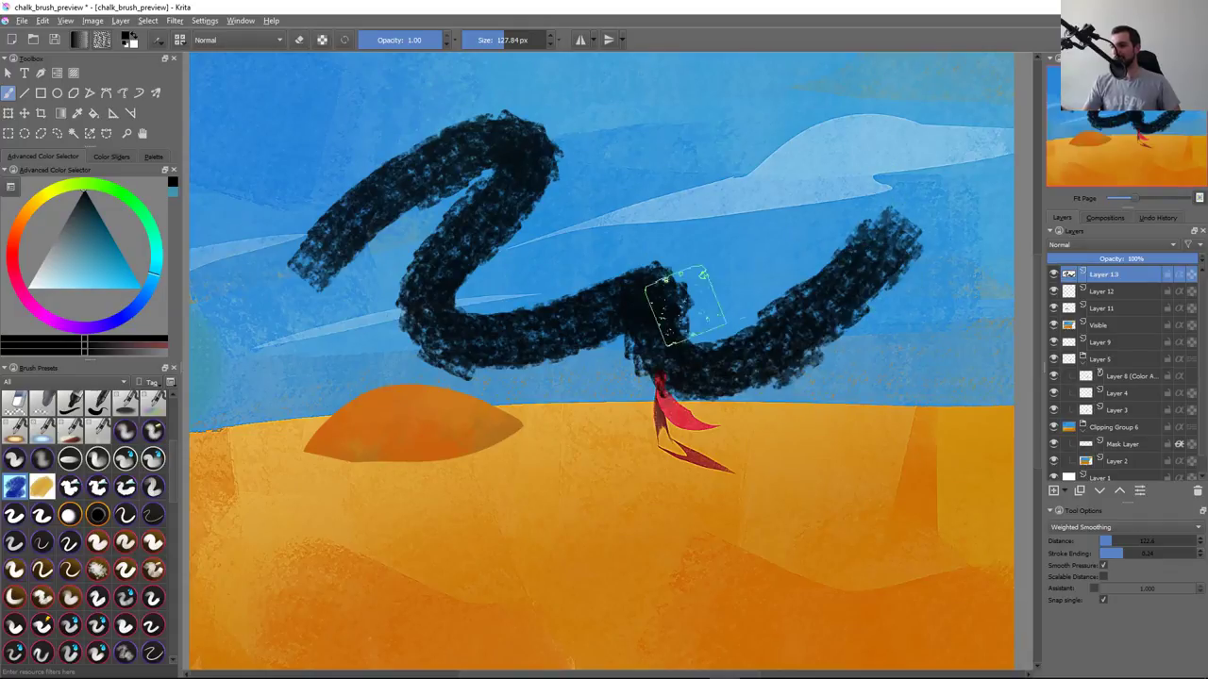
{"action": "key", "text": "ctrl+z"}
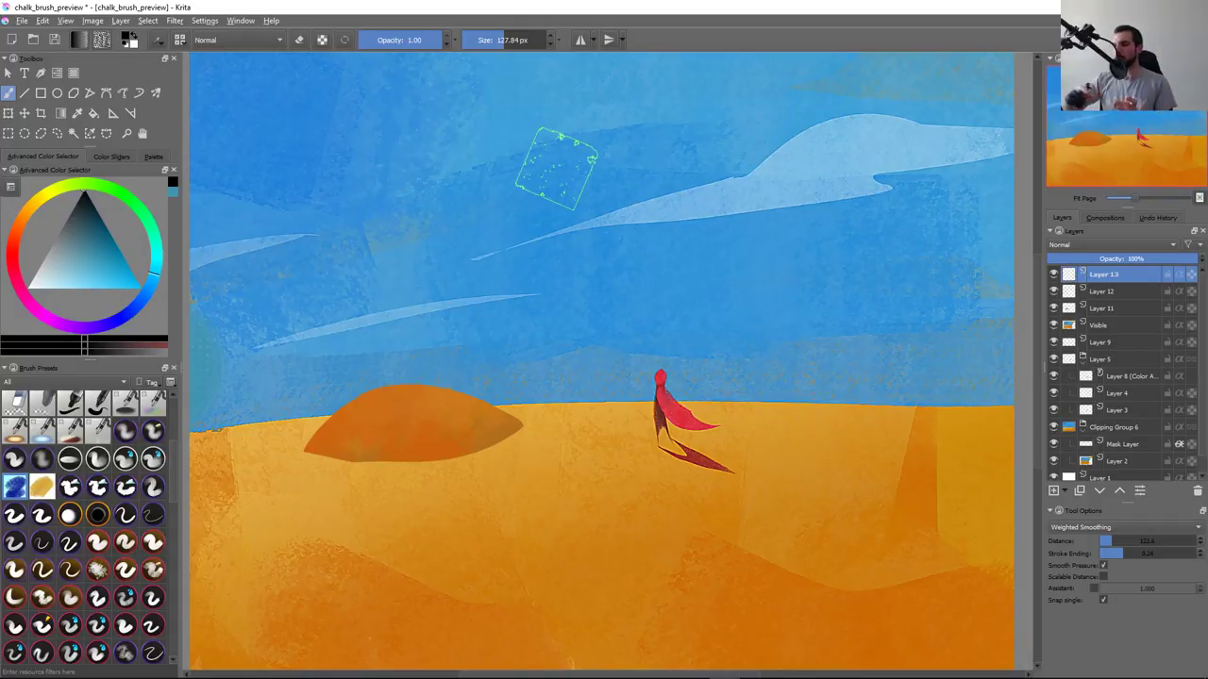
{"action": "mouse_move", "coordinate": [294, 280]}
{"action": "left_mouse_down"}
{"action": "mouse_move", "coordinate": [528, 128]}
{"action": "mouse_move", "coordinate": [793, 265]}
{"action": "left_mouse_up"}
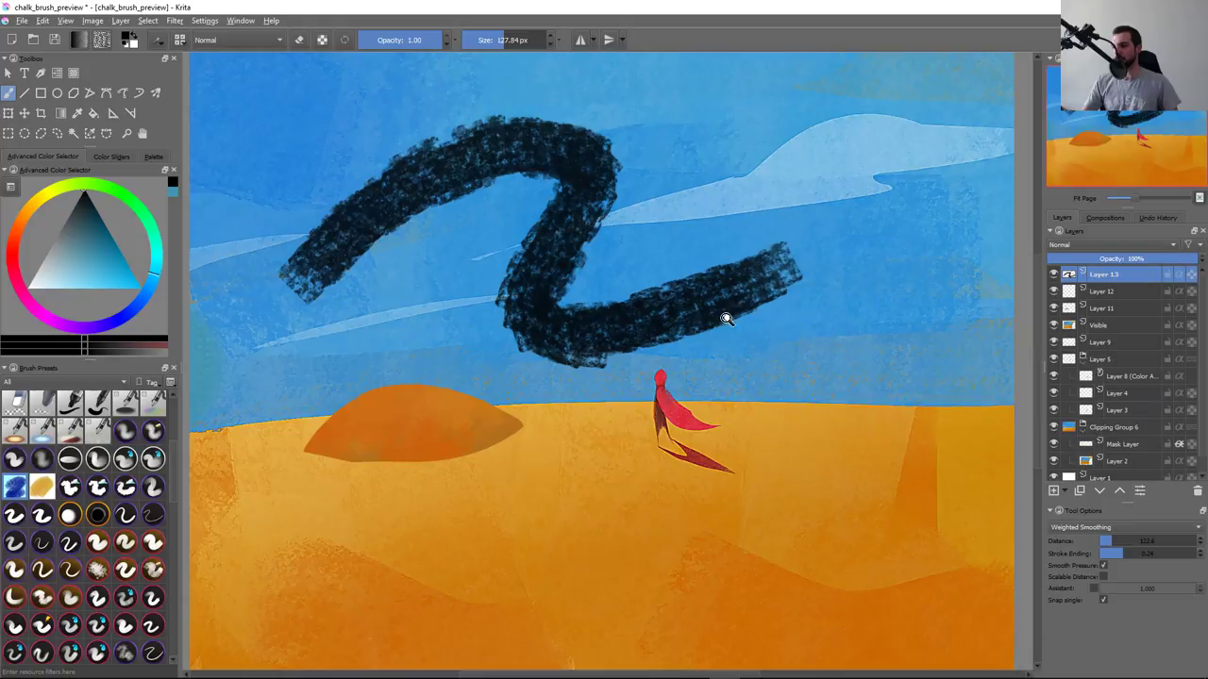
{"action": "left_click_drag", "start_coordinate": [726, 319], "coordinate": [839, 390]}
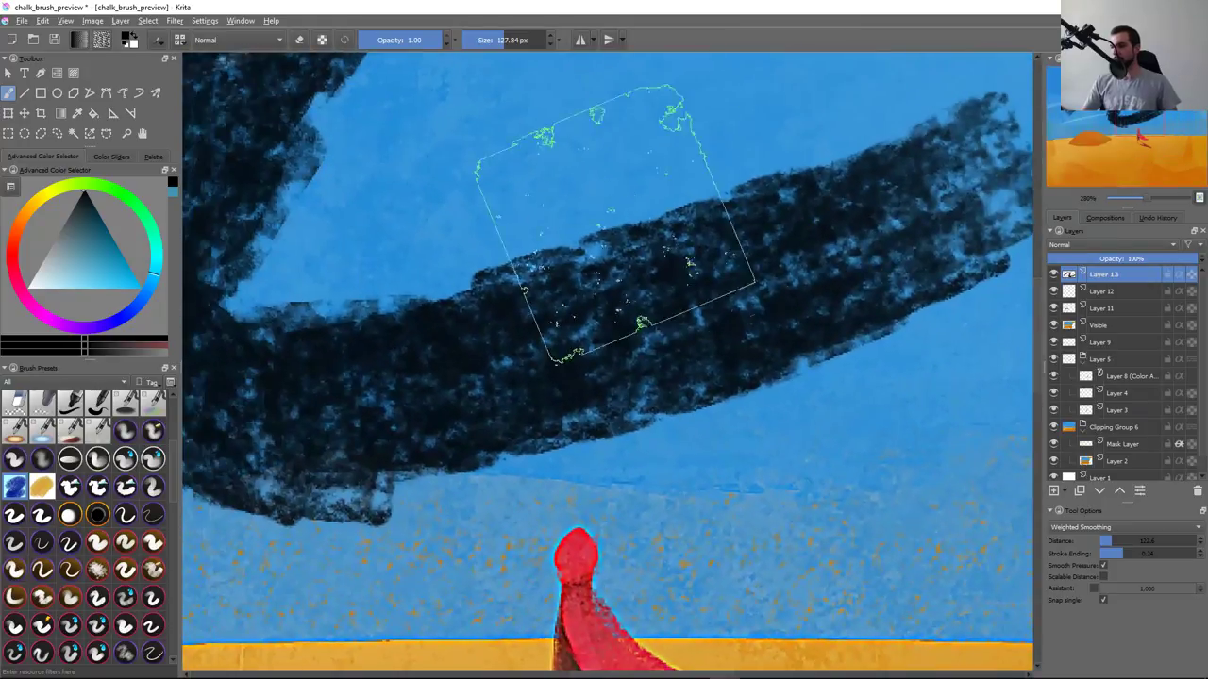
Select a patch of the stroke freehand, deselect, and undo the long S-shaped stroke
{"action": "key", "text": "l"}
{"action": "left_click_drag", "start_coordinate": [668, 344], "coordinate": [574, 431]}
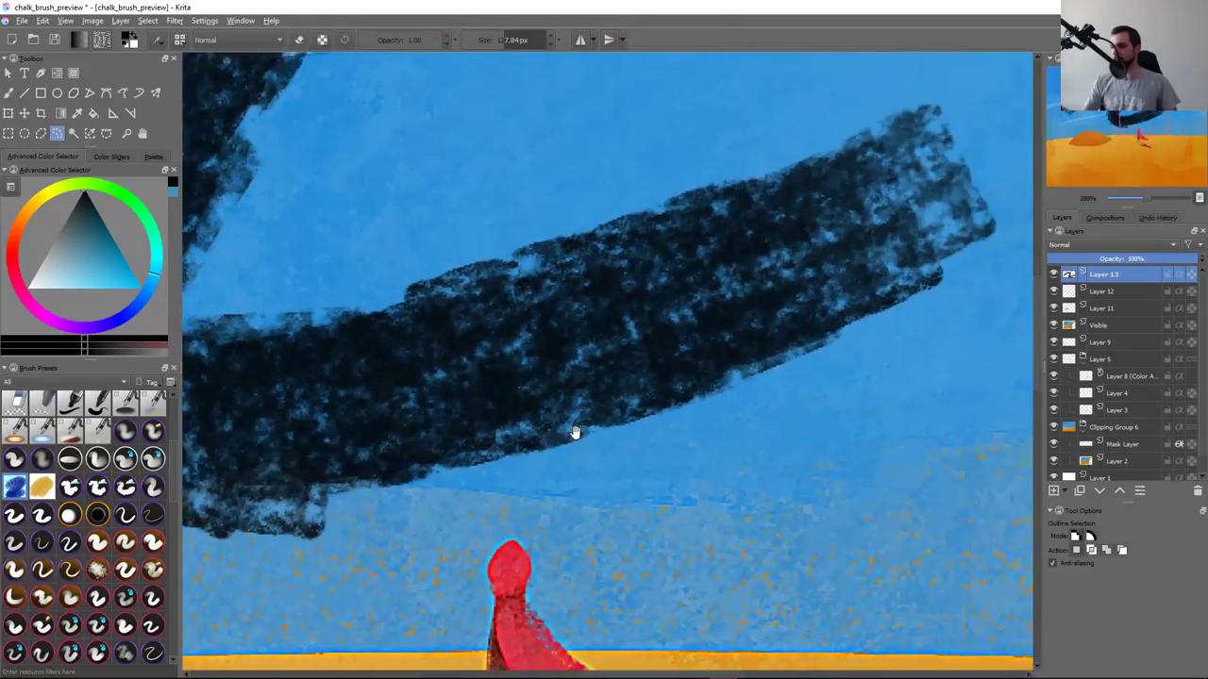
{"action": "left_click_drag", "start_coordinate": [602, 349], "coordinate": [564, 344]}
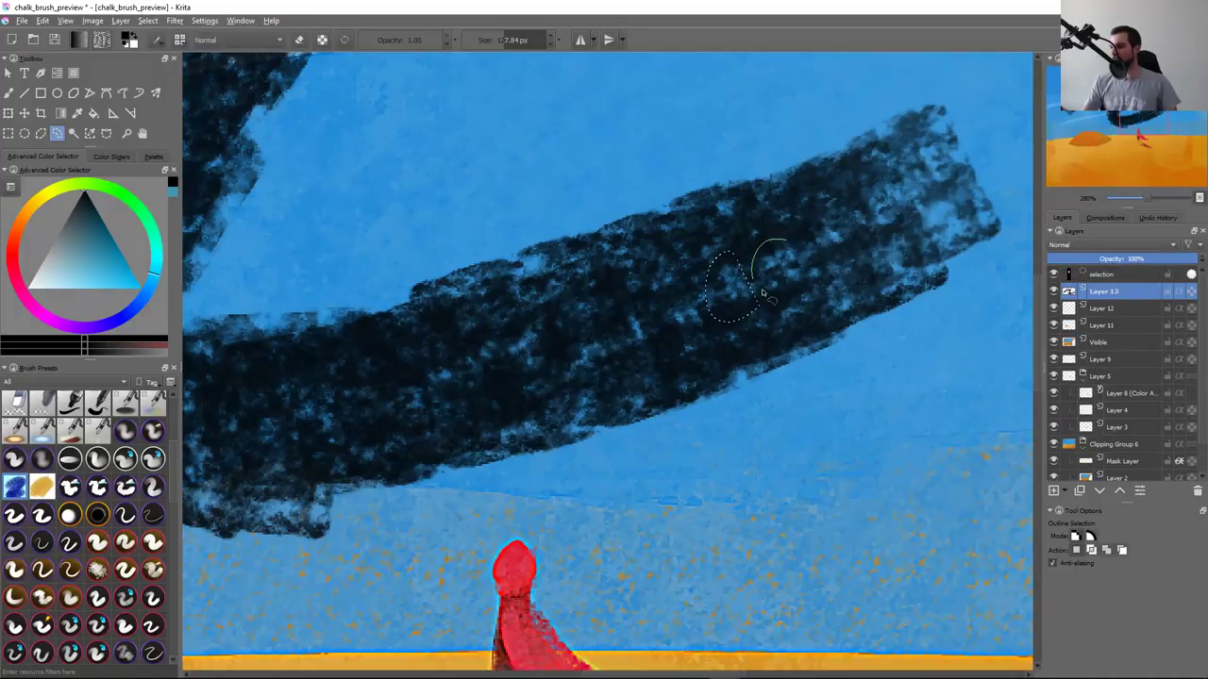
{"action": "key", "text": "ctrl+shift+a"}
{"action": "scroll", "coordinate": [708, 392], "scroll_direction": "down", "scroll_amount": 6}
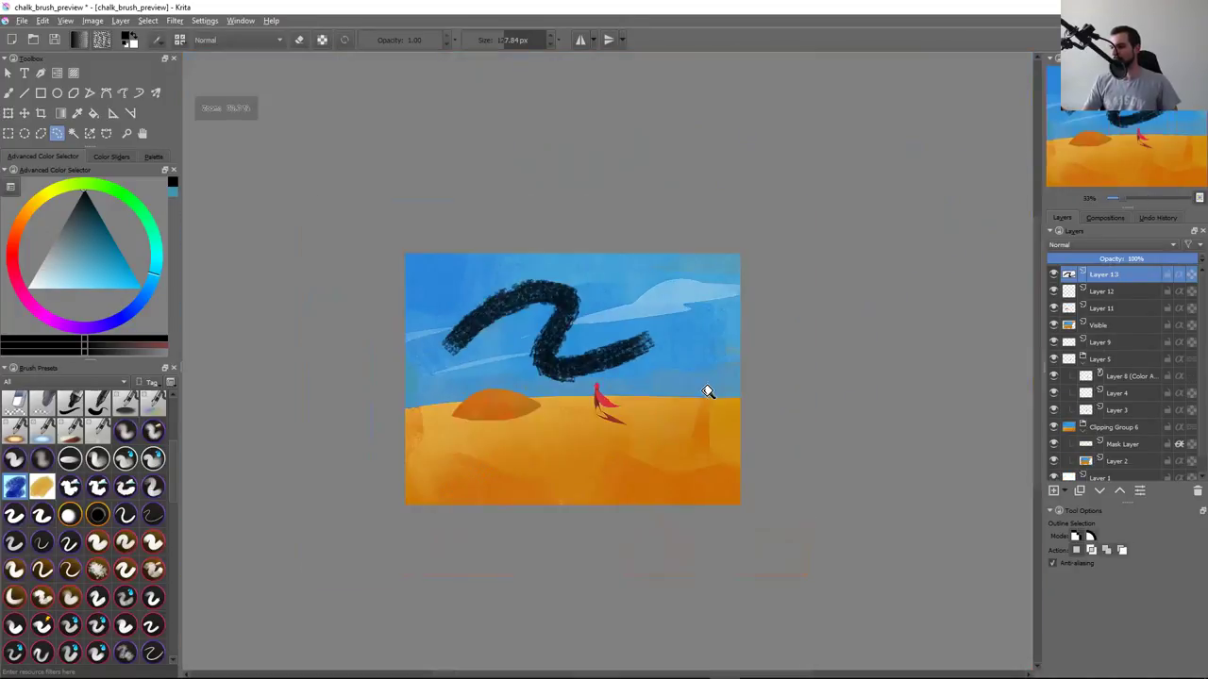
{"action": "left_click_drag", "start_coordinate": [538, 357], "coordinate": [652, 282]}
{"action": "key", "text": "ctrl+z"}
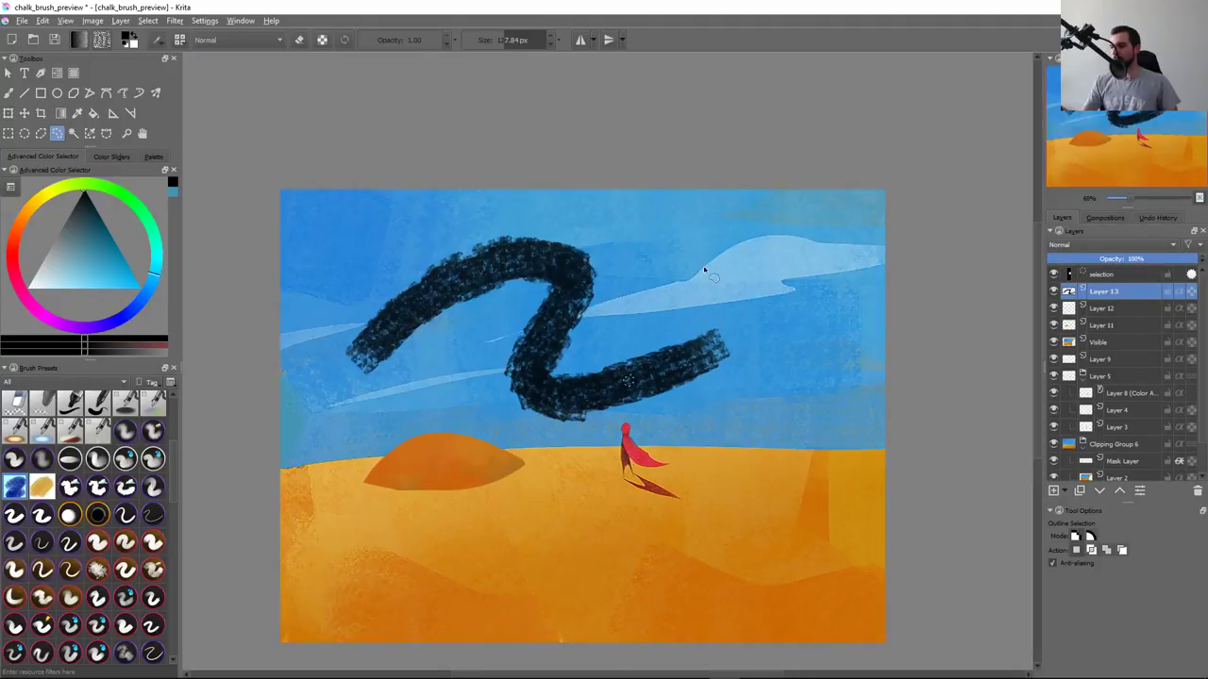
{"action": "key", "text": "ctrl+z"}
{"action": "key", "text": "ctrl+z"}
Paint short and Z-shaped black chalk test strokes in the sky, then undo them
{"action": "key", "text": "b"}
{"action": "left_click_drag", "start_coordinate": [377, 325], "coordinate": [776, 283]}
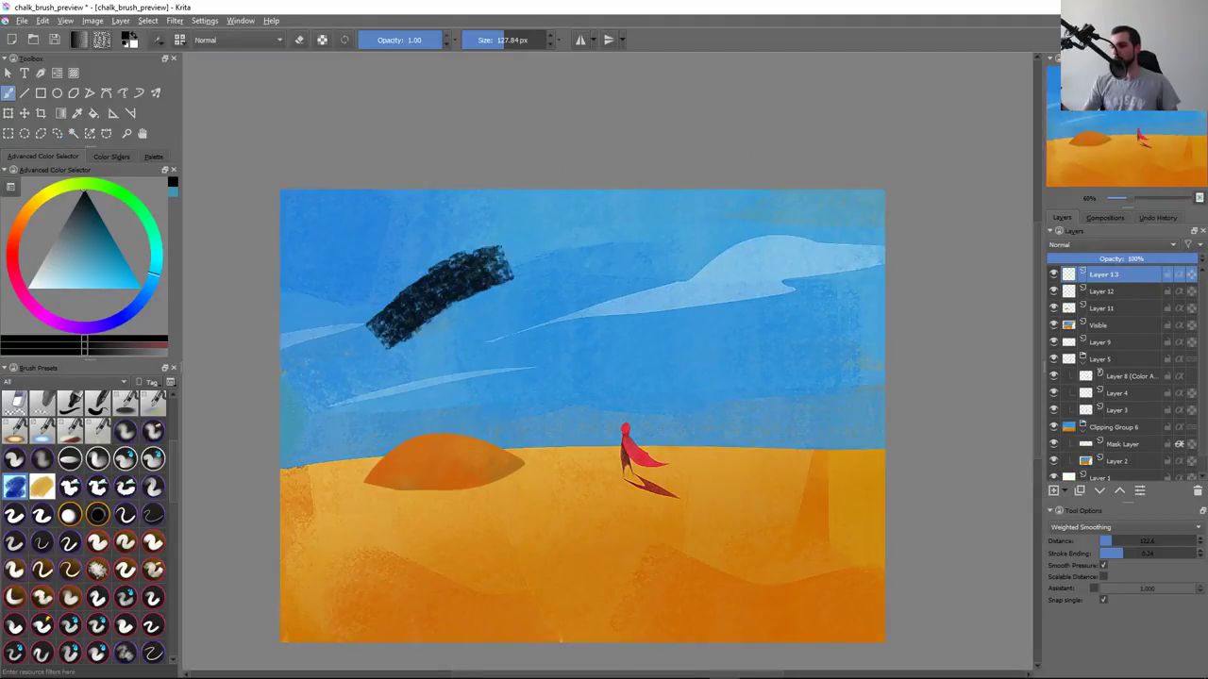
{"action": "key", "text": "ctrl+z"}
{"action": "key", "text": "F5"}
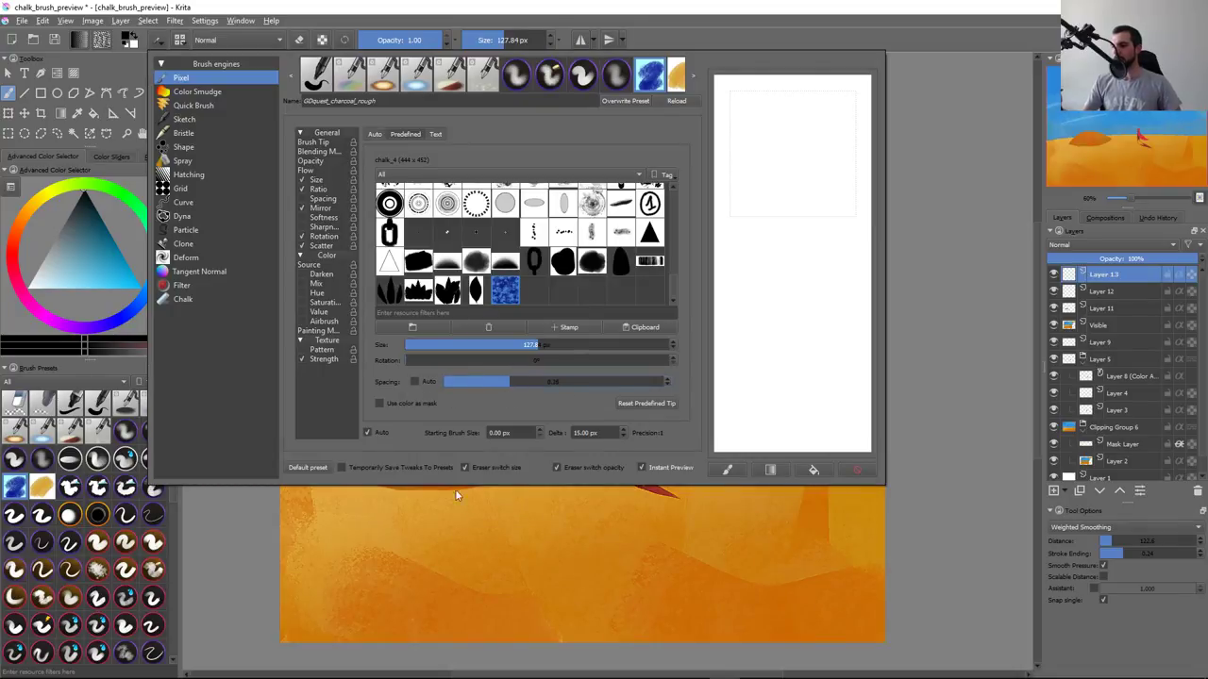
{"action": "key", "text": "F5"}
{"action": "left_click_drag", "start_coordinate": [350, 354], "coordinate": [810, 312]}
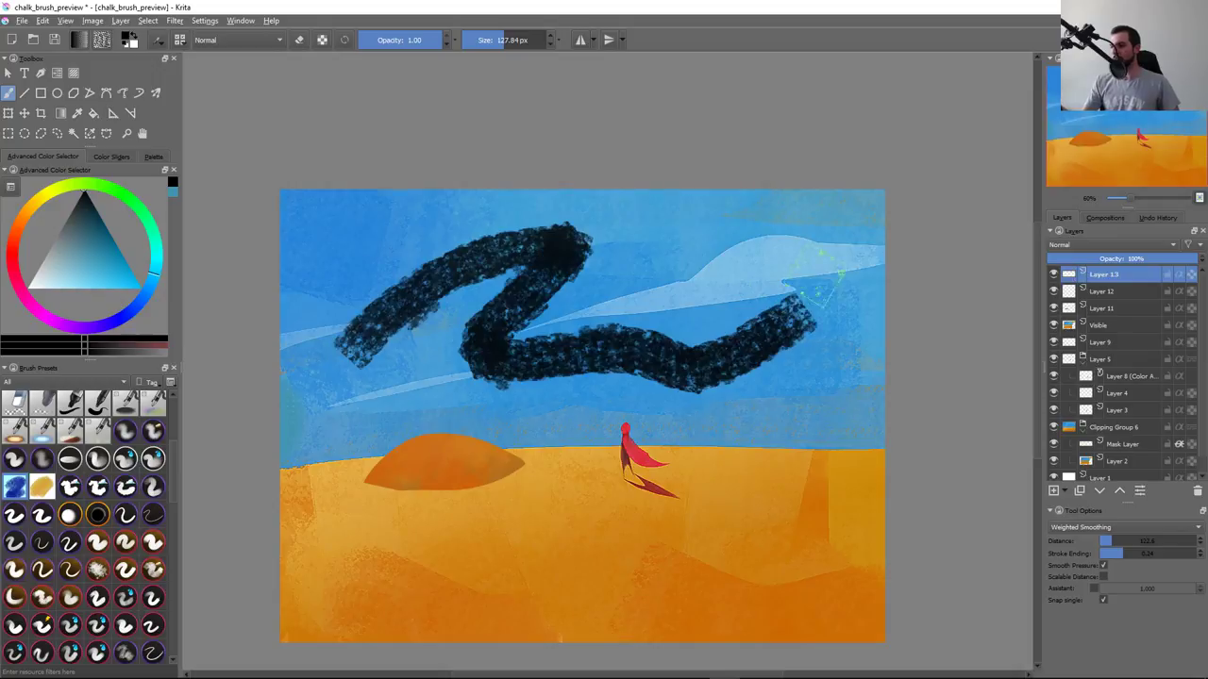
{"action": "key", "text": "ctrl+z"}
Enlarge the brush to about 206 px and test Z-shaped and cloud strokes, undoing each
{"action": "mouse_move", "coordinate": [363, 317]}
{"action": "left_mouse_down"}
{"action": "mouse_move", "coordinate": [609, 382]}
{"action": "mouse_move", "coordinate": [742, 337]}
{"action": "left_mouse_up"}
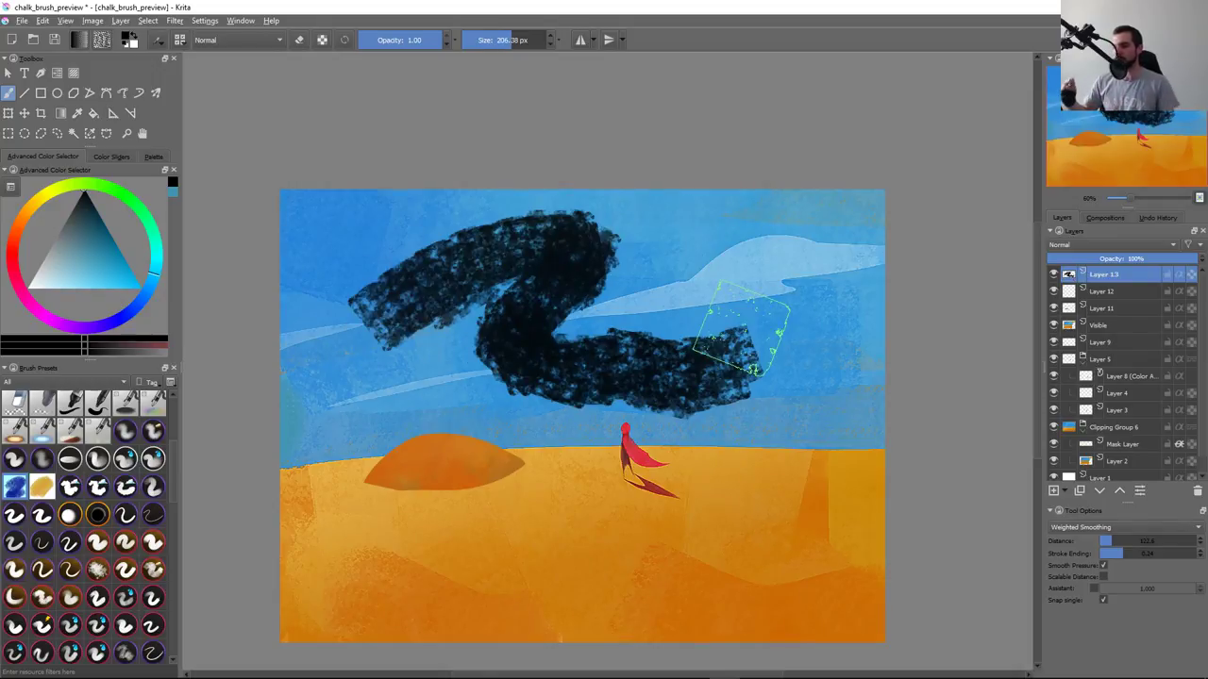
{"action": "key", "text": "ctrl+z"}
{"action": "mouse_move", "coordinate": [349, 335]}
{"action": "left_mouse_down"}
{"action": "mouse_move", "coordinate": [575, 396]}
{"action": "mouse_move", "coordinate": [807, 287]}
{"action": "left_mouse_up"}
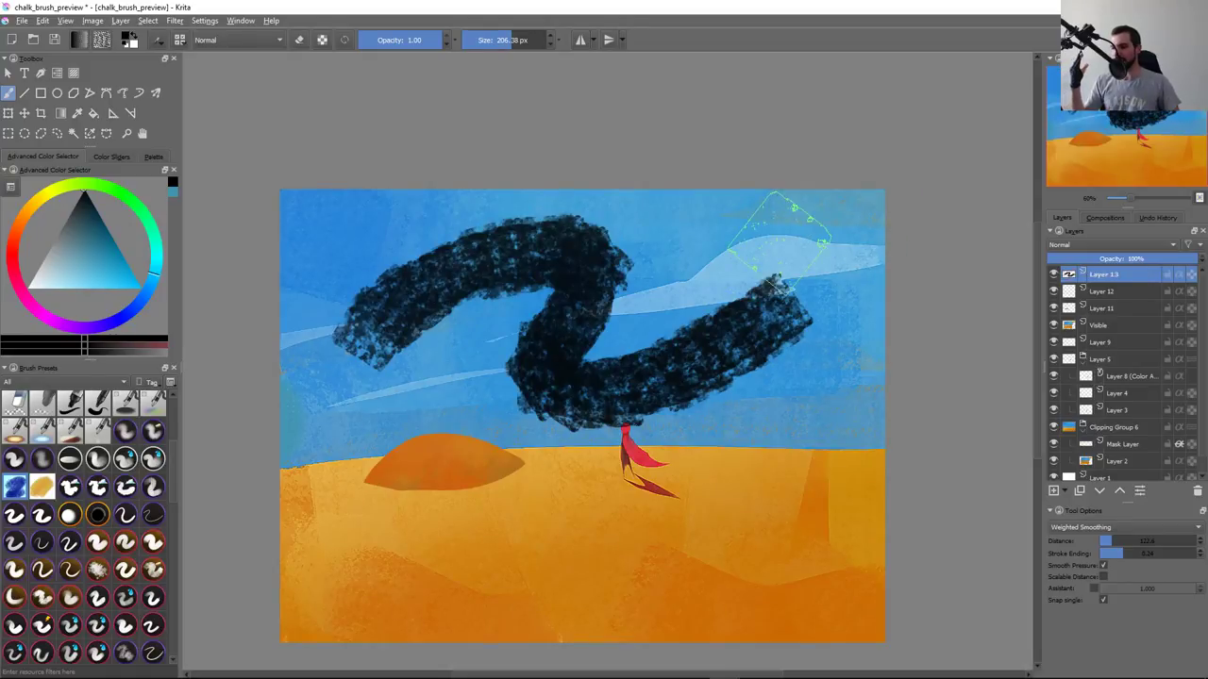
{"action": "key", "text": "ctrl+z"}
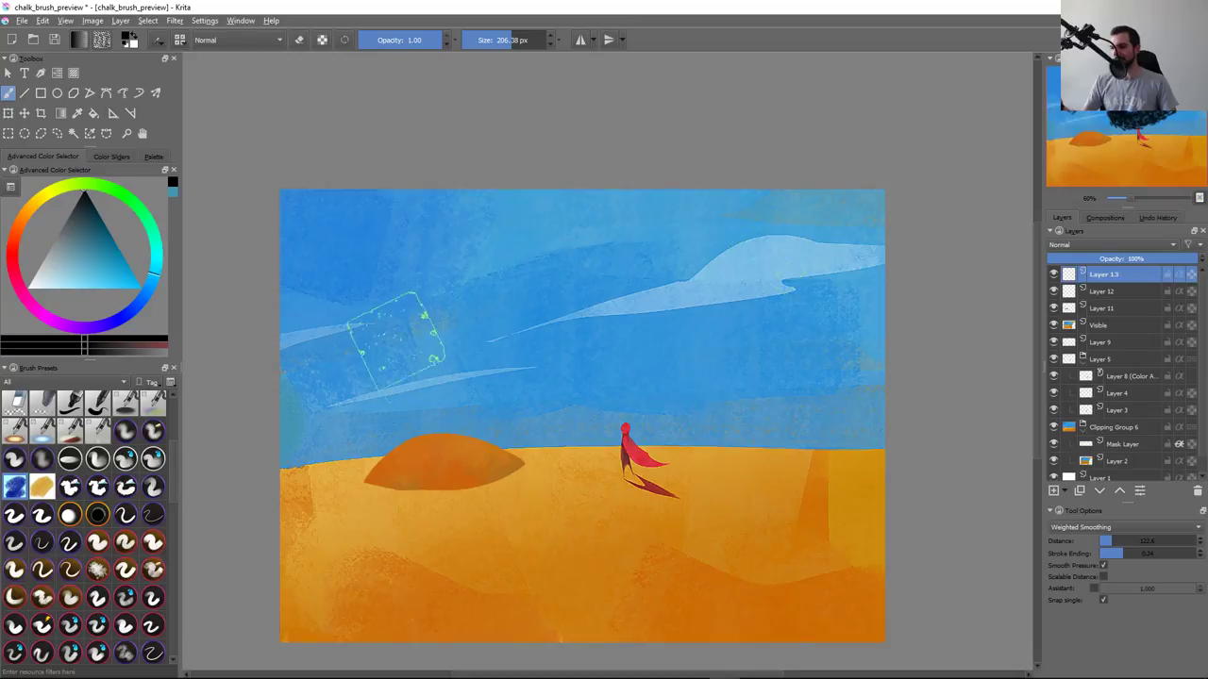
{"action": "mouse_move", "coordinate": [394, 340]}
{"action": "left_mouse_down"}
{"action": "mouse_move", "coordinate": [472, 269]}
{"action": "mouse_move", "coordinate": [798, 259]}
{"action": "left_mouse_up"}
{"action": "key", "text": "ctrl+z"}
{"action": "mouse_move", "coordinate": [642, 260]}
{"action": "left_mouse_down"}
{"action": "mouse_move", "coordinate": [722, 259]}
{"action": "mouse_move", "coordinate": [714, 397]}
{"action": "mouse_move", "coordinate": [807, 340]}
{"action": "left_mouse_up"}
{"action": "key", "text": "ctrl+z"}
{"action": "mouse_move", "coordinate": [406, 311]}
{"action": "left_mouse_down"}
{"action": "mouse_move", "coordinate": [618, 368]}
{"action": "mouse_move", "coordinate": [854, 500]}
{"action": "left_mouse_up"}
{"action": "key", "text": "ctrl+z"}
Enlarge the brush to about 369 px and test large strokes at 100% zoom, then undo them
{"action": "scroll", "coordinate": [639, 375], "scroll_direction": "down", "scroll_amount": 2}
{"action": "scroll", "coordinate": [572, 444], "scroll_direction": "down", "scroll_amount": 4}
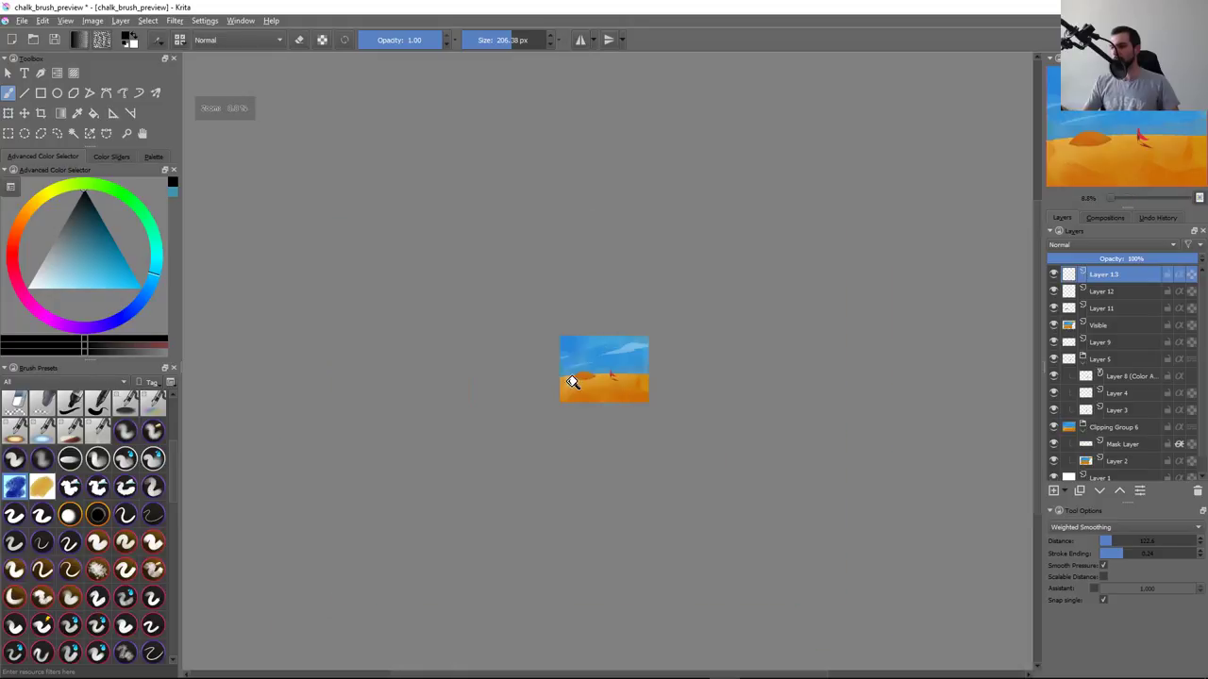
{"action": "scroll", "coordinate": [607, 357], "scroll_direction": "up", "scroll_amount": 3}
{"action": "key", "text": "bracketright"}
{"action": "key", "text": "bracketright"}
{"action": "key", "text": "bracketright"}
{"action": "left_click_drag", "start_coordinate": [444, 386], "coordinate": [753, 323]}
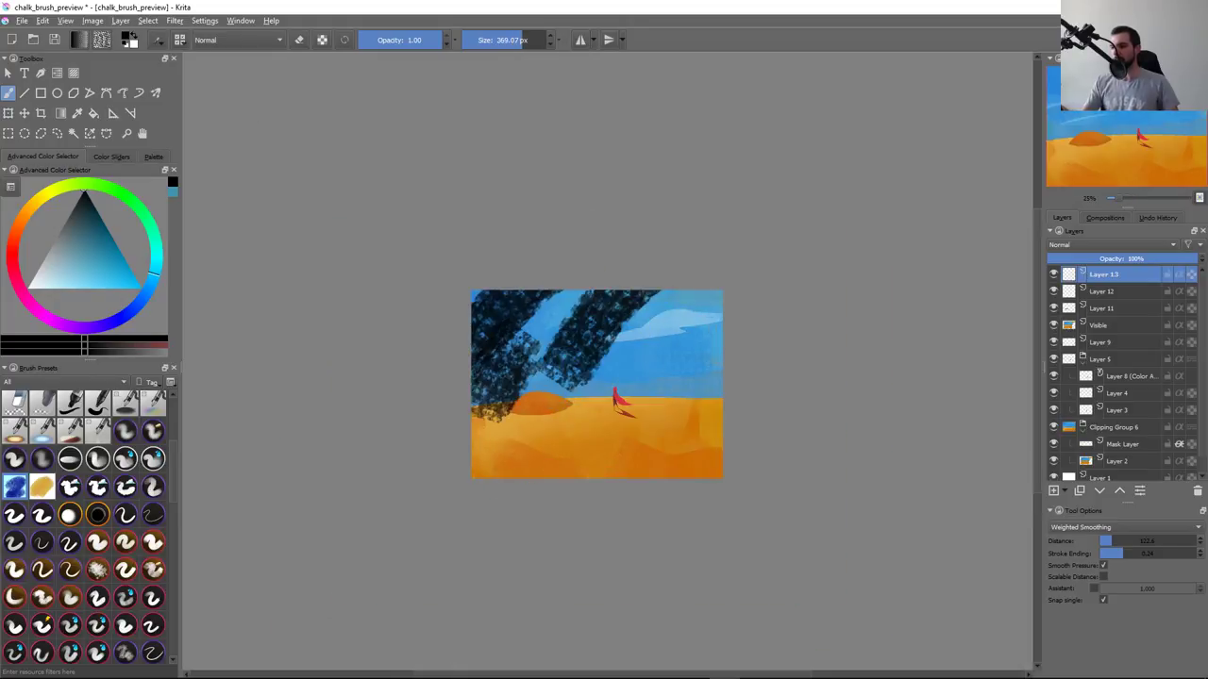
{"action": "key", "text": "1"}
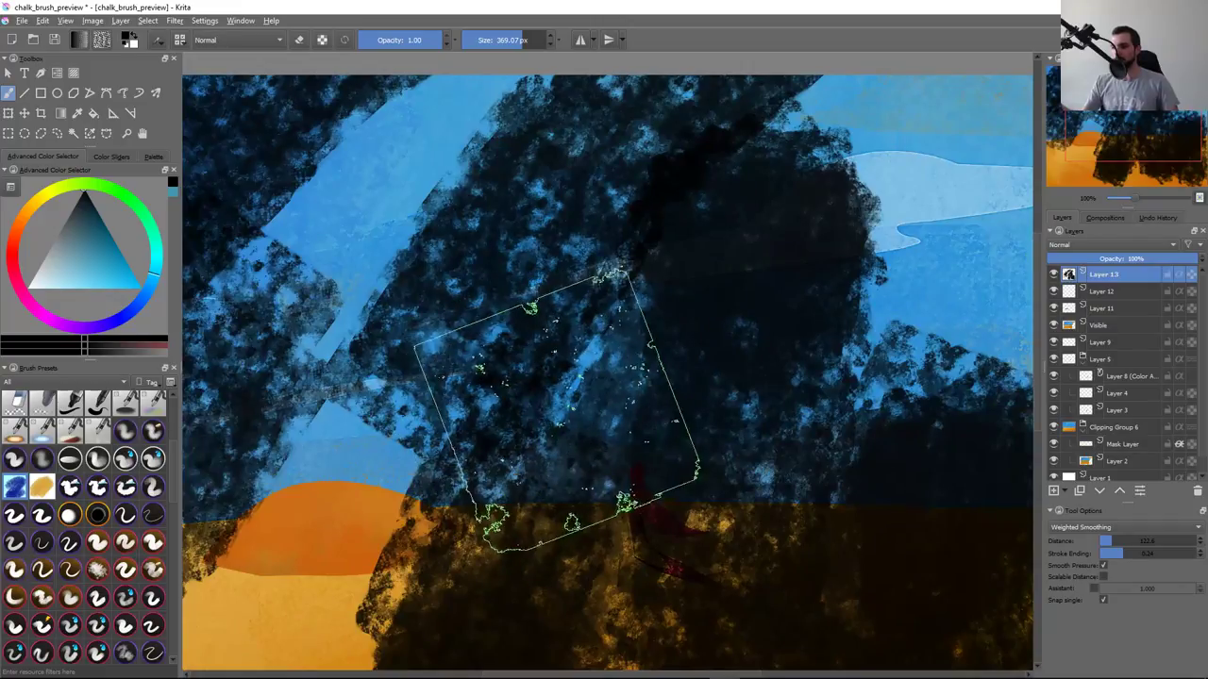
{"action": "key", "text": "ctrl+z"}
{"action": "key", "text": "ctrl+z"}
{"action": "key", "text": "ctrl+z"}
{"action": "left_click_drag", "start_coordinate": [444, 300], "coordinate": [774, 377]}
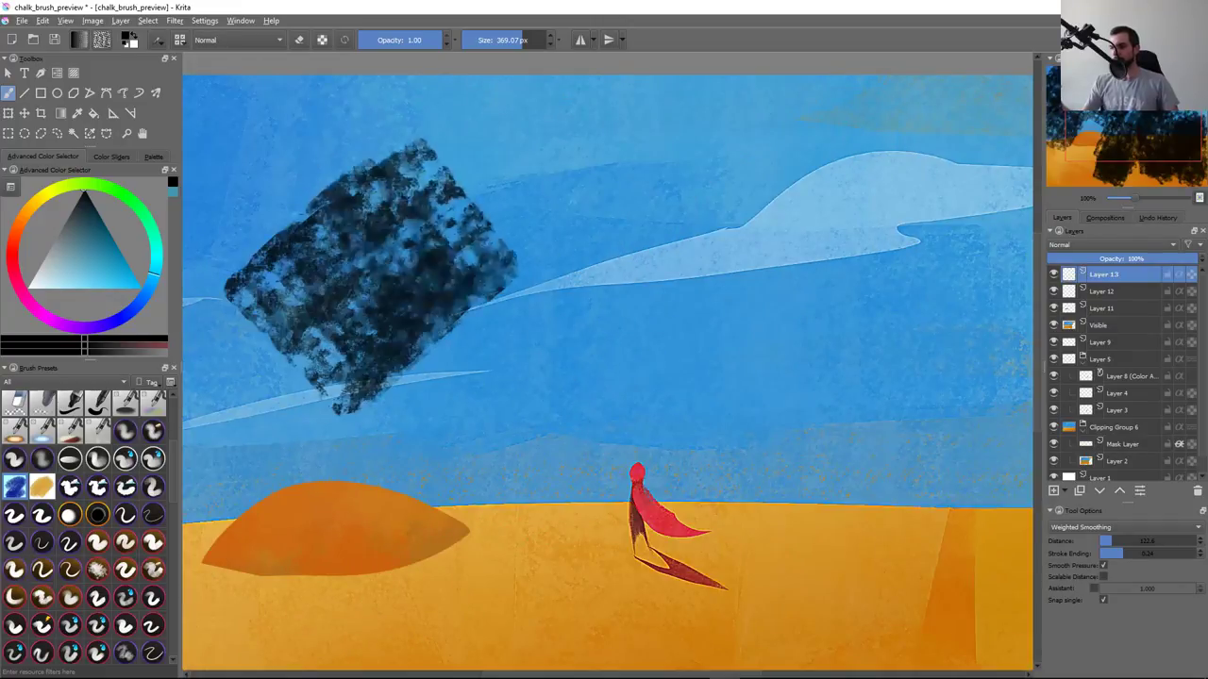
Shrink the brush to about 284 px and test arcing sky strokes, then undo them
{"action": "key", "text": "ctrl+z"}
{"action": "key", "text": "bracketleft"}
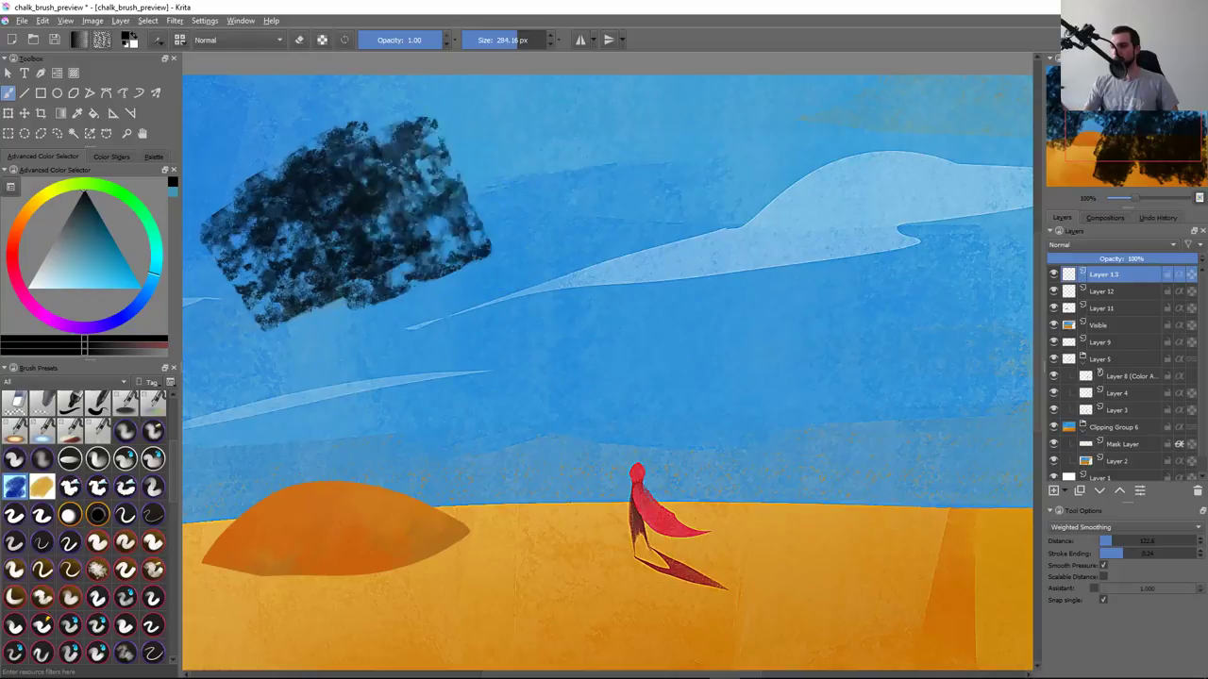
{"action": "left_click_drag", "start_coordinate": [434, 215], "coordinate": [604, 452]}
{"action": "key", "text": "ctrl+z"}
{"action": "left_click_drag", "start_coordinate": [324, 242], "coordinate": [651, 250]}
{"action": "left_click_drag", "start_coordinate": [604, 283], "coordinate": [793, 415]}
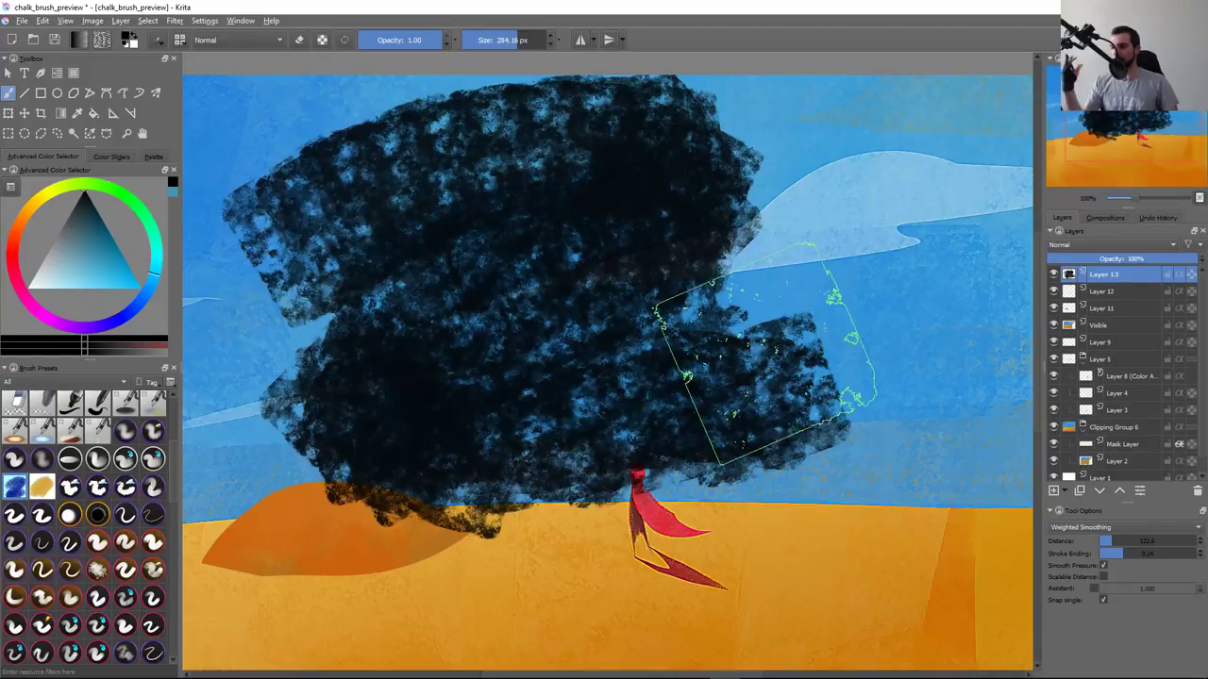
{"action": "key", "text": "ctrl+z"}
{"action": "key", "text": "ctrl+z"}
Test the brush at 50 px, then at about 686 px, clearing the black strokes
{"action": "key", "text": "F5"}
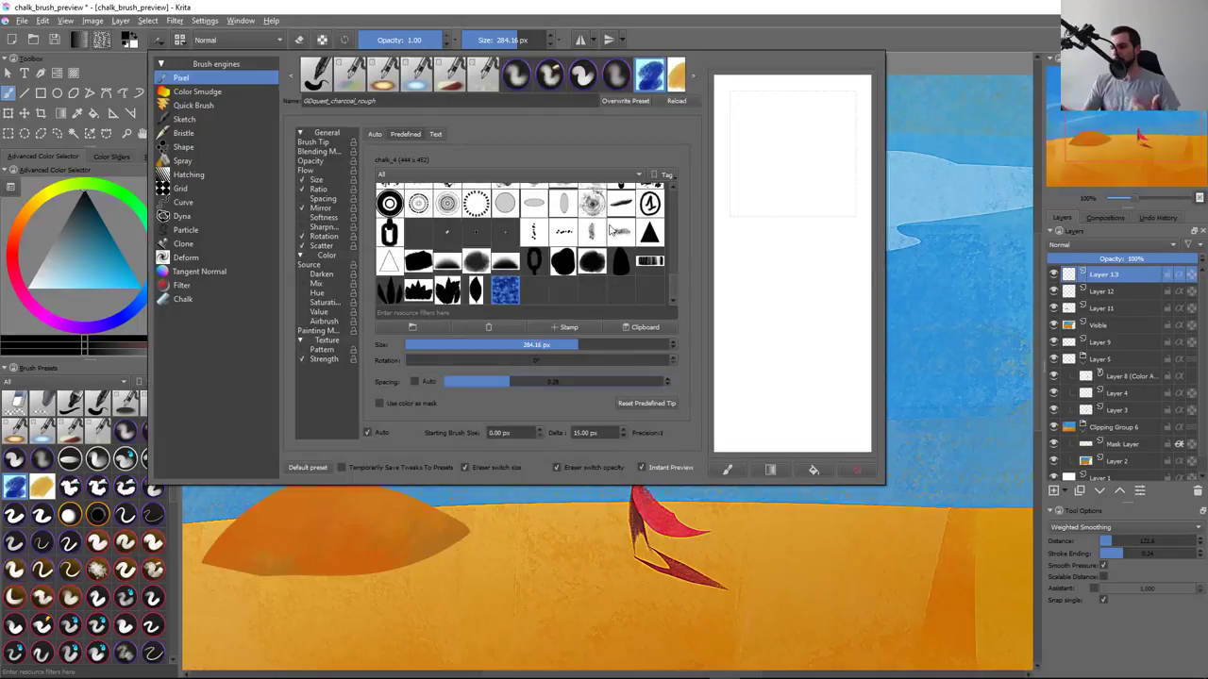
{"action": "left_click_drag", "start_coordinate": [580, 344], "coordinate": [502, 344]}
{"action": "key", "text": "F5"}
{"action": "mouse_move", "coordinate": [401, 219]}
{"action": "left_mouse_down"}
{"action": "mouse_move", "coordinate": [458, 324]}
{"action": "mouse_move", "coordinate": [686, 436]}
{"action": "left_mouse_up"}
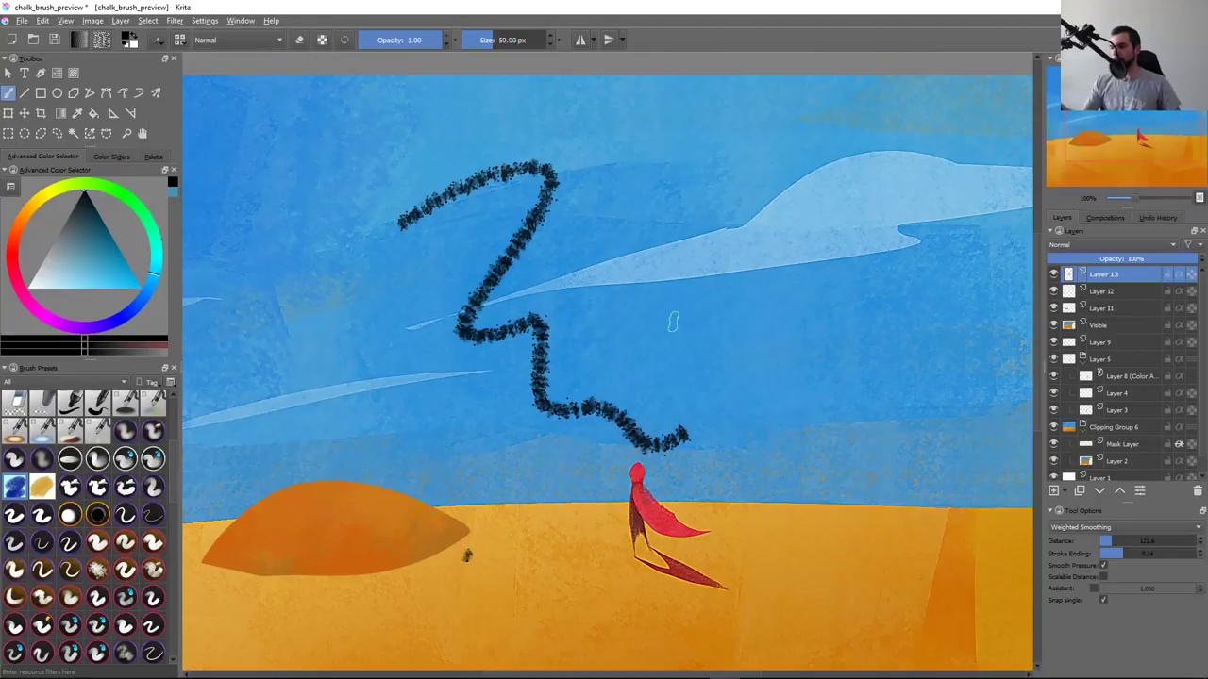
{"action": "key", "text": "ctrl+z"}
{"action": "left_click_drag", "start_coordinate": [370, 235], "coordinate": [567, 234]}
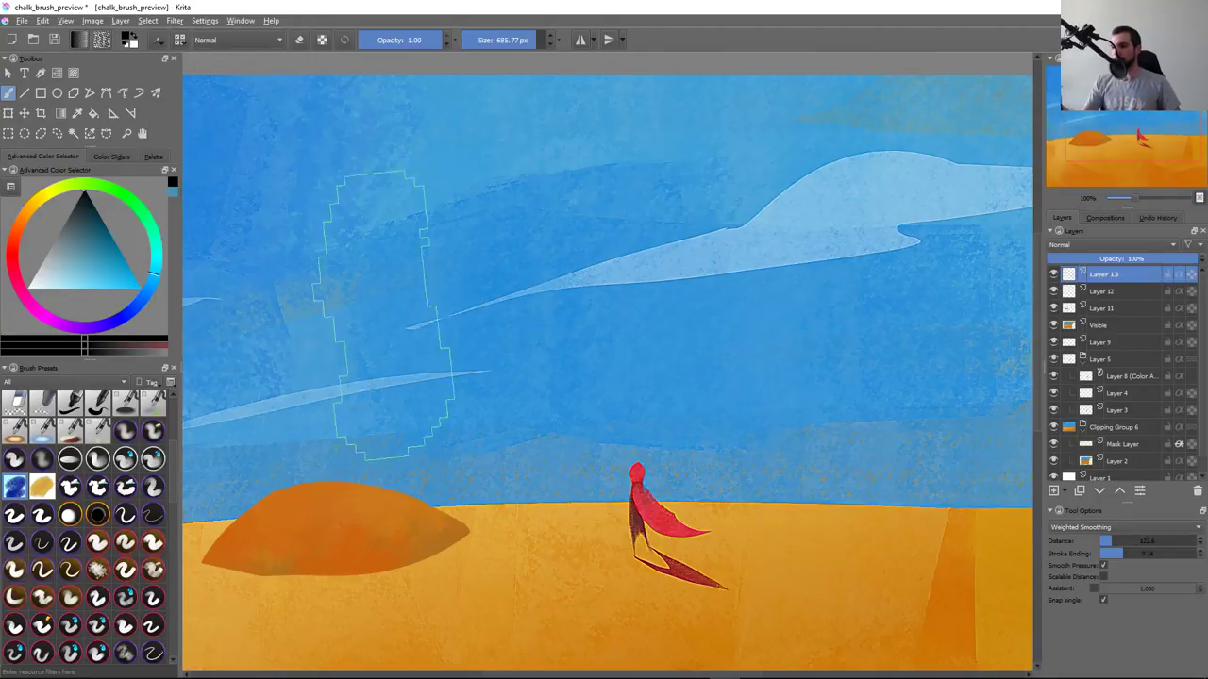
{"action": "mouse_move", "coordinate": [377, 283]}
{"action": "left_mouse_down"}
{"action": "mouse_move", "coordinate": [613, 142]}
{"action": "mouse_move", "coordinate": [661, 519]}
{"action": "mouse_move", "coordinate": [864, 226]}
{"action": "left_mouse_up"}
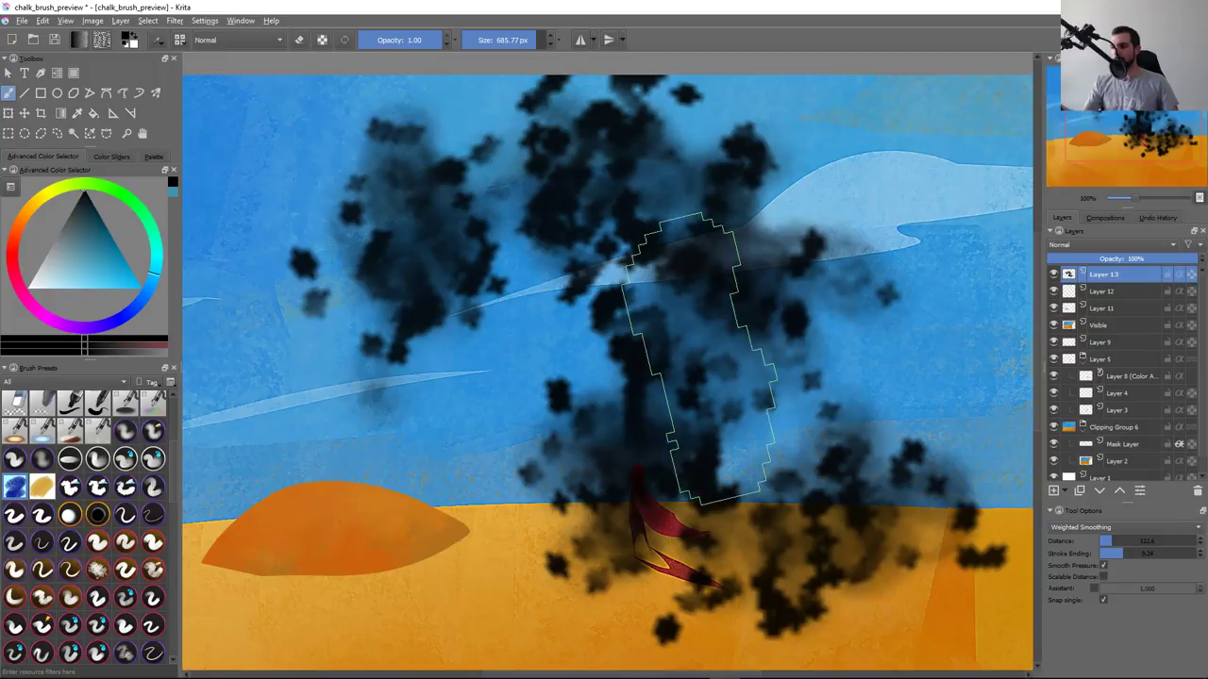
{"action": "key", "text": "ctrl+z"}
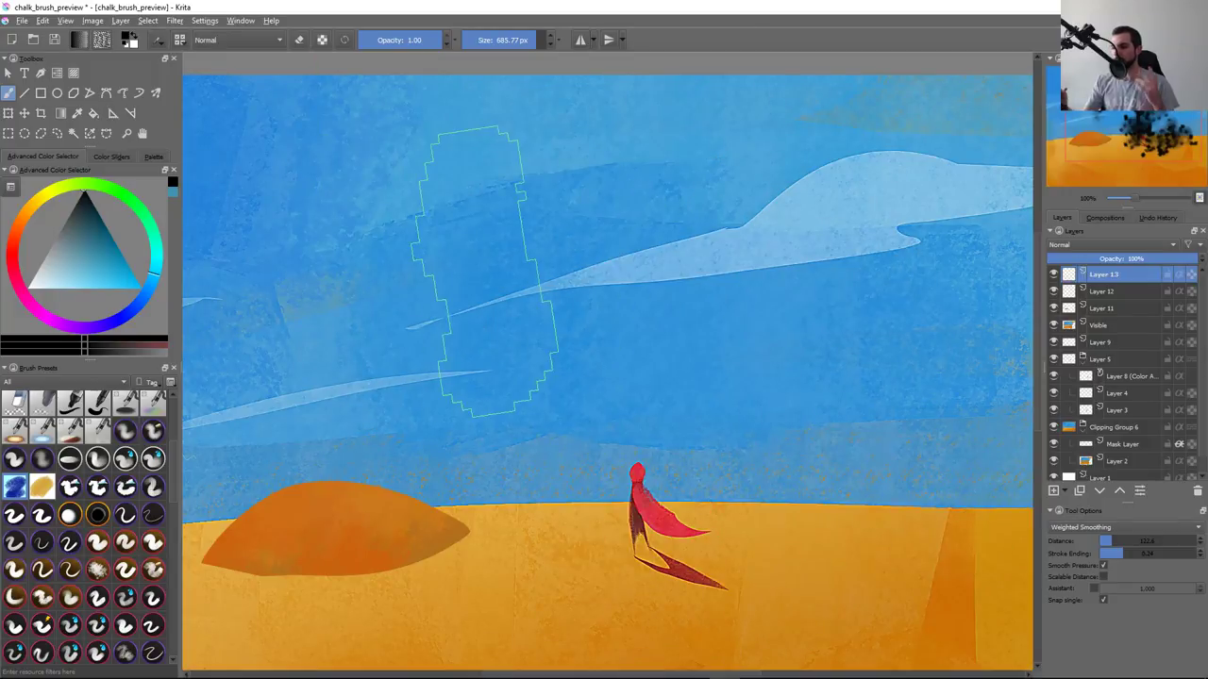
Choose a brush preset and paint several test strokes across the sky, undoing them
{"action": "left_click", "coordinate": [41, 487]}
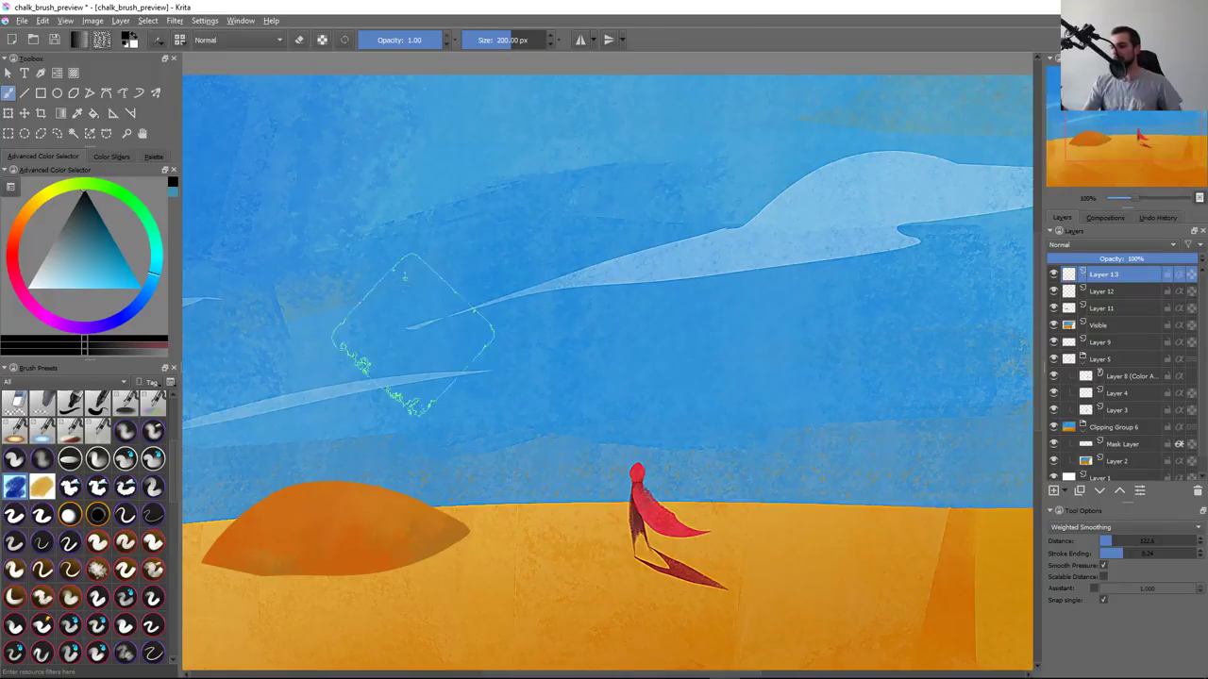
{"action": "left_click_drag", "start_coordinate": [321, 212], "coordinate": [850, 155]}
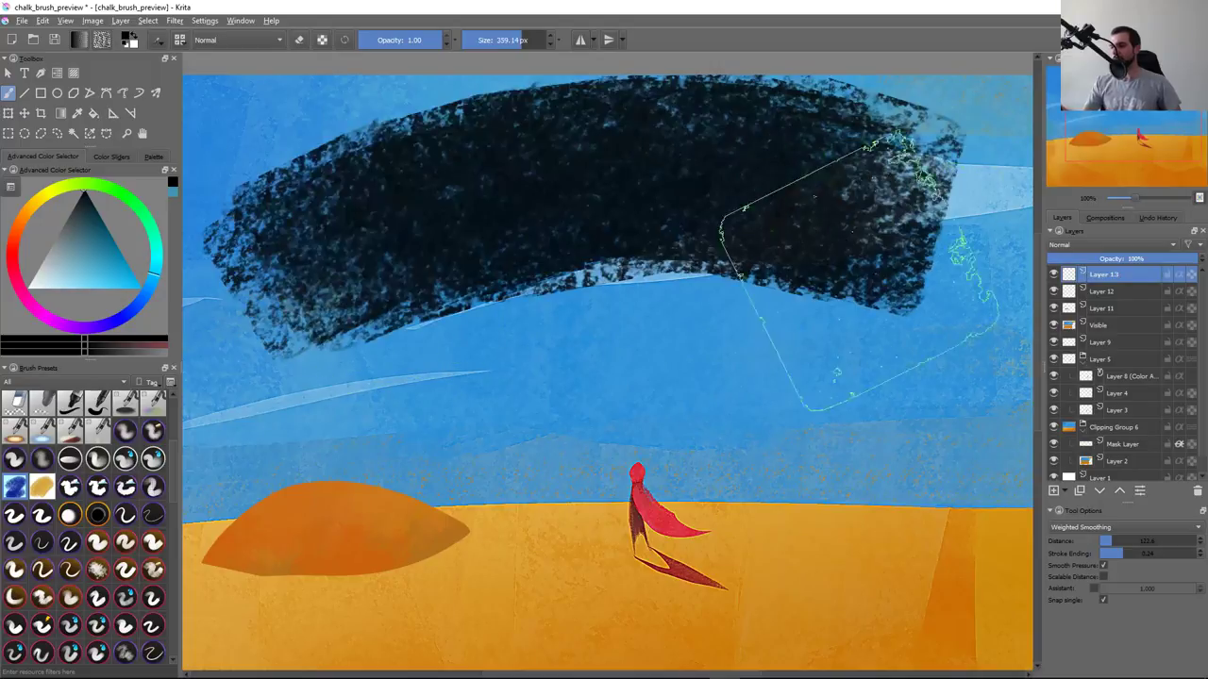
{"action": "key", "text": "ctrl+z"}
{"action": "left_click_drag", "start_coordinate": [331, 286], "coordinate": [830, 188]}
{"action": "left_click_drag", "start_coordinate": [425, 311], "coordinate": [849, 491]}
{"action": "key", "text": "ctrl+z"}
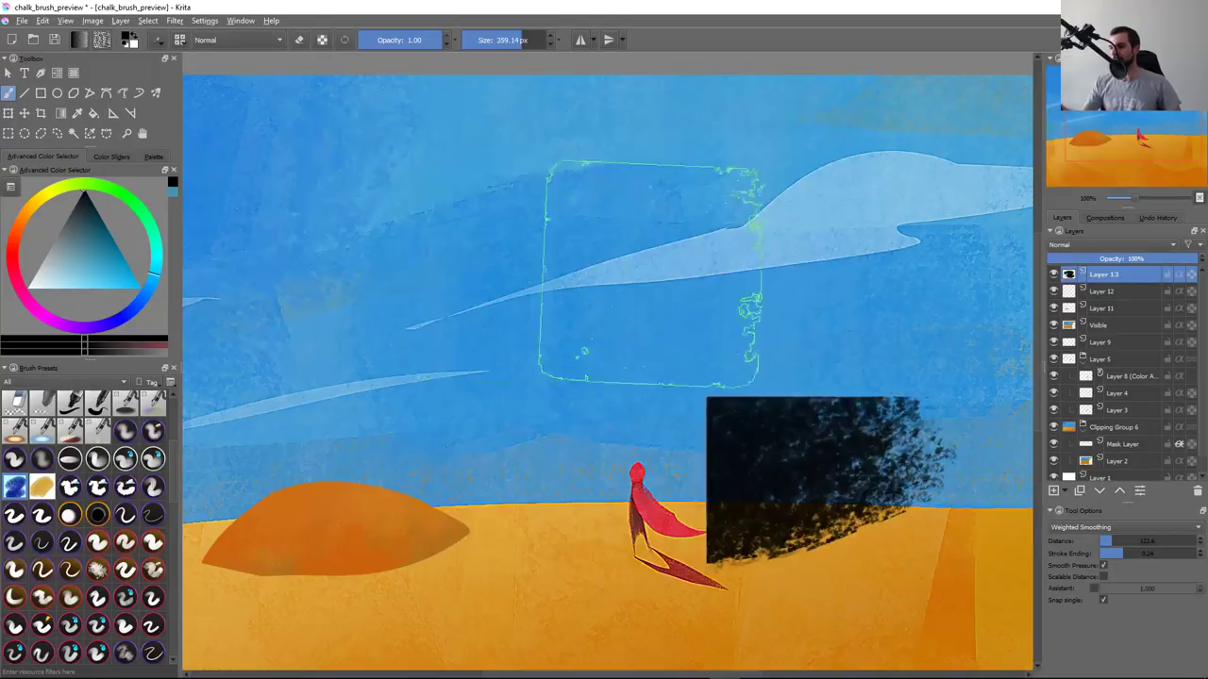
{"action": "key", "text": "ctrl+z"}
Paint black chalk strokes in the upper-left and upper-right sky, then undo both
{"action": "left_click_drag", "start_coordinate": [264, 189], "coordinate": [529, 236]}
{"action": "left_click_drag", "start_coordinate": [660, 208], "coordinate": [703, 212]}
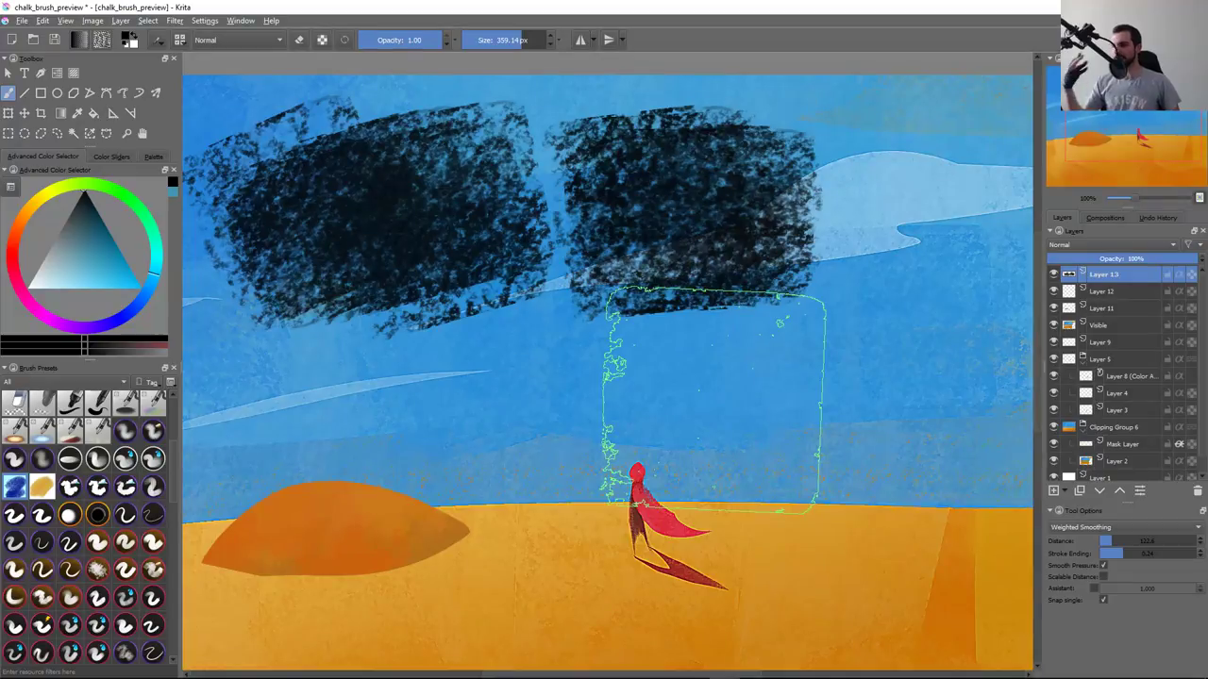
{"action": "key", "text": "ctrl+z"}
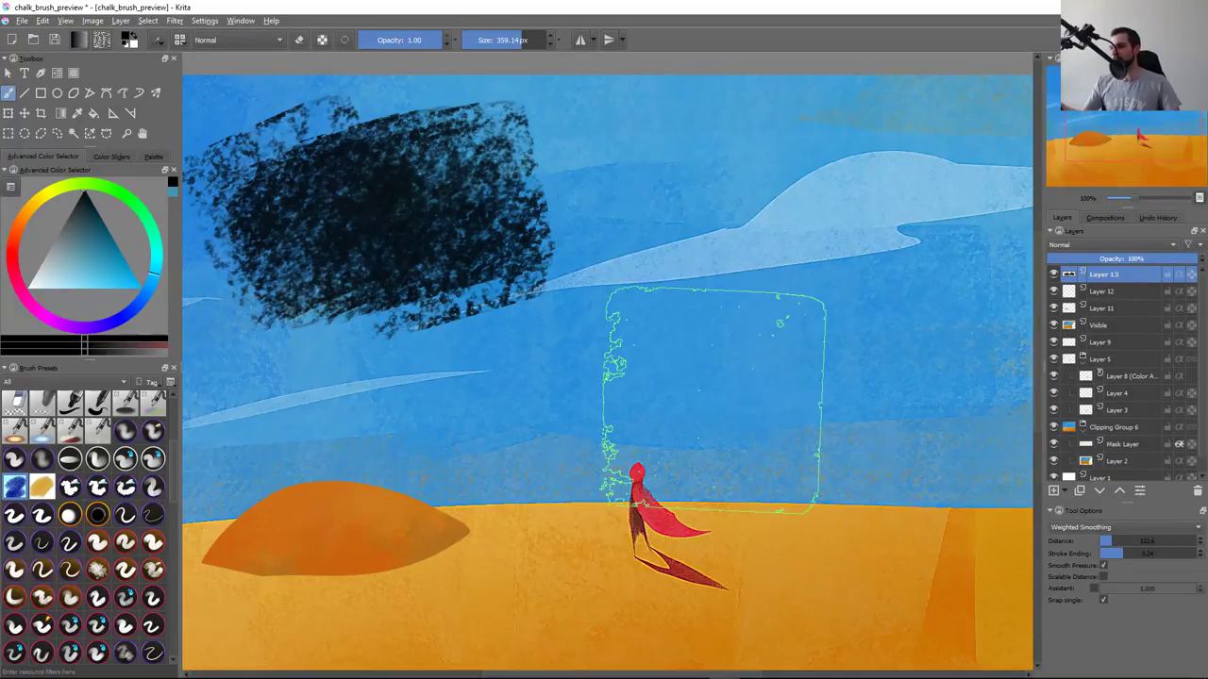
{"action": "key", "text": "ctrl+z"}
Test orange chalk strokes with the brush shrunk to about 193 px, then clear them
{"action": "left_click", "coordinate": [396, 564], "text": "ctrl"}
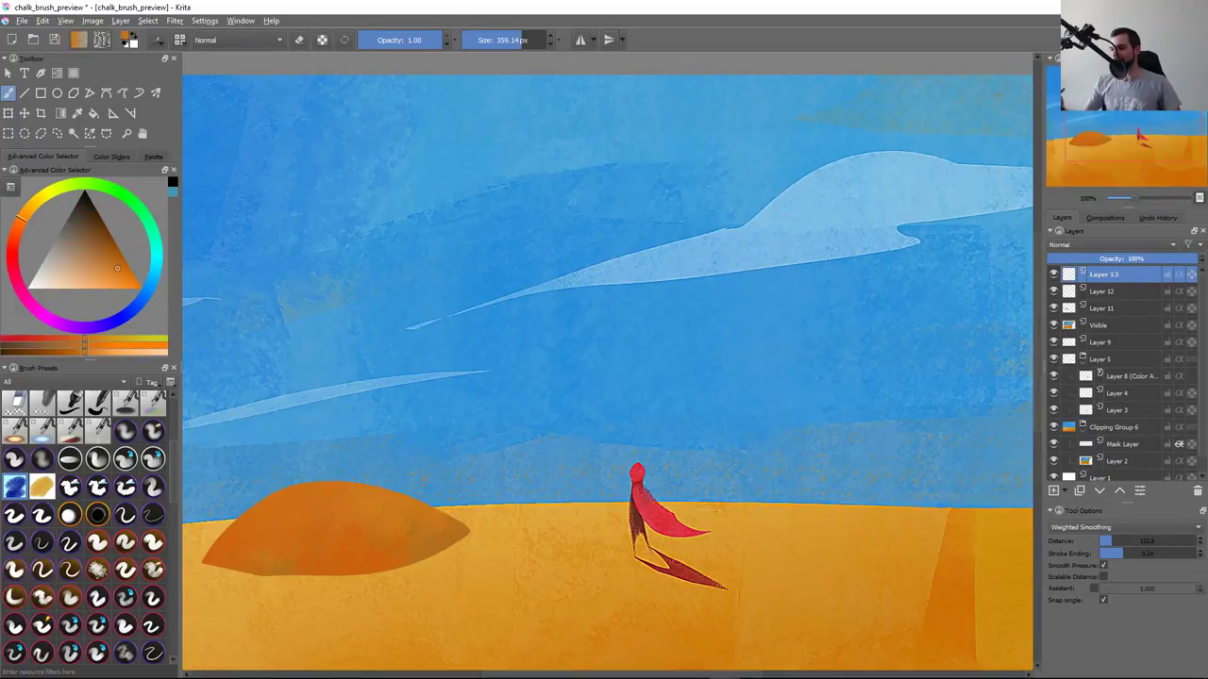
{"action": "left_click_drag", "start_coordinate": [357, 236], "coordinate": [651, 245]}
{"action": "key", "text": "ctrl+z"}
{"action": "left_click_drag", "start_coordinate": [451, 283], "coordinate": [302, 222]}
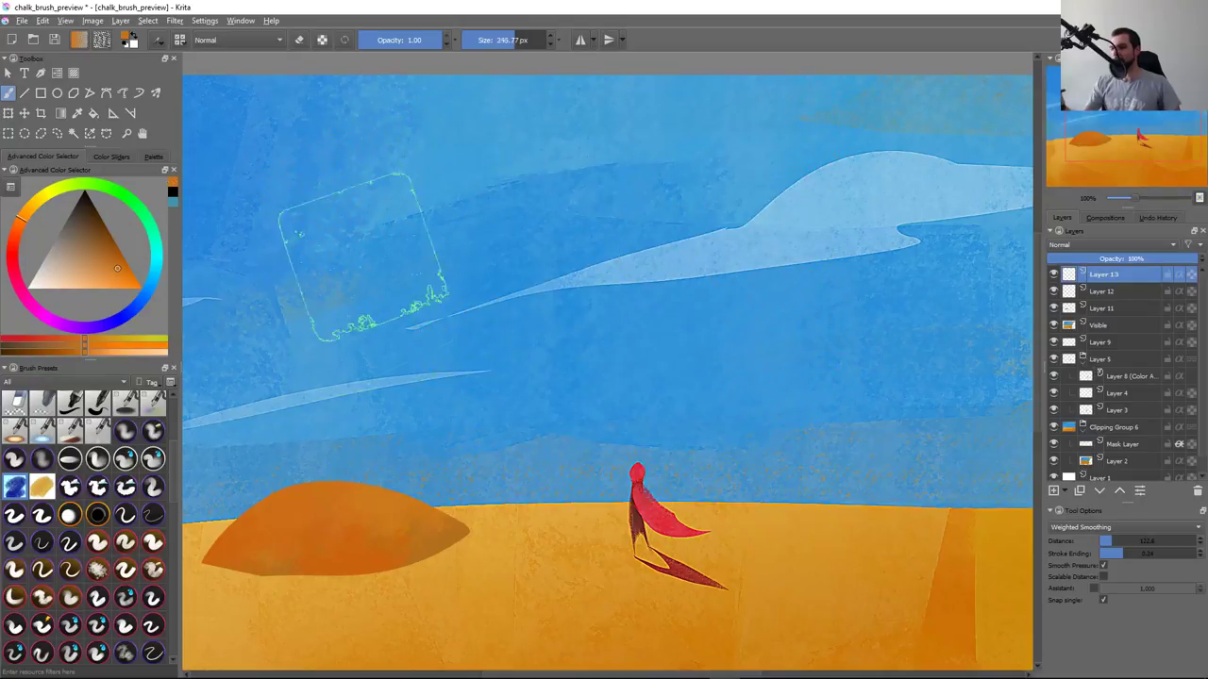
{"action": "left_click_drag", "start_coordinate": [661, 141], "coordinate": [387, 397]}
{"action": "left_click_drag", "start_coordinate": [564, 354], "coordinate": [622, 312]}
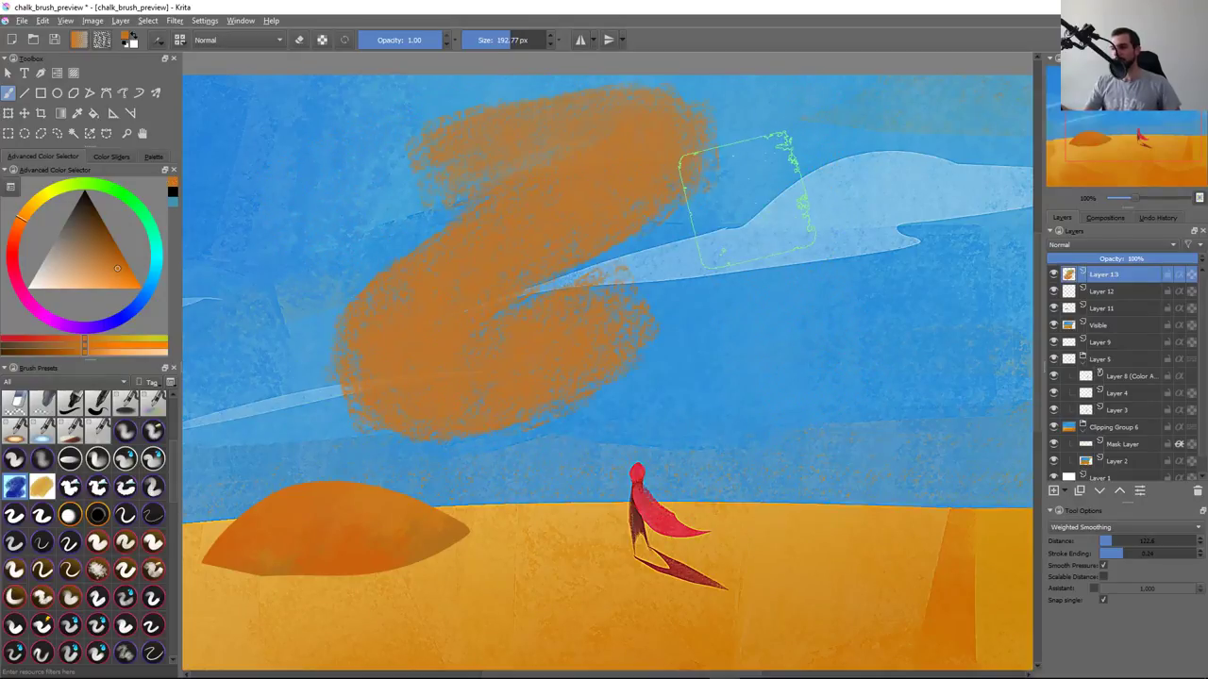
{"action": "key", "text": "ctrl+z"}
{"action": "key", "text": "ctrl+z"}
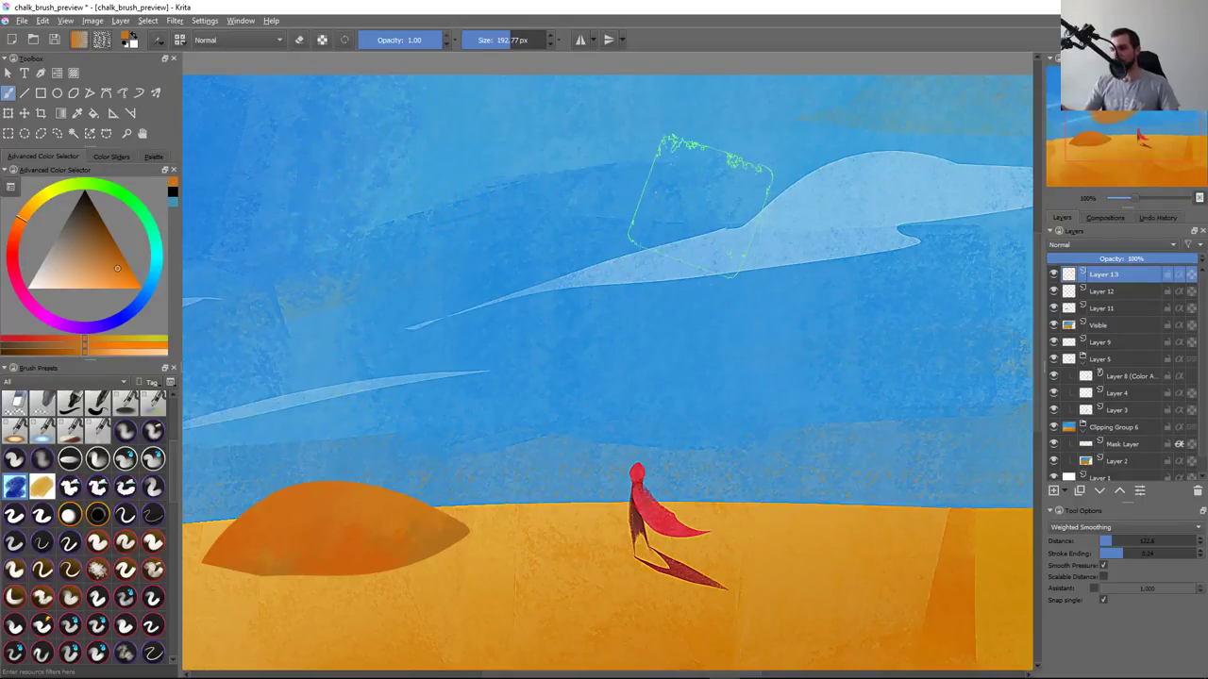
{"action": "key", "text": "F5"}
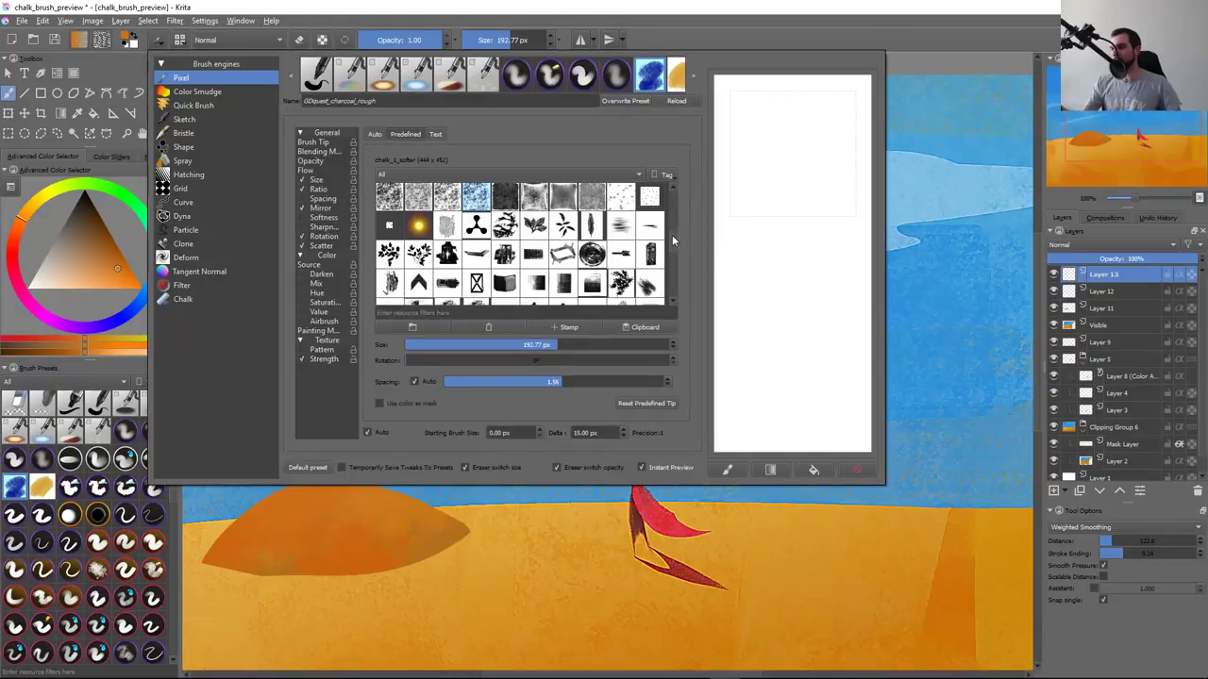
Select the chalk_4 predefined tip and test a dab and a sky stroke, then undo
{"action": "scroll", "coordinate": [672, 235], "scroll_direction": "down", "scroll_amount": 3}
{"action": "scroll", "coordinate": [672, 231], "scroll_direction": "down", "scroll_amount": 3}
{"action": "scroll", "coordinate": [672, 225], "scroll_direction": "down", "scroll_amount": 3}
{"action": "left_click", "coordinate": [506, 293]}
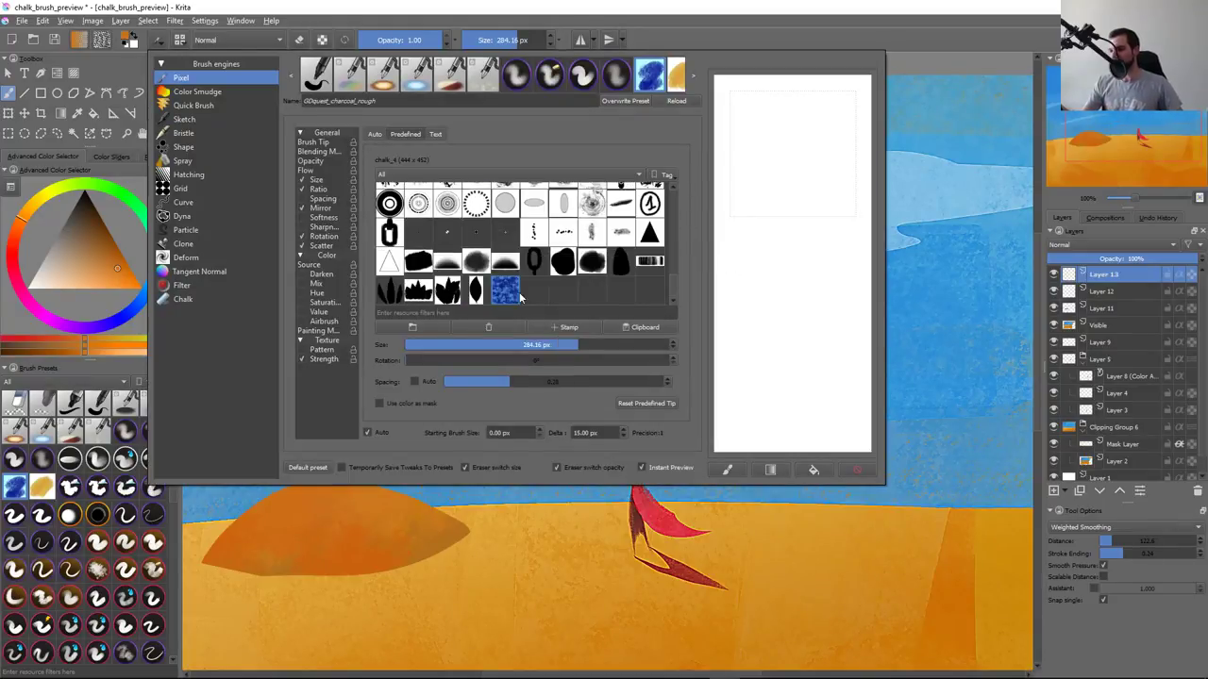
{"action": "left_click", "coordinate": [453, 571]}
{"action": "left_click_drag", "start_coordinate": [368, 274], "coordinate": [849, 491]}
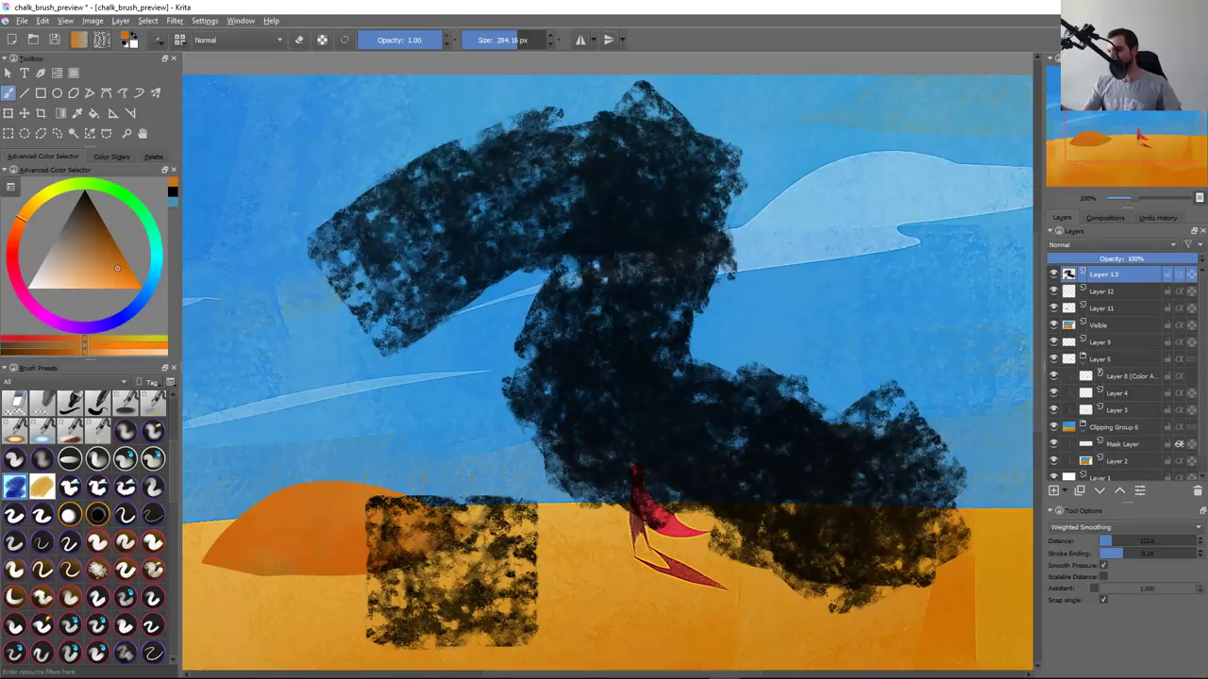
{"action": "key", "text": "ctrl+z"}
{"action": "key", "text": "ctrl+z"}
Test chalk_4 strokes on sky and dunes, shrinking the brush to about 149 px, then undo
{"action": "key", "text": "F5"}
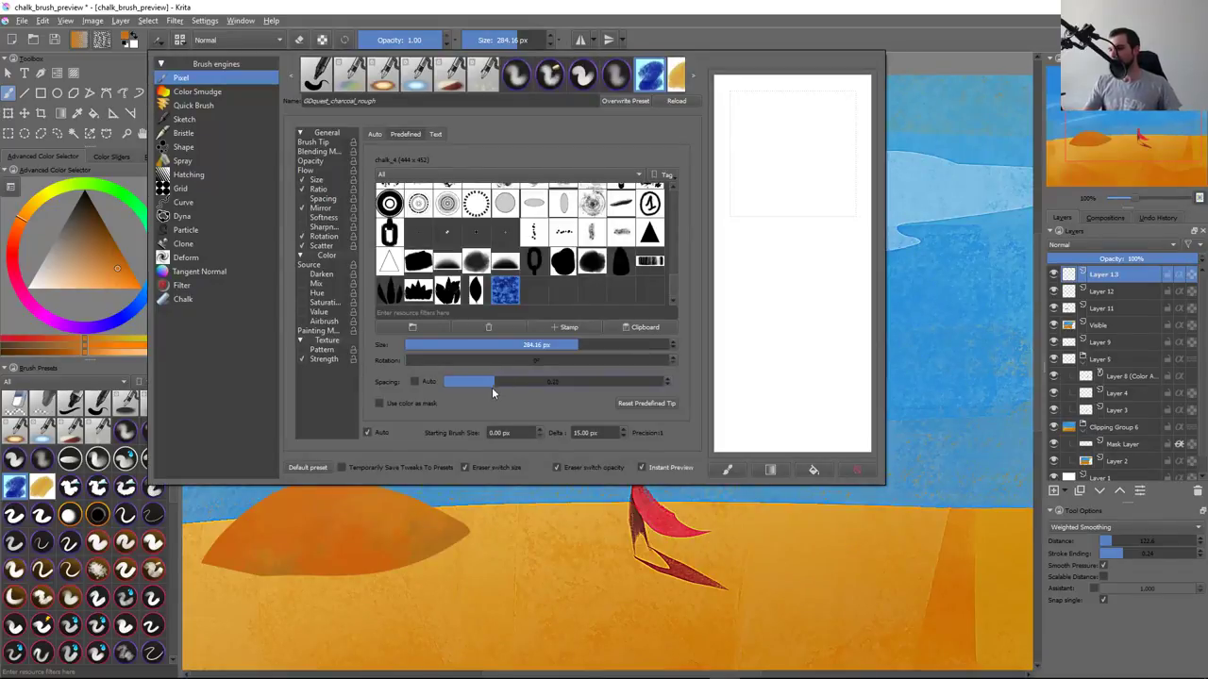
{"action": "left_click", "coordinate": [440, 585]}
{"action": "left_click_drag", "start_coordinate": [283, 349], "coordinate": [802, 372]}
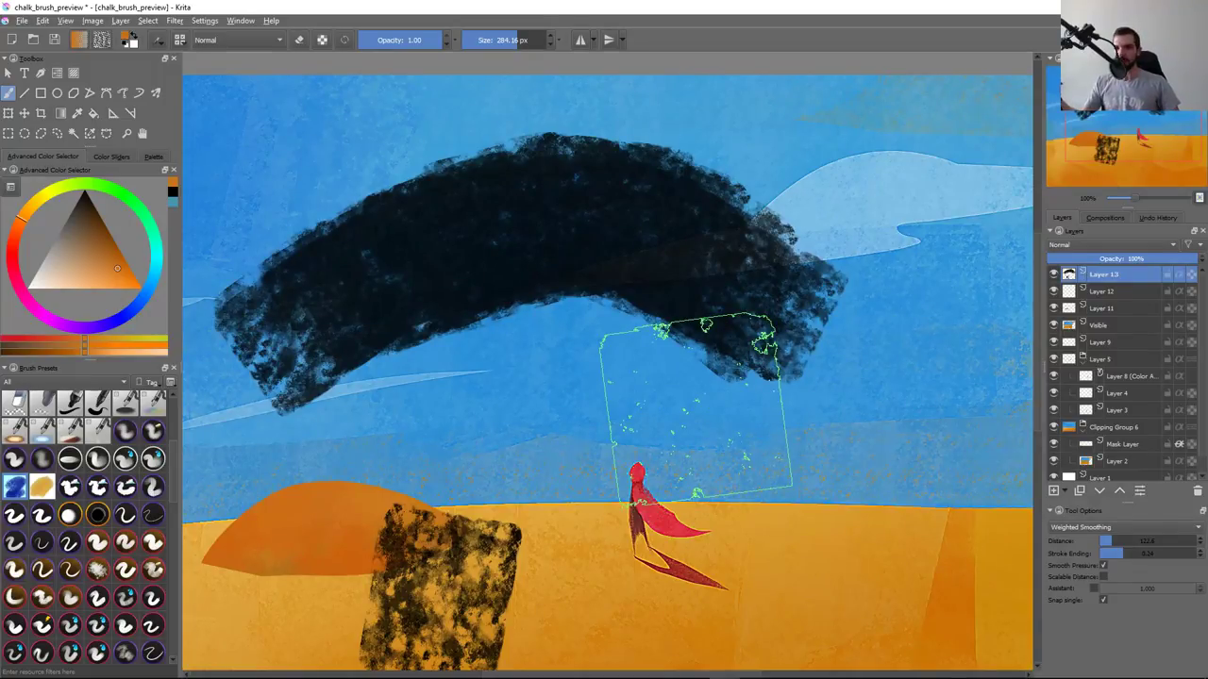
{"action": "key", "text": "ctrl+z"}
{"action": "key", "text": "ctrl+z"}
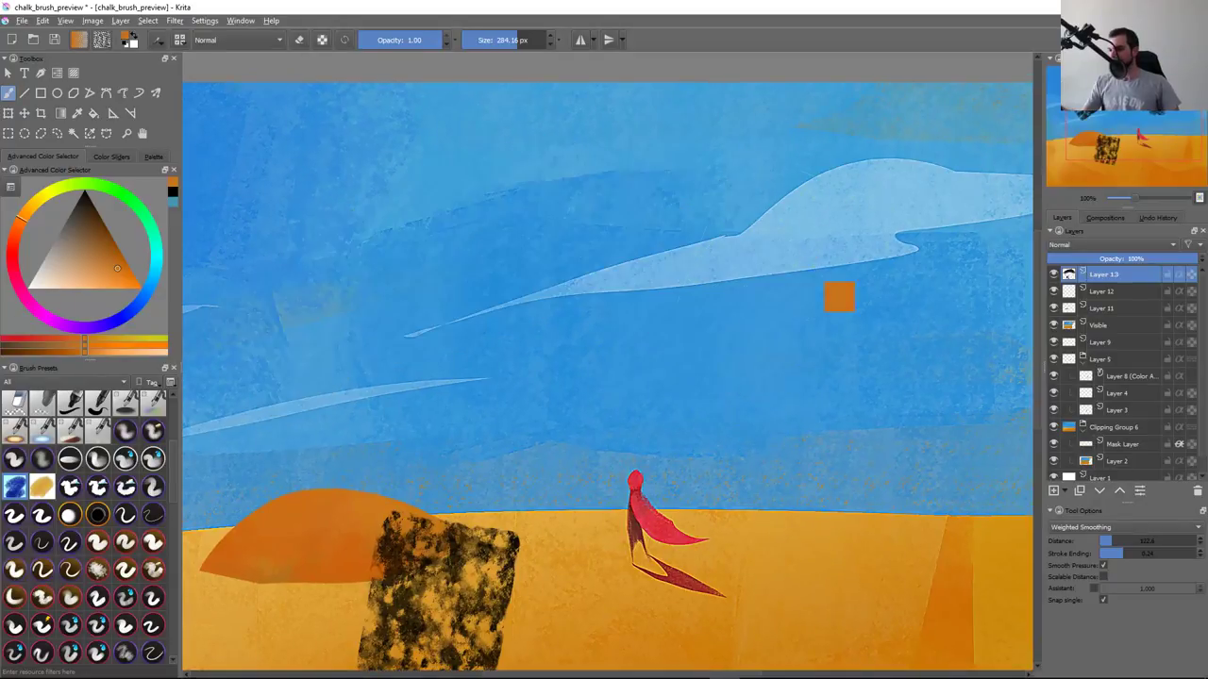
{"action": "key", "text": "ctrl+z"}
{"action": "mouse_move", "coordinate": [311, 283]}
{"action": "left_mouse_down"}
{"action": "mouse_move", "coordinate": [736, 161]}
{"action": "mouse_move", "coordinate": [443, 472]}
{"action": "mouse_move", "coordinate": [897, 349]}
{"action": "mouse_move", "coordinate": [906, 368]}
{"action": "left_mouse_up"}
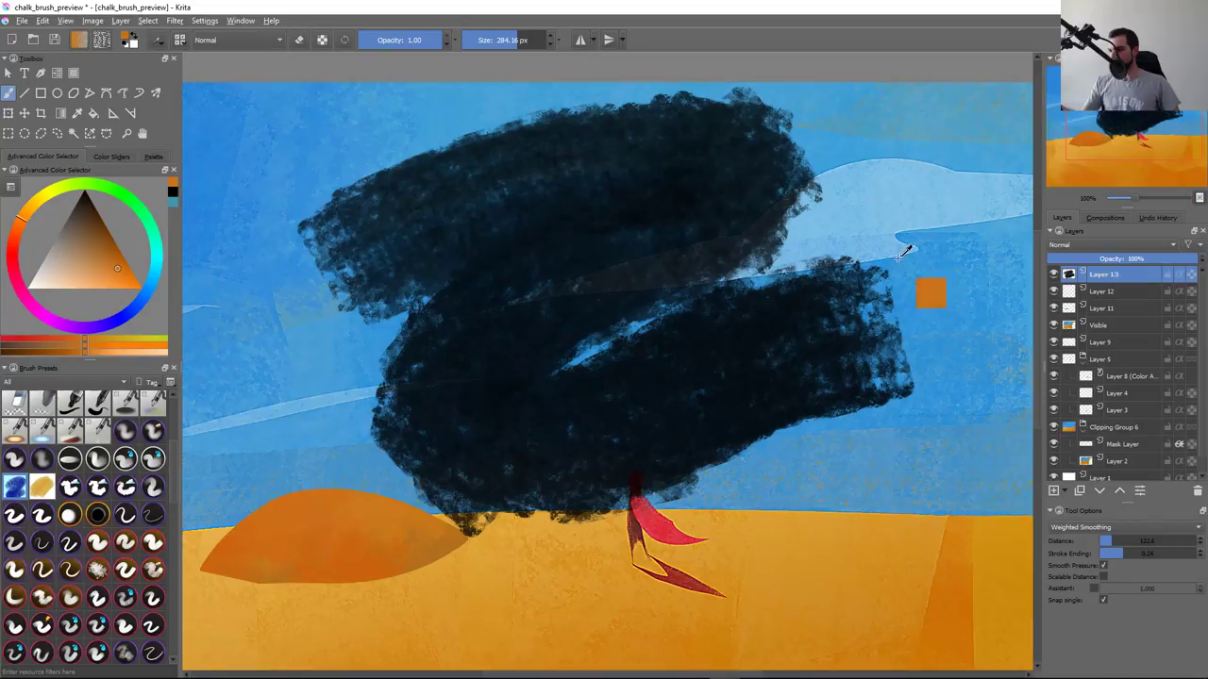
{"action": "key", "text": "ctrl+z"}
{"action": "left_click_drag", "start_coordinate": [425, 211], "coordinate": [377, 214]}
{"action": "mouse_move", "coordinate": [255, 222]}
{"action": "left_mouse_down"}
{"action": "mouse_move", "coordinate": [539, 162]}
{"action": "mouse_move", "coordinate": [755, 340]}
{"action": "left_mouse_up"}
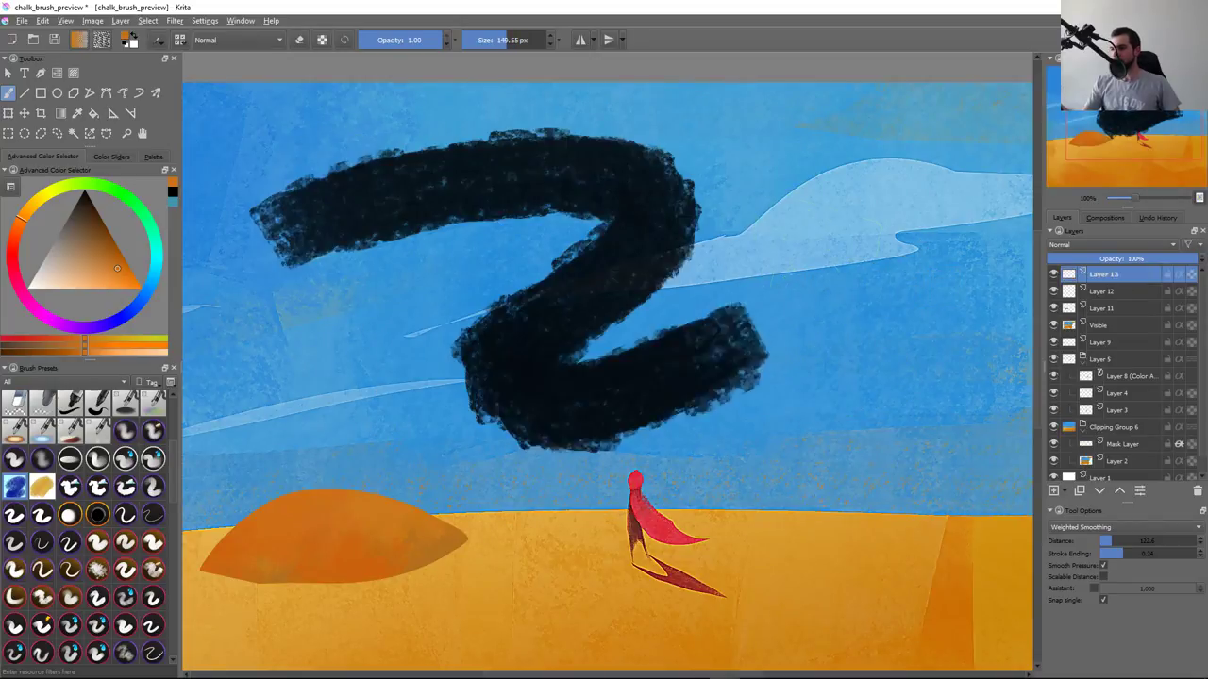
{"action": "key", "text": "ctrl+z"}
Enable Scatter for the brush, try it on the scratchpad, and test and undo a sky stroke
{"action": "key", "text": "F5"}
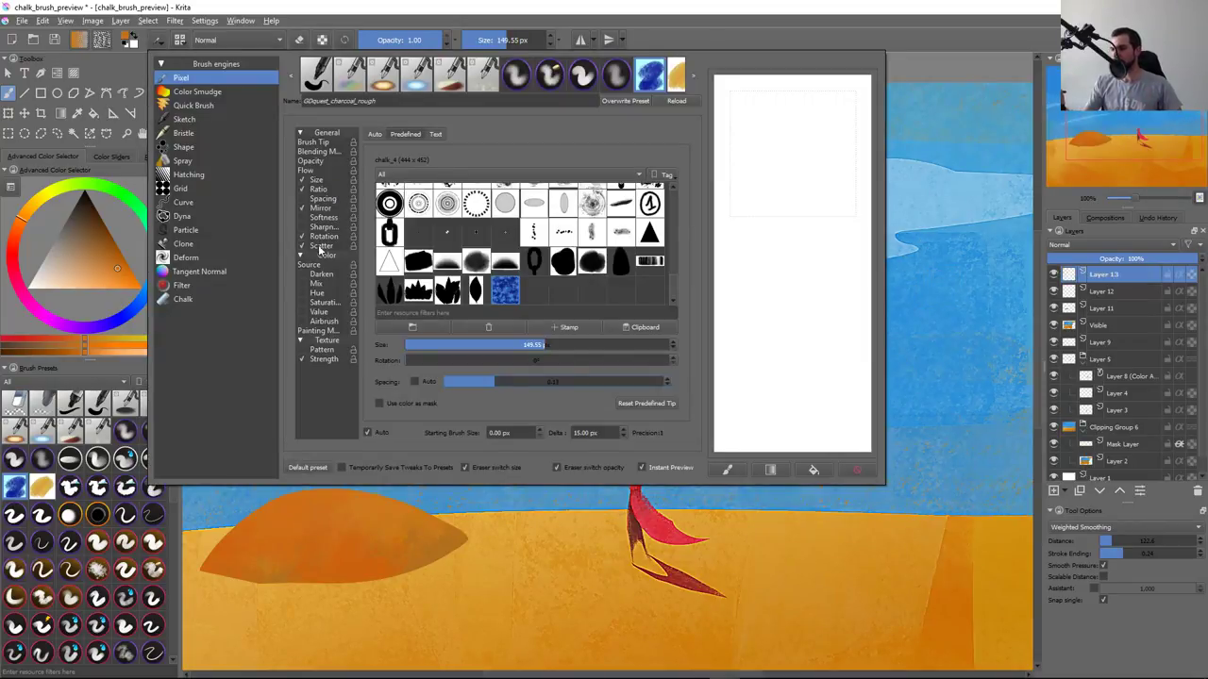
{"action": "left_click", "coordinate": [321, 246]}
{"action": "left_click_drag", "start_coordinate": [805, 115], "coordinate": [778, 350]}
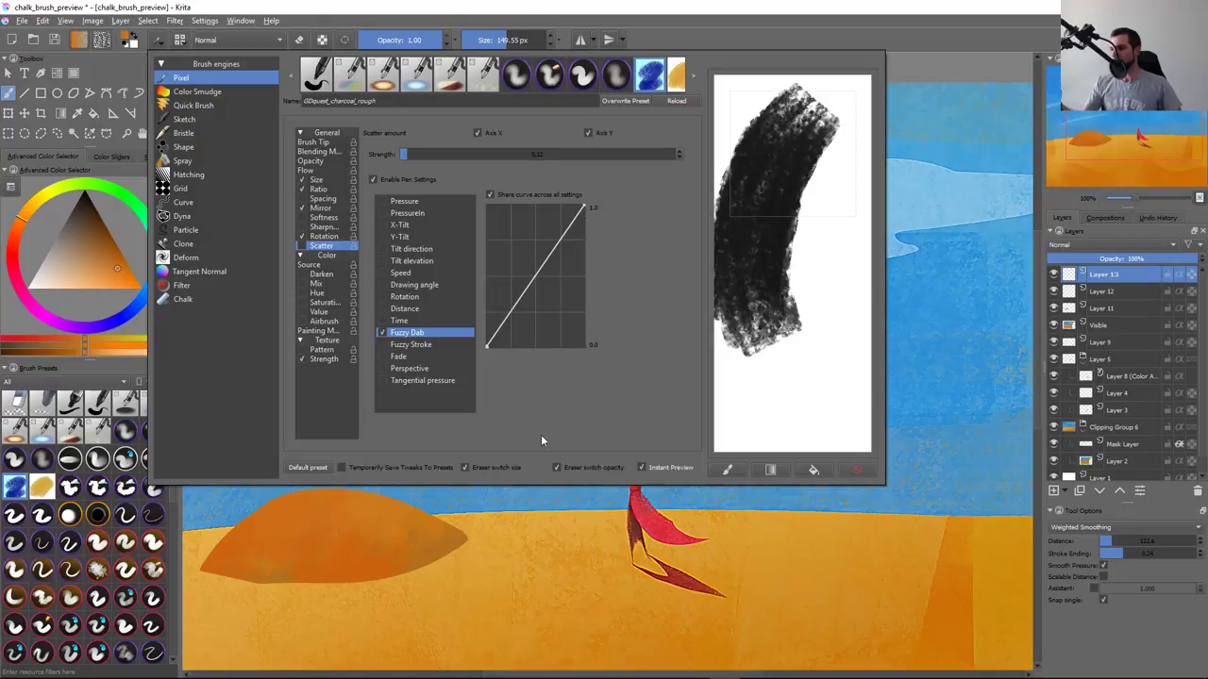
{"action": "left_click", "coordinate": [418, 541]}
{"action": "mouse_move", "coordinate": [283, 283]}
{"action": "left_mouse_down"}
{"action": "mouse_move", "coordinate": [472, 179]}
{"action": "mouse_move", "coordinate": [783, 212]}
{"action": "left_mouse_up"}
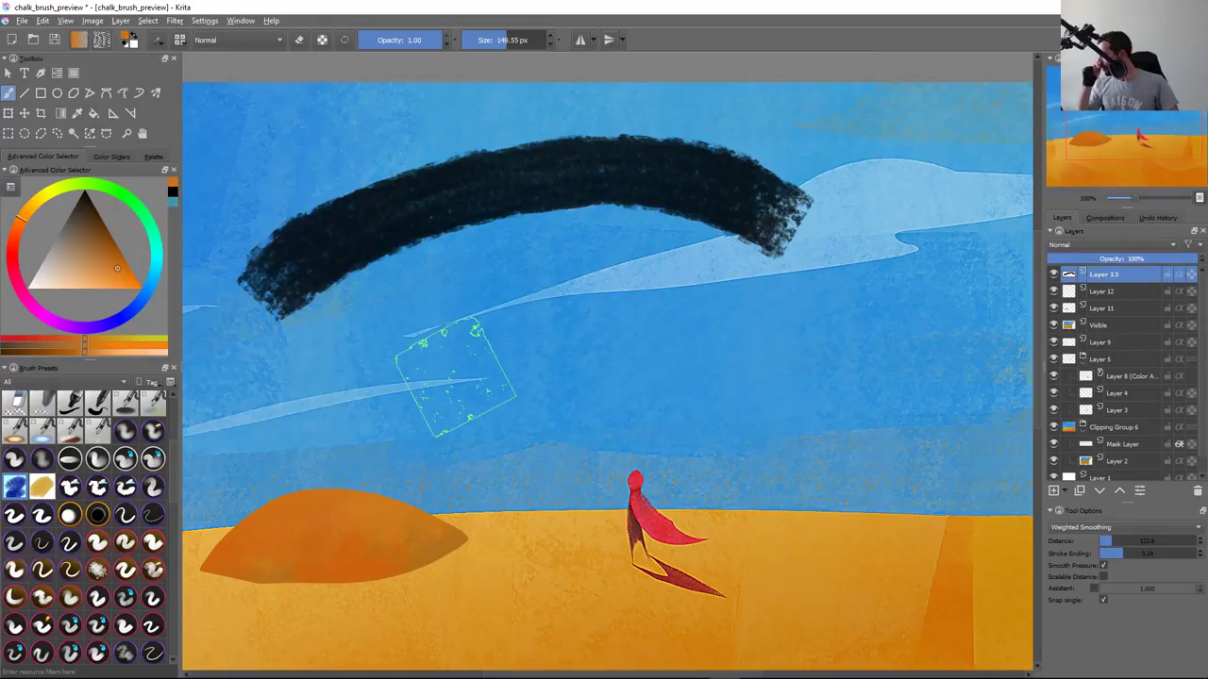
{"action": "key", "text": "ctrl+z"}
{"action": "key", "text": "F6"}
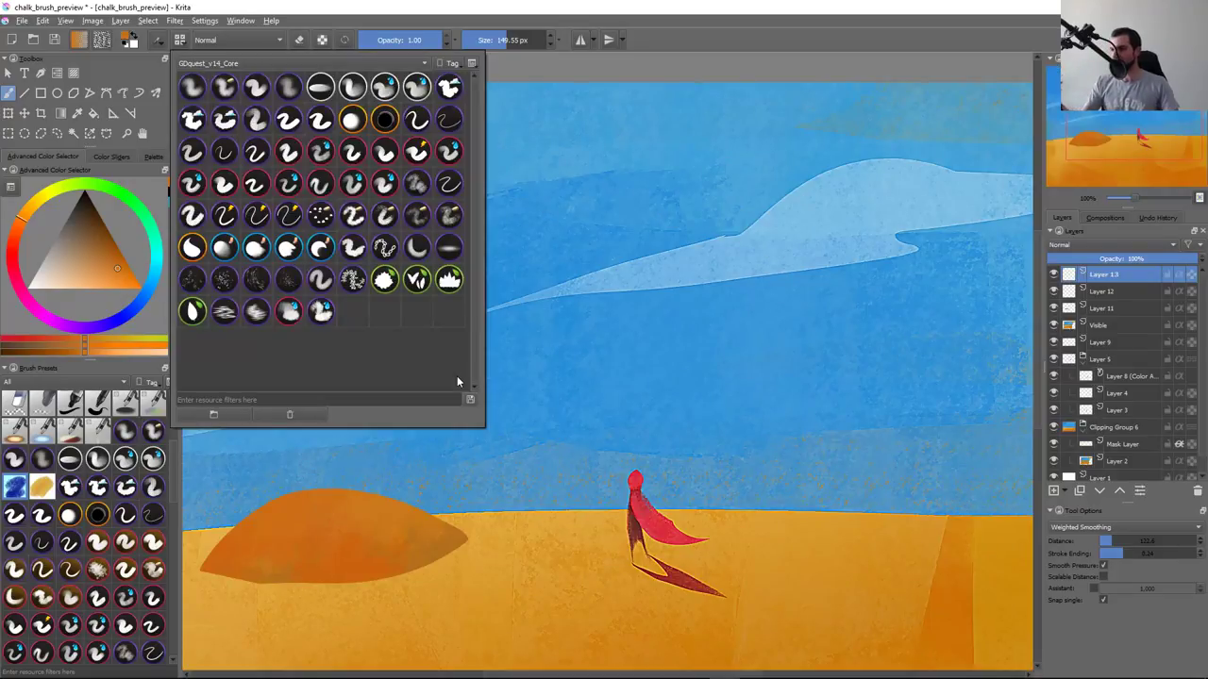
Review the chalk brush's Opacity settings, then test a dab and an S-stroke in the sky and remove them
{"action": "left_click", "coordinate": [566, 273]}
{"action": "key", "text": "F5"}
{"action": "left_click", "coordinate": [328, 163]}
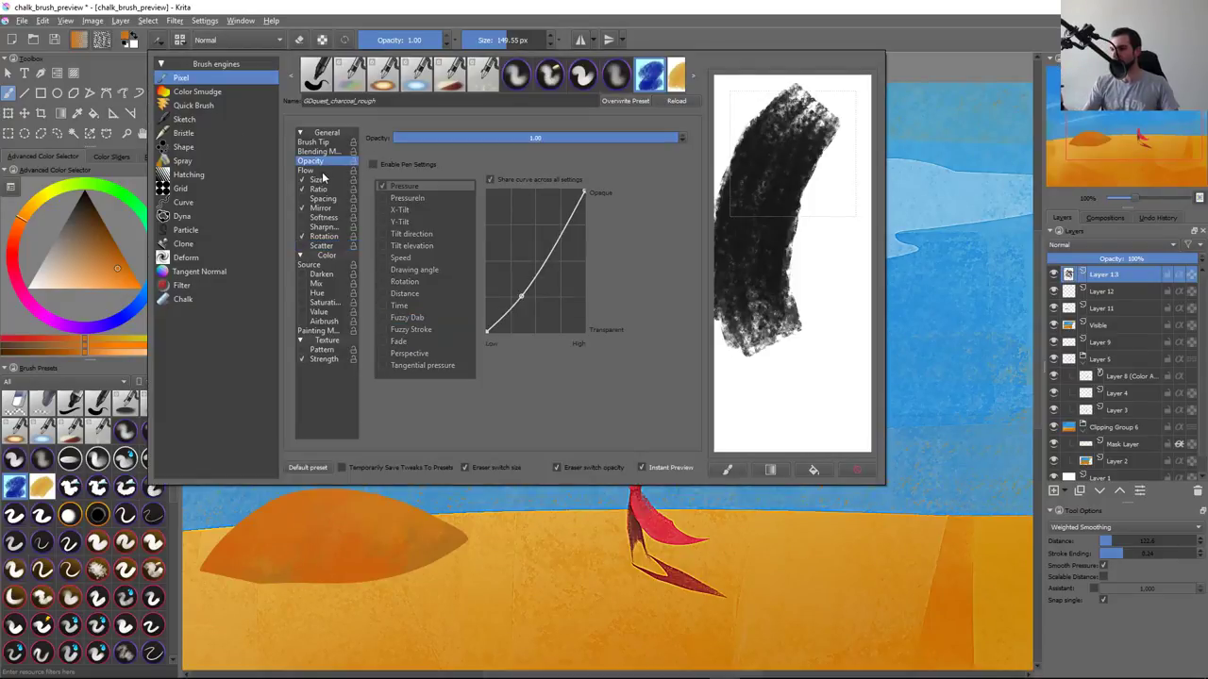
{"action": "left_click", "coordinate": [443, 538]}
{"action": "key", "text": "Delete"}
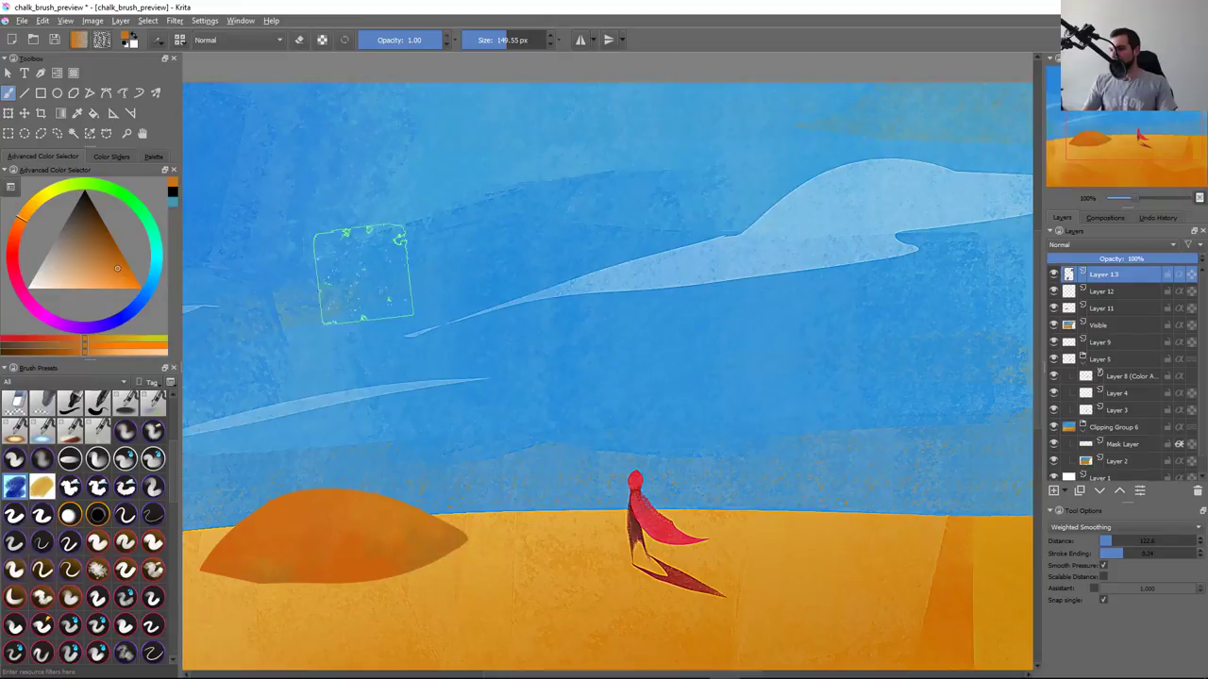
{"action": "left_click_drag", "start_coordinate": [330, 274], "coordinate": [604, 392]}
{"action": "key", "text": "Delete"}
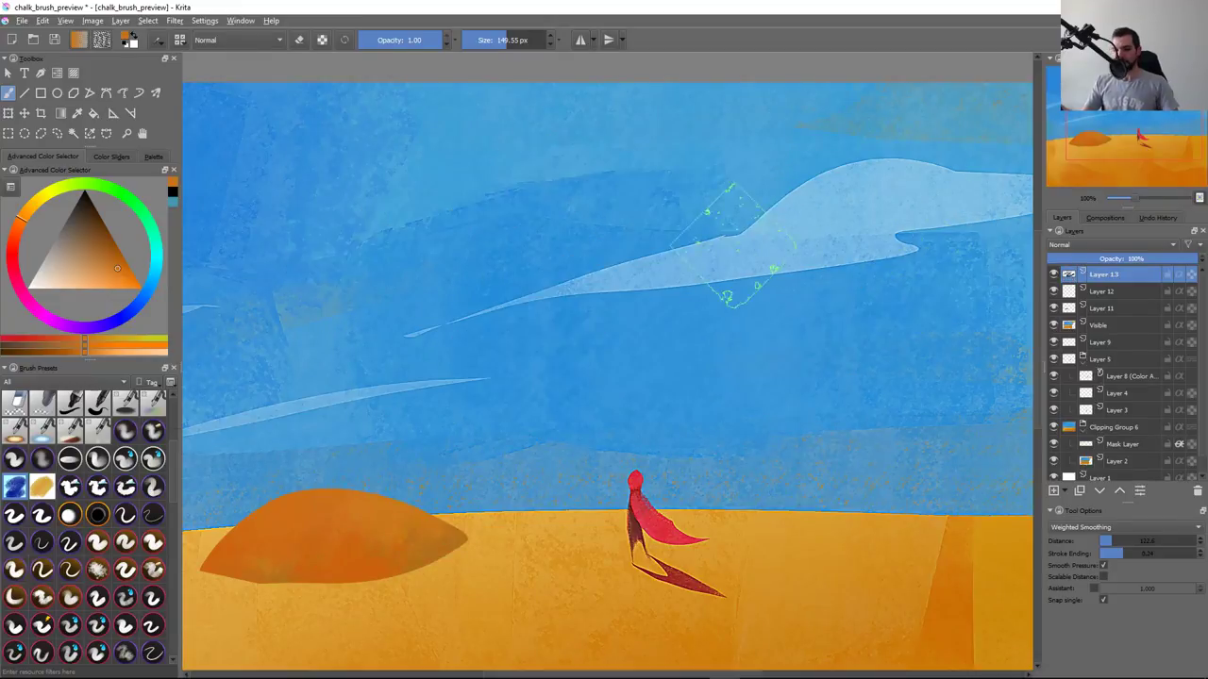
{"action": "key", "text": "F6"}
Look at the Flow settings, then test a chalk stroke mid-canvas and undo it
{"action": "left_click", "coordinate": [666, 274]}
{"action": "key", "text": "F5"}
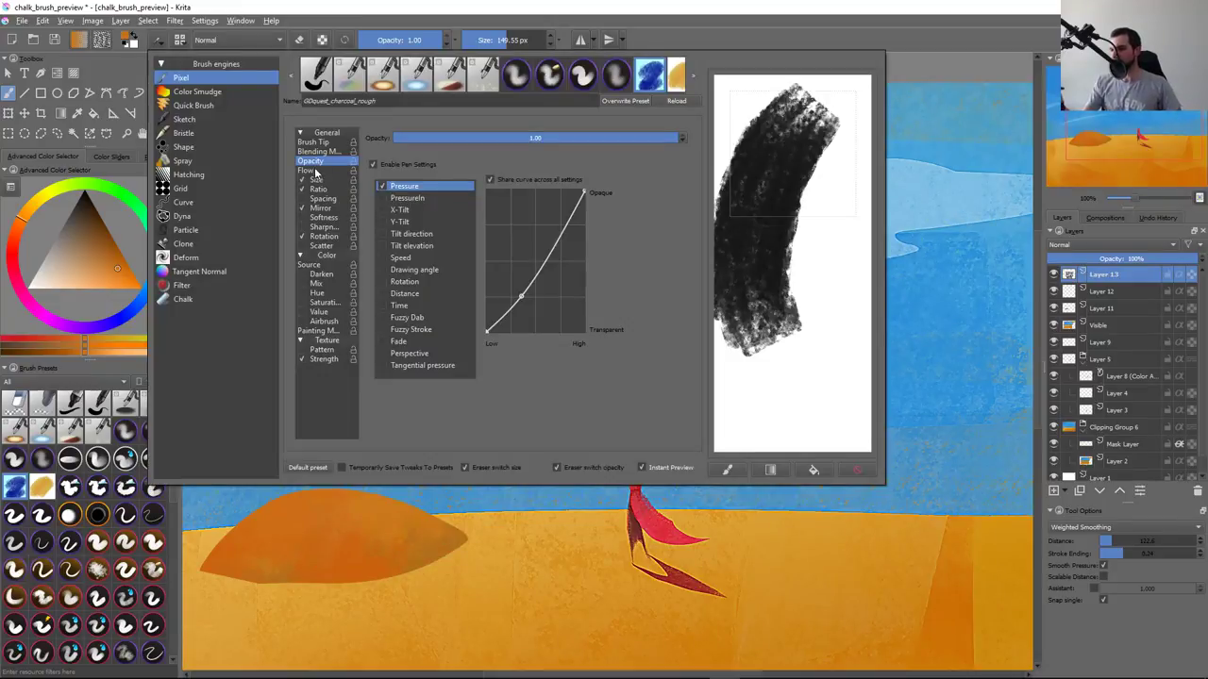
{"action": "left_click", "coordinate": [315, 170]}
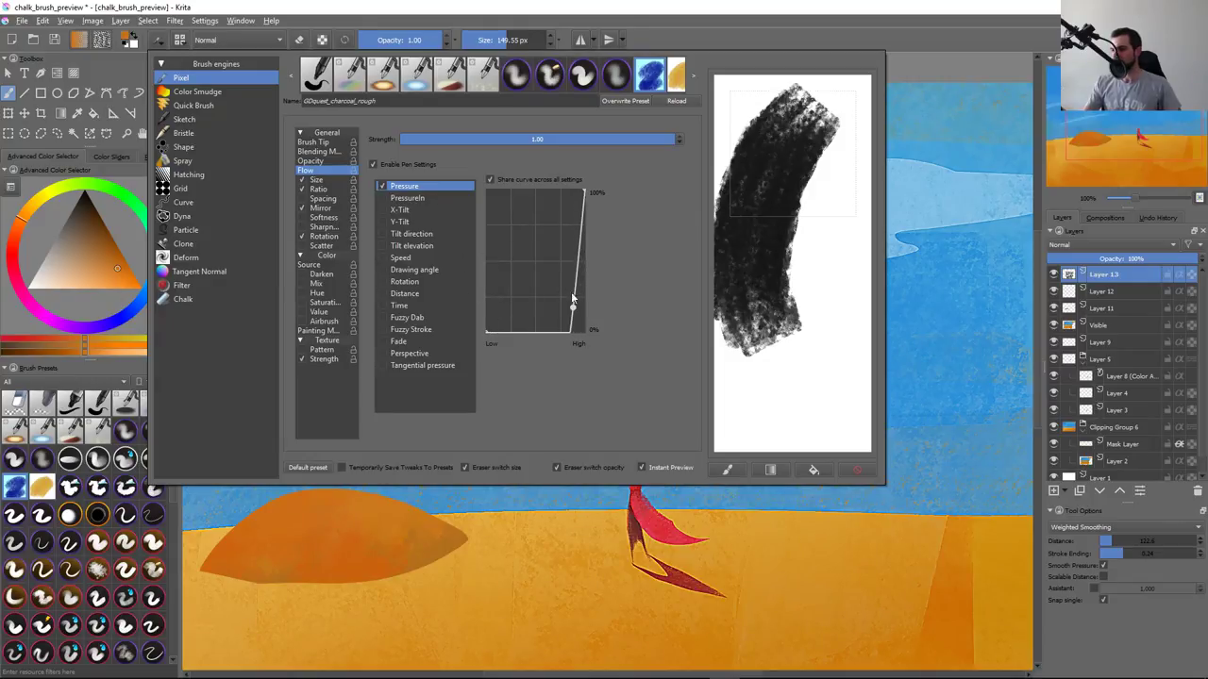
{"action": "key", "text": "F5"}
{"action": "left_click", "coordinate": [610, 554]}
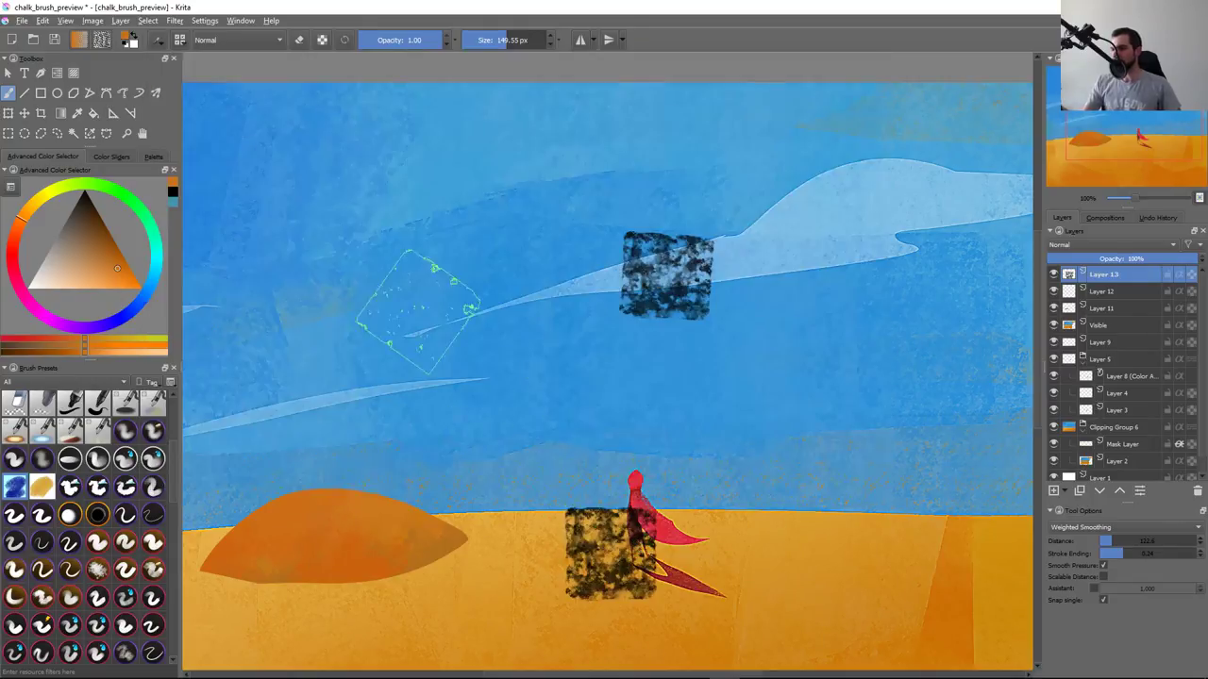
{"action": "left_click_drag", "start_coordinate": [404, 445], "coordinate": [553, 351]}
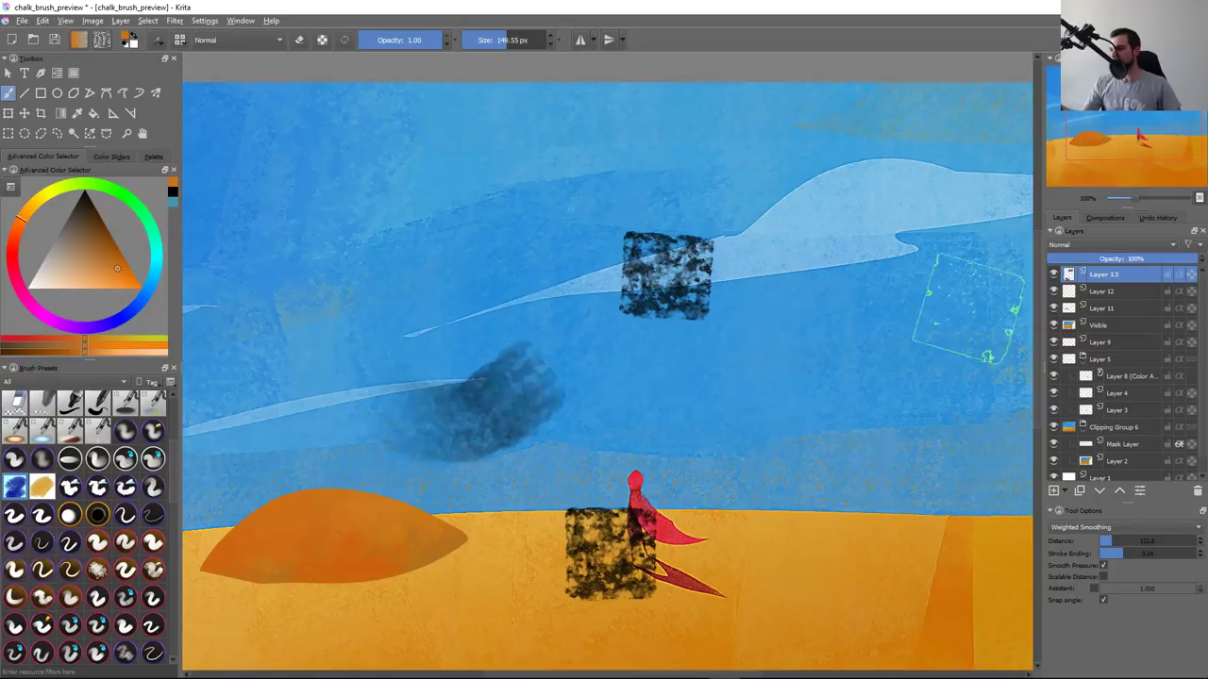
{"action": "key", "text": "ctrl+z"}
Test a Z-shaped stroke and a sky stroke, undoing both, then review the Flow pressure curve
{"action": "key", "text": "ctrl+z"}
{"action": "key", "text": "ctrl+z"}
{"action": "mouse_move", "coordinate": [444, 202]}
{"action": "left_mouse_down"}
{"action": "mouse_move", "coordinate": [513, 431]}
{"action": "mouse_move", "coordinate": [849, 311]}
{"action": "left_mouse_up"}
{"action": "key", "text": "ctrl+z"}
{"action": "left_click_drag", "start_coordinate": [283, 273], "coordinate": [906, 255]}
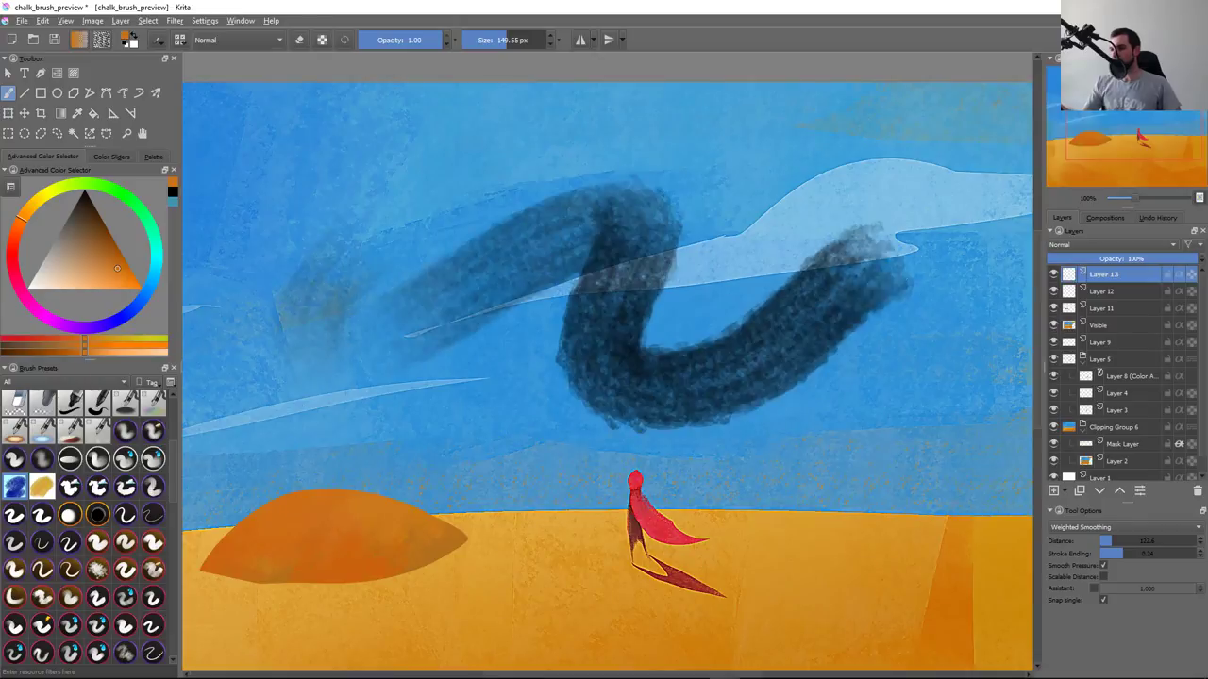
{"action": "key", "text": "ctrl+z"}
{"action": "key", "text": "F5"}
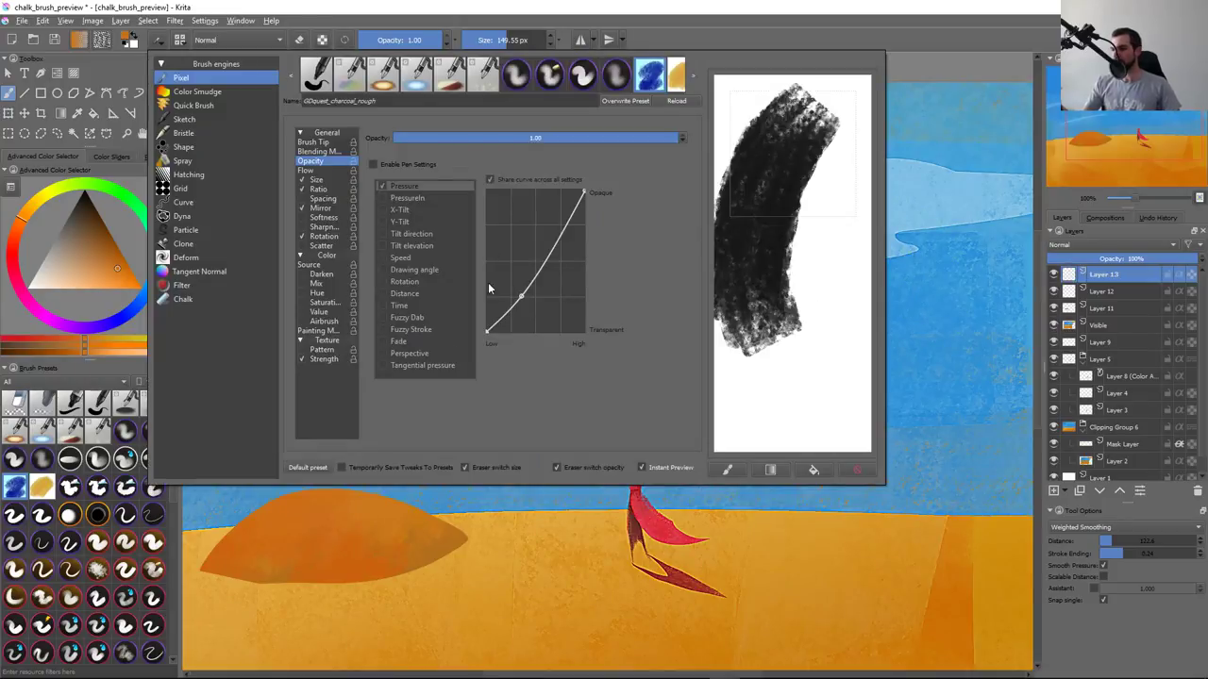
{"action": "left_click", "coordinate": [328, 170]}
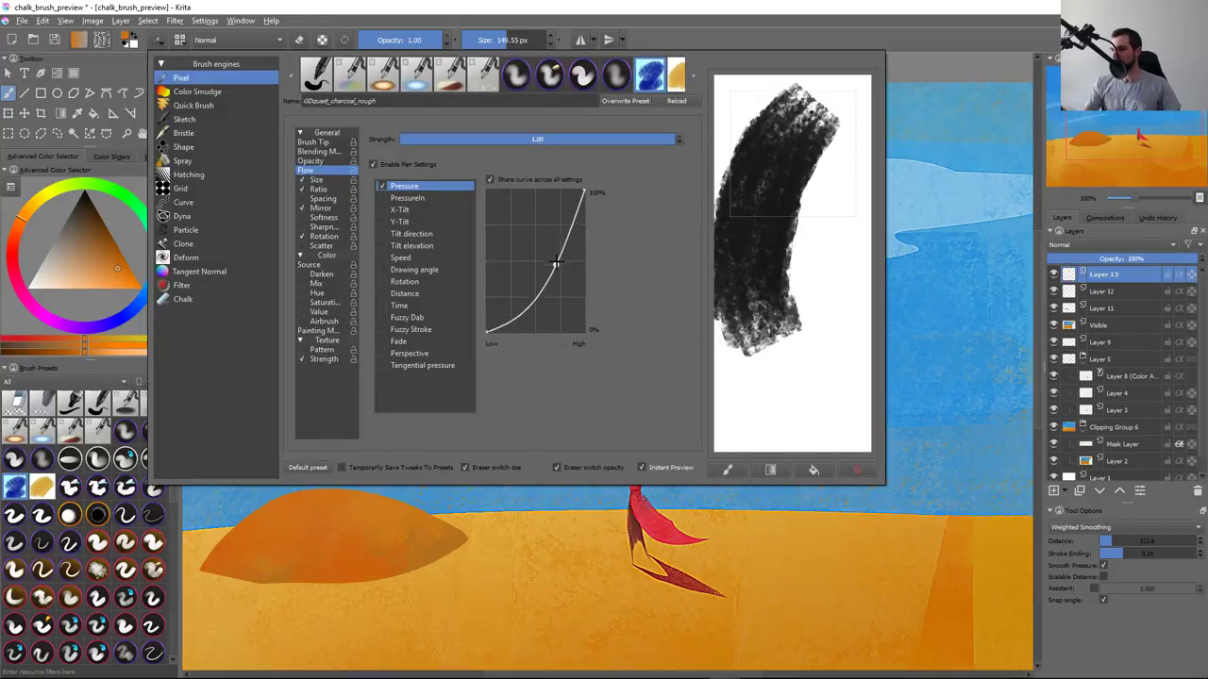
{"action": "left_click", "coordinate": [481, 562]}
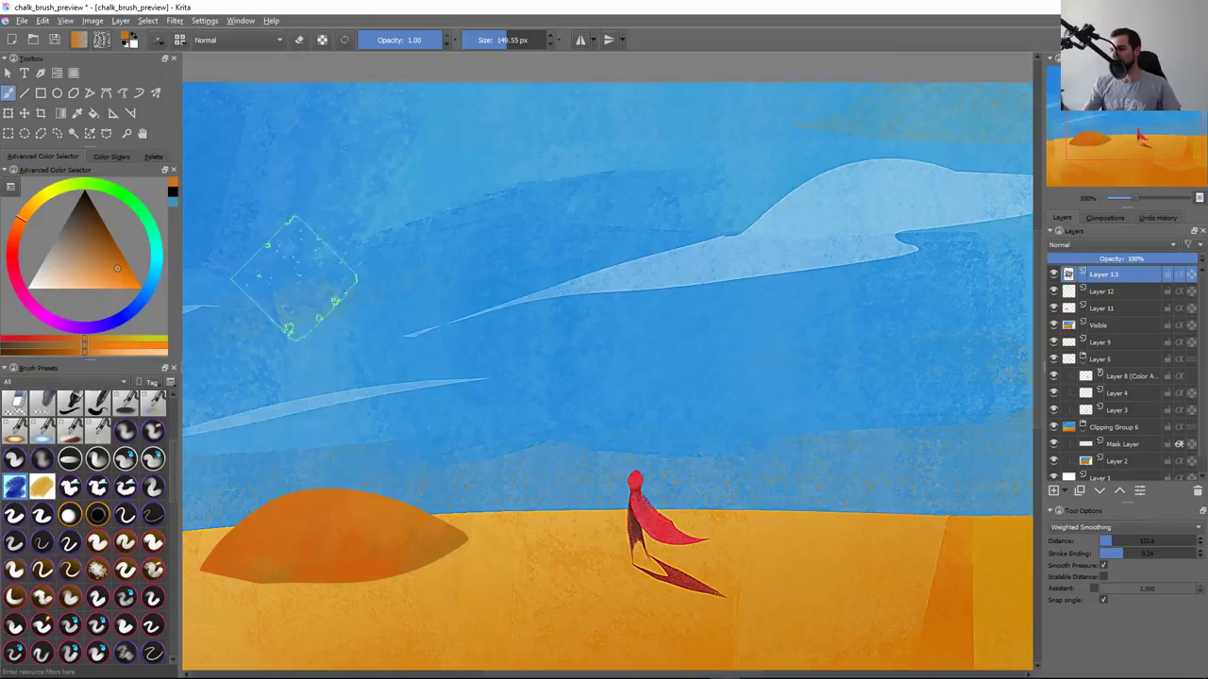
Test S-shaped, arched and diagonal strokes across the sky, undoing each
{"action": "mouse_move", "coordinate": [283, 256]}
{"action": "left_mouse_down"}
{"action": "mouse_move", "coordinate": [533, 311]}
{"action": "mouse_move", "coordinate": [863, 222]}
{"action": "left_mouse_up"}
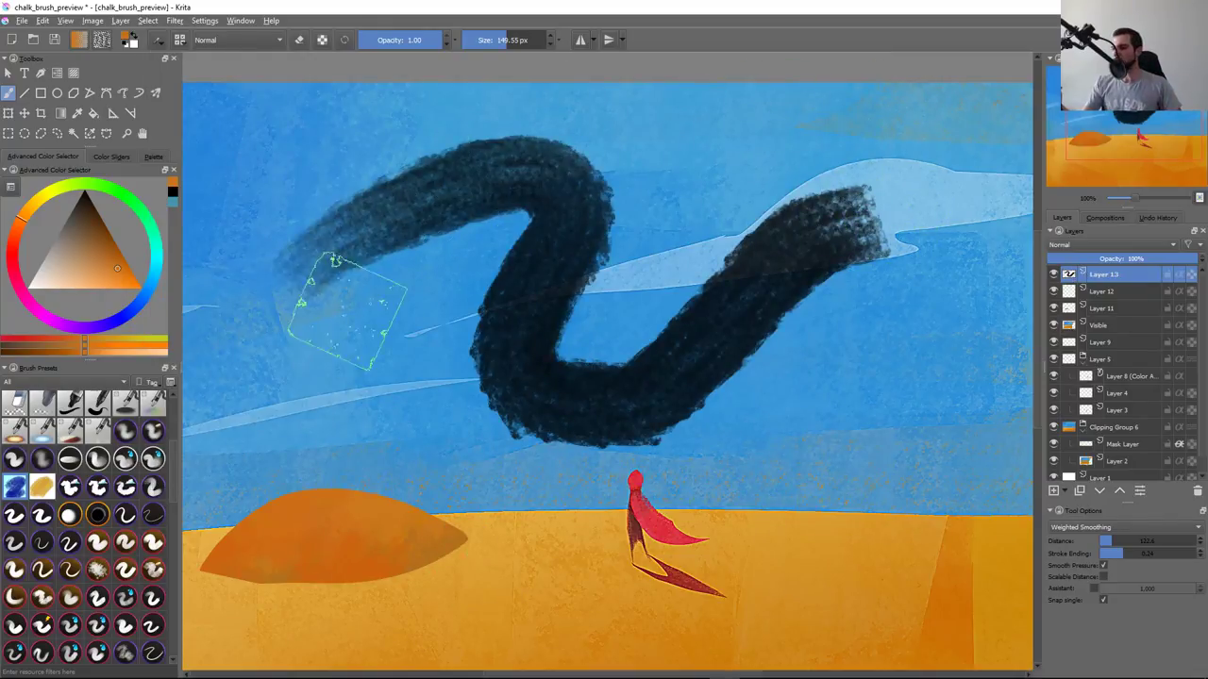
{"action": "key", "text": "ctrl+z"}
{"action": "mouse_move", "coordinate": [283, 321]}
{"action": "left_mouse_down"}
{"action": "mouse_move", "coordinate": [486, 335]}
{"action": "mouse_move", "coordinate": [808, 312]}
{"action": "mouse_move", "coordinate": [869, 217]}
{"action": "left_mouse_up"}
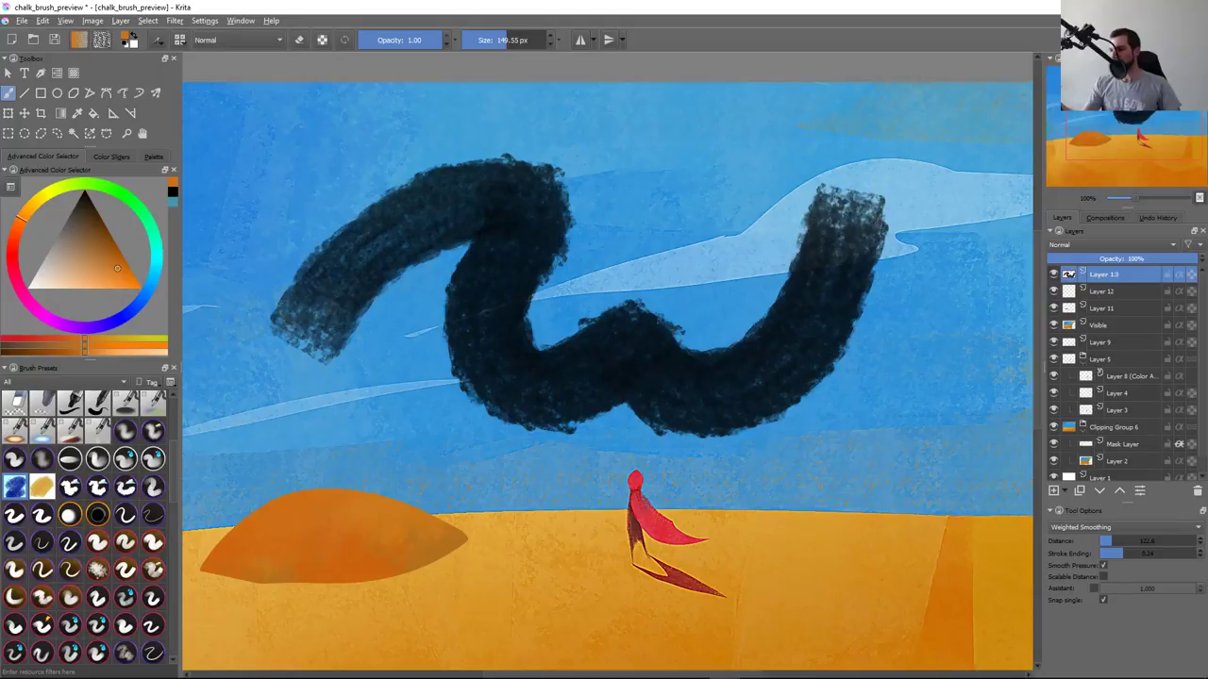
{"action": "key", "text": "ctrl+z"}
{"action": "mouse_move", "coordinate": [283, 316]}
{"action": "left_mouse_down"}
{"action": "mouse_move", "coordinate": [529, 175]}
{"action": "mouse_move", "coordinate": [557, 269]}
{"action": "left_mouse_up"}
{"action": "key", "text": "ctrl+z"}
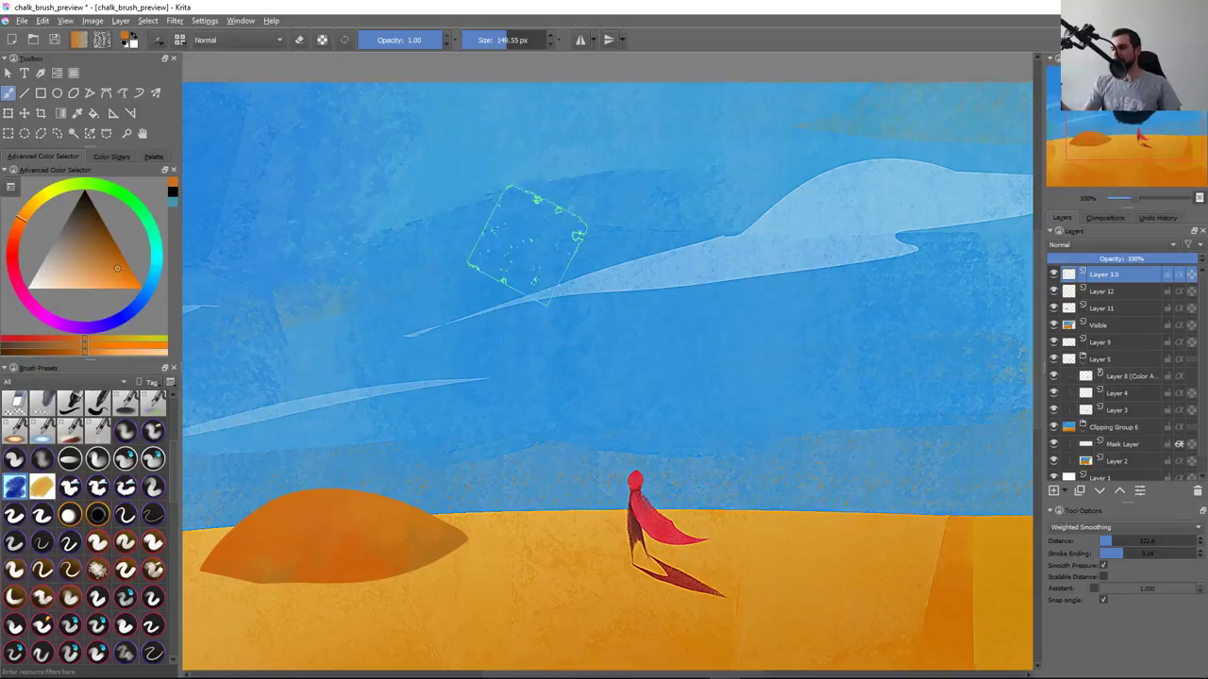
Stamp four chalk dabs across the sky toward the light cloud, then undo them
{"action": "left_click", "coordinate": [330, 283]}
{"action": "left_click", "coordinate": [486, 236]}
{"action": "left_click", "coordinate": [600, 231]}
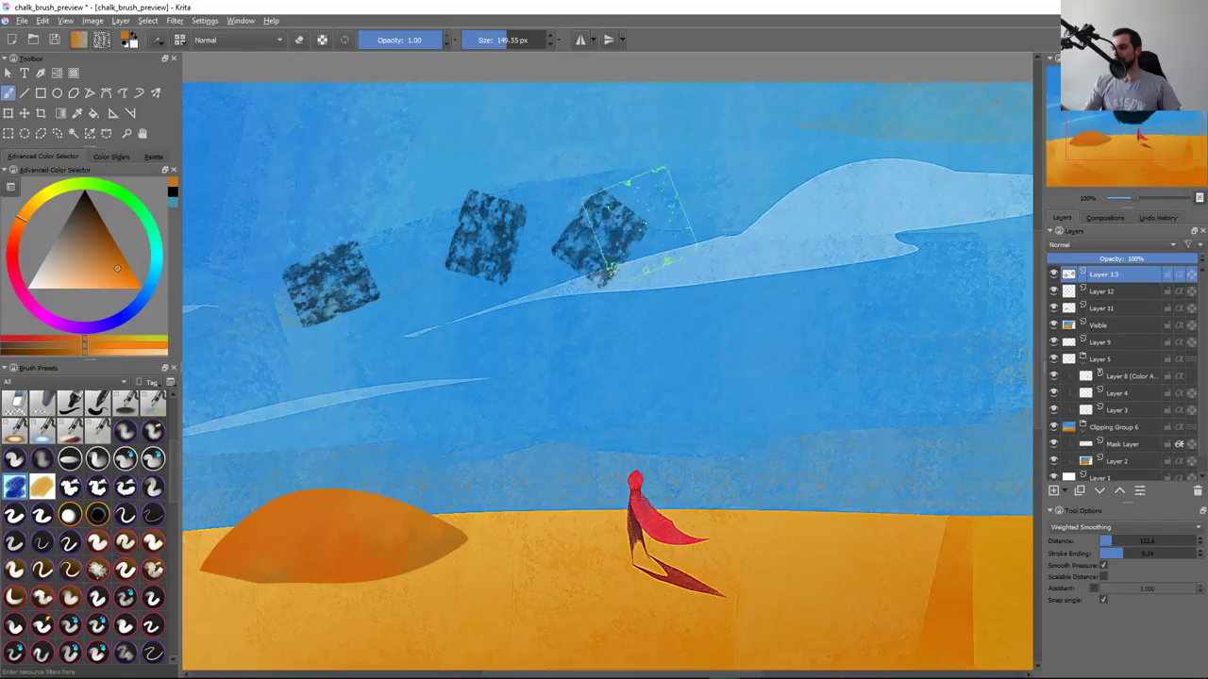
{"action": "left_click", "coordinate": [817, 207]}
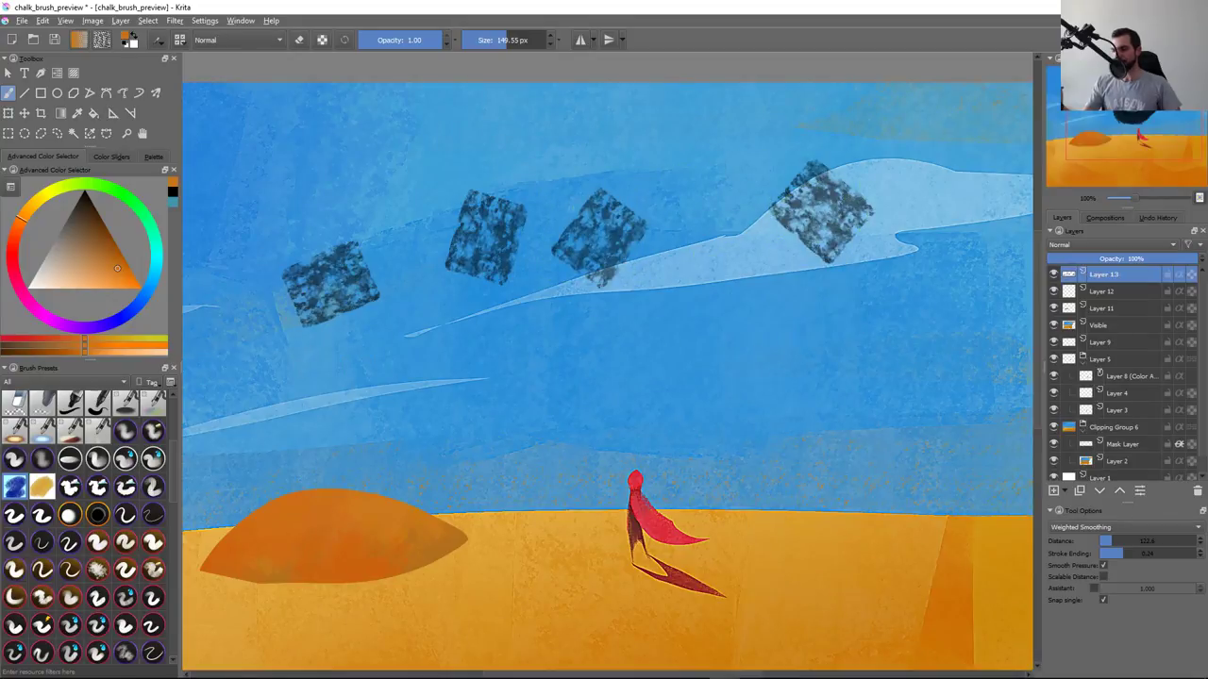
{"action": "key", "text": "ctrl+z"}
{"action": "key", "text": "ctrl+z"}
{"action": "key", "text": "ctrl+z"}
{"action": "key", "text": "ctrl+z"}
Test a large Z-shaped stroke, then a horizontal stroke across the upper sky
{"action": "left_click_drag", "start_coordinate": [269, 288], "coordinate": [840, 198]}
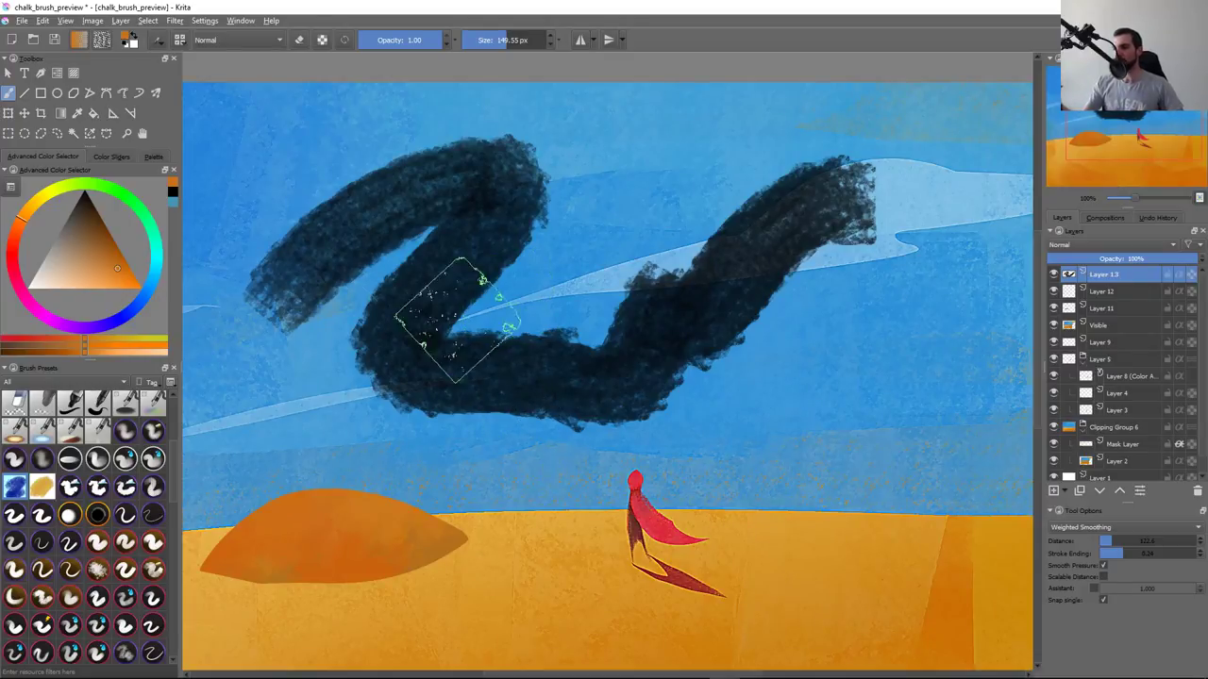
{"action": "key", "text": "ctrl+z"}
{"action": "left_click_drag", "start_coordinate": [306, 209], "coordinate": [868, 184]}
{"action": "key", "text": "ctrl+z"}
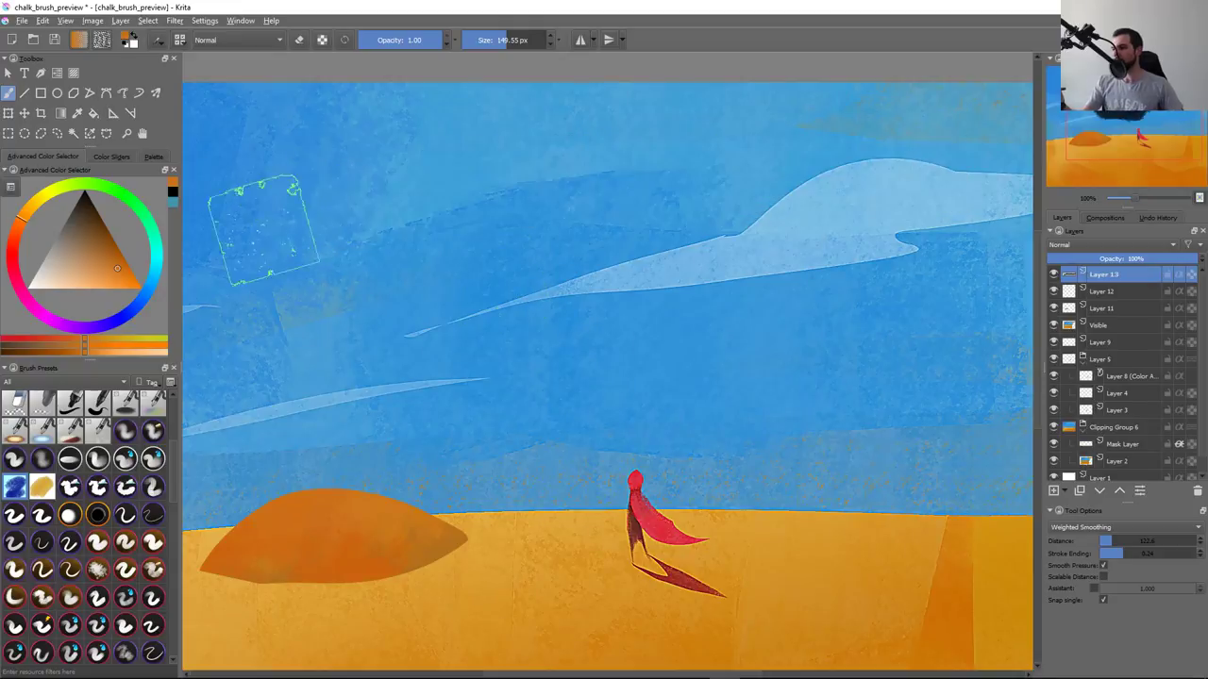
{"action": "mouse_move", "coordinate": [231, 222]}
{"action": "left_mouse_down"}
{"action": "mouse_move", "coordinate": [872, 184]}
{"action": "mouse_move", "coordinate": [897, 193]}
{"action": "left_mouse_up"}
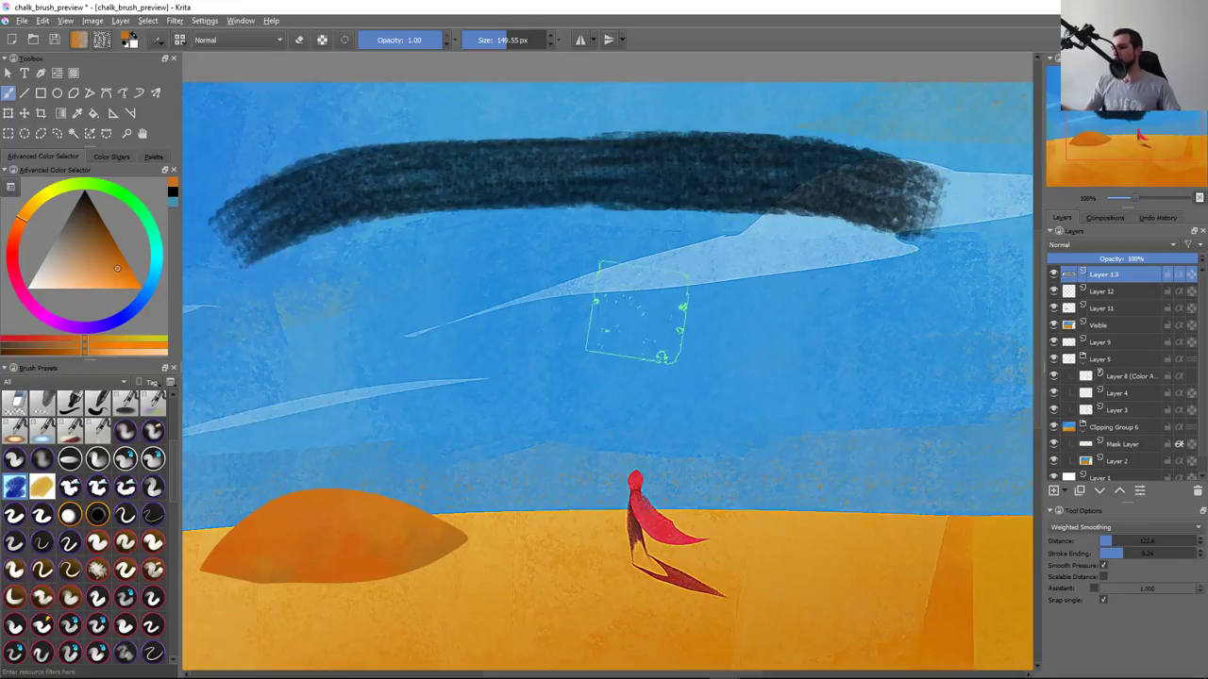
Check the brush settings, then test a comparison stroke below the horizontal one and undo it
{"action": "key", "text": "F5"}
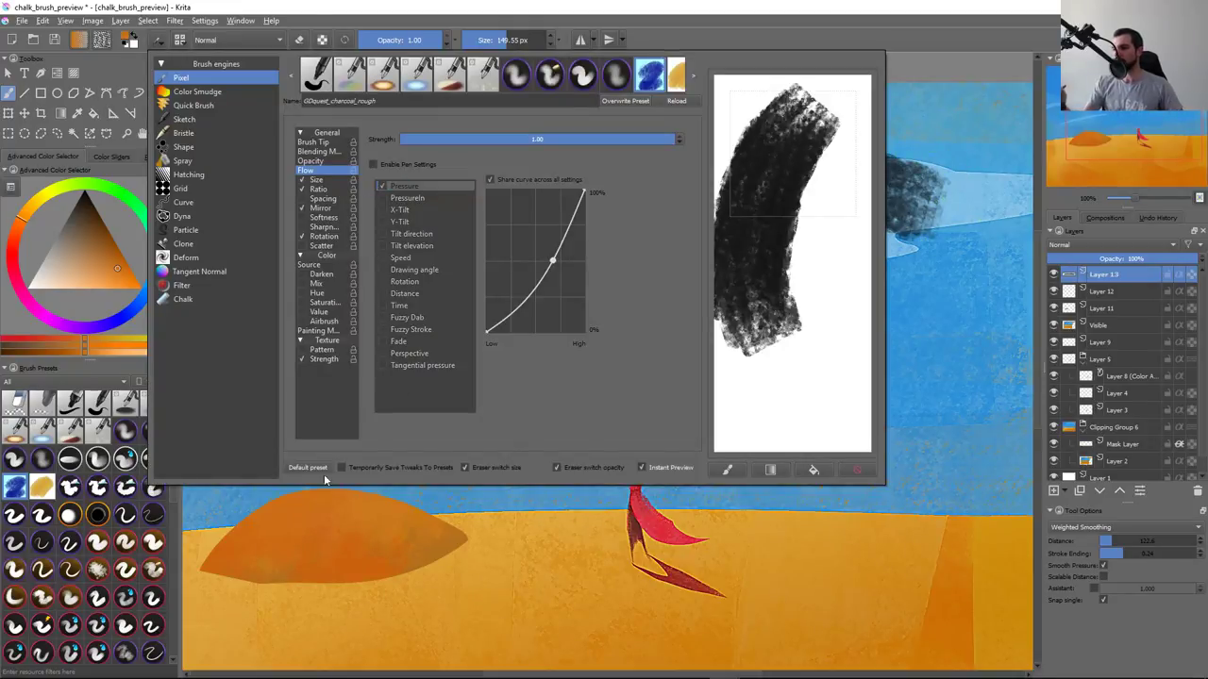
{"action": "key", "text": "F5"}
{"action": "left_click_drag", "start_coordinate": [321, 297], "coordinate": [977, 302]}
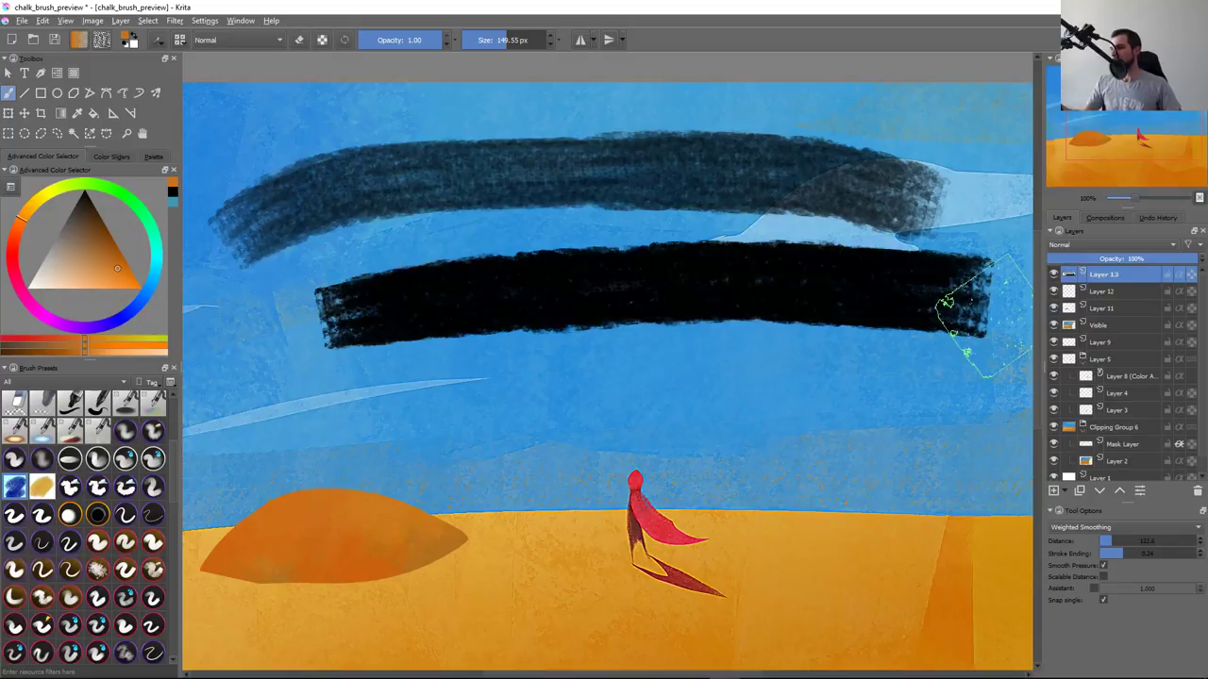
{"action": "key", "text": "ctrl+z"}
{"action": "left_click_drag", "start_coordinate": [377, 294], "coordinate": [930, 300]}
{"action": "key", "text": "ctrl+z"}
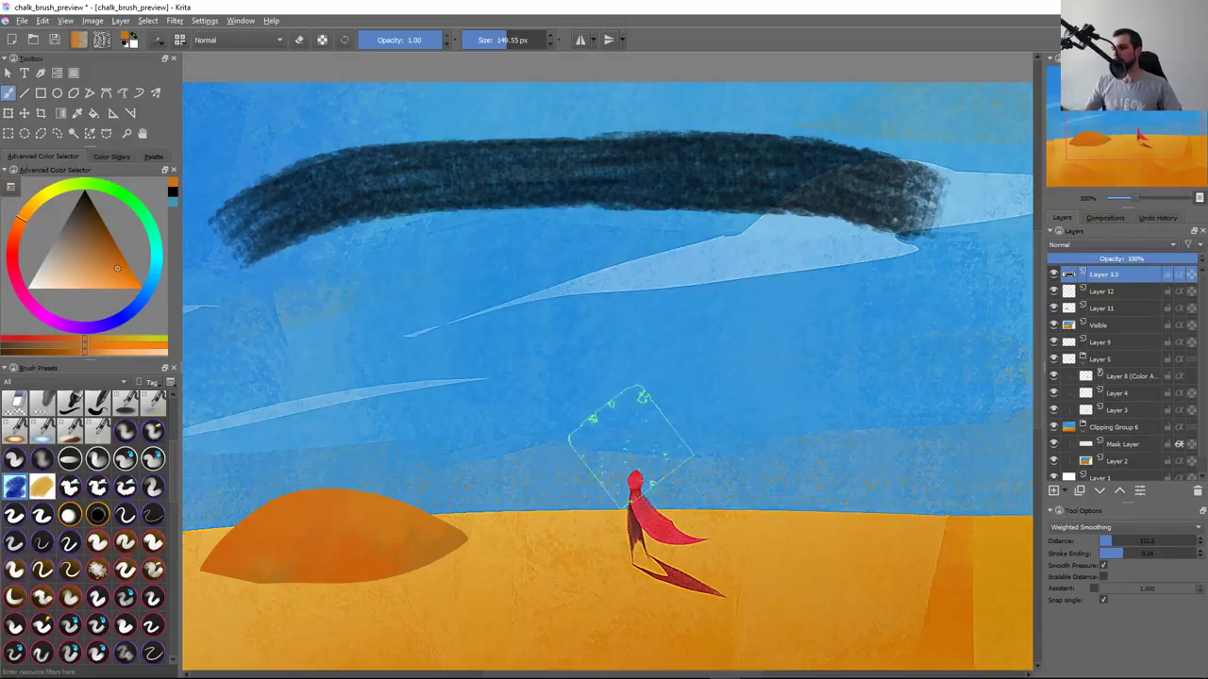
Revisit the brush settings and test long comparison strokes below the upper sky stroke
{"action": "key", "text": "F5"}
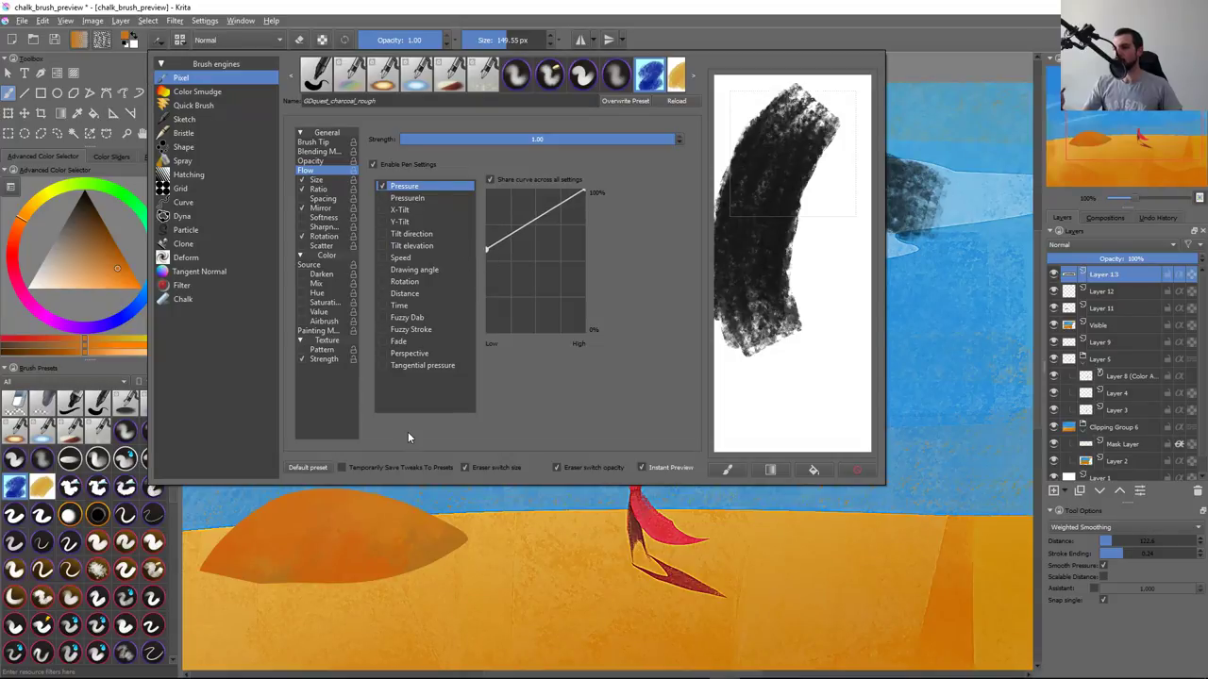
{"action": "key", "text": "F5"}
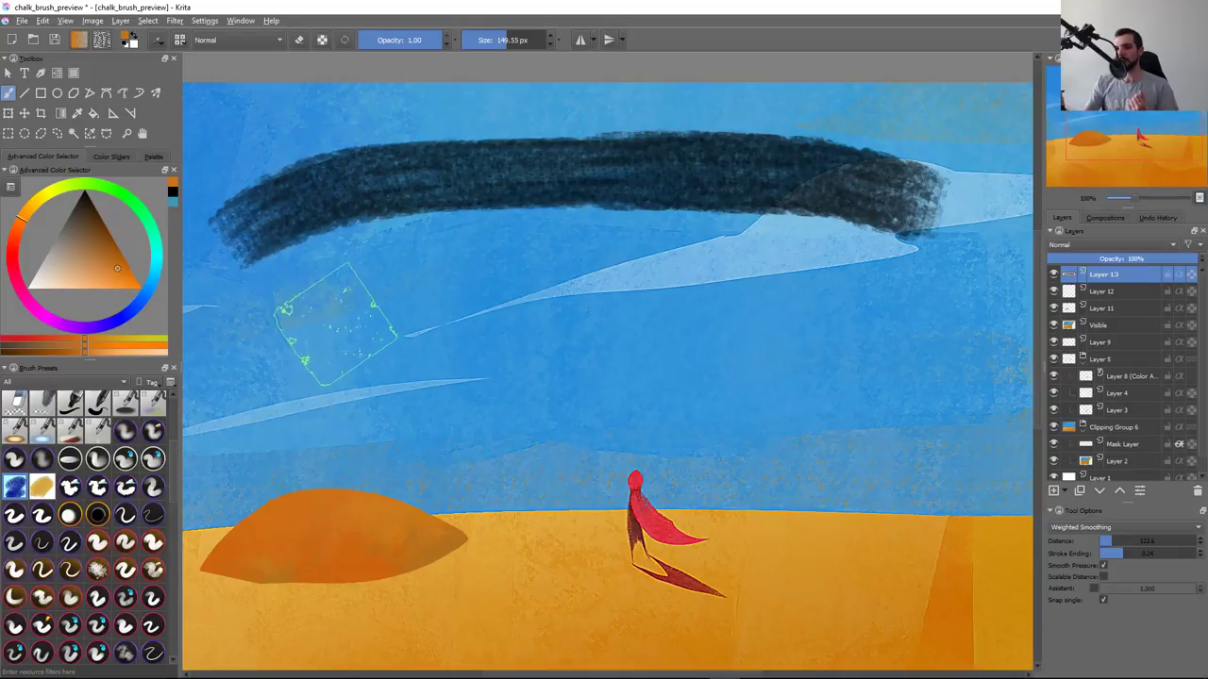
{"action": "mouse_move", "coordinate": [292, 340]}
{"action": "left_mouse_down"}
{"action": "mouse_move", "coordinate": [418, 289]}
{"action": "mouse_move", "coordinate": [318, 337]}
{"action": "left_mouse_up"}
{"action": "key", "text": "ctrl+z"}
{"action": "key", "text": "ctrl+z"}
{"action": "left_click_drag", "start_coordinate": [251, 372], "coordinate": [944, 316]}
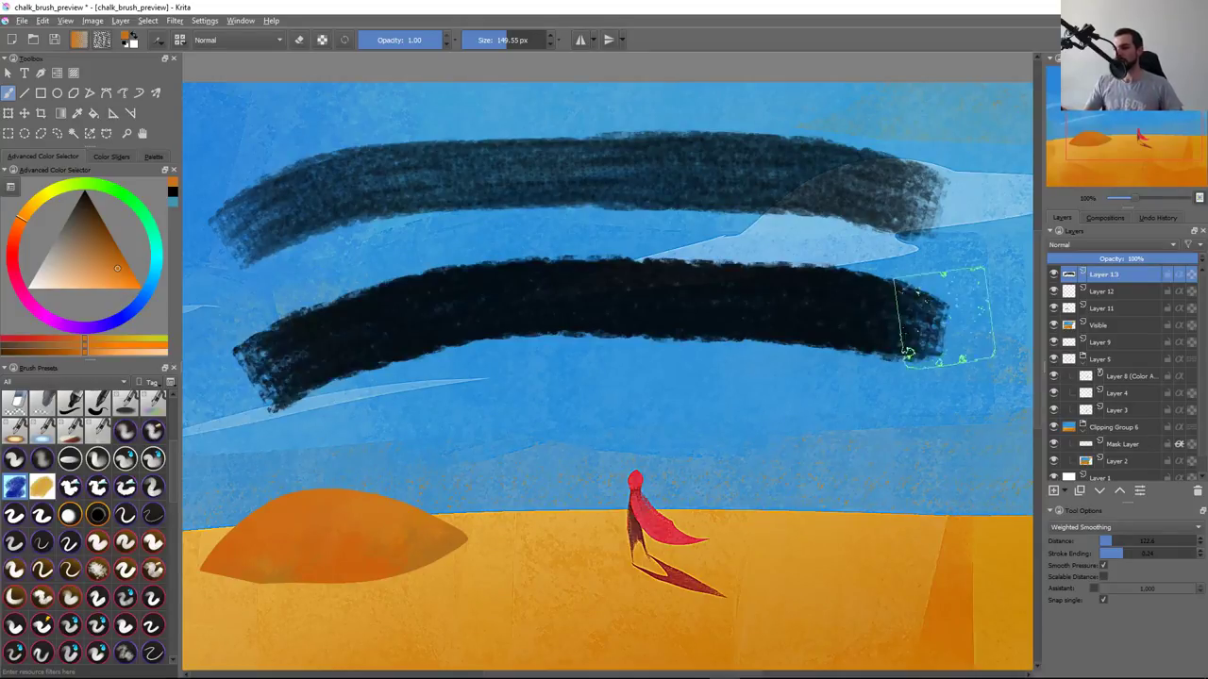
{"action": "key", "text": "ctrl+z"}
{"action": "left_click_drag", "start_coordinate": [245, 364], "coordinate": [930, 302]}
{"action": "key", "text": "ctrl+z"}
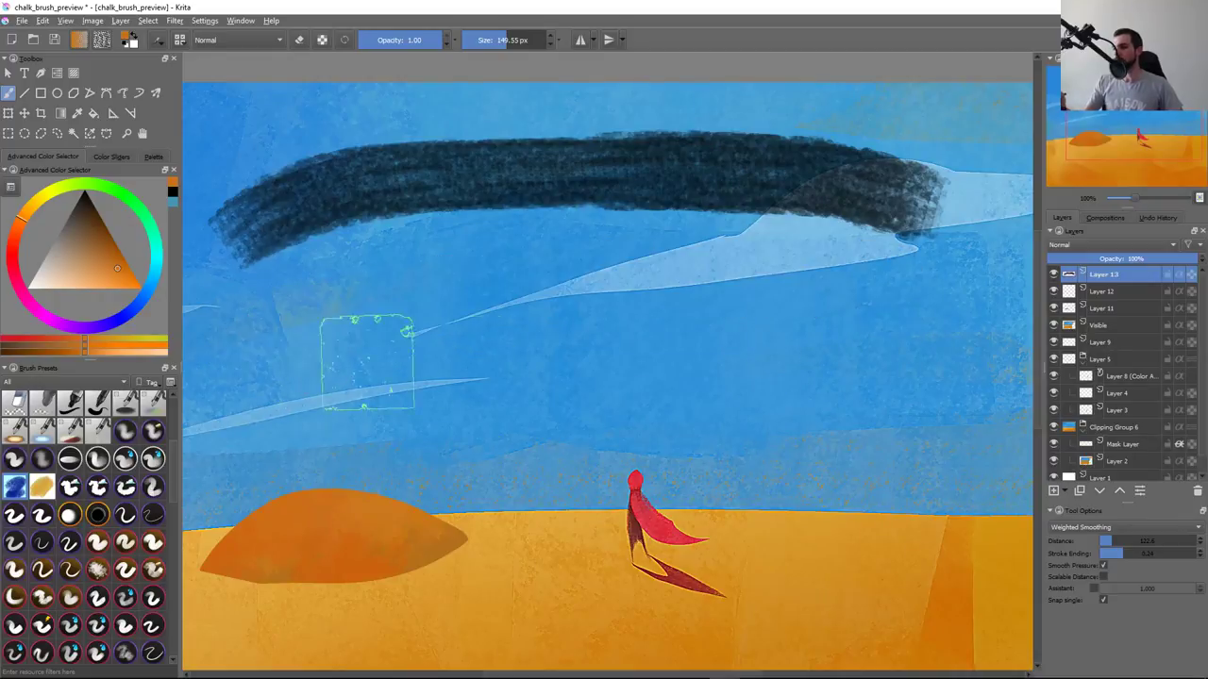
{"action": "left_click_drag", "start_coordinate": [316, 335], "coordinate": [920, 302]}
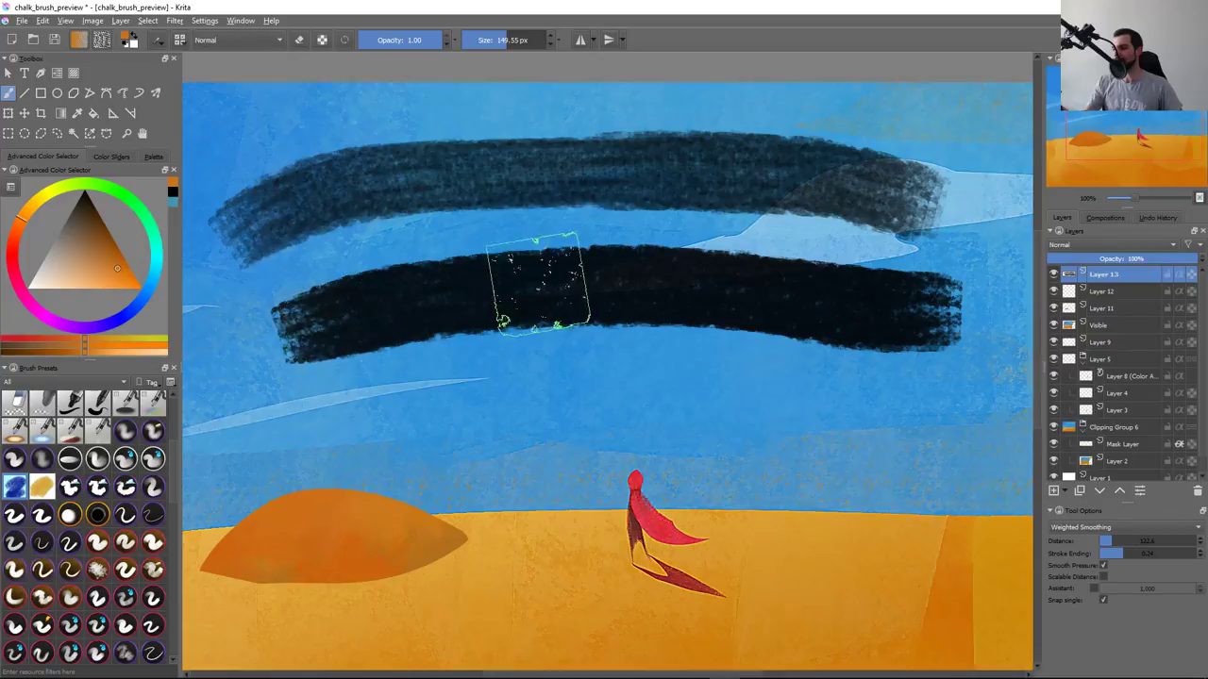
Turn off pen pressure for Flow and test a third stroke above the dune
{"action": "key", "text": "F5"}
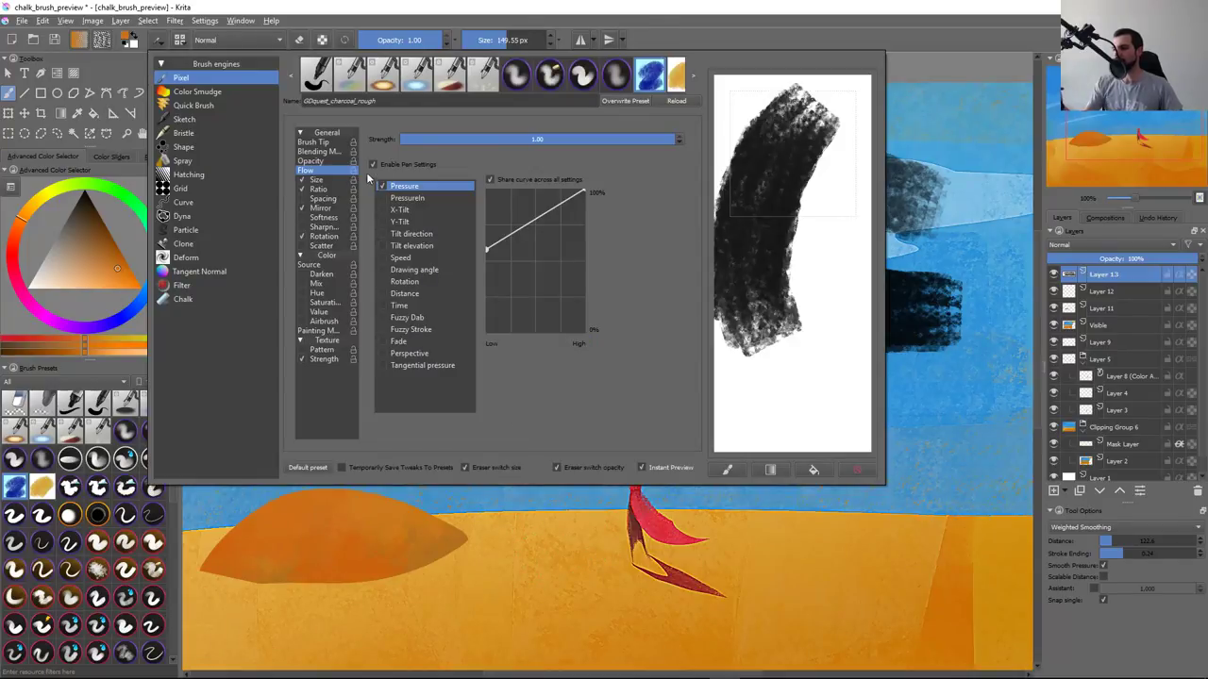
{"action": "left_click", "coordinate": [372, 165]}
{"action": "left_click", "coordinate": [395, 516]}
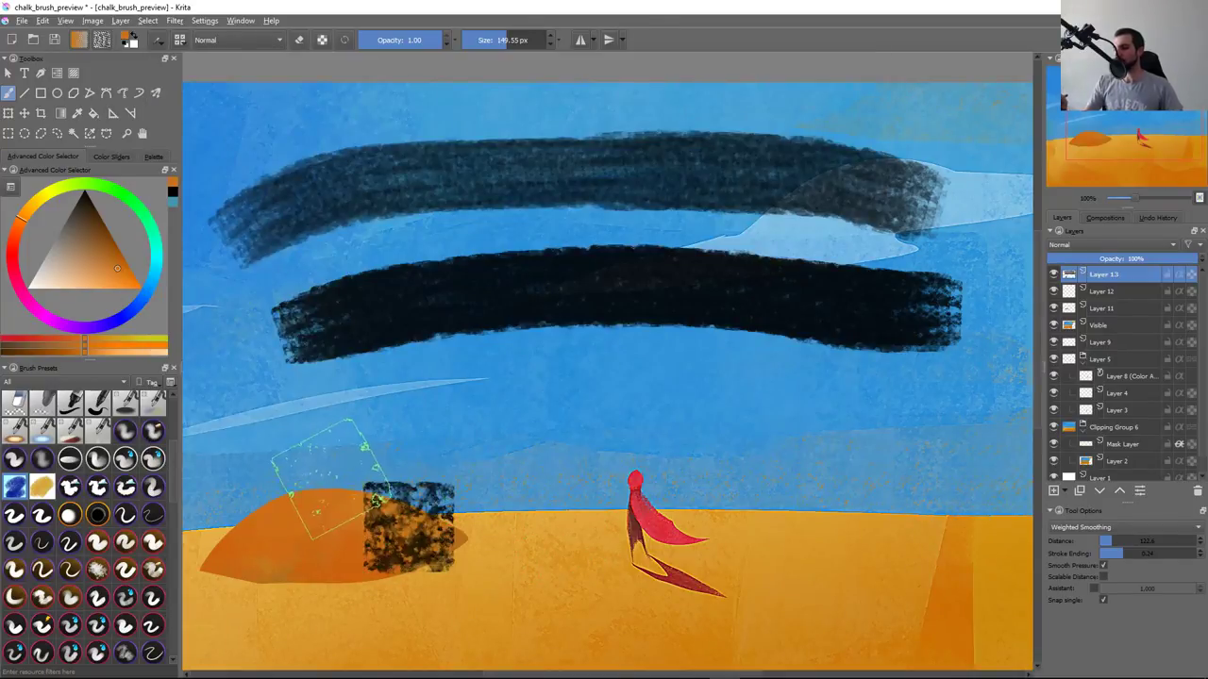
{"action": "mouse_move", "coordinate": [306, 434]}
{"action": "left_mouse_down"}
{"action": "mouse_move", "coordinate": [651, 405]}
{"action": "mouse_move", "coordinate": [962, 415]}
{"action": "left_mouse_up"}
{"action": "key", "text": "ctrl+z"}
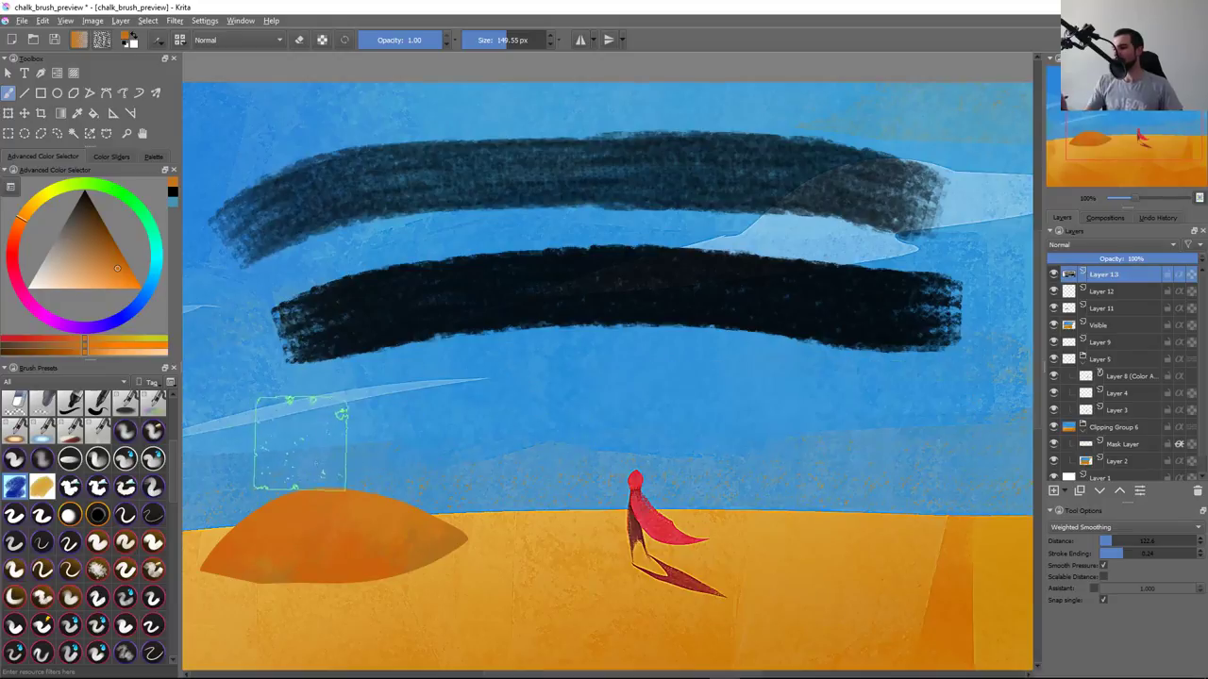
{"action": "left_click_drag", "start_coordinate": [283, 434], "coordinate": [905, 448]}
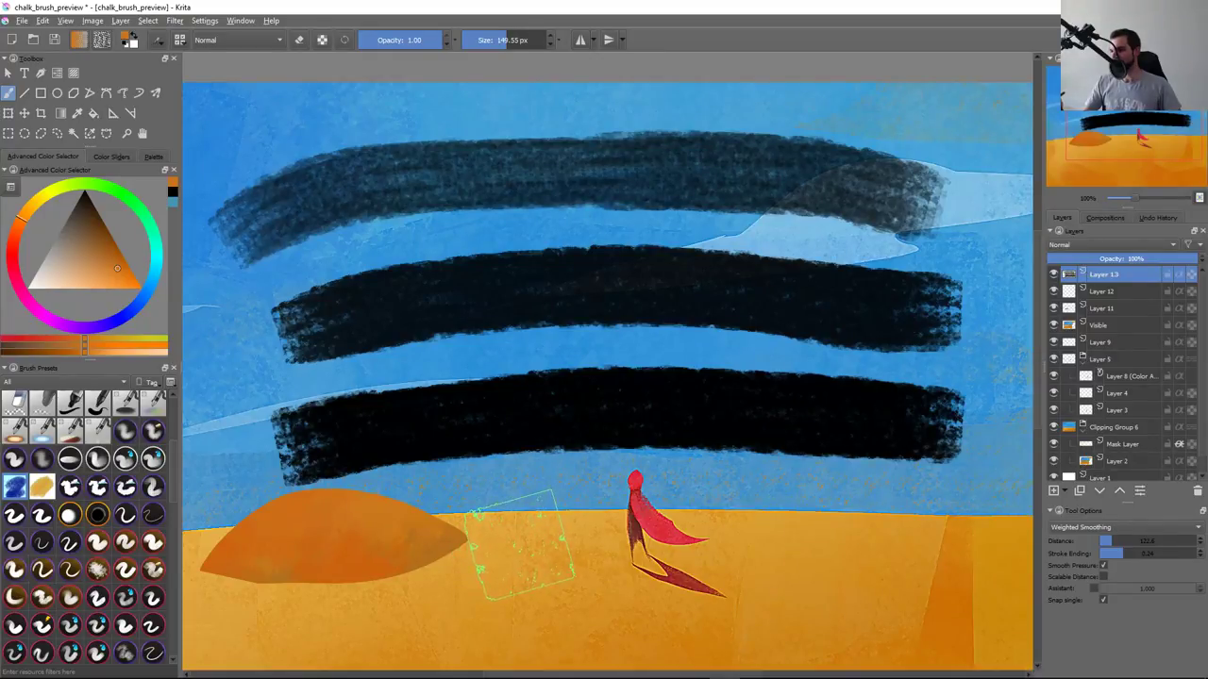
Undo the dab and all test strokes, then bring up the Opacity pressure curve
{"action": "left_click", "coordinate": [705, 348]}
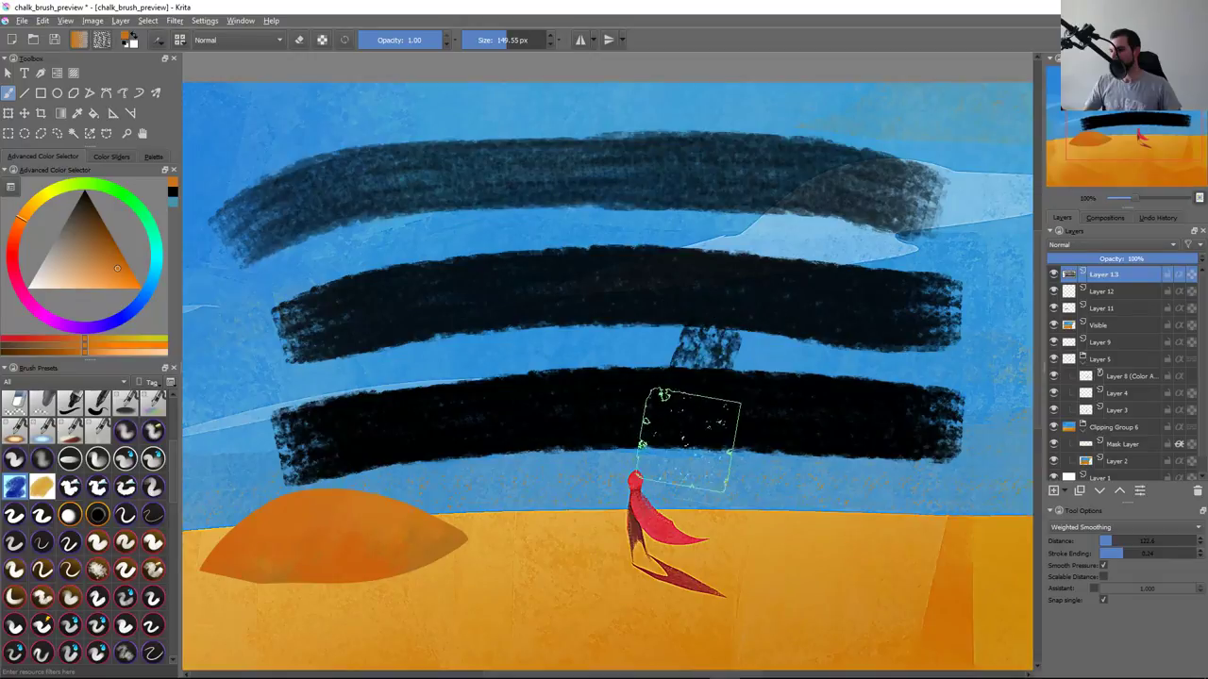
{"action": "key", "text": "ctrl+z"}
{"action": "key", "text": "ctrl+z"}
{"action": "key", "text": "ctrl+z"}
{"action": "key", "text": "ctrl+z"}
{"action": "key", "text": "F5"}
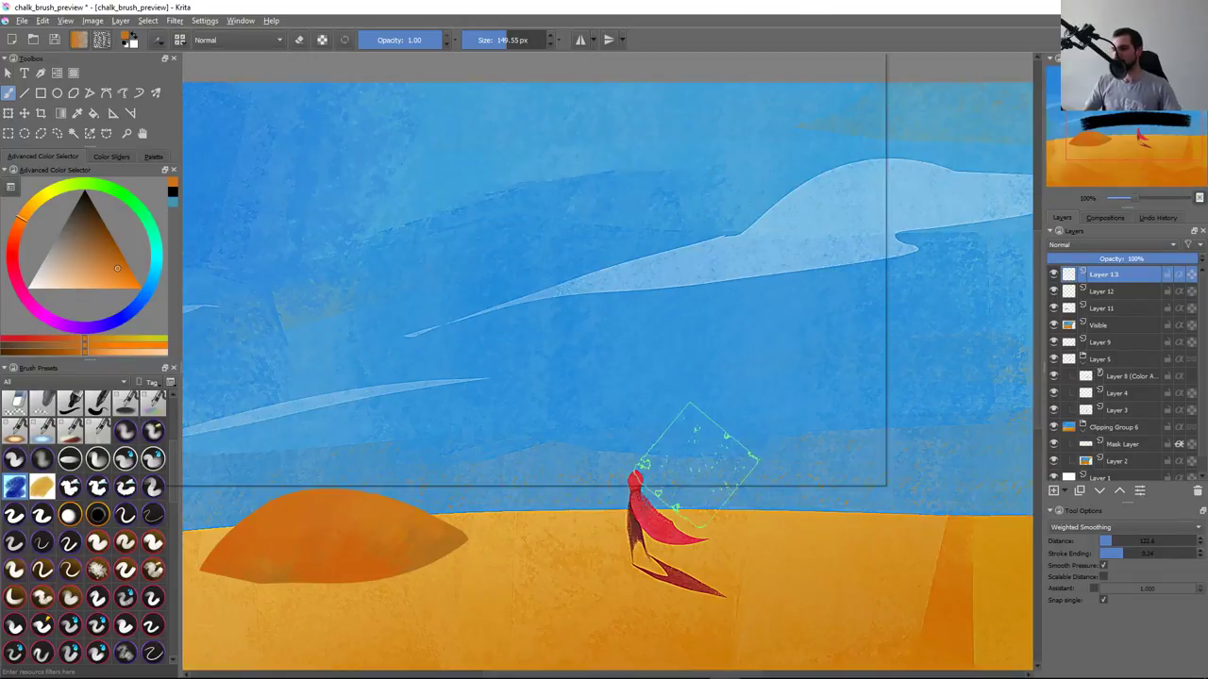
{"action": "left_click", "coordinate": [317, 161]}
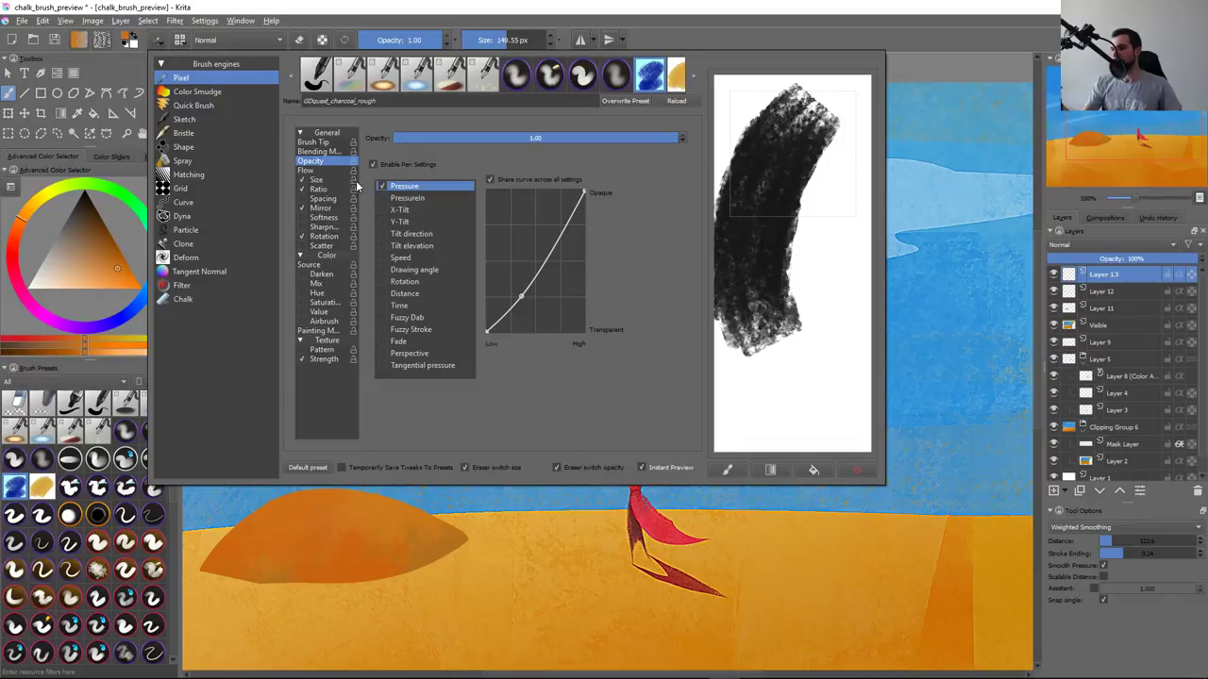
Test a long stroke and a thicker stroke across the sky, undoing each
{"action": "key", "text": "F5"}
{"action": "mouse_move", "coordinate": [288, 243]}
{"action": "left_mouse_down"}
{"action": "mouse_move", "coordinate": [496, 210]}
{"action": "mouse_move", "coordinate": [901, 200]}
{"action": "left_mouse_up"}
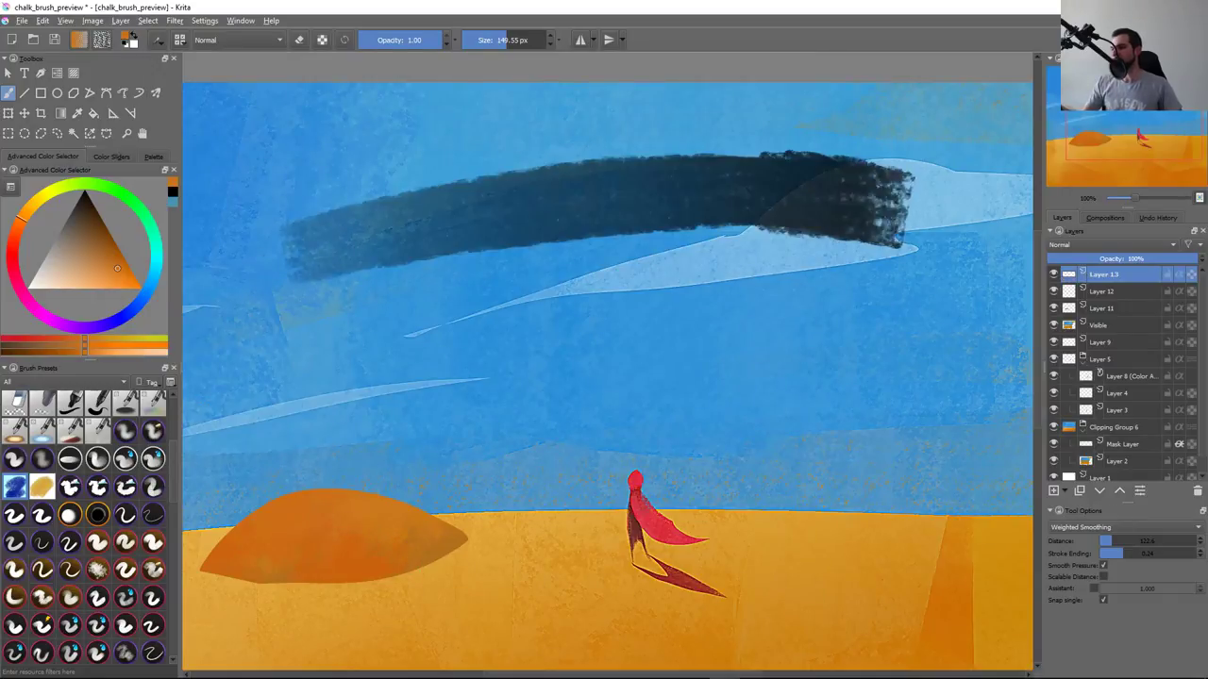
{"action": "key", "text": "ctrl+z"}
{"action": "mouse_move", "coordinate": [254, 260]}
{"action": "left_mouse_down"}
{"action": "mouse_move", "coordinate": [444, 193]}
{"action": "mouse_move", "coordinate": [915, 184]}
{"action": "mouse_move", "coordinate": [943, 201]}
{"action": "left_mouse_up"}
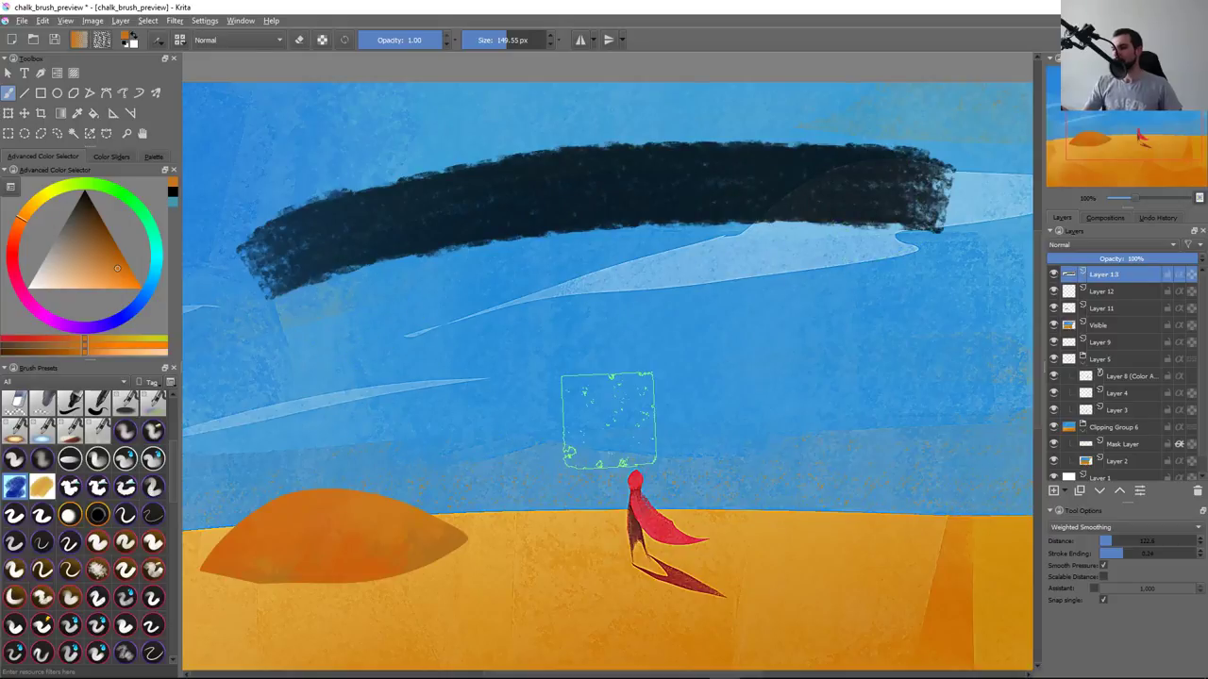
{"action": "key", "text": "ctrl+z"}
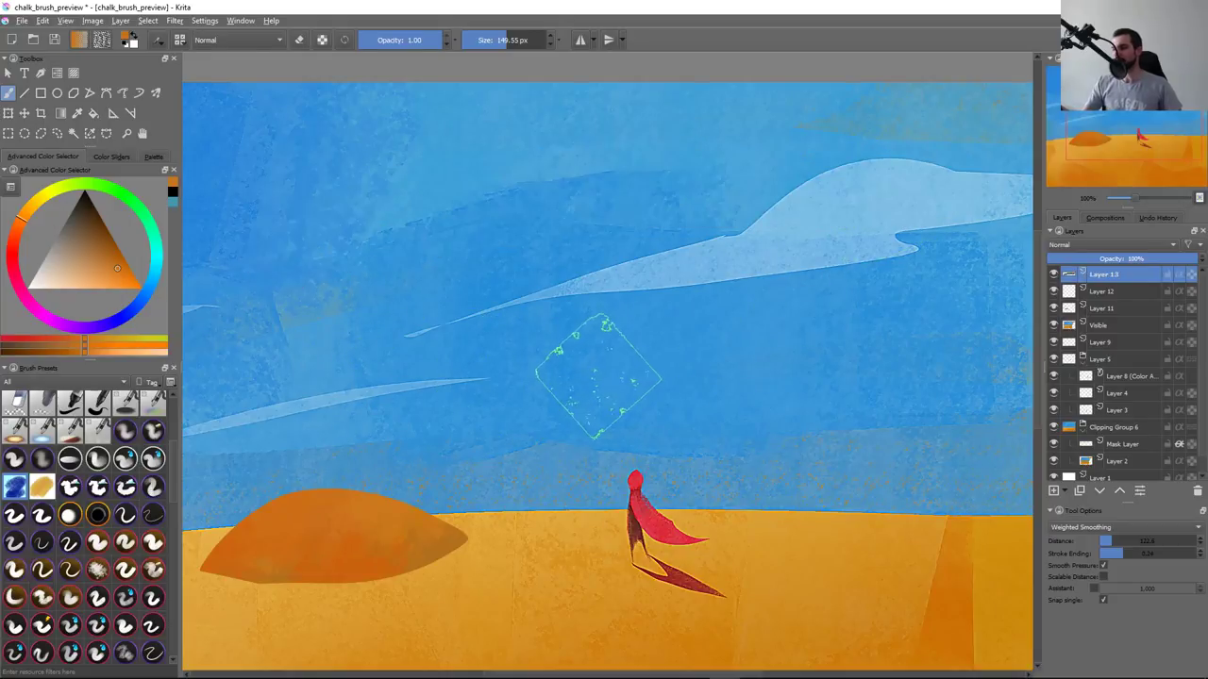
Twice review the brush settings, test a sand dab and long sky stroke, and undo them
{"action": "key", "text": "F5"}
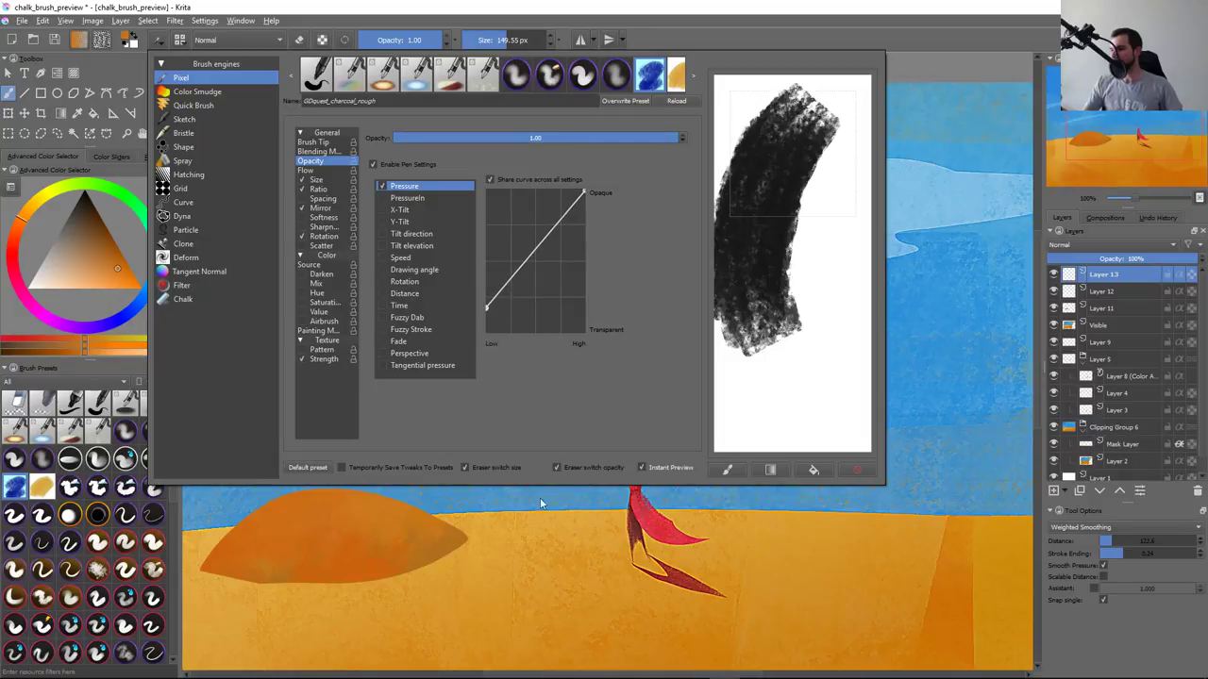
{"action": "left_click", "coordinate": [547, 560]}
{"action": "mouse_move", "coordinate": [300, 281]}
{"action": "left_mouse_down"}
{"action": "mouse_move", "coordinate": [908, 174]}
{"action": "mouse_move", "coordinate": [943, 189]}
{"action": "left_mouse_up"}
{"action": "key", "text": "Delete"}
{"action": "key", "text": "F5"}
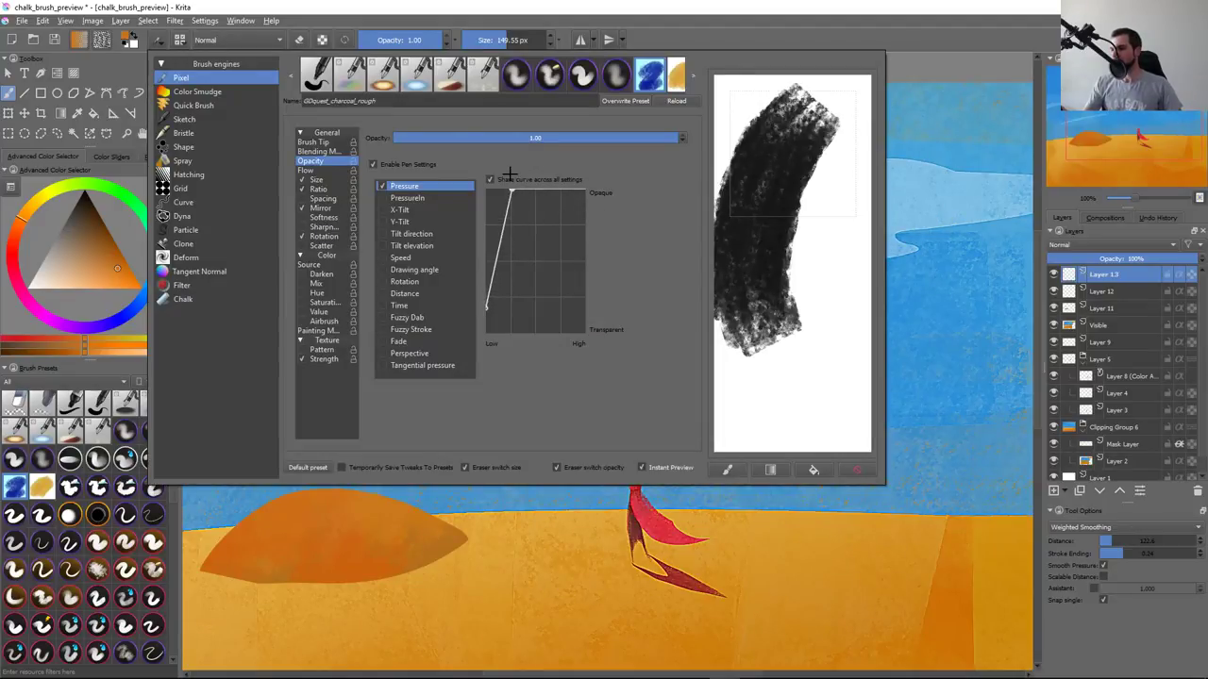
{"action": "left_click", "coordinate": [401, 593]}
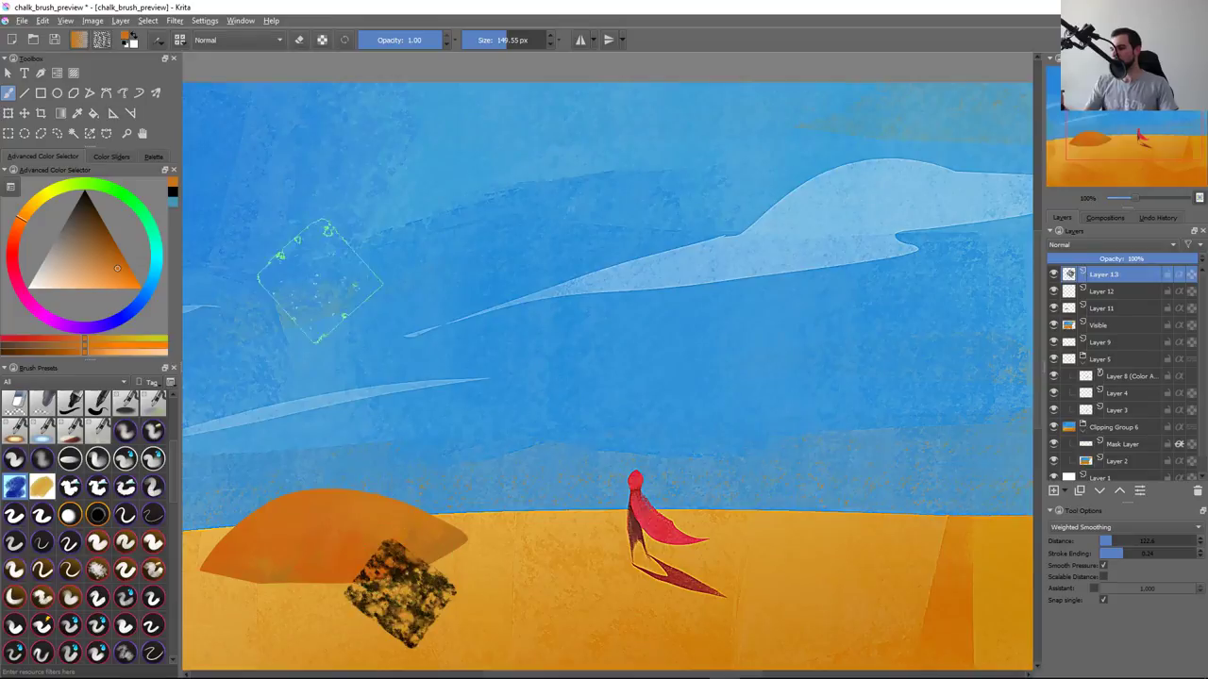
{"action": "left_click_drag", "start_coordinate": [307, 288], "coordinate": [812, 174]}
{"action": "key", "text": "Delete"}
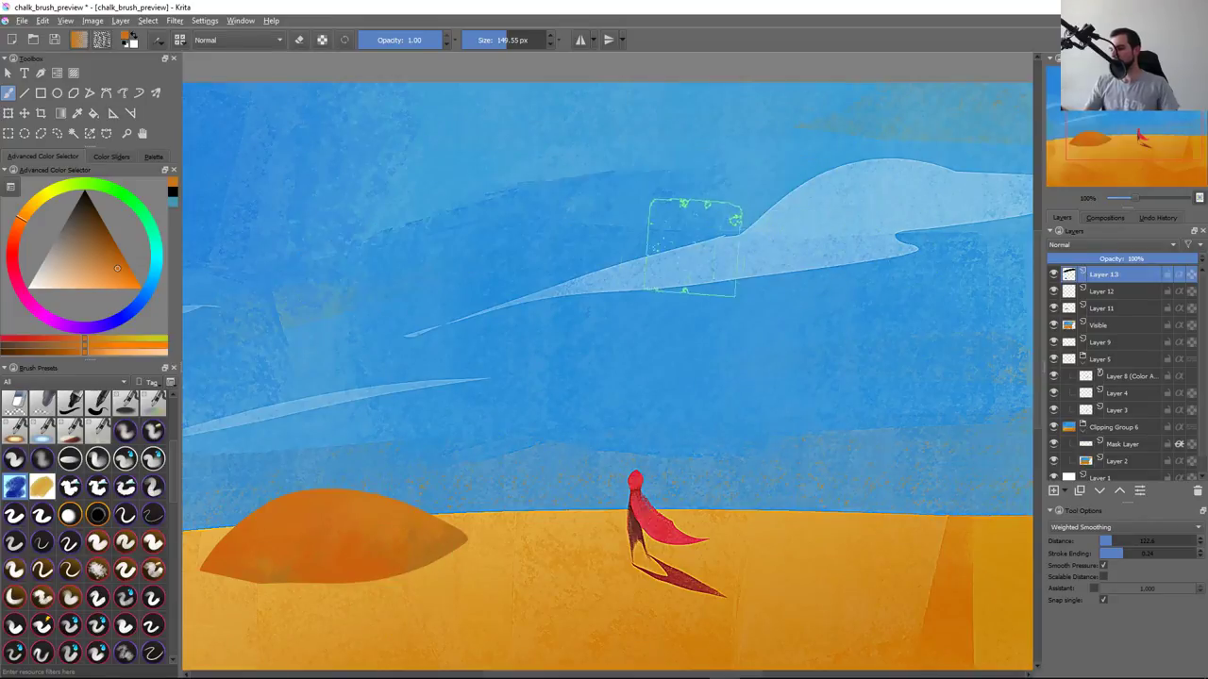
Check the brush settings again, then test two chalk strokes across the sky, undoing each
{"action": "key", "text": "F5"}
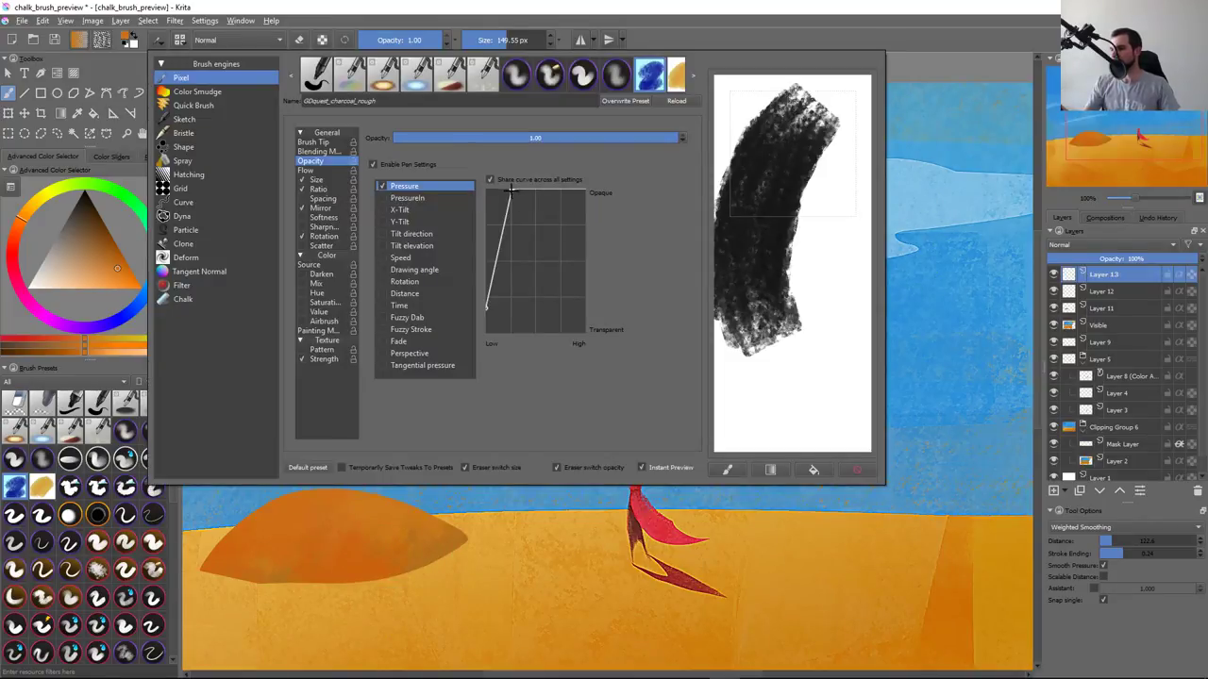
{"action": "left_click", "coordinate": [426, 587]}
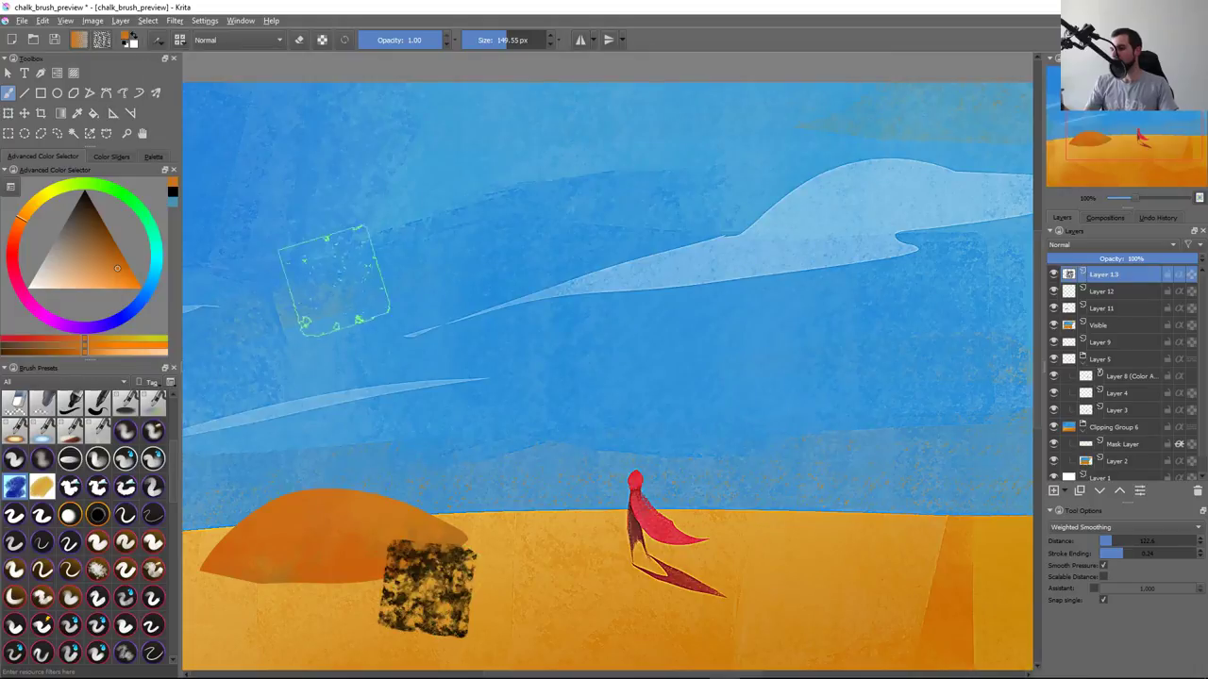
{"action": "left_click_drag", "start_coordinate": [387, 273], "coordinate": [844, 174]}
{"action": "key", "text": "Delete"}
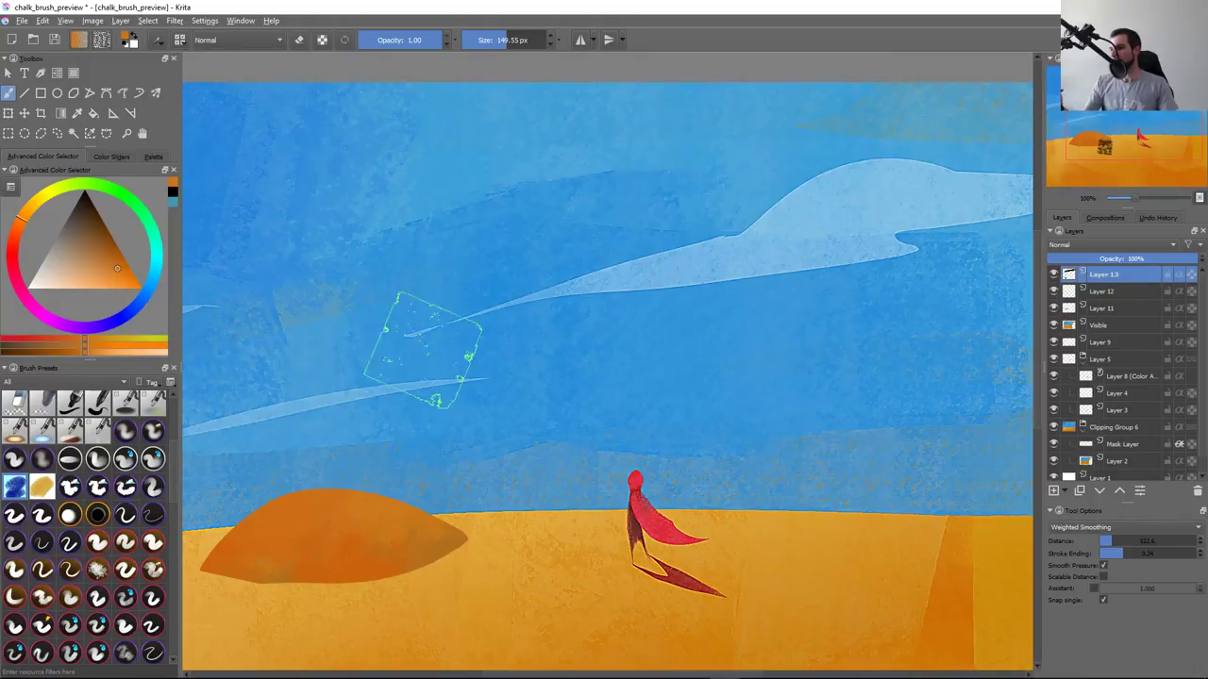
{"action": "left_click_drag", "start_coordinate": [340, 274], "coordinate": [797, 170]}
{"action": "key", "text": "Delete"}
Test three more chalk strokes toward the upper right of the sky, undoing each
{"action": "left_click_drag", "start_coordinate": [321, 274], "coordinate": [732, 184]}
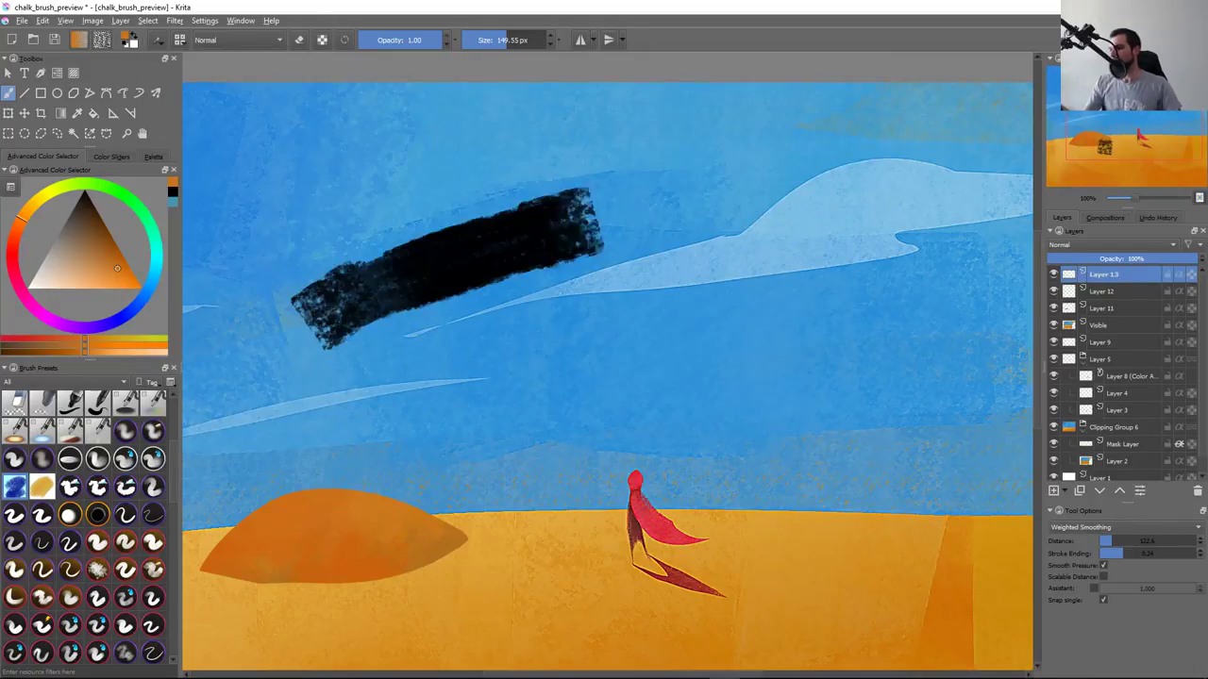
{"action": "key", "text": "Delete"}
{"action": "left_click_drag", "start_coordinate": [326, 260], "coordinate": [840, 151]}
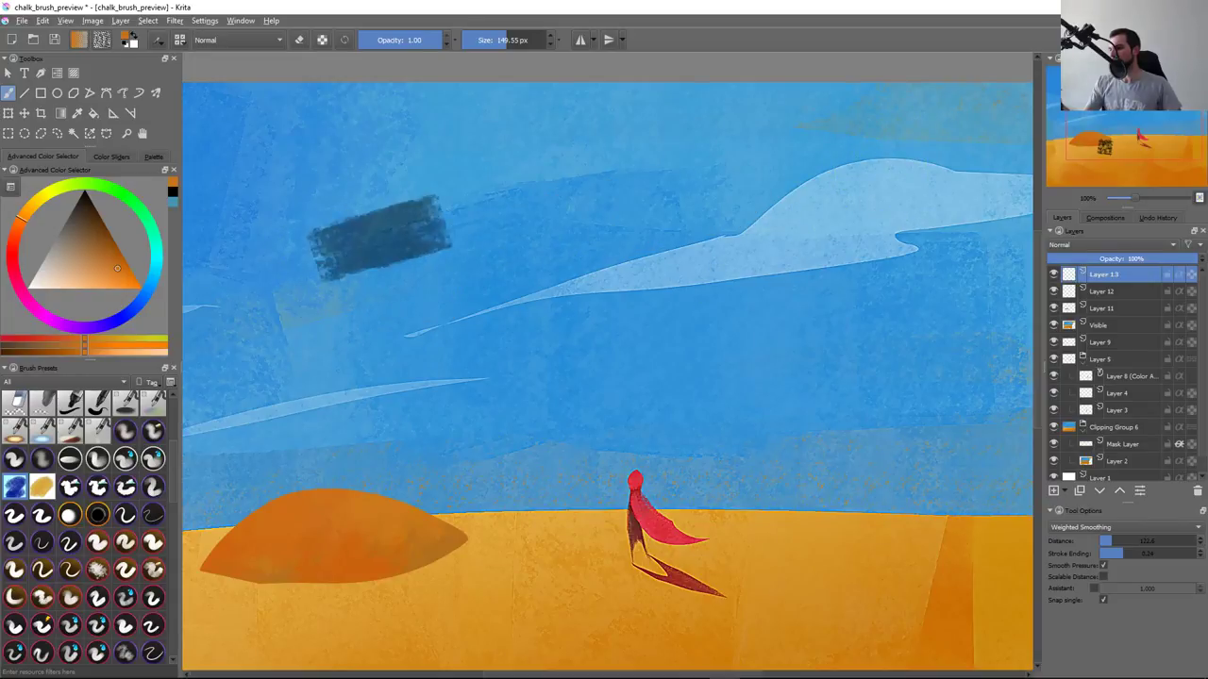
{"action": "key", "text": "Delete"}
{"action": "left_click_drag", "start_coordinate": [311, 260], "coordinate": [680, 175]}
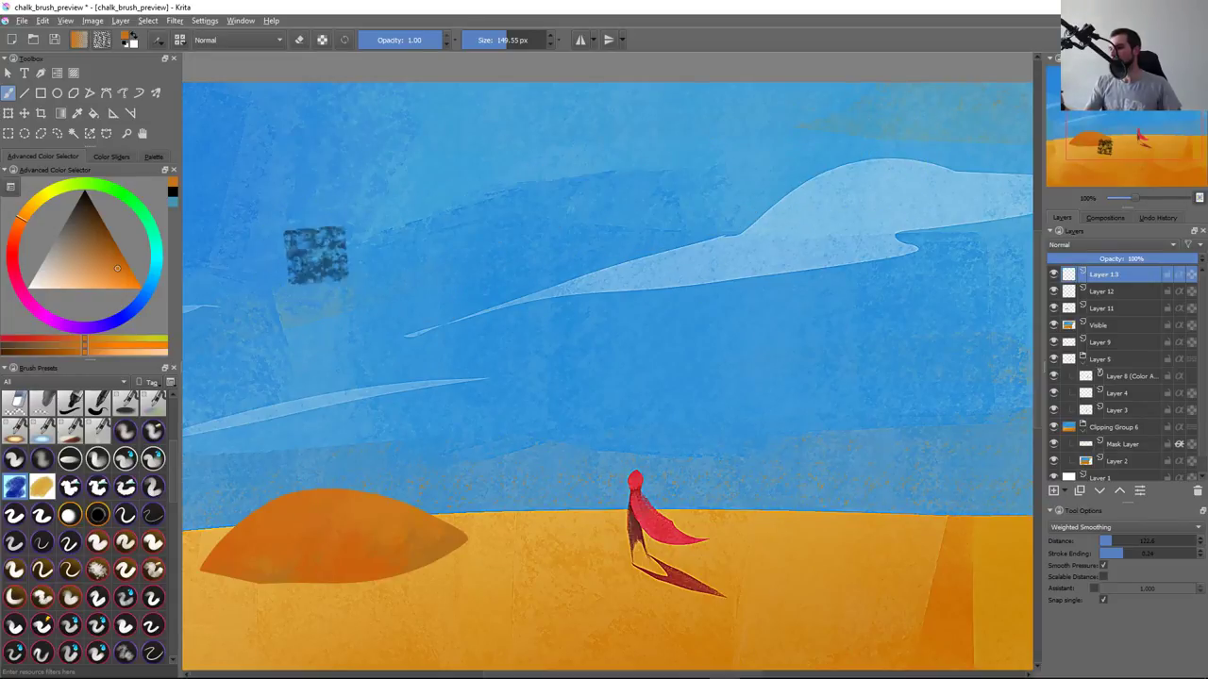
{"action": "key", "text": "Delete"}
Glance at the brush settings, then test a sky stroke and a sky-to-dune scribble, undoing them
{"action": "key", "text": "F5"}
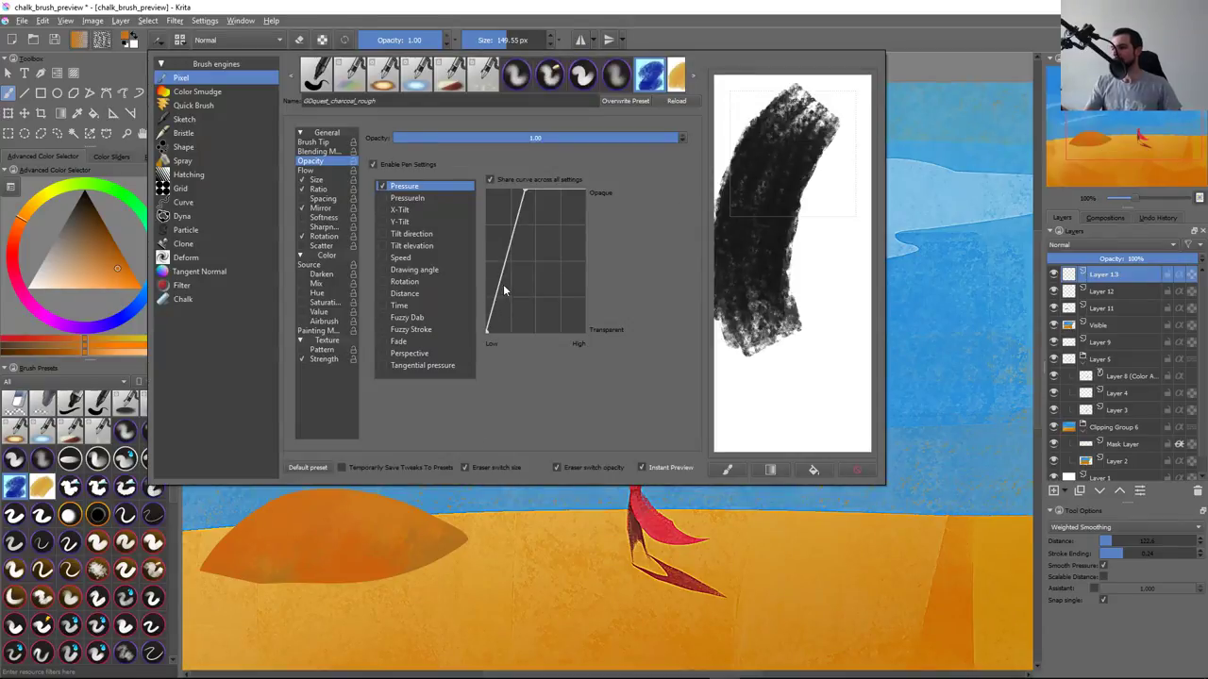
{"action": "key", "text": "F5"}
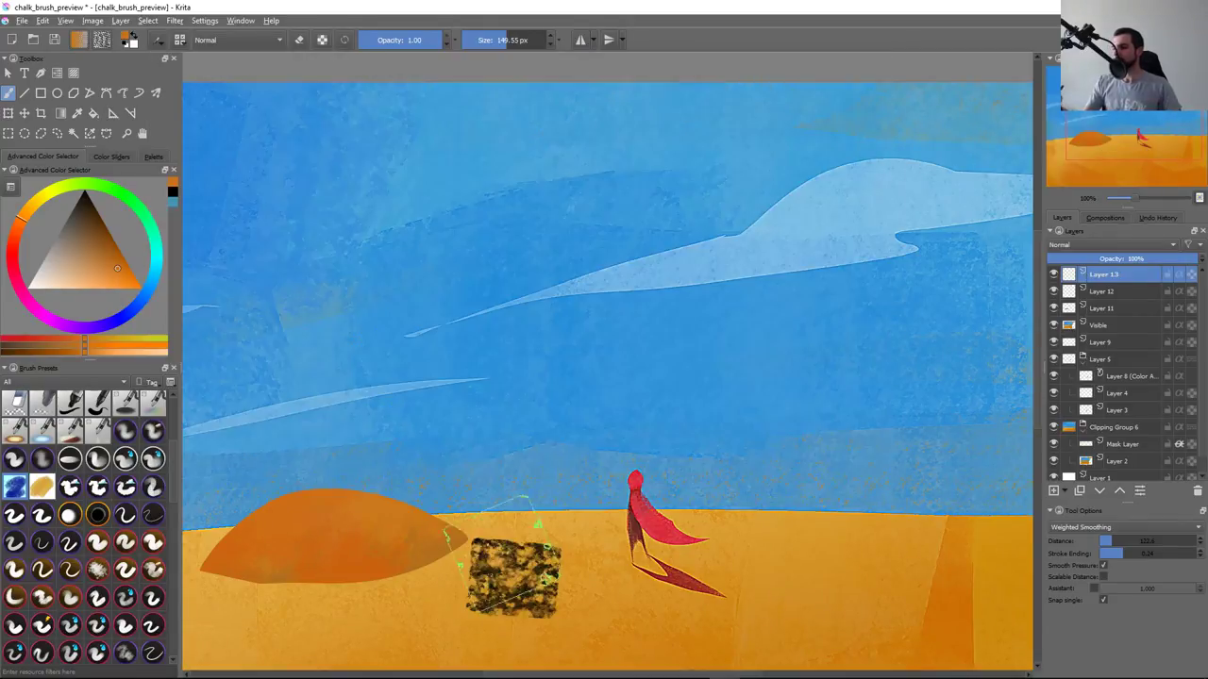
{"action": "left_click_drag", "start_coordinate": [349, 264], "coordinate": [769, 189]}
{"action": "key", "text": "Delete"}
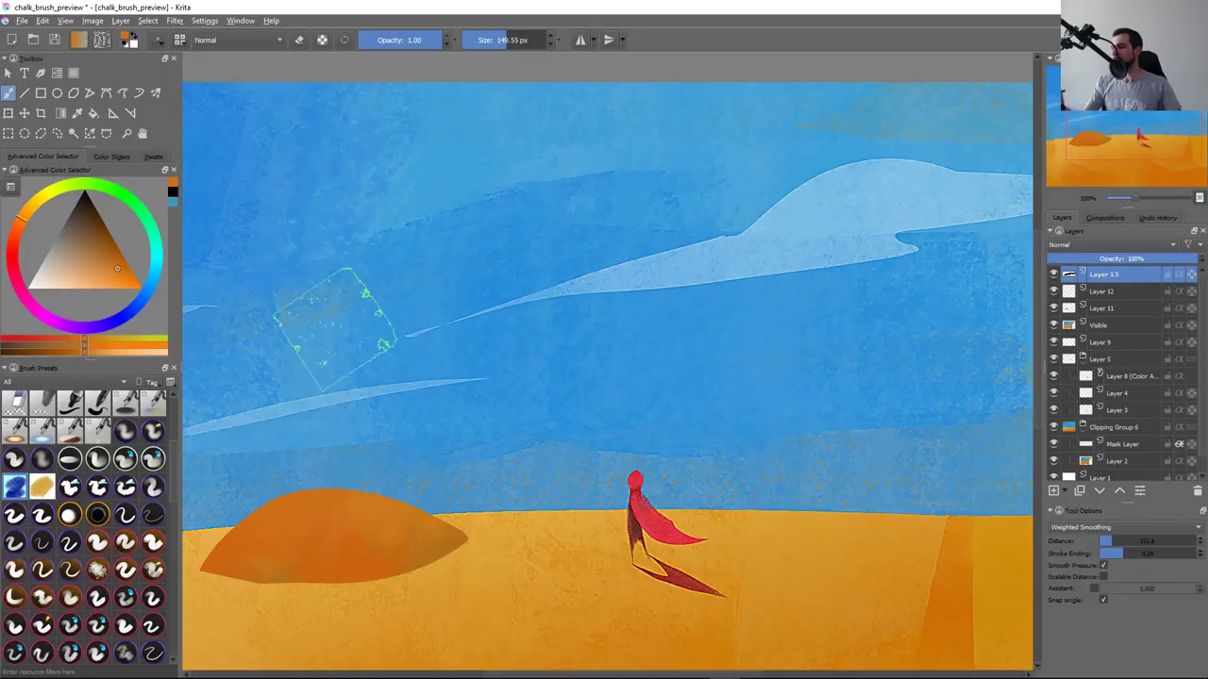
{"action": "mouse_move", "coordinate": [255, 330]}
{"action": "left_mouse_down"}
{"action": "mouse_move", "coordinate": [622, 463]}
{"action": "mouse_move", "coordinate": [687, 552]}
{"action": "left_mouse_up"}
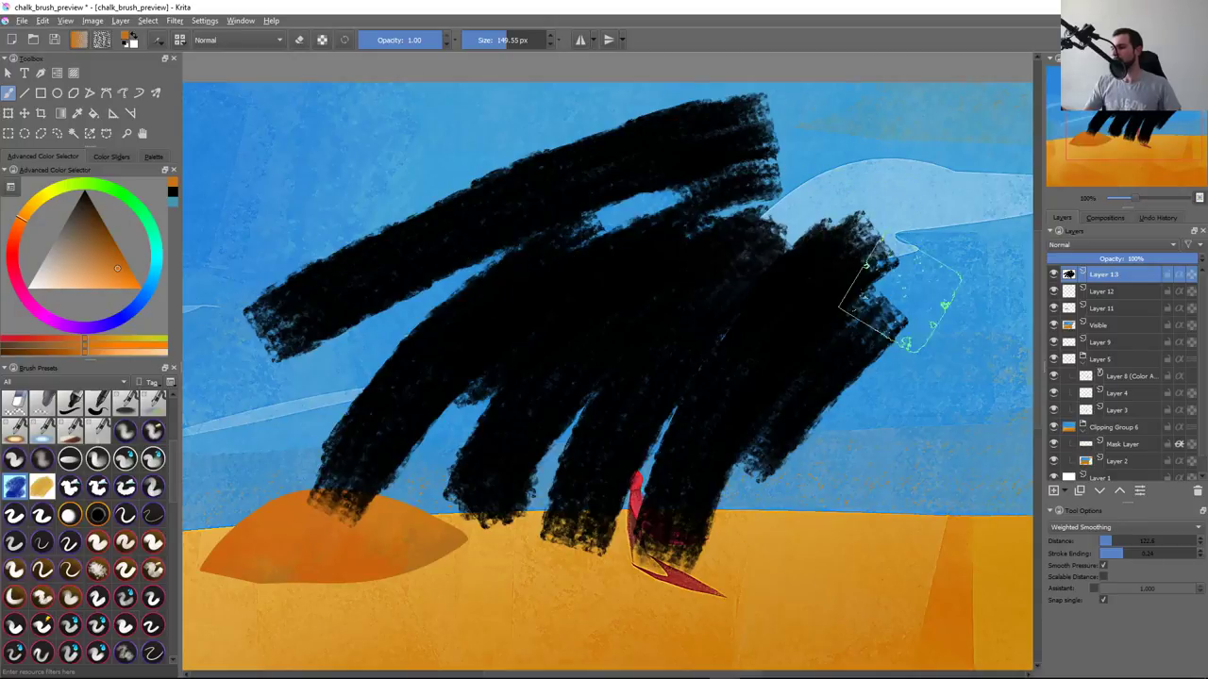
{"action": "key", "text": "ctrl+z"}
{"action": "key", "text": "ctrl+z"}
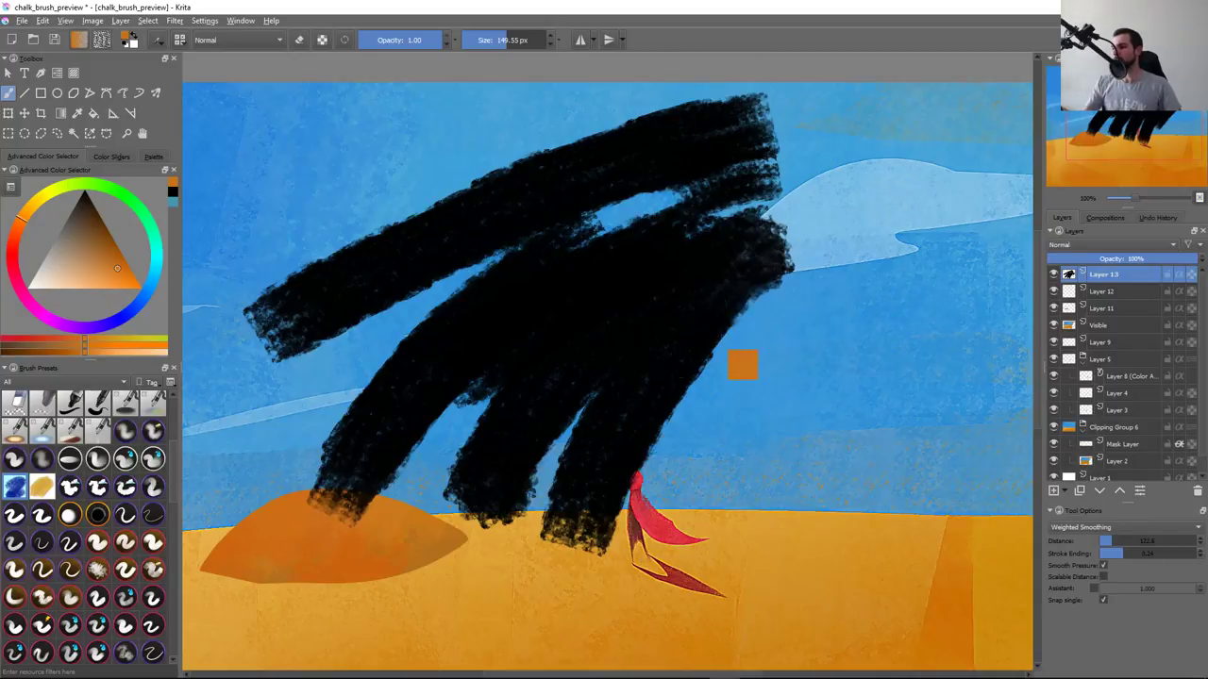
{"action": "key", "text": "ctrl+z"}
{"action": "key", "text": "ctrl+z"}
{"action": "key", "text": "ctrl+z"}
{"action": "key", "text": "ctrl+z"}
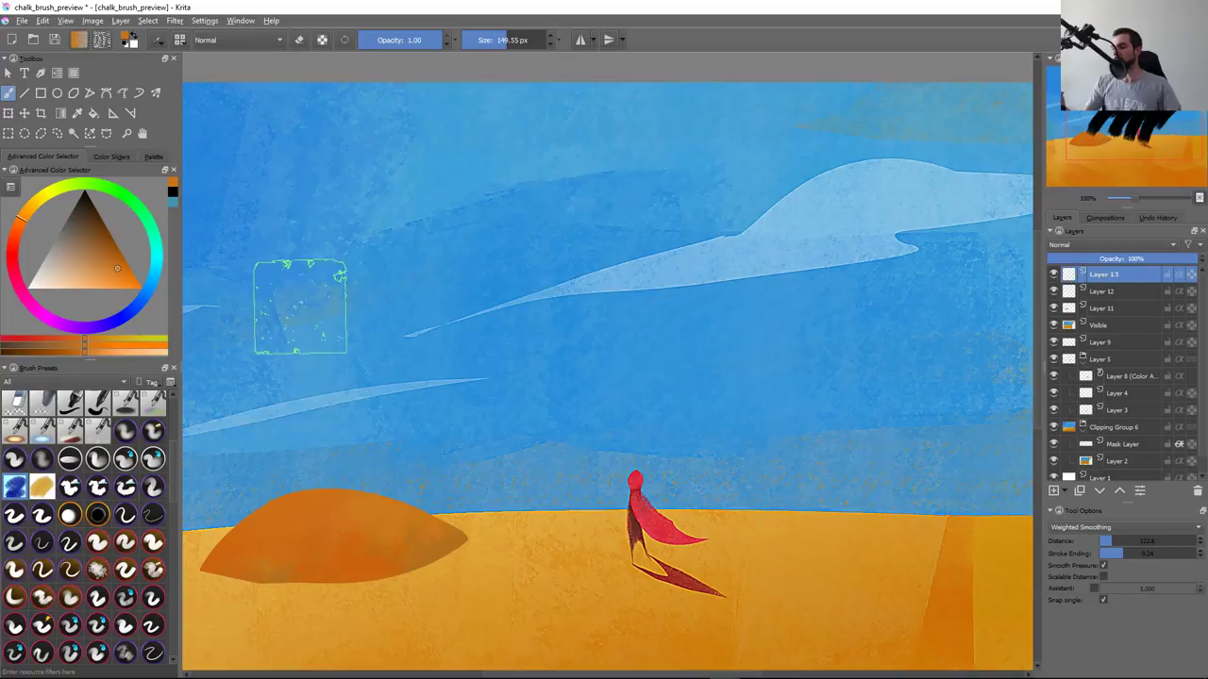
Test three final strokes across the sky, undo them all, and reopen the brush editor
{"action": "mouse_move", "coordinate": [345, 270]}
{"action": "left_mouse_down"}
{"action": "mouse_move", "coordinate": [634, 193]}
{"action": "mouse_move", "coordinate": [930, 144]}
{"action": "left_mouse_up"}
{"action": "key", "text": "ctrl+z"}
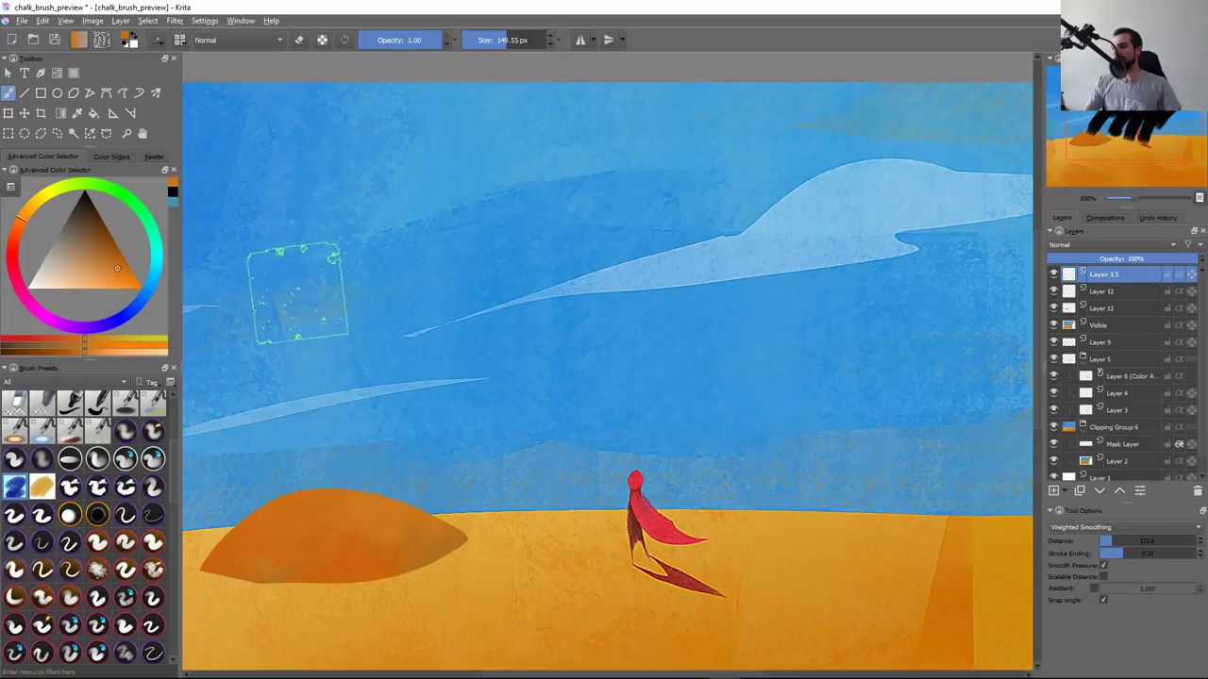
{"action": "mouse_move", "coordinate": [283, 300]}
{"action": "left_mouse_down"}
{"action": "mouse_move", "coordinate": [519, 222]}
{"action": "mouse_move", "coordinate": [708, 200]}
{"action": "left_mouse_up"}
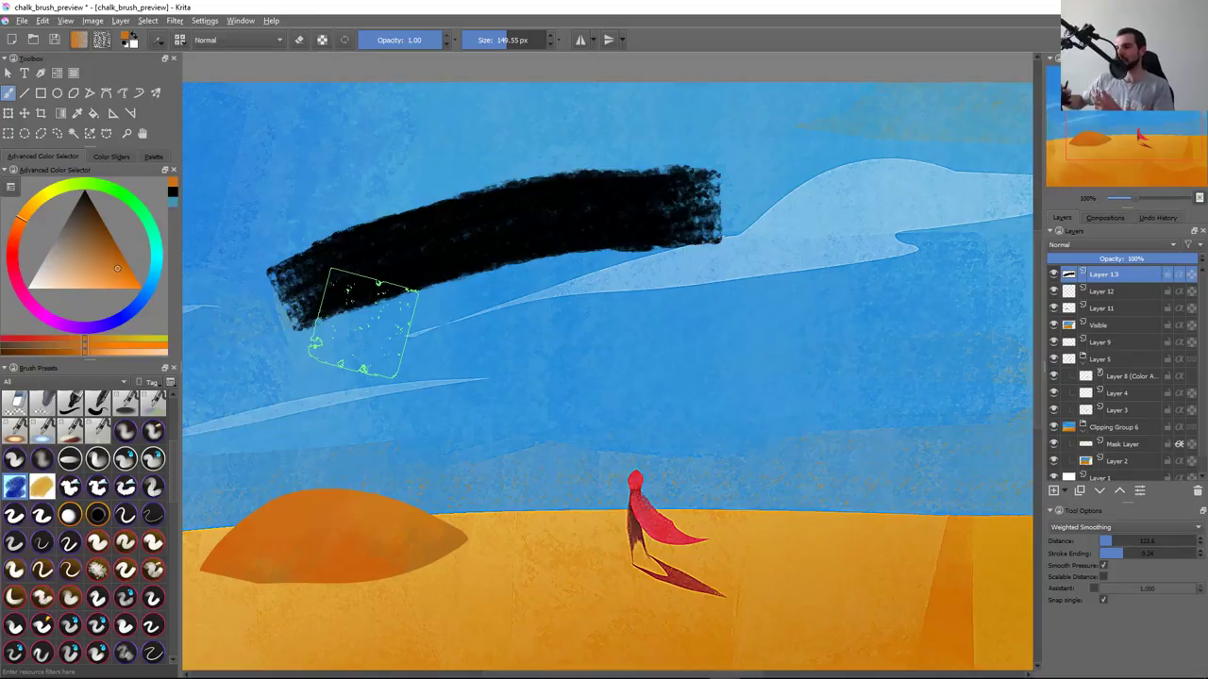
{"action": "key", "text": "ctrl+z"}
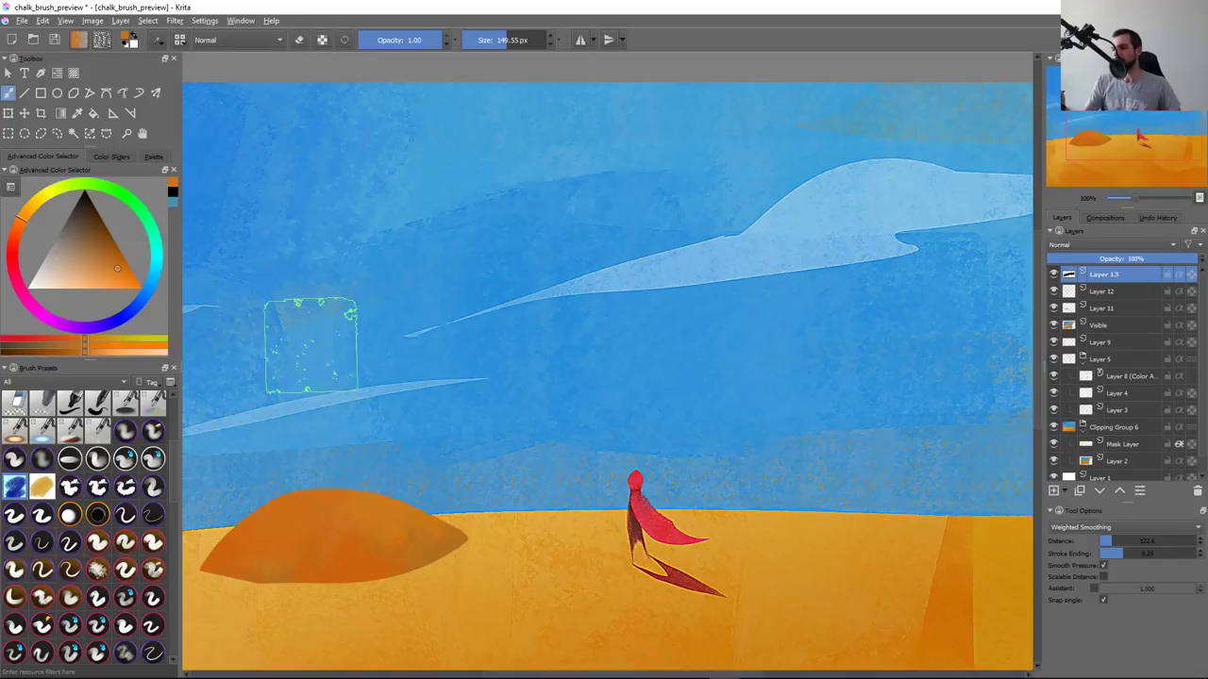
{"action": "left_click_drag", "start_coordinate": [312, 347], "coordinate": [746, 187]}
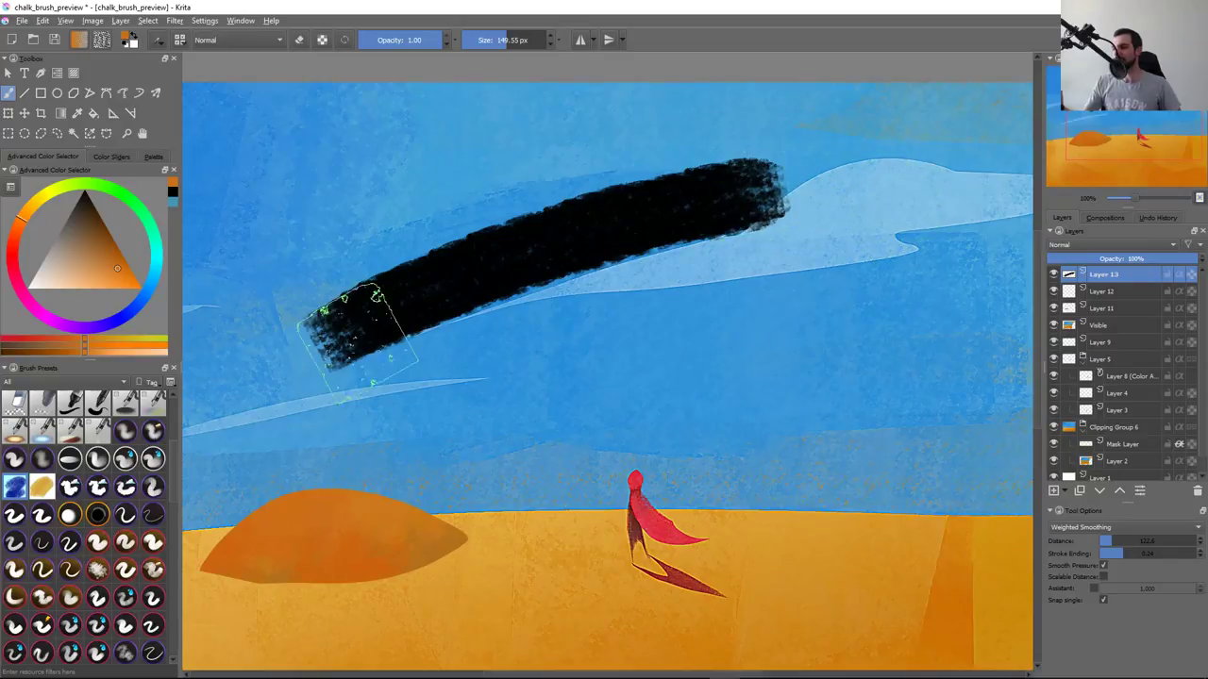
{"action": "key", "text": "ctrl+z"}
{"action": "key", "text": "F5"}
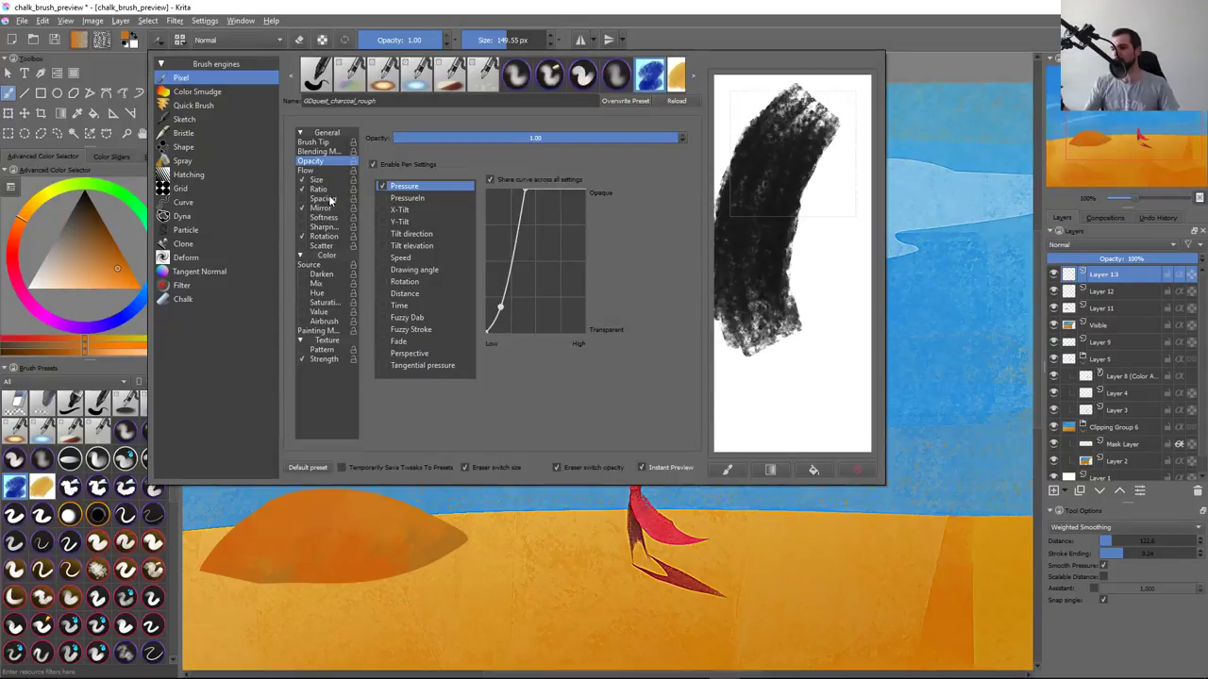
Test the chalk brush with a straight and an arc stroke across the sky, then undo both
{"action": "left_click", "coordinate": [321, 199]}
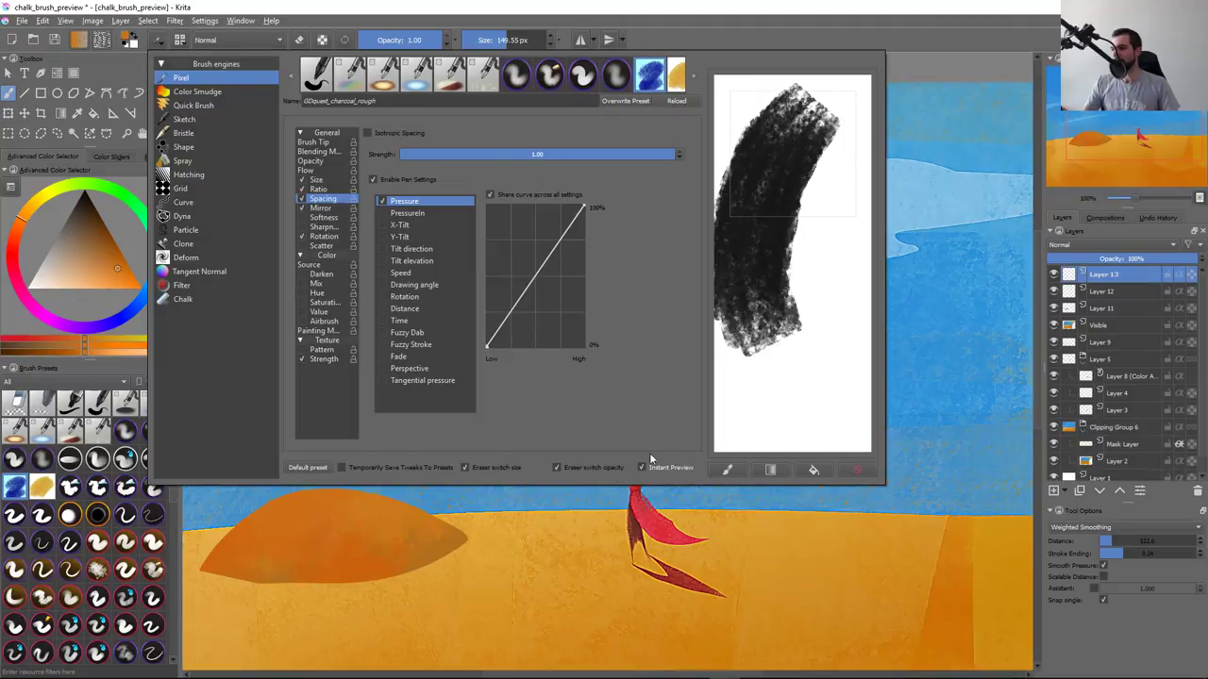
{"action": "key", "text": "F5"}
{"action": "mouse_move", "coordinate": [340, 243]}
{"action": "left_mouse_down"}
{"action": "mouse_move", "coordinate": [566, 451]}
{"action": "mouse_move", "coordinate": [859, 349]}
{"action": "left_mouse_up"}
{"action": "key", "text": "ctrl+z"}
{"action": "left_click_drag", "start_coordinate": [378, 231], "coordinate": [812, 142]}
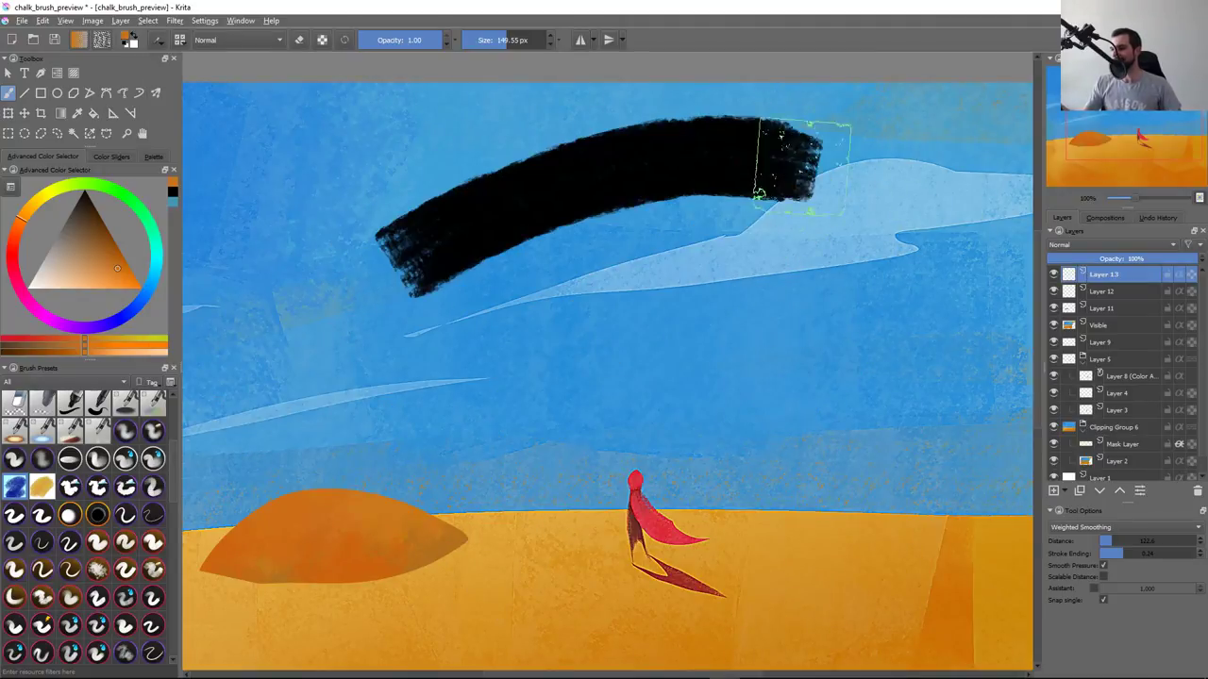
{"action": "key", "text": "ctrl+z"}
Raise the spacing curve's low-pressure end, drop its high-pressure end to zero, and test it
{"action": "key", "text": "F5"}
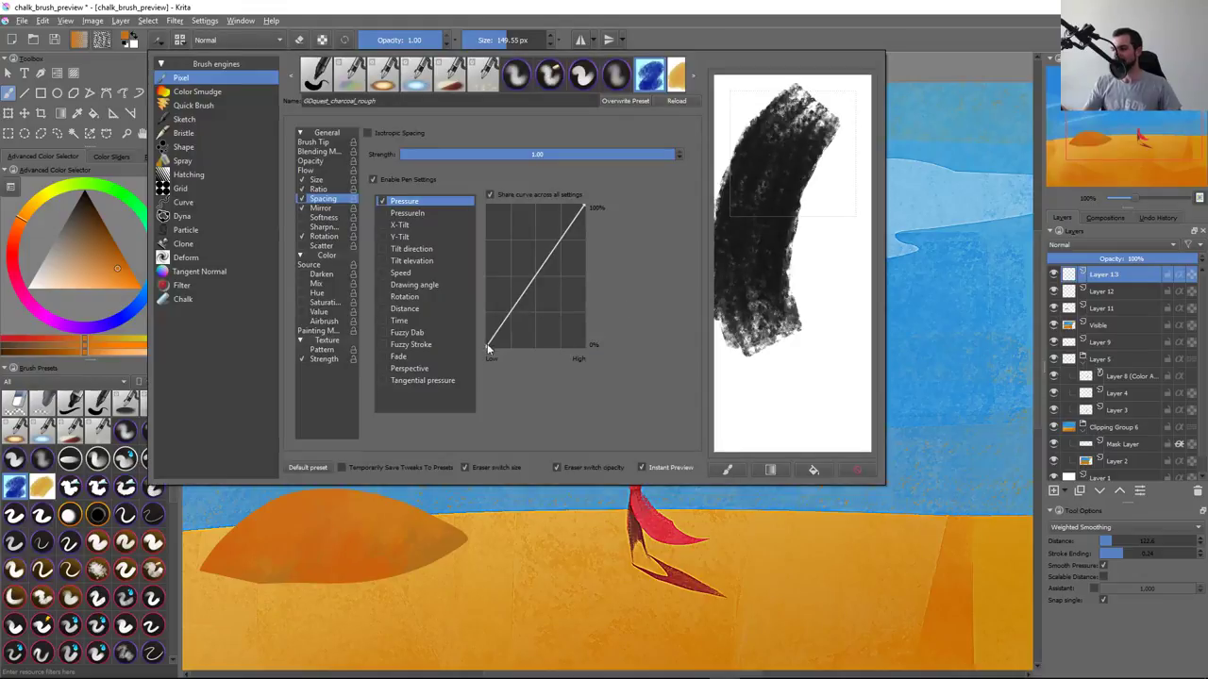
{"action": "left_click_drag", "start_coordinate": [489, 347], "coordinate": [469, 241]}
{"action": "left_click_drag", "start_coordinate": [582, 283], "coordinate": [515, 397]}
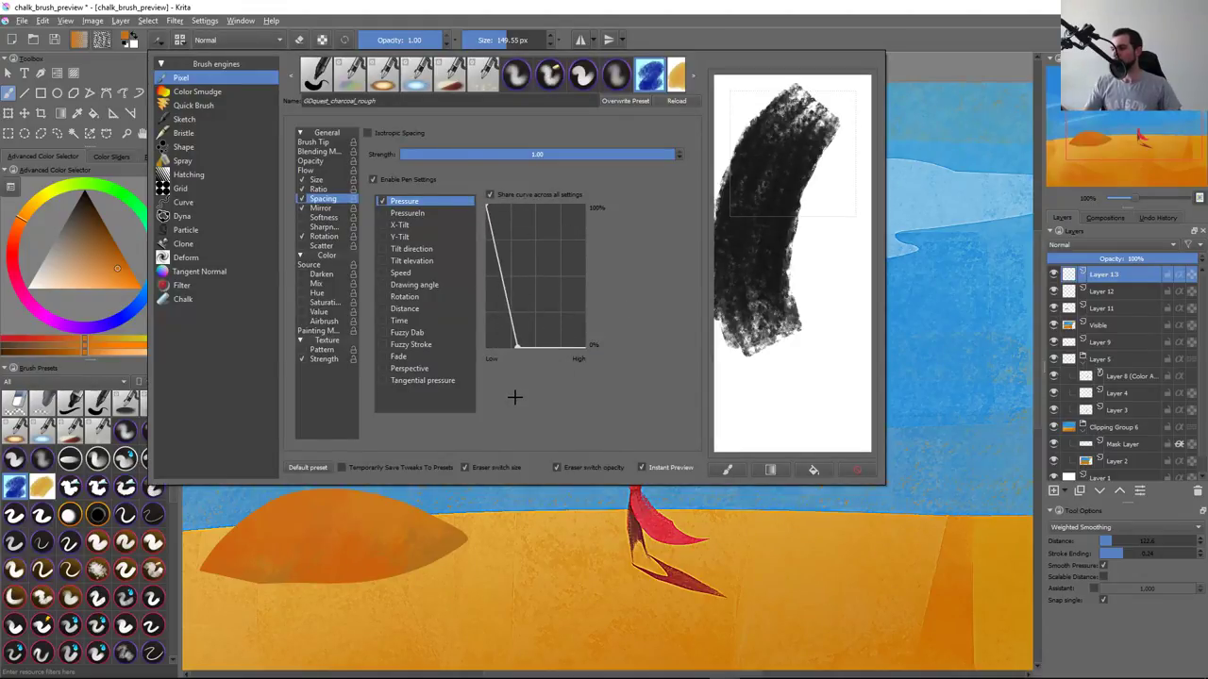
{"action": "left_click", "coordinate": [470, 549]}
{"action": "key", "text": "ctrl+z"}
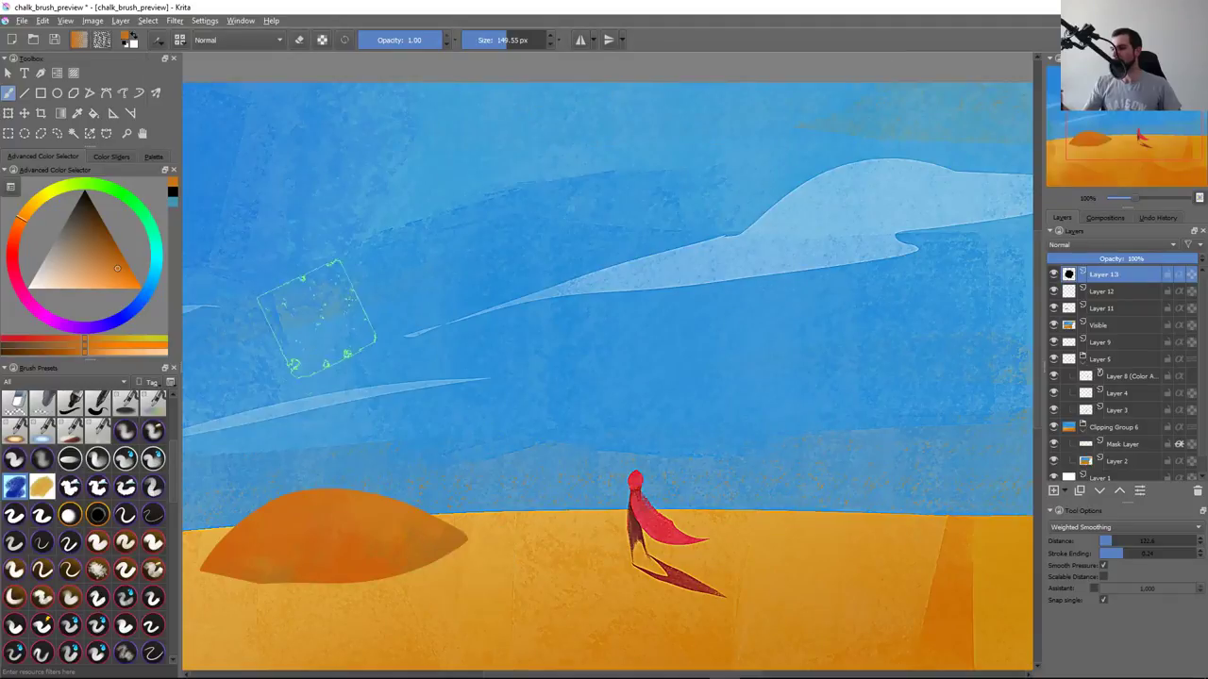
{"action": "left_click_drag", "start_coordinate": [326, 311], "coordinate": [741, 194]}
{"action": "key", "text": "ctrl+z"}
Make the spacing pressure curve rise steeply from zero and test it with several strokes
{"action": "key", "text": "F5"}
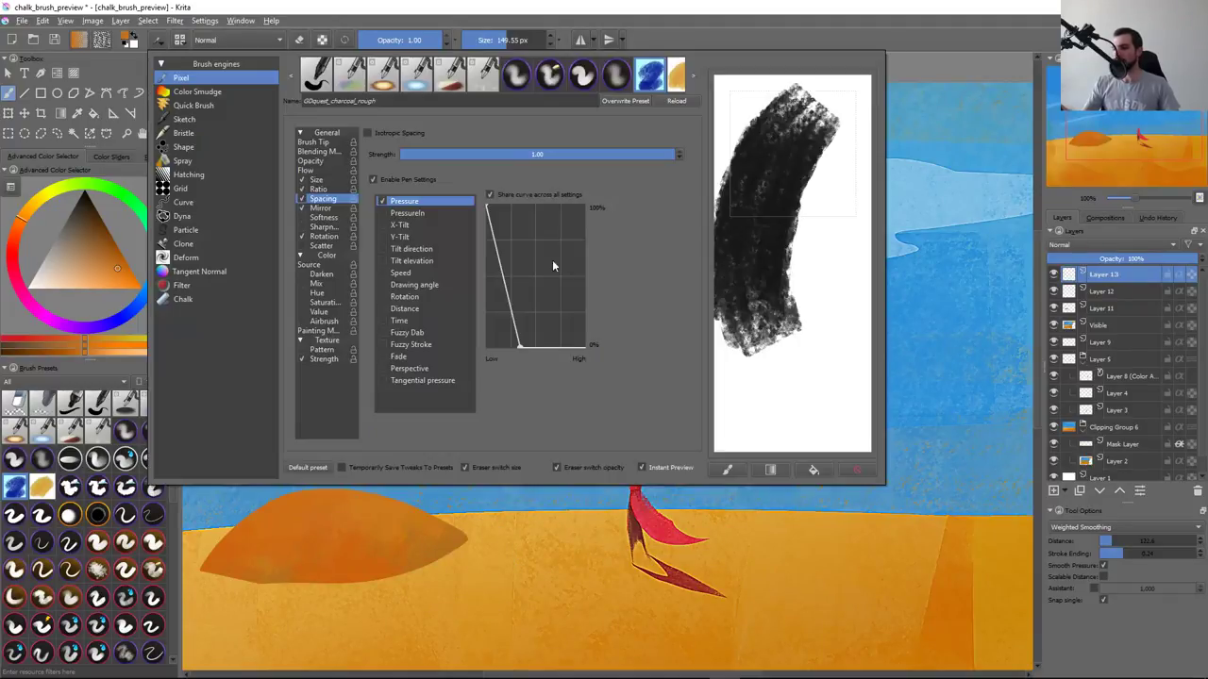
{"action": "left_click_drag", "start_coordinate": [525, 346], "coordinate": [518, 197]}
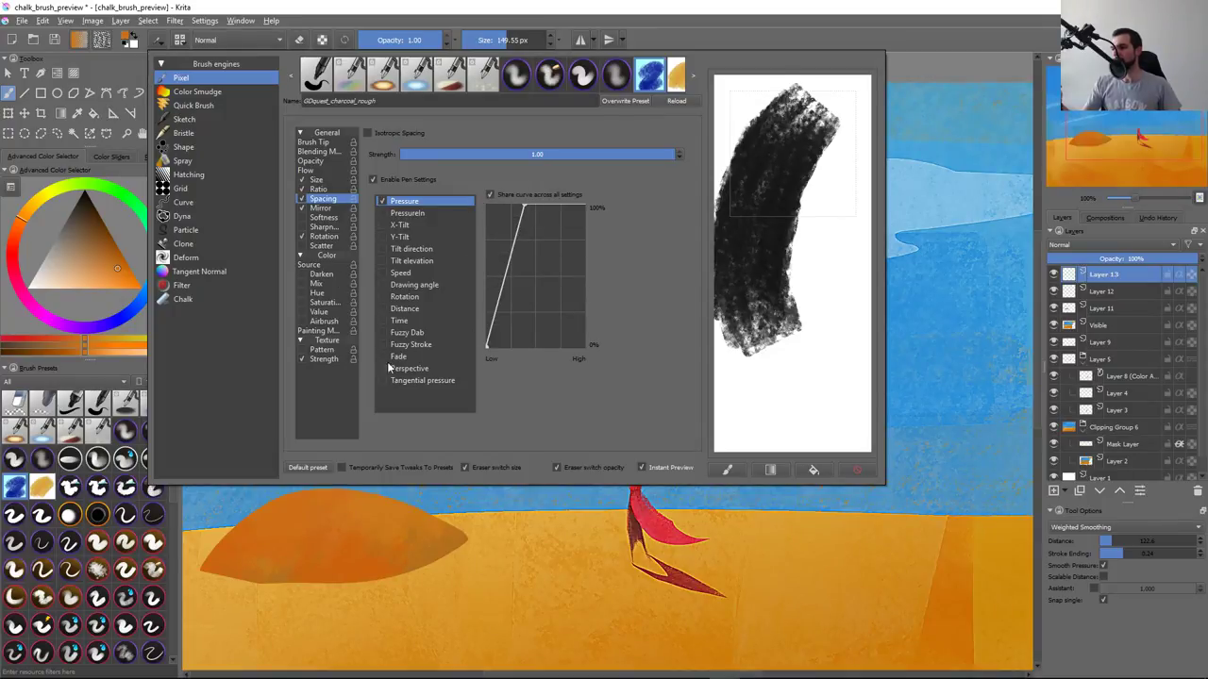
{"action": "left_click", "coordinate": [418, 555]}
{"action": "key", "text": "ctrl+z"}
{"action": "mouse_move", "coordinate": [311, 320]}
{"action": "left_mouse_down"}
{"action": "mouse_move", "coordinate": [632, 175]}
{"action": "mouse_move", "coordinate": [774, 179]}
{"action": "left_mouse_up"}
{"action": "key", "text": "ctrl+z"}
{"action": "left_click_drag", "start_coordinate": [273, 351], "coordinate": [845, 132]}
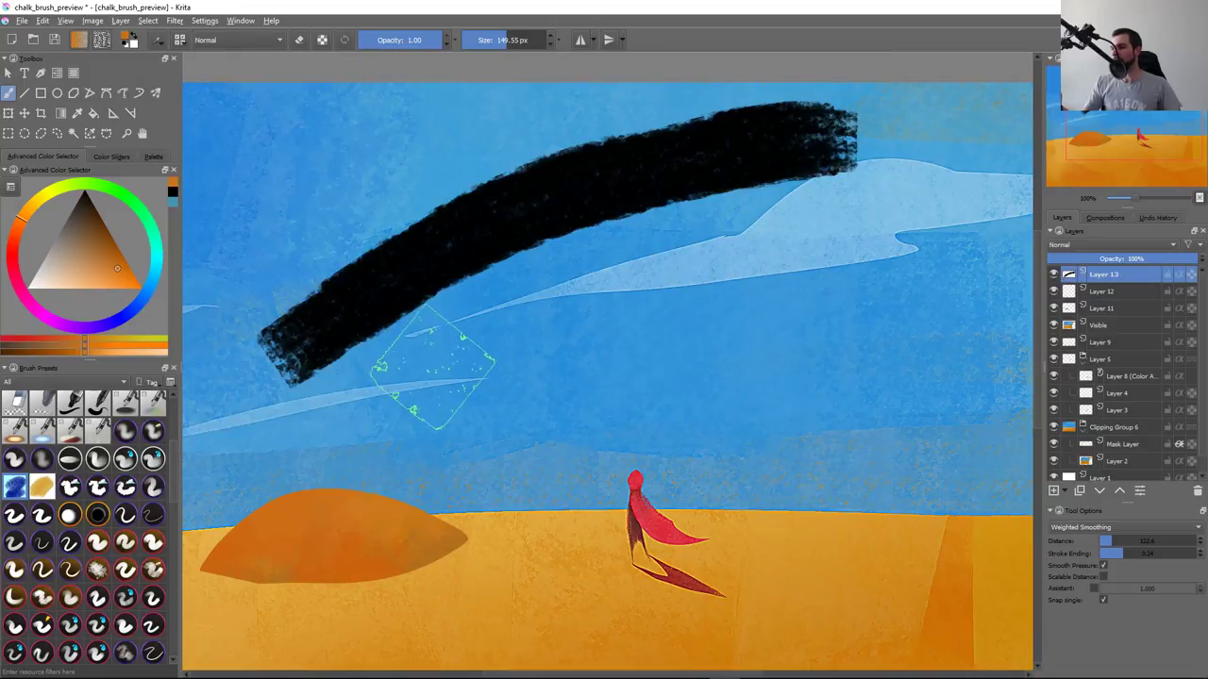
{"action": "key", "text": "ctrl+z"}
{"action": "left_click_drag", "start_coordinate": [346, 377], "coordinate": [477, 320]}
{"action": "key", "text": "ctrl+z"}
{"action": "mouse_move", "coordinate": [269, 364]}
{"action": "left_mouse_down"}
{"action": "mouse_move", "coordinate": [415, 244]}
{"action": "mouse_move", "coordinate": [623, 193]}
{"action": "left_mouse_up"}
{"action": "key", "text": "ctrl+z"}
Paint and undo a series of long chalk test strokes across the sky
{"action": "key", "text": "F5"}
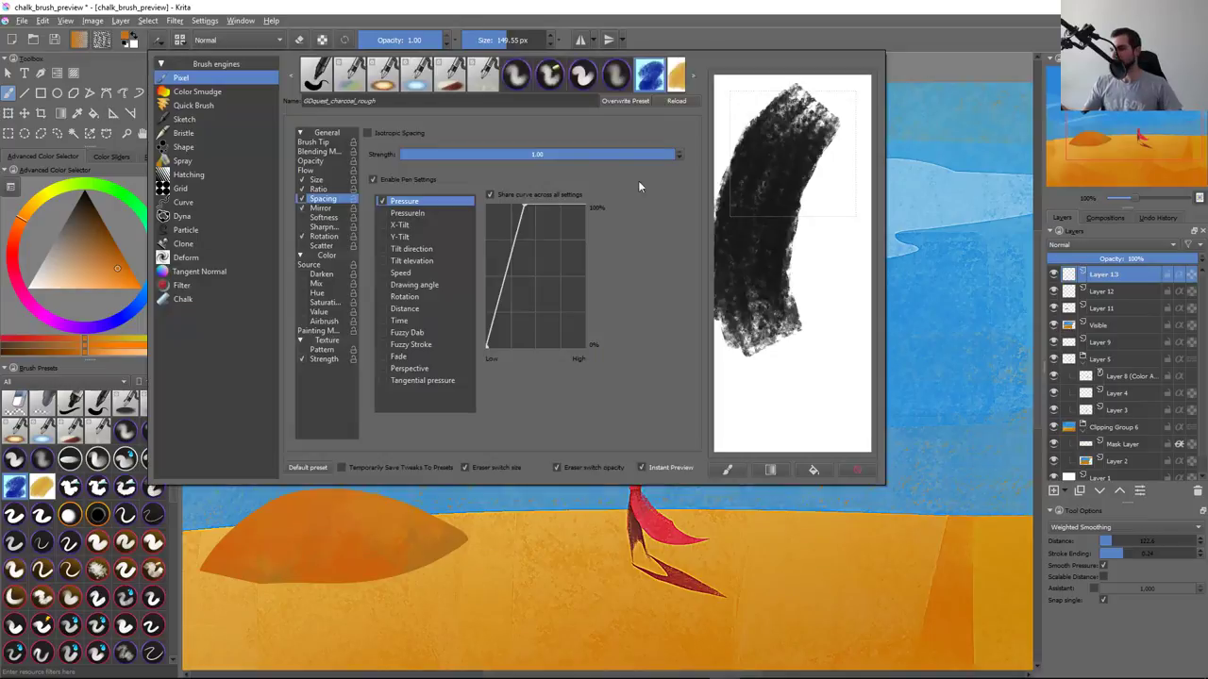
{"action": "left_click", "coordinate": [338, 571]}
{"action": "mouse_move", "coordinate": [377, 366]}
{"action": "left_mouse_down"}
{"action": "mouse_move", "coordinate": [415, 335]}
{"action": "mouse_move", "coordinate": [660, 231]}
{"action": "mouse_move", "coordinate": [745, 212]}
{"action": "left_mouse_up"}
{"action": "key", "text": "ctrl+z"}
{"action": "key", "text": "ctrl+z"}
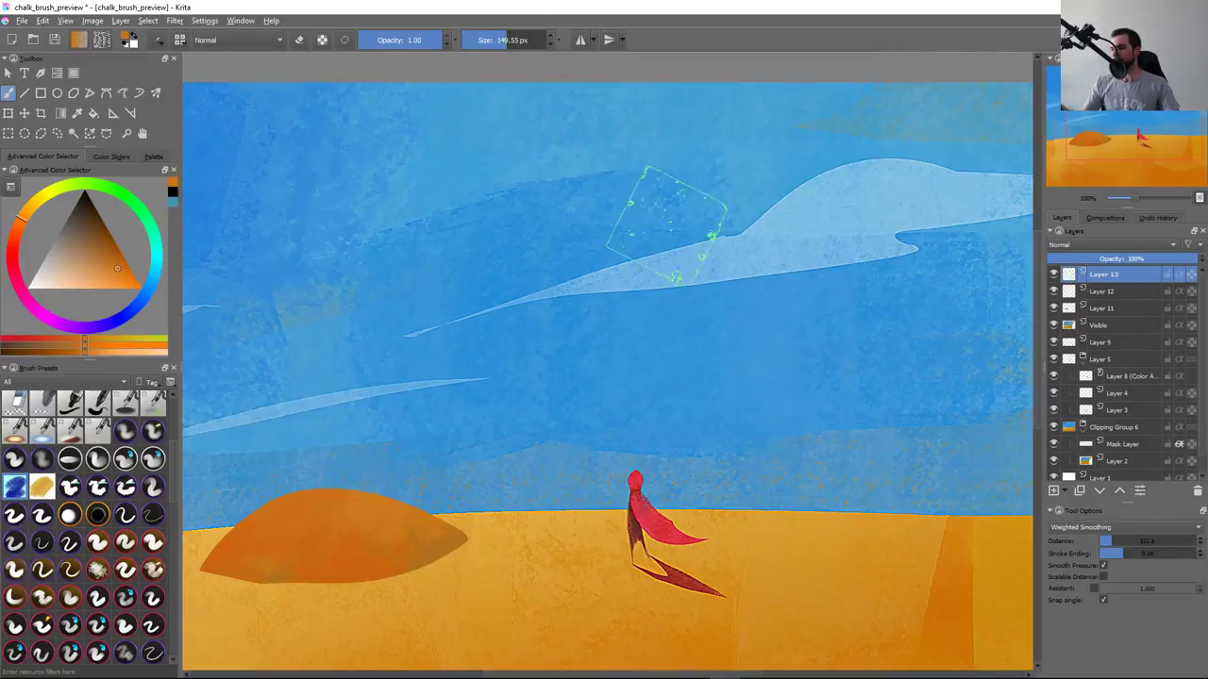
{"action": "key", "text": "F5"}
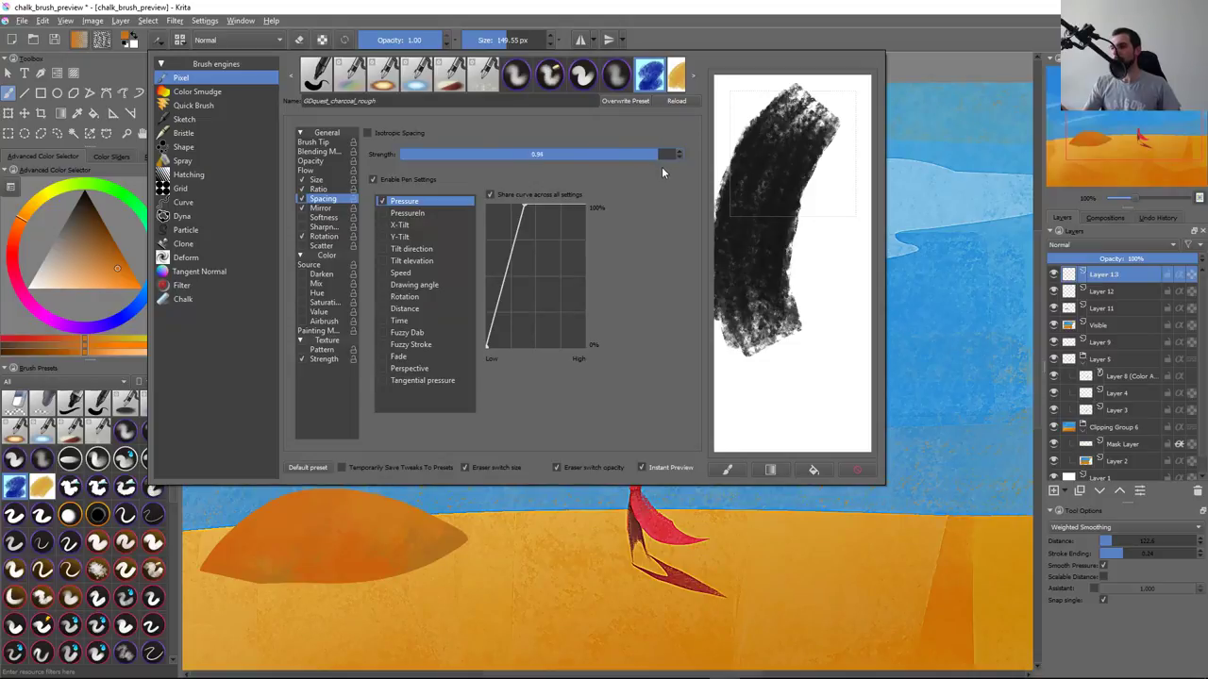
{"action": "key", "text": "F5"}
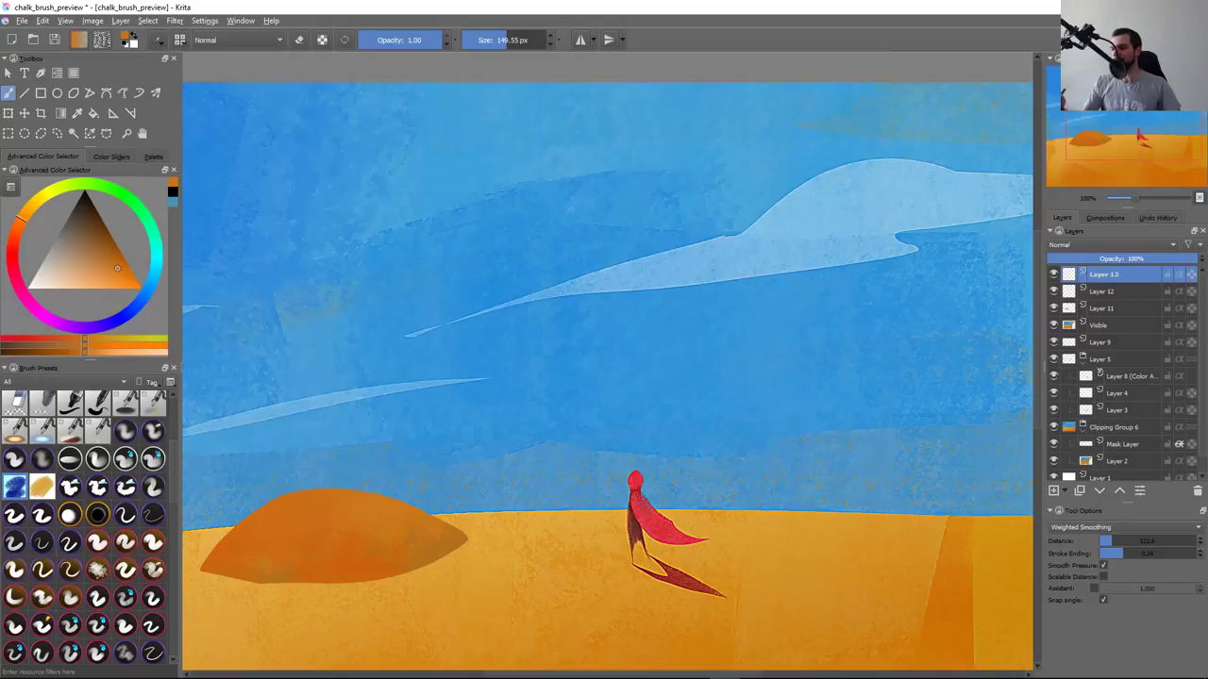
{"action": "mouse_move", "coordinate": [316, 340]}
{"action": "left_mouse_down"}
{"action": "mouse_move", "coordinate": [396, 288]}
{"action": "mouse_move", "coordinate": [745, 203]}
{"action": "left_mouse_up"}
{"action": "key", "text": "ctrl+z"}
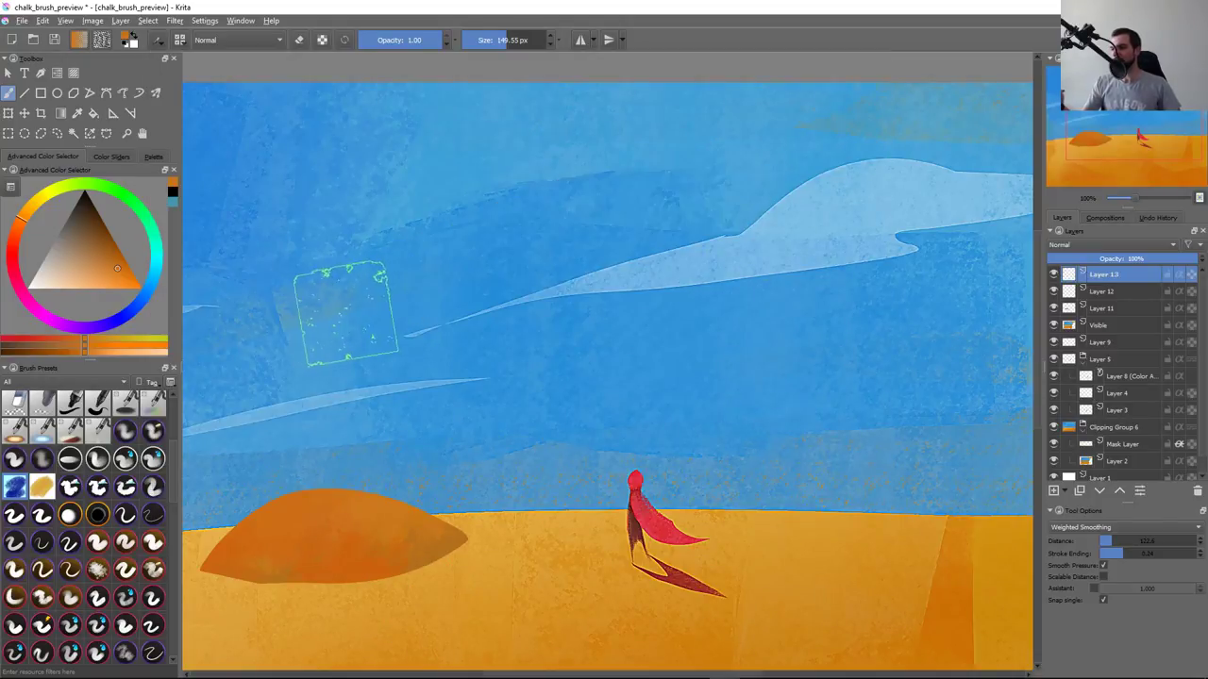
{"action": "mouse_move", "coordinate": [323, 315]}
{"action": "left_mouse_down"}
{"action": "mouse_move", "coordinate": [715, 179]}
{"action": "mouse_move", "coordinate": [769, 203]}
{"action": "left_mouse_up"}
{"action": "key", "text": "ctrl+z"}
{"action": "left_click_drag", "start_coordinate": [339, 312], "coordinate": [742, 176]}
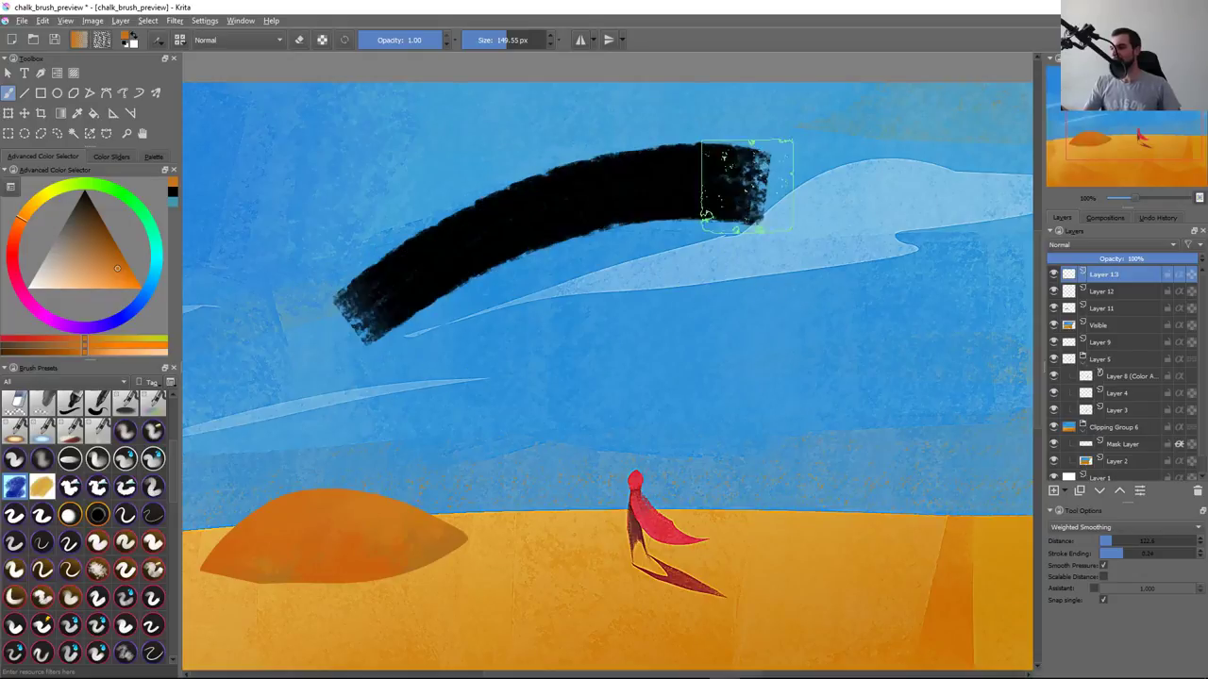
{"action": "key", "text": "ctrl+z"}
Paint and undo three more test strokes toward the cloud, including a thick one
{"action": "key", "text": "F5"}
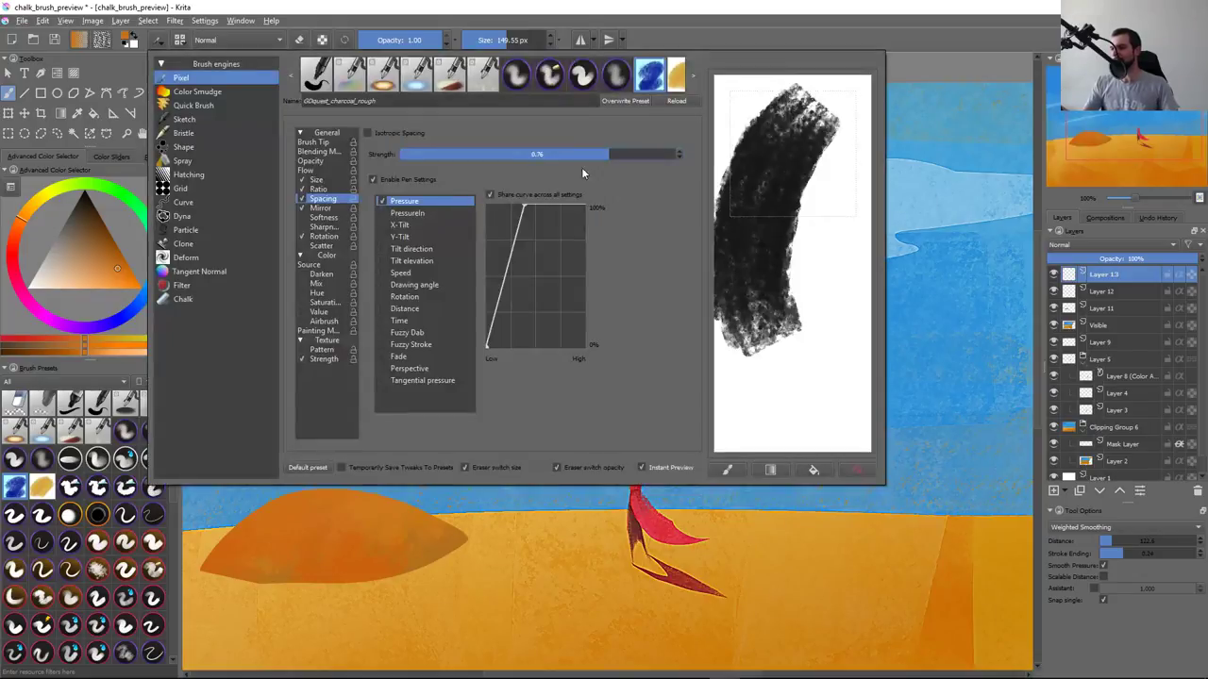
{"action": "key", "text": "F5"}
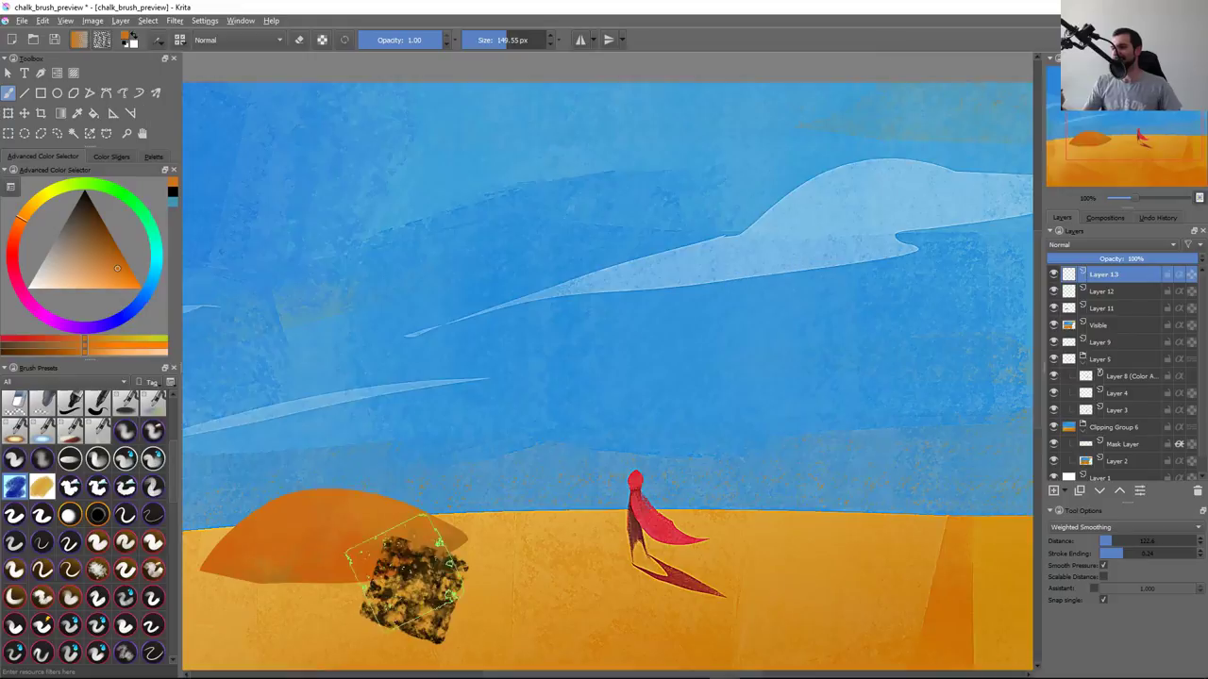
{"action": "left_click_drag", "start_coordinate": [369, 264], "coordinate": [749, 167]}
{"action": "key", "text": "ctrl+z"}
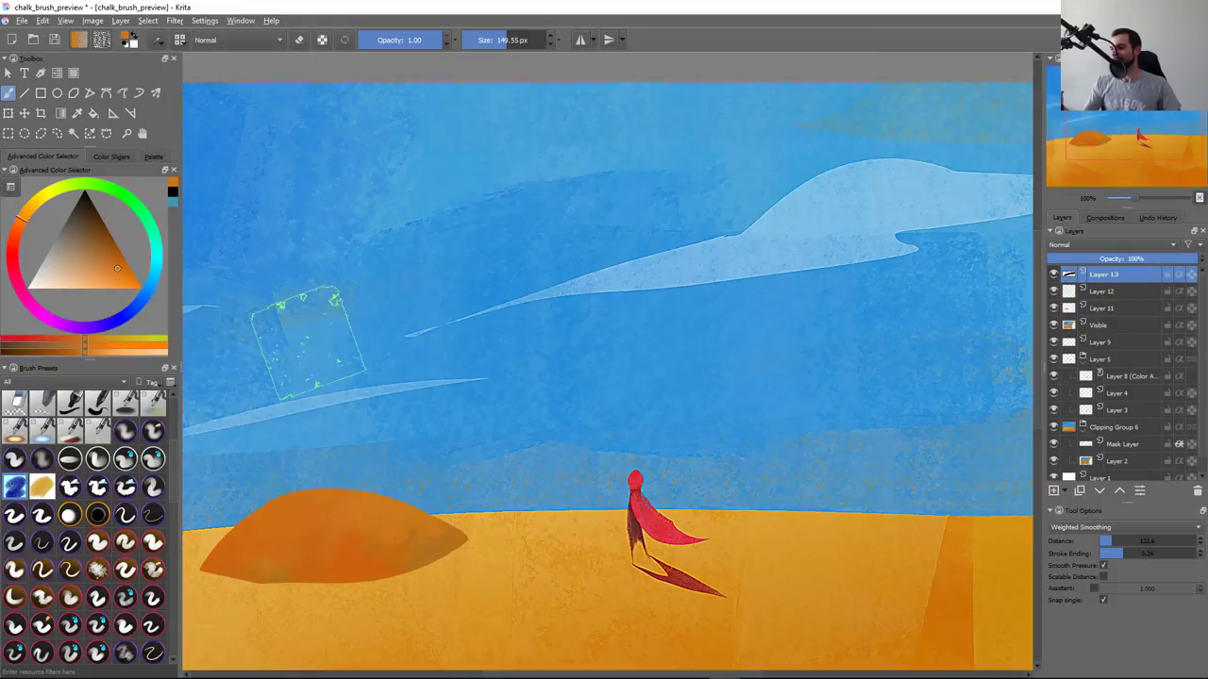
{"action": "mouse_move", "coordinate": [283, 339]}
{"action": "left_mouse_down"}
{"action": "mouse_move", "coordinate": [406, 255]}
{"action": "mouse_move", "coordinate": [754, 180]}
{"action": "left_mouse_up"}
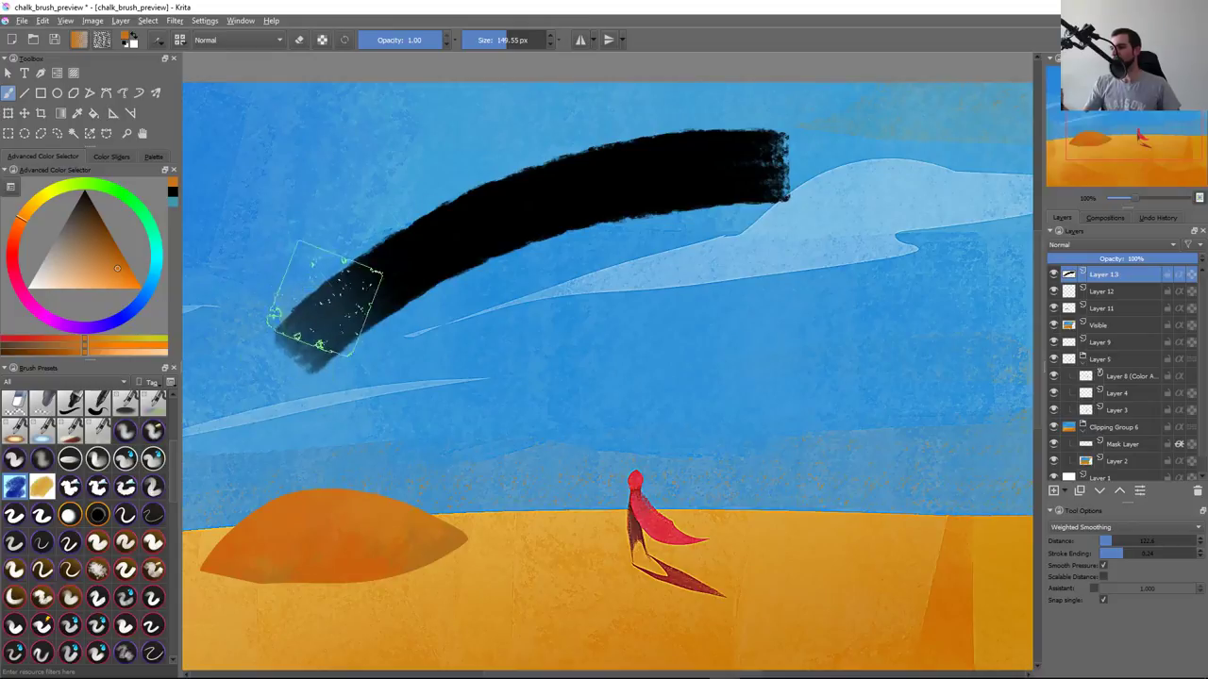
{"action": "key", "text": "ctrl+z"}
{"action": "left_click_drag", "start_coordinate": [324, 337], "coordinate": [812, 179]}
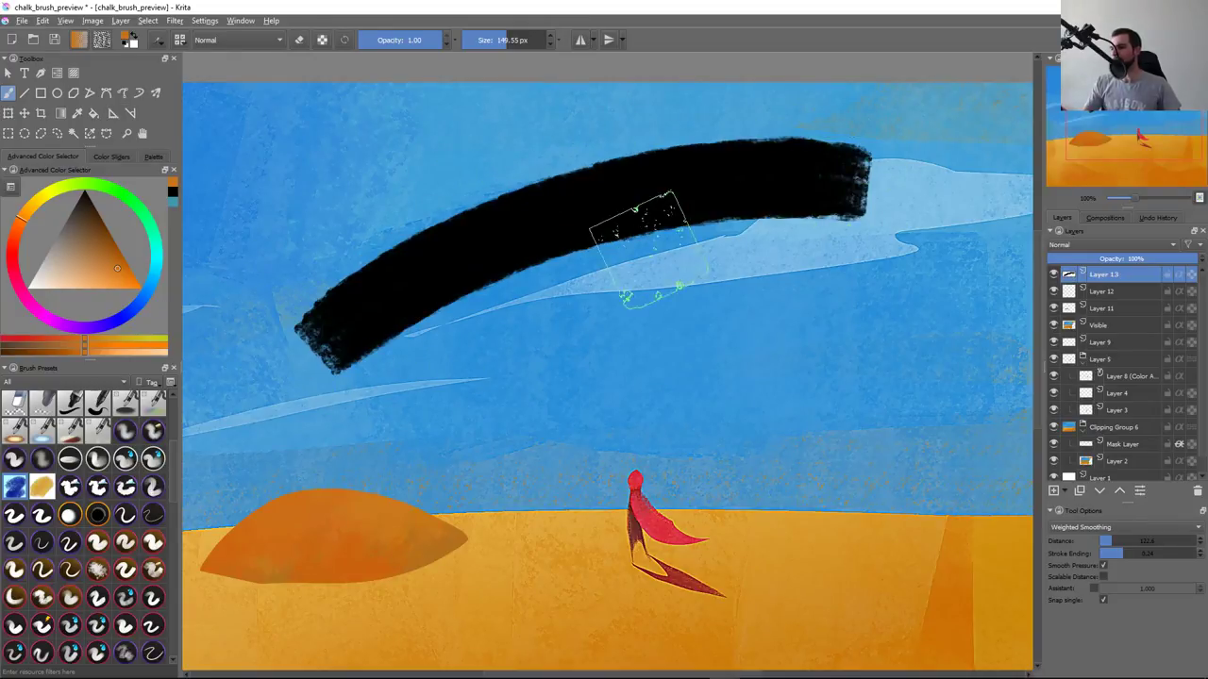
{"action": "key", "text": "ctrl+z"}
Straighten the spacing pressure curve into a linear diagonal and test it with a stroke
{"action": "key", "text": "F5"}
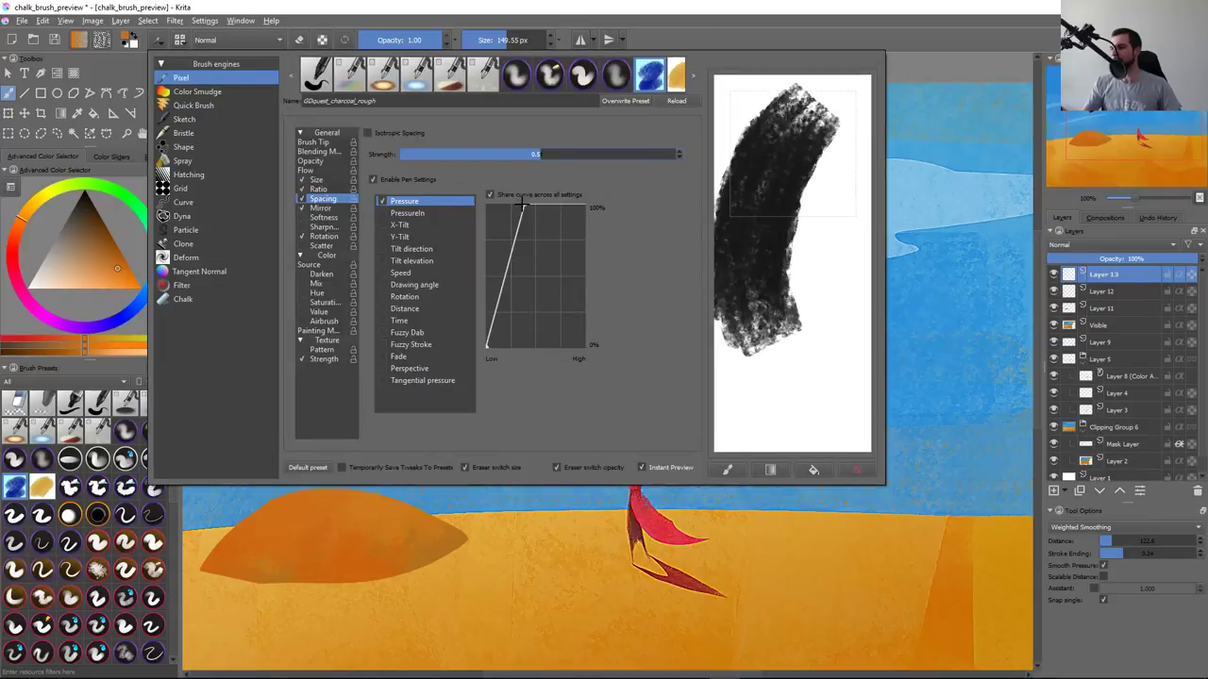
{"action": "mouse_move", "coordinate": [524, 207]}
{"action": "left_mouse_down"}
{"action": "mouse_move", "coordinate": [585, 206]}
{"action": "mouse_move", "coordinate": [768, 157]}
{"action": "left_mouse_up"}
{"action": "key", "text": "F5"}
{"action": "key", "text": "ctrl+z"}
{"action": "mouse_move", "coordinate": [326, 321]}
{"action": "left_mouse_down"}
{"action": "mouse_move", "coordinate": [406, 269]}
{"action": "mouse_move", "coordinate": [897, 160]}
{"action": "left_mouse_up"}
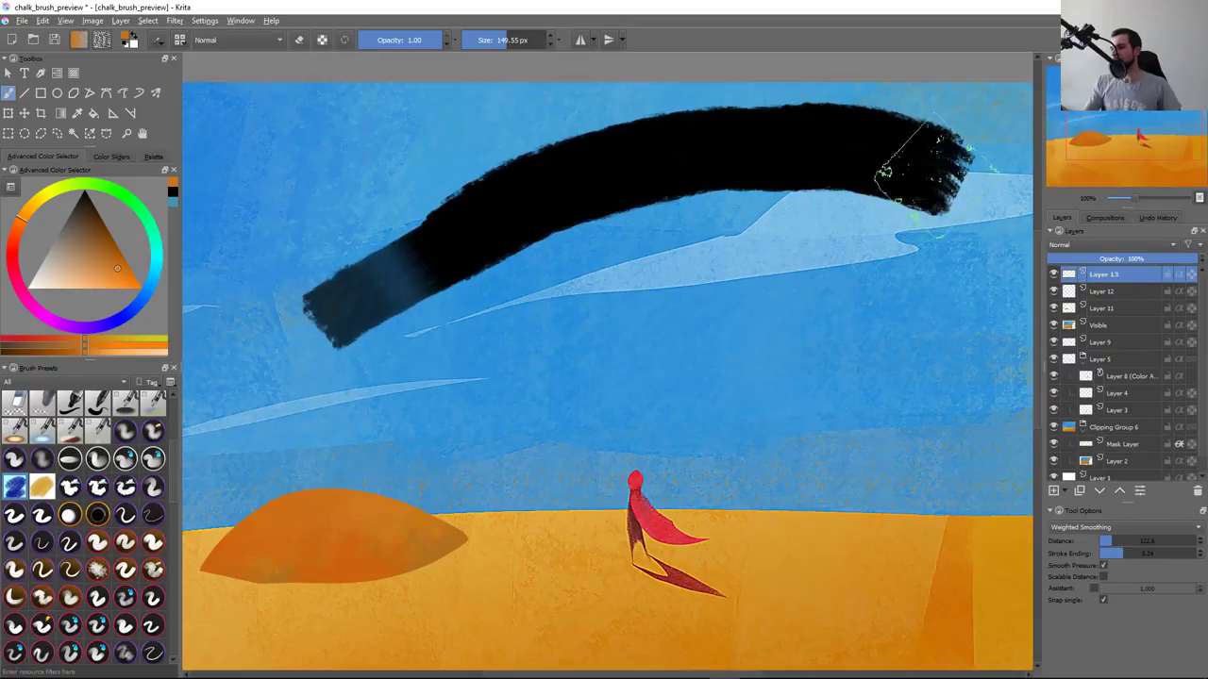
{"action": "key", "text": "ctrl+z"}
{"action": "key", "text": "F5"}
Widen the brush tip's dab spacing with the Spacing slider
{"action": "left_click", "coordinate": [341, 141]}
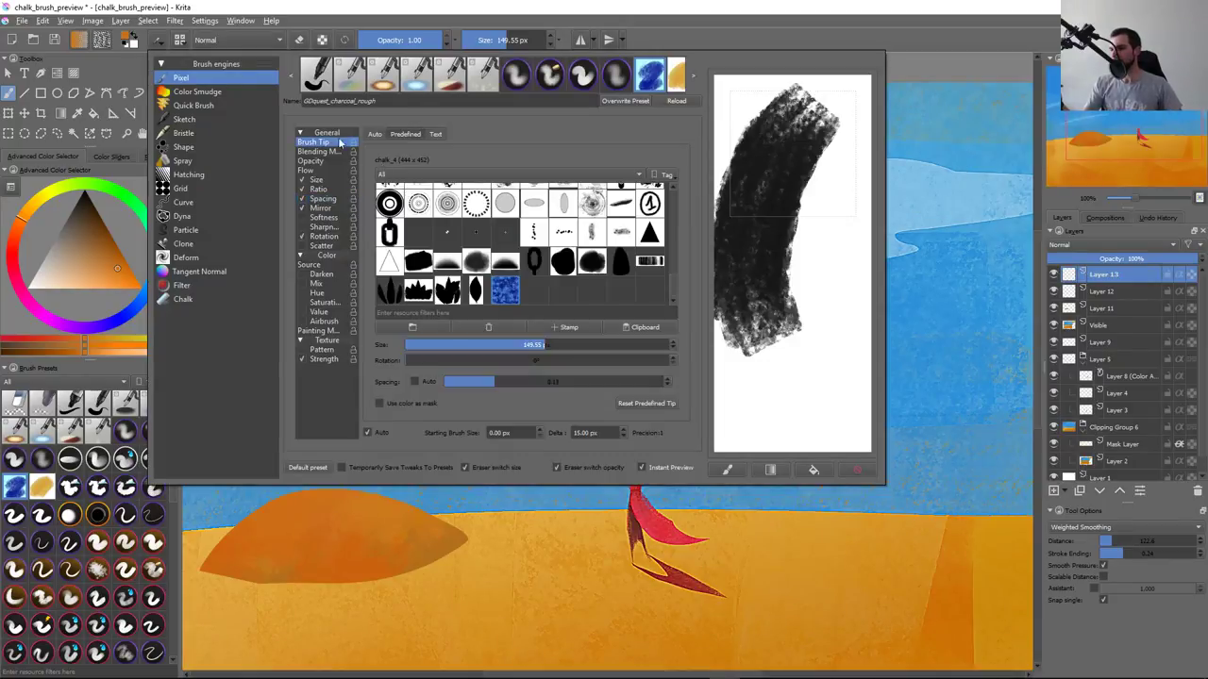
{"action": "left_click_drag", "start_coordinate": [492, 384], "coordinate": [537, 386]}
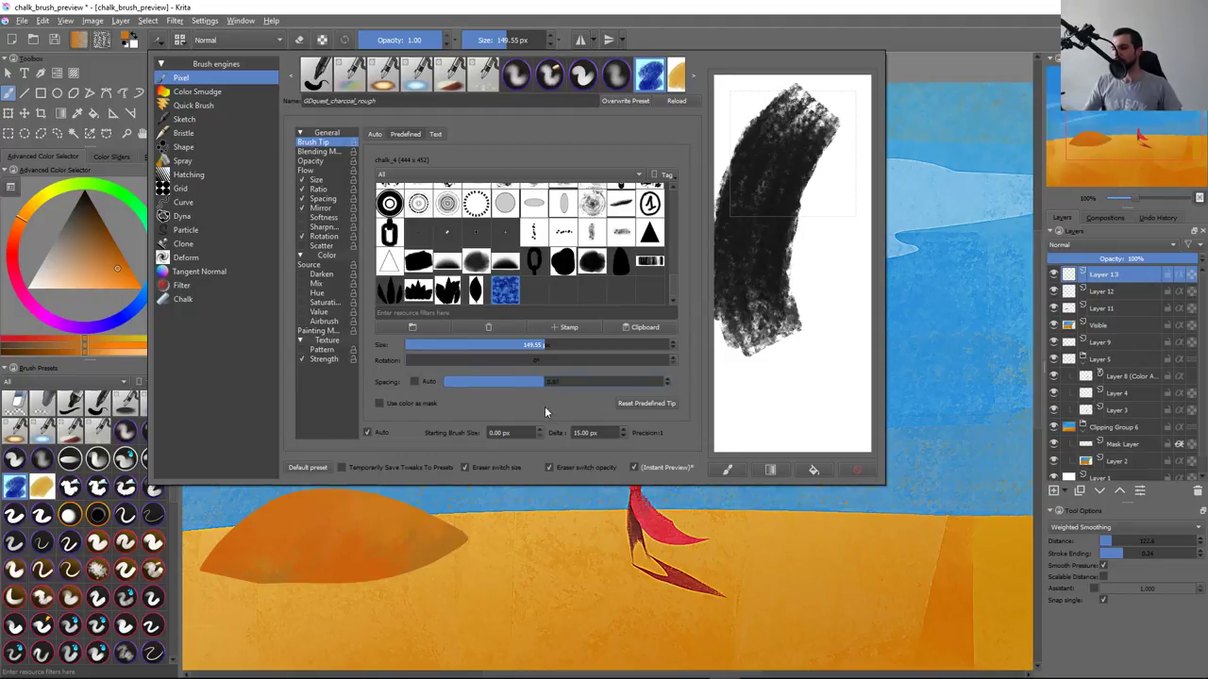
{"action": "left_click", "coordinate": [325, 236]}
{"action": "left_click", "coordinate": [332, 200]}
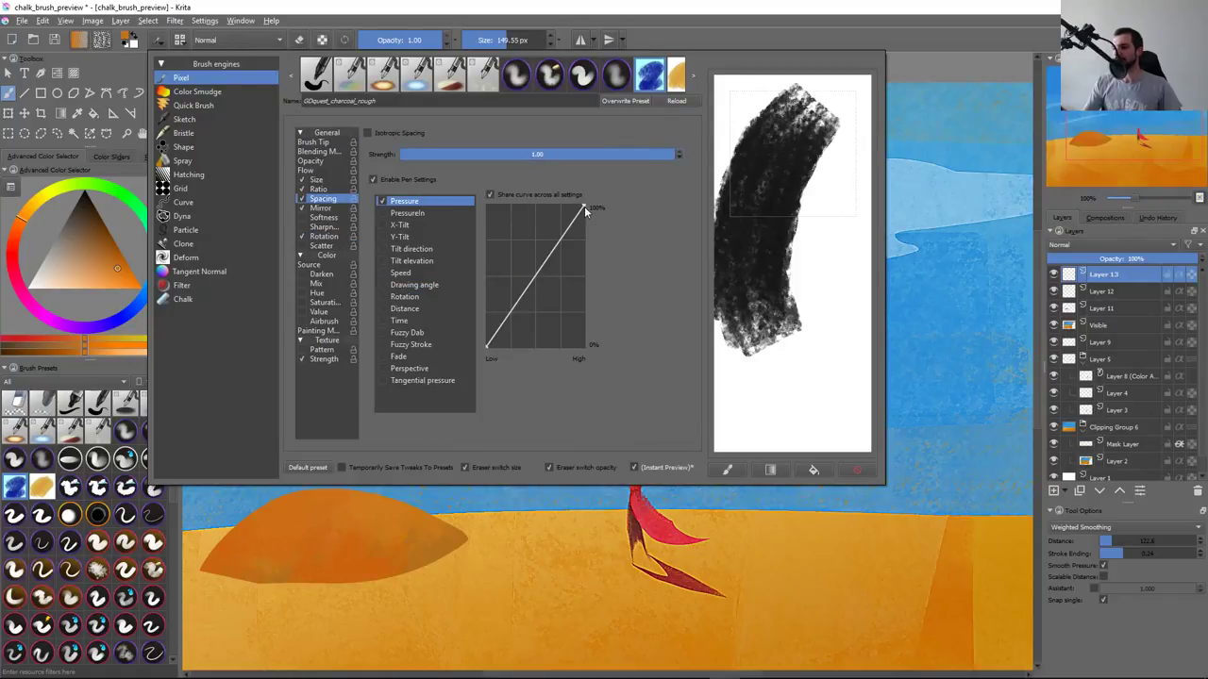
{"action": "left_click", "coordinate": [314, 141]}
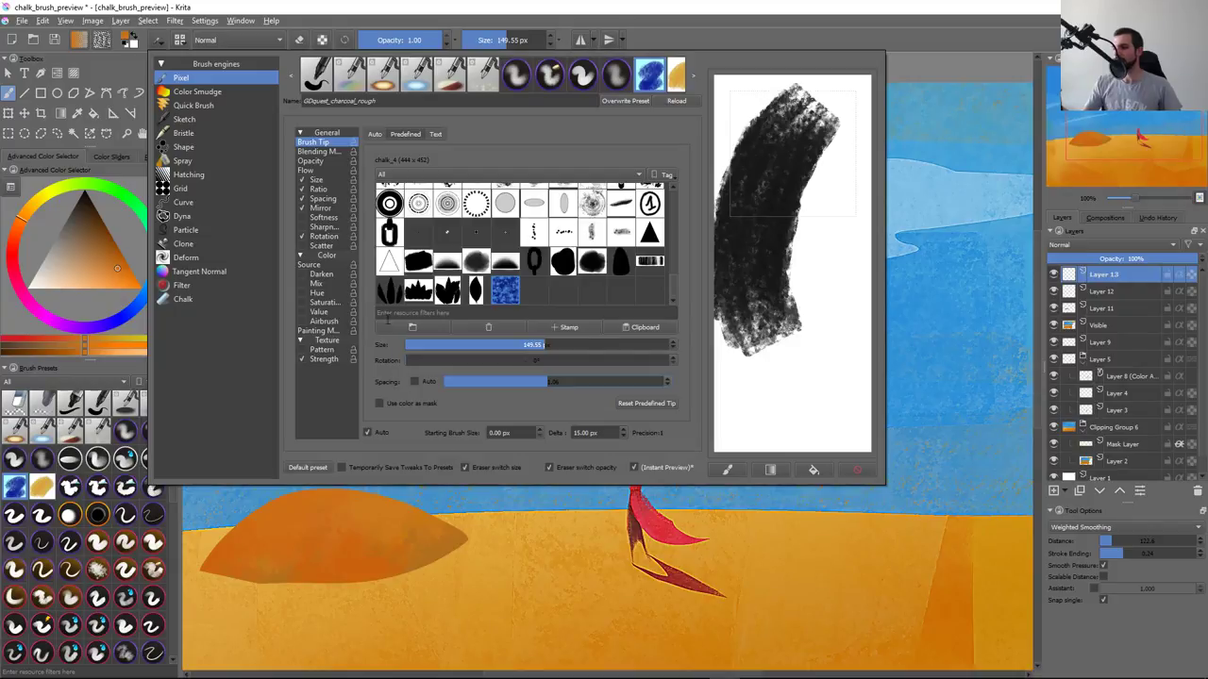
Test the wider tip spacing with chalk strokes across the sky, undoing each
{"action": "left_click", "coordinate": [385, 552]}
{"action": "key", "text": "ctrl+z"}
{"action": "mouse_move", "coordinate": [326, 351]}
{"action": "left_mouse_down"}
{"action": "mouse_move", "coordinate": [557, 210]}
{"action": "mouse_move", "coordinate": [797, 156]}
{"action": "mouse_move", "coordinate": [882, 174]}
{"action": "left_mouse_up"}
{"action": "key", "text": "ctrl+z"}
{"action": "key", "text": "ctrl+z"}
{"action": "key", "text": "F5"}
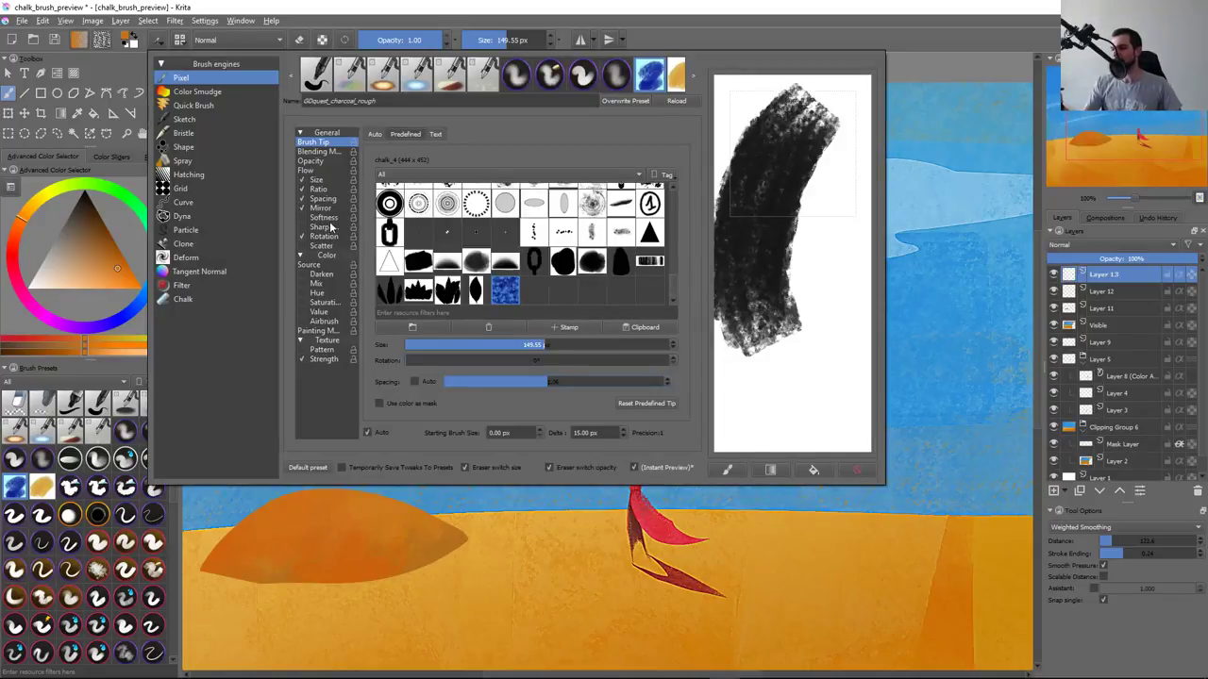
{"action": "left_click", "coordinate": [326, 198]}
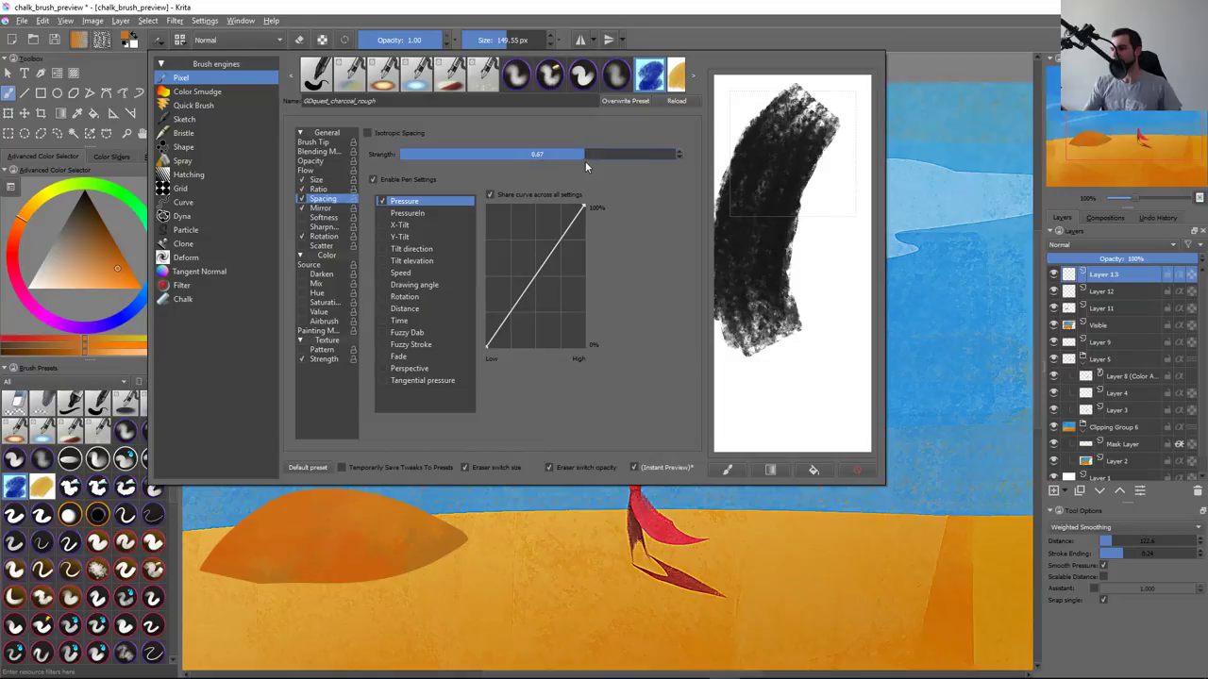
{"action": "key", "text": "F5"}
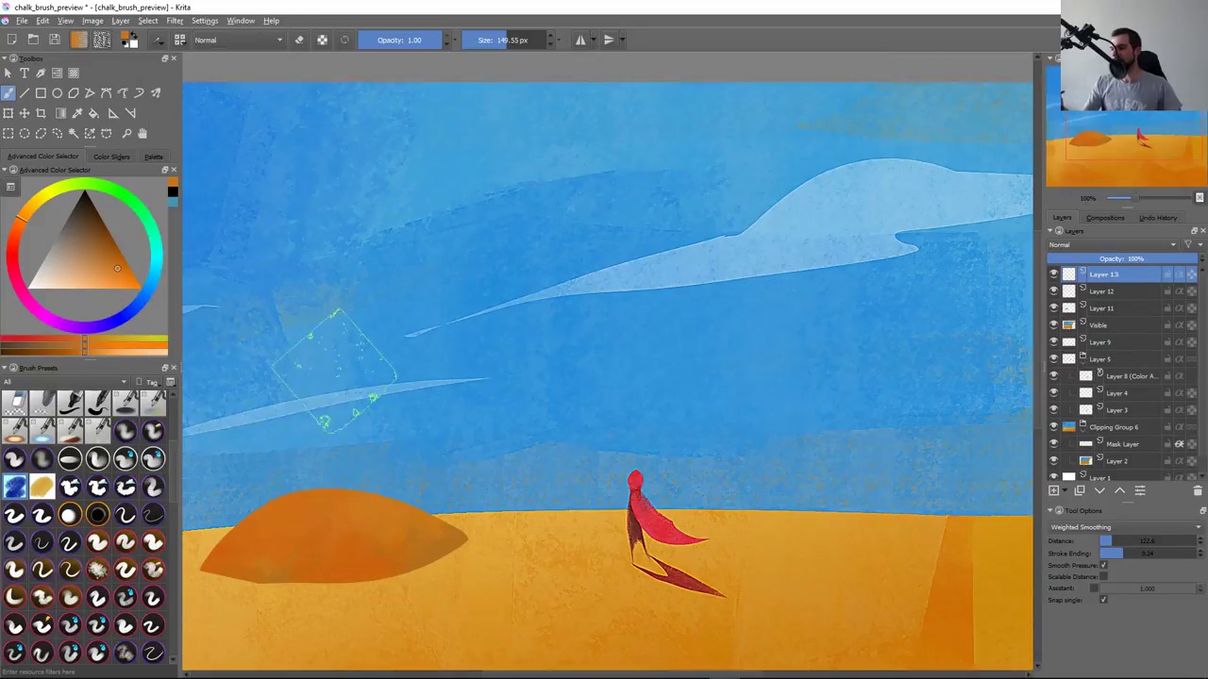
{"action": "left_click_drag", "start_coordinate": [326, 363], "coordinate": [826, 198]}
{"action": "key", "text": "ctrl+z"}
Raise the spacing pressure strength to about 0.76 and test it with a diagonal stroke
{"action": "key", "text": "F5"}
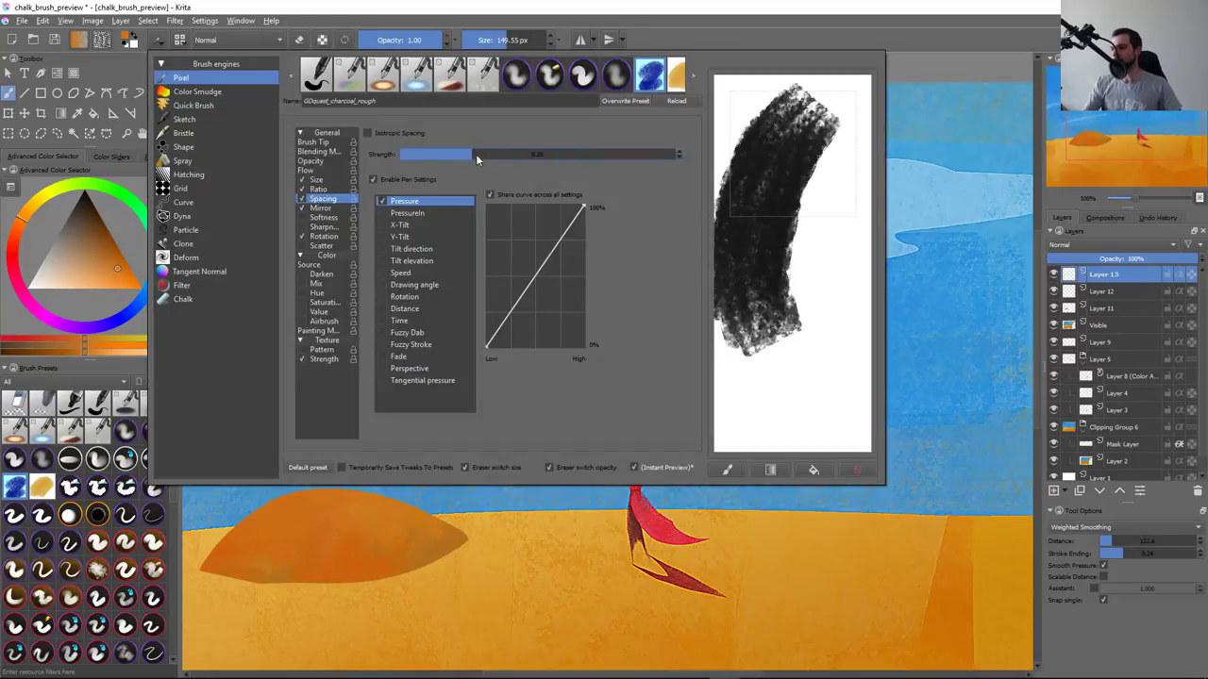
{"action": "key", "text": "F5"}
{"action": "left_click_drag", "start_coordinate": [283, 344], "coordinate": [935, 203]}
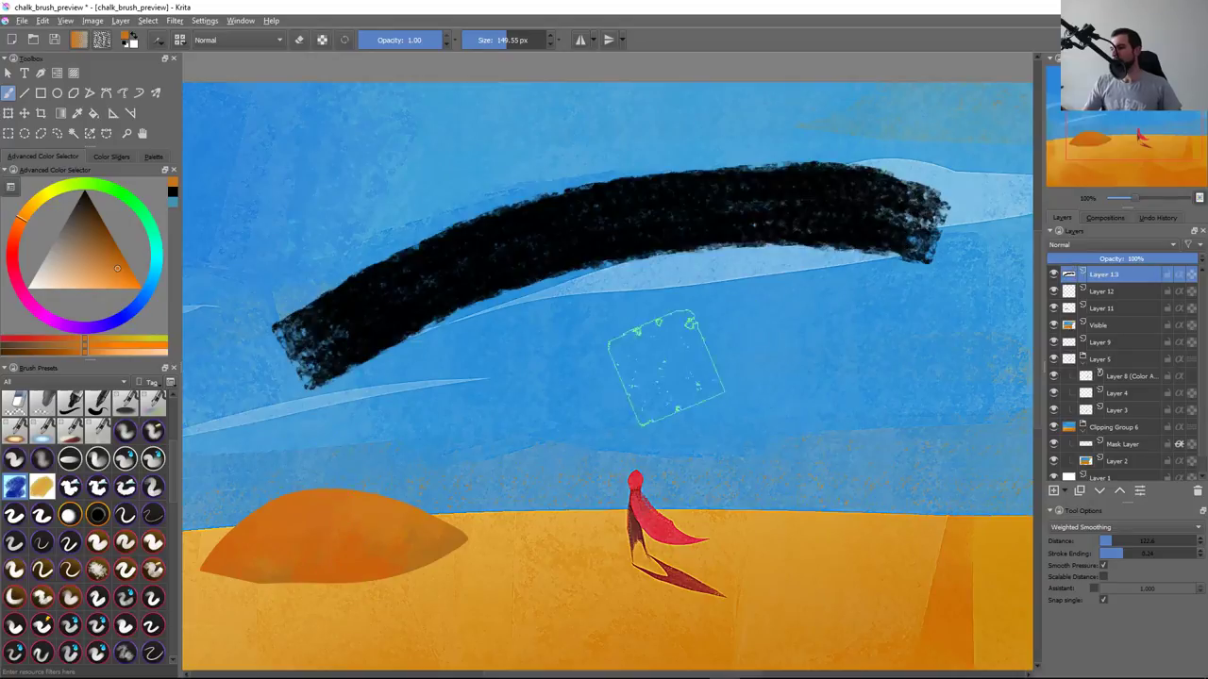
{"action": "key", "text": "ctrl+z"}
{"action": "key", "text": "F5"}
{"action": "left_click", "coordinate": [613, 154]}
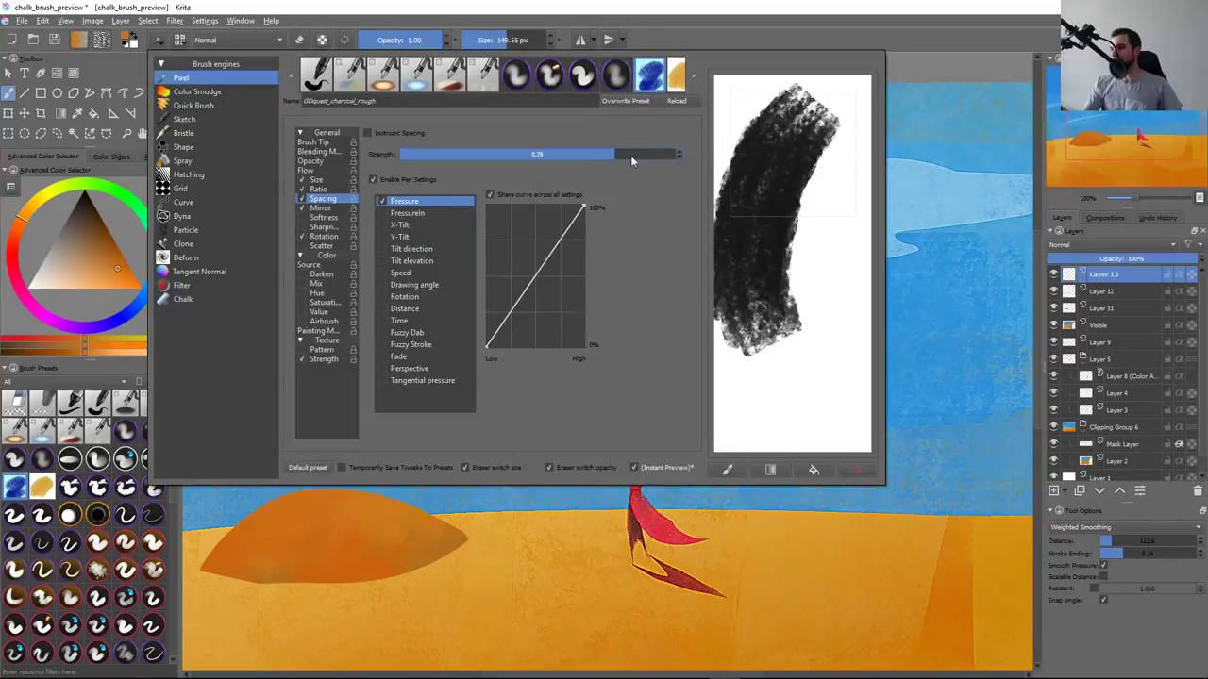
{"action": "key", "text": "F5"}
{"action": "left_click_drag", "start_coordinate": [406, 306], "coordinate": [774, 212]}
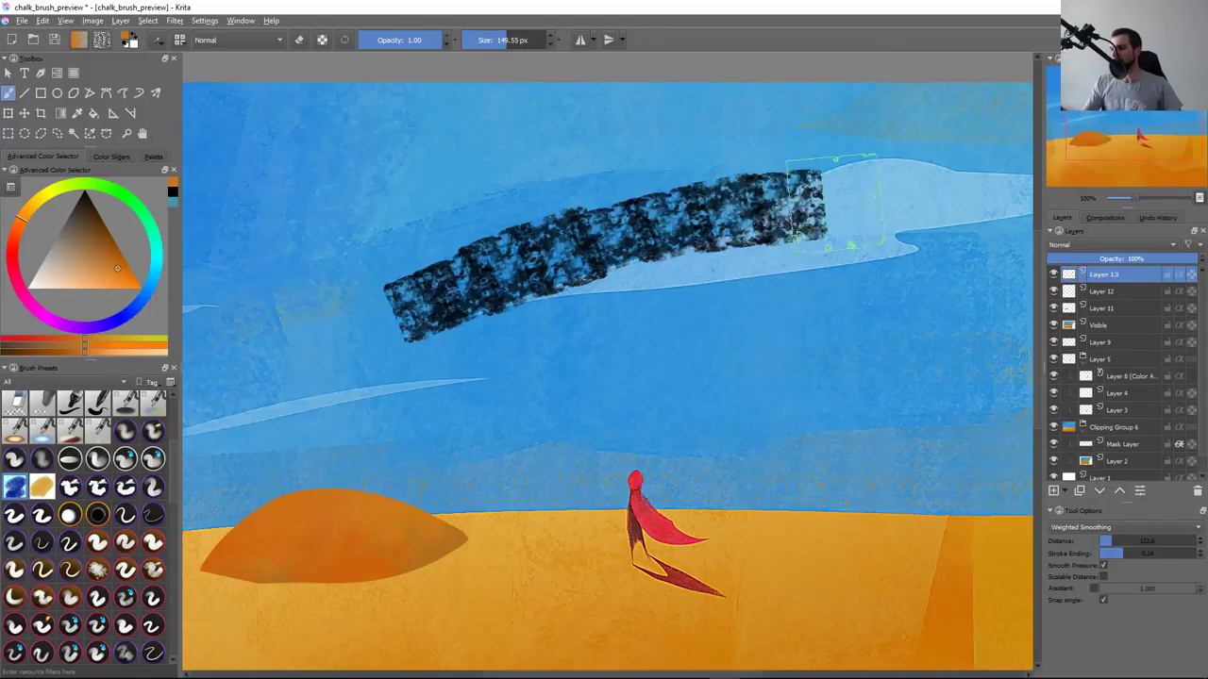
{"action": "key", "text": "ctrl+z"}
{"action": "key", "text": "F5"}
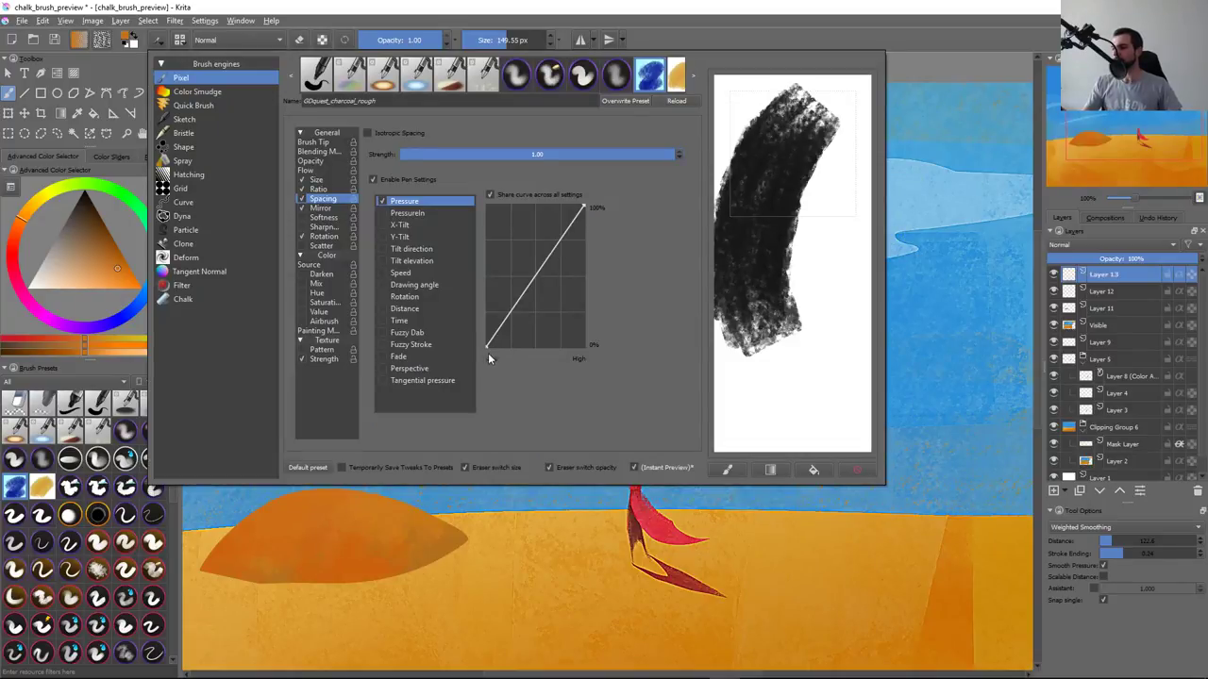
Bend the spacing pressure curve into a concave shape and test it with three strokes
{"action": "left_click_drag", "start_coordinate": [509, 324], "coordinate": [528, 330]}
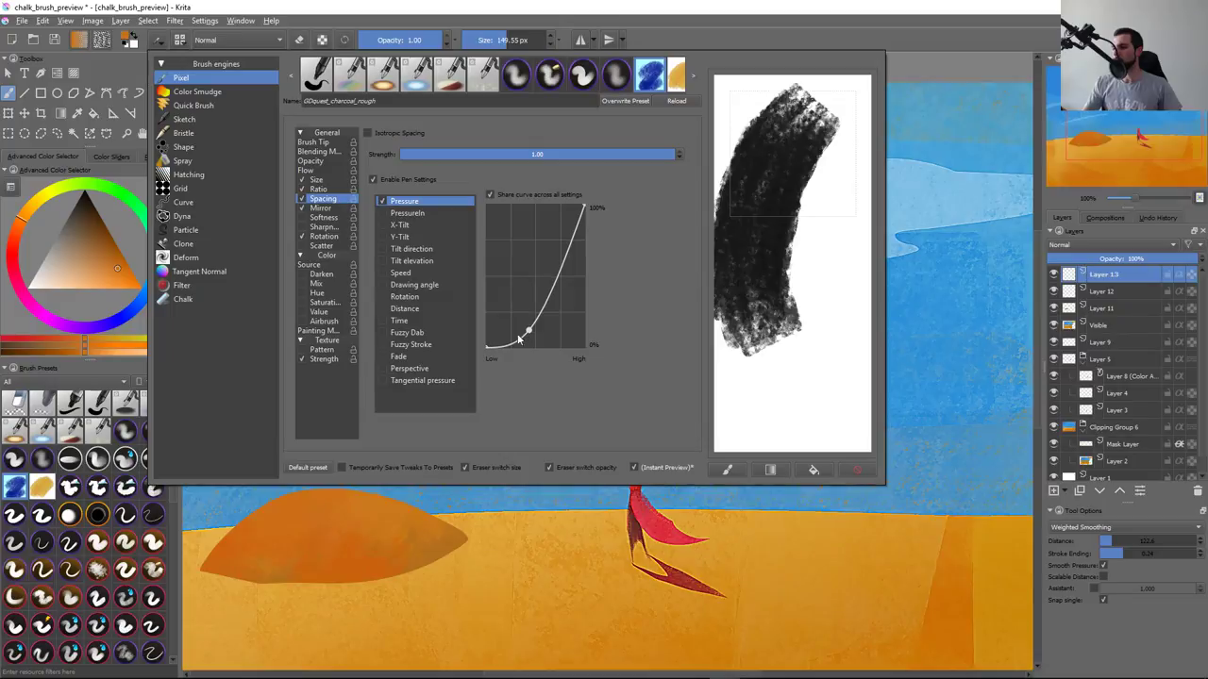
{"action": "key", "text": "F5"}
{"action": "mouse_move", "coordinate": [311, 326]}
{"action": "left_mouse_down"}
{"action": "mouse_move", "coordinate": [679, 189]}
{"action": "mouse_move", "coordinate": [793, 165]}
{"action": "left_mouse_up"}
{"action": "key", "text": "ctrl+z"}
{"action": "mouse_move", "coordinate": [231, 401]}
{"action": "left_mouse_down"}
{"action": "mouse_move", "coordinate": [432, 242]}
{"action": "mouse_move", "coordinate": [774, 156]}
{"action": "left_mouse_up"}
{"action": "key", "text": "ctrl+z"}
{"action": "left_click_drag", "start_coordinate": [287, 406], "coordinate": [750, 174]}
{"action": "key", "text": "ctrl+z"}
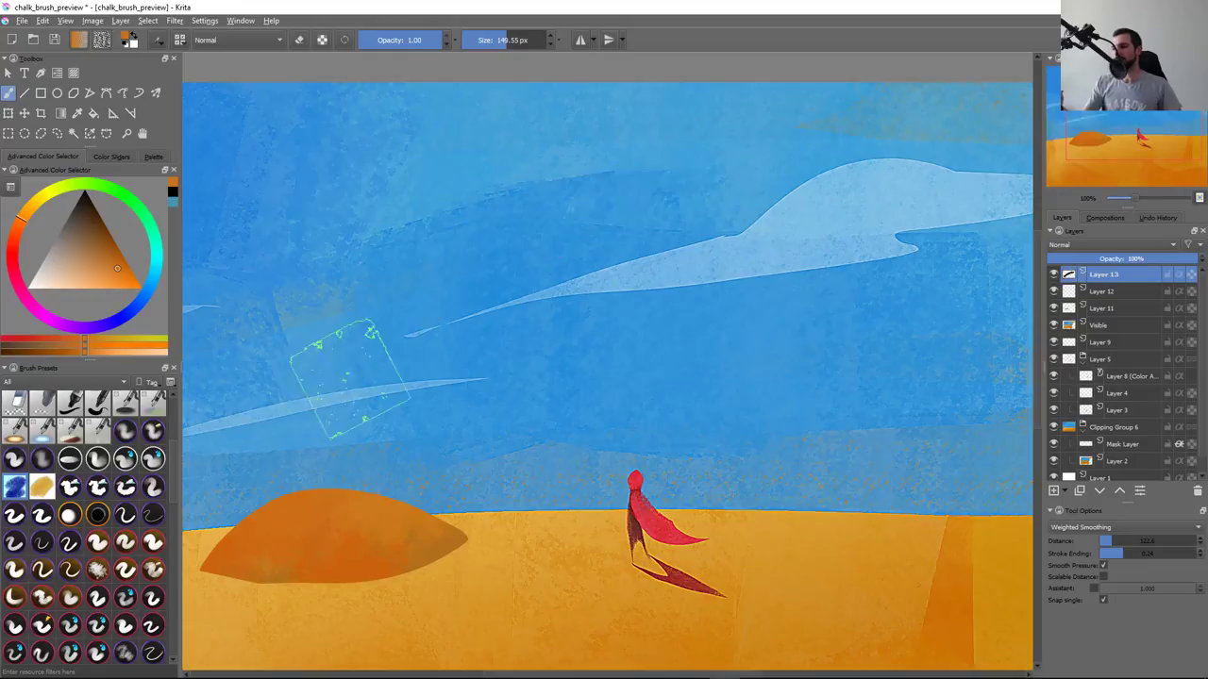
Stamp a chalk dab and paint long test strokes across the sky, undoing the strokes
{"action": "left_click", "coordinate": [315, 401]}
{"action": "left_click_drag", "start_coordinate": [281, 433], "coordinate": [726, 180]}
{"action": "key", "text": "ctrl+z"}
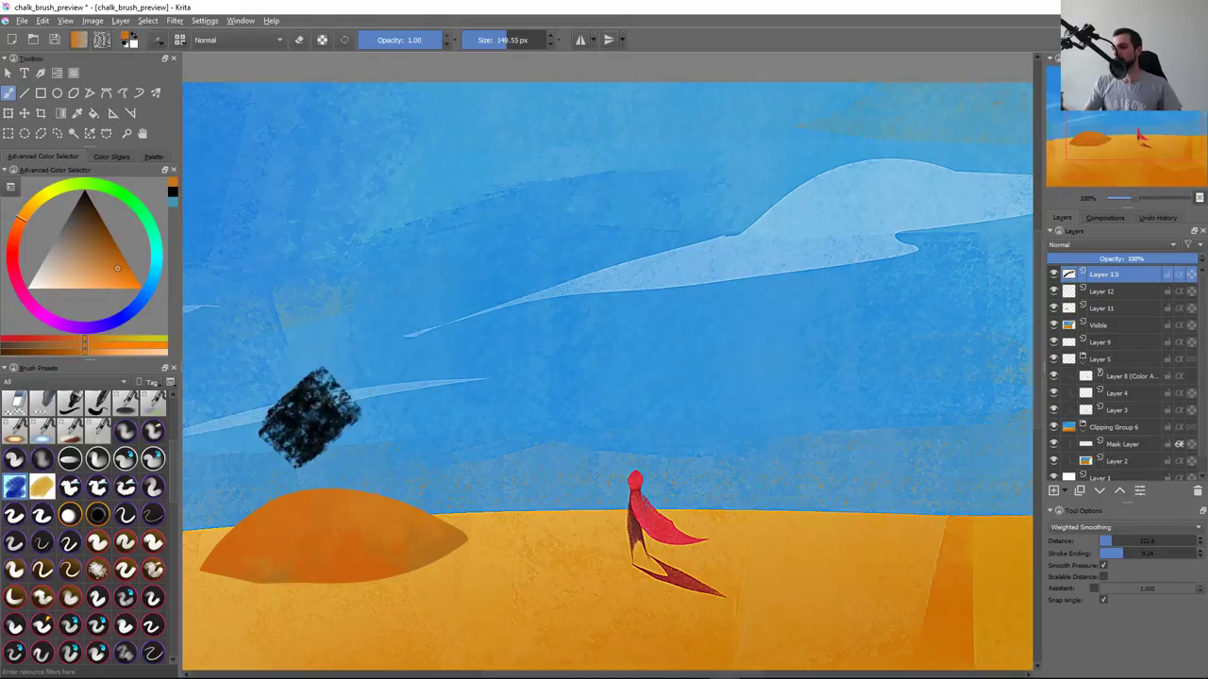
{"action": "left_click_drag", "start_coordinate": [278, 441], "coordinate": [717, 184]}
{"action": "key", "text": "ctrl+z"}
{"action": "key", "text": "F5"}
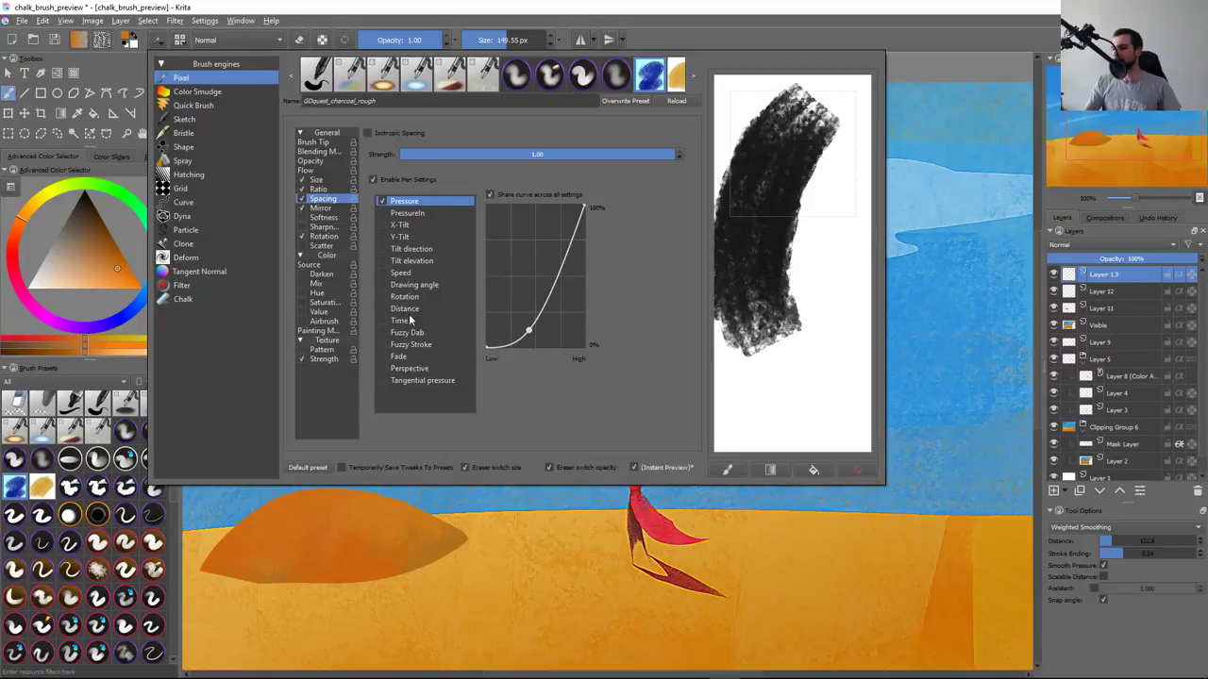
Review the chalk_4 tip settings, then paint a test dab and stroke and delete them
{"action": "left_click", "coordinate": [330, 143]}
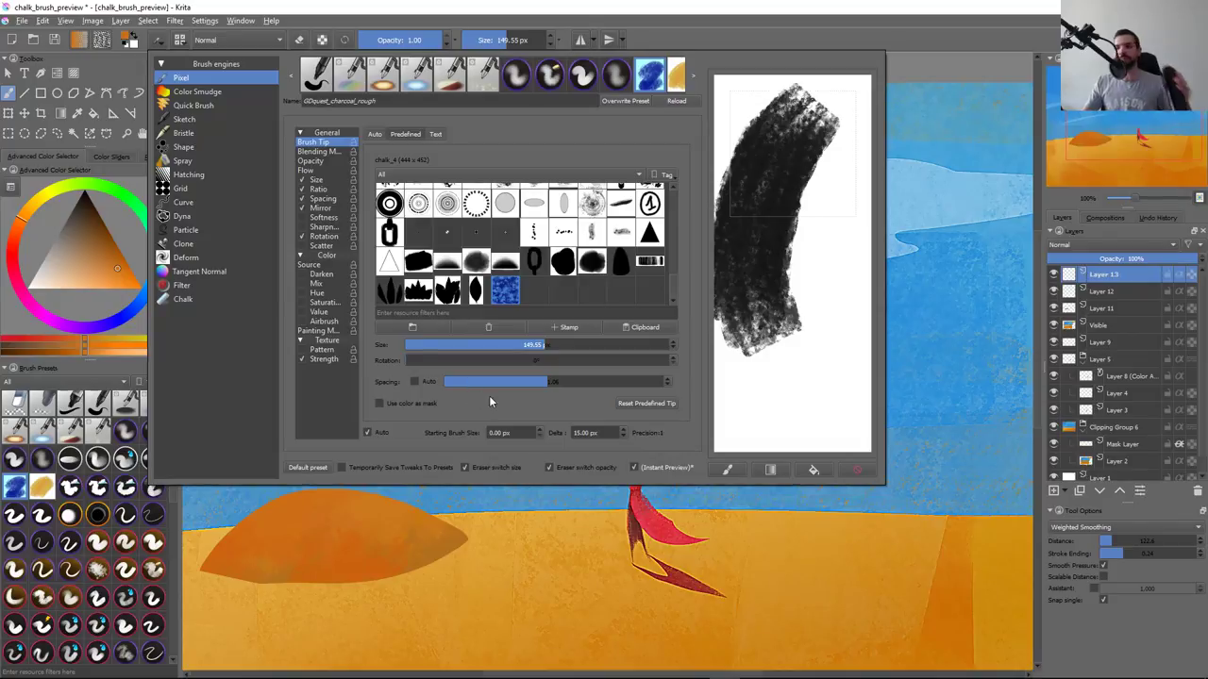
{"action": "left_click", "coordinate": [554, 540]}
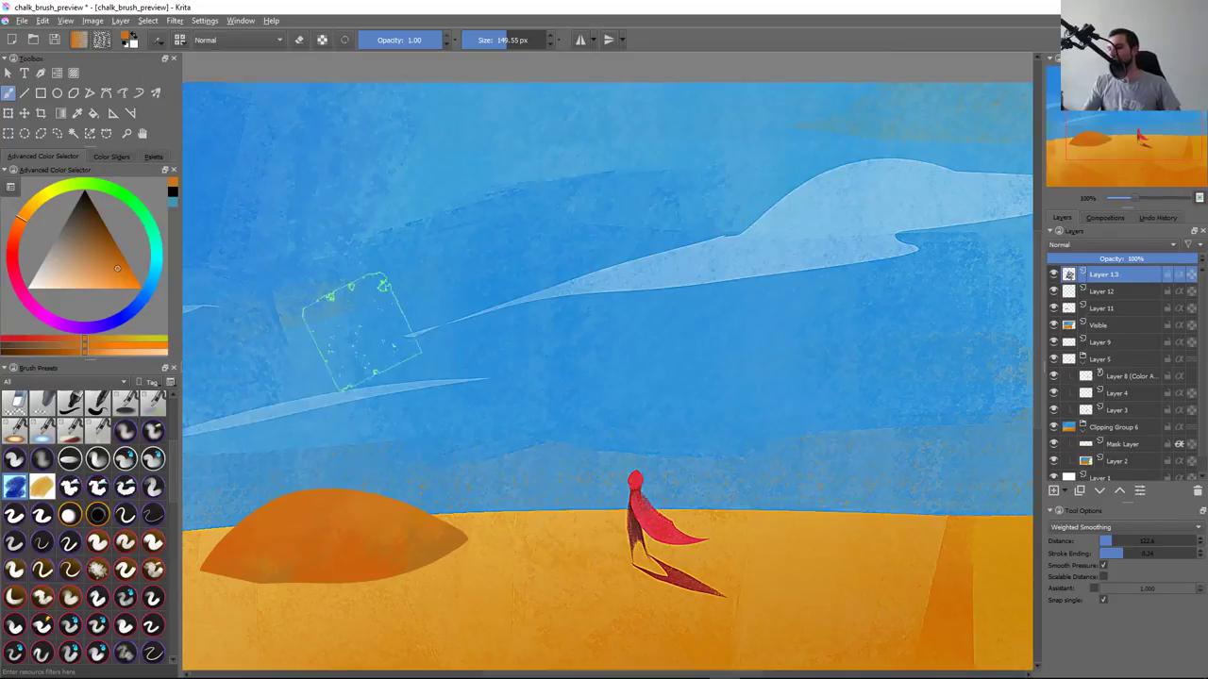
{"action": "left_click", "coordinate": [372, 327]}
{"action": "left_click_drag", "start_coordinate": [321, 357], "coordinate": [686, 168]}
{"action": "key", "text": "Delete"}
{"action": "key", "text": "F5"}
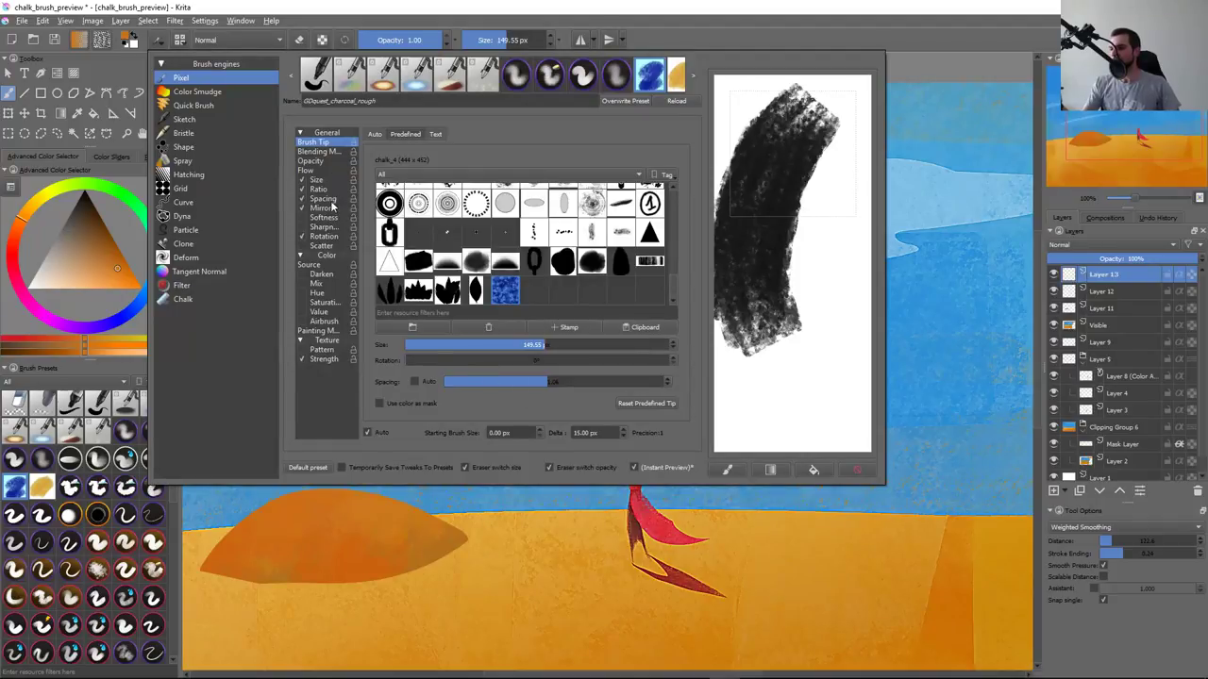
Rework the spacing pressure curve, raising its start and pulling its top point left
{"action": "left_click", "coordinate": [325, 199]}
{"action": "left_click_drag", "start_coordinate": [529, 331], "coordinate": [509, 416]}
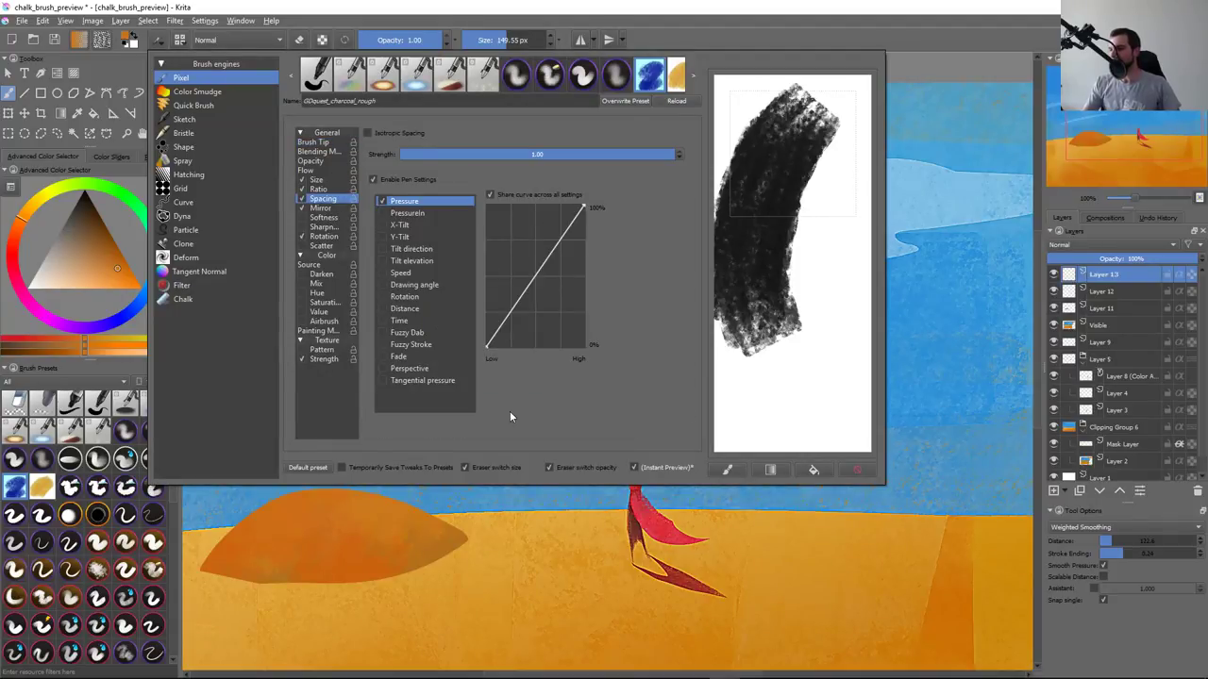
{"action": "left_click", "coordinate": [325, 162]}
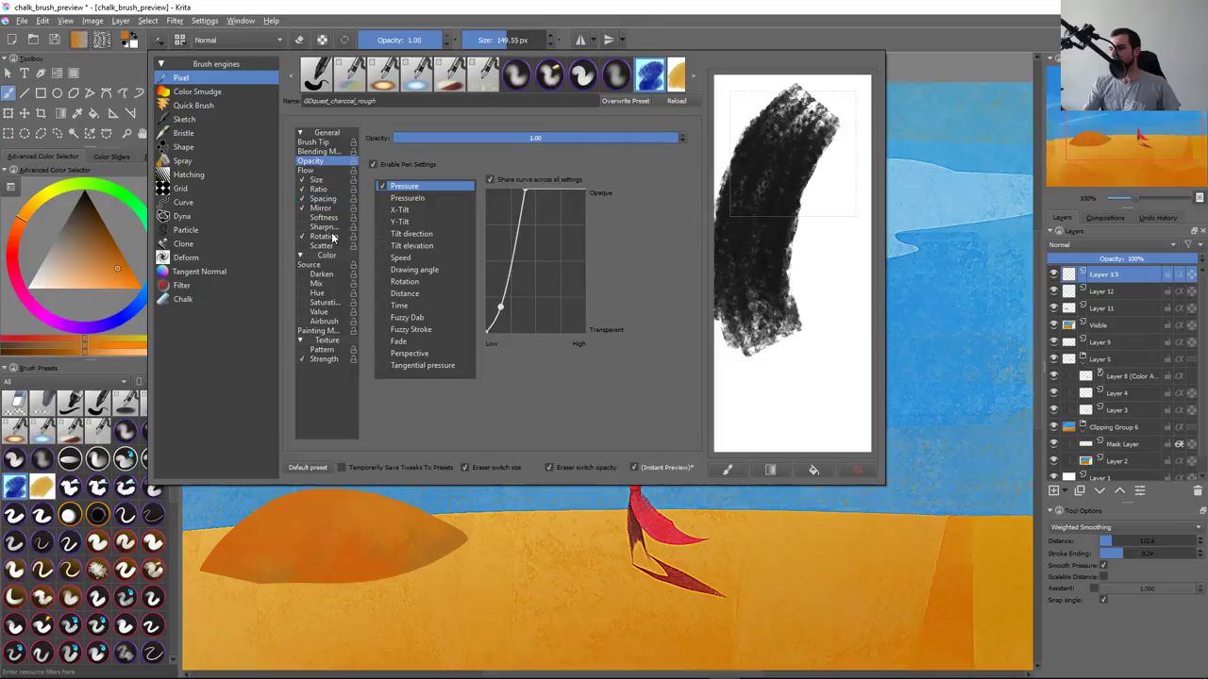
{"action": "left_click", "coordinate": [325, 199]}
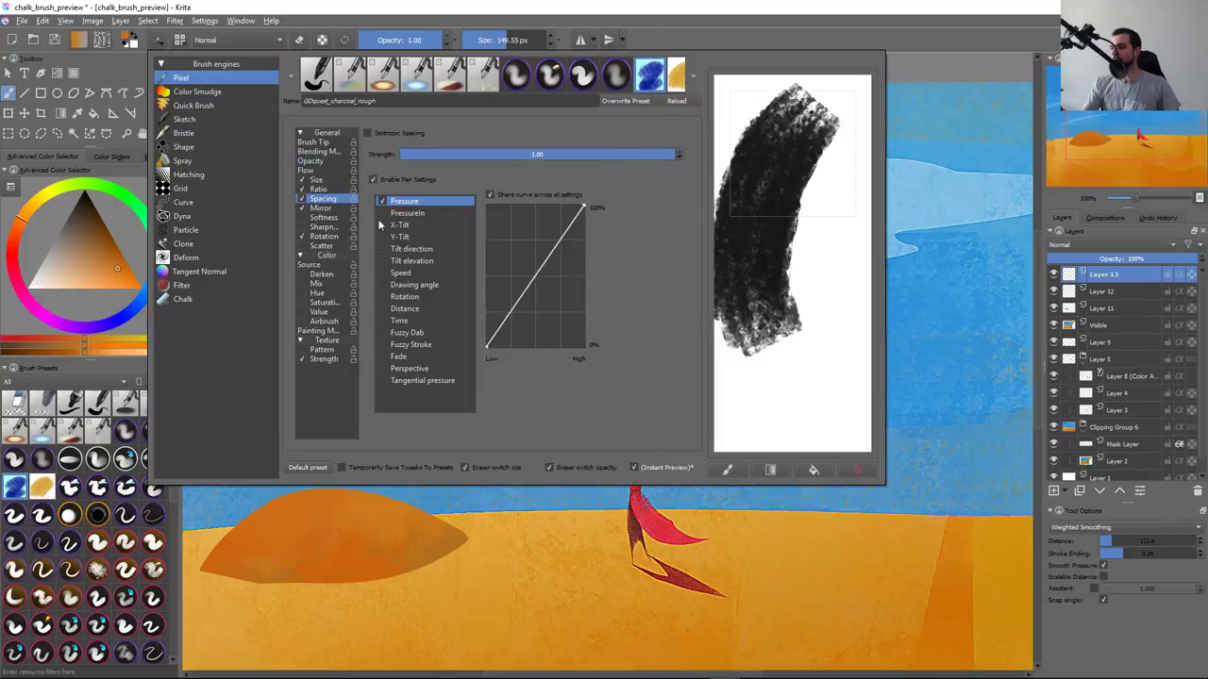
{"action": "left_click_drag", "start_coordinate": [487, 345], "coordinate": [466, 295]}
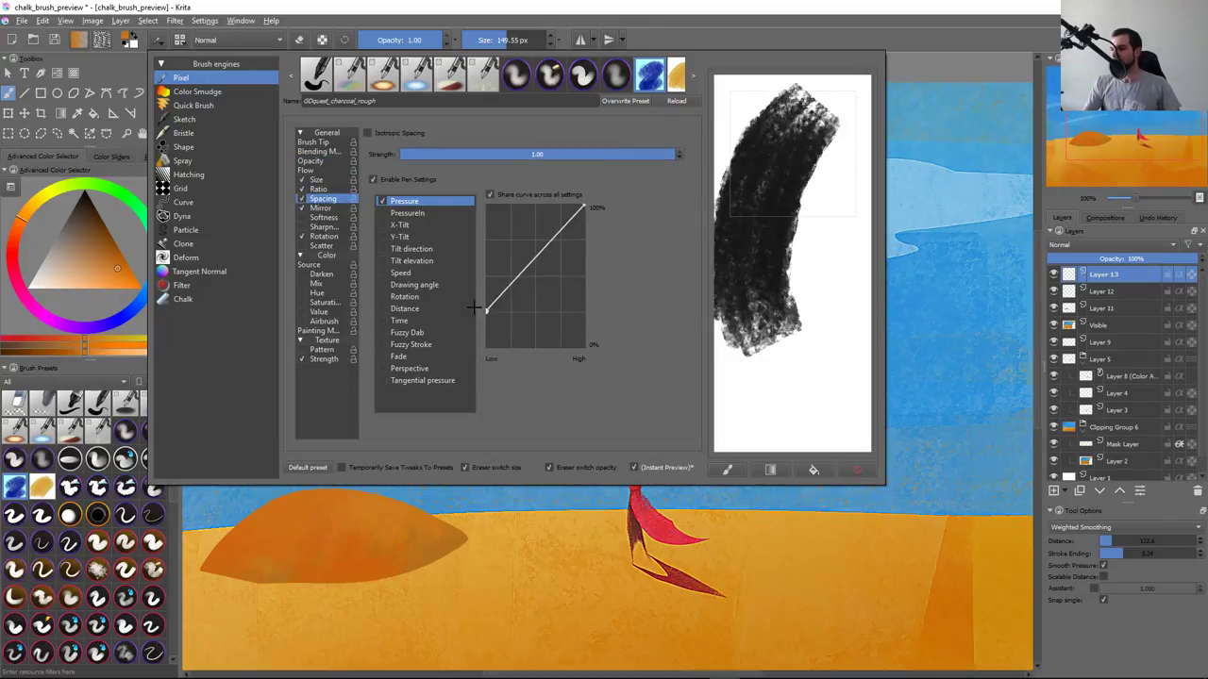
{"action": "left_click_drag", "start_coordinate": [581, 207], "coordinate": [497, 346]}
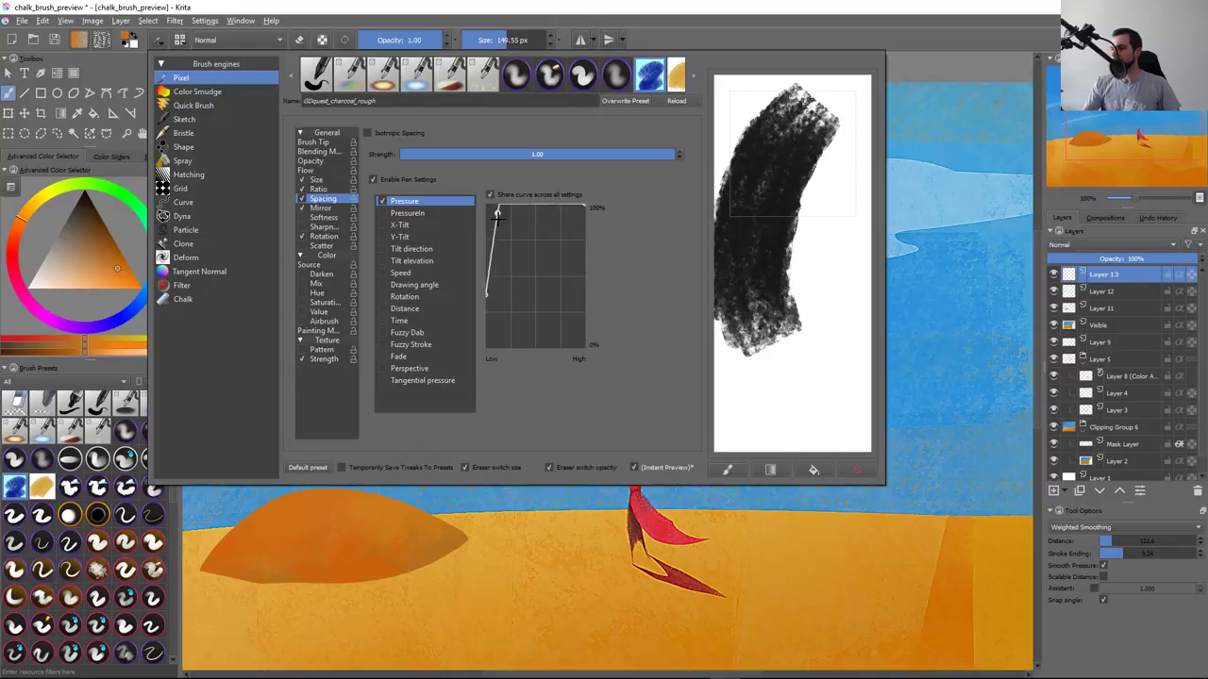
{"action": "left_click_drag", "start_coordinate": [582, 205], "coordinate": [510, 205]}
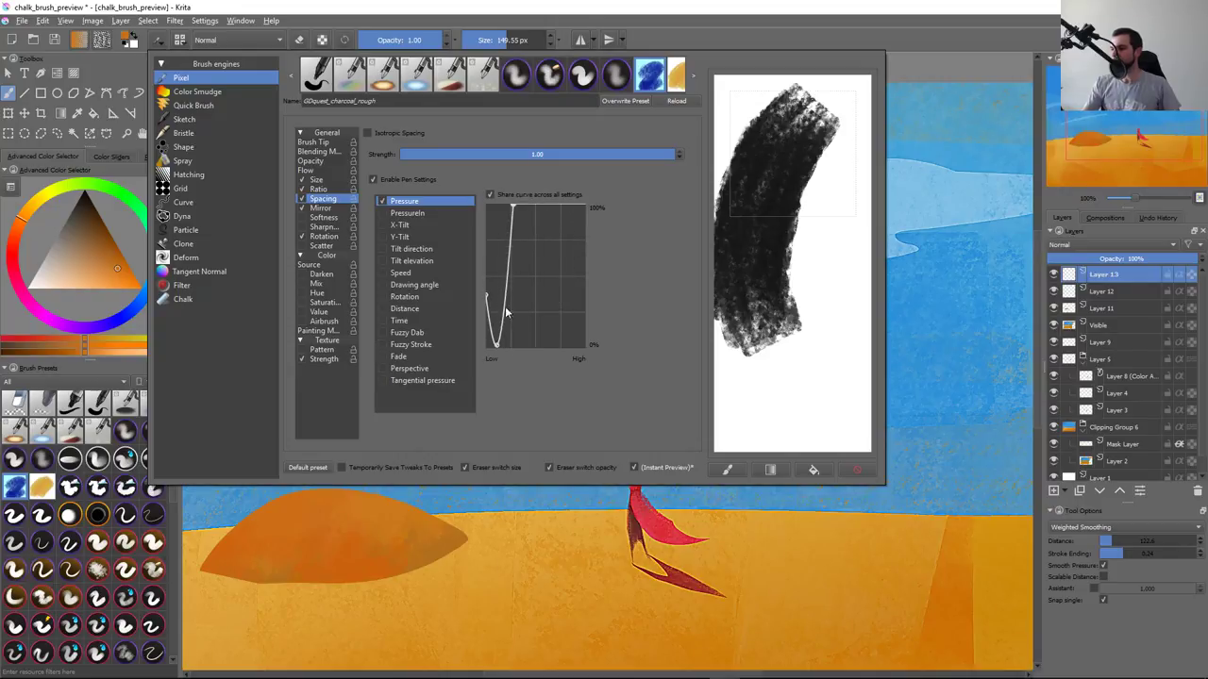
{"action": "left_click_drag", "start_coordinate": [496, 346], "coordinate": [492, 443]}
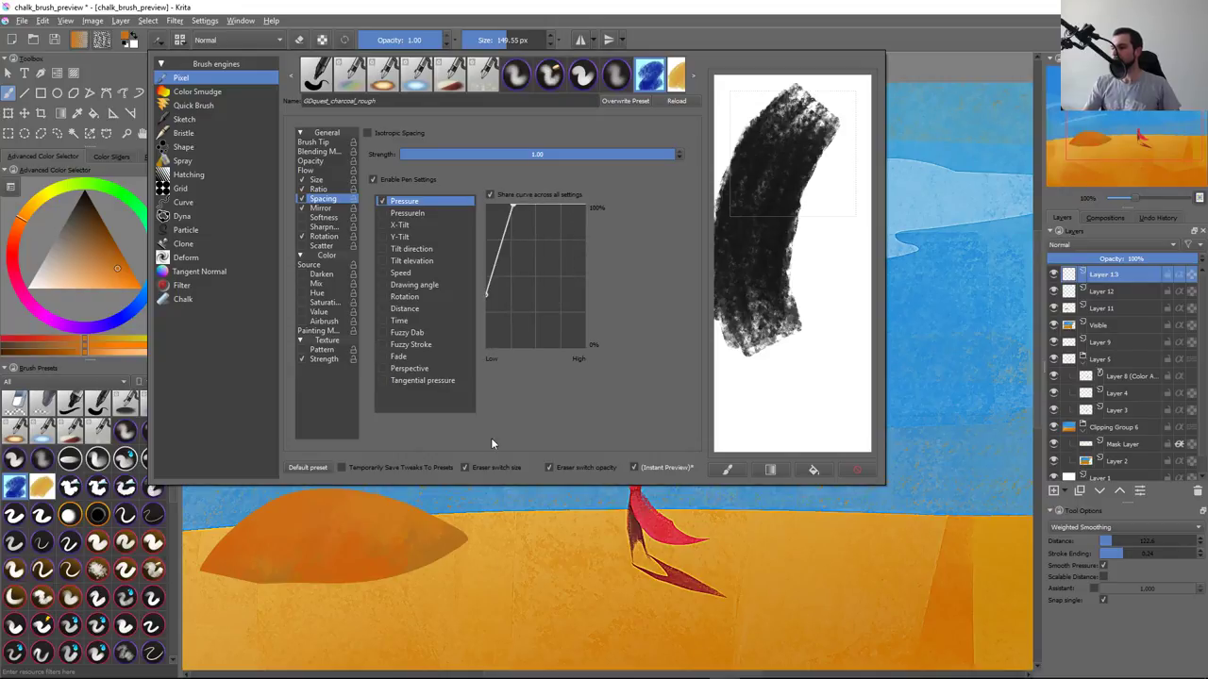
Steepen the opacity pressure curve by moving its top point left
{"action": "left_click", "coordinate": [327, 171]}
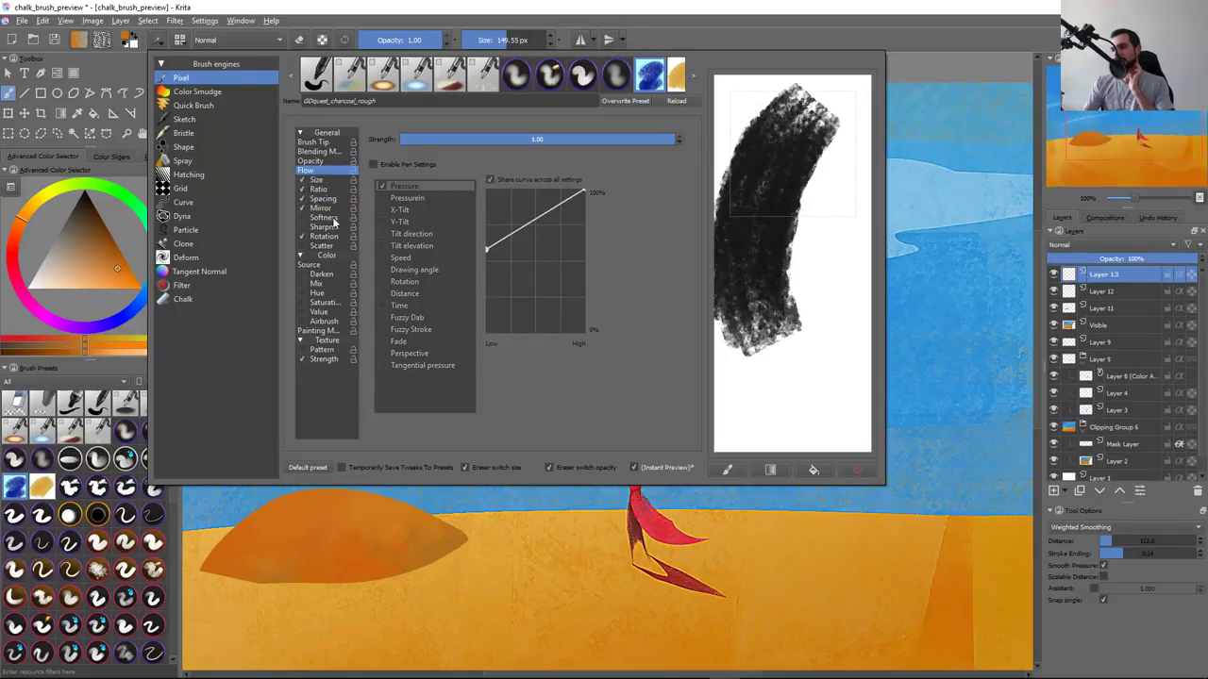
{"action": "left_click", "coordinate": [325, 161]}
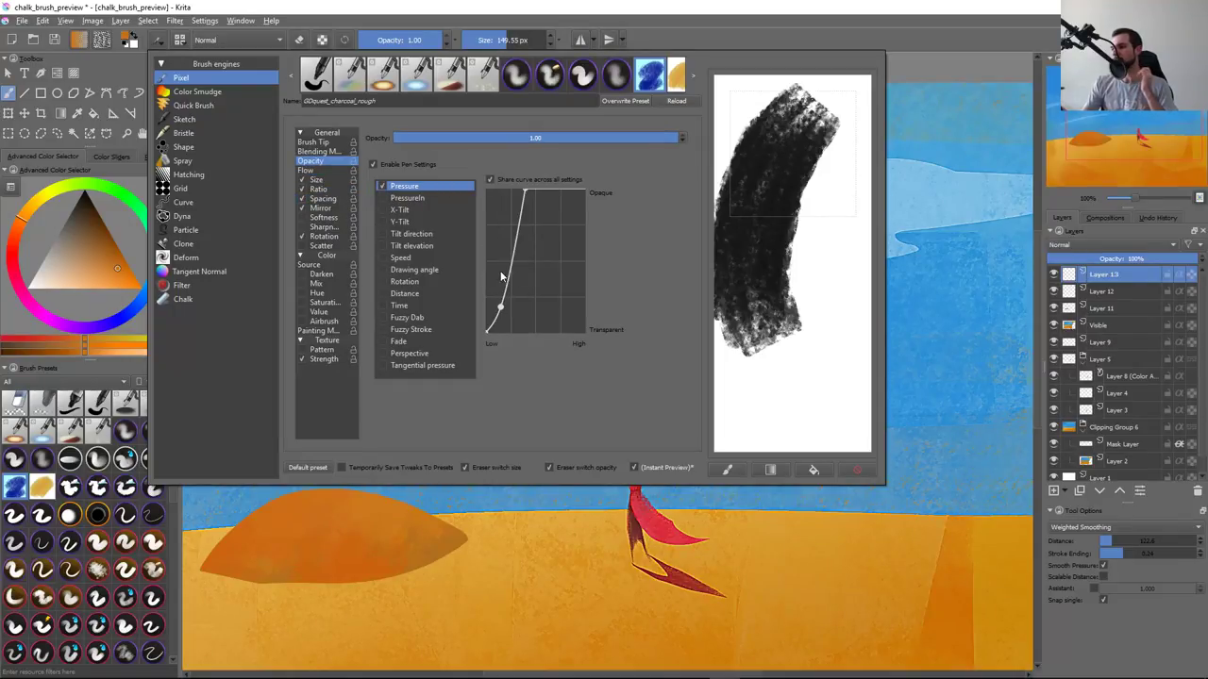
{"action": "left_click_drag", "start_coordinate": [524, 188], "coordinate": [518, 187]}
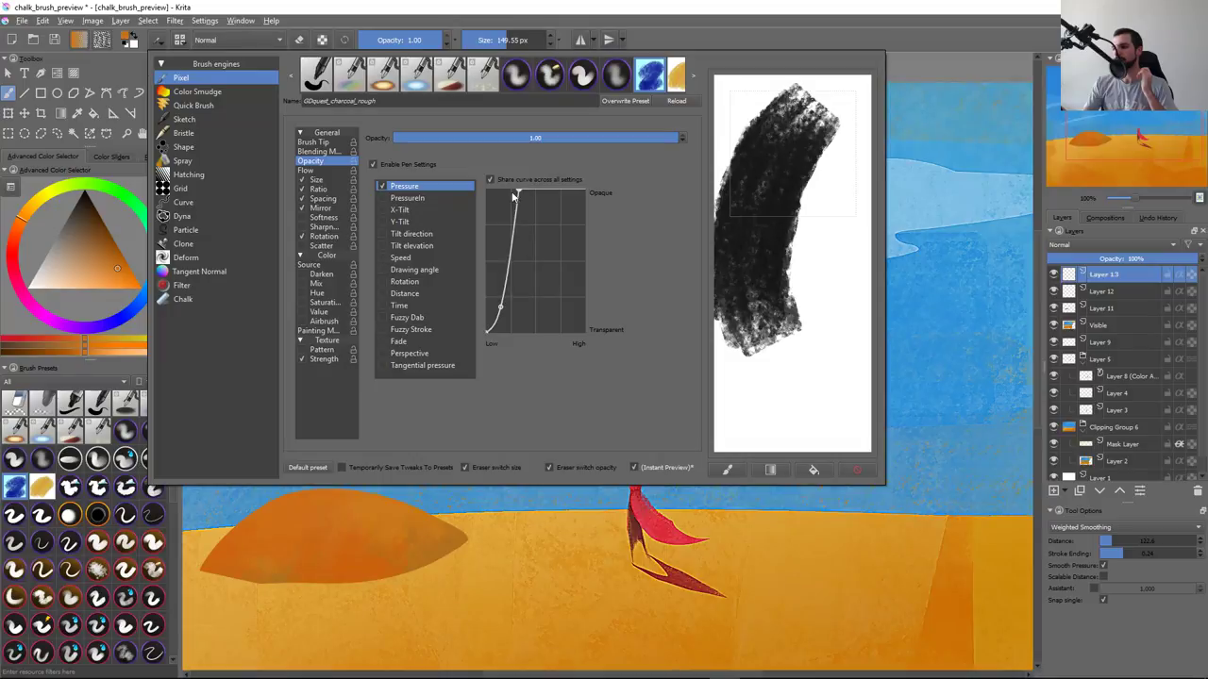
{"action": "left_click", "coordinate": [333, 227]}
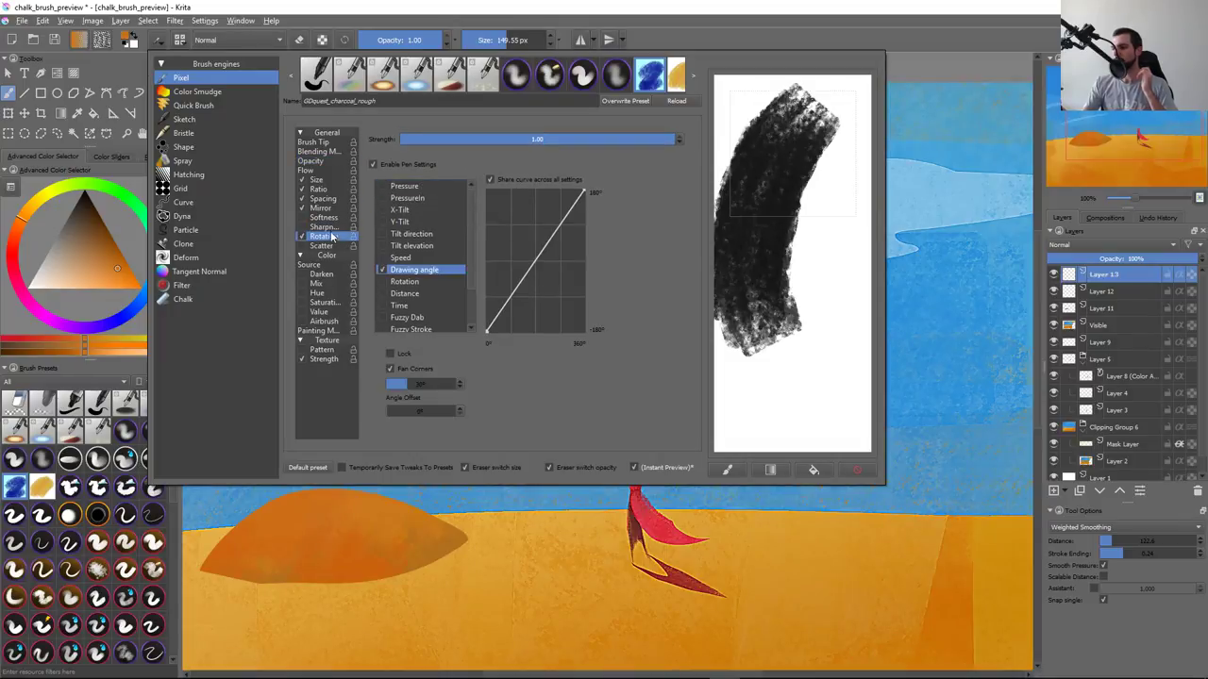
{"action": "left_click", "coordinate": [336, 227]}
Ease the spacing pressure curve slightly and paint a test stroke across the sky
{"action": "left_click", "coordinate": [334, 200]}
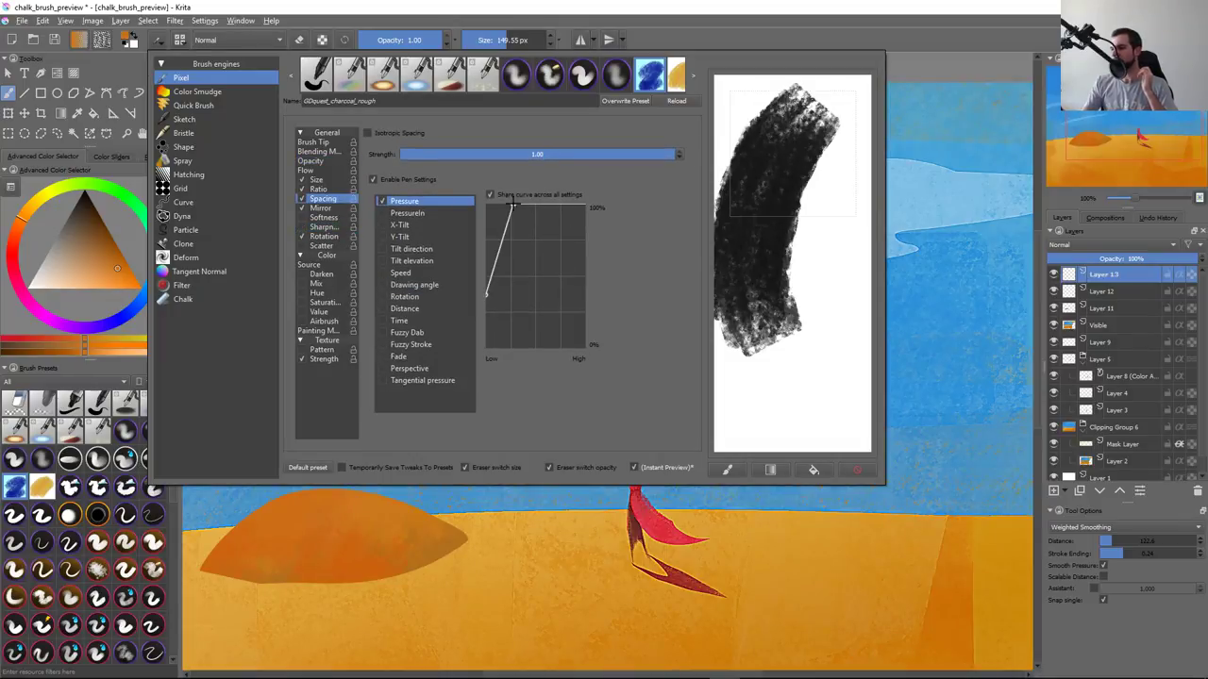
{"action": "left_click_drag", "start_coordinate": [514, 203], "coordinate": [519, 202]}
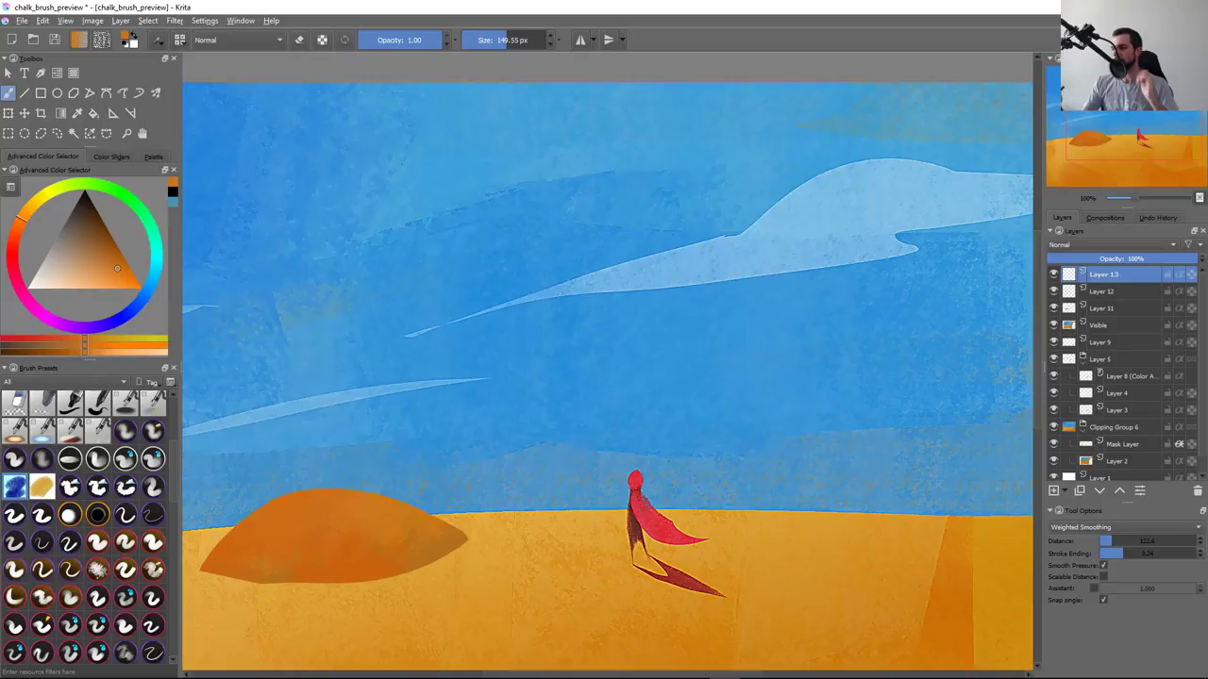
{"action": "mouse_move", "coordinate": [321, 335]}
{"action": "left_mouse_down"}
{"action": "mouse_move", "coordinate": [420, 269]}
{"action": "mouse_move", "coordinate": [742, 148]}
{"action": "left_mouse_up"}
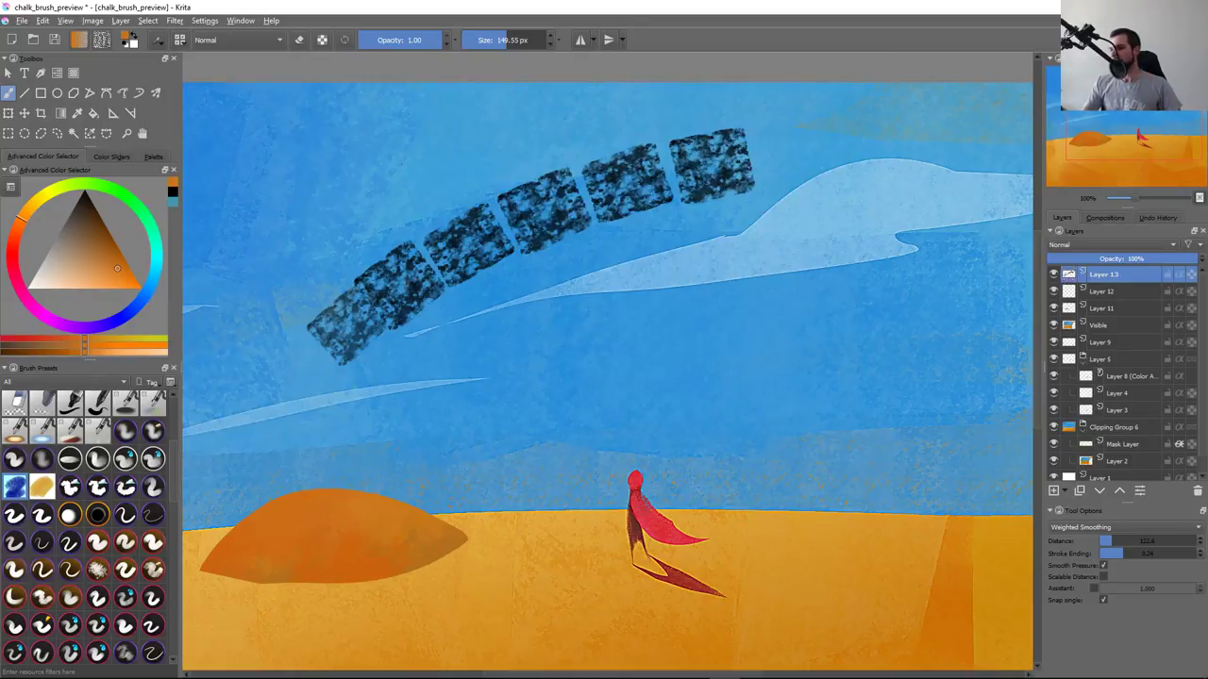
Paint a few test strokes in the sky with the chalk brush and undo them
{"action": "key", "text": "ctrl+z"}
{"action": "mouse_move", "coordinate": [323, 378]}
{"action": "left_mouse_down"}
{"action": "mouse_move", "coordinate": [539, 230]}
{"action": "mouse_move", "coordinate": [350, 513]}
{"action": "left_mouse_up"}
{"action": "key", "text": "ctrl+z"}
{"action": "left_click_drag", "start_coordinate": [376, 452], "coordinate": [585, 462]}
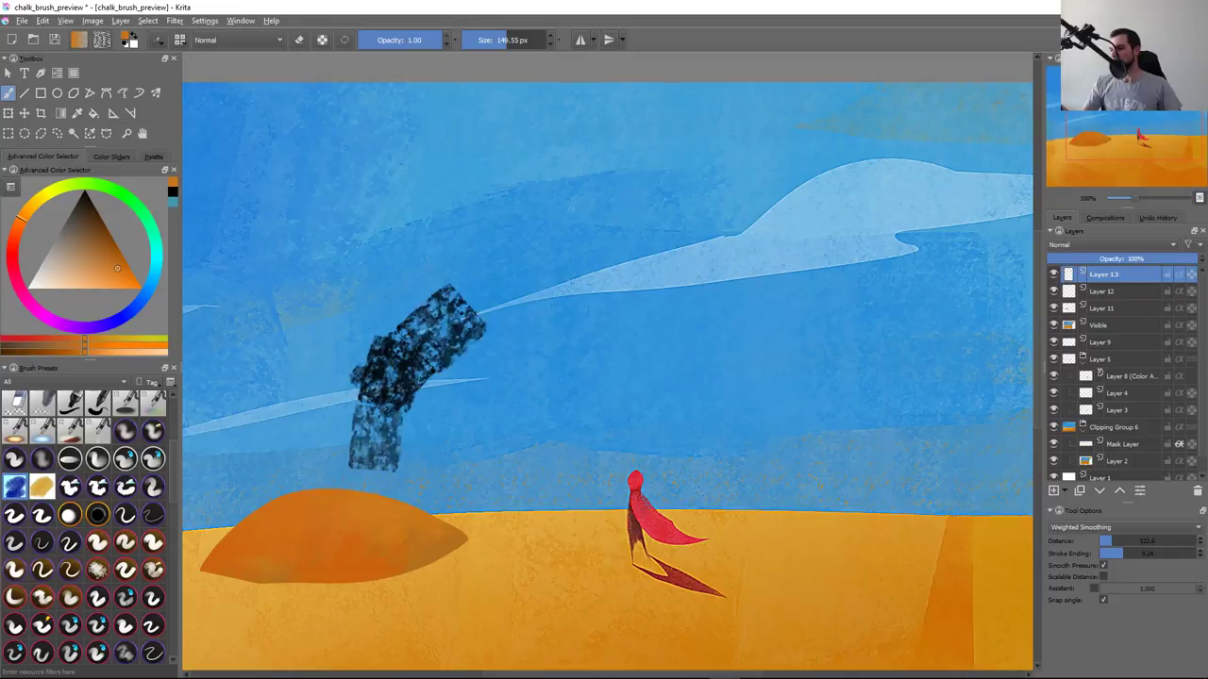
{"action": "key", "text": "ctrl+z"}
Pull the spacing curve's start to the bottom and check it with sky strokes
{"action": "key", "text": "F5"}
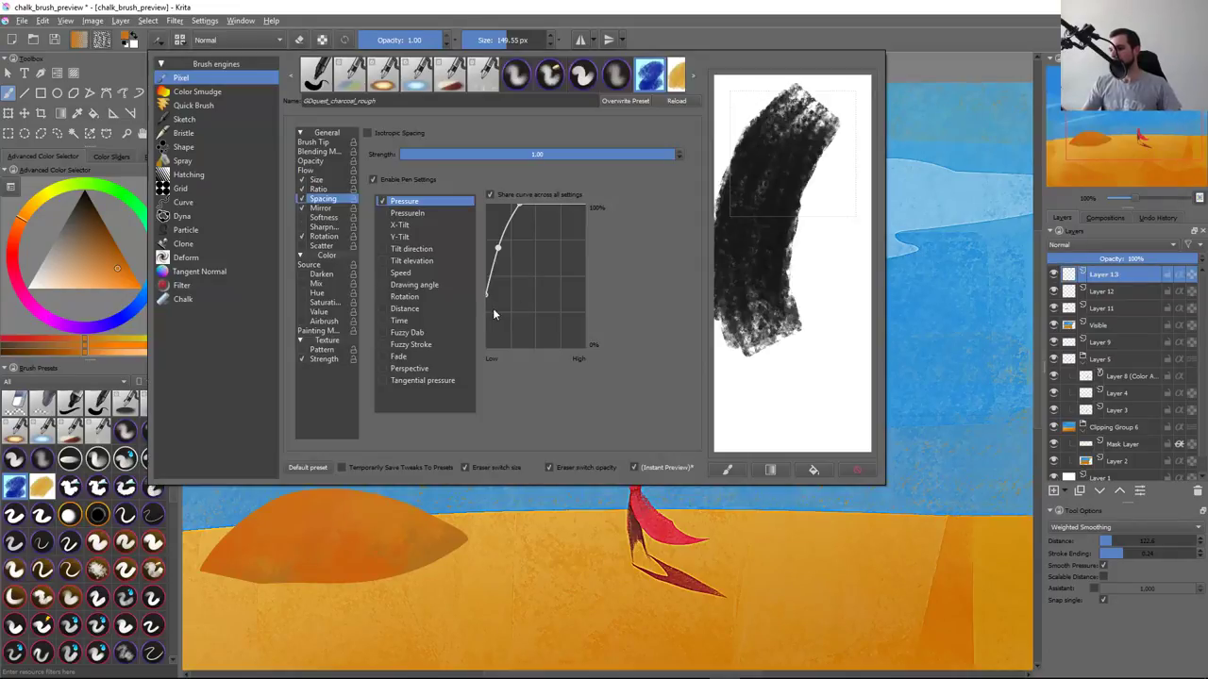
{"action": "left_click_drag", "start_coordinate": [487, 247], "coordinate": [477, 349]}
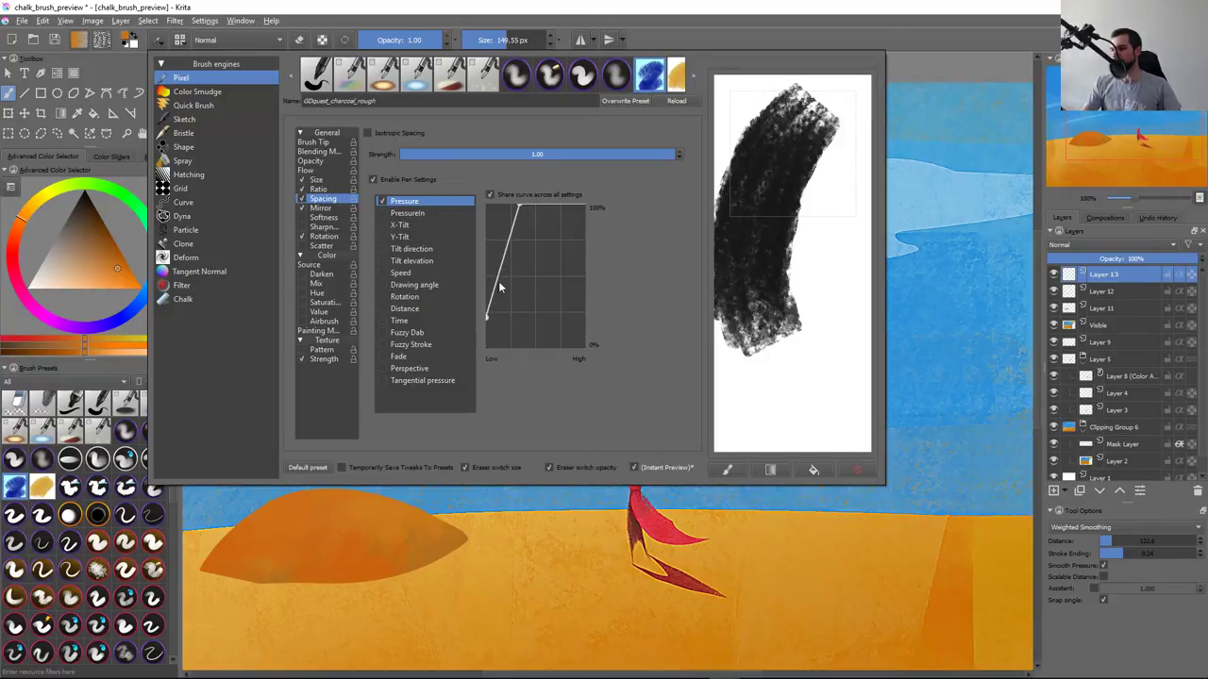
{"action": "left_click", "coordinate": [492, 522]}
{"action": "key", "text": "ctrl+z"}
{"action": "mouse_move", "coordinate": [378, 274]}
{"action": "left_mouse_down"}
{"action": "mouse_move", "coordinate": [406, 255]}
{"action": "mouse_move", "coordinate": [660, 188]}
{"action": "left_mouse_up"}
{"action": "key", "text": "ctrl+z"}
{"action": "left_click_drag", "start_coordinate": [324, 337], "coordinate": [822, 202]}
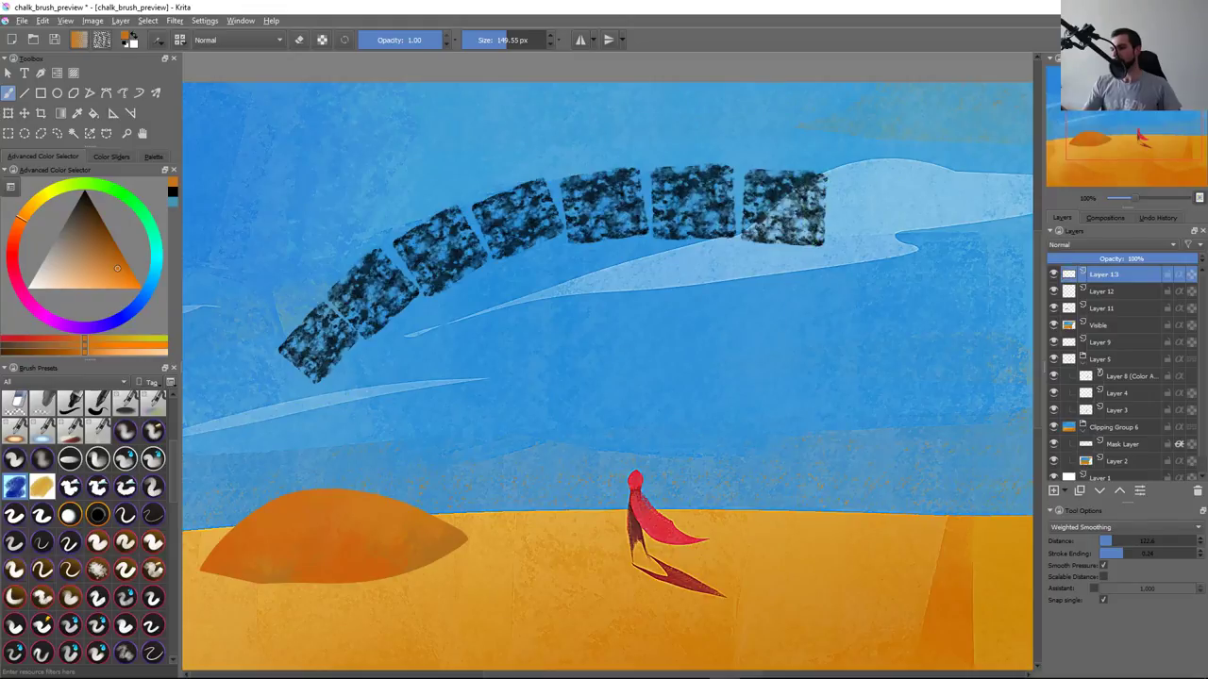
{"action": "key", "text": "ctrl+z"}
Rework the spacing curve by removing its middle and extra points and re-adding one
{"action": "key", "text": "F5"}
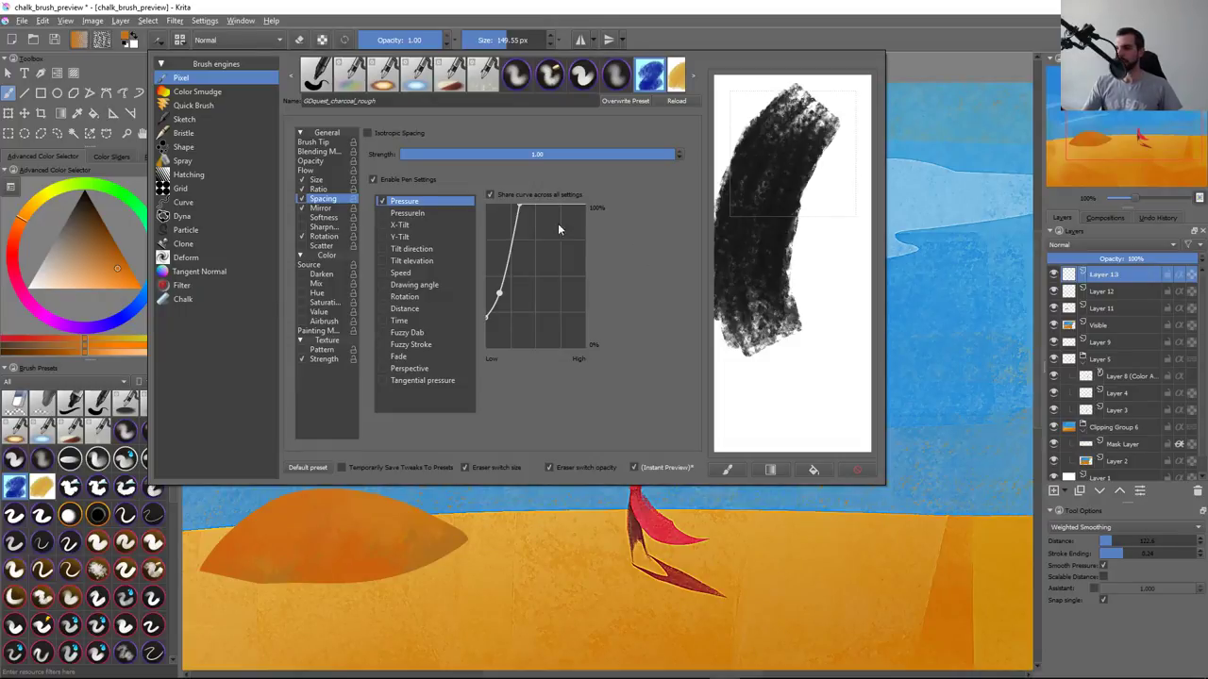
{"action": "mouse_move", "coordinate": [498, 294]}
{"action": "left_mouse_down"}
{"action": "mouse_move", "coordinate": [489, 427]}
{"action": "mouse_move", "coordinate": [528, 290]}
{"action": "mouse_move", "coordinate": [535, 507]}
{"action": "left_mouse_up"}
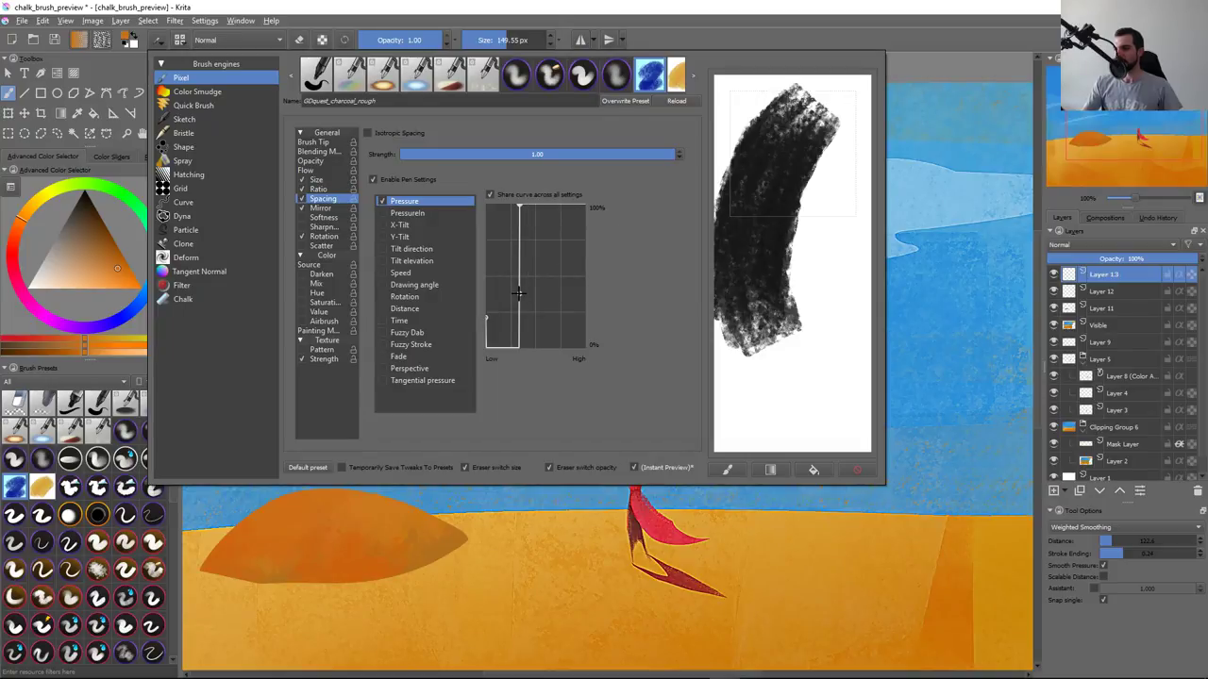
{"action": "left_click_drag", "start_coordinate": [518, 294], "coordinate": [515, 440]}
{"action": "left_click_drag", "start_coordinate": [505, 250], "coordinate": [521, 460]}
{"action": "left_click_drag", "start_coordinate": [514, 344], "coordinate": [516, 407]}
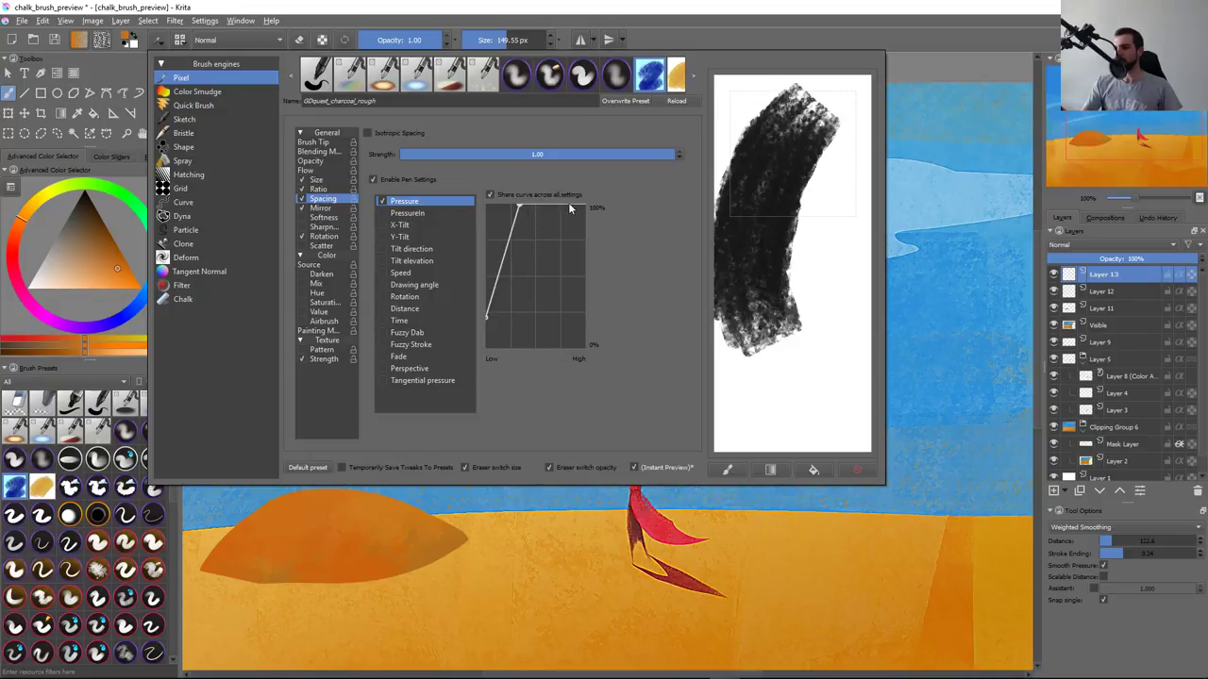
{"action": "left_click", "coordinate": [467, 567]}
Test the reworked curve with several sky strokes, undoing each one
{"action": "left_click_drag", "start_coordinate": [429, 364], "coordinate": [755, 189]}
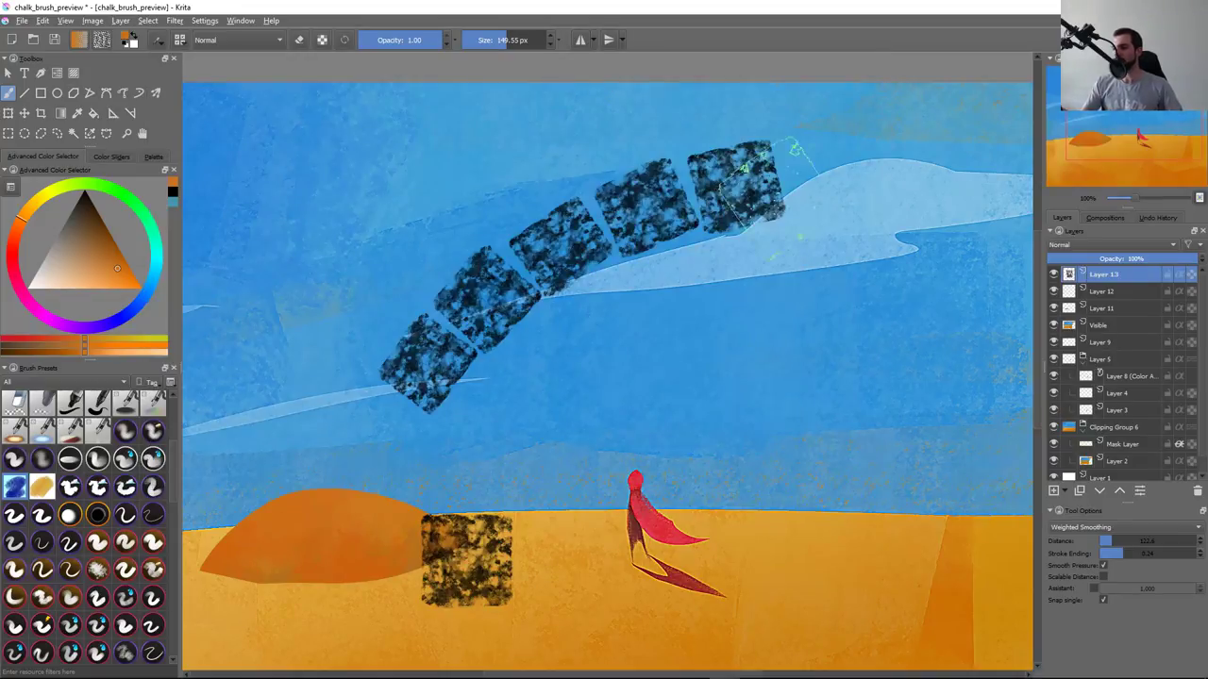
{"action": "key", "text": "ctrl+z"}
{"action": "key", "text": "ctrl+z"}
{"action": "left_click_drag", "start_coordinate": [349, 340], "coordinate": [849, 142]}
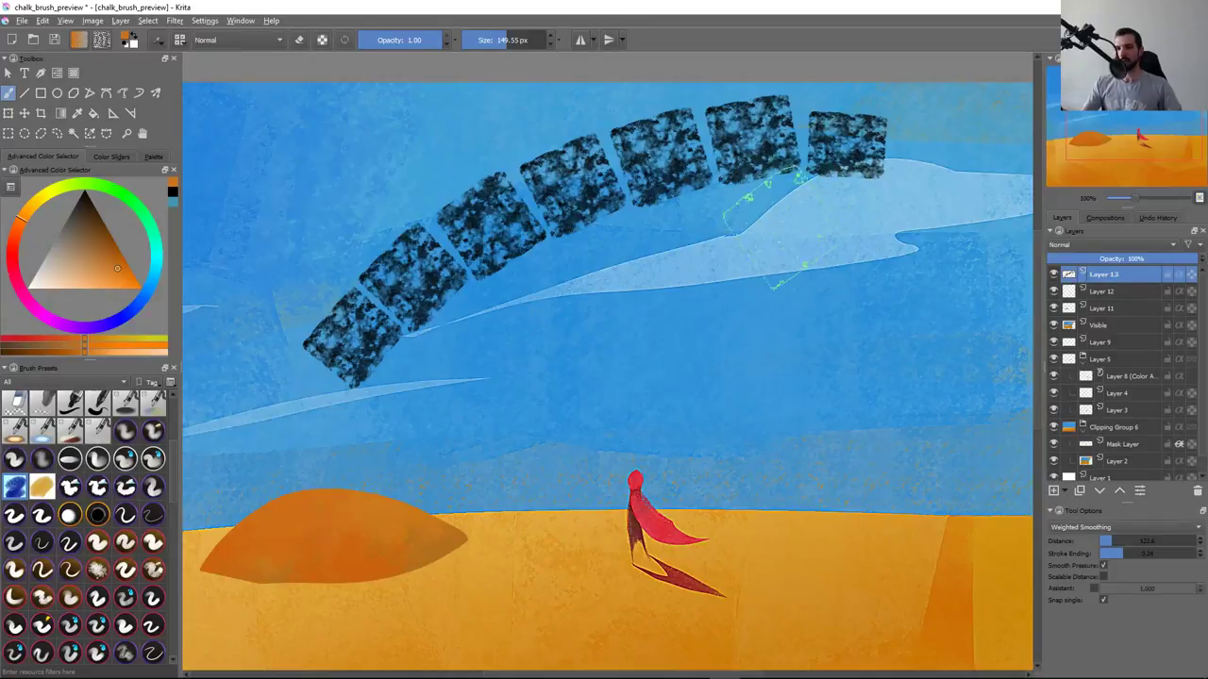
{"action": "key", "text": "ctrl+z"}
{"action": "left_click_drag", "start_coordinate": [637, 194], "coordinate": [430, 373]}
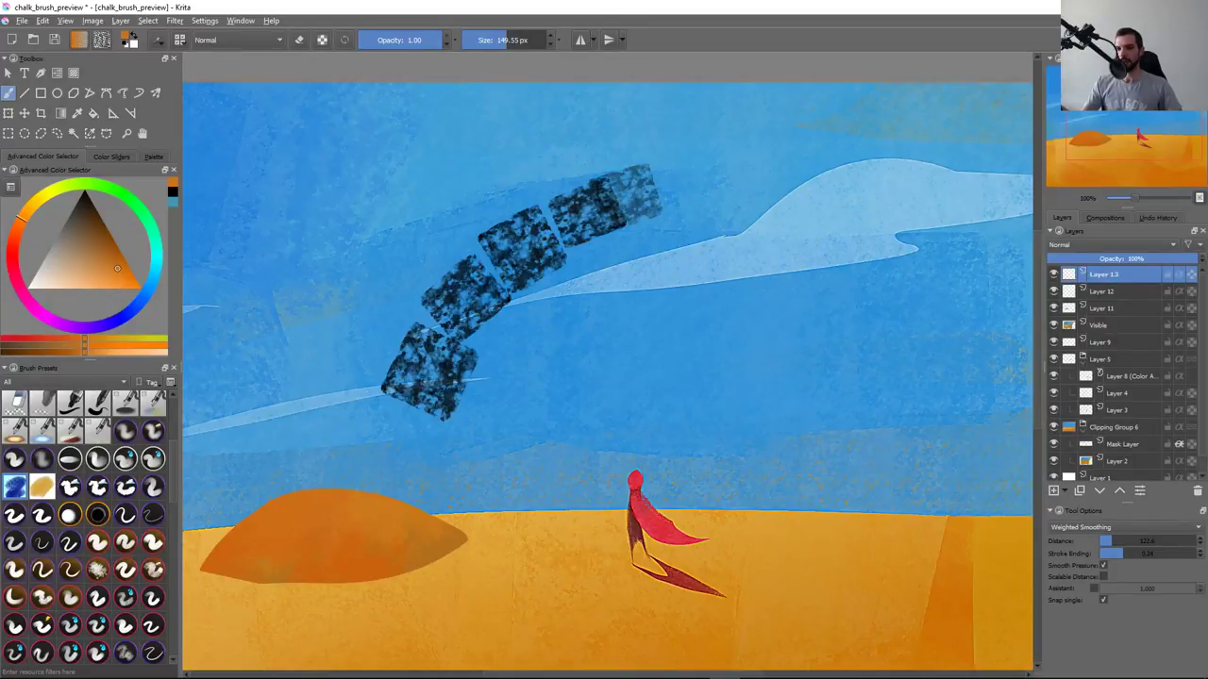
{"action": "left_click_drag", "start_coordinate": [566, 274], "coordinate": [727, 443]}
{"action": "key", "text": "ctrl+z"}
{"action": "key", "text": "ctrl+z"}
Bend the spacing pressure curve slightly and test it with a sky stroke
{"action": "key", "text": "F5"}
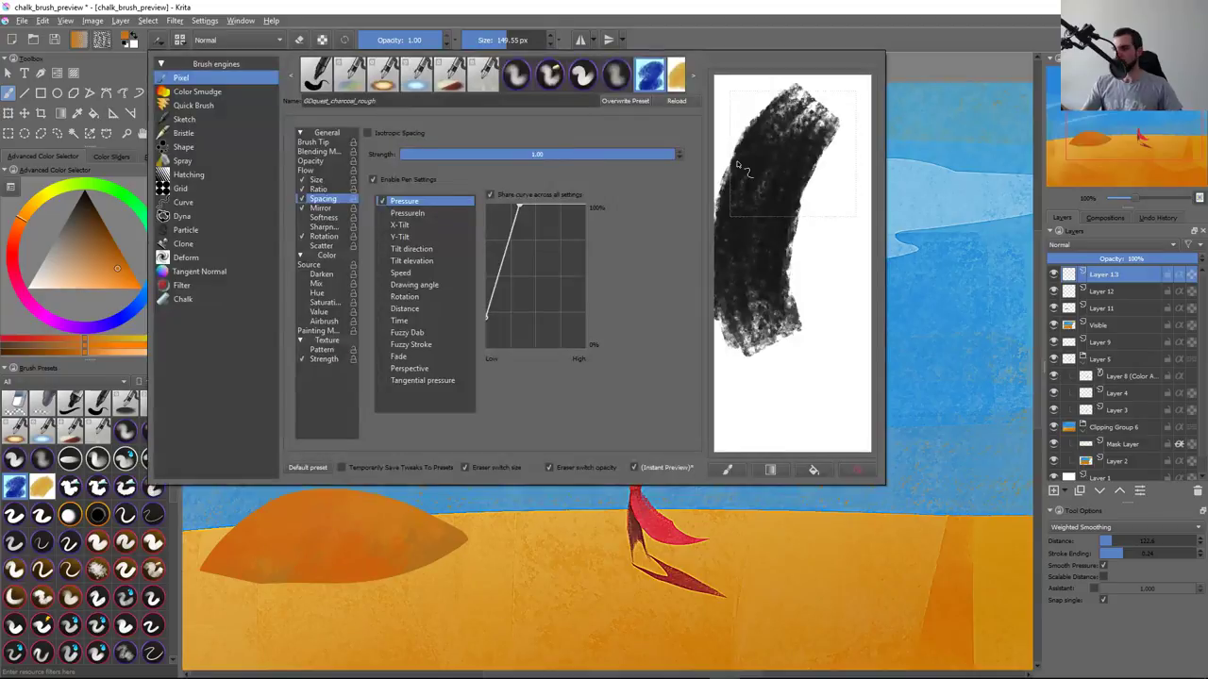
{"action": "left_click_drag", "start_coordinate": [501, 301], "coordinate": [497, 282]}
{"action": "left_click", "coordinate": [459, 550]}
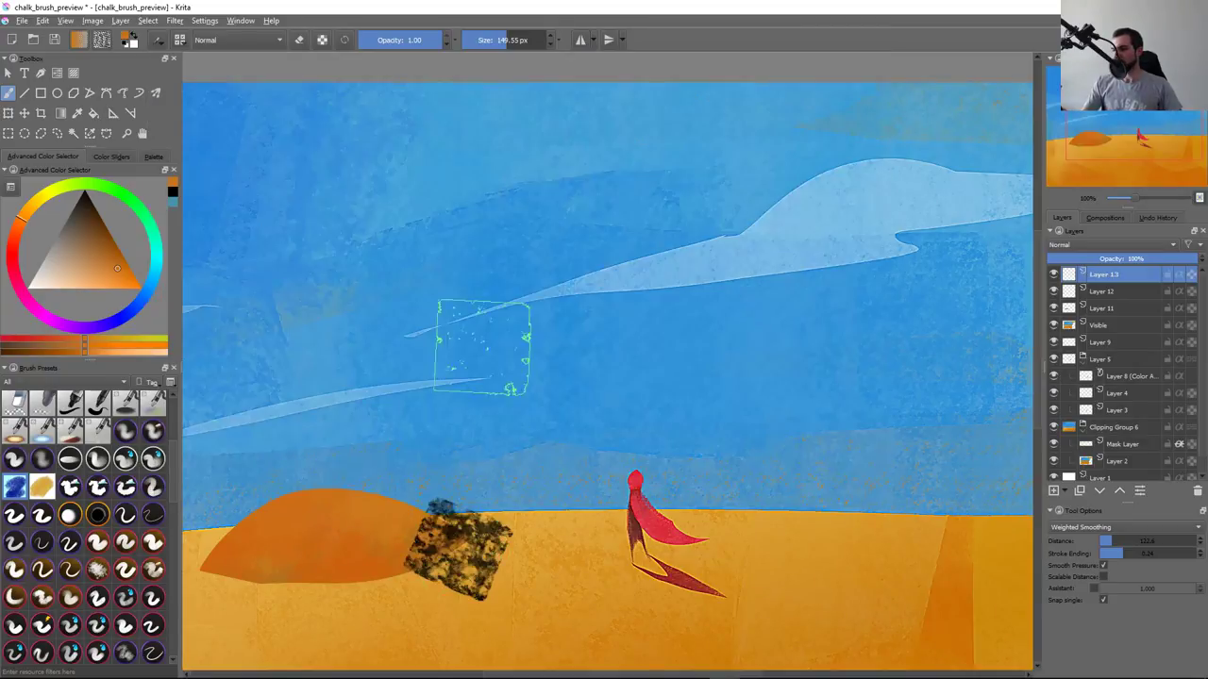
{"action": "key", "text": "ctrl+z"}
{"action": "mouse_move", "coordinate": [312, 347]}
{"action": "left_mouse_down"}
{"action": "mouse_move", "coordinate": [578, 190]}
{"action": "mouse_move", "coordinate": [925, 156]}
{"action": "left_mouse_up"}
{"action": "key", "text": "ctrl+z"}
Raise the curve's low end and add a bending point, then test across the sky
{"action": "key", "text": "F5"}
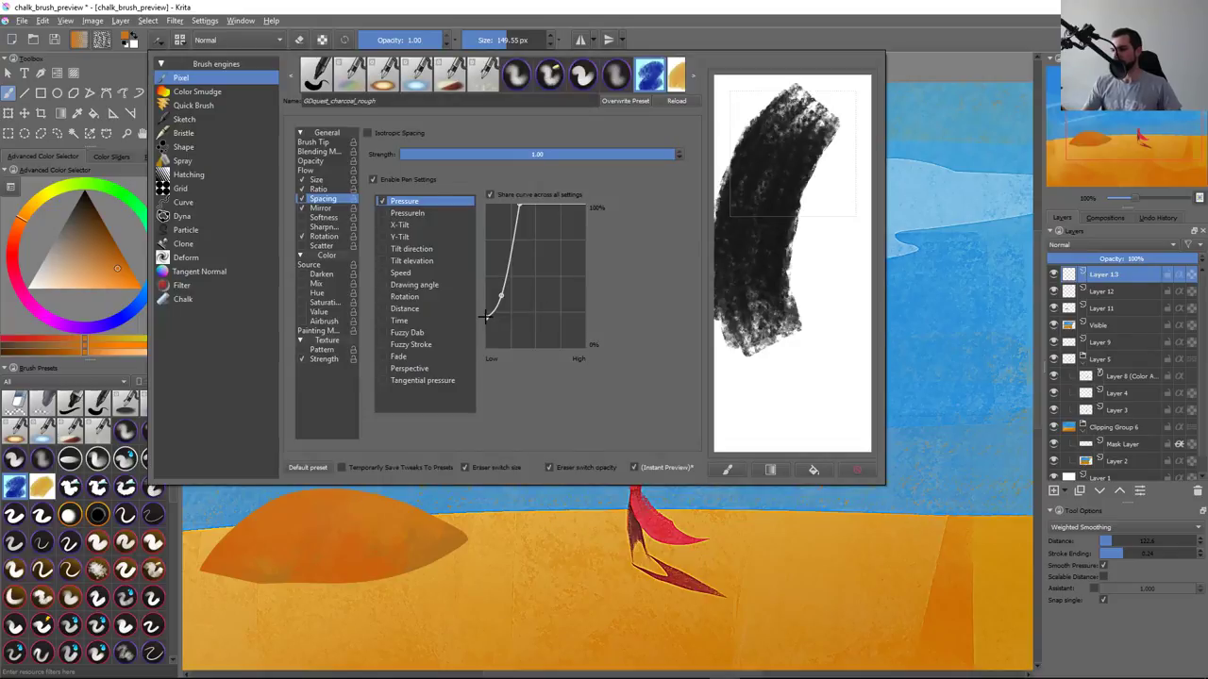
{"action": "mouse_move", "coordinate": [486, 317]}
{"action": "left_mouse_down"}
{"action": "mouse_move", "coordinate": [486, 296]}
{"action": "mouse_move", "coordinate": [485, 347]}
{"action": "left_mouse_up"}
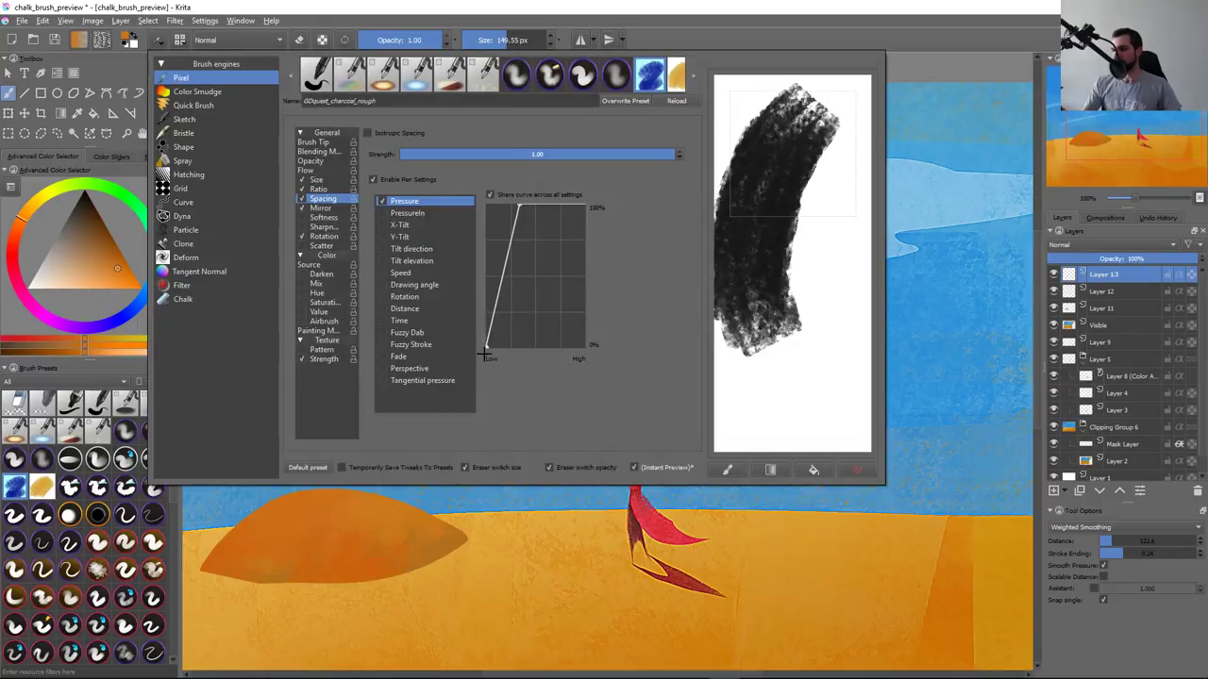
{"action": "left_click_drag", "start_coordinate": [500, 303], "coordinate": [502, 321]}
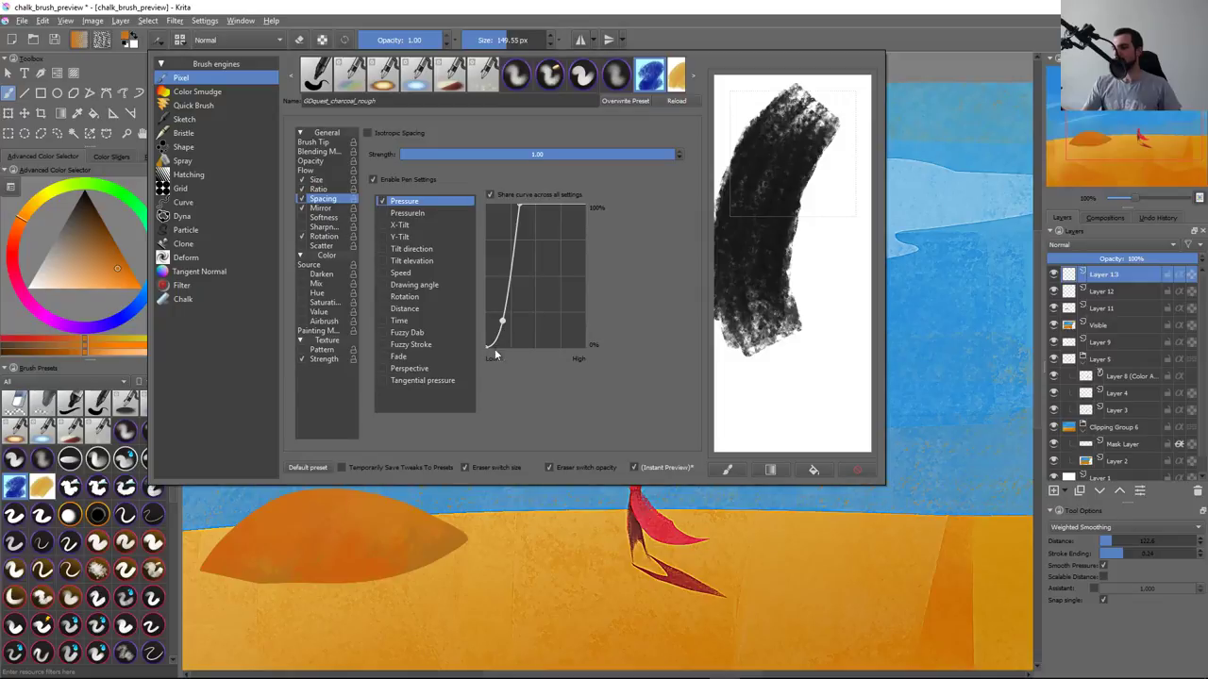
{"action": "left_click", "coordinate": [454, 542]}
{"action": "key", "text": "ctrl+z"}
{"action": "left_click_drag", "start_coordinate": [354, 366], "coordinate": [614, 212]}
{"action": "key", "text": "ctrl+z"}
Nudge the spacing curve point further and check it with a sky stroke
{"action": "key", "text": "F5"}
{"action": "left_click_drag", "start_coordinate": [506, 326], "coordinate": [508, 351]}
{"action": "left_click", "coordinate": [491, 521]}
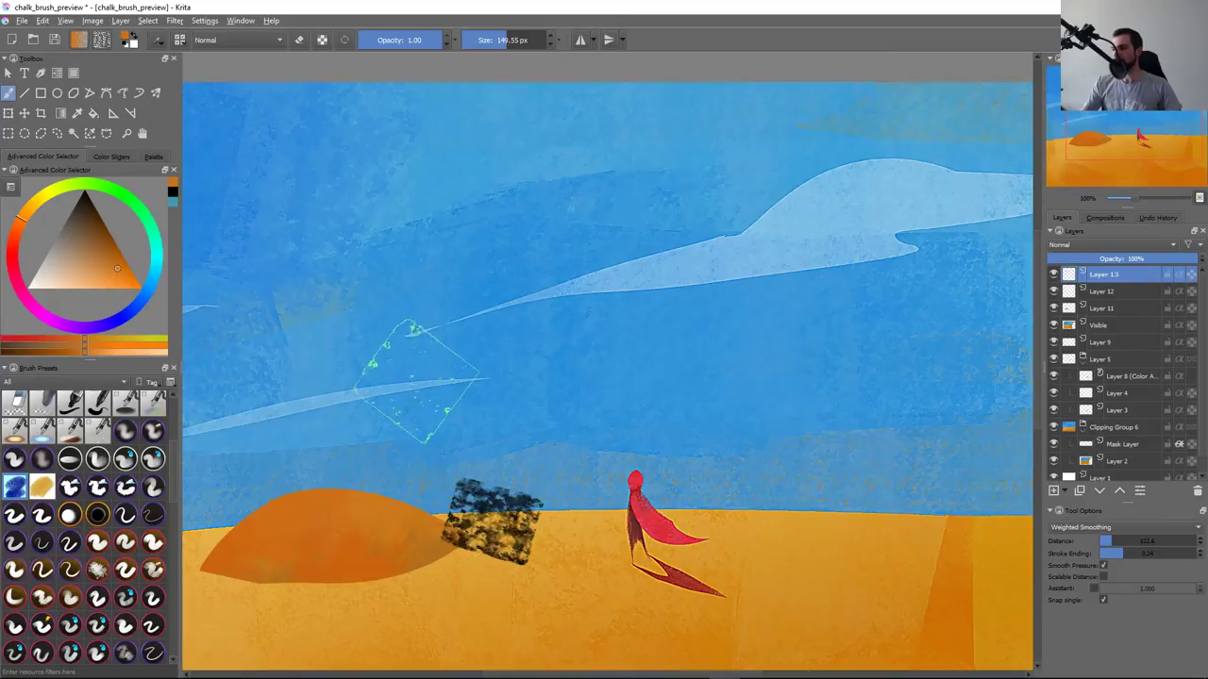
{"action": "left_click_drag", "start_coordinate": [415, 382], "coordinate": [719, 227]}
{"action": "key", "text": "ctrl+z"}
{"action": "key", "text": "ctrl+z"}
Shape the spacing curve to stay flat at low pressure then rise steeply
{"action": "key", "text": "F5"}
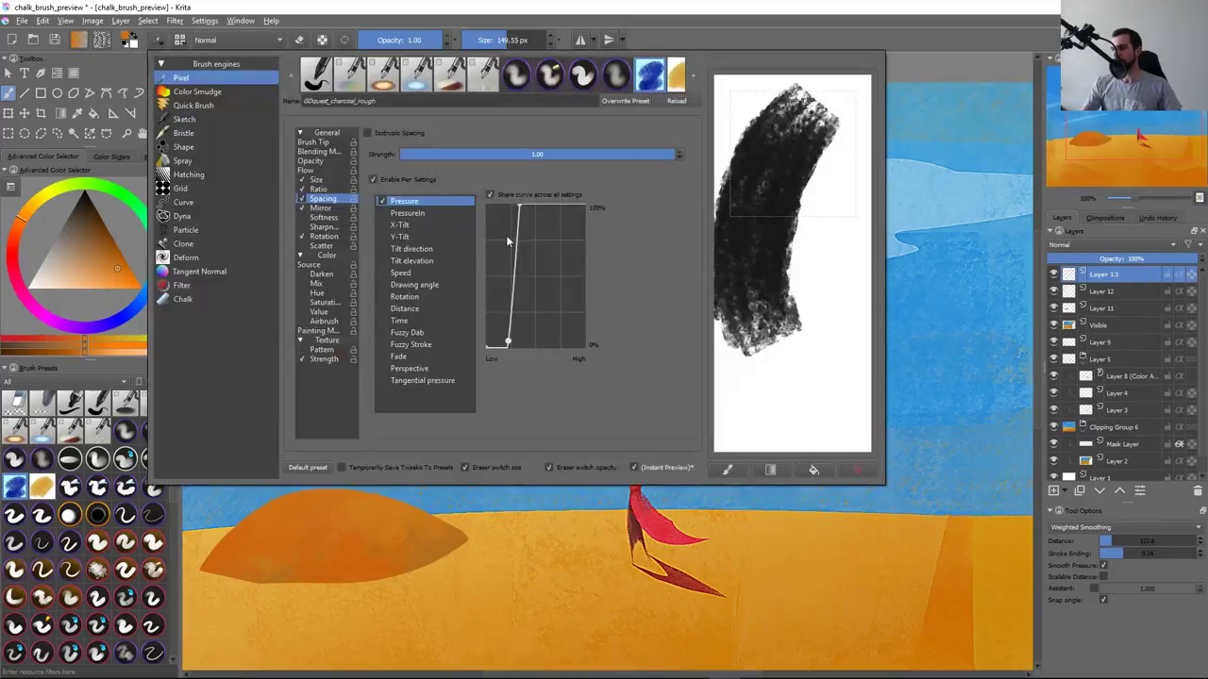
{"action": "left_click_drag", "start_coordinate": [507, 343], "coordinate": [532, 283]}
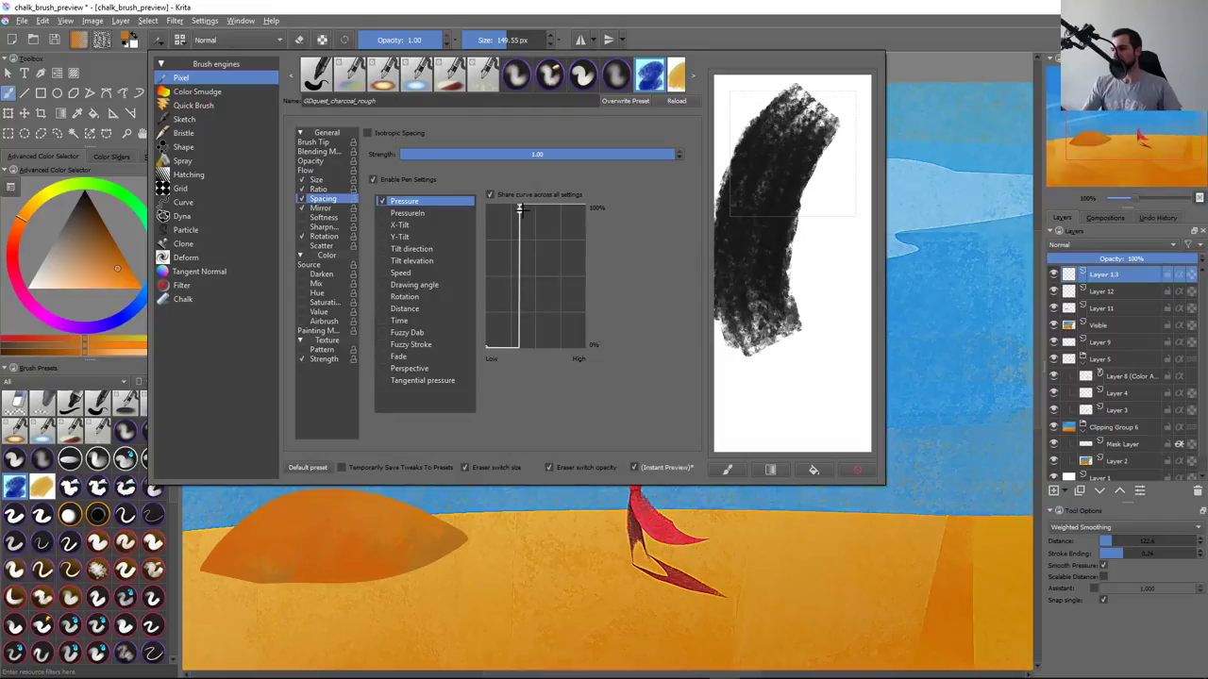
{"action": "mouse_move", "coordinate": [519, 210]}
{"action": "left_mouse_down"}
{"action": "mouse_move", "coordinate": [519, 305]}
{"action": "mouse_move", "coordinate": [606, 440]}
{"action": "left_mouse_up"}
{"action": "left_click_drag", "start_coordinate": [525, 212], "coordinate": [557, 213]}
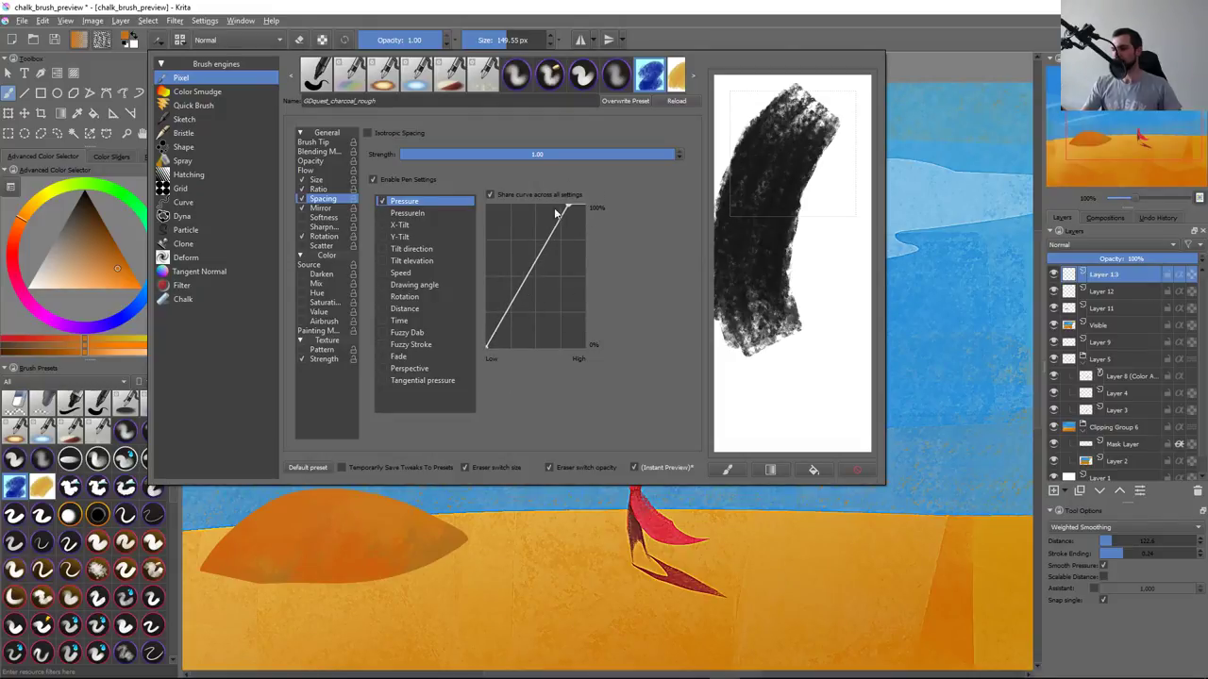
{"action": "left_click_drag", "start_coordinate": [514, 321], "coordinate": [544, 326]}
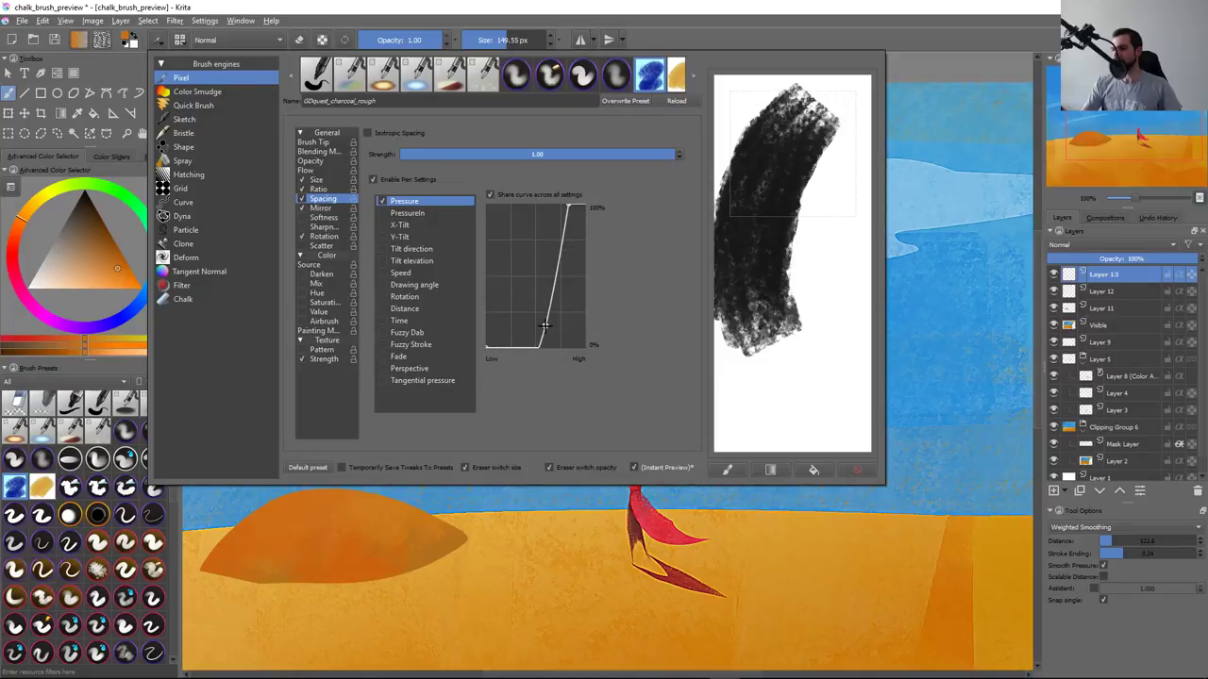
{"action": "left_click", "coordinate": [513, 546]}
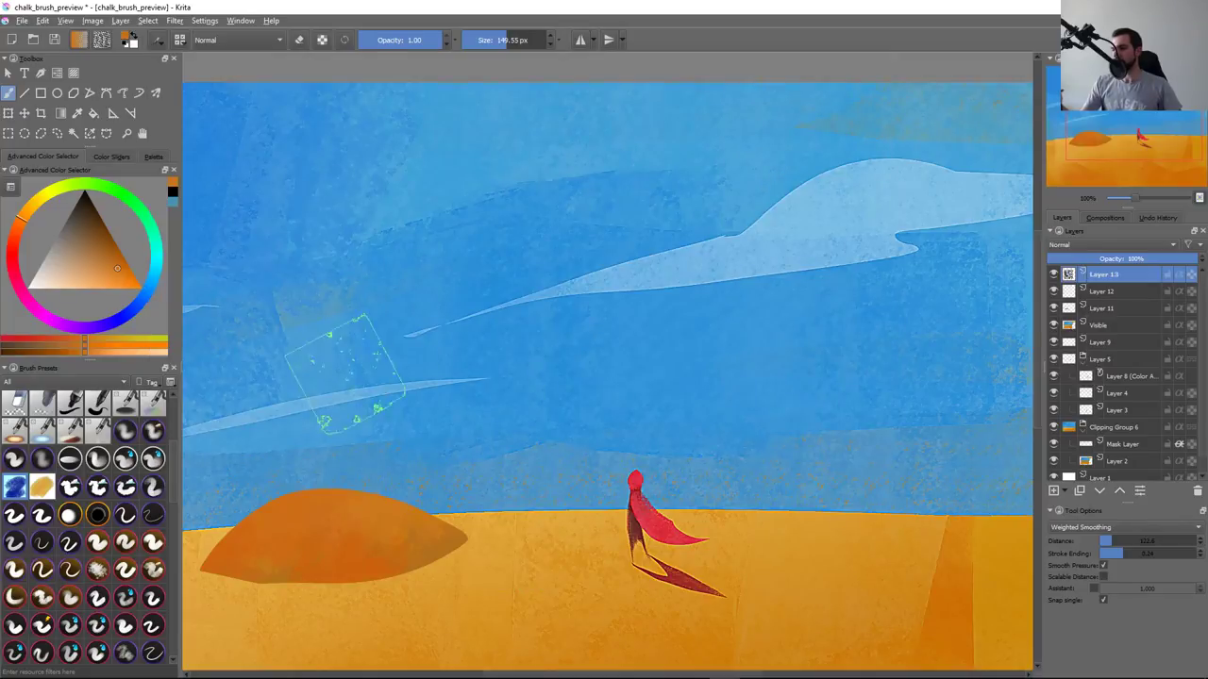
Test the flat-then-steep curve with long and hook-shaped sky strokes, undoing each
{"action": "mouse_move", "coordinate": [329, 382]}
{"action": "left_mouse_down"}
{"action": "mouse_move", "coordinate": [722, 203]}
{"action": "mouse_move", "coordinate": [766, 210]}
{"action": "left_mouse_up"}
{"action": "key", "text": "ctrl+z"}
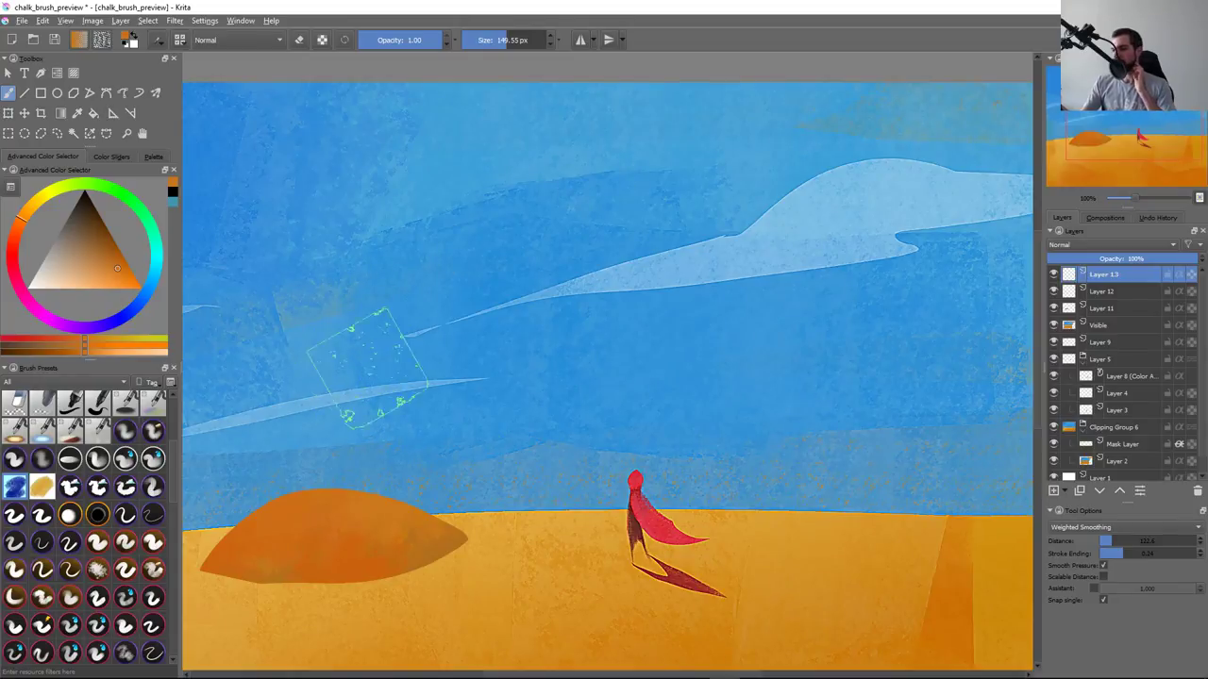
{"action": "left_click_drag", "start_coordinate": [354, 389], "coordinate": [525, 263]}
{"action": "key", "text": "ctrl+z"}
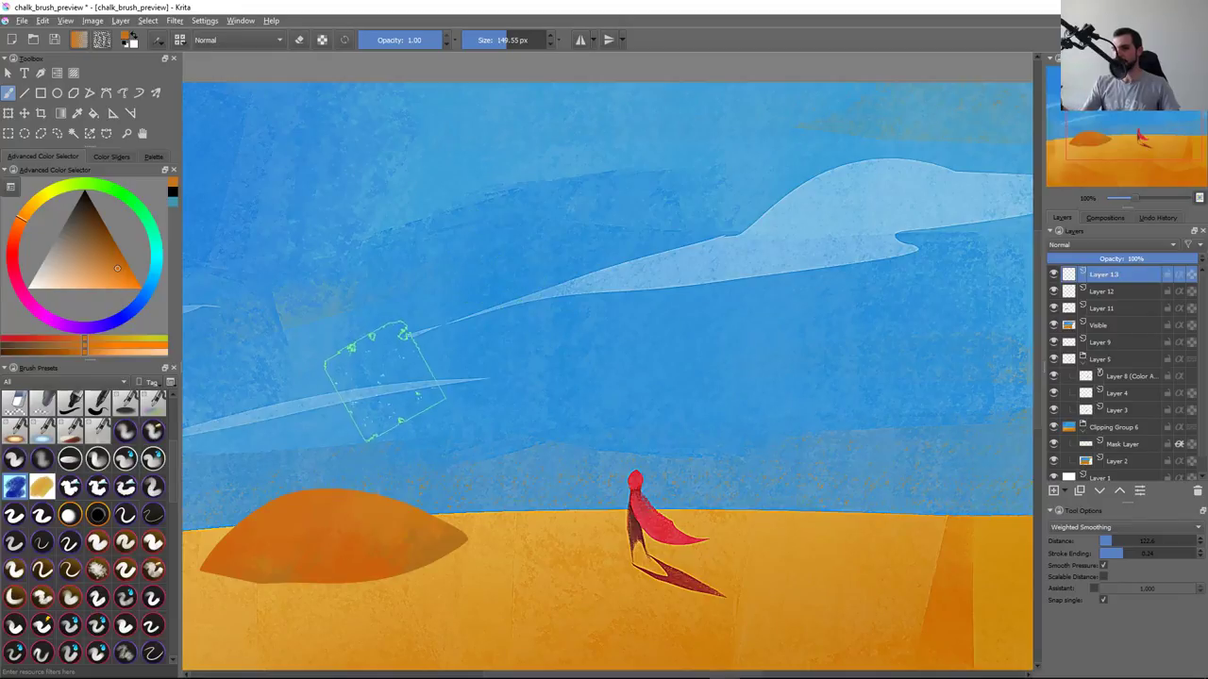
{"action": "left_click_drag", "start_coordinate": [373, 389], "coordinate": [703, 395]}
{"action": "key", "text": "ctrl+z"}
{"action": "mouse_move", "coordinate": [304, 378]}
{"action": "left_mouse_down"}
{"action": "mouse_move", "coordinate": [444, 250]}
{"action": "mouse_move", "coordinate": [472, 444]}
{"action": "mouse_move", "coordinate": [745, 316]}
{"action": "left_mouse_up"}
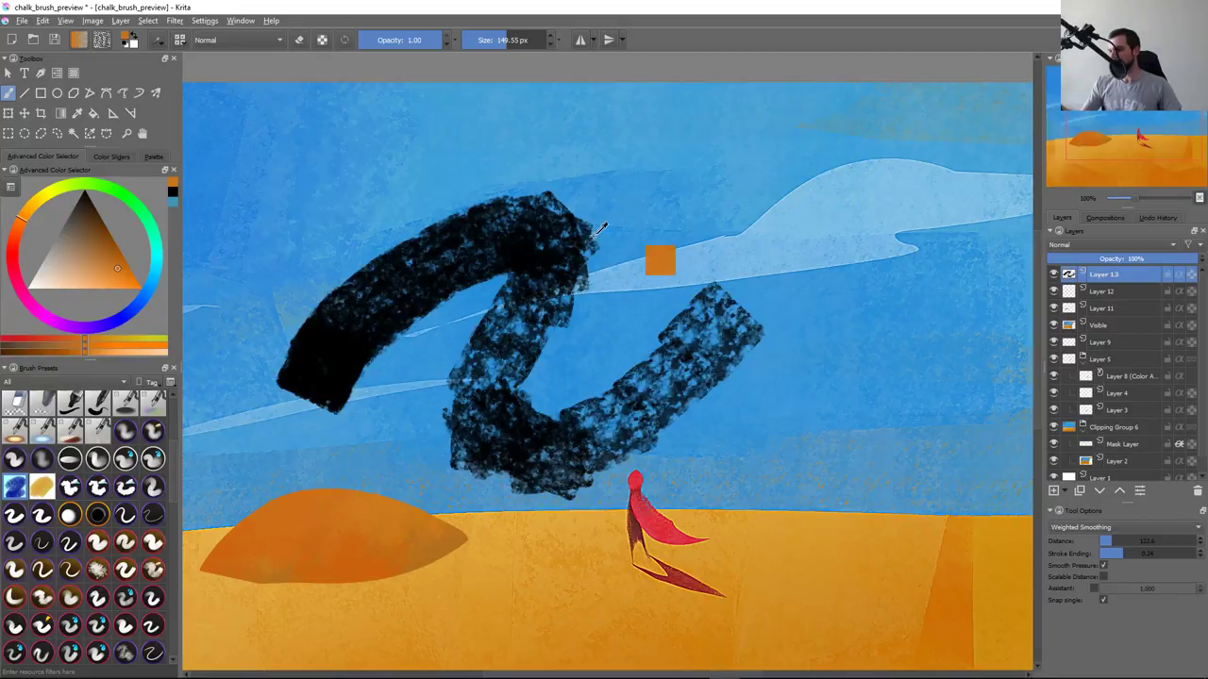
{"action": "key", "text": "ctrl+z"}
Test further with curving and S-shaped sky strokes, undoing each one
{"action": "mouse_move", "coordinate": [321, 326]}
{"action": "left_mouse_down"}
{"action": "mouse_move", "coordinate": [529, 382]}
{"action": "mouse_move", "coordinate": [873, 189]}
{"action": "left_mouse_up"}
{"action": "key", "text": "ctrl+z"}
{"action": "mouse_move", "coordinate": [312, 356]}
{"action": "left_mouse_down"}
{"action": "mouse_move", "coordinate": [443, 231]}
{"action": "mouse_move", "coordinate": [486, 430]}
{"action": "mouse_move", "coordinate": [822, 230]}
{"action": "left_mouse_up"}
{"action": "key", "text": "ctrl+z"}
{"action": "mouse_move", "coordinate": [321, 354]}
{"action": "left_mouse_down"}
{"action": "mouse_move", "coordinate": [579, 202]}
{"action": "mouse_move", "coordinate": [782, 296]}
{"action": "left_mouse_up"}
{"action": "key", "text": "ctrl+z"}
{"action": "left_click_drag", "start_coordinate": [293, 363], "coordinate": [472, 250]}
{"action": "key", "text": "ctrl+z"}
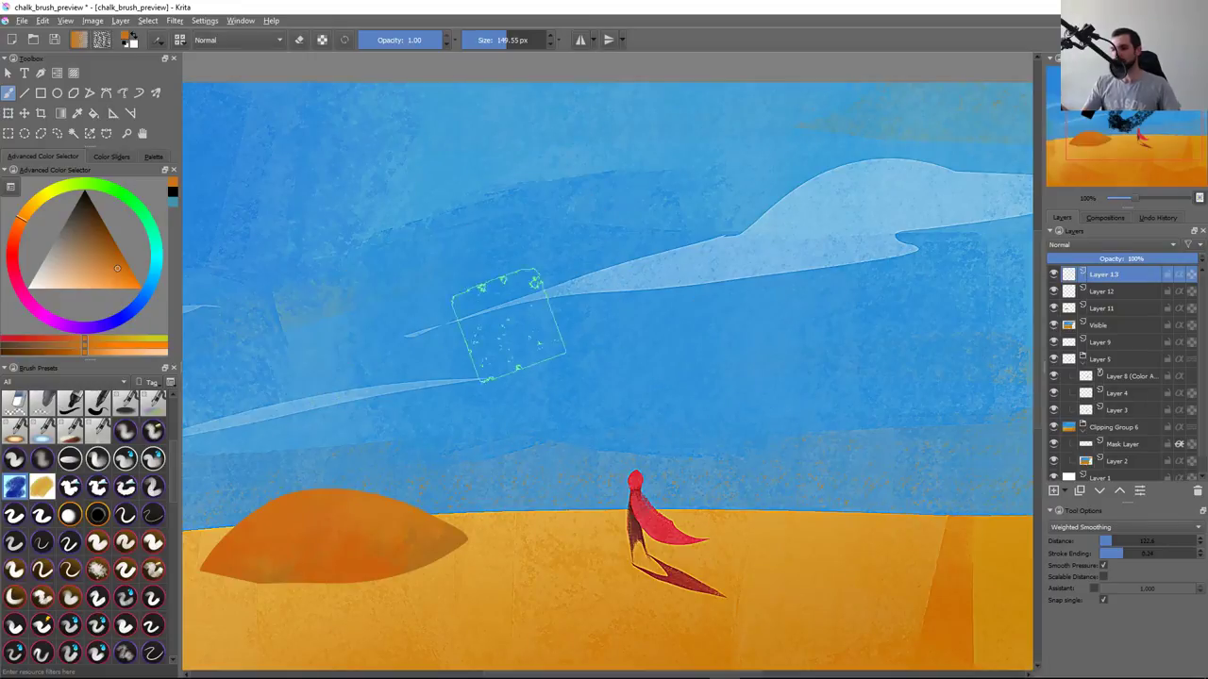
{"action": "key", "text": "F5"}
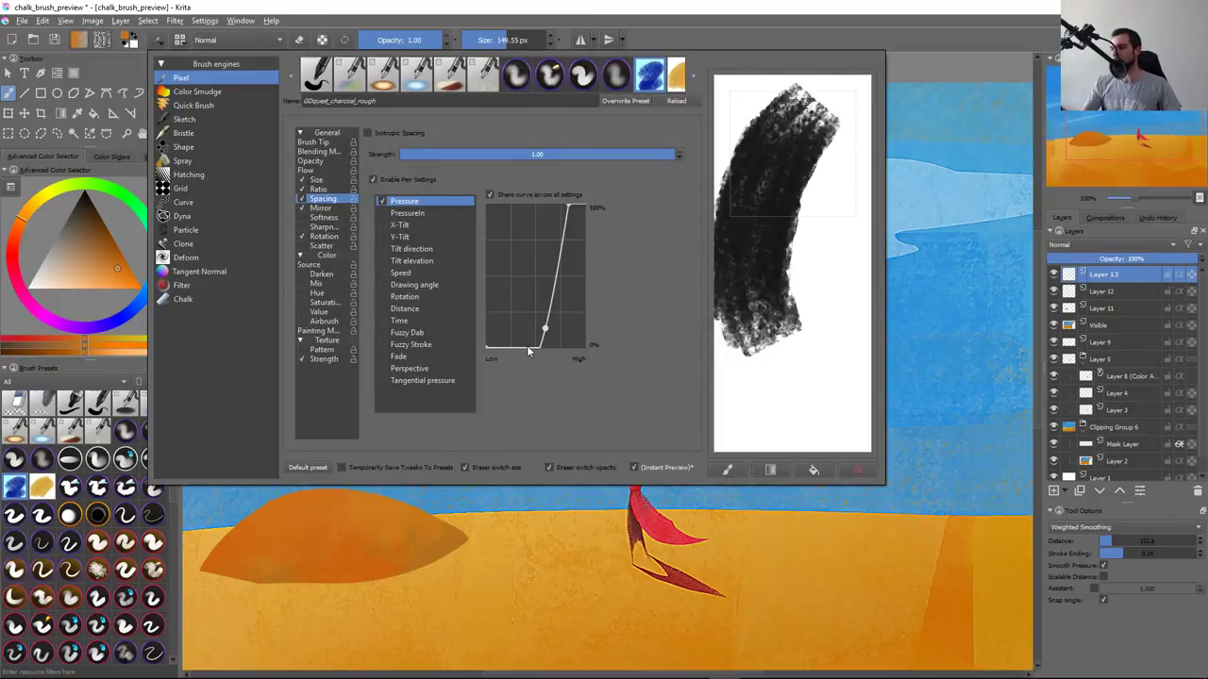
Push the curve point toward high pressure and test with a sky stroke
{"action": "left_click_drag", "start_coordinate": [546, 328], "coordinate": [568, 330]}
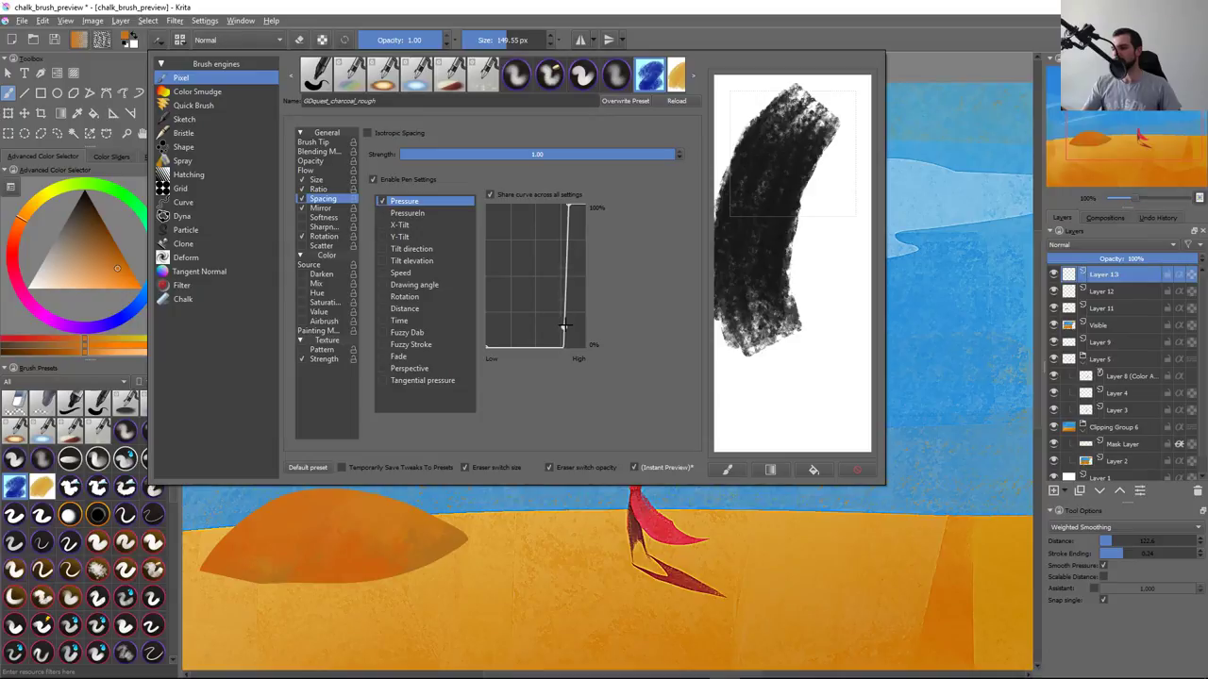
{"action": "left_click", "coordinate": [492, 579]}
{"action": "left_click_drag", "start_coordinate": [371, 321], "coordinate": [726, 297]}
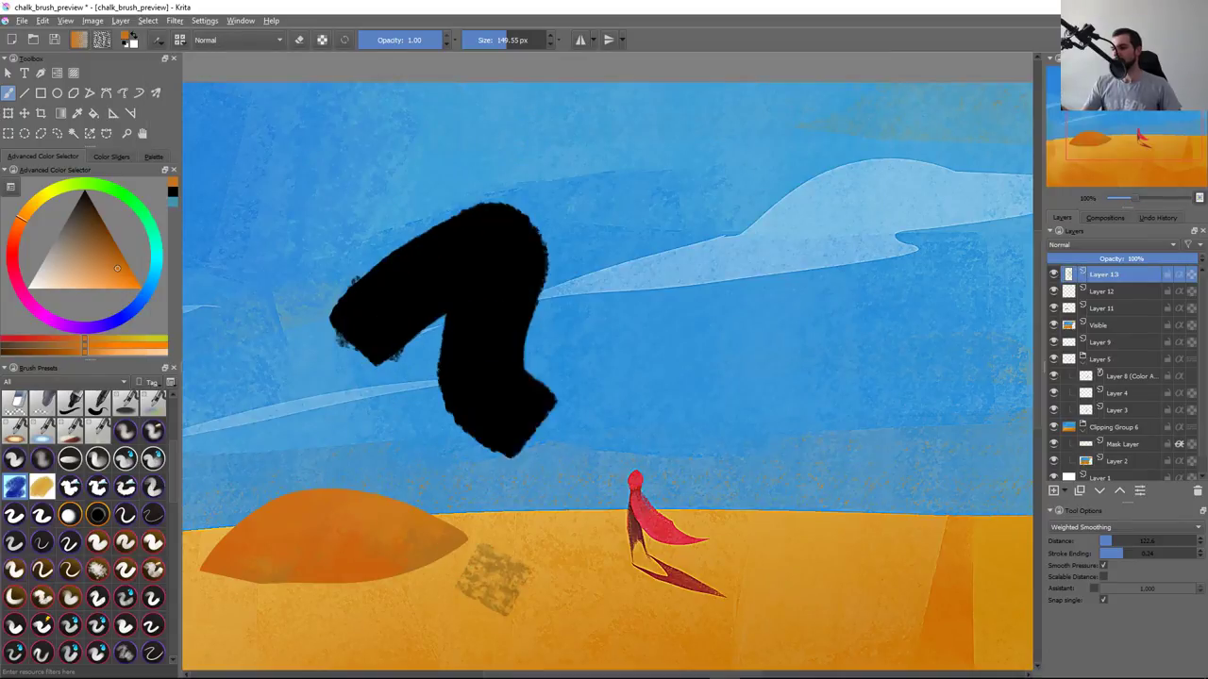
{"action": "key", "text": "ctrl+z"}
Test the curve with a dab on the orange hill and an S-shaped sky stroke
{"action": "key", "text": "F5"}
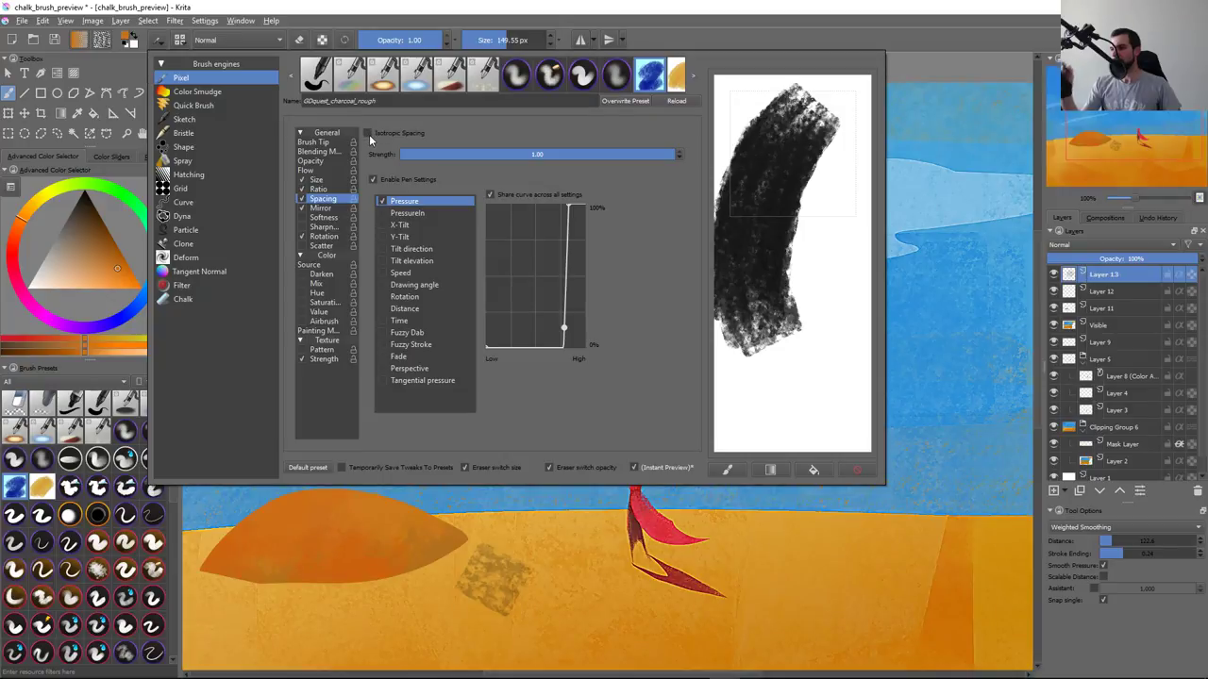
{"action": "left_click_drag", "start_coordinate": [354, 577], "coordinate": [370, 522]}
{"action": "key", "text": "ctrl+z"}
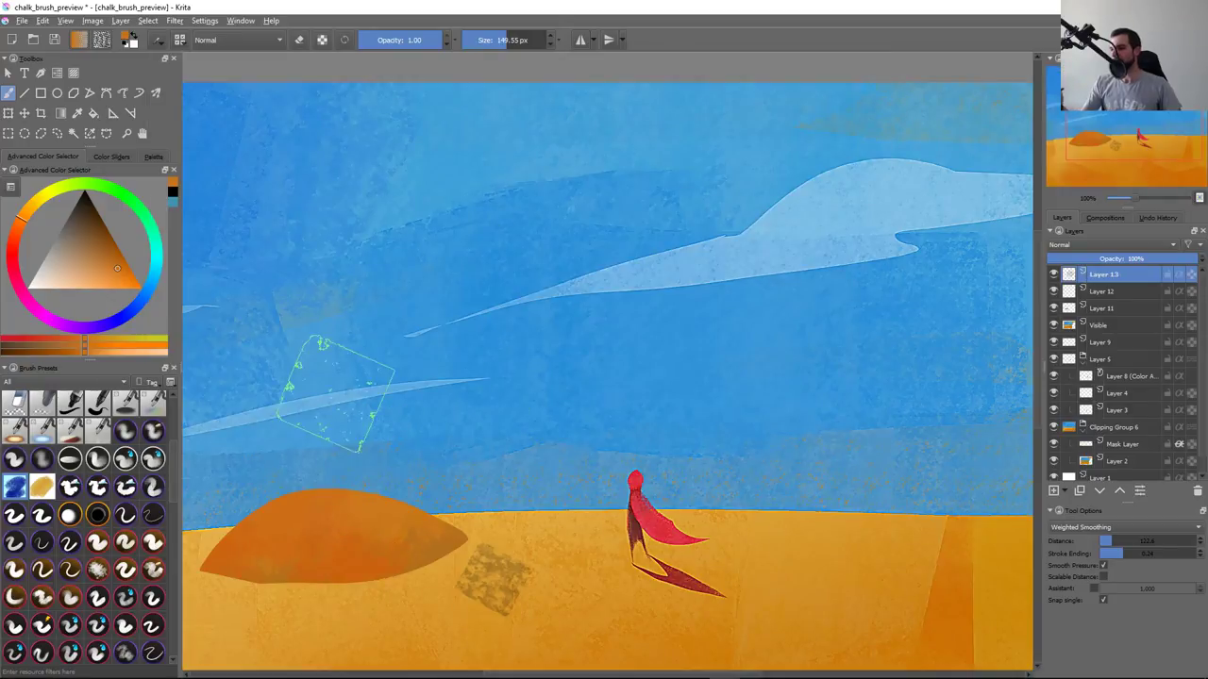
{"action": "left_click_drag", "start_coordinate": [311, 404], "coordinate": [684, 354]}
{"action": "left_click_drag", "start_coordinate": [797, 151], "coordinate": [774, 231]}
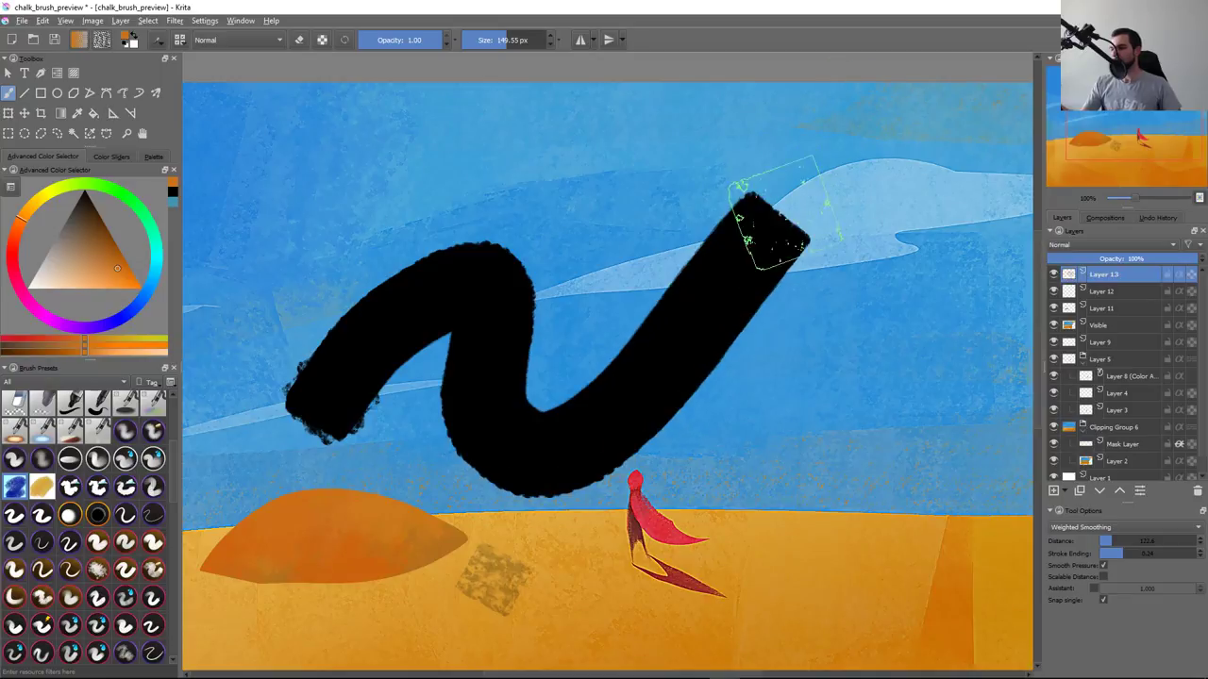
{"action": "key", "text": "ctrl+z"}
Remove the steep point to straighten the curve and test the linear version
{"action": "key", "text": "F5"}
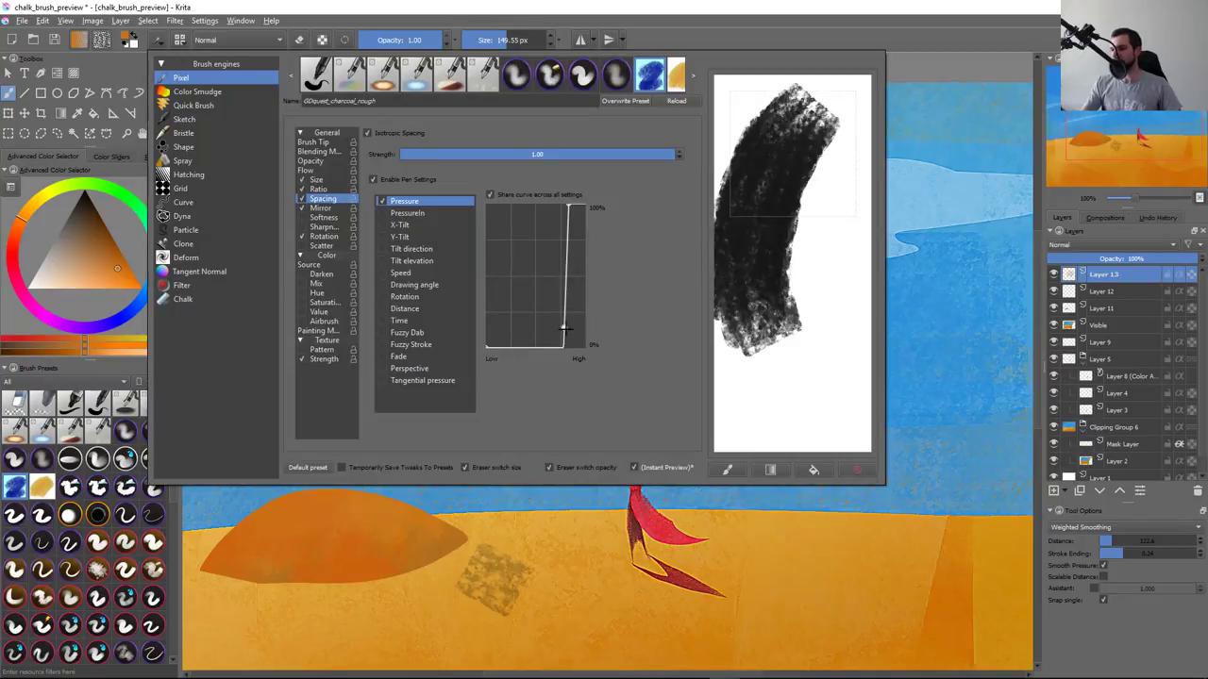
{"action": "left_click_drag", "start_coordinate": [564, 328], "coordinate": [541, 495]}
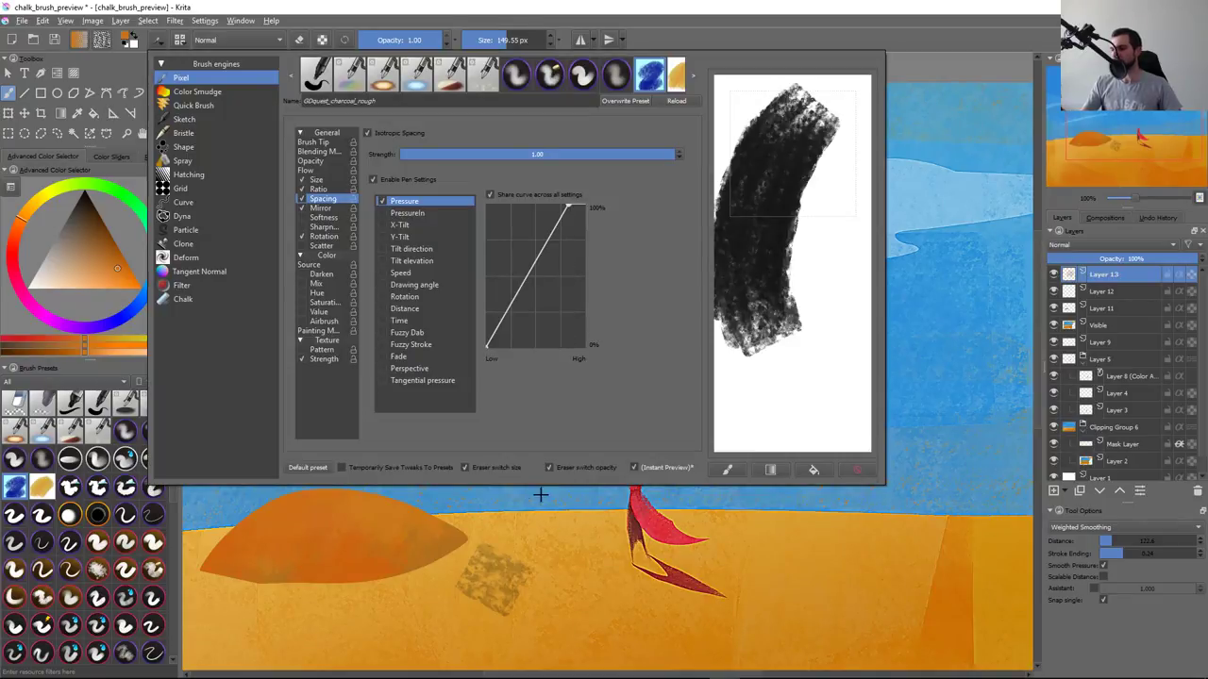
{"action": "left_click", "coordinate": [486, 581]}
{"action": "mouse_move", "coordinate": [305, 314]}
{"action": "left_mouse_down"}
{"action": "mouse_move", "coordinate": [499, 202]}
{"action": "mouse_move", "coordinate": [661, 377]}
{"action": "mouse_move", "coordinate": [903, 242]}
{"action": "left_mouse_up"}
{"action": "key", "text": "ctrl+z"}
{"action": "left_click", "coordinate": [341, 342]}
{"action": "mouse_move", "coordinate": [342, 342]}
{"action": "left_mouse_down"}
{"action": "mouse_move", "coordinate": [539, 368]}
{"action": "mouse_move", "coordinate": [831, 217]}
{"action": "left_mouse_up"}
{"action": "key", "text": "ctrl+z"}
Bend the pressure curve near its low end and test a sky stroke
{"action": "key", "text": "F5"}
{"action": "left_click_drag", "start_coordinate": [526, 271], "coordinate": [552, 297]}
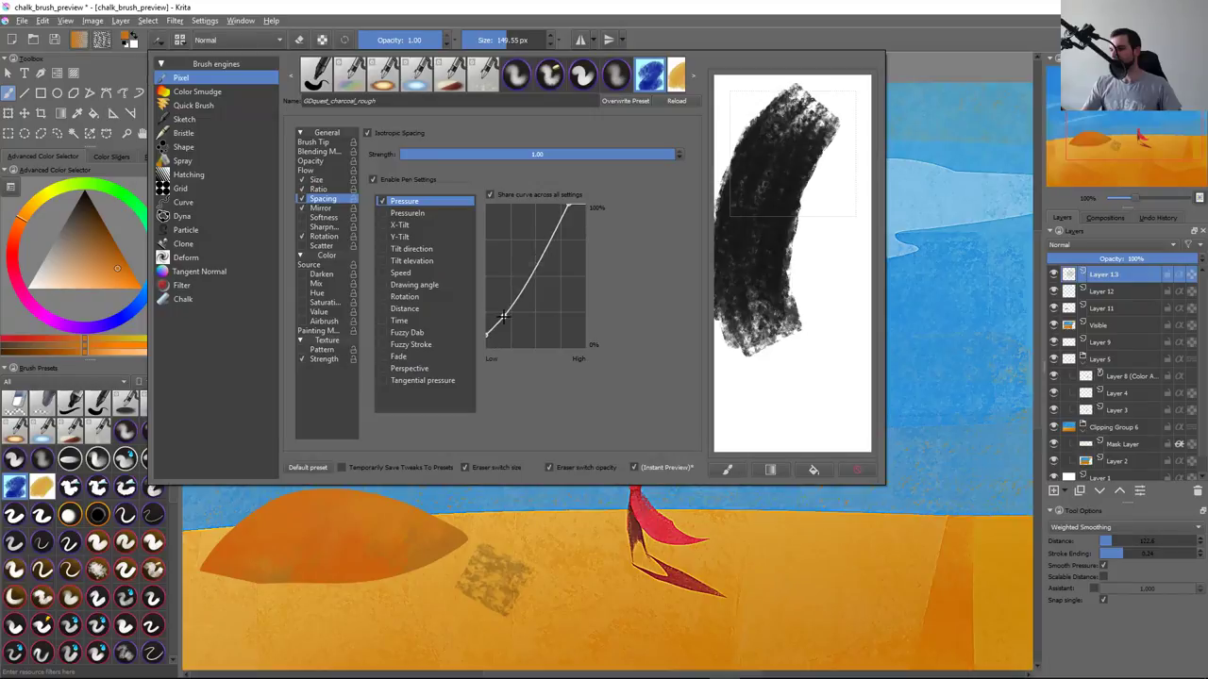
{"action": "left_click", "coordinate": [477, 533]}
{"action": "left_click_drag", "start_coordinate": [321, 368], "coordinate": [594, 264]}
{"action": "key", "text": "ctrl+z"}
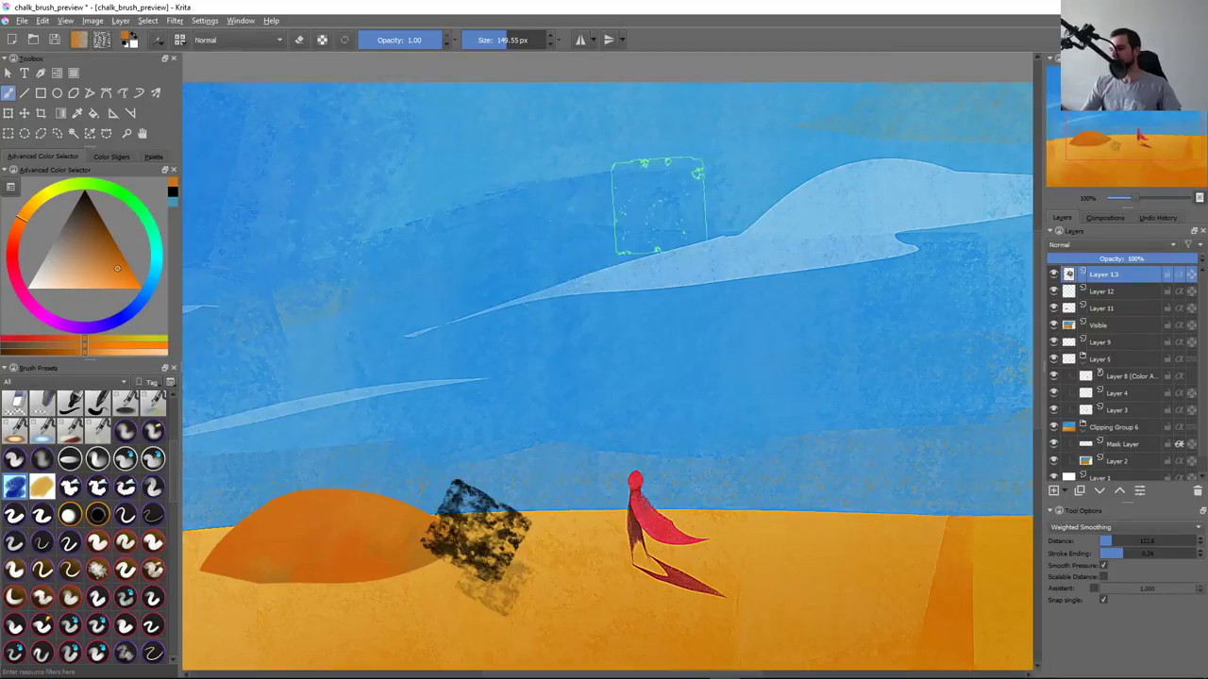
Reshape the curve around its low point to hold near zero, then test it
{"action": "key", "text": "F5"}
{"action": "left_click_drag", "start_coordinate": [501, 326], "coordinate": [510, 317]}
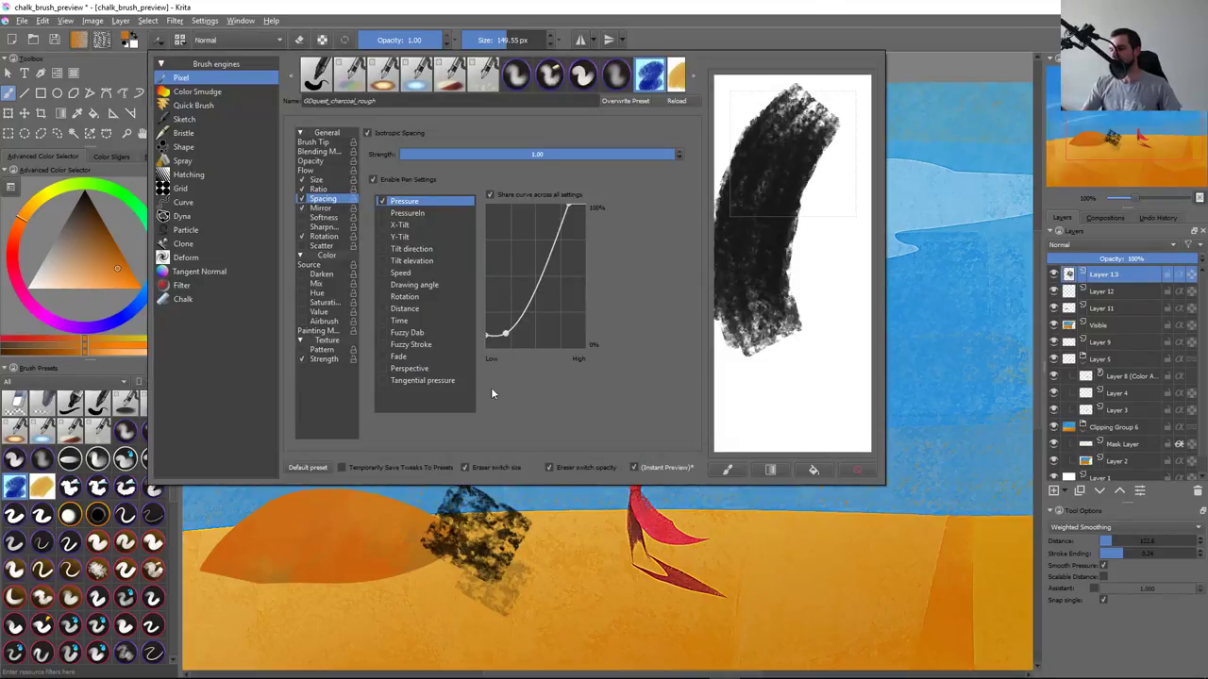
{"action": "left_click", "coordinate": [481, 566]}
{"action": "mouse_move", "coordinate": [339, 378]}
{"action": "left_mouse_down"}
{"action": "mouse_move", "coordinate": [595, 245]}
{"action": "mouse_move", "coordinate": [642, 434]}
{"action": "left_mouse_up"}
{"action": "key", "text": "ctrl+z"}
{"action": "key", "text": "ctrl+z"}
{"action": "key", "text": "ctrl+z"}
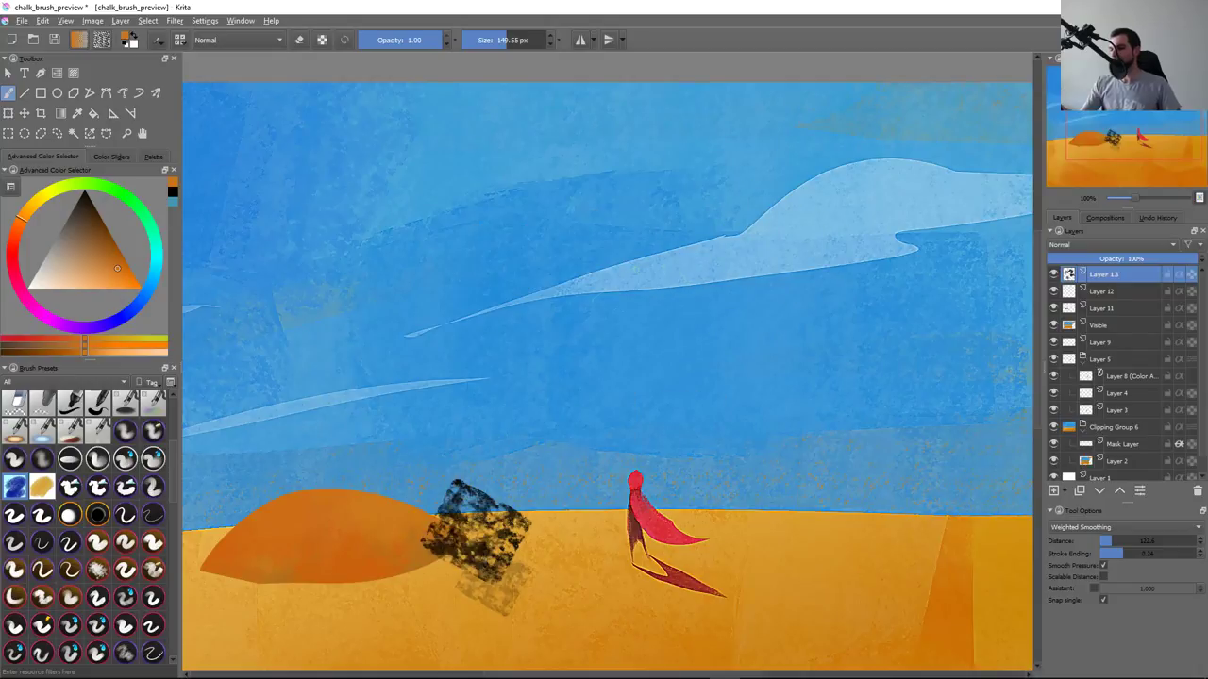
{"action": "key", "text": "ctrl+z"}
{"action": "key", "text": "F5"}
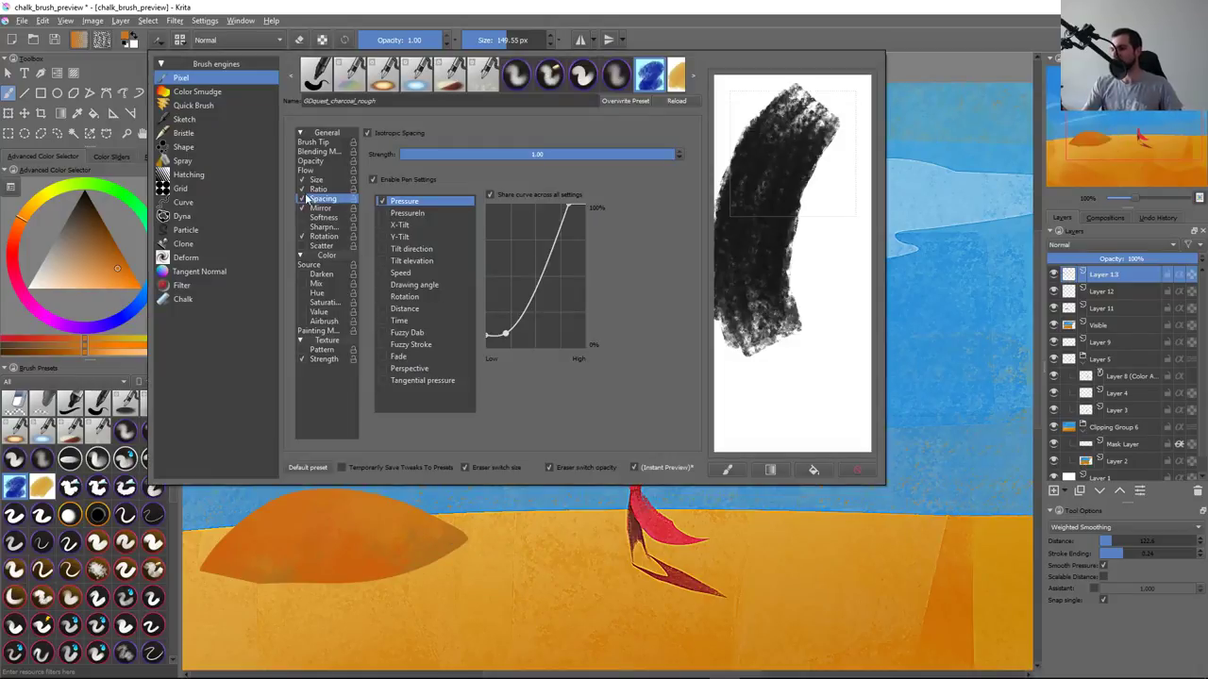
Lower the chalk_4 brush tip spacing and test it with strokes across the sky
{"action": "left_click", "coordinate": [313, 141]}
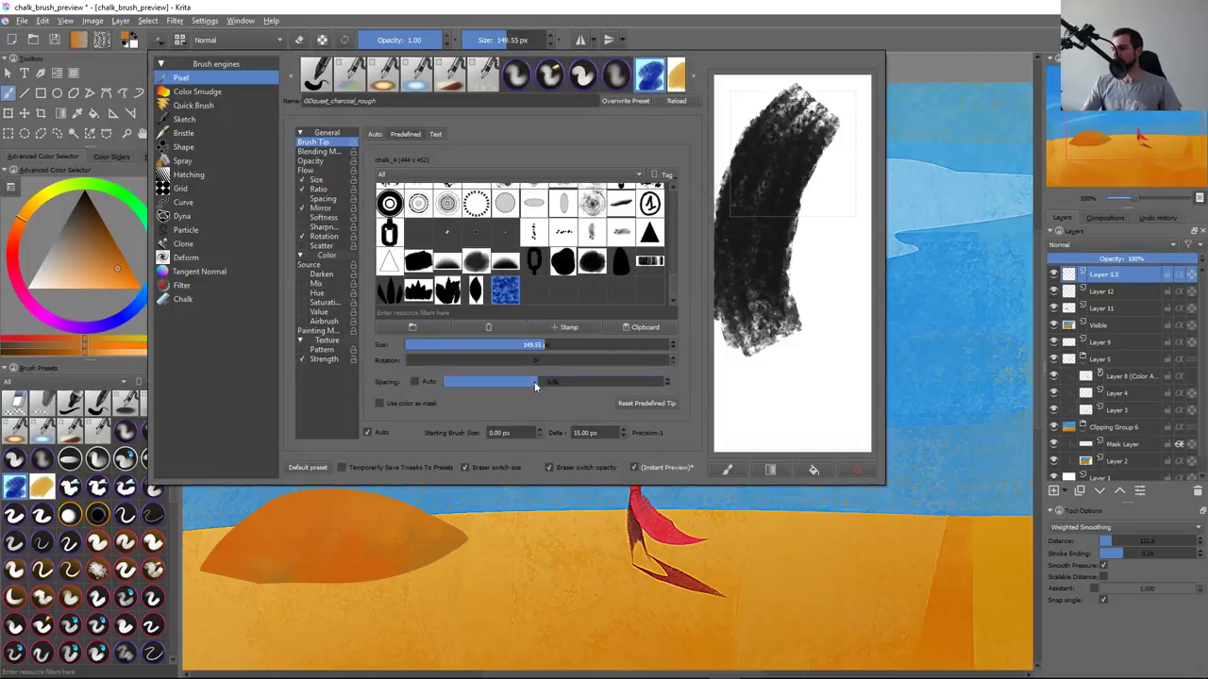
{"action": "left_click_drag", "start_coordinate": [479, 406], "coordinate": [485, 406]}
{"action": "left_click", "coordinate": [472, 555]}
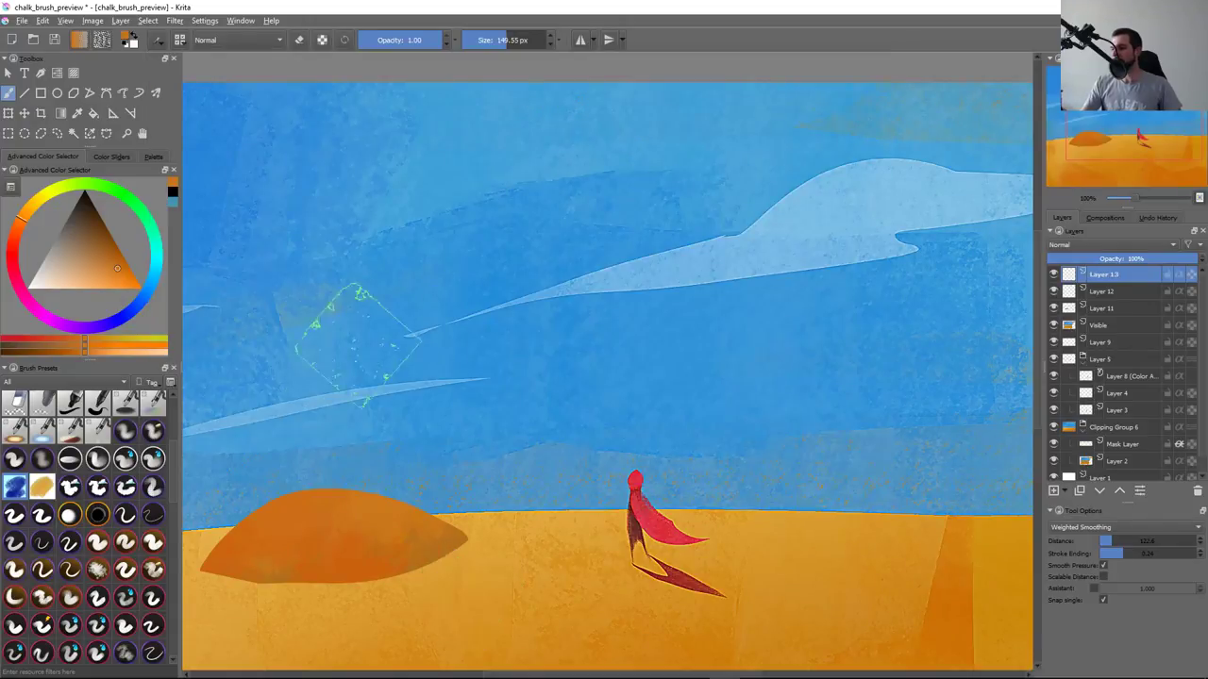
{"action": "mouse_move", "coordinate": [368, 344]}
{"action": "left_mouse_down"}
{"action": "mouse_move", "coordinate": [651, 241]}
{"action": "mouse_move", "coordinate": [821, 444]}
{"action": "left_mouse_up"}
{"action": "key", "text": "ctrl+z"}
{"action": "left_click_drag", "start_coordinate": [236, 359], "coordinate": [896, 103]}
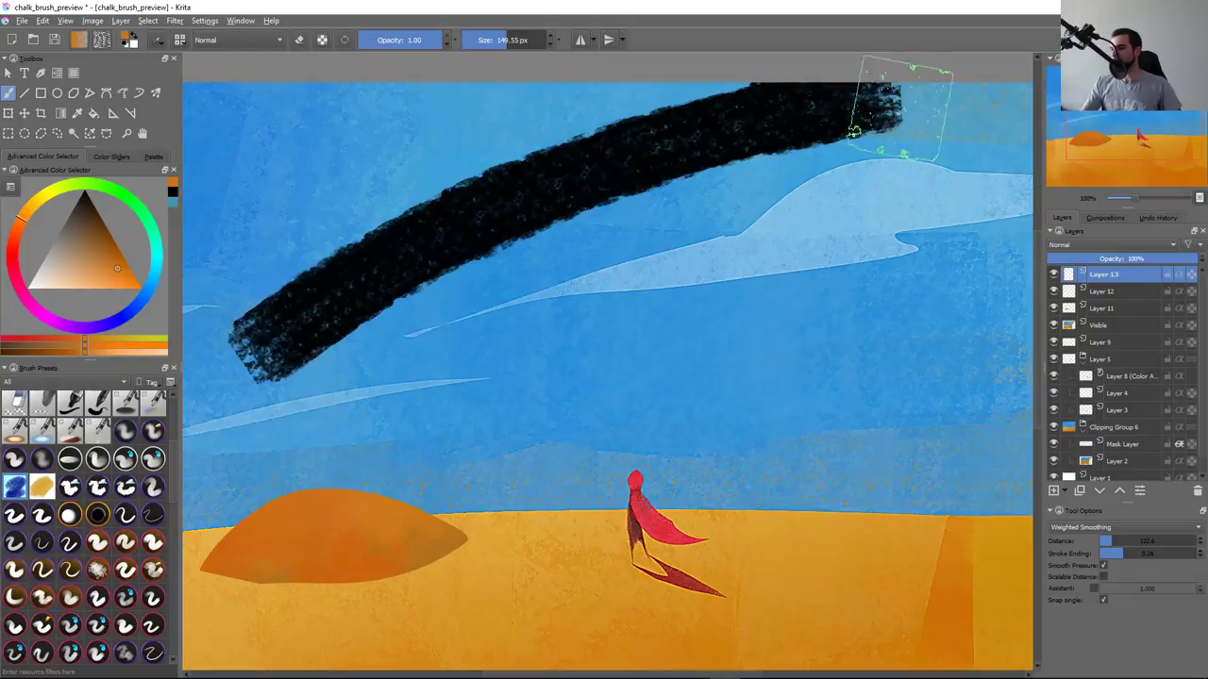
Recheck the reduced tip spacing with another long sky stroke, then undo it
{"action": "key", "text": "F5"}
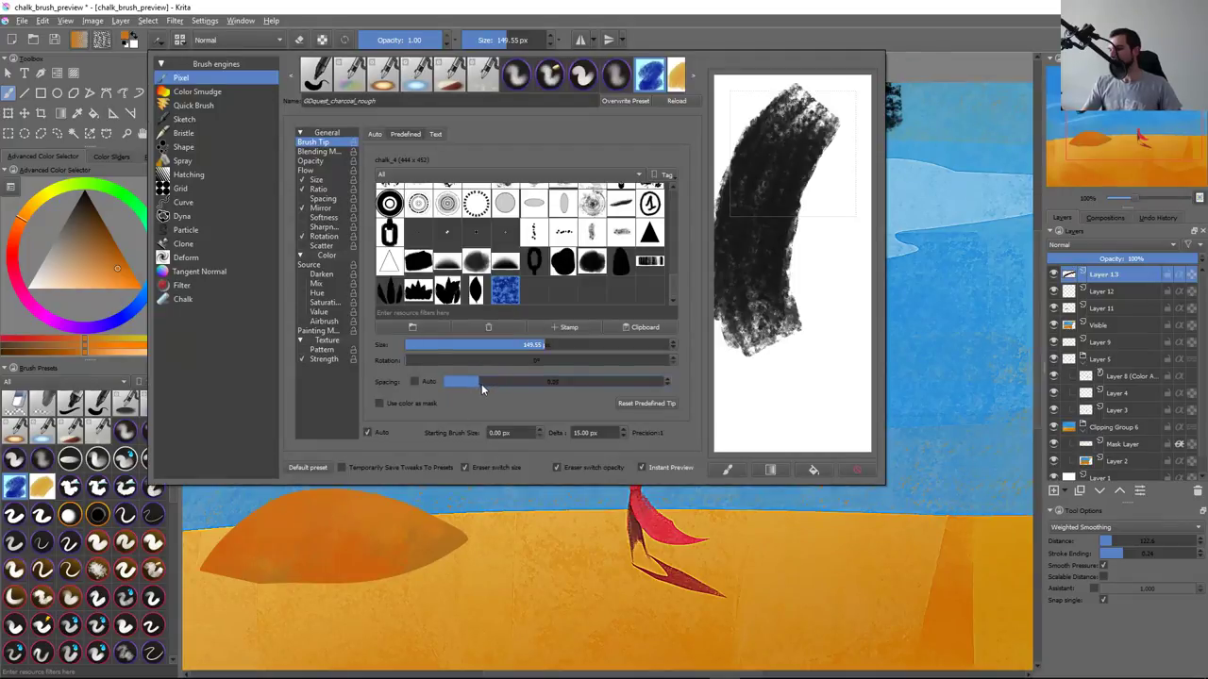
{"action": "left_click", "coordinate": [450, 556]}
{"action": "key", "text": "ctrl+z"}
{"action": "key", "text": "ctrl+z"}
{"action": "left_click_drag", "start_coordinate": [298, 312], "coordinate": [840, 189]}
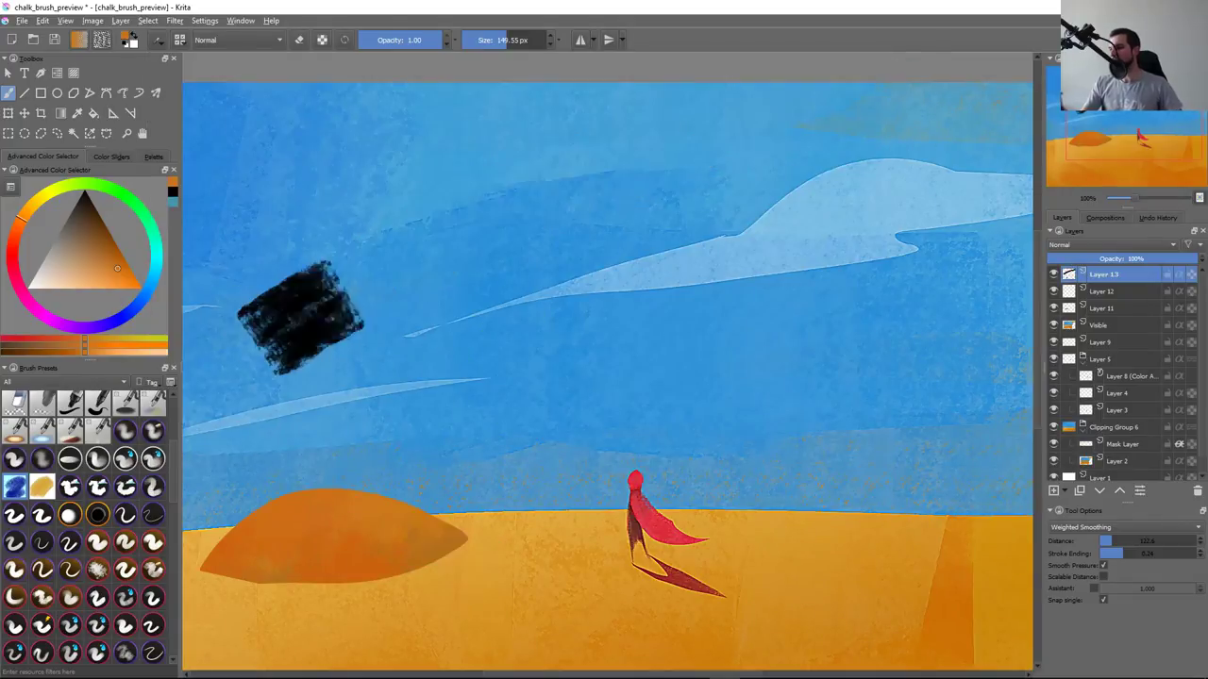
{"action": "key", "text": "ctrl+z"}
Test once more across the sky and load a sample image into the preview pad
{"action": "key", "text": "F5"}
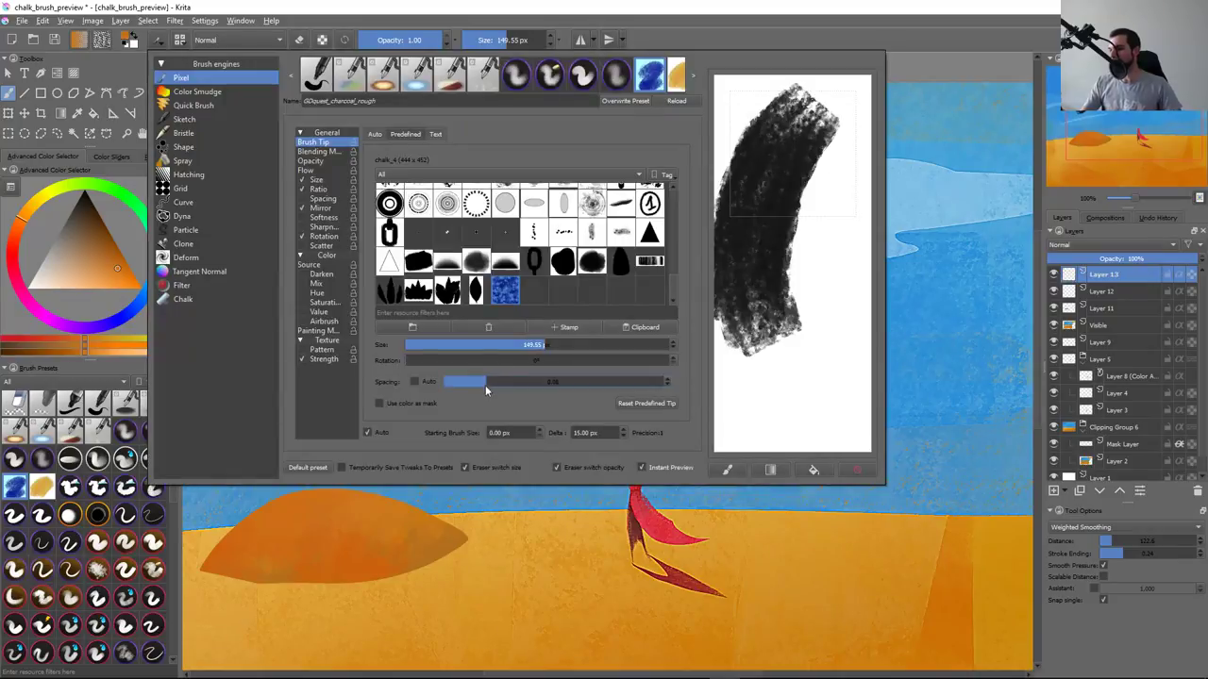
{"action": "left_click", "coordinate": [405, 566]}
{"action": "key", "text": "ctrl+z"}
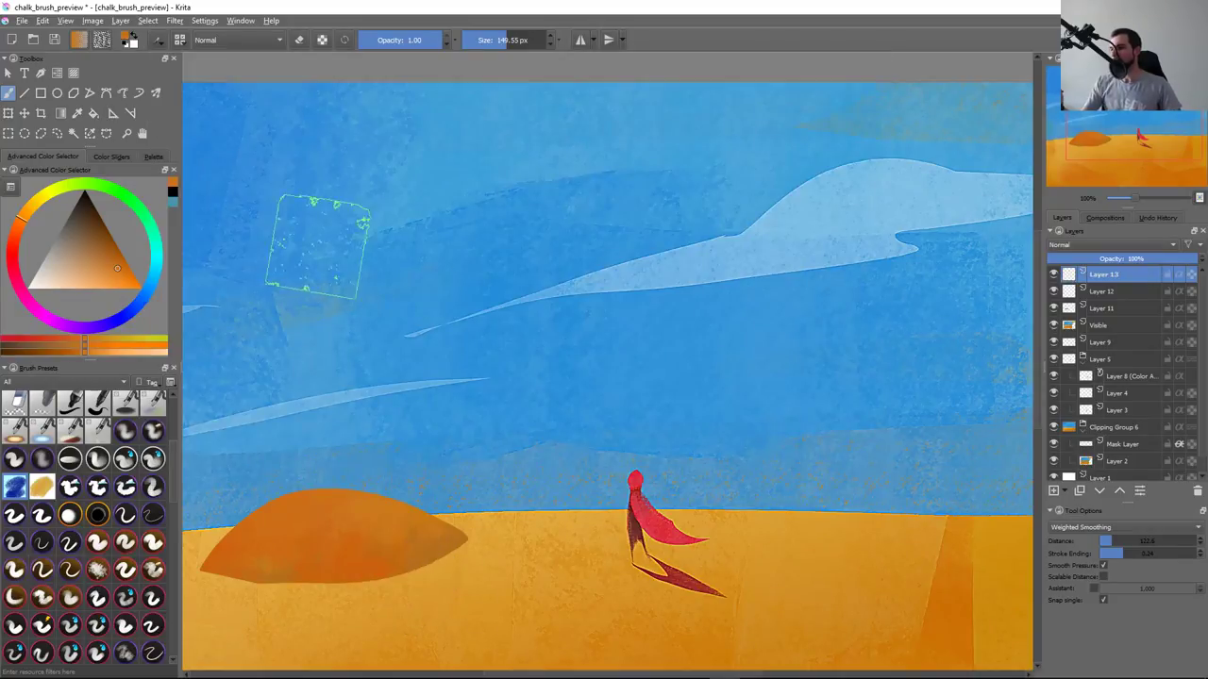
{"action": "left_click_drag", "start_coordinate": [302, 250], "coordinate": [849, 199]}
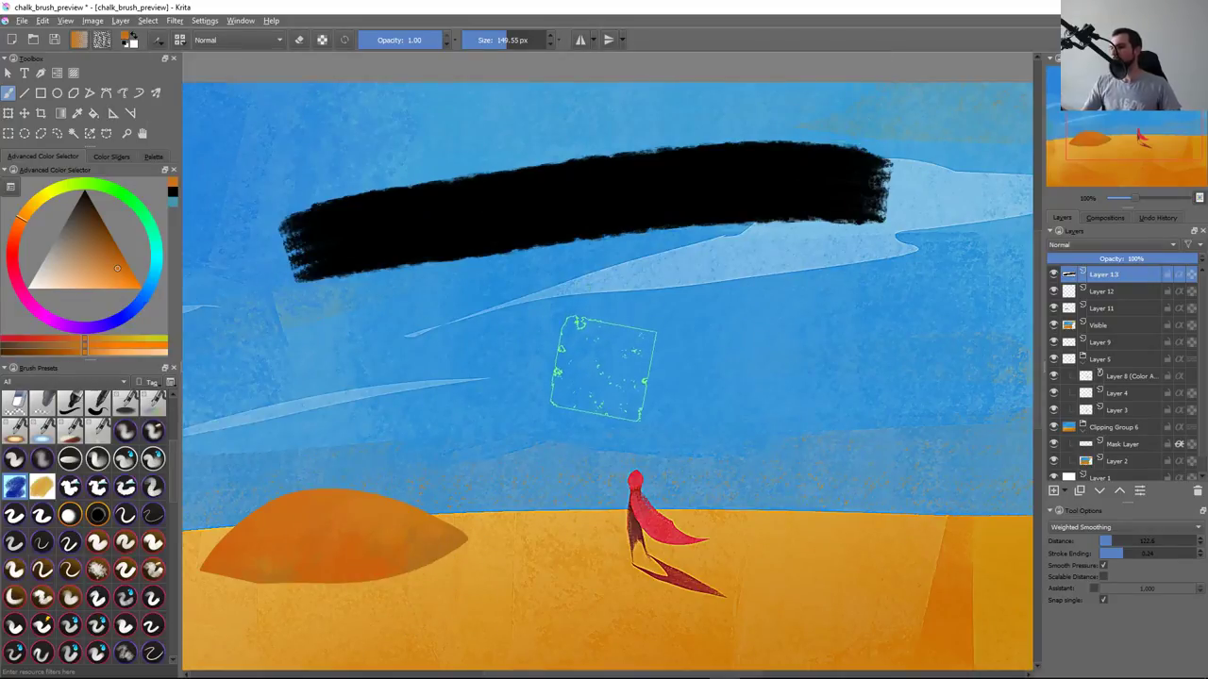
{"action": "key", "text": "ctrl+z"}
{"action": "key", "text": "F5"}
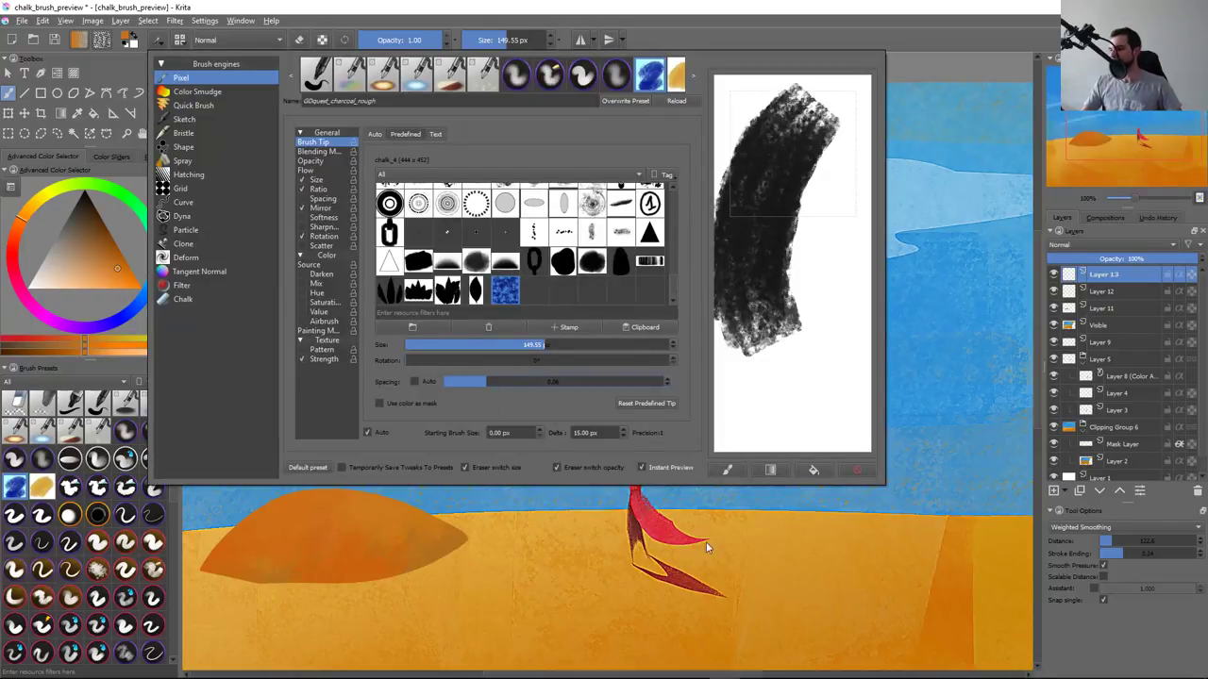
{"action": "left_click", "coordinate": [727, 470]}
Test on the cleared preview pad, then save the preset as GDquest_chalk_rough
{"action": "left_click", "coordinate": [861, 471]}
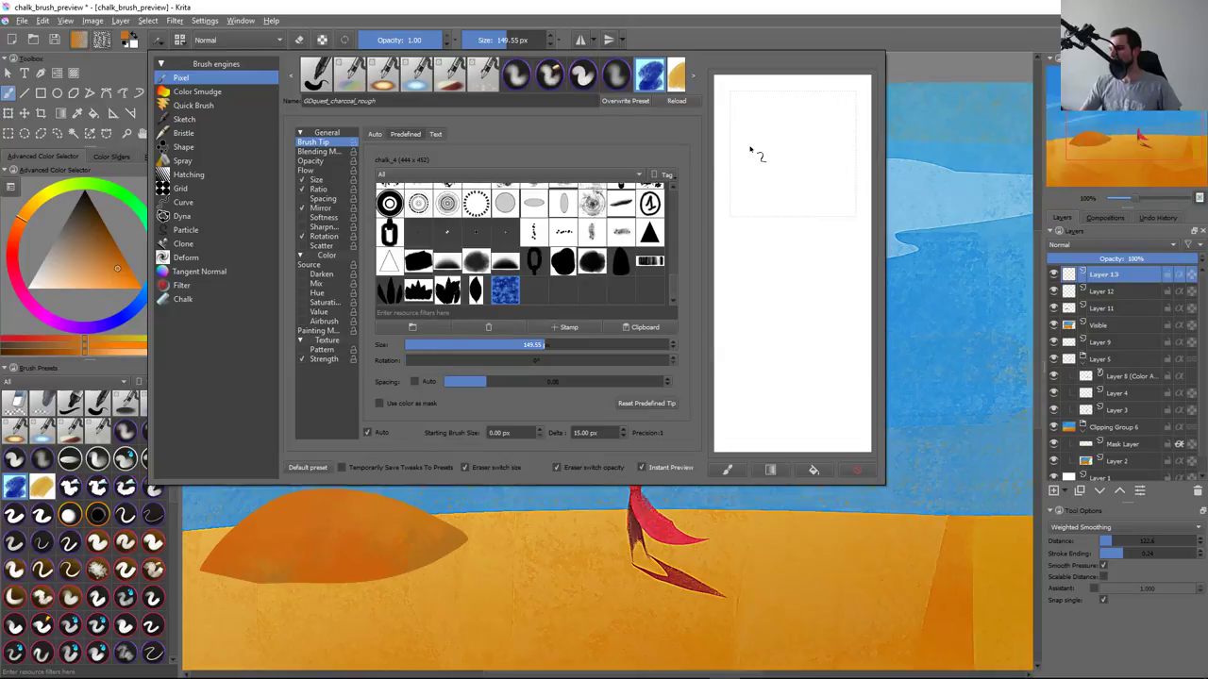
{"action": "left_click_drag", "start_coordinate": [749, 149], "coordinate": [880, 200]}
{"action": "left_click", "coordinate": [487, 100]}
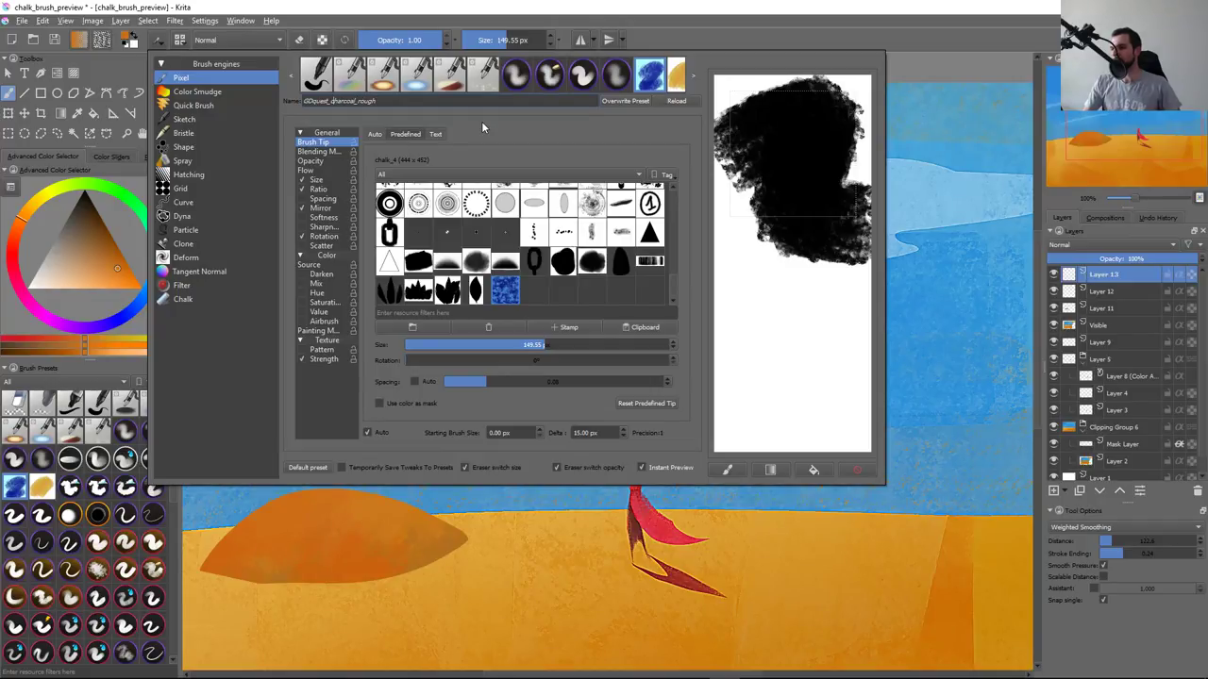
{"action": "key", "text": "shift+End"}
{"action": "type", "text": "halk"}
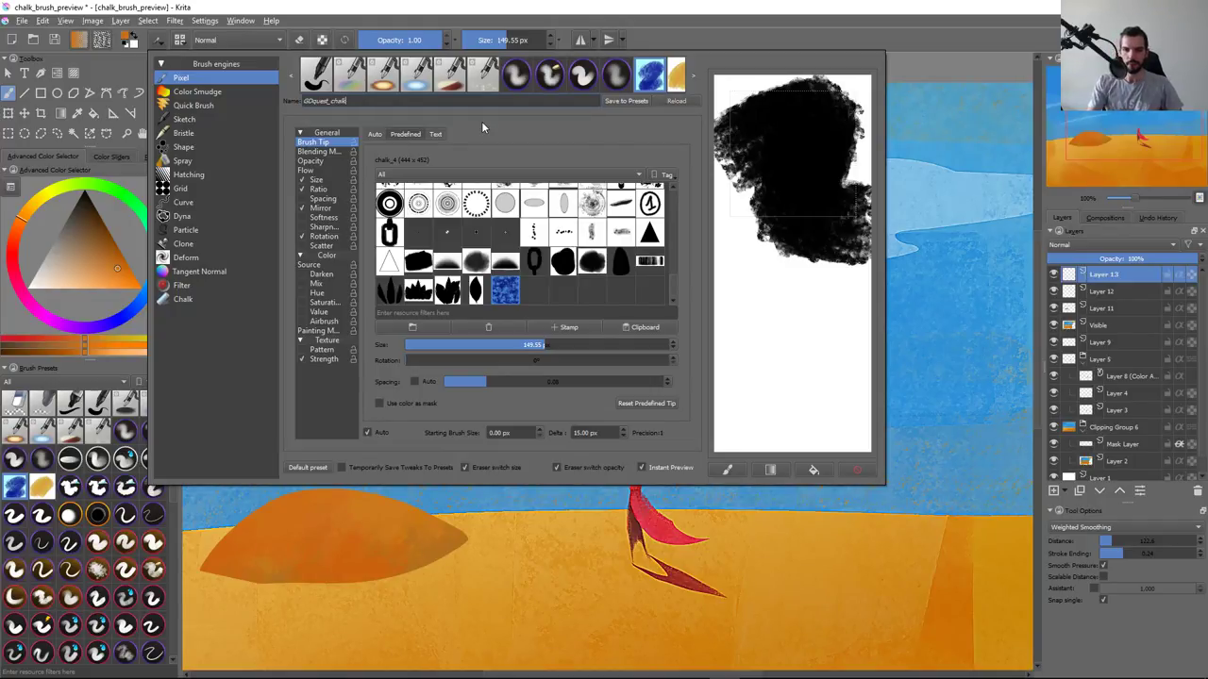
{"action": "type", "text": "_rough"}
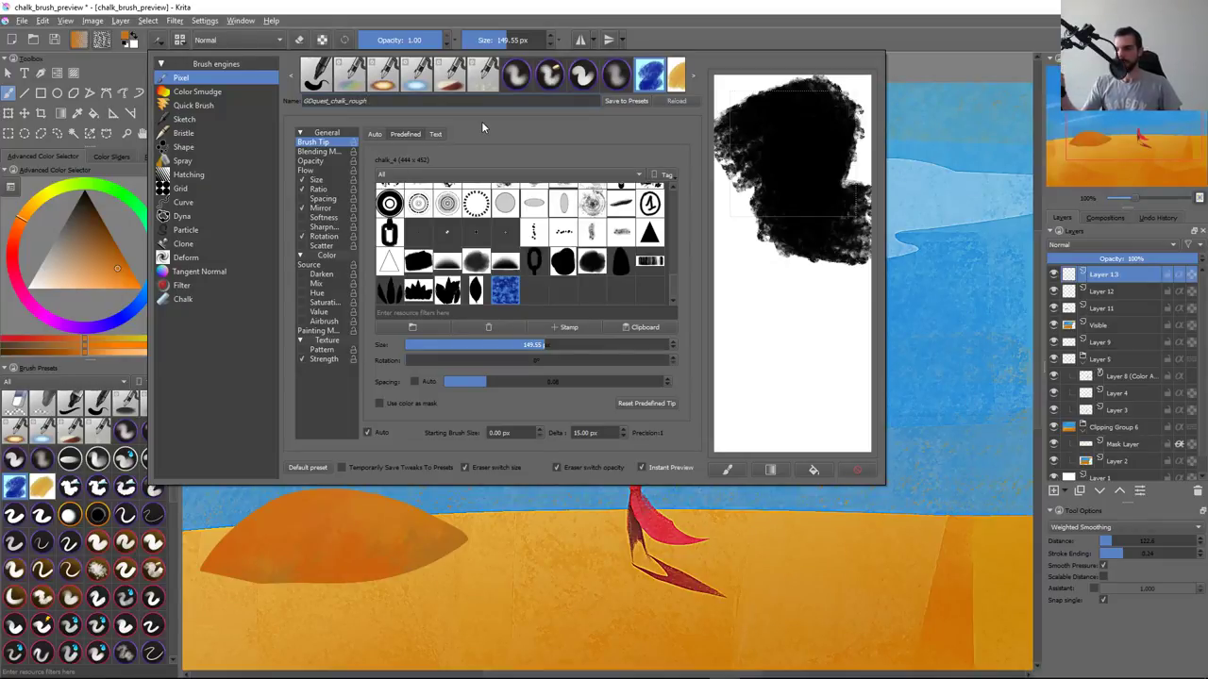
{"action": "left_click", "coordinate": [636, 102]}
{"action": "left_click", "coordinate": [496, 574]}
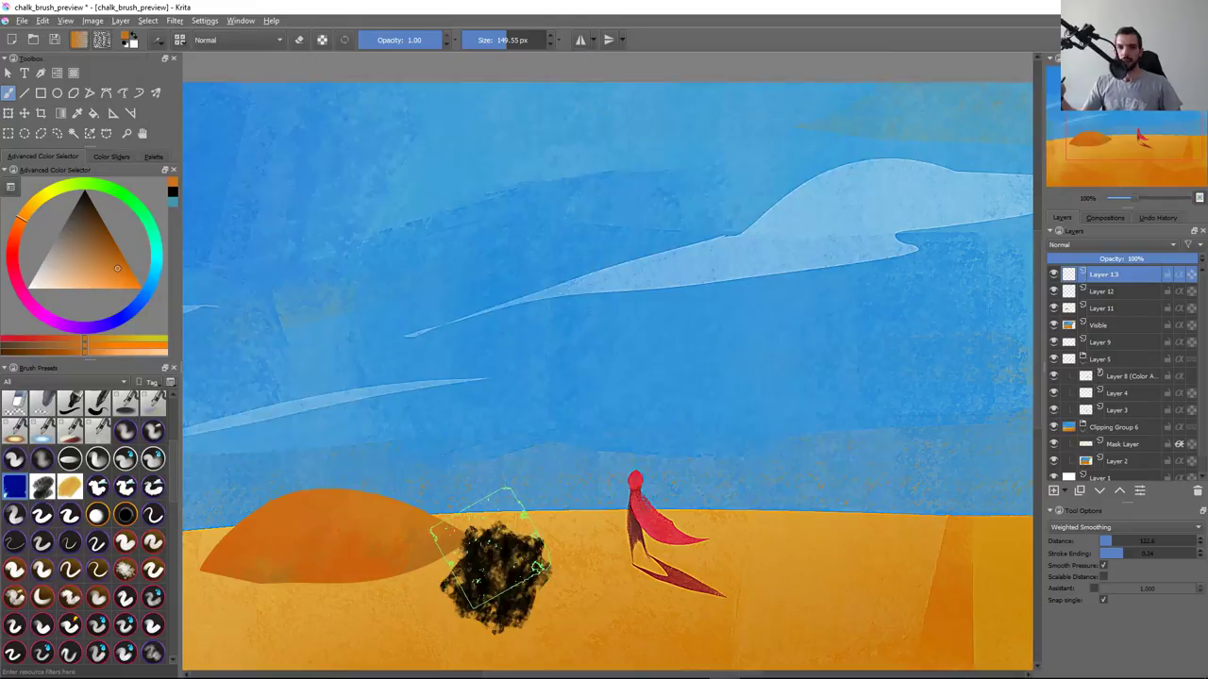
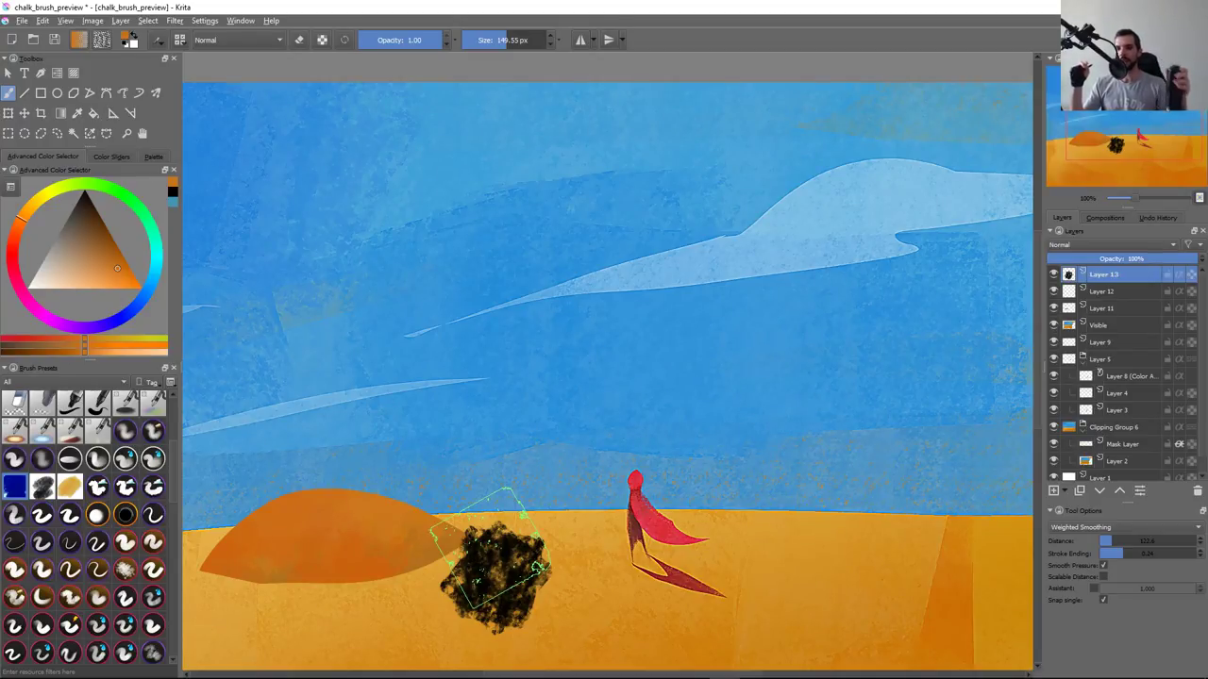
Leave Krita and launch Picasa 3 by searching 'picass' in the app launcher
{"action": "key", "text": "alt+space"}
{"action": "type", "text": "p"}
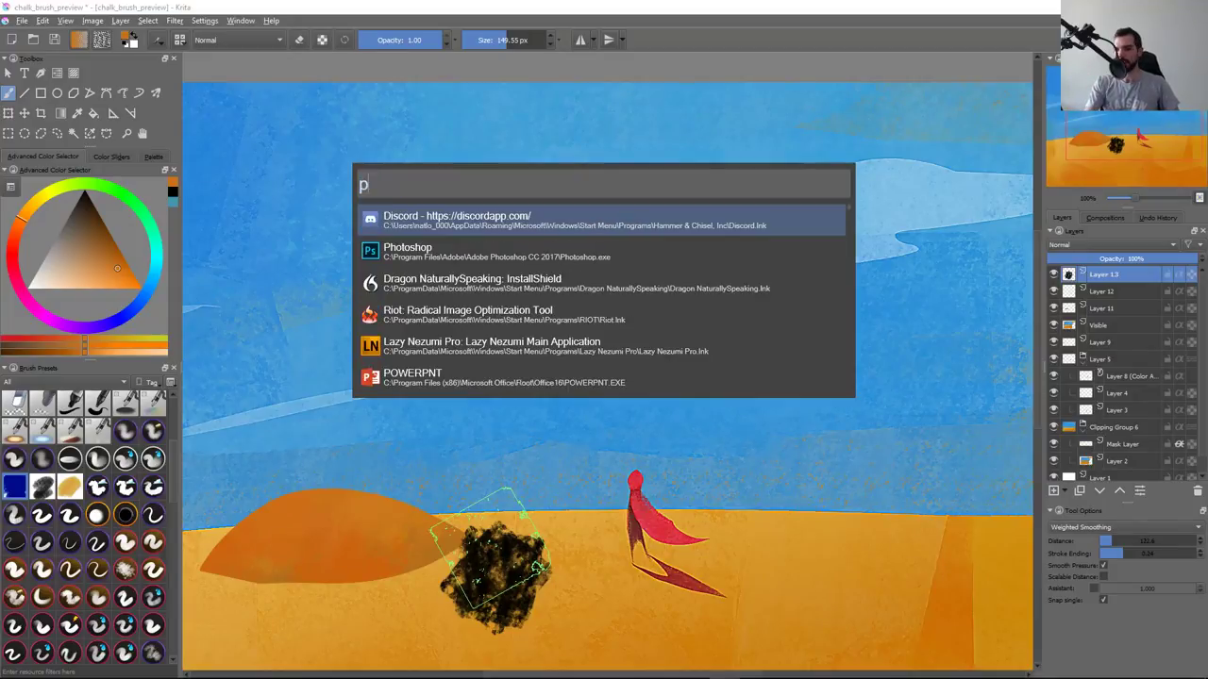
{"action": "type", "text": "icass"}
{"action": "key", "text": "Escape"}
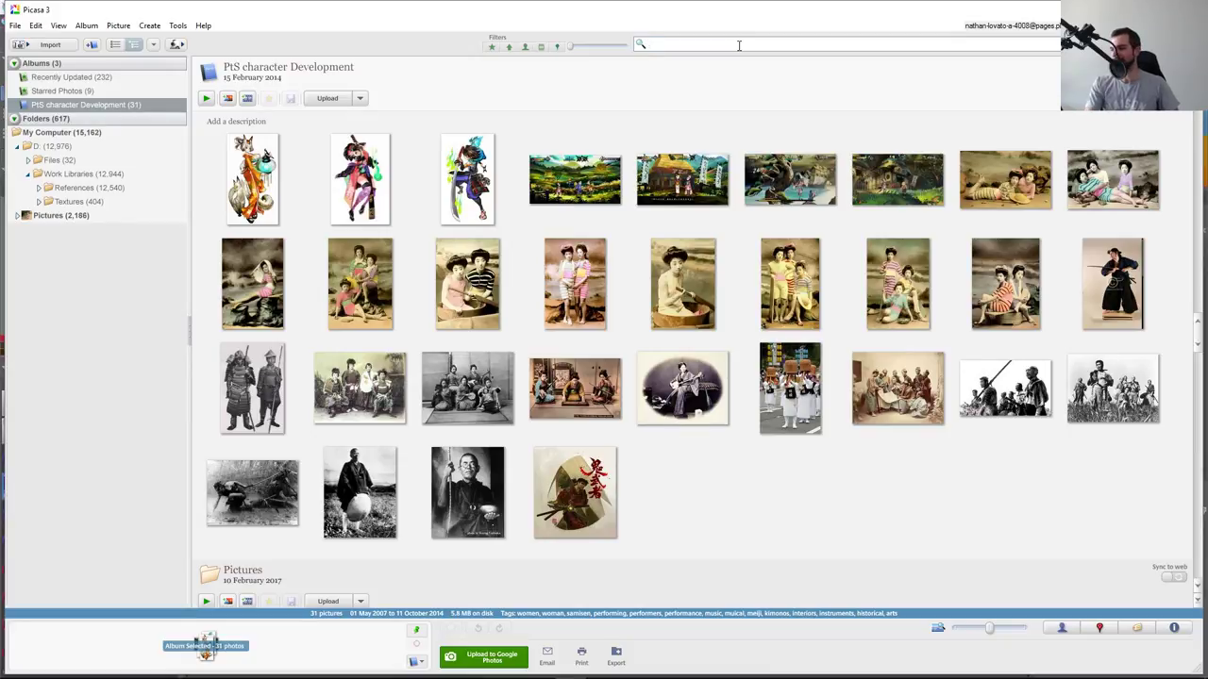
Search 'bier' and view the Mount Corcoran and turquoise sea wave paintings full-size
{"action": "type", "text": "bier"}
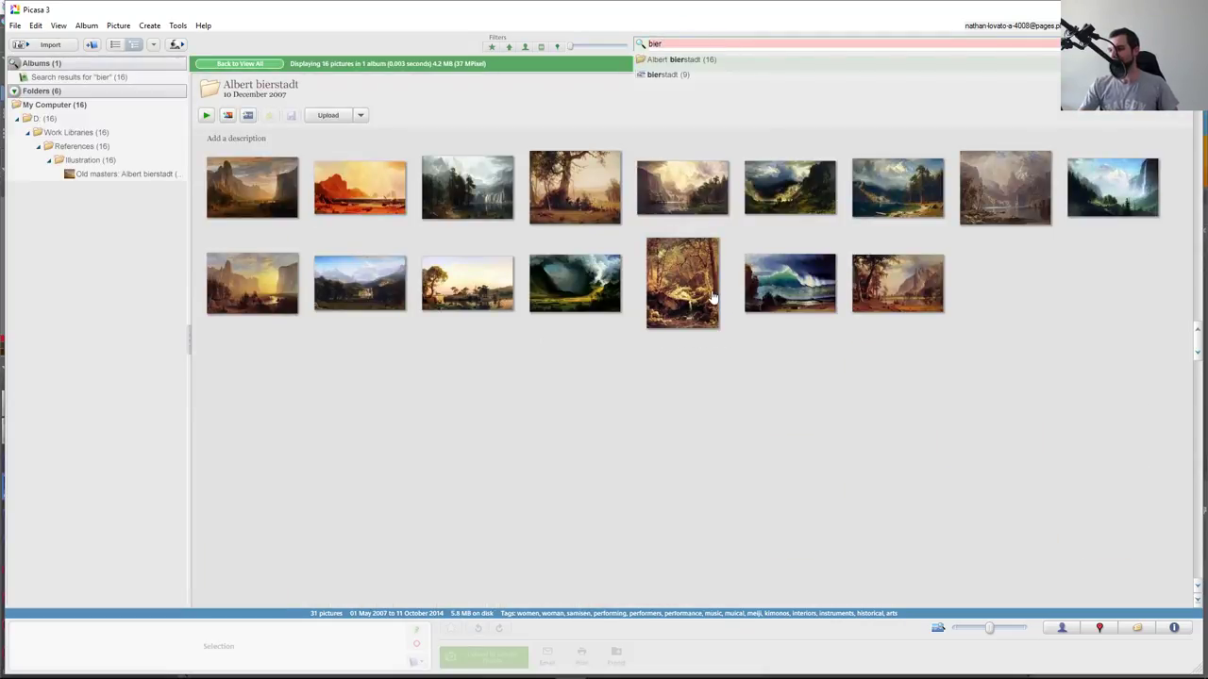
{"action": "double_click", "coordinate": [894, 196]}
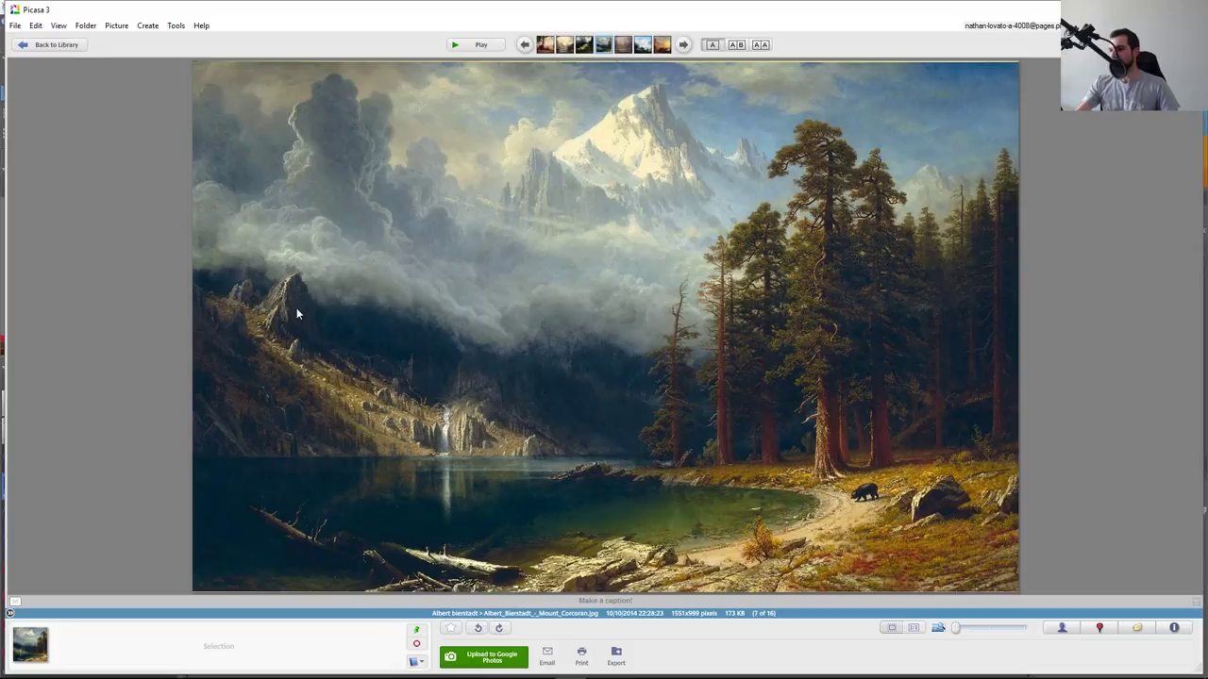
{"action": "double_click", "coordinate": [863, 366]}
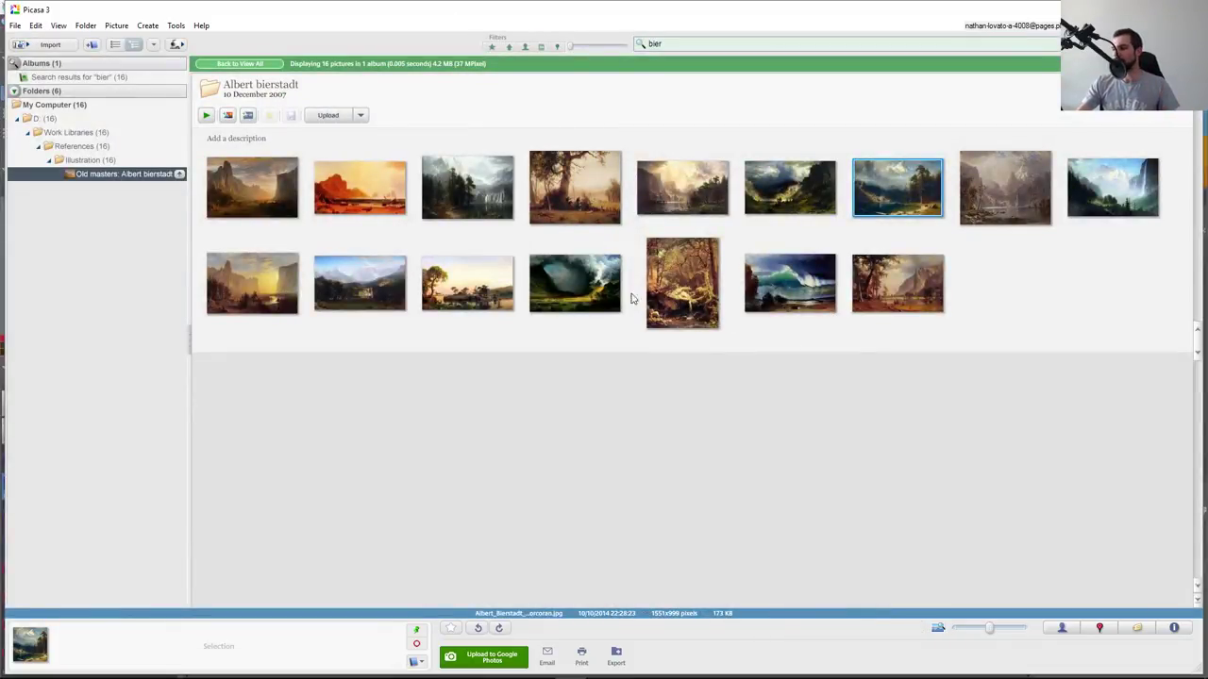
{"action": "double_click", "coordinate": [781, 289]}
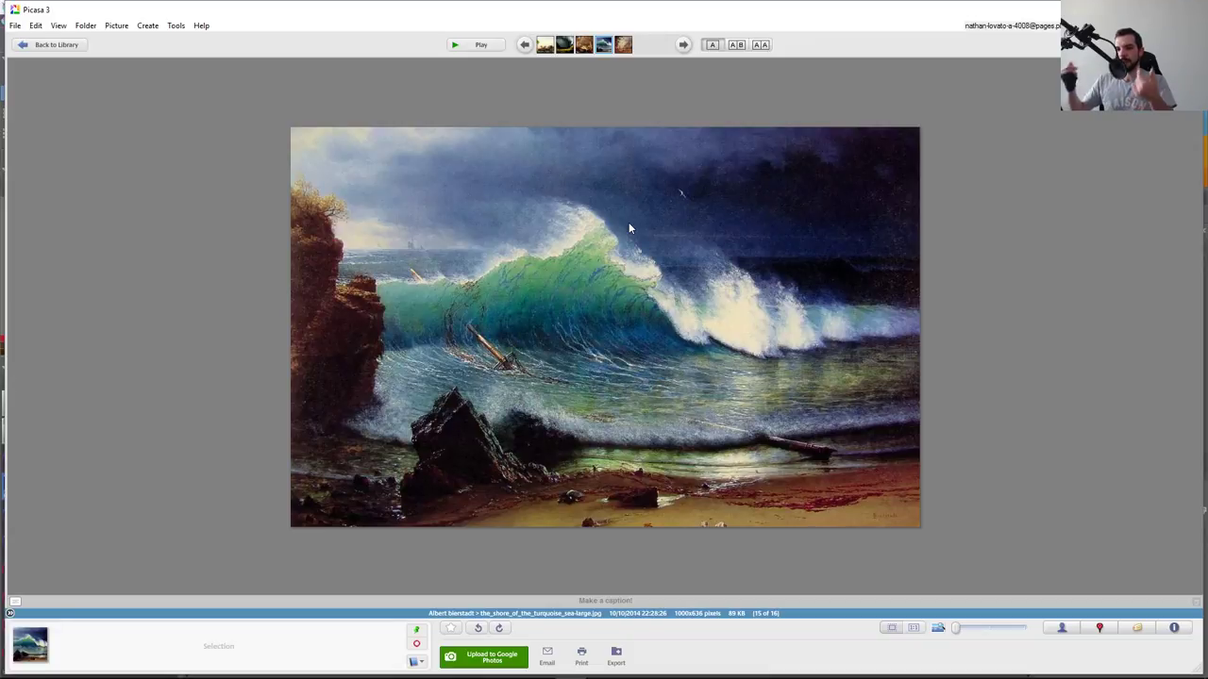
{"action": "key", "text": "Escape"}
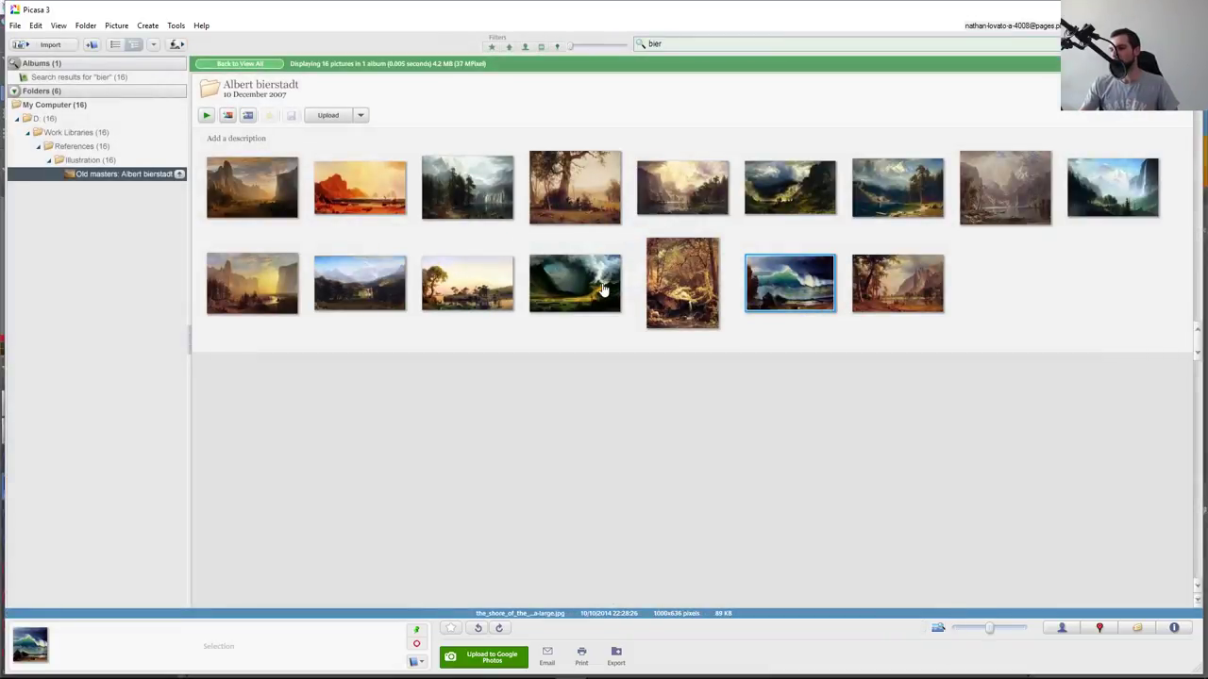
View Storm in the Mountains full-size, then clear the 'bier' search filter
{"action": "double_click", "coordinate": [604, 289]}
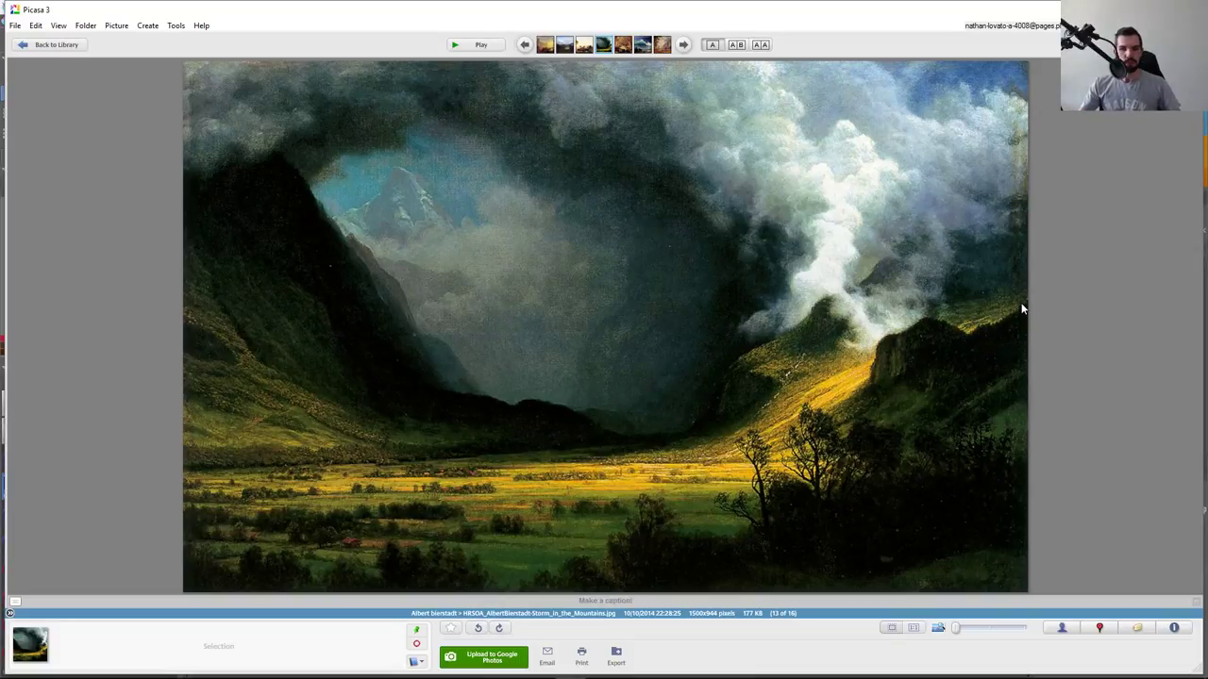
{"action": "key", "text": "Escape"}
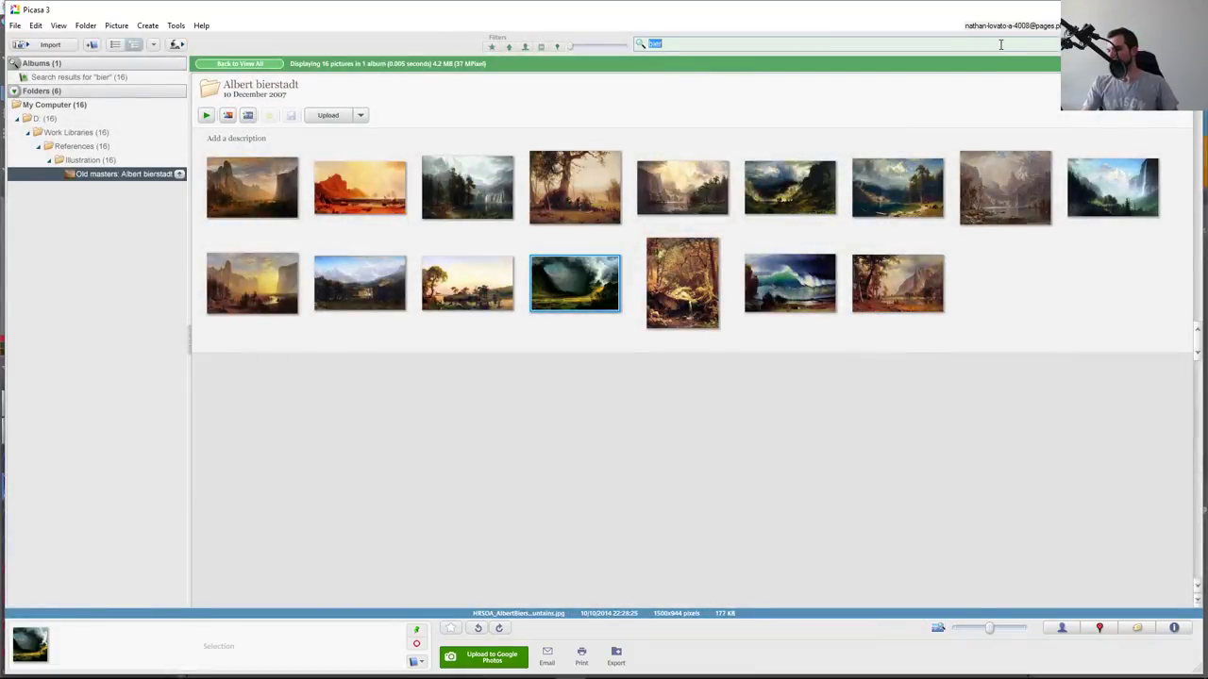
{"action": "key", "text": "BackSpace"}
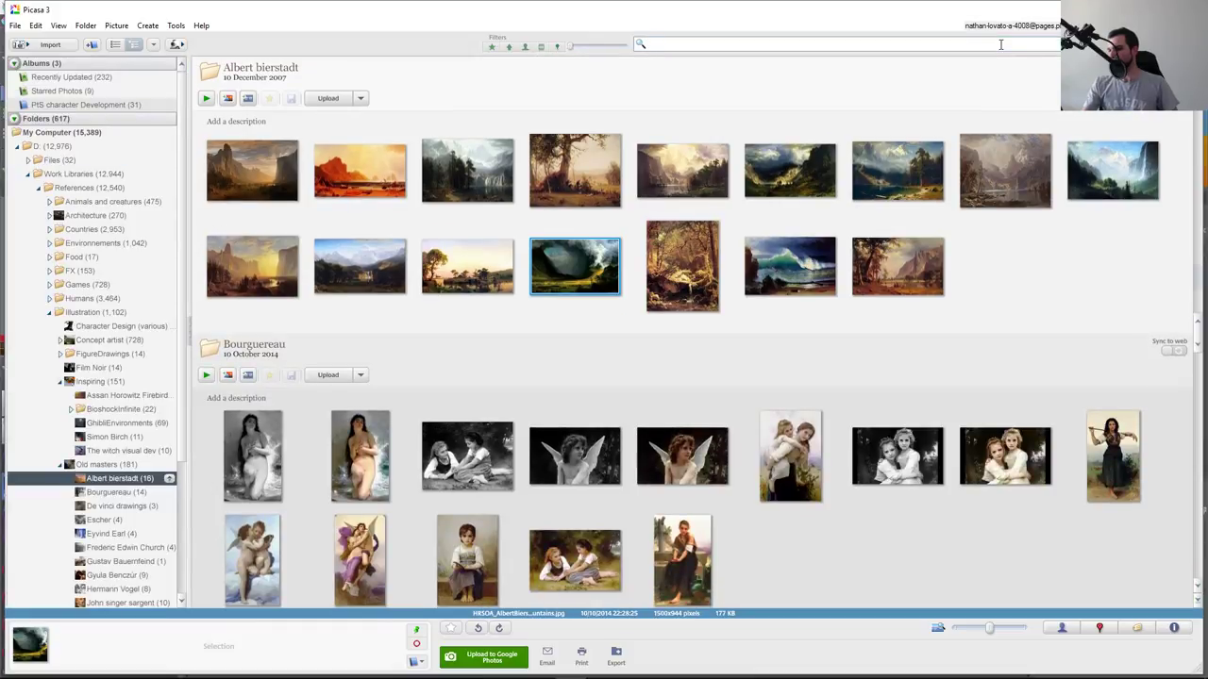
Scroll the folder tree past Gyula Benczúr and Hermann Vogel to Peder mørk mønsted
{"action": "scroll", "coordinate": [360, 413], "scroll_direction": "down", "scroll_amount": 3}
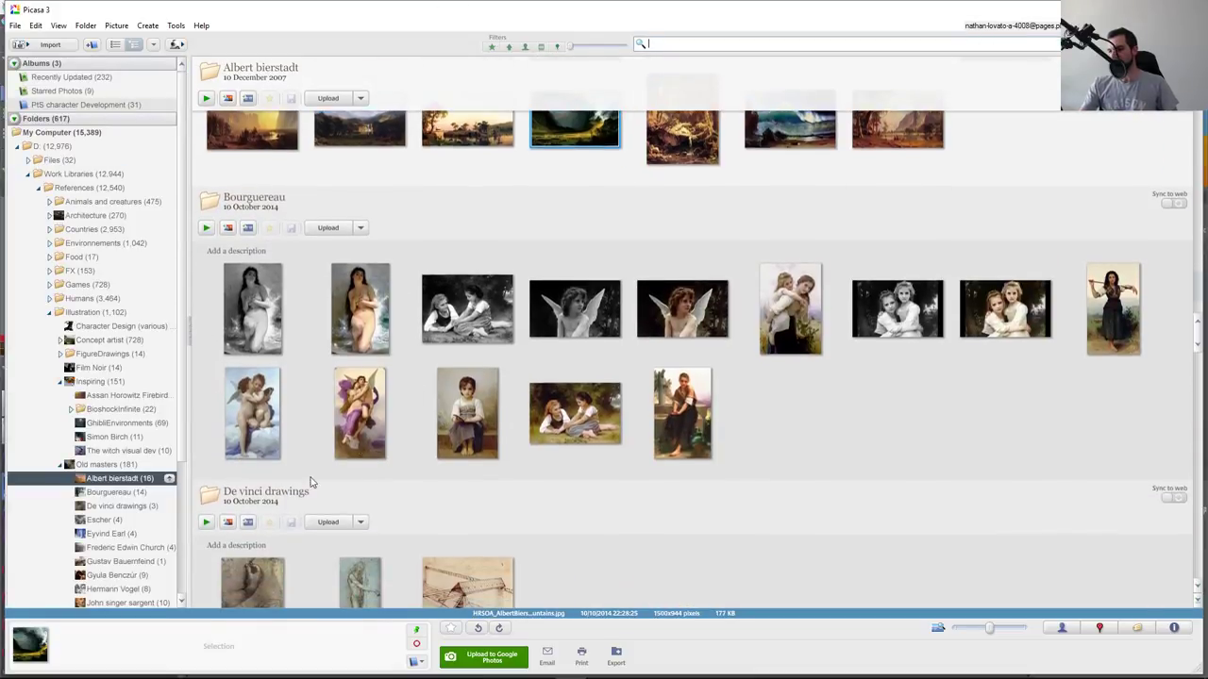
{"action": "scroll", "coordinate": [343, 499], "scroll_direction": "down", "scroll_amount": 3}
{"action": "left_click", "coordinate": [139, 576]}
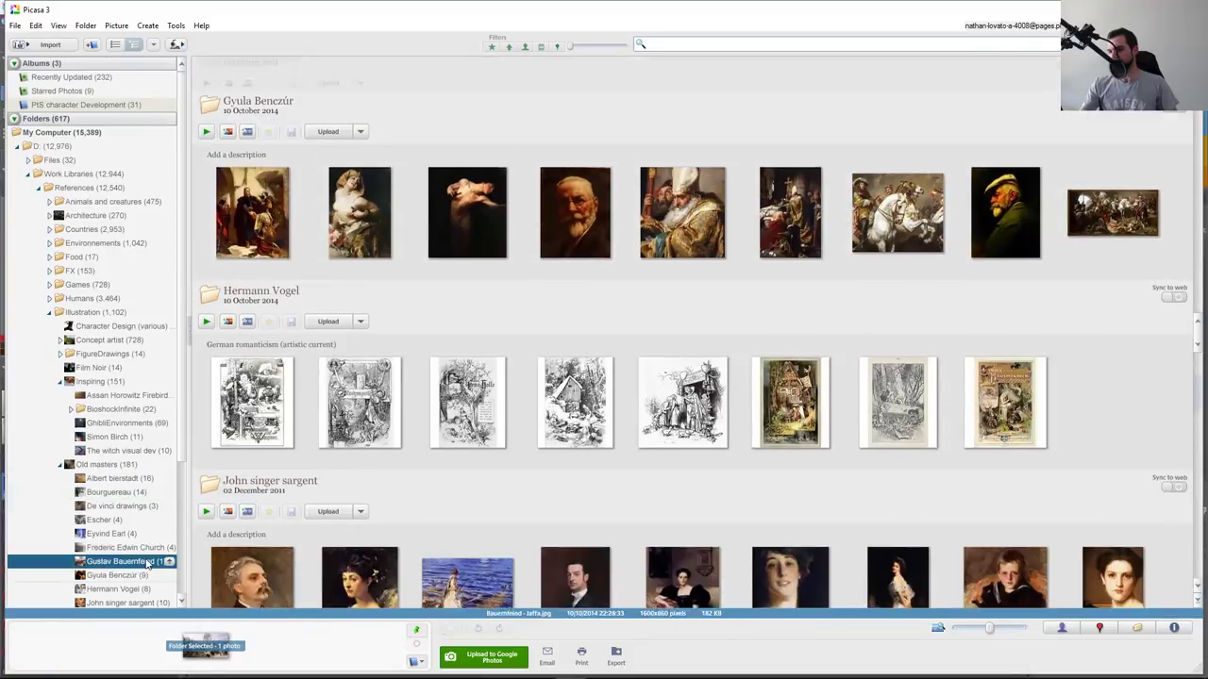
{"action": "left_click", "coordinate": [118, 589]}
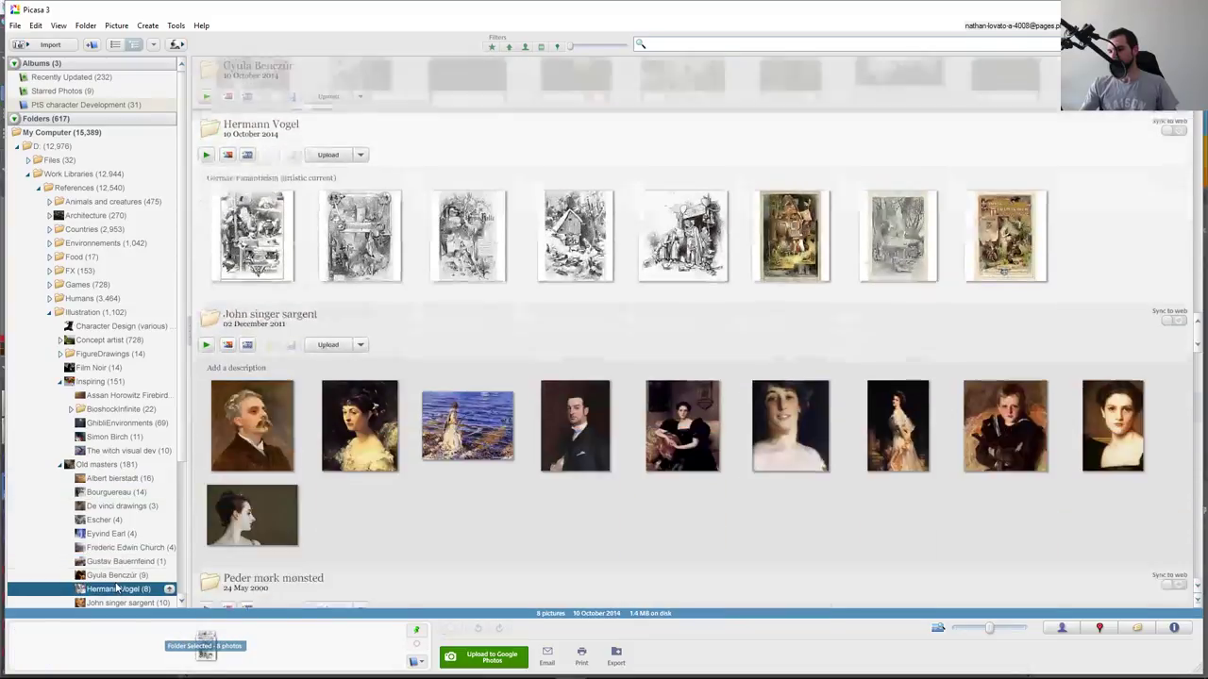
{"action": "scroll", "coordinate": [660, 432], "scroll_direction": "down", "scroll_amount": 2}
{"action": "scroll", "coordinate": [844, 472], "scroll_direction": "down", "scroll_amount": 5}
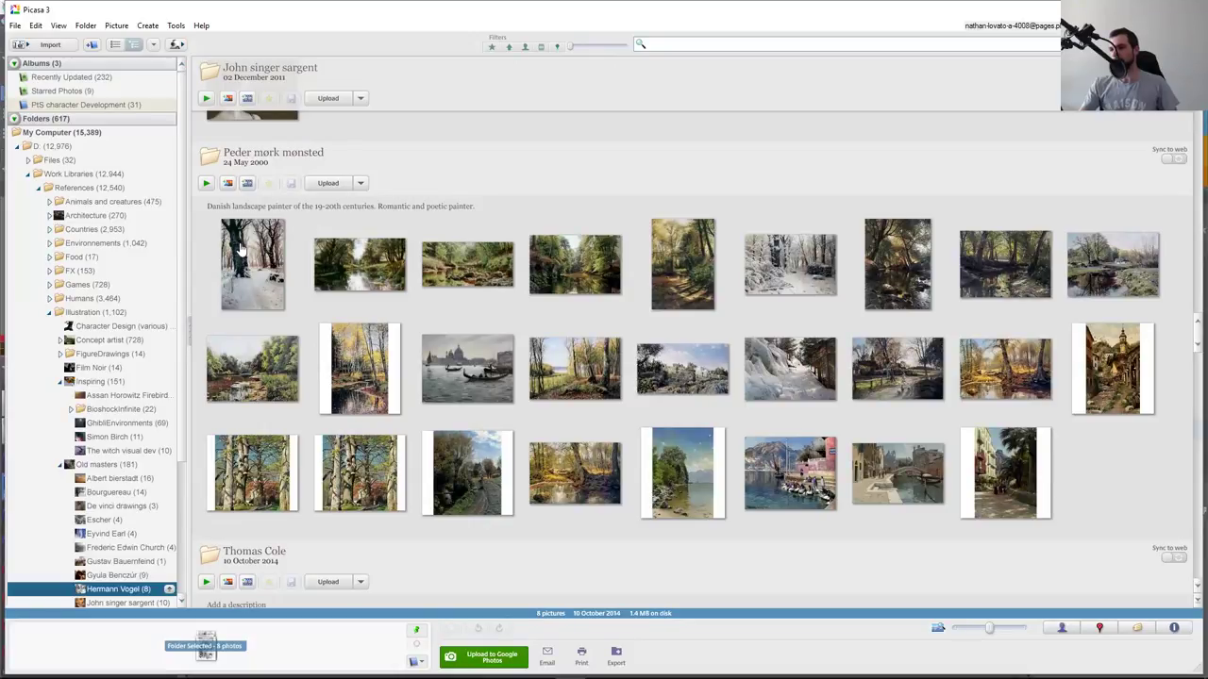
View the Peder mørk mønsted landscapes full-size, up to picture 7 of 26
{"action": "double_click", "coordinate": [268, 263]}
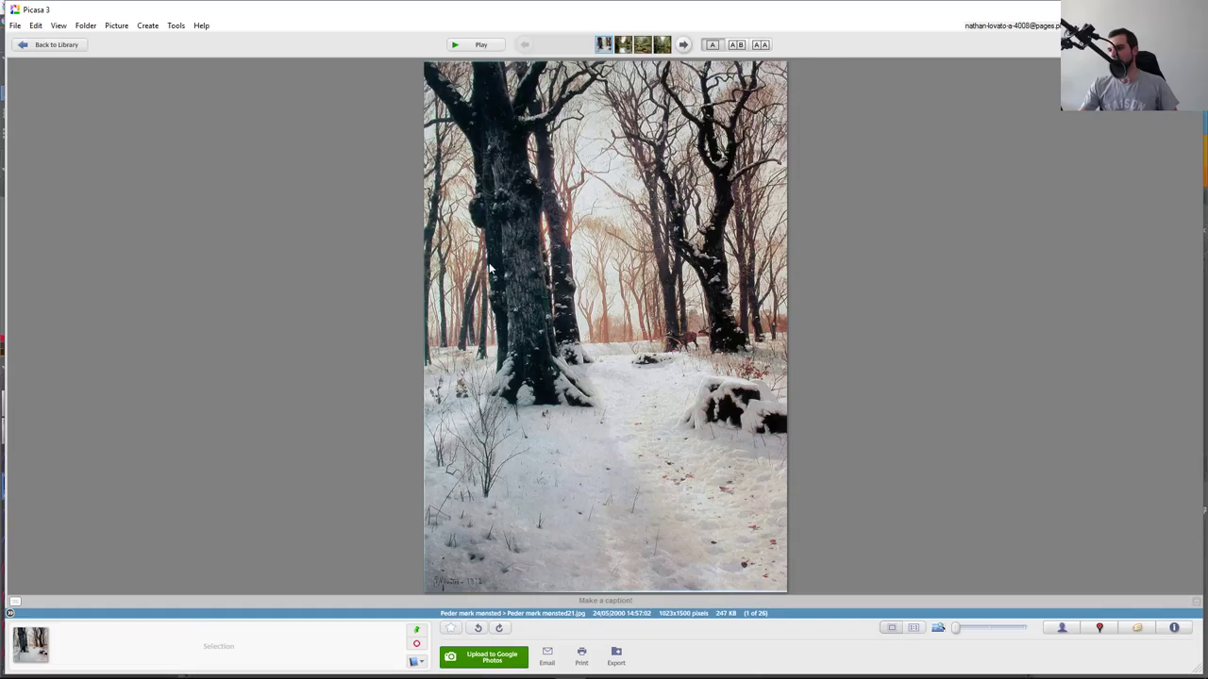
{"action": "key", "text": "Right"}
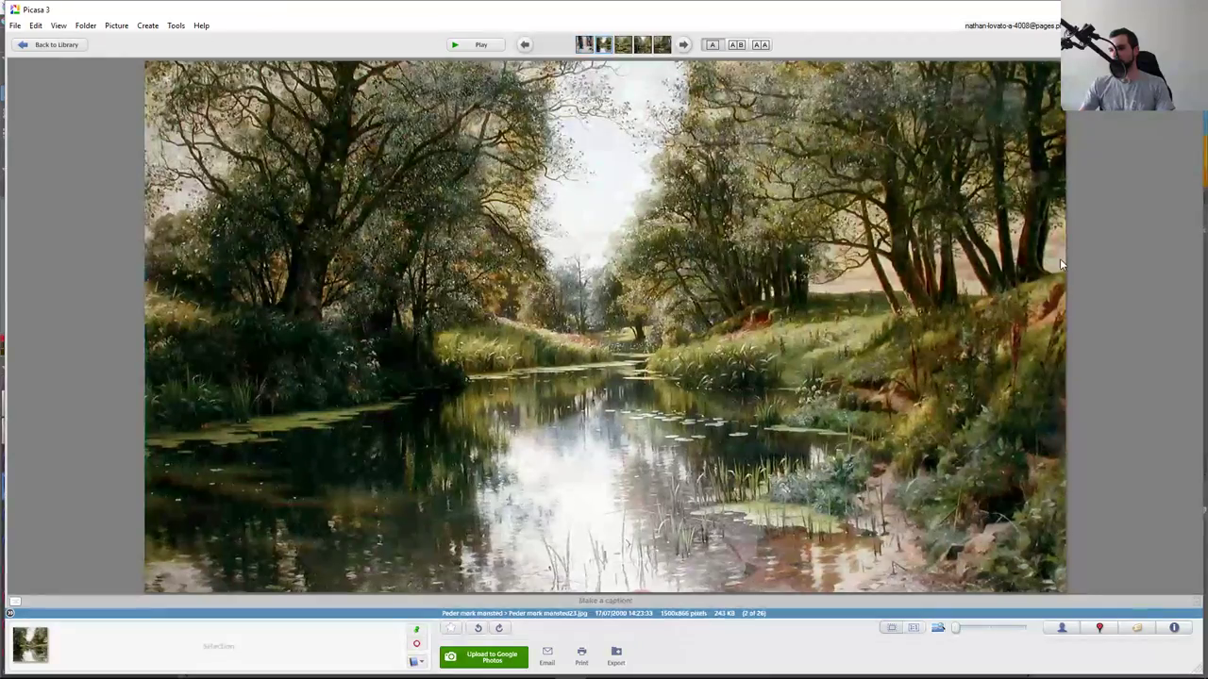
{"action": "key", "text": "Right"}
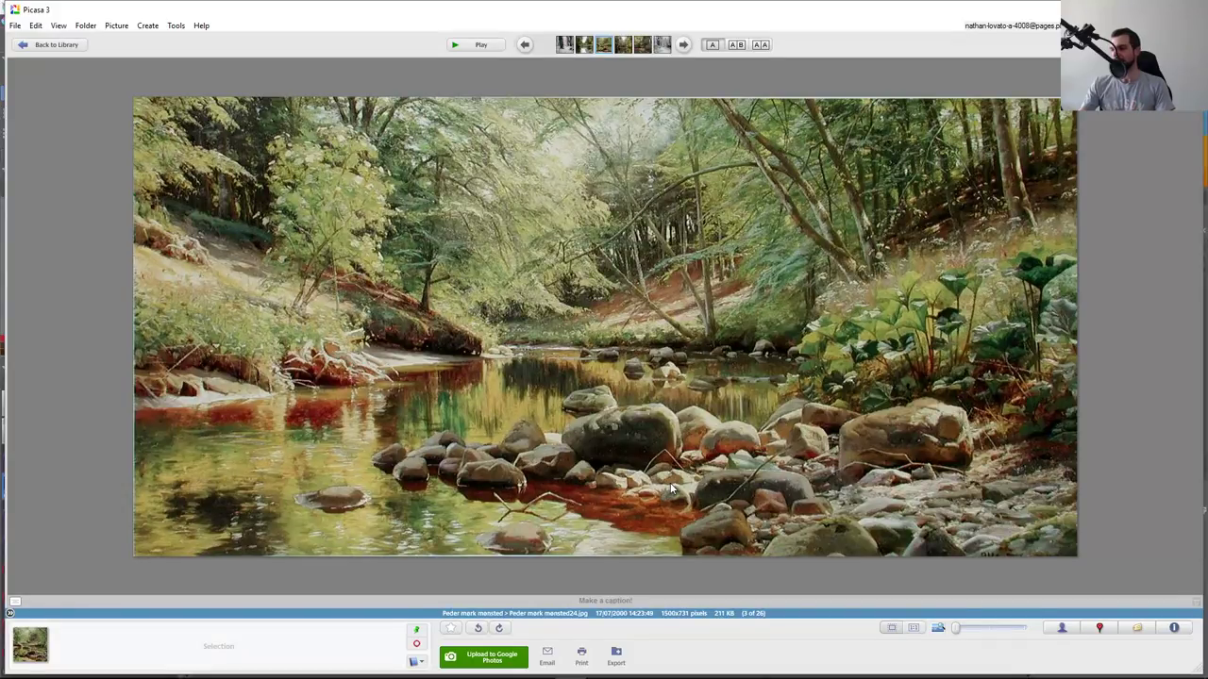
{"action": "key", "text": "Right"}
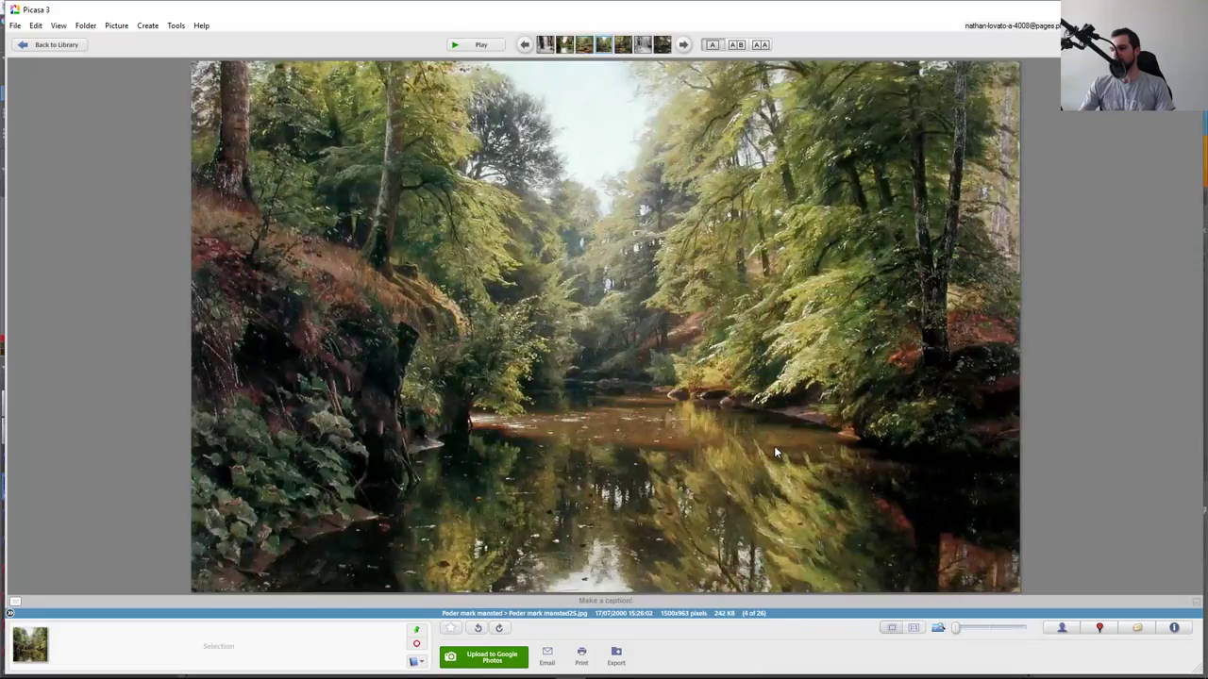
{"action": "key", "text": "Right"}
{"action": "key", "text": "Right"}
{"action": "key", "text": "Right"}
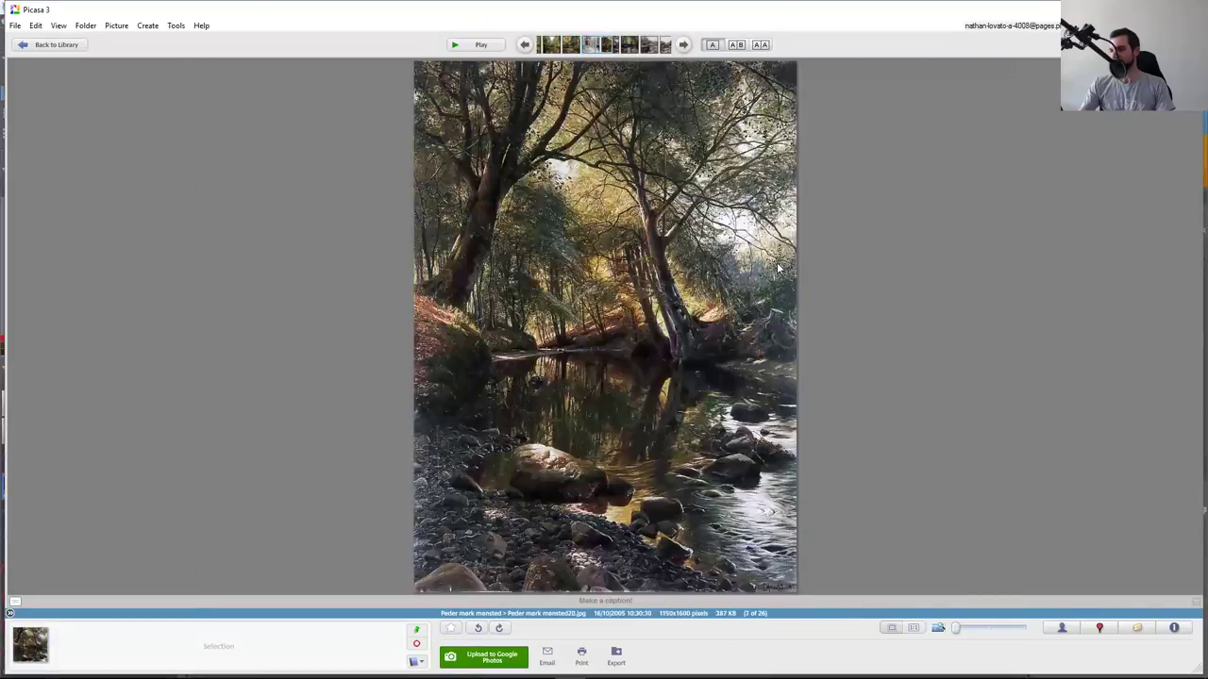
{"action": "key", "text": "Right"}
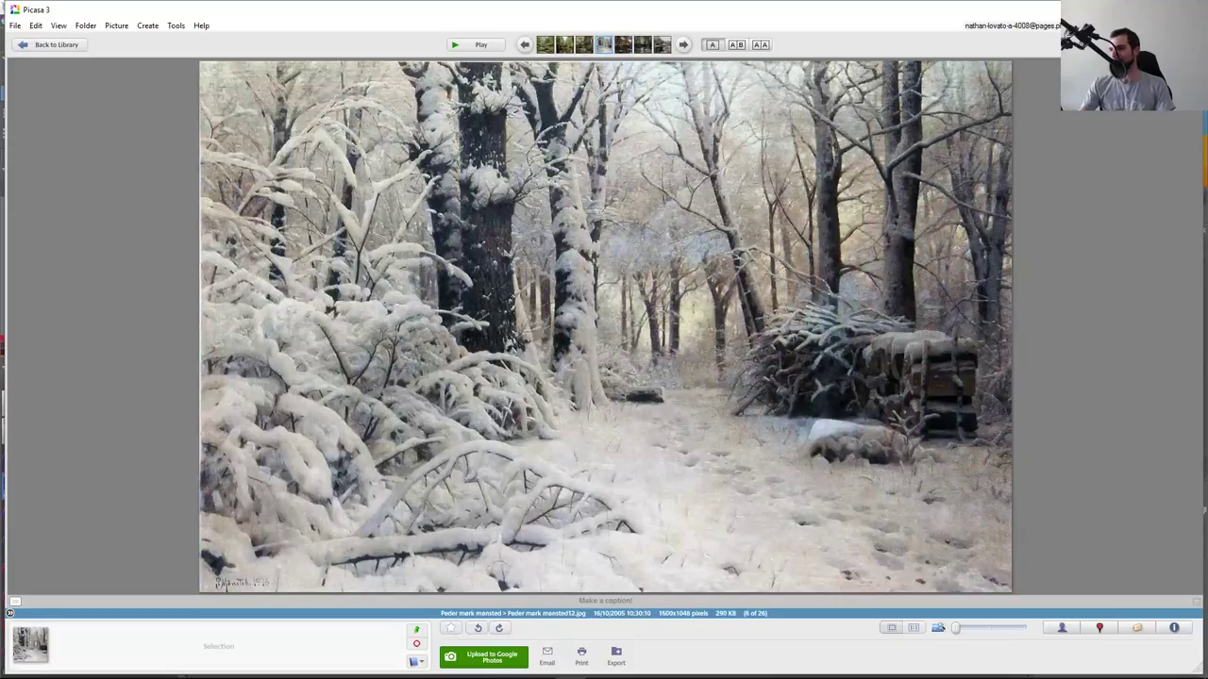
{"action": "key", "text": "Escape"}
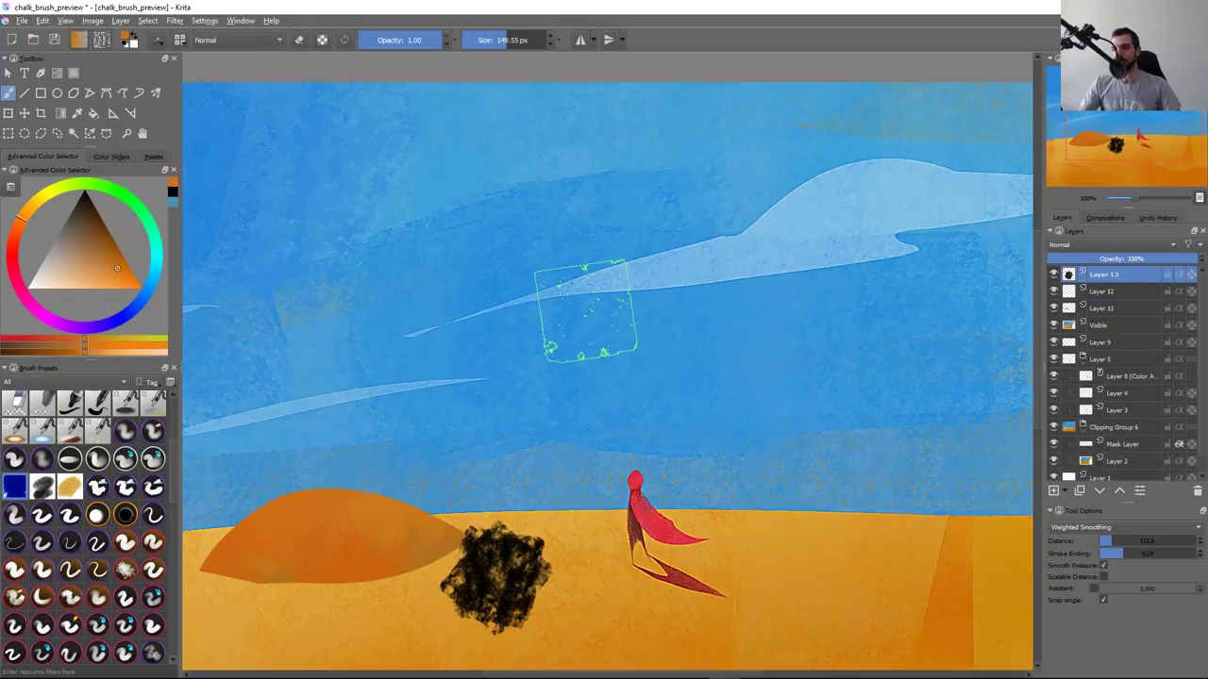
Paint and undo chalk test strokes on the sky, enlarging the brush to about 320 px
{"action": "left_click_drag", "start_coordinate": [349, 321], "coordinate": [567, 405]}
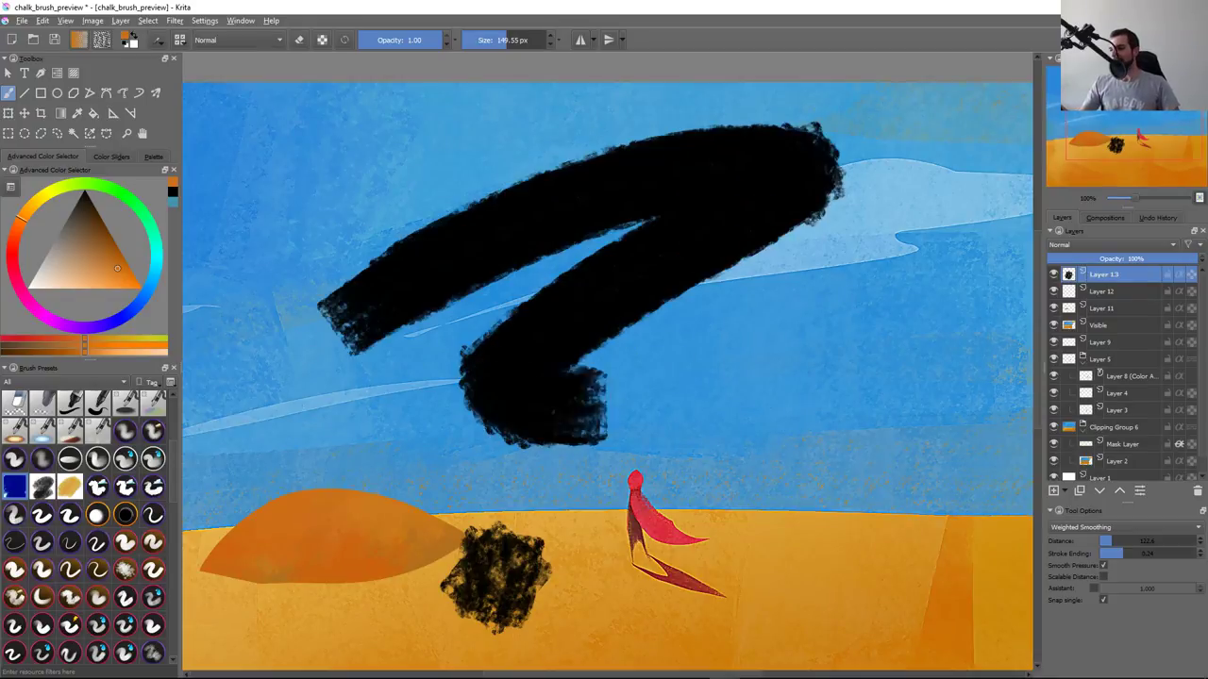
{"action": "key", "text": "ctrl+z"}
{"action": "mouse_move", "coordinate": [533, 250]}
{"action": "left_mouse_down"}
{"action": "mouse_move", "coordinate": [396, 247]}
{"action": "mouse_move", "coordinate": [830, 123]}
{"action": "left_mouse_up"}
{"action": "key", "text": "ctrl+z"}
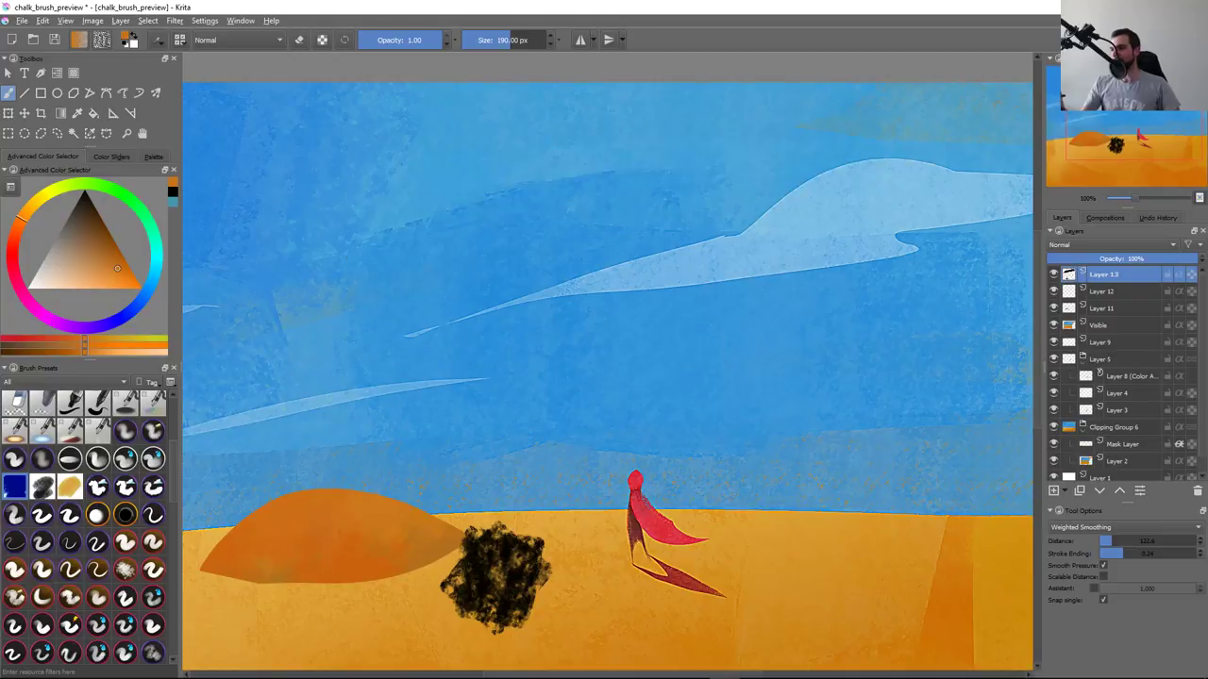
{"action": "left_click_drag", "start_coordinate": [302, 321], "coordinate": [802, 151]}
{"action": "key", "text": "ctrl+z"}
Test hook and curved strokes on the sky, undo them, then try the Brush Settings scratchpad
{"action": "mouse_move", "coordinate": [311, 311]}
{"action": "left_mouse_down"}
{"action": "mouse_move", "coordinate": [486, 316]}
{"action": "mouse_move", "coordinate": [755, 296]}
{"action": "left_mouse_up"}
{"action": "key", "text": "ctrl+z"}
{"action": "mouse_move", "coordinate": [604, 160]}
{"action": "left_mouse_down"}
{"action": "mouse_move", "coordinate": [283, 406]}
{"action": "mouse_move", "coordinate": [840, 250]}
{"action": "left_mouse_up"}
{"action": "key", "text": "ctrl+z"}
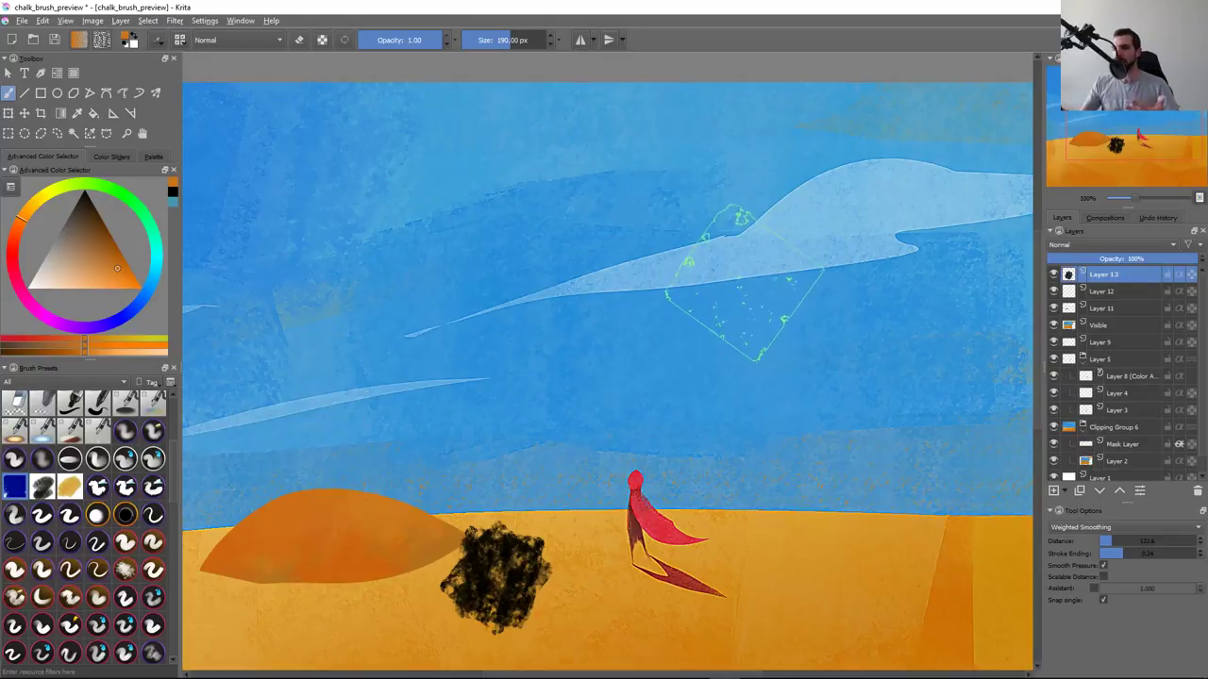
{"action": "key", "text": "F5"}
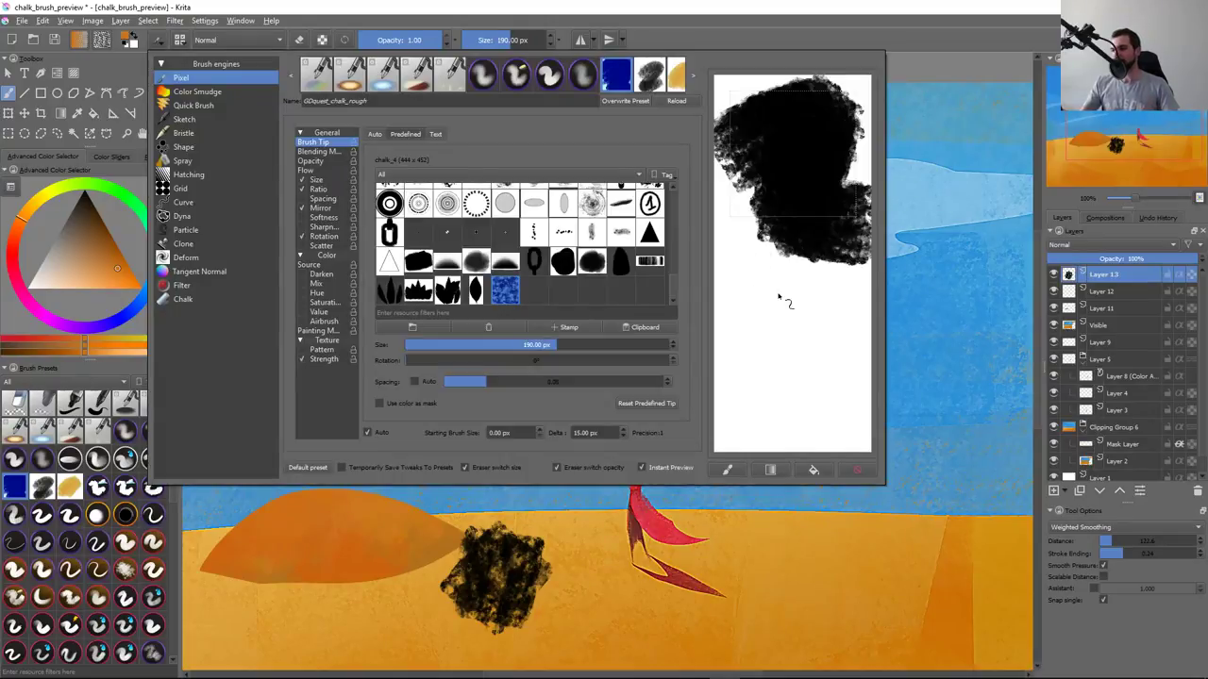
{"action": "left_click_drag", "start_coordinate": [778, 297], "coordinate": [800, 321]}
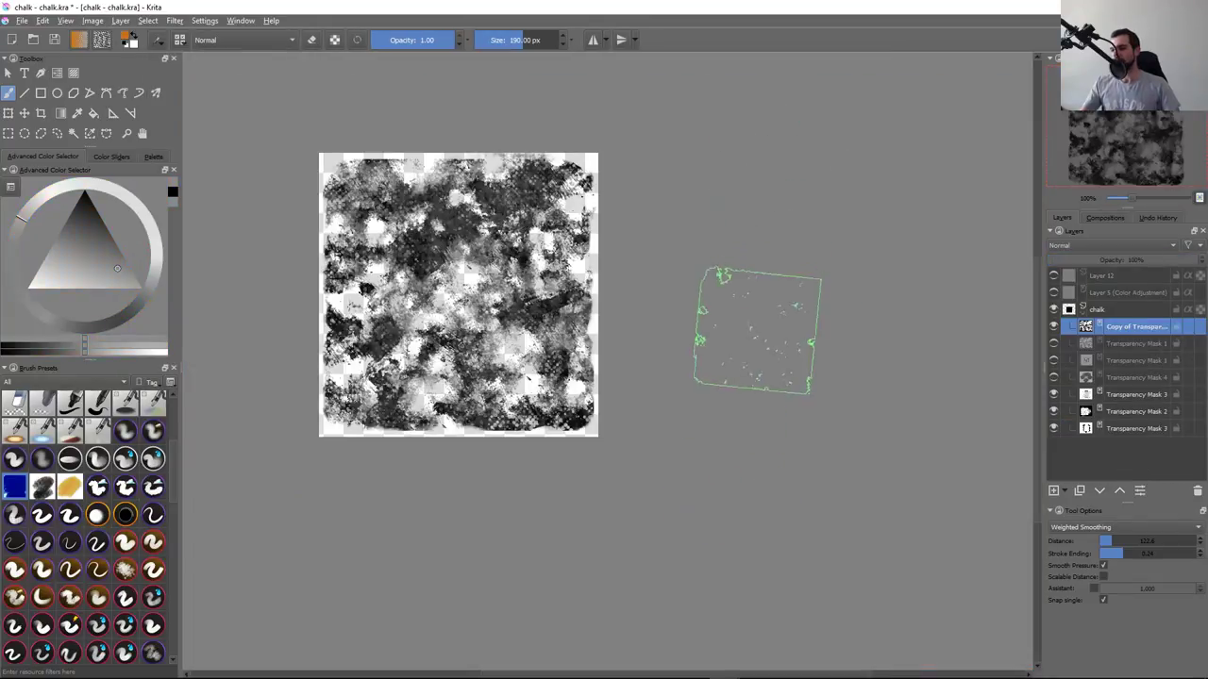
Duplicate the Copy of Transparency texture layer and rotate the copy about 90°
{"action": "left_click", "coordinate": [1054, 328]}
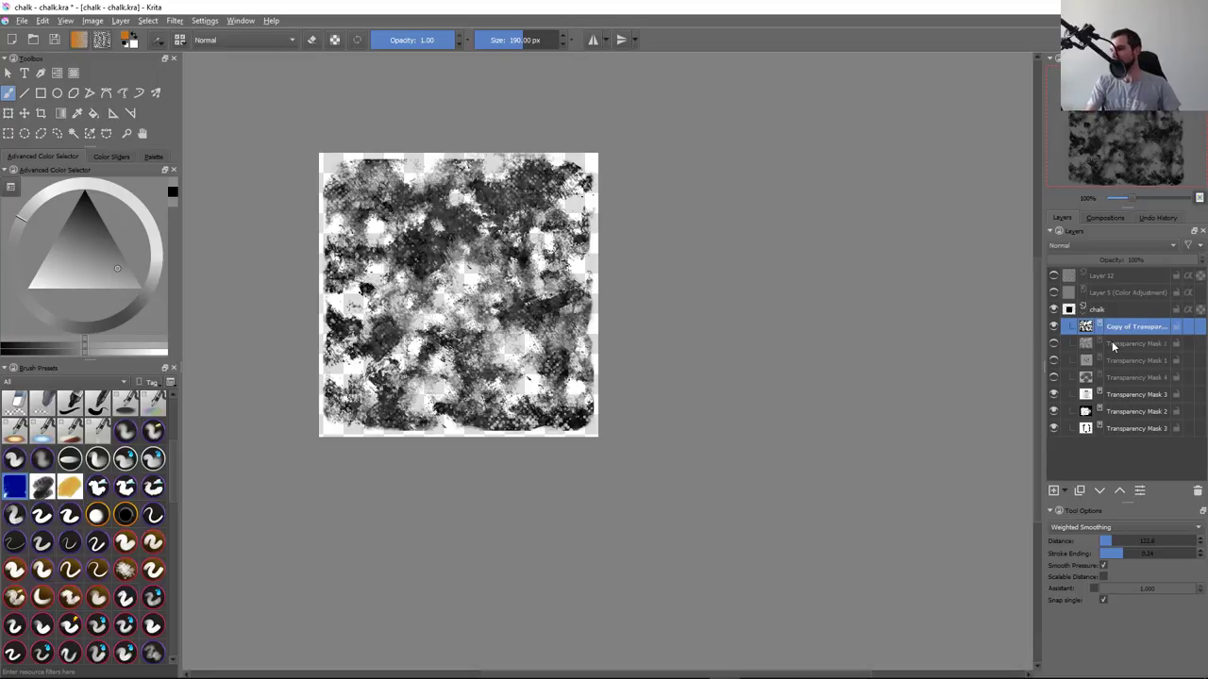
{"action": "key", "text": "ctrl+j"}
{"action": "key", "text": "ctrl+t"}
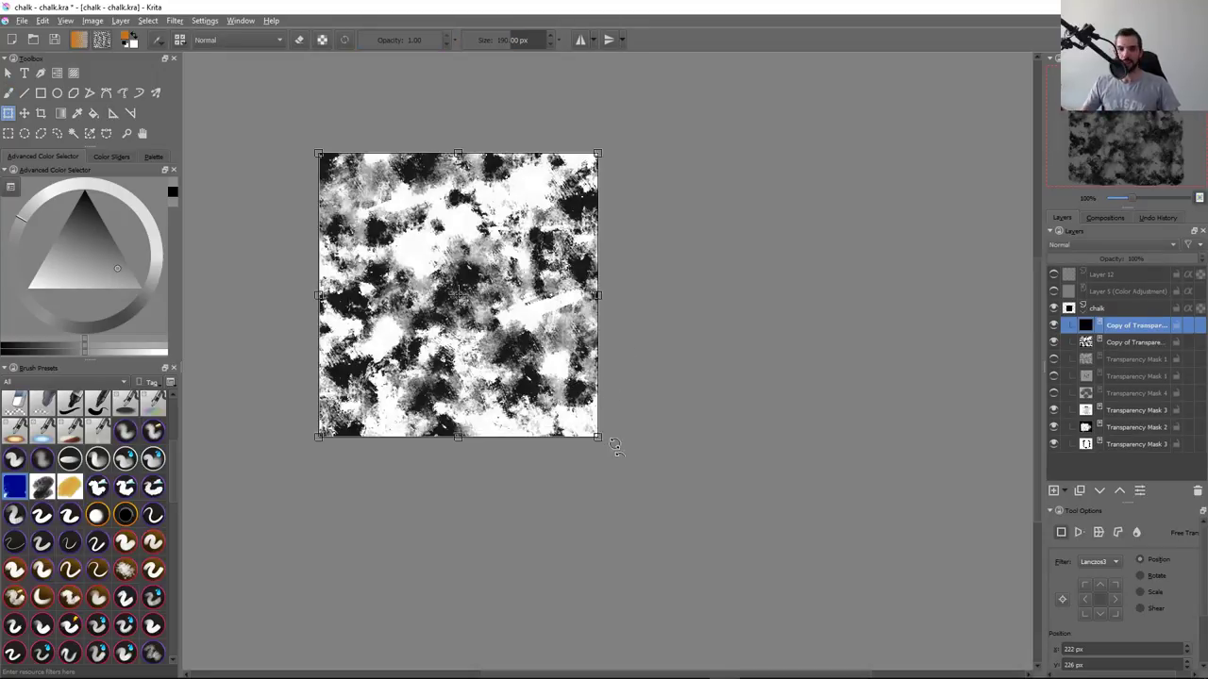
{"action": "left_click_drag", "start_coordinate": [614, 447], "coordinate": [322, 419]}
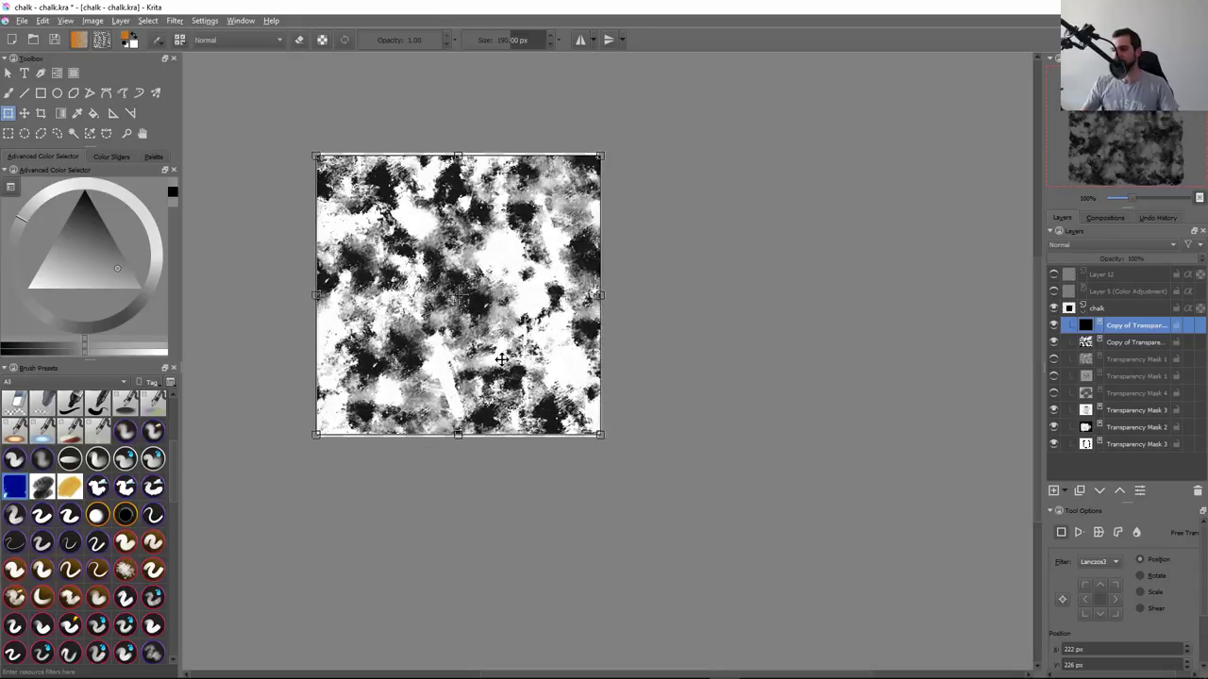
{"action": "key", "text": "Return"}
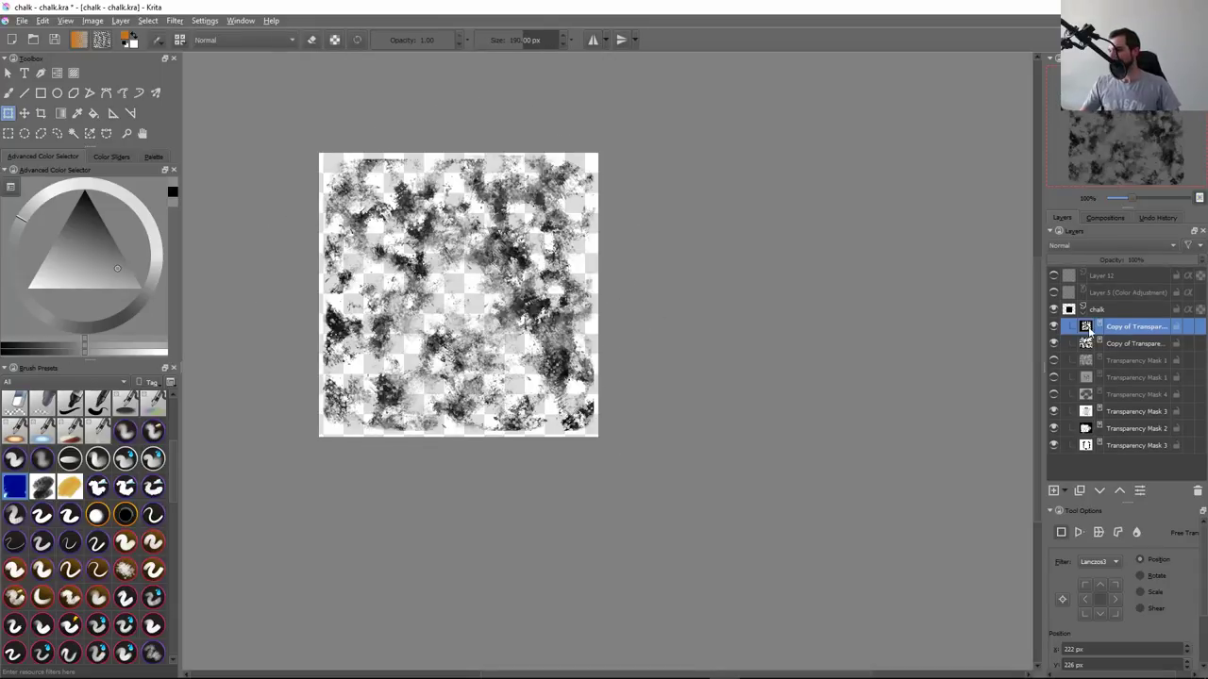
{"action": "left_click", "coordinate": [1053, 330]}
{"action": "left_click", "coordinate": [1054, 332]}
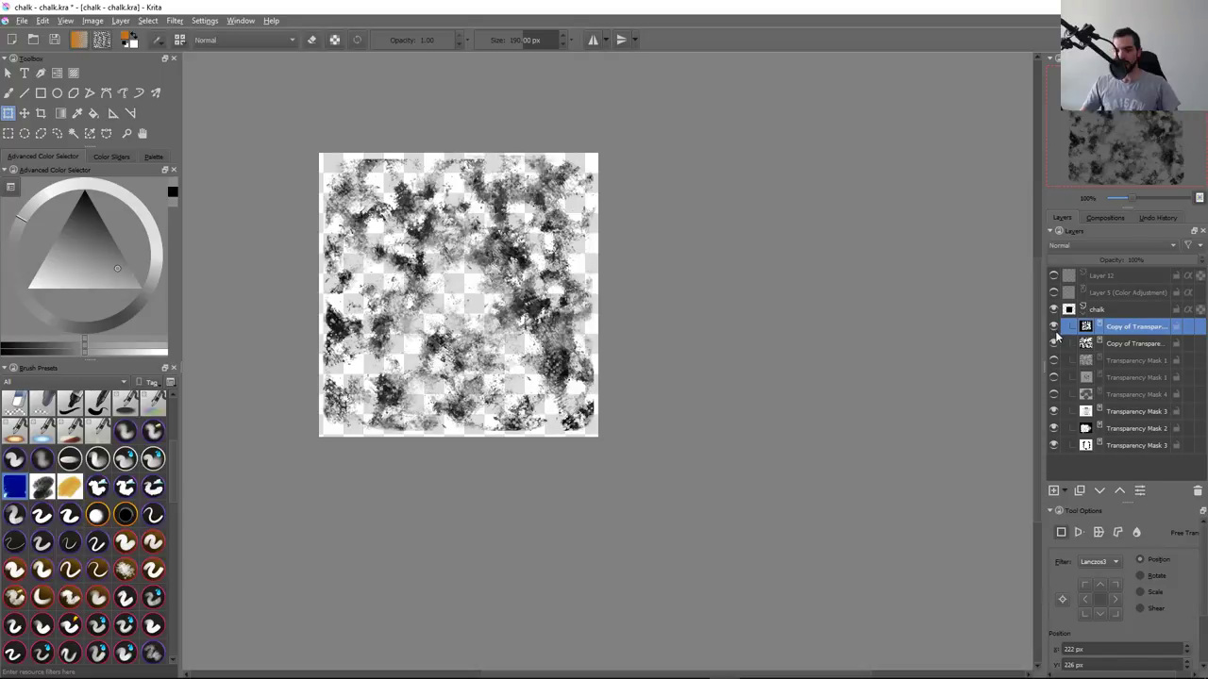
Darken the copy with Curves: bend the Gray curve down and move the black point right
{"action": "key", "text": "ctrl+m"}
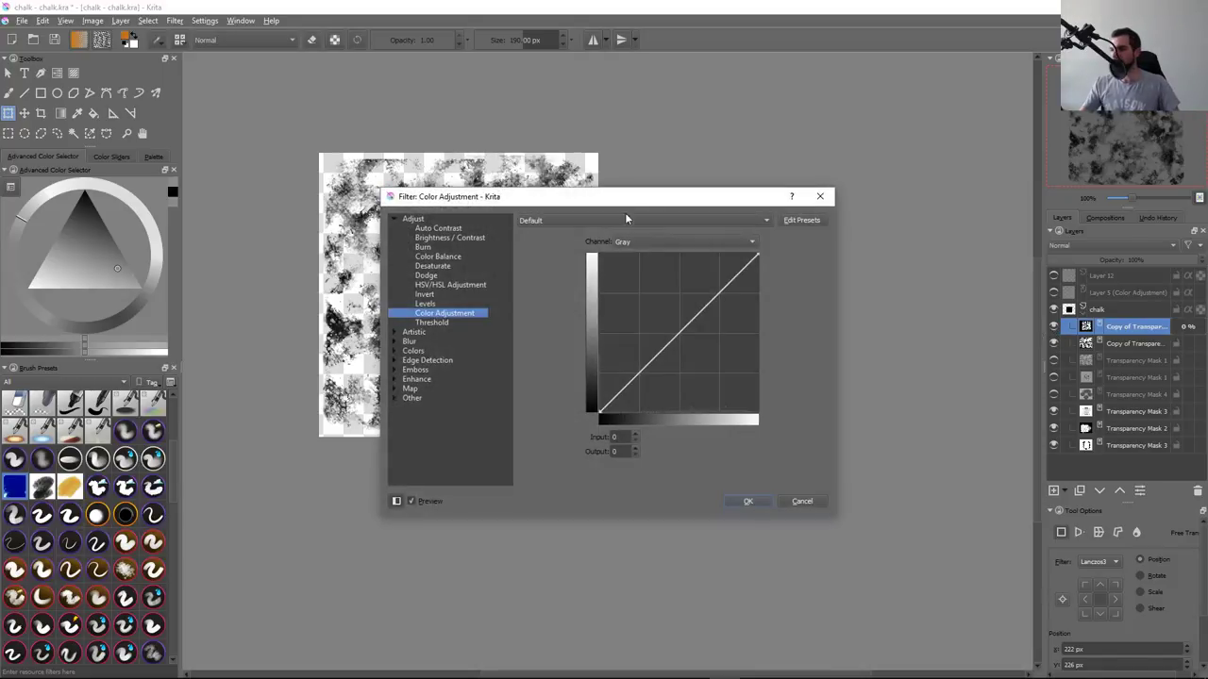
{"action": "left_click_drag", "start_coordinate": [651, 195], "coordinate": [812, 155]}
{"action": "left_click_drag", "start_coordinate": [837, 305], "coordinate": [844, 319]}
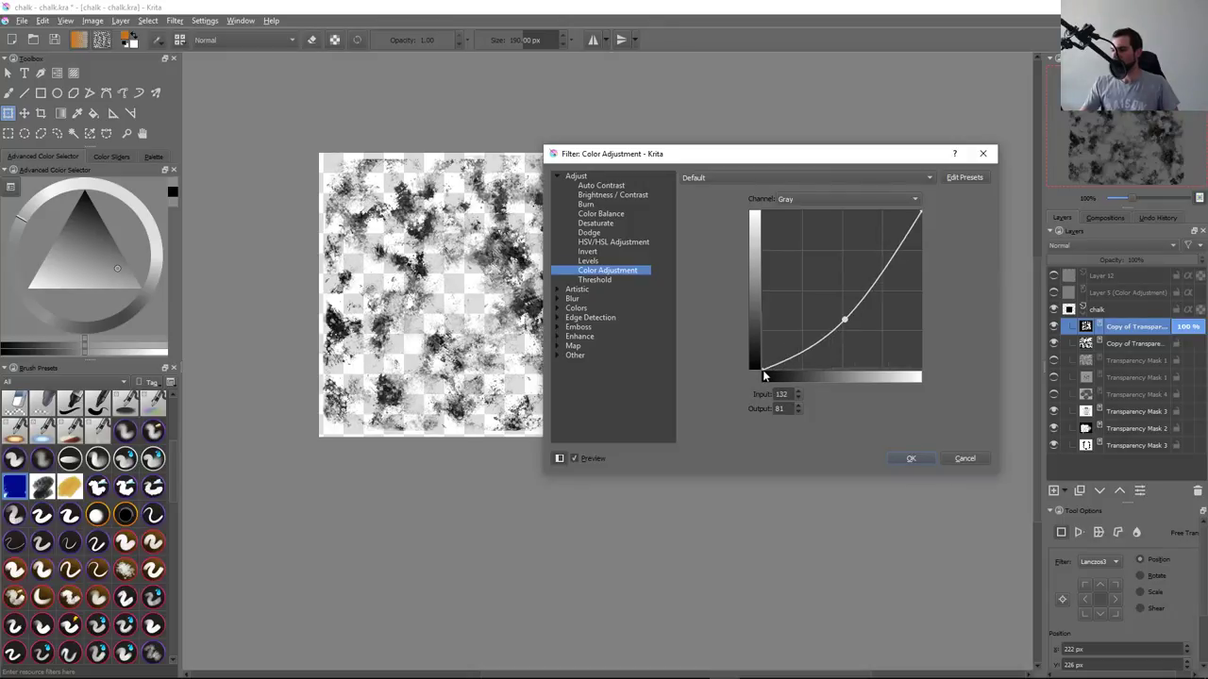
{"action": "left_click_drag", "start_coordinate": [762, 368], "coordinate": [804, 375]}
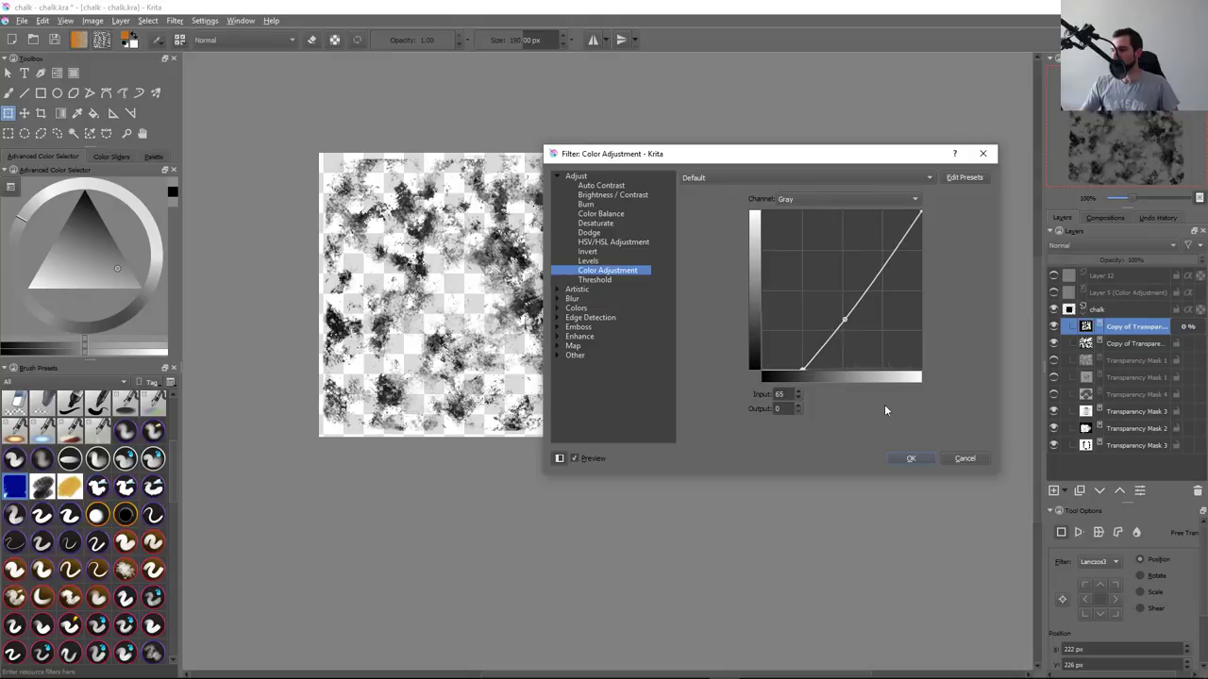
{"action": "left_click", "coordinate": [912, 460]}
{"action": "key", "text": "F5"}
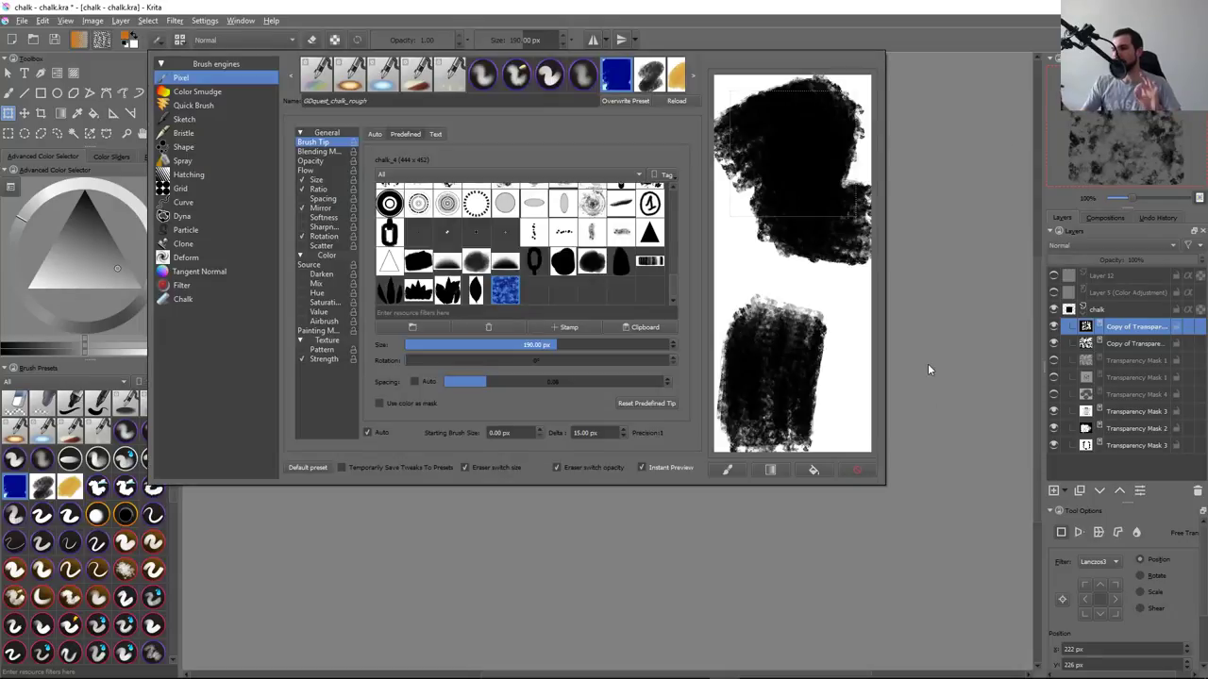
Save the texture as a new brush tip named chalk_5 and test it on chalk_brush_preview
{"action": "left_click", "coordinate": [566, 328]}
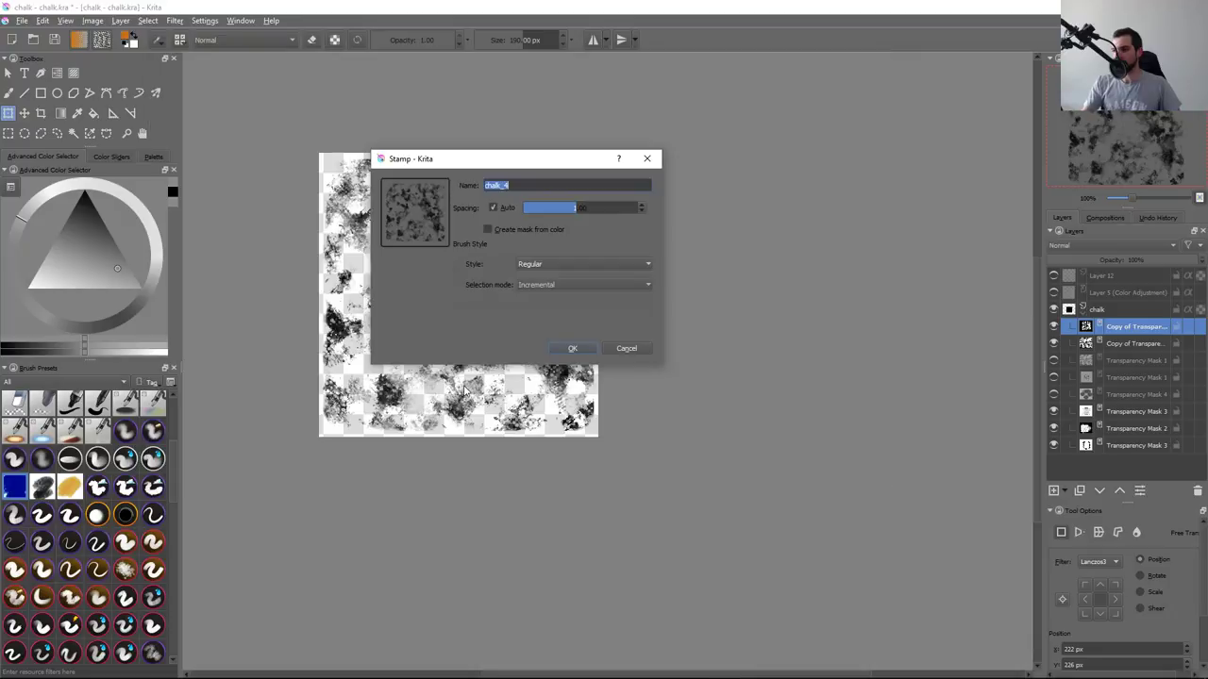
{"action": "key", "text": "Return"}
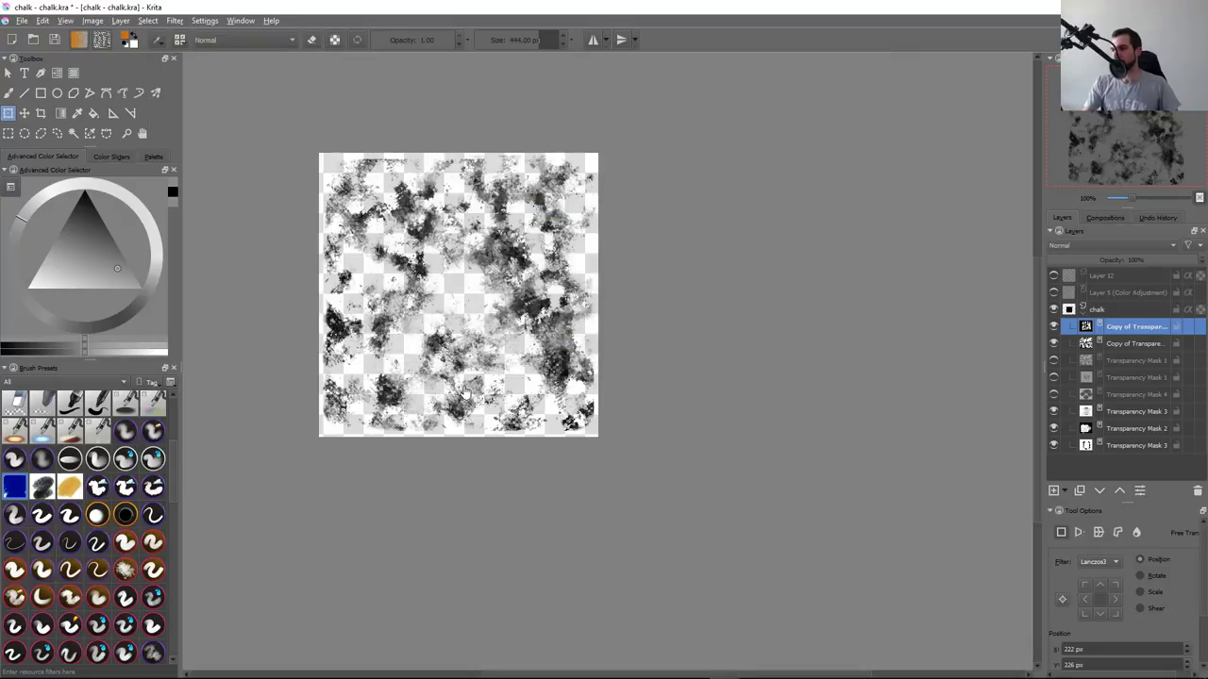
{"action": "key", "text": "ctrl+Tab"}
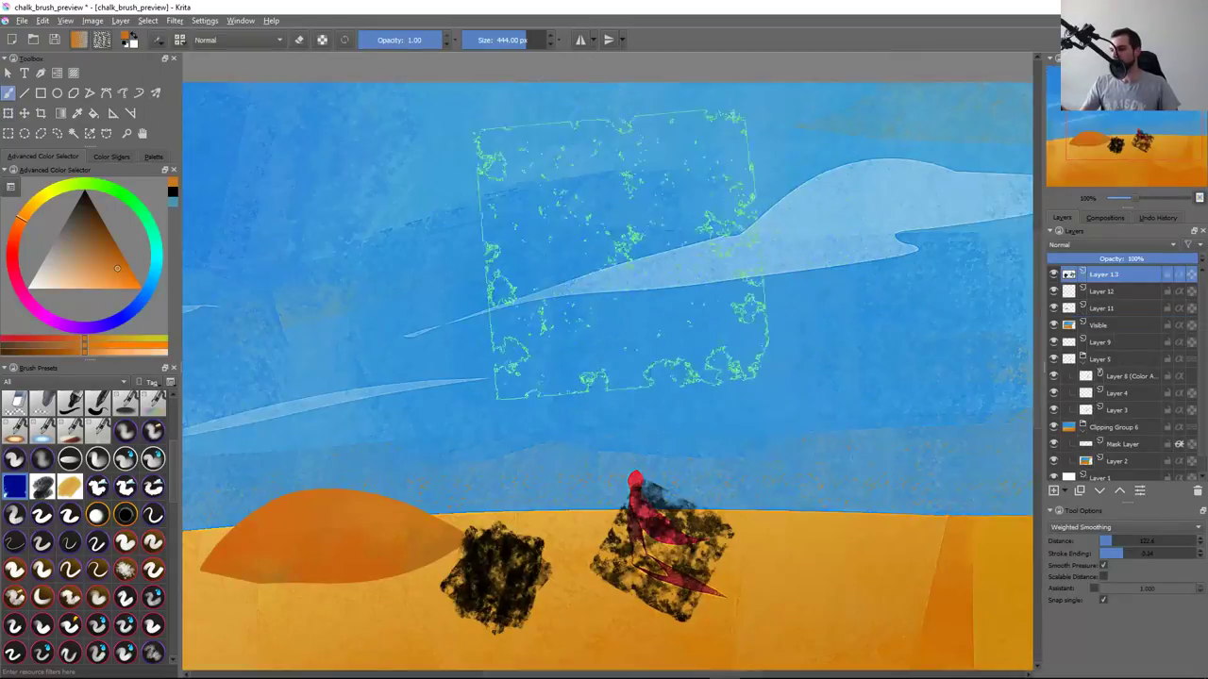
{"action": "left_click_drag", "start_coordinate": [561, 245], "coordinate": [396, 434]}
{"action": "key", "text": "ctrl+z"}
{"action": "left_click", "coordinate": [496, 571]}
Resize the chalk brush between about 88 and 110 px, testing and undoing strokes on the sky
{"action": "key", "text": "F5"}
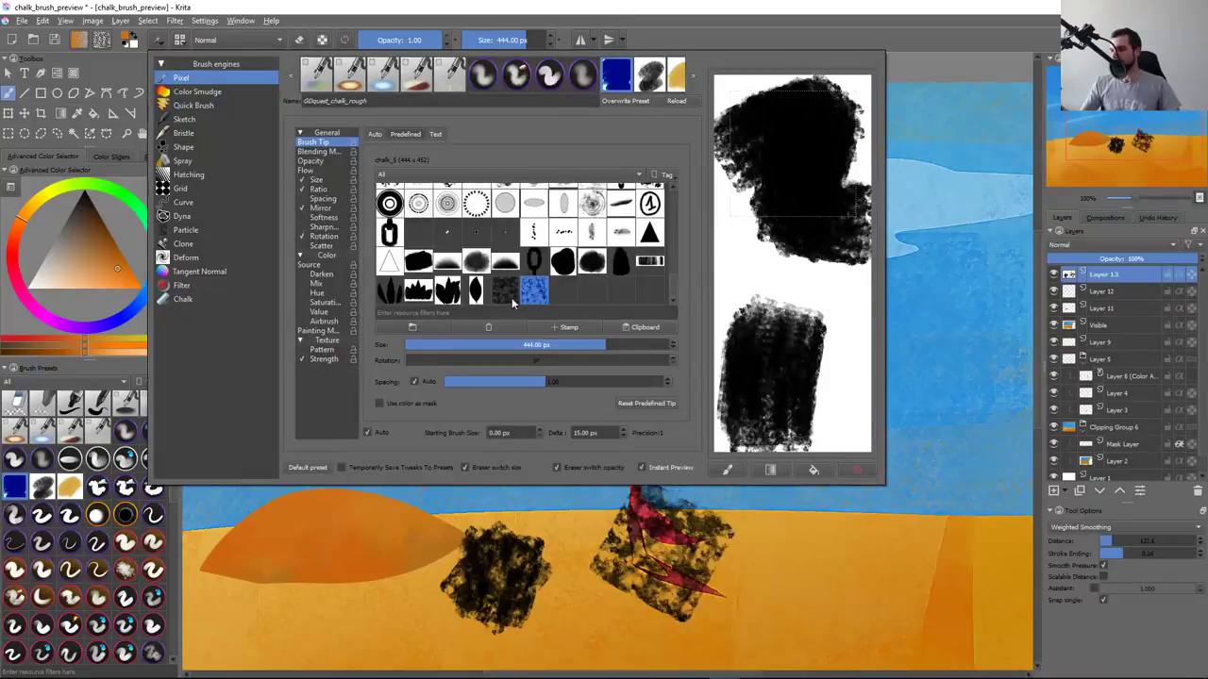
{"action": "key", "text": "F5"}
{"action": "key", "text": "bracketleft"}
{"action": "key", "text": "bracketleft"}
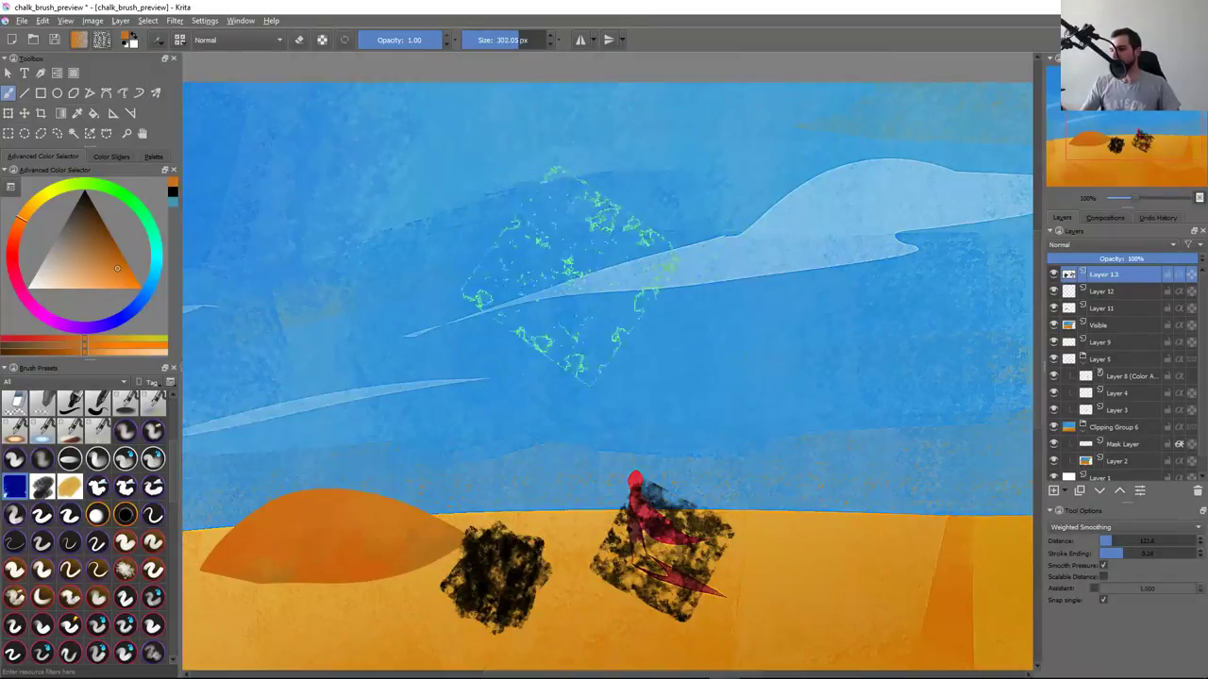
{"action": "key", "text": "bracketleft"}
{"action": "key", "text": "bracketleft"}
{"action": "key", "text": "bracketleft"}
{"action": "left_click_drag", "start_coordinate": [259, 198], "coordinate": [911, 142]}
{"action": "key", "text": "ctrl+z"}
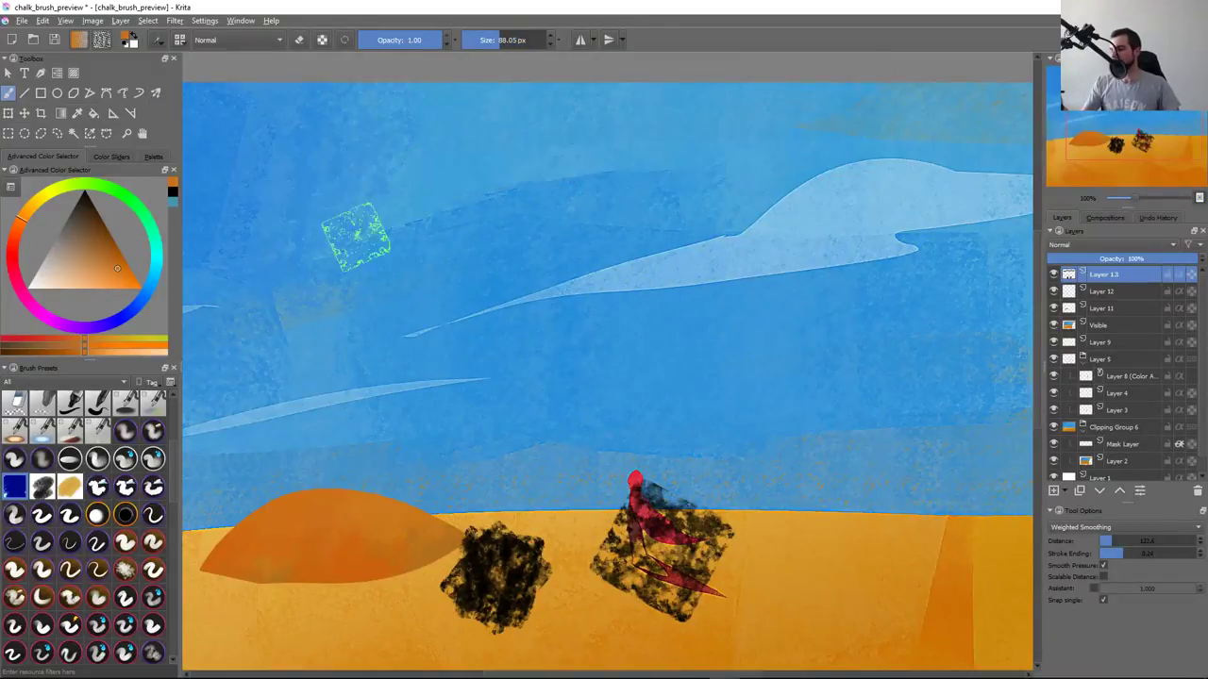
{"action": "key", "text": "bracketright"}
{"action": "mouse_move", "coordinate": [273, 198]}
{"action": "left_mouse_down"}
{"action": "mouse_move", "coordinate": [660, 132]}
{"action": "mouse_move", "coordinate": [859, 151]}
{"action": "left_mouse_up"}
{"action": "key", "text": "ctrl+z"}
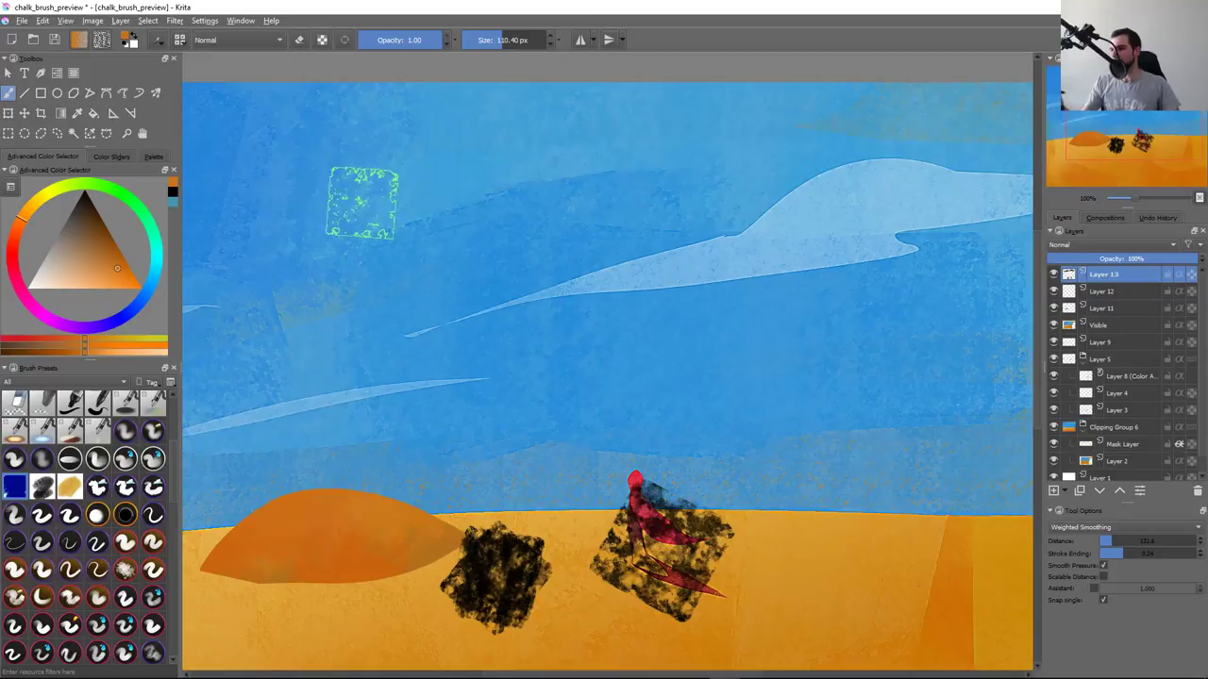
{"action": "mouse_move", "coordinate": [283, 227]}
{"action": "left_mouse_down"}
{"action": "mouse_move", "coordinate": [607, 189]}
{"action": "mouse_move", "coordinate": [906, 283]}
{"action": "left_mouse_up"}
{"action": "key", "text": "ctrl+z"}
Enable Scatter on the chalk brush and test it with an undone sky stroke
{"action": "key", "text": "F5"}
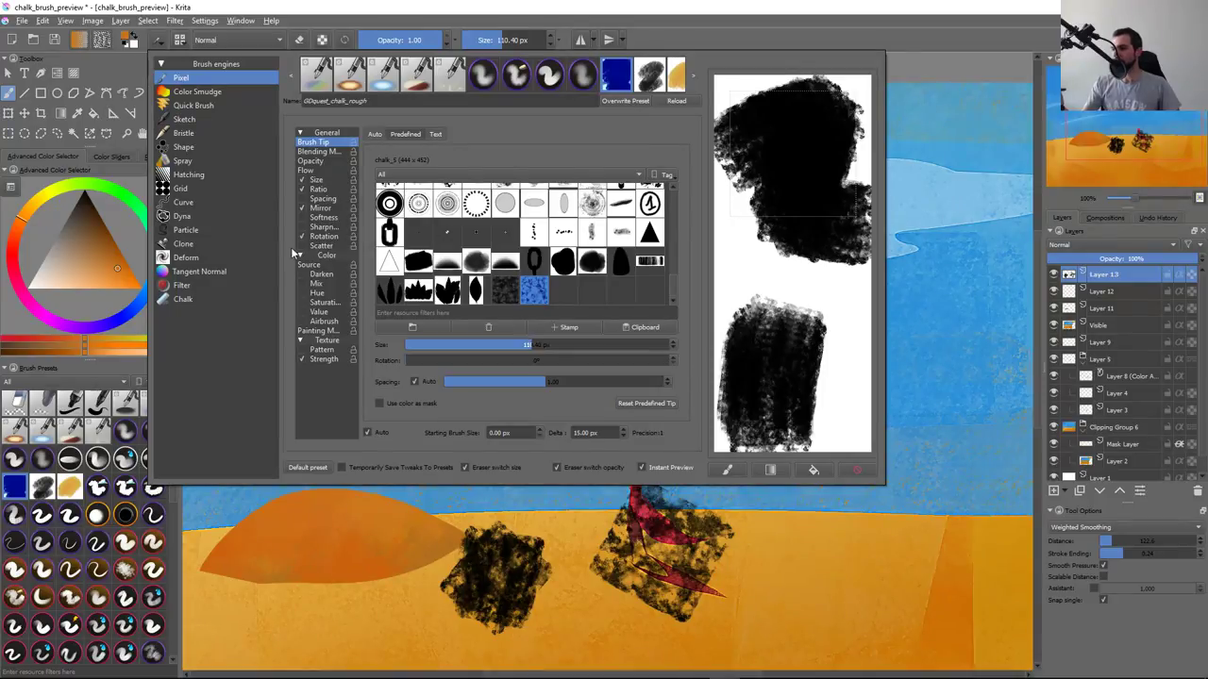
{"action": "left_click", "coordinate": [321, 245]}
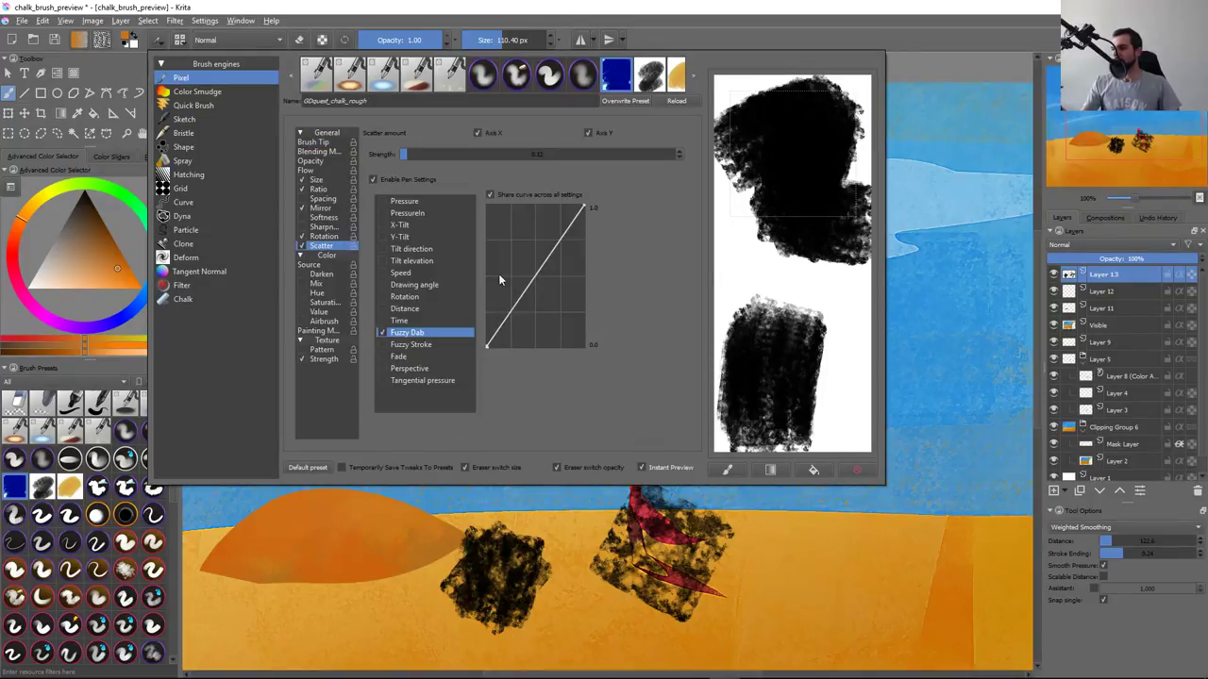
{"action": "left_click", "coordinate": [440, 496]}
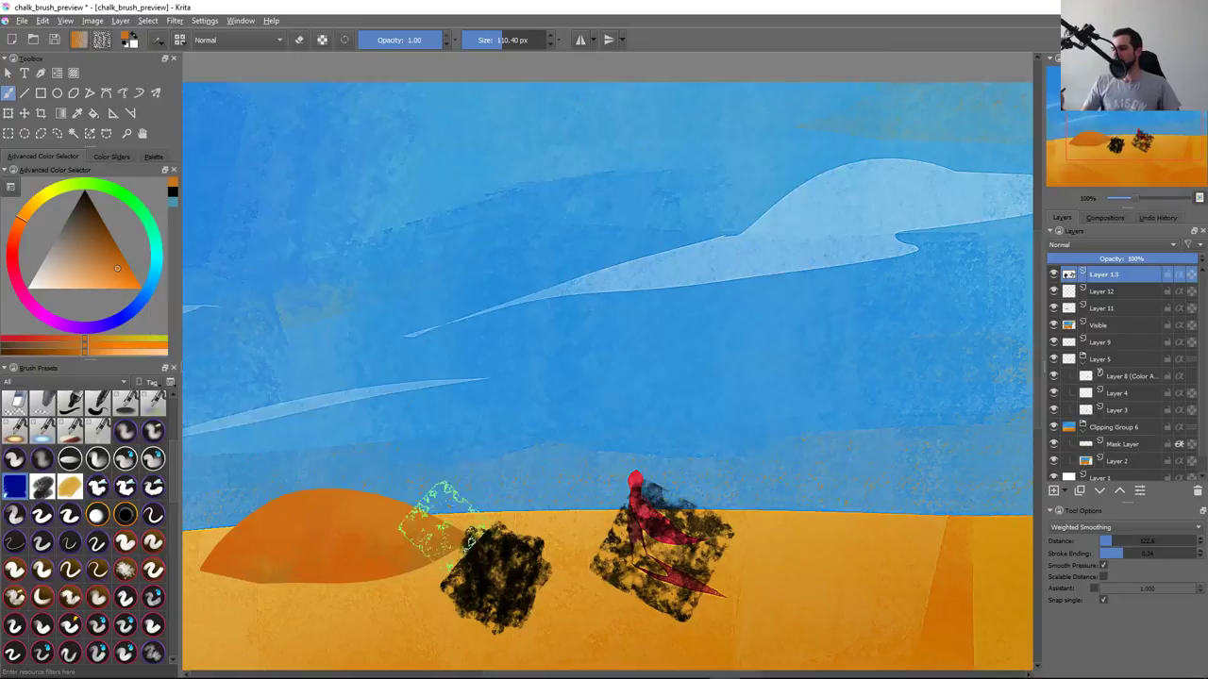
{"action": "left_click_drag", "start_coordinate": [346, 264], "coordinate": [953, 151]}
{"action": "key", "text": "ctrl+z"}
Test another curving stroke, then raise the scatter strength to about 0.20
{"action": "key", "text": "F5"}
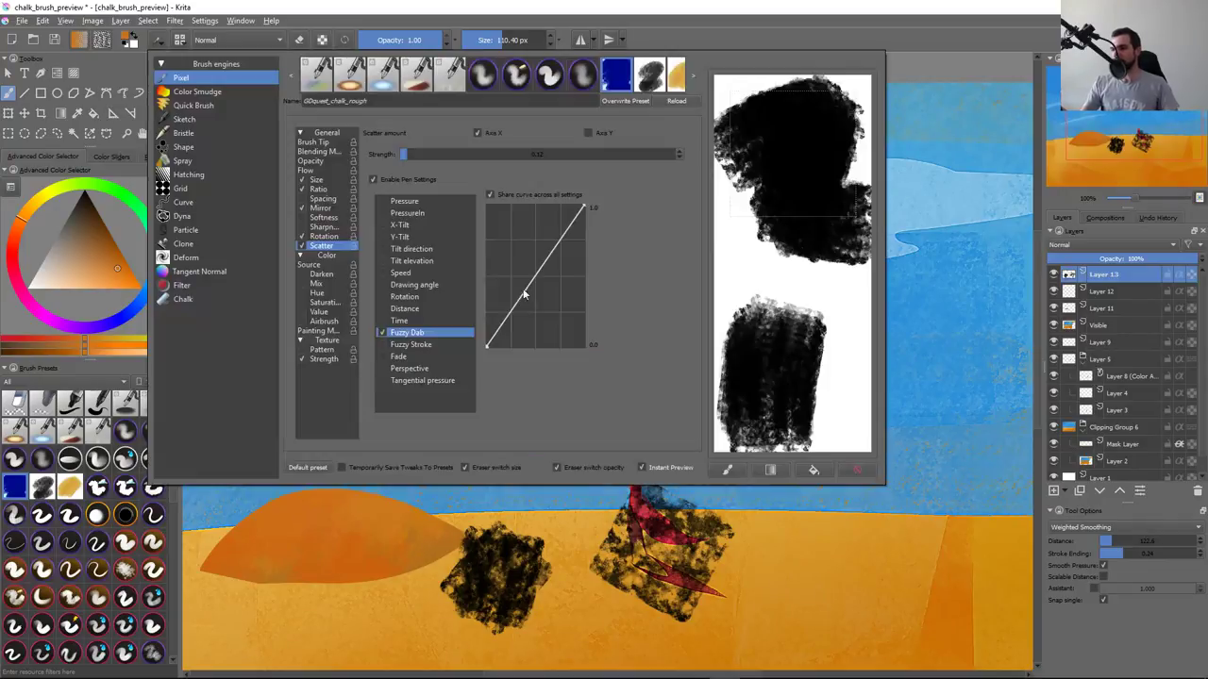
{"action": "left_click", "coordinate": [323, 553]}
{"action": "mouse_move", "coordinate": [283, 419]}
{"action": "left_mouse_down"}
{"action": "mouse_move", "coordinate": [416, 231]}
{"action": "mouse_move", "coordinate": [721, 222]}
{"action": "left_mouse_up"}
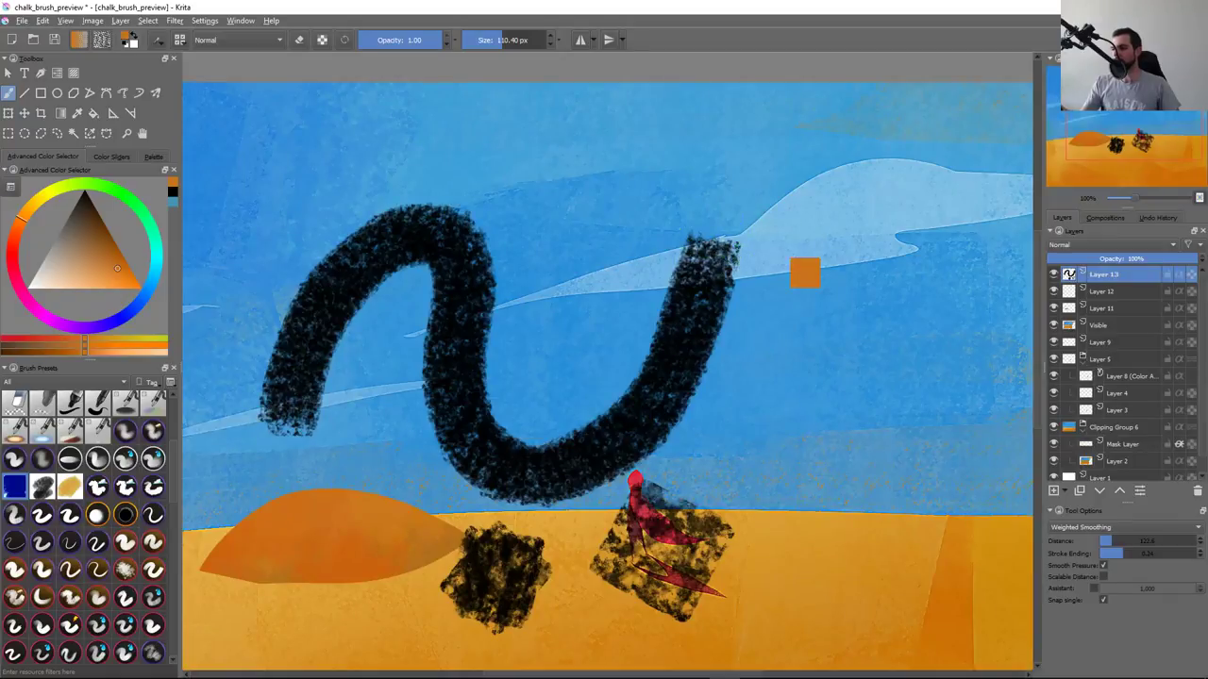
{"action": "key", "text": "ctrl+z"}
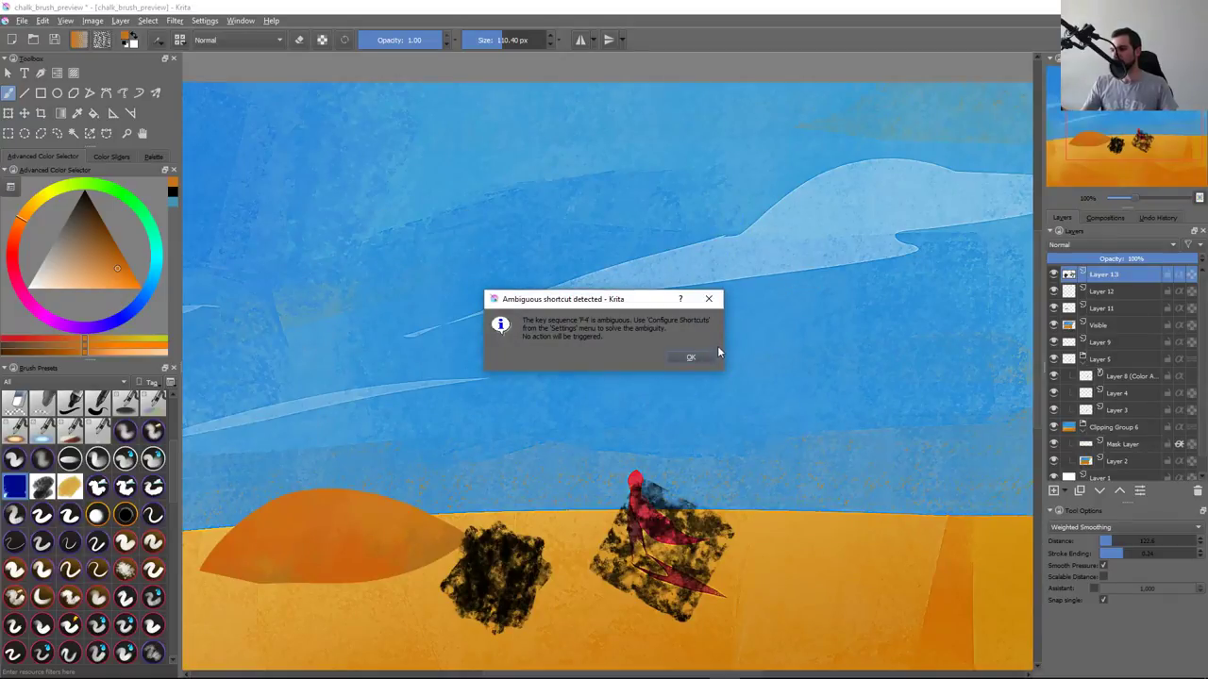
{"action": "left_click", "coordinate": [708, 357]}
{"action": "key", "text": "F5"}
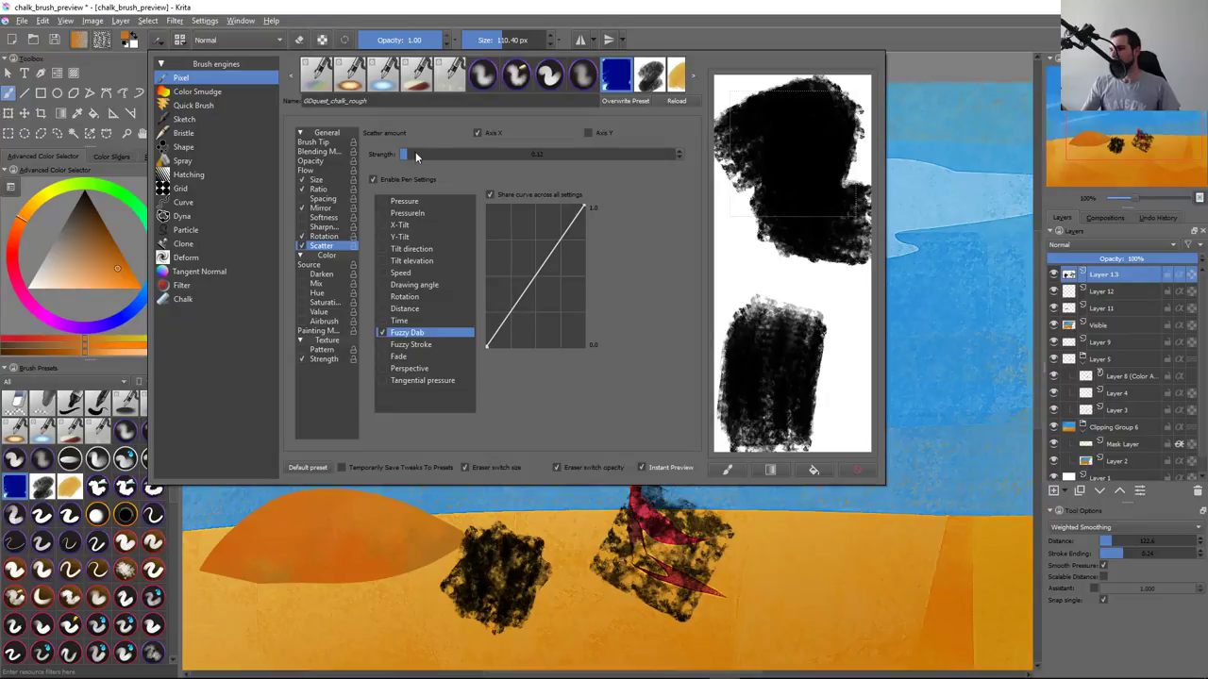
{"action": "left_click", "coordinate": [418, 155]}
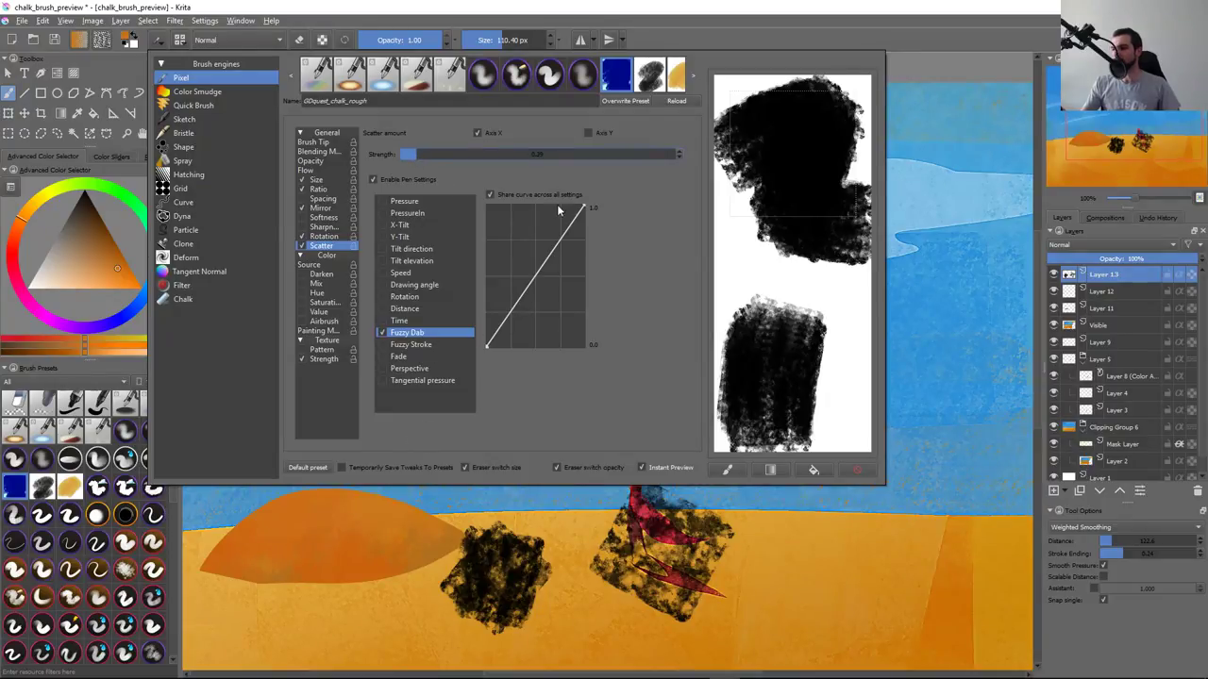
Paint and clear several chalk test strokes, including 2-shaped ones, on the sky
{"action": "key", "text": "F5"}
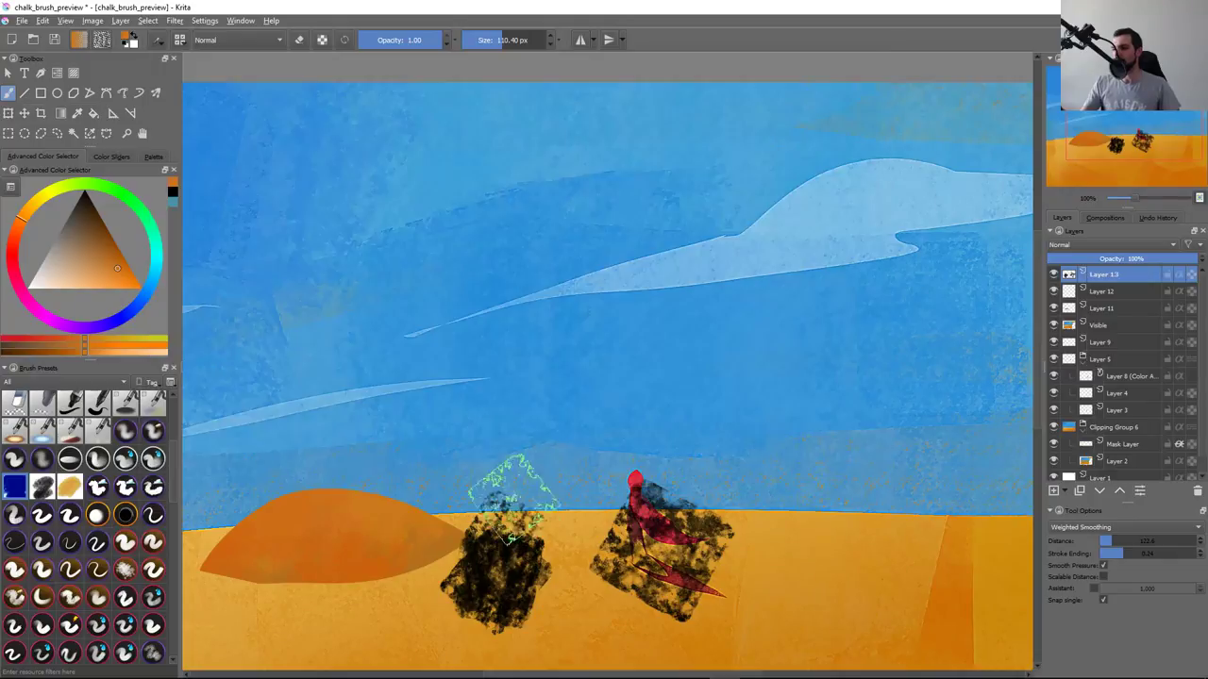
{"action": "mouse_move", "coordinate": [307, 298]}
{"action": "left_mouse_down"}
{"action": "mouse_move", "coordinate": [392, 217]}
{"action": "mouse_move", "coordinate": [557, 180]}
{"action": "mouse_move", "coordinate": [500, 302]}
{"action": "mouse_move", "coordinate": [840, 210]}
{"action": "left_mouse_up"}
{"action": "key", "text": "Delete"}
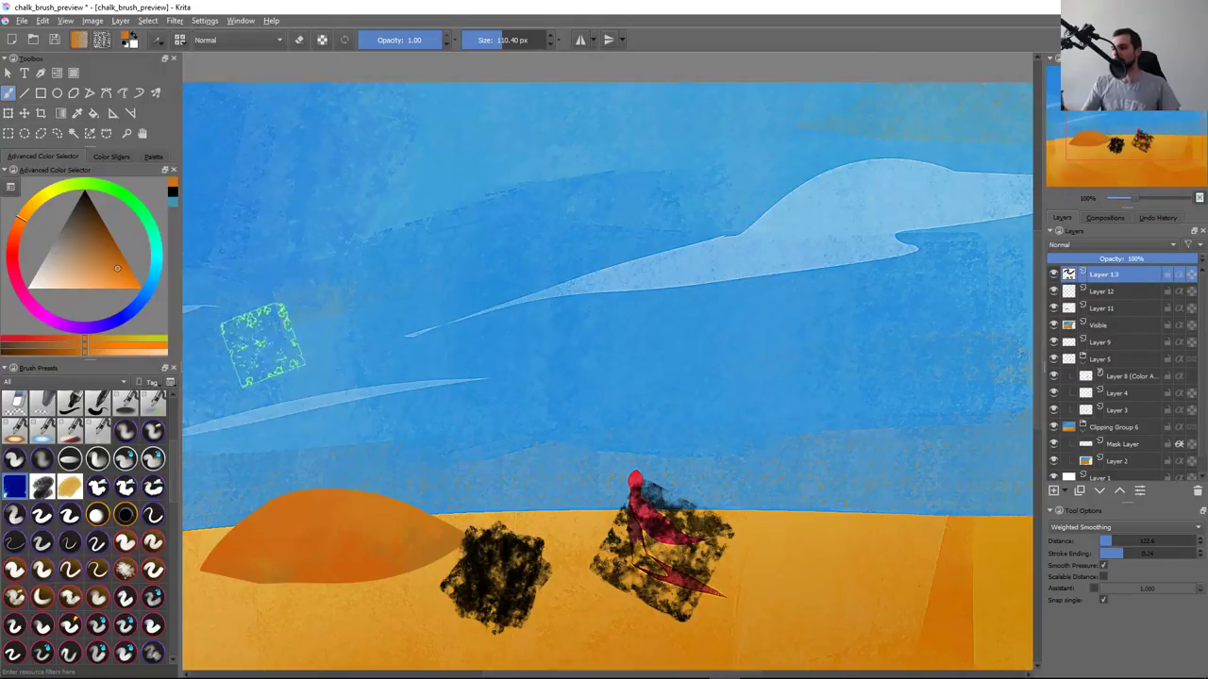
{"action": "mouse_move", "coordinate": [241, 345]}
{"action": "left_mouse_down"}
{"action": "mouse_move", "coordinate": [538, 170]}
{"action": "mouse_move", "coordinate": [420, 415]}
{"action": "mouse_move", "coordinate": [651, 490]}
{"action": "left_mouse_up"}
{"action": "key", "text": "Delete"}
{"action": "mouse_move", "coordinate": [278, 297]}
{"action": "left_mouse_down"}
{"action": "mouse_move", "coordinate": [284, 273]}
{"action": "mouse_move", "coordinate": [538, 444]}
{"action": "left_mouse_up"}
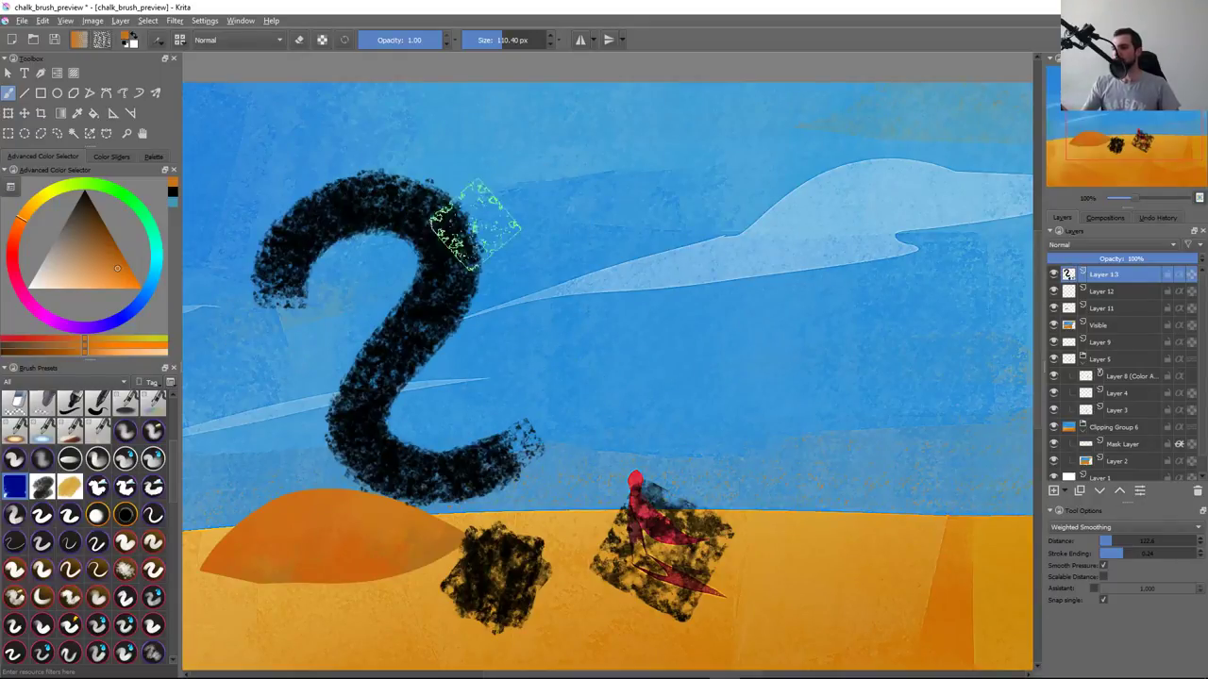
{"action": "key", "text": "Delete"}
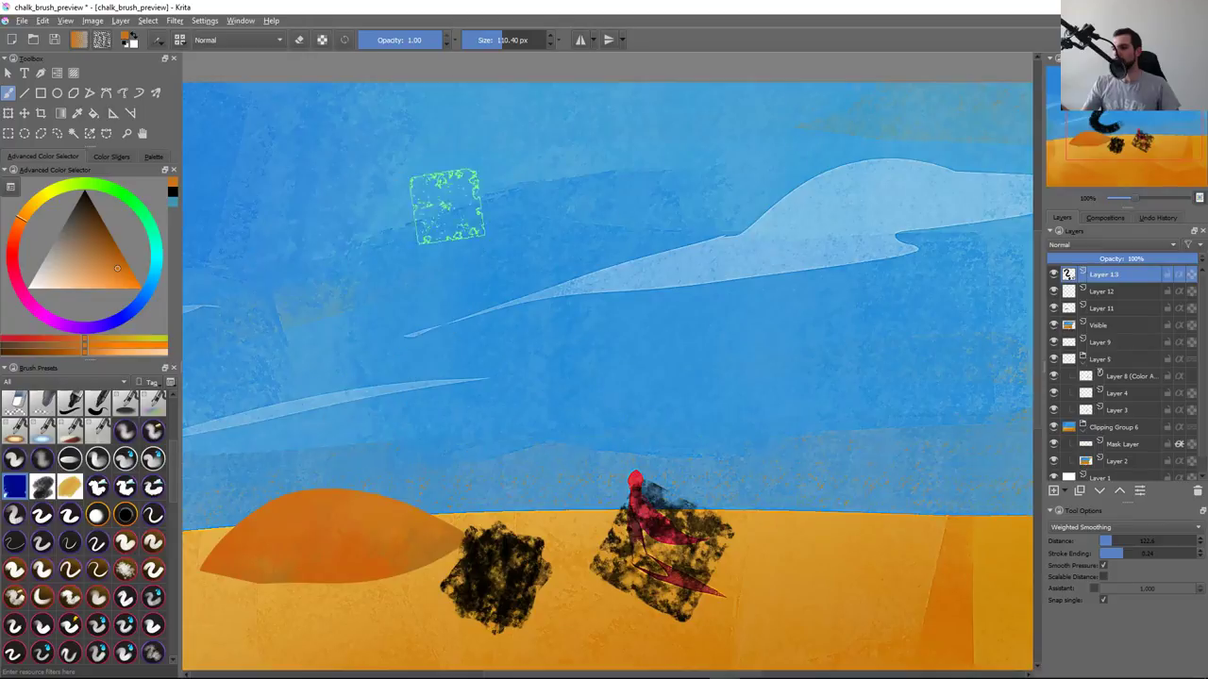
{"action": "mouse_move", "coordinate": [358, 218]}
{"action": "left_mouse_down"}
{"action": "mouse_move", "coordinate": [274, 311]}
{"action": "mouse_move", "coordinate": [538, 273]}
{"action": "mouse_move", "coordinate": [415, 462]}
{"action": "left_mouse_up"}
{"action": "key", "text": "Delete"}
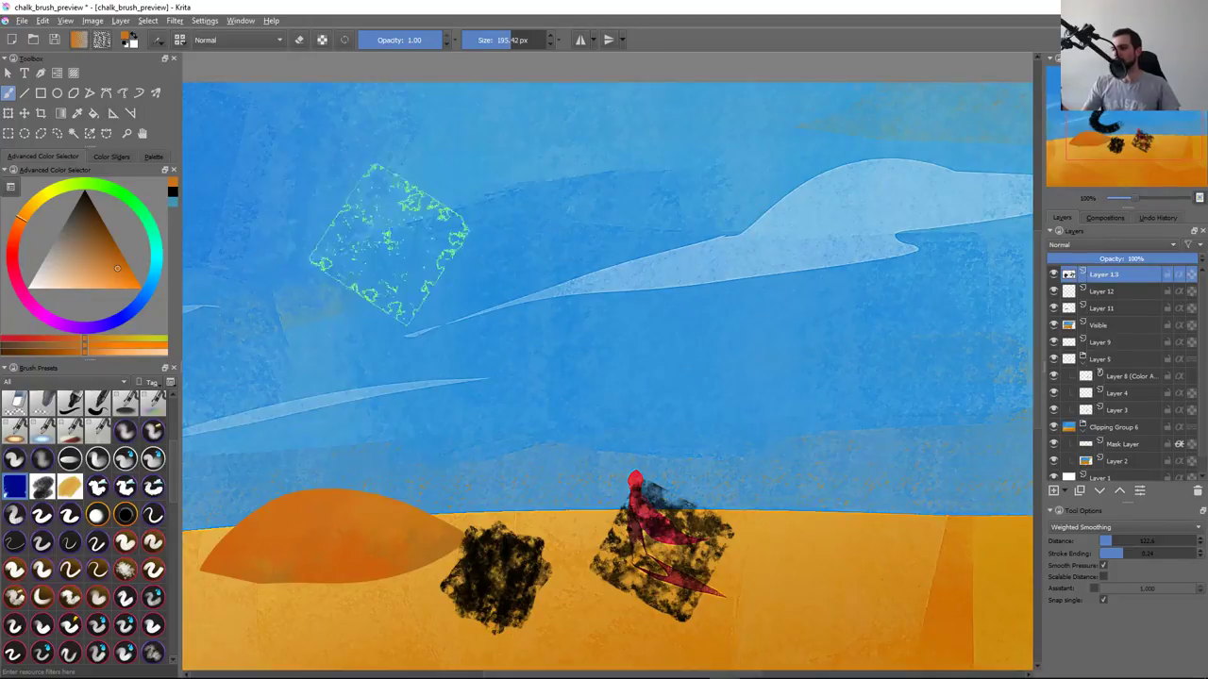
{"action": "mouse_move", "coordinate": [255, 312]}
{"action": "left_mouse_down"}
{"action": "mouse_move", "coordinate": [406, 179]}
{"action": "mouse_move", "coordinate": [368, 481]}
{"action": "mouse_move", "coordinate": [566, 425]}
{"action": "left_mouse_up"}
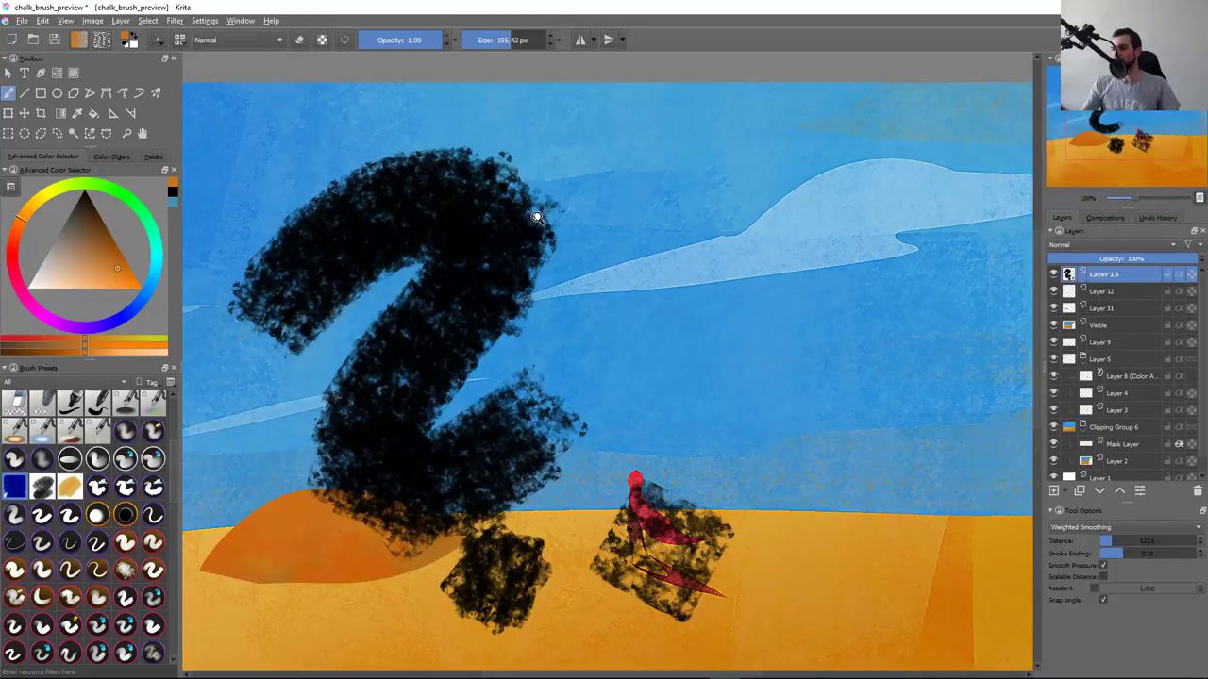
Freehand-select the stroke's top edge, zoom to 100%, deselect, and clear the stroke from Layer 13
{"action": "scroll", "coordinate": [539, 202], "scroll_direction": "up", "scroll_amount": 3}
{"action": "left_click", "coordinate": [56, 133]}
{"action": "left_click_drag", "start_coordinate": [429, 113], "coordinate": [514, 142]}
{"action": "scroll", "coordinate": [631, 246], "scroll_direction": "down", "scroll_amount": 2}
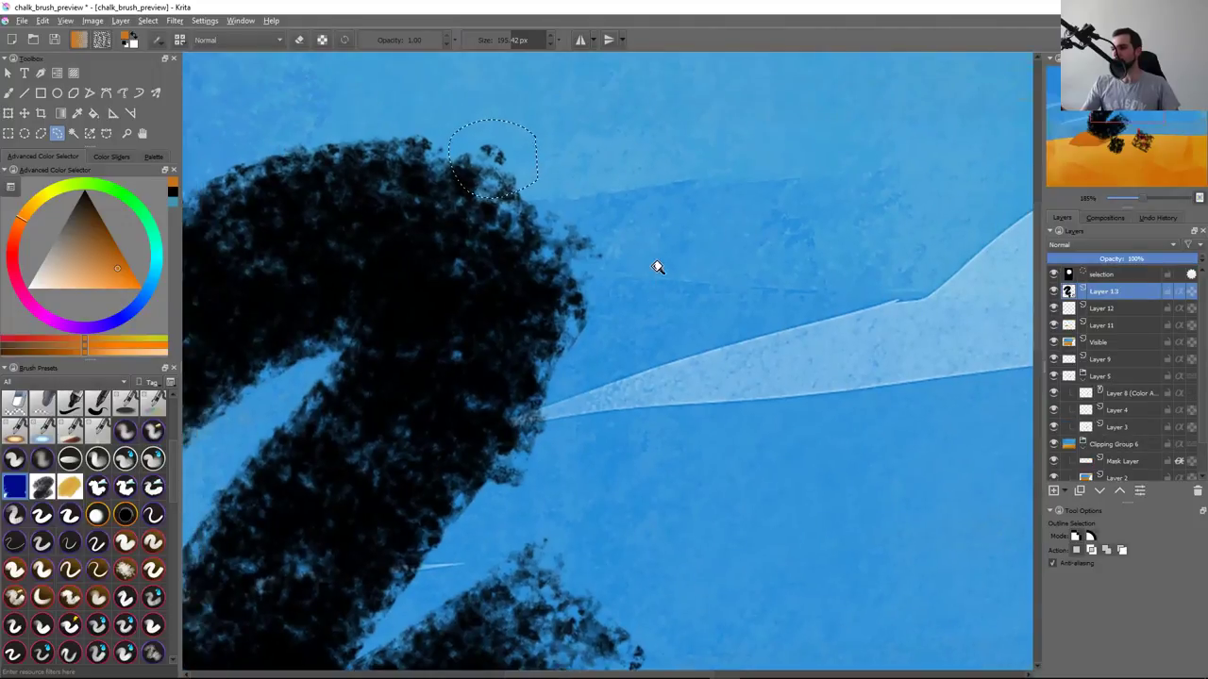
{"action": "scroll", "coordinate": [651, 264], "scroll_direction": "down", "scroll_amount": 3}
{"action": "key", "text": "1"}
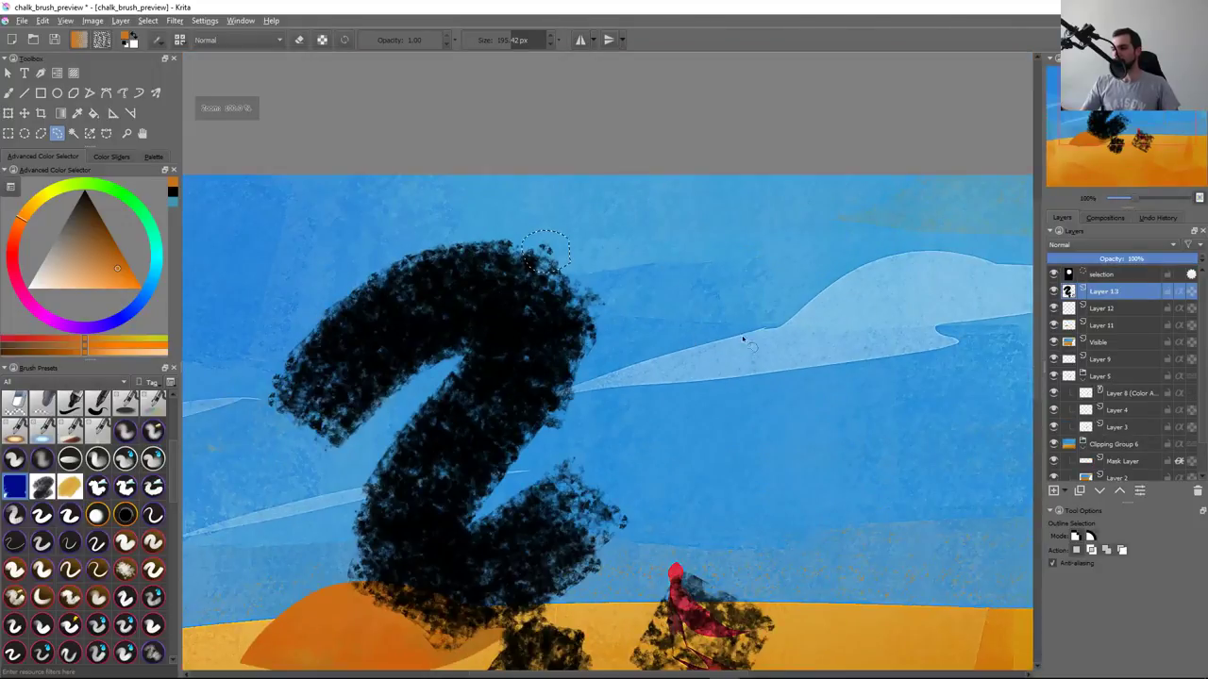
{"action": "key", "text": "ctrl+shift+a"}
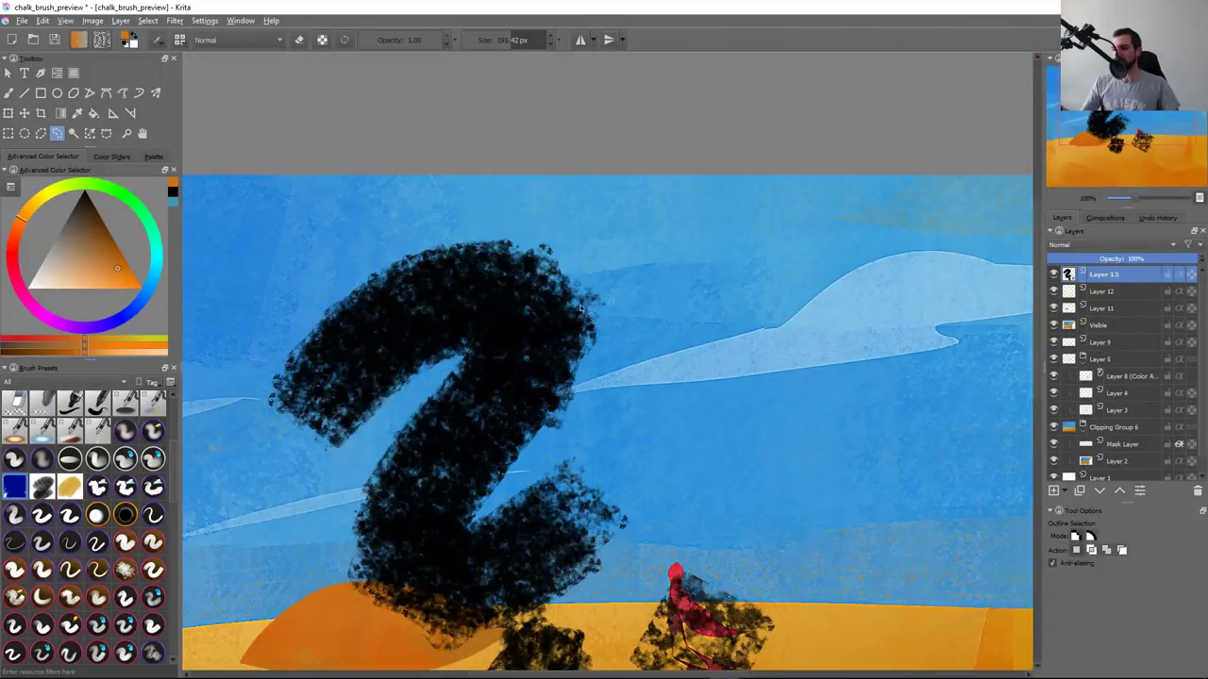
{"action": "key", "text": "Delete"}
{"action": "key", "text": "b"}
Paint and remove more 2- and 5-shaped chalk test strokes, leaving the sky clear
{"action": "mouse_move", "coordinate": [270, 323]}
{"action": "left_mouse_down"}
{"action": "mouse_move", "coordinate": [481, 245]}
{"action": "mouse_move", "coordinate": [561, 349]}
{"action": "left_mouse_up"}
{"action": "key", "text": "Delete"}
{"action": "left_click_drag", "start_coordinate": [275, 308], "coordinate": [529, 504]}
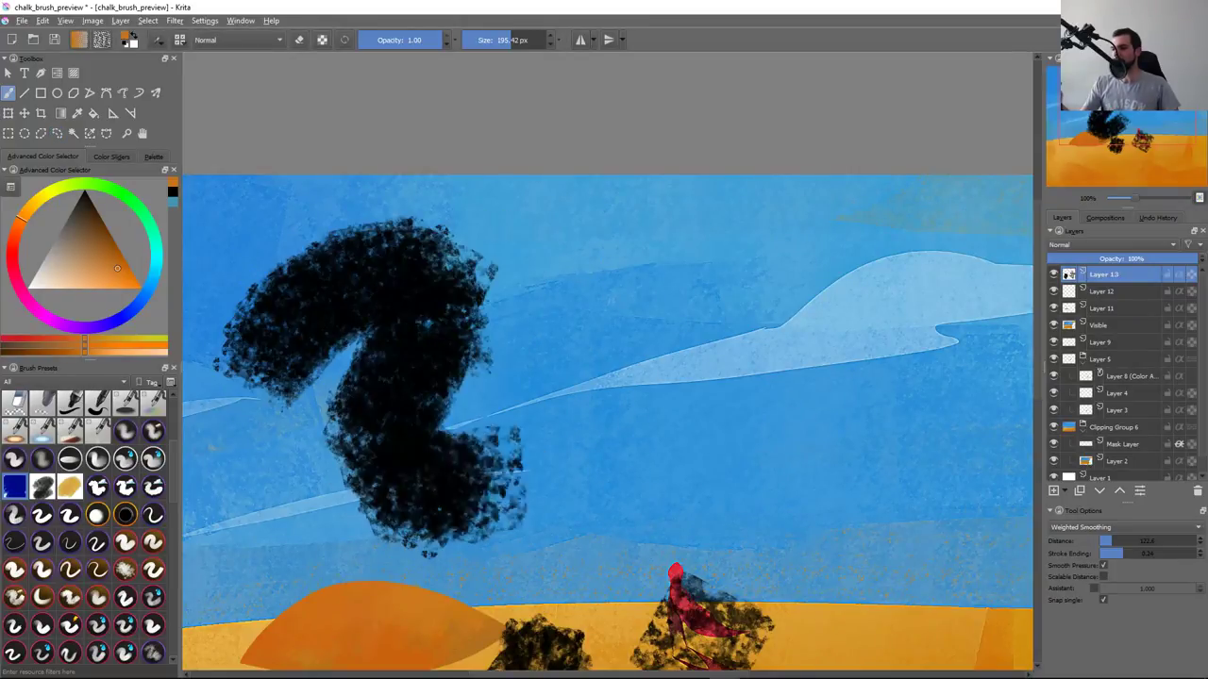
{"action": "key", "text": "Delete"}
{"action": "mouse_move", "coordinate": [269, 325]}
{"action": "left_mouse_down"}
{"action": "mouse_move", "coordinate": [324, 312]}
{"action": "mouse_move", "coordinate": [472, 431]}
{"action": "mouse_move", "coordinate": [651, 439]}
{"action": "left_mouse_up"}
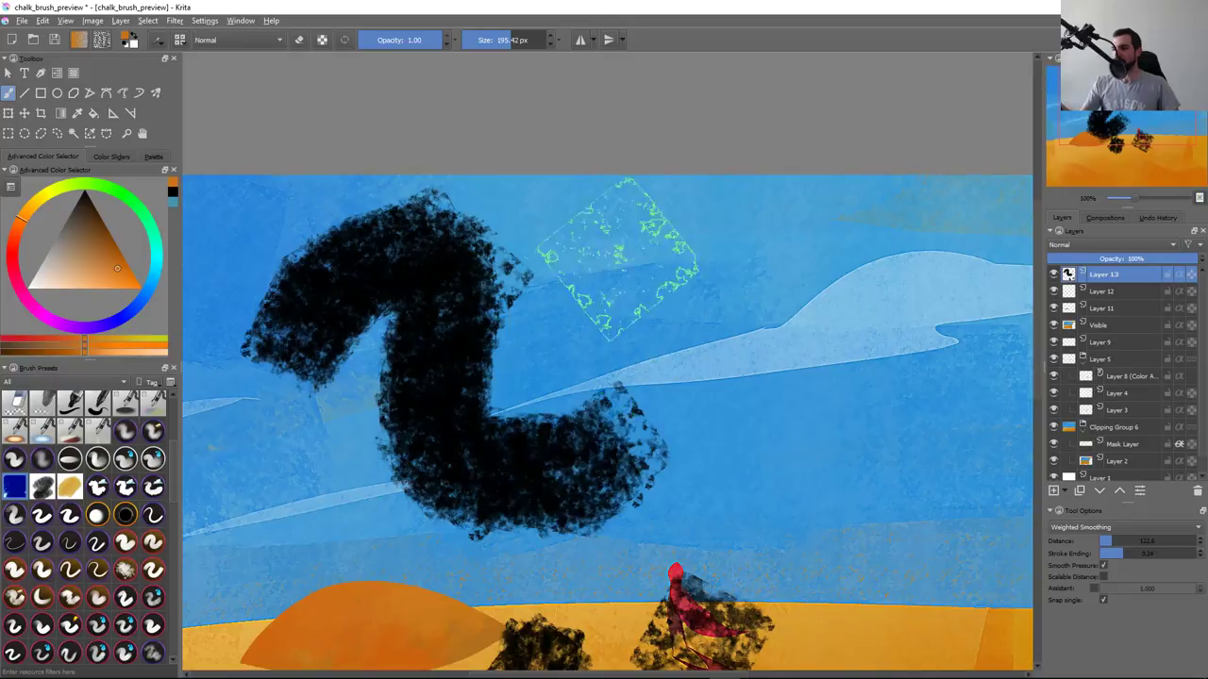
{"action": "mouse_move", "coordinate": [802, 226]}
{"action": "left_mouse_down"}
{"action": "mouse_move", "coordinate": [746, 273]}
{"action": "mouse_move", "coordinate": [831, 567]}
{"action": "mouse_move", "coordinate": [896, 553]}
{"action": "left_mouse_up"}
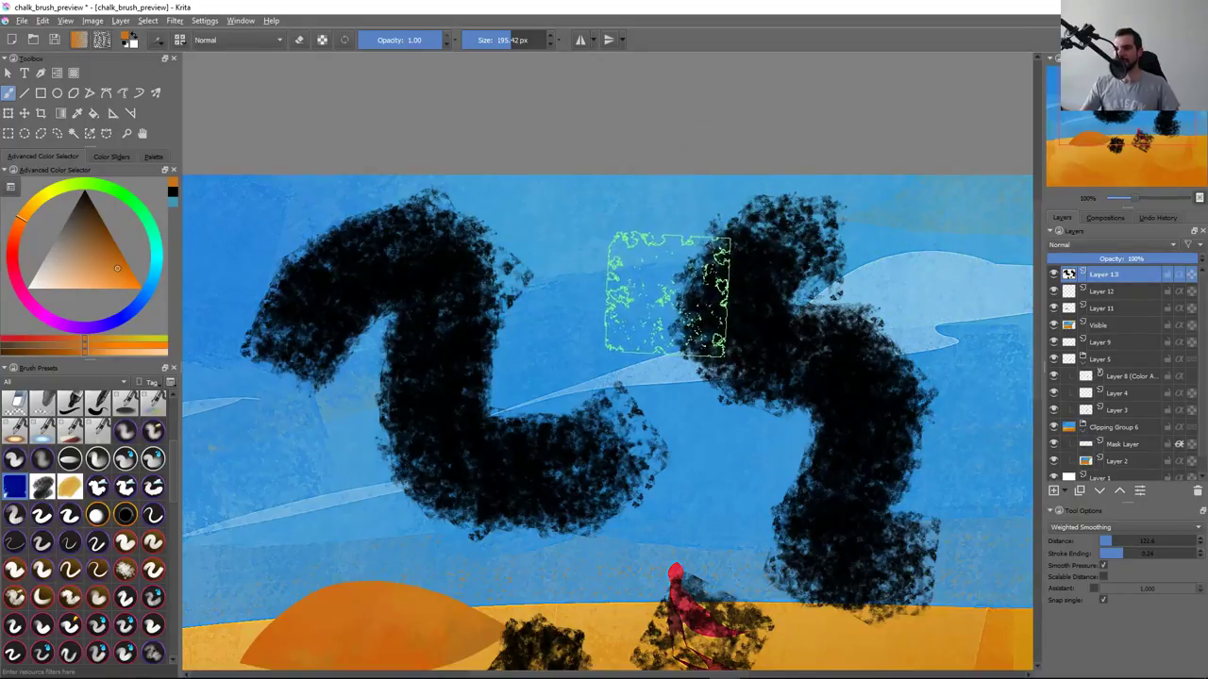
{"action": "key", "text": "ctrl+z"}
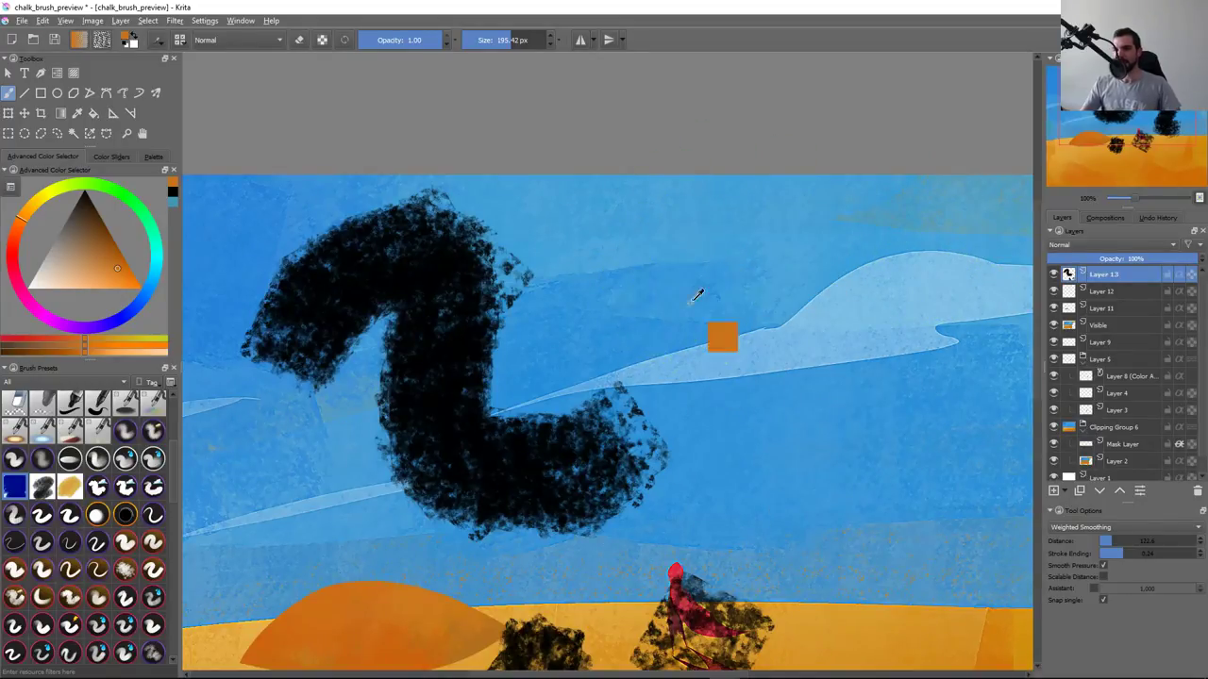
{"action": "key", "text": "ctrl+z"}
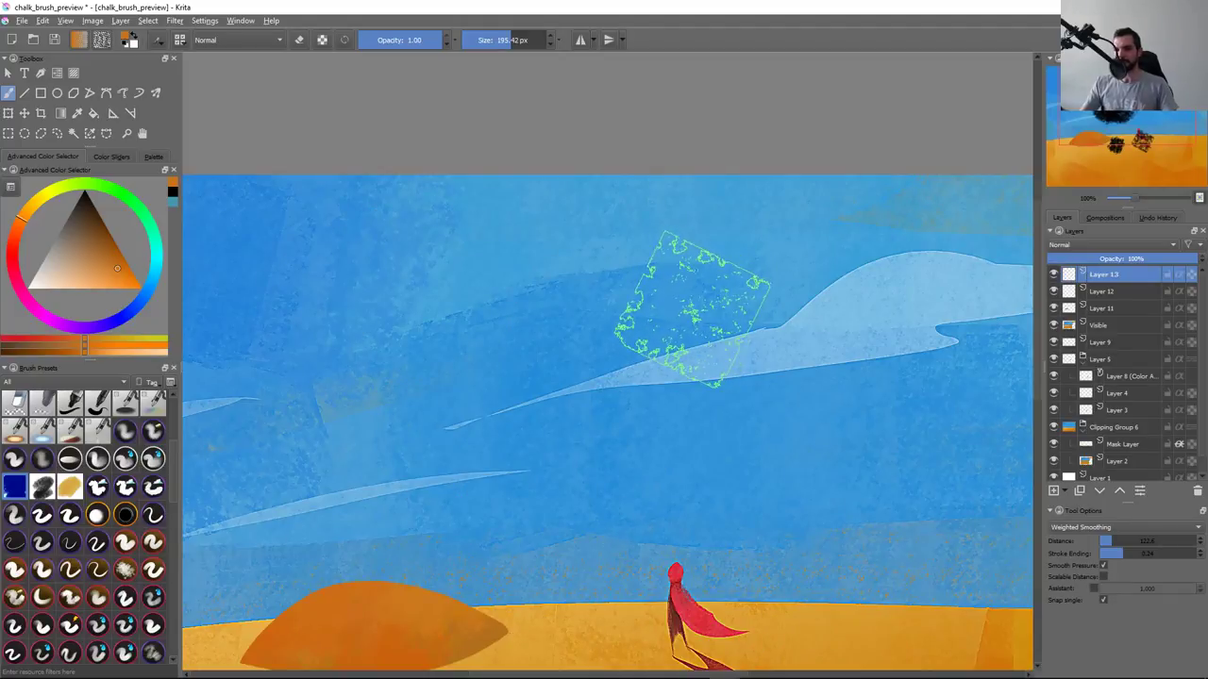
{"action": "key", "text": "F5"}
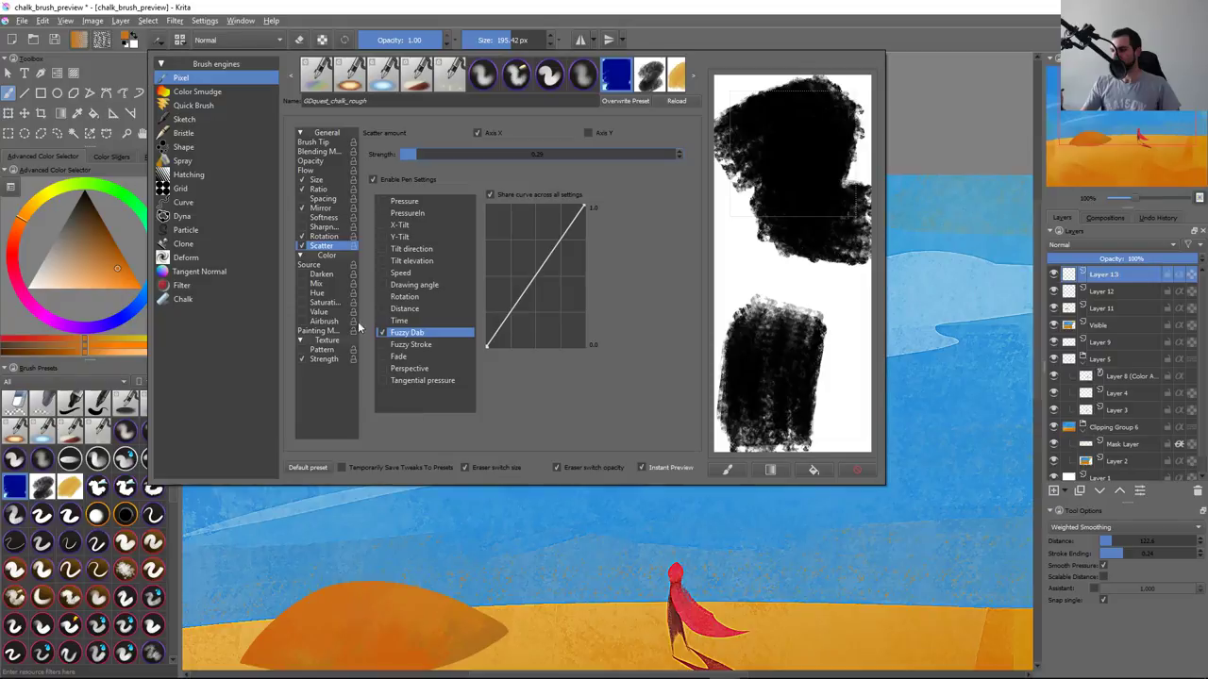
Tick Scatter Axis Y with strength 0.12, then test and undo a large arc
{"action": "left_click", "coordinate": [589, 134]}
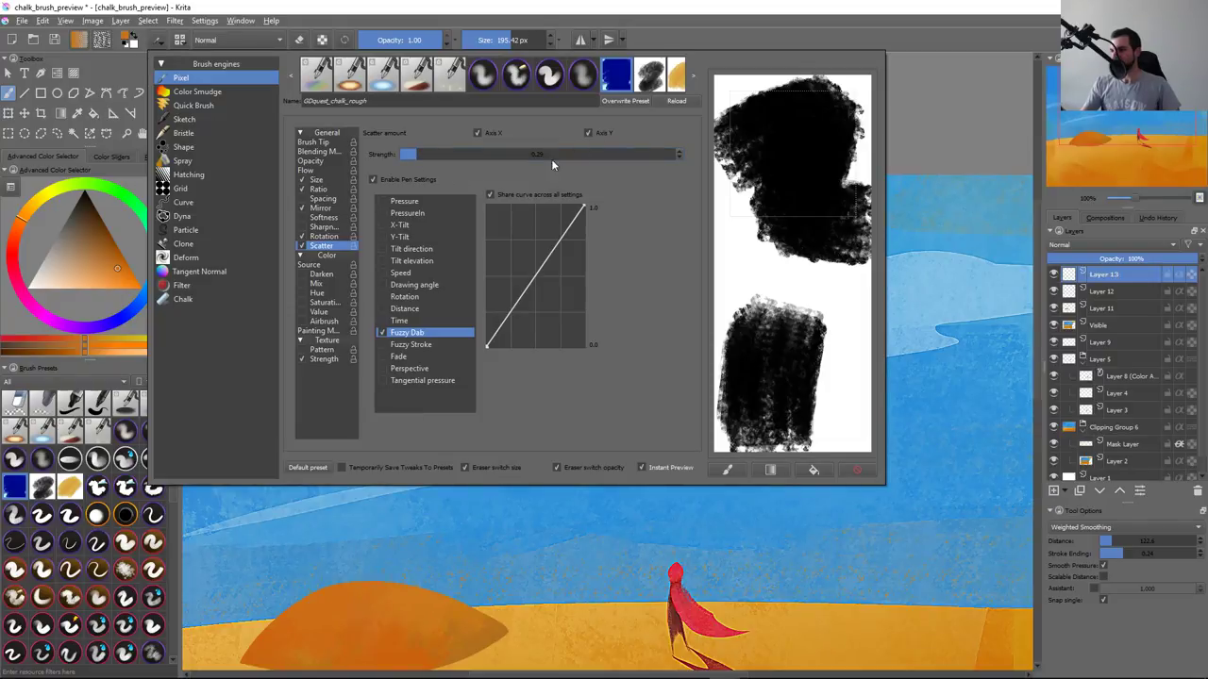
{"action": "left_click_drag", "start_coordinate": [415, 158], "coordinate": [408, 159]}
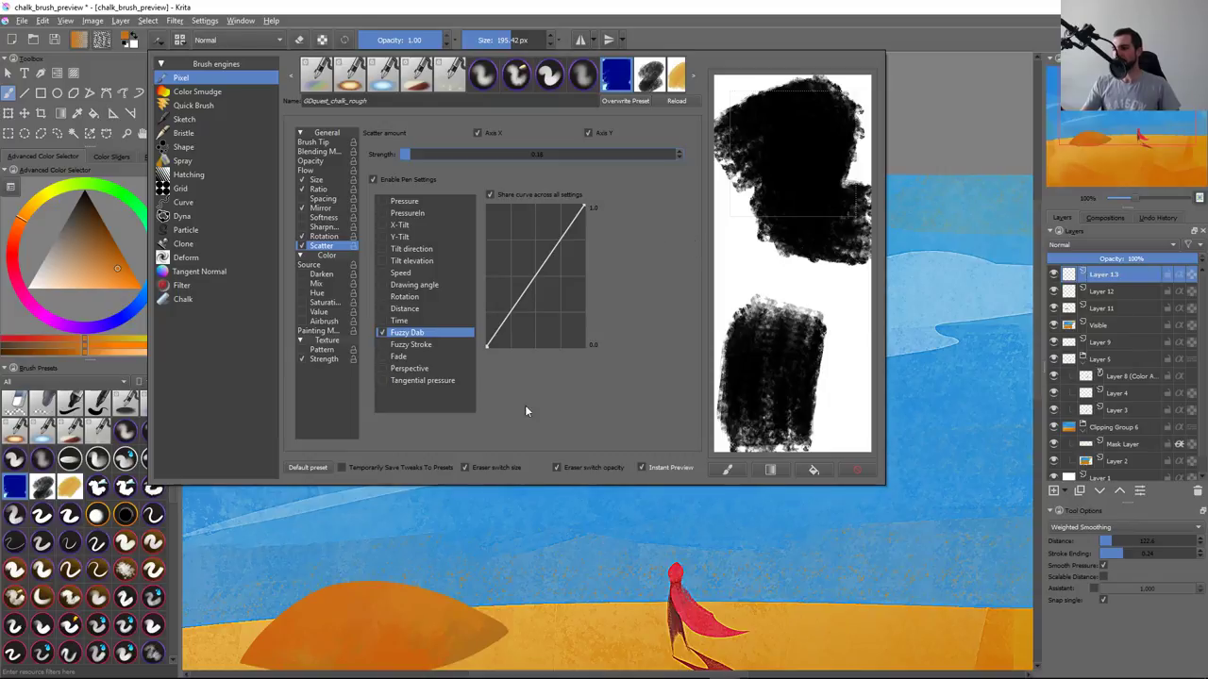
{"action": "left_click", "coordinate": [376, 574]}
{"action": "mouse_move", "coordinate": [283, 420]}
{"action": "left_mouse_down"}
{"action": "mouse_move", "coordinate": [325, 401]}
{"action": "mouse_move", "coordinate": [557, 486]}
{"action": "left_mouse_up"}
{"action": "key", "text": "ctrl+z"}
Shrink the brush to 113.26 px and test horizontal and diagonal strokes, undoing each
{"action": "key", "text": "bracketleft"}
{"action": "key", "text": "bracketleft"}
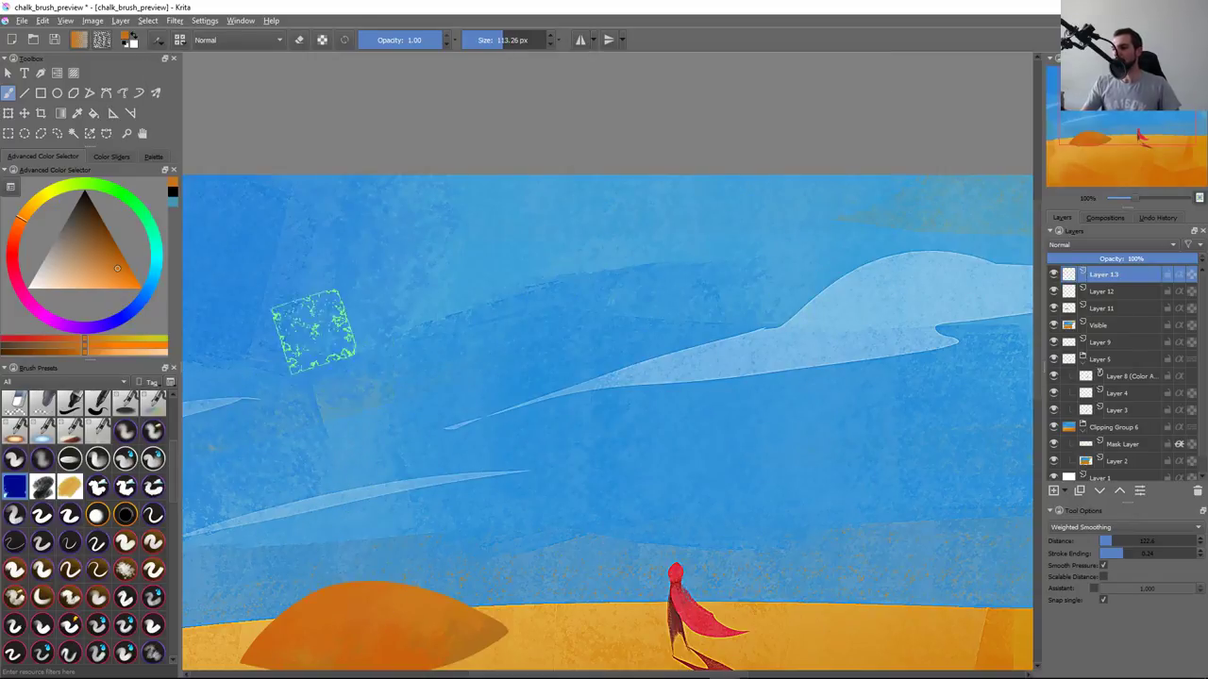
{"action": "left_click_drag", "start_coordinate": [272, 319], "coordinate": [813, 253]}
{"action": "key", "text": "ctrl+z"}
{"action": "mouse_move", "coordinate": [243, 297]}
{"action": "left_mouse_down"}
{"action": "mouse_move", "coordinate": [274, 283]}
{"action": "mouse_move", "coordinate": [892, 240]}
{"action": "left_mouse_up"}
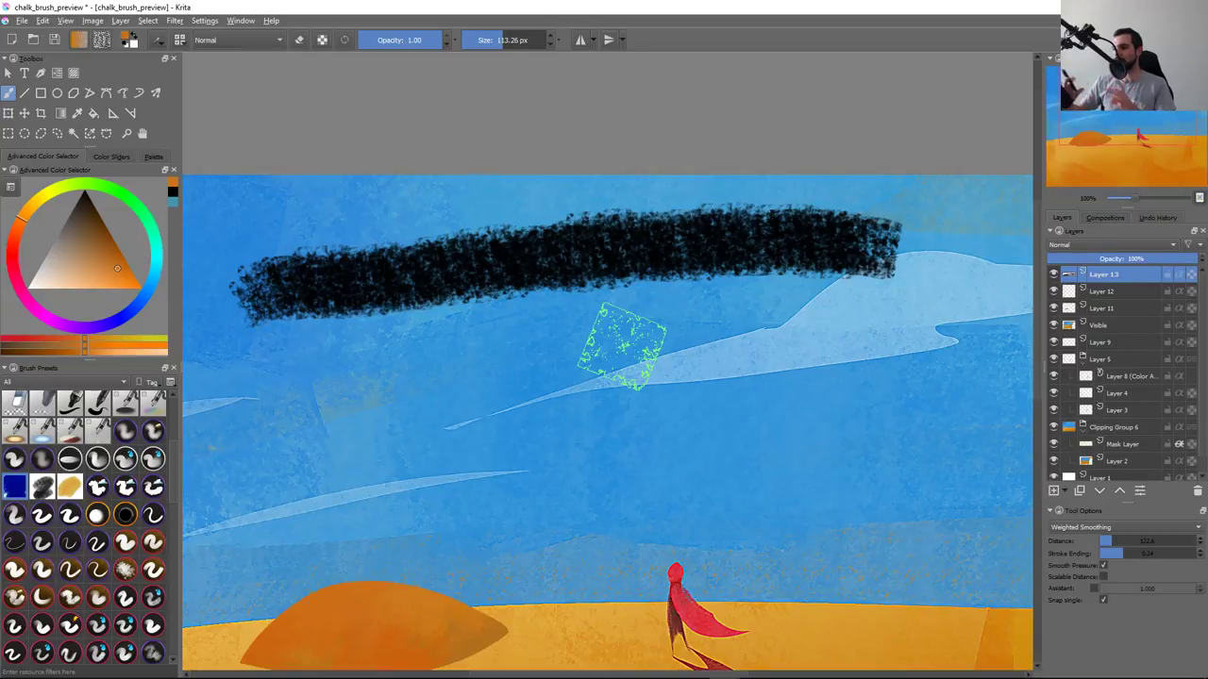
{"action": "key", "text": "ctrl+z"}
{"action": "mouse_move", "coordinate": [289, 350]}
{"action": "left_mouse_down"}
{"action": "mouse_move", "coordinate": [425, 307]}
{"action": "mouse_move", "coordinate": [566, 486]}
{"action": "left_mouse_up"}
{"action": "key", "text": "ctrl+z"}
Test S-shaped and diagonal strokes across the sky, then clear them
{"action": "mouse_move", "coordinate": [293, 363]}
{"action": "left_mouse_down"}
{"action": "mouse_move", "coordinate": [499, 255]}
{"action": "mouse_move", "coordinate": [566, 490]}
{"action": "mouse_move", "coordinate": [863, 415]}
{"action": "left_mouse_up"}
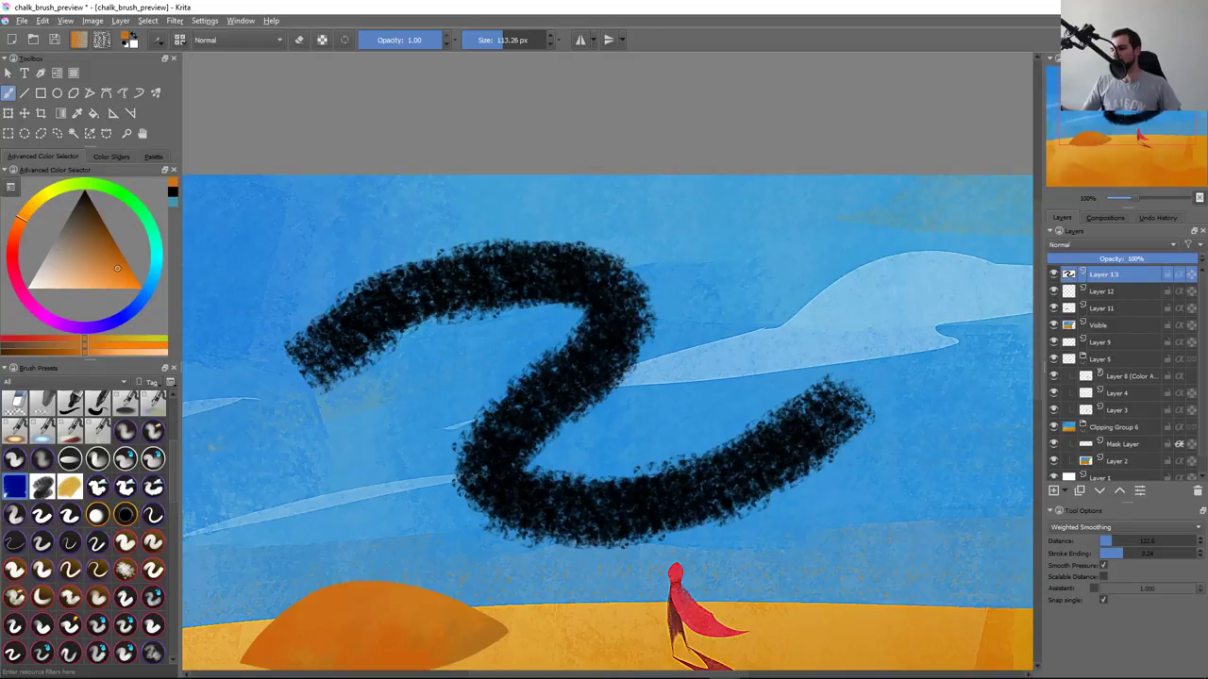
{"action": "key", "text": "Delete"}
{"action": "mouse_move", "coordinate": [288, 404]}
{"action": "left_mouse_down"}
{"action": "mouse_move", "coordinate": [688, 274]}
{"action": "mouse_move", "coordinate": [814, 266]}
{"action": "left_mouse_up"}
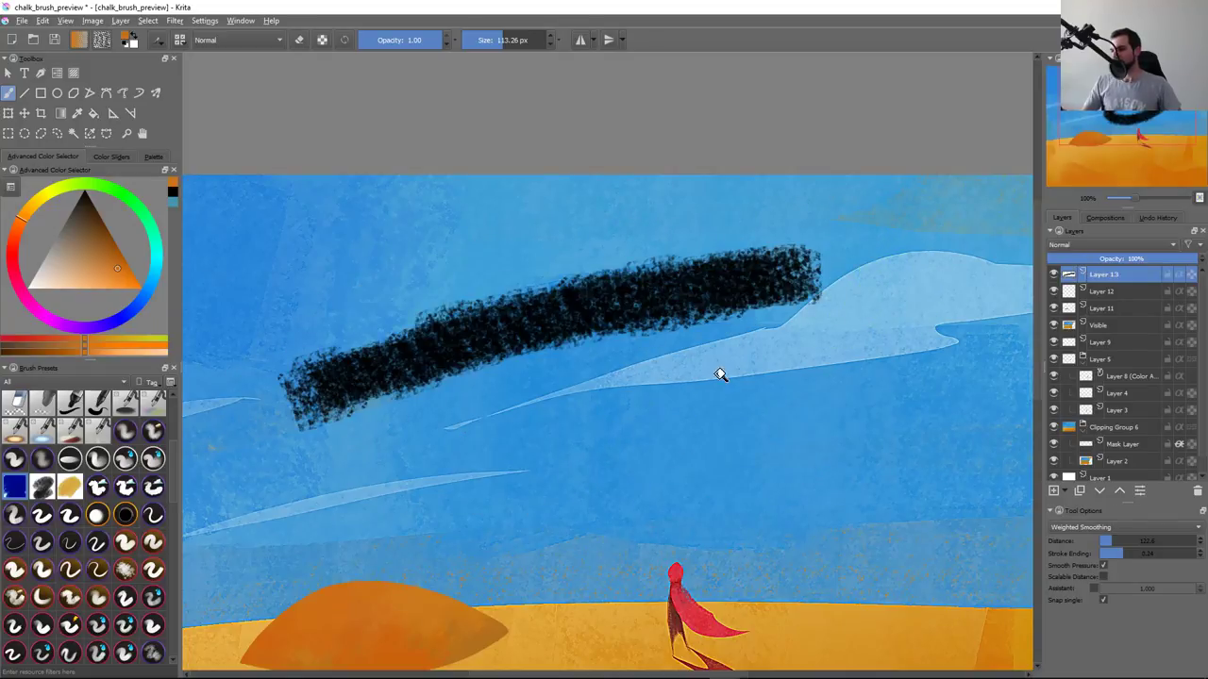
{"action": "scroll", "coordinate": [720, 375], "scroll_direction": "down", "scroll_amount": 3}
{"action": "scroll", "coordinate": [669, 432], "scroll_direction": "up", "scroll_amount": 2}
{"action": "scroll", "coordinate": [645, 418], "scroll_direction": "up", "scroll_amount": 2}
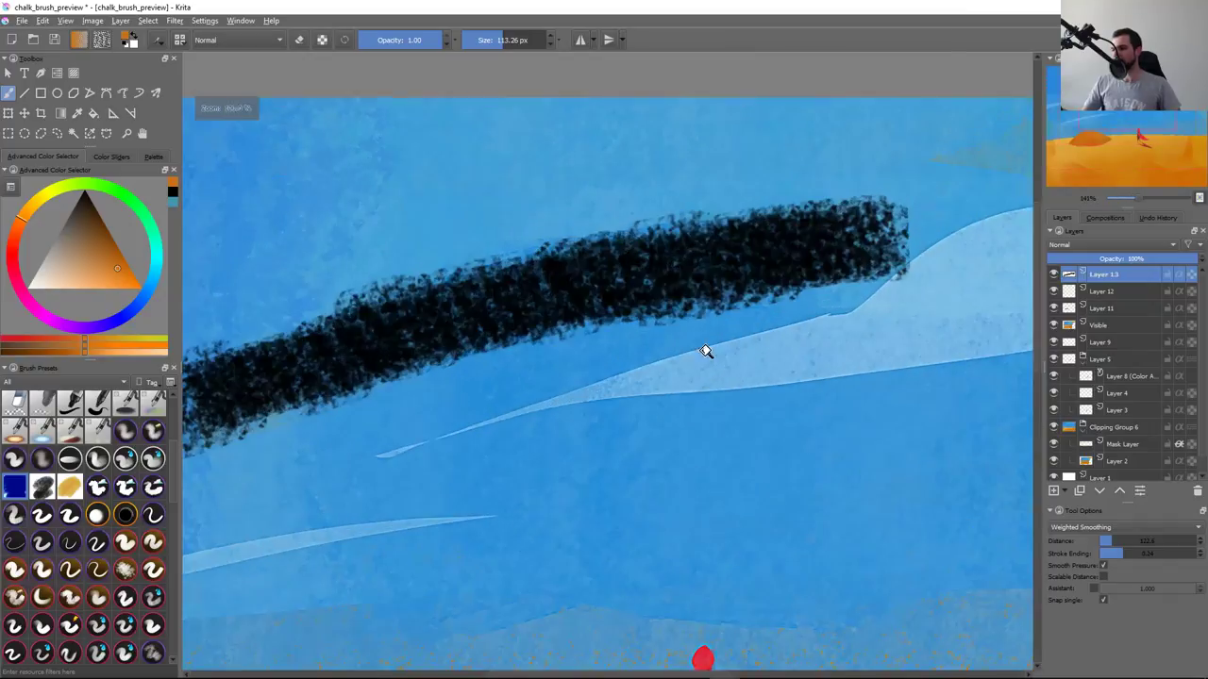
{"action": "key", "text": "Delete"}
{"action": "key", "text": "F5"}
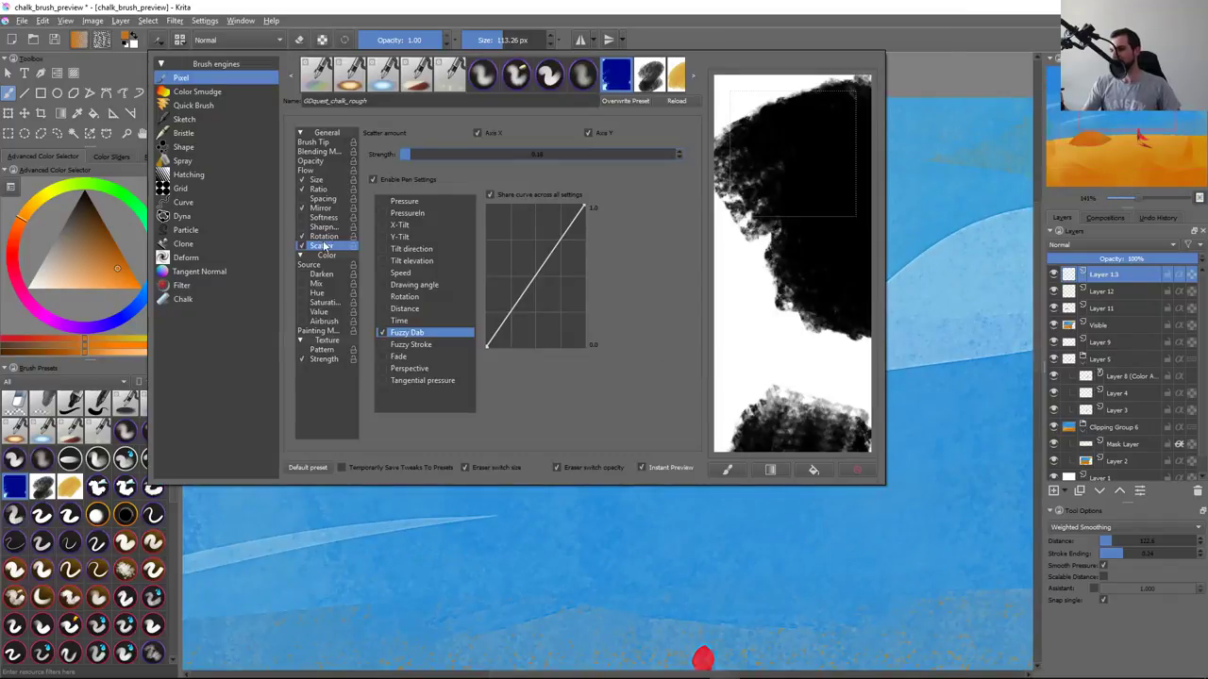
Drive the chalk brush's Rotation with a flattened Fuzzy Dab curve and close the editor
{"action": "left_click", "coordinate": [338, 236]}
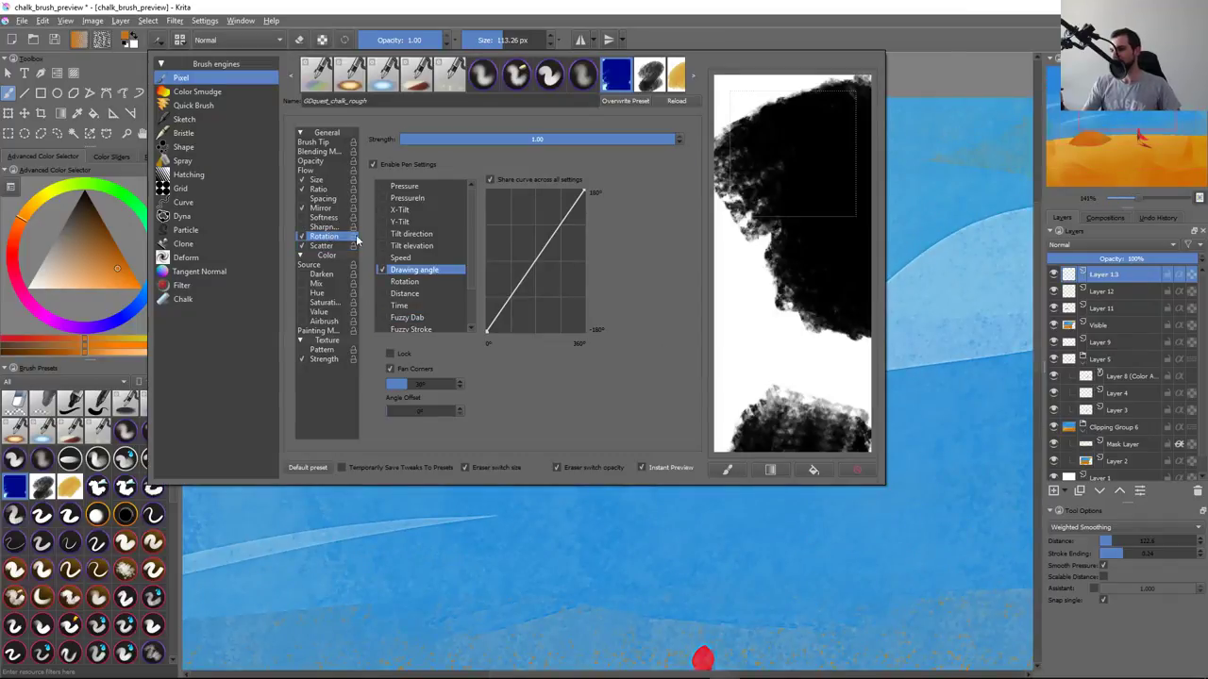
{"action": "left_click", "coordinate": [383, 319]}
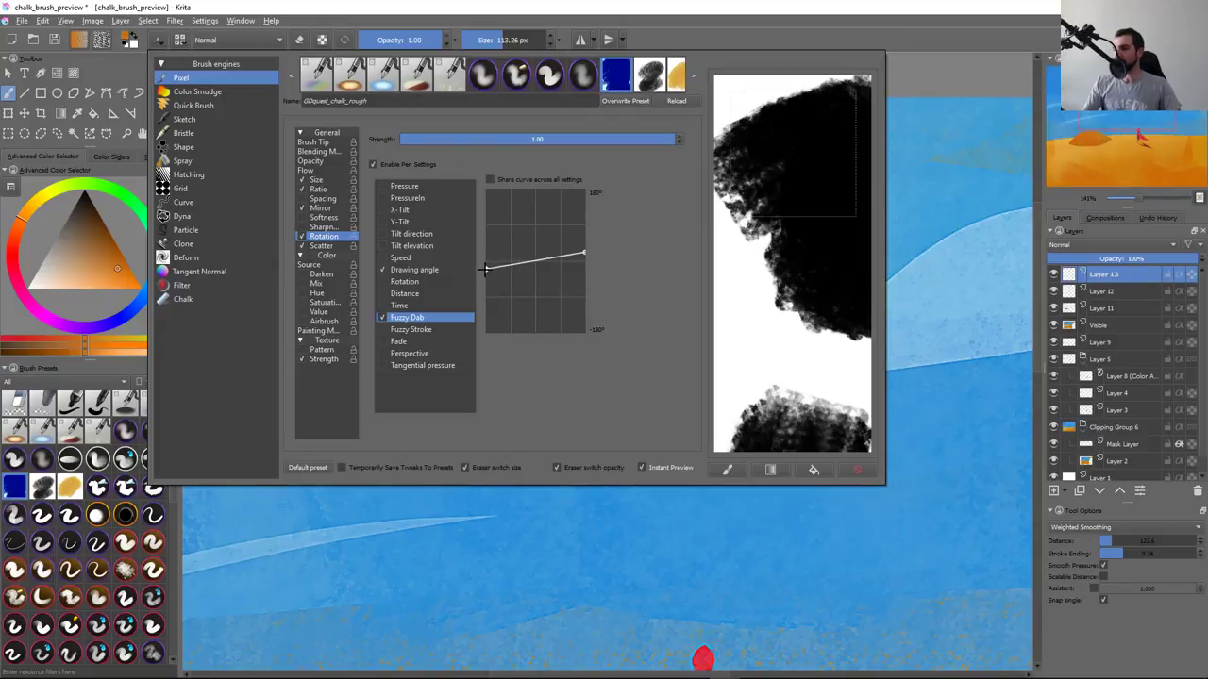
{"action": "left_click", "coordinate": [574, 515]}
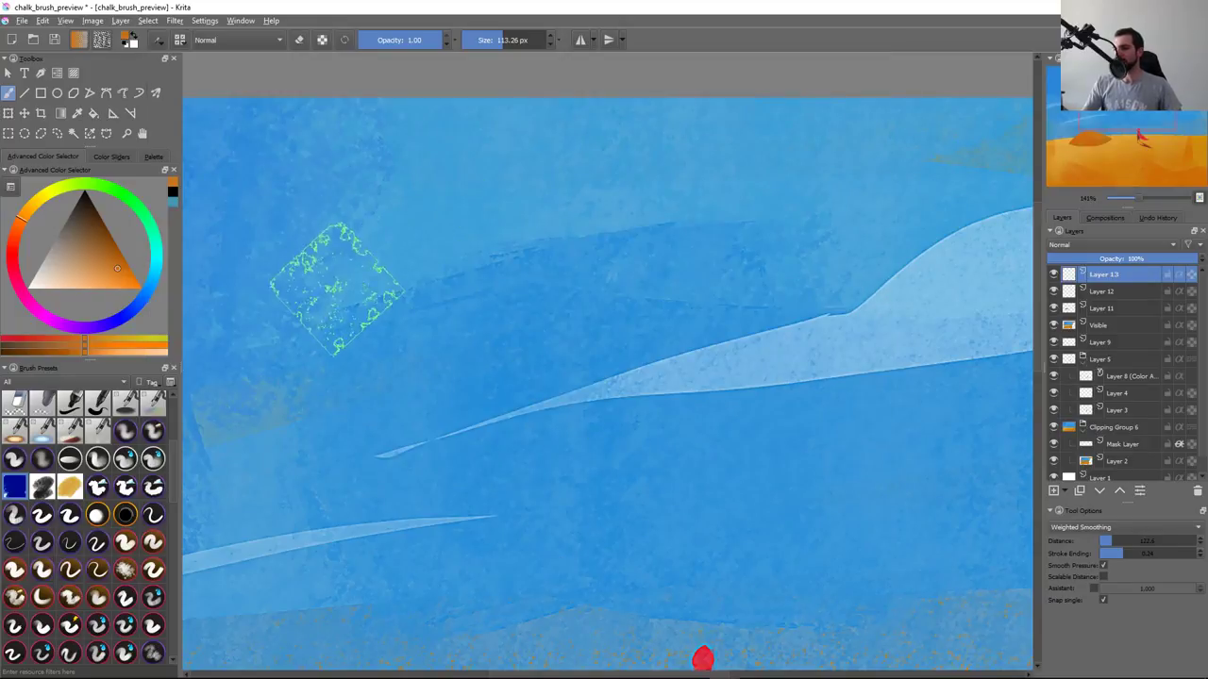
Paint several chalk test strokes across the sky, undoing each one
{"action": "left_click_drag", "start_coordinate": [307, 302], "coordinate": [935, 363]}
{"action": "key", "text": "ctrl+z"}
{"action": "scroll", "coordinate": [717, 335], "scroll_direction": "down", "scroll_amount": 5}
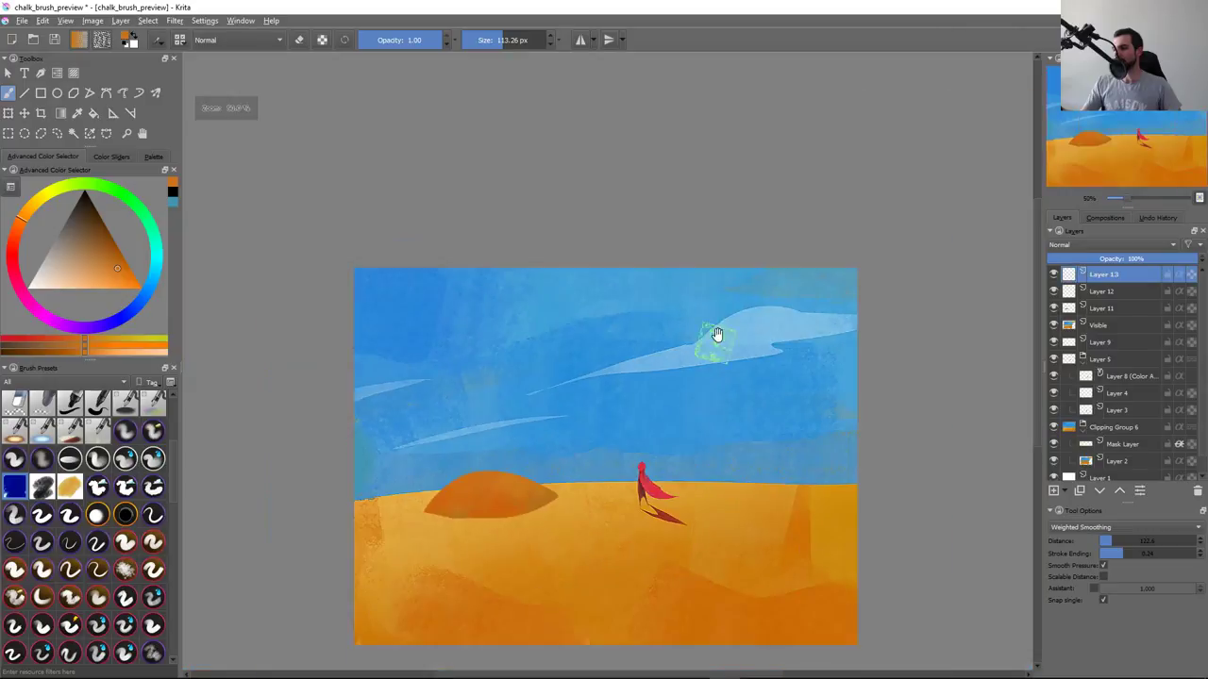
{"action": "left_click_drag", "start_coordinate": [481, 361], "coordinate": [525, 378]}
{"action": "key", "text": "ctrl+z"}
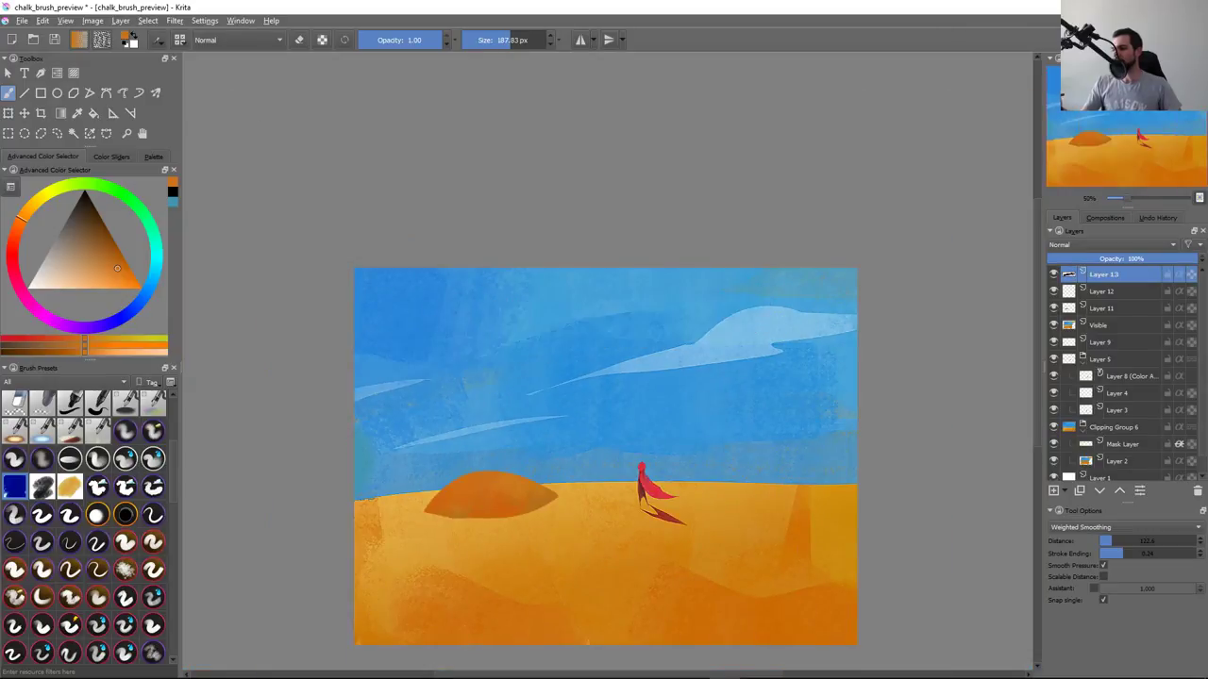
{"action": "left_click_drag", "start_coordinate": [387, 359], "coordinate": [769, 325]}
{"action": "key", "text": "ctrl+z"}
{"action": "left_click_drag", "start_coordinate": [486, 325], "coordinate": [745, 307]}
{"action": "key", "text": "ctrl+z"}
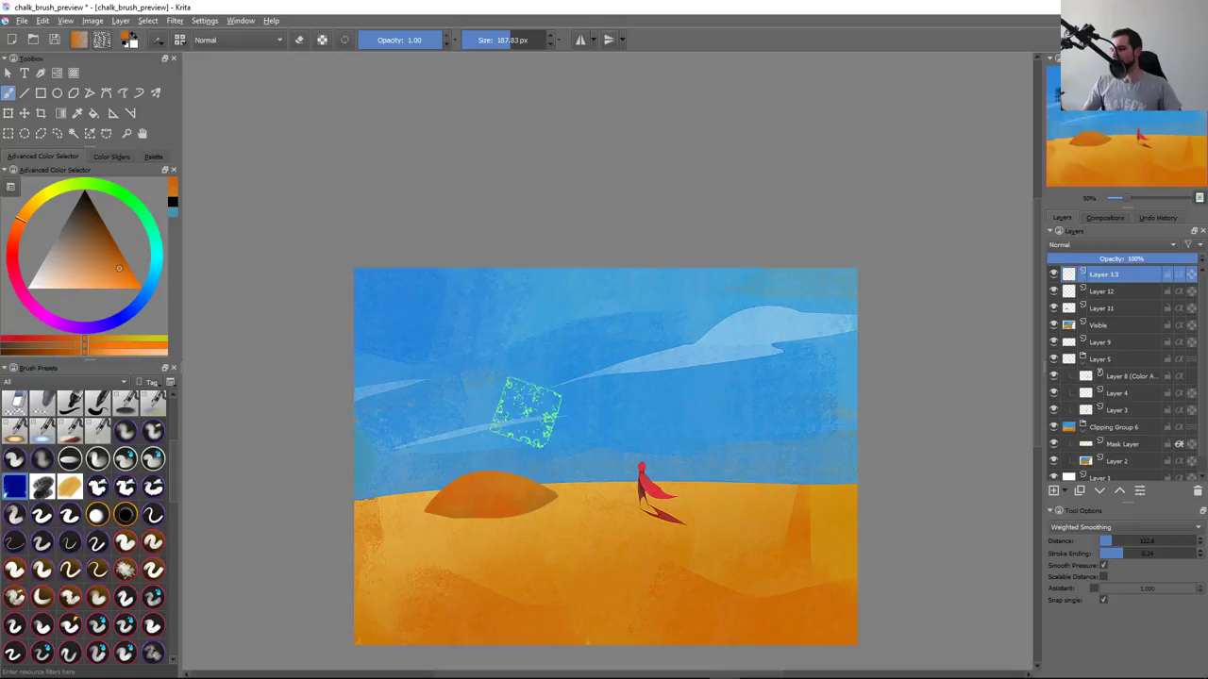
Inspect the chalk brush's blending mode and brush tip settings in the brush editor
{"action": "key", "text": "F5"}
{"action": "left_click", "coordinate": [331, 152]}
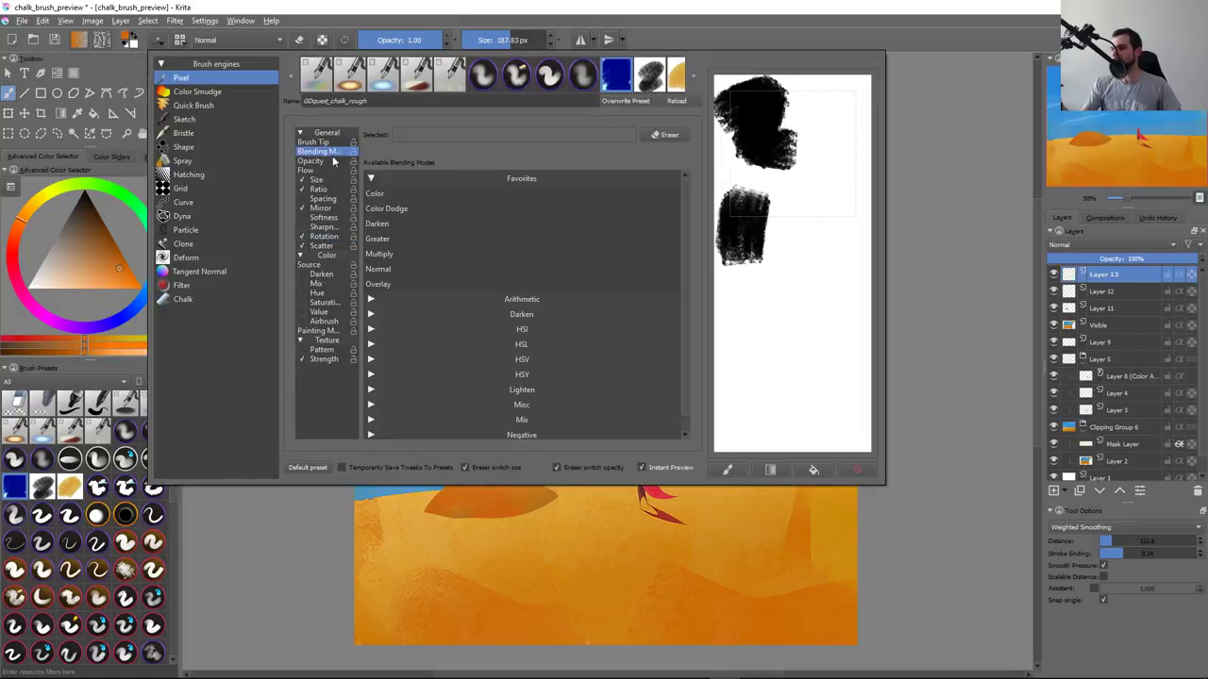
{"action": "left_click", "coordinate": [314, 142]}
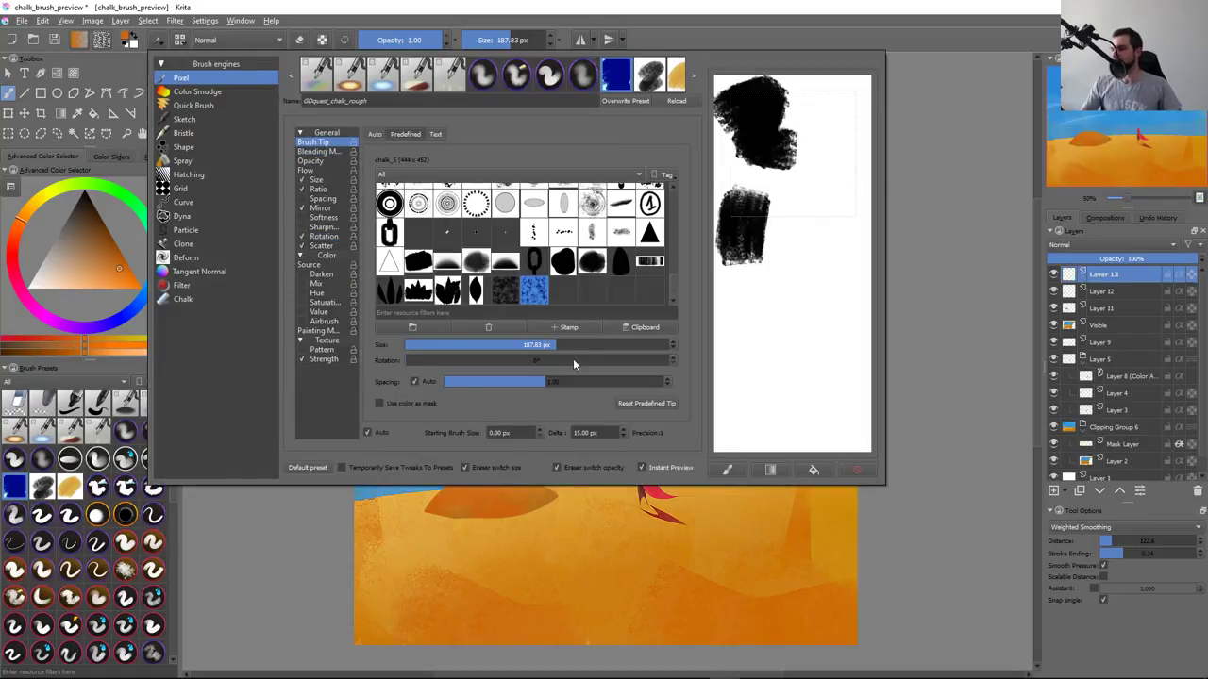
{"action": "key", "text": "F5"}
Dab a chalk mark on the sand and test orange sky strokes, undoing them
{"action": "left_click", "coordinate": [572, 516]}
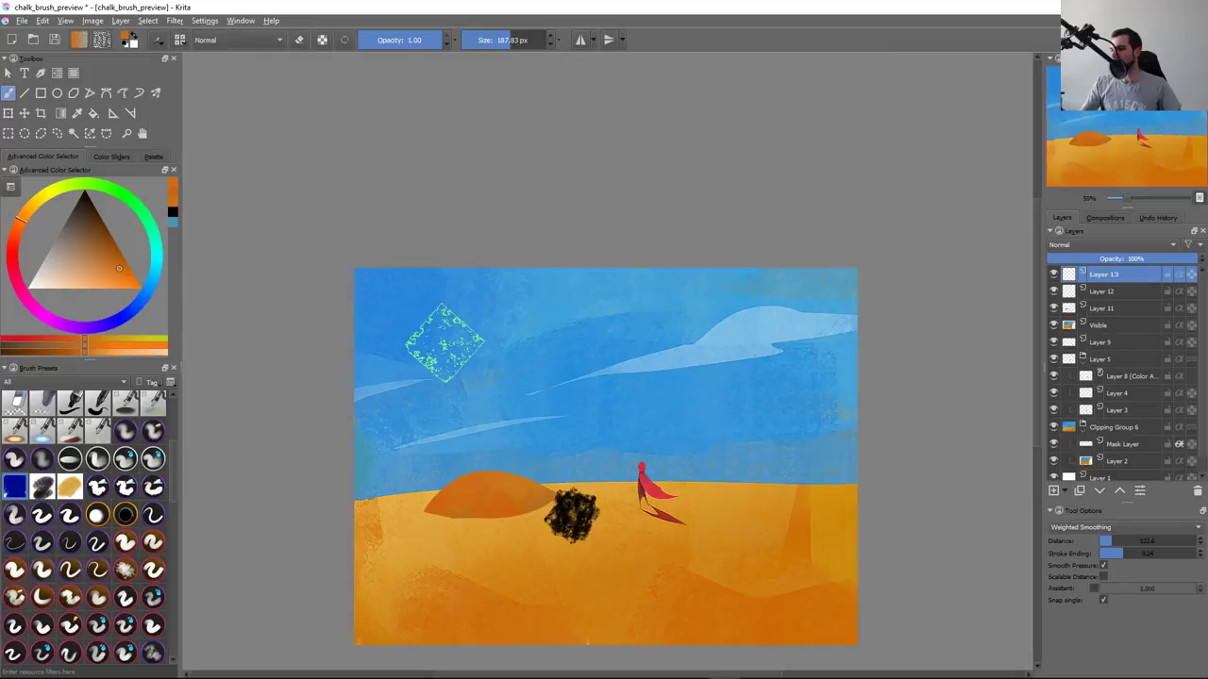
{"action": "left_click_drag", "start_coordinate": [387, 311], "coordinate": [737, 312]}
{"action": "key", "text": "ctrl+z"}
{"action": "left_click_drag", "start_coordinate": [429, 368], "coordinate": [798, 300]}
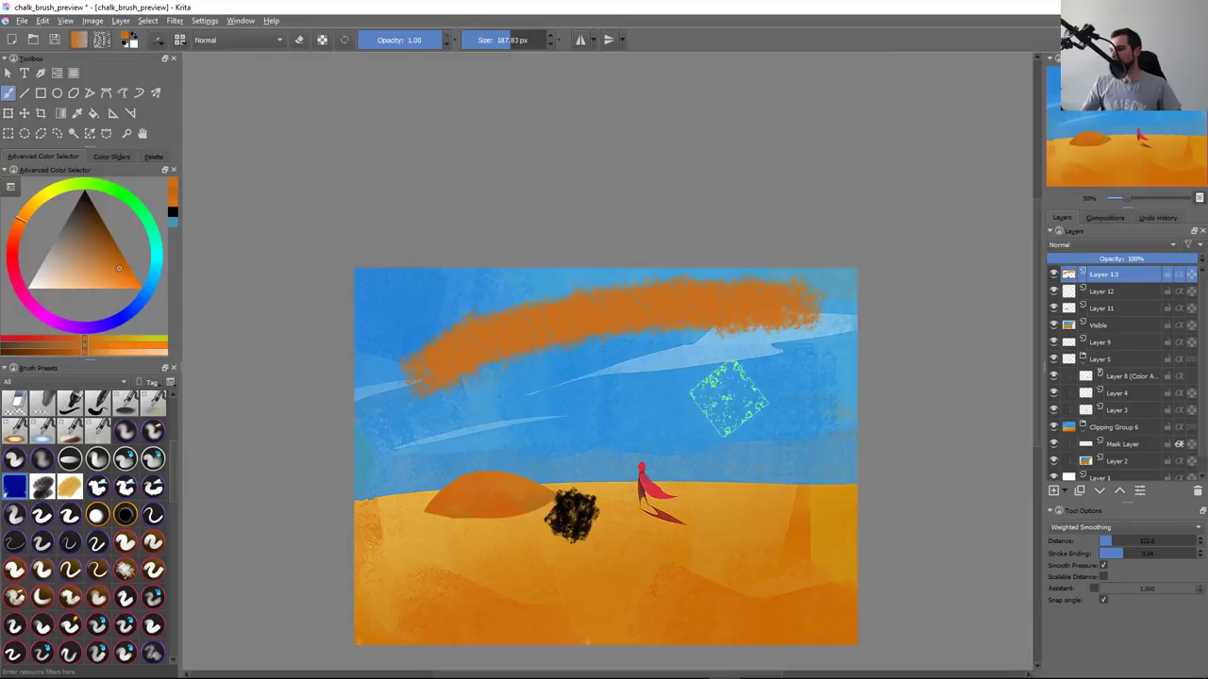
{"action": "key", "text": "ctrl+z"}
Sample sky blue, then darken it and nudge its hue in the pop-up palette
{"action": "left_click", "coordinate": [550, 378], "text": "ctrl"}
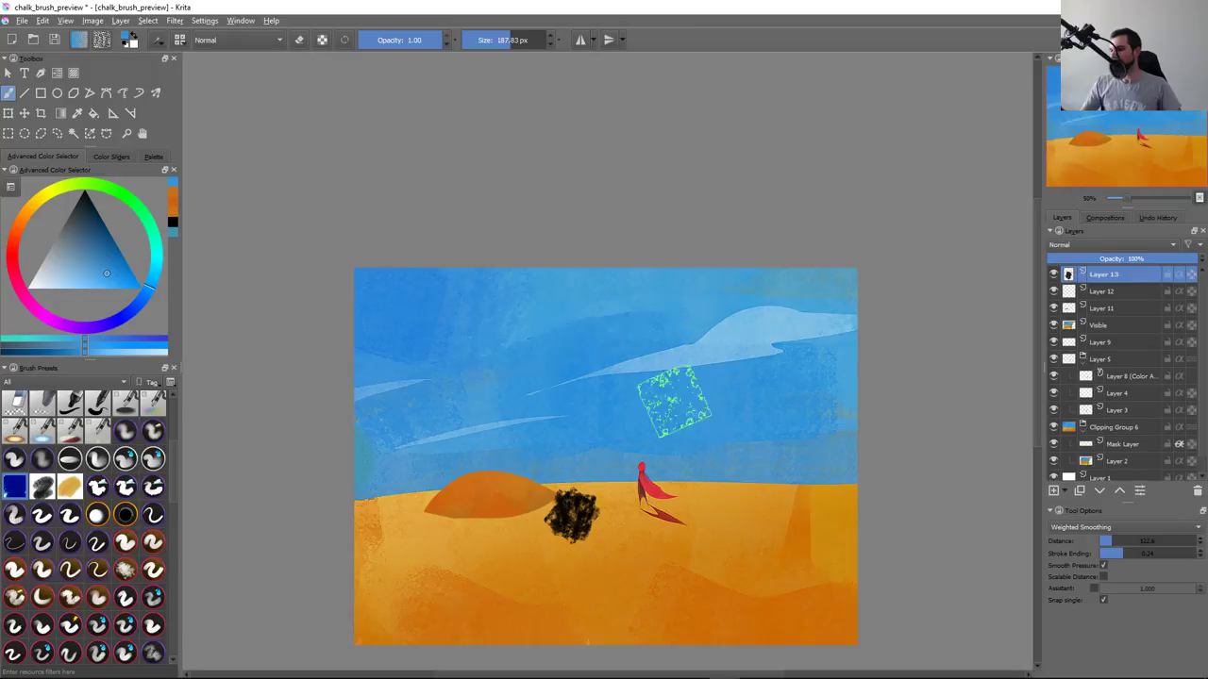
{"action": "right_click", "coordinate": [595, 354]}
{"action": "left_click", "coordinate": [599, 345]}
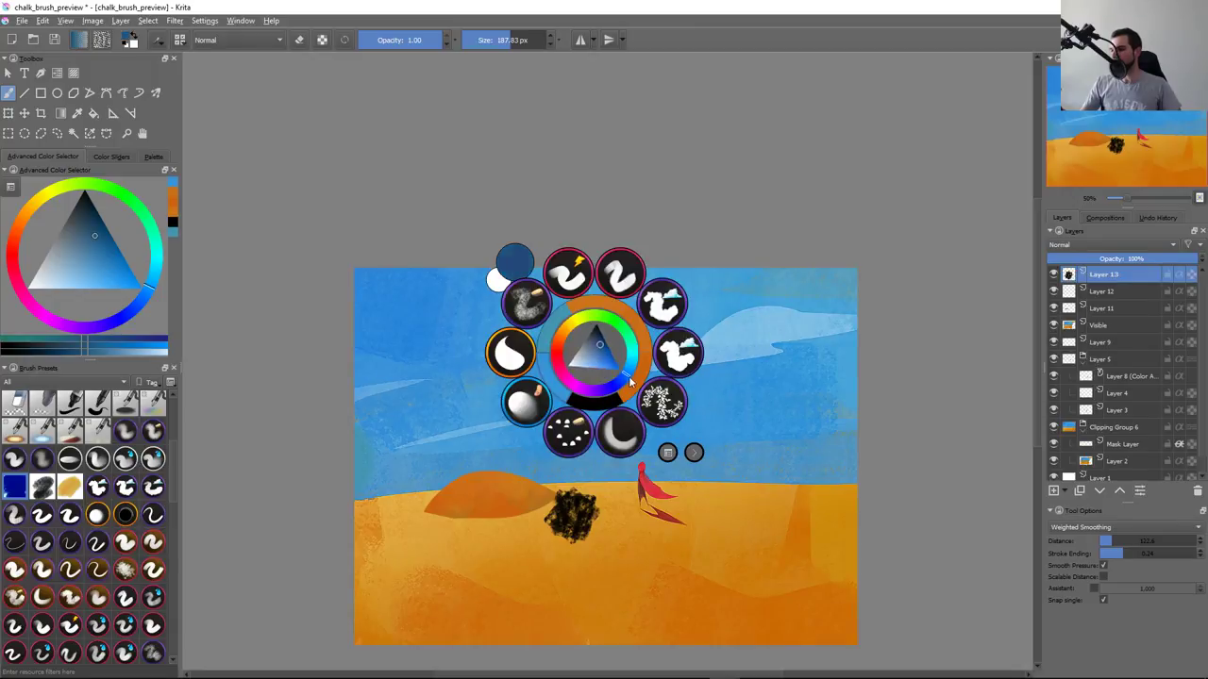
{"action": "left_click", "coordinate": [630, 380]}
{"action": "left_click", "coordinate": [417, 366]}
Test dark blue chalk strokes and a large cloud across the sky, undoing each
{"action": "left_click_drag", "start_coordinate": [458, 344], "coordinate": [485, 390]}
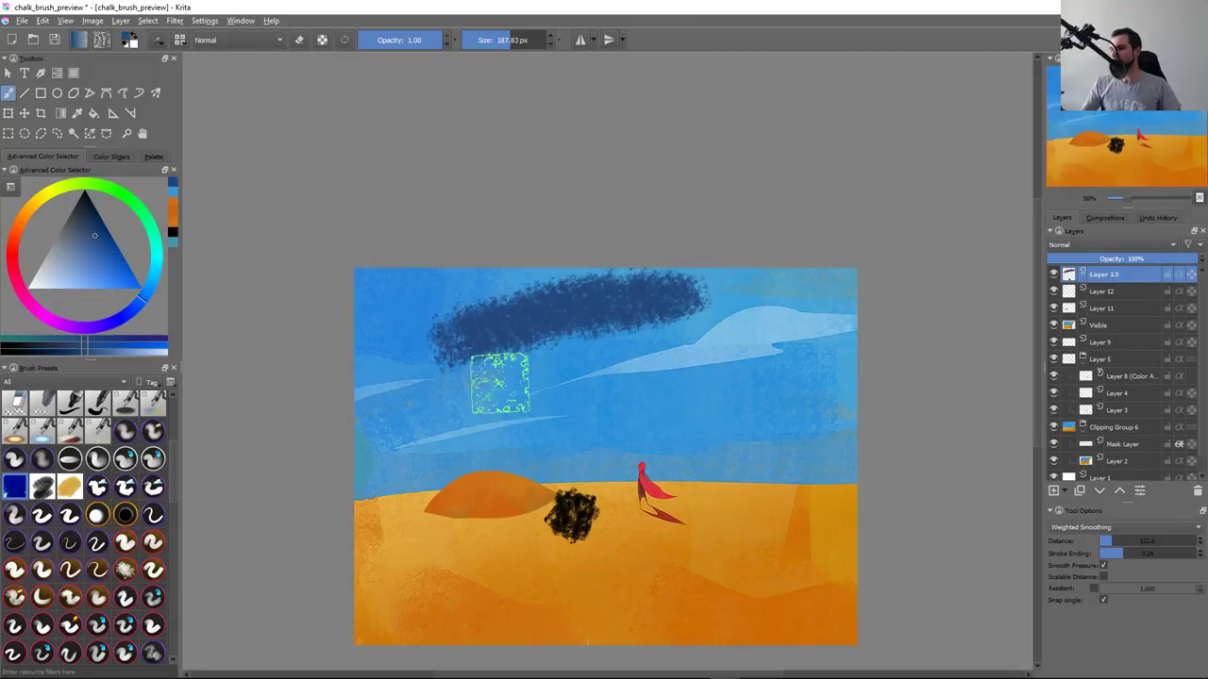
{"action": "key", "text": "ctrl+z"}
{"action": "left_click_drag", "start_coordinate": [406, 269], "coordinate": [566, 305]}
{"action": "key", "text": "ctrl+z"}
{"action": "left_click_drag", "start_coordinate": [433, 321], "coordinate": [684, 300]}
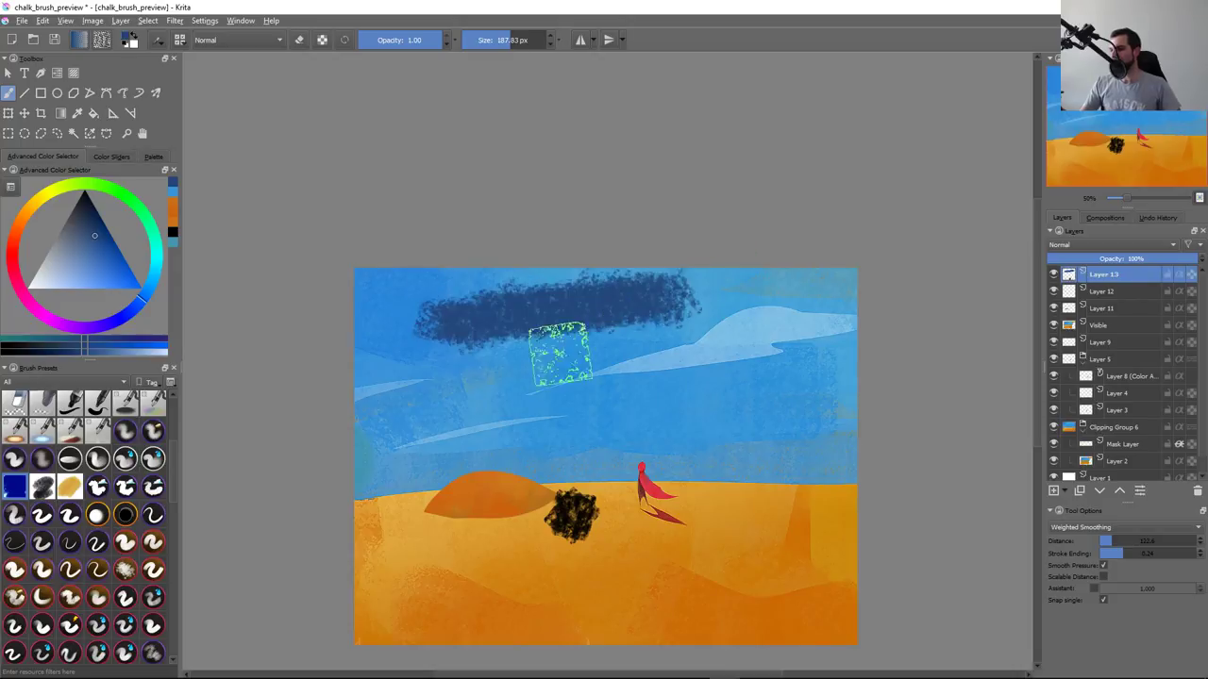
{"action": "key", "text": "ctrl+z"}
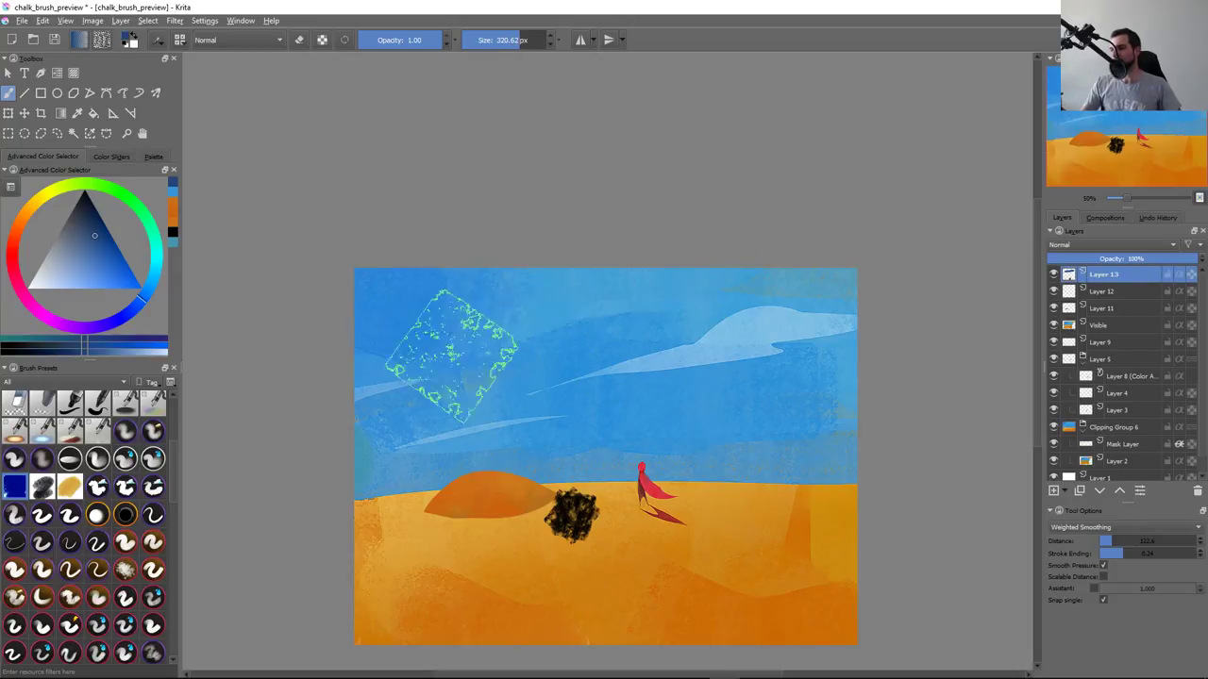
{"action": "left_click_drag", "start_coordinate": [406, 321], "coordinate": [746, 406]}
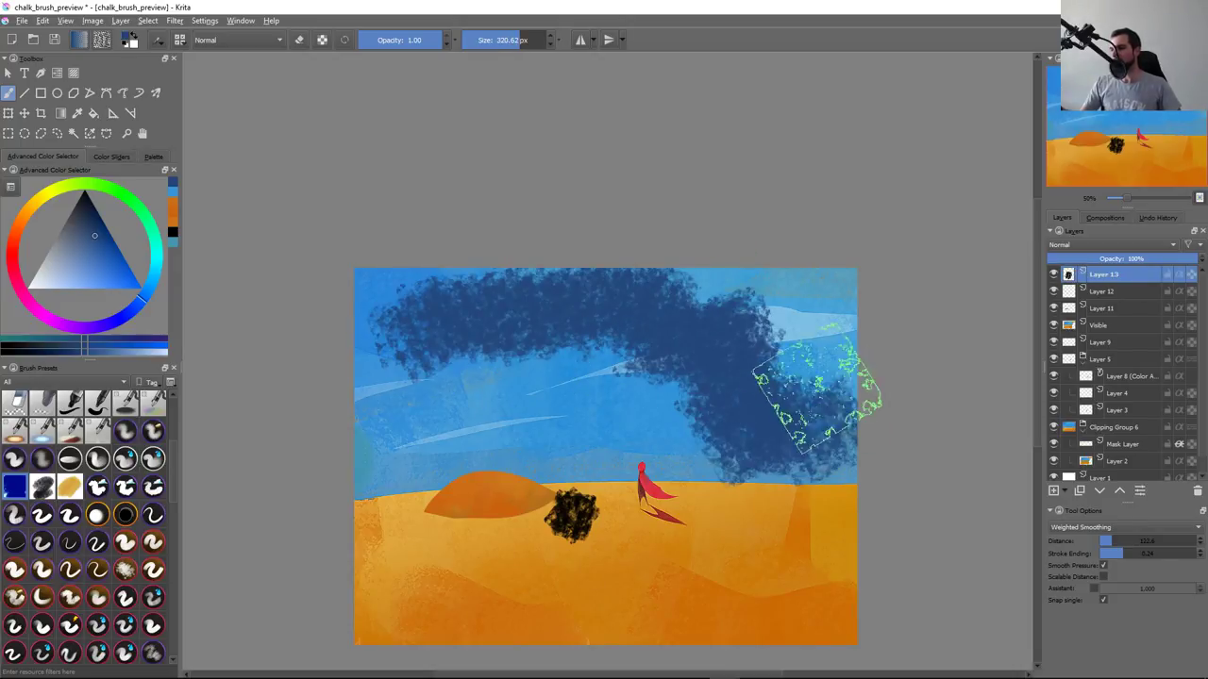
{"action": "key", "text": "ctrl+z"}
Test two more chalk strokes, undo them, and toggle the colours back to blue
{"action": "left_click_drag", "start_coordinate": [396, 311], "coordinate": [604, 320]}
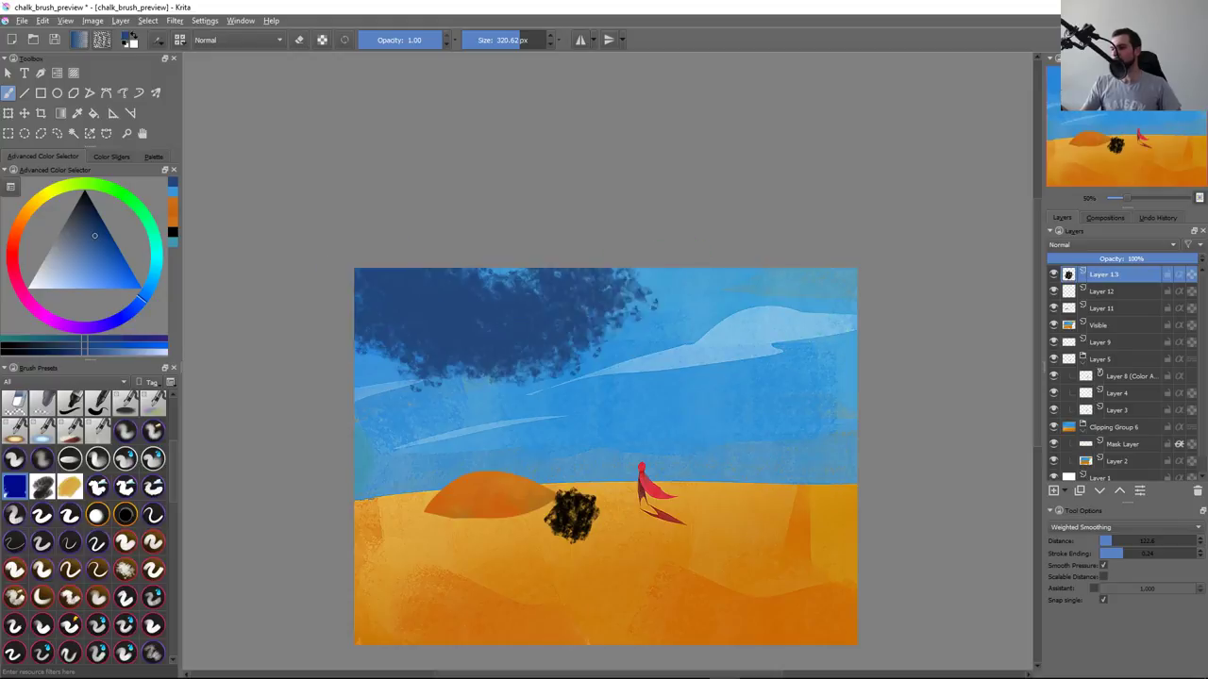
{"action": "key", "text": "ctrl+z"}
{"action": "mouse_move", "coordinate": [404, 323]}
{"action": "left_mouse_down"}
{"action": "mouse_move", "coordinate": [460, 325]}
{"action": "mouse_move", "coordinate": [714, 270]}
{"action": "mouse_move", "coordinate": [647, 350]}
{"action": "left_mouse_up"}
{"action": "key", "text": "ctrl+z"}
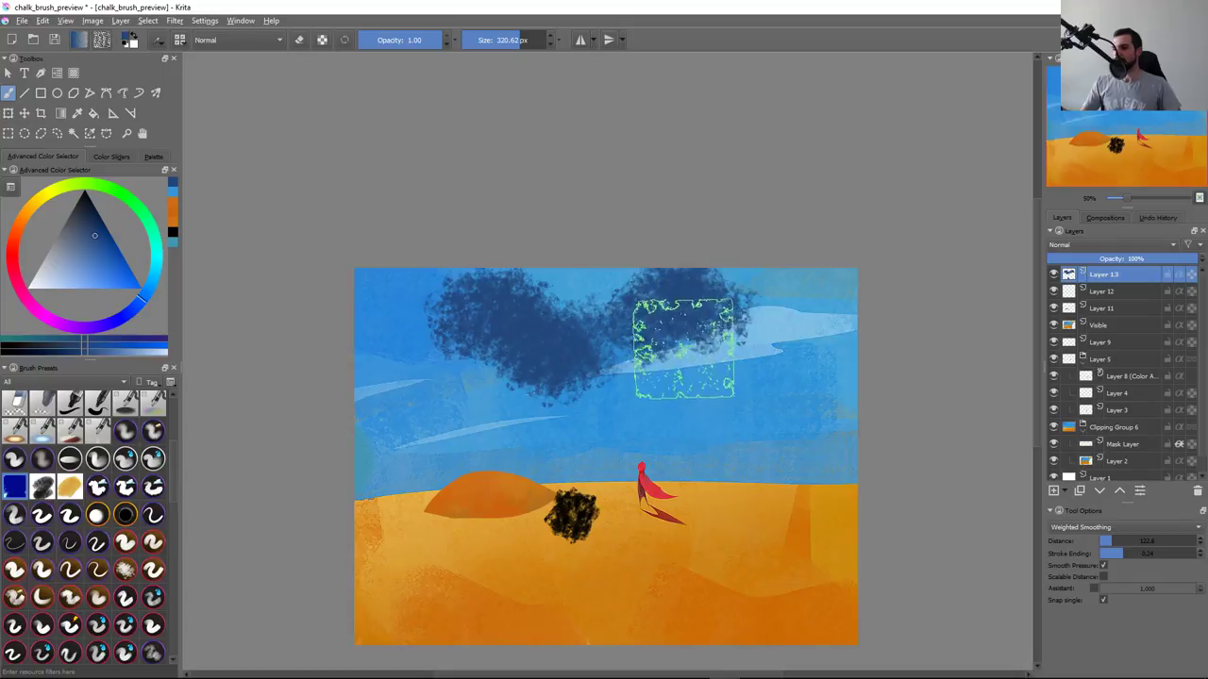
{"action": "key", "text": "x"}
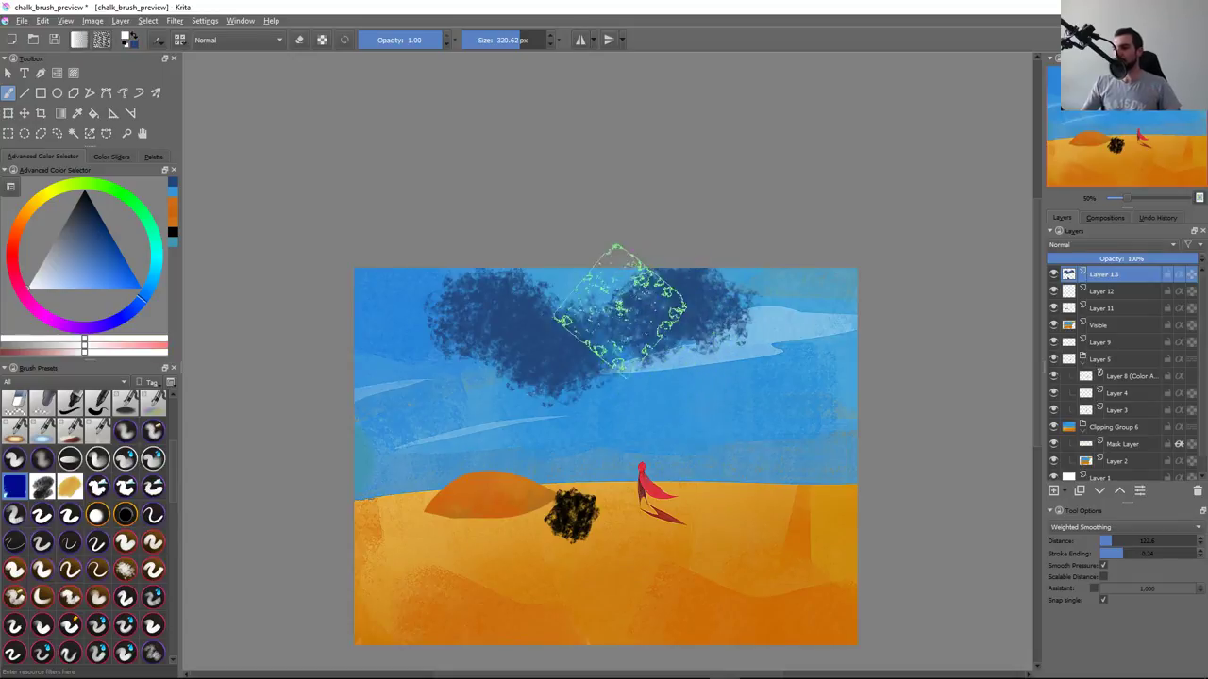
{"action": "key", "text": "x"}
{"action": "key", "text": "ctrl+z"}
{"action": "key", "text": "ctrl+z"}
Lasso a long cloud shape in the upper sky with Freehand Selection
{"action": "key", "text": "ctrl+r"}
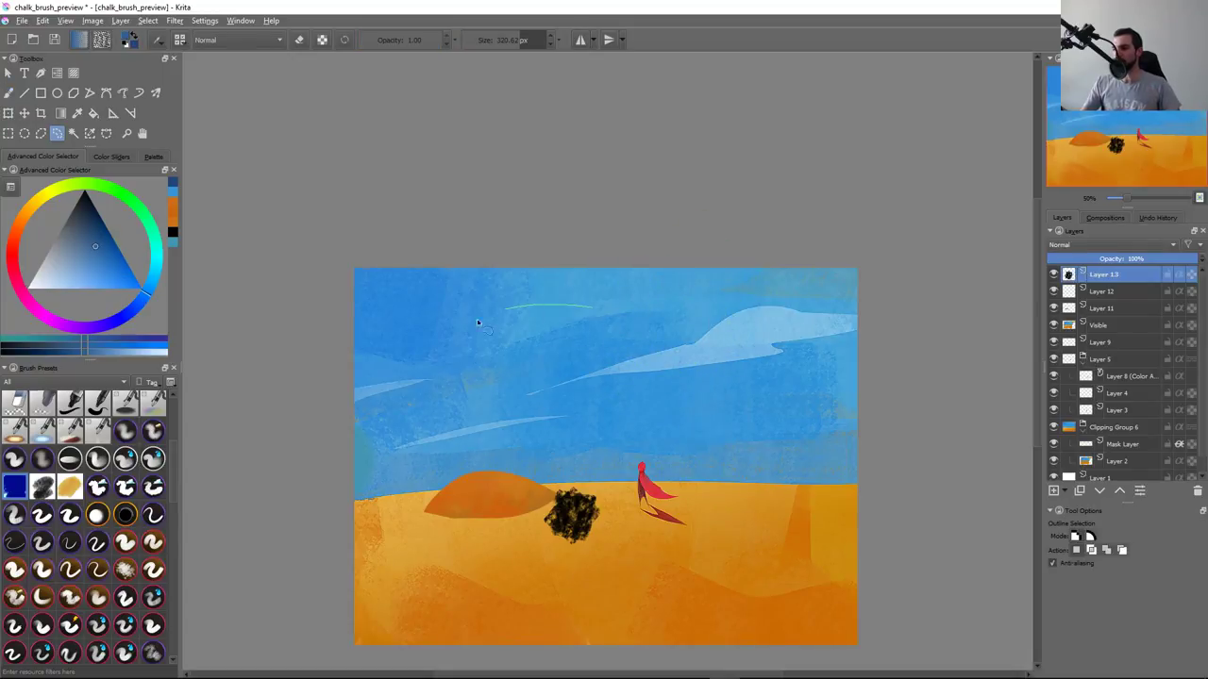
{"action": "left_click_drag", "start_coordinate": [584, 348], "coordinate": [593, 305]}
{"action": "key", "text": "b"}
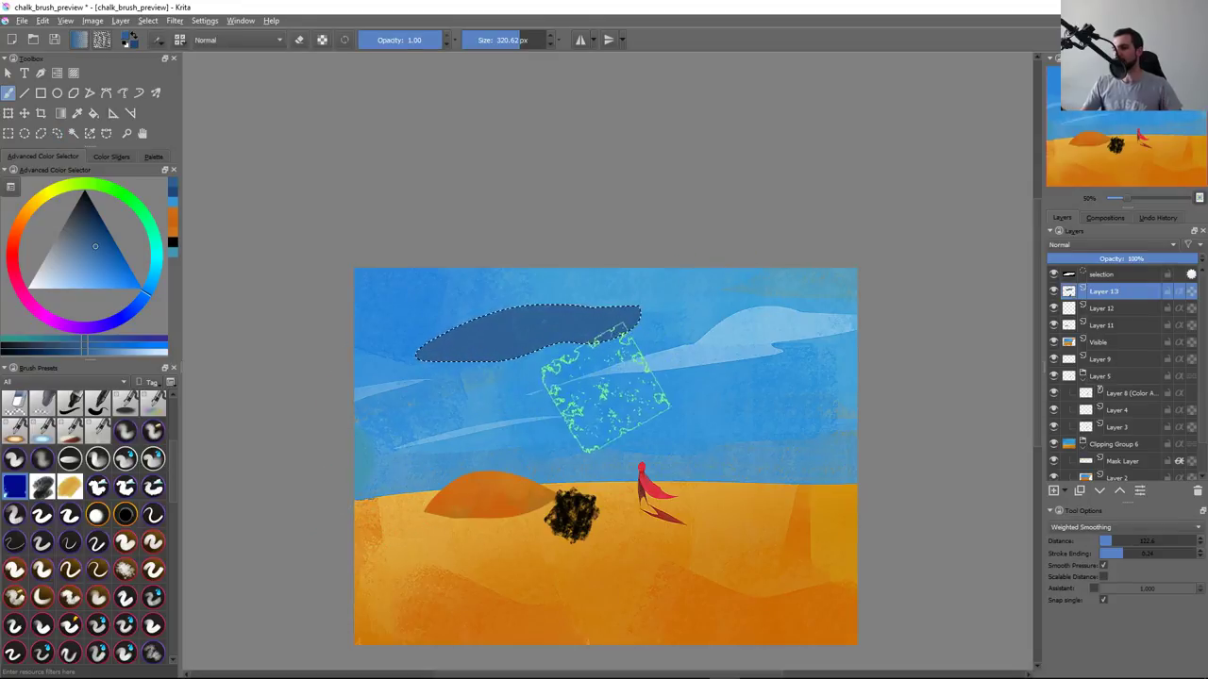
{"action": "key", "text": "ctrl+shift+a"}
{"action": "scroll", "coordinate": [569, 376], "scroll_direction": "up", "scroll_amount": 3}
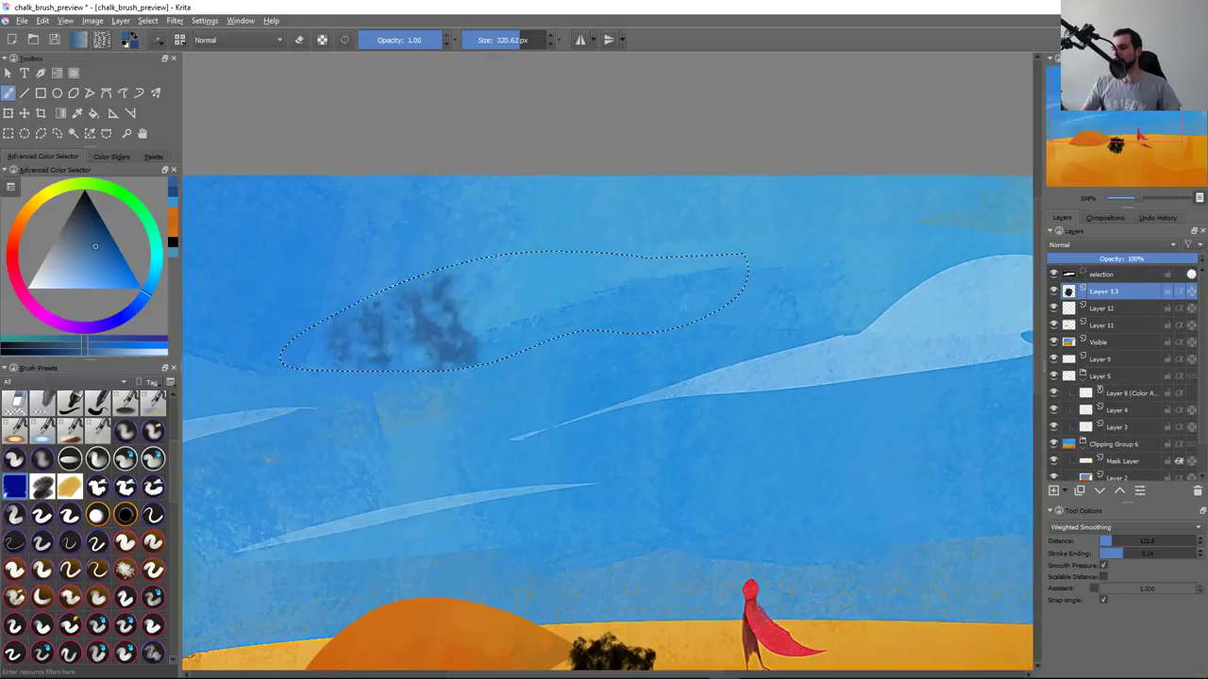
Test dark and light-blue chalk fills in the cloud selection, undo them, and reopen the brush editor
{"action": "left_click_drag", "start_coordinate": [406, 321], "coordinate": [715, 273]}
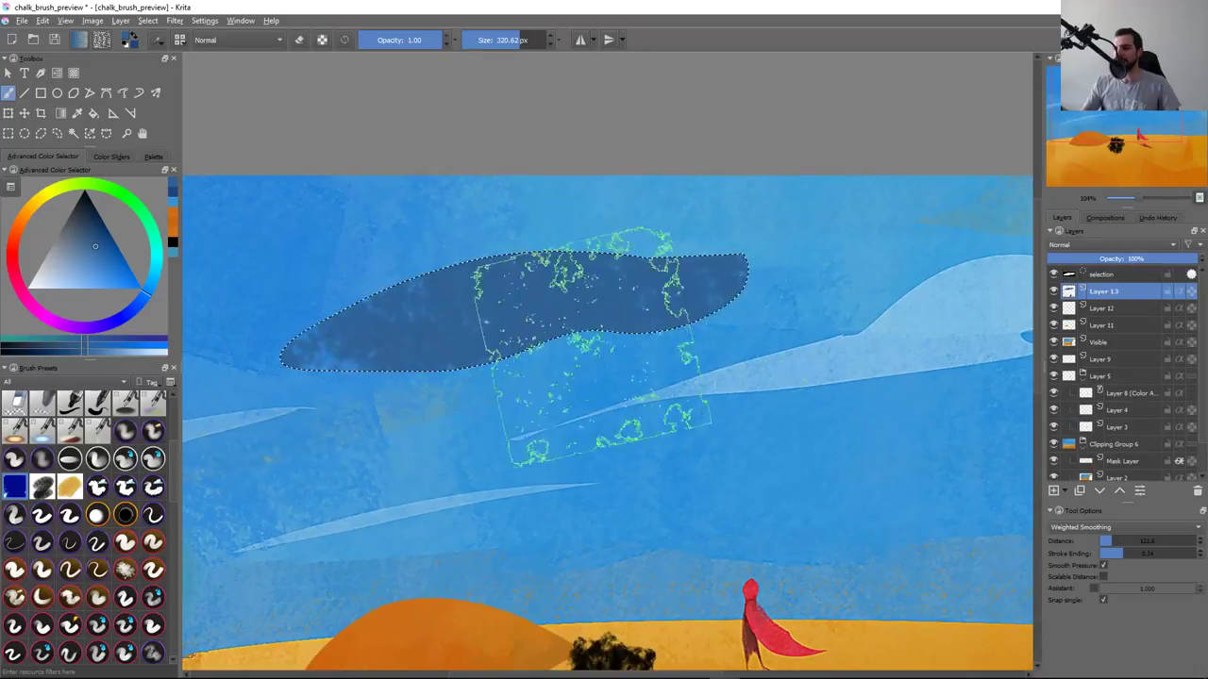
{"action": "key", "text": "ctrl+z"}
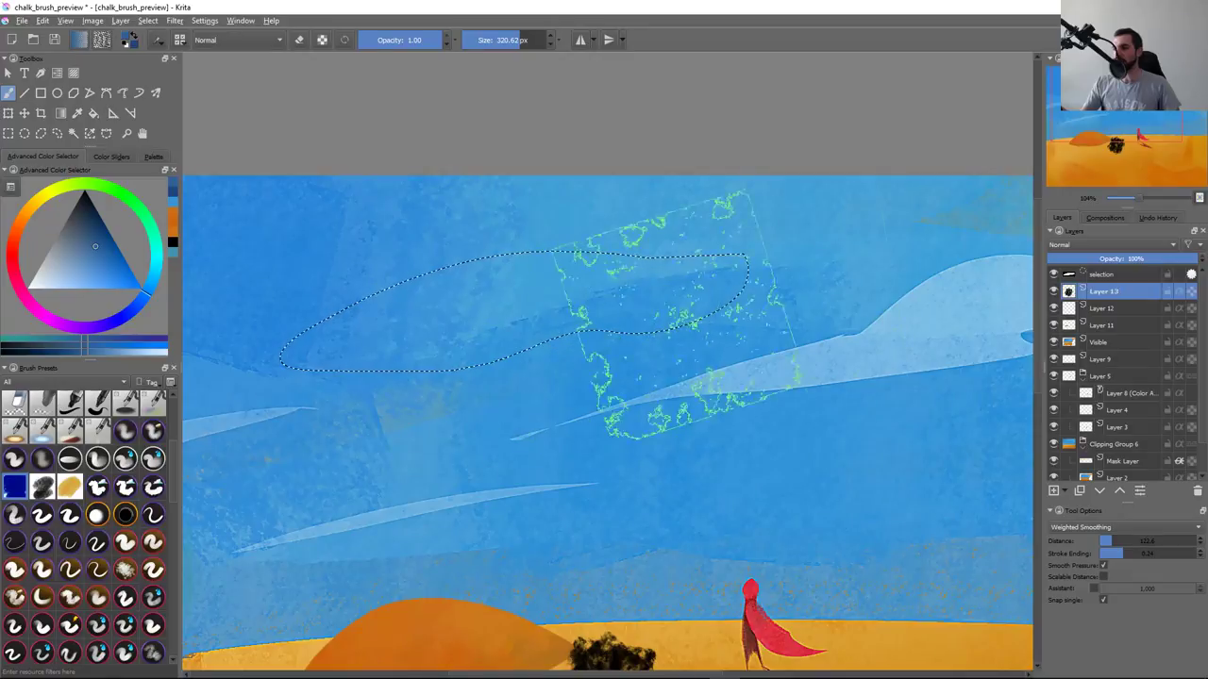
{"action": "left_click", "coordinate": [944, 326], "text": "ctrl"}
{"action": "left_click_drag", "start_coordinate": [302, 343], "coordinate": [661, 302]}
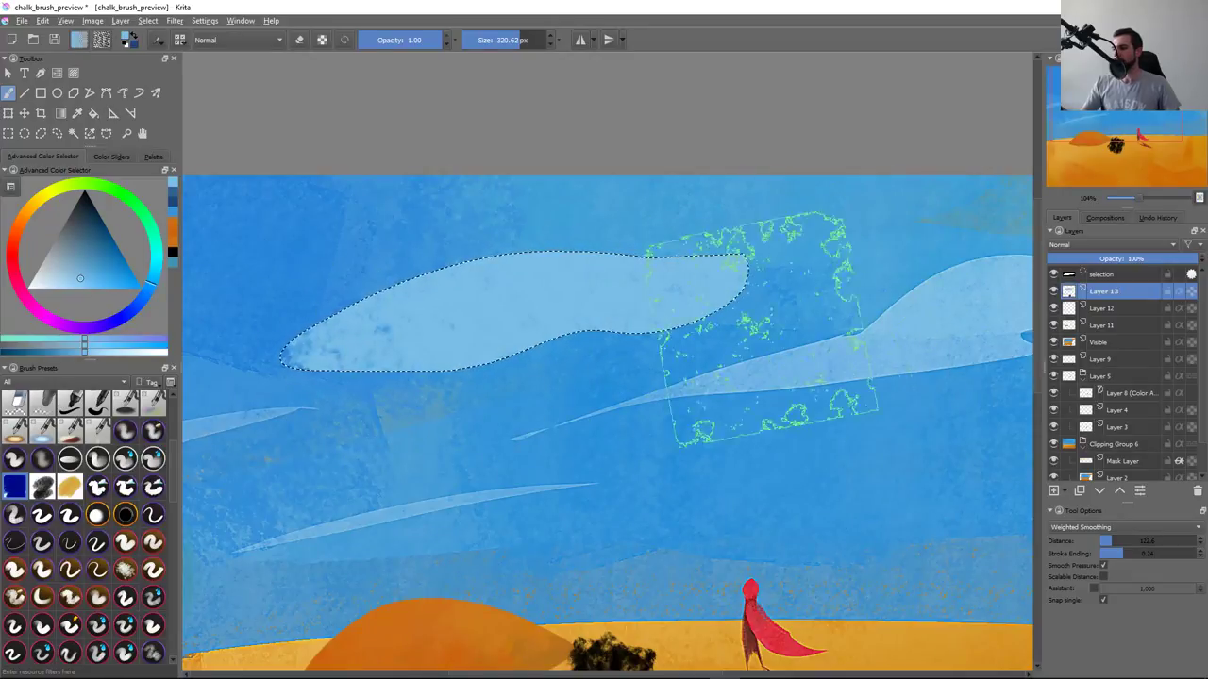
{"action": "key", "text": "ctrl+z"}
{"action": "left_click_drag", "start_coordinate": [270, 351], "coordinate": [745, 273]}
{"action": "key", "text": "ctrl+z"}
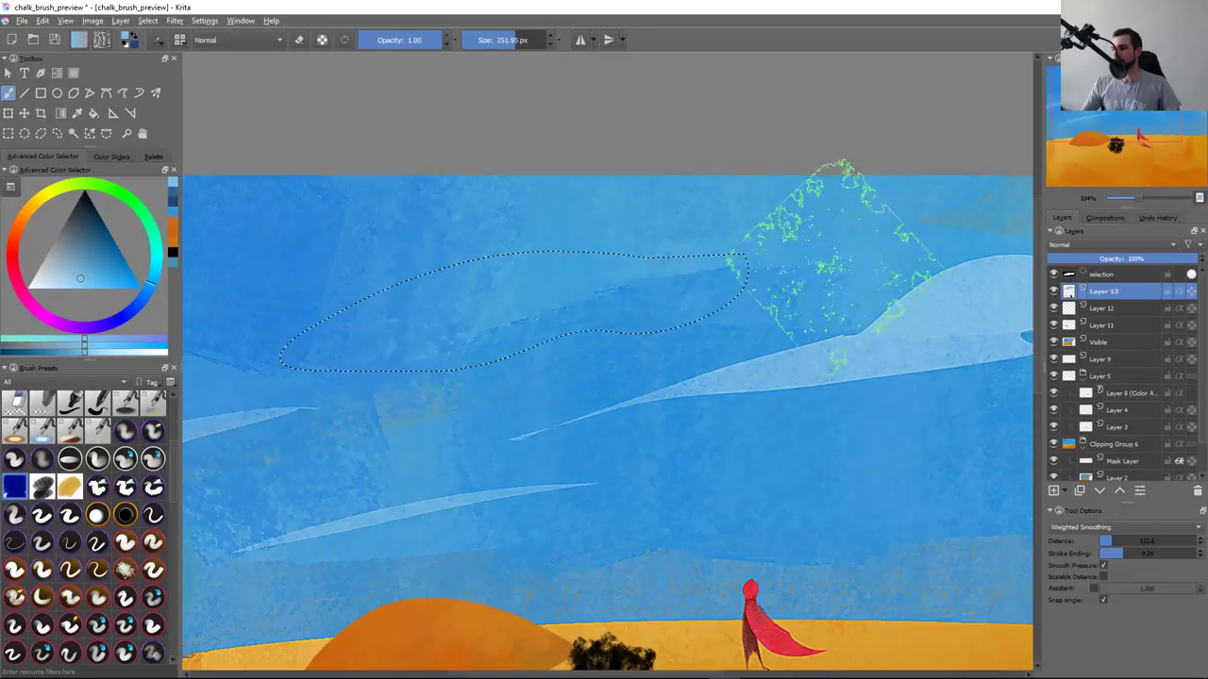
{"action": "key", "text": "F5"}
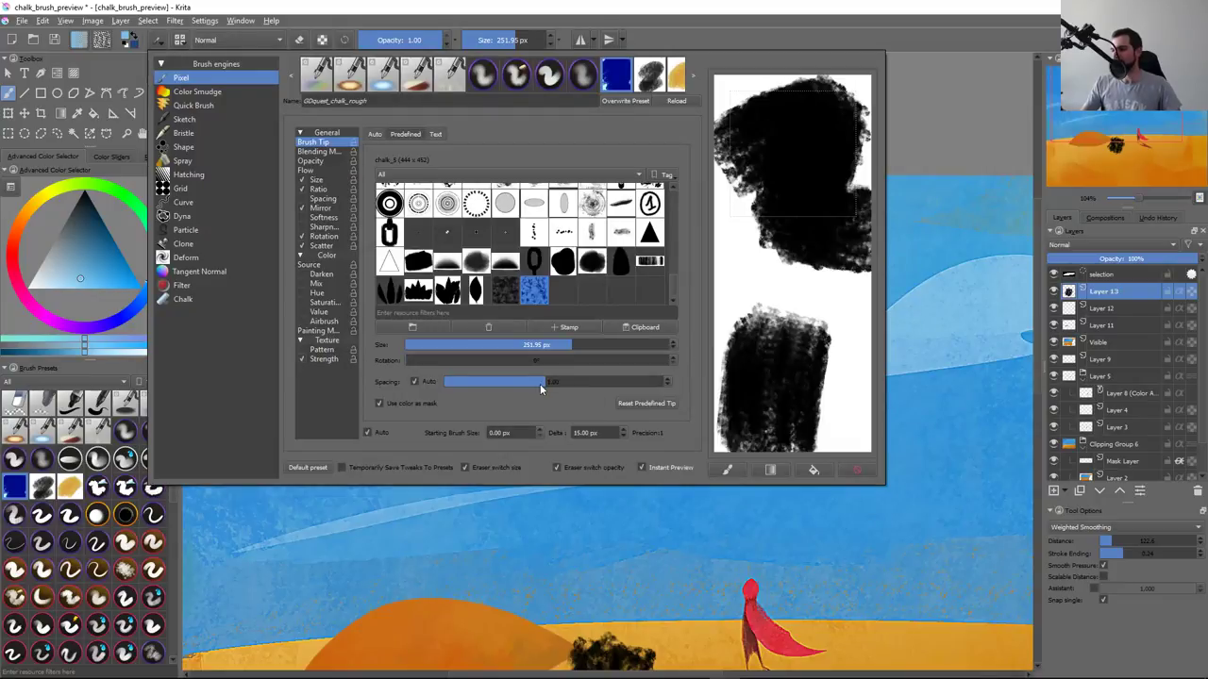
Uncheck Auto spacing and raise the chalk brush's spacing value
{"action": "left_click", "coordinate": [424, 381]}
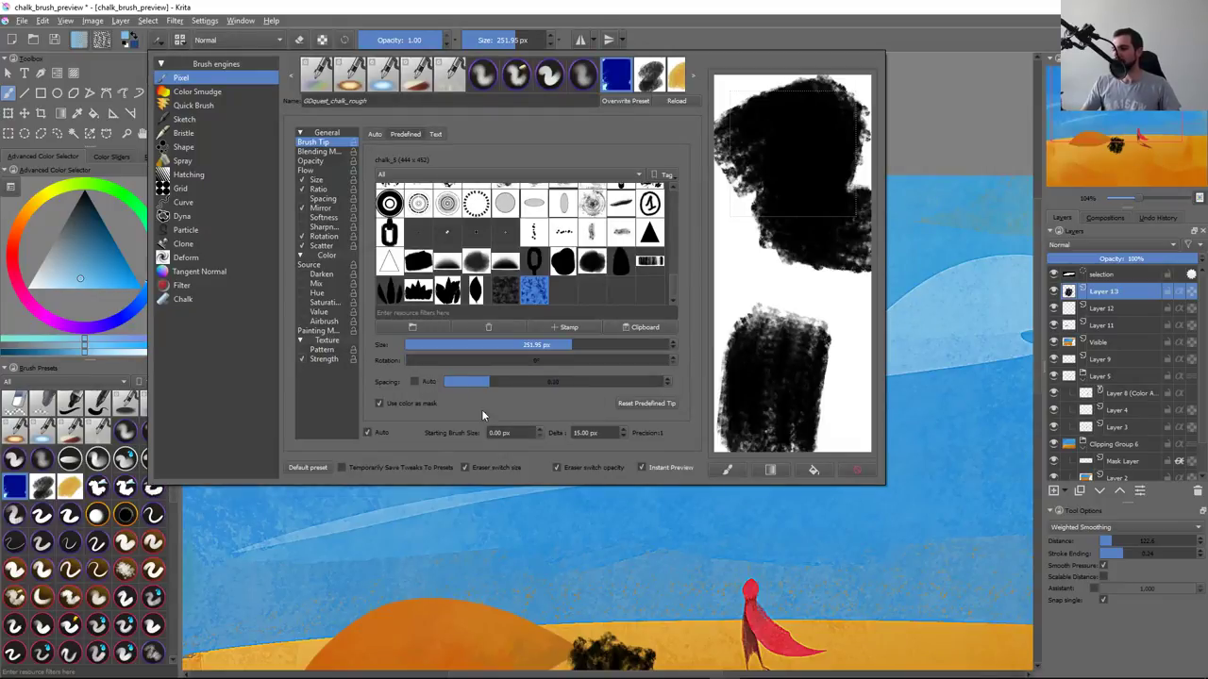
{"action": "mouse_move", "coordinate": [491, 382]}
{"action": "left_mouse_down"}
{"action": "mouse_move", "coordinate": [509, 383]}
{"action": "mouse_move", "coordinate": [359, 330]}
{"action": "left_mouse_up"}
{"action": "key", "text": "F5"}
Paint chalk into the cloud selection, deselect, then undo the chalk cloud
{"action": "left_click_drag", "start_coordinate": [585, 330], "coordinate": [698, 358]}
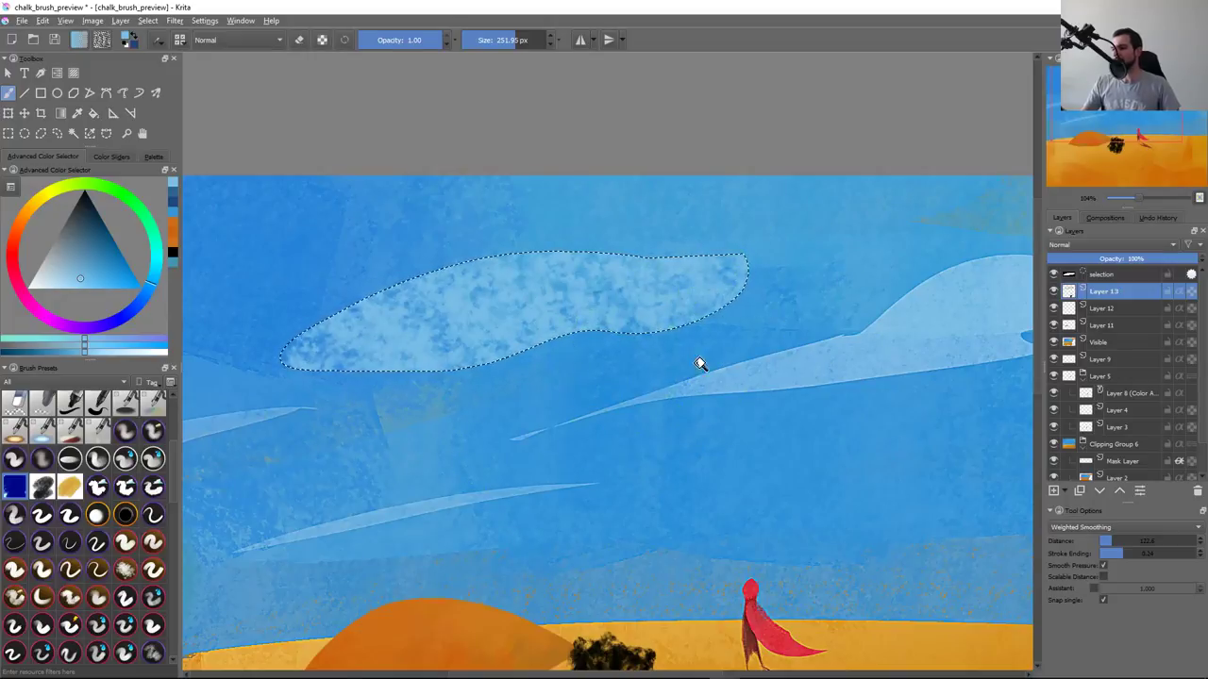
{"action": "scroll", "coordinate": [651, 409], "scroll_direction": "down", "scroll_amount": 2}
{"action": "key", "text": "ctrl+shift+a"}
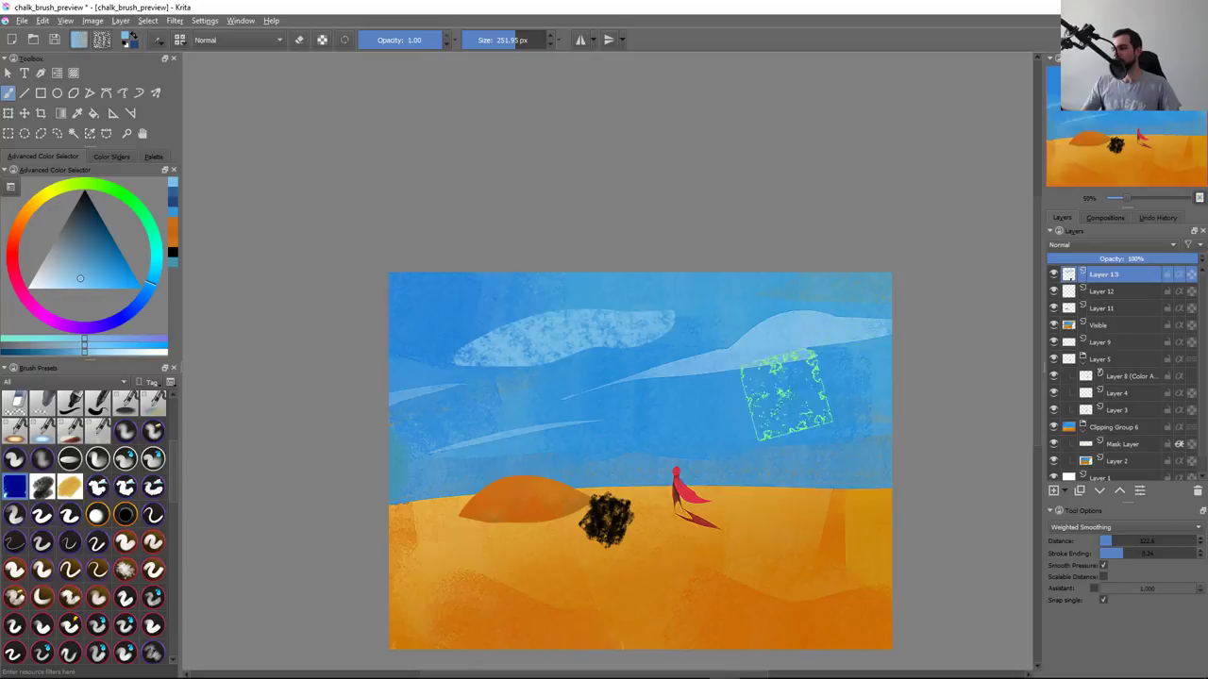
{"action": "scroll", "coordinate": [793, 289], "scroll_direction": "up", "scroll_amount": 1}
{"action": "scroll", "coordinate": [731, 326], "scroll_direction": "up", "scroll_amount": 1}
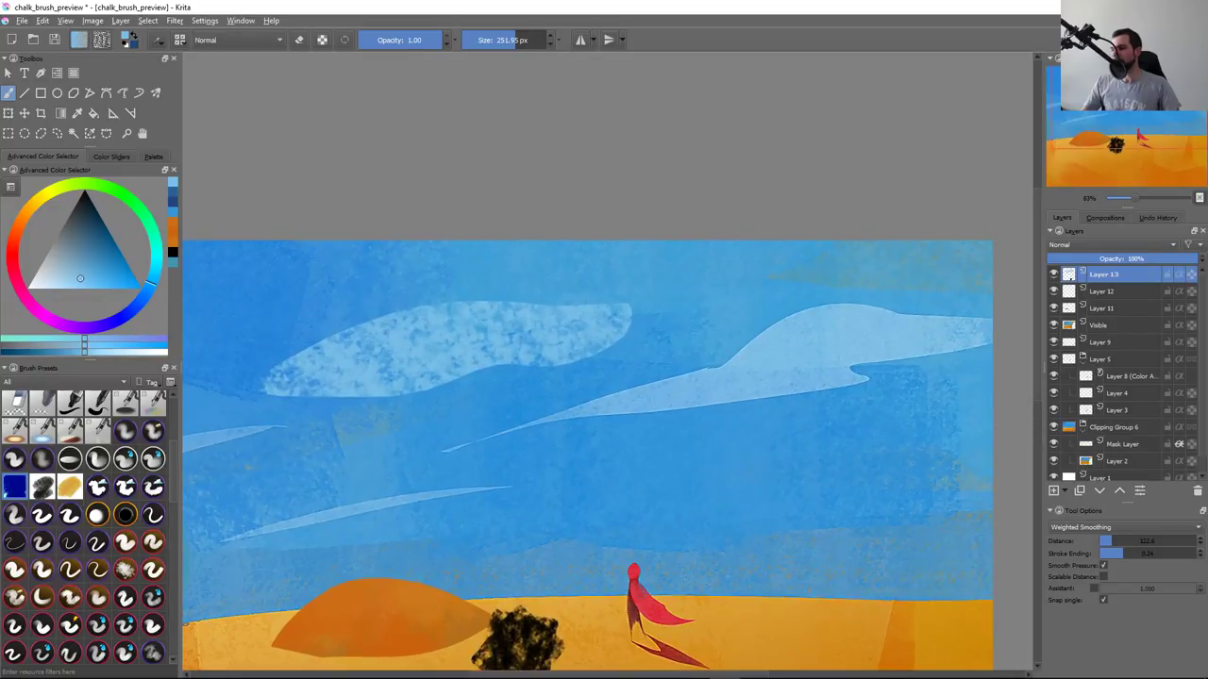
{"action": "key", "text": "ctrl+z"}
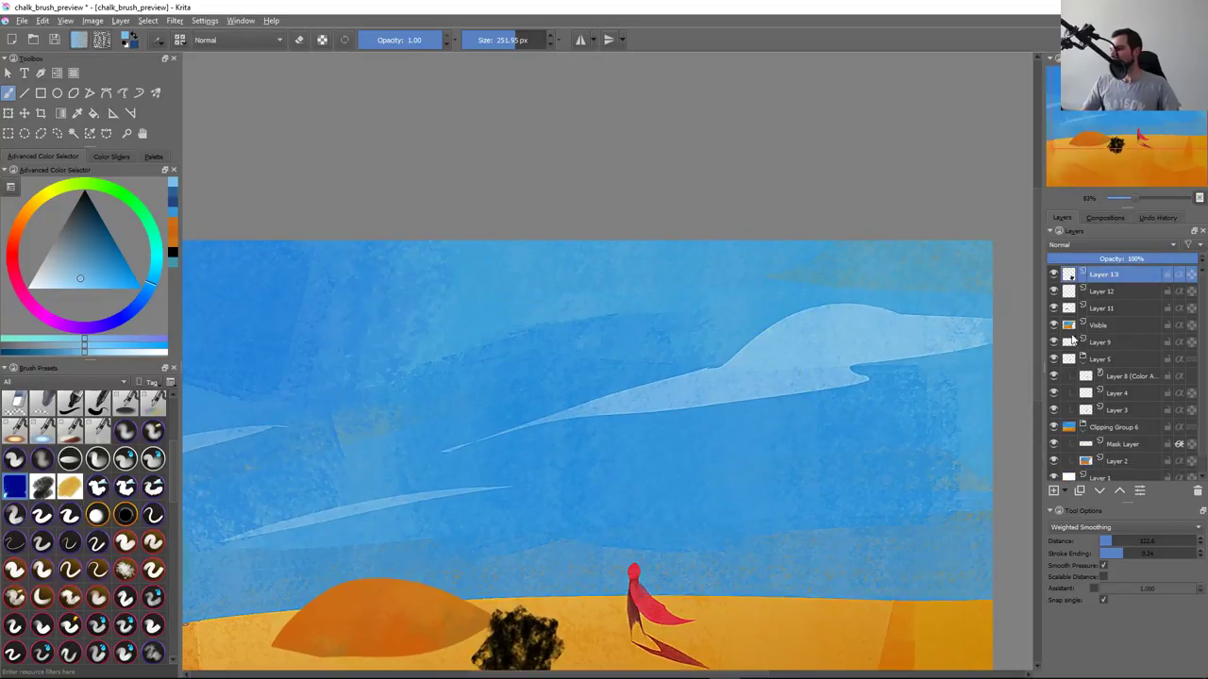
Hide the Visible layer and nudge the big cloud on Layer 9 with Move
{"action": "left_click", "coordinate": [1054, 325]}
{"action": "key", "text": "Page_Down"}
{"action": "key", "text": "Page_Down"}
{"action": "key", "text": "Page_Down"}
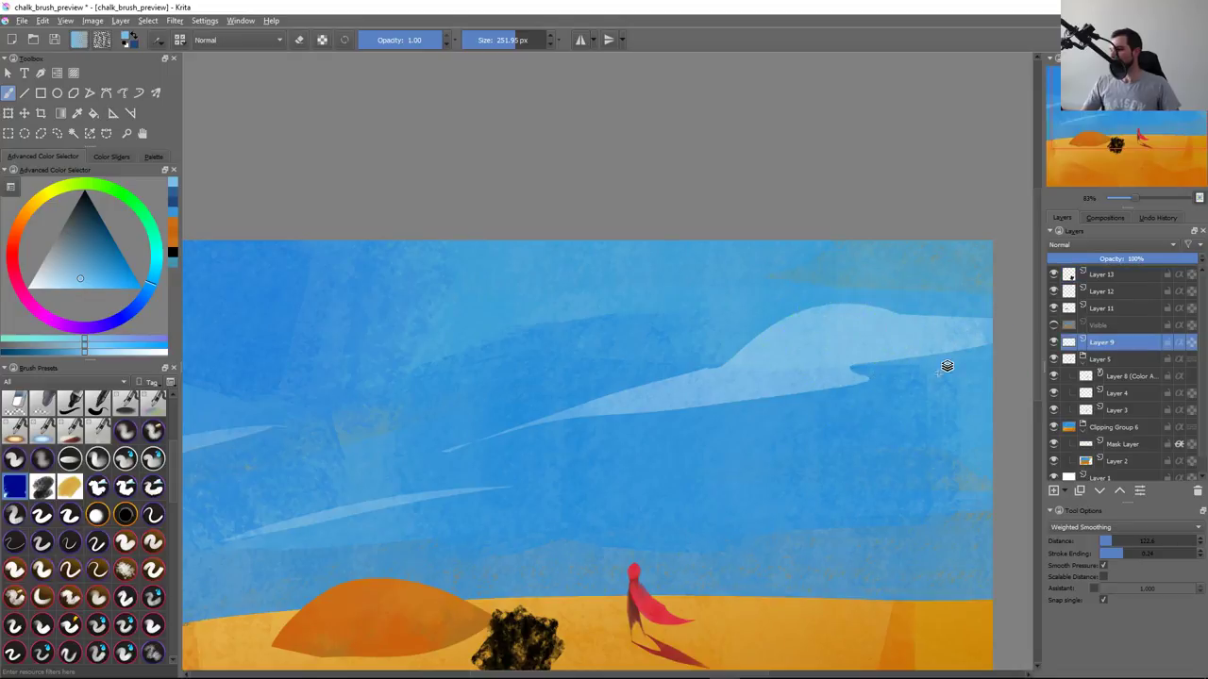
{"action": "key", "text": "t"}
{"action": "mouse_move", "coordinate": [780, 378]}
{"action": "left_mouse_down"}
{"action": "mouse_move", "coordinate": [816, 403]}
{"action": "mouse_move", "coordinate": [835, 390]}
{"action": "left_mouse_up"}
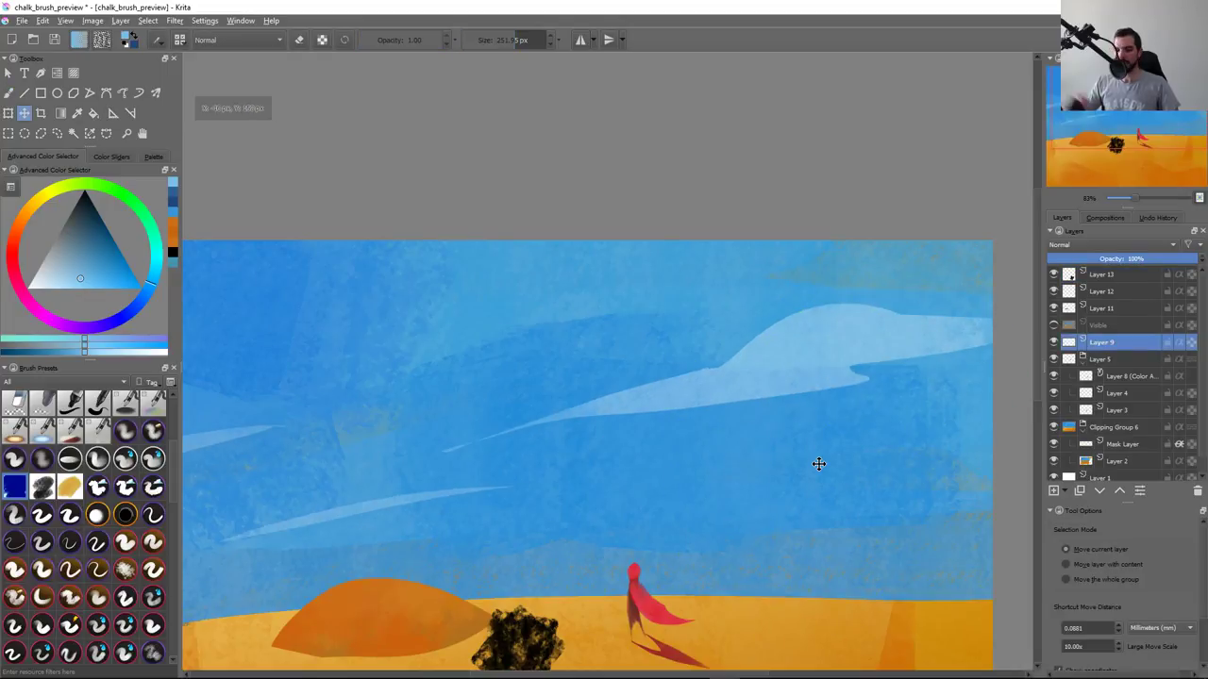
Repaint the big cloud in a darker blue and extend its tail
{"action": "key", "text": "b"}
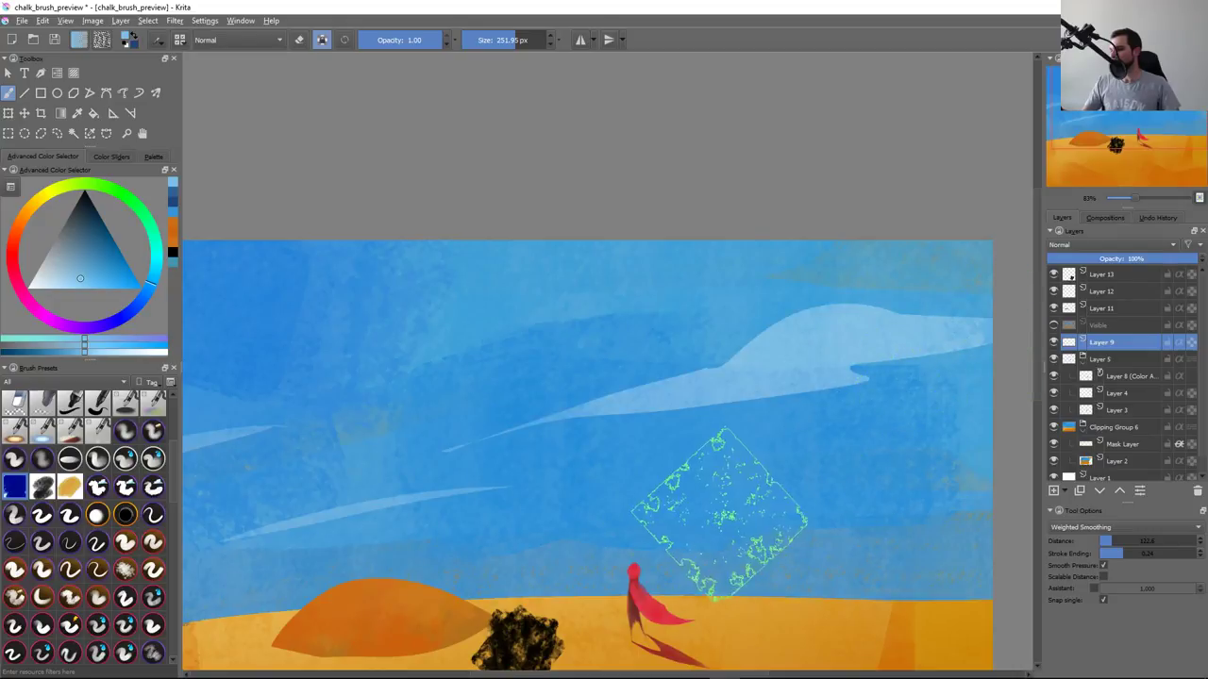
{"action": "left_click", "coordinate": [101, 223]}
{"action": "left_click_drag", "start_coordinate": [660, 397], "coordinate": [972, 326]}
{"action": "key", "text": "ctrl+z"}
{"action": "left_click_drag", "start_coordinate": [453, 444], "coordinate": [982, 321]}
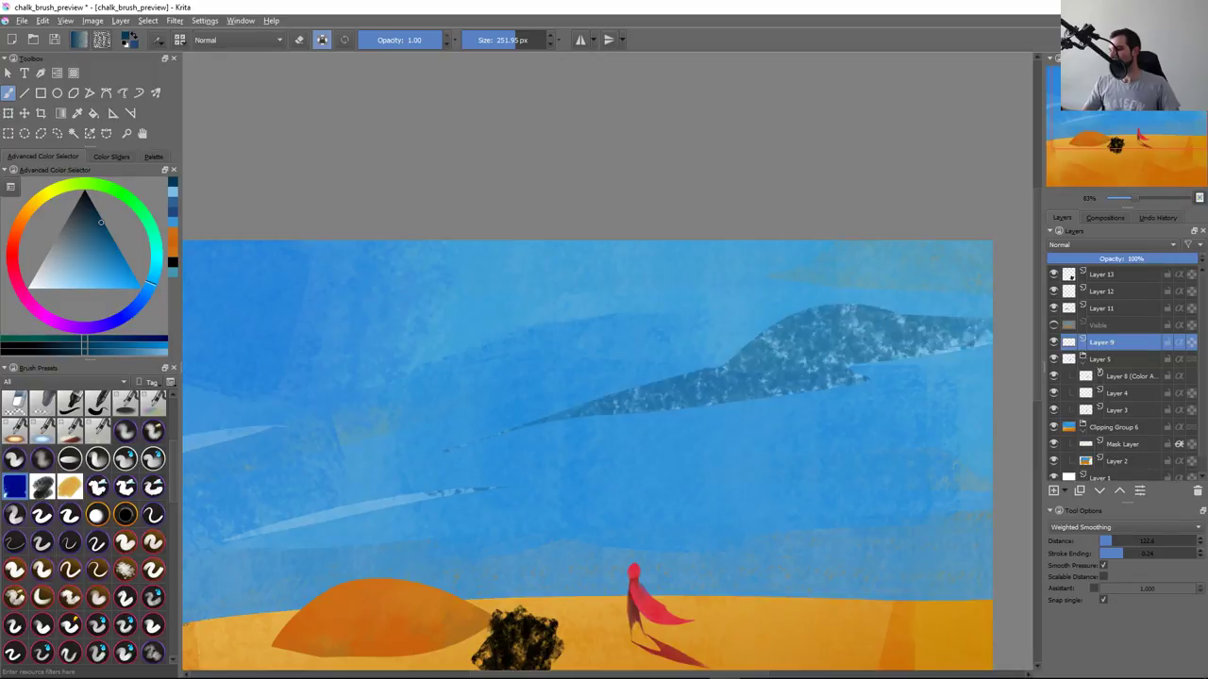
{"action": "left_click_drag", "start_coordinate": [755, 387], "coordinate": [915, 339]}
{"action": "key", "text": "minus"}
{"action": "key", "text": "minus"}
{"action": "key", "text": "minus"}
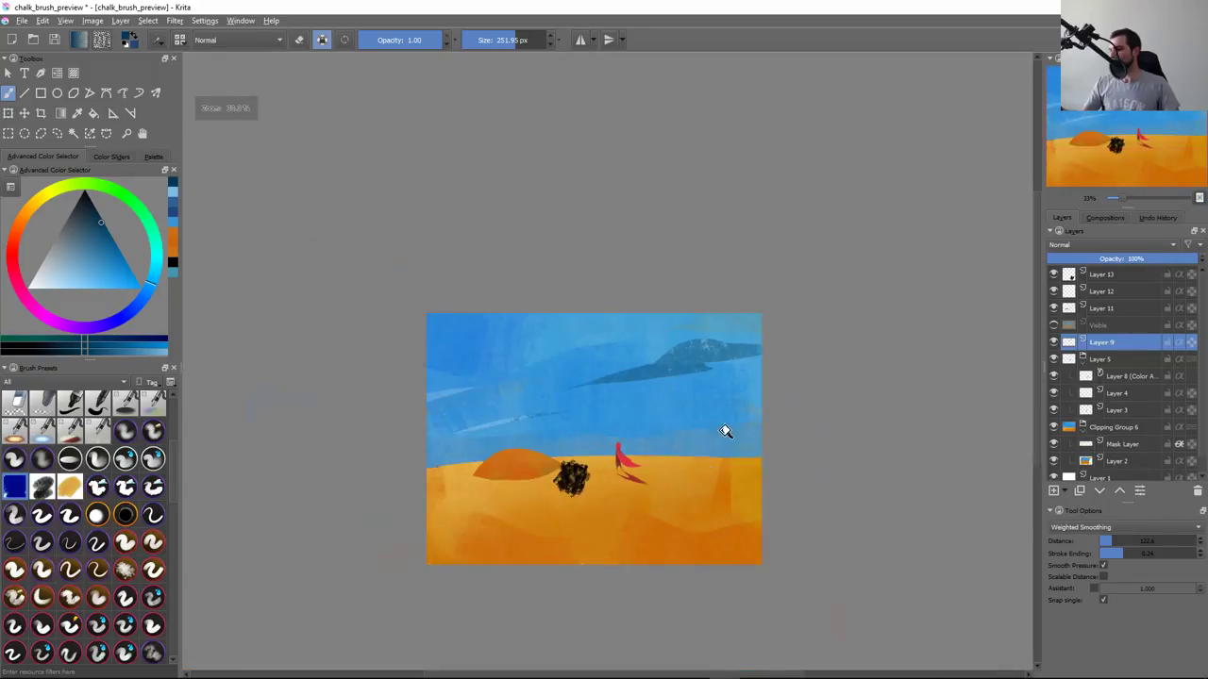
{"action": "key", "text": "1"}
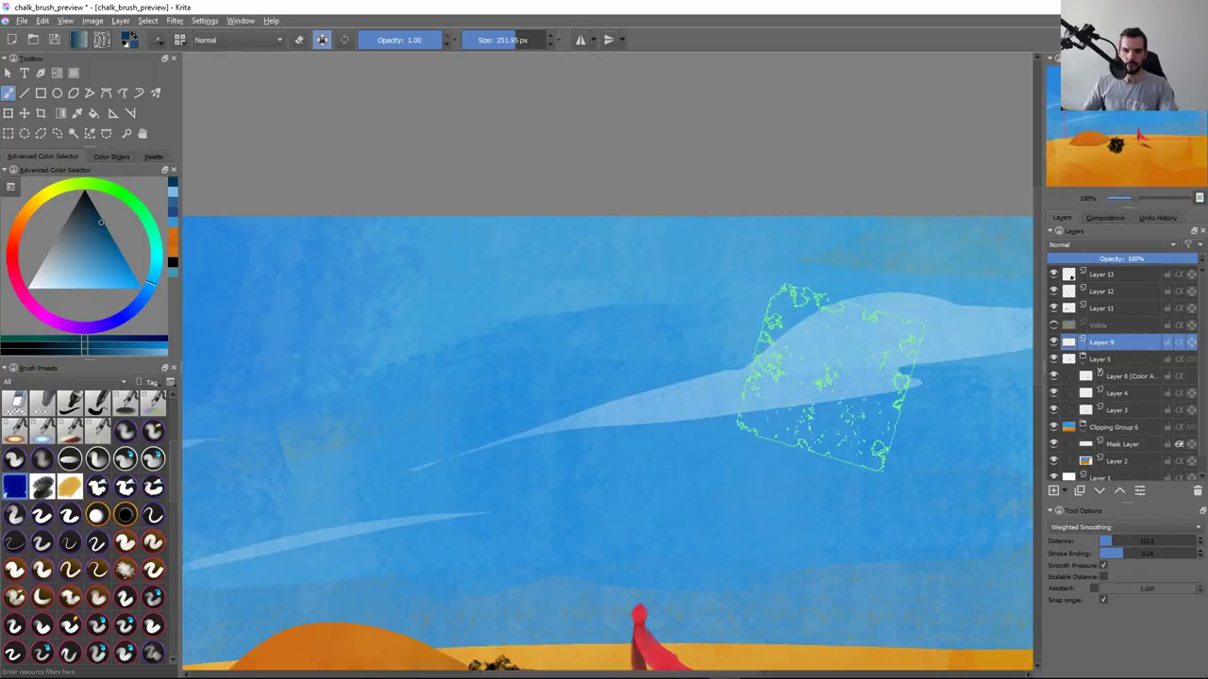
Create Layer 14 and move it to the top of the layer stack
{"action": "key", "text": "Insert"}
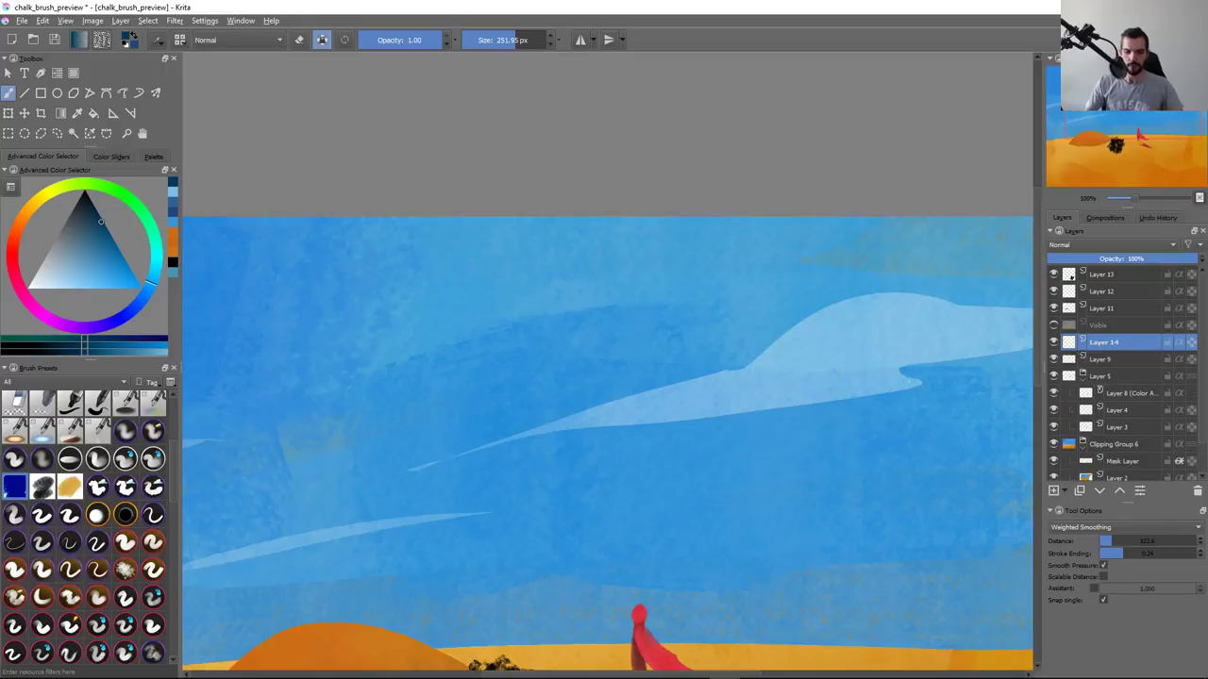
{"action": "key", "text": "ctrl+Page_Up"}
{"action": "key", "text": "ctrl+Page_Up"}
{"action": "key", "text": "ctrl+Page_Up"}
{"action": "key", "text": "ctrl+Page_Up"}
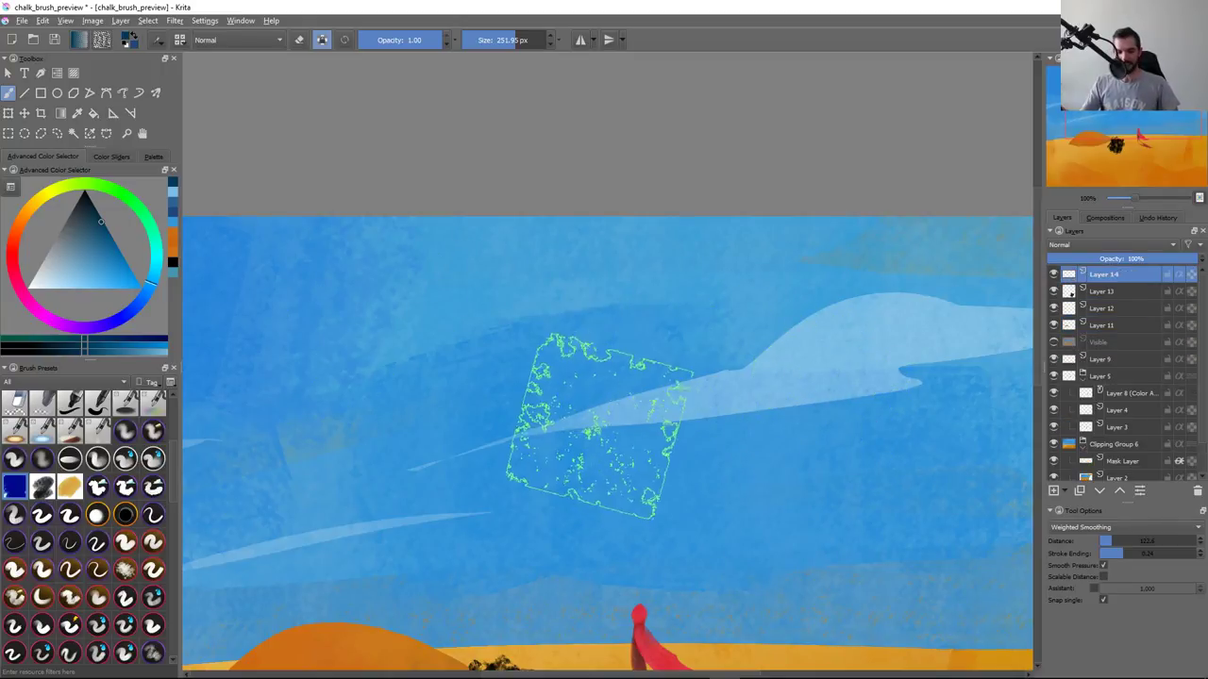
{"action": "left_click_drag", "start_coordinate": [273, 349], "coordinate": [580, 462]}
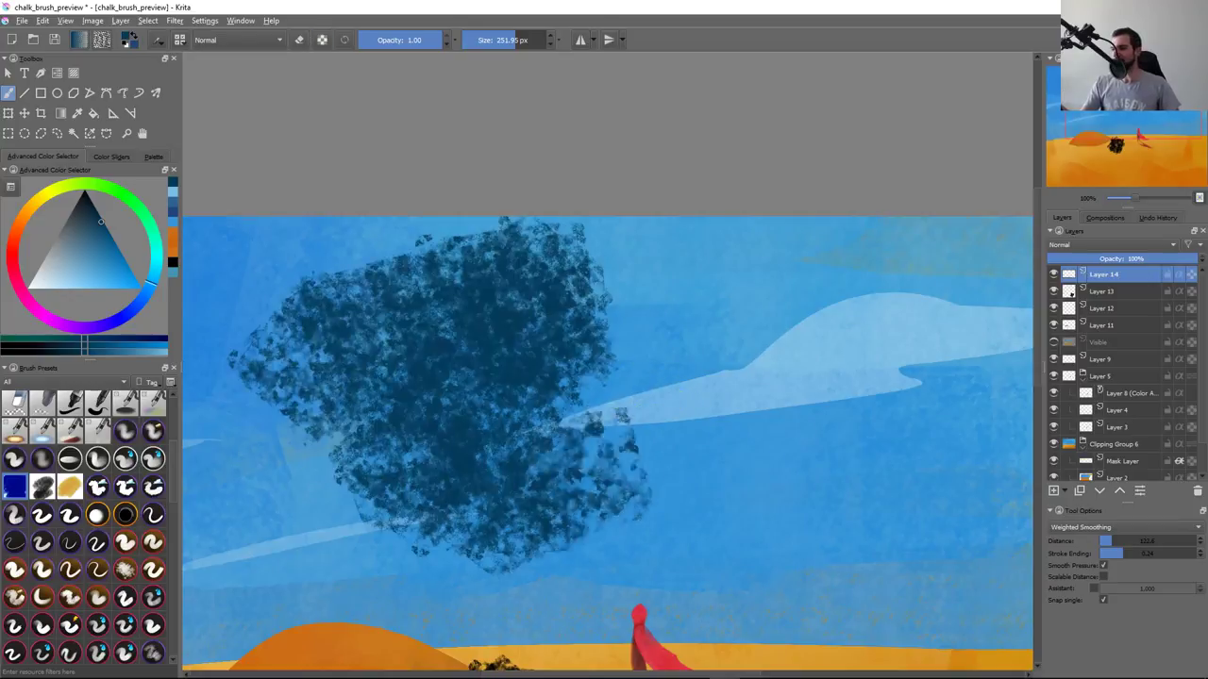
{"action": "key", "text": "ctrl+z"}
Shrink the chalk brush to about 187 px, test a large crescent, then clear it
{"action": "left_click_drag", "start_coordinate": [318, 363], "coordinate": [585, 444]}
{"action": "key", "text": "ctrl+z"}
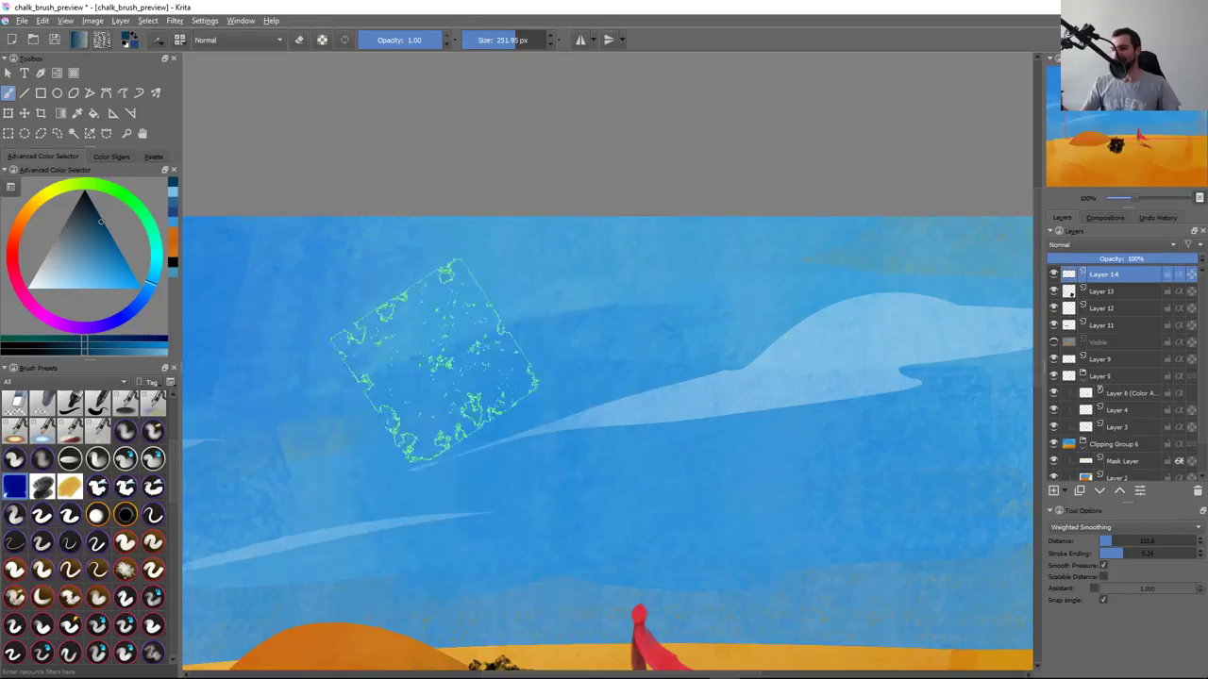
{"action": "key", "text": "bracketleft"}
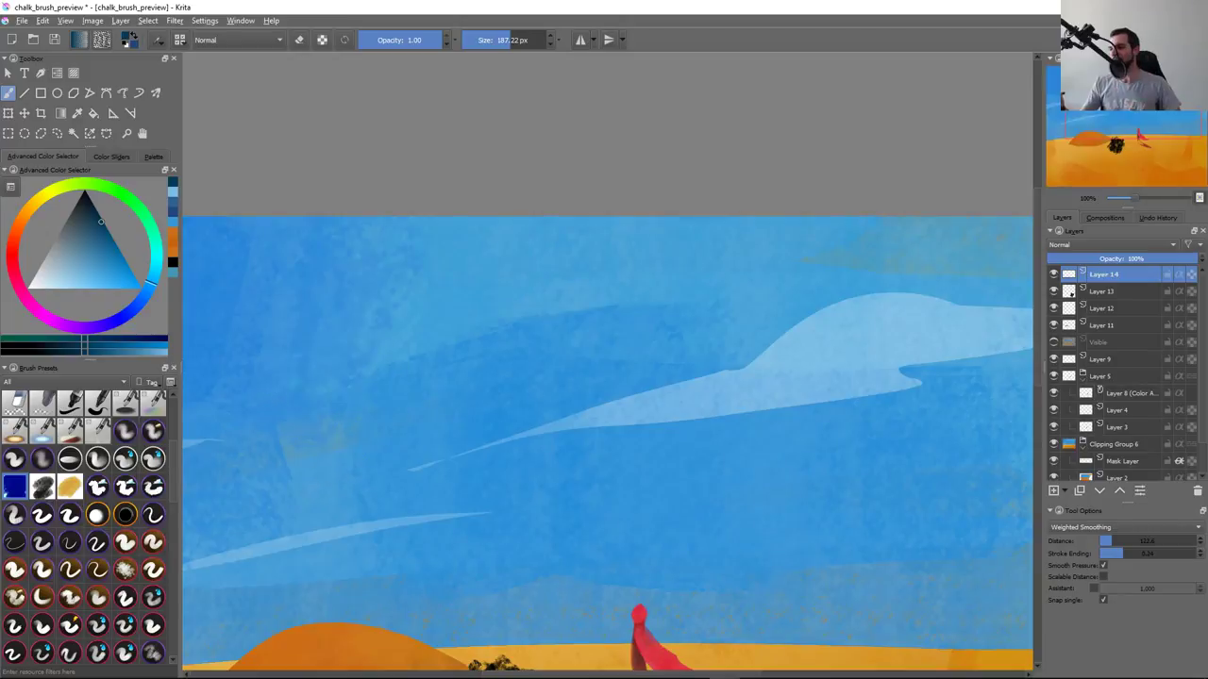
{"action": "mouse_move", "coordinate": [274, 350]}
{"action": "left_mouse_down"}
{"action": "mouse_move", "coordinate": [396, 486]}
{"action": "mouse_move", "coordinate": [632, 495]}
{"action": "left_mouse_up"}
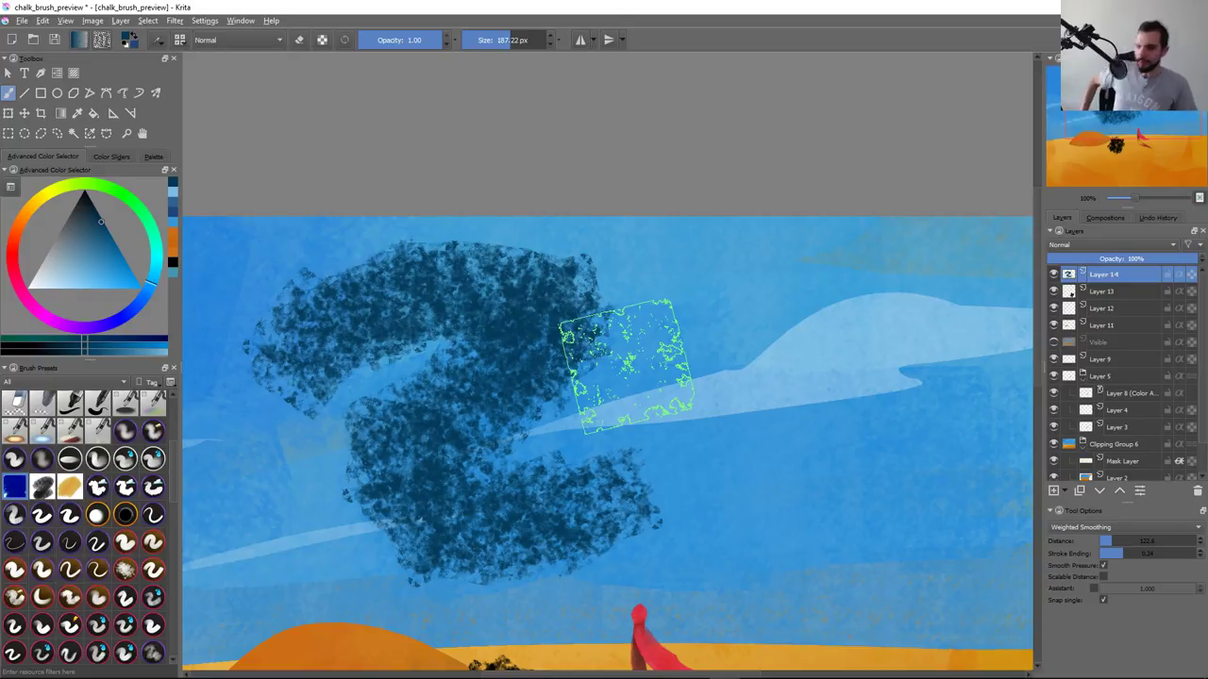
{"action": "key", "text": "Delete"}
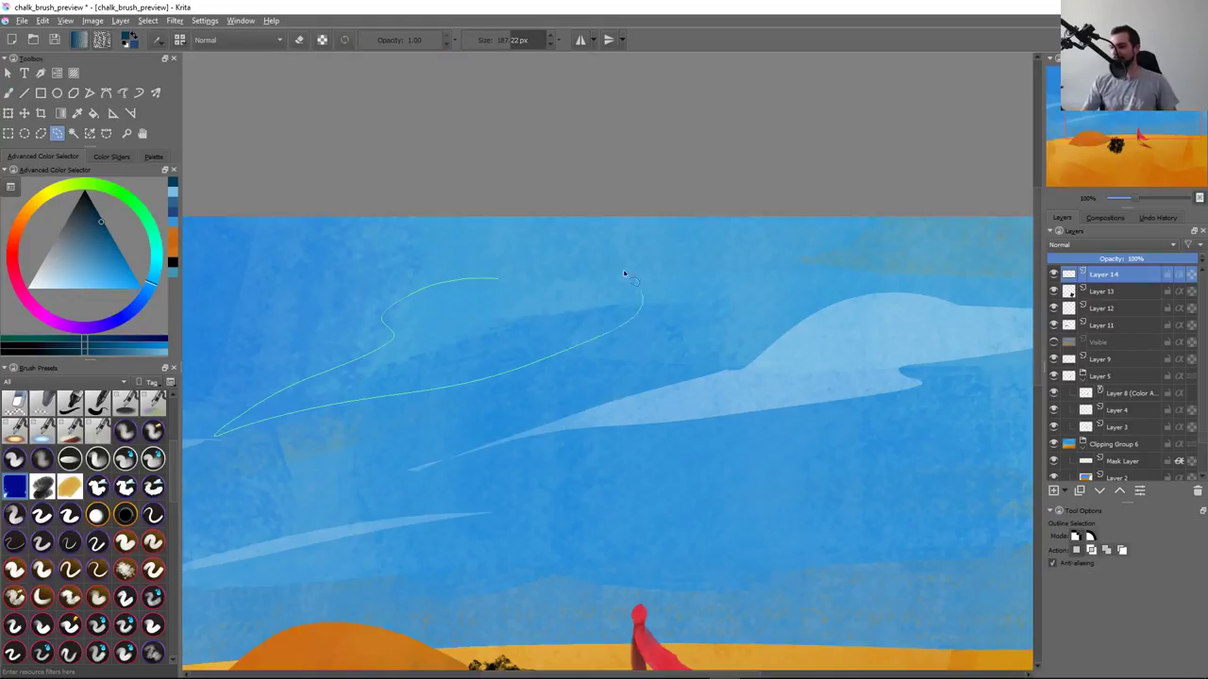
Trace a freehand cloud selection in the sky and test dark chalk fills inside it
{"action": "left_click_drag", "start_coordinate": [623, 273], "coordinate": [528, 276]}
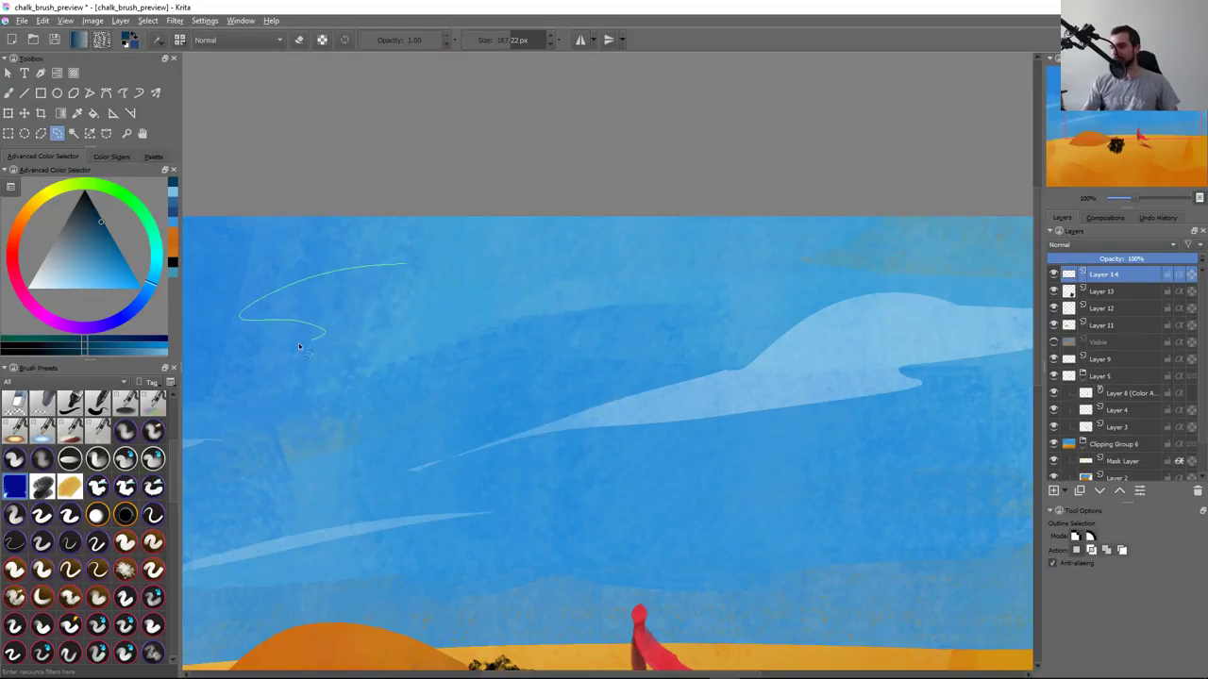
{"action": "left_click_drag", "start_coordinate": [600, 338], "coordinate": [514, 261]}
{"action": "key", "text": "b"}
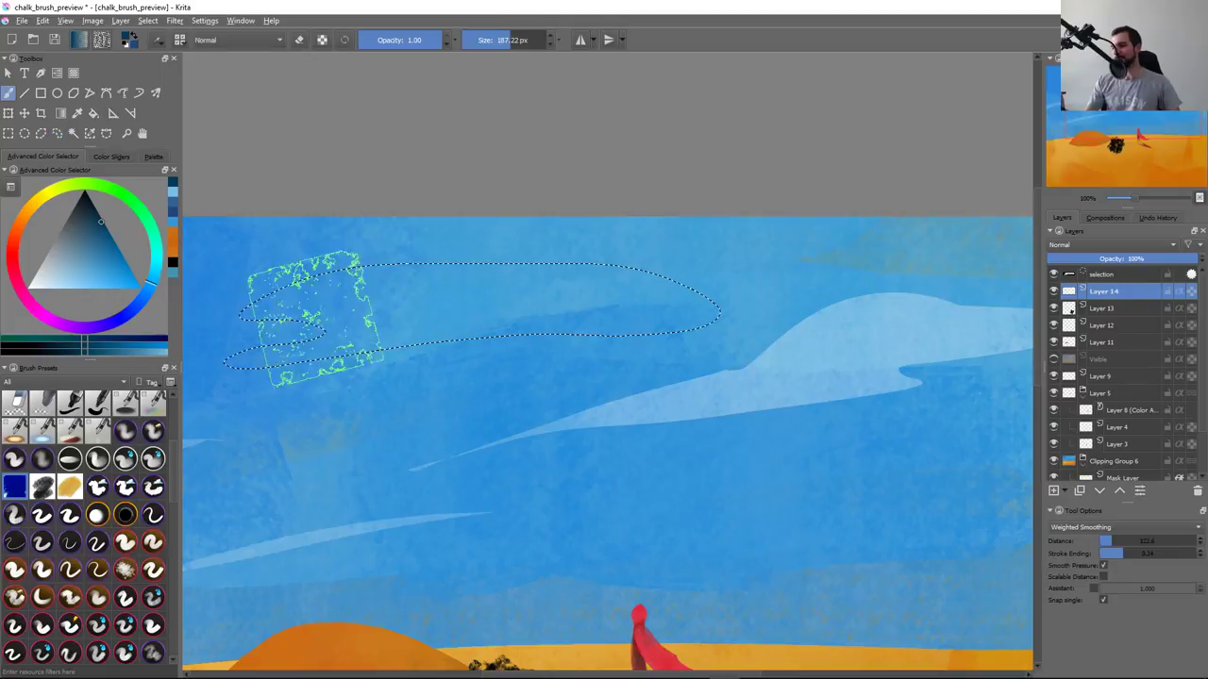
{"action": "mouse_move", "coordinate": [274, 331]}
{"action": "left_mouse_down"}
{"action": "mouse_move", "coordinate": [679, 302]}
{"action": "mouse_move", "coordinate": [245, 339]}
{"action": "mouse_move", "coordinate": [698, 302]}
{"action": "left_mouse_up"}
{"action": "key", "text": "ctrl+shift+a"}
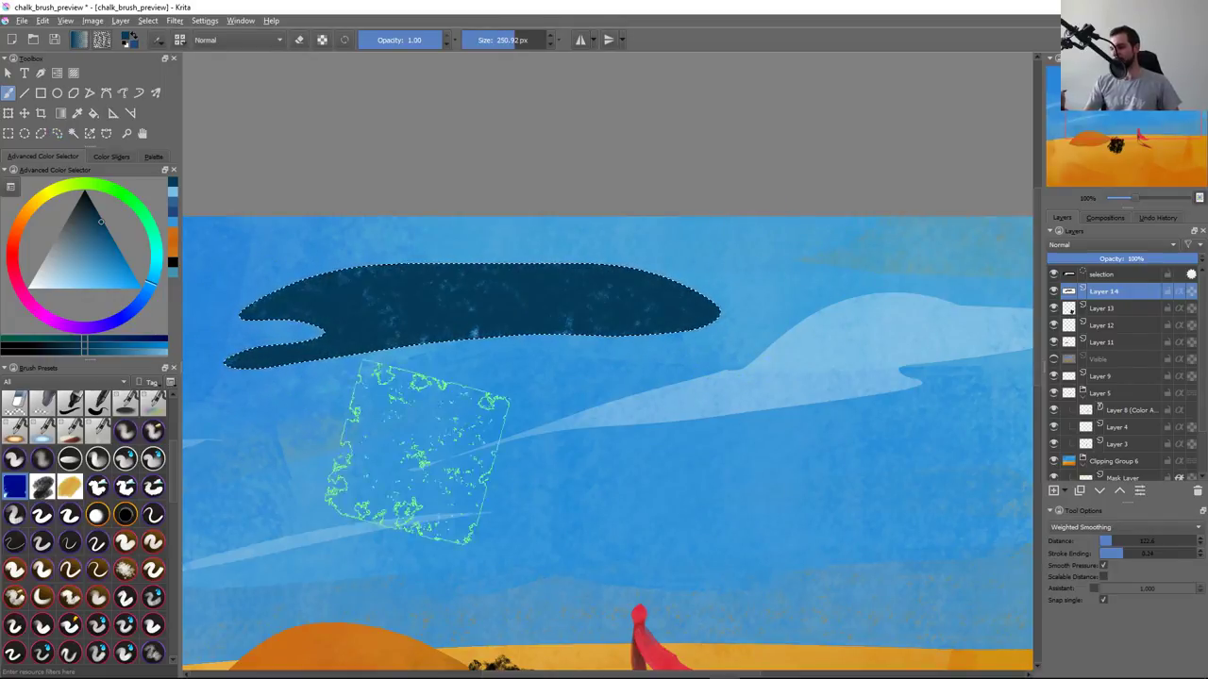
{"action": "key", "text": "Delete"}
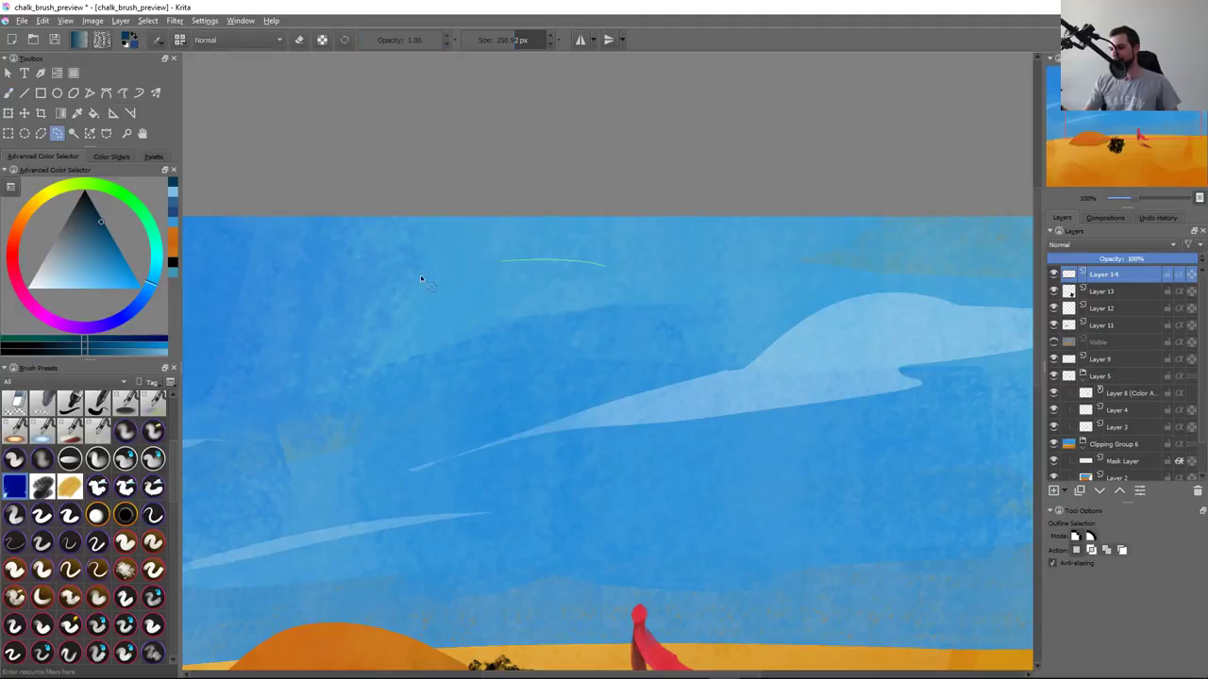
{"action": "key", "text": "ctrl+shift+d"}
{"action": "mouse_move", "coordinate": [337, 310]}
{"action": "left_mouse_down"}
{"action": "mouse_move", "coordinate": [208, 364]}
{"action": "mouse_move", "coordinate": [585, 288]}
{"action": "left_mouse_up"}
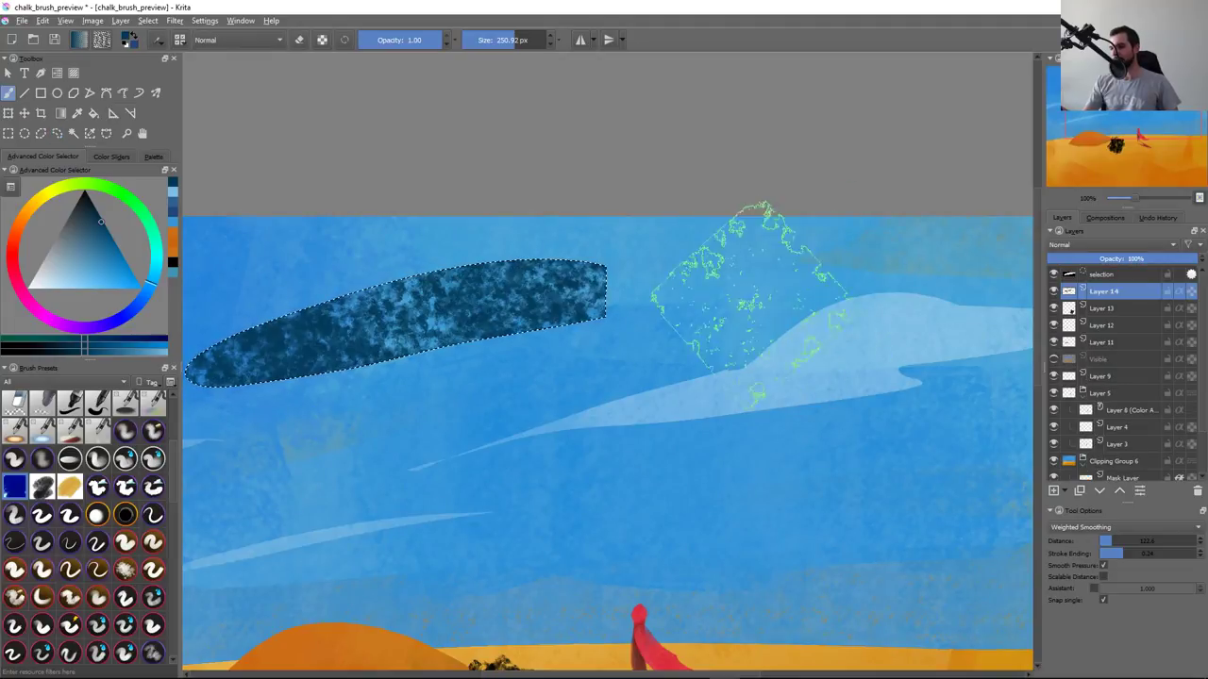
{"action": "key", "text": "Delete"}
Fill the cloud selection with sampled light-blue chalk, deselect, and undo the vertical test stroke
{"action": "left_click", "coordinate": [862, 352], "text": "ctrl"}
{"action": "left_click_drag", "start_coordinate": [679, 283], "coordinate": [246, 349]}
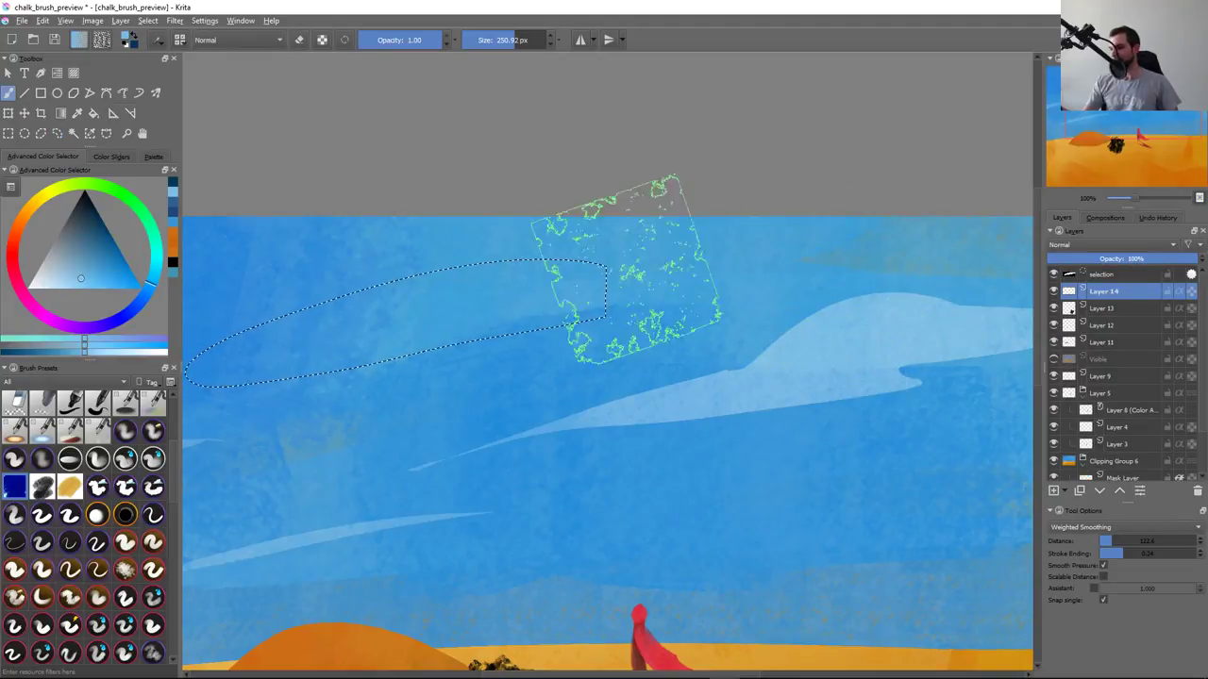
{"action": "left_click_drag", "start_coordinate": [556, 384], "coordinate": [734, 337]}
{"action": "left_click", "coordinate": [769, 359], "text": "ctrl"}
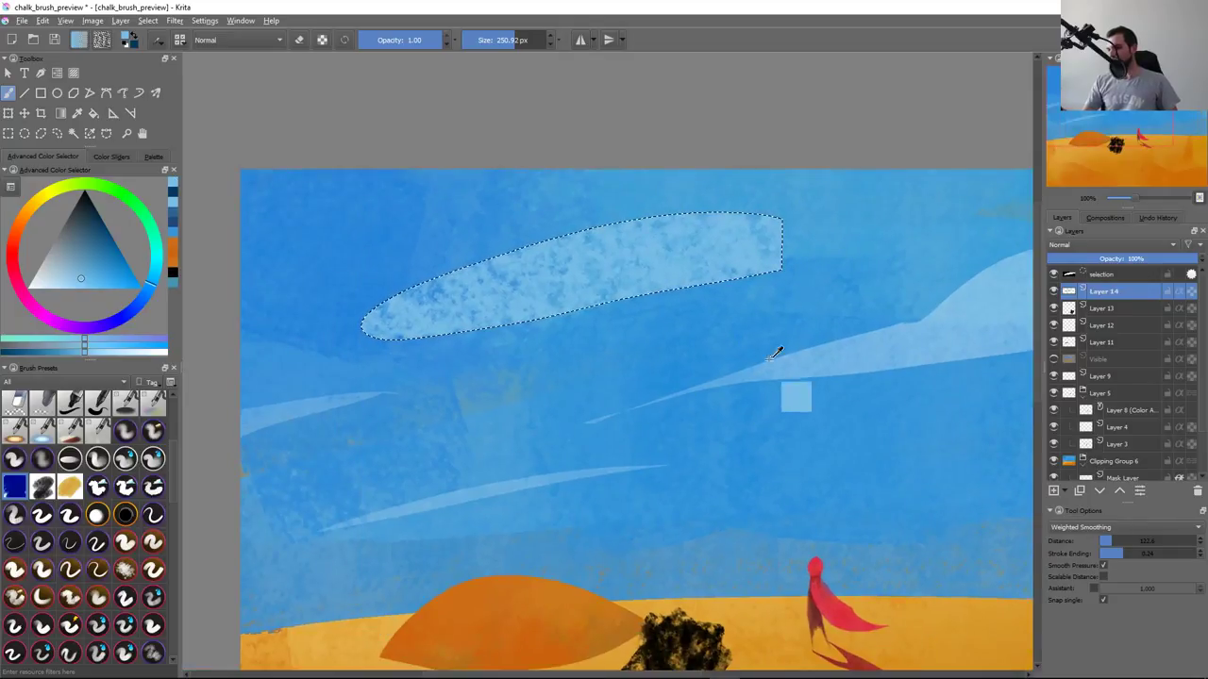
{"action": "key", "text": "ctrl+shift+a"}
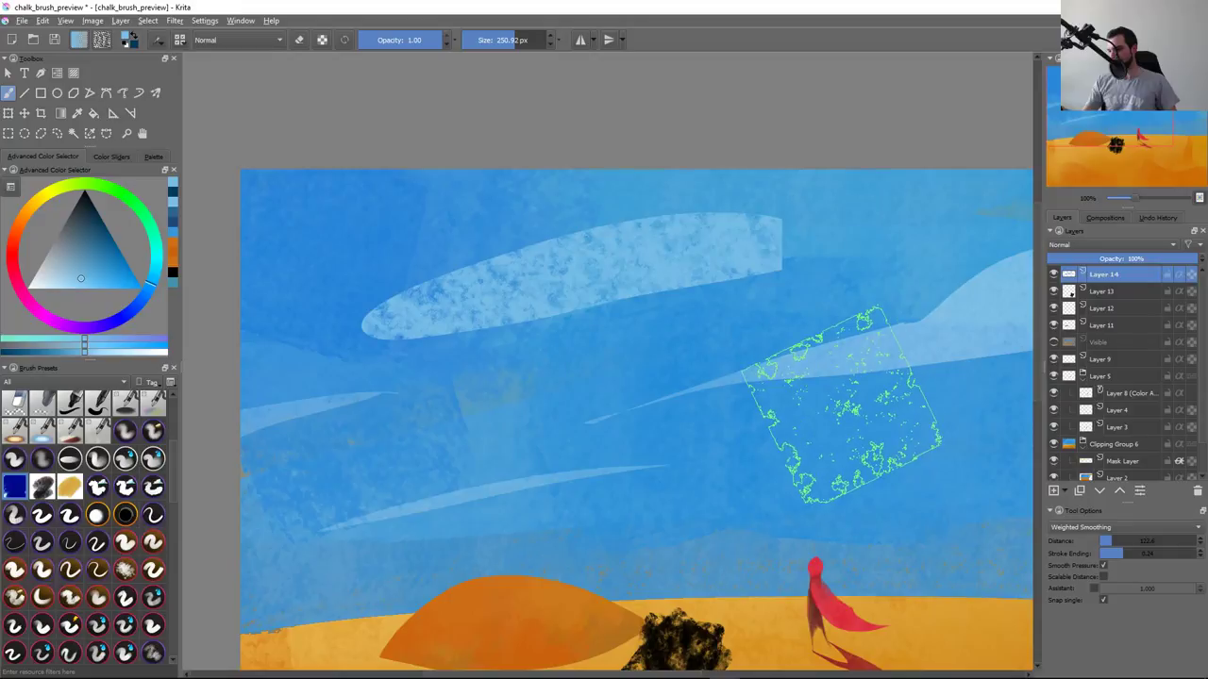
{"action": "left_click_drag", "start_coordinate": [772, 260], "coordinate": [763, 434]}
{"action": "scroll", "coordinate": [763, 441], "scroll_direction": "down", "scroll_amount": 2}
{"action": "key", "text": "ctrl+z"}
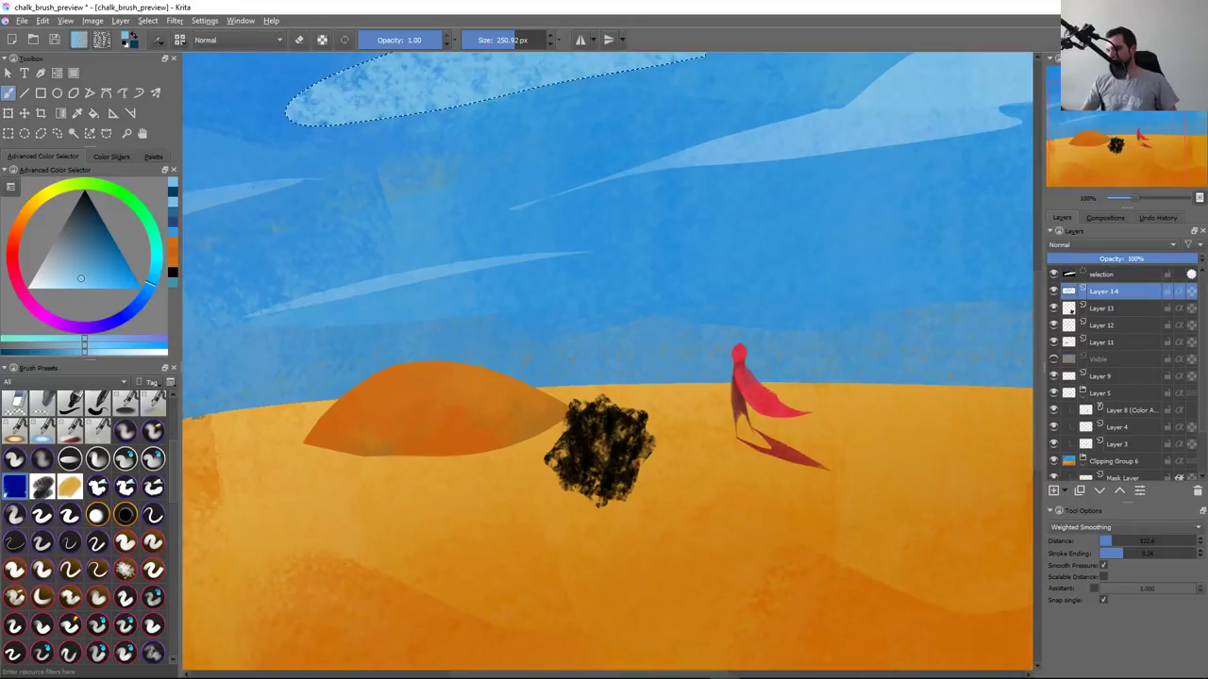
{"action": "key", "text": "ctrl+z"}
{"action": "key", "text": "ctrl+z"}
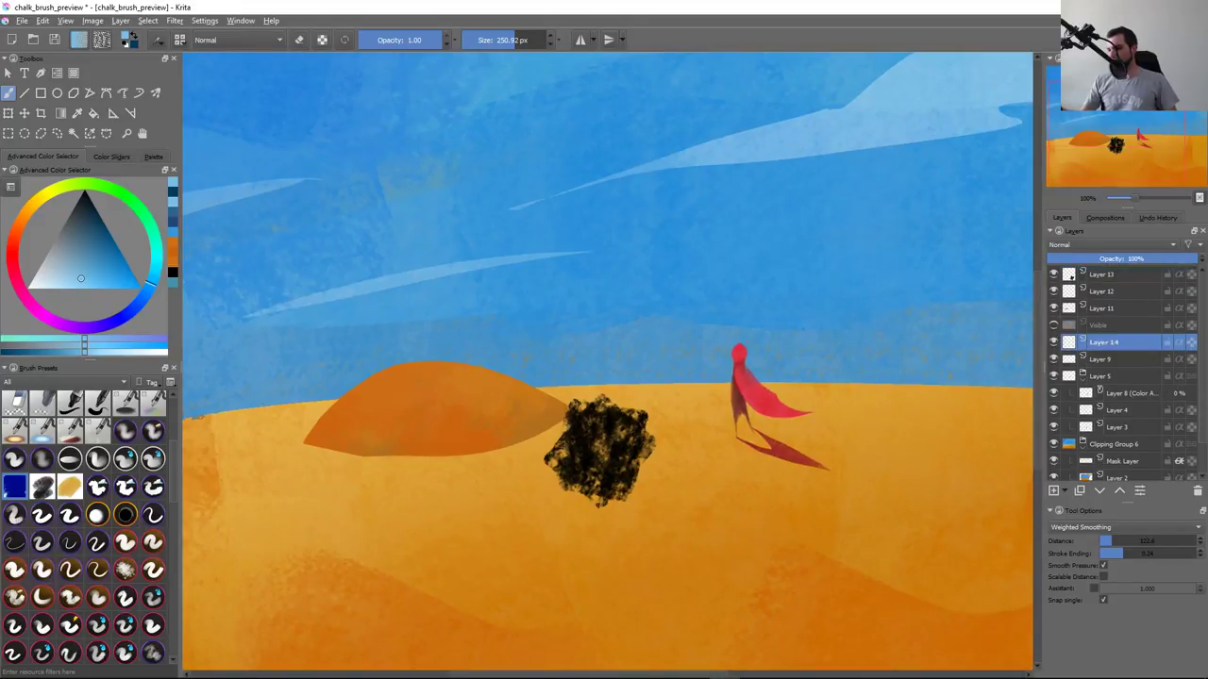
Place Layer 14 beneath Visible and make the dune's Layer 11 active
{"action": "key", "text": "ctrl+z"}
{"action": "left_click", "coordinate": [644, 429], "text": "ctrl"}
{"action": "key", "text": "ctrl+z"}
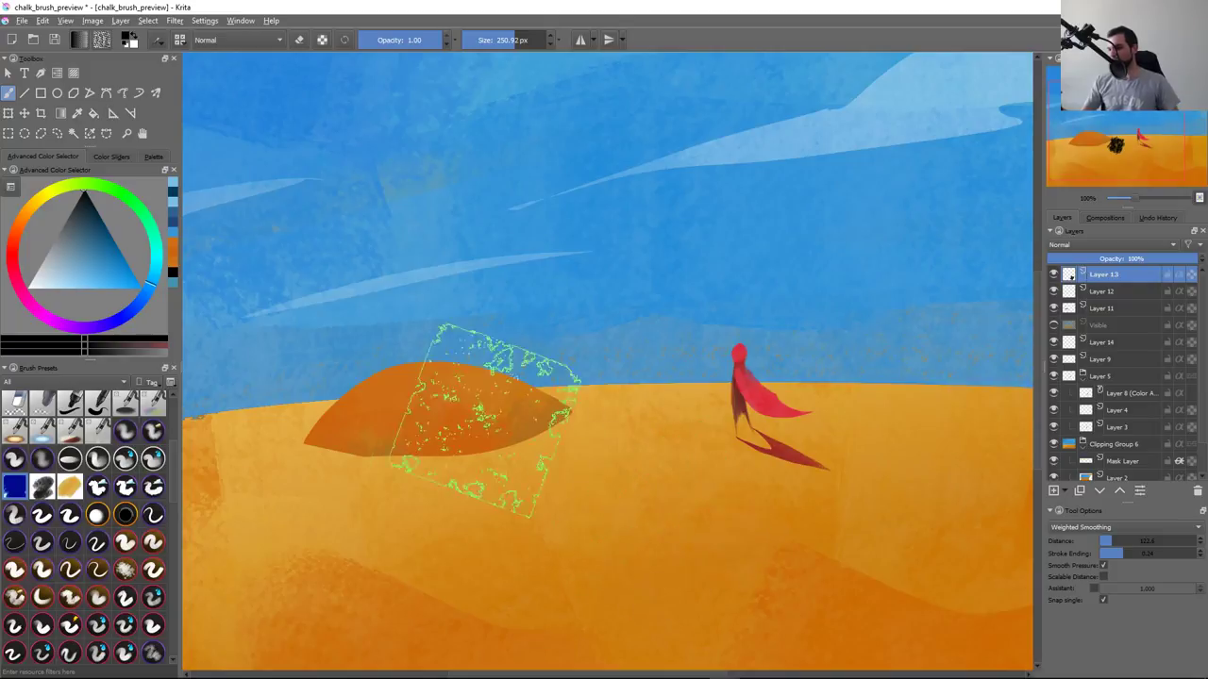
{"action": "left_click", "coordinate": [458, 404]}
{"action": "key", "text": "ctrl+z"}
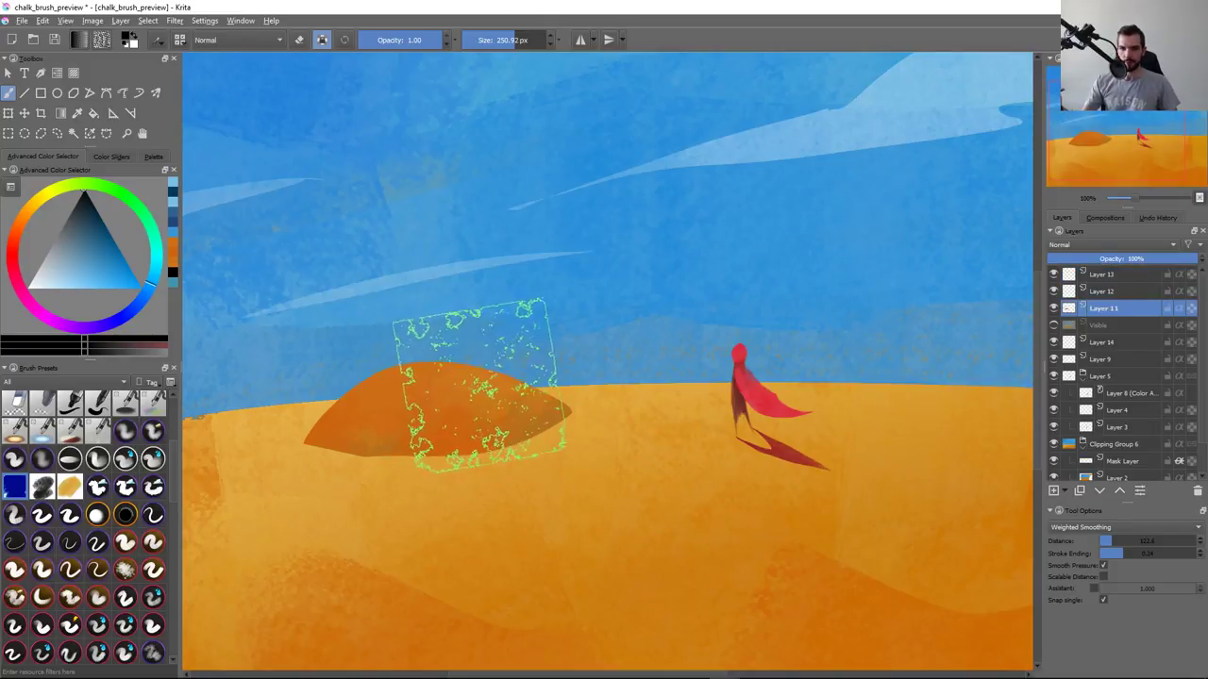
Test black and white chalk textures across the dune, undoing them
{"action": "mouse_move", "coordinate": [482, 383]}
{"action": "left_mouse_down"}
{"action": "mouse_move", "coordinate": [378, 415]}
{"action": "mouse_move", "coordinate": [613, 406]}
{"action": "left_mouse_up"}
{"action": "key", "text": "ctrl+z"}
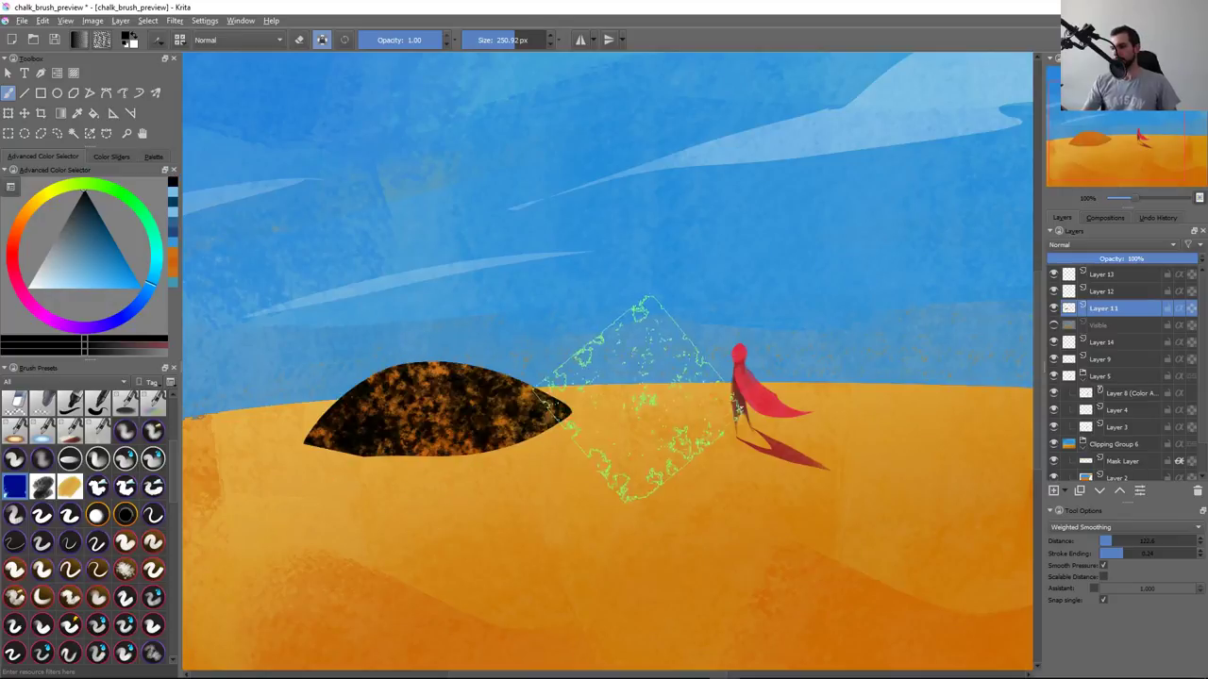
{"action": "key", "text": "ctrl+z"}
{"action": "key", "text": "ctrl+shift+z"}
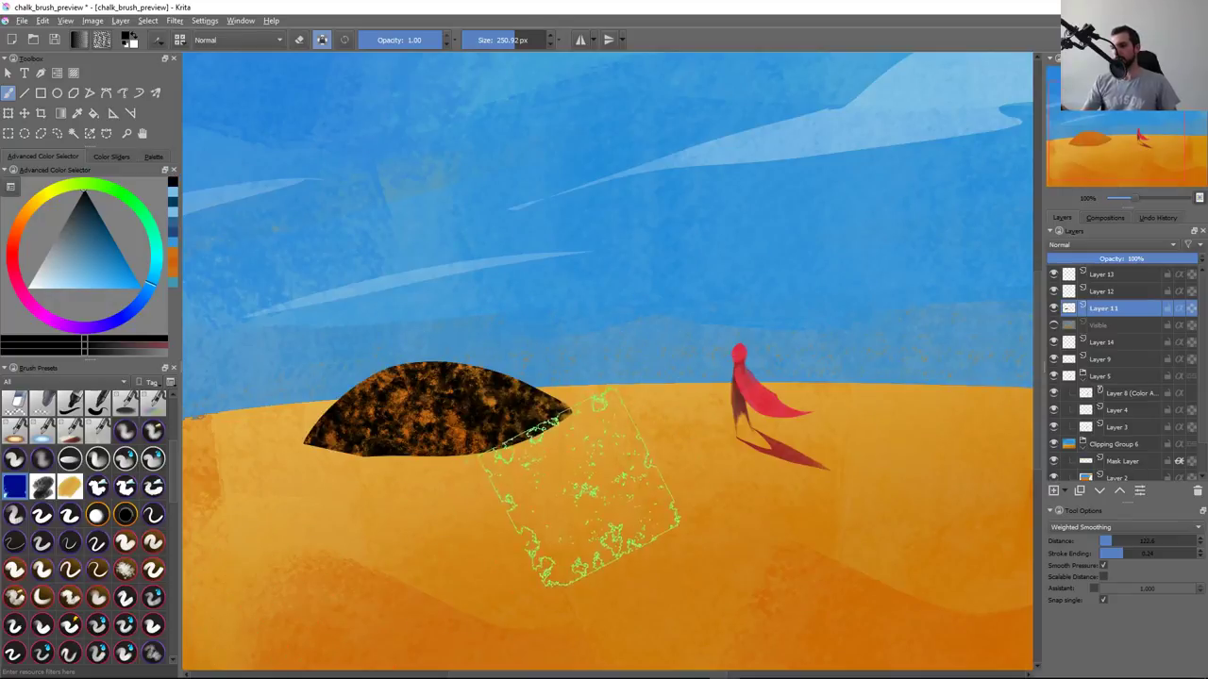
{"action": "key", "text": "x"}
{"action": "left_click_drag", "start_coordinate": [364, 405], "coordinate": [330, 430]}
{"action": "key", "text": "ctrl+z"}
{"action": "key", "text": "ctrl+z"}
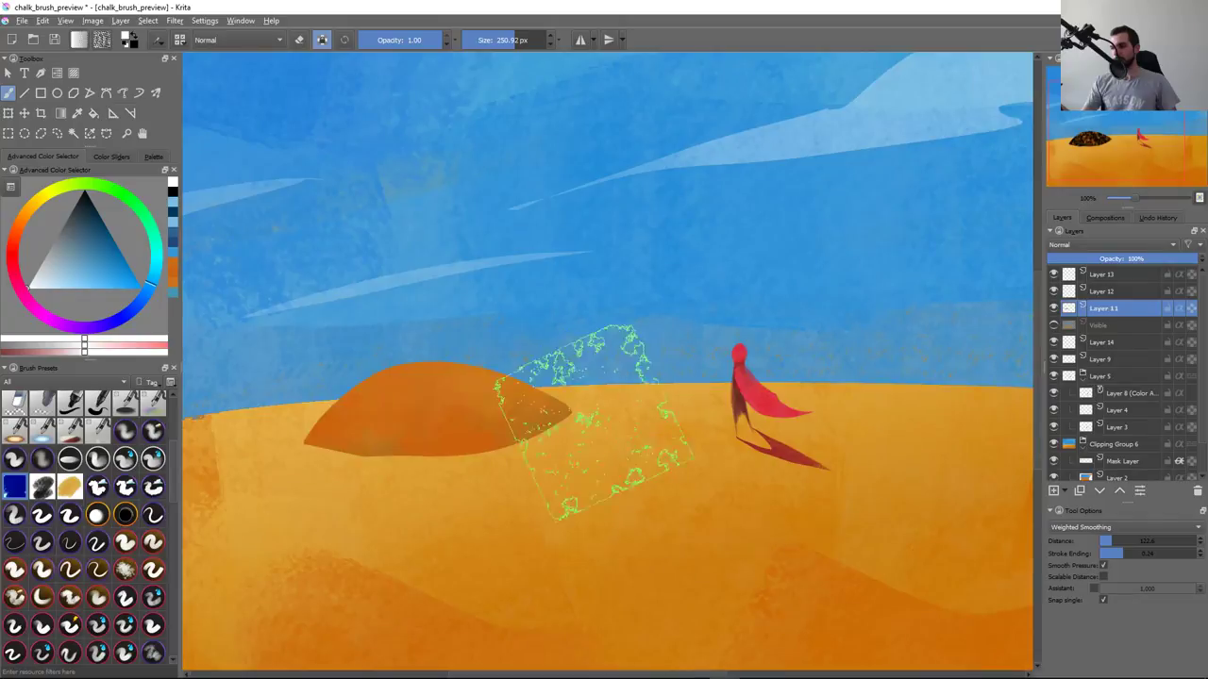
{"action": "left_click_drag", "start_coordinate": [603, 425], "coordinate": [311, 444]}
{"action": "key", "text": "ctrl+z"}
Sample the dune's orange and choose a darker brown from the pop-up palette
{"action": "left_click", "coordinate": [521, 413], "text": "ctrl"}
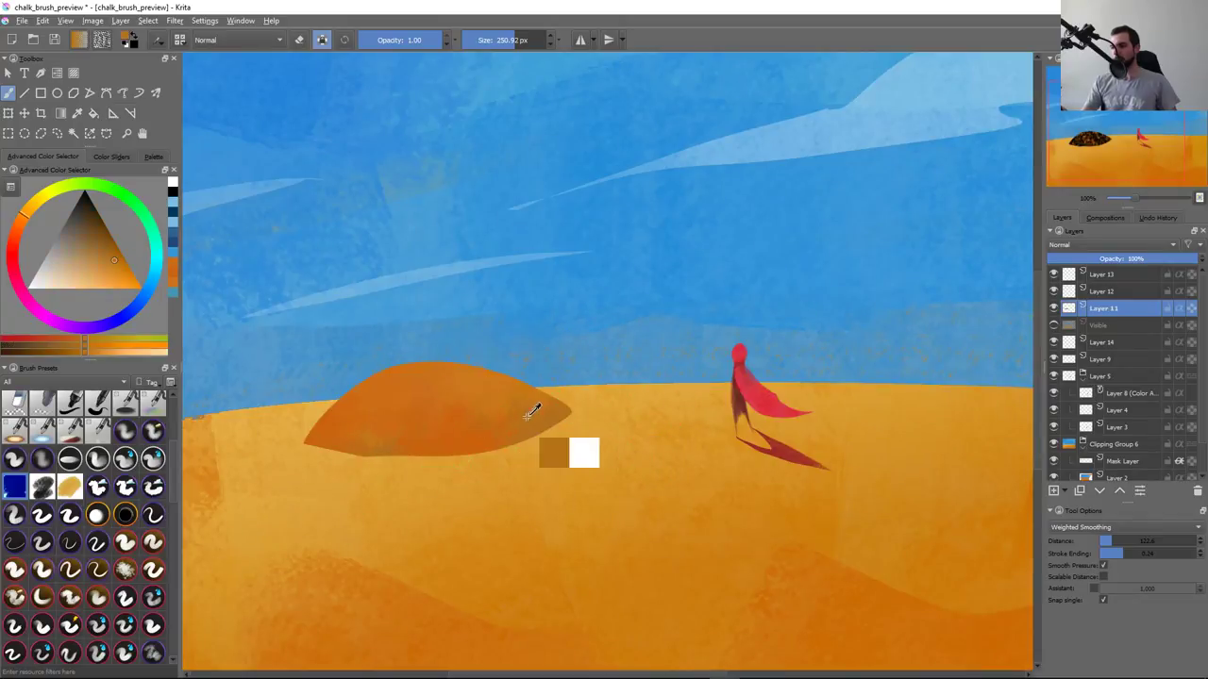
{"action": "right_click", "coordinate": [566, 368]}
{"action": "left_click", "coordinate": [562, 370]}
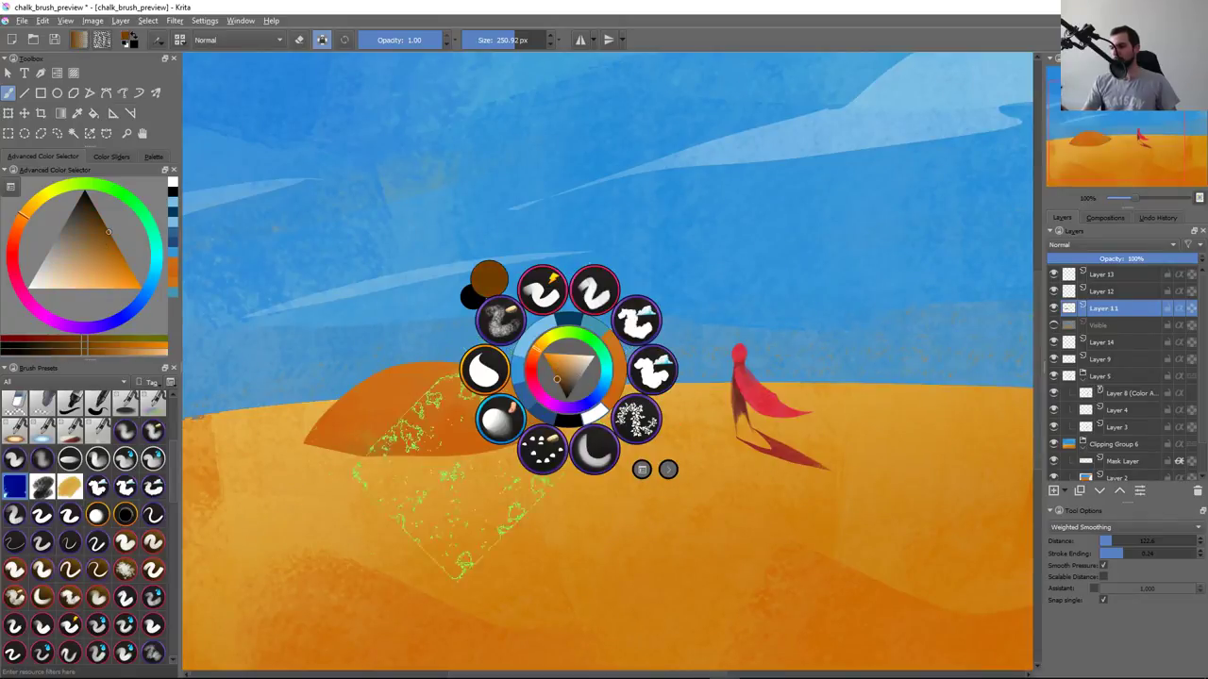
{"action": "left_click", "coordinate": [418, 533]}
Test dark brown chalk strokes across the dune, undoing each
{"action": "left_click_drag", "start_coordinate": [312, 406], "coordinate": [590, 401]}
{"action": "key", "text": "ctrl+z"}
{"action": "left_click_drag", "start_coordinate": [311, 415], "coordinate": [566, 401]}
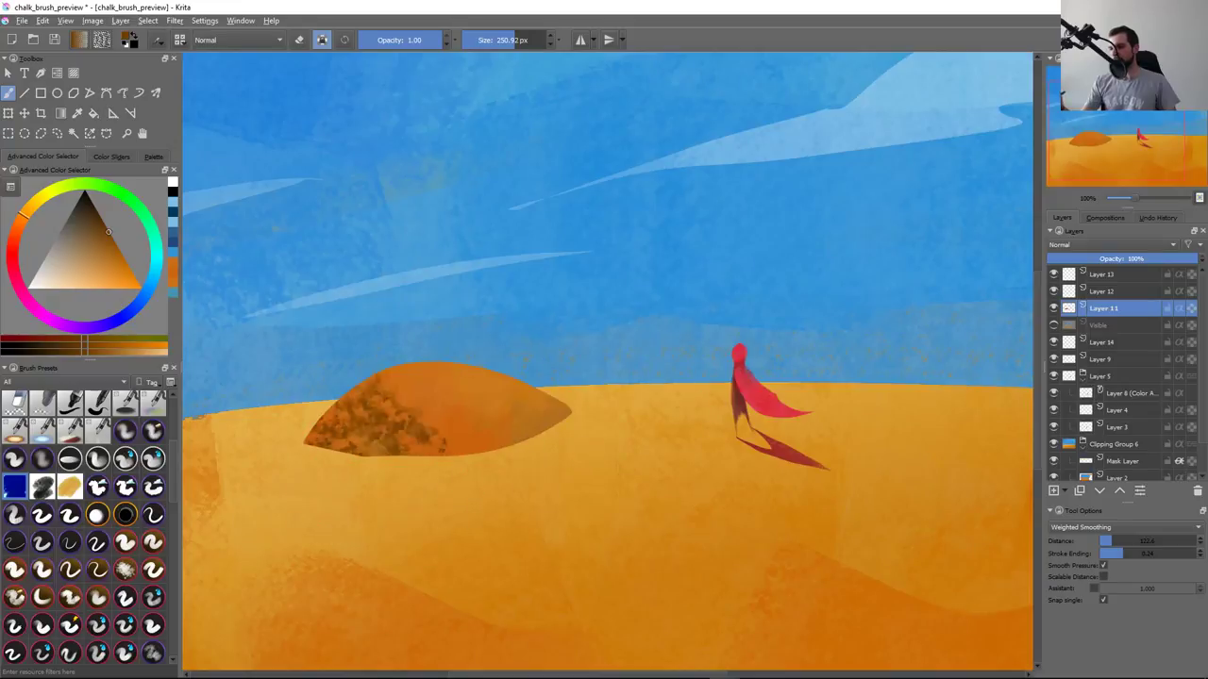
{"action": "key", "text": "ctrl+z"}
{"action": "left_click_drag", "start_coordinate": [349, 415], "coordinate": [557, 410]}
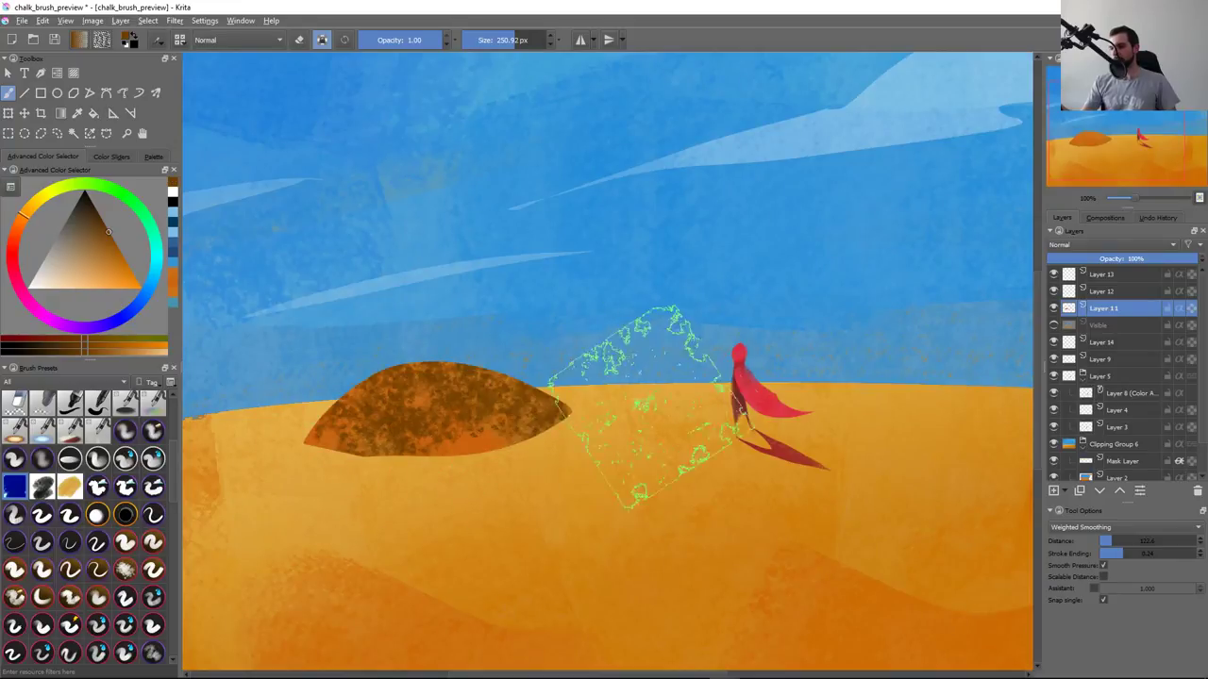
{"action": "key", "text": "ctrl+z"}
Tweak spacing in the brush editor and cover the dune with dark brown chalk texture
{"action": "key", "text": "F5"}
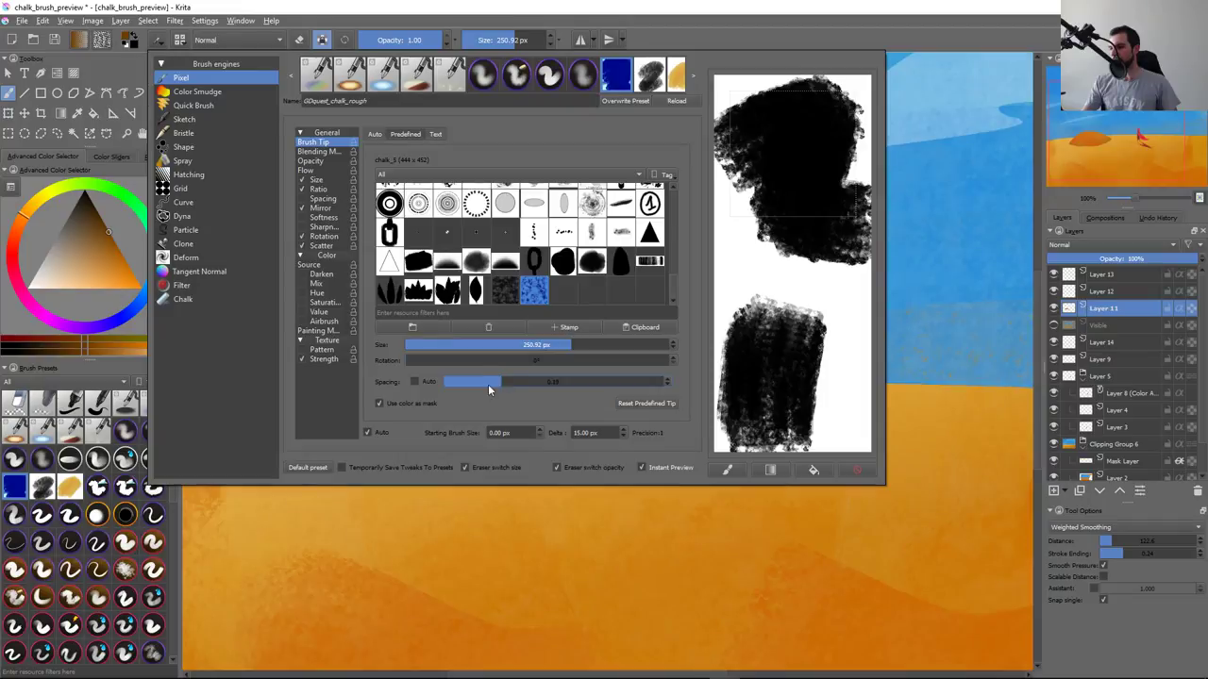
{"action": "left_click", "coordinate": [431, 540]}
{"action": "left_click_drag", "start_coordinate": [325, 444], "coordinate": [537, 391]}
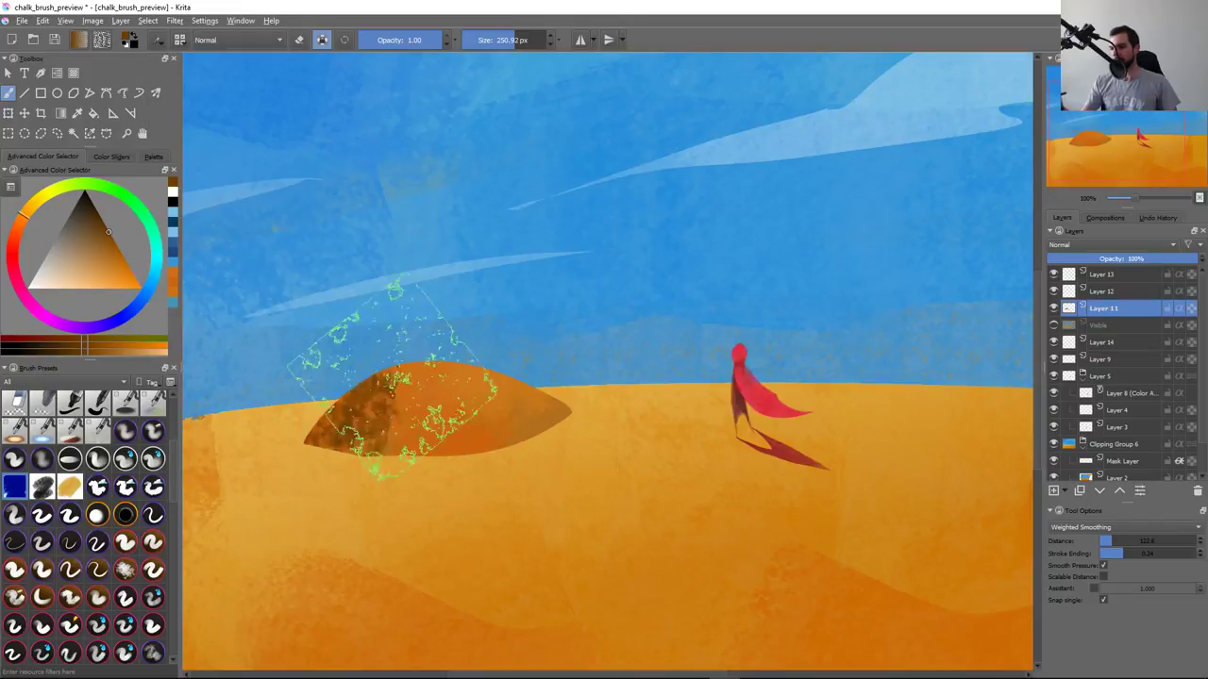
{"action": "mouse_move", "coordinate": [350, 350]}
{"action": "left_mouse_down"}
{"action": "mouse_move", "coordinate": [581, 387]}
{"action": "mouse_move", "coordinate": [404, 418]}
{"action": "left_mouse_up"}
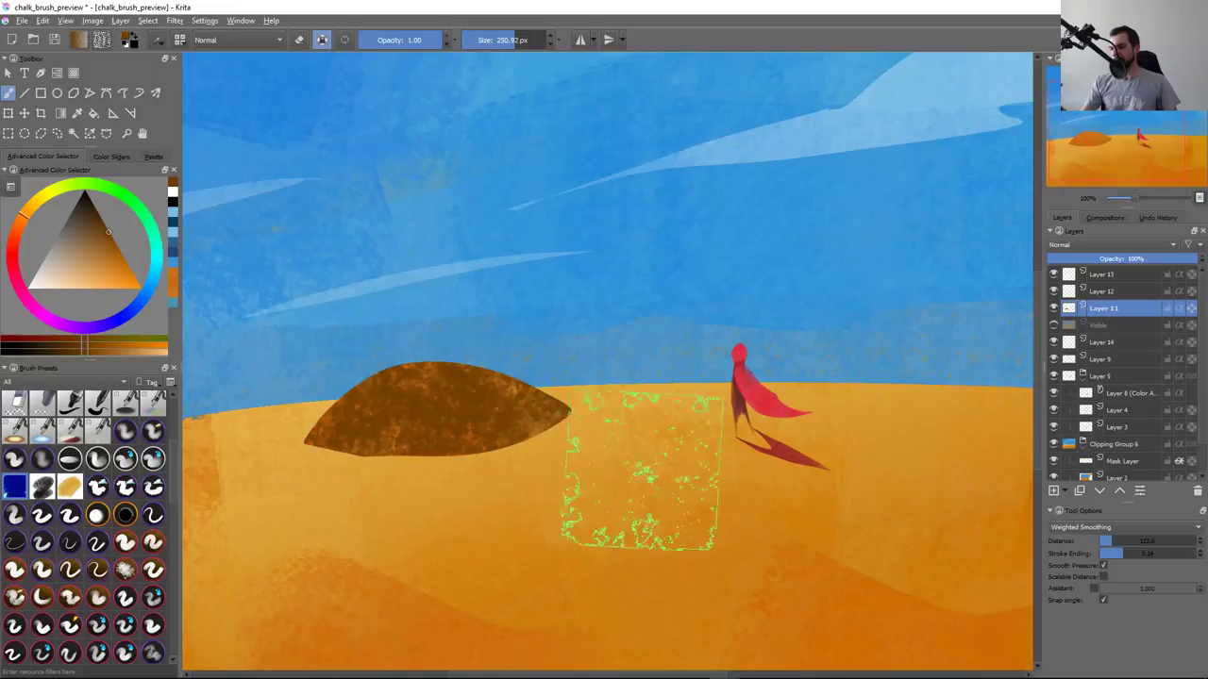
Test a lighter orange chalk stroke on the dune's right side, then undo it
{"action": "left_click_drag", "start_coordinate": [576, 254], "coordinate": [620, 412]}
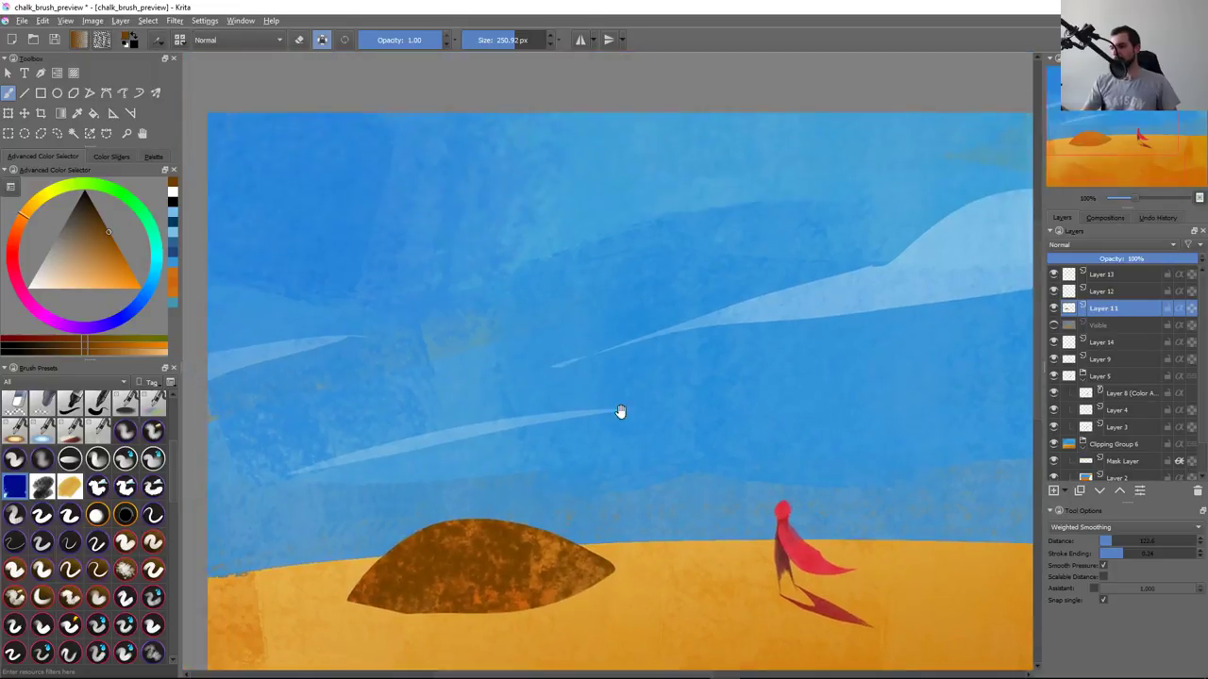
{"action": "mouse_move", "coordinate": [539, 387]}
{"action": "left_mouse_down"}
{"action": "mouse_move", "coordinate": [561, 459]}
{"action": "mouse_move", "coordinate": [528, 427]}
{"action": "left_mouse_up"}
{"action": "key", "text": "ctrl+z"}
{"action": "key", "text": "ctrl+z"}
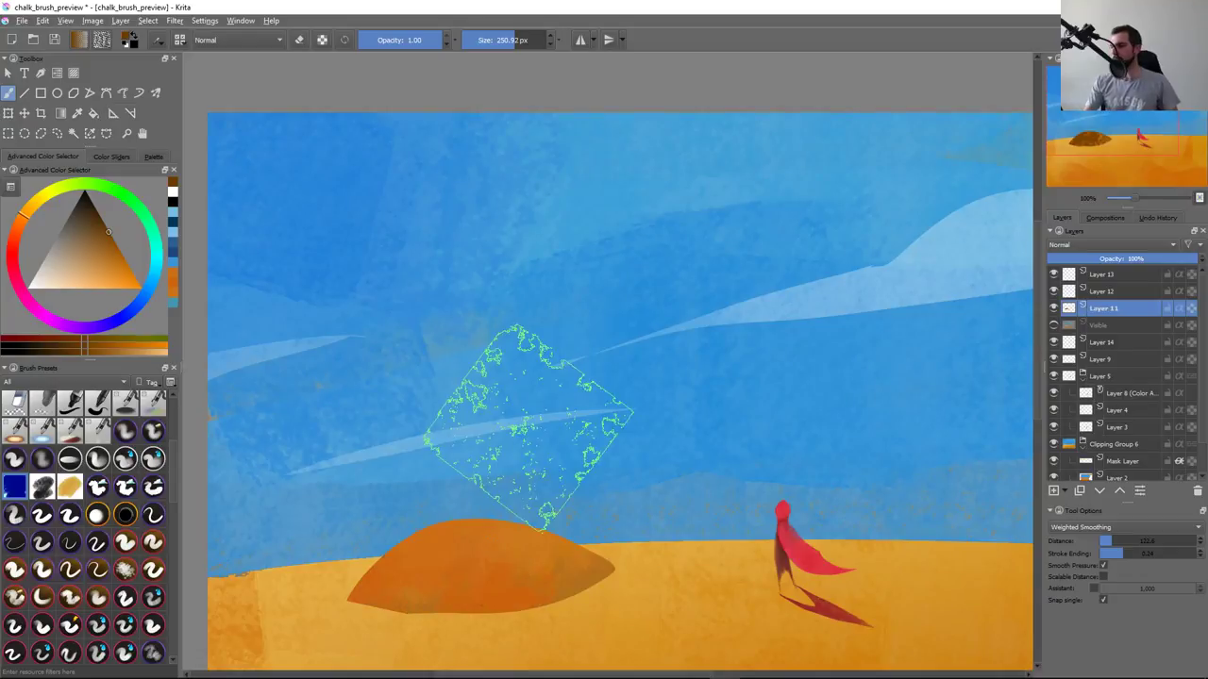
Add Layer 15, shrink the brush to 62.14 px, and undo brown chalk test strokes in the sky
{"action": "key", "text": "Insert"}
{"action": "left_click_drag", "start_coordinate": [378, 217], "coordinate": [566, 510]}
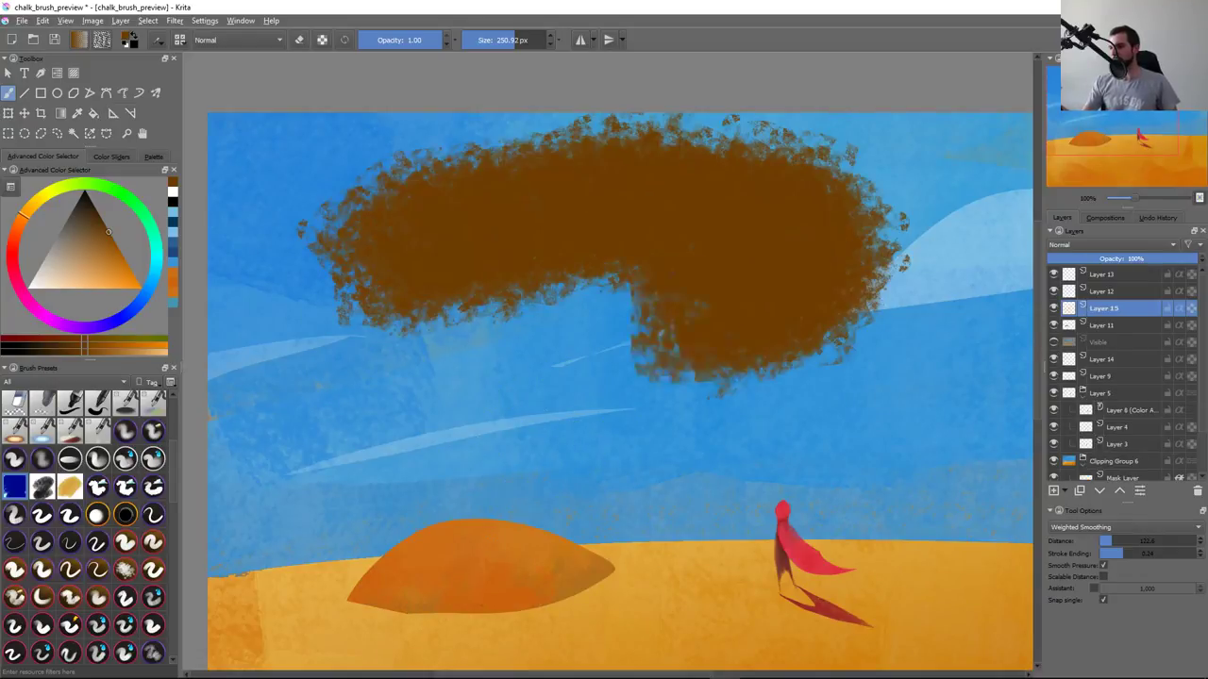
{"action": "key", "text": "ctrl+z"}
{"action": "key", "text": "bracketleft"}
{"action": "key", "text": "bracketleft"}
{"action": "key", "text": "bracketleft"}
{"action": "left_click_drag", "start_coordinate": [378, 275], "coordinate": [845, 222]}
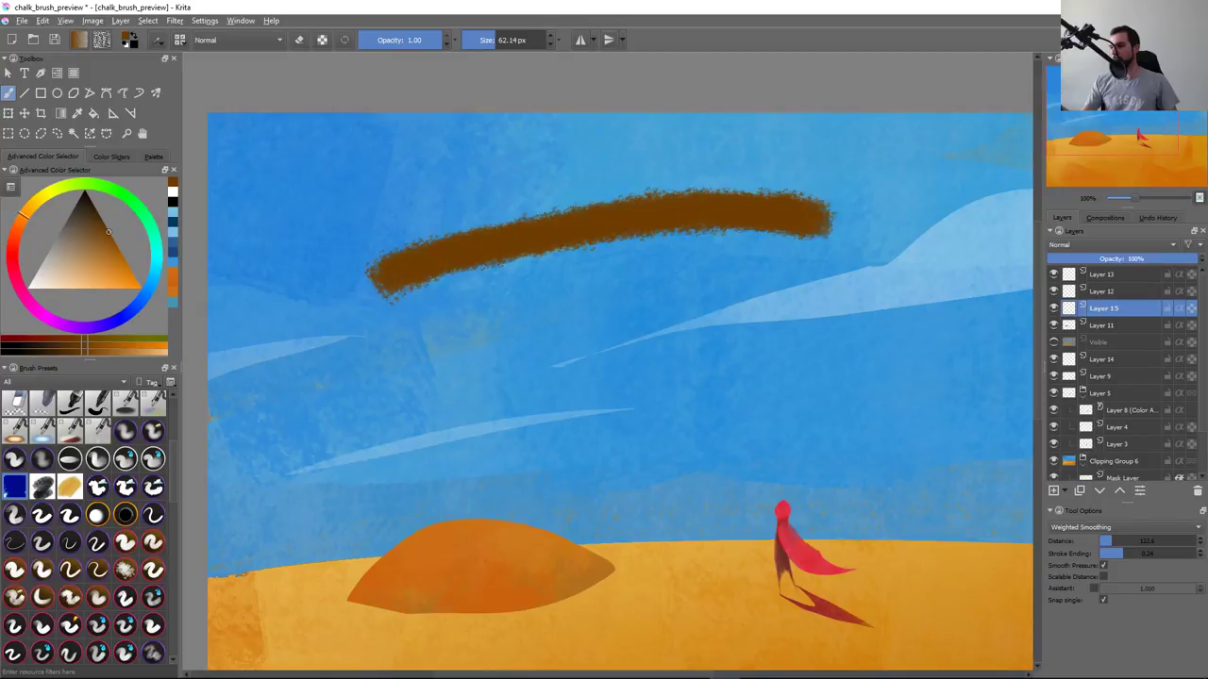
{"action": "key", "text": "ctrl+z"}
Paint and undo Z-shaped brown chalk strokes in the sky, checking the brush settings between them
{"action": "mouse_move", "coordinate": [367, 251]}
{"action": "left_mouse_down"}
{"action": "mouse_move", "coordinate": [391, 364]}
{"action": "mouse_move", "coordinate": [750, 378]}
{"action": "left_mouse_up"}
{"action": "key", "text": "ctrl+z"}
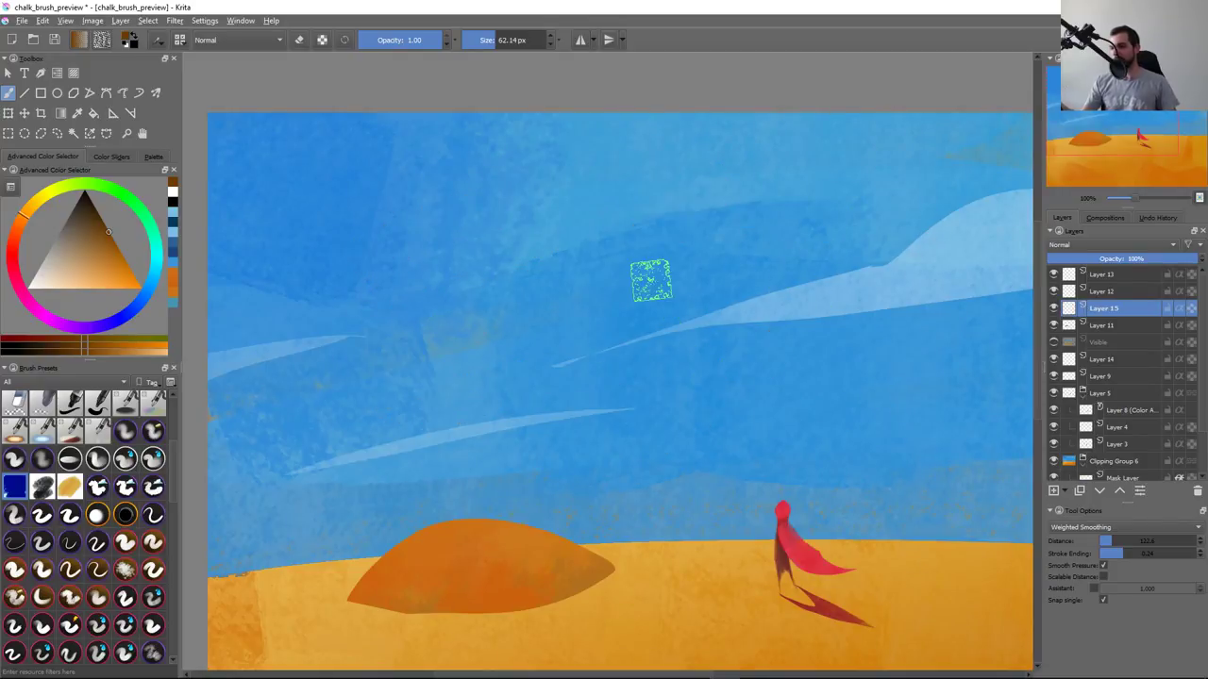
{"action": "key", "text": "F5"}
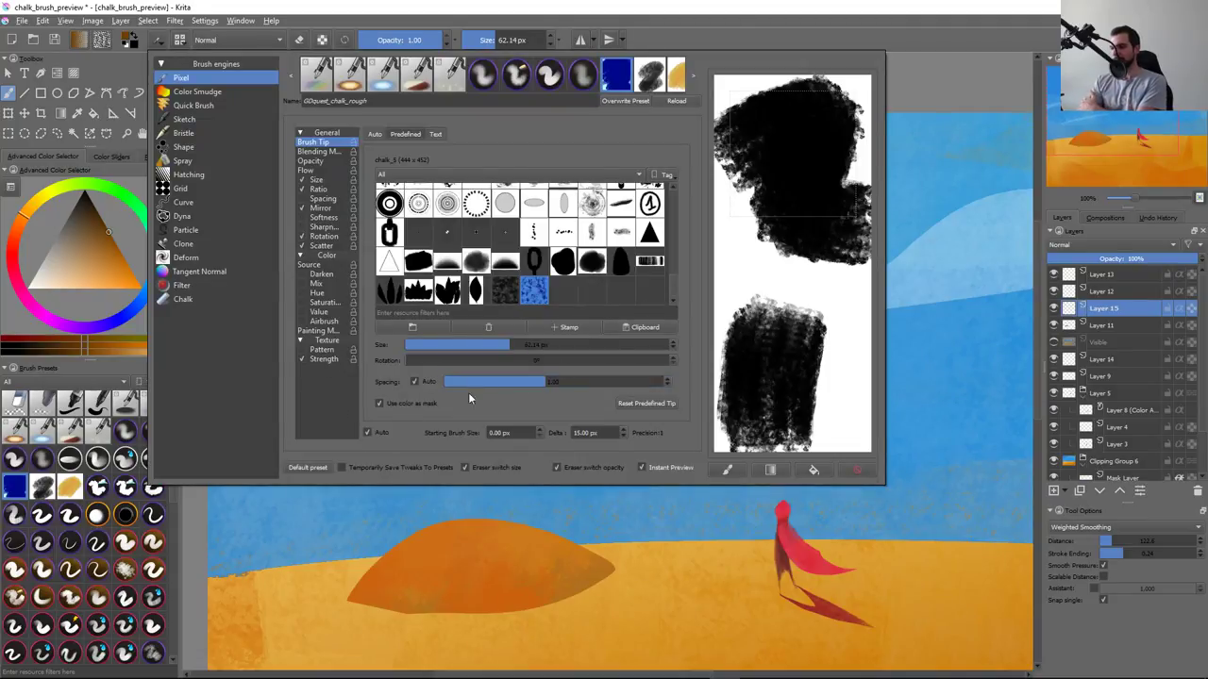
{"action": "key", "text": "F5"}
{"action": "mouse_move", "coordinate": [406, 236]}
{"action": "left_mouse_down"}
{"action": "mouse_move", "coordinate": [539, 283]}
{"action": "mouse_move", "coordinate": [755, 281]}
{"action": "left_mouse_up"}
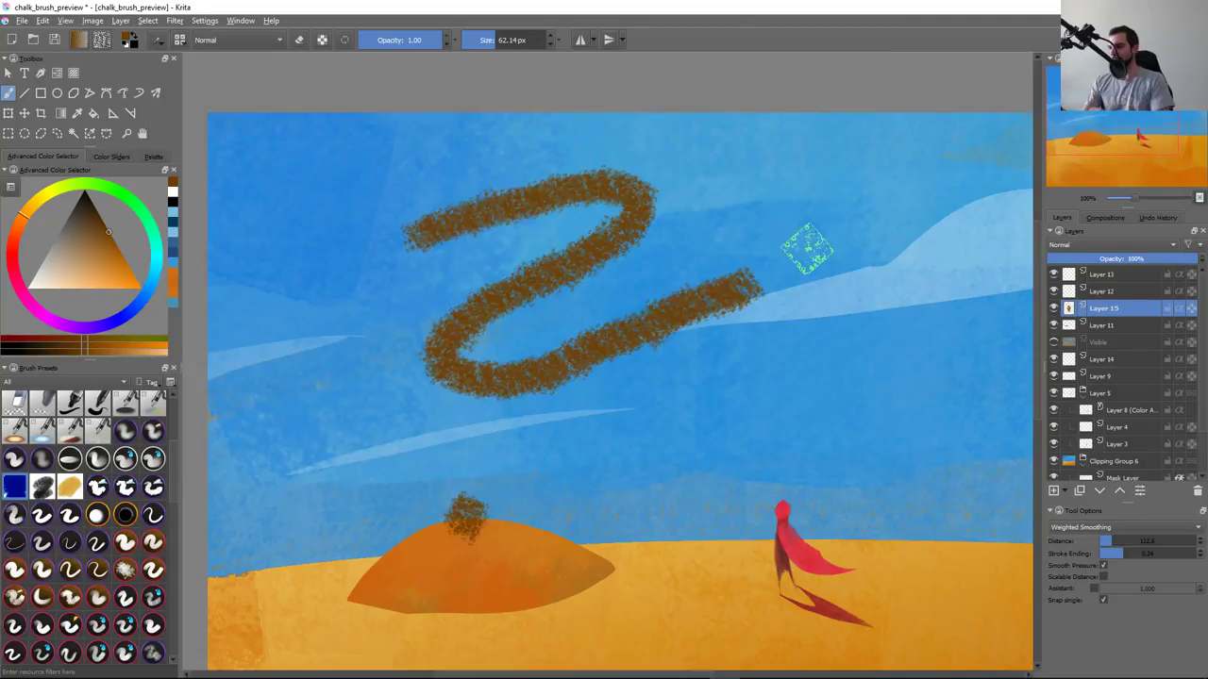
{"action": "key", "text": "ctrl+z"}
{"action": "key", "text": "ctrl+z"}
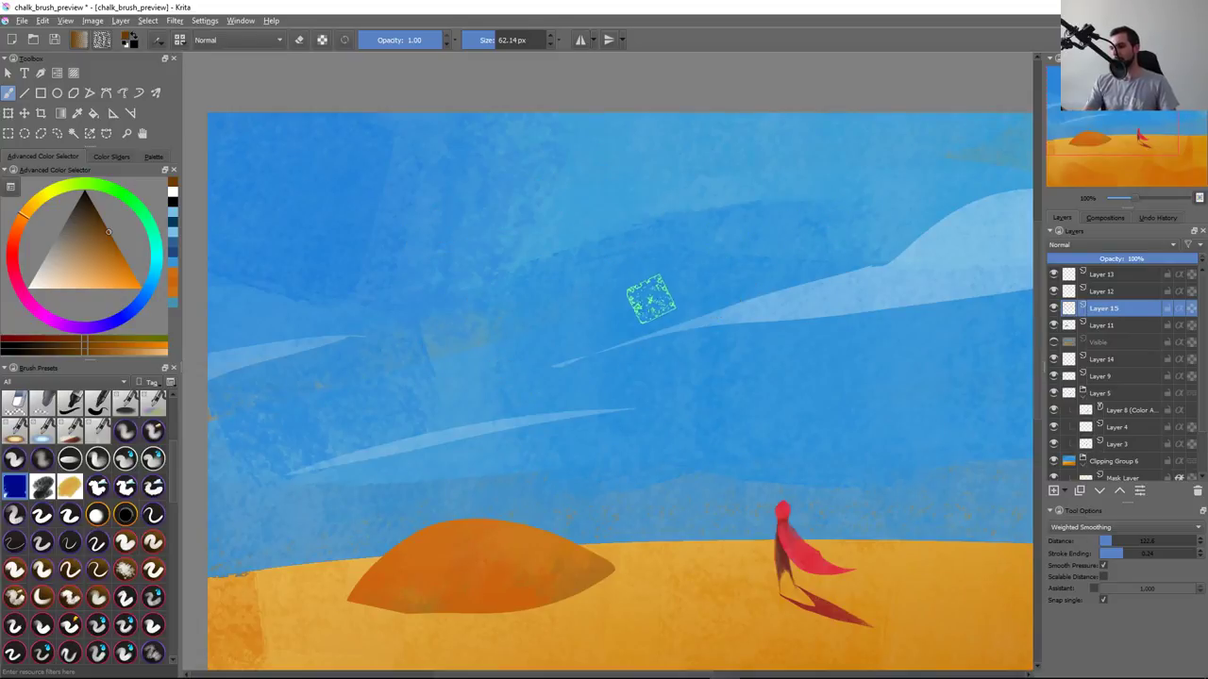
Test a chalk dab on the dune and a zigzag across the sky, undoing both
{"action": "key", "text": "F5"}
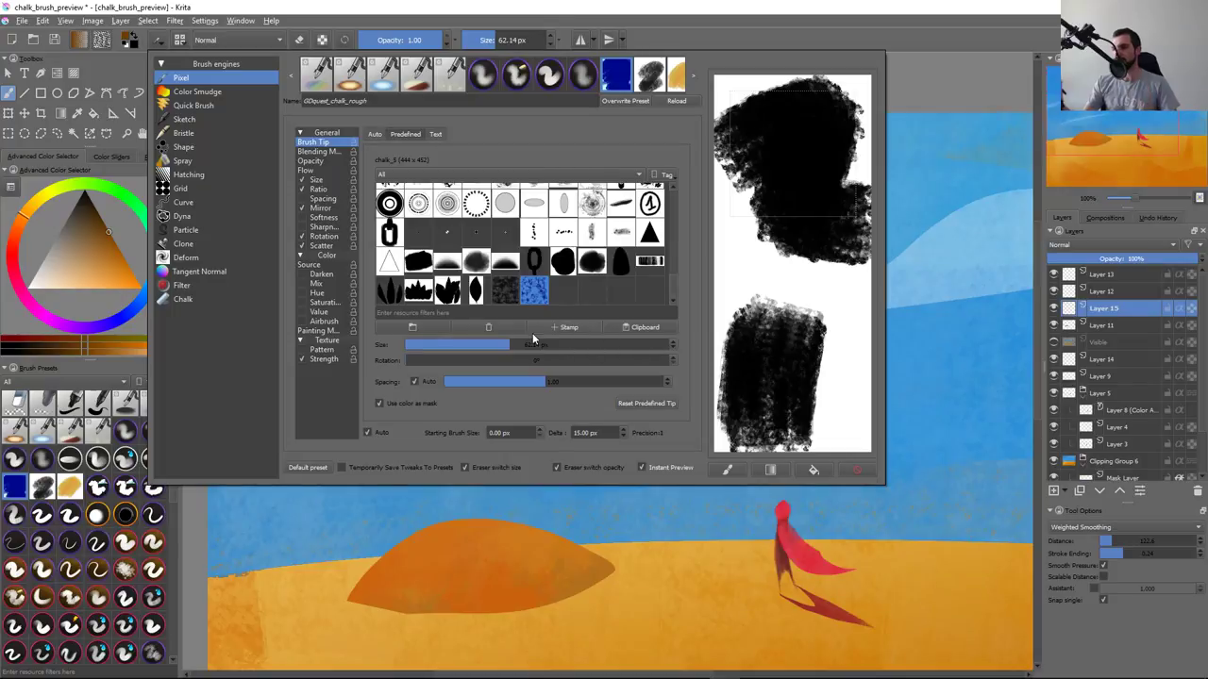
{"action": "left_click", "coordinate": [532, 511]}
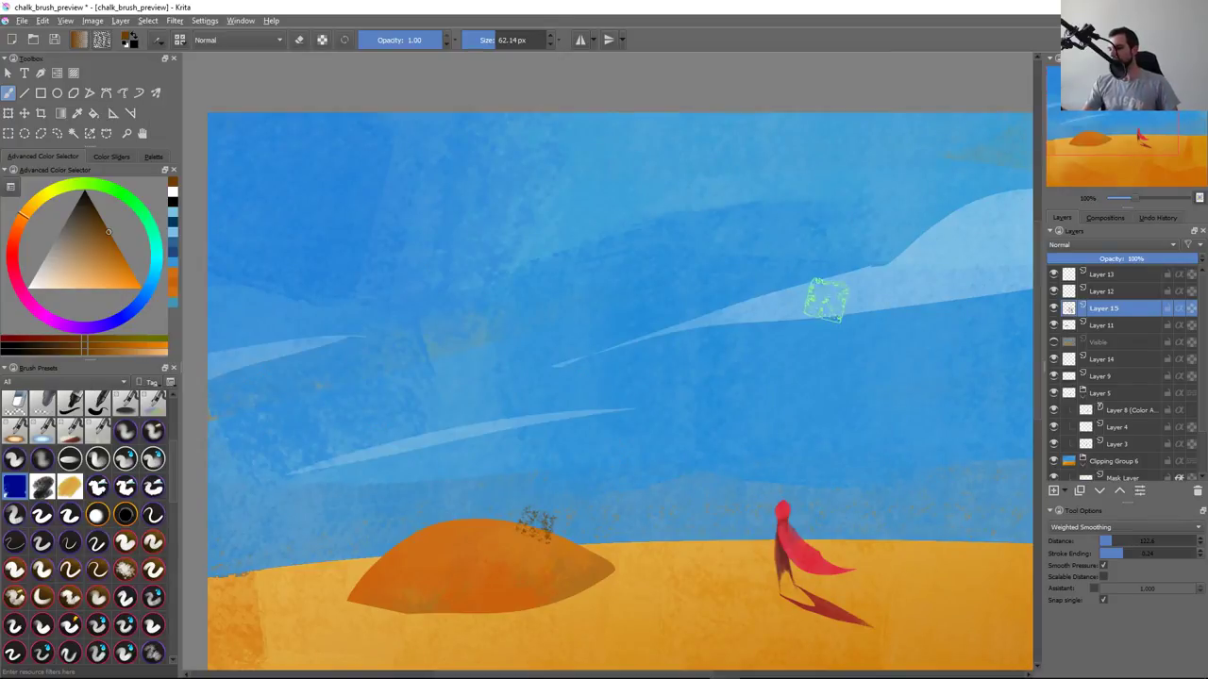
{"action": "key", "text": "ctrl+z"}
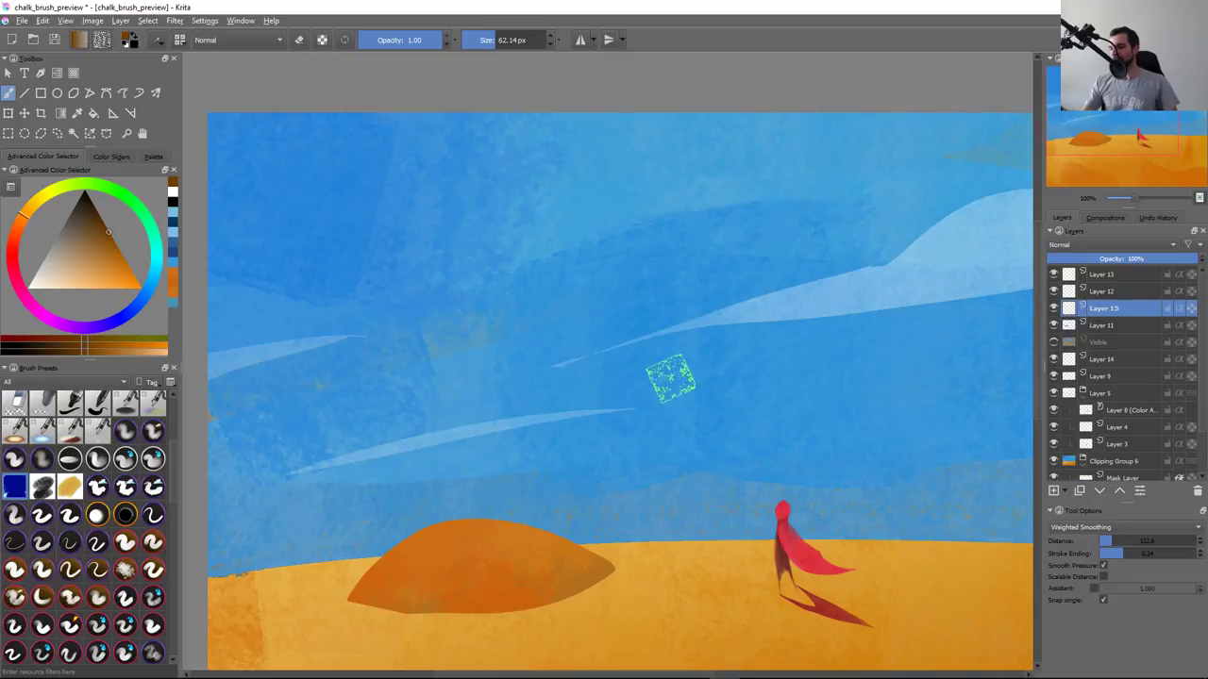
{"action": "left_click_drag", "start_coordinate": [350, 253], "coordinate": [736, 288]}
{"action": "key", "text": "ctrl+z"}
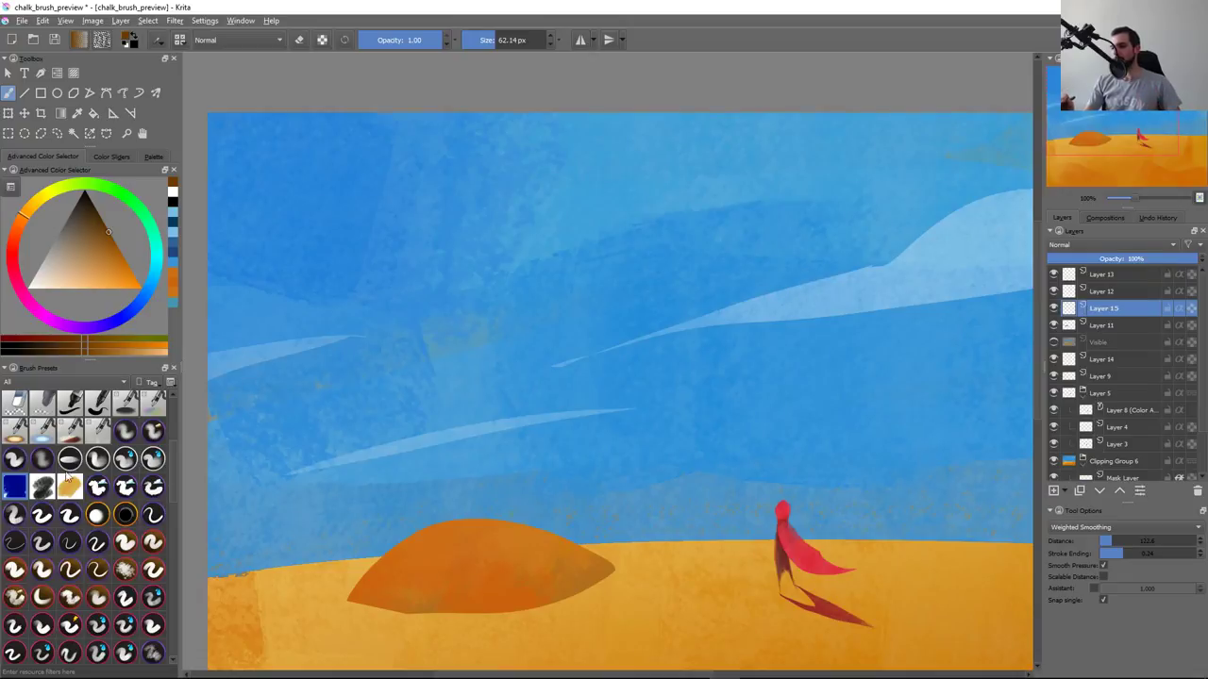
Switch to another brush preset and test a brown Z-shaped stroke across the sky, then undo it
{"action": "left_click", "coordinate": [19, 460]}
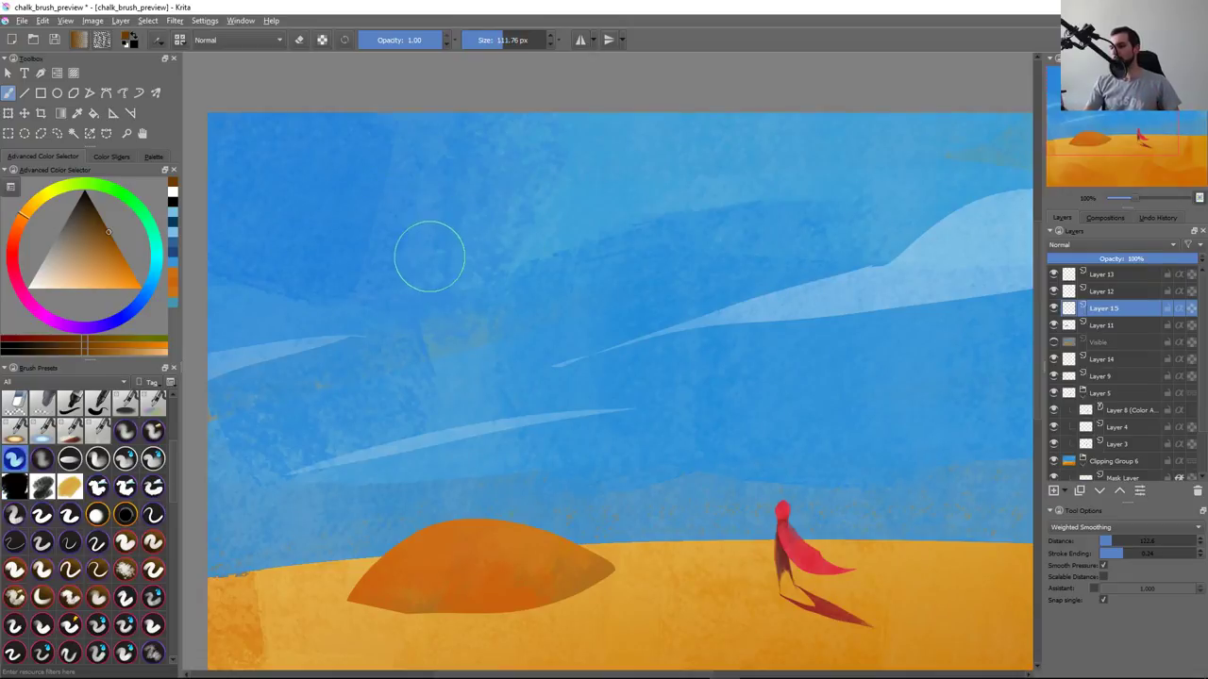
{"action": "mouse_move", "coordinate": [295, 257]}
{"action": "left_mouse_down"}
{"action": "mouse_move", "coordinate": [637, 202]}
{"action": "mouse_move", "coordinate": [687, 304]}
{"action": "left_mouse_up"}
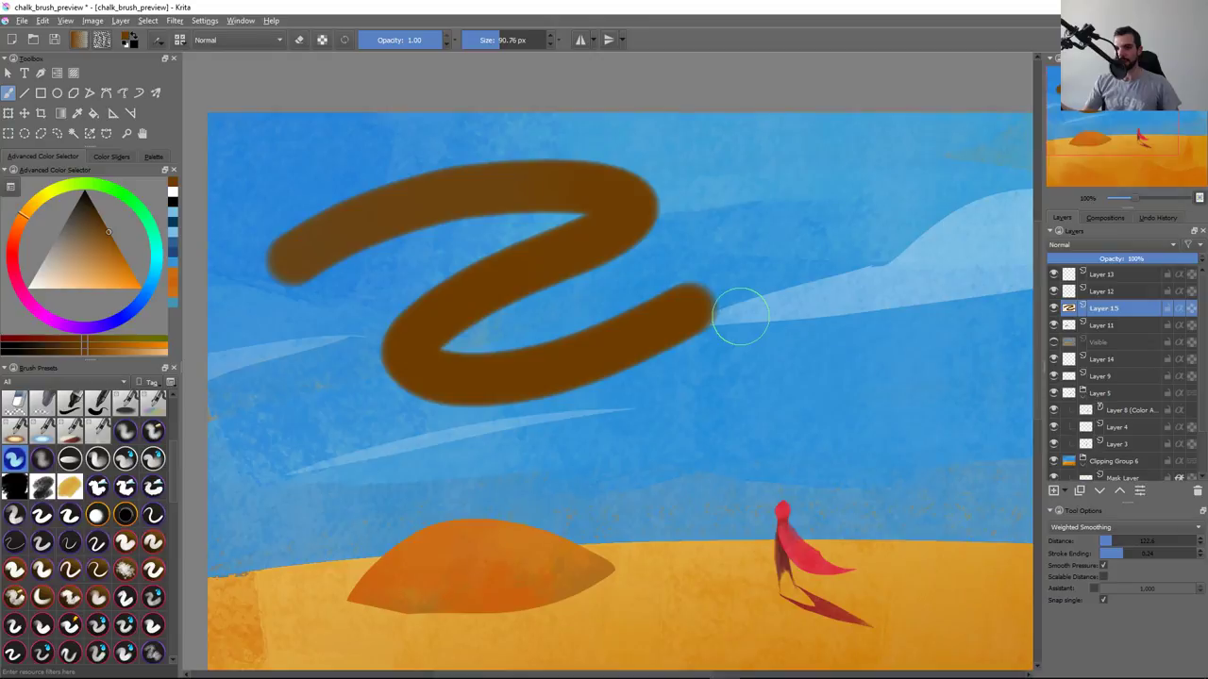
{"action": "key", "text": "ctrl+z"}
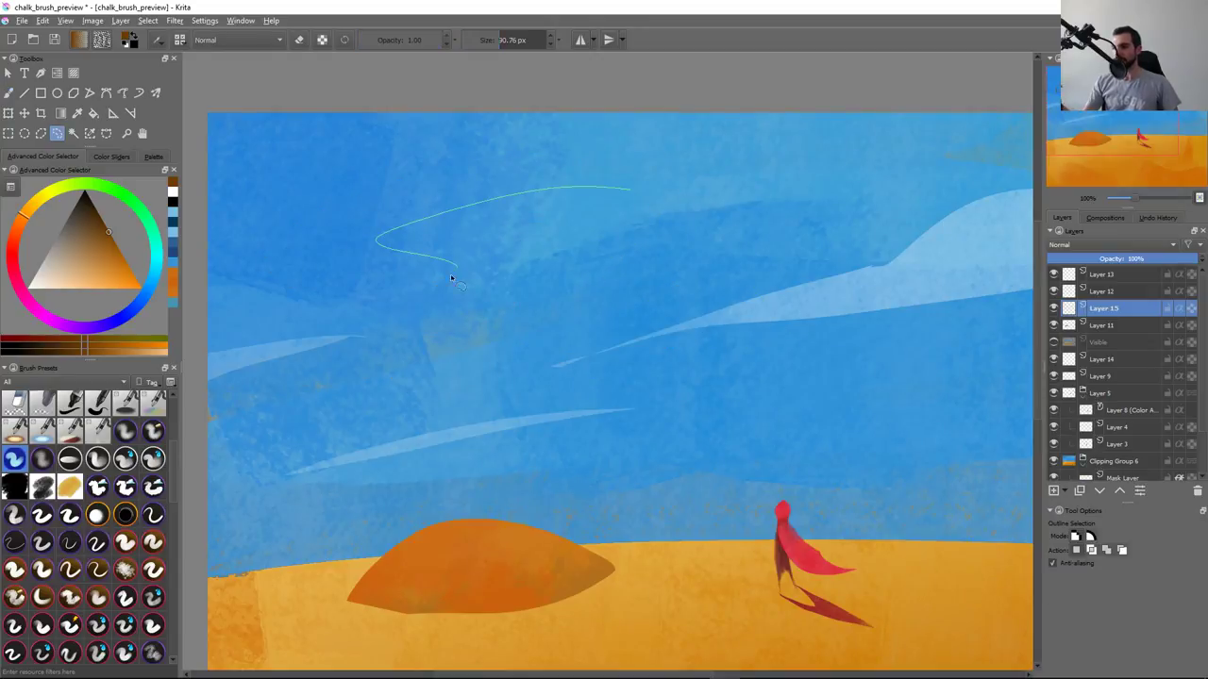
Outline a freehand selection in the sky, then test the chalk_rough preset with a stroke and undo it
{"action": "left_click_drag", "start_coordinate": [451, 279], "coordinate": [641, 194]}
{"action": "key", "text": "b"}
{"action": "left_click", "coordinate": [42, 487]}
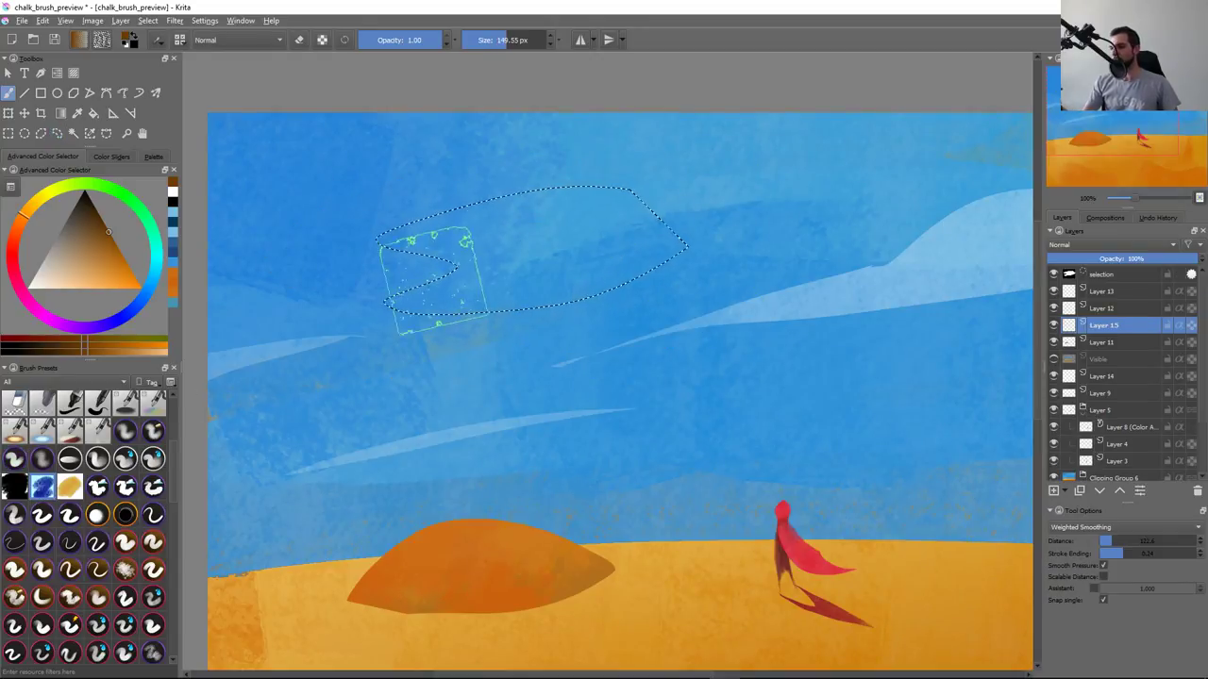
{"action": "left_click_drag", "start_coordinate": [418, 256], "coordinate": [358, 255]}
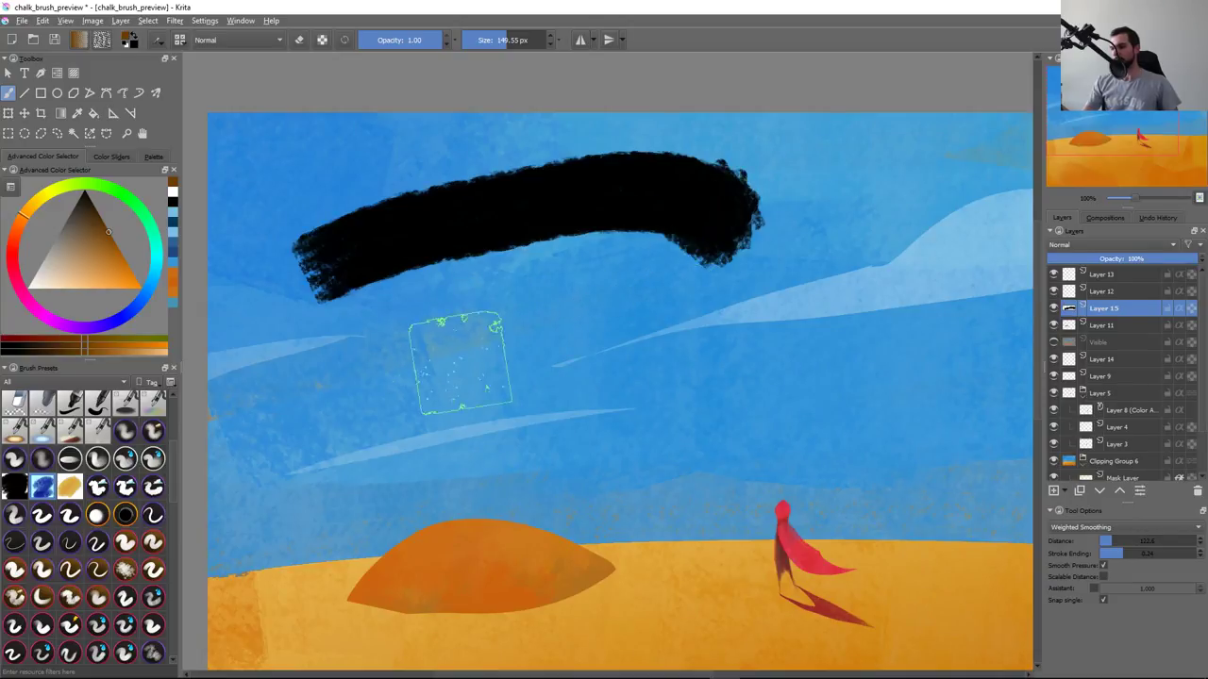
{"action": "key", "text": "ctrl+z"}
Paint and undo a series of black chalk test strokes in the sky at 149.55 px
{"action": "mouse_move", "coordinate": [330, 236]}
{"action": "left_mouse_down"}
{"action": "mouse_move", "coordinate": [372, 219]}
{"action": "mouse_move", "coordinate": [514, 283]}
{"action": "mouse_move", "coordinate": [745, 458]}
{"action": "left_mouse_up"}
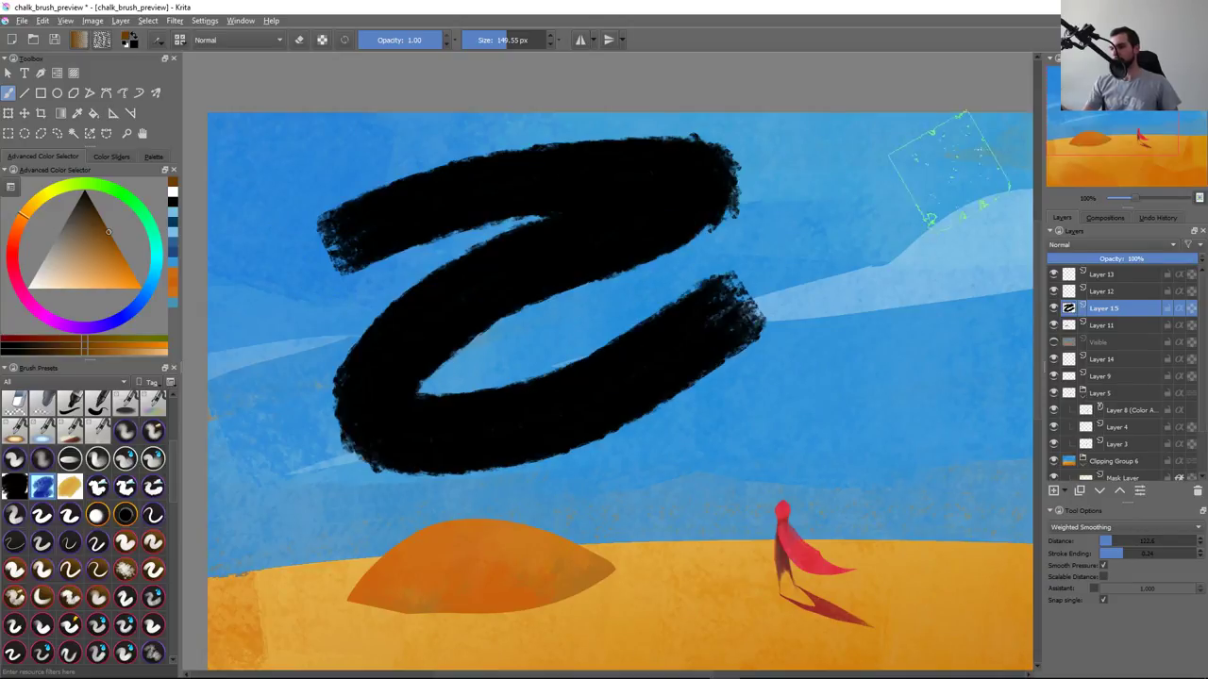
{"action": "key", "text": "ctrl+z"}
{"action": "mouse_move", "coordinate": [382, 179]}
{"action": "left_mouse_down"}
{"action": "mouse_move", "coordinate": [486, 212]}
{"action": "mouse_move", "coordinate": [632, 415]}
{"action": "mouse_move", "coordinate": [906, 302]}
{"action": "mouse_move", "coordinate": [1000, 330]}
{"action": "left_mouse_up"}
{"action": "key", "text": "ctrl+z"}
{"action": "mouse_move", "coordinate": [382, 283]}
{"action": "left_mouse_down"}
{"action": "mouse_move", "coordinate": [501, 241]}
{"action": "mouse_move", "coordinate": [418, 444]}
{"action": "mouse_move", "coordinate": [652, 472]}
{"action": "left_mouse_up"}
{"action": "key", "text": "ctrl+z"}
{"action": "mouse_move", "coordinate": [340, 344]}
{"action": "left_mouse_down"}
{"action": "mouse_move", "coordinate": [528, 202]}
{"action": "mouse_move", "coordinate": [666, 543]}
{"action": "mouse_move", "coordinate": [830, 392]}
{"action": "left_mouse_up"}
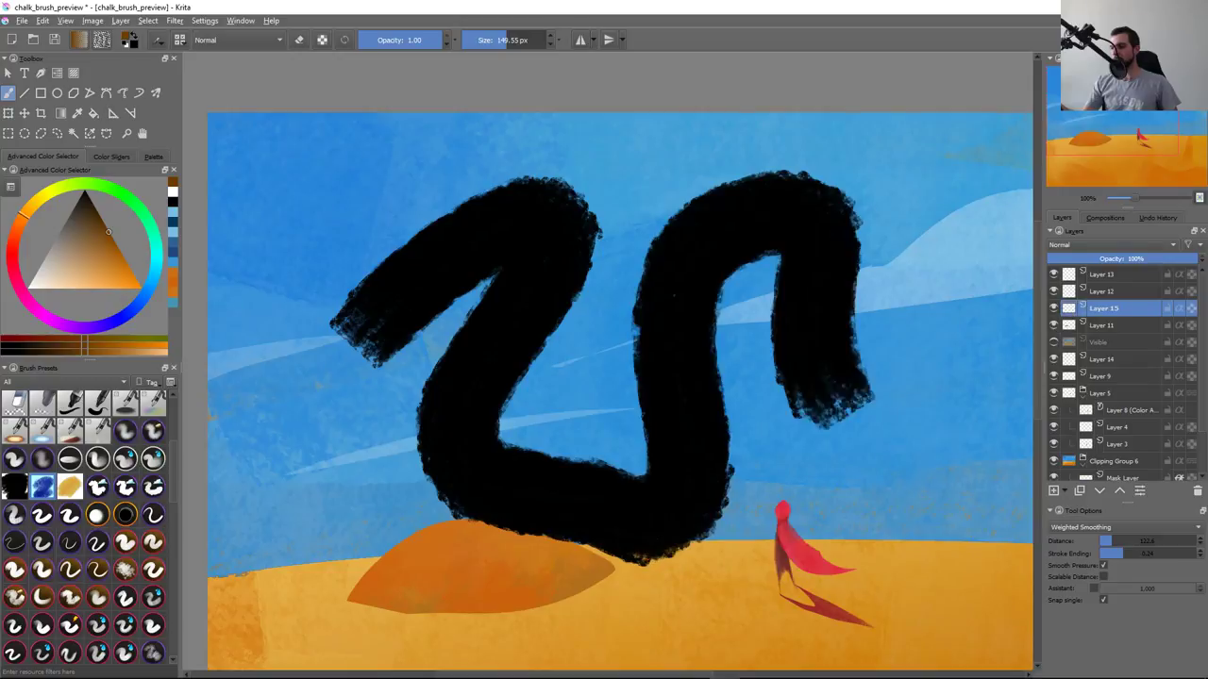
{"action": "key", "text": "ctrl+z"}
{"action": "mouse_move", "coordinate": [566, 217]}
{"action": "left_mouse_down"}
{"action": "mouse_move", "coordinate": [453, 359]}
{"action": "mouse_move", "coordinate": [604, 227]}
{"action": "mouse_move", "coordinate": [481, 321]}
{"action": "mouse_move", "coordinate": [679, 169]}
{"action": "mouse_move", "coordinate": [623, 444]}
{"action": "left_mouse_up"}
{"action": "key", "text": "ctrl+z"}
{"action": "key", "text": "ctrl+z"}
Leave a diagonal black chalk stroke across the sky and show the brush's Opacity settings
{"action": "left_click_drag", "start_coordinate": [459, 311], "coordinate": [701, 162]}
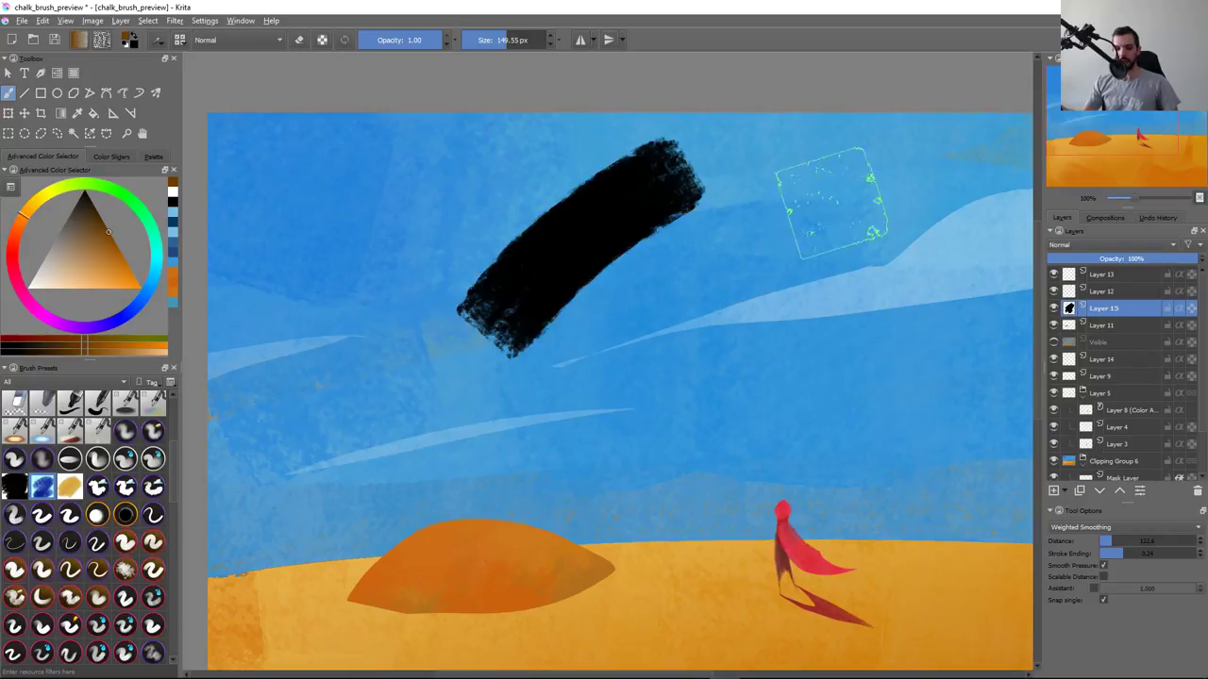
{"action": "key", "text": "F5"}
{"action": "left_click", "coordinate": [311, 161]}
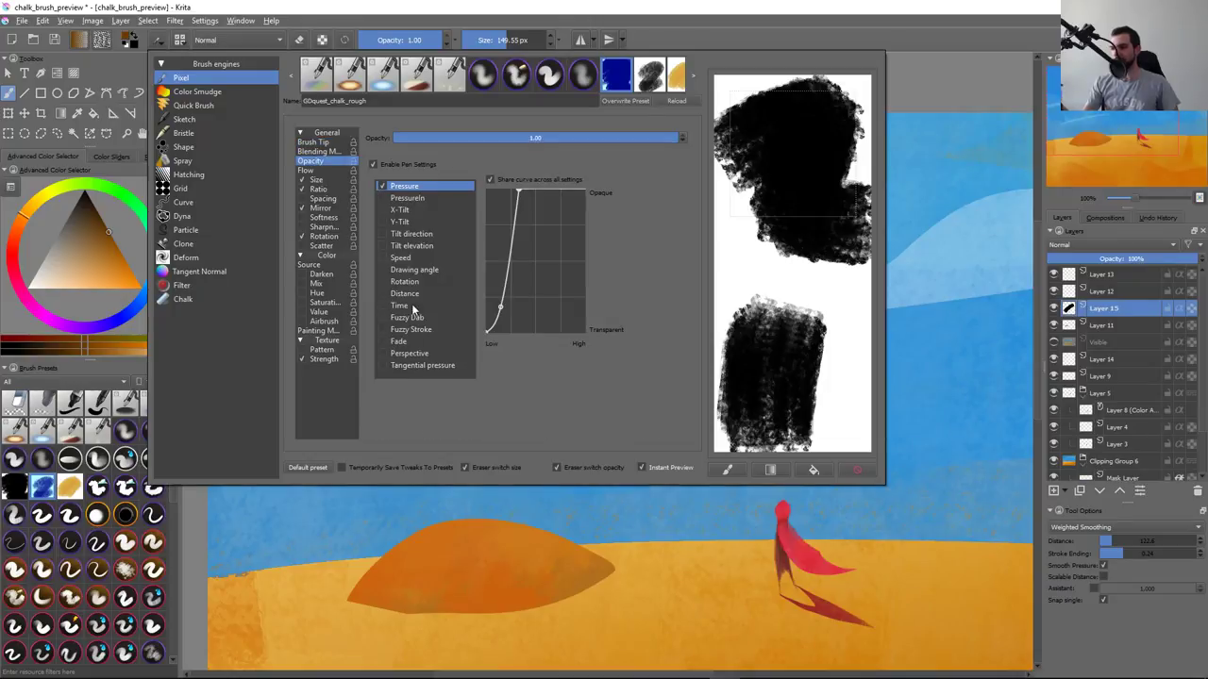
Make the chalk brush's Opacity pressure curve linear and close the brush settings
{"action": "left_click_drag", "start_coordinate": [500, 304], "coordinate": [511, 433]}
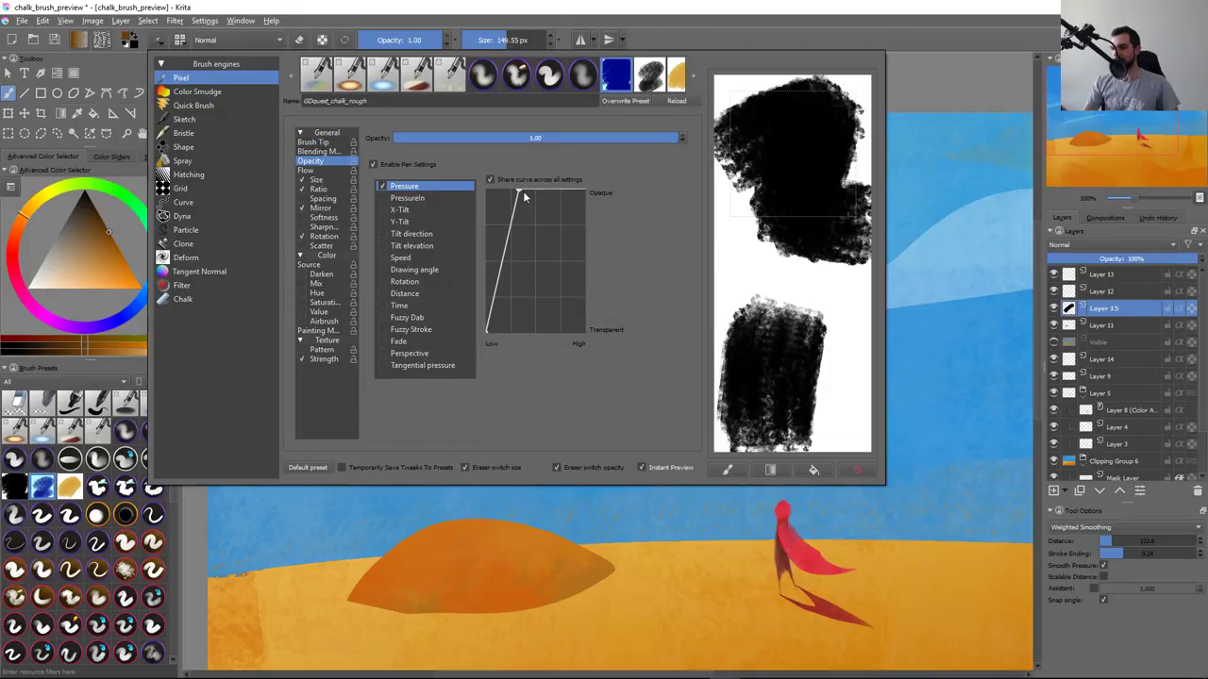
{"action": "left_click_drag", "start_coordinate": [539, 189], "coordinate": [559, 189]}
{"action": "left_click", "coordinate": [519, 599]}
Test the new pressure response with several dark strokes in the sky, then undo them
{"action": "left_click_drag", "start_coordinate": [543, 363], "coordinate": [382, 415]}
{"action": "left_click_drag", "start_coordinate": [510, 415], "coordinate": [736, 529]}
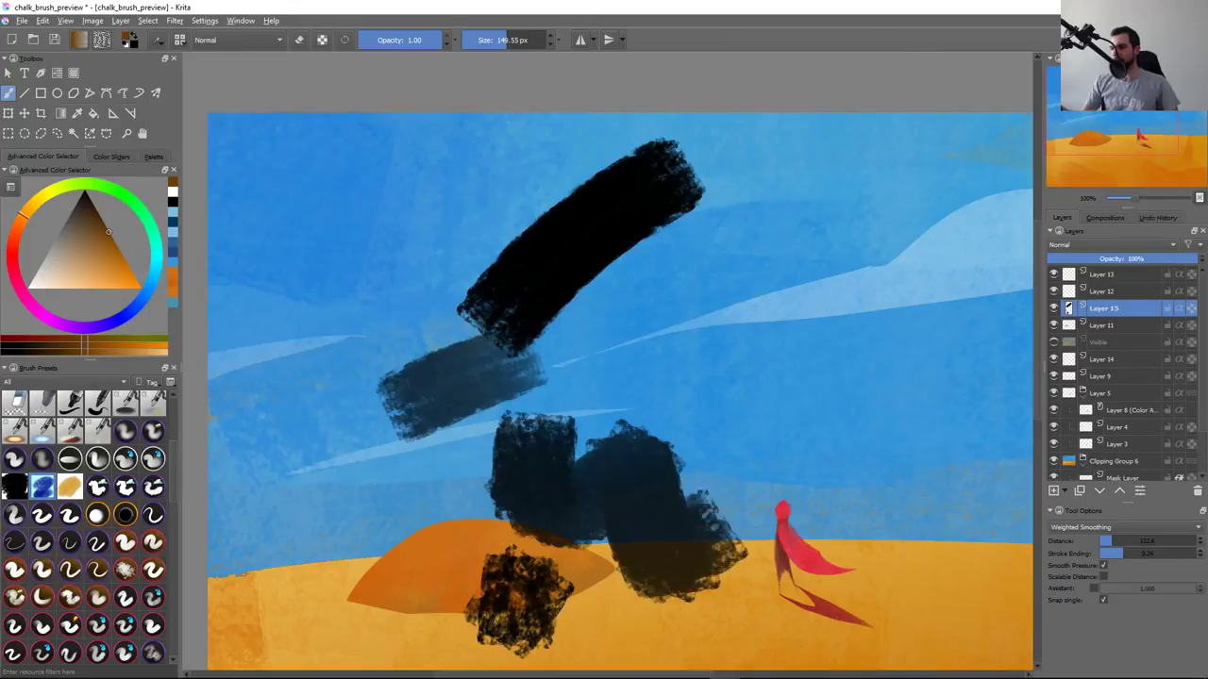
{"action": "key", "text": "ctrl+z"}
{"action": "key", "text": "ctrl+z"}
{"action": "key", "text": "ctrl+z"}
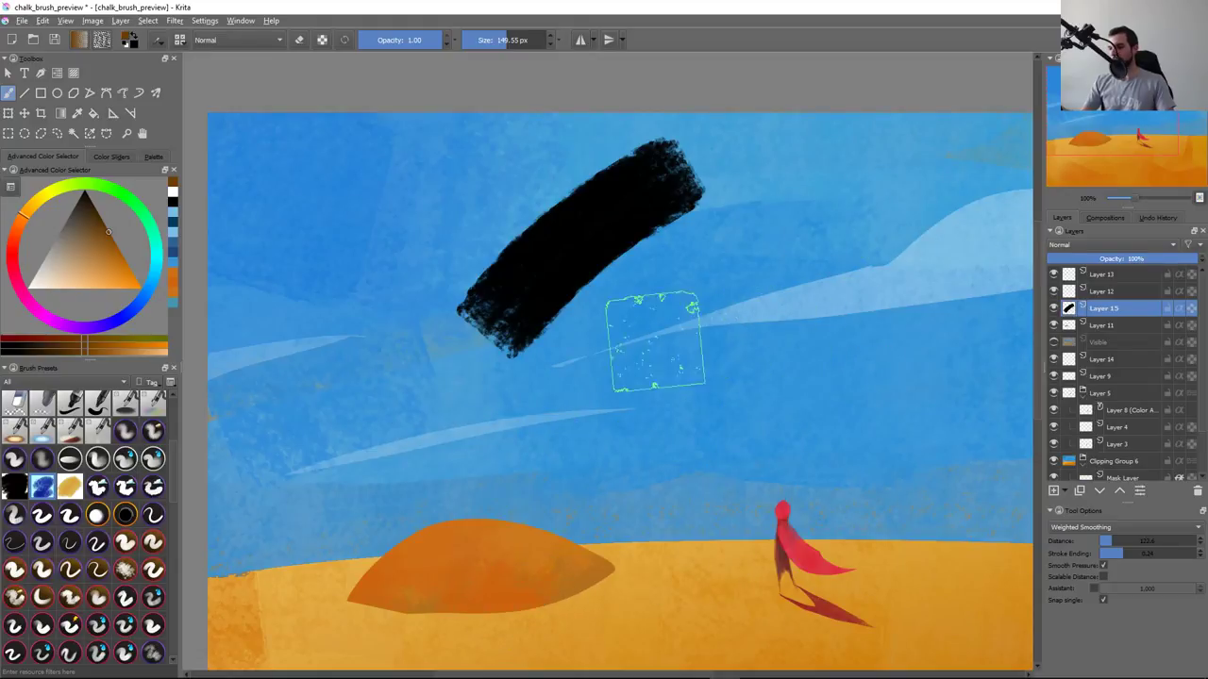
{"action": "key", "text": "ctrl+z"}
{"action": "left_click_drag", "start_coordinate": [363, 349], "coordinate": [566, 198]}
{"action": "left_click_drag", "start_coordinate": [443, 199], "coordinate": [680, 302]}
{"action": "key", "text": "ctrl+z"}
{"action": "key", "text": "ctrl+z"}
Enlarge the brush to 223 px, build a large black test cloud, then clear the layer
{"action": "left_click_drag", "start_coordinate": [340, 273], "coordinate": [660, 194]}
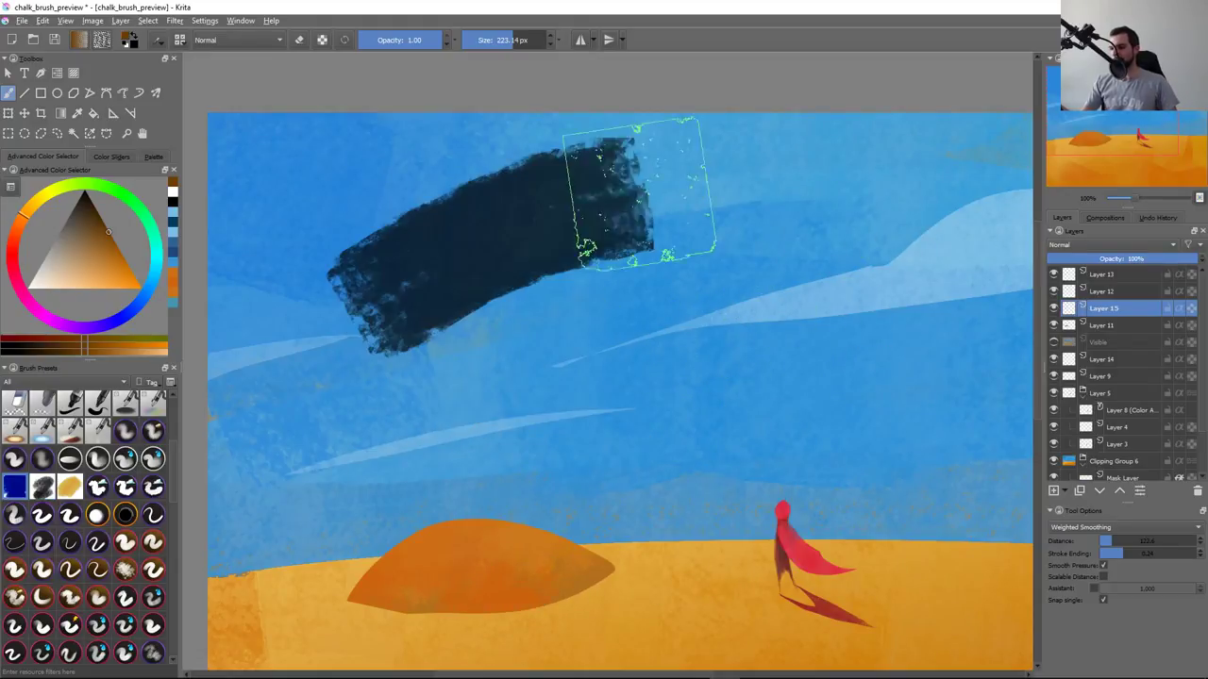
{"action": "left_click_drag", "start_coordinate": [415, 443], "coordinate": [689, 198]}
{"action": "mouse_move", "coordinate": [566, 359]}
{"action": "left_mouse_down"}
{"action": "mouse_move", "coordinate": [418, 256]}
{"action": "mouse_move", "coordinate": [471, 311]}
{"action": "mouse_move", "coordinate": [680, 358]}
{"action": "mouse_move", "coordinate": [755, 406]}
{"action": "mouse_move", "coordinate": [548, 462]}
{"action": "mouse_move", "coordinate": [774, 509]}
{"action": "left_mouse_up"}
{"action": "key", "text": "Delete"}
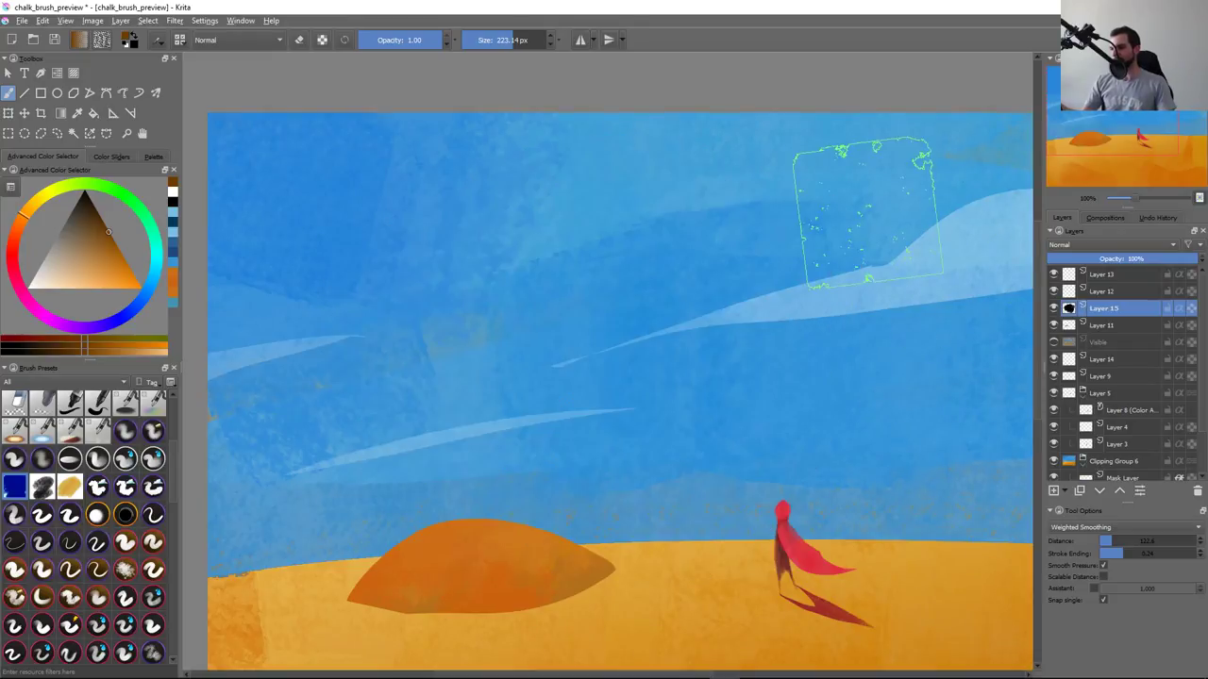
Paint and undo more black cloud strokes, then switch to Photoshop
{"action": "mouse_move", "coordinate": [416, 358]}
{"action": "left_mouse_down"}
{"action": "mouse_move", "coordinate": [660, 283]}
{"action": "mouse_move", "coordinate": [607, 270]}
{"action": "mouse_move", "coordinate": [566, 453]}
{"action": "mouse_move", "coordinate": [774, 311]}
{"action": "left_mouse_up"}
{"action": "left_click_drag", "start_coordinate": [585, 283], "coordinate": [680, 226]}
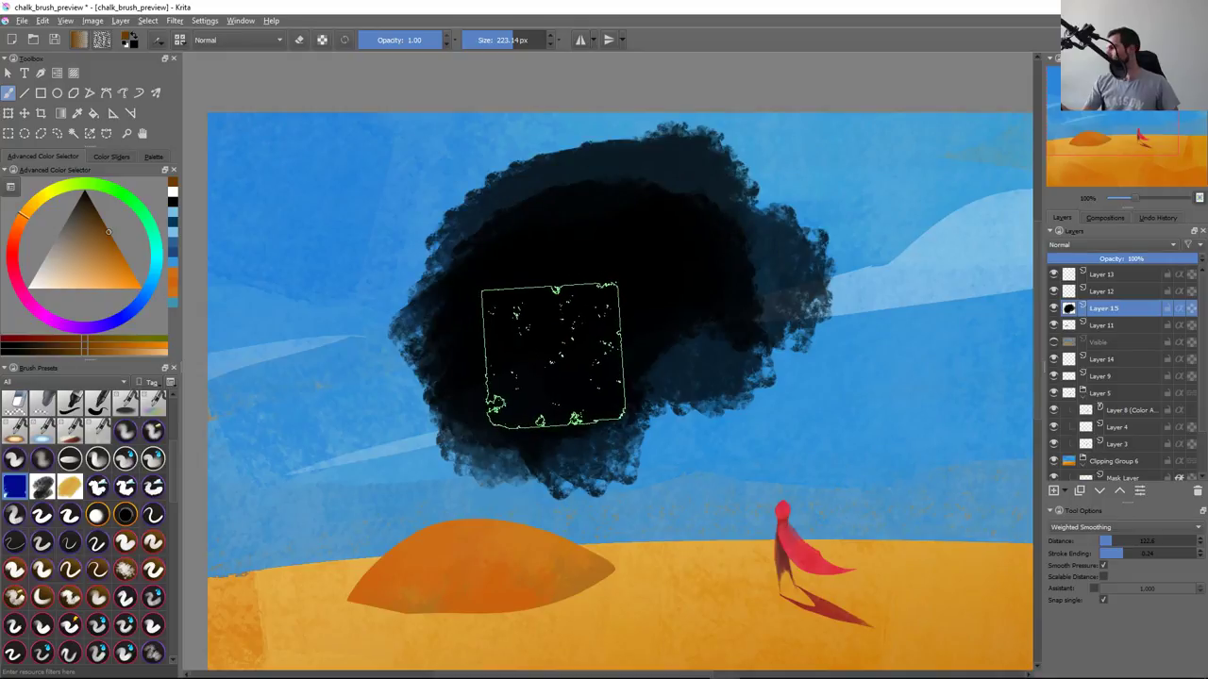
{"action": "key", "text": "ctrl+z"}
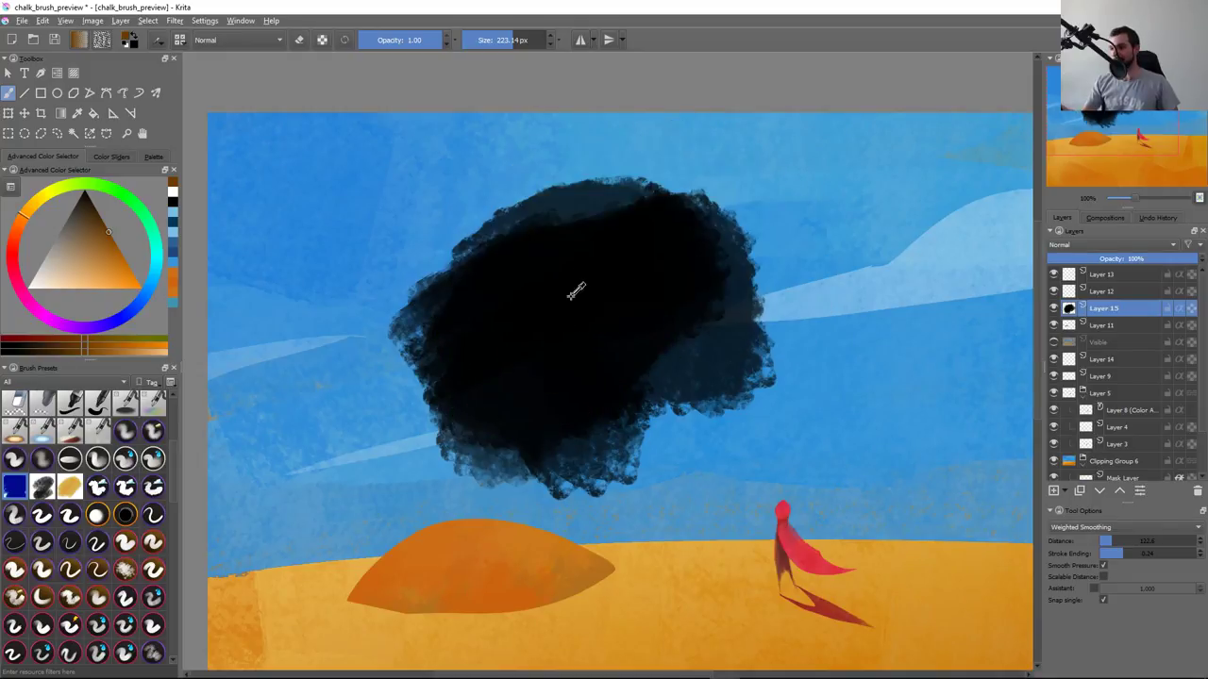
{"action": "key", "text": "ctrl+z"}
{"action": "key", "text": "ctrl+z"}
{"action": "key", "text": "ctrl+z"}
{"action": "key", "text": "ctrl+z"}
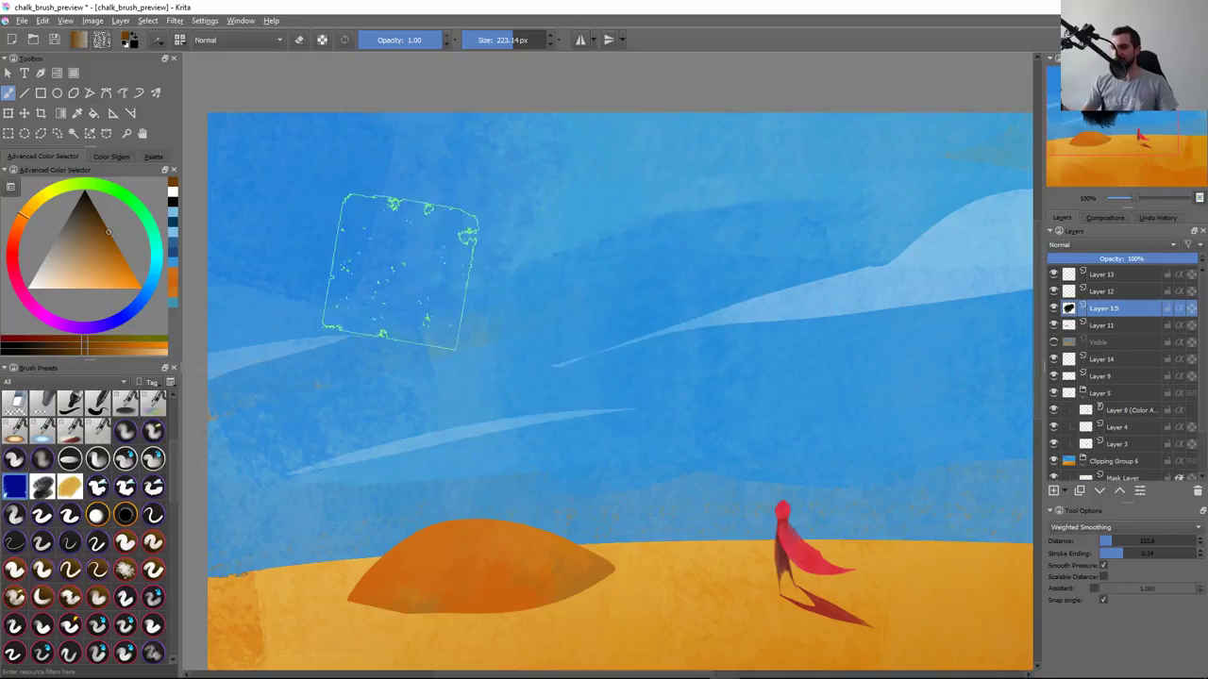
{"action": "mouse_move", "coordinate": [404, 248]}
{"action": "left_mouse_down"}
{"action": "mouse_move", "coordinate": [416, 349]}
{"action": "mouse_move", "coordinate": [679, 320]}
{"action": "left_mouse_up"}
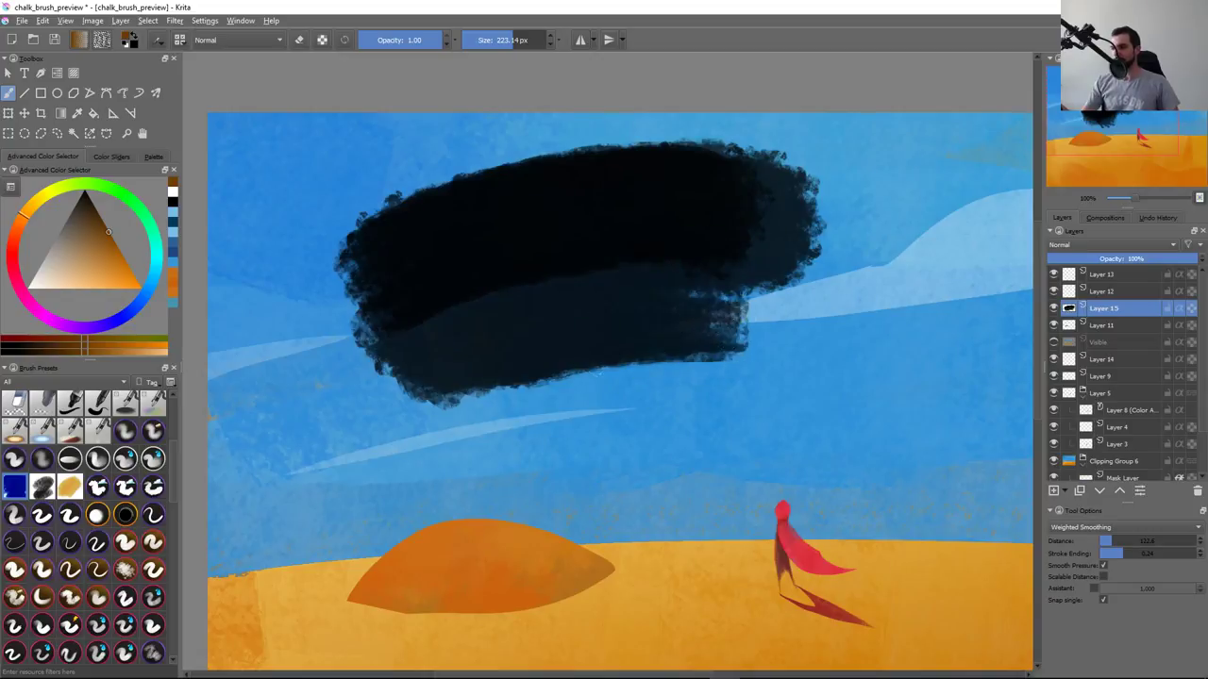
{"action": "key", "text": "ctrl+z"}
{"action": "key", "text": "ctrl+z"}
{"action": "key", "text": "alt+Tab"}
{"action": "key", "text": "alt+Tab"}
{"action": "key", "text": "alt+Tab"}
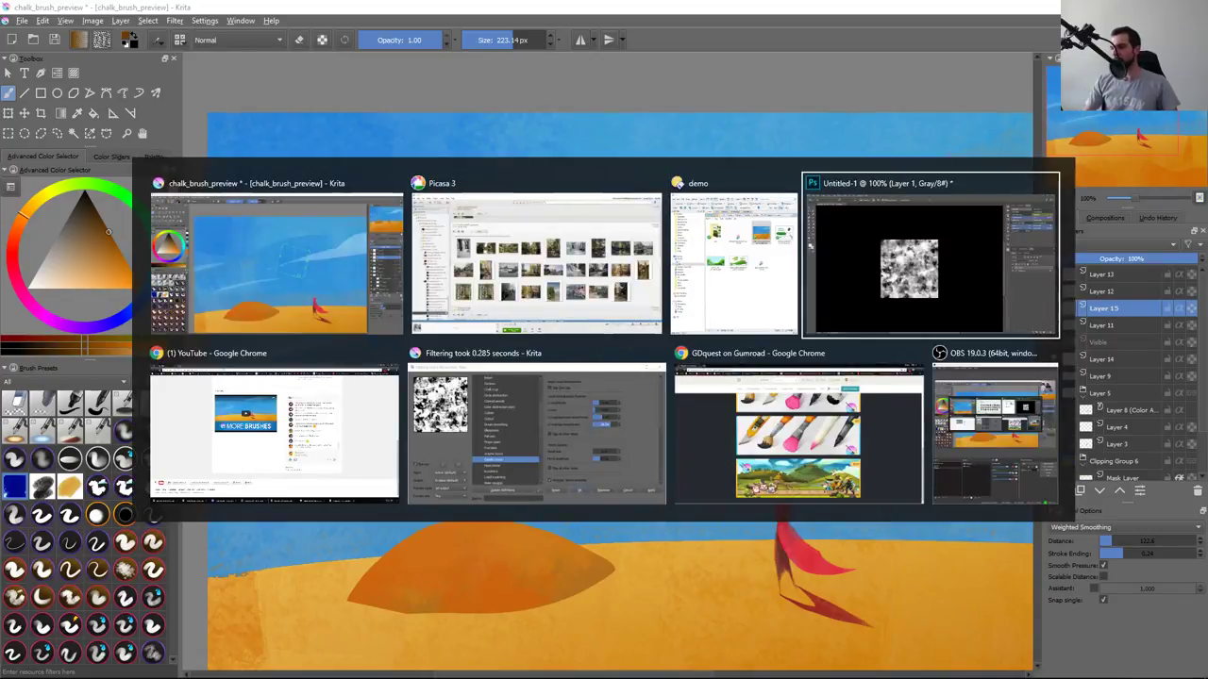
Create a new 1920x1080 Photoshop document and cancel the pending crop
{"action": "key", "text": "ctrl+n"}
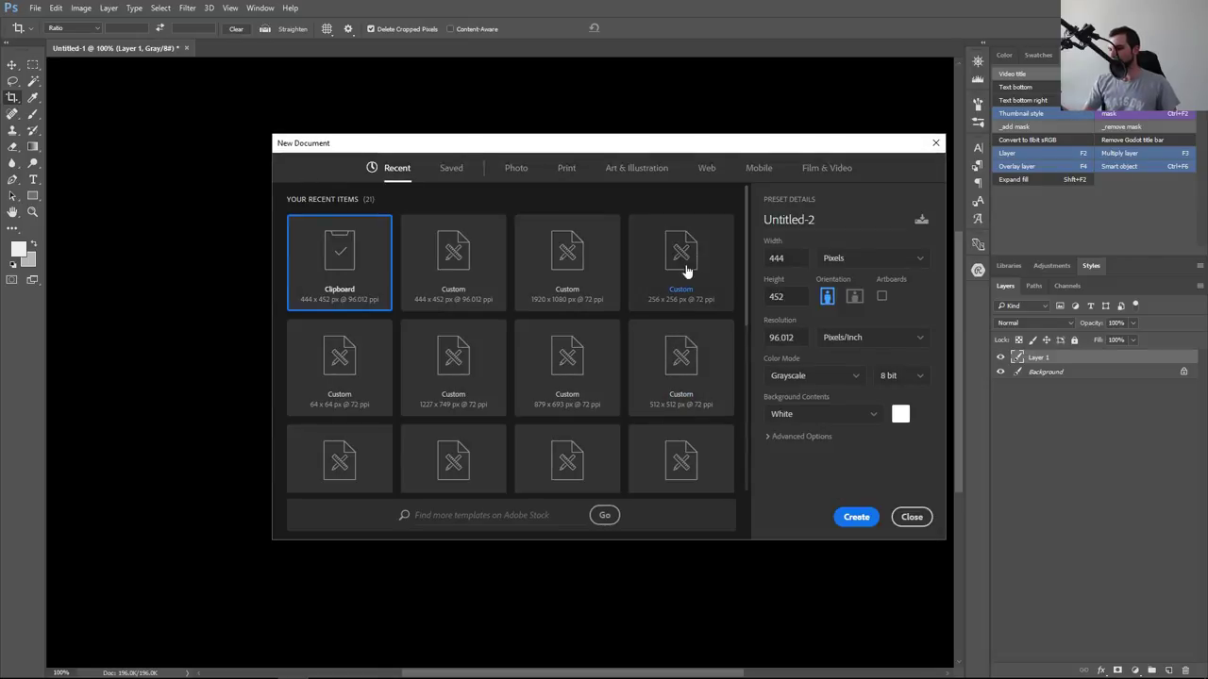
{"action": "left_click", "coordinate": [569, 272]}
{"action": "left_click", "coordinate": [854, 518]}
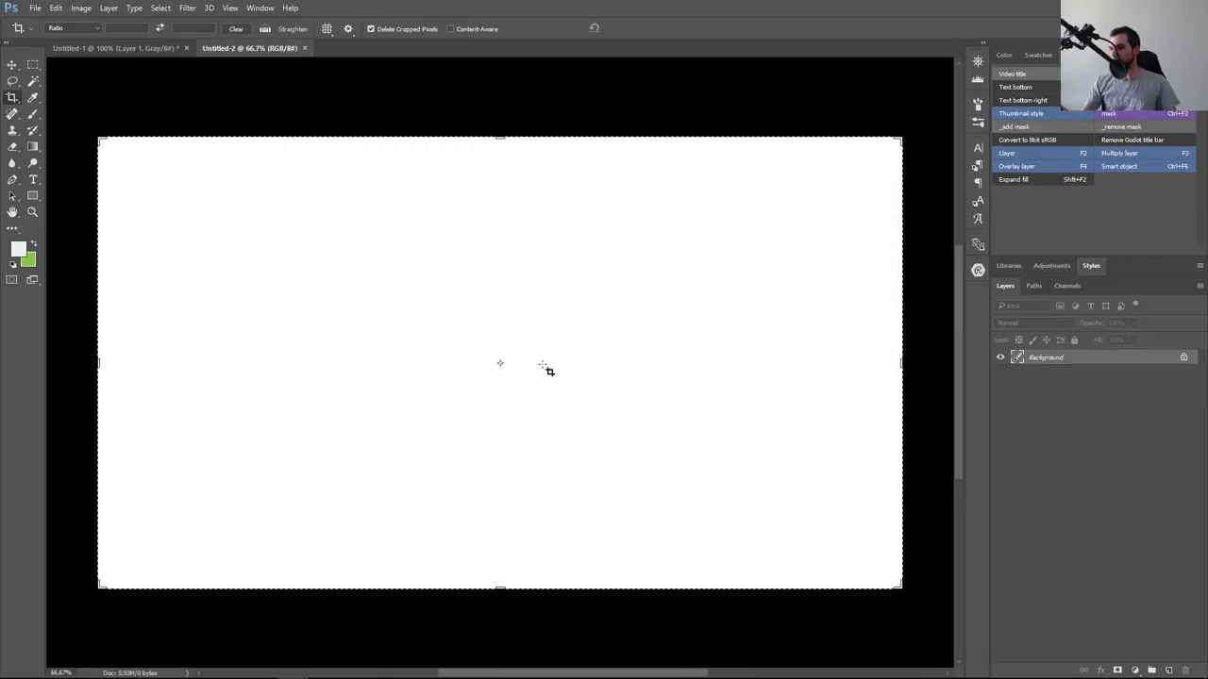
{"action": "right_click", "coordinate": [585, 330]}
{"action": "key", "text": "Escape"}
Test a large soft round brush with a grey stroke, then undo it
{"action": "key", "text": "b"}
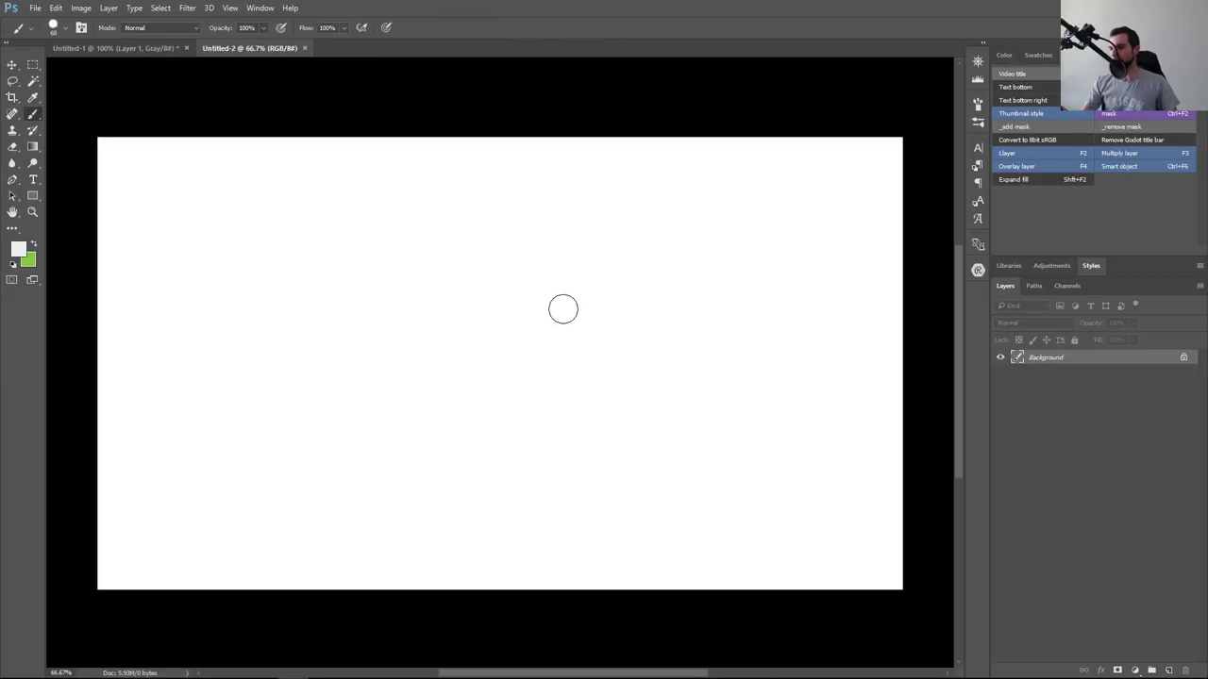
{"action": "right_click", "coordinate": [564, 310]}
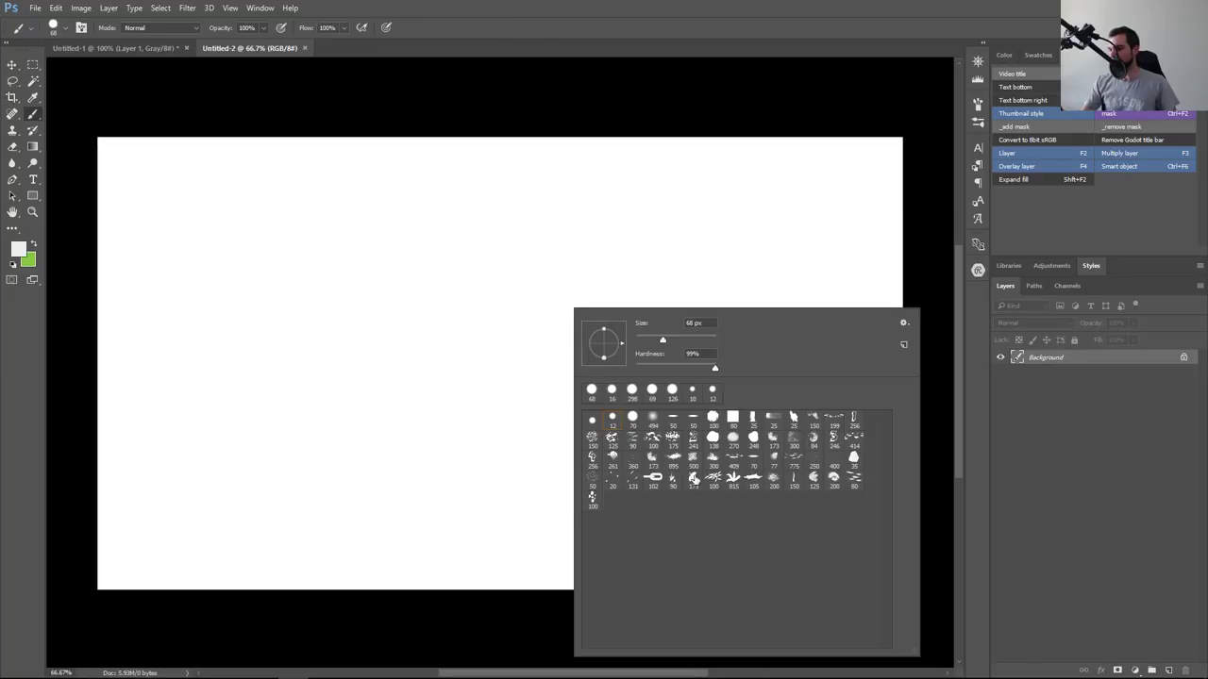
{"action": "double_click", "coordinate": [732, 440]}
{"action": "mouse_move", "coordinate": [377, 368]}
{"action": "left_mouse_down"}
{"action": "mouse_move", "coordinate": [512, 311]}
{"action": "mouse_move", "coordinate": [607, 472]}
{"action": "left_mouse_up"}
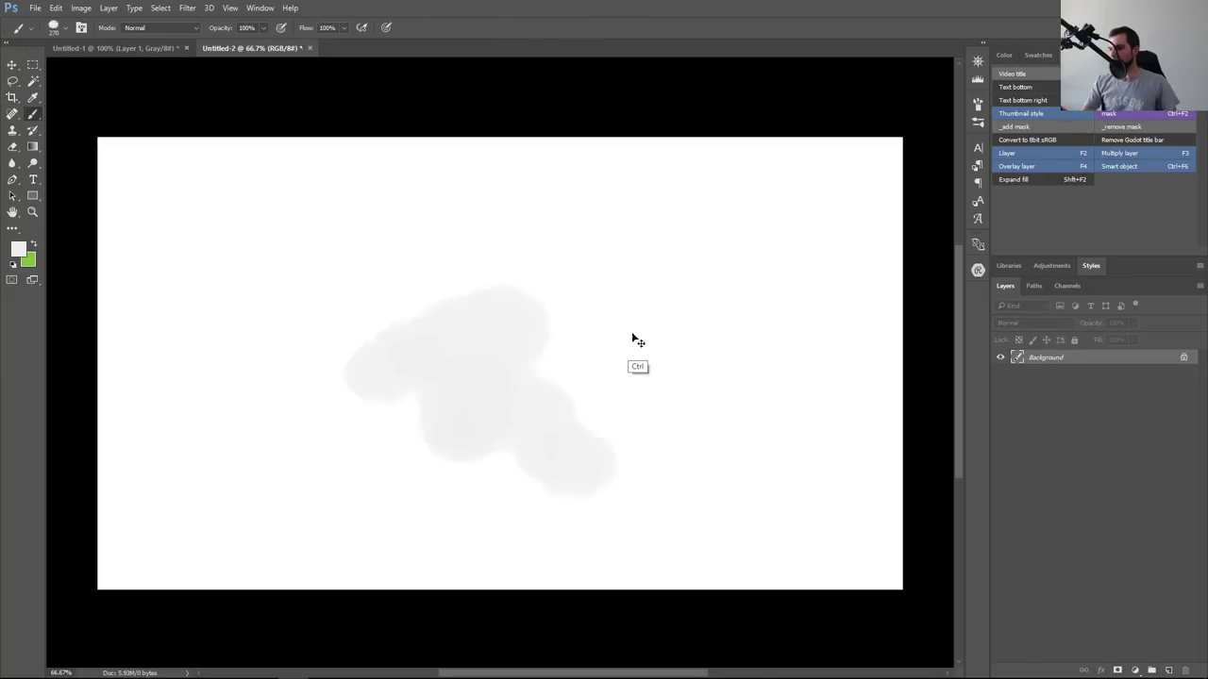
{"action": "key", "text": "ctrl+z"}
Reset colours to black and white, add Layer 1, and paint a Z-shaped scatter-brush stroke
{"action": "key", "text": "d"}
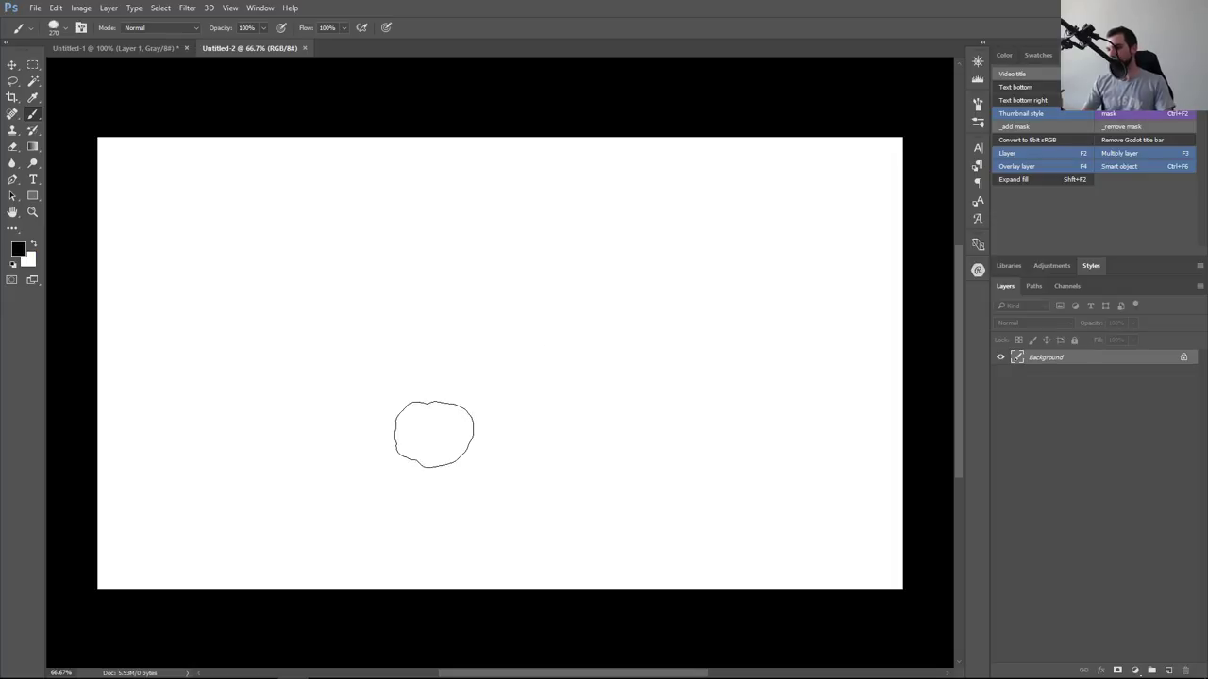
{"action": "key", "text": "F2"}
{"action": "right_click", "coordinate": [494, 306]}
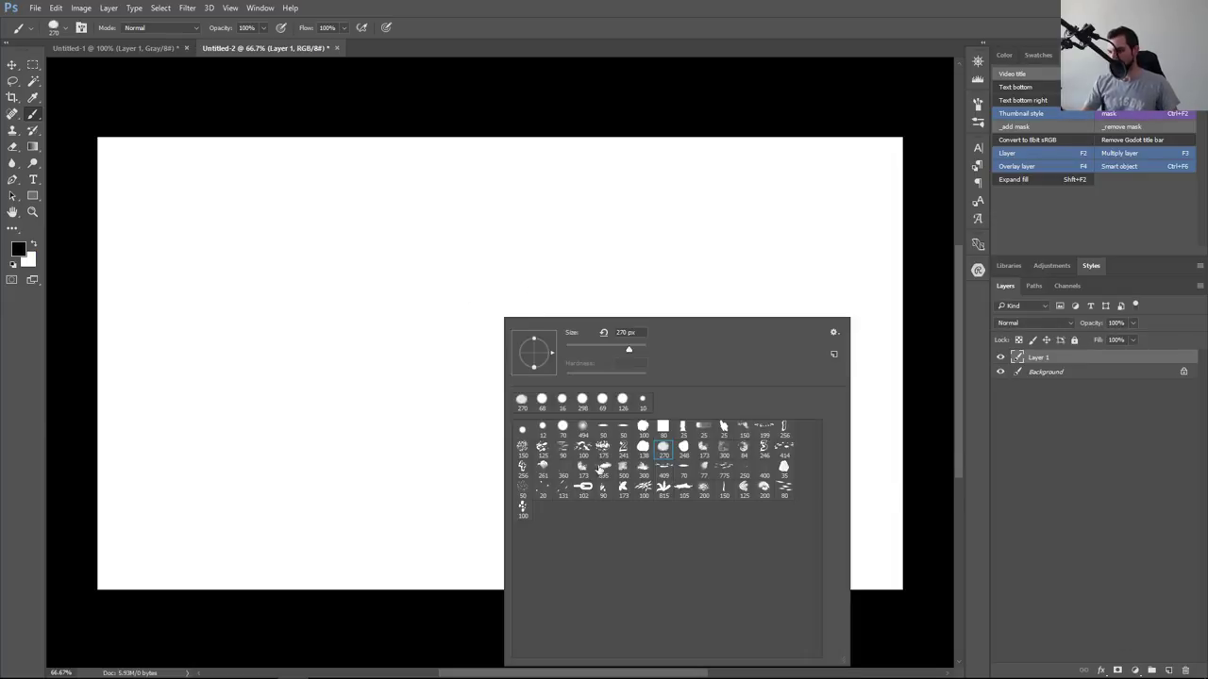
{"action": "double_click", "coordinate": [602, 451]}
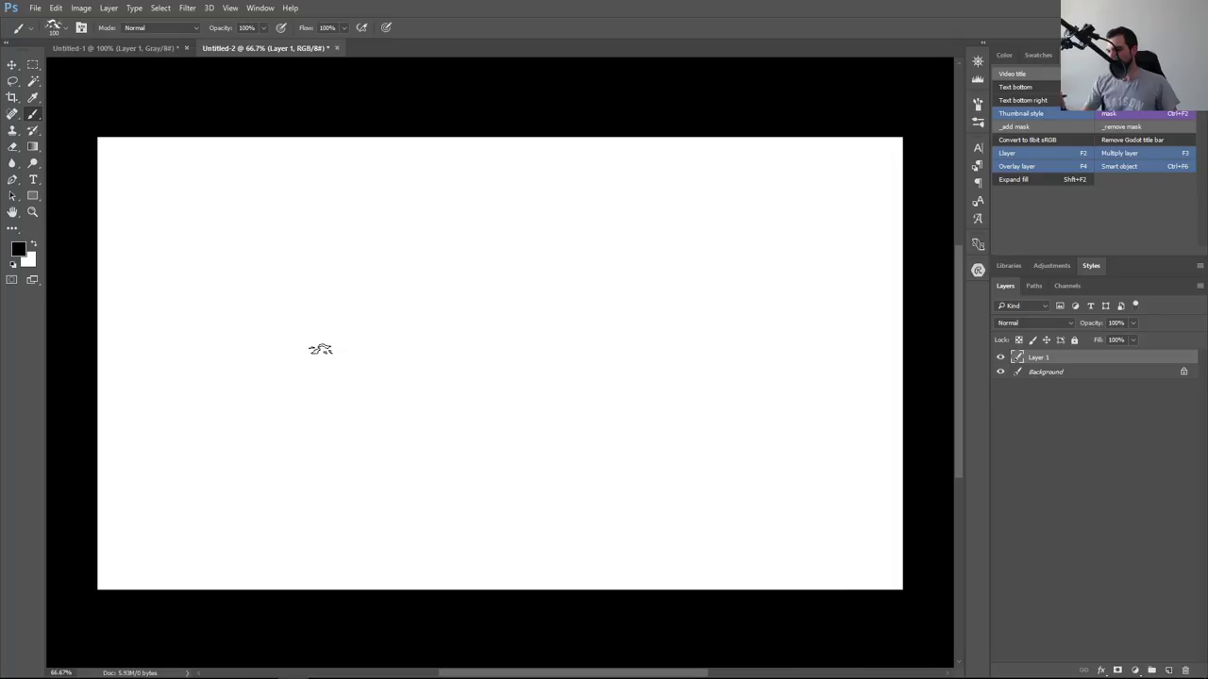
{"action": "left_click_drag", "start_coordinate": [283, 366], "coordinate": [526, 289]}
{"action": "key", "text": "ctrl+z"}
{"action": "right_click", "coordinate": [507, 361]}
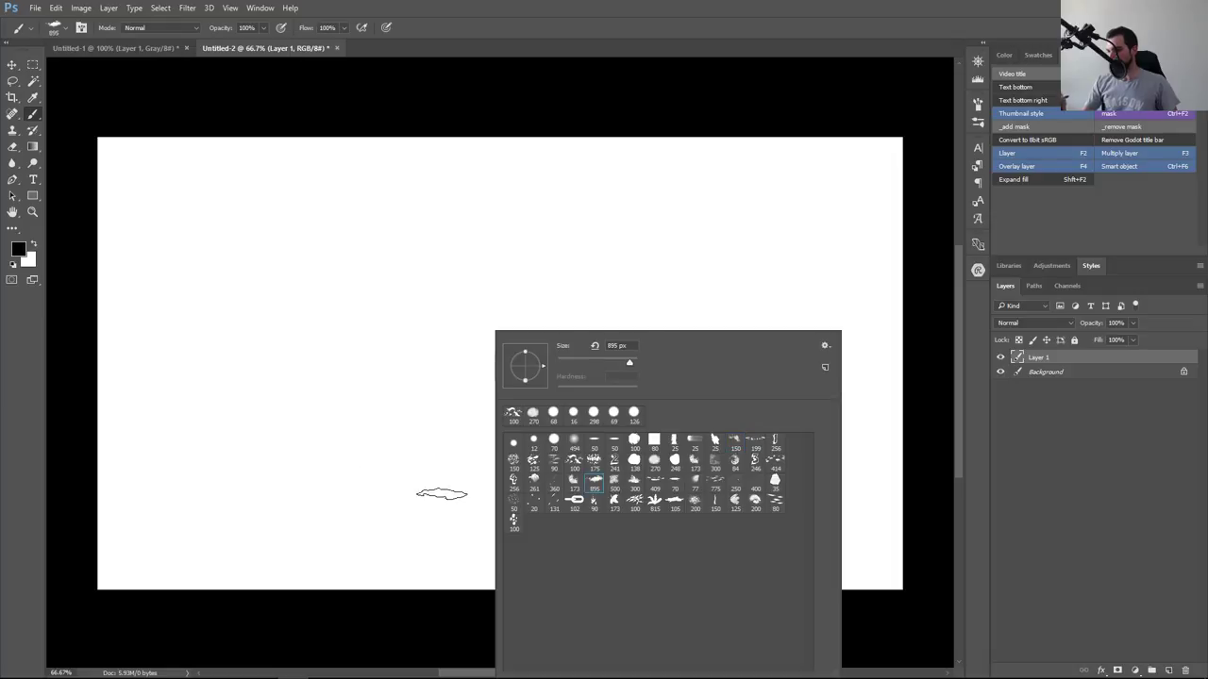
{"action": "mouse_move", "coordinate": [325, 429]}
{"action": "left_mouse_down"}
{"action": "mouse_move", "coordinate": [674, 312]}
{"action": "mouse_move", "coordinate": [717, 472]}
{"action": "mouse_move", "coordinate": [836, 443]}
{"action": "left_mouse_up"}
Replace the scatter stroke with a cloud-shaped dab and a soft grey cloud stroke
{"action": "key", "text": "ctrl+z"}
{"action": "left_click", "coordinate": [670, 406]}
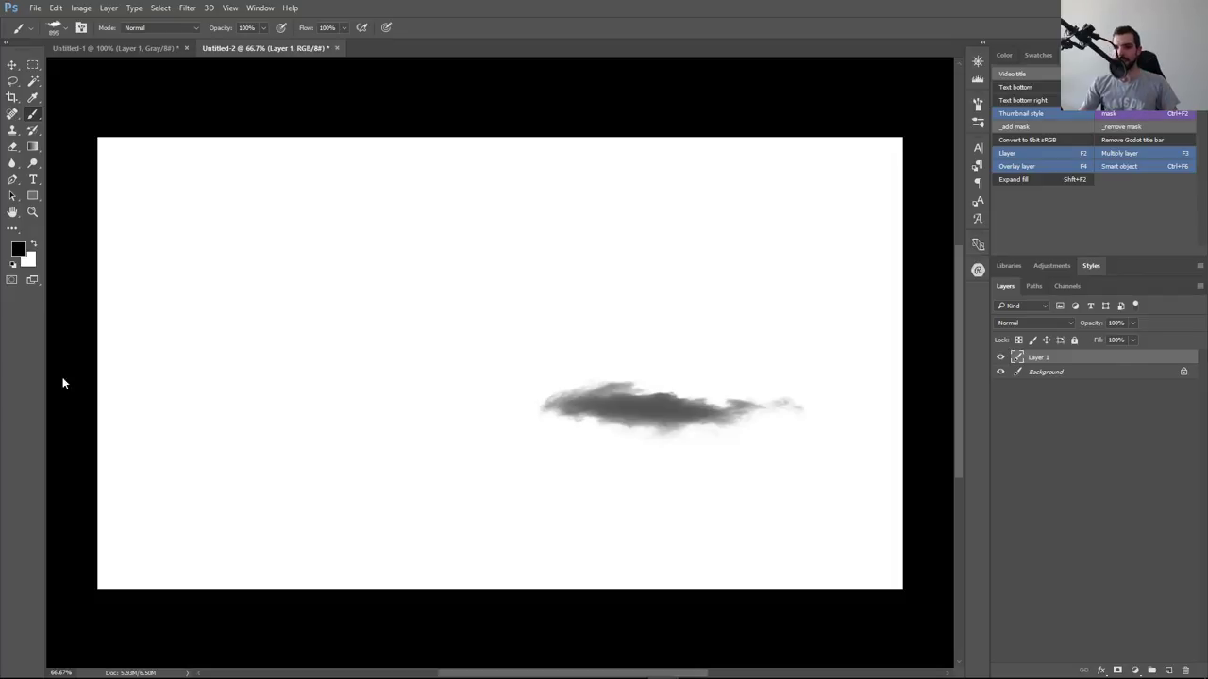
{"action": "left_click_drag", "start_coordinate": [298, 300], "coordinate": [682, 287]}
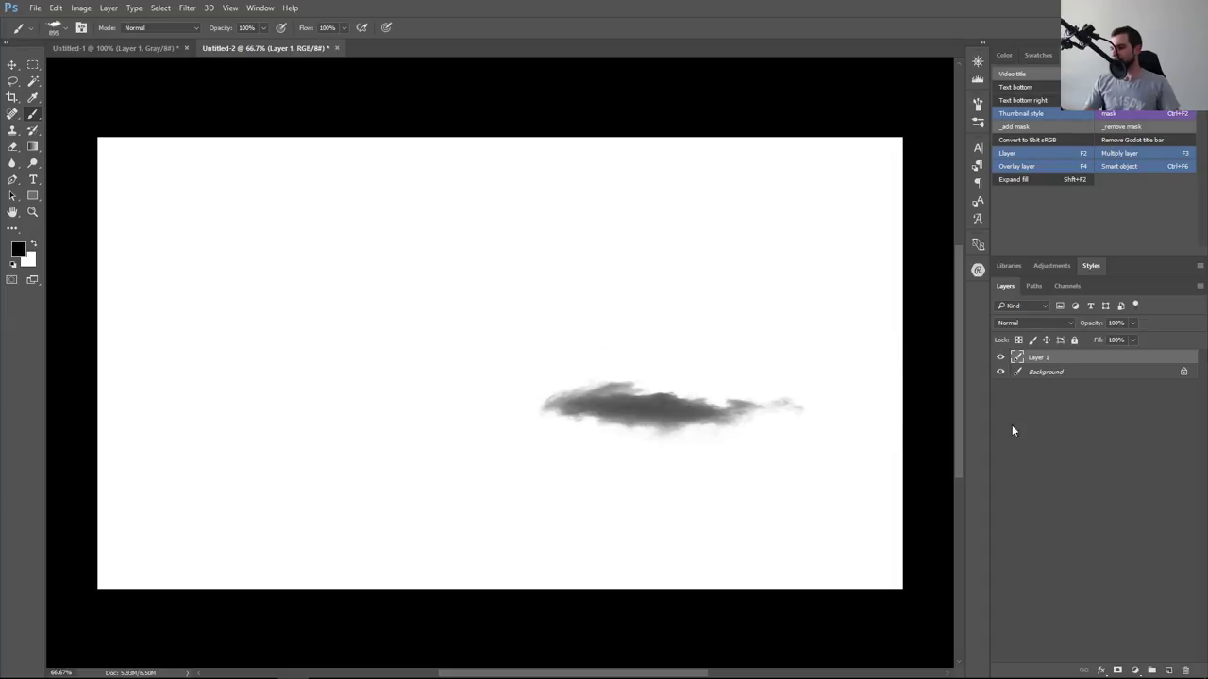
Recreate Layer 1 and test the 84 px bristle brush with a black zigzag, then undo it
{"action": "key", "text": "Delete"}
{"action": "key", "text": "F2"}
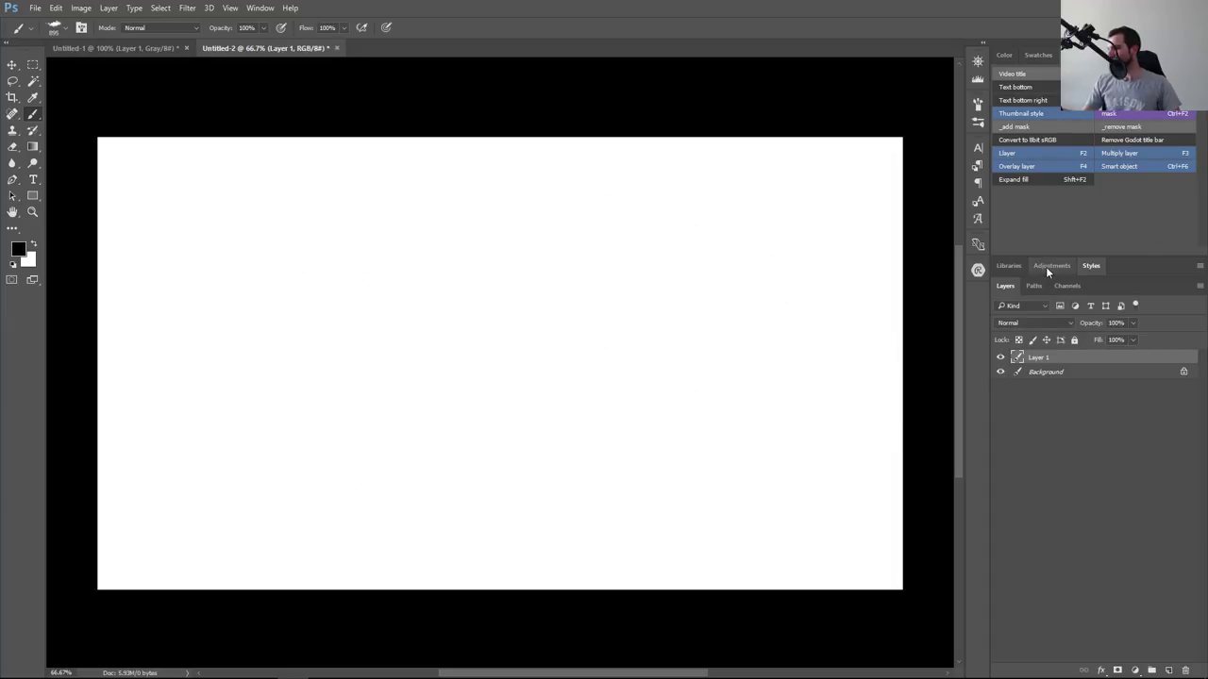
{"action": "right_click", "coordinate": [559, 332]}
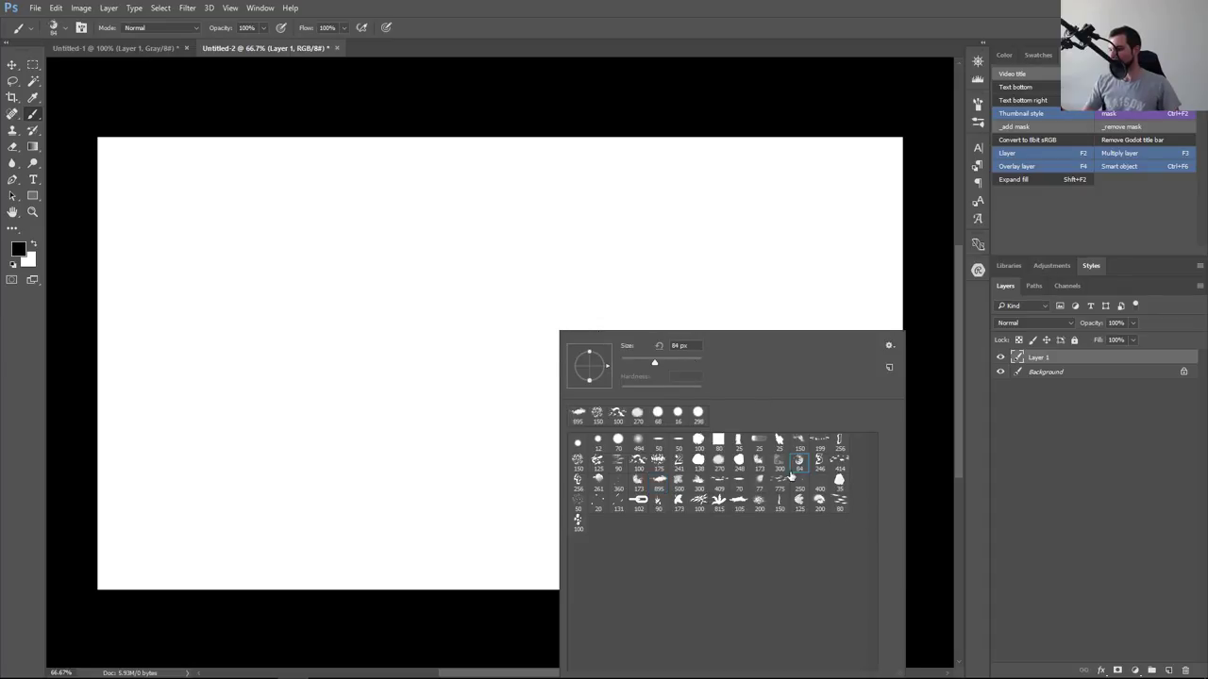
{"action": "left_click_drag", "start_coordinate": [295, 395], "coordinate": [423, 326]}
{"action": "mouse_move", "coordinate": [331, 405]}
{"action": "left_mouse_down"}
{"action": "mouse_move", "coordinate": [557, 507]}
{"action": "mouse_move", "coordinate": [658, 451]}
{"action": "left_mouse_up"}
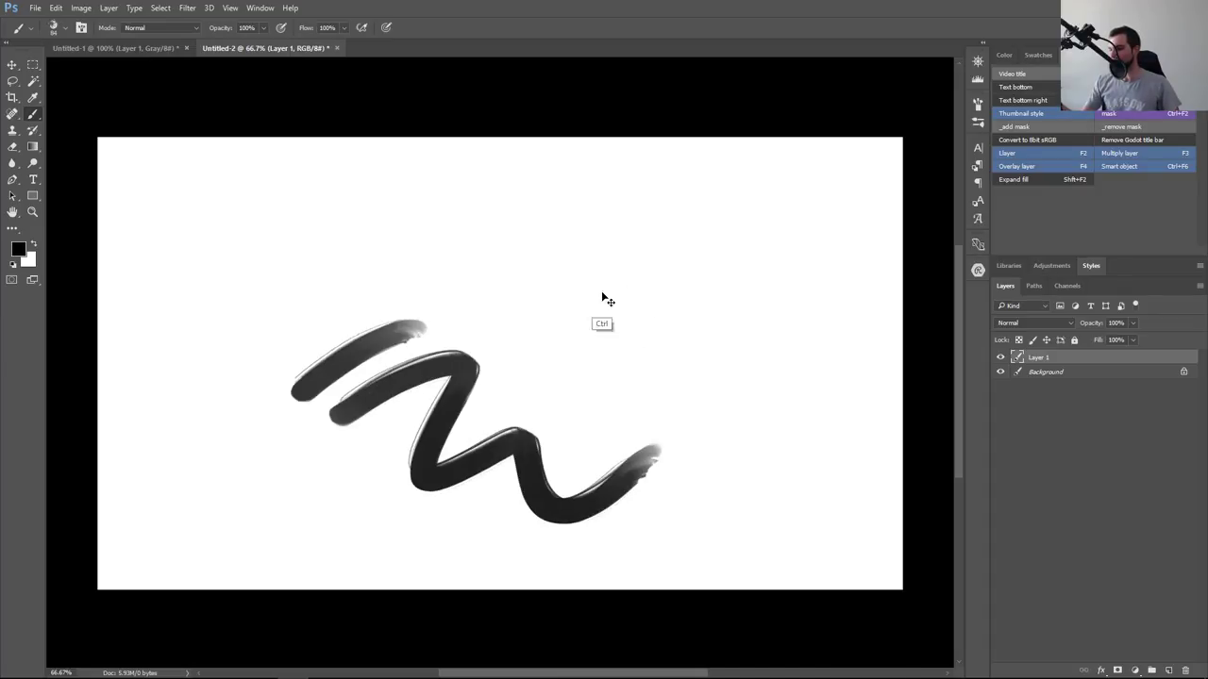
{"action": "key", "text": "ctrl+alt+z"}
{"action": "key", "text": "ctrl+alt+z"}
{"action": "key", "text": "ctrl+alt+z"}
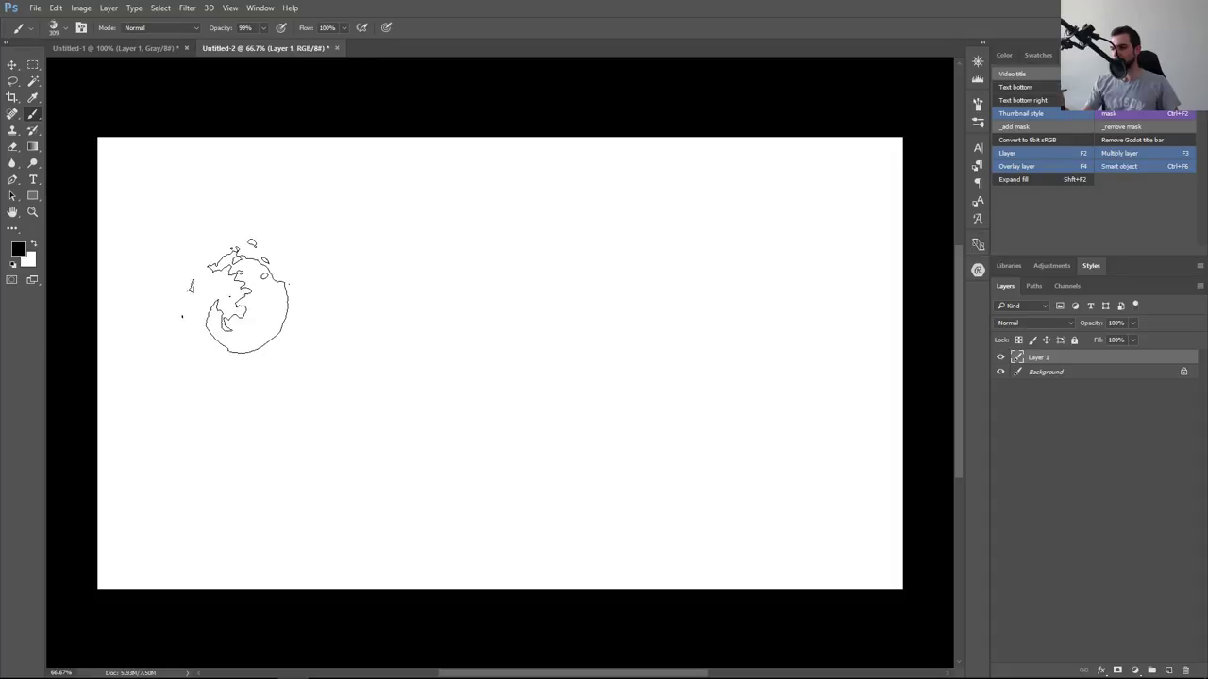
Paint and undo S-shaped, zigzag, diagonal and W-shaped dark test strokes
{"action": "left_click_drag", "start_coordinate": [322, 225], "coordinate": [778, 397]}
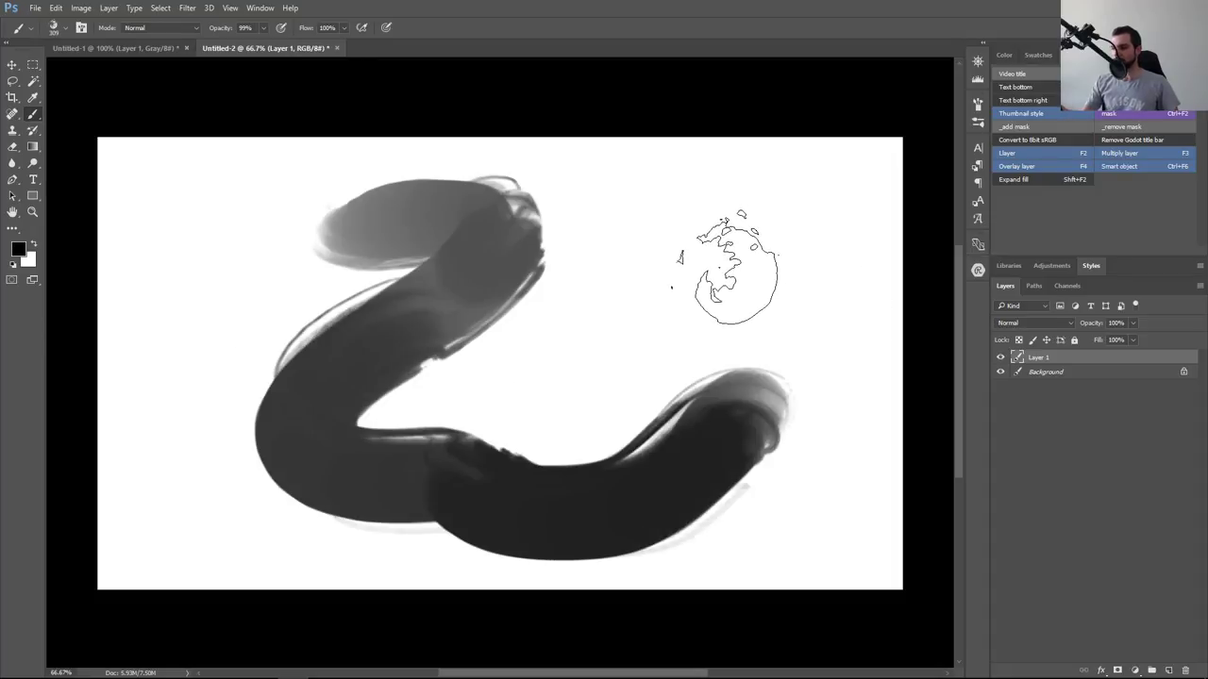
{"action": "key", "text": "ctrl+z"}
{"action": "mouse_move", "coordinate": [250, 302]}
{"action": "left_mouse_down"}
{"action": "mouse_move", "coordinate": [445, 243]}
{"action": "mouse_move", "coordinate": [474, 477]}
{"action": "mouse_move", "coordinate": [579, 378]}
{"action": "left_mouse_up"}
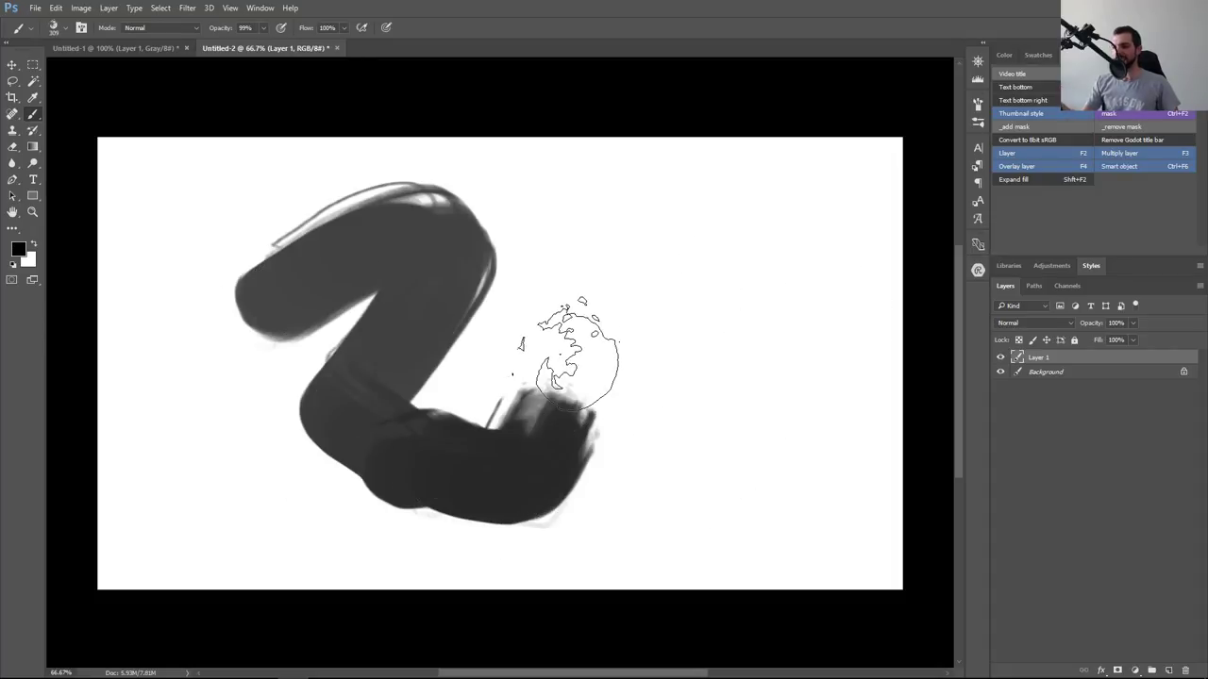
{"action": "key", "text": "ctrl+z"}
{"action": "mouse_move", "coordinate": [321, 274]}
{"action": "left_mouse_down"}
{"action": "mouse_move", "coordinate": [431, 359]}
{"action": "mouse_move", "coordinate": [651, 477]}
{"action": "mouse_move", "coordinate": [809, 189]}
{"action": "left_mouse_up"}
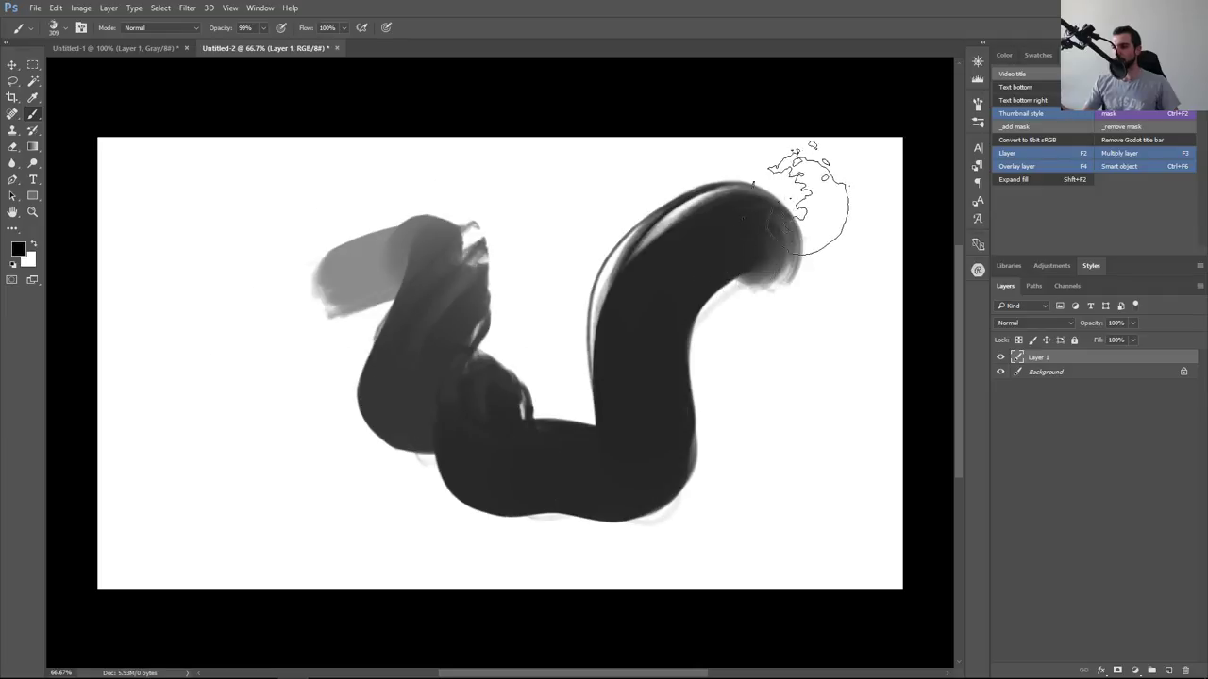
{"action": "key", "text": "ctrl+z"}
{"action": "mouse_move", "coordinate": [236, 405]}
{"action": "left_mouse_down"}
{"action": "mouse_move", "coordinate": [404, 418]}
{"action": "mouse_move", "coordinate": [665, 302]}
{"action": "left_mouse_up"}
{"action": "key", "text": "ctrl+z"}
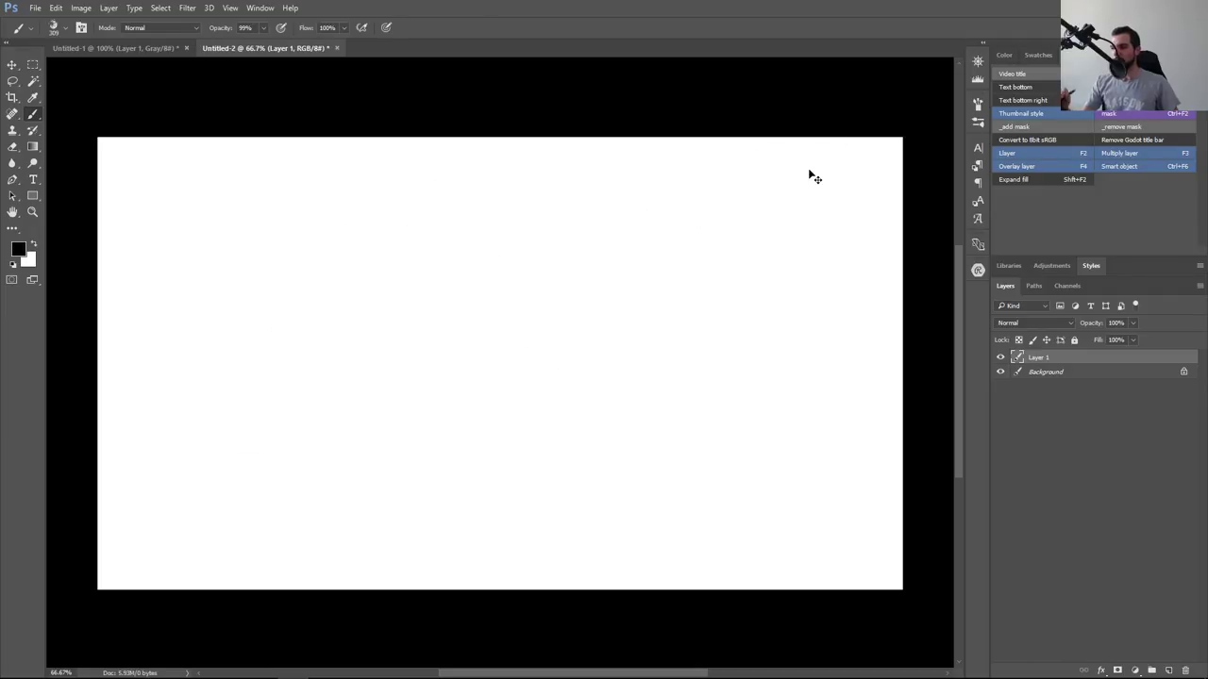
Open the Brush panel, then paint and undo more dark and grey test strokes
{"action": "key", "text": "F5"}
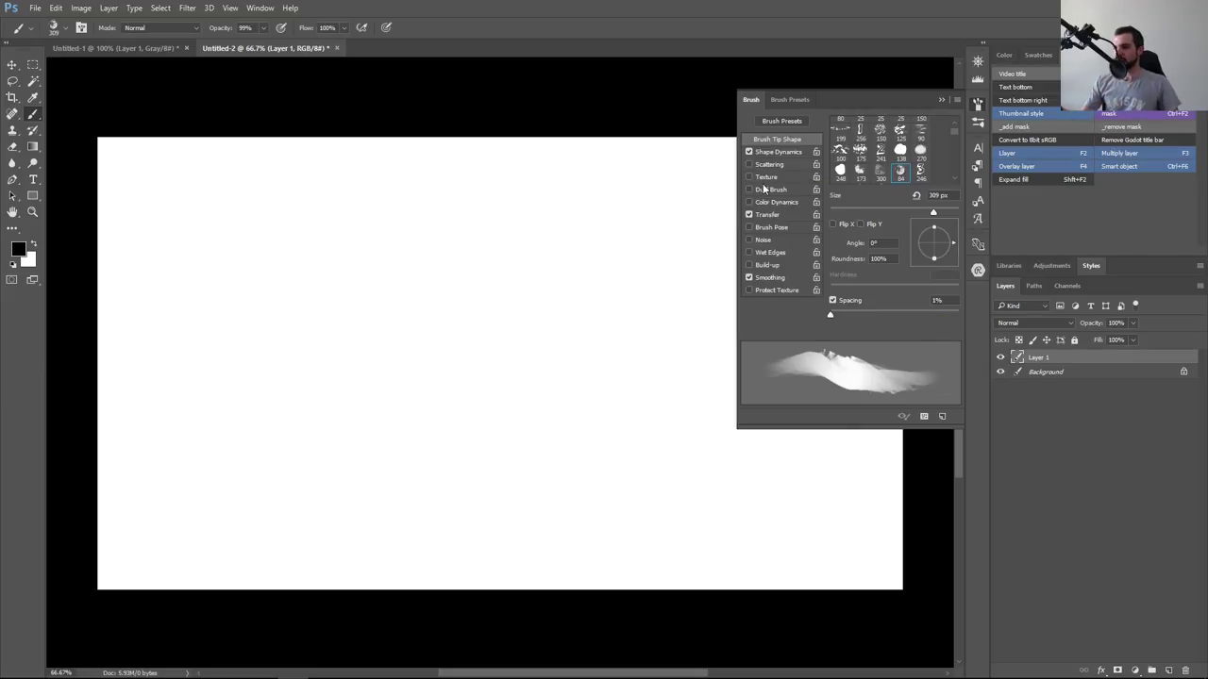
{"action": "left_click_drag", "start_coordinate": [217, 368], "coordinate": [620, 486]}
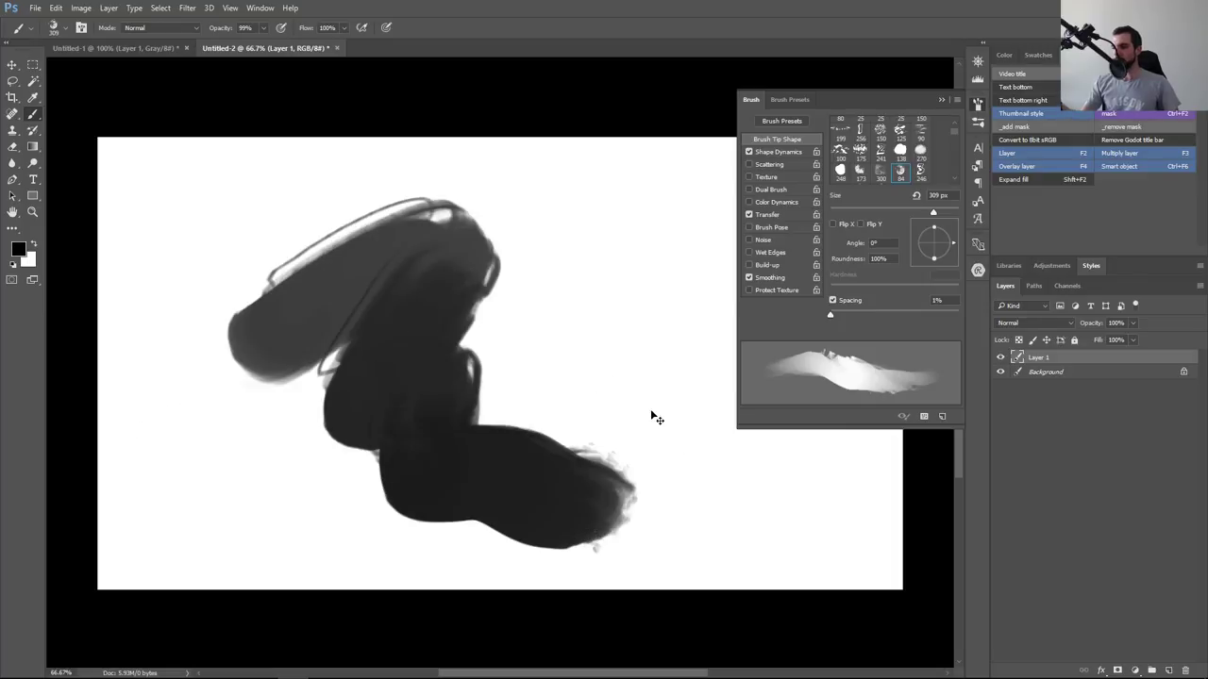
{"action": "key", "text": "ctrl+z"}
{"action": "mouse_move", "coordinate": [231, 401]}
{"action": "left_mouse_down"}
{"action": "mouse_move", "coordinate": [310, 326]}
{"action": "mouse_move", "coordinate": [651, 547]}
{"action": "left_mouse_up"}
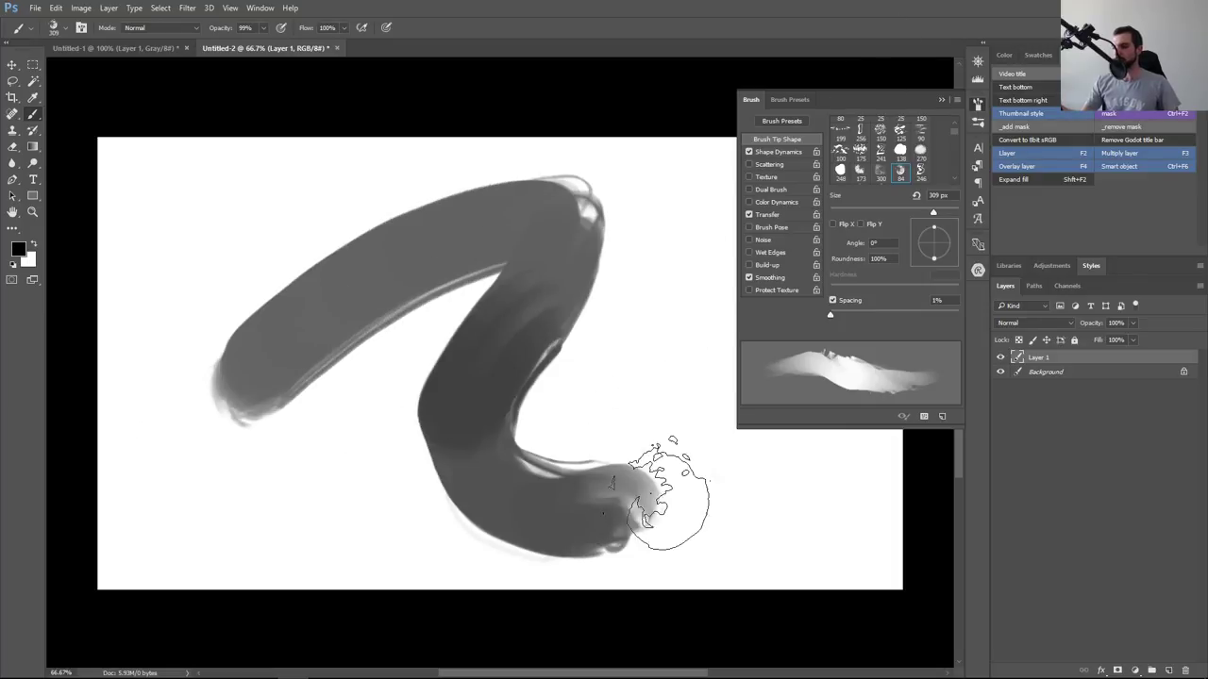
{"action": "key", "text": "ctrl+z"}
{"action": "left_click_drag", "start_coordinate": [311, 373], "coordinate": [651, 528]}
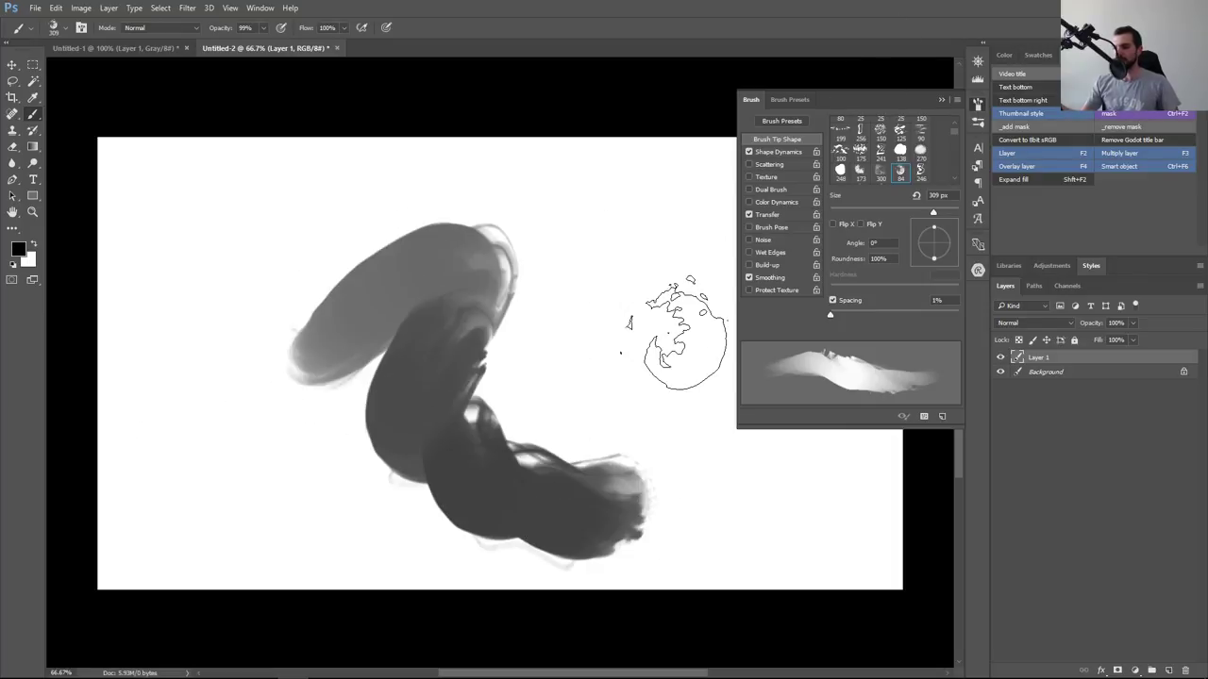
{"action": "key", "text": "ctrl+z"}
Enable Dual Brush with the 150 px scattered tip in Multiply mode and test a stroke
{"action": "left_click", "coordinate": [783, 190]}
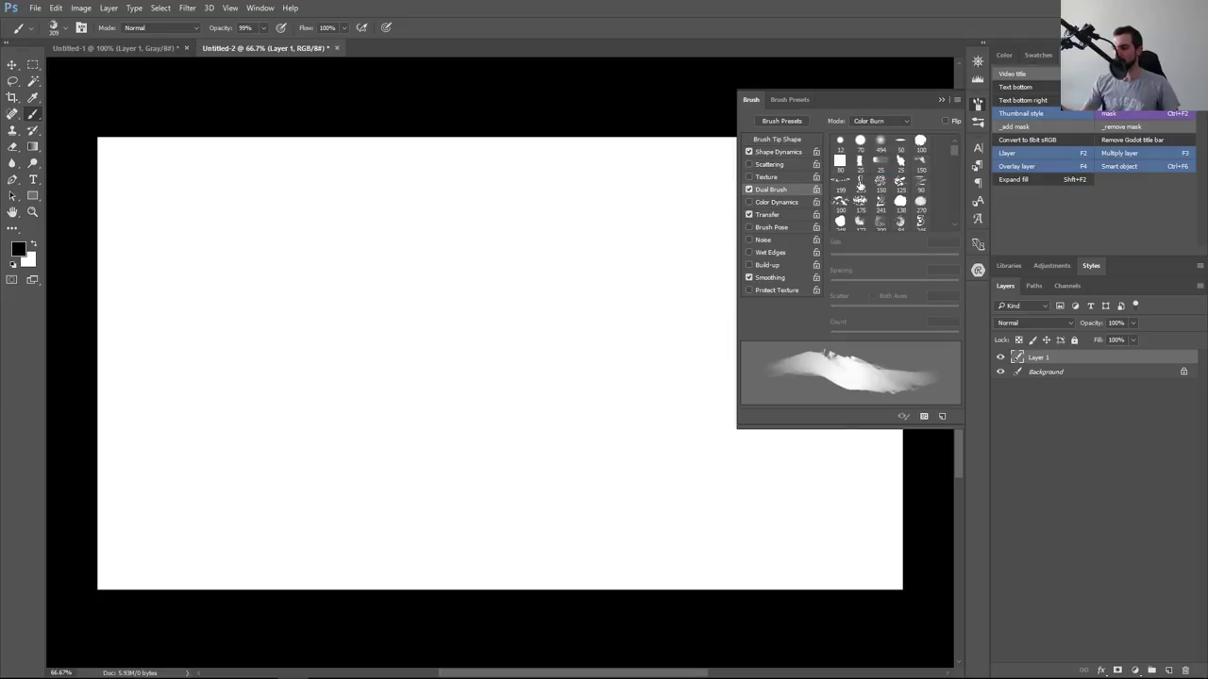
{"action": "left_click", "coordinate": [884, 172]}
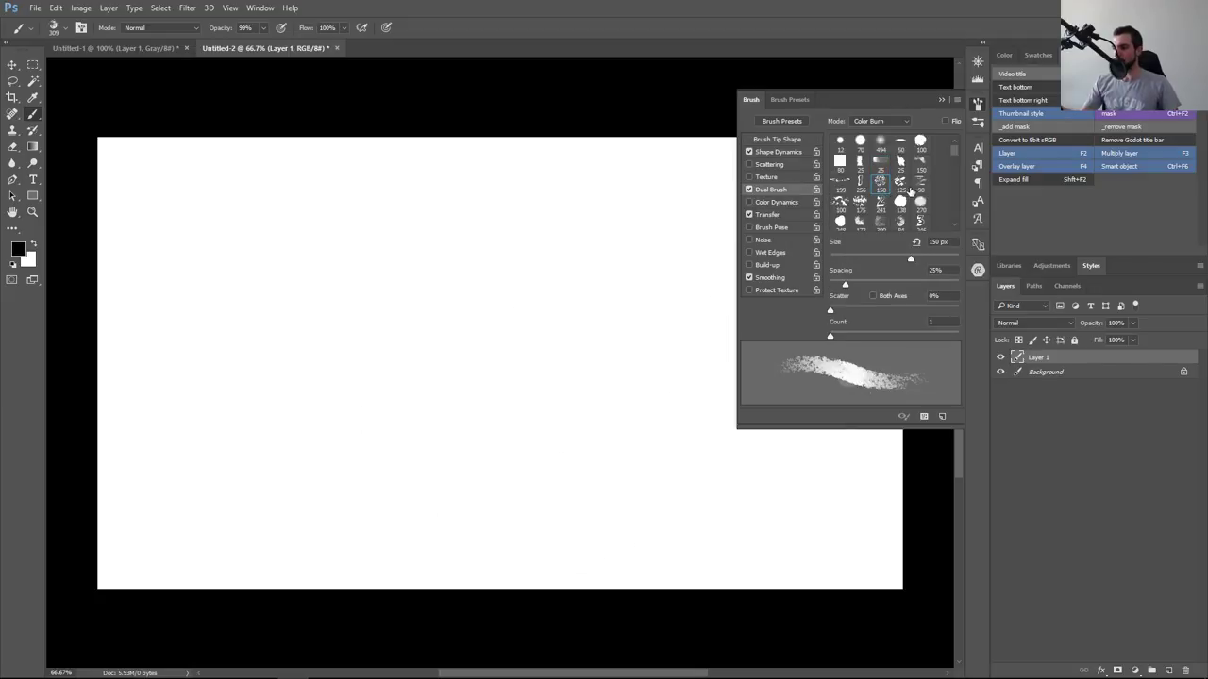
{"action": "left_click", "coordinate": [891, 126]}
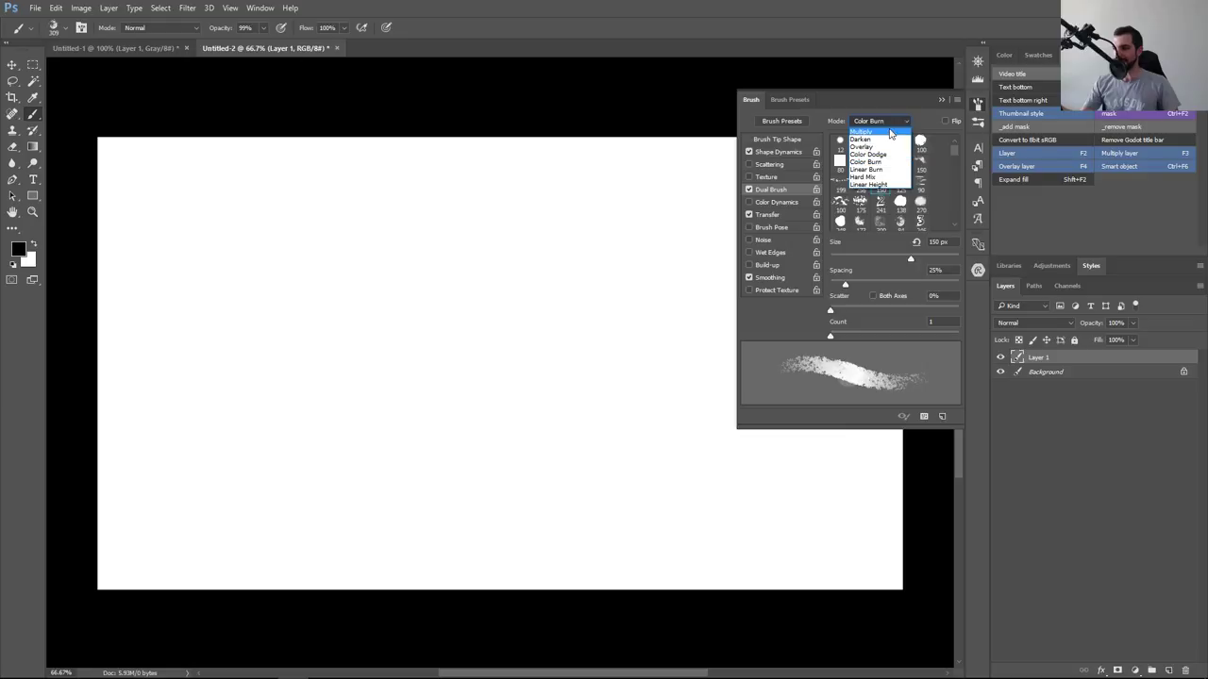
{"action": "left_click", "coordinate": [895, 130]}
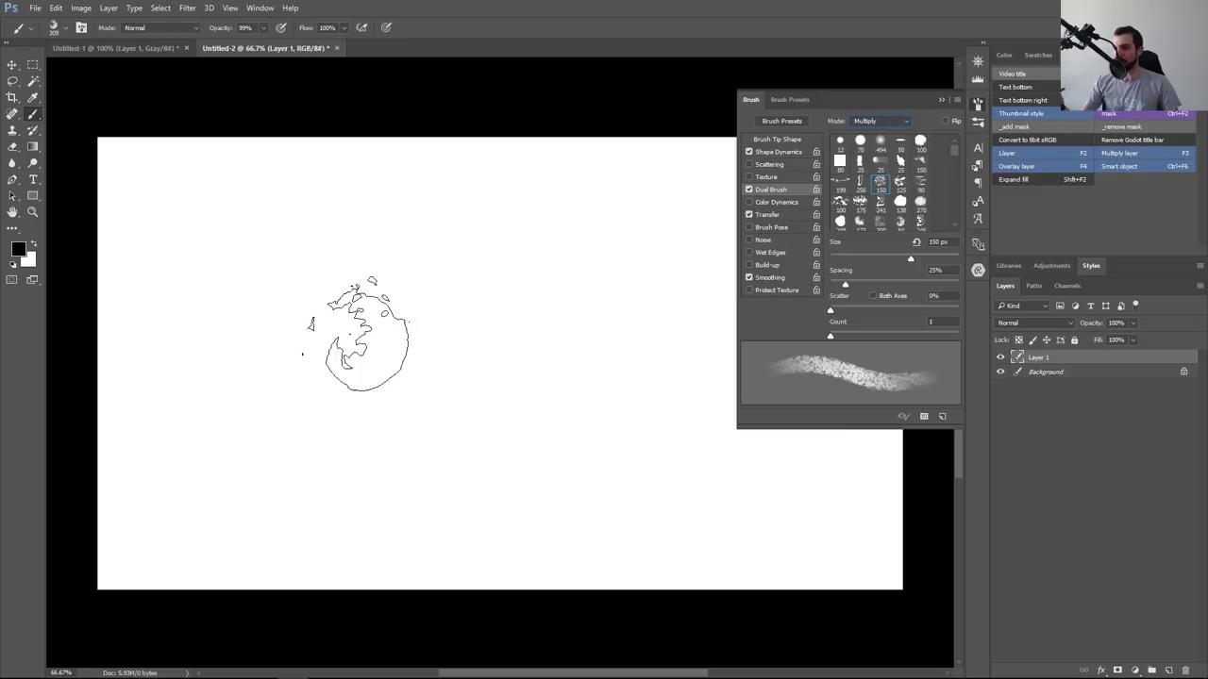
{"action": "left_click_drag", "start_coordinate": [354, 330], "coordinate": [557, 491]}
{"action": "key", "text": "ctrl+z"}
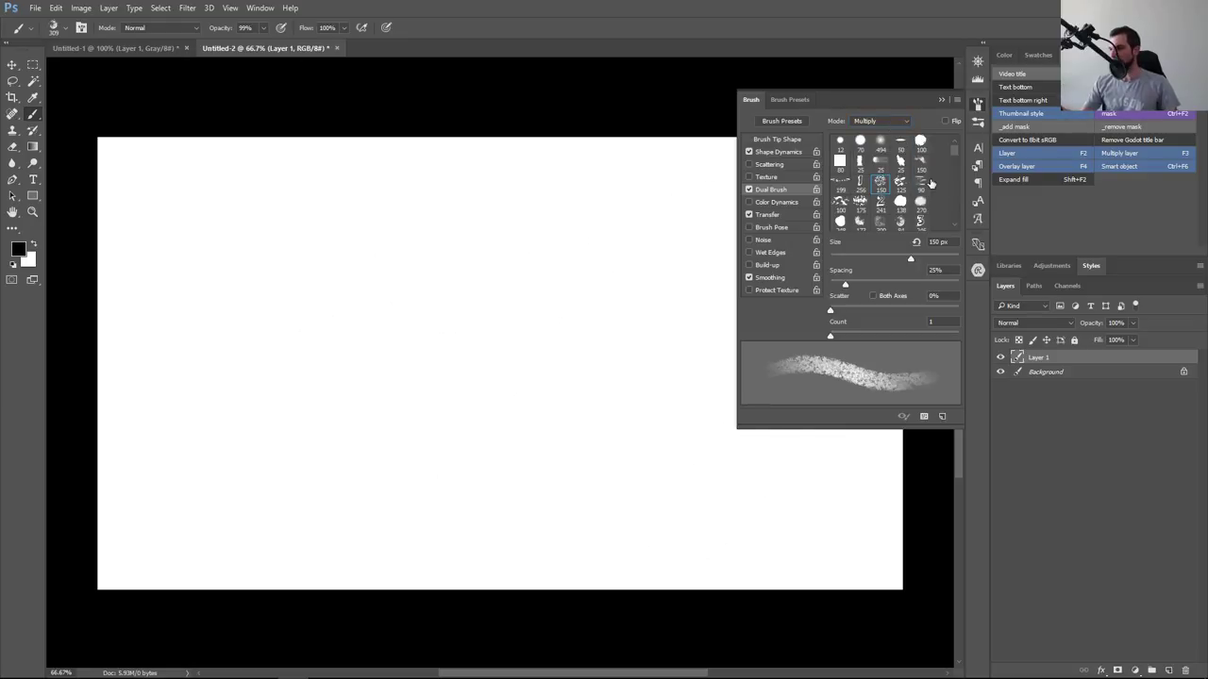
Switch the dual-brush tip to 100 px and test a curved grey stroke, then undo it
{"action": "left_click", "coordinate": [922, 184]}
{"action": "left_click", "coordinate": [921, 142]}
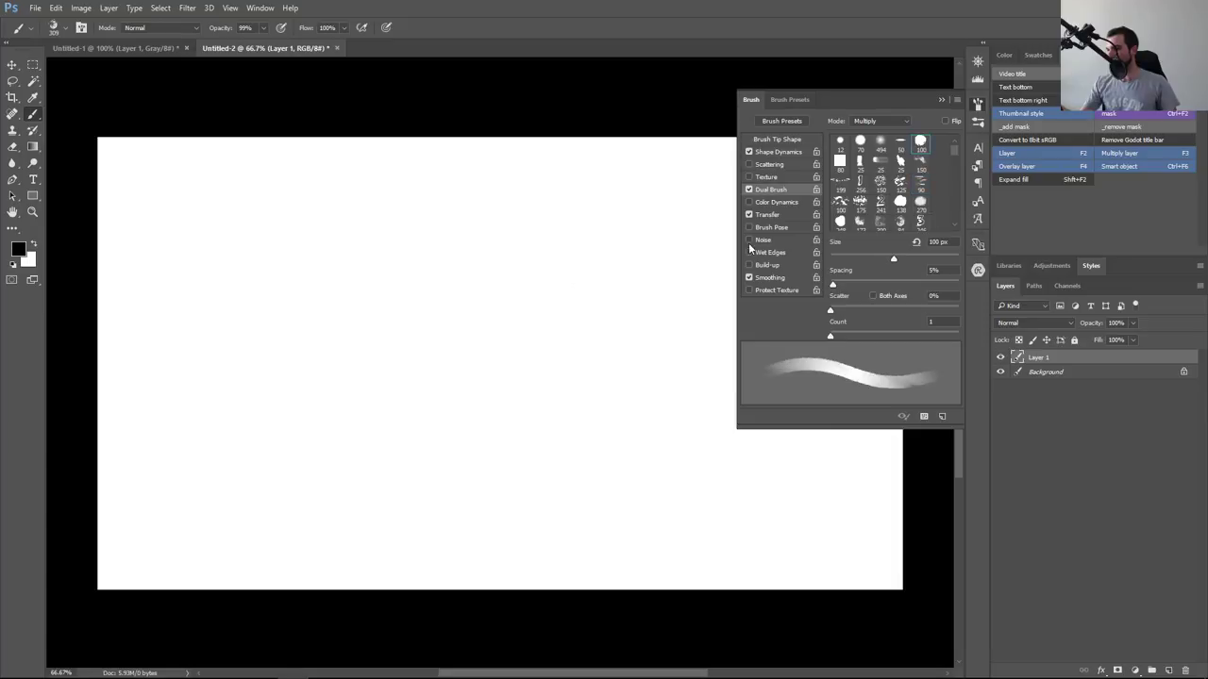
{"action": "left_click_drag", "start_coordinate": [316, 351], "coordinate": [491, 331]}
{"action": "key", "text": "ctrl+z"}
Set the dual-brush blend mode to Overlay, then paint and undo dark test strokes
{"action": "left_click", "coordinate": [879, 122]}
{"action": "left_click", "coordinate": [882, 149]}
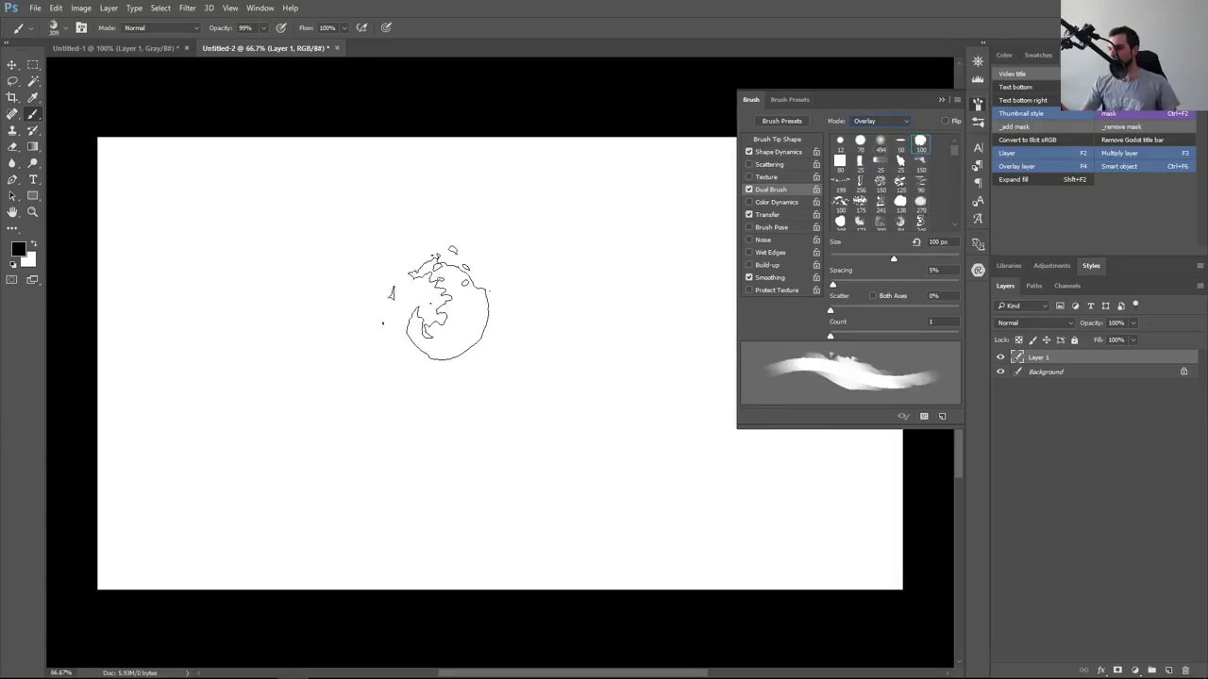
{"action": "mouse_move", "coordinate": [283, 382]}
{"action": "left_mouse_down"}
{"action": "mouse_move", "coordinate": [326, 350]}
{"action": "mouse_move", "coordinate": [471, 486]}
{"action": "mouse_move", "coordinate": [625, 415]}
{"action": "left_mouse_up"}
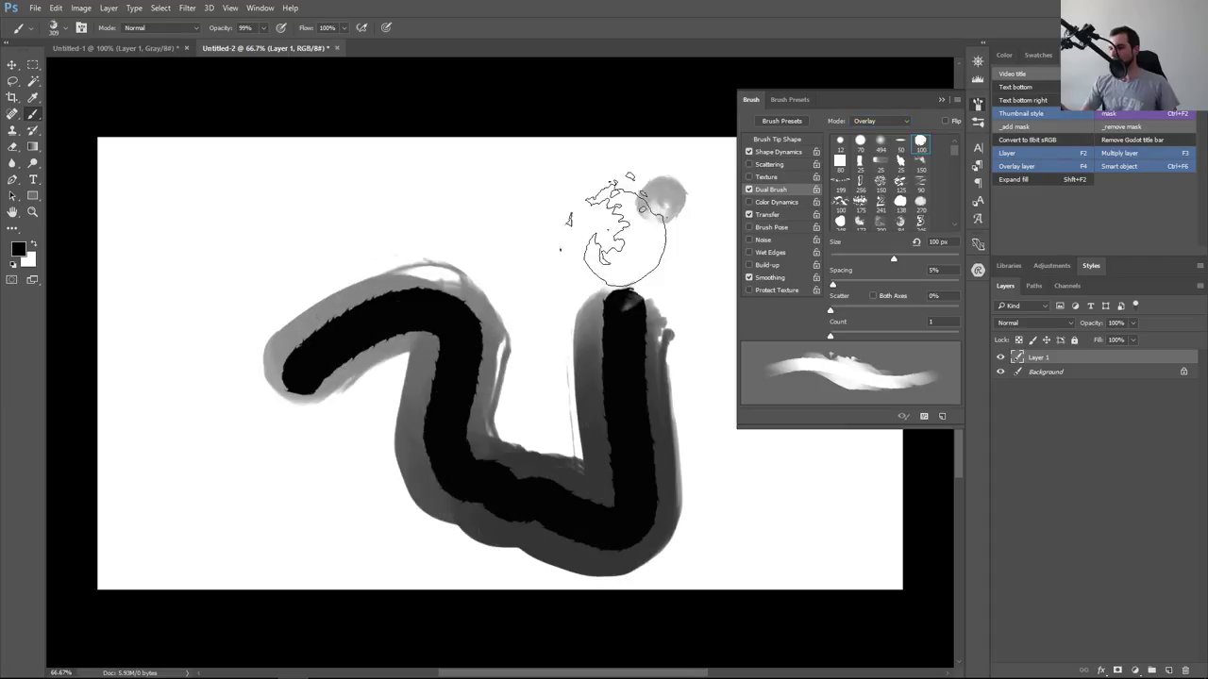
{"action": "key", "text": "ctrl+alt+z"}
{"action": "key", "text": "ctrl+alt+z"}
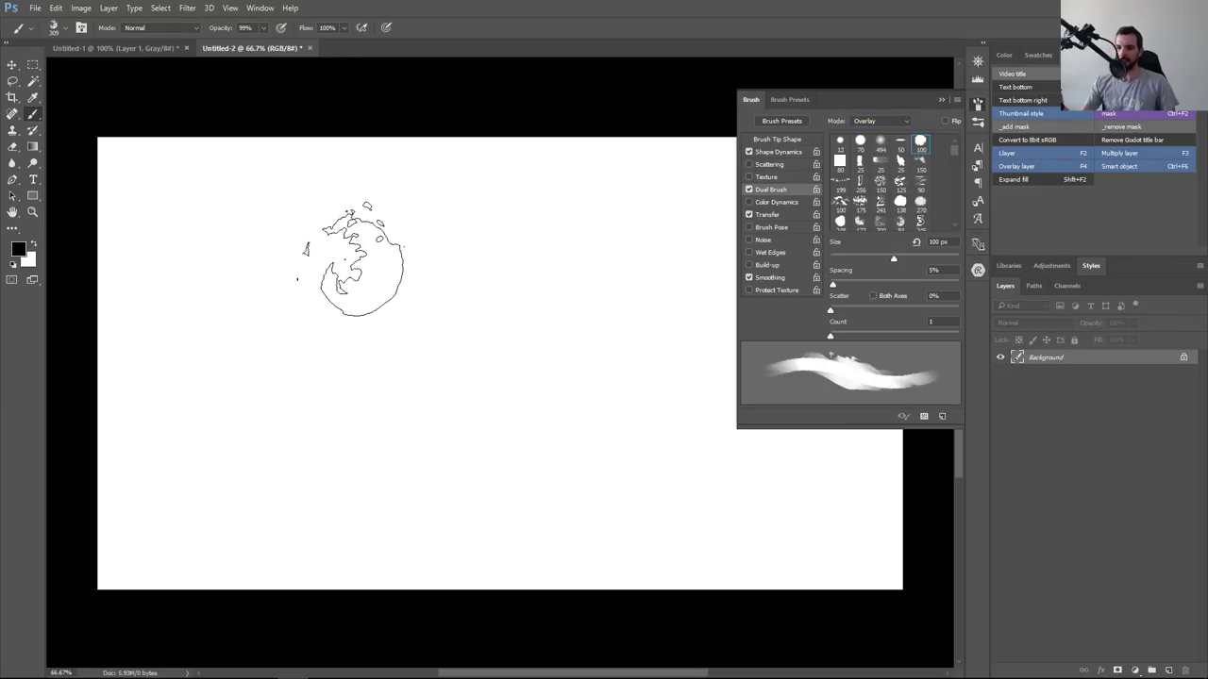
{"action": "mouse_move", "coordinate": [411, 180]}
{"action": "left_mouse_down"}
{"action": "mouse_move", "coordinate": [365, 378]}
{"action": "mouse_move", "coordinate": [628, 420]}
{"action": "left_mouse_up"}
{"action": "key", "text": "ctrl+z"}
Keep Overlay mode, pick the 84 px dual-brush tip, and test a dark stroke
{"action": "left_click", "coordinate": [874, 121]}
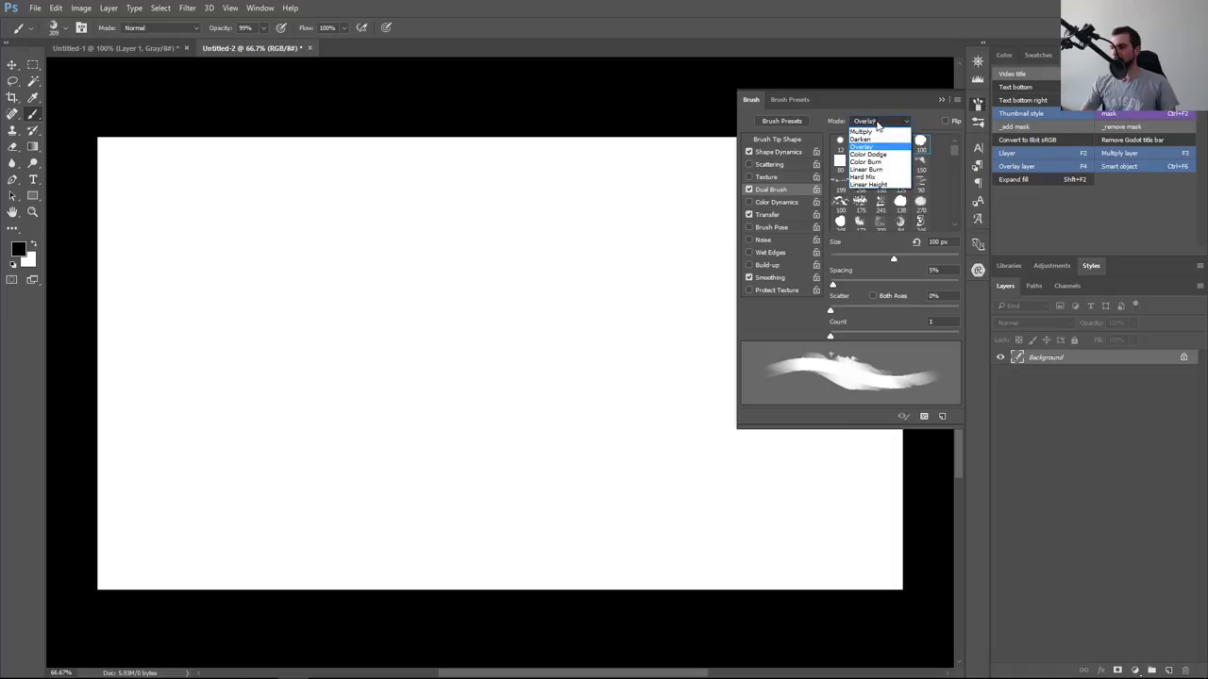
{"action": "left_click", "coordinate": [941, 127]}
{"action": "left_click", "coordinate": [921, 223]}
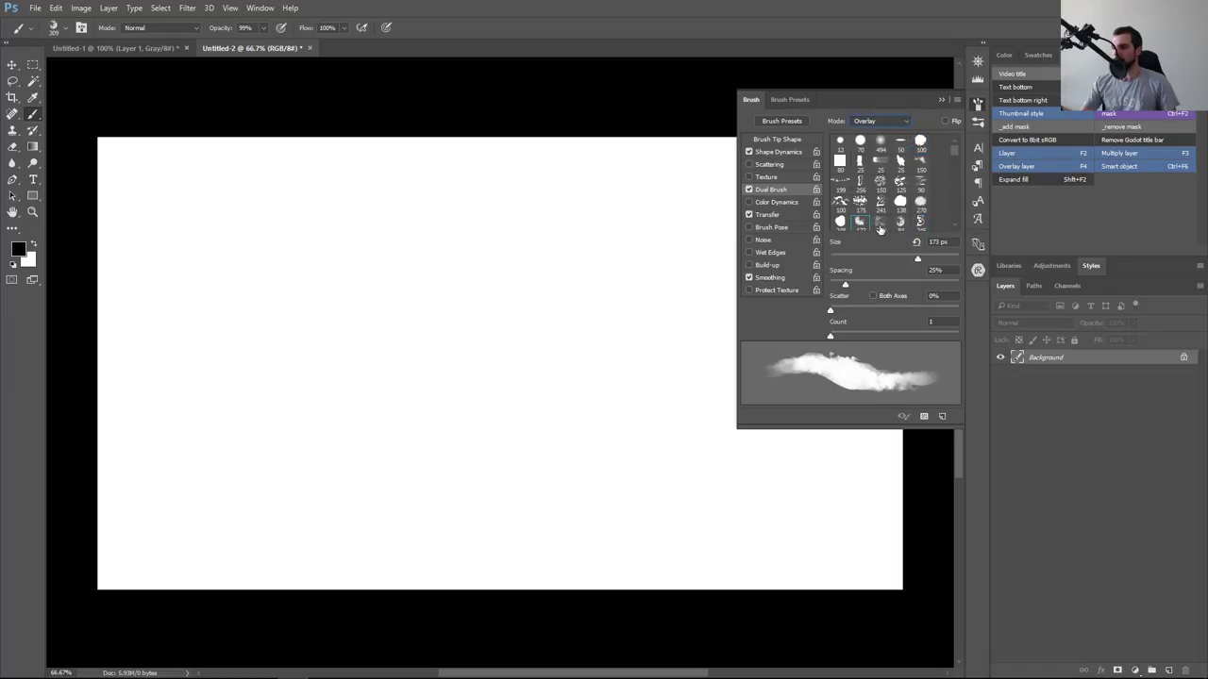
{"action": "left_click", "coordinate": [880, 223]}
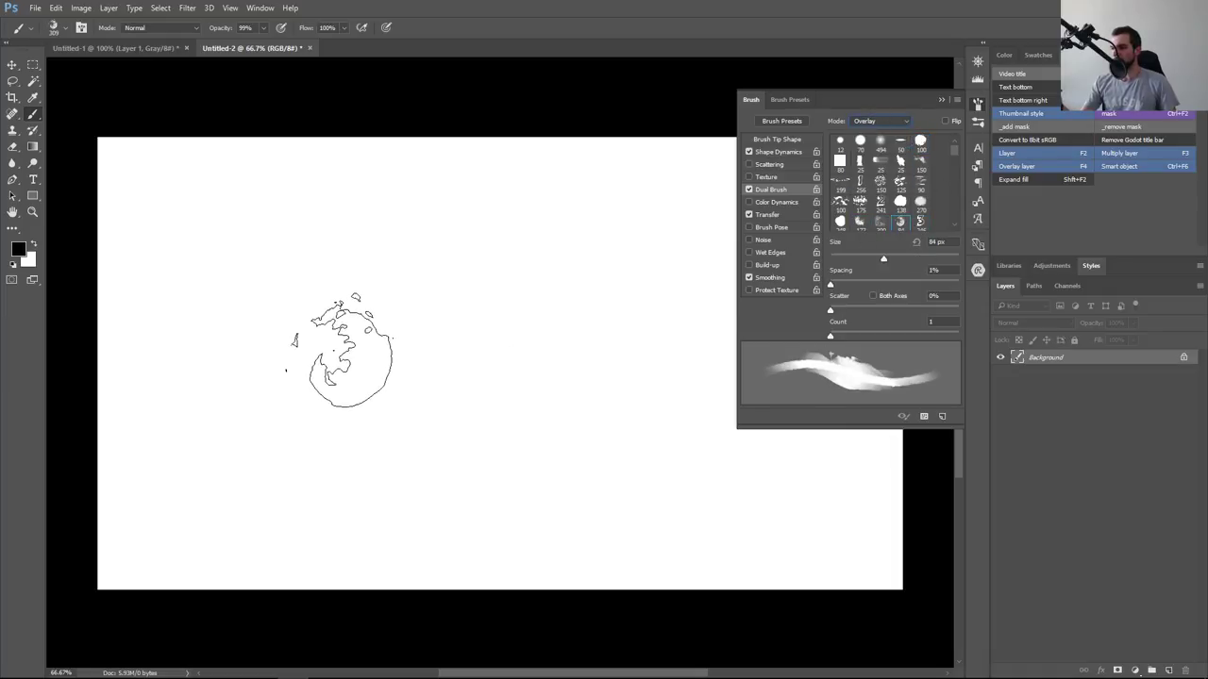
{"action": "left_click_drag", "start_coordinate": [351, 355], "coordinate": [641, 514]}
{"action": "key", "text": "ctrl+z"}
Use the 300 px dual-brush tip, then paint and undo large black test strokes
{"action": "left_click", "coordinate": [879, 224]}
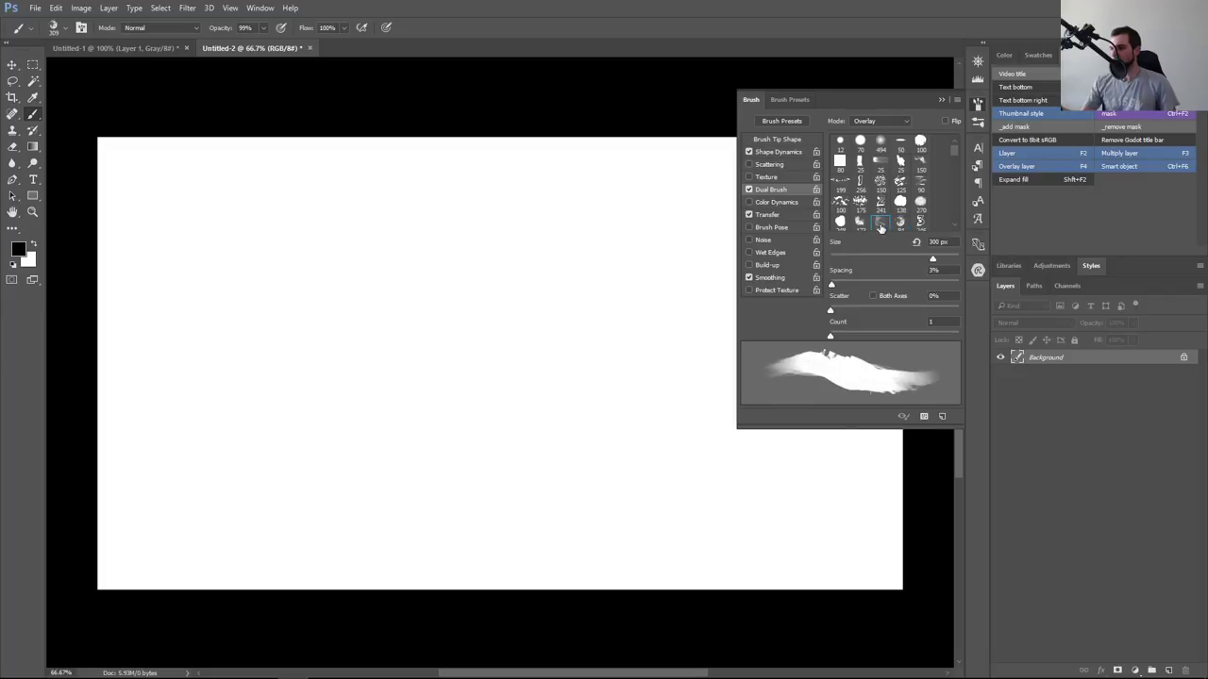
{"action": "mouse_move", "coordinate": [284, 358]}
{"action": "left_mouse_down"}
{"action": "mouse_move", "coordinate": [566, 471]}
{"action": "mouse_move", "coordinate": [661, 179]}
{"action": "left_mouse_up"}
{"action": "key", "text": "ctrl+z"}
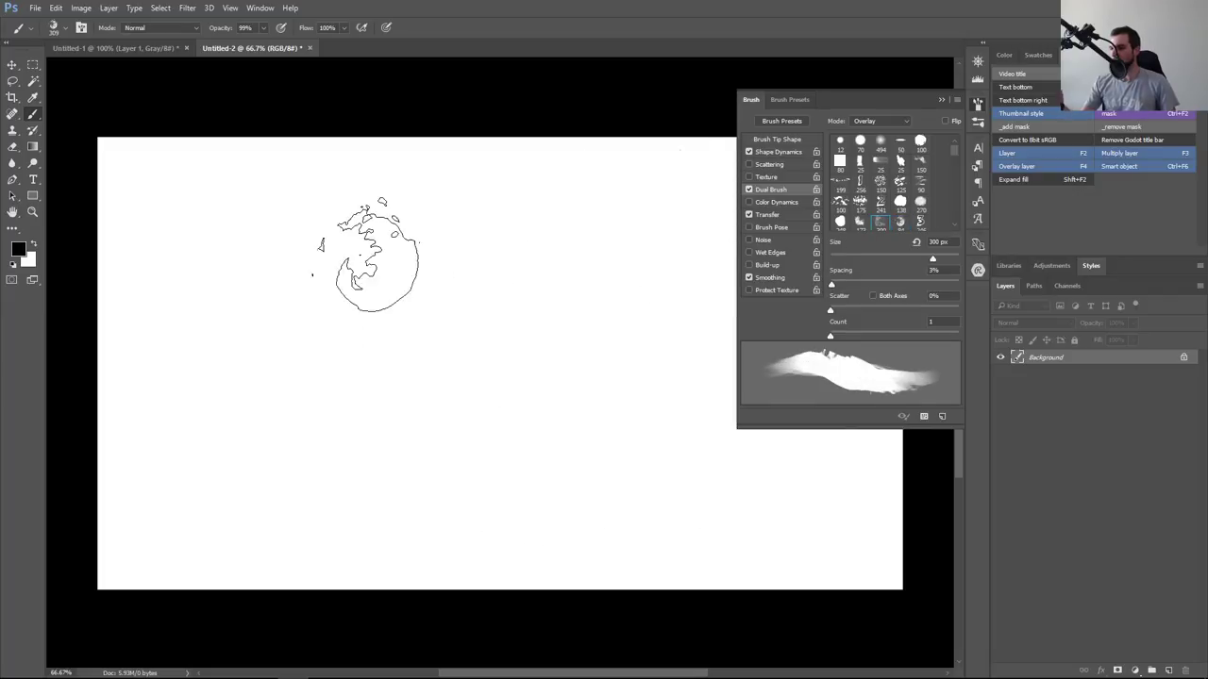
{"action": "mouse_move", "coordinate": [273, 434]}
{"action": "left_mouse_down"}
{"action": "mouse_move", "coordinate": [377, 378]}
{"action": "mouse_move", "coordinate": [606, 472]}
{"action": "mouse_move", "coordinate": [693, 283]}
{"action": "left_mouse_up"}
{"action": "key", "text": "ctrl+z"}
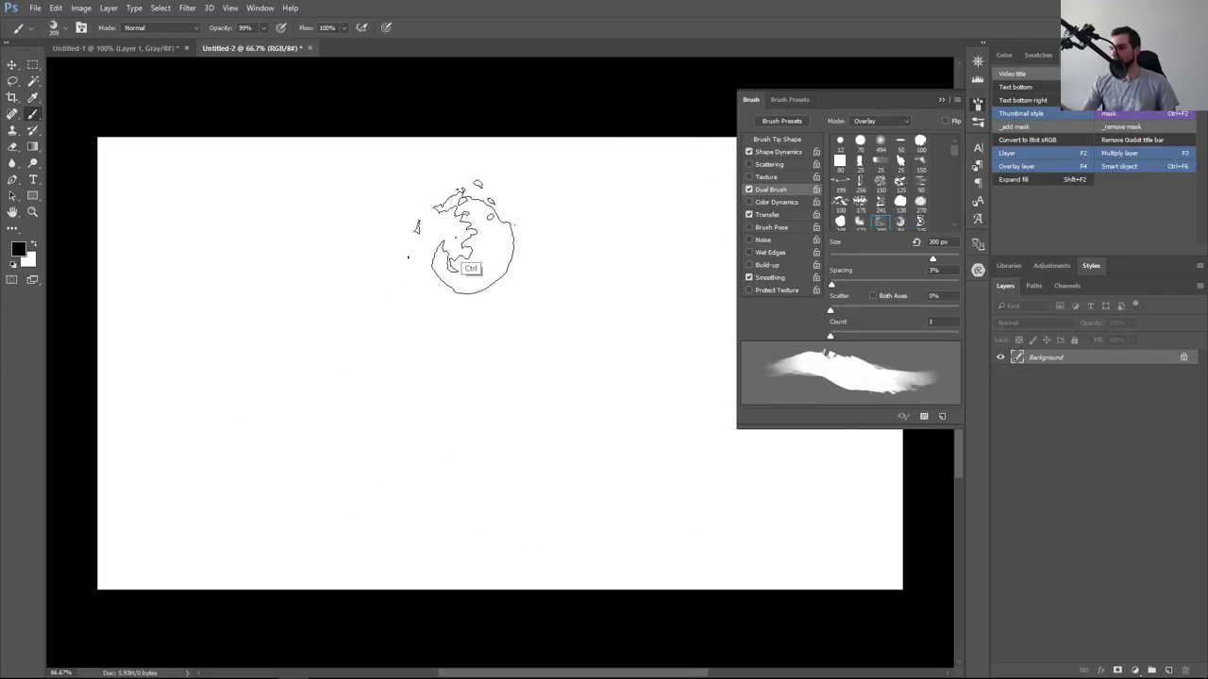
{"action": "mouse_move", "coordinate": [311, 382]}
{"action": "left_mouse_down"}
{"action": "mouse_move", "coordinate": [458, 444]}
{"action": "mouse_move", "coordinate": [693, 491]}
{"action": "left_mouse_up"}
{"action": "key", "text": "ctrl+z"}
{"action": "left_click_drag", "start_coordinate": [274, 354], "coordinate": [579, 490]}
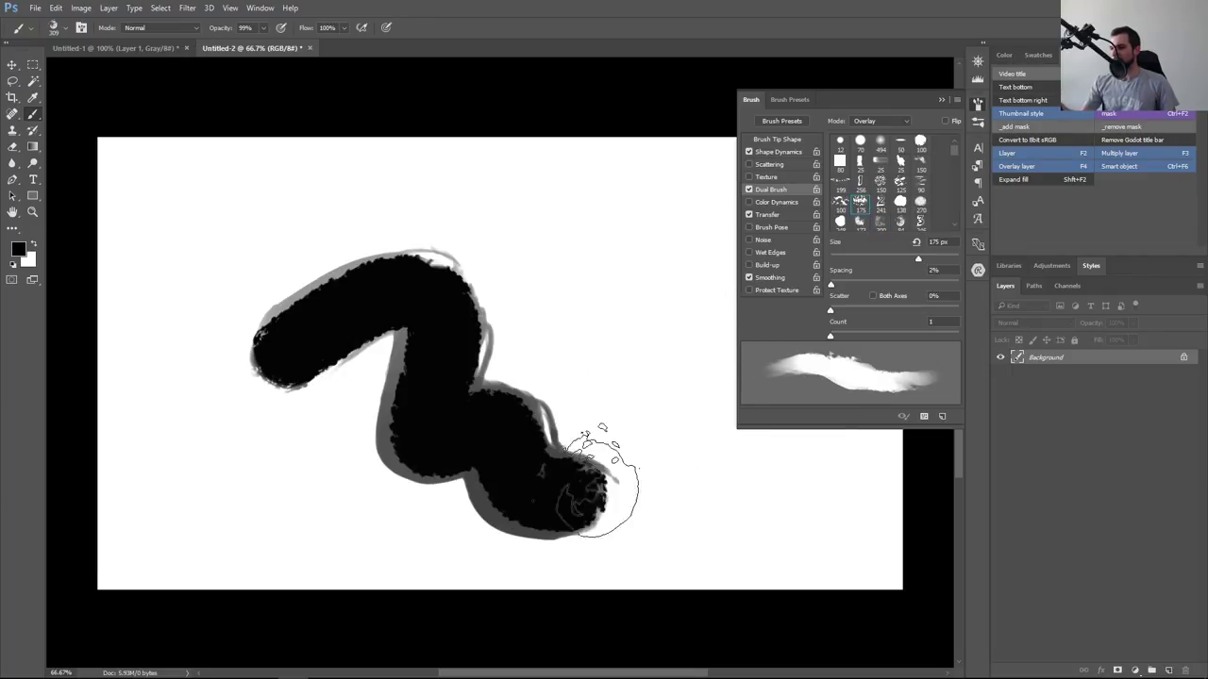
{"action": "key", "text": "ctrl+z"}
Set the dual-brush blend to Color Burn, then paint and undo S-shaped test strokes
{"action": "left_click", "coordinate": [888, 168]}
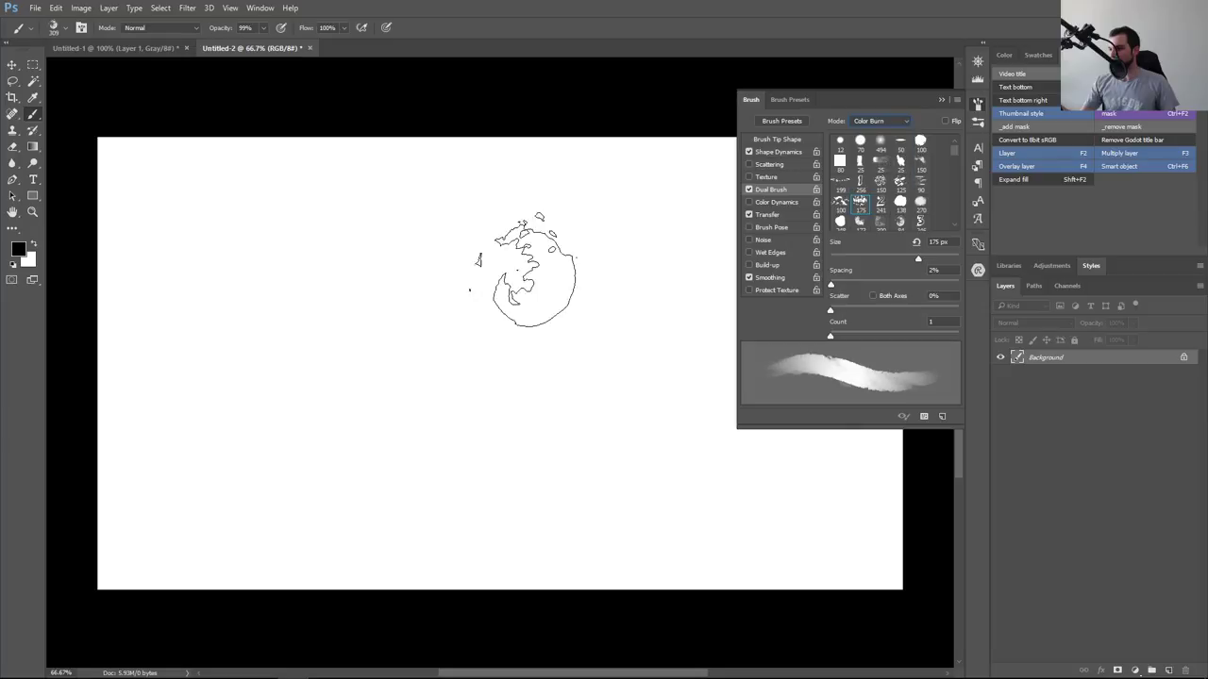
{"action": "mouse_move", "coordinate": [316, 363]}
{"action": "left_mouse_down"}
{"action": "mouse_move", "coordinate": [607, 512]}
{"action": "mouse_move", "coordinate": [745, 491]}
{"action": "left_mouse_up"}
{"action": "key", "text": "ctrl+z"}
{"action": "mouse_move", "coordinate": [265, 320]}
{"action": "left_mouse_down"}
{"action": "mouse_move", "coordinate": [364, 283]}
{"action": "mouse_move", "coordinate": [472, 498]}
{"action": "mouse_move", "coordinate": [618, 472]}
{"action": "left_mouse_up"}
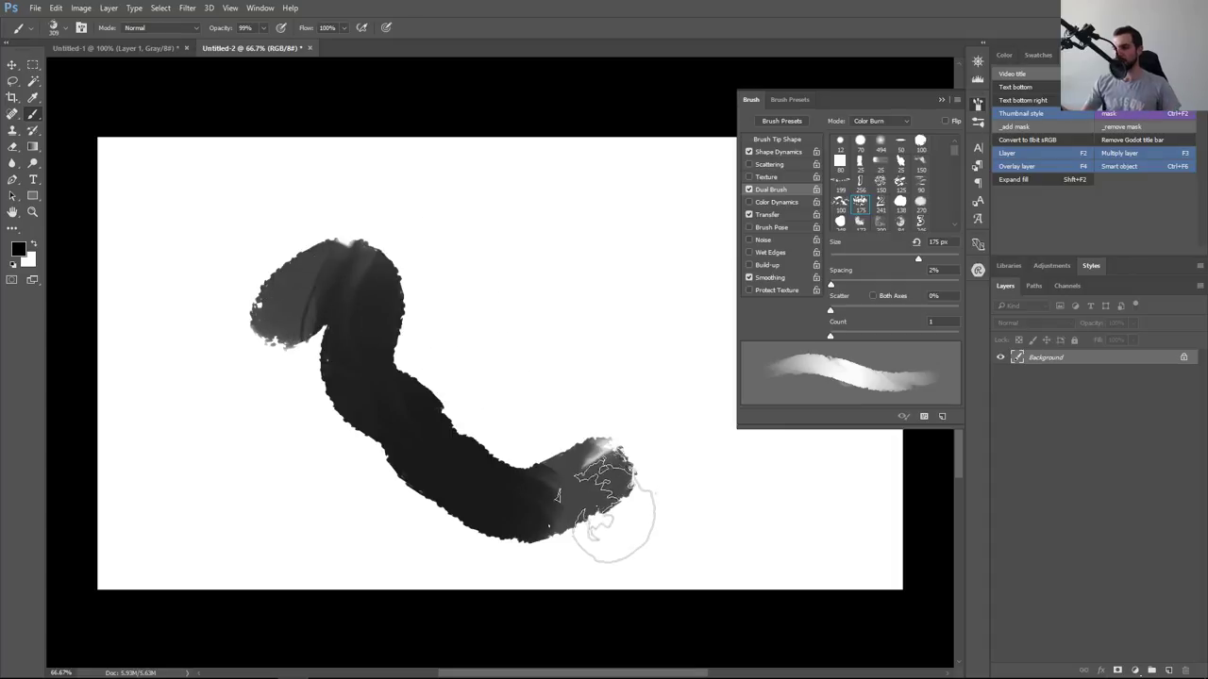
{"action": "key", "text": "ctrl+z"}
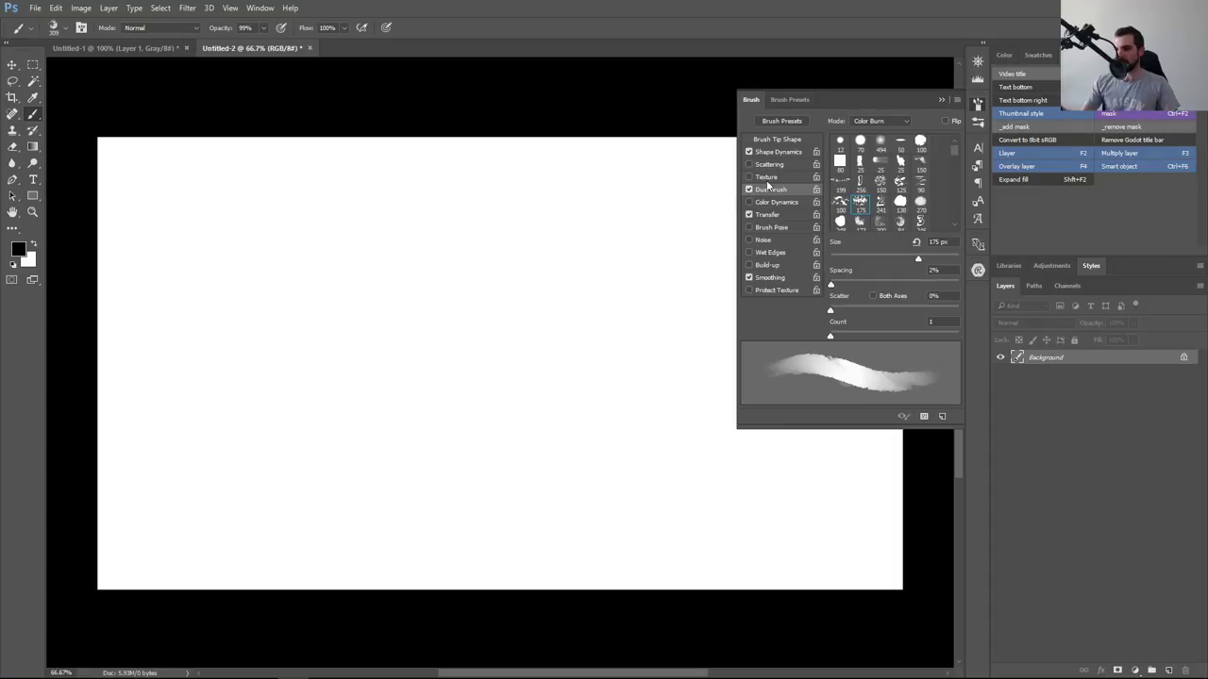
Replace the Dual Brush with a grey Texture pattern and lower its depth
{"action": "left_click", "coordinate": [749, 190]}
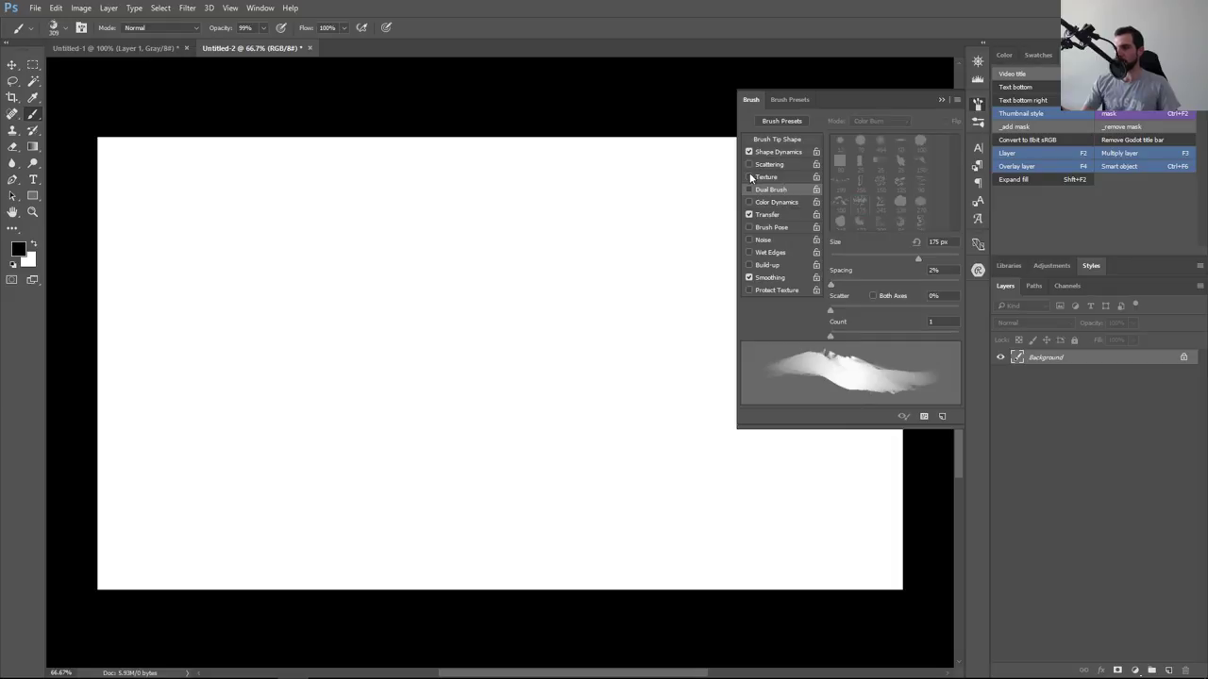
{"action": "left_click", "coordinate": [780, 177]}
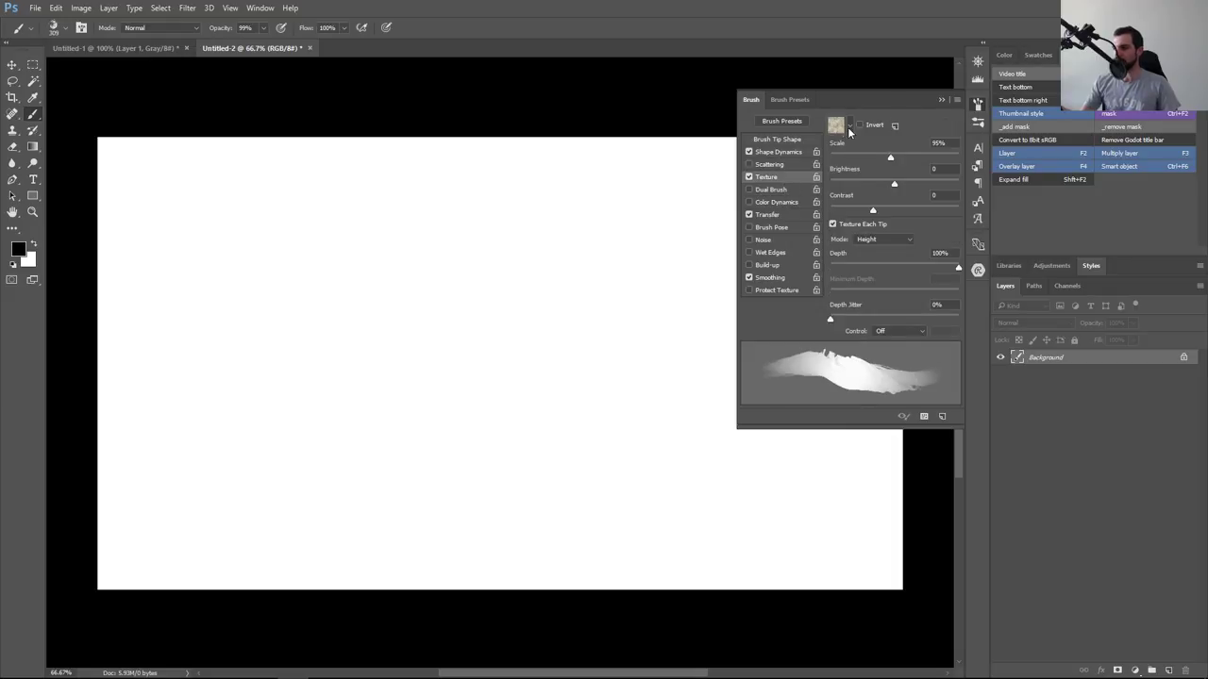
{"action": "left_click", "coordinate": [849, 126]}
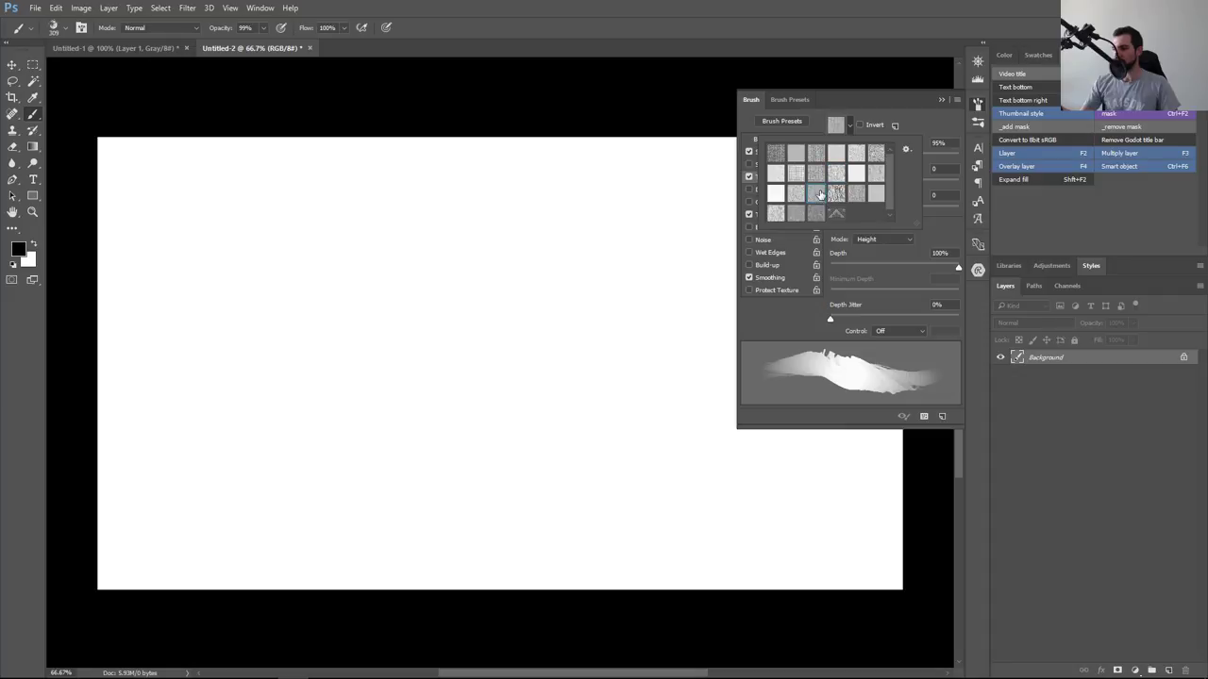
{"action": "left_click", "coordinate": [947, 219]}
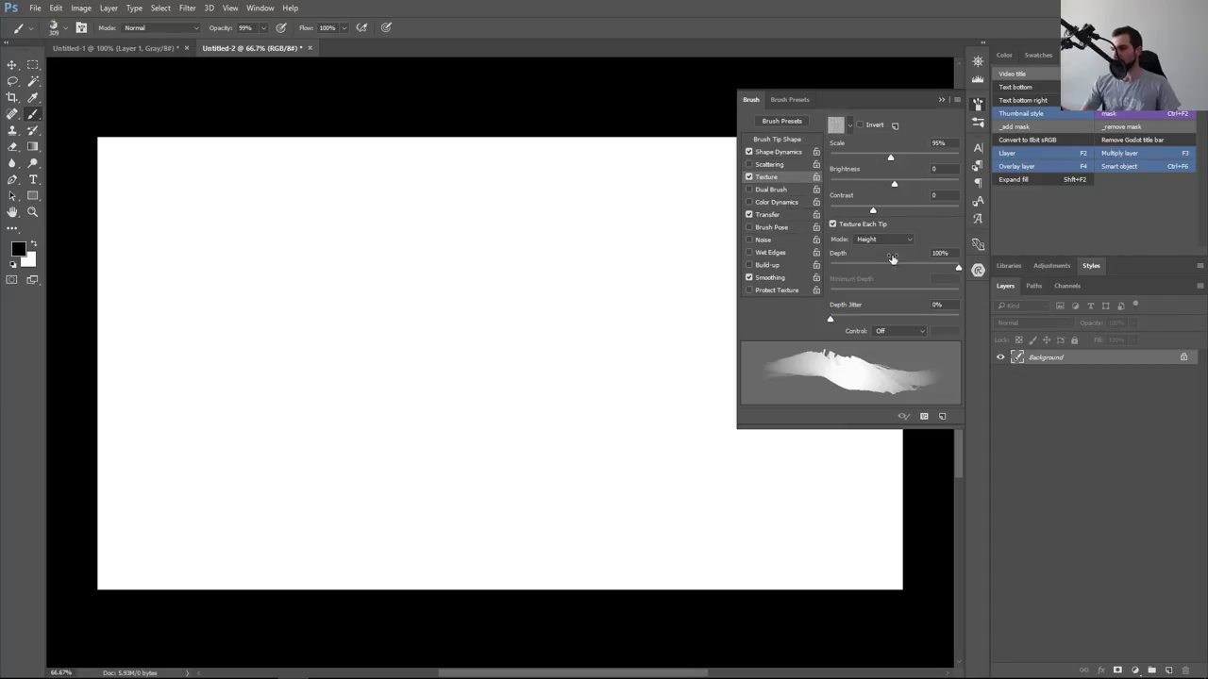
{"action": "left_click_drag", "start_coordinate": [862, 273], "coordinate": [841, 275]}
Paint and undo two textured test strokes while fine-tuning the texture depth
{"action": "mouse_move", "coordinate": [278, 429]}
{"action": "left_mouse_down"}
{"action": "mouse_move", "coordinate": [526, 498]}
{"action": "mouse_move", "coordinate": [623, 486]}
{"action": "left_mouse_up"}
{"action": "key", "text": "ctrl+z"}
{"action": "left_click_drag", "start_coordinate": [841, 273], "coordinate": [847, 271]}
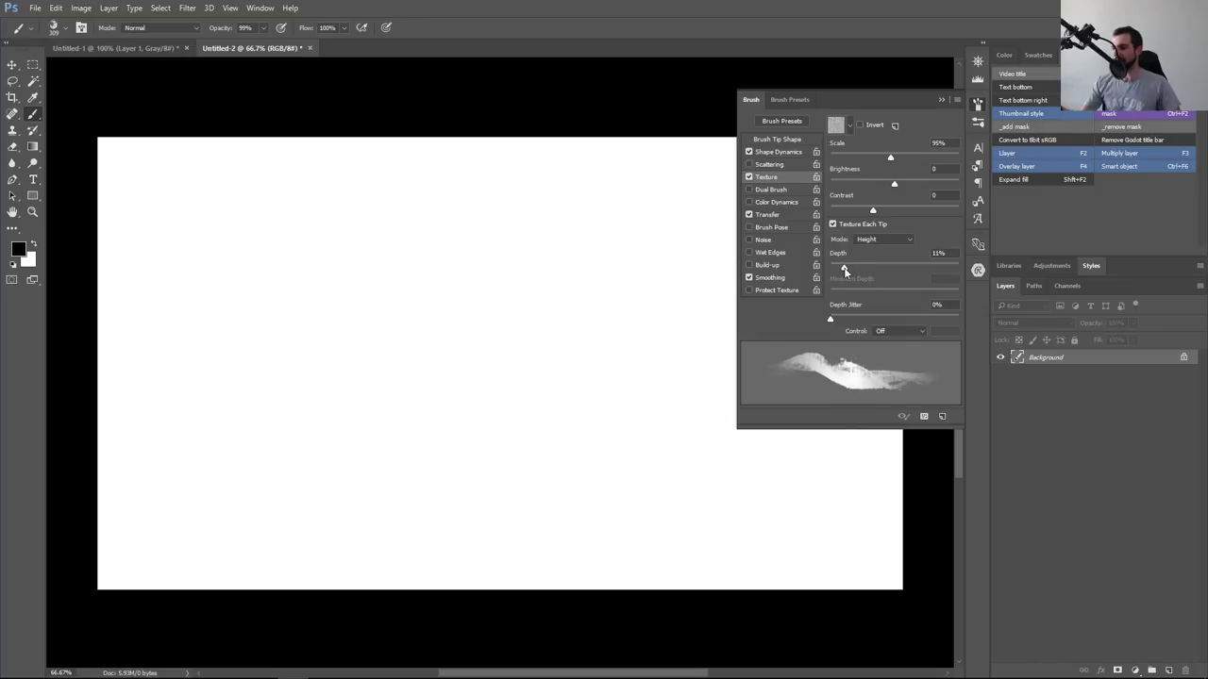
{"action": "mouse_move", "coordinate": [386, 375]}
{"action": "left_mouse_down"}
{"action": "mouse_move", "coordinate": [480, 472]}
{"action": "mouse_move", "coordinate": [594, 500]}
{"action": "left_mouse_up"}
{"action": "key", "text": "ctrl+z"}
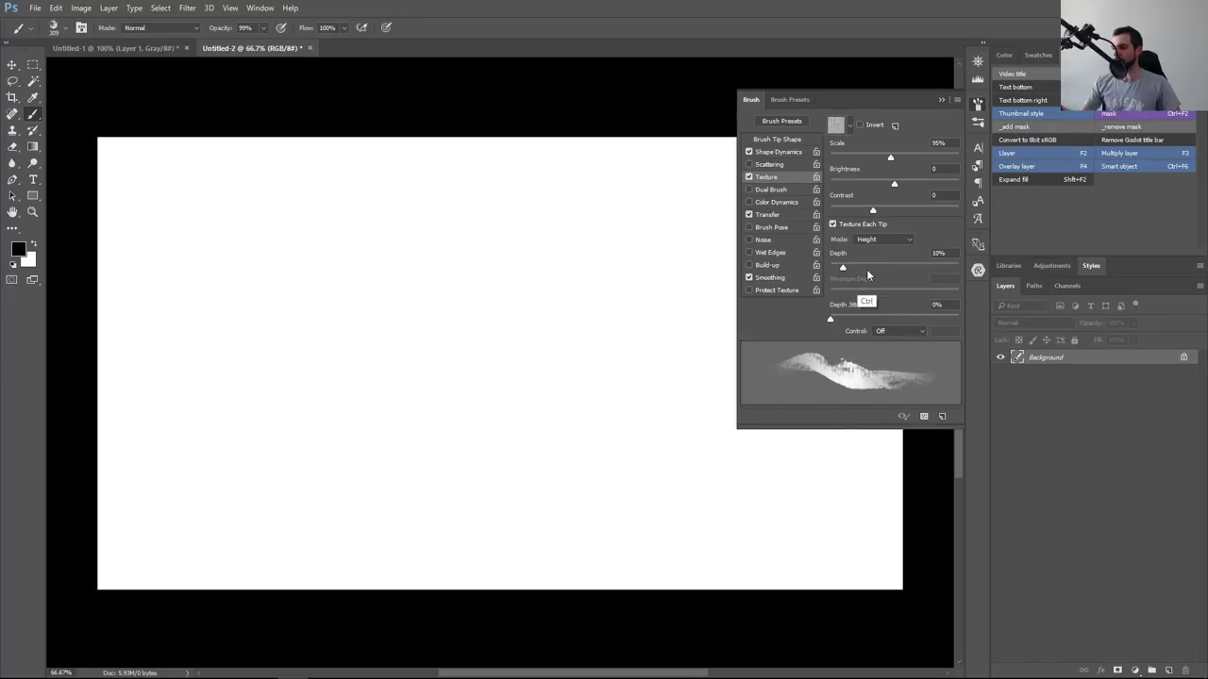
Set the texture depth to 22%, controlled by Pen Pressure
{"action": "left_click_drag", "start_coordinate": [842, 267], "coordinate": [872, 267]}
{"action": "left_click", "coordinate": [896, 331]}
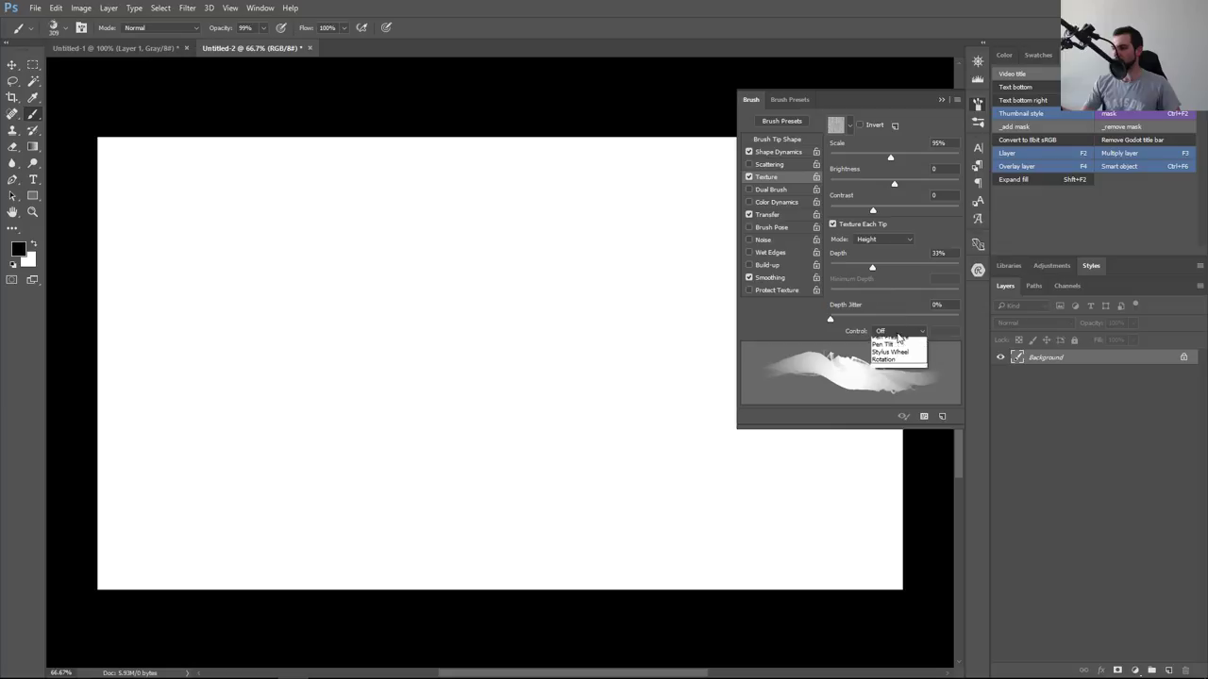
{"action": "left_click", "coordinate": [901, 357]}
Paint and undo several pressure-textured test strokes, including an S-curve and grey arcs
{"action": "left_click_drag", "start_coordinate": [253, 382], "coordinate": [645, 415]}
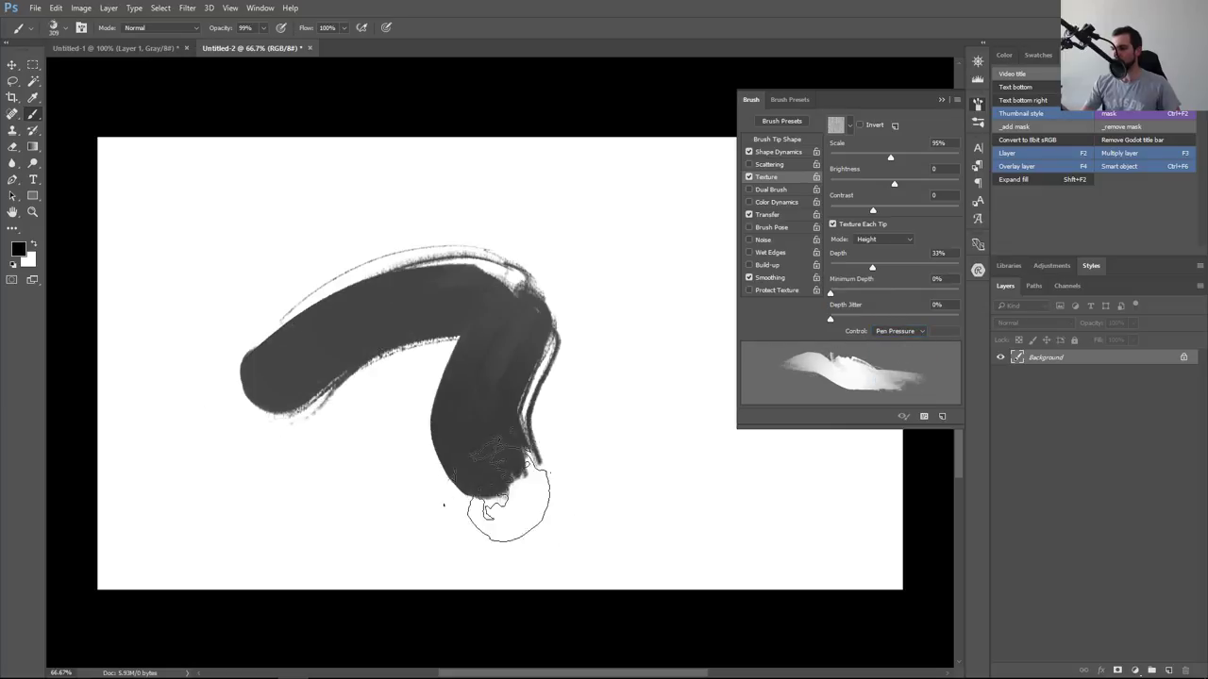
{"action": "key", "text": "ctrl+z"}
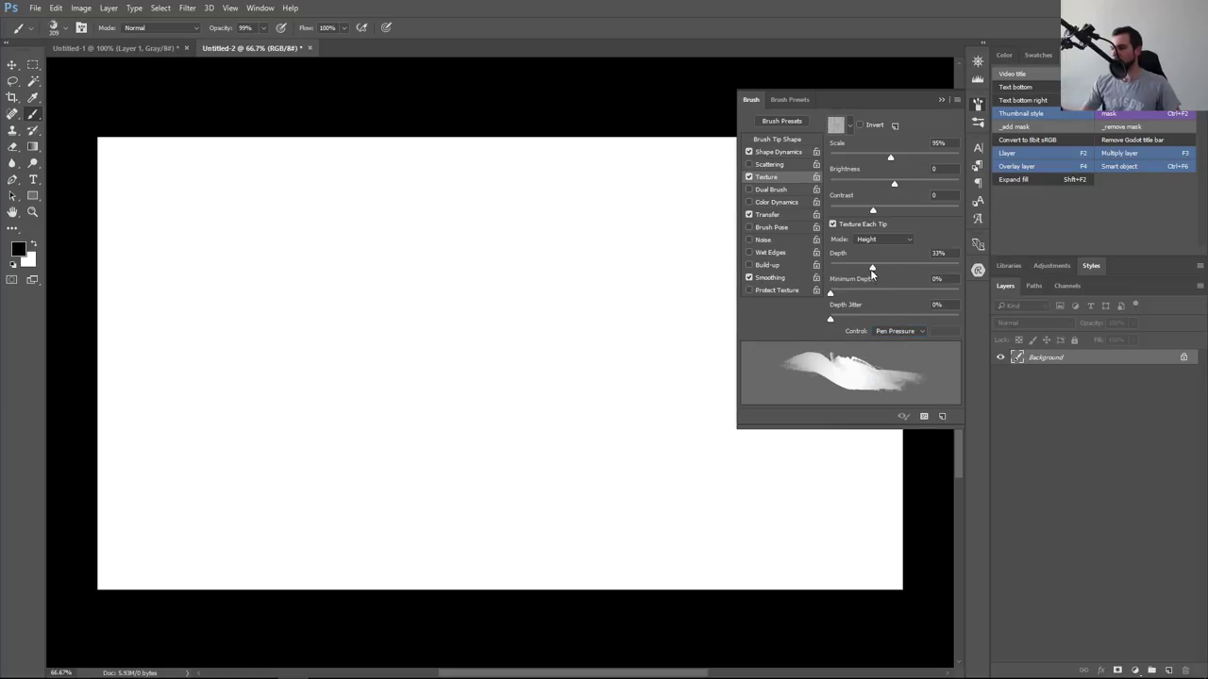
{"action": "left_click_drag", "start_coordinate": [472, 268], "coordinate": [651, 514]}
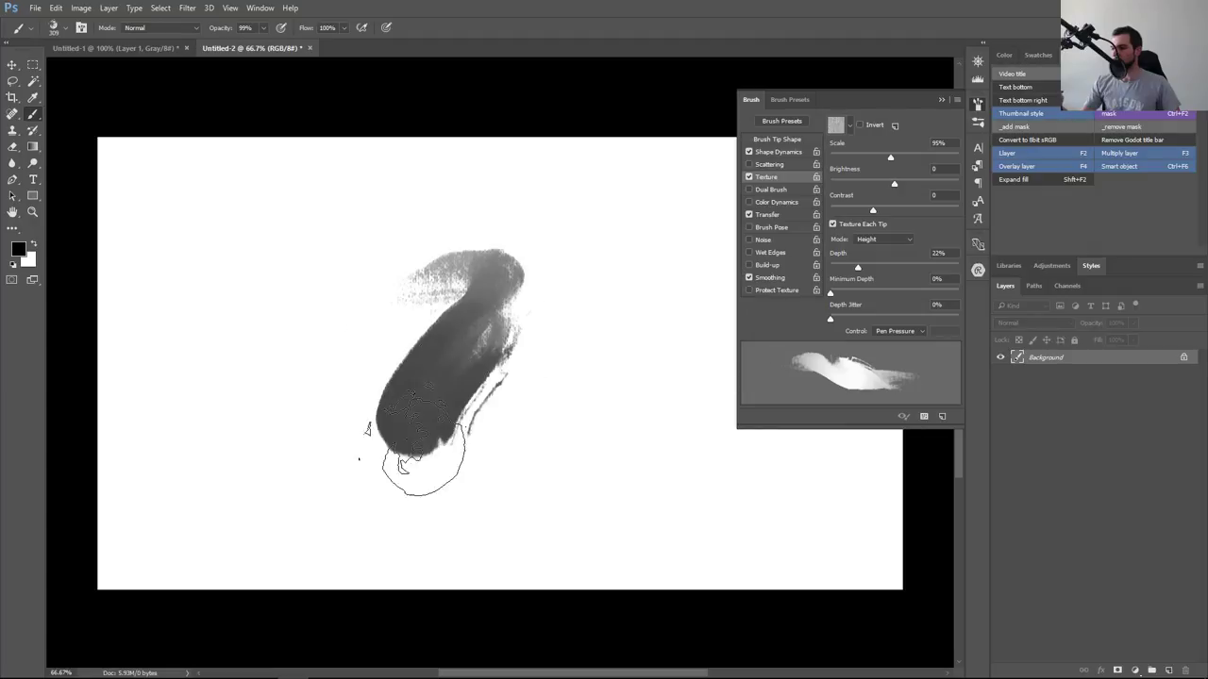
{"action": "key", "text": "ctrl+z"}
{"action": "left_click_drag", "start_coordinate": [270, 295], "coordinate": [472, 257]}
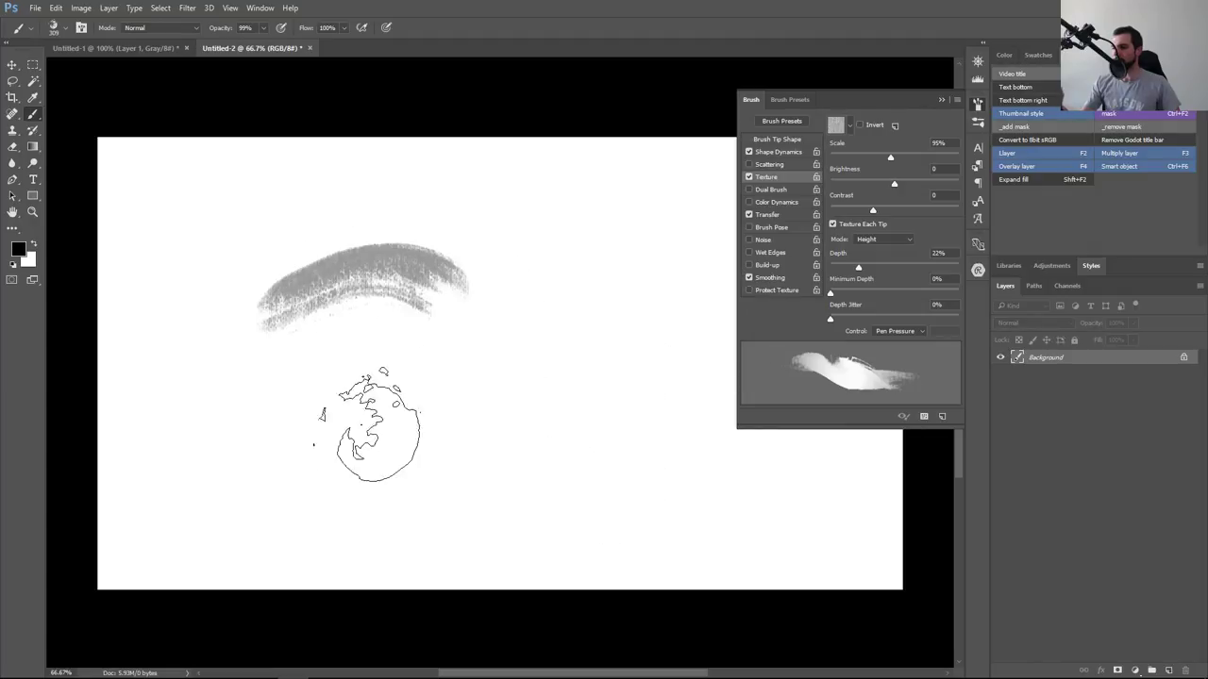
{"action": "key", "text": "ctrl+z"}
{"action": "left_click_drag", "start_coordinate": [255, 325], "coordinate": [430, 244]}
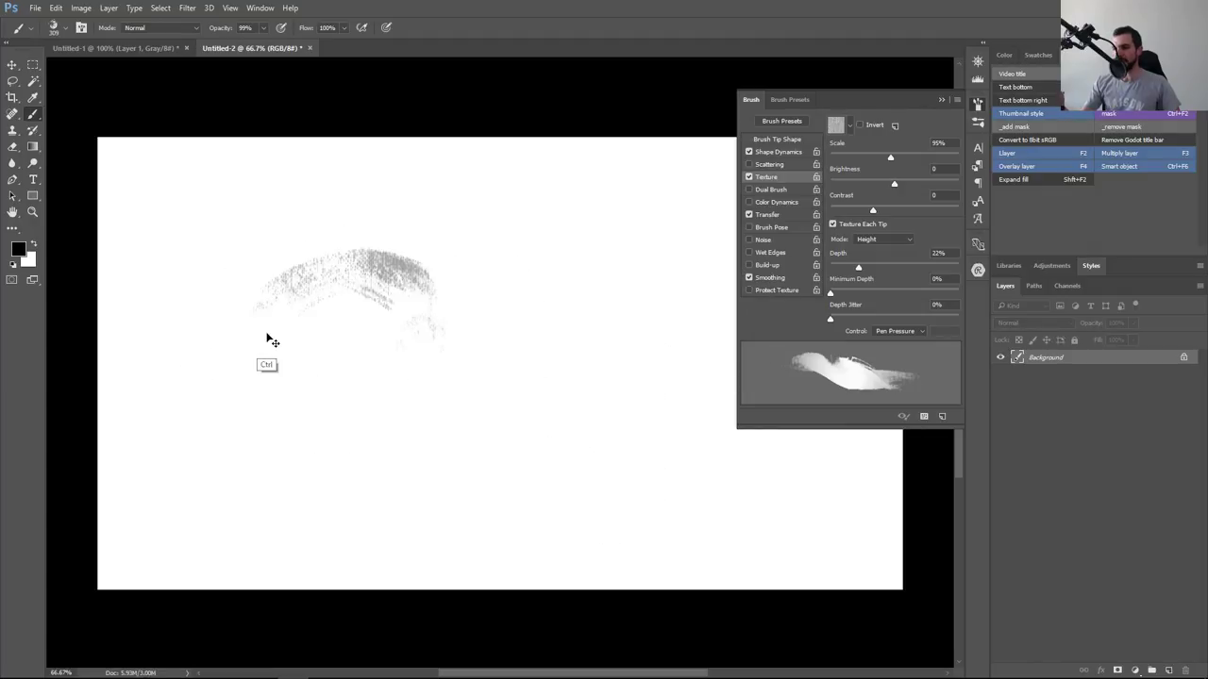
{"action": "key", "text": "ctrl+z"}
{"action": "left_click_drag", "start_coordinate": [256, 323], "coordinate": [434, 240]}
{"action": "key", "text": "ctrl+z"}
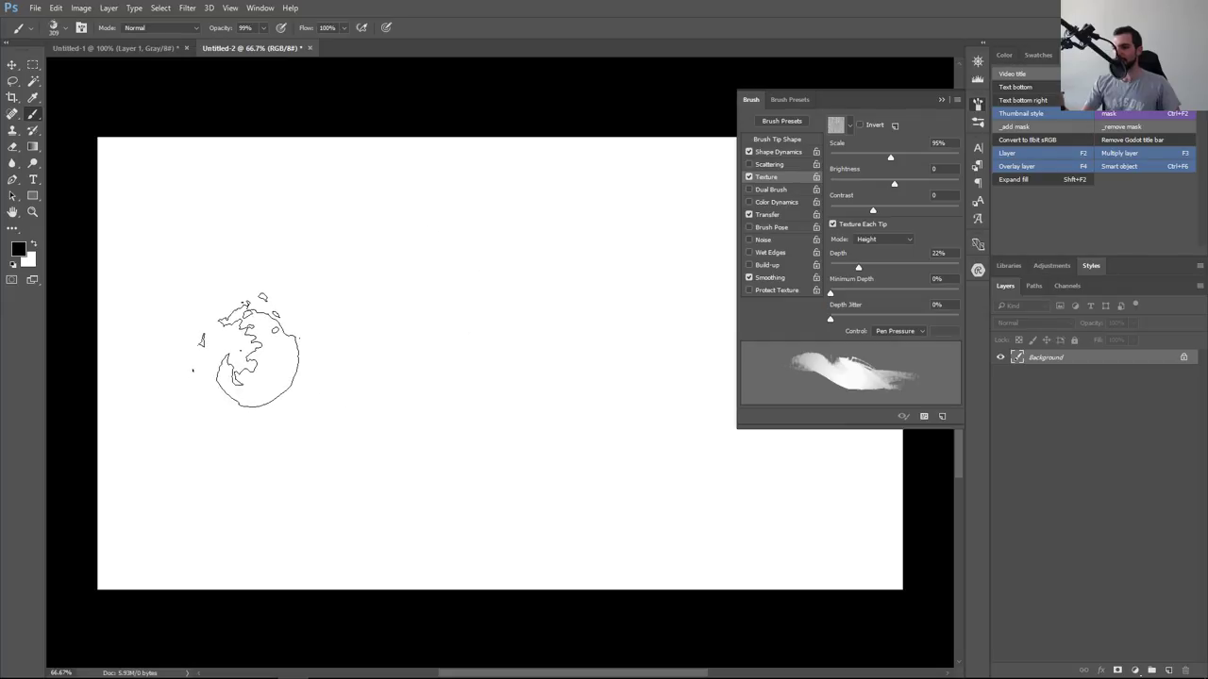
Test more arcs and a large black S-stroke, undoing each, then return to the Krita desert painting
{"action": "left_click_drag", "start_coordinate": [254, 326], "coordinate": [434, 244]}
{"action": "key", "text": "ctrl+z"}
{"action": "left_click_drag", "start_coordinate": [260, 340], "coordinate": [387, 278]}
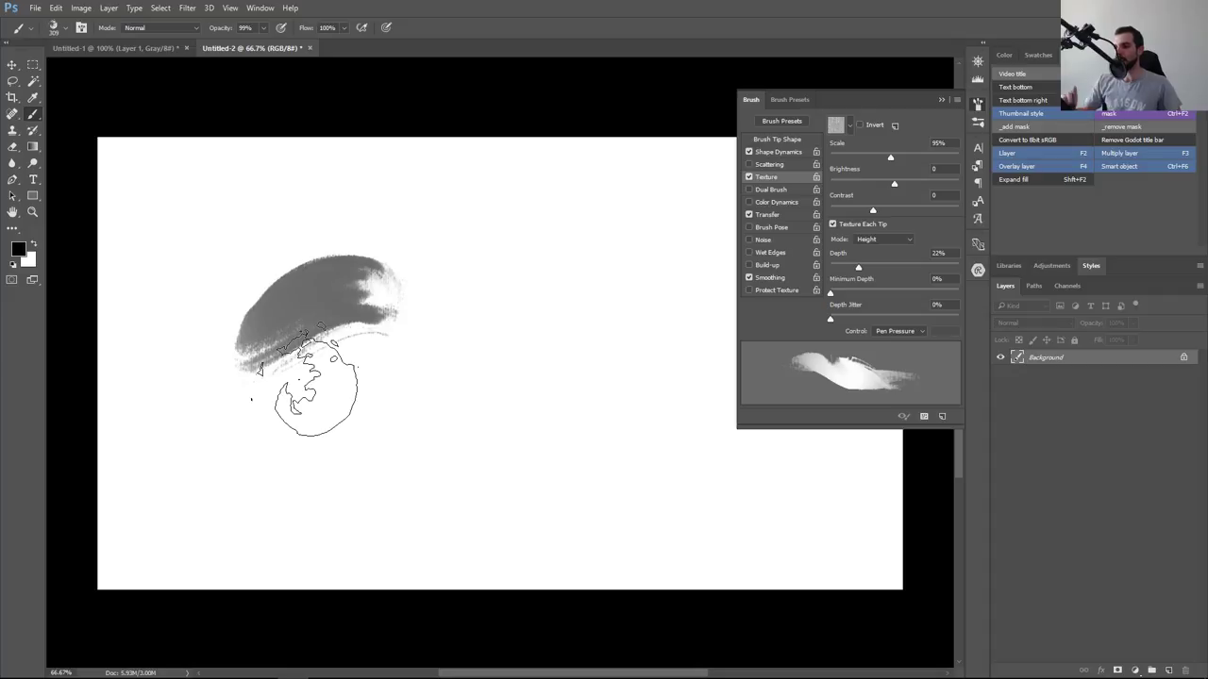
{"action": "key", "text": "ctrl+z"}
{"action": "left_click_drag", "start_coordinate": [227, 357], "coordinate": [500, 370]}
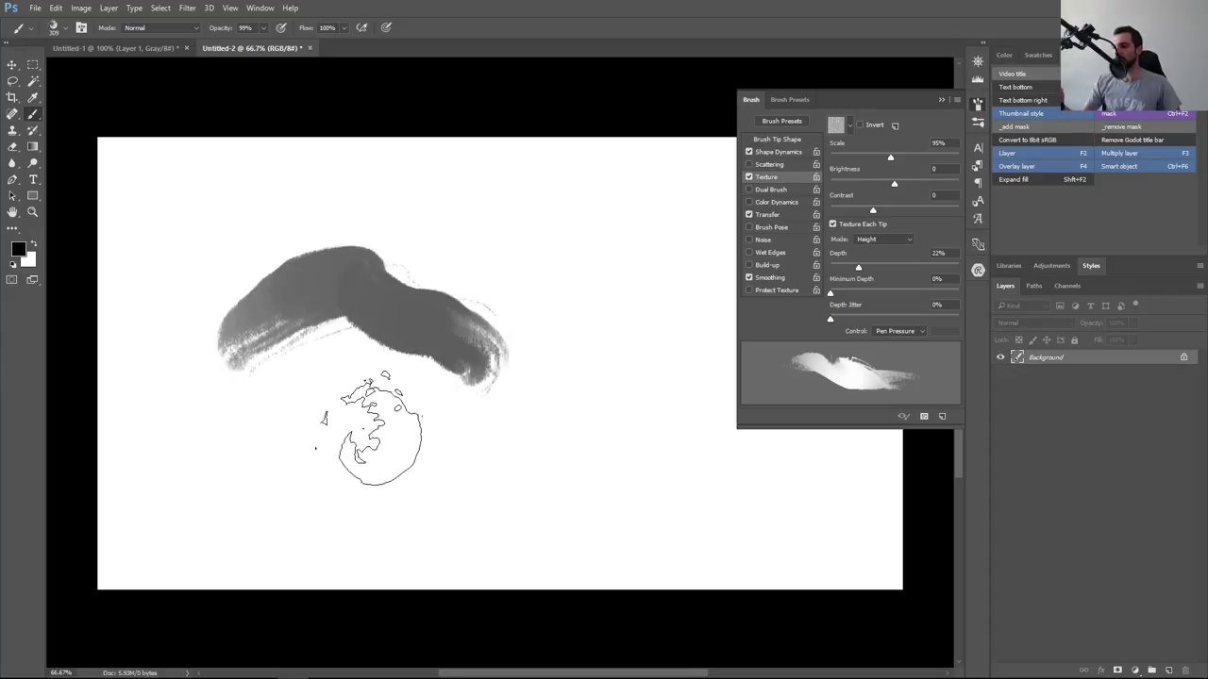
{"action": "key", "text": "ctrl+z"}
{"action": "mouse_move", "coordinate": [260, 283]}
{"action": "left_mouse_down"}
{"action": "mouse_move", "coordinate": [510, 476]}
{"action": "mouse_move", "coordinate": [741, 476]}
{"action": "left_mouse_up"}
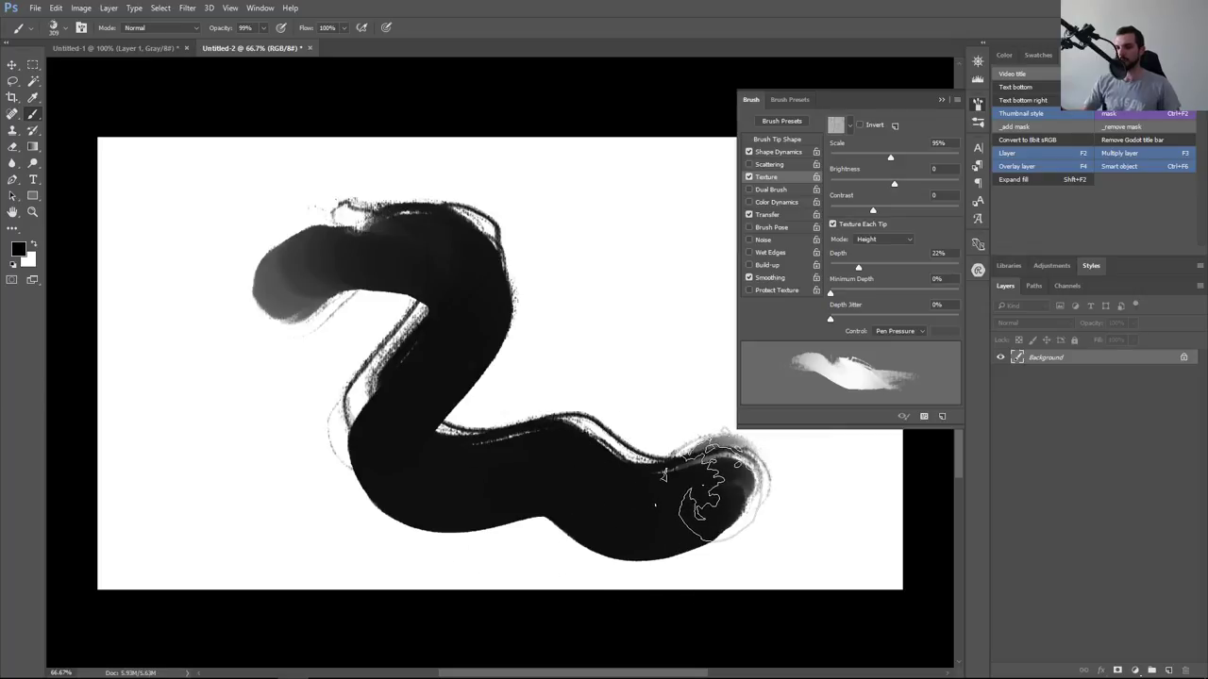
{"action": "key", "text": "ctrl+z"}
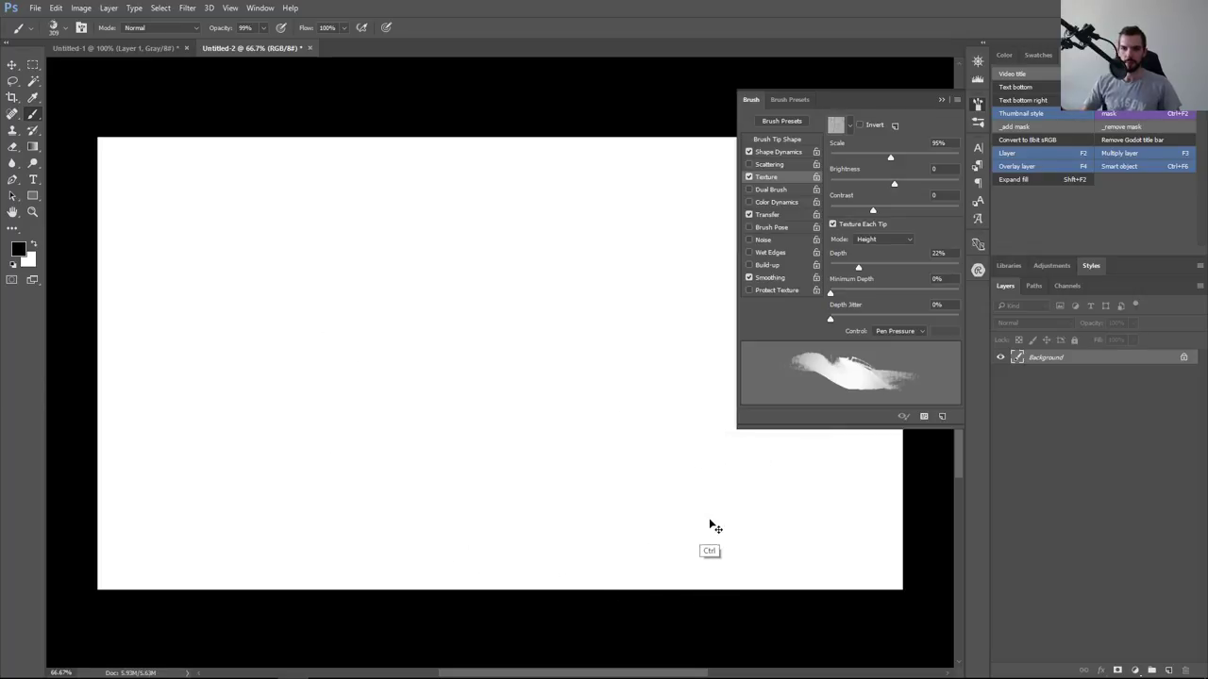
{"action": "key", "text": "alt+Tab"}
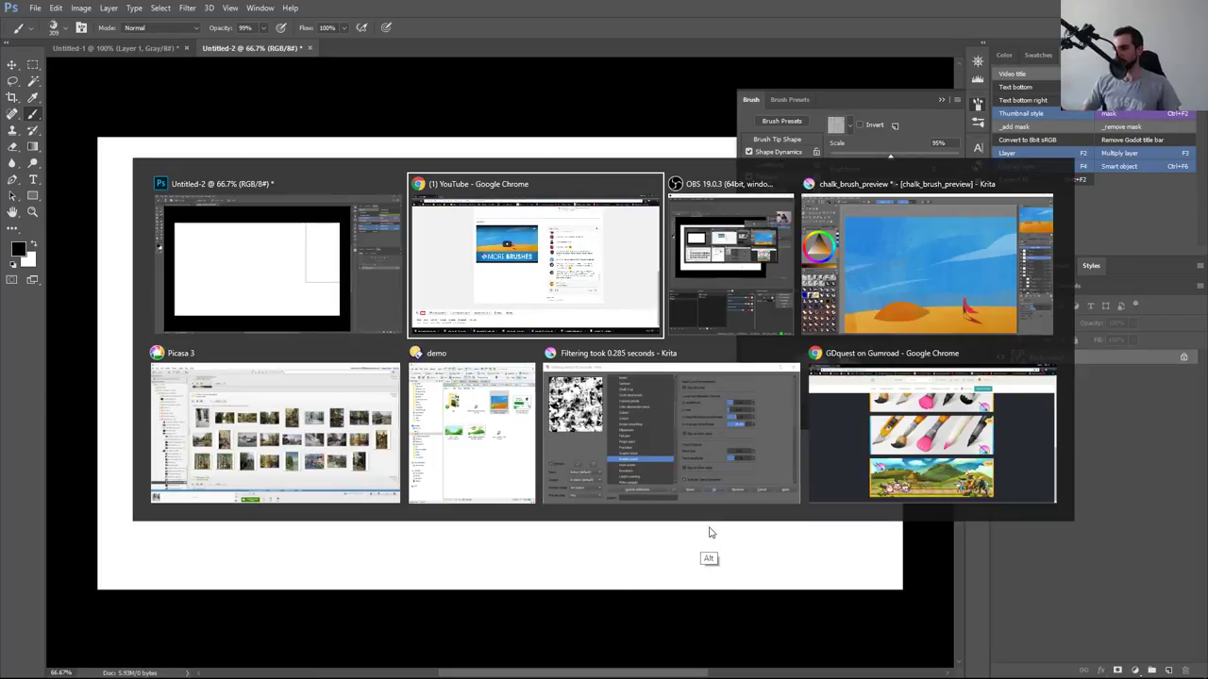
{"action": "key", "text": "Tab"}
{"action": "key", "text": "Tab"}
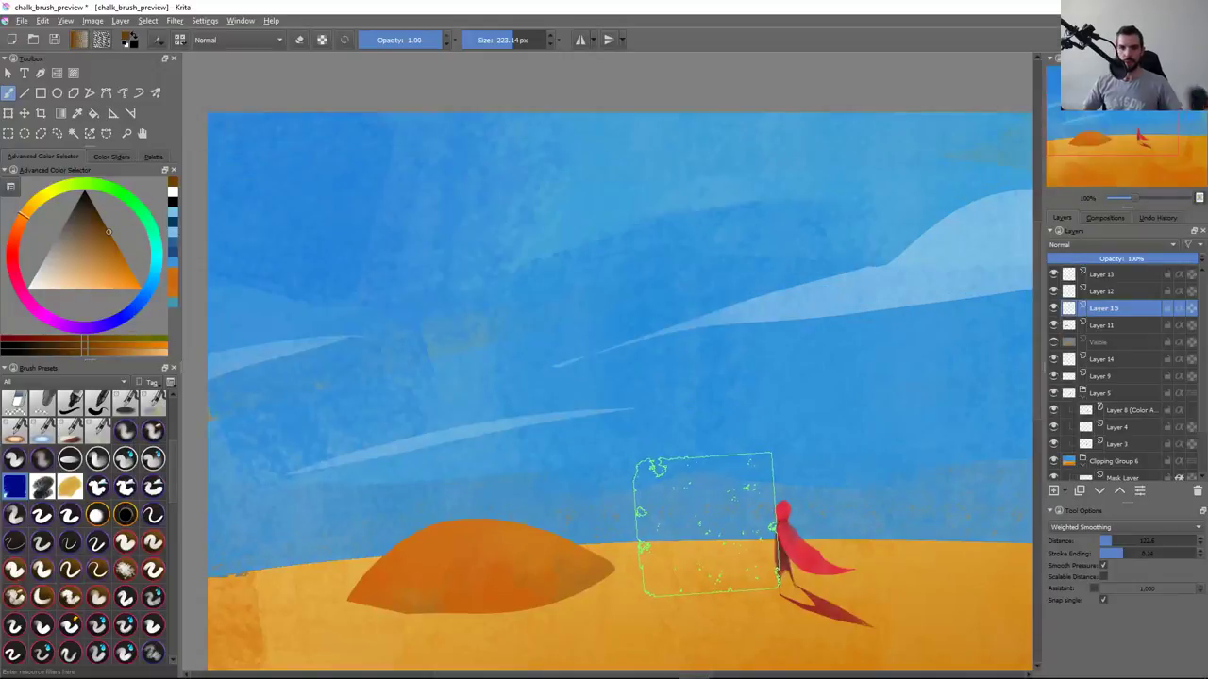
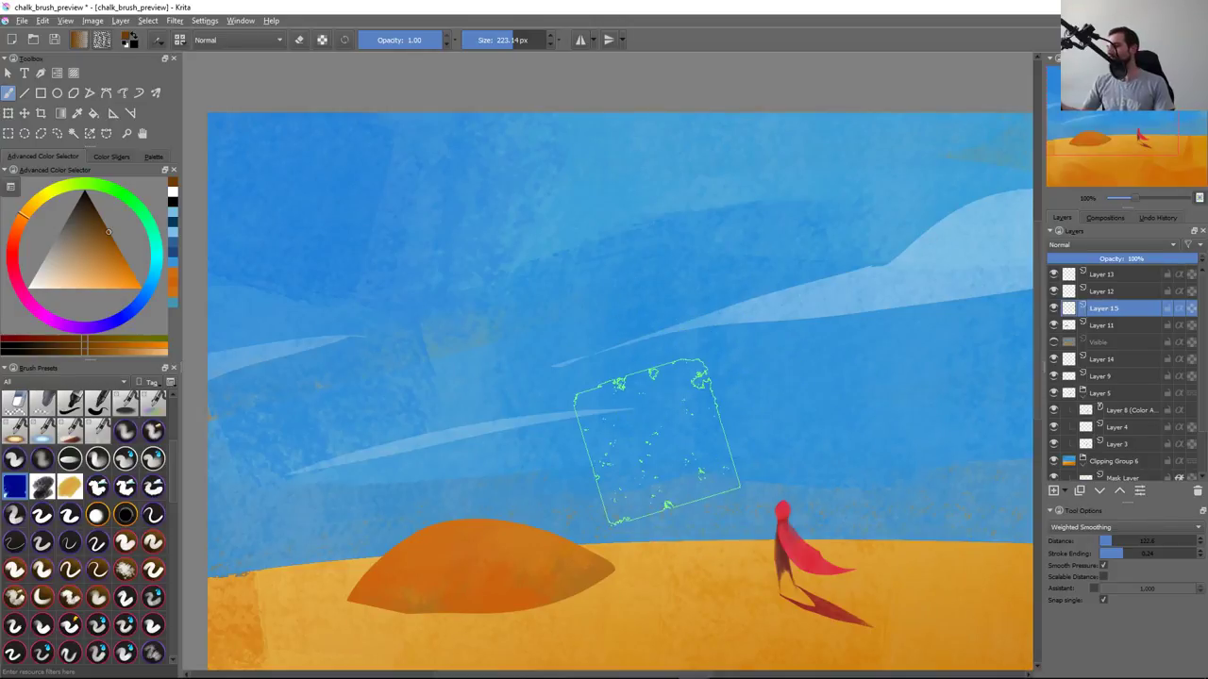
Paint a few chalk test strokes across the desert sky, undoing some
{"action": "left_click_drag", "start_coordinate": [519, 366], "coordinate": [641, 377]}
{"action": "left_click_drag", "start_coordinate": [529, 283], "coordinate": [830, 443]}
{"action": "key", "text": "ctrl+z"}
{"action": "key", "text": "ctrl+z"}
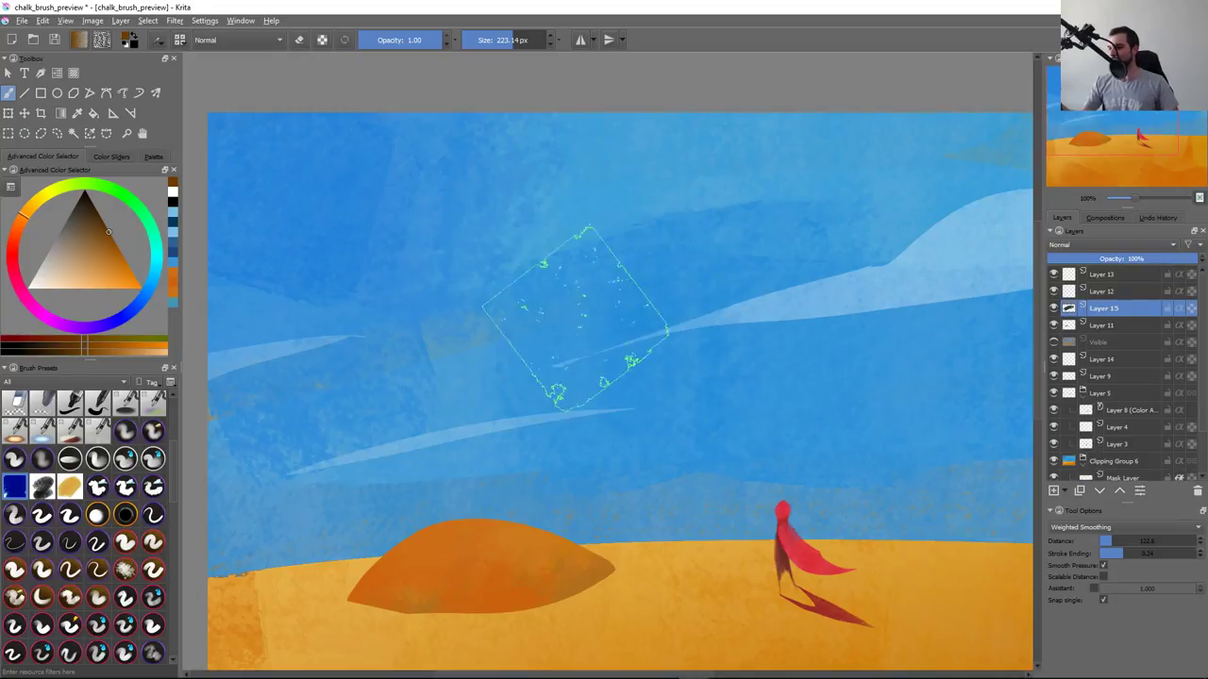
{"action": "mouse_move", "coordinate": [377, 312]}
{"action": "left_mouse_down"}
{"action": "mouse_move", "coordinate": [862, 202]}
{"action": "mouse_move", "coordinate": [434, 491]}
{"action": "left_mouse_up"}
{"action": "left_click_drag", "start_coordinate": [528, 453], "coordinate": [661, 337]}
Check the brush editor, undo the tests, and paint a large curving black chalk stroke
{"action": "key", "text": "F5"}
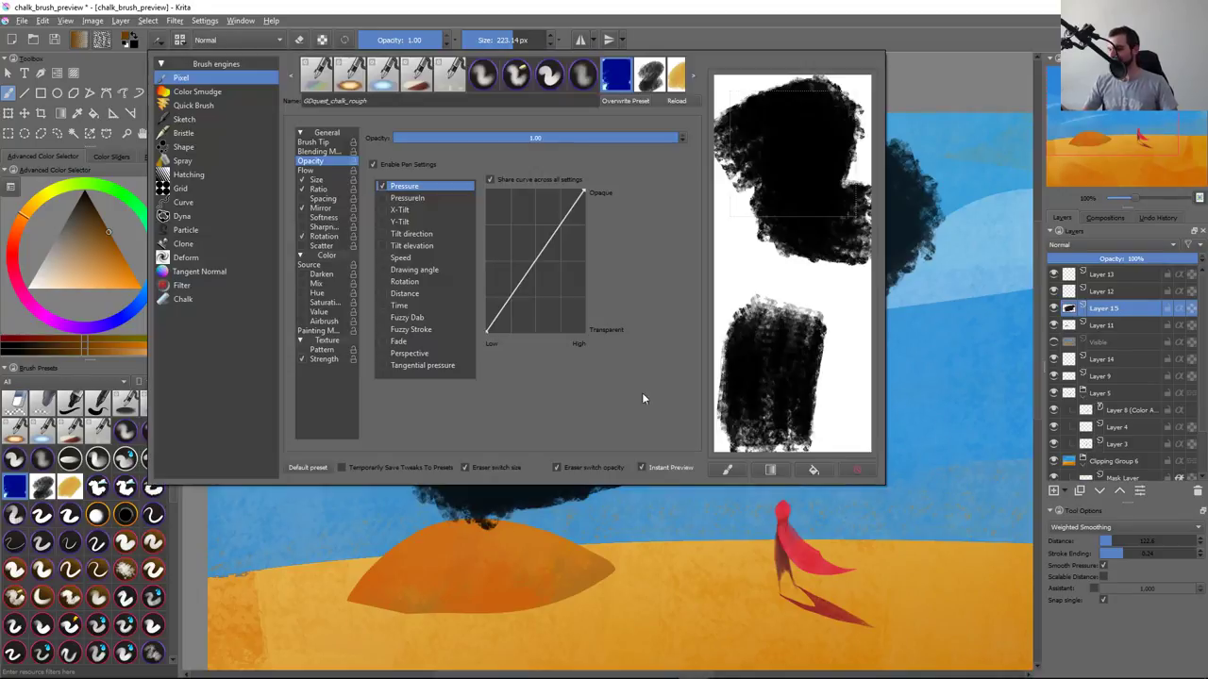
{"action": "key", "text": "F5"}
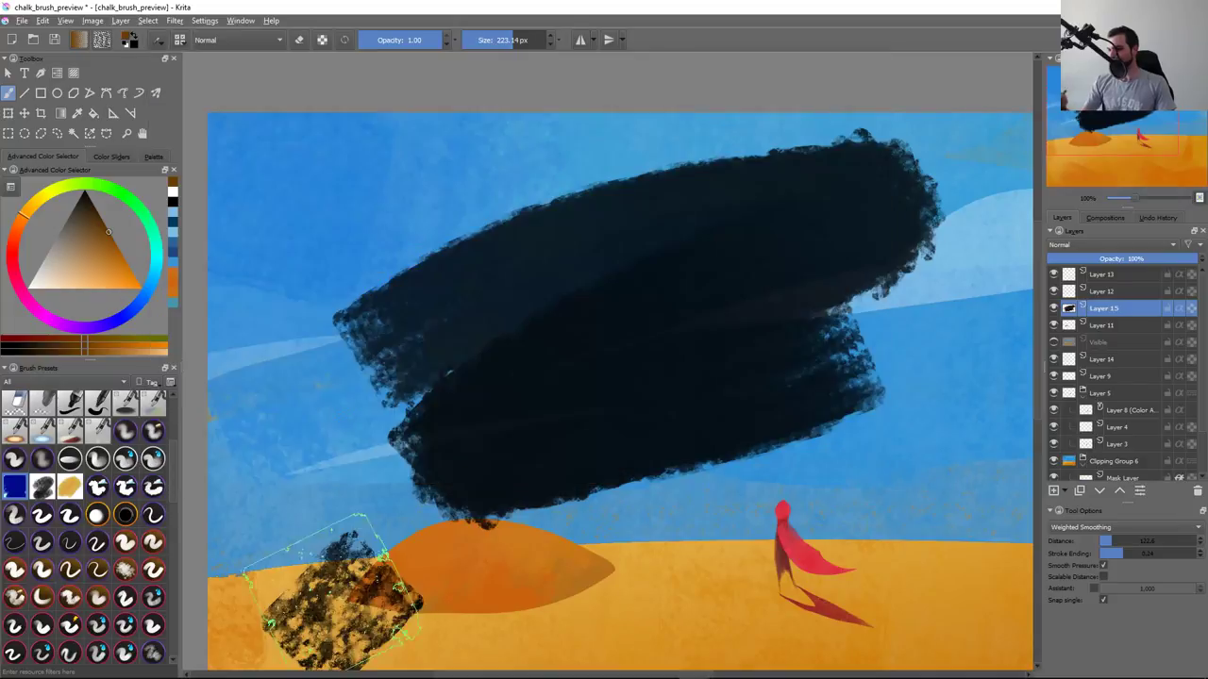
{"action": "key", "text": "ctrl+z"}
{"action": "key", "text": "ctrl+z"}
{"action": "key", "text": "ctrl+z"}
{"action": "mouse_move", "coordinate": [396, 311]}
{"action": "left_mouse_down"}
{"action": "mouse_move", "coordinate": [717, 236]}
{"action": "mouse_move", "coordinate": [755, 396]}
{"action": "mouse_move", "coordinate": [807, 292]}
{"action": "left_mouse_up"}
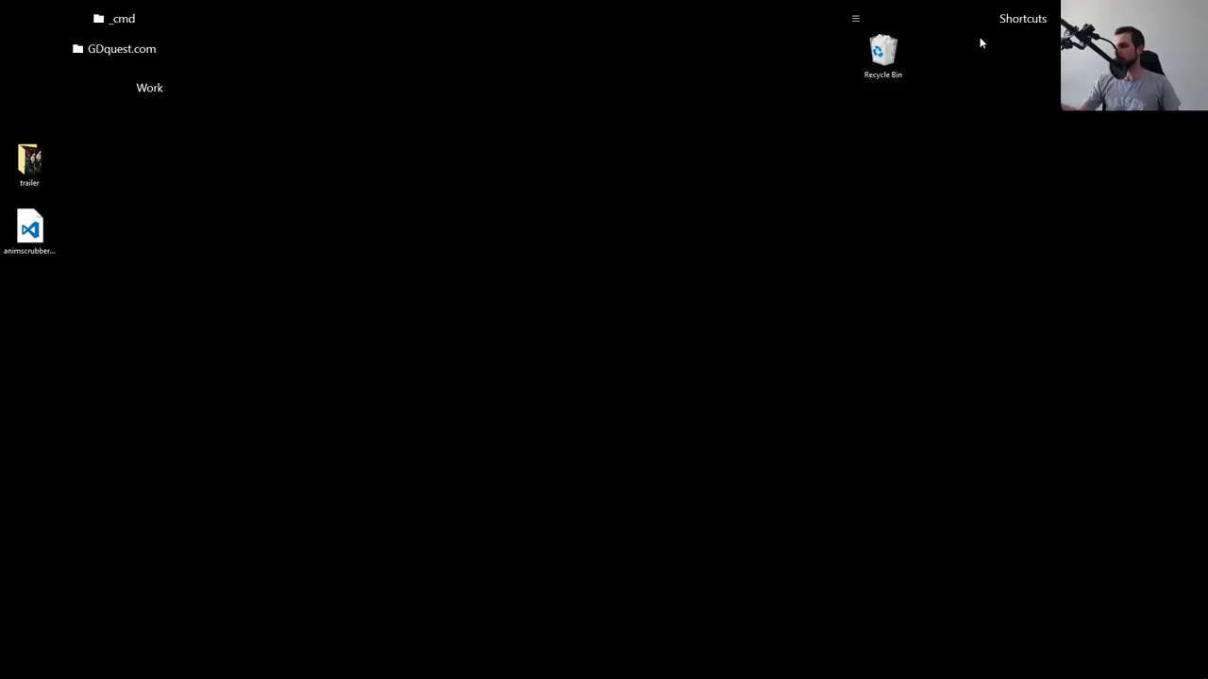
Open the Recycle Bin from the desktop and look over its files
{"action": "left_click", "coordinate": [882, 52]}
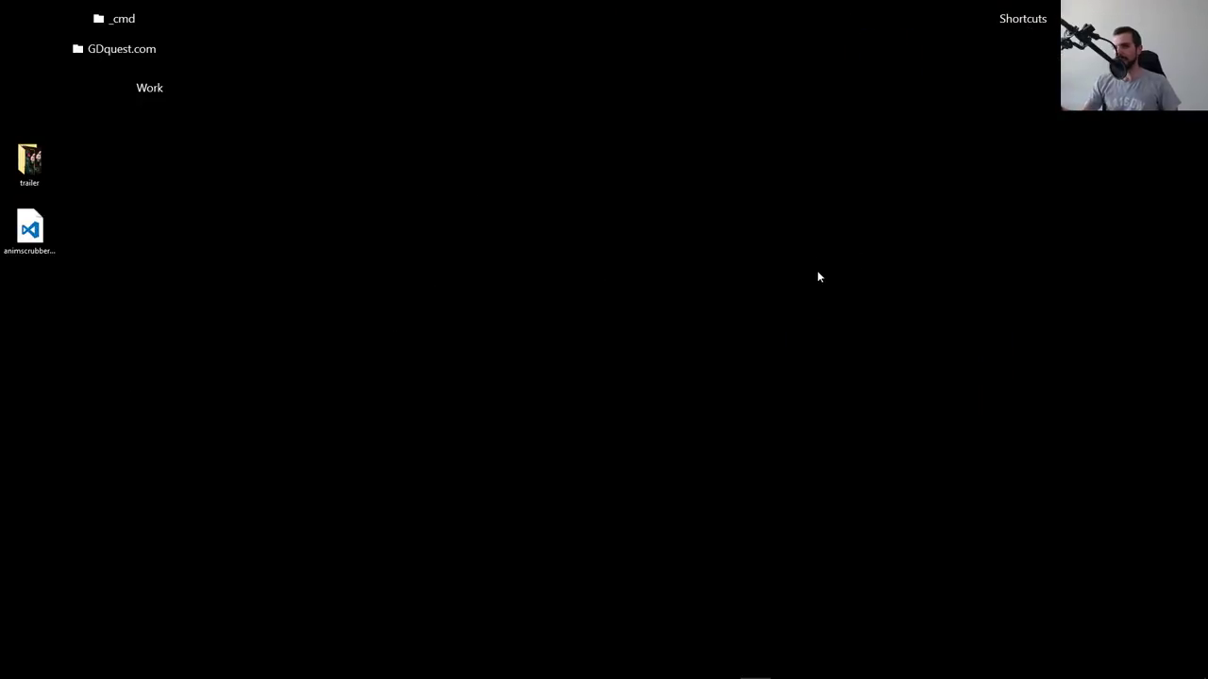
{"action": "key", "text": "Return"}
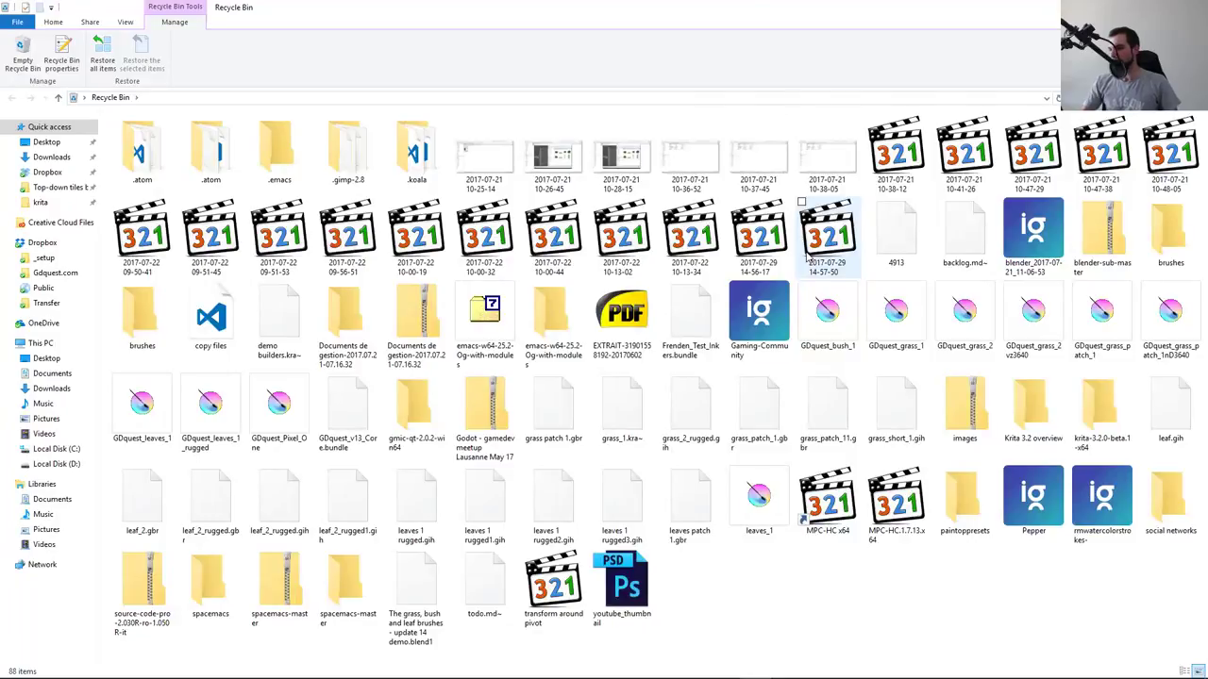
{"action": "left_click", "coordinate": [702, 424]}
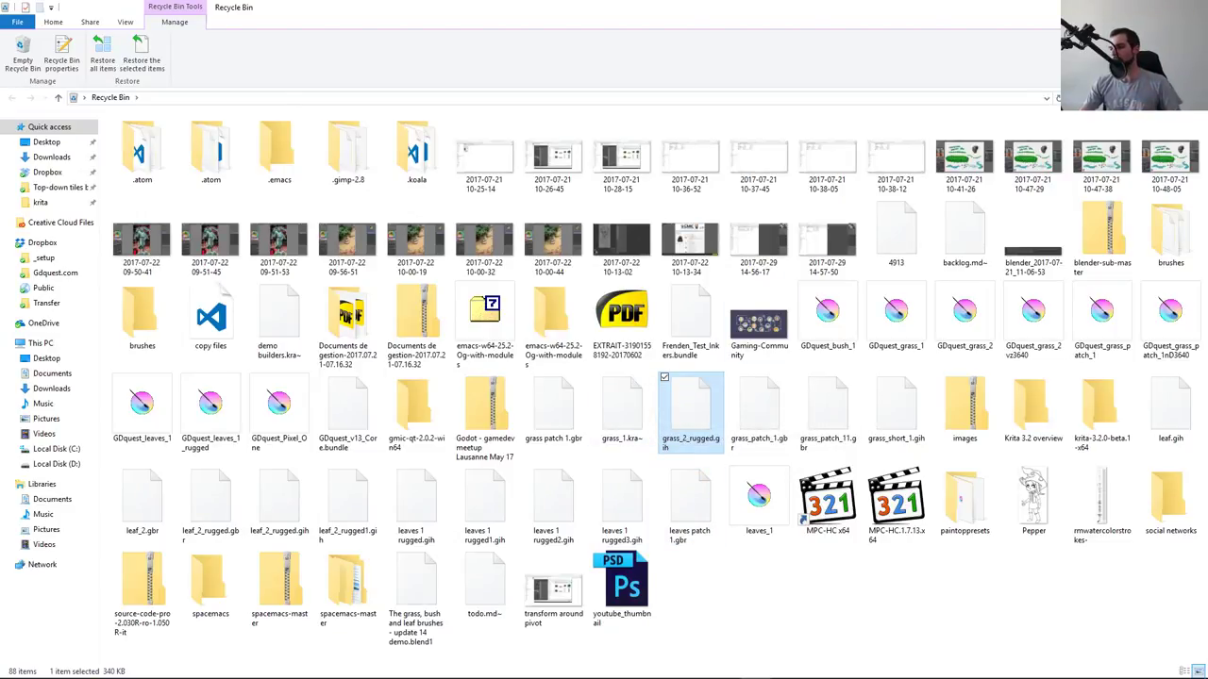
{"action": "left_click", "coordinate": [772, 563]}
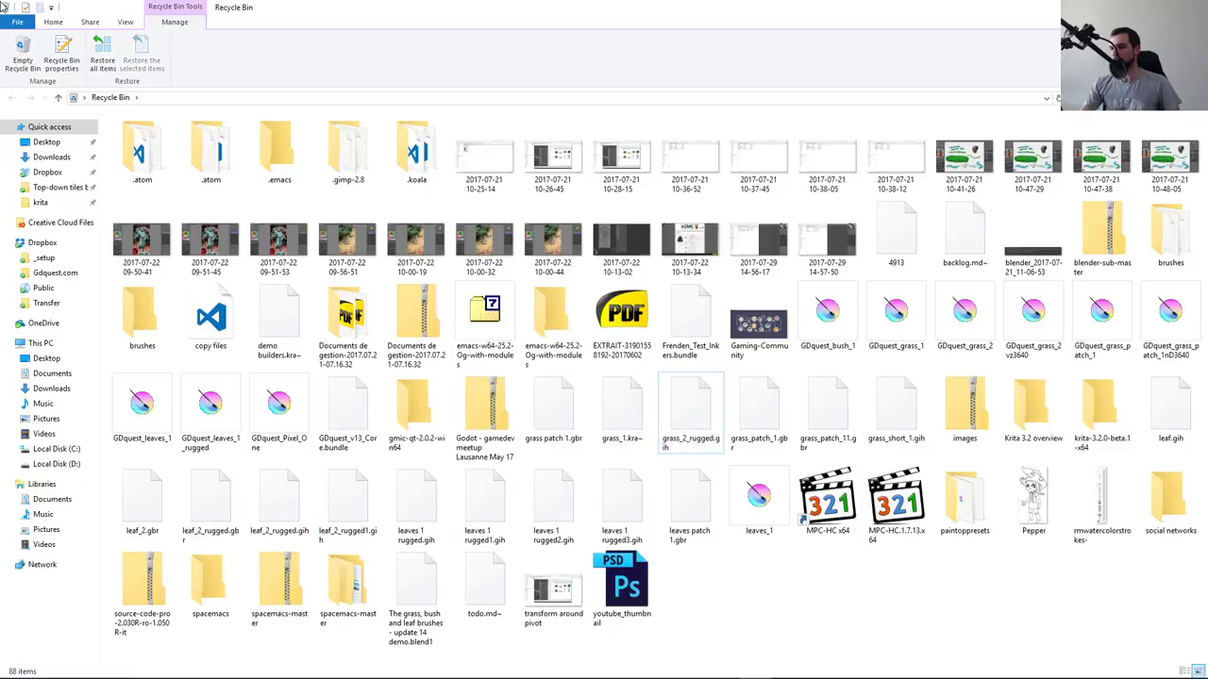
Permanently empty all items from the Recycle Bin and return to Krita
{"action": "left_click", "coordinate": [25, 60]}
{"action": "key", "text": "Return"}
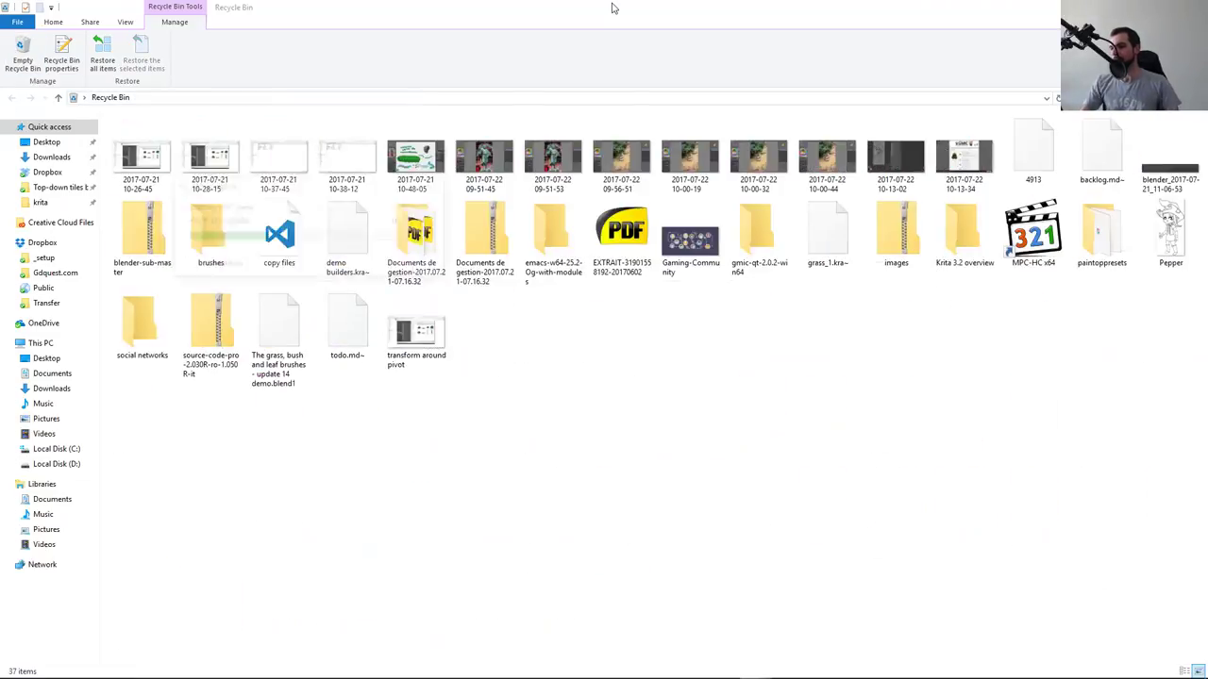
{"action": "key", "text": "alt+Tab"}
{"action": "key", "text": "alt+Tab"}
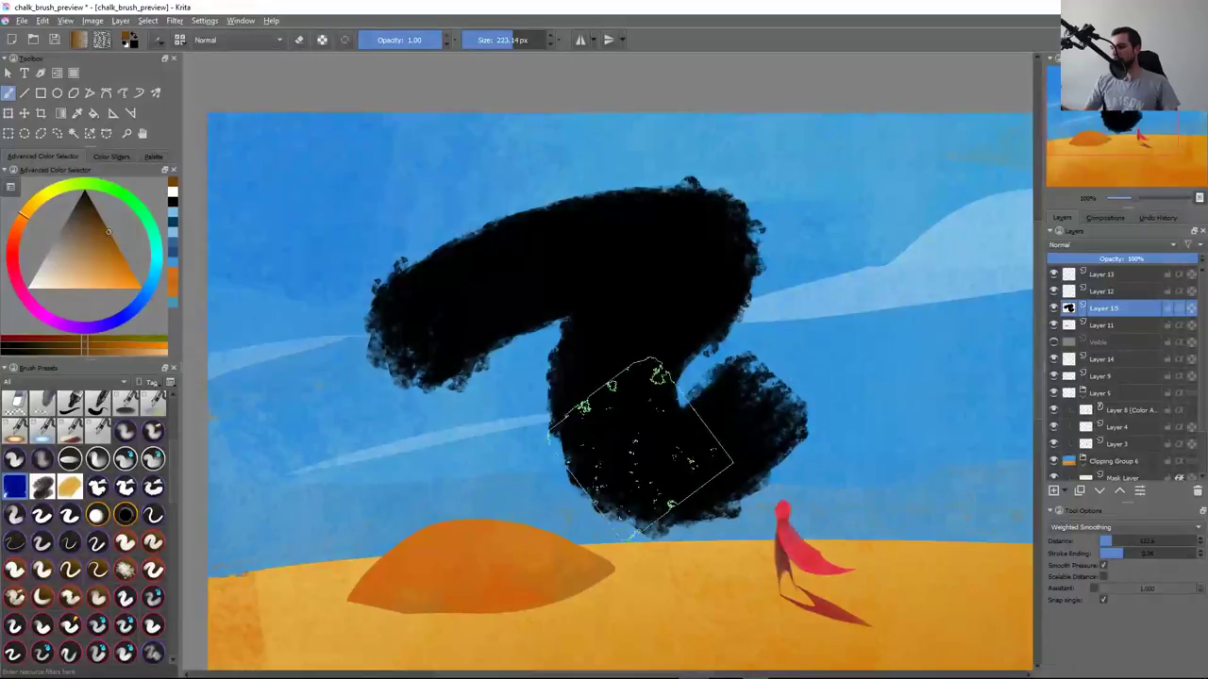
Start a new predefined brush tip stamped from the canvas and rename it
{"action": "key", "text": "F5"}
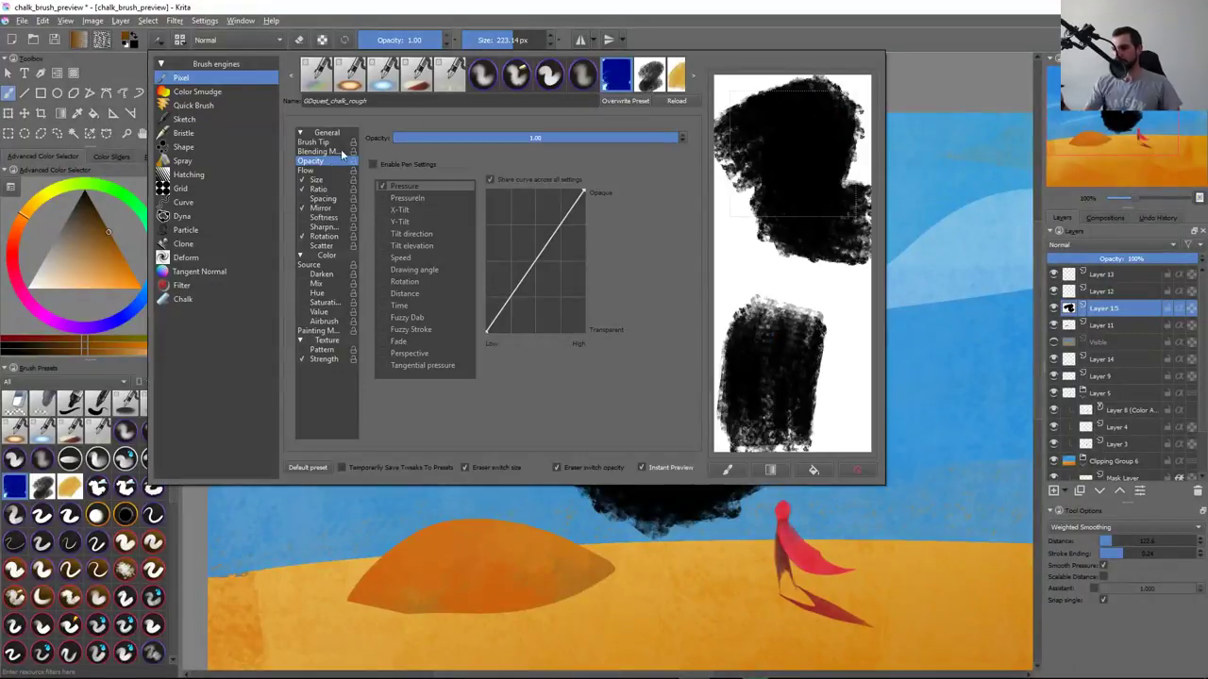
{"action": "left_click", "coordinate": [313, 143]}
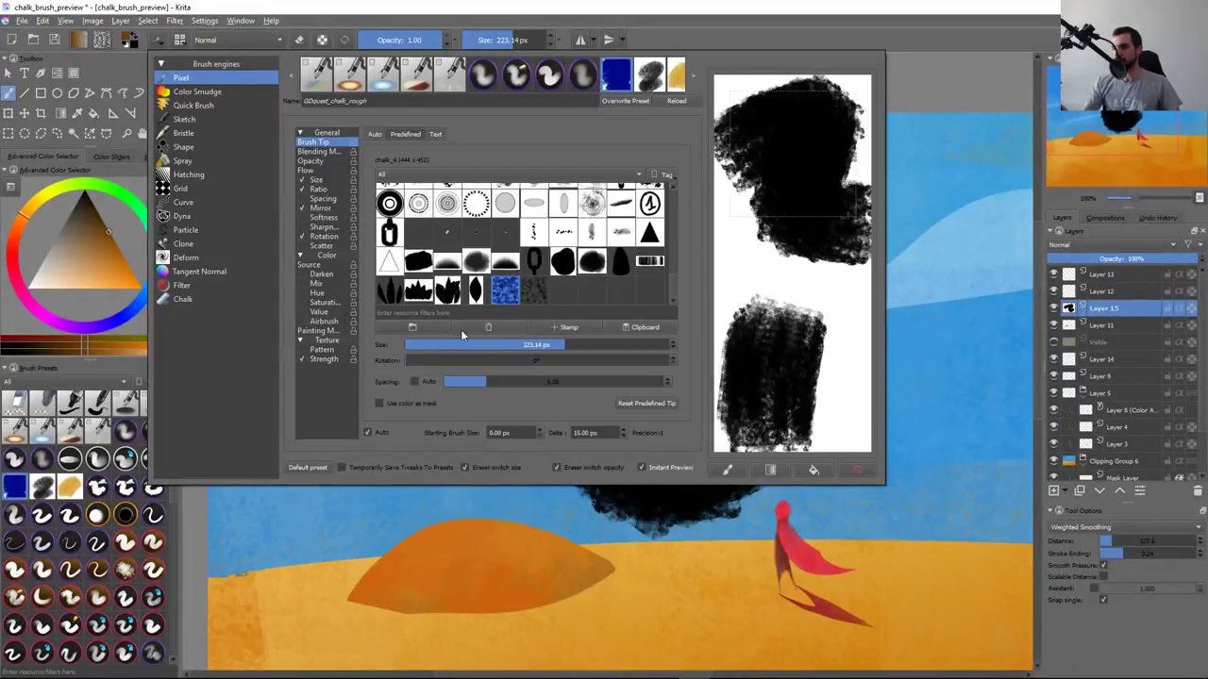
{"action": "left_click", "coordinate": [578, 329]}
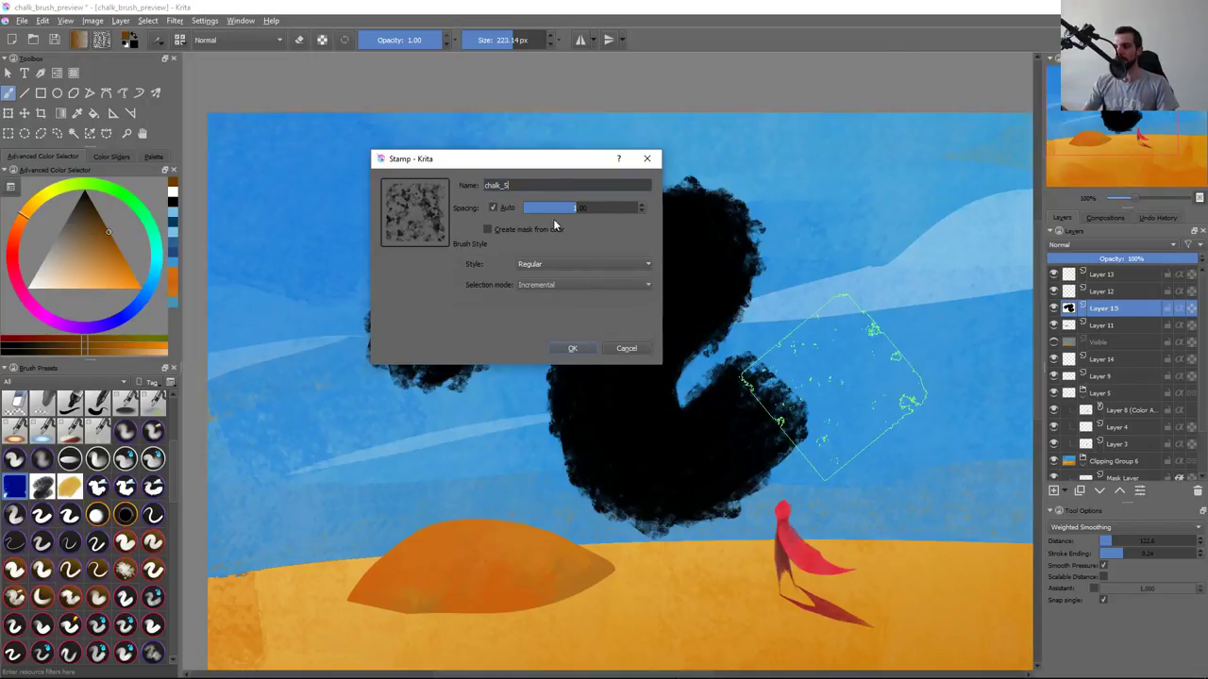
{"action": "key", "text": "BackSpace"}
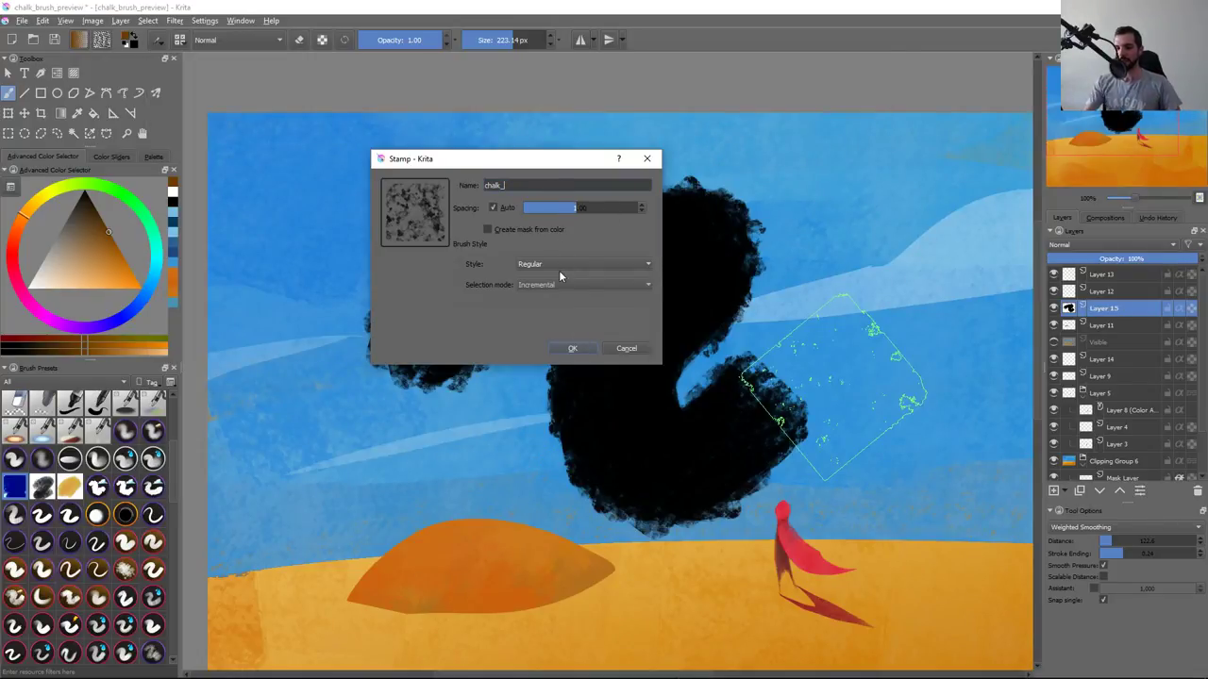
{"action": "type", "text": "dem"}
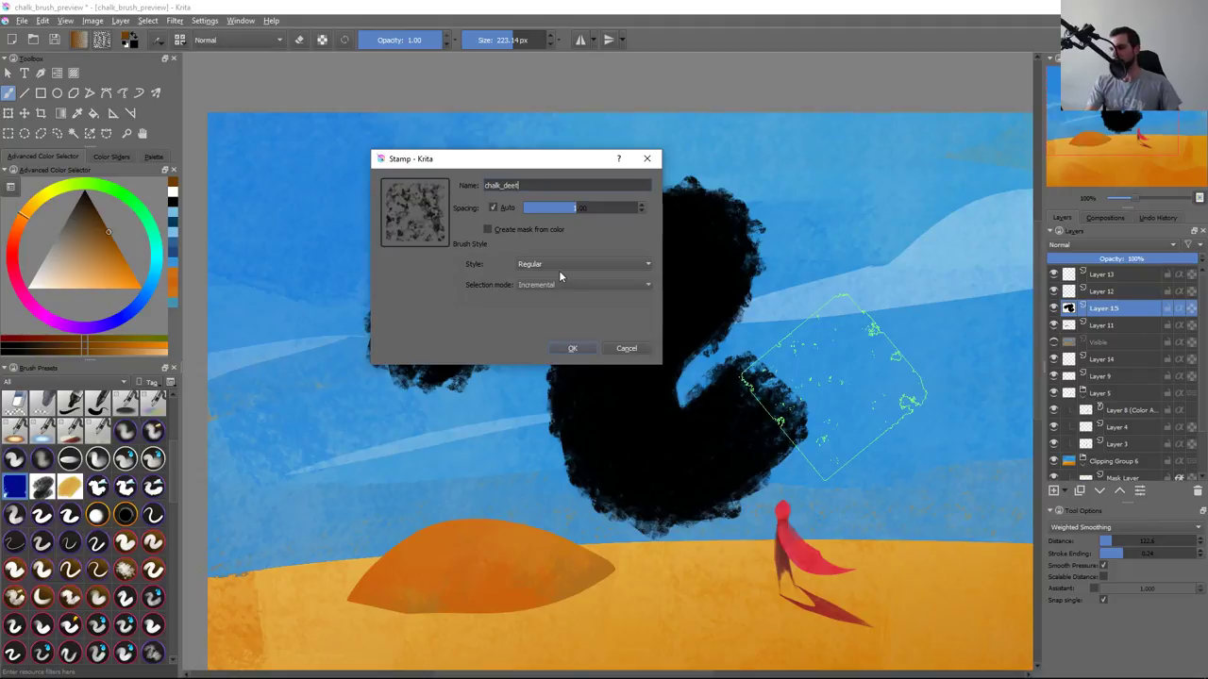
{"action": "type", "text": "o"}
{"action": "key", "text": "Return"}
Select the whole canvas and save it as the chalk_deets stamp brush tip
{"action": "key", "text": "ctrl+a"}
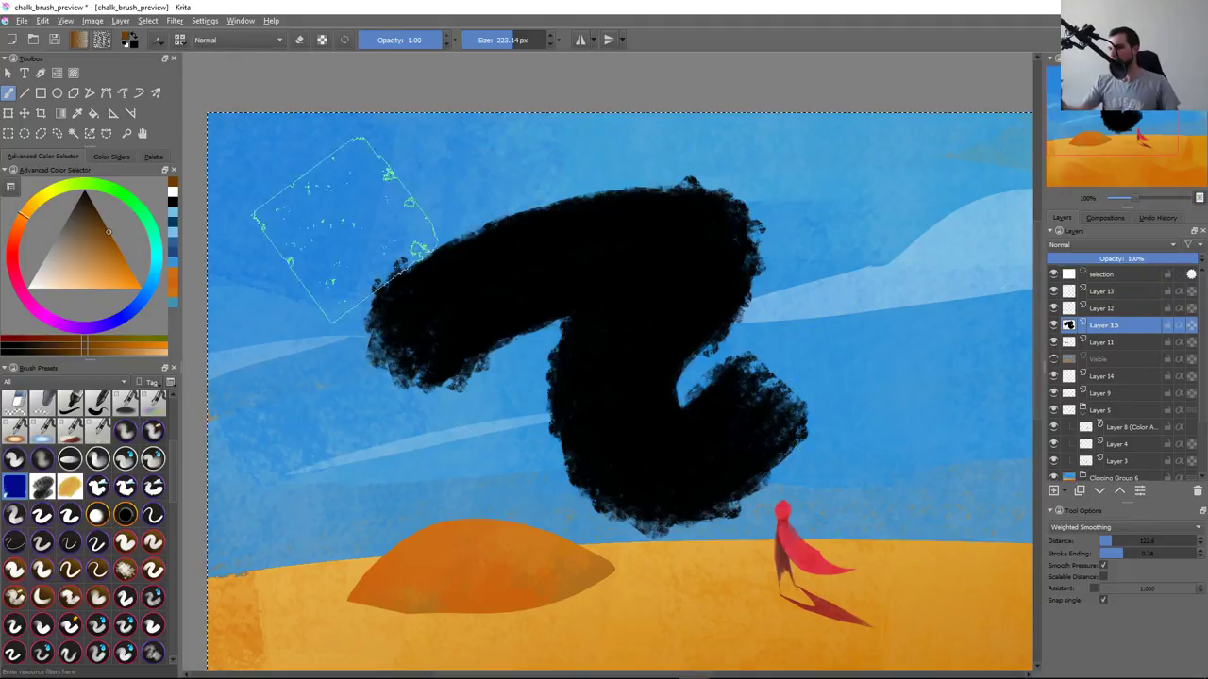
{"action": "key", "text": "F5"}
{"action": "left_click", "coordinate": [566, 327]}
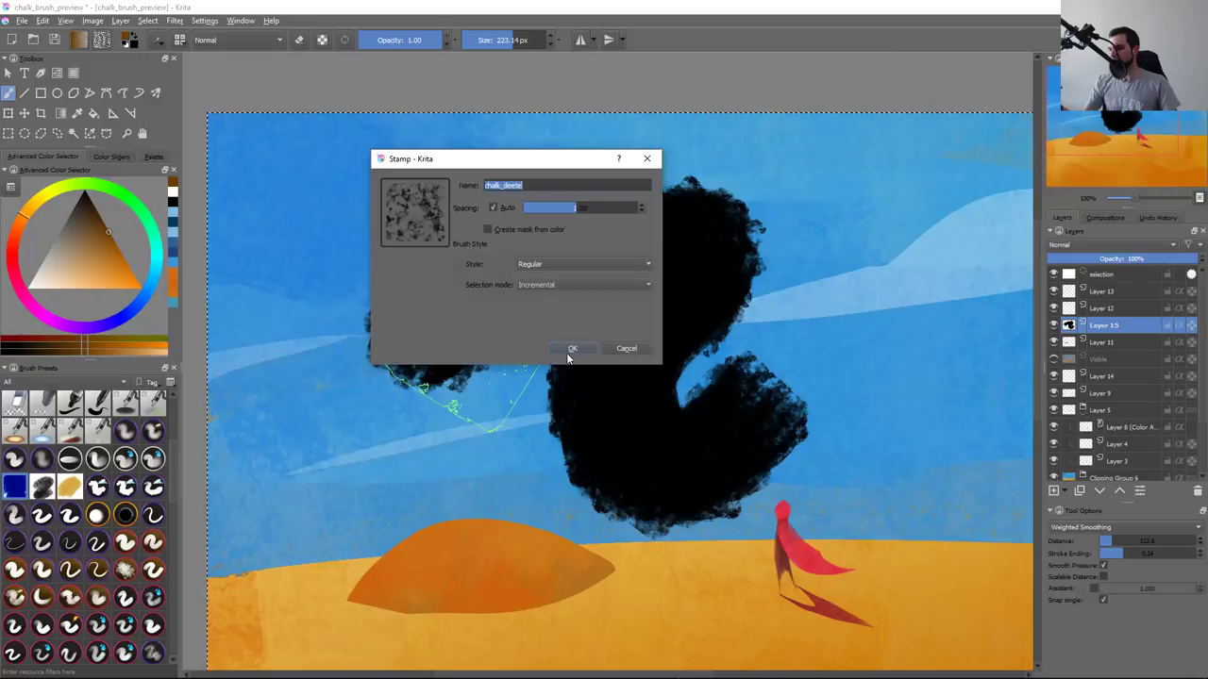
{"action": "left_click", "coordinate": [572, 348]}
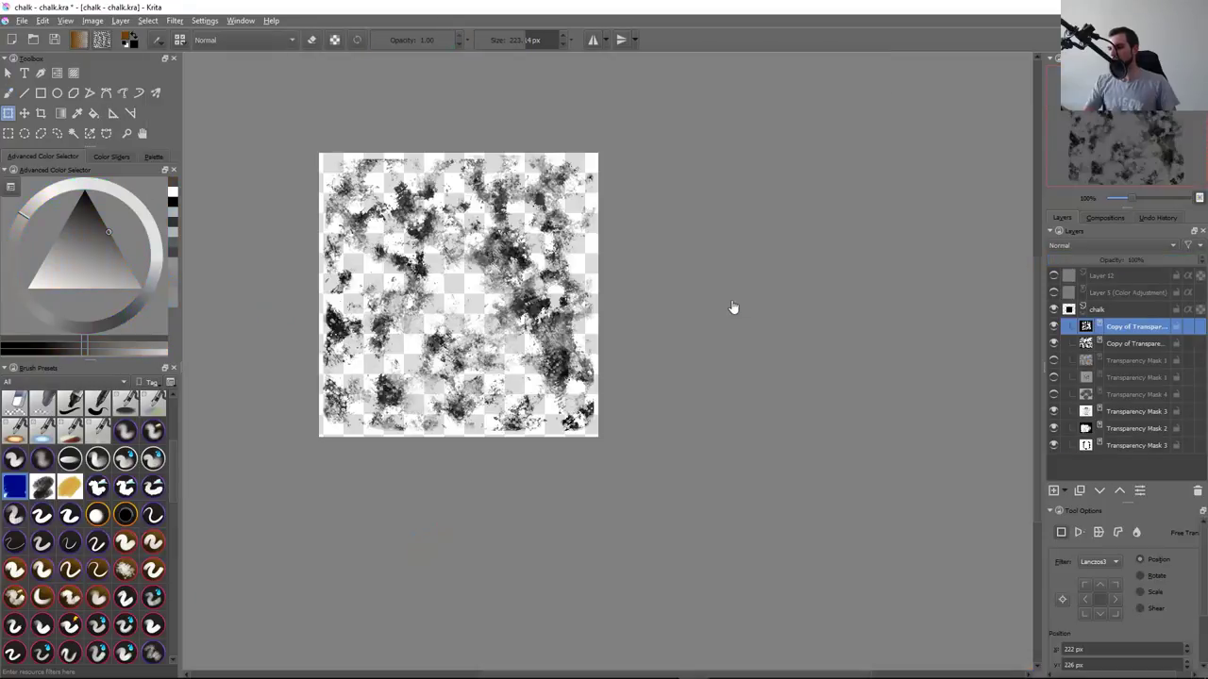
Add a new layer above chalk and cover most of it with black chalk
{"action": "left_click", "coordinate": [1116, 310]}
{"action": "key", "text": "Insert"}
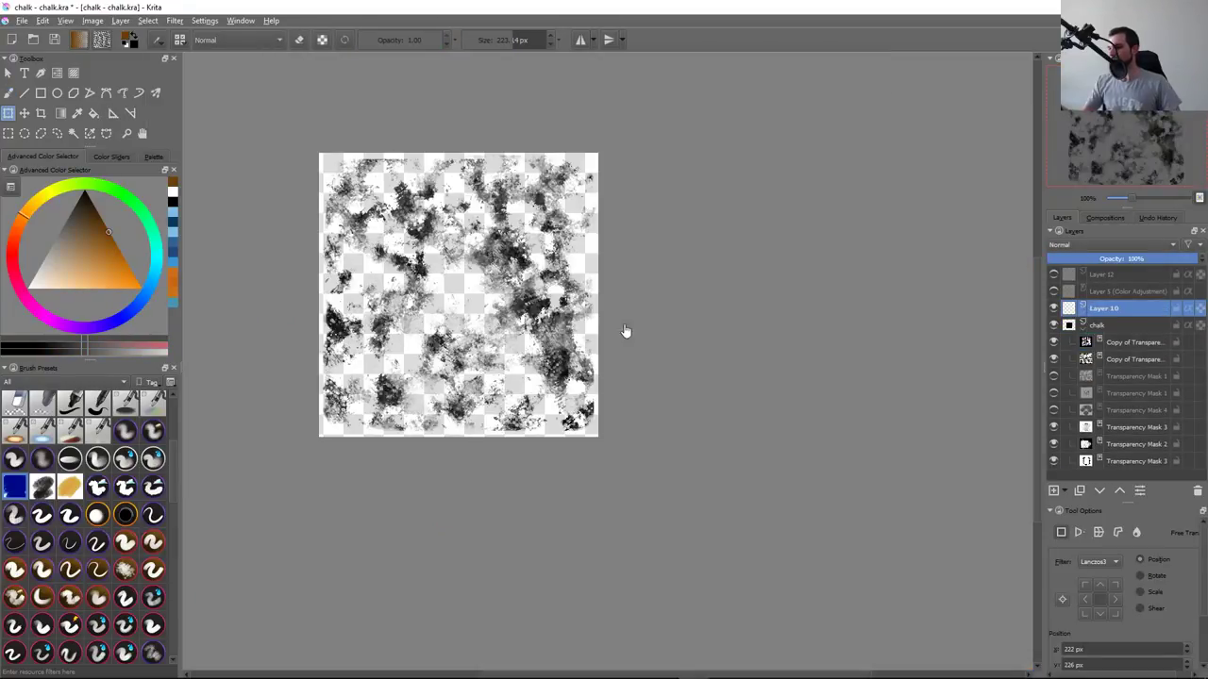
{"action": "key", "text": "b"}
{"action": "mouse_move", "coordinate": [437, 297]}
{"action": "left_mouse_down"}
{"action": "mouse_move", "coordinate": [528, 217]}
{"action": "mouse_move", "coordinate": [566, 358]}
{"action": "left_mouse_up"}
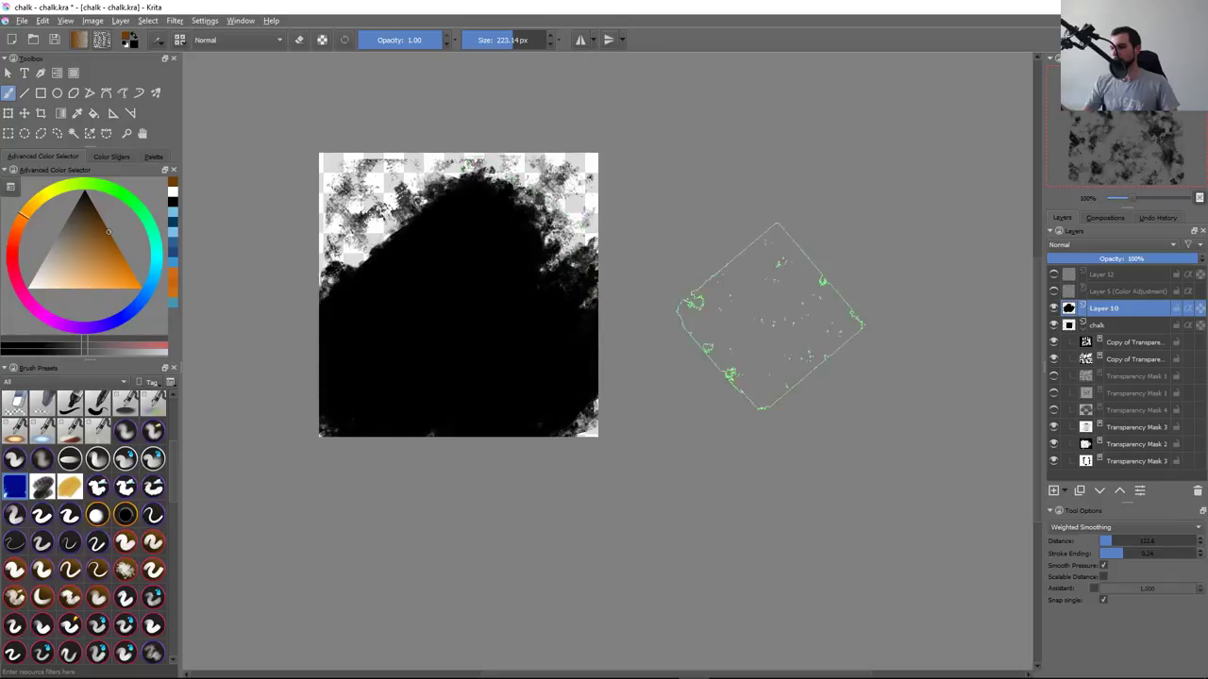
Re-save the chalk_deets brush tip from the canvas and check it in brush settings
{"action": "key", "text": "F5"}
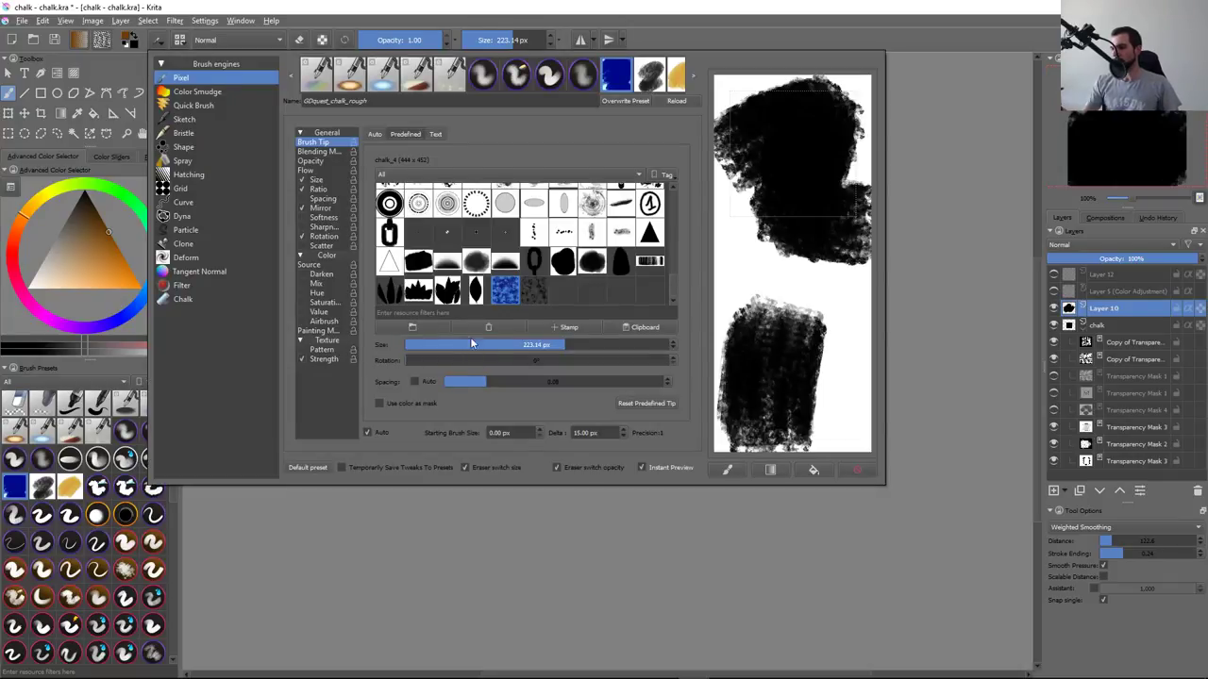
{"action": "left_click", "coordinate": [568, 328]}
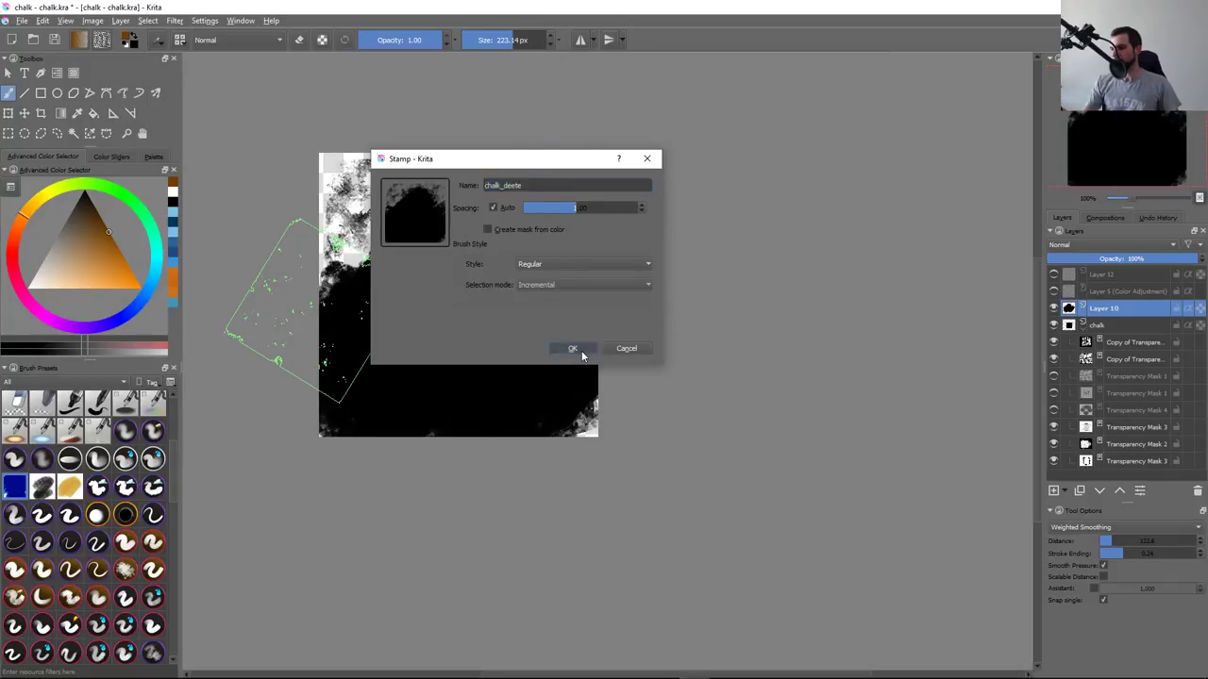
{"action": "left_click", "coordinate": [572, 348]}
{"action": "key", "text": "F5"}
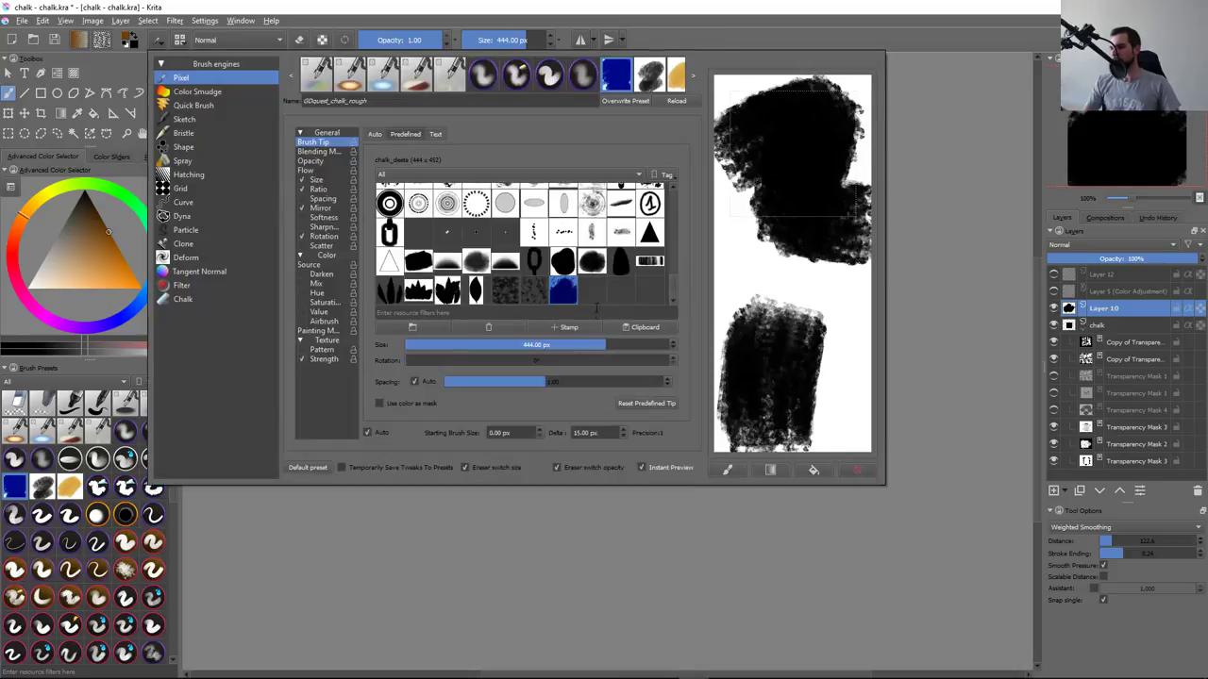
{"action": "key", "text": "F5"}
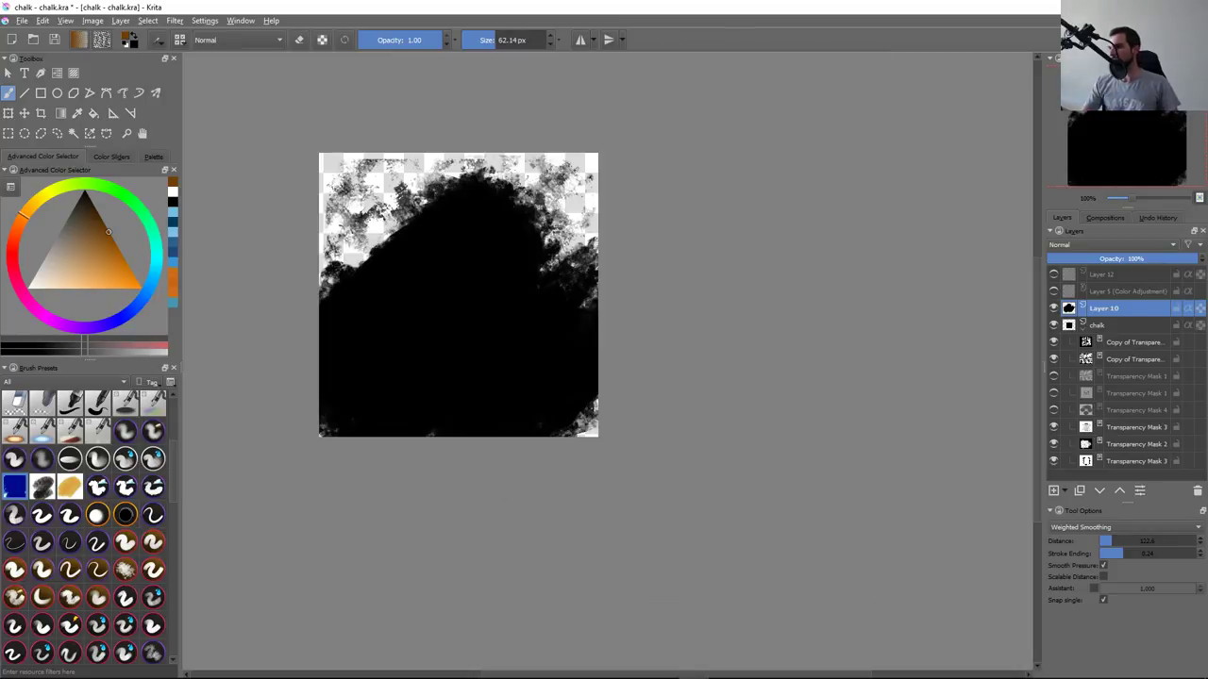
Switch between windows, return to chalk.kra, and undo the black fill on Layer 10
{"action": "key", "text": "alt+Tab"}
{"action": "key", "text": "alt+Tab"}
{"action": "key", "text": "alt+shift+Tab"}
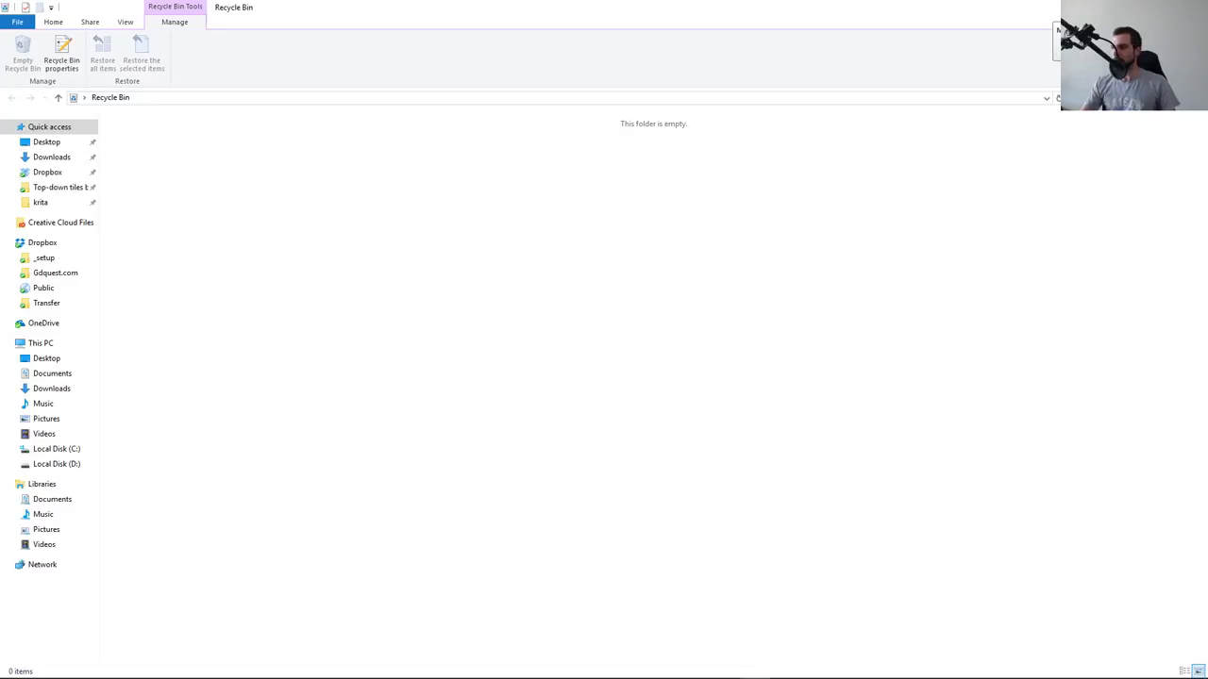
{"action": "key", "text": "alt+Tab"}
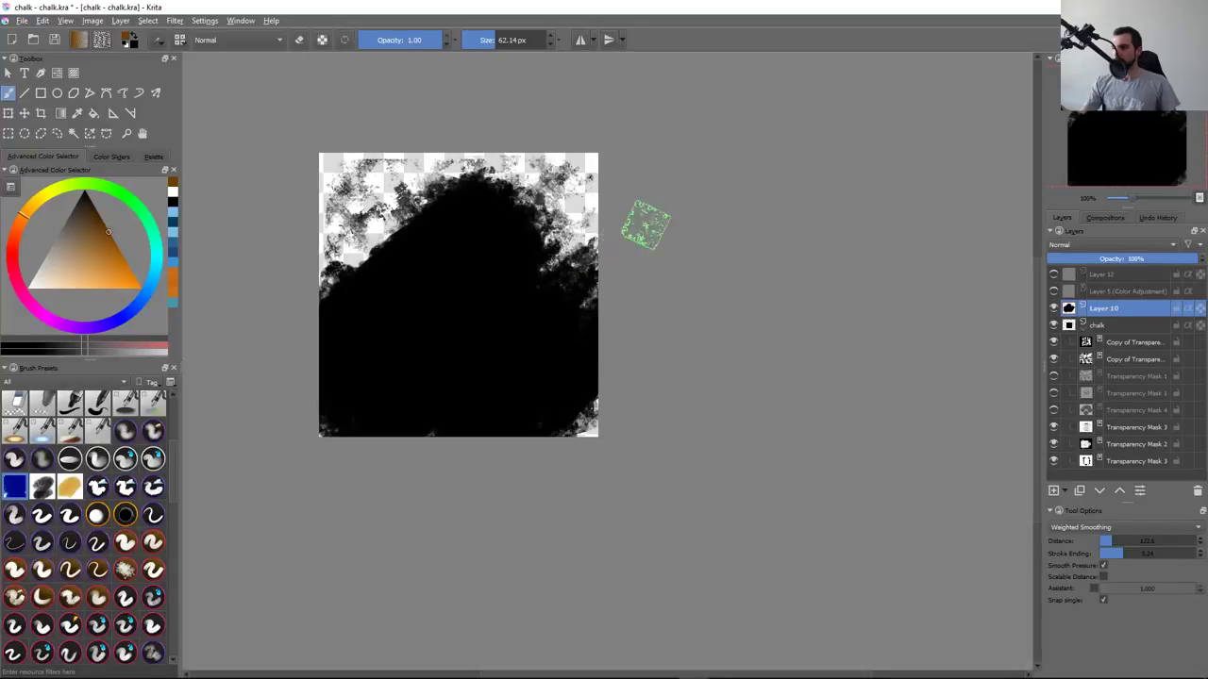
{"action": "key", "text": "ctrl+z"}
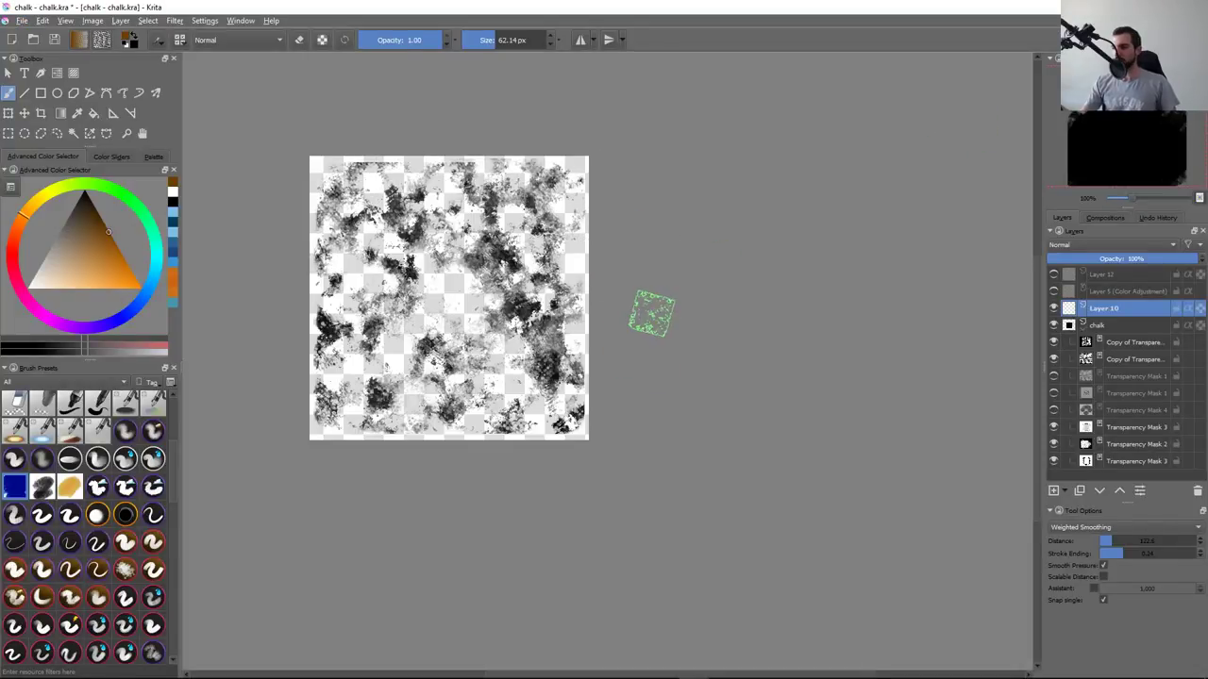
{"action": "left_click_drag", "start_coordinate": [707, 359], "coordinate": [733, 359]}
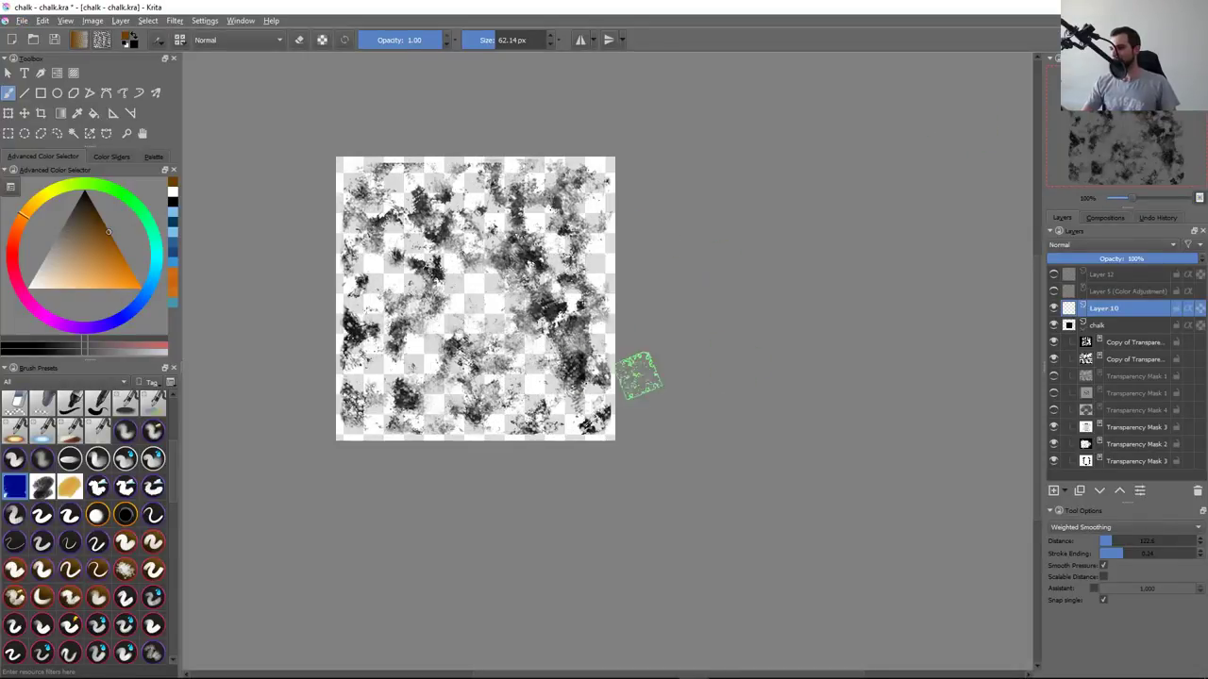
Compare transparency mask copies and leave the top copy visible and active
{"action": "left_click", "coordinate": [1053, 342]}
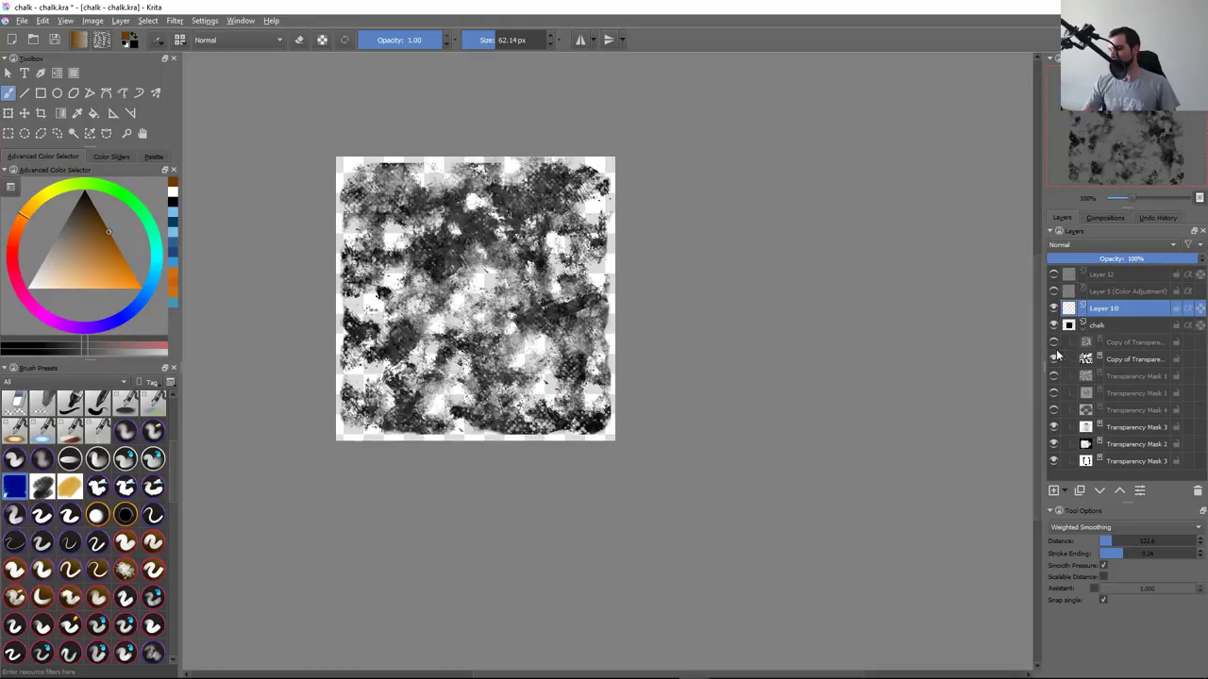
{"action": "left_click", "coordinate": [1054, 359]}
{"action": "left_click", "coordinate": [1054, 363]}
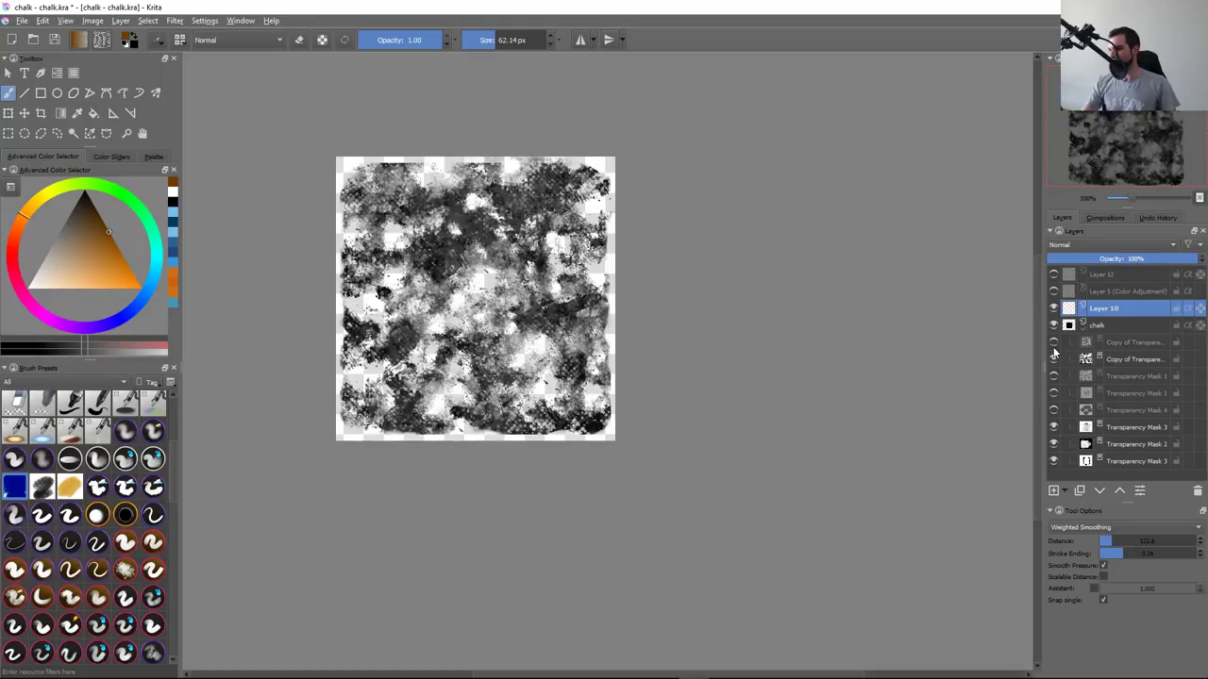
{"action": "left_click", "coordinate": [1054, 352]}
{"action": "left_click", "coordinate": [1054, 344]}
{"action": "left_click", "coordinate": [1054, 342]}
{"action": "left_click", "coordinate": [1087, 345], "text": "alt"}
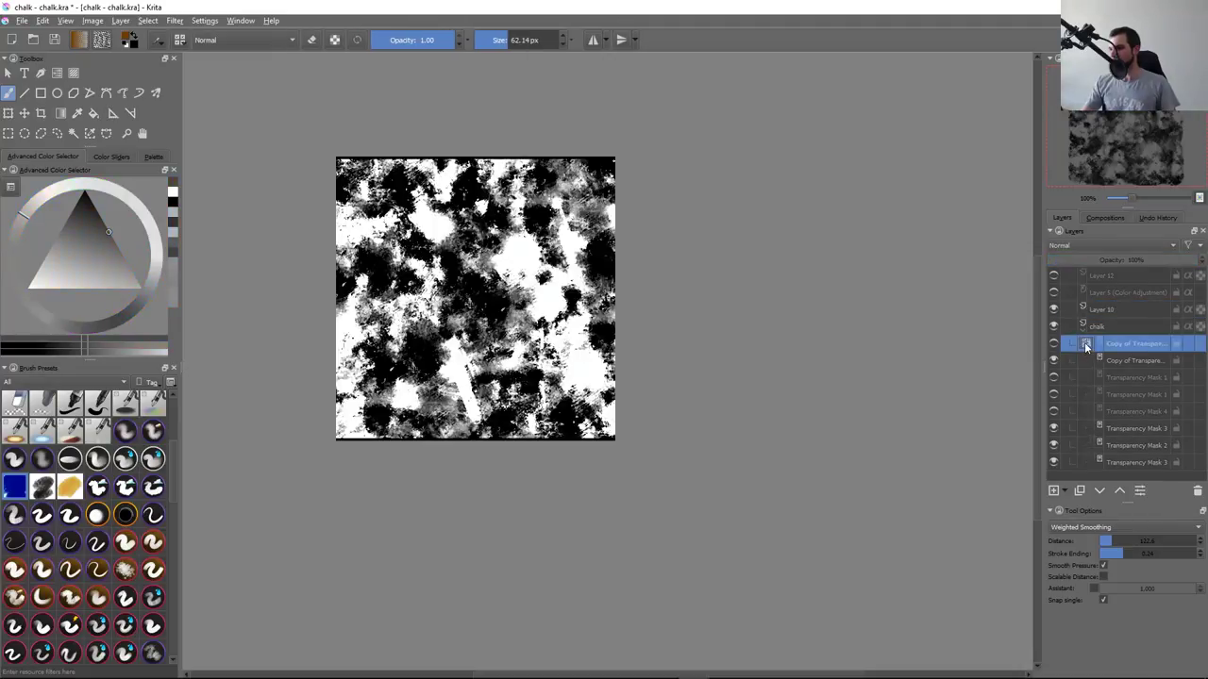
{"action": "left_click", "coordinate": [1055, 343]}
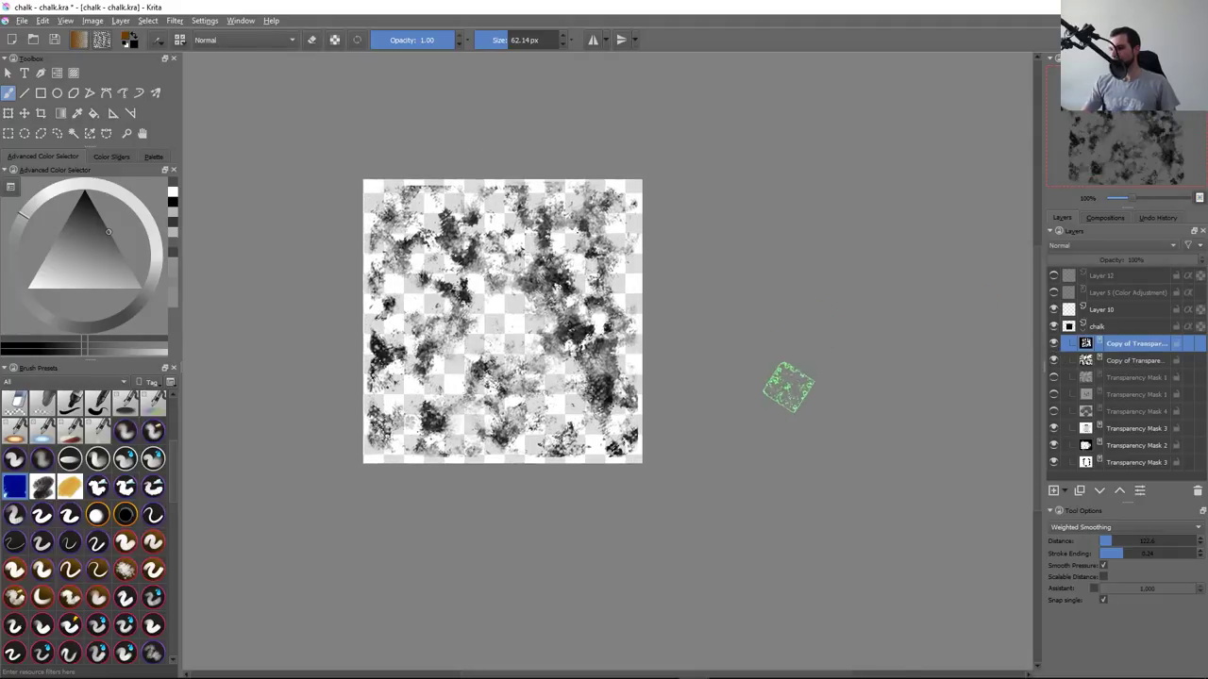
Switch to chalk_brush_preview, clear the black stroke, and try then undo sky test strokes
{"action": "key", "text": "2"}
{"action": "key", "text": "ctrl+Tab"}
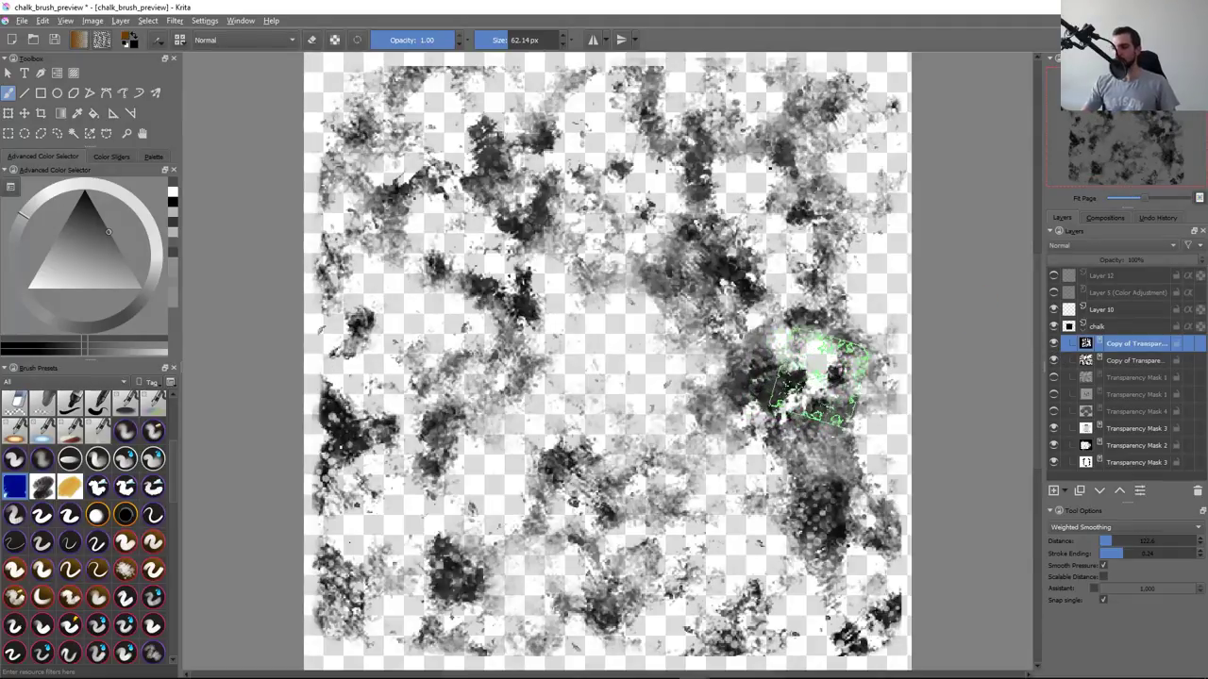
{"action": "key", "text": "Delete"}
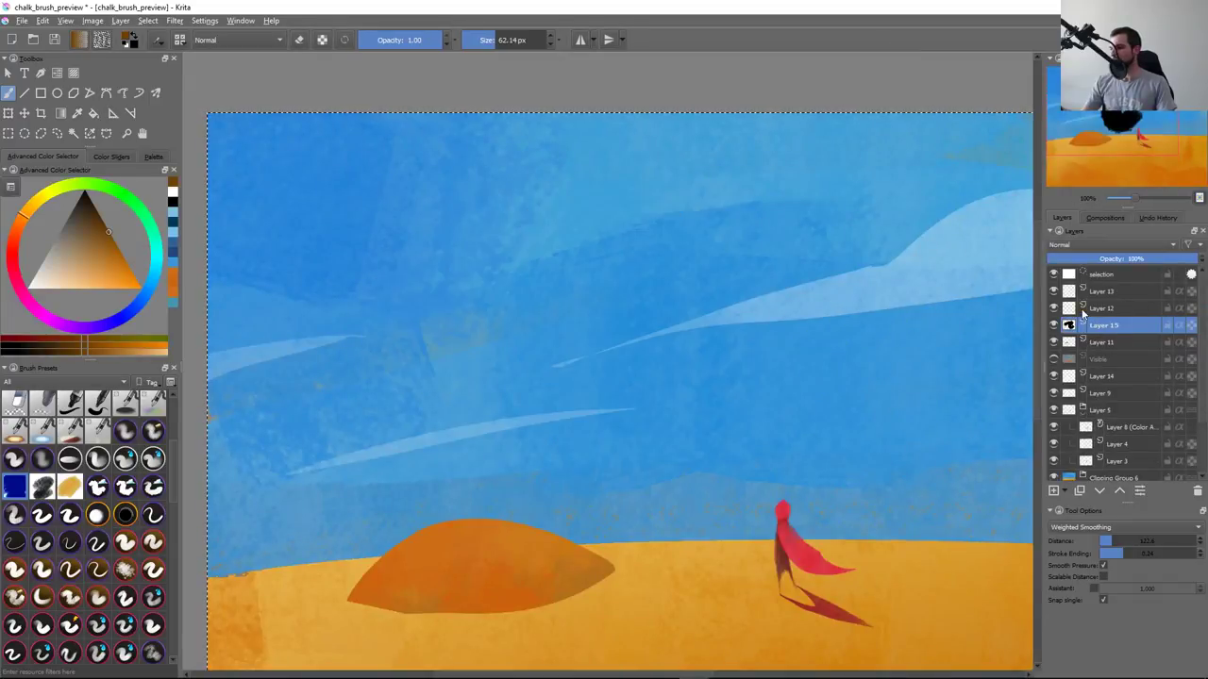
{"action": "mouse_move", "coordinate": [443, 325]}
{"action": "left_mouse_down"}
{"action": "mouse_move", "coordinate": [567, 404]}
{"action": "mouse_move", "coordinate": [577, 489]}
{"action": "left_mouse_up"}
{"action": "key", "text": "Delete"}
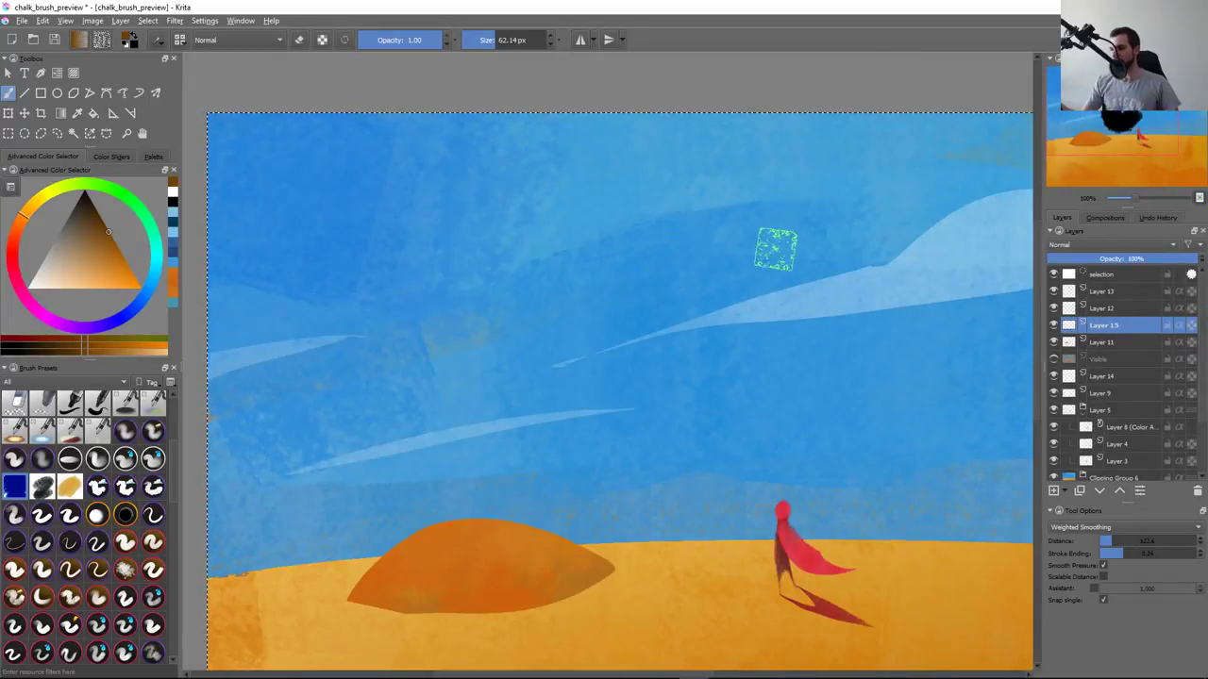
{"action": "mouse_move", "coordinate": [339, 283]}
{"action": "left_mouse_down"}
{"action": "mouse_move", "coordinate": [424, 241]}
{"action": "mouse_move", "coordinate": [768, 405]}
{"action": "left_mouse_up"}
{"action": "key", "text": "ctrl+z"}
{"action": "mouse_move", "coordinate": [321, 330]}
{"action": "left_mouse_down"}
{"action": "mouse_move", "coordinate": [609, 184]}
{"action": "mouse_move", "coordinate": [793, 368]}
{"action": "mouse_move", "coordinate": [854, 274]}
{"action": "left_mouse_up"}
{"action": "key", "text": "ctrl+z"}
Enable pen pressure on the brush's Flow with a steep curve
{"action": "key", "text": "F5"}
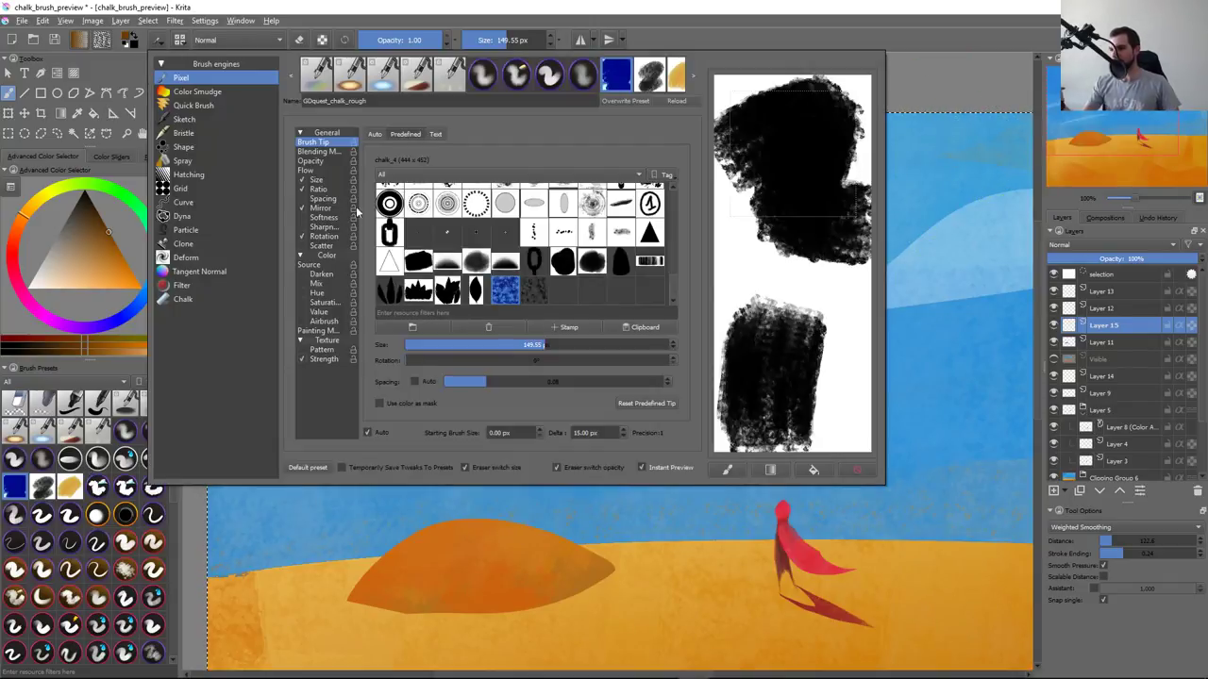
{"action": "left_click", "coordinate": [305, 170]}
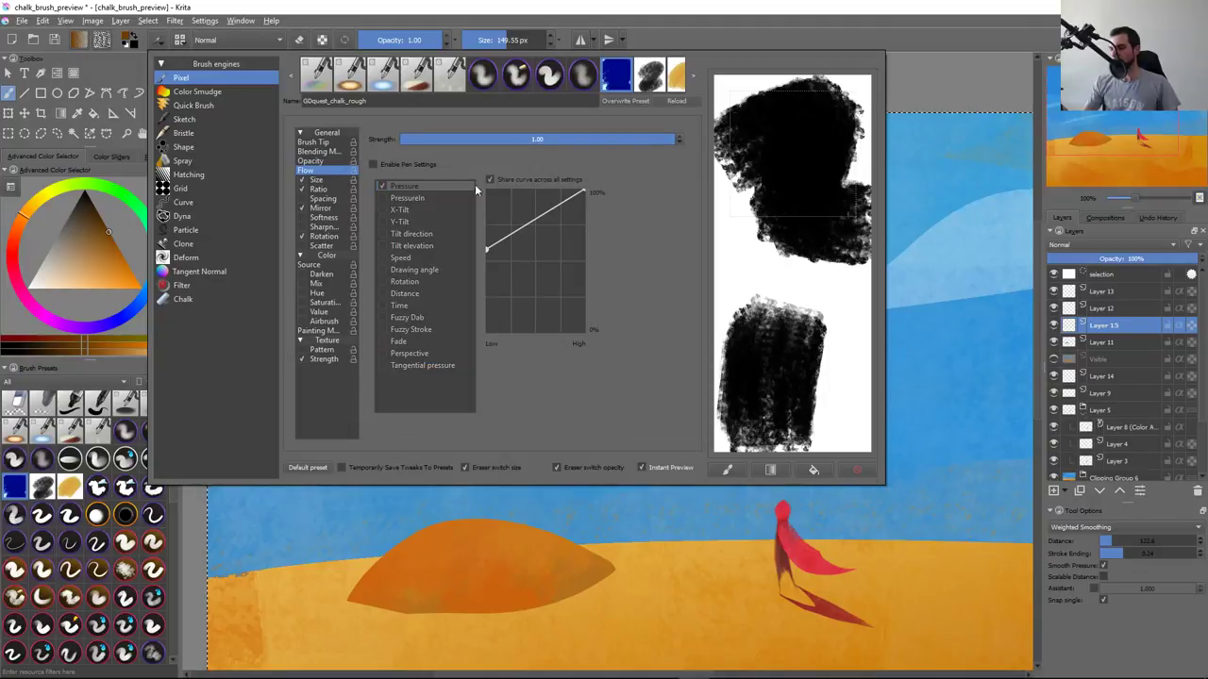
{"action": "left_click", "coordinate": [414, 185]}
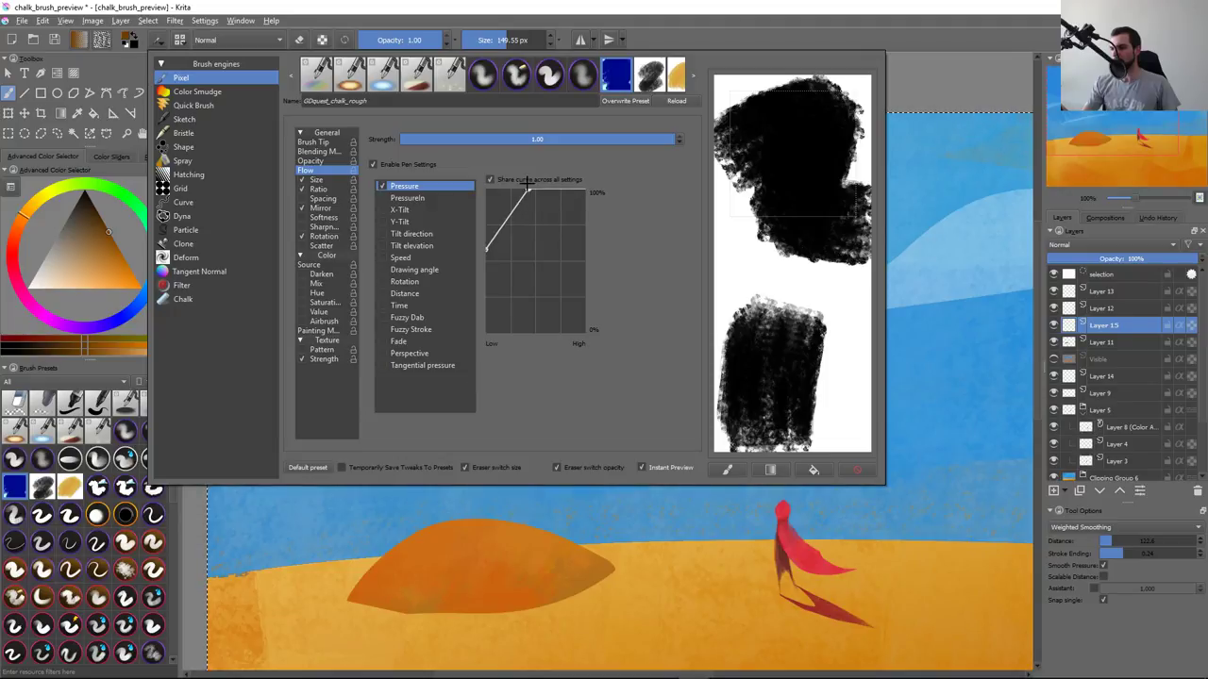
{"action": "left_click", "coordinate": [402, 531]}
Test the pressure-sensitive flow with arch, S, vertical and W strokes, undoing each
{"action": "mouse_move", "coordinate": [326, 368]}
{"action": "left_mouse_down"}
{"action": "mouse_move", "coordinate": [559, 444]}
{"action": "mouse_move", "coordinate": [809, 323]}
{"action": "left_mouse_up"}
{"action": "key", "text": "ctrl+z"}
{"action": "mouse_move", "coordinate": [363, 373]}
{"action": "left_mouse_down"}
{"action": "mouse_move", "coordinate": [595, 368]}
{"action": "mouse_move", "coordinate": [854, 302]}
{"action": "left_mouse_up"}
{"action": "key", "text": "ctrl+z"}
{"action": "mouse_move", "coordinate": [335, 368]}
{"action": "left_mouse_down"}
{"action": "mouse_move", "coordinate": [444, 244]}
{"action": "mouse_move", "coordinate": [750, 354]}
{"action": "left_mouse_up"}
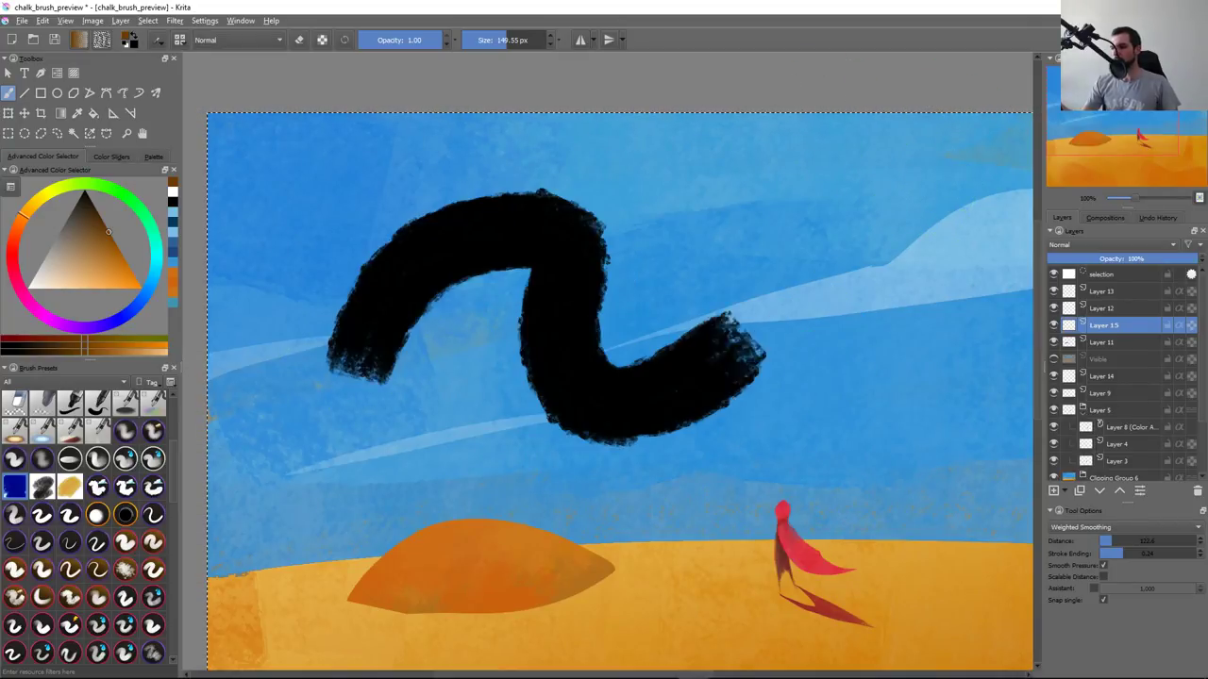
{"action": "key", "text": "ctrl+z"}
{"action": "left_click_drag", "start_coordinate": [396, 269], "coordinate": [382, 453]}
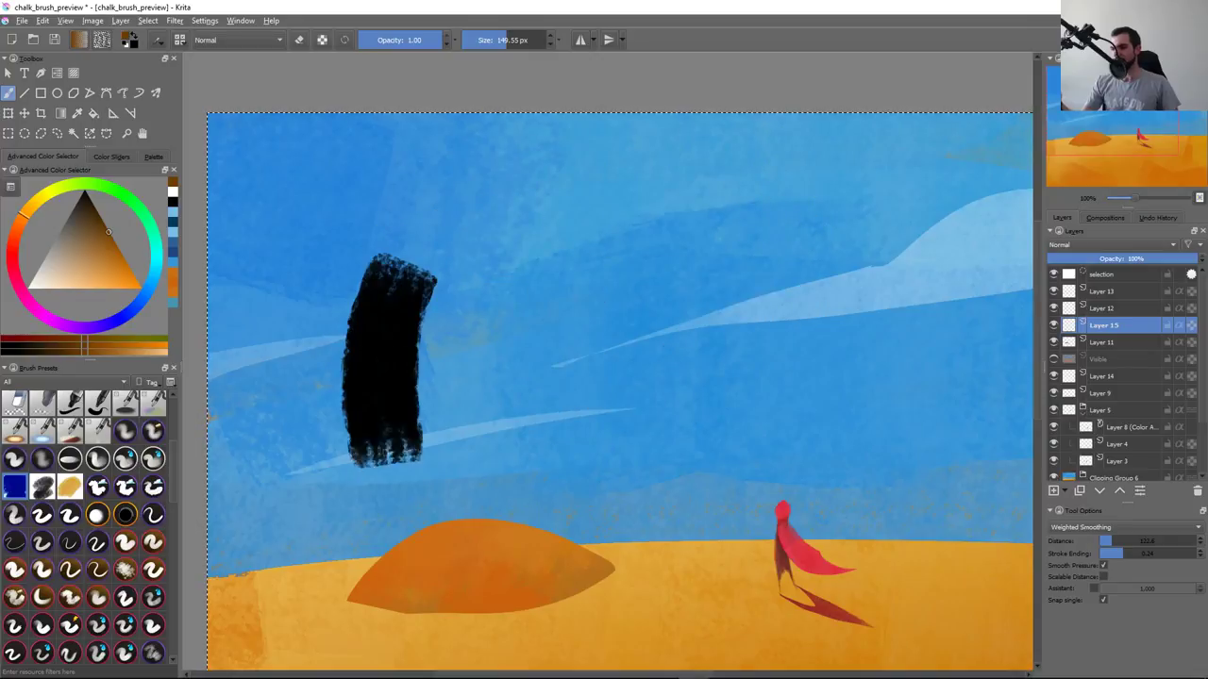
{"action": "key", "text": "ctrl+z"}
{"action": "mouse_move", "coordinate": [373, 320]}
{"action": "left_mouse_down"}
{"action": "mouse_move", "coordinate": [401, 566]}
{"action": "mouse_move", "coordinate": [646, 221]}
{"action": "mouse_move", "coordinate": [769, 420]}
{"action": "left_mouse_up"}
{"action": "key", "text": "ctrl+z"}
{"action": "key", "text": "ctrl+z"}
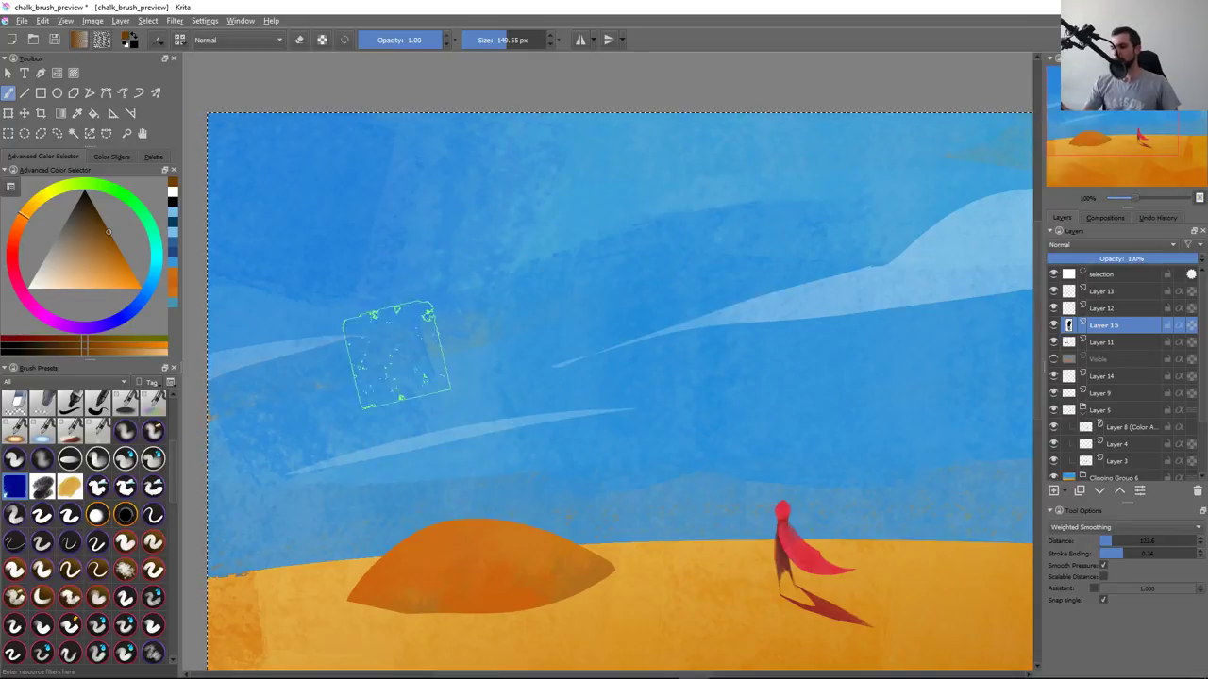
{"action": "mouse_move", "coordinate": [353, 373]}
{"action": "left_mouse_down"}
{"action": "mouse_move", "coordinate": [598, 257]}
{"action": "mouse_move", "coordinate": [782, 372]}
{"action": "left_mouse_up"}
{"action": "key", "text": "ctrl+z"}
Compare the Opacity pressure curve against the Flow pressure settings
{"action": "key", "text": "F5"}
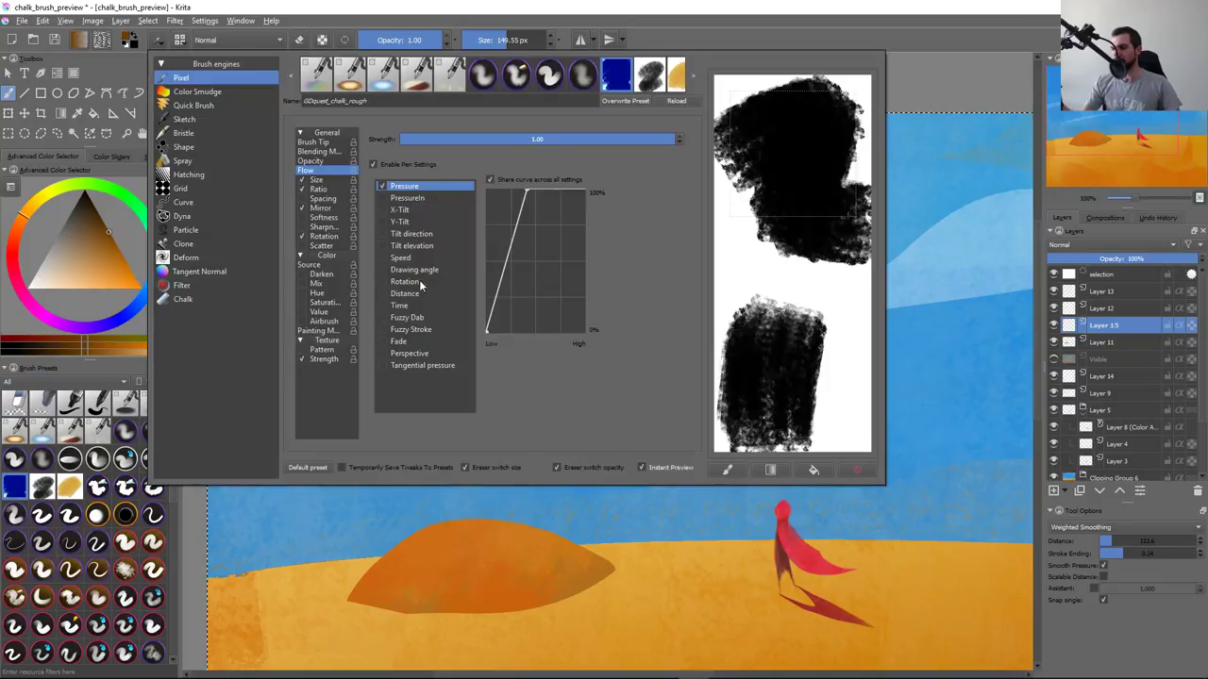
{"action": "left_click", "coordinate": [317, 162]}
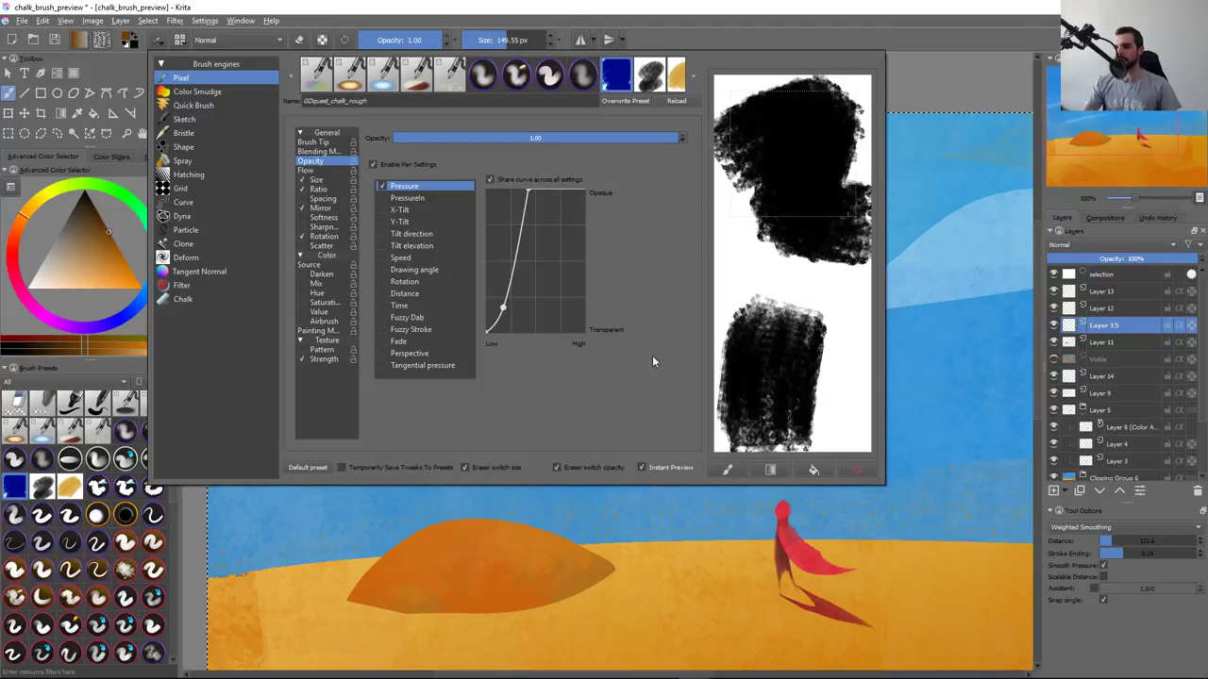
{"action": "left_click", "coordinate": [342, 170]}
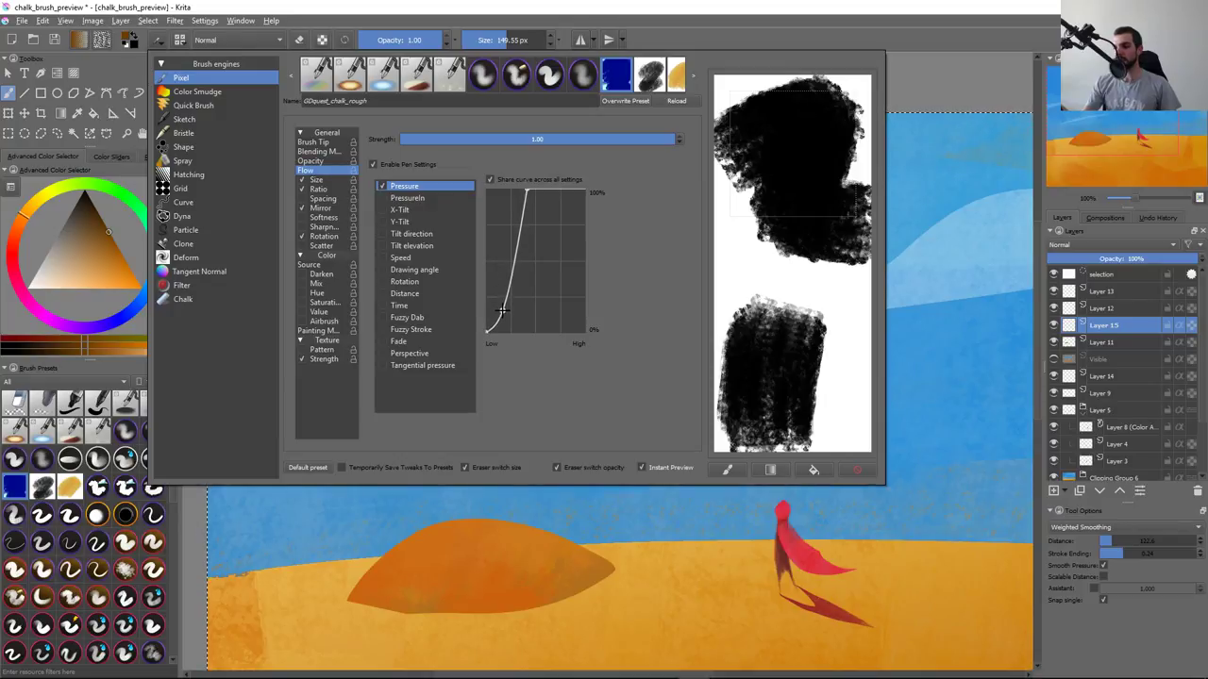
{"action": "left_click", "coordinate": [473, 525]}
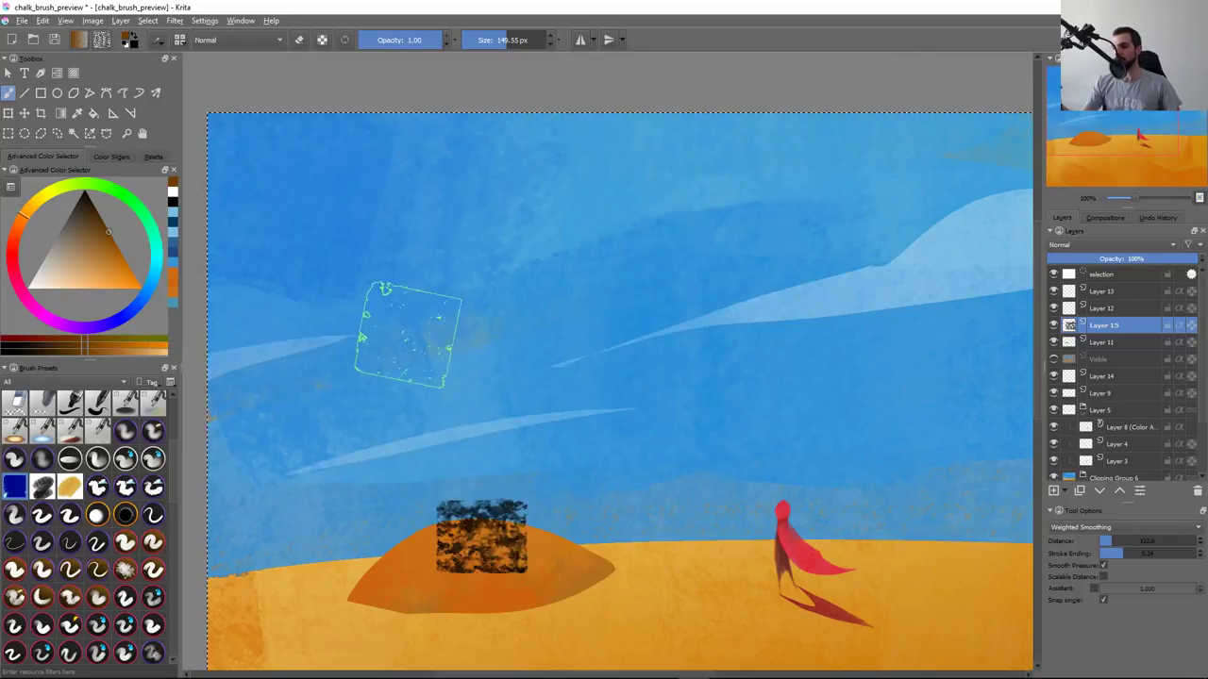
Paint and undo diagonal, hook, S and U-shaped chalk test strokes in the sky
{"action": "mouse_move", "coordinate": [344, 378]}
{"action": "left_mouse_down"}
{"action": "mouse_move", "coordinate": [722, 215]}
{"action": "mouse_move", "coordinate": [788, 429]}
{"action": "left_mouse_up"}
{"action": "key", "text": "Delete"}
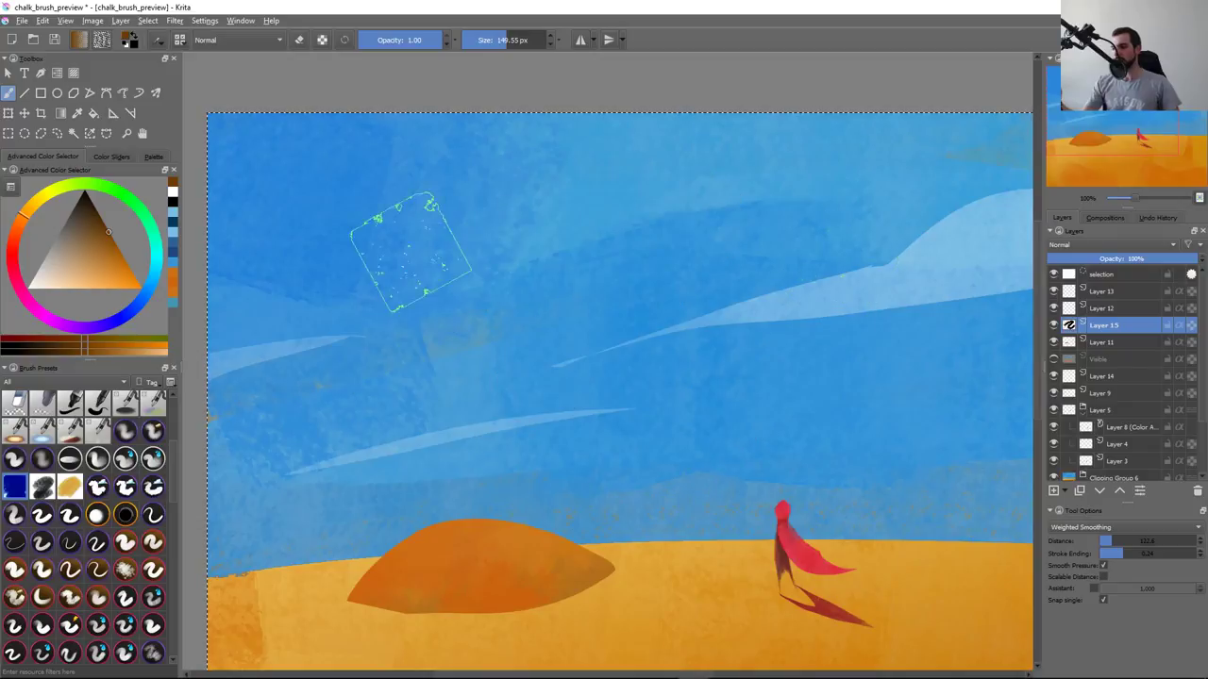
{"action": "mouse_move", "coordinate": [335, 354]}
{"action": "left_mouse_down"}
{"action": "mouse_move", "coordinate": [514, 467]}
{"action": "mouse_move", "coordinate": [773, 236]}
{"action": "left_mouse_up"}
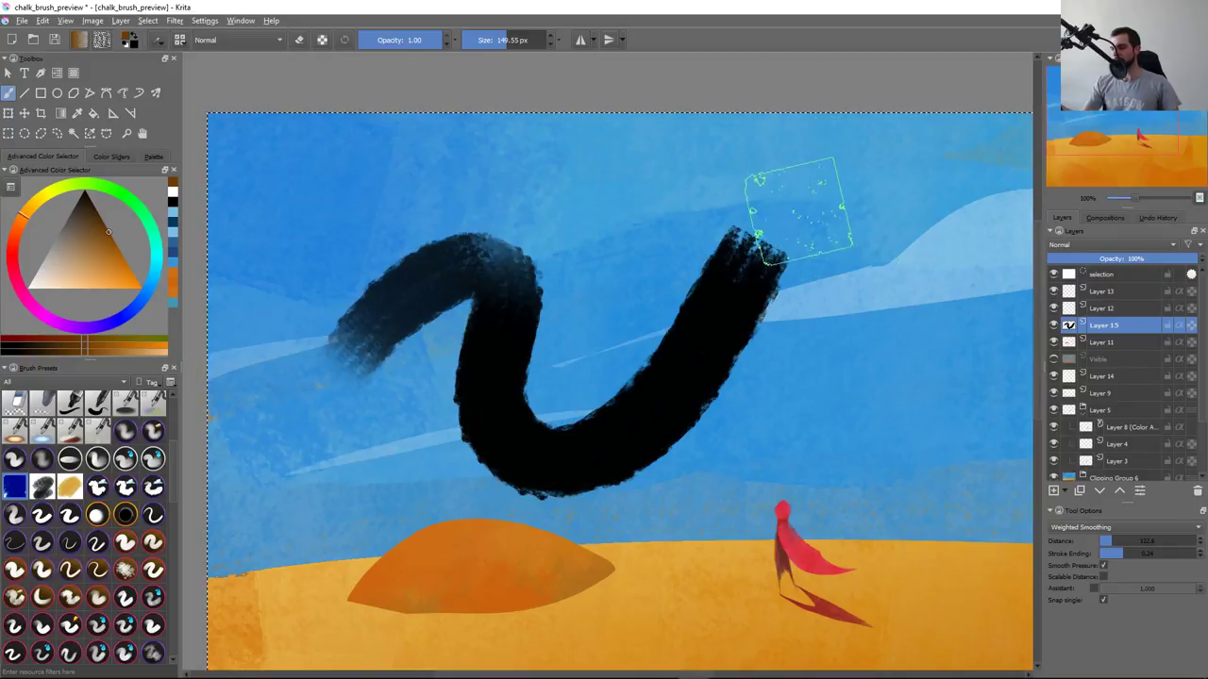
{"action": "key", "text": "Delete"}
{"action": "left_click", "coordinate": [340, 378]}
{"action": "mouse_move", "coordinate": [339, 377]}
{"action": "left_mouse_down"}
{"action": "mouse_move", "coordinate": [539, 472]}
{"action": "mouse_move", "coordinate": [783, 141]}
{"action": "left_mouse_up"}
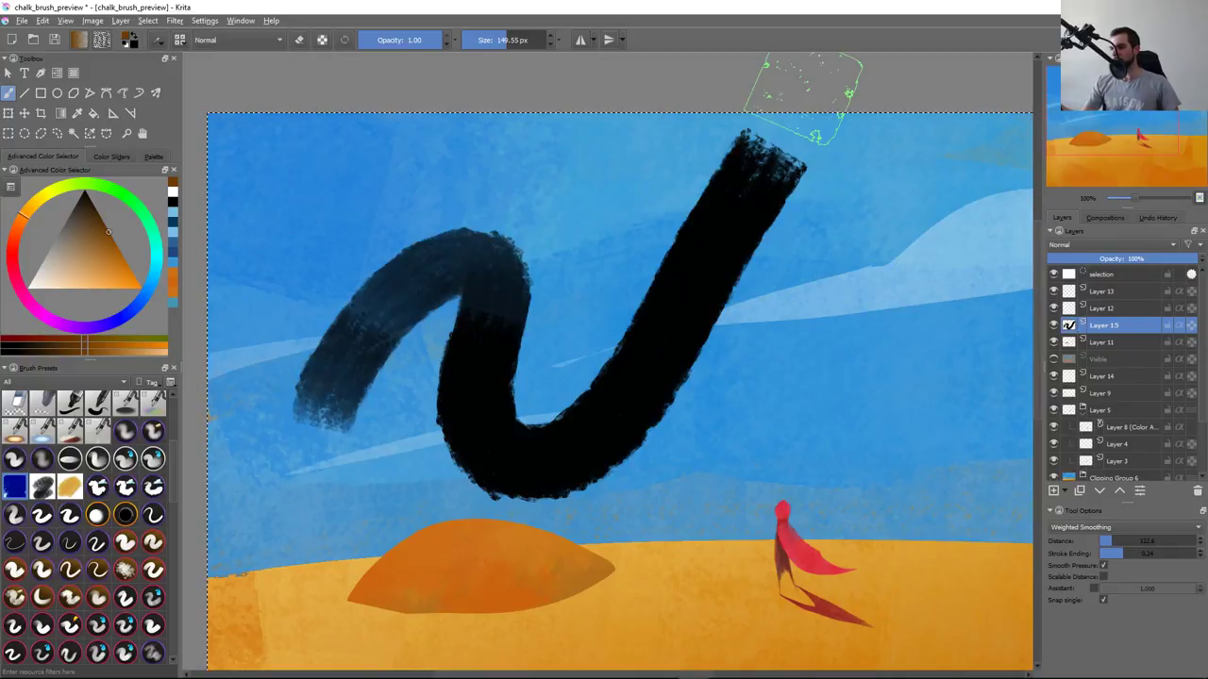
{"action": "key", "text": "Delete"}
{"action": "mouse_move", "coordinate": [401, 236]}
{"action": "left_mouse_down"}
{"action": "mouse_move", "coordinate": [509, 363]}
{"action": "mouse_move", "coordinate": [844, 241]}
{"action": "left_mouse_up"}
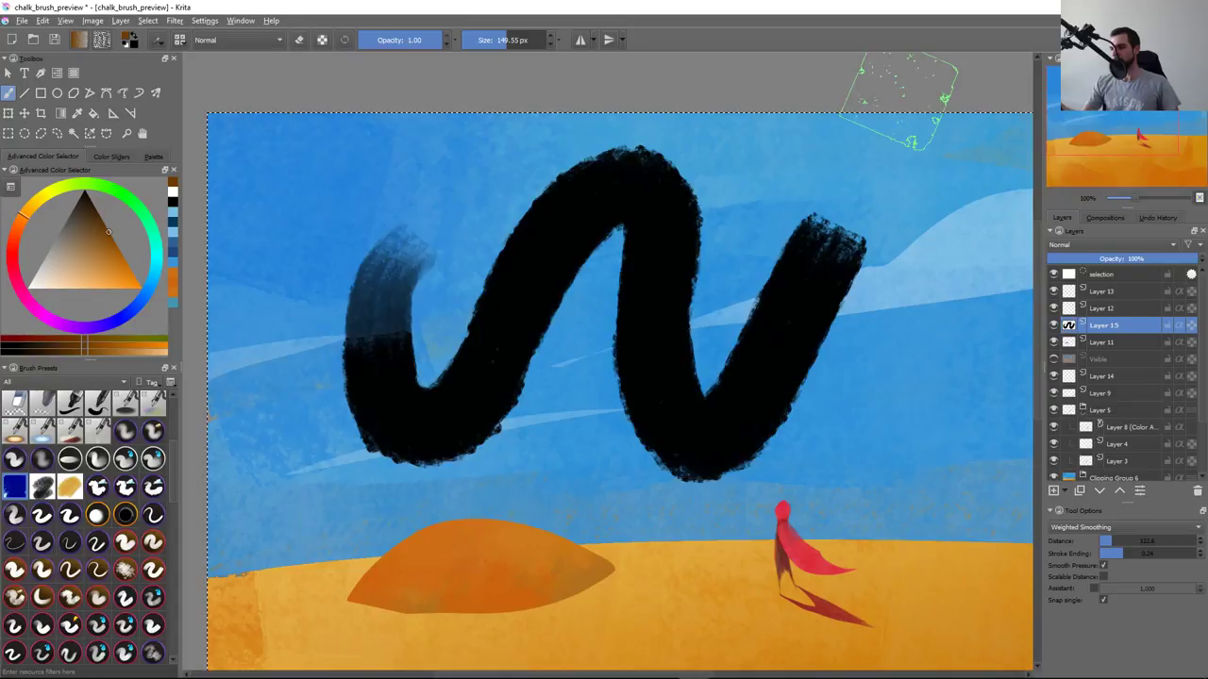
{"action": "key", "text": "Delete"}
{"action": "mouse_move", "coordinate": [339, 401]}
{"action": "left_mouse_down"}
{"action": "mouse_move", "coordinate": [539, 406]}
{"action": "mouse_move", "coordinate": [715, 242]}
{"action": "left_mouse_up"}
{"action": "key", "text": "Delete"}
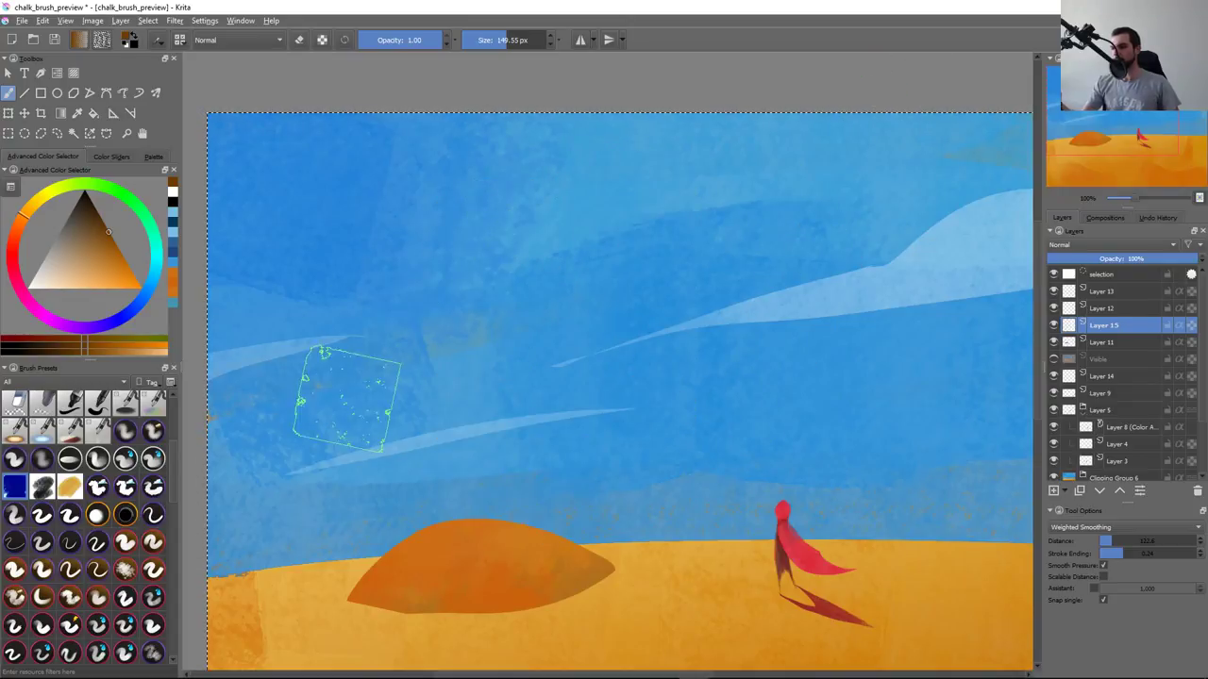
Paint and undo more S, V and diagonal chalk strokes across sky and dune
{"action": "mouse_move", "coordinate": [347, 396]}
{"action": "left_mouse_down"}
{"action": "mouse_move", "coordinate": [553, 283]}
{"action": "mouse_move", "coordinate": [714, 242]}
{"action": "left_mouse_up"}
{"action": "key", "text": "Delete"}
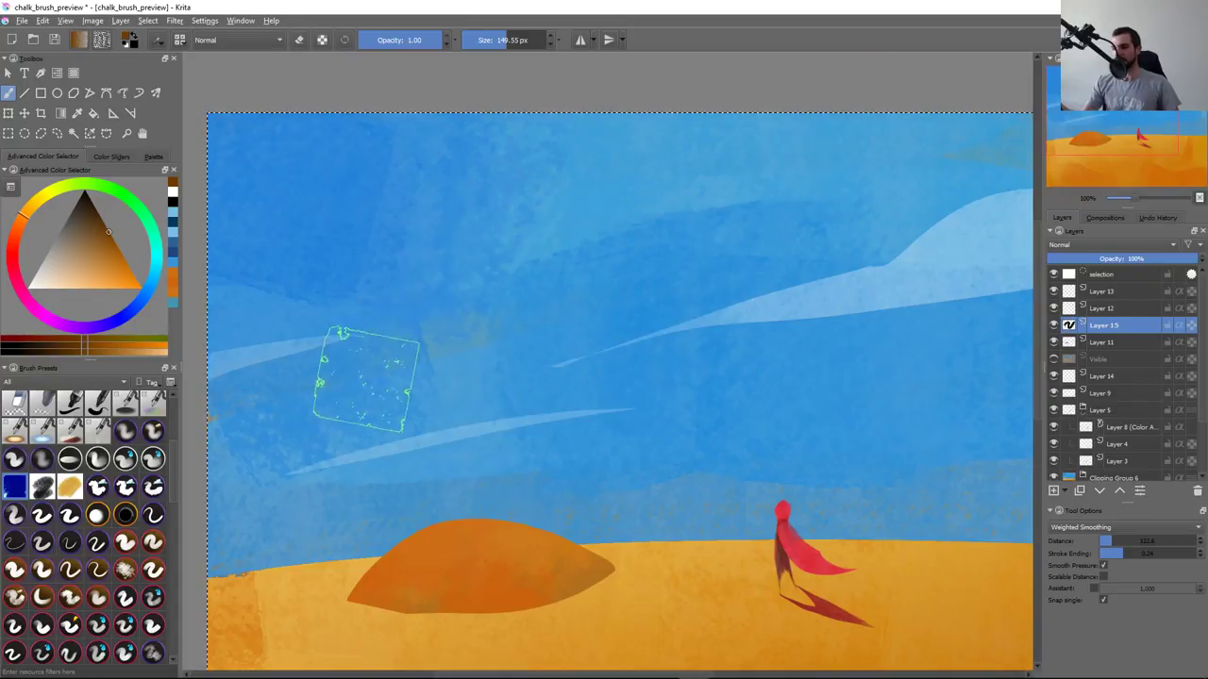
{"action": "mouse_move", "coordinate": [366, 378]}
{"action": "left_mouse_down"}
{"action": "mouse_move", "coordinate": [567, 274]}
{"action": "mouse_move", "coordinate": [755, 292]}
{"action": "left_mouse_up"}
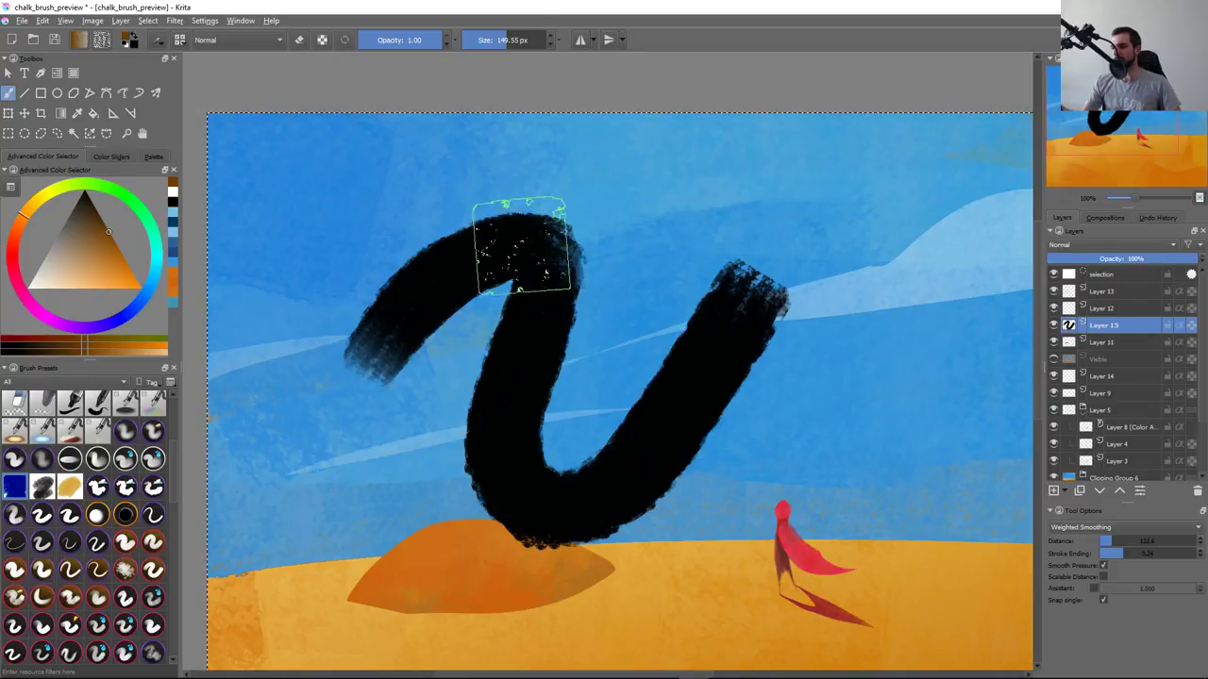
{"action": "key", "text": "Delete"}
{"action": "mouse_move", "coordinate": [321, 396]}
{"action": "left_mouse_down"}
{"action": "mouse_move", "coordinate": [401, 302]}
{"action": "mouse_move", "coordinate": [651, 259]}
{"action": "mouse_move", "coordinate": [746, 273]}
{"action": "left_mouse_up"}
{"action": "key", "text": "Delete"}
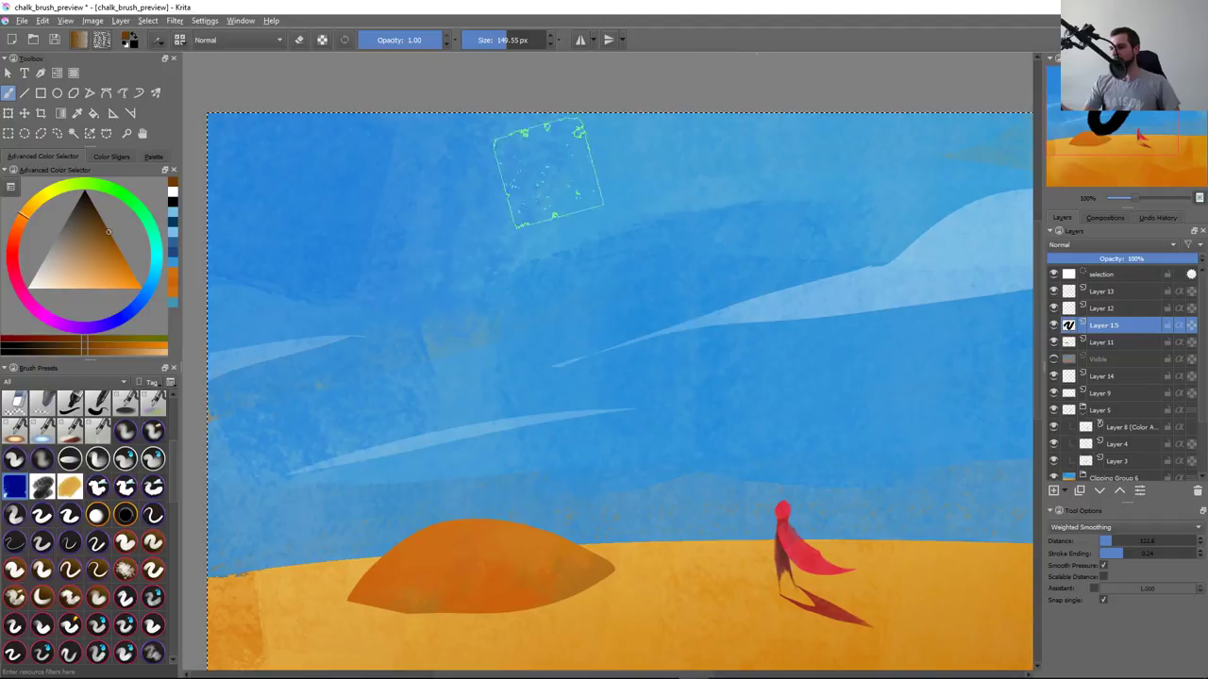
{"action": "mouse_move", "coordinate": [406, 288]}
{"action": "left_mouse_down"}
{"action": "mouse_move", "coordinate": [496, 377]}
{"action": "mouse_move", "coordinate": [703, 255]}
{"action": "left_mouse_up"}
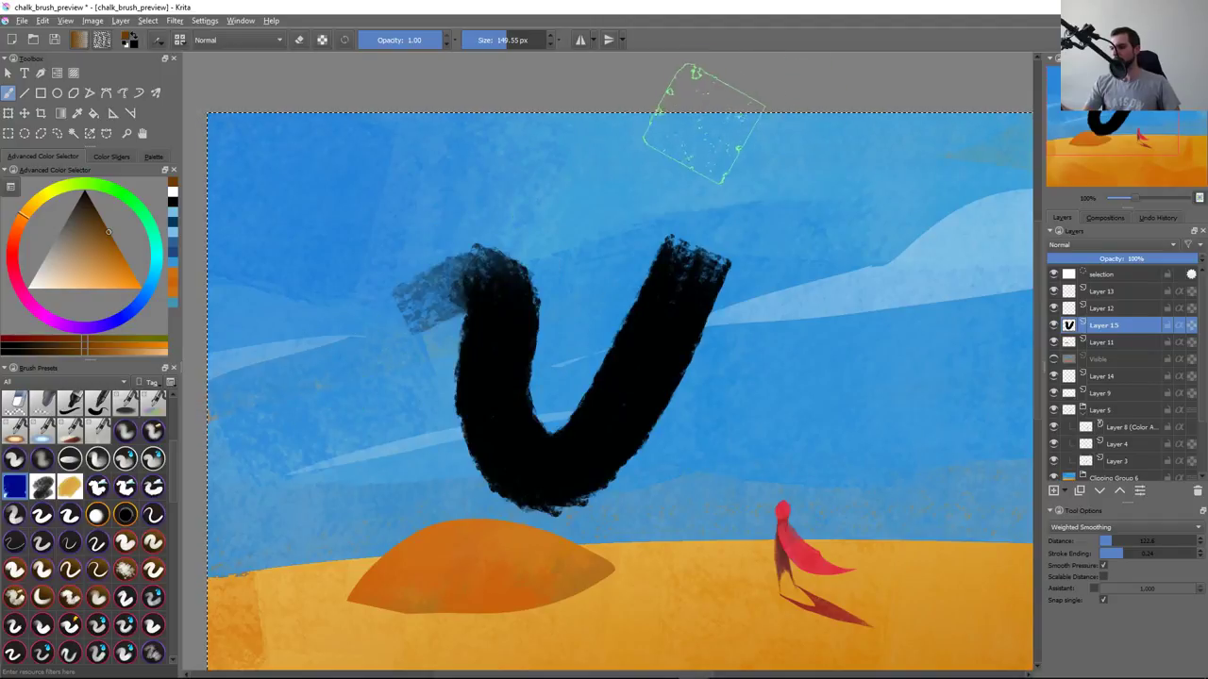
{"action": "key", "text": "Delete"}
{"action": "mouse_move", "coordinate": [359, 368]}
{"action": "left_mouse_down"}
{"action": "mouse_move", "coordinate": [373, 340]}
{"action": "mouse_move", "coordinate": [472, 415]}
{"action": "mouse_move", "coordinate": [675, 184]}
{"action": "mouse_move", "coordinate": [717, 406]}
{"action": "left_mouse_up"}
{"action": "key", "text": "Delete"}
{"action": "left_click_drag", "start_coordinate": [410, 302], "coordinate": [731, 155]}
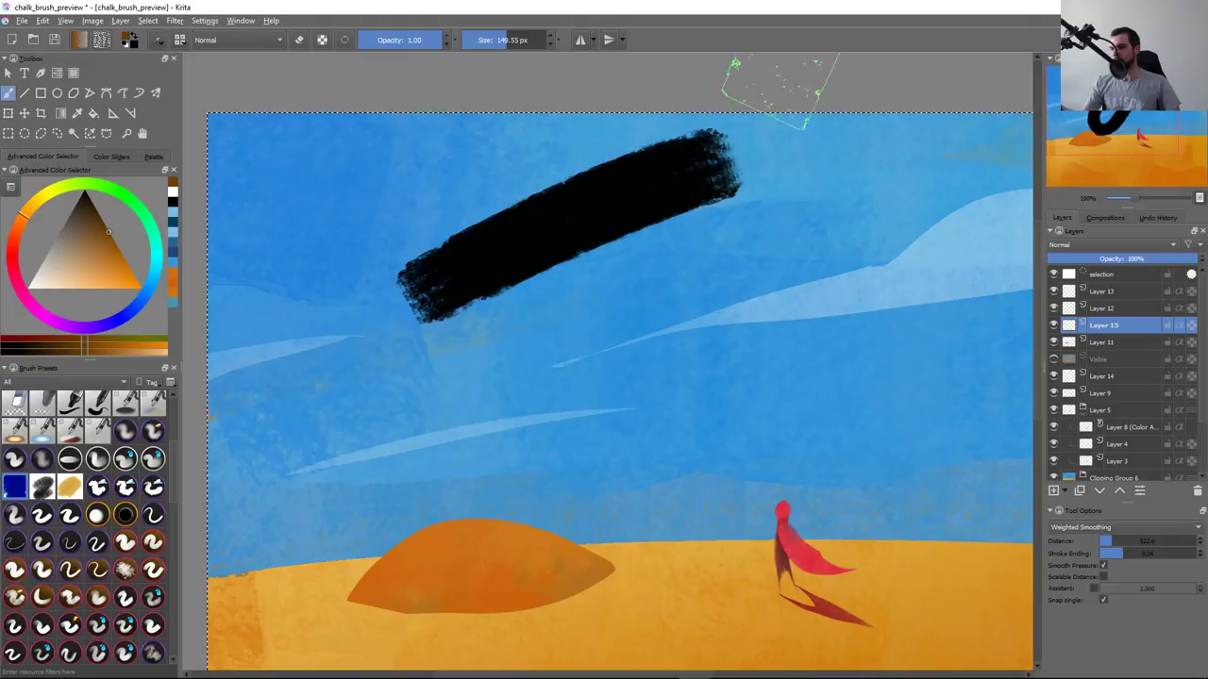
{"action": "key", "text": "Delete"}
Fill a freehand leaf-shaped selection with chalk, then undo and deselect
{"action": "key", "text": "ctrl+r"}
{"action": "key", "text": "b"}
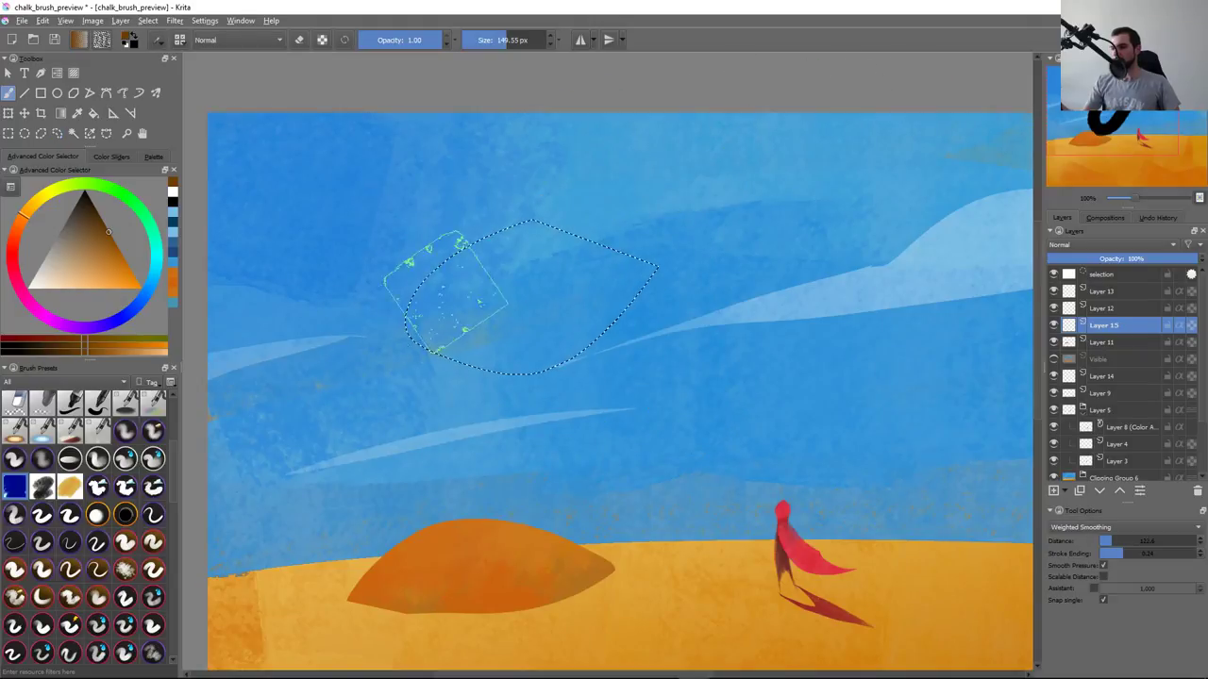
{"action": "mouse_move", "coordinate": [431, 296]}
{"action": "left_mouse_down"}
{"action": "mouse_move", "coordinate": [633, 202]}
{"action": "mouse_move", "coordinate": [795, 259]}
{"action": "mouse_move", "coordinate": [704, 297]}
{"action": "left_mouse_up"}
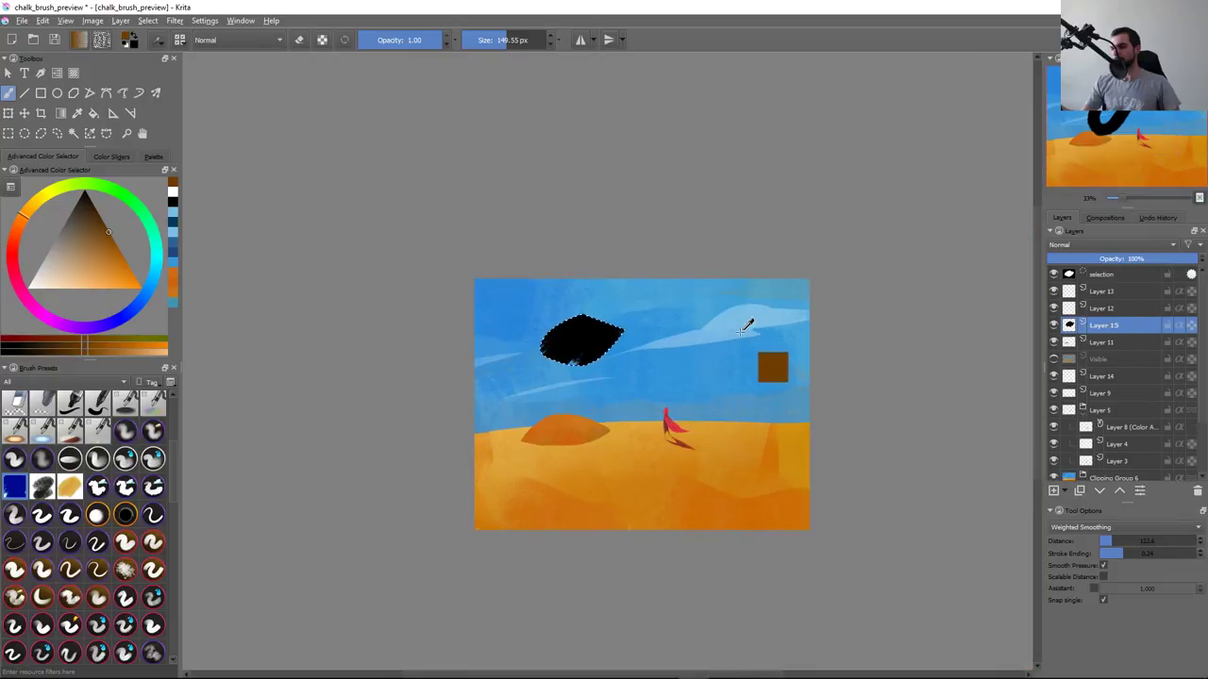
{"action": "key", "text": "ctrl+shift+a"}
{"action": "key", "text": "Delete"}
Paint two more chalk test strokes in the sky and undo them
{"action": "mouse_move", "coordinate": [510, 354]}
{"action": "left_mouse_down"}
{"action": "mouse_move", "coordinate": [634, 304]}
{"action": "mouse_move", "coordinate": [663, 430]}
{"action": "left_mouse_up"}
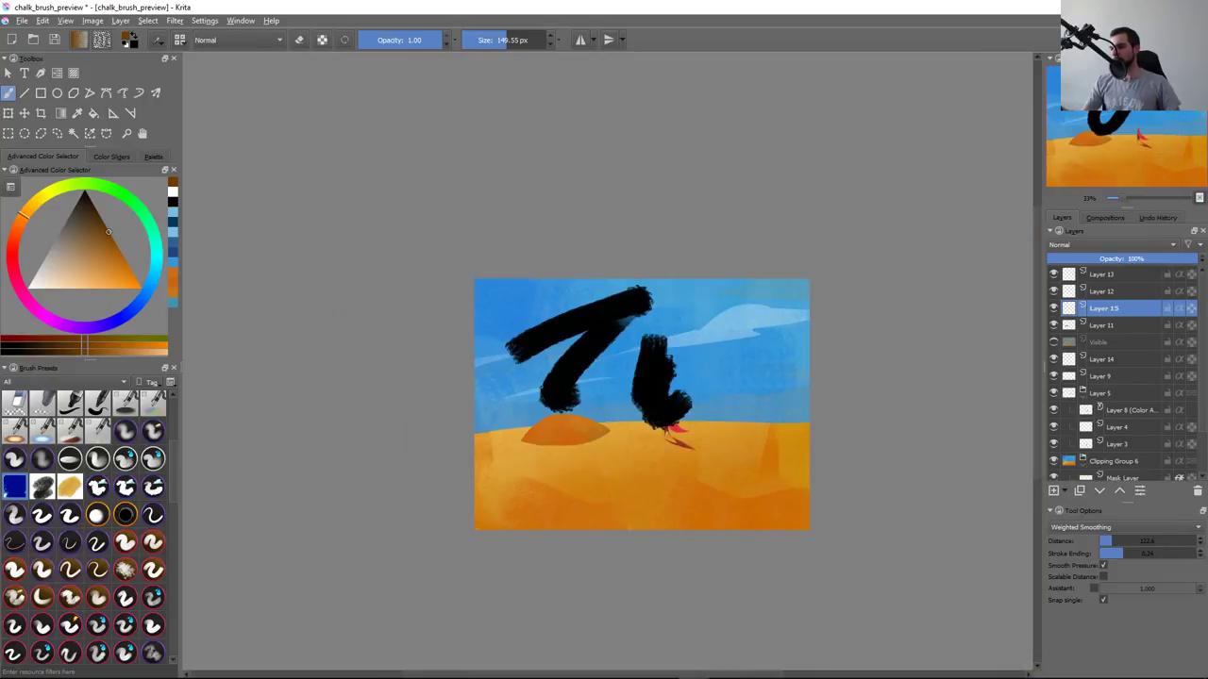
{"action": "left_click_drag", "start_coordinate": [674, 359], "coordinate": [783, 378]}
{"action": "key", "text": "ctrl+z"}
{"action": "key", "text": "ctrl+z"}
{"action": "key", "text": "ctrl+z"}
{"action": "key", "text": "F5"}
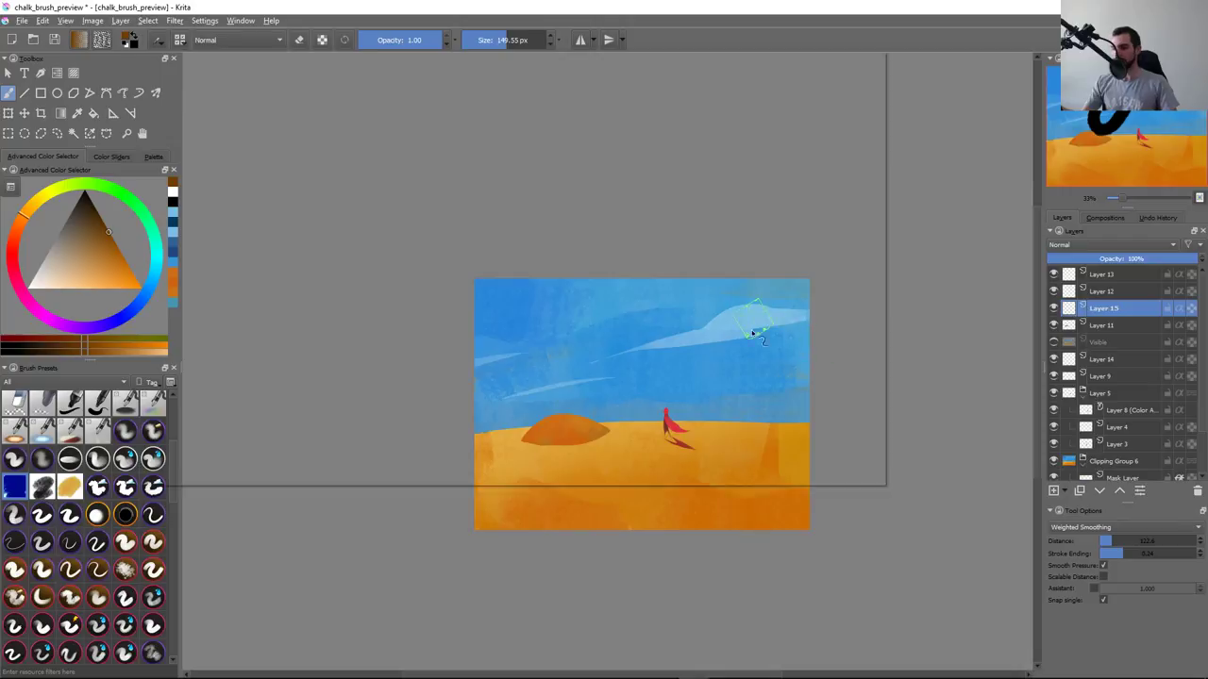
Check the brush tip settings, then paint and undo two short chalk strokes
{"action": "left_click", "coordinate": [314, 143]}
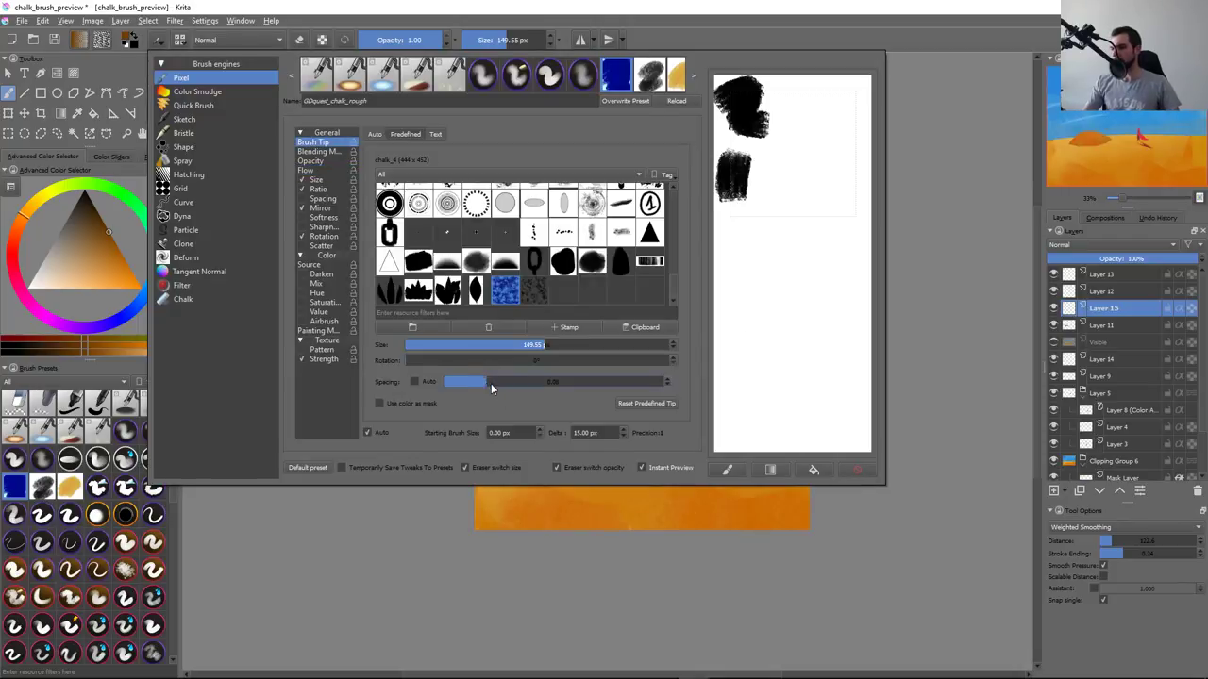
{"action": "left_click", "coordinate": [452, 560]}
{"action": "left_click_drag", "start_coordinate": [575, 321], "coordinate": [554, 373]}
{"action": "left_click_drag", "start_coordinate": [618, 316], "coordinate": [603, 387]}
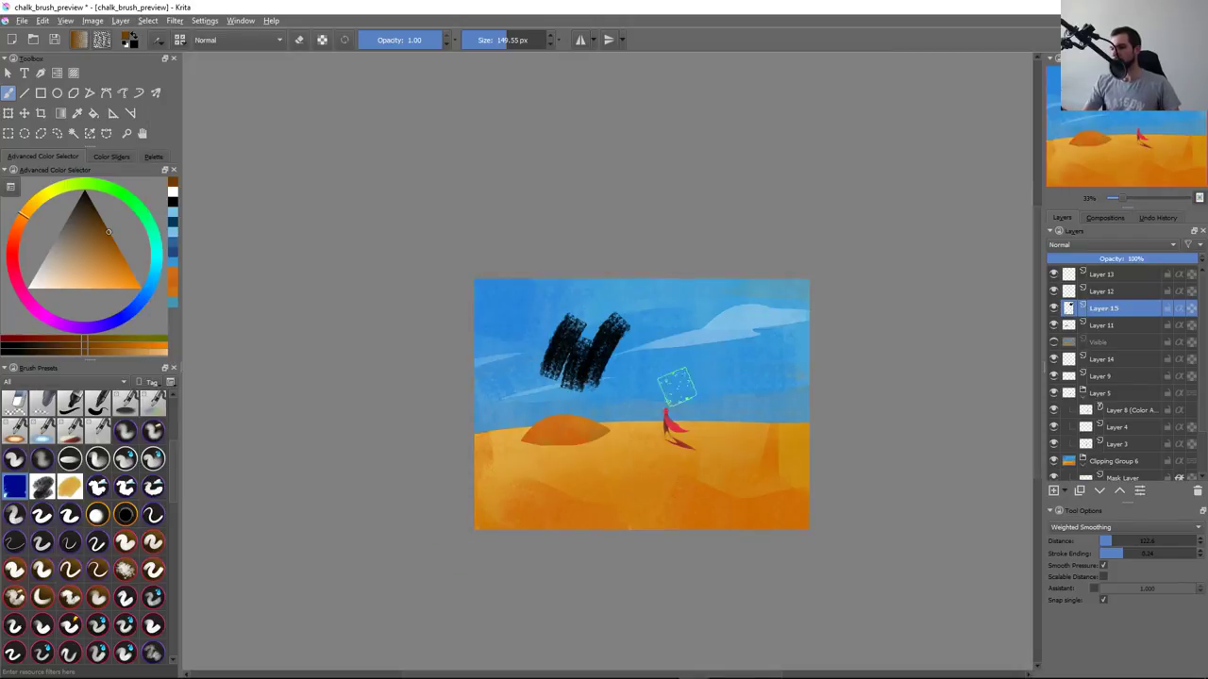
{"action": "key", "text": "ctrl+z"}
{"action": "key", "text": "super"}
{"action": "key", "text": "Escape"}
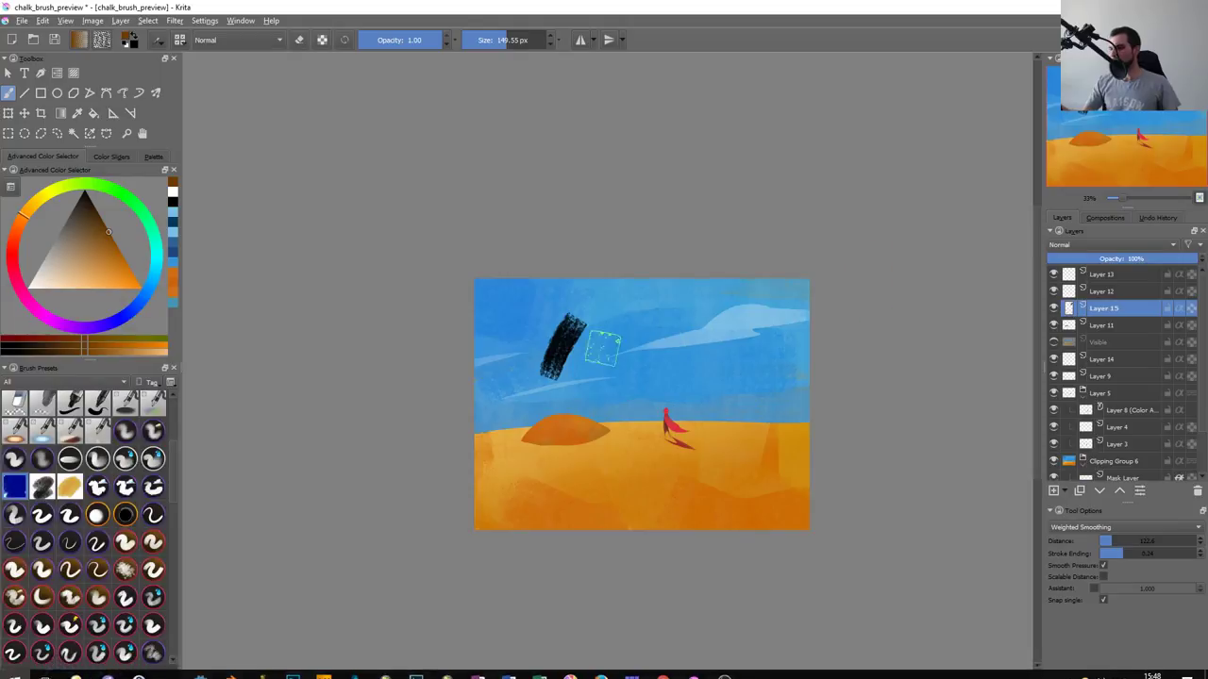
{"action": "key", "text": "ctrl+z"}
Paint and undo wide V, zigzag, band and slanted chalk strokes across the sky
{"action": "mouse_move", "coordinate": [550, 323]}
{"action": "left_mouse_down"}
{"action": "mouse_move", "coordinate": [534, 354]}
{"action": "mouse_move", "coordinate": [684, 359]}
{"action": "mouse_move", "coordinate": [637, 331]}
{"action": "left_mouse_up"}
{"action": "key", "text": "ctrl+z"}
{"action": "key", "text": "ctrl+z"}
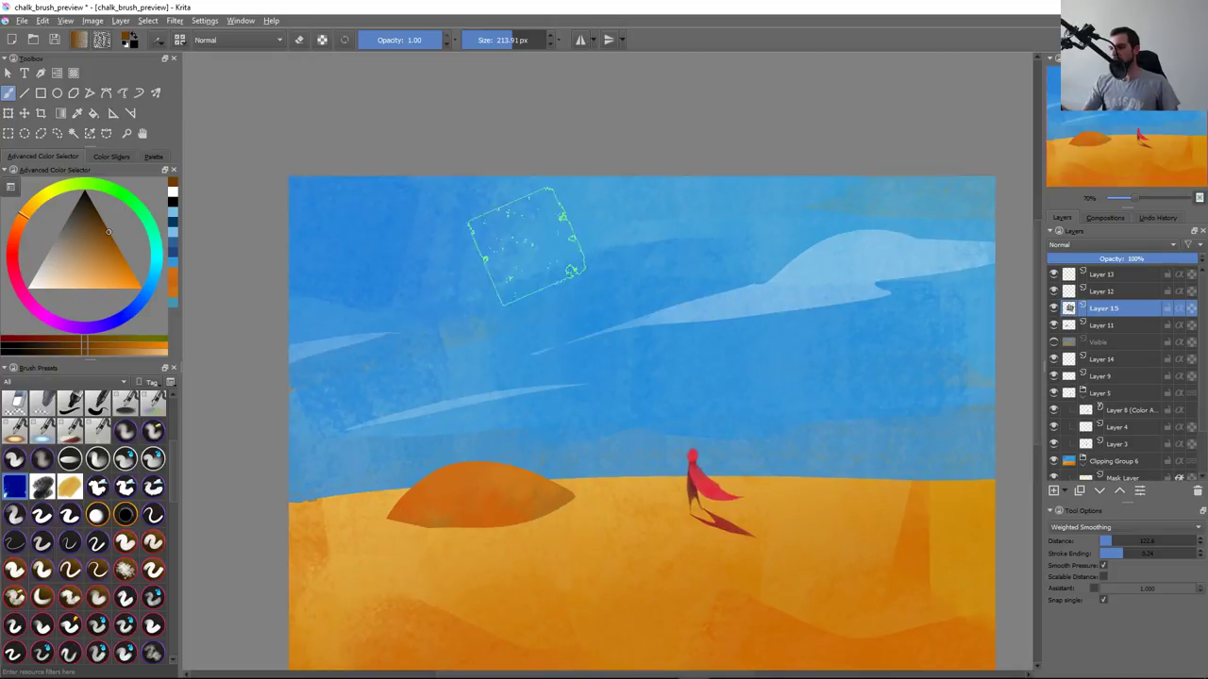
{"action": "mouse_move", "coordinate": [439, 255]}
{"action": "left_mouse_down"}
{"action": "mouse_move", "coordinate": [576, 246]}
{"action": "mouse_move", "coordinate": [783, 302]}
{"action": "left_mouse_up"}
{"action": "key", "text": "ctrl+z"}
{"action": "left_click_drag", "start_coordinate": [378, 377], "coordinate": [703, 325]}
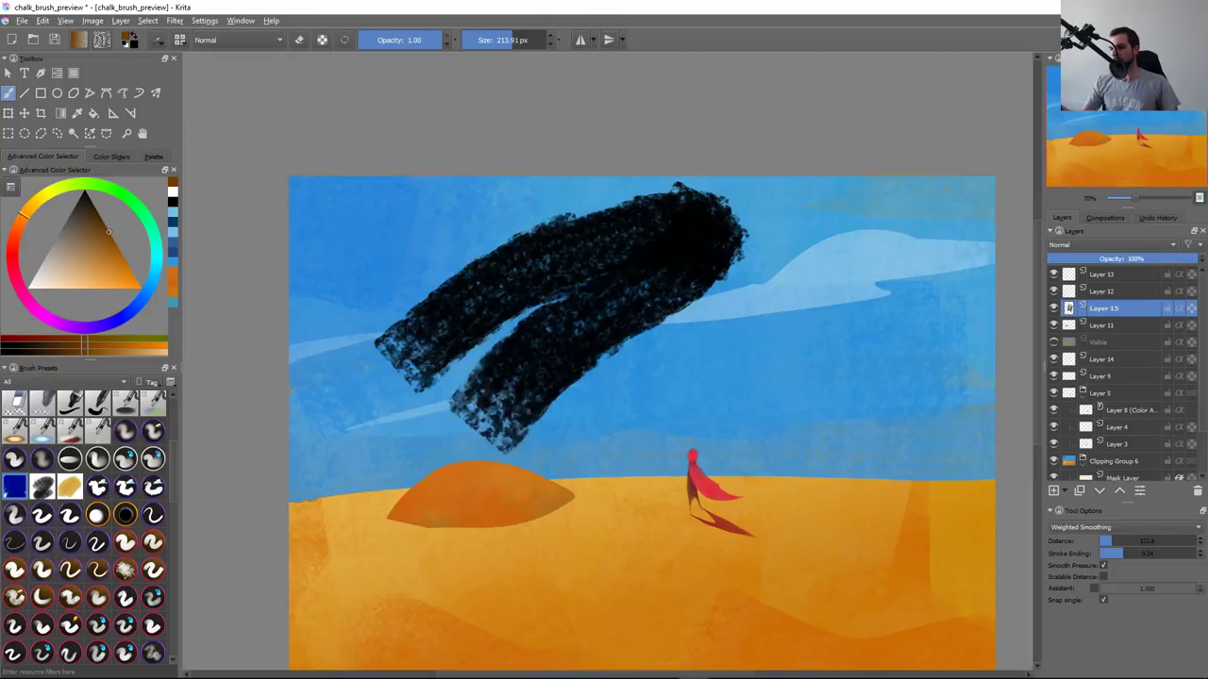
{"action": "key", "text": "ctrl+z"}
{"action": "mouse_move", "coordinate": [432, 364]}
{"action": "left_mouse_down"}
{"action": "mouse_move", "coordinate": [453, 344]}
{"action": "mouse_move", "coordinate": [666, 279]}
{"action": "left_mouse_up"}
{"action": "left_click_drag", "start_coordinate": [647, 239], "coordinate": [661, 269]}
{"action": "key", "text": "ctrl+z"}
{"action": "left_click_drag", "start_coordinate": [406, 377], "coordinate": [653, 236]}
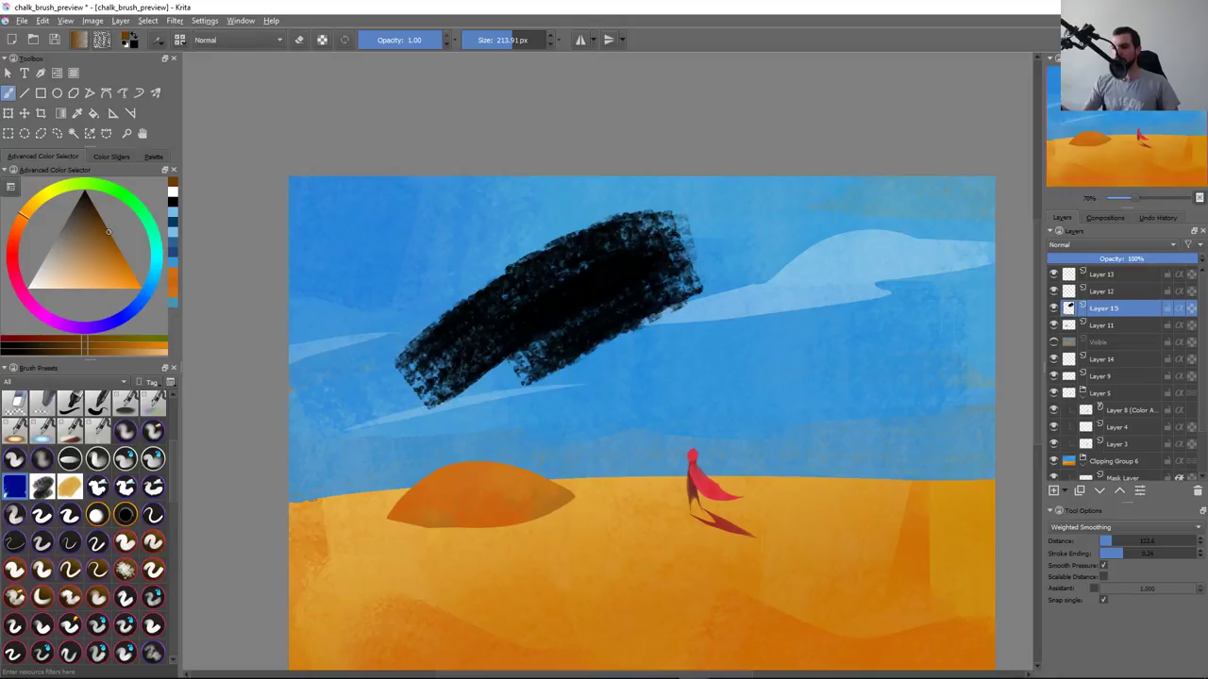
{"action": "key", "text": "ctrl+z"}
{"action": "key", "text": "F5"}
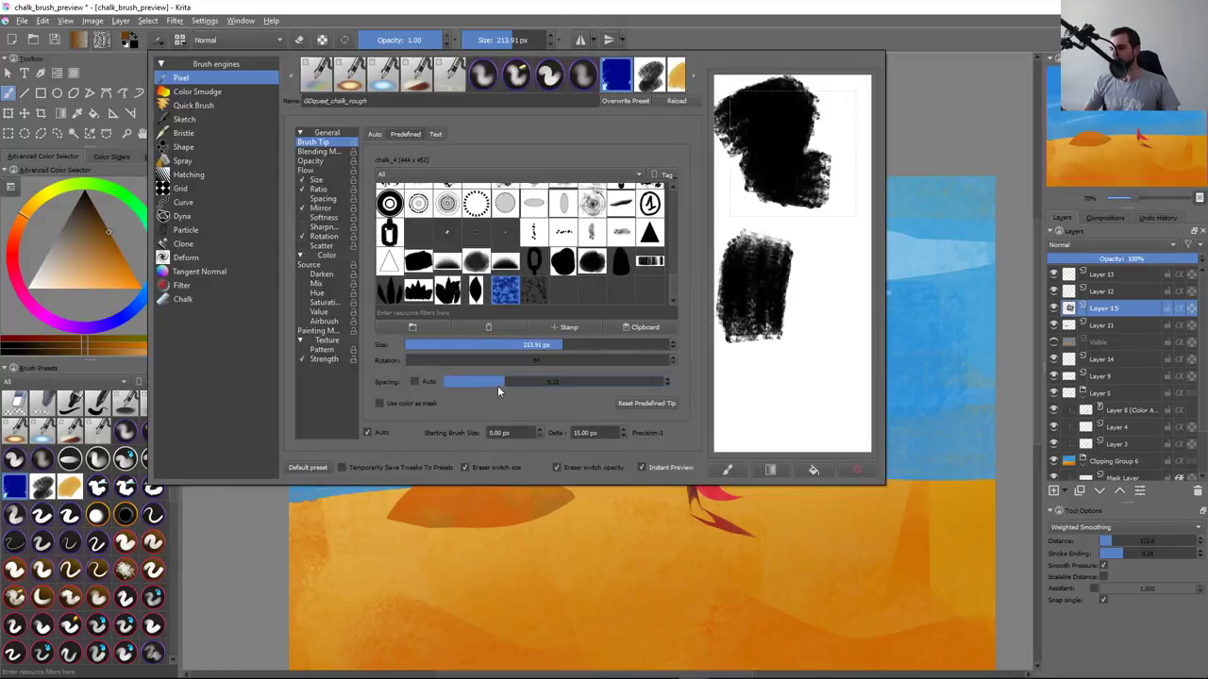
Turn on auto spacing for the chalk_4 brush tip and test chalk strokes on the dune and sky
{"action": "left_click", "coordinate": [414, 382]}
{"action": "key", "text": "F5"}
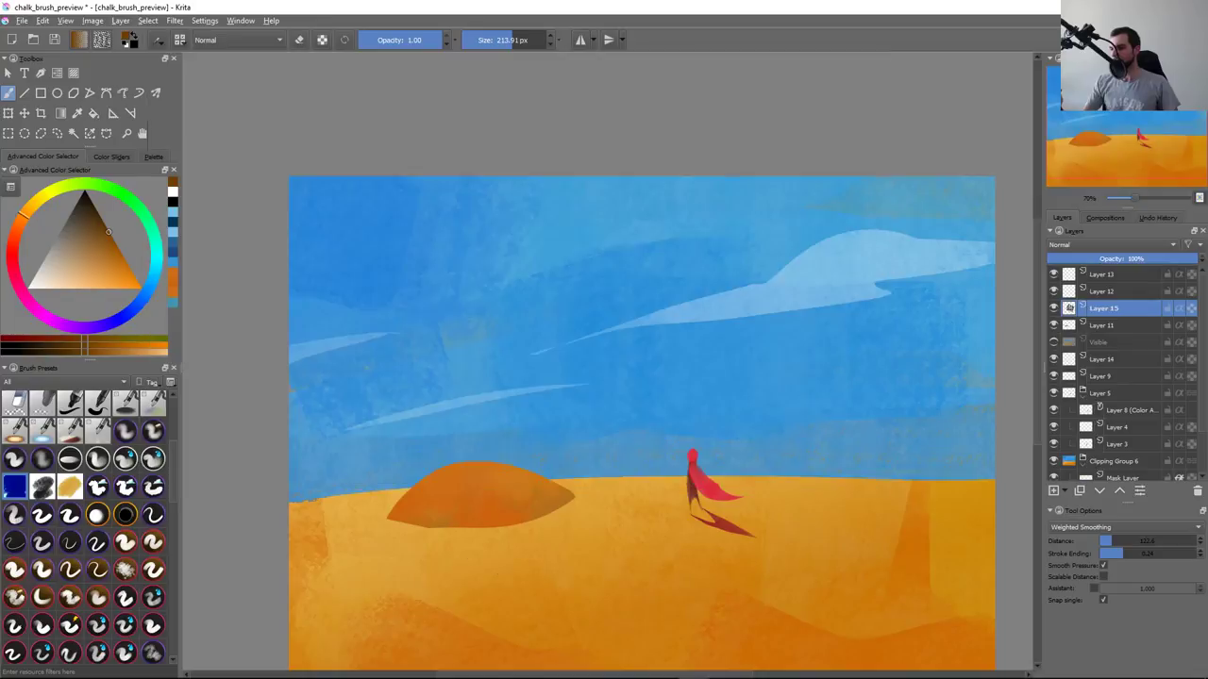
{"action": "left_click", "coordinate": [500, 529]}
{"action": "left_click_drag", "start_coordinate": [500, 359], "coordinate": [698, 255]}
{"action": "left_click_drag", "start_coordinate": [491, 415], "coordinate": [755, 425]}
{"action": "key", "text": "Delete"}
Paint and undo several Z-shaped chalk test strokes across the sky
{"action": "mouse_move", "coordinate": [391, 296]}
{"action": "left_mouse_down"}
{"action": "mouse_move", "coordinate": [698, 212]}
{"action": "mouse_move", "coordinate": [802, 368]}
{"action": "left_mouse_up"}
{"action": "key", "text": "Delete"}
{"action": "mouse_move", "coordinate": [406, 377]}
{"action": "left_mouse_down"}
{"action": "mouse_move", "coordinate": [553, 255]}
{"action": "mouse_move", "coordinate": [783, 415]}
{"action": "left_mouse_up"}
{"action": "key", "text": "alt+Tab"}
{"action": "key", "text": "Escape"}
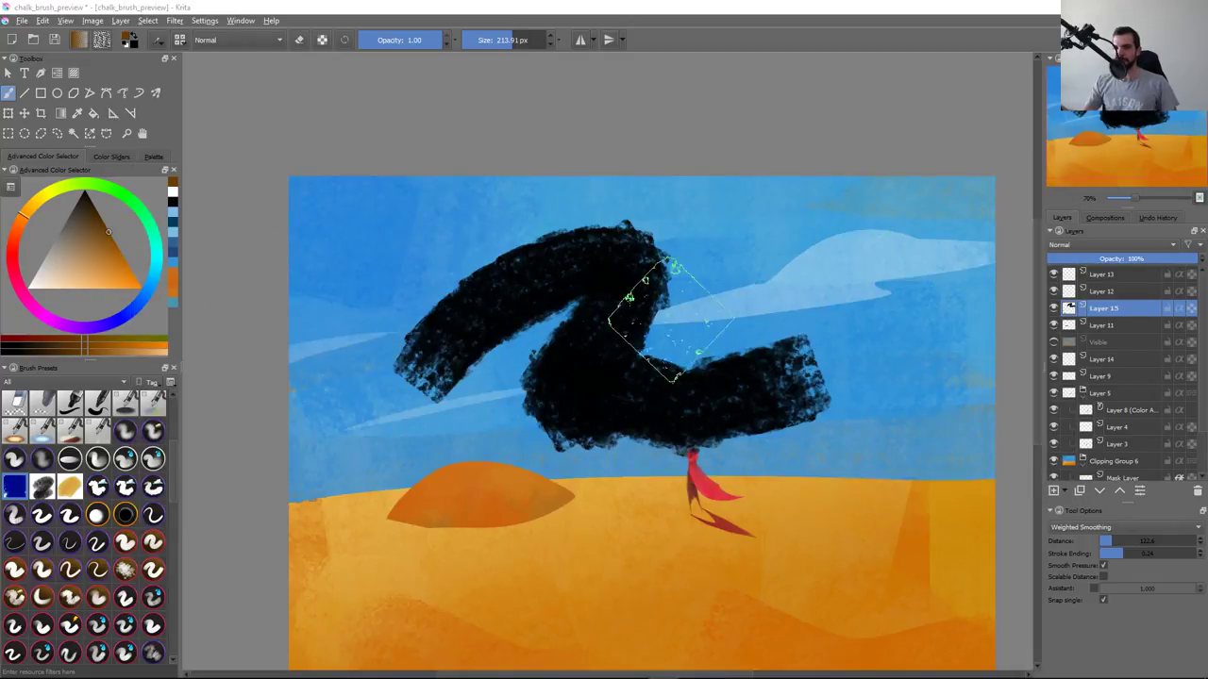
{"action": "key", "text": "Delete"}
{"action": "mouse_move", "coordinate": [443, 312]}
{"action": "left_mouse_down"}
{"action": "mouse_move", "coordinate": [679, 240]}
{"action": "mouse_move", "coordinate": [637, 406]}
{"action": "left_mouse_up"}
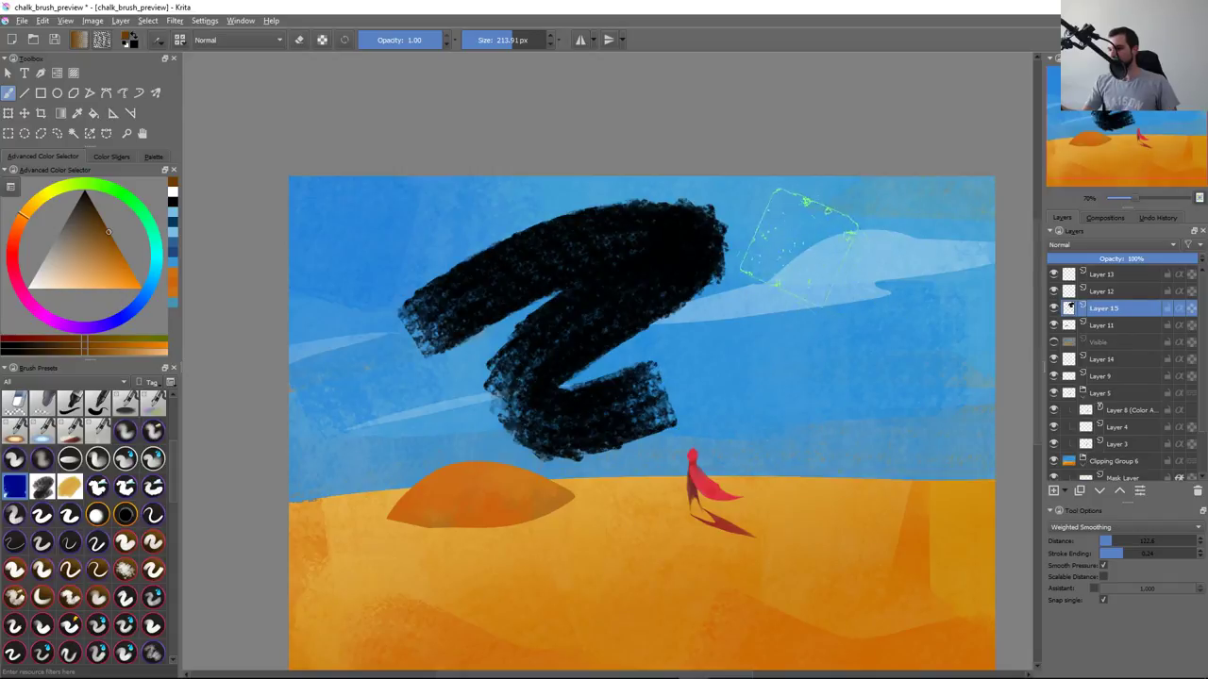
Test wider chalk strokes and small marks in the upper-left sky, undoing each one
{"action": "key", "text": "Delete"}
{"action": "left_click_drag", "start_coordinate": [396, 321], "coordinate": [769, 283]}
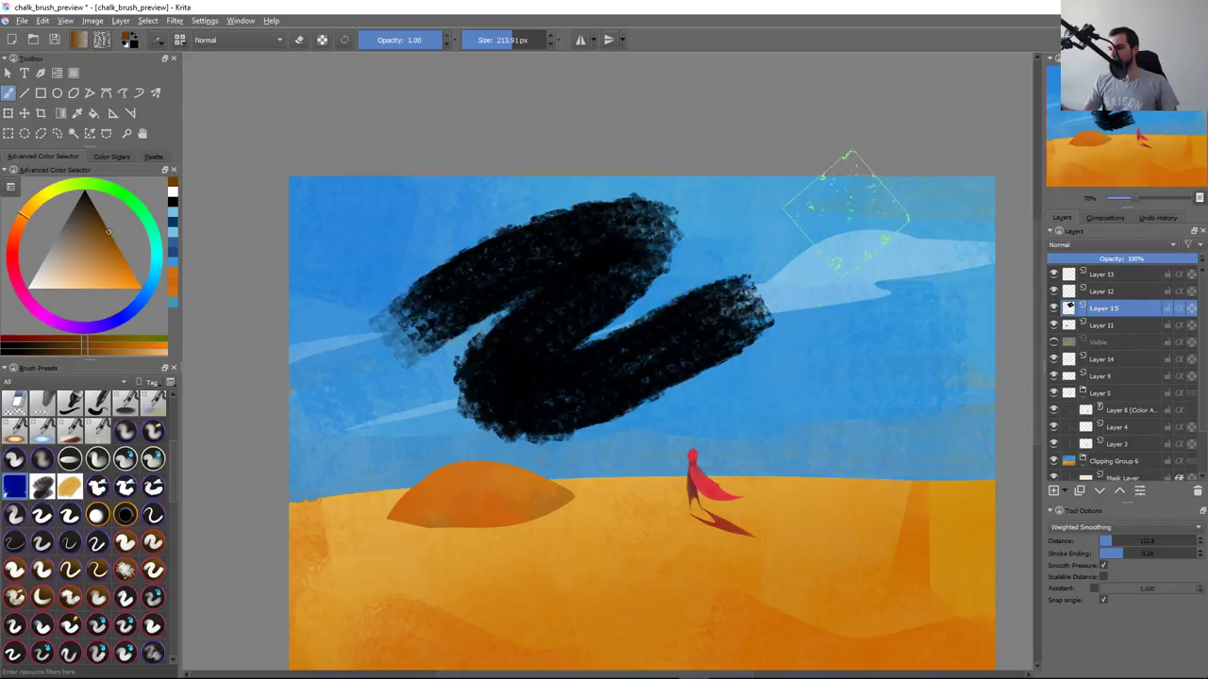
{"action": "key", "text": "Delete"}
{"action": "mouse_move", "coordinate": [387, 340]}
{"action": "left_mouse_down"}
{"action": "mouse_move", "coordinate": [420, 323]}
{"action": "mouse_move", "coordinate": [769, 363]}
{"action": "left_mouse_up"}
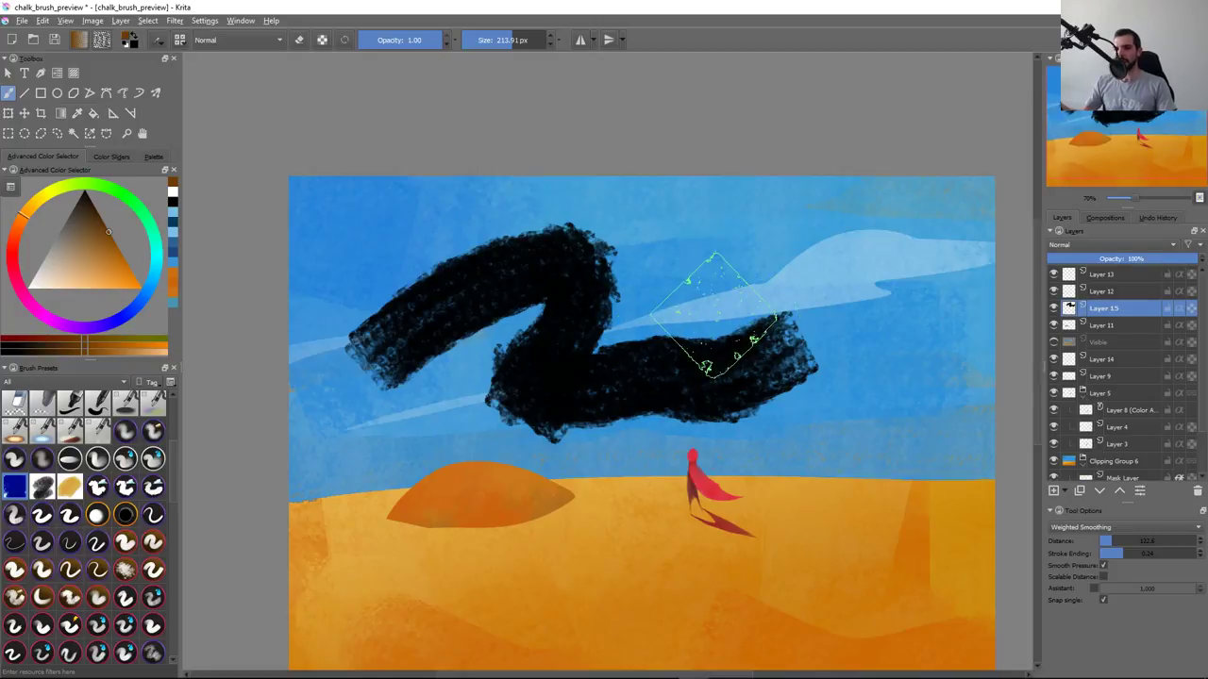
{"action": "key", "text": "ctrl+z"}
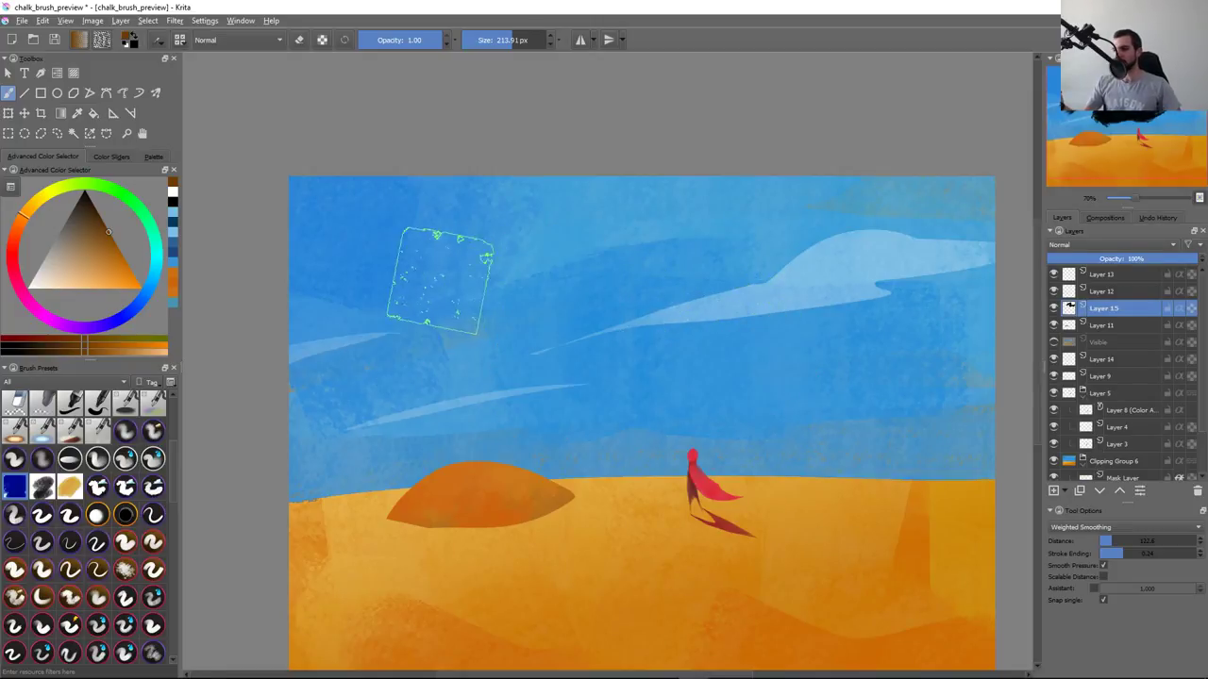
{"action": "mouse_move", "coordinate": [444, 265]}
{"action": "left_mouse_down"}
{"action": "mouse_move", "coordinate": [468, 288]}
{"action": "mouse_move", "coordinate": [689, 311]}
{"action": "left_mouse_up"}
Try V- and C-shaped chalk strokes, undo them to leave the sky clear, and reopen the Brush Editor
{"action": "key", "text": "ctrl+z"}
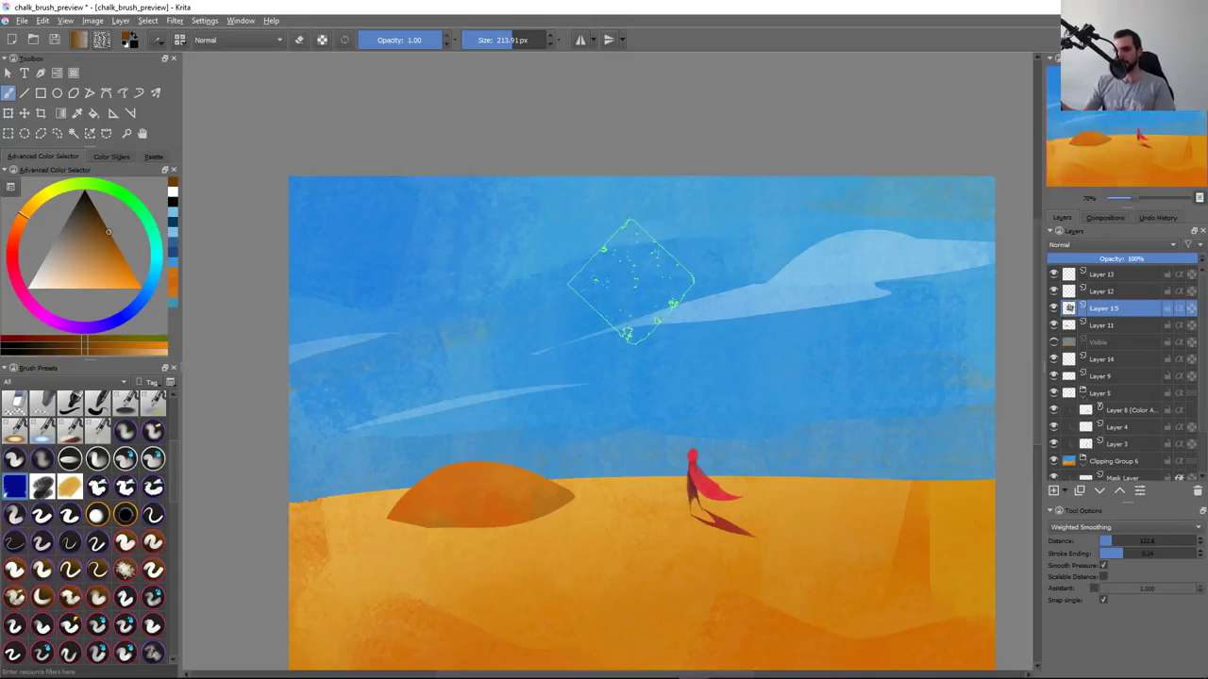
{"action": "left_click_drag", "start_coordinate": [561, 293], "coordinate": [708, 265]}
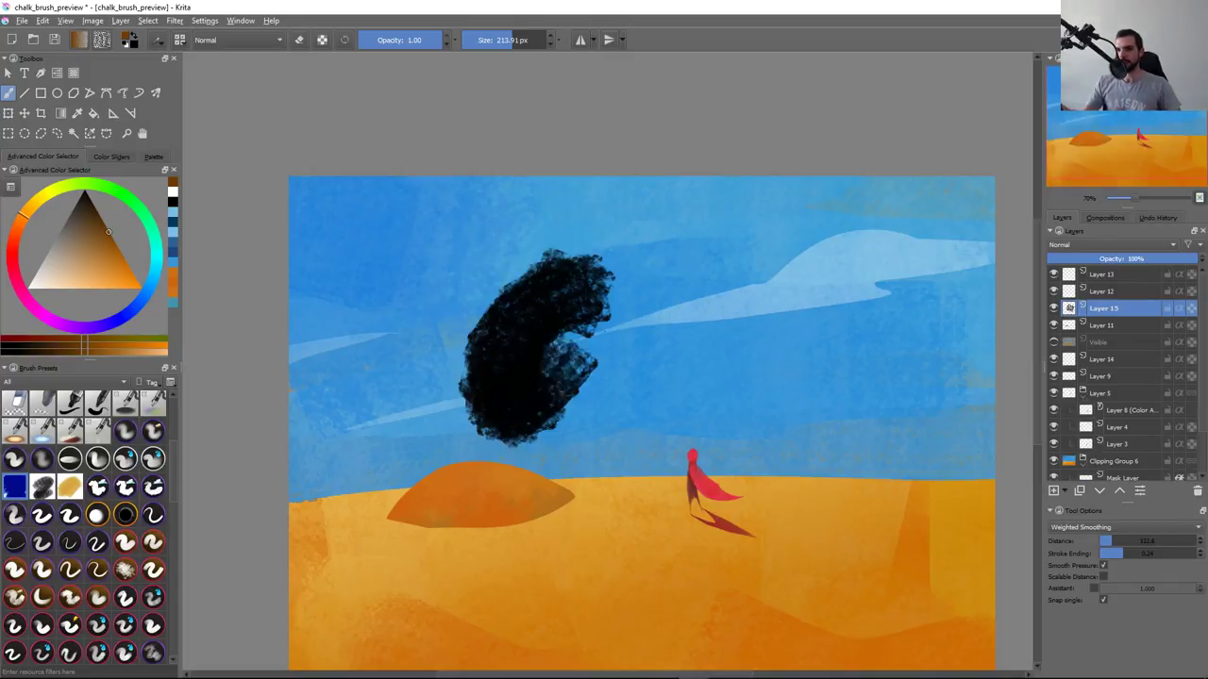
{"action": "key", "text": "ctrl+z"}
{"action": "left_click_drag", "start_coordinate": [585, 273], "coordinate": [661, 339]}
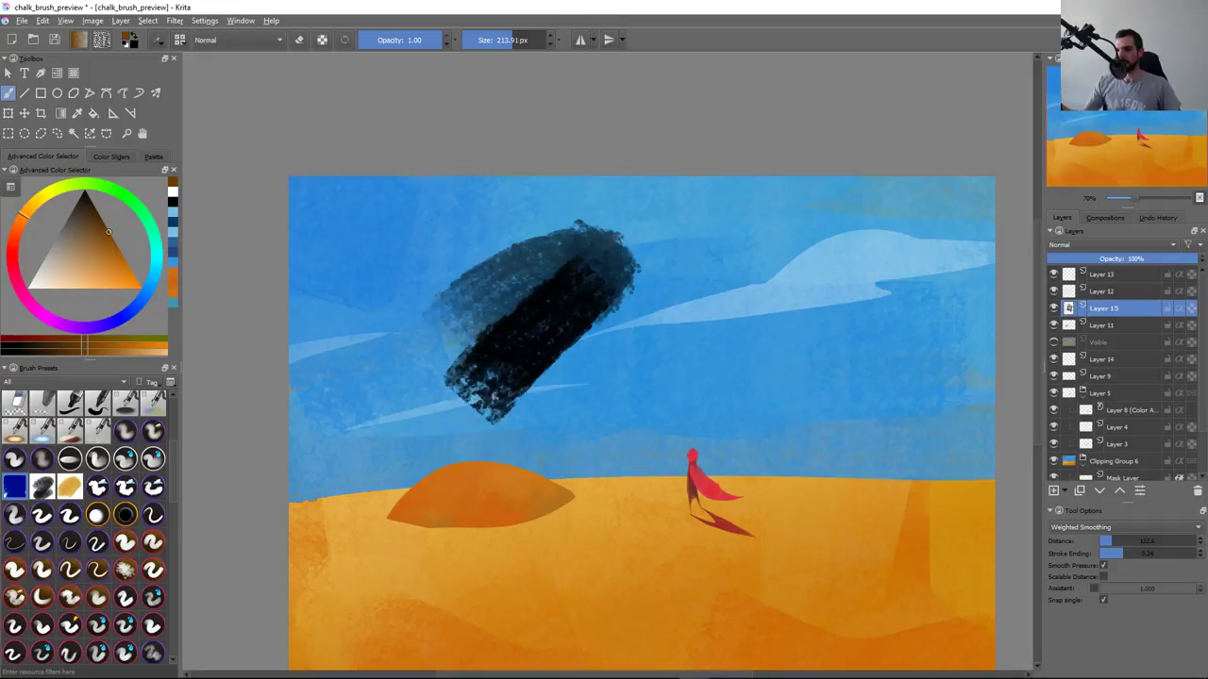
{"action": "key", "text": "ctrl+z"}
{"action": "key", "text": "F5"}
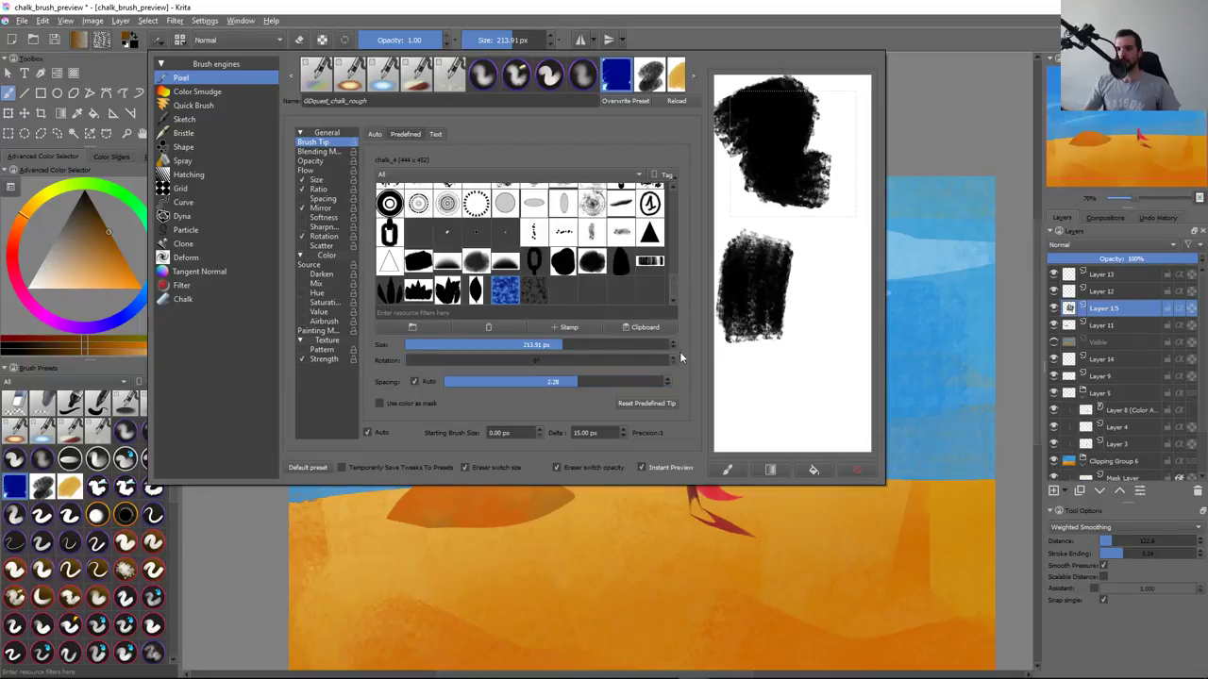
{"action": "mouse_move", "coordinate": [491, 313]}
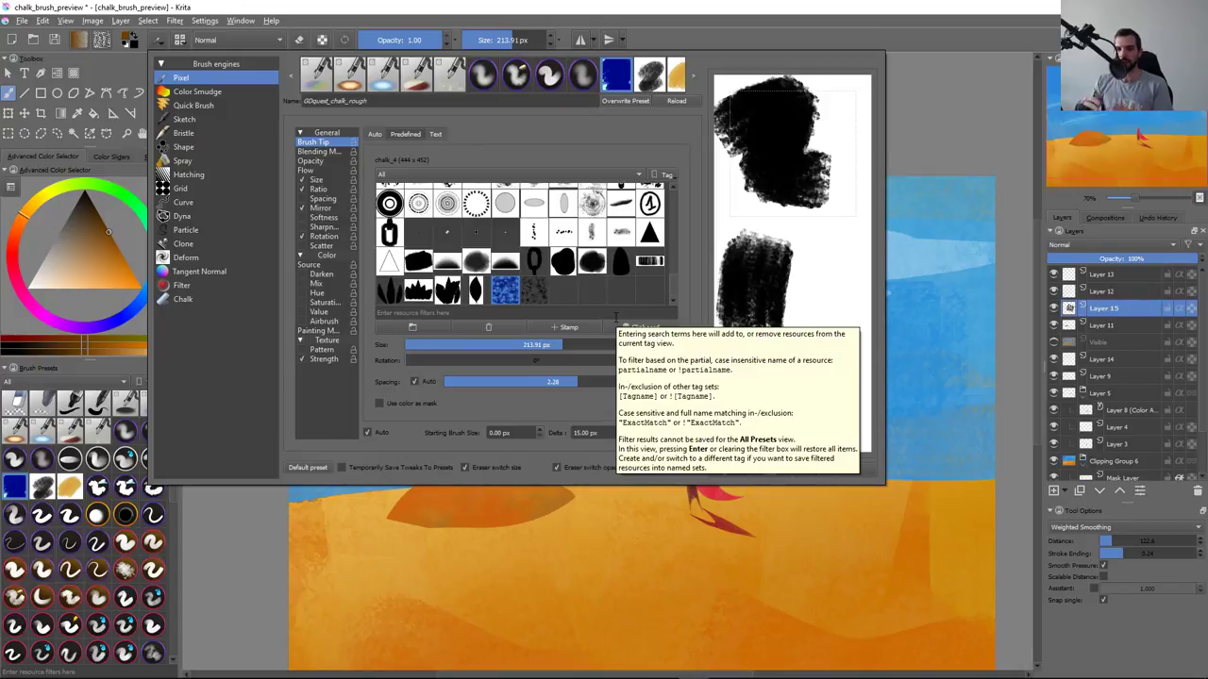
Try two more chalk strokes in the sky and undo both
{"action": "left_click", "coordinate": [598, 541]}
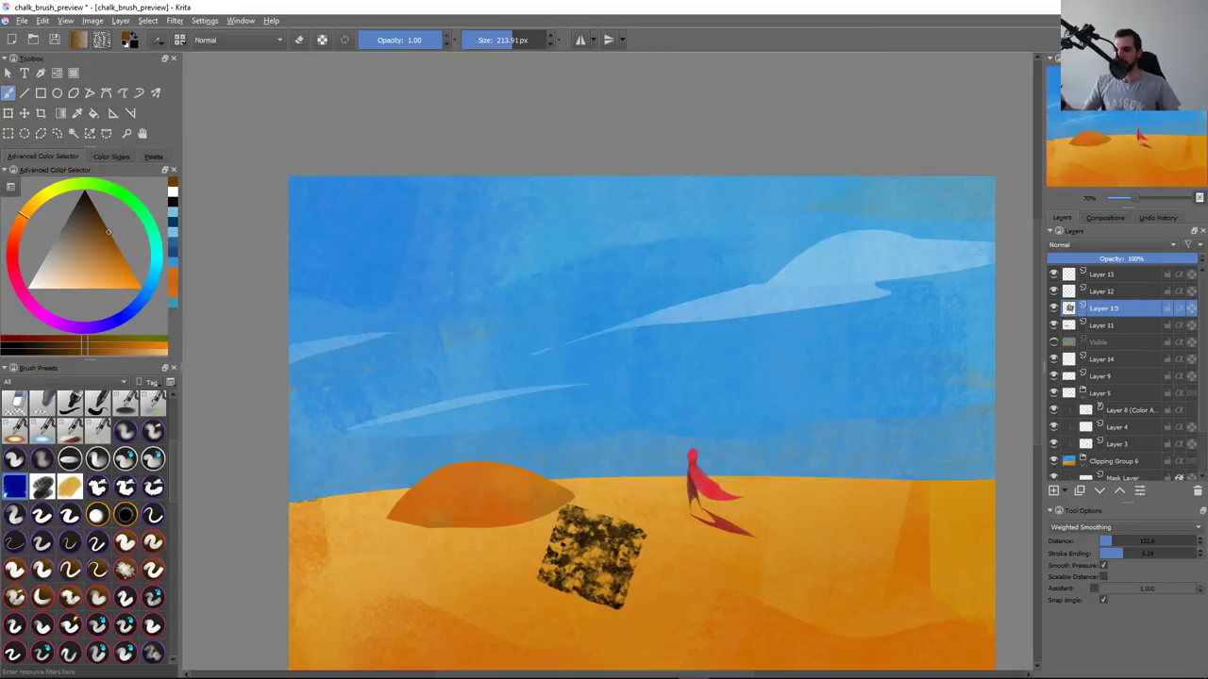
{"action": "mouse_move", "coordinate": [434, 302]}
{"action": "left_mouse_down"}
{"action": "mouse_move", "coordinate": [679, 245]}
{"action": "mouse_move", "coordinate": [755, 364]}
{"action": "left_mouse_up"}
{"action": "key", "text": "ctrl+z"}
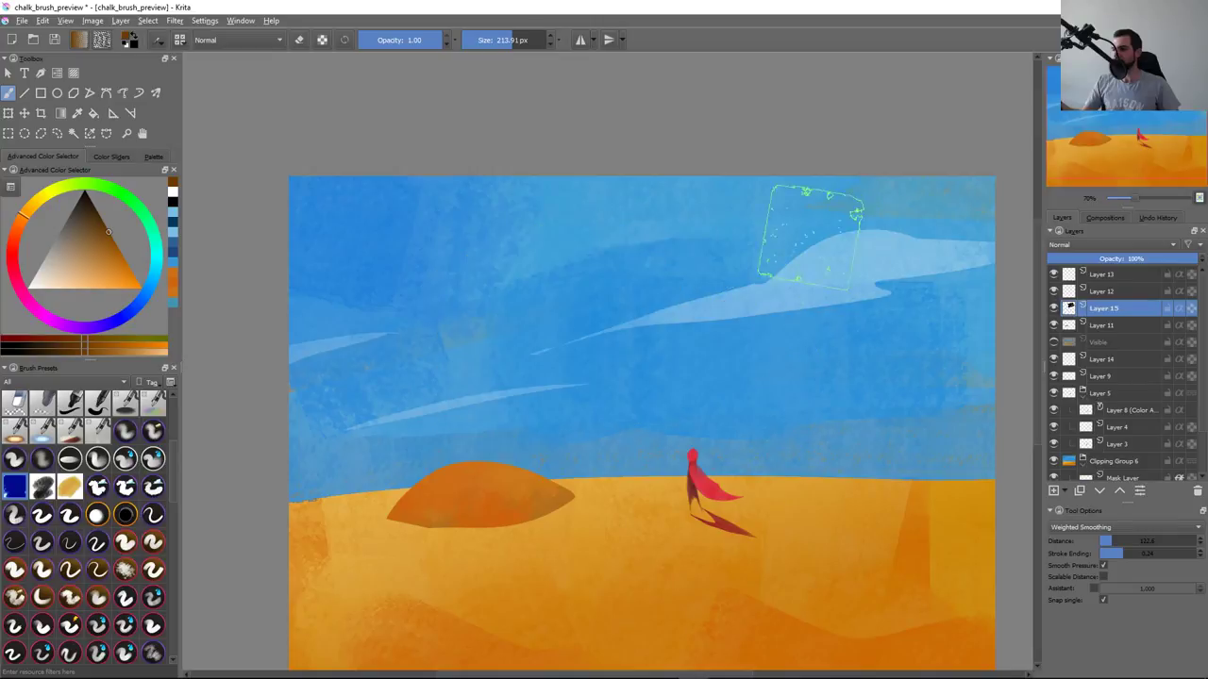
{"action": "left_click_drag", "start_coordinate": [462, 255], "coordinate": [566, 415]}
{"action": "key", "text": "ctrl+z"}
Review the brush's Size pressure curve in the Brush Editor, then return to Brush Tip
{"action": "key", "text": "F5"}
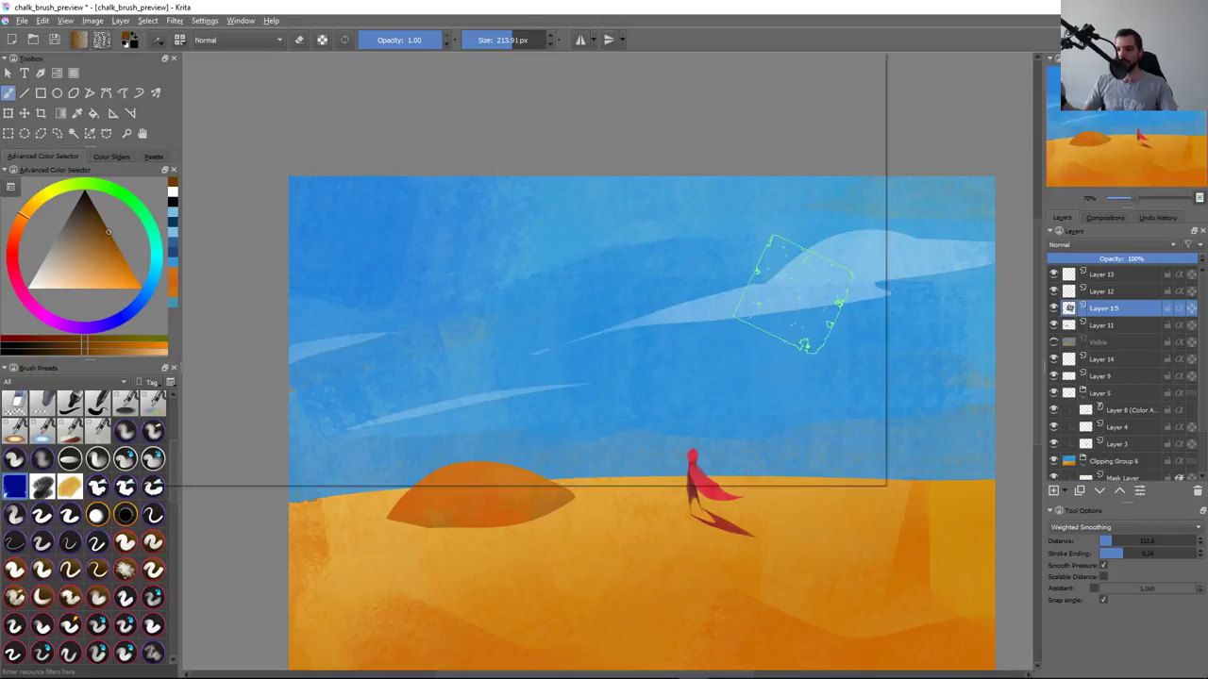
{"action": "left_click", "coordinate": [325, 181]}
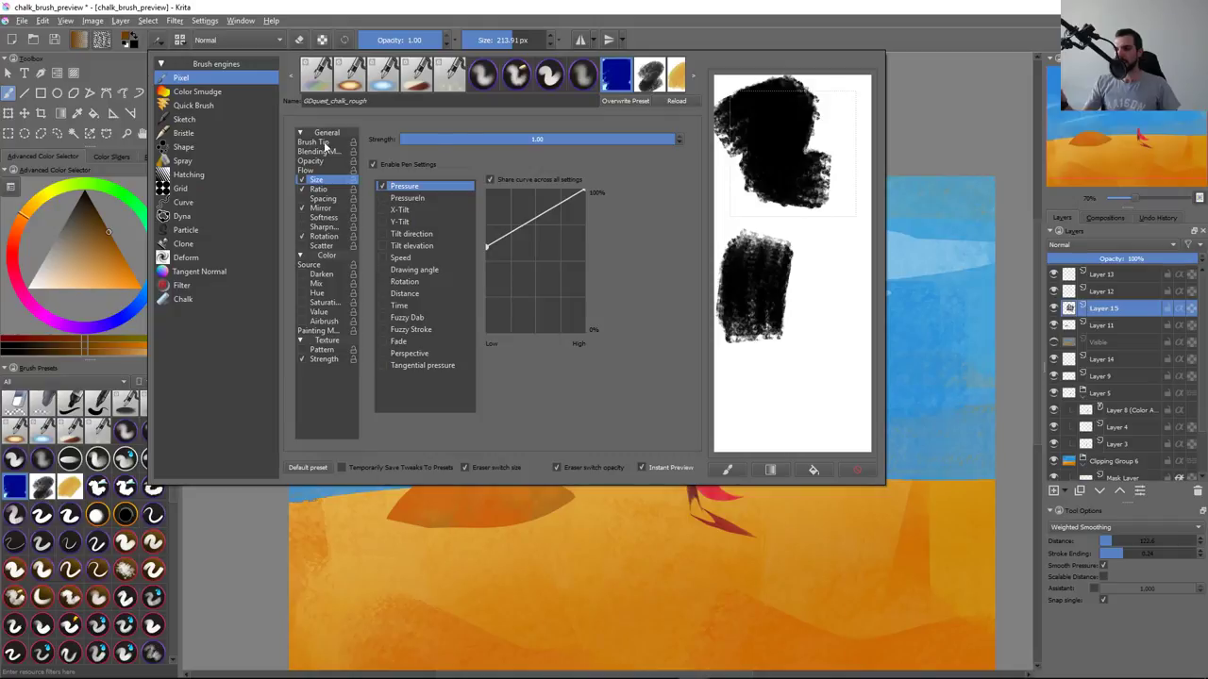
{"action": "left_click", "coordinate": [327, 143]}
In Photoshop, set the Texture Depth Jitter to 0% controlled by Pen Pressure
{"action": "key", "text": "alt+Tab"}
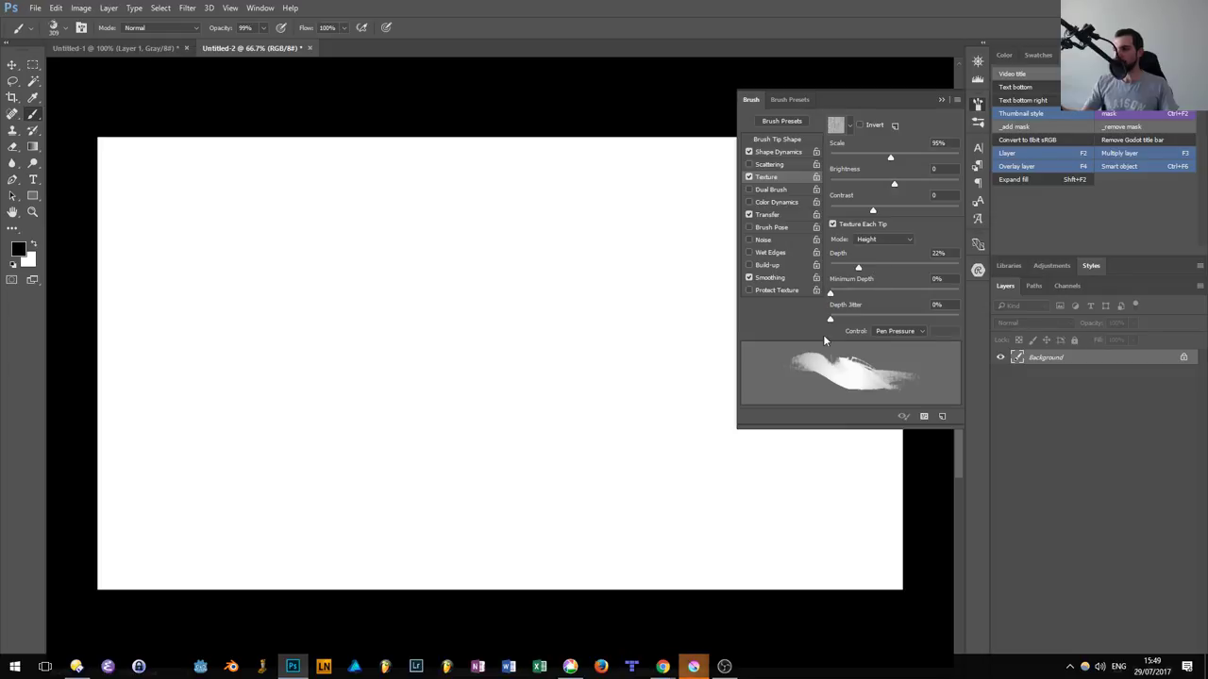
{"action": "left_click_drag", "start_coordinate": [918, 324], "coordinate": [858, 327]}
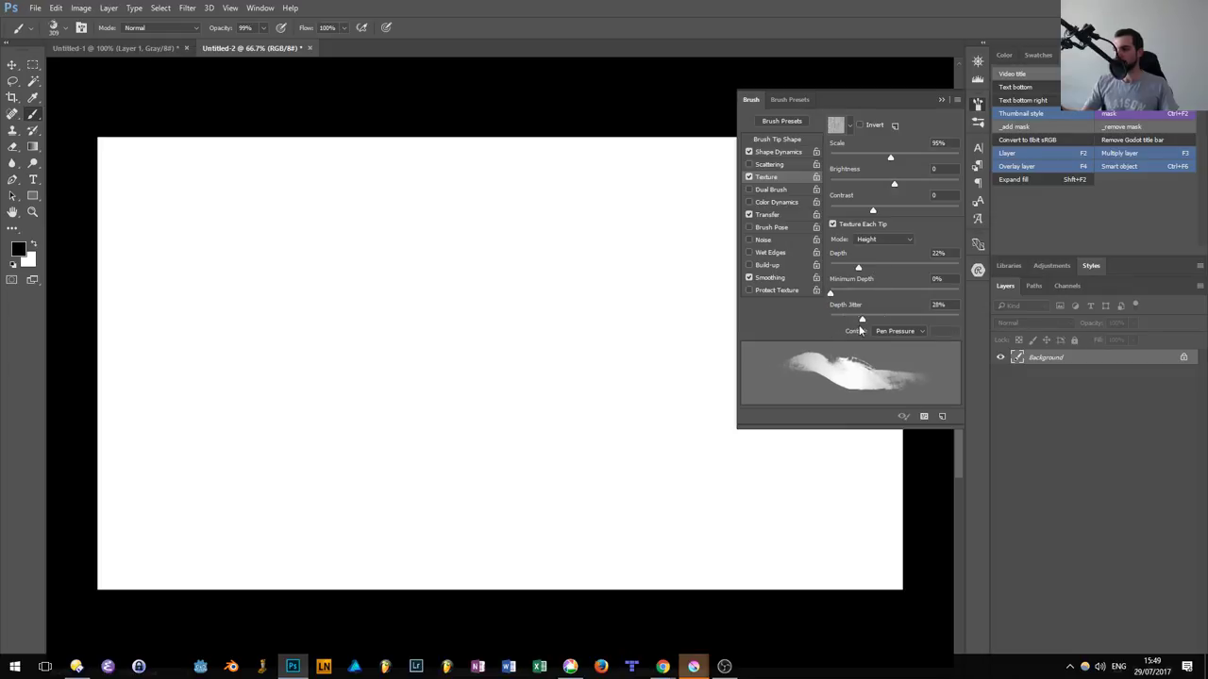
{"action": "left_click_drag", "start_coordinate": [936, 323], "coordinate": [833, 332]}
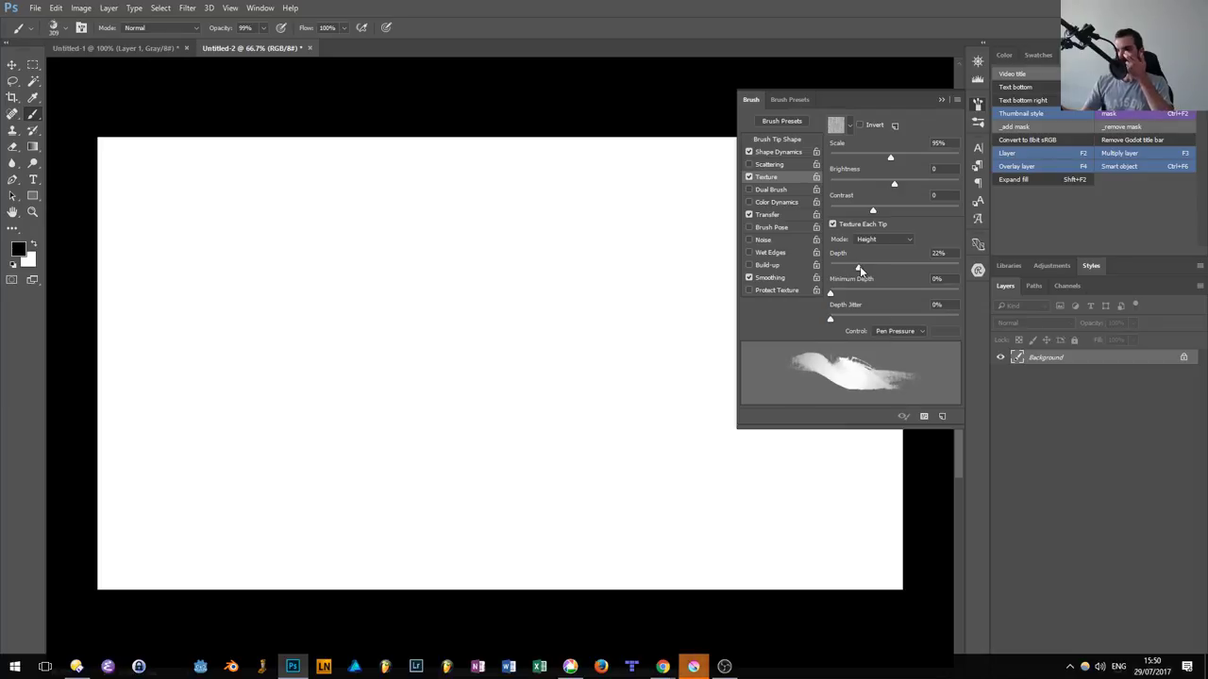
{"action": "left_click", "coordinate": [906, 331]}
{"action": "left_click", "coordinate": [910, 359]}
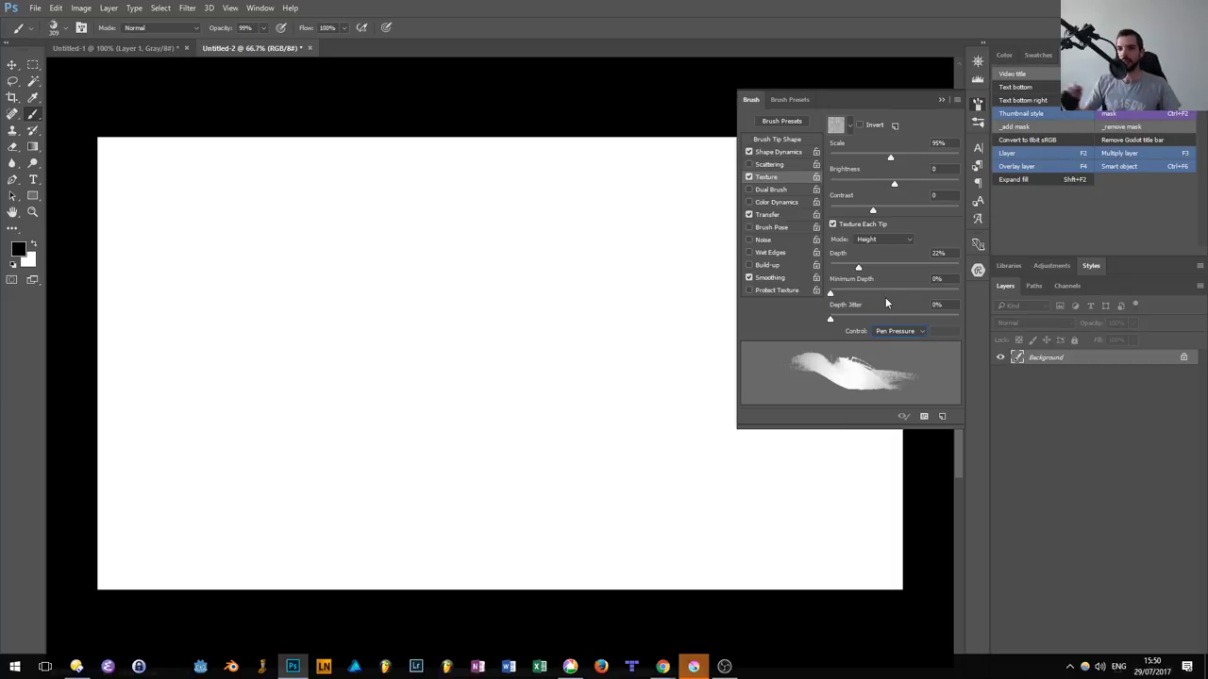
Test a textured stroke on the blank Photoshop canvas, undo it, and return to Krita
{"action": "mouse_move", "coordinate": [351, 378]}
{"action": "left_mouse_down"}
{"action": "mouse_move", "coordinate": [528, 273]}
{"action": "mouse_move", "coordinate": [648, 405]}
{"action": "left_mouse_up"}
{"action": "key", "text": "ctrl+z"}
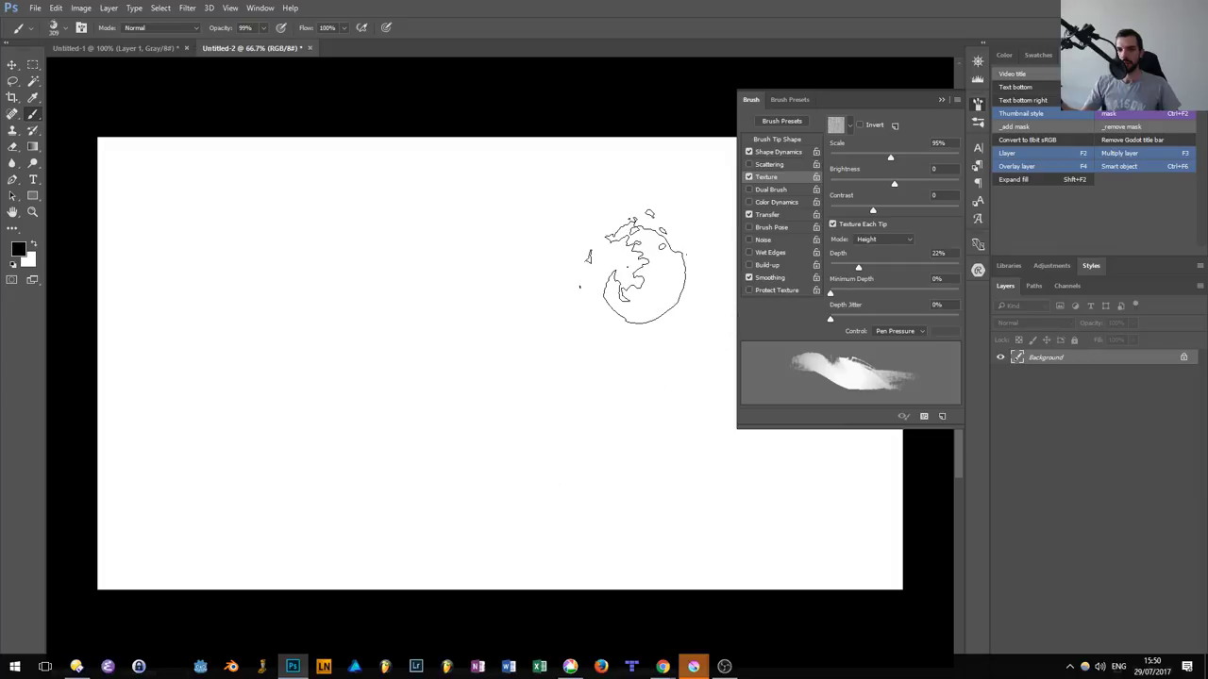
{"action": "key", "text": "alt+Tab"}
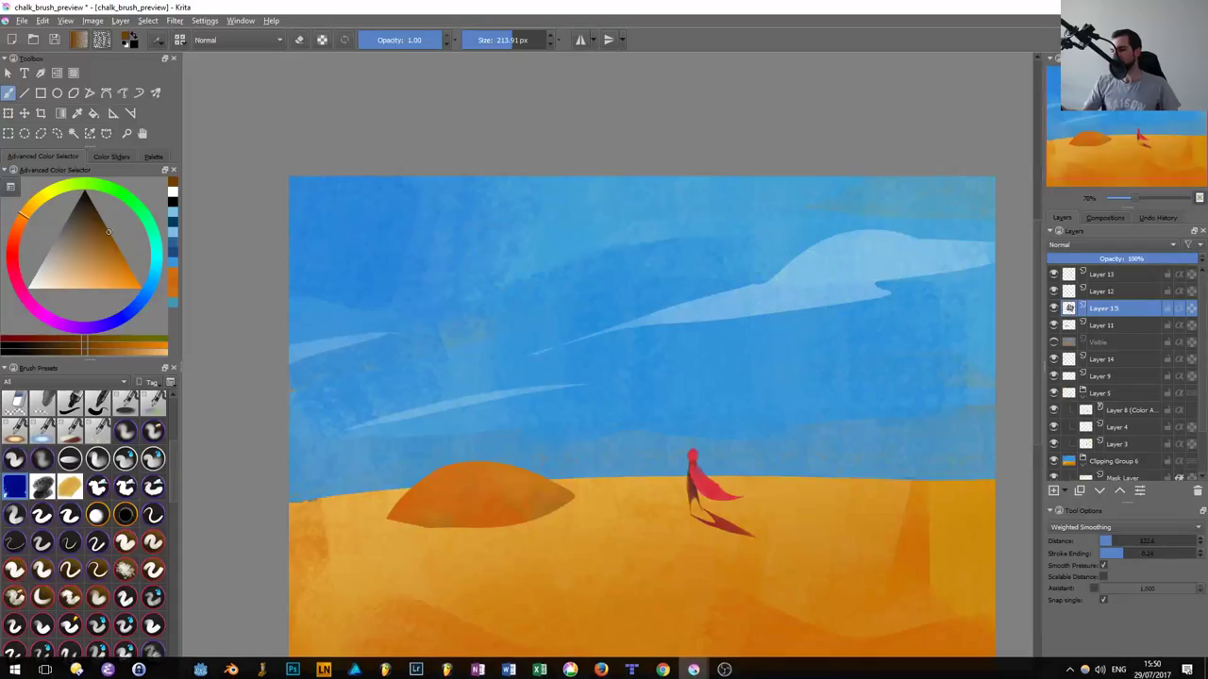
{"action": "left_click", "coordinate": [706, 377]}
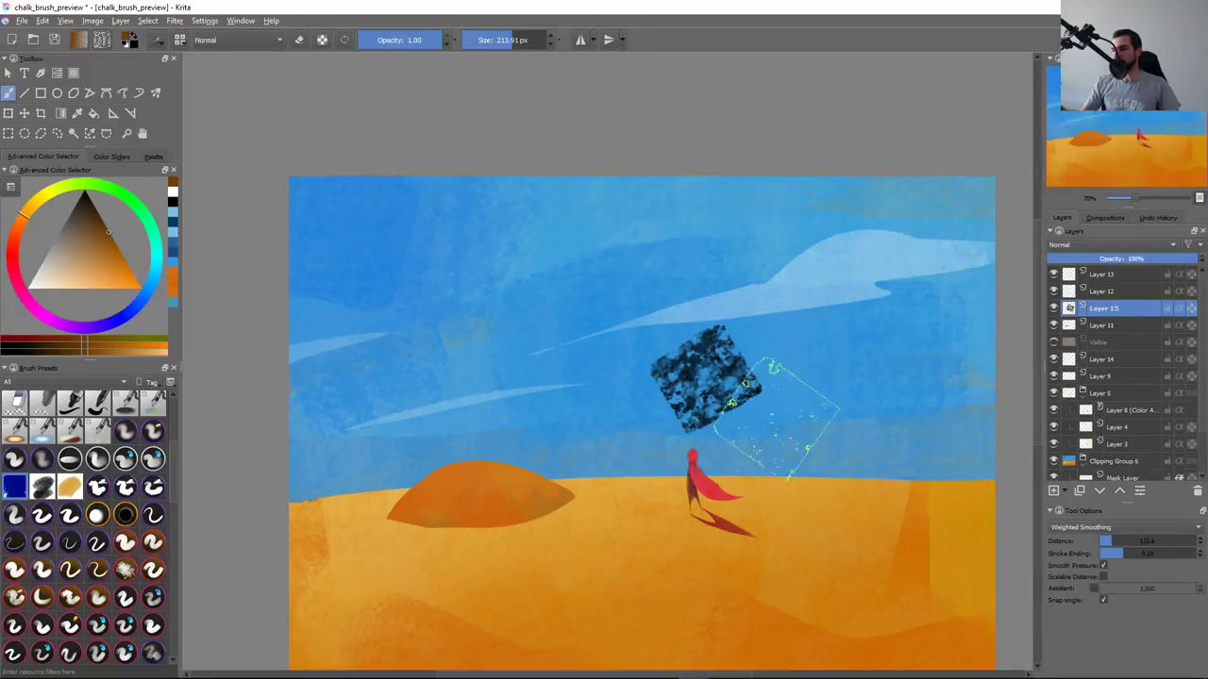
{"action": "left_click", "coordinate": [849, 372]}
{"action": "key", "text": "ctrl+z"}
{"action": "key", "text": "ctrl+z"}
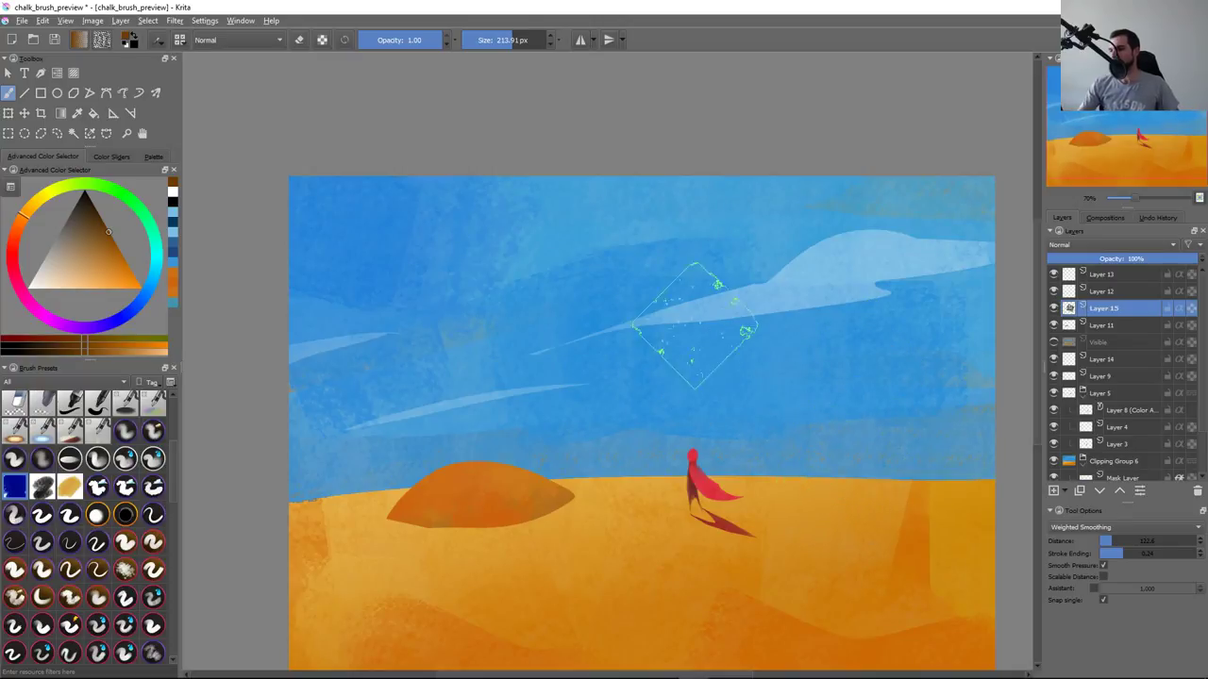
{"action": "left_click", "coordinate": [723, 341]}
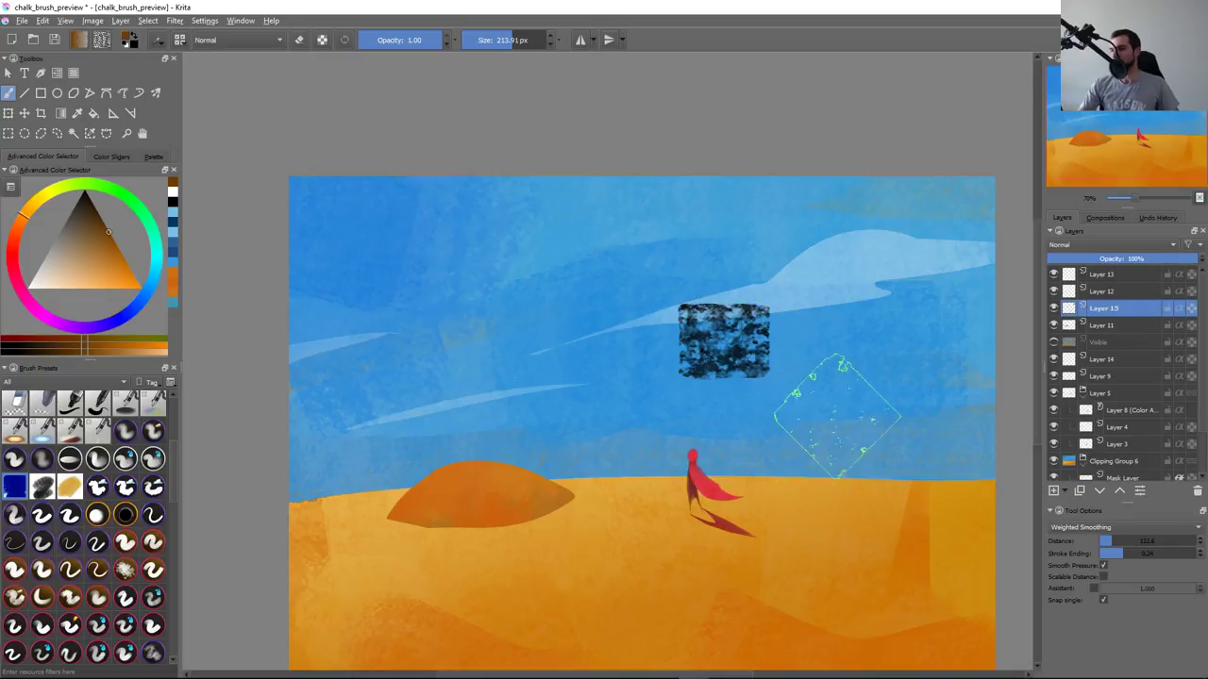
{"action": "key", "text": "ctrl+z"}
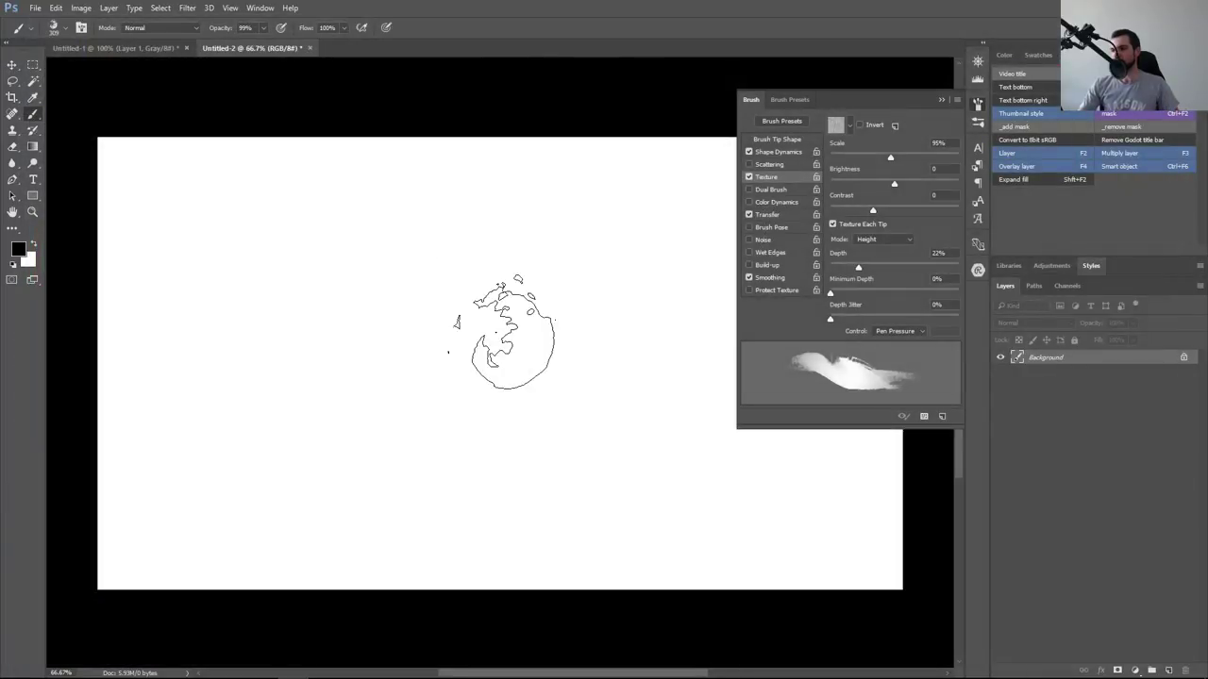
Relaunch Krita from the launcher by searching 'krit', then bring up the New Document dialog
{"action": "key", "text": "alt+space"}
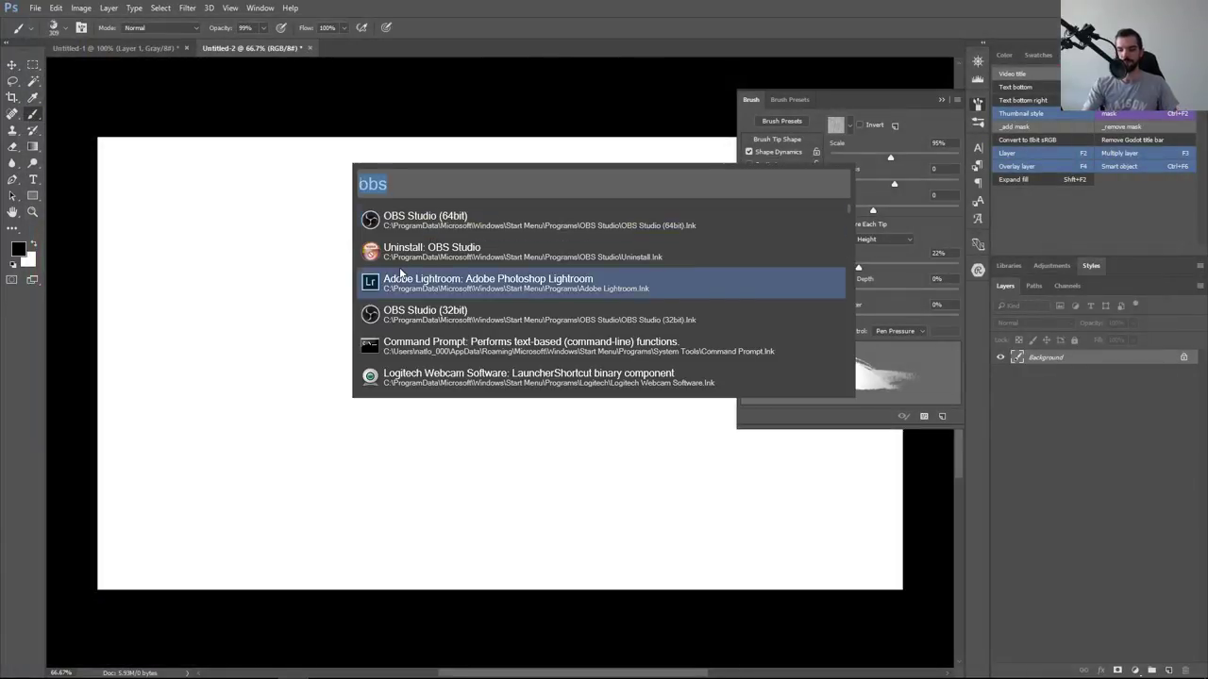
{"action": "type", "text": "krit"}
{"action": "key", "text": "Return"}
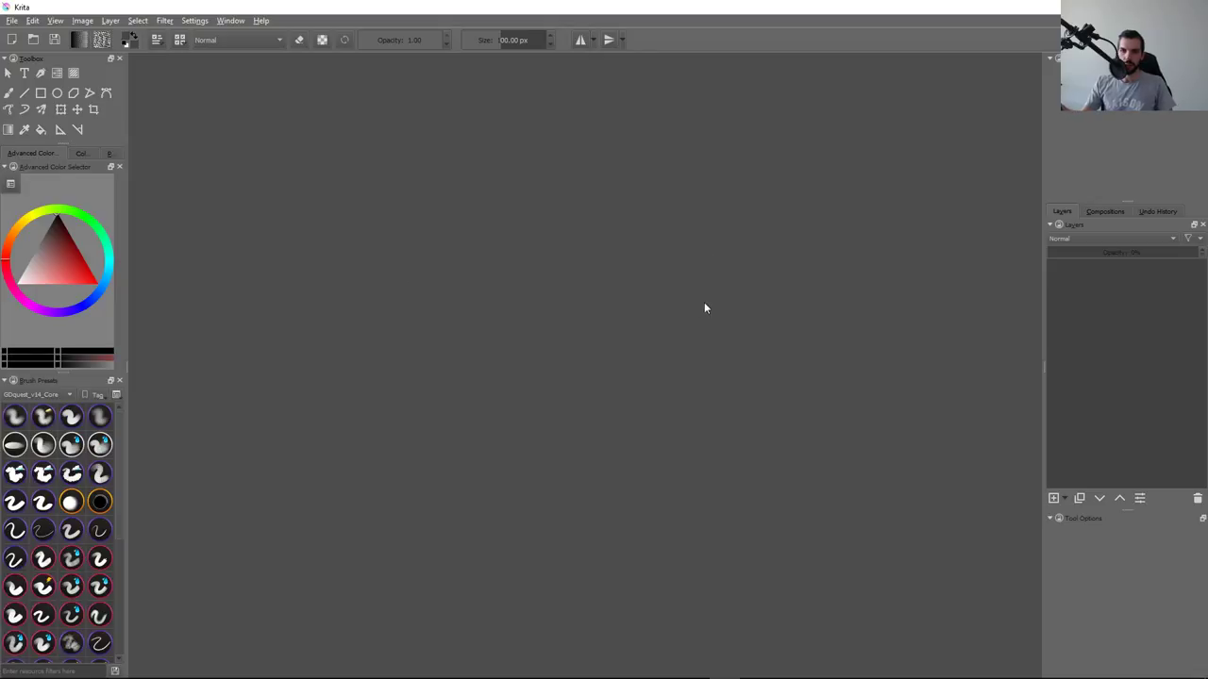
{"action": "key", "text": "ctrl+n"}
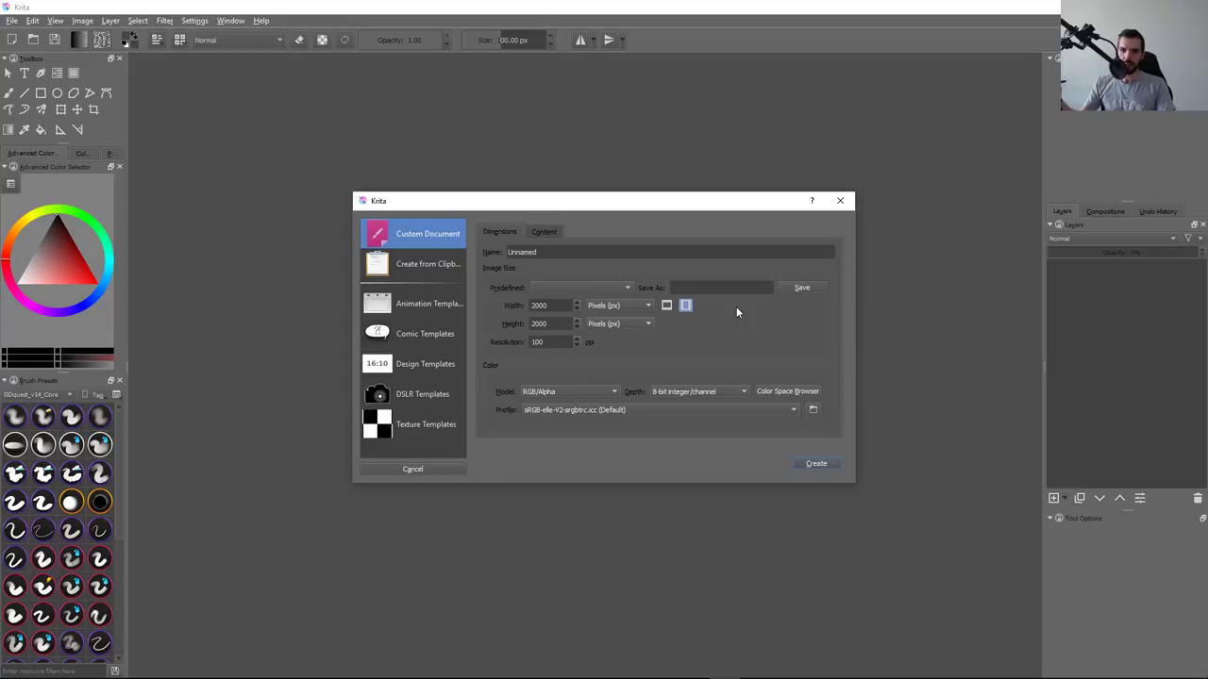
Pick a large soft airbrush preset and test a zigzag stroke on the blank canvas
{"action": "key", "text": "Escape"}
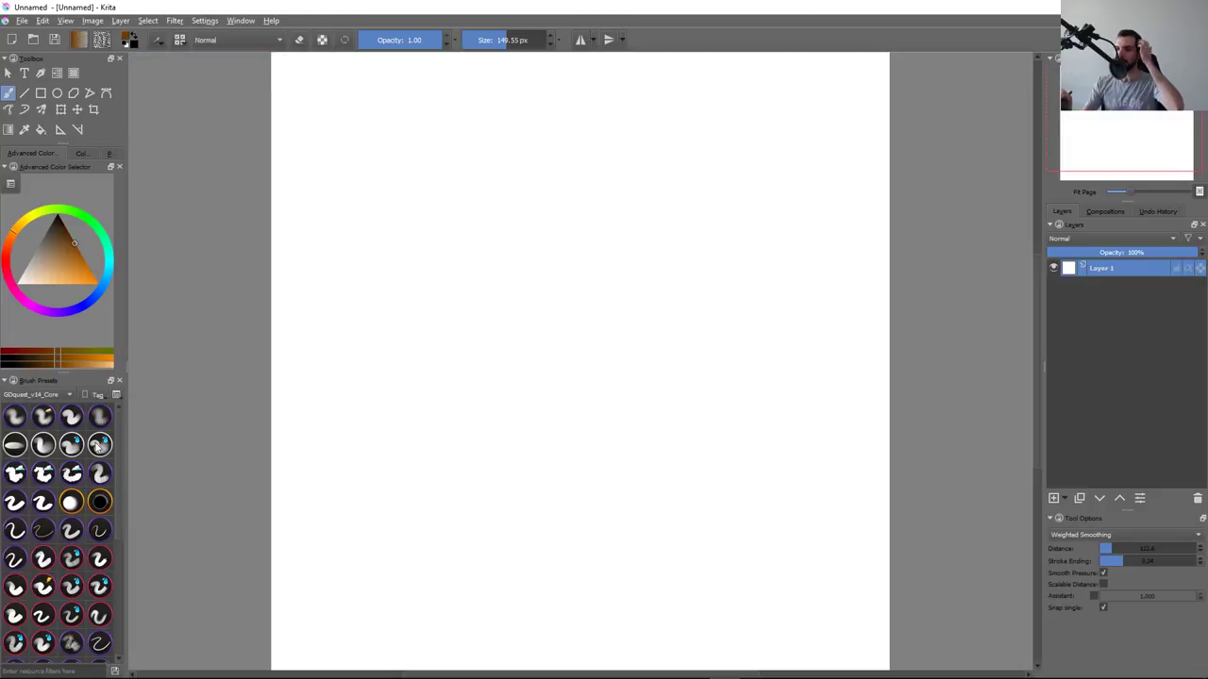
{"action": "left_click_drag", "start_coordinate": [124, 382], "coordinate": [174, 381]}
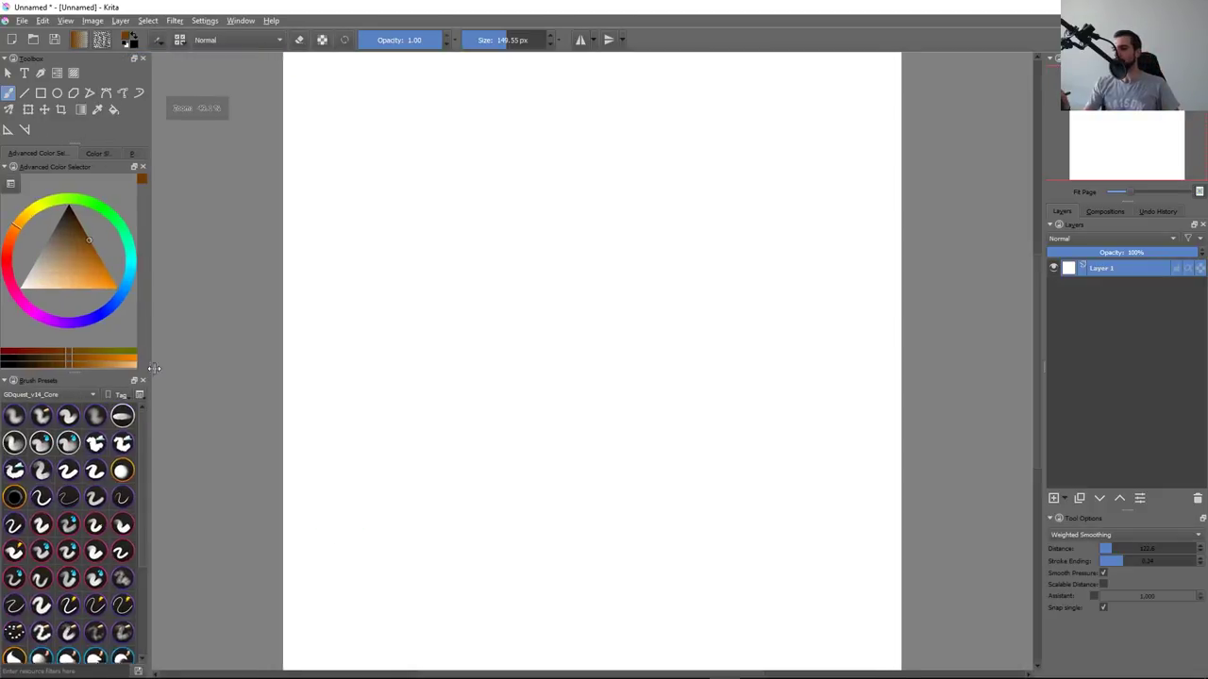
{"action": "left_click", "coordinate": [95, 416]}
{"action": "left_click_drag", "start_coordinate": [524, 161], "coordinate": [802, 402]}
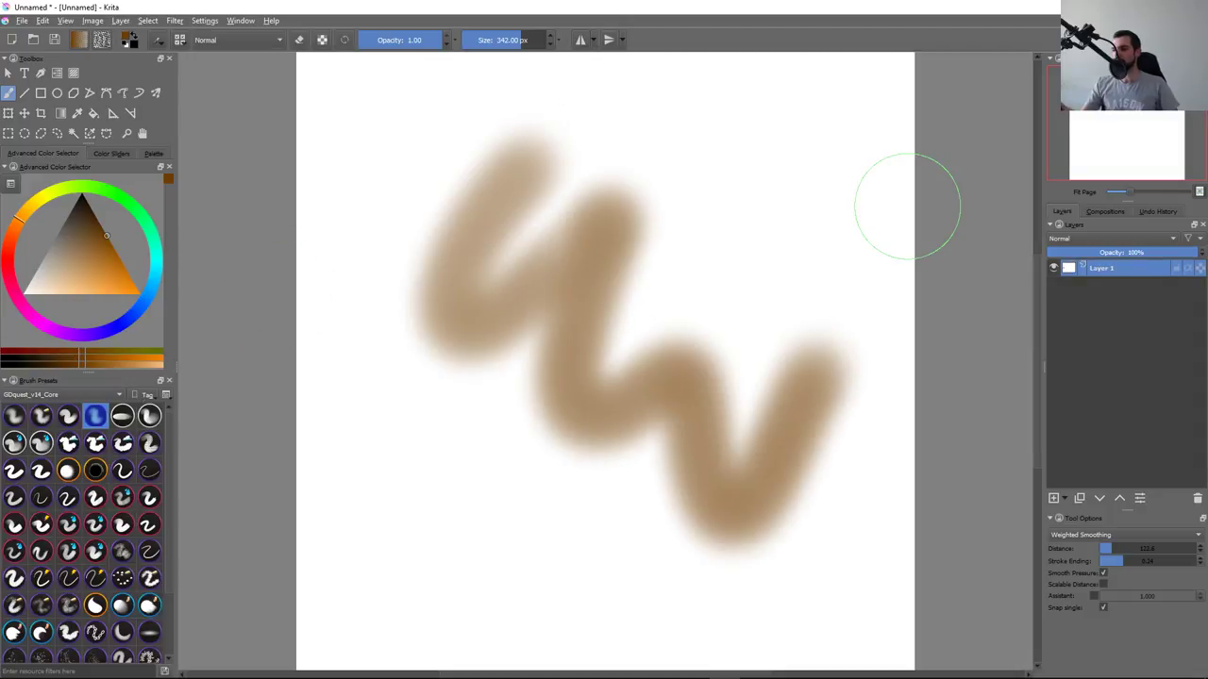
{"action": "key", "text": "Delete"}
Enlarge the brush to about 597 px and test soft brown strokes and a single dab
{"action": "left_click_drag", "start_coordinate": [460, 282], "coordinate": [663, 229]}
{"action": "left_click_drag", "start_coordinate": [425, 255], "coordinate": [689, 491]}
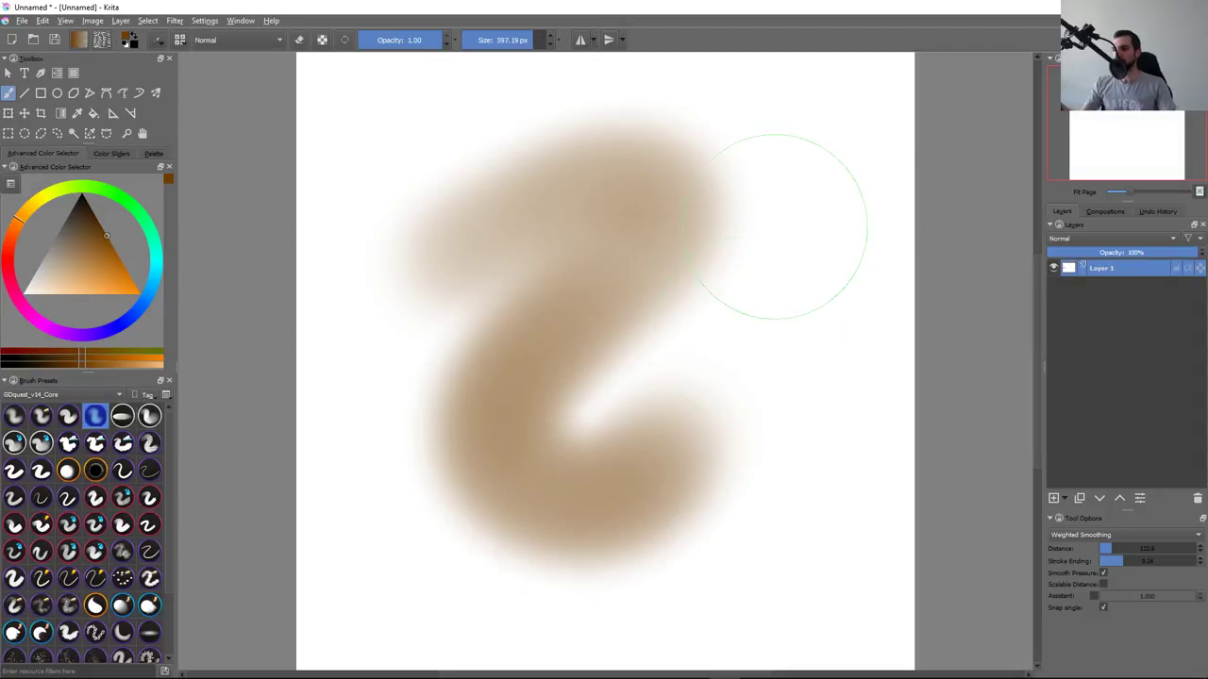
{"action": "key", "text": "Delete"}
{"action": "key", "text": "F6"}
{"action": "key", "text": "F6"}
{"action": "left_click", "coordinate": [674, 324]}
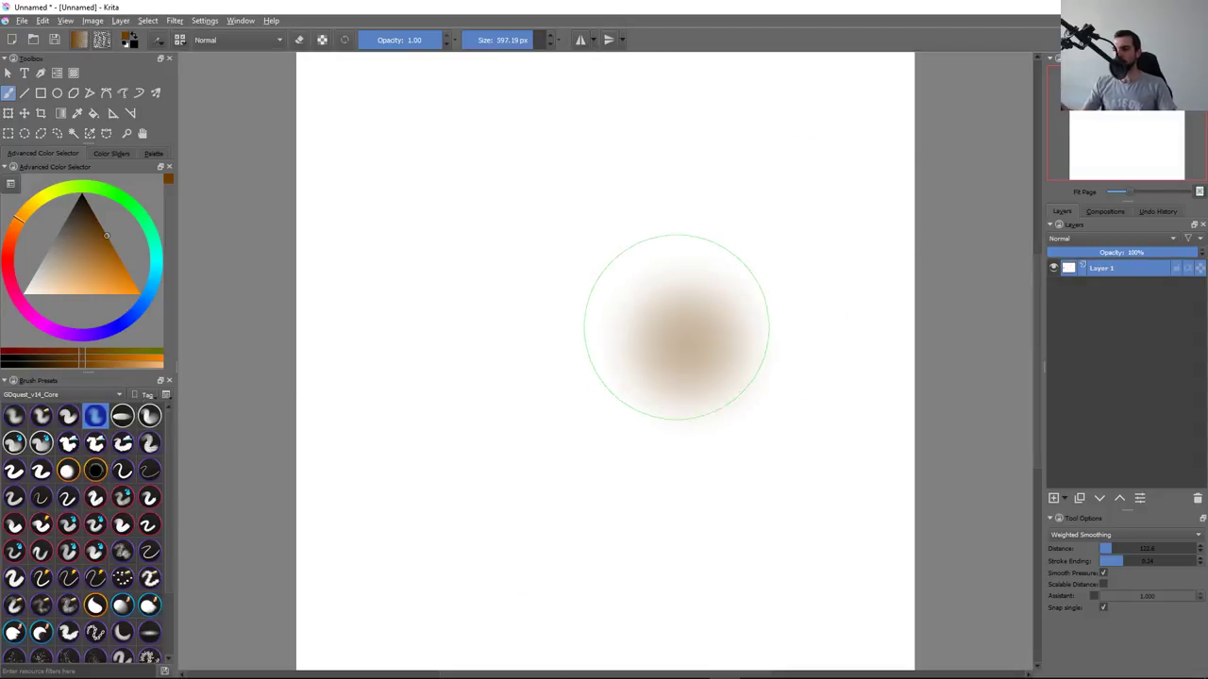
Glance at the Brush Editor, paint and clear more soft brown tests, then close the scratch document
{"action": "key", "text": "F5"}
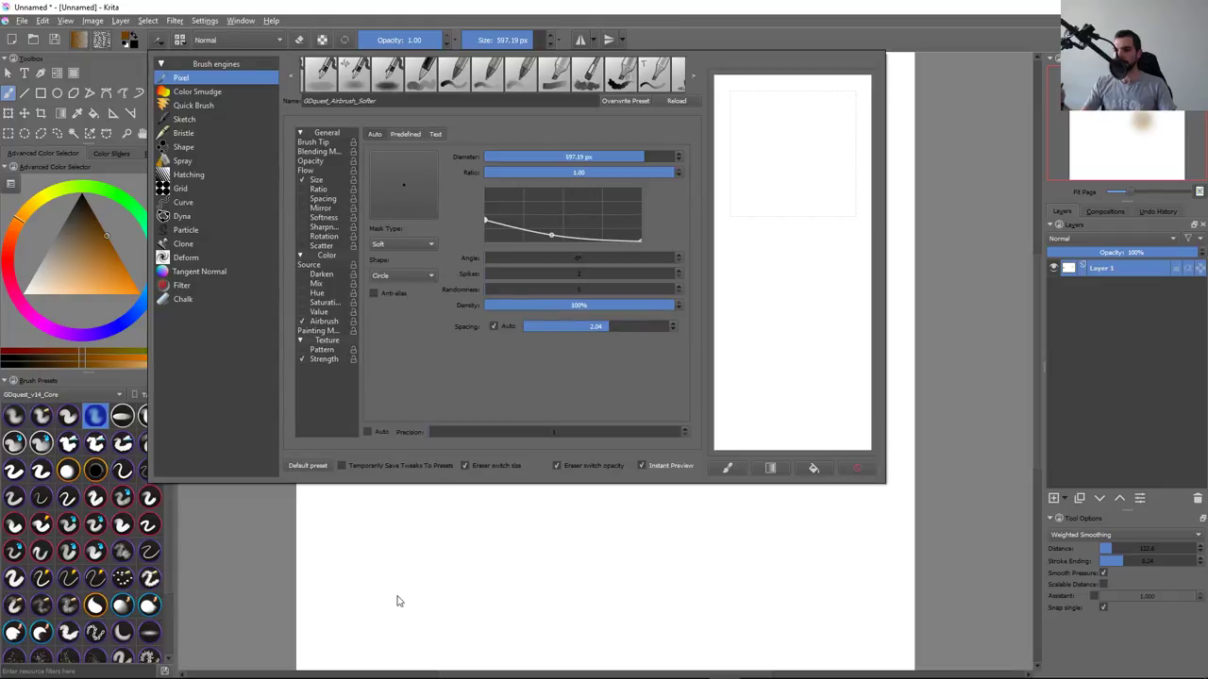
{"action": "left_click", "coordinate": [434, 552]}
{"action": "left_click_drag", "start_coordinate": [412, 369], "coordinate": [679, 482]}
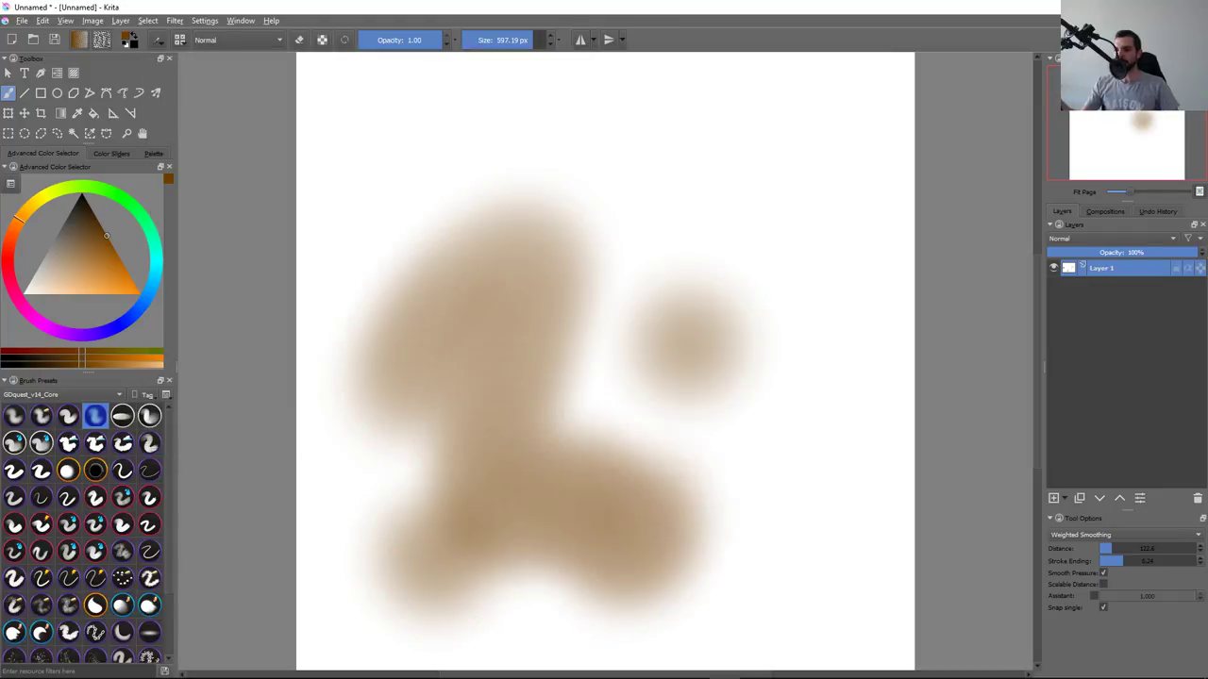
{"action": "key", "text": "ctrl+z"}
{"action": "key", "text": "Delete"}
{"action": "left_click_drag", "start_coordinate": [651, 123], "coordinate": [826, 142]}
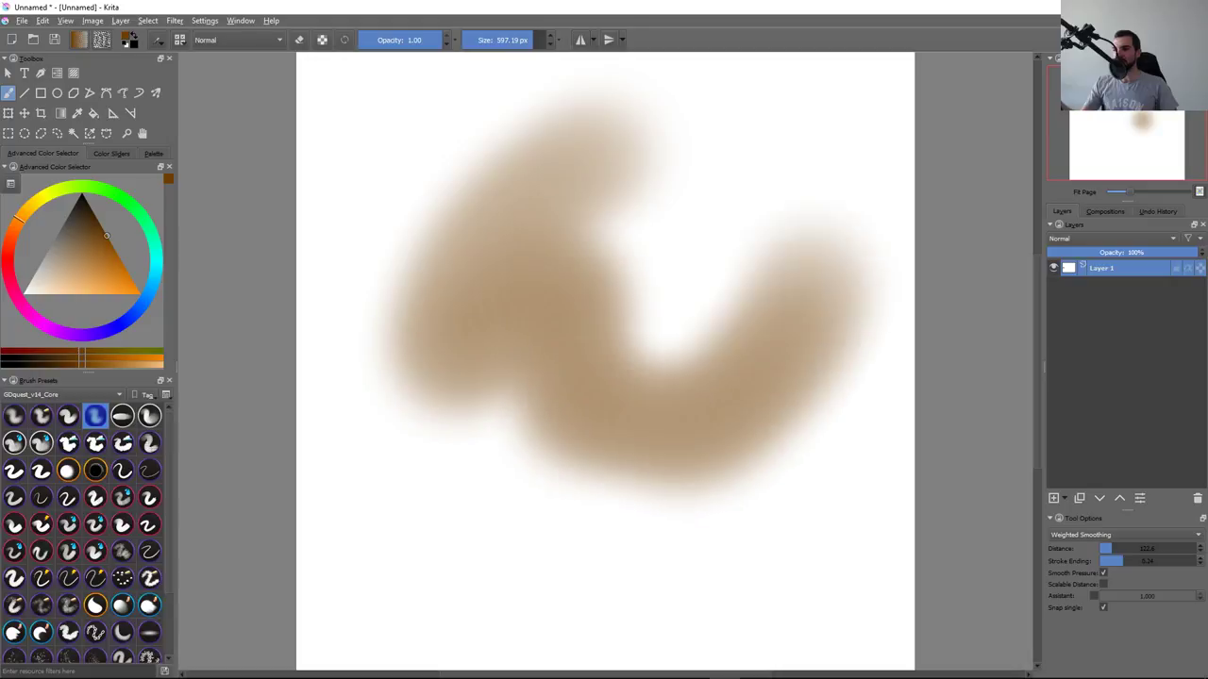
{"action": "key", "text": "Delete"}
{"action": "key", "text": "ctrl+w"}
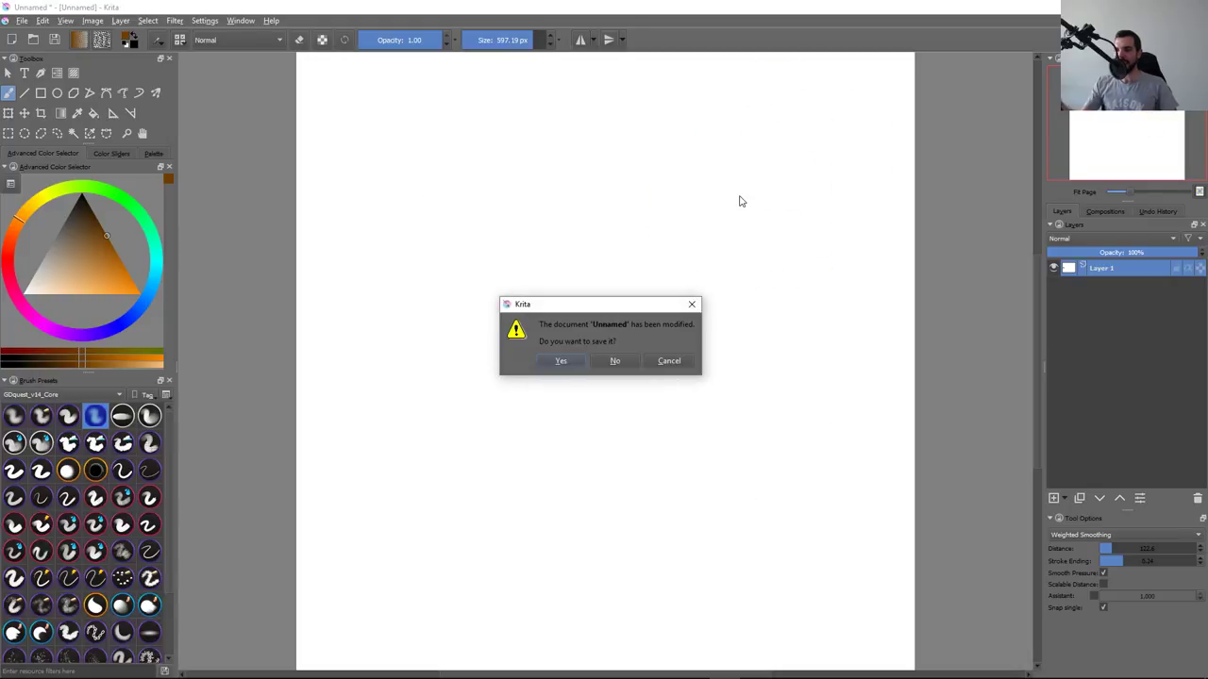
Discard the scratch document unsaved and open chalk_brush_preview.kra from the Directory Opus demo folder
{"action": "left_click", "coordinate": [615, 361]}
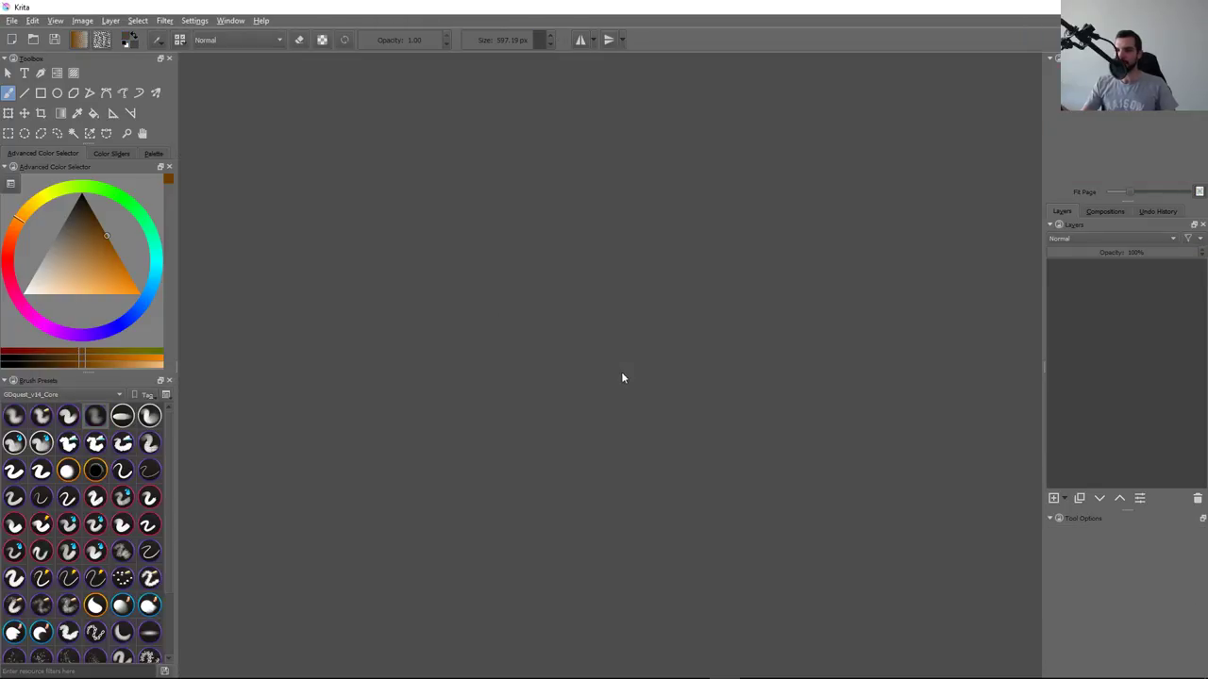
{"action": "key", "text": "super+e"}
{"action": "left_click", "coordinate": [543, 425]}
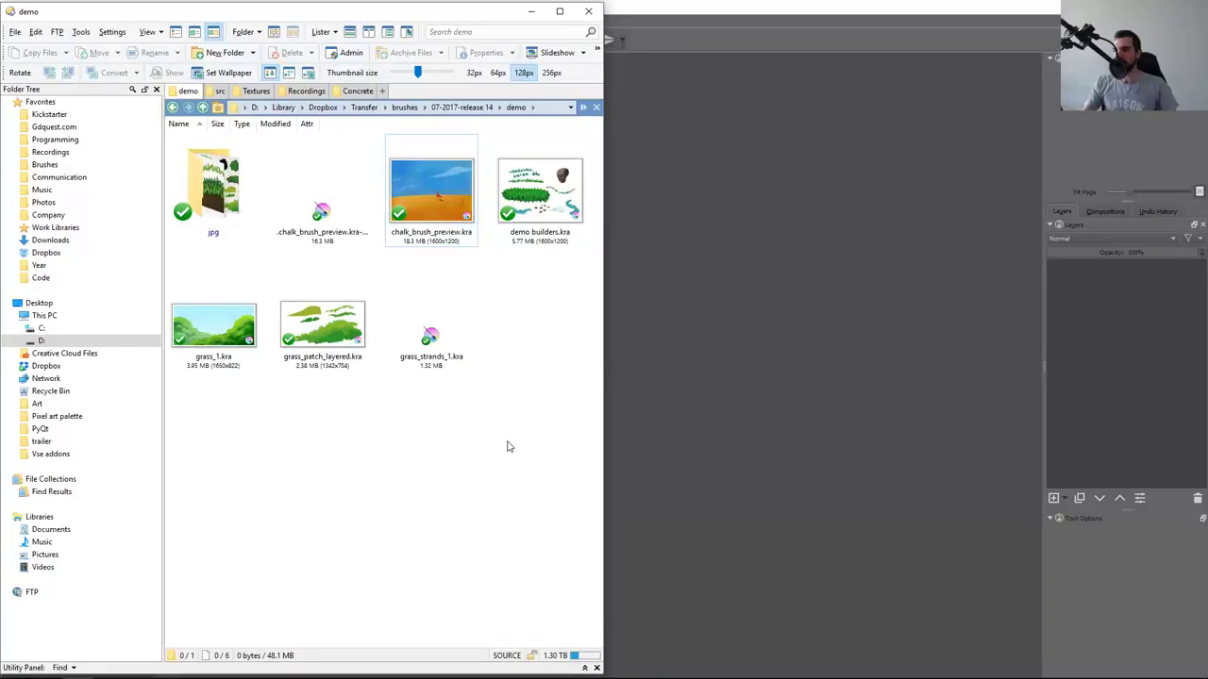
{"action": "key", "text": "space"}
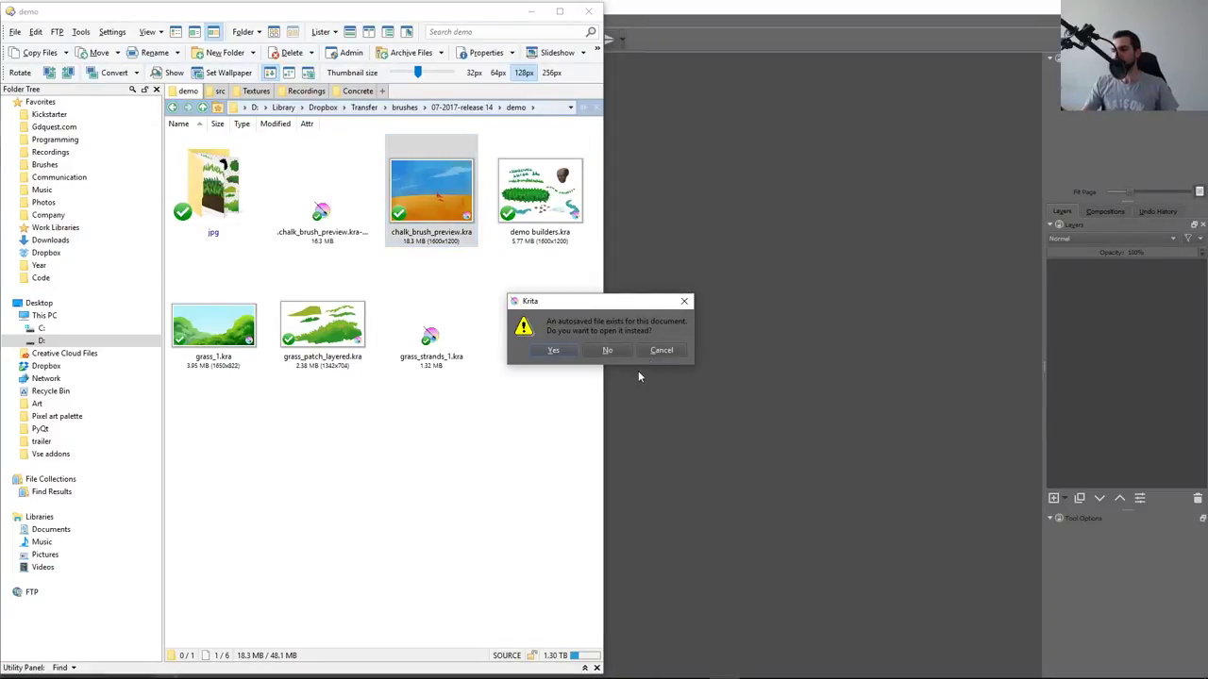
{"action": "left_click", "coordinate": [618, 353]}
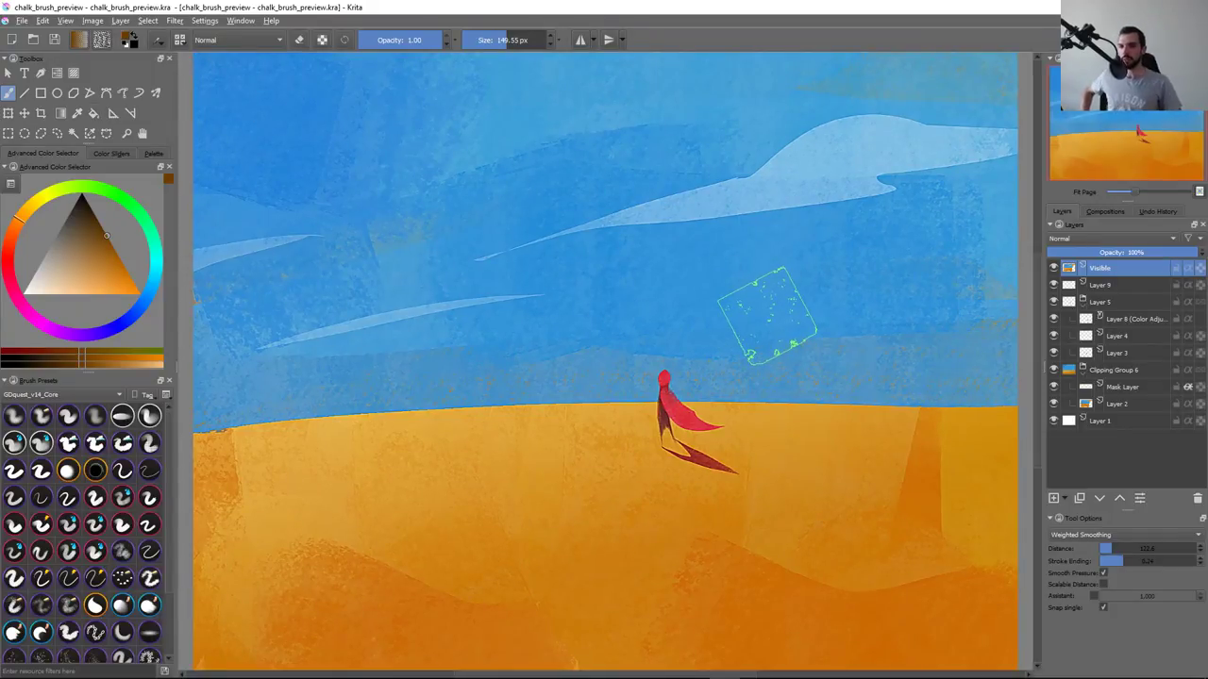
{"action": "key", "text": "alt+Tab"}
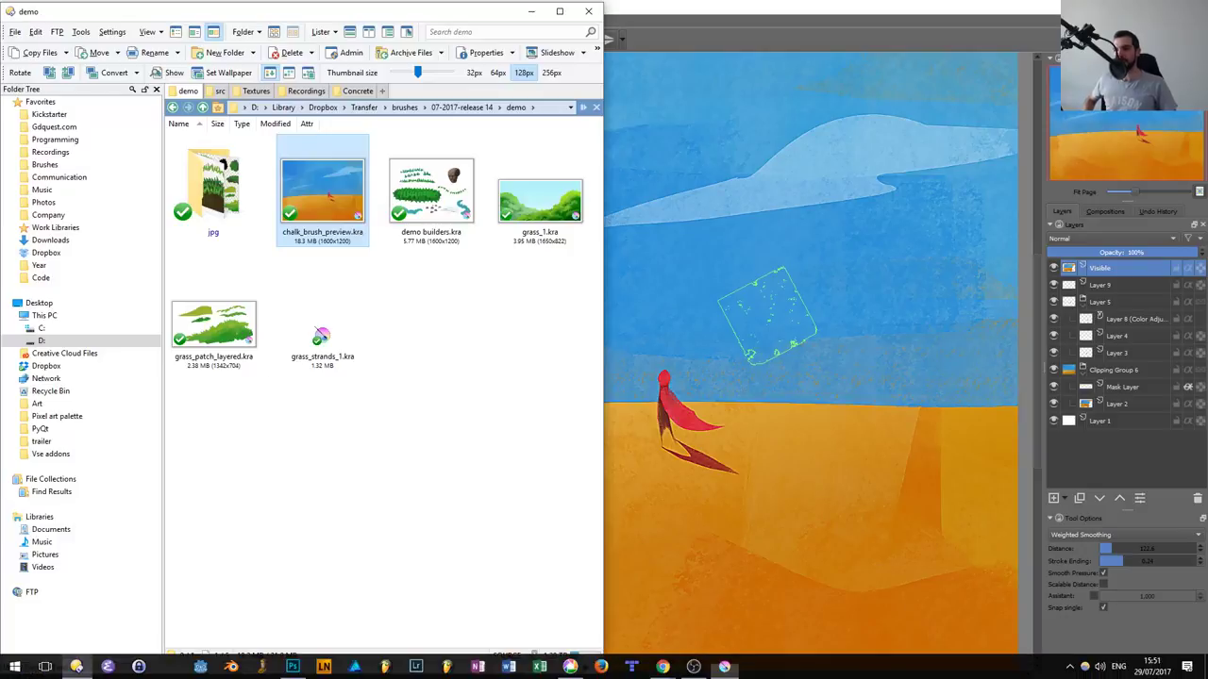
{"action": "key", "text": "BackSpace"}
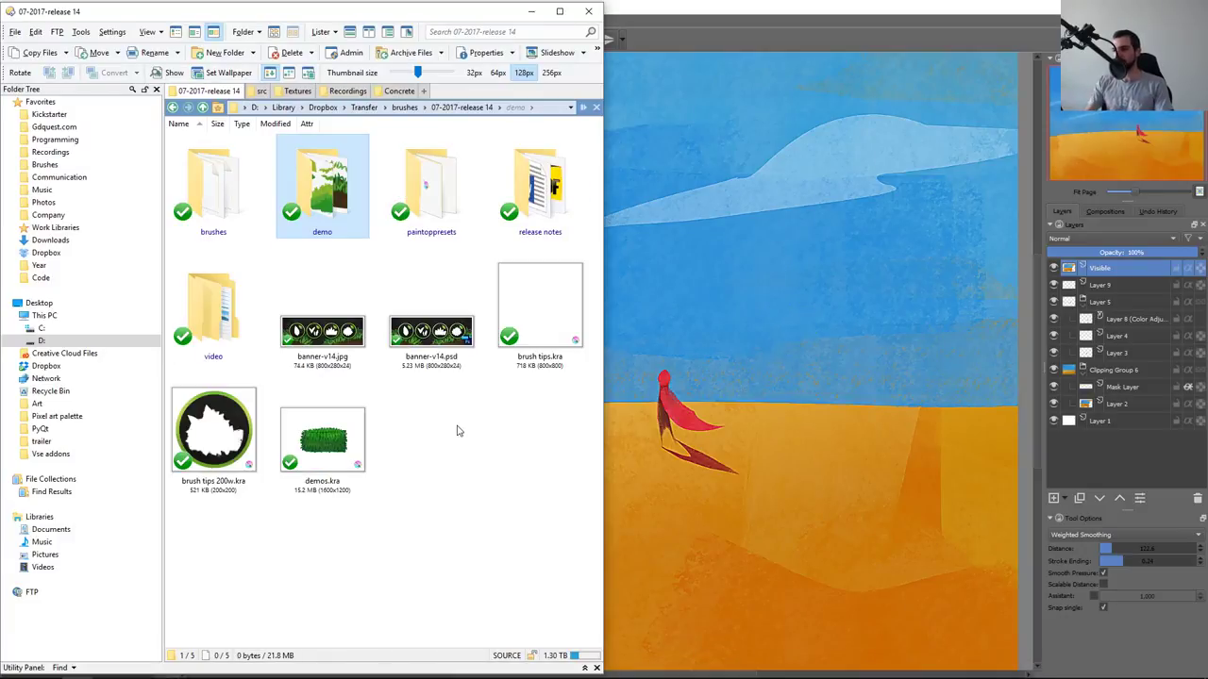
{"action": "key", "text": "Down"}
{"action": "key", "text": "Down"}
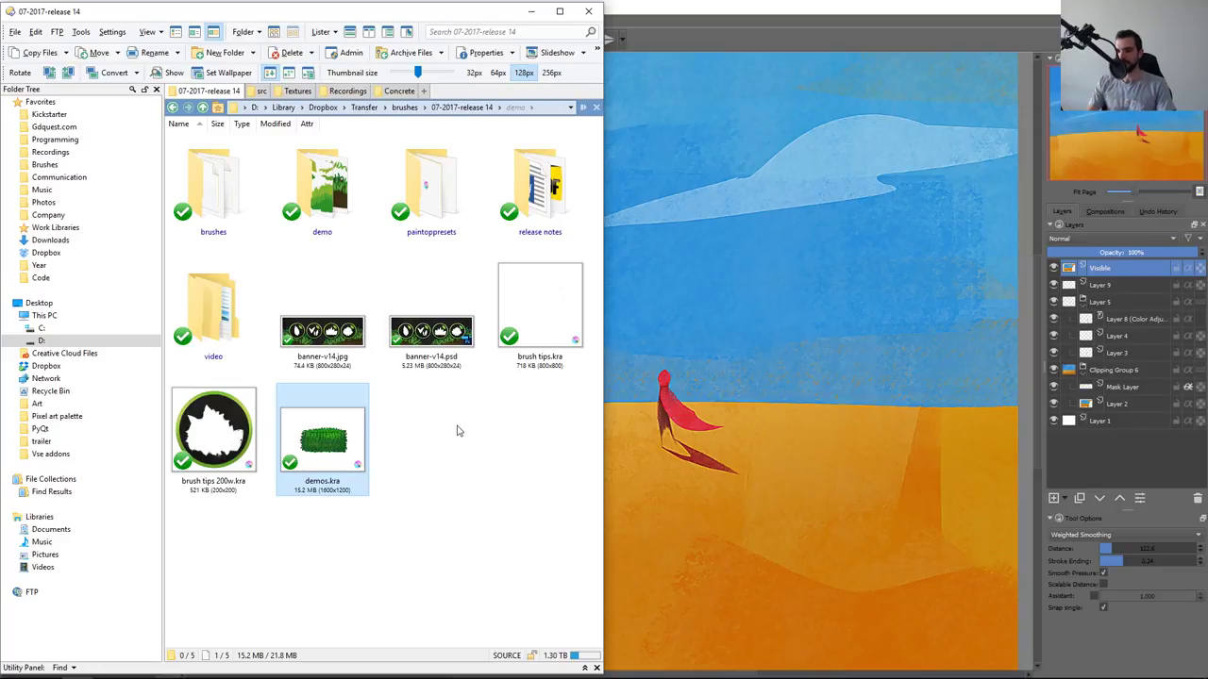
{"action": "key", "text": "Left"}
{"action": "key", "text": "Up"}
{"action": "key", "text": "Left"}
{"action": "key", "text": "Right"}
{"action": "key", "text": "Down"}
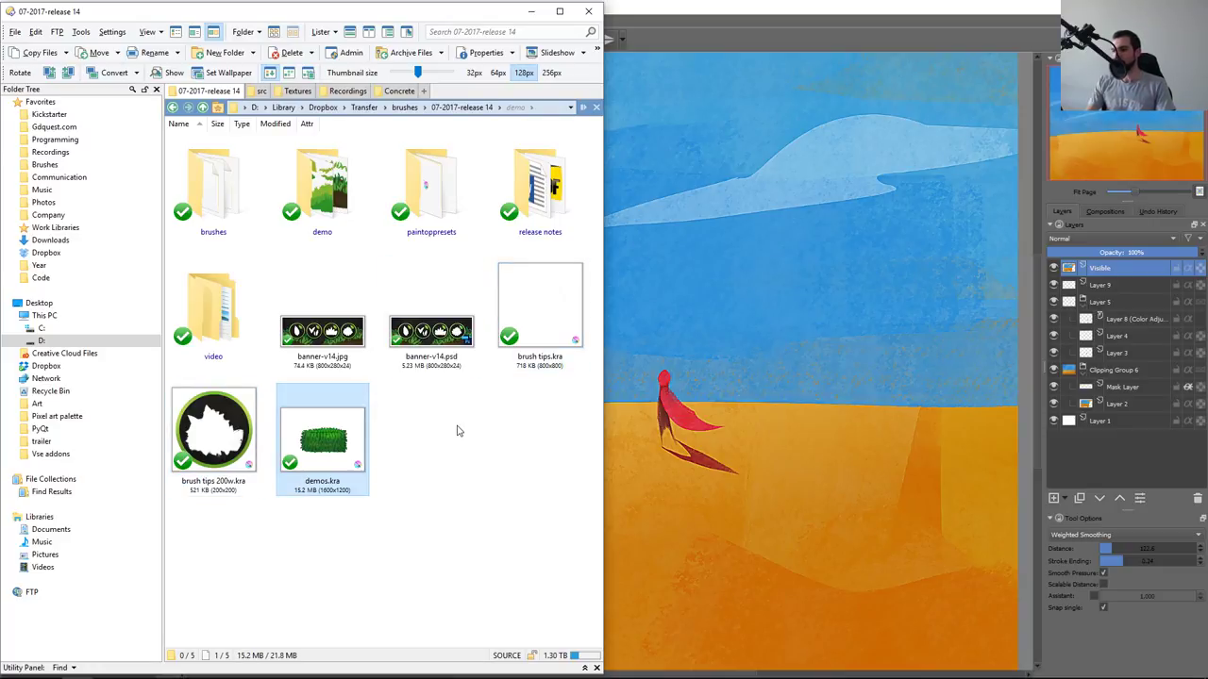
{"action": "key", "text": "Left"}
{"action": "key", "text": "Left"}
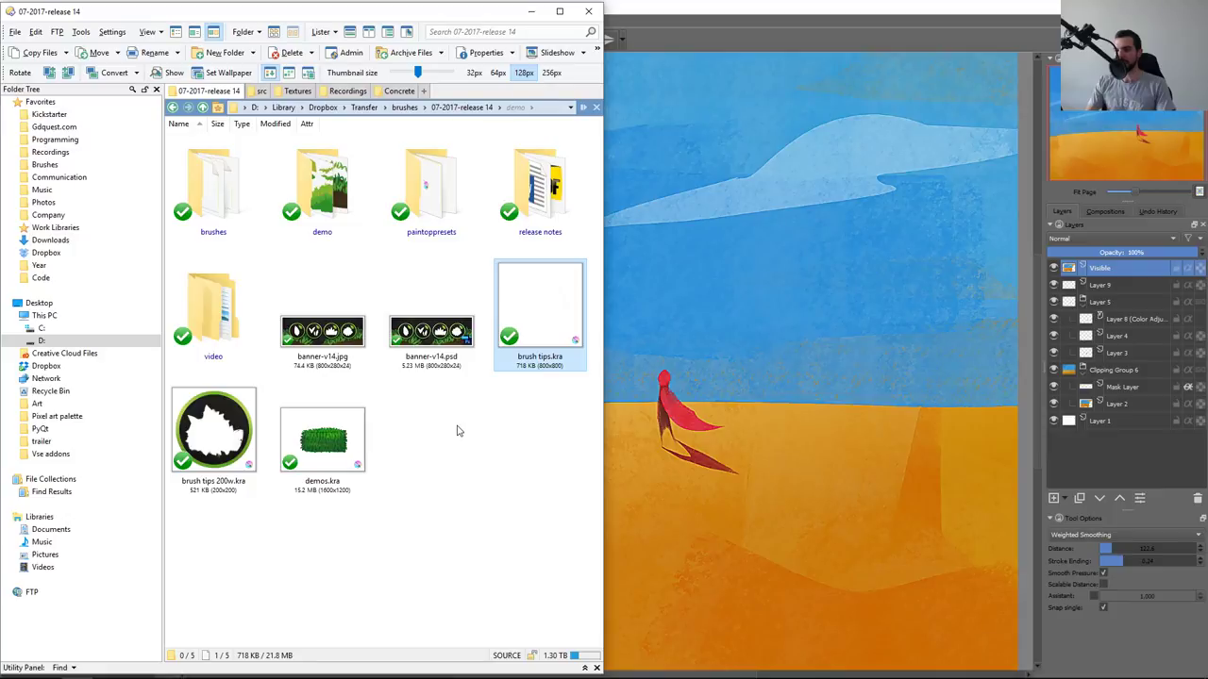
{"action": "key", "text": "Down"}
{"action": "key", "text": "Up"}
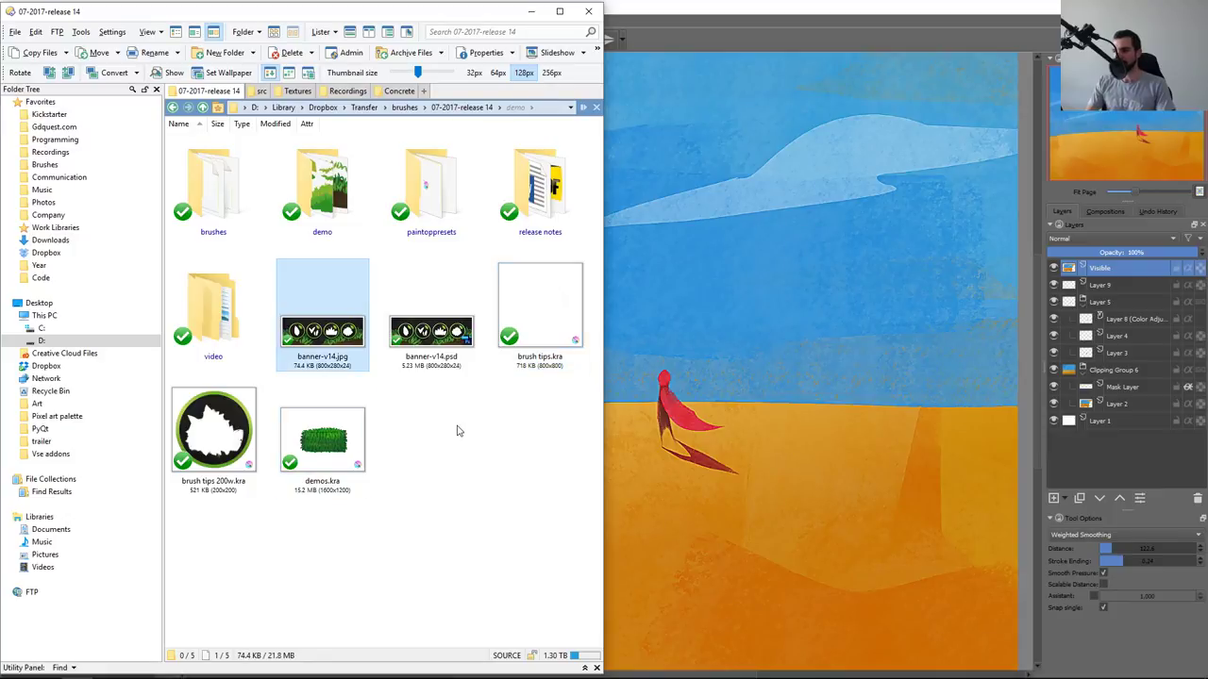
{"action": "key", "text": "Right"}
{"action": "key", "text": "Right"}
{"action": "key", "text": "Left"}
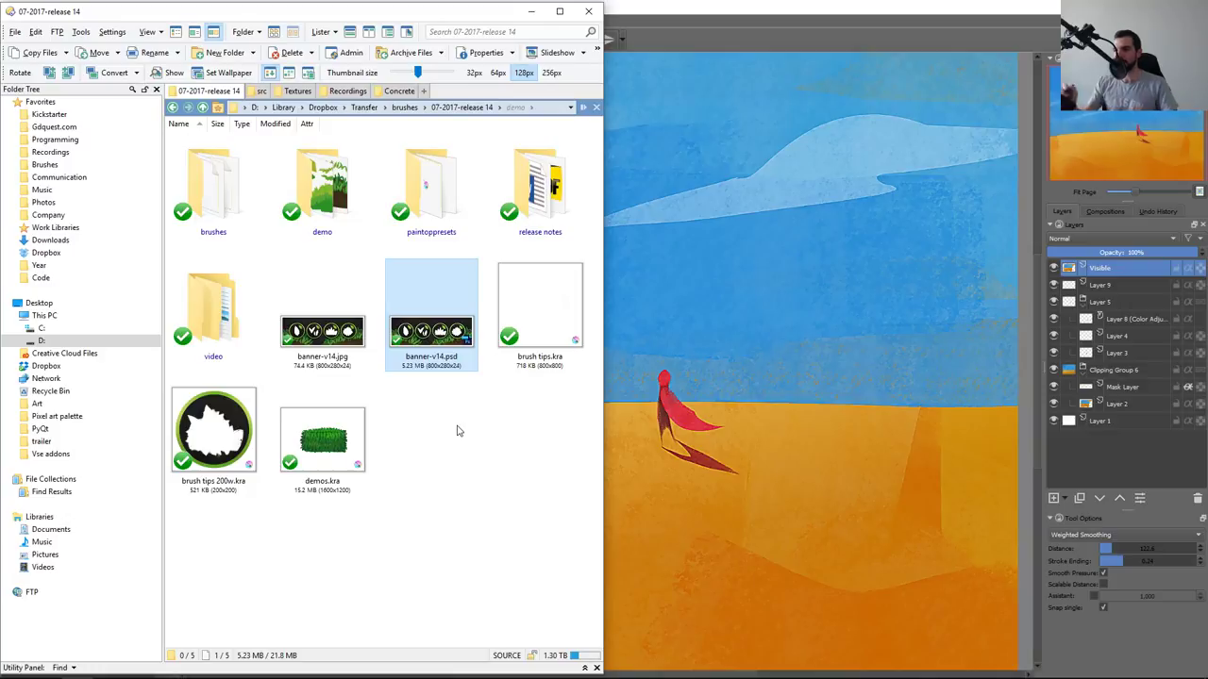
{"action": "double_click", "coordinate": [370, 186]}
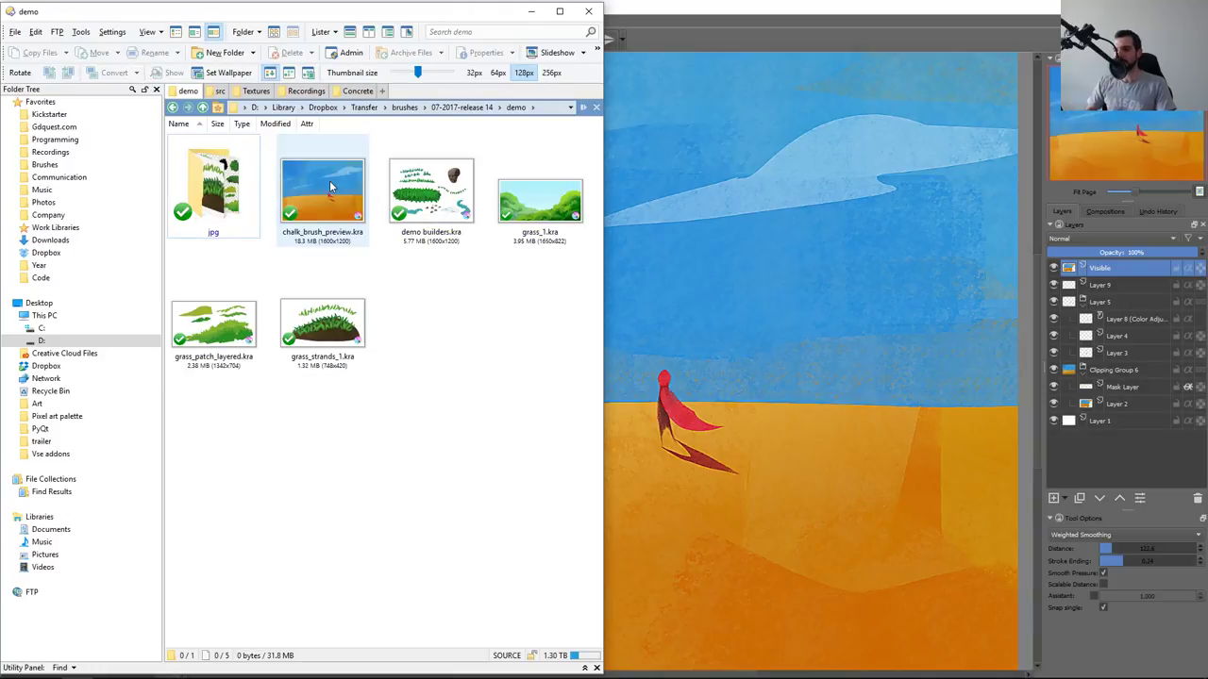
{"action": "key", "text": "Right"}
{"action": "key", "text": "Down"}
{"action": "key", "text": "Left"}
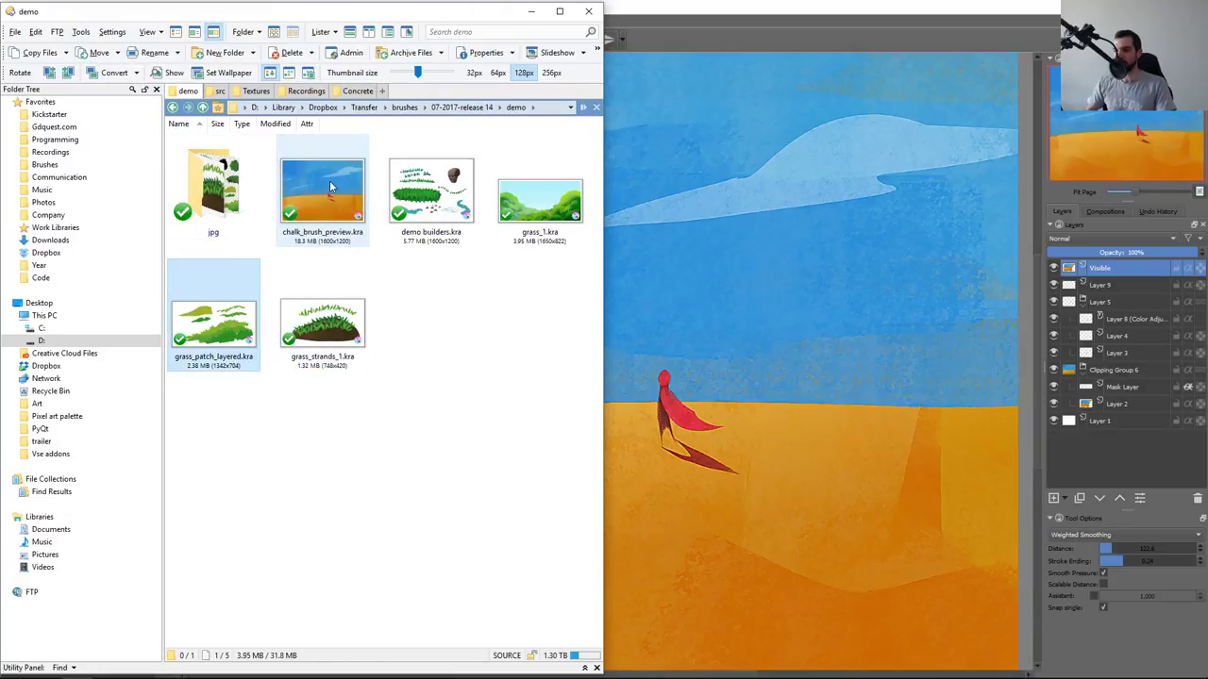
{"action": "key", "text": "Left"}
{"action": "key", "text": "Right"}
{"action": "key", "text": "Right"}
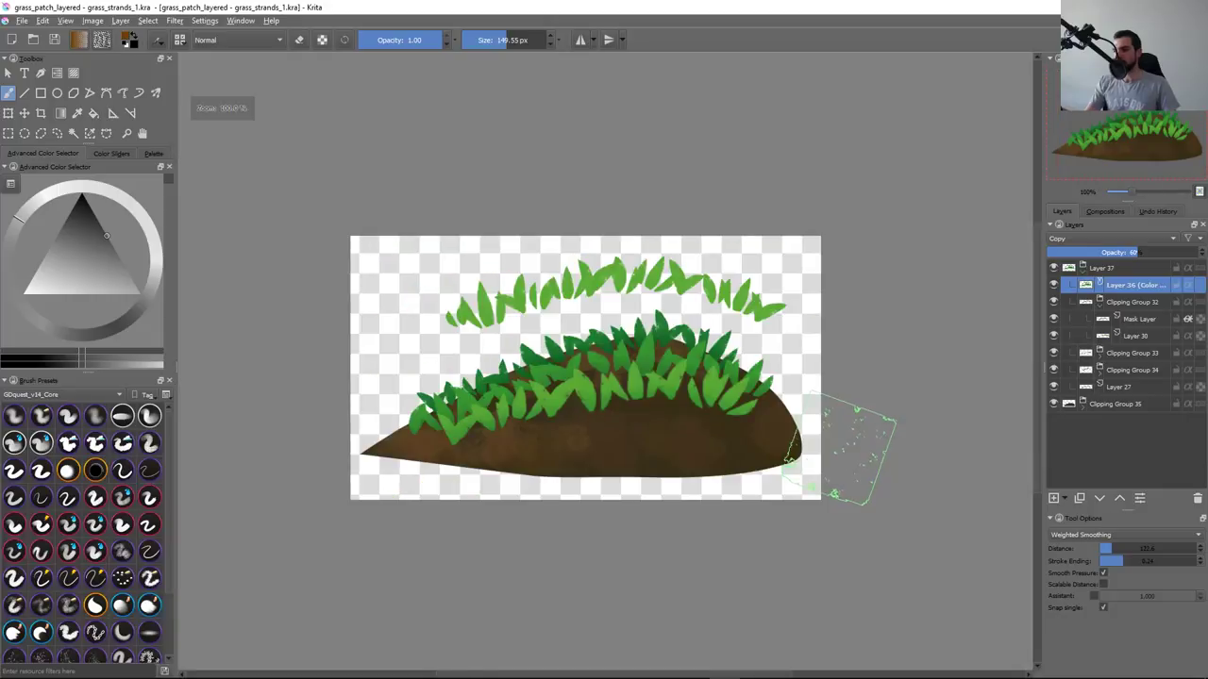
Zoom out and try two black test strokes across the sky, undoing both
{"action": "key", "text": "minus"}
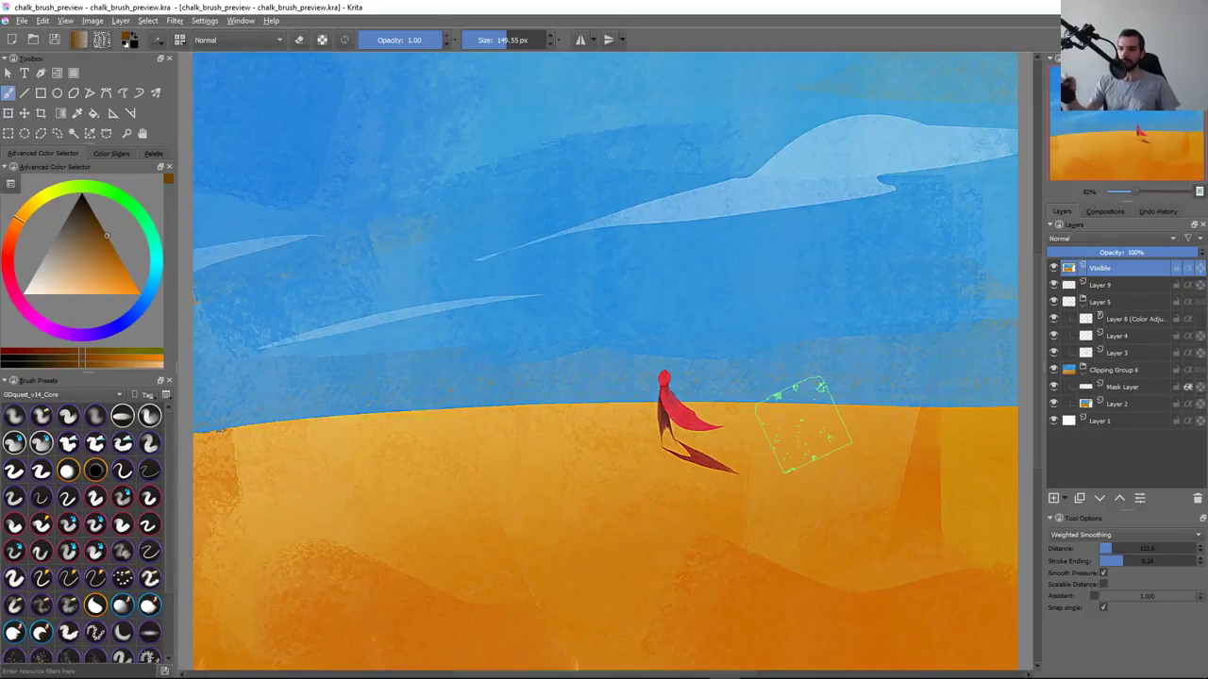
{"action": "left_click_drag", "start_coordinate": [349, 198], "coordinate": [821, 236]}
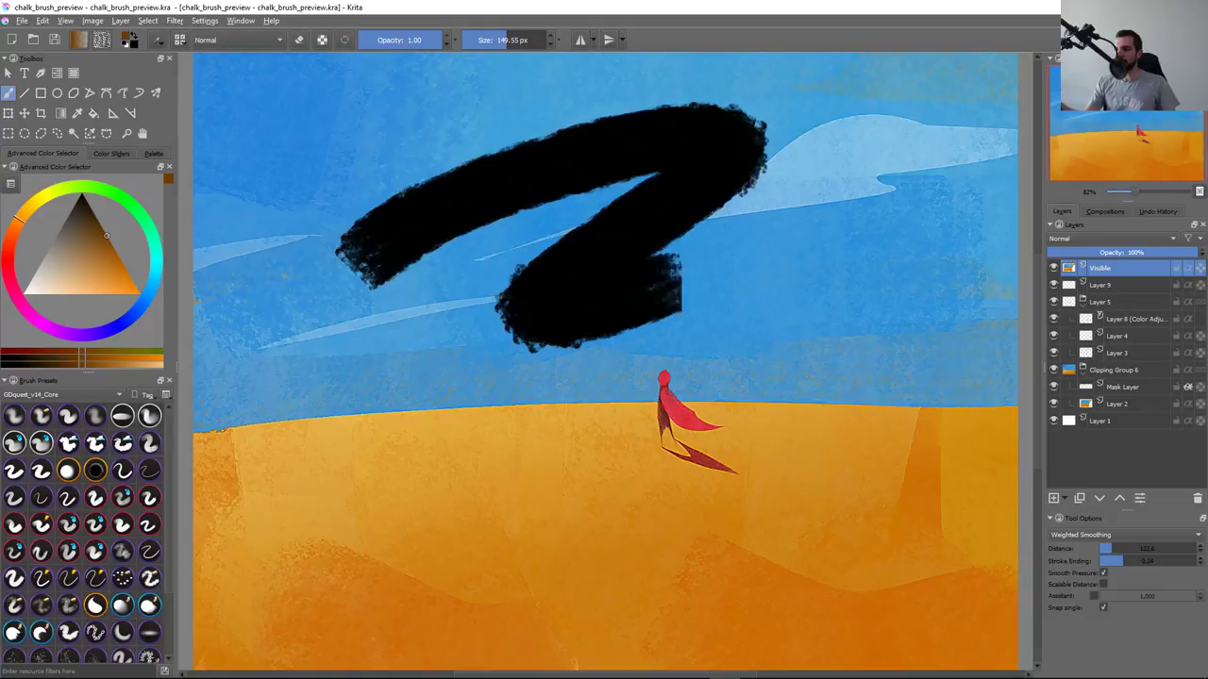
{"action": "key", "text": "ctrl+z"}
{"action": "left_click_drag", "start_coordinate": [340, 255], "coordinate": [765, 203]}
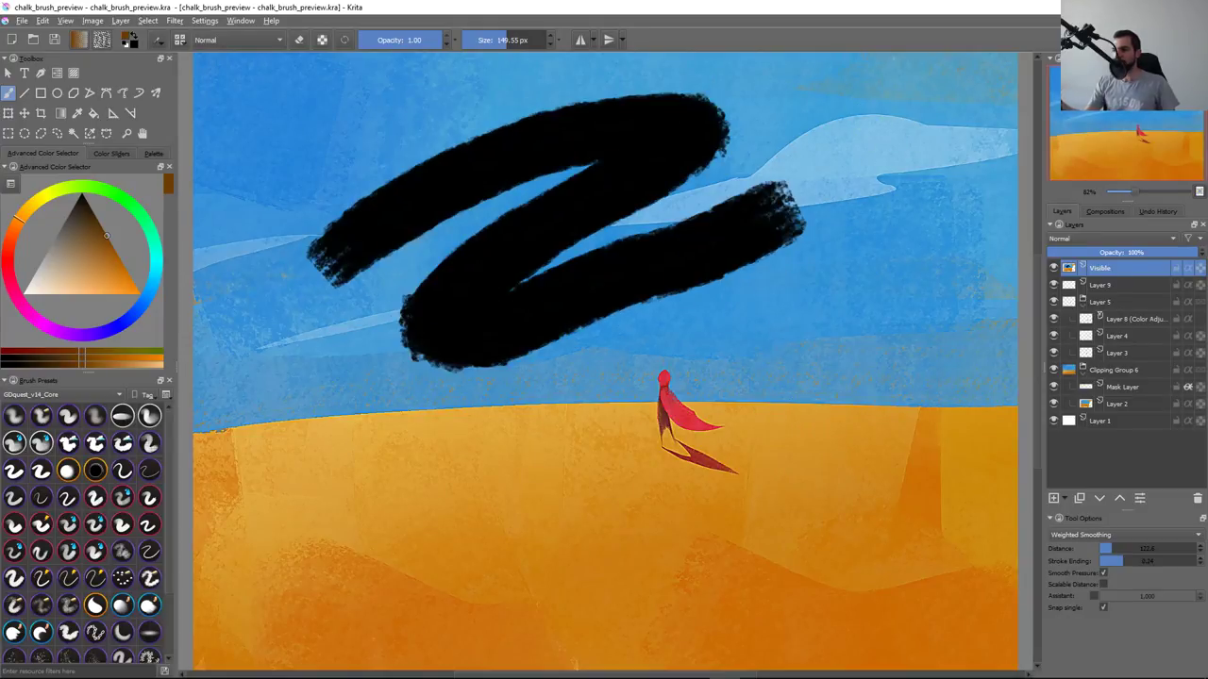
{"action": "key", "text": "ctrl+z"}
Show all brush presets, then test and undo another black stroke in the sky
{"action": "left_click", "coordinate": [66, 395]}
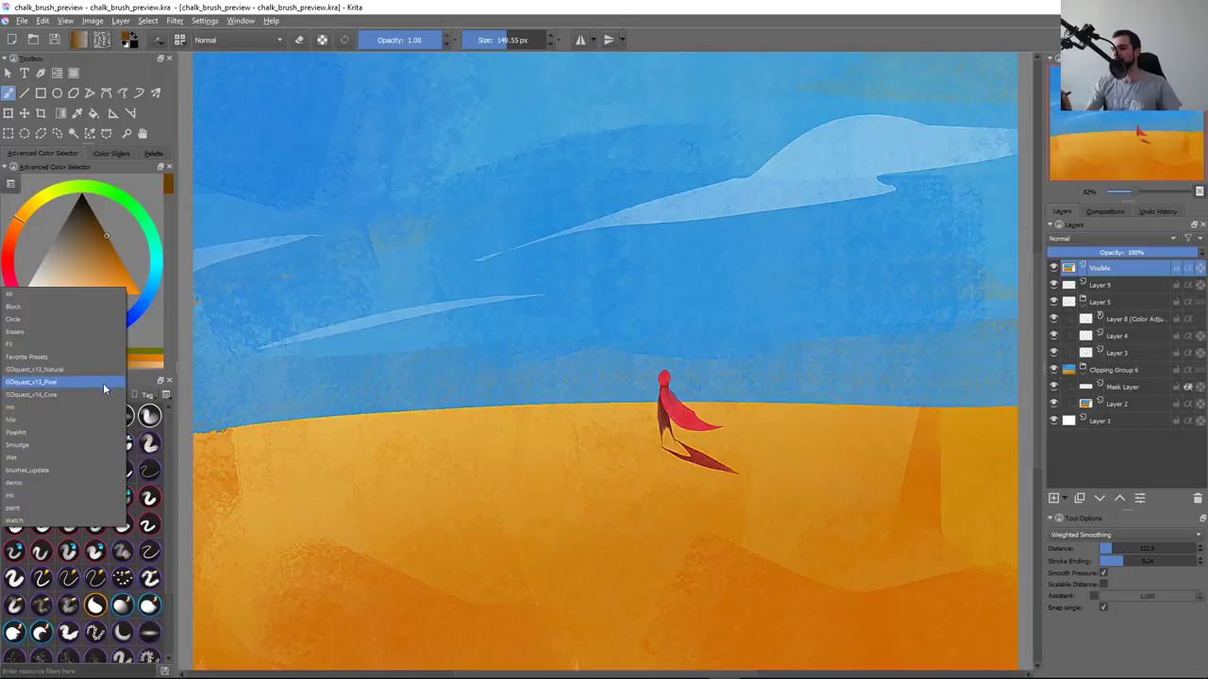
{"action": "left_click", "coordinate": [38, 289]}
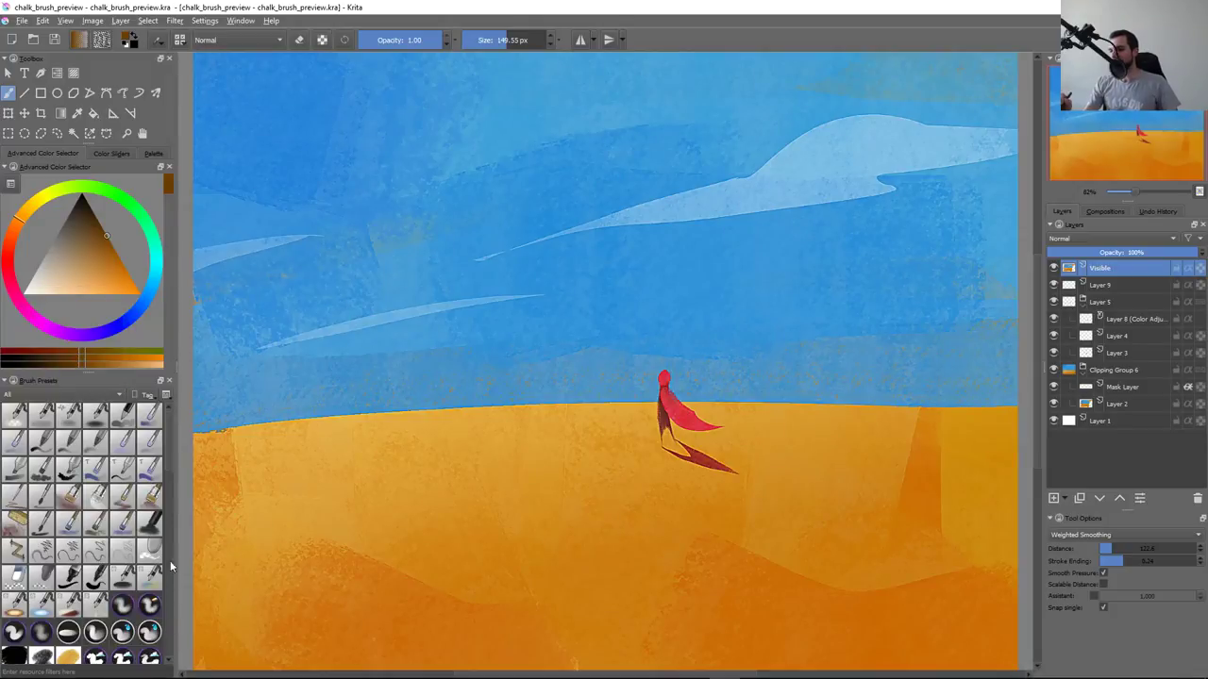
{"action": "scroll", "coordinate": [164, 477], "scroll_direction": "down", "scroll_amount": 5}
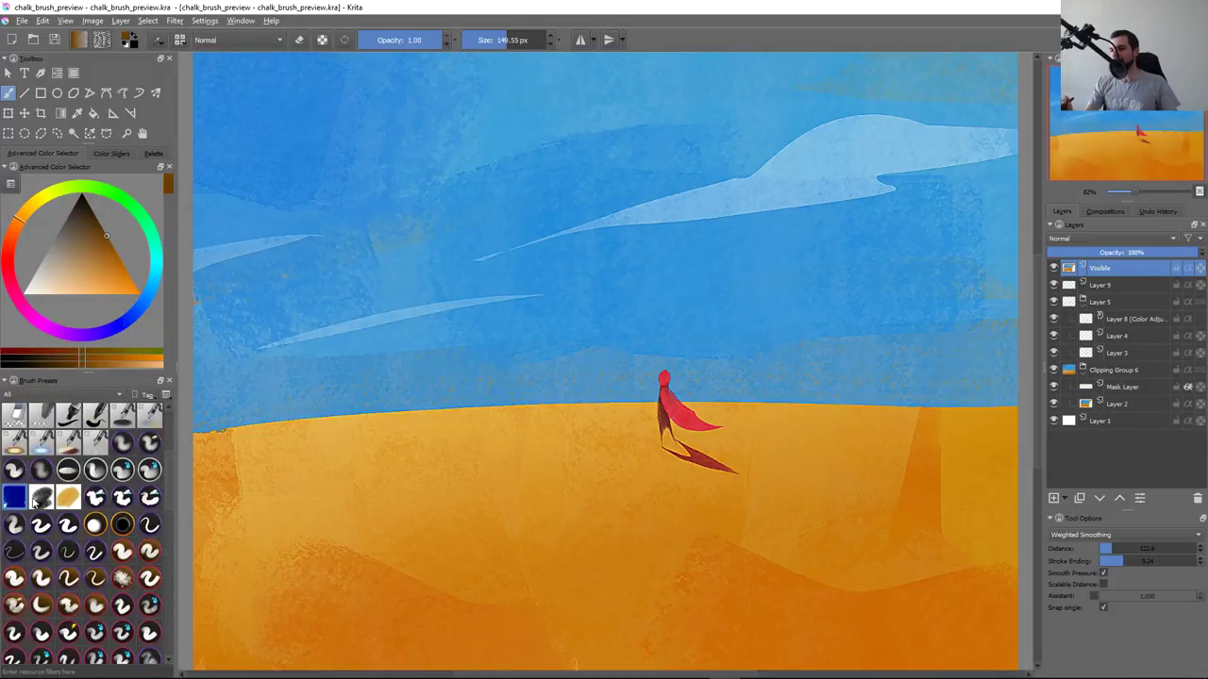
{"action": "mouse_move", "coordinate": [337, 270]}
{"action": "left_mouse_down"}
{"action": "mouse_move", "coordinate": [553, 297]}
{"action": "mouse_move", "coordinate": [801, 183]}
{"action": "left_mouse_up"}
{"action": "key", "text": "ctrl+z"}
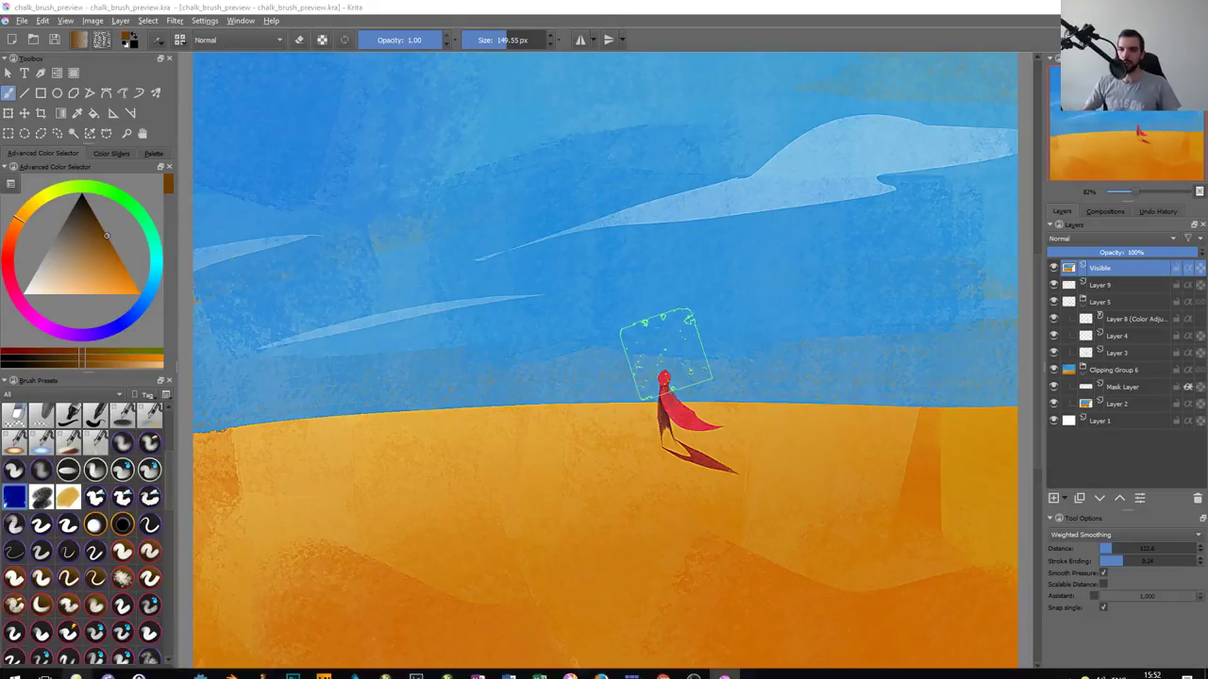
Check the file manager, come back to Krita and open the Brush Editor
{"action": "key", "text": "alt+Tab"}
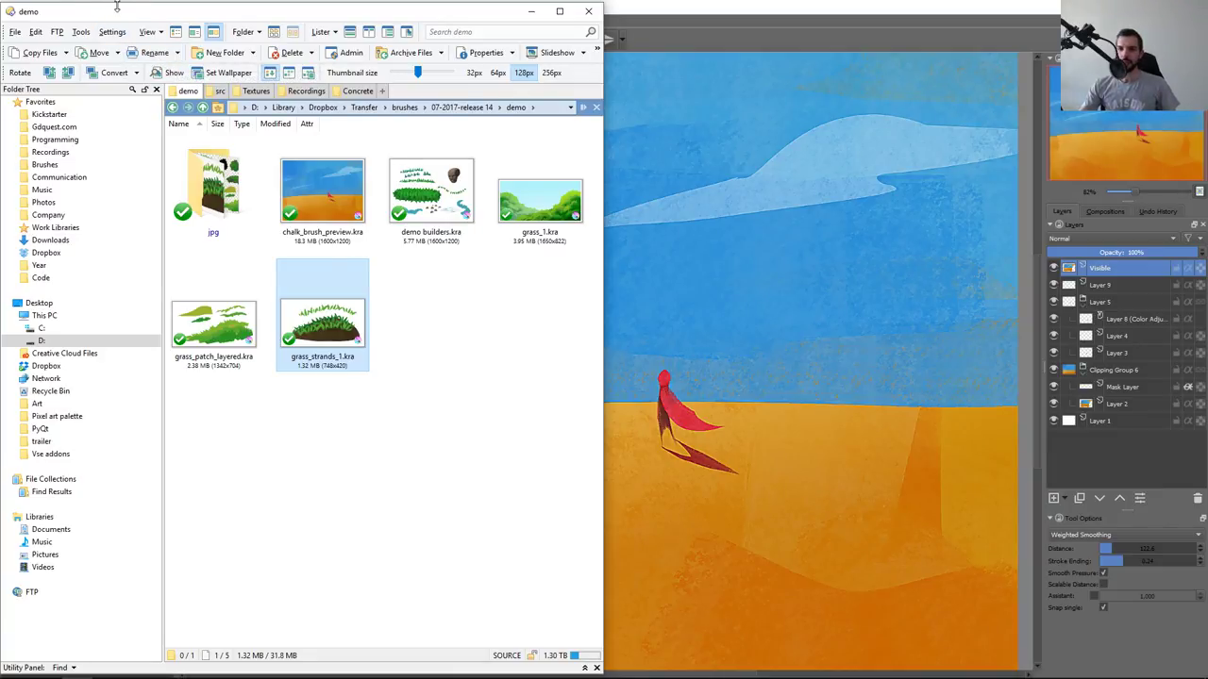
{"action": "key", "text": "alt+Tab"}
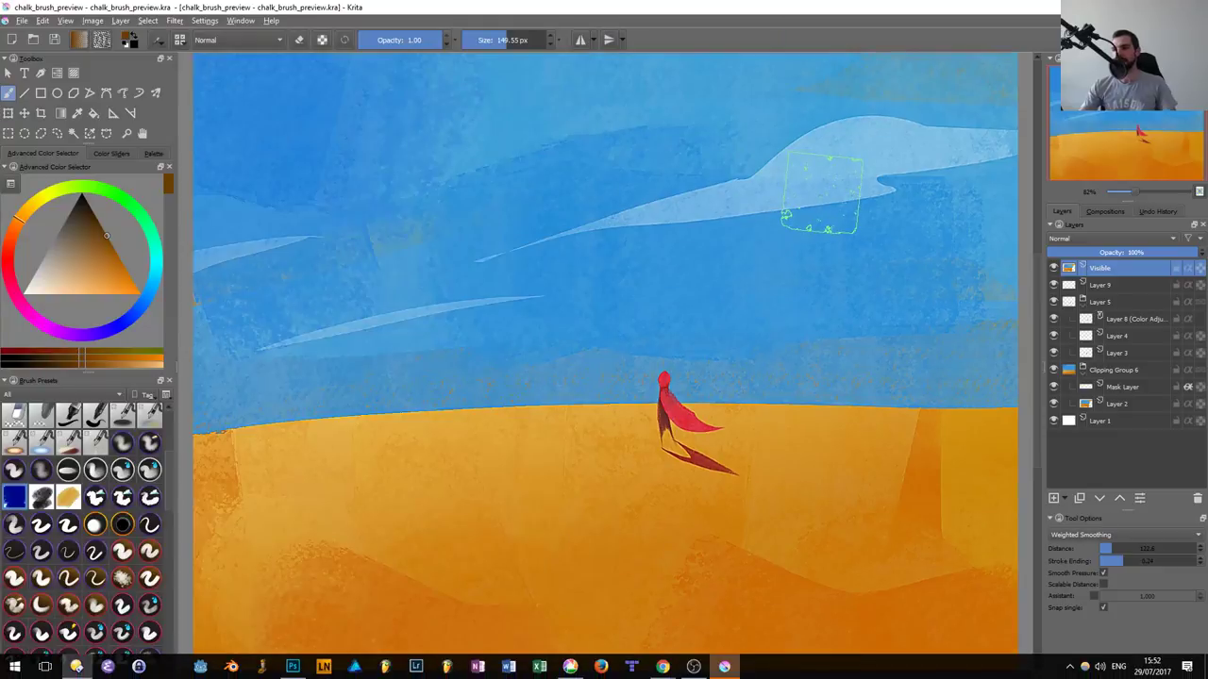
{"action": "key", "text": "F5"}
Look over the brush's Opacity and Flow settings, then close the editor
{"action": "left_click", "coordinate": [312, 161]}
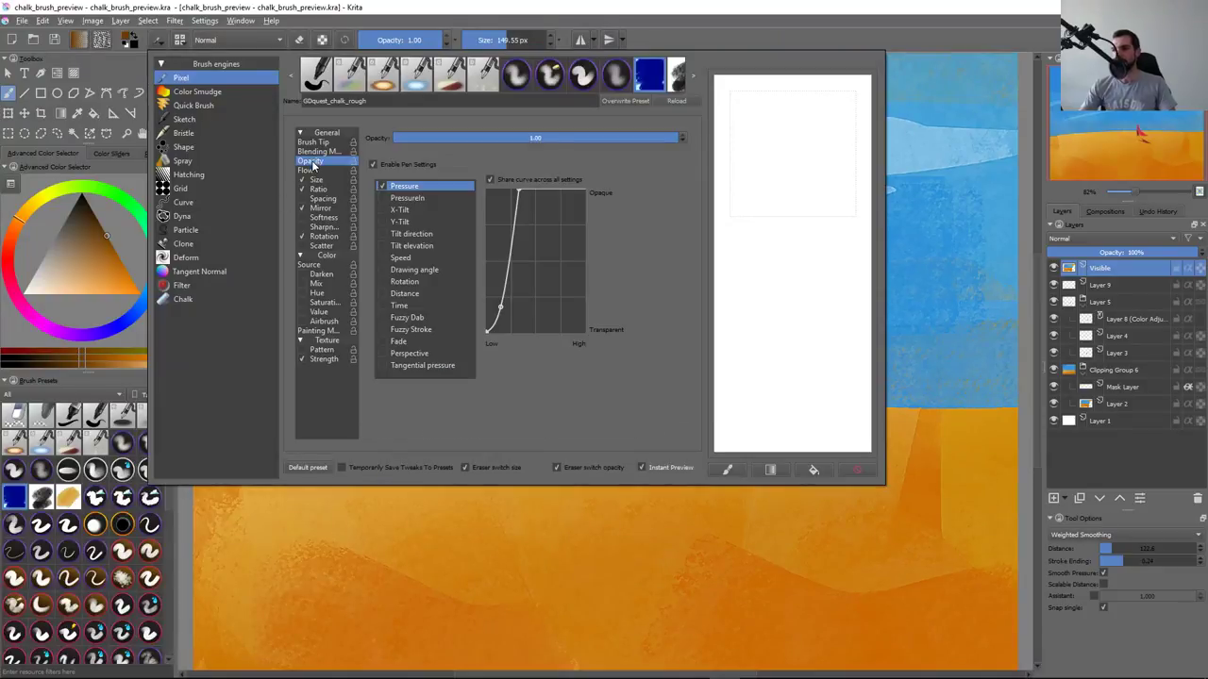
{"action": "left_click", "coordinate": [307, 170]}
{"action": "key", "text": "F5"}
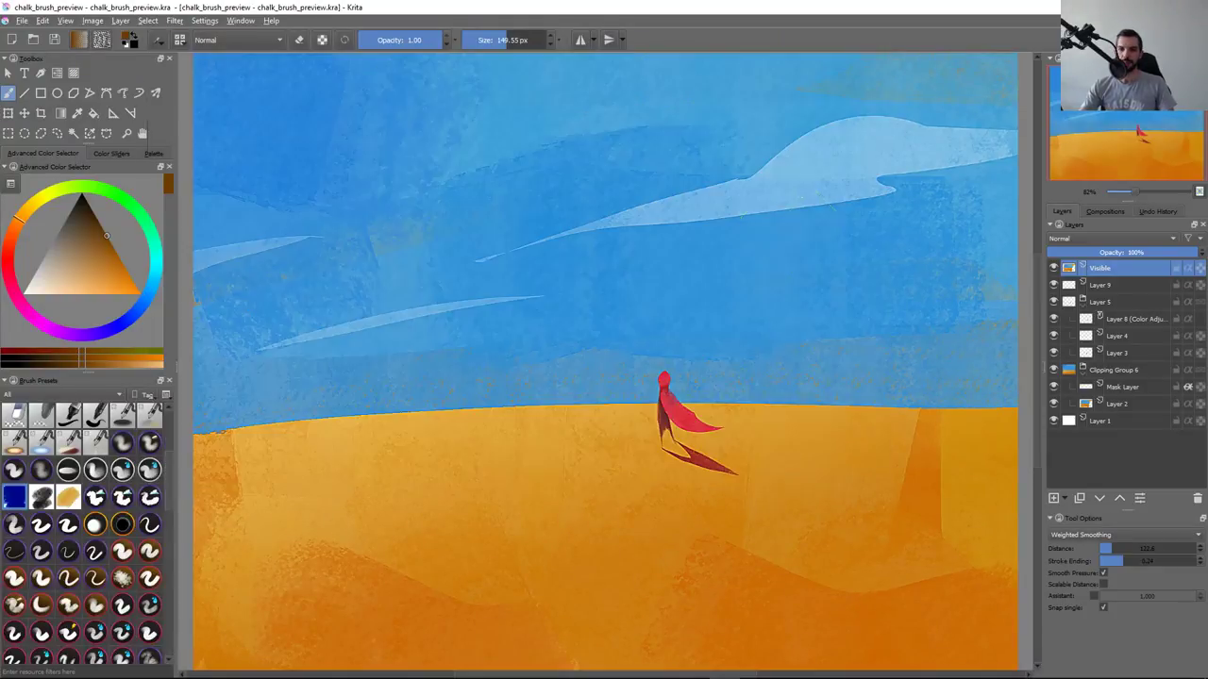
Zoom to 100% and choose the GDquest_Natural_Soft_Paper smudge preset, opening its 366 px tip settings
{"action": "key", "text": "1"}
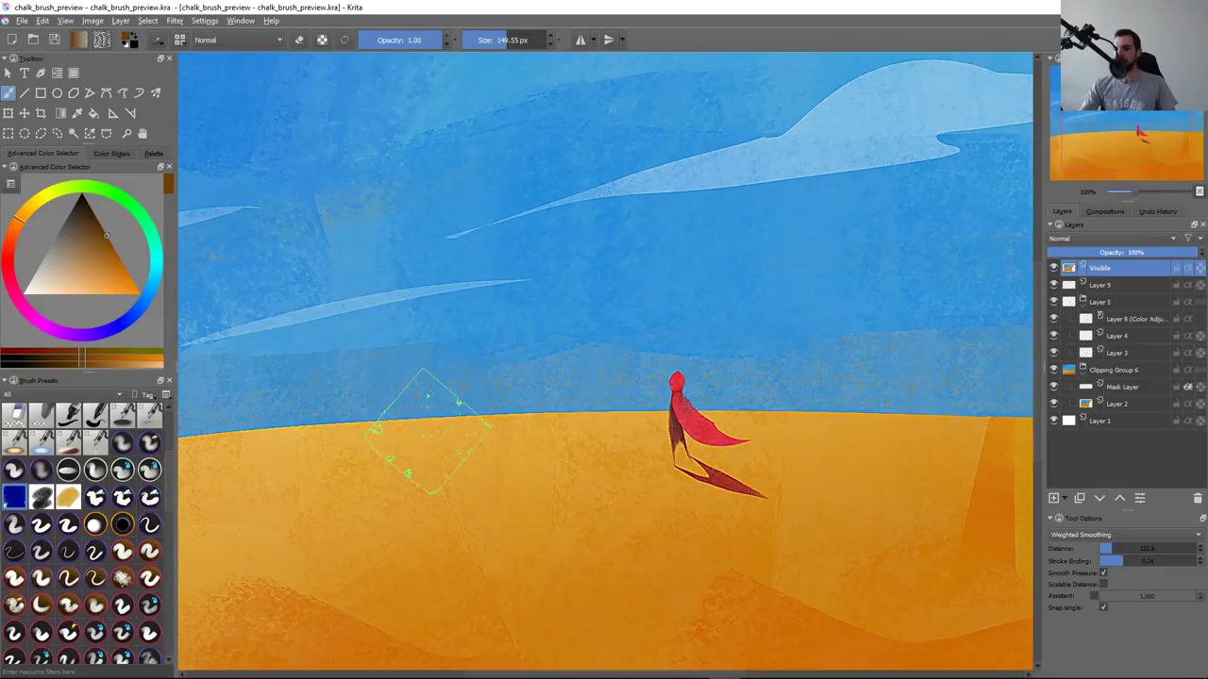
{"action": "scroll", "coordinate": [147, 571], "scroll_direction": "down", "scroll_amount": 3}
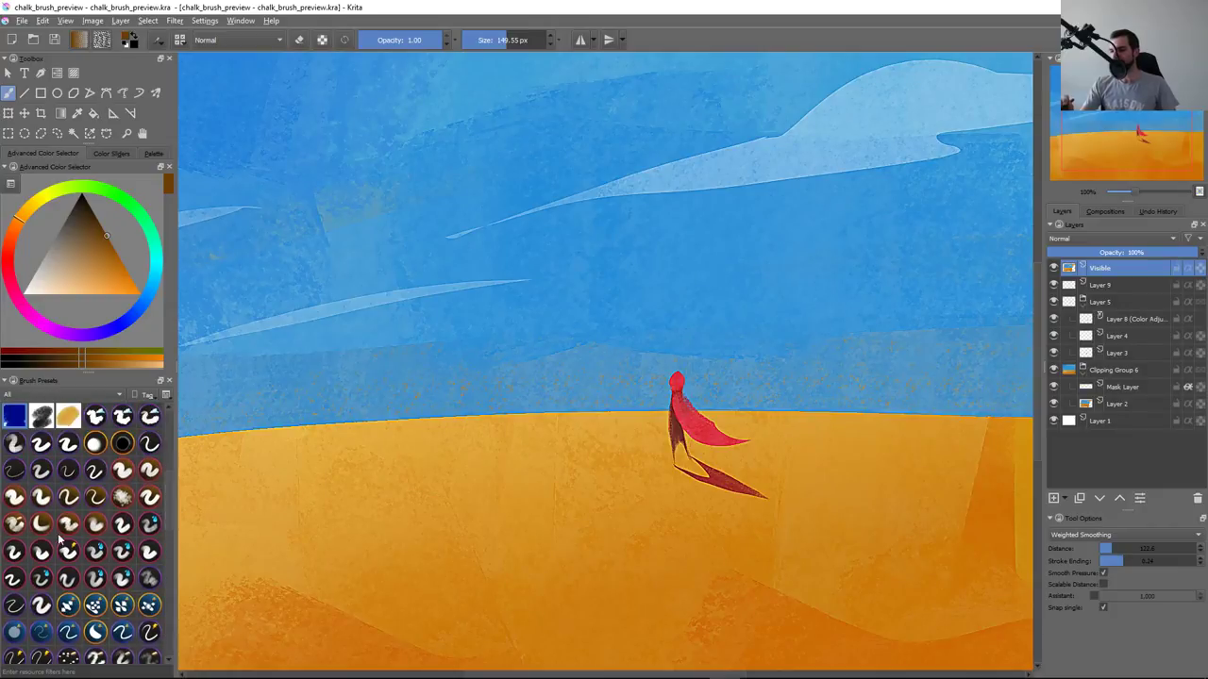
{"action": "left_click", "coordinate": [41, 524]}
{"action": "left_click", "coordinate": [95, 525]}
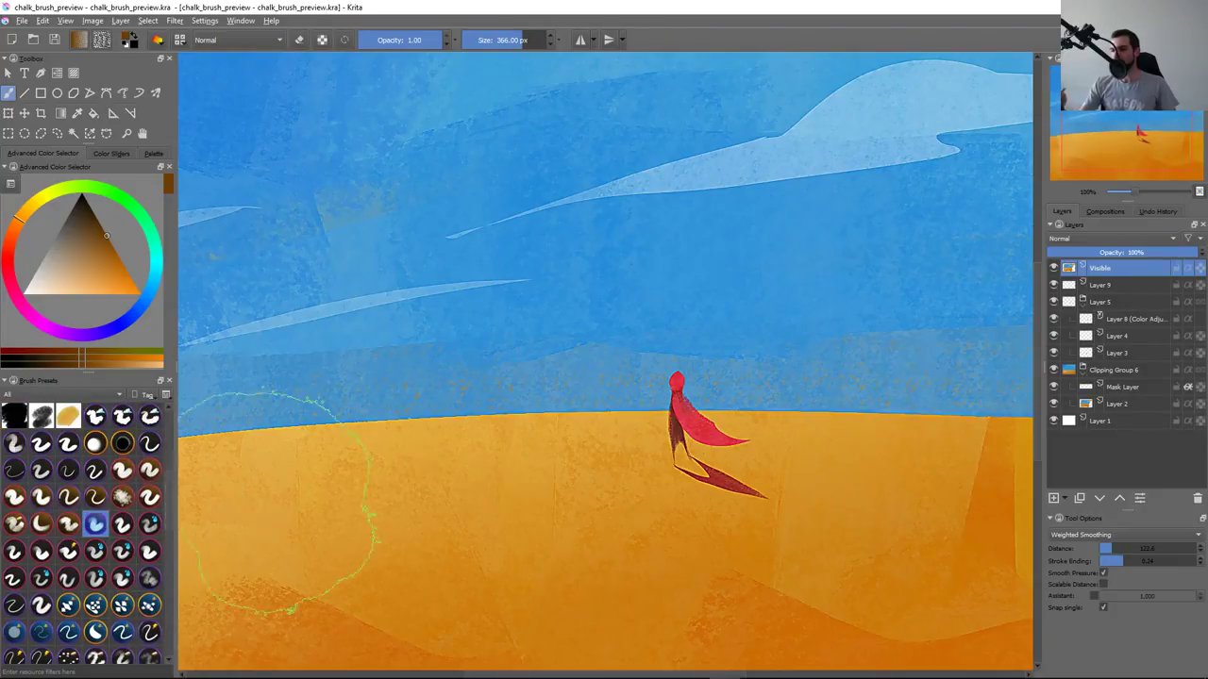
{"action": "key", "text": "F5"}
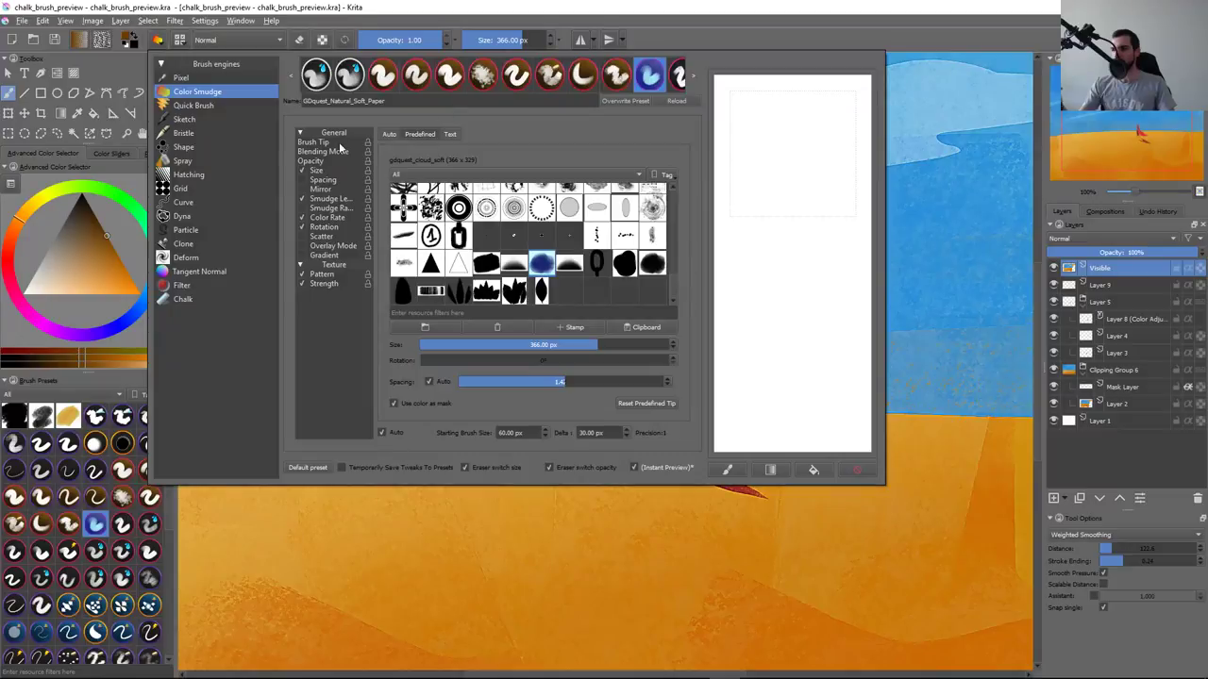
Try and undo two smudge strokes over sky and sand, then shrink the brush to about 217 px
{"action": "left_click", "coordinate": [353, 554]}
{"action": "left_click_drag", "start_coordinate": [485, 459], "coordinate": [513, 242]}
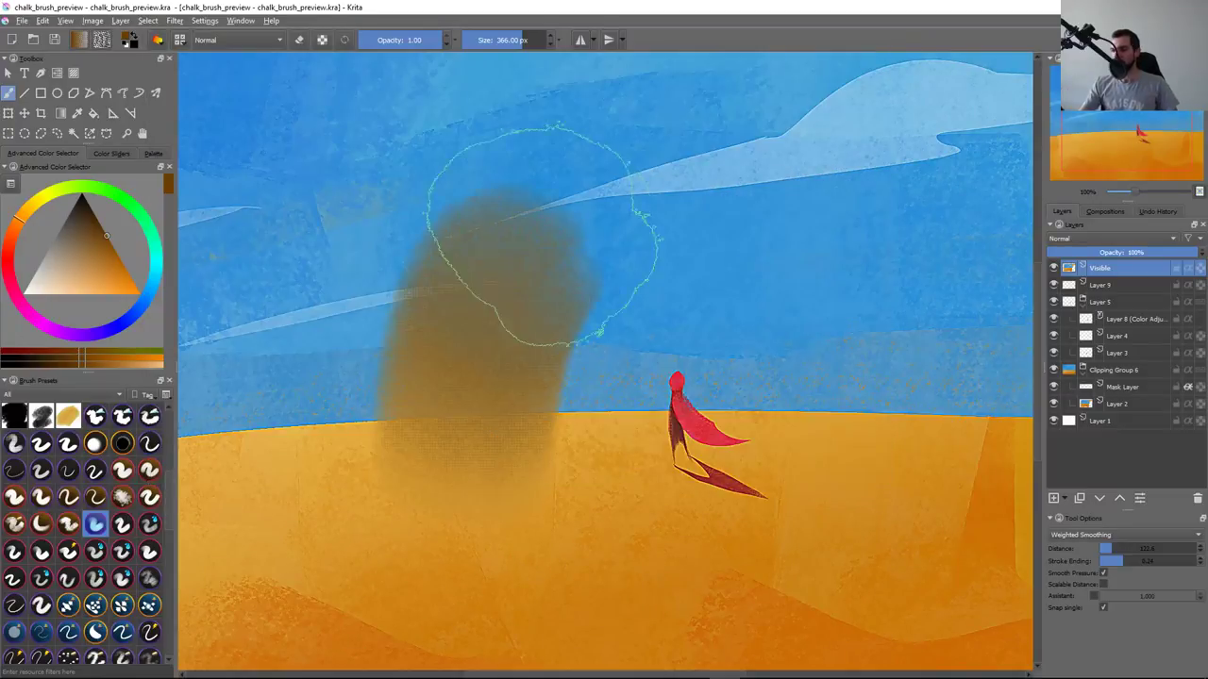
{"action": "key", "text": "ctrl+z"}
{"action": "left_click_drag", "start_coordinate": [484, 469], "coordinate": [519, 344]}
{"action": "key", "text": "ctrl+z"}
{"action": "key", "text": "bracketleft"}
{"action": "key", "text": "bracketleft"}
{"action": "key", "text": "bracketleft"}
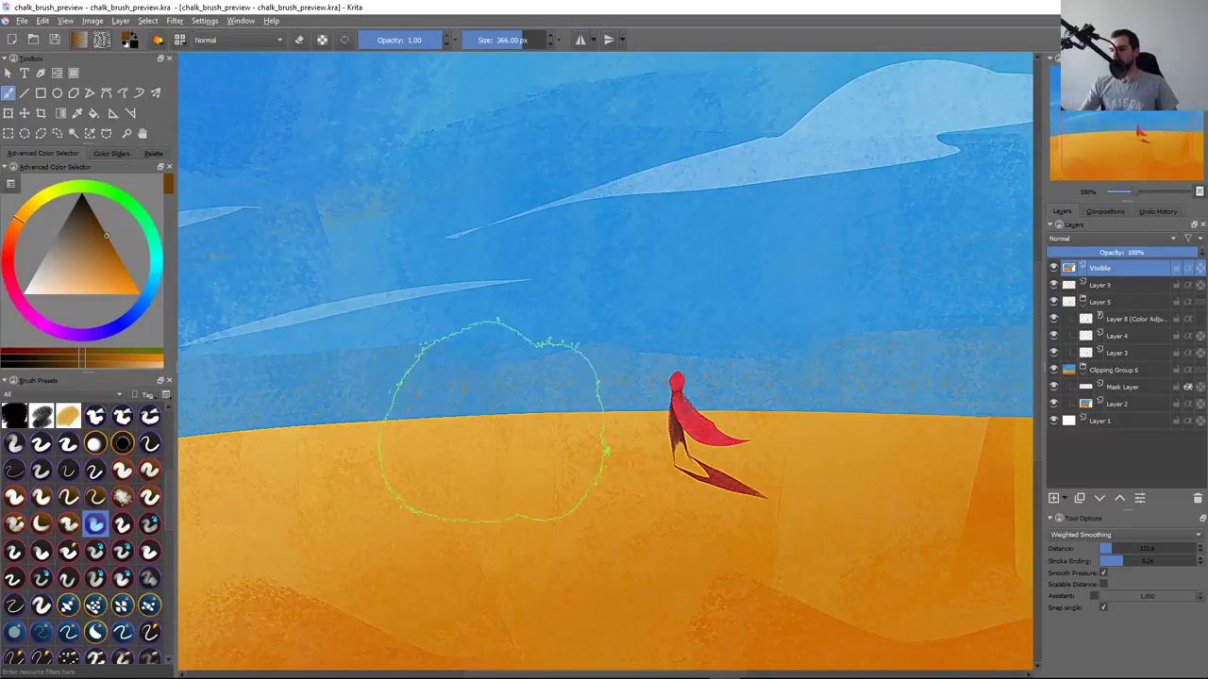
Test soft smudge dabs and strokes near the horizon and on the sand, undoing them
{"action": "left_click", "coordinate": [458, 378]}
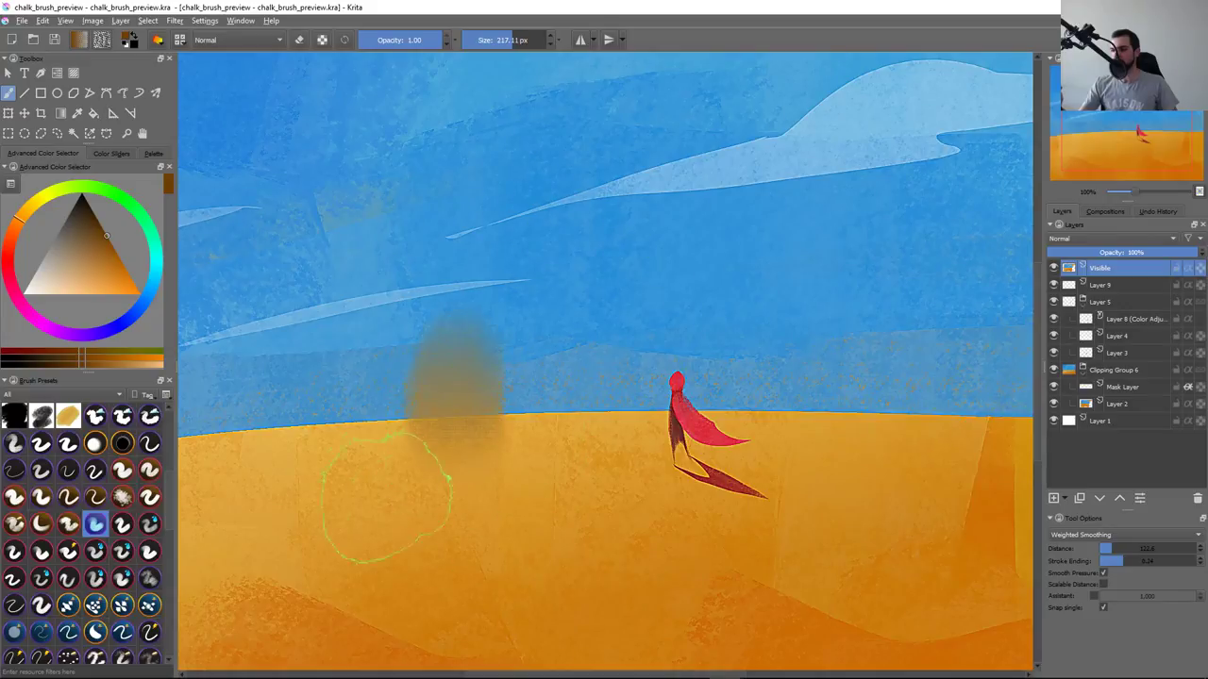
{"action": "left_click", "coordinate": [351, 417]}
{"action": "key", "text": "ctrl+z"}
{"action": "key", "text": "ctrl+z"}
{"action": "left_click_drag", "start_coordinate": [463, 443], "coordinate": [462, 359]}
{"action": "key", "text": "ctrl+z"}
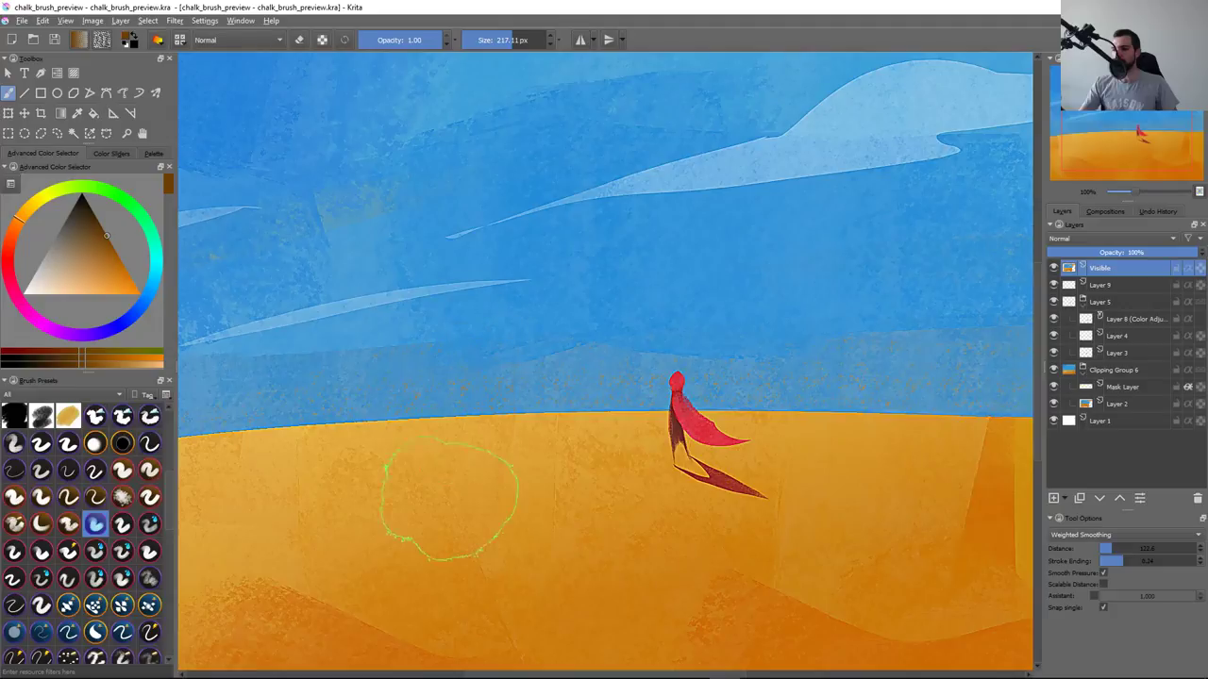
{"action": "left_click_drag", "start_coordinate": [449, 483], "coordinate": [450, 377]}
Pick sand orange as the paint colour and test a sand-coloured stroke on the dunes
{"action": "key", "text": "ctrl+z"}
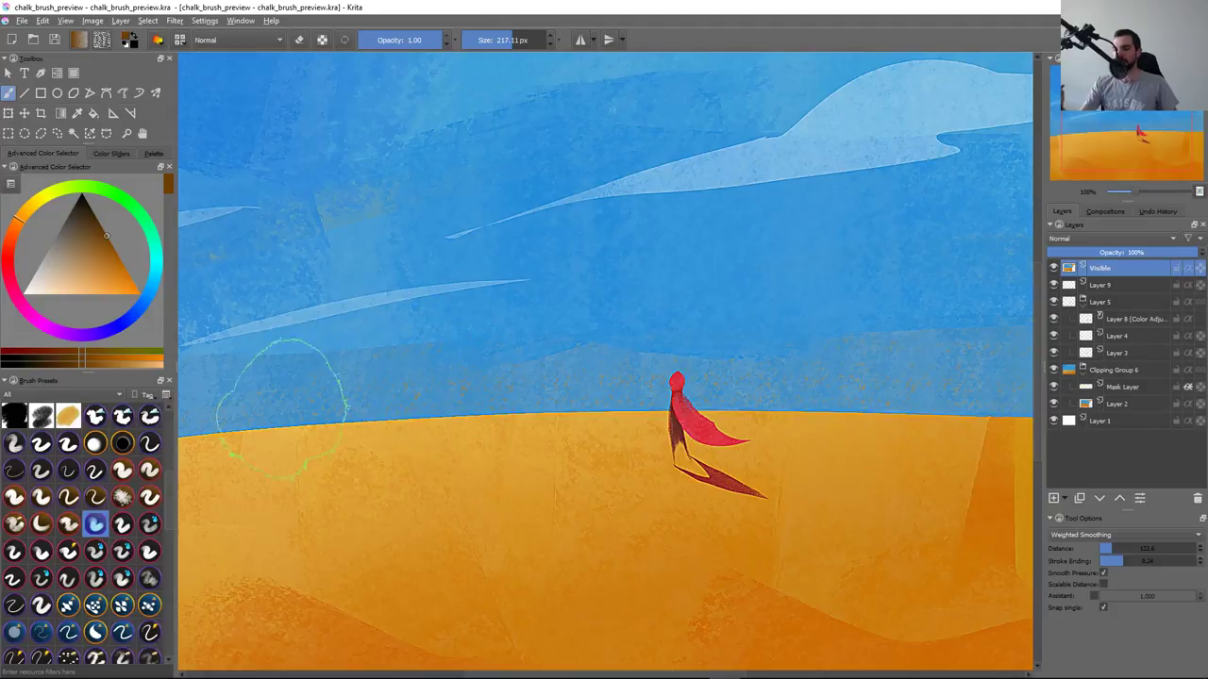
{"action": "left_click", "coordinate": [465, 473], "text": "ctrl"}
{"action": "left_click_drag", "start_coordinate": [457, 439], "coordinate": [471, 266]}
{"action": "key", "text": "ctrl+z"}
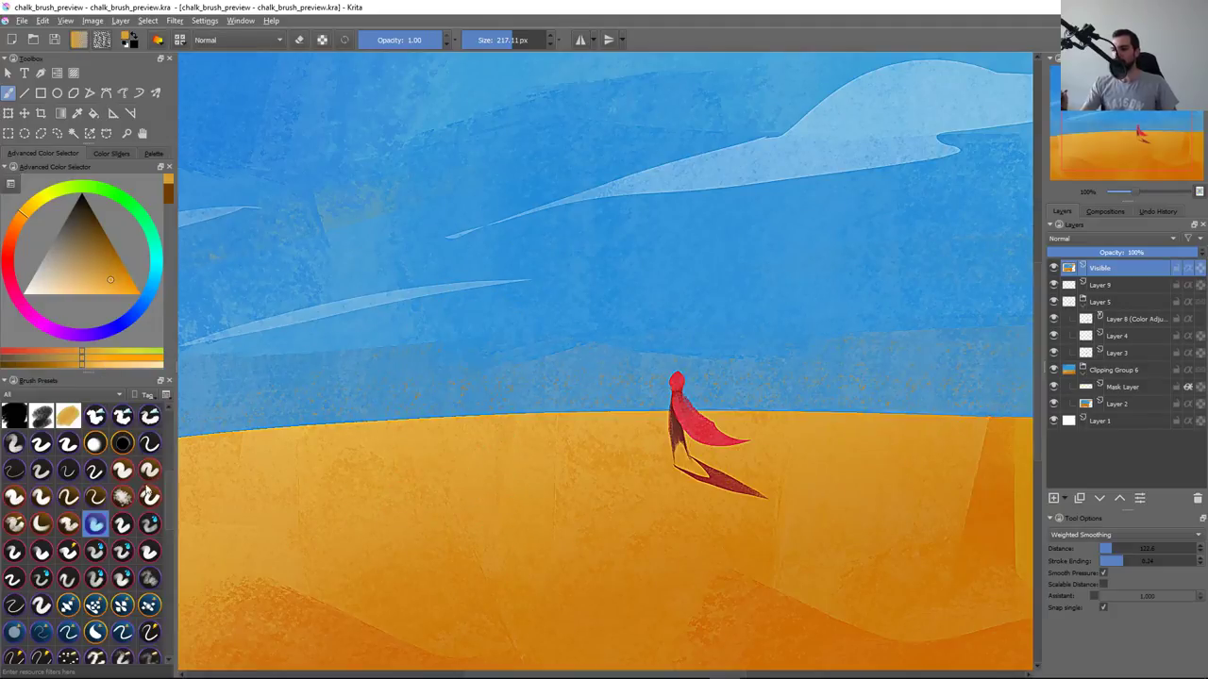
{"action": "left_click_drag", "start_coordinate": [173, 498], "coordinate": [171, 471]}
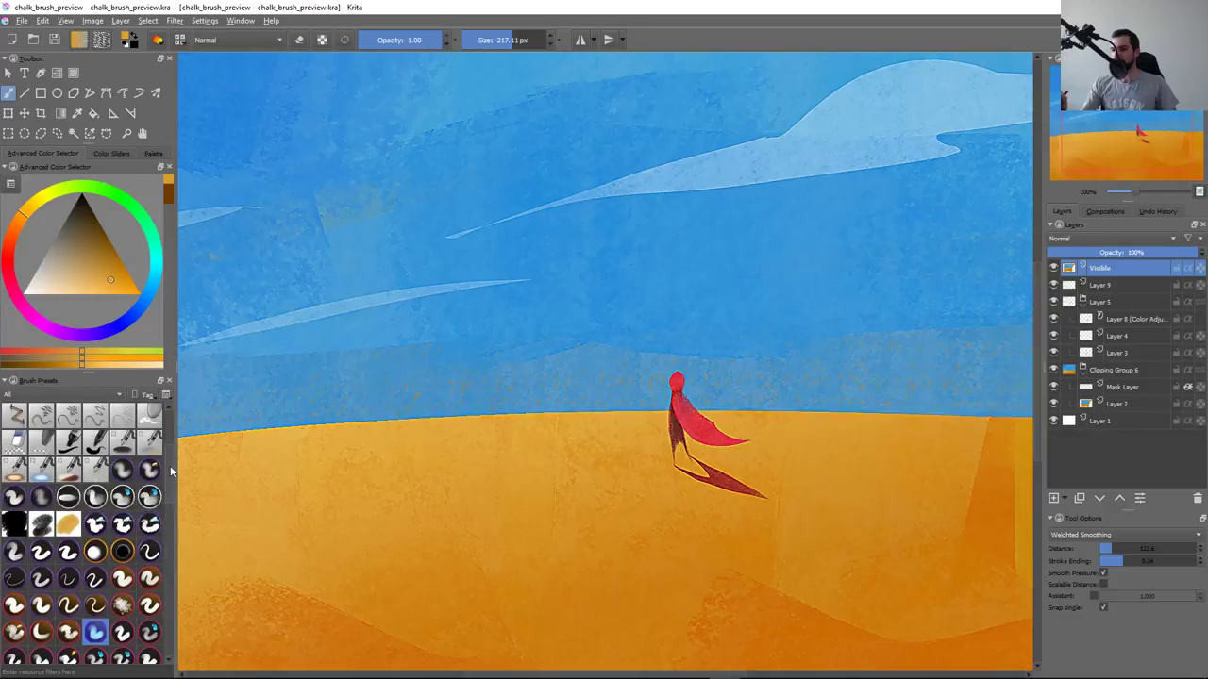
Try other soft presets for a dust cloud along the horizon left of the figure
{"action": "left_click", "coordinate": [124, 500]}
{"action": "left_click_drag", "start_coordinate": [359, 377], "coordinate": [585, 415]}
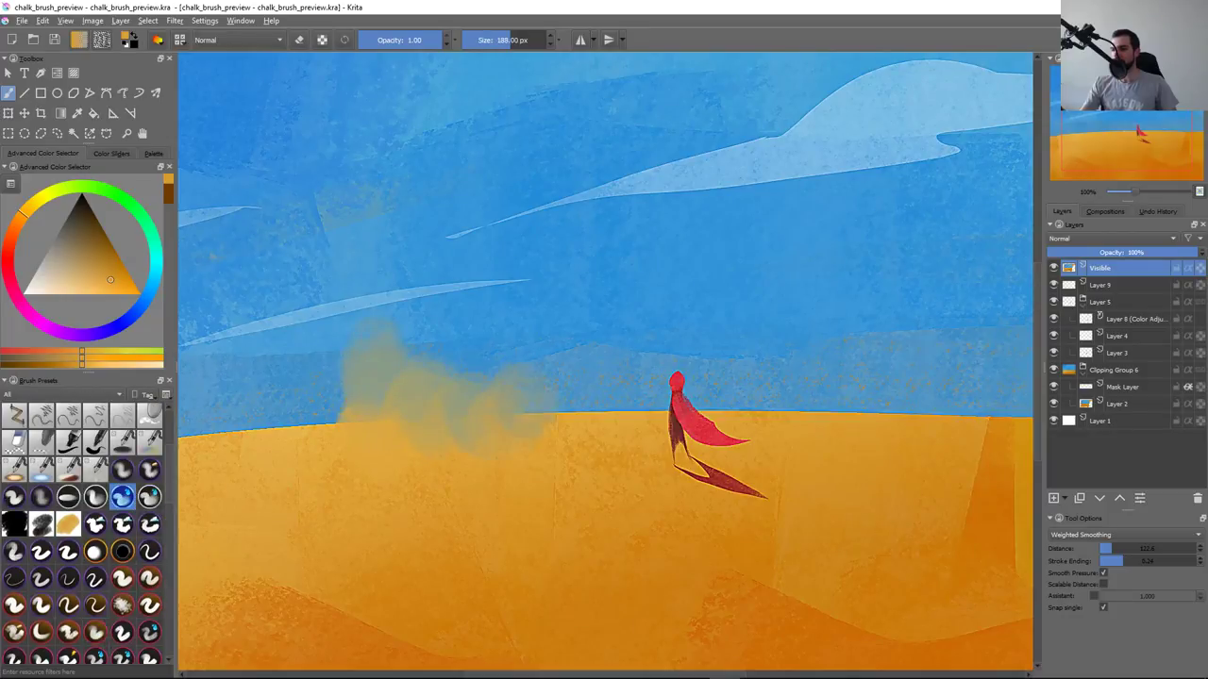
{"action": "left_click_drag", "start_coordinate": [226, 415], "coordinate": [339, 406]}
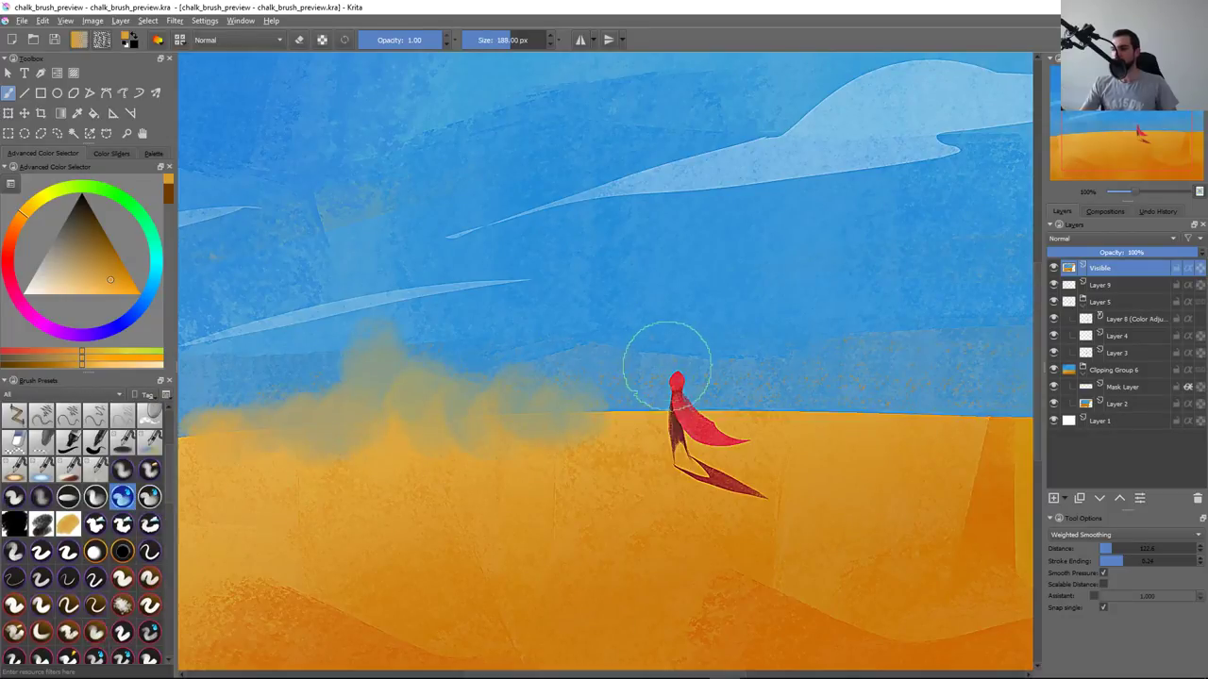
{"action": "key", "text": "ctrl+z"}
{"action": "key", "text": "ctrl+z"}
{"action": "key", "text": "ctrl+z"}
{"action": "left_click", "coordinate": [149, 498]}
{"action": "mouse_move", "coordinate": [405, 415]}
{"action": "left_mouse_down"}
{"action": "mouse_move", "coordinate": [472, 434]}
{"action": "mouse_move", "coordinate": [548, 397]}
{"action": "mouse_move", "coordinate": [566, 358]}
{"action": "left_mouse_up"}
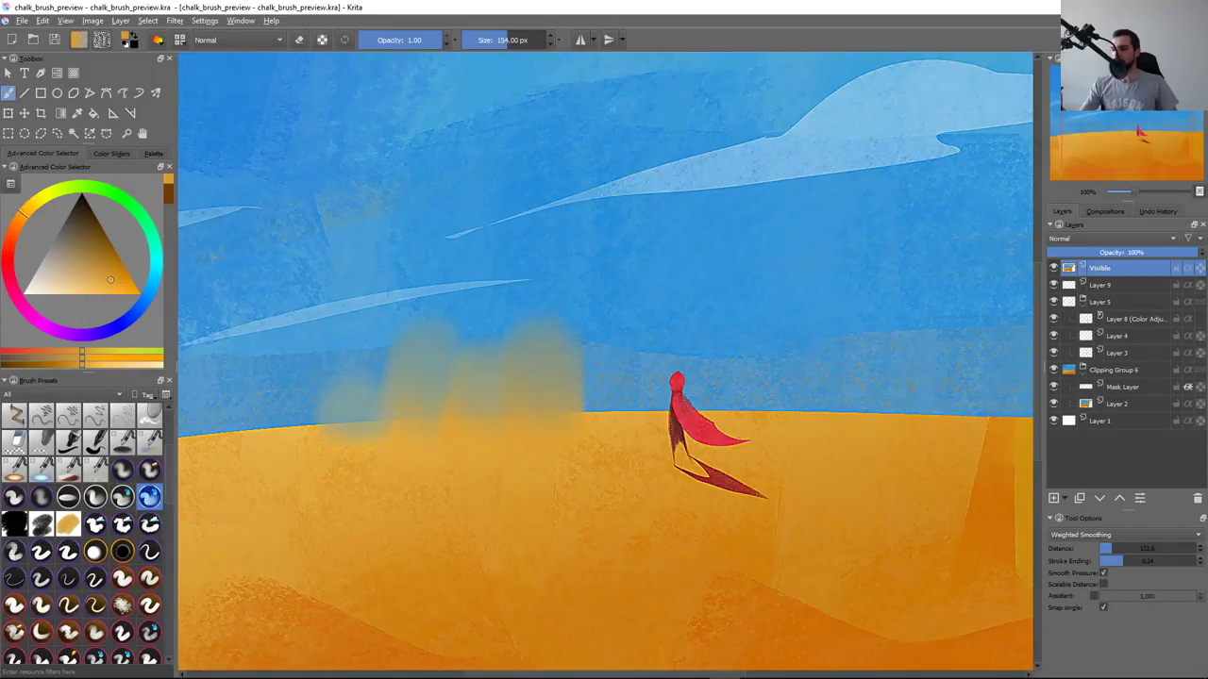
{"action": "key", "text": "ctrl+z"}
Test yellowish and bluish-grey soft strokes at the horizon, undo them, and switch to Directory Opus
{"action": "left_click_drag", "start_coordinate": [331, 415], "coordinate": [325, 453]}
{"action": "key", "text": "ctrl+z"}
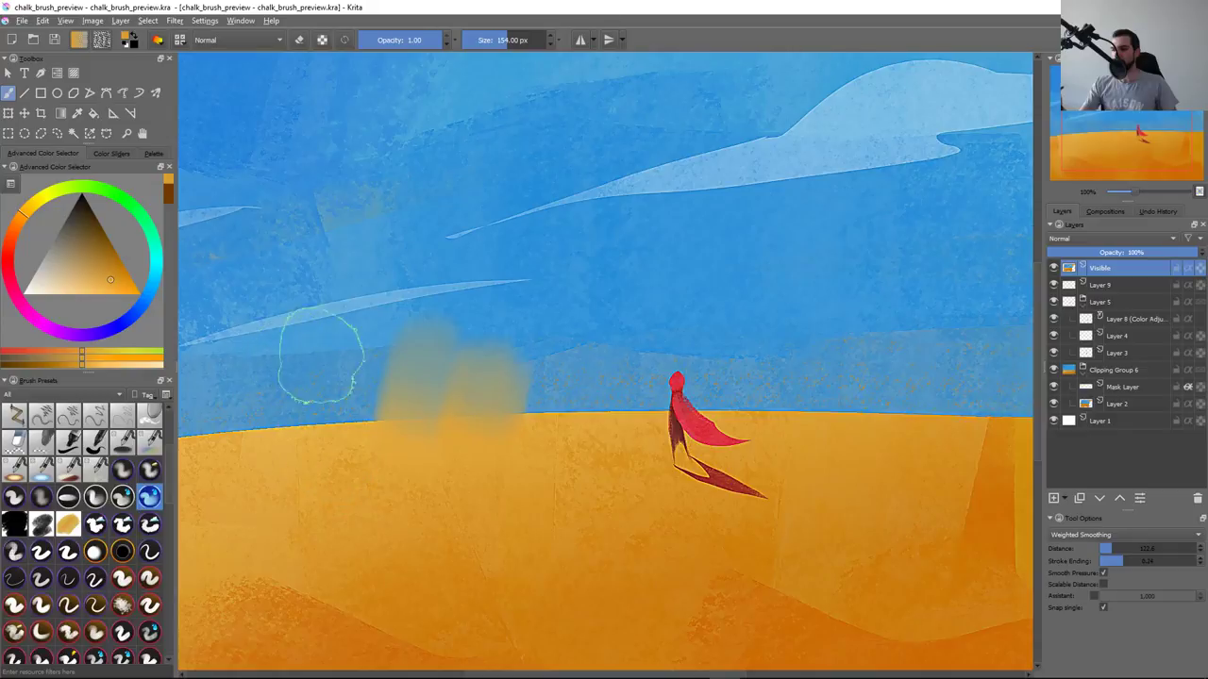
{"action": "left_click_drag", "start_coordinate": [315, 377], "coordinate": [321, 490]}
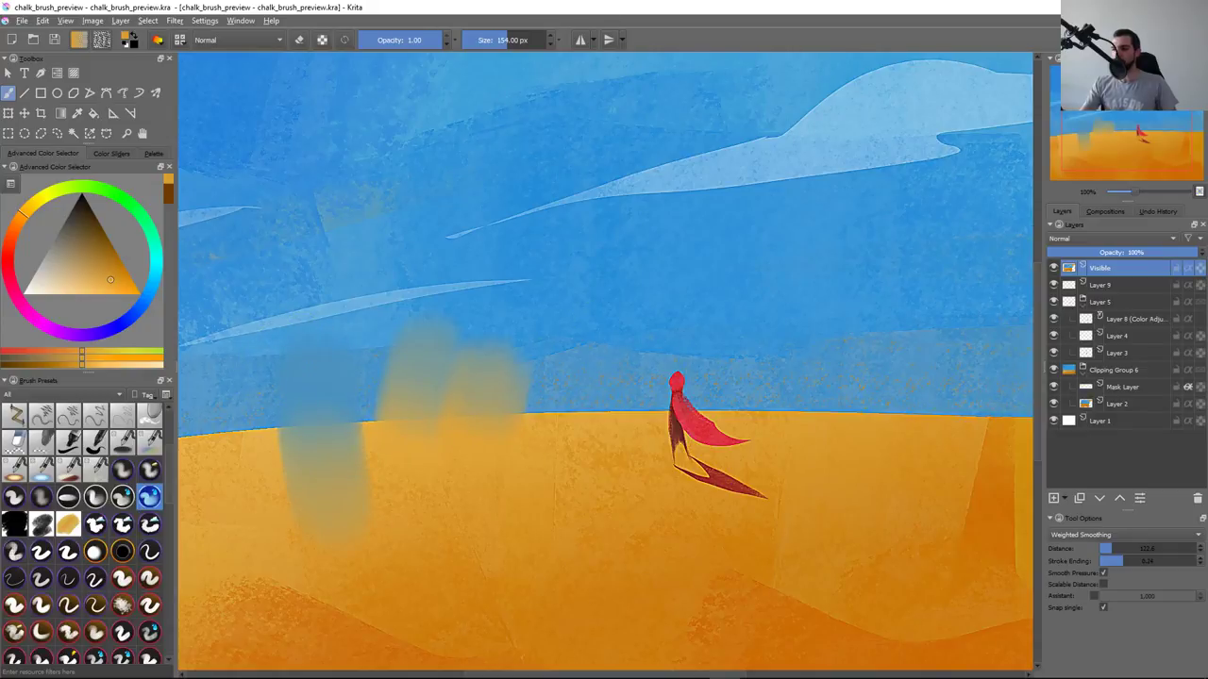
{"action": "left_click_drag", "start_coordinate": [597, 377], "coordinate": [582, 467]}
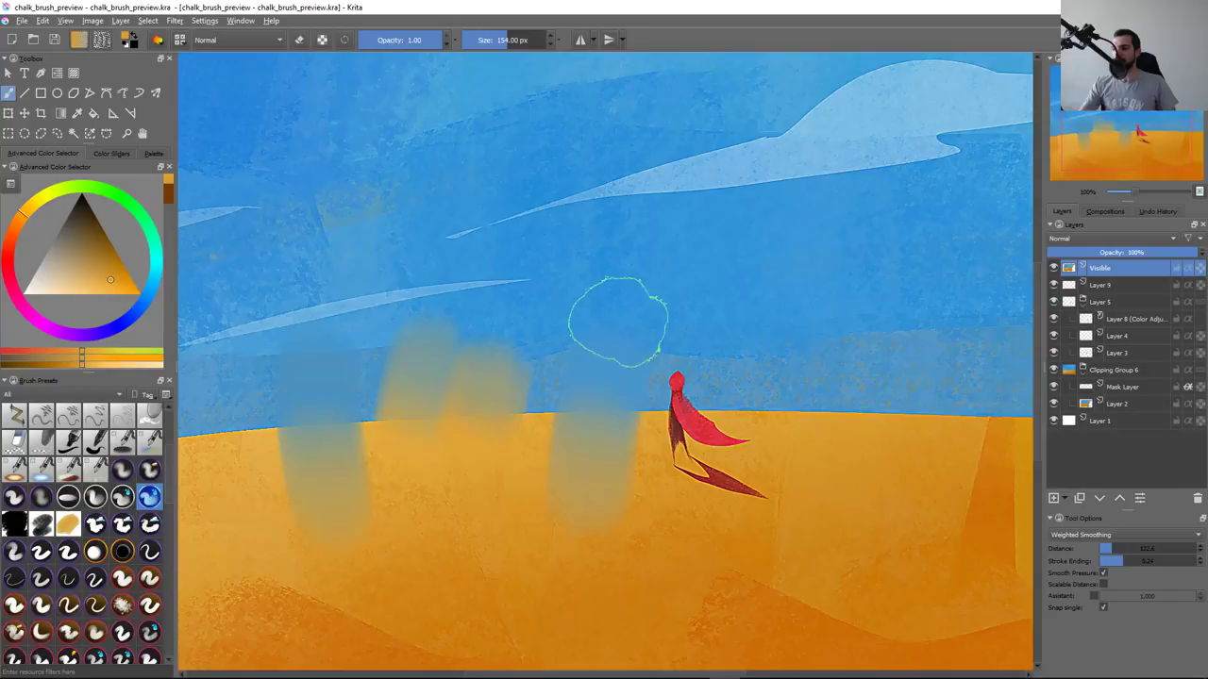
{"action": "key", "text": "ctrl+z"}
{"action": "key", "text": "ctrl+z"}
{"action": "key", "text": "ctrl+shift+z"}
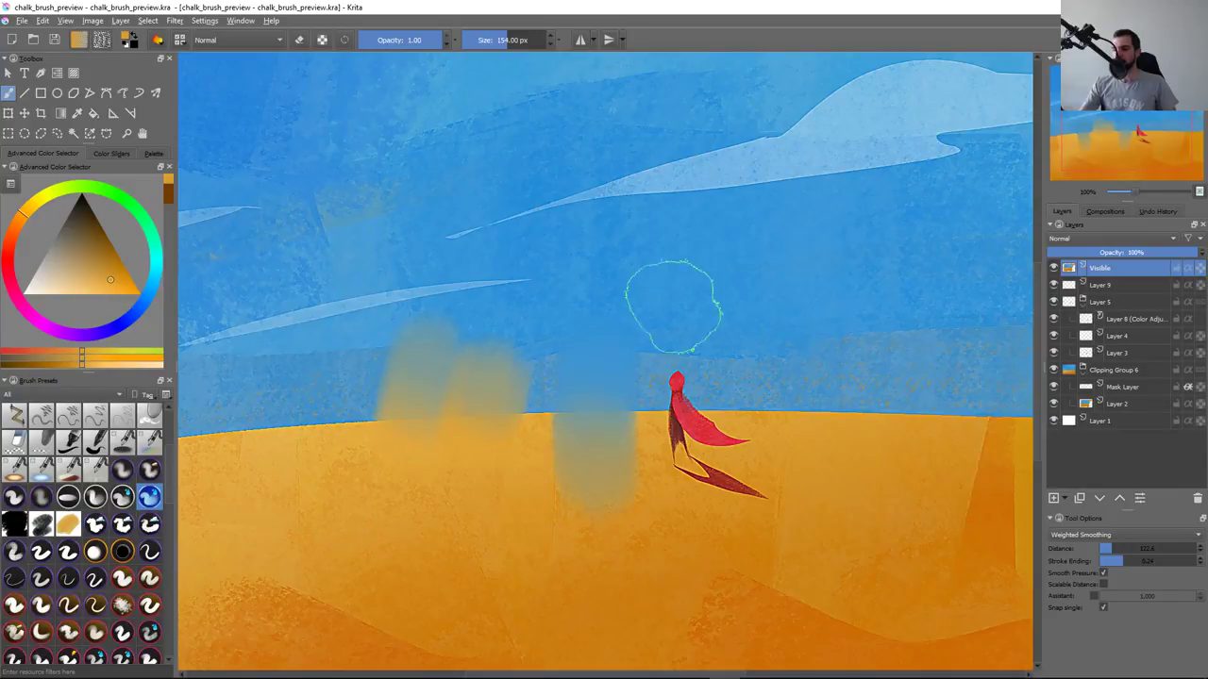
{"action": "key", "text": "ctrl+z"}
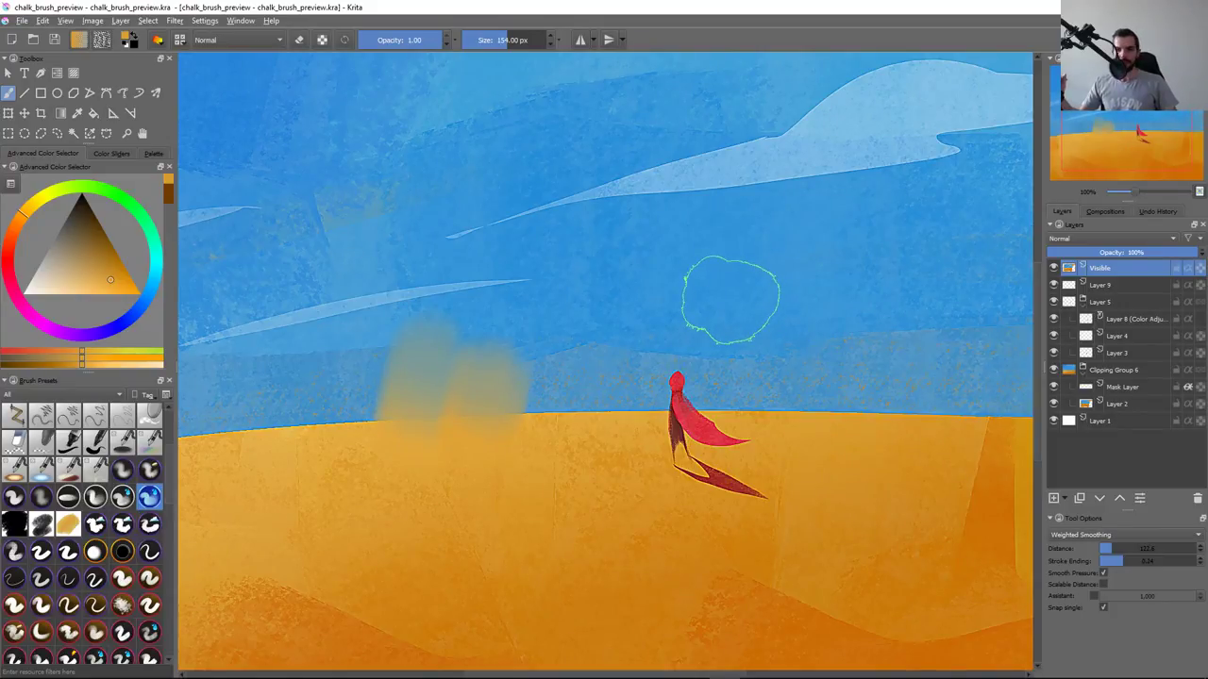
{"action": "key", "text": "super+e"}
Navigate from the demo folder up to the brushes folder and into its src folder
{"action": "key", "text": "BackSpace"}
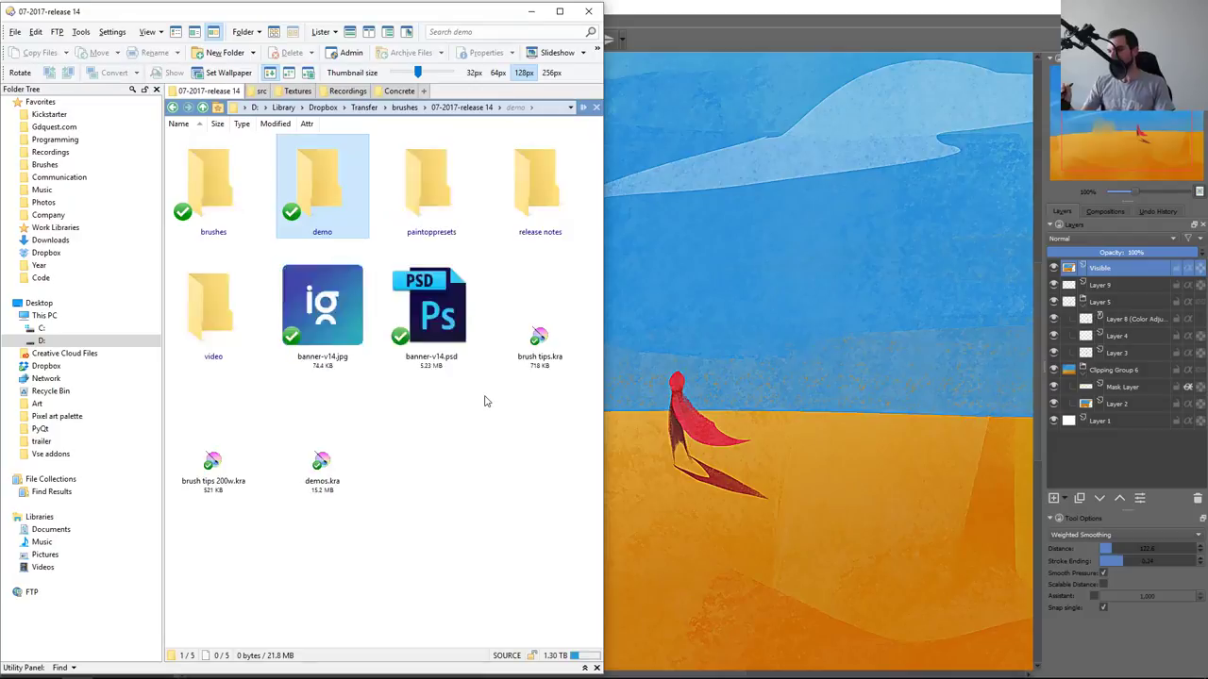
{"action": "key", "text": "BackSpace"}
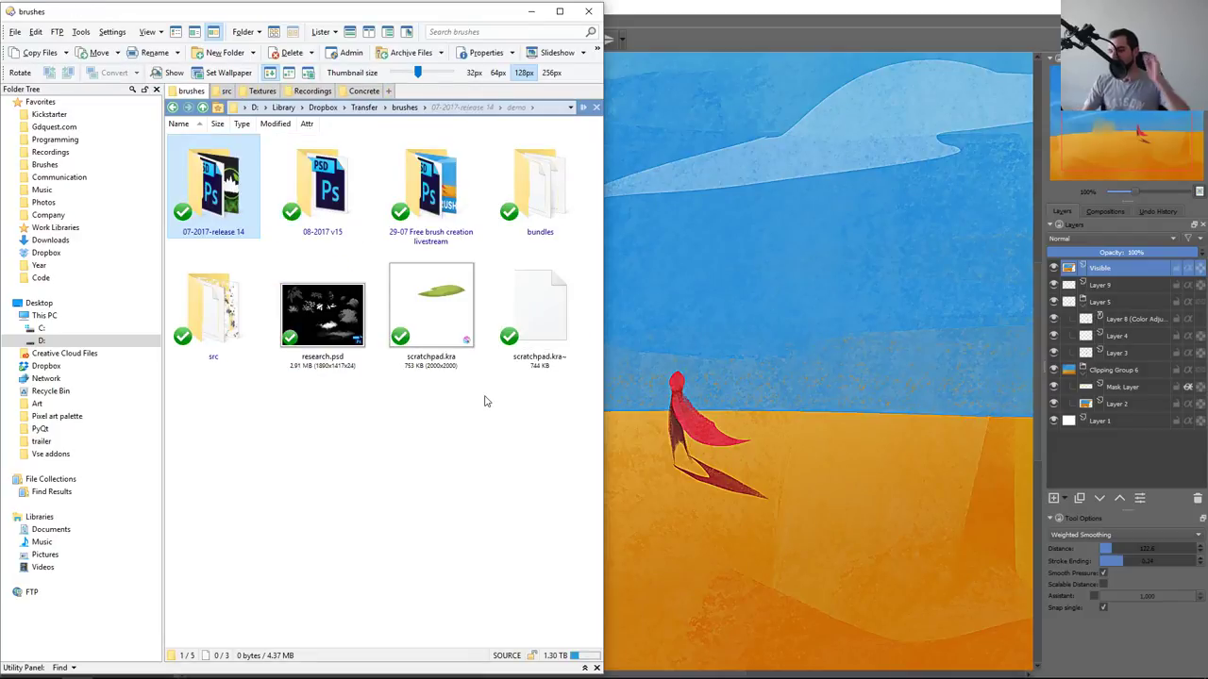
{"action": "key", "text": "Return"}
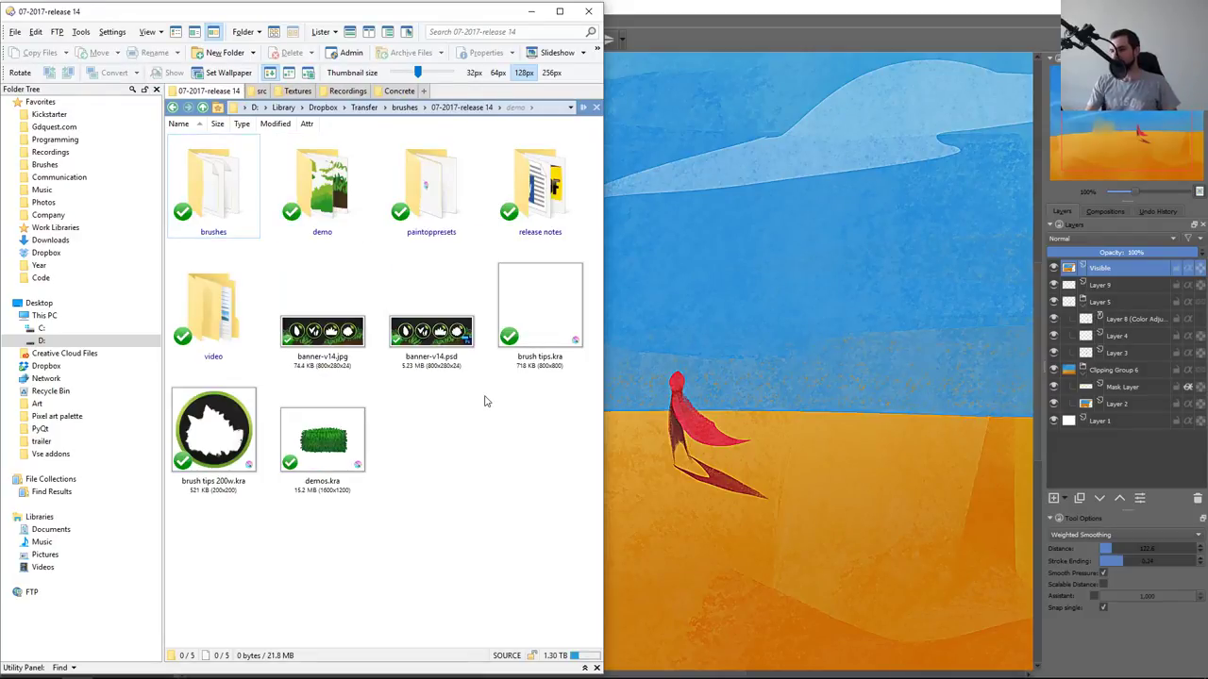
{"action": "key", "text": "Right"}
{"action": "key", "text": "Left"}
{"action": "key", "text": "BackSpace"}
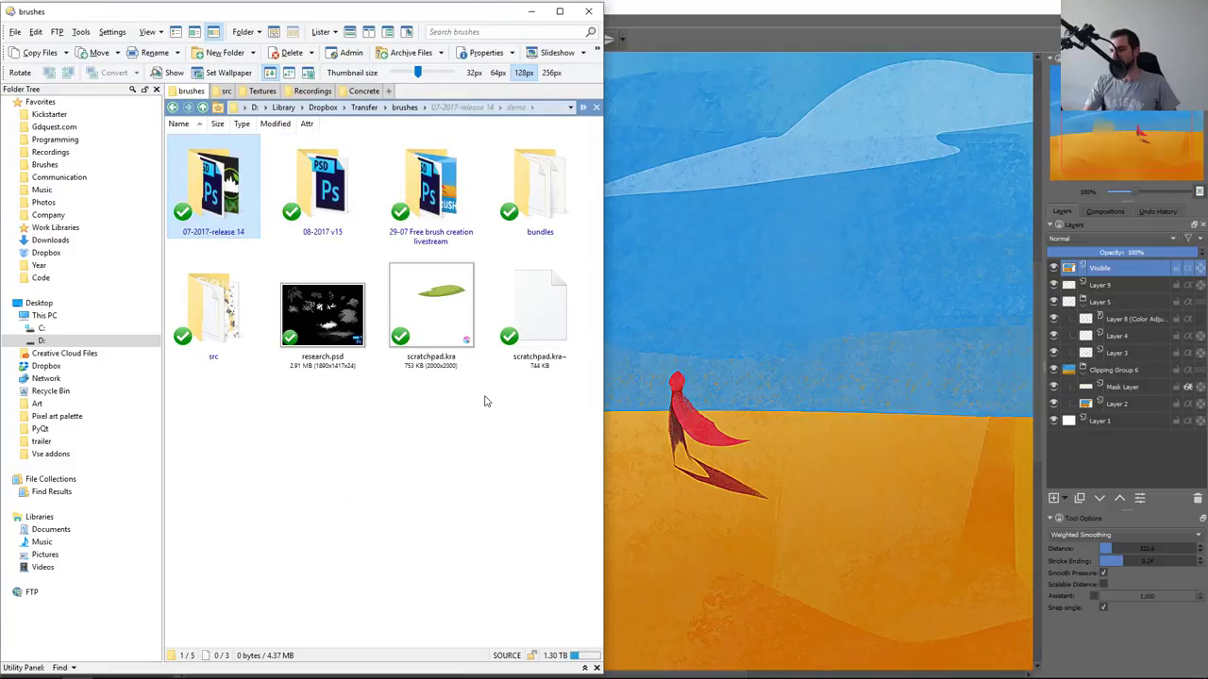
{"action": "key", "text": "Down"}
{"action": "key", "text": "Return"}
Select chalk.kra in the src folder and open it in Krita
{"action": "key", "text": "End"}
{"action": "key", "text": "Left"}
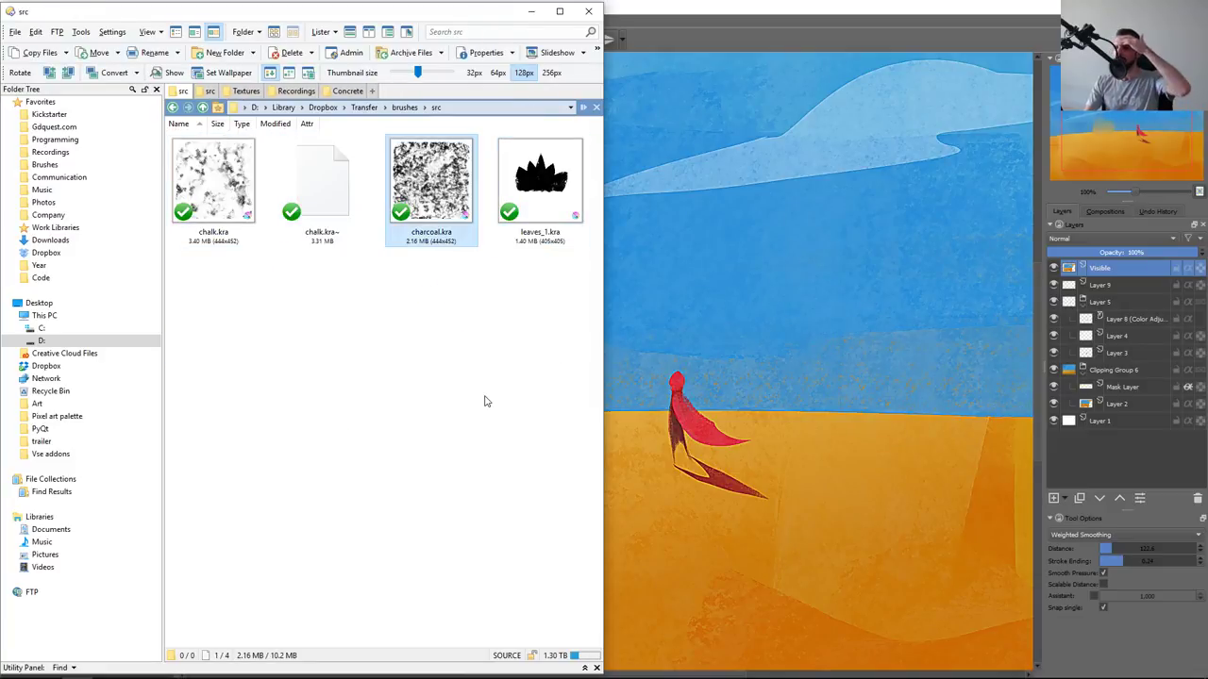
{"action": "key", "text": "Left"}
{"action": "key", "text": "Left"}
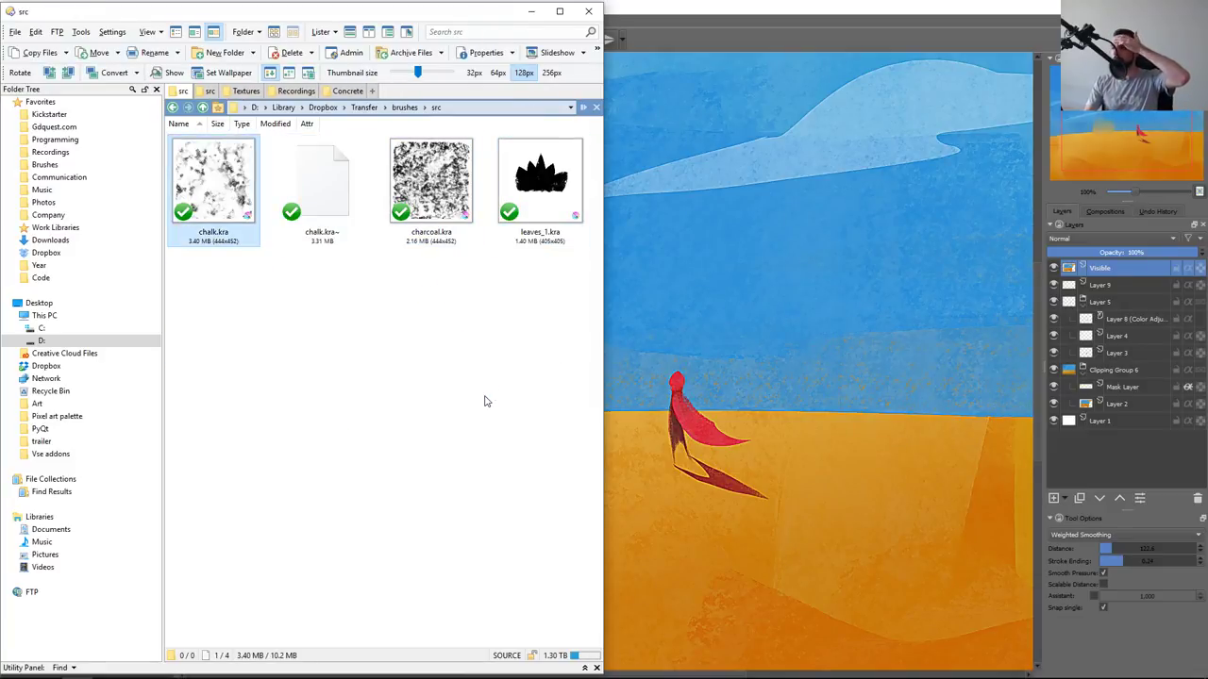
{"action": "key", "text": "Return"}
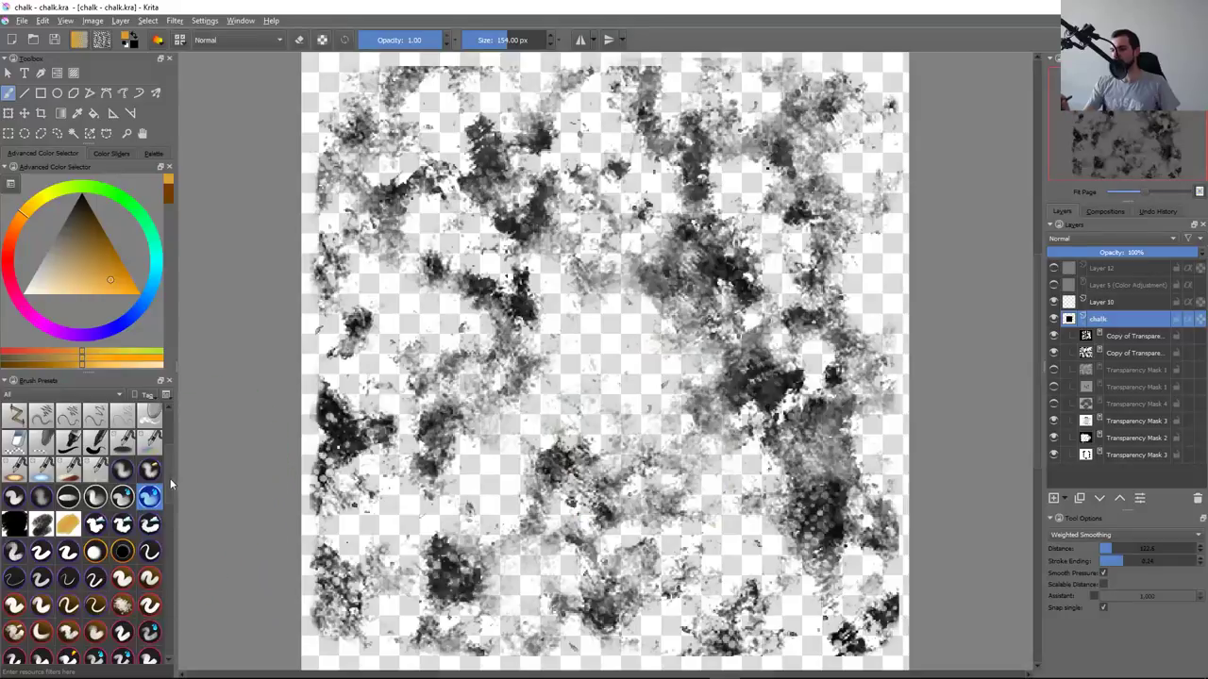
Pick the test brush preset and bring up the chalk_brush_preview desert illustration
{"action": "scroll", "coordinate": [171, 484], "scroll_direction": "down", "scroll_amount": 10}
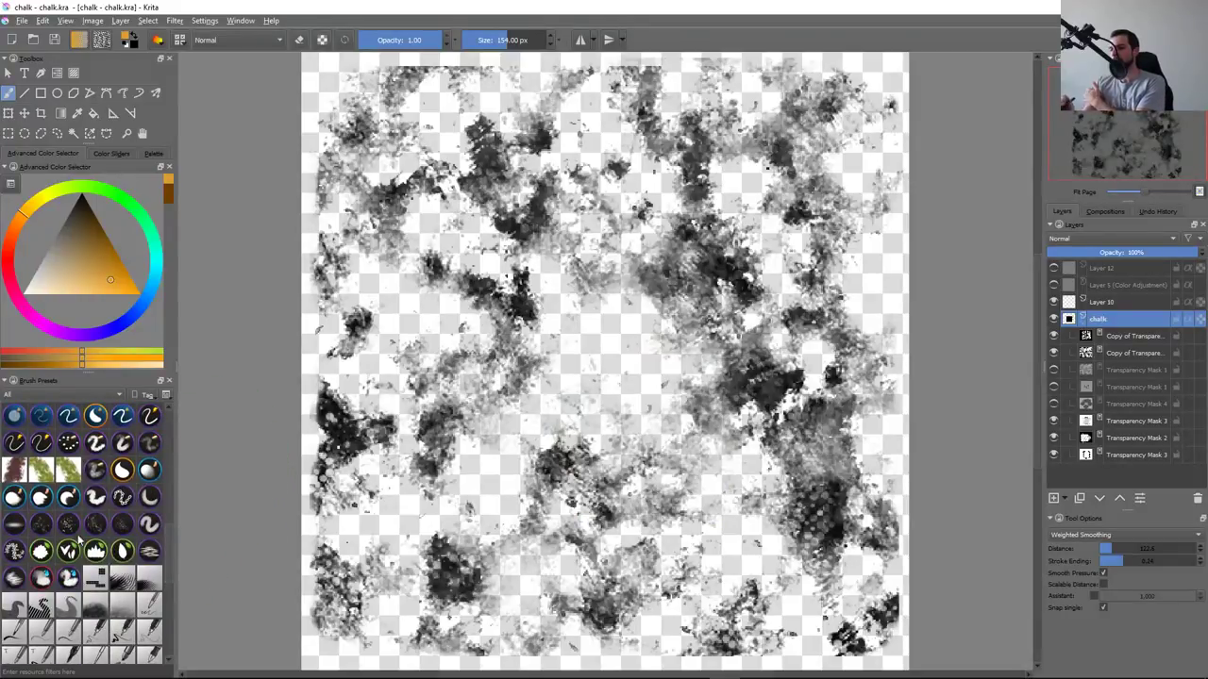
{"action": "left_click", "coordinate": [68, 551]}
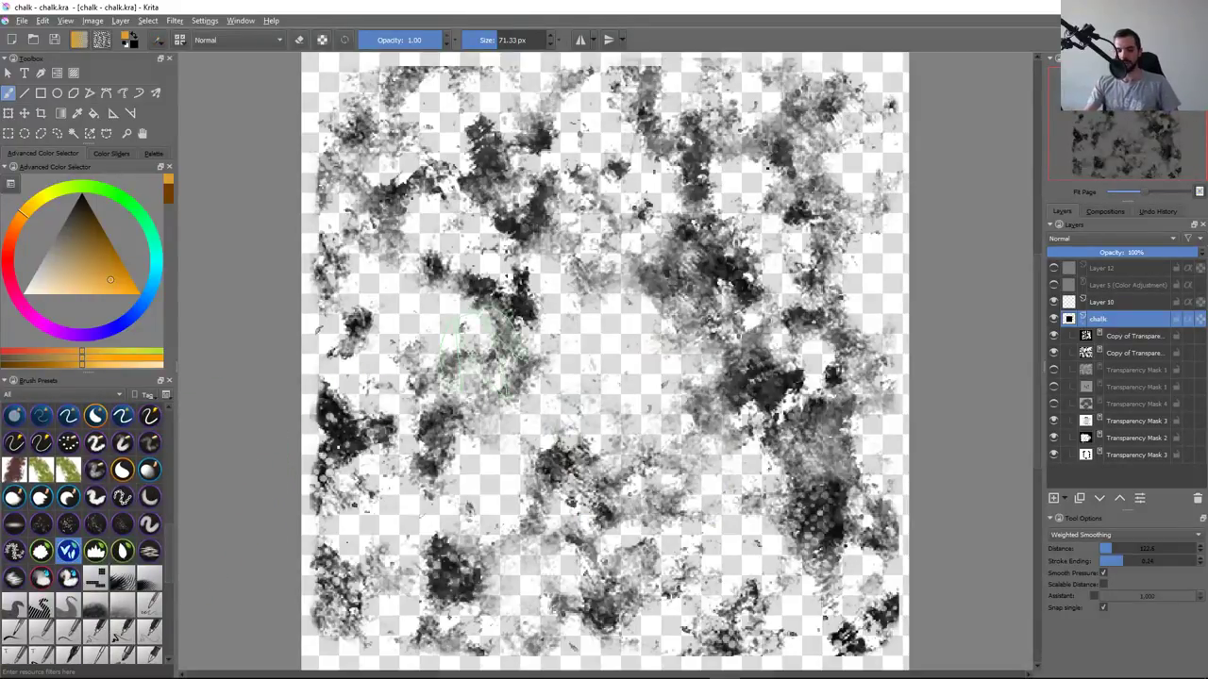
{"action": "key", "text": "ctrl+Tab"}
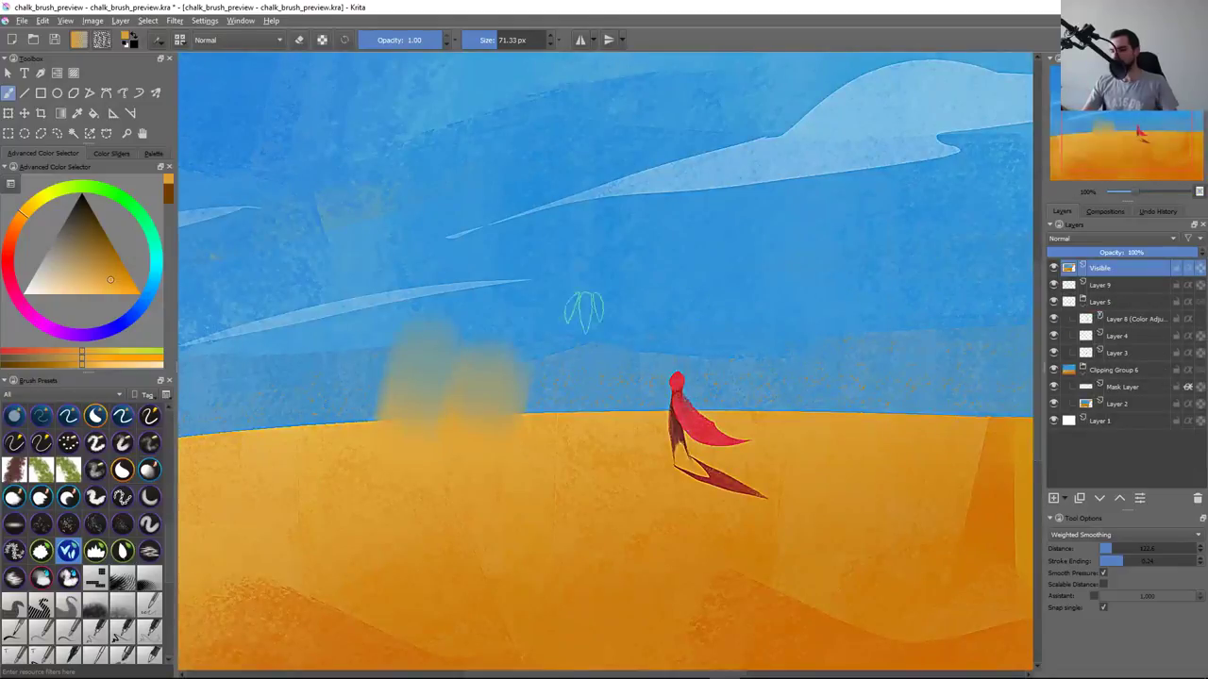
{"action": "key", "text": "Insert"}
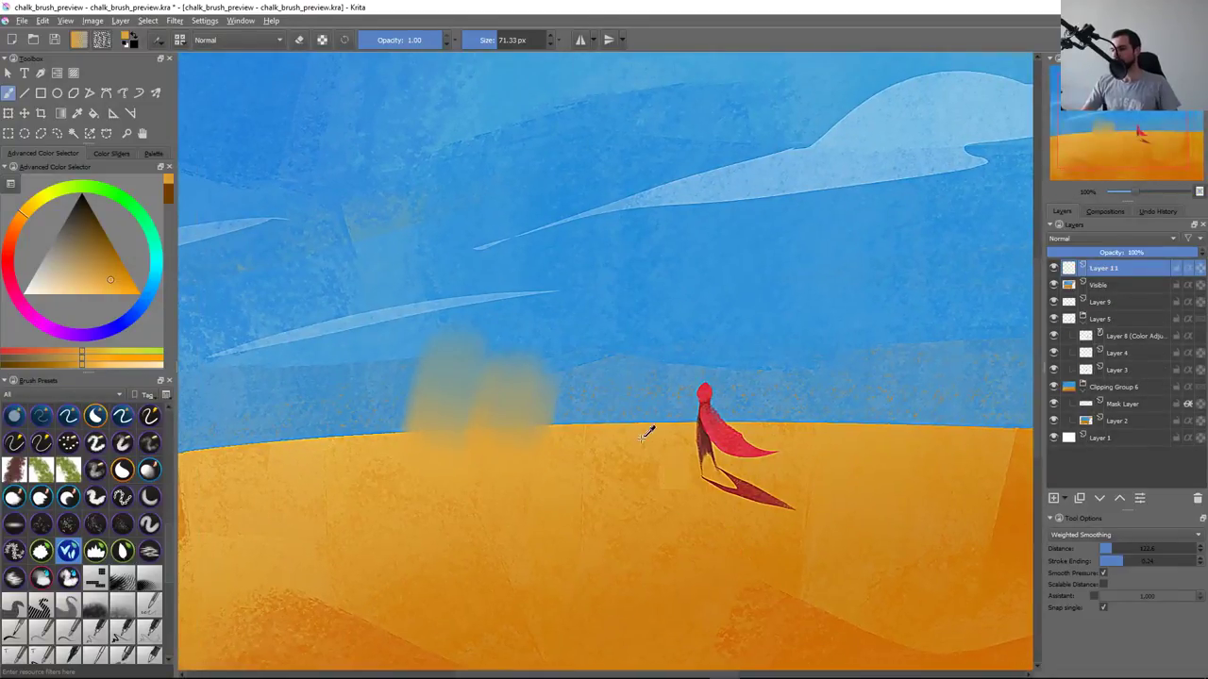
{"action": "left_click_drag", "start_coordinate": [224, 448], "coordinate": [717, 426]}
{"action": "key", "text": "ctrl+z"}
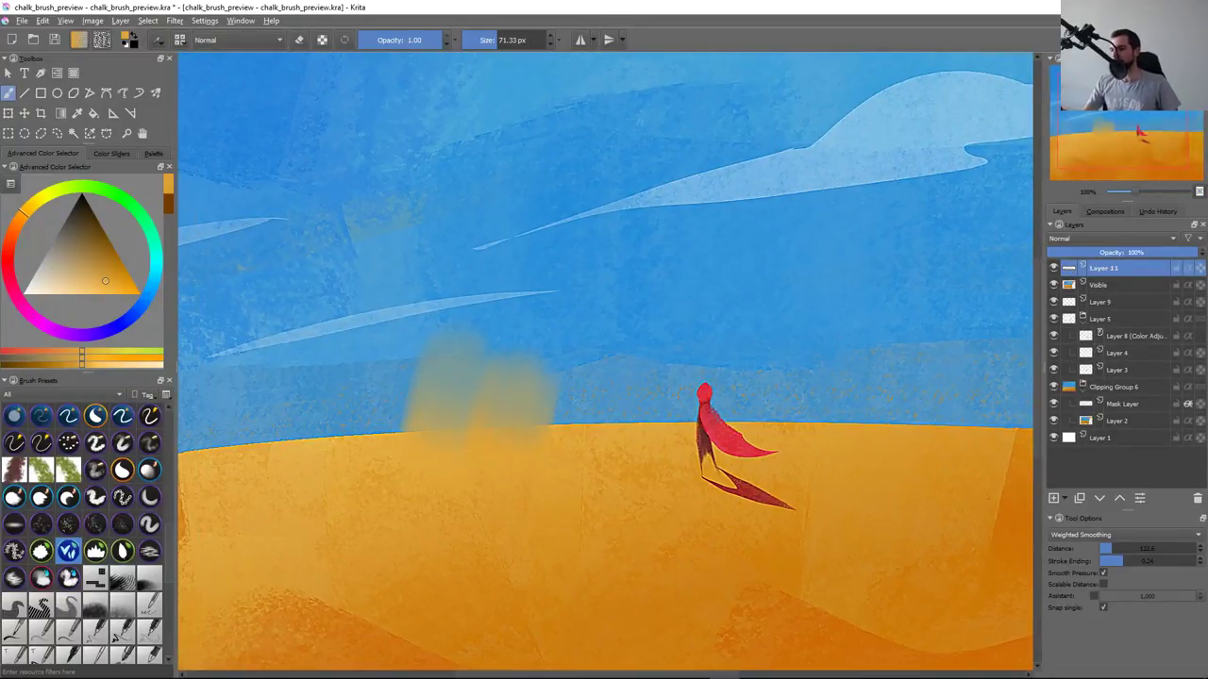
{"action": "left_click_drag", "start_coordinate": [273, 231], "coordinate": [915, 202]}
{"action": "key", "text": "ctrl+z"}
{"action": "left_click_drag", "start_coordinate": [330, 293], "coordinate": [857, 241]}
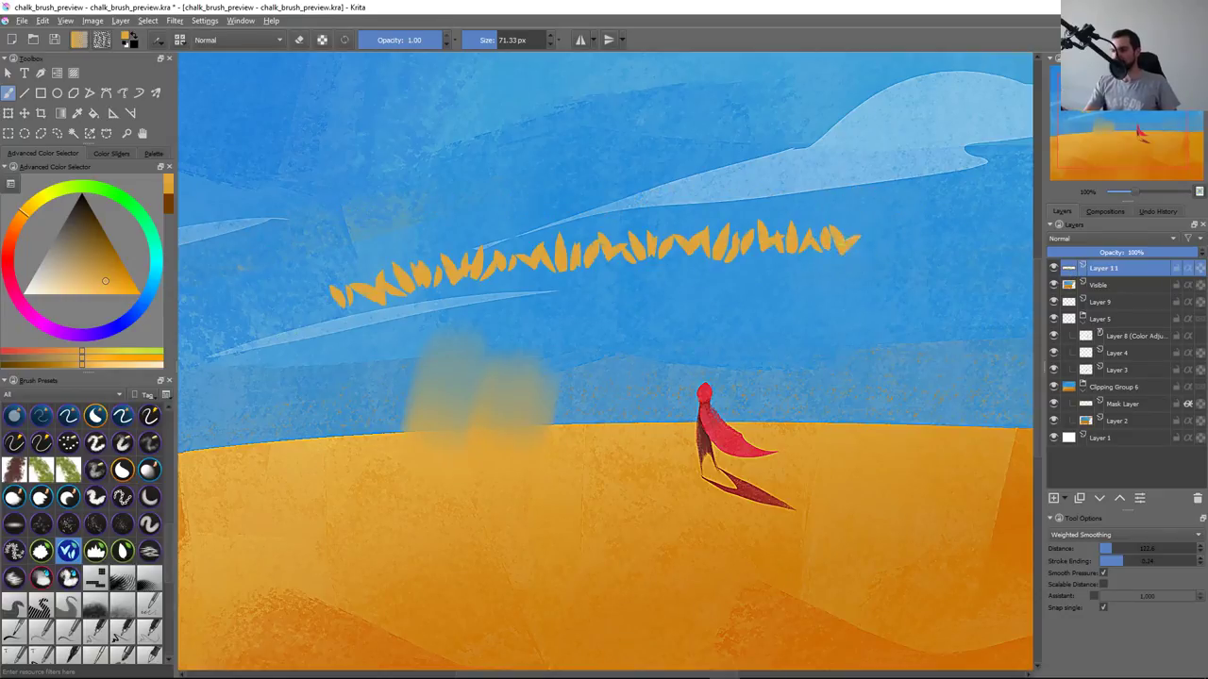
{"action": "key", "text": "ctrl+z"}
{"action": "left_click_drag", "start_coordinate": [915, 243], "coordinate": [476, 300]}
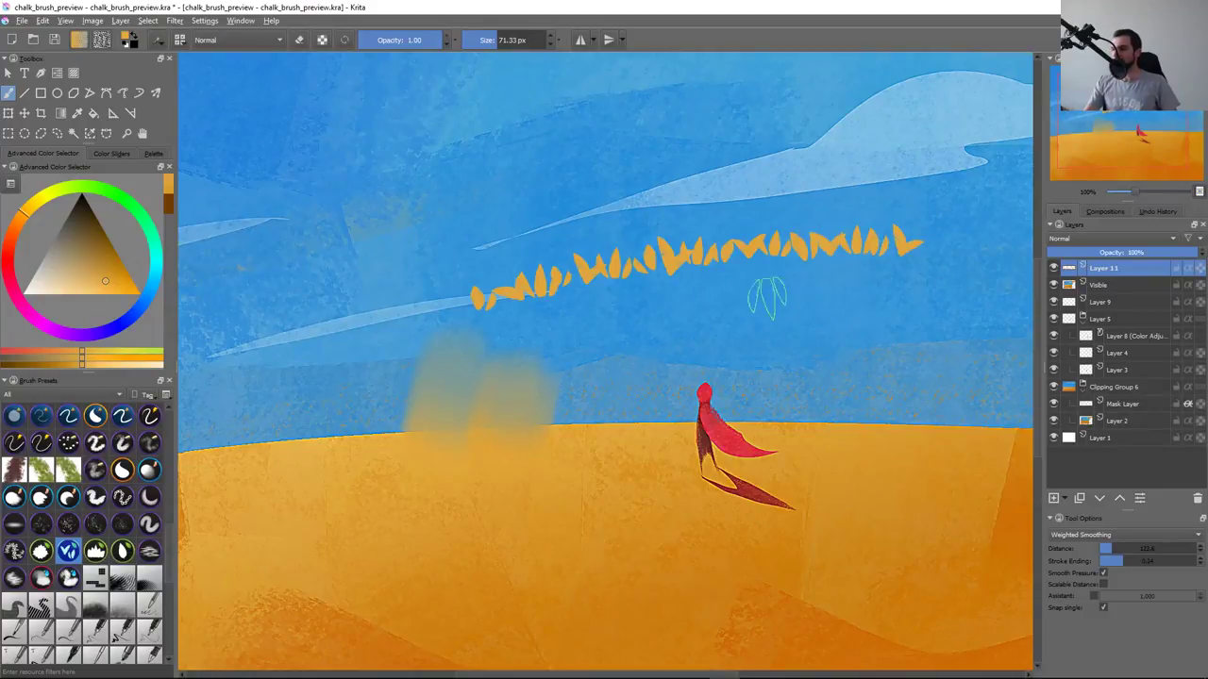
{"action": "key", "text": "ctrl+z"}
{"action": "left_click_drag", "start_coordinate": [630, 148], "coordinate": [444, 193]}
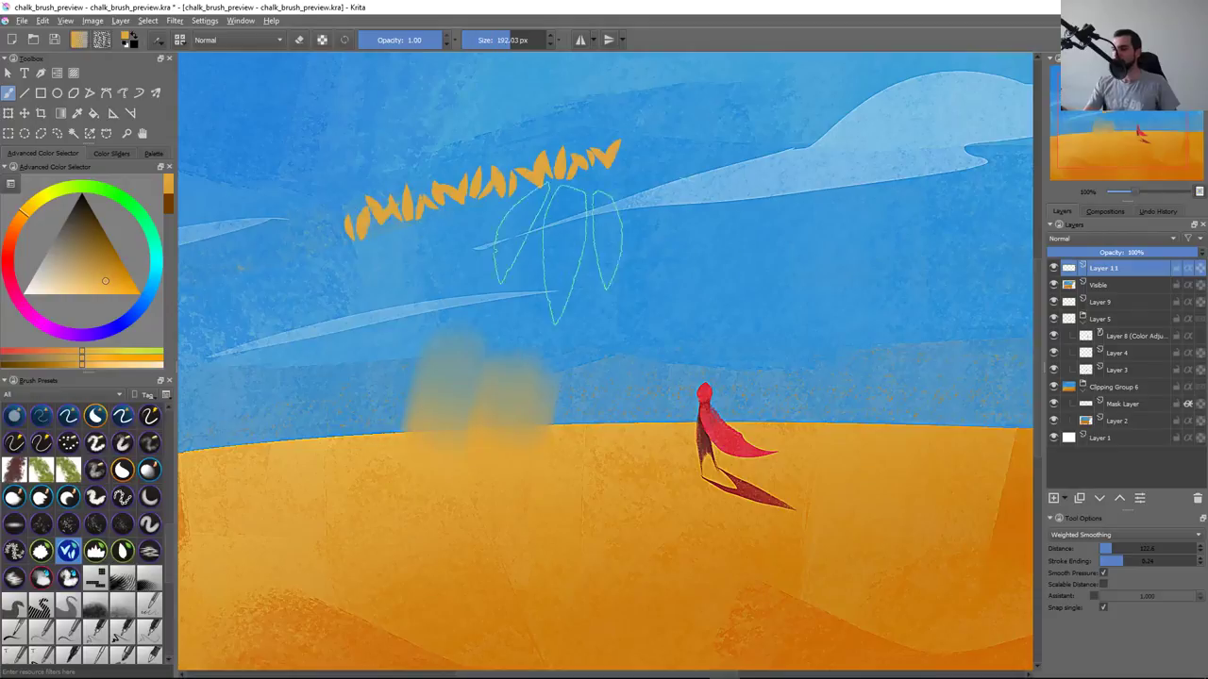
{"action": "key", "text": "ctrl+z"}
{"action": "left_click_drag", "start_coordinate": [887, 260], "coordinate": [236, 387]}
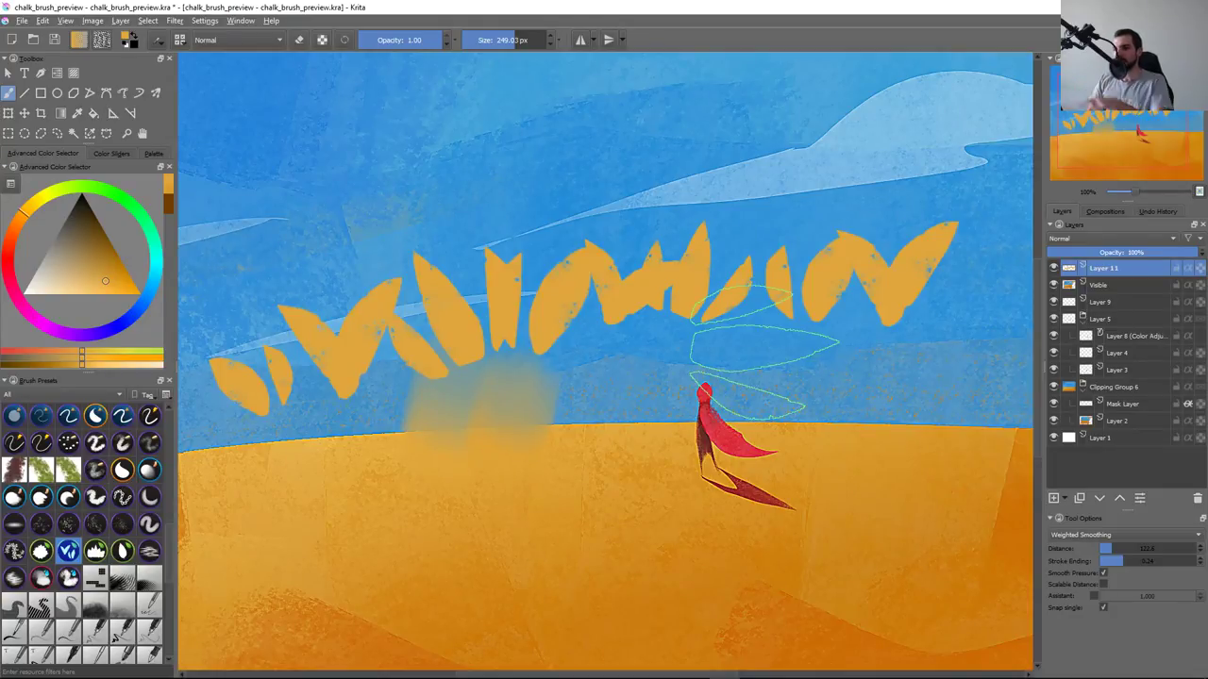
{"action": "key", "text": "ctrl+z"}
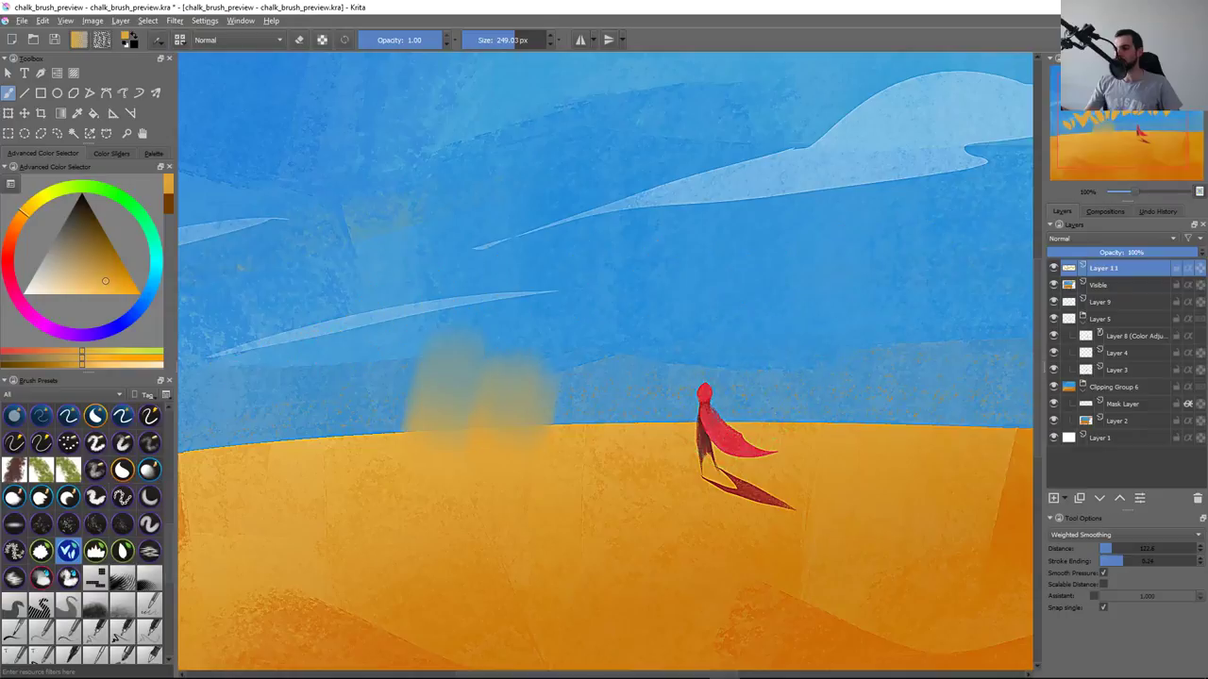
{"action": "key", "text": "ctrl+z"}
{"action": "key", "text": "ctrl+z"}
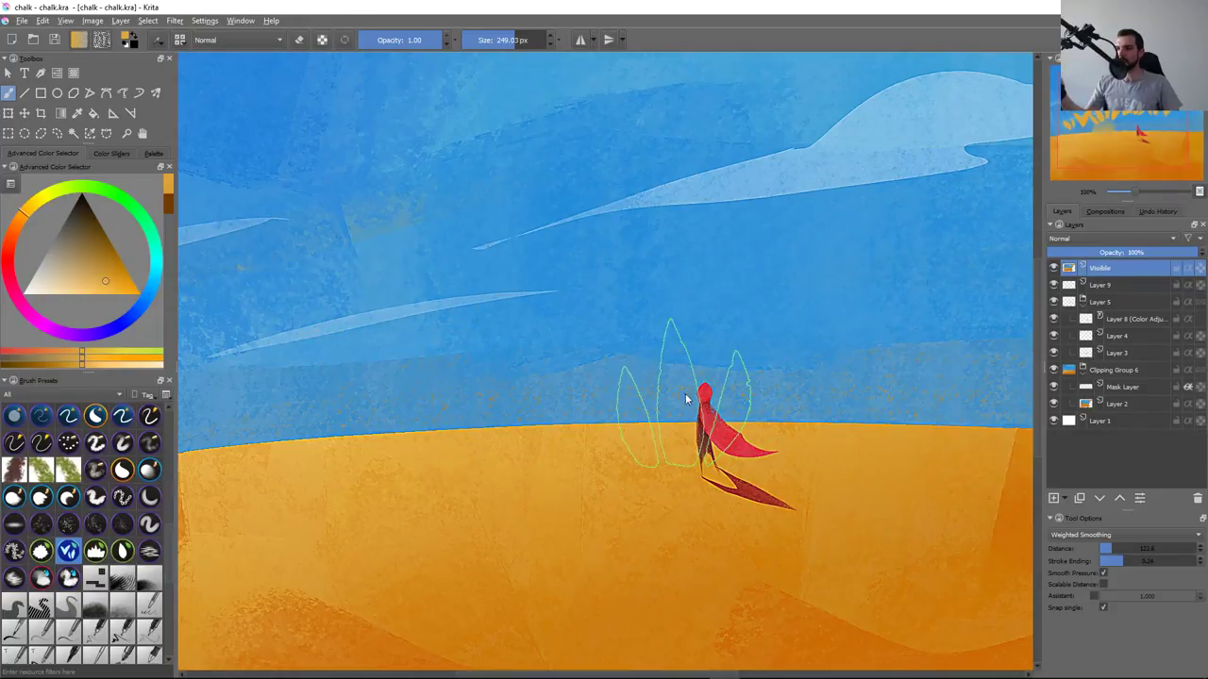
In chalk.kra, duplicate the chalk layer, hide the original, and move Copy of chalk below it
{"action": "key", "text": "ctrl+Tab"}
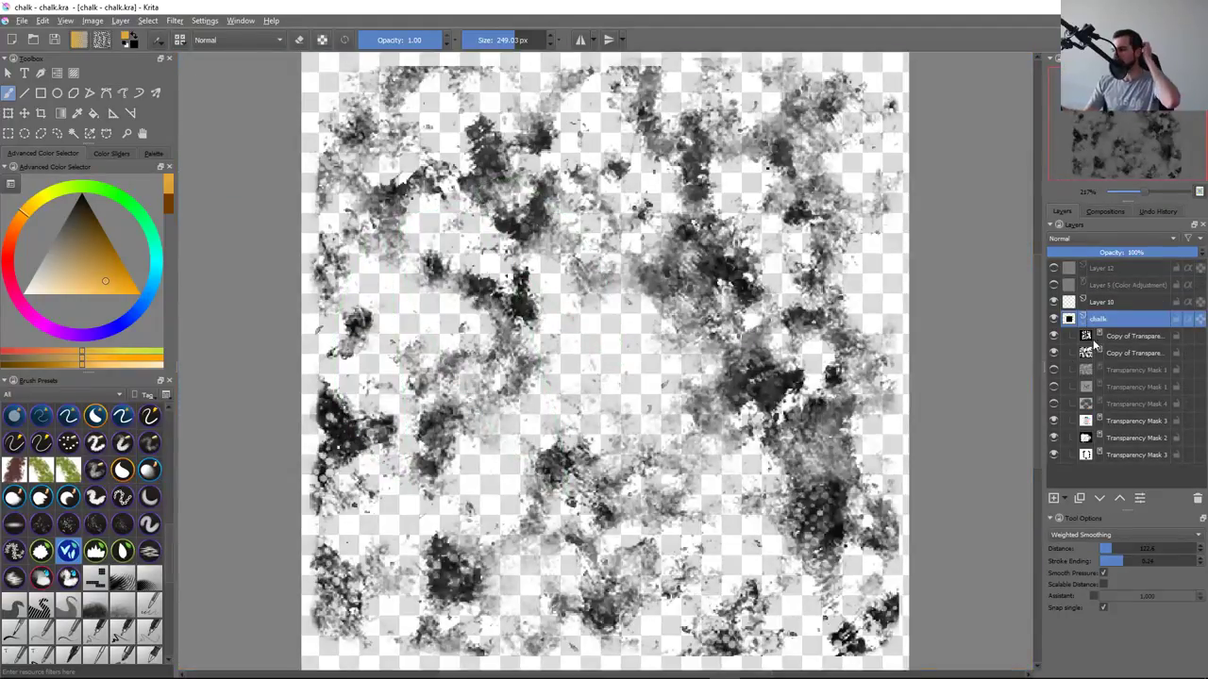
{"action": "left_click", "coordinate": [1061, 321]}
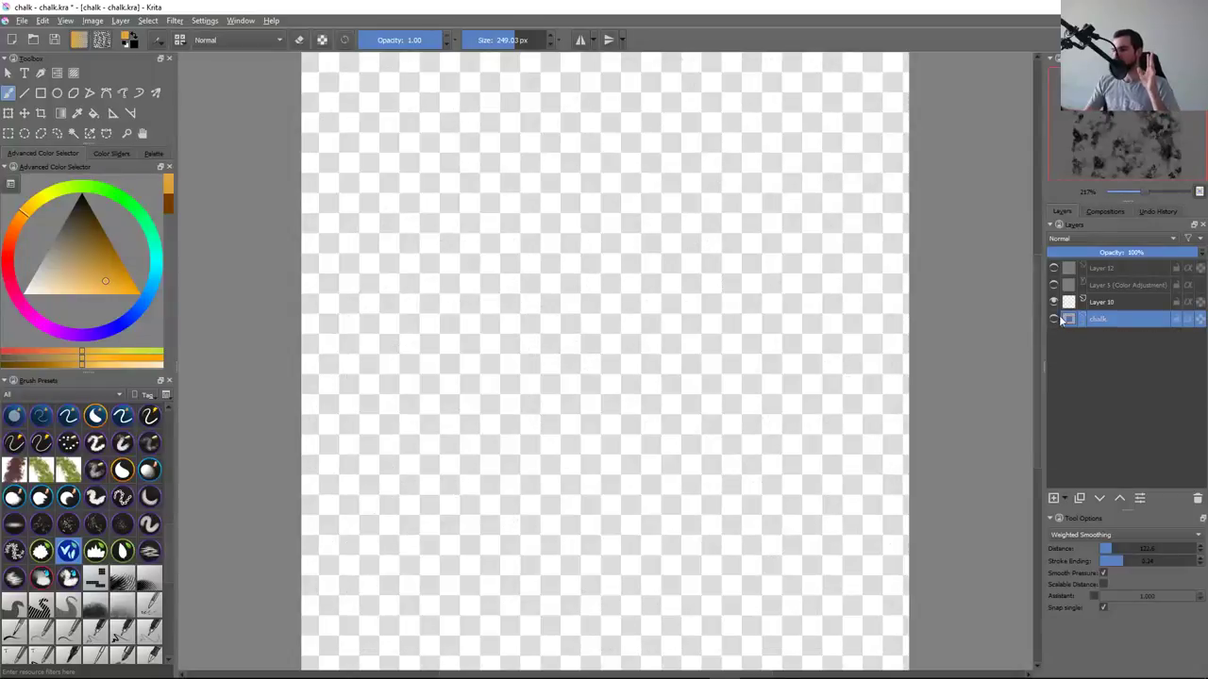
{"action": "left_click", "coordinate": [1054, 318]}
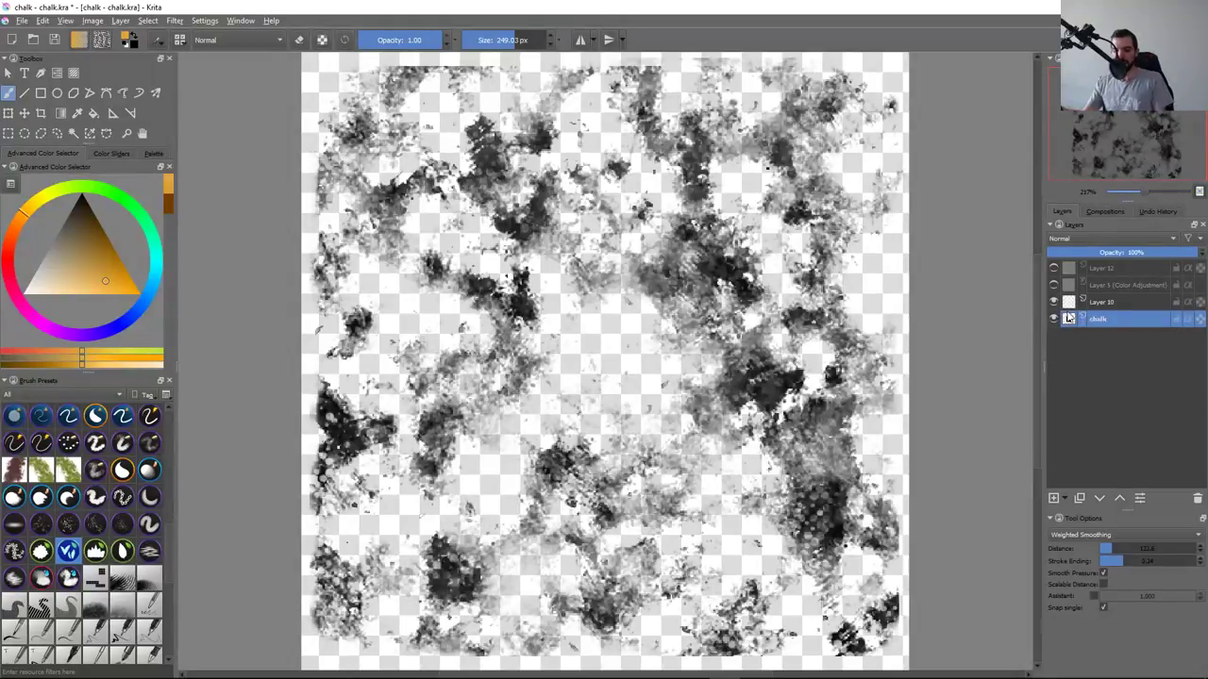
{"action": "key", "text": "ctrl+j"}
{"action": "left_click", "coordinate": [1054, 336]}
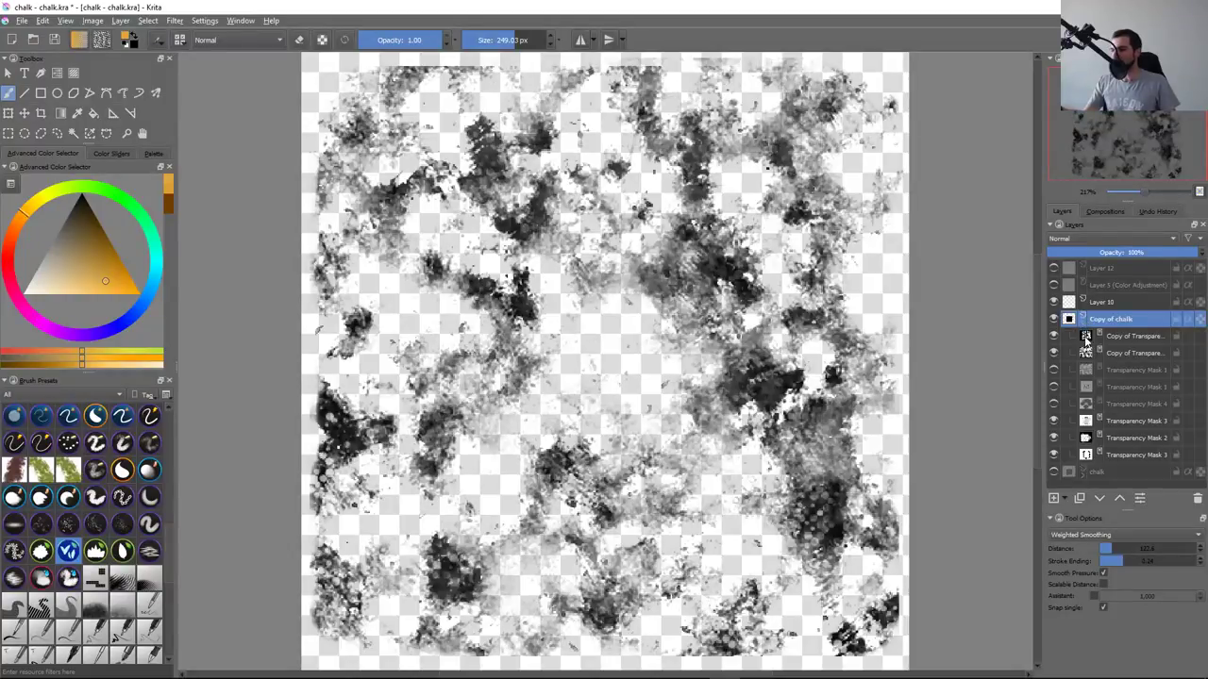
{"action": "left_click_drag", "start_coordinate": [1081, 325], "coordinate": [1112, 379]}
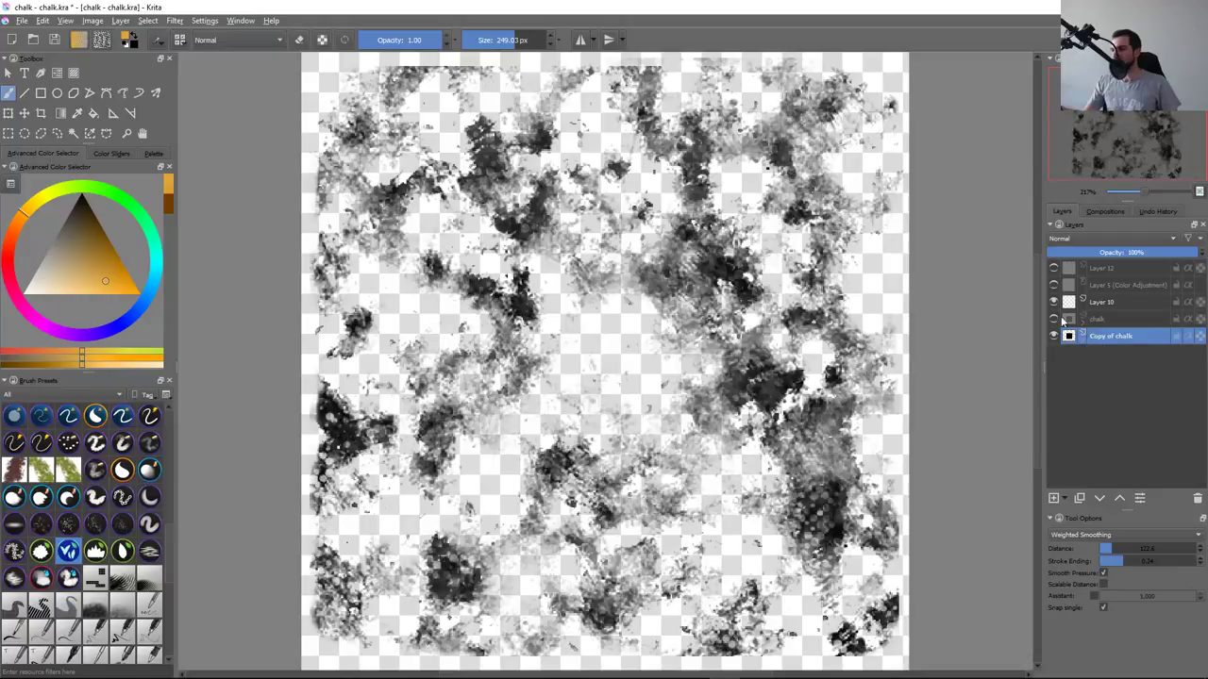
Duplicate Copy of chalk's first transparency mask, trying then cancelling a rotation of it
{"action": "scroll", "coordinate": [816, 373], "scroll_direction": "up", "scroll_amount": 1}
{"action": "key", "text": "minus"}
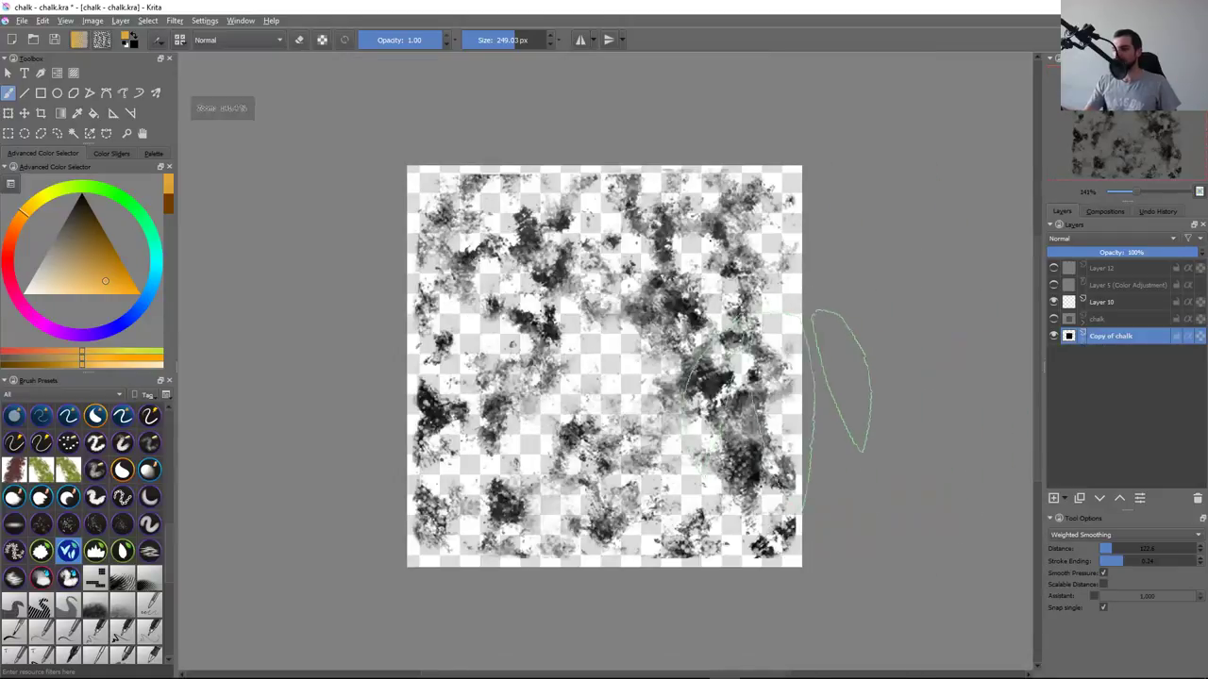
{"action": "left_click_drag", "start_coordinate": [812, 326], "coordinate": [840, 500]}
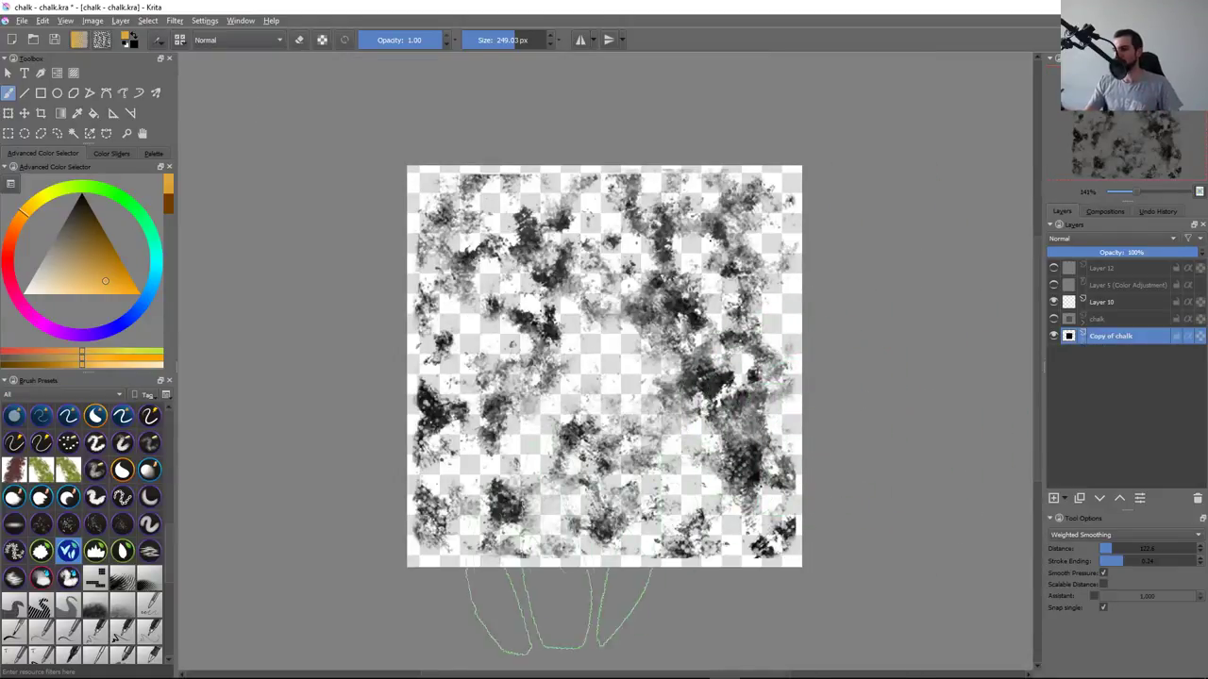
{"action": "left_click", "coordinate": [1062, 337]}
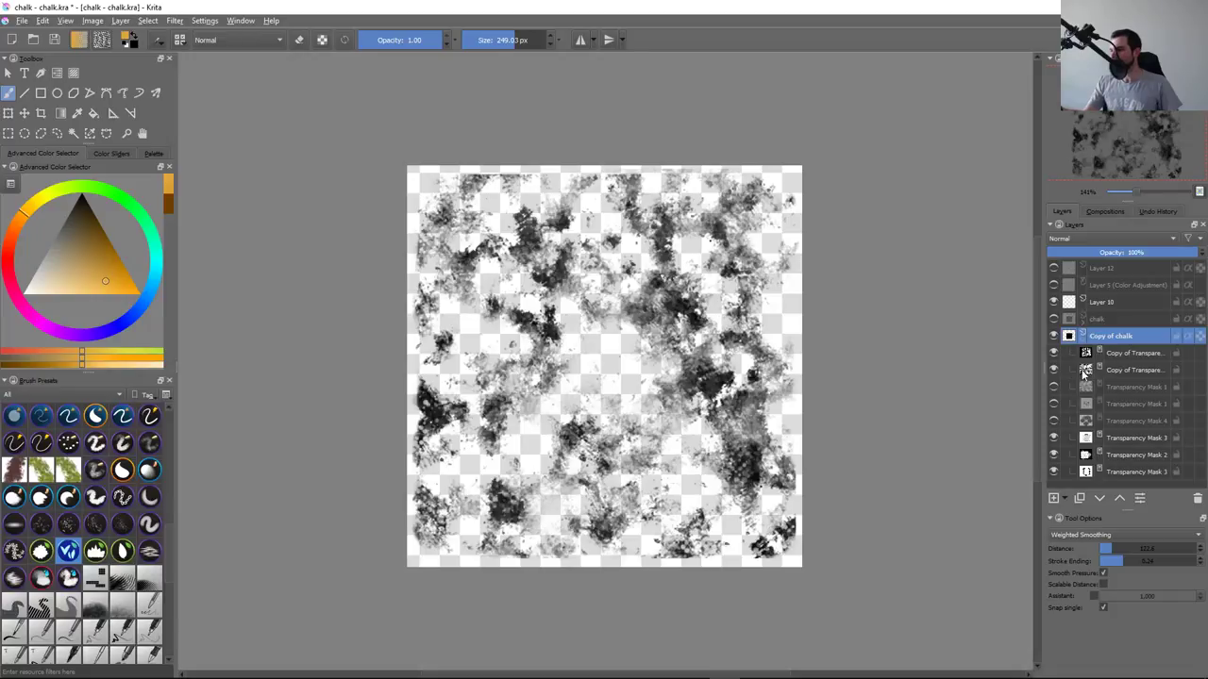
{"action": "left_click", "coordinate": [1095, 354]}
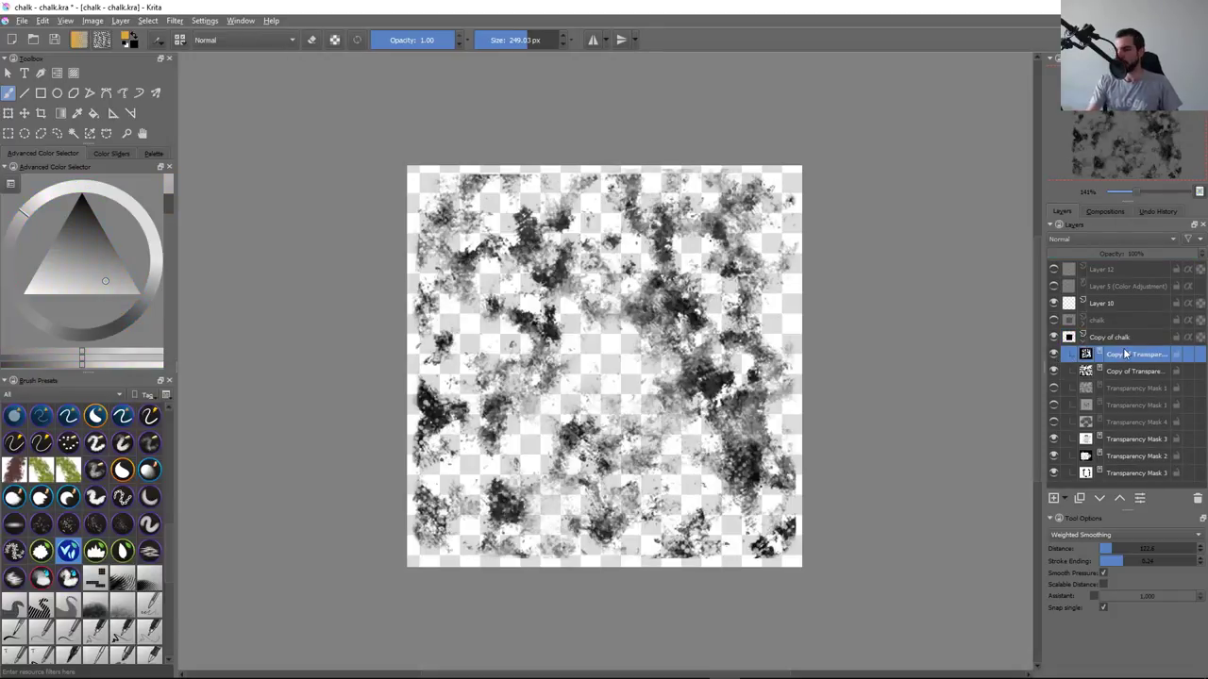
{"action": "key", "text": "ctrl+j"}
{"action": "key", "text": "ctrl+t"}
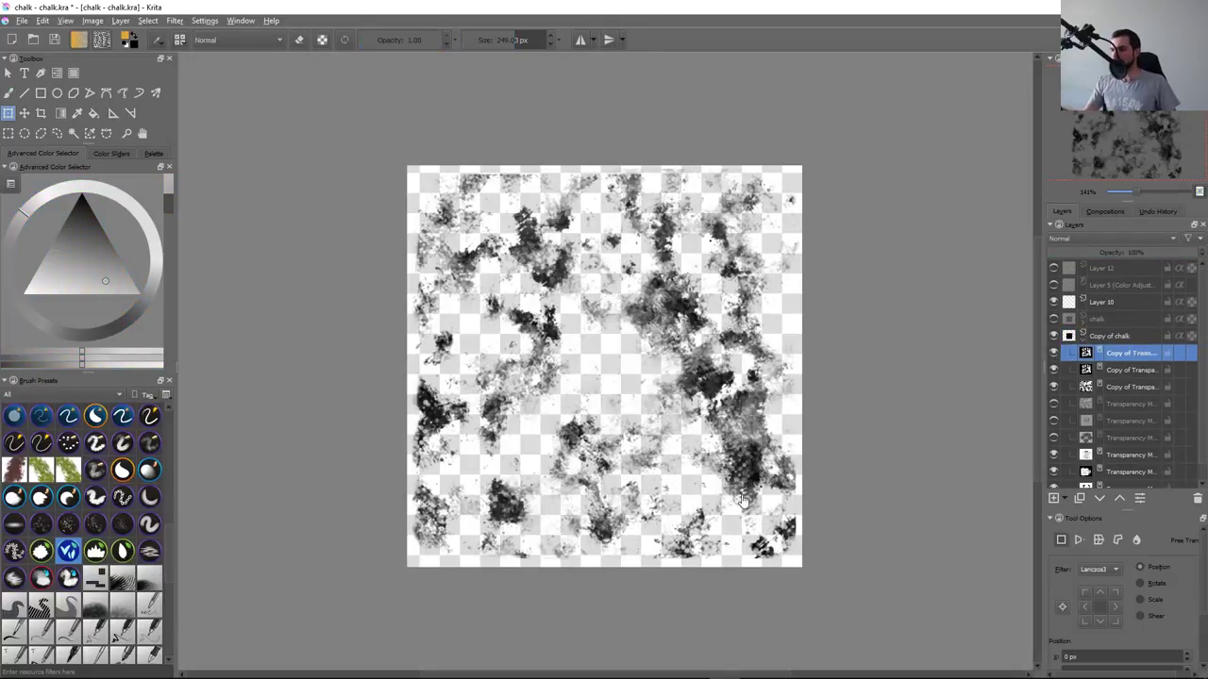
{"action": "key", "text": "minus"}
{"action": "key", "text": "minus"}
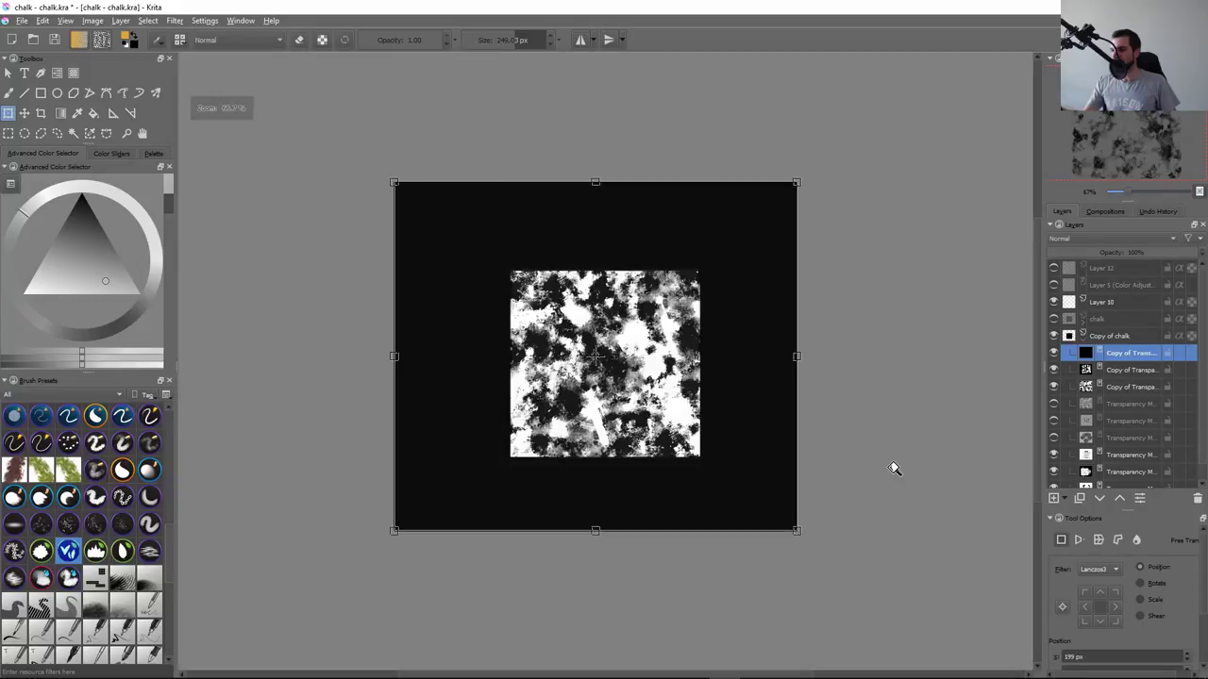
{"action": "left_click_drag", "start_coordinate": [857, 482], "coordinate": [678, 202]}
{"action": "key", "text": "ctrl+z"}
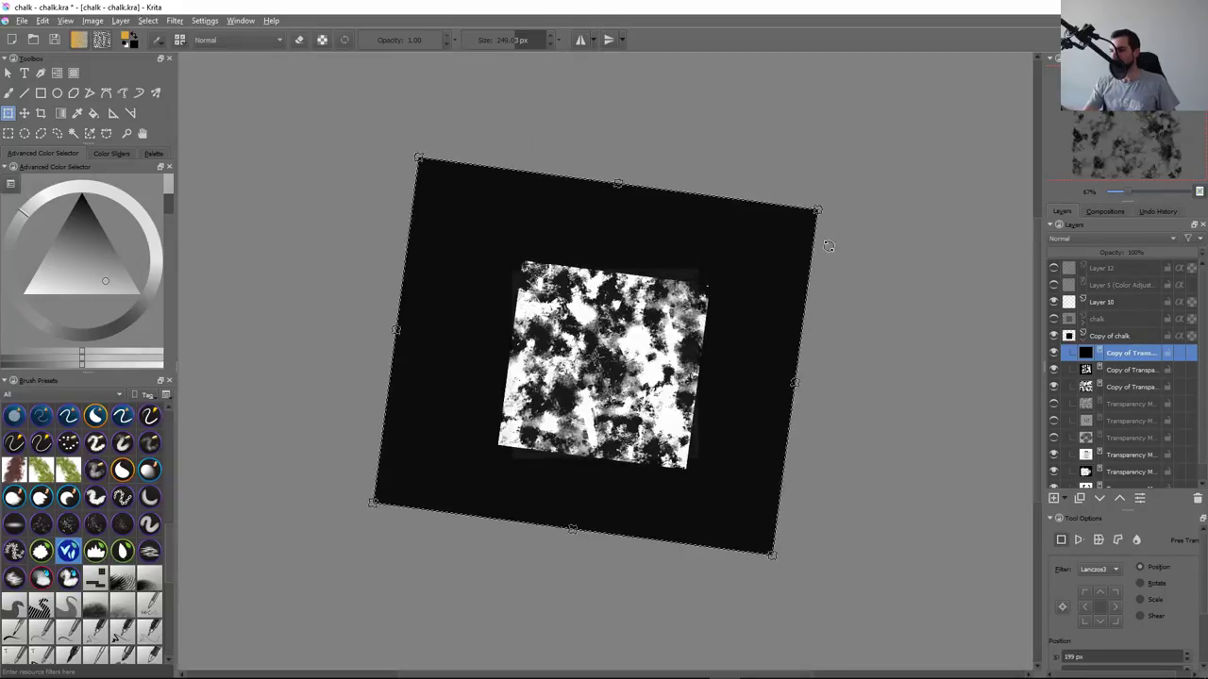
{"action": "key", "text": "ctrl+z"}
{"action": "key", "text": "Escape"}
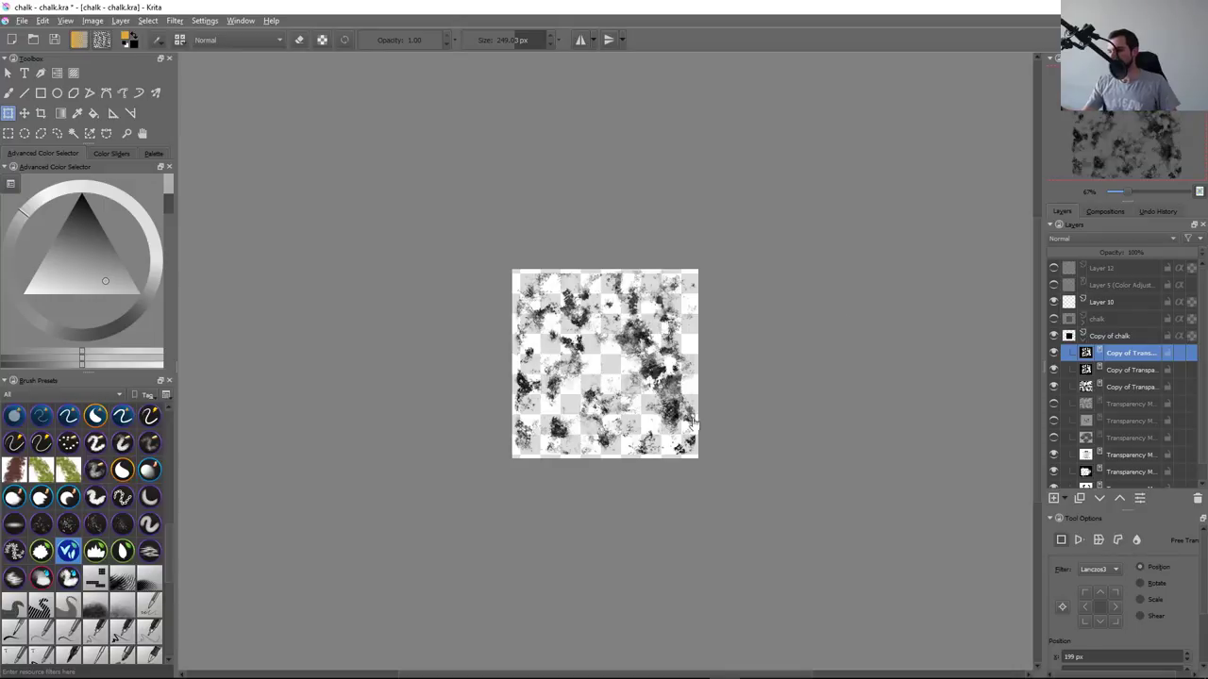
Toggle the chalk layer's visibility and add a new transparency mask to Copy of chalk
{"action": "scroll", "coordinate": [672, 396], "scroll_direction": "up", "scroll_amount": 3}
{"action": "left_click", "coordinate": [1062, 337]}
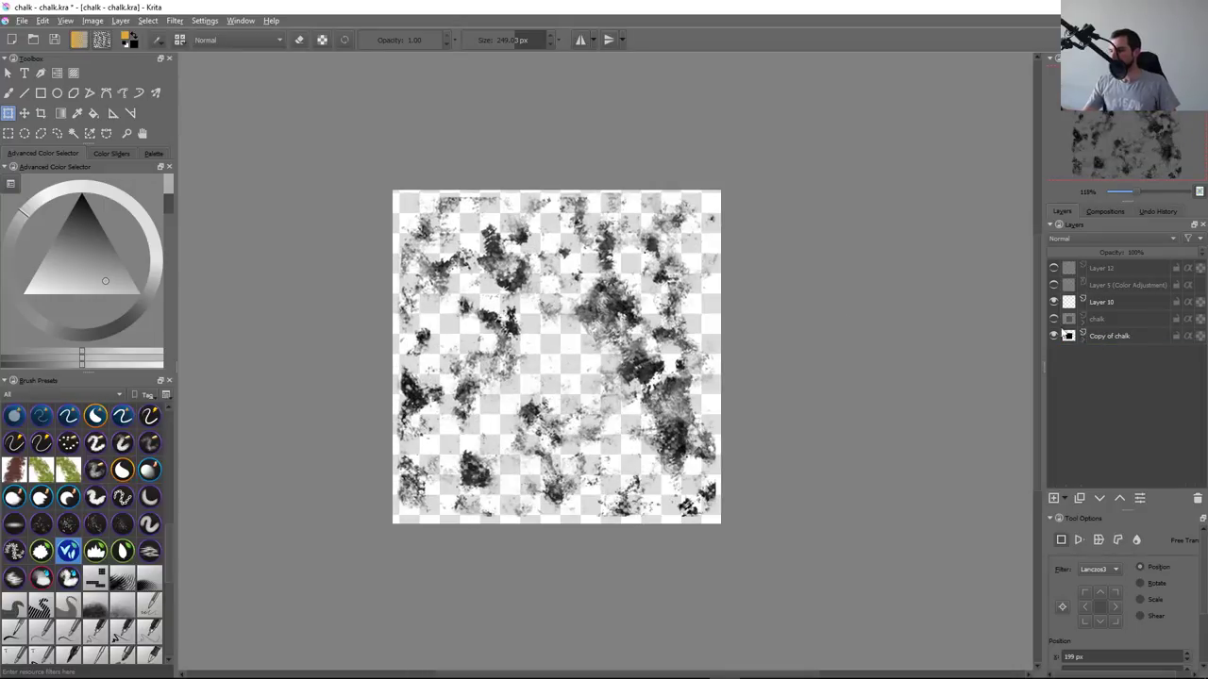
{"action": "left_click", "coordinate": [1054, 321]}
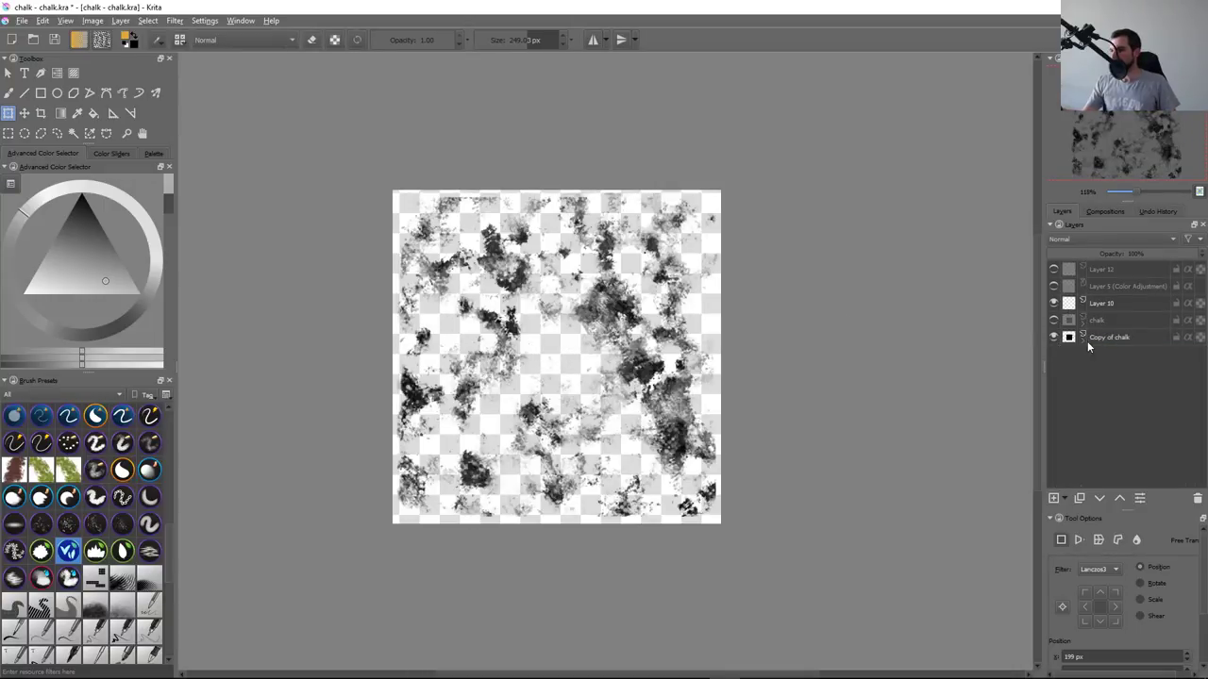
{"action": "left_click", "coordinate": [1083, 337]}
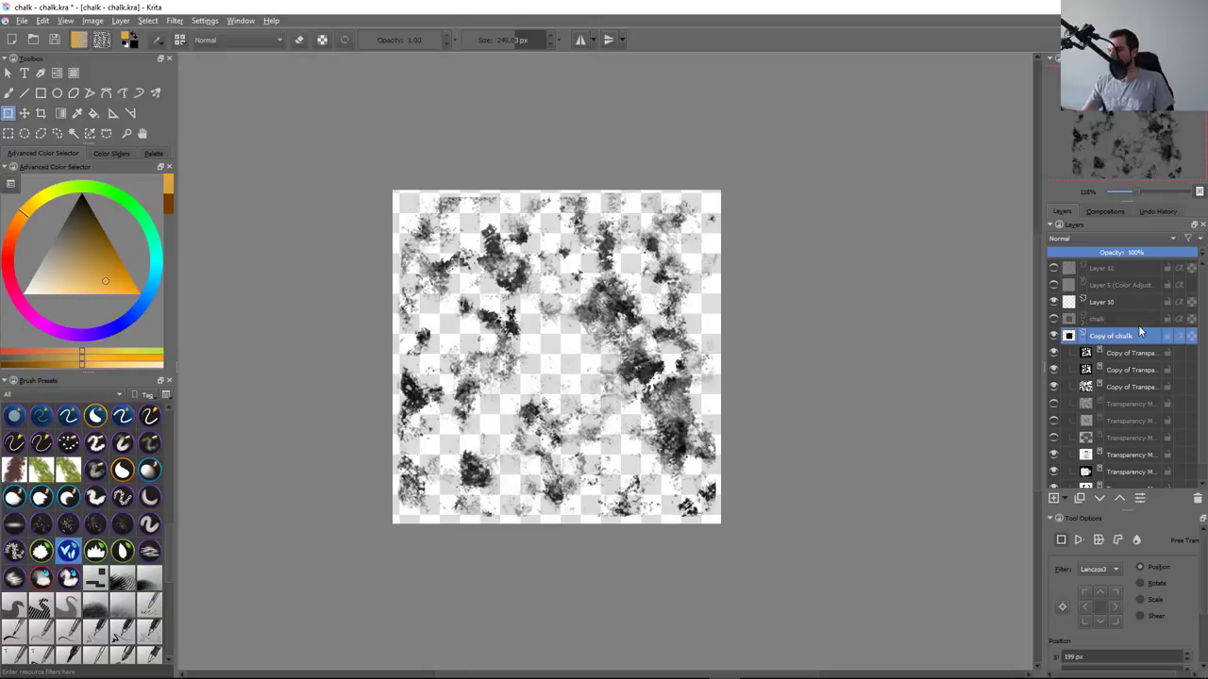
{"action": "key", "text": "ctrl+shift+m"}
{"action": "key", "text": "b"}
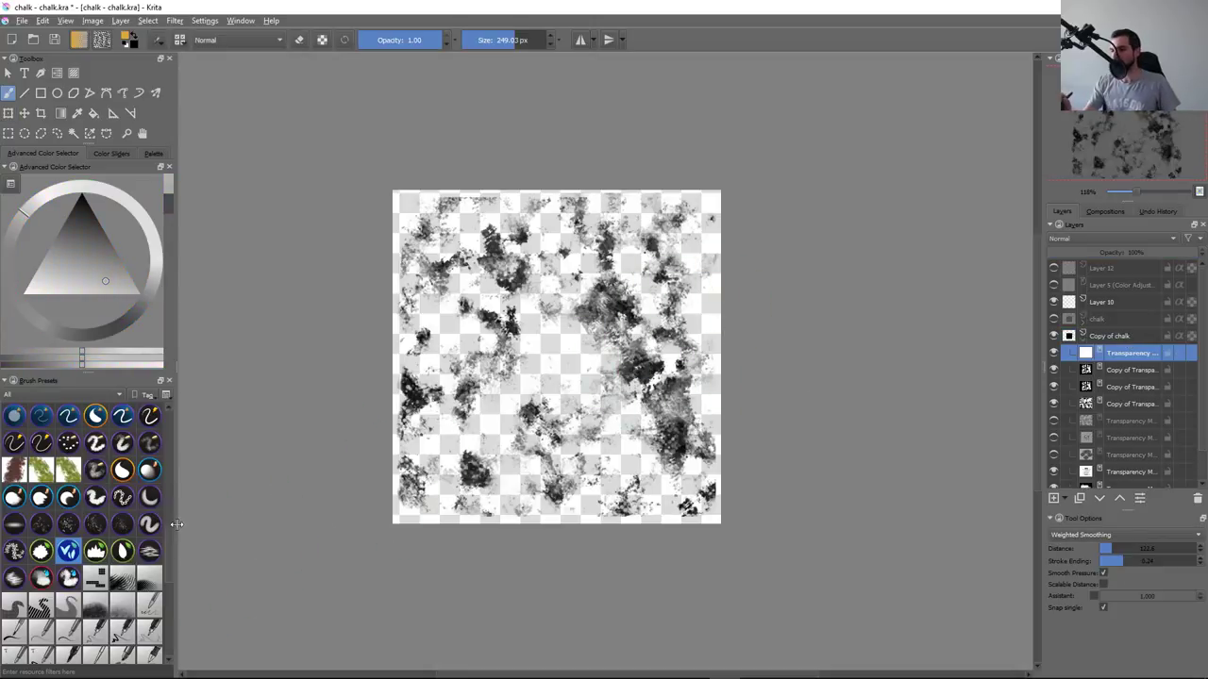
{"action": "scroll", "coordinate": [177, 524], "scroll_direction": "down", "scroll_amount": 5}
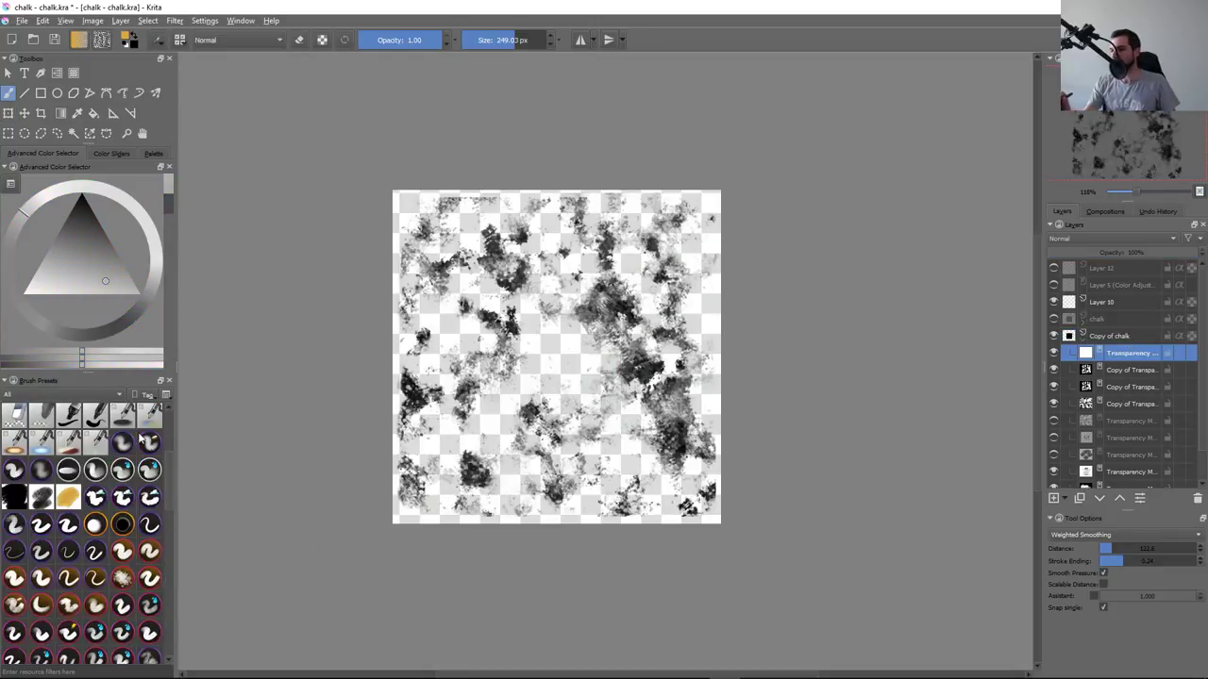
{"action": "left_click", "coordinate": [121, 442]}
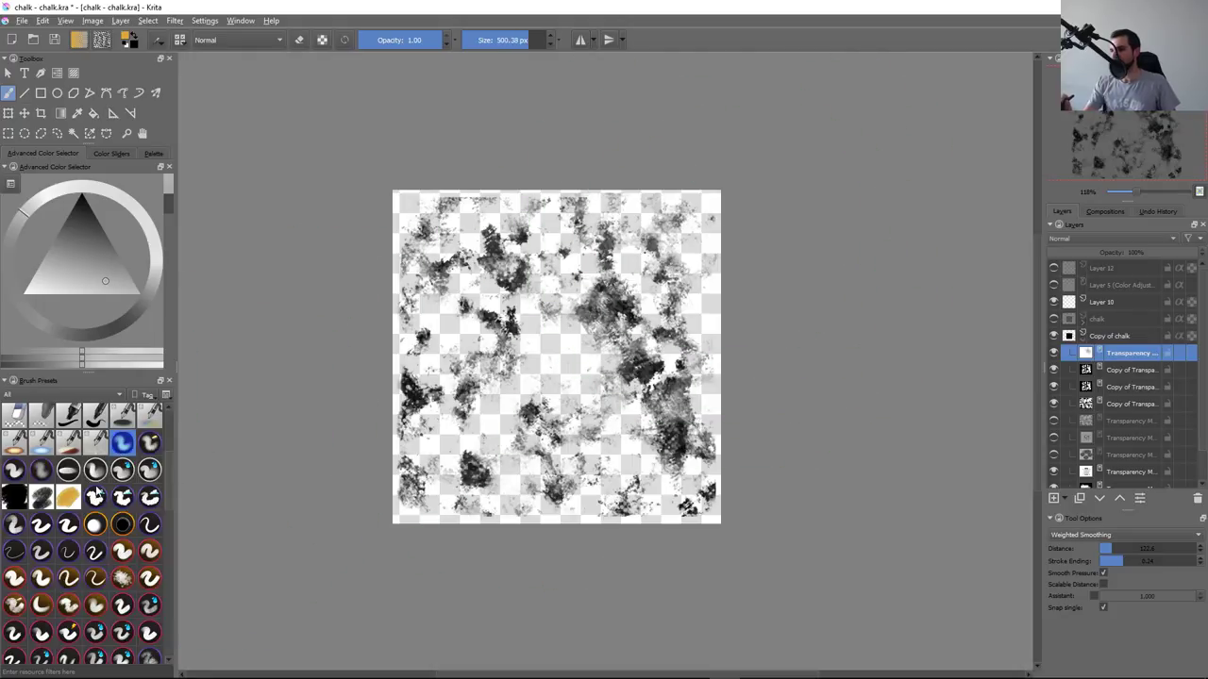
{"action": "left_click", "coordinate": [17, 471]}
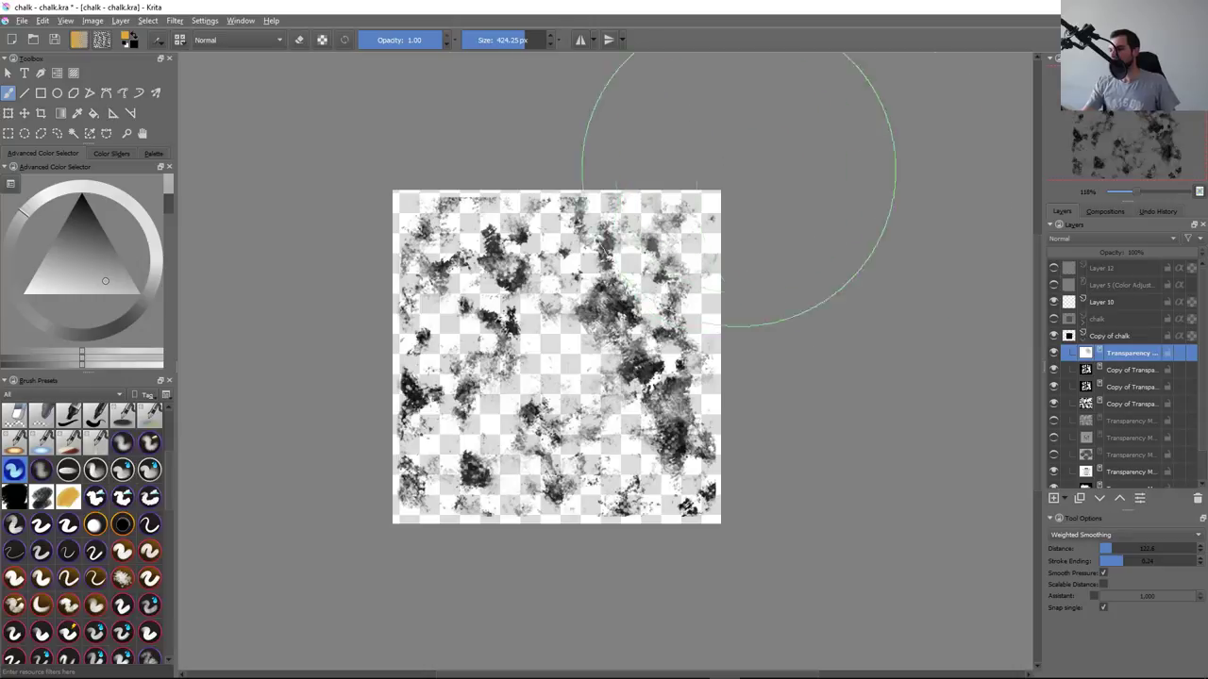
{"action": "key", "text": "d"}
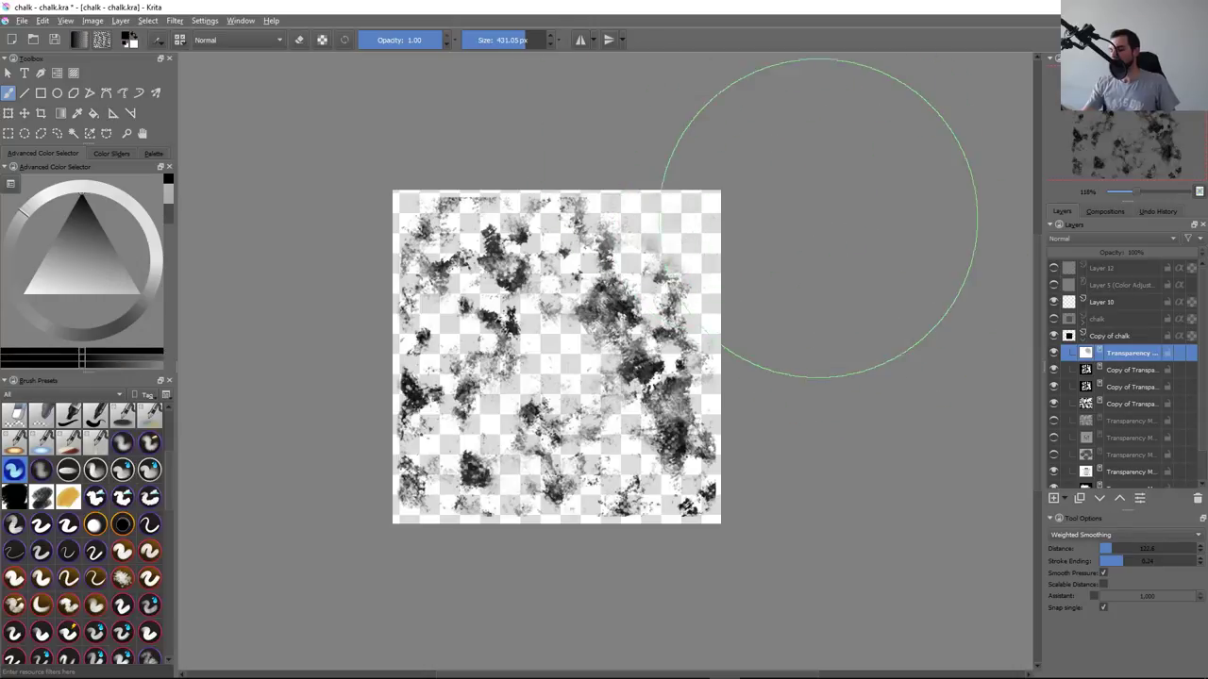
{"action": "scroll", "coordinate": [840, 217], "scroll_direction": "up", "scroll_amount": 3}
{"action": "left_click_drag", "start_coordinate": [831, 234], "coordinate": [888, 173]}
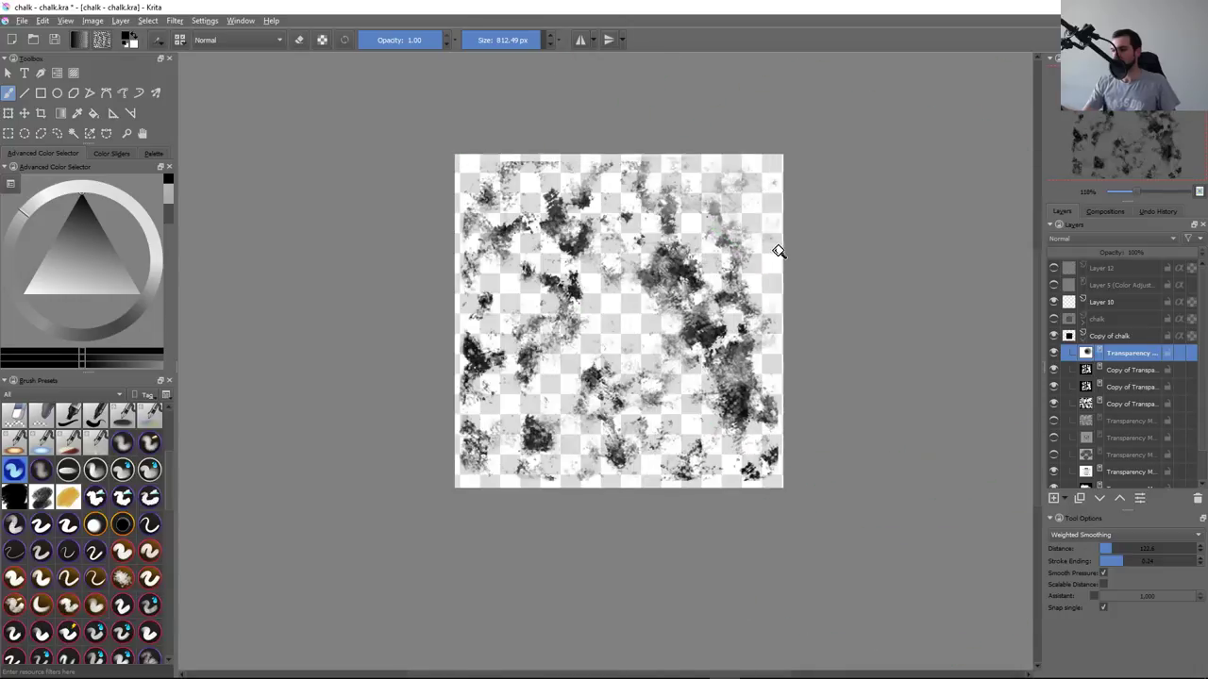
{"action": "key", "text": "minus"}
{"action": "key", "text": "minus"}
{"action": "key", "text": "minus"}
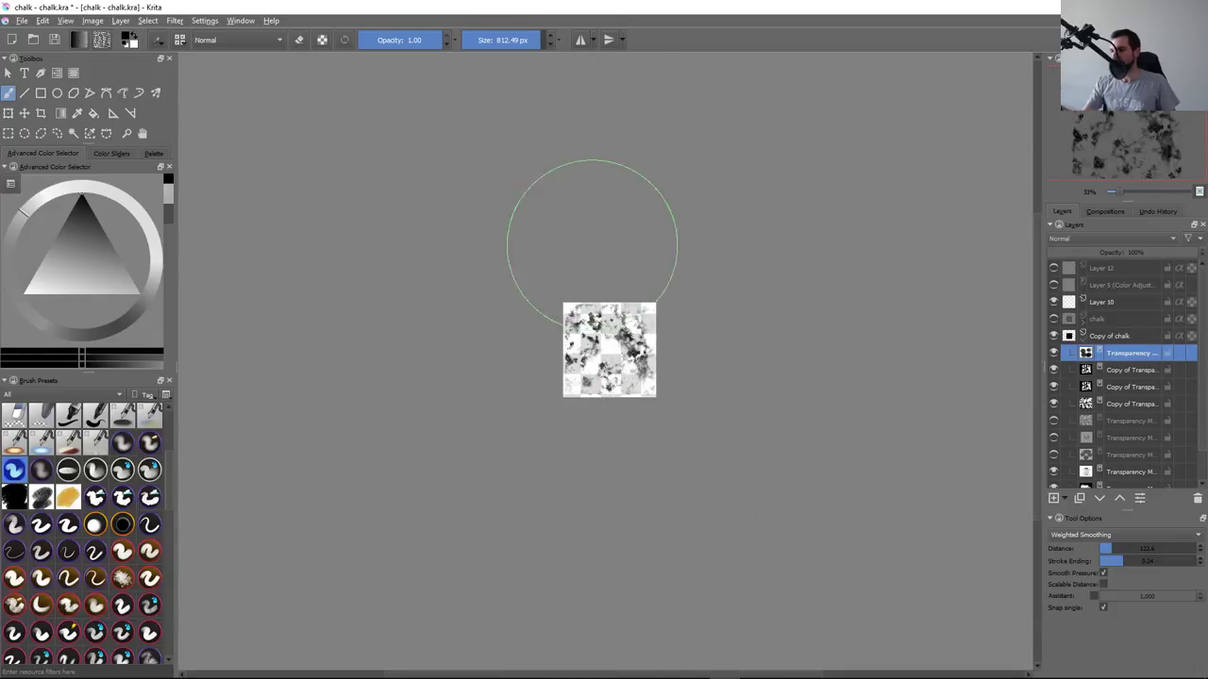
{"action": "key", "text": "plus"}
{"action": "key", "text": "plus"}
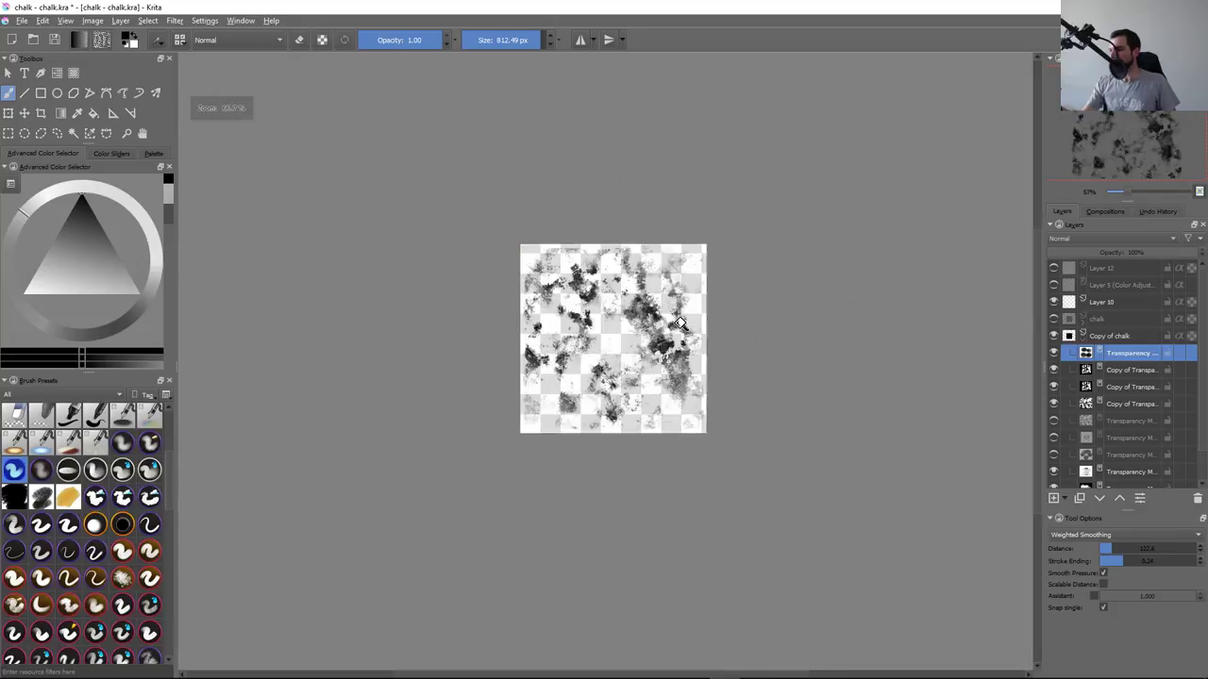
Show the chalk layer again, compare it on and off, and select both chalk and Copy of chalk
{"action": "left_click", "coordinate": [1053, 319]}
{"action": "left_click", "coordinate": [1082, 337]}
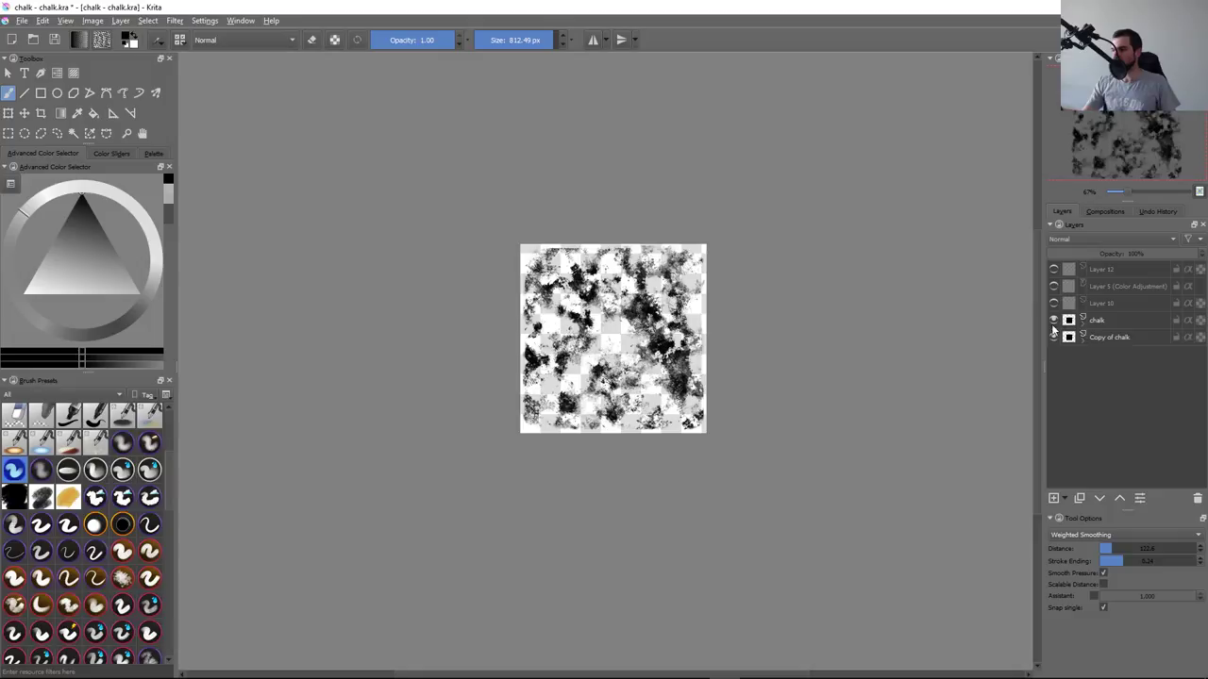
{"action": "left_click", "coordinate": [1053, 320]}
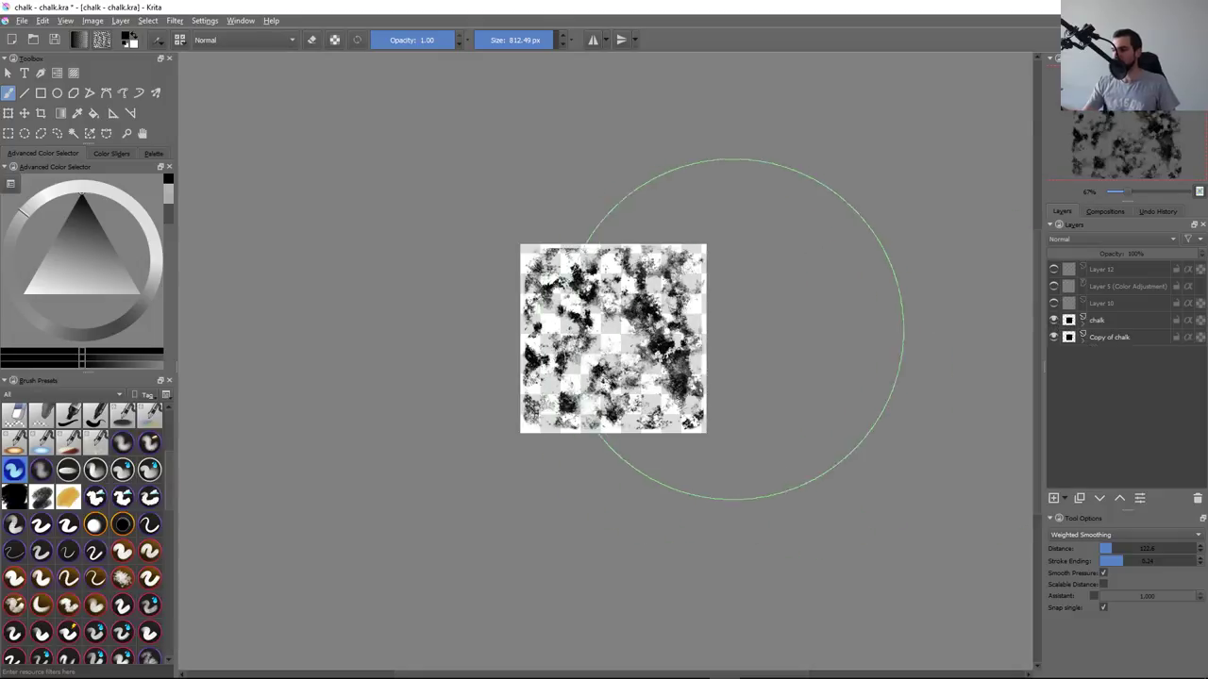
{"action": "scroll", "coordinate": [715, 385], "scroll_direction": "up", "scroll_amount": 1}
{"action": "scroll", "coordinate": [689, 388], "scroll_direction": "up", "scroll_amount": 2}
{"action": "left_click_drag", "start_coordinate": [689, 388], "coordinate": [766, 412]}
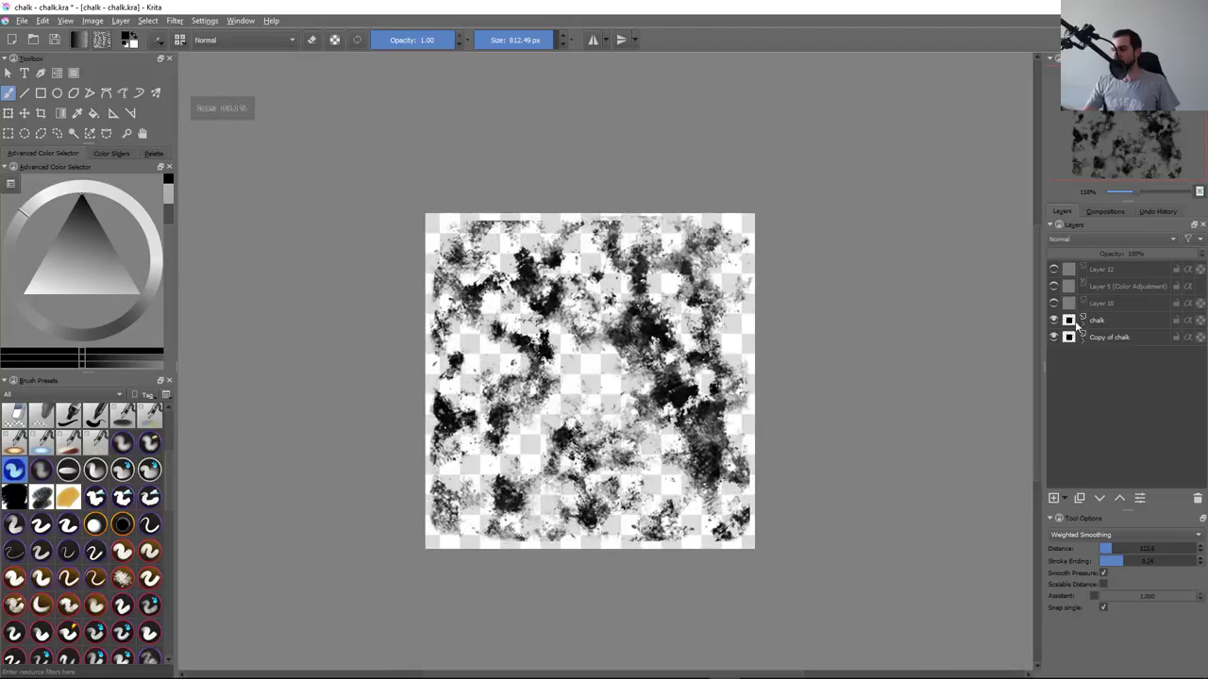
{"action": "left_click", "coordinate": [1104, 337]}
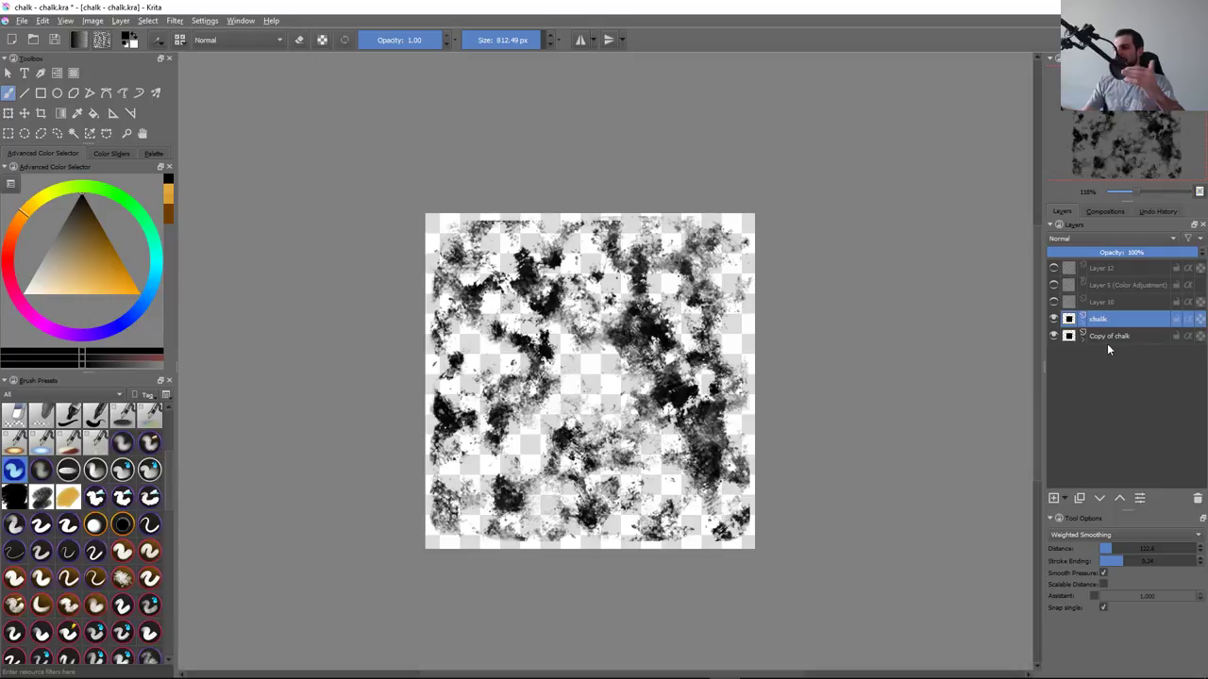
{"action": "left_click", "coordinate": [1054, 320]}
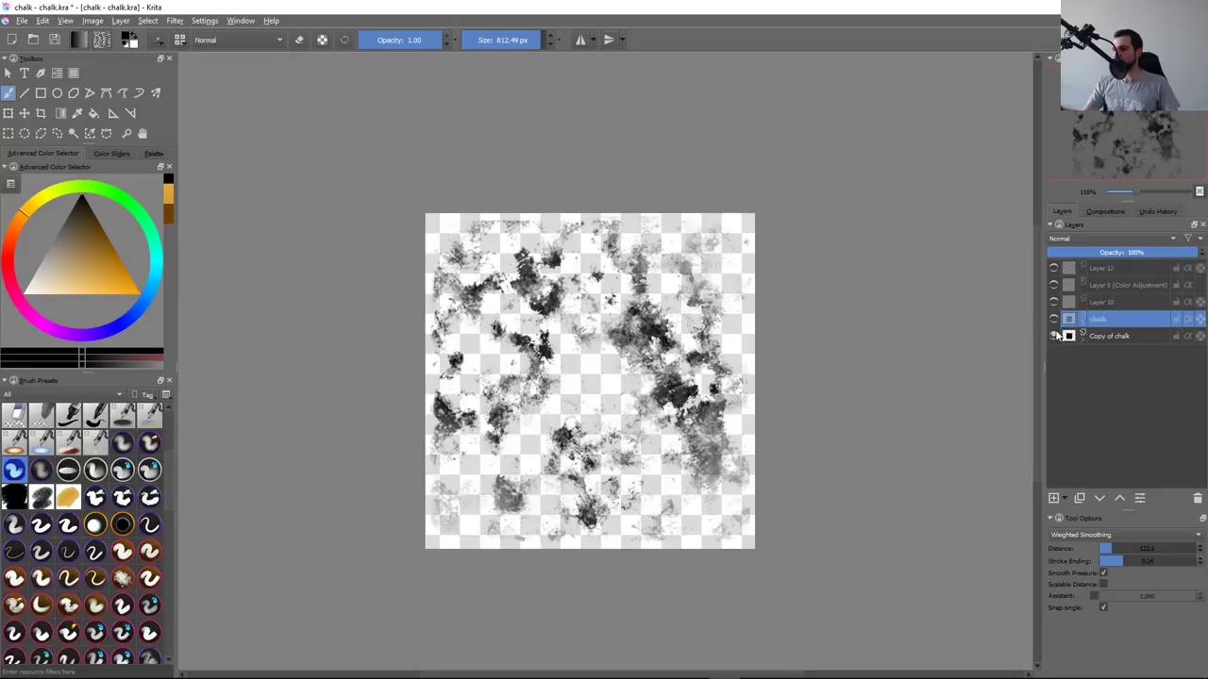
{"action": "left_click", "coordinate": [1054, 320]}
{"action": "left_click", "coordinate": [1106, 337], "text": "ctrl"}
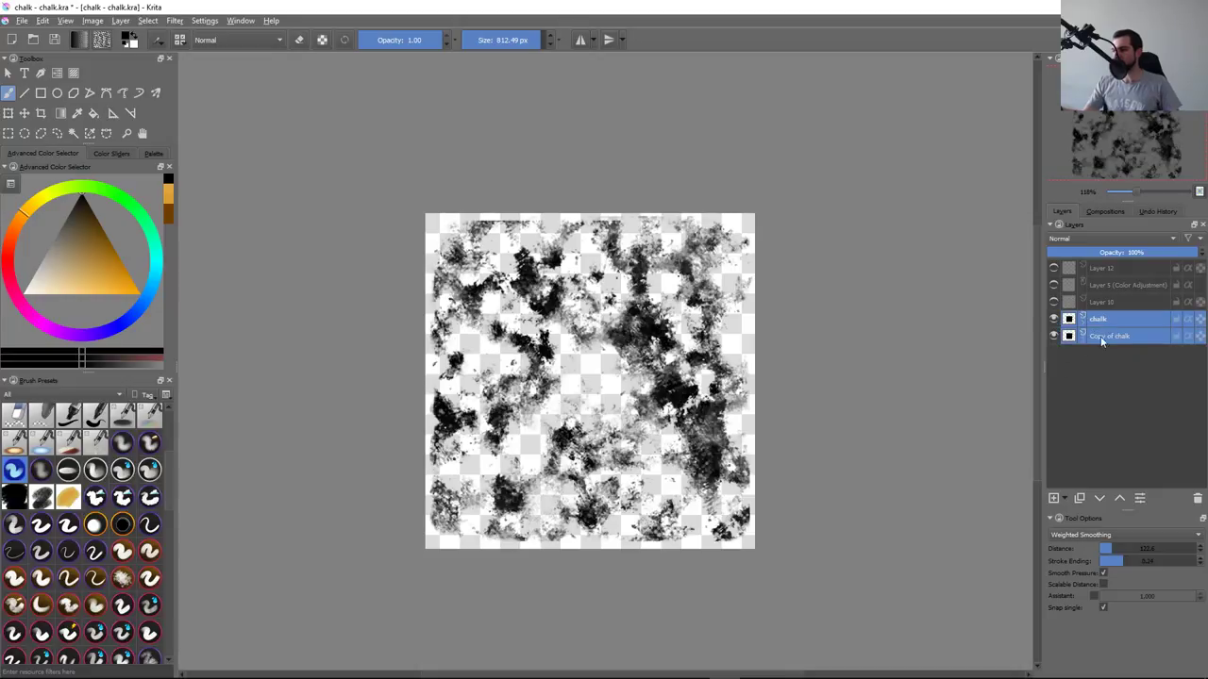
Rename both selected layers to 'chalk' in Layer Properties, producing chalk 1 and chalk 0
{"action": "key", "text": "F3"}
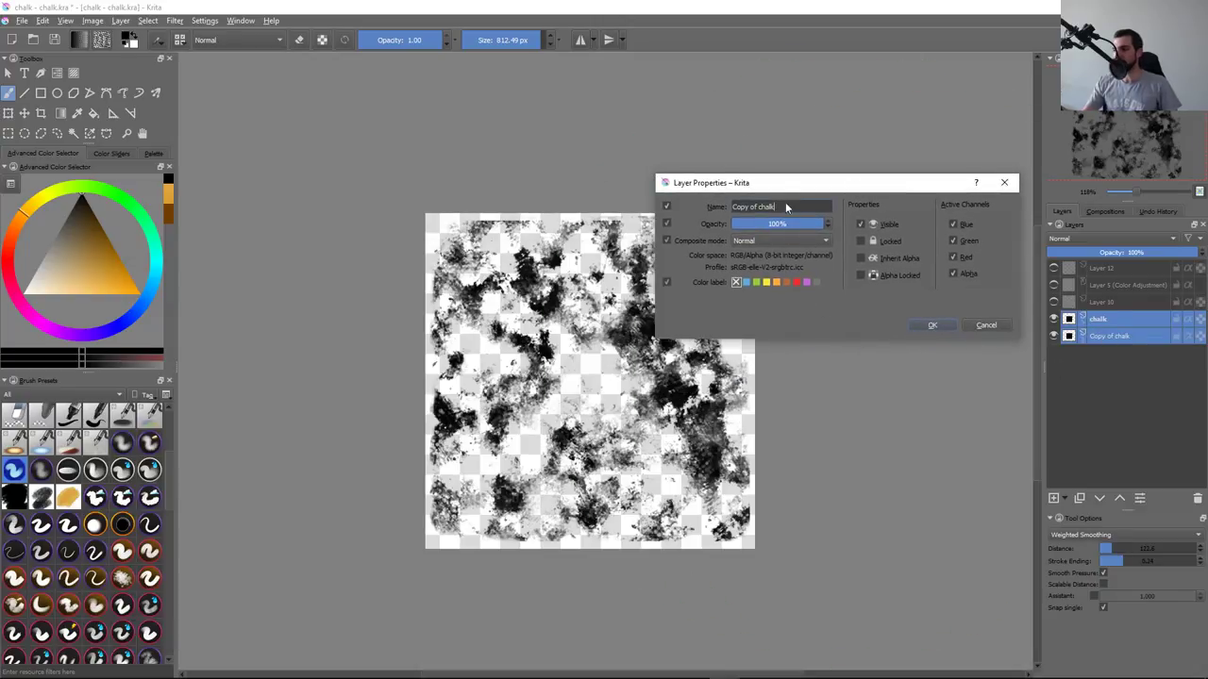
{"action": "key", "text": "ctrl+a"}
{"action": "type", "text": "ch"}
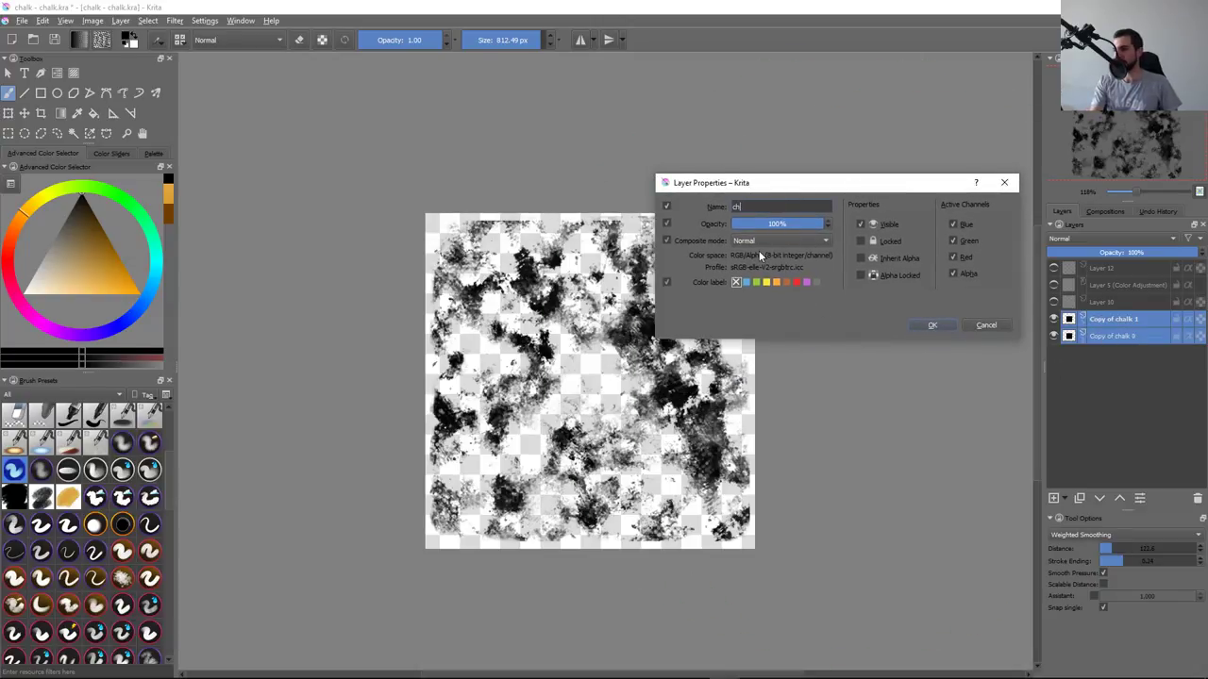
{"action": "type", "text": "alk"}
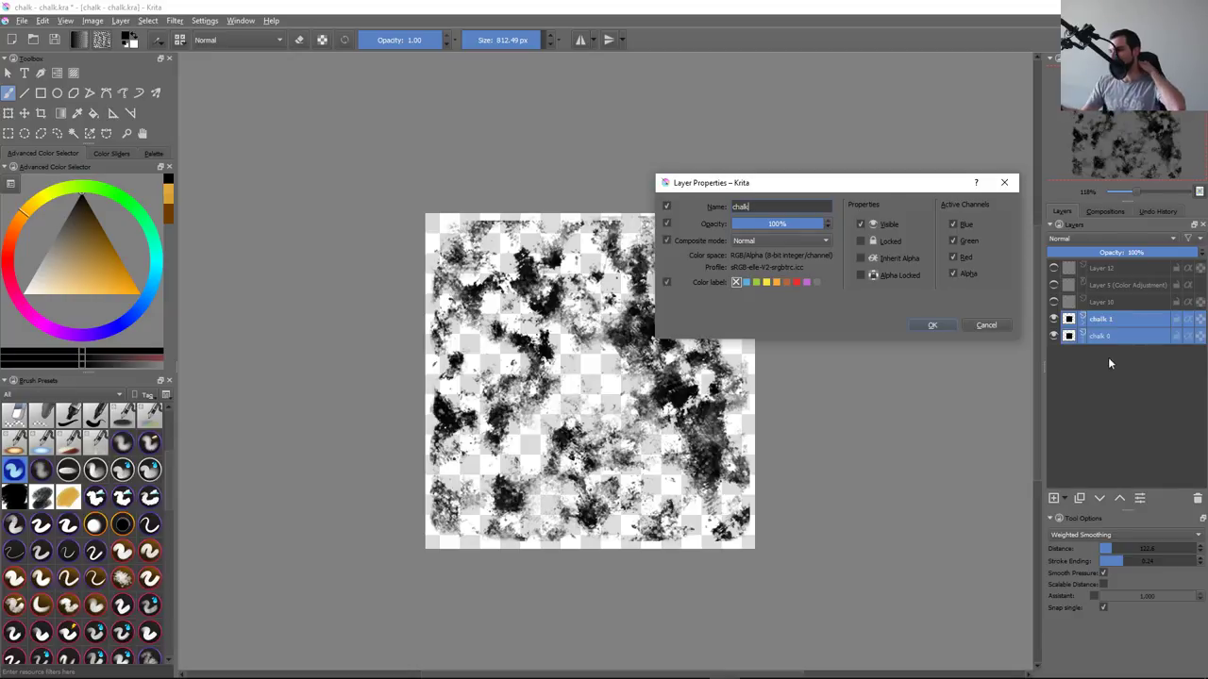
{"action": "left_click", "coordinate": [950, 325]}
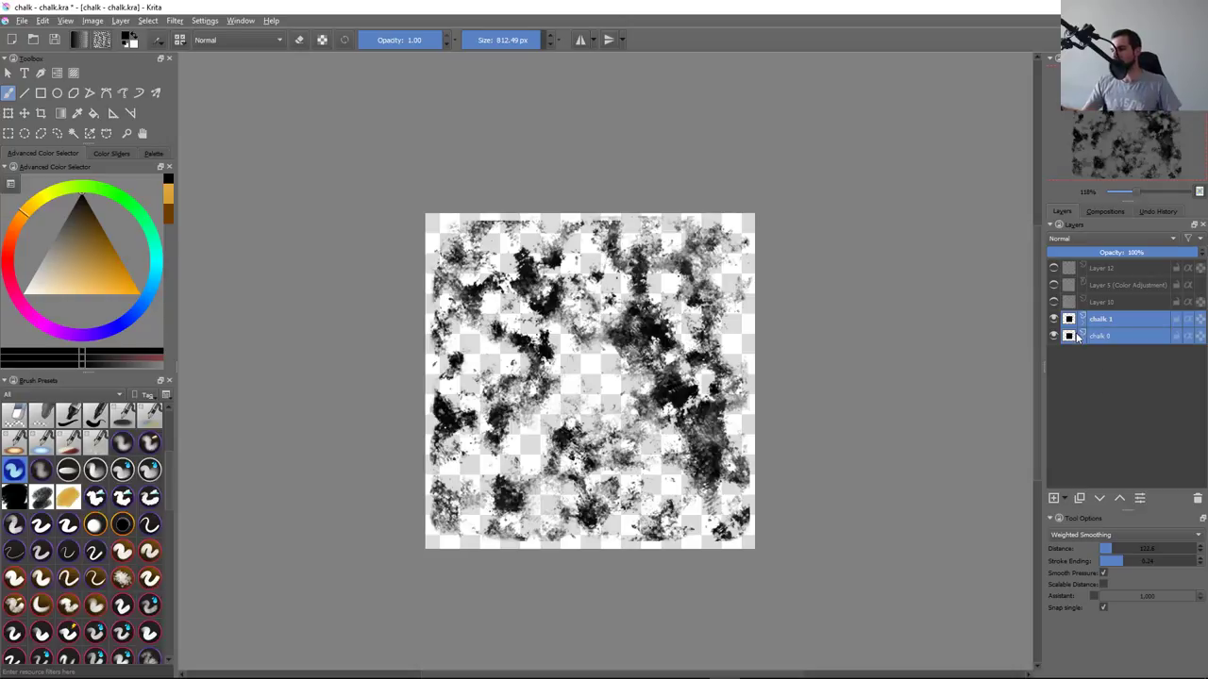
{"action": "left_click", "coordinate": [1083, 338]}
Transform one of chalk 0's copied transparency masks, nudging it slightly downward
{"action": "left_click", "coordinate": [1113, 404]}
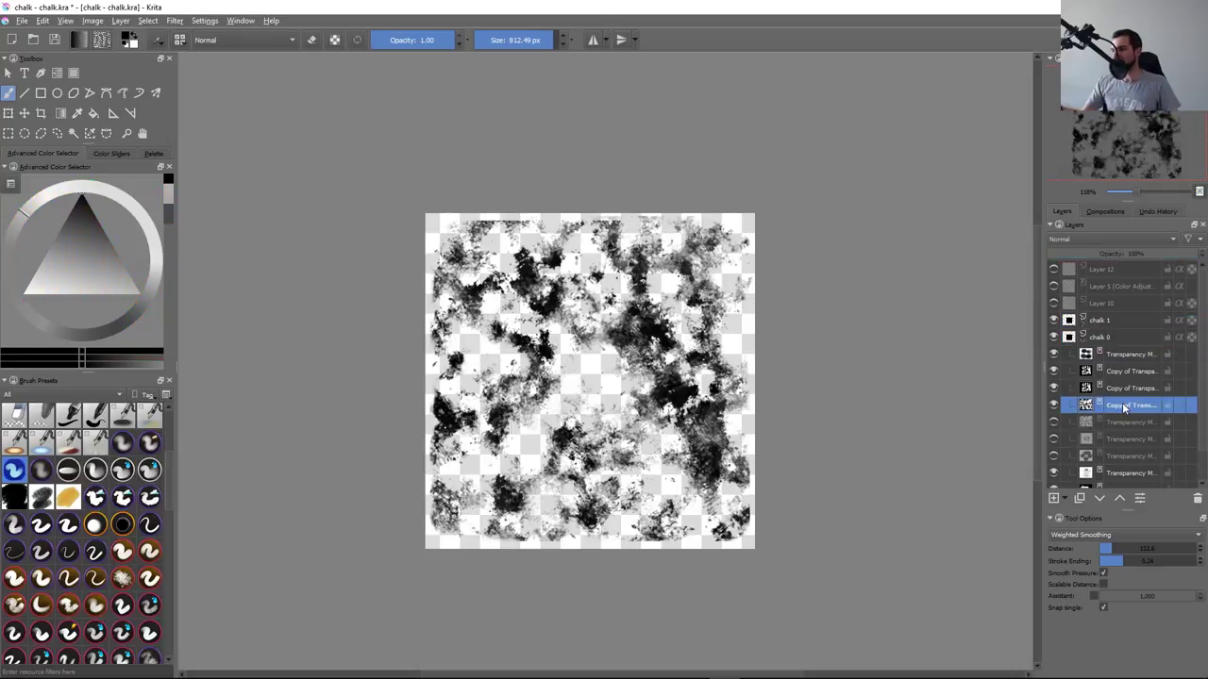
{"action": "key", "text": "ctrl+t"}
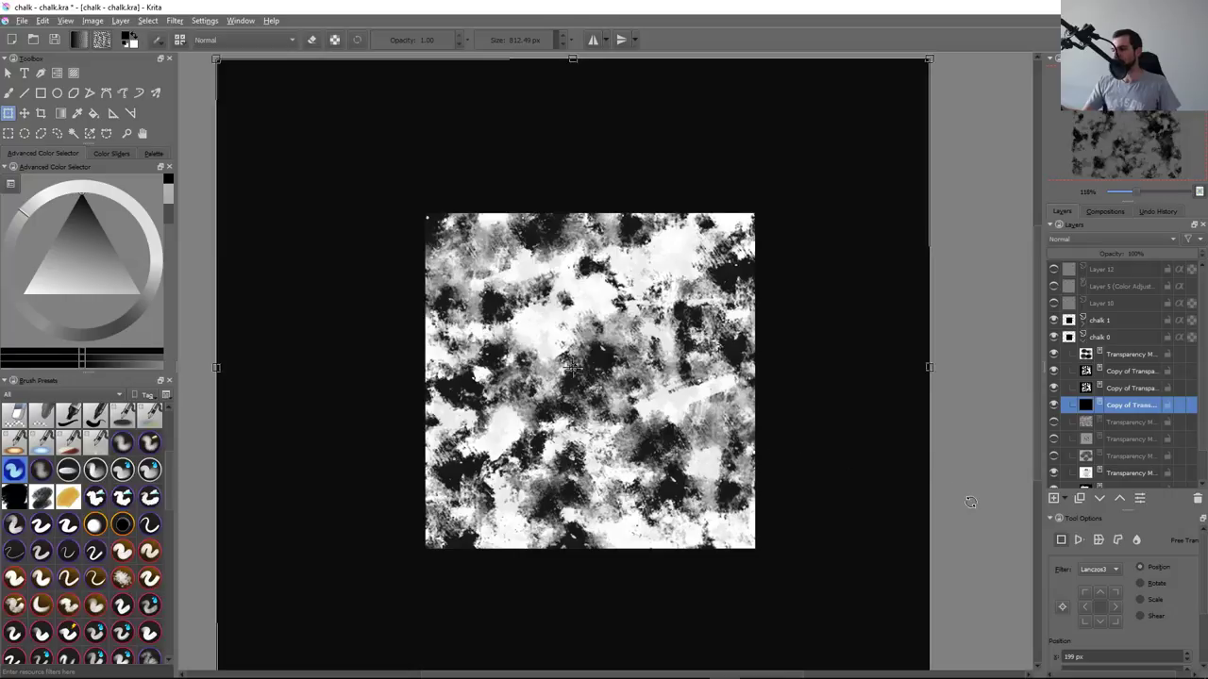
{"action": "key", "text": "minus"}
{"action": "key", "text": "minus"}
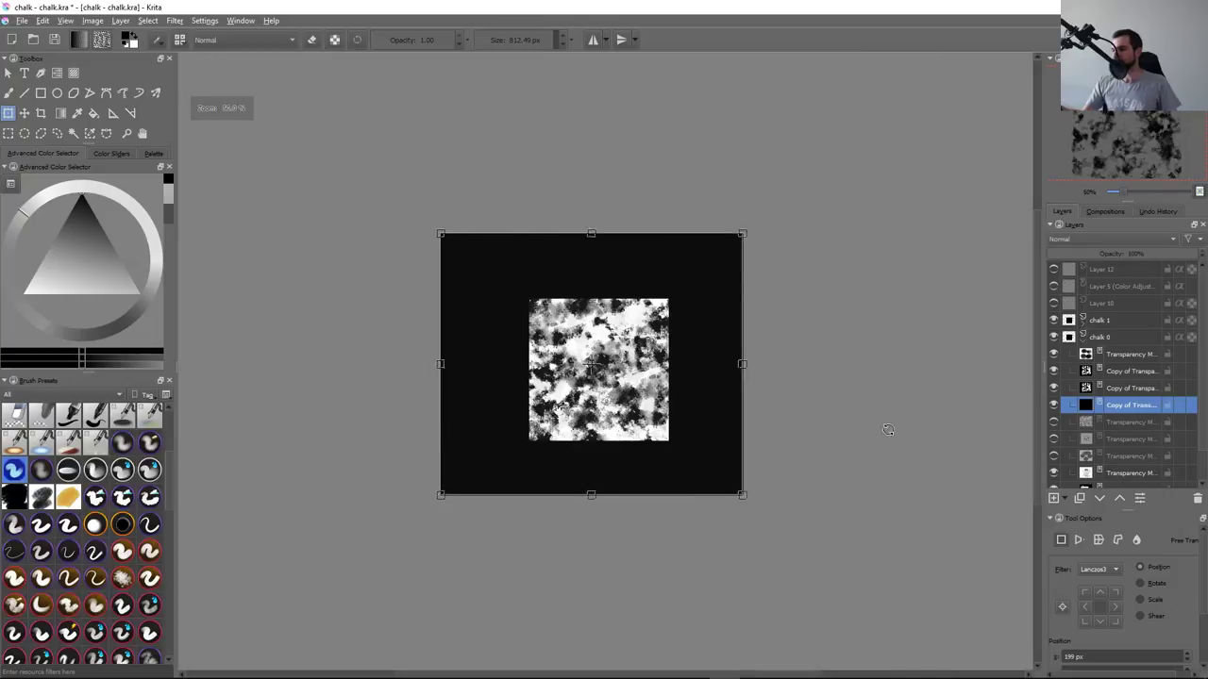
{"action": "left_click_drag", "start_coordinate": [744, 234], "coordinate": [610, 192]}
{"action": "key", "text": "ctrl+z"}
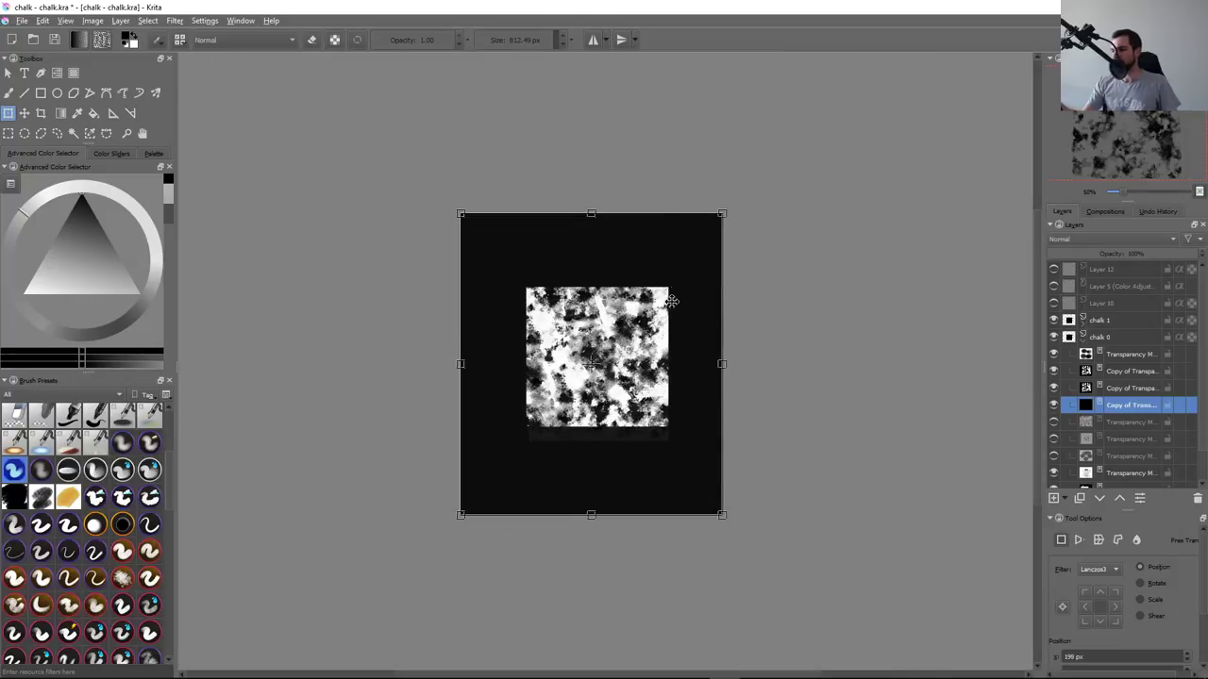
{"action": "left_click_drag", "start_coordinate": [670, 294], "coordinate": [677, 308]}
{"action": "key", "text": "Return"}
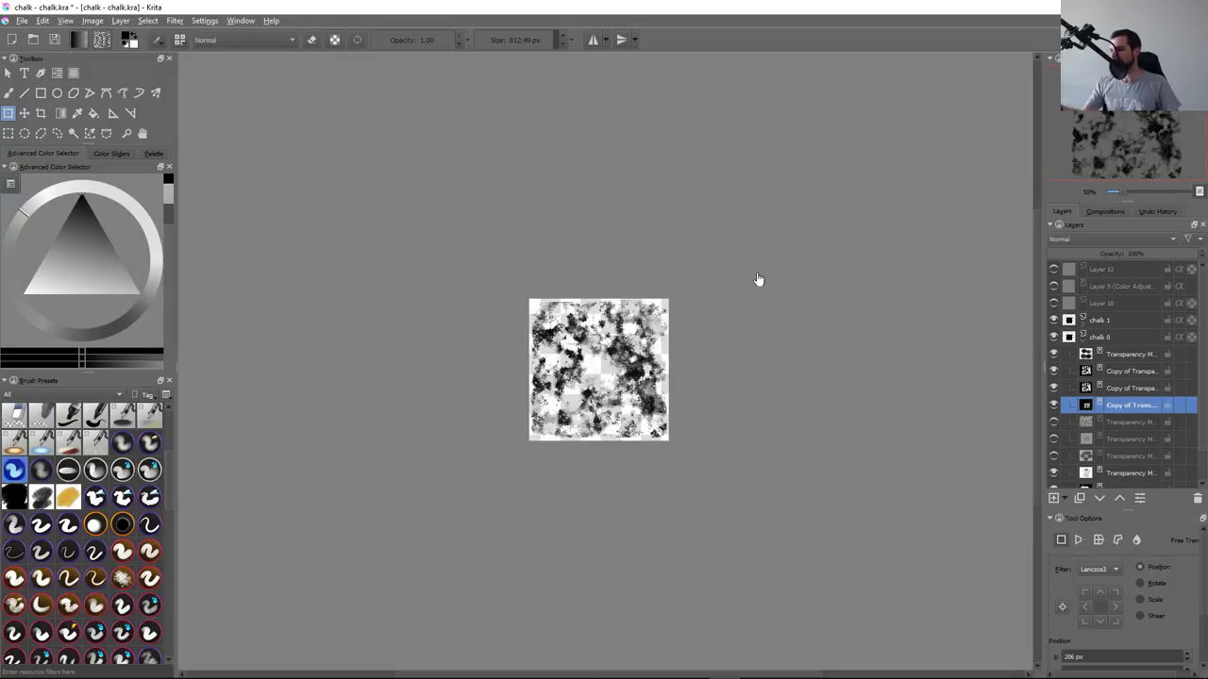
Compare chalk 1 and chalk 0, then collapse both and leave chalk 0 active
{"action": "left_click", "coordinate": [1083, 337]}
{"action": "left_click", "coordinate": [1053, 321]}
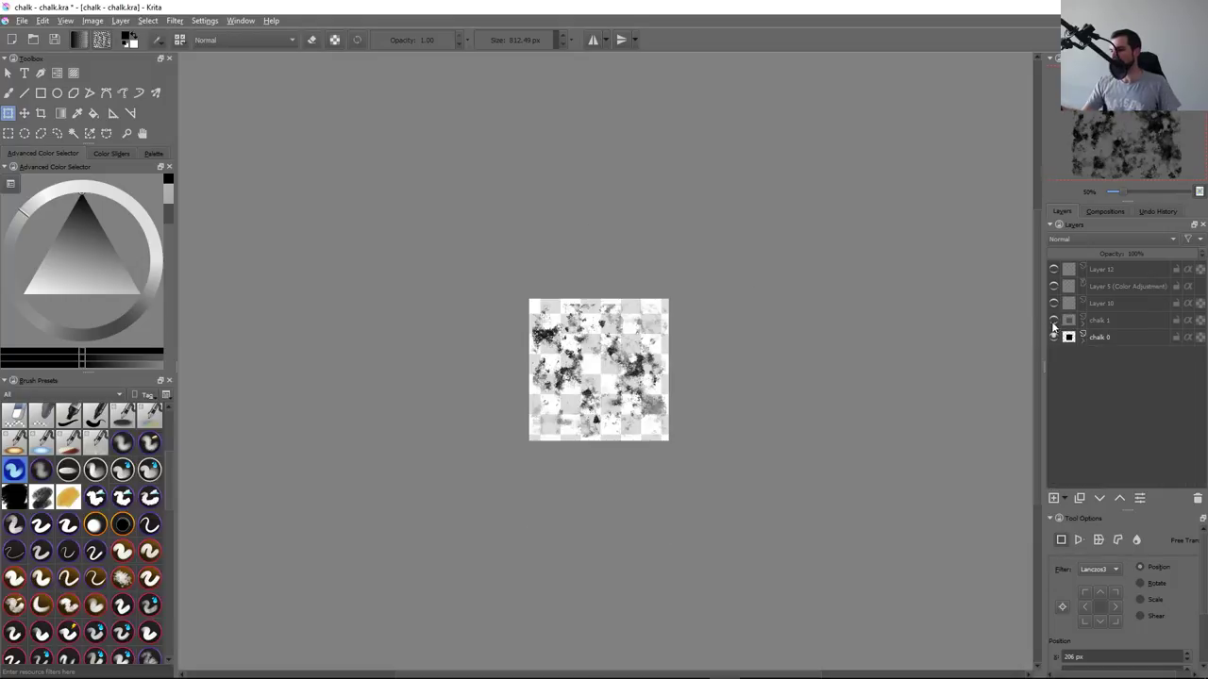
{"action": "left_click", "coordinate": [1054, 322]}
{"action": "left_click", "coordinate": [1083, 320]}
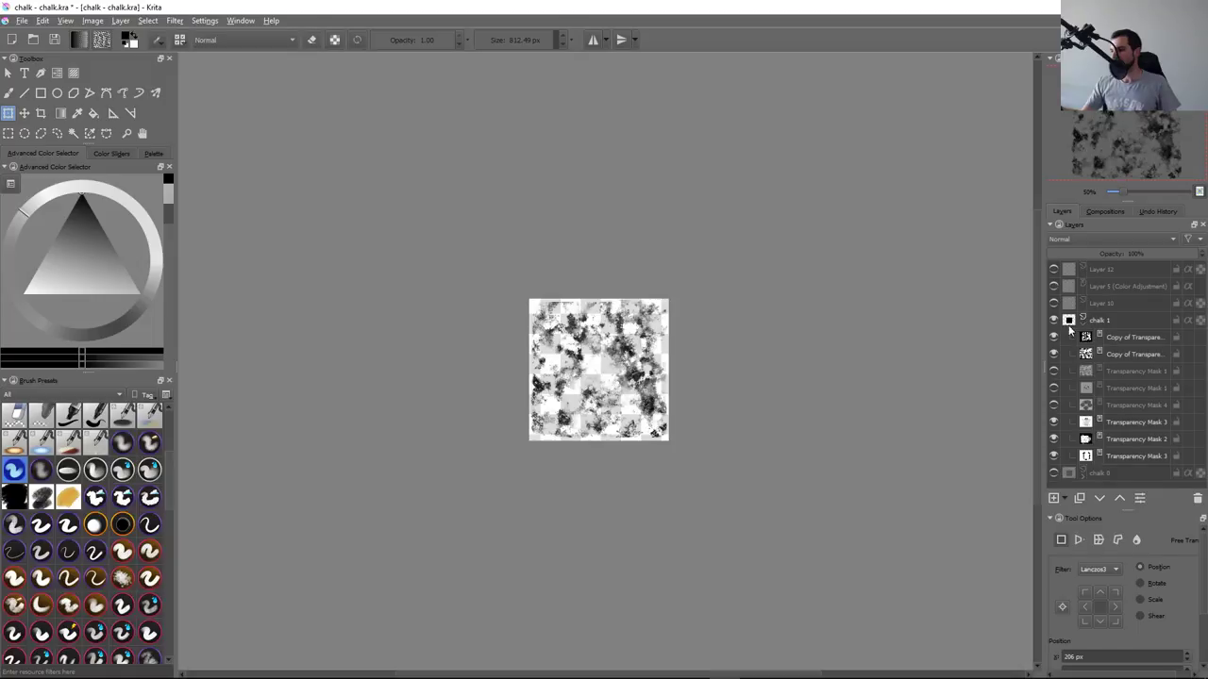
{"action": "left_click", "coordinate": [1069, 326]}
{"action": "left_click", "coordinate": [1070, 336]}
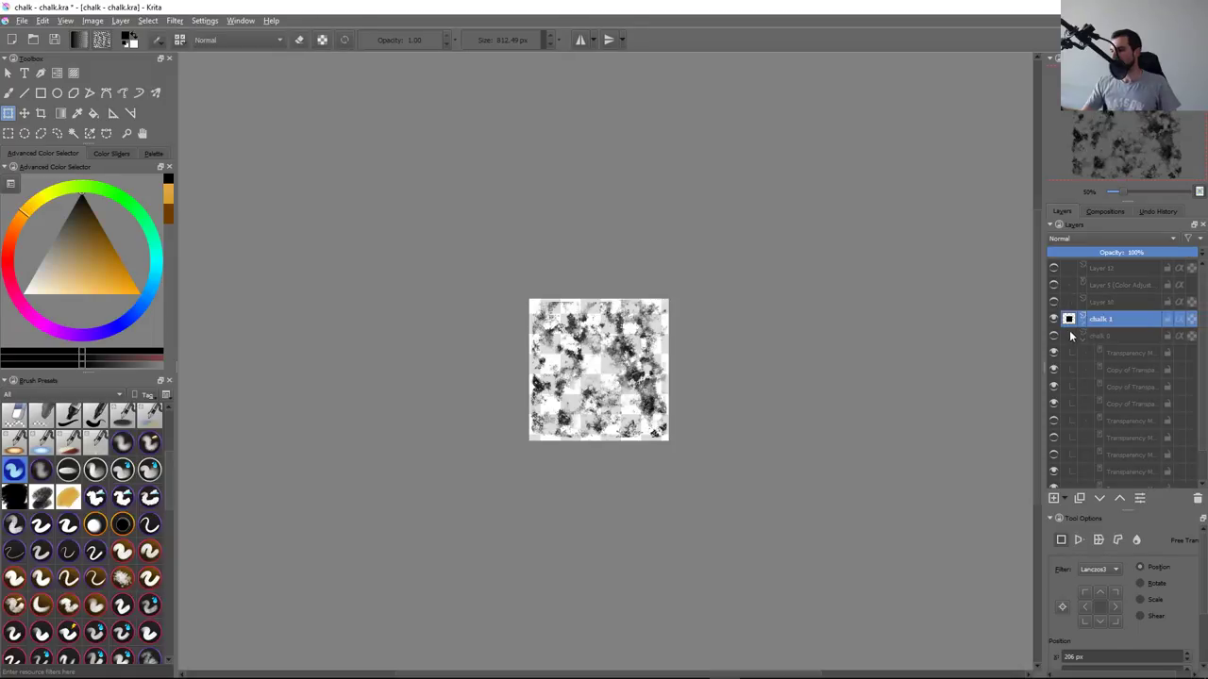
{"action": "left_click", "coordinate": [1089, 337]}
{"action": "left_click", "coordinate": [1103, 336]}
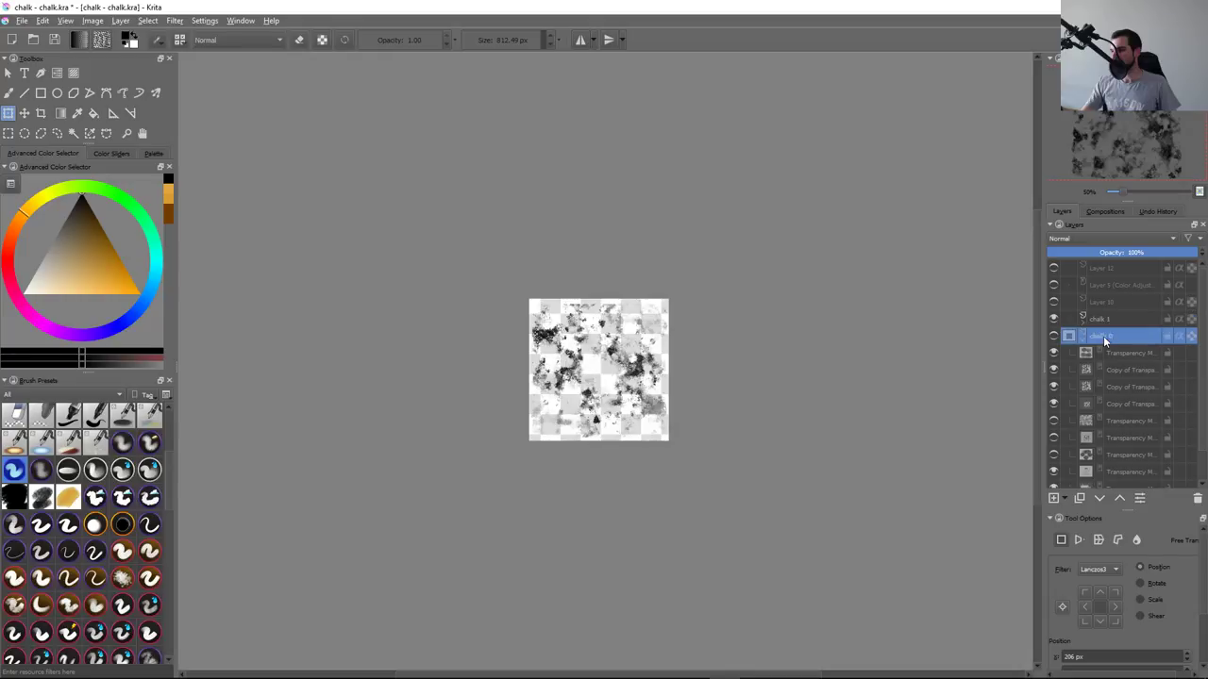
{"action": "left_click", "coordinate": [1102, 323]}
{"action": "left_click", "coordinate": [1070, 337]}
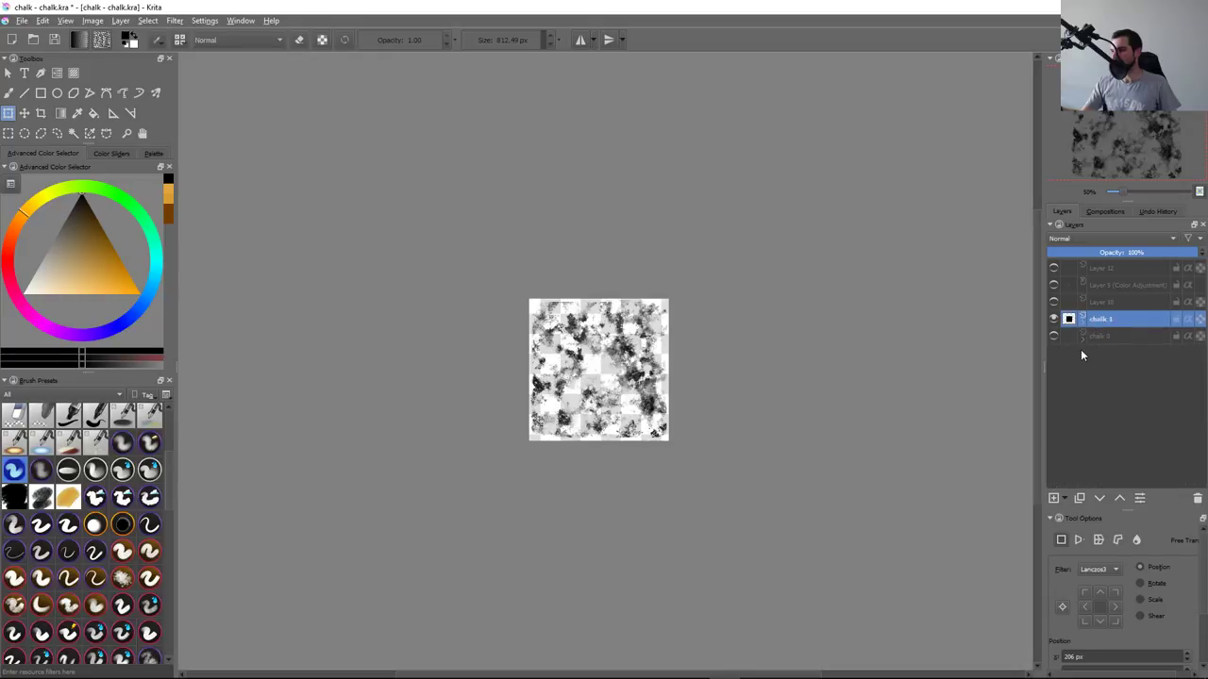
{"action": "left_click", "coordinate": [1103, 337]}
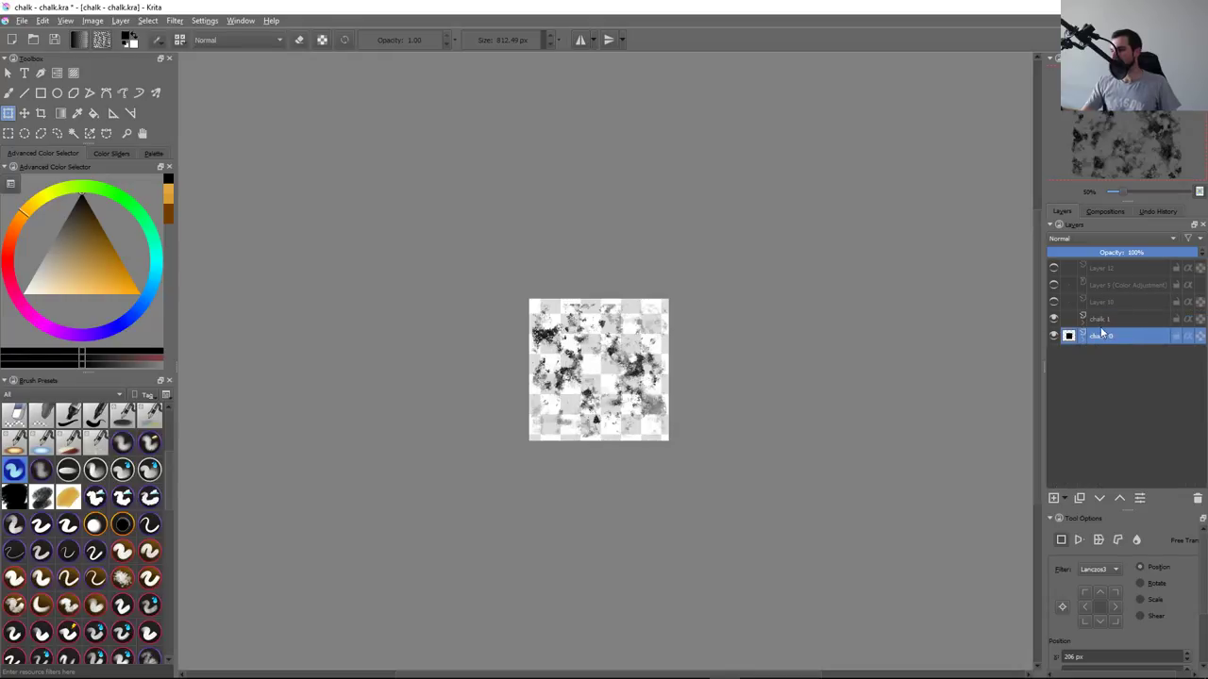
Start a new predefined brush tip stamped from the chalk canvas in the Brush Editor
{"action": "scroll", "coordinate": [806, 488], "scroll_direction": "up", "scroll_amount": 3}
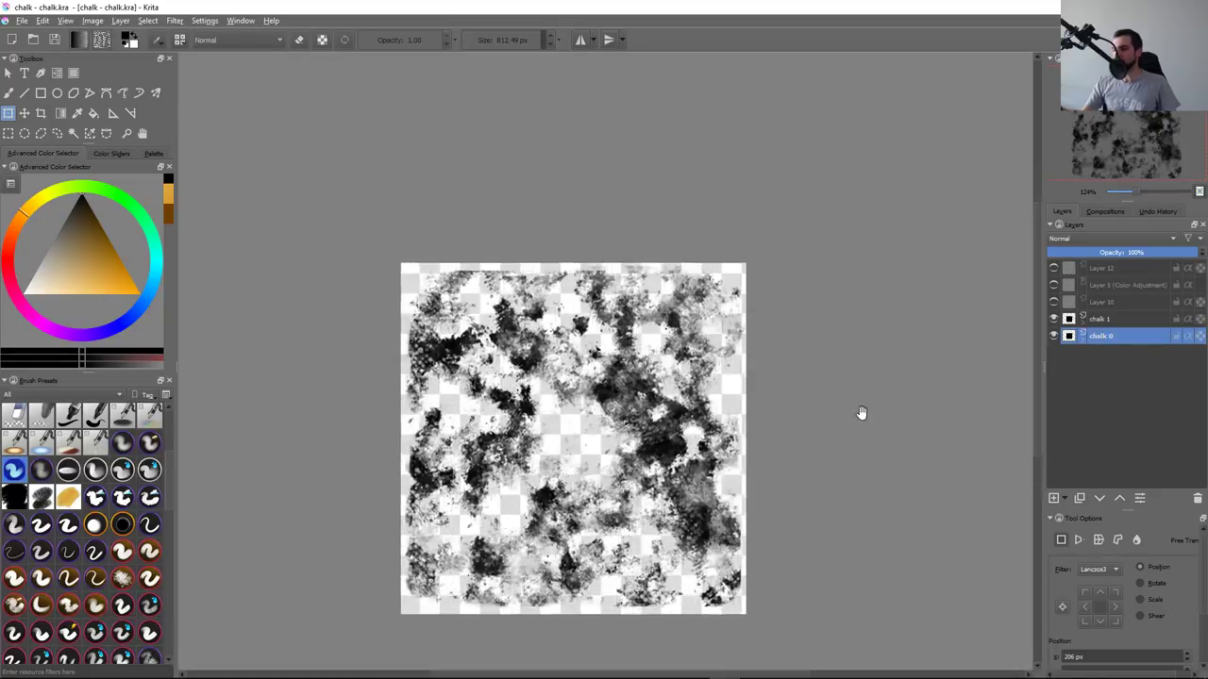
{"action": "scroll", "coordinate": [916, 392], "scroll_direction": "up", "scroll_amount": 4}
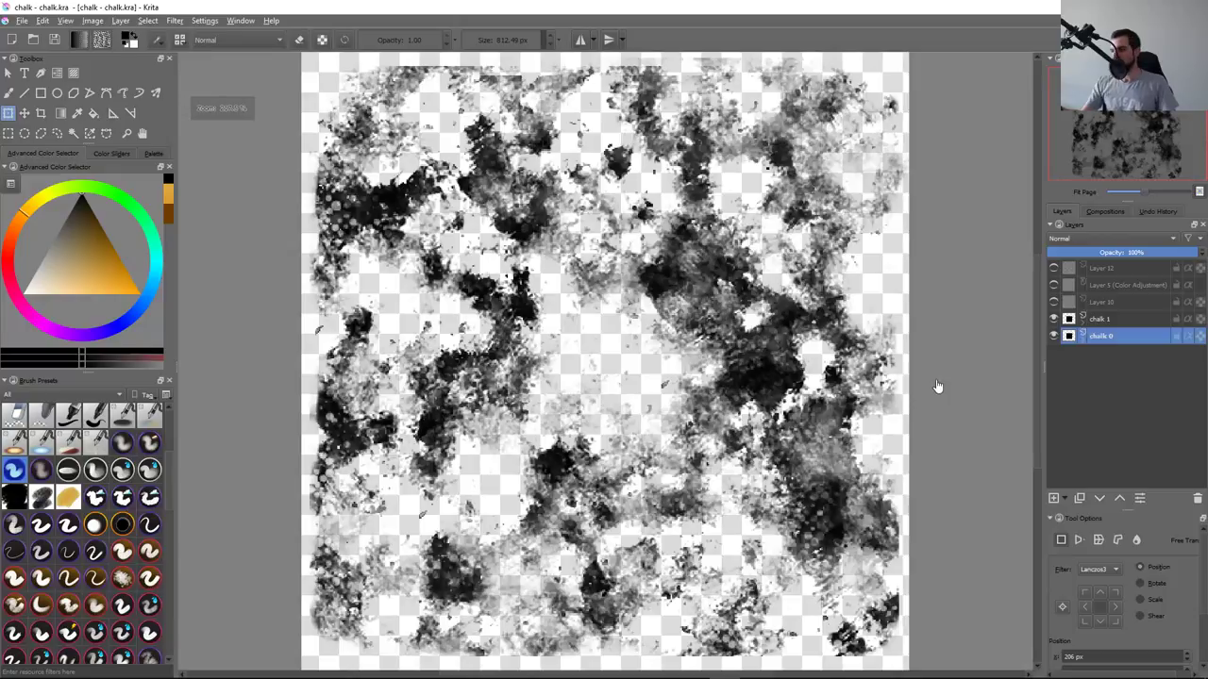
{"action": "key", "text": "F5"}
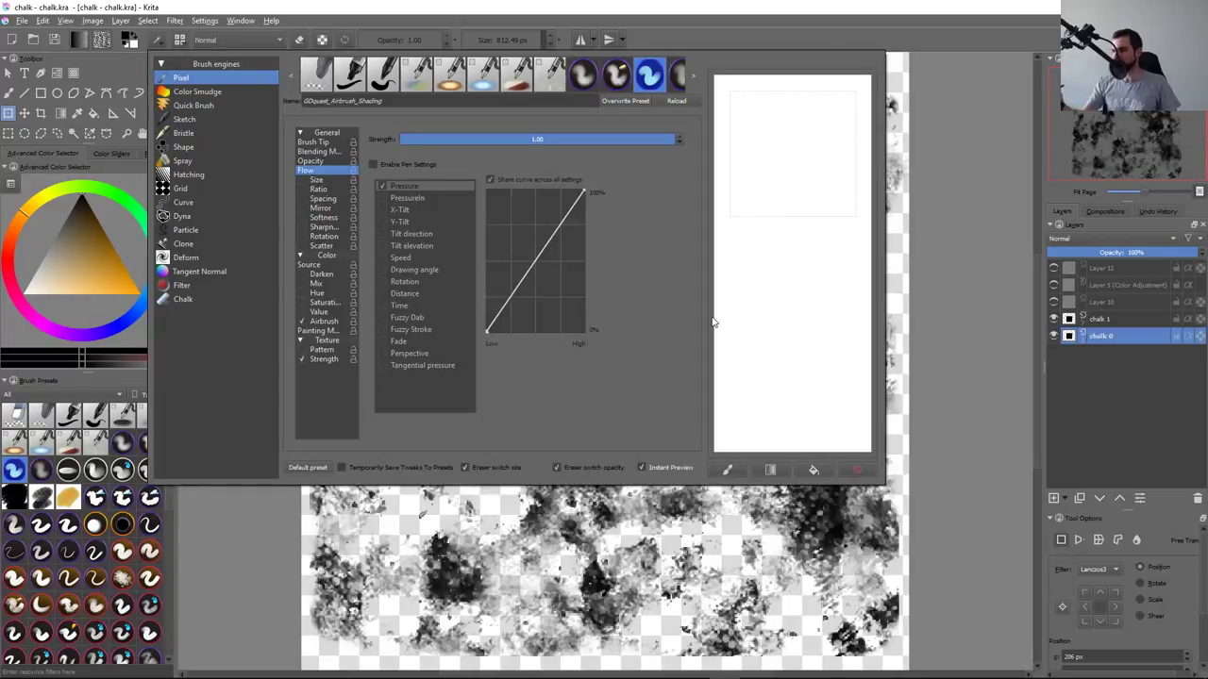
{"action": "key", "text": "F5"}
{"action": "key", "text": "F5"}
{"action": "left_click", "coordinate": [314, 142]}
{"action": "left_click", "coordinate": [405, 134]}
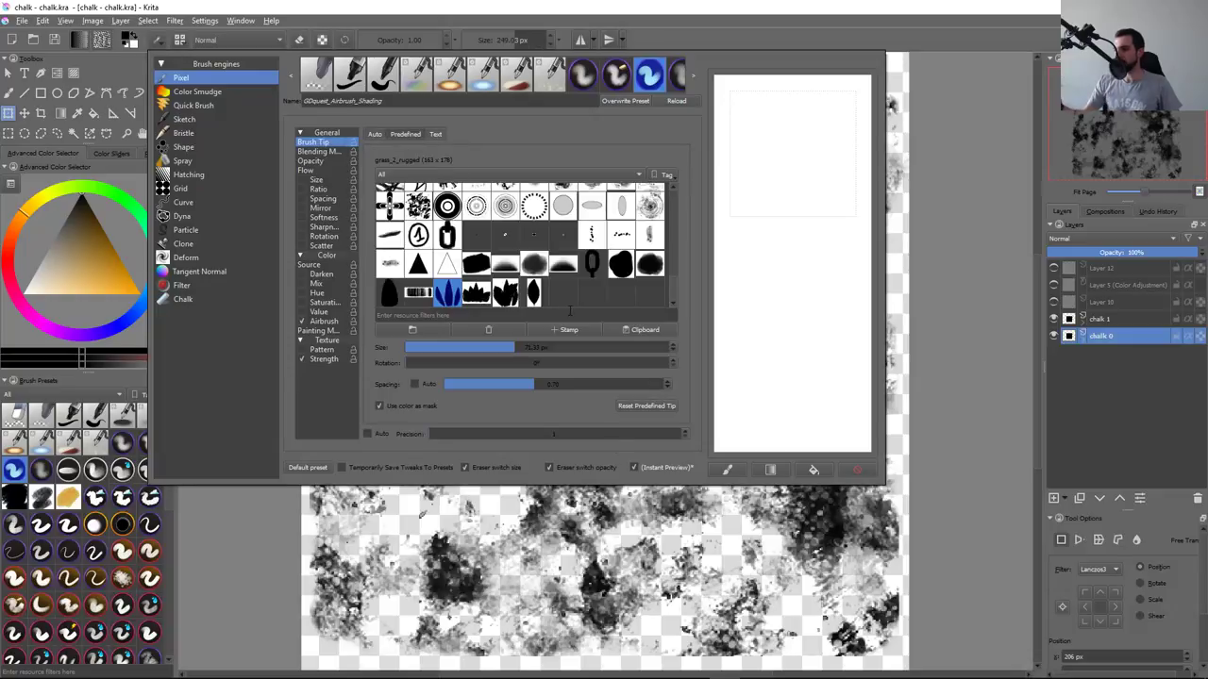
{"action": "left_click", "coordinate": [569, 331]}
{"action": "type", "text": "chalk_anim_1"}
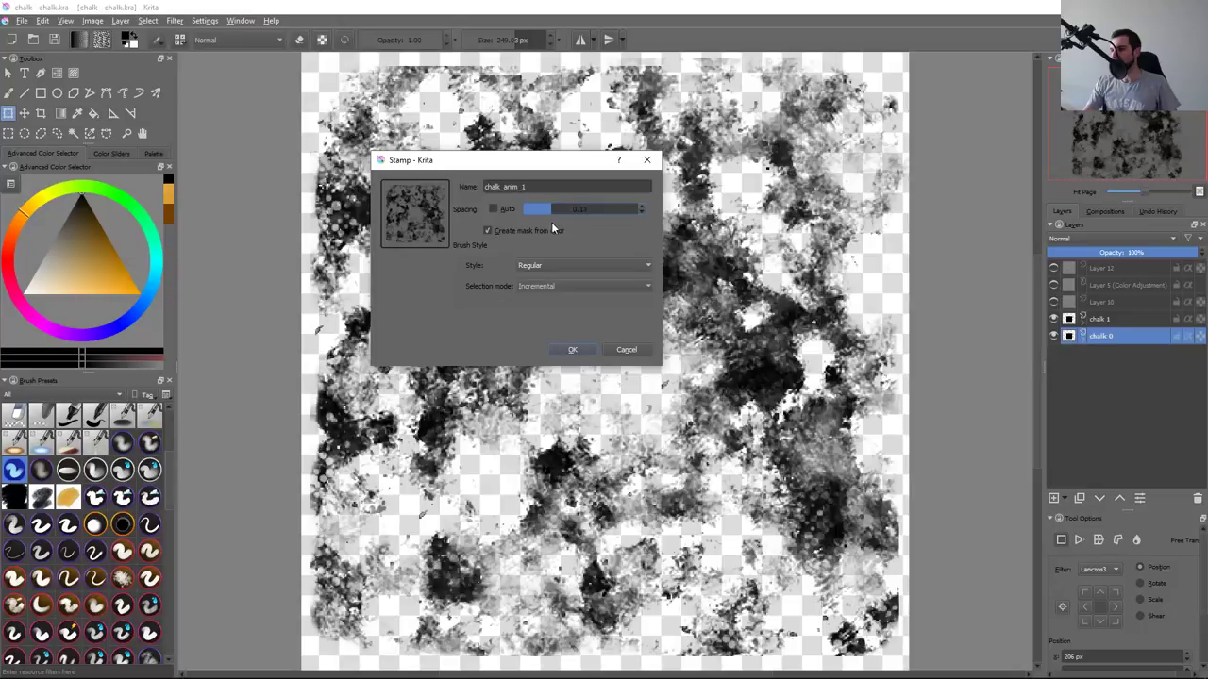
Set the new tip's brush style to Animated
{"action": "left_click", "coordinate": [596, 268]}
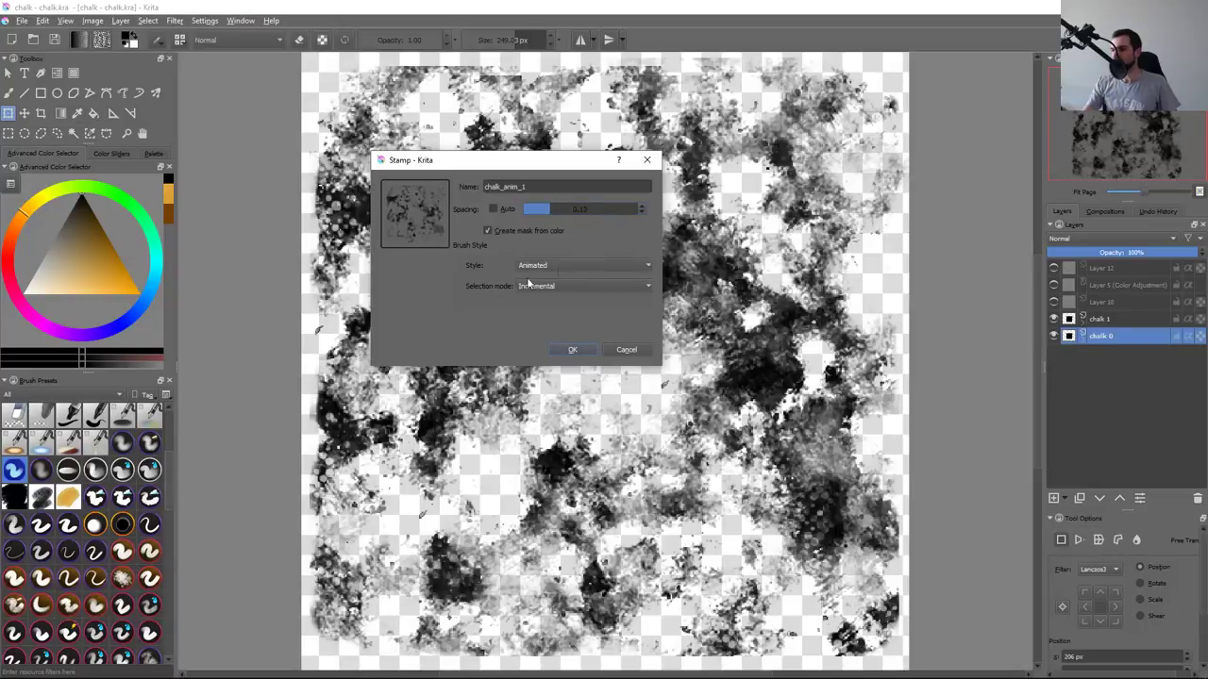
{"action": "left_click", "coordinate": [589, 265]}
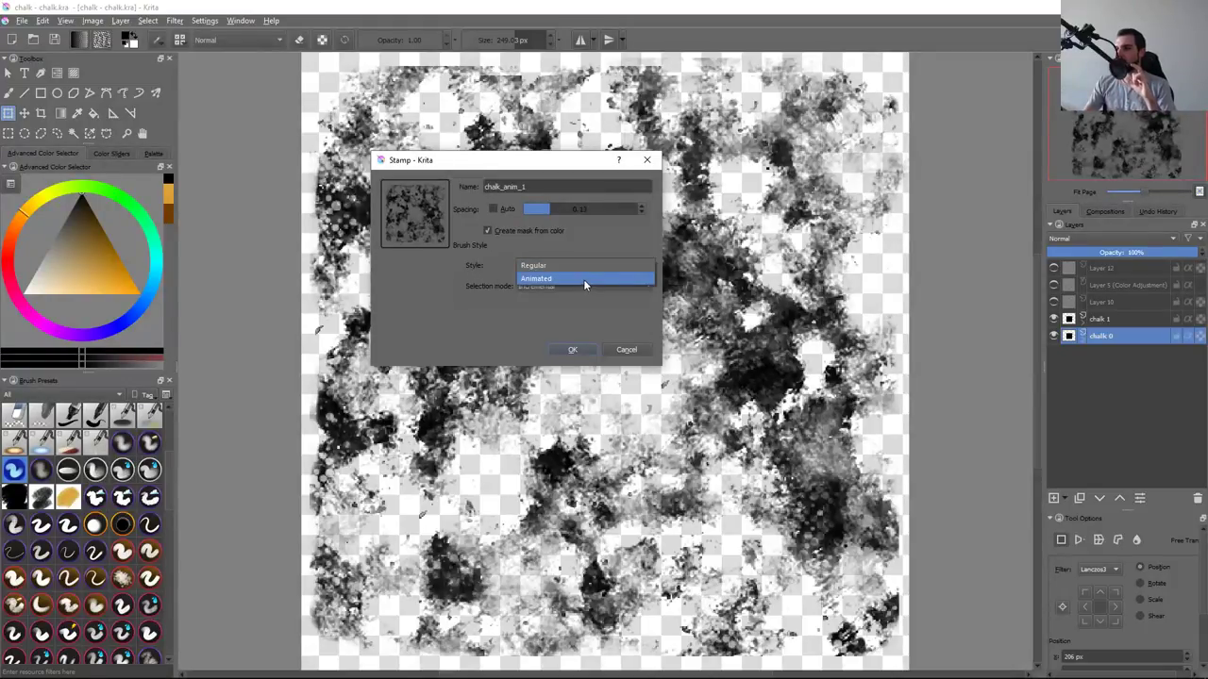
{"action": "left_click", "coordinate": [583, 278]}
{"action": "left_click", "coordinate": [571, 253]}
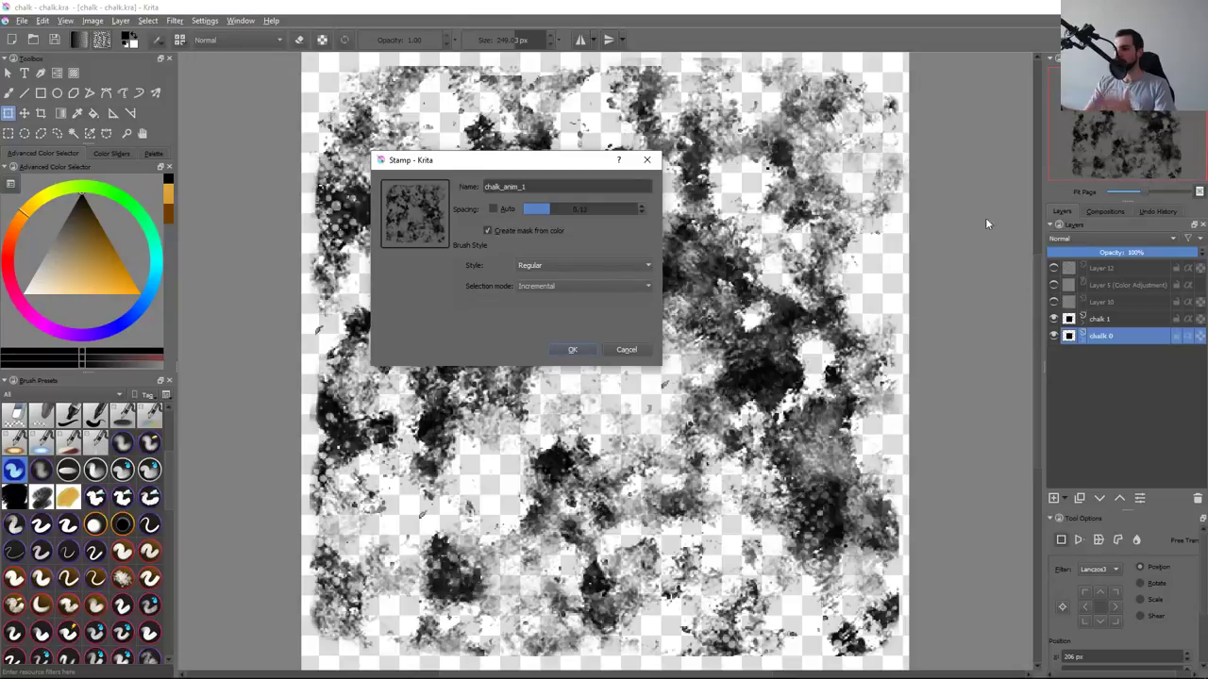
{"action": "left_click", "coordinate": [596, 270]}
{"action": "left_click", "coordinate": [587, 279]}
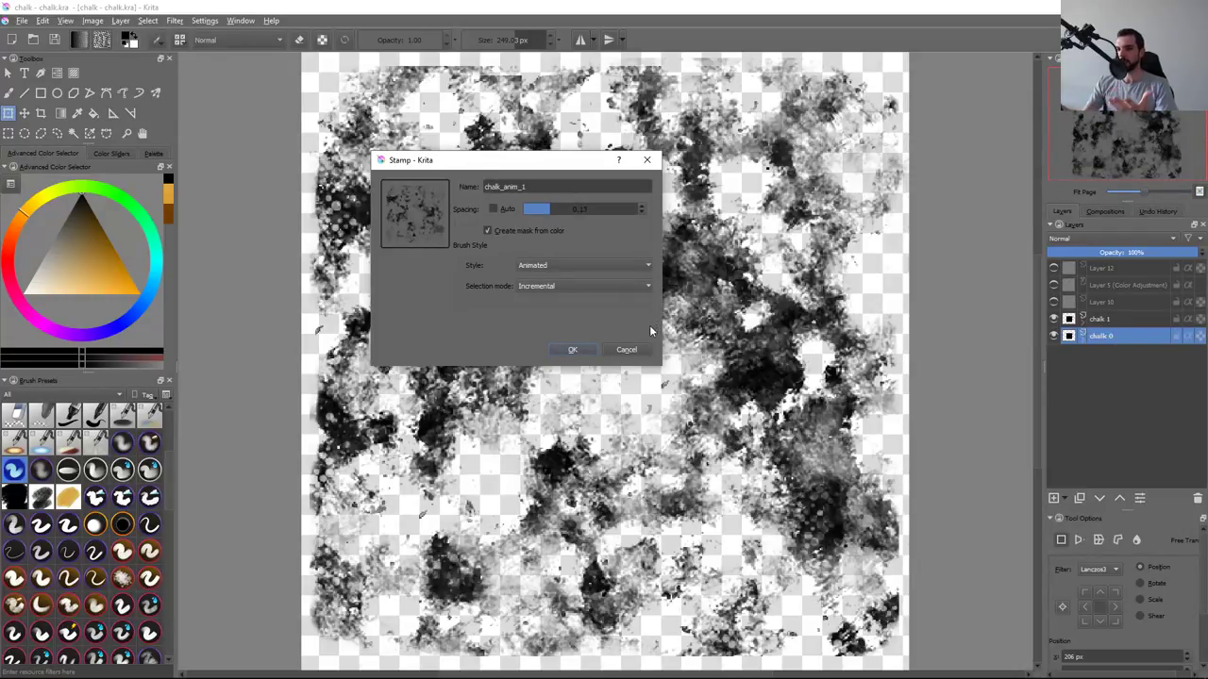
Set frame selection mode to Pressure and create the chalk_anim_1 tip
{"action": "left_click", "coordinate": [590, 287]}
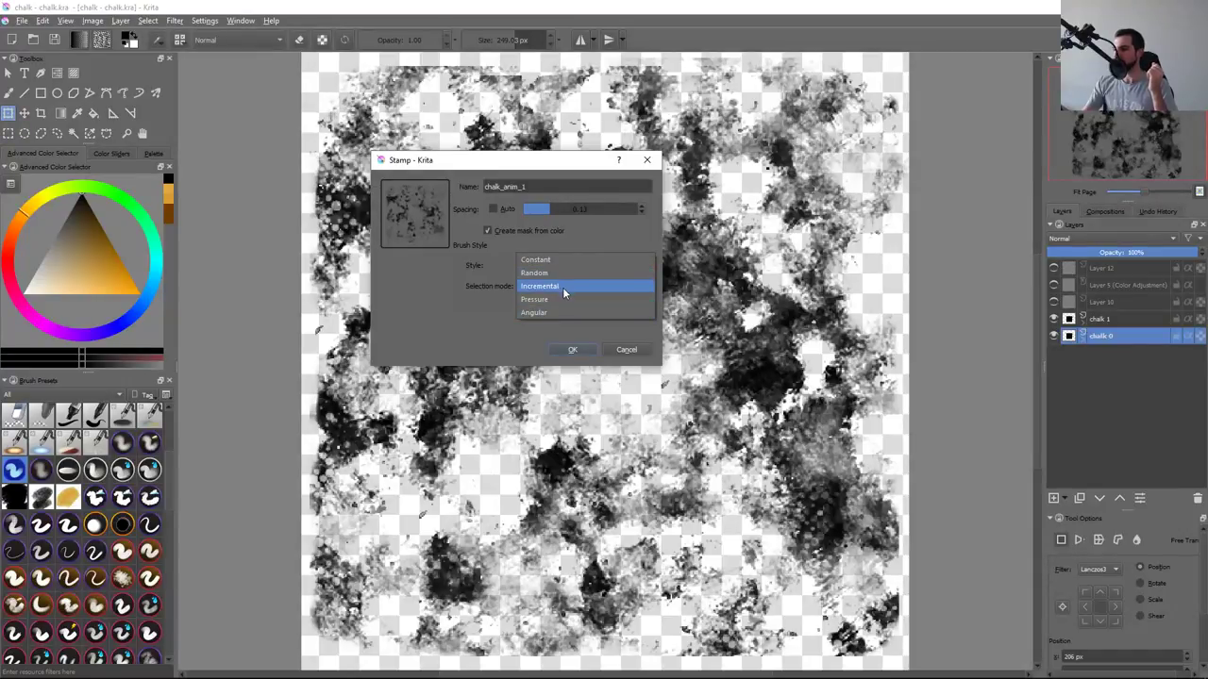
{"action": "left_click", "coordinate": [566, 291]}
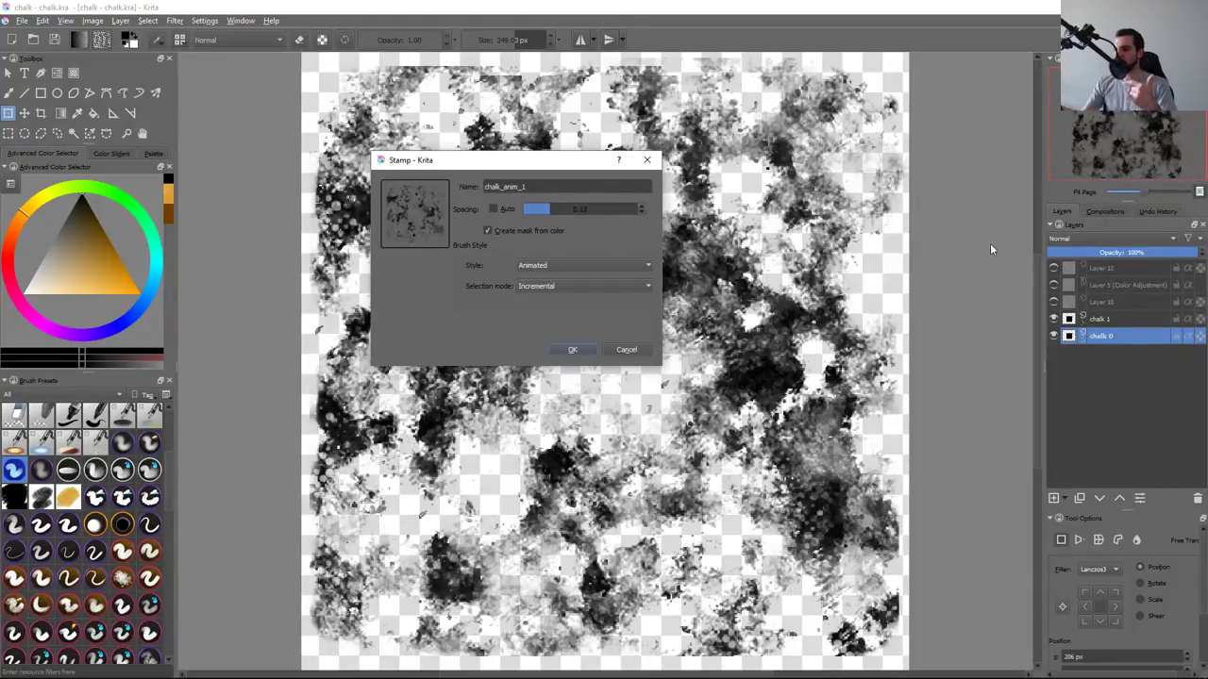
{"action": "left_click", "coordinate": [615, 287]}
{"action": "left_click", "coordinate": [611, 271]}
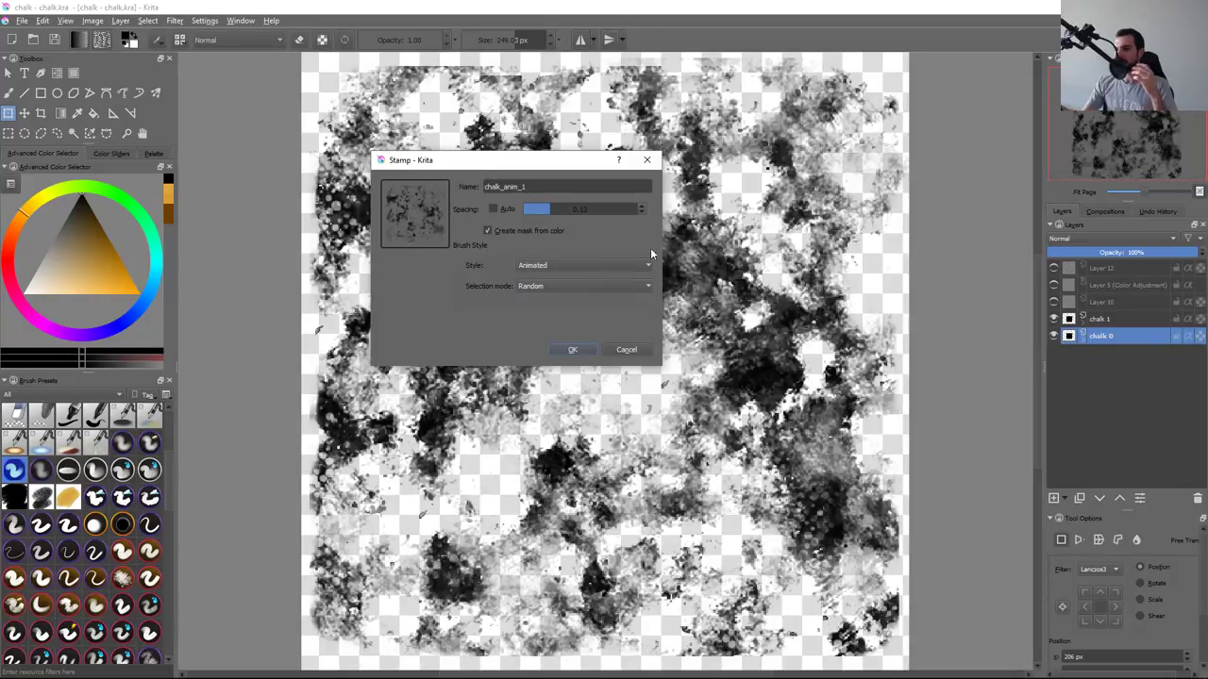
{"action": "left_click", "coordinate": [627, 287]}
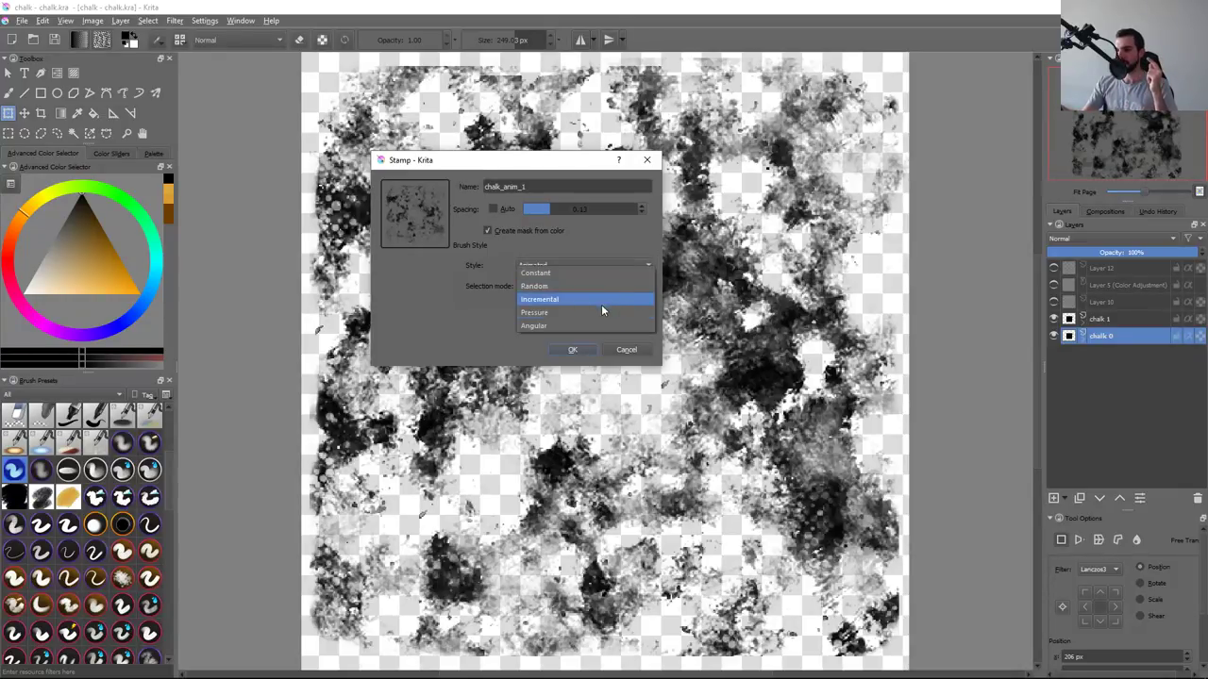
{"action": "left_click", "coordinate": [597, 310]}
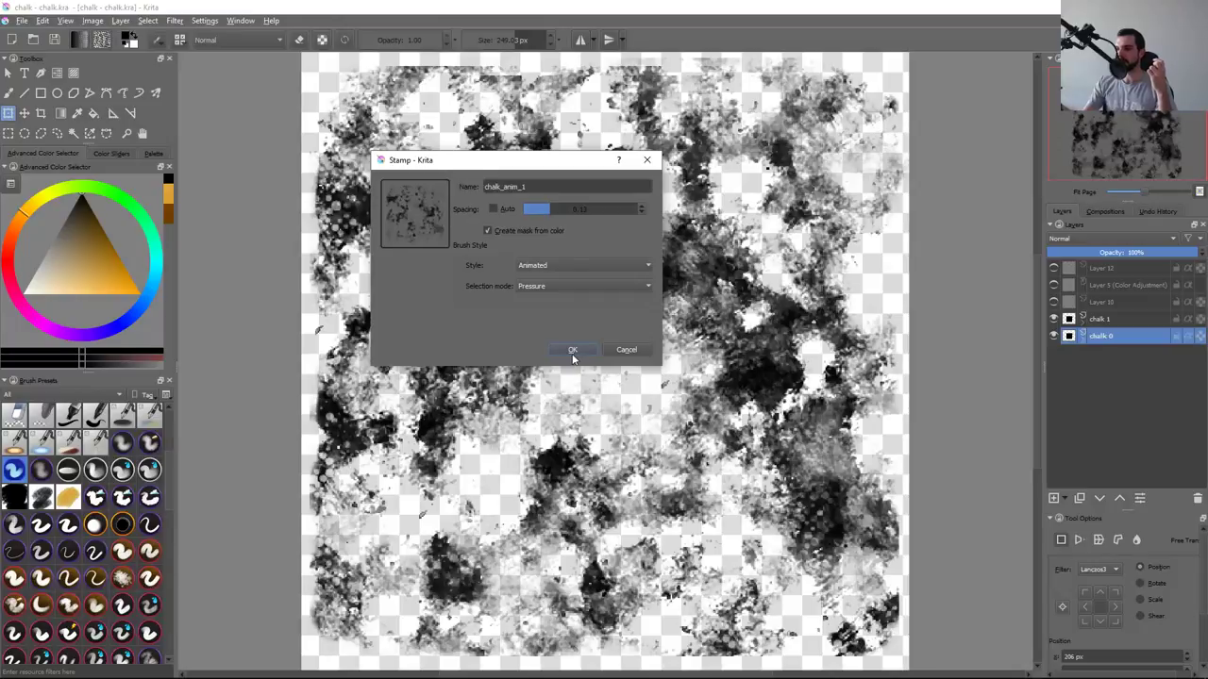
{"action": "left_click", "coordinate": [573, 350]}
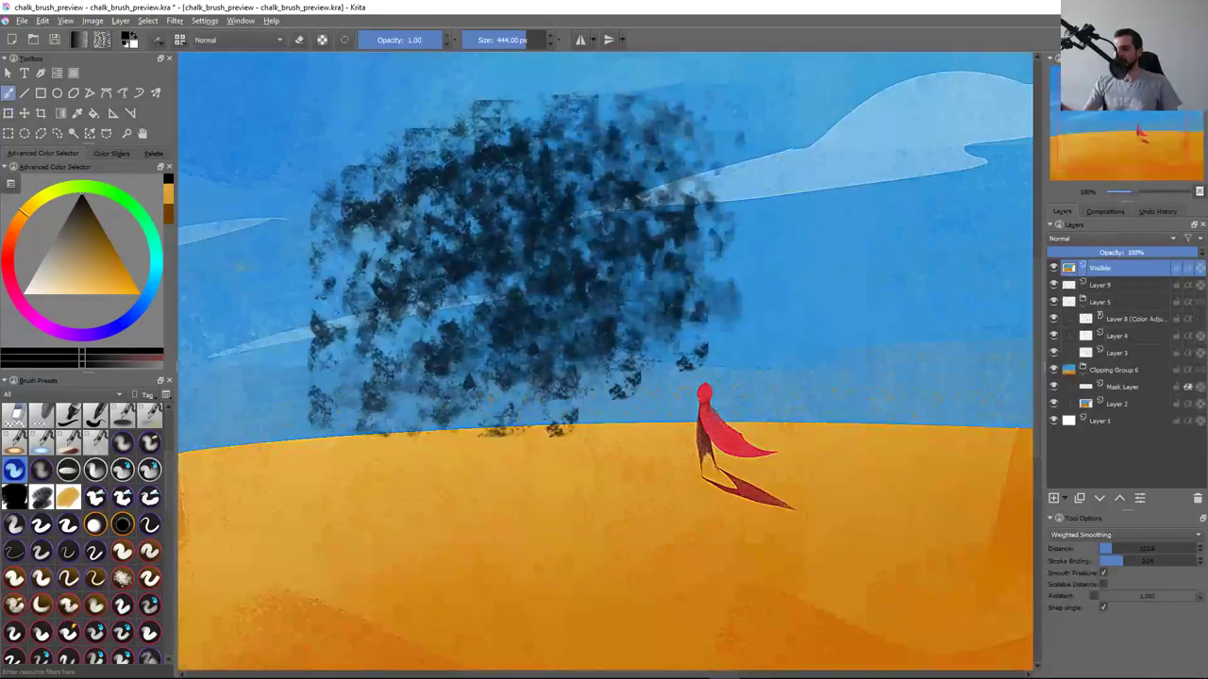
Load the chalk_anim_1 tip into the rough chalk brush, sized to about 114 px
{"action": "left_click", "coordinate": [14, 498]}
{"action": "left_click_drag", "start_coordinate": [397, 292], "coordinate": [717, 406]}
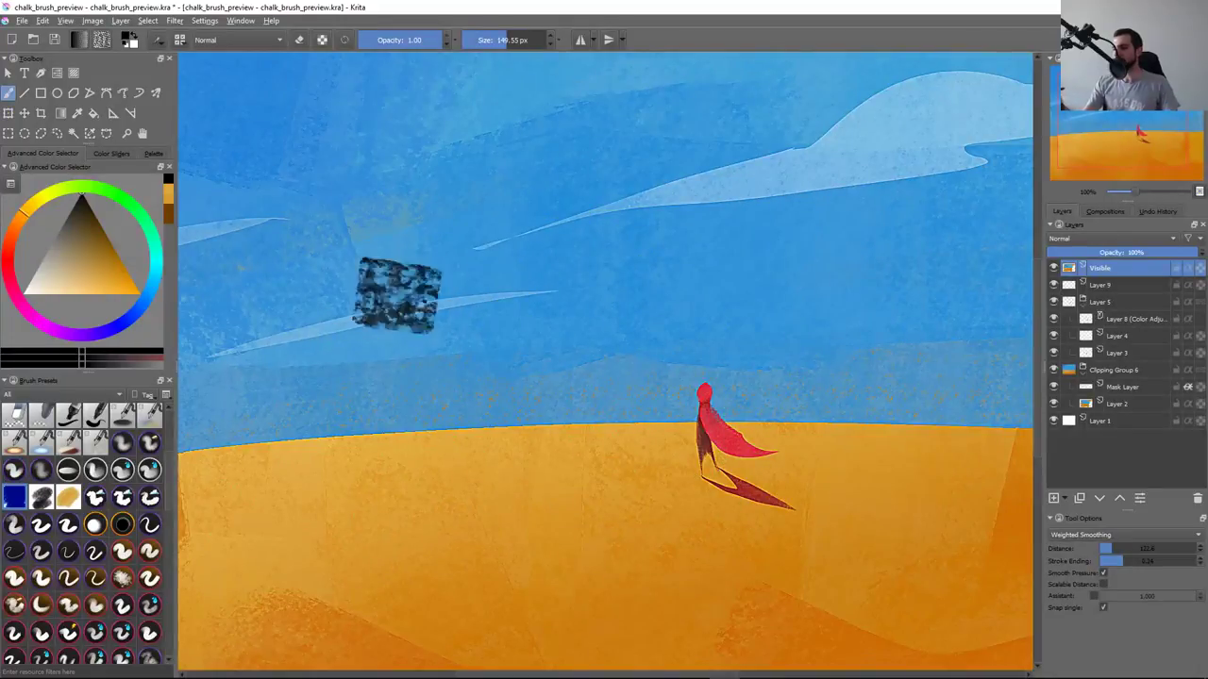
{"action": "key", "text": "ctrl+z"}
{"action": "key", "text": "F5"}
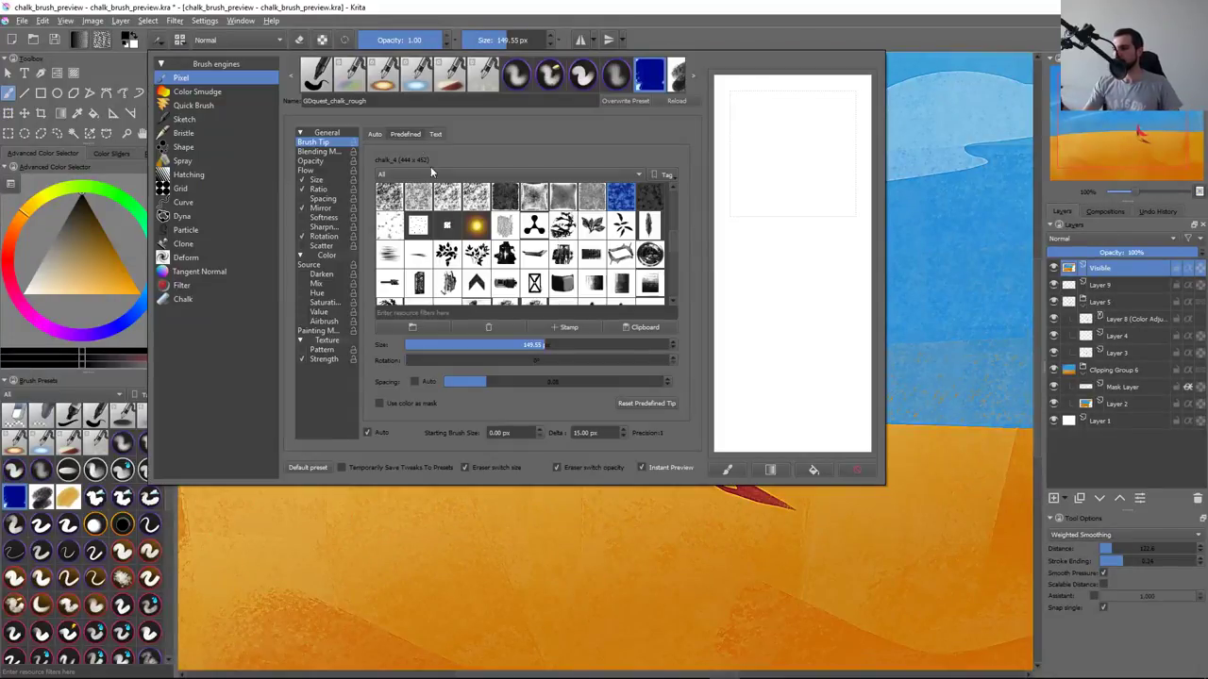
{"action": "left_click_drag", "start_coordinate": [675, 237], "coordinate": [678, 302]}
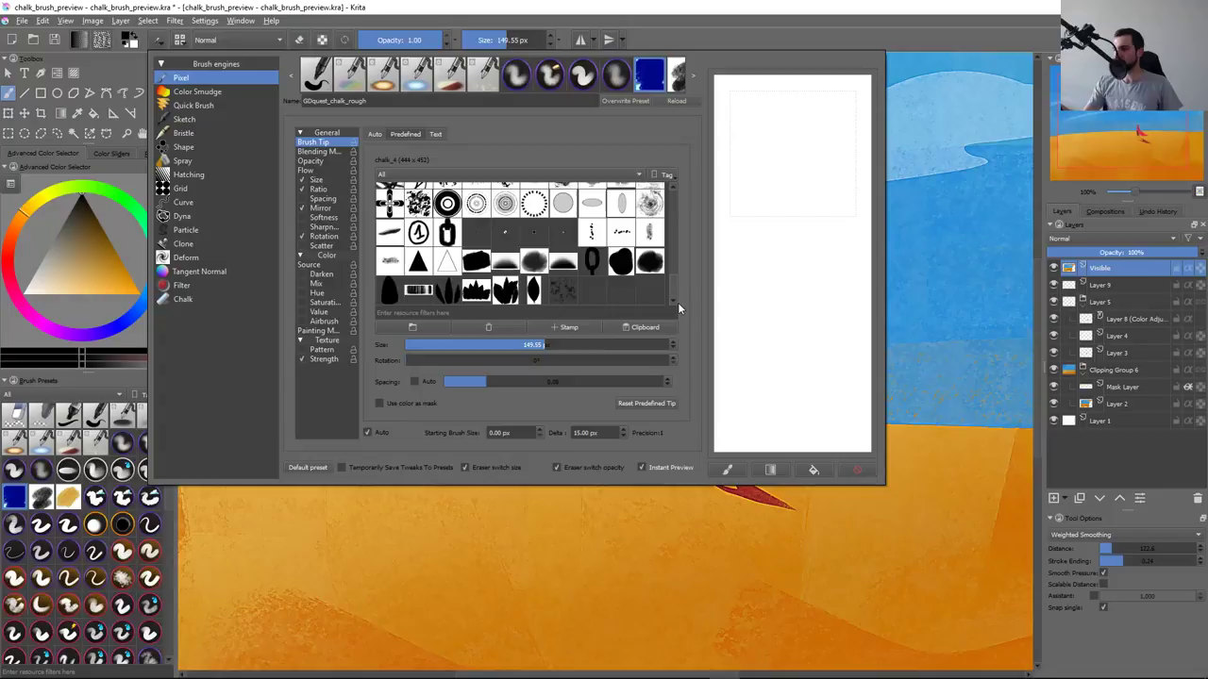
{"action": "left_click", "coordinate": [562, 291]}
{"action": "left_click", "coordinate": [459, 532]}
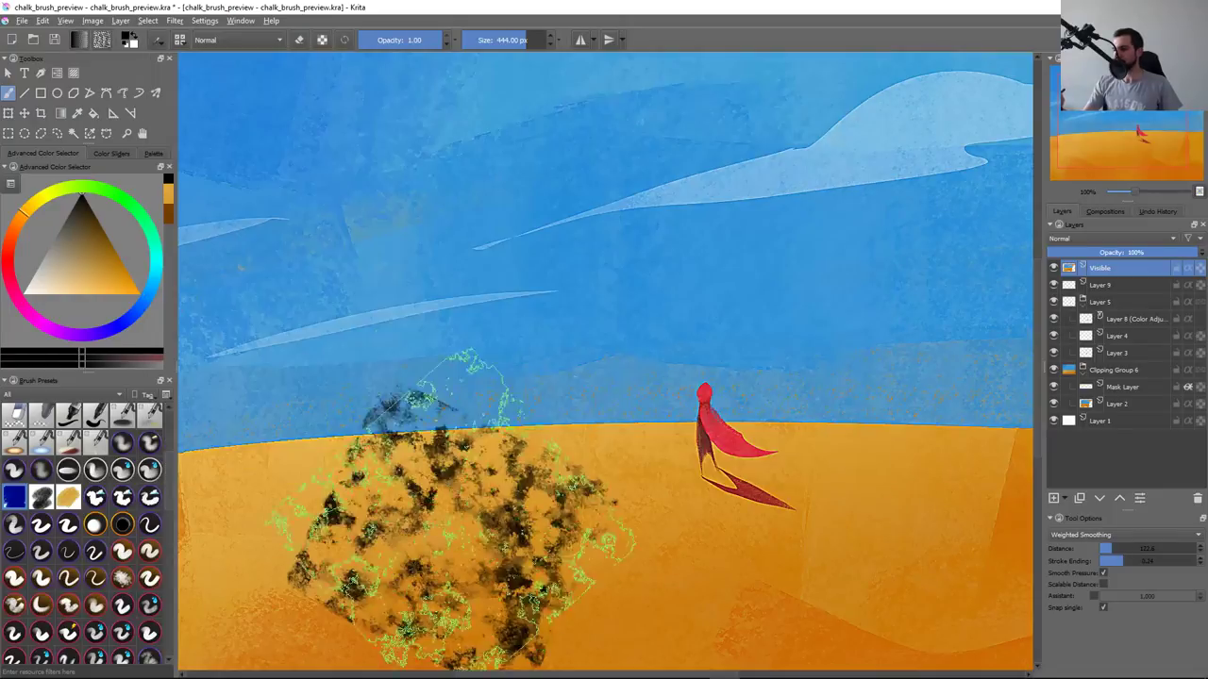
{"action": "left_click_drag", "start_coordinate": [445, 270], "coordinate": [485, 310]}
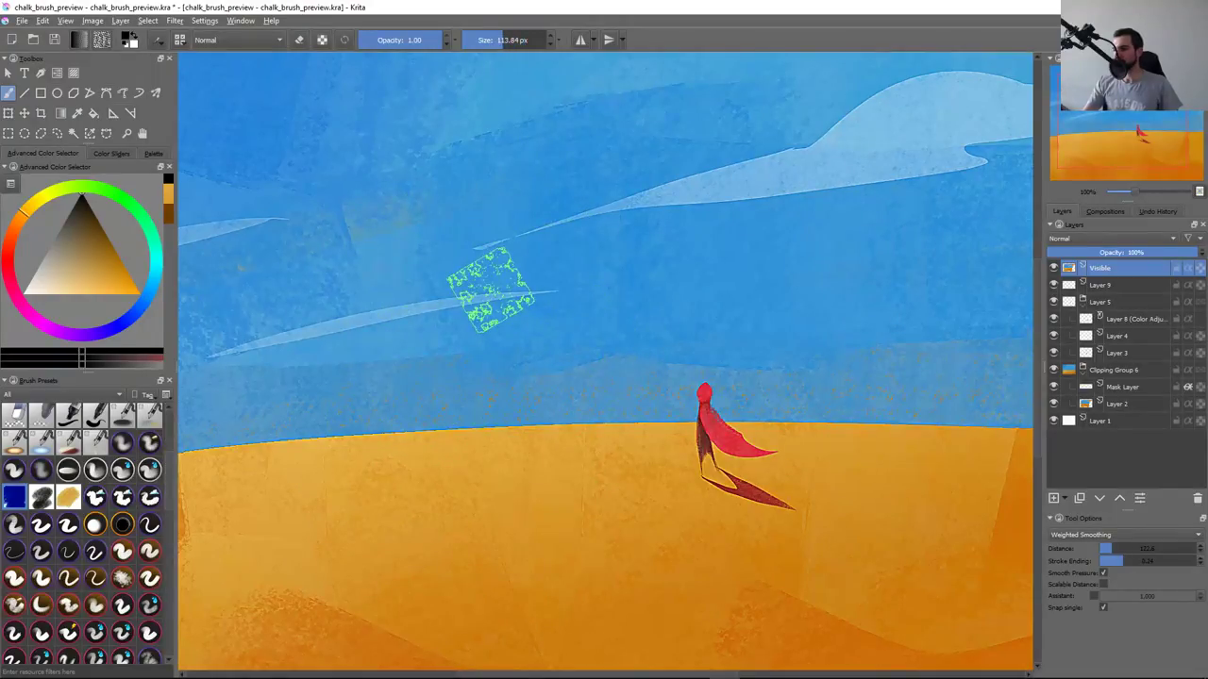
Paint and undo several test chalk strokes across the sky, enlarging the brush to about 230 px
{"action": "key", "text": "alt+Tab"}
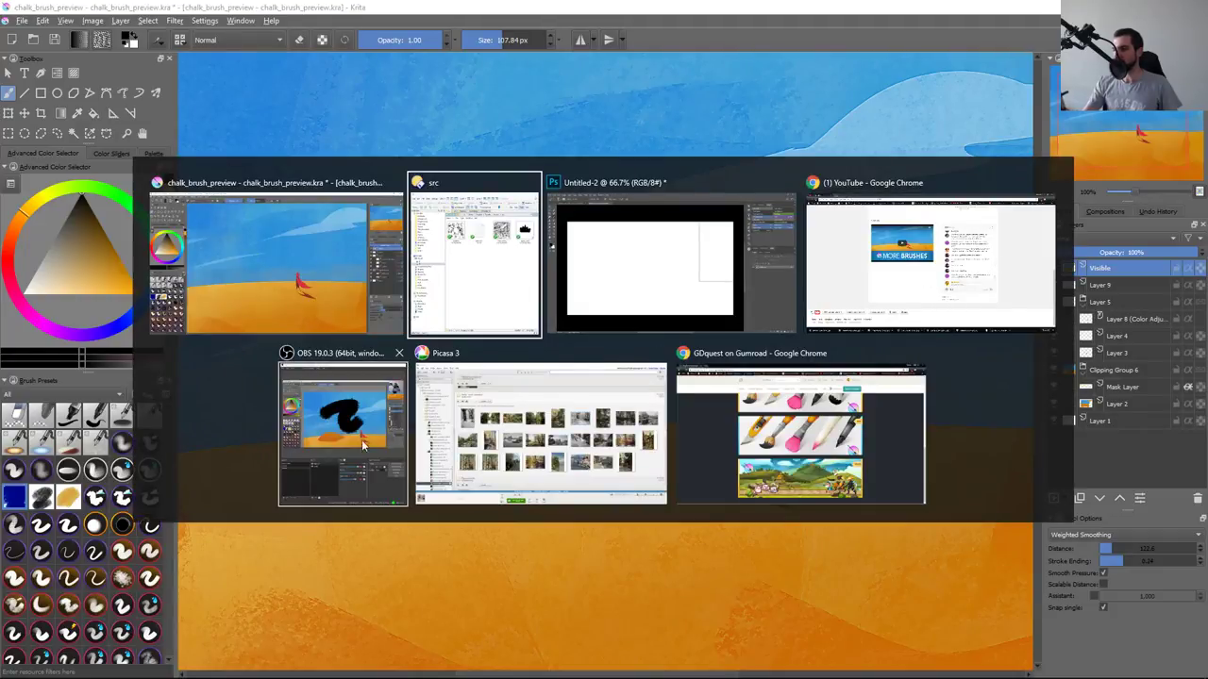
{"action": "key", "text": "Escape"}
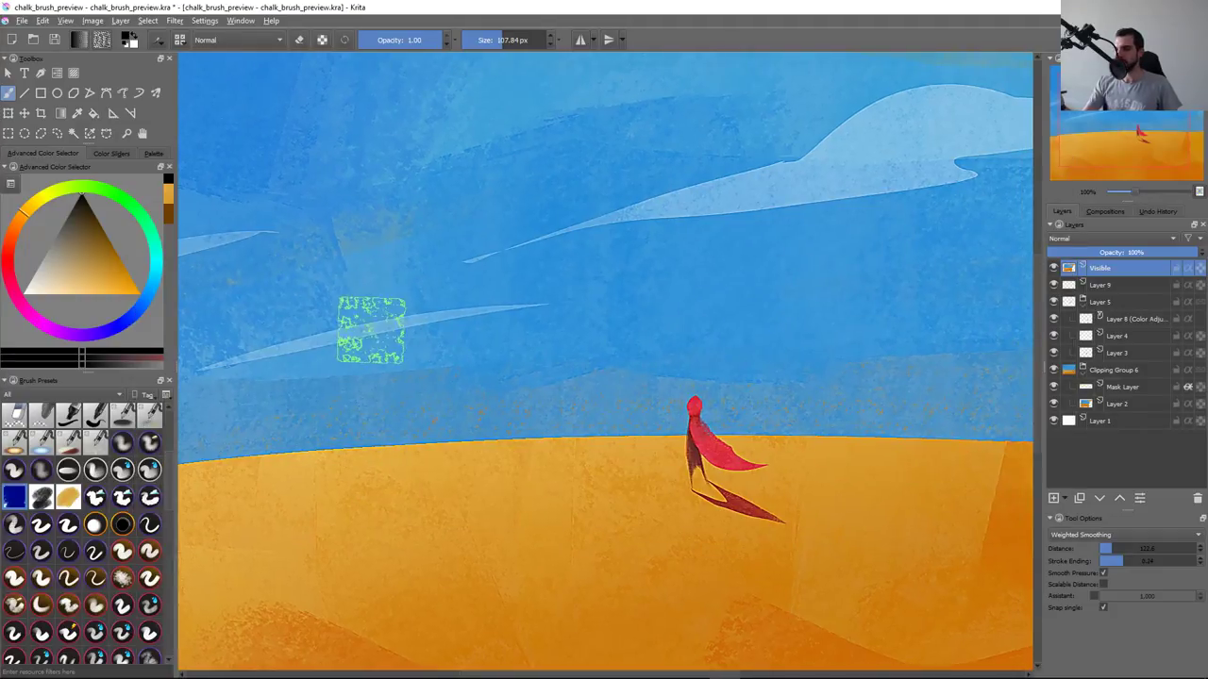
{"action": "mouse_move", "coordinate": [396, 288]}
{"action": "left_mouse_down"}
{"action": "mouse_move", "coordinate": [808, 185]}
{"action": "mouse_move", "coordinate": [878, 288]}
{"action": "left_mouse_up"}
{"action": "key", "text": "ctrl+z"}
{"action": "mouse_move", "coordinate": [349, 288]}
{"action": "left_mouse_down"}
{"action": "mouse_move", "coordinate": [444, 203]}
{"action": "mouse_move", "coordinate": [652, 165]}
{"action": "left_mouse_up"}
{"action": "key", "text": "ctrl+z"}
{"action": "mouse_move", "coordinate": [288, 359]}
{"action": "left_mouse_down"}
{"action": "mouse_move", "coordinate": [283, 370]}
{"action": "mouse_move", "coordinate": [629, 189]}
{"action": "left_mouse_up"}
{"action": "key", "text": "ctrl+z"}
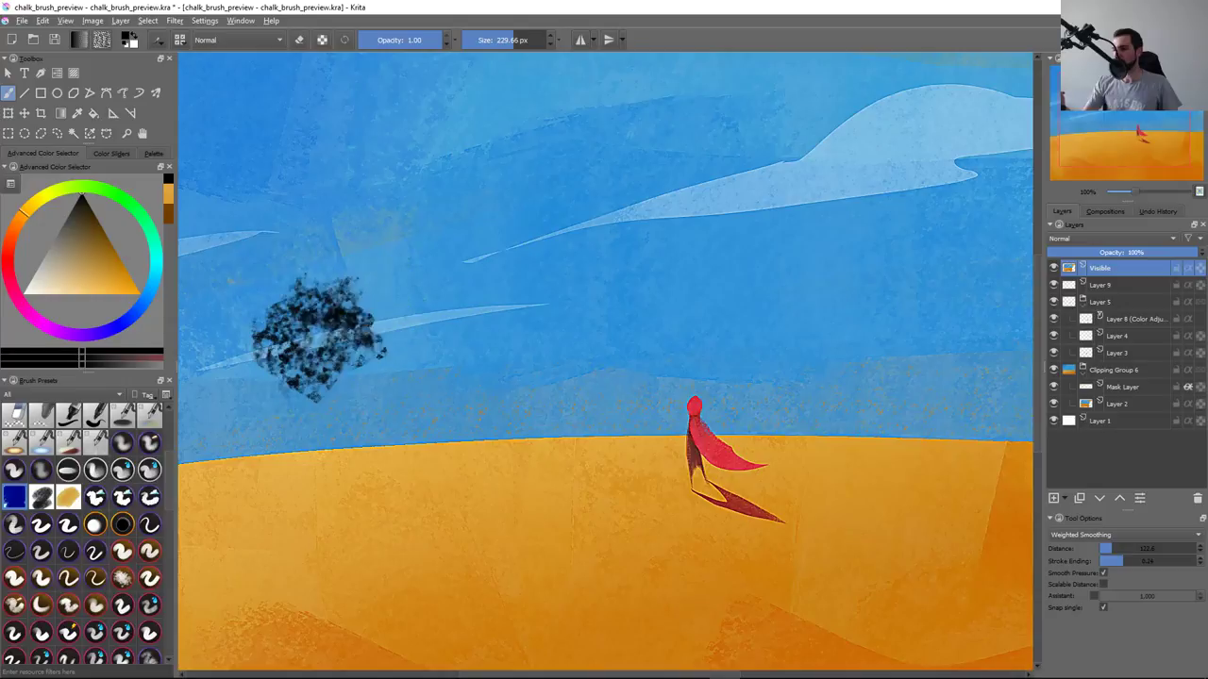
{"action": "left_click_drag", "start_coordinate": [315, 337], "coordinate": [585, 142]}
{"action": "key", "text": "ctrl+z"}
{"action": "key", "text": "F5"}
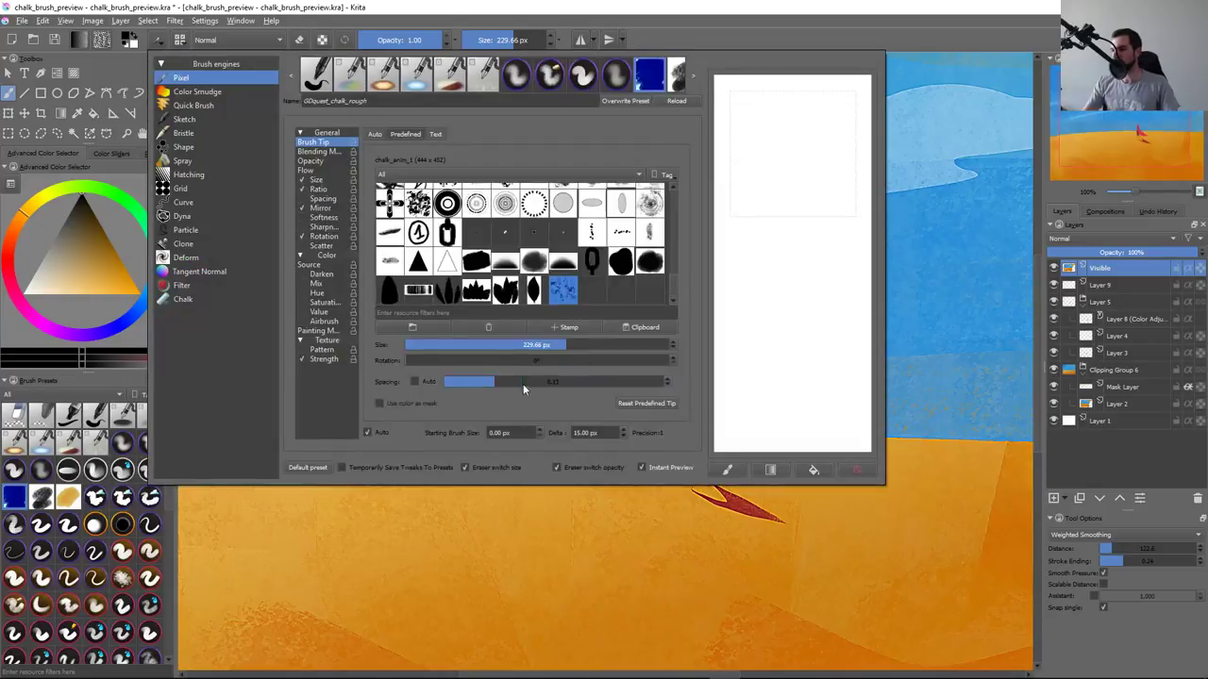
Stamp test chalk dabs across the desert sky and sand, then delete them
{"action": "left_click", "coordinate": [445, 536]}
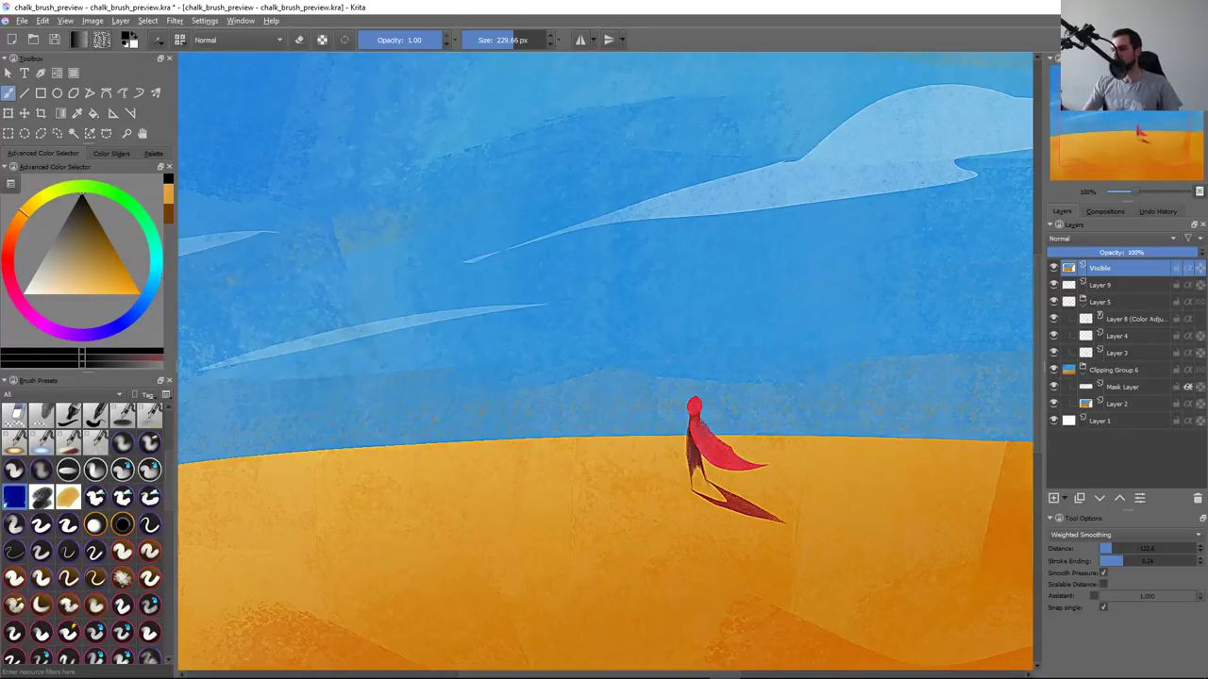
{"action": "left_click_drag", "start_coordinate": [471, 264], "coordinate": [877, 243]}
{"action": "key", "text": "ctrl+z"}
{"action": "left_click", "coordinate": [306, 363]}
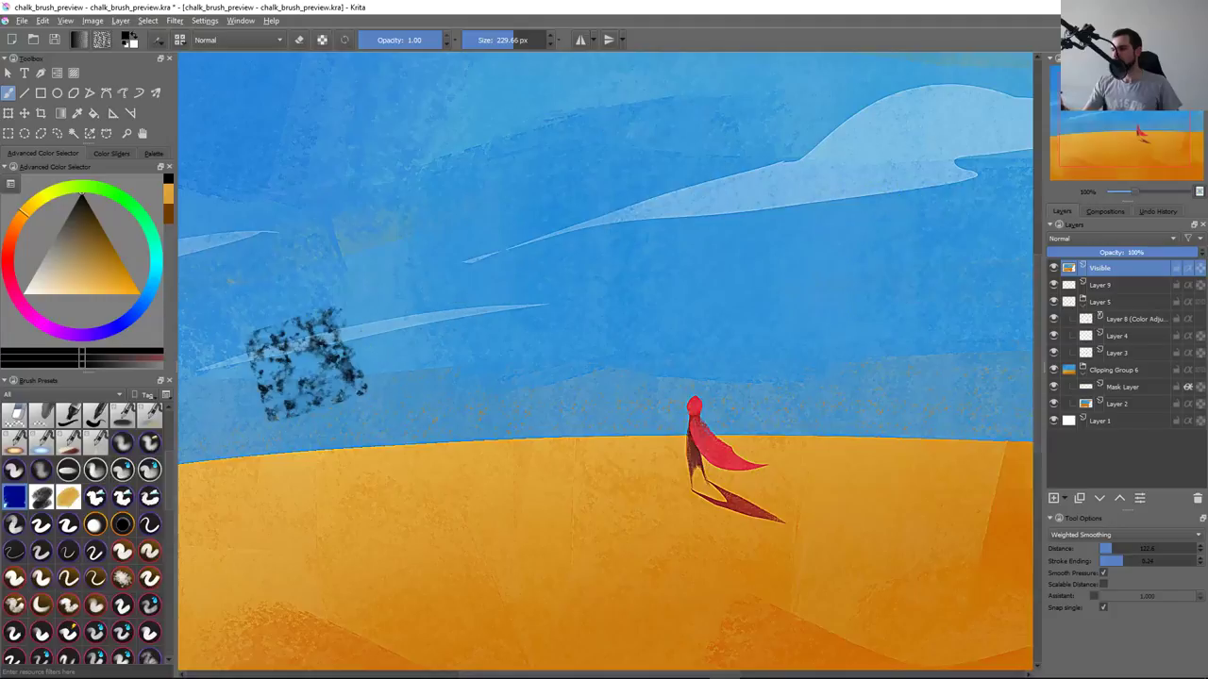
{"action": "left_click", "coordinate": [448, 250]}
{"action": "left_click", "coordinate": [661, 167]}
{"action": "left_click", "coordinate": [864, 244]}
{"action": "left_click", "coordinate": [722, 368]}
{"action": "left_click", "coordinate": [486, 483]}
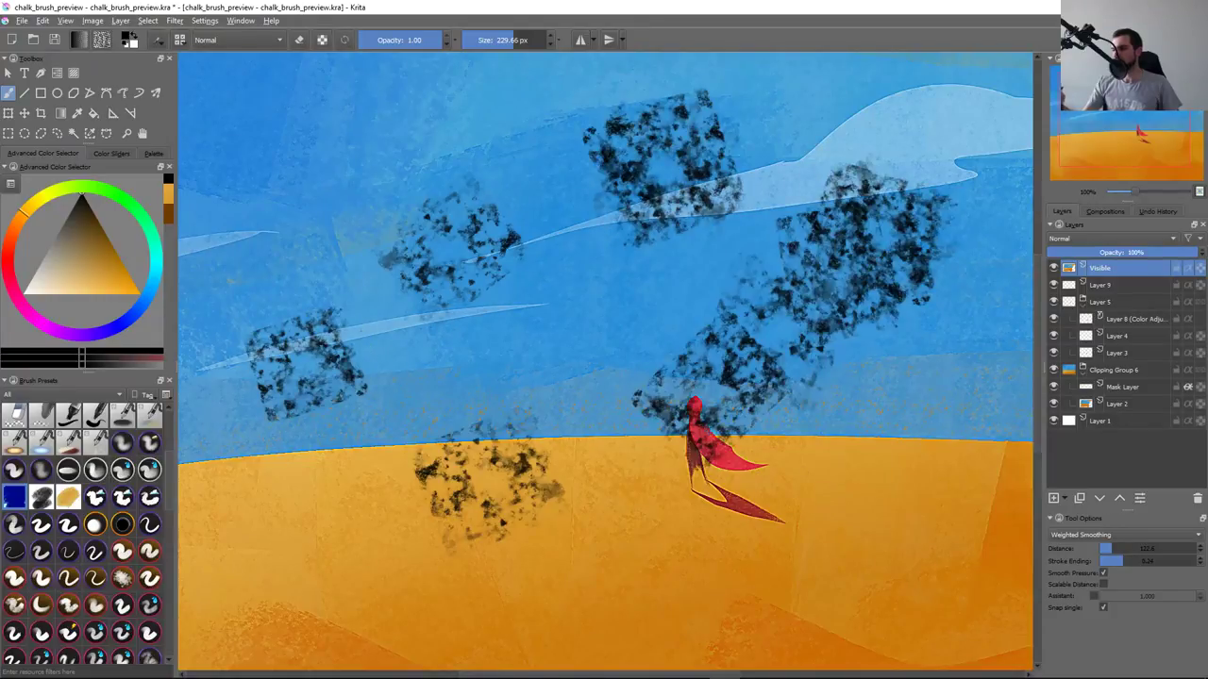
{"action": "key", "text": "Delete"}
Stamp a second round of six chalk dabs over the scene and clear them
{"action": "left_click", "coordinate": [332, 379]}
{"action": "left_click", "coordinate": [462, 217]}
{"action": "left_click", "coordinate": [651, 188]}
{"action": "left_click", "coordinate": [533, 340]}
{"action": "left_click", "coordinate": [590, 510]}
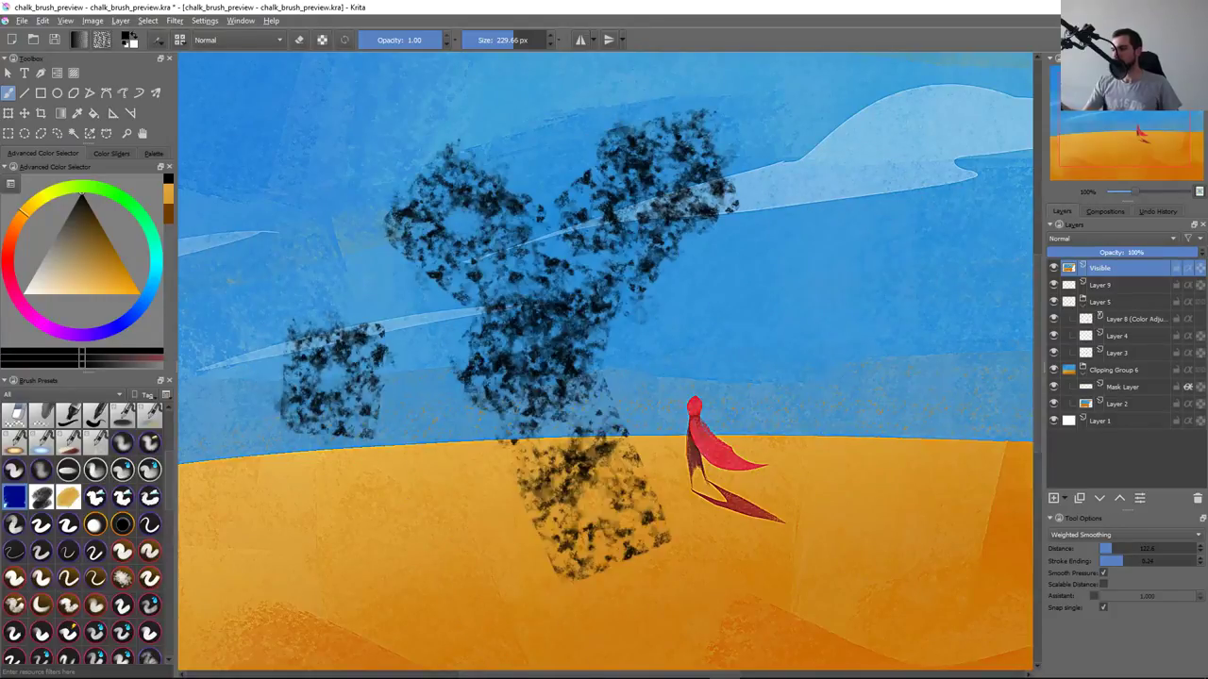
{"action": "left_click", "coordinate": [741, 335]}
{"action": "key", "text": "Delete"}
Twice stamp three chalk dabs in a row across the sky, clearing each set
{"action": "left_click", "coordinate": [350, 340]}
{"action": "left_click", "coordinate": [524, 227]}
{"action": "left_click", "coordinate": [750, 170]}
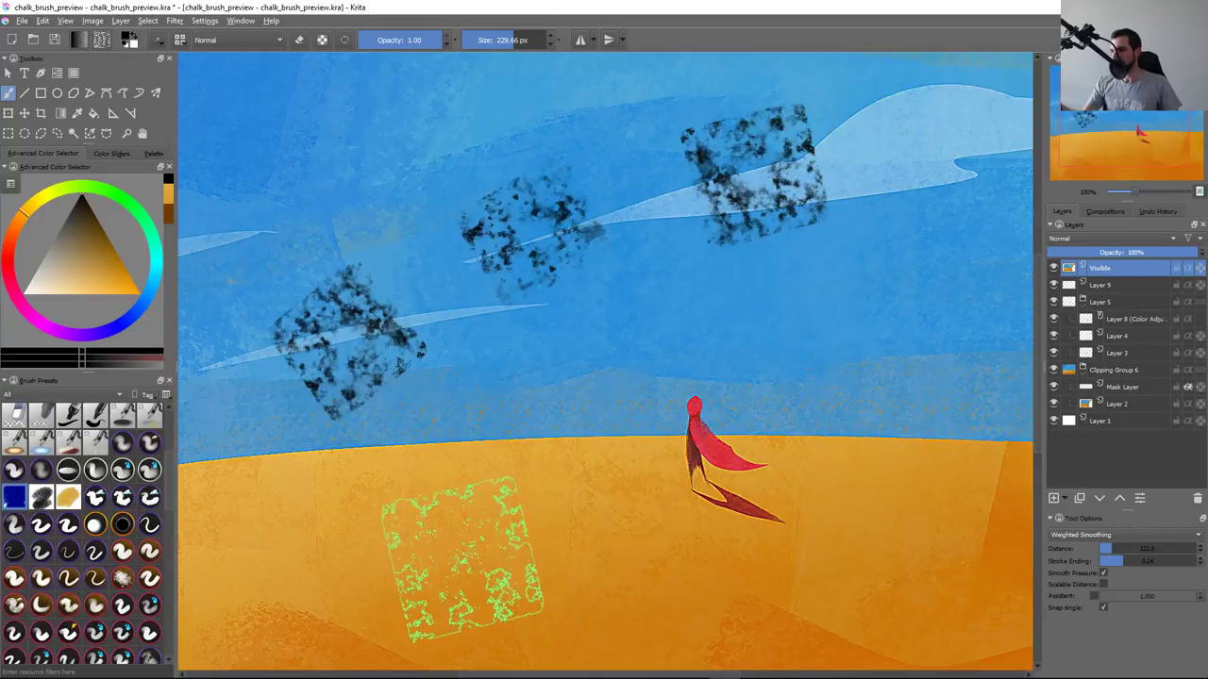
{"action": "key", "text": "Delete"}
{"action": "left_click", "coordinate": [312, 373]}
{"action": "left_click", "coordinate": [490, 250]}
{"action": "left_click", "coordinate": [708, 179]}
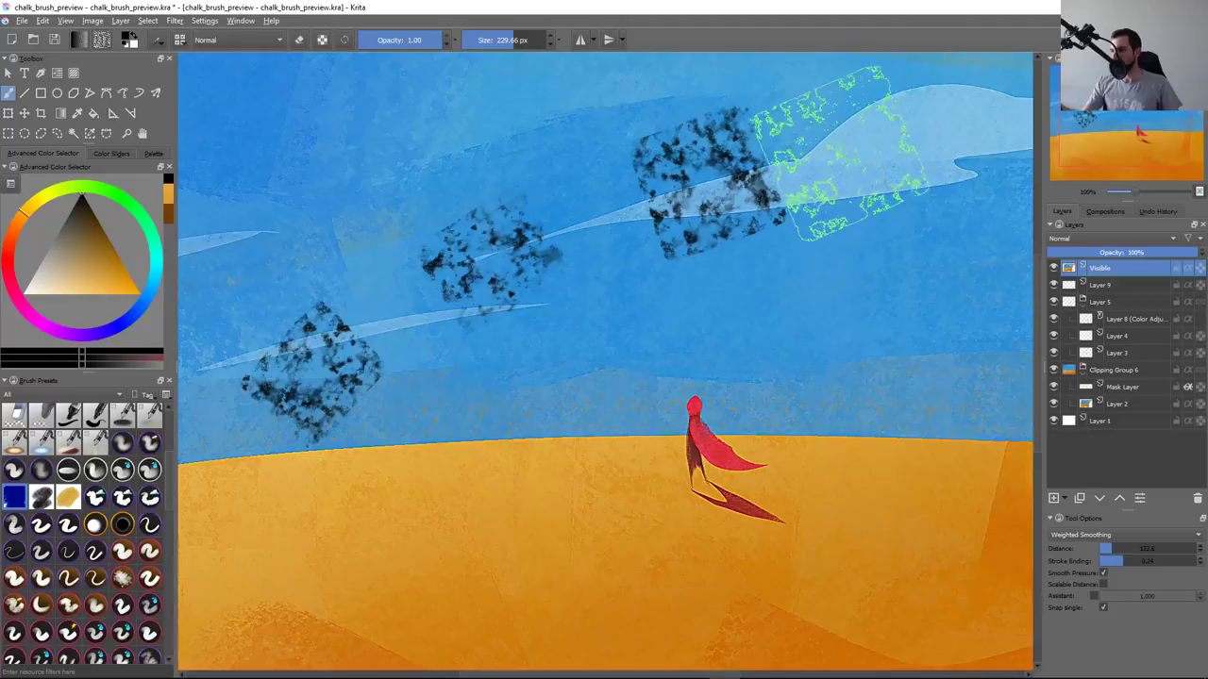
{"action": "key", "text": "Delete"}
Stamp seven chalk dabs from the sky down toward the sand, then clear them all
{"action": "left_click", "coordinate": [345, 378]}
{"action": "left_click", "coordinate": [510, 245]}
{"action": "left_click", "coordinate": [731, 179]}
{"action": "left_click", "coordinate": [916, 264]}
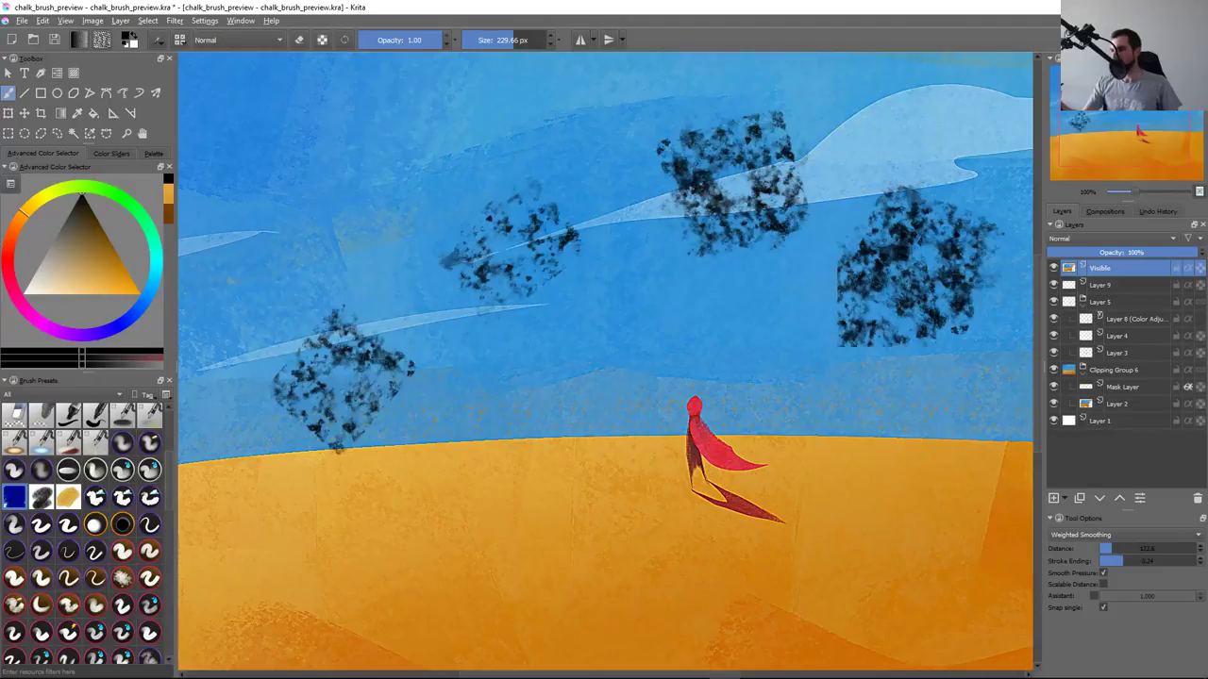
{"action": "left_click", "coordinate": [783, 401]}
{"action": "left_click", "coordinate": [528, 538]}
{"action": "left_click", "coordinate": [491, 608]}
{"action": "key", "text": "Delete"}
Reset the chalk_anim_1 tip to its predefined settings and increase its dab spacing
{"action": "key", "text": "F5"}
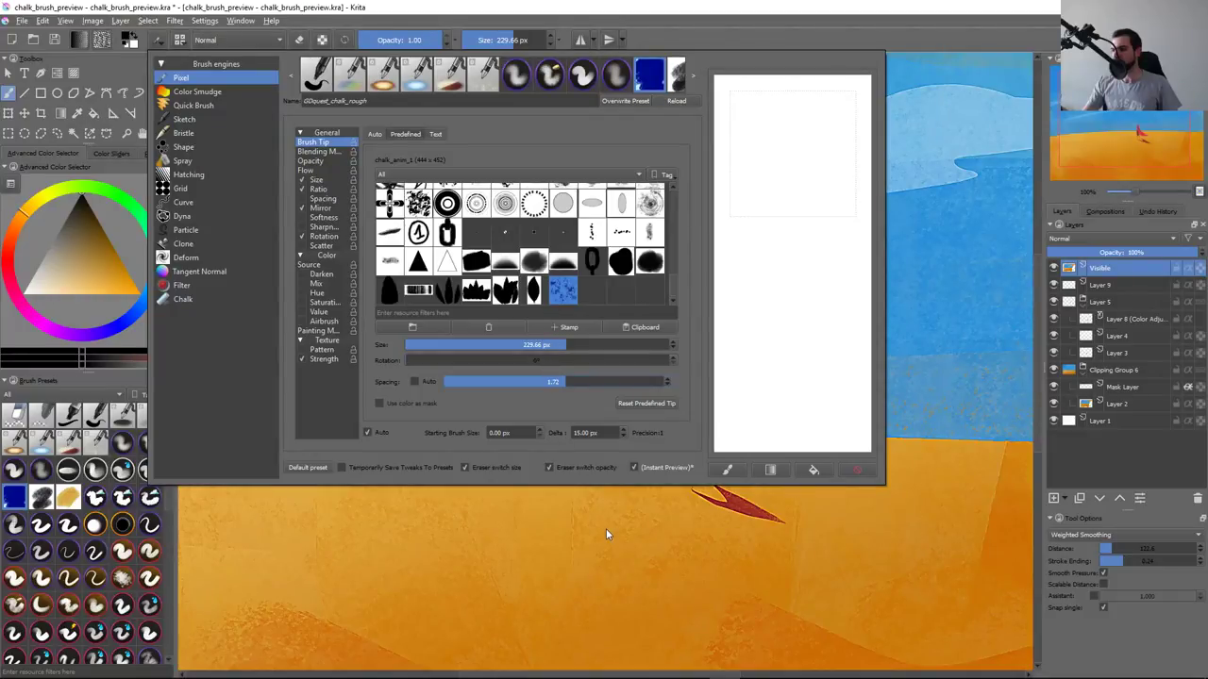
{"action": "left_click", "coordinate": [646, 404]}
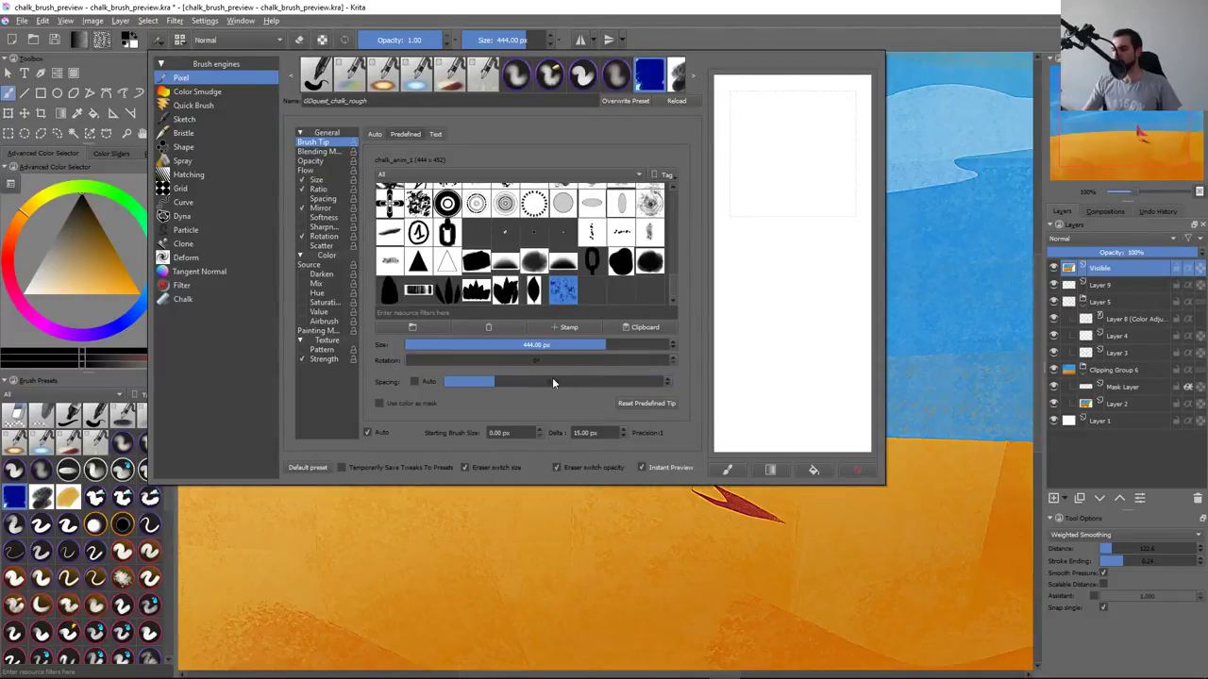
{"action": "left_click_drag", "start_coordinate": [457, 396], "coordinate": [537, 388]}
{"action": "key", "text": "Escape"}
Shrink the brush to about 212 px, paint test strokes across the sky, and undo them
{"action": "left_click_drag", "start_coordinate": [498, 350], "coordinate": [500, 269]}
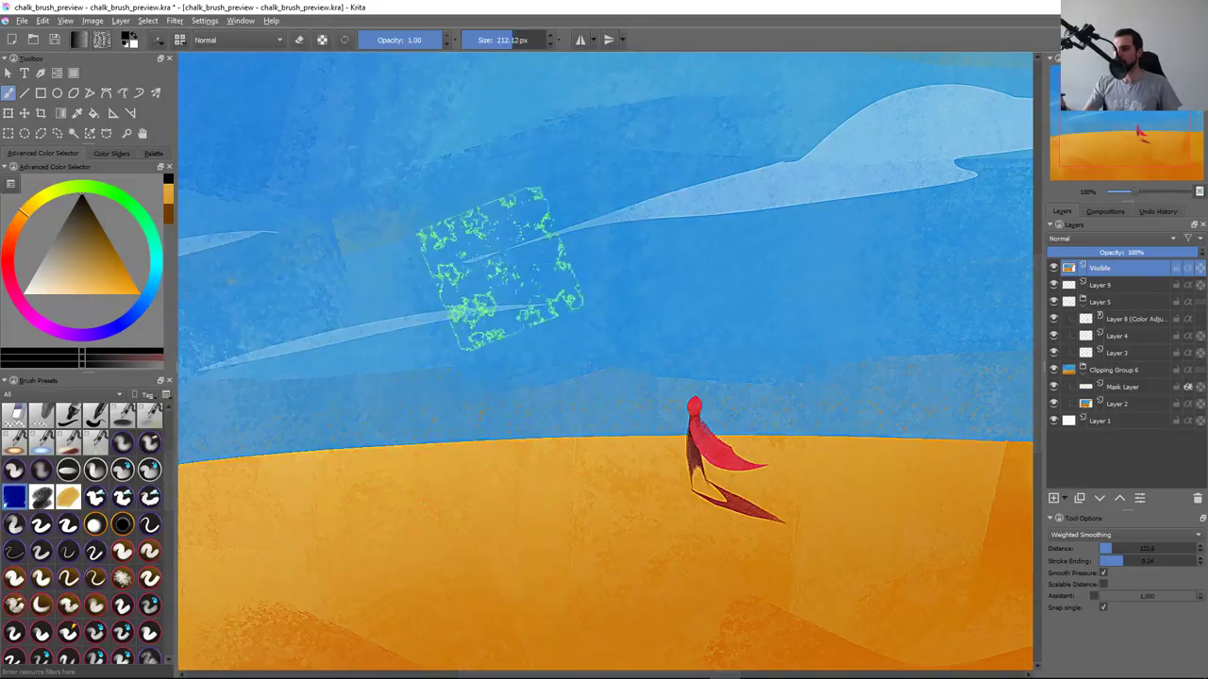
{"action": "left_click_drag", "start_coordinate": [323, 270], "coordinate": [715, 336]}
{"action": "key", "text": "ctrl+z"}
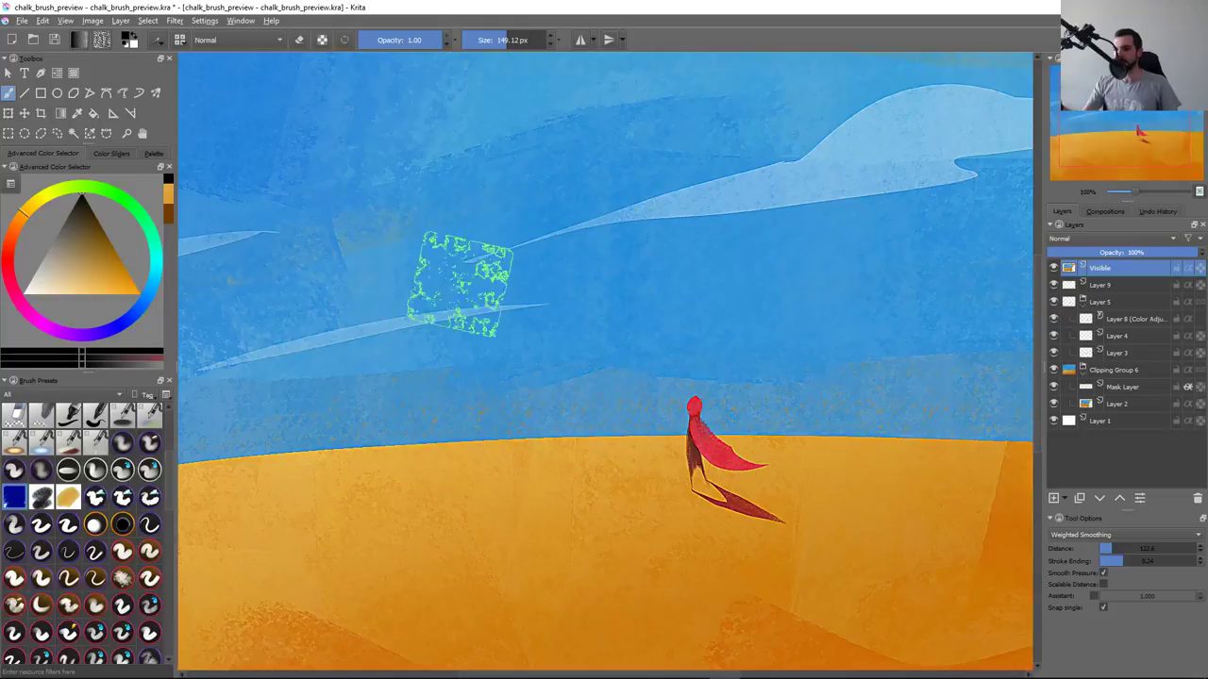
{"action": "mouse_move", "coordinate": [316, 283]}
{"action": "left_mouse_down"}
{"action": "mouse_move", "coordinate": [689, 189]}
{"action": "mouse_move", "coordinate": [703, 396]}
{"action": "left_mouse_up"}
{"action": "key", "text": "ctrl+z"}
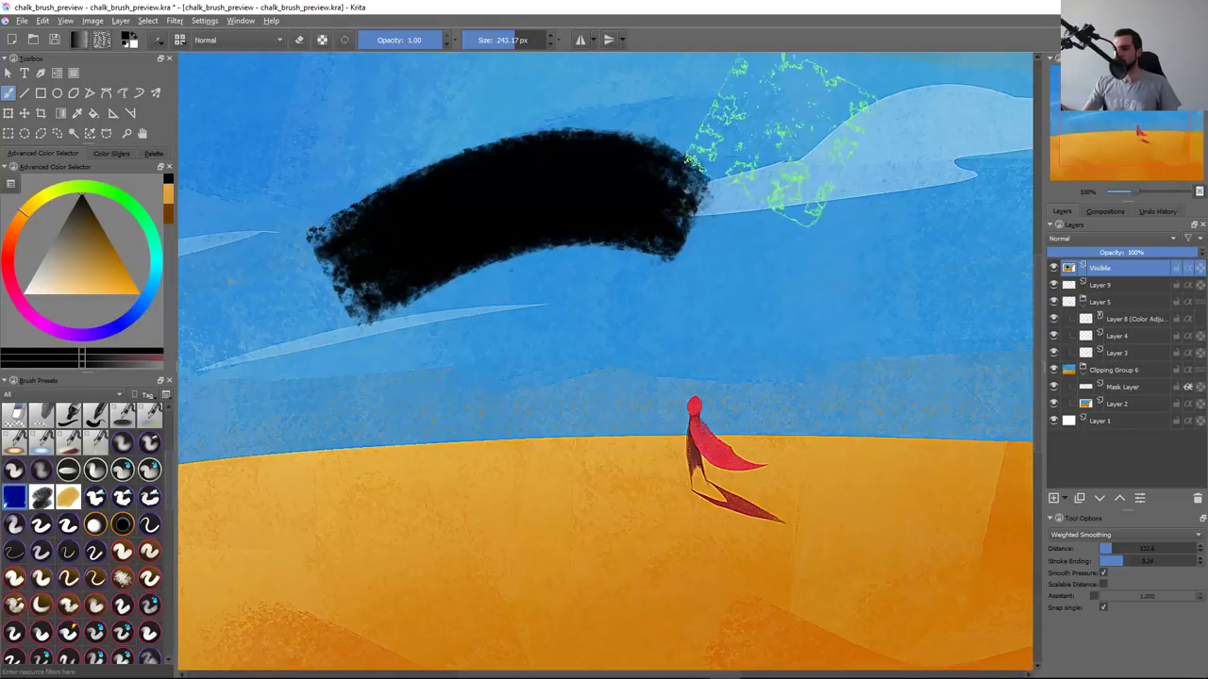
{"action": "key", "text": "ctrl+z"}
{"action": "key", "text": "alt+Tab"}
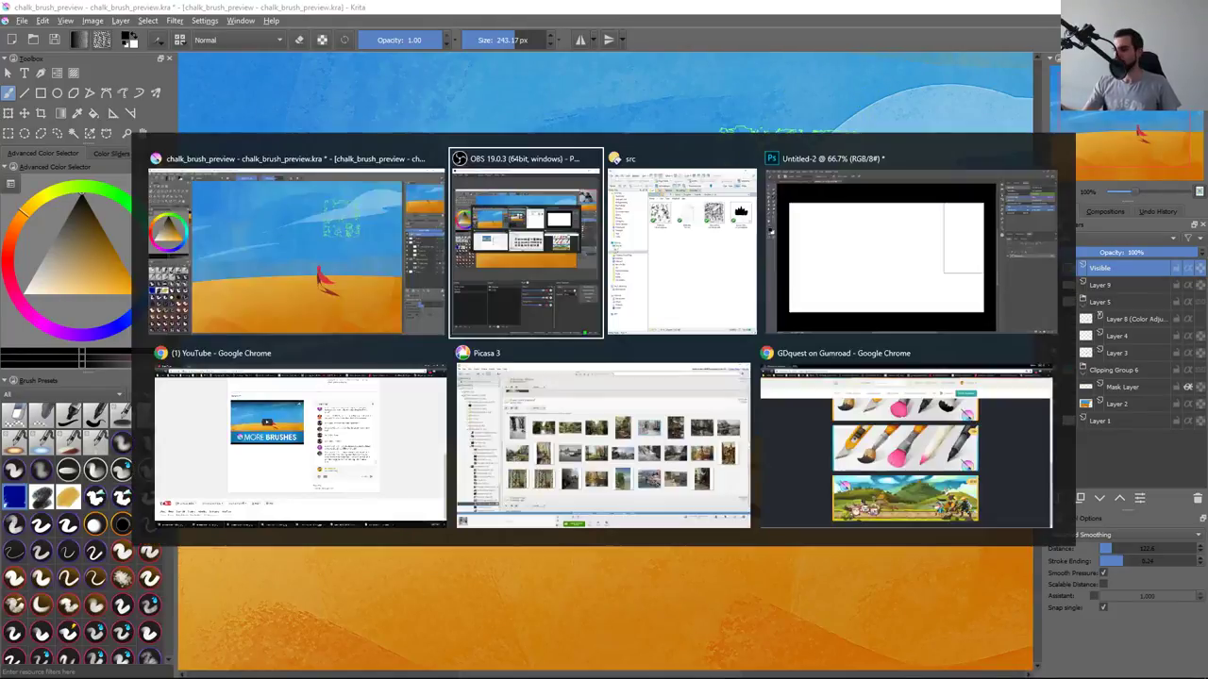
{"action": "key", "text": "Escape"}
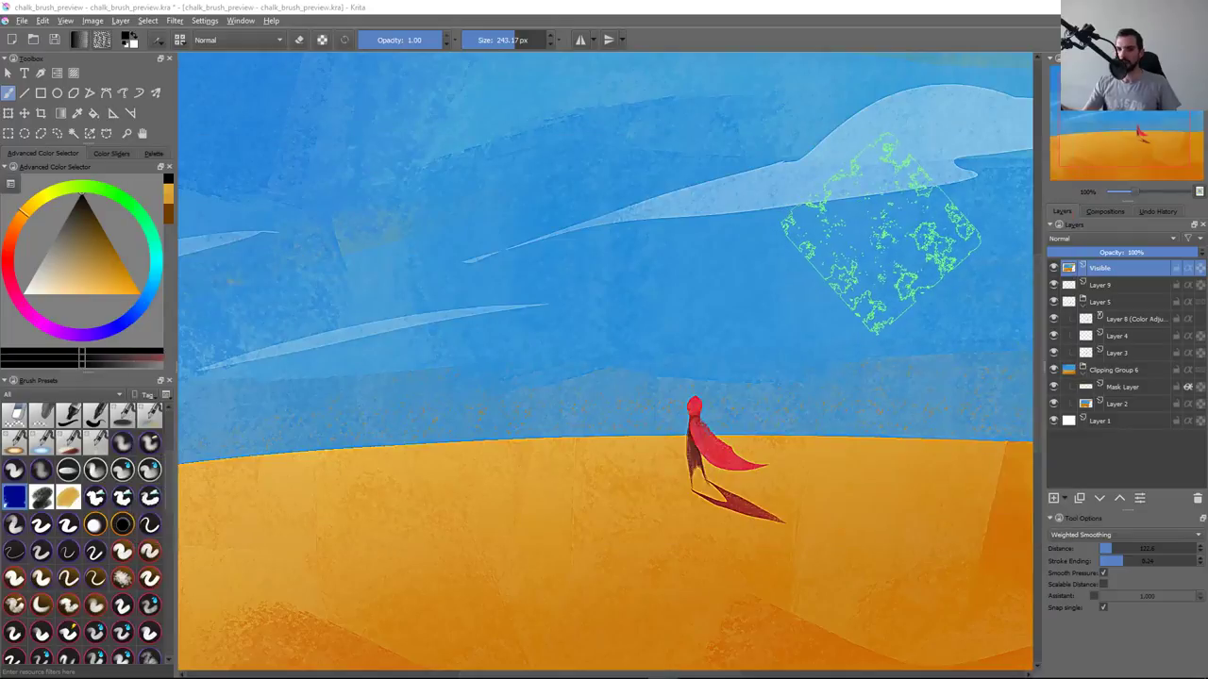
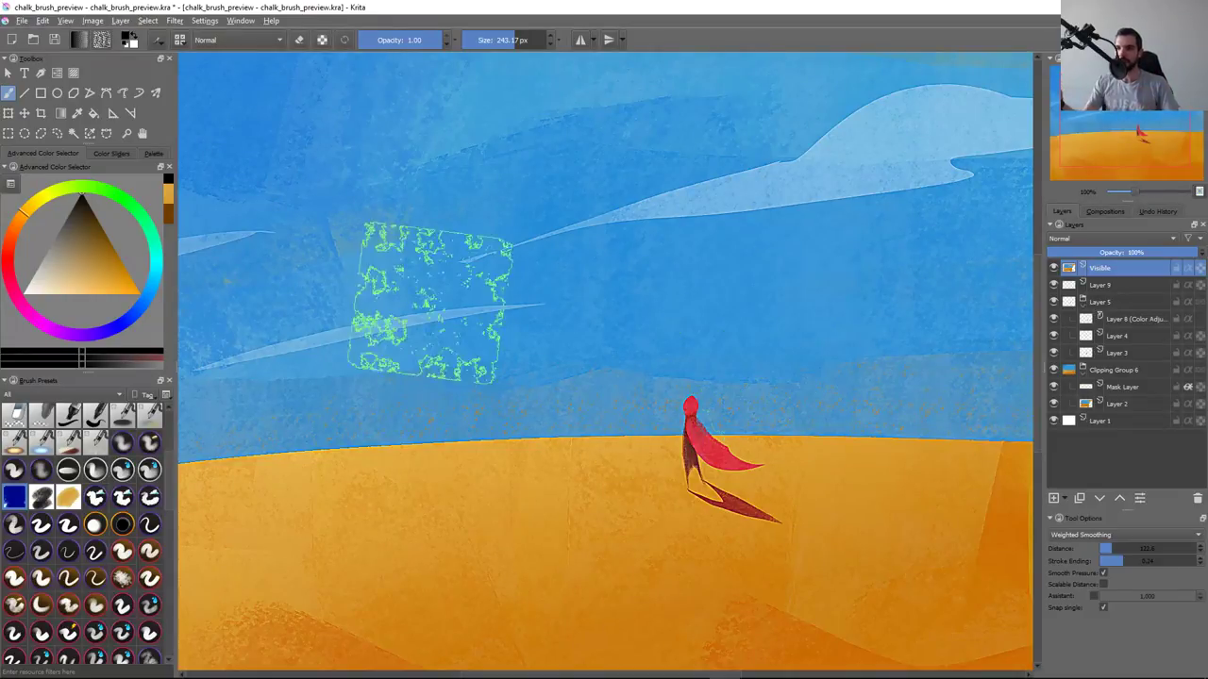
Check the brush settings editor, close it and return to the painting
{"action": "key", "text": "F5"}
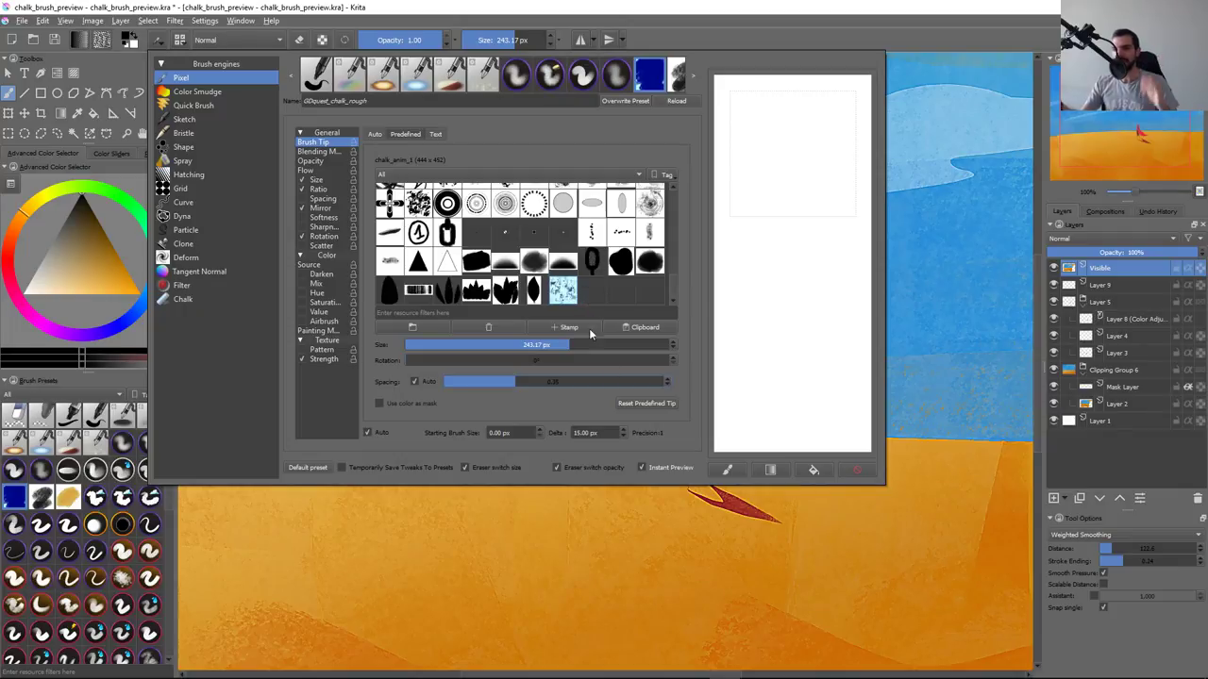
{"action": "left_click", "coordinate": [617, 557]}
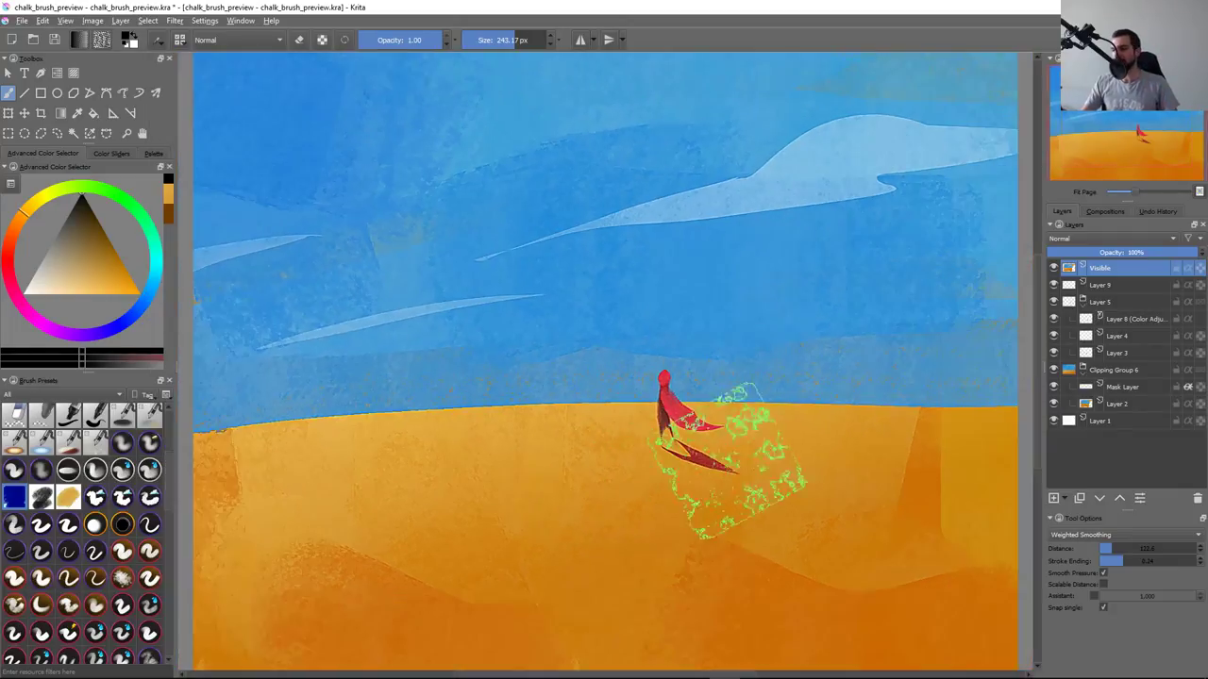
{"action": "key", "text": "alt+Tab"}
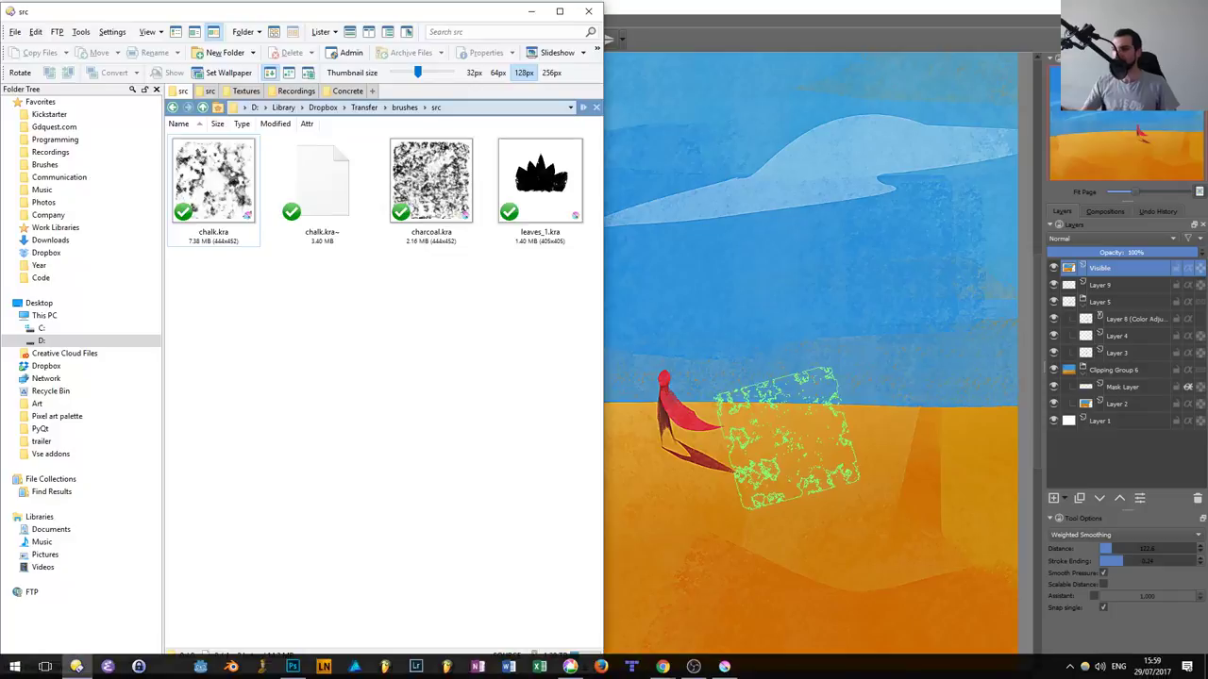
{"action": "key", "text": "alt+Tab"}
Open the ConcreteNew0011_2_S texture image from the Open Images dialog
{"action": "key", "text": "alt+Tab"}
{"action": "key", "text": "alt+Tab"}
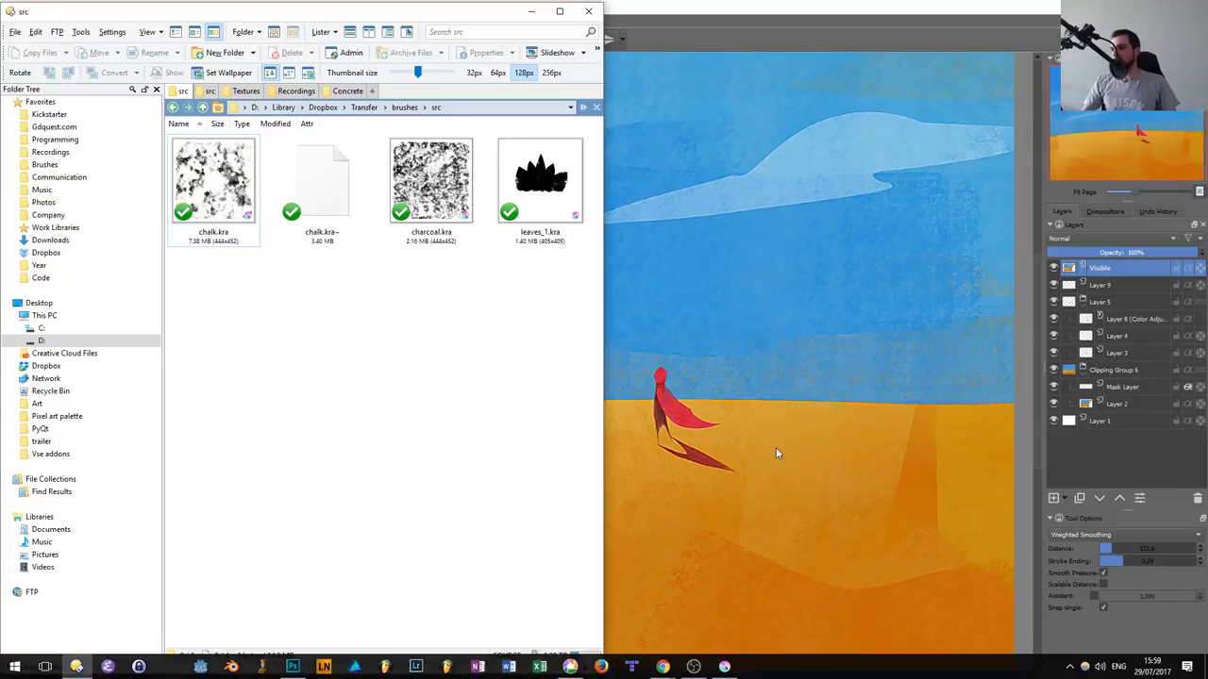
{"action": "key", "text": "alt+Tab"}
{"action": "left_click", "coordinate": [285, 118]}
{"action": "double_click", "coordinate": [285, 118]}
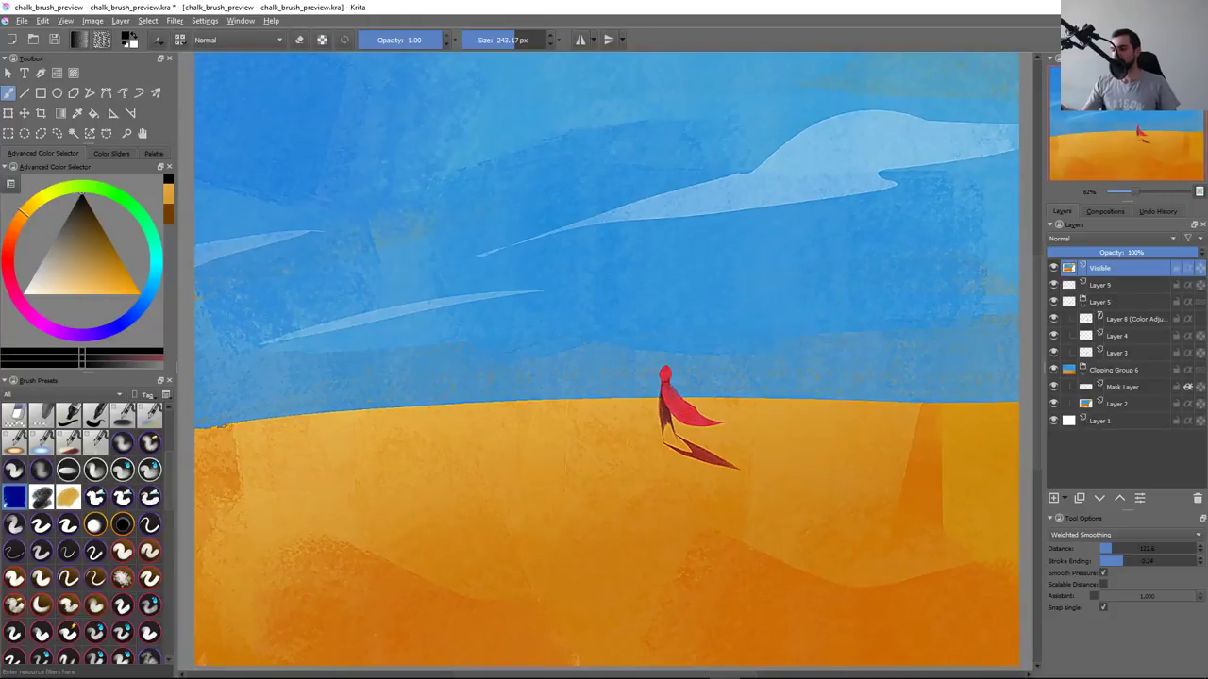
Paste the concrete texture into the desert illustration and scale it to fill the canvas
{"action": "key", "text": "ctrl+v"}
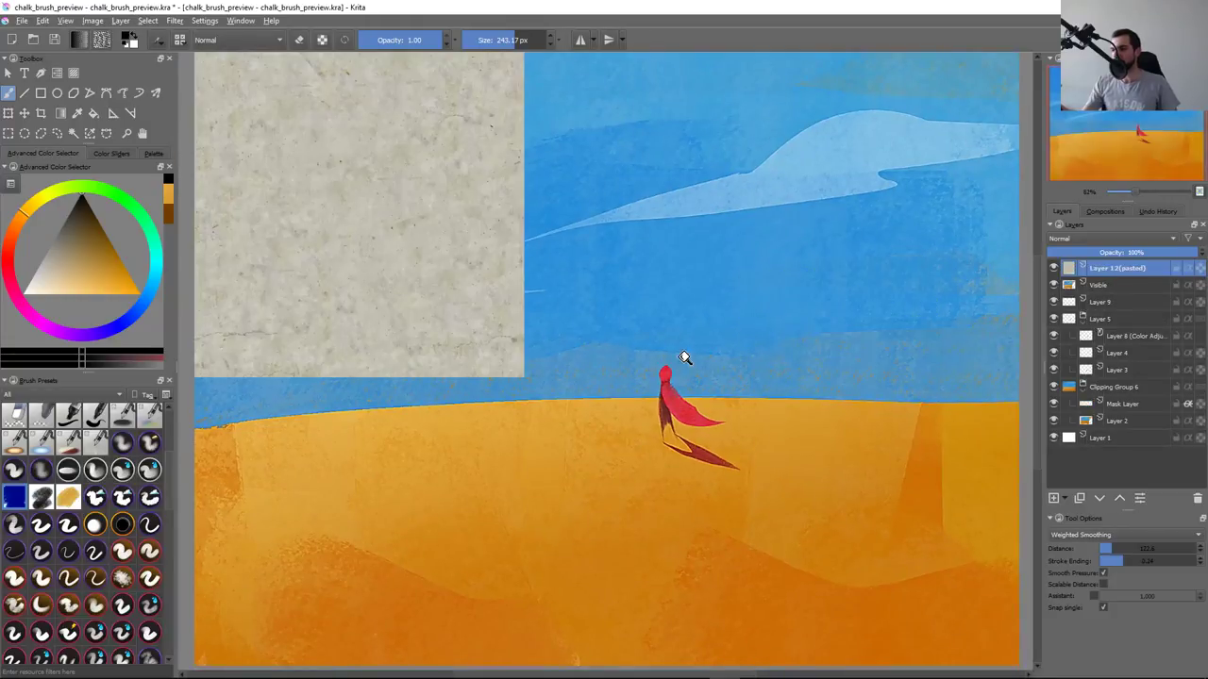
{"action": "key", "text": "minus"}
{"action": "key", "text": "ctrl+t"}
{"action": "left_click_drag", "start_coordinate": [555, 371], "coordinate": [863, 672]}
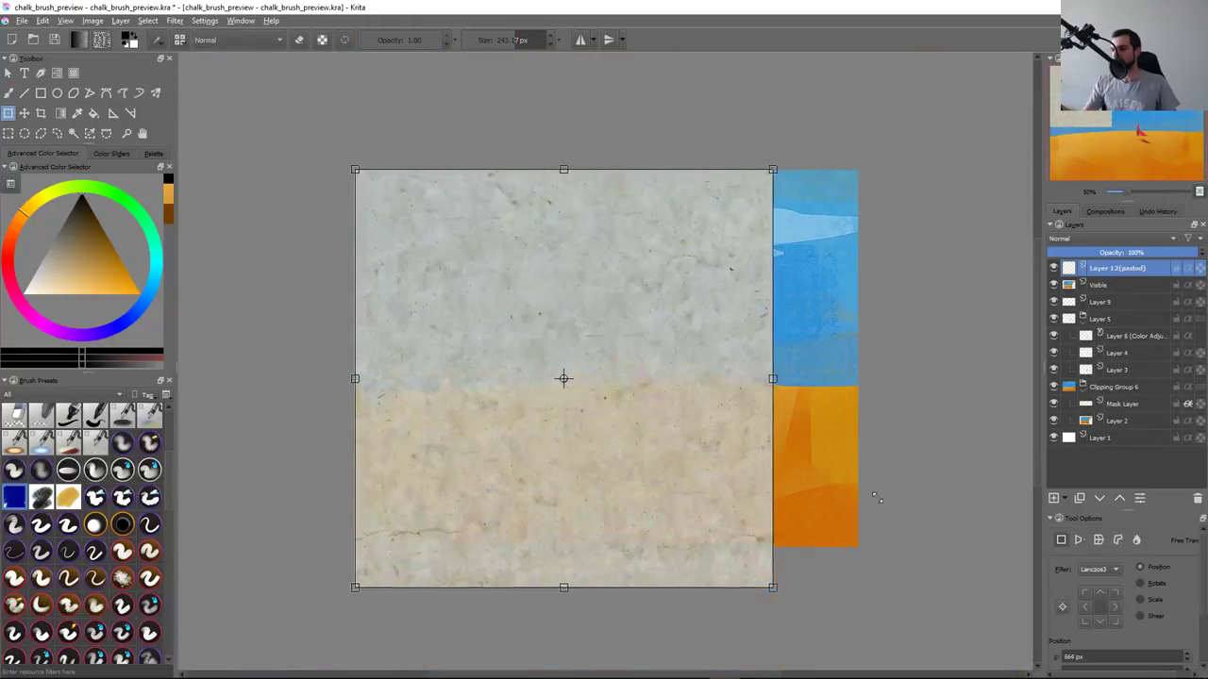
{"action": "left_click_drag", "start_coordinate": [725, 443], "coordinate": [730, 374]}
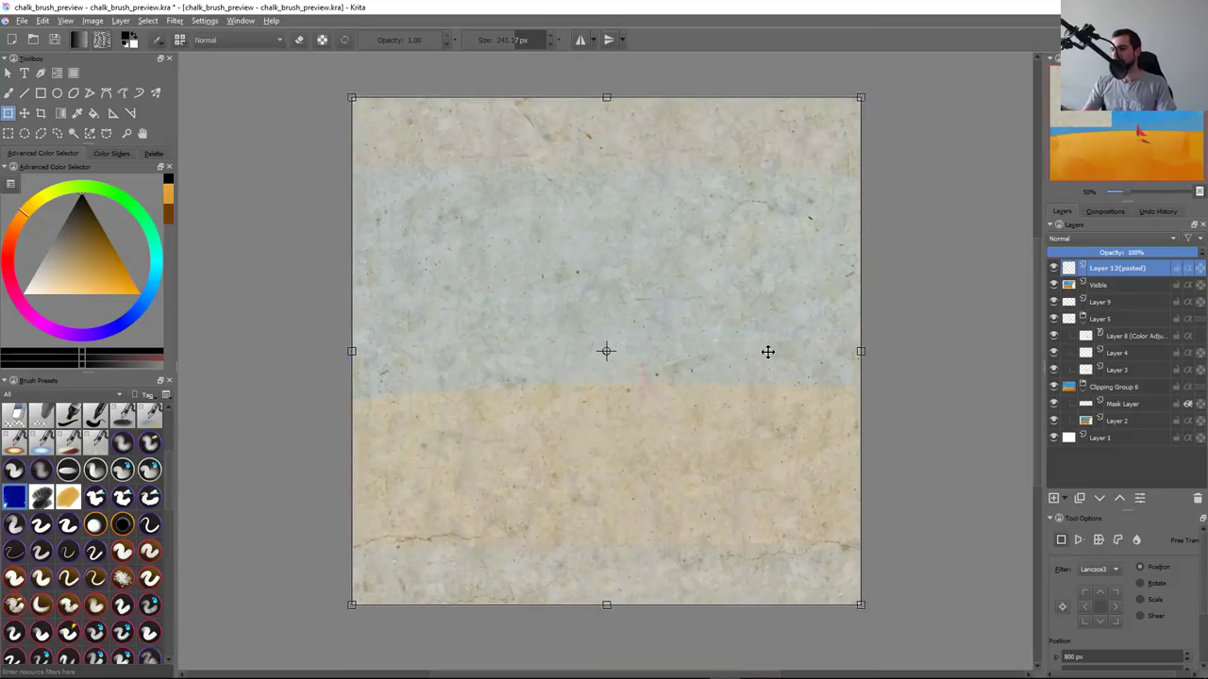
{"action": "key", "text": "Return"}
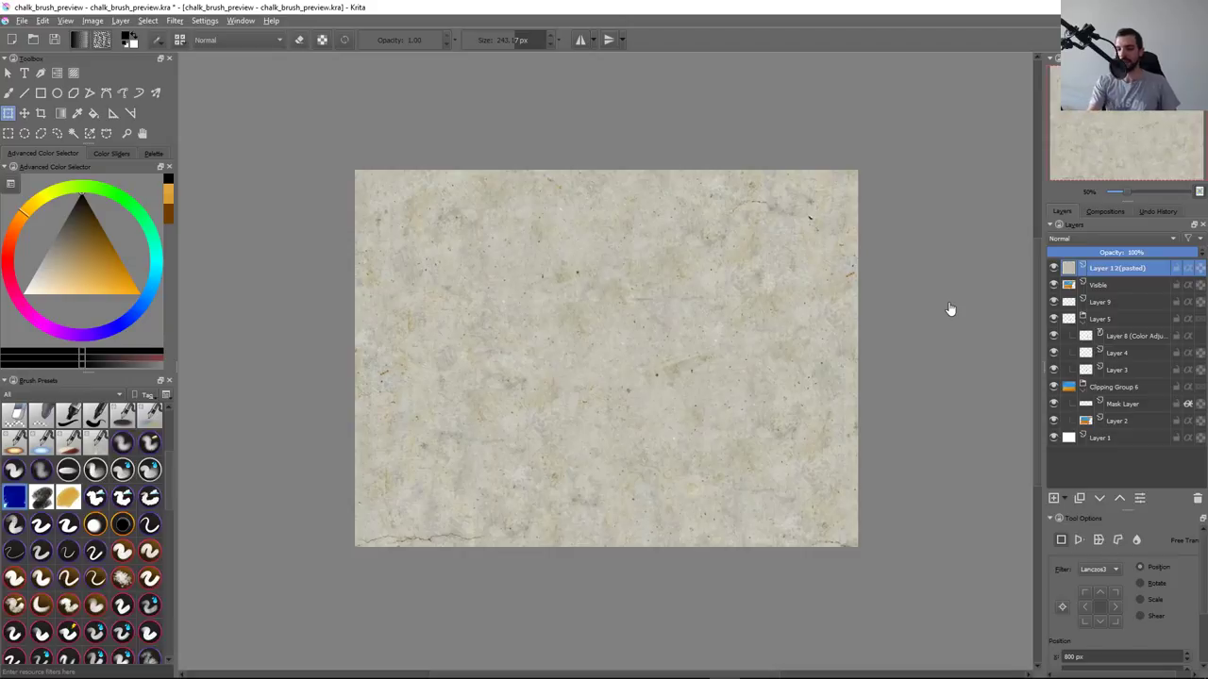
Desaturate the pasted texture layer and set its blend mode to Overlay
{"action": "key", "text": "ctrl+shift+u"}
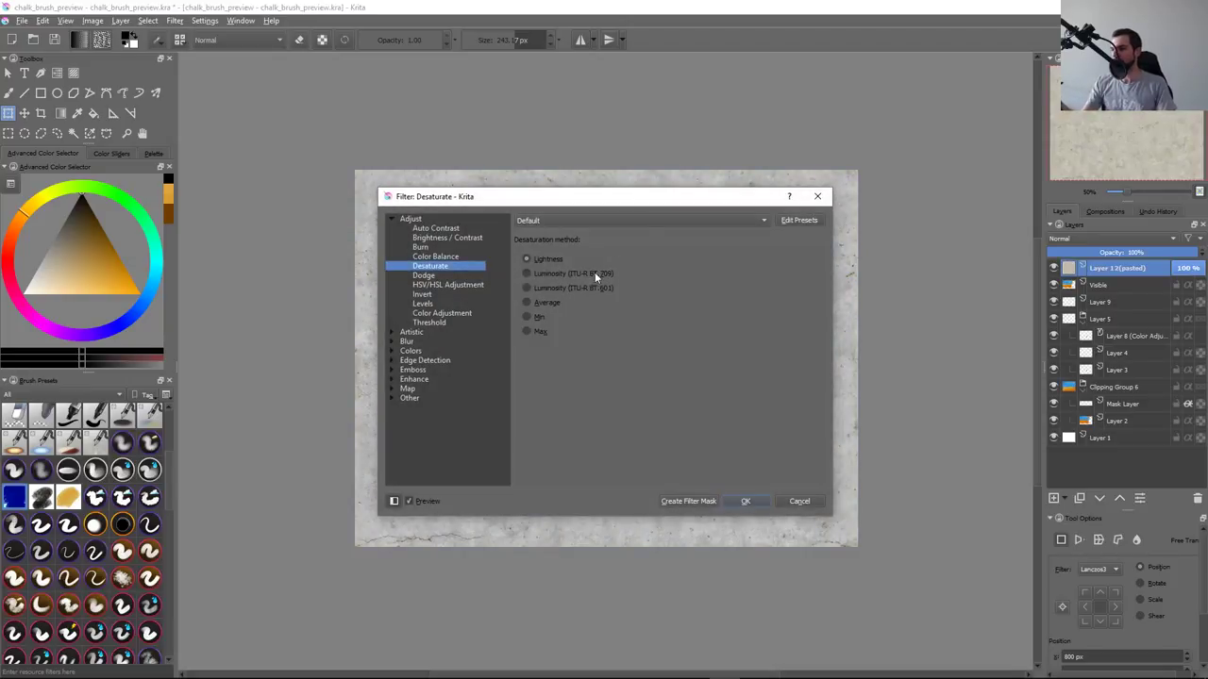
{"action": "left_click_drag", "start_coordinate": [668, 198], "coordinate": [814, 140]}
{"action": "key", "text": "Return"}
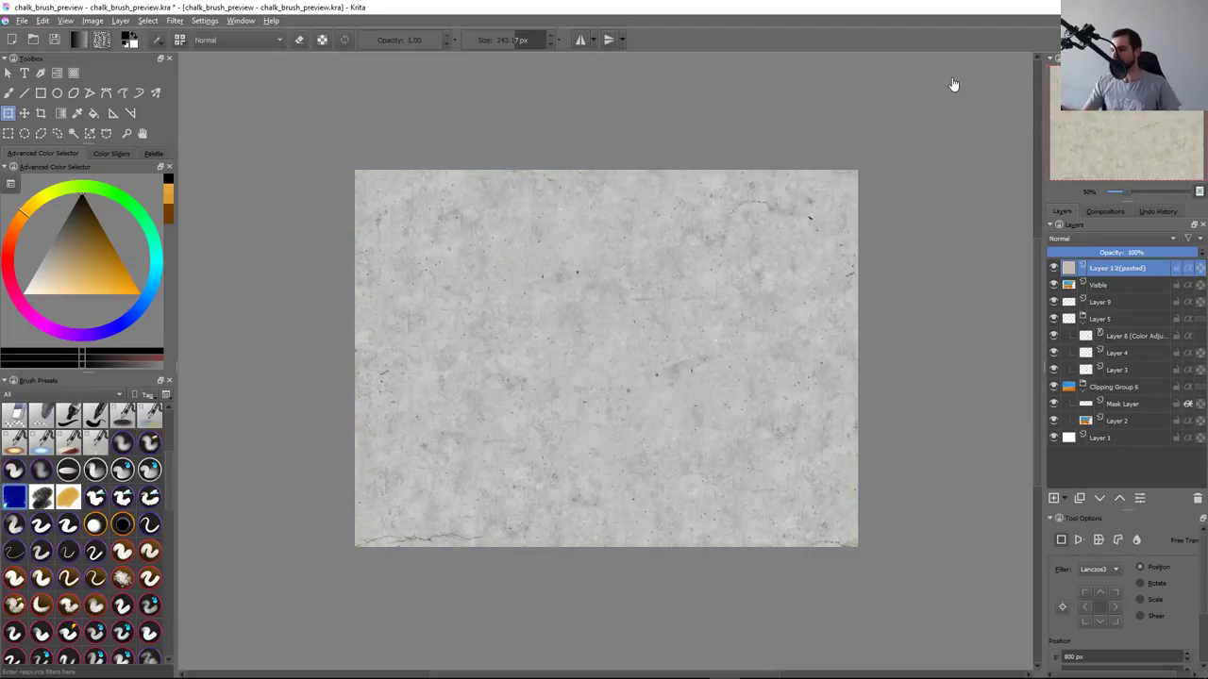
{"action": "left_click", "coordinate": [1121, 241]}
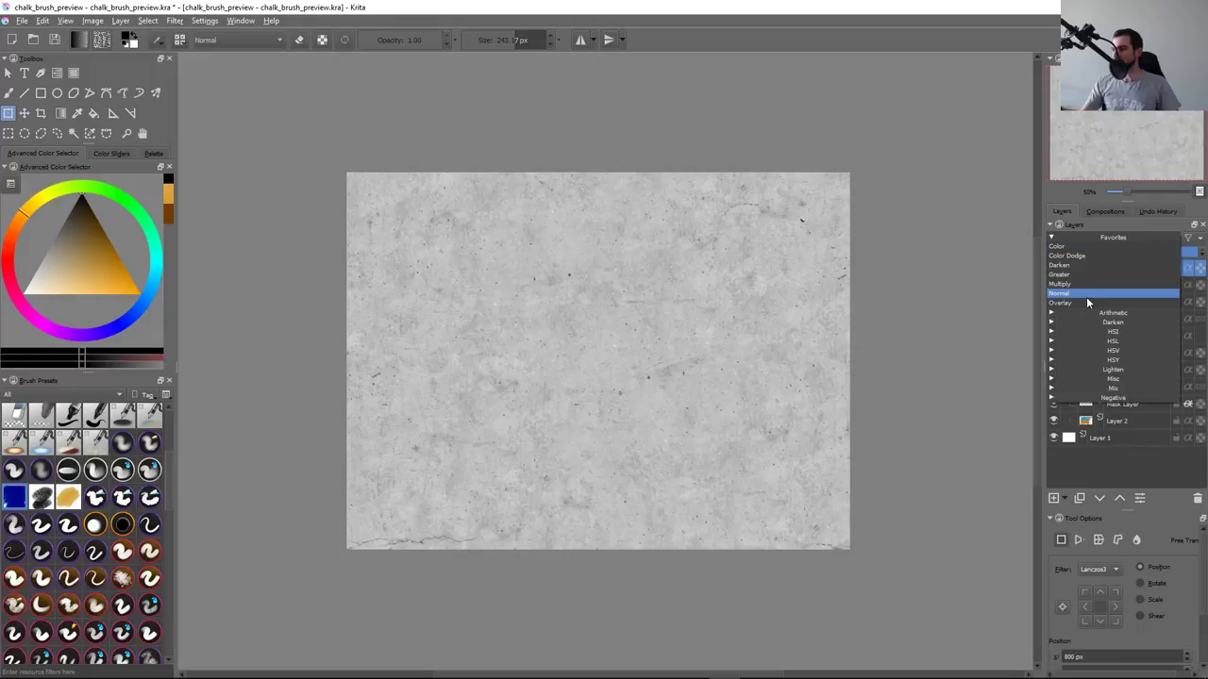
{"action": "left_click", "coordinate": [1087, 303]}
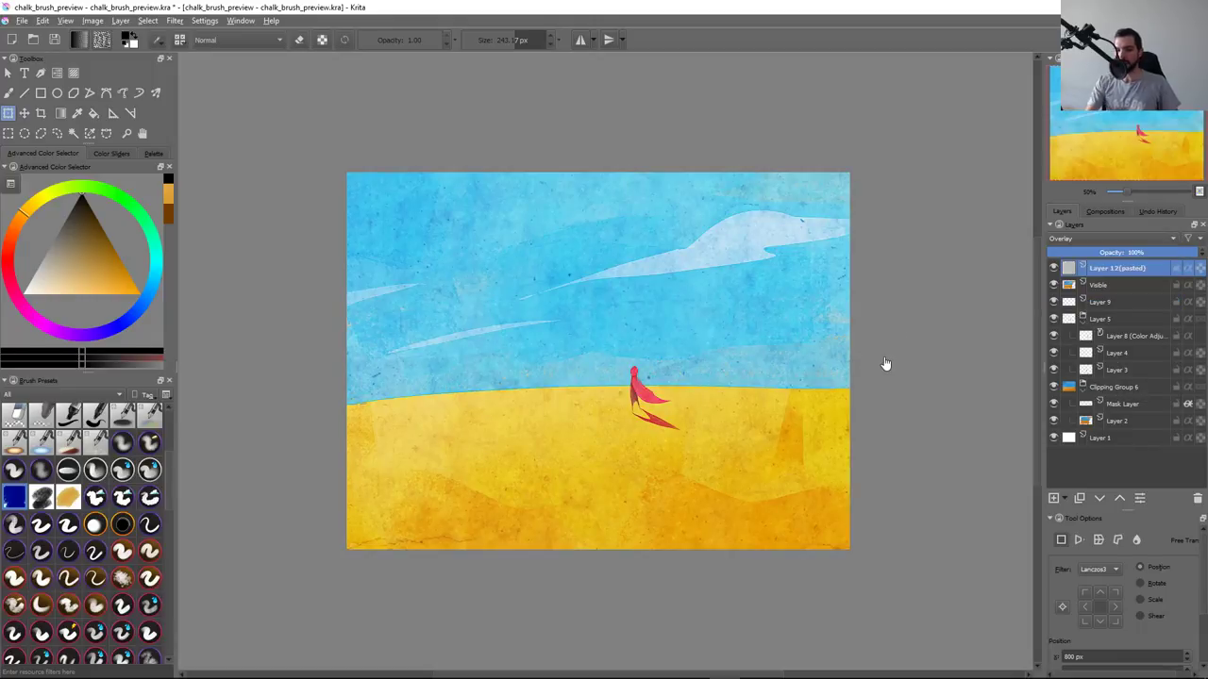
Try a Curves adjustment on the texture layer, lifting the dark end to soften it
{"action": "key", "text": "ctrl+m"}
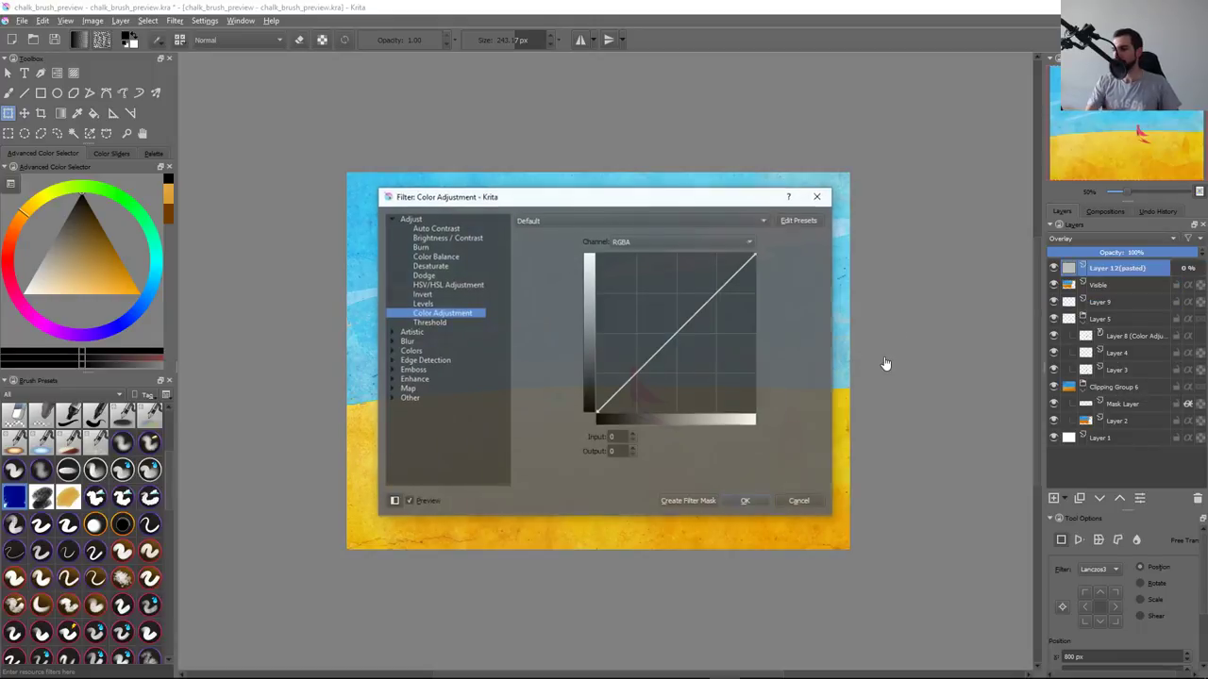
{"action": "left_click_drag", "start_coordinate": [784, 194], "coordinate": [985, 133]}
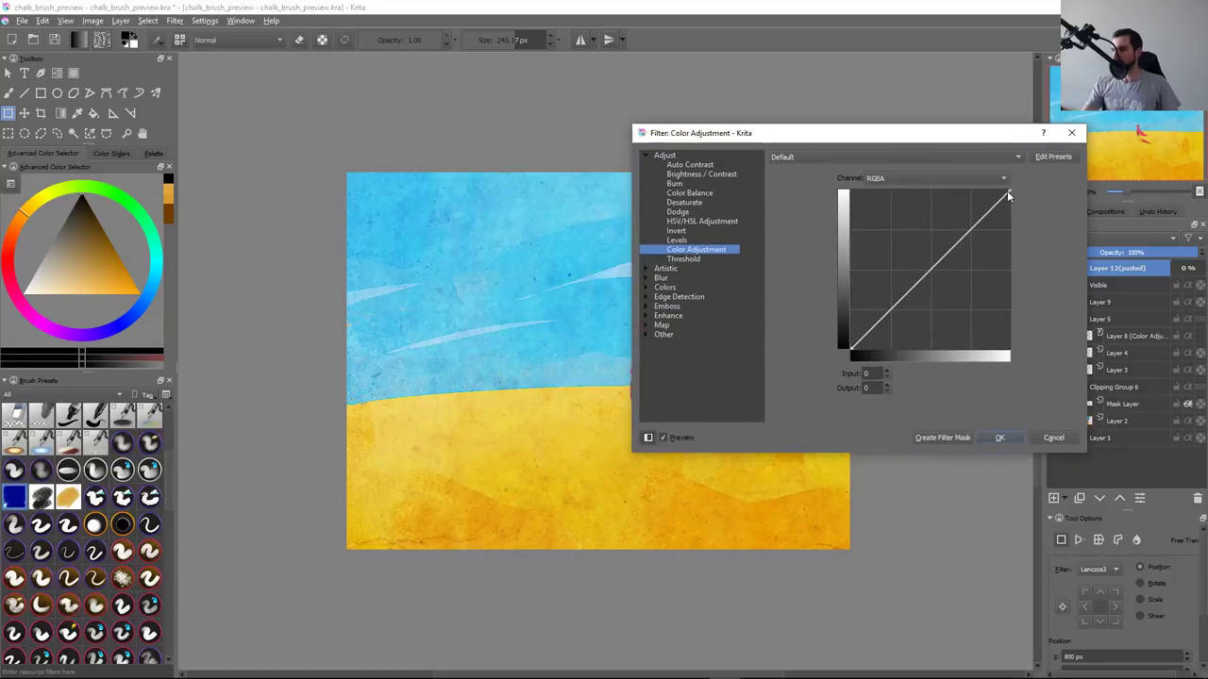
{"action": "mouse_move", "coordinate": [1008, 195]}
{"action": "left_mouse_down"}
{"action": "mouse_move", "coordinate": [989, 335]}
{"action": "mouse_move", "coordinate": [1009, 211]}
{"action": "mouse_move", "coordinate": [1019, 261]}
{"action": "left_mouse_up"}
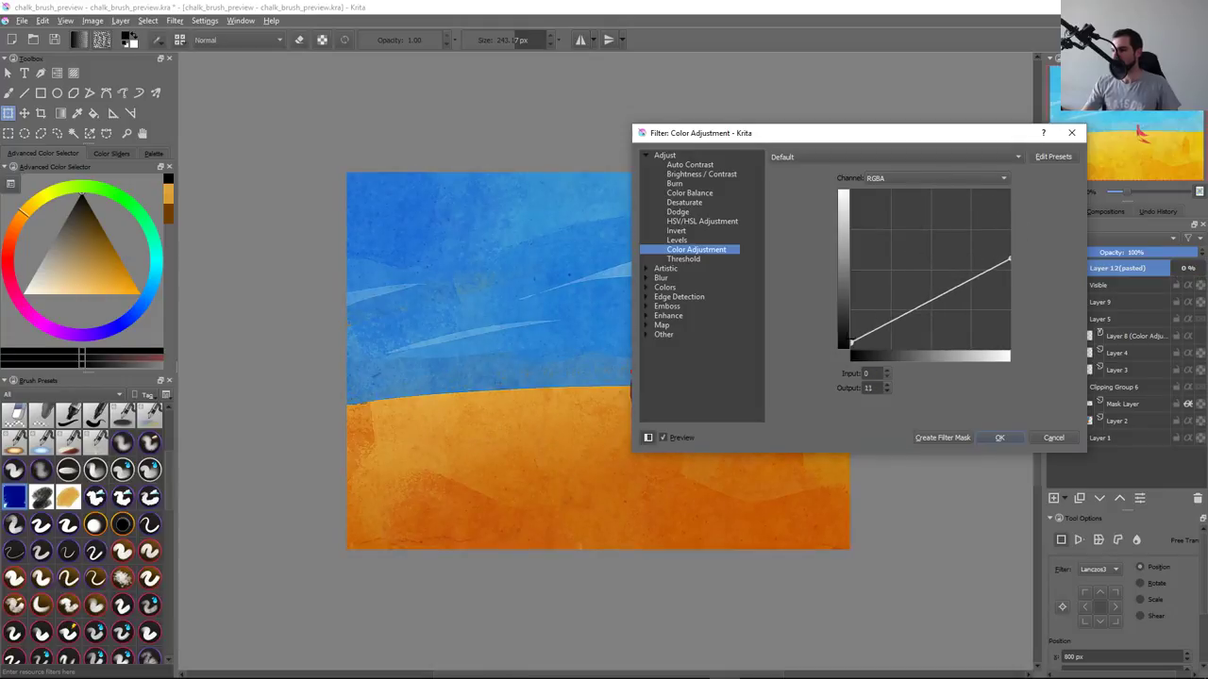
{"action": "mouse_move", "coordinate": [851, 345]}
{"action": "left_mouse_down"}
{"action": "mouse_move", "coordinate": [836, 275]}
{"action": "mouse_move", "coordinate": [831, 319]}
{"action": "mouse_move", "coordinate": [833, 301]}
{"action": "left_mouse_up"}
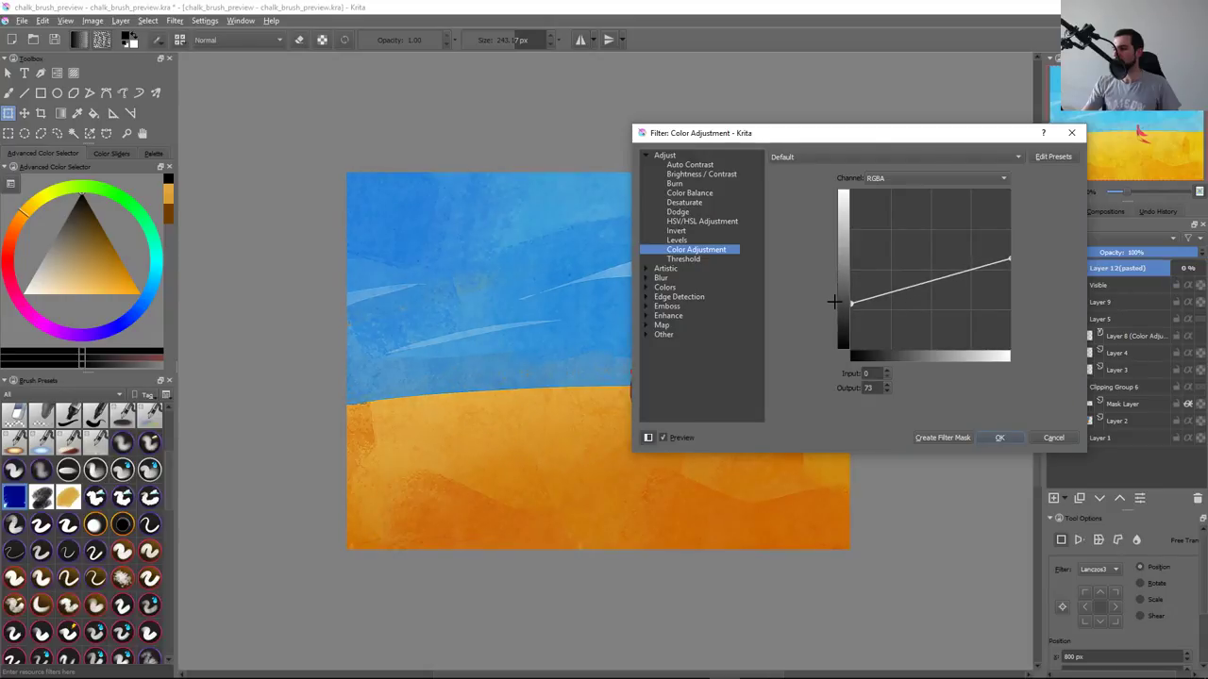
{"action": "left_click_drag", "start_coordinate": [1008, 261], "coordinate": [1009, 261]}
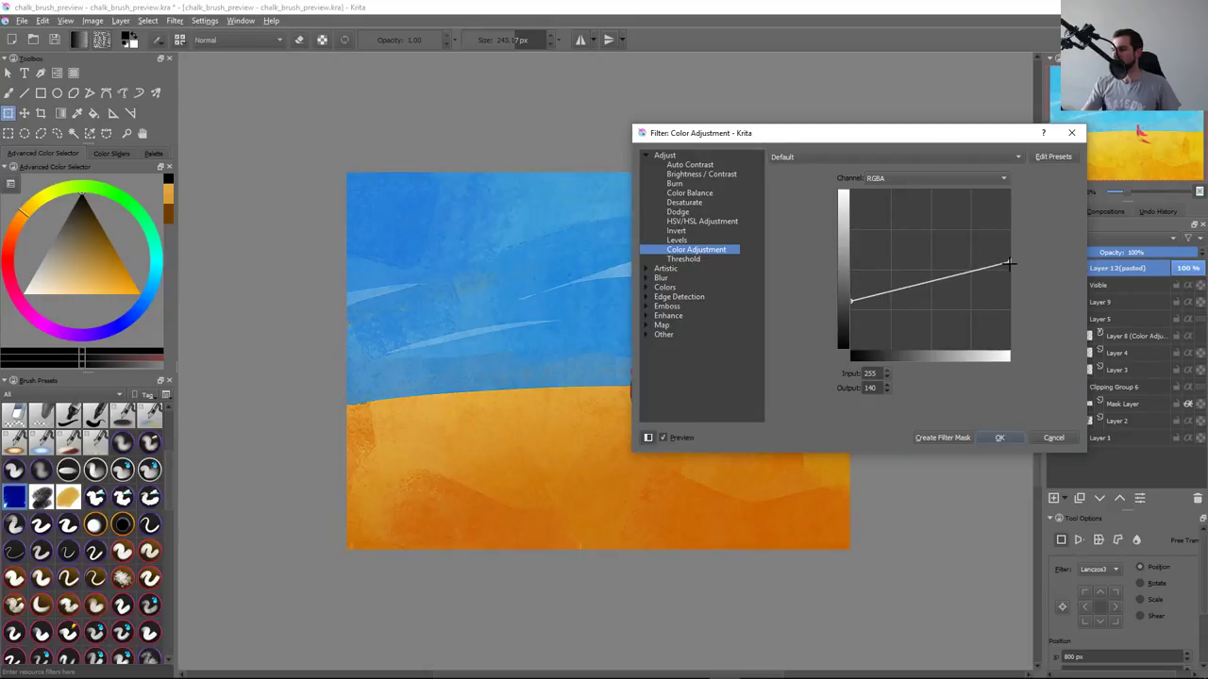
{"action": "left_click_drag", "start_coordinate": [851, 300], "coordinate": [850, 288]}
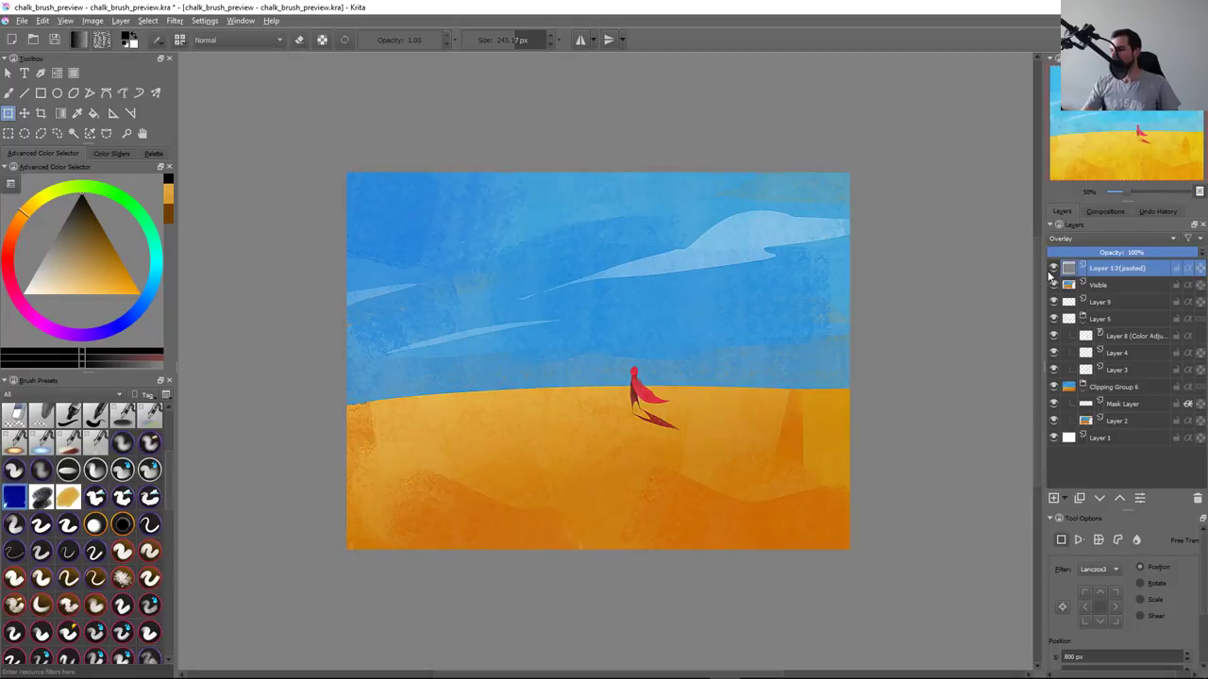
Toggle the concrete texture layer's visibility to compare it against the painting
{"action": "left_click", "coordinate": [1053, 269]}
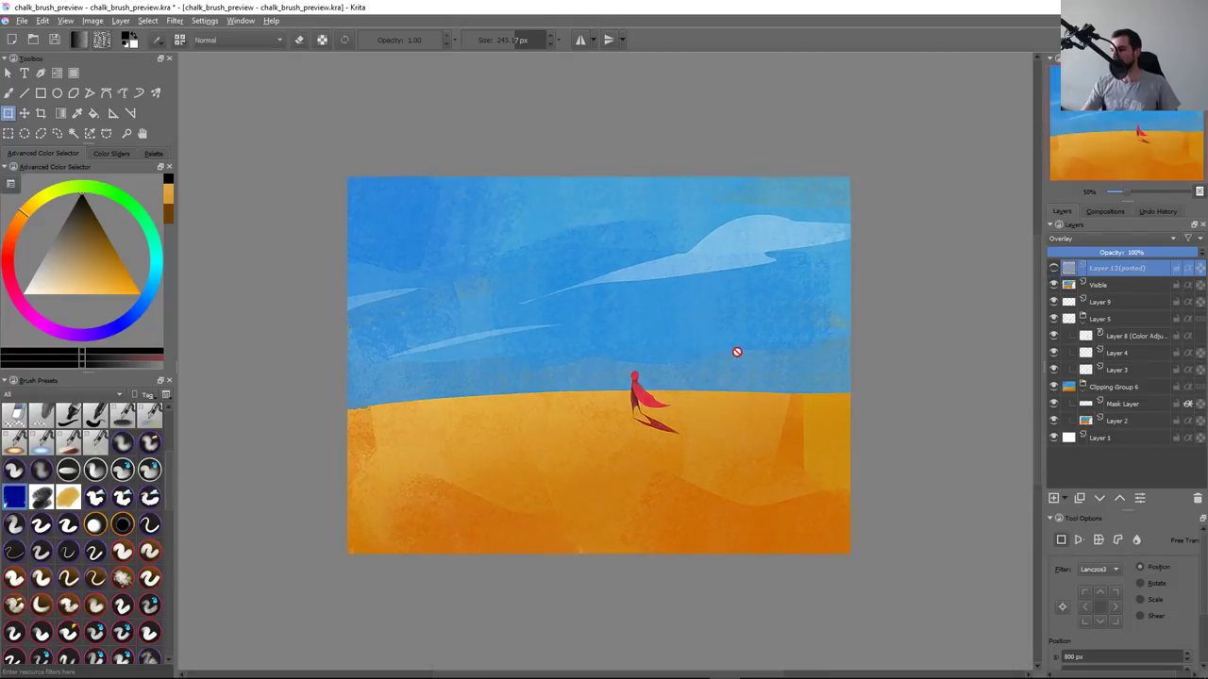
{"action": "scroll", "coordinate": [731, 330], "scroll_direction": "up", "scroll_amount": 3}
{"action": "scroll", "coordinate": [755, 313], "scroll_direction": "up", "scroll_amount": 2}
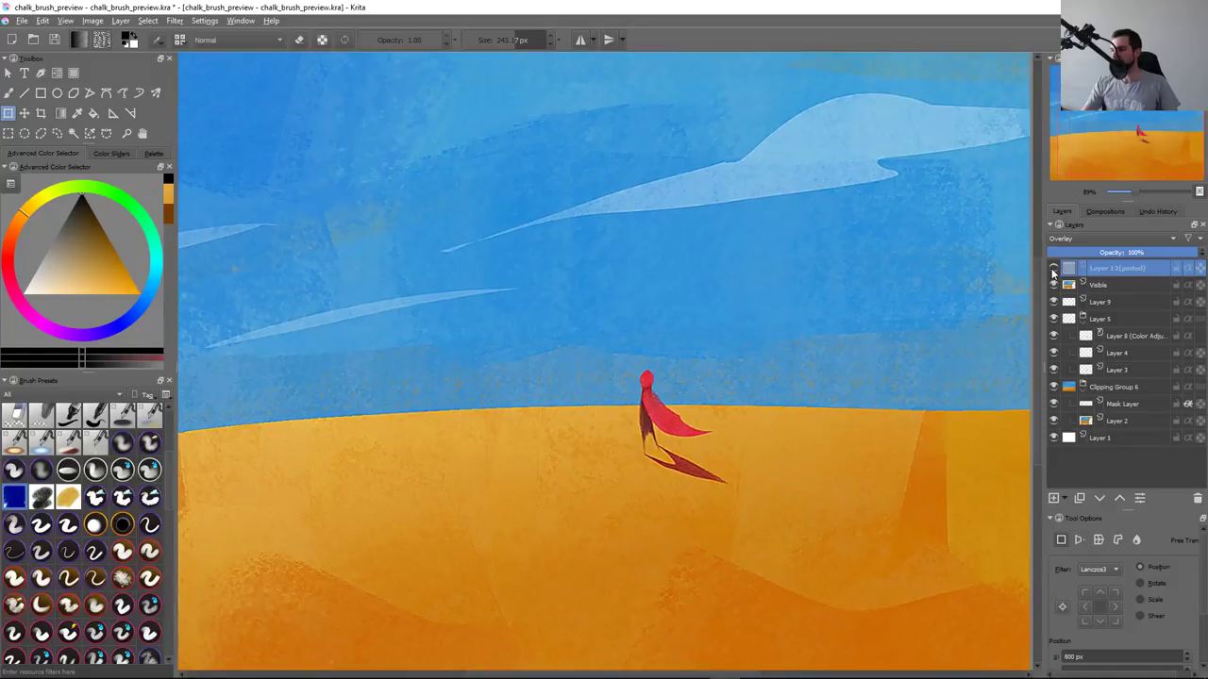
{"action": "left_click", "coordinate": [1053, 269]}
{"action": "left_click", "coordinate": [1053, 271]}
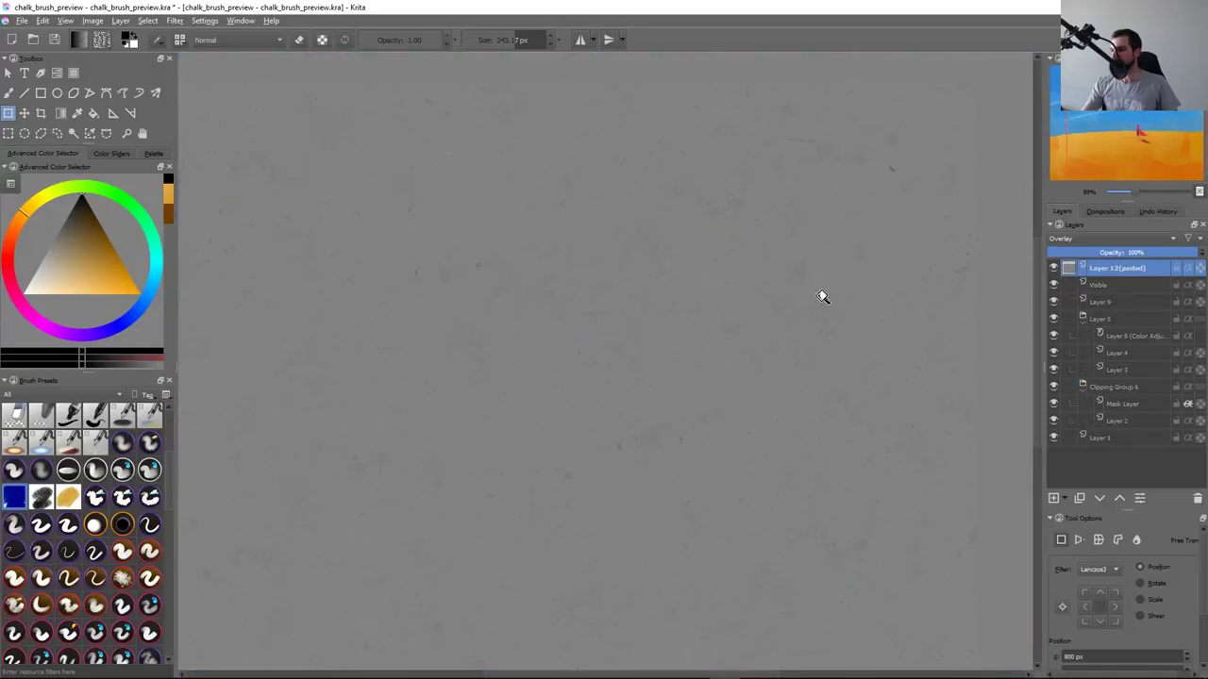
{"action": "scroll", "coordinate": [819, 300], "scroll_direction": "down", "scroll_amount": 5}
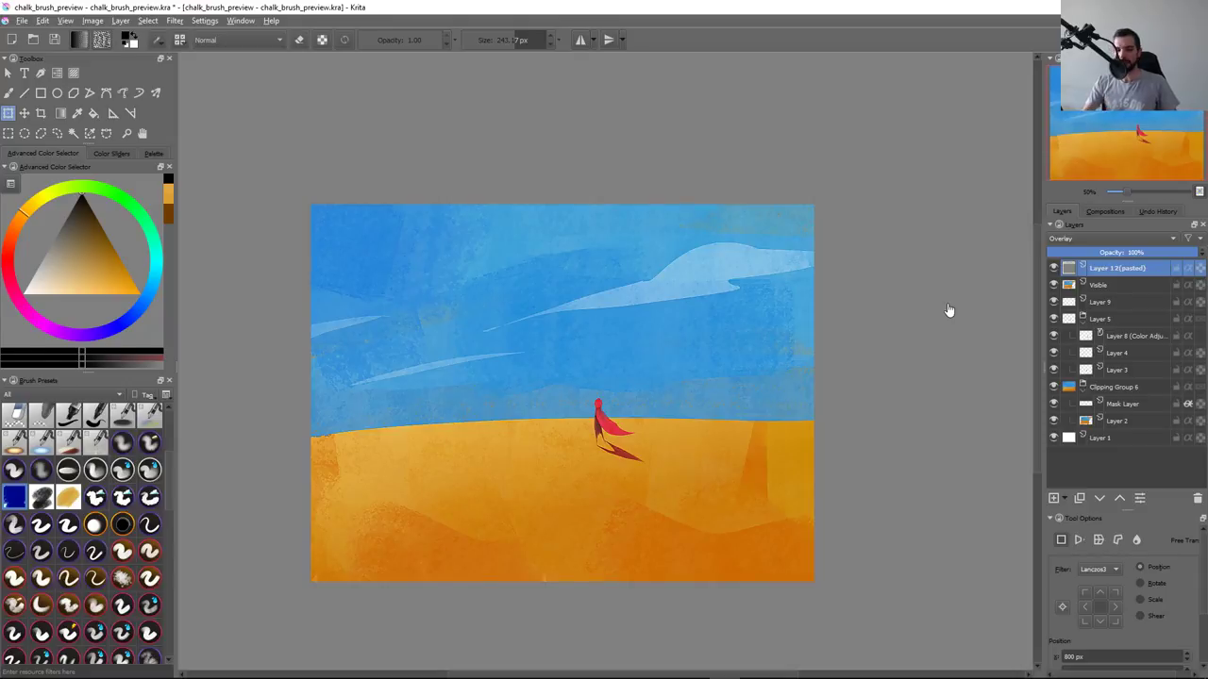
Apply a gentle S-curve to the texture layer's tones and preview the layer
{"action": "key", "text": "ctrl+m"}
{"action": "left_click_drag", "start_coordinate": [674, 196], "coordinate": [884, 135]}
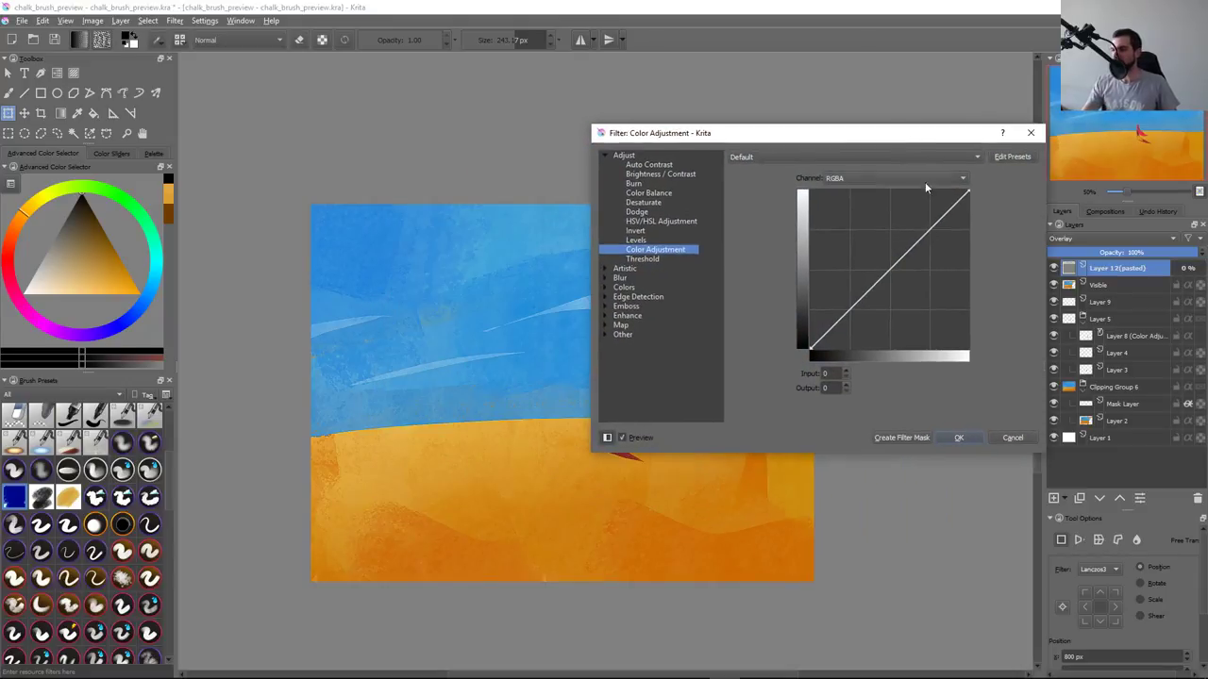
{"action": "left_click", "coordinate": [903, 248]}
{"action": "left_click_drag", "start_coordinate": [903, 248], "coordinate": [905, 230]}
{"action": "left_click_drag", "start_coordinate": [863, 295], "coordinate": [863, 313]}
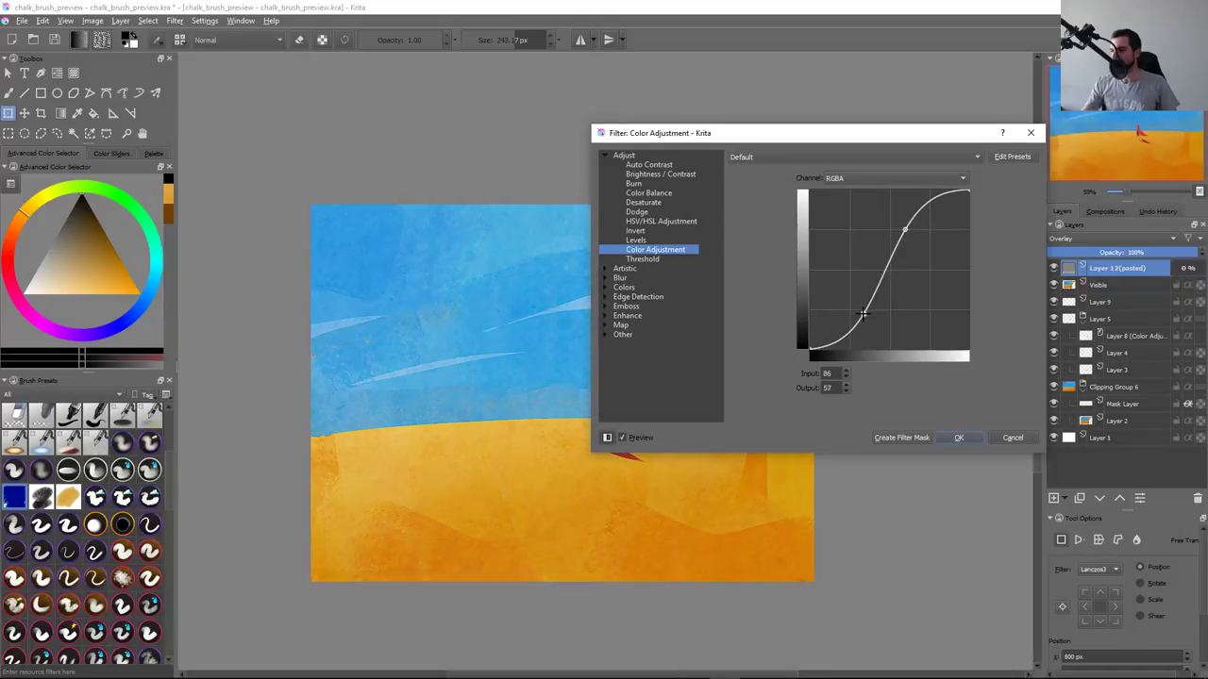
{"action": "left_click", "coordinate": [959, 437]}
{"action": "left_click", "coordinate": [1072, 271], "text": "alt"}
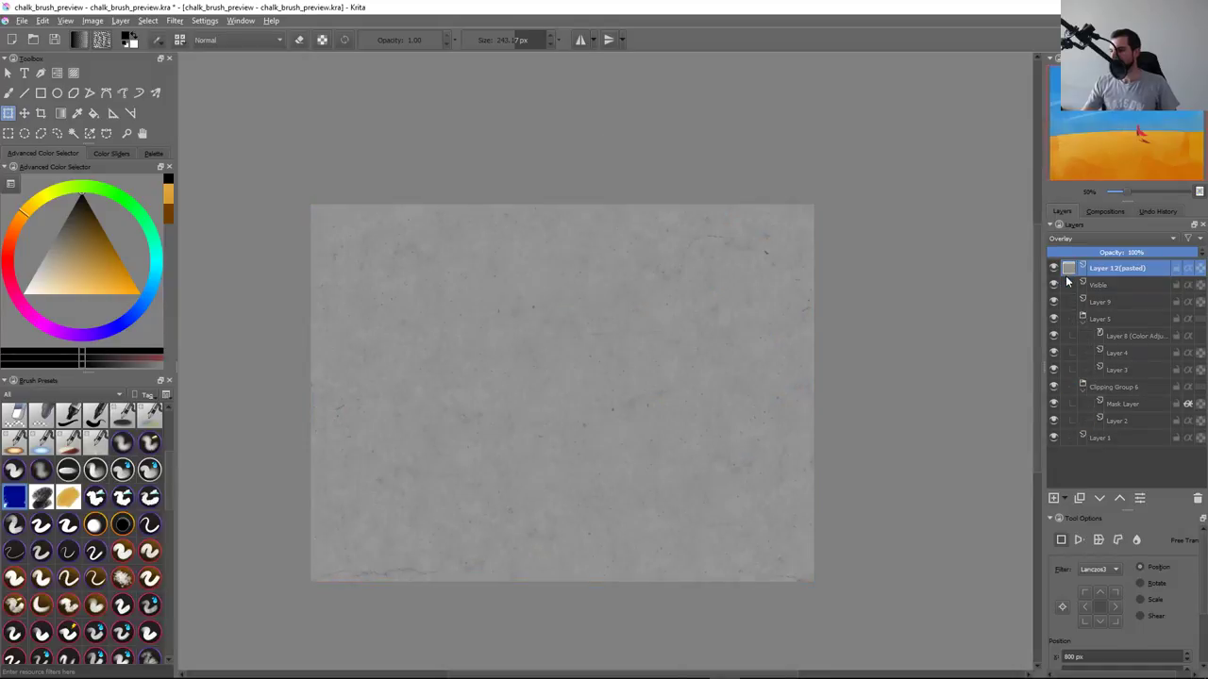
{"action": "left_click_drag", "start_coordinate": [771, 297], "coordinate": [767, 318]}
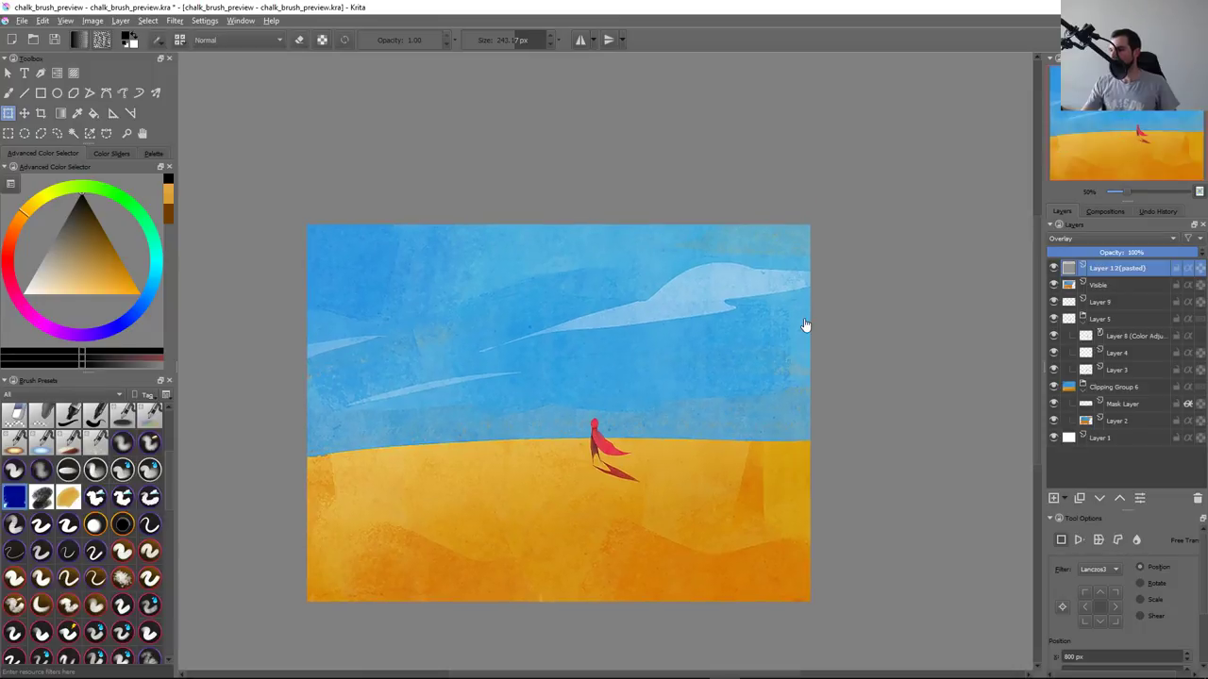
Convert the texture layer's transparency into a Transparency Mask and view it in isolation
{"action": "right_click", "coordinate": [1105, 272]}
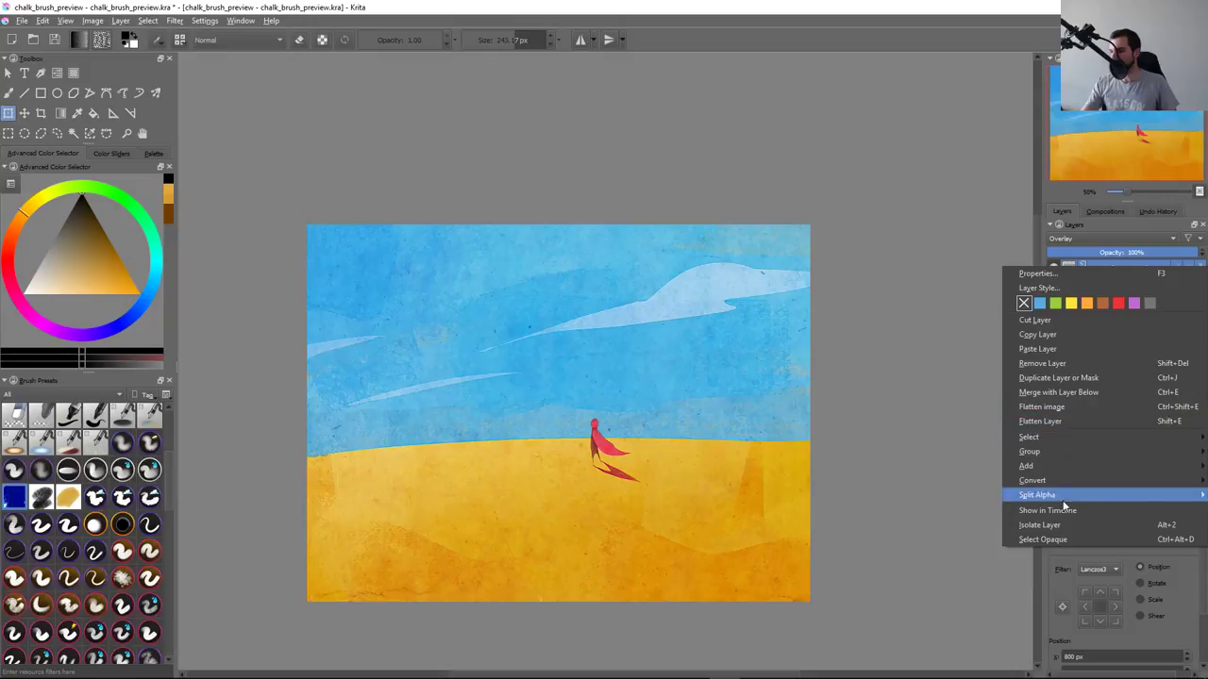
{"action": "mouse_move", "coordinate": [1033, 480]}
{"action": "left_click", "coordinate": [970, 464]}
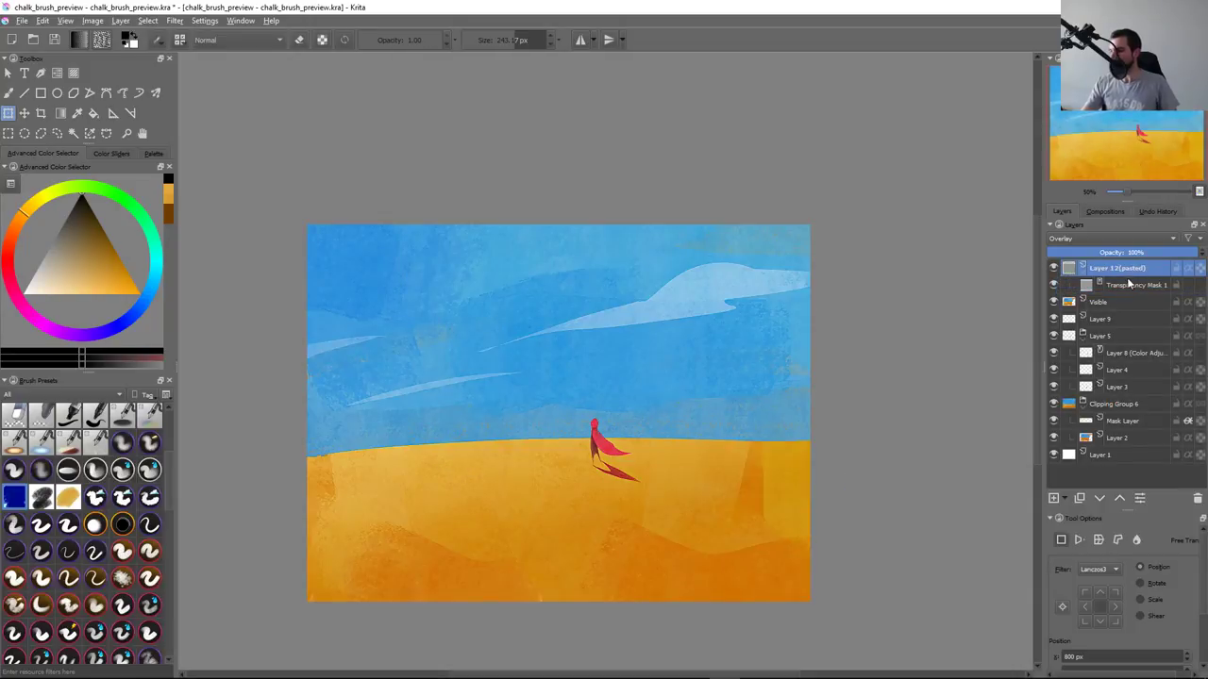
{"action": "left_click", "coordinate": [1117, 284]}
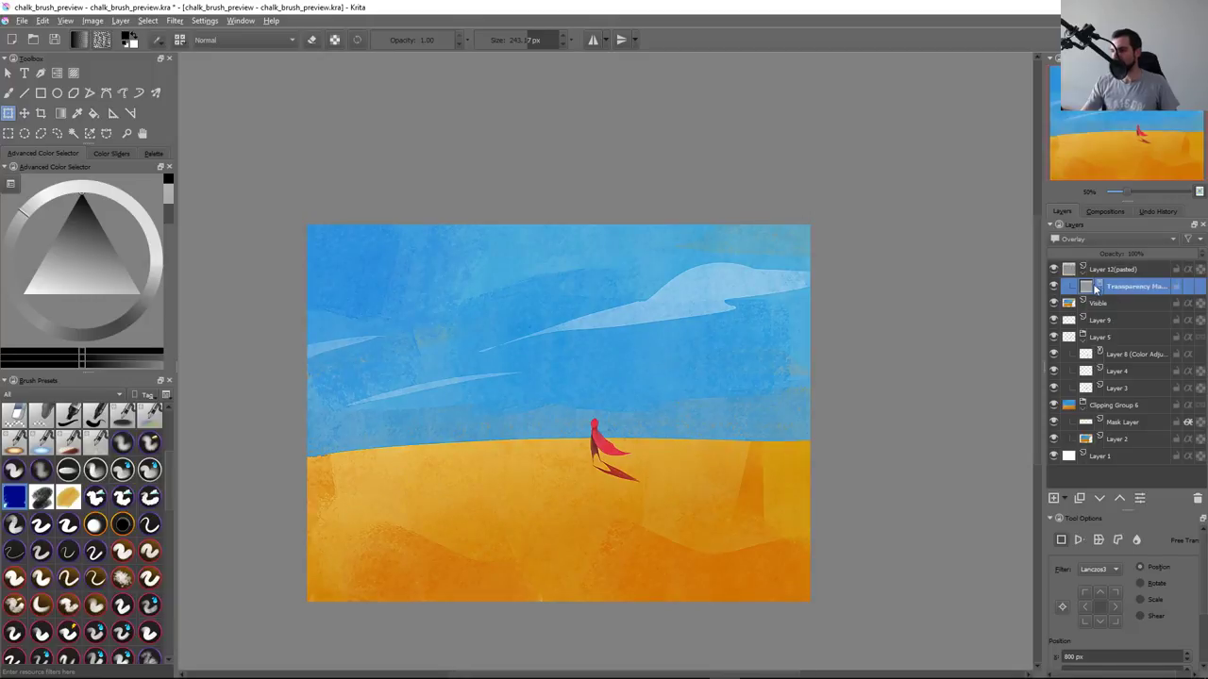
{"action": "left_click", "coordinate": [1086, 288], "text": "alt"}
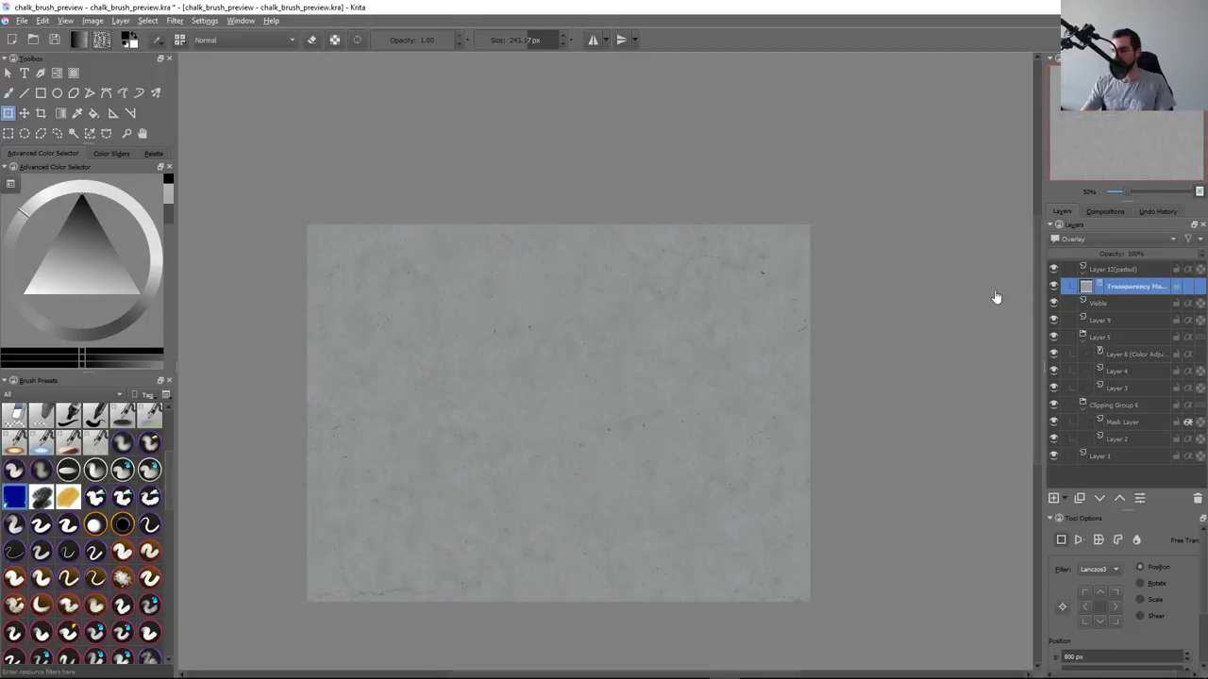
{"action": "key", "text": "ctrl+m"}
{"action": "key", "text": "Escape"}
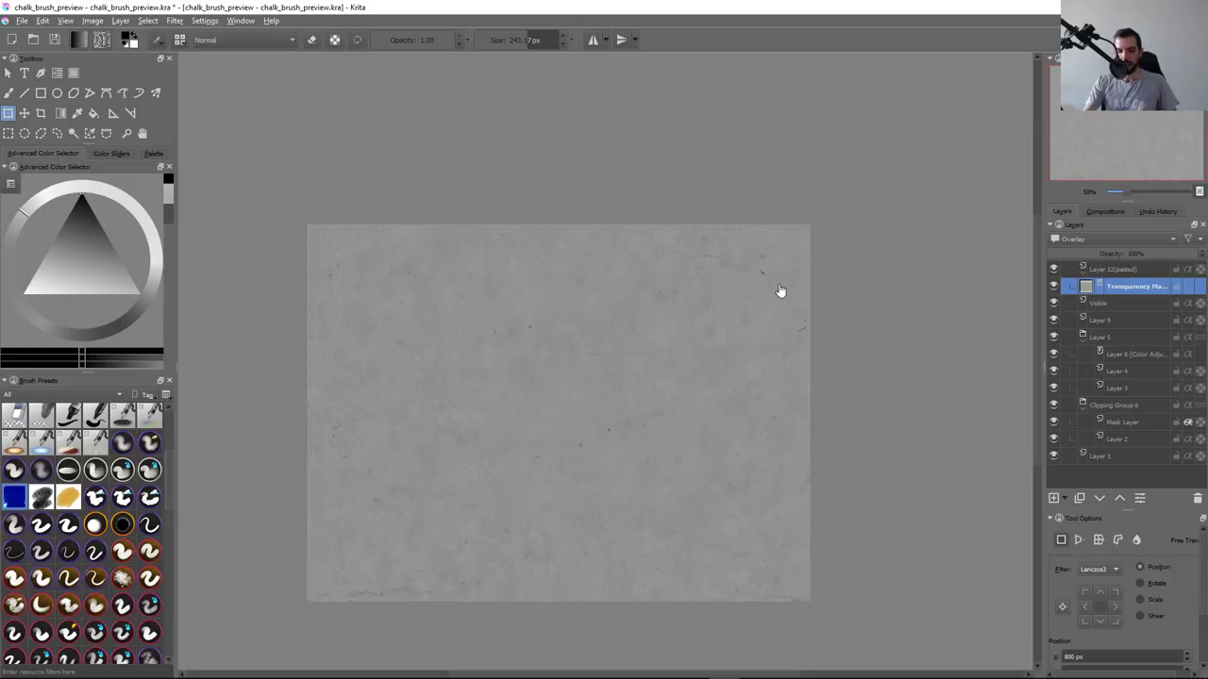
Return to the full illustration and open Levels on the Transparency Mask
{"action": "left_click", "coordinate": [1076, 274]}
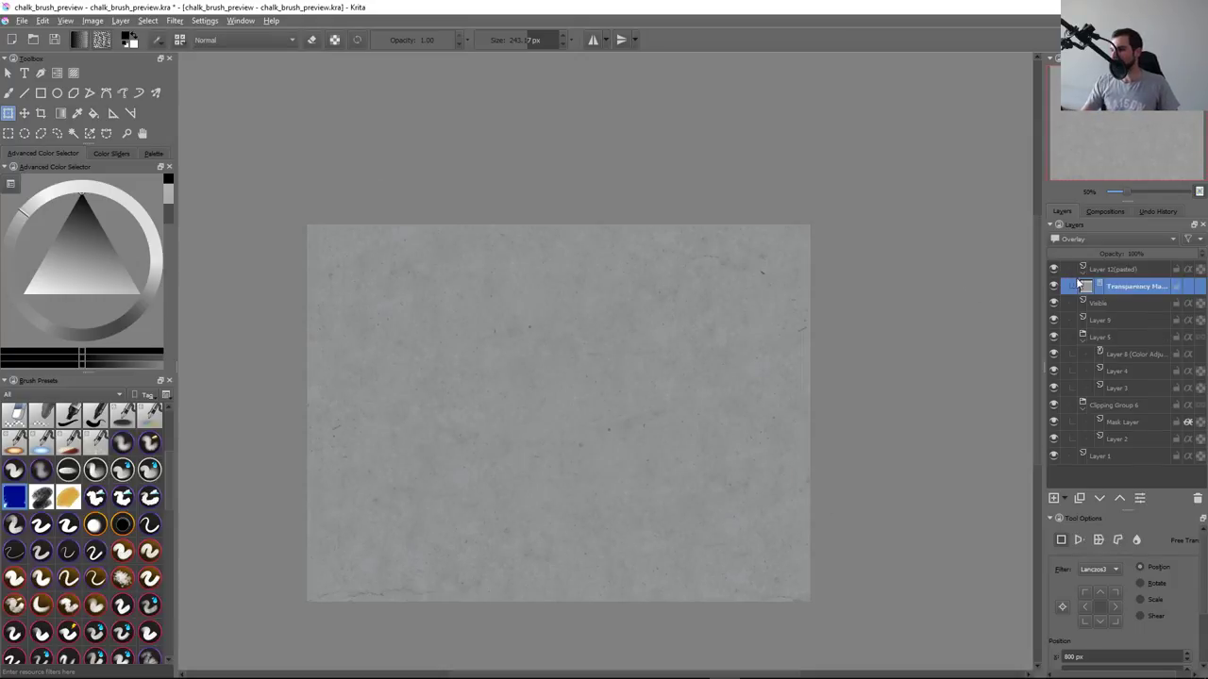
{"action": "left_click", "coordinate": [1071, 271]}
{"action": "left_click", "coordinate": [1090, 285], "text": "alt"}
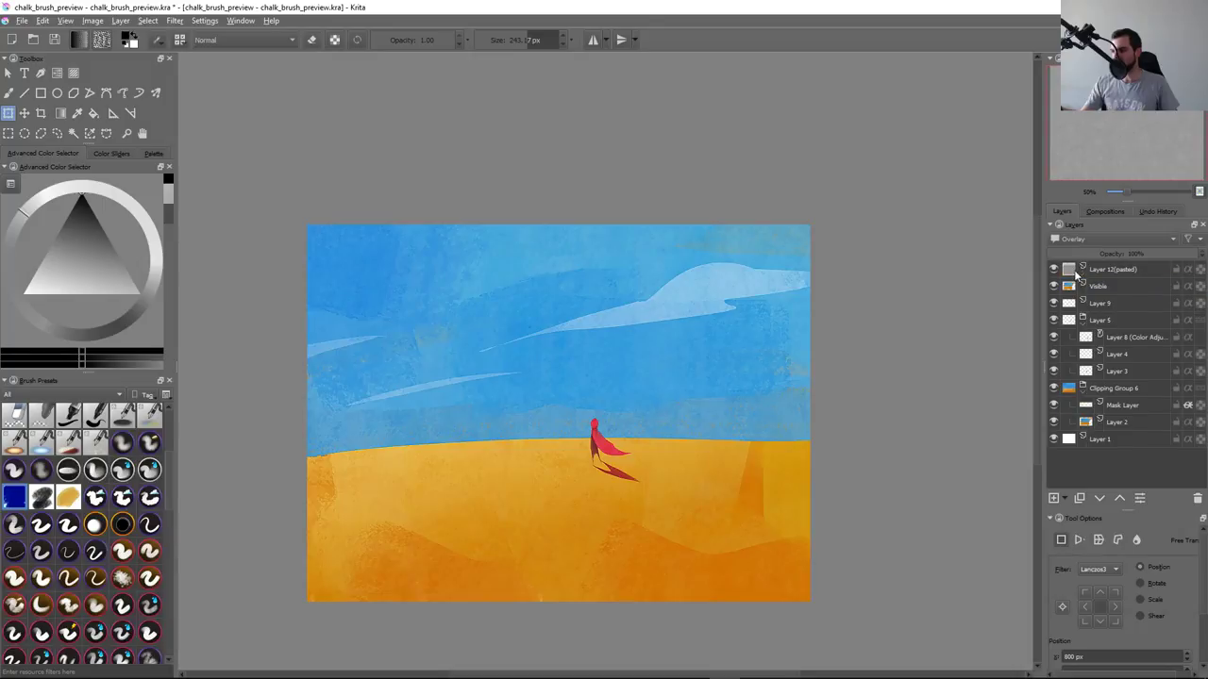
{"action": "left_click", "coordinate": [1075, 271]}
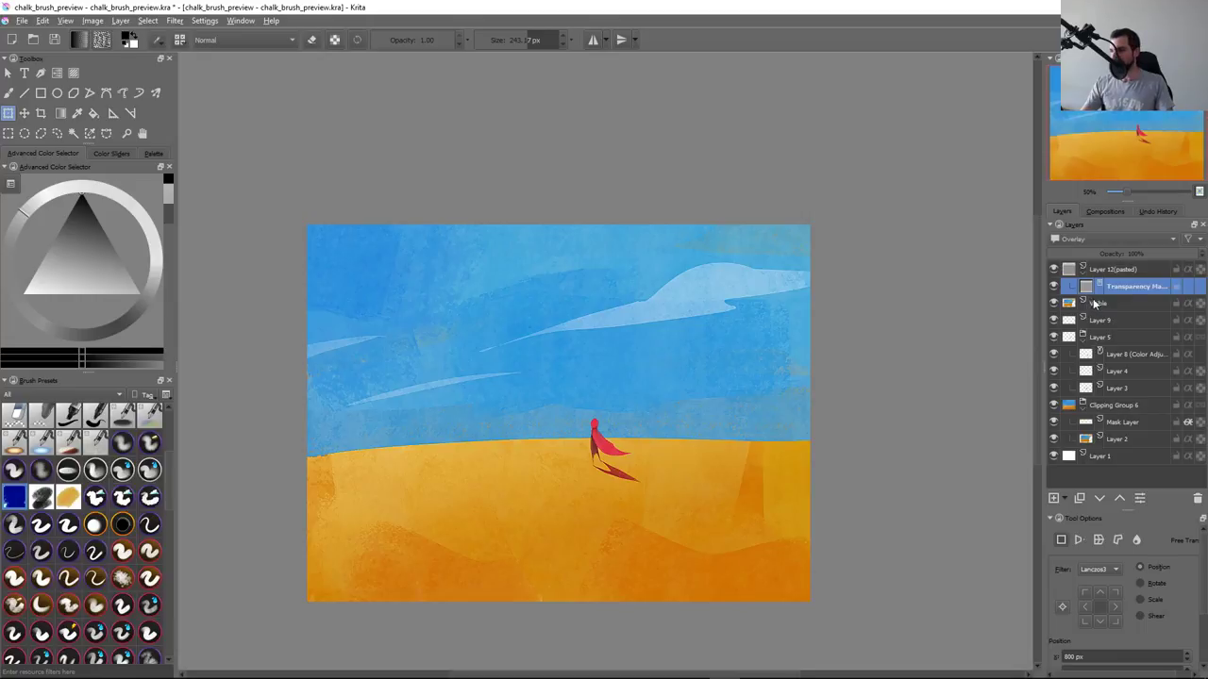
{"action": "key", "text": "ctrl+l"}
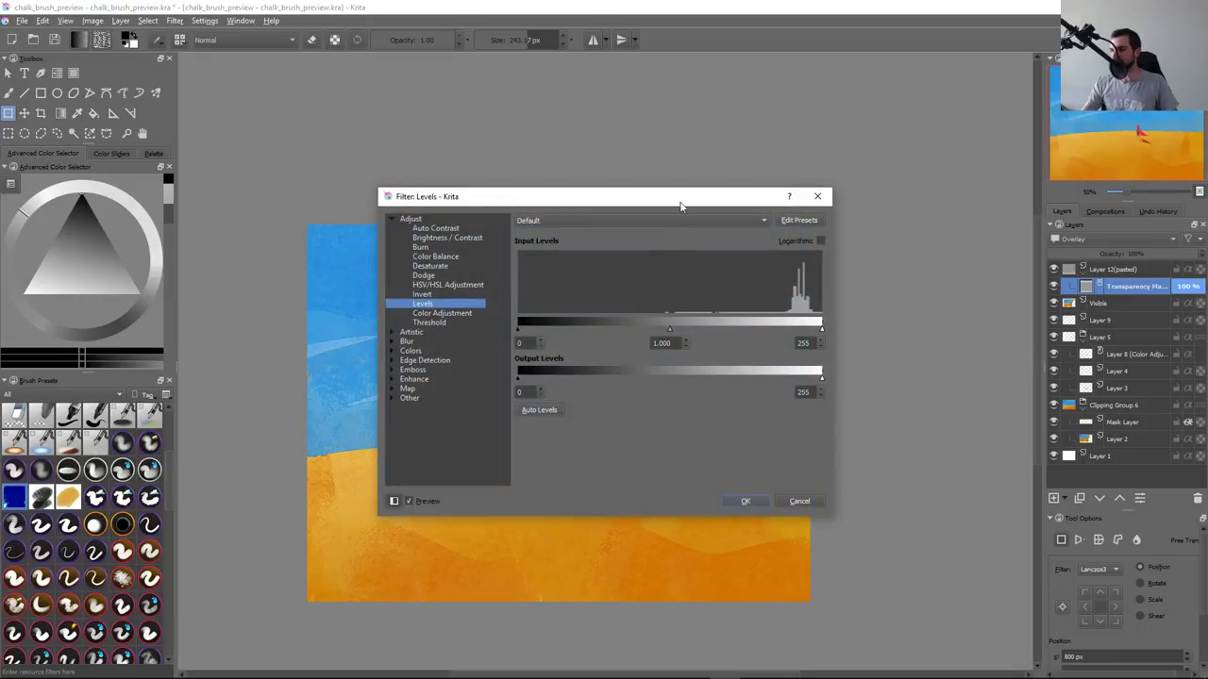
Raise the mask's black input level to 161 with Levels and apply it
{"action": "left_click_drag", "start_coordinate": [682, 205], "coordinate": [969, 135]}
{"action": "left_click_drag", "start_coordinate": [806, 259], "coordinate": [917, 259]}
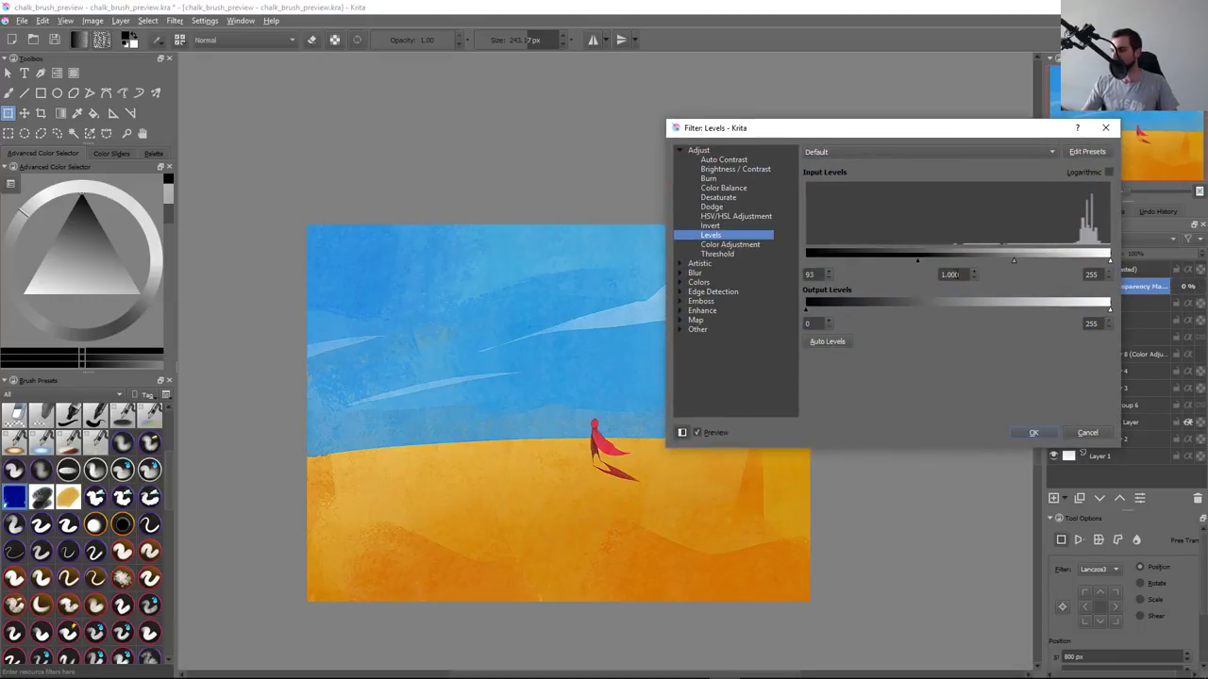
{"action": "left_click", "coordinate": [844, 347]}
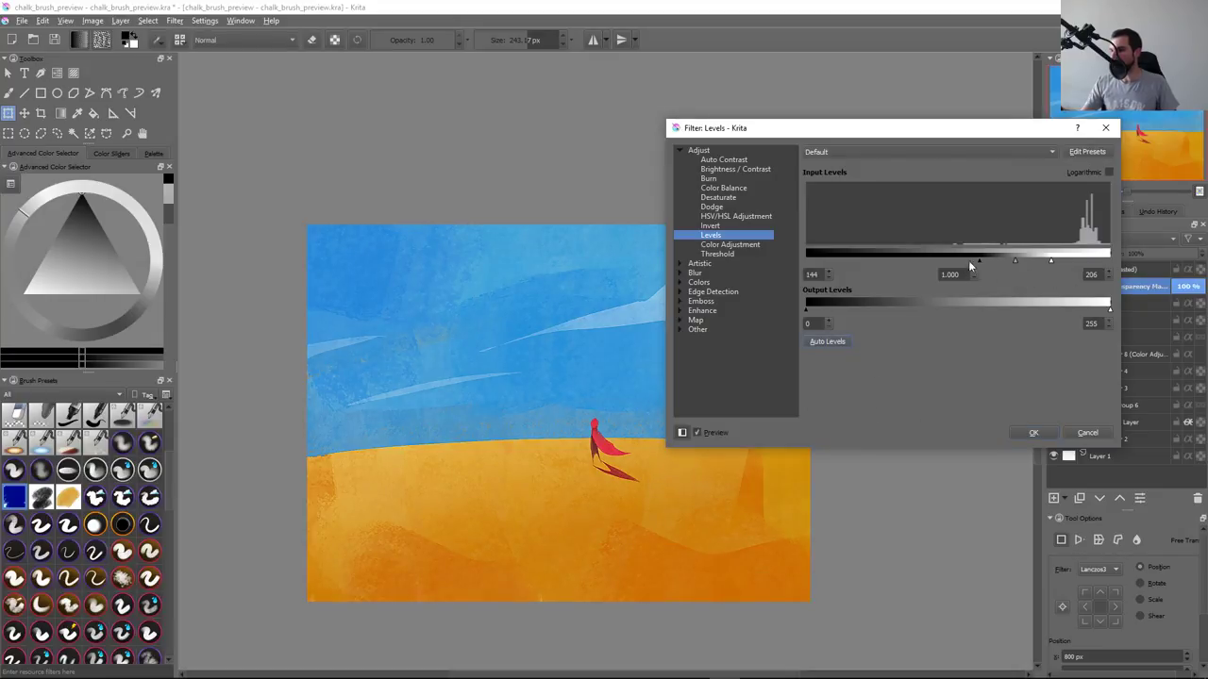
{"action": "mouse_move", "coordinate": [978, 261]}
{"action": "left_mouse_down"}
{"action": "mouse_move", "coordinate": [1108, 261]}
{"action": "mouse_move", "coordinate": [1066, 261]}
{"action": "left_mouse_up"}
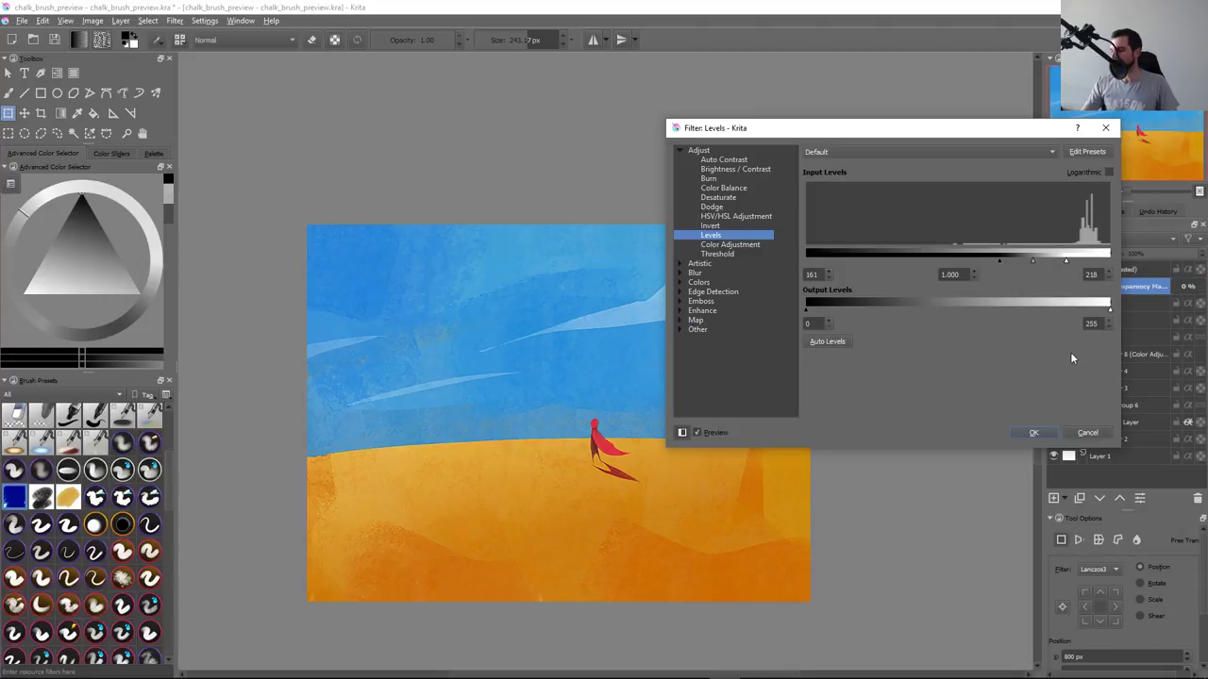
{"action": "left_click", "coordinate": [1035, 434]}
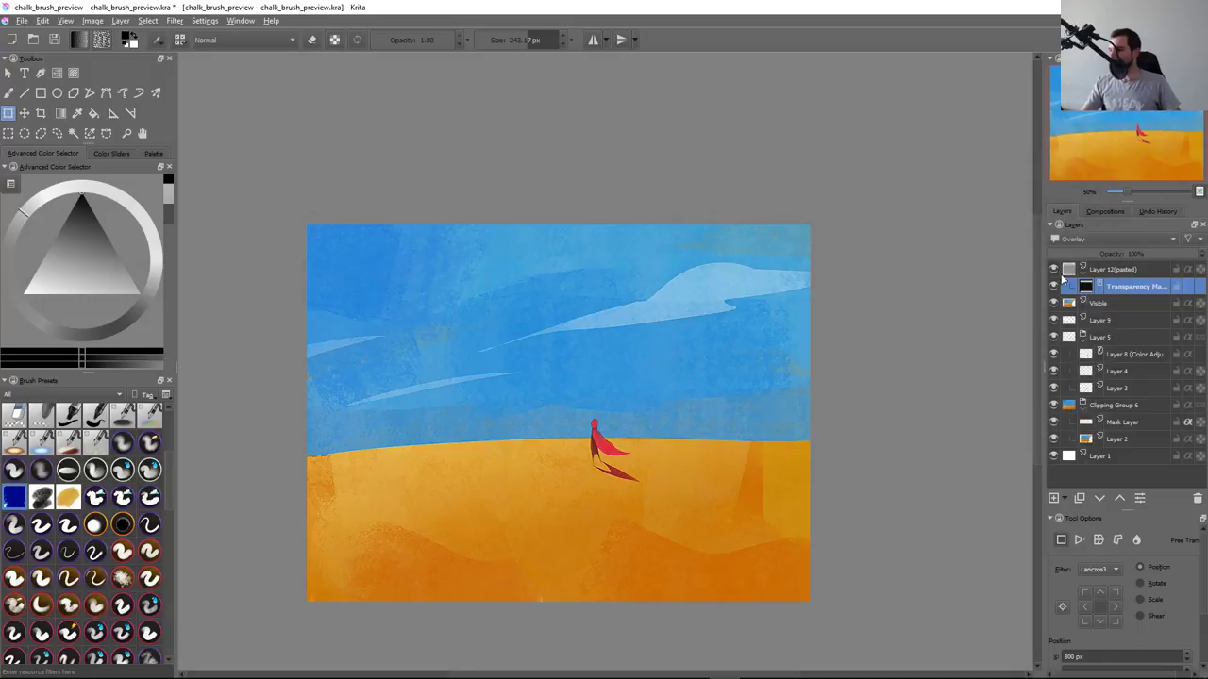
{"action": "left_click", "coordinate": [1085, 293], "text": "alt"}
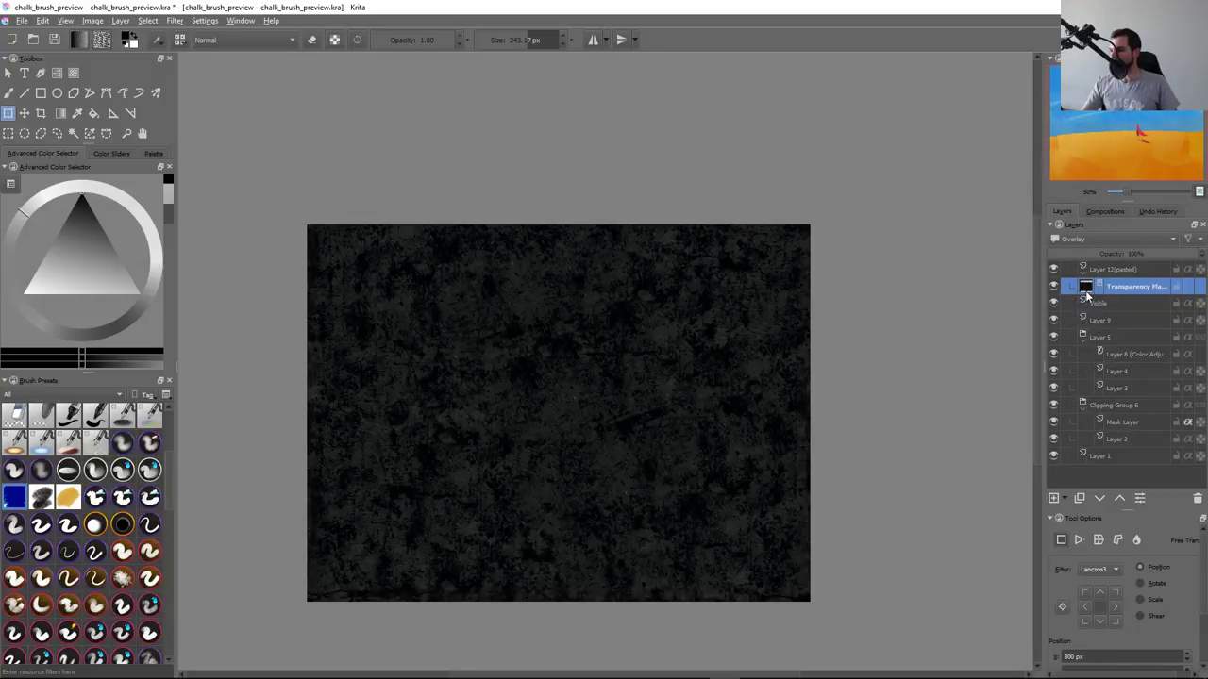
Lower the mask's white input level to 46 in a second Levels pass
{"action": "key", "text": "ctrl+l"}
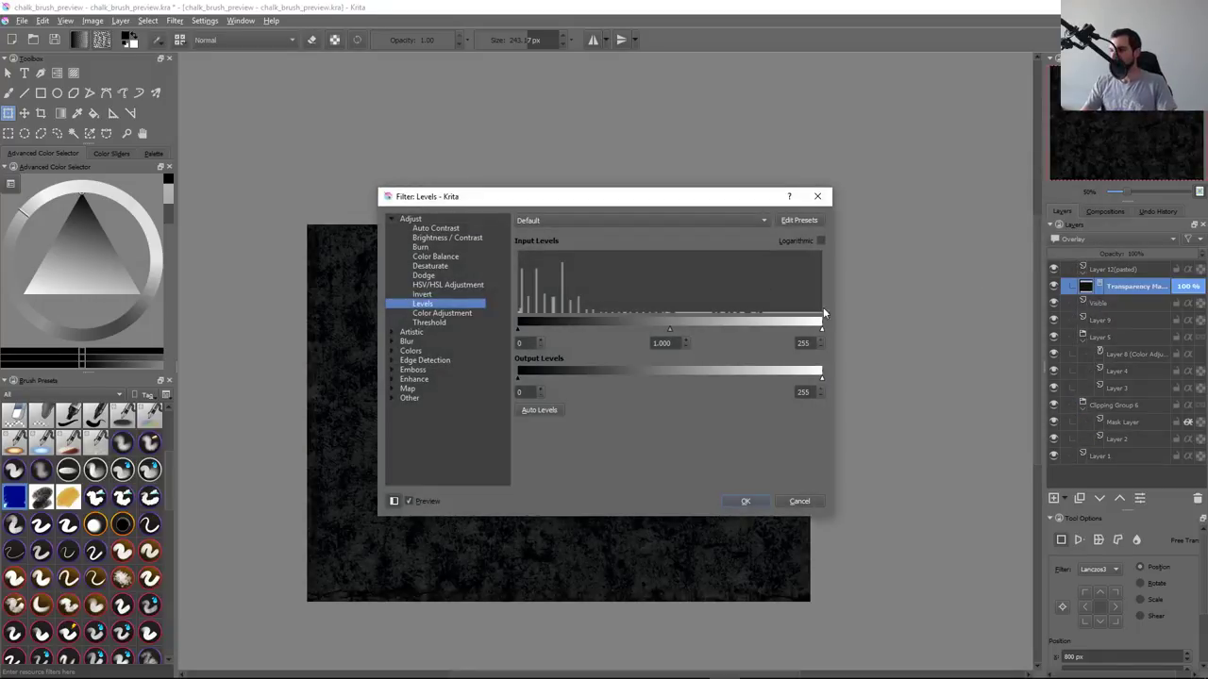
{"action": "left_click_drag", "start_coordinate": [823, 328], "coordinate": [628, 331]}
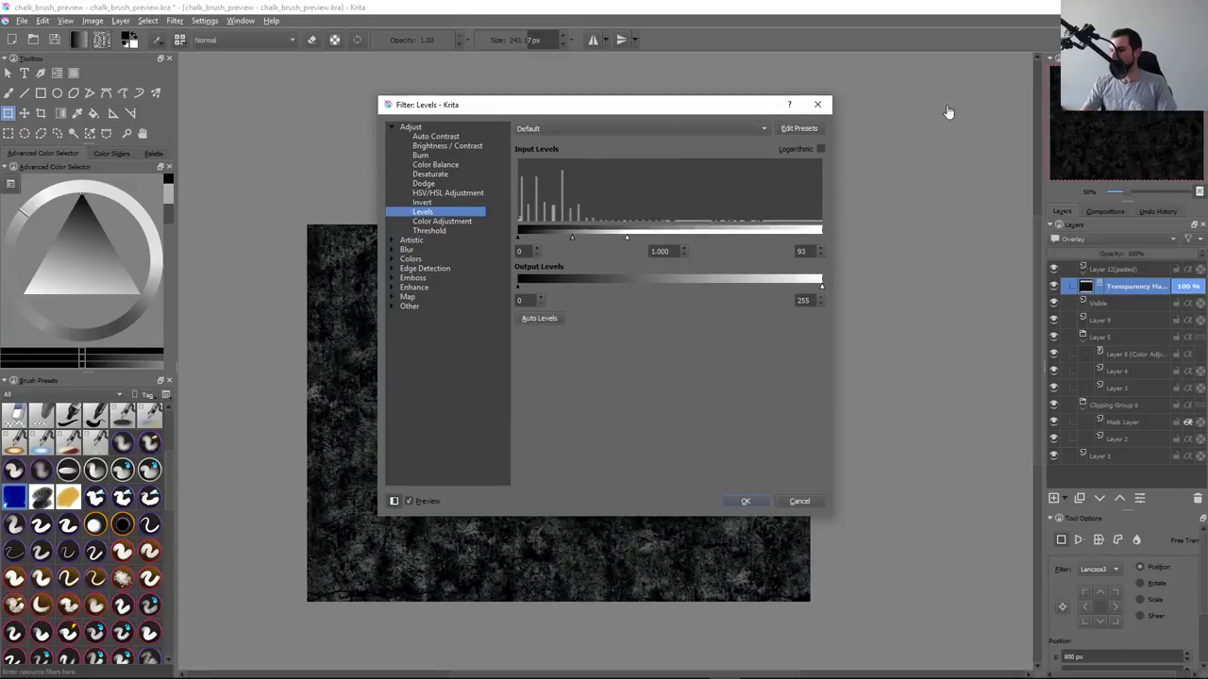
{"action": "left_click_drag", "start_coordinate": [674, 109], "coordinate": [985, 91]}
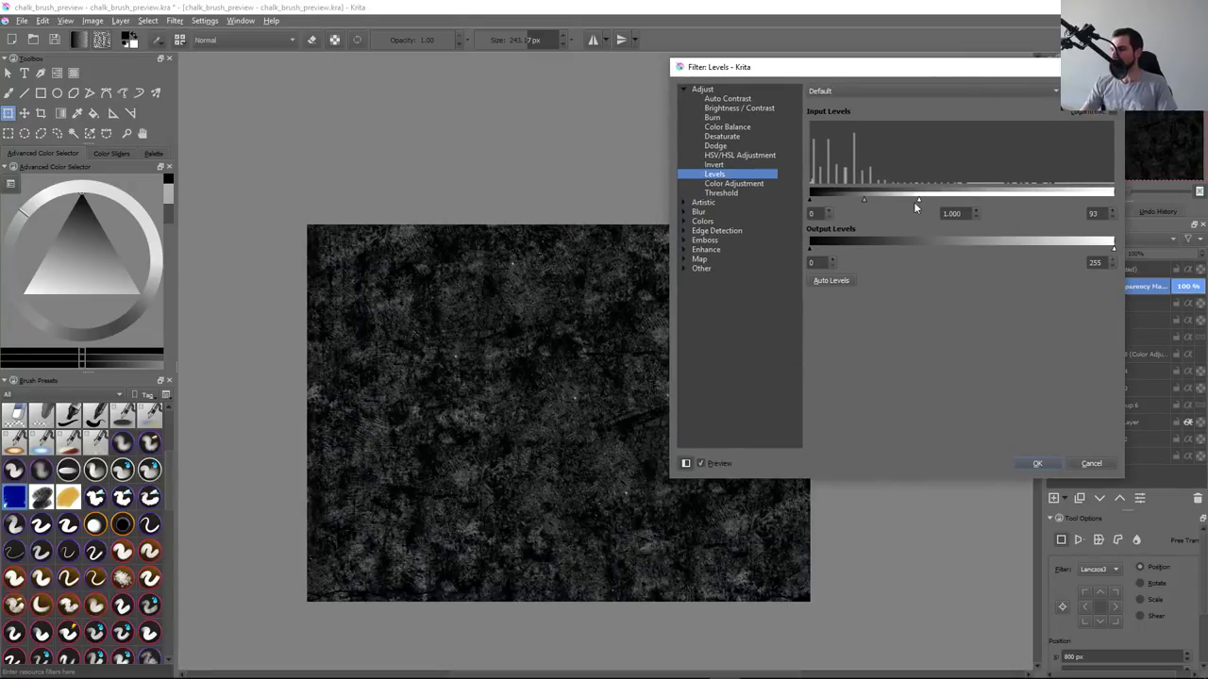
{"action": "left_click_drag", "start_coordinate": [864, 211], "coordinate": [859, 204]}
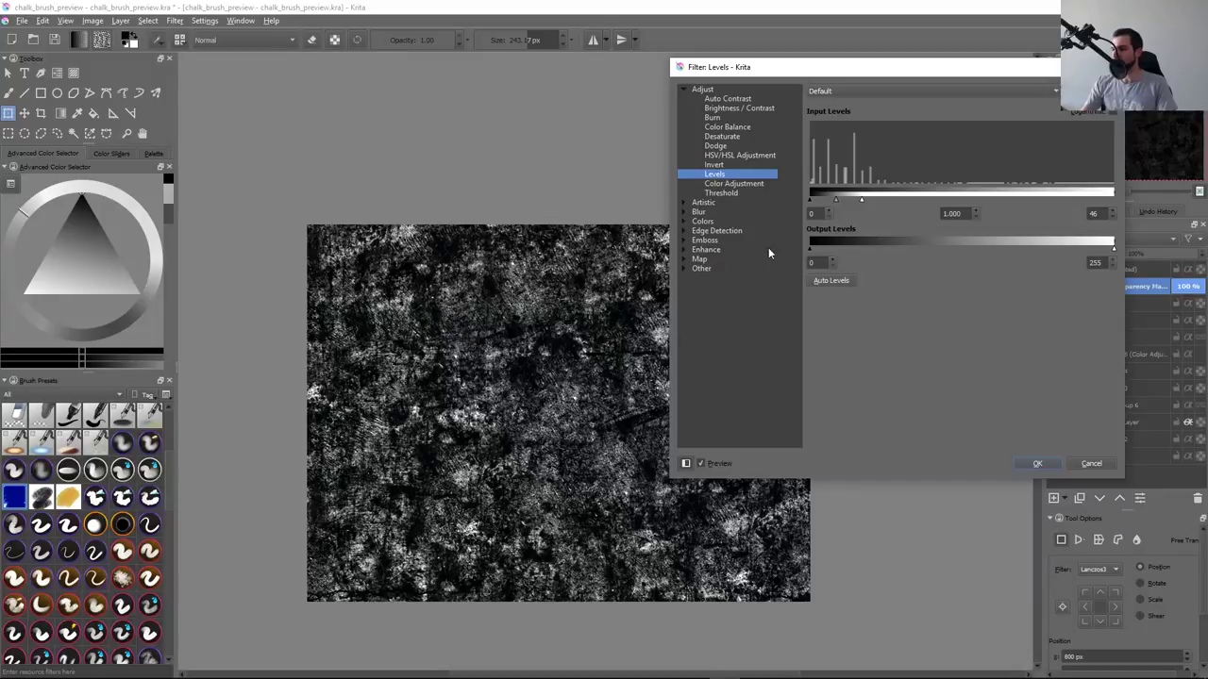
{"action": "key", "text": "Return"}
{"action": "left_click", "coordinate": [1085, 293], "text": "alt"}
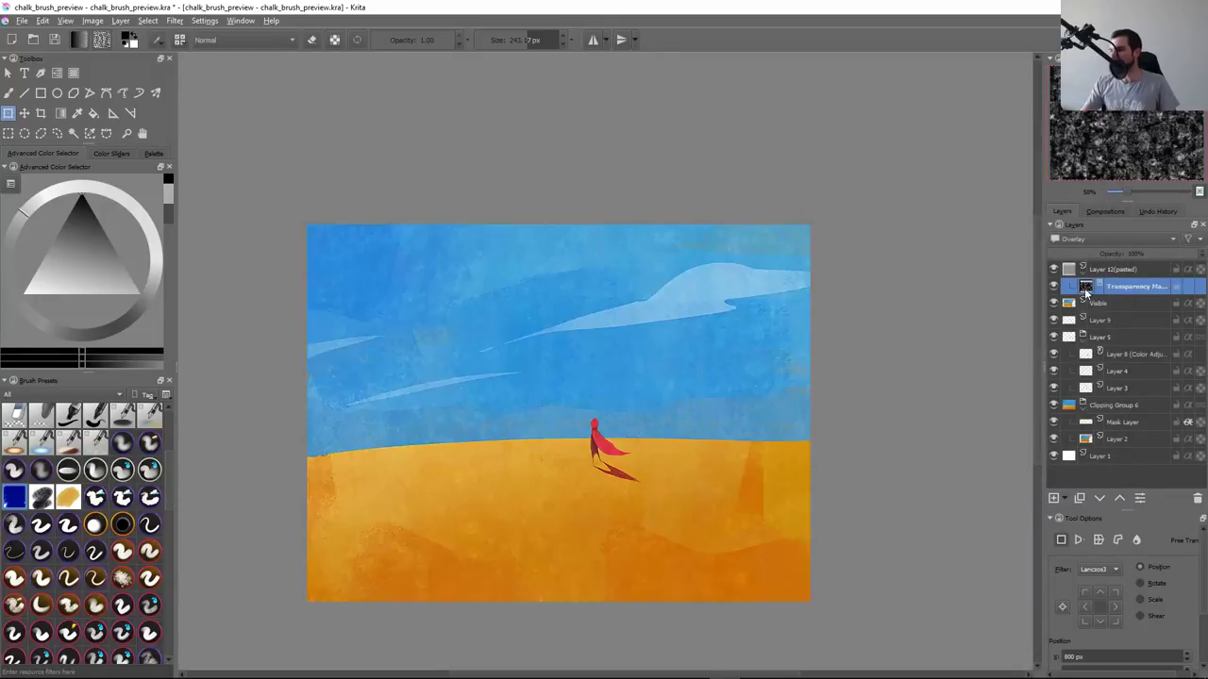
Delete the Transparency Mask from Layer 12(pasted) and compare the layer on and off
{"action": "key", "text": "shift+Delete"}
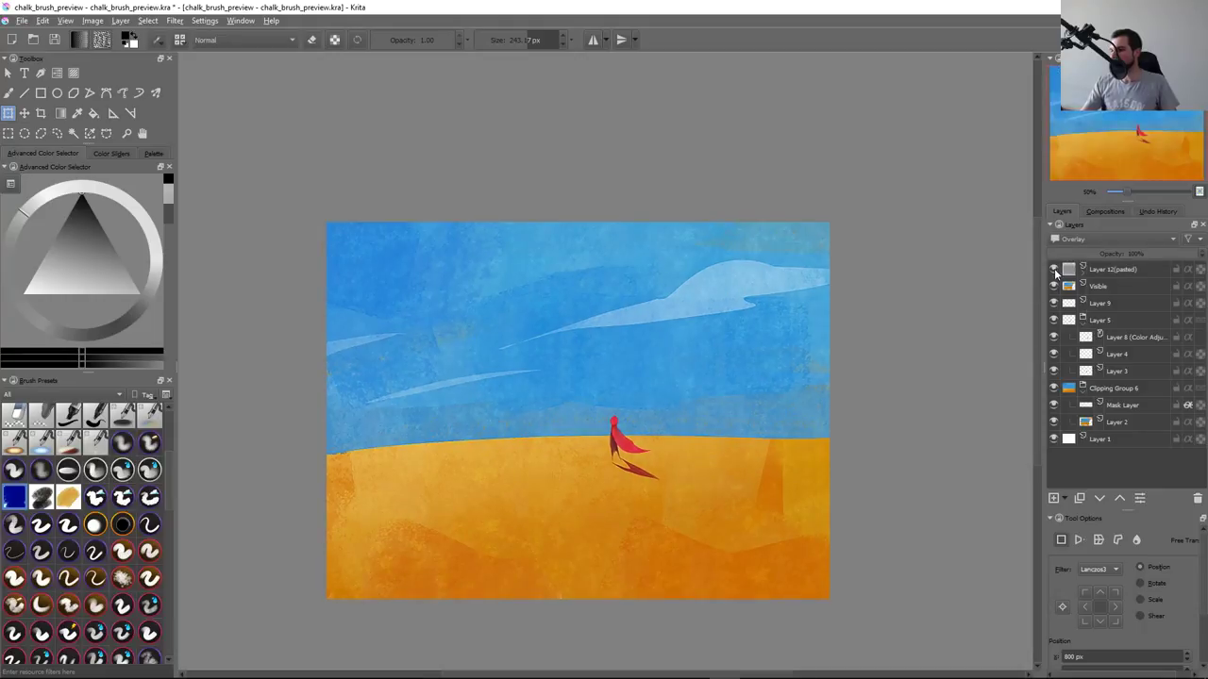
{"action": "left_click", "coordinate": [1054, 271]}
{"action": "left_click", "coordinate": [1054, 271]}
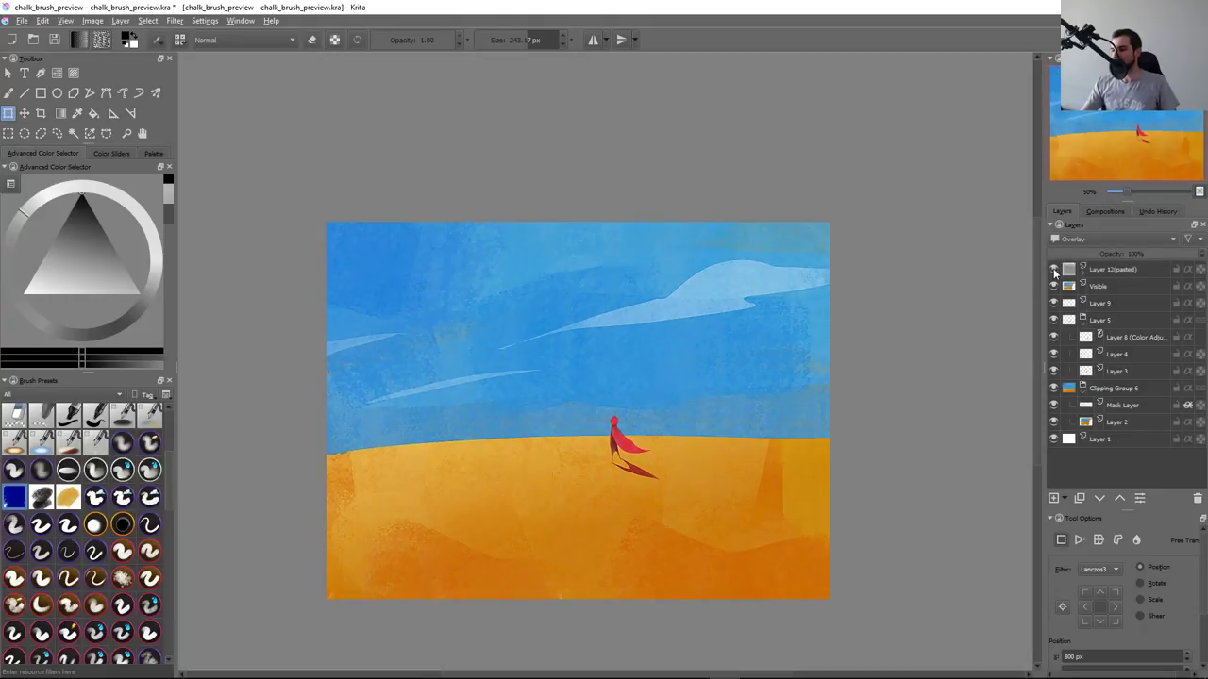
{"action": "left_click", "coordinate": [1054, 272]}
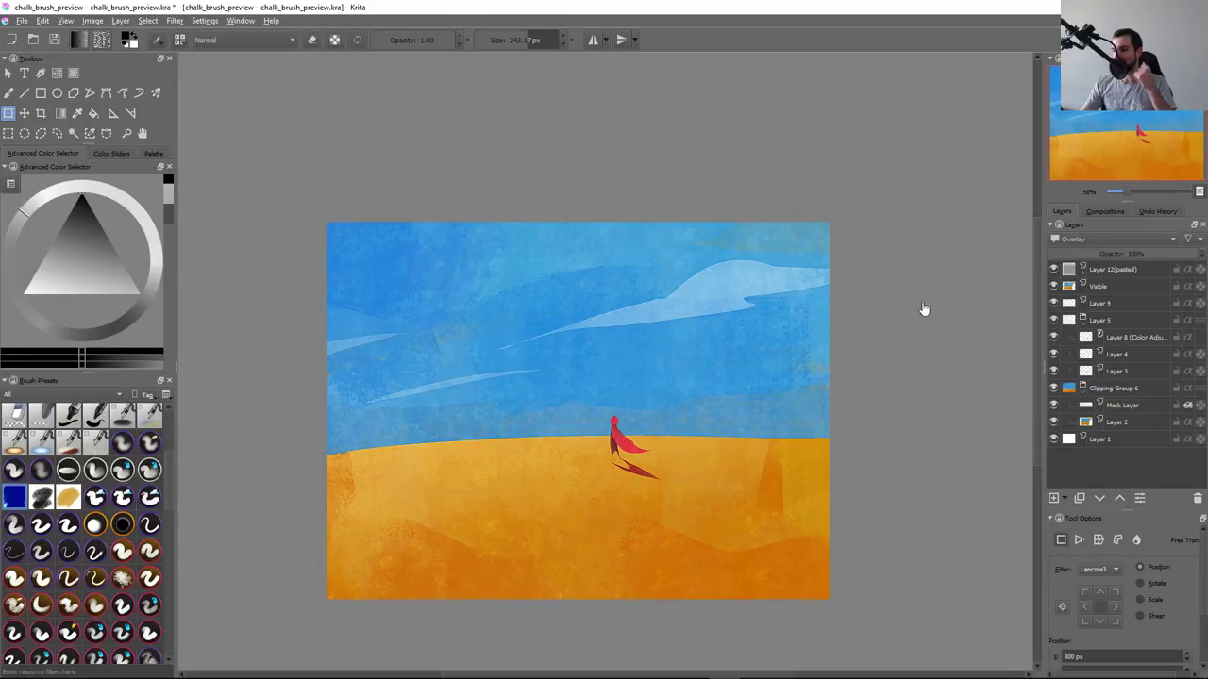
{"action": "left_click_drag", "start_coordinate": [917, 329], "coordinate": [883, 340]}
Fit the page to view, pick the light-blue chalk preset, and add Layer 13
{"action": "key", "text": "2"}
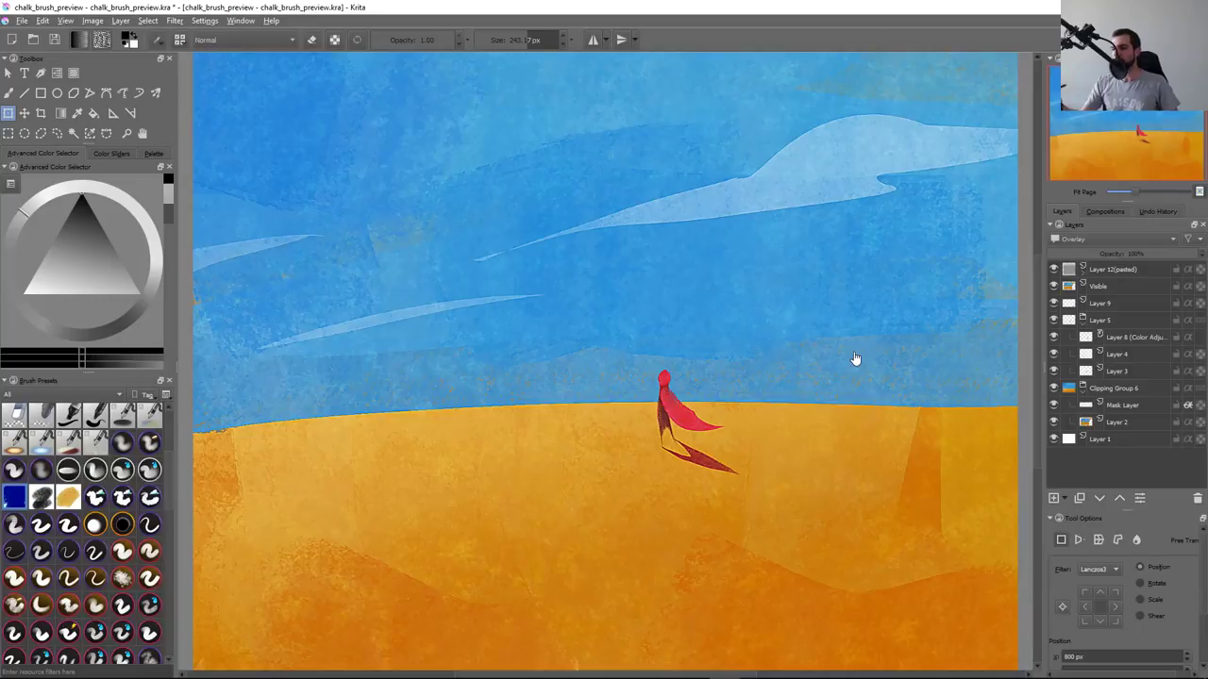
{"action": "key", "text": "slash"}
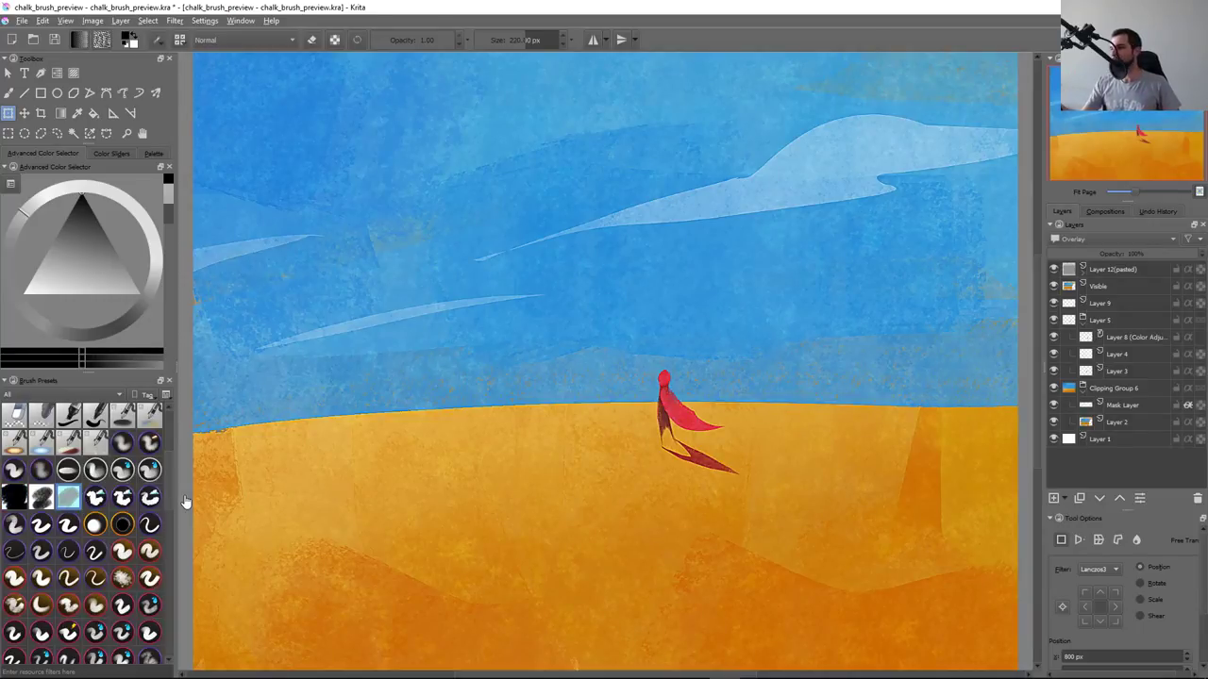
{"action": "key", "text": "Insert"}
Paint an orange chalk block across the sky after undoing a black test stroke
{"action": "key", "text": "b"}
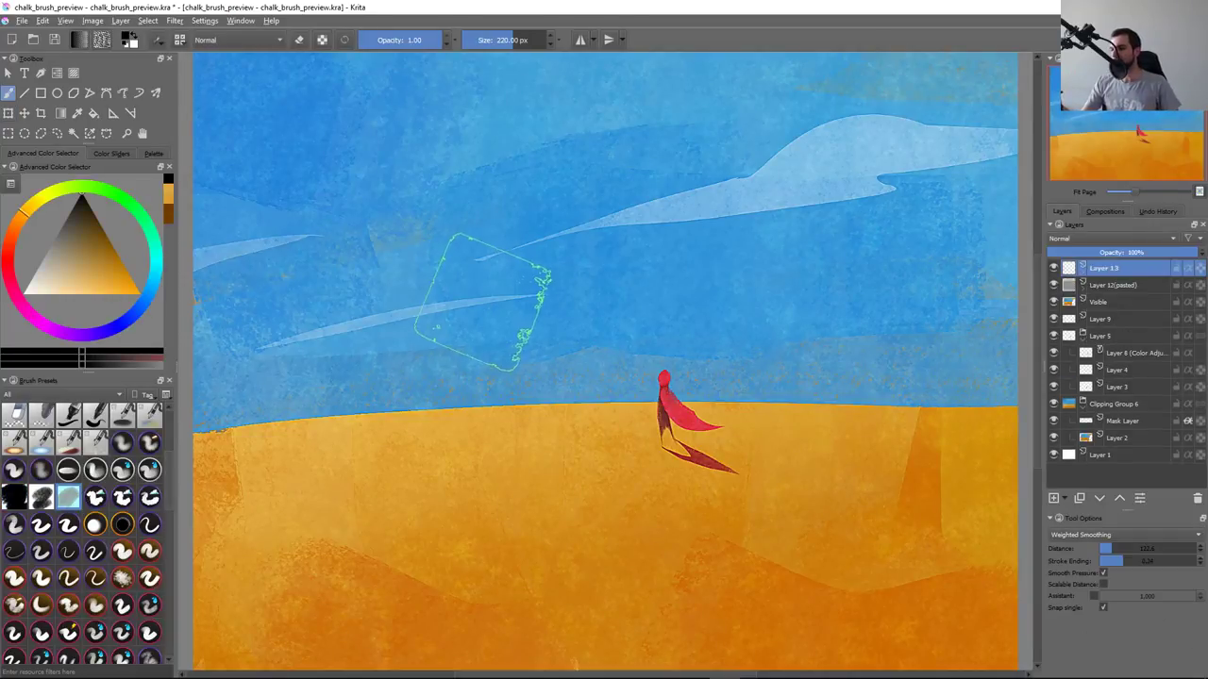
{"action": "left_click_drag", "start_coordinate": [802, 151], "coordinate": [401, 337]}
{"action": "key", "text": "ctrl+z"}
{"action": "left_click", "coordinate": [104, 281]}
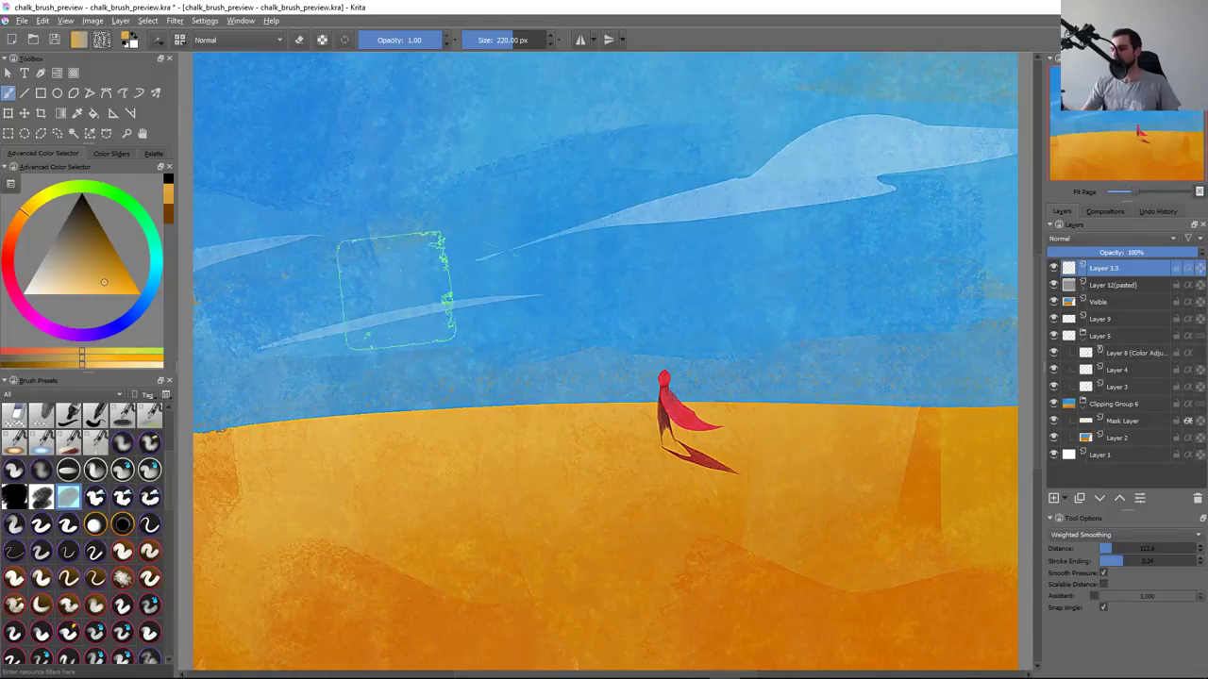
{"action": "left_click_drag", "start_coordinate": [390, 284], "coordinate": [661, 142]}
{"action": "mouse_move", "coordinate": [396, 321]}
{"action": "left_mouse_down"}
{"action": "mouse_move", "coordinate": [642, 231]}
{"action": "mouse_move", "coordinate": [396, 141]}
{"action": "left_mouse_up"}
{"action": "left_click_drag", "start_coordinate": [311, 245], "coordinate": [528, 94]}
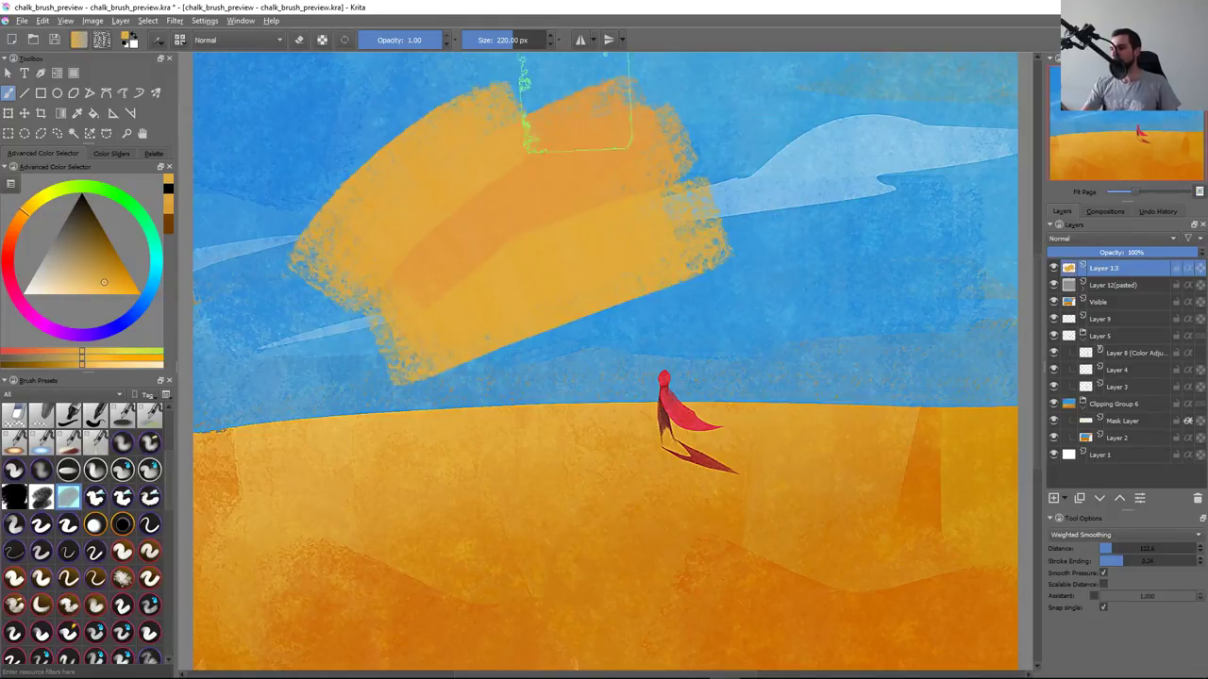
{"action": "left_click_drag", "start_coordinate": [641, 155], "coordinate": [726, 141]}
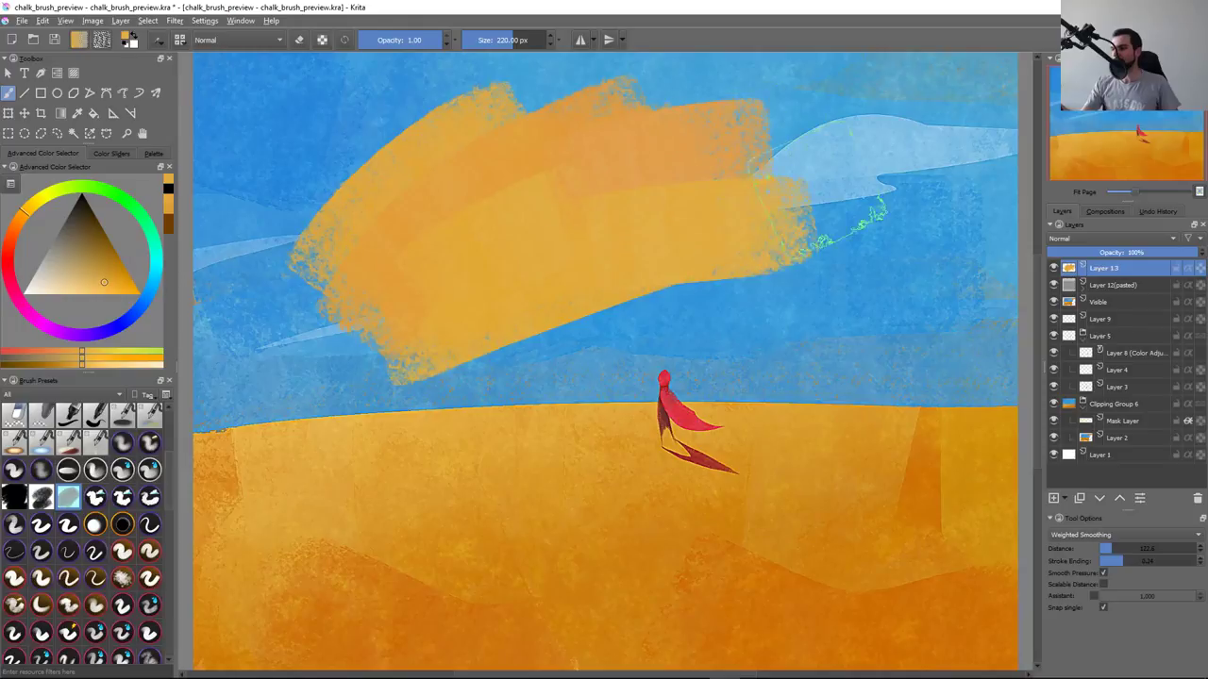
{"action": "key", "text": "ctrl+z"}
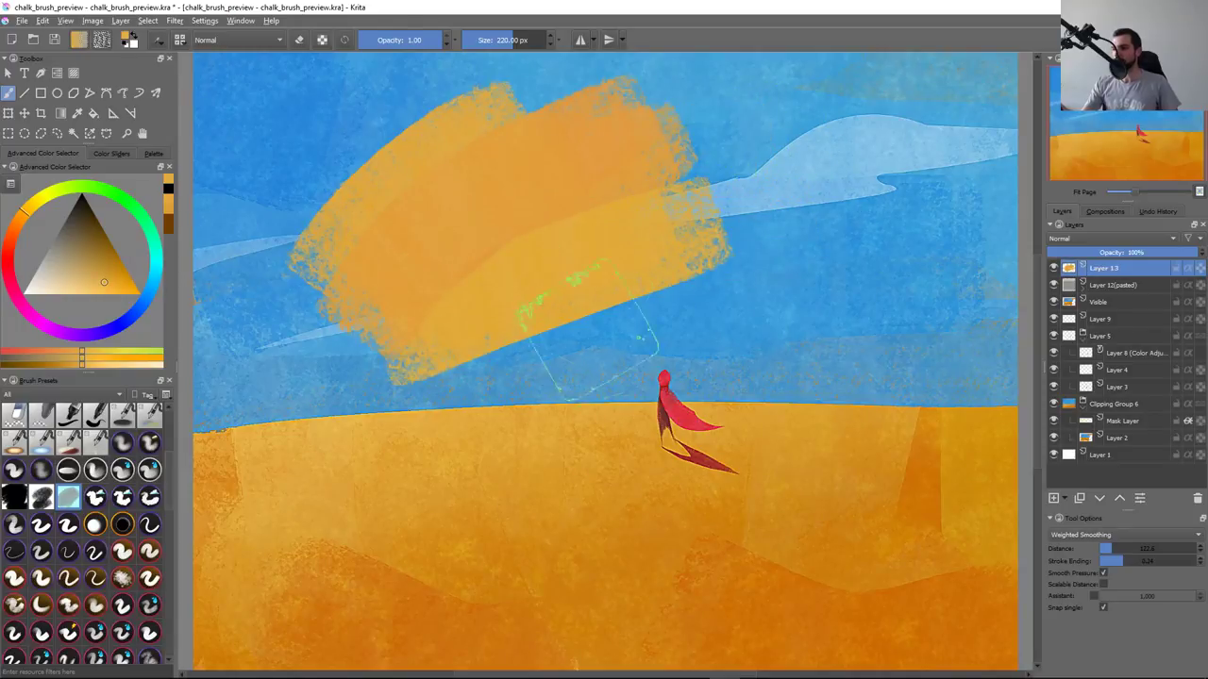
Zoom out to about 65%, test green strokes over the orange block, then add more orange
{"action": "scroll", "coordinate": [569, 333], "scroll_direction": "up", "scroll_amount": 2}
{"action": "left_click_drag", "start_coordinate": [569, 333], "coordinate": [613, 274]}
{"action": "right_click", "coordinate": [613, 272]}
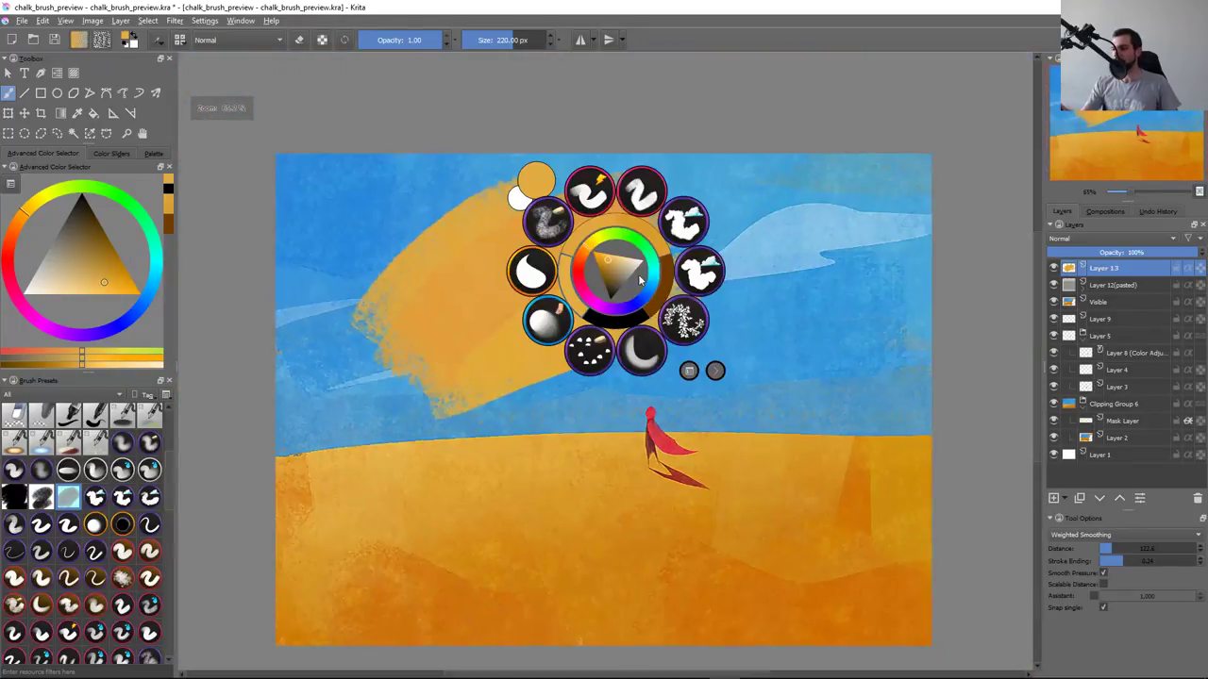
{"action": "left_click", "coordinate": [619, 245]}
{"action": "left_click_drag", "start_coordinate": [642, 340], "coordinate": [811, 387]}
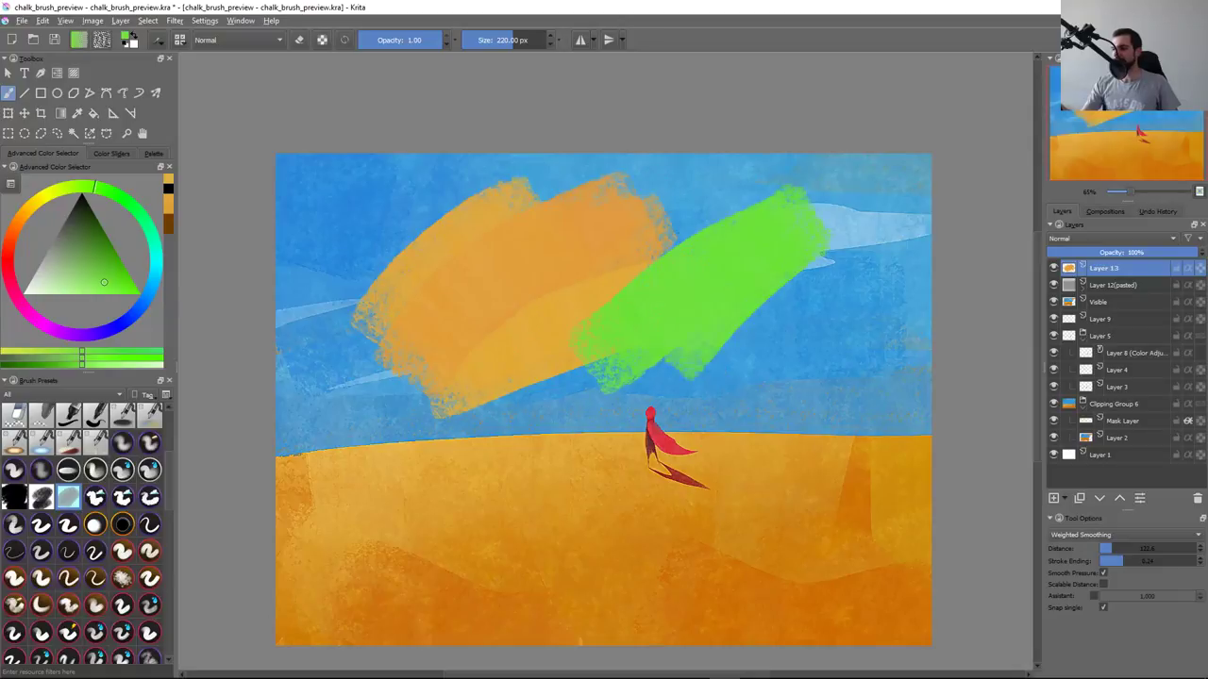
{"action": "key", "text": "ctrl+z"}
{"action": "mouse_move", "coordinate": [566, 254]}
{"action": "left_mouse_down"}
{"action": "mouse_move", "coordinate": [661, 250]}
{"action": "mouse_move", "coordinate": [717, 283]}
{"action": "mouse_move", "coordinate": [585, 208]}
{"action": "mouse_move", "coordinate": [717, 189]}
{"action": "mouse_move", "coordinate": [514, 264]}
{"action": "mouse_move", "coordinate": [736, 283]}
{"action": "mouse_move", "coordinate": [542, 208]}
{"action": "left_mouse_up"}
{"action": "left_click_drag", "start_coordinate": [811, 311], "coordinate": [698, 359]}
{"action": "mouse_move", "coordinate": [698, 207]}
{"action": "left_mouse_down"}
{"action": "mouse_move", "coordinate": [514, 255]}
{"action": "mouse_move", "coordinate": [660, 377]}
{"action": "left_mouse_up"}
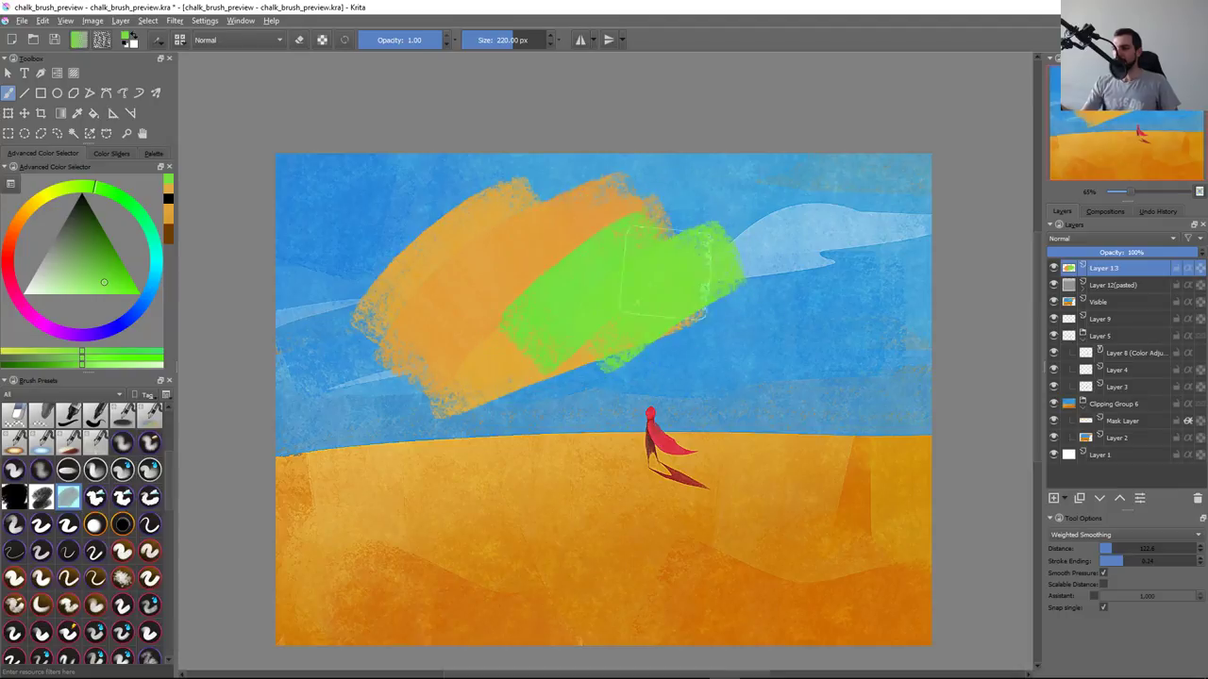
{"action": "left_click_drag", "start_coordinate": [717, 264], "coordinate": [604, 294]}
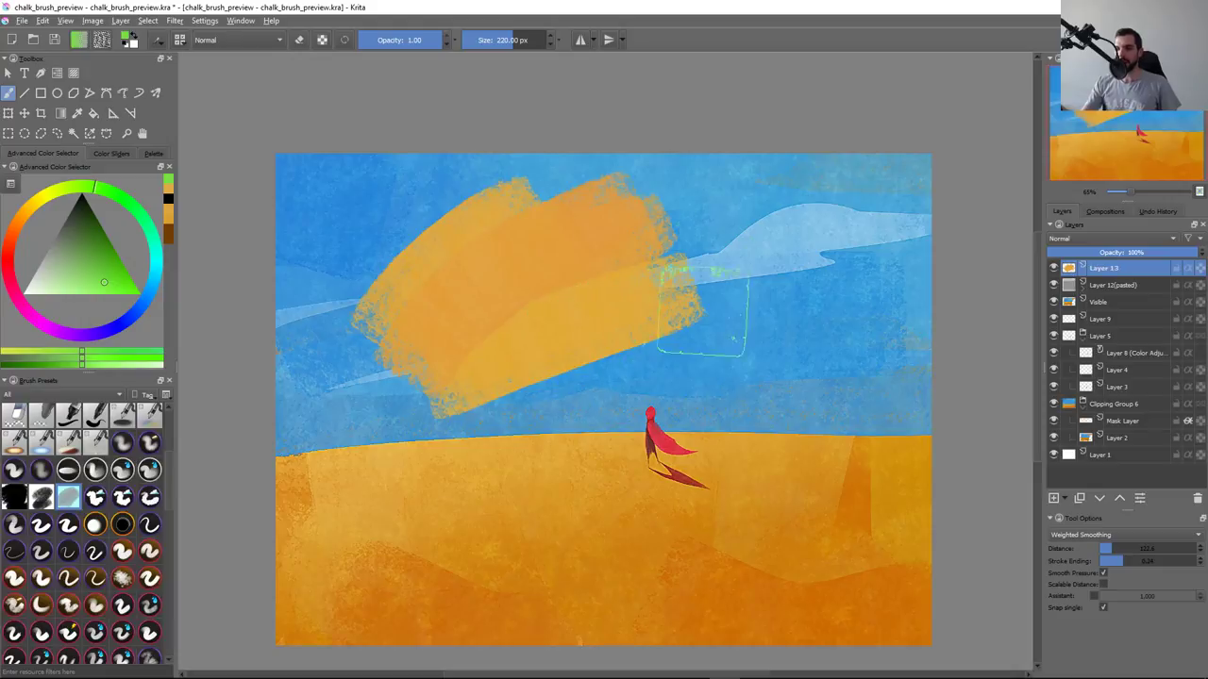
{"action": "scroll", "coordinate": [703, 312], "scroll_direction": "down", "scroll_amount": 1}
{"action": "left_click", "coordinate": [660, 244], "text": "ctrl"}
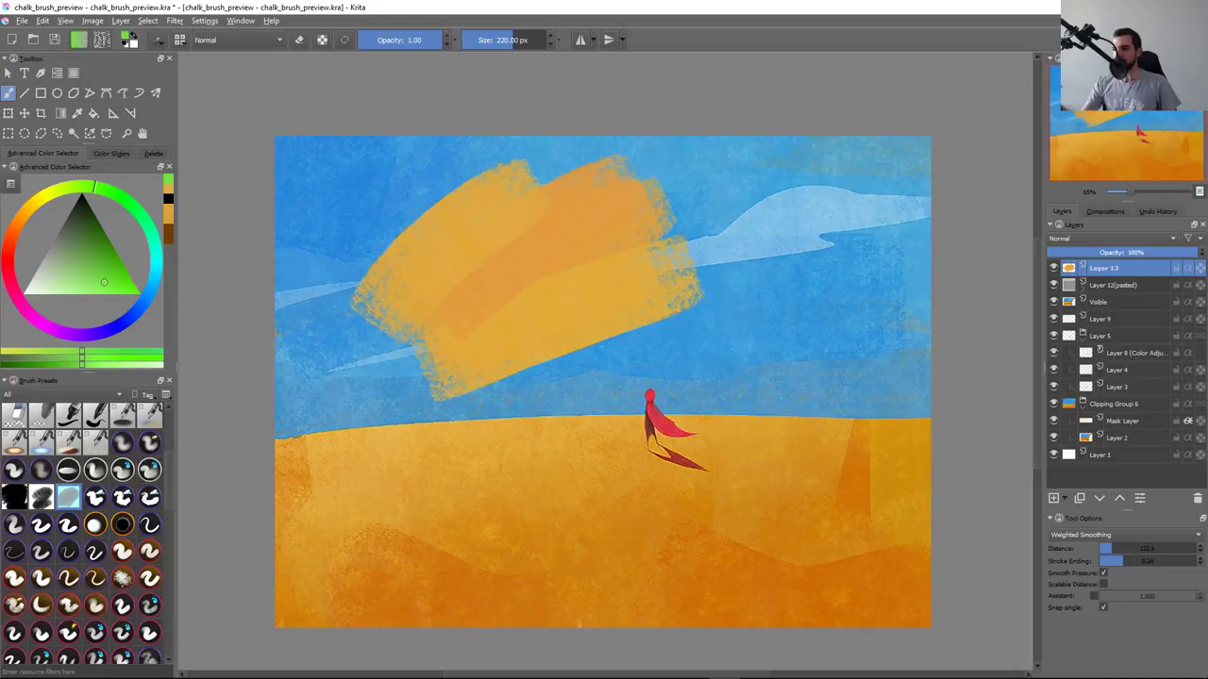
{"action": "left_click_drag", "start_coordinate": [708, 234], "coordinate": [760, 283]}
Try blue and green colours, undo the green strokes, and bring up Brush Settings
{"action": "right_click", "coordinate": [685, 285]}
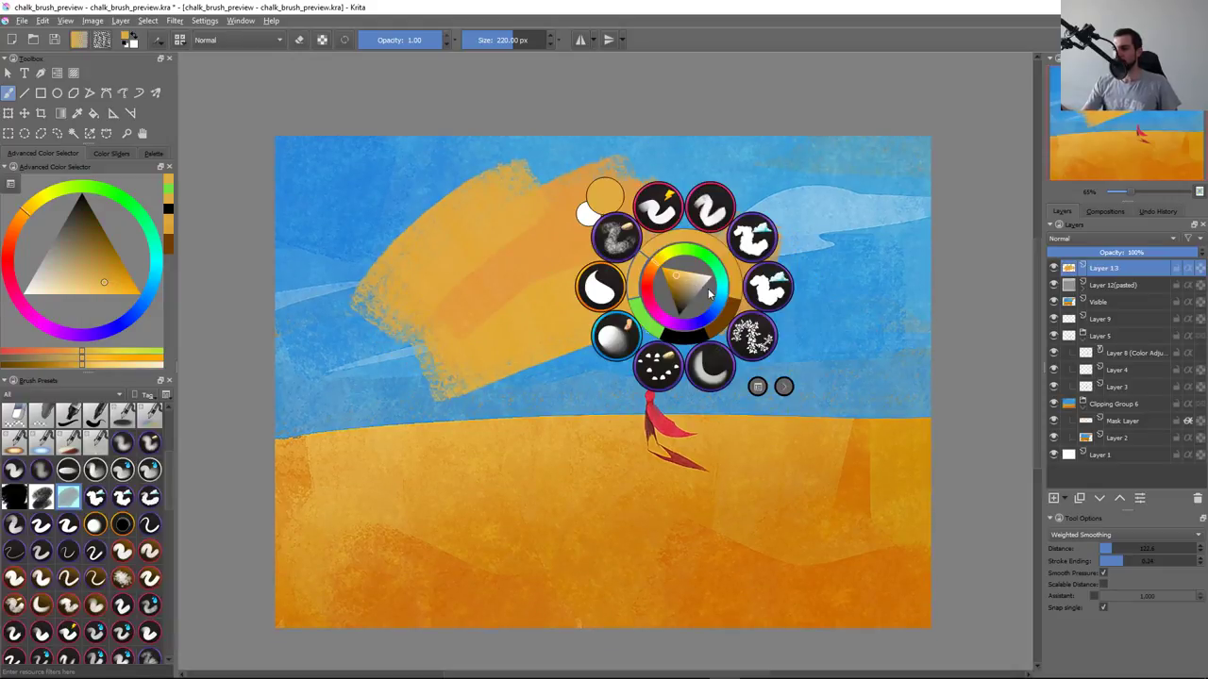
{"action": "mouse_move", "coordinate": [684, 251]}
{"action": "left_mouse_down"}
{"action": "mouse_move", "coordinate": [722, 309]}
{"action": "mouse_move", "coordinate": [690, 311]}
{"action": "left_mouse_up"}
{"action": "left_click", "coordinate": [701, 302]}
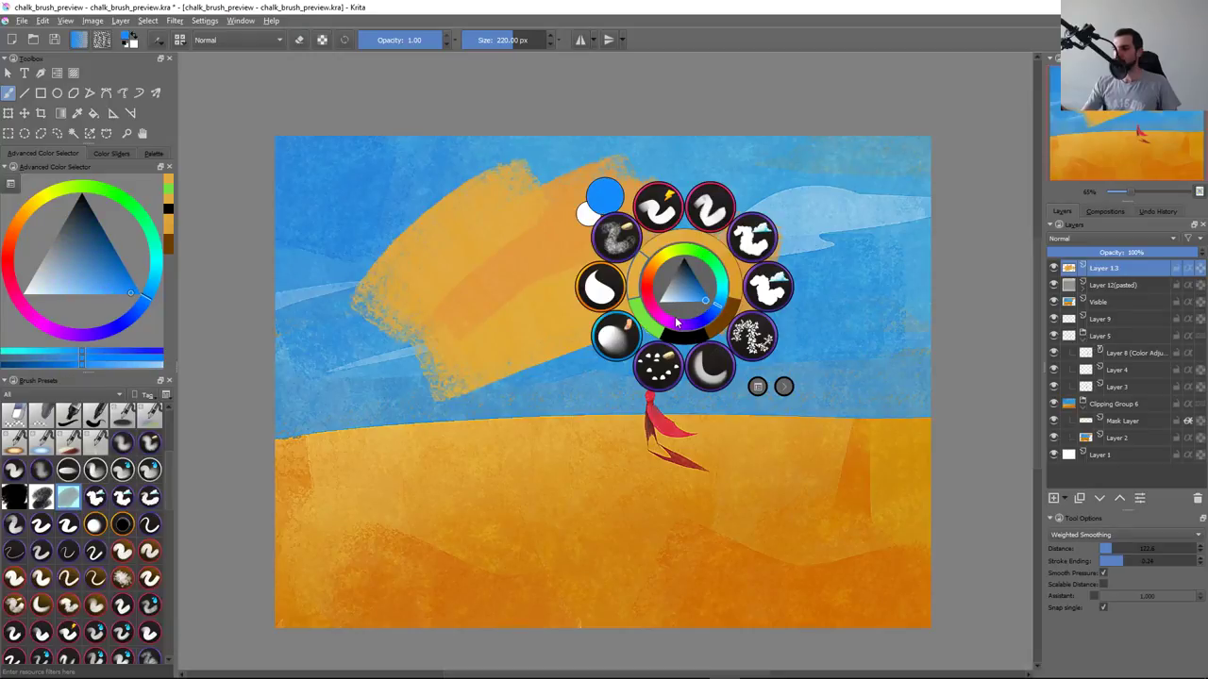
{"action": "left_click", "coordinate": [659, 260]}
{"action": "left_click", "coordinate": [634, 337]}
{"action": "mouse_move", "coordinate": [613, 311]}
{"action": "left_mouse_down"}
{"action": "mouse_move", "coordinate": [727, 311]}
{"action": "mouse_move", "coordinate": [809, 284]}
{"action": "mouse_move", "coordinate": [590, 345]}
{"action": "left_mouse_up"}
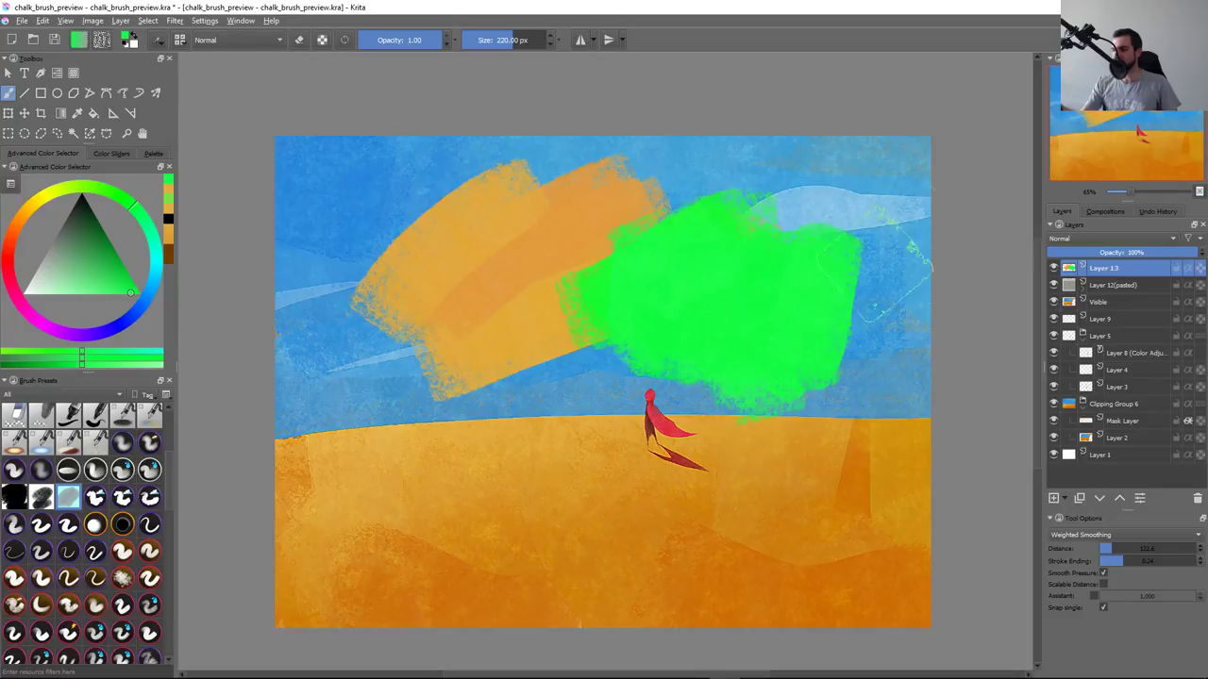
{"action": "key", "text": "ctrl+z"}
{"action": "key", "text": "ctrl+z"}
{"action": "key", "text": "ctrl+z"}
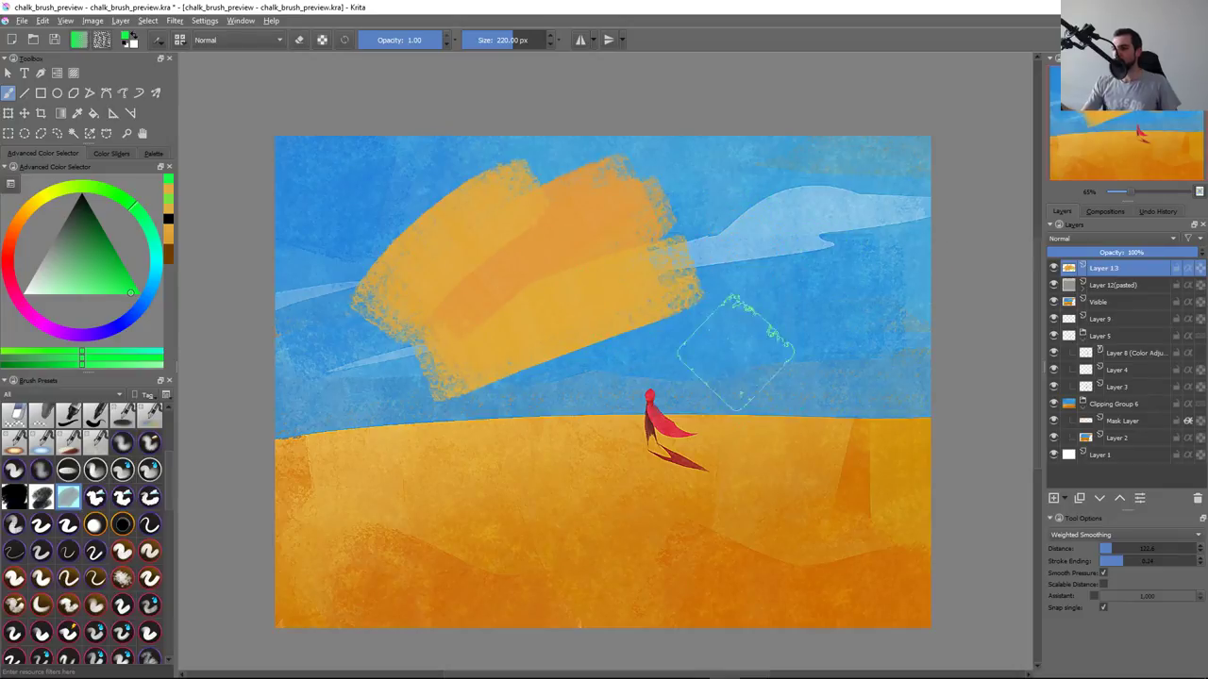
{"action": "key", "text": "F5"}
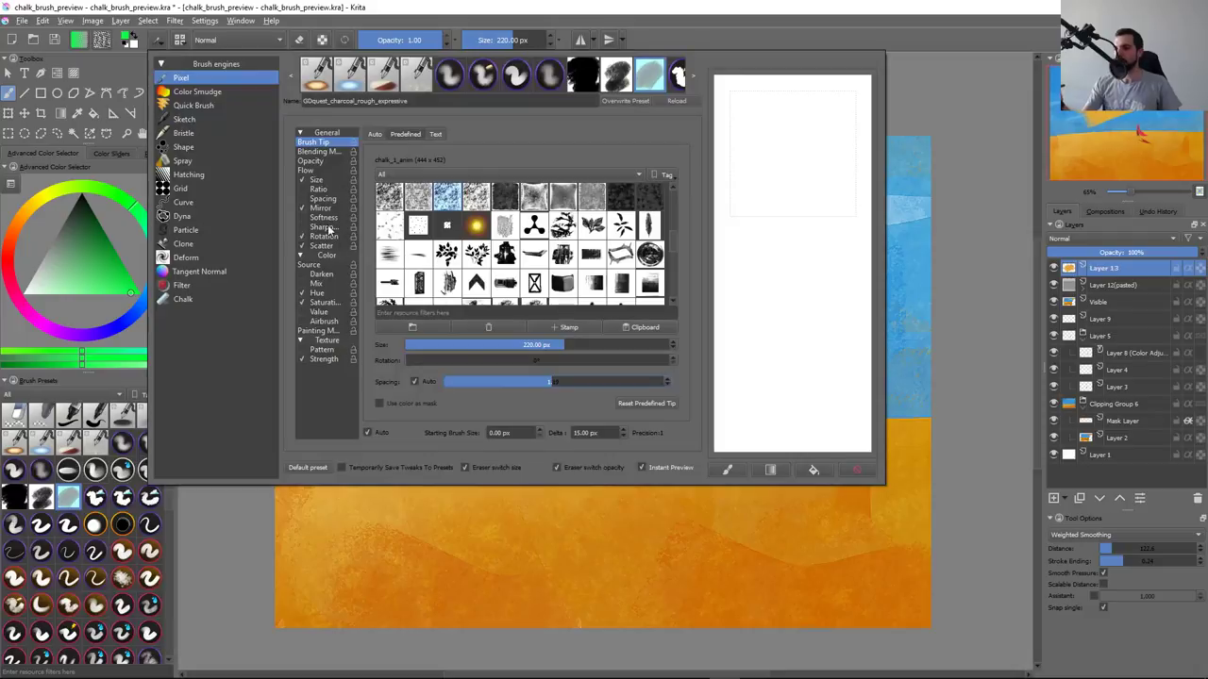
Enable Fuzzy Dab on the brush's Hue and shape its curve into a shallow rising line
{"action": "left_click", "coordinate": [326, 295]}
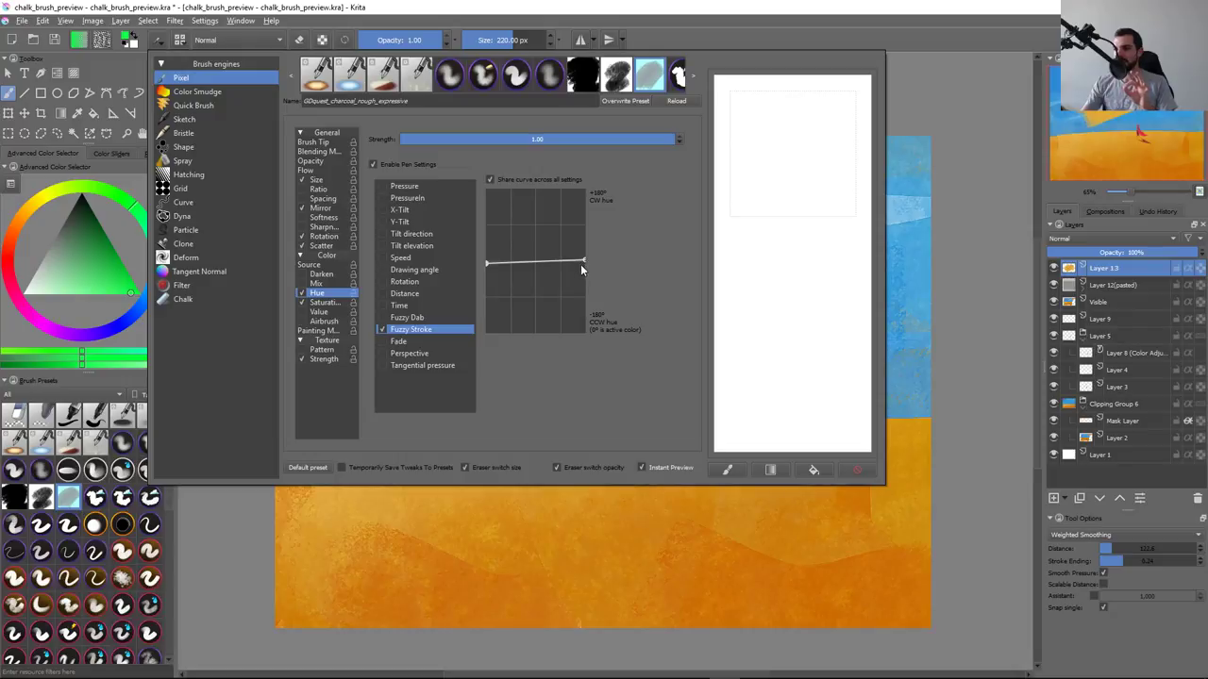
{"action": "left_click", "coordinate": [383, 318]}
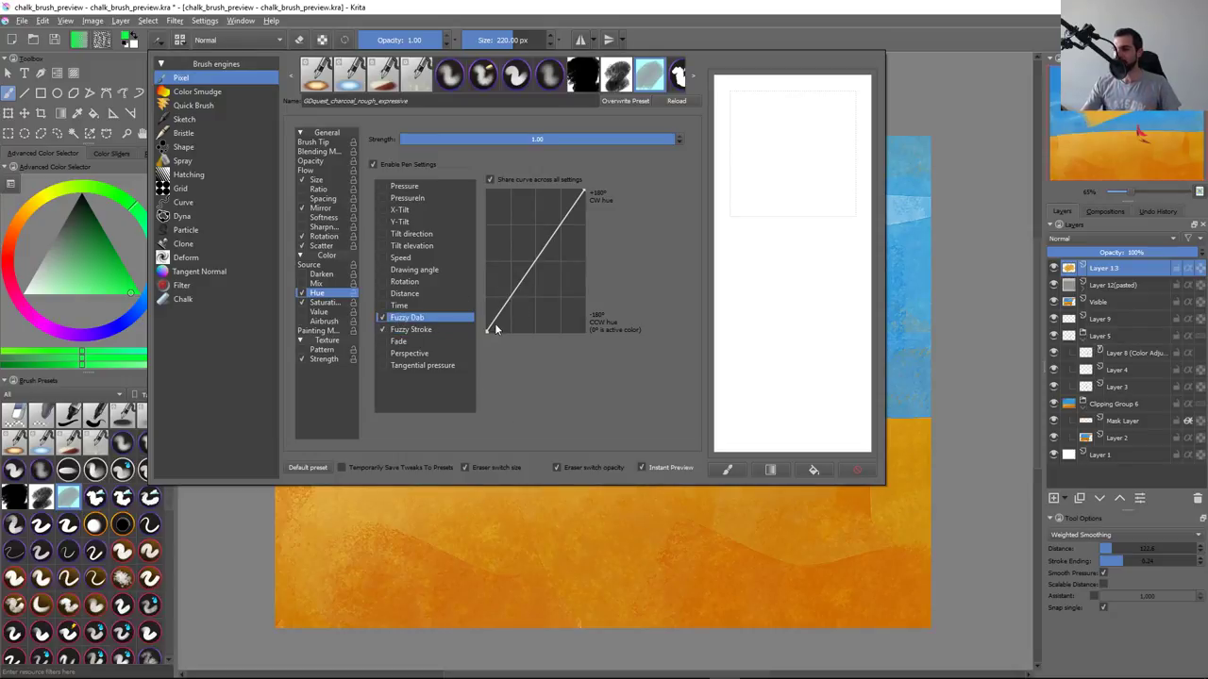
{"action": "left_click_drag", "start_coordinate": [489, 329], "coordinate": [466, 268]}
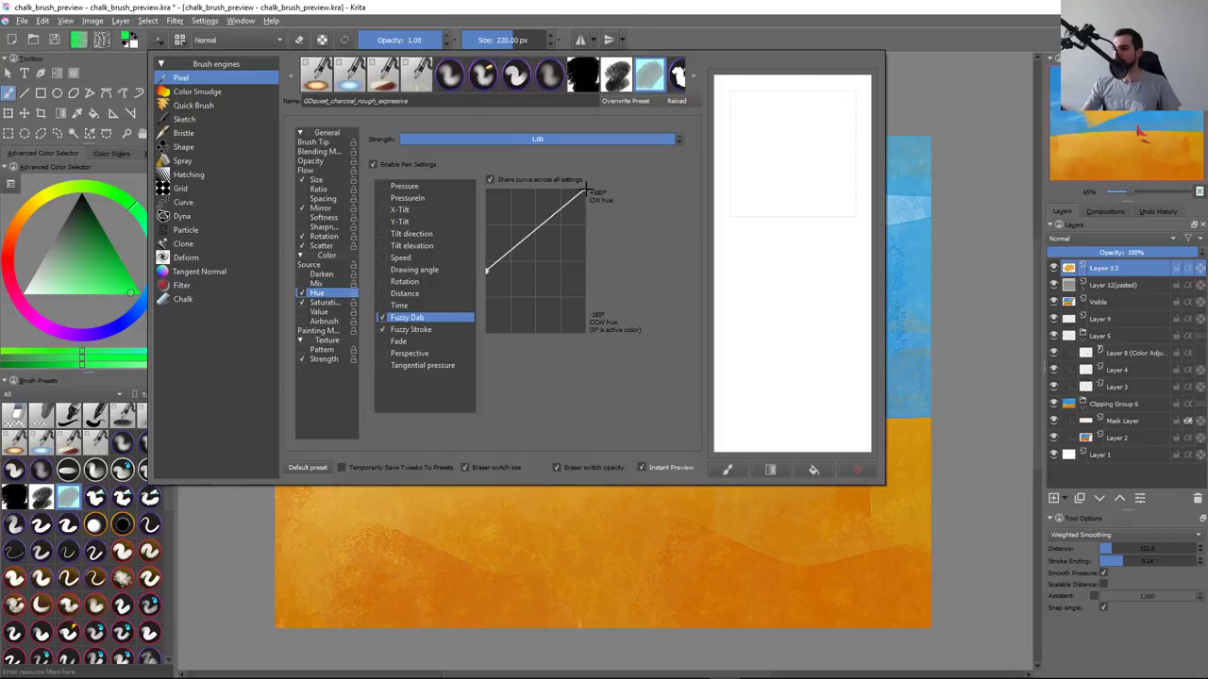
{"action": "left_click_drag", "start_coordinate": [563, 215], "coordinate": [561, 286]}
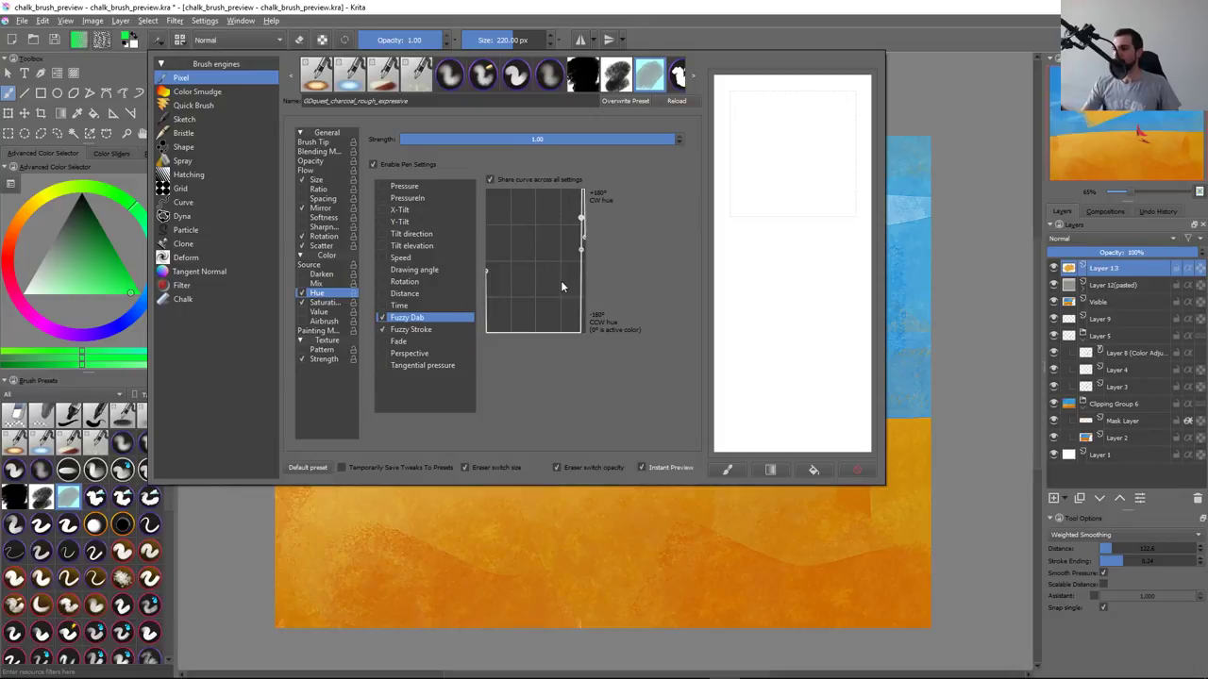
{"action": "left_click_drag", "start_coordinate": [580, 247], "coordinate": [583, 385]}
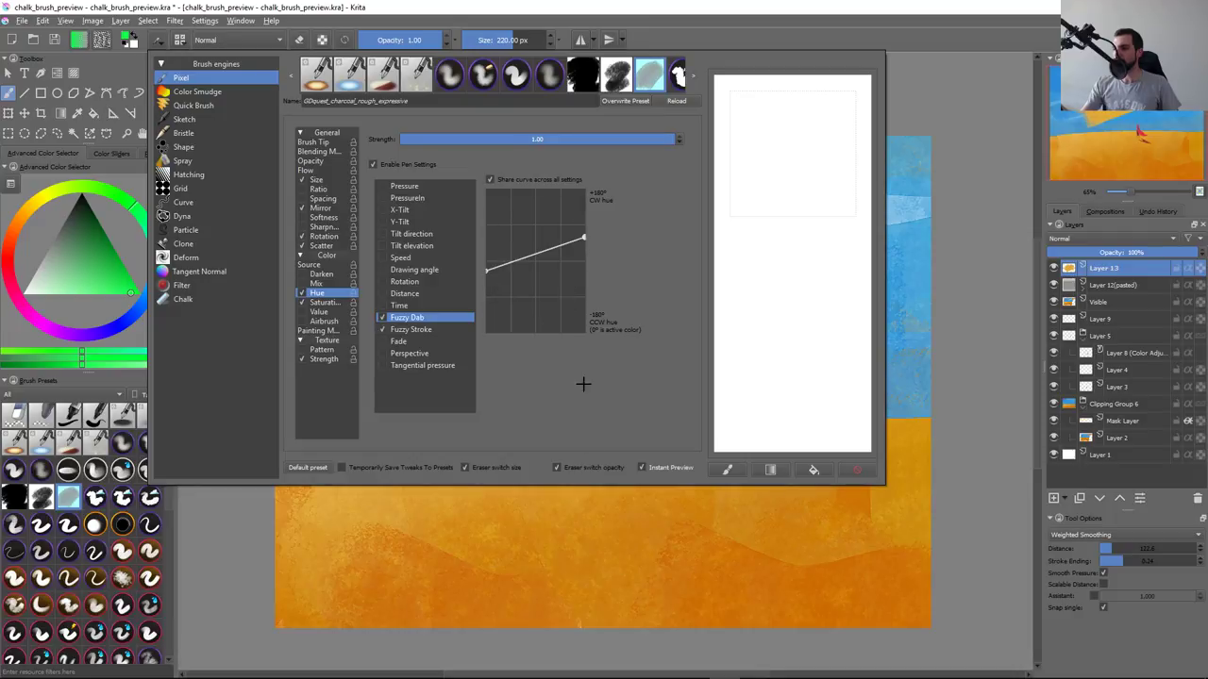
{"action": "left_click_drag", "start_coordinate": [583, 238], "coordinate": [585, 255]}
{"action": "left_click", "coordinate": [526, 526]}
{"action": "key", "text": "ctrl+z"}
Switch the brush to yellow and paint, then undo, several test strokes across the sky
{"action": "left_click_drag", "start_coordinate": [476, 236], "coordinate": [576, 425]}
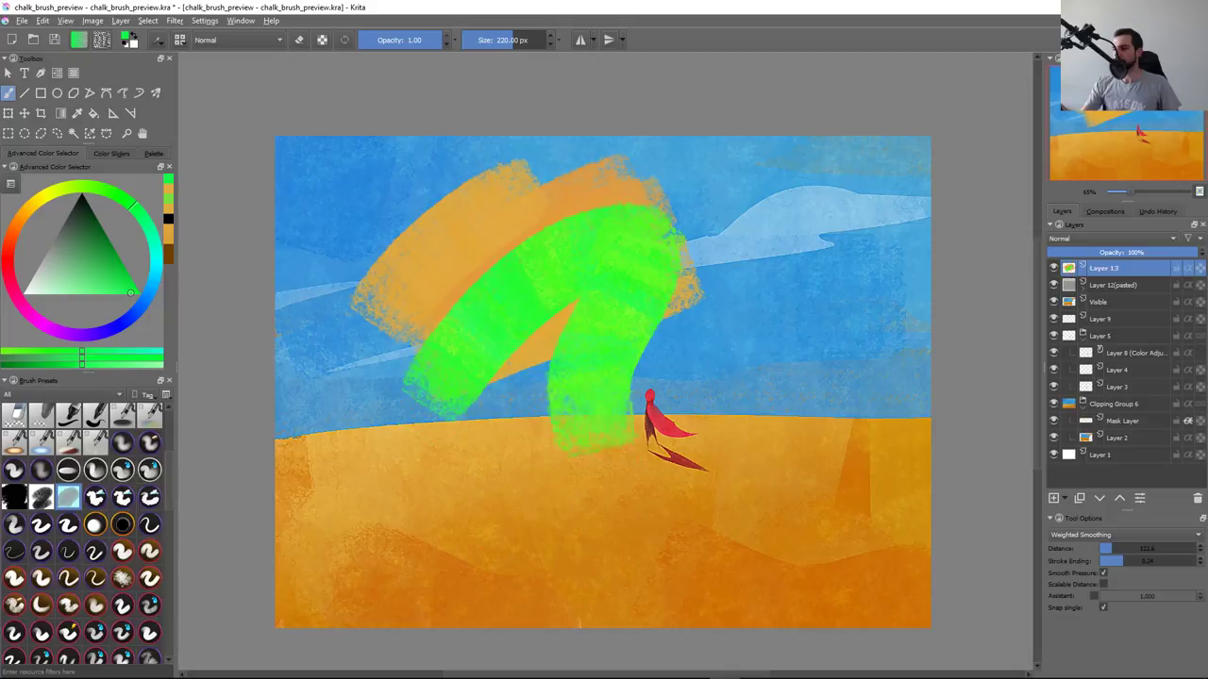
{"action": "key", "text": "ctrl+z"}
{"action": "right_click", "coordinate": [618, 281]}
{"action": "left_click", "coordinate": [621, 253]}
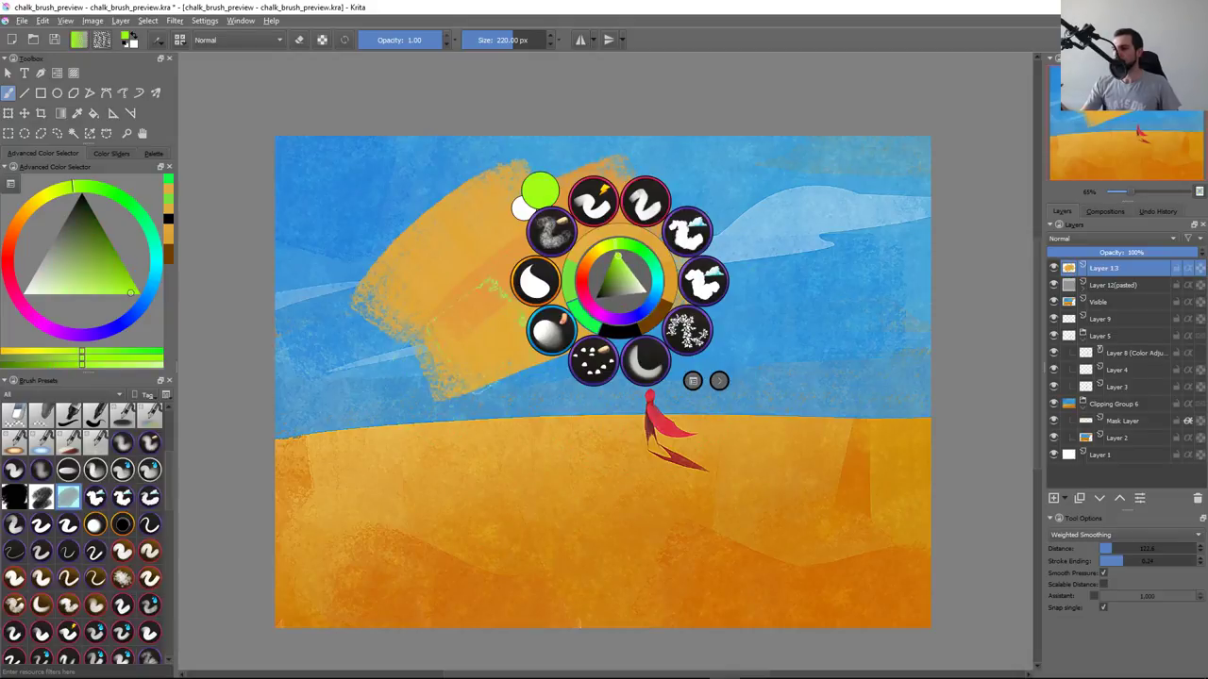
{"action": "left_click_drag", "start_coordinate": [416, 278], "coordinate": [807, 234]}
{"action": "key", "text": "ctrl+z"}
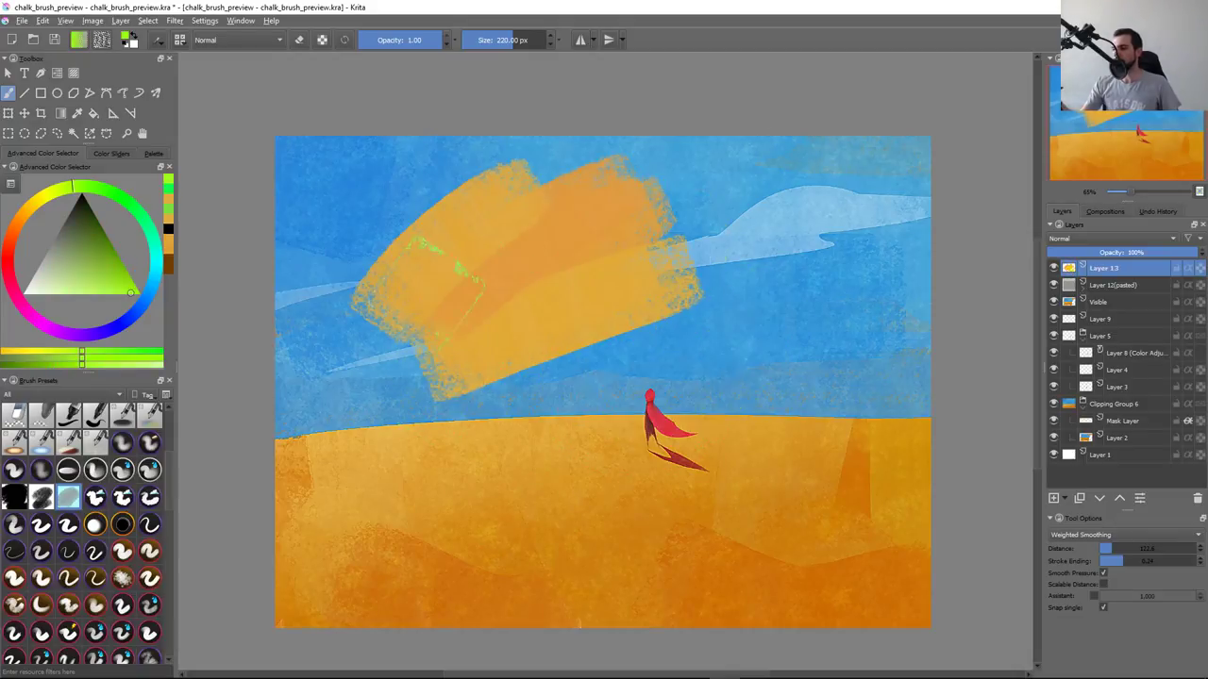
{"action": "mouse_move", "coordinate": [406, 302]}
{"action": "left_mouse_down"}
{"action": "mouse_move", "coordinate": [670, 198]}
{"action": "mouse_move", "coordinate": [765, 207]}
{"action": "left_mouse_up"}
{"action": "key", "text": "ctrl+z"}
{"action": "left_click_drag", "start_coordinate": [368, 331], "coordinate": [693, 317]}
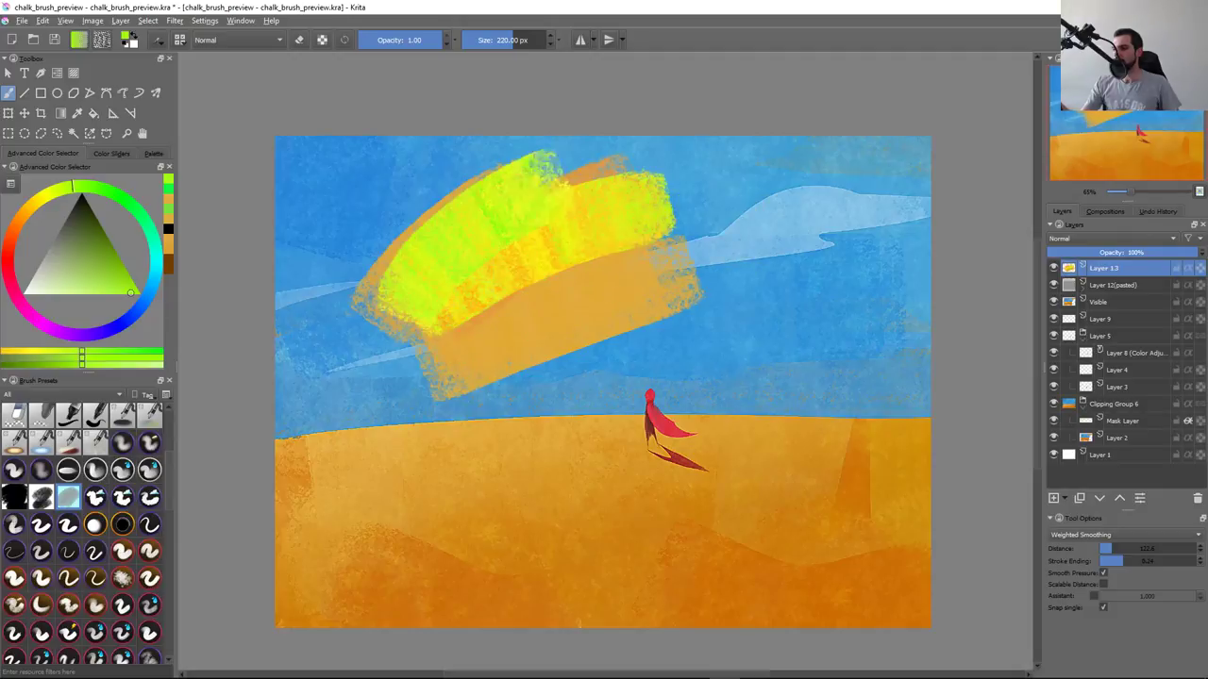
{"action": "key", "text": "ctrl+z"}
Pick another yellow shade and paint hue-varied chalk bands across the orange shape
{"action": "right_click", "coordinate": [626, 283]}
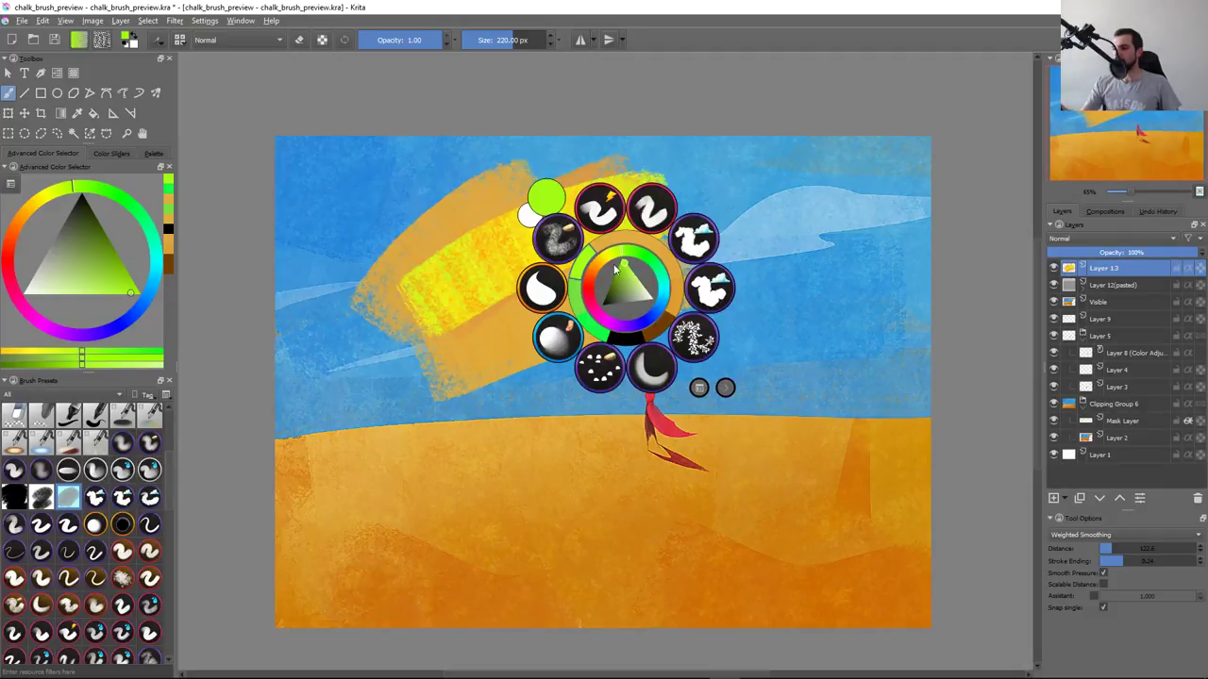
{"action": "left_click", "coordinate": [614, 270]}
{"action": "key", "text": "ctrl+z"}
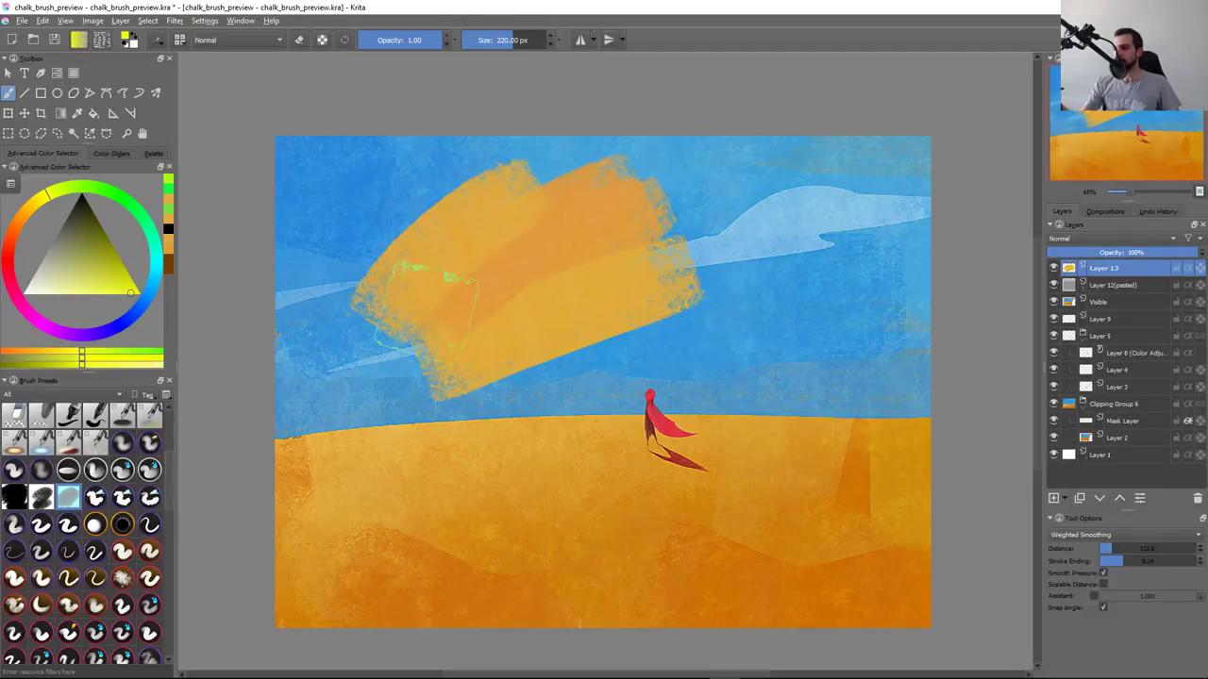
{"action": "left_click_drag", "start_coordinate": [424, 302], "coordinate": [679, 227]}
{"action": "key", "text": "ctrl+z"}
{"action": "left_click_drag", "start_coordinate": [453, 312], "coordinate": [710, 273]}
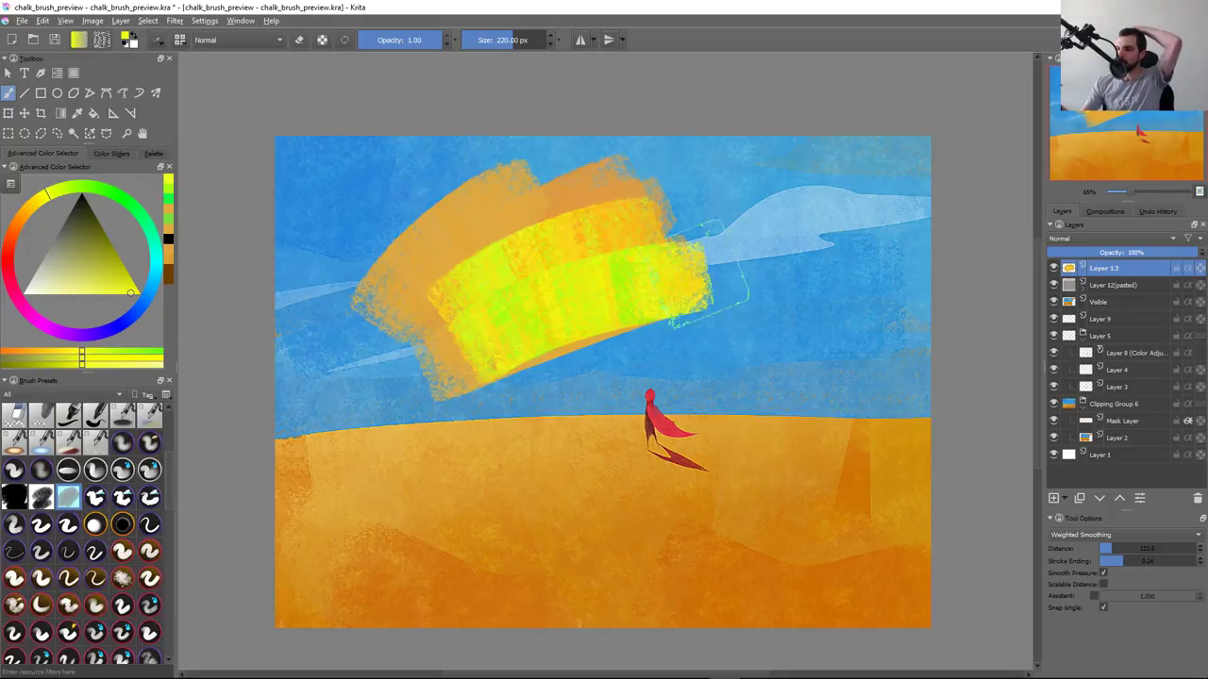
{"action": "left_click_drag", "start_coordinate": [424, 319], "coordinate": [689, 189]}
{"action": "left_click_drag", "start_coordinate": [406, 321], "coordinate": [693, 179]}
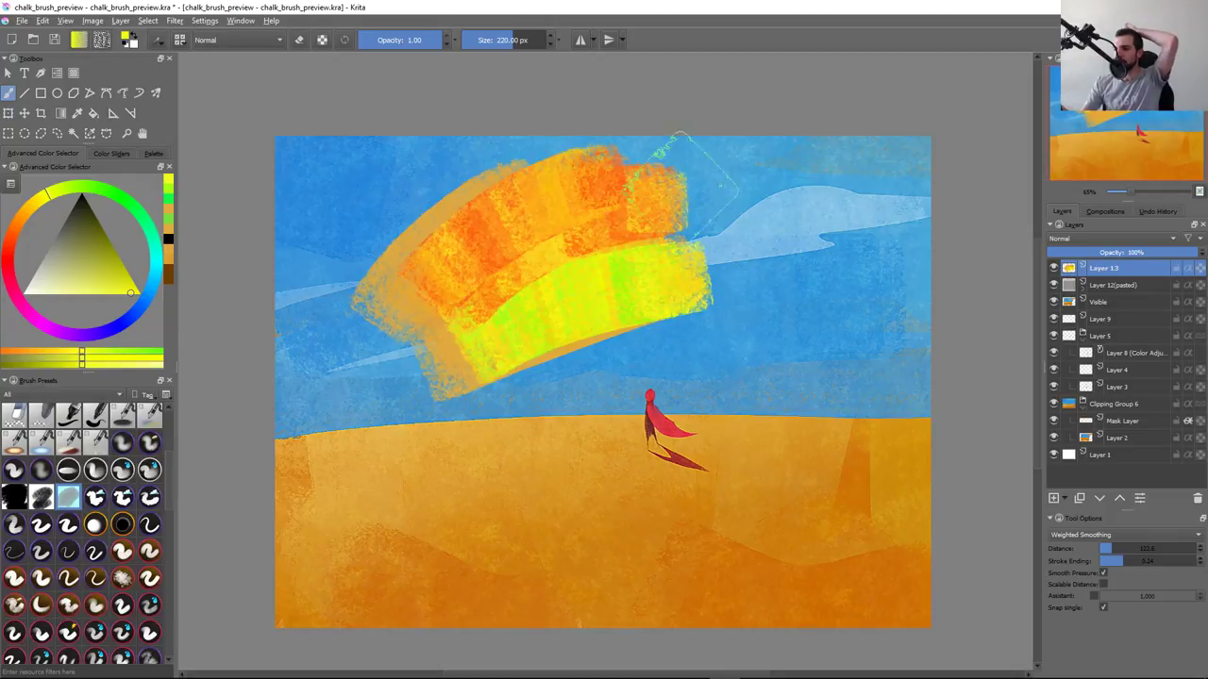
{"action": "mouse_move", "coordinate": [500, 259]}
{"action": "left_mouse_down"}
{"action": "mouse_move", "coordinate": [604, 302]}
{"action": "mouse_move", "coordinate": [812, 278]}
{"action": "left_mouse_up"}
Flatten the Fuzzy Dab hue curve nearly level and clear the layer's test strokes
{"action": "key", "text": "F5"}
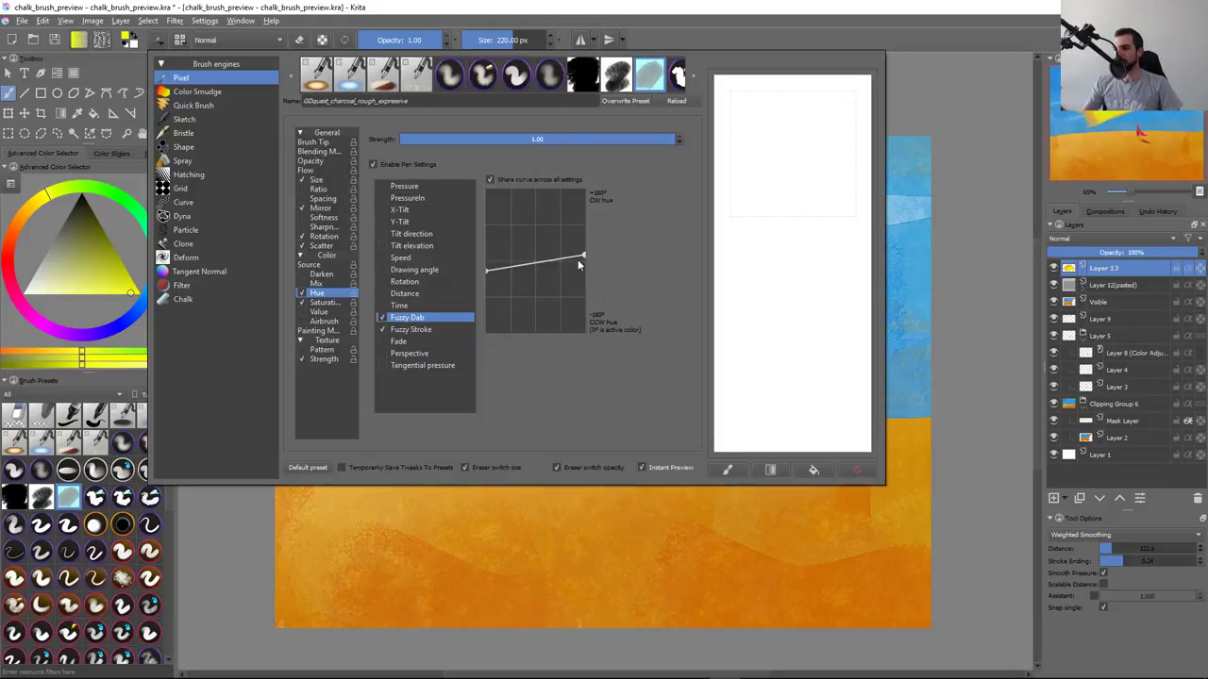
{"action": "left_click_drag", "start_coordinate": [582, 255], "coordinate": [585, 258]}
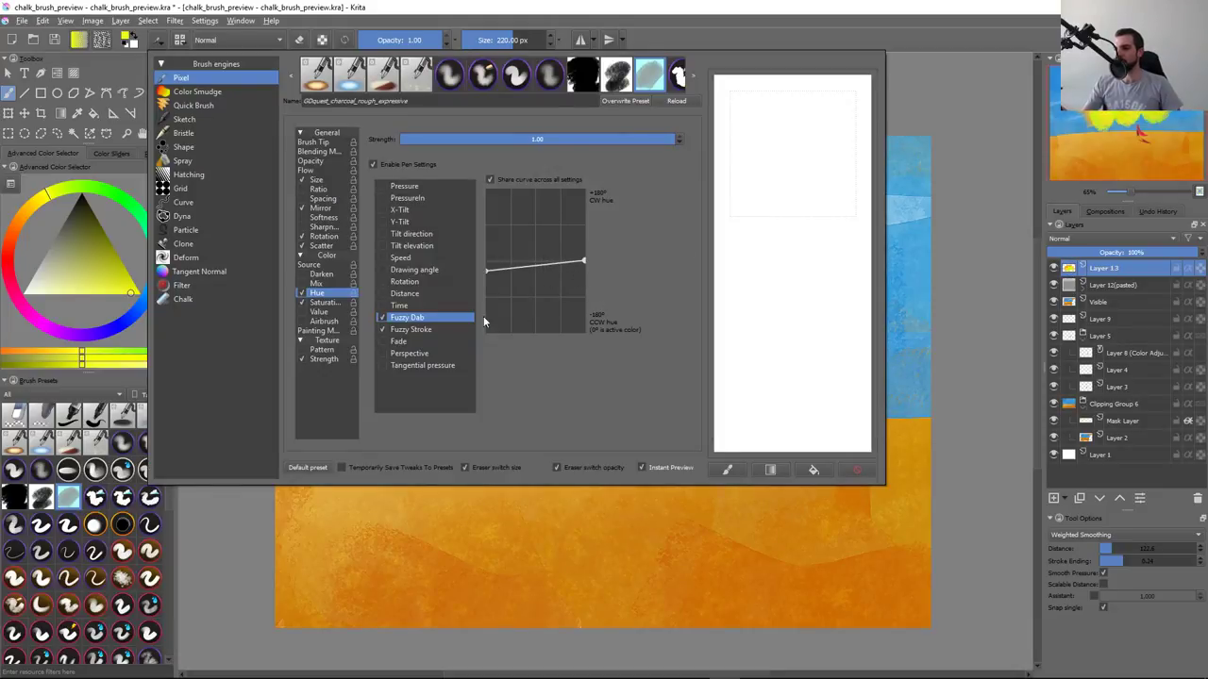
{"action": "left_click_drag", "start_coordinate": [483, 270], "coordinate": [485, 265]}
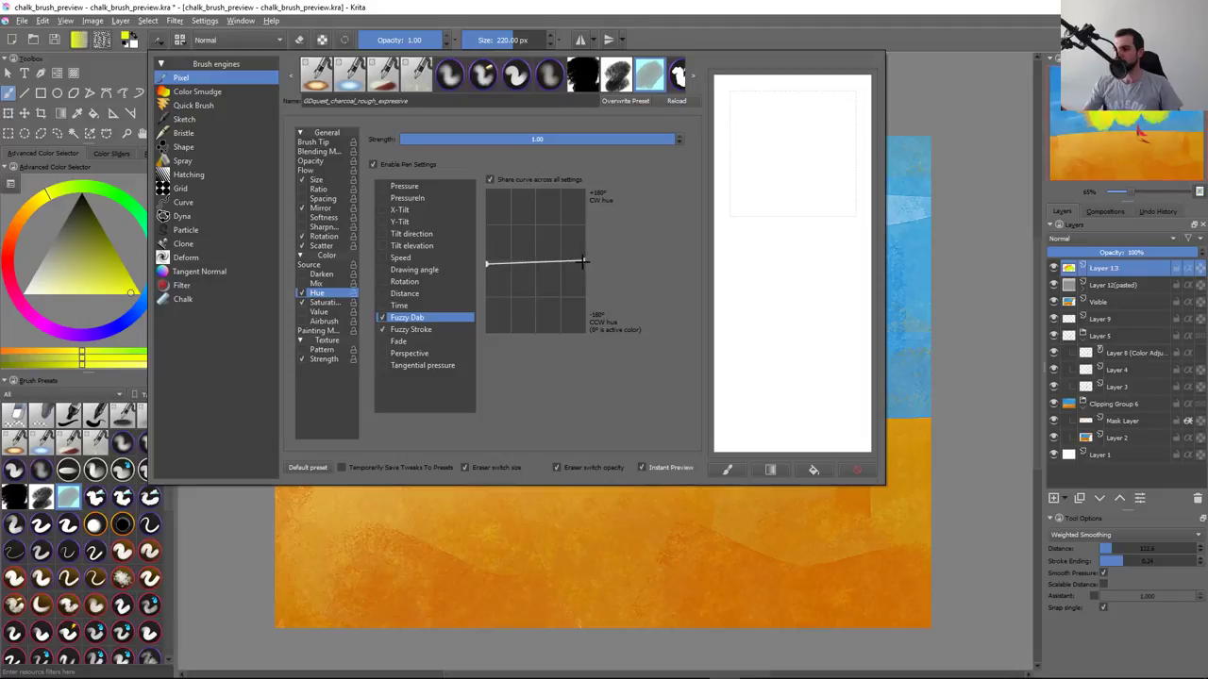
{"action": "key", "text": "ctrl+z"}
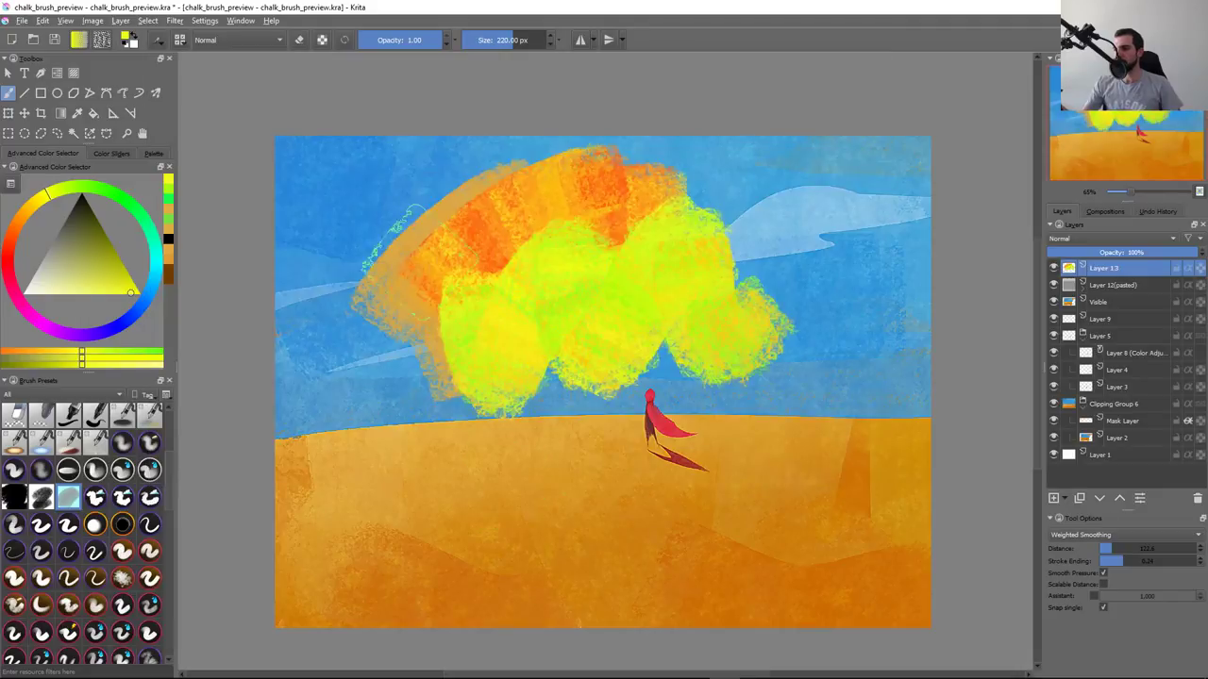
{"action": "key", "text": "Delete"}
Paint a broad yellow chalk arc and mass across the sky
{"action": "mouse_move", "coordinate": [390, 323]}
{"action": "left_mouse_down"}
{"action": "mouse_move", "coordinate": [642, 170]}
{"action": "mouse_move", "coordinate": [679, 208]}
{"action": "left_mouse_up"}
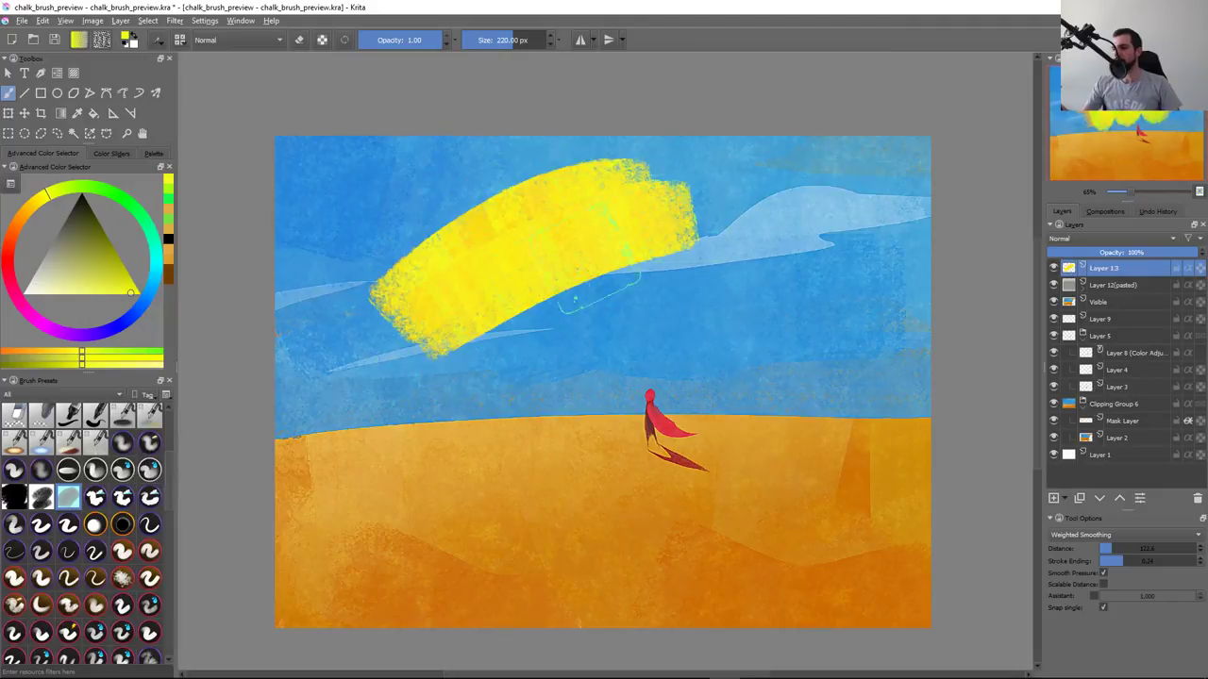
{"action": "left_click_drag", "start_coordinate": [425, 349], "coordinate": [727, 251]}
{"action": "left_click_drag", "start_coordinate": [467, 387], "coordinate": [732, 311]}
{"action": "left_click_drag", "start_coordinate": [377, 321], "coordinate": [472, 203]}
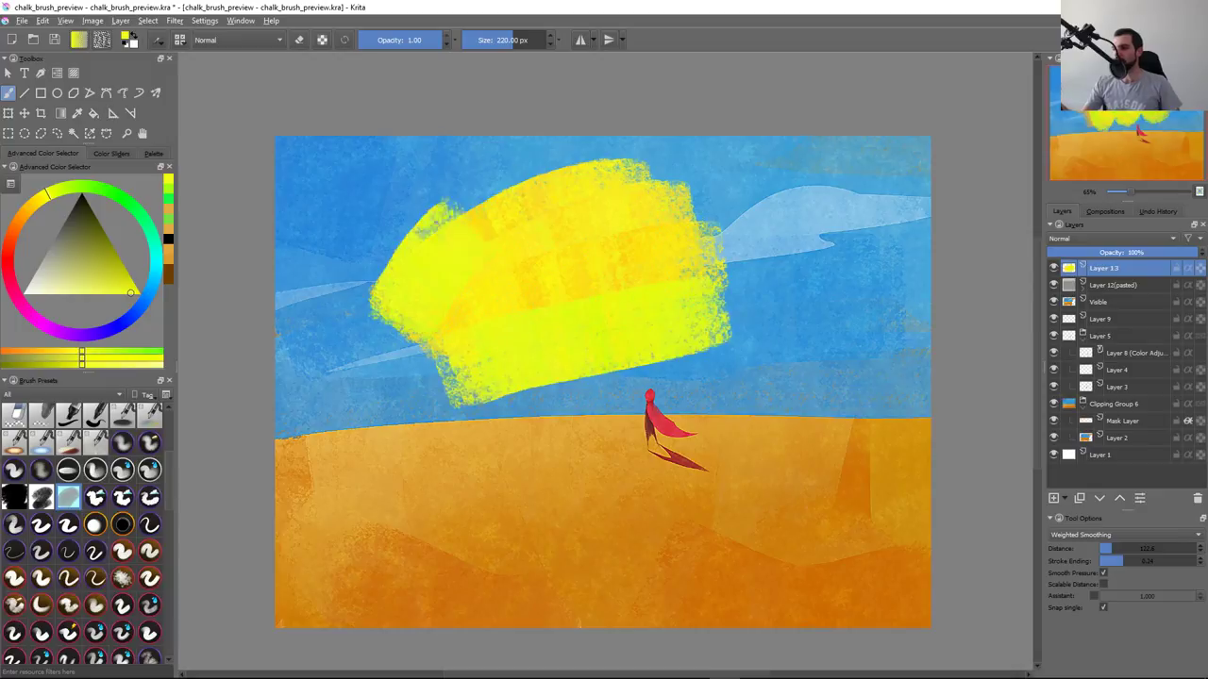
{"action": "left_click_drag", "start_coordinate": [416, 236], "coordinate": [604, 141]}
{"action": "mouse_move", "coordinate": [339, 188]}
{"action": "left_mouse_down"}
{"action": "mouse_move", "coordinate": [425, 377]}
{"action": "mouse_move", "coordinate": [515, 425]}
{"action": "left_mouse_up"}
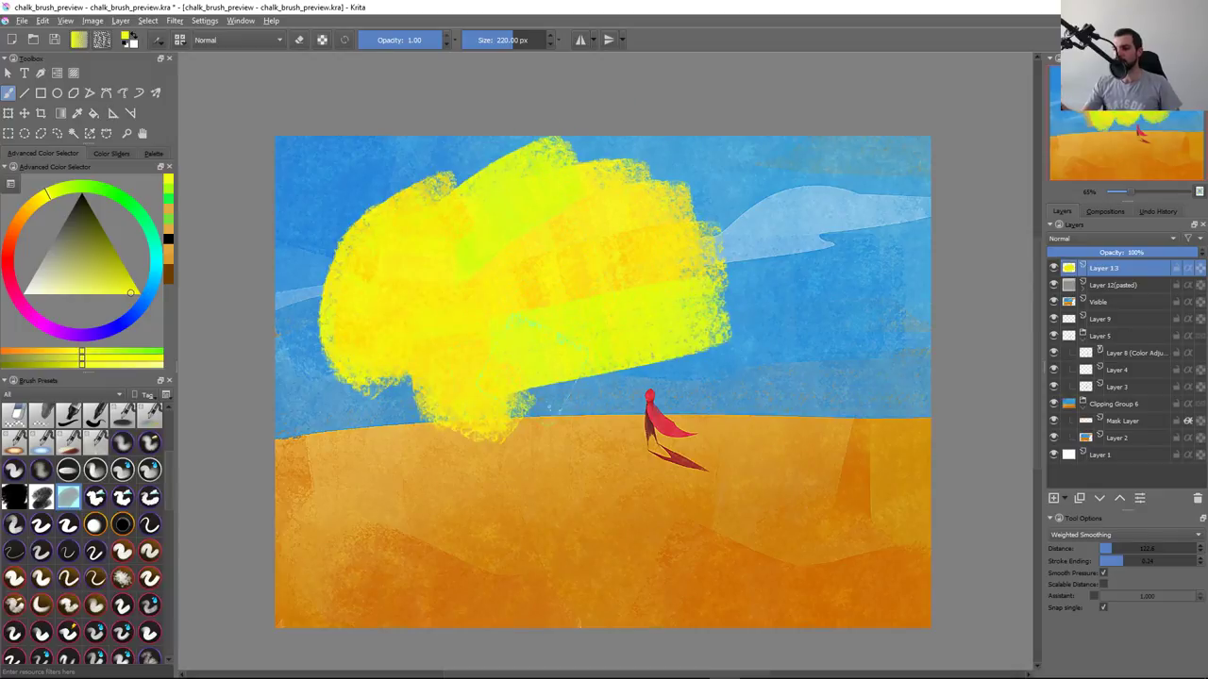
{"action": "scroll", "coordinate": [448, 375], "scroll_direction": "up", "scroll_amount": 3}
{"action": "key", "text": "ctrl+z"}
Undo the arc, check the brush tip settings, then paint and undo two yellow test arcs
{"action": "key", "text": "ctrl+z"}
{"action": "key", "text": "ctrl+z"}
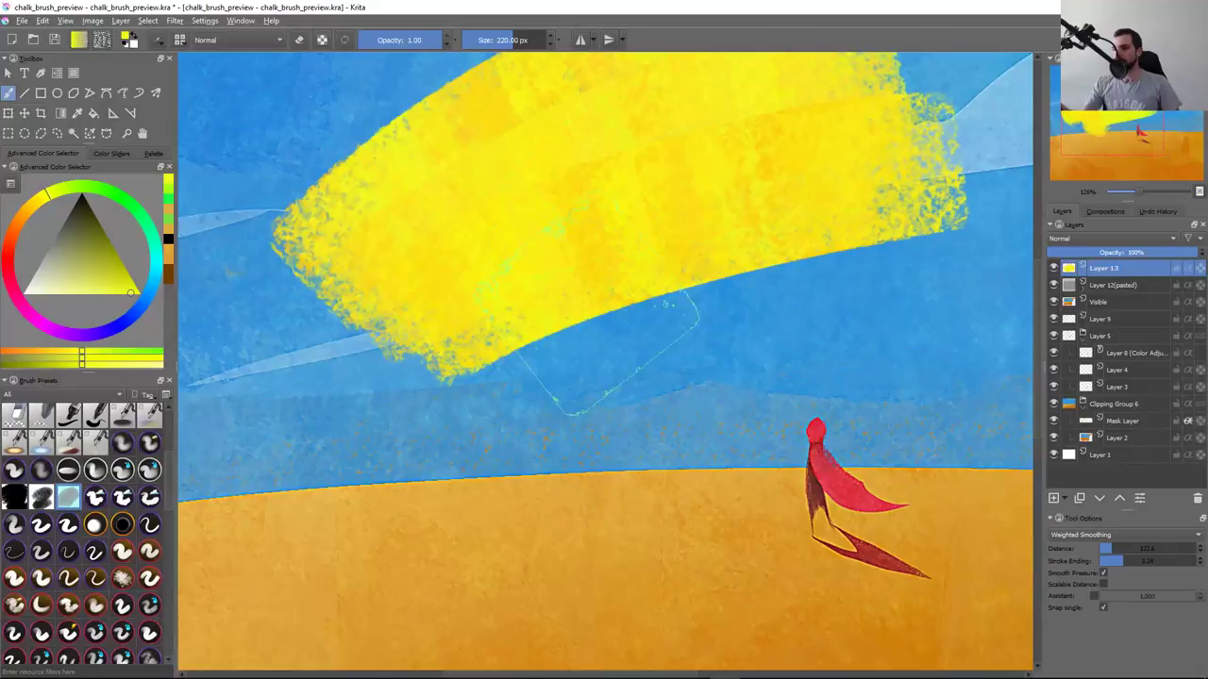
{"action": "key", "text": "ctrl+z"}
{"action": "key", "text": "ctrl+z"}
{"action": "key", "text": "F5"}
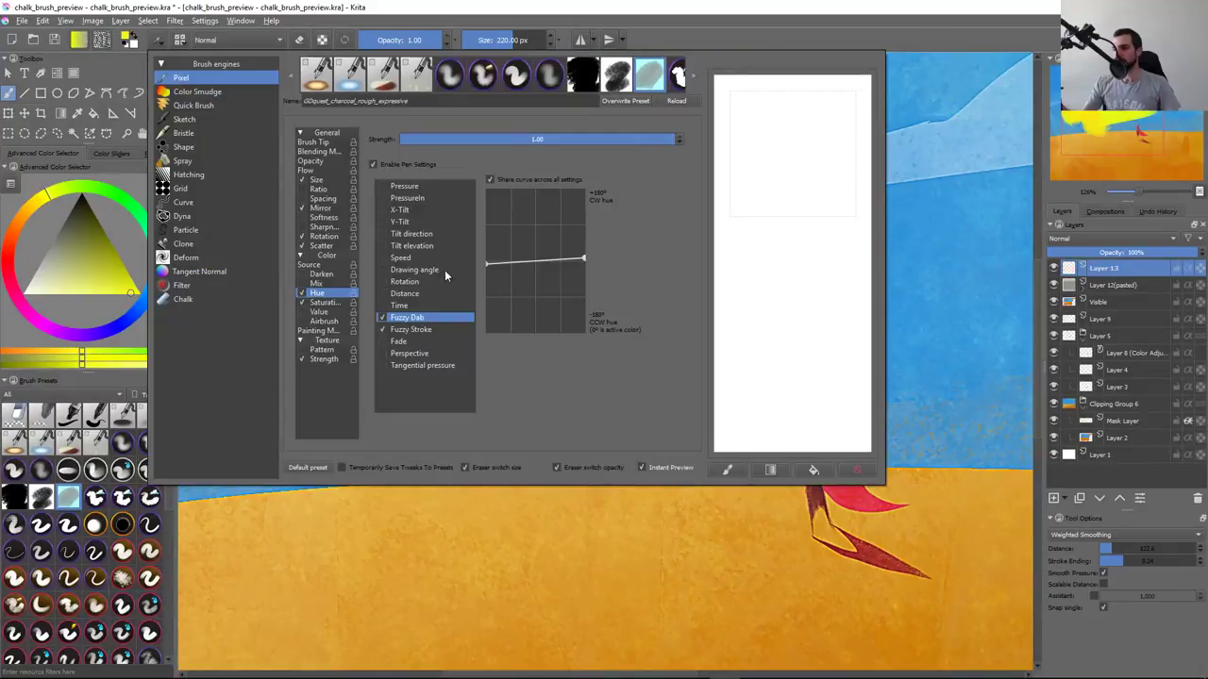
{"action": "left_click", "coordinate": [314, 141]}
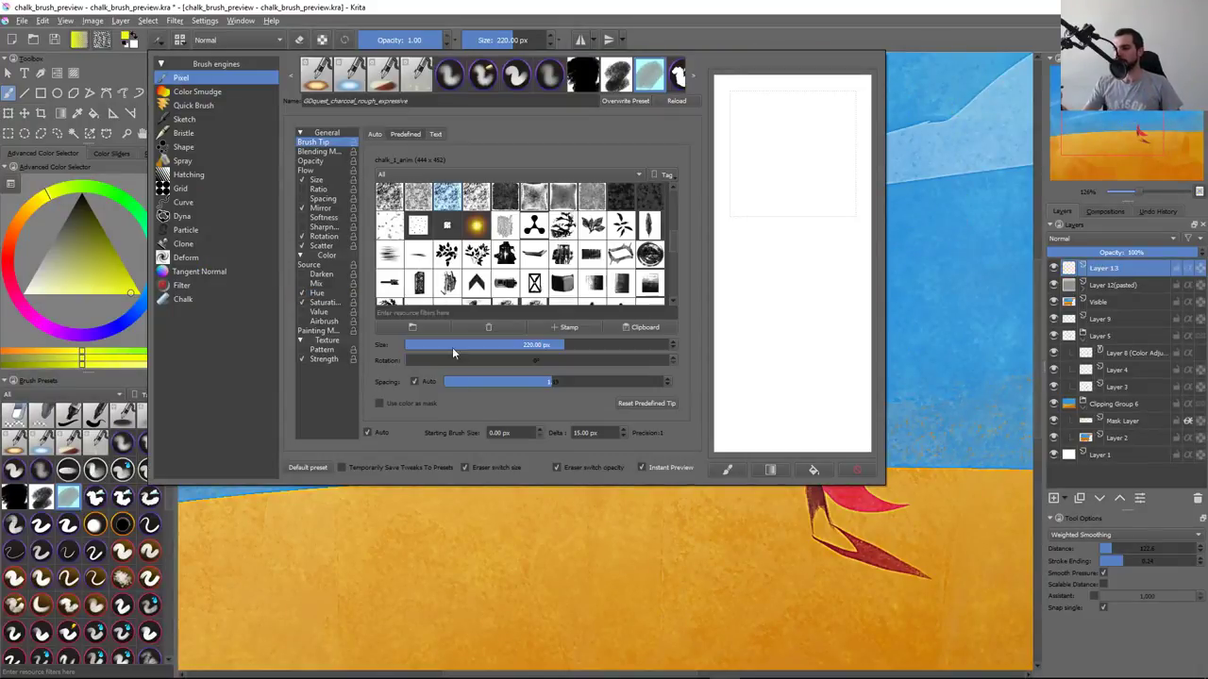
{"action": "key", "text": "F5"}
{"action": "left_click_drag", "start_coordinate": [283, 378], "coordinate": [868, 151]}
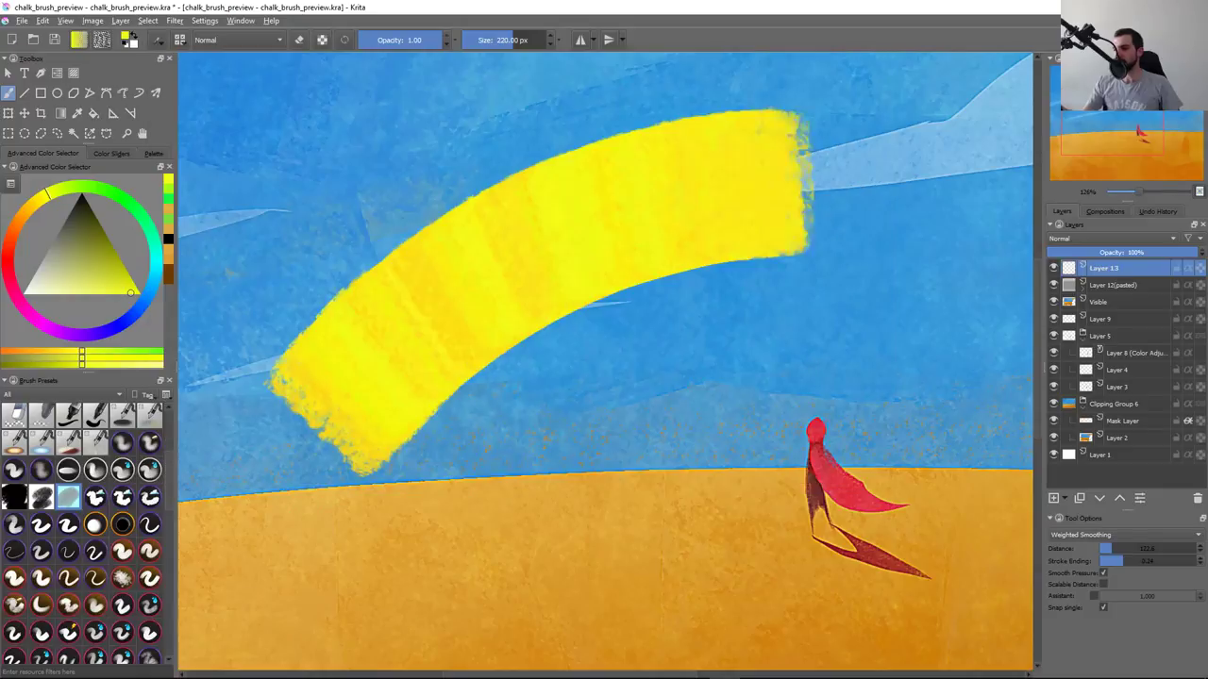
{"action": "left_click_drag", "start_coordinate": [425, 453], "coordinate": [944, 359]}
{"action": "key", "text": "ctrl+z"}
{"action": "key", "text": "ctrl+z"}
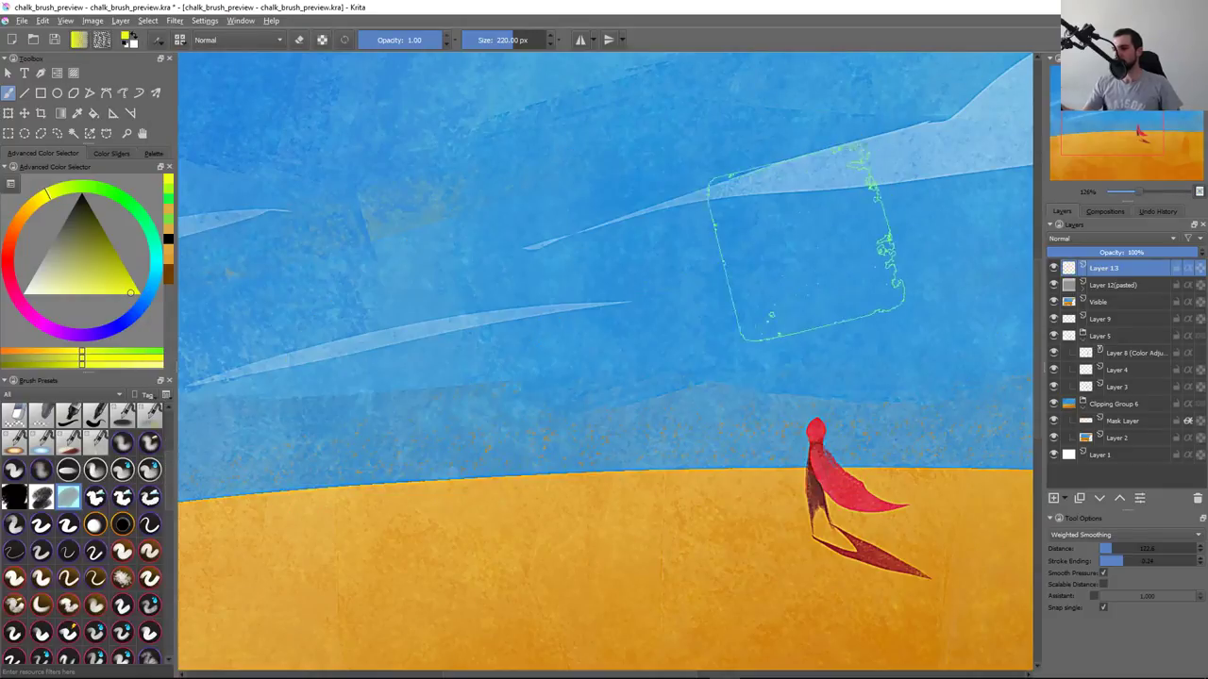
Review the chalk brush's Rotation and Saturation settings in the brush editor
{"action": "key", "text": "F5"}
{"action": "left_click", "coordinate": [334, 236]}
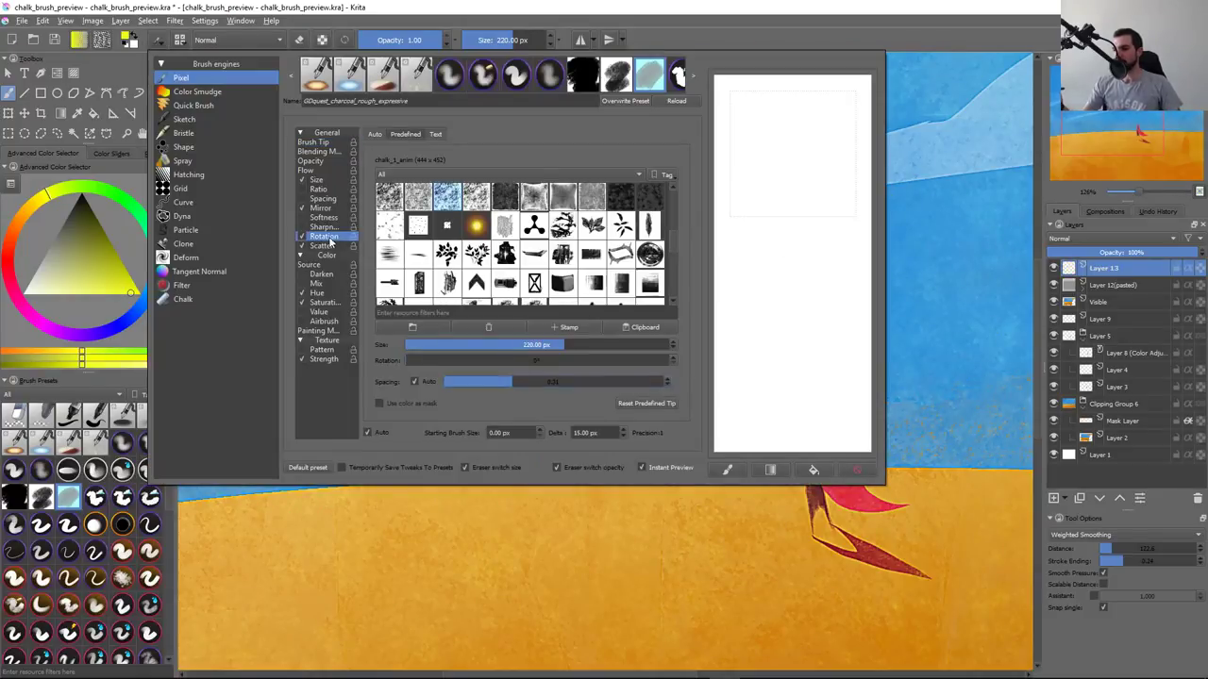
{"action": "left_click", "coordinate": [331, 303]}
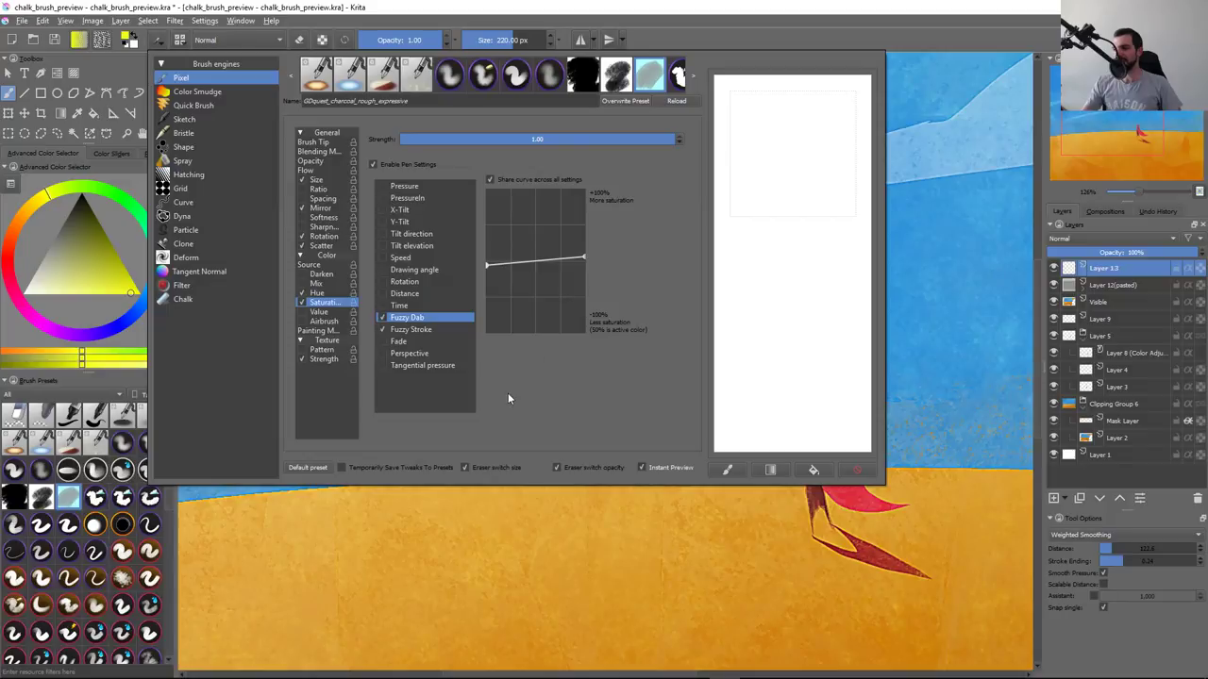
{"action": "key", "text": "Escape"}
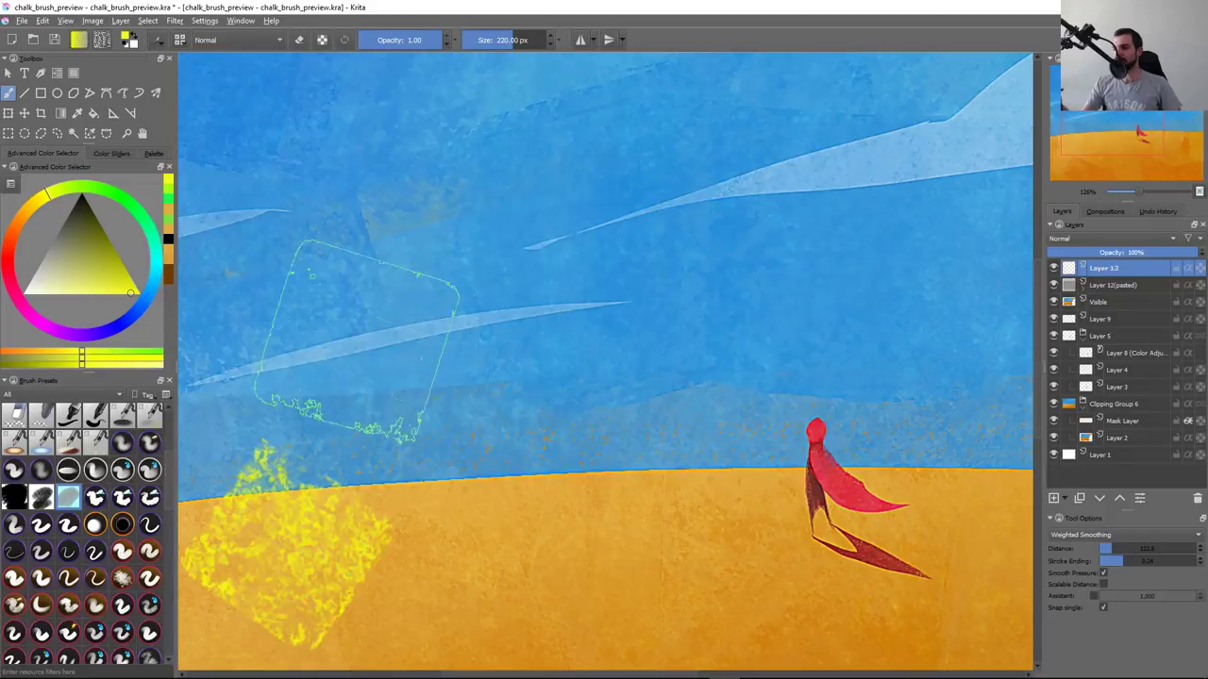
Paint and undo a yellow test stroke and a curved yellow chalk band across the sky
{"action": "mouse_move", "coordinate": [316, 326]}
{"action": "left_mouse_down"}
{"action": "mouse_move", "coordinate": [491, 396]}
{"action": "mouse_move", "coordinate": [719, 243]}
{"action": "left_mouse_up"}
{"action": "key", "text": "ctrl+z"}
{"action": "left_click_drag", "start_coordinate": [325, 254], "coordinate": [604, 416]}
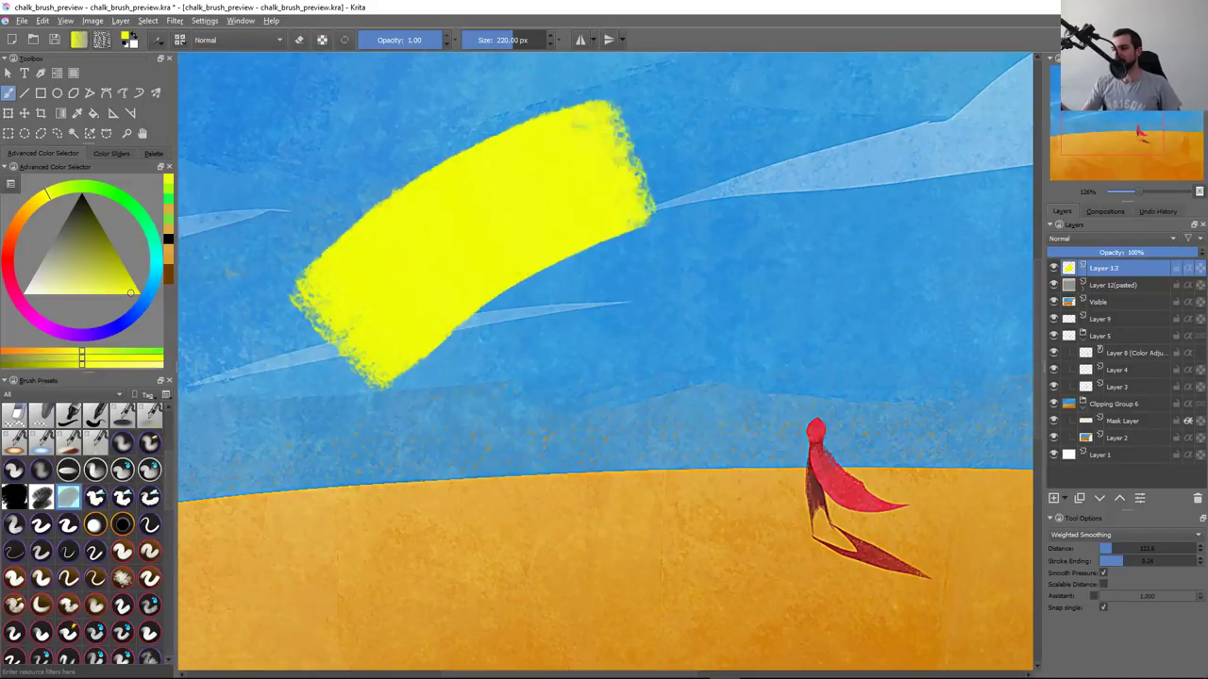
{"action": "key", "text": "ctrl+z"}
{"action": "key", "text": "F5"}
Check the brush tip, then paint and clear two large yellow chalk strokes across the sky
{"action": "left_click", "coordinate": [333, 143]}
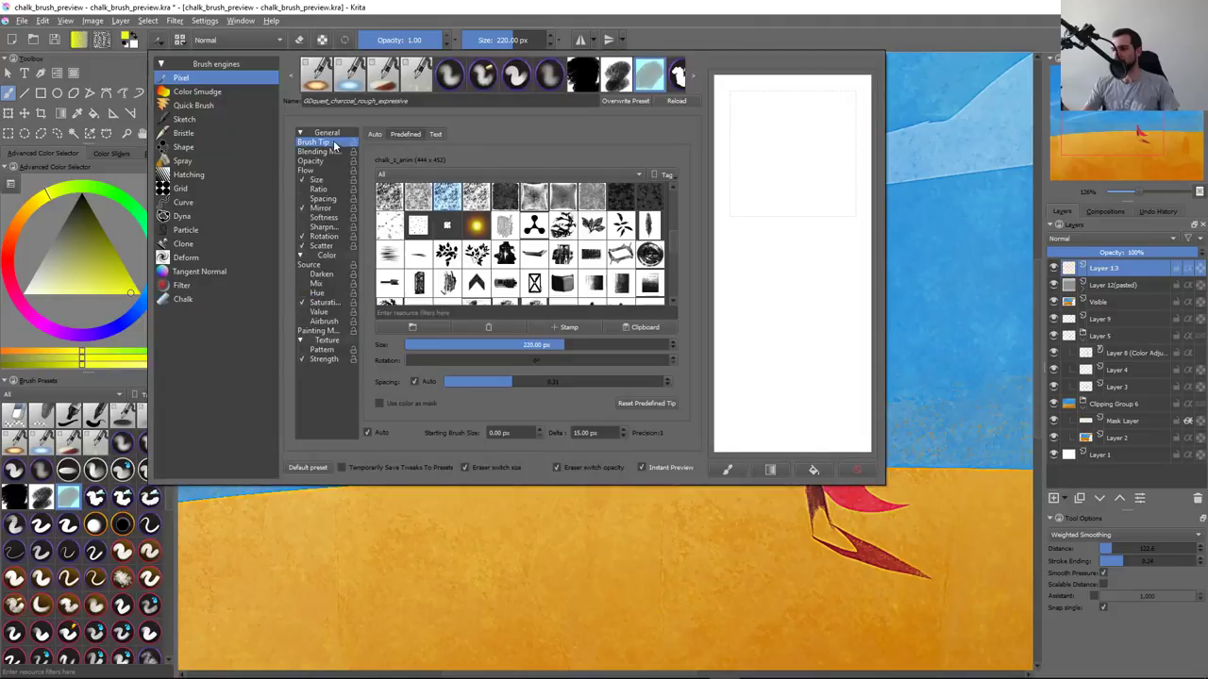
{"action": "key", "text": "Escape"}
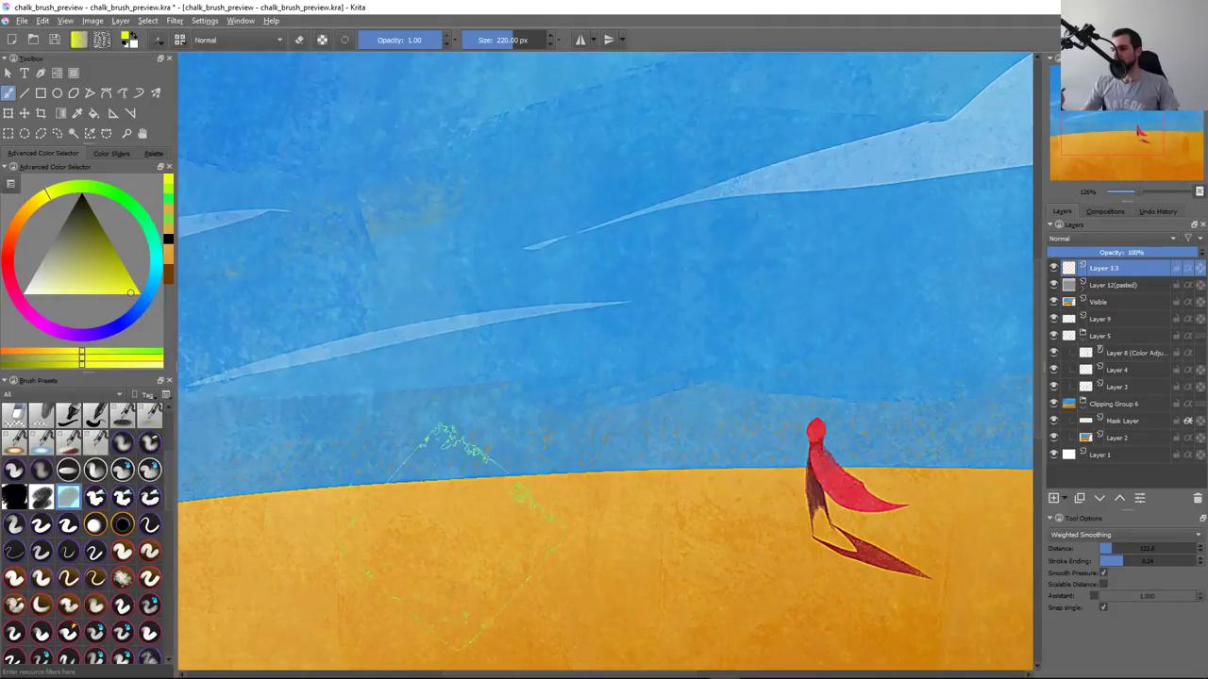
{"action": "mouse_move", "coordinate": [406, 340]}
{"action": "left_mouse_down"}
{"action": "mouse_move", "coordinate": [576, 236]}
{"action": "mouse_move", "coordinate": [680, 349]}
{"action": "mouse_move", "coordinate": [906, 227]}
{"action": "left_mouse_up"}
{"action": "left_click_drag", "start_coordinate": [788, 85], "coordinate": [415, 250]}
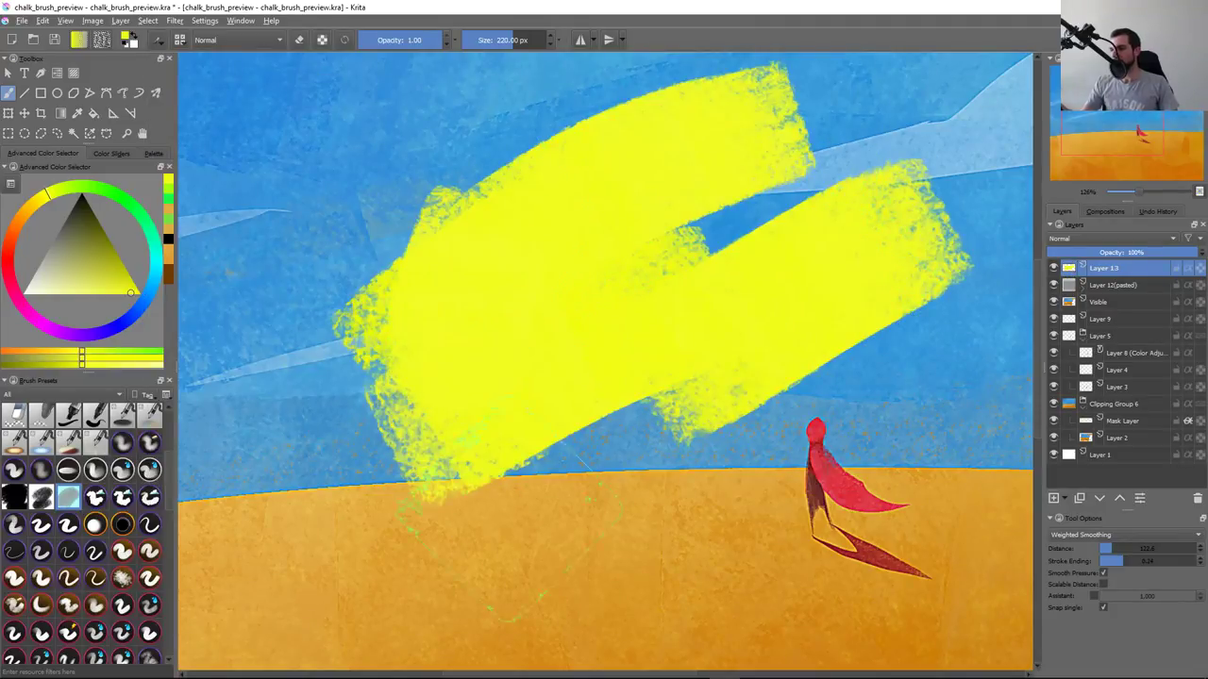
{"action": "right_click", "coordinate": [658, 276]}
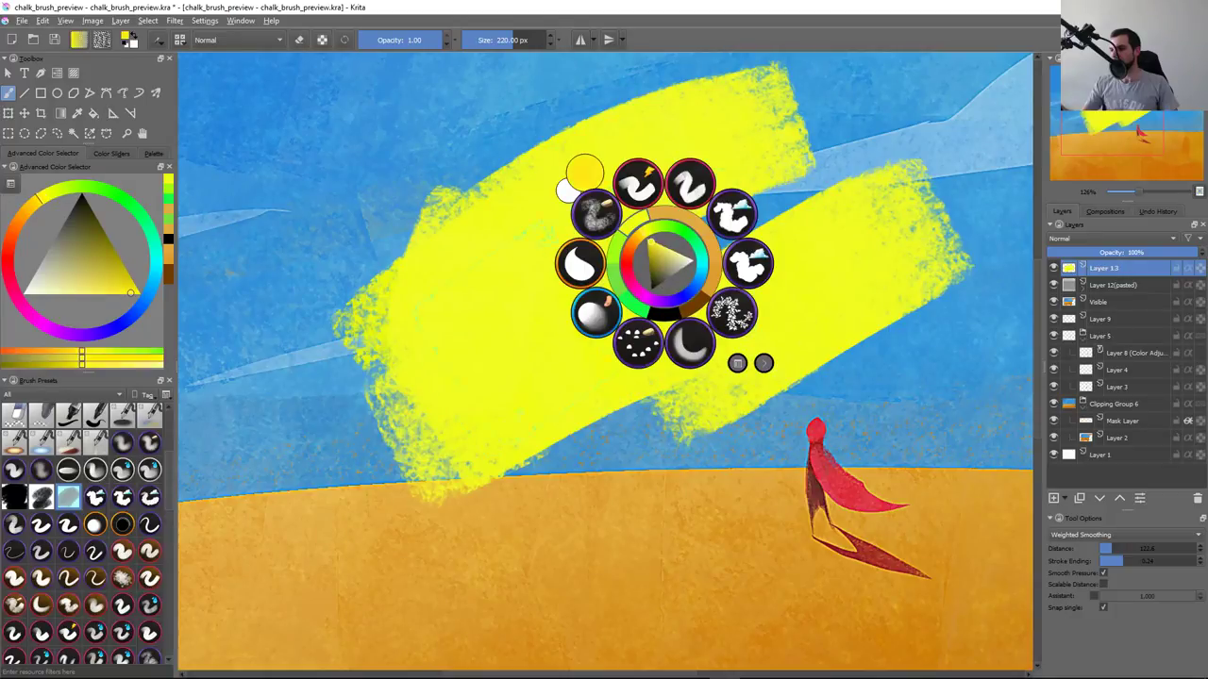
{"action": "key", "text": "Escape"}
{"action": "key", "text": "Delete"}
Paint a yellow chalk mass extending toward the upper right of the sky, then undo it
{"action": "left_click_drag", "start_coordinate": [363, 331], "coordinate": [613, 179]}
{"action": "left_click_drag", "start_coordinate": [444, 377], "coordinate": [594, 312]}
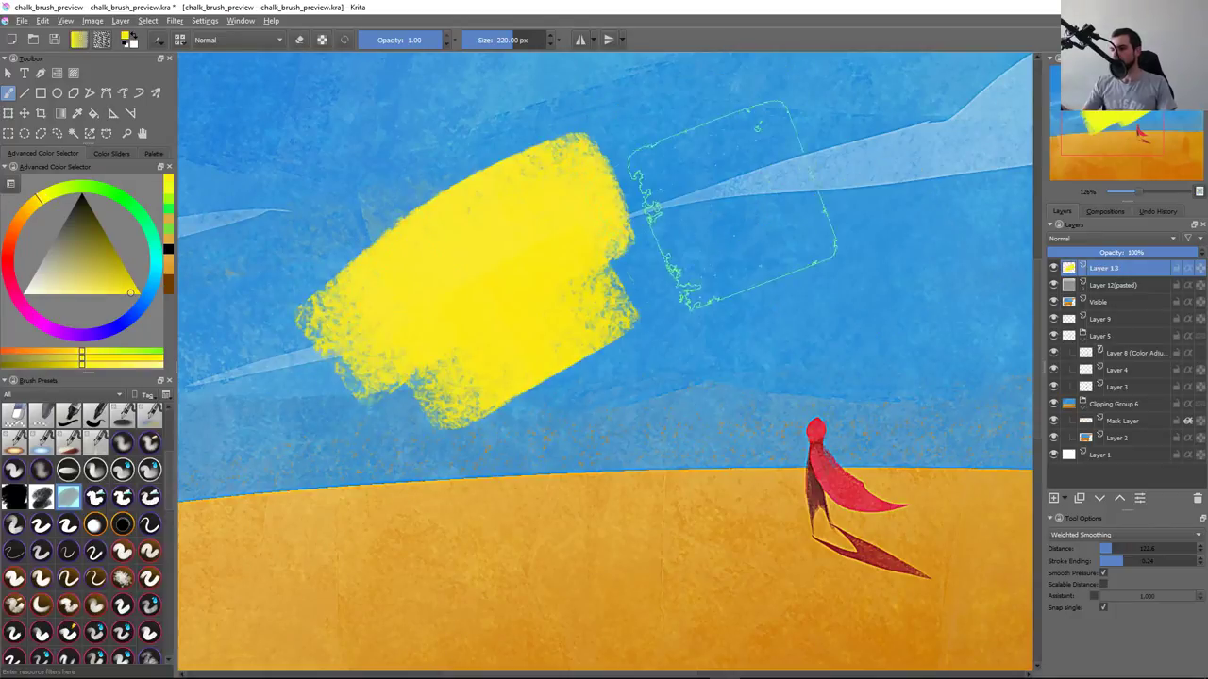
{"action": "mouse_move", "coordinate": [706, 189]}
{"action": "left_mouse_down"}
{"action": "mouse_move", "coordinate": [679, 235]}
{"action": "mouse_move", "coordinate": [944, 321]}
{"action": "left_mouse_up"}
{"action": "scroll", "coordinate": [897, 202], "scroll_direction": "down", "scroll_amount": 5}
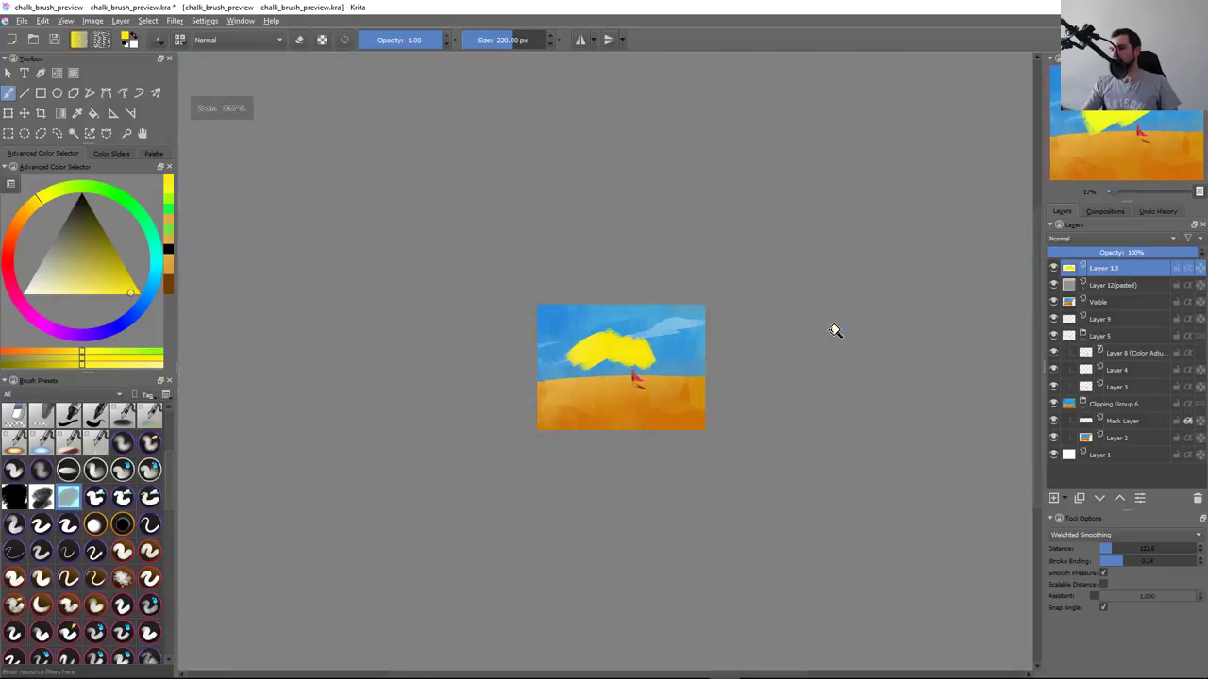
{"action": "scroll", "coordinate": [836, 329], "scroll_direction": "up", "scroll_amount": 3}
{"action": "scroll", "coordinate": [843, 211], "scroll_direction": "up", "scroll_amount": 2}
{"action": "key", "text": "ctrl+z"}
{"action": "key", "text": "ctrl+z"}
{"action": "key", "text": "ctrl+z"}
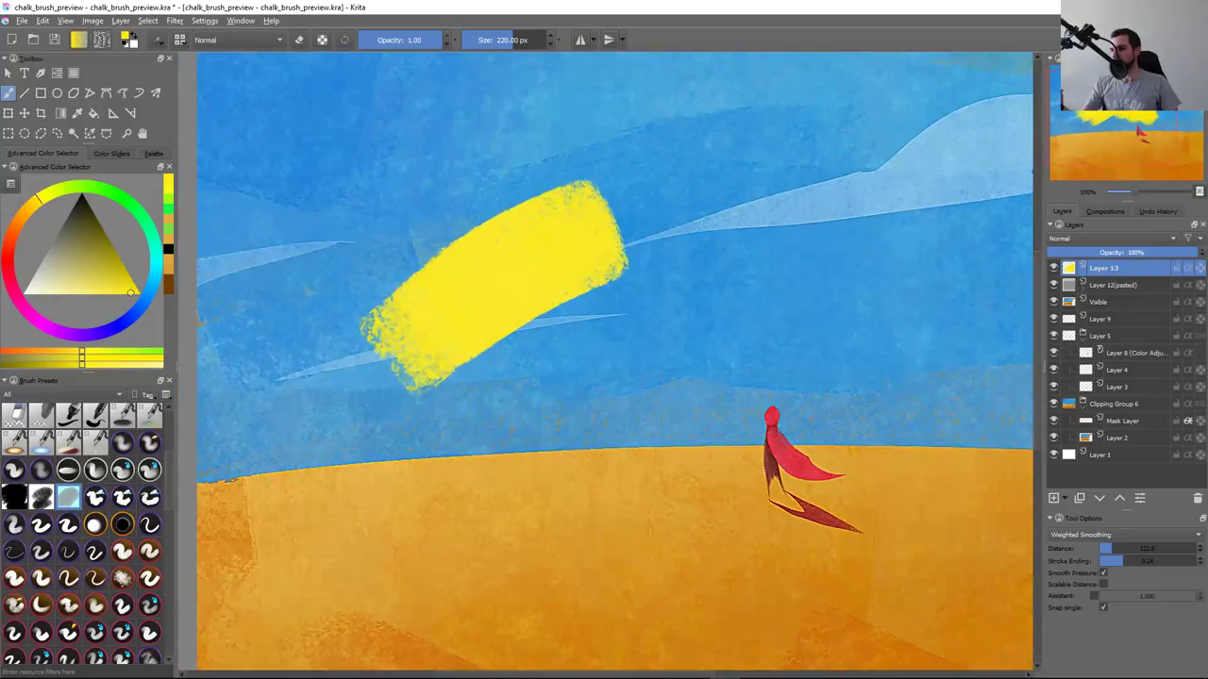
{"action": "key", "text": "ctrl+z"}
Test a thick diagonal yellow band, a zigzag and an arch stroke, undoing each
{"action": "left_click_drag", "start_coordinate": [311, 325], "coordinate": [850, 108]}
{"action": "left_click_drag", "start_coordinate": [377, 396], "coordinate": [802, 226]}
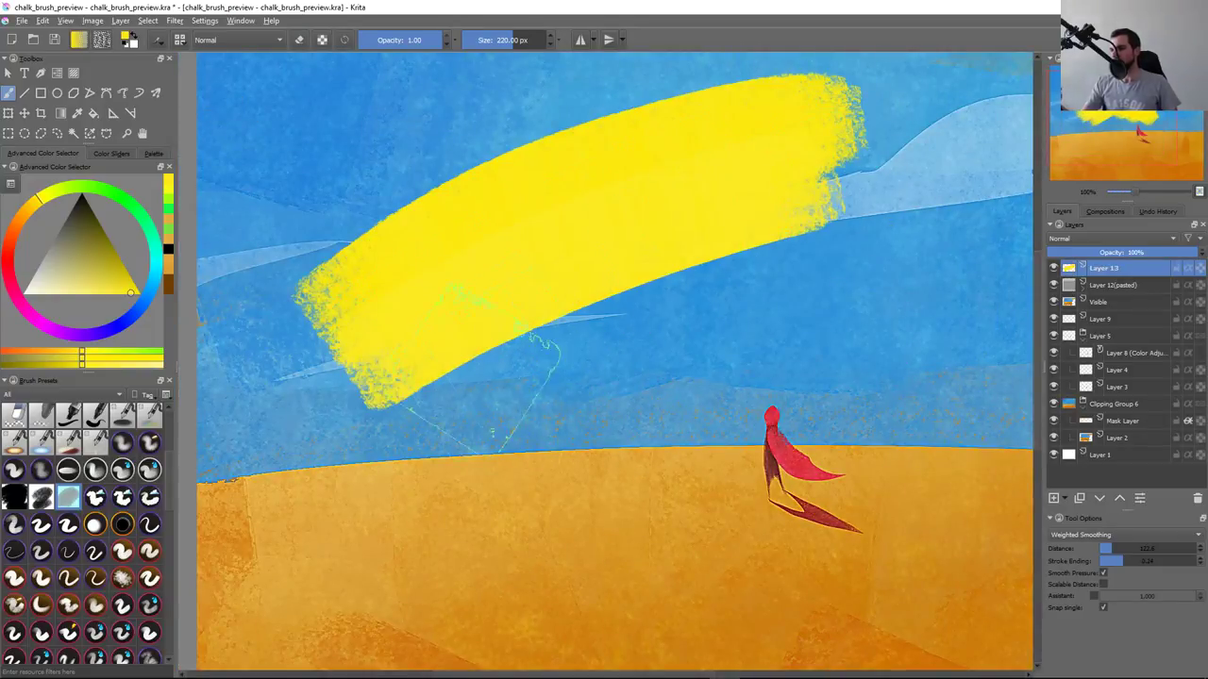
{"action": "left_click_drag", "start_coordinate": [528, 378], "coordinate": [802, 264]}
{"action": "key", "text": "ctrl+z"}
{"action": "key", "text": "ctrl+z"}
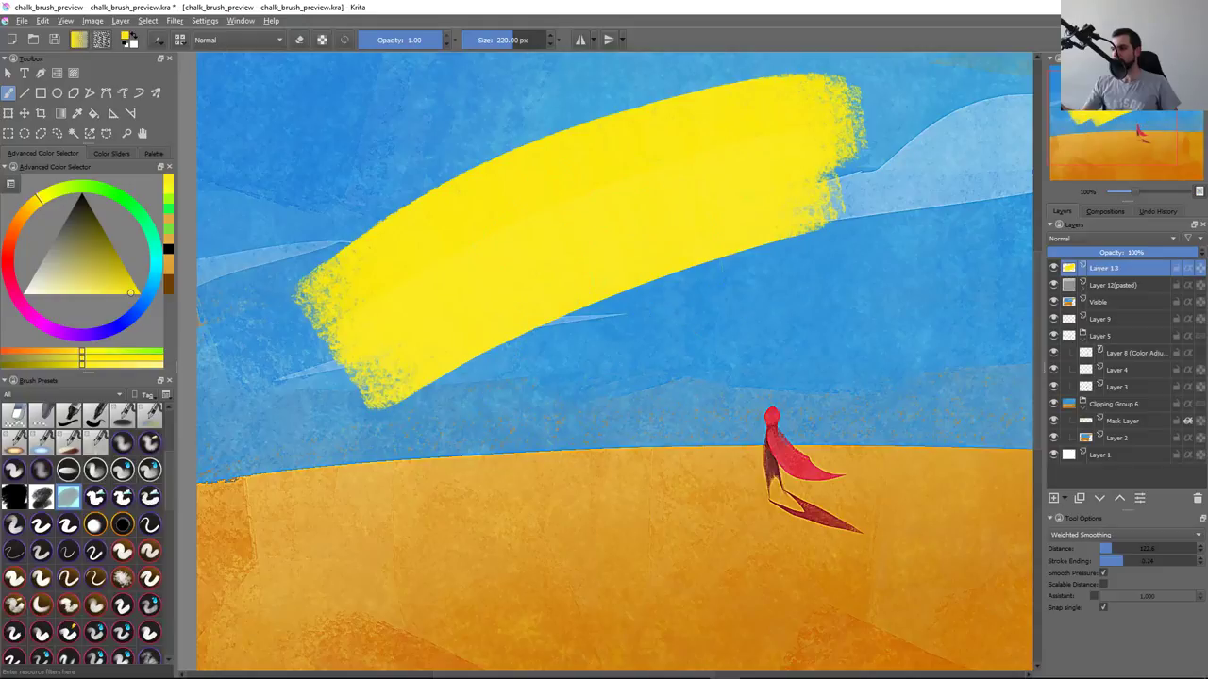
{"action": "key", "text": "ctrl+z"}
{"action": "key", "text": "ctrl+z"}
{"action": "left_click_drag", "start_coordinate": [406, 307], "coordinate": [906, 283]}
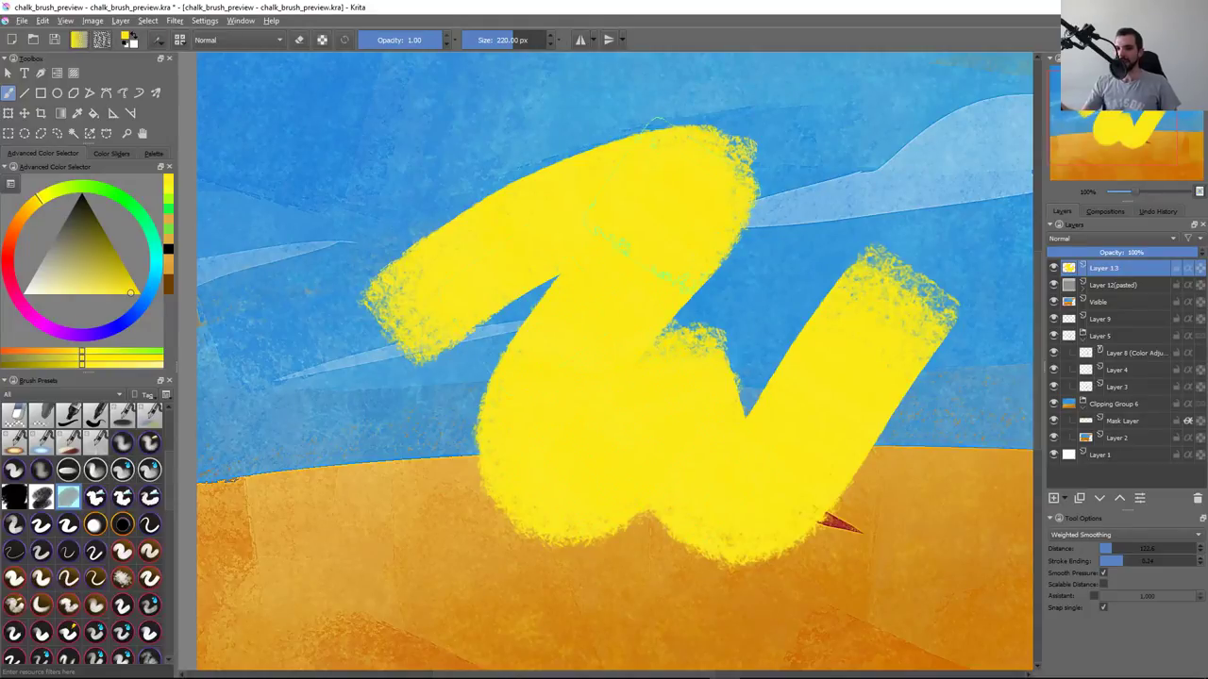
{"action": "key", "text": "ctrl+z"}
{"action": "key", "text": "ctrl+z"}
{"action": "left_click_drag", "start_coordinate": [425, 359], "coordinate": [755, 453]}
{"action": "key", "text": "ctrl+z"}
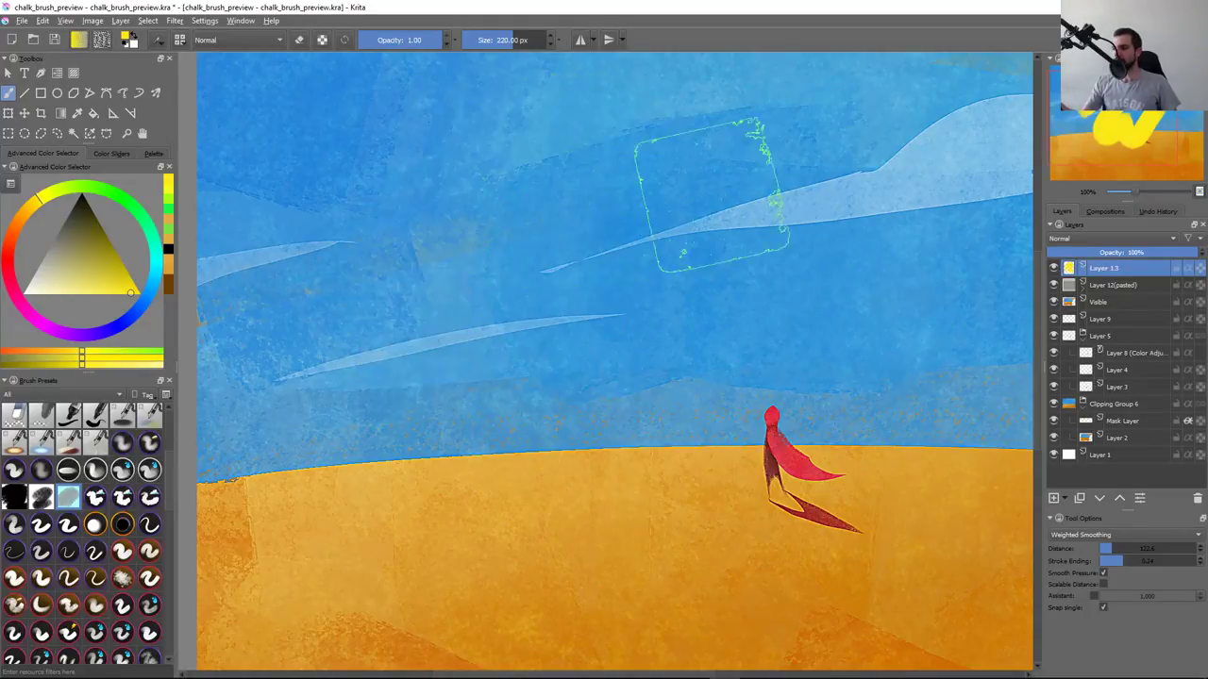
Reduce the brush size to 111.14 px and erase the leftover yellow S-stroke with a ~306 px eraser
{"action": "left_click_drag", "start_coordinate": [283, 339], "coordinate": [693, 274]}
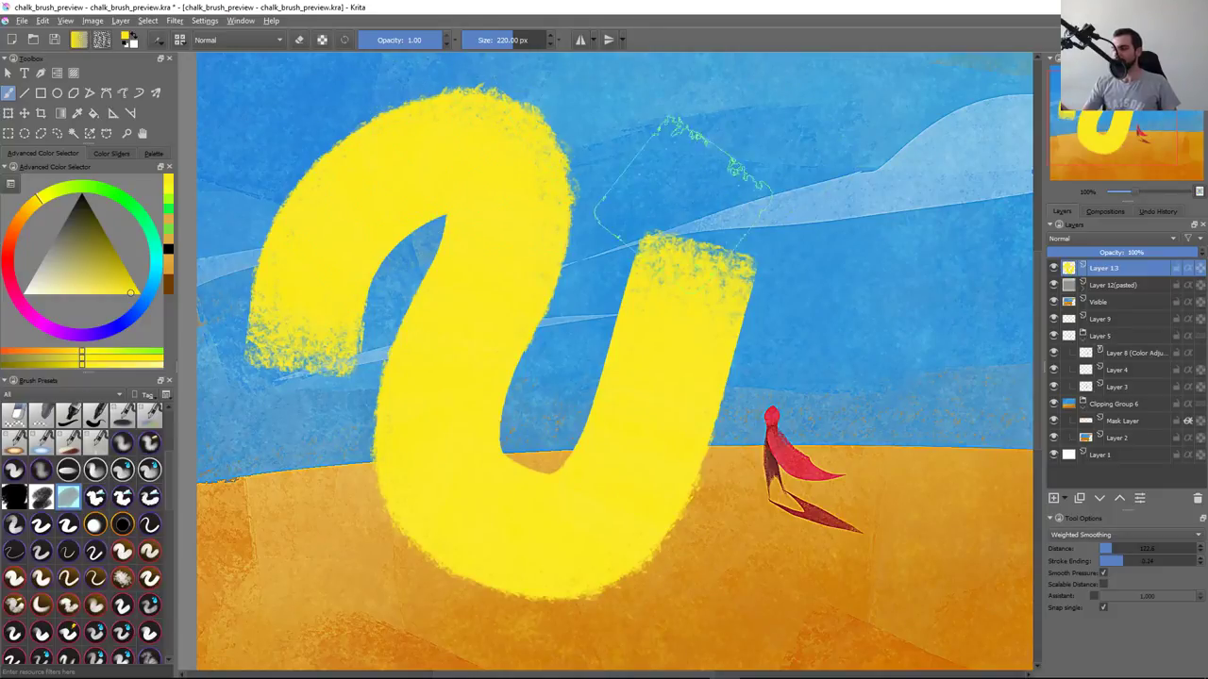
{"action": "mouse_move", "coordinate": [607, 122]}
{"action": "left_mouse_down", "text": "shift"}
{"action": "mouse_move", "coordinate": [626, 161]}
{"action": "mouse_move", "coordinate": [603, 90]}
{"action": "left_mouse_up", "text": "shift"}
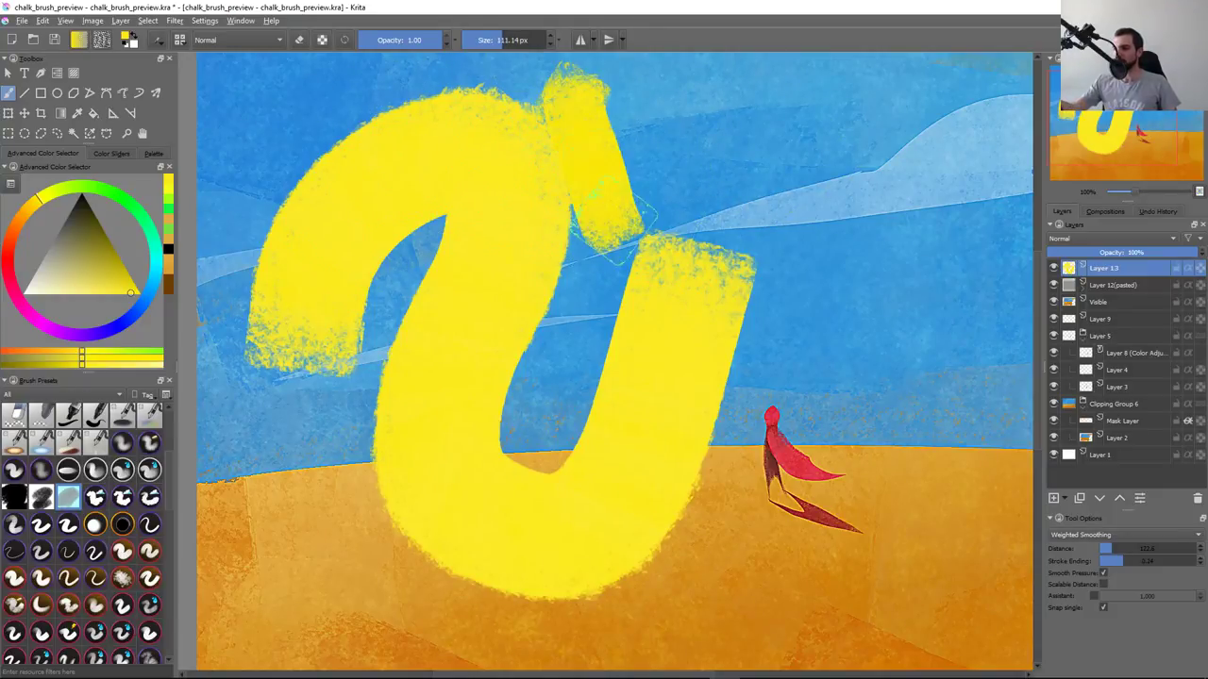
{"action": "key", "text": "ctrl+z"}
{"action": "key", "text": "e"}
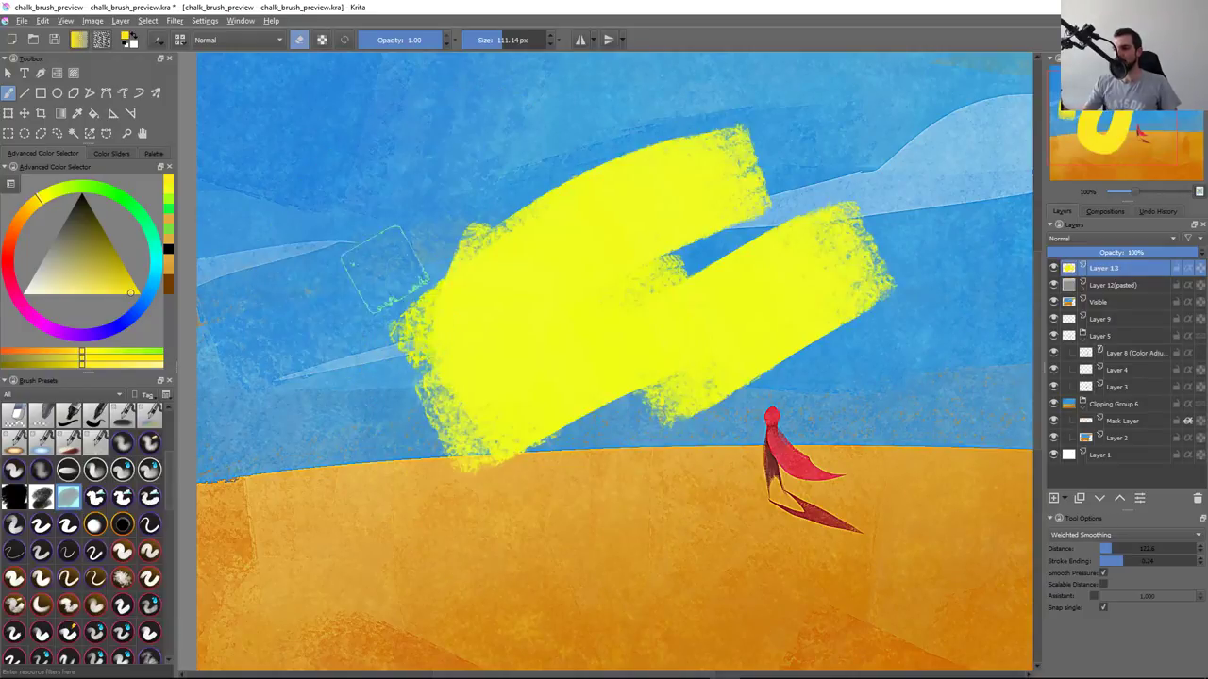
{"action": "left_click_drag", "start_coordinate": [386, 268], "coordinate": [415, 236], "text": "shift"}
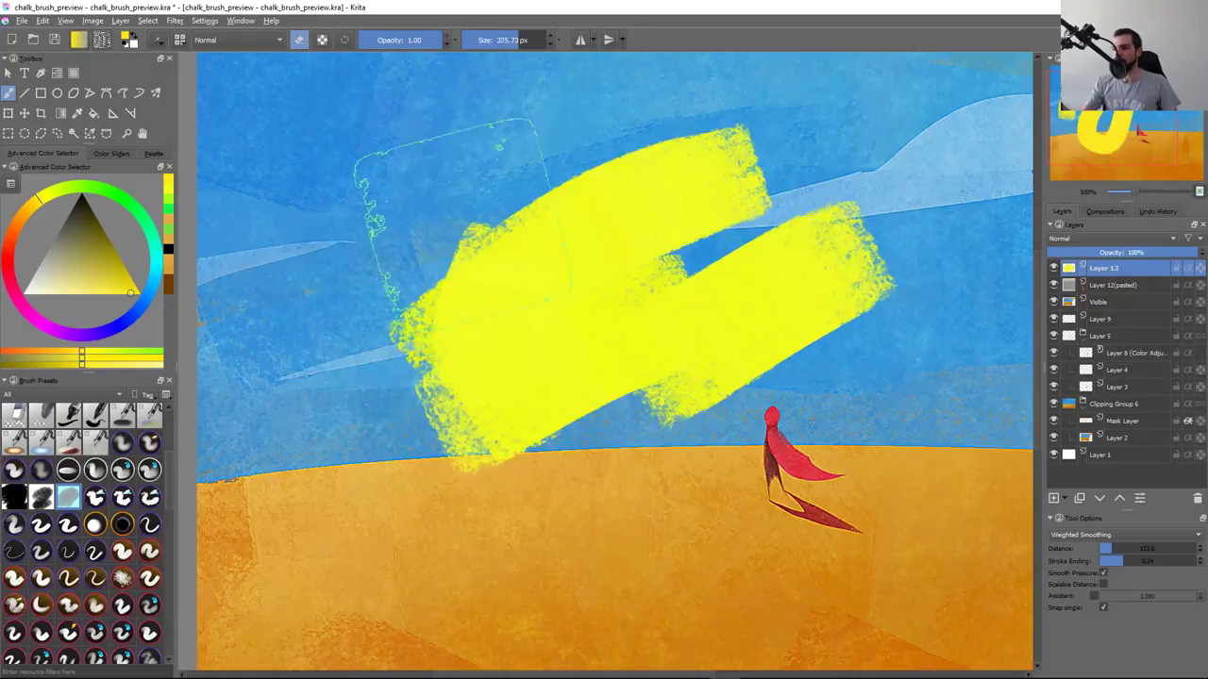
{"action": "left_click_drag", "start_coordinate": [604, 179], "coordinate": [774, 311]}
{"action": "left_click_drag", "start_coordinate": [660, 358], "coordinate": [453, 302]}
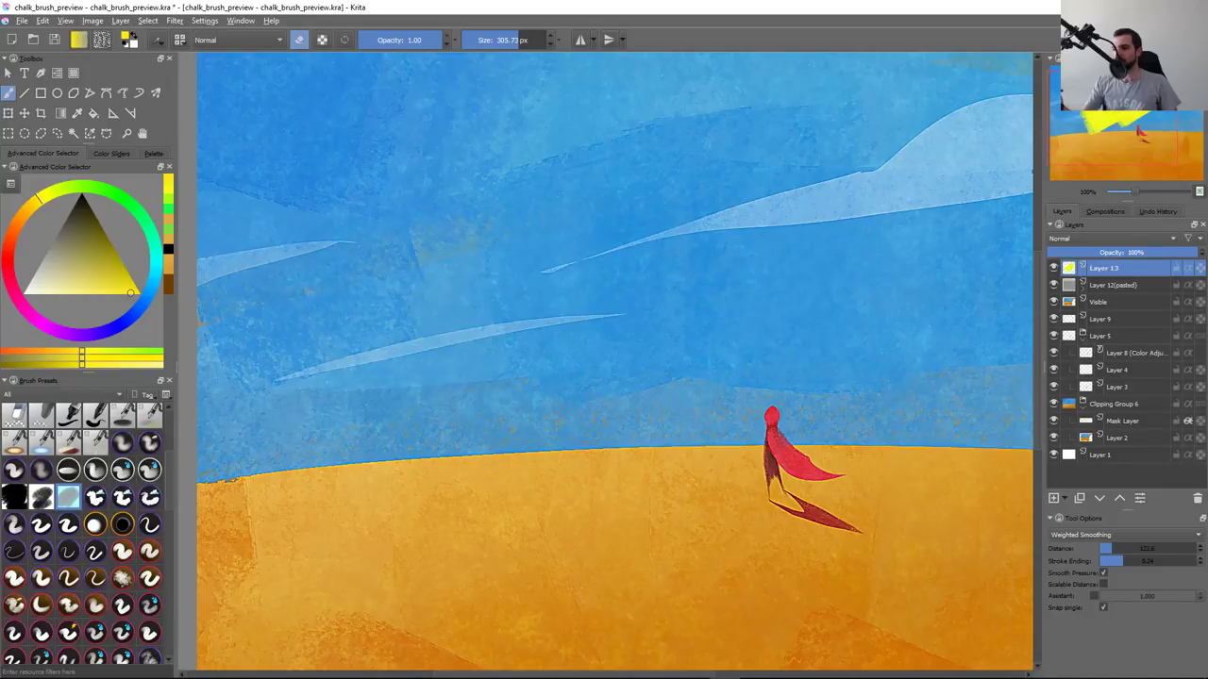
{"action": "key", "text": "e"}
Test the smaller brush with yellow zigzag, arc and arch strokes, undoing each
{"action": "mouse_move", "coordinate": [363, 325]}
{"action": "left_mouse_down"}
{"action": "mouse_move", "coordinate": [722, 181]}
{"action": "mouse_move", "coordinate": [769, 287]}
{"action": "left_mouse_up"}
{"action": "key", "text": "ctrl+z"}
{"action": "left_click_drag", "start_coordinate": [340, 316], "coordinate": [566, 291]}
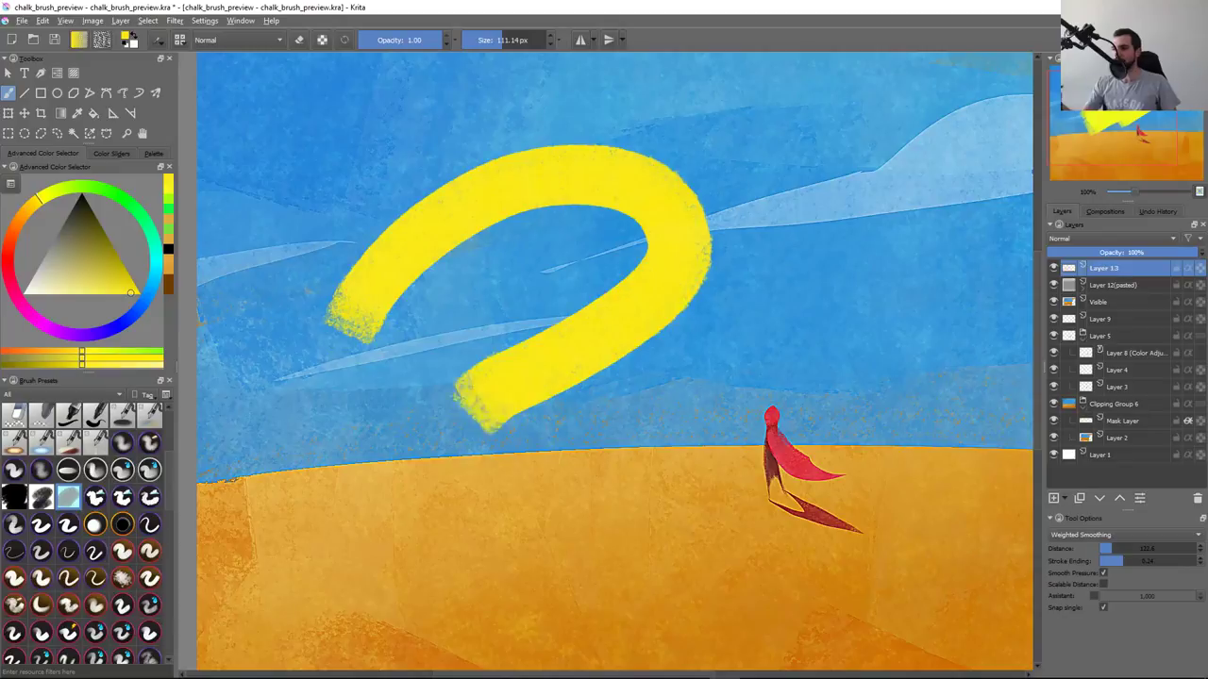
{"action": "key", "text": "ctrl+z"}
{"action": "left_click", "coordinate": [336, 362]}
{"action": "left_click_drag", "start_coordinate": [336, 362], "coordinate": [498, 330]}
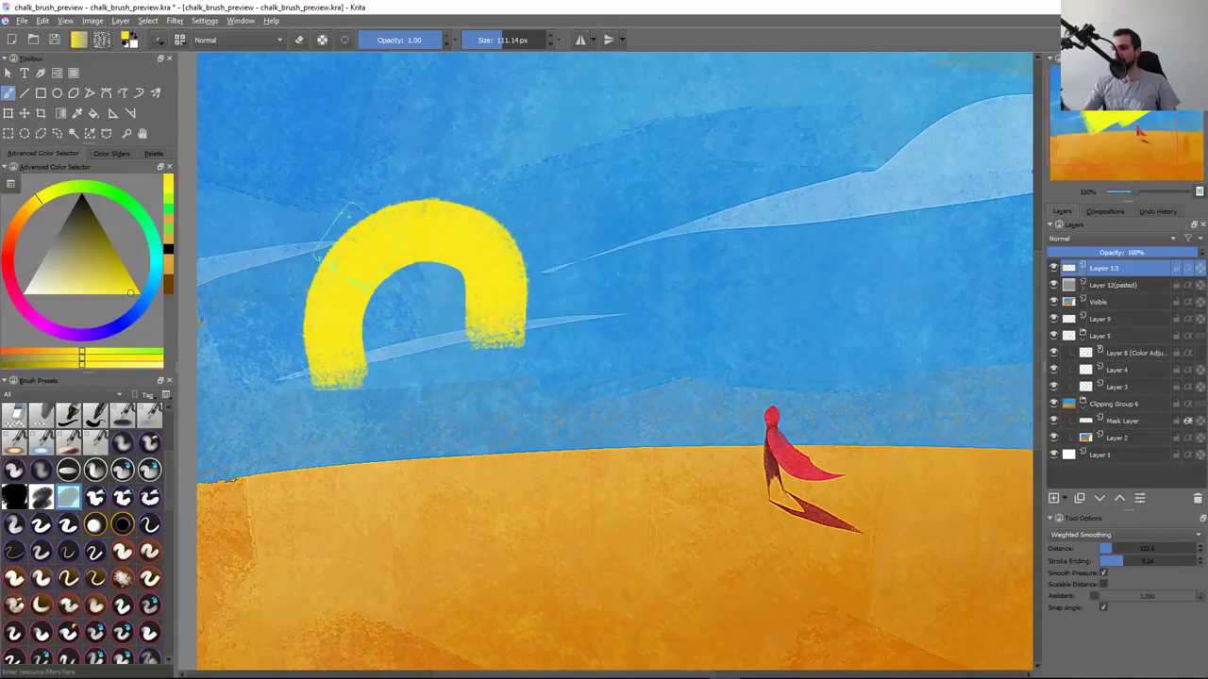
{"action": "key", "text": "ctrl+z"}
{"action": "mouse_move", "coordinate": [340, 372]}
{"action": "left_mouse_down"}
{"action": "mouse_move", "coordinate": [486, 311]}
{"action": "mouse_move", "coordinate": [500, 345]}
{"action": "left_mouse_up"}
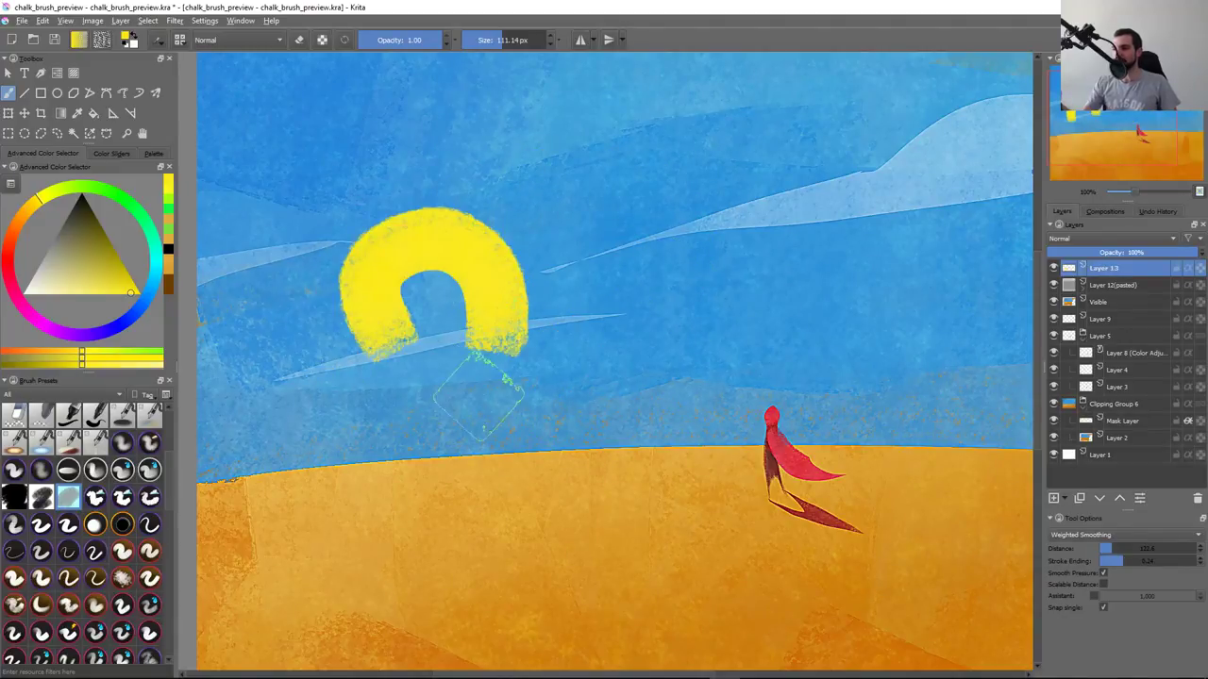
{"action": "key", "text": "ctrl+z"}
Paint and undo yellow C-, U- and hook-shaped test strokes in the sky
{"action": "mouse_move", "coordinate": [463, 222]}
{"action": "left_mouse_down"}
{"action": "mouse_move", "coordinate": [340, 349]}
{"action": "mouse_move", "coordinate": [500, 326]}
{"action": "left_mouse_up"}
{"action": "key", "text": "ctrl+z"}
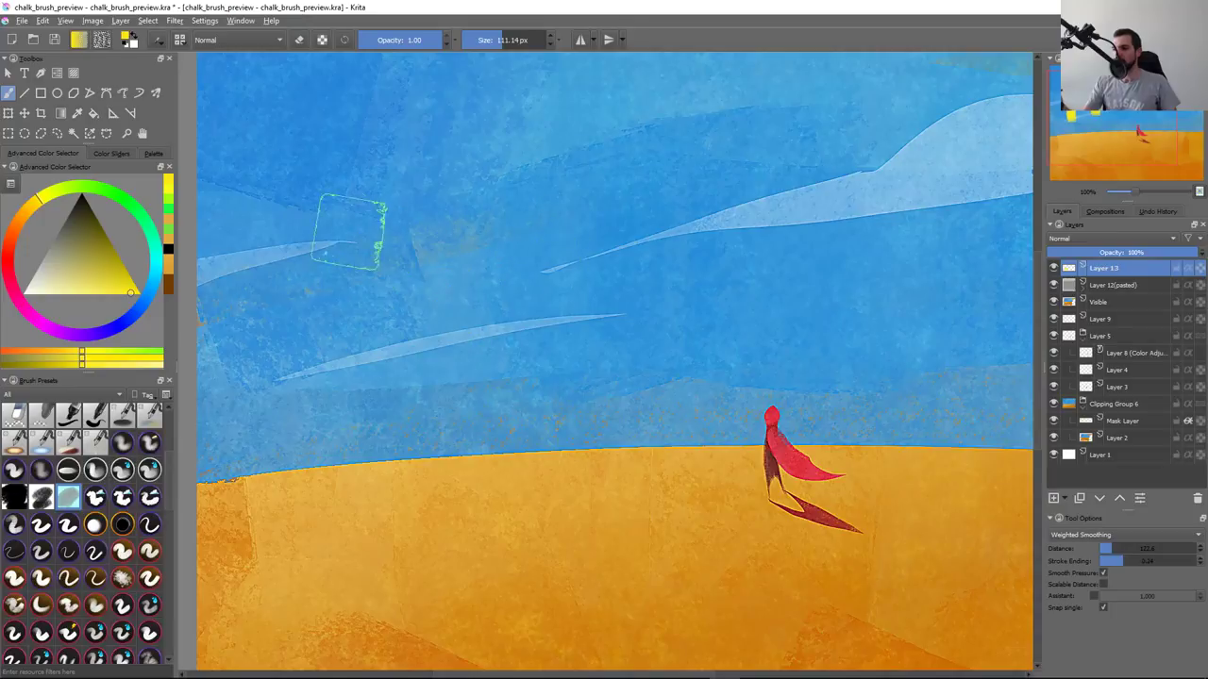
{"action": "left_click_drag", "start_coordinate": [348, 277], "coordinate": [467, 257]}
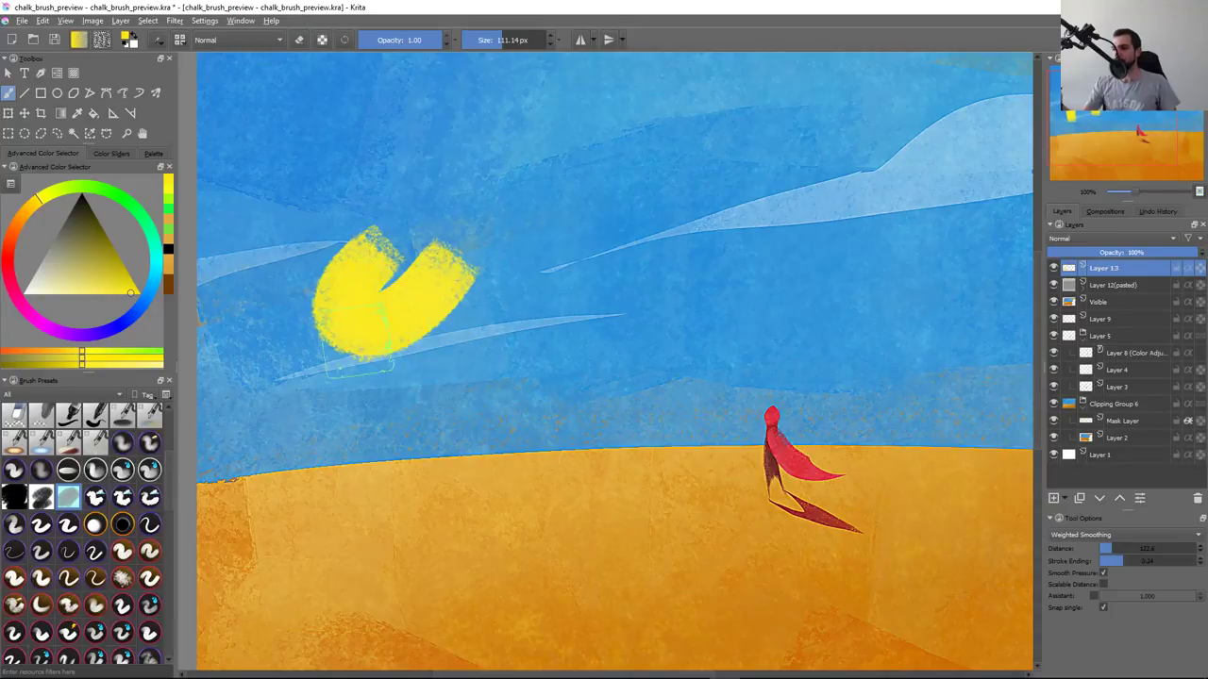
{"action": "mouse_move", "coordinate": [708, 142]}
{"action": "left_mouse_down"}
{"action": "mouse_move", "coordinate": [623, 391]}
{"action": "mouse_move", "coordinate": [854, 179]}
{"action": "left_mouse_up"}
{"action": "key", "text": "ctrl+z"}
{"action": "key", "text": "ctrl+z"}
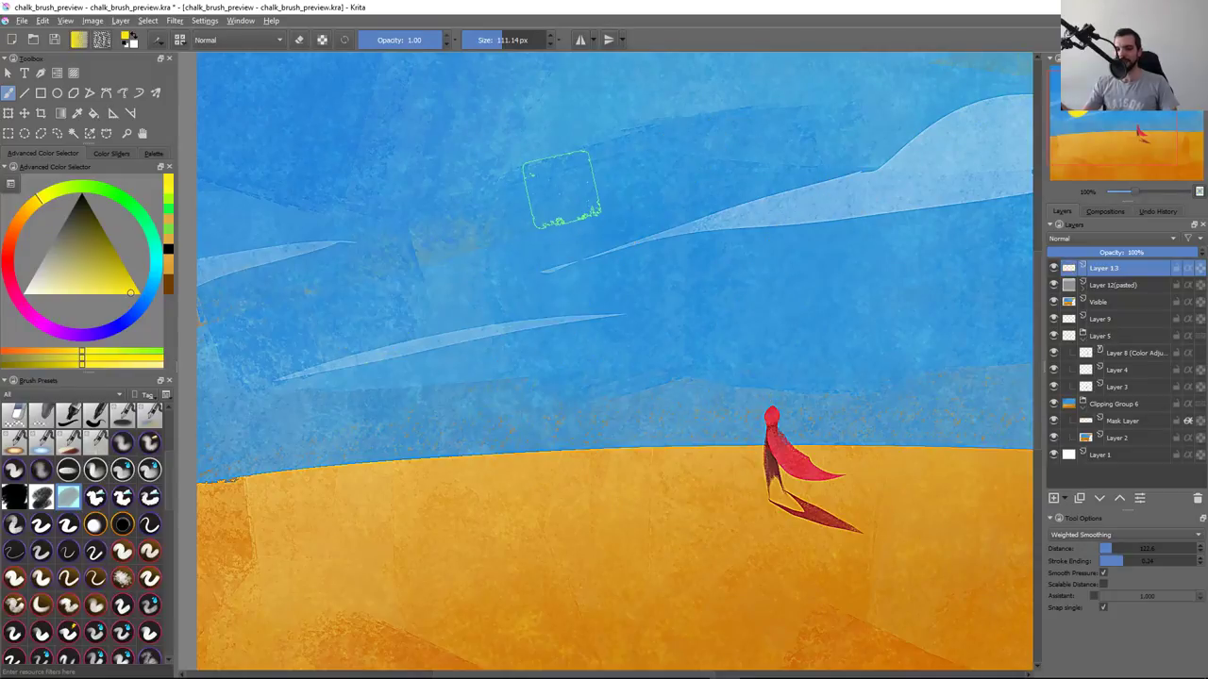
{"action": "key", "text": "F5"}
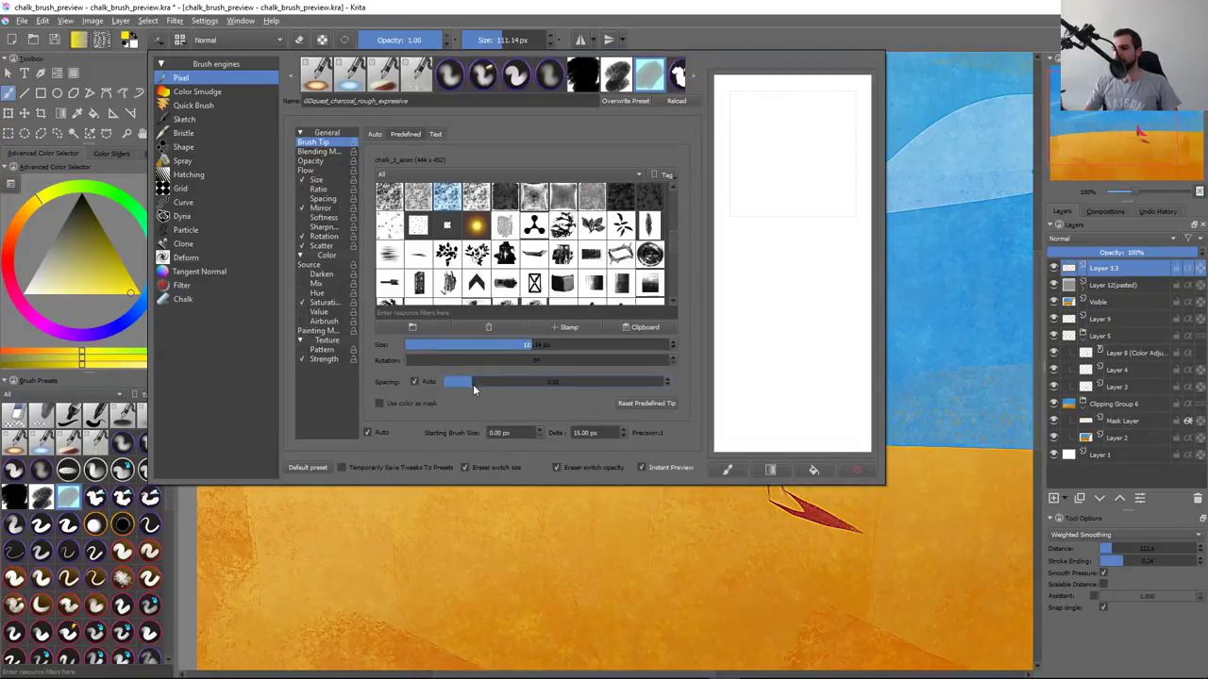
Paint and undo a long yellow curve and a smoothed yellow S-stroke across the sky
{"action": "key", "text": "F5"}
{"action": "left_click_drag", "start_coordinate": [354, 395], "coordinate": [747, 158]}
{"action": "left_click_drag", "start_coordinate": [809, 279], "coordinate": [911, 160]}
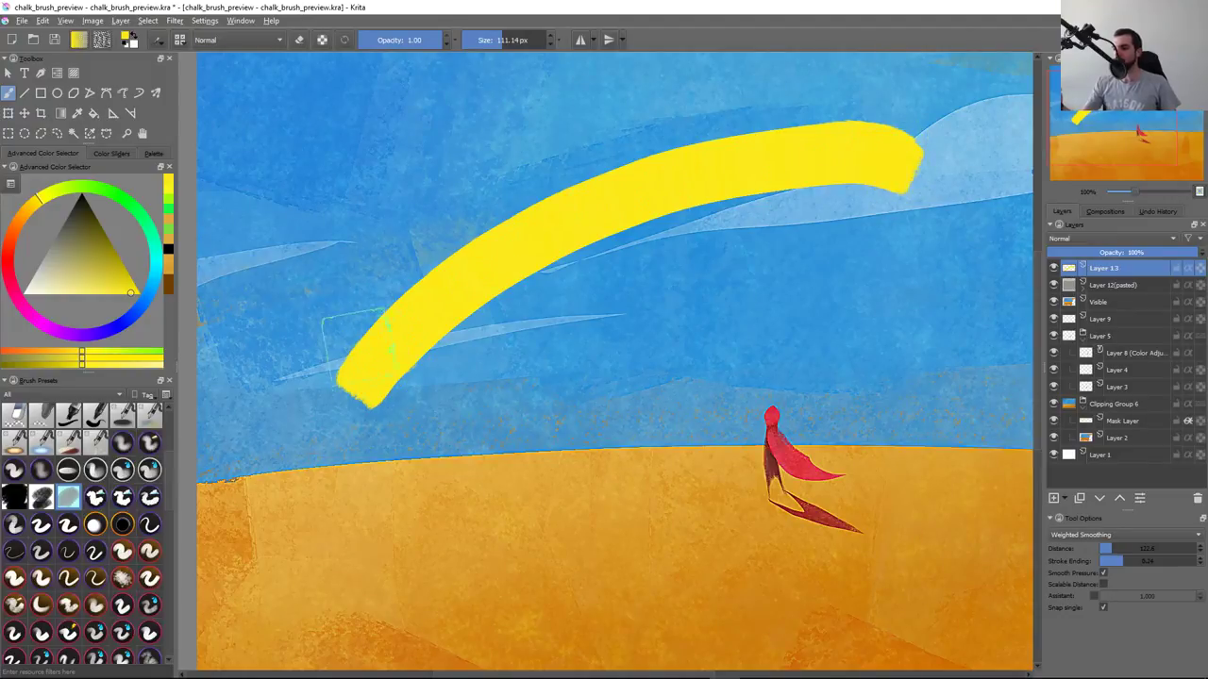
{"action": "key", "text": "ctrl+z"}
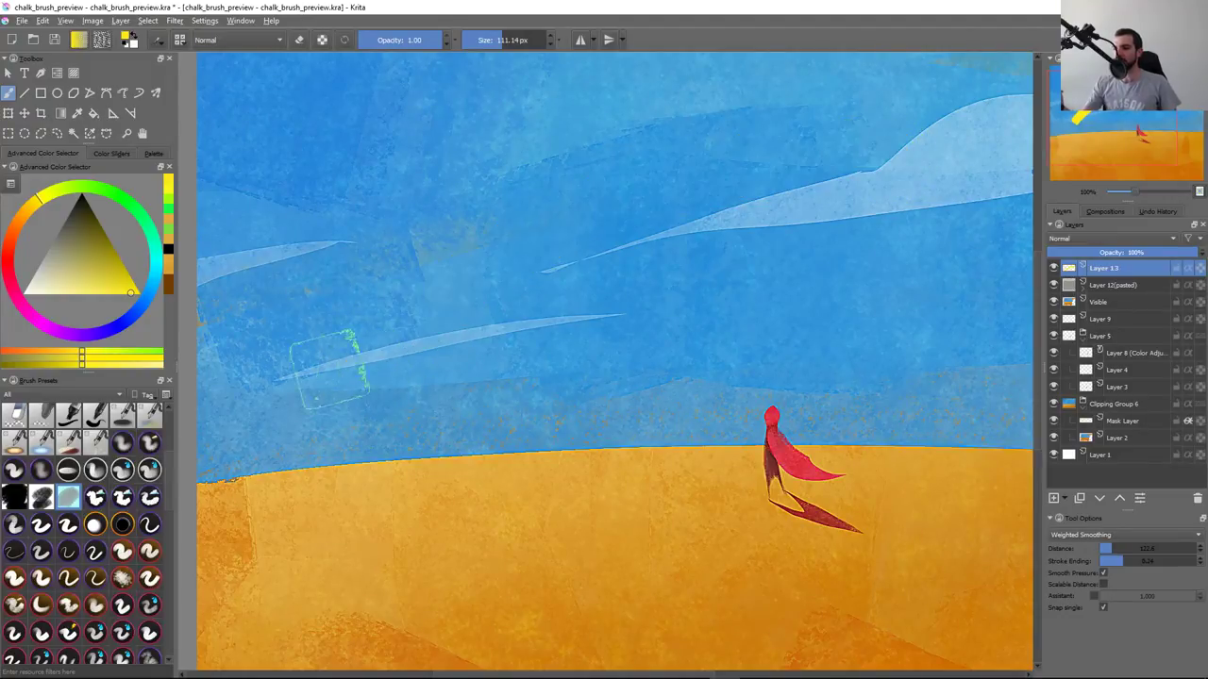
{"action": "left_click_drag", "start_coordinate": [335, 366], "coordinate": [839, 132]}
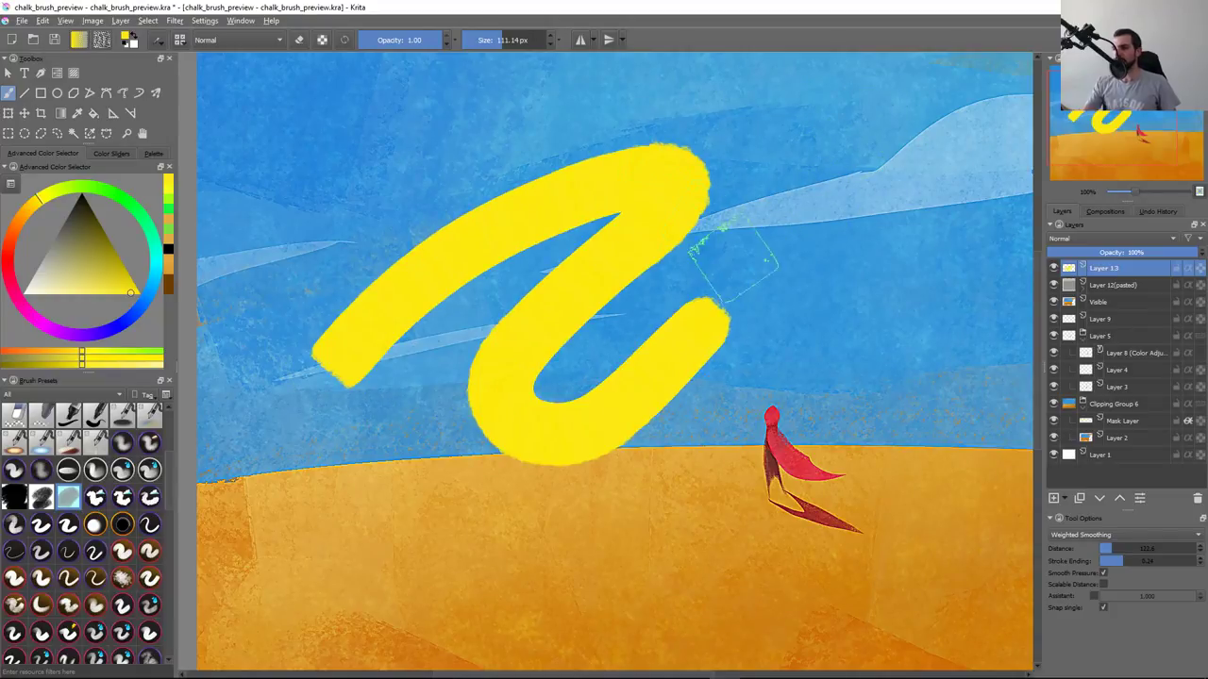
{"action": "key", "text": "ctrl+z"}
Try a different brush preset with a yellow test arc across the sky, then undo it
{"action": "key", "text": "F5"}
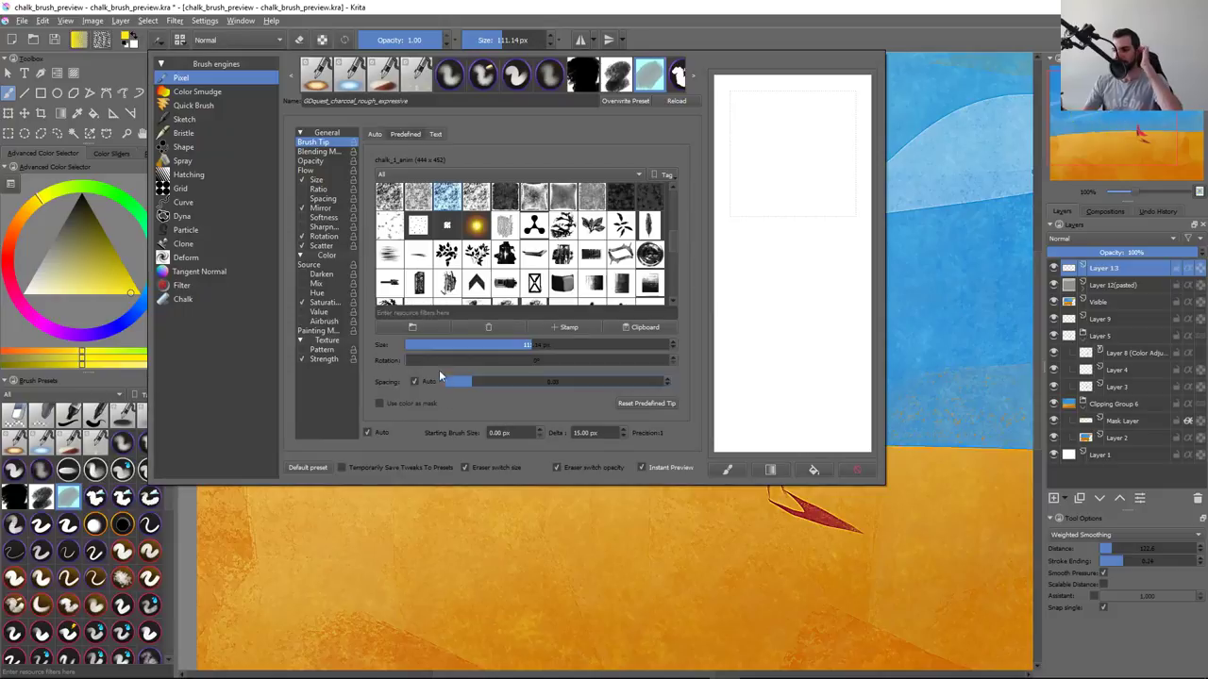
{"action": "left_click", "coordinate": [423, 510]}
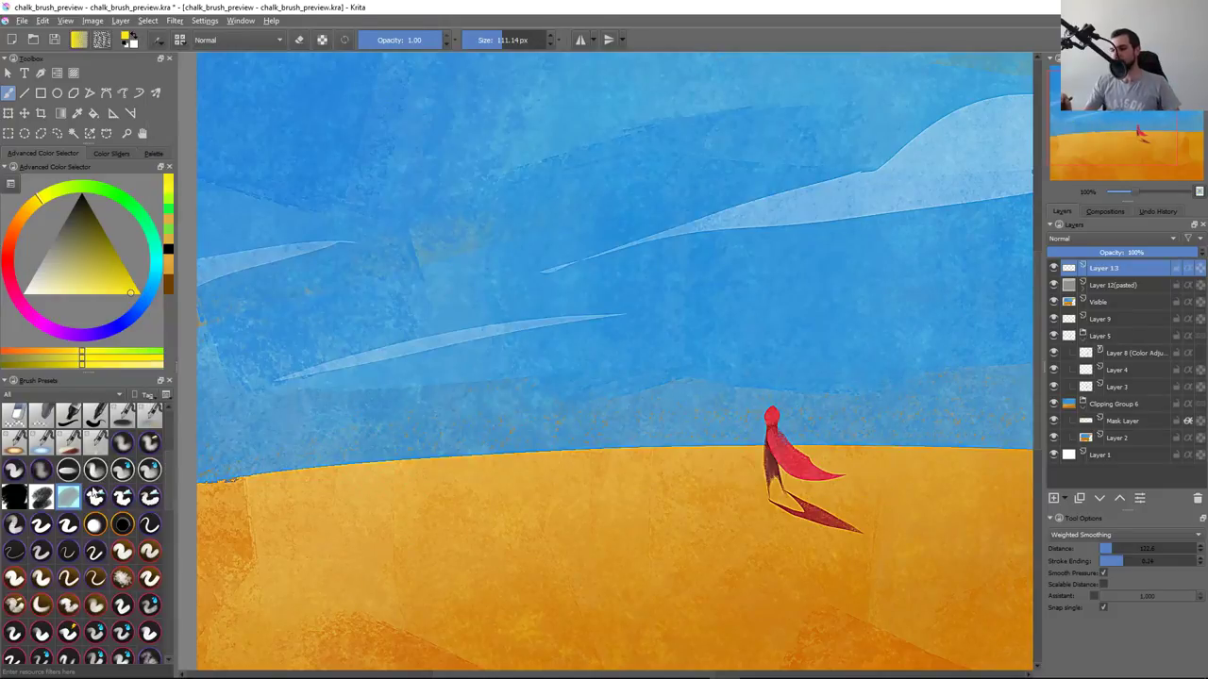
{"action": "left_click", "coordinate": [94, 498]}
{"action": "left_click_drag", "start_coordinate": [339, 311], "coordinate": [812, 246]}
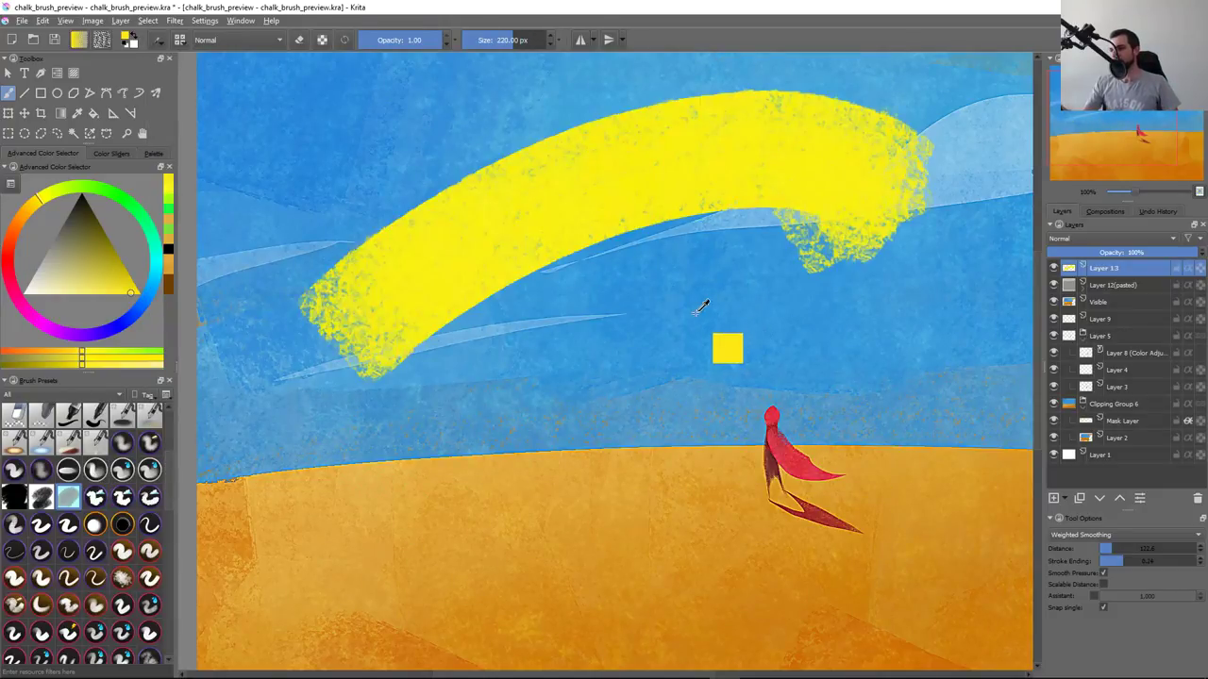
{"action": "key", "text": "ctrl+z"}
Choose the black chalk preset and test two long parallel diagonal black strokes, then undo them
{"action": "left_click", "coordinate": [68, 498]}
{"action": "left_click", "coordinate": [13, 497]}
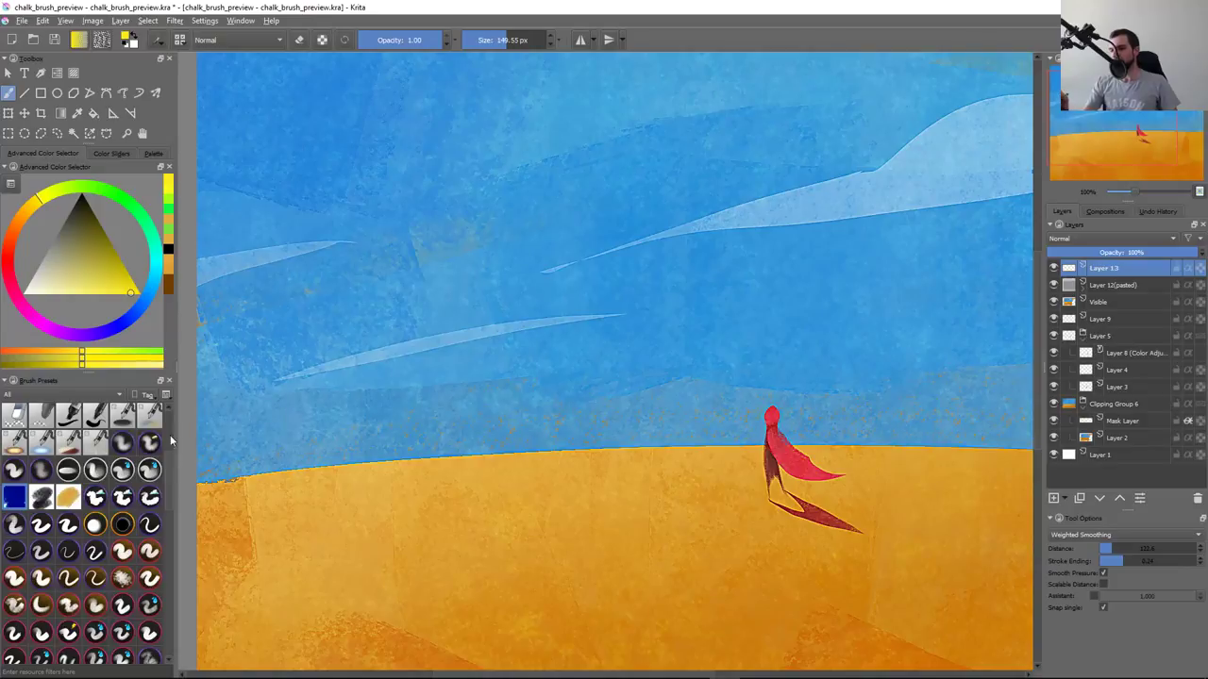
{"action": "mouse_move", "coordinate": [410, 321]}
{"action": "left_mouse_down"}
{"action": "mouse_move", "coordinate": [660, 175]}
{"action": "mouse_move", "coordinate": [755, 283]}
{"action": "left_mouse_up"}
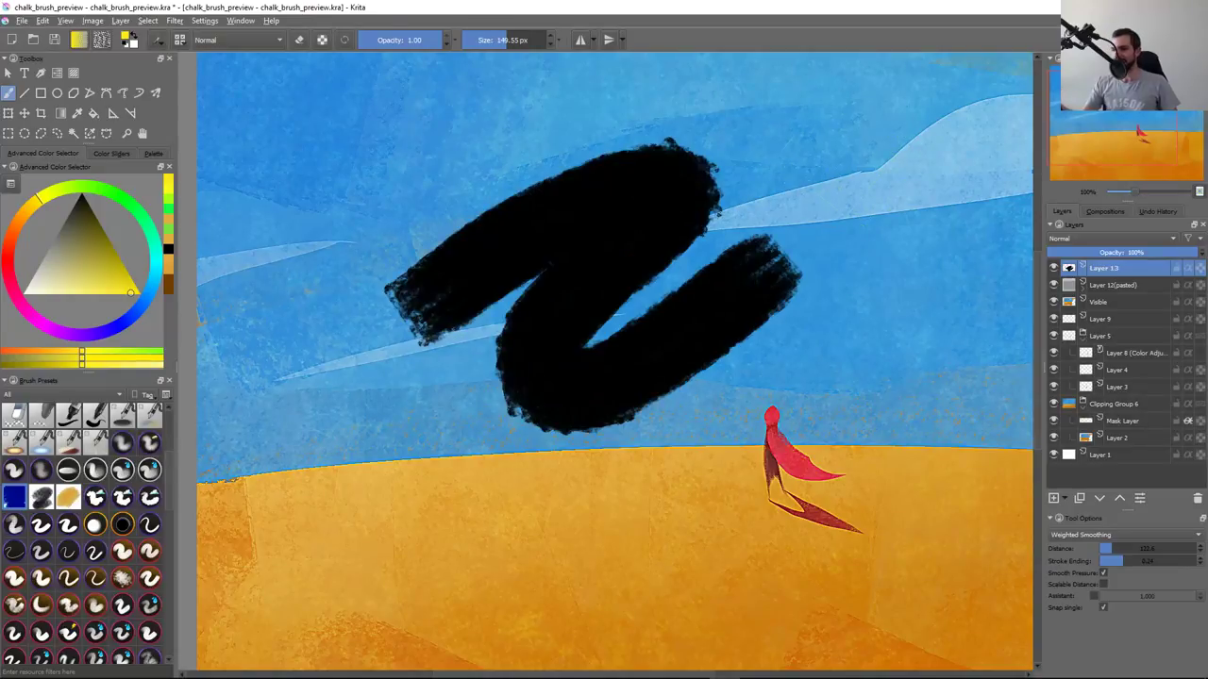
{"action": "key", "text": "ctrl+z"}
{"action": "left_click_drag", "start_coordinate": [283, 378], "coordinate": [764, 109]}
{"action": "left_click_drag", "start_coordinate": [424, 372], "coordinate": [809, 184]}
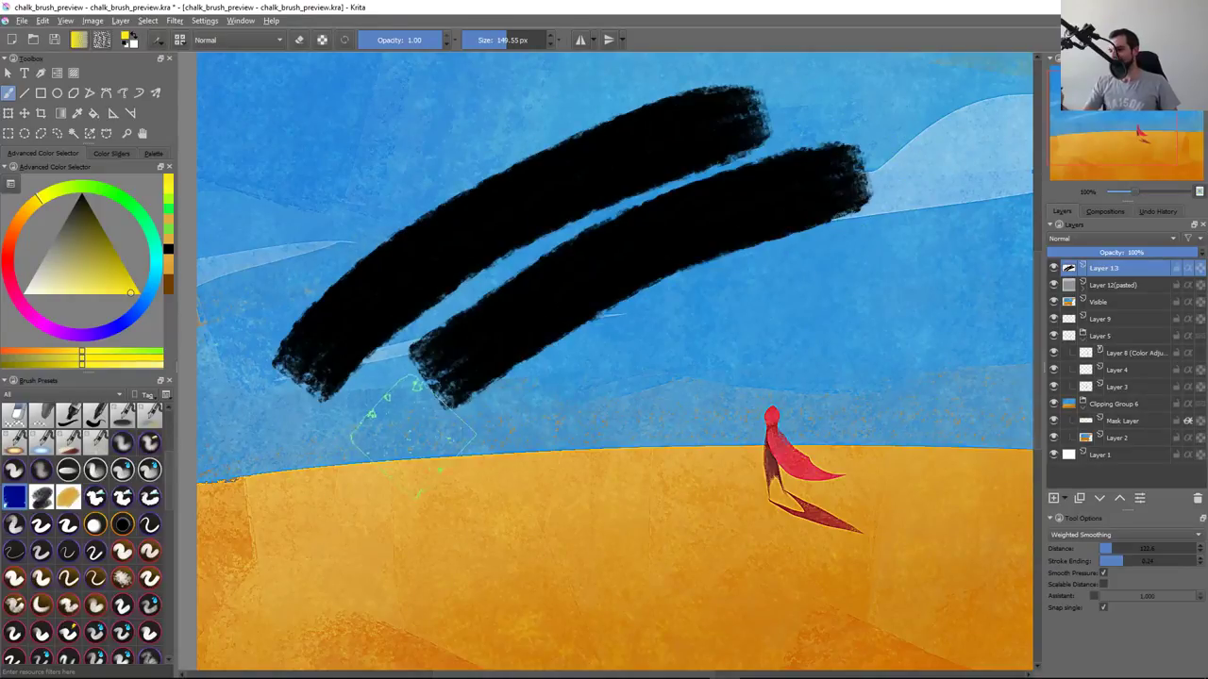
{"action": "key", "text": "ctrl+z"}
{"action": "key", "text": "ctrl+z"}
Switch to ConcreteNew0011_2_S.jpg and close it, answering the save prompt
{"action": "key", "text": "ctrl+Tab"}
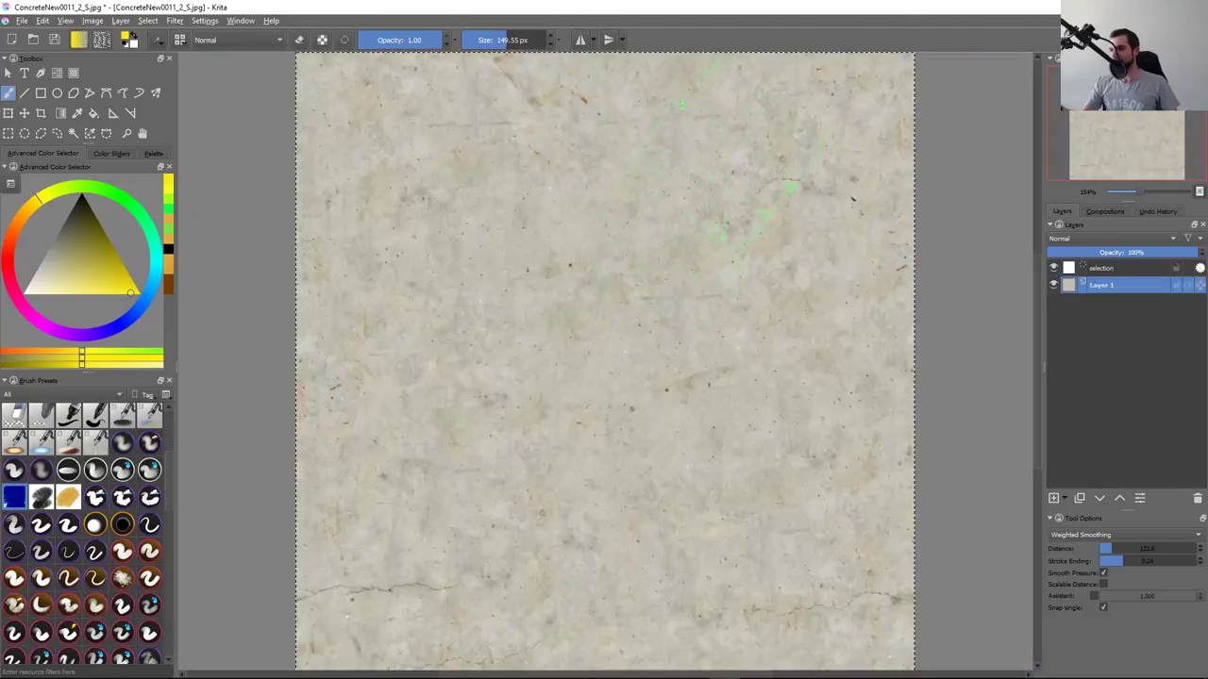
{"action": "key", "text": "ctrl+w"}
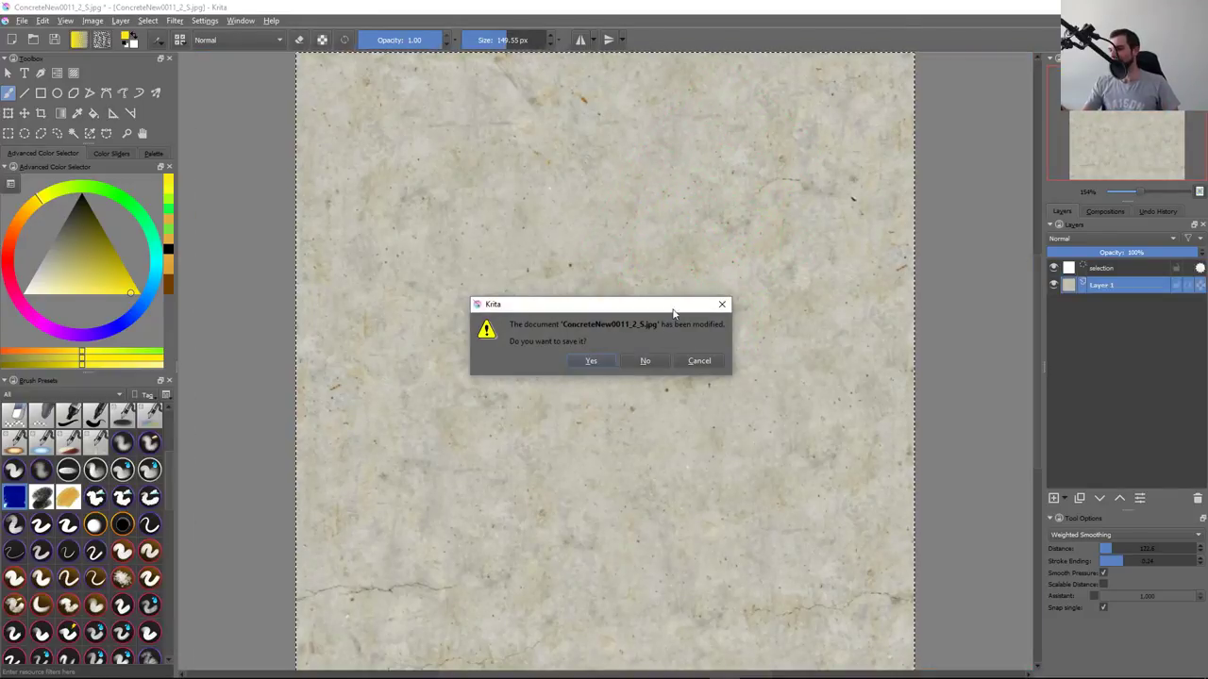
{"action": "left_click", "coordinate": [675, 359]}
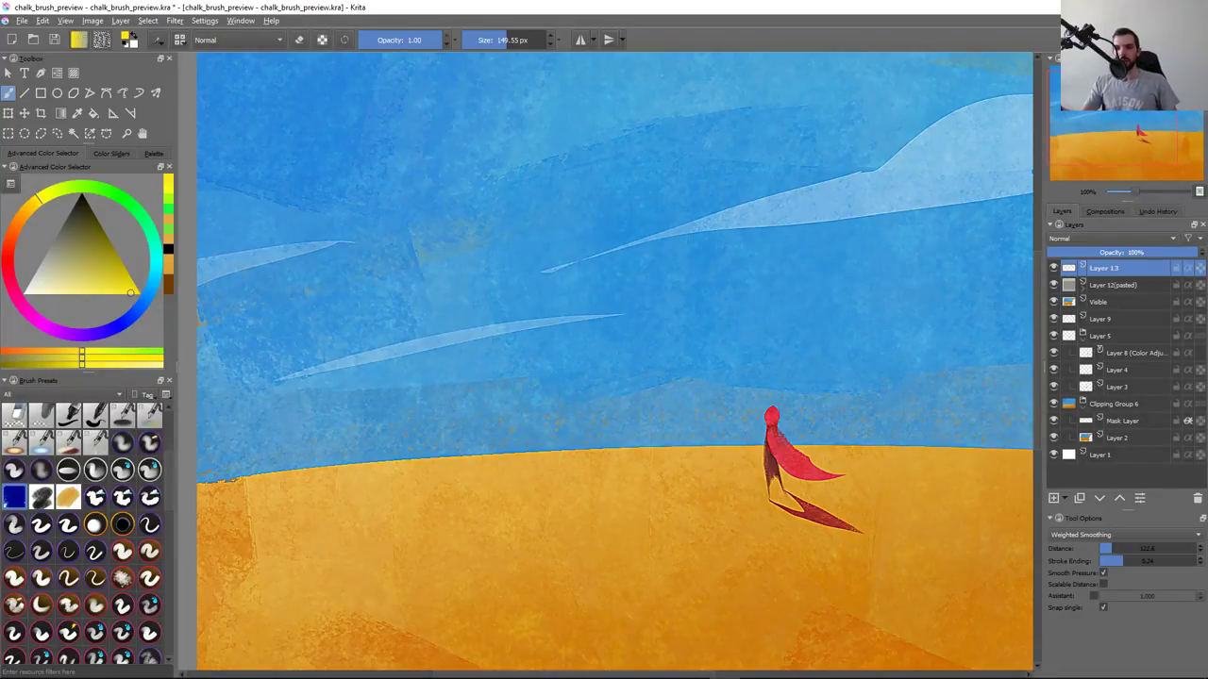
In chalk.kra, toggle the chalk 1 and chalk 0 layers on and off to inspect the textures
{"action": "key", "text": "ctrl+Tab"}
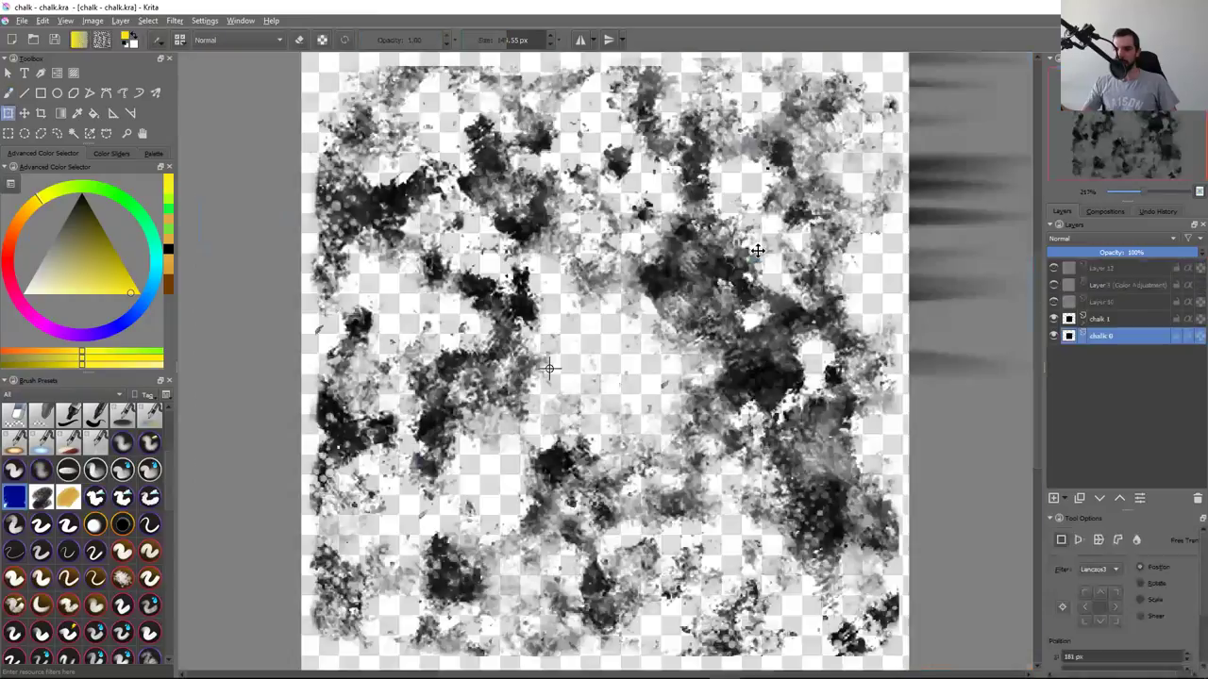
{"action": "key", "text": "ctrl+t"}
{"action": "left_click_drag", "start_coordinate": [881, 250], "coordinate": [823, 305]}
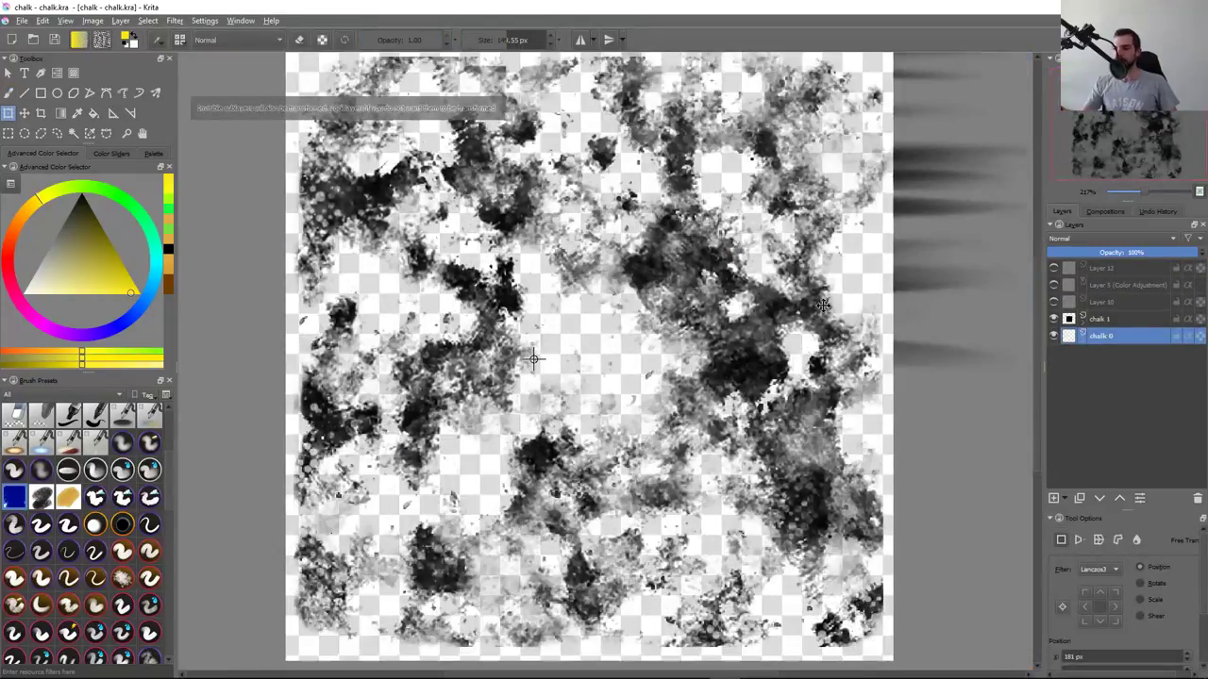
{"action": "key", "text": "1"}
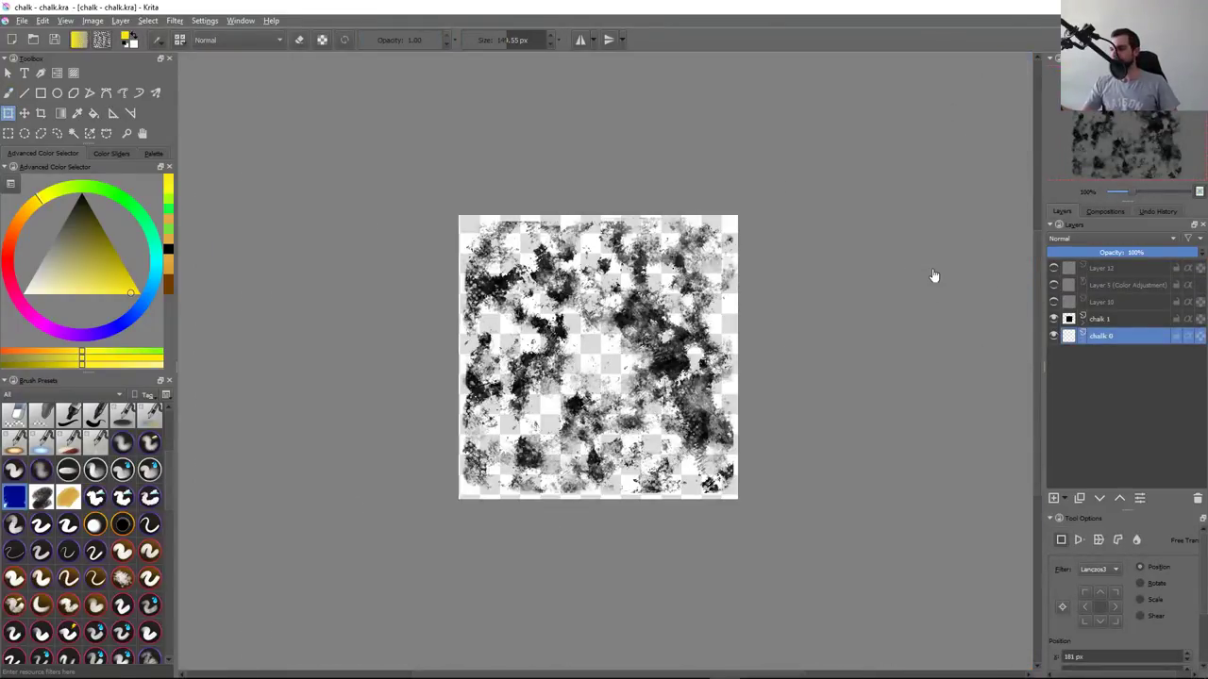
{"action": "left_click", "coordinate": [1054, 319]}
{"action": "left_click", "coordinate": [1054, 336]}
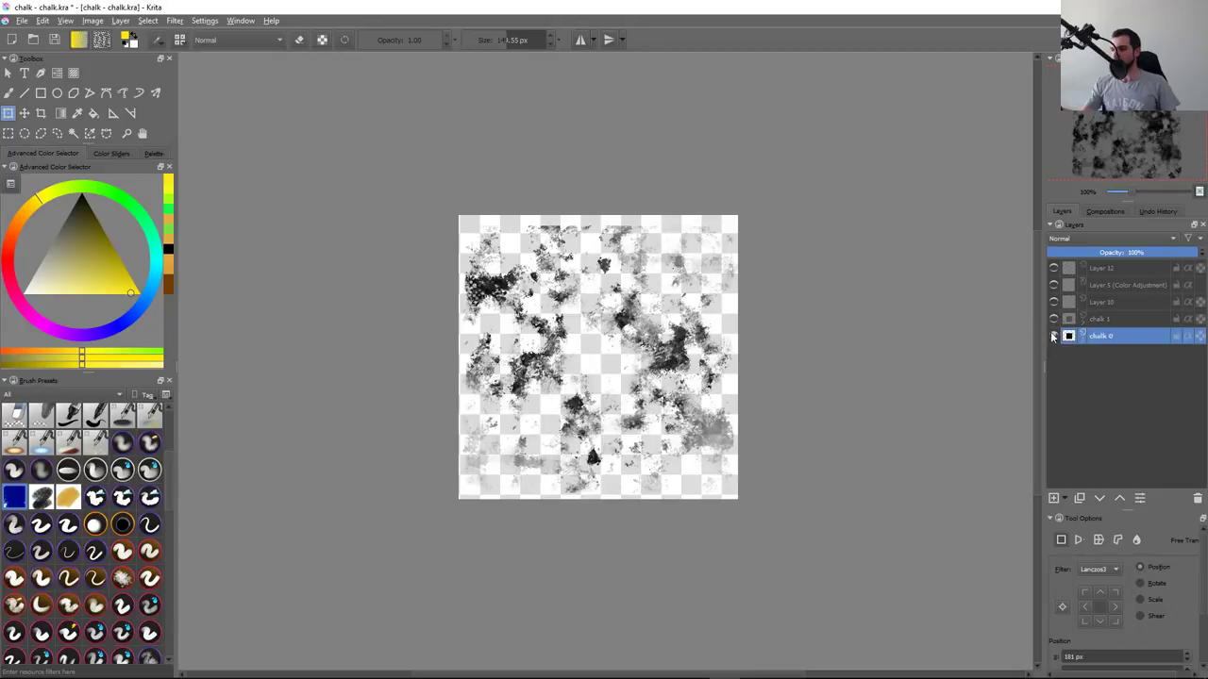
{"action": "left_click", "coordinate": [1054, 319]}
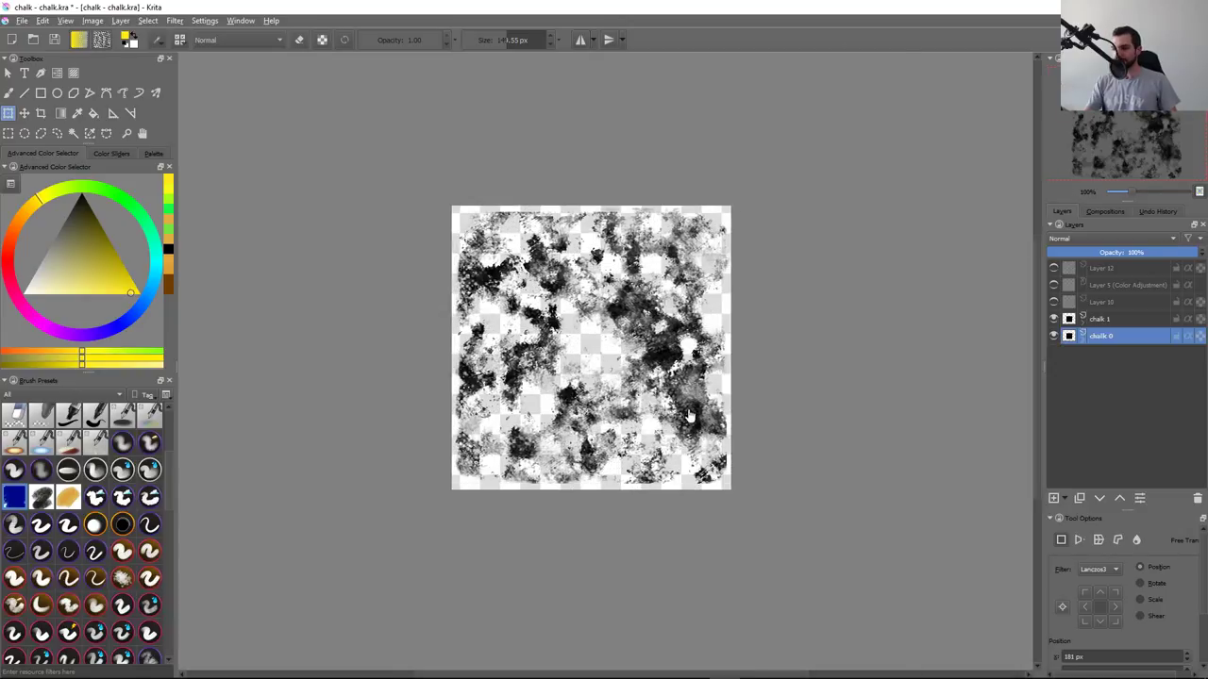
{"action": "key", "text": "2"}
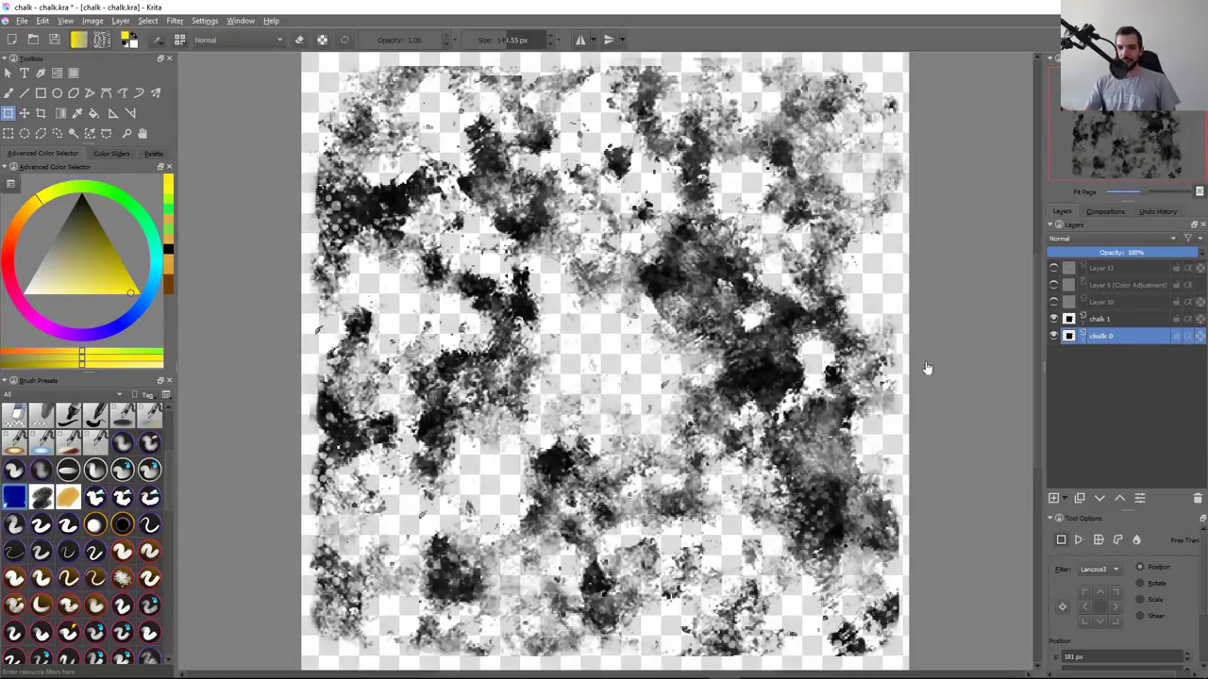
Hide both chalk layers, show Layers 5 and 10, and merge Layers 12, 5 and 10
{"action": "left_click", "coordinate": [1099, 319]}
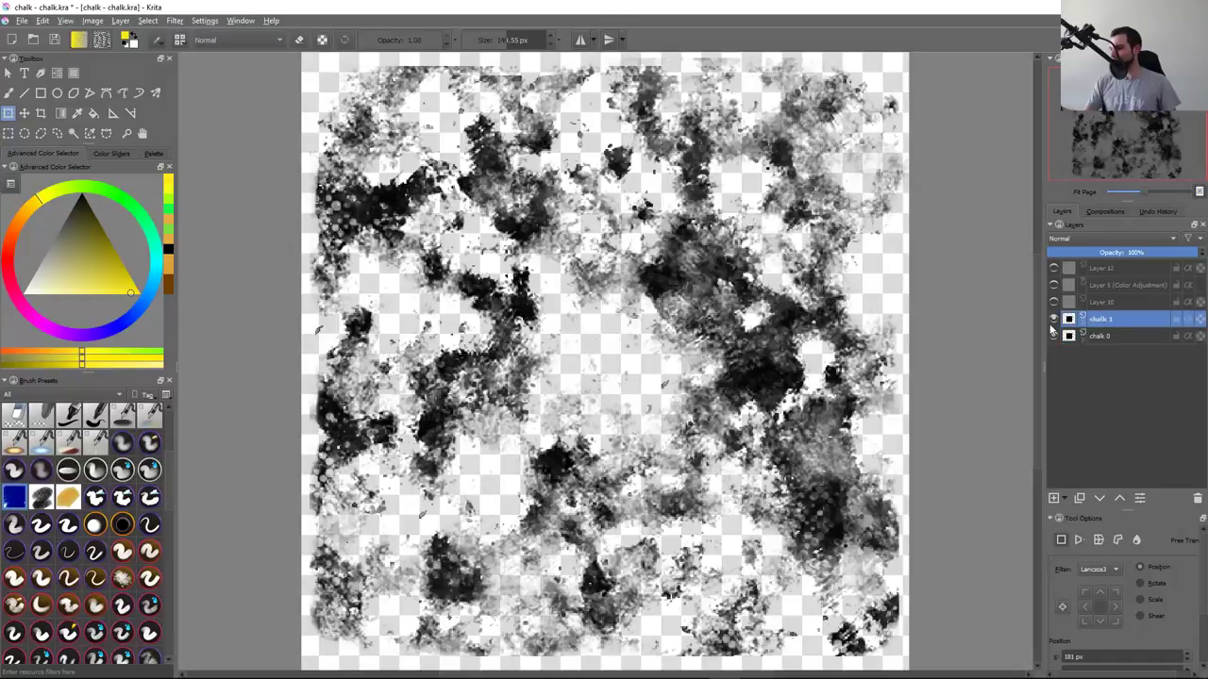
{"action": "left_click", "coordinate": [1053, 335]}
{"action": "left_click", "coordinate": [1054, 319]}
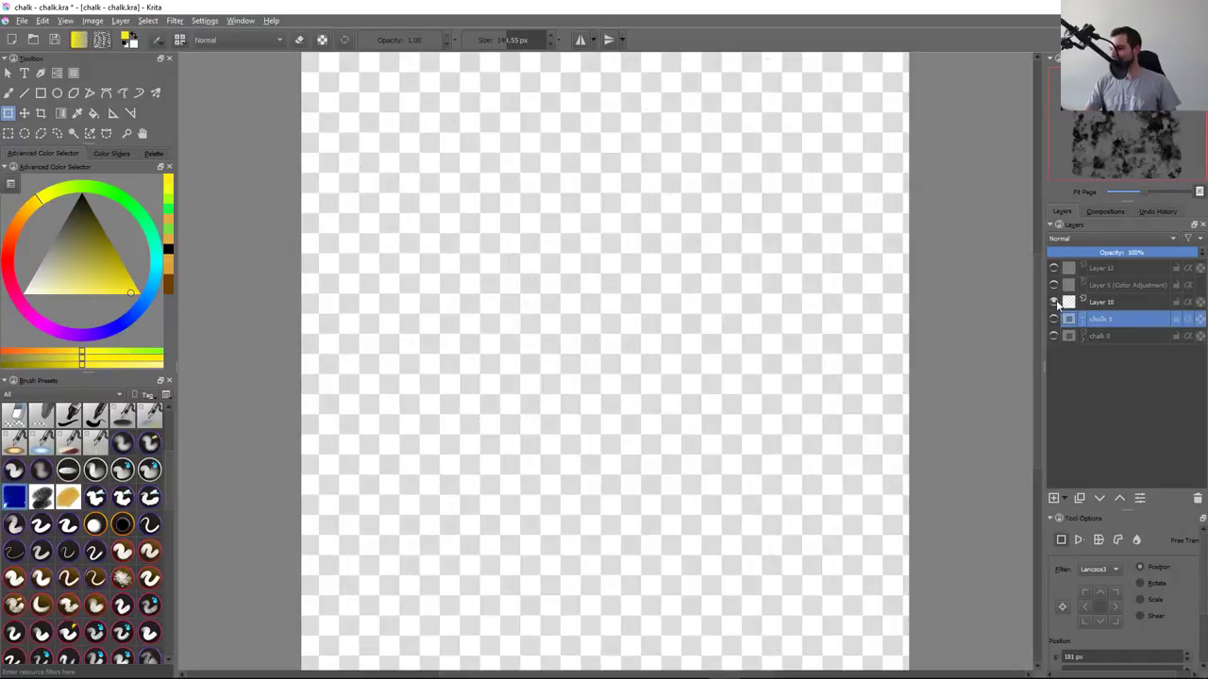
{"action": "left_click", "coordinate": [1053, 301]}
{"action": "left_click", "coordinate": [1053, 301]}
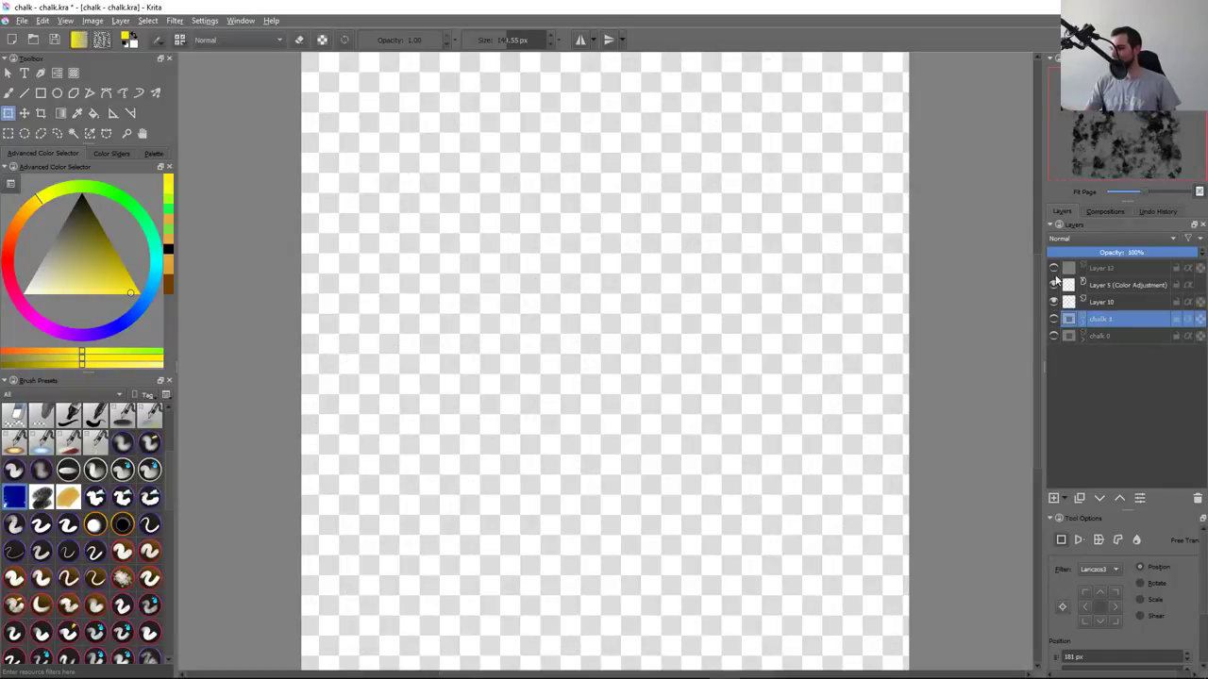
{"action": "left_click", "coordinate": [1095, 304]}
{"action": "left_click", "coordinate": [1106, 269], "text": "shift"}
{"action": "key", "text": "ctrl+e"}
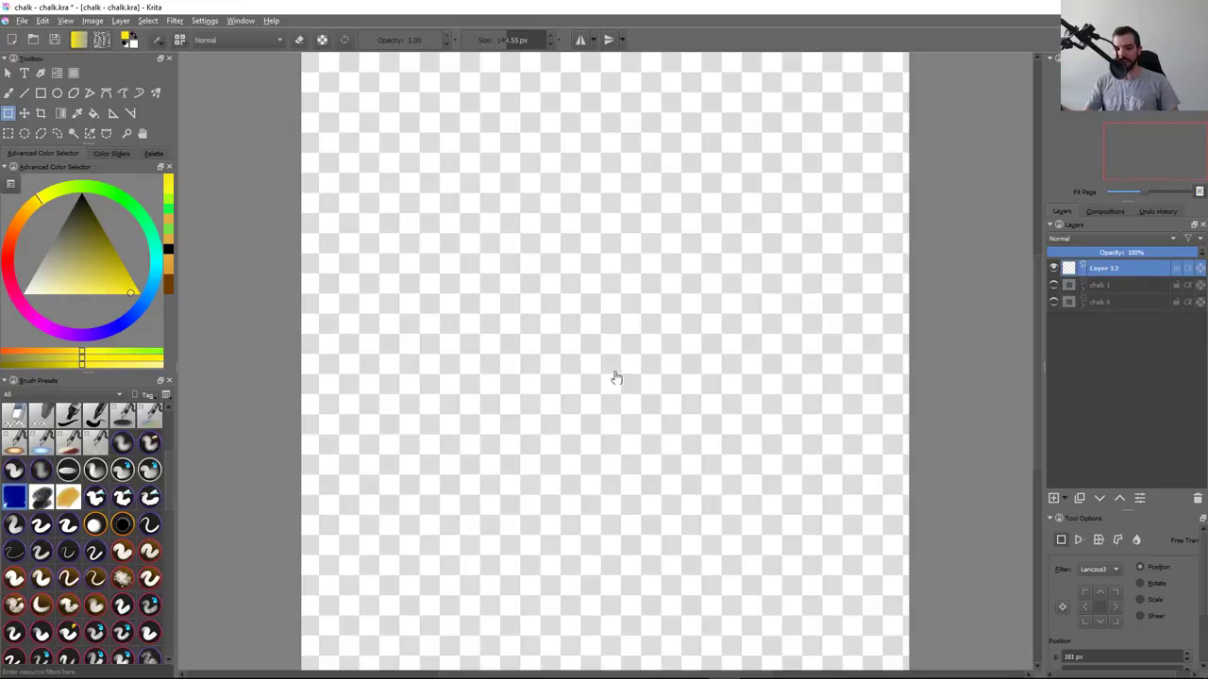
Return to the freehand brush and paint a yellow chalk test stroke on the canvas
{"action": "key", "text": "b"}
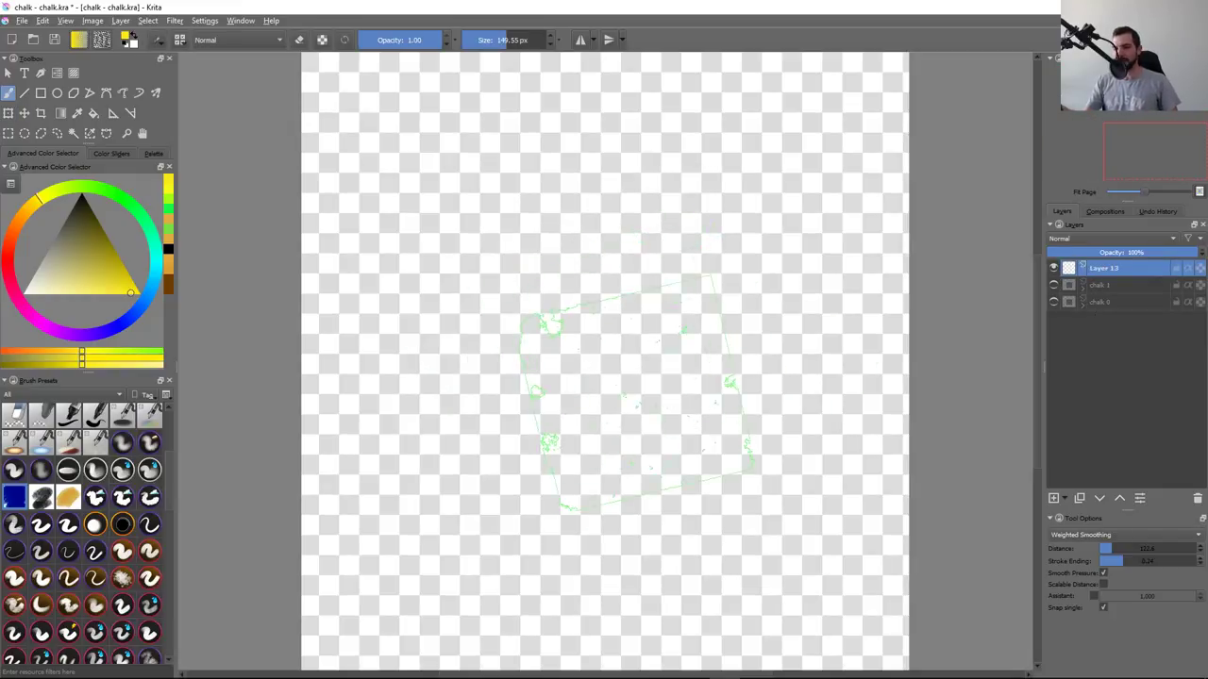
{"action": "key", "text": "F5"}
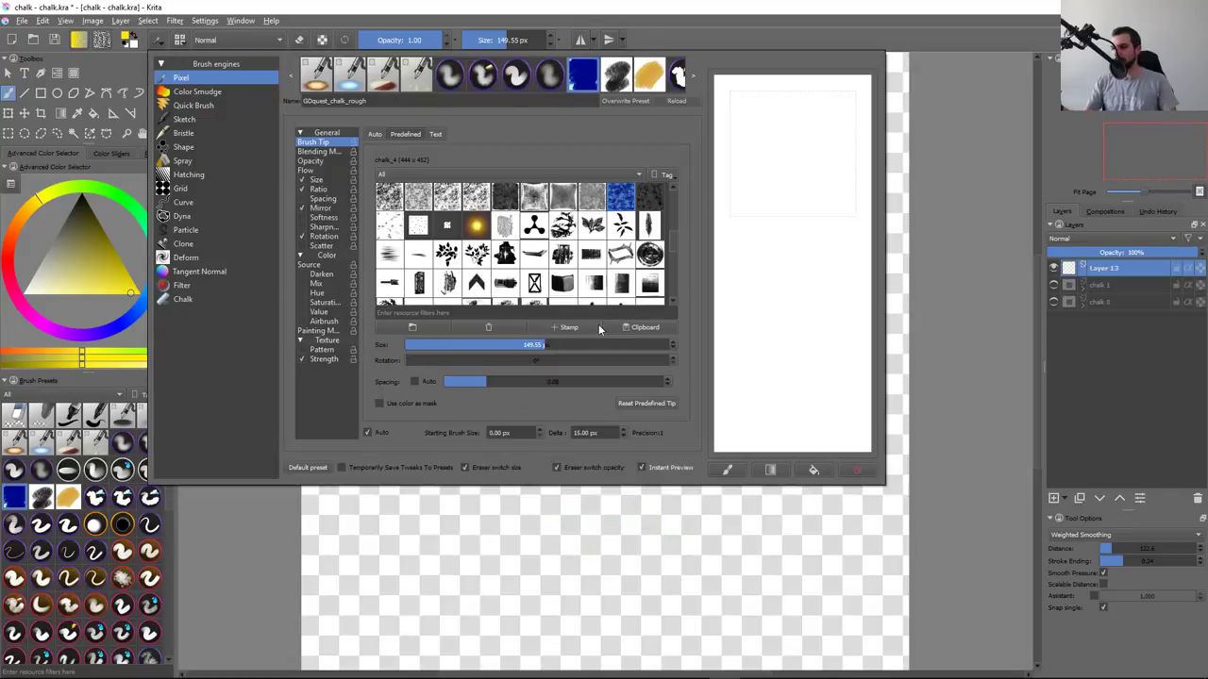
{"action": "key", "text": "F5"}
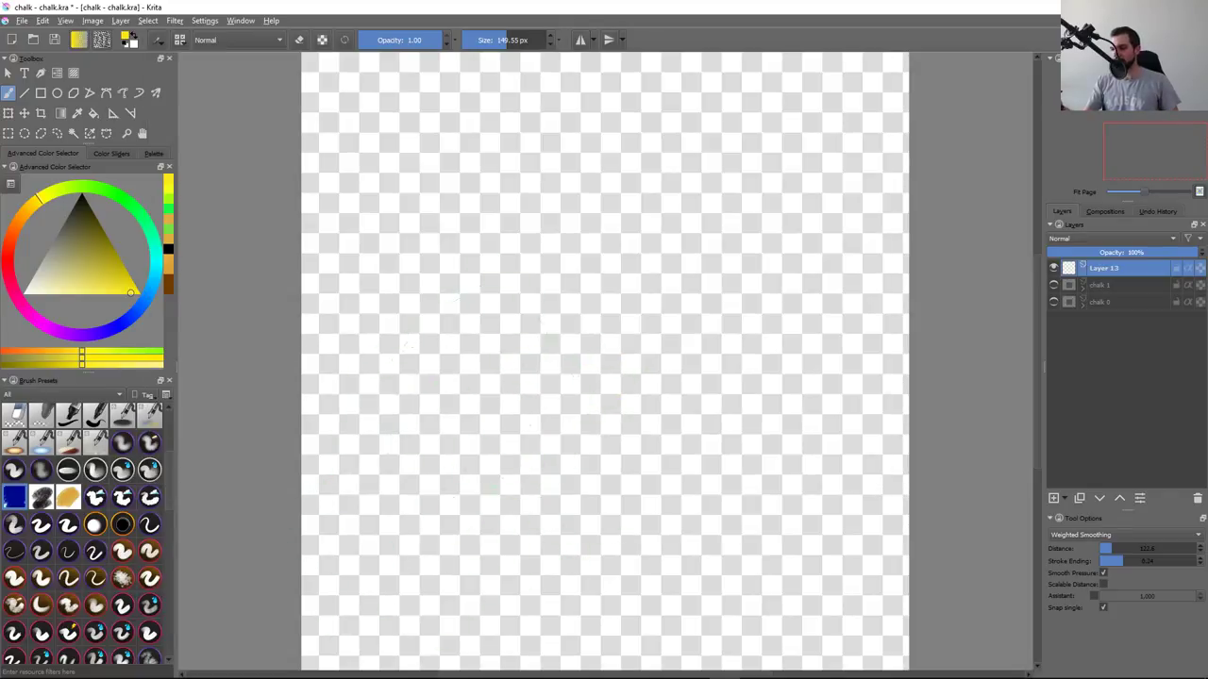
{"action": "left_click_drag", "start_coordinate": [567, 189], "coordinate": [661, 604]}
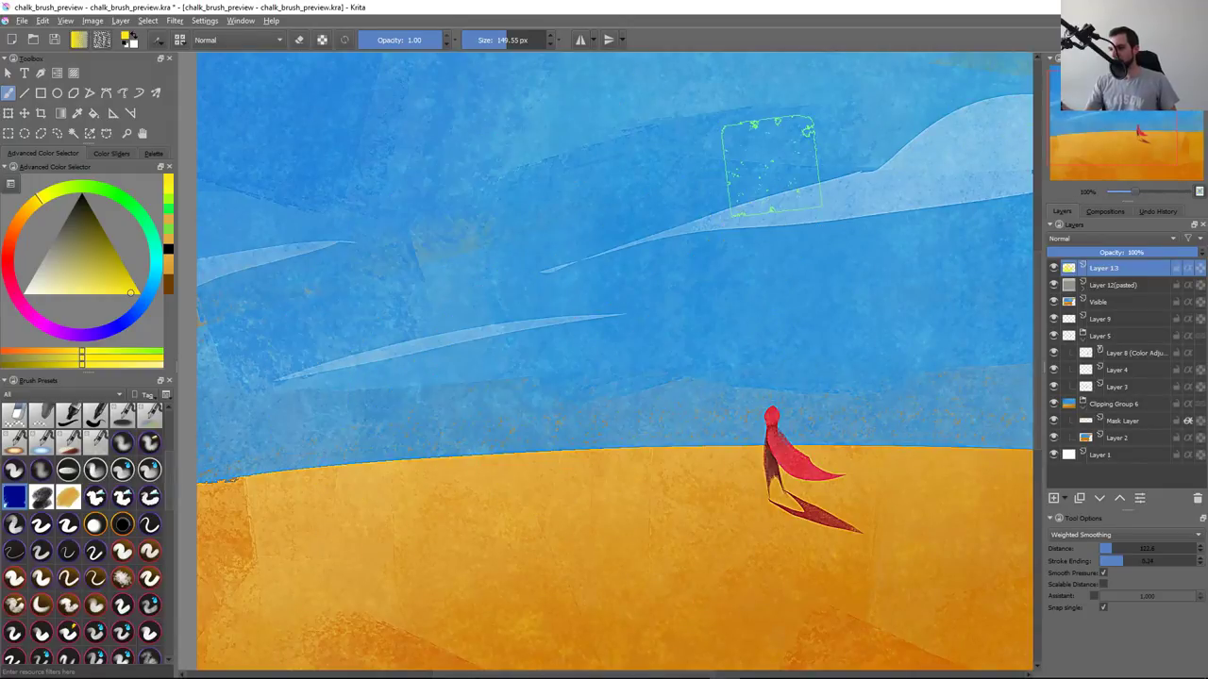
Paint and clear several yellow chalk test arcs in the sky
{"action": "left_click_drag", "start_coordinate": [463, 397], "coordinate": [699, 256]}
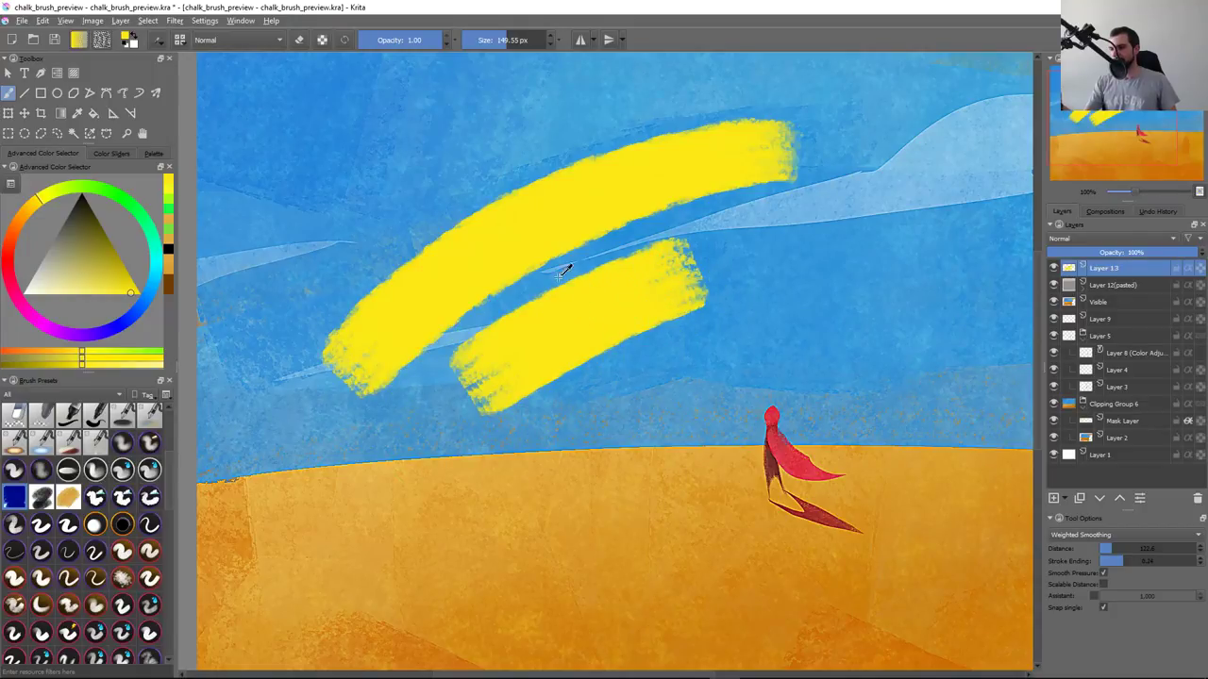
{"action": "key", "text": "Delete"}
{"action": "left_click_drag", "start_coordinate": [349, 307], "coordinate": [783, 151]}
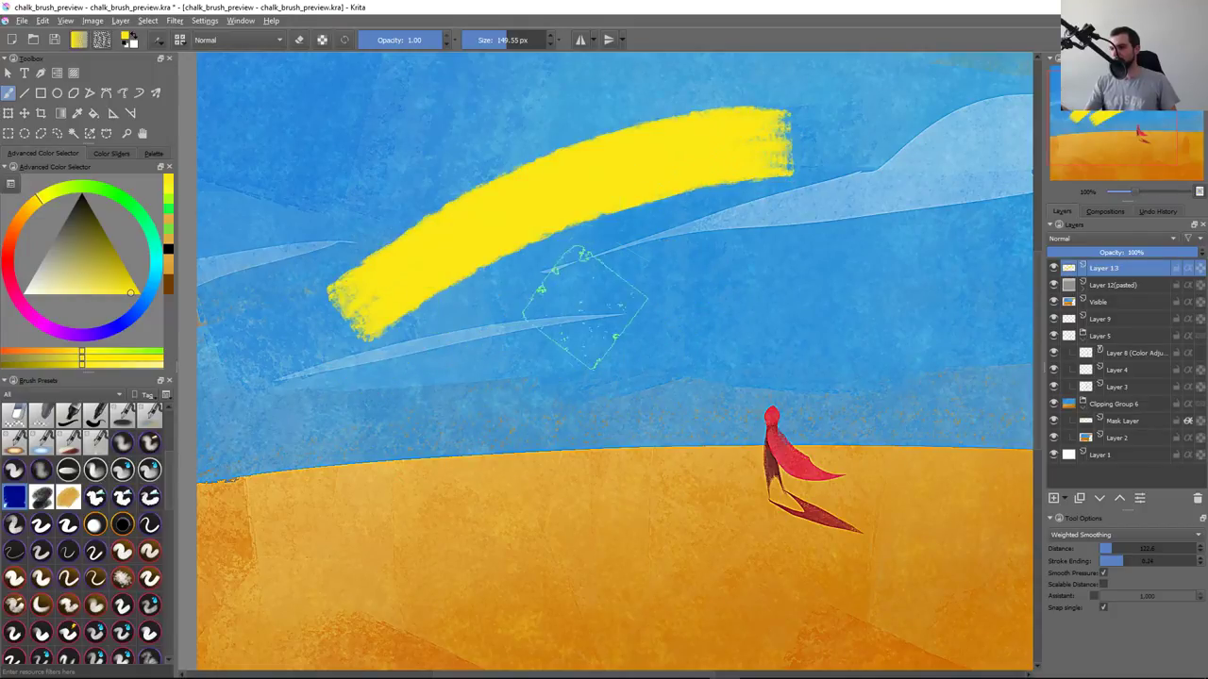
{"action": "key", "text": "Delete"}
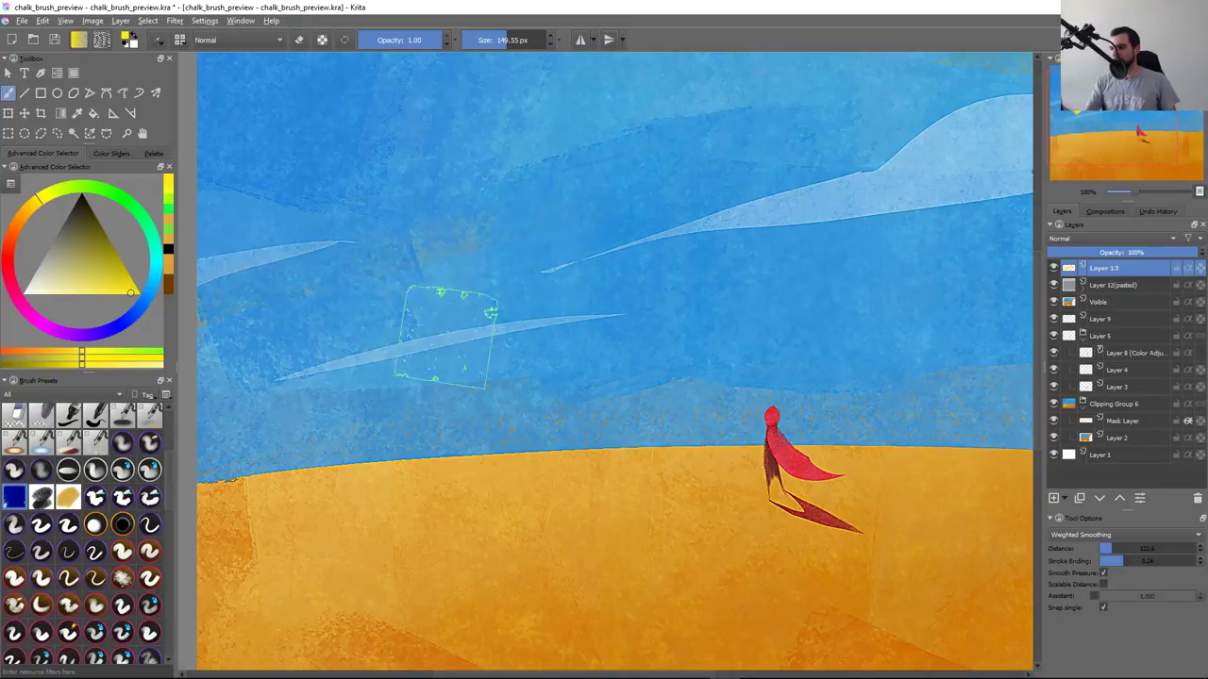
{"action": "left_click_drag", "start_coordinate": [339, 354], "coordinate": [793, 142]}
{"action": "key", "text": "Delete"}
{"action": "key", "text": "F6"}
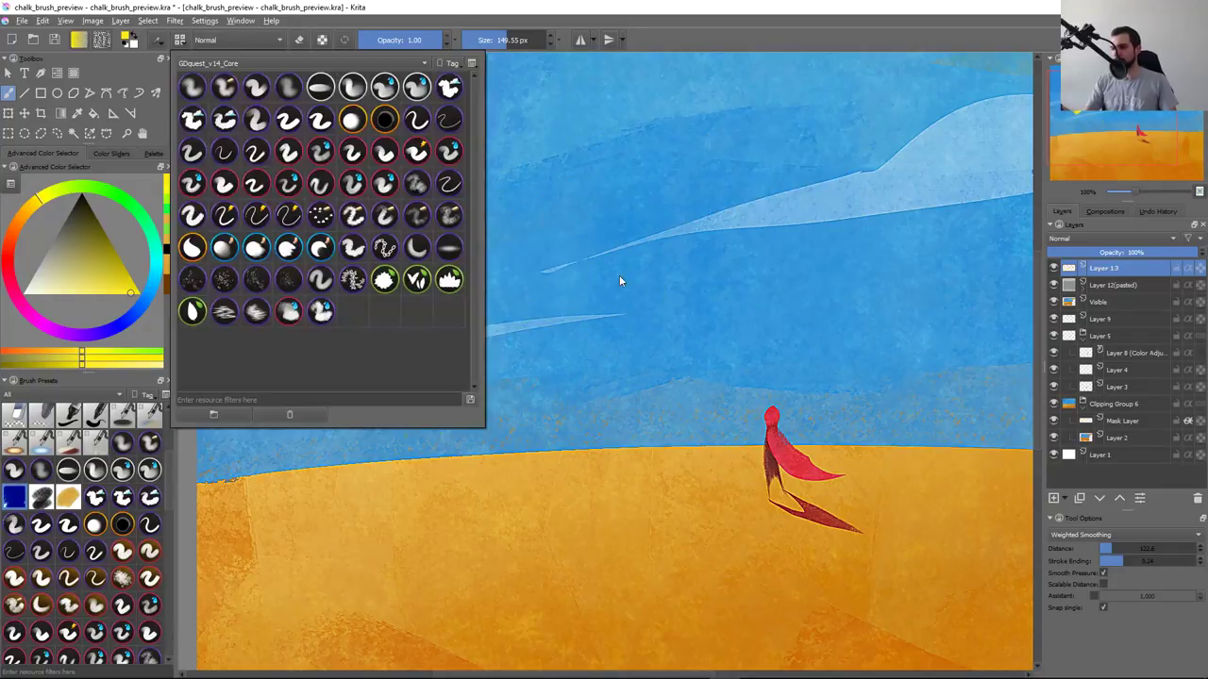
{"action": "left_click", "coordinate": [581, 385]}
{"action": "key", "text": "Delete"}
Raise the brush tip spacing slightly, testing it in the scratchpad and on the canvas
{"action": "key", "text": "F5"}
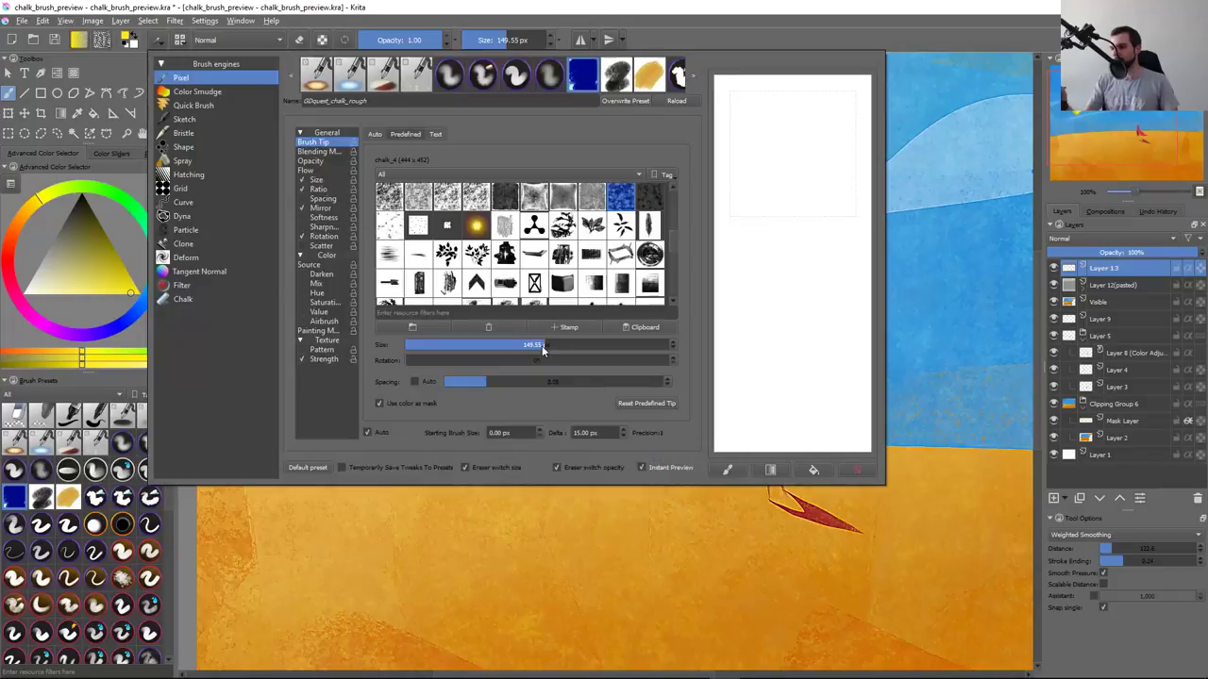
{"action": "left_click", "coordinate": [321, 189]}
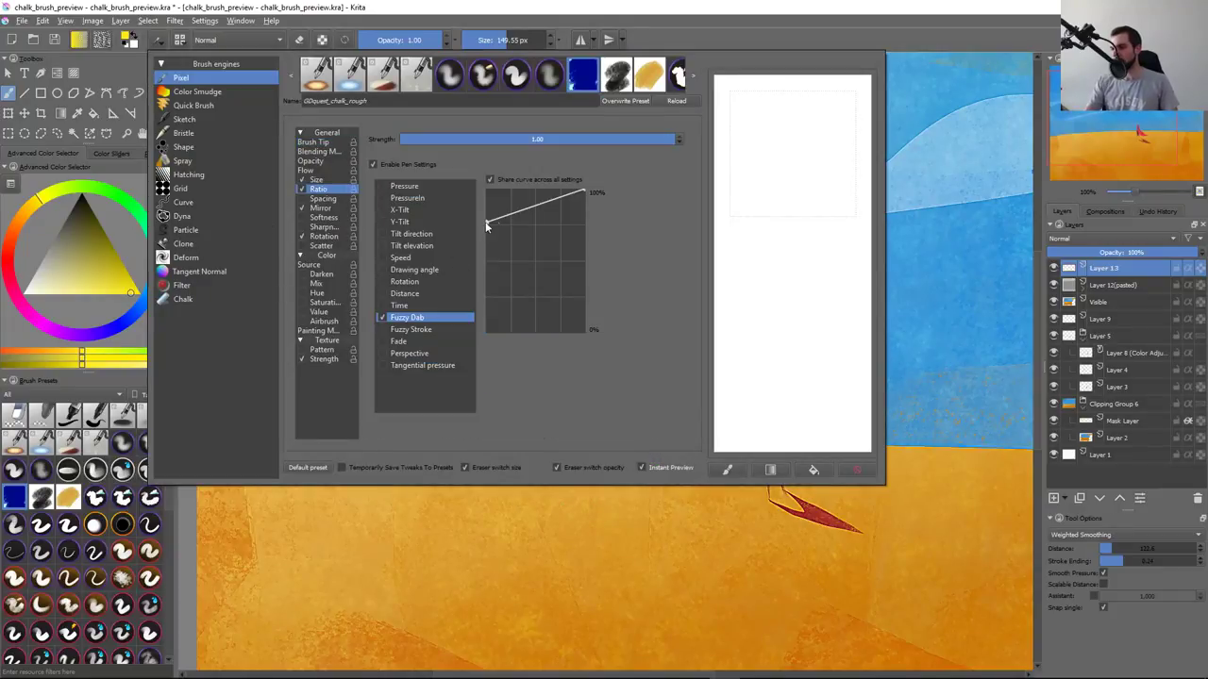
{"action": "left_click_drag", "start_coordinate": [789, 123], "coordinate": [878, 240]}
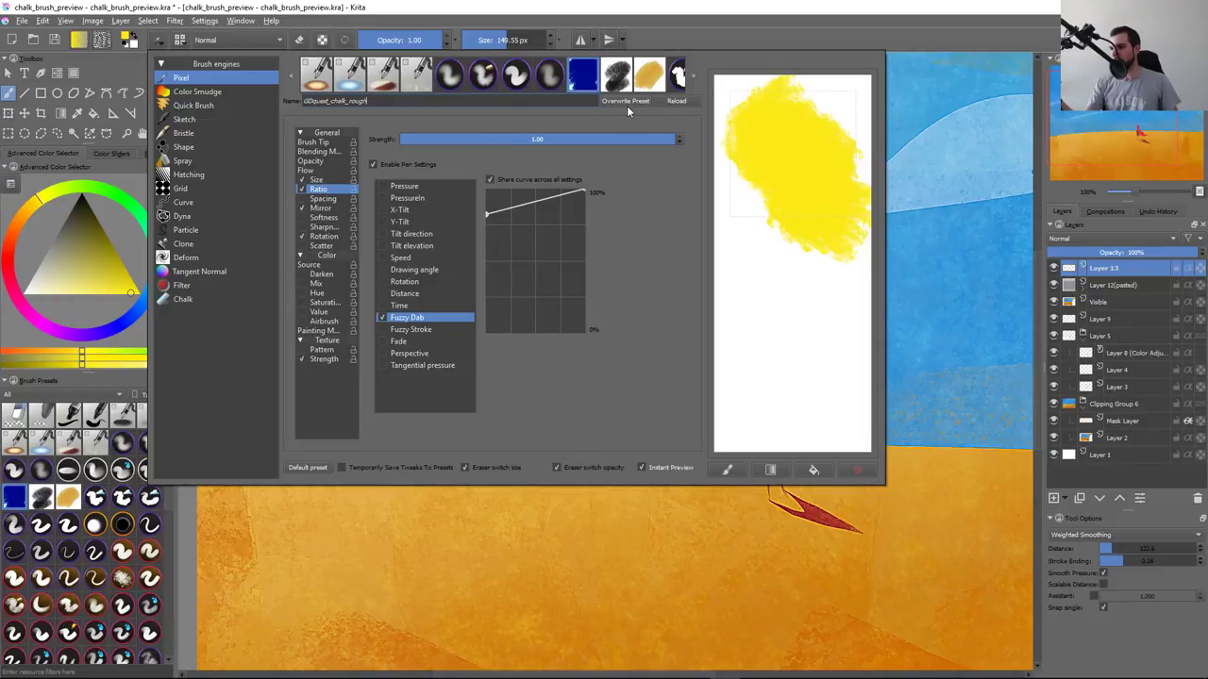
{"action": "left_click", "coordinate": [327, 133]}
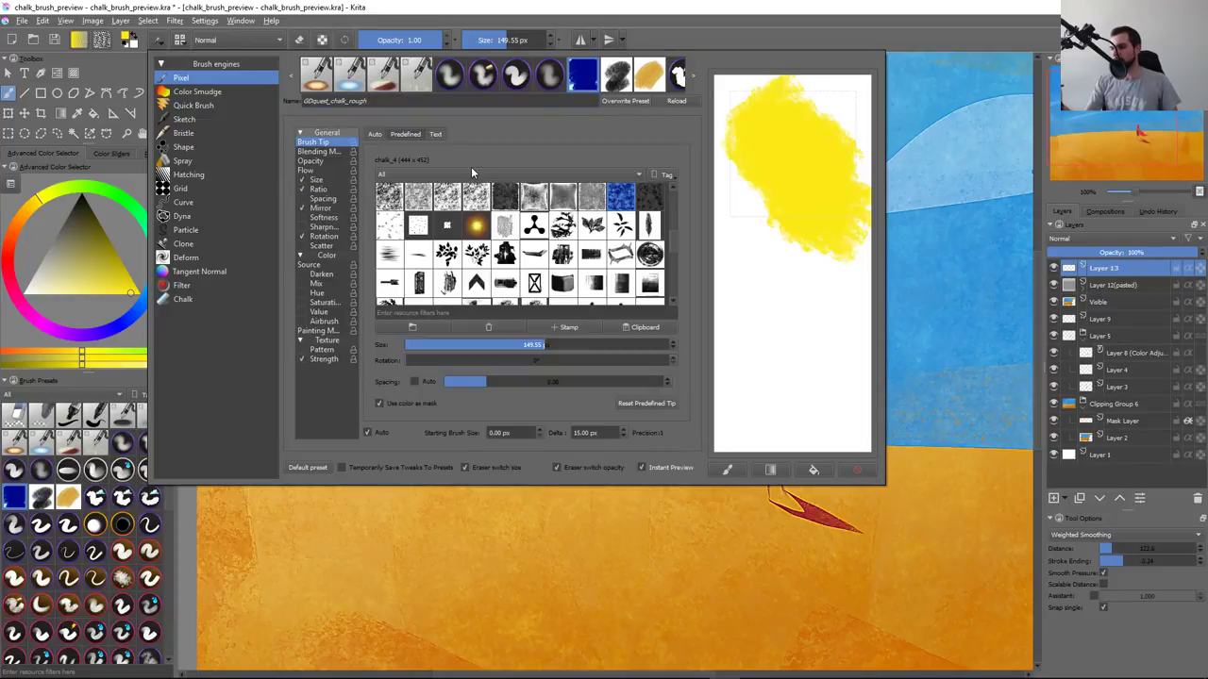
{"action": "left_click_drag", "start_coordinate": [489, 382], "coordinate": [492, 387]}
{"action": "left_click", "coordinate": [440, 581]}
{"action": "left_click_drag", "start_coordinate": [406, 344], "coordinate": [844, 184]}
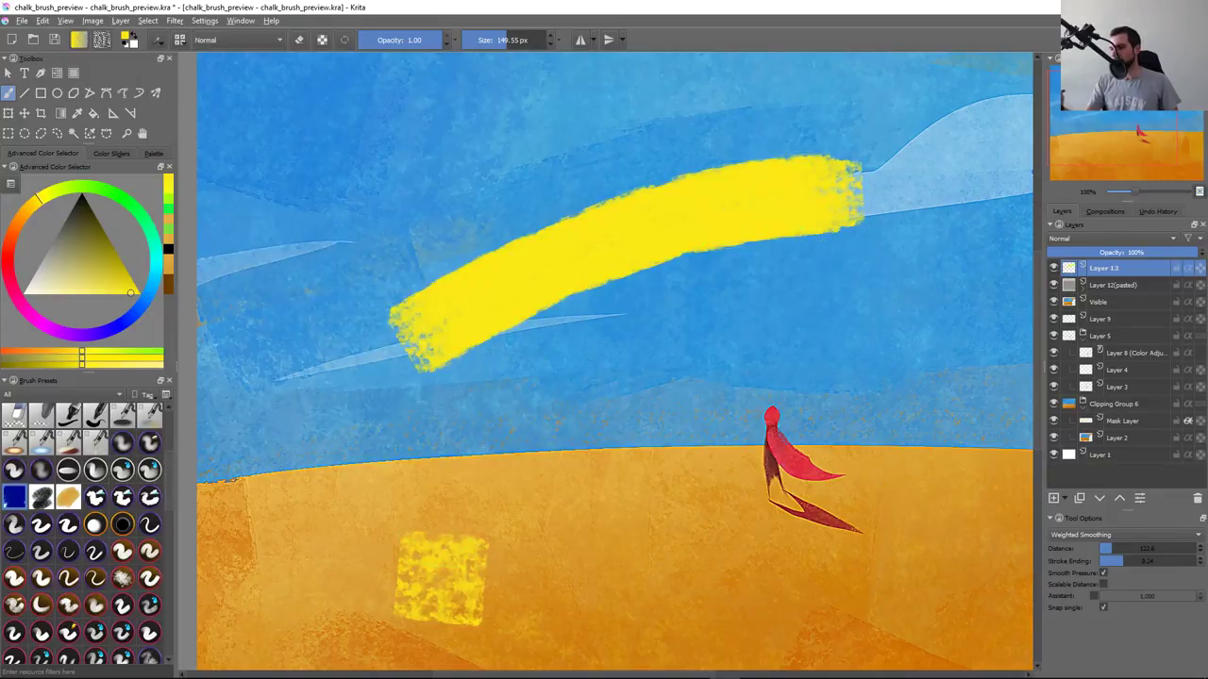
{"action": "key", "text": "ctrl+z"}
{"action": "key", "text": "ctrl+z"}
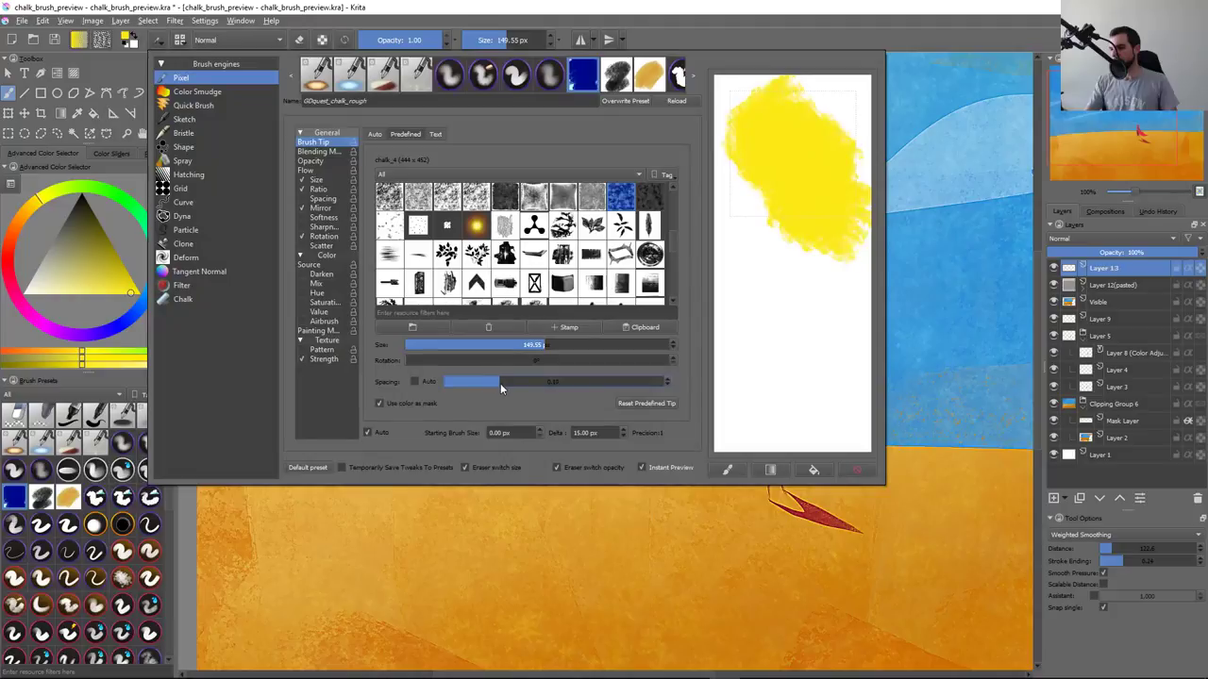
Retest the new spacing and overwrite the chalk preset with these settings
{"action": "left_click", "coordinate": [440, 485]}
{"action": "left_click_drag", "start_coordinate": [324, 350], "coordinate": [830, 155]}
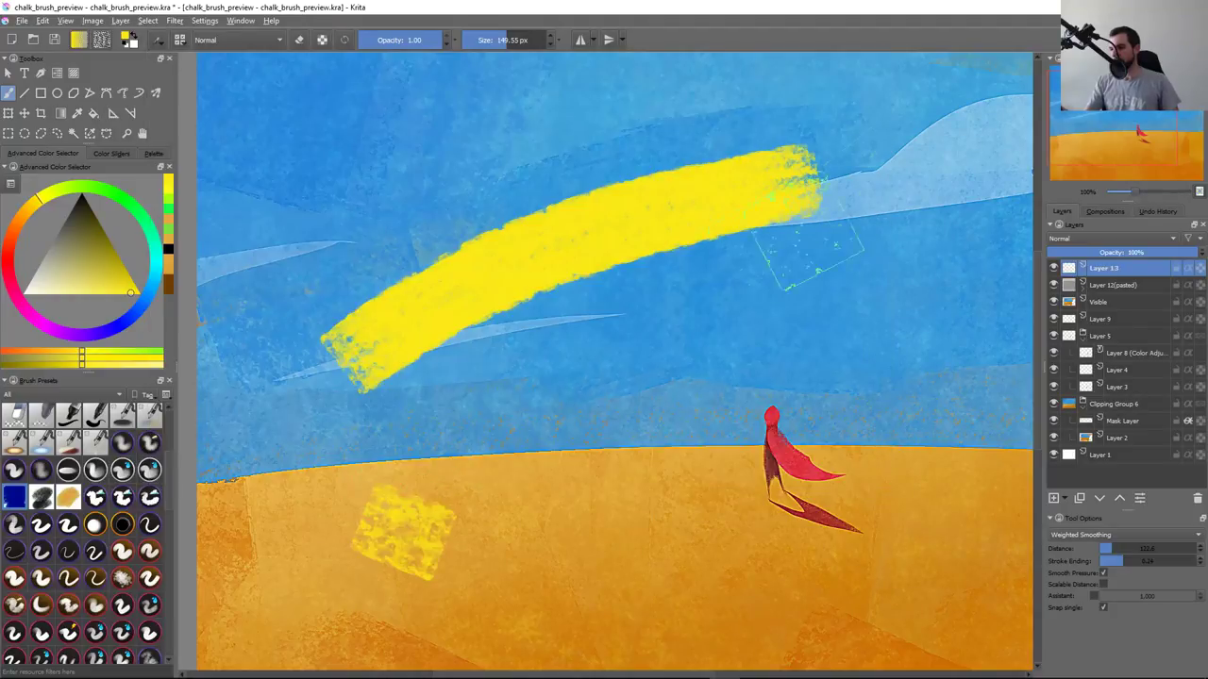
{"action": "key", "text": "ctrl+z"}
{"action": "key", "text": "F5"}
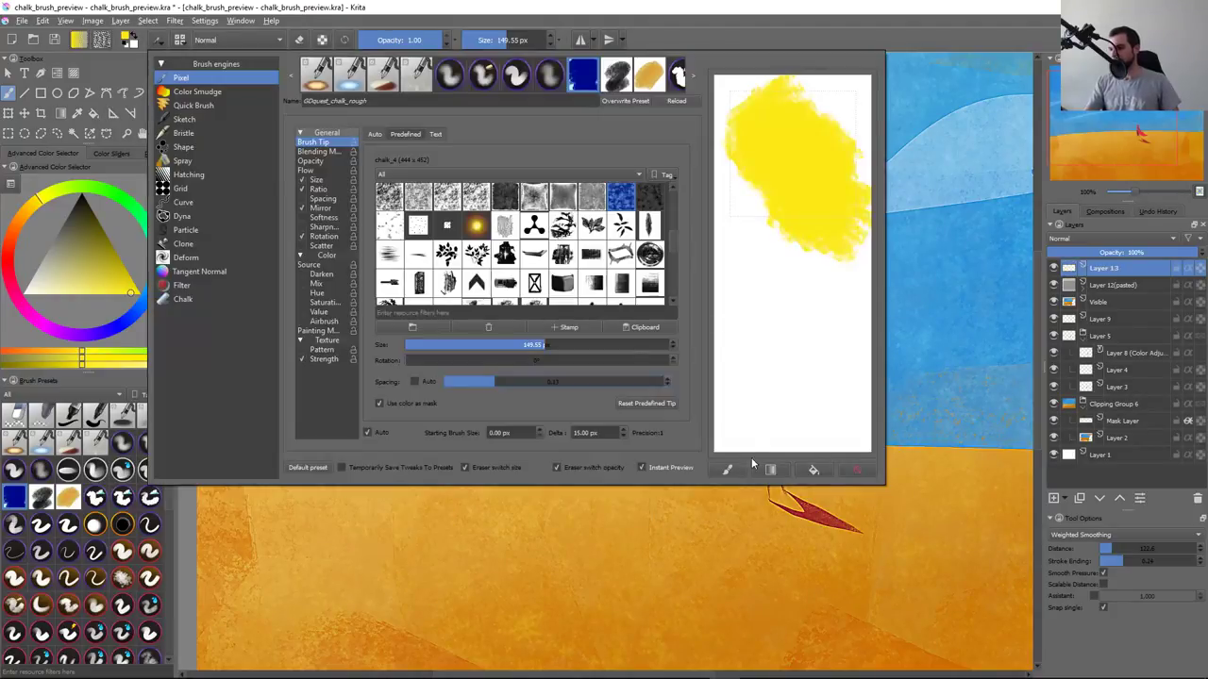
{"action": "left_click", "coordinate": [851, 471]}
{"action": "left_click_drag", "start_coordinate": [765, 194], "coordinate": [722, 212]}
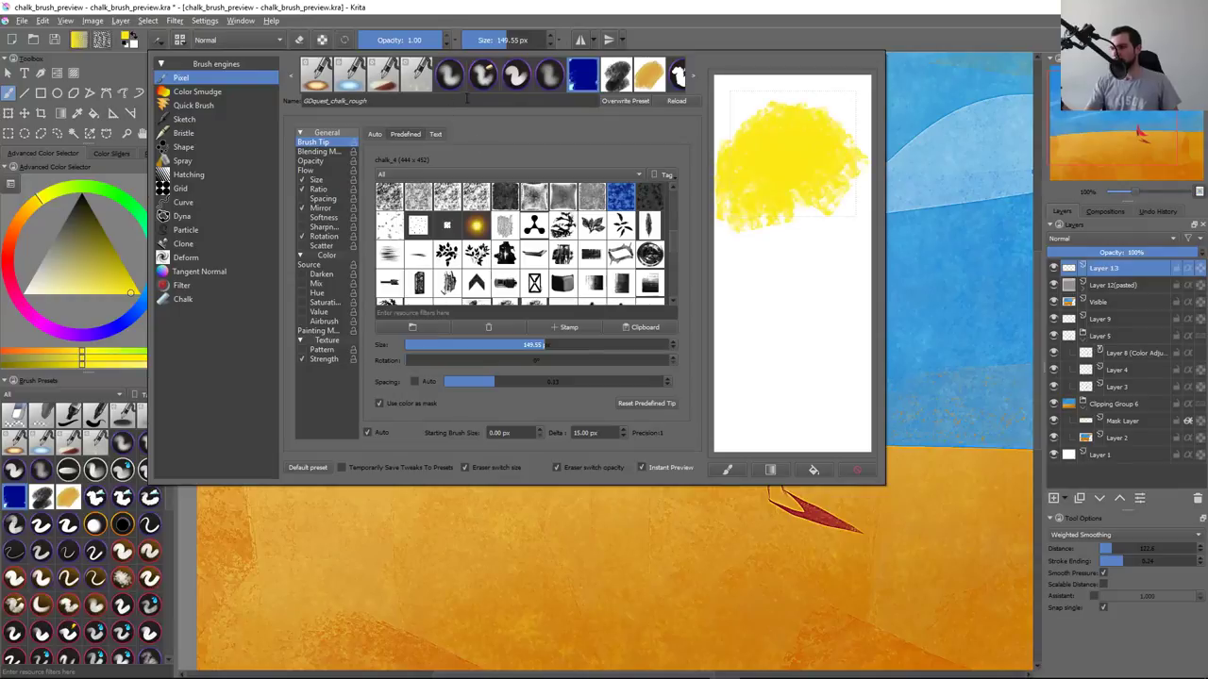
{"action": "left_click", "coordinate": [616, 101]}
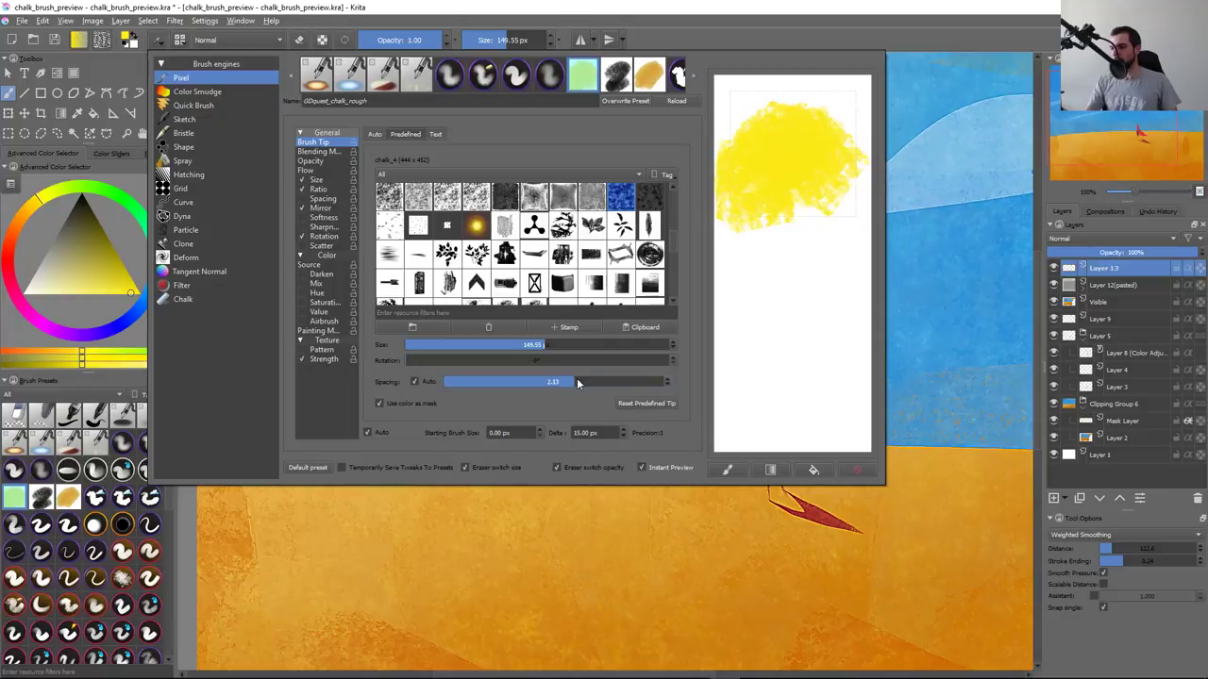
Test a yellow dab and zigzag, then enlarge the brush to 306.65 px for a chalk blob
{"action": "left_click", "coordinate": [389, 563]}
{"action": "left_click_drag", "start_coordinate": [404, 378], "coordinate": [717, 443]}
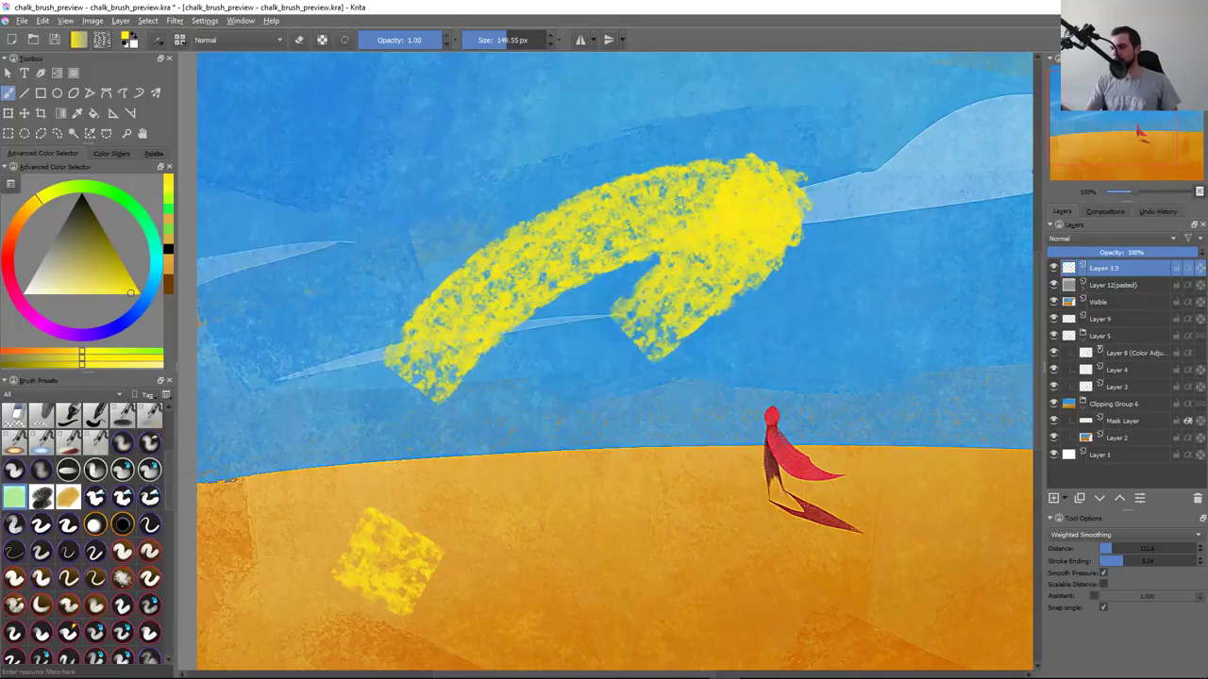
{"action": "key", "text": "ctrl+z"}
{"action": "key", "text": "ctrl+z"}
{"action": "mouse_move", "coordinate": [542, 264]}
{"action": "left_mouse_down"}
{"action": "mouse_move", "coordinate": [528, 311]}
{"action": "mouse_move", "coordinate": [679, 273]}
{"action": "mouse_move", "coordinate": [575, 378]}
{"action": "left_mouse_up"}
{"action": "key", "text": "ctrl+z"}
{"action": "key", "text": "ctrl+z"}
{"action": "key", "text": "ctrl+z"}
Make the chalk brush's rotation vary randomly using the Fuzzy Dab sensor
{"action": "key", "text": "F5"}
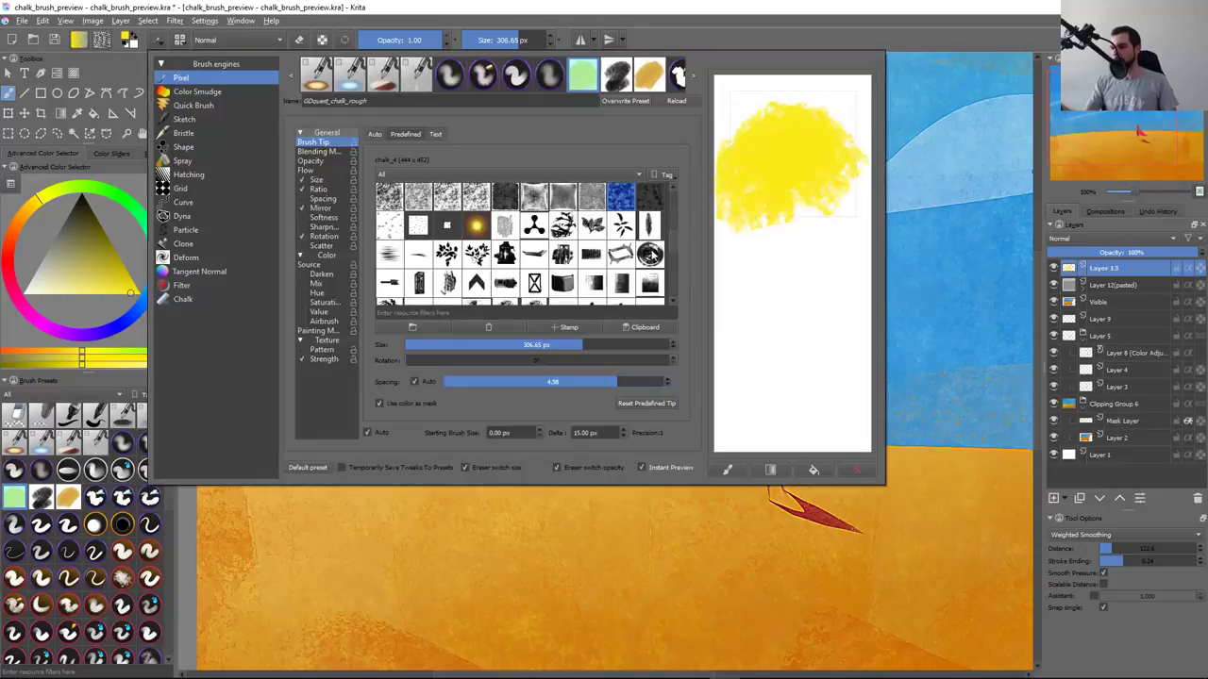
{"action": "left_click", "coordinate": [344, 229]}
{"action": "left_click", "coordinate": [341, 237]}
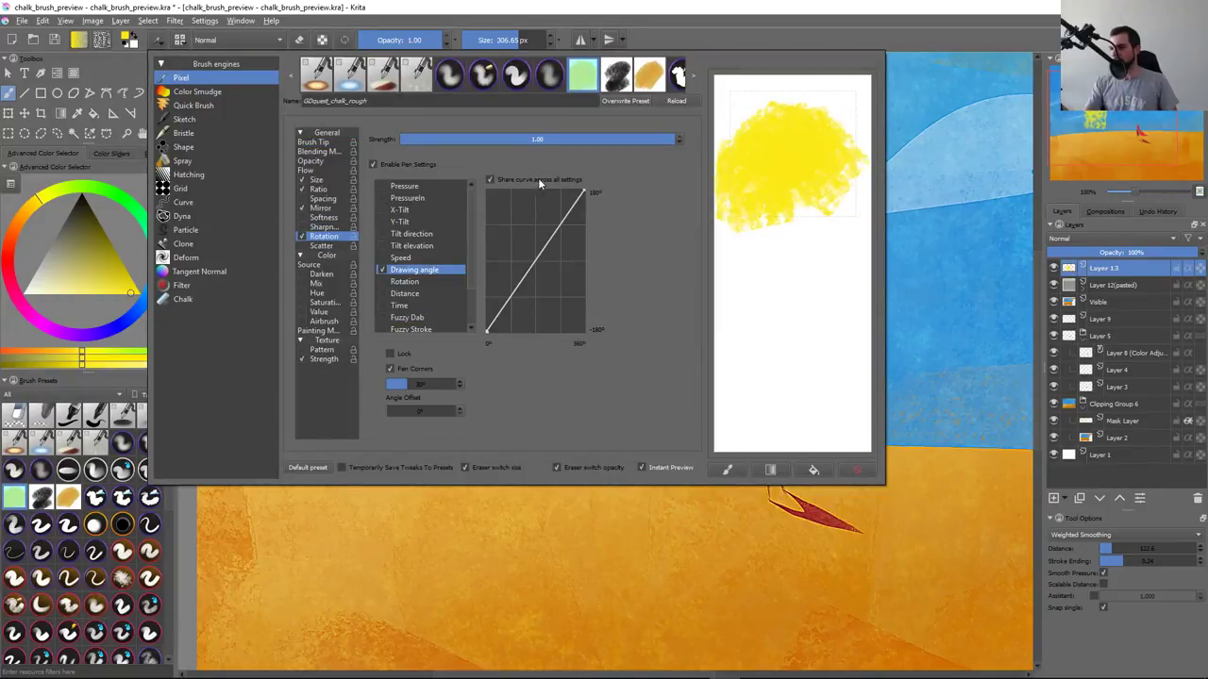
{"action": "left_click", "coordinate": [408, 319]}
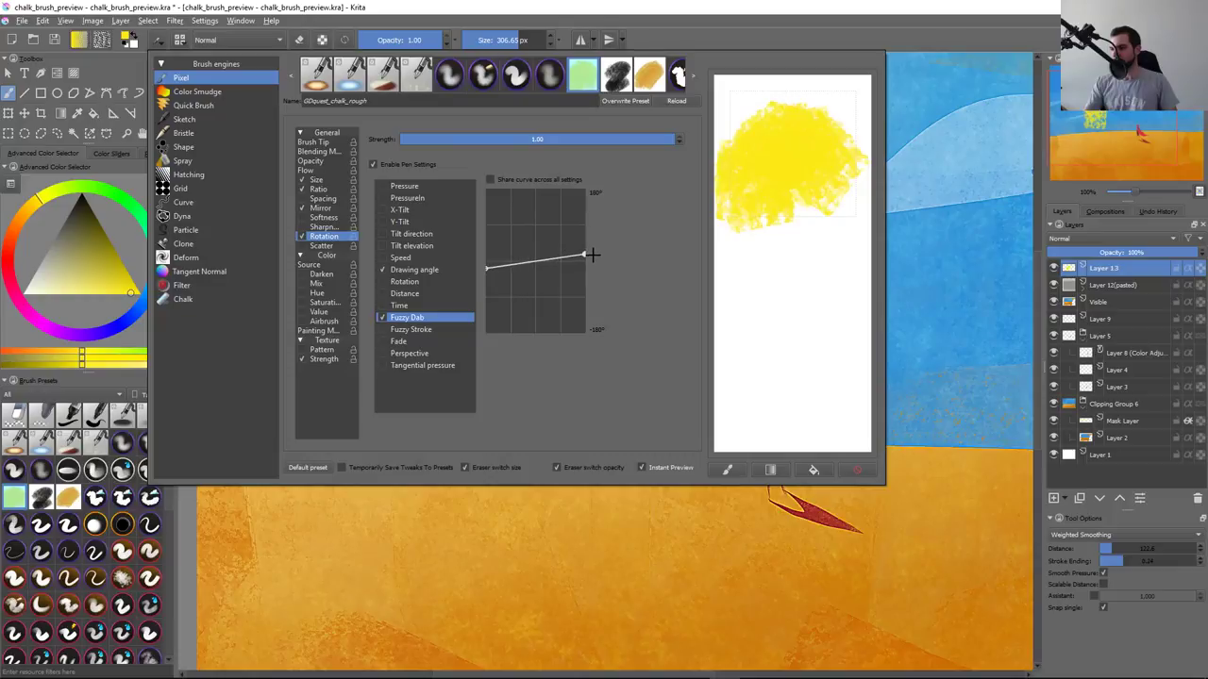
{"action": "left_click", "coordinate": [492, 491]}
Undo the earlier yellow marks and paint test chalk strokes across the sky
{"action": "key", "text": "ctrl+z"}
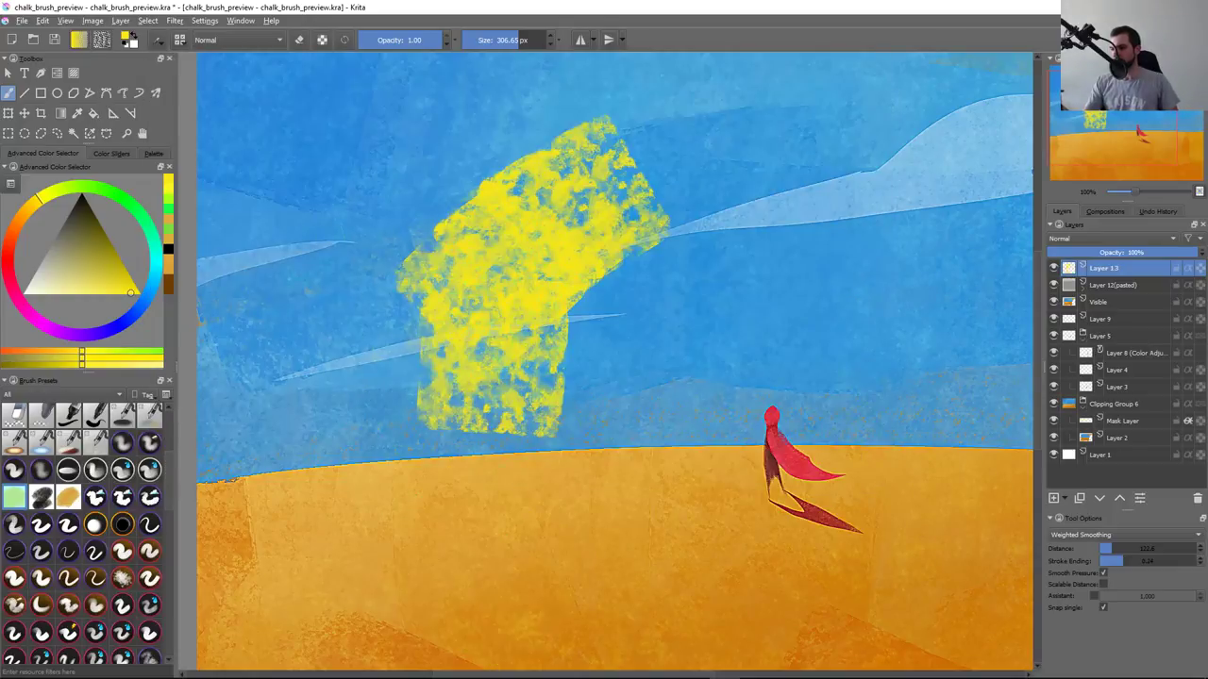
{"action": "key", "text": "ctrl+z"}
{"action": "left_click_drag", "start_coordinate": [376, 312], "coordinate": [797, 443]}
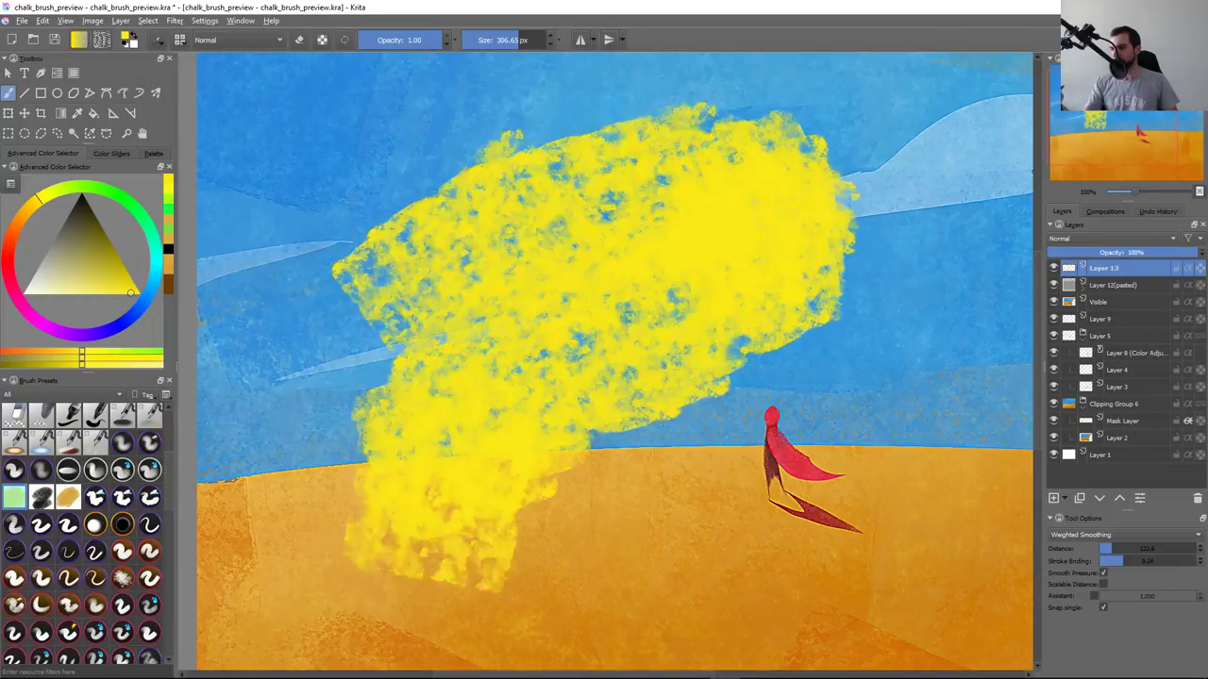
{"action": "key", "text": "ctrl+z"}
{"action": "left_click_drag", "start_coordinate": [325, 274], "coordinate": [783, 174]}
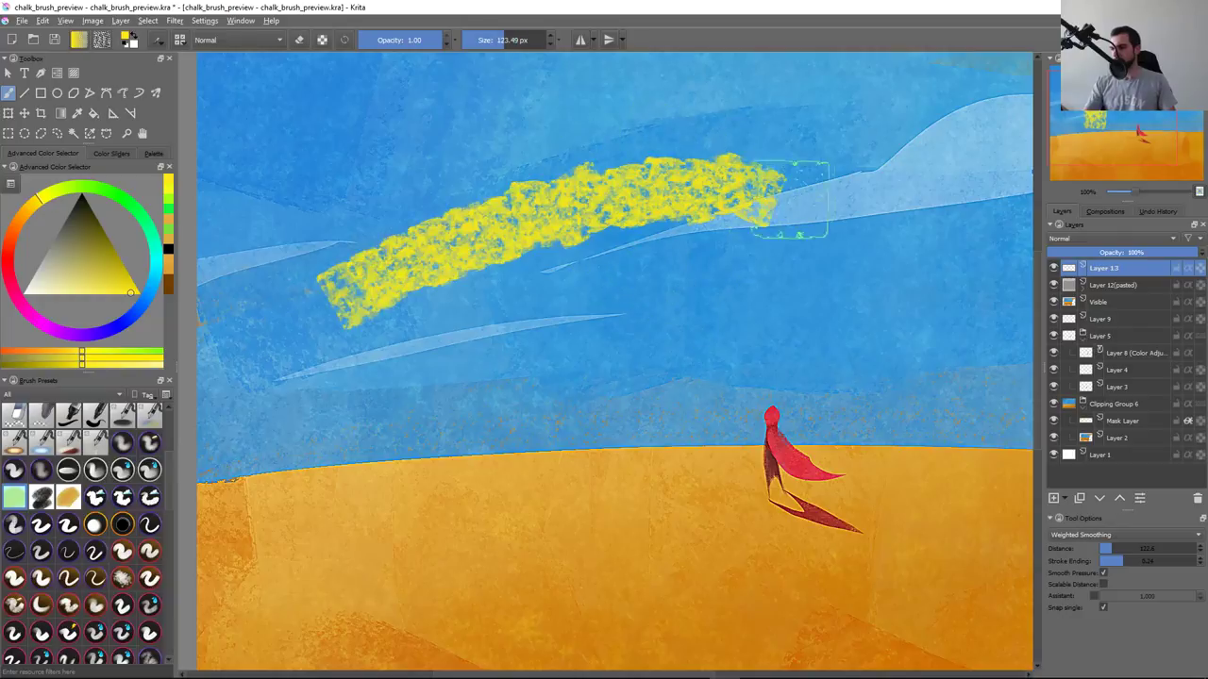
Lower the brush tip size to 123.49 px, test dabs and a diagonal stroke, then undo
{"action": "key", "text": "F5"}
{"action": "left_click", "coordinate": [325, 142]}
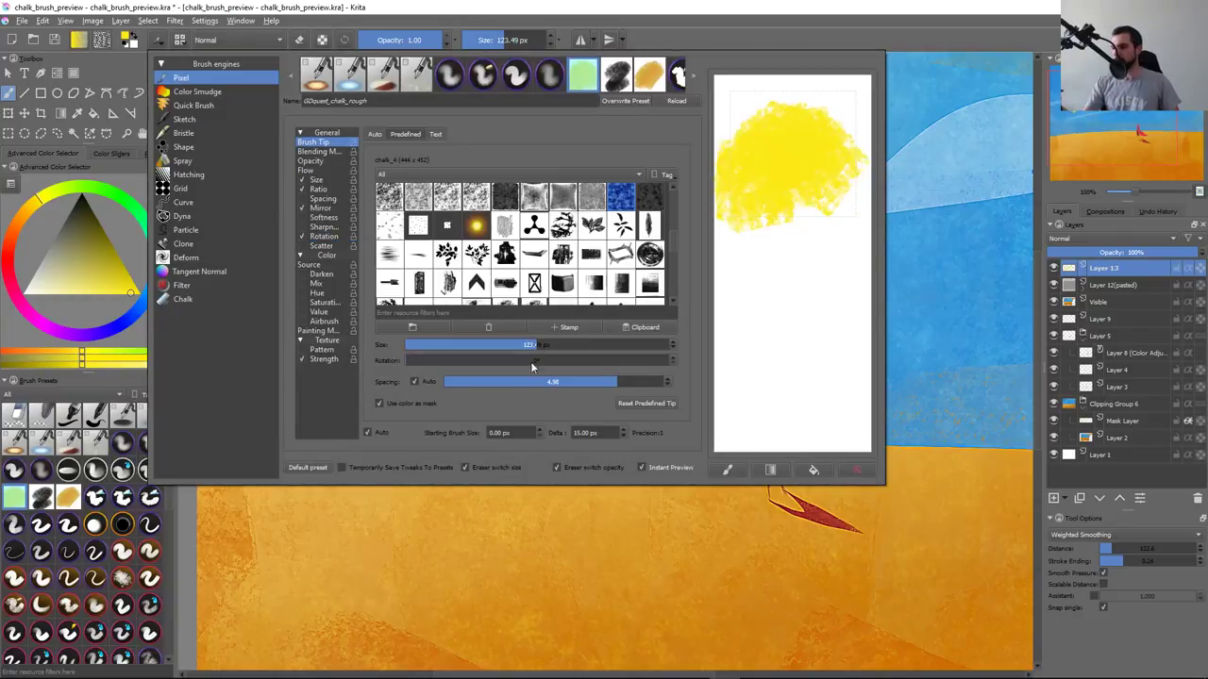
{"action": "left_click", "coordinate": [456, 573]}
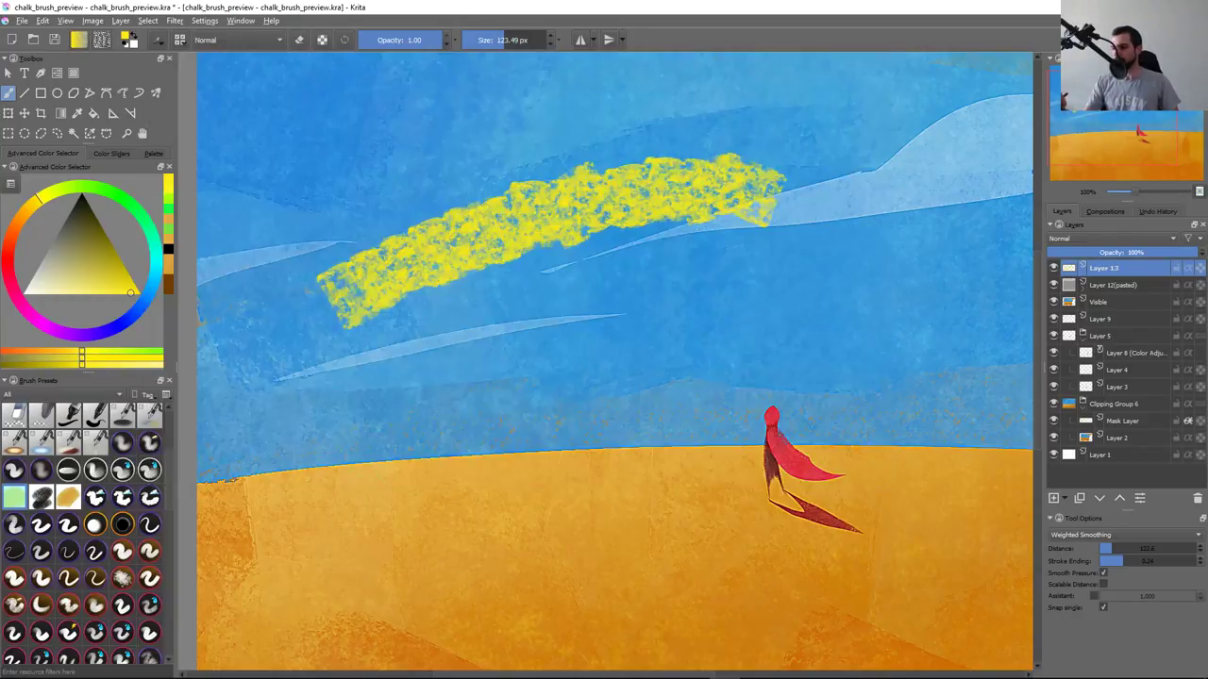
{"action": "left_click", "coordinate": [342, 559]}
{"action": "left_click", "coordinate": [351, 398]}
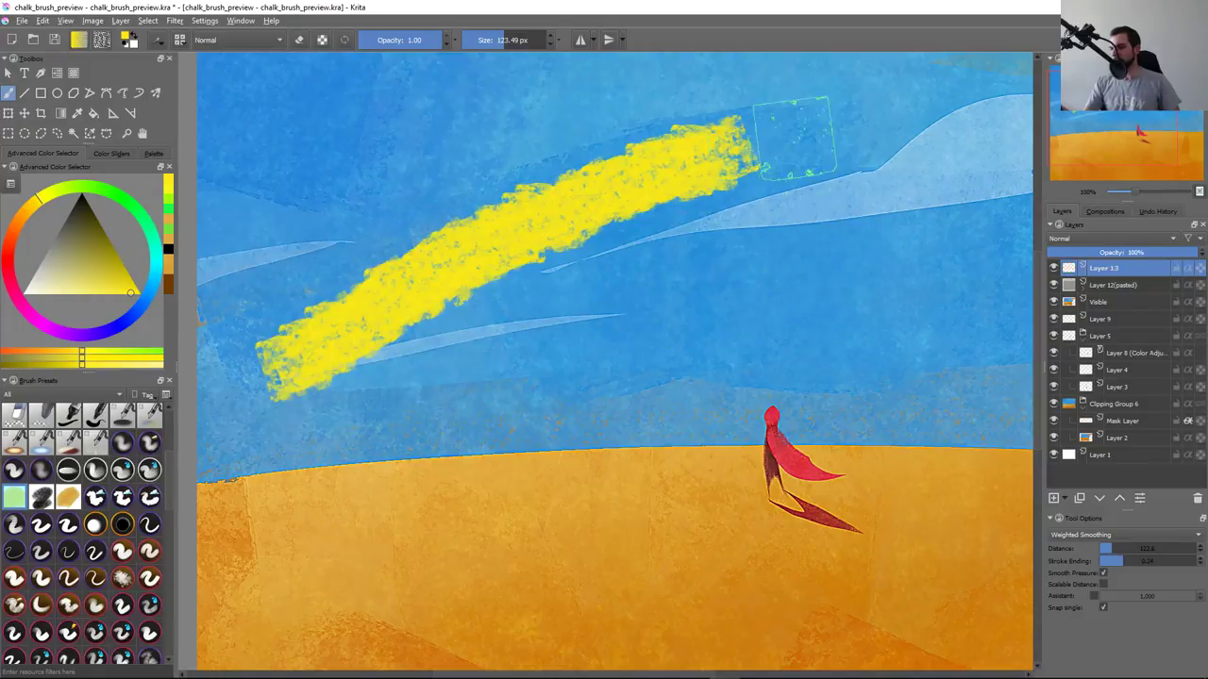
{"action": "left_click_drag", "start_coordinate": [354, 386], "coordinate": [755, 247]}
{"action": "key", "text": "ctrl+z"}
{"action": "key", "text": "ctrl+z"}
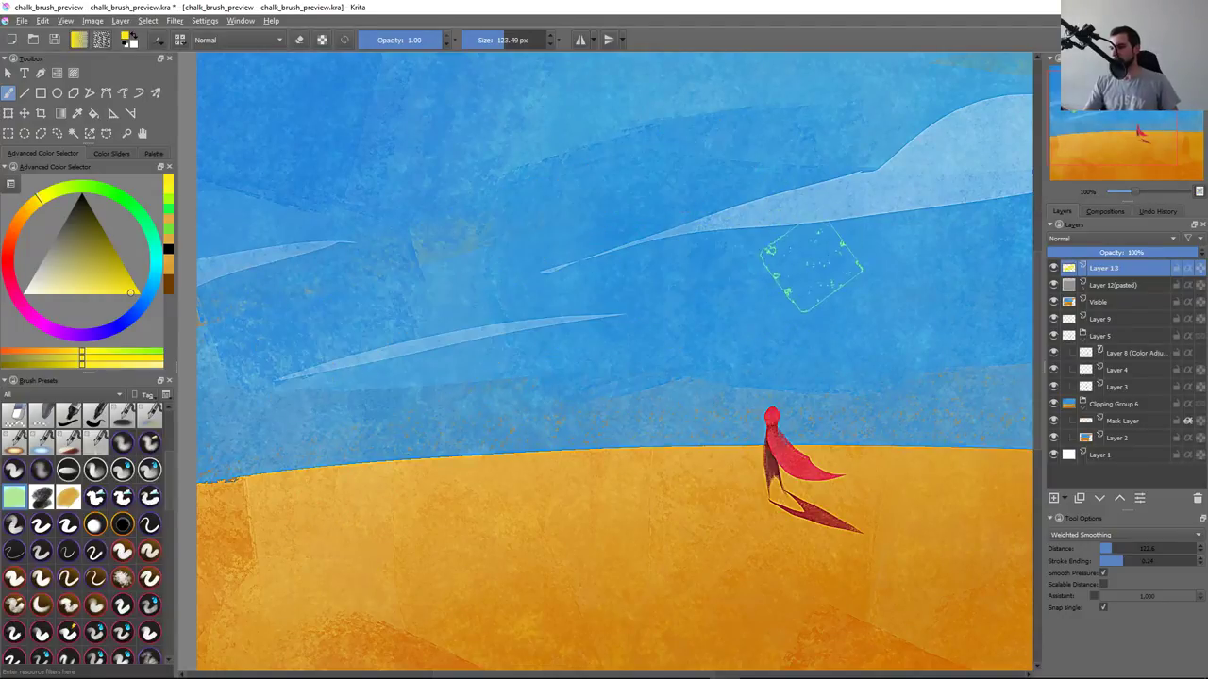
{"action": "key", "text": "F5"}
Review the chalk brush's Rotation, Mirror and Ratio settings, then leave the editor
{"action": "left_click", "coordinate": [324, 236]}
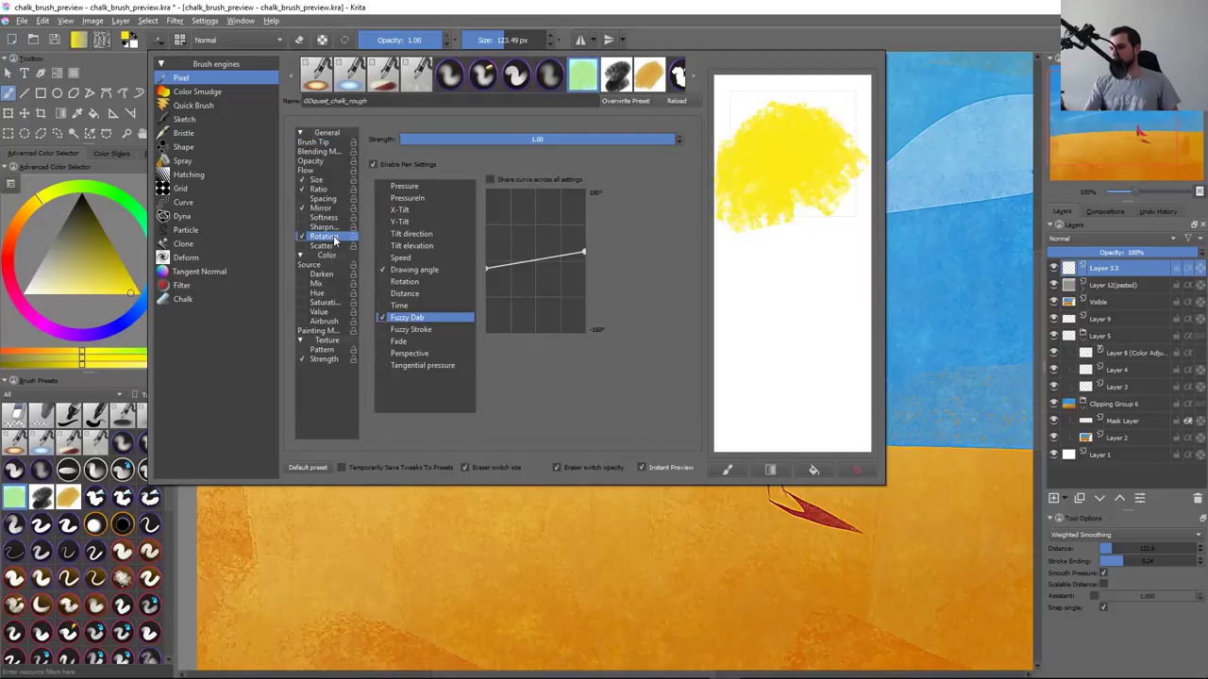
{"action": "left_click", "coordinate": [323, 207]}
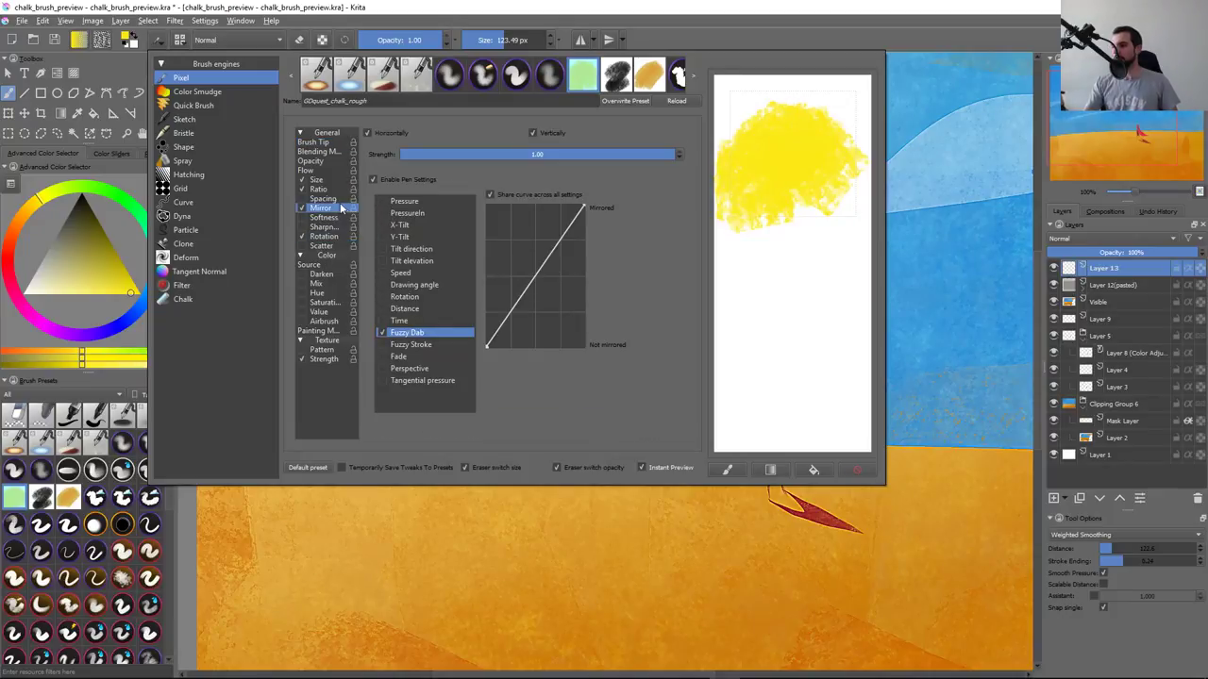
{"action": "left_click", "coordinate": [330, 189]}
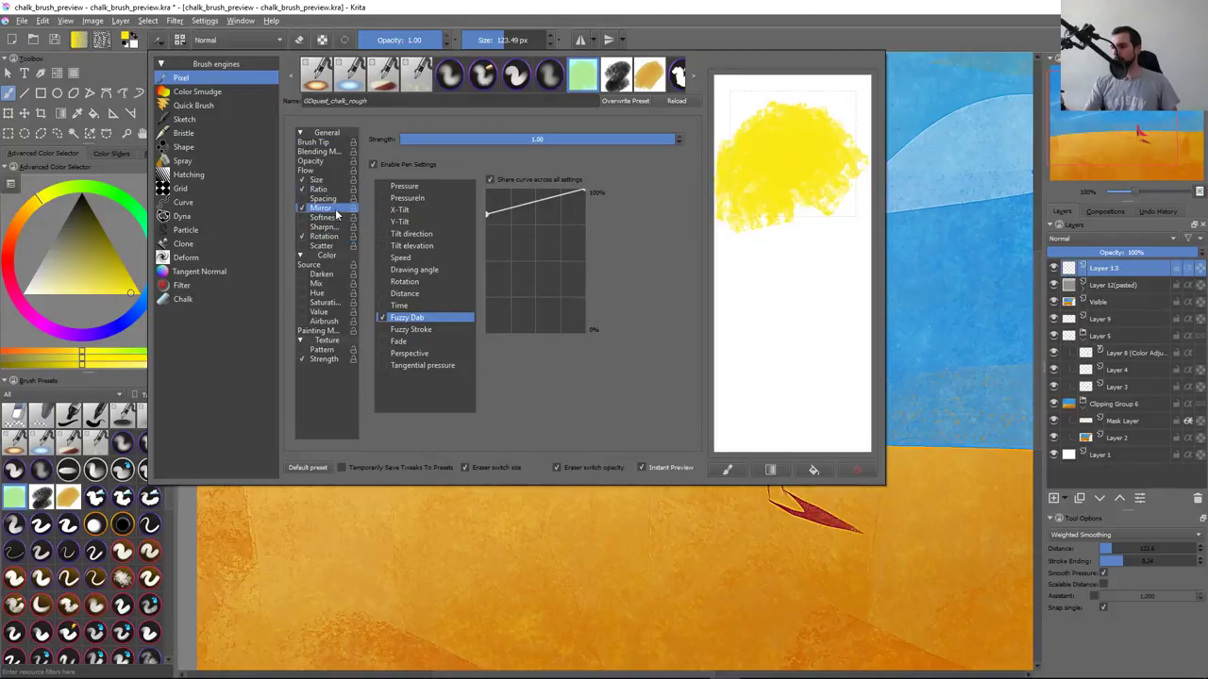
{"action": "left_click", "coordinate": [330, 209]}
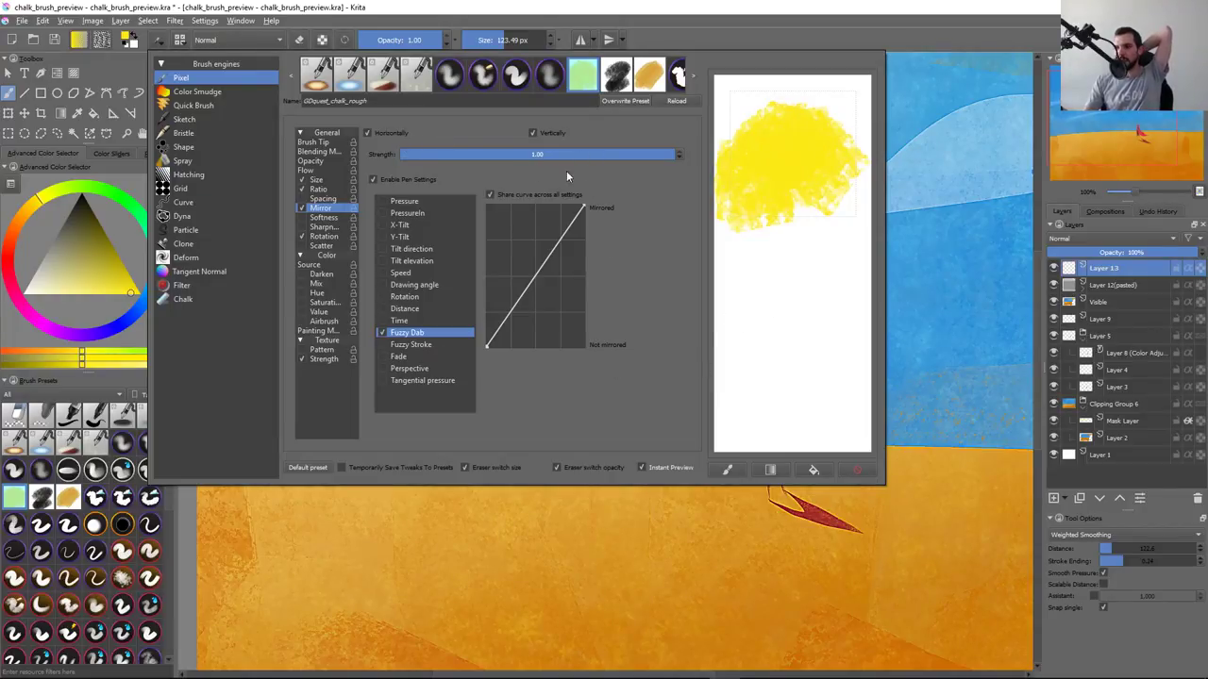
{"action": "left_click", "coordinate": [406, 519]}
Paint Z-shaped, dab and hook-shaped yellow chalk test strokes in the sky, undoing each
{"action": "left_click_drag", "start_coordinate": [372, 363], "coordinate": [714, 318]}
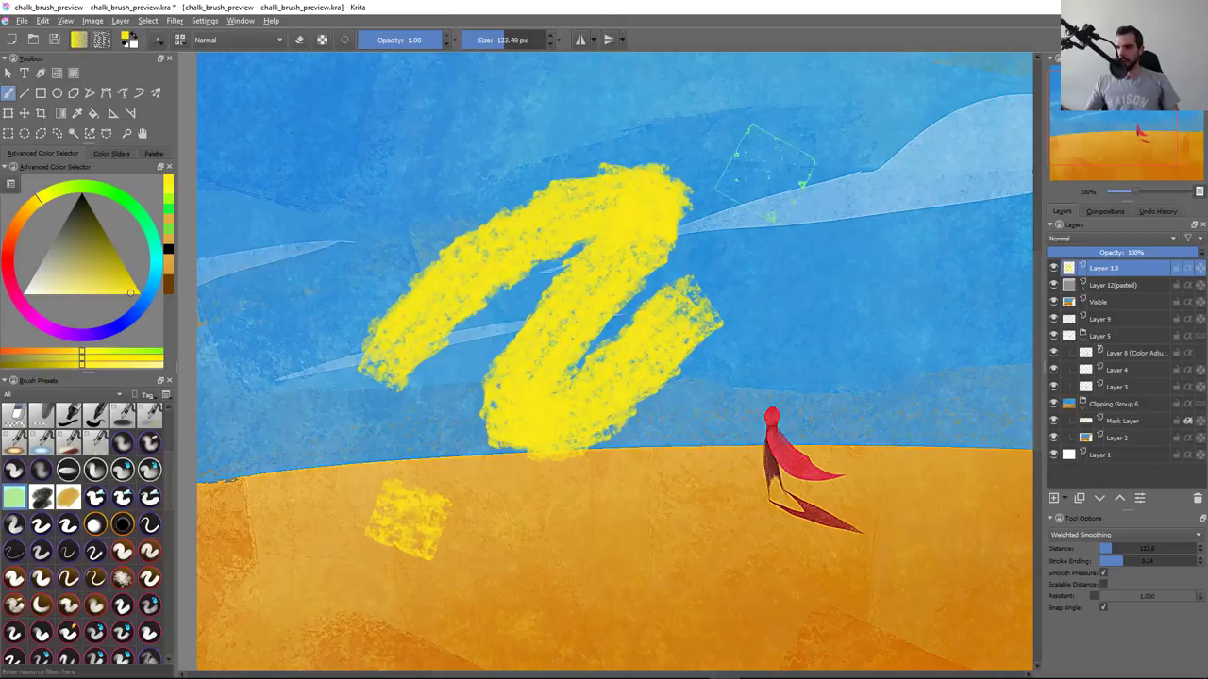
{"action": "key", "text": "ctrl+z"}
{"action": "left_click", "coordinate": [755, 198]}
{"action": "key", "text": "ctrl+z"}
{"action": "key", "text": "ctrl+z"}
{"action": "mouse_move", "coordinate": [321, 335]}
{"action": "left_mouse_down"}
{"action": "mouse_move", "coordinate": [526, 330]}
{"action": "mouse_move", "coordinate": [701, 287]}
{"action": "left_mouse_up"}
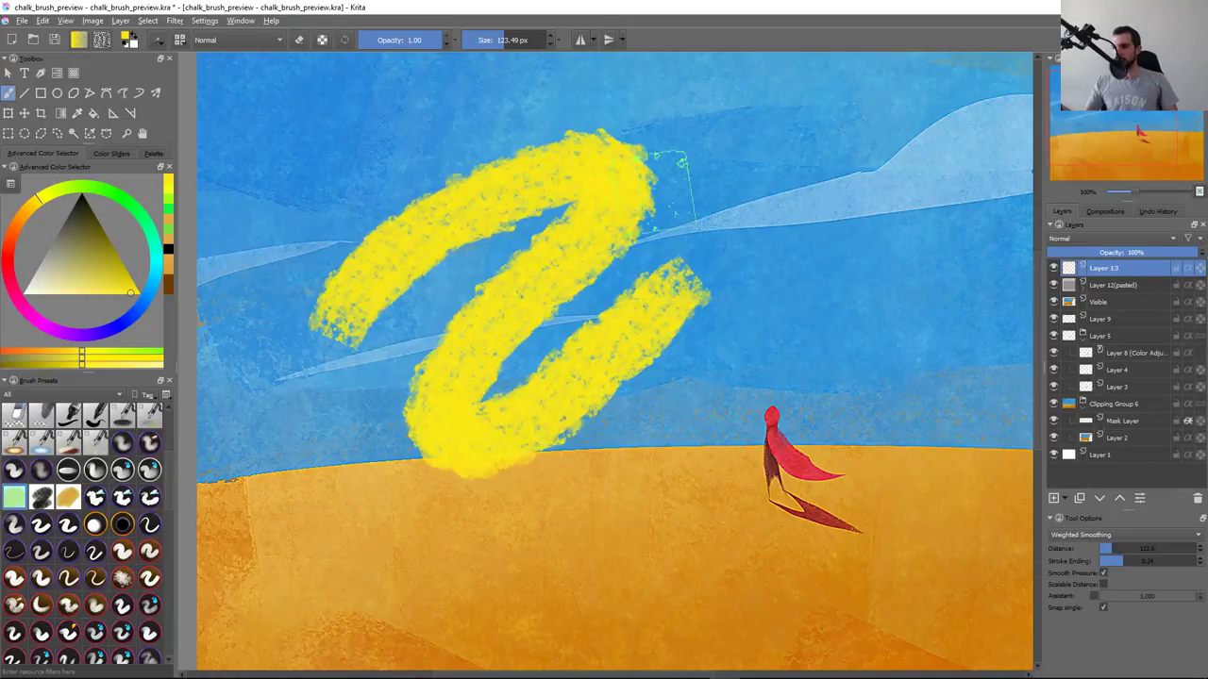
{"action": "key", "text": "ctrl+z"}
{"action": "left_click_drag", "start_coordinate": [326, 273], "coordinate": [410, 203]}
{"action": "mouse_move", "coordinate": [448, 180]}
{"action": "left_mouse_down"}
{"action": "mouse_move", "coordinate": [543, 297]}
{"action": "mouse_move", "coordinate": [557, 443]}
{"action": "mouse_move", "coordinate": [712, 283]}
{"action": "left_mouse_up"}
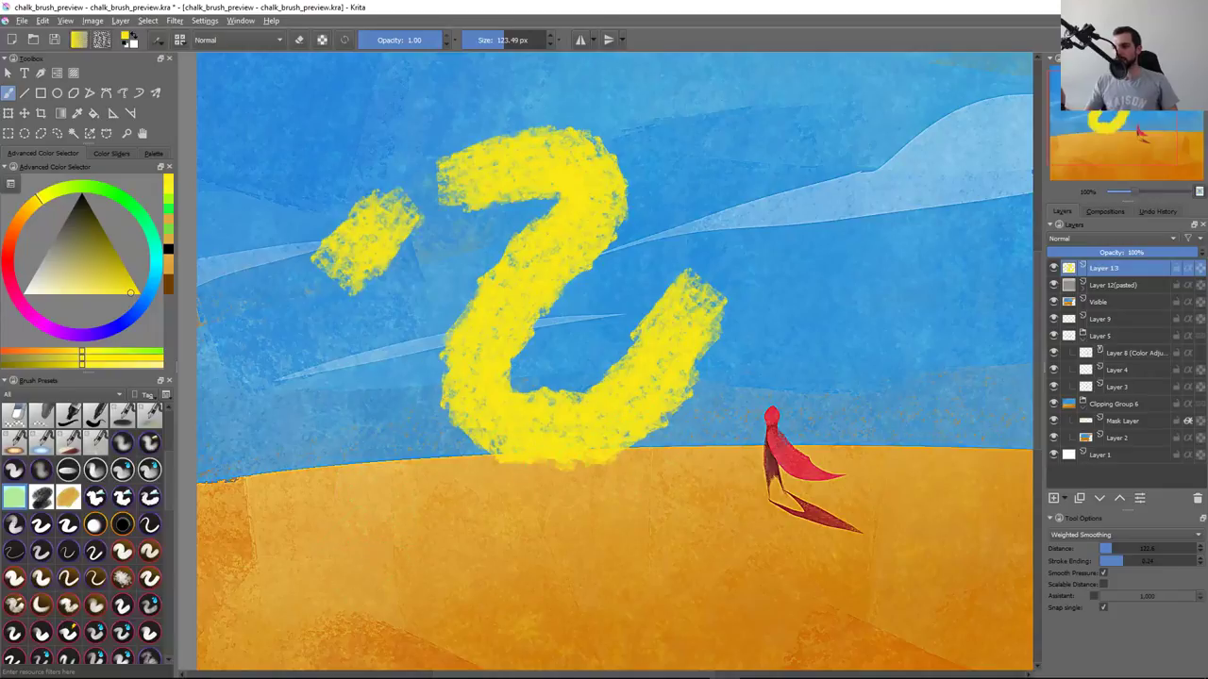
{"action": "key", "text": "ctrl+z"}
Try looping, U-shaped and diagonal yellow test strokes across the sky and undo them
{"action": "key", "text": "ctrl+z"}
{"action": "mouse_move", "coordinate": [325, 330]}
{"action": "left_mouse_down"}
{"action": "mouse_move", "coordinate": [439, 443]}
{"action": "mouse_move", "coordinate": [831, 253]}
{"action": "left_mouse_up"}
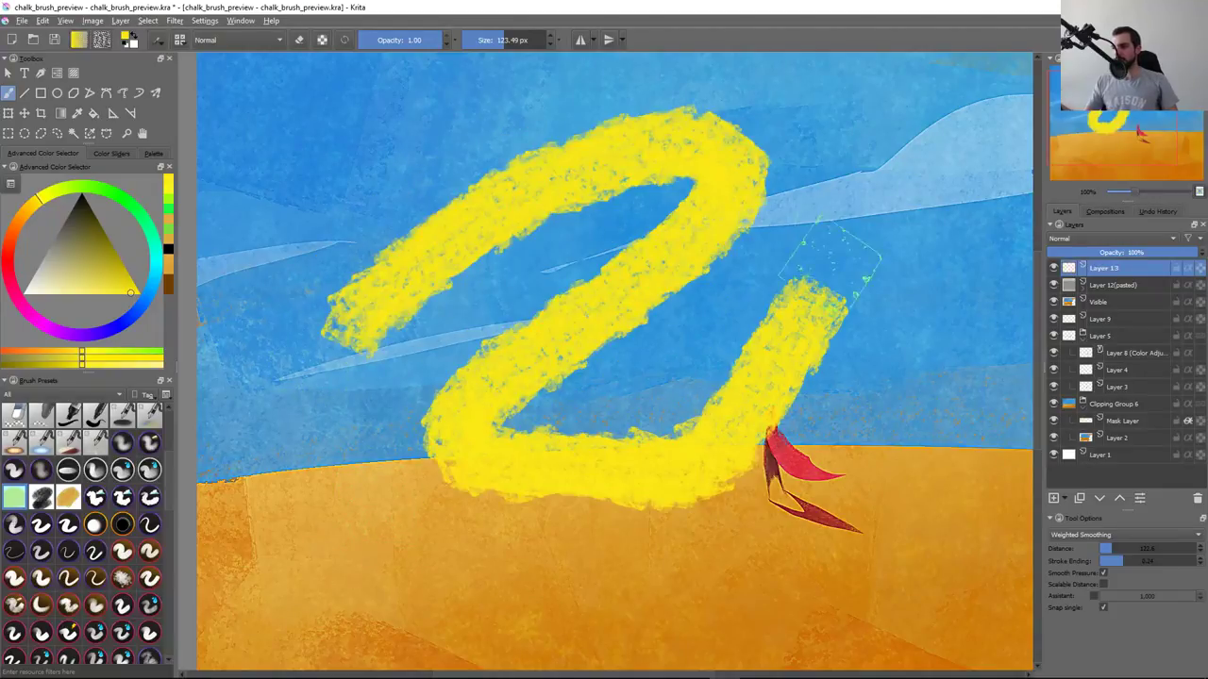
{"action": "key", "text": "ctrl+z"}
{"action": "left_click_drag", "start_coordinate": [344, 316], "coordinate": [354, 274]}
{"action": "left_click_drag", "start_coordinate": [594, 151], "coordinate": [660, 273]}
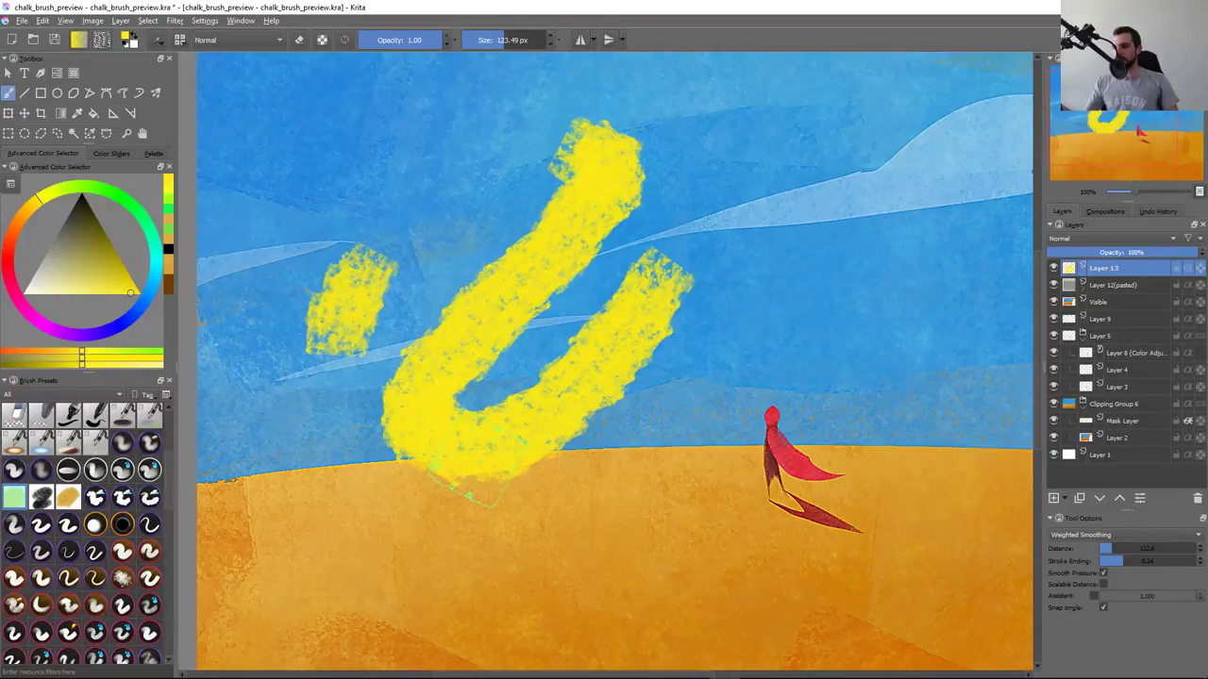
{"action": "key", "text": "ctrl+z"}
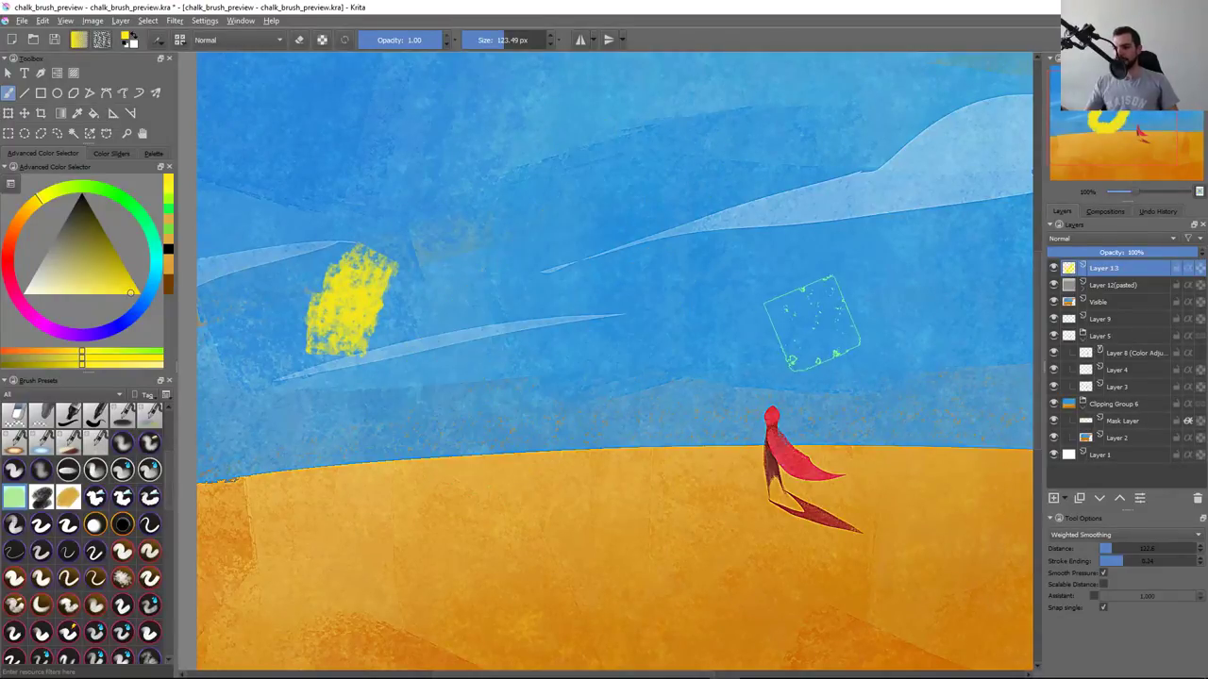
{"action": "key", "text": "ctrl+z"}
{"action": "mouse_move", "coordinate": [316, 231]}
{"action": "left_mouse_down"}
{"action": "mouse_move", "coordinate": [463, 123]}
{"action": "mouse_move", "coordinate": [594, 357]}
{"action": "mouse_move", "coordinate": [684, 231]}
{"action": "left_mouse_up"}
{"action": "key", "text": "ctrl+z"}
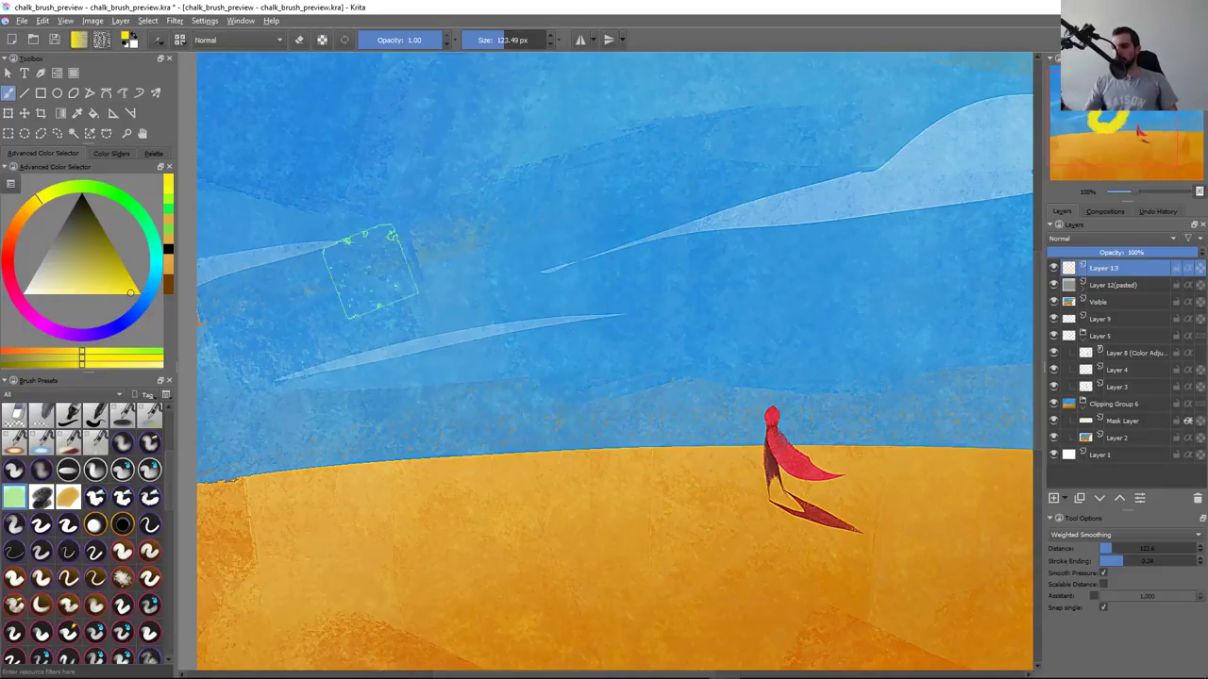
Paint 2-shaped, zigzag and looping yellow chalk strokes in the sky, undoing every one
{"action": "left_click_drag", "start_coordinate": [443, 175], "coordinate": [358, 293]}
{"action": "mouse_move", "coordinate": [482, 123]}
{"action": "left_mouse_down"}
{"action": "mouse_move", "coordinate": [434, 397]}
{"action": "mouse_move", "coordinate": [689, 311]}
{"action": "left_mouse_up"}
{"action": "key", "text": "ctrl+z"}
{"action": "key", "text": "ctrl+z"}
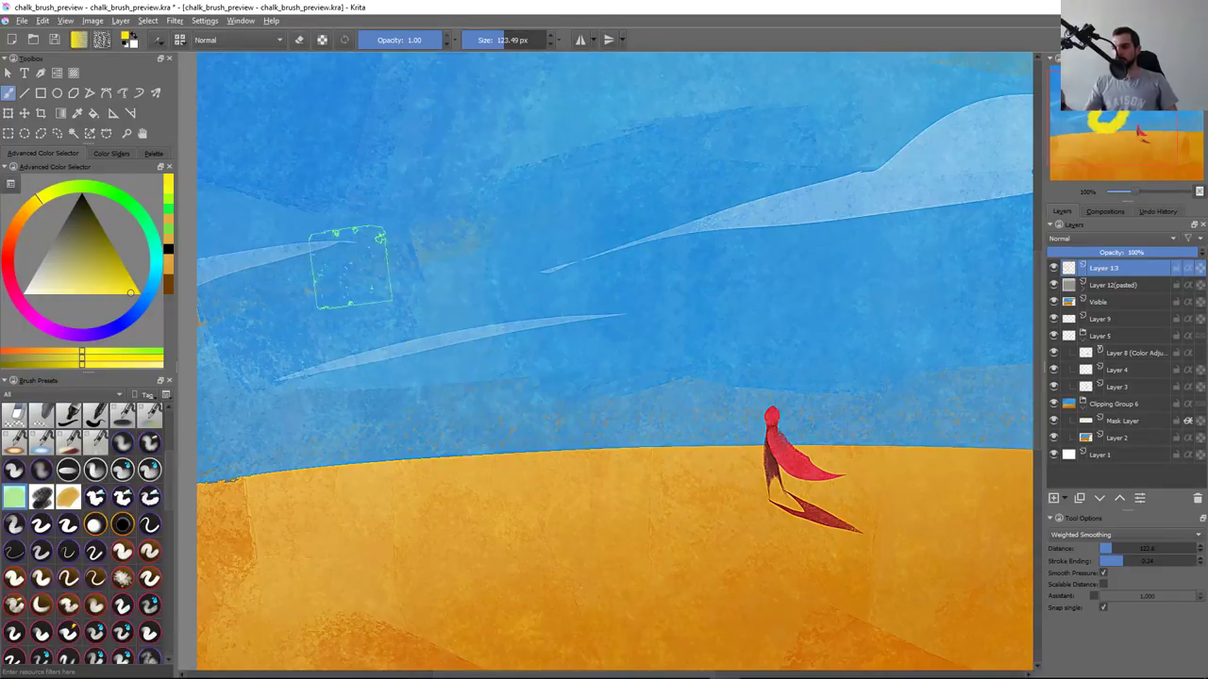
{"action": "mouse_move", "coordinate": [302, 312]}
{"action": "left_mouse_down"}
{"action": "mouse_move", "coordinate": [556, 188]}
{"action": "mouse_move", "coordinate": [661, 297]}
{"action": "left_mouse_up"}
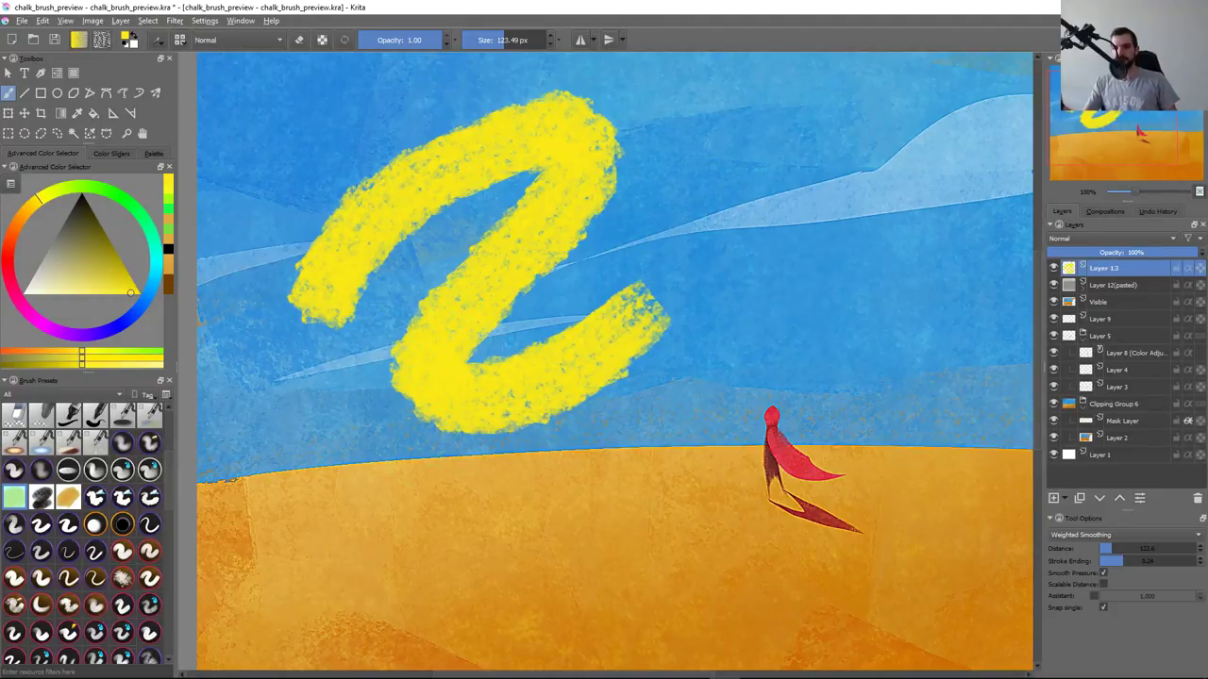
{"action": "key", "text": "ctrl+z"}
{"action": "left_click_drag", "start_coordinate": [370, 335], "coordinate": [914, 112]}
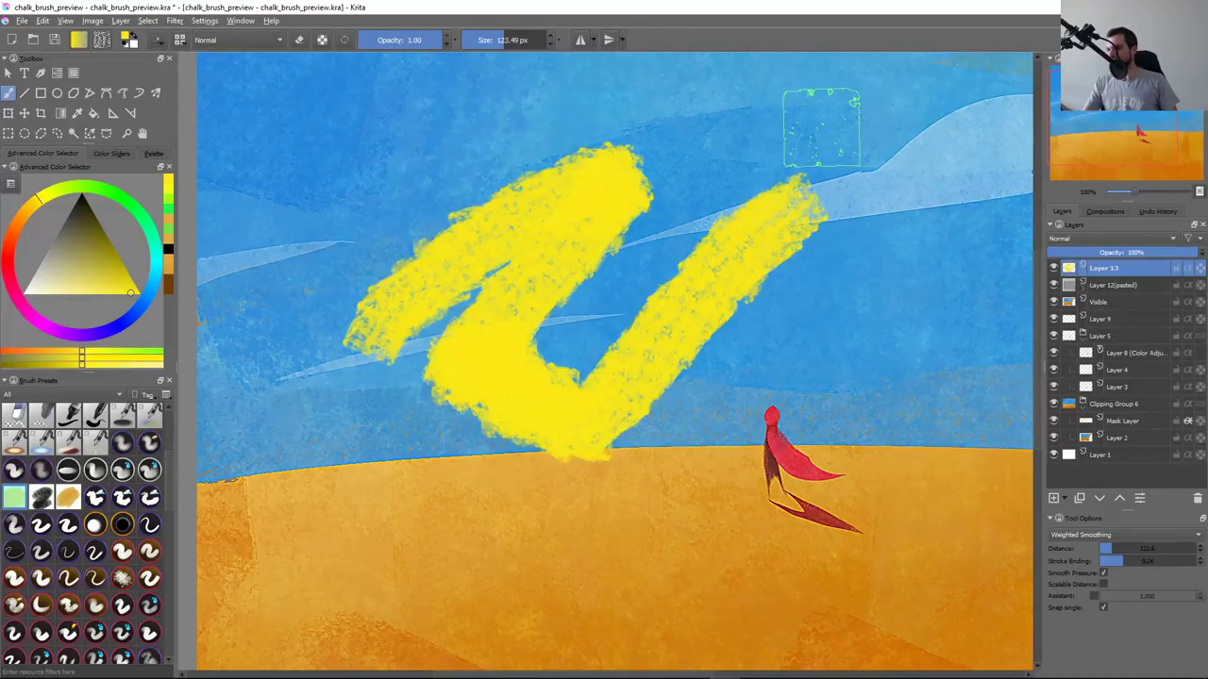
{"action": "key", "text": "ctrl+z"}
{"action": "left_click", "coordinate": [399, 245]}
{"action": "left_click_drag", "start_coordinate": [398, 245], "coordinate": [444, 434]}
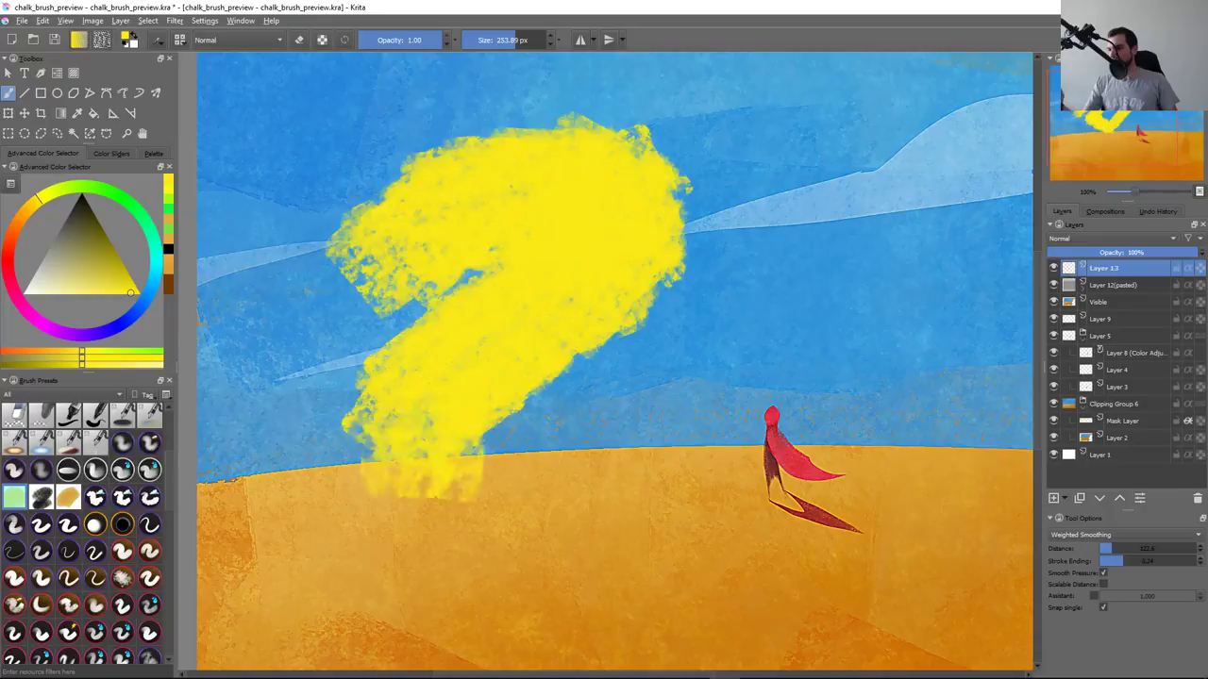
{"action": "key", "text": "ctrl+z"}
{"action": "left_click_drag", "start_coordinate": [460, 239], "coordinate": [729, 392]}
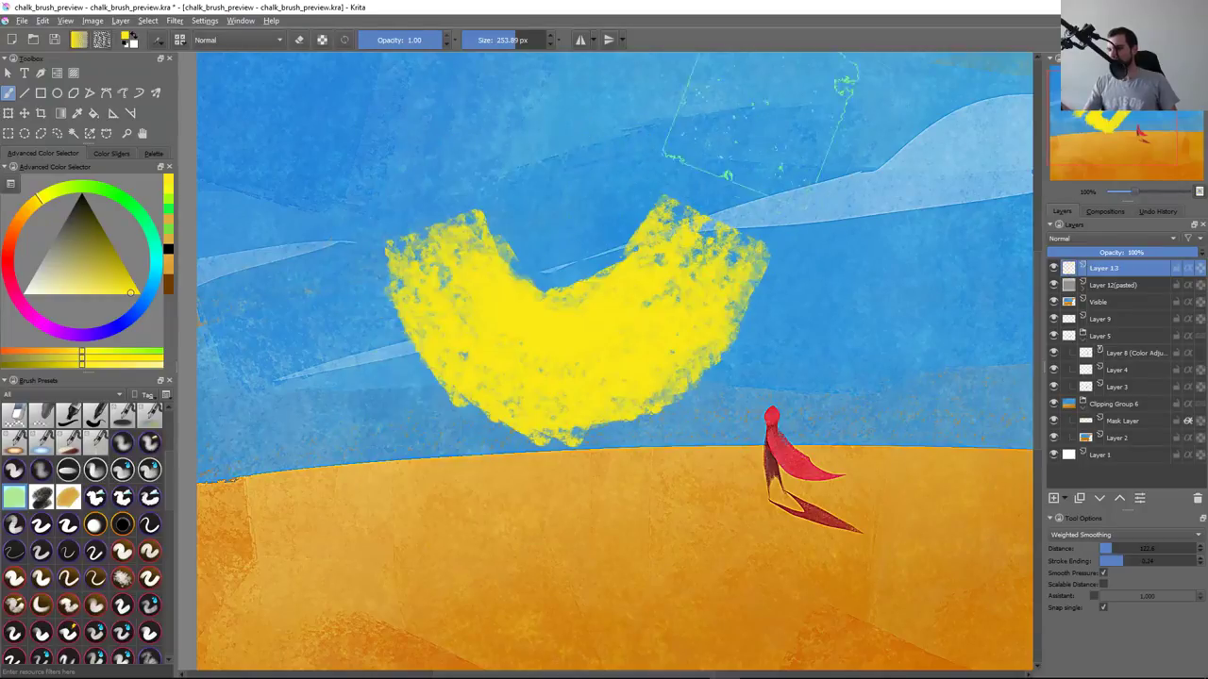
{"action": "key", "text": "ctrl+z"}
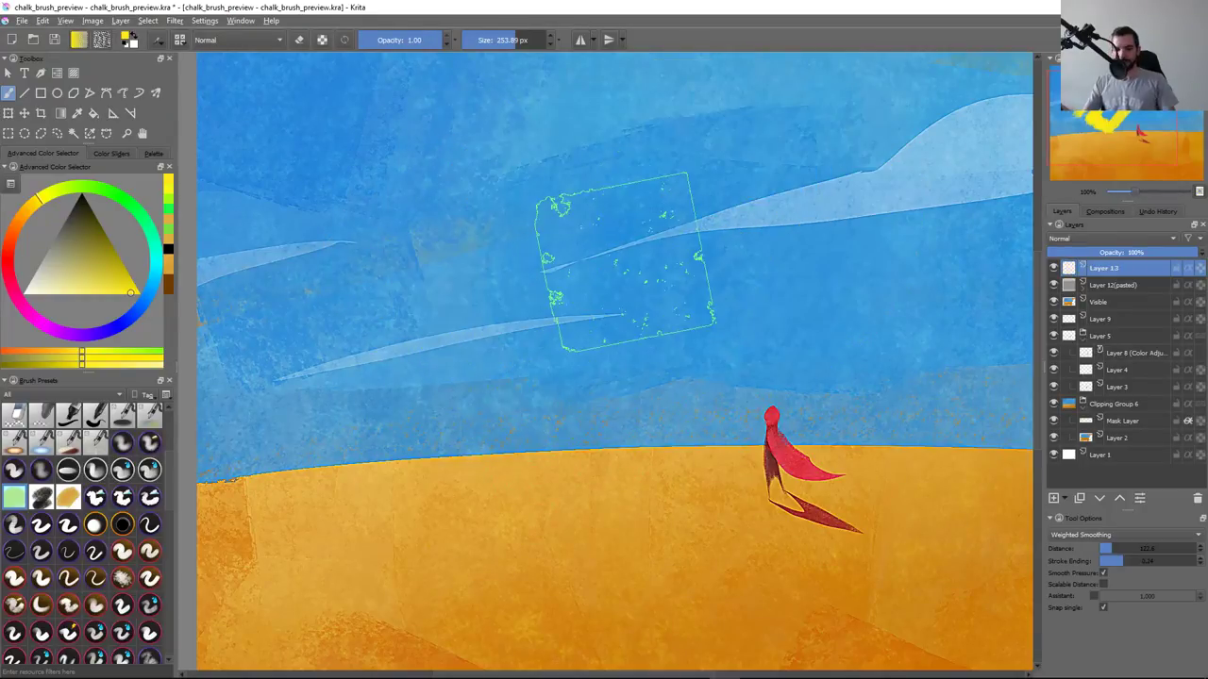
Check the brush's Rotation and Scatter settings, then paint and remove two test strokes
{"action": "key", "text": "F5"}
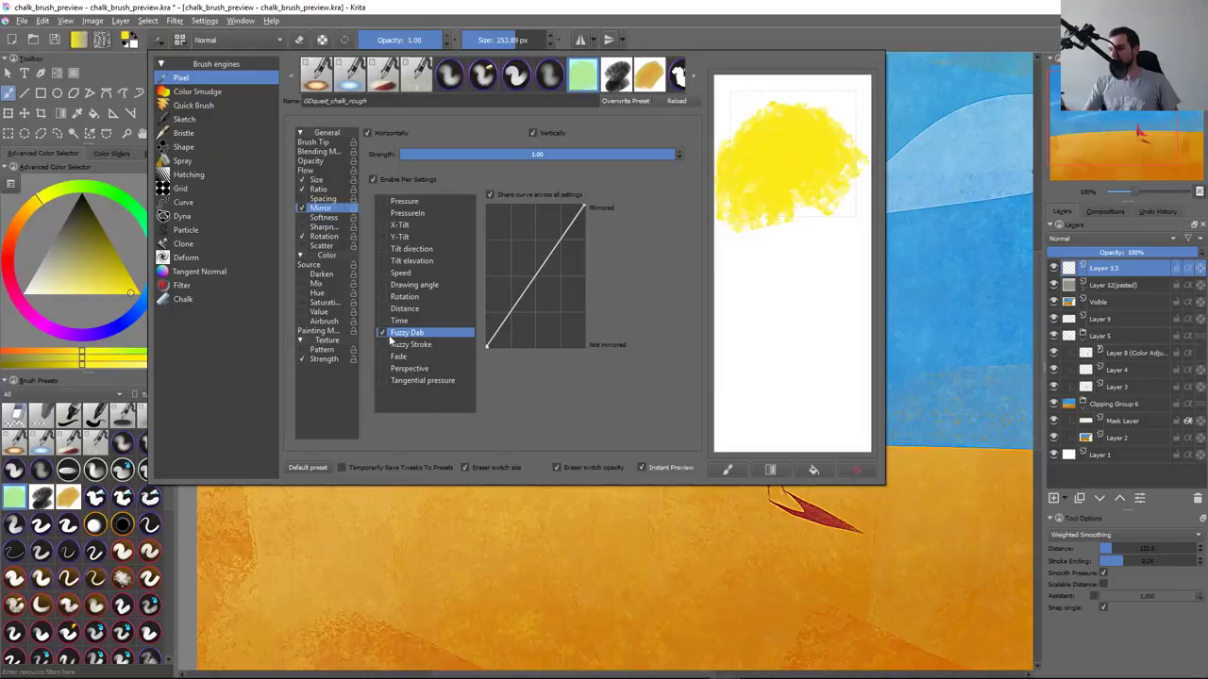
{"action": "left_click", "coordinate": [329, 239]}
{"action": "left_click", "coordinate": [312, 246]}
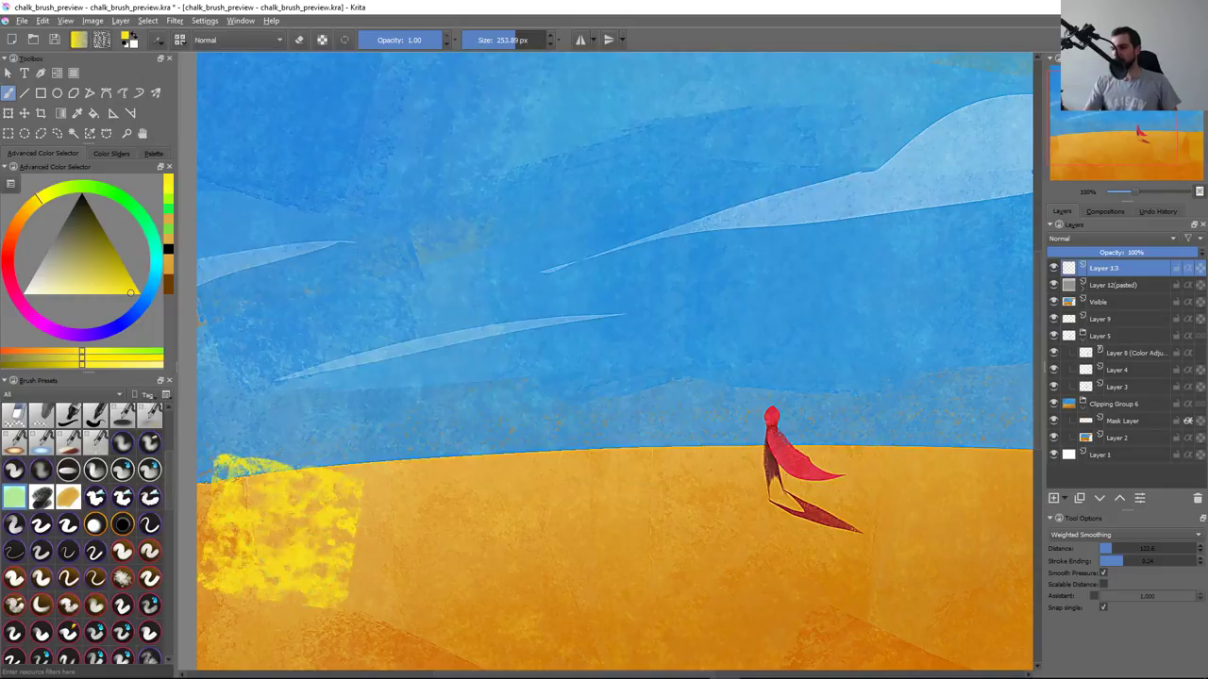
{"action": "left_click_drag", "start_coordinate": [349, 302], "coordinate": [529, 528]}
{"action": "key", "text": "Delete"}
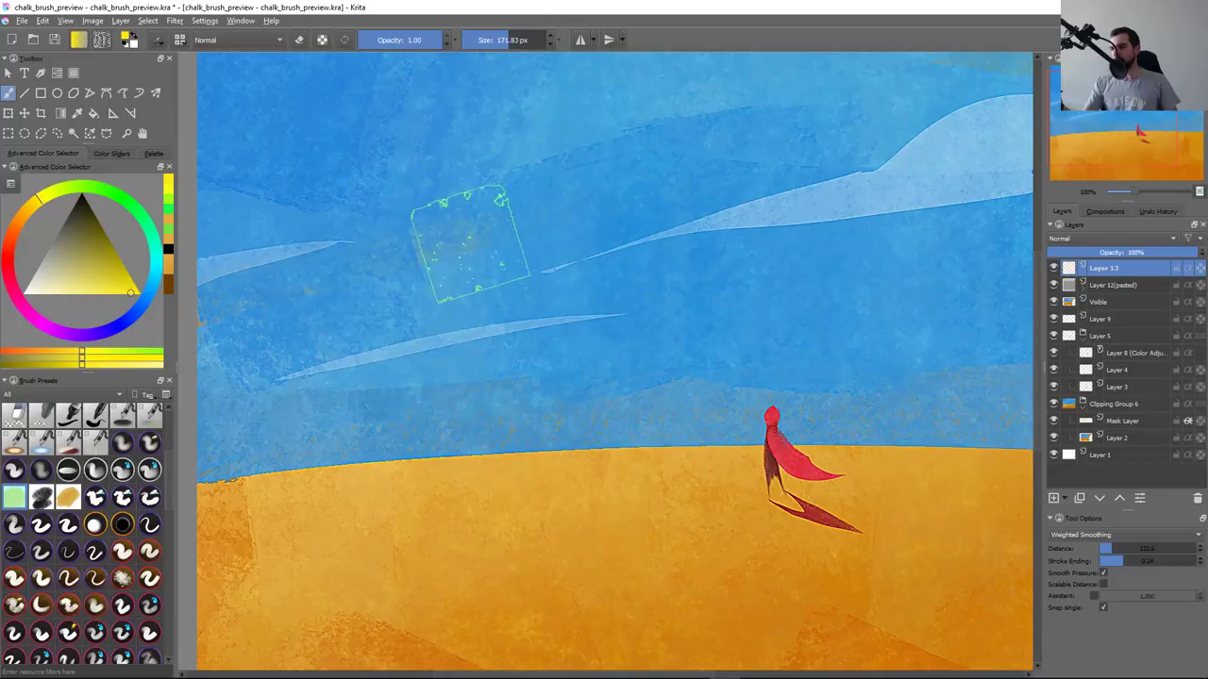
{"action": "mouse_move", "coordinate": [326, 283]}
{"action": "left_mouse_down"}
{"action": "mouse_move", "coordinate": [566, 312]}
{"action": "mouse_move", "coordinate": [665, 415]}
{"action": "left_mouse_up"}
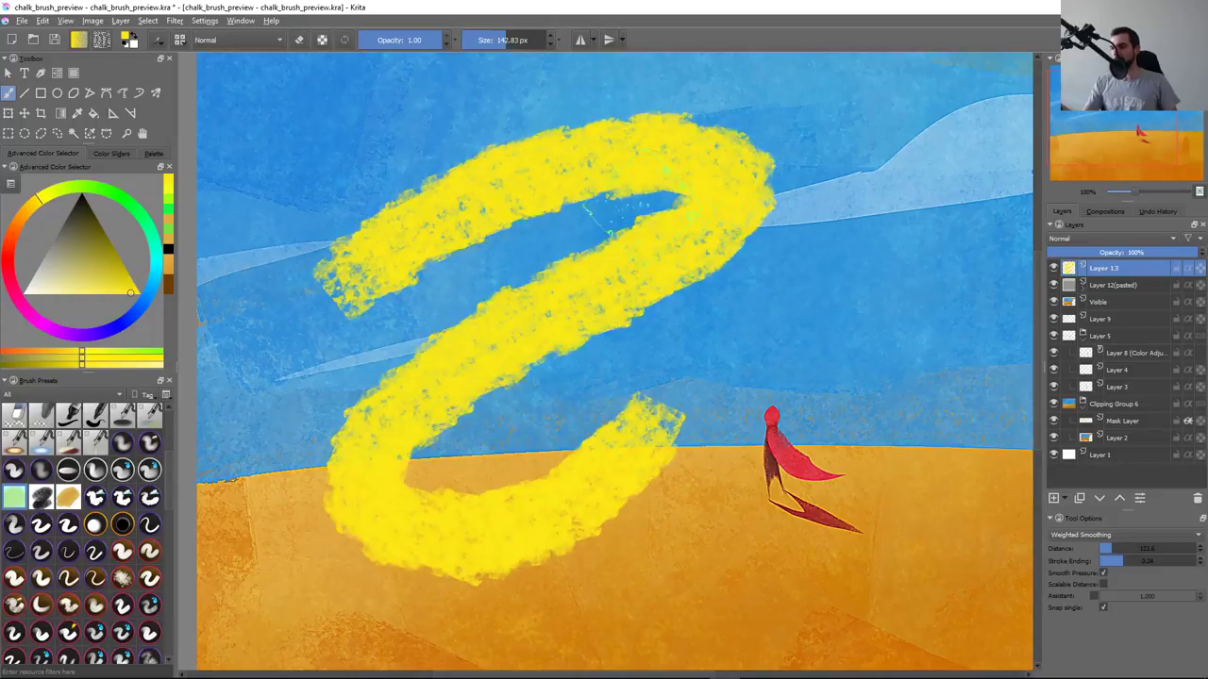
{"action": "key", "text": "Delete"}
Paint S-shaped, question-mark and diagonal yellow chalk strokes, removing each from the sky
{"action": "left_click_drag", "start_coordinate": [325, 292], "coordinate": [745, 222]}
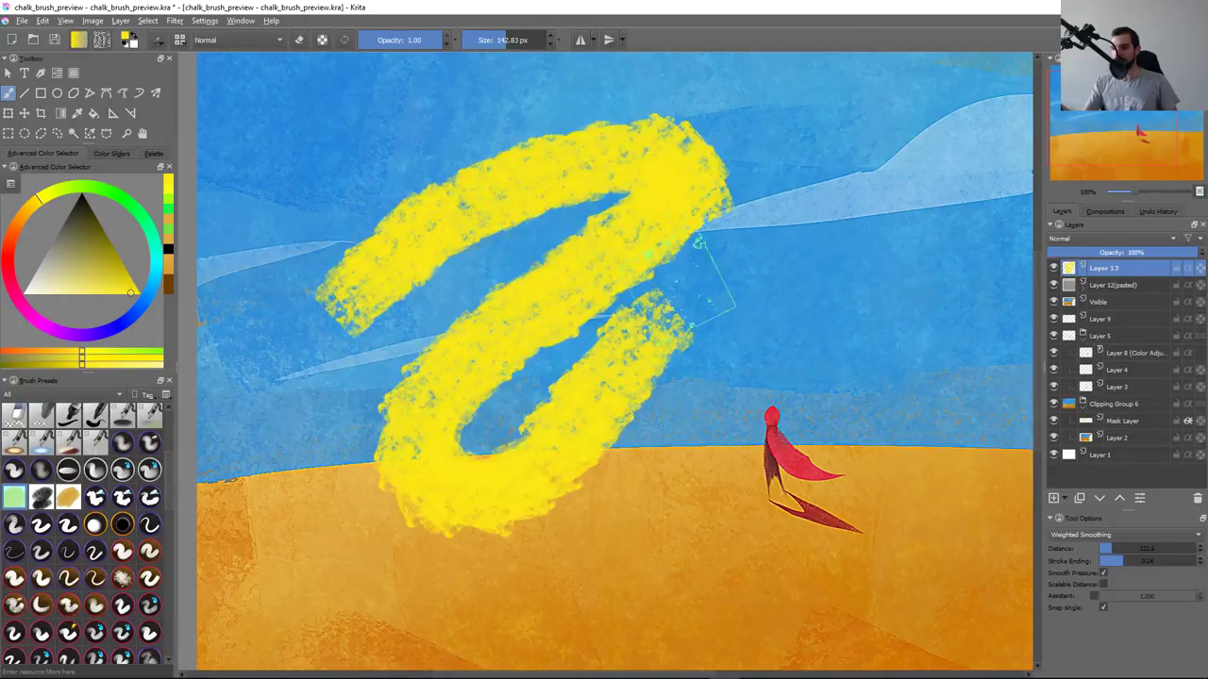
{"action": "key", "text": "Delete"}
{"action": "left_click_drag", "start_coordinate": [325, 311], "coordinate": [642, 373]}
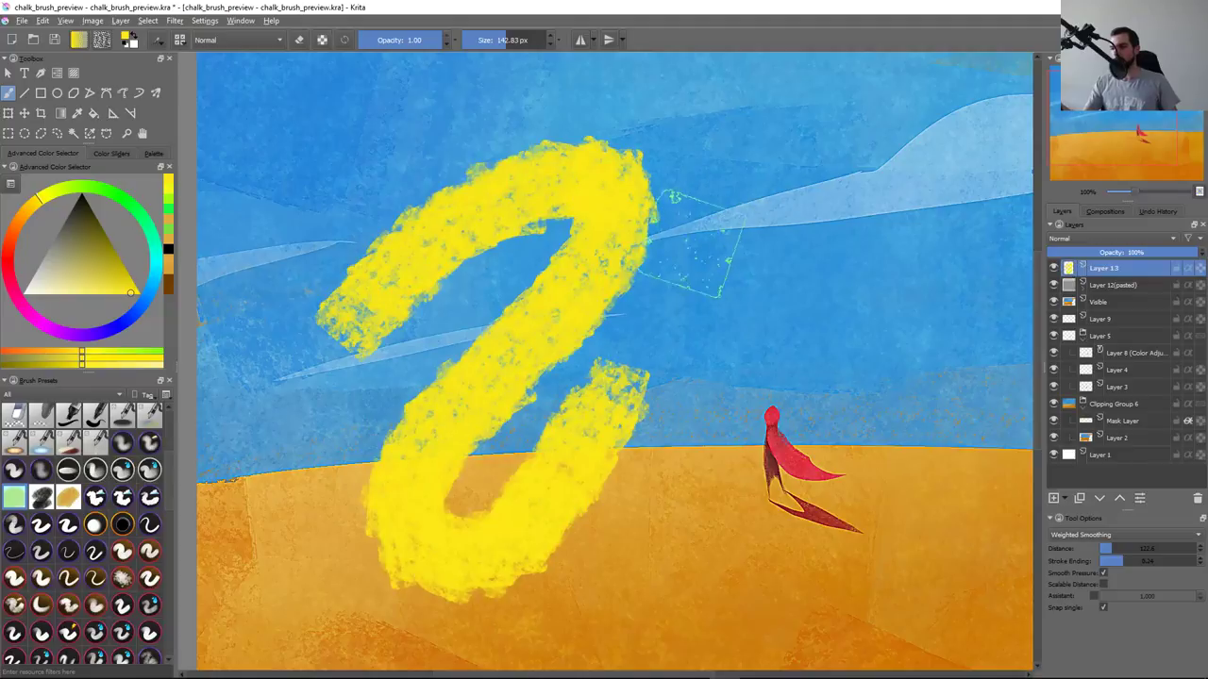
{"action": "key", "text": "Delete"}
{"action": "mouse_move", "coordinate": [364, 273]}
{"action": "left_mouse_down"}
{"action": "mouse_move", "coordinate": [491, 472]}
{"action": "mouse_move", "coordinate": [774, 208]}
{"action": "left_mouse_up"}
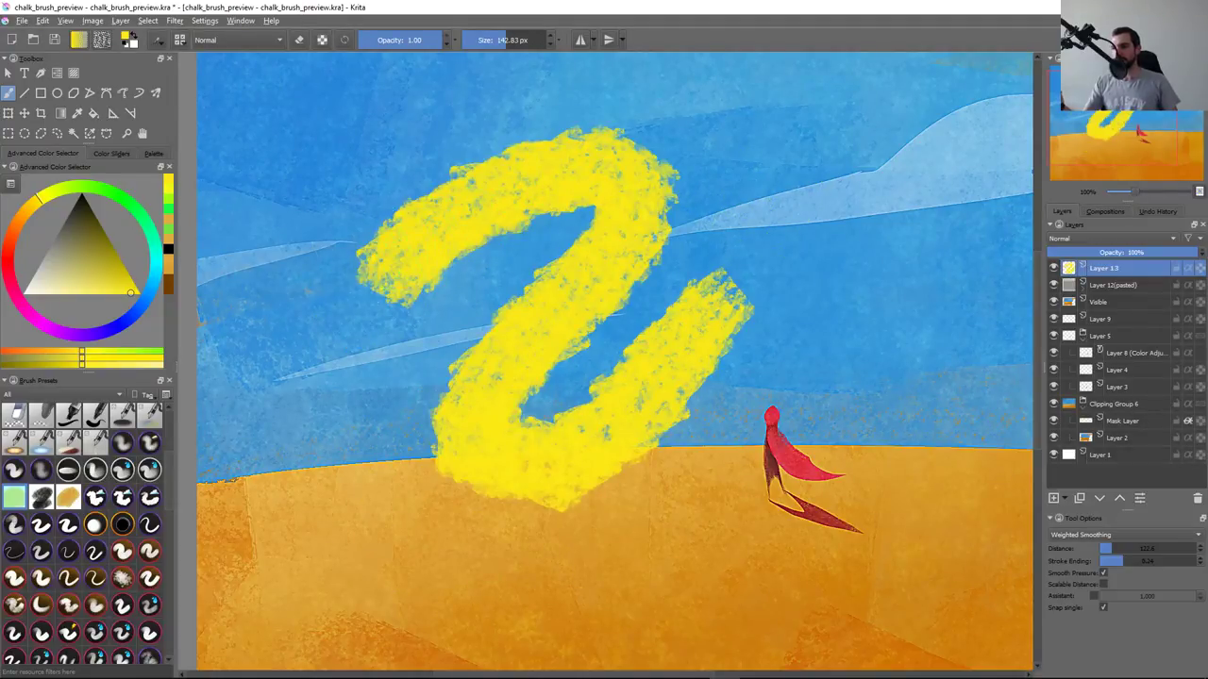
{"action": "key", "text": "Delete"}
{"action": "mouse_move", "coordinate": [325, 302]}
{"action": "left_mouse_down"}
{"action": "mouse_move", "coordinate": [542, 175]}
{"action": "mouse_move", "coordinate": [396, 462]}
{"action": "mouse_move", "coordinate": [651, 292]}
{"action": "left_mouse_up"}
Enlarge the brush, test a large yellow chalk blob over the sky, then undo it
{"action": "key", "text": "Delete"}
{"action": "mouse_move", "coordinate": [603, 227]}
{"action": "left_mouse_down"}
{"action": "mouse_move", "coordinate": [623, 236]}
{"action": "mouse_move", "coordinate": [510, 349]}
{"action": "mouse_move", "coordinate": [552, 443]}
{"action": "mouse_move", "coordinate": [651, 321]}
{"action": "left_mouse_up"}
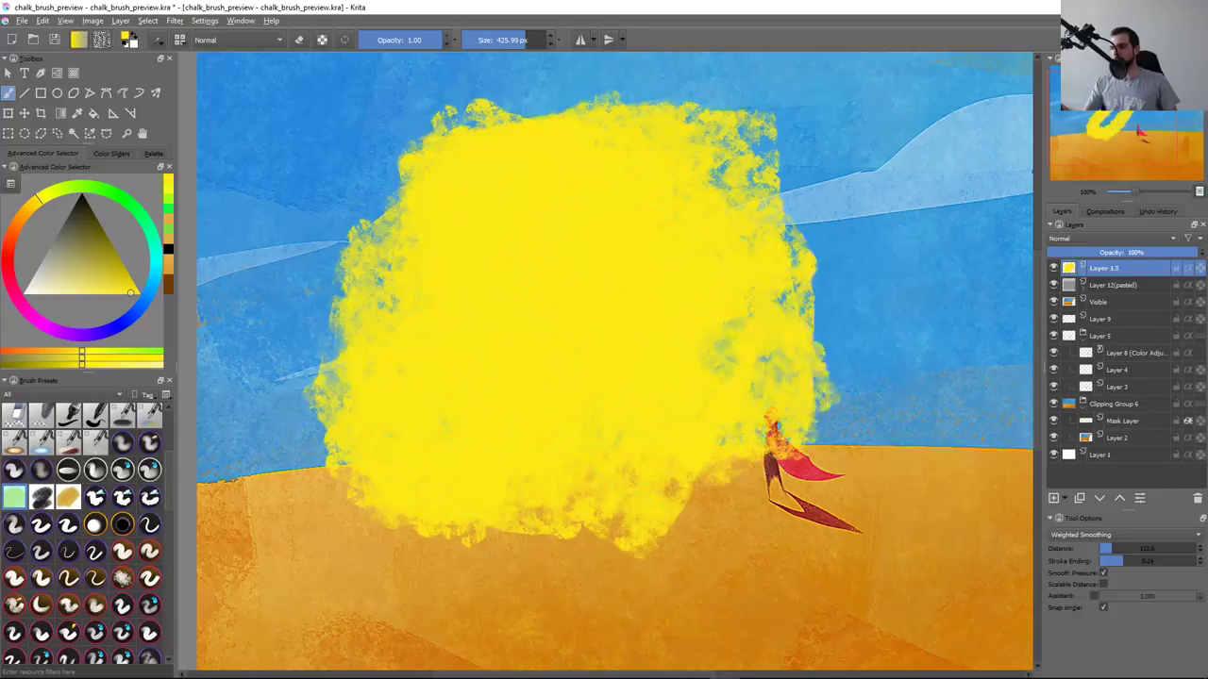
{"action": "key", "text": "ctrl+z"}
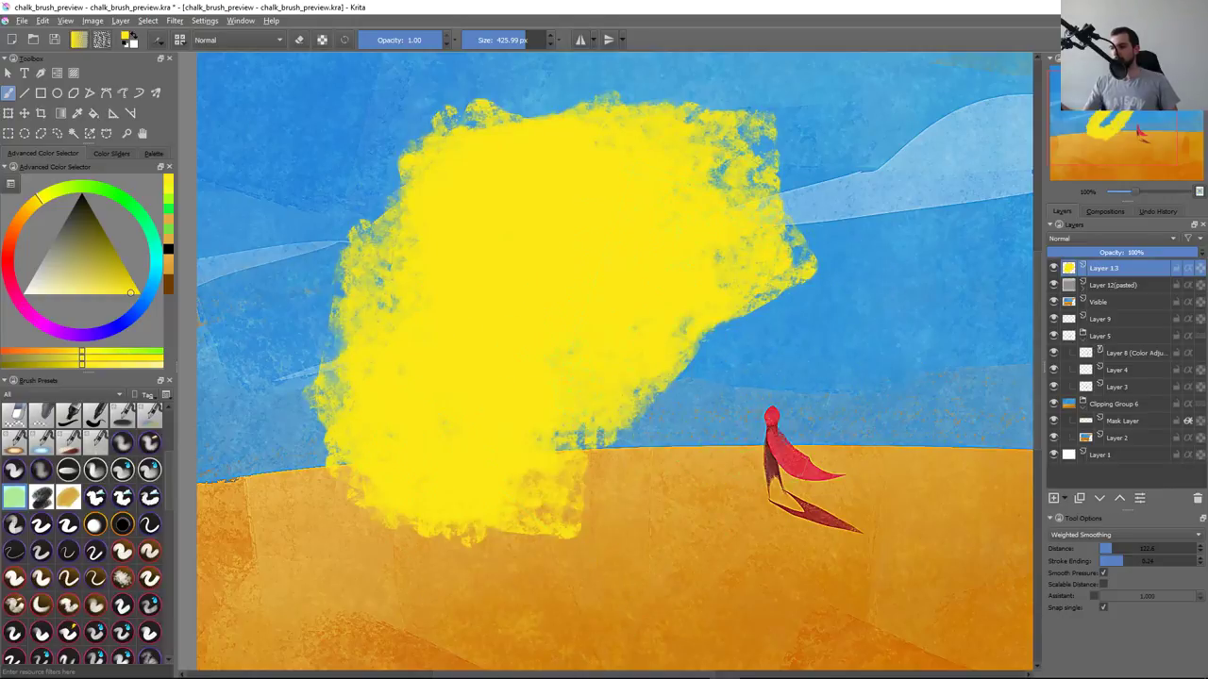
{"action": "key", "text": "ctrl+z"}
{"action": "key", "text": "ctrl+z"}
{"action": "key", "text": "ctrl+z"}
{"action": "key", "text": "ctrl+r"}
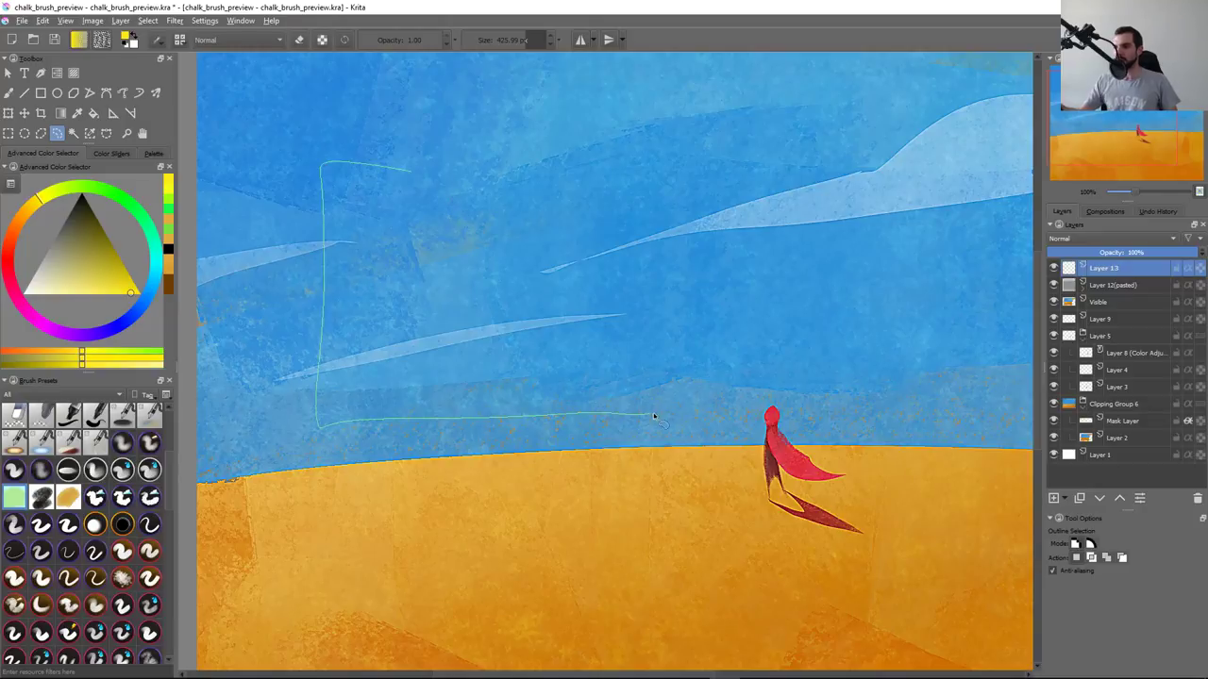
Fill an outlined rectangle in the sky with flat grey and deselect it
{"action": "left_click_drag", "start_coordinate": [707, 129], "coordinate": [712, 134]}
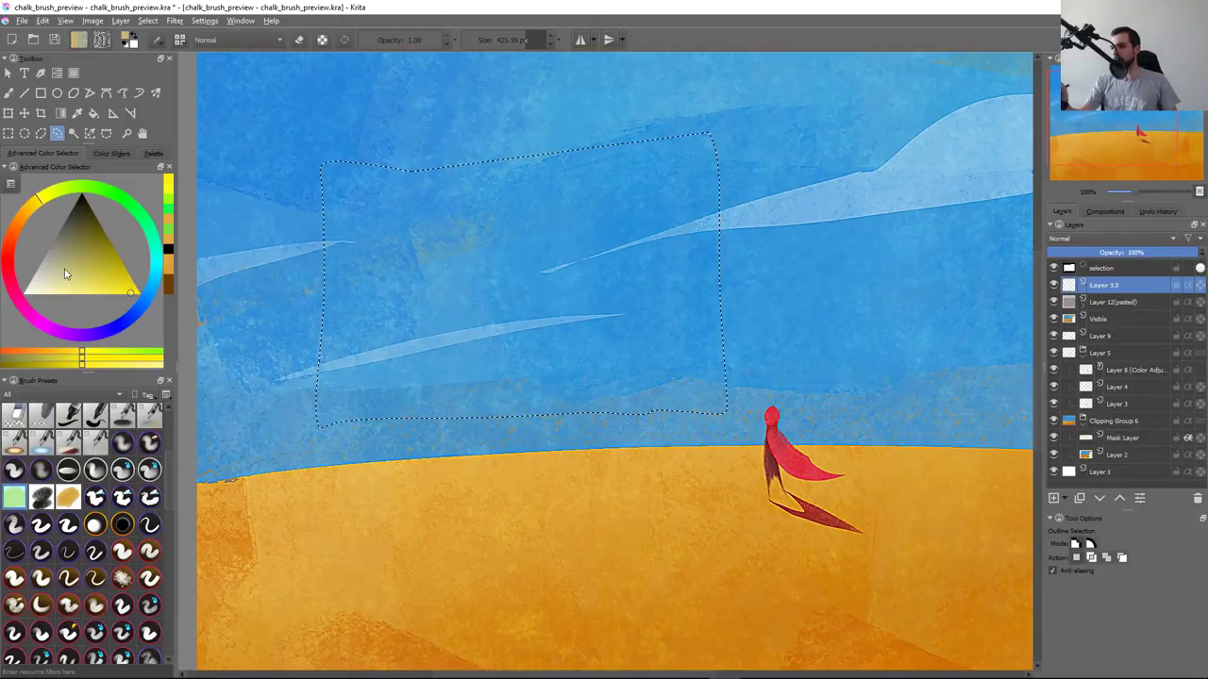
{"action": "left_click", "coordinate": [63, 240]}
{"action": "key", "text": "shift+BackSpace"}
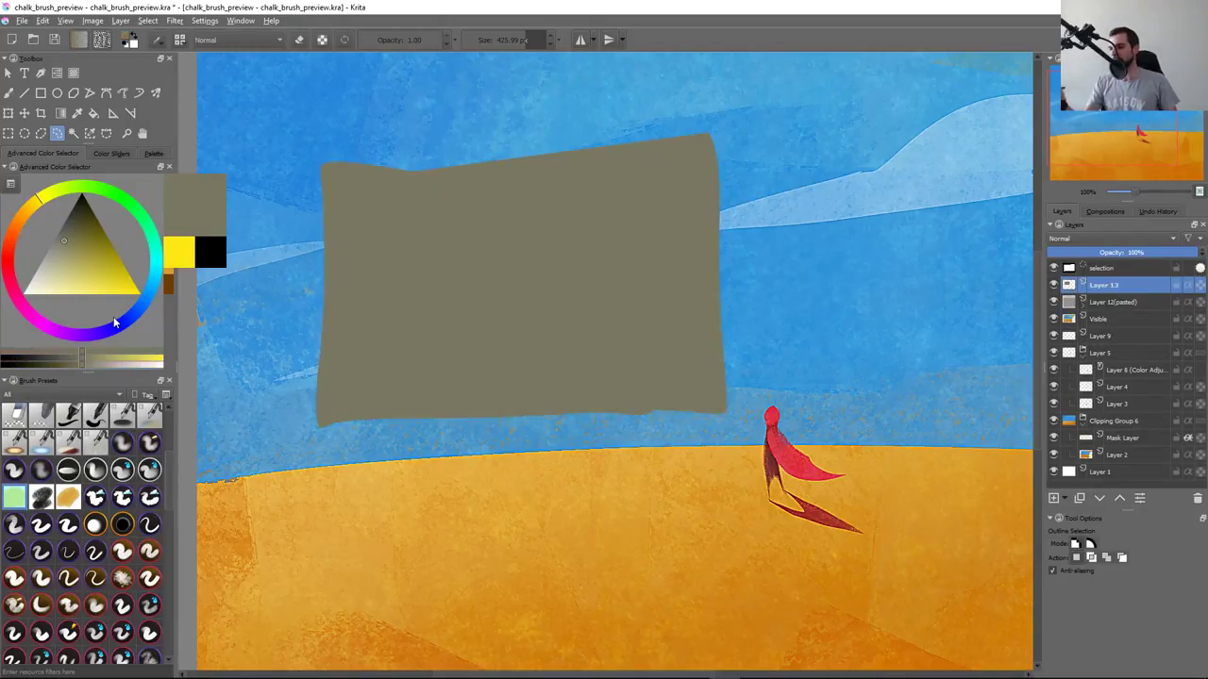
{"action": "key", "text": "ctrl+shift+a"}
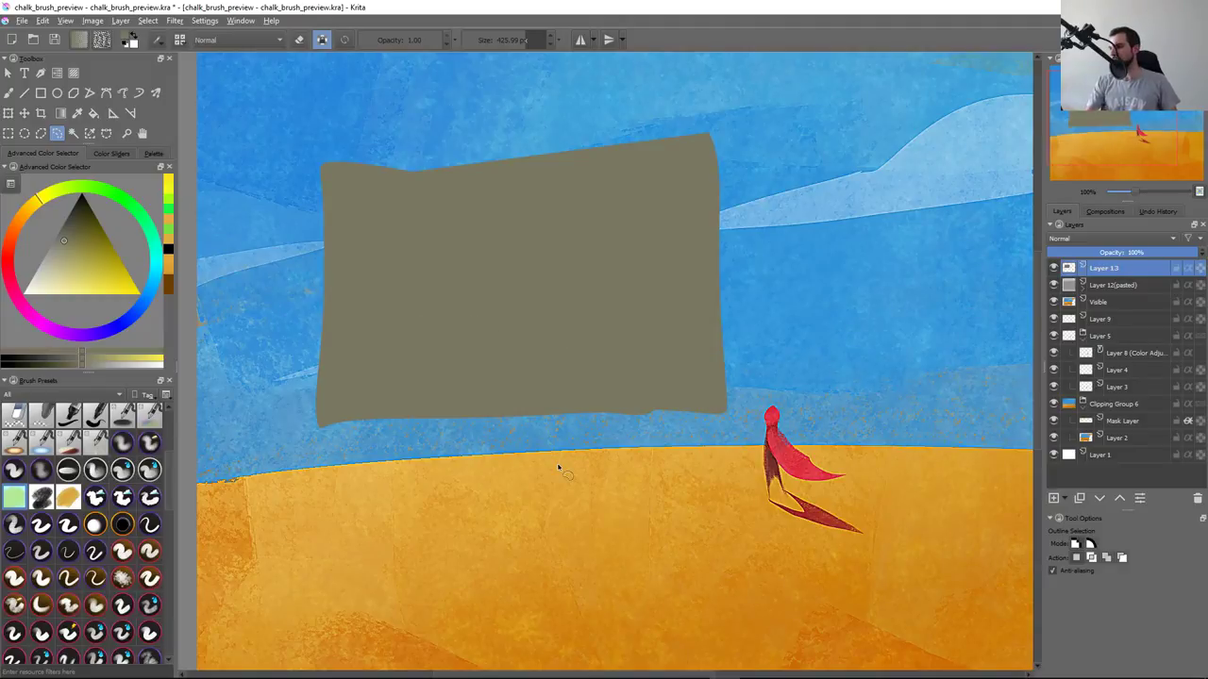
Test yellow-ochre chalk strokes over the grey rectangle, then undo them
{"action": "left_click", "coordinate": [95, 279]}
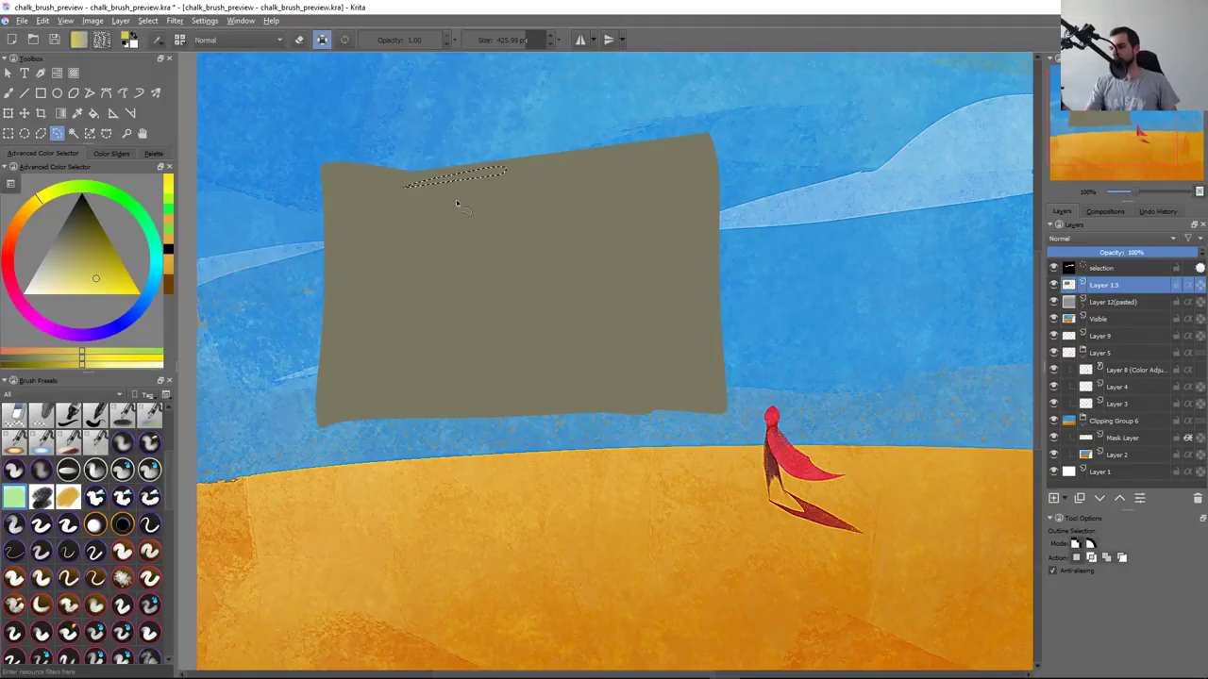
{"action": "key", "text": "b"}
{"action": "left_click_drag", "start_coordinate": [451, 243], "coordinate": [651, 406]}
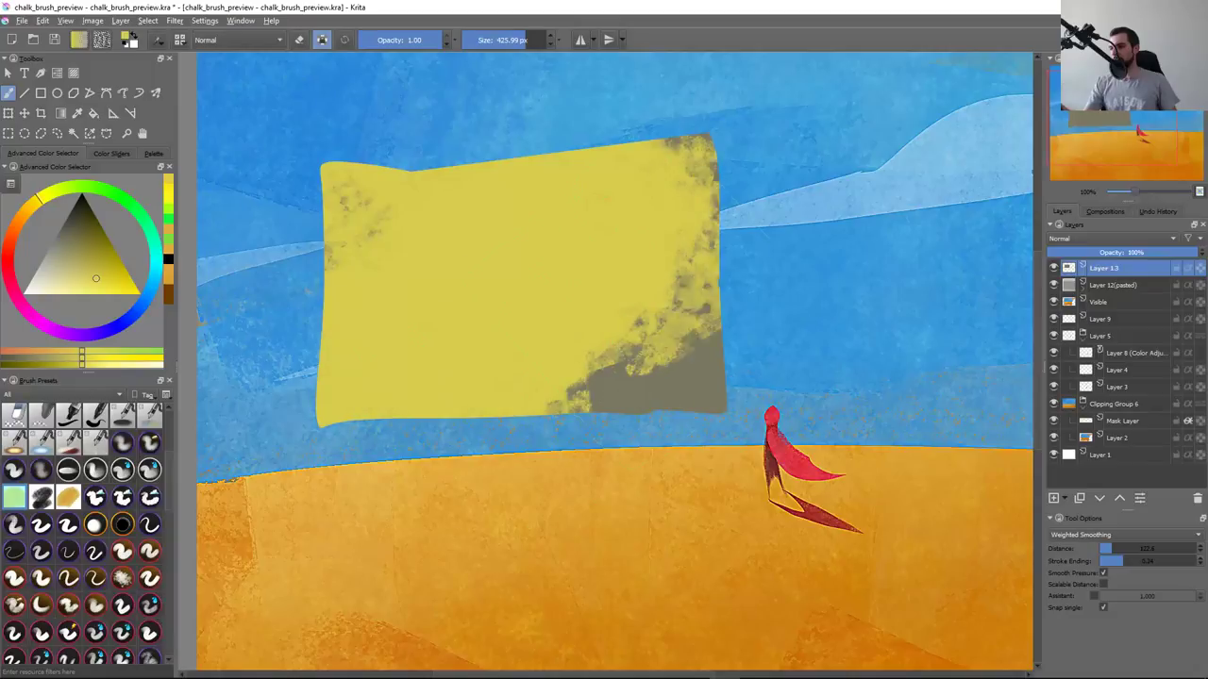
{"action": "key", "text": "ctrl+z"}
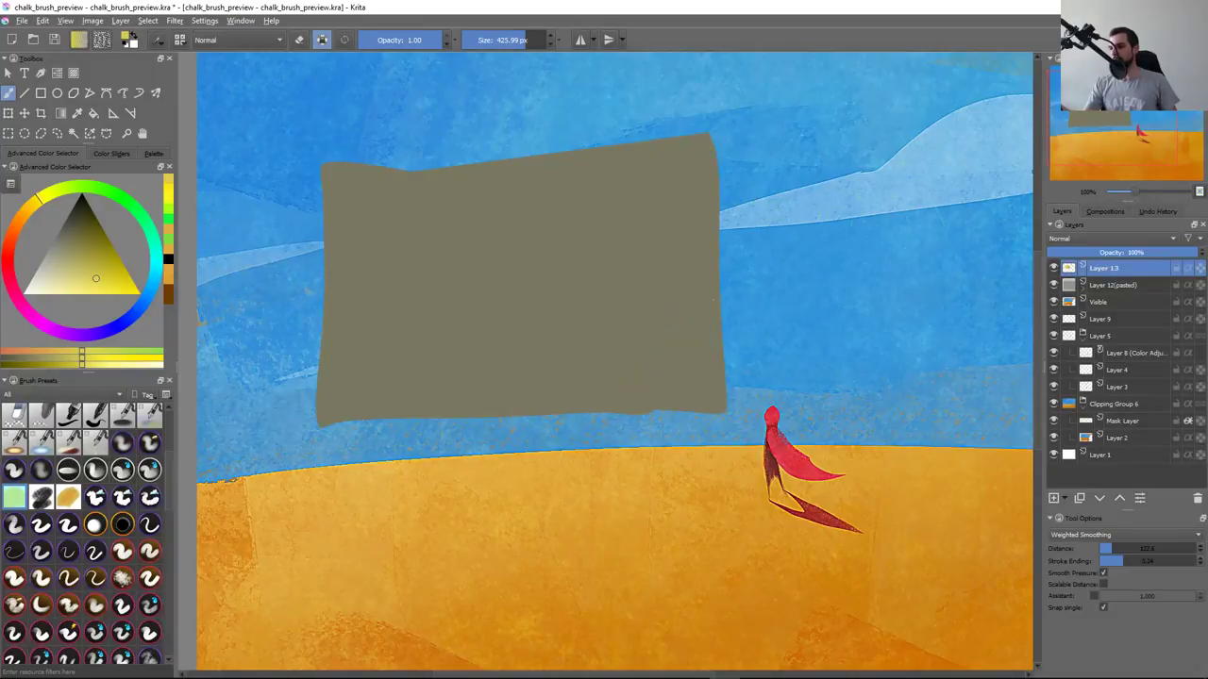
{"action": "key", "text": "ctrl+z"}
Check the brush tip settings and paint yellow chalk across the rectangle, then remove it
{"action": "key", "text": "F5"}
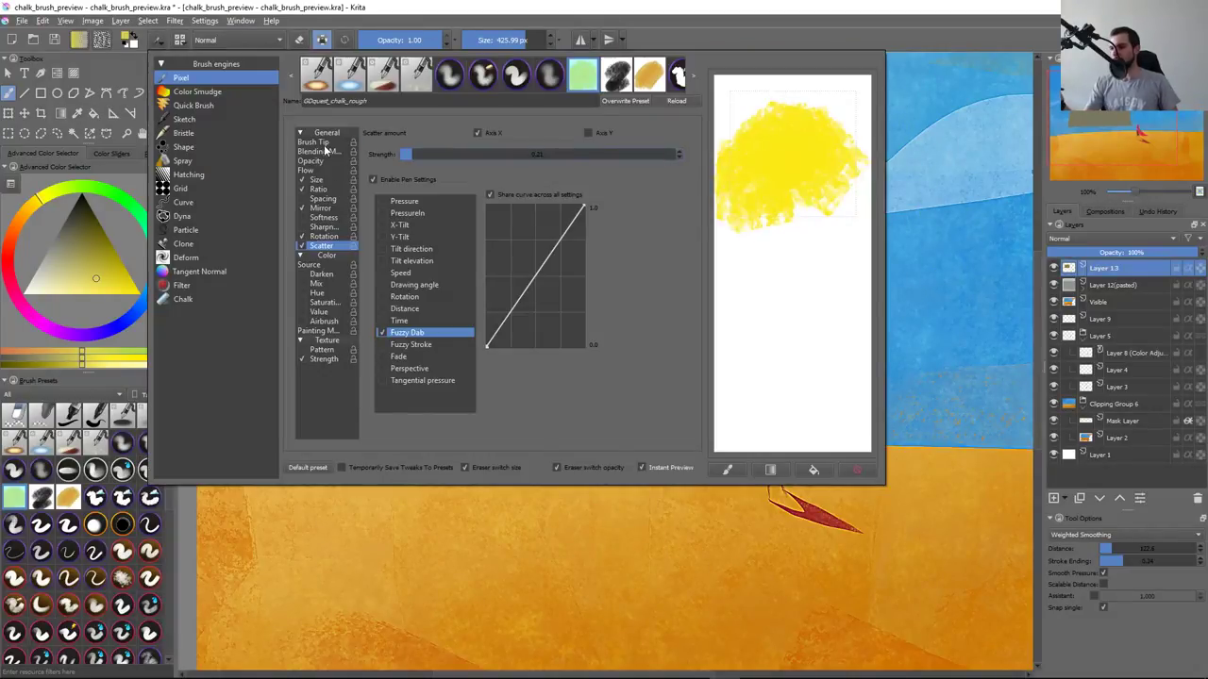
{"action": "left_click", "coordinate": [314, 142]}
{"action": "key", "text": "F5"}
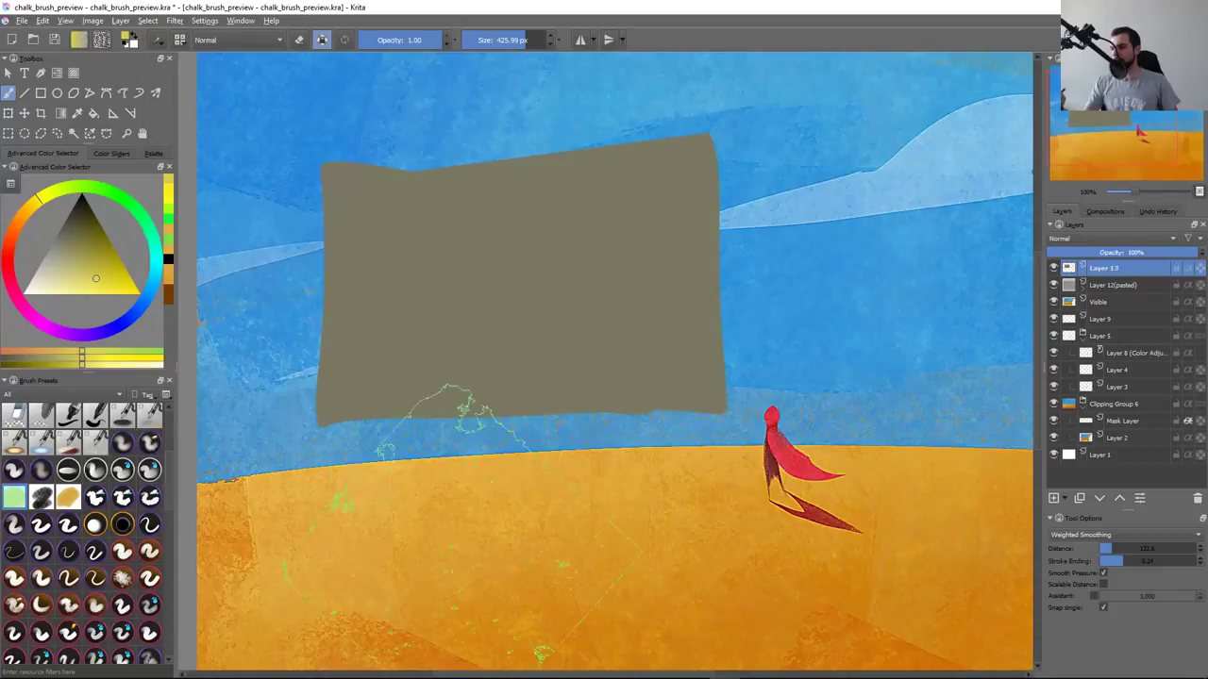
{"action": "left_click_drag", "start_coordinate": [331, 378], "coordinate": [699, 387]}
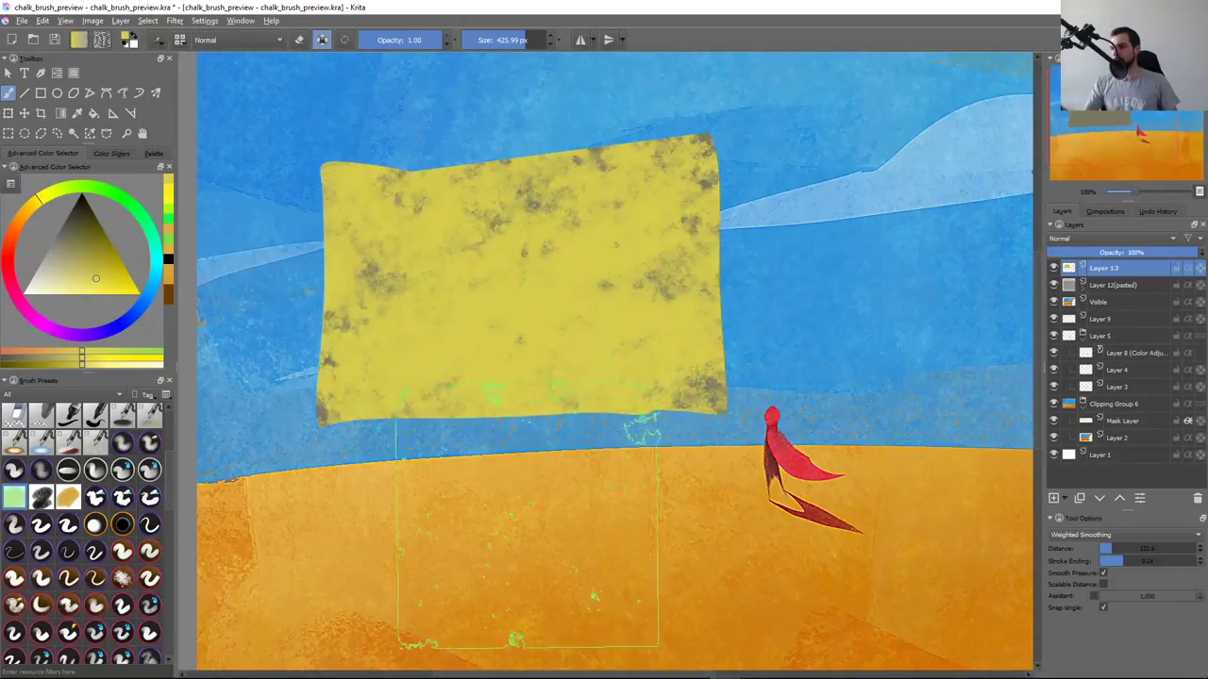
{"action": "left_click_drag", "start_coordinate": [745, 462], "coordinate": [425, 471]}
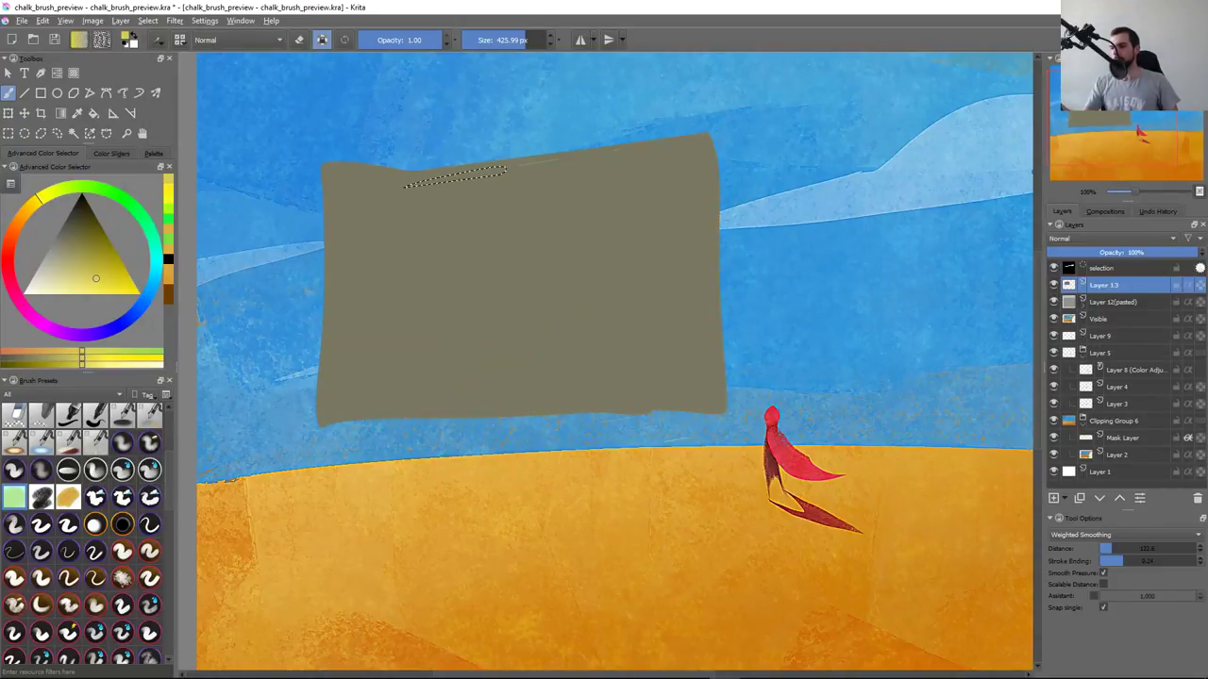
{"action": "key", "text": "ctrl+shift+a"}
Sample the grey, pick a new colour from the pop-up palette and test chalk texture
{"action": "left_click", "coordinate": [550, 283], "text": "ctrl"}
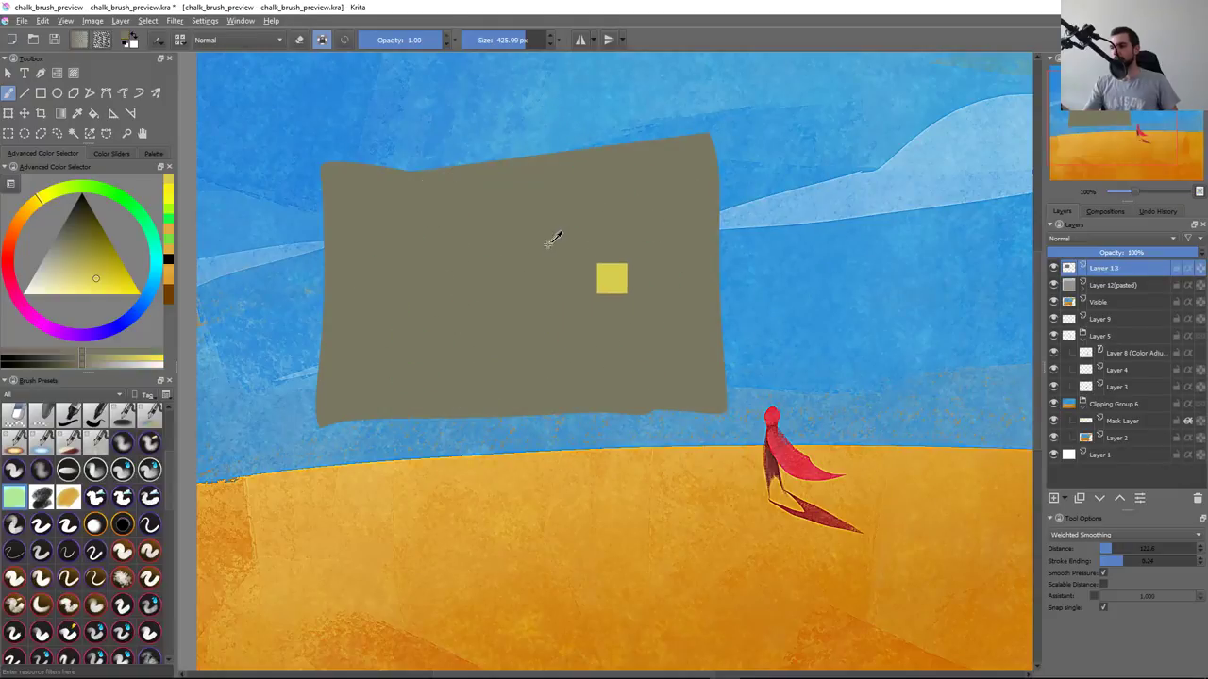
{"action": "right_click", "coordinate": [559, 279]}
{"action": "left_click", "coordinate": [554, 290]}
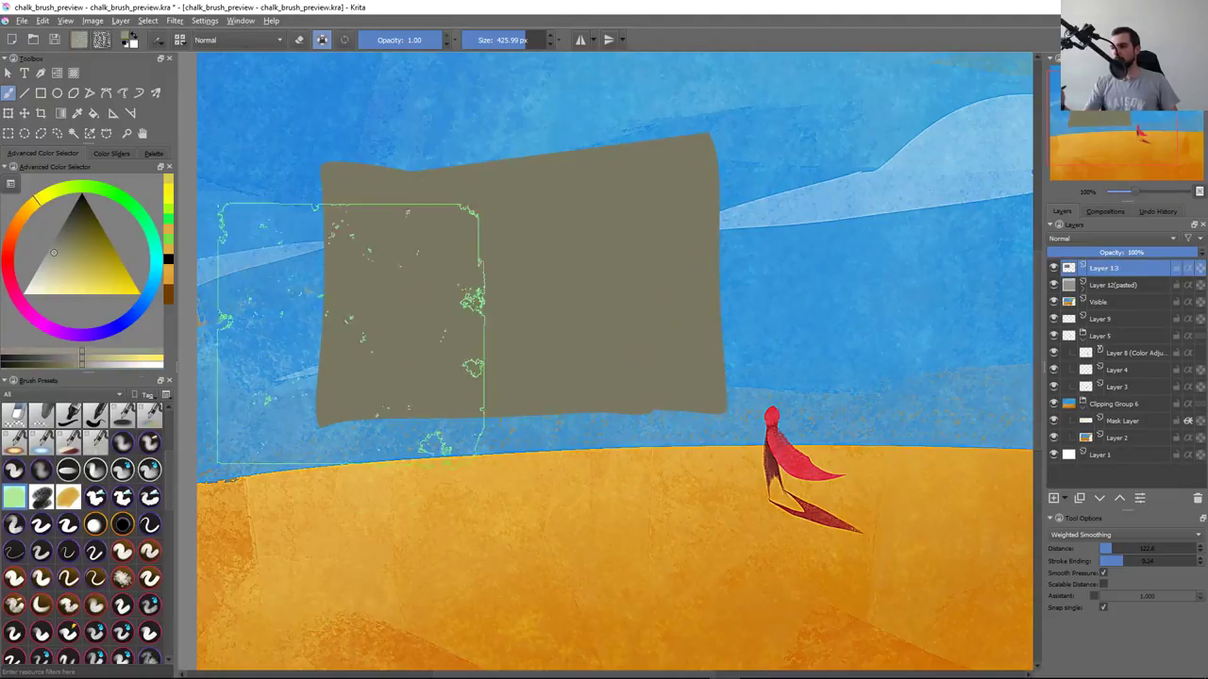
{"action": "left_click_drag", "start_coordinate": [396, 274], "coordinate": [746, 226]}
{"action": "left_click_drag", "start_coordinate": [660, 377], "coordinate": [500, 358]}
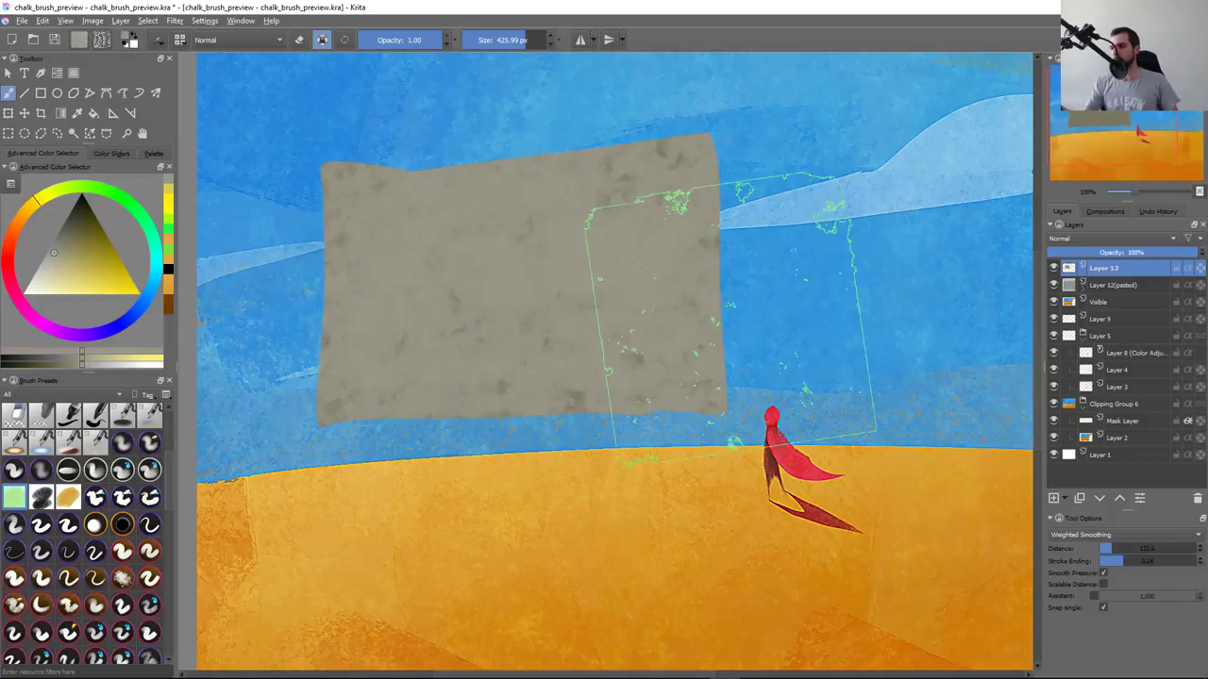
{"action": "left_click_drag", "start_coordinate": [396, 386], "coordinate": [736, 307]}
{"action": "key", "text": "Delete"}
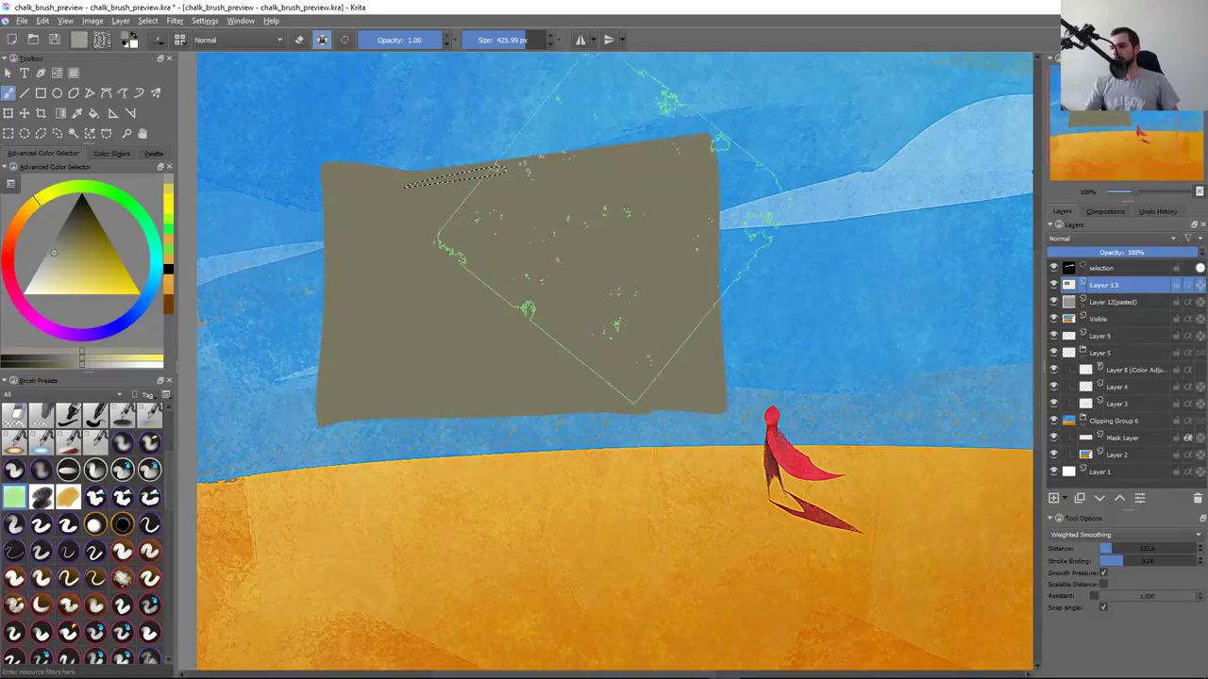
Paint mottled chalk texture across the rectangle's left, centre and right sides
{"action": "left_click_drag", "start_coordinate": [344, 179], "coordinate": [373, 231]}
{"action": "left_click_drag", "start_coordinate": [378, 189], "coordinate": [363, 401]}
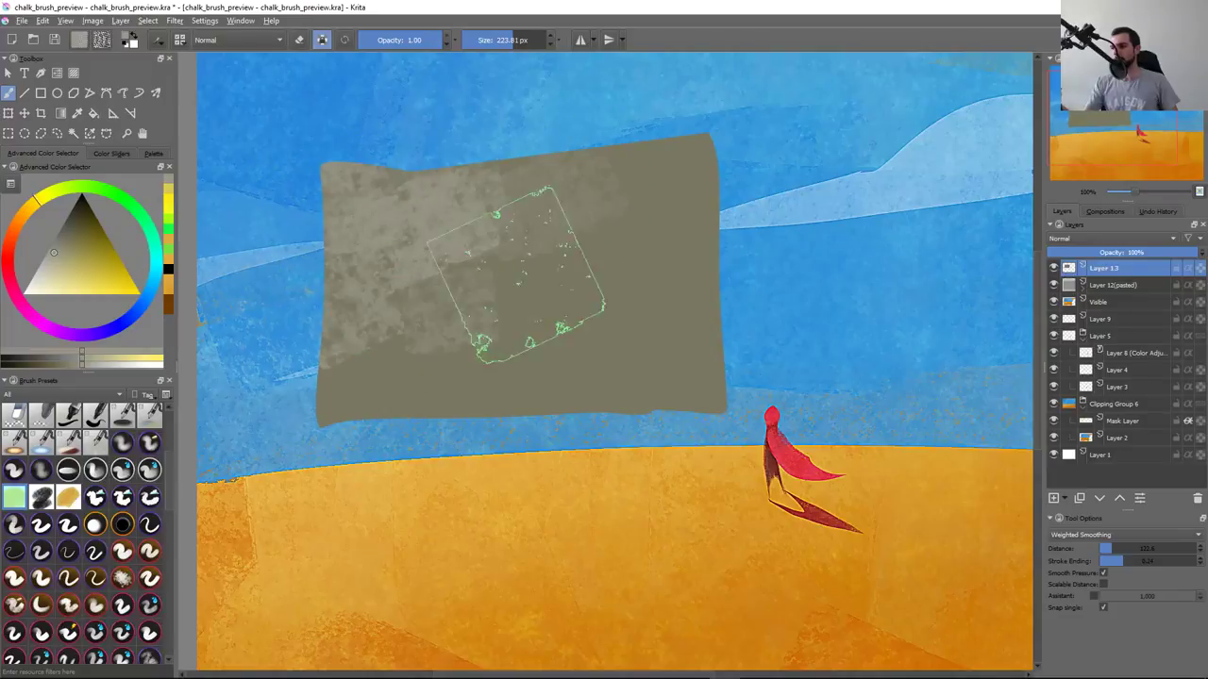
{"action": "left_click_drag", "start_coordinate": [651, 378], "coordinate": [677, 173]}
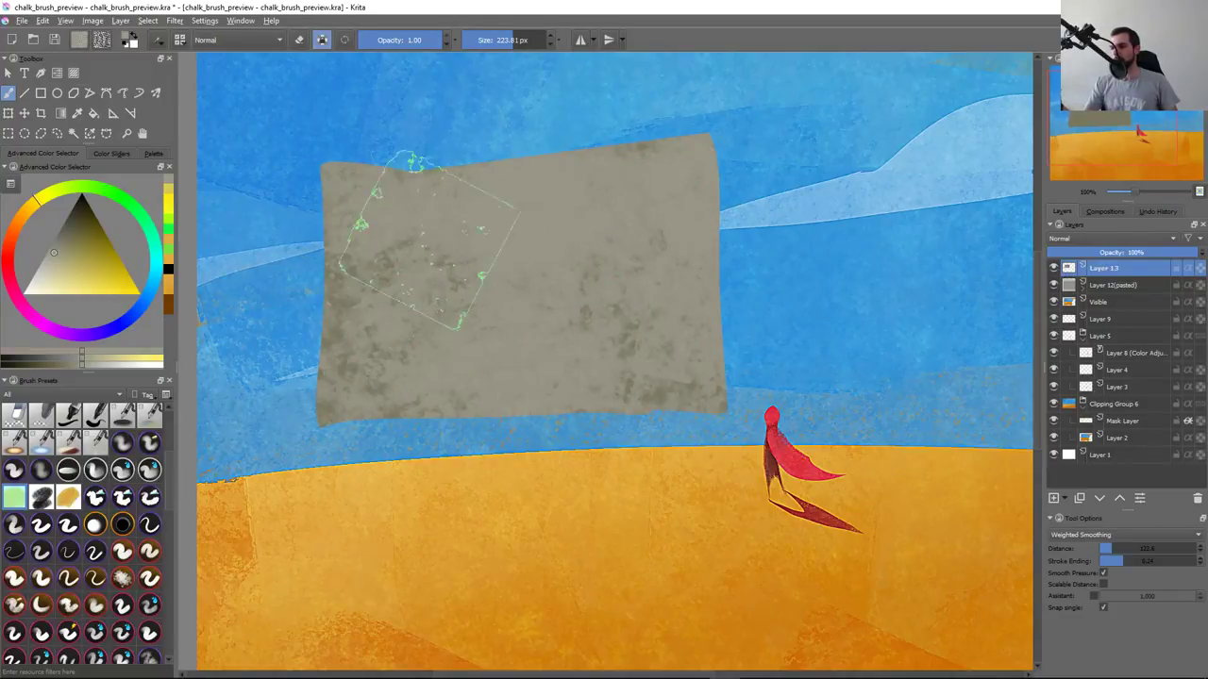
{"action": "left_click_drag", "start_coordinate": [404, 161], "coordinate": [377, 323]}
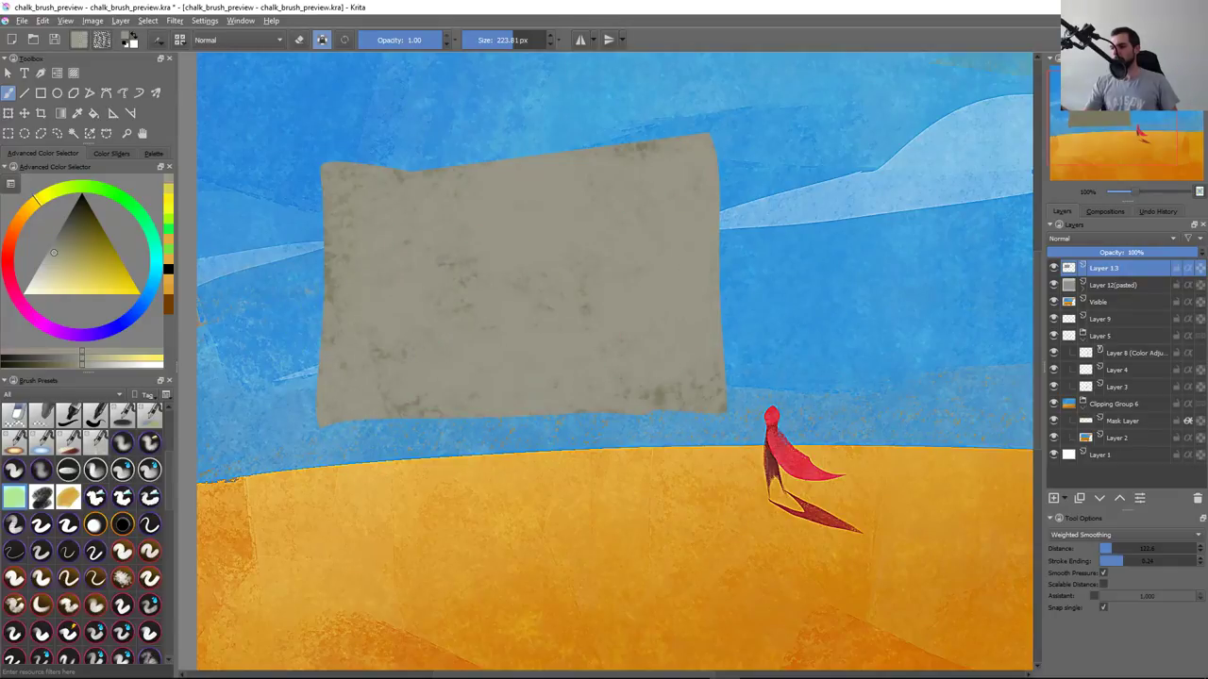
{"action": "key", "text": "minus"}
{"action": "key", "text": "minus"}
{"action": "key", "text": "minus"}
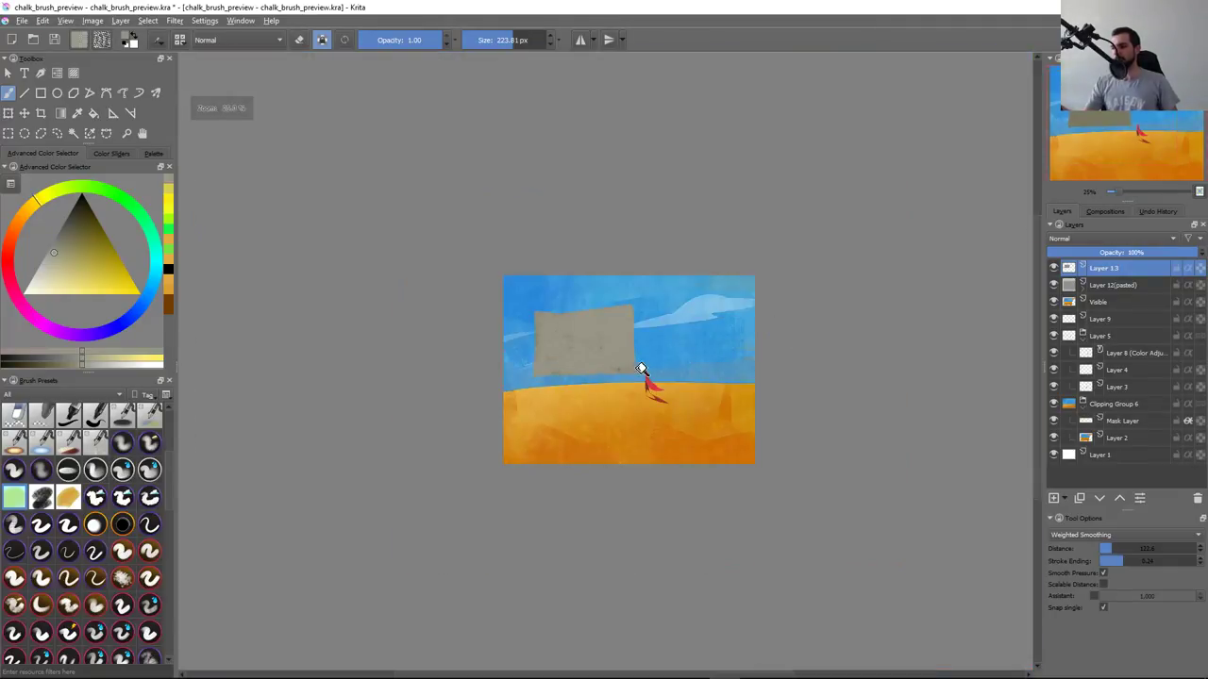
Paint a darker chalk stroke on the right, then test a different chalk preset
{"action": "key", "text": "plus"}
{"action": "key", "text": "plus"}
{"action": "key", "text": "plus"}
{"action": "key", "text": "minus"}
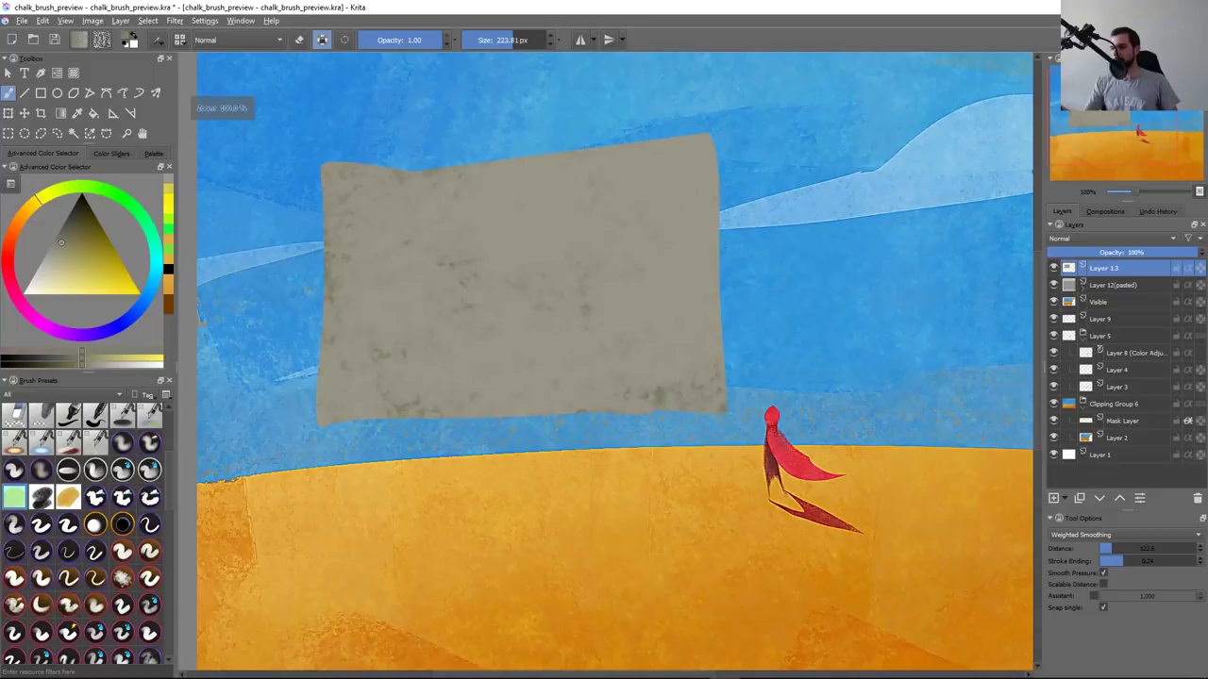
{"action": "mouse_move", "coordinate": [699, 397]}
{"action": "left_mouse_down"}
{"action": "mouse_move", "coordinate": [670, 292]}
{"action": "mouse_move", "coordinate": [680, 198]}
{"action": "left_mouse_up"}
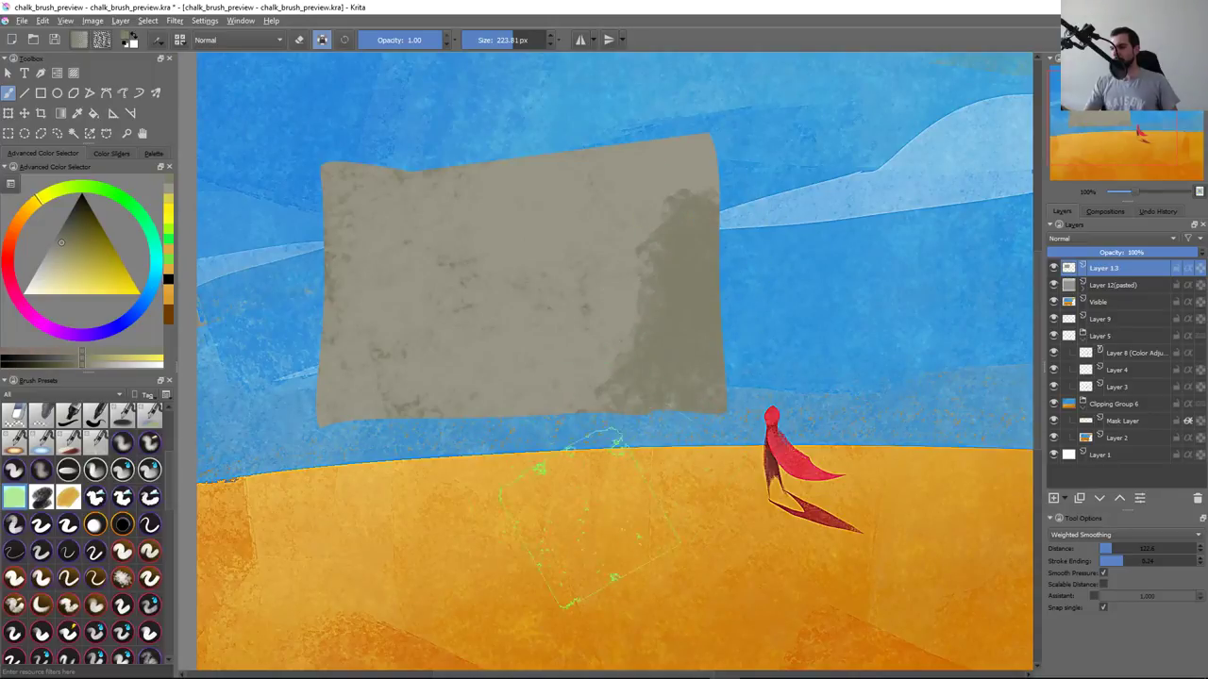
{"action": "left_click", "coordinate": [13, 497]}
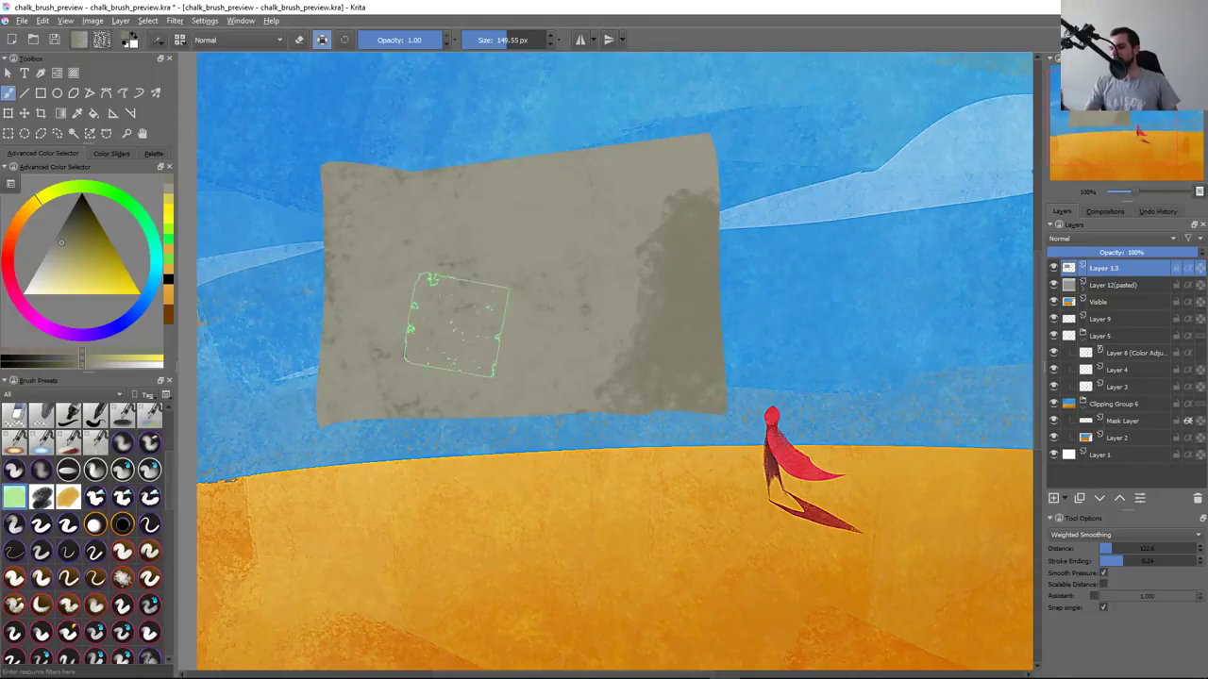
{"action": "left_click_drag", "start_coordinate": [459, 310], "coordinate": [613, 246]}
{"action": "key", "text": "ctrl+z"}
Paint dark diagonal strokes across the grey rectangle and undo them all
{"action": "key", "text": "ctrl+z"}
{"action": "left_click_drag", "start_coordinate": [681, 149], "coordinate": [415, 364]}
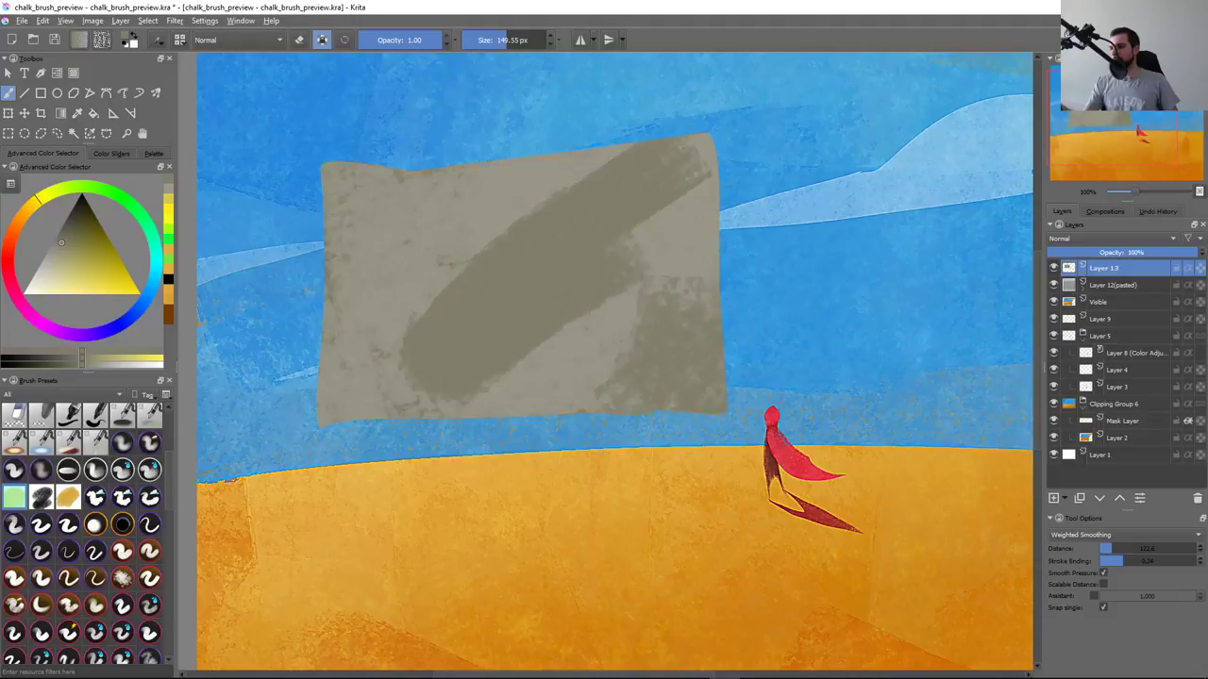
{"action": "key", "text": "ctrl+z"}
{"action": "left_click_drag", "start_coordinate": [680, 165], "coordinate": [406, 358]}
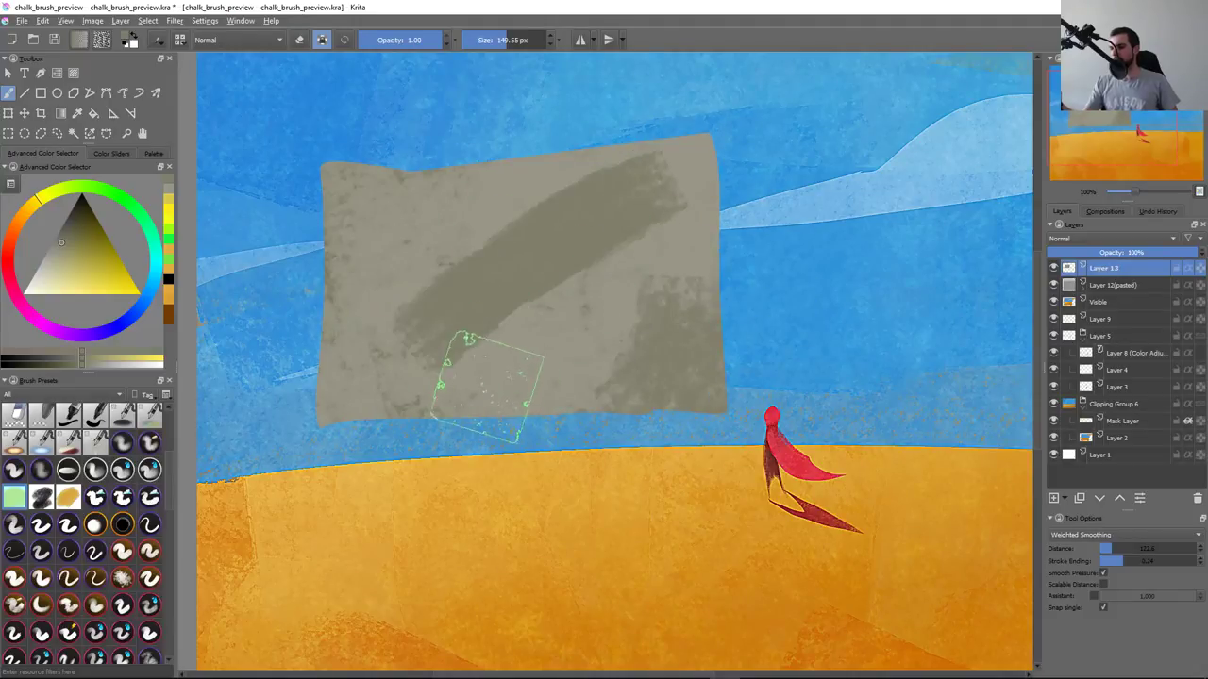
{"action": "key", "text": "ctrl+z"}
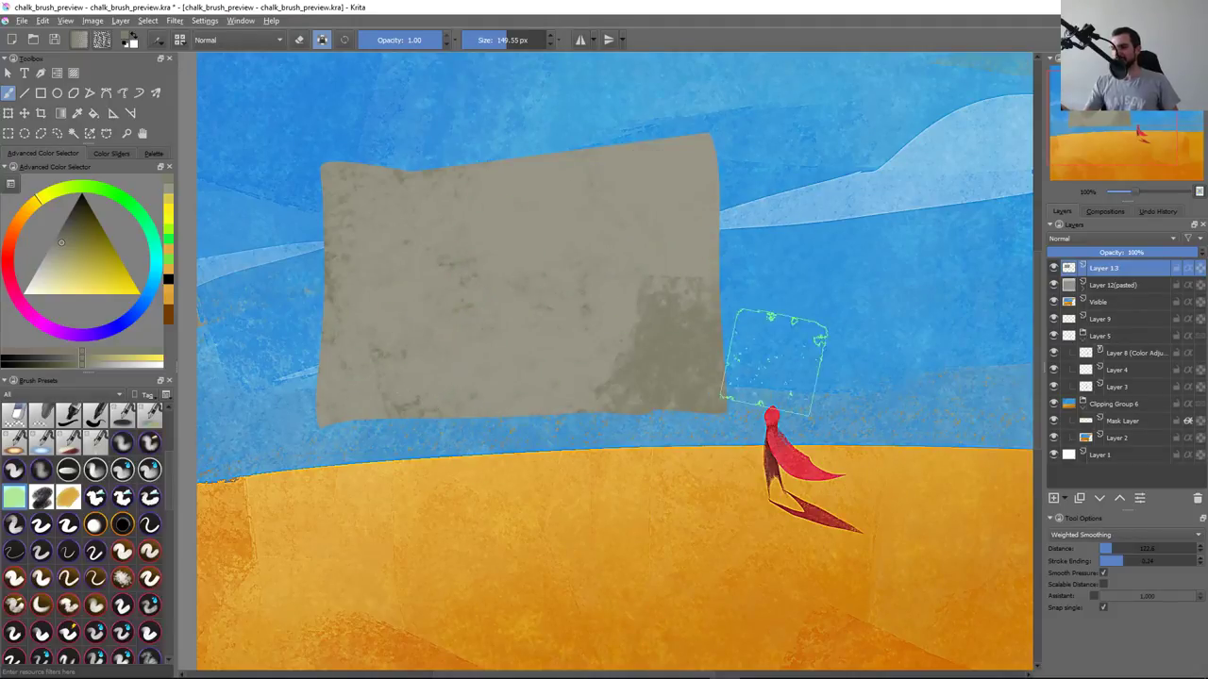
{"action": "left_click_drag", "start_coordinate": [735, 359], "coordinate": [689, 373]}
{"action": "key", "text": "ctrl+z"}
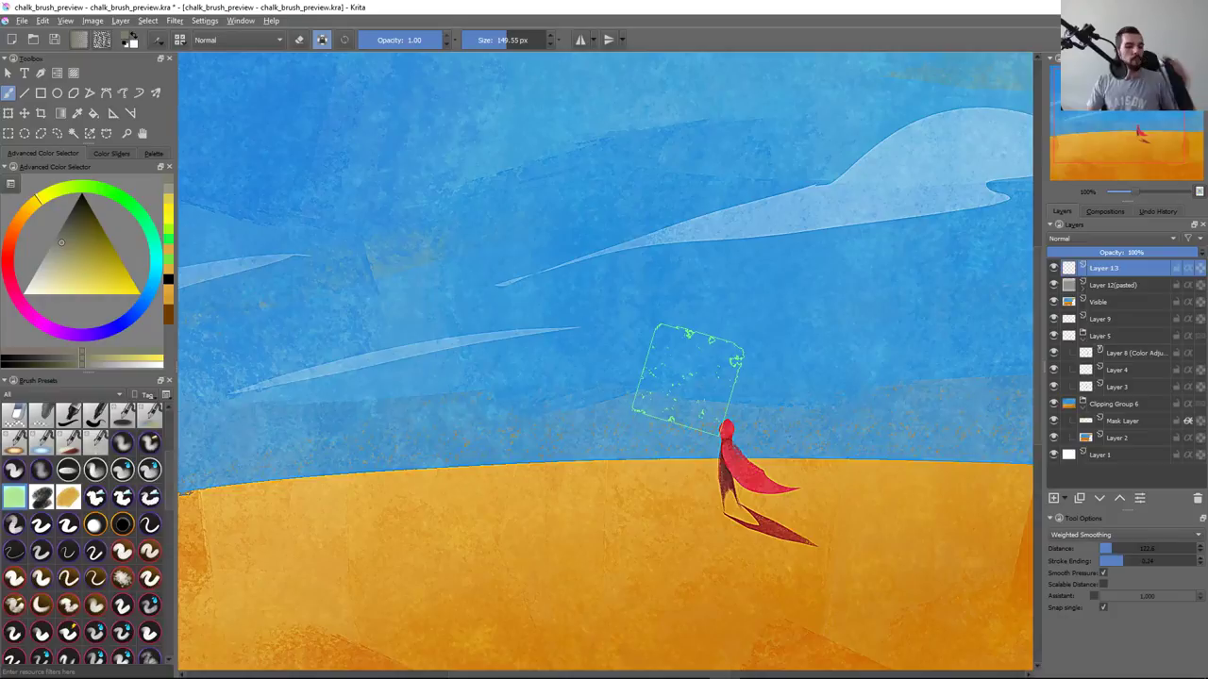
{"action": "key", "text": "super"}
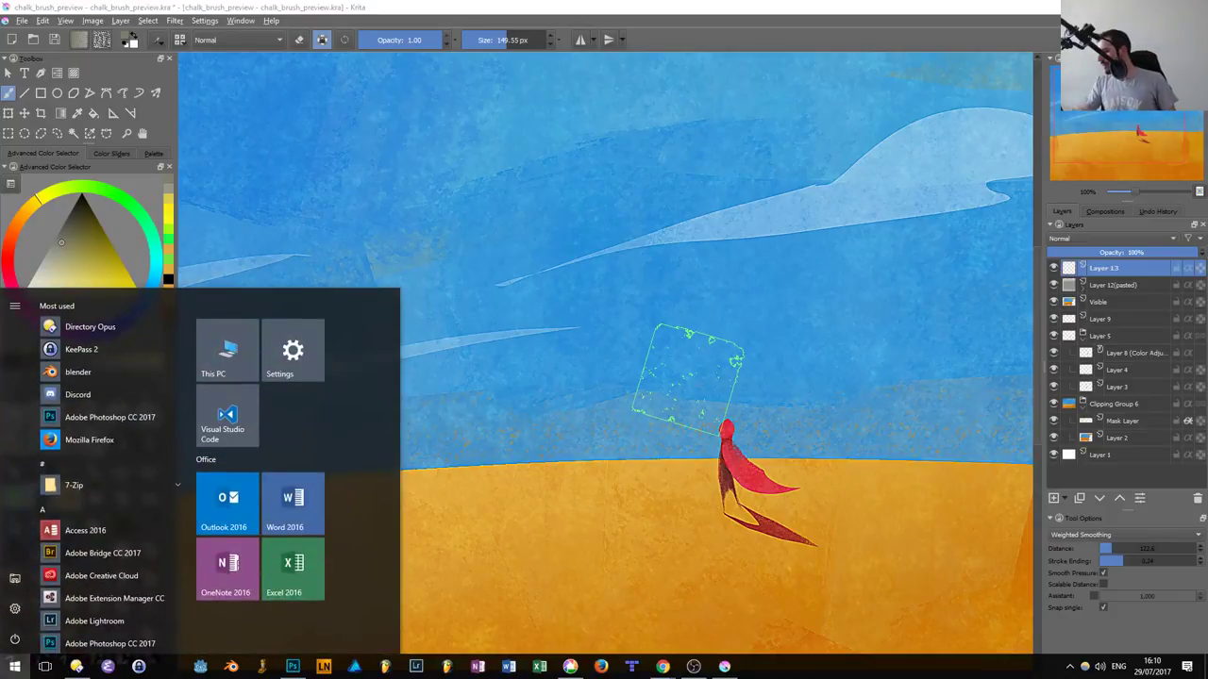
{"action": "key", "text": "super"}
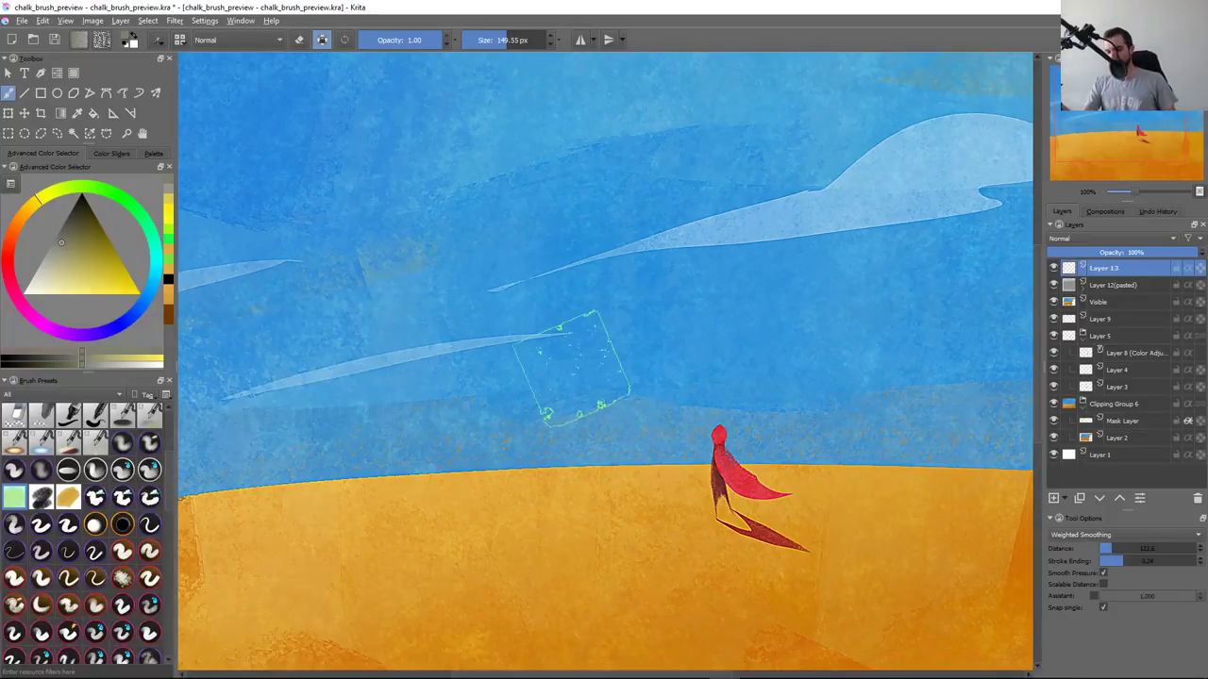
{"action": "left_click_drag", "start_coordinate": [399, 283], "coordinate": [746, 151]}
{"action": "left_click_drag", "start_coordinate": [518, 320], "coordinate": [783, 184]}
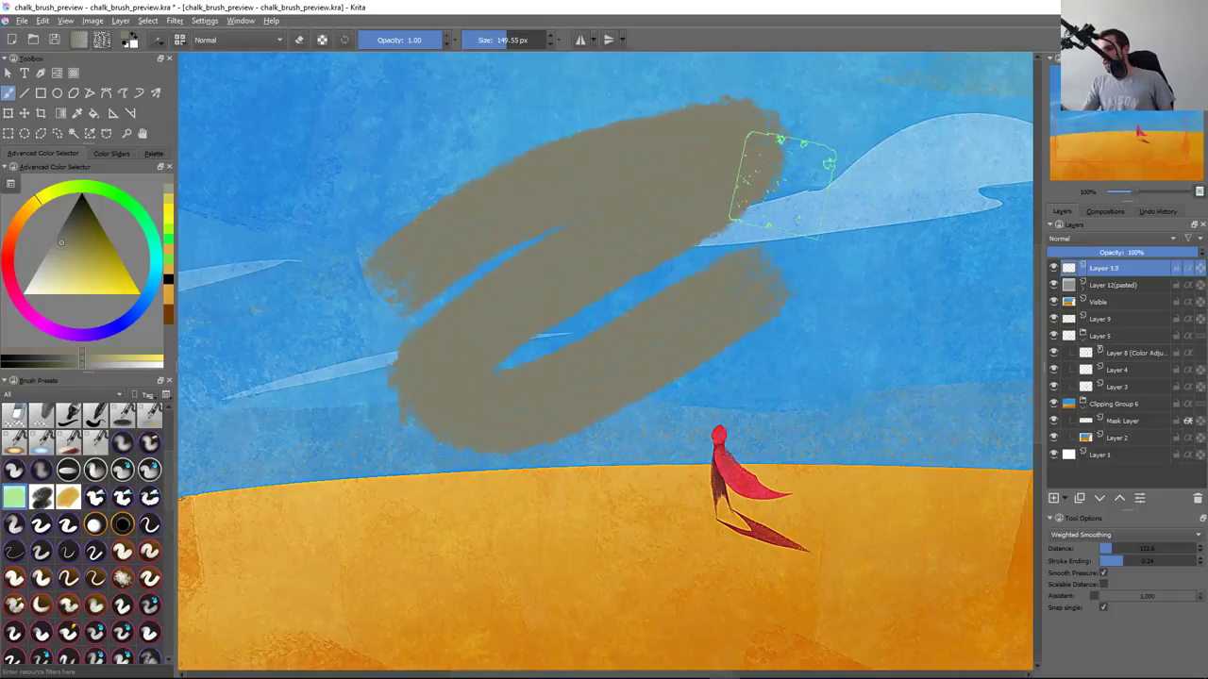
{"action": "key", "text": "ctrl+z"}
{"action": "left_click_drag", "start_coordinate": [769, 156], "coordinate": [809, 243]}
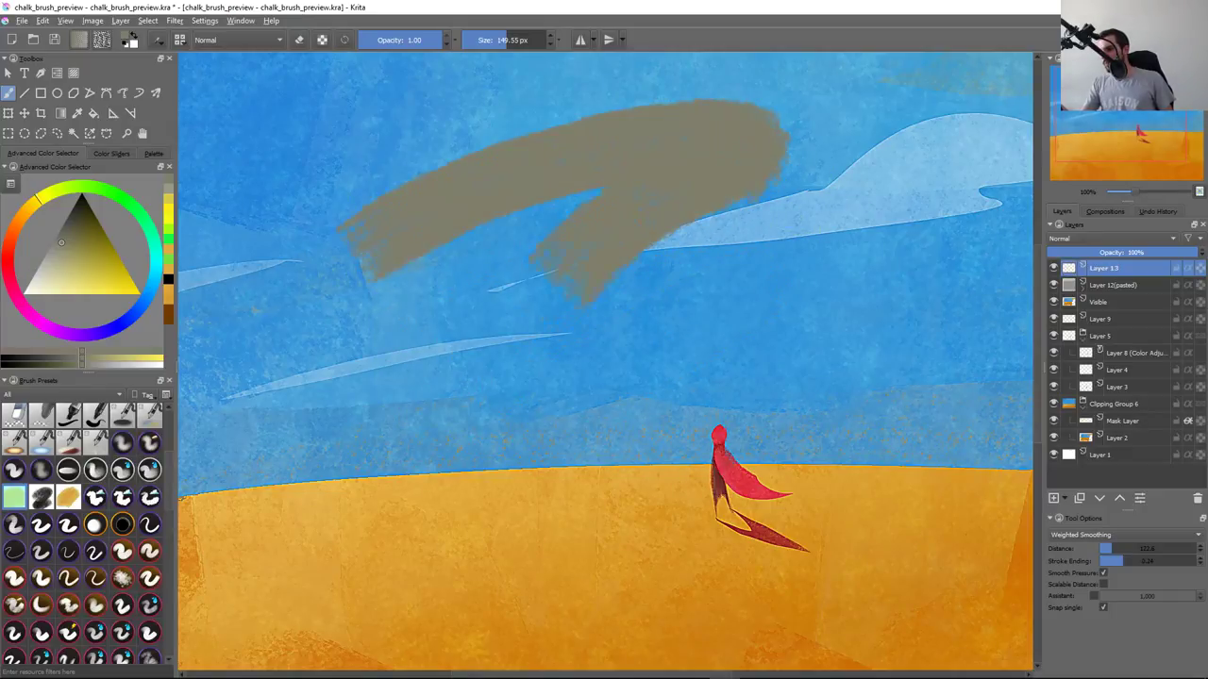
{"action": "key", "text": "ctrl+z"}
{"action": "left_click_drag", "start_coordinate": [77, 257], "coordinate": [83, 196]}
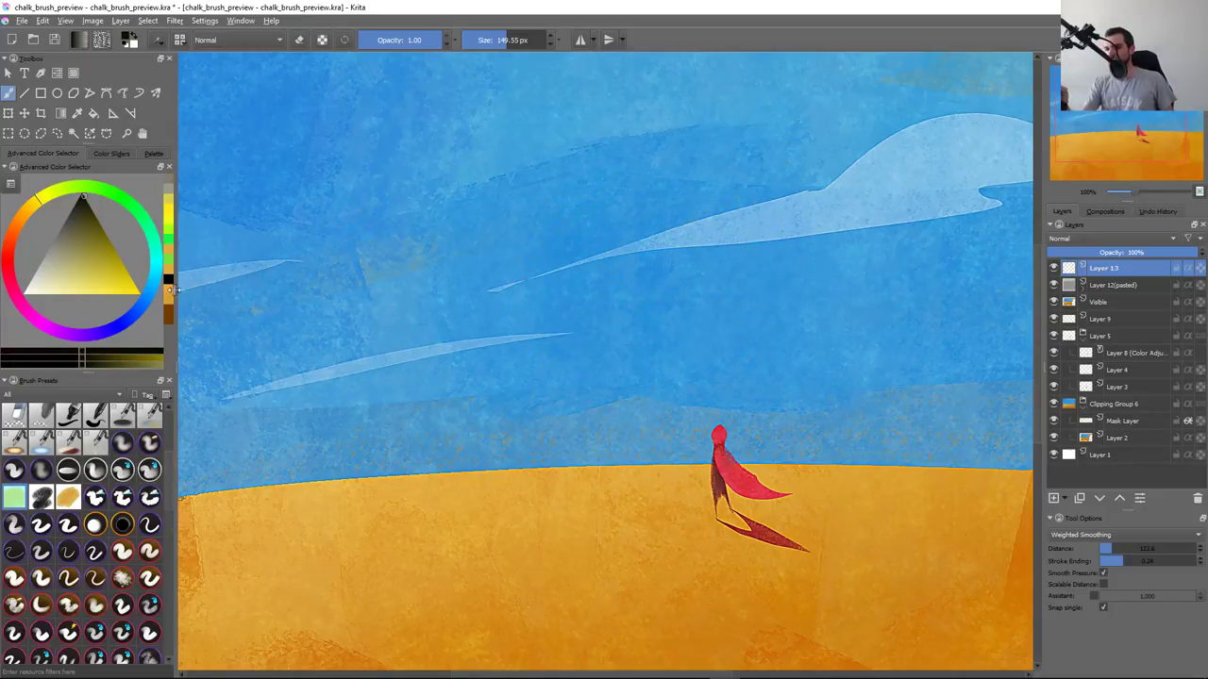
{"action": "mouse_move", "coordinate": [364, 229]}
{"action": "left_mouse_down"}
{"action": "mouse_move", "coordinate": [661, 107]}
{"action": "mouse_move", "coordinate": [802, 274]}
{"action": "left_mouse_up"}
{"action": "key", "text": "ctrl+z"}
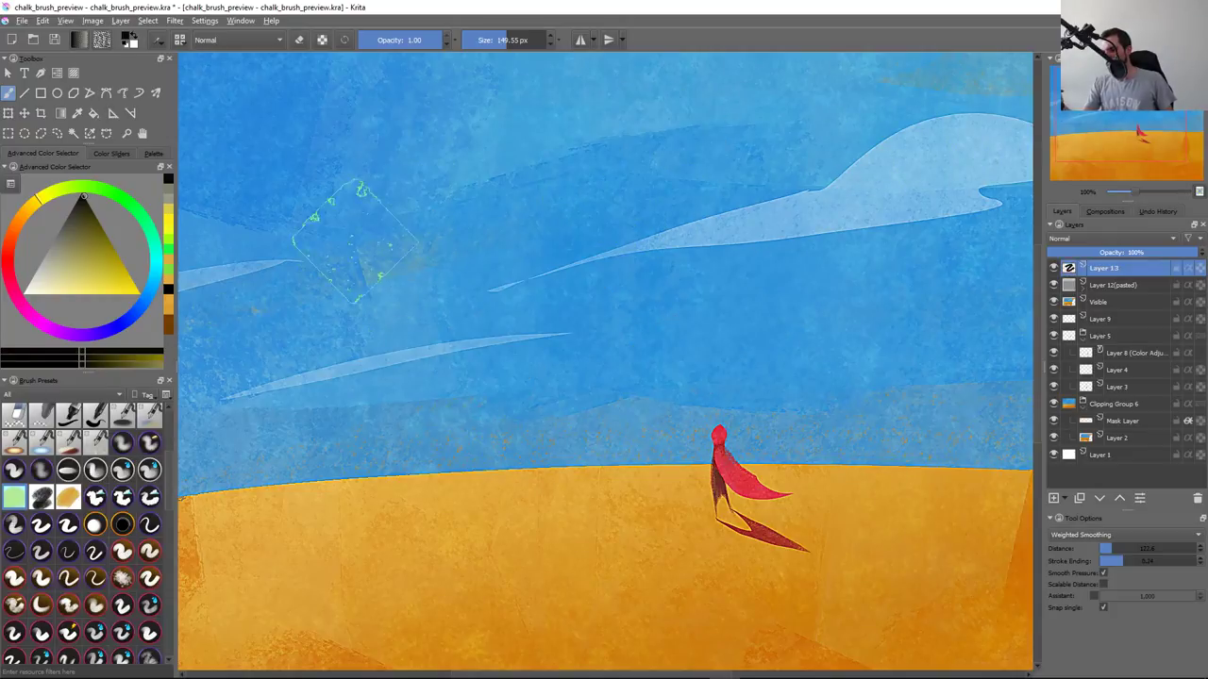
{"action": "left_click_drag", "start_coordinate": [349, 283], "coordinate": [934, 368]}
{"action": "key", "text": "ctrl+z"}
{"action": "mouse_move", "coordinate": [630, 162]}
{"action": "left_mouse_down"}
{"action": "mouse_move", "coordinate": [330, 515]}
{"action": "mouse_move", "coordinate": [802, 99]}
{"action": "left_mouse_up"}
{"action": "key", "text": "ctrl+z"}
{"action": "mouse_move", "coordinate": [325, 439]}
{"action": "left_mouse_down"}
{"action": "mouse_move", "coordinate": [651, 161]}
{"action": "mouse_move", "coordinate": [840, 194]}
{"action": "left_mouse_up"}
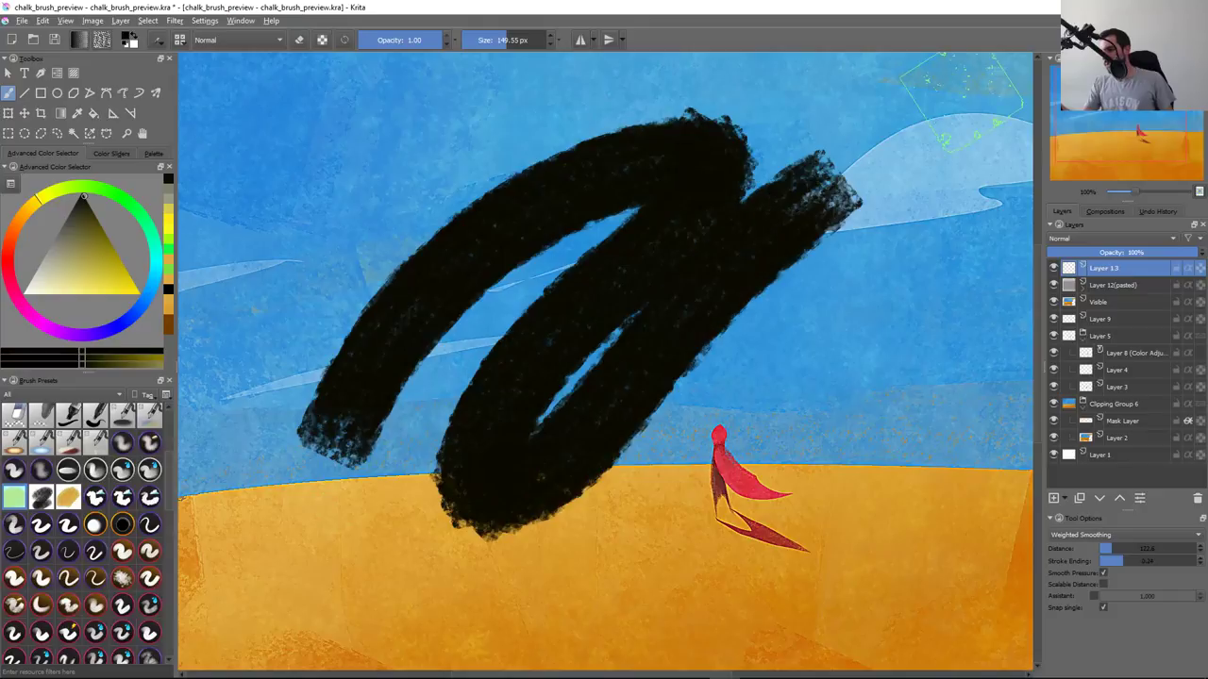
{"action": "key", "text": "ctrl+z"}
{"action": "mouse_move", "coordinate": [243, 432]}
{"action": "left_mouse_down"}
{"action": "mouse_move", "coordinate": [526, 189]}
{"action": "mouse_move", "coordinate": [701, 81]}
{"action": "left_mouse_up"}
{"action": "mouse_move", "coordinate": [311, 405]}
{"action": "left_mouse_down"}
{"action": "mouse_move", "coordinate": [405, 336]}
{"action": "mouse_move", "coordinate": [755, 188]}
{"action": "left_mouse_up"}
{"action": "key", "text": "minus"}
{"action": "key", "text": "minus"}
{"action": "key", "text": "minus"}
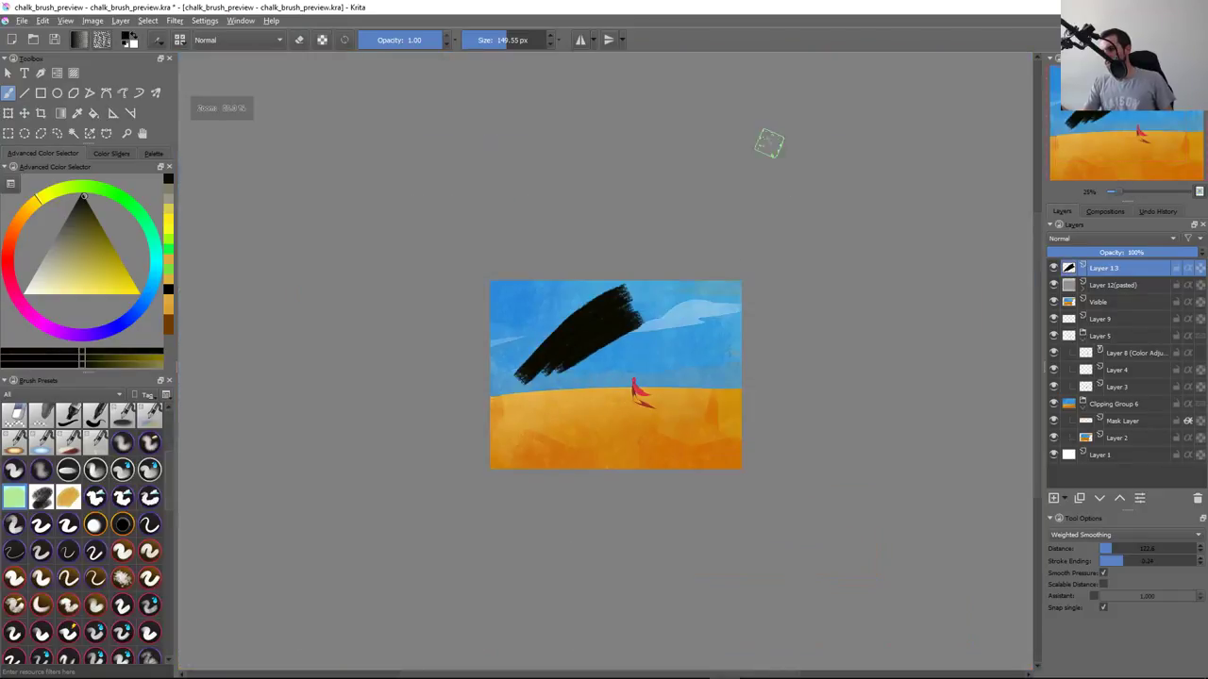
{"action": "key", "text": "ctrl+z"}
{"action": "key", "text": "ctrl+z"}
{"action": "key", "text": "plus"}
{"action": "key", "text": "plus"}
{"action": "mouse_move", "coordinate": [608, 293]}
{"action": "left_mouse_down"}
{"action": "mouse_move", "coordinate": [451, 307]}
{"action": "mouse_move", "coordinate": [604, 283]}
{"action": "mouse_move", "coordinate": [321, 453]}
{"action": "left_mouse_up"}
{"action": "key", "text": "ctrl+z"}
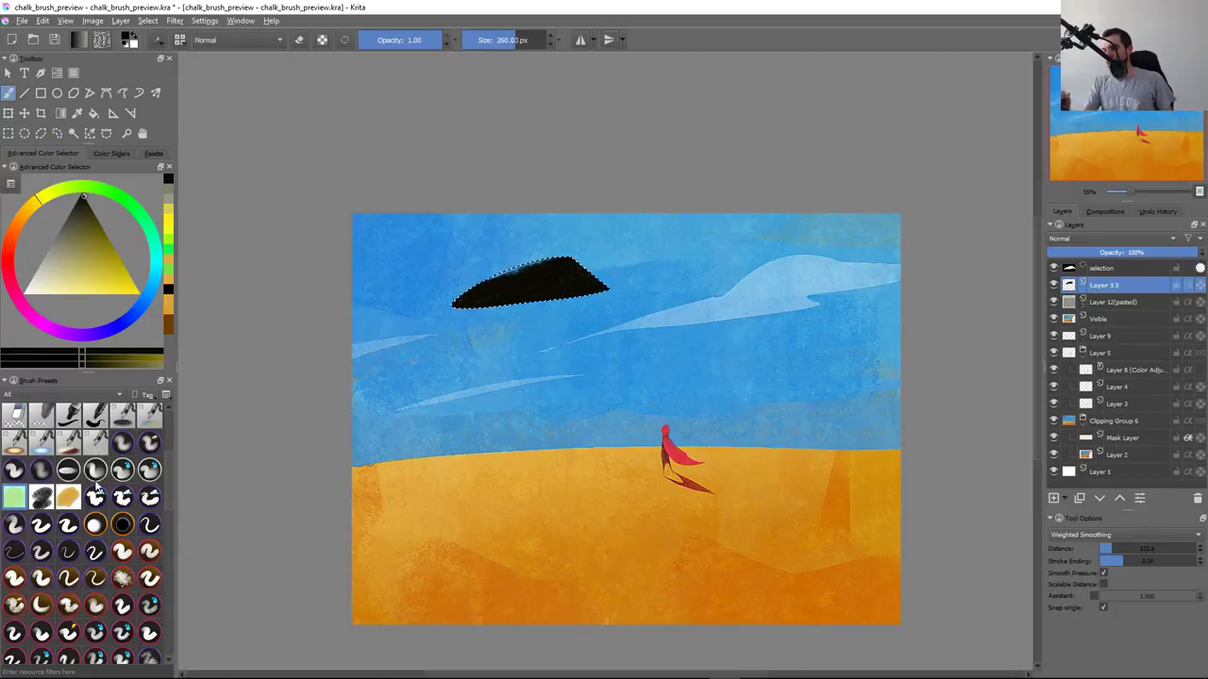
{"action": "key", "text": "ctrl+shift+a"}
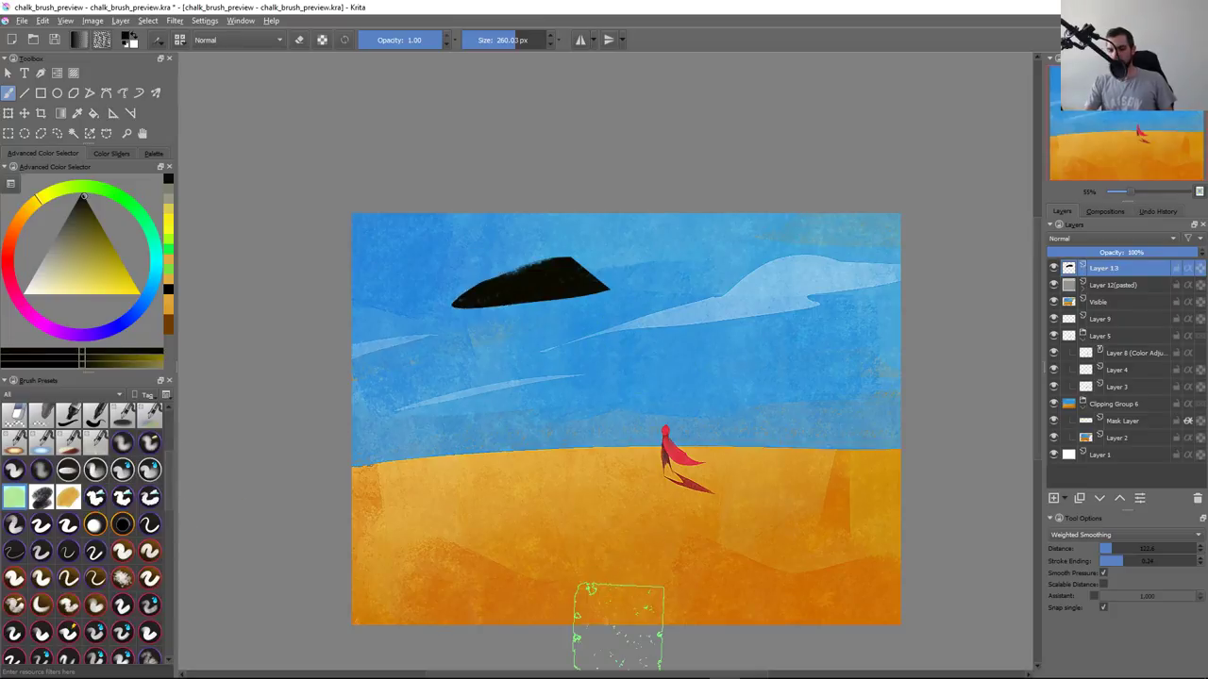
{"action": "key", "text": "ctrl+z"}
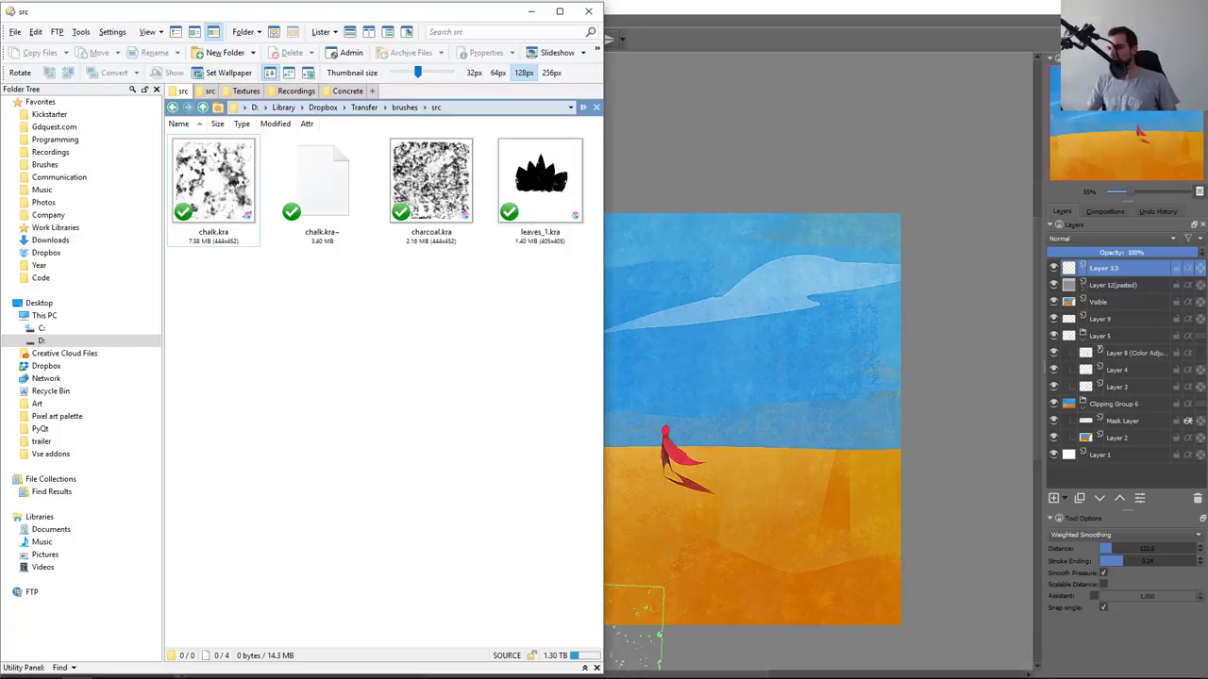
Go up from src to brushes and open the 07-2017-release 14 folder
{"action": "key", "text": "BackSpace"}
{"action": "key", "text": "Up"}
{"action": "key", "text": "Right"}
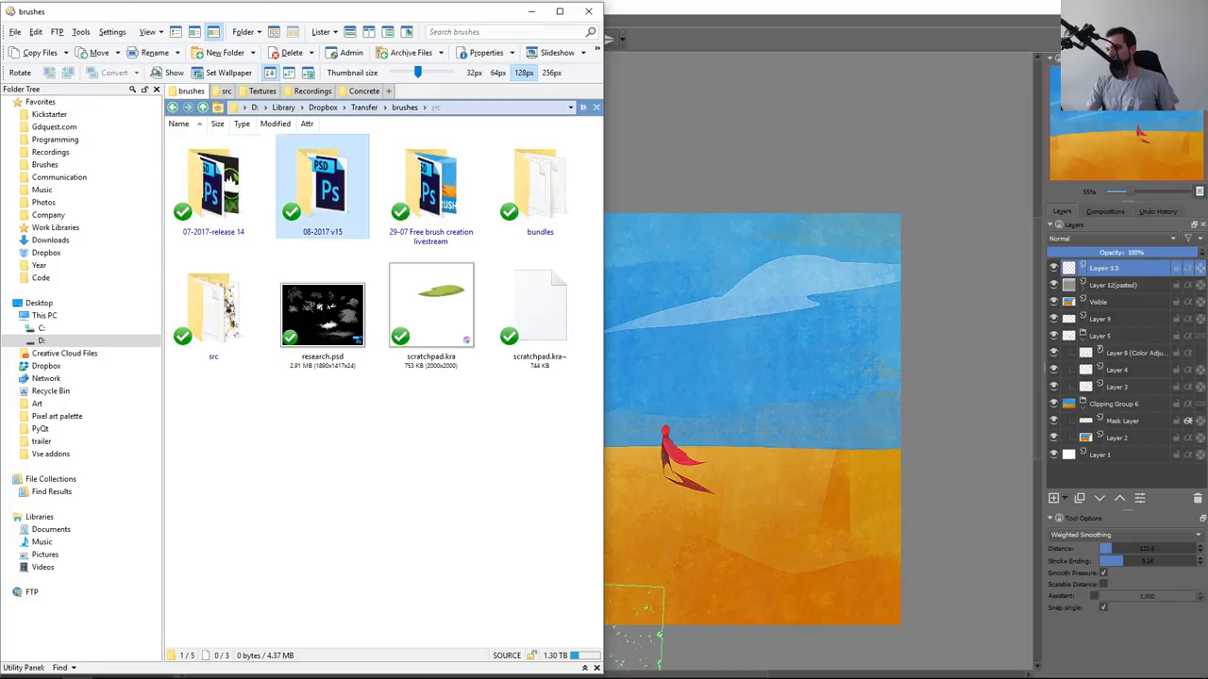
{"action": "key", "text": "Right"}
{"action": "key", "text": "Left"}
{"action": "key", "text": "Left"}
{"action": "key", "text": "Return"}
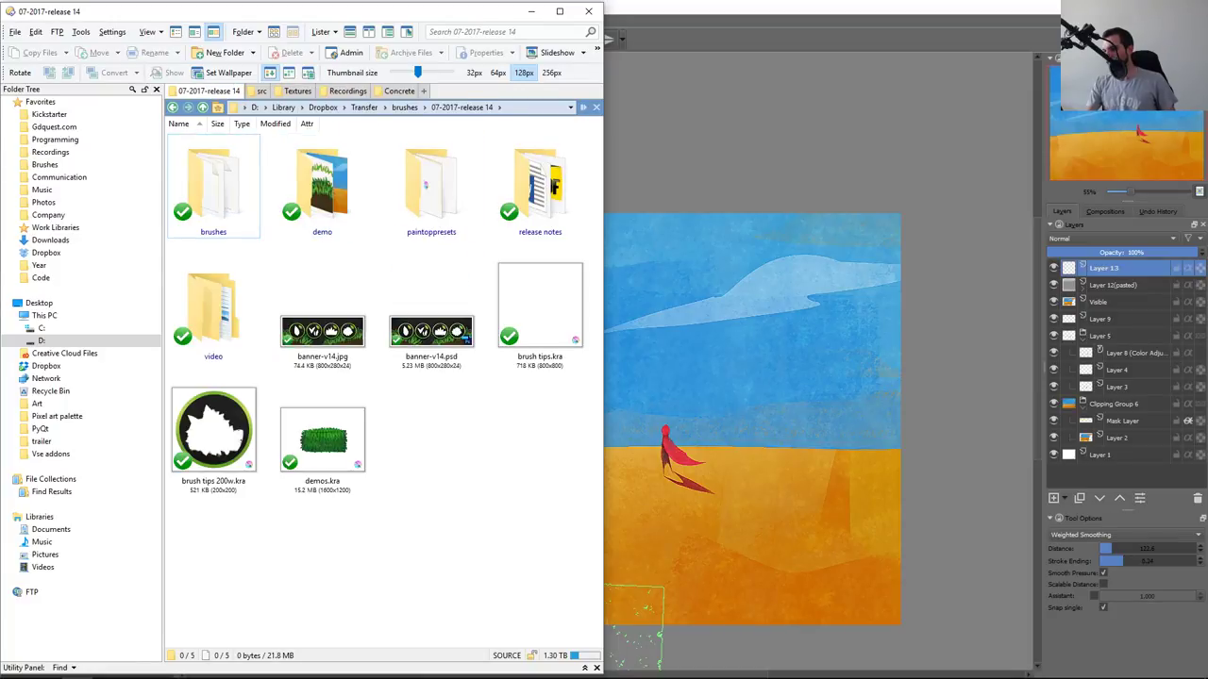
Browse brush tips 200w.kra, demos.kra and the banner-v14 files, then enter the demo folder
{"action": "key", "text": "End"}
{"action": "key", "text": "Left"}
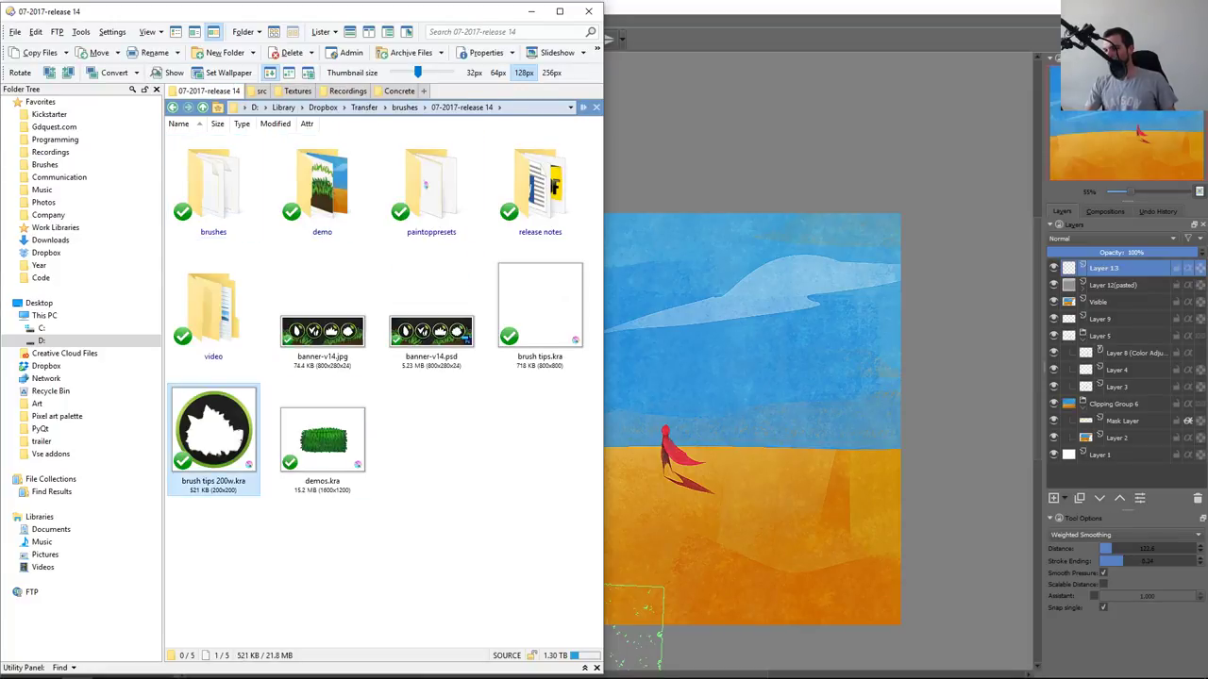
{"action": "key", "text": "Right"}
{"action": "key", "text": "Up"}
{"action": "key", "text": "Right"}
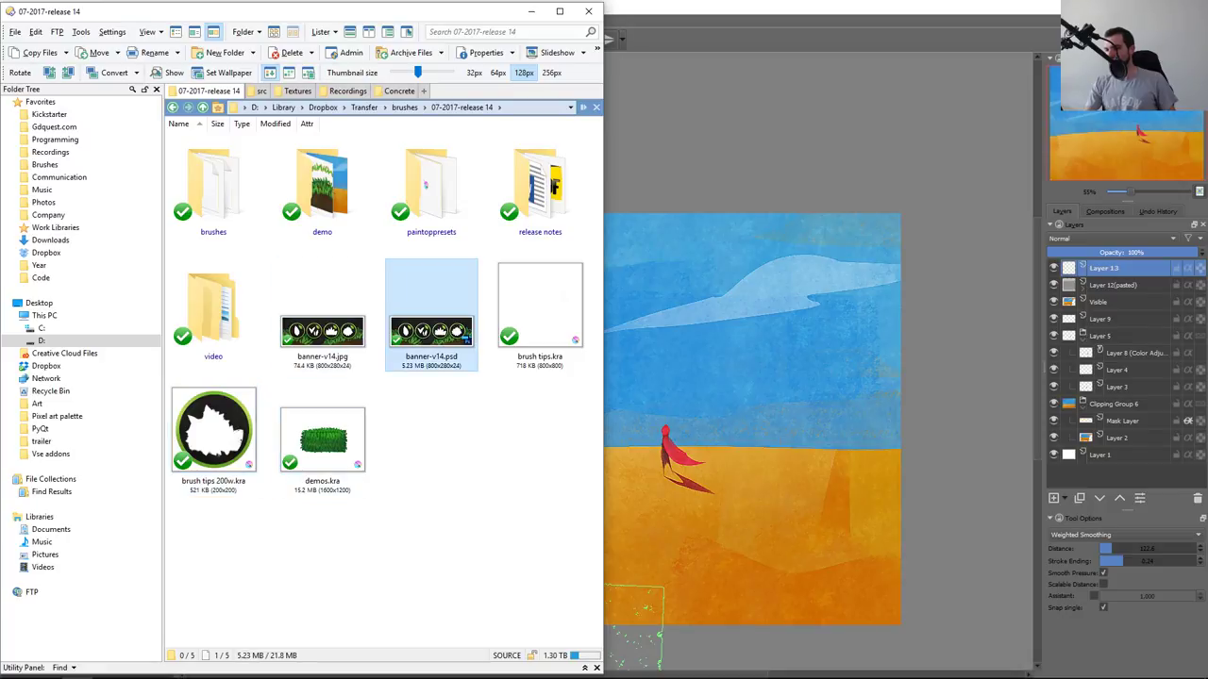
{"action": "key", "text": "Left"}
{"action": "key", "text": "Up"}
{"action": "key", "text": "Return"}
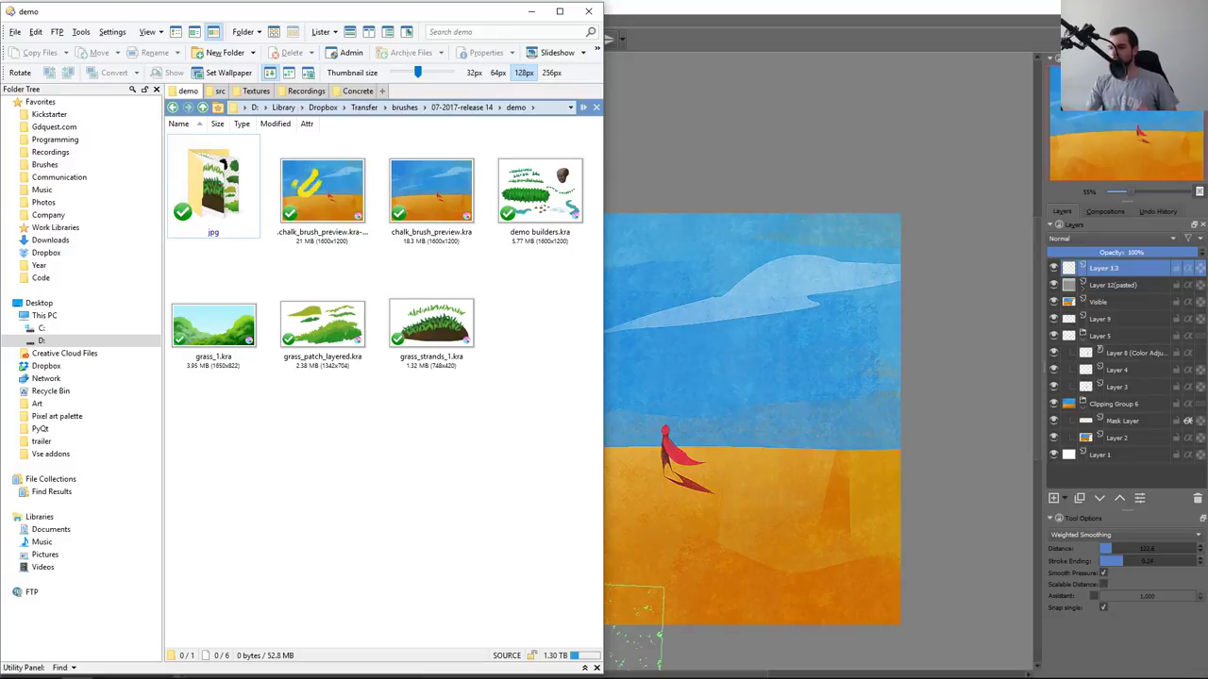
Compare the grass demo files, return up a level and land on banner-v14.psd
{"action": "key", "text": "Down"}
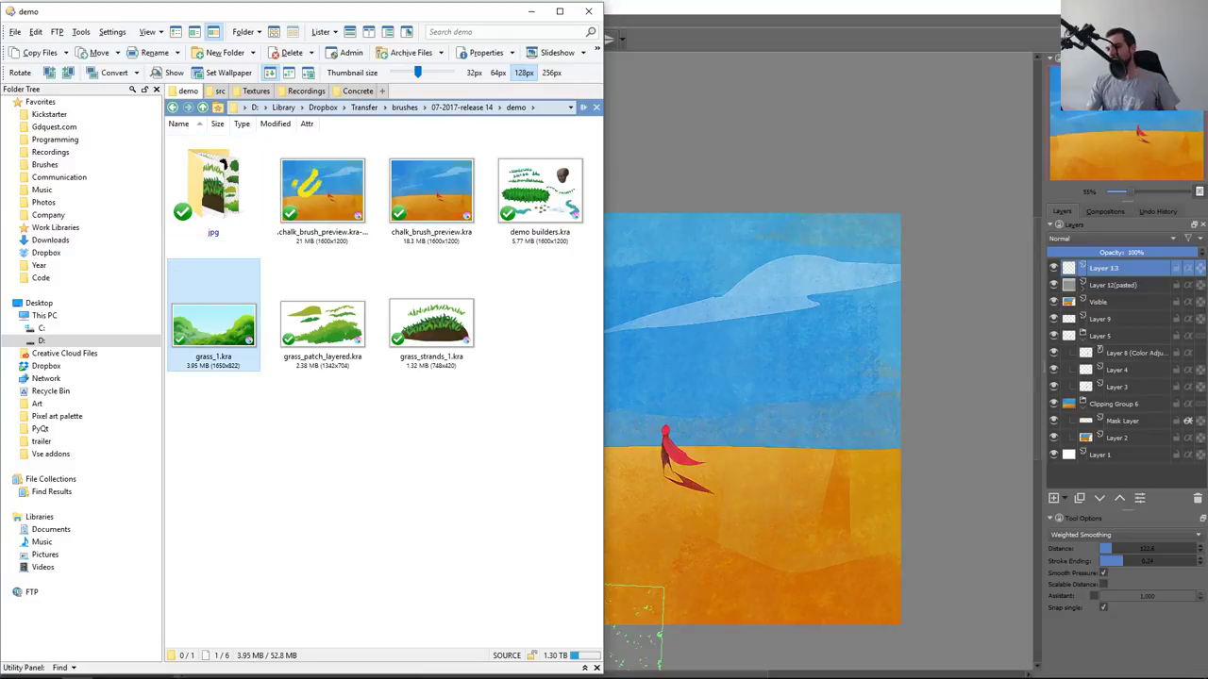
{"action": "key", "text": "Right"}
{"action": "key", "text": "Right"}
{"action": "key", "text": "Left"}
{"action": "key", "text": "Left"}
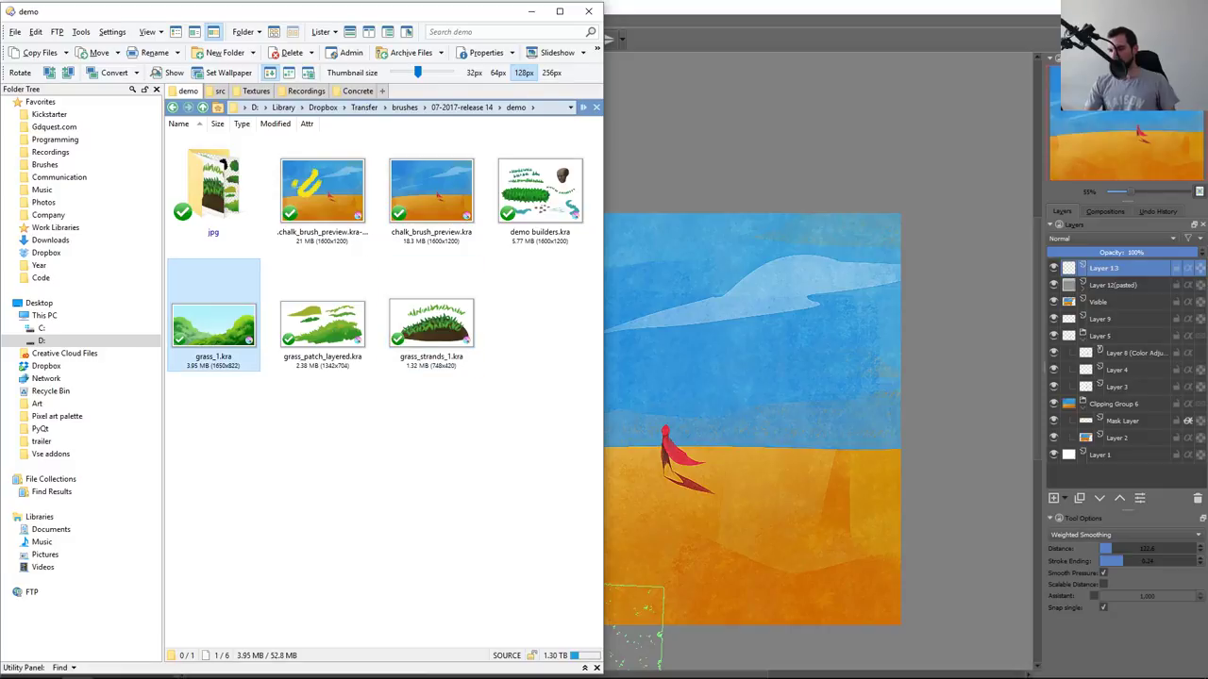
{"action": "key", "text": "Right"}
{"action": "key", "text": "Right"}
{"action": "key", "text": "Left"}
{"action": "key", "text": "Left"}
{"action": "key", "text": "Left"}
{"action": "key", "text": "BackSpace"}
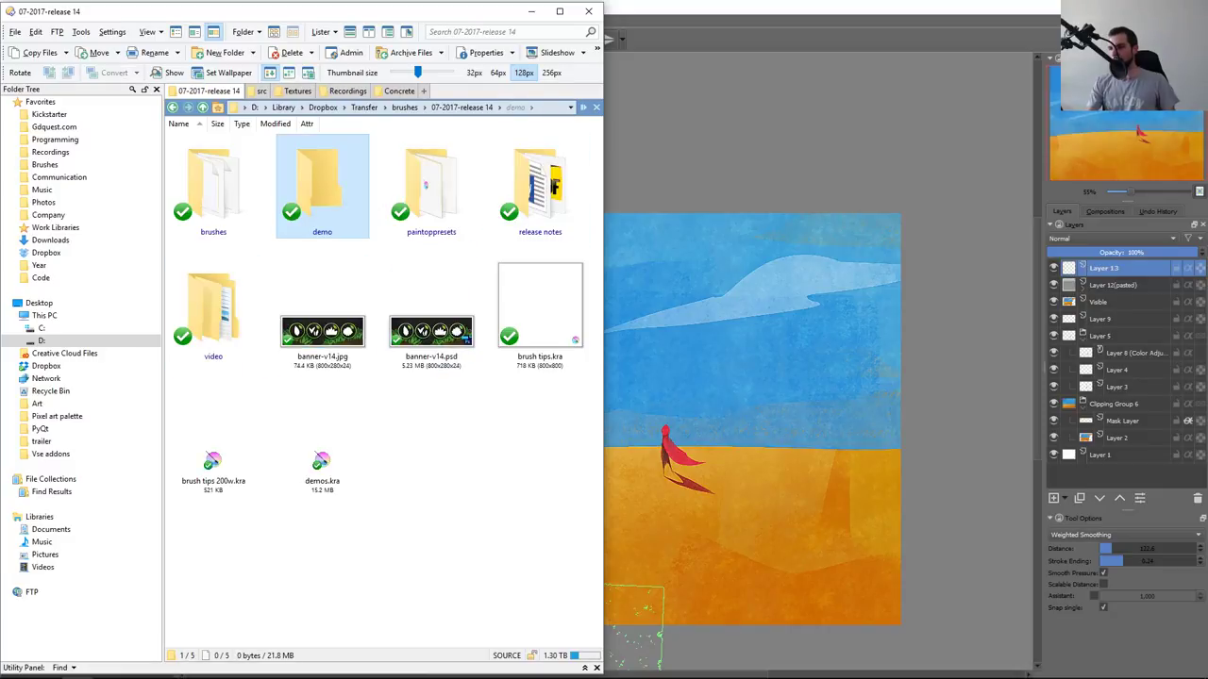
{"action": "key", "text": "Down"}
{"action": "key", "text": "Down"}
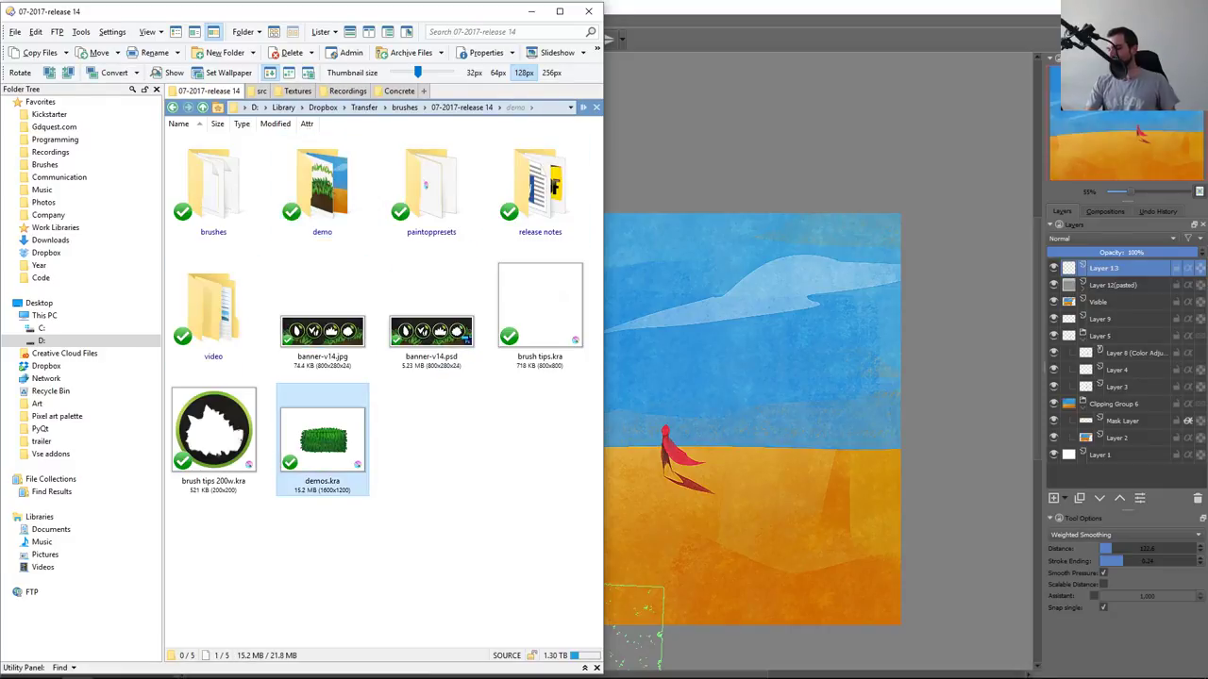
{"action": "key", "text": "Up"}
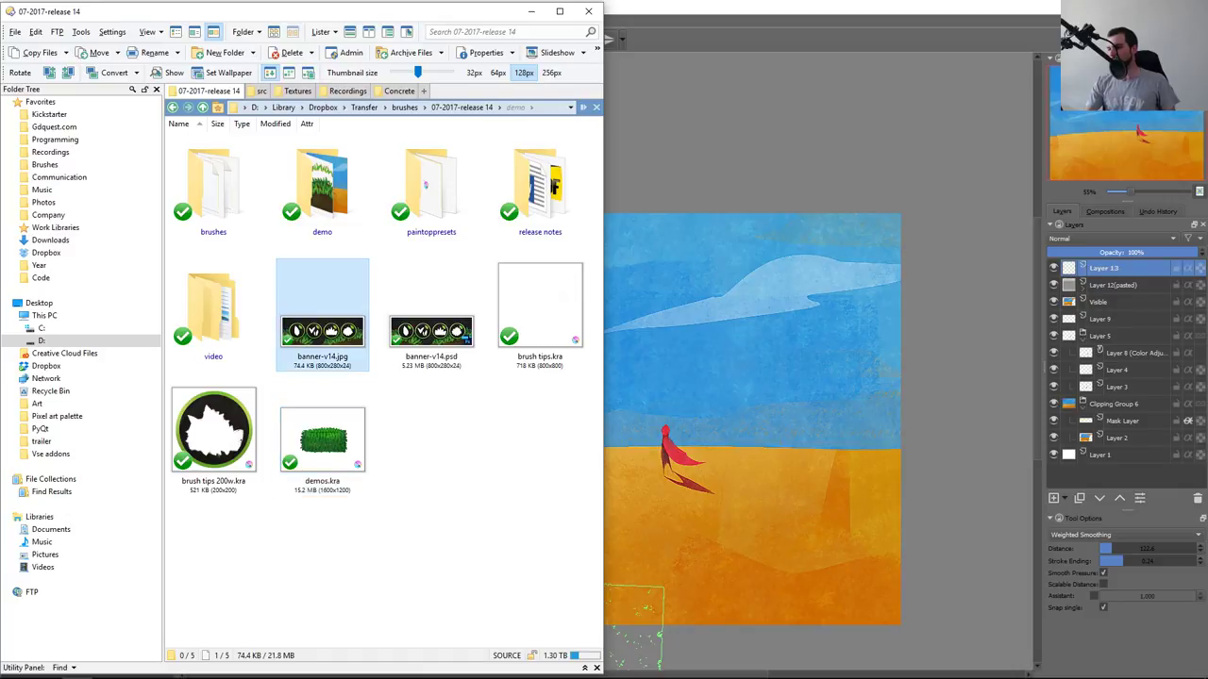
{"action": "key", "text": "Right"}
{"action": "key", "text": "Right"}
{"action": "key", "text": "Left"}
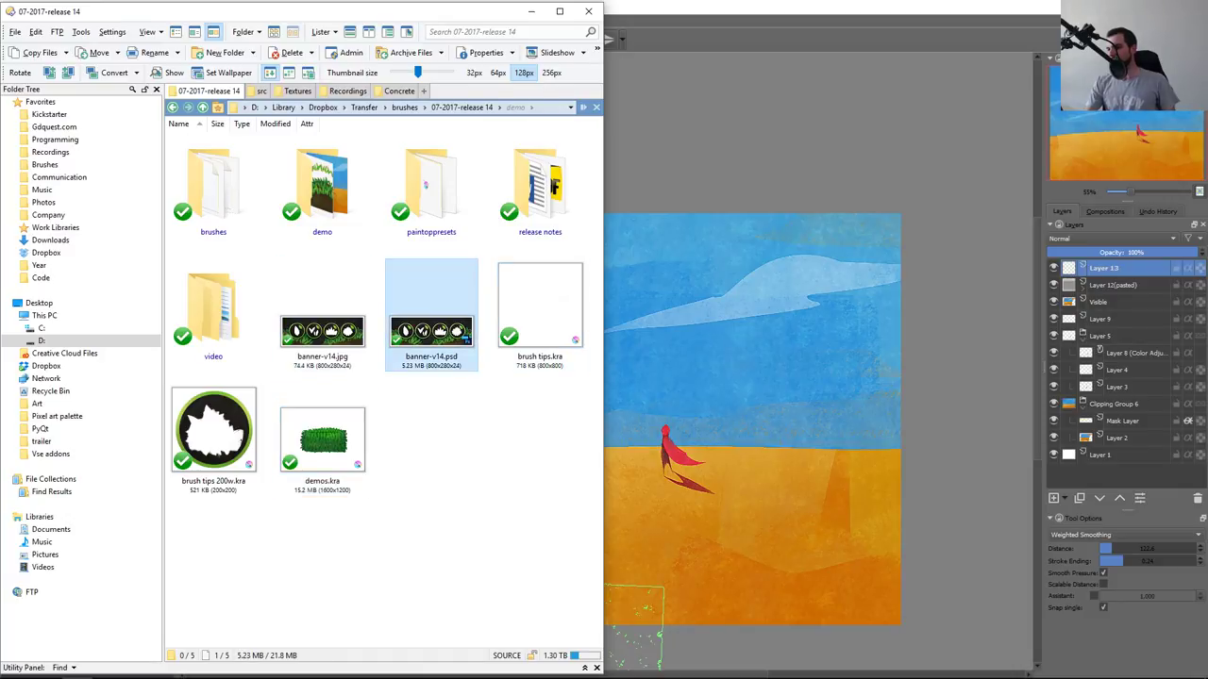
Select the spiky foliage brush preset and test two black strokes in the sky, undoing each
{"action": "key", "text": "alt+Tab"}
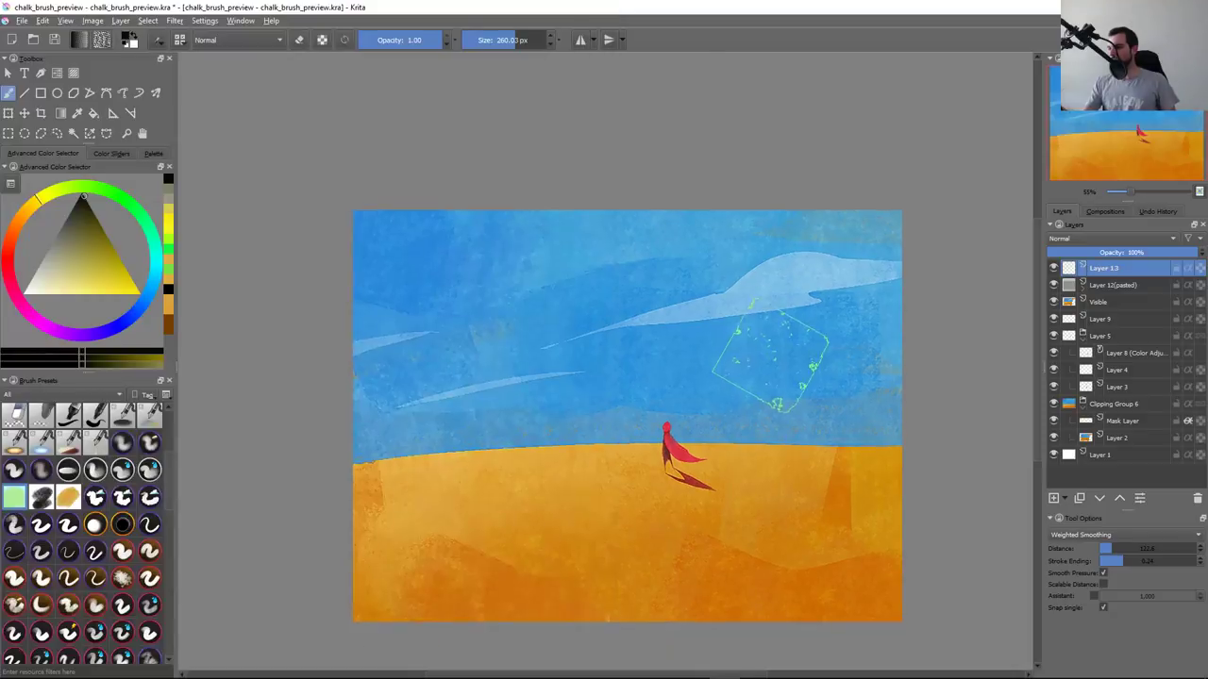
{"action": "scroll", "coordinate": [172, 468], "scroll_direction": "down", "scroll_amount": 5}
{"action": "scroll", "coordinate": [111, 486], "scroll_direction": "down", "scroll_amount": 5}
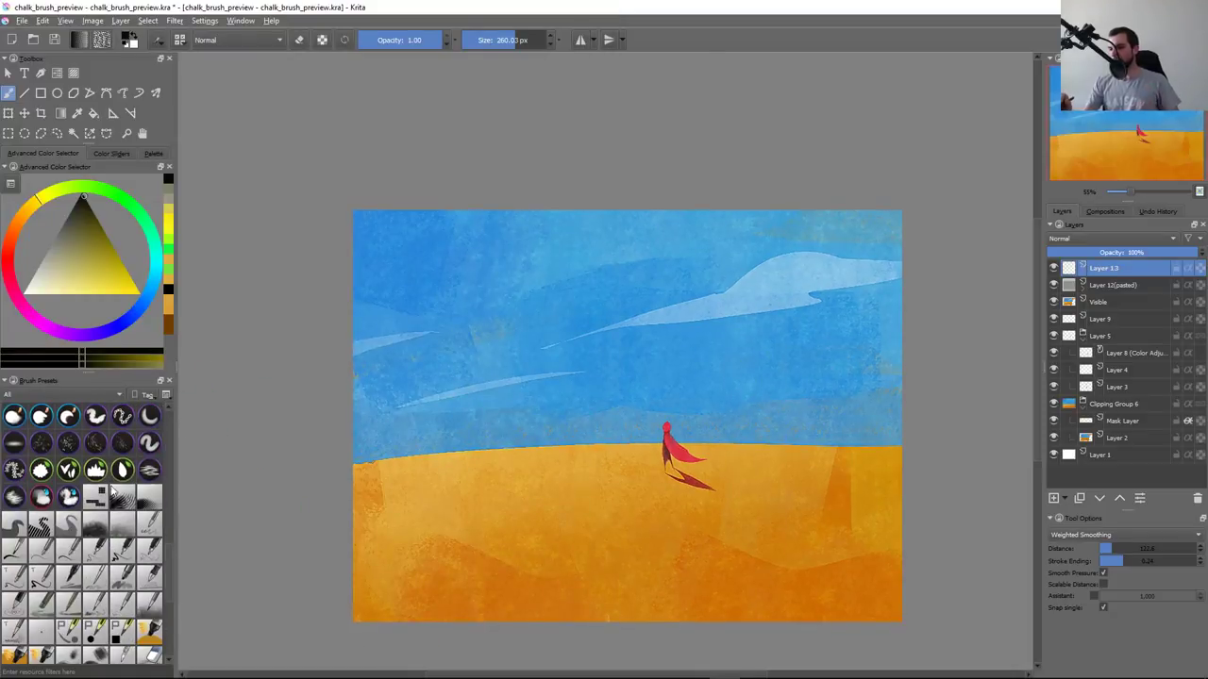
{"action": "left_click", "coordinate": [95, 469]}
{"action": "left_click_drag", "start_coordinate": [471, 321], "coordinate": [586, 349]}
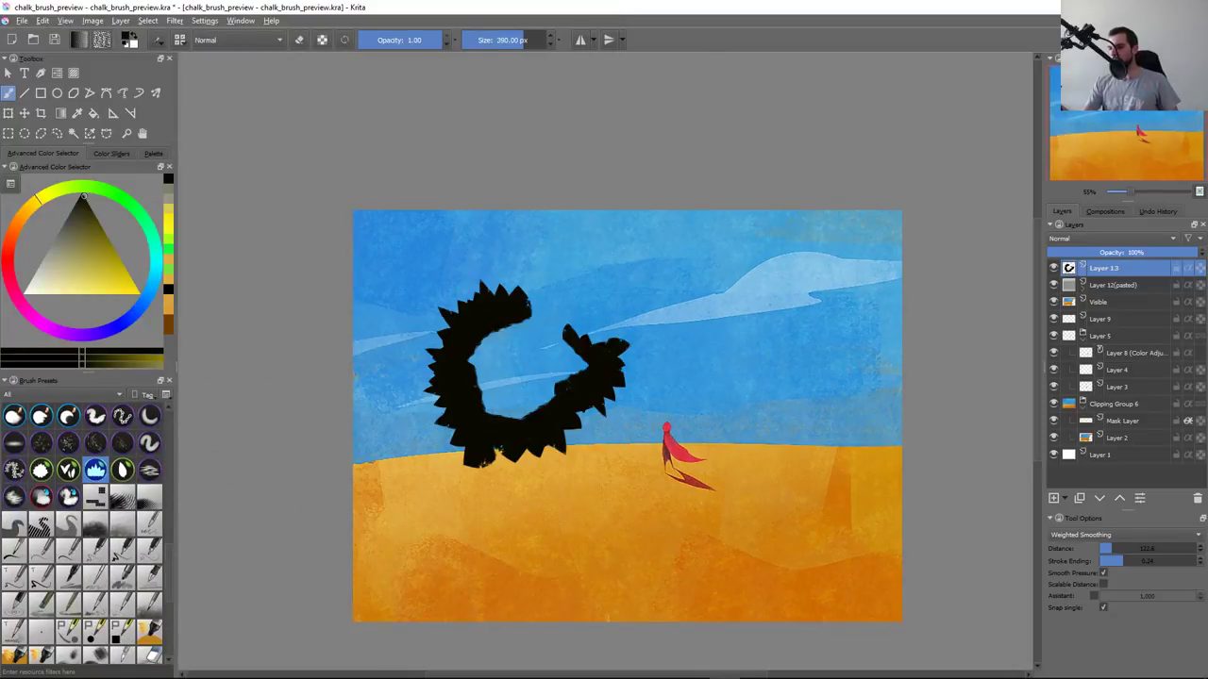
{"action": "key", "text": "ctrl+z"}
{"action": "left_click_drag", "start_coordinate": [472, 373], "coordinate": [736, 283]}
{"action": "key", "text": "ctrl+z"}
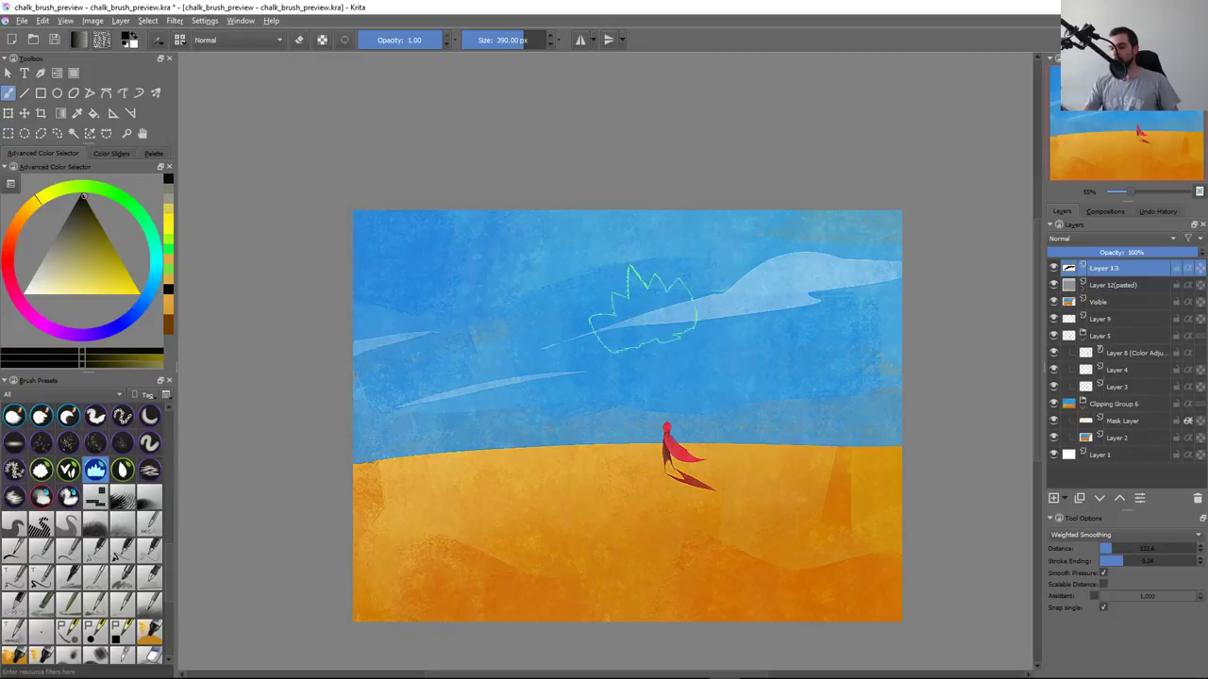
Compare another foliage preset with a black blob, then return to the 390 px spiky preset
{"action": "left_click", "coordinate": [41, 469]}
{"action": "left_click_drag", "start_coordinate": [533, 273], "coordinate": [557, 316]}
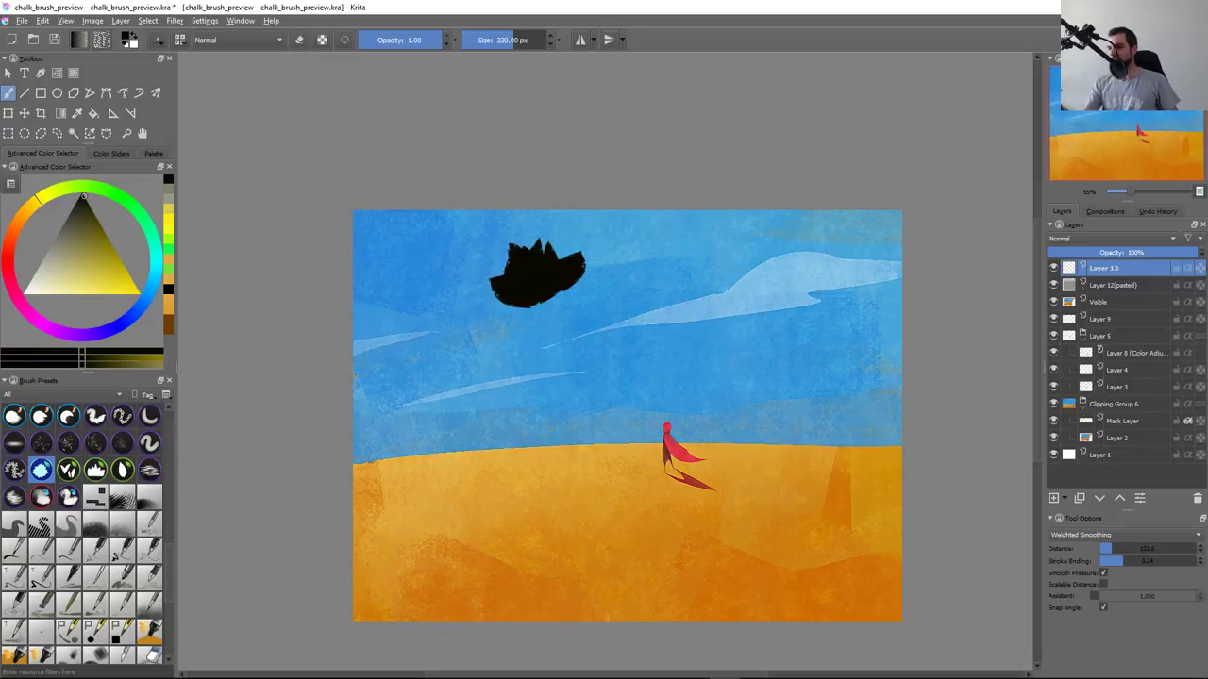
{"action": "key", "text": "ctrl+z"}
{"action": "left_click", "coordinate": [95, 469]}
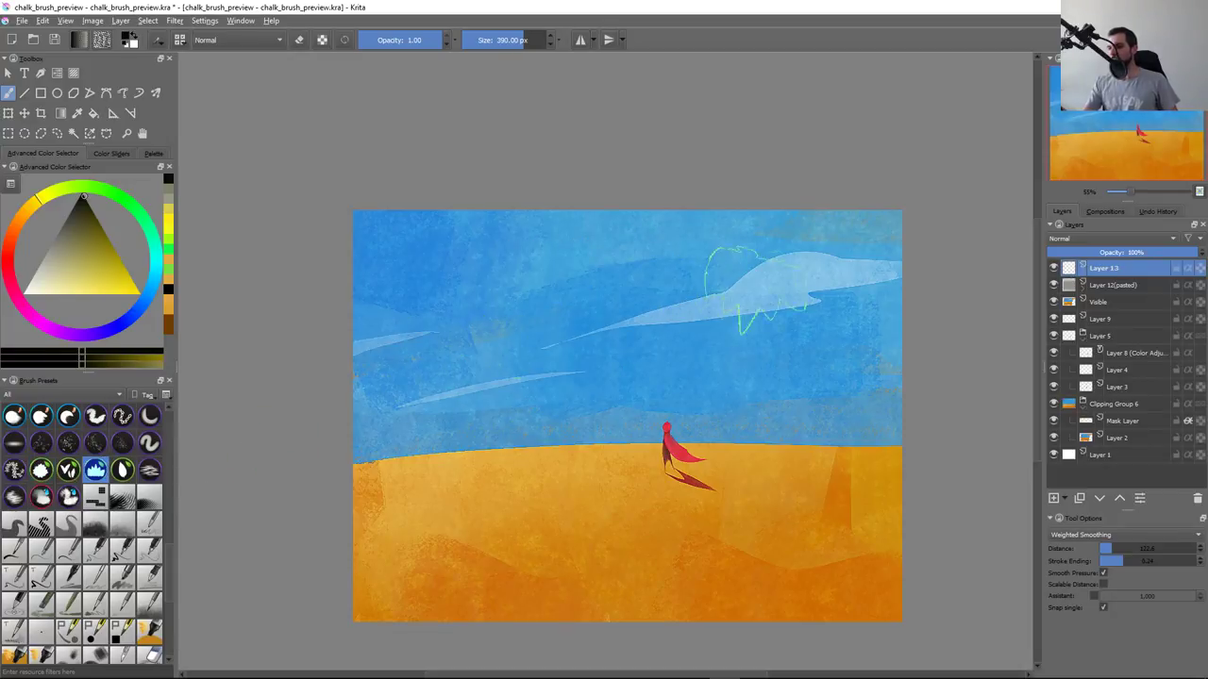
{"action": "left_click_drag", "start_coordinate": [727, 274], "coordinate": [443, 373]}
{"action": "key", "text": "ctrl+z"}
Paint three more long black spiky strokes across the sky, undoing each one
{"action": "mouse_move", "coordinate": [722, 279]}
{"action": "left_mouse_down"}
{"action": "mouse_move", "coordinate": [792, 283]}
{"action": "mouse_move", "coordinate": [386, 363]}
{"action": "left_mouse_up"}
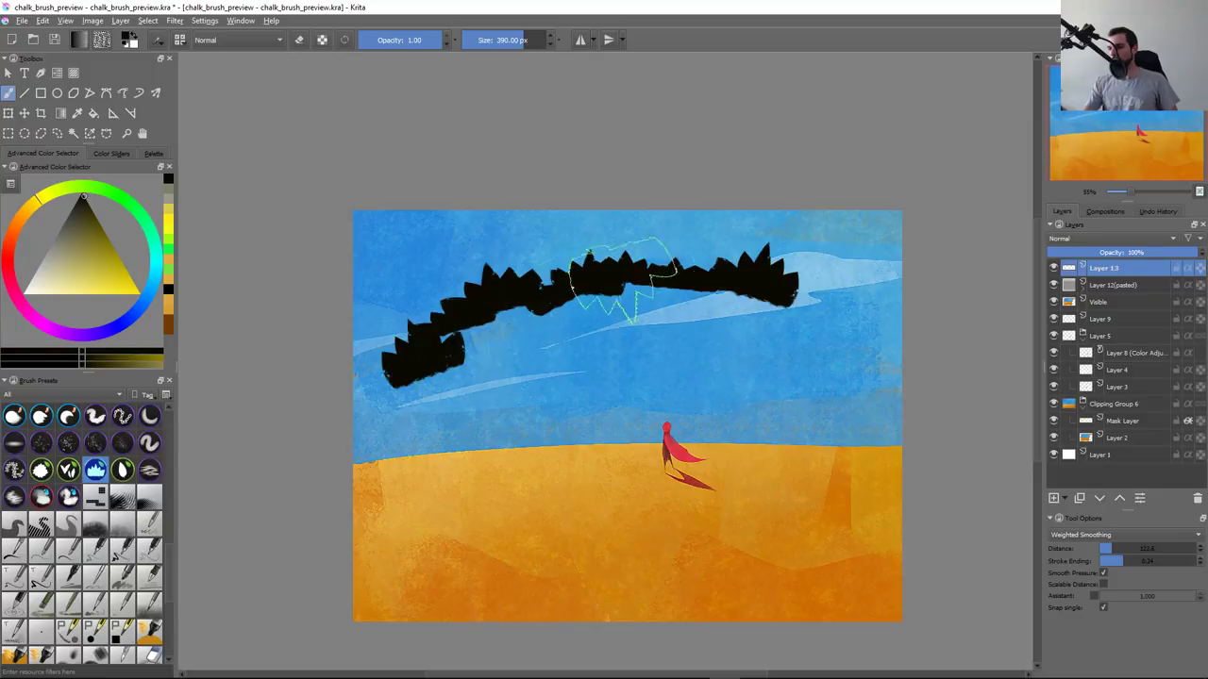
{"action": "key", "text": "ctrl+z"}
{"action": "left_click_drag", "start_coordinate": [802, 255], "coordinate": [392, 359]}
{"action": "key", "text": "ctrl+z"}
{"action": "left_click_drag", "start_coordinate": [811, 269], "coordinate": [396, 344]}
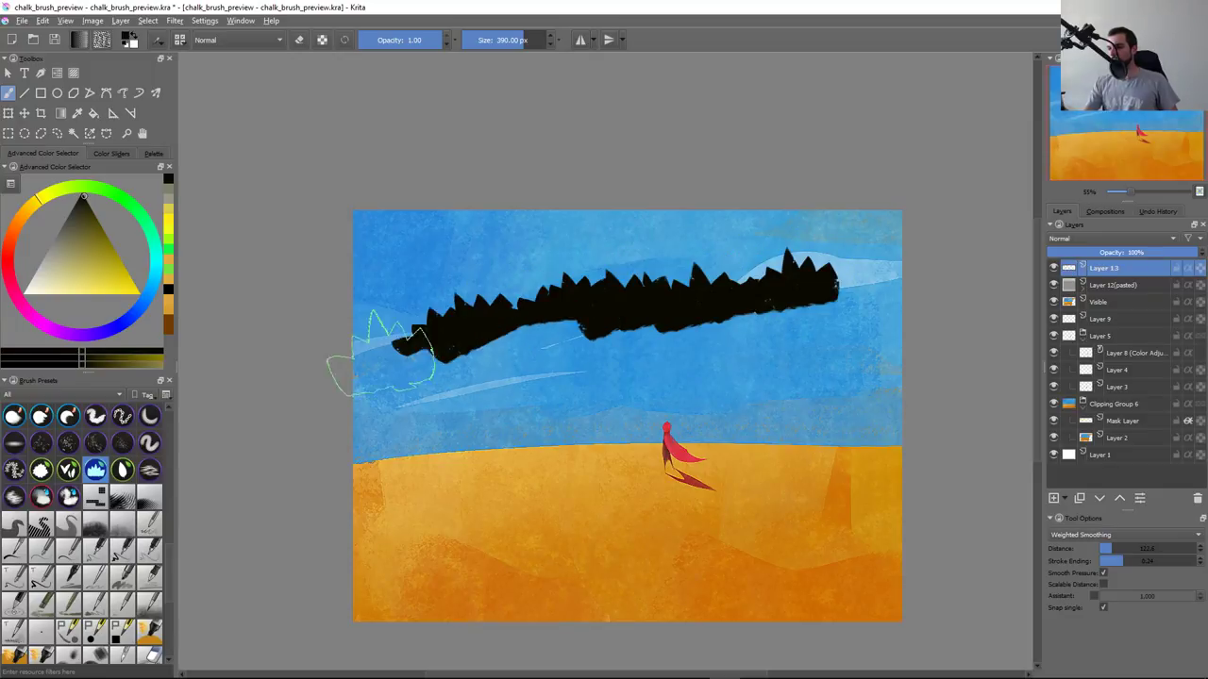
{"action": "key", "text": "ctrl+z"}
Fill a long freehand cloud-shaped selection across the sky with black, then deselect
{"action": "key", "text": "ctrl+r"}
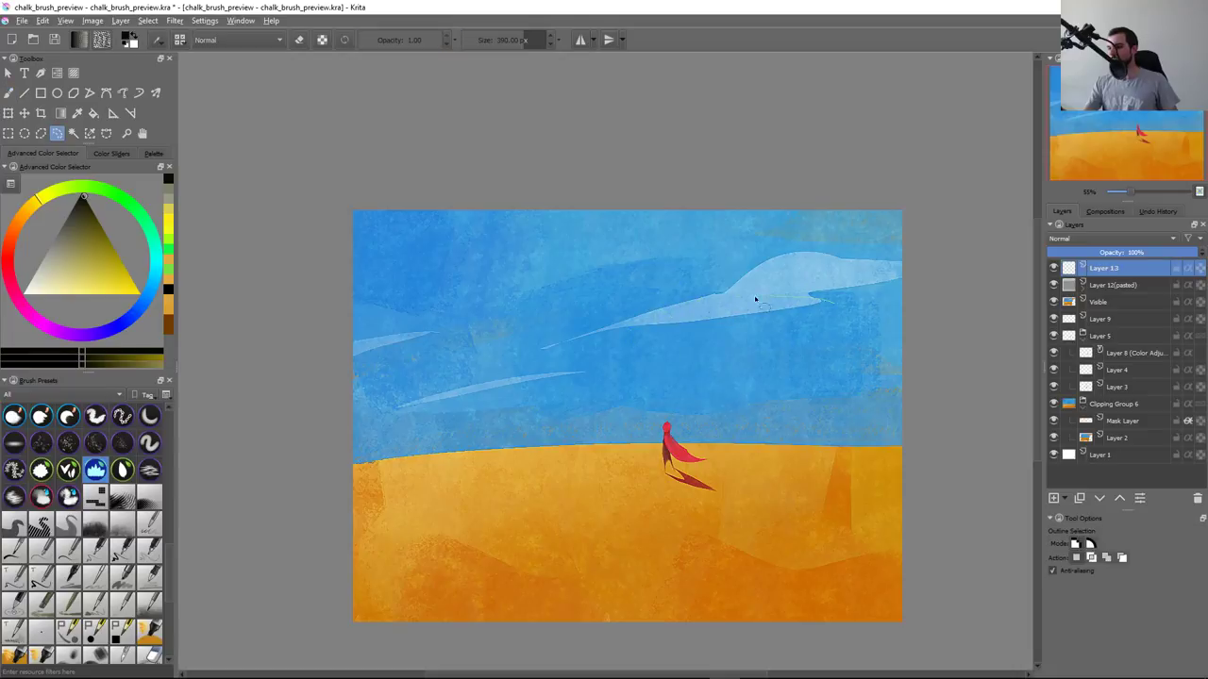
{"action": "left_click_drag", "start_coordinate": [703, 395], "coordinate": [849, 285]}
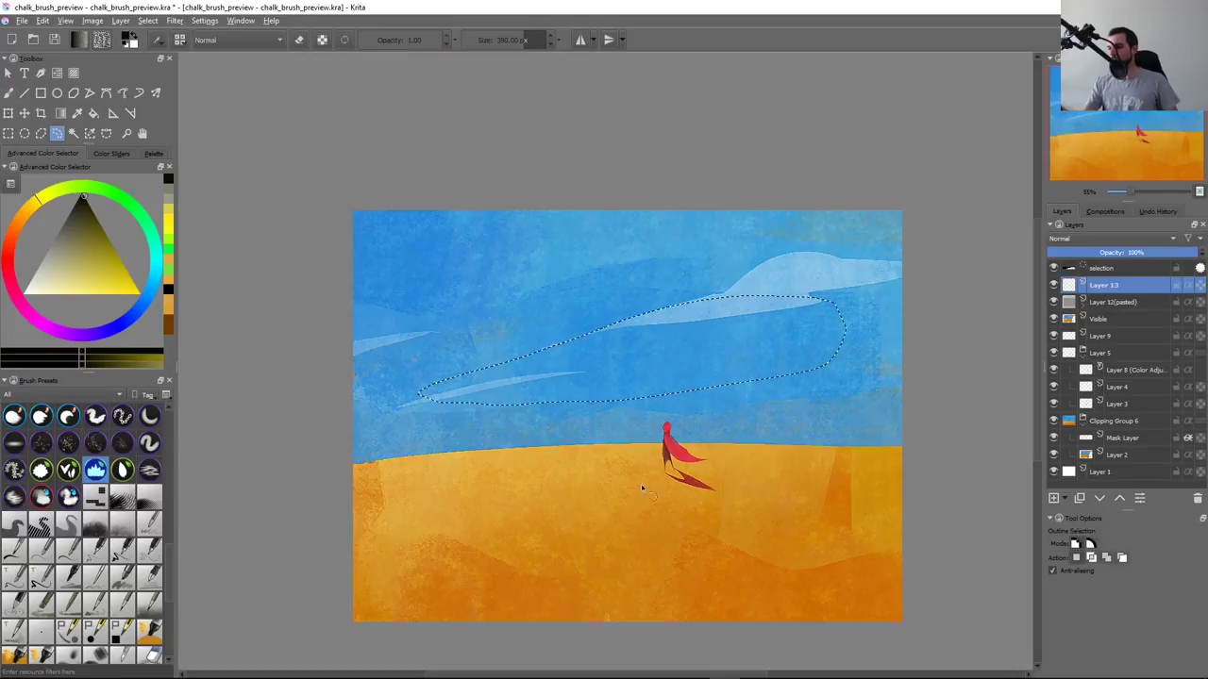
{"action": "key", "text": "b"}
{"action": "key", "text": "shift+BackSpace"}
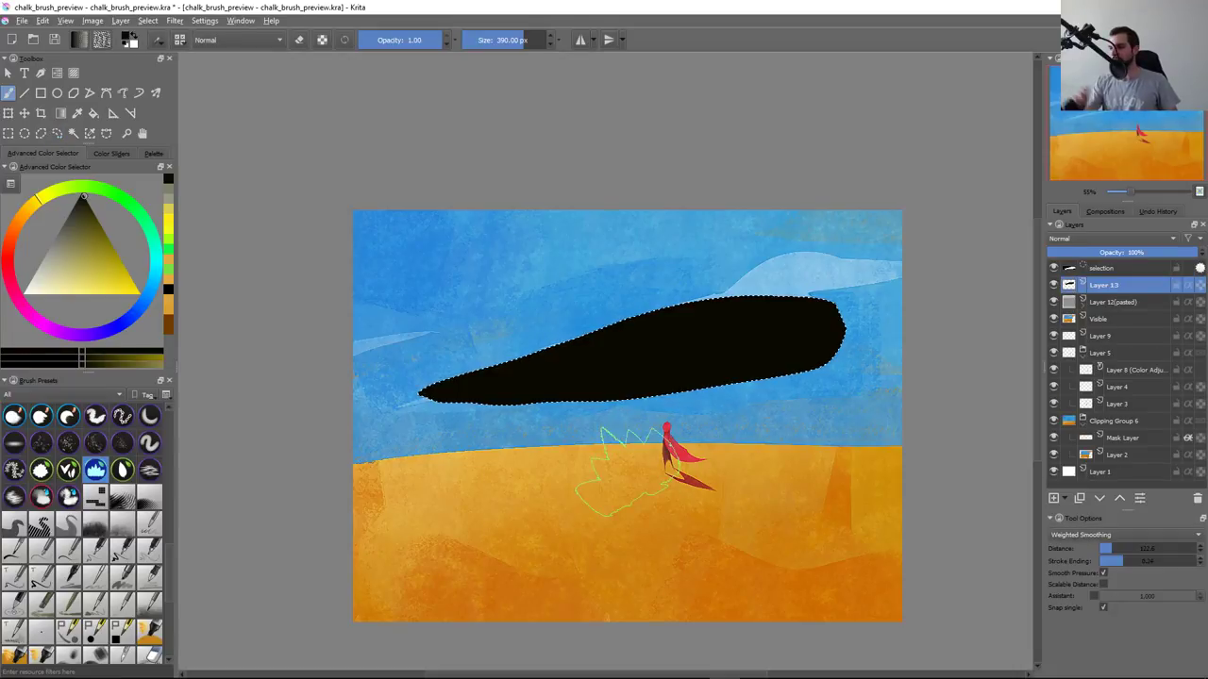
{"action": "key", "text": "ctrl+shift+a"}
Shrink the brush to about 260 and test a spiky stroke along the shape's top, then undo it
{"action": "key", "text": "bracketleft"}
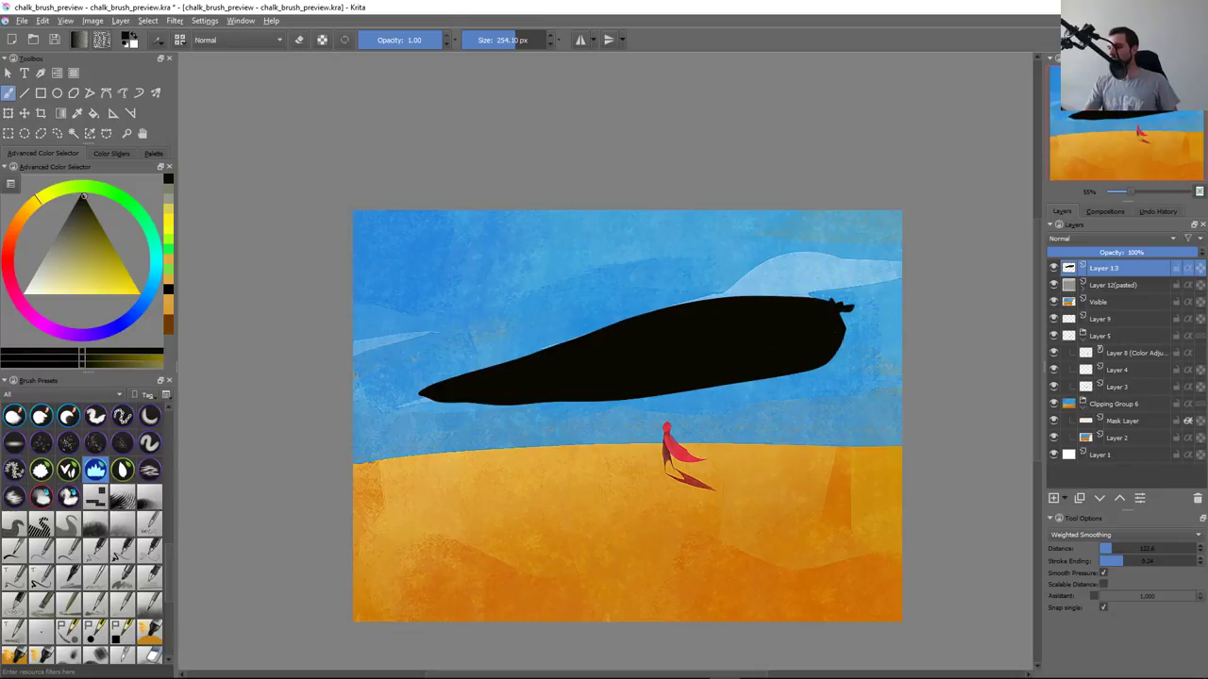
{"action": "mouse_move", "coordinate": [811, 293]}
{"action": "left_mouse_down"}
{"action": "mouse_move", "coordinate": [579, 336]}
{"action": "mouse_move", "coordinate": [415, 388]}
{"action": "left_mouse_up"}
{"action": "key", "text": "ctrl+z"}
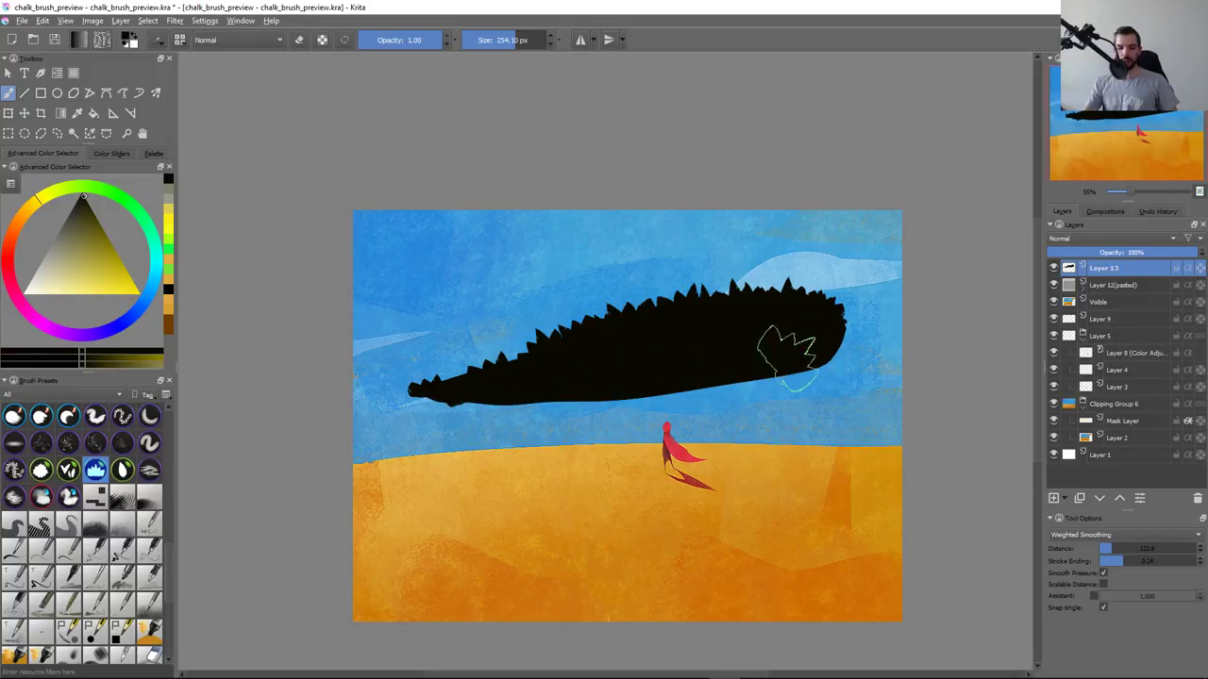
Turn on Preserve Alpha so new paint stays inside the silhouette
{"action": "key", "text": "slash"}
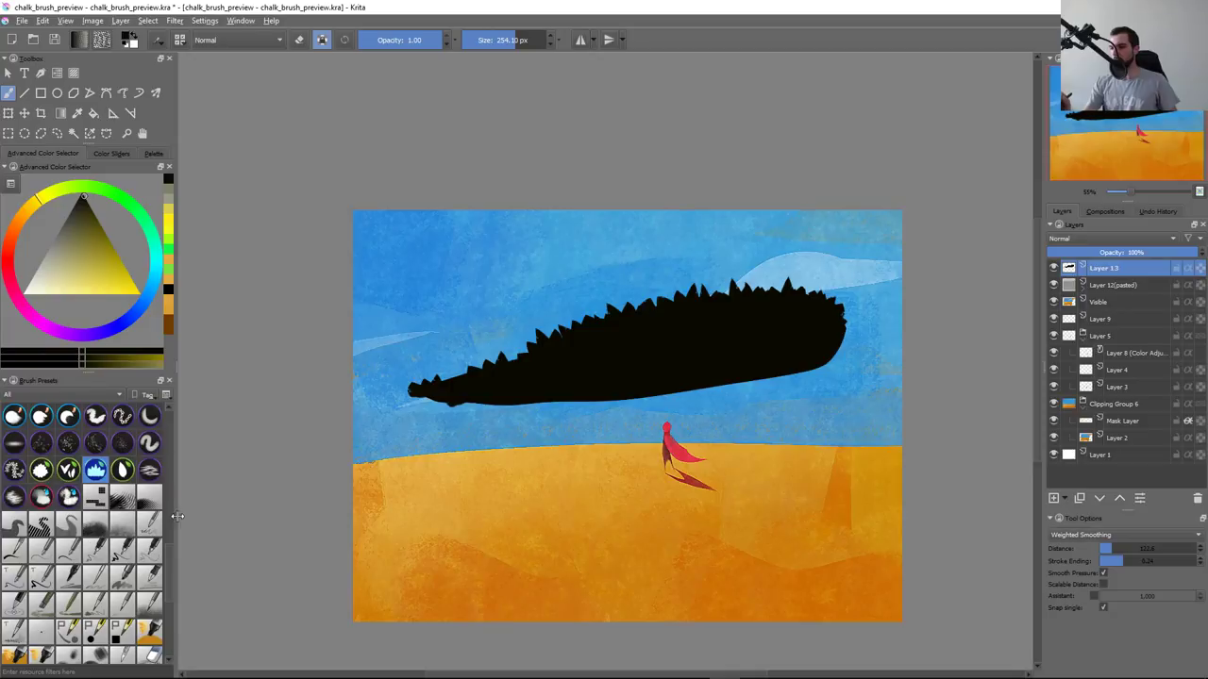
{"action": "scroll", "coordinate": [171, 541], "scroll_direction": "down", "scroll_amount": 5}
{"action": "scroll", "coordinate": [171, 541], "scroll_direction": "up", "scroll_amount": 2}
{"action": "scroll", "coordinate": [173, 499], "scroll_direction": "up", "scroll_amount": 2}
Pick another brush preset and set a dark olive colour from the pop-up palette
{"action": "scroll", "coordinate": [172, 483], "scroll_direction": "up", "scroll_amount": 1}
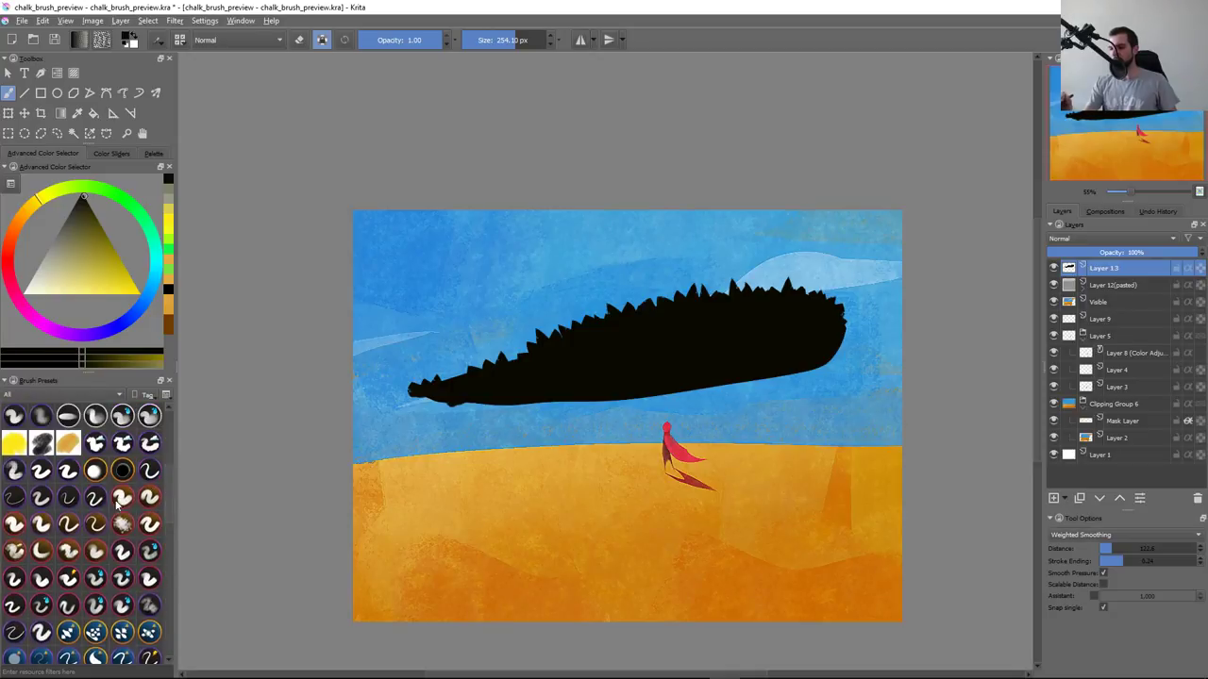
{"action": "left_click", "coordinate": [42, 552]}
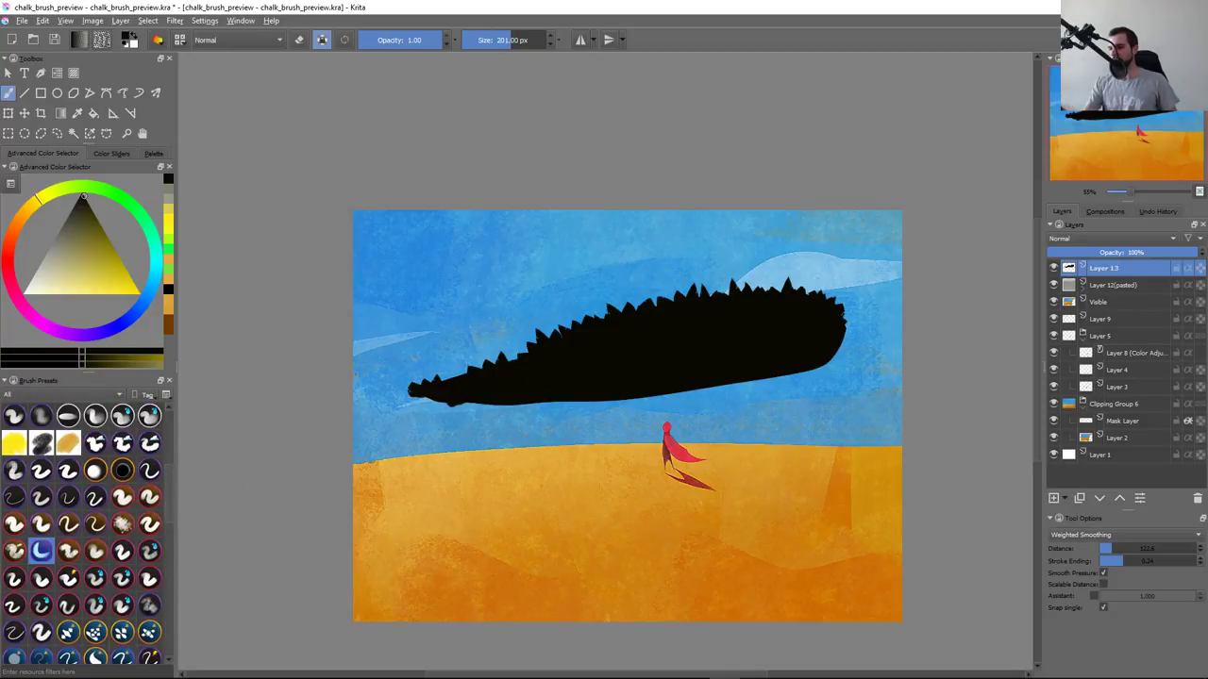
{"action": "right_click", "coordinate": [737, 332]}
{"action": "left_click", "coordinate": [733, 354]}
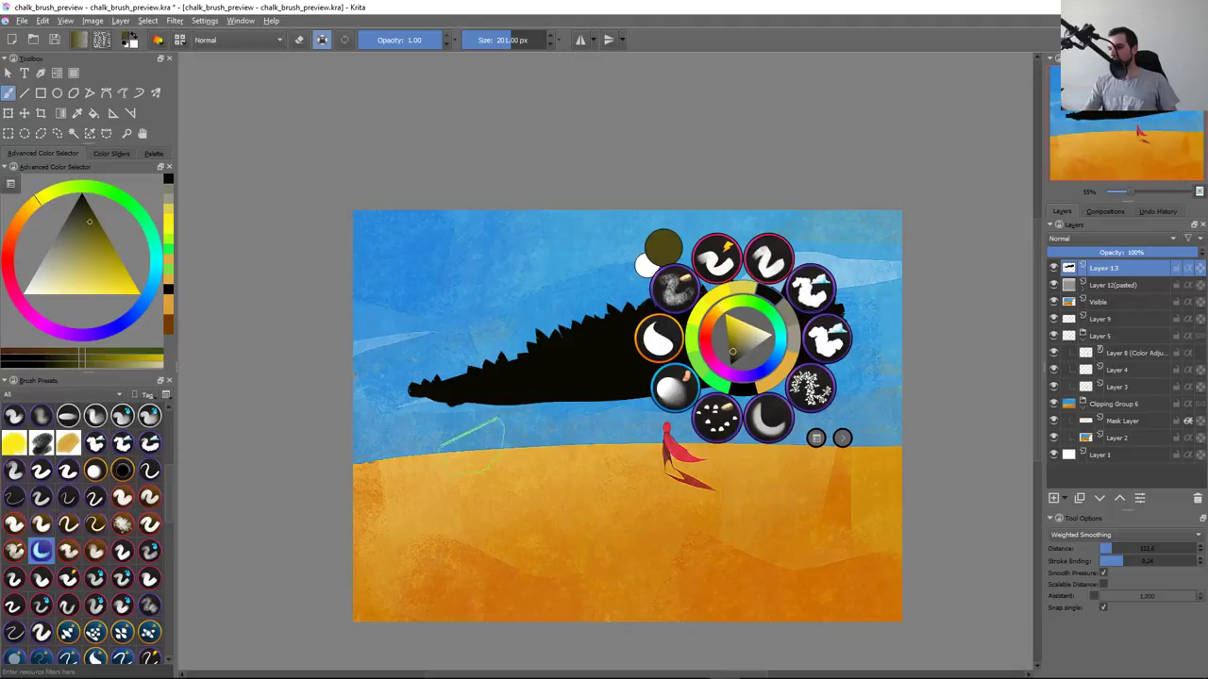
{"action": "left_click", "coordinate": [469, 436]}
Enlarge the brush to about 742 px, repaint the silhouette darker, then clear it
{"action": "mouse_move", "coordinate": [717, 342]}
{"action": "left_mouse_down"}
{"action": "mouse_move", "coordinate": [840, 342]}
{"action": "mouse_move", "coordinate": [378, 406]}
{"action": "left_mouse_up"}
{"action": "left_click_drag", "start_coordinate": [890, 337], "coordinate": [408, 394]}
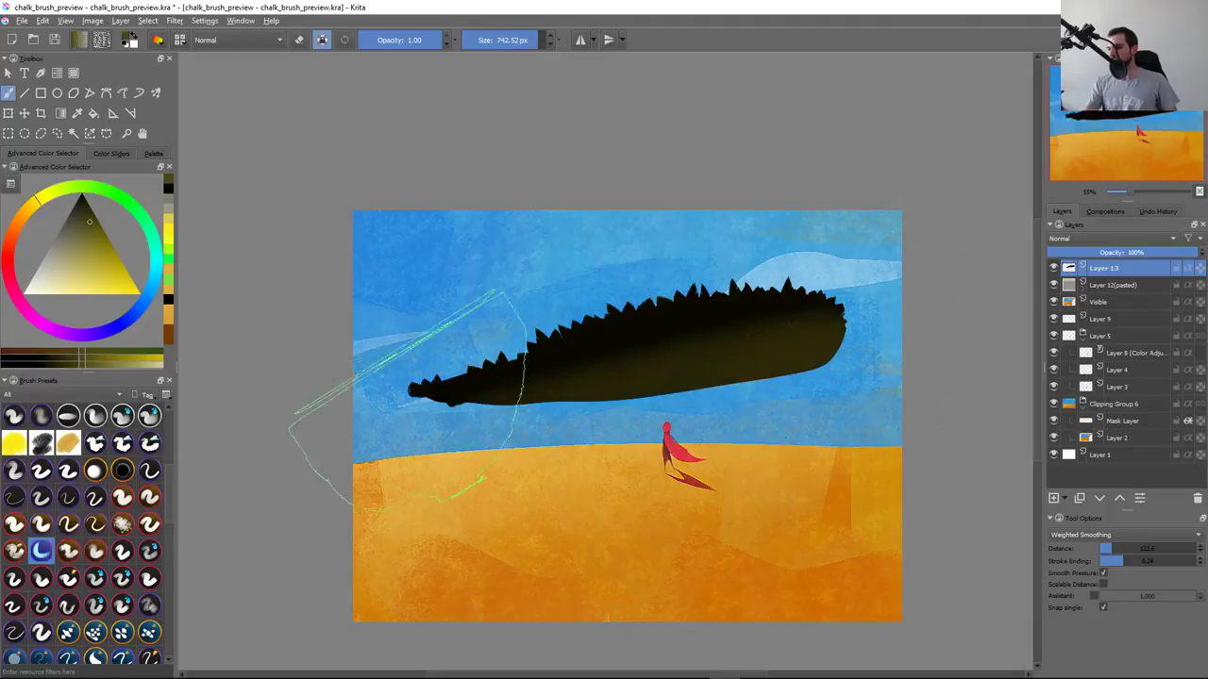
{"action": "key", "text": "Delete"}
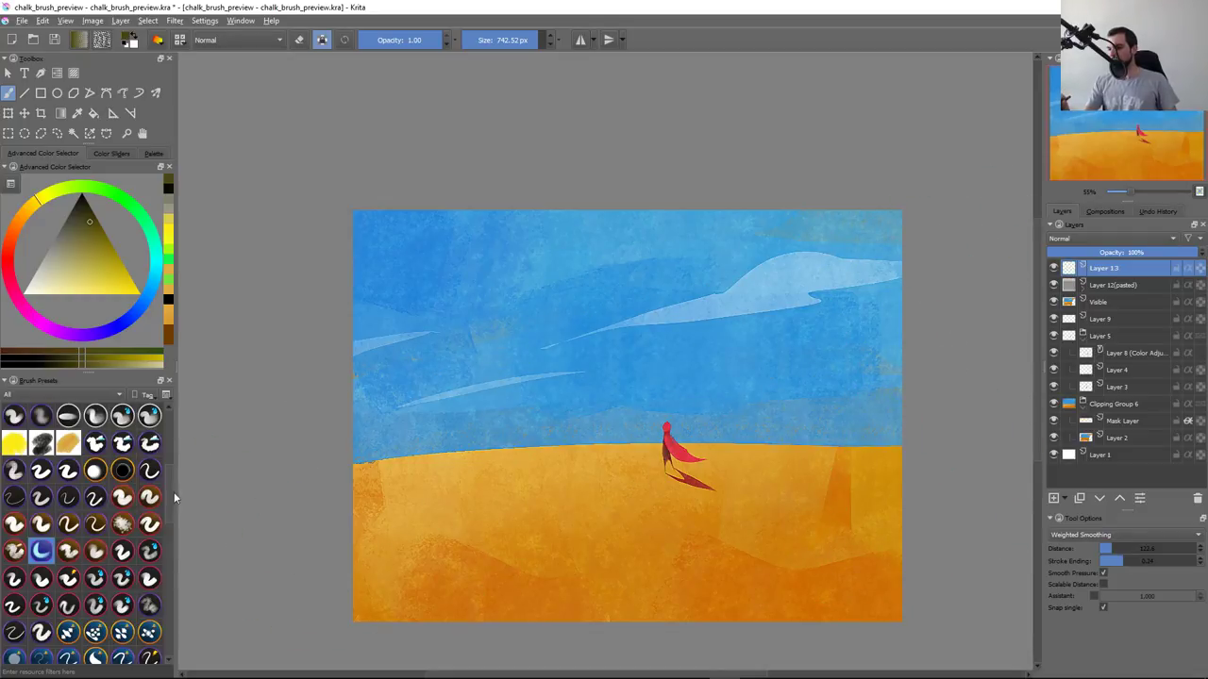
Select the spiky foliage preset and test a dark olive stroke on the sky, then undo it
{"action": "scroll", "coordinate": [162, 539], "scroll_direction": "down", "scroll_amount": 3}
{"action": "scroll", "coordinate": [162, 538], "scroll_direction": "down", "scroll_amount": 3}
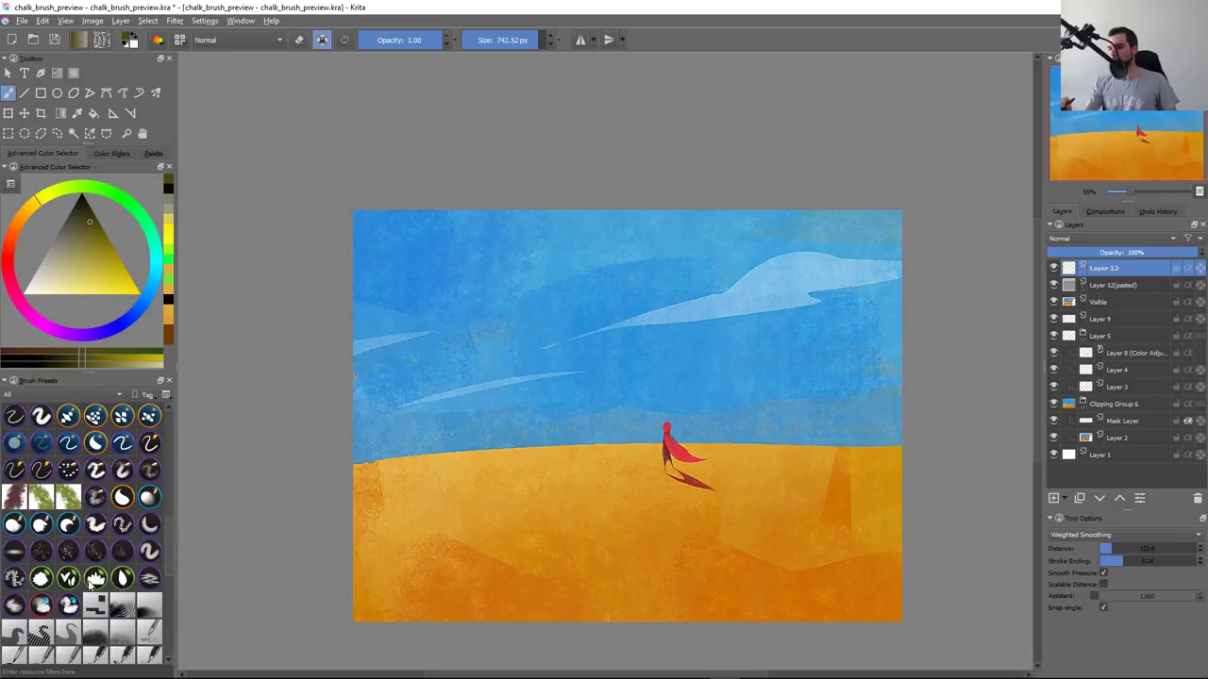
{"action": "left_click", "coordinate": [41, 578]}
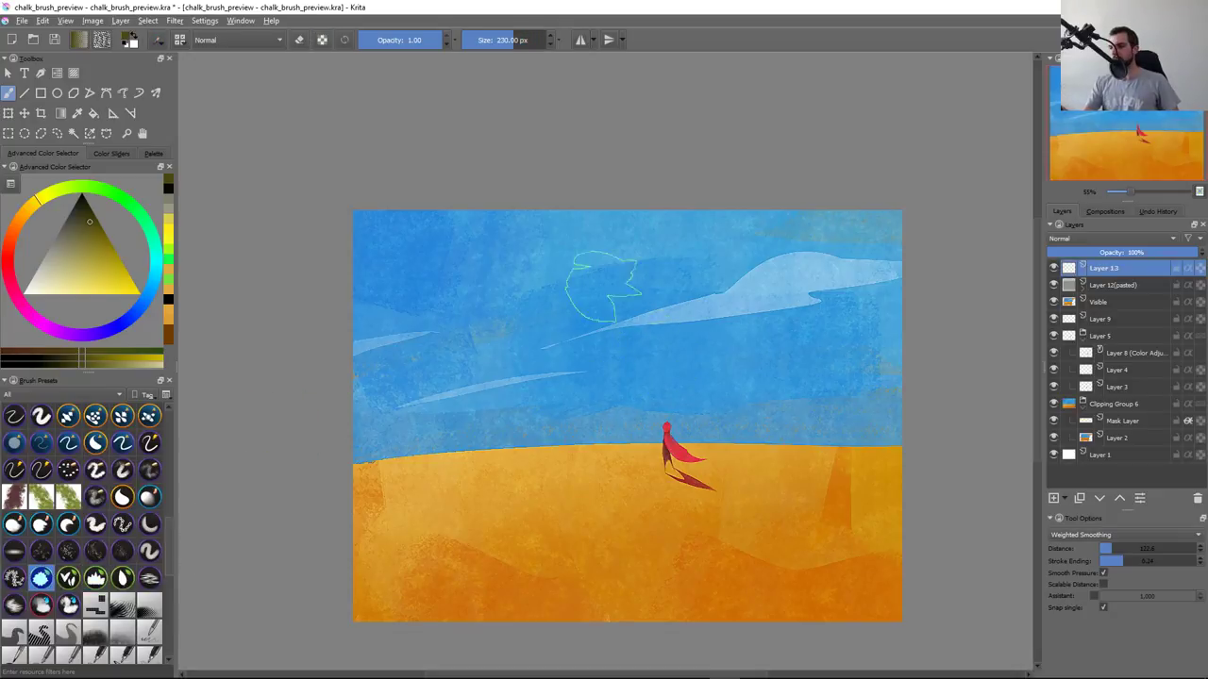
{"action": "mouse_move", "coordinate": [604, 283]}
{"action": "left_mouse_down"}
{"action": "mouse_move", "coordinate": [656, 347]}
{"action": "mouse_move", "coordinate": [634, 337]}
{"action": "left_mouse_up"}
{"action": "key", "text": "ctrl+z"}
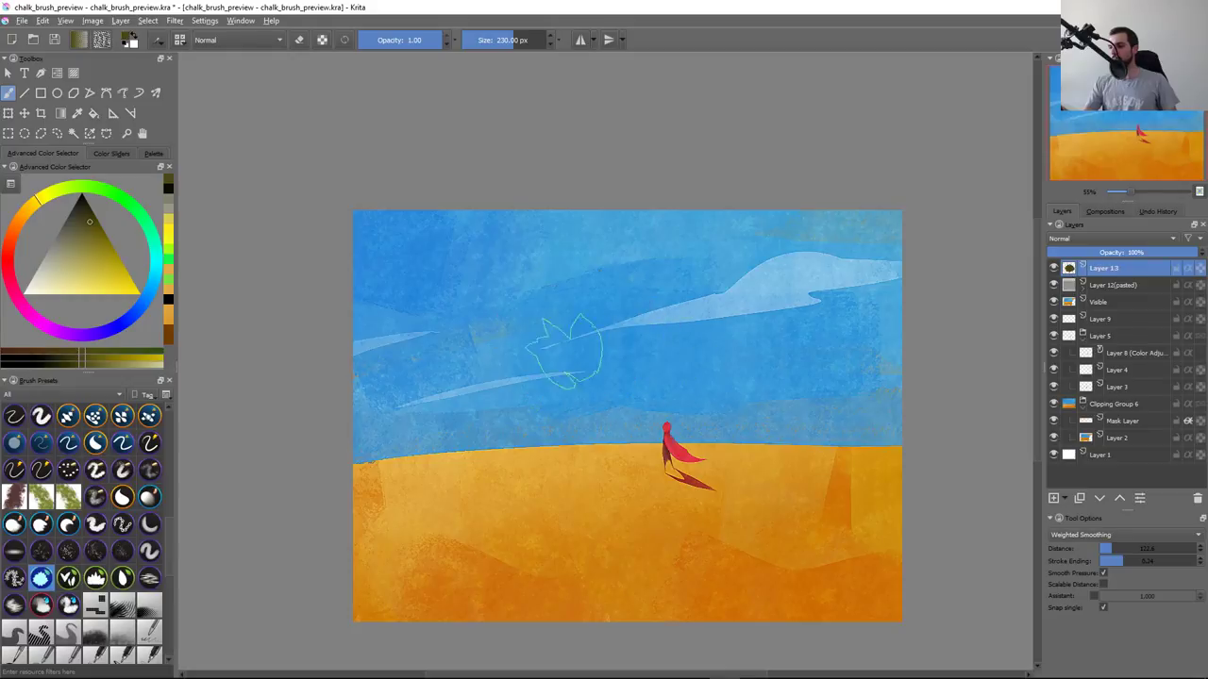
Paint and undo a larger olive spiky blob, and try a Transform rotation before cancelling
{"action": "left_click_drag", "start_coordinate": [593, 303], "coordinate": [547, 331]}
{"action": "key", "text": "ctrl+z"}
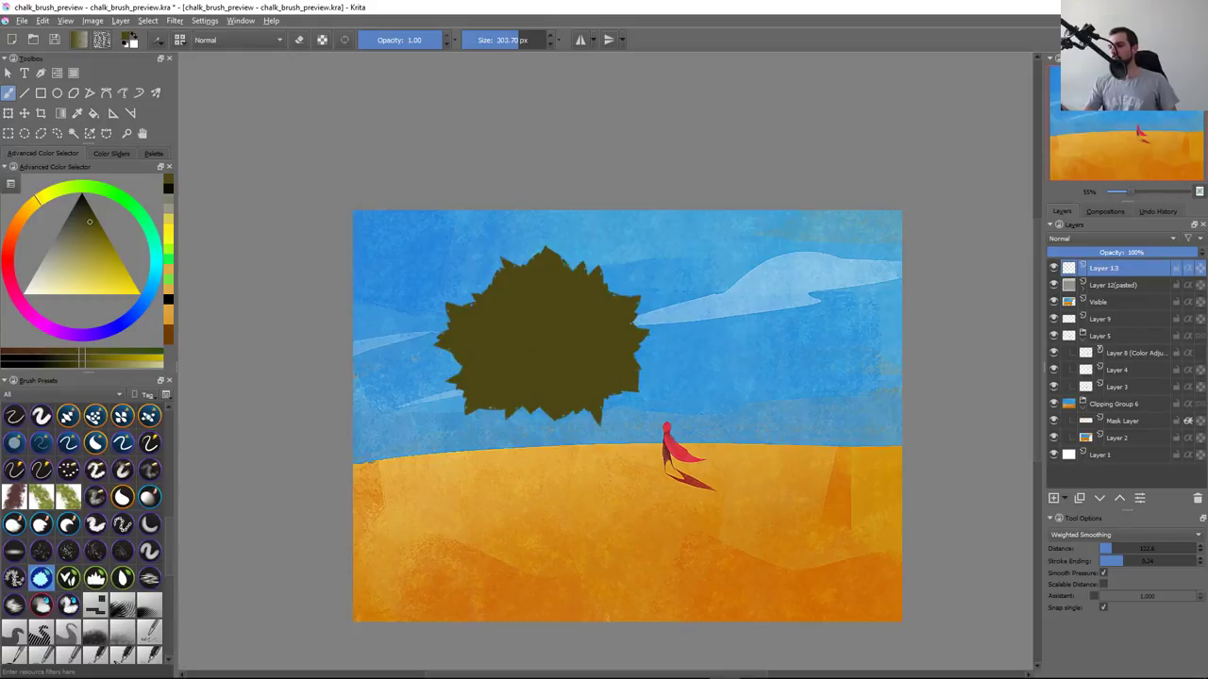
{"action": "key", "text": "ctrl+t"}
{"action": "left_click_drag", "start_coordinate": [600, 452], "coordinate": [611, 424]}
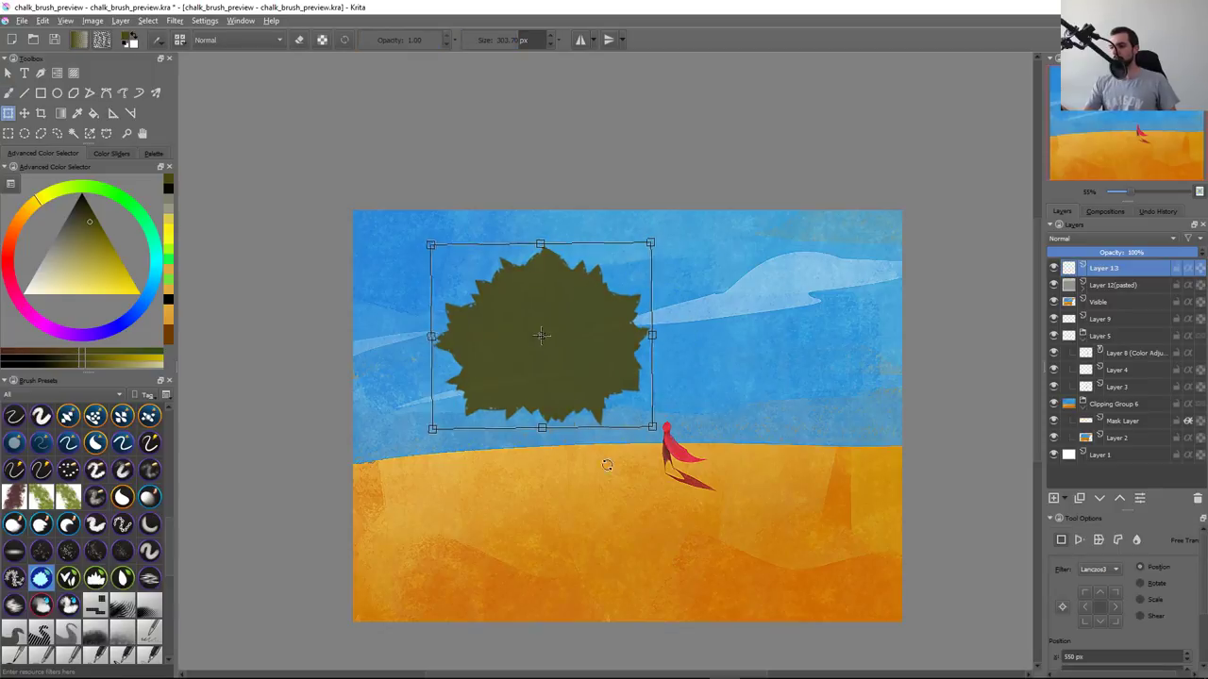
{"action": "key", "text": "Escape"}
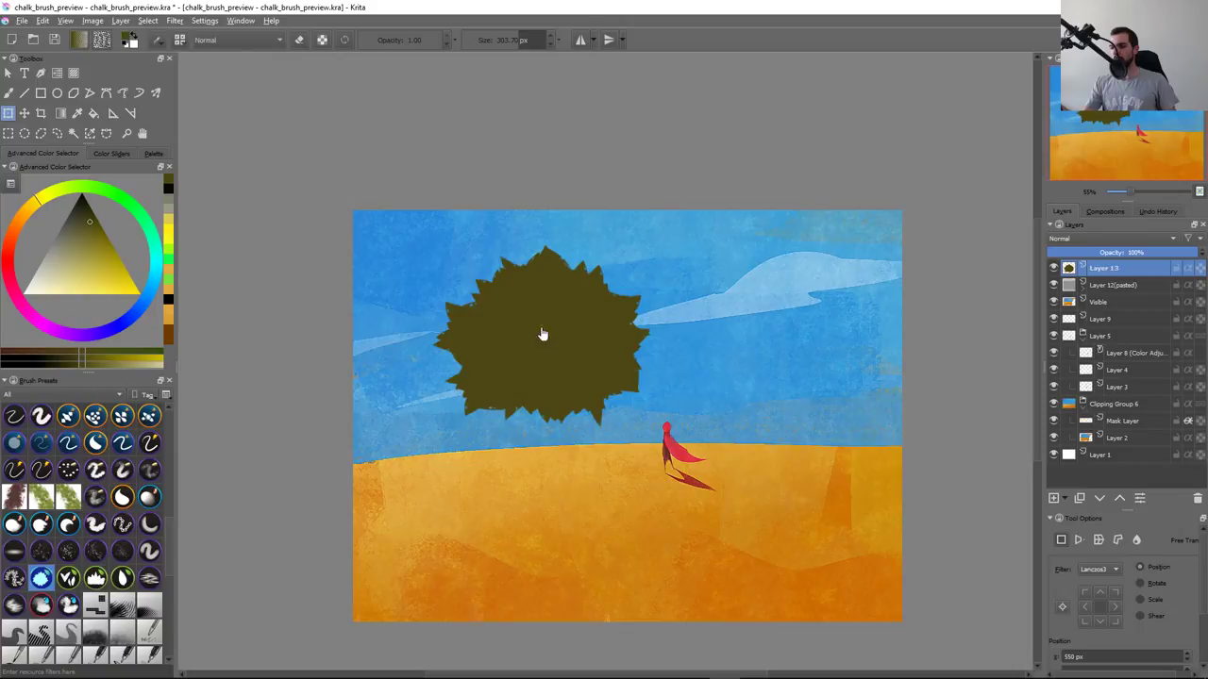
Switch to a smaller brush preset in a lighter olive colour
{"action": "left_click", "coordinate": [123, 577]}
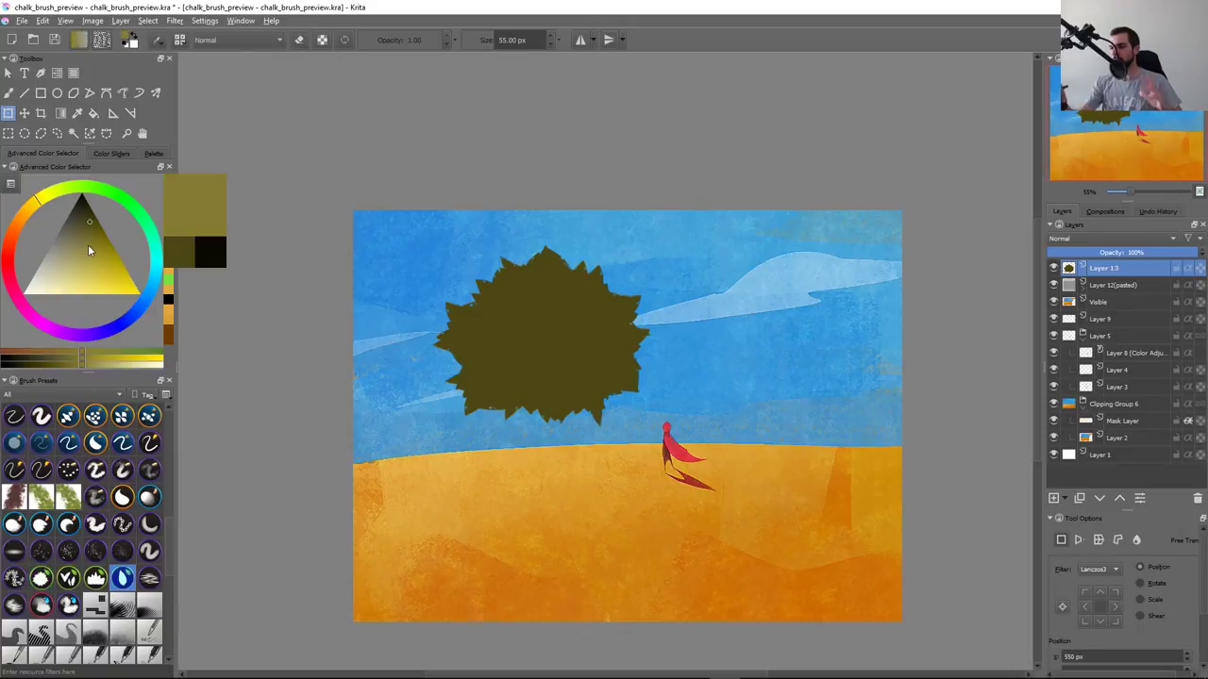
{"action": "left_click", "coordinate": [101, 251]}
{"action": "key", "text": "b"}
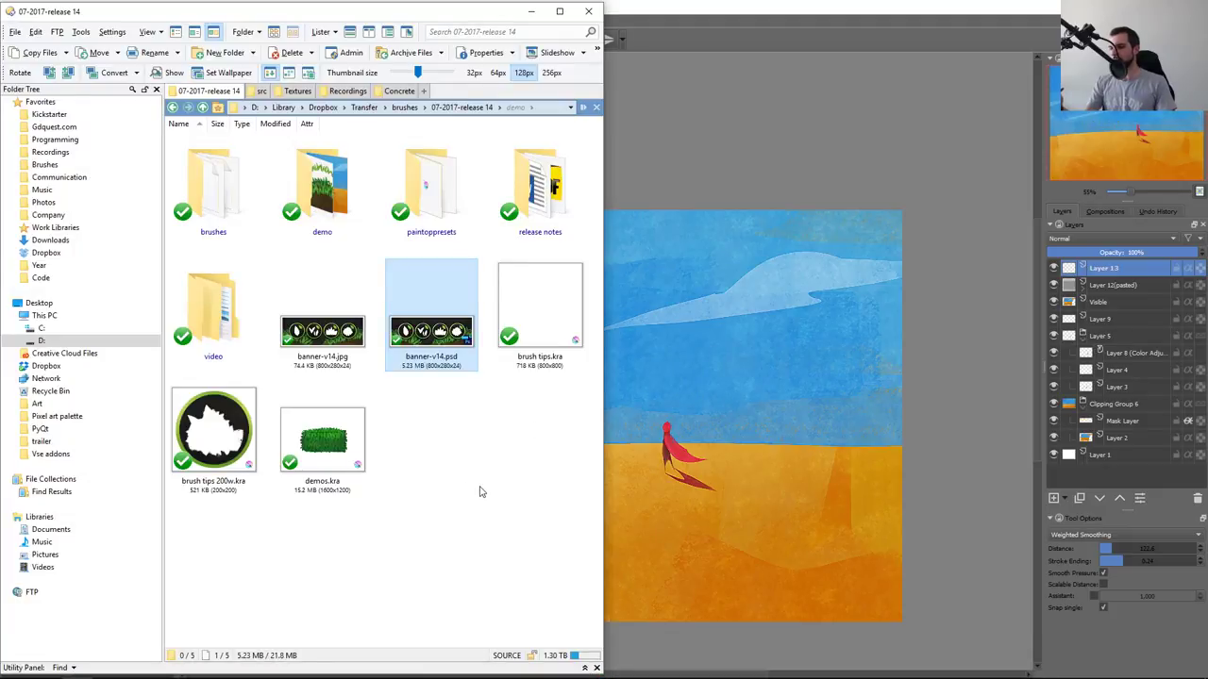
Select demos.kra in the 07-2017-release 14 folder and open it in Krita
{"action": "key", "text": "Down"}
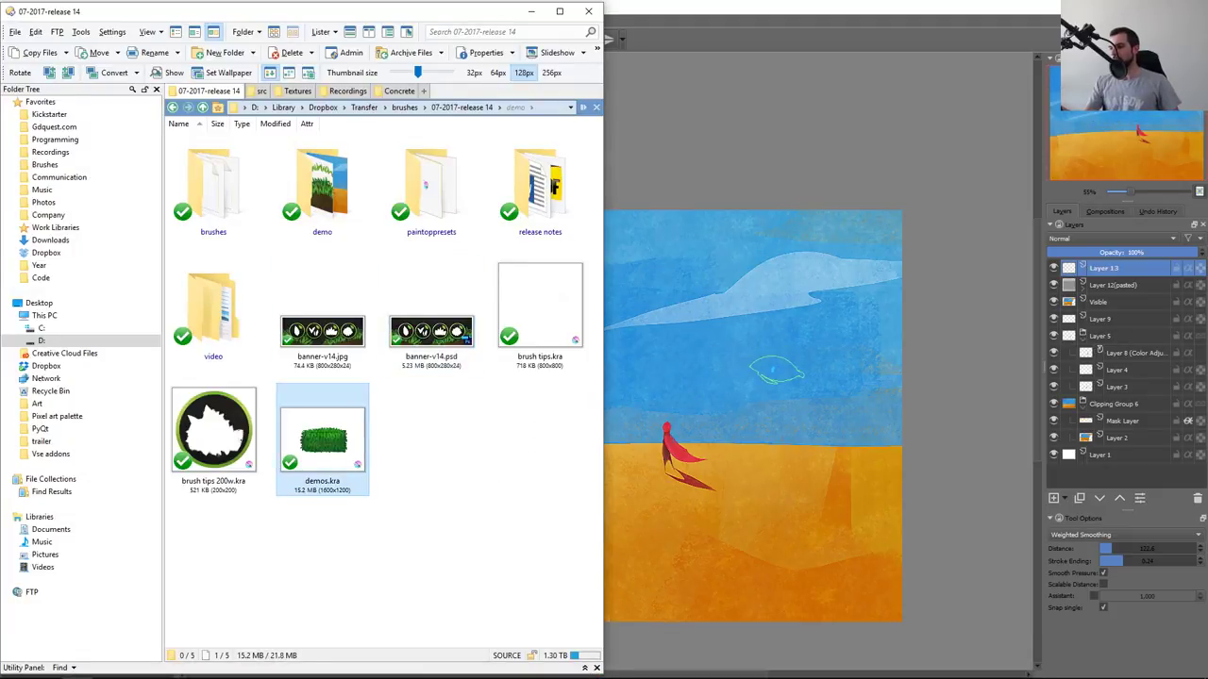
{"action": "key", "text": "Return"}
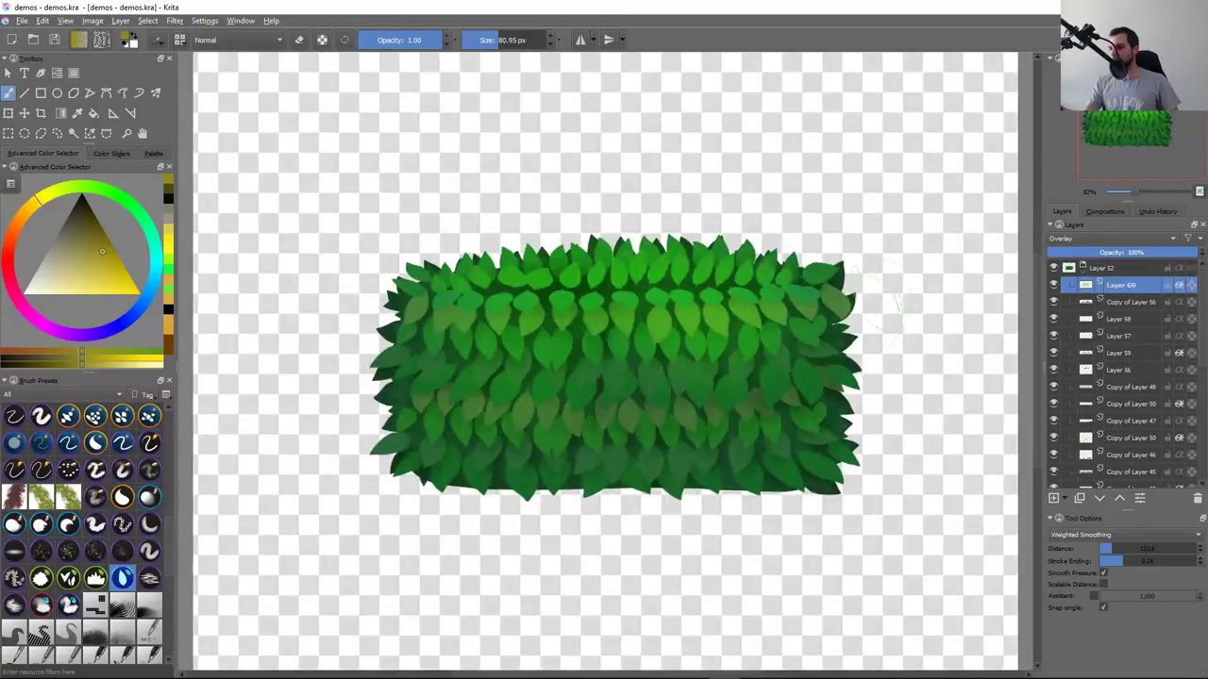
Hide the Layer 52 bush, show grass_patch_1, and add a new paint layer inside it
{"action": "left_click", "coordinate": [1086, 273]}
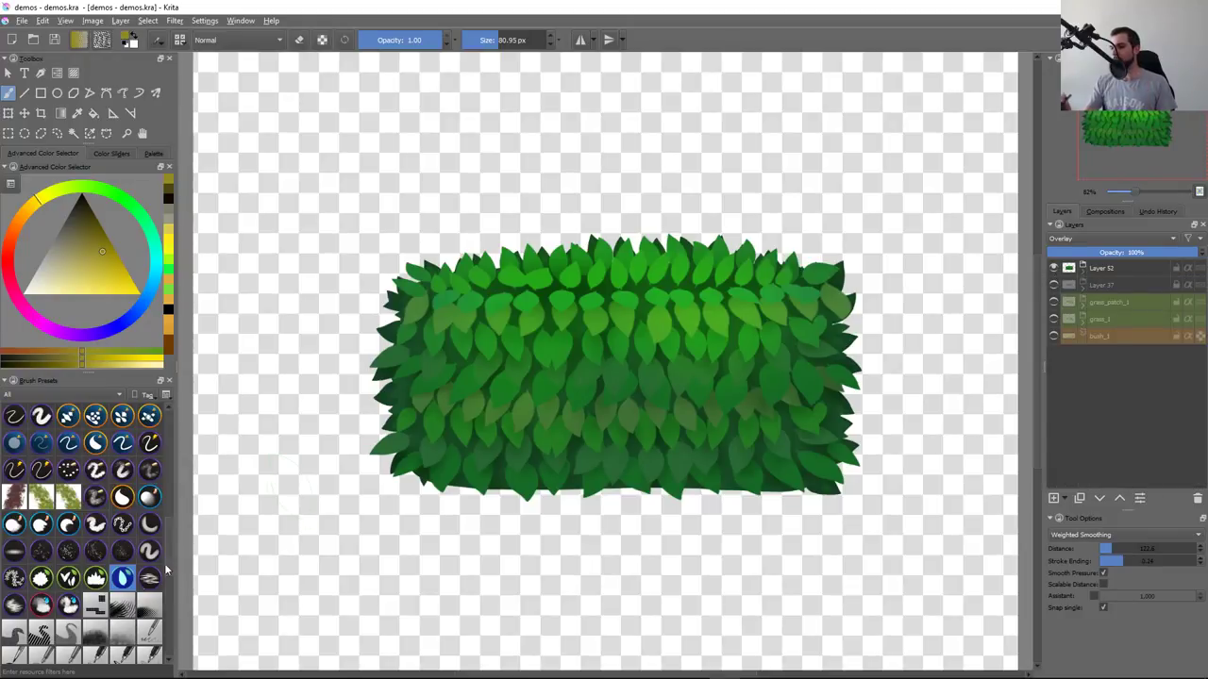
{"action": "left_click", "coordinate": [1053, 268]}
{"action": "left_click", "coordinate": [1053, 285]}
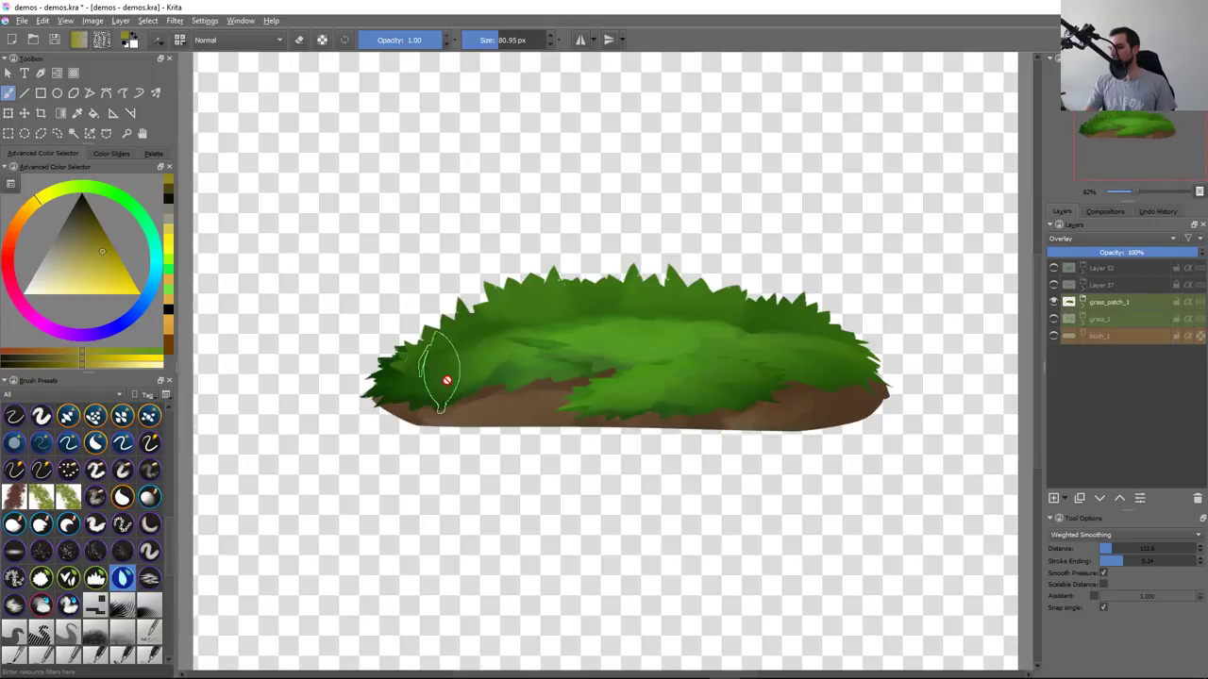
{"action": "left_click", "coordinate": [95, 578]}
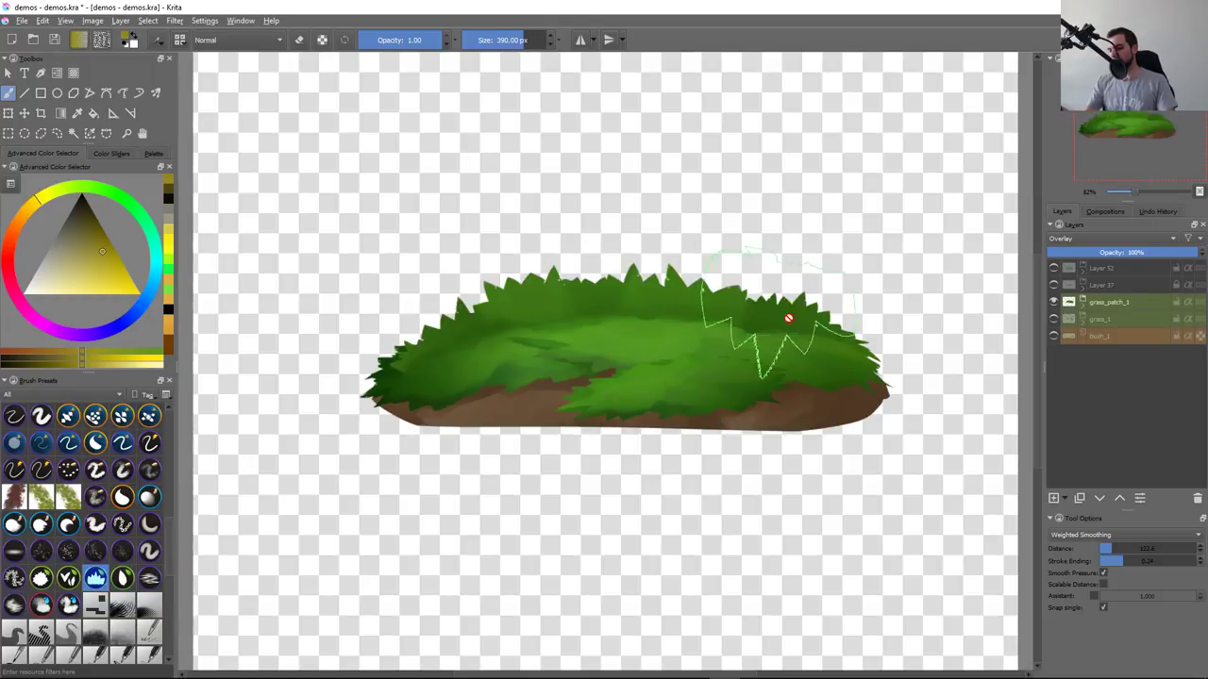
{"action": "left_click", "coordinate": [1110, 304]}
{"action": "key", "text": "Insert"}
Test large and small olive grass strokes above the patch in grass_1, undoing both
{"action": "mouse_move", "coordinate": [326, 269]}
{"action": "left_mouse_down"}
{"action": "mouse_move", "coordinate": [831, 142]}
{"action": "mouse_move", "coordinate": [887, 217]}
{"action": "left_mouse_up"}
{"action": "key", "text": "ctrl+z"}
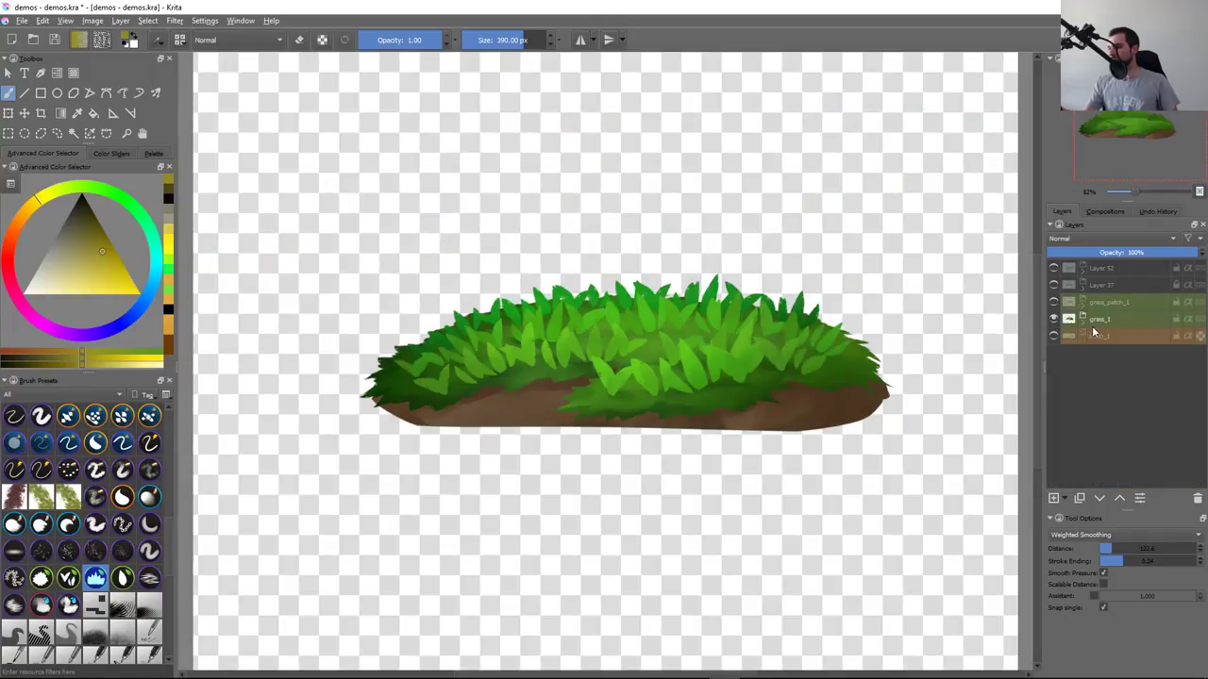
{"action": "key", "text": "slash"}
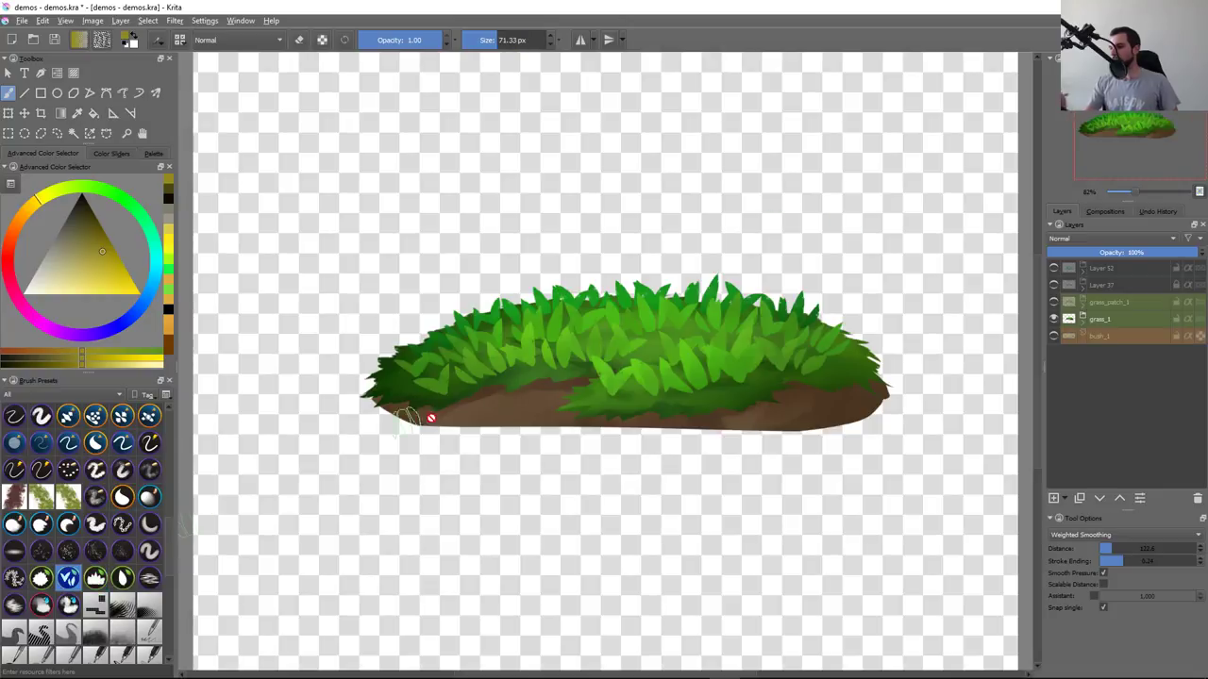
{"action": "left_click", "coordinate": [1083, 318]}
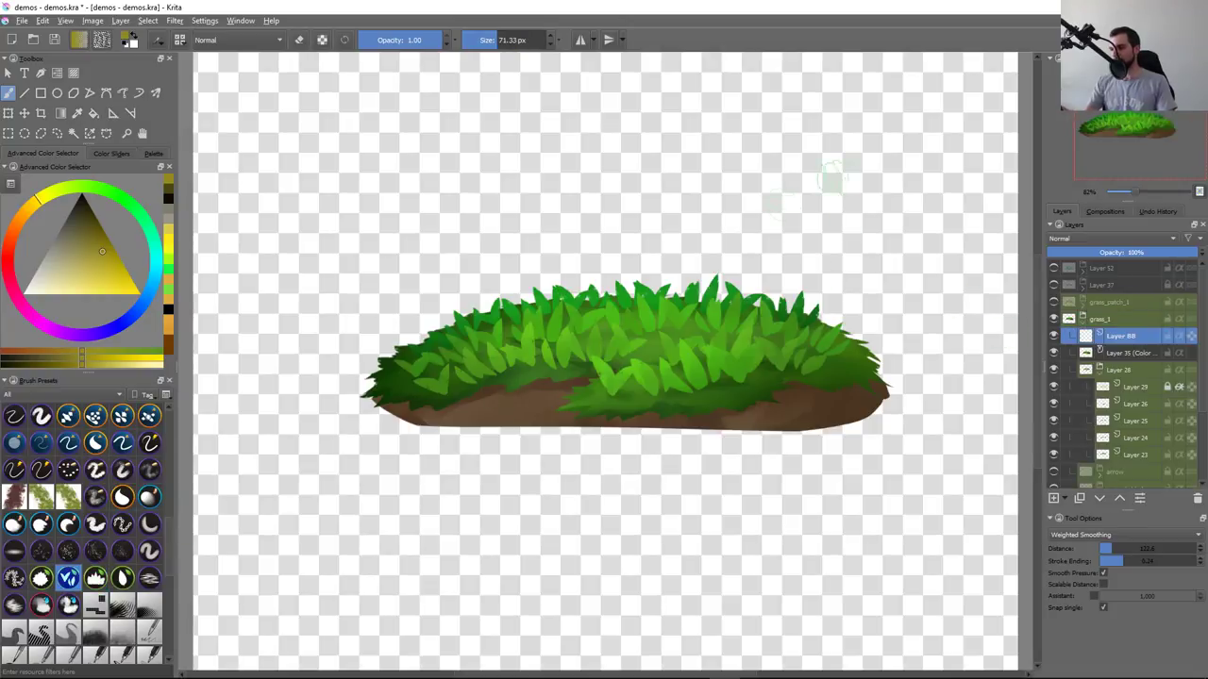
{"action": "left_click_drag", "start_coordinate": [344, 256], "coordinate": [878, 168]}
{"action": "key", "text": "ctrl+z"}
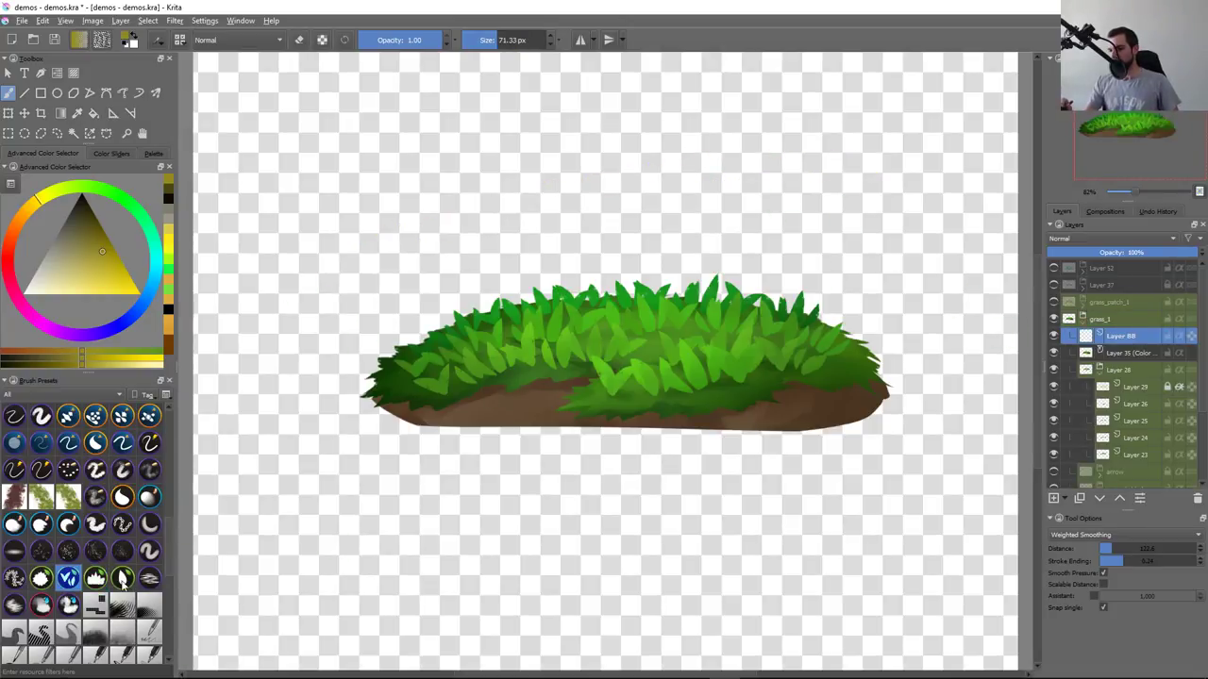
Try other presets and test large olive spiky blobs above the grass, undoing them
{"action": "left_click", "coordinate": [122, 578]}
{"action": "key", "text": "slash"}
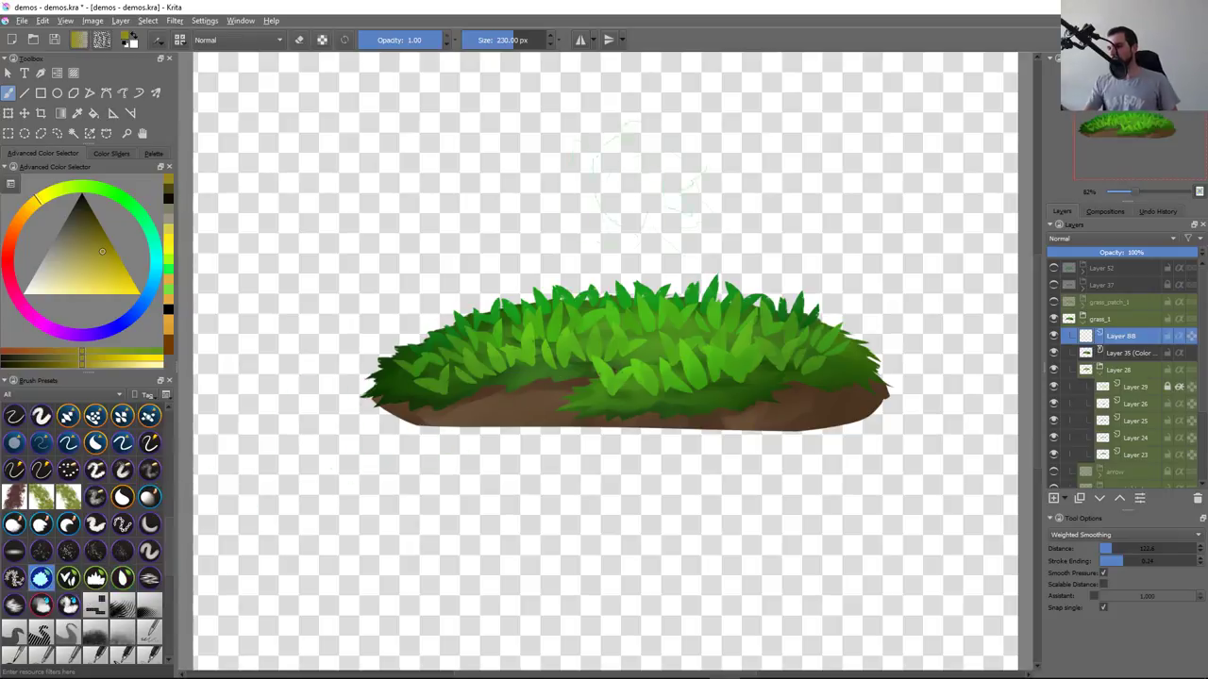
{"action": "left_click_drag", "start_coordinate": [646, 179], "coordinate": [719, 168]}
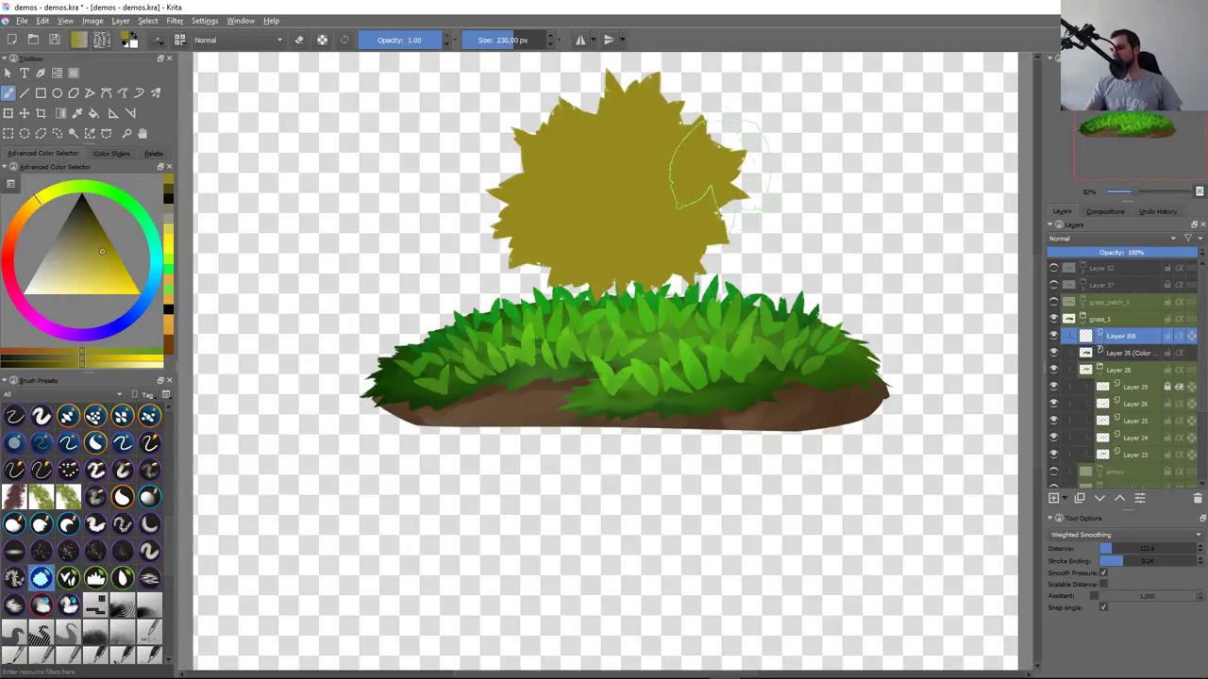
{"action": "key", "text": "ctrl+z"}
{"action": "left_click_drag", "start_coordinate": [312, 189], "coordinate": [434, 158]}
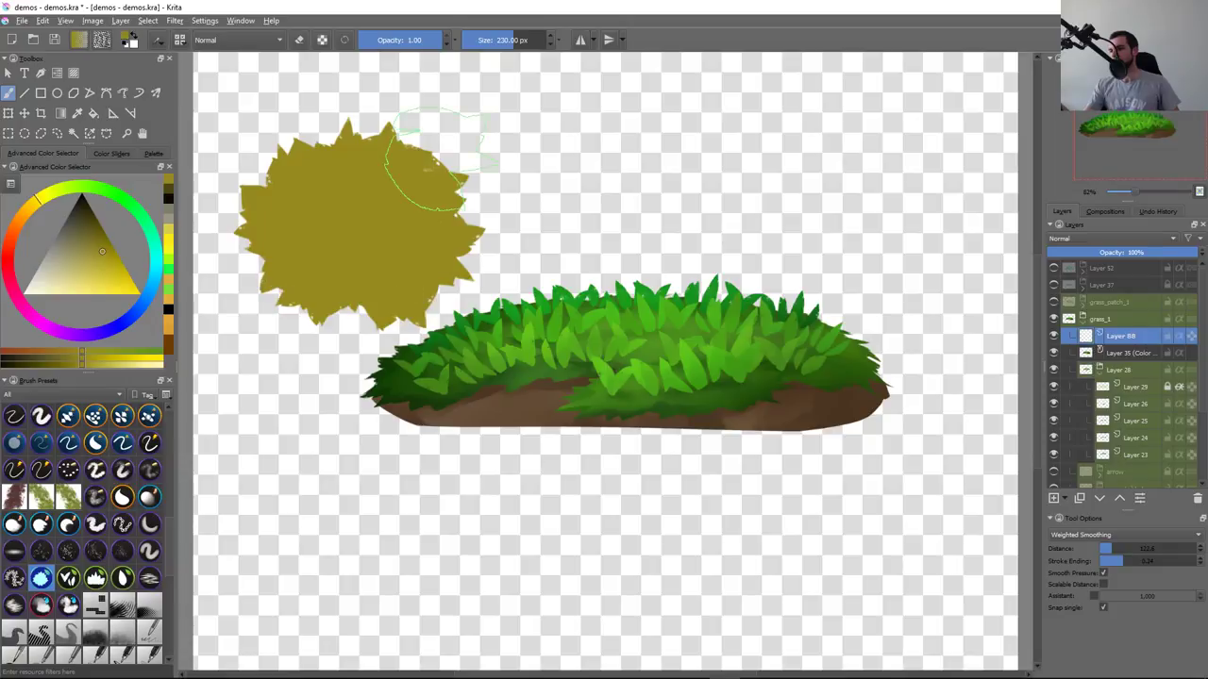
{"action": "key", "text": "ctrl+z"}
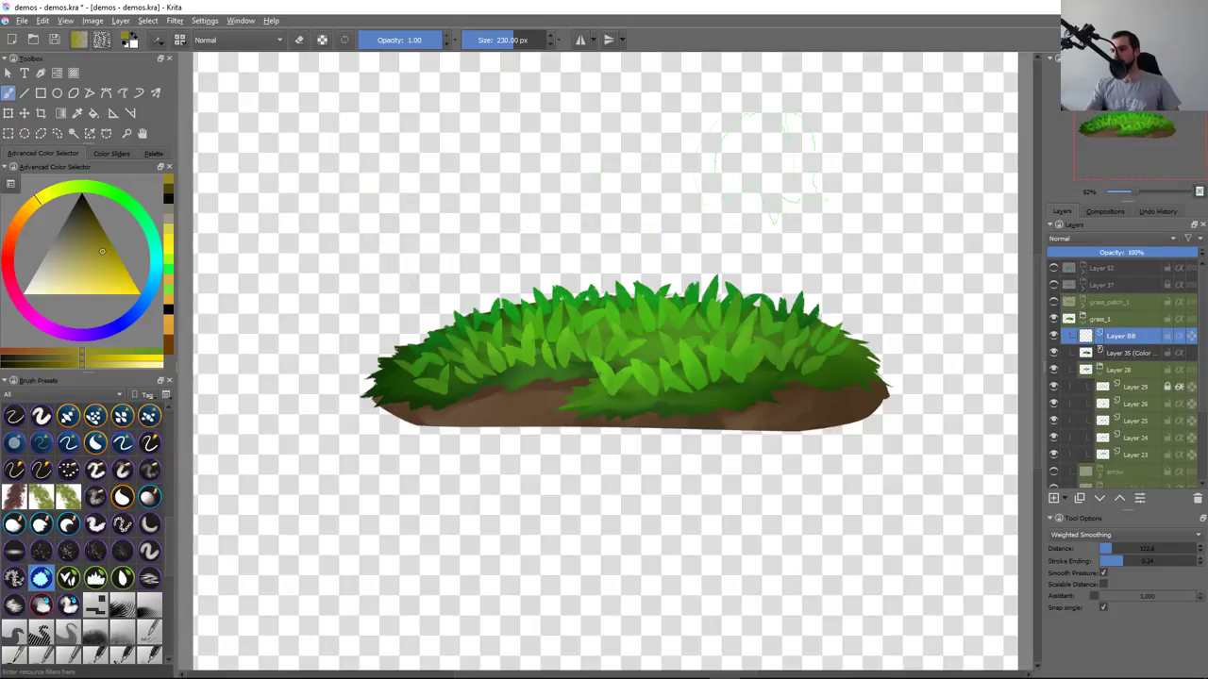
Draw thick straight olive bands across the top and down the left side with the Line tool
{"action": "key", "text": "v"}
{"action": "left_click_drag", "start_coordinate": [310, 187], "coordinate": [784, 163]}
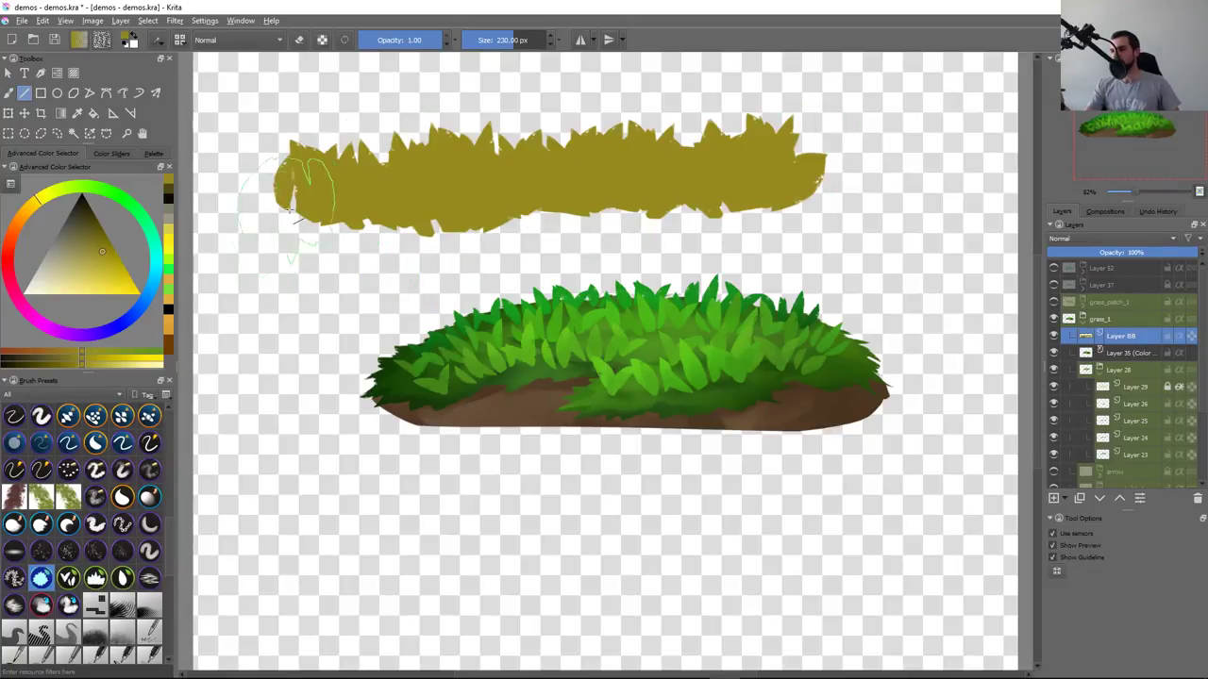
{"action": "mouse_move", "coordinate": [312, 189]}
{"action": "left_mouse_down"}
{"action": "mouse_move", "coordinate": [332, 531]}
{"action": "mouse_move", "coordinate": [830, 495]}
{"action": "mouse_move", "coordinate": [788, 132]}
{"action": "left_mouse_up"}
{"action": "key", "text": "b"}
In eraser mode, cut jagged notches into the frame's bottom edge with a 178 px brush
{"action": "key", "text": "e"}
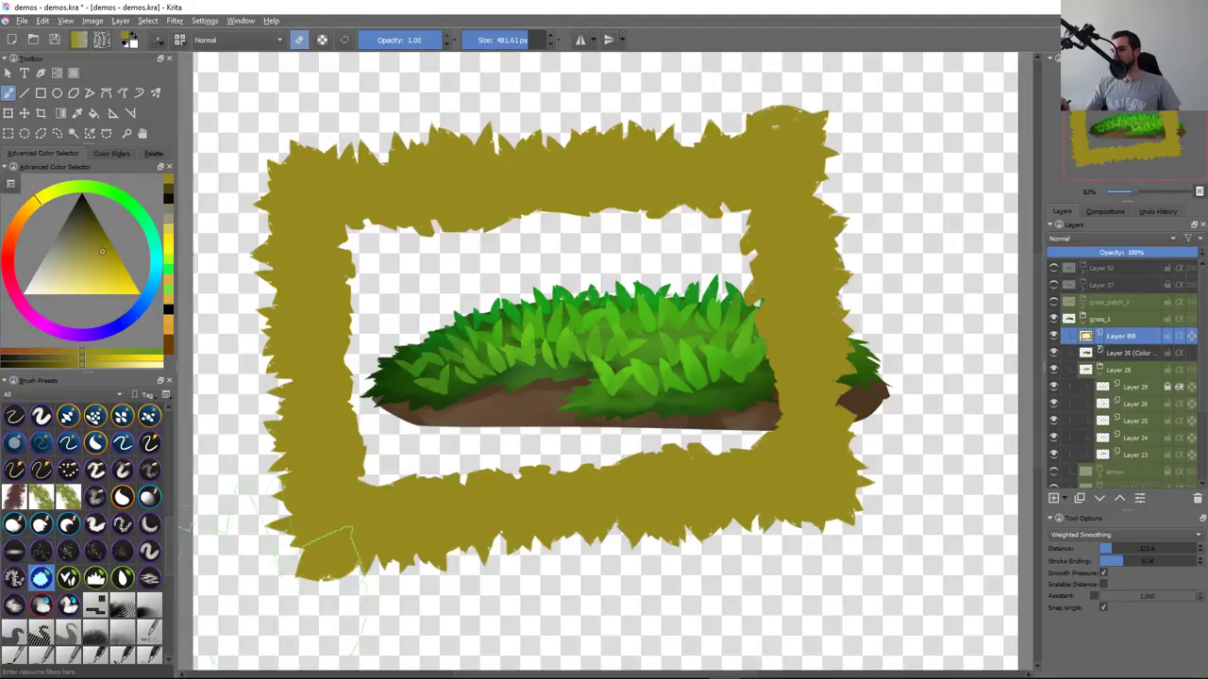
{"action": "left_click_drag", "start_coordinate": [302, 557], "coordinate": [831, 528]}
{"action": "key", "text": "ctrl+z"}
{"action": "left_click_drag", "start_coordinate": [658, 538], "coordinate": [604, 538]}
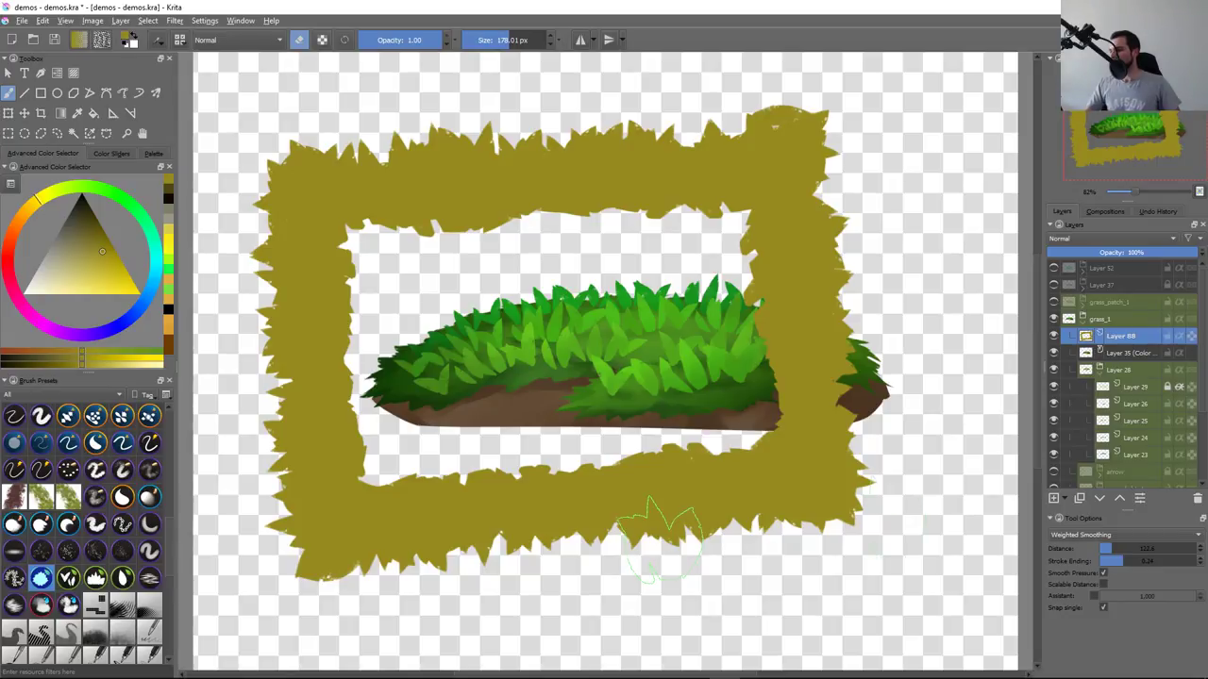
{"action": "left_click_drag", "start_coordinate": [840, 528], "coordinate": [311, 566]}
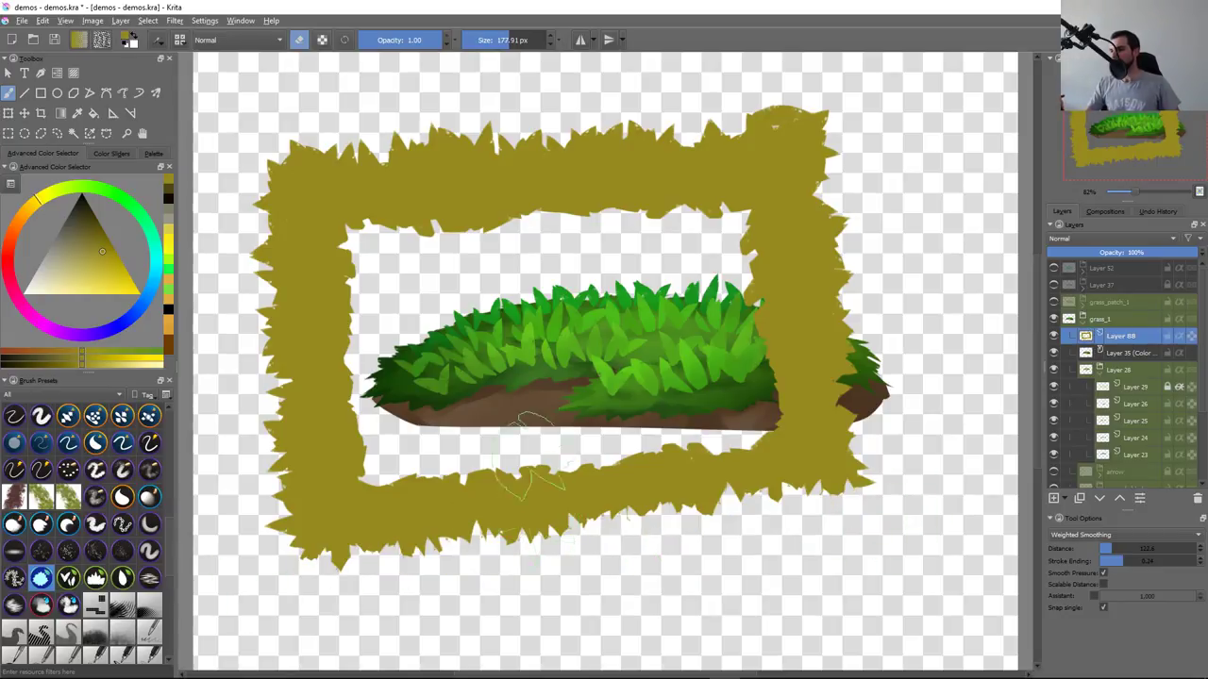
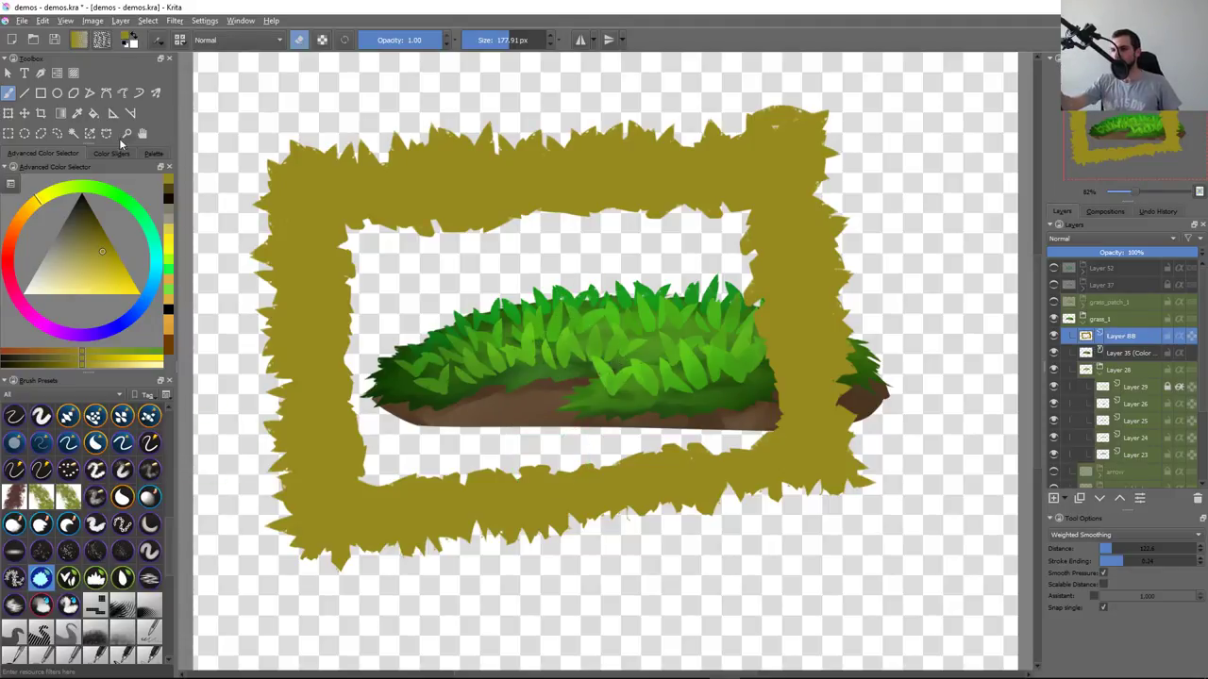
Try an olive fill inside the frame on the current layer, then undo it to restore the grass
{"action": "left_click", "coordinate": [94, 113]}
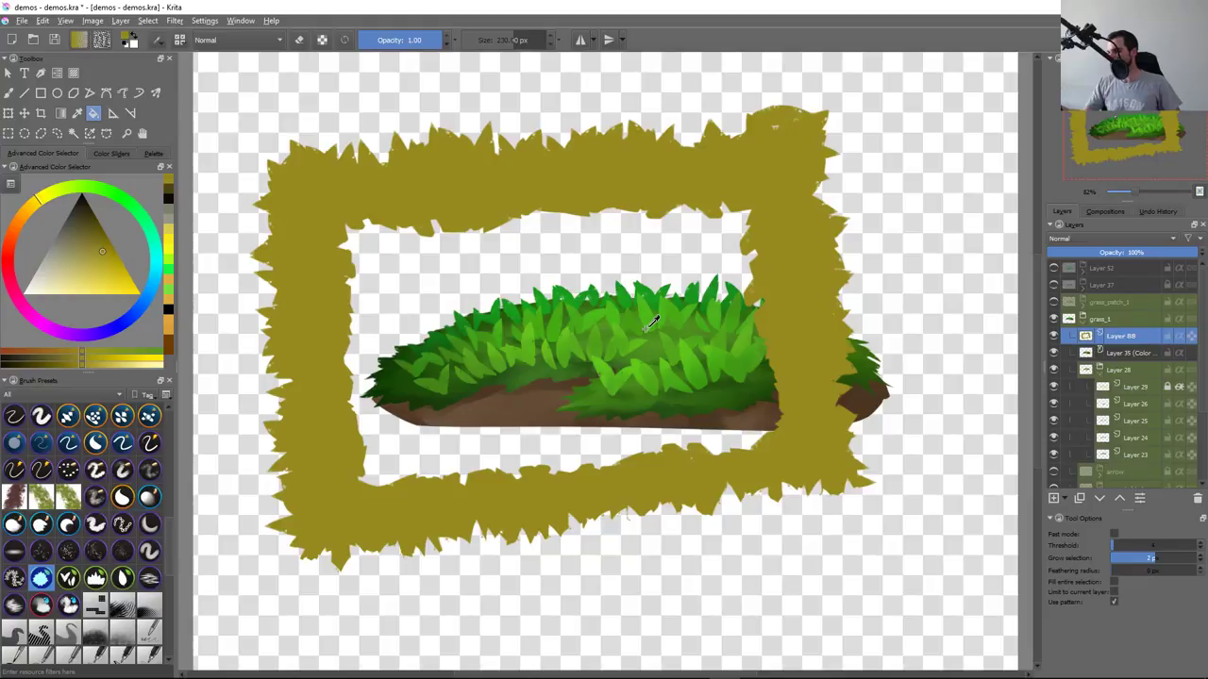
{"action": "left_click", "coordinate": [1114, 592]}
{"action": "left_click", "coordinate": [505, 271]}
{"action": "key", "text": "ctrl+z"}
{"action": "left_click", "coordinate": [549, 339]}
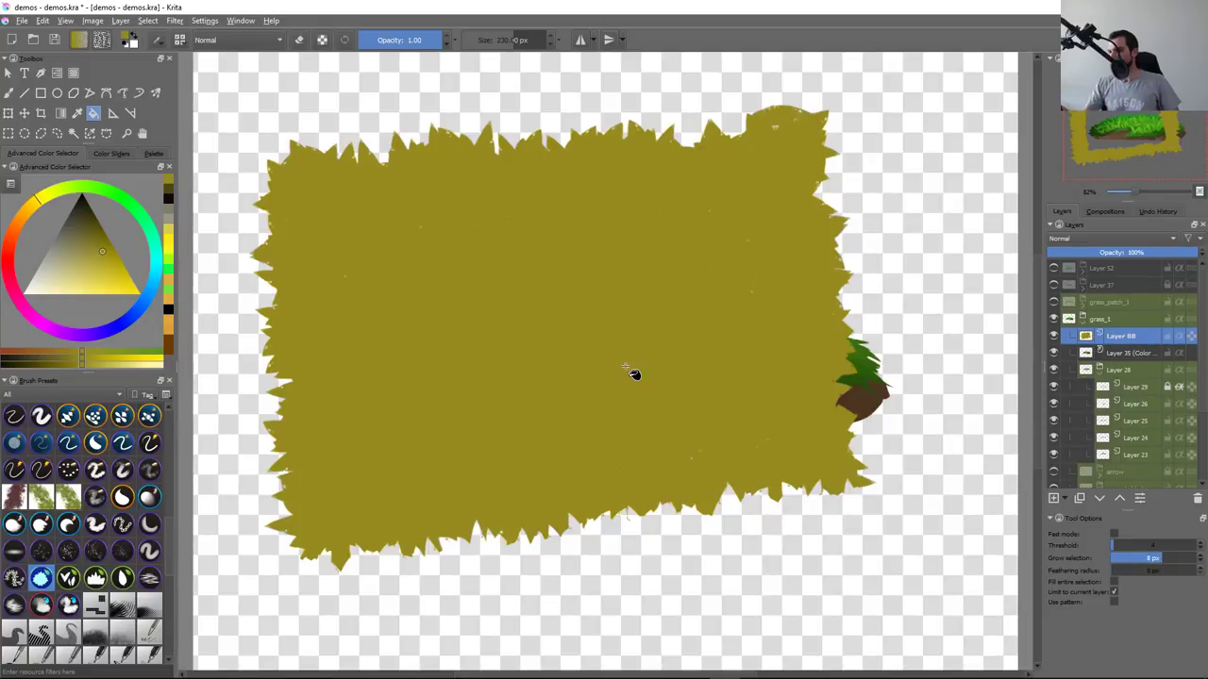
{"action": "key", "text": "b"}
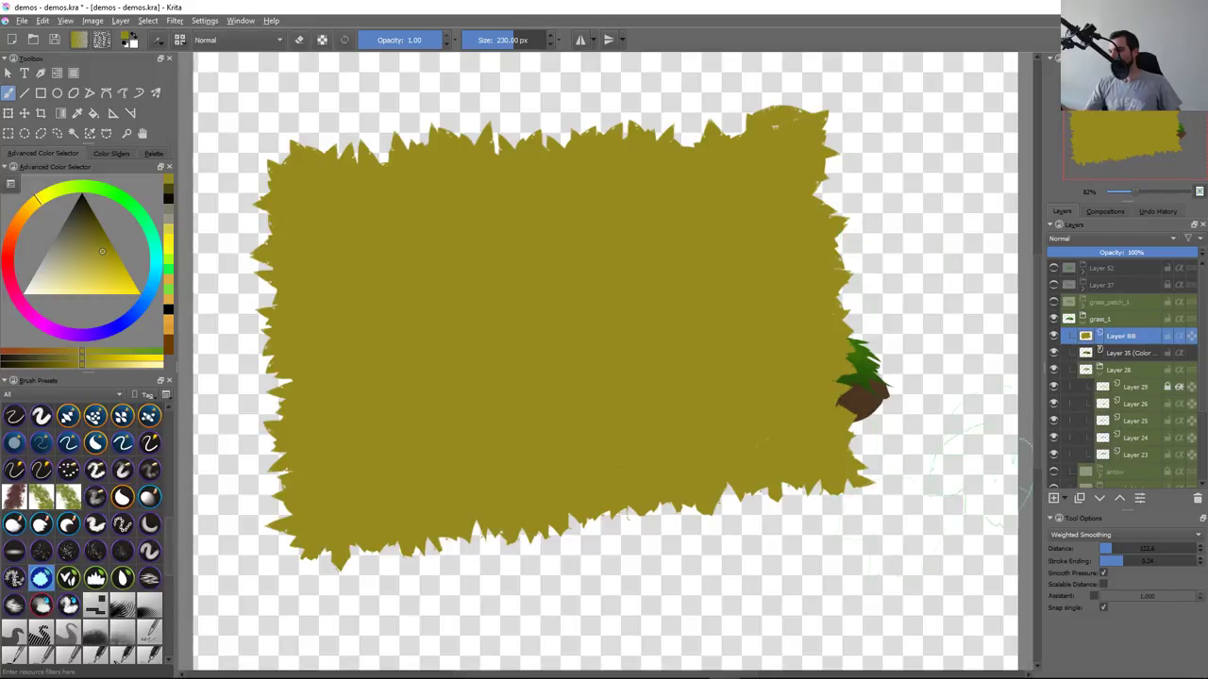
{"action": "key", "text": "ctrl+z"}
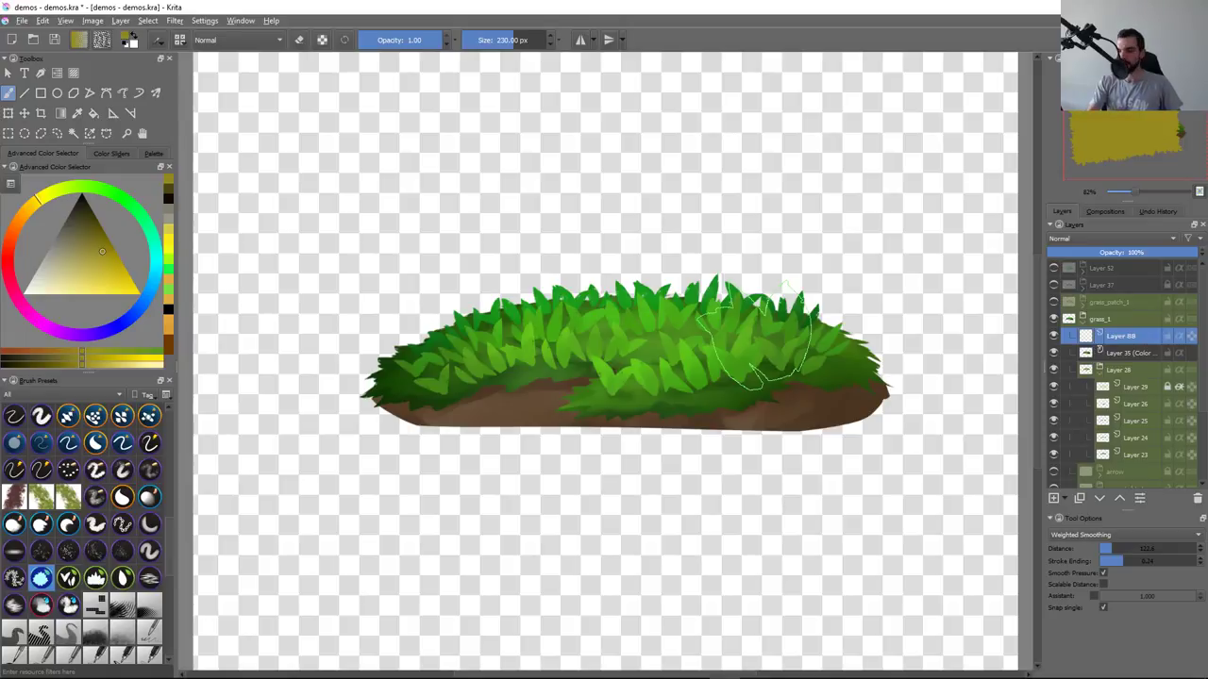
Open brush tips.kra from the file manager in Krita
{"action": "key", "text": "F5"}
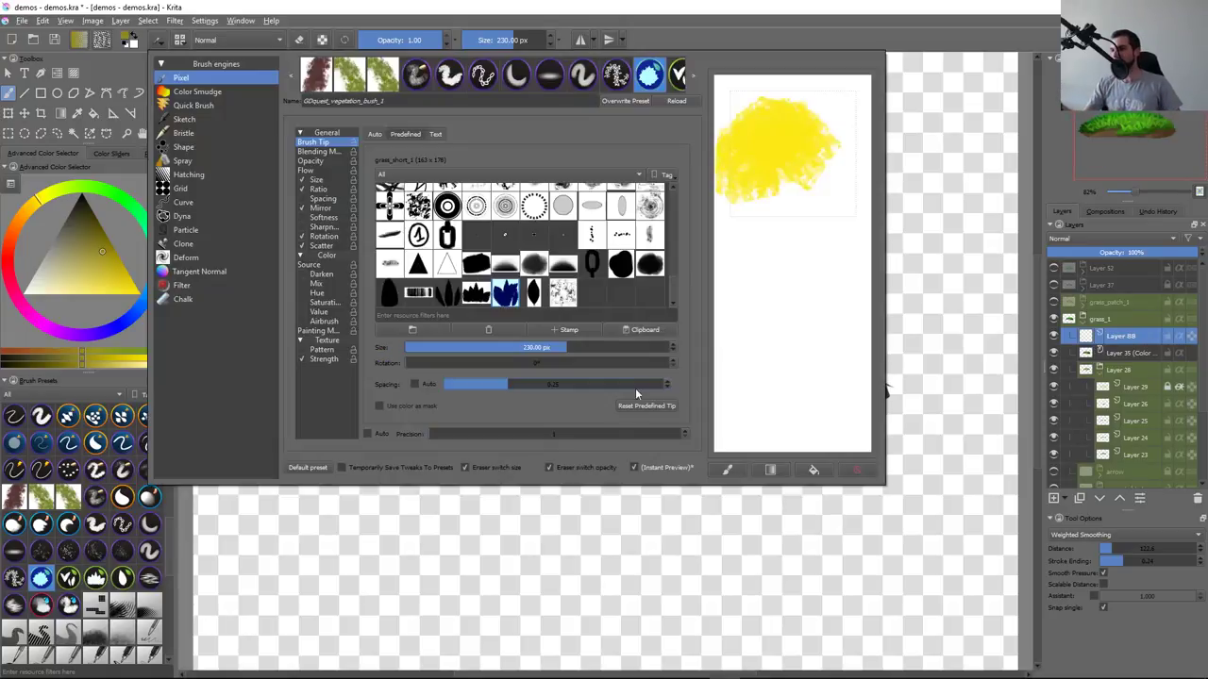
{"action": "key", "text": "F5"}
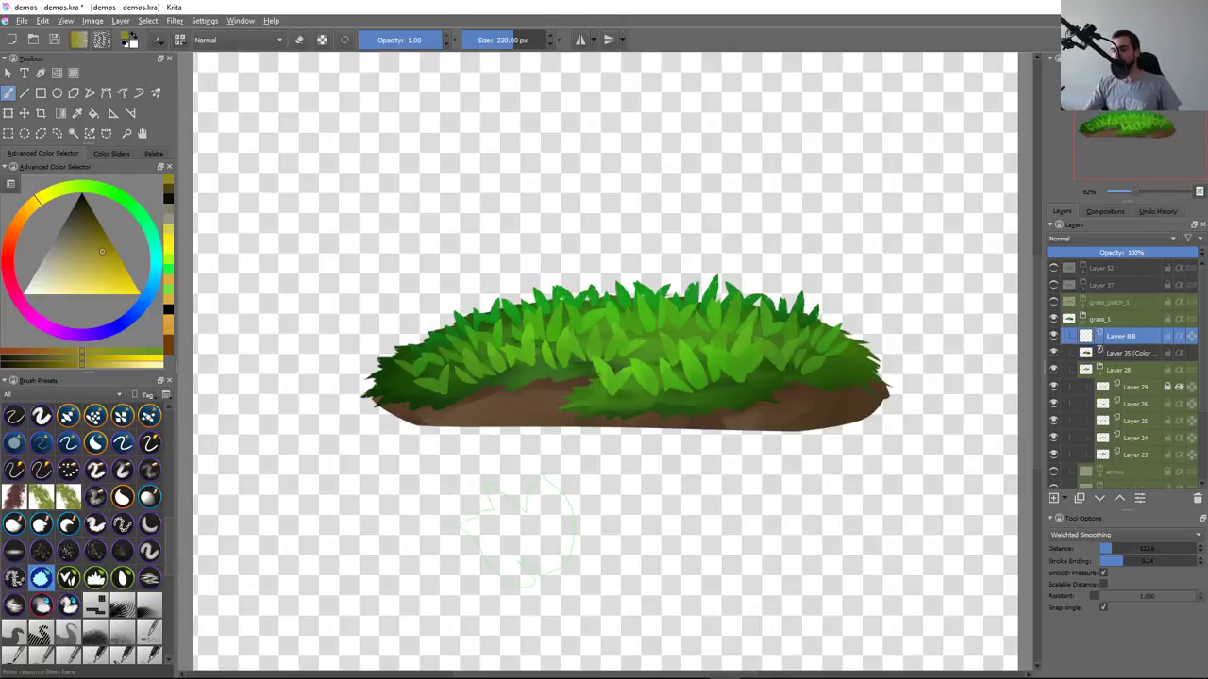
{"action": "key", "text": "alt+Tab"}
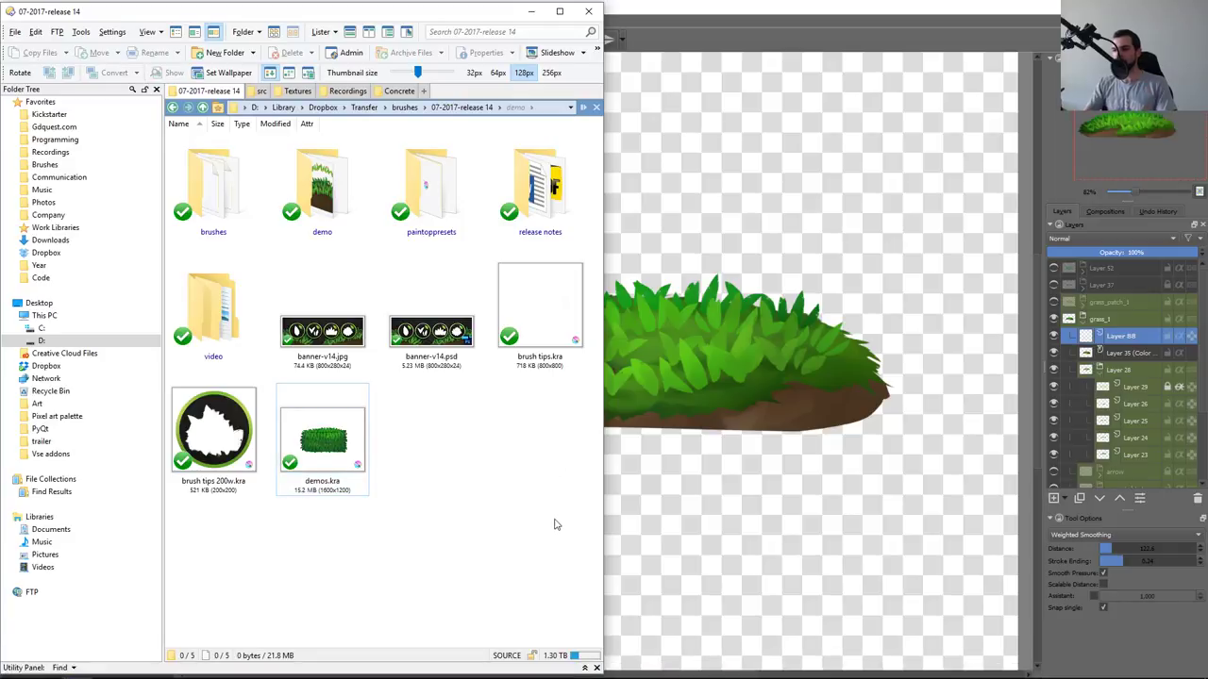
{"action": "left_click", "coordinate": [560, 364]}
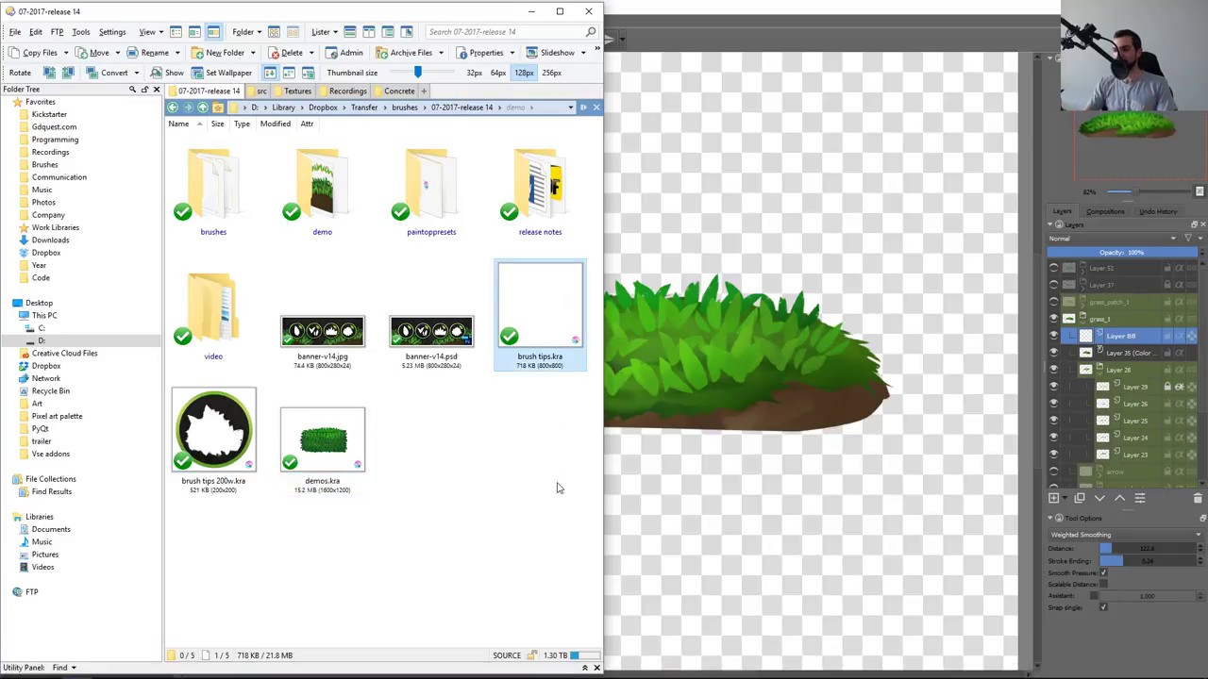
{"action": "double_click", "coordinate": [557, 314]}
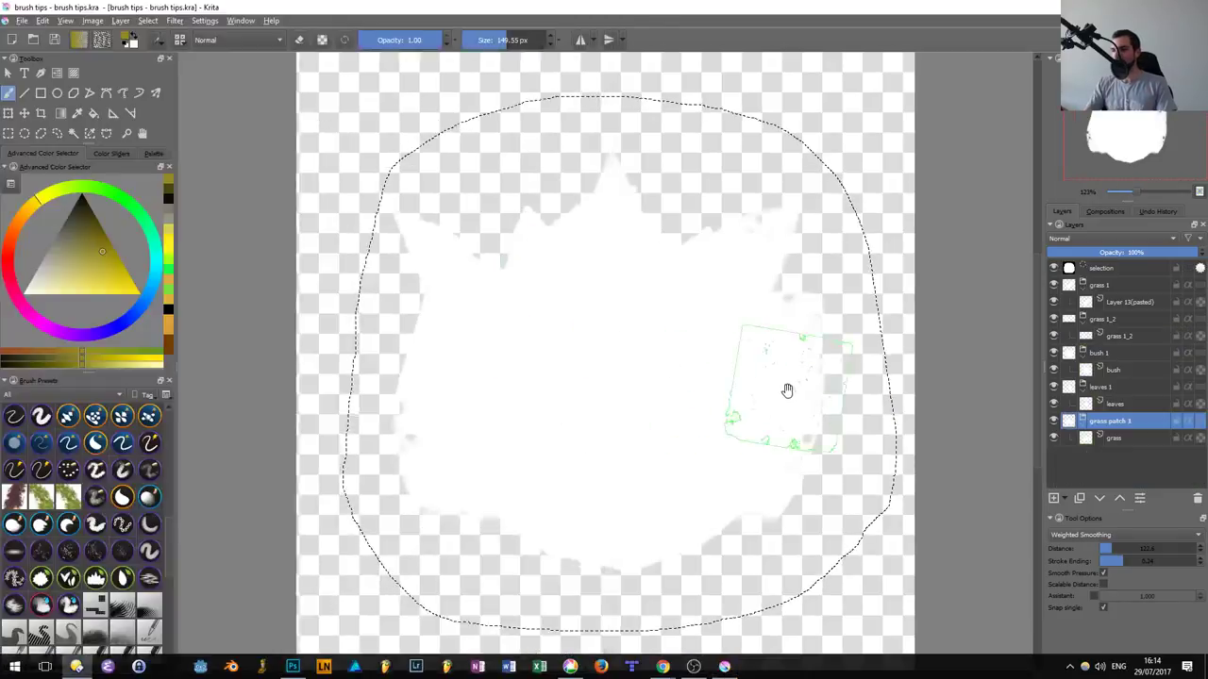
Clear the selection, collapse the tip groups and select the Layer 13 (pasted) layer
{"action": "key", "text": "ctrl+shift+a"}
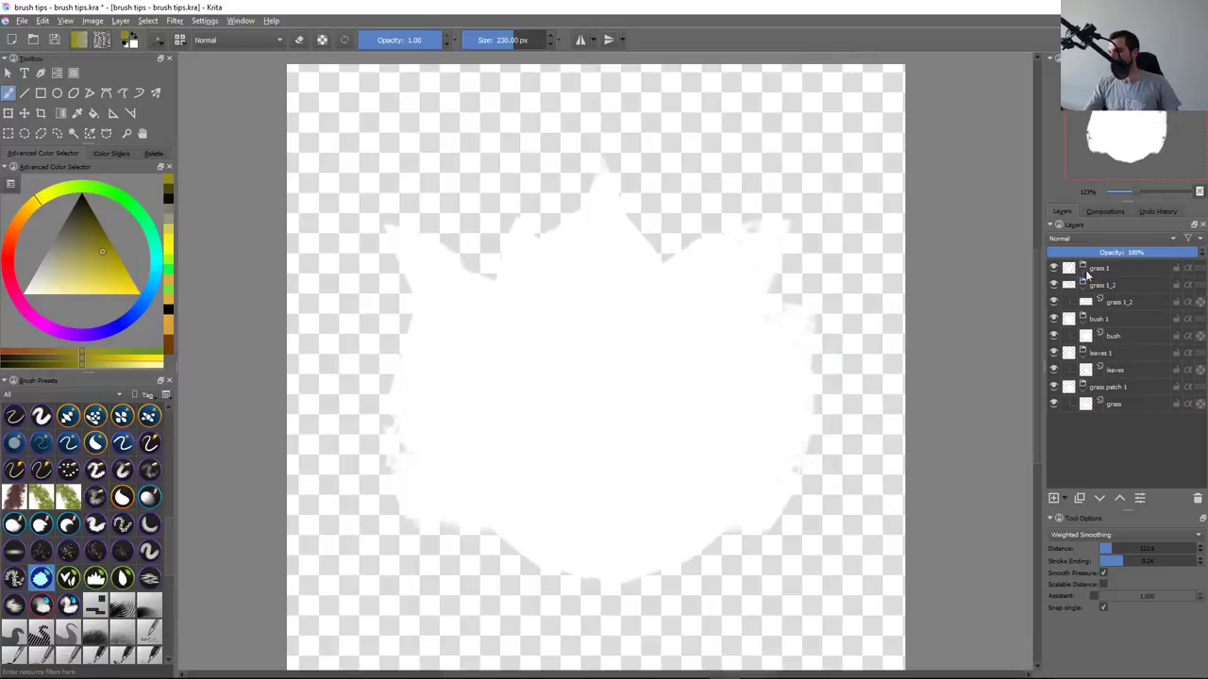
{"action": "left_click", "coordinate": [1083, 285]}
{"action": "left_click", "coordinate": [1083, 302]}
{"action": "left_click", "coordinate": [1083, 319]}
{"action": "left_click", "coordinate": [1083, 336]}
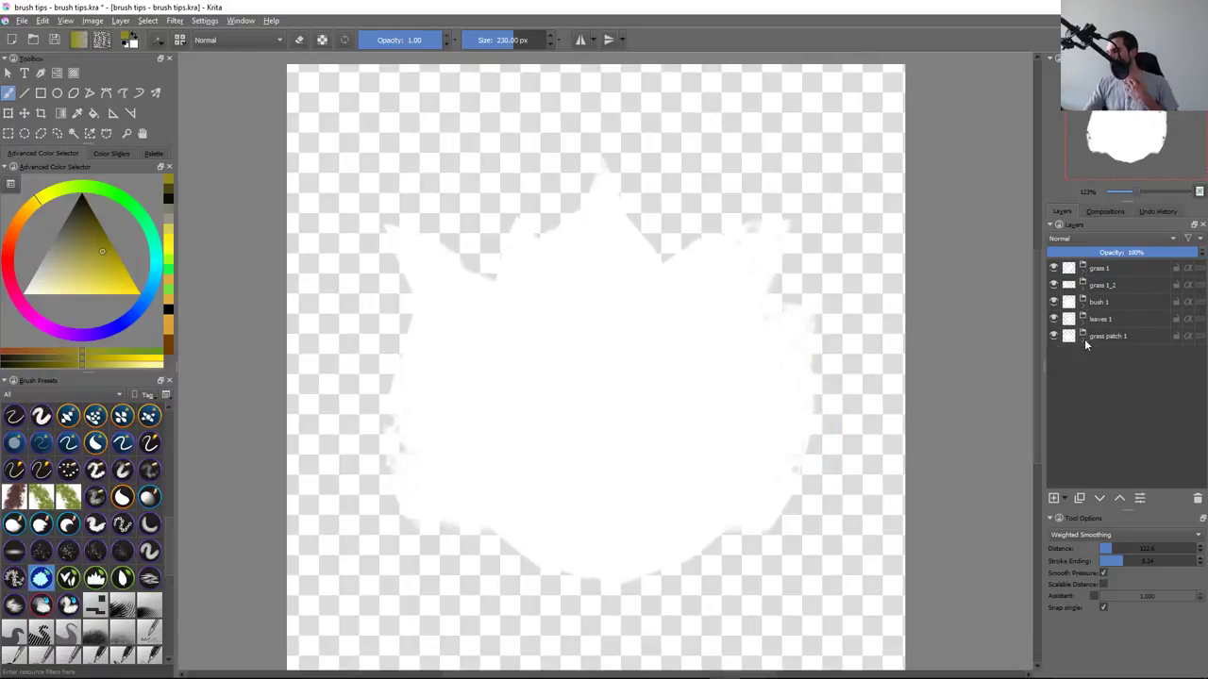
{"action": "left_click", "coordinate": [1054, 269]}
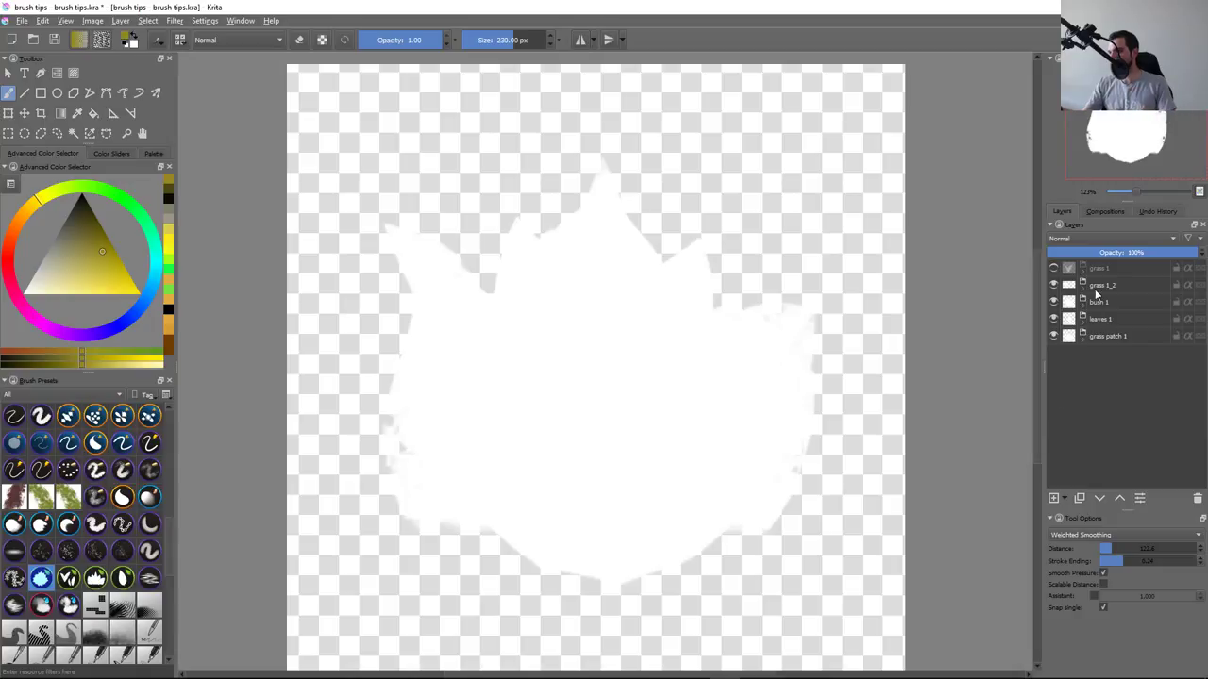
{"action": "left_click", "coordinate": [1084, 285]}
{"action": "left_click", "coordinate": [1084, 268]}
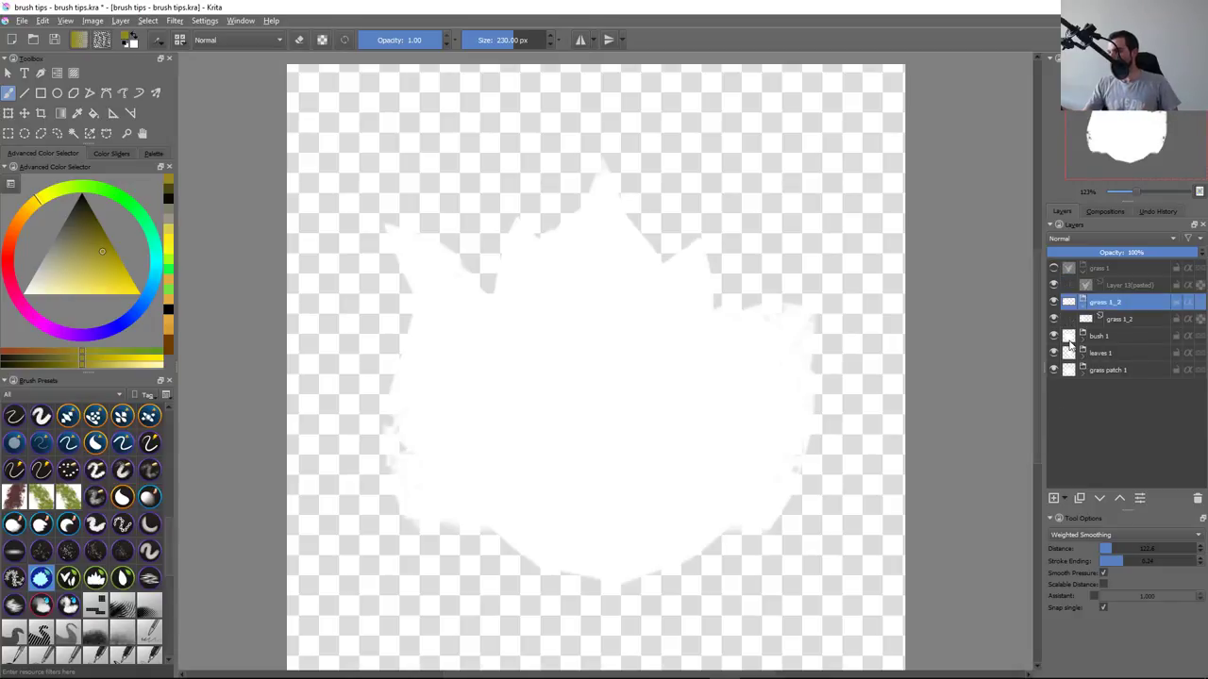
{"action": "left_click", "coordinate": [1076, 284]}
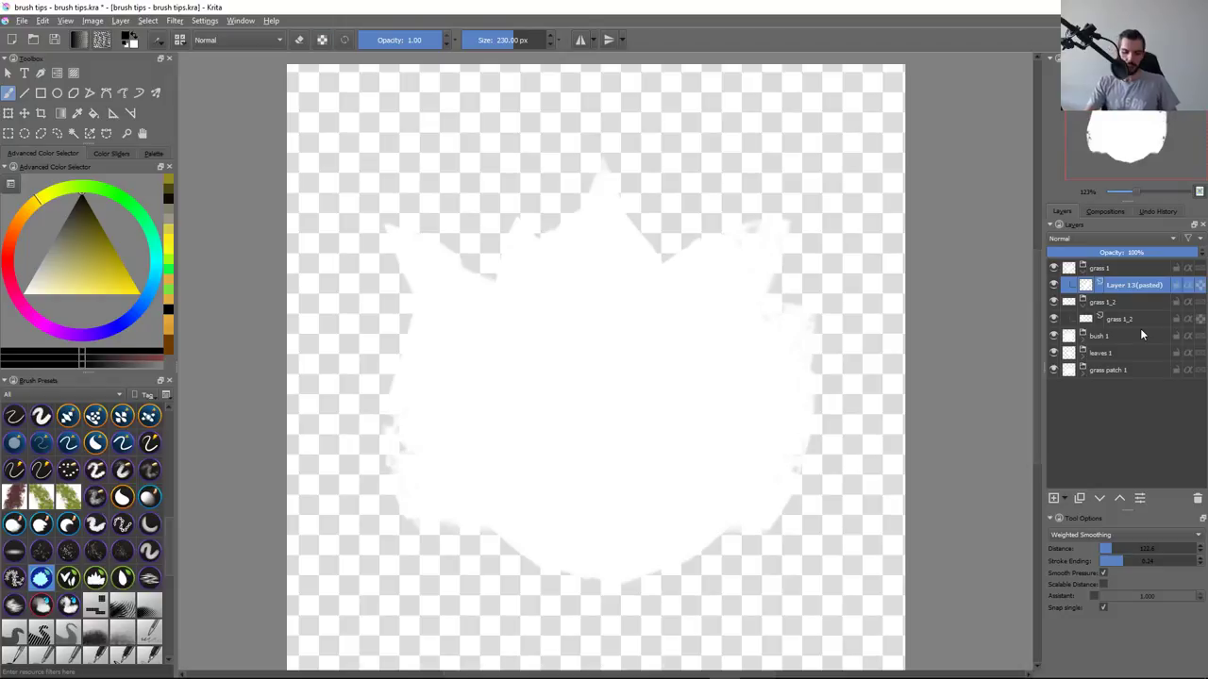
With transparency locked, fill Layer 13, grass 1_2 and the bush shape solid black
{"action": "key", "text": "slash"}
{"action": "key", "text": "BackSpace"}
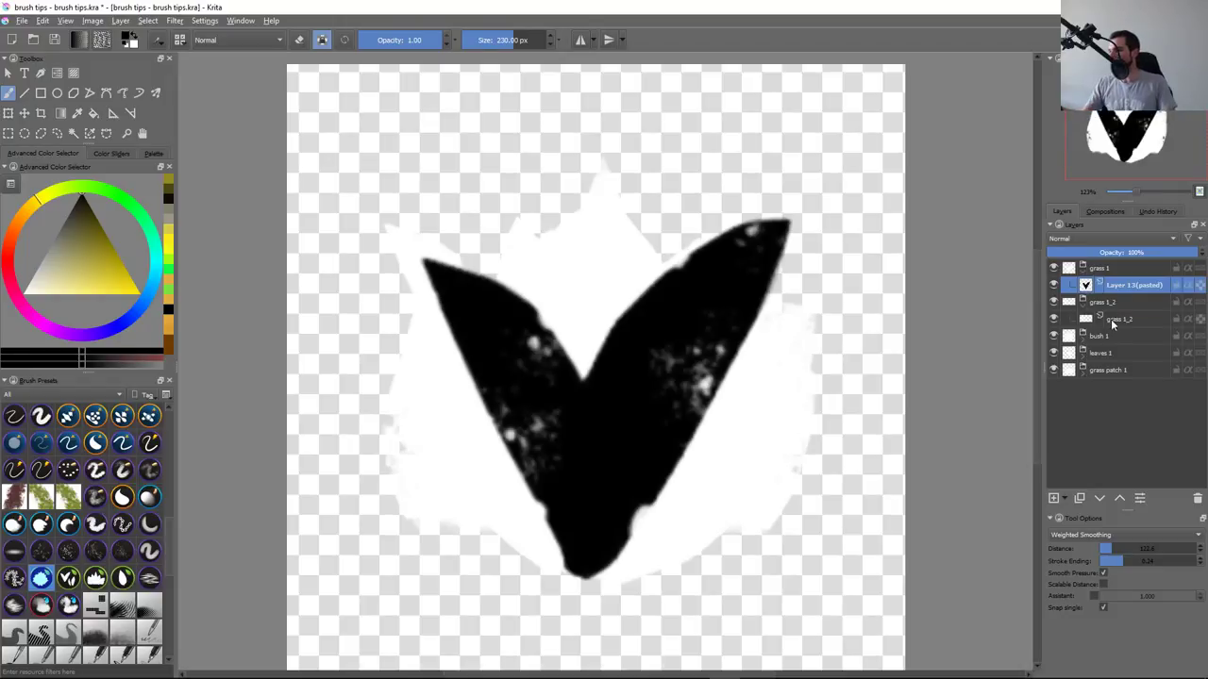
{"action": "left_click", "coordinate": [1123, 319]}
{"action": "key", "text": "BackSpace"}
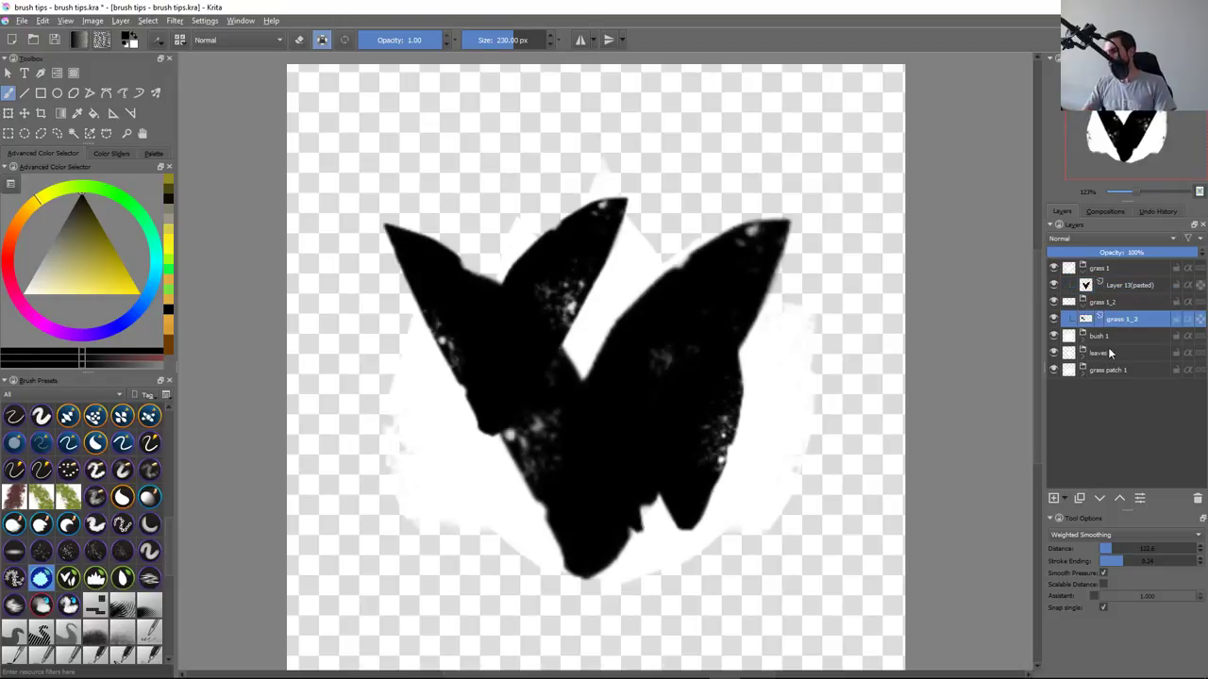
{"action": "left_click", "coordinate": [1082, 336]}
{"action": "left_click", "coordinate": [1108, 353]}
{"action": "key", "text": "BackSpace"}
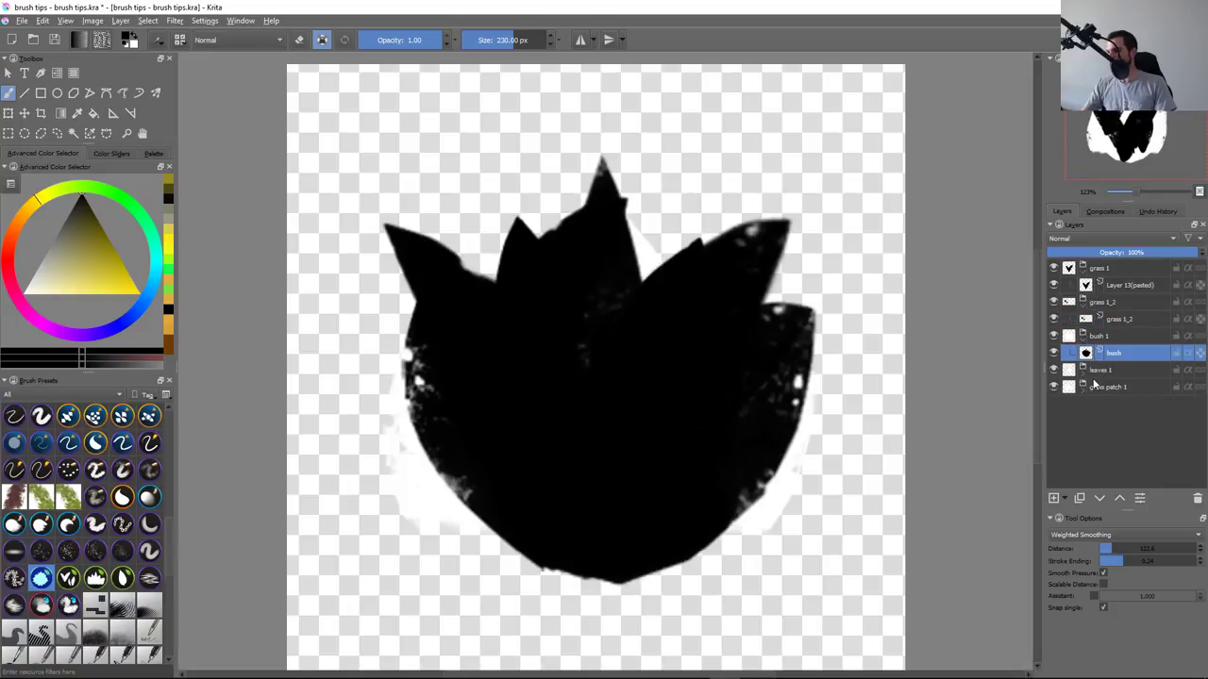
Hide the other layers so only the black bush shows, and select the bush 1 group
{"action": "left_click", "coordinate": [1053, 302]}
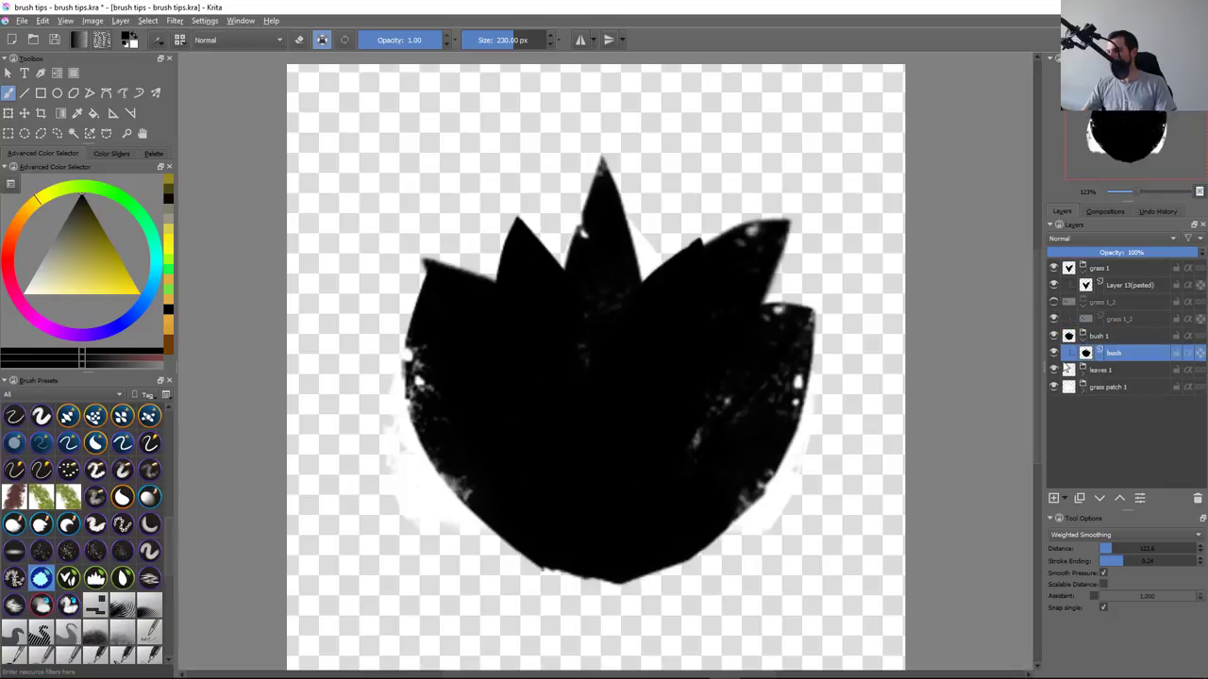
{"action": "left_click", "coordinate": [1053, 336]}
{"action": "left_click", "coordinate": [1054, 370]}
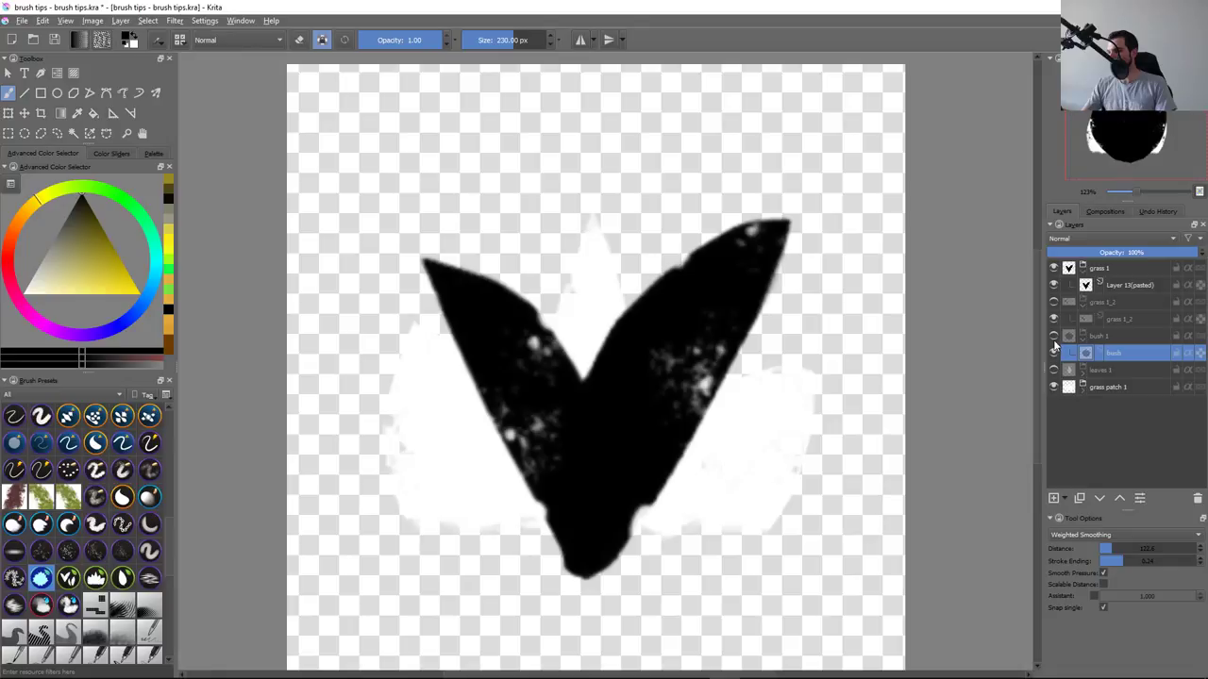
{"action": "left_click", "coordinate": [1053, 336]}
{"action": "left_click", "coordinate": [1053, 268]}
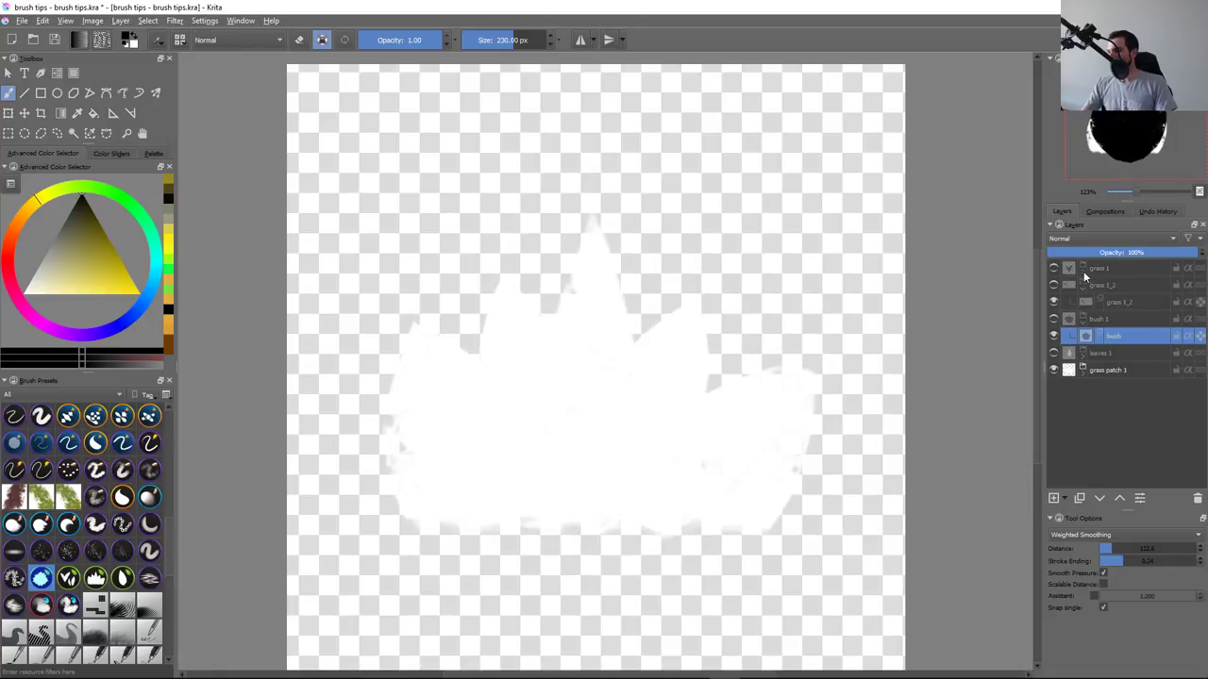
{"action": "left_click", "coordinate": [1064, 319]}
{"action": "left_click", "coordinate": [1053, 353]}
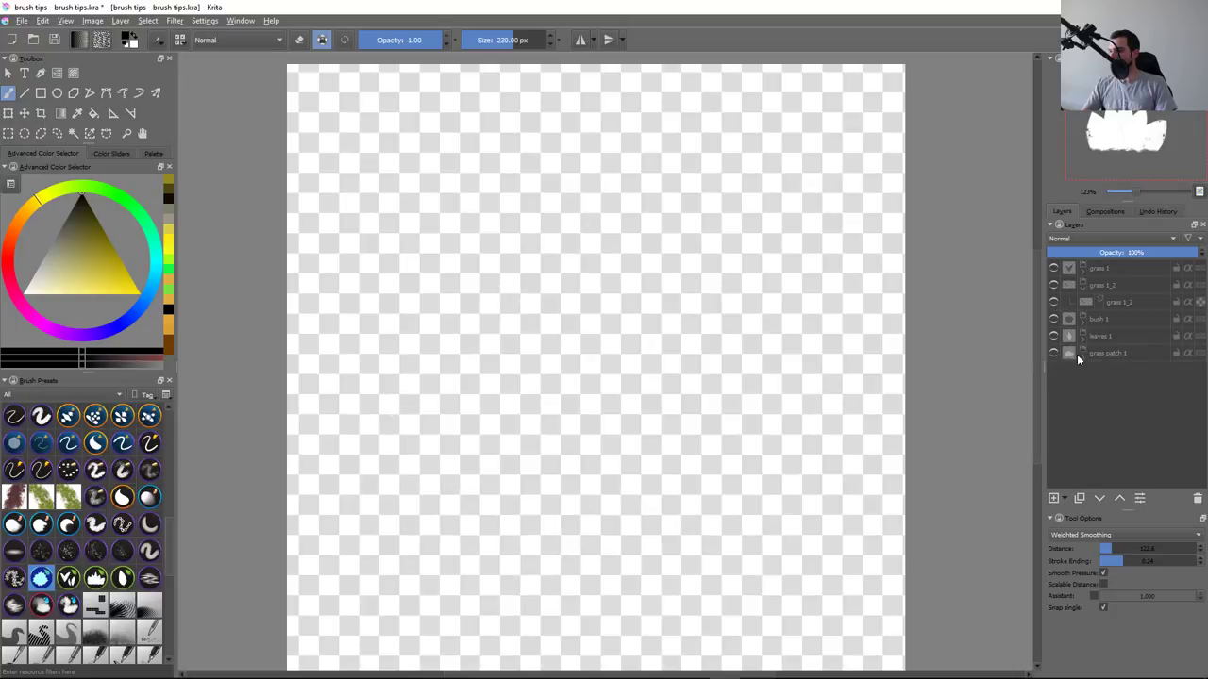
{"action": "left_click", "coordinate": [1053, 336]}
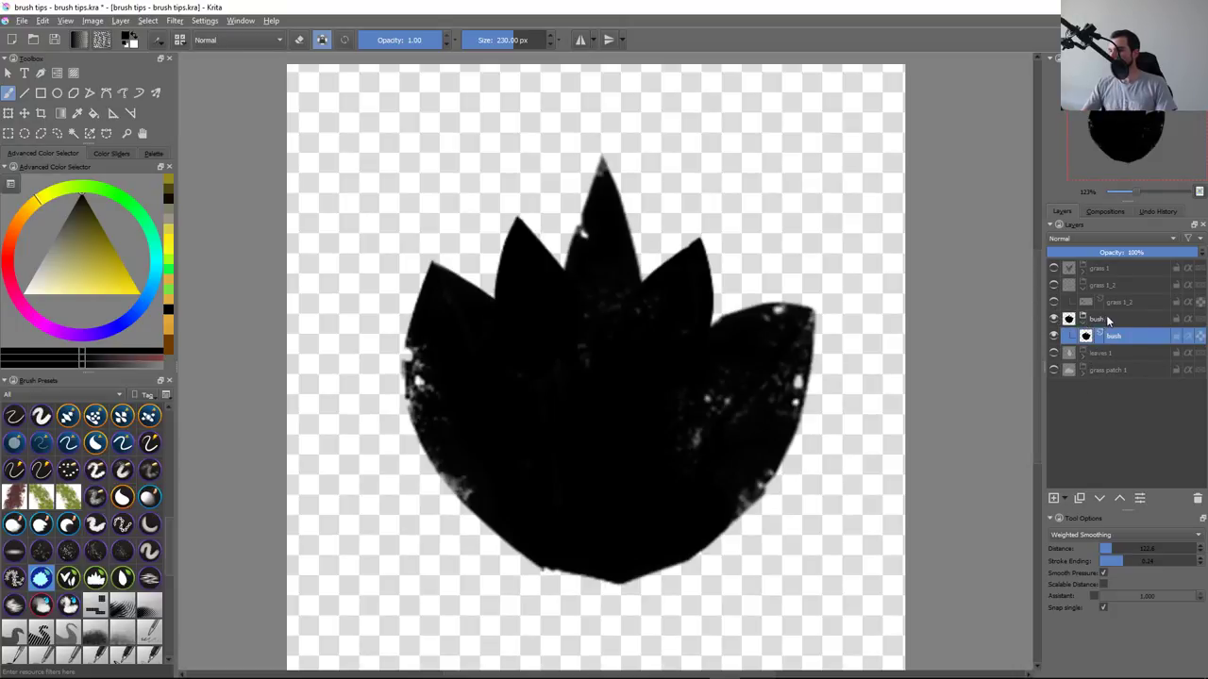
{"action": "left_click", "coordinate": [1108, 321]}
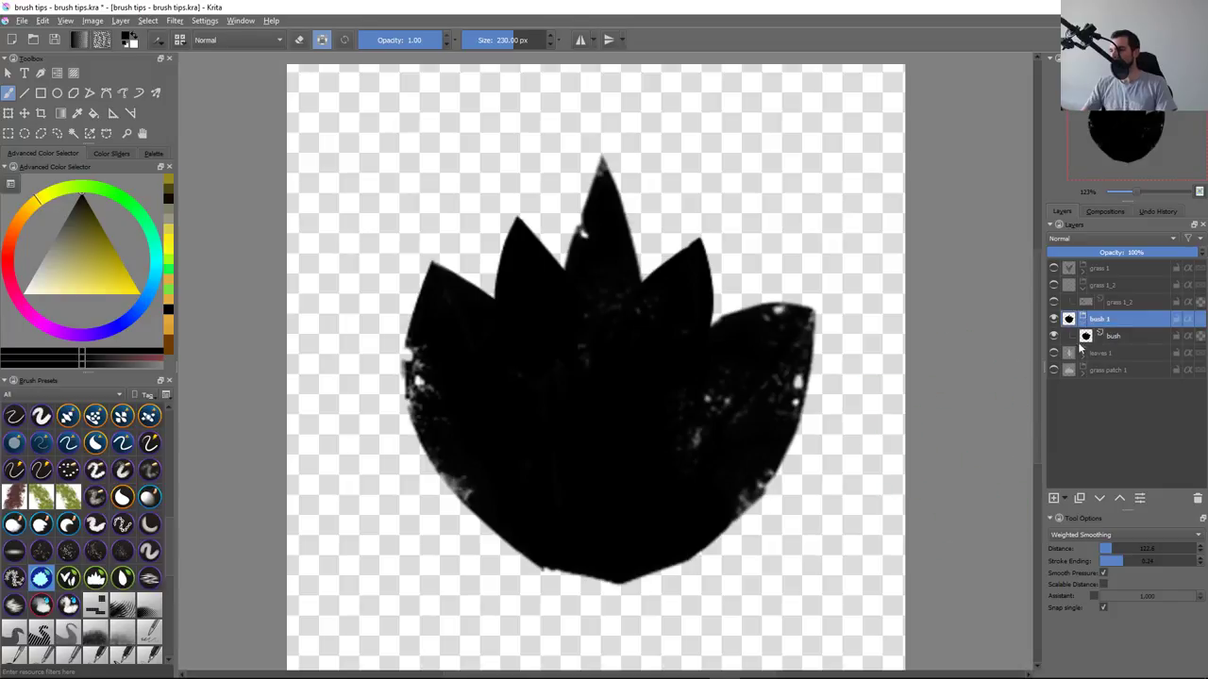
Add a new empty Layer 12 above the bush 1 group and hide the bush layer
{"action": "key", "text": "Insert"}
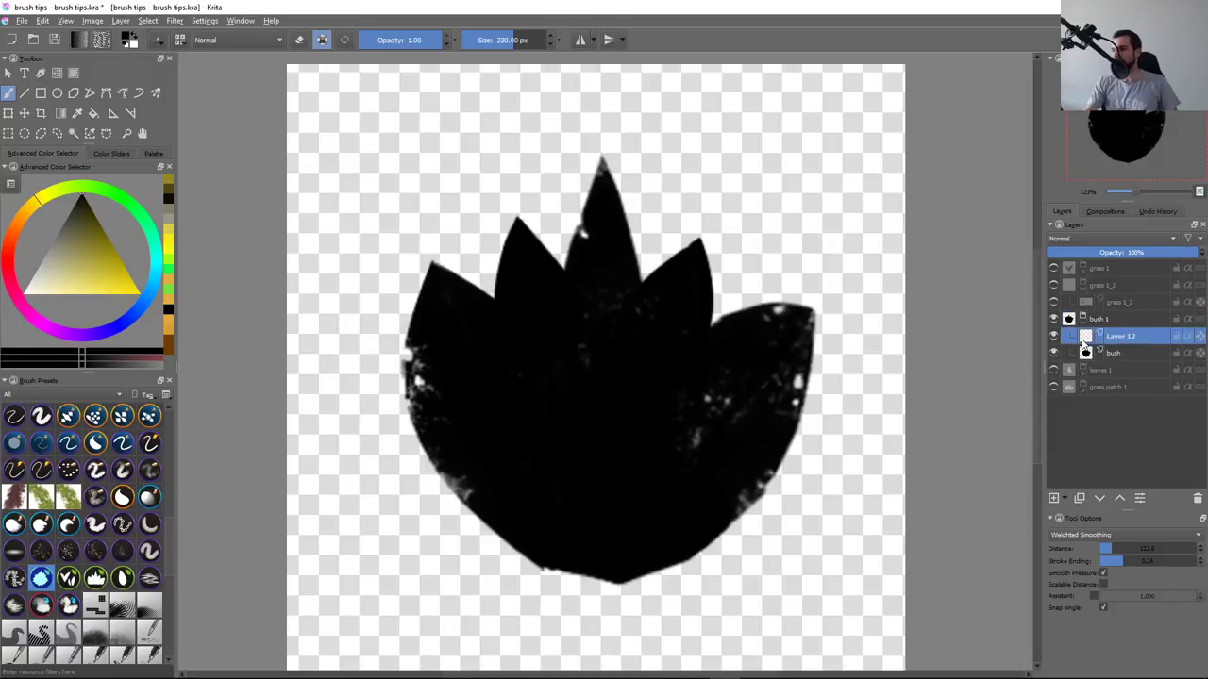
{"action": "key", "text": "ctrl+Page_Up"}
{"action": "left_click", "coordinate": [1054, 337]}
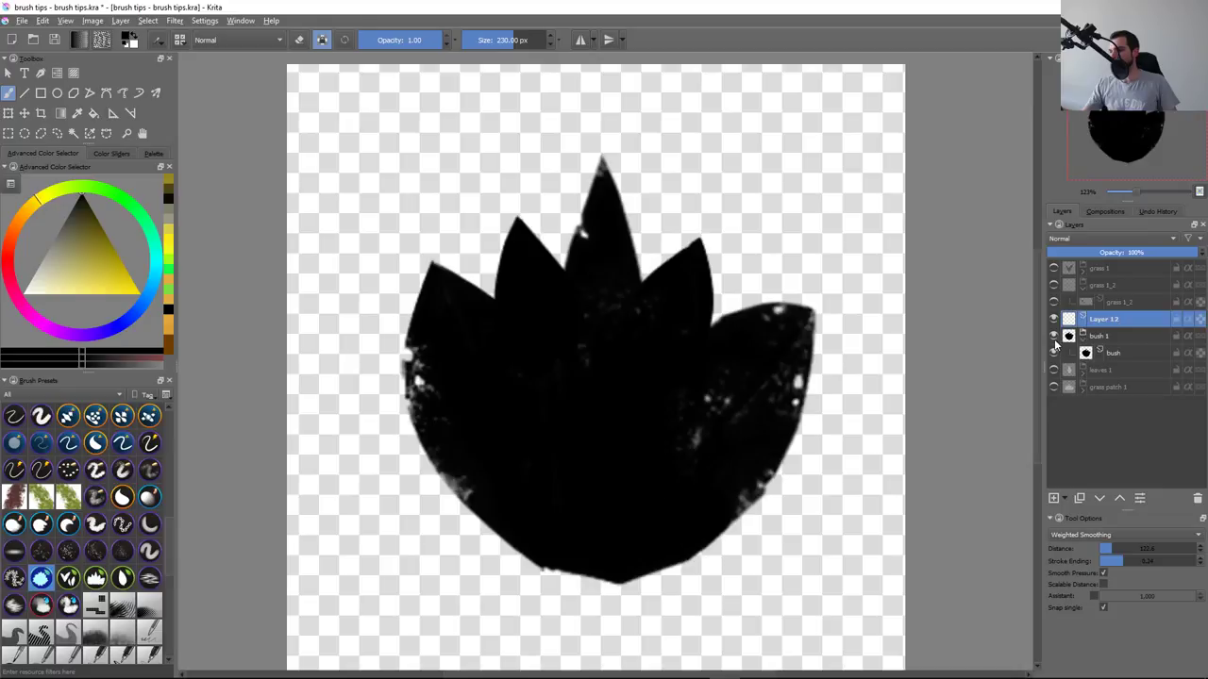
{"action": "left_click", "coordinate": [1054, 342]}
{"action": "key", "text": "ctrl+alt+c"}
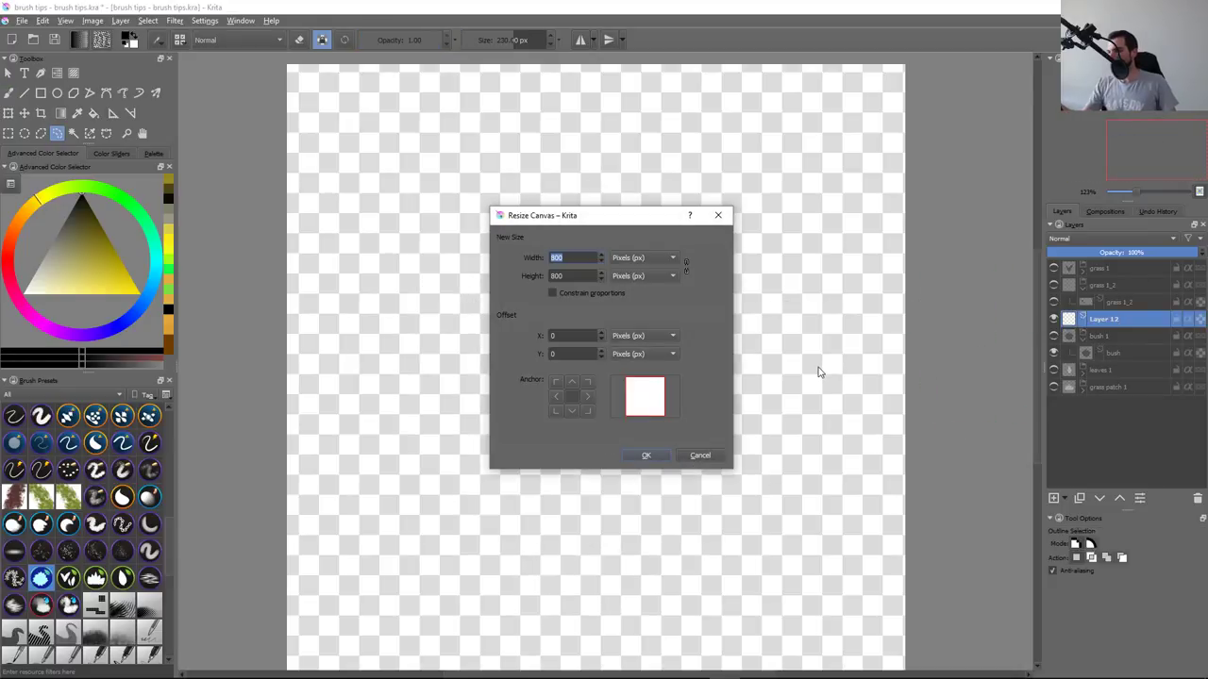
Keep the 800 × 800 px canvas and fill a freehand leaf-shaped selection with black on Layer 12
{"action": "key", "text": "Return"}
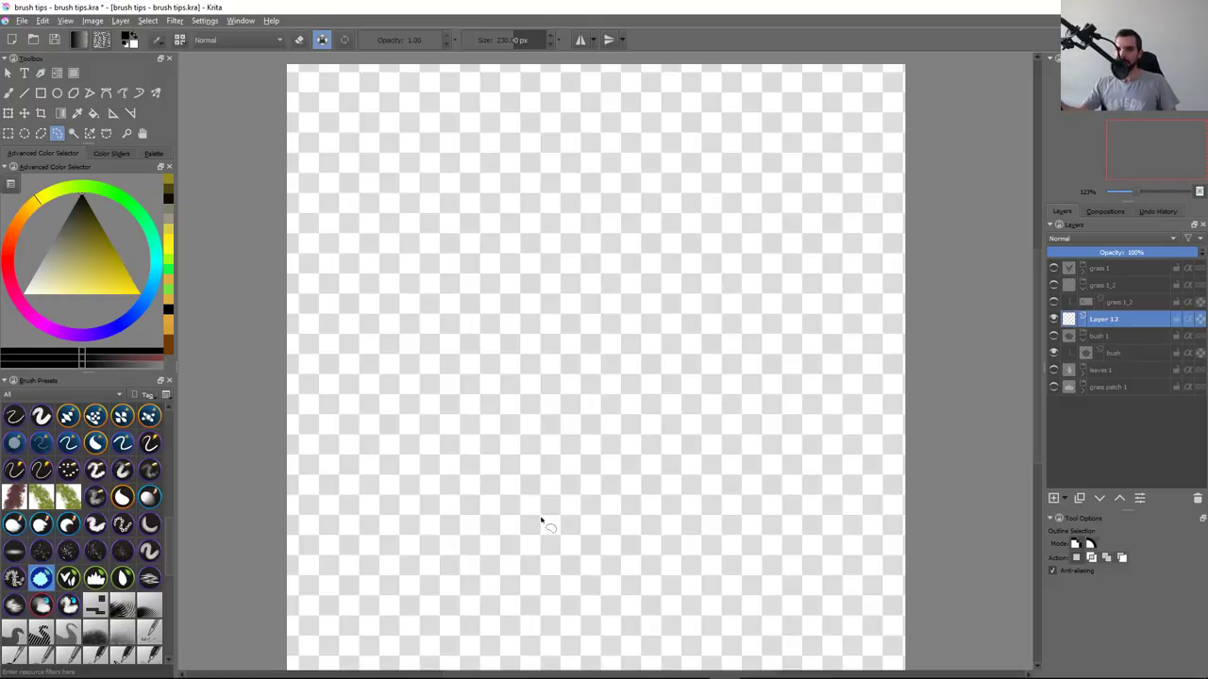
{"action": "left_click_drag", "start_coordinate": [548, 531], "coordinate": [536, 213]}
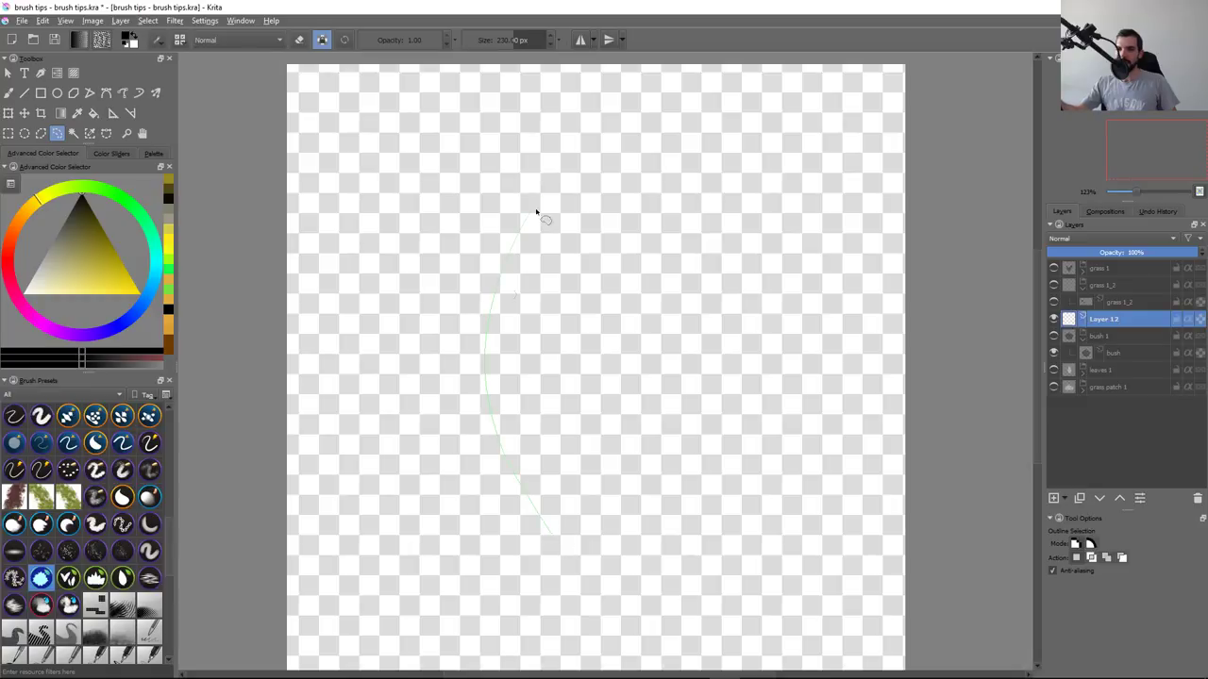
{"action": "left_click_drag", "start_coordinate": [649, 283], "coordinate": [624, 531]}
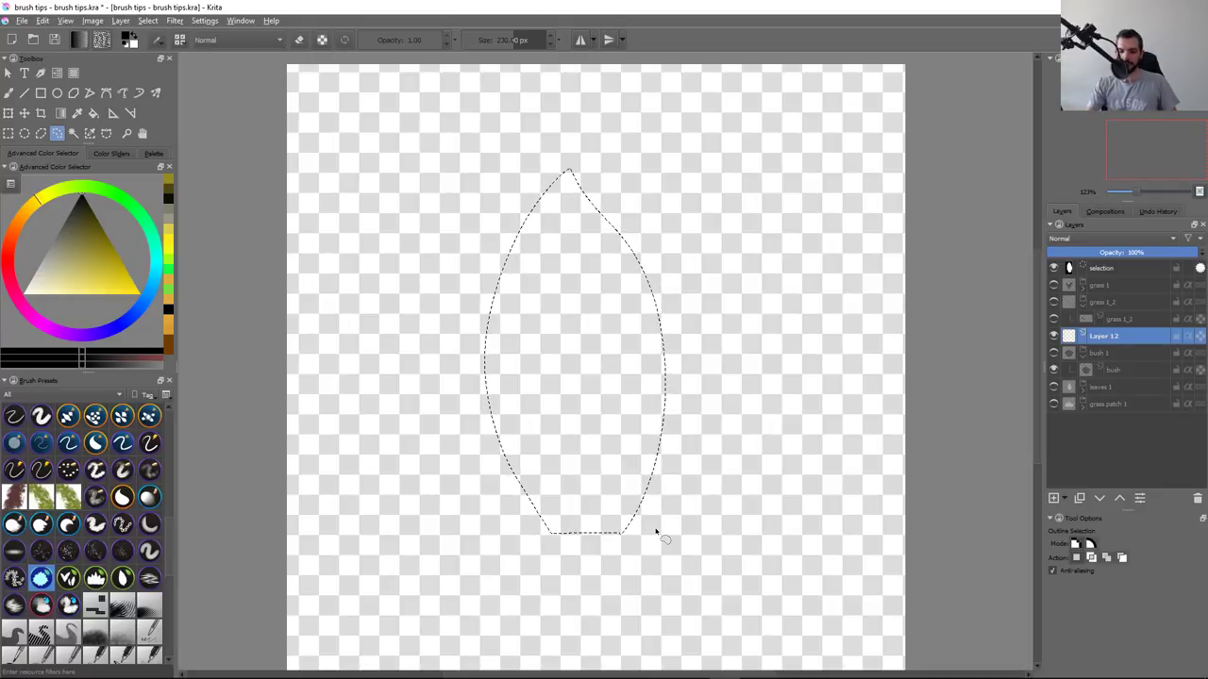
{"action": "key", "text": "shift+BackSpace"}
{"action": "key", "text": "ctrl+shift+a"}
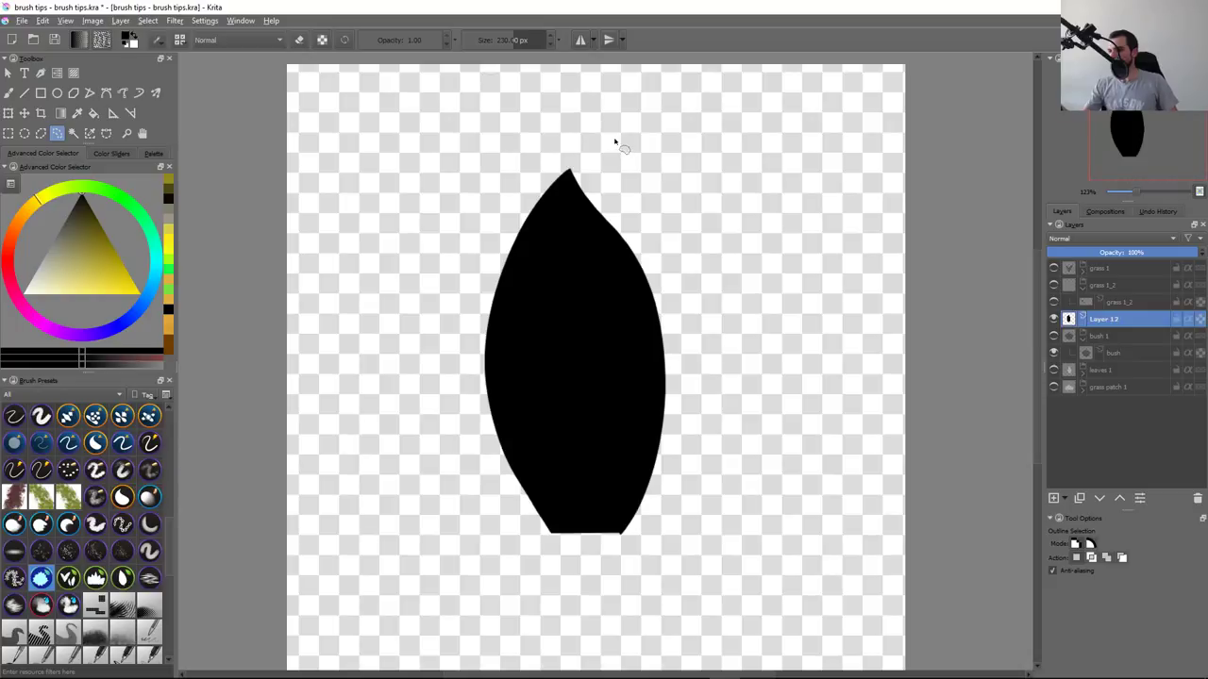
Trim the black leaf's upper-left and right sides into a narrower pointed tip
{"action": "left_click_drag", "start_coordinate": [615, 144], "coordinate": [448, 525]}
{"action": "key", "text": "Delete"}
{"action": "key", "text": "ctrl+shift+a"}
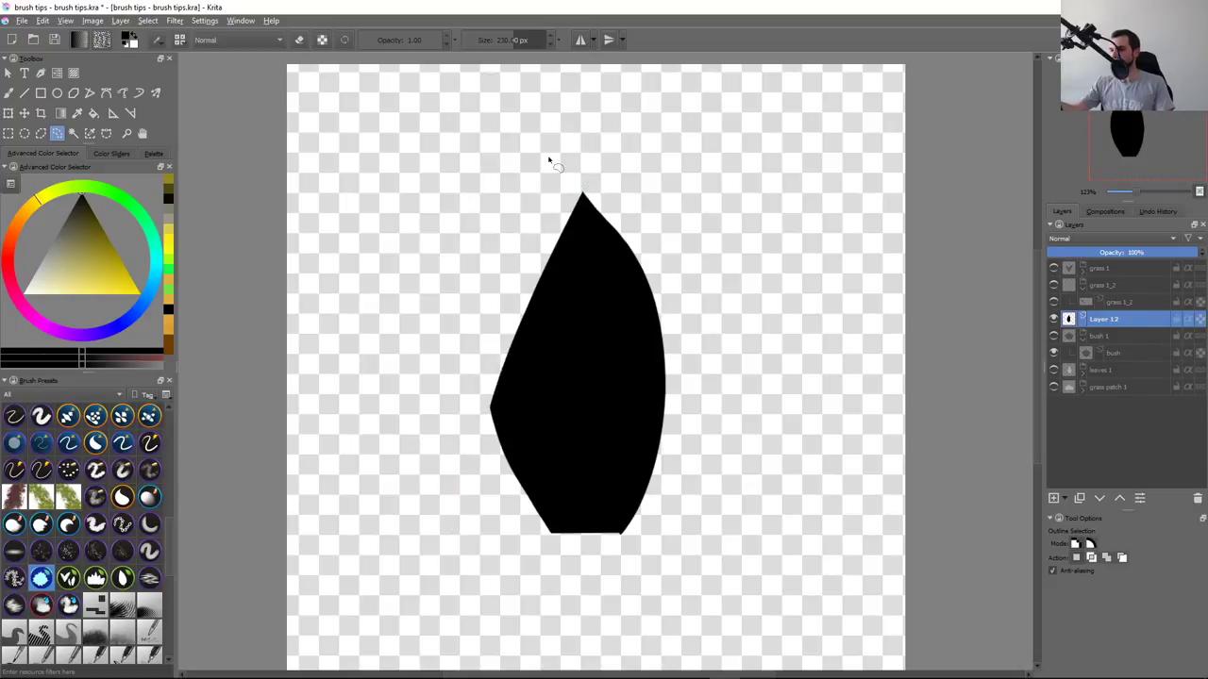
{"action": "left_click_drag", "start_coordinate": [550, 162], "coordinate": [565, 141]}
{"action": "key", "text": "Delete"}
{"action": "key", "text": "ctrl+shift+a"}
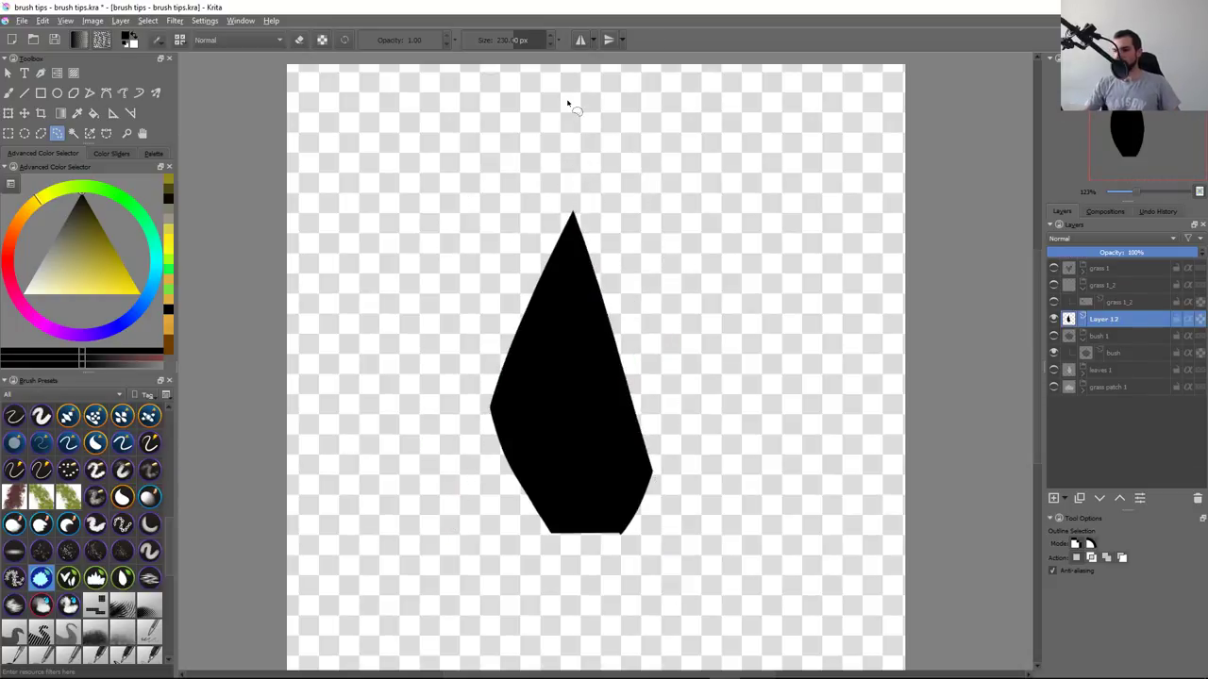
{"action": "key", "text": "alt+space"}
Search Google Images for 'feuille bouleau' and study the yellow birch leaf photo before returning to Krita
{"action": "type", "text": "g"}
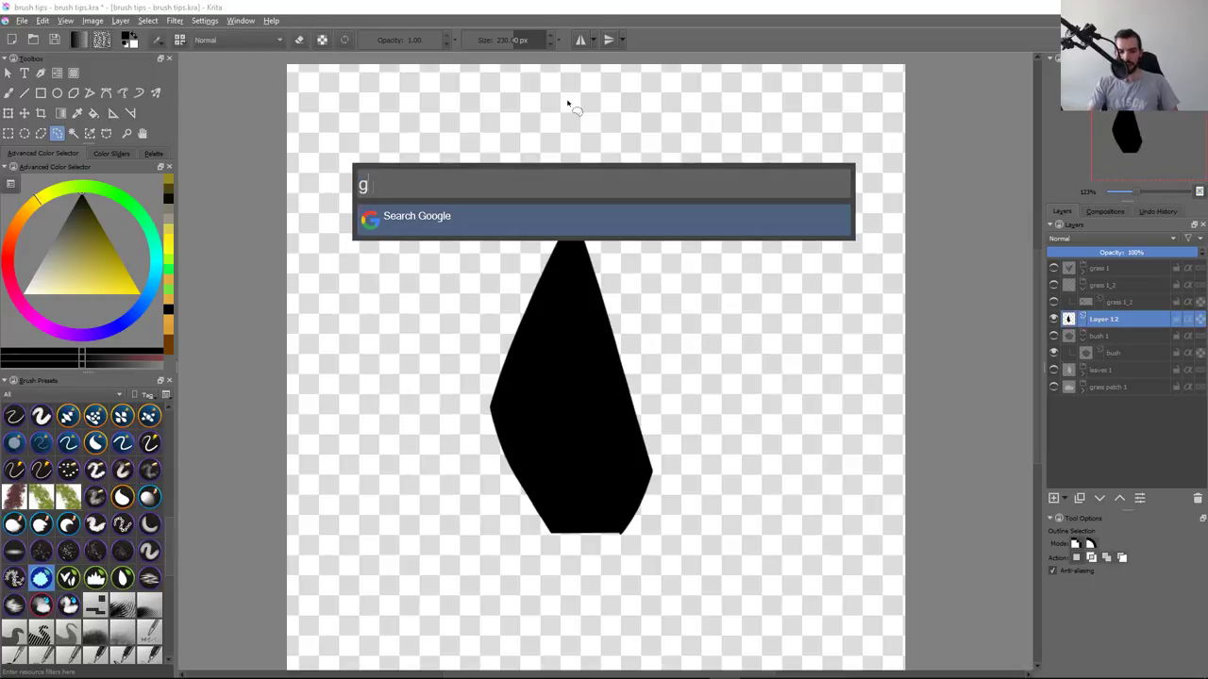
{"action": "type", "text": " feuille boulue"}
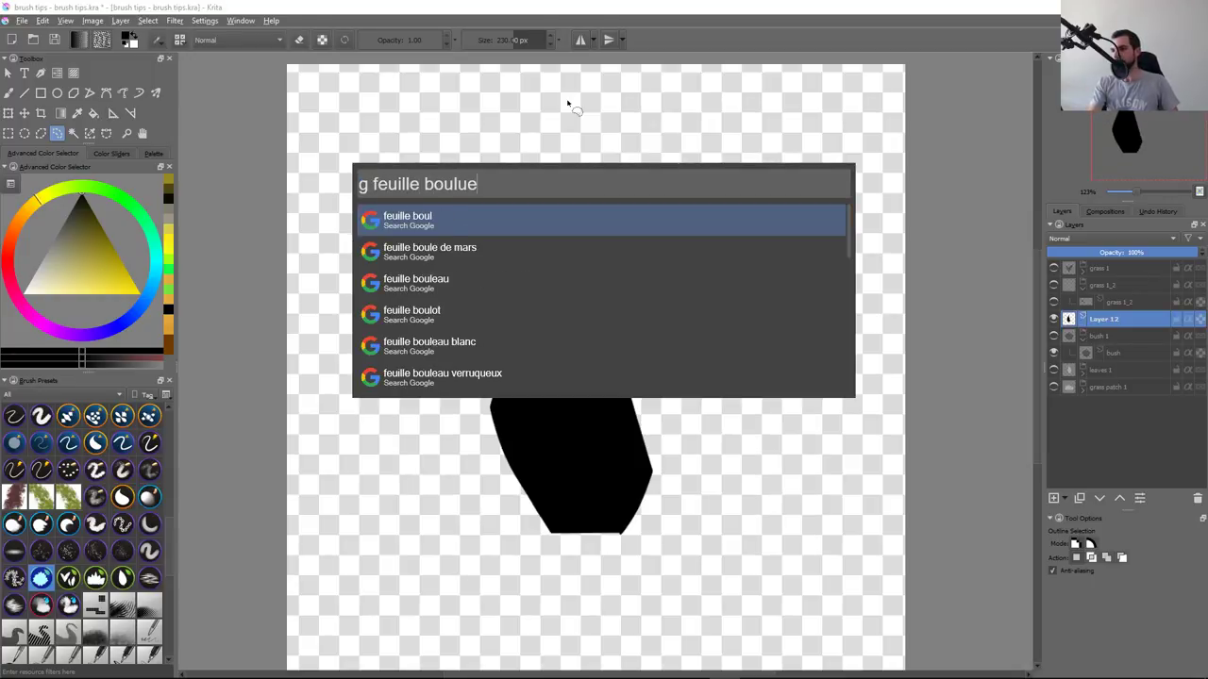
{"action": "key", "text": "BackSpace"}
{"action": "key", "text": "BackSpace"}
{"action": "type", "text": "e"}
{"action": "key", "text": "Escape"}
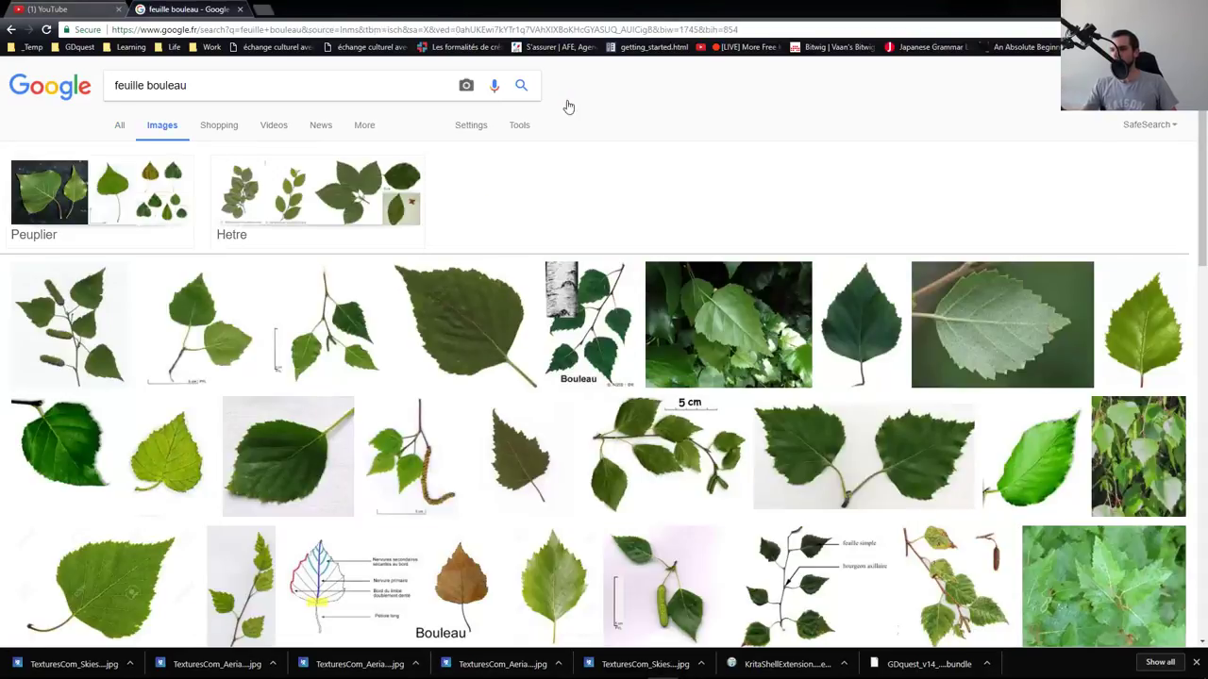
{"action": "middle_click", "coordinate": [566, 99]}
{"action": "scroll", "coordinate": [566, 99], "scroll_direction": "down", "scroll_amount": 10}
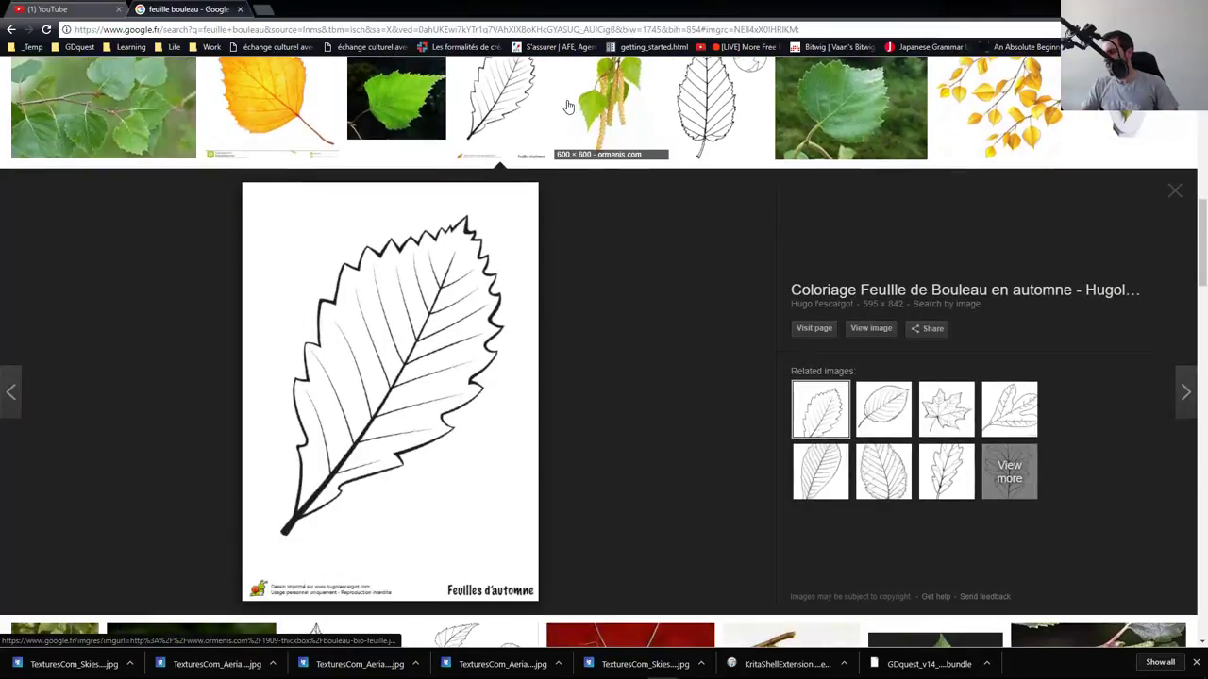
{"action": "key", "text": "Left"}
{"action": "key", "text": "Left"}
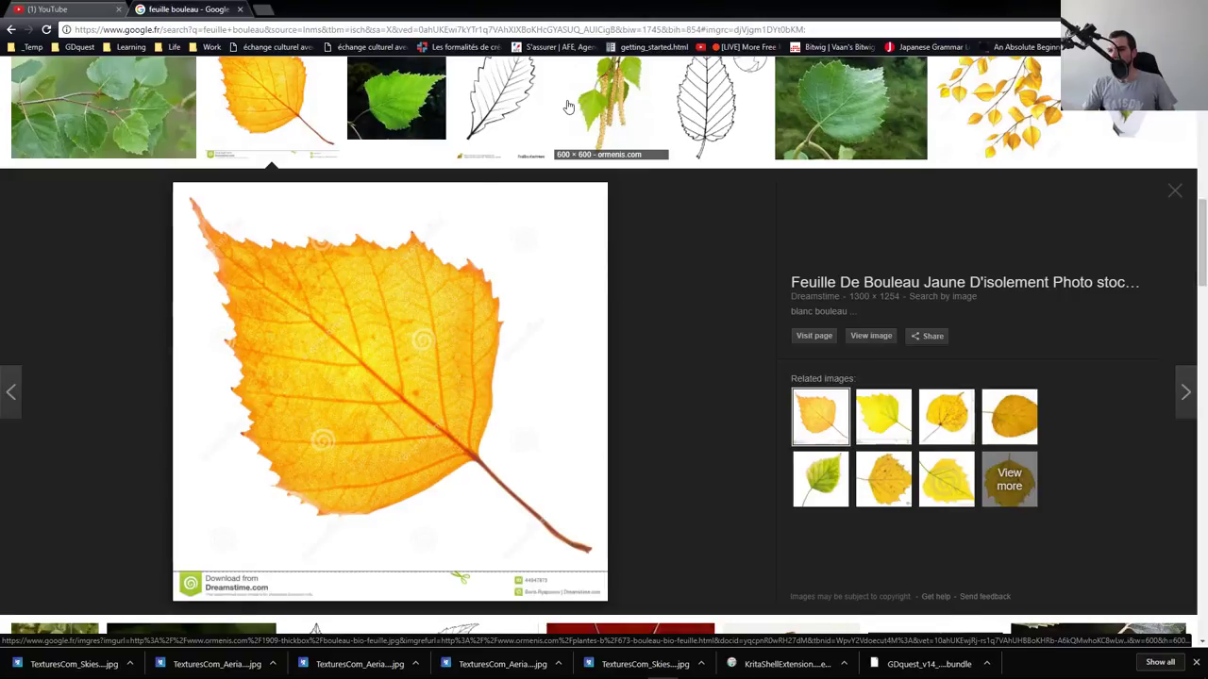
{"action": "key", "text": "alt+Tab"}
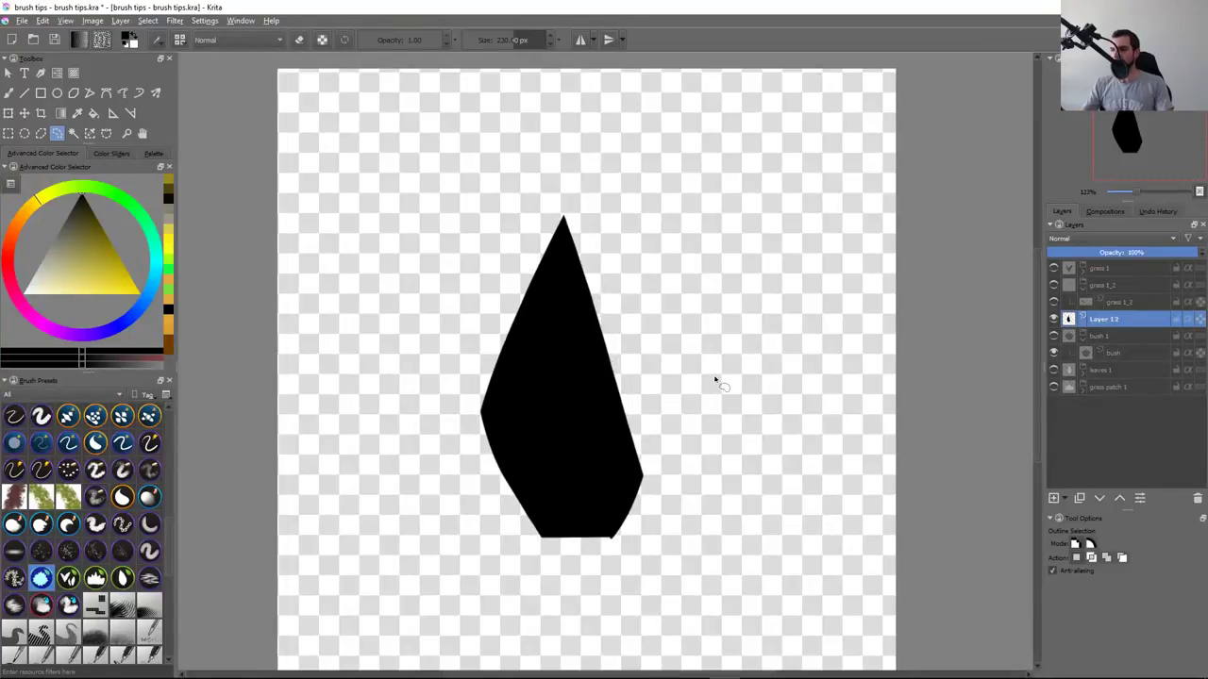
Clear the layer and test brush presets, settling on the filled-shape brush
{"action": "key", "text": "Delete"}
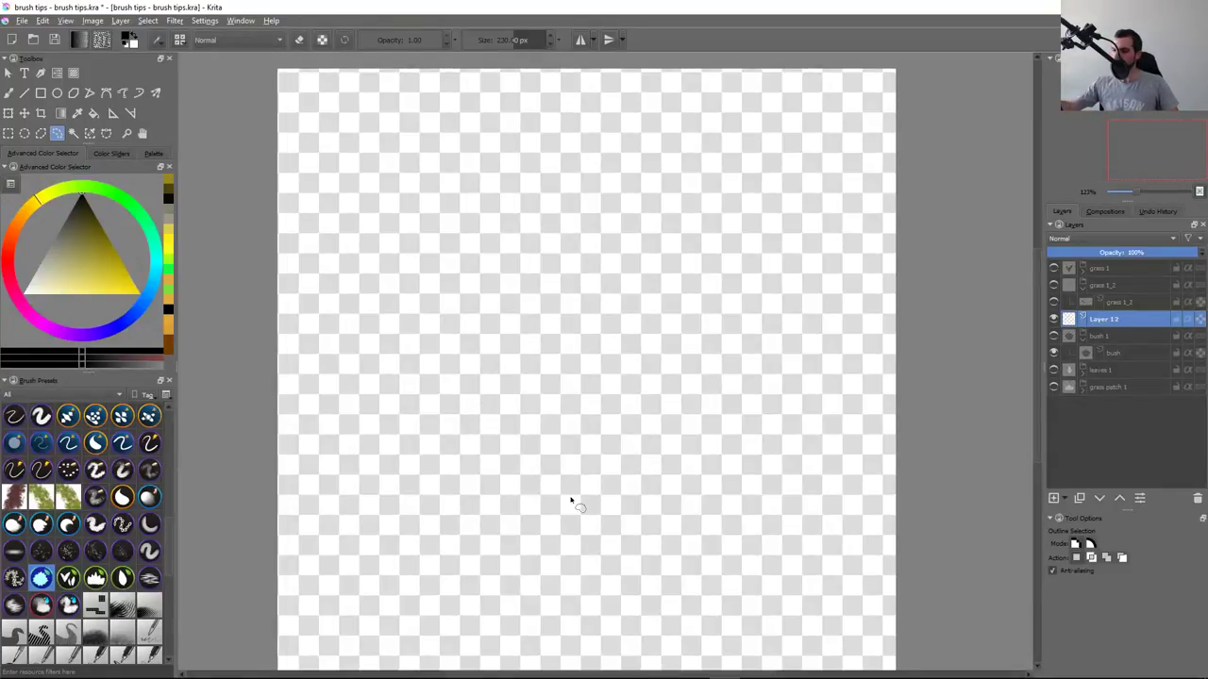
{"action": "key", "text": "slash"}
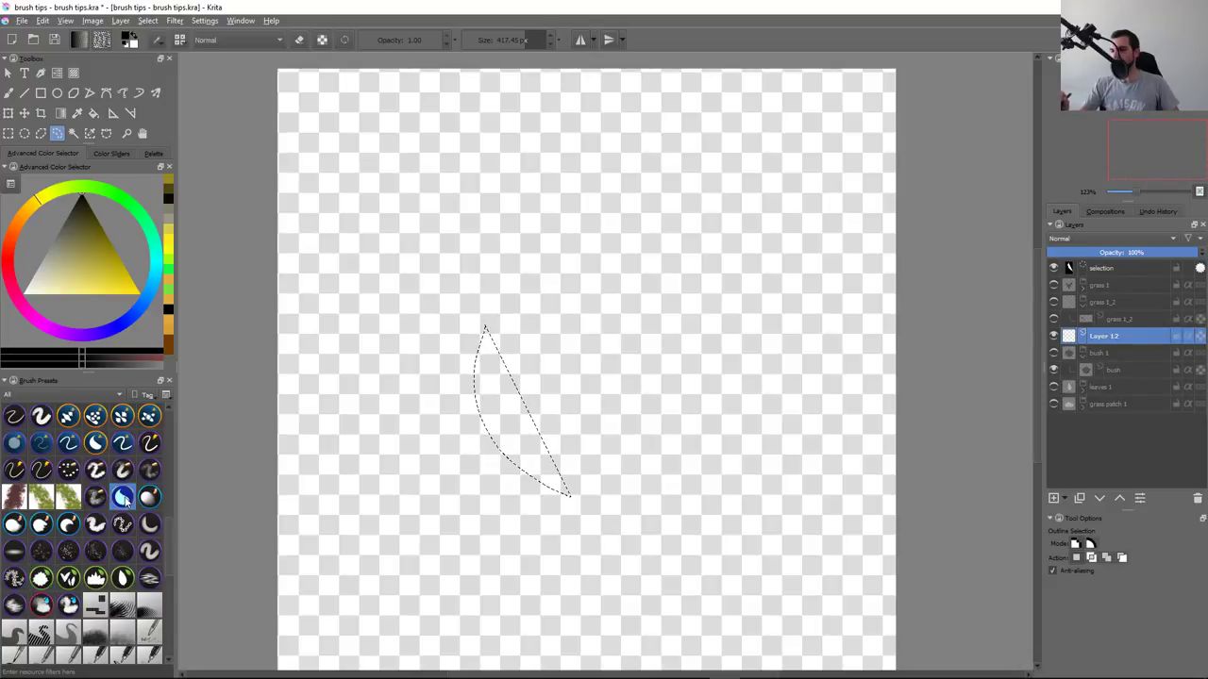
{"action": "left_click_drag", "start_coordinate": [467, 349], "coordinate": [591, 423]}
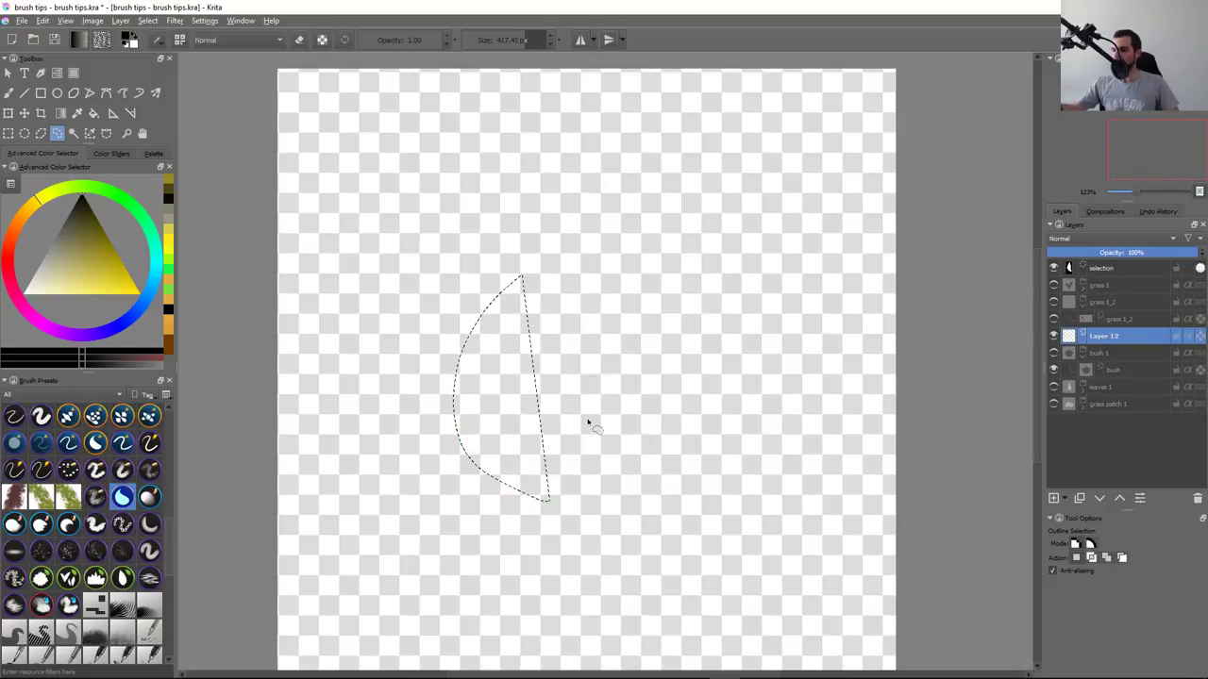
{"action": "key", "text": "ctrl+shift+a"}
{"action": "key", "text": "b"}
{"action": "mouse_move", "coordinate": [558, 463]}
{"action": "left_mouse_down"}
{"action": "mouse_move", "coordinate": [491, 491]}
{"action": "mouse_move", "coordinate": [529, 245]}
{"action": "left_mouse_up"}
{"action": "key", "text": "ctrl+z"}
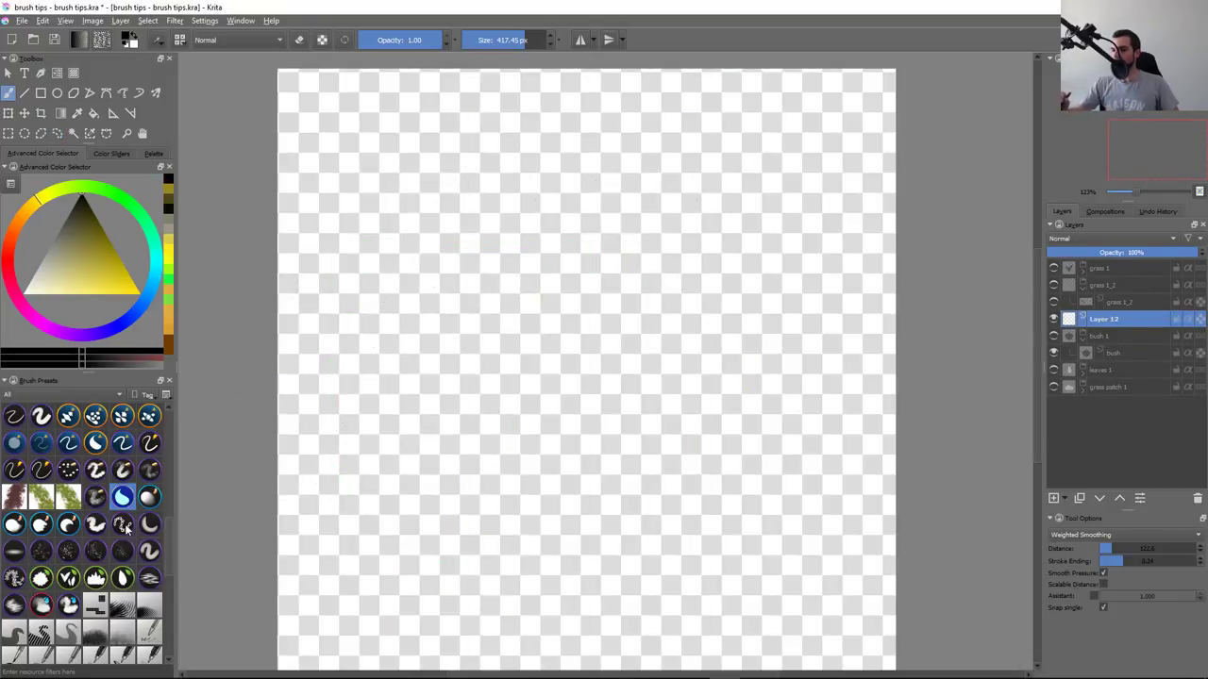
{"action": "left_click", "coordinate": [123, 497]}
{"action": "mouse_move", "coordinate": [560, 491]}
{"action": "left_mouse_down"}
{"action": "mouse_move", "coordinate": [535, 264]}
{"action": "mouse_move", "coordinate": [585, 105]}
{"action": "left_mouse_up"}
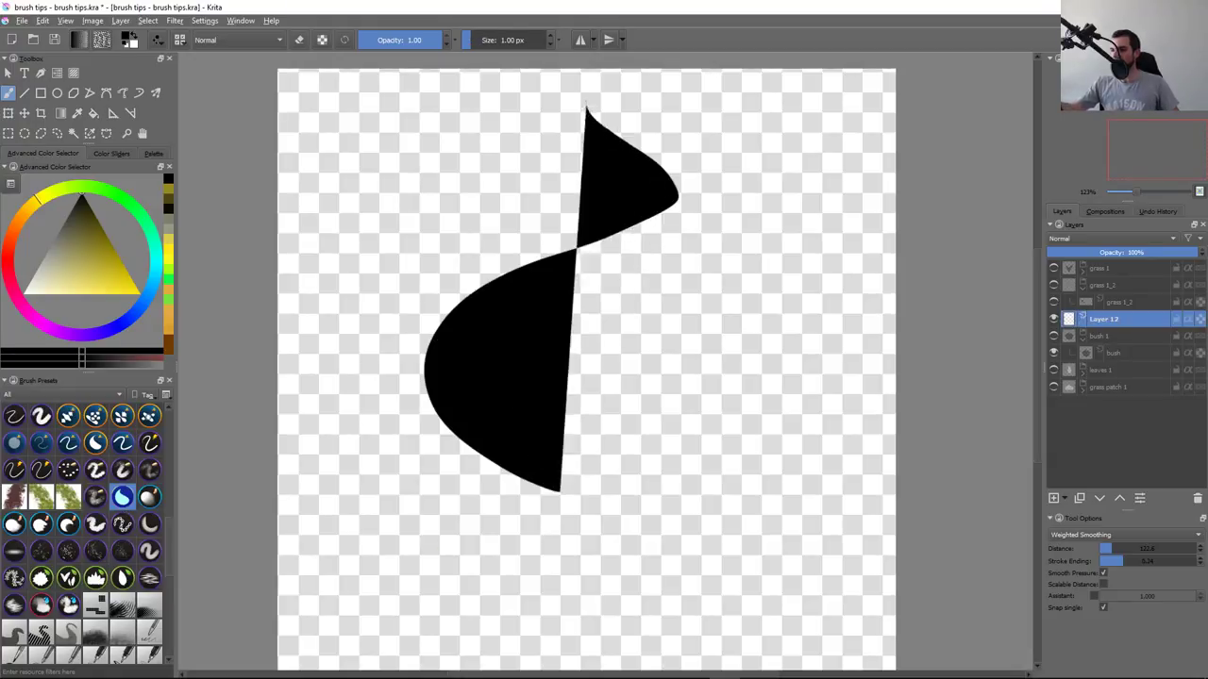
{"action": "key", "text": "Delete"}
Paint a symmetrical filled black leaf with horizontal mirror mode on
{"action": "left_click", "coordinate": [580, 40]}
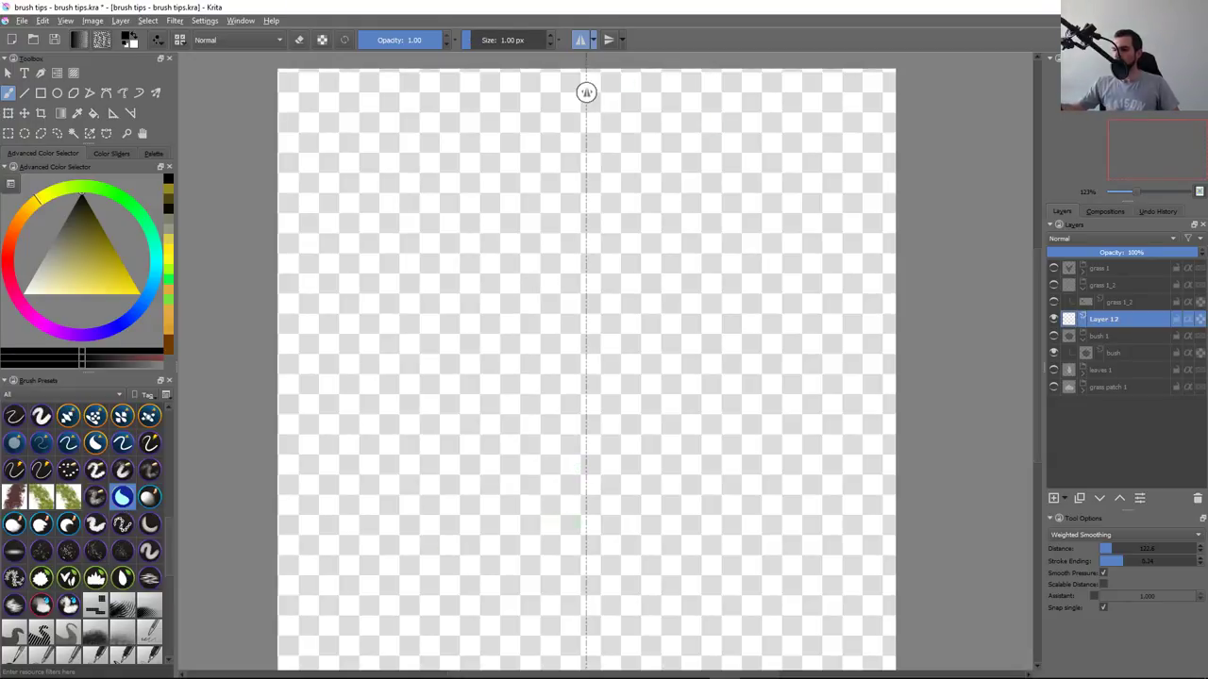
{"action": "mouse_move", "coordinate": [552, 518]}
{"action": "left_mouse_down"}
{"action": "mouse_move", "coordinate": [477, 488]}
{"action": "mouse_move", "coordinate": [465, 397]}
{"action": "mouse_move", "coordinate": [507, 312]}
{"action": "mouse_move", "coordinate": [570, 238]}
{"action": "mouse_move", "coordinate": [584, 163]}
{"action": "left_mouse_up"}
{"action": "mouse_move", "coordinate": [565, 509]}
{"action": "left_mouse_down"}
{"action": "mouse_move", "coordinate": [585, 514]}
{"action": "mouse_move", "coordinate": [586, 200]}
{"action": "left_mouse_up"}
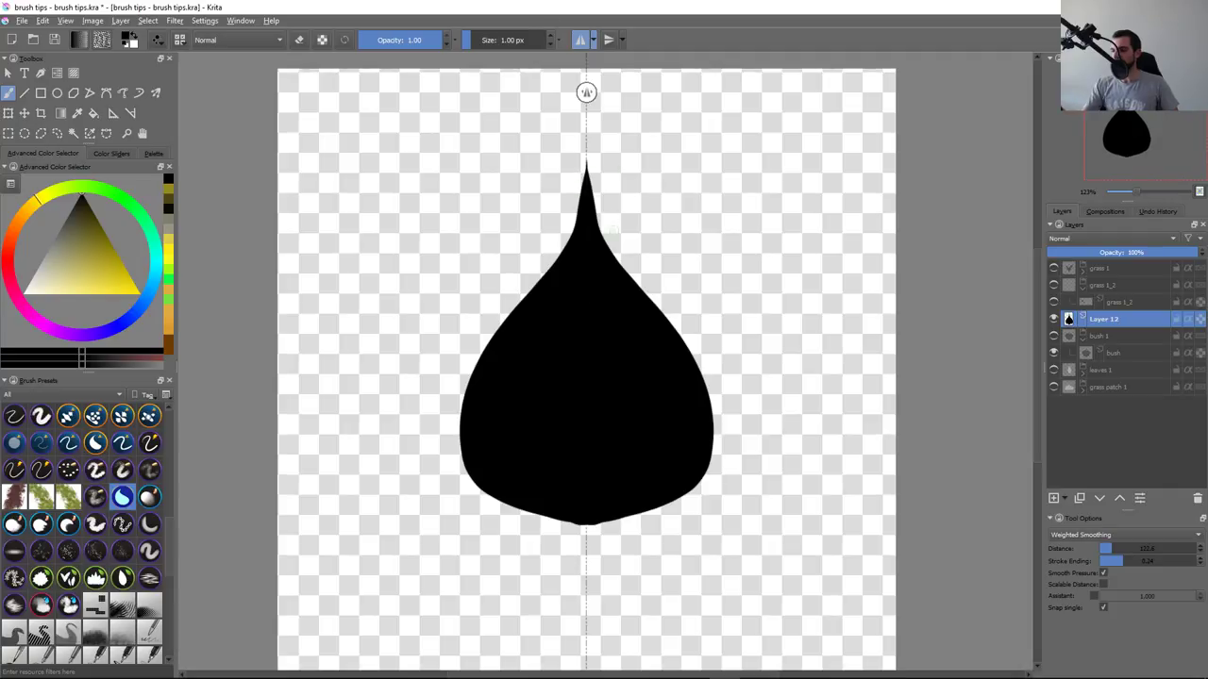
Sharpen the leaf tip by lasso-deleting slivers from its left and right edges
{"action": "key", "text": "ctrl+r"}
{"action": "mouse_move", "coordinate": [586, 165]}
{"action": "left_mouse_down"}
{"action": "mouse_move", "coordinate": [566, 276]}
{"action": "mouse_move", "coordinate": [311, 500]}
{"action": "left_mouse_up"}
{"action": "key", "text": "Delete"}
{"action": "key", "text": "ctrl+shift+a"}
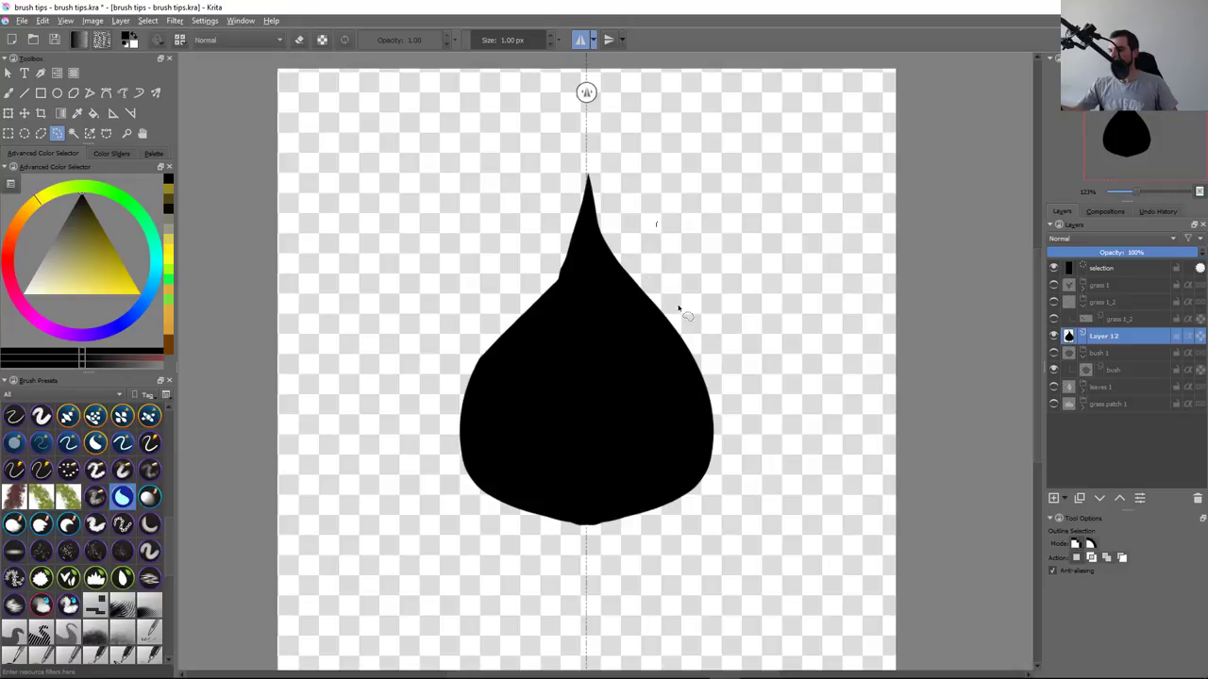
{"action": "left_click_drag", "start_coordinate": [588, 176], "coordinate": [615, 253]}
{"action": "left_click_drag", "start_coordinate": [705, 262], "coordinate": [701, 229]}
{"action": "key", "text": "Delete"}
{"action": "key", "text": "ctrl+shift+a"}
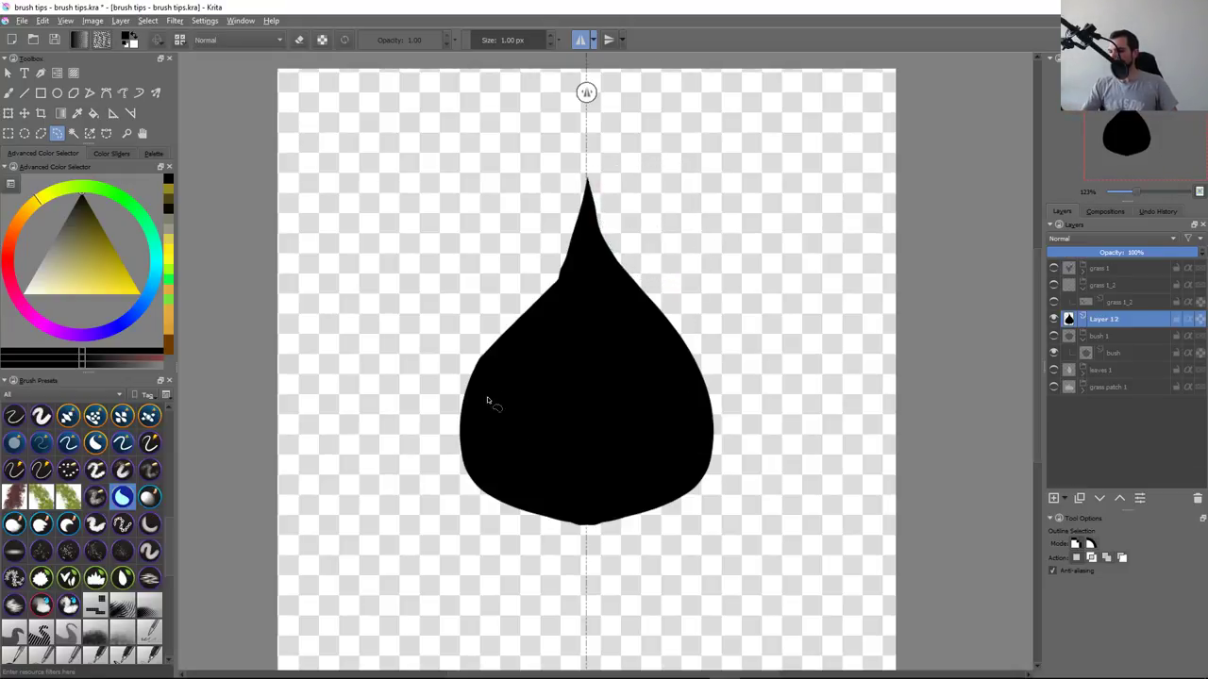
Save the document, then clear the leaf from Layer 12
{"action": "left_click_drag", "start_coordinate": [411, 443], "coordinate": [545, 281]}
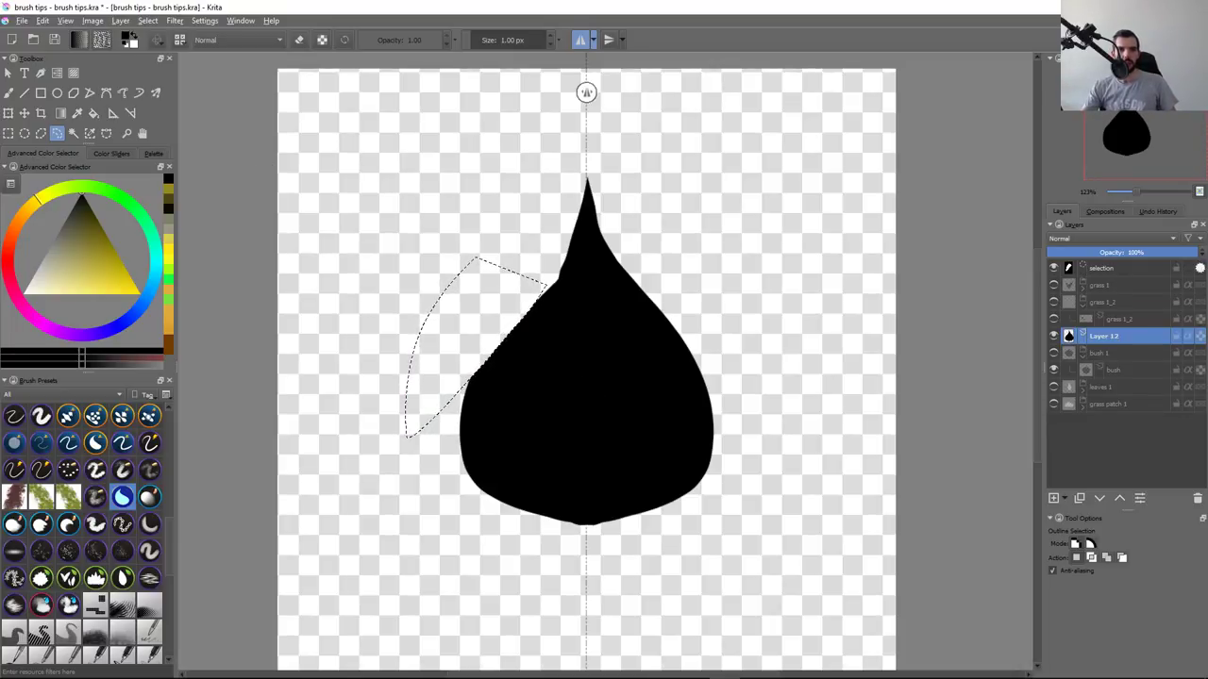
{"action": "key", "text": "ctrl+s"}
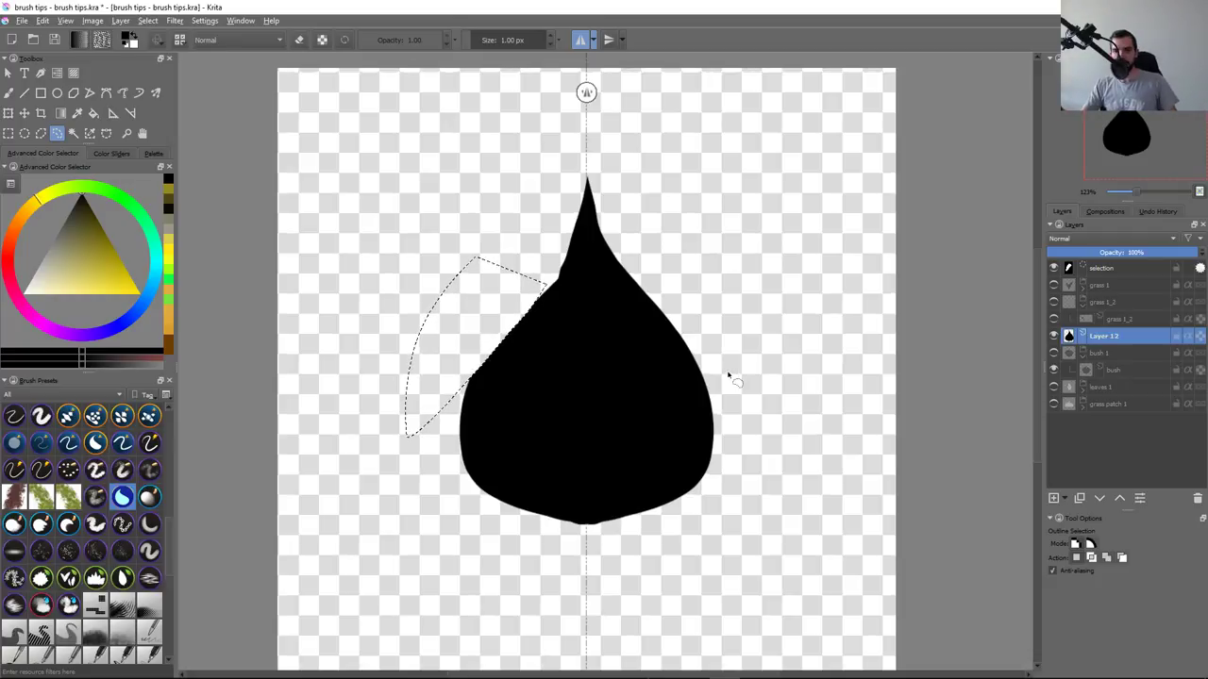
{"action": "key", "text": "ctrl+shift+a"}
{"action": "key", "text": "Delete"}
Stamp mirrored pairs of black leaves near the top, lower left and centre
{"action": "key", "text": "b"}
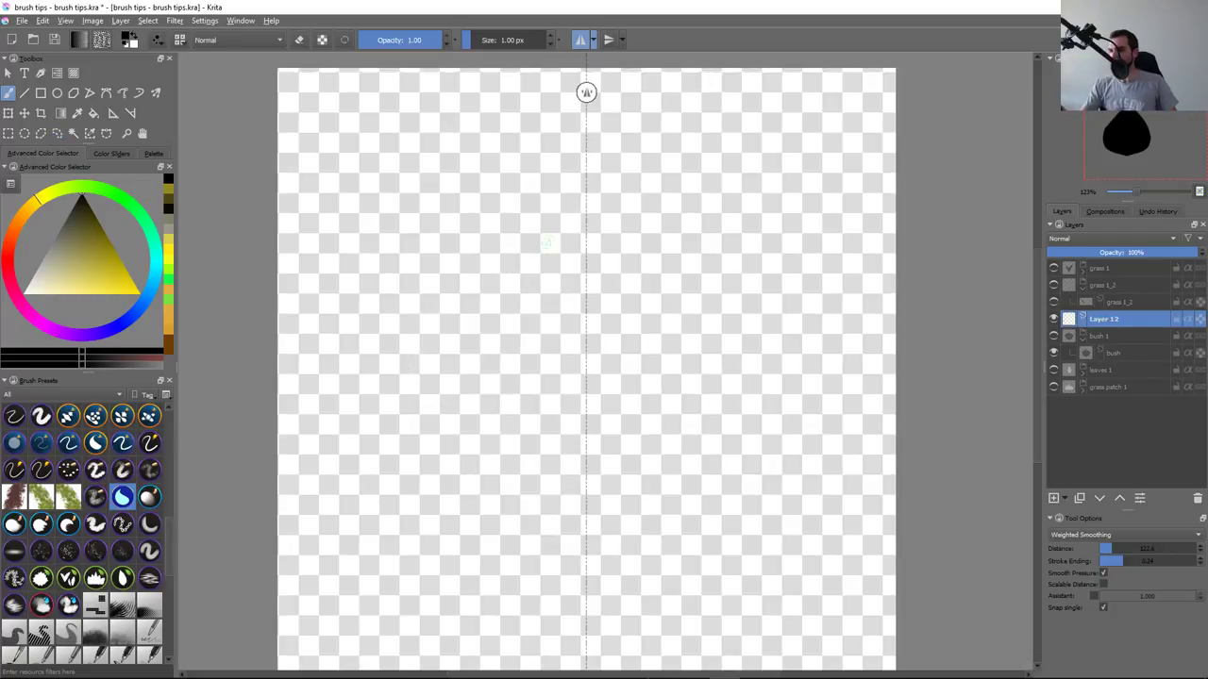
{"action": "left_click", "coordinate": [531, 278]}
{"action": "key", "text": "ctrl+z"}
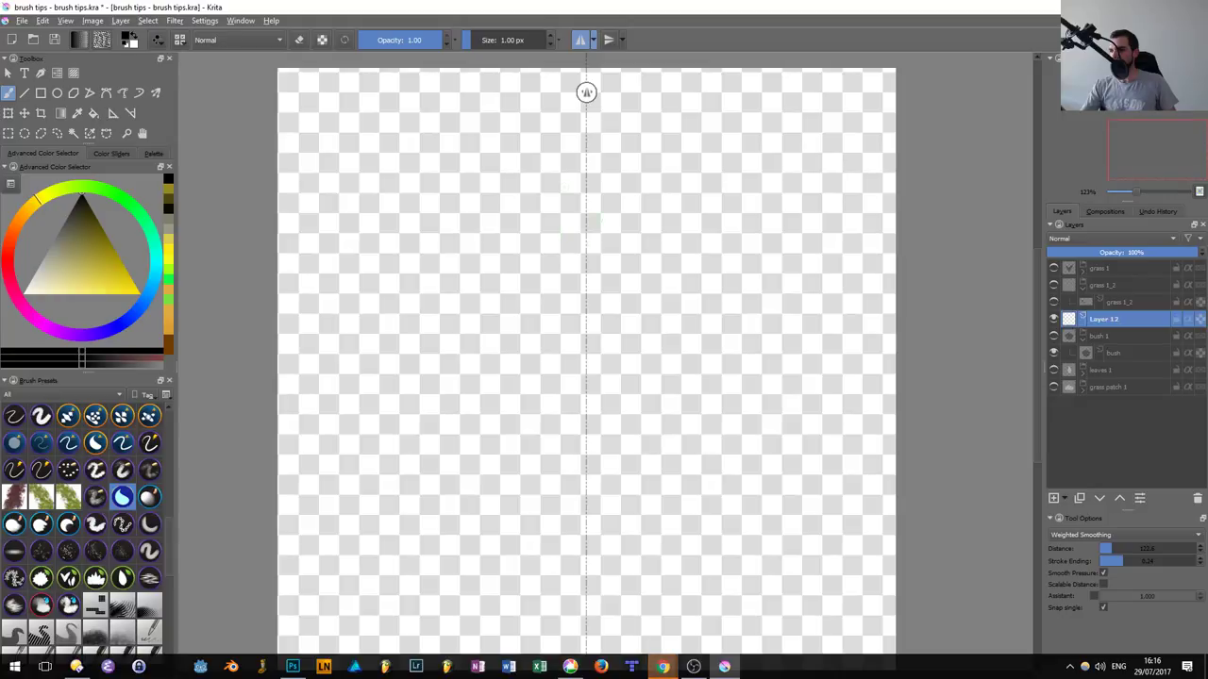
{"action": "mouse_move", "coordinate": [490, 257]}
{"action": "left_mouse_down"}
{"action": "mouse_move", "coordinate": [545, 217]}
{"action": "mouse_move", "coordinate": [491, 269]}
{"action": "left_mouse_up"}
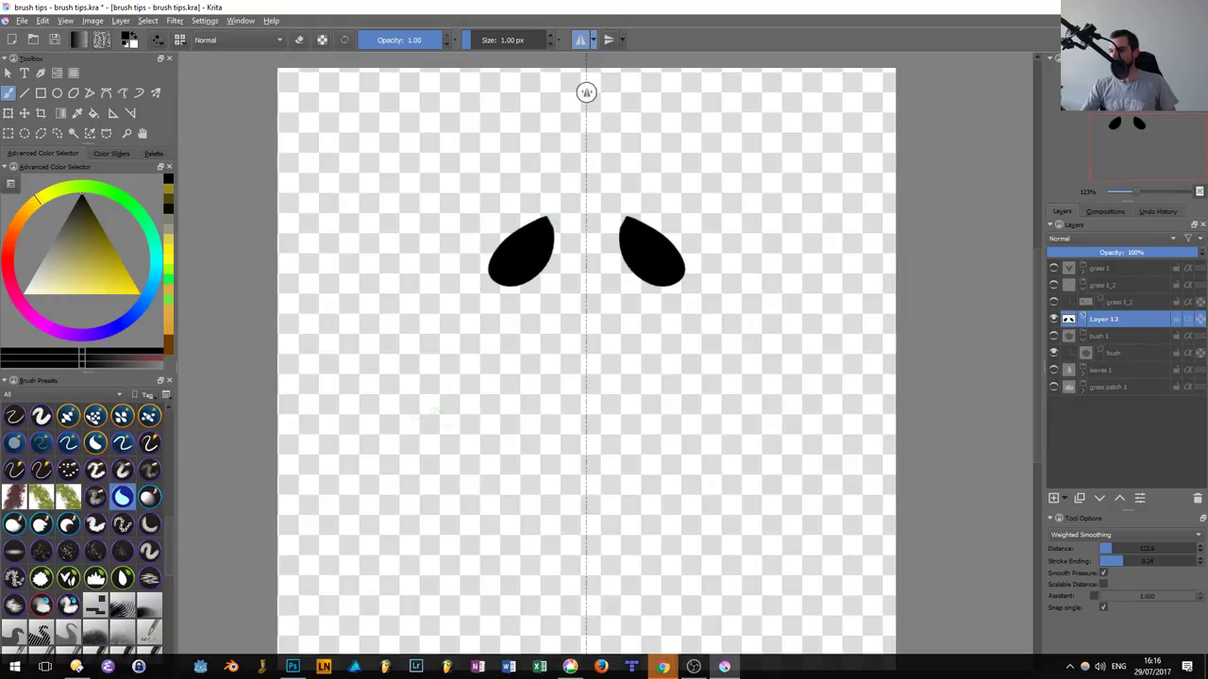
{"action": "mouse_move", "coordinate": [406, 441]}
{"action": "left_mouse_down"}
{"action": "mouse_move", "coordinate": [423, 406]}
{"action": "mouse_move", "coordinate": [405, 444]}
{"action": "left_mouse_up"}
{"action": "mouse_move", "coordinate": [519, 366]}
{"action": "left_mouse_down"}
{"action": "mouse_move", "coordinate": [545, 331]}
{"action": "mouse_move", "coordinate": [519, 368]}
{"action": "left_mouse_up"}
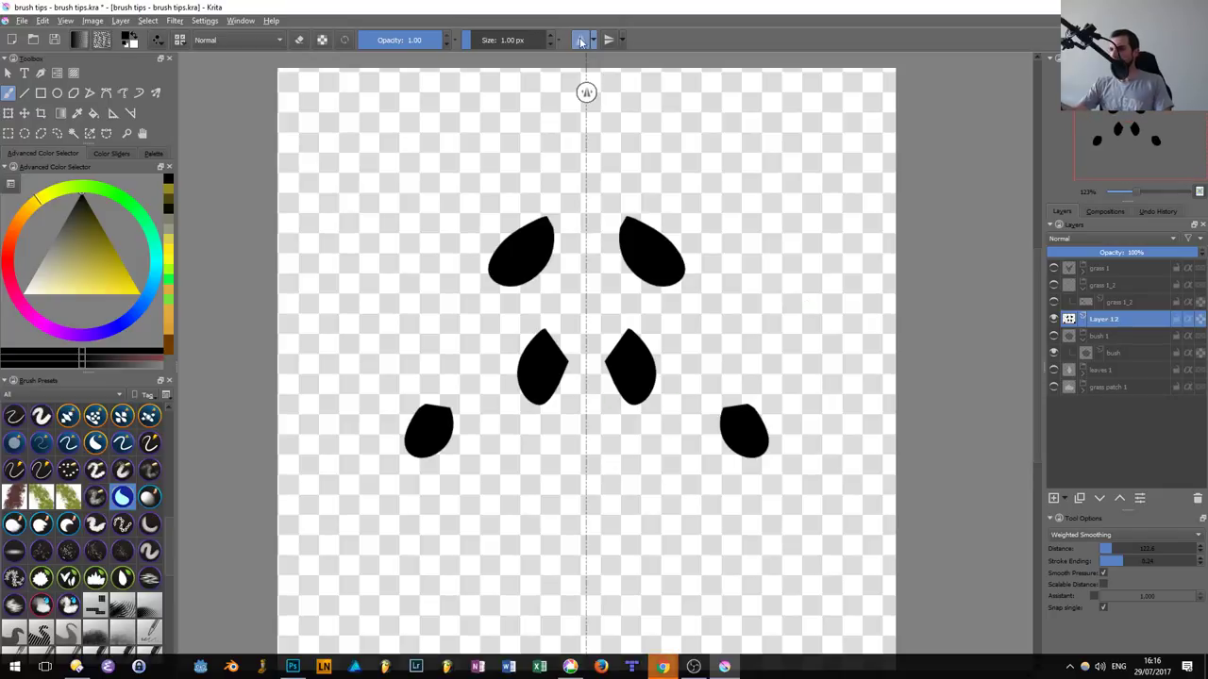
With mirroring off, add single leaves at the lower left, top, middle and right side
{"action": "key", "text": "m"}
{"action": "mouse_move", "coordinate": [517, 464]}
{"action": "left_mouse_down"}
{"action": "mouse_move", "coordinate": [491, 558]}
{"action": "mouse_move", "coordinate": [527, 505]}
{"action": "left_mouse_up"}
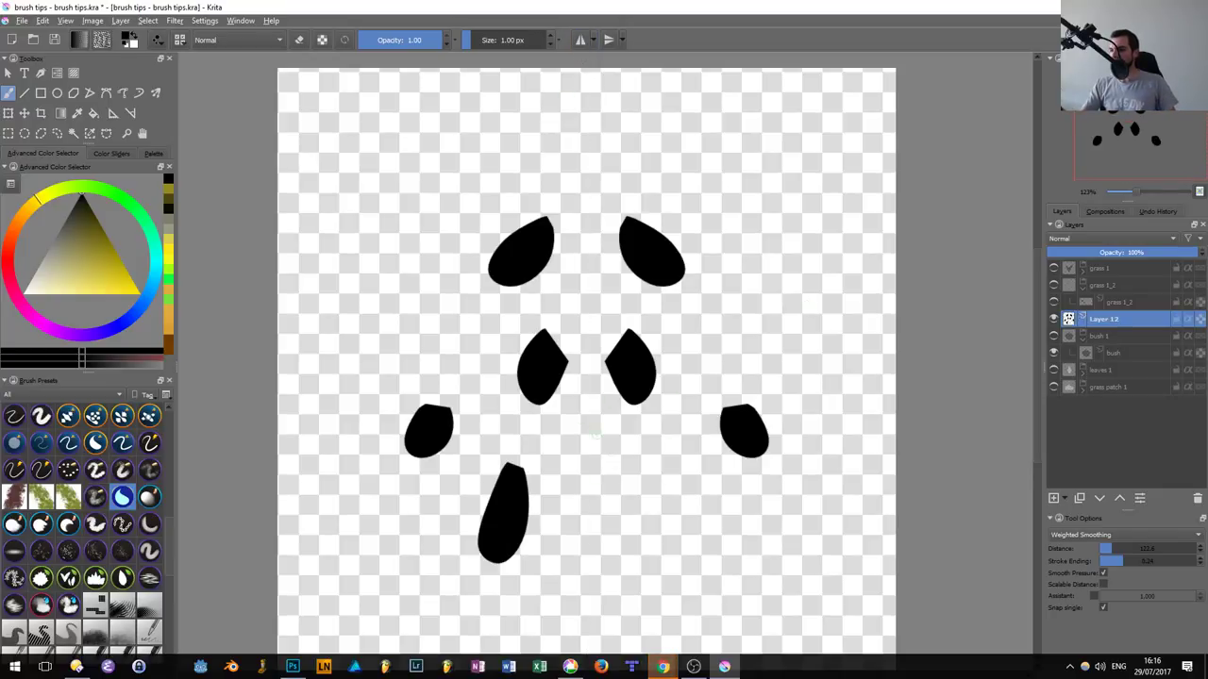
{"action": "left_click_drag", "start_coordinate": [504, 312], "coordinate": [500, 328]}
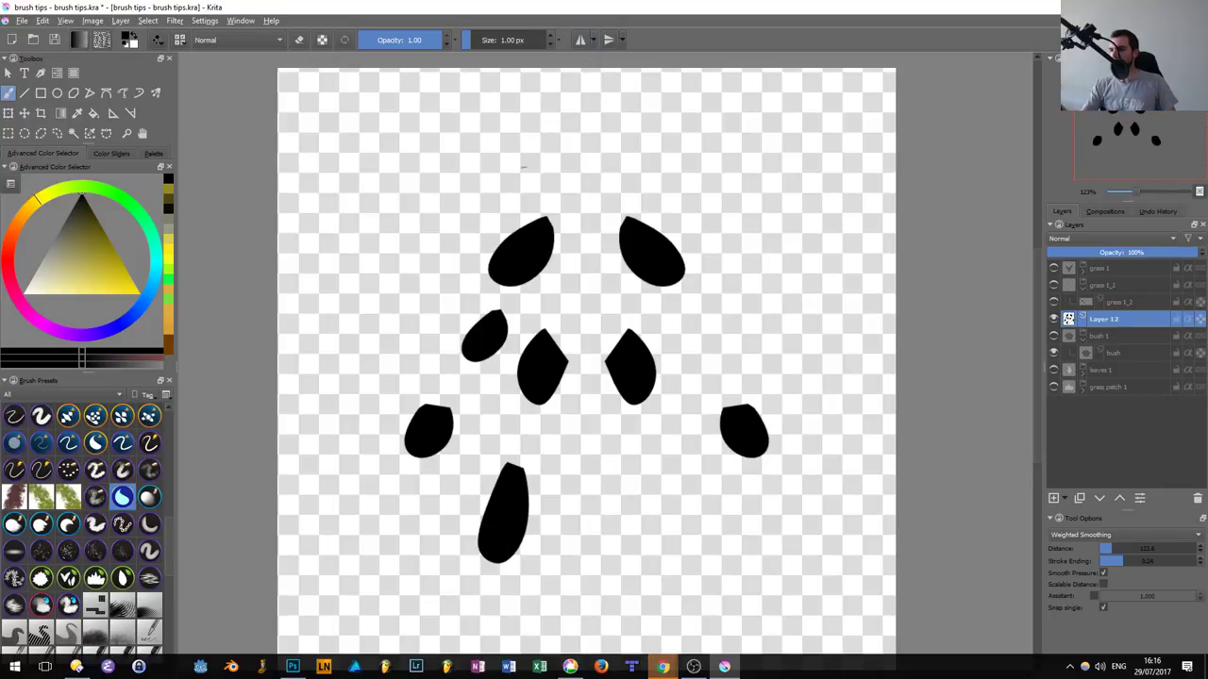
{"action": "left_click_drag", "start_coordinate": [491, 193], "coordinate": [531, 173]}
{"action": "left_click_drag", "start_coordinate": [580, 268], "coordinate": [608, 314]}
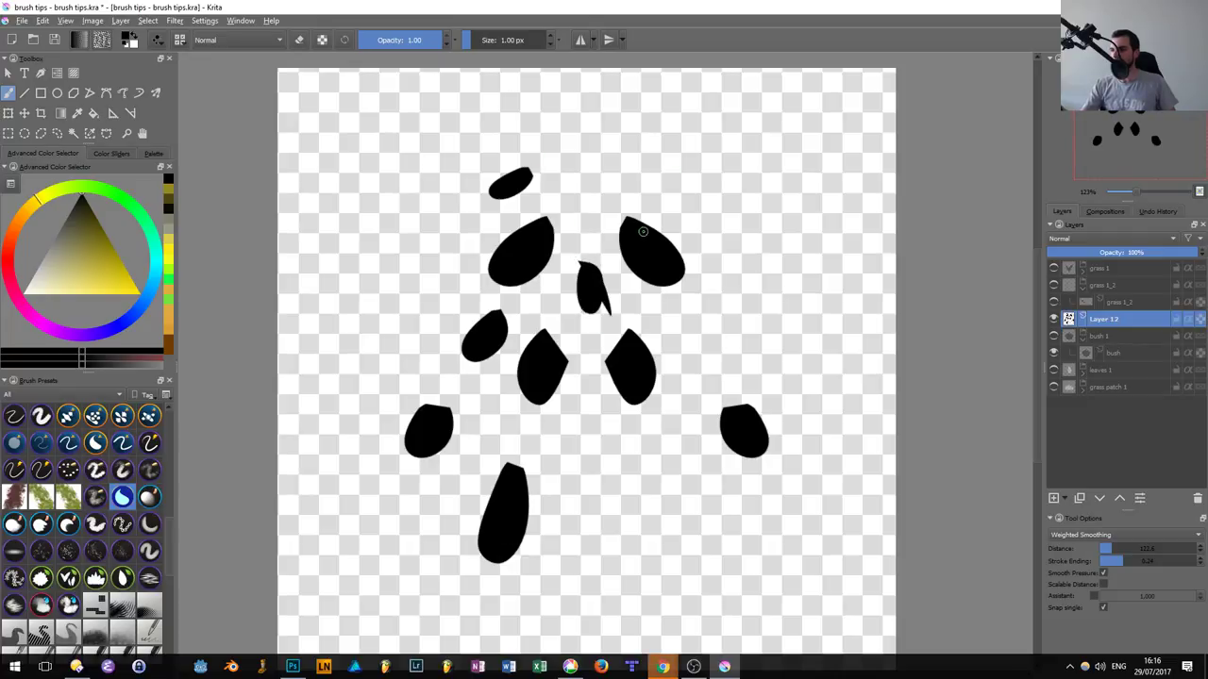
{"action": "key", "text": "ctrl+z"}
{"action": "left_click_drag", "start_coordinate": [584, 269], "coordinate": [601, 330]}
{"action": "left_click_drag", "start_coordinate": [575, 157], "coordinate": [600, 193]}
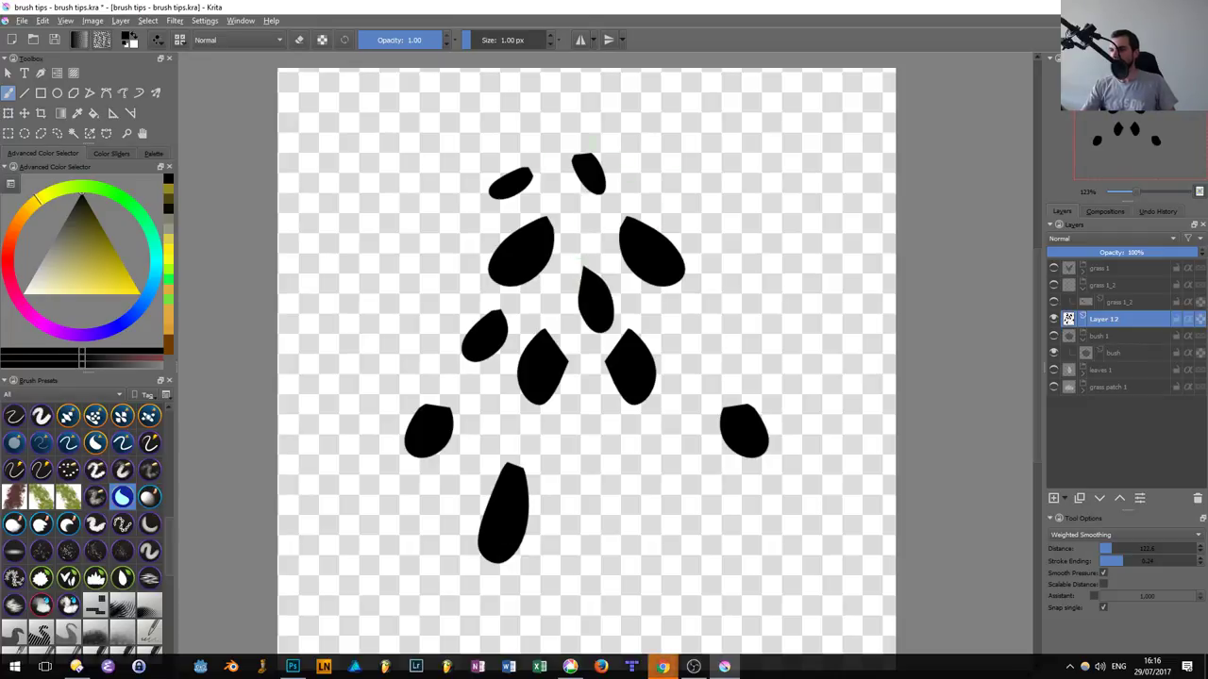
{"action": "left_click_drag", "start_coordinate": [699, 366], "coordinate": [687, 321]}
Fill out the cluster with more leaves lower down, left and top right, undoing a misplaced one
{"action": "mouse_move", "coordinate": [620, 440]}
{"action": "left_mouse_down"}
{"action": "mouse_move", "coordinate": [651, 510]}
{"action": "mouse_move", "coordinate": [707, 574]}
{"action": "left_mouse_up"}
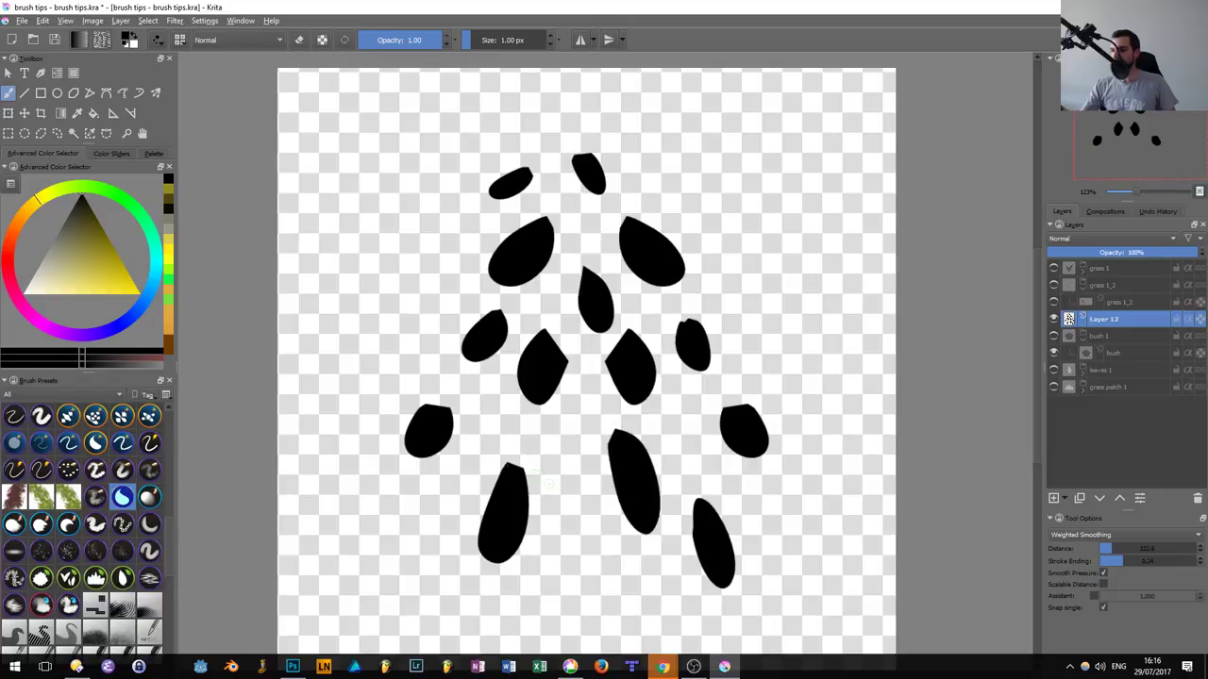
{"action": "left_click_drag", "start_coordinate": [557, 547], "coordinate": [576, 618]}
{"action": "left_click_drag", "start_coordinate": [472, 452], "coordinate": [486, 415]}
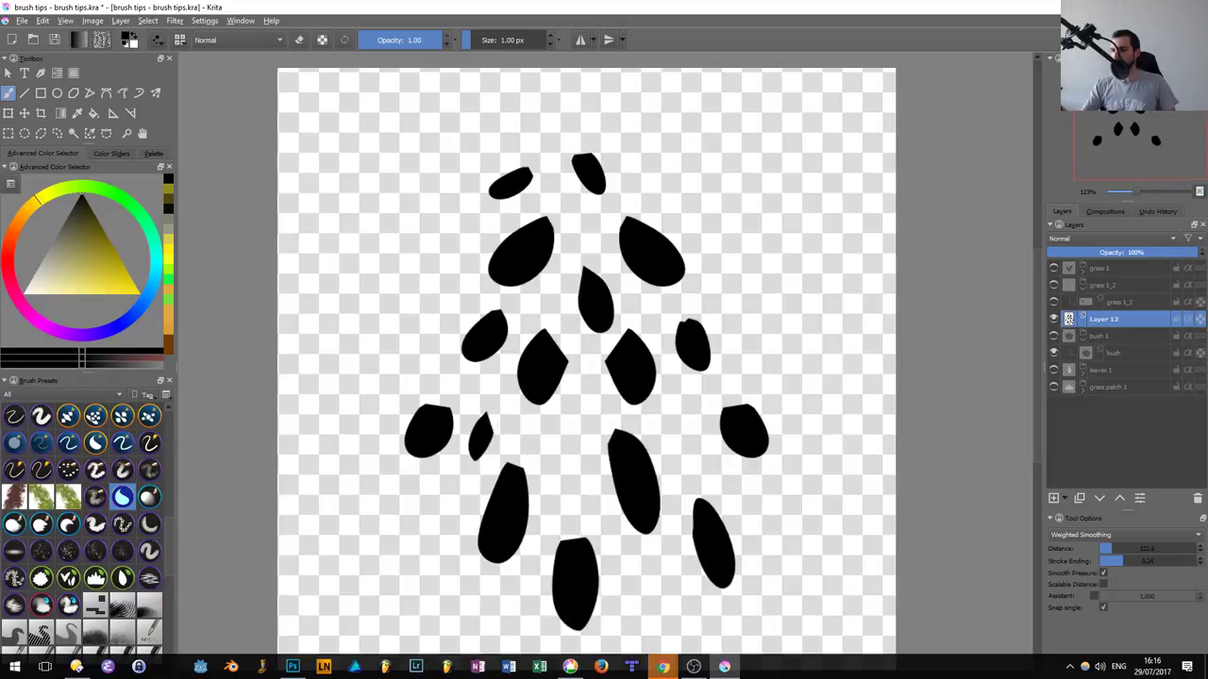
{"action": "left_click_drag", "start_coordinate": [434, 305], "coordinate": [469, 285]}
{"action": "key", "text": "ctrl+z"}
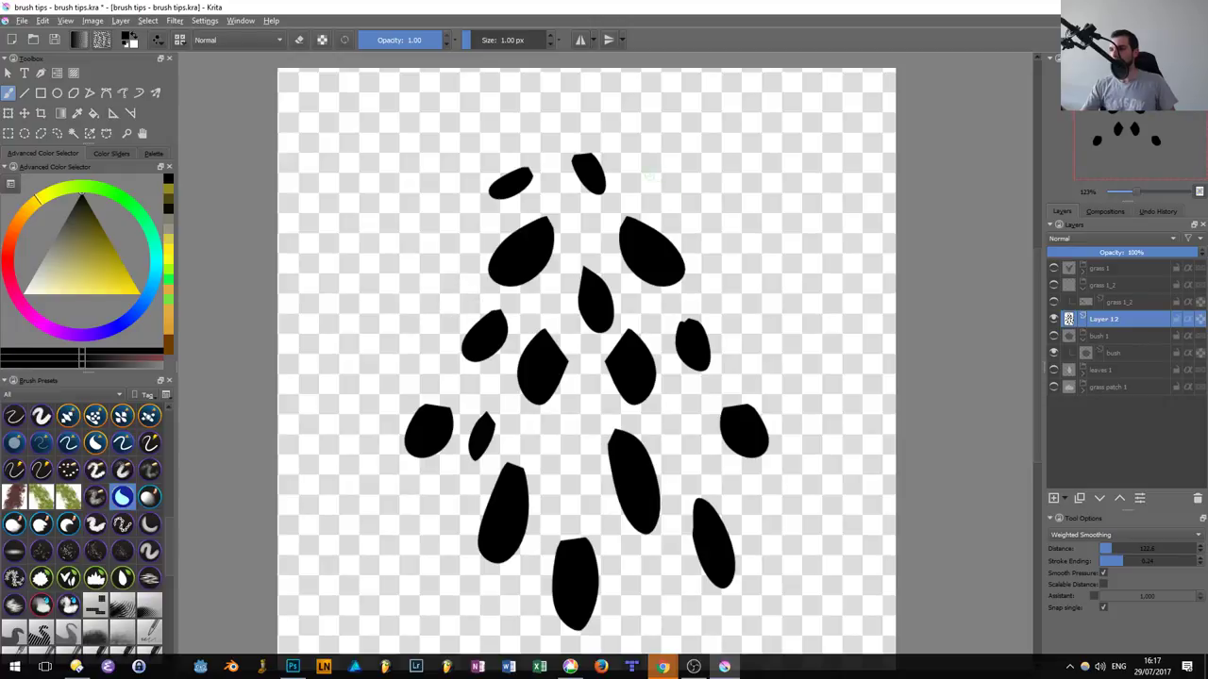
{"action": "left_click_drag", "start_coordinate": [642, 171], "coordinate": [651, 189]}
{"action": "left_click_drag", "start_coordinate": [563, 432], "coordinate": [561, 434]}
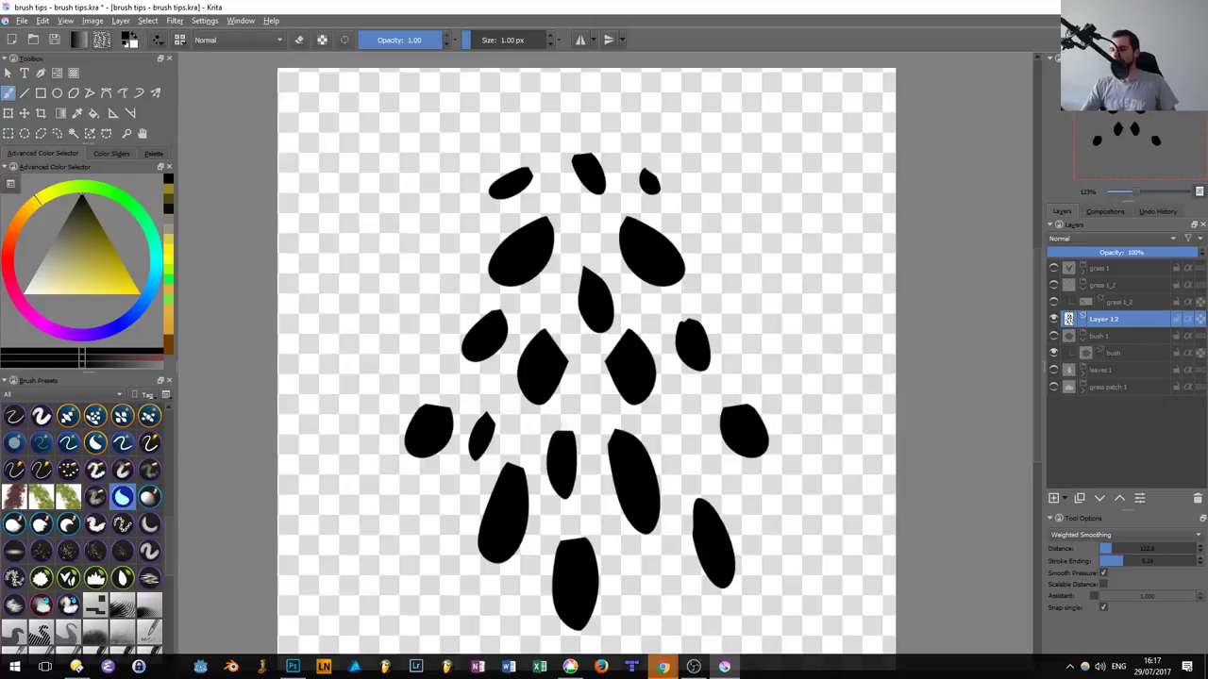
{"action": "key", "text": "e"}
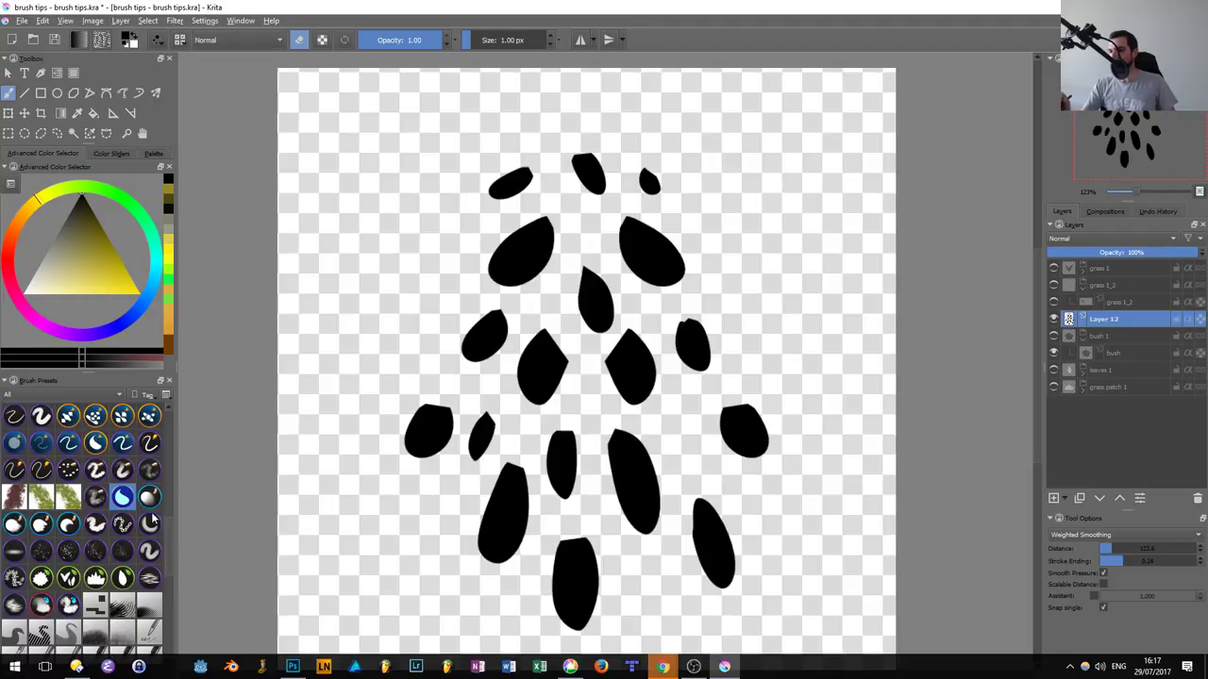
Pick a large soft round brush at about 31 px and fade the small left leaf's top
{"action": "left_click", "coordinate": [69, 524]}
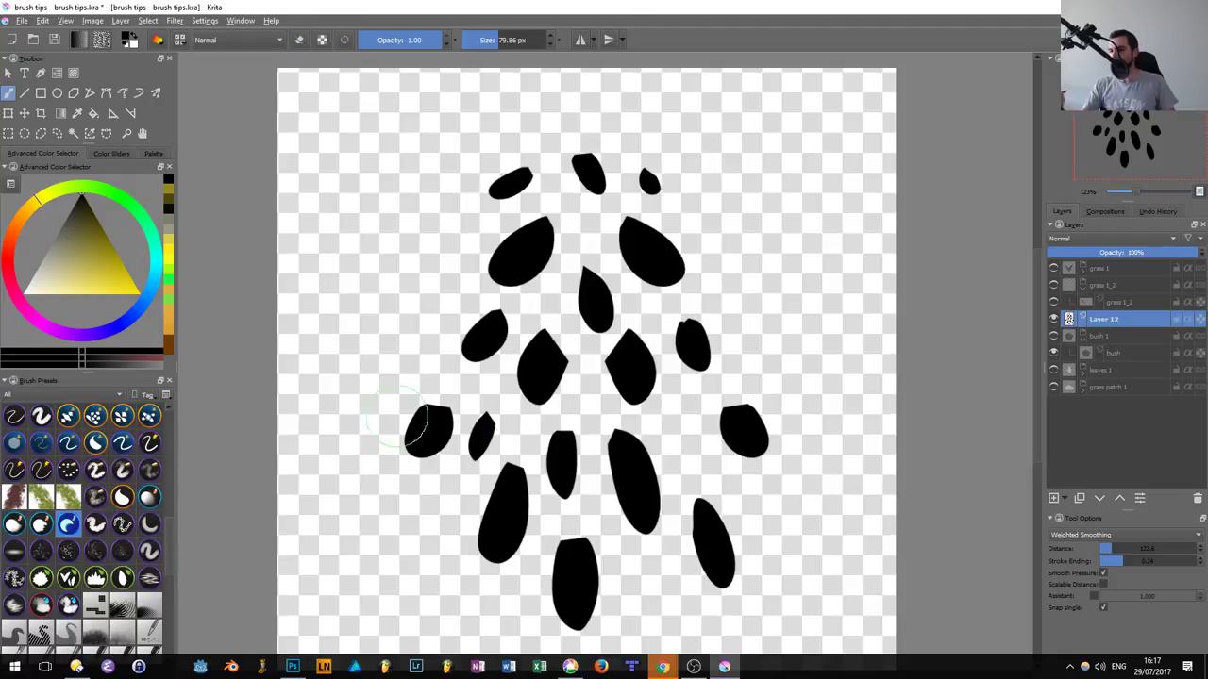
{"action": "left_click", "coordinate": [148, 498]}
{"action": "left_click_drag", "start_coordinate": [552, 407], "coordinate": [476, 420]}
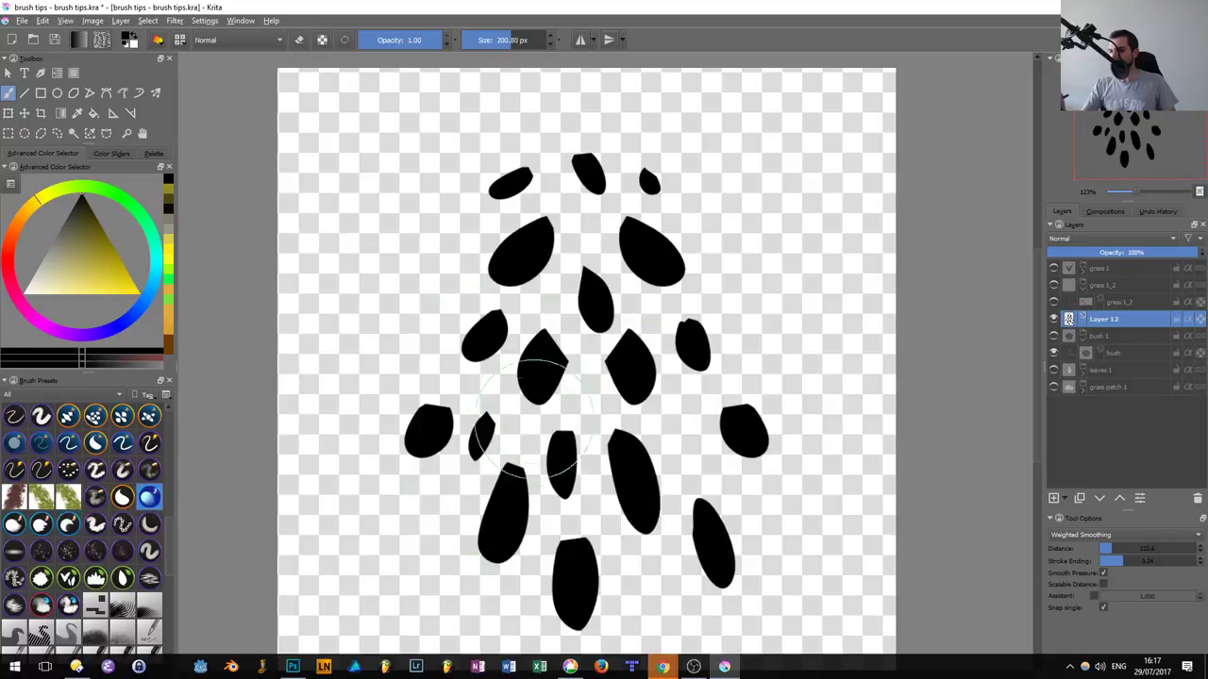
{"action": "left_click", "coordinate": [481, 426]}
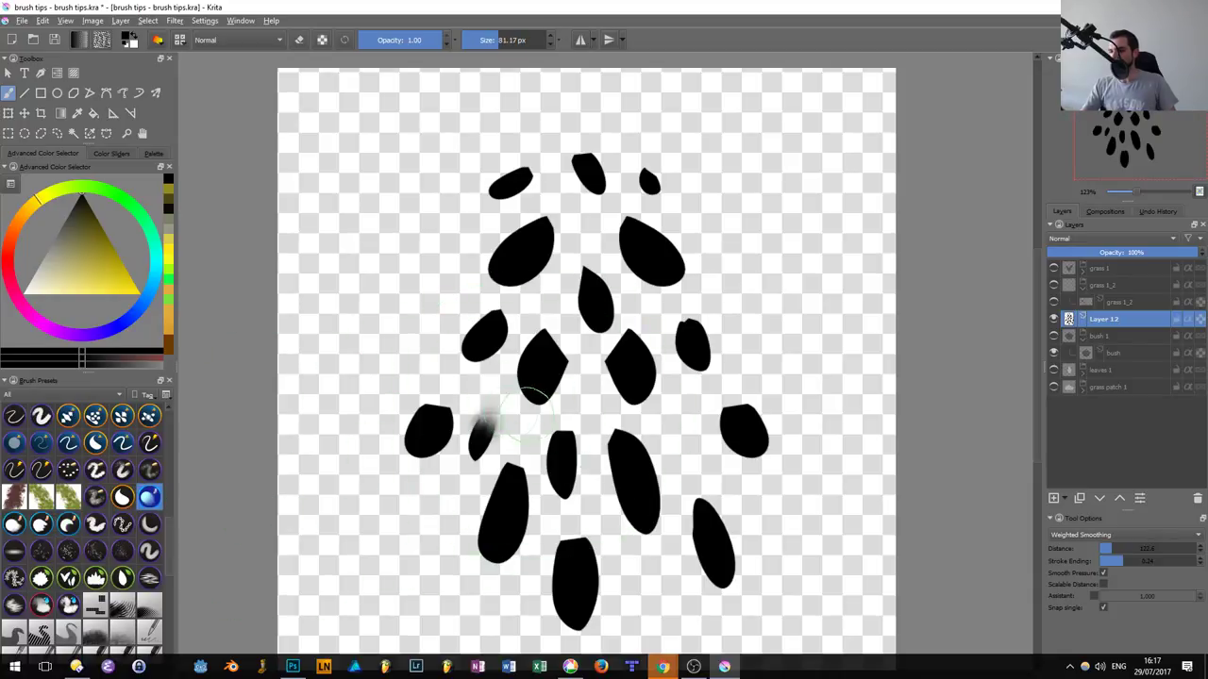
With a larger brush, fade the tops of the middle-left and central leaves
{"action": "mouse_move", "coordinate": [543, 401]}
{"action": "left_mouse_down"}
{"action": "mouse_move", "coordinate": [585, 320]}
{"action": "mouse_move", "coordinate": [549, 349]}
{"action": "left_mouse_up"}
{"action": "left_click", "coordinate": [551, 347]}
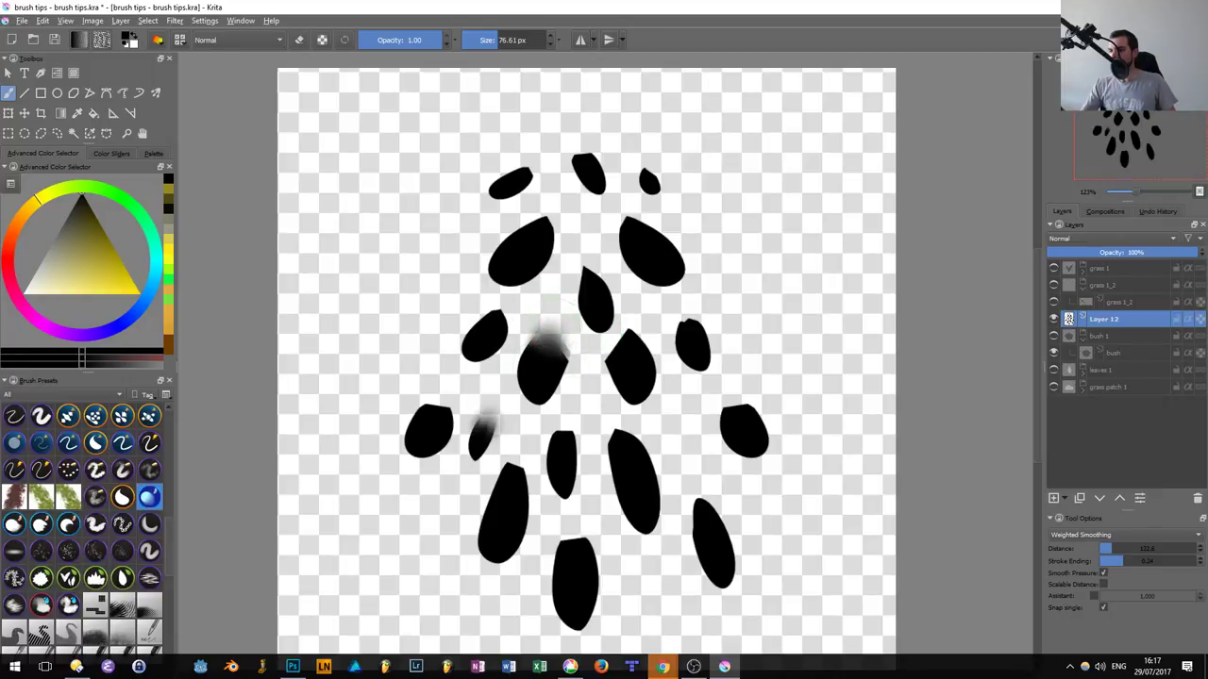
{"action": "left_click", "coordinate": [587, 255]}
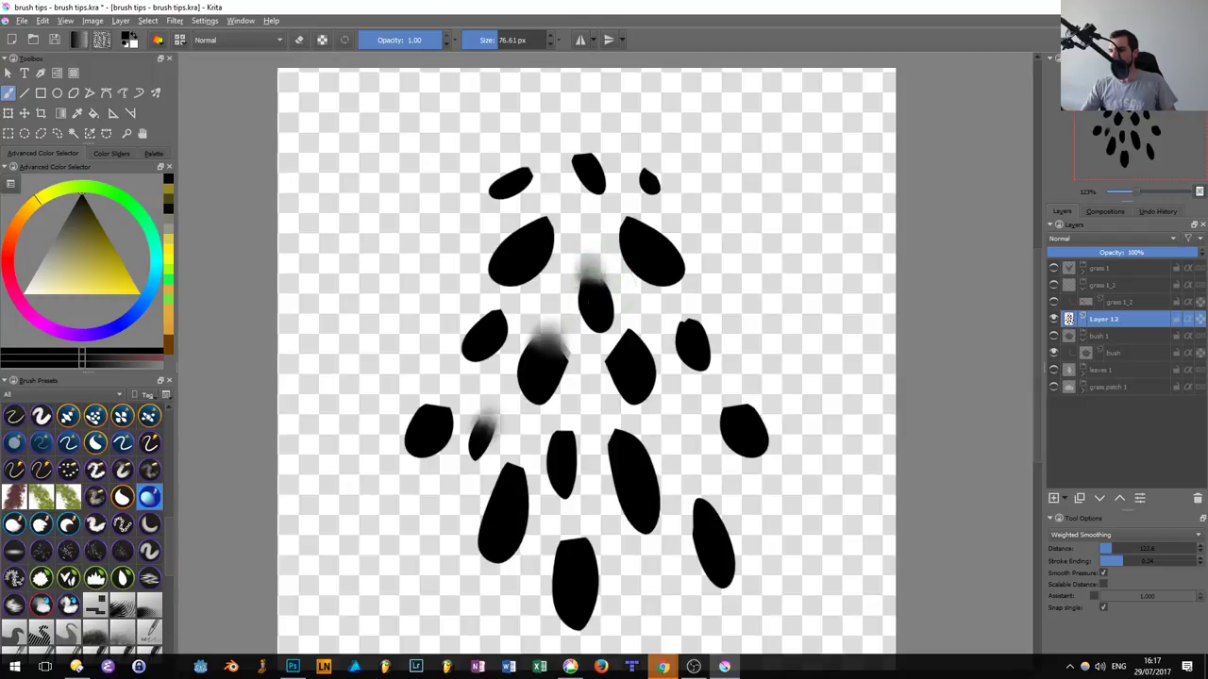
{"action": "left_click", "coordinate": [585, 255]}
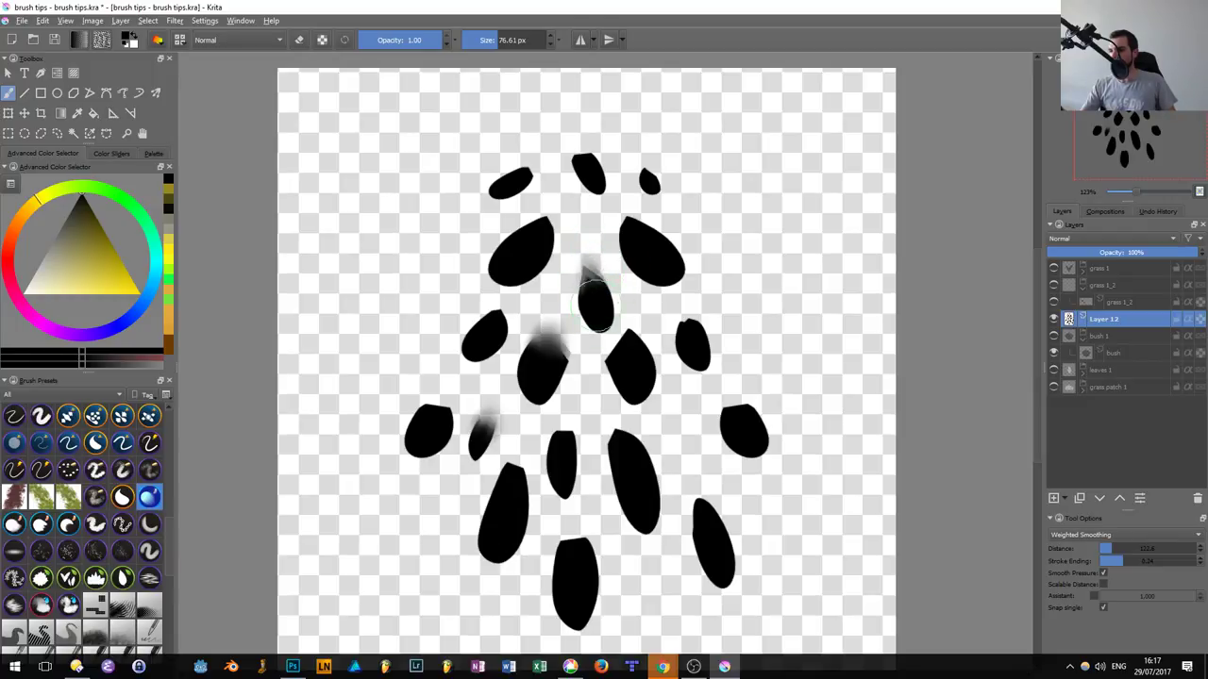
{"action": "left_click", "coordinate": [594, 279]}
{"action": "left_click_drag", "start_coordinate": [587, 269], "coordinate": [594, 293]}
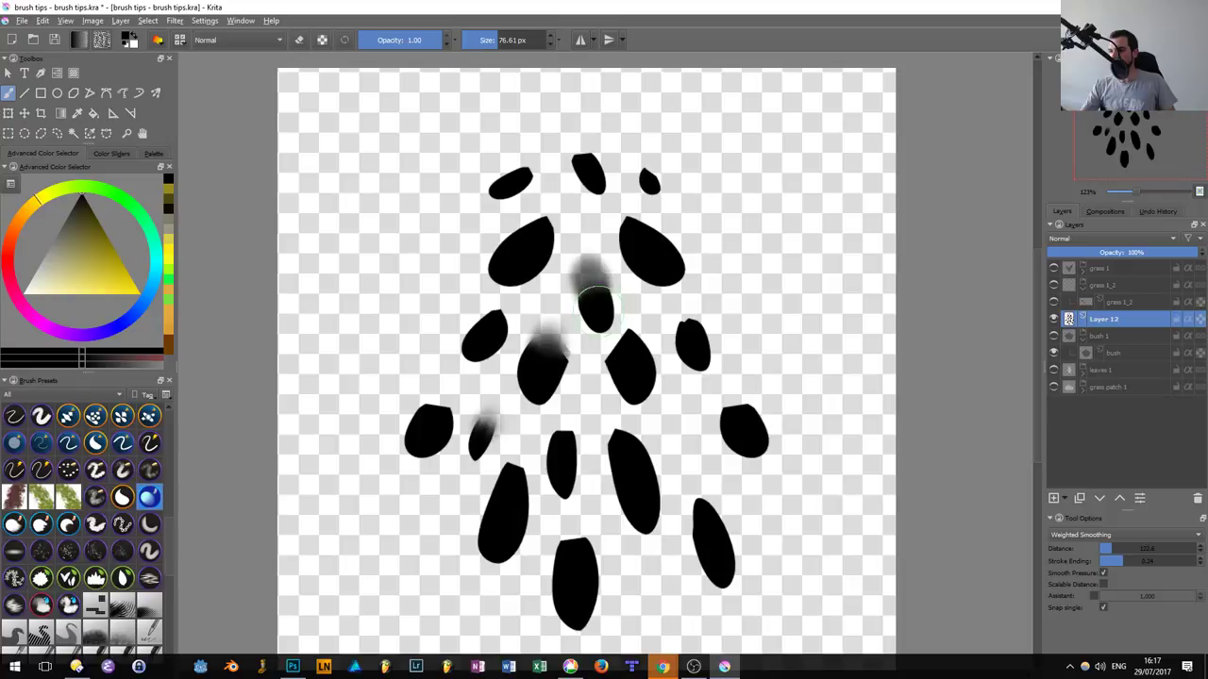
Briefly switch to eraser mode, then fade the top-right of the upper-left leaf
{"action": "key", "text": "e"}
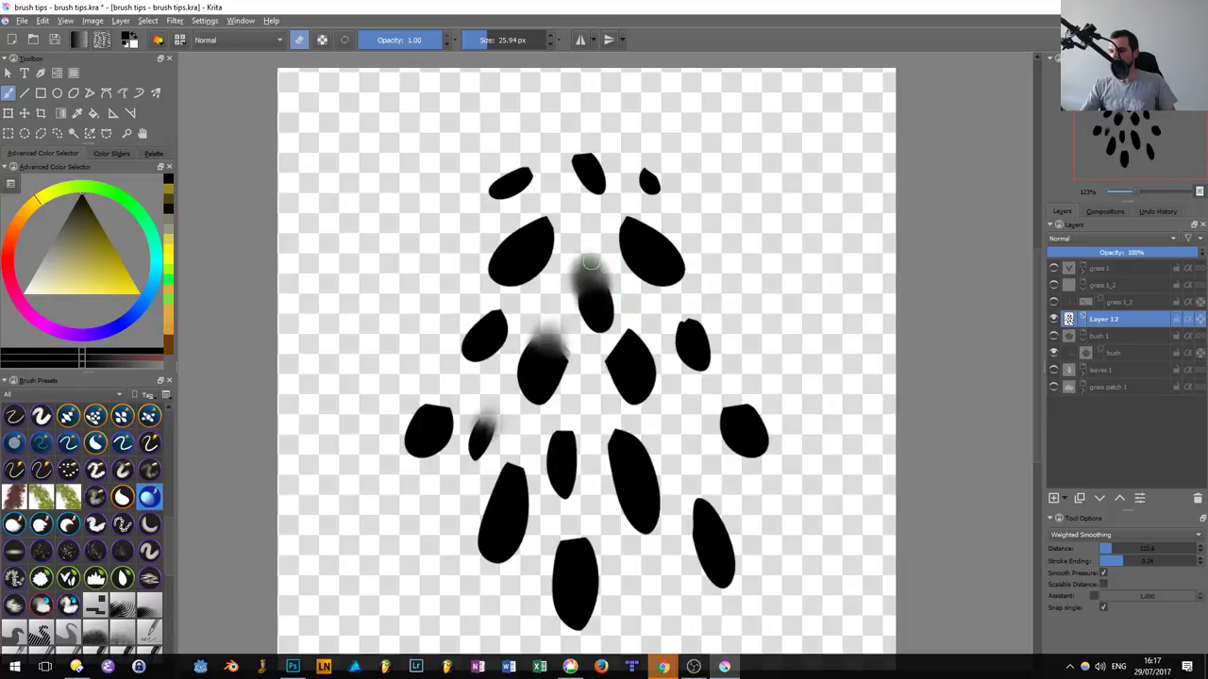
{"action": "mouse_move", "coordinate": [601, 292]}
{"action": "left_mouse_down"}
{"action": "mouse_move", "coordinate": [642, 293]}
{"action": "mouse_move", "coordinate": [596, 314]}
{"action": "left_mouse_up"}
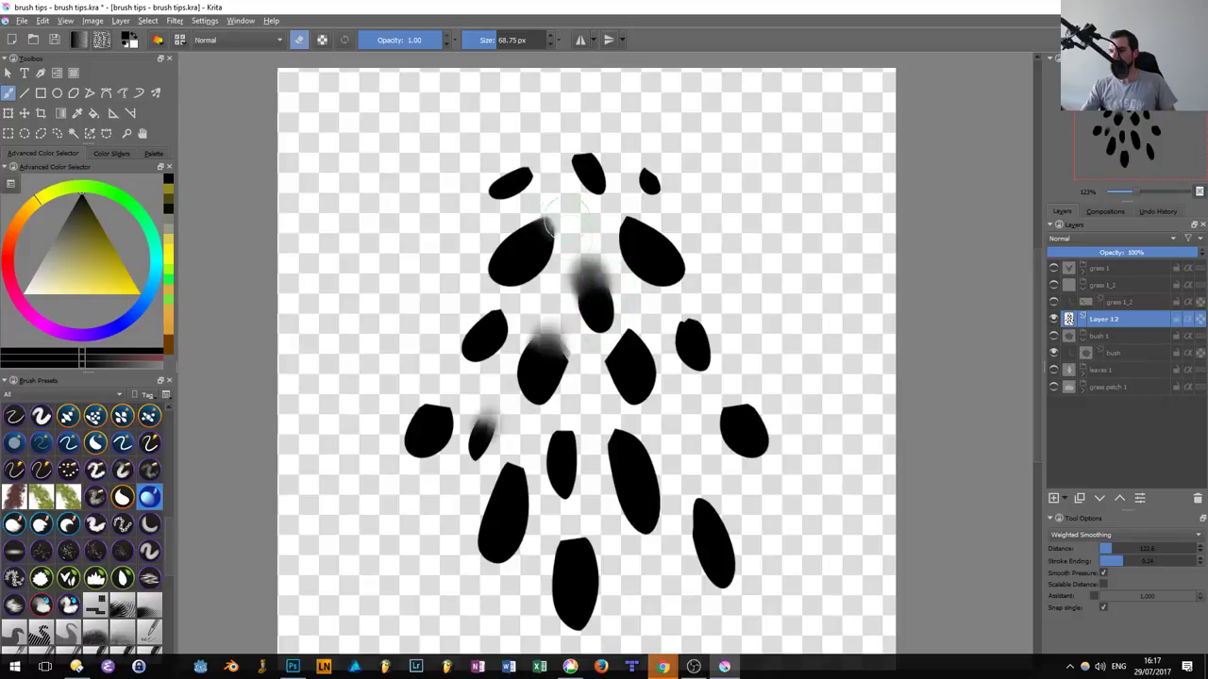
{"action": "key", "text": "e"}
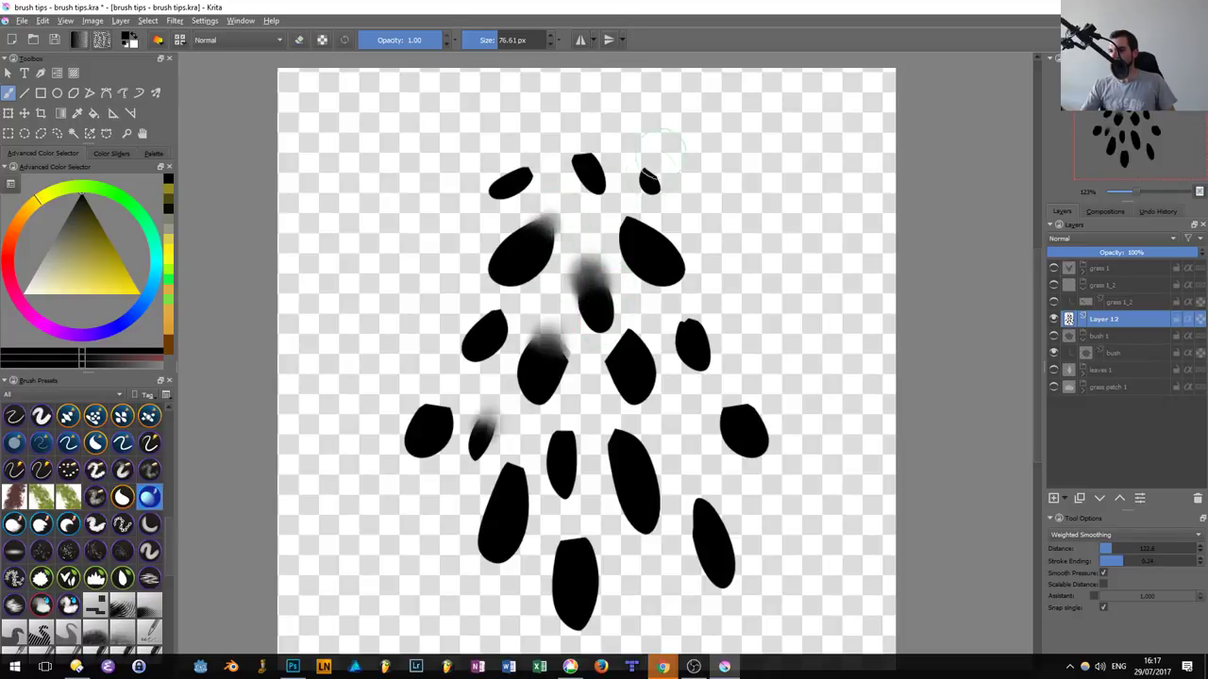
{"action": "left_click_drag", "start_coordinate": [546, 226], "coordinate": [550, 267]}
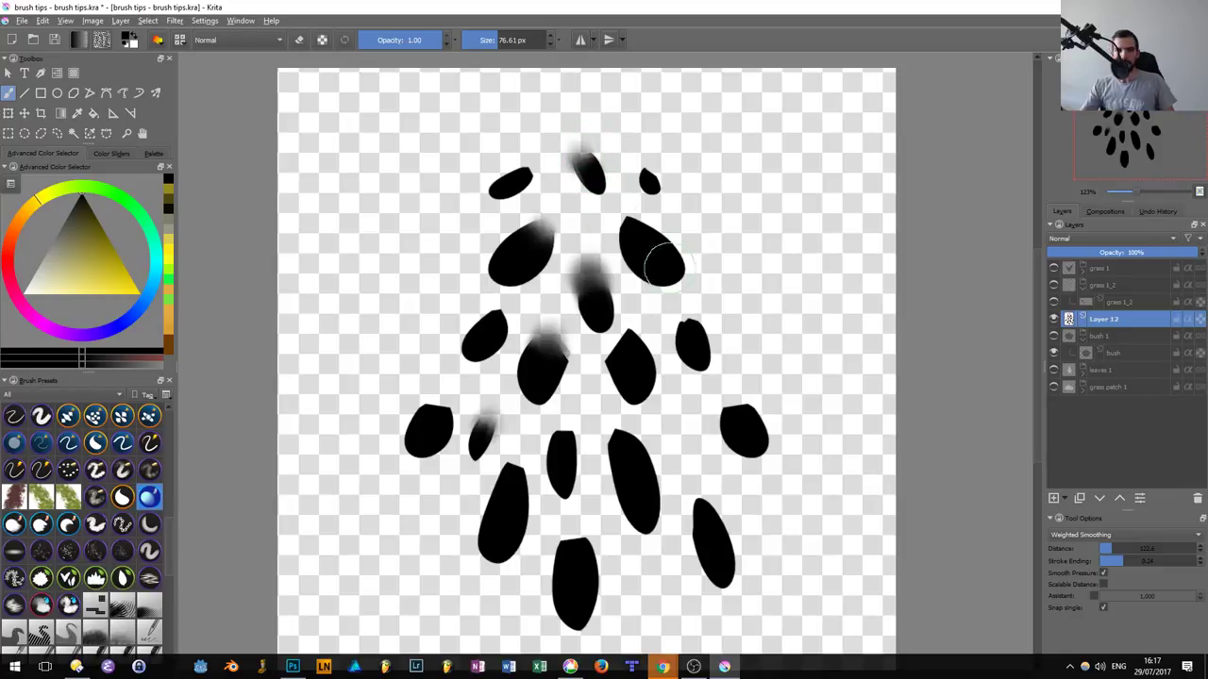
Save the brush tips document
{"action": "key", "text": "alt+Tab"}
{"action": "key", "text": "Escape"}
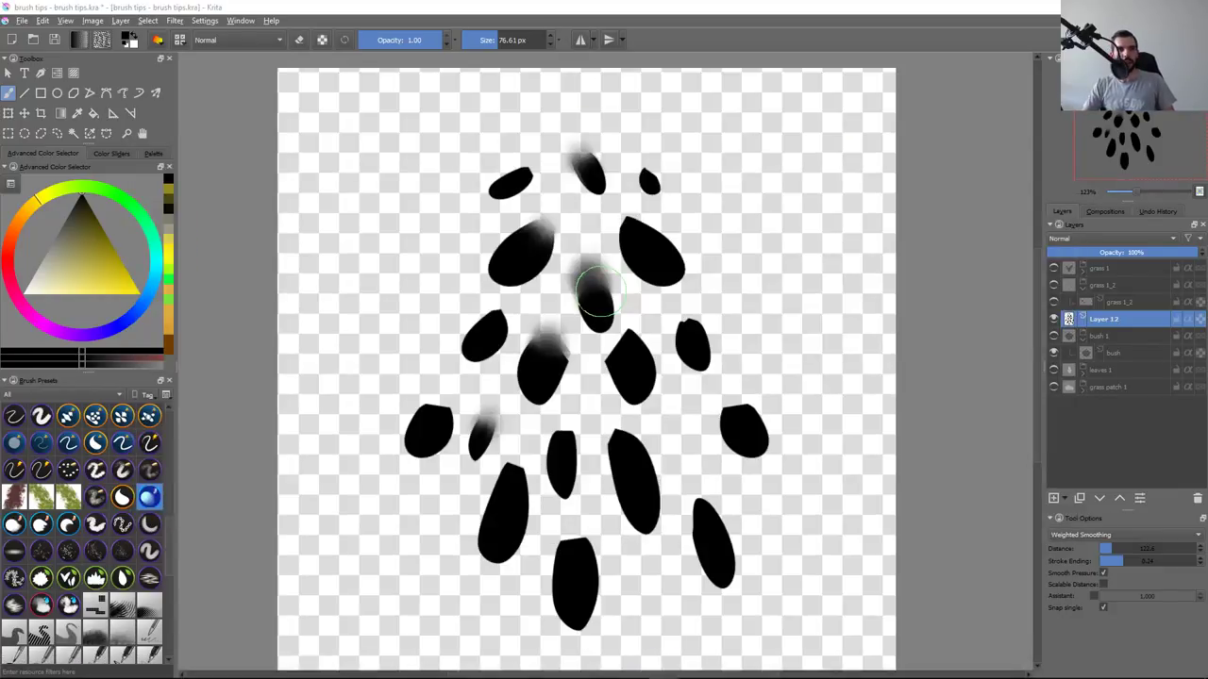
{"action": "key", "text": "ctrl+s"}
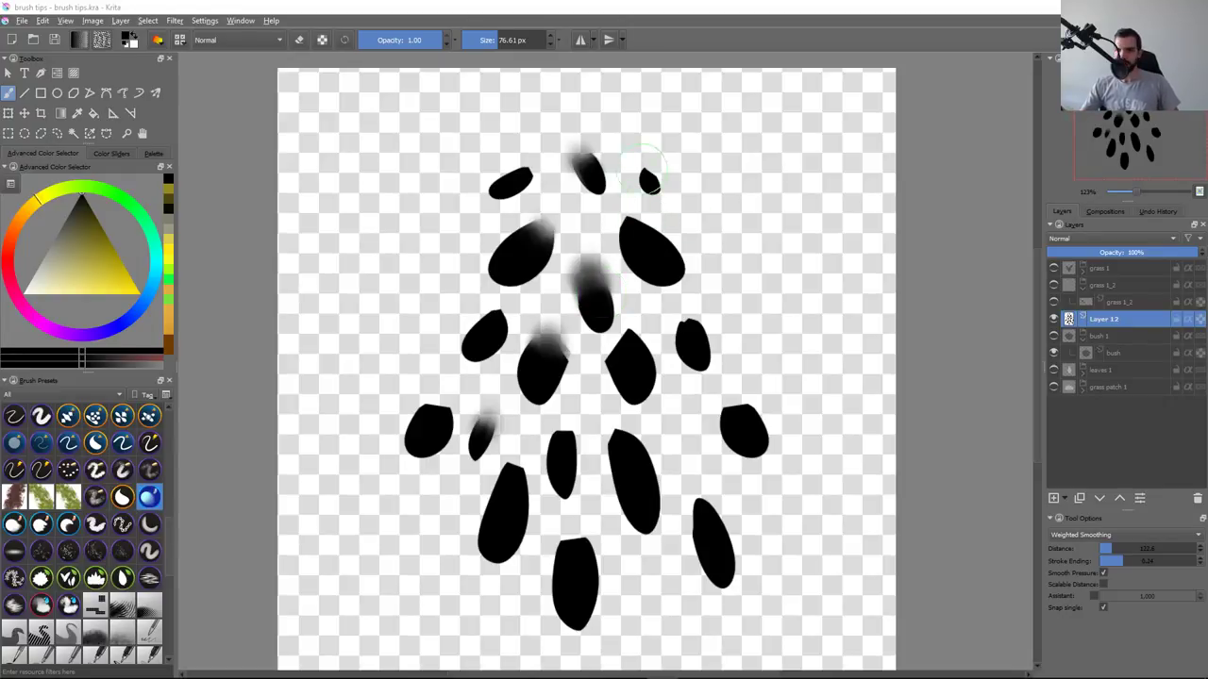
Soften the tips of the top-right, right-side, middle and far-right leaves
{"action": "left_click", "coordinate": [524, 175]}
{"action": "key", "text": "bracketleft"}
{"action": "key", "text": "bracketleft"}
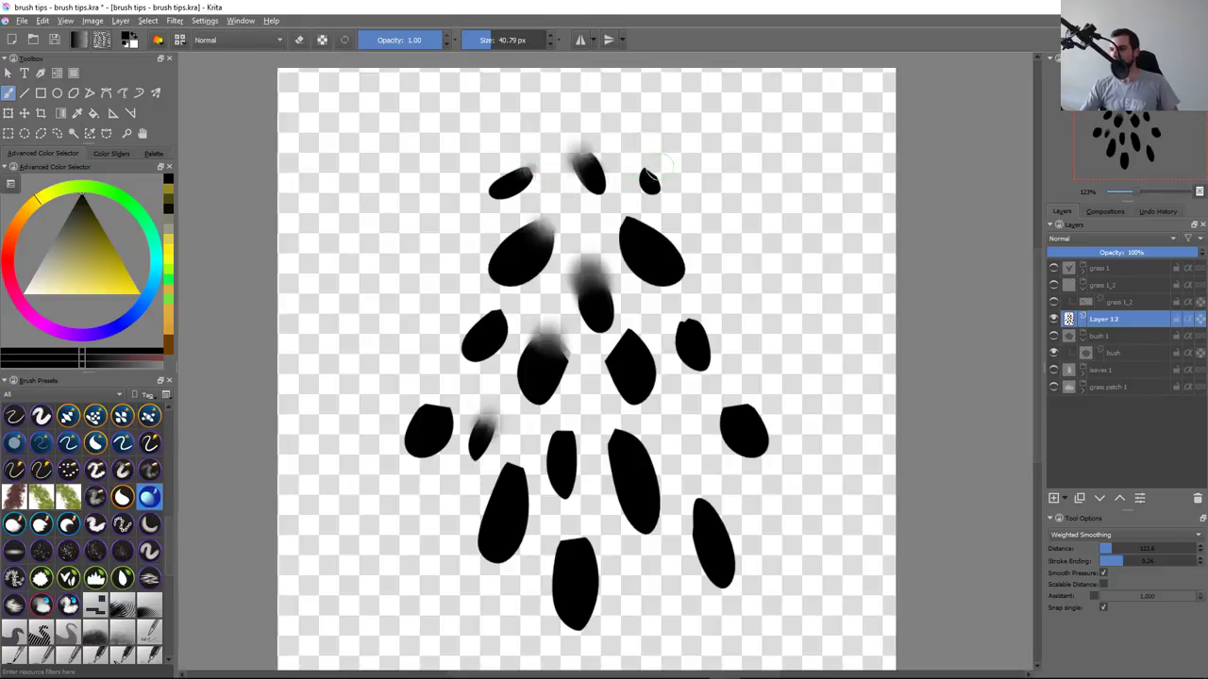
{"action": "mouse_move", "coordinate": [648, 162]}
{"action": "left_mouse_down"}
{"action": "mouse_move", "coordinate": [631, 231]}
{"action": "mouse_move", "coordinate": [651, 263]}
{"action": "left_mouse_up"}
{"action": "key", "text": "bracketright"}
{"action": "key", "text": "bracketright"}
{"action": "key", "text": "bracketright"}
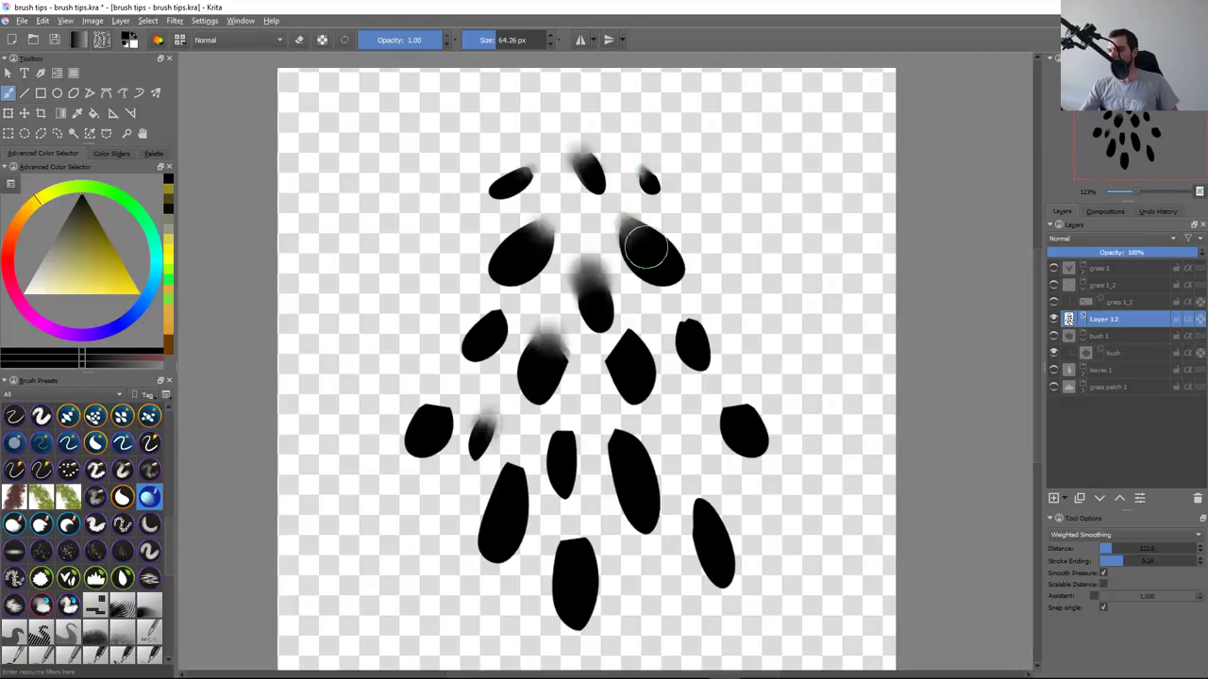
{"action": "left_click_drag", "start_coordinate": [685, 323], "coordinate": [696, 355]}
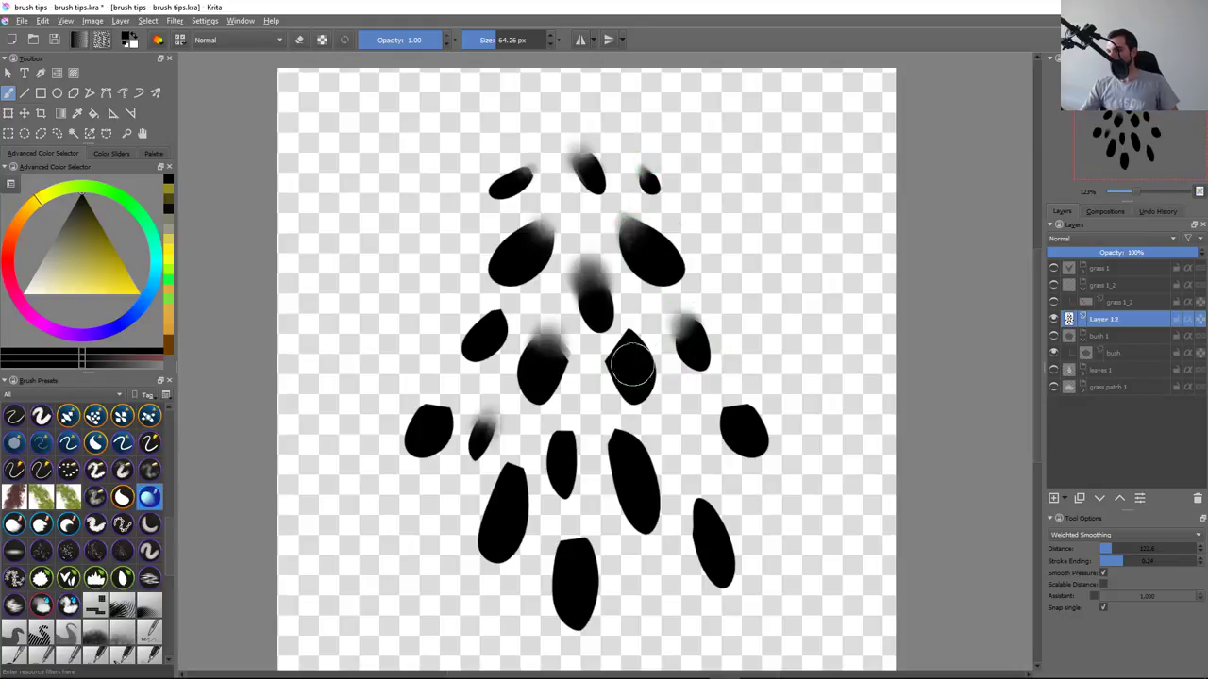
{"action": "left_click_drag", "start_coordinate": [618, 363], "coordinate": [614, 346]}
{"action": "left_click_drag", "start_coordinate": [742, 427], "coordinate": [732, 401]}
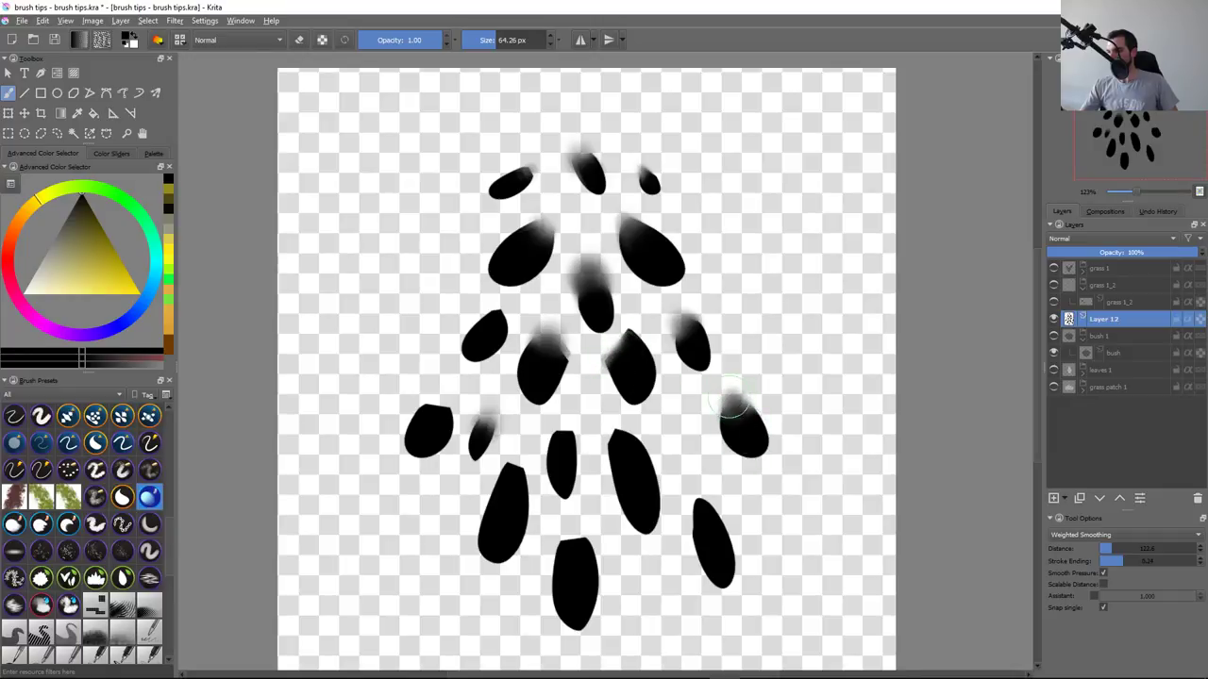
Fade the tops of the lower, bottom, left-most, middle-left and top-left leaves
{"action": "left_click_drag", "start_coordinate": [630, 448], "coordinate": [620, 430]}
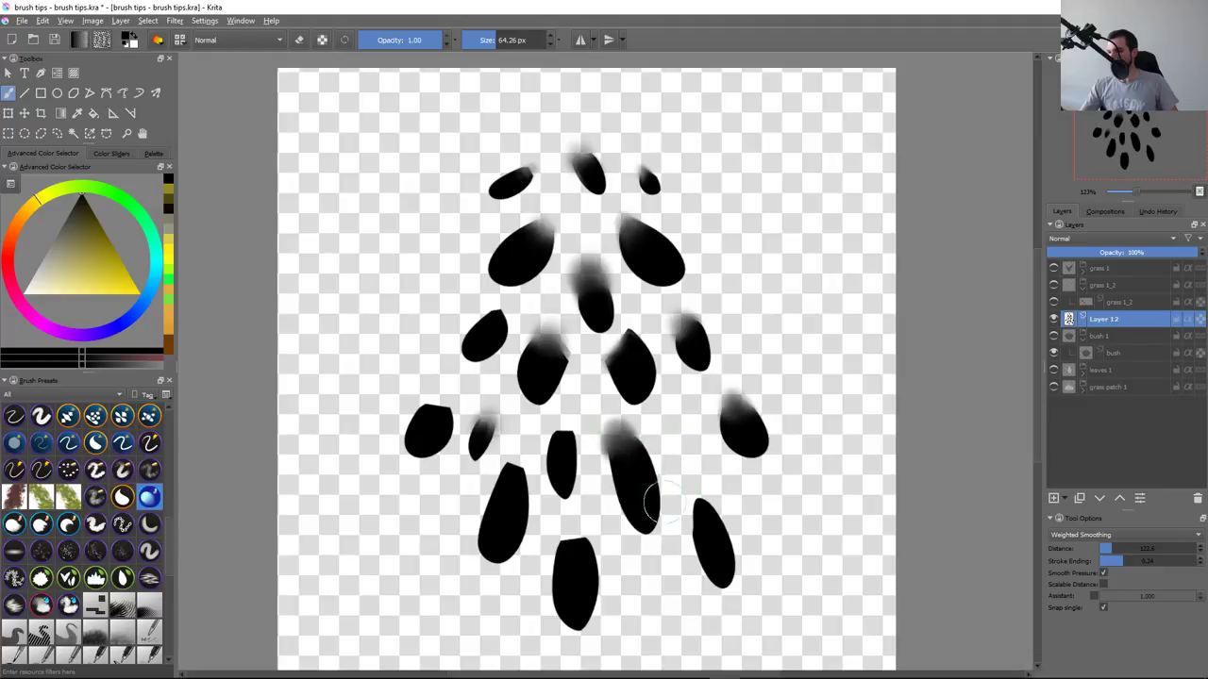
{"action": "left_click_drag", "start_coordinate": [706, 517], "coordinate": [690, 486]}
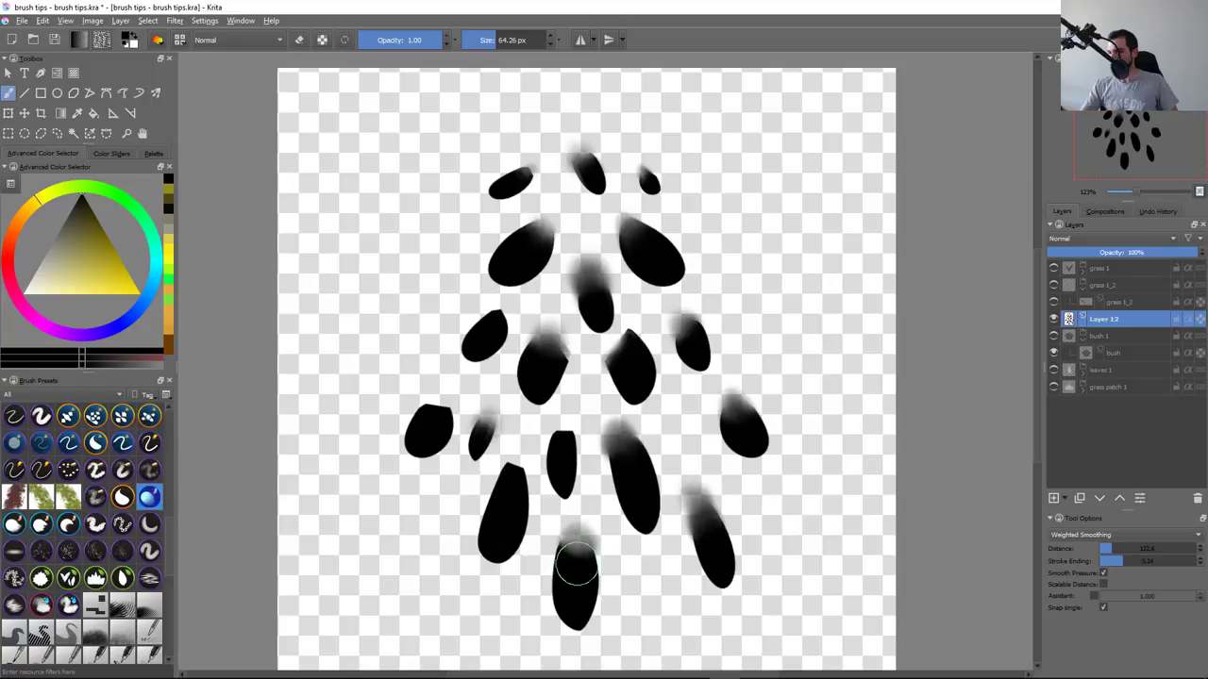
{"action": "left_click_drag", "start_coordinate": [574, 566], "coordinate": [577, 527]}
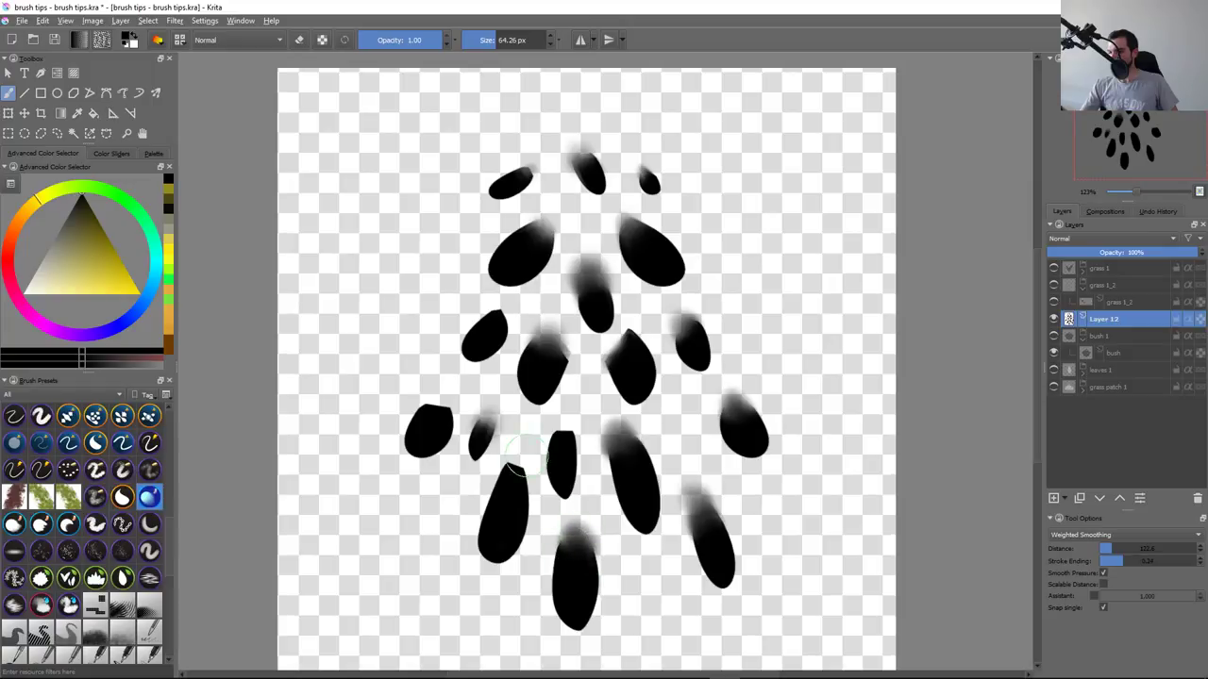
{"action": "left_click_drag", "start_coordinate": [514, 496], "coordinate": [517, 468]}
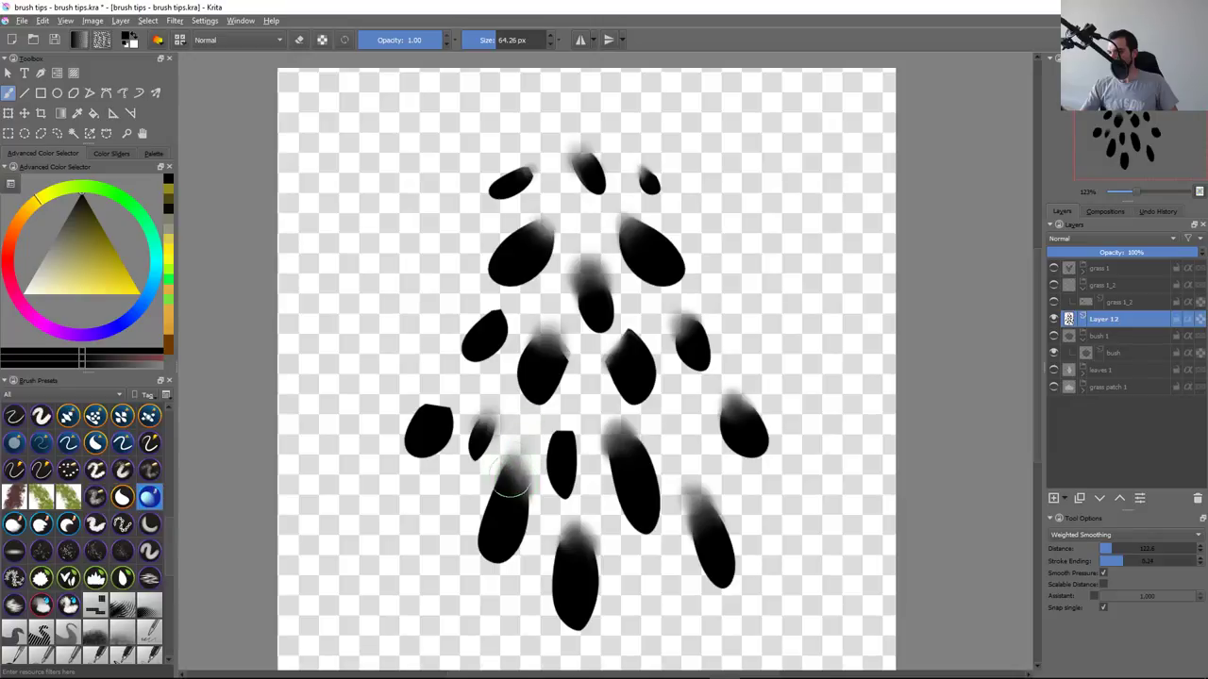
{"action": "left_click_drag", "start_coordinate": [432, 423], "coordinate": [436, 388]}
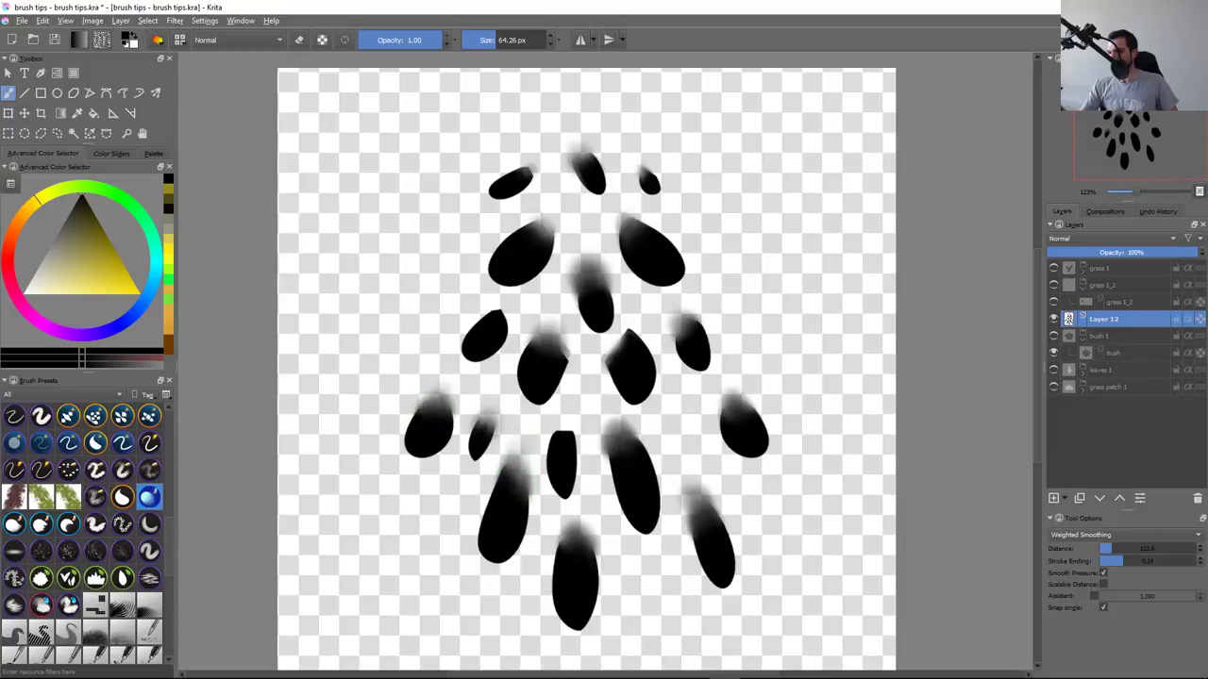
{"action": "left_click_drag", "start_coordinate": [492, 338], "coordinate": [500, 317]}
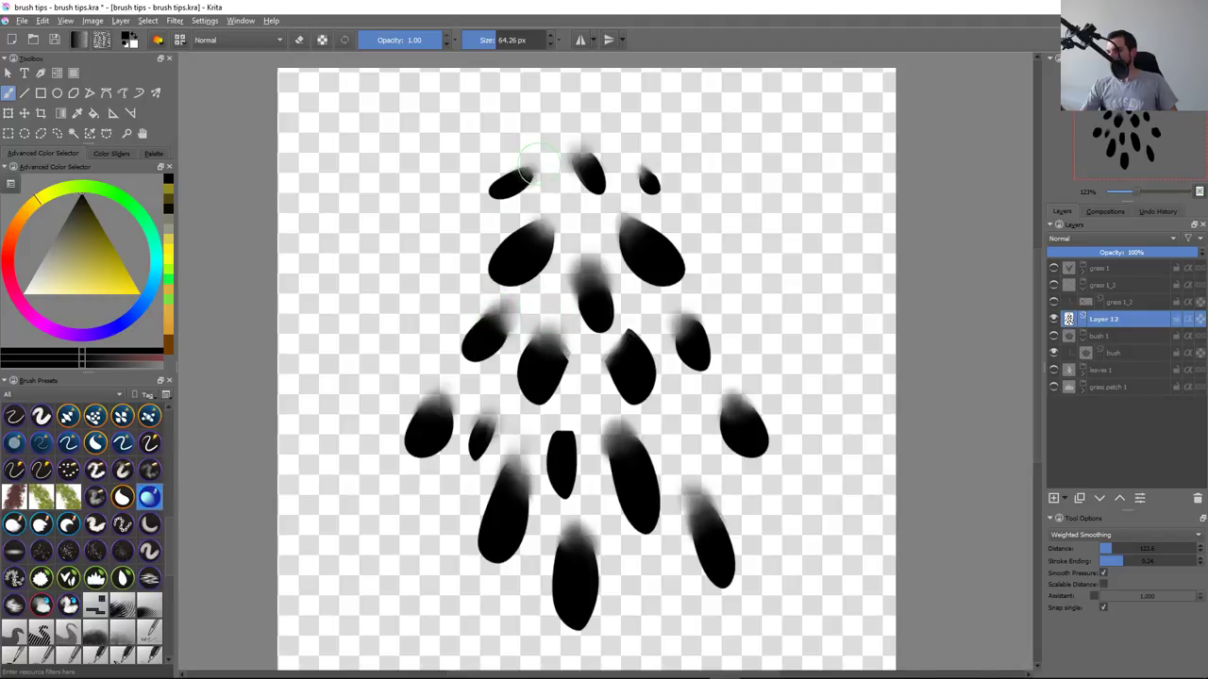
{"action": "left_click_drag", "start_coordinate": [512, 184], "coordinate": [535, 173]}
Zoom in and dab a soft edge above the central leaf's top with a smaller brush
{"action": "scroll", "coordinate": [739, 295], "scroll_direction": "down", "scroll_amount": 4}
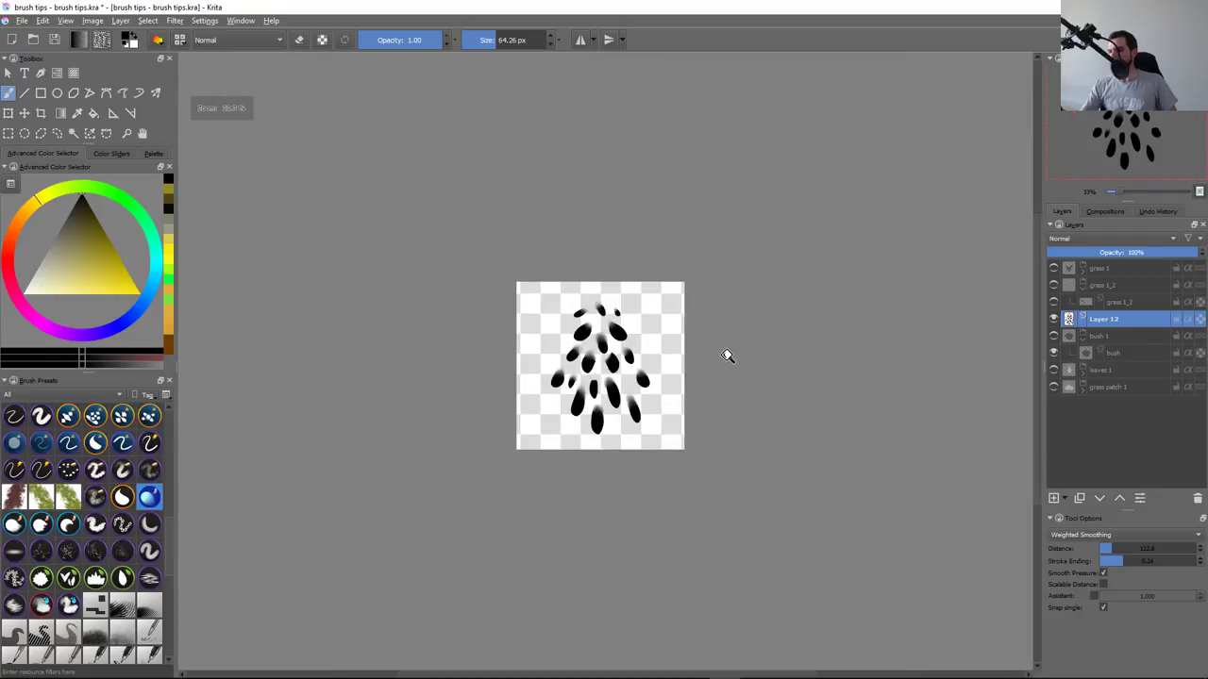
{"action": "scroll", "coordinate": [727, 356], "scroll_direction": "down", "scroll_amount": 3}
{"action": "scroll", "coordinate": [717, 396], "scroll_direction": "up", "scroll_amount": 2}
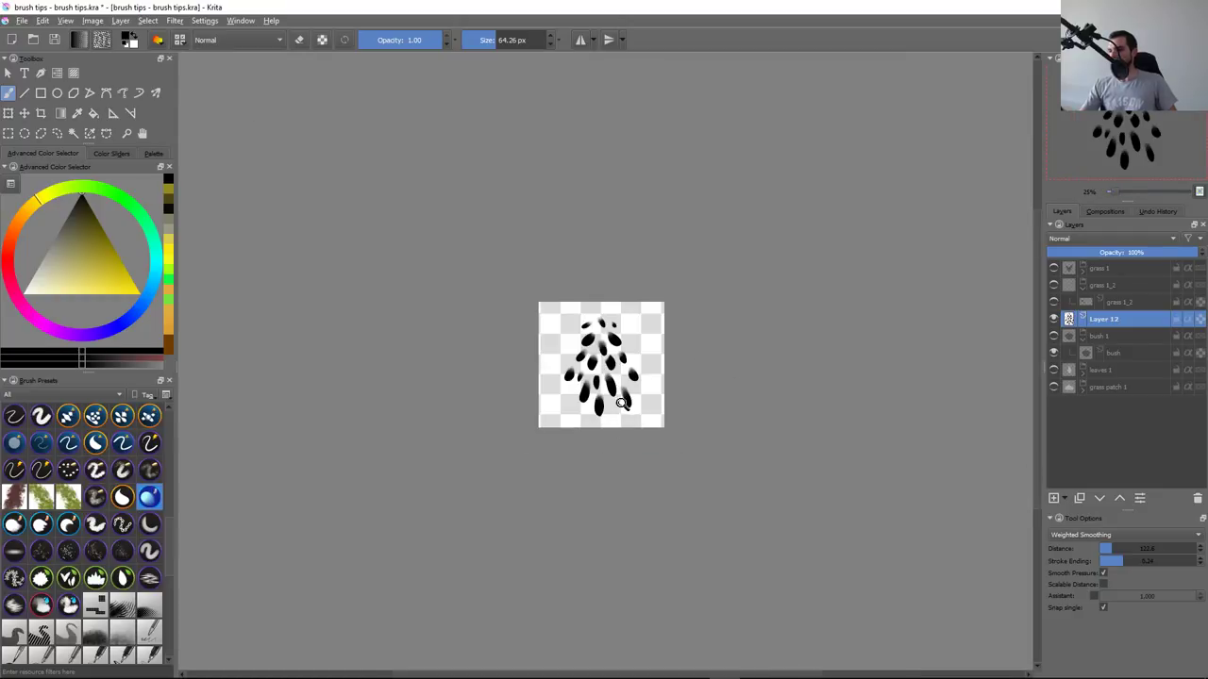
{"action": "scroll", "coordinate": [623, 403], "scroll_direction": "up", "scroll_amount": 5}
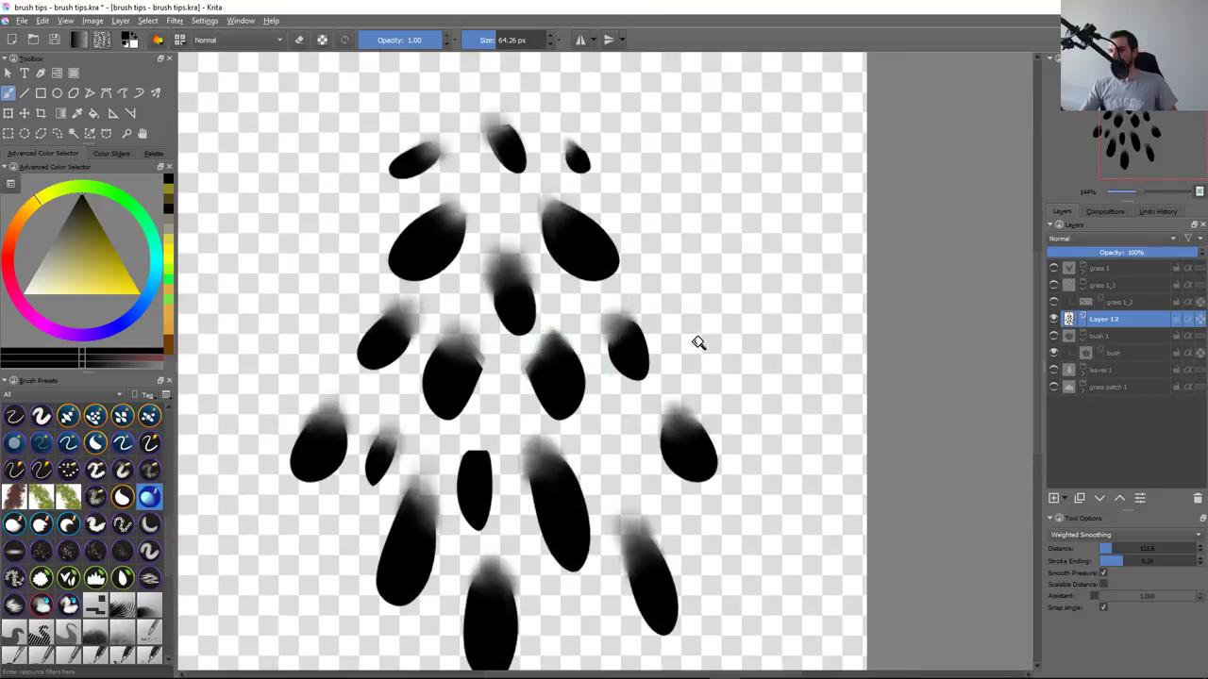
{"action": "scroll", "coordinate": [696, 342], "scroll_direction": "down", "scroll_amount": 5}
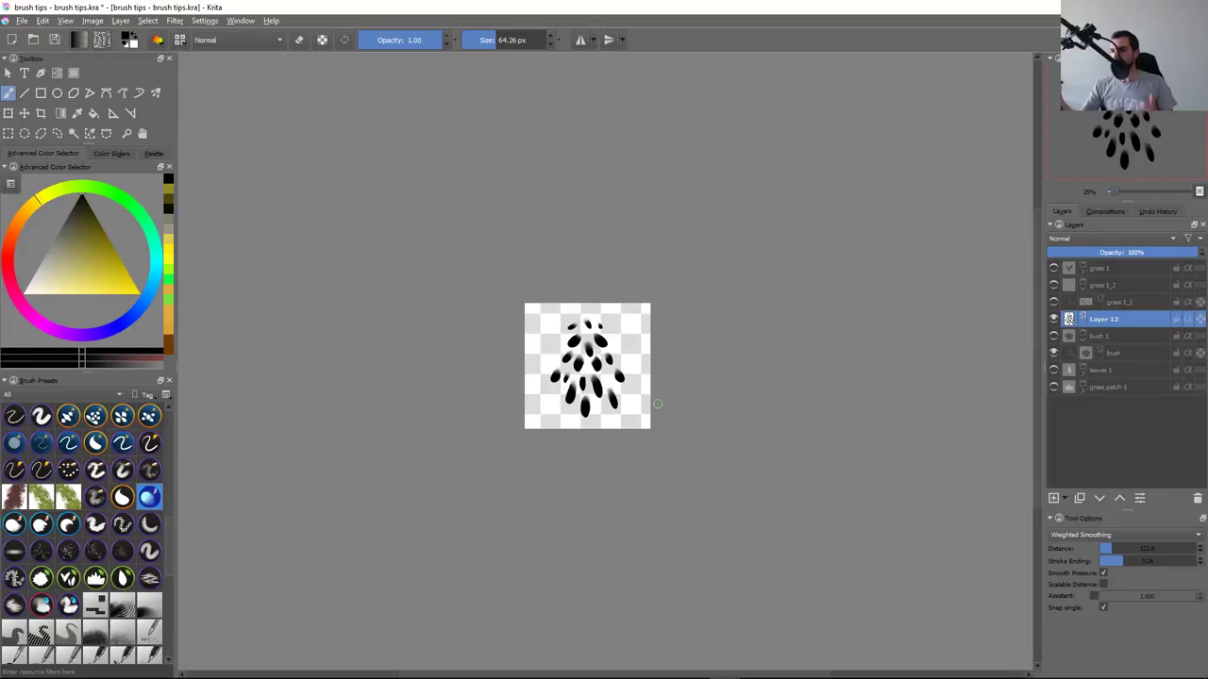
{"action": "scroll", "coordinate": [580, 393], "scroll_direction": "up", "scroll_amount": 4}
{"action": "scroll", "coordinate": [582, 387], "scroll_direction": "up", "scroll_amount": 3}
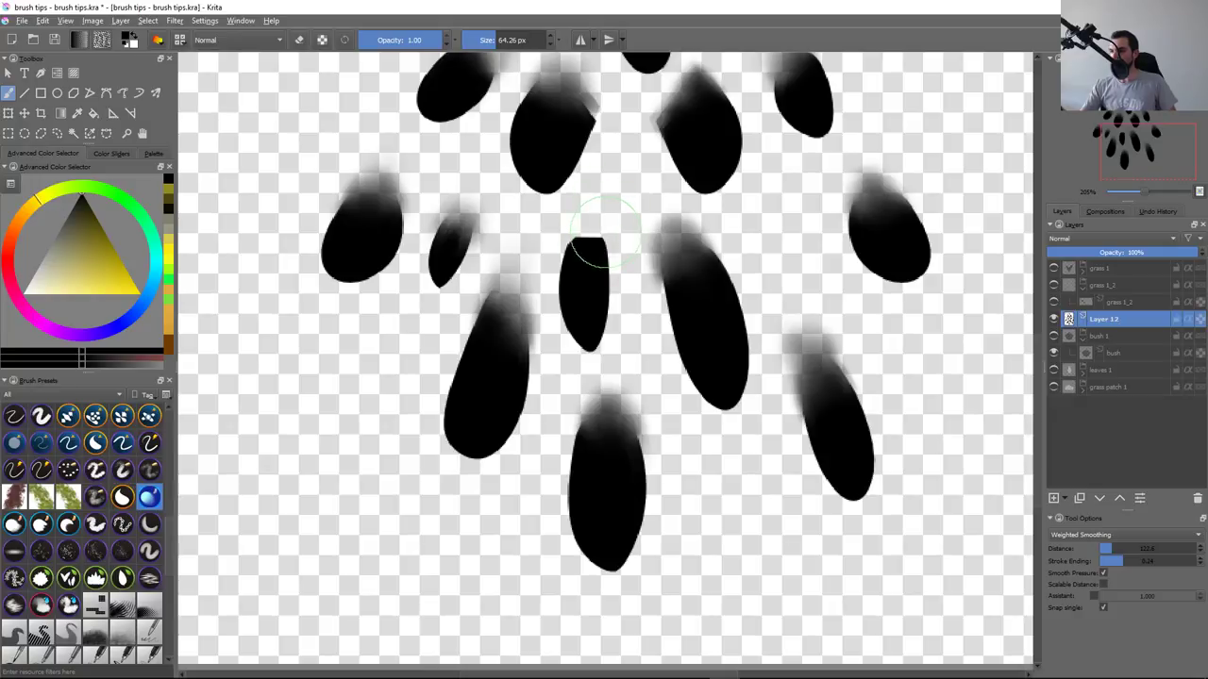
{"action": "key", "text": "bracketleft"}
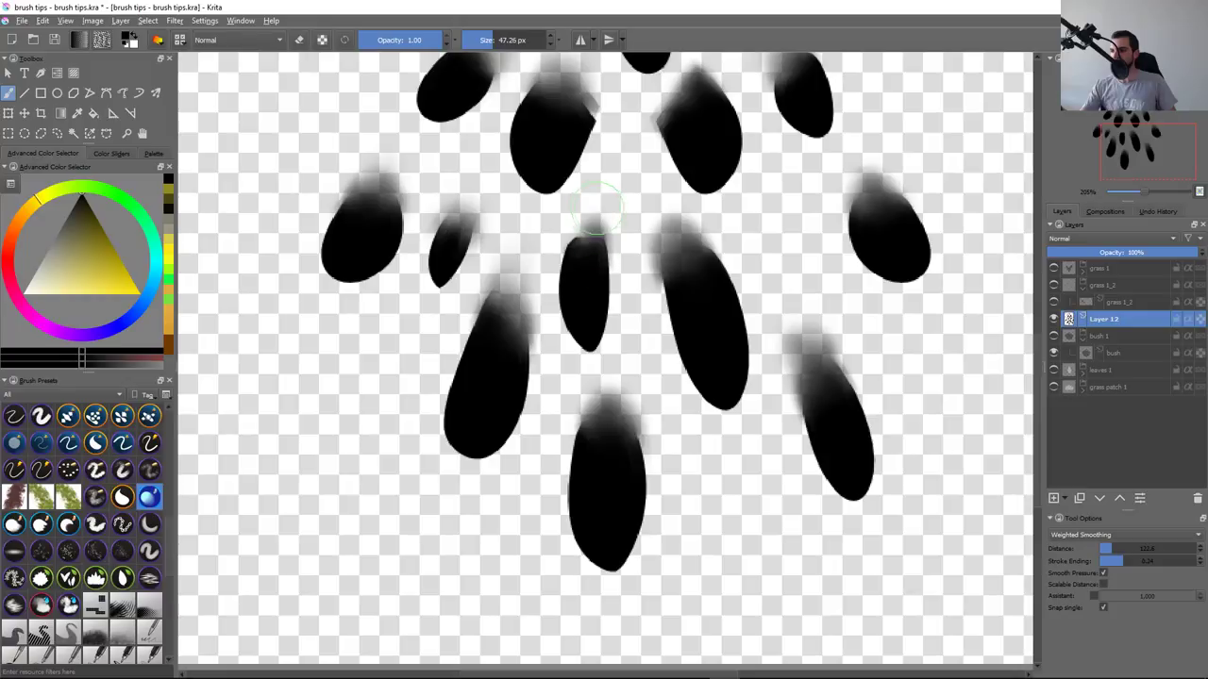
{"action": "left_click", "coordinate": [582, 233]}
Zoom out, rename Layer 12 to 'test', and save the document
{"action": "key", "text": "minus"}
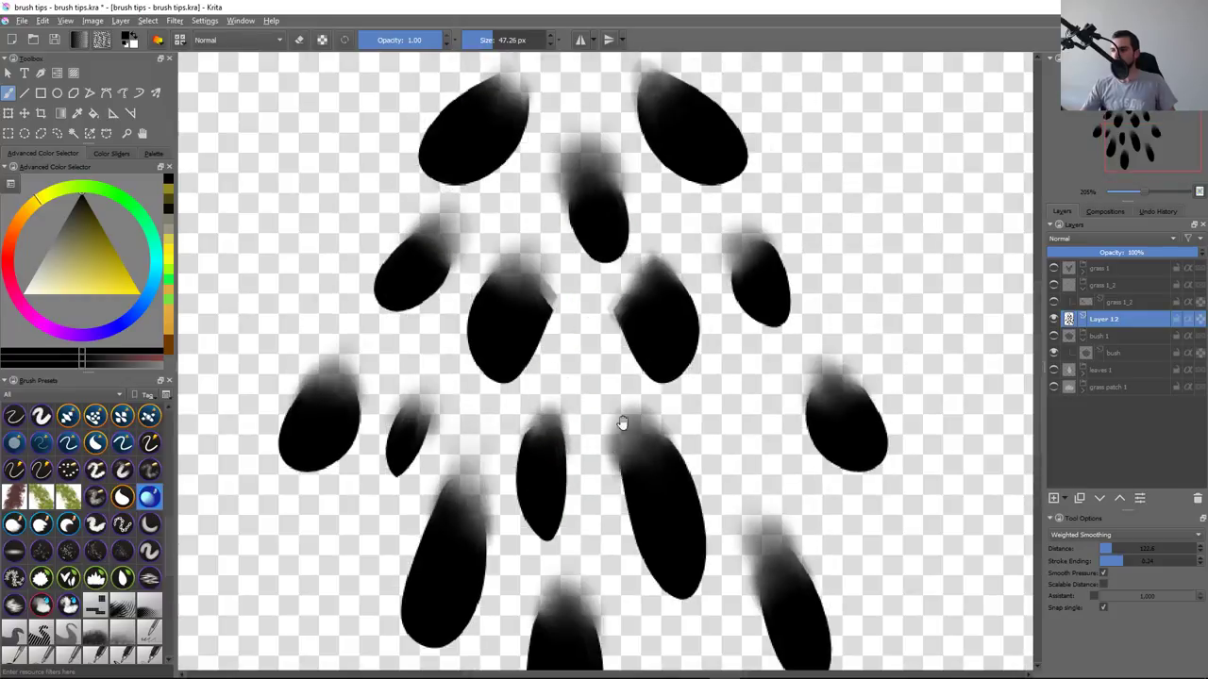
{"action": "key", "text": "minus"}
{"action": "key", "text": "minus"}
{"action": "key", "text": "minus"}
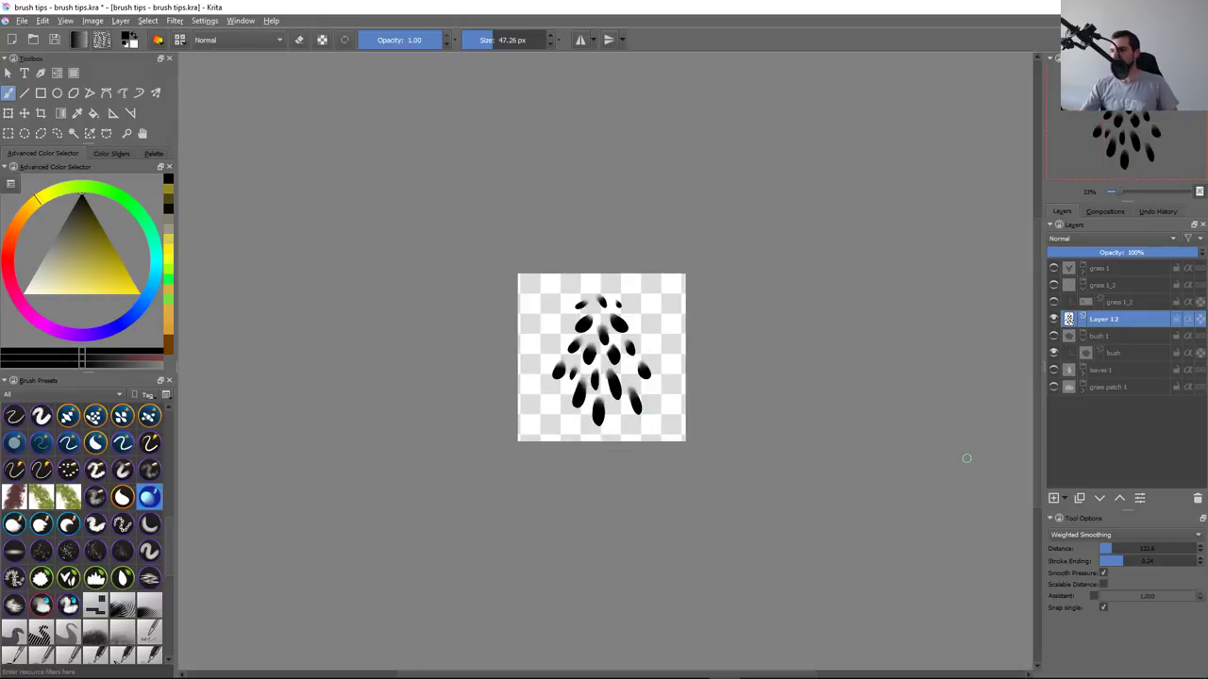
{"action": "double_click", "coordinate": [1102, 321]}
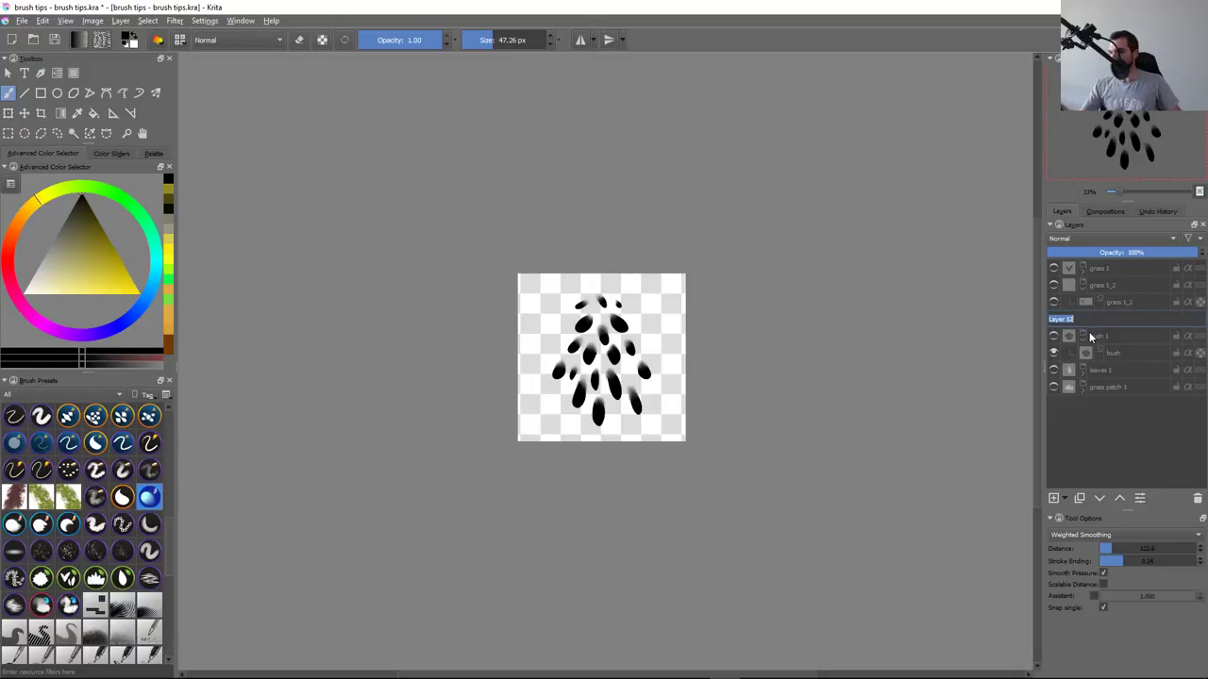
{"action": "type", "text": "test"}
{"action": "key", "text": "Return"}
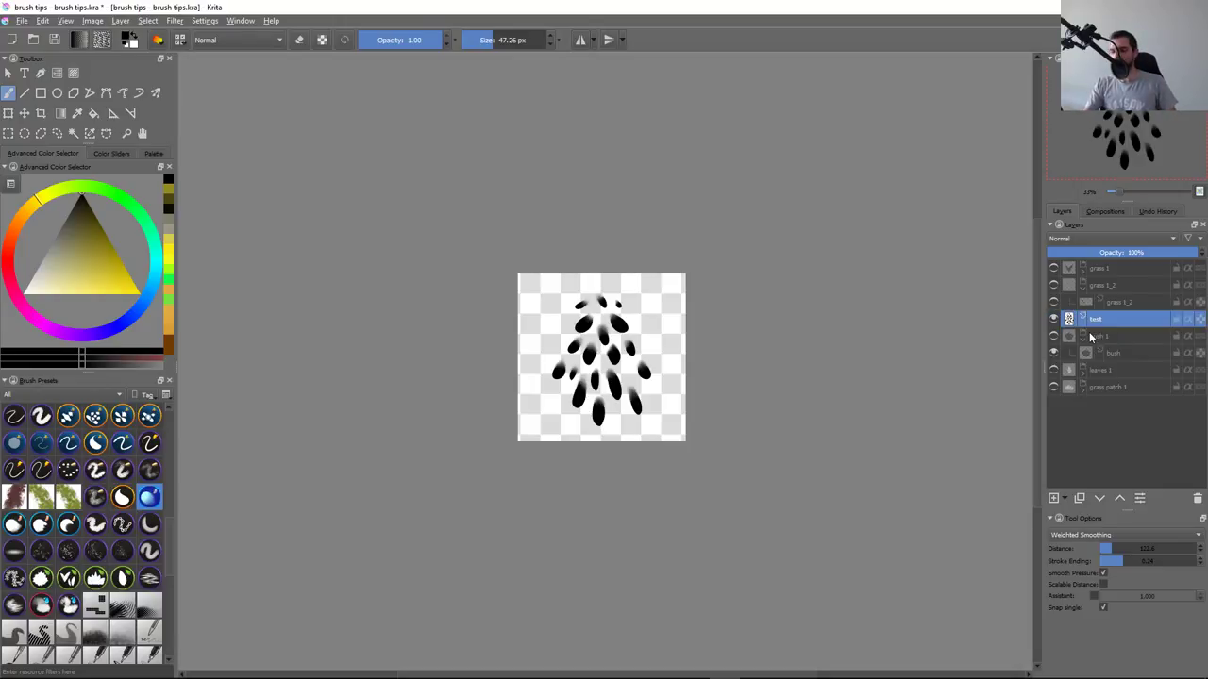
{"action": "key", "text": "ctrl+s"}
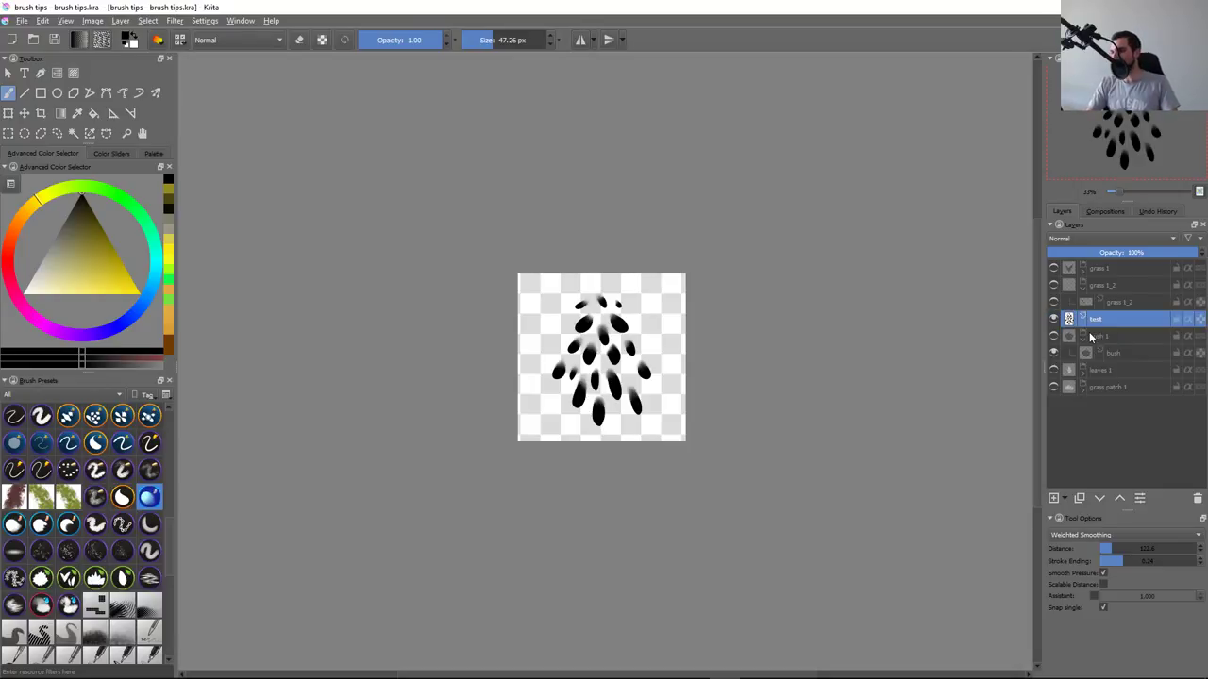
Show the predefined brush tips and start a canvas stamp, but cancel it
{"action": "key", "text": "F5"}
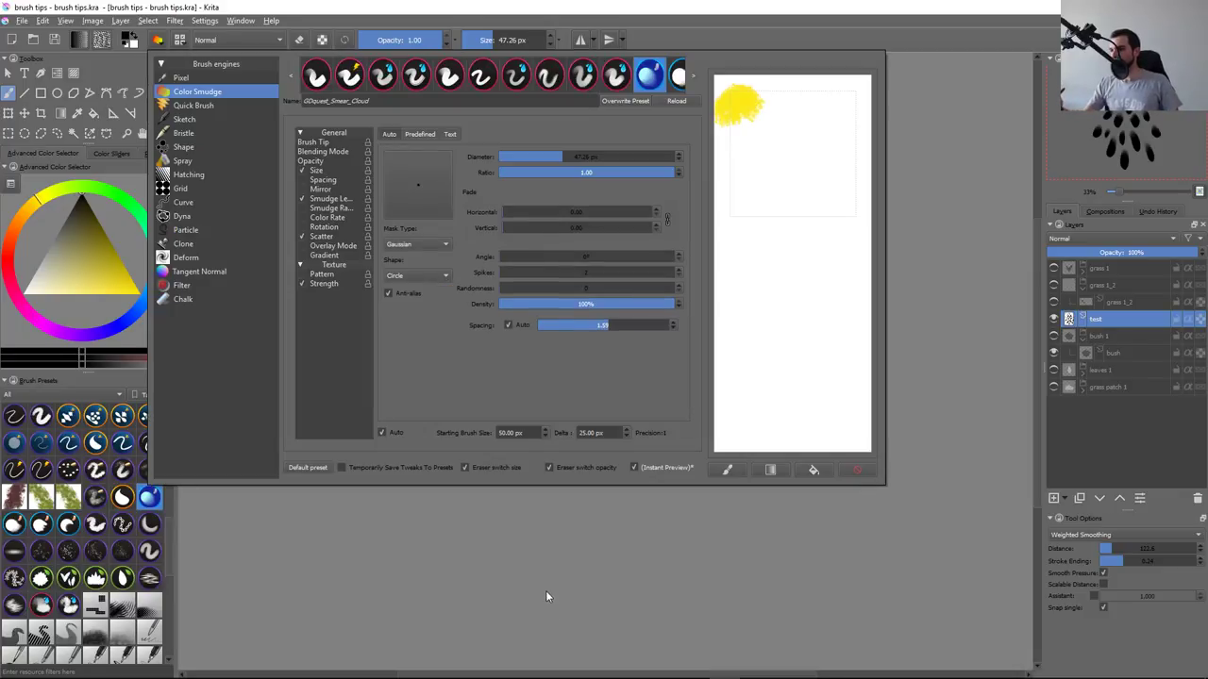
{"action": "left_click", "coordinate": [428, 128]}
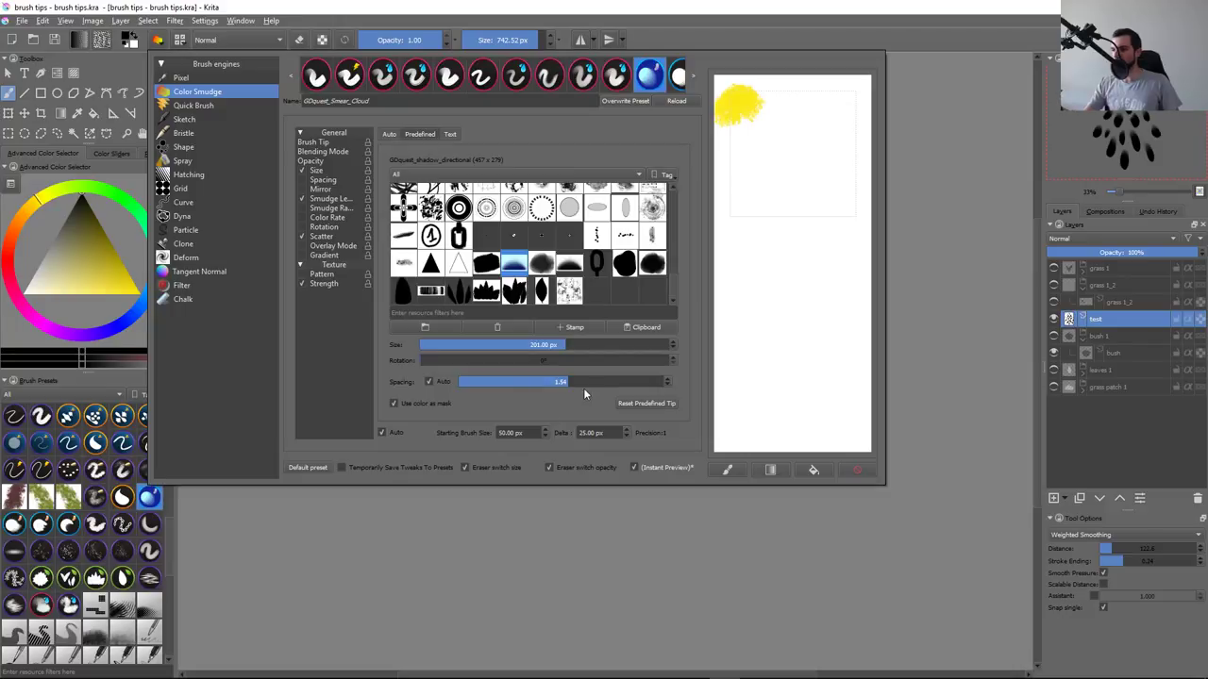
{"action": "left_click", "coordinate": [572, 328]}
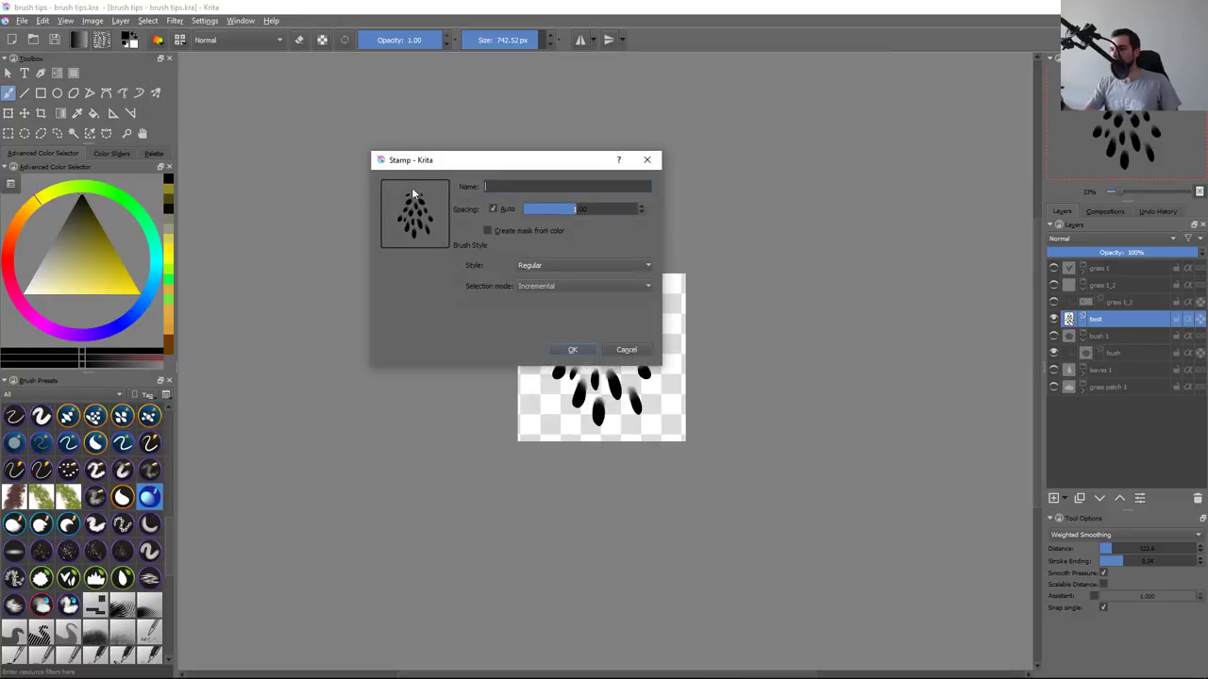
{"action": "key", "text": "Return"}
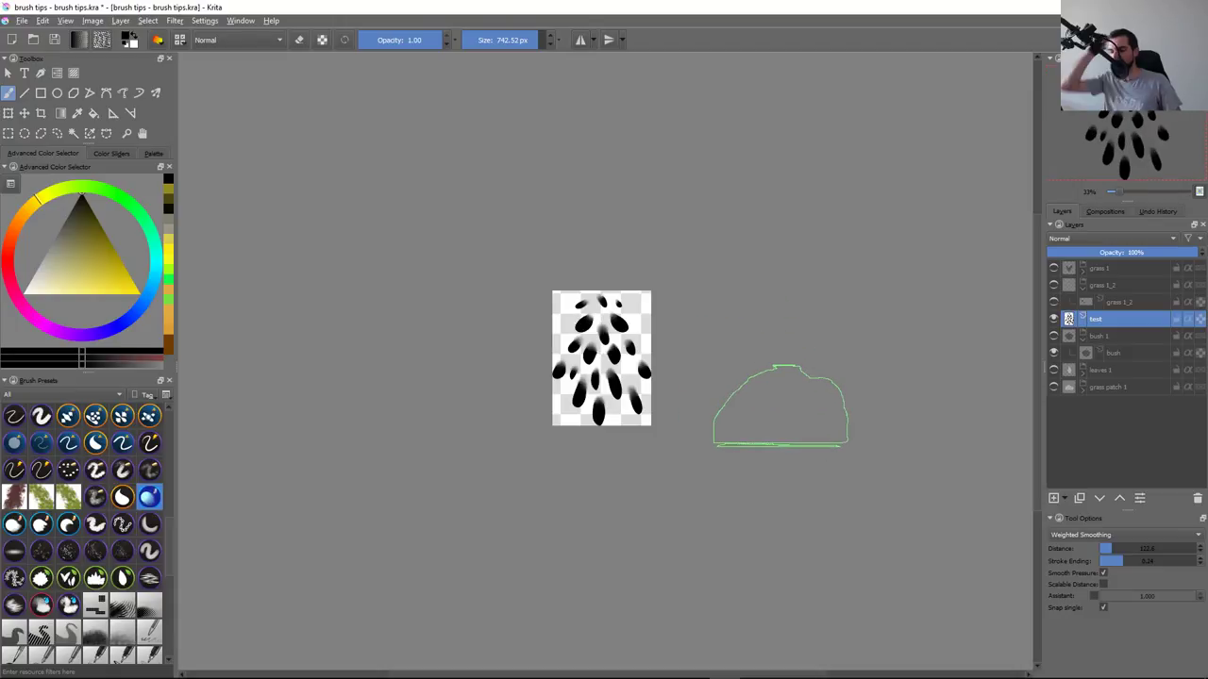
{"action": "key", "text": "F5"}
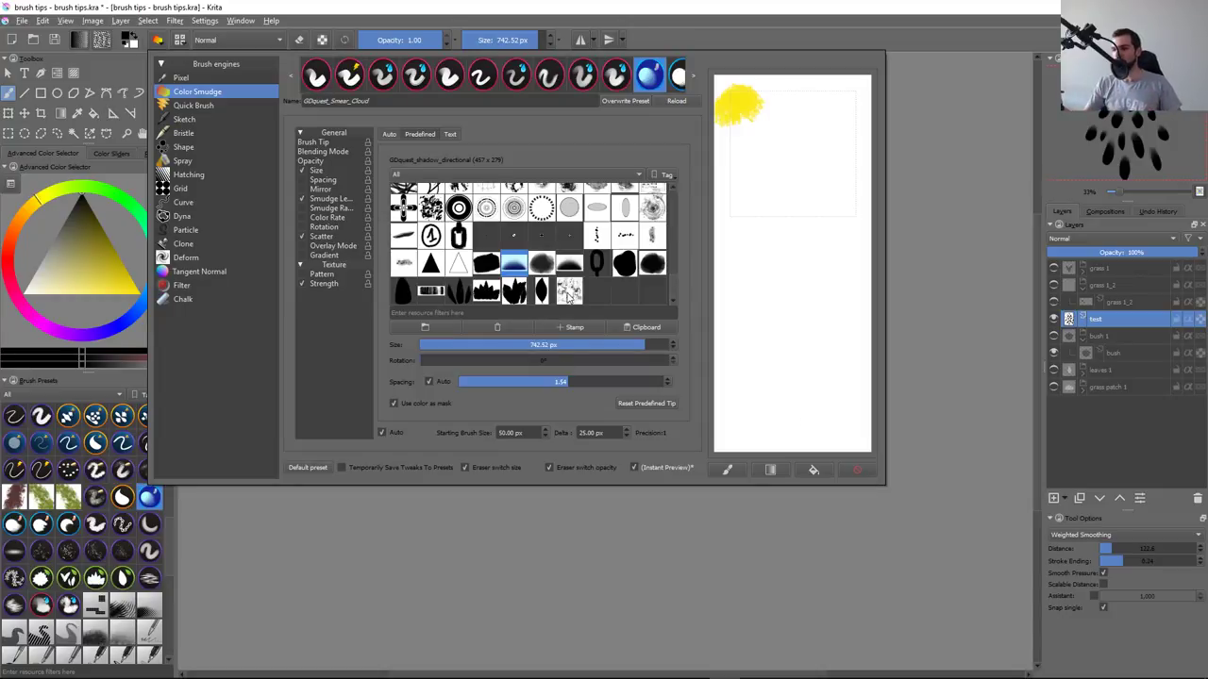
Stamp the leaf drawing as a smaller tip named leaves_patch_1 with wider spacing
{"action": "left_click_drag", "start_coordinate": [577, 353], "coordinate": [557, 360]}
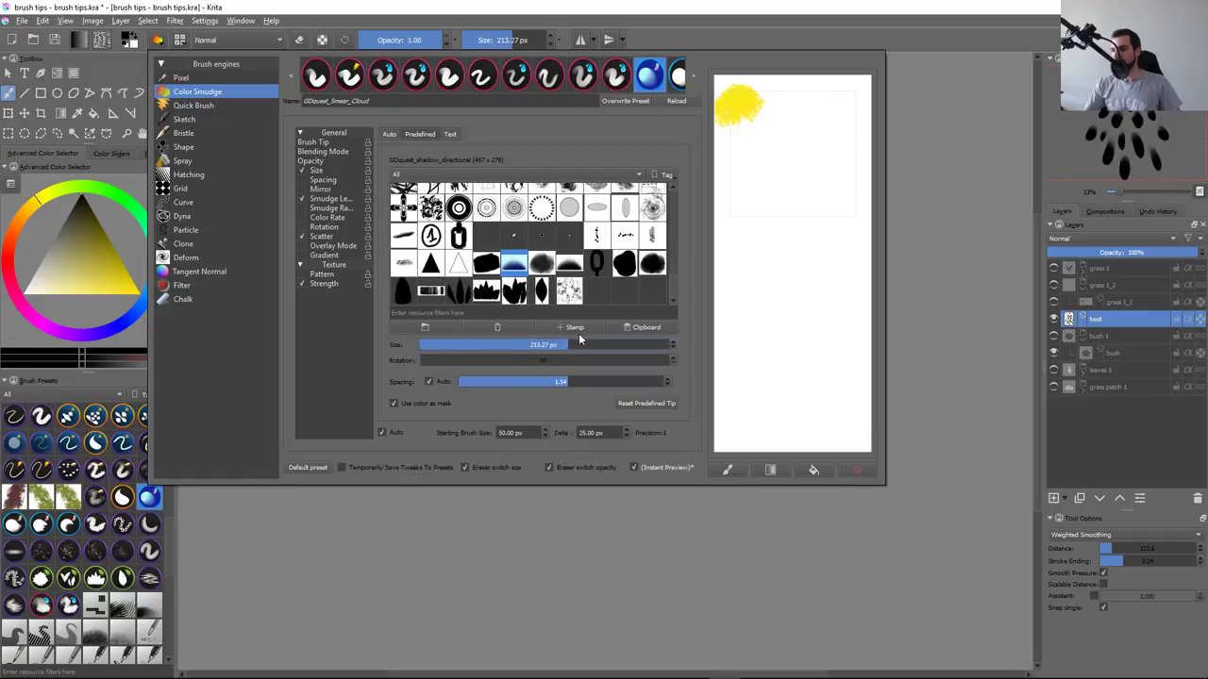
{"action": "left_click", "coordinate": [574, 327]}
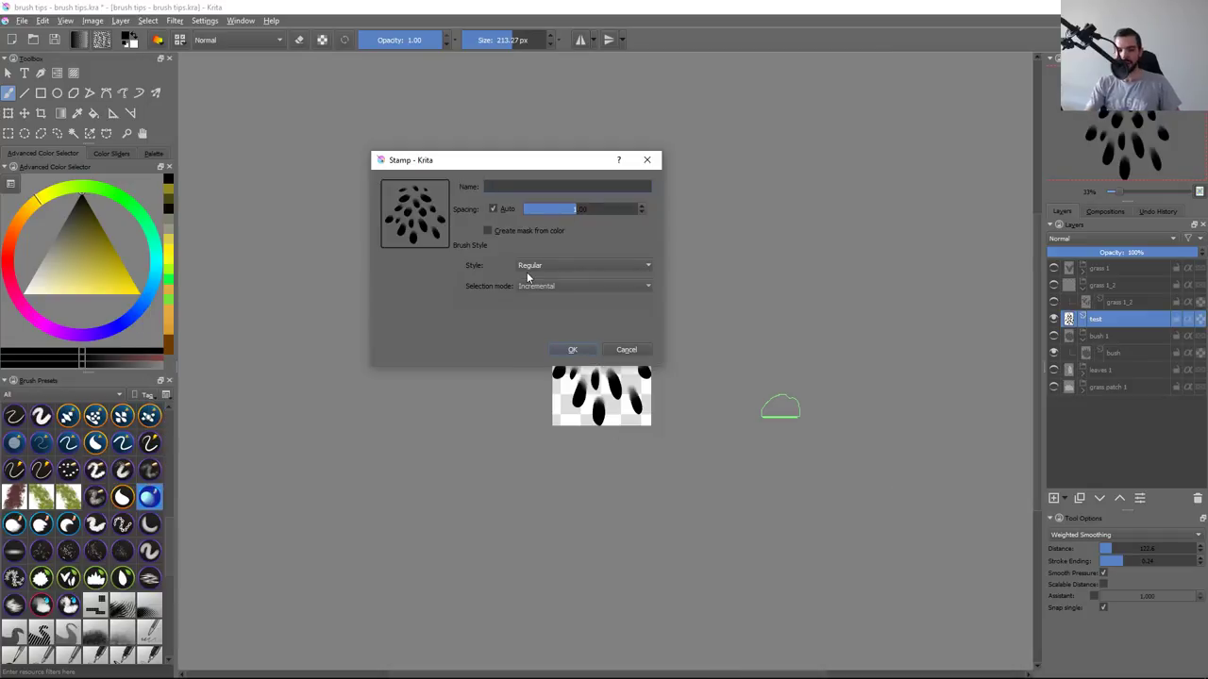
{"action": "type", "text": "leave"}
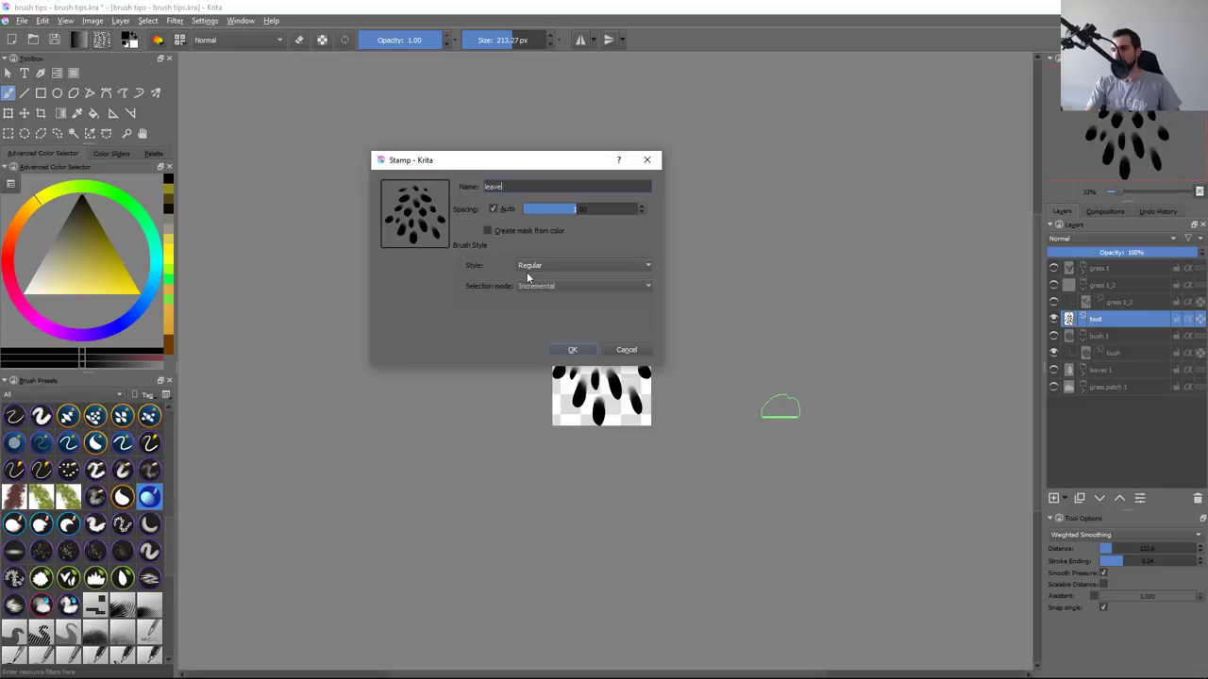
{"action": "type", "text": "s_1"}
{"action": "key", "text": "BackSpace"}
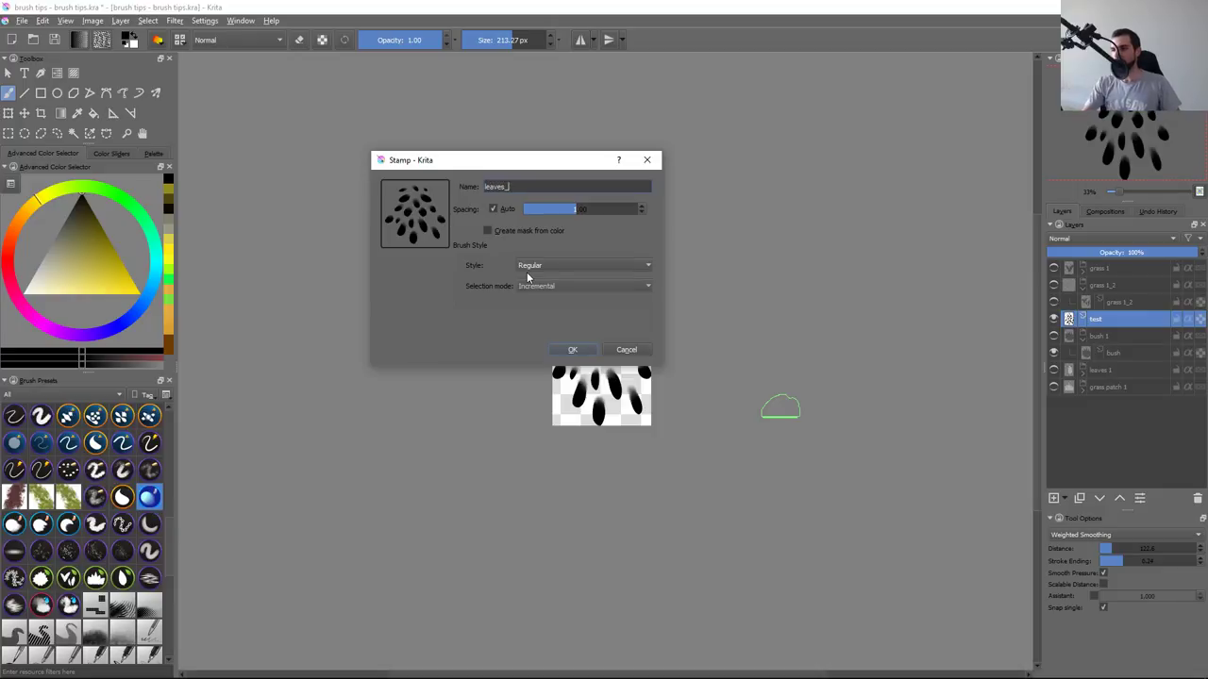
{"action": "key", "text": "BackSpace"}
{"action": "key", "text": "BackSpace"}
{"action": "key", "text": "BackSpace"}
{"action": "type", "text": "le"}
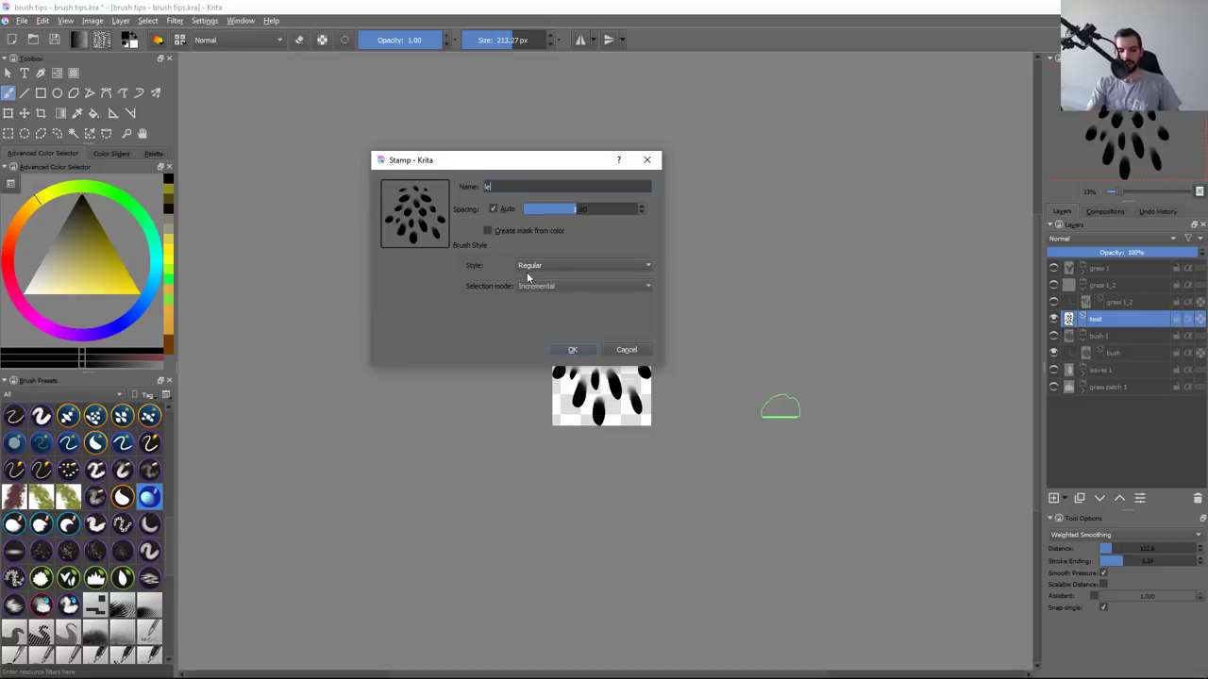
{"action": "type", "text": "aves_patch"}
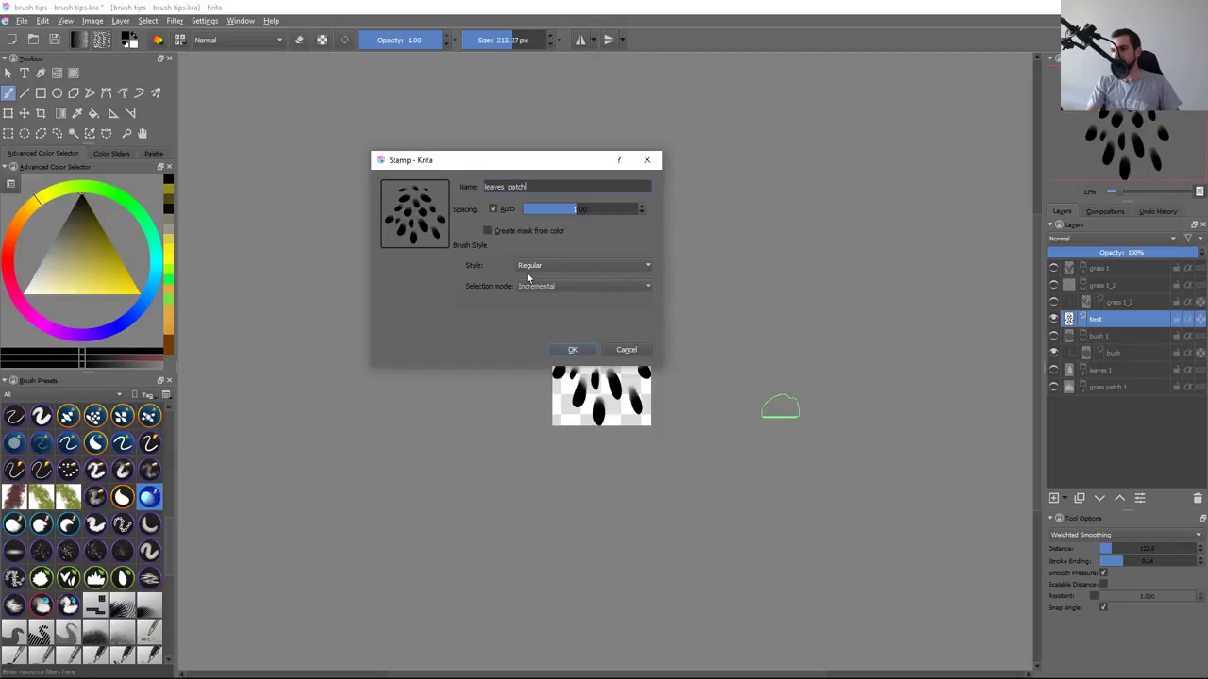
{"action": "type", "text": "_1"}
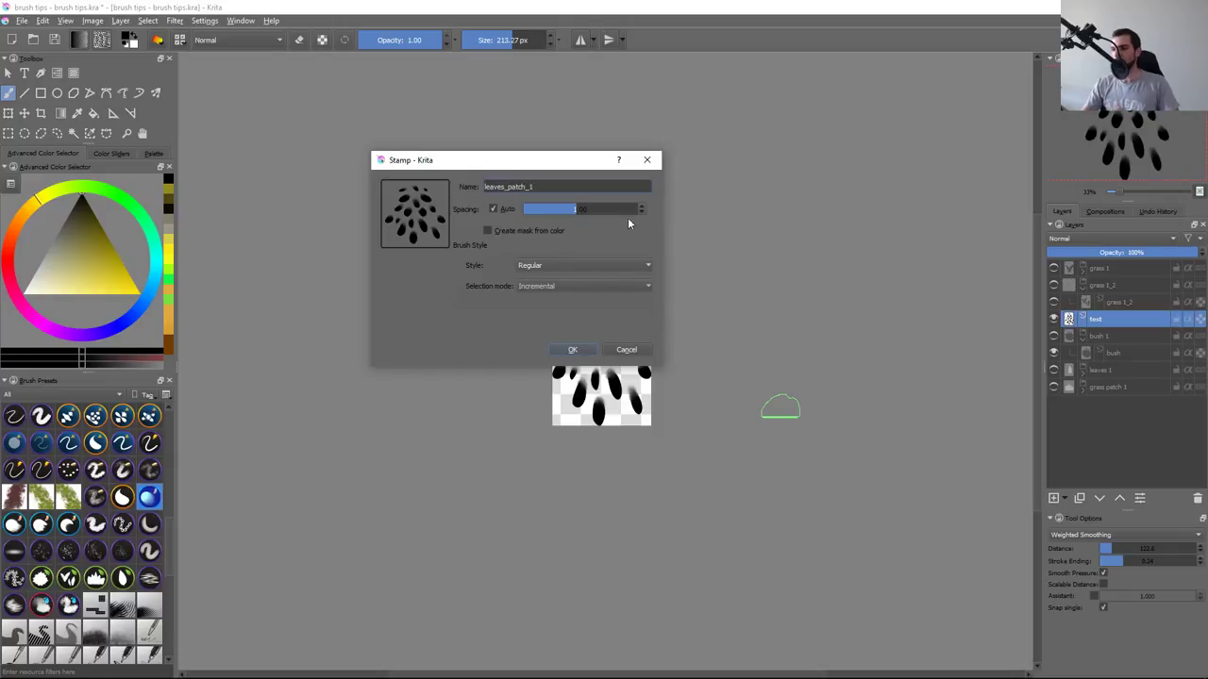
{"action": "left_click", "coordinate": [593, 211]}
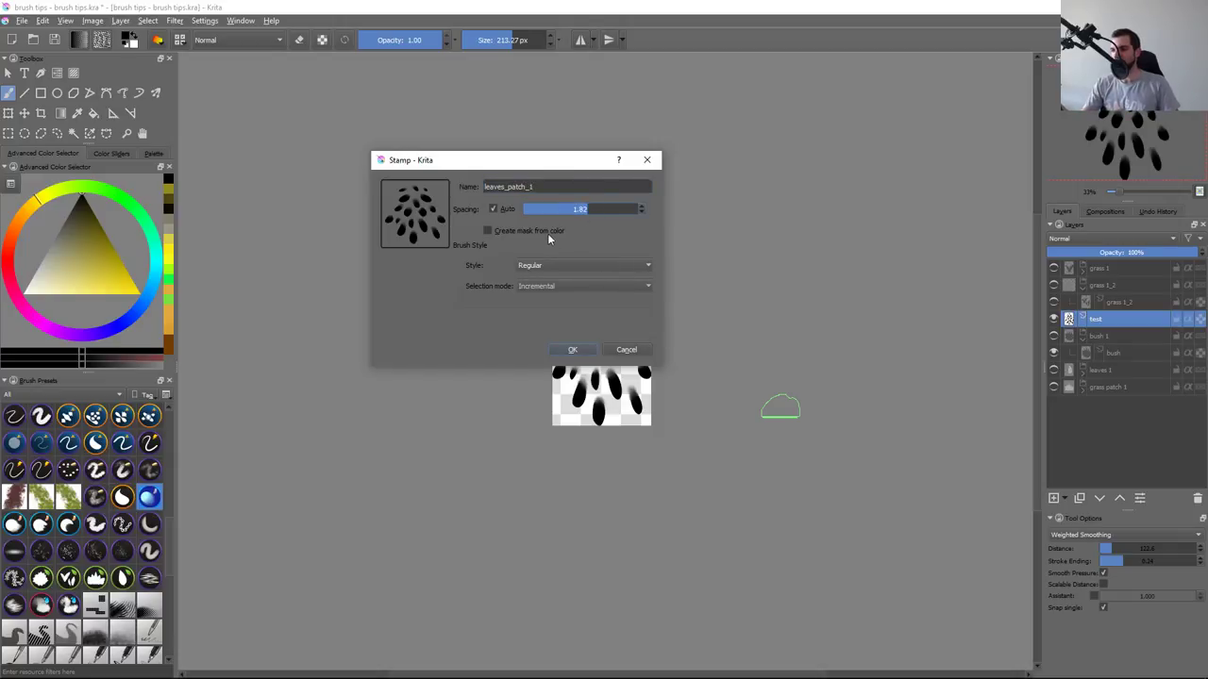
{"action": "left_click", "coordinate": [574, 351]}
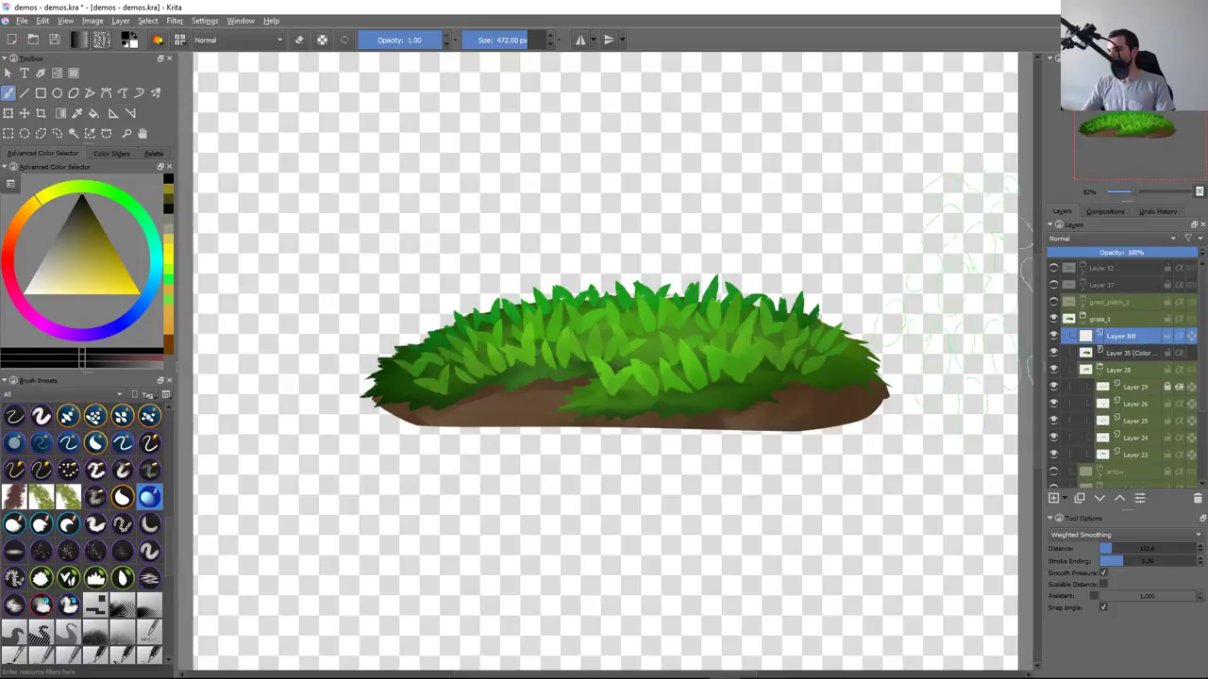
Collapse the grass_1 group and add a new empty layer above it
{"action": "key", "text": "Insert"}
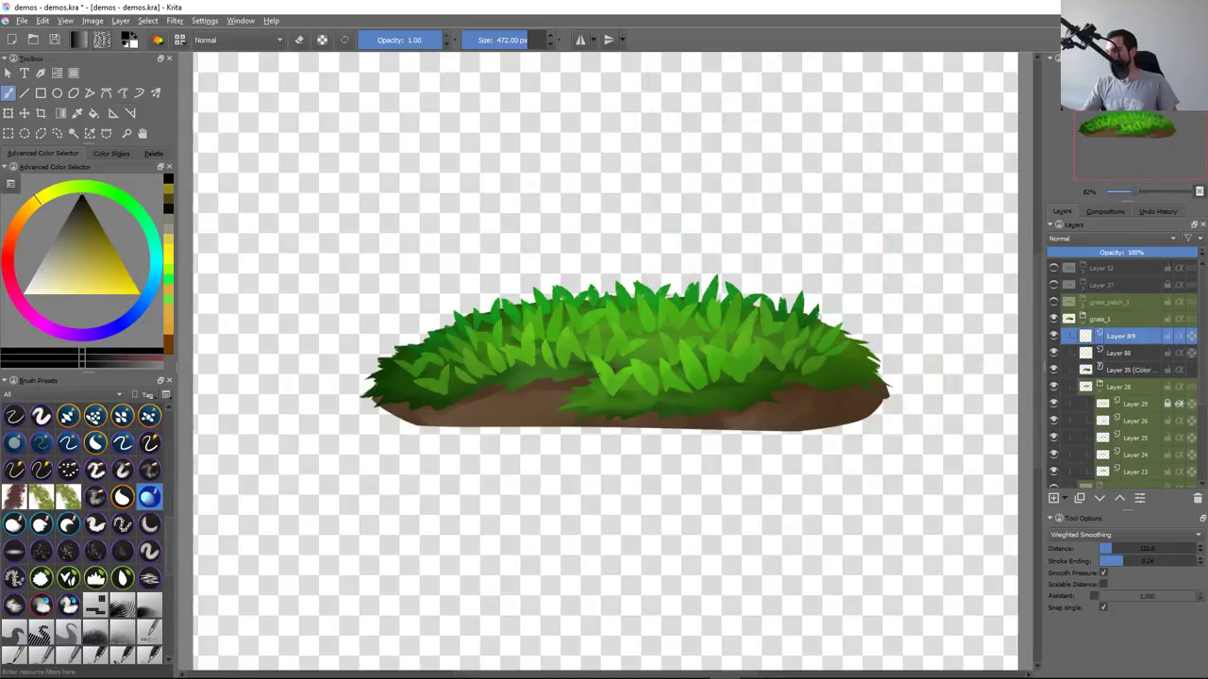
{"action": "left_click", "coordinate": [1082, 319]}
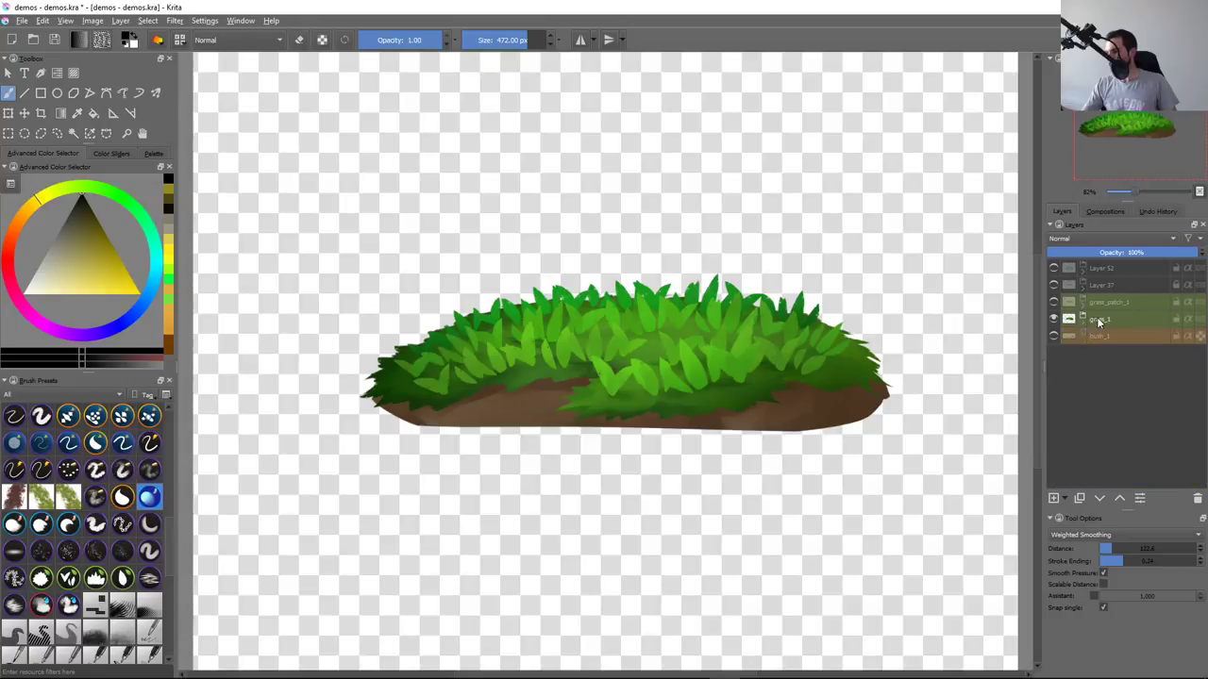
{"action": "key", "text": "Insert"}
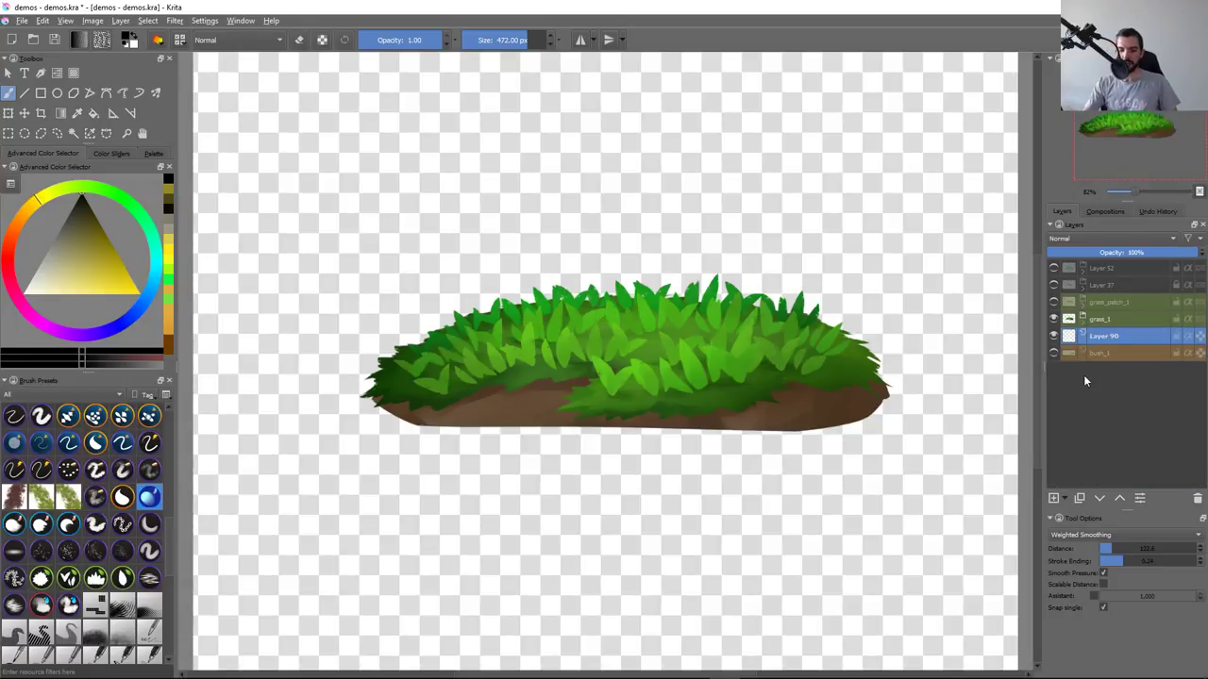
{"action": "key", "text": "ctrl+Page_Up"}
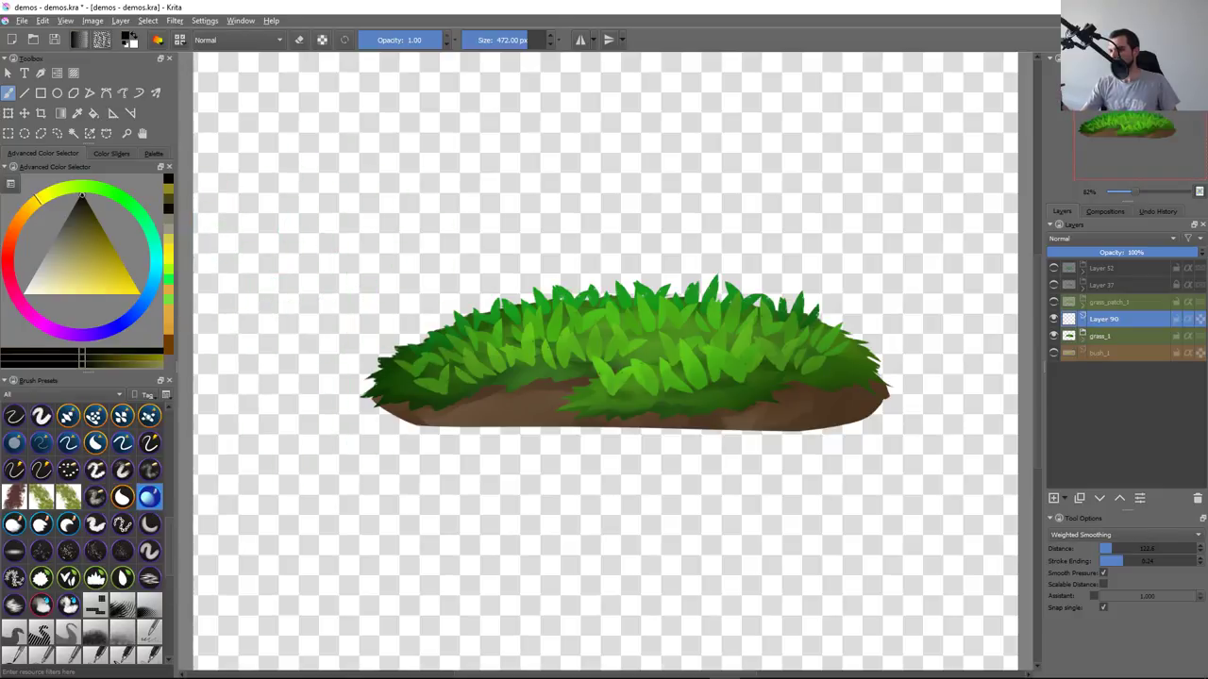
Shrink the brush to about 298 px and switch to the flat colour brush preset
{"action": "left_click_drag", "start_coordinate": [472, 283], "coordinate": [411, 227]}
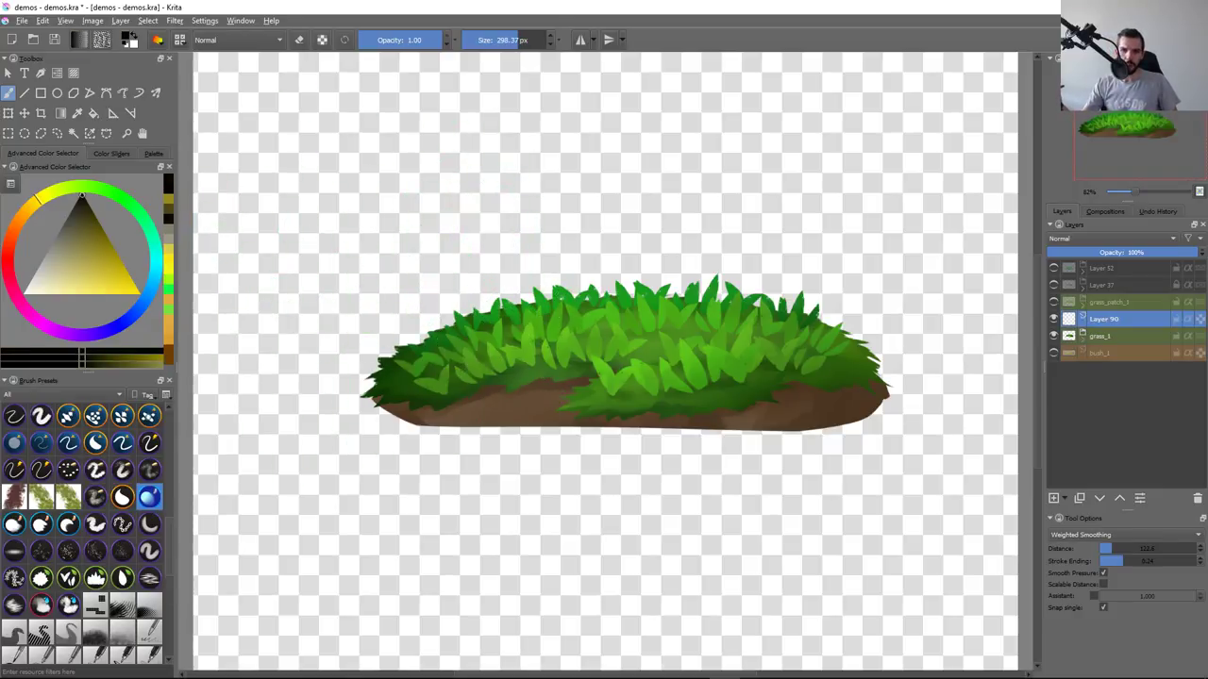
{"action": "scroll", "coordinate": [536, 300], "scroll_direction": "down", "scroll_amount": 2}
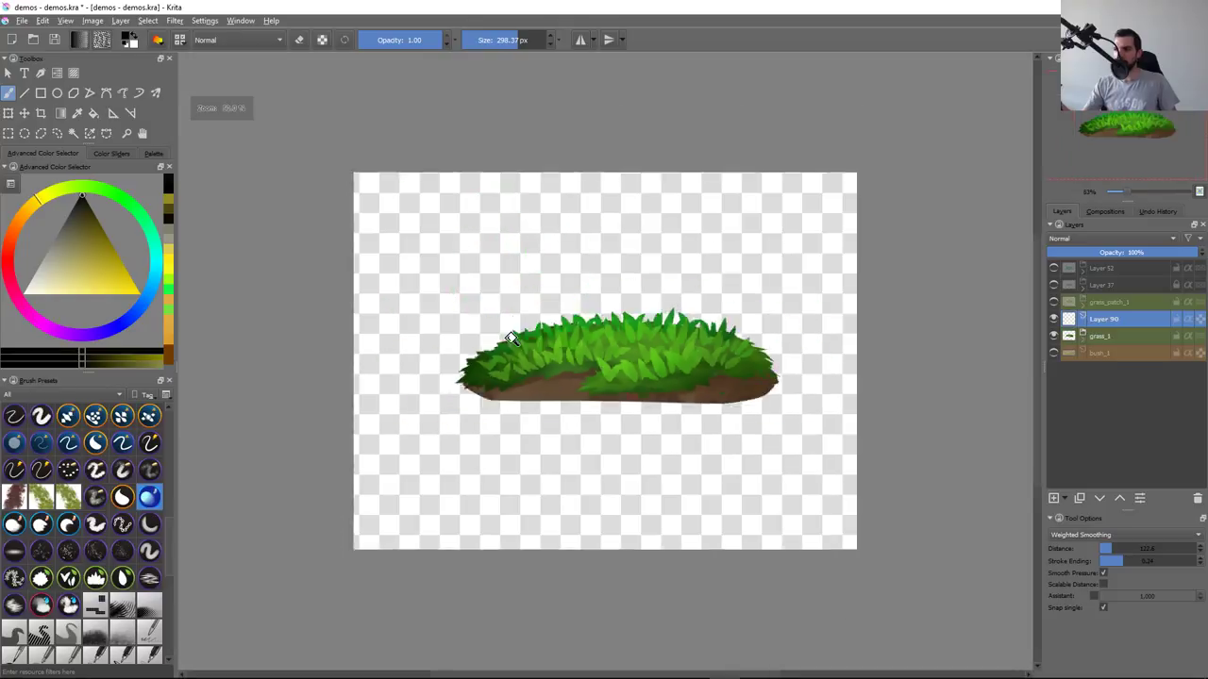
{"action": "scroll", "coordinate": [535, 300], "scroll_direction": "up", "scroll_amount": 1}
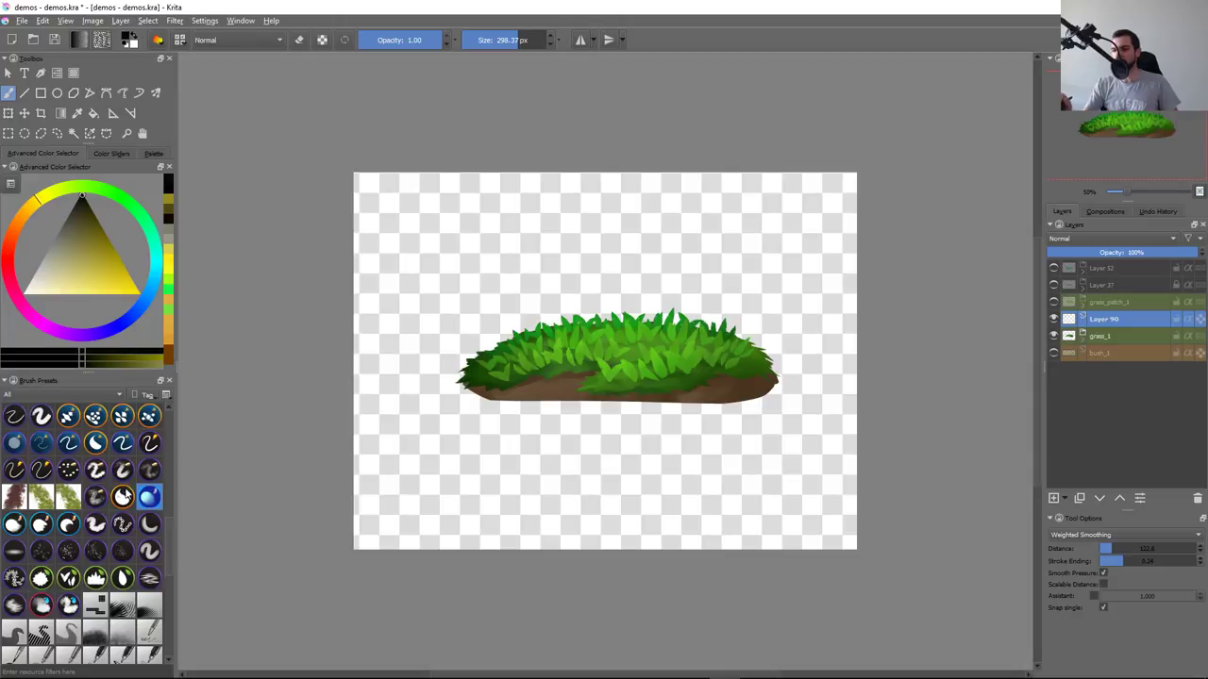
{"action": "left_click", "coordinate": [123, 498]}
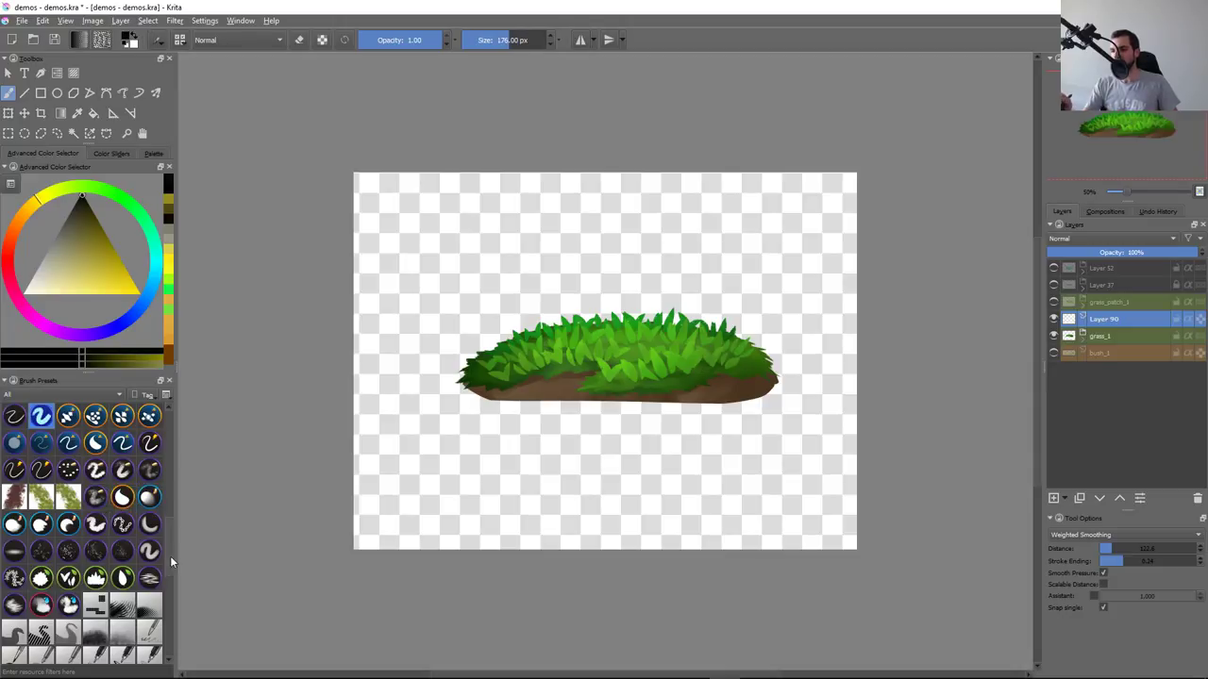
{"action": "scroll", "coordinate": [166, 511], "scroll_direction": "up", "scroll_amount": 2}
{"action": "scroll", "coordinate": [165, 491], "scroll_direction": "up", "scroll_amount": 2}
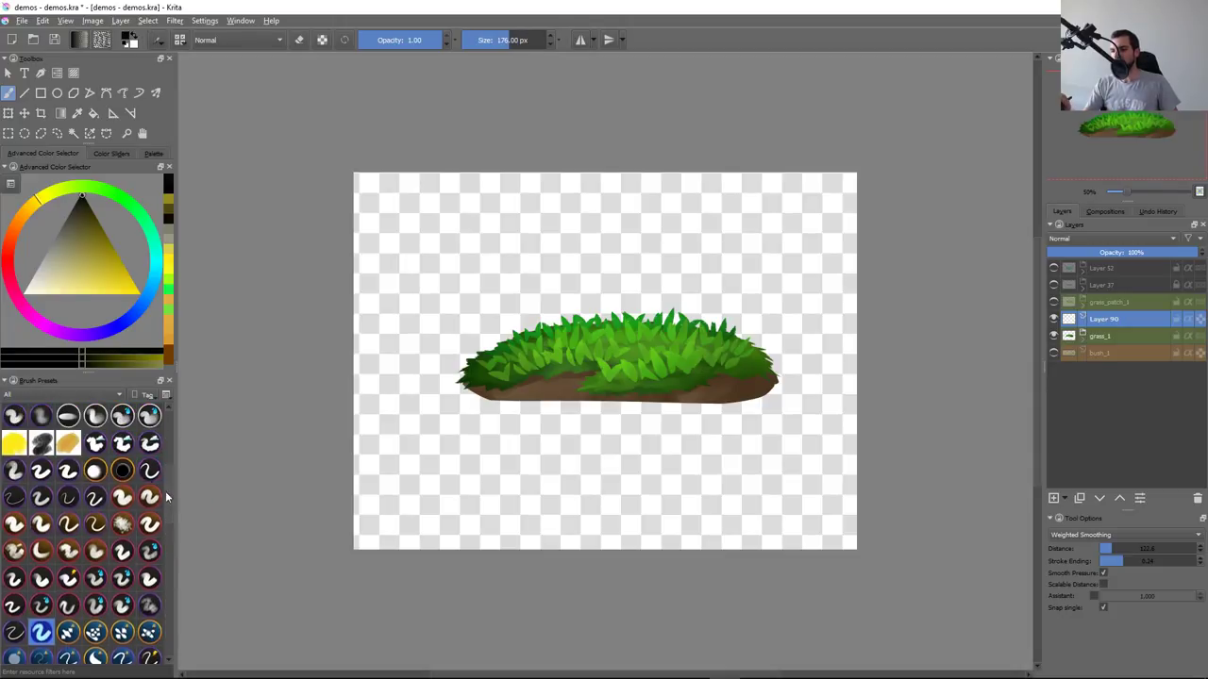
{"action": "left_click", "coordinate": [15, 470]}
{"action": "left_click", "coordinate": [14, 498]}
{"action": "left_click", "coordinate": [14, 443]}
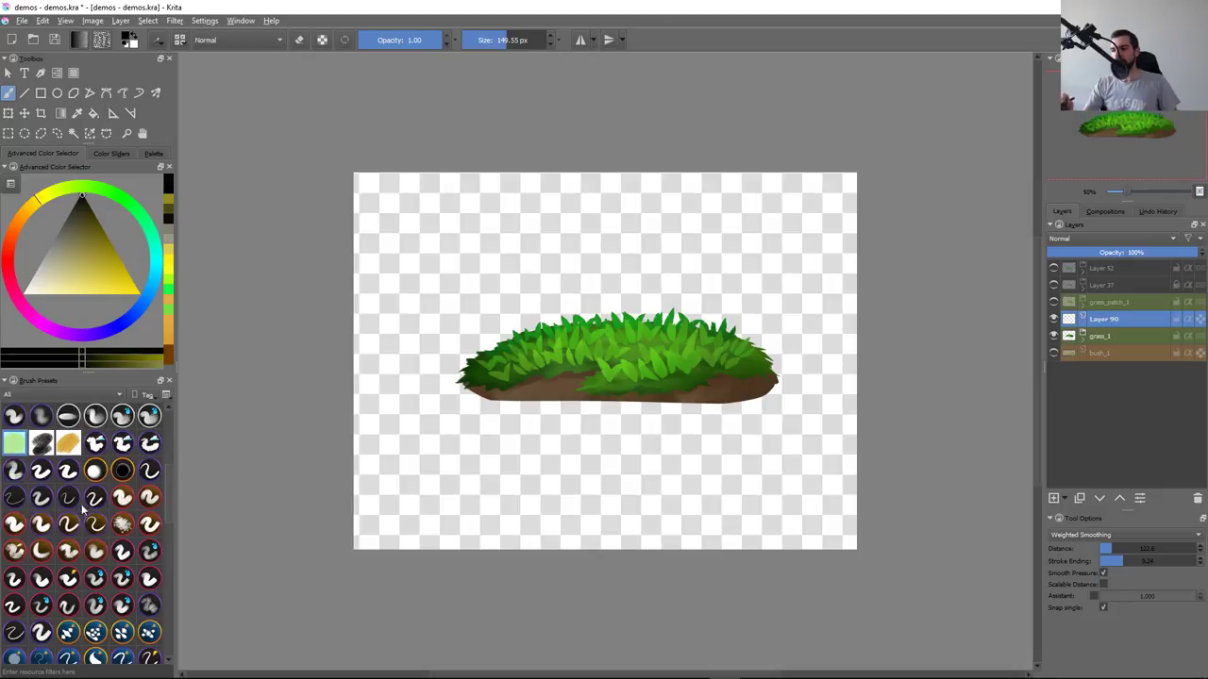
Test a stroke over the grass, undo it, and reopen the brush settings editor
{"action": "left_click_drag", "start_coordinate": [459, 274], "coordinate": [670, 316]}
{"action": "key", "text": "ctrl+z"}
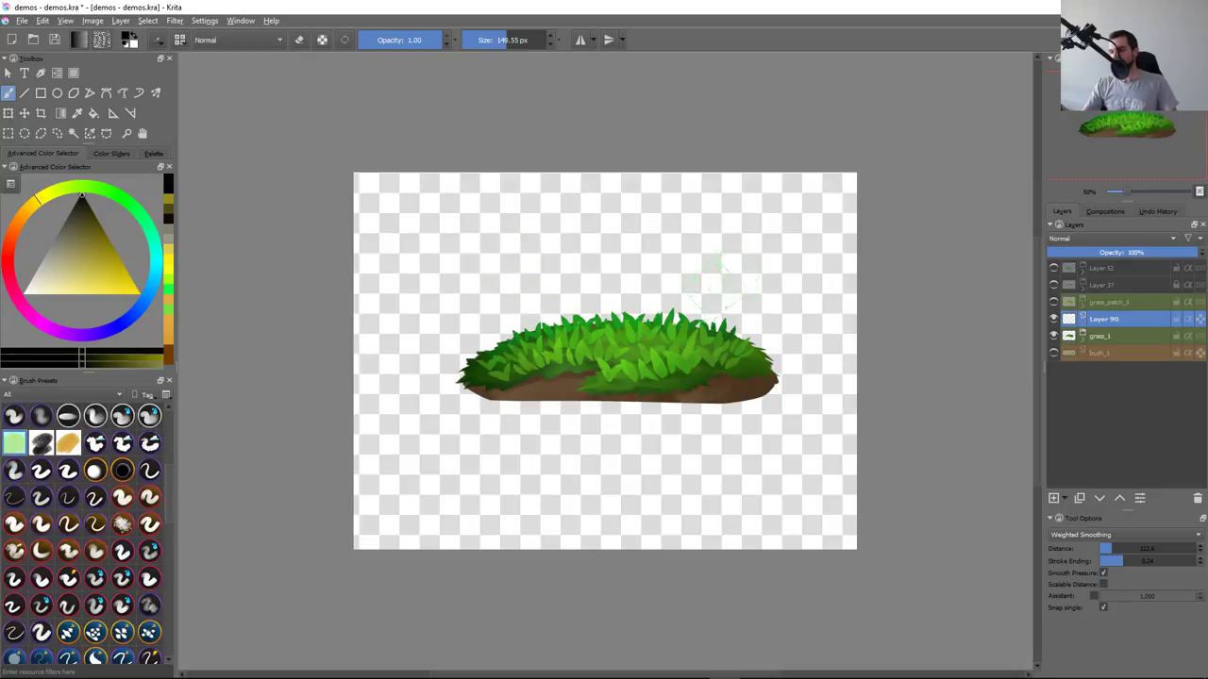
{"action": "key", "text": "F5"}
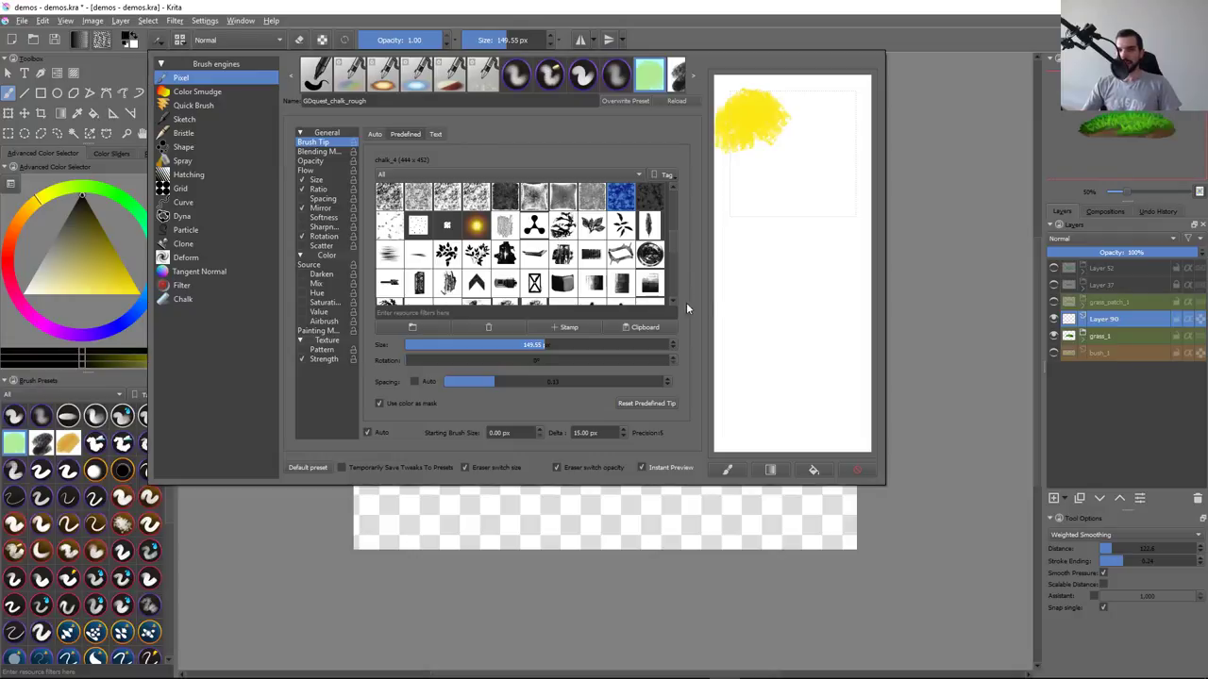
Select the leaves_patch_1 tip and try strokes and stamps above the grass, undoing each
{"action": "scroll", "coordinate": [666, 283], "scroll_direction": "down", "scroll_amount": 2}
{"action": "scroll", "coordinate": [667, 285], "scroll_direction": "down", "scroll_amount": 3}
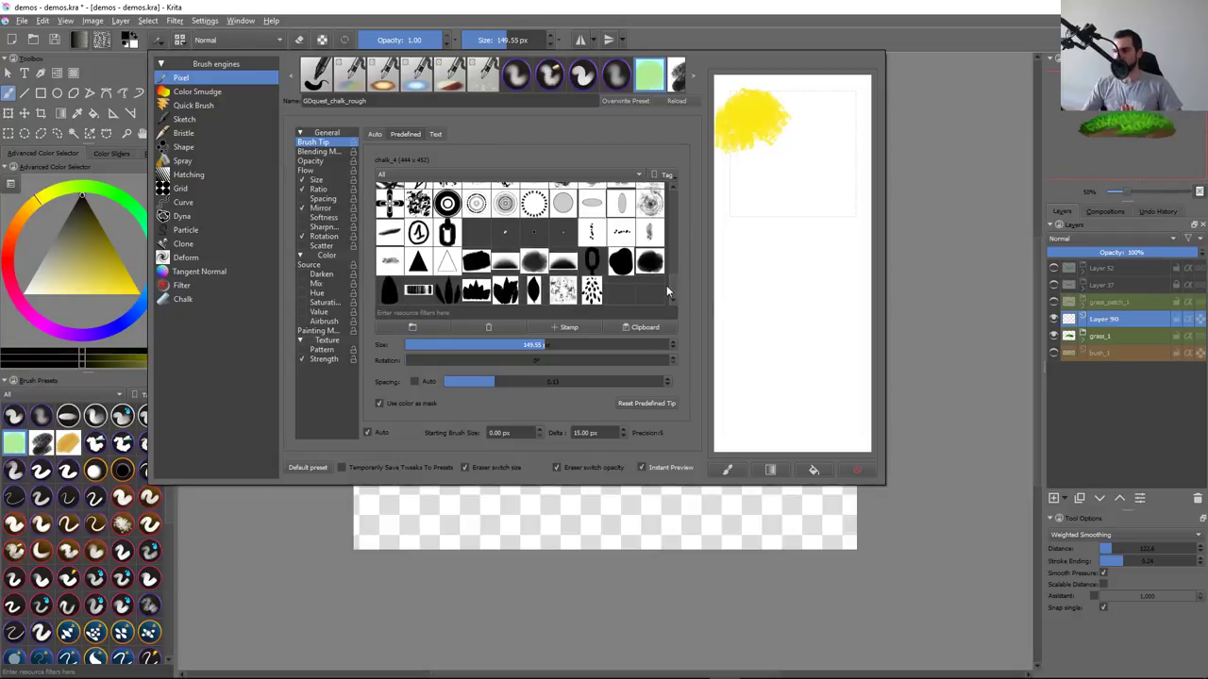
{"action": "left_click", "coordinate": [594, 290]}
{"action": "left_click", "coordinate": [553, 506]}
{"action": "left_click_drag", "start_coordinate": [514, 273], "coordinate": [703, 274]}
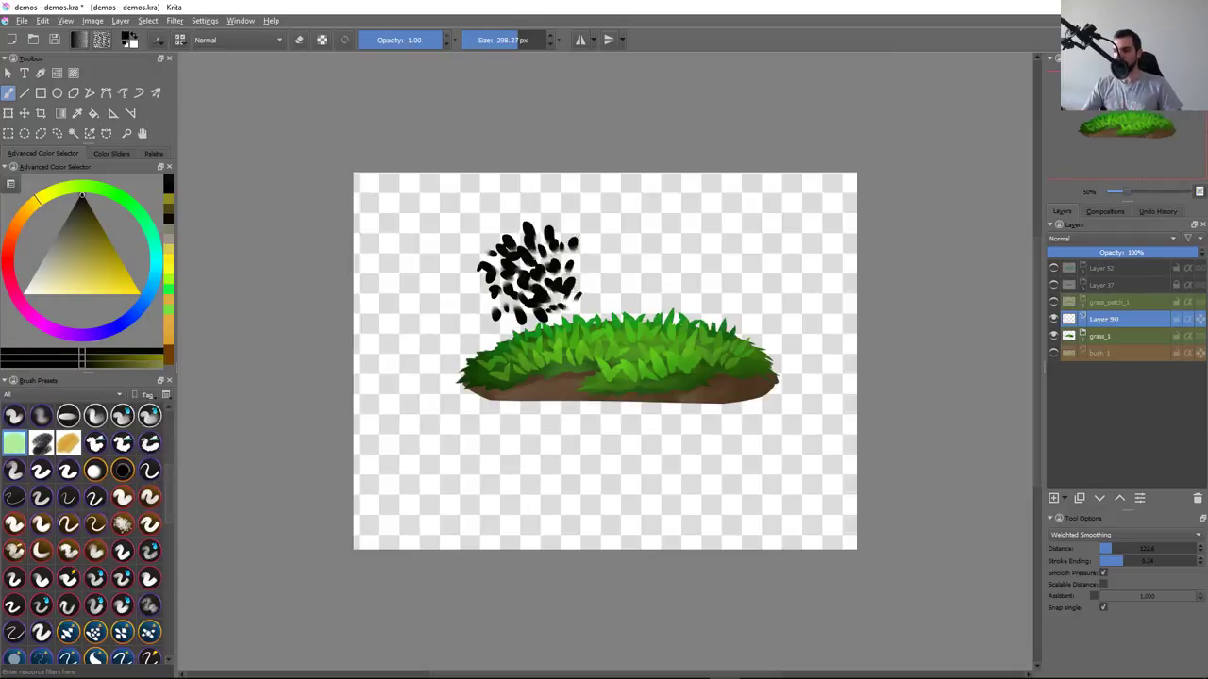
{"action": "key", "text": "ctrl+z"}
{"action": "left_click_drag", "start_coordinate": [595, 523], "coordinate": [623, 236]}
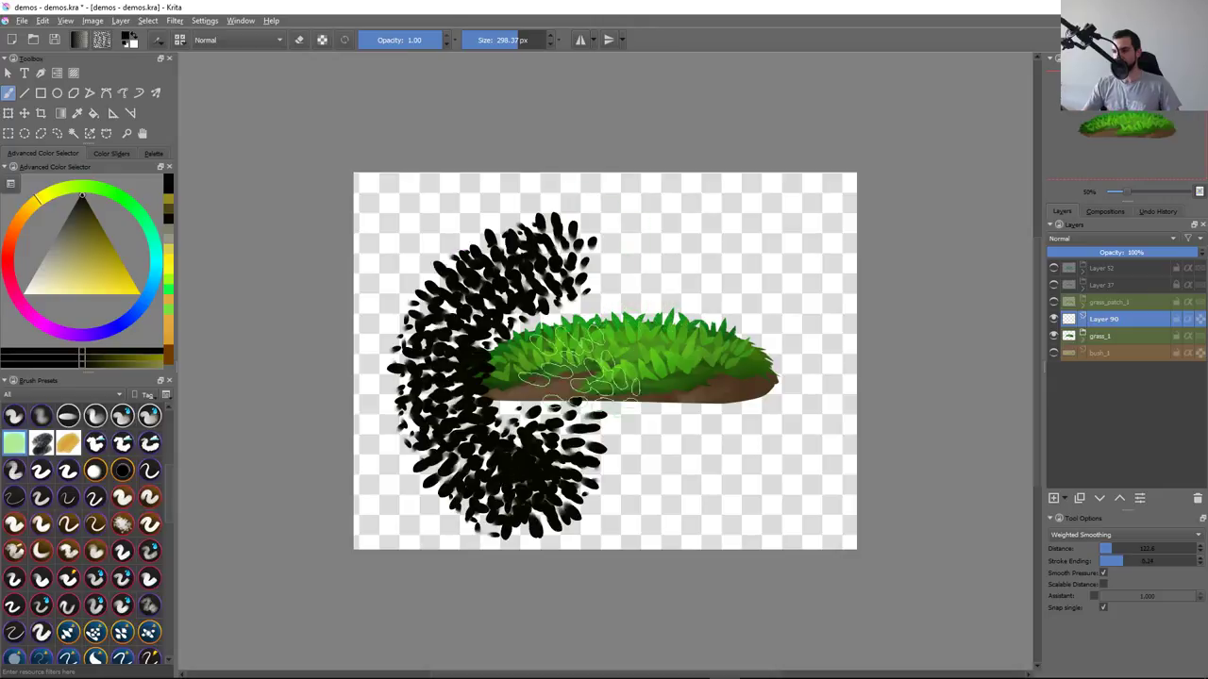
{"action": "key", "text": "ctrl+z"}
{"action": "left_click", "coordinate": [530, 248]}
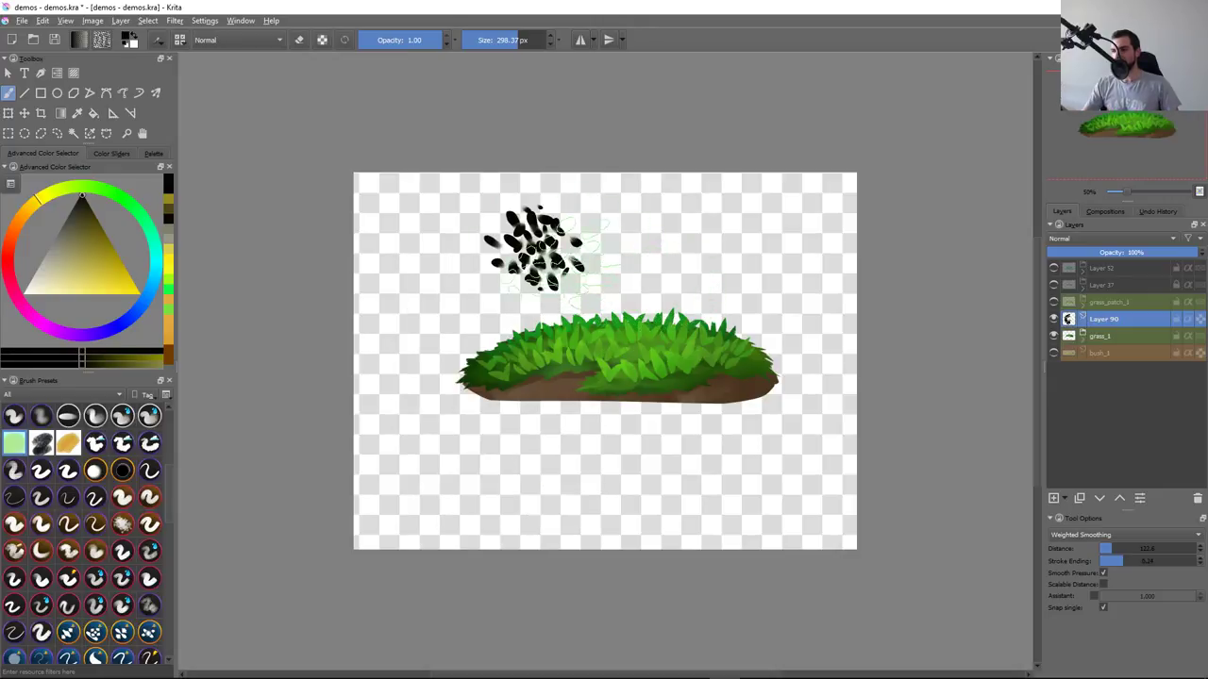
{"action": "key", "text": "ctrl+z"}
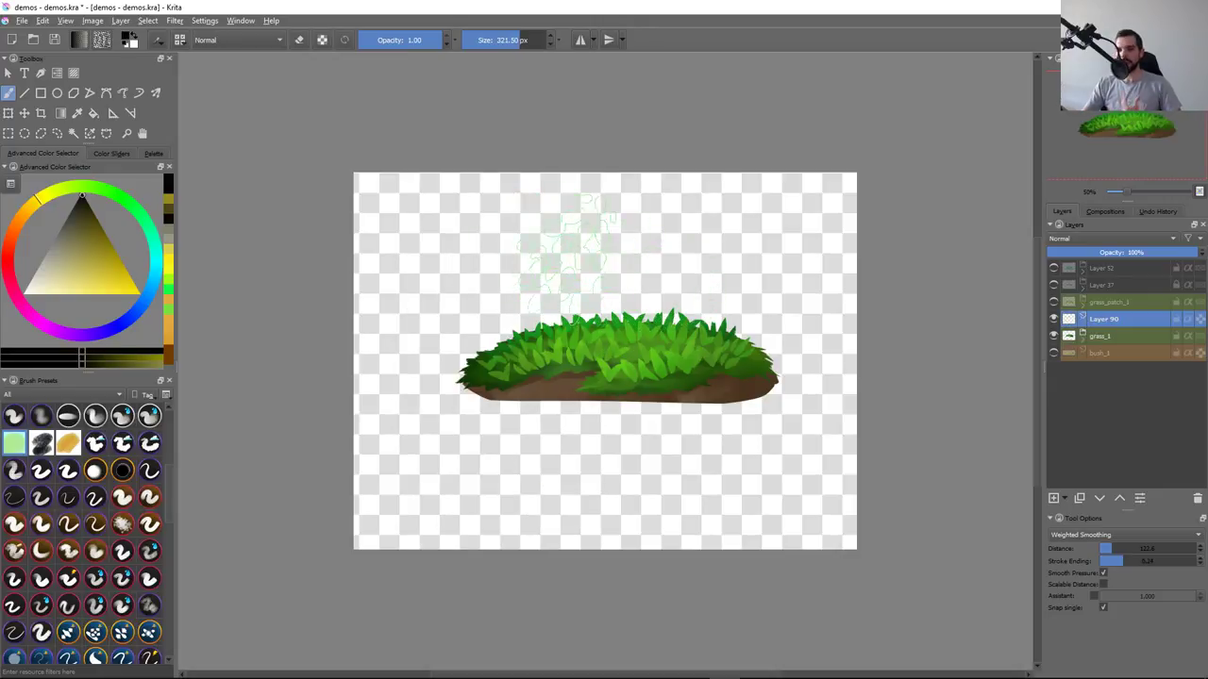
Check the brush rotation settings and test leaf dabs on canvas, then undo them
{"action": "key", "text": "F5"}
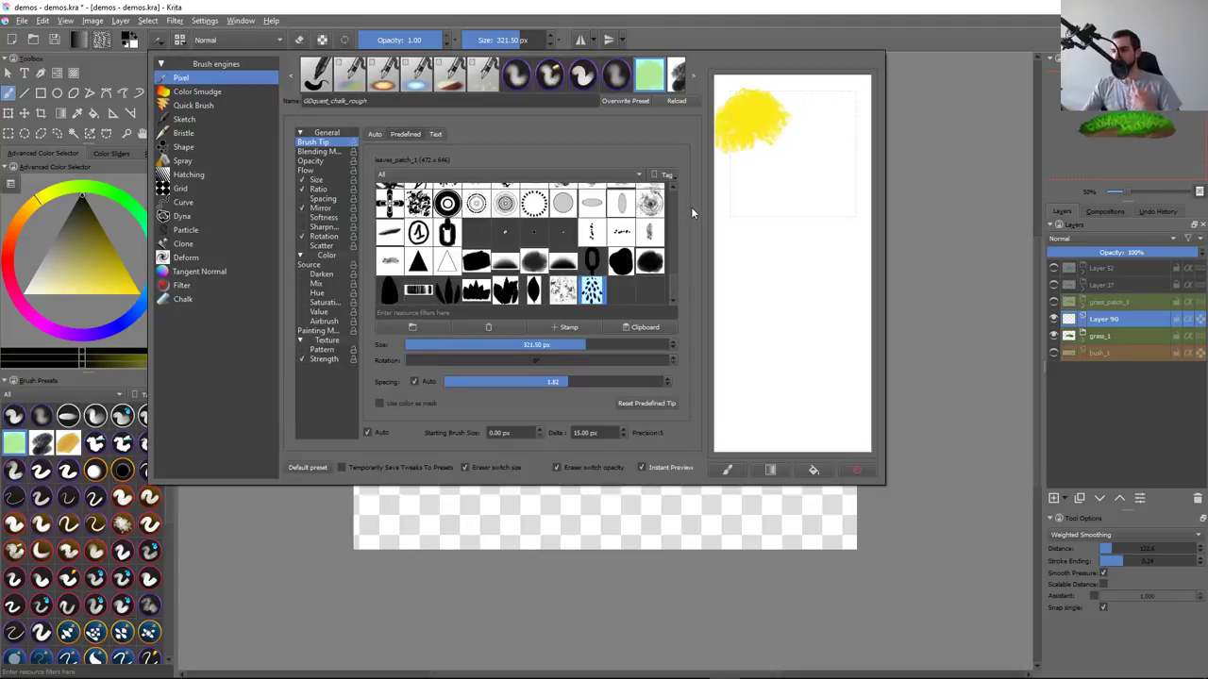
{"action": "left_click", "coordinate": [324, 236]}
{"action": "left_click", "coordinate": [318, 496]}
{"action": "left_click_drag", "start_coordinate": [472, 259], "coordinate": [755, 255]}
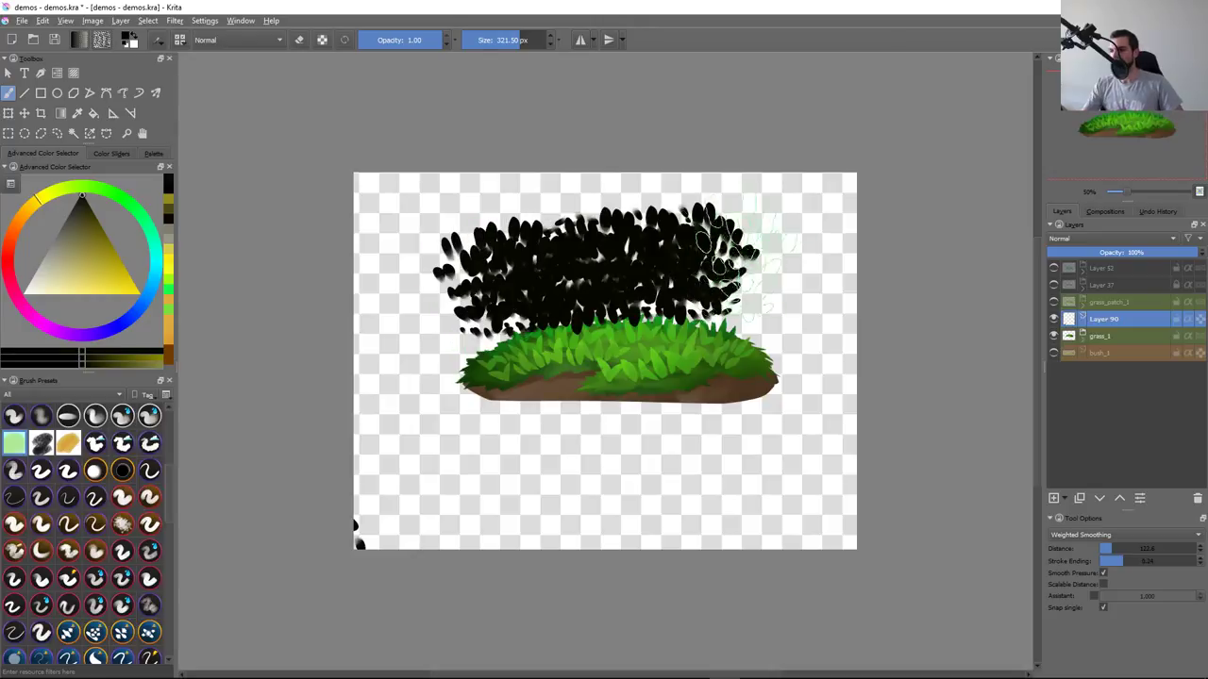
{"action": "key", "text": "ctrl+z"}
{"action": "key", "text": "ctrl+z"}
Widen the leaf tip's manual spacing and test the brush on the scratchpad
{"action": "key", "text": "F5"}
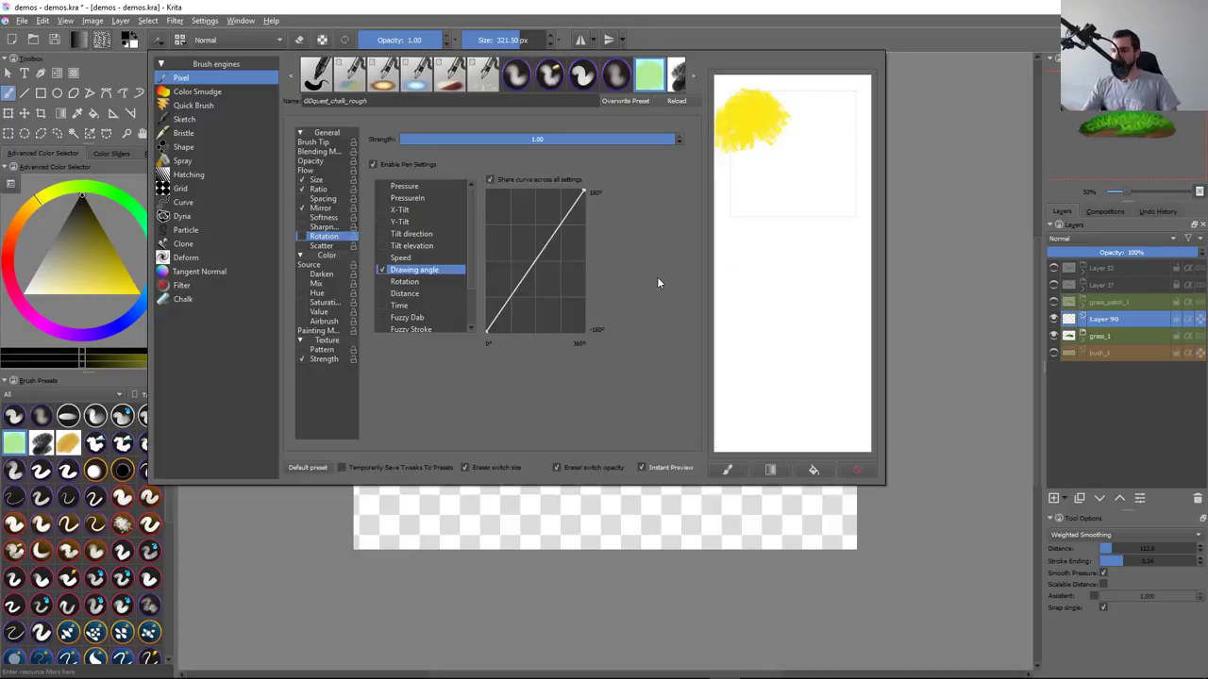
{"action": "left_click", "coordinate": [316, 141]}
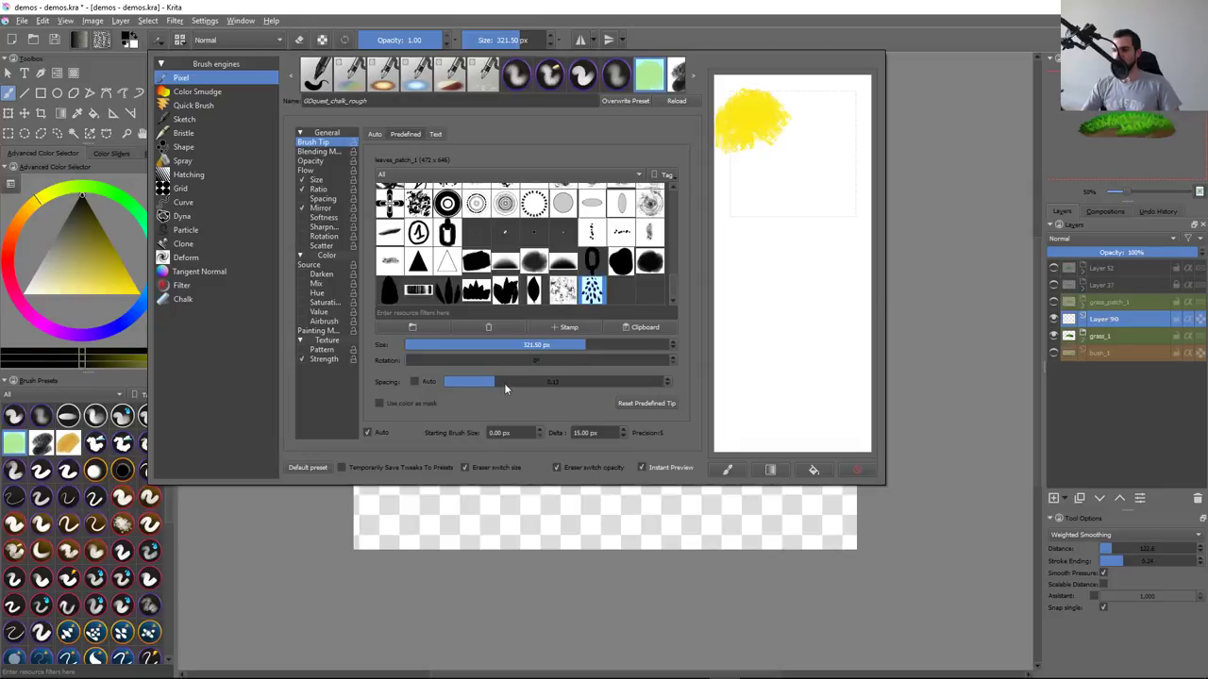
{"action": "left_click_drag", "start_coordinate": [793, 180], "coordinate": [764, 312]}
{"action": "left_click_drag", "start_coordinate": [802, 236], "coordinate": [821, 217]}
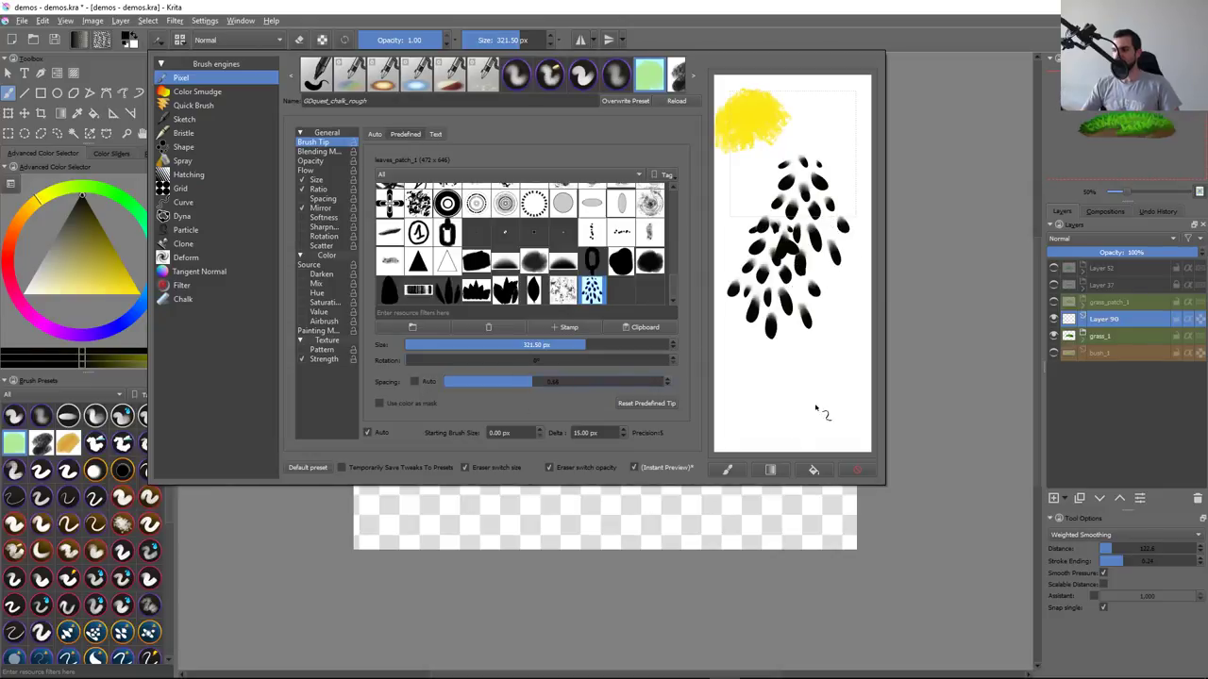
{"action": "left_click", "coordinate": [689, 557]}
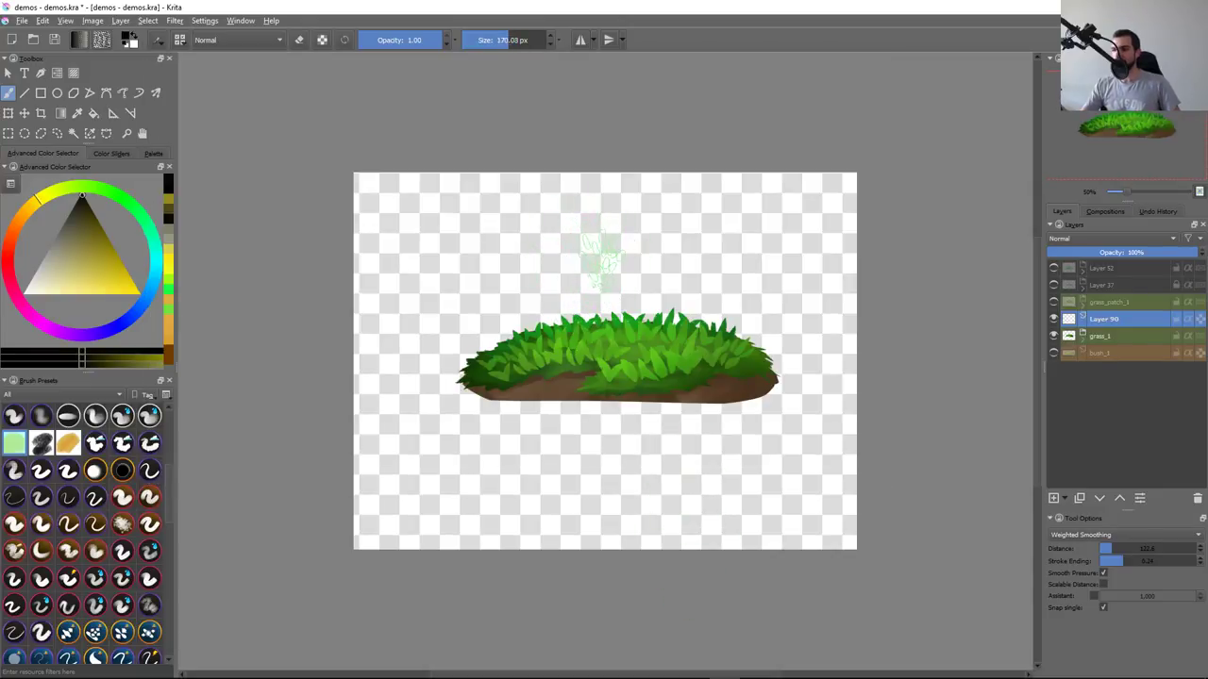
Paint and undo test rows of leaf dabs above the grass, checking the Brush Editor
{"action": "left_click_drag", "start_coordinate": [497, 252], "coordinate": [763, 243]}
{"action": "key", "text": "ctrl+z"}
{"action": "left_click_drag", "start_coordinate": [481, 254], "coordinate": [755, 244]}
{"action": "key", "text": "ctrl+z"}
{"action": "key", "text": "F5"}
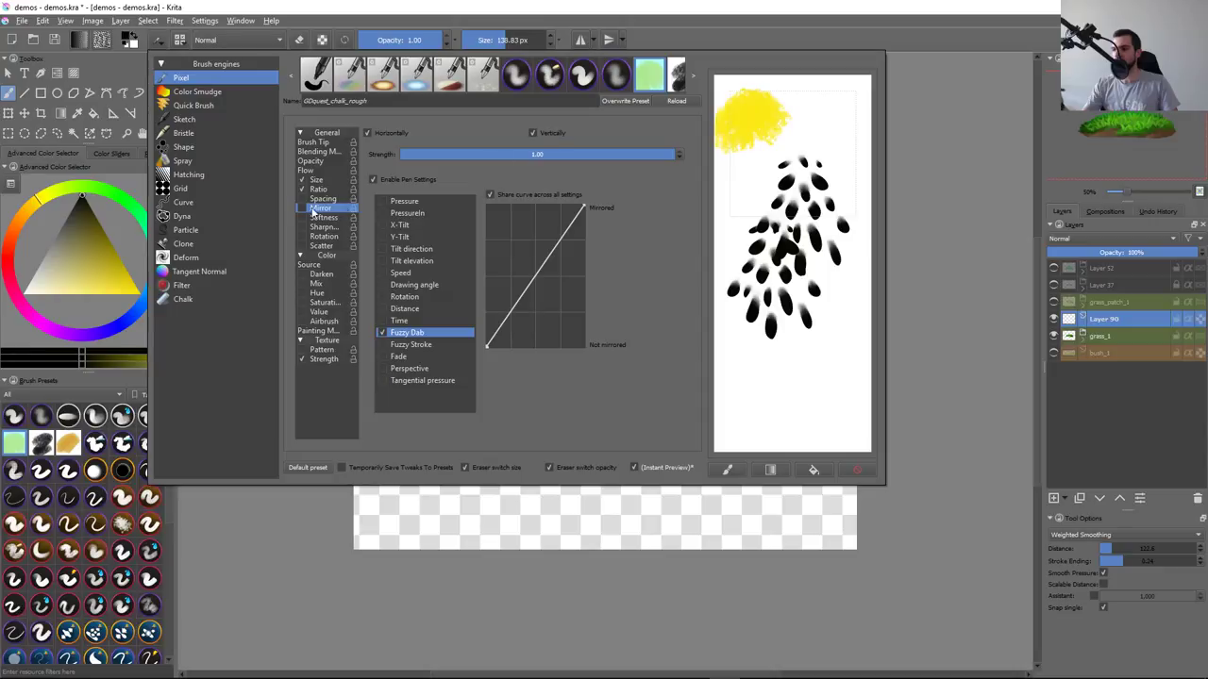
{"action": "key", "text": "F5"}
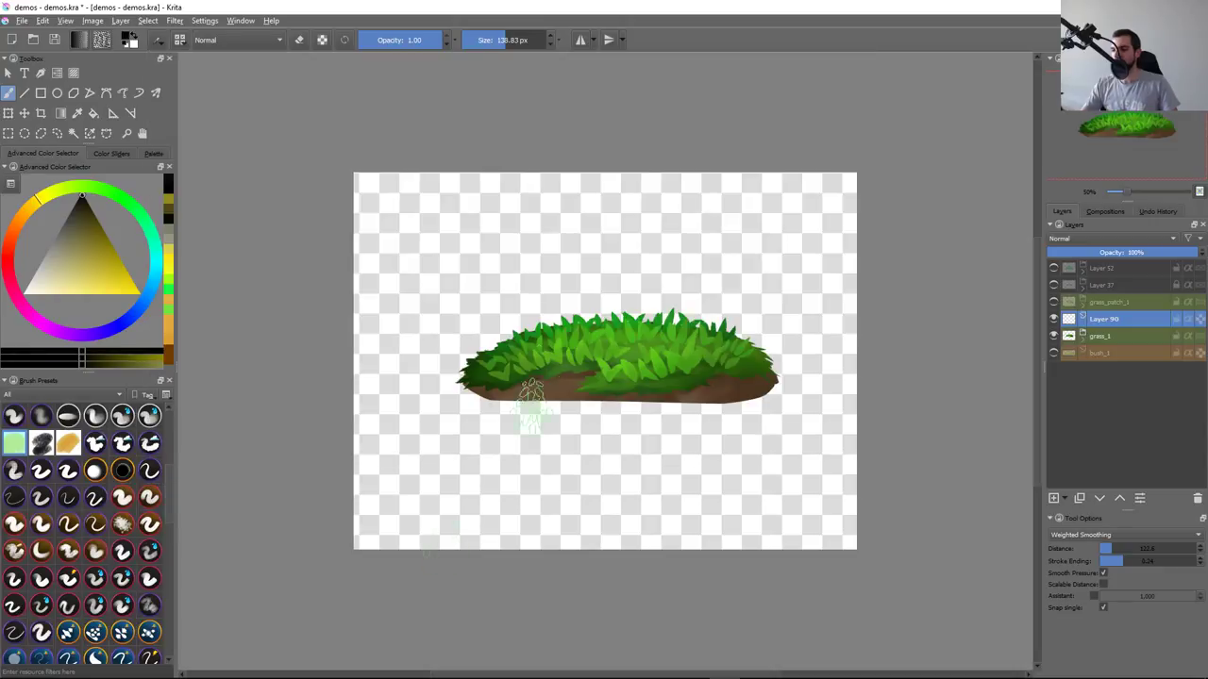
{"action": "left_click_drag", "start_coordinate": [505, 283], "coordinate": [746, 279]}
{"action": "key", "text": "ctrl+z"}
Try more leaf-dab rows and a two-cluster test above the grass, undoing each
{"action": "scroll", "coordinate": [623, 236], "scroll_direction": "up", "scroll_amount": 2}
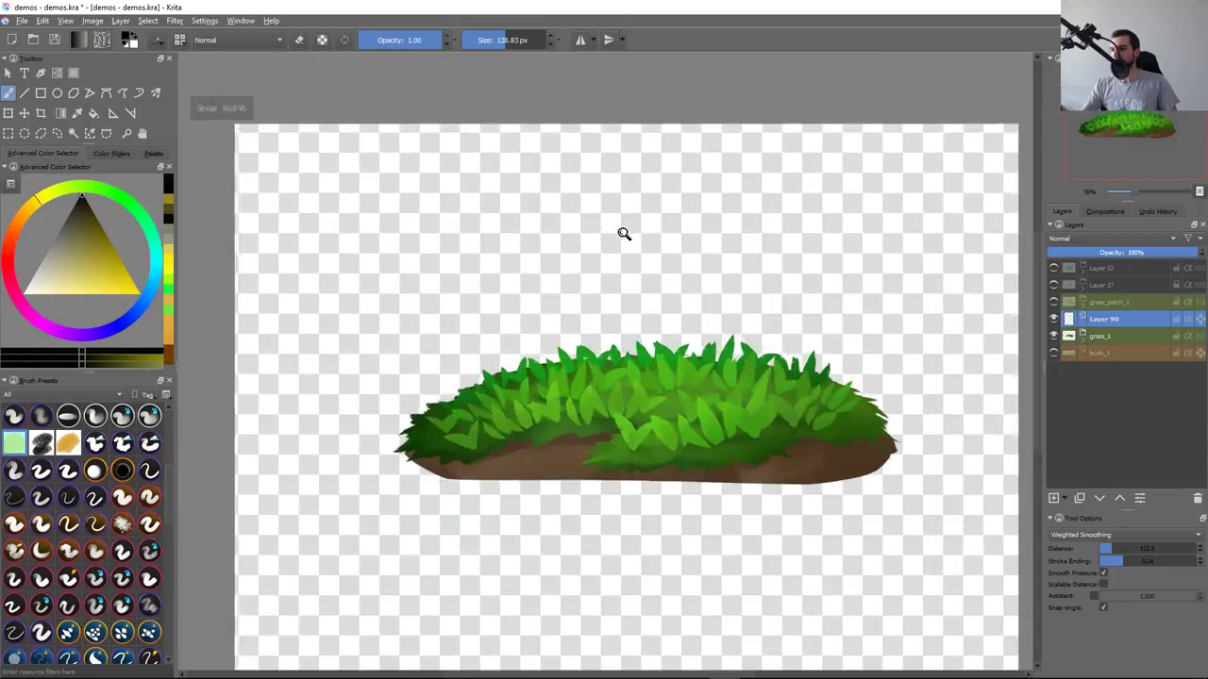
{"action": "left_click_drag", "start_coordinate": [392, 264], "coordinate": [717, 240]}
{"action": "key", "text": "ctrl+z"}
{"action": "left_click_drag", "start_coordinate": [420, 264], "coordinate": [698, 247]}
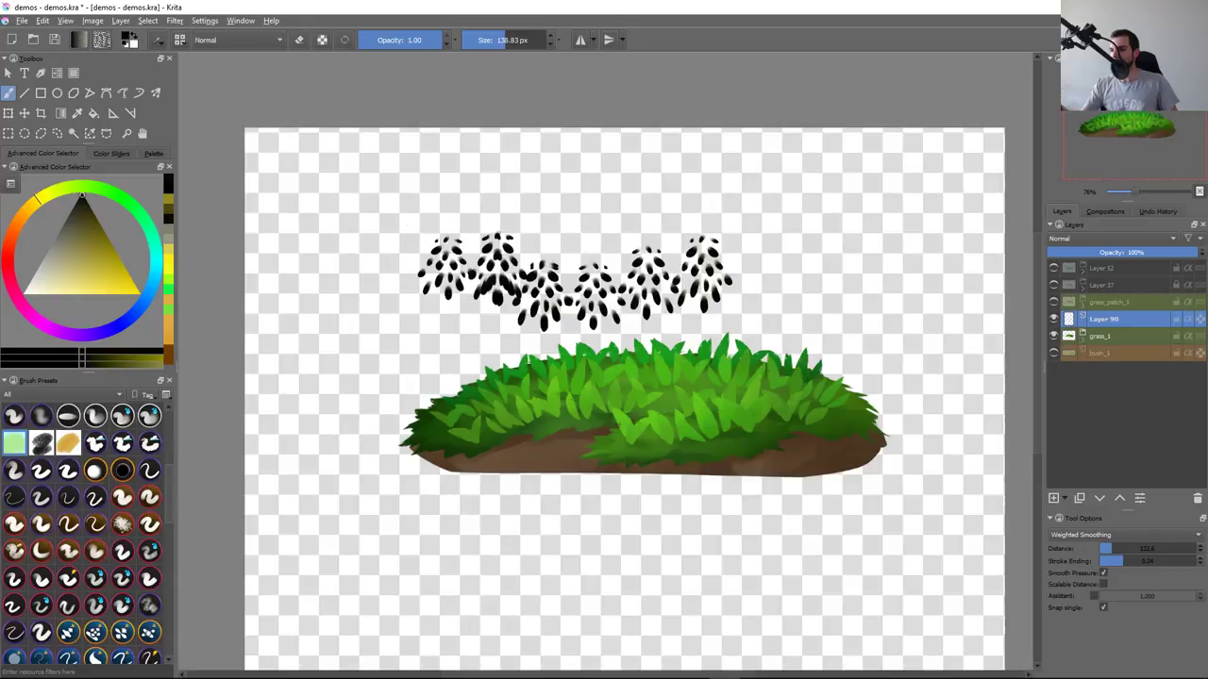
{"action": "key", "text": "ctrl+z"}
{"action": "left_click_drag", "start_coordinate": [424, 264], "coordinate": [509, 292]}
{"action": "key", "text": "ctrl+z"}
Build a tall leaf cluster from several dab strokes, then undo it stroke by stroke
{"action": "left_click_drag", "start_coordinate": [472, 244], "coordinate": [512, 283]}
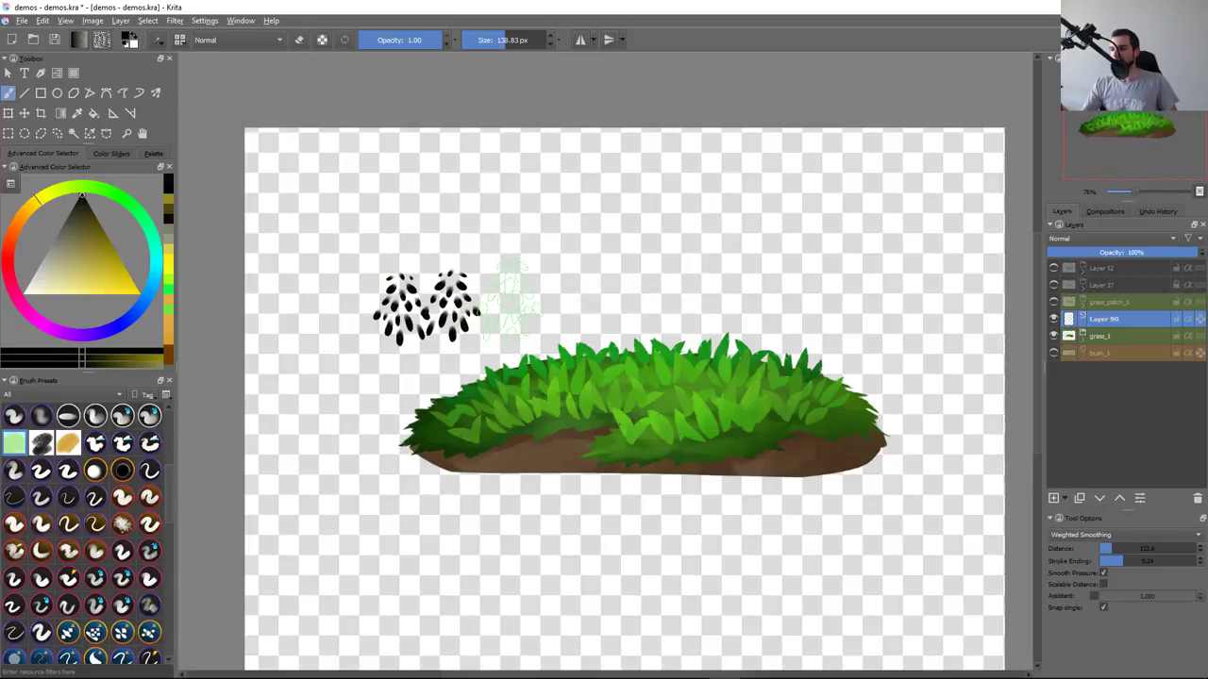
{"action": "left_click_drag", "start_coordinate": [429, 283], "coordinate": [434, 236]}
{"action": "left_click_drag", "start_coordinate": [391, 274], "coordinate": [377, 207]}
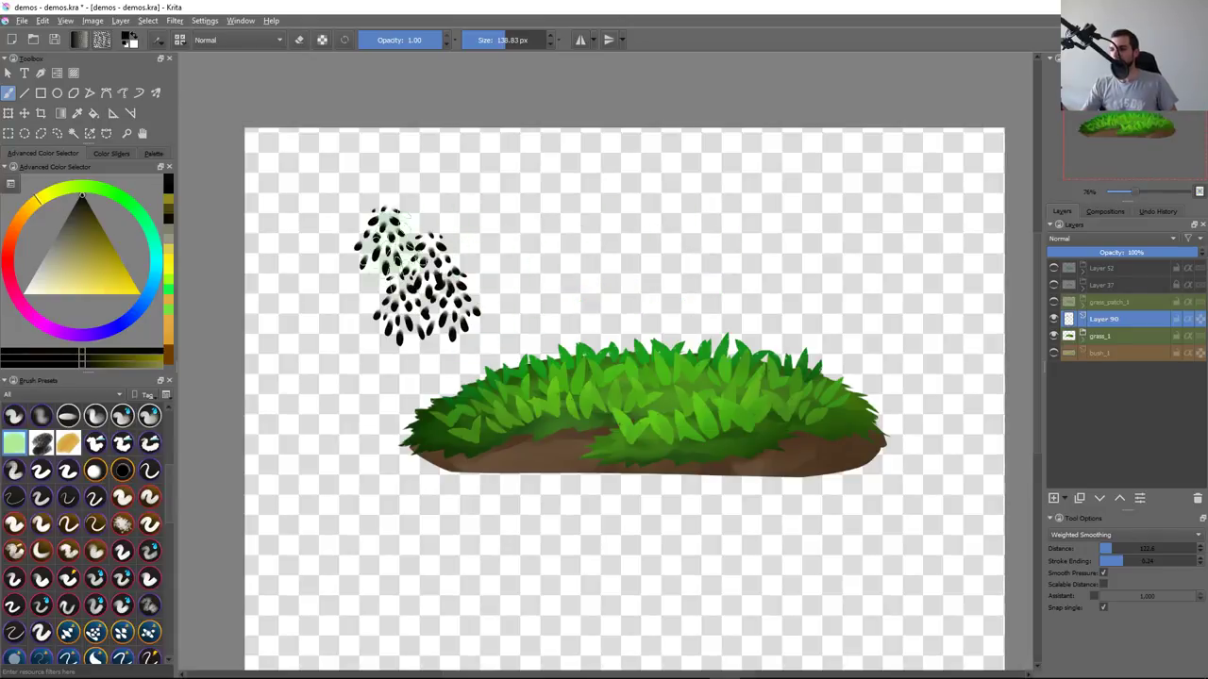
{"action": "key", "text": "ctrl+z"}
{"action": "mouse_move", "coordinate": [434, 273]}
{"action": "left_mouse_down"}
{"action": "mouse_move", "coordinate": [448, 189]}
{"action": "mouse_move", "coordinate": [396, 203]}
{"action": "left_mouse_up"}
{"action": "left_click_drag", "start_coordinate": [481, 307], "coordinate": [471, 222]}
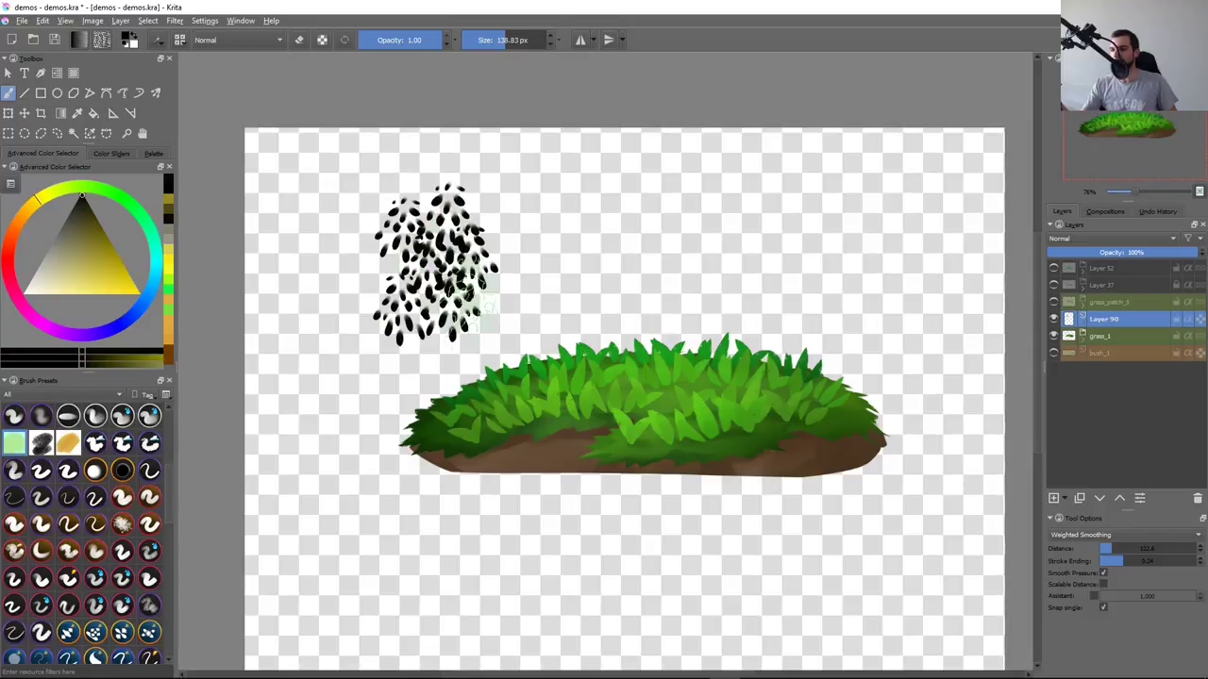
{"action": "left_click_drag", "start_coordinate": [373, 311], "coordinate": [363, 245]}
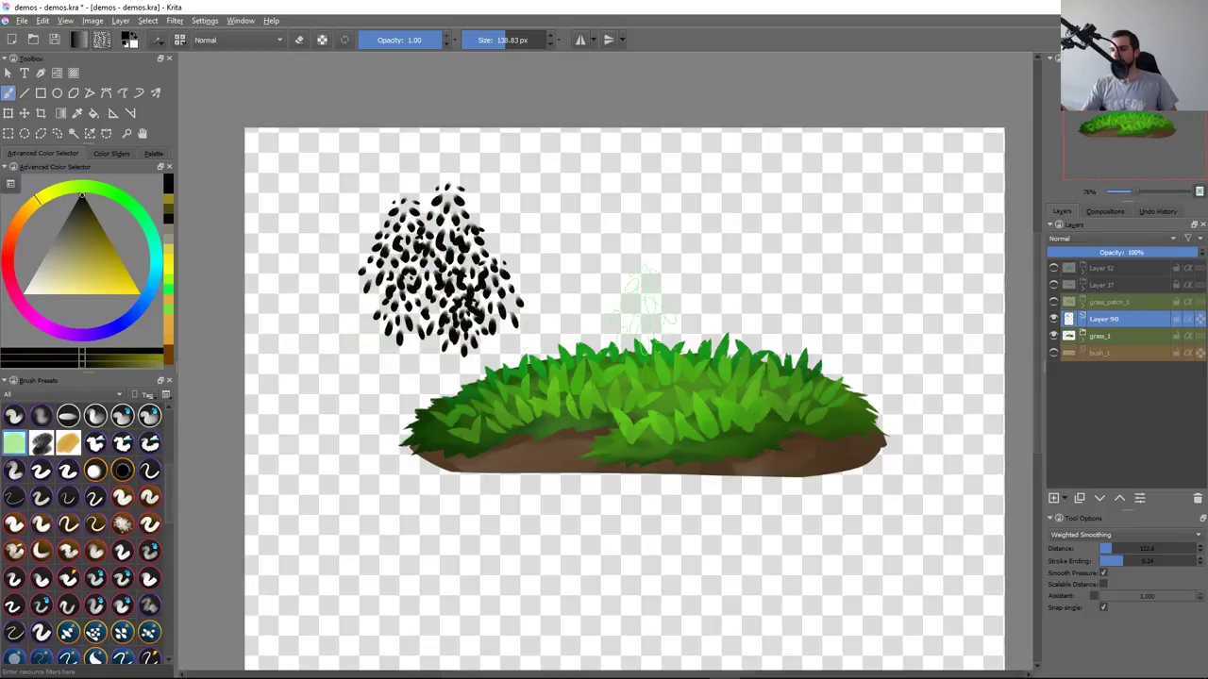
{"action": "key", "text": "ctrl+z"}
{"action": "key", "text": "ctrl+z"}
{"action": "key", "text": "ctrl+z"}
{"action": "key", "text": "ctrl+z"}
{"action": "key", "text": "ctrl+z"}
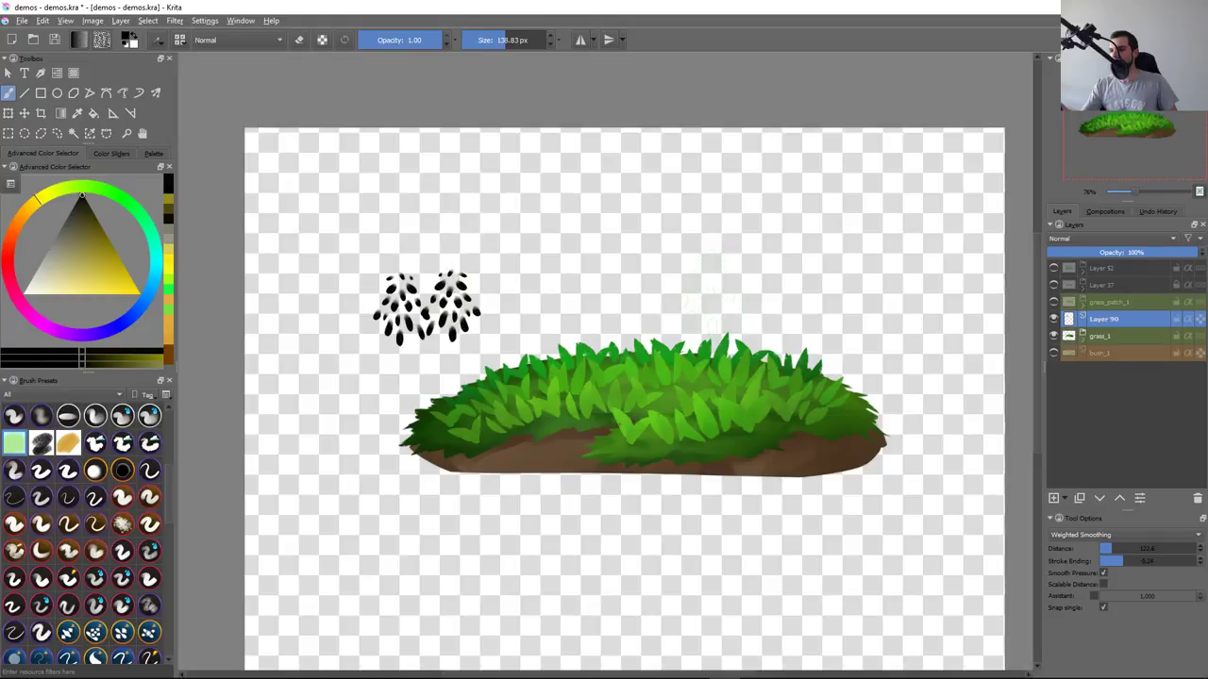
{"action": "key", "text": "ctrl+z"}
Rotate the leaf brush tip to about 180° in the Brush Editor's tip settings
{"action": "key", "text": "F5"}
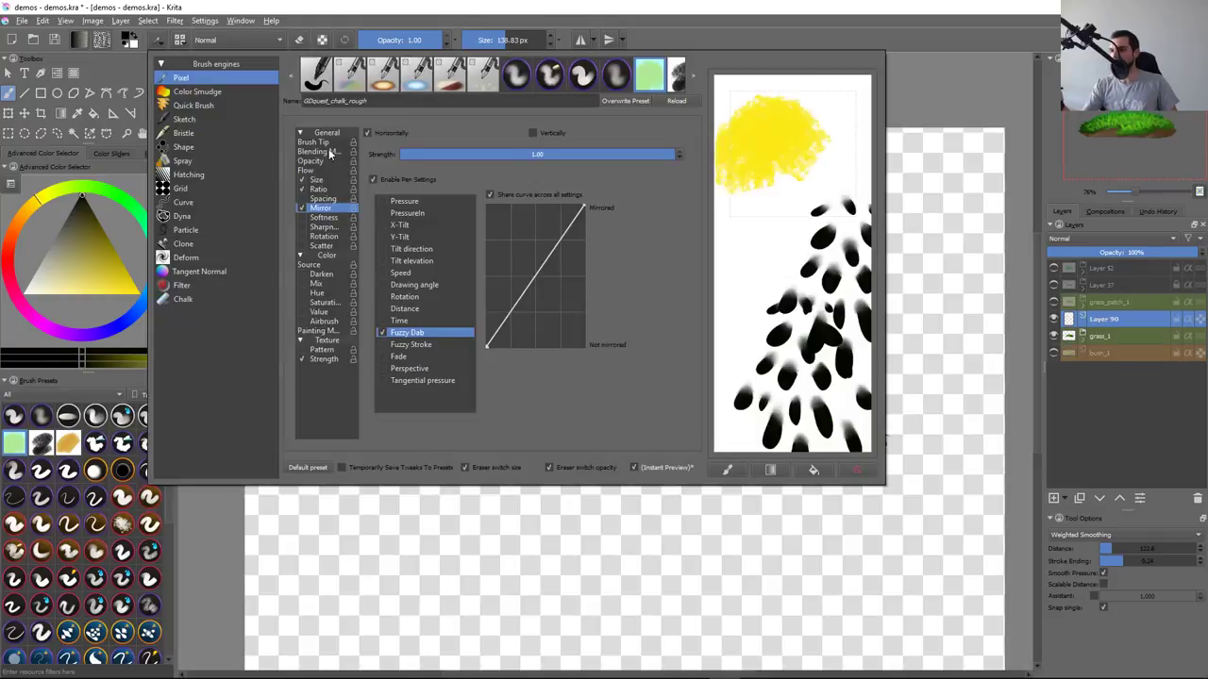
{"action": "left_click", "coordinate": [321, 143]}
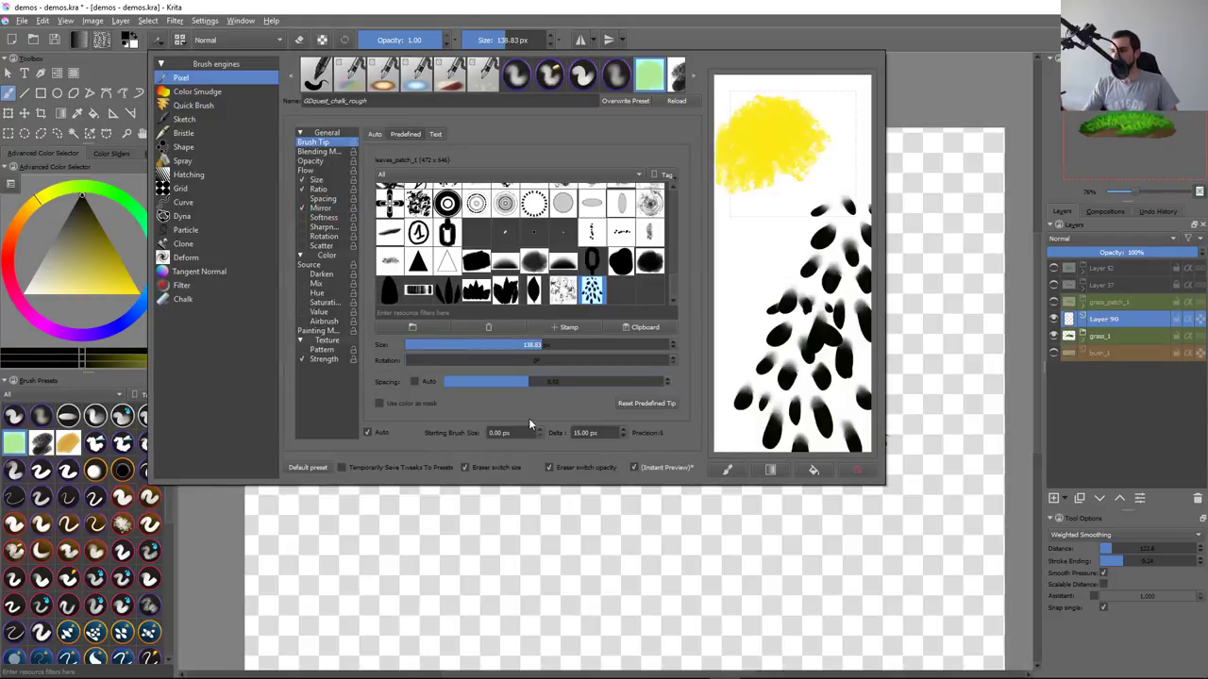
{"action": "left_click_drag", "start_coordinate": [487, 362], "coordinate": [538, 376]}
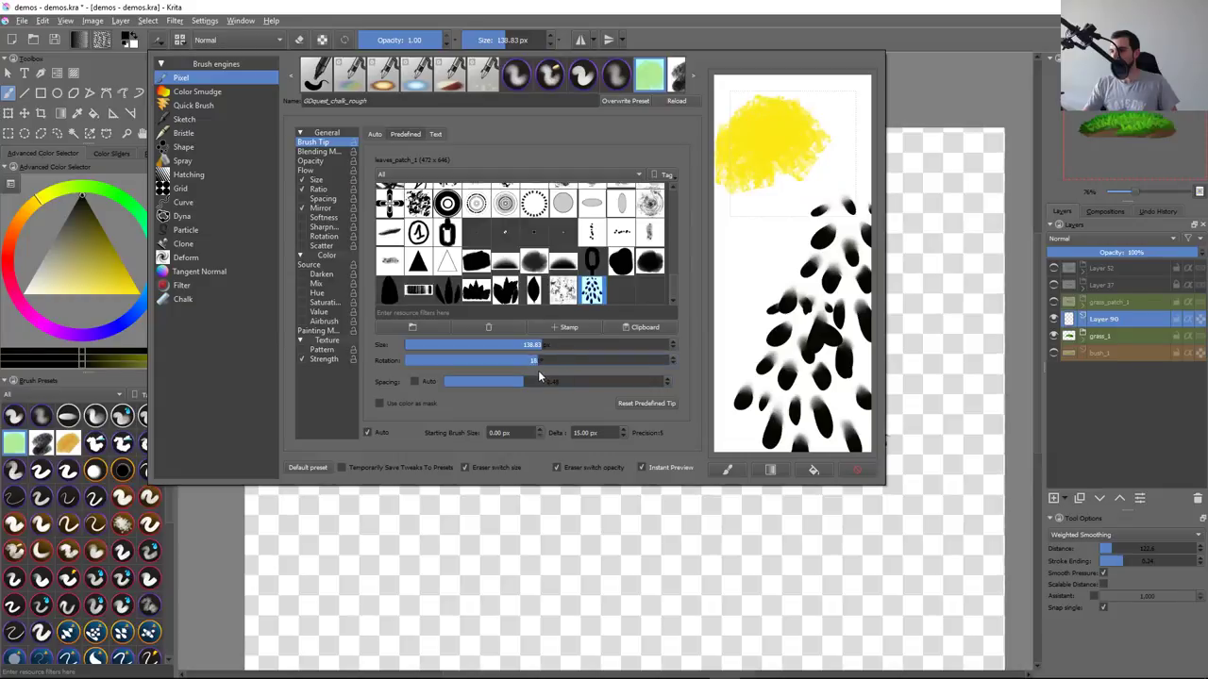
{"action": "left_click", "coordinate": [510, 540]}
Stamp a single black leaf cluster just above the grass, discarding the test strokes
{"action": "left_click_drag", "start_coordinate": [448, 261], "coordinate": [753, 244]}
{"action": "key", "text": "ctrl+z"}
{"action": "left_click", "coordinate": [538, 234]}
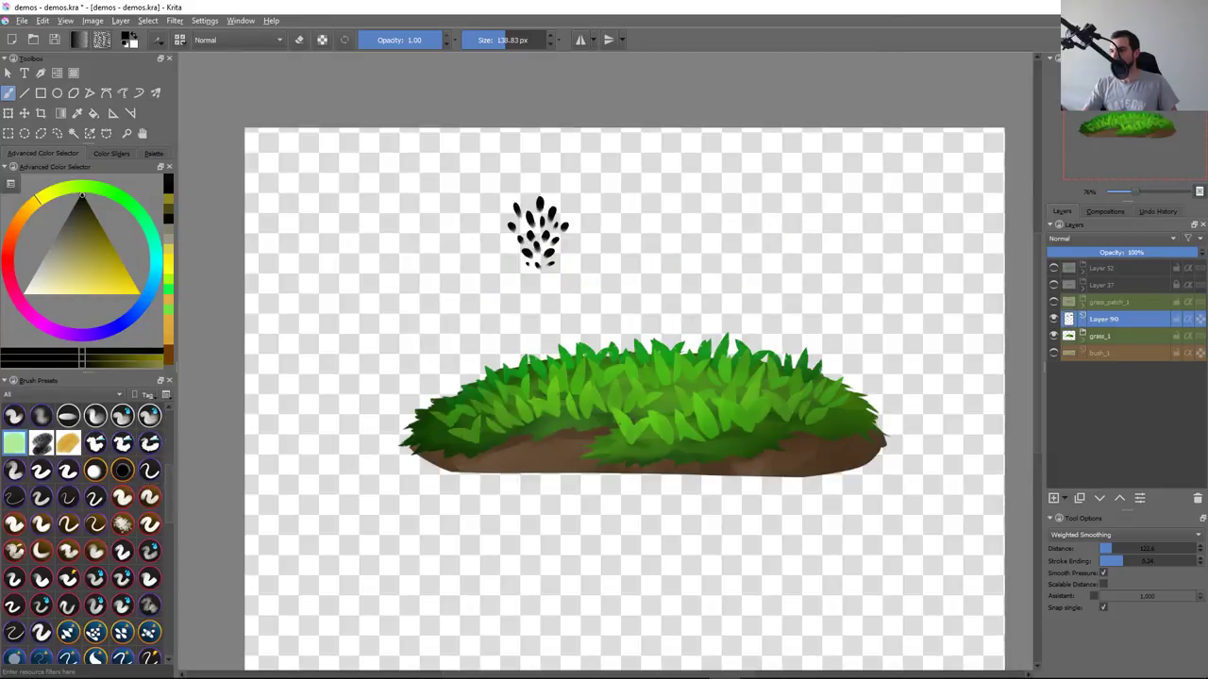
{"action": "left_click_drag", "start_coordinate": [529, 231], "coordinate": [661, 226]}
{"action": "key", "text": "ctrl+z"}
{"action": "left_click", "coordinate": [566, 262]}
{"action": "key", "text": "ctrl+z"}
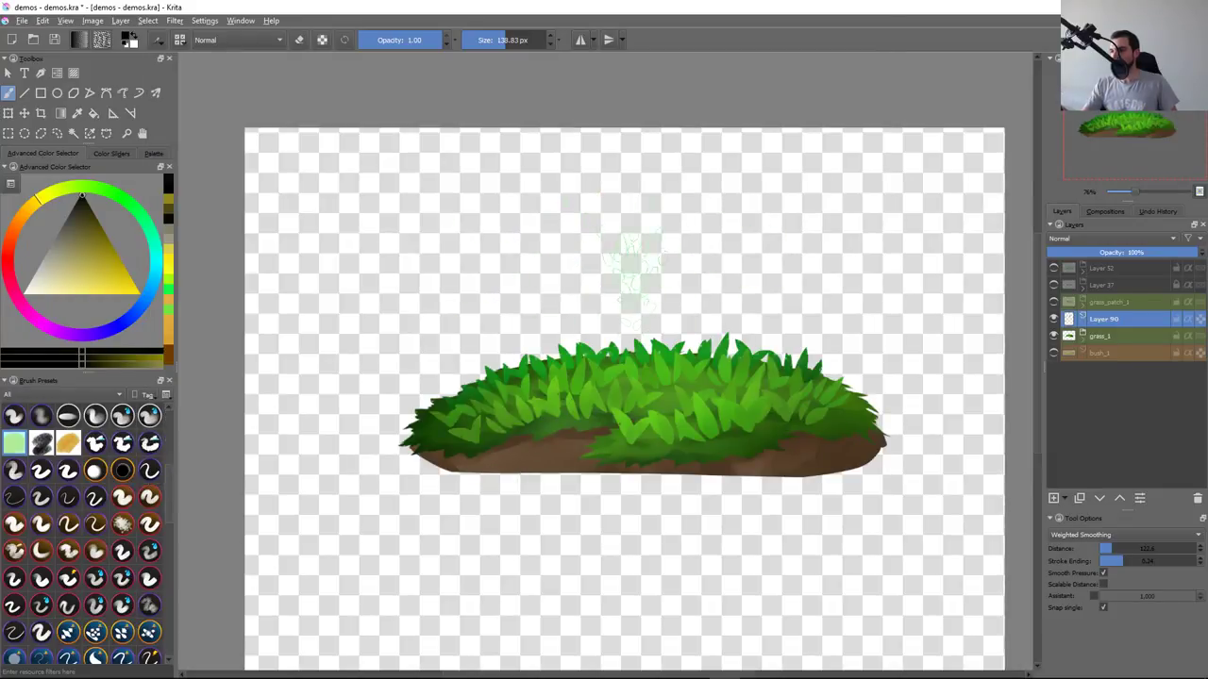
{"action": "left_click", "coordinate": [560, 229]}
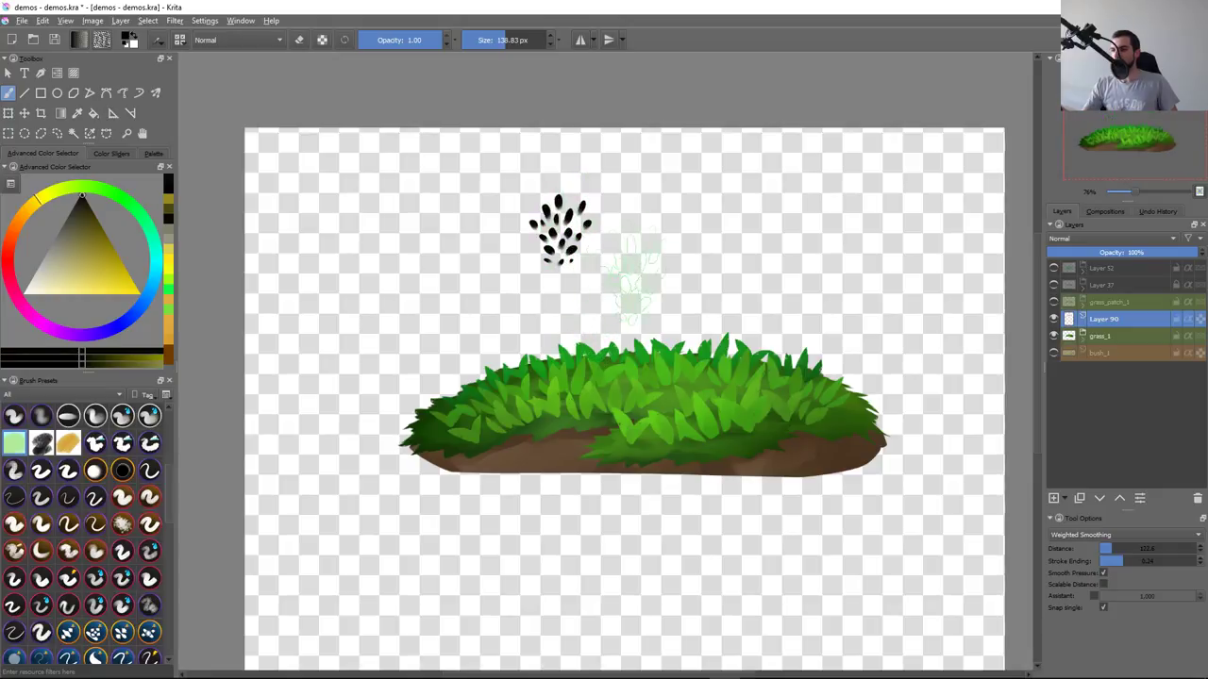
Try a freehand selection and two more stamps to the right, then undo the stamps
{"action": "scroll", "coordinate": [589, 241], "scroll_direction": "up", "scroll_amount": 4}
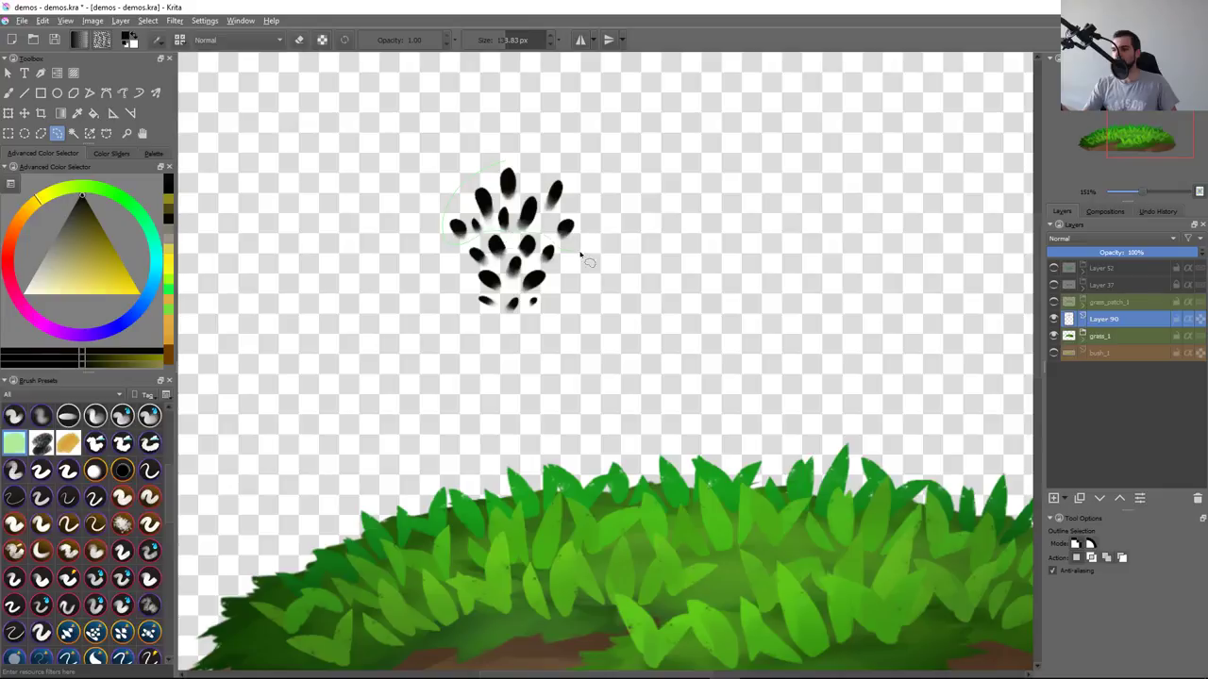
{"action": "left_click_drag", "start_coordinate": [581, 255], "coordinate": [593, 223]}
{"action": "key", "text": "ctrl+shift+a"}
{"action": "key", "text": "b"}
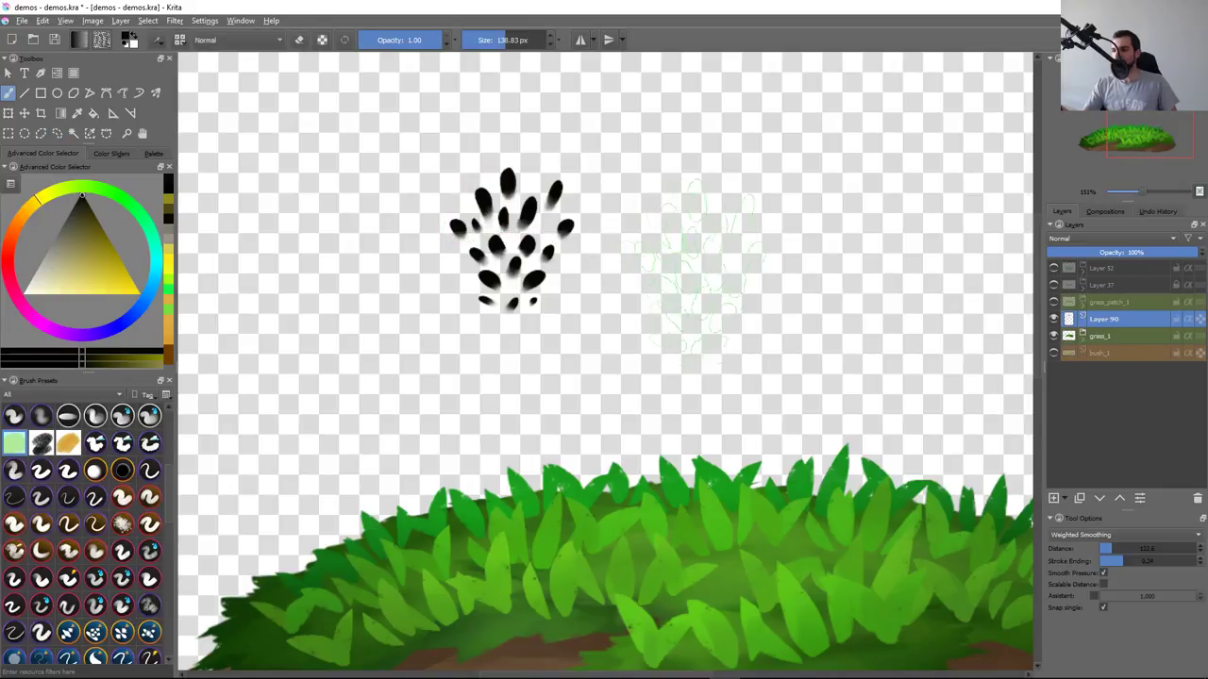
{"action": "left_click", "coordinate": [702, 236]}
{"action": "left_click", "coordinate": [804, 297]}
{"action": "key", "text": "ctrl+z"}
{"action": "key", "text": "ctrl+z"}
{"action": "key", "text": "F5"}
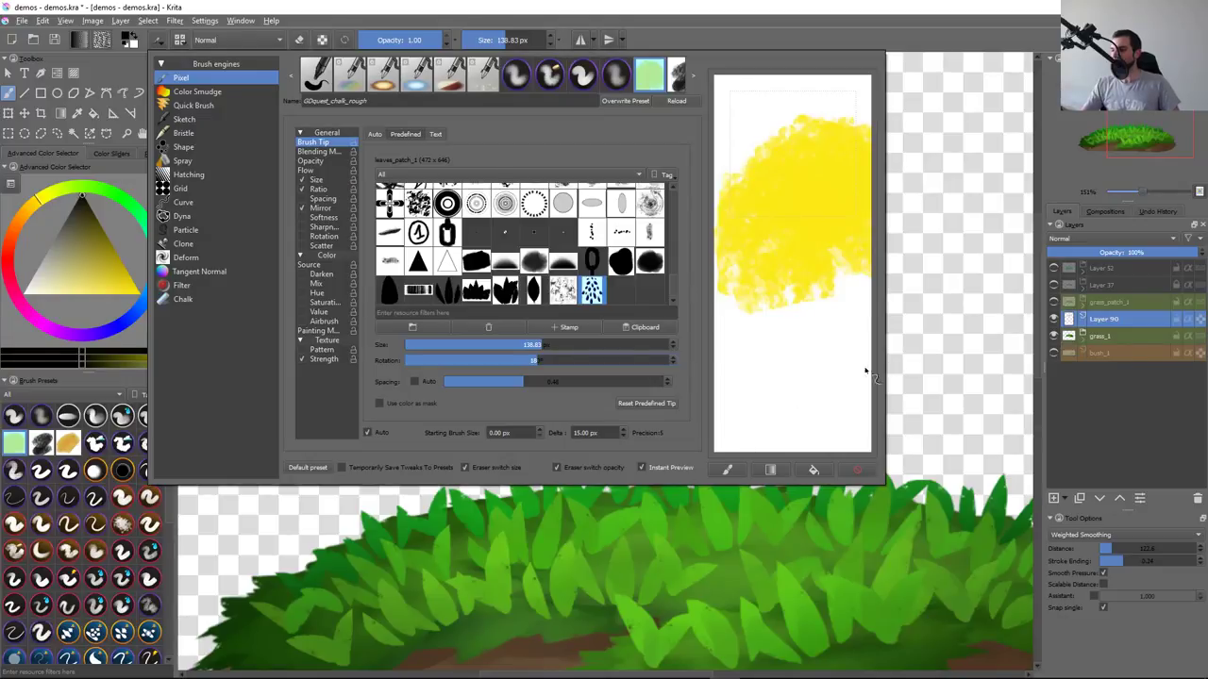
{"action": "key", "text": "F5"}
{"action": "key", "text": "q"}
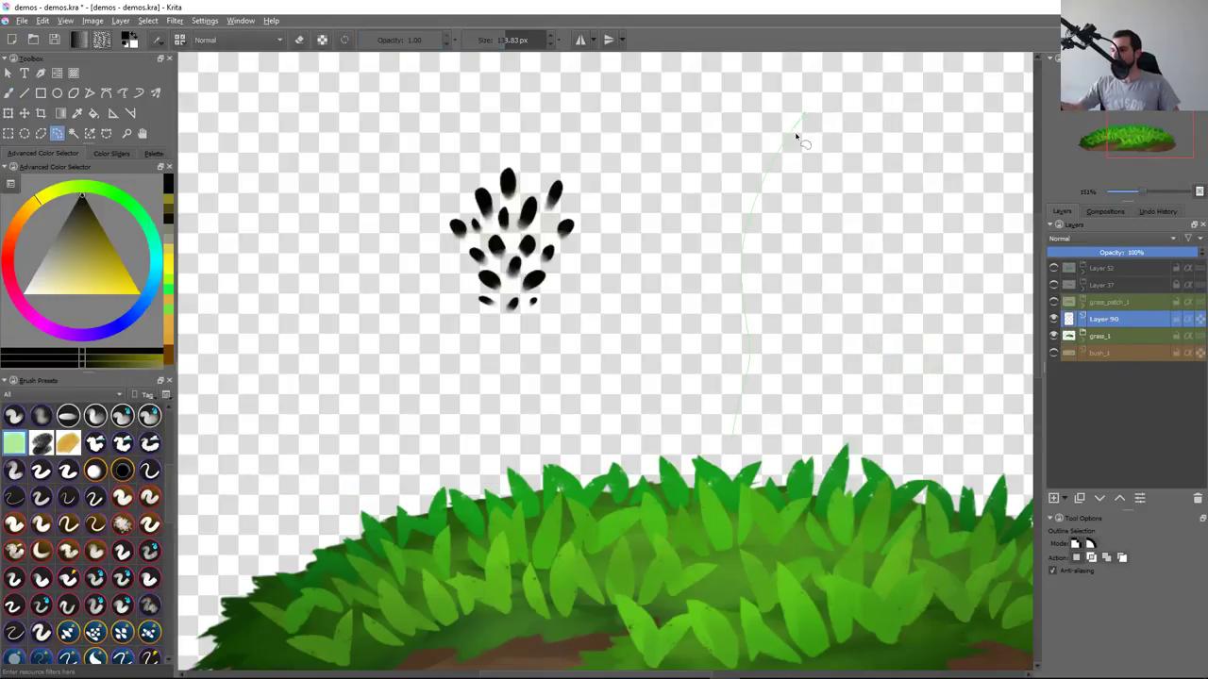
Outline a plant stem with leaf shapes as a freehand selection and fill it black
{"action": "left_click_drag", "start_coordinate": [765, 379], "coordinate": [786, 387]}
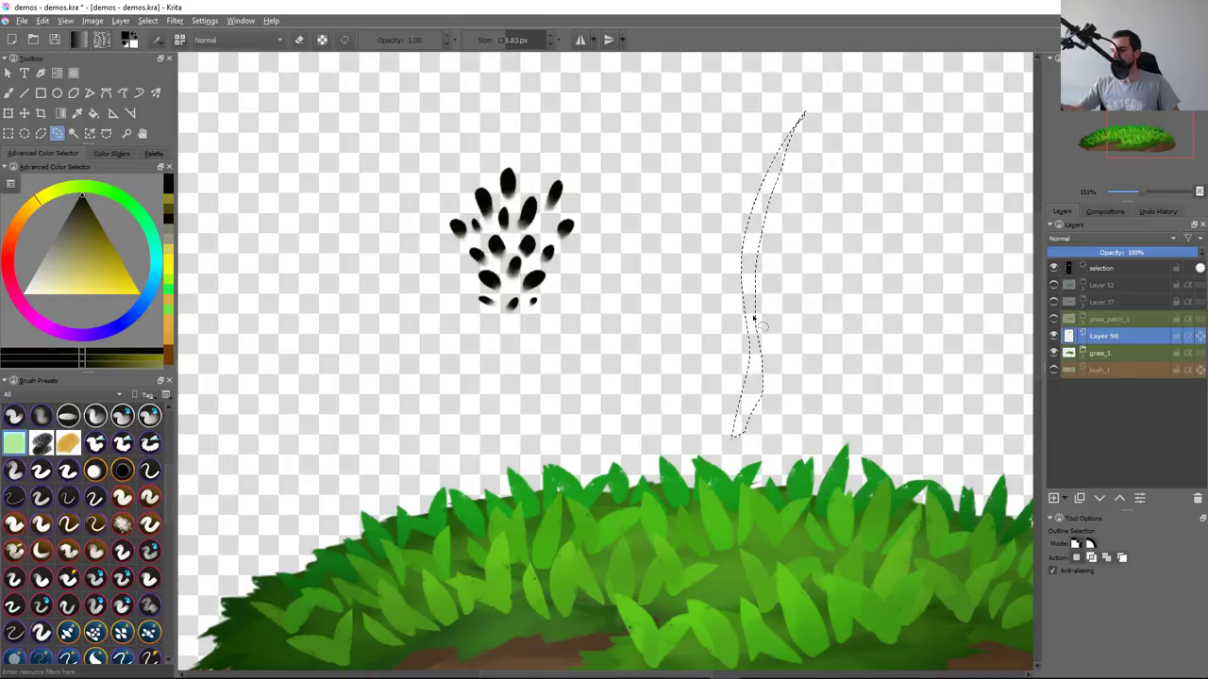
{"action": "left_click_drag", "start_coordinate": [810, 316], "coordinate": [755, 338]}
{"action": "left_click_drag", "start_coordinate": [749, 249], "coordinate": [755, 307]}
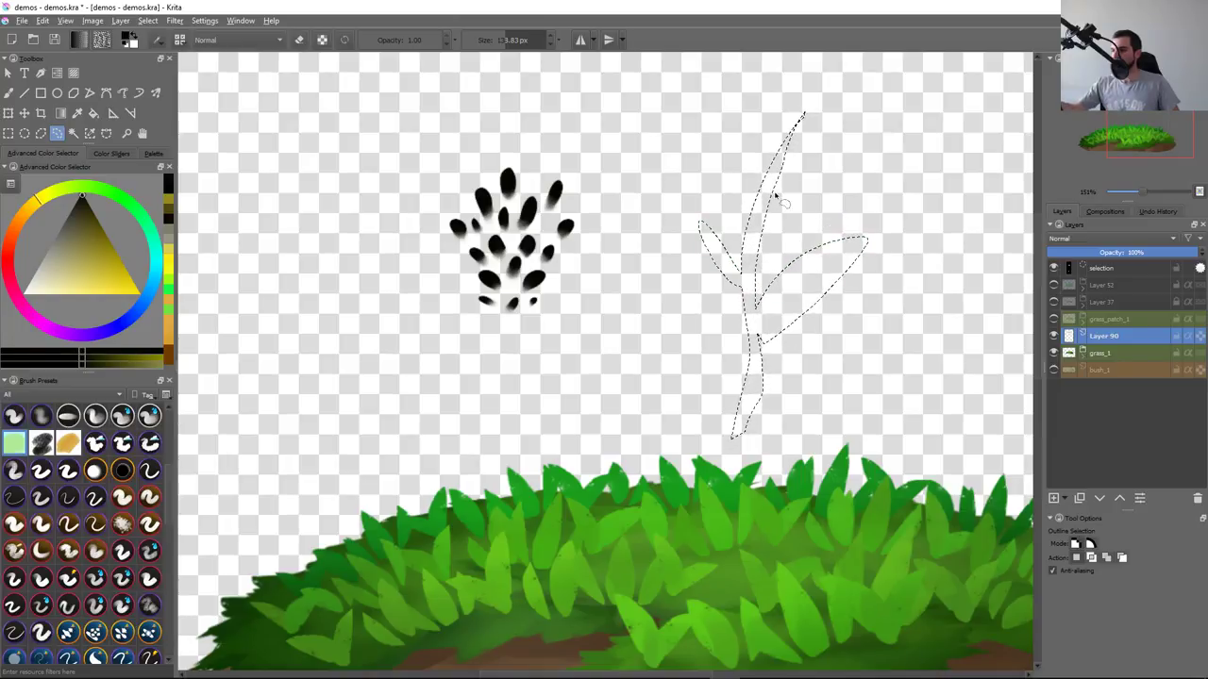
{"action": "left_click_drag", "start_coordinate": [728, 96], "coordinate": [758, 211]}
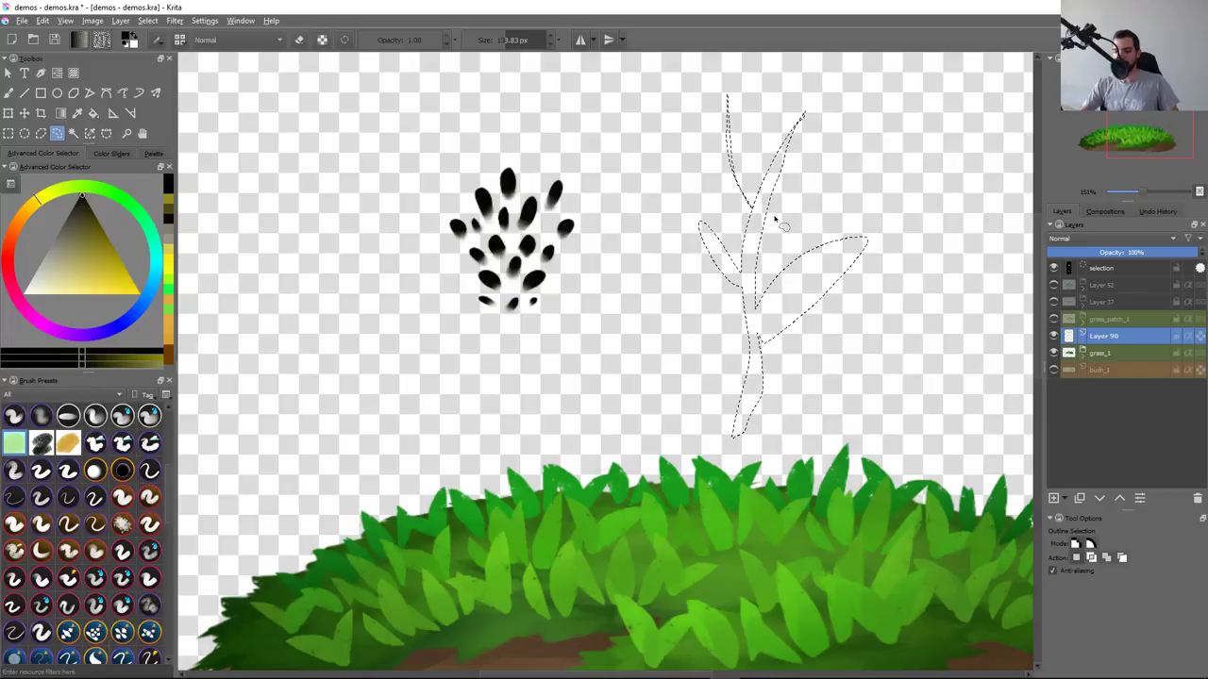
{"action": "key", "text": "shift+BackSpace"}
{"action": "key", "text": "ctrl+shift+a"}
{"action": "key", "text": "b"}
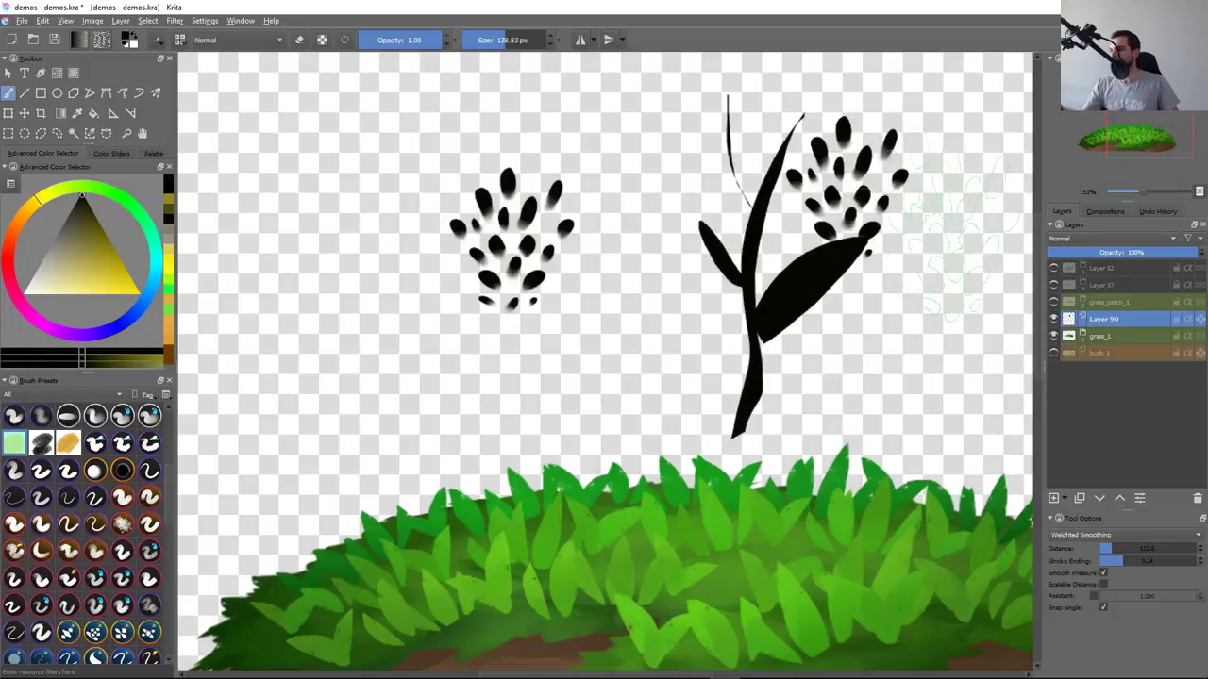
Shrink the leaf brush and test-stamp leaf clusters at the stem top, undoing them
{"action": "left_click", "coordinate": [795, 118]}
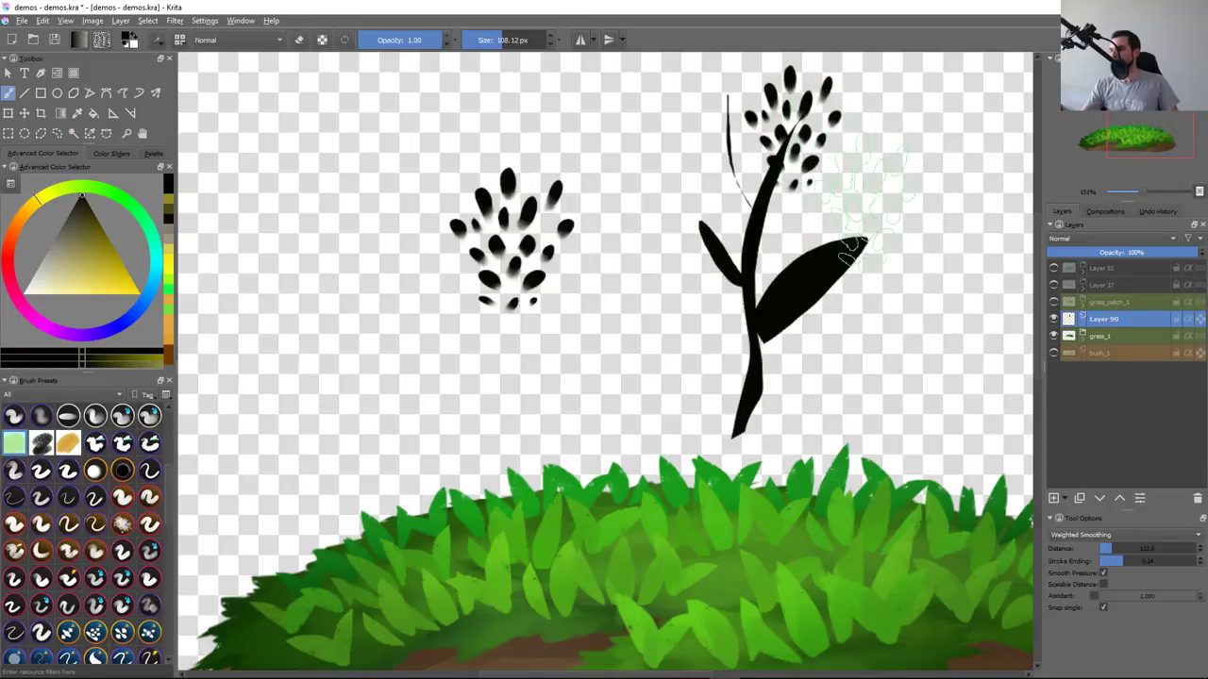
{"action": "key", "text": "ctrl+z"}
{"action": "key", "text": "bracketleft"}
{"action": "key", "text": "F5"}
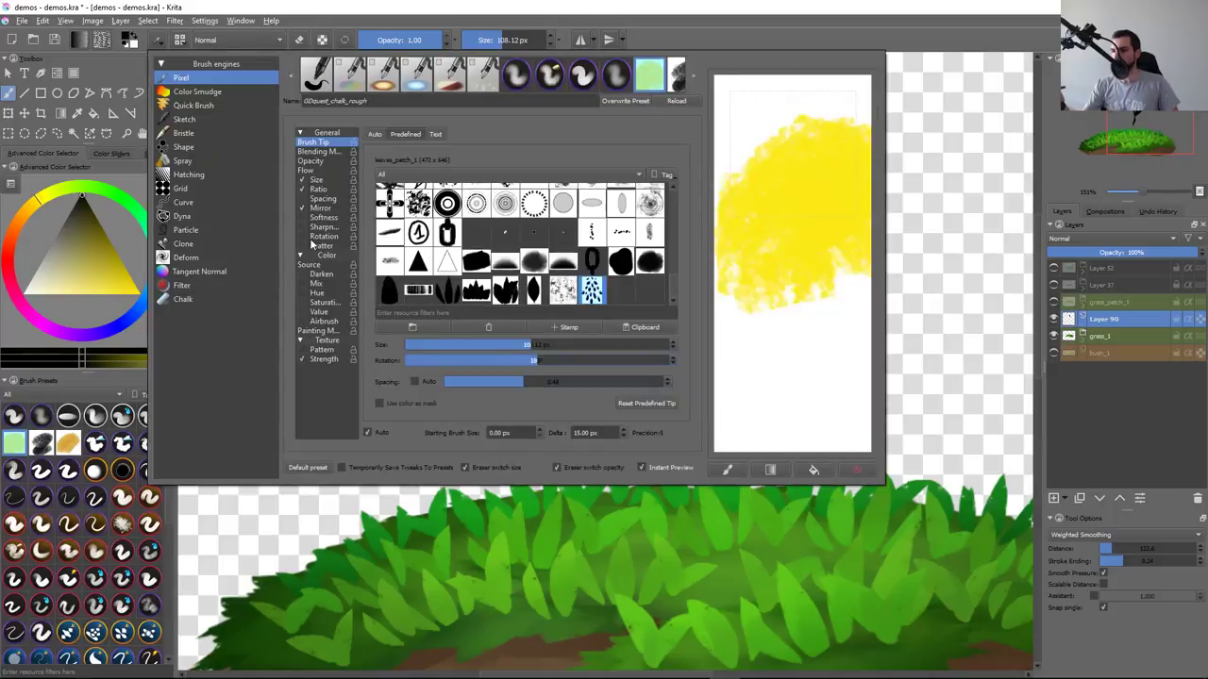
{"action": "left_click", "coordinate": [324, 237]}
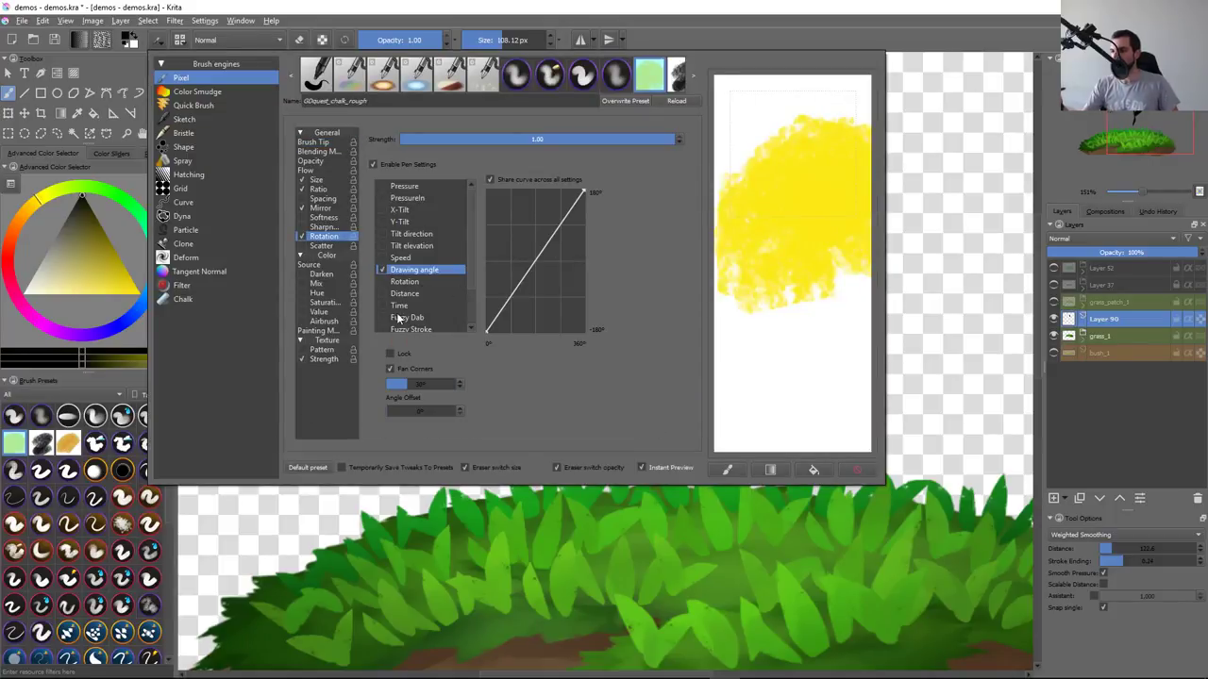
{"action": "key", "text": "F5"}
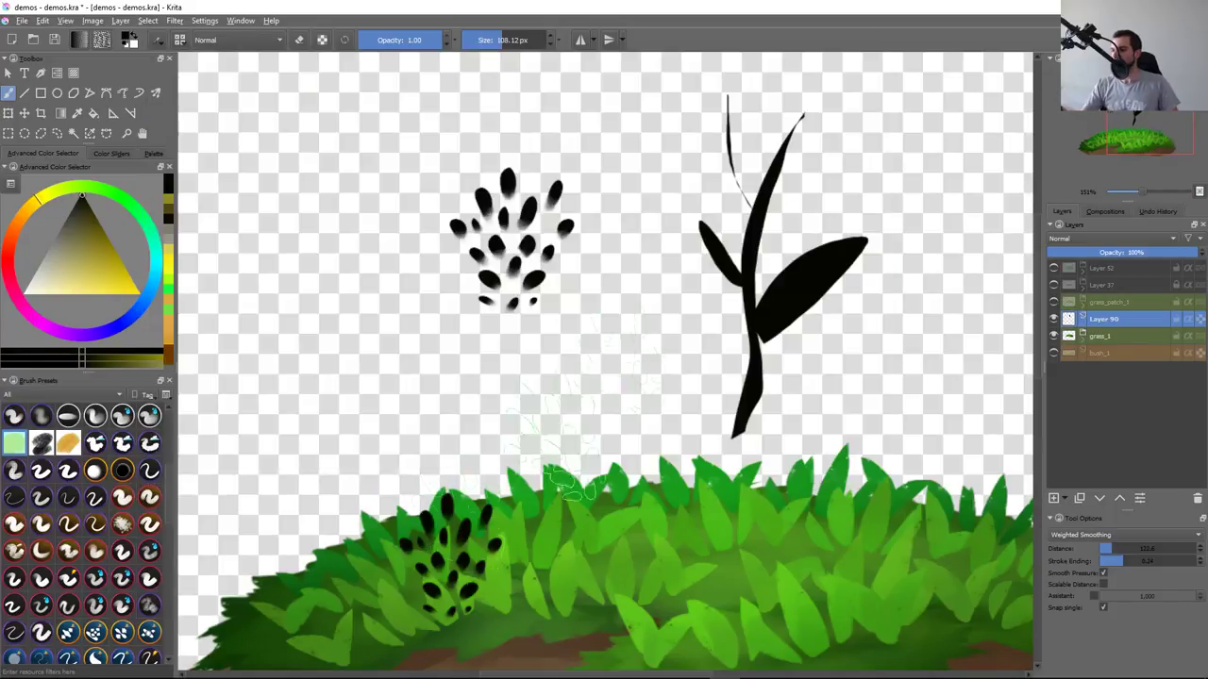
{"action": "left_click", "coordinate": [826, 109]}
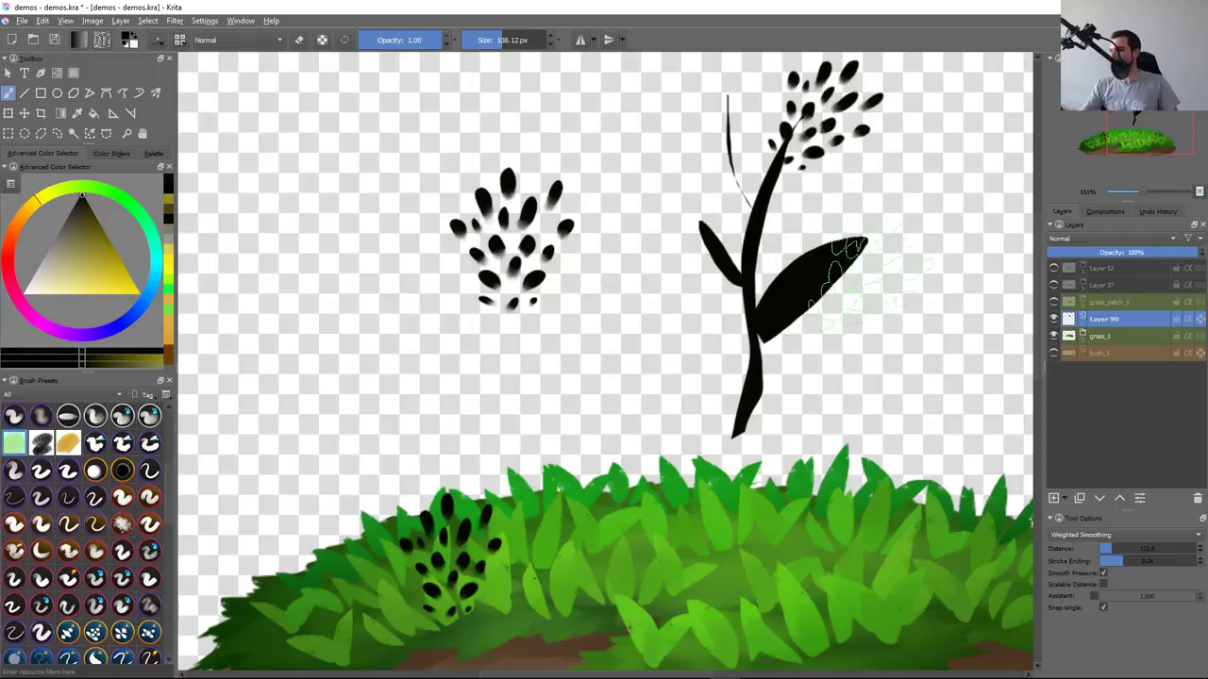
{"action": "key", "text": "ctrl+z"}
Try several leaf-cluster placements atop the stem, undo them, and save the drawing
{"action": "left_click_drag", "start_coordinate": [835, 264], "coordinate": [767, 396]}
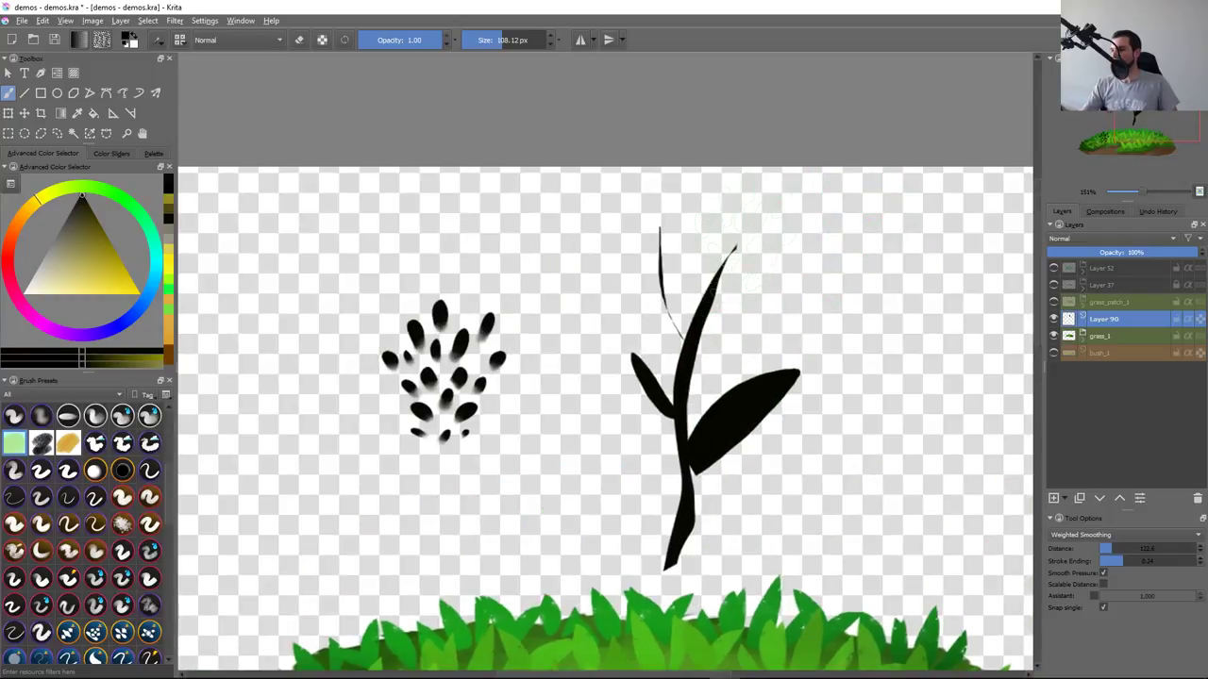
{"action": "left_click", "coordinate": [736, 241]}
{"action": "key", "text": "ctrl+z"}
{"action": "left_click", "coordinate": [728, 269]}
{"action": "key", "text": "ctrl+z"}
{"action": "left_click", "coordinate": [755, 291]}
{"action": "left_click", "coordinate": [774, 219]}
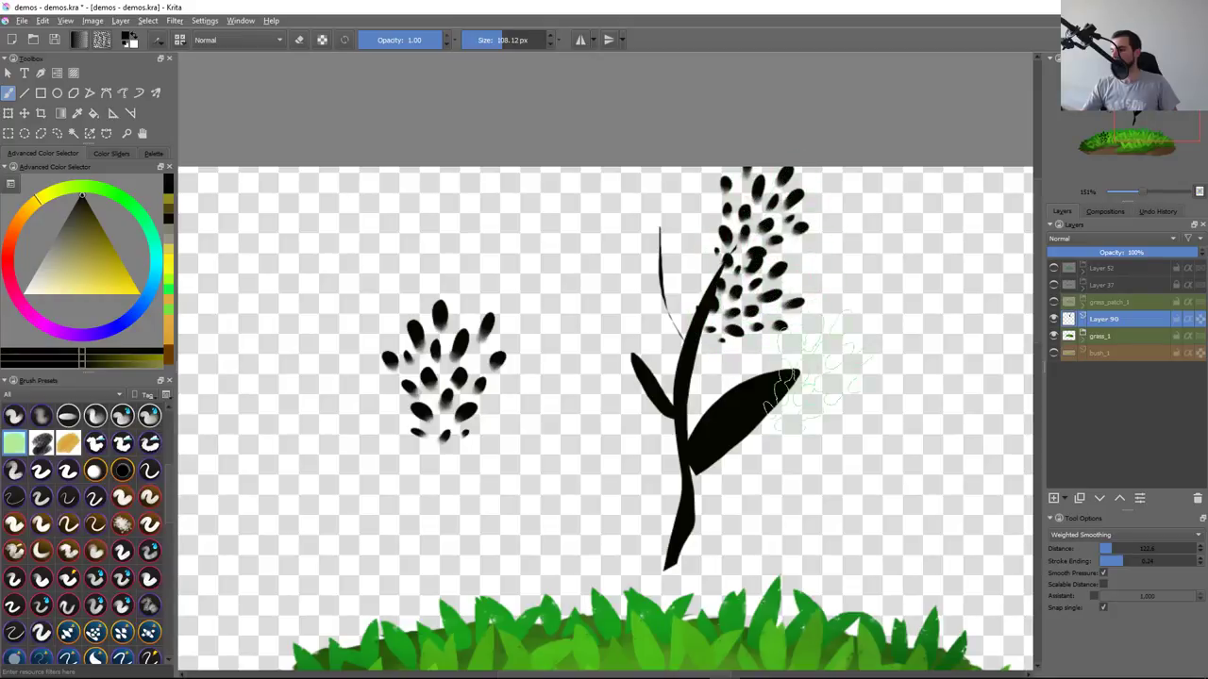
{"action": "key", "text": "ctrl+z"}
{"action": "key", "text": "ctrl+z"}
{"action": "key", "text": "ctrl+s"}
Drag the Size pressure curve's low point down to zero in the Brush Editor
{"action": "key", "text": "F5"}
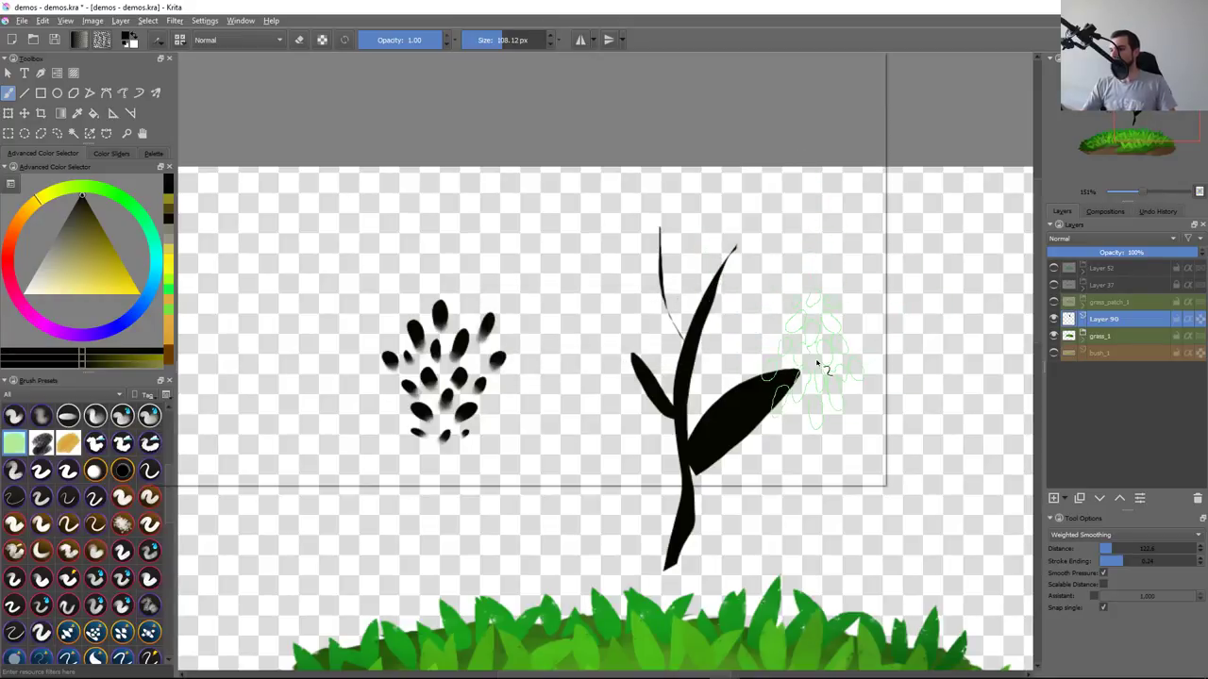
{"action": "left_click", "coordinate": [319, 179]}
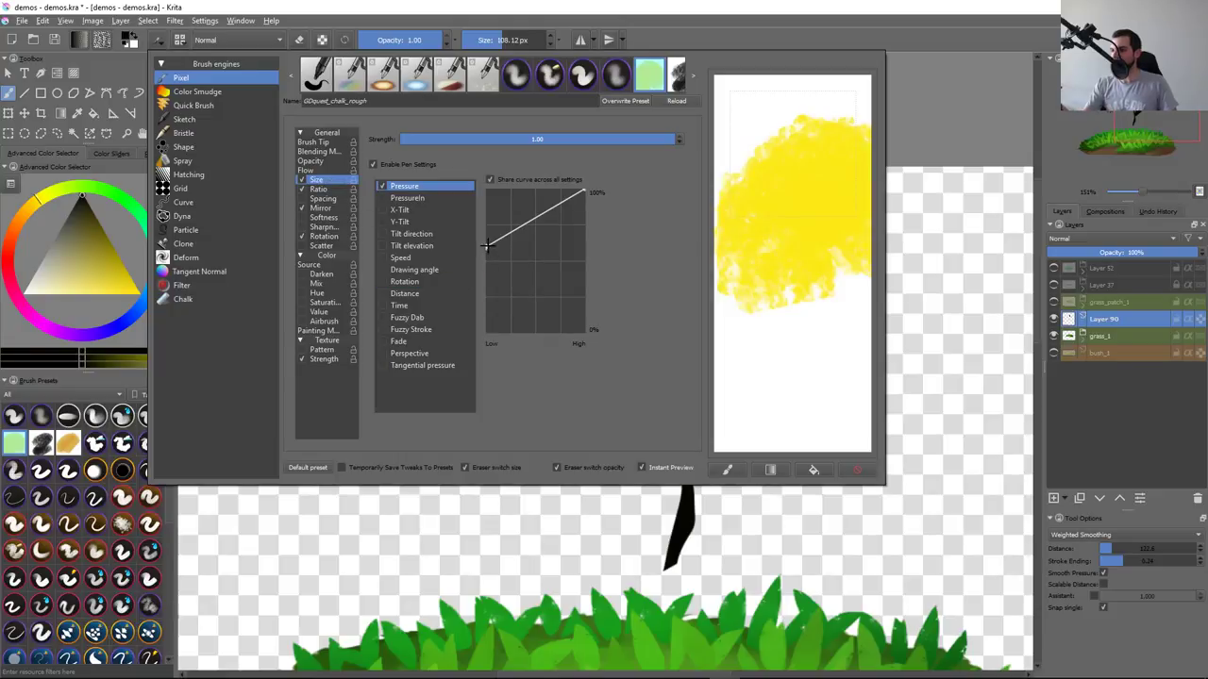
{"action": "left_click_drag", "start_coordinate": [487, 248], "coordinate": [487, 332]}
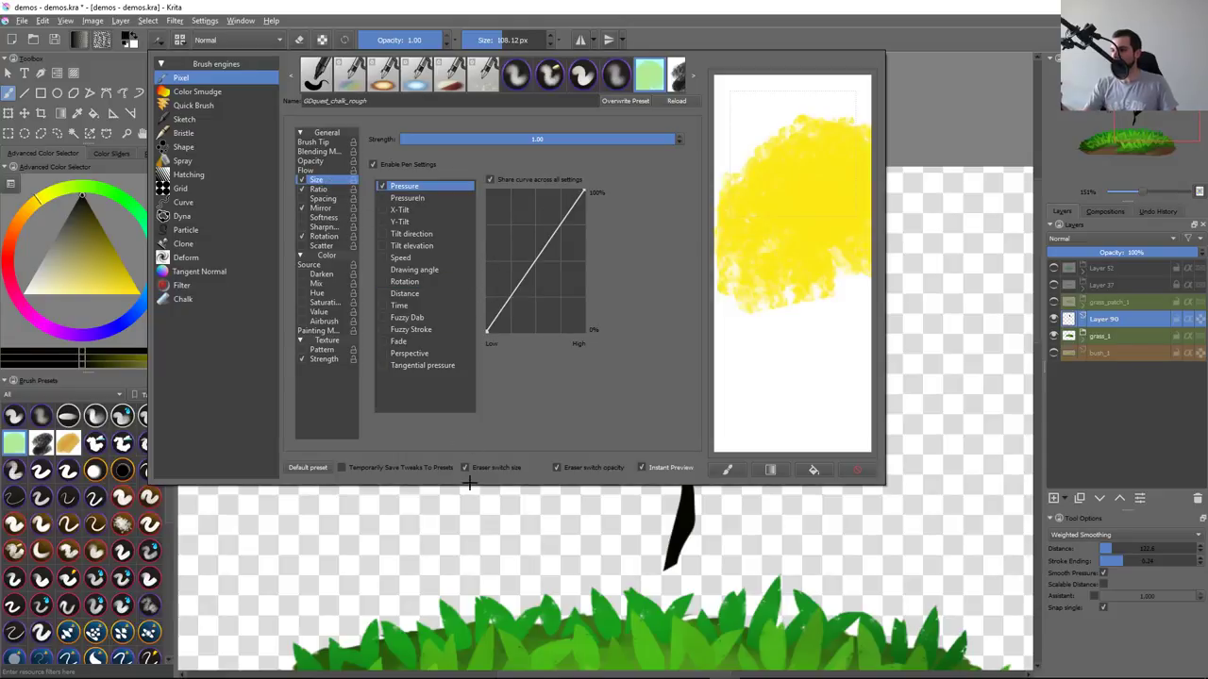
{"action": "key", "text": "F5"}
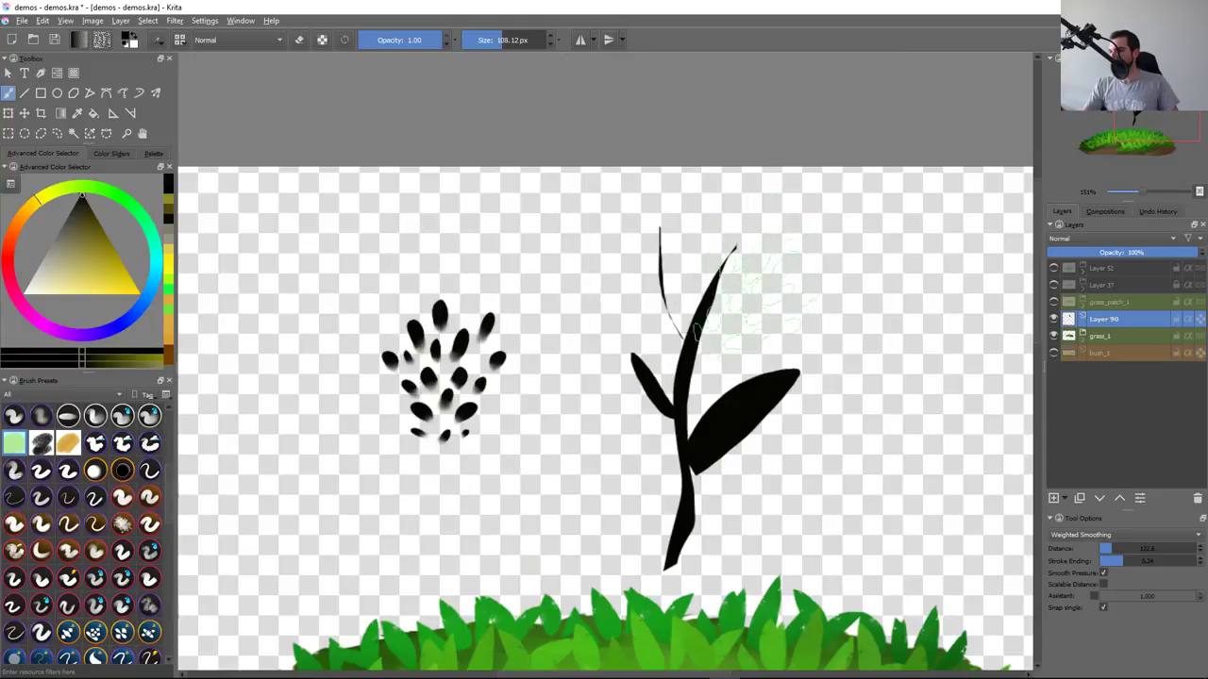
Set Tool Options smoothing to No Smoothing and remove the two test leaf stamps
{"action": "left_click", "coordinate": [747, 304]}
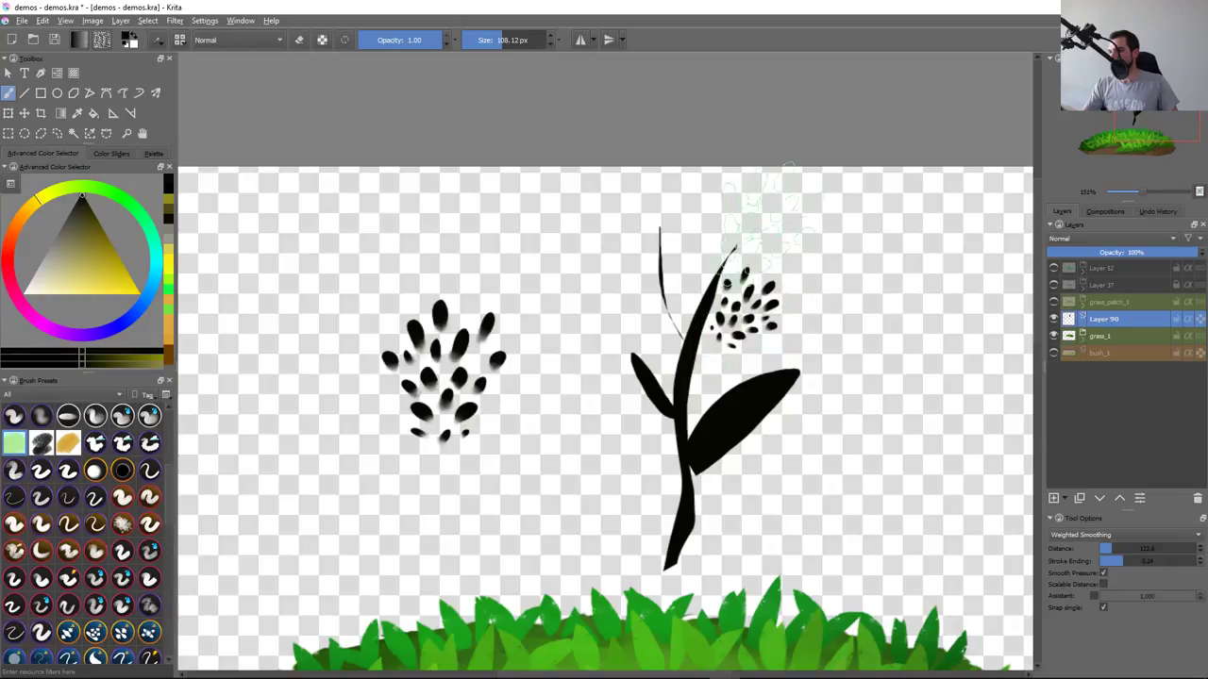
{"action": "left_click", "coordinate": [752, 222]}
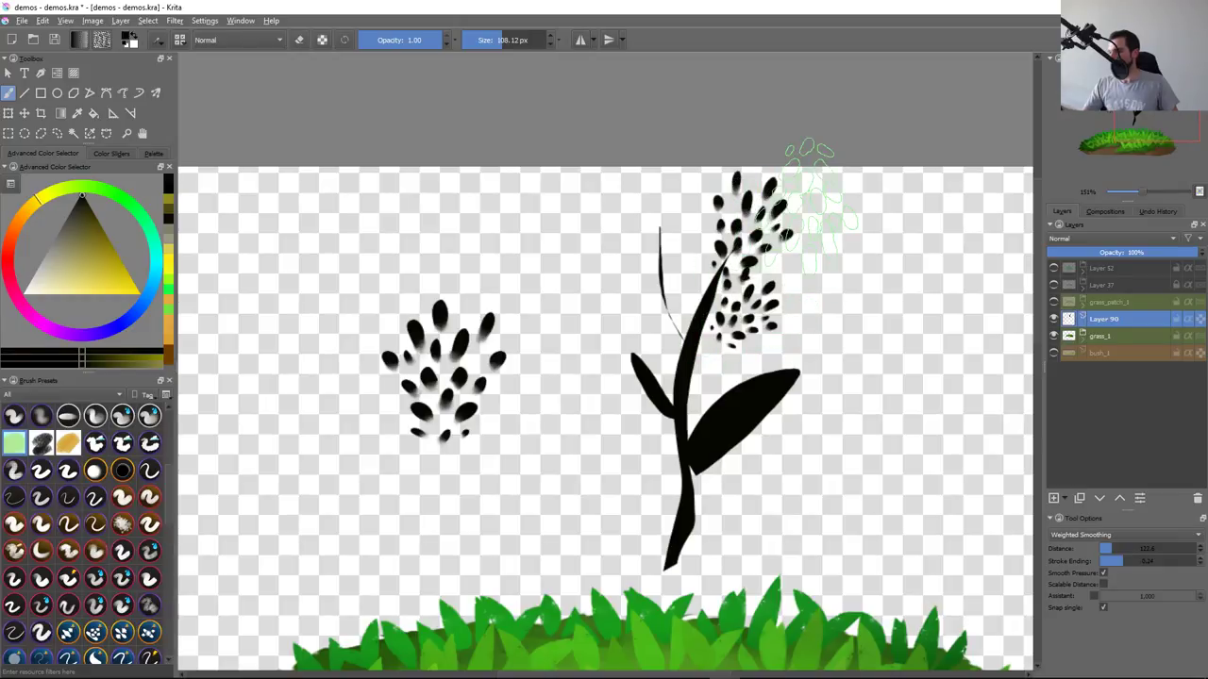
{"action": "left_click", "coordinate": [1106, 535]}
{"action": "left_click", "coordinate": [1073, 510]}
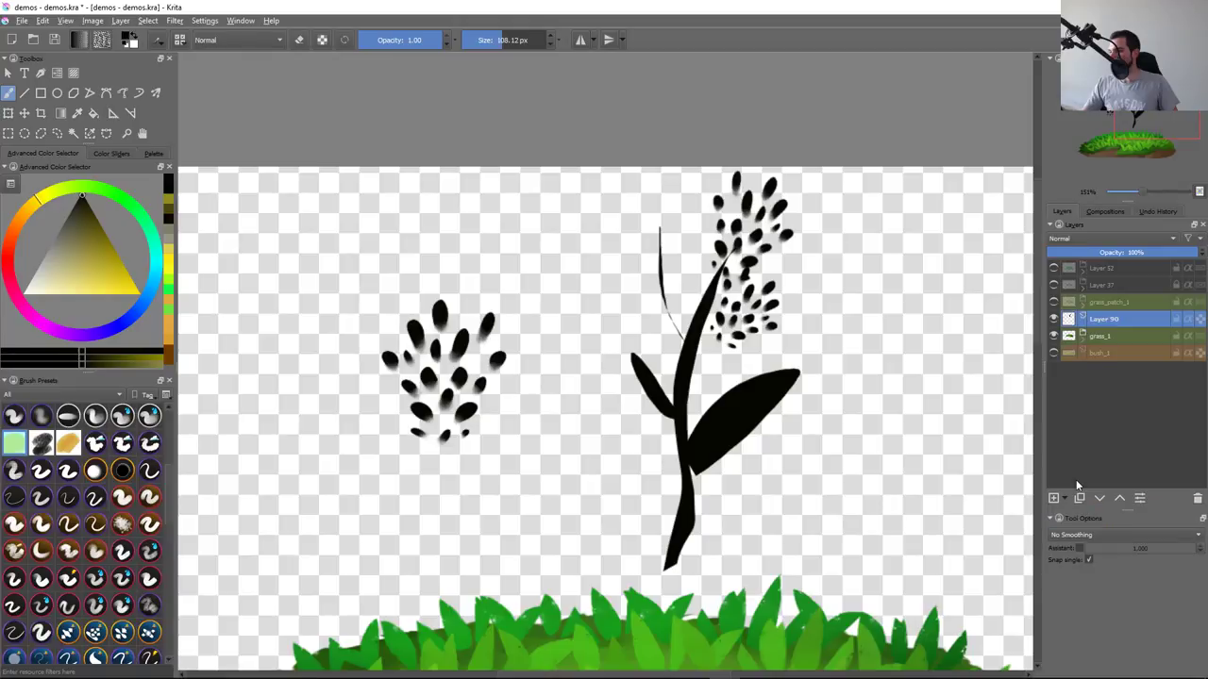
{"action": "key", "text": "ctrl+z"}
{"action": "key", "text": "ctrl+z"}
Stamp test leaf clusters around the stem, then clear the plant layer with Delete
{"action": "left_click", "coordinate": [755, 302]}
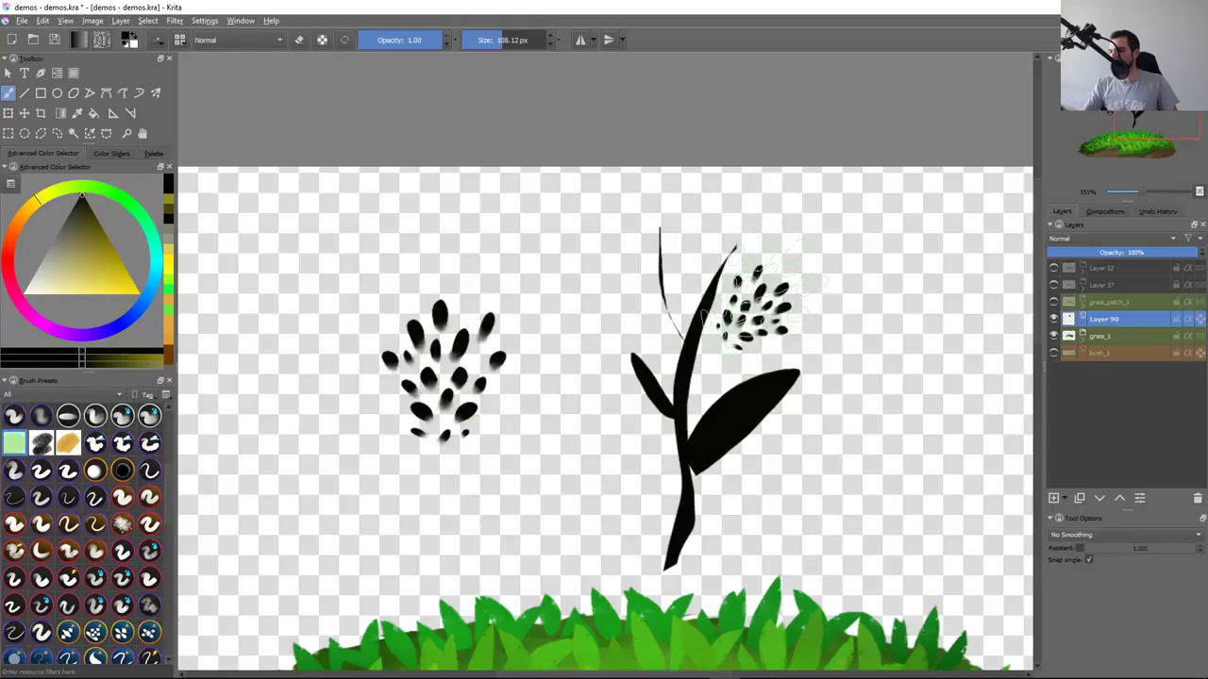
{"action": "left_click", "coordinate": [760, 217]}
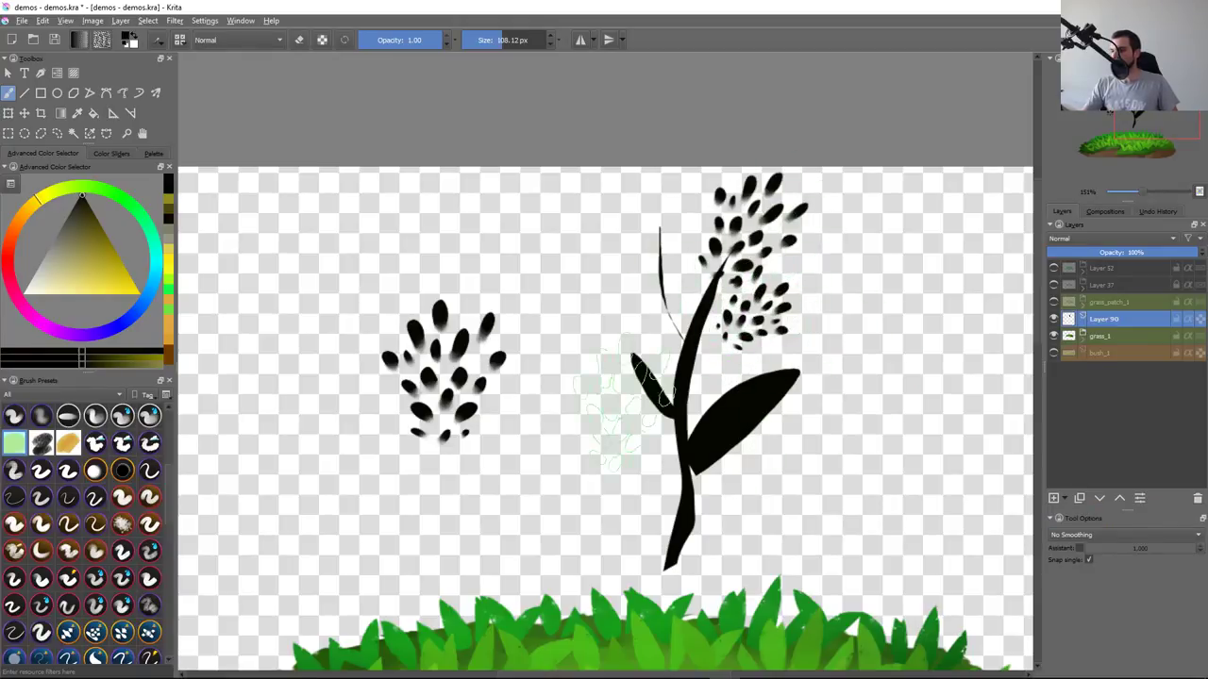
{"action": "left_click", "coordinate": [661, 247]}
{"action": "key", "text": "ctrl+z"}
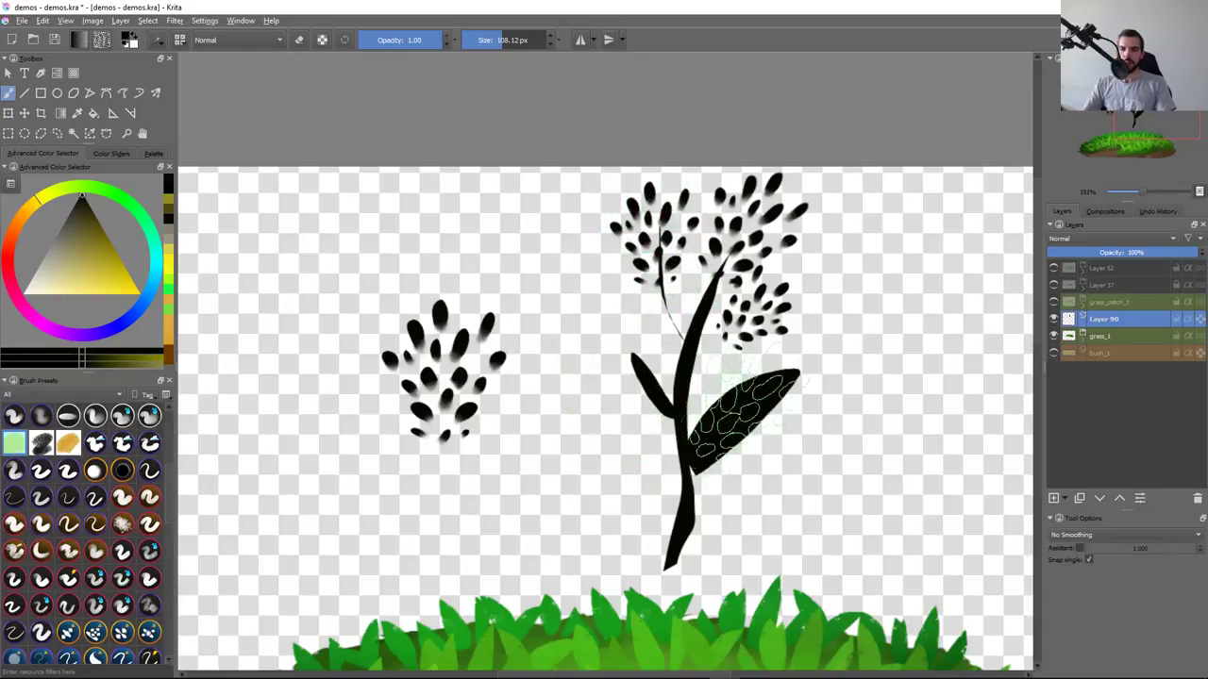
{"action": "key", "text": "Delete"}
{"action": "left_click", "coordinate": [505, 331]}
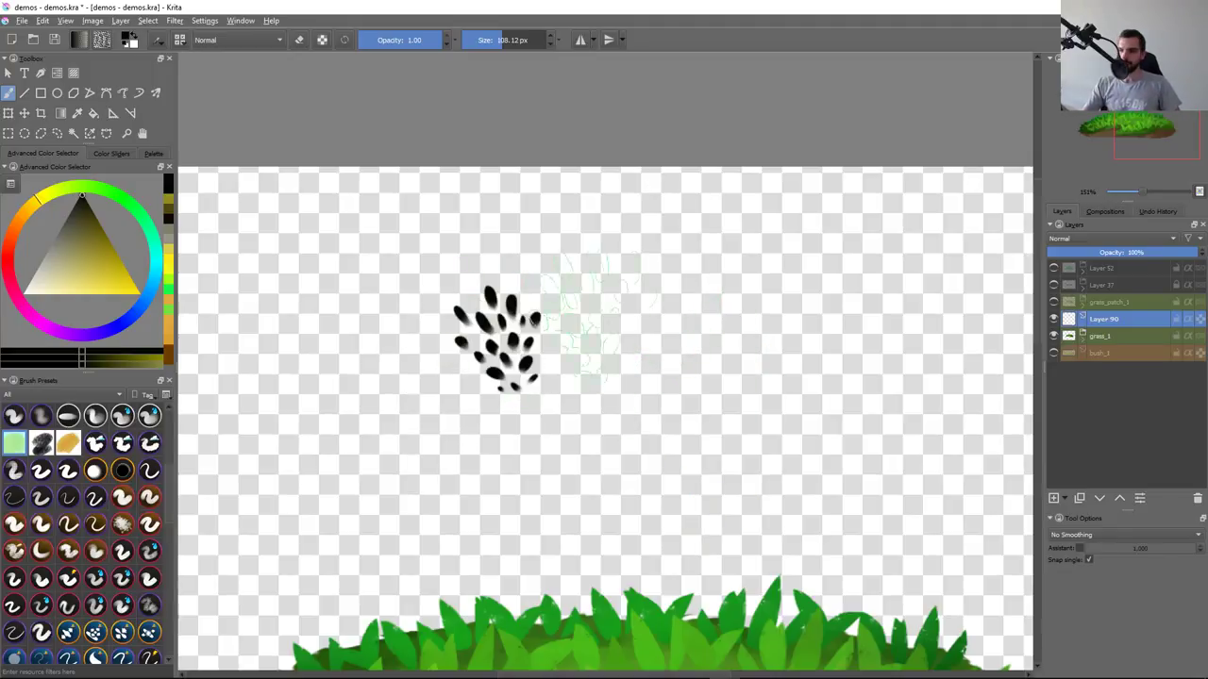
{"action": "key", "text": "ctrl+z"}
{"action": "left_click_drag", "start_coordinate": [387, 397], "coordinate": [557, 311]}
{"action": "left_click_drag", "start_coordinate": [566, 359], "coordinate": [647, 435]}
{"action": "key", "text": "ctrl+z"}
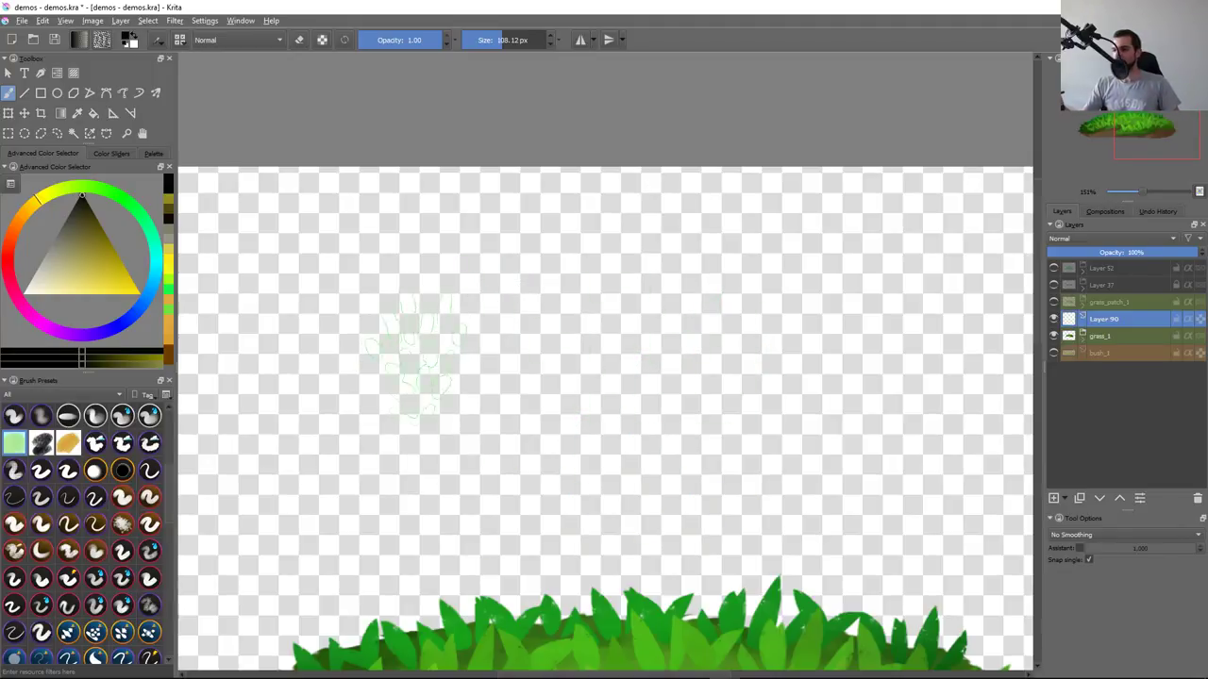
{"action": "left_click", "coordinate": [415, 349]}
{"action": "key", "text": "ctrl+z"}
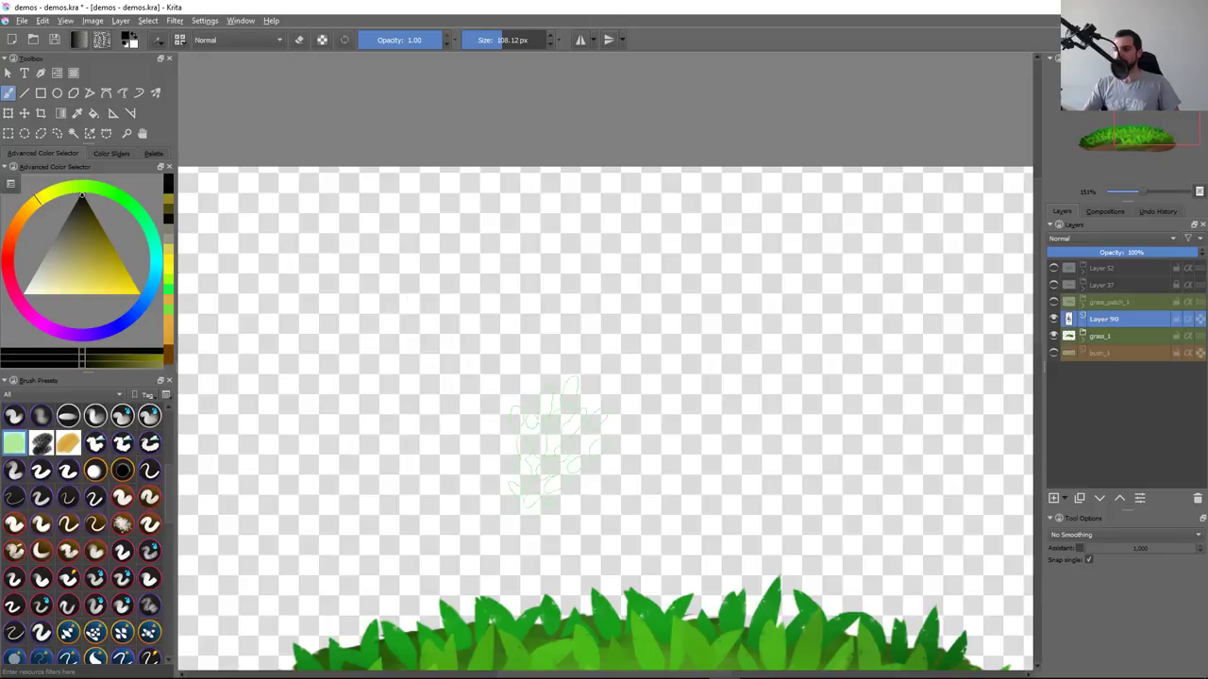
{"action": "key", "text": "ctrl+r"}
{"action": "left_click_drag", "start_coordinate": [501, 472], "coordinate": [494, 540]}
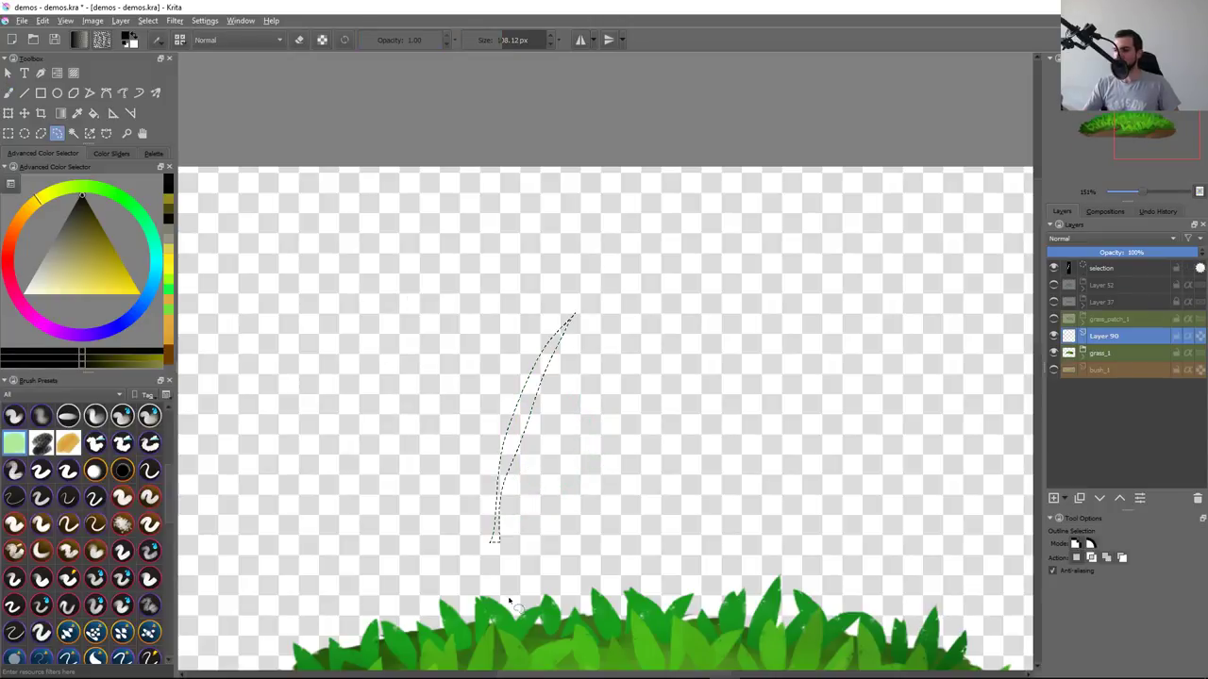
{"action": "key", "text": "shift+BackSpace"}
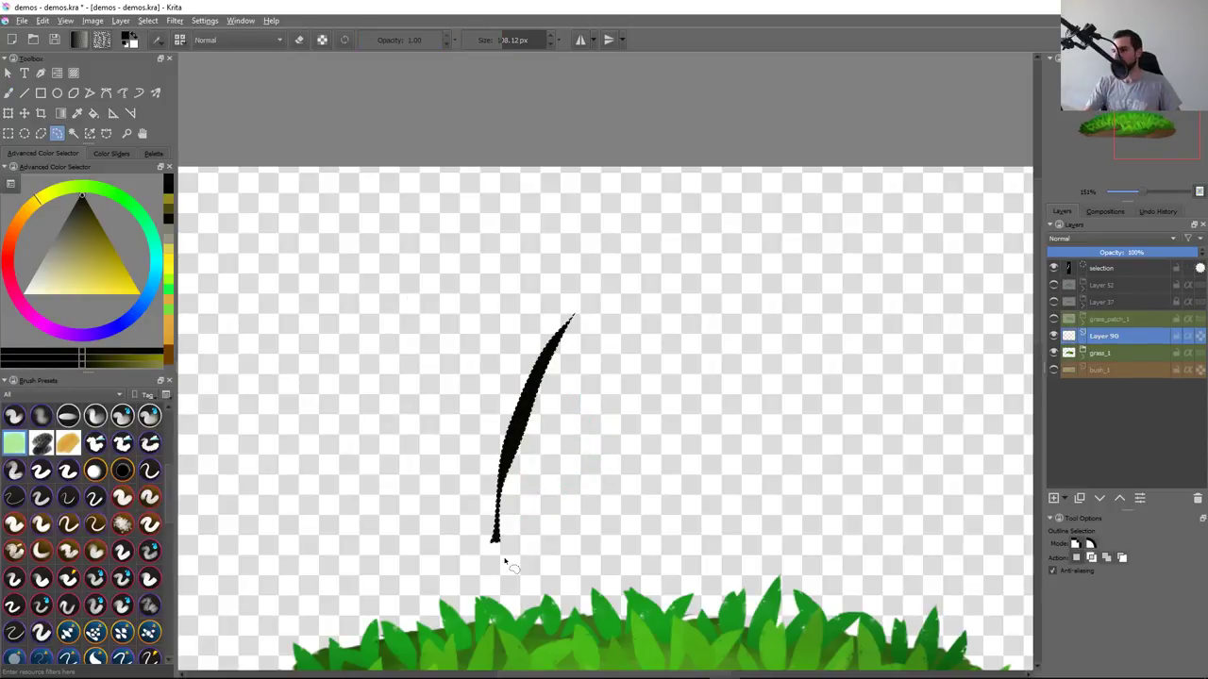
{"action": "key", "text": "ctrl+shift+a"}
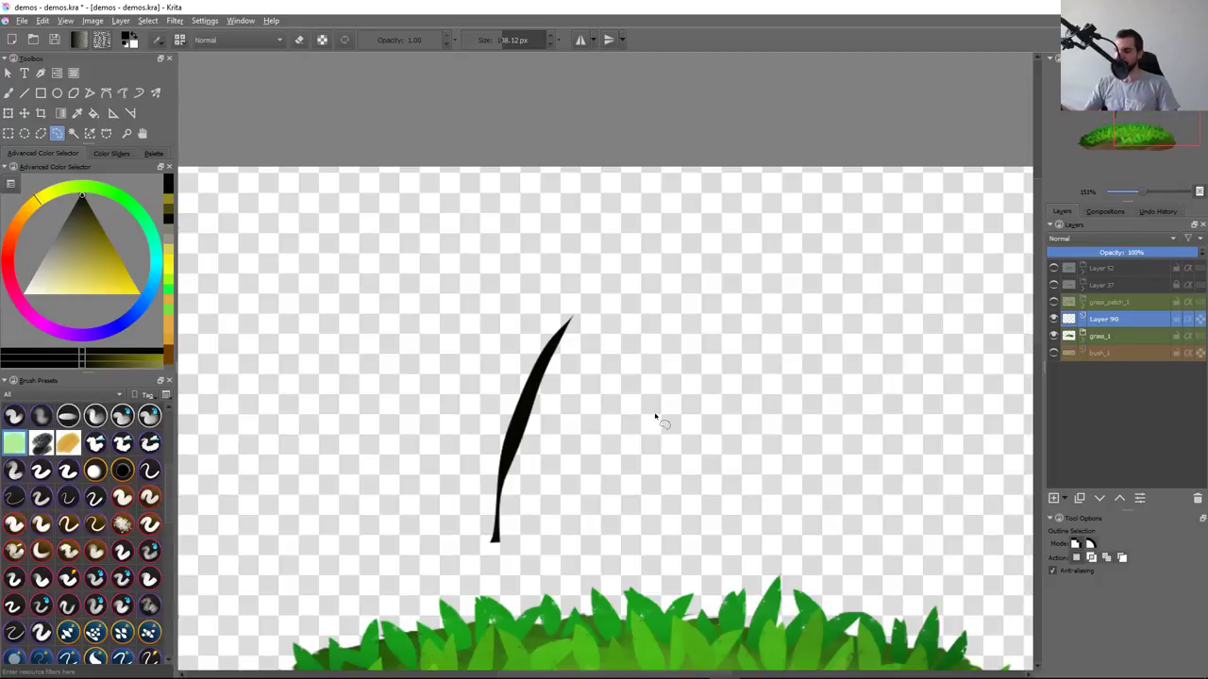
{"action": "left_click", "coordinate": [576, 312]}
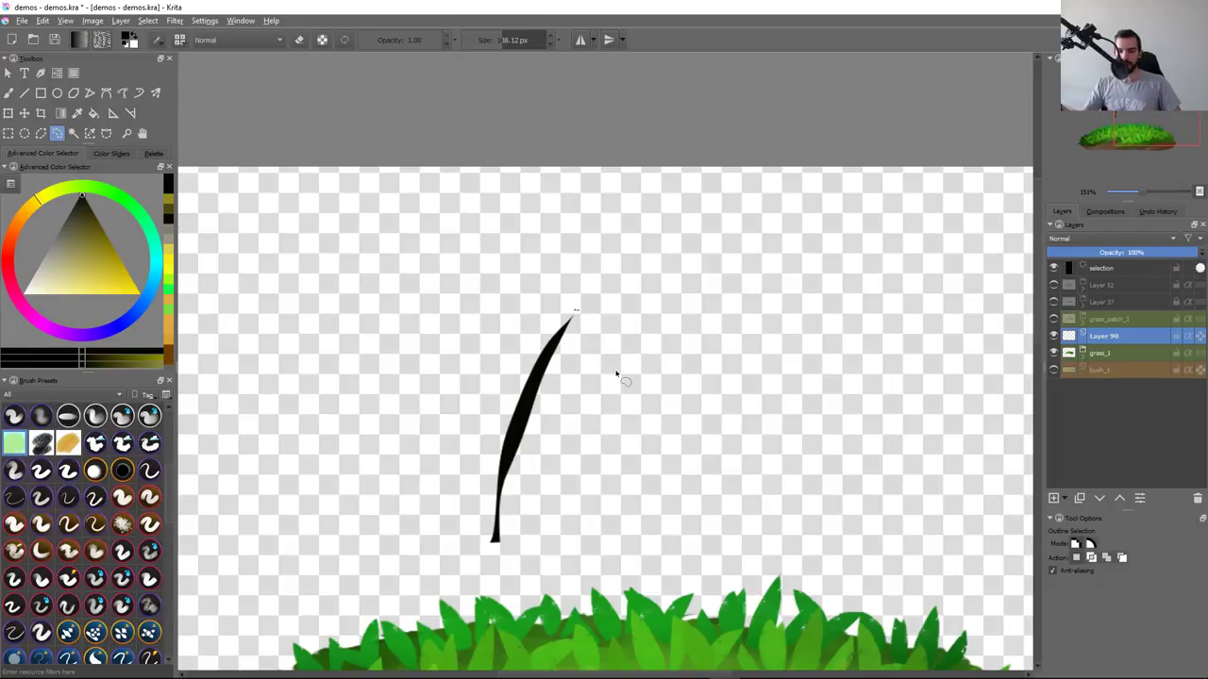
{"action": "key", "text": "ctrl+shift+a"}
{"action": "key", "text": "F5"}
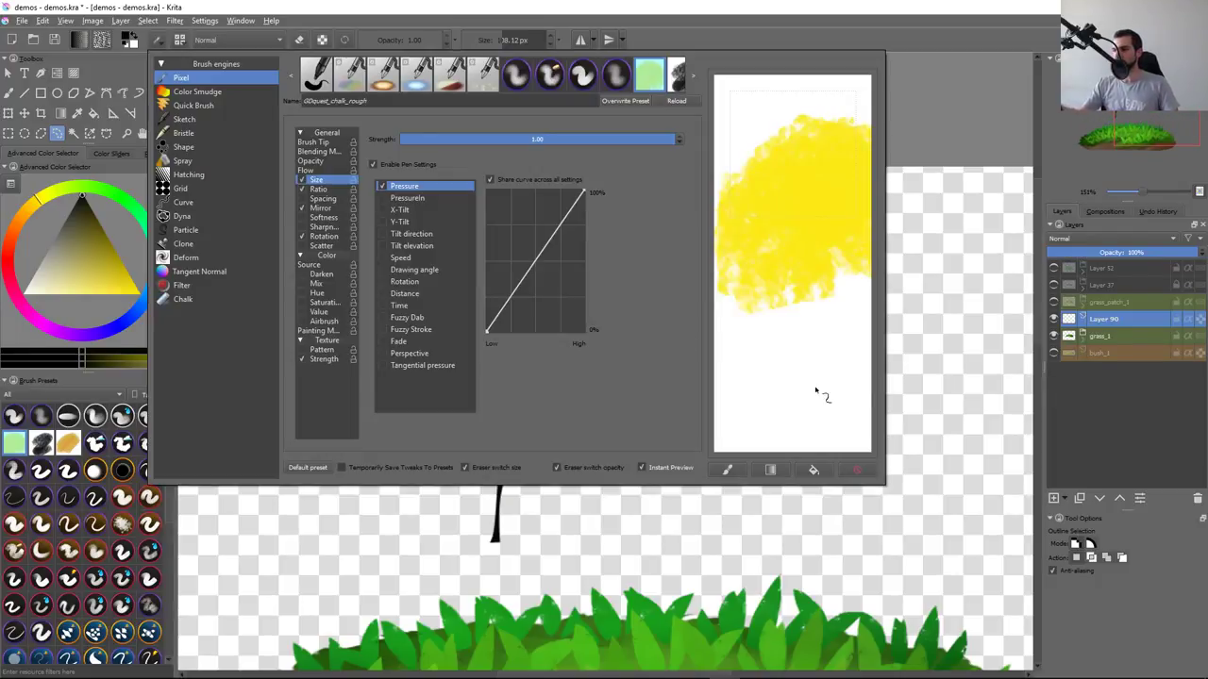
{"action": "key", "text": "F5"}
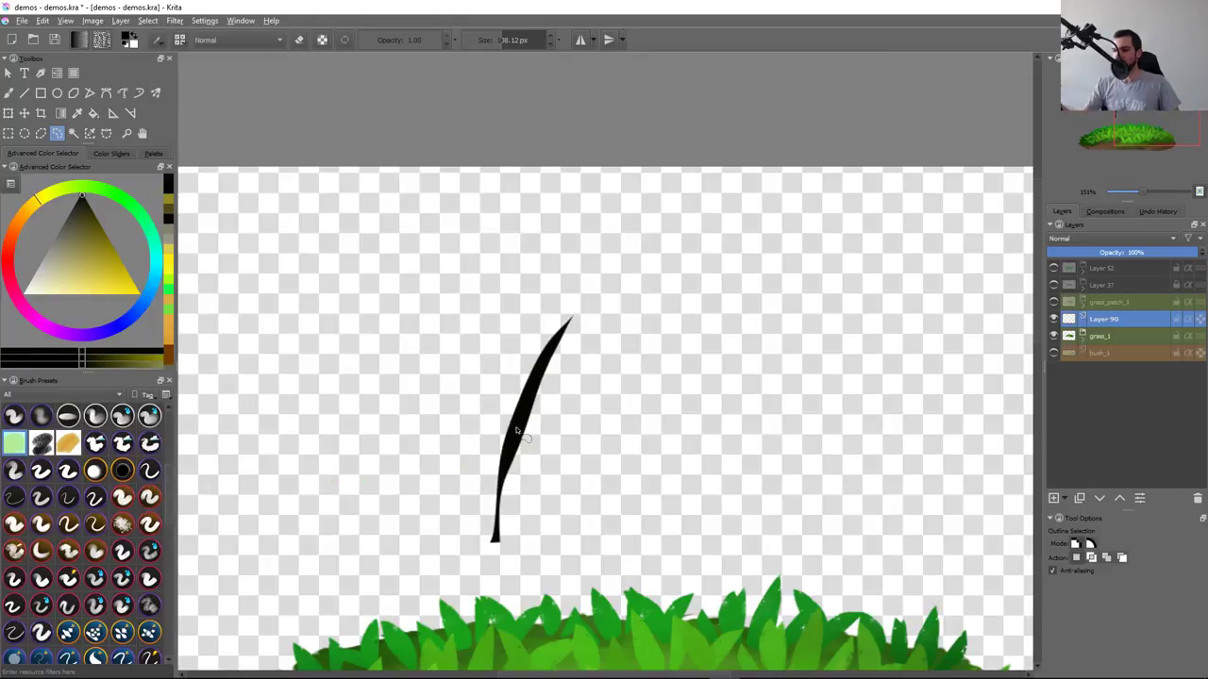
{"action": "left_click_drag", "start_coordinate": [498, 335], "coordinate": [506, 396]}
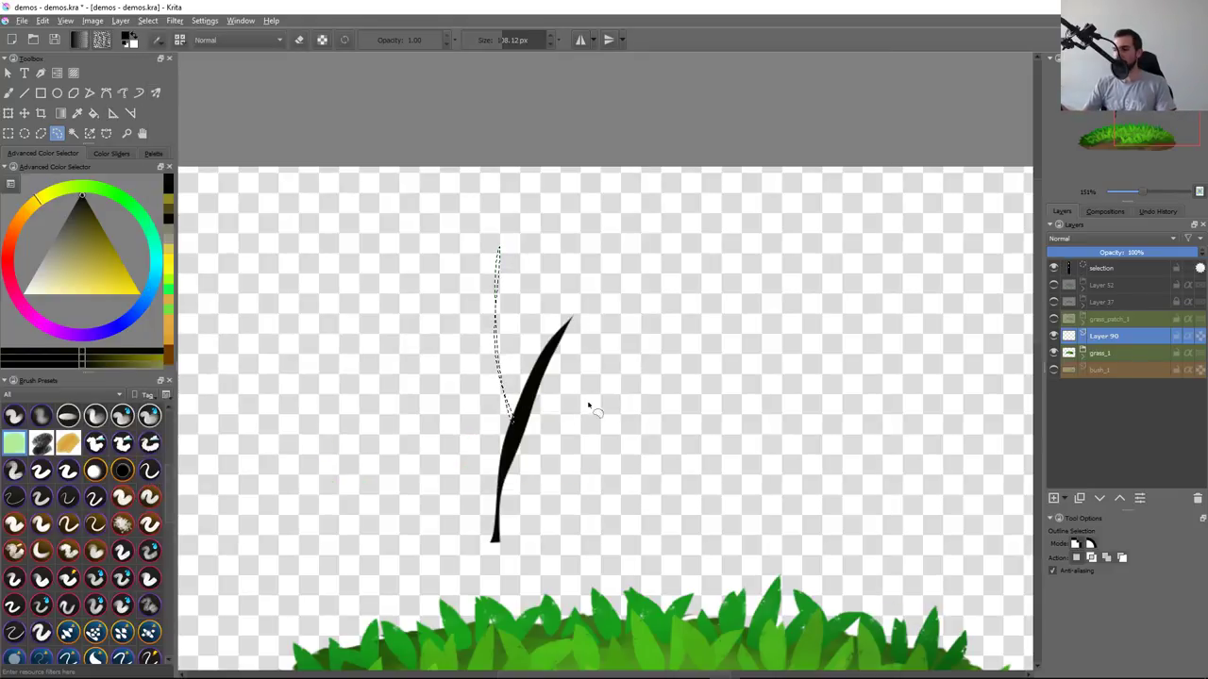
{"action": "key", "text": "ctrl+shift+a"}
{"action": "key", "text": "b"}
{"action": "left_click_drag", "start_coordinate": [500, 246], "coordinate": [481, 198]}
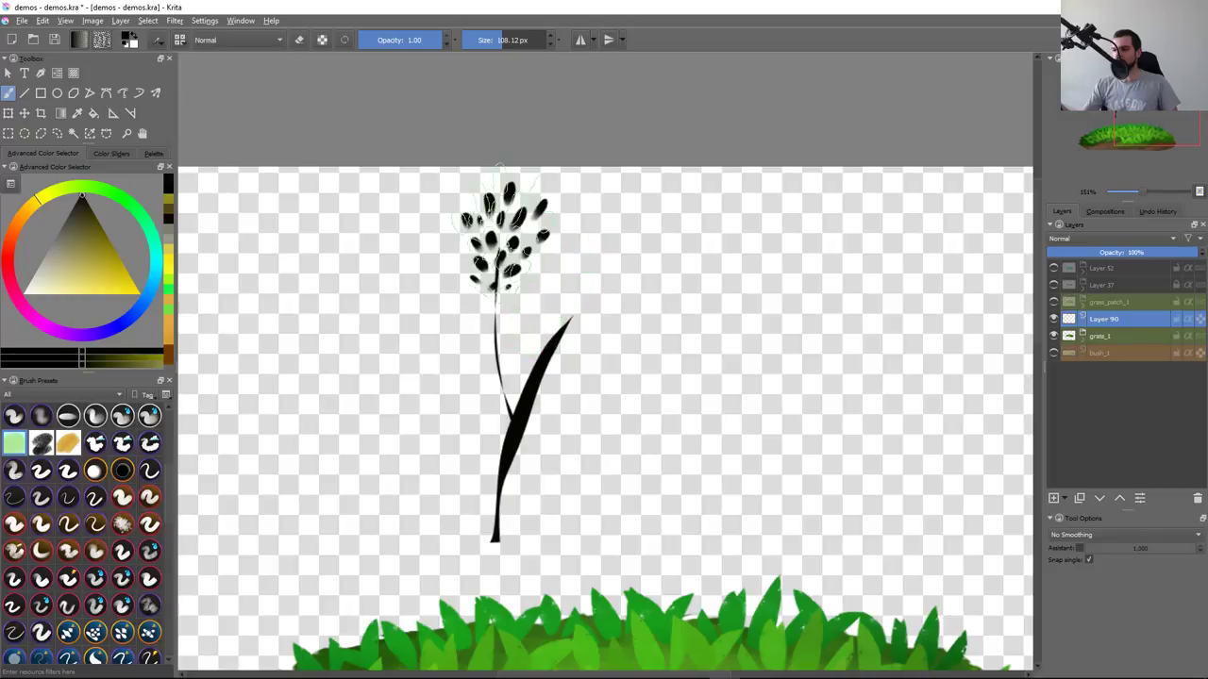
{"action": "key", "text": "ctrl+z"}
{"action": "left_click_drag", "start_coordinate": [609, 274], "coordinate": [571, 306]}
{"action": "key", "text": "ctrl+z"}
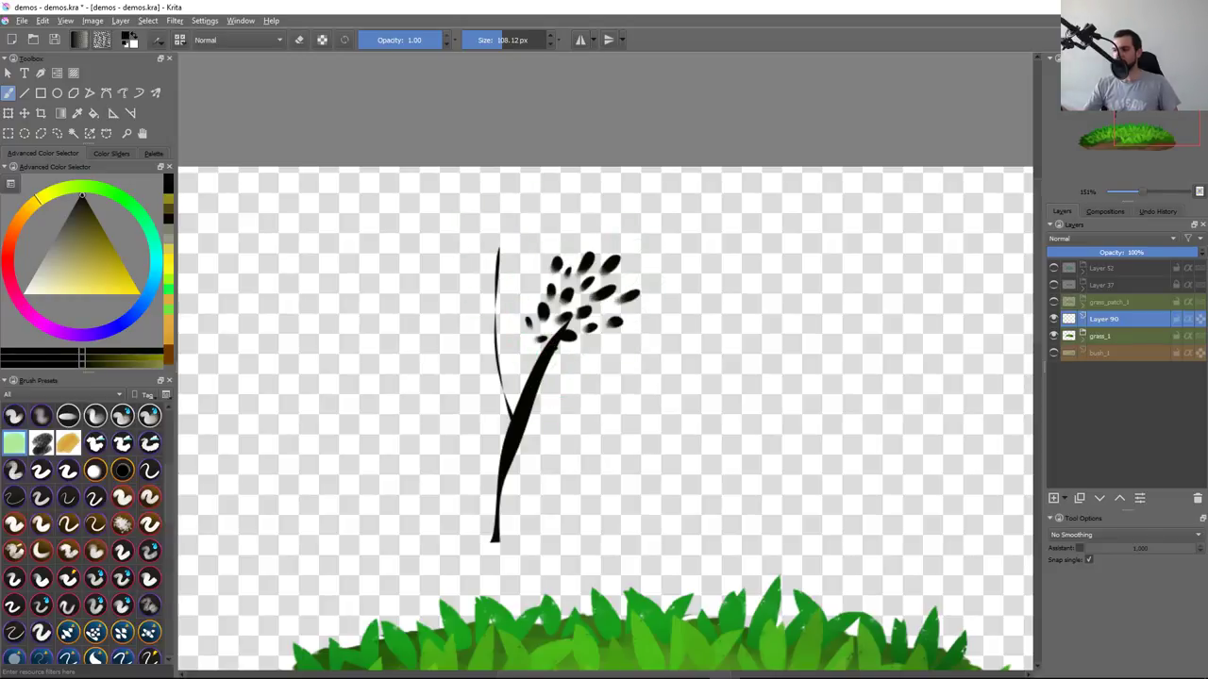
{"action": "left_click_drag", "start_coordinate": [486, 236], "coordinate": [495, 335]}
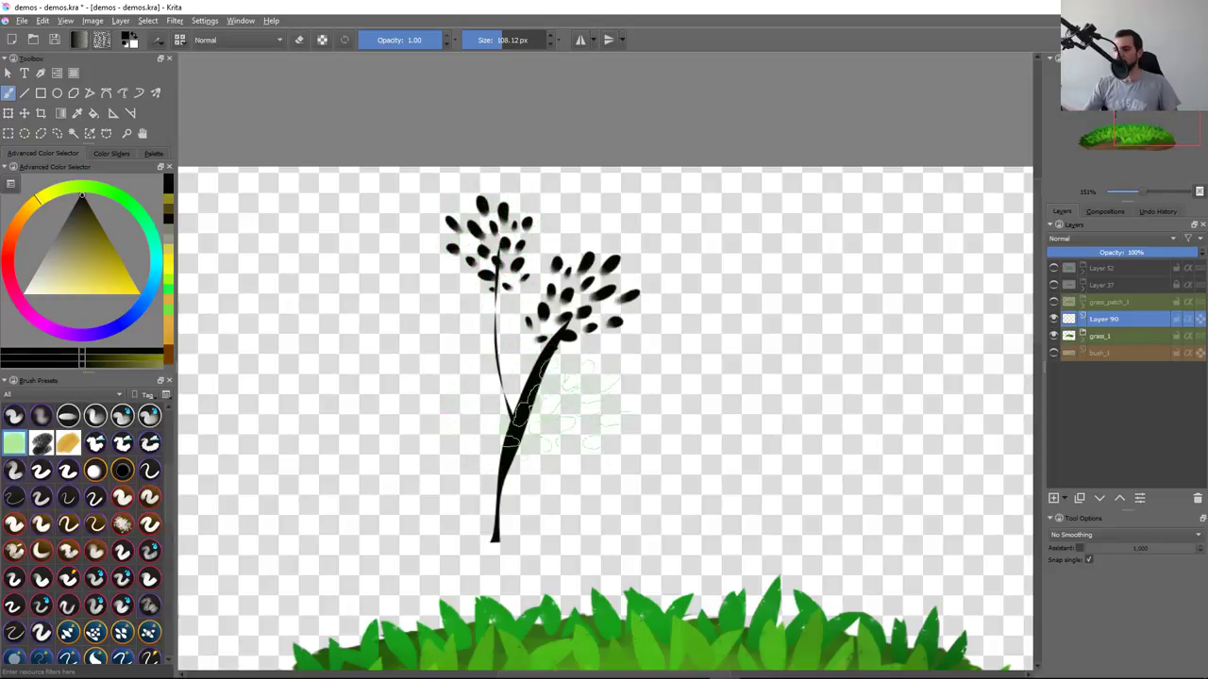
{"action": "left_click_drag", "start_coordinate": [571, 406], "coordinate": [495, 406]}
{"action": "key", "text": "ctrl+z"}
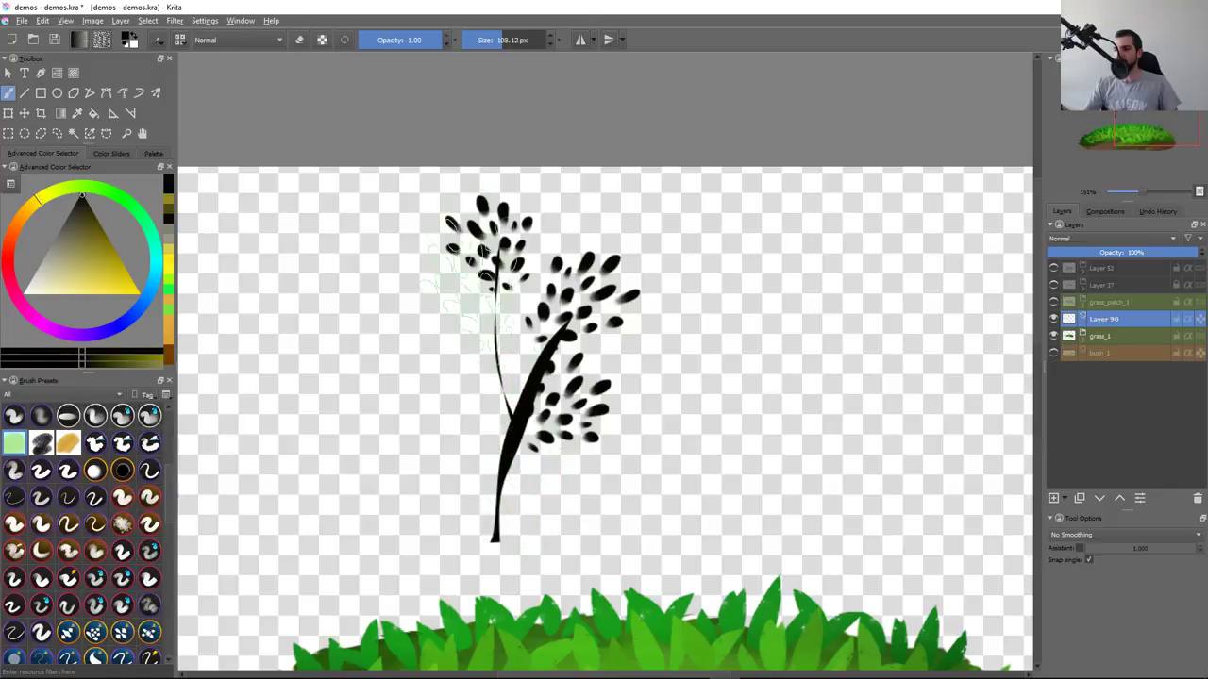
{"action": "left_click_drag", "start_coordinate": [467, 241], "coordinate": [476, 265]}
{"action": "key", "text": "ctrl+z"}
{"action": "key", "text": "ctrl+z"}
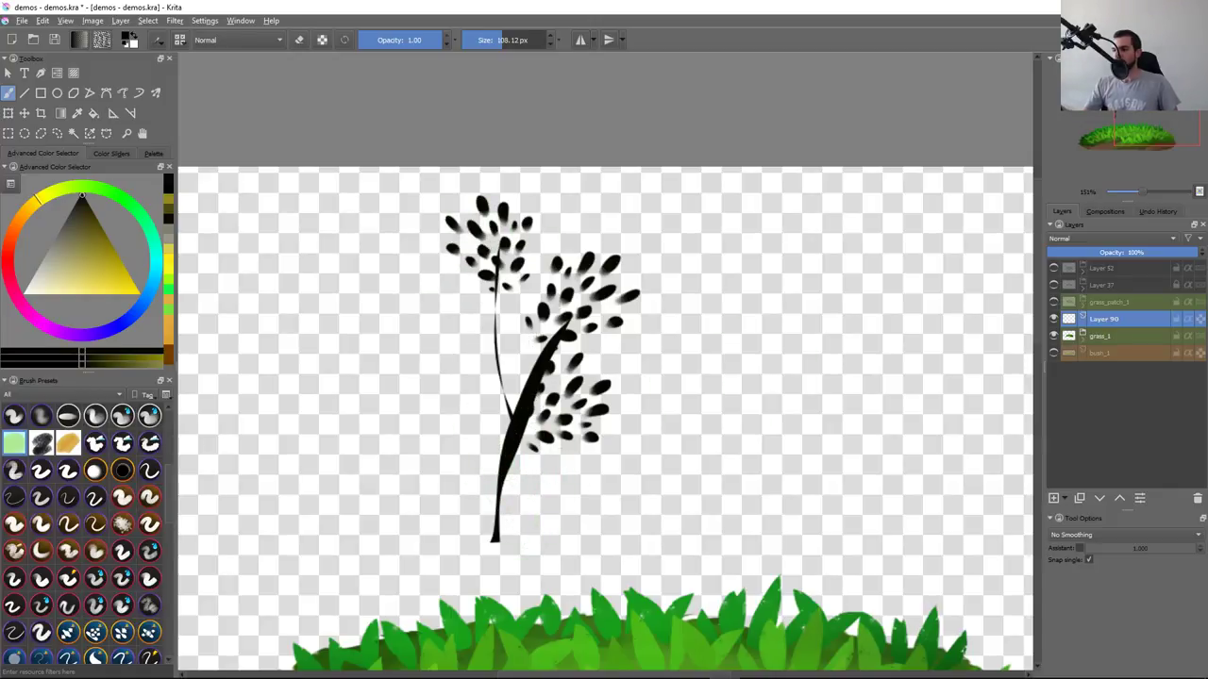
{"action": "key", "text": "ctrl+z"}
{"action": "key", "text": "ctrl+z"}
{"action": "key", "text": "ctrl+z"}
{"action": "key", "text": "ctrl+z"}
{"action": "key", "text": "ctrl+z"}
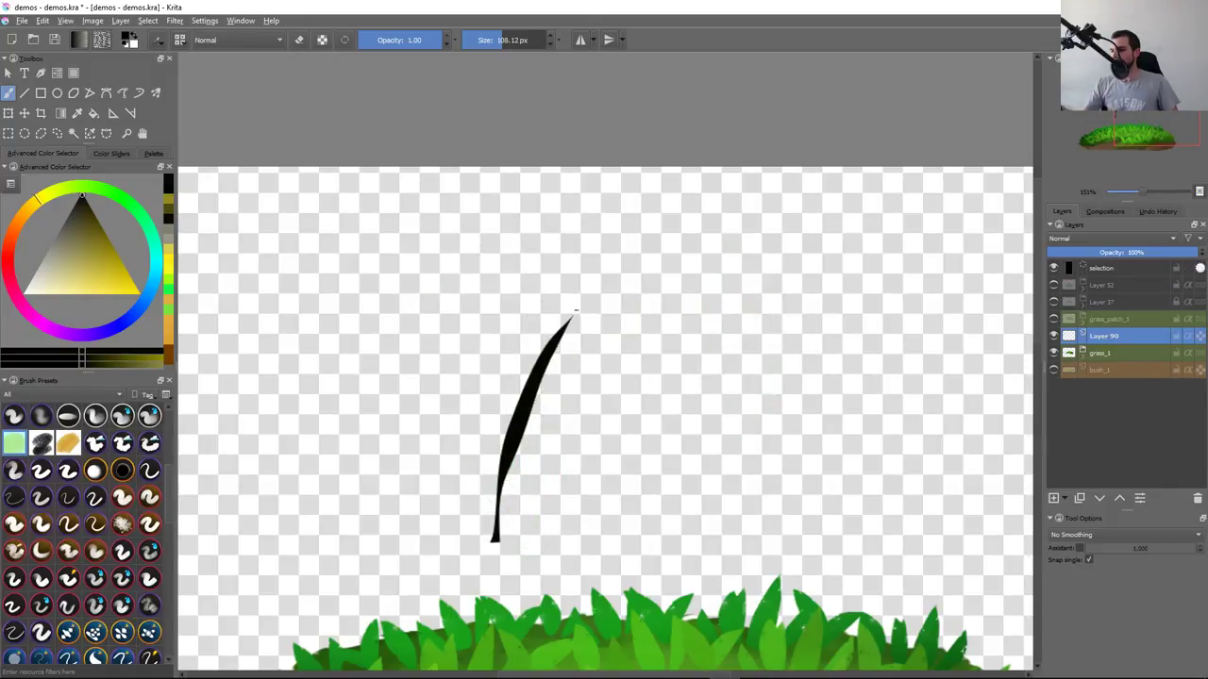
{"action": "key", "text": "ctrl+z"}
{"action": "key", "text": "ctrl+z"}
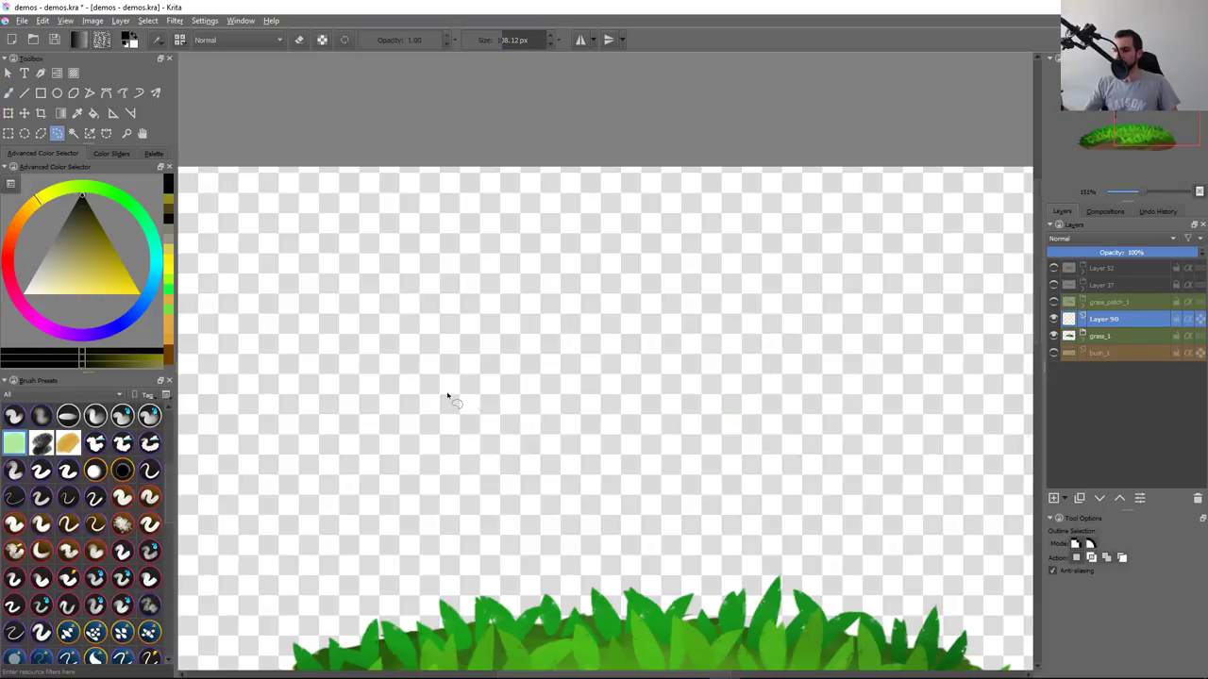
Outline a wide flat band above the grass and fill it with black
{"action": "left_click_drag", "start_coordinate": [448, 396], "coordinate": [318, 402]}
{"action": "left_click_drag", "start_coordinate": [904, 517], "coordinate": [887, 347]}
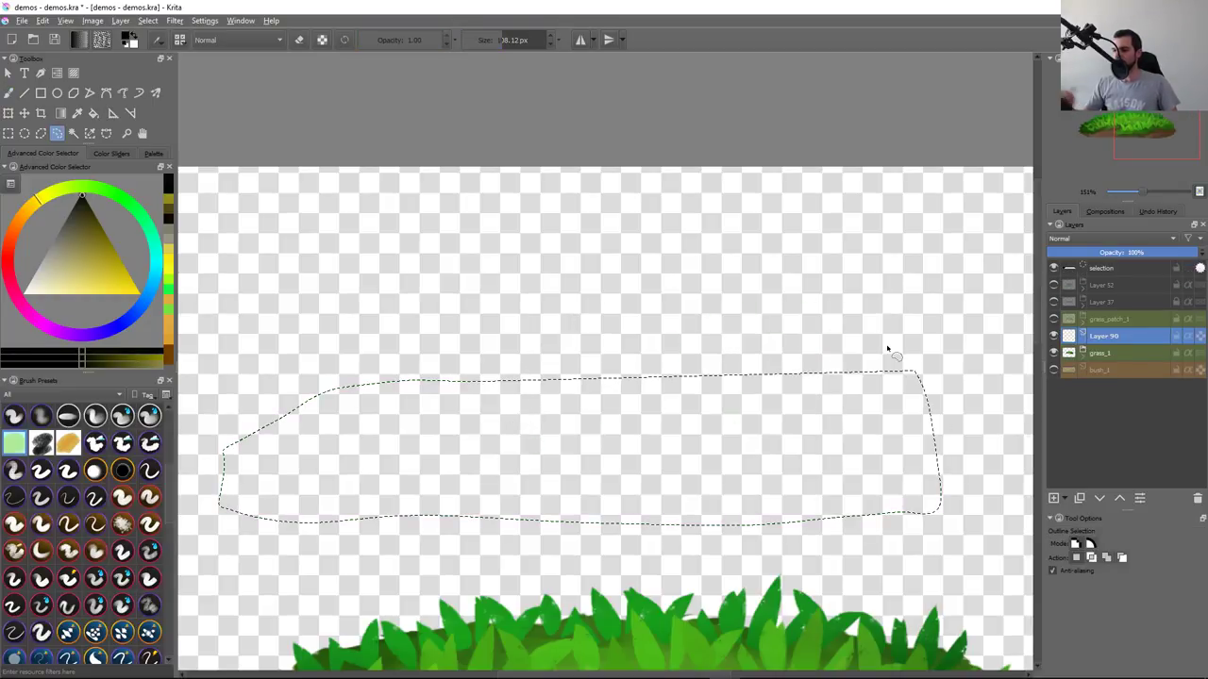
{"action": "key", "text": "shift+BackSpace"}
Close the Brush Editor and bring up the Alt+Tab window switcher
{"action": "key", "text": "F5"}
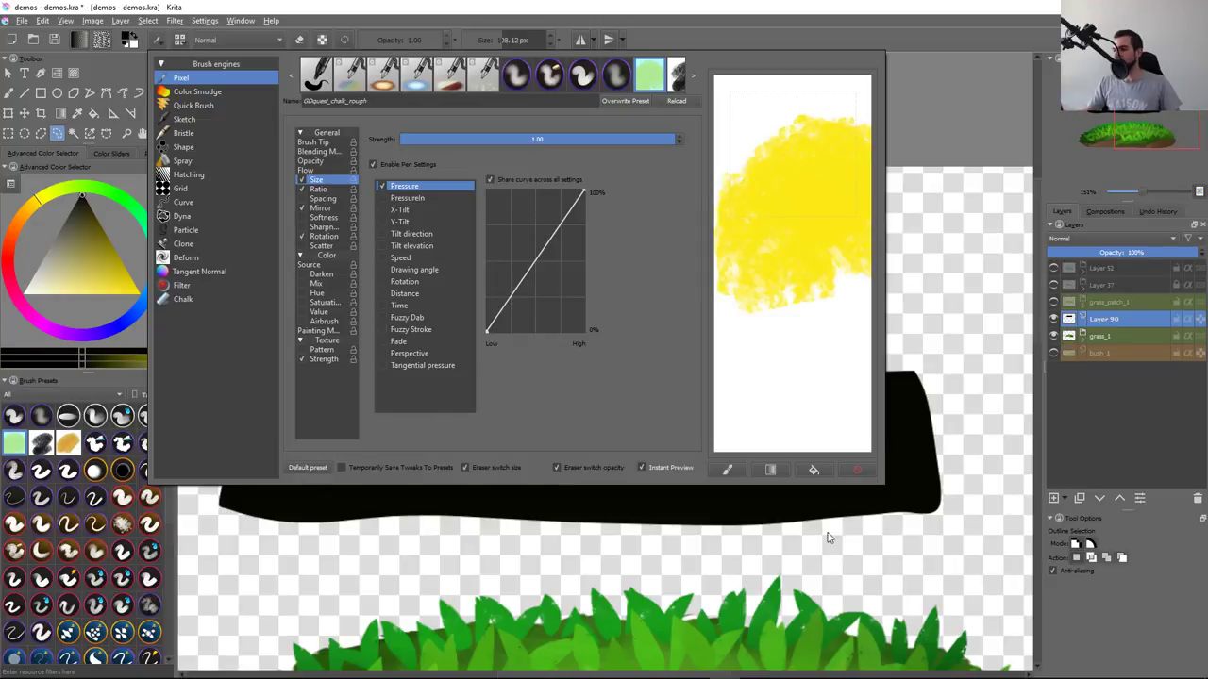
{"action": "left_click", "coordinate": [842, 494]}
{"action": "key", "text": "alt+Tab"}
{"action": "key", "text": "alt+Tab"}
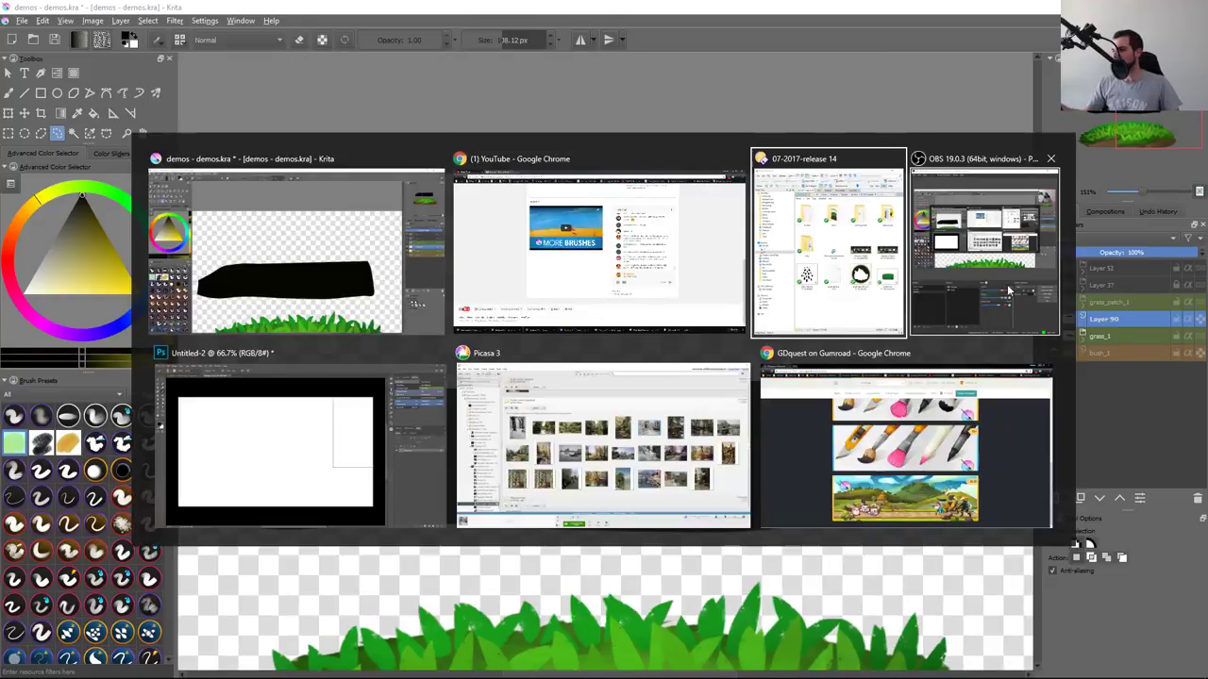
Bring Untitled-2 forward, move the Brush panel mid-canvas and widen it, testing strokes
{"action": "left_click", "coordinate": [425, 510]}
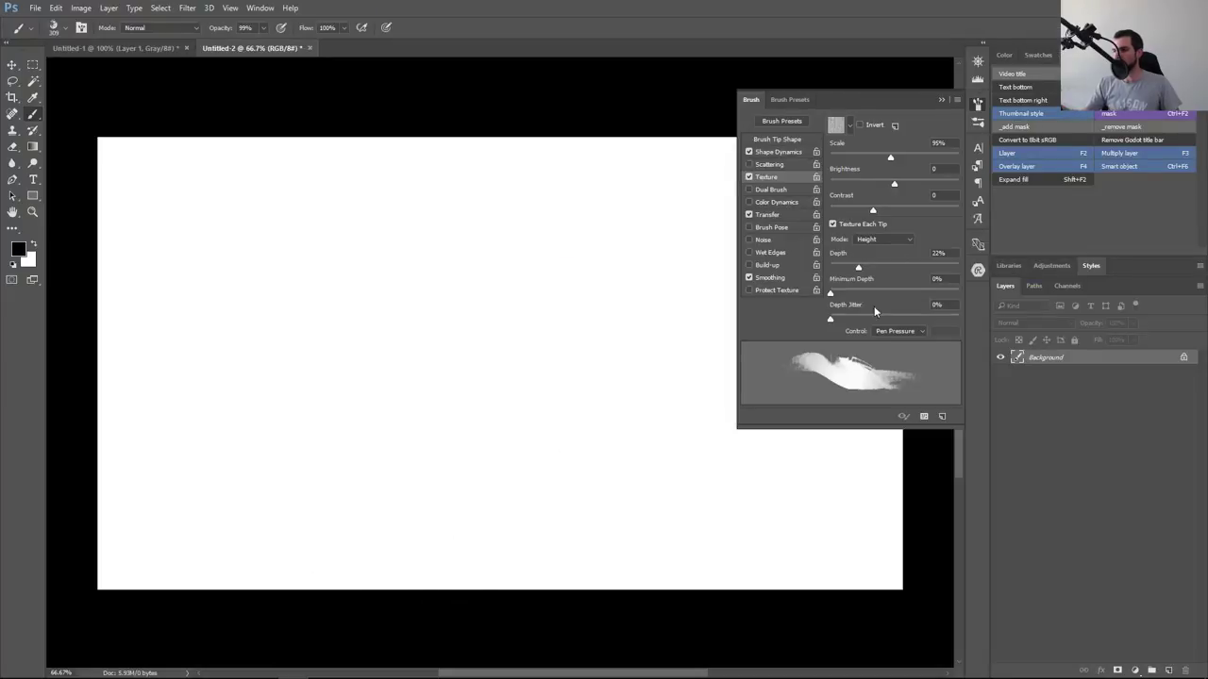
{"action": "left_click_drag", "start_coordinate": [857, 95], "coordinate": [489, 119]}
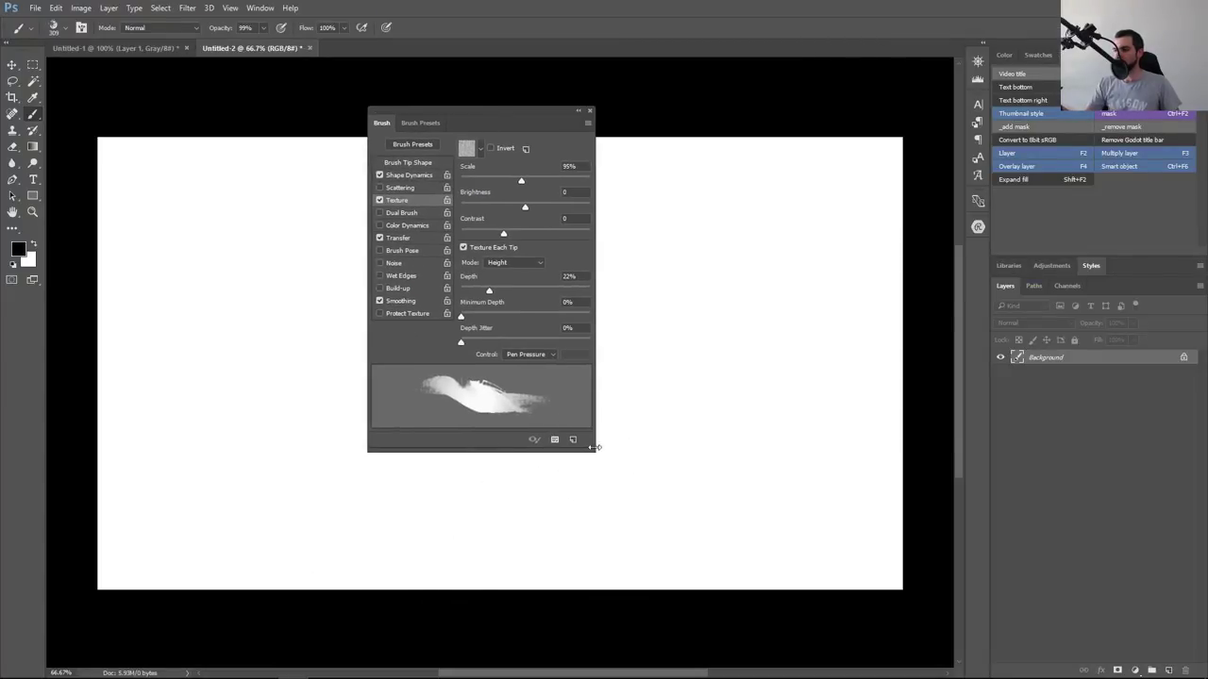
{"action": "left_click_drag", "start_coordinate": [618, 478], "coordinate": [643, 453]}
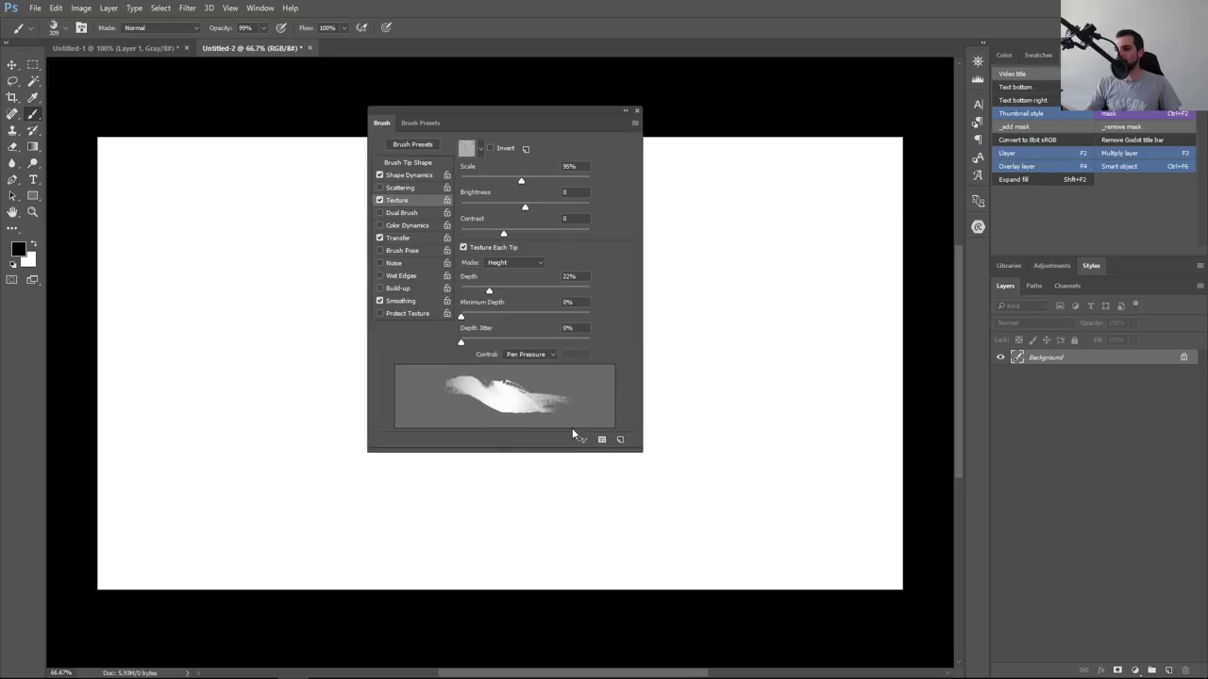
{"action": "left_click_drag", "start_coordinate": [515, 533], "coordinate": [768, 323]}
{"action": "key", "text": "ctrl+z"}
{"action": "left_click_drag", "start_coordinate": [726, 269], "coordinate": [793, 462]}
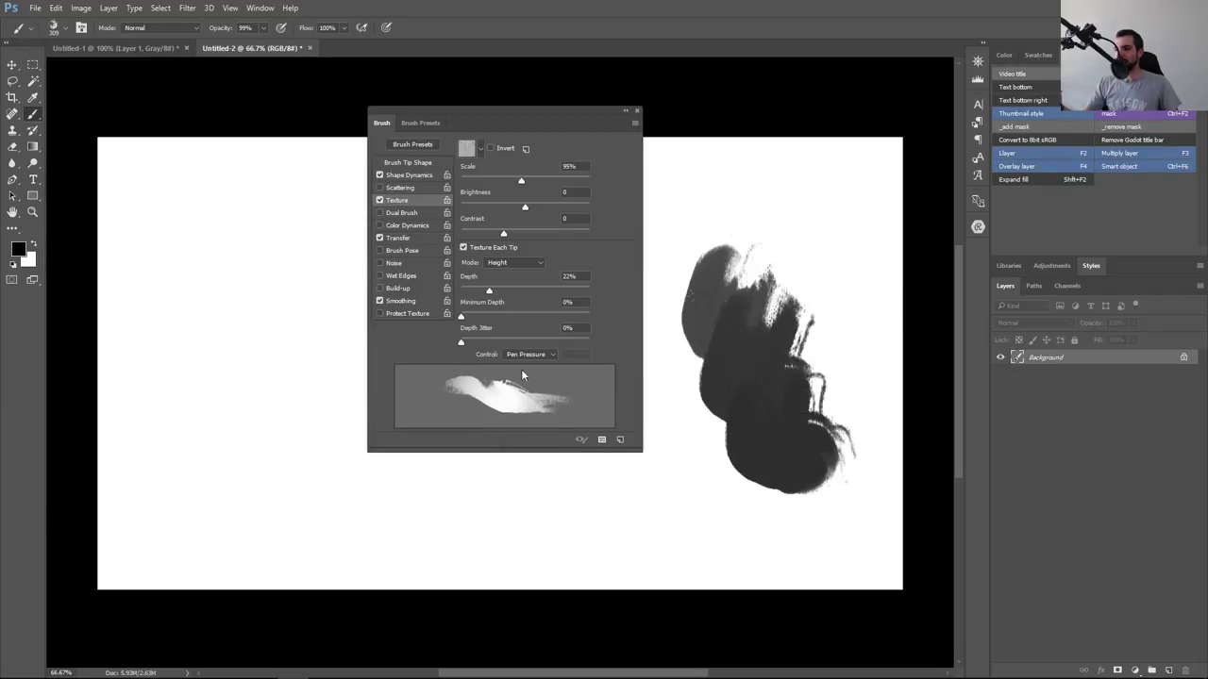
{"action": "key", "text": "ctrl+z"}
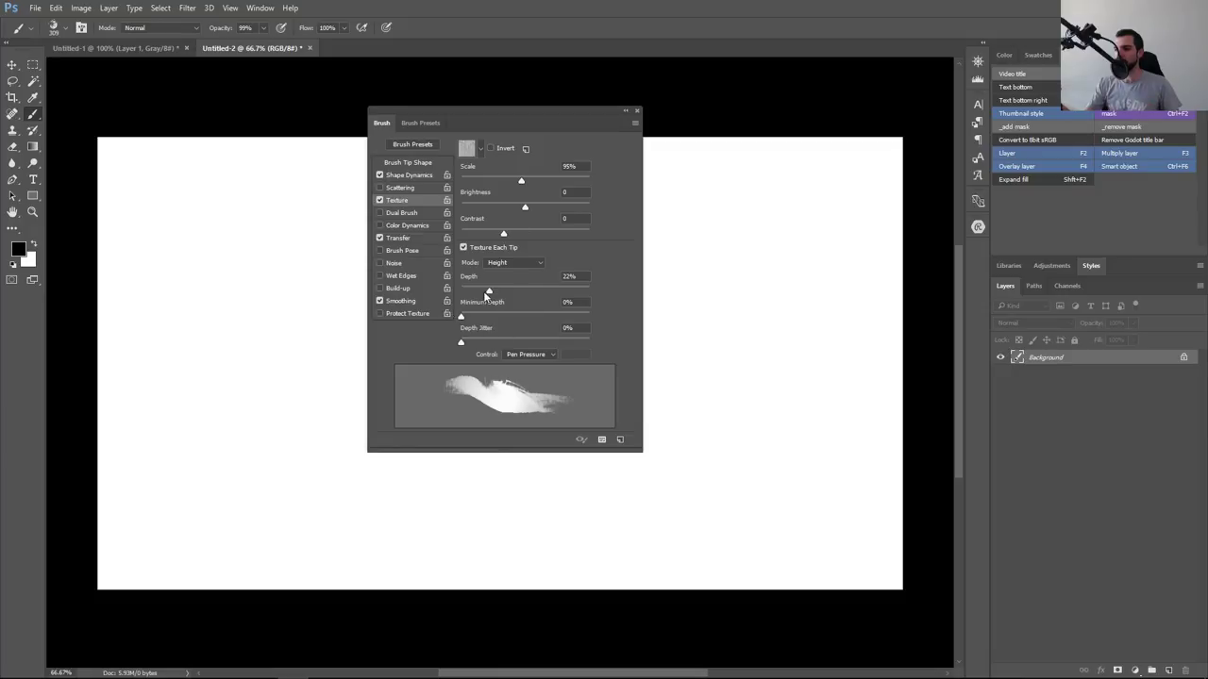
Lower Texture Depth from 22% to 19% and test it with curving strokes, undoing each
{"action": "mouse_move", "coordinate": [485, 291]}
{"action": "left_mouse_down"}
{"action": "mouse_move", "coordinate": [523, 287]}
{"action": "mouse_move", "coordinate": [471, 298]}
{"action": "mouse_move", "coordinate": [483, 303]}
{"action": "left_mouse_up"}
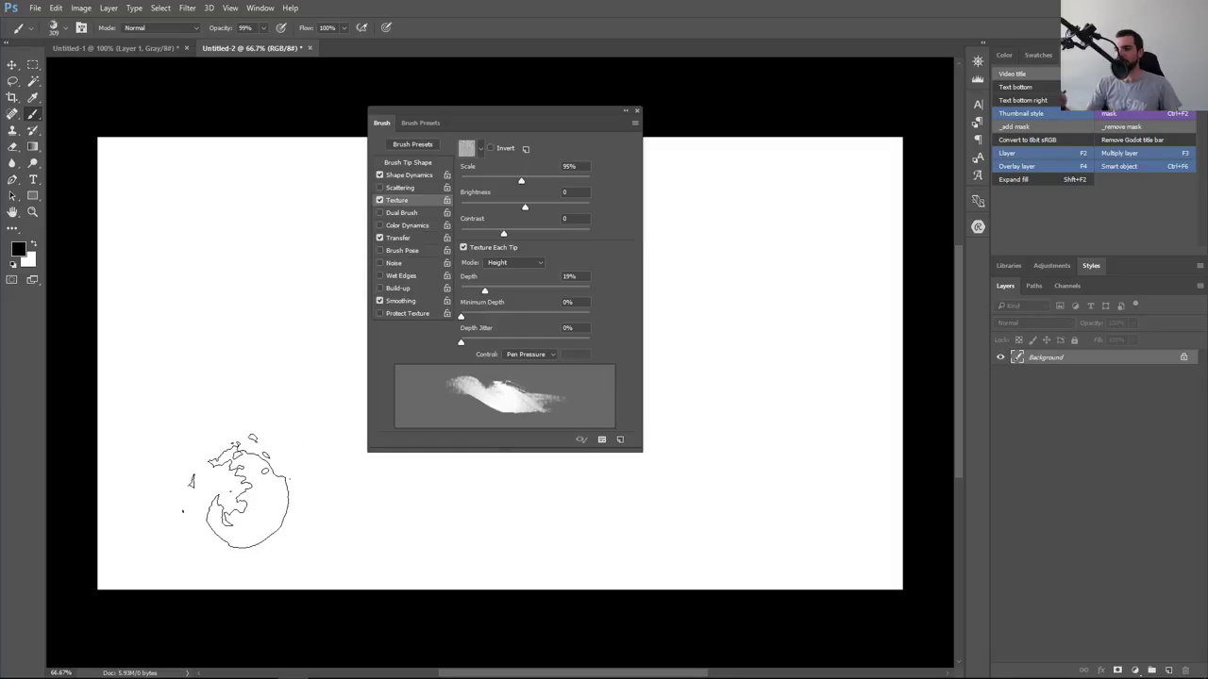
{"action": "left_click_drag", "start_coordinate": [246, 453], "coordinate": [406, 514]}
{"action": "key", "text": "ctrl+z"}
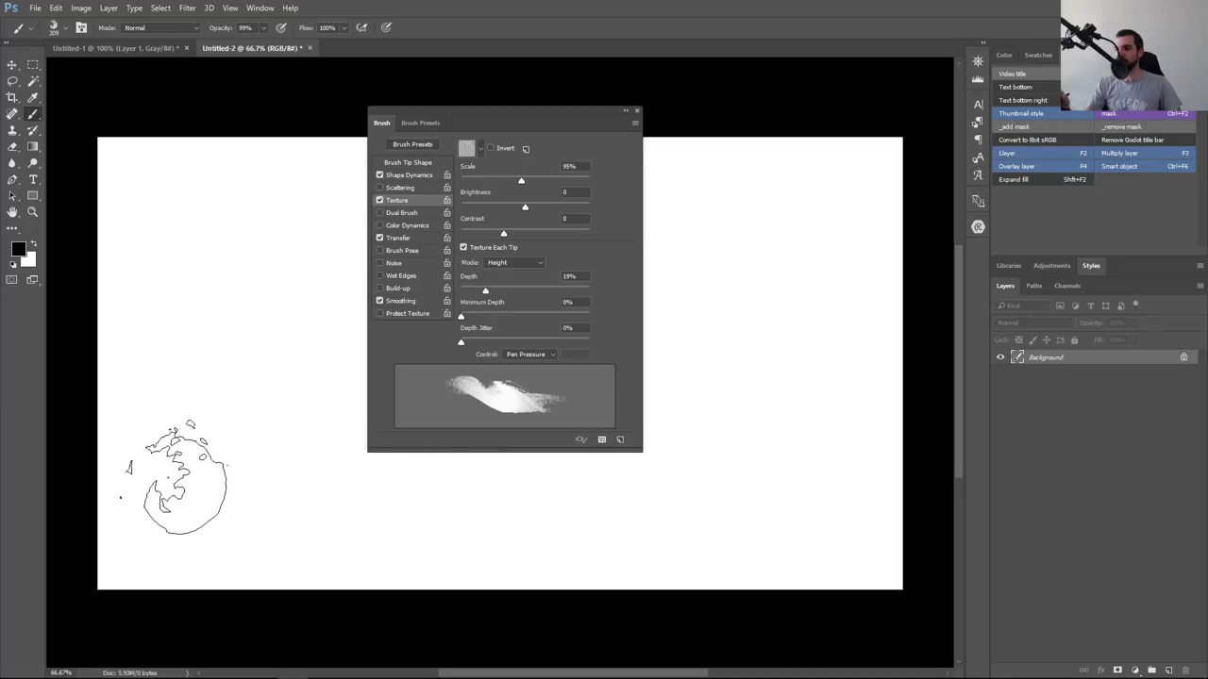
{"action": "left_click_drag", "start_coordinate": [185, 477], "coordinate": [878, 298]}
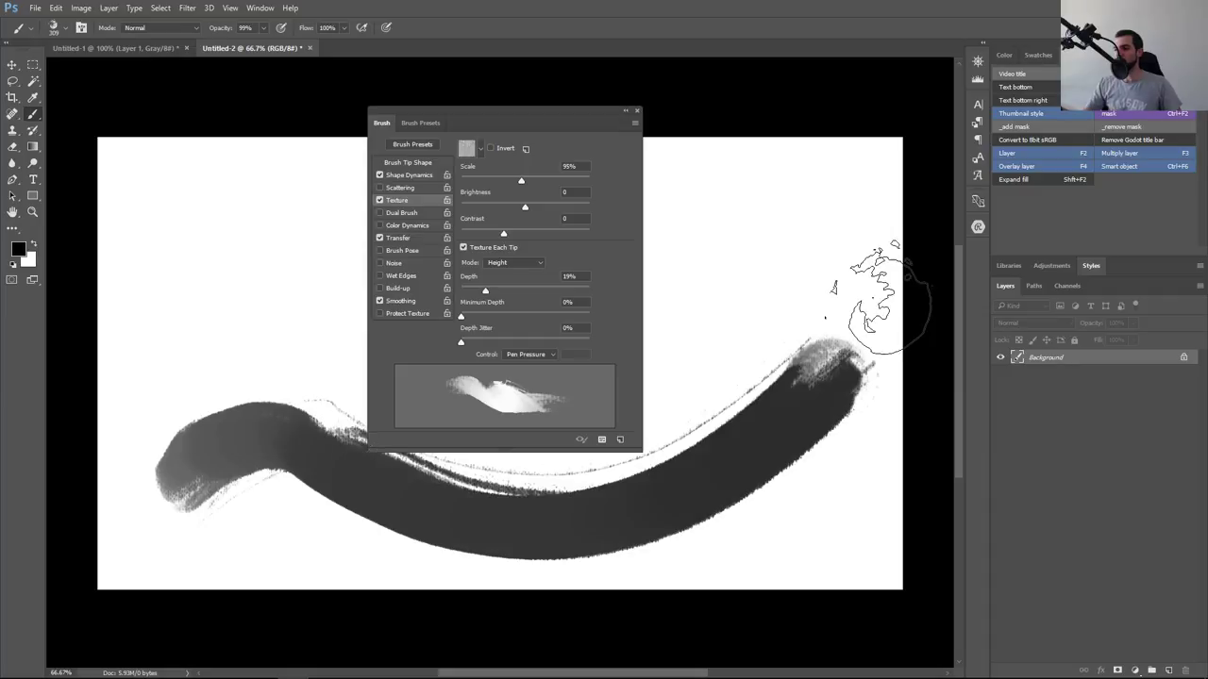
{"action": "key", "text": "ctrl+z"}
{"action": "left_click_drag", "start_coordinate": [179, 453], "coordinate": [778, 353]}
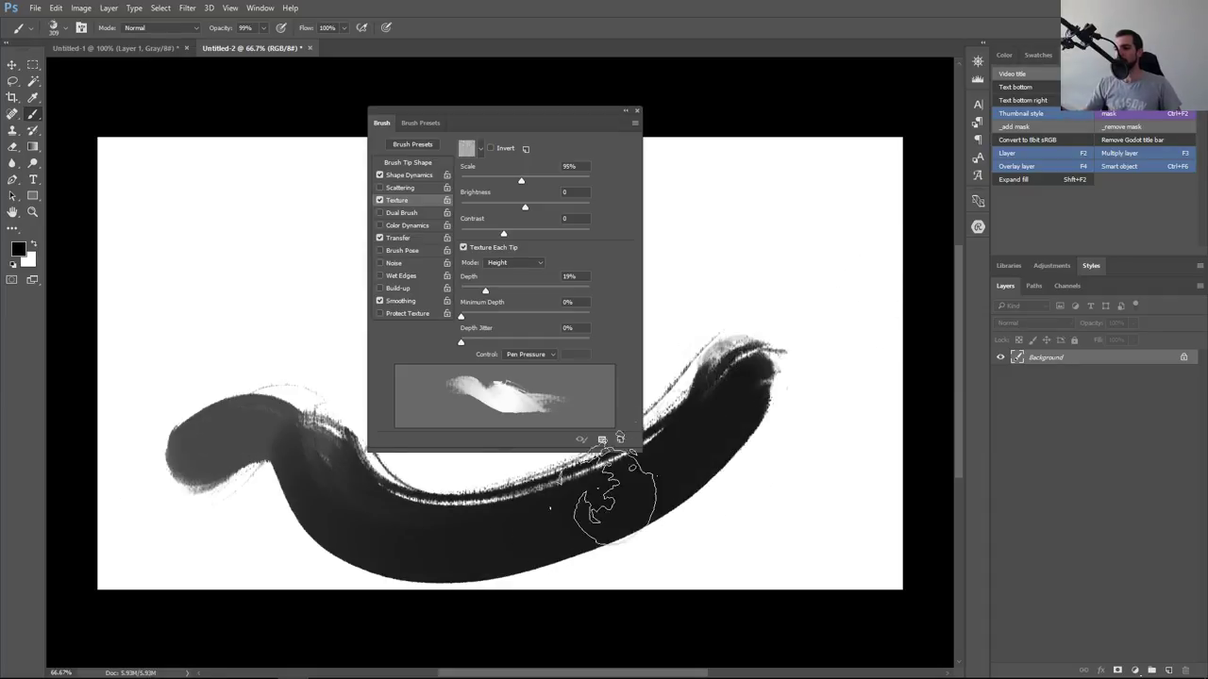
{"action": "key", "text": "ctrl+z"}
{"action": "mouse_move", "coordinate": [137, 458]}
{"action": "left_mouse_down"}
{"action": "mouse_move", "coordinate": [392, 481]}
{"action": "mouse_move", "coordinate": [698, 382]}
{"action": "left_mouse_up"}
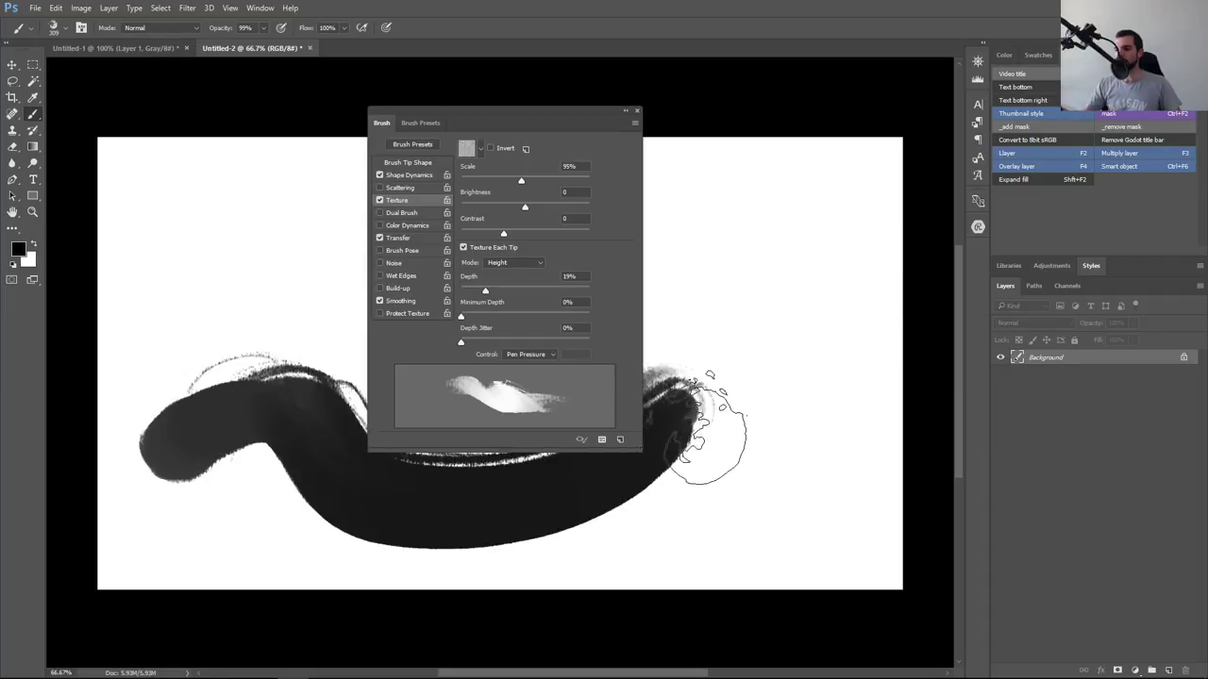
{"action": "key", "text": "ctrl+z"}
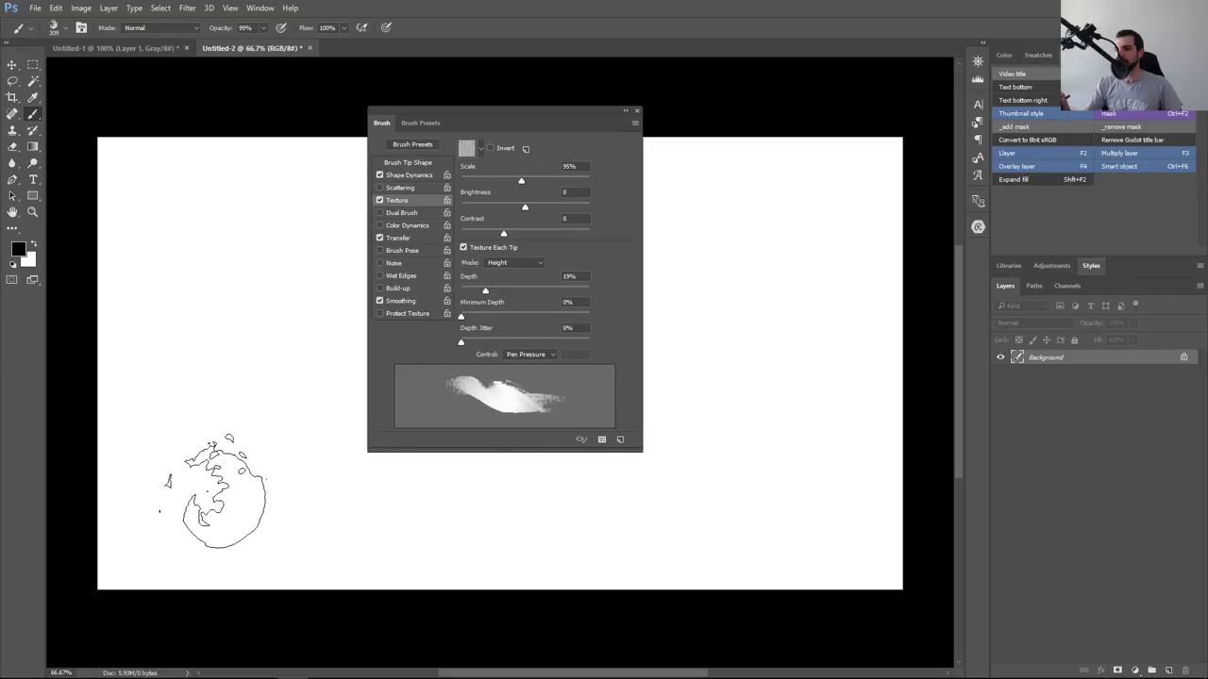
{"action": "mouse_move", "coordinate": [218, 496]}
{"action": "left_mouse_down"}
{"action": "mouse_move", "coordinate": [689, 378]}
{"action": "mouse_move", "coordinate": [755, 321]}
{"action": "left_mouse_up"}
{"action": "key", "text": "ctrl+z"}
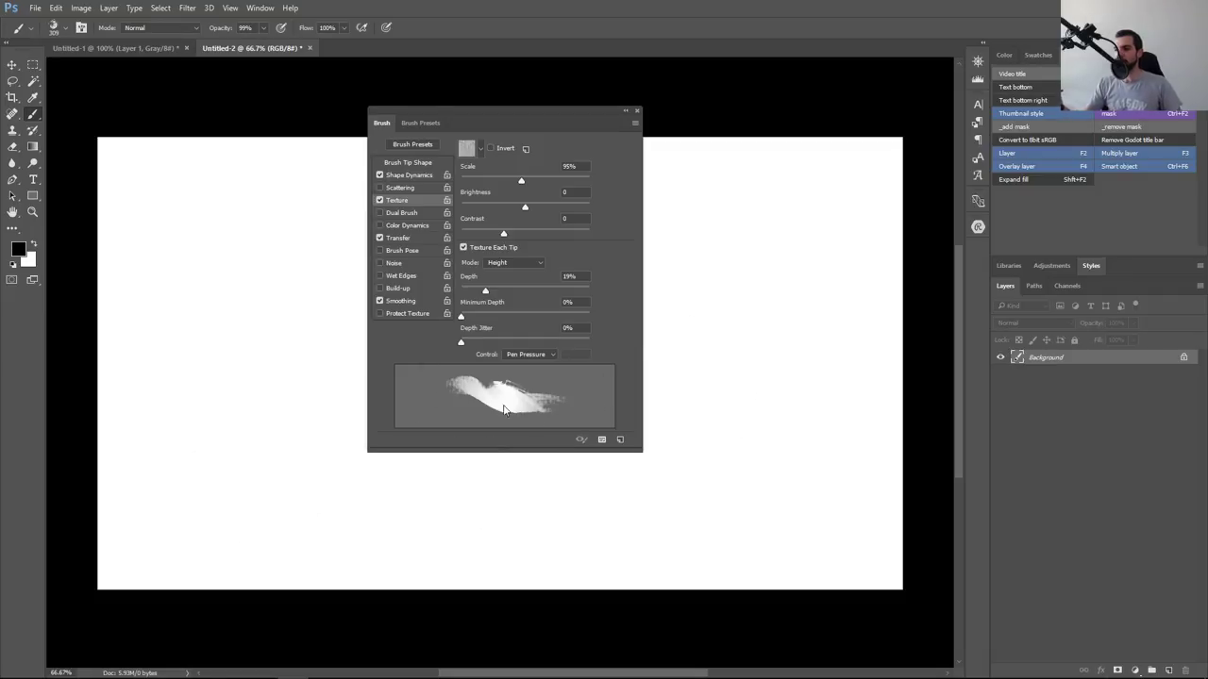
Review Brush Tip Shape and Shape Dynamics, painting and undoing test strokes
{"action": "left_click", "coordinate": [407, 162]}
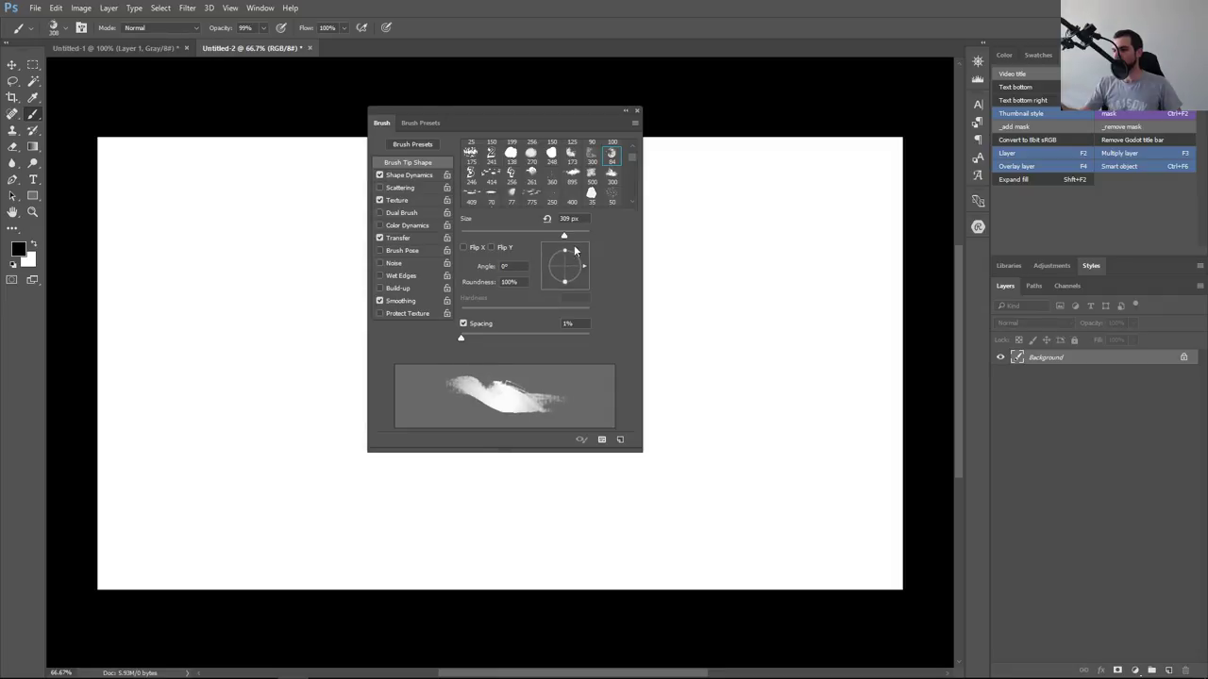
{"action": "left_click", "coordinate": [408, 175]}
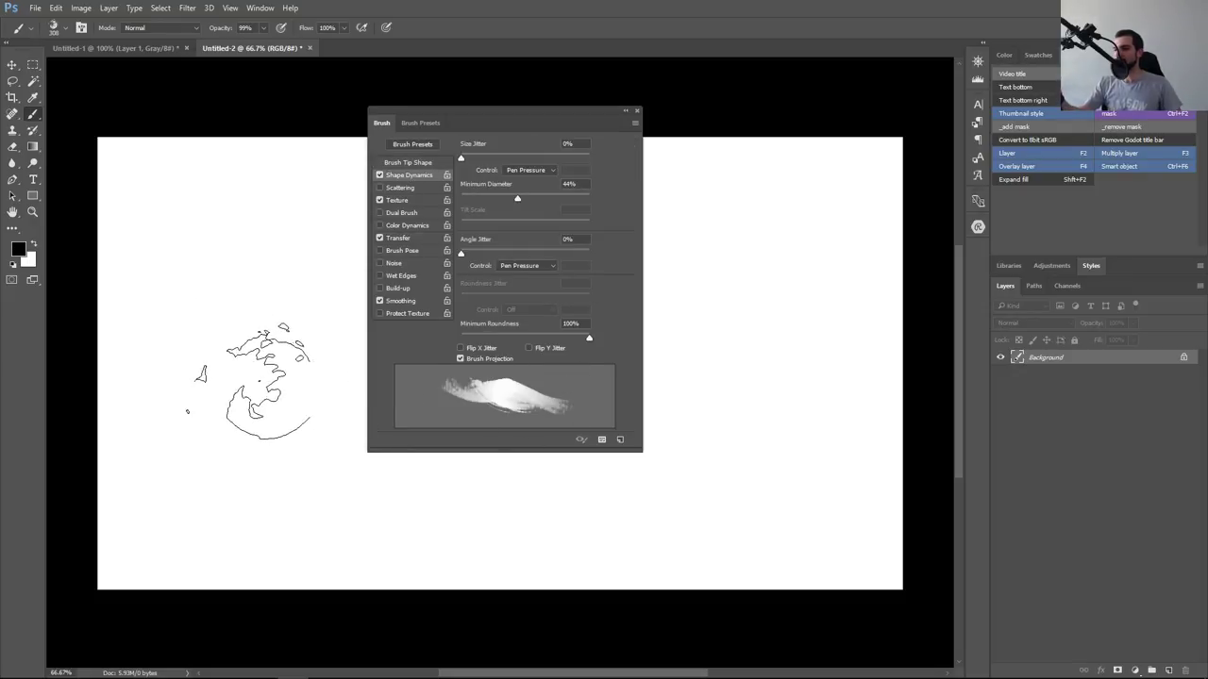
{"action": "left_click_drag", "start_coordinate": [267, 403], "coordinate": [745, 444]}
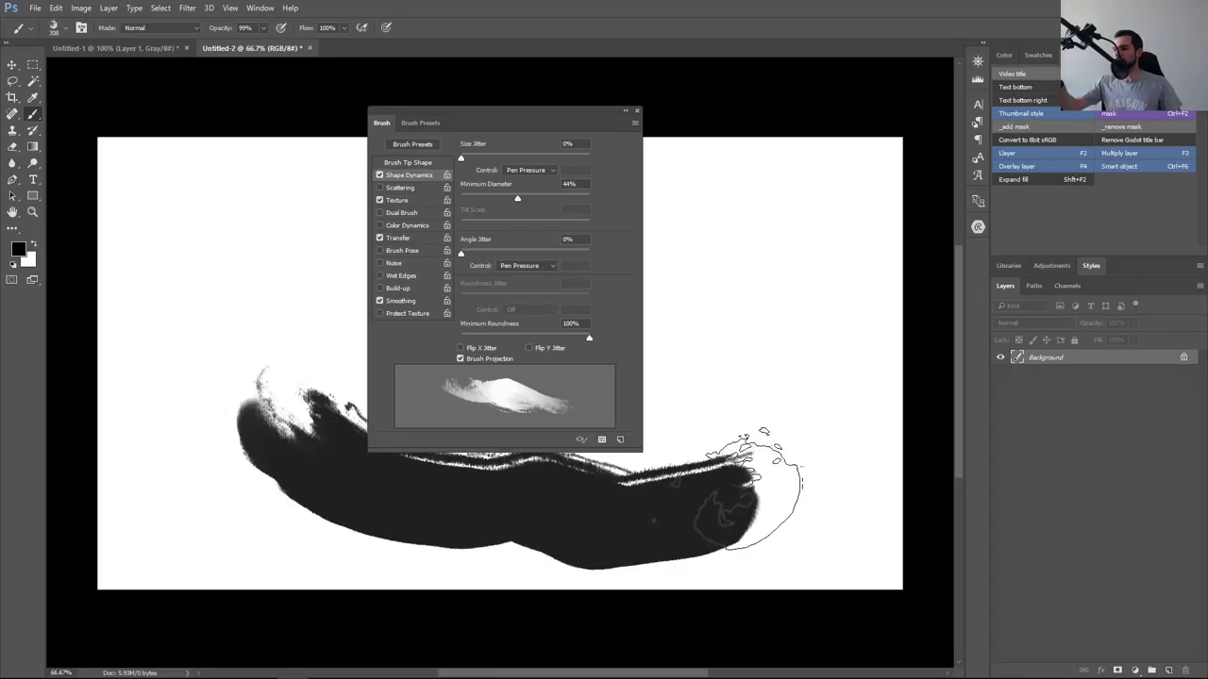
{"action": "mouse_move", "coordinate": [729, 305]}
{"action": "left_mouse_down"}
{"action": "mouse_move", "coordinate": [741, 297]}
{"action": "mouse_move", "coordinate": [745, 312]}
{"action": "left_mouse_up"}
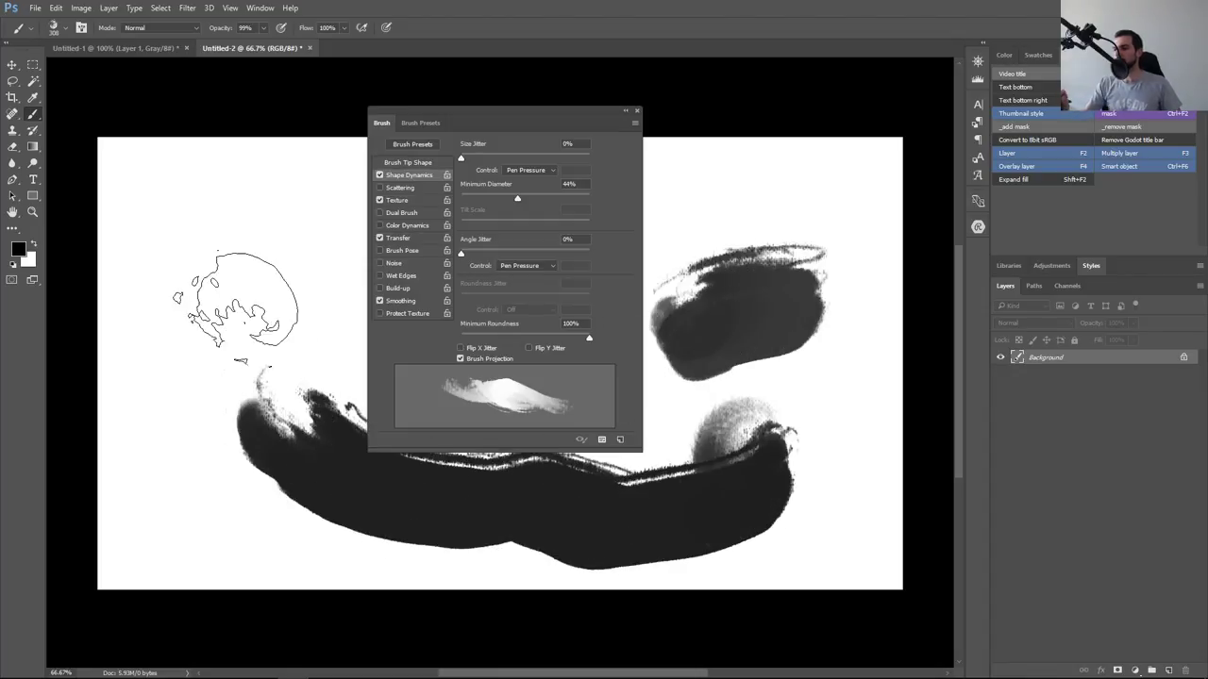
{"action": "left_click_drag", "start_coordinate": [234, 282], "coordinate": [444, 467]}
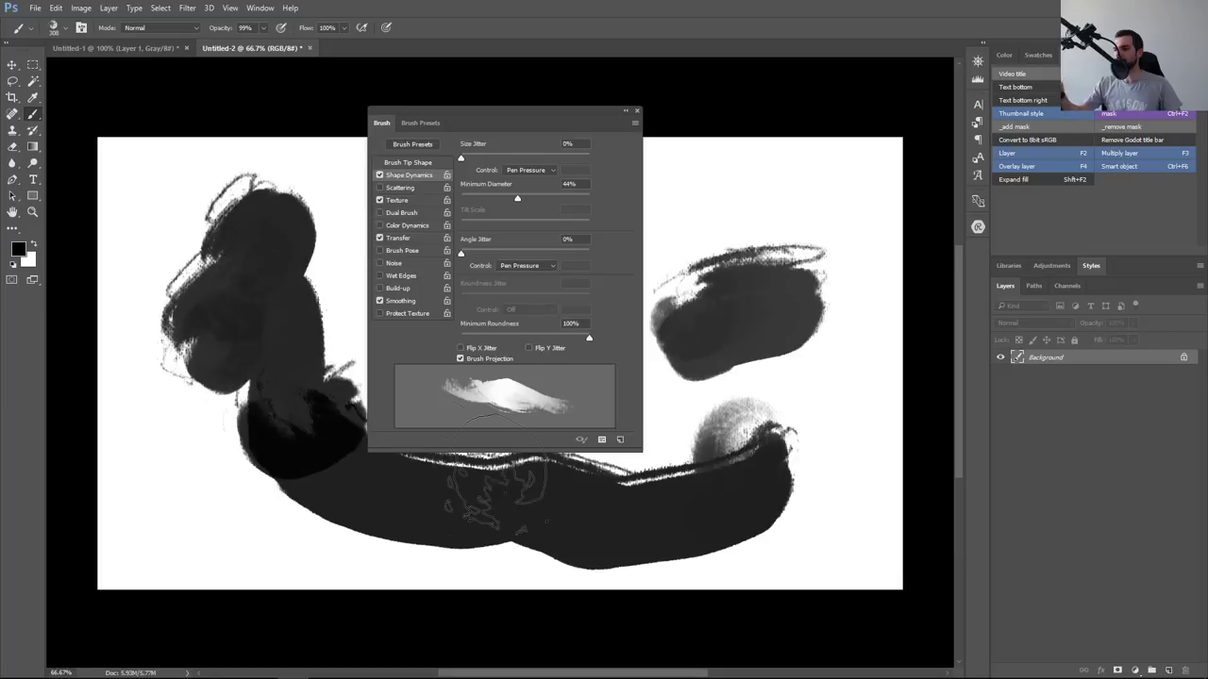
{"action": "key", "text": "ctrl+z"}
{"action": "key", "text": "ctrl+z"}
{"action": "key", "text": "ctrl+z"}
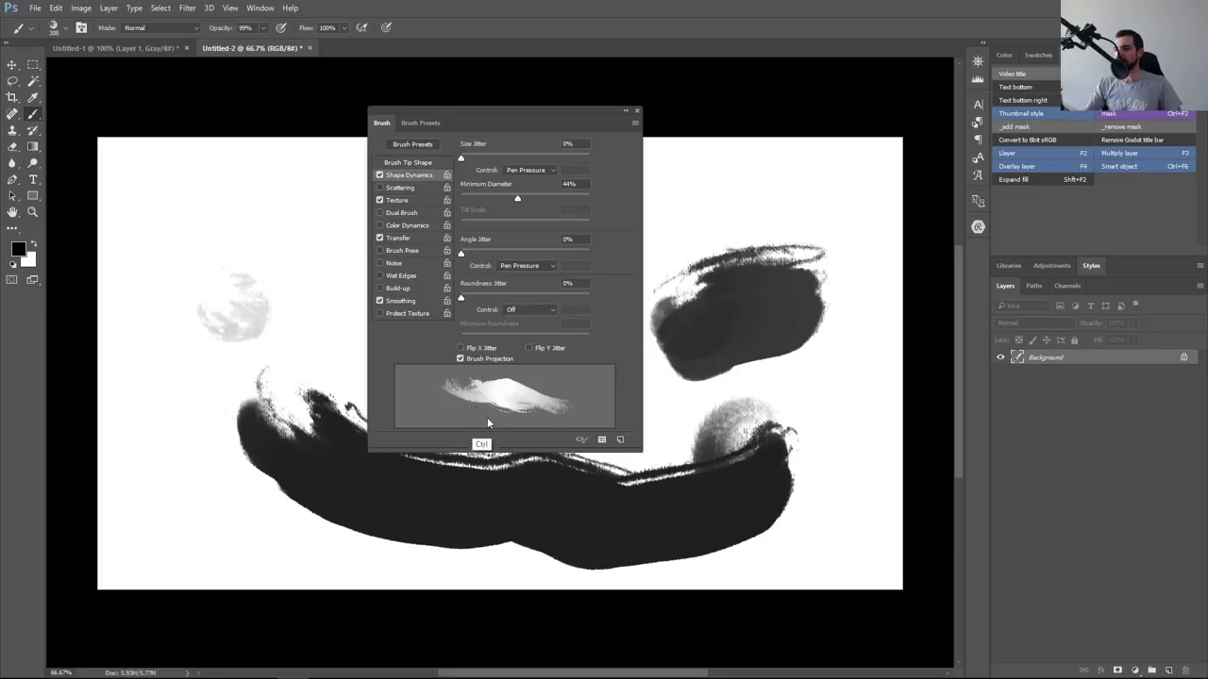
{"action": "key", "text": "ctrl+alt+z"}
{"action": "key", "text": "ctrl+alt+z"}
{"action": "key", "text": "ctrl+alt+z"}
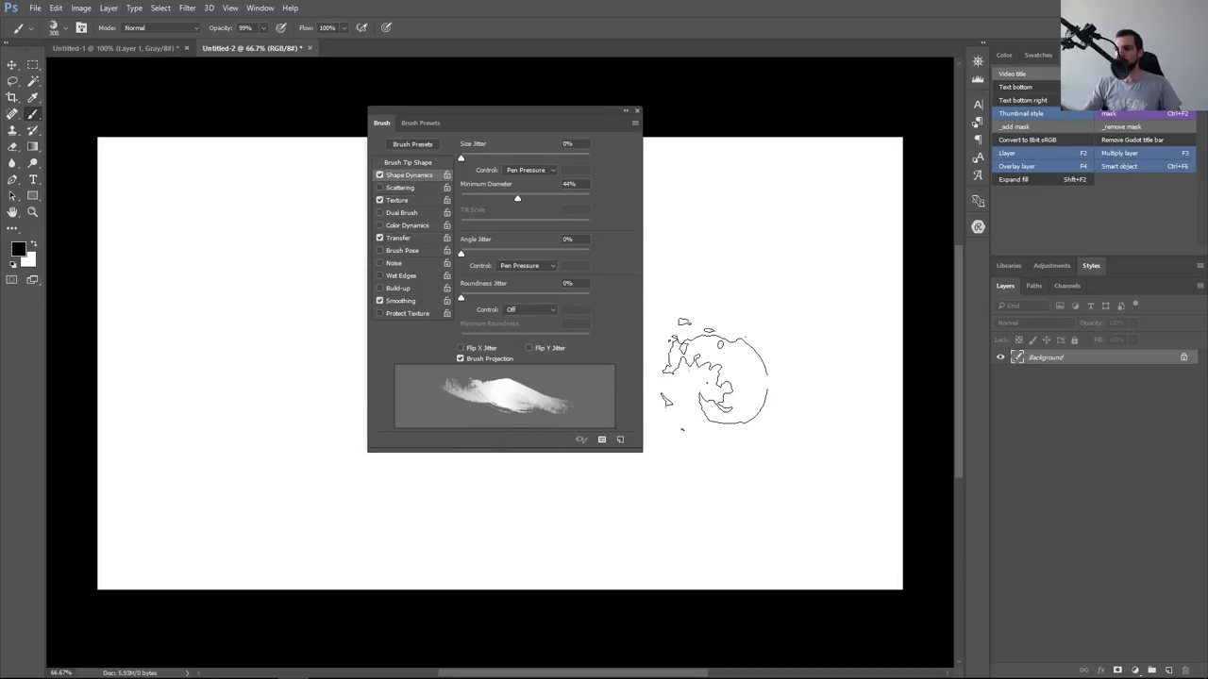
Paint and clear more pressure test strokes, then Alt+Tab back toward Krita
{"action": "left_click_drag", "start_coordinate": [163, 453], "coordinate": [533, 557]}
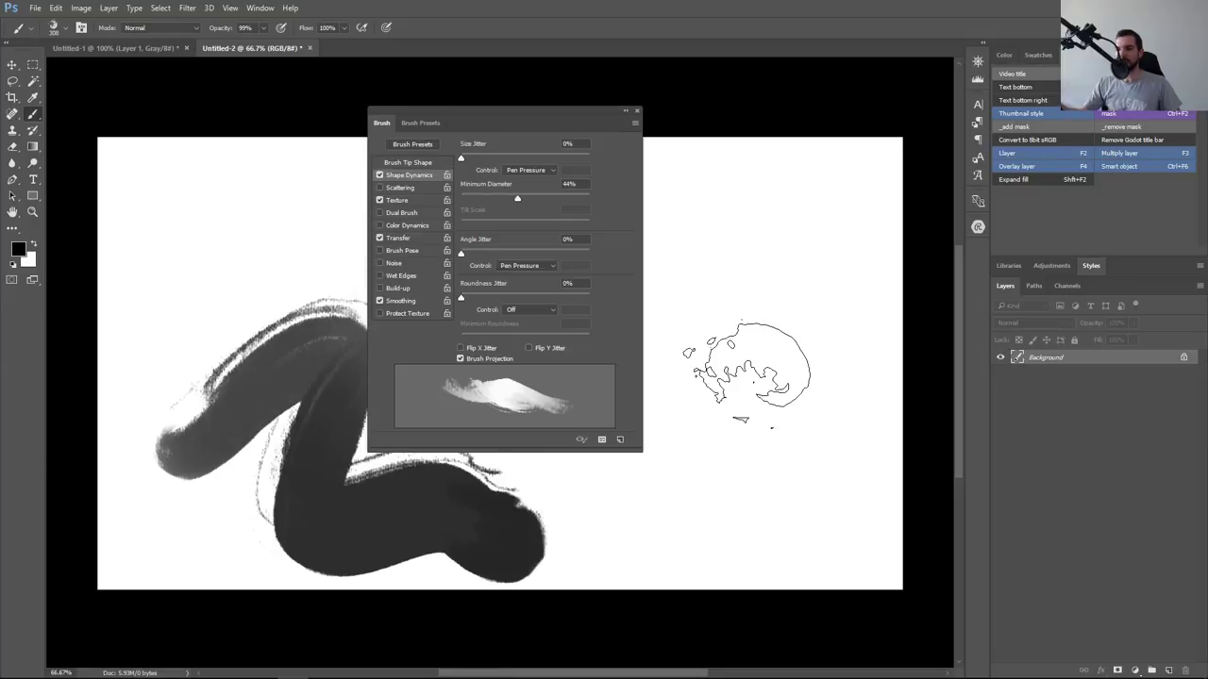
{"action": "left_click_drag", "start_coordinate": [755, 368], "coordinate": [765, 354]}
{"action": "key", "text": "ctrl+z"}
{"action": "mouse_move", "coordinate": [264, 448]}
{"action": "left_mouse_down"}
{"action": "mouse_move", "coordinate": [293, 344]}
{"action": "mouse_move", "coordinate": [660, 453]}
{"action": "mouse_move", "coordinate": [745, 397]}
{"action": "left_mouse_up"}
{"action": "key", "text": "ctrl+z"}
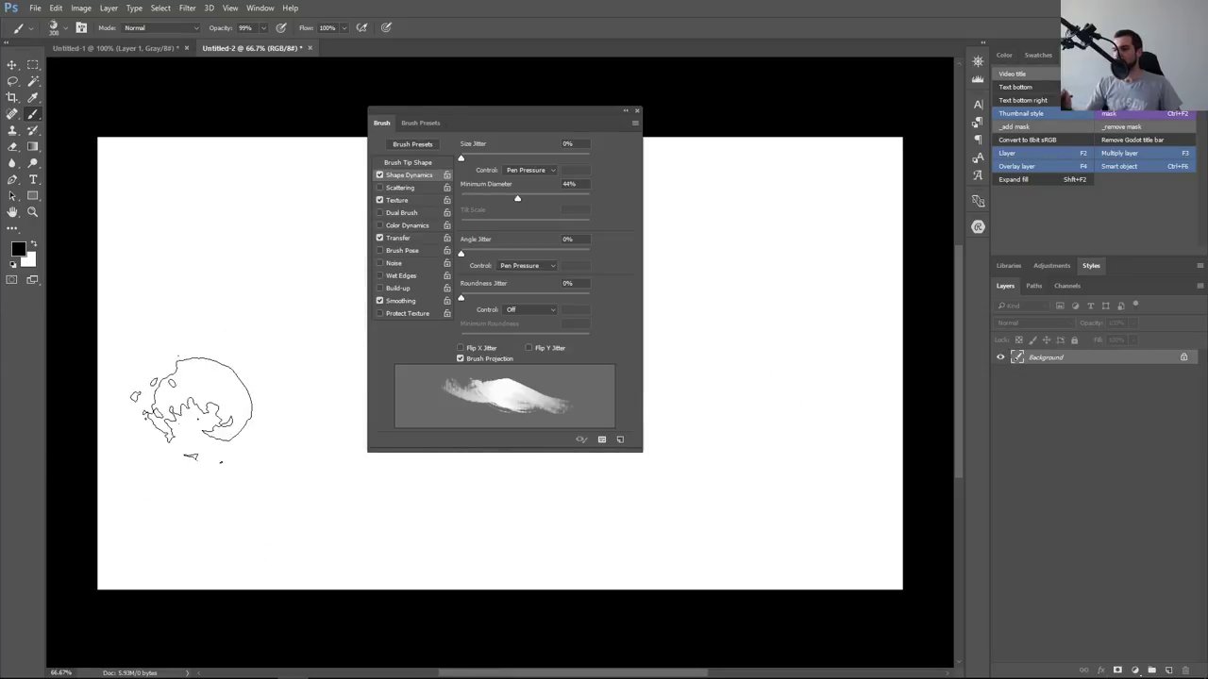
{"action": "mouse_move", "coordinate": [270, 350]}
{"action": "left_mouse_down"}
{"action": "mouse_move", "coordinate": [230, 459]}
{"action": "mouse_move", "coordinate": [283, 443]}
{"action": "mouse_move", "coordinate": [316, 302]}
{"action": "left_mouse_up"}
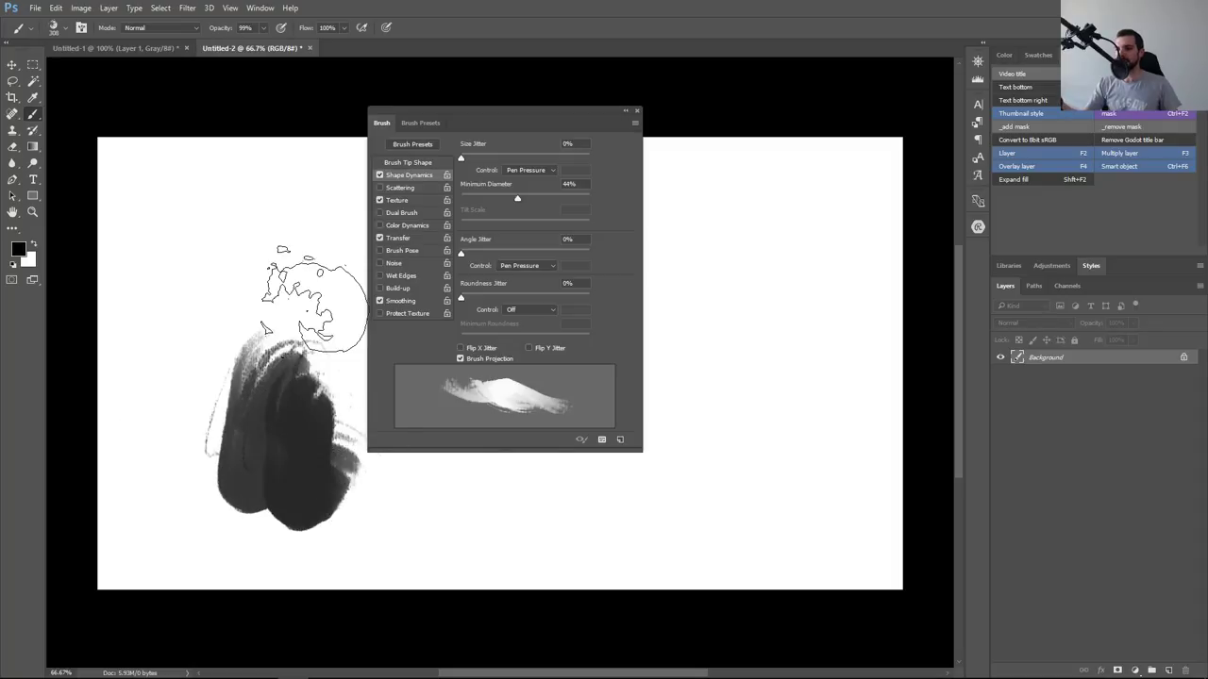
{"action": "key", "text": "ctrl+z"}
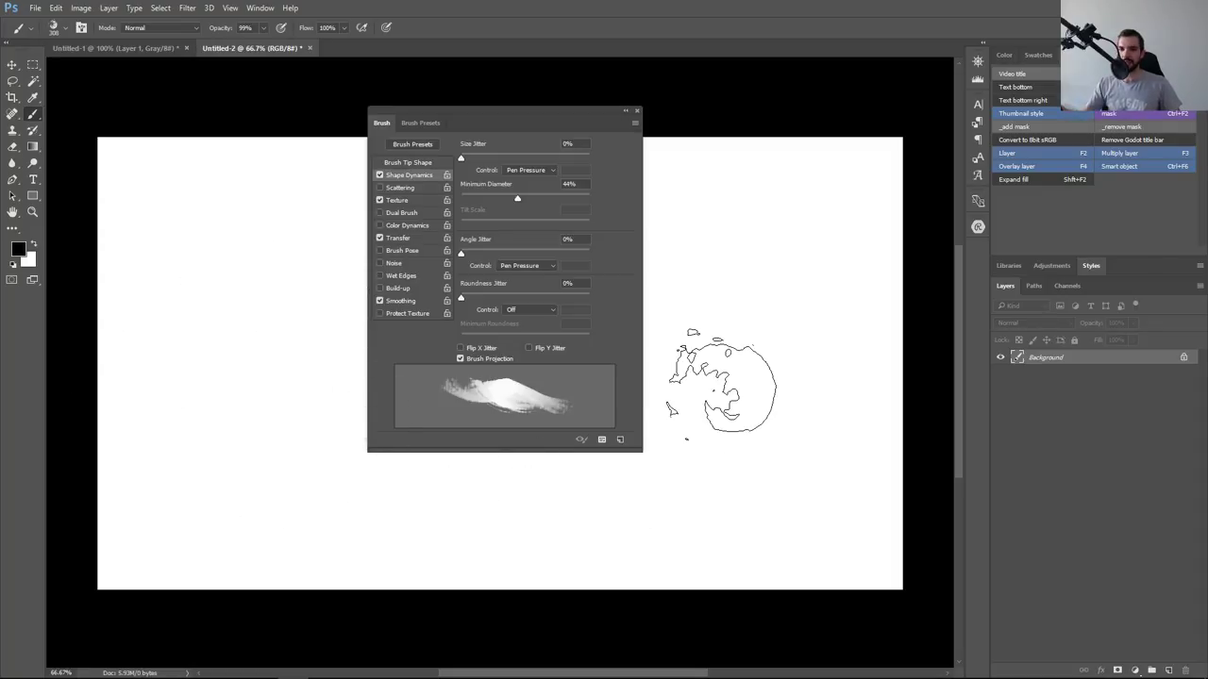
{"action": "key", "text": "alt+Tab"}
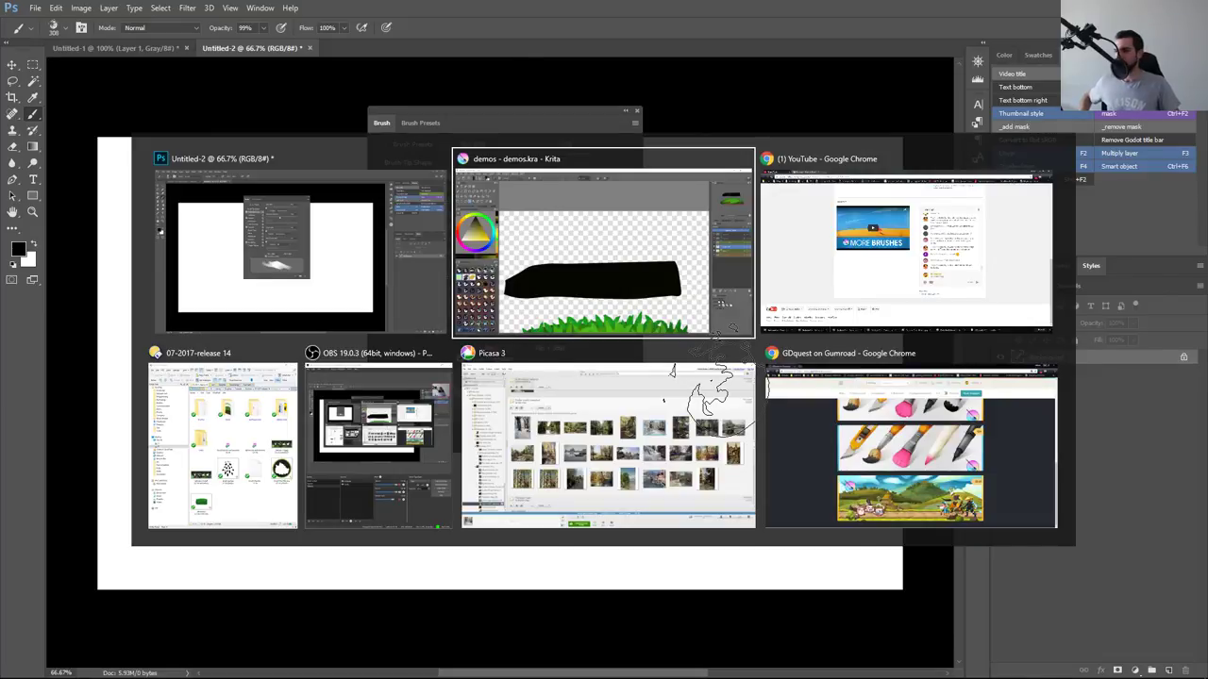
Pick a grass green and stamp test leaf clusters on the black shape's top, then undo
{"action": "key", "text": "b"}
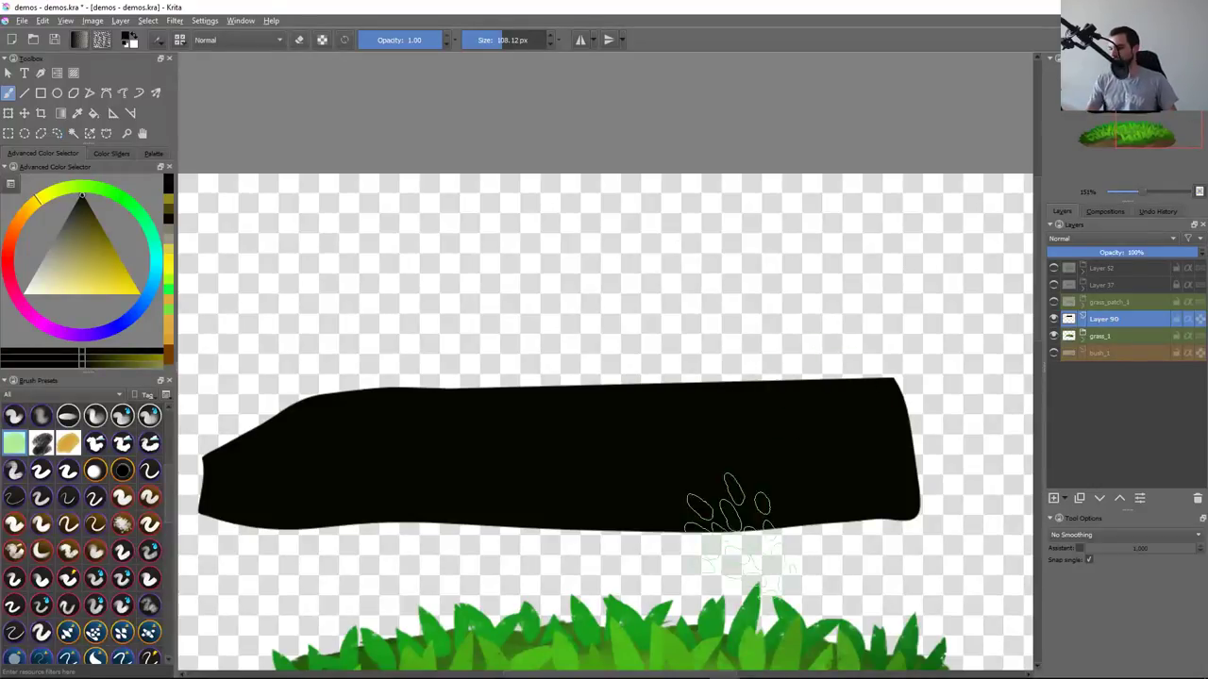
{"action": "left_click", "coordinate": [783, 658], "text": "ctrl"}
{"action": "mouse_move", "coordinate": [457, 401]}
{"action": "left_mouse_down"}
{"action": "mouse_move", "coordinate": [336, 432]}
{"action": "mouse_move", "coordinate": [538, 311]}
{"action": "mouse_move", "coordinate": [849, 368]}
{"action": "mouse_move", "coordinate": [462, 387]}
{"action": "left_mouse_up"}
{"action": "key", "text": "ctrl+z"}
Enable Hue variation in the Brush Editor, test green leaves along the shape, and undo them
{"action": "key", "text": "F6"}
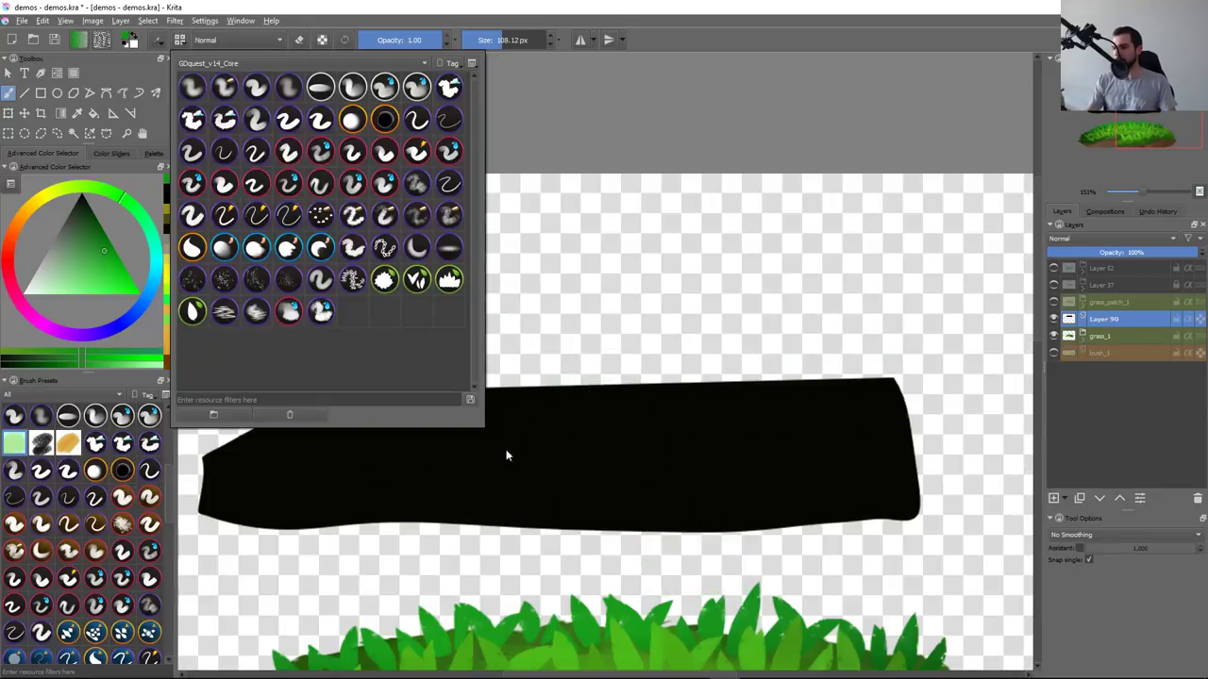
{"action": "key", "text": "F5"}
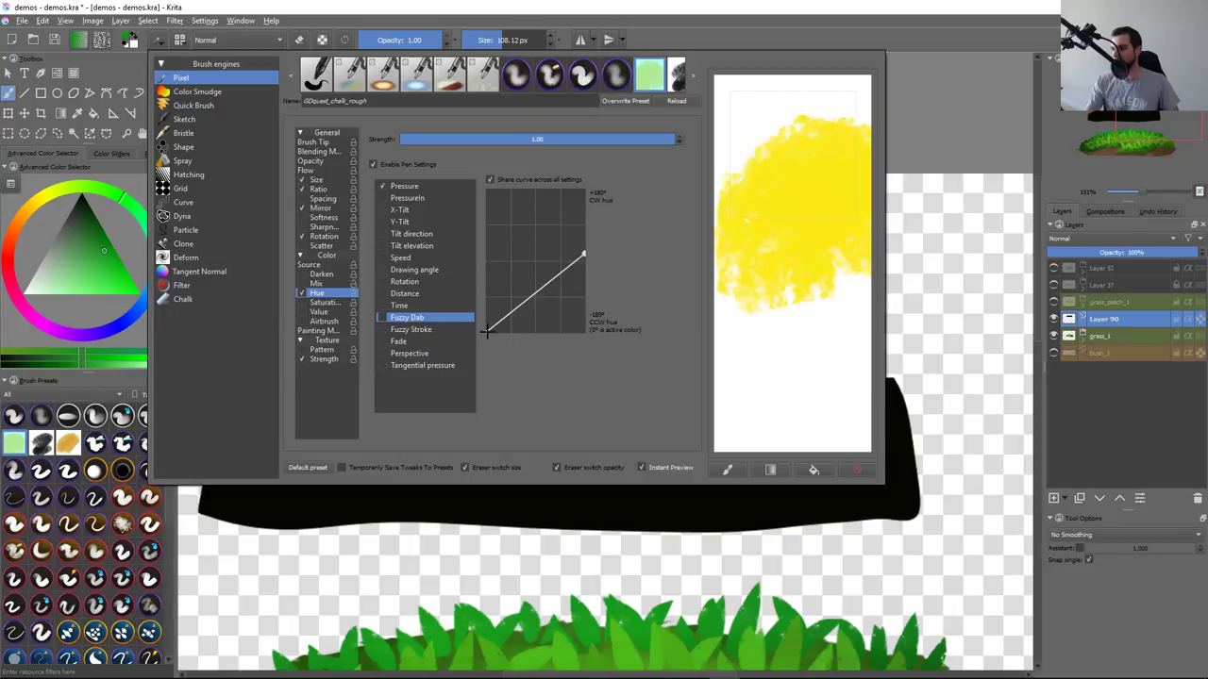
{"action": "left_click", "coordinate": [453, 476]}
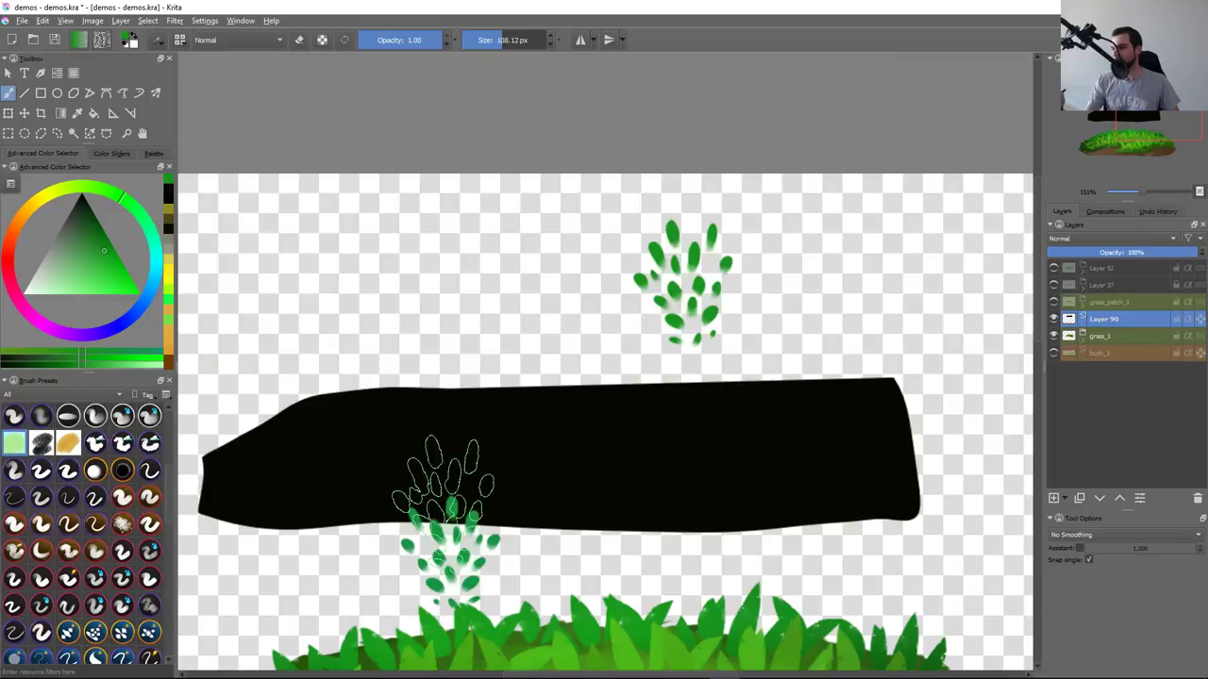
{"action": "mouse_move", "coordinate": [283, 444]}
{"action": "left_mouse_down"}
{"action": "mouse_move", "coordinate": [604, 368]}
{"action": "mouse_move", "coordinate": [878, 405]}
{"action": "left_mouse_up"}
{"action": "key", "text": "ctrl+z"}
{"action": "key", "text": "ctrl+z"}
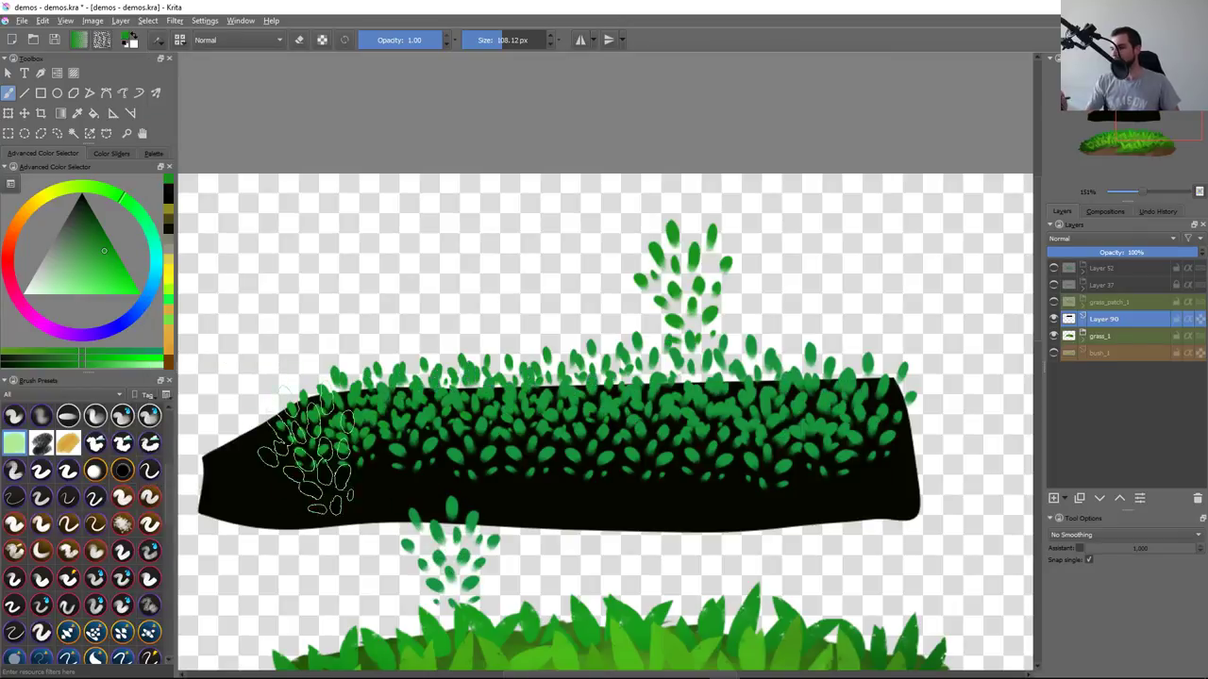
{"action": "key", "text": "ctrl+z"}
{"action": "key", "text": "ctrl+z"}
{"action": "key", "text": "ctrl+z"}
{"action": "key", "text": "ctrl+z"}
{"action": "right_click", "coordinate": [536, 386]}
Pick bright yellow from the pop-up palette, test-stamp a leaf cluster, then undo it
{"action": "left_click", "coordinate": [497, 376]}
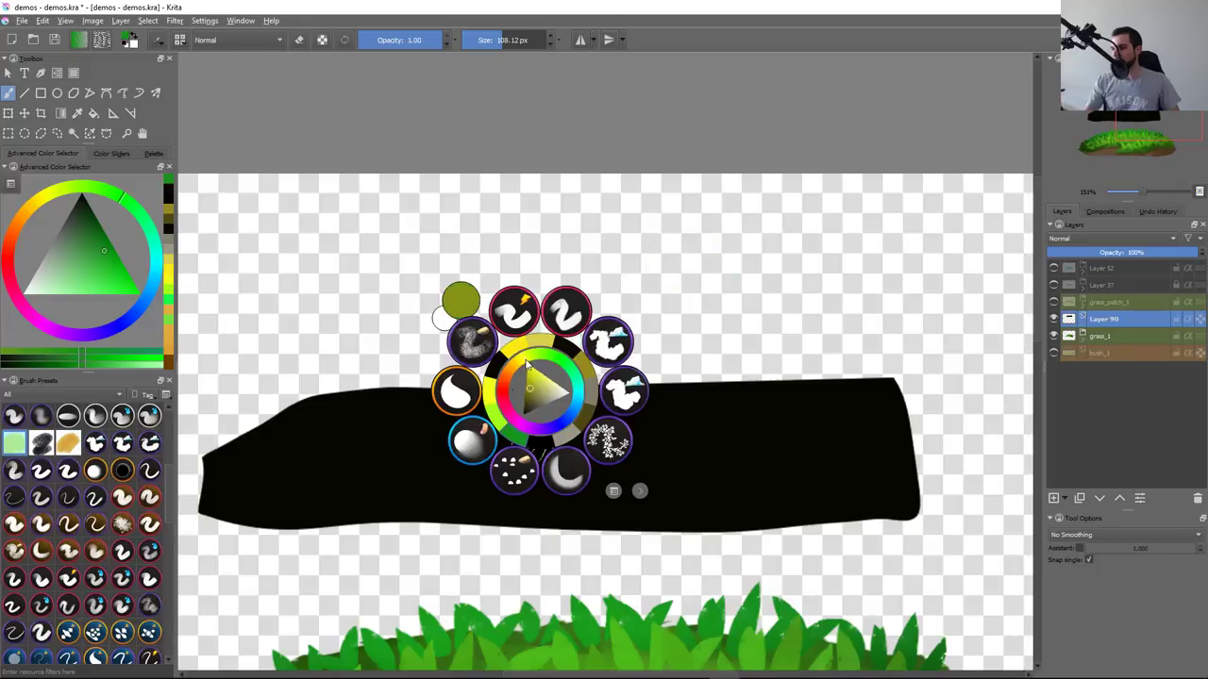
{"action": "left_click_drag", "start_coordinate": [274, 415], "coordinate": [746, 397]}
{"action": "key", "text": "ctrl+z"}
{"action": "right_click", "coordinate": [637, 376]}
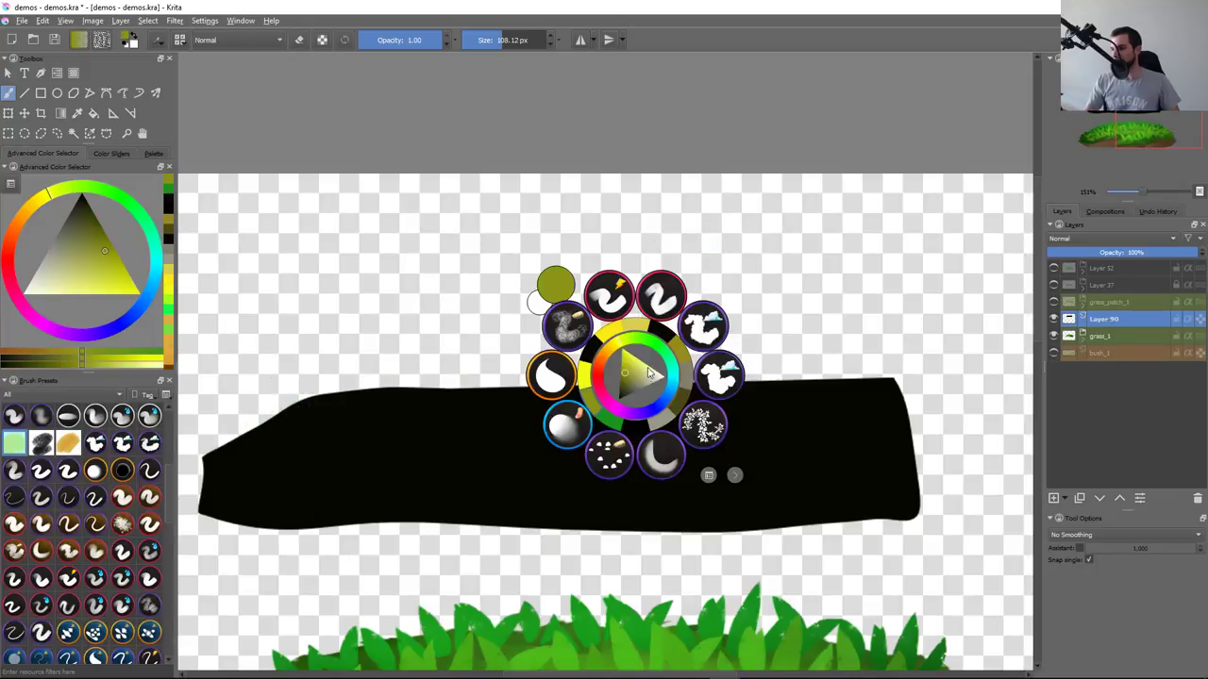
{"action": "left_click", "coordinate": [630, 368]}
{"action": "left_click_drag", "start_coordinate": [321, 425], "coordinate": [358, 397]}
{"action": "key", "text": "ctrl+z"}
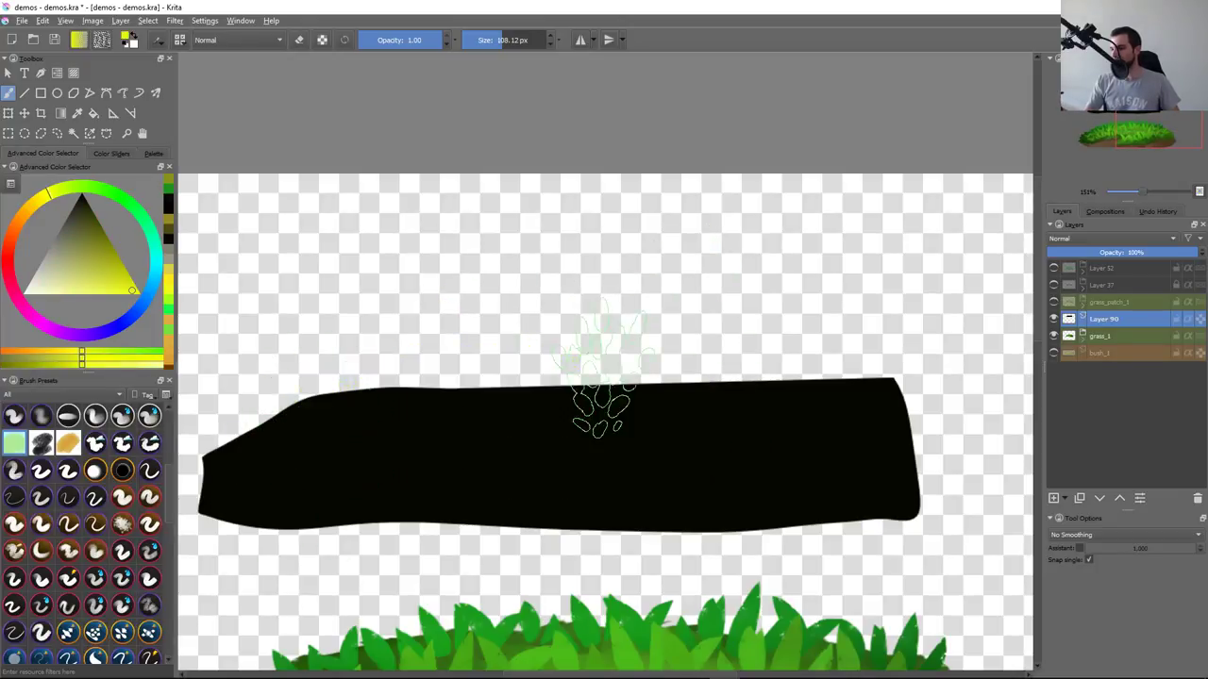
Shift the colour from yellow toward orange-yellow and test a long leaf stroke, then undo
{"action": "right_click", "coordinate": [601, 357]}
{"action": "left_click_drag", "start_coordinate": [575, 338], "coordinate": [579, 346]}
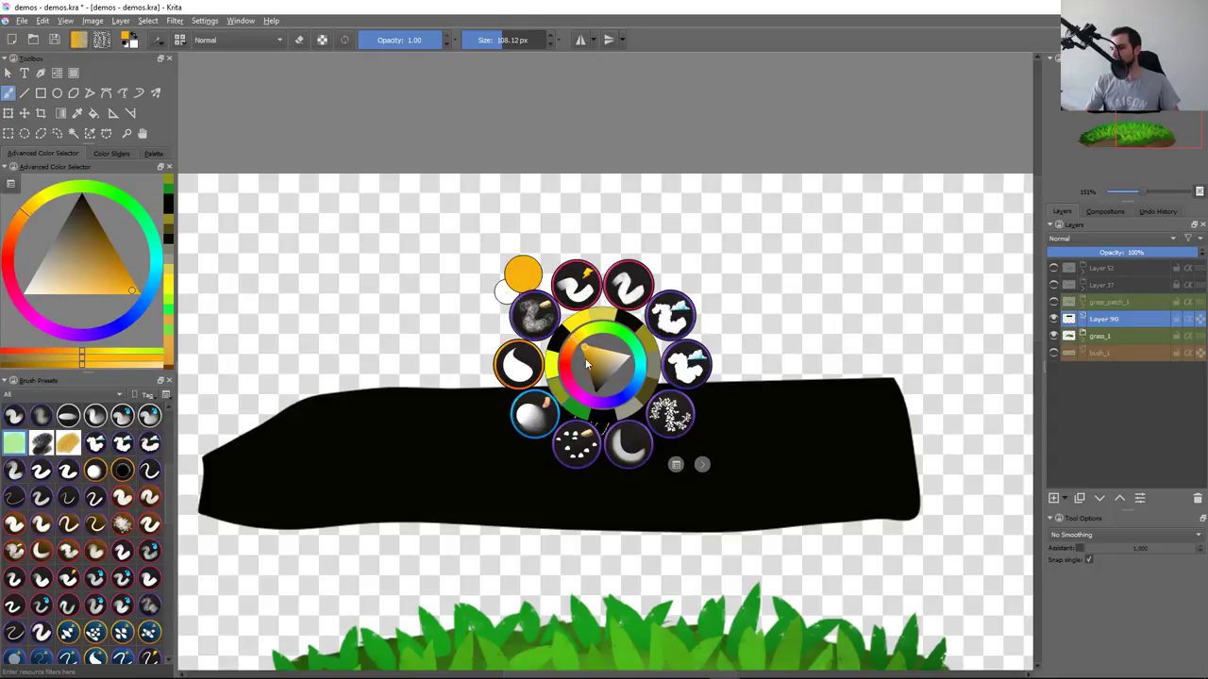
{"action": "left_click", "coordinate": [590, 352]}
{"action": "left_click_drag", "start_coordinate": [330, 415], "coordinate": [585, 405]}
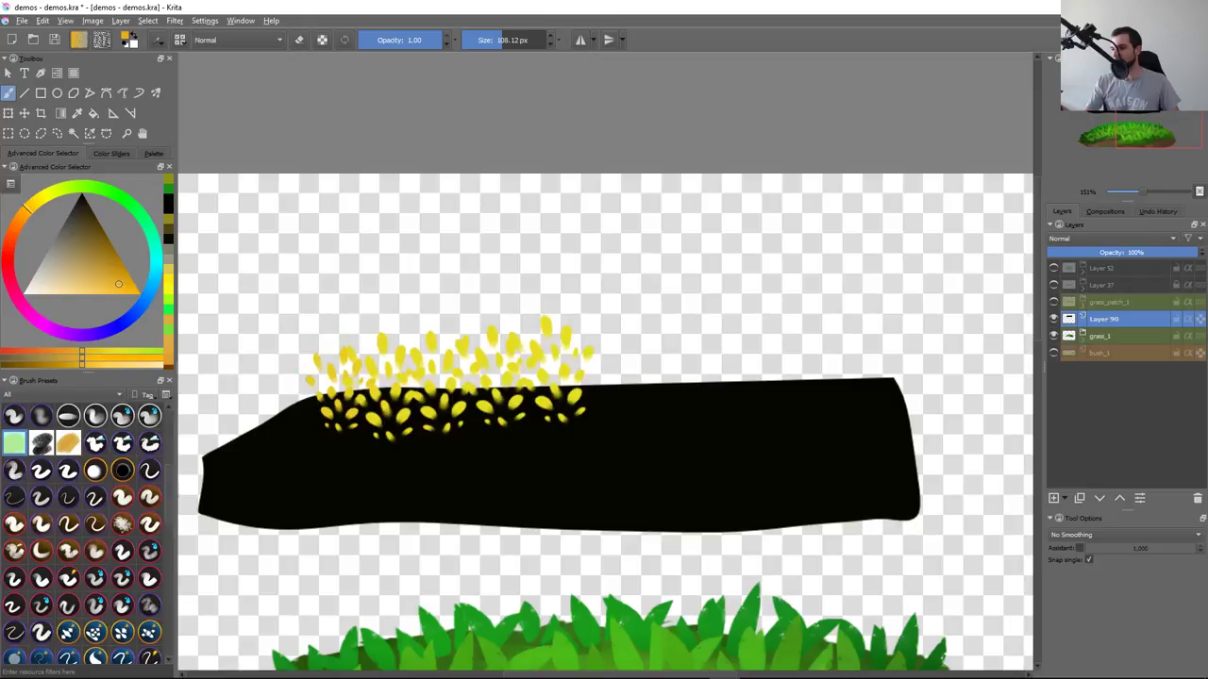
{"action": "left_click_drag", "start_coordinate": [661, 397], "coordinate": [802, 396]}
{"action": "key", "text": "ctrl+z"}
Stamp several separate test leaf clumps on the black shape, then clear them
{"action": "left_click", "coordinate": [859, 391]}
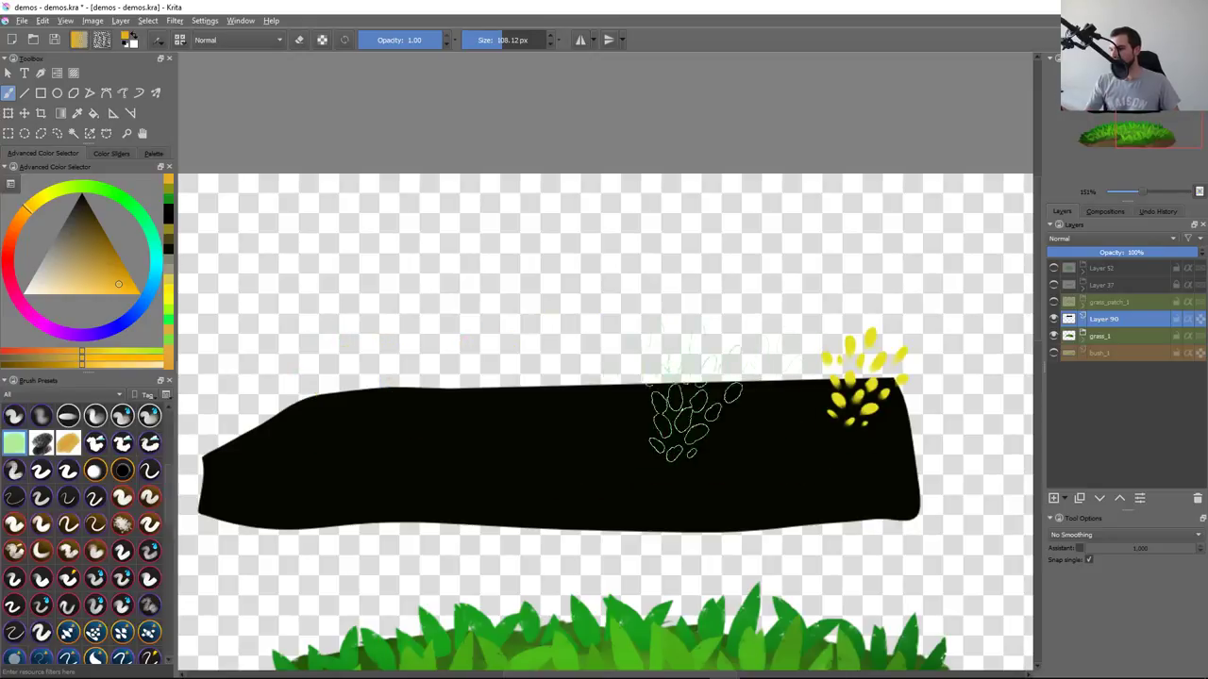
{"action": "left_click", "coordinate": [613, 387]}
{"action": "left_click", "coordinate": [504, 396]}
{"action": "left_click", "coordinate": [458, 401]}
{"action": "mouse_move", "coordinate": [458, 401]}
{"action": "left_mouse_down"}
{"action": "mouse_move", "coordinate": [237, 480]}
{"action": "mouse_move", "coordinate": [774, 425]}
{"action": "mouse_move", "coordinate": [567, 378]}
{"action": "left_mouse_up"}
{"action": "key", "text": "ctrl+z"}
{"action": "key", "text": "ctrl+z"}
{"action": "key", "text": "ctrl+z"}
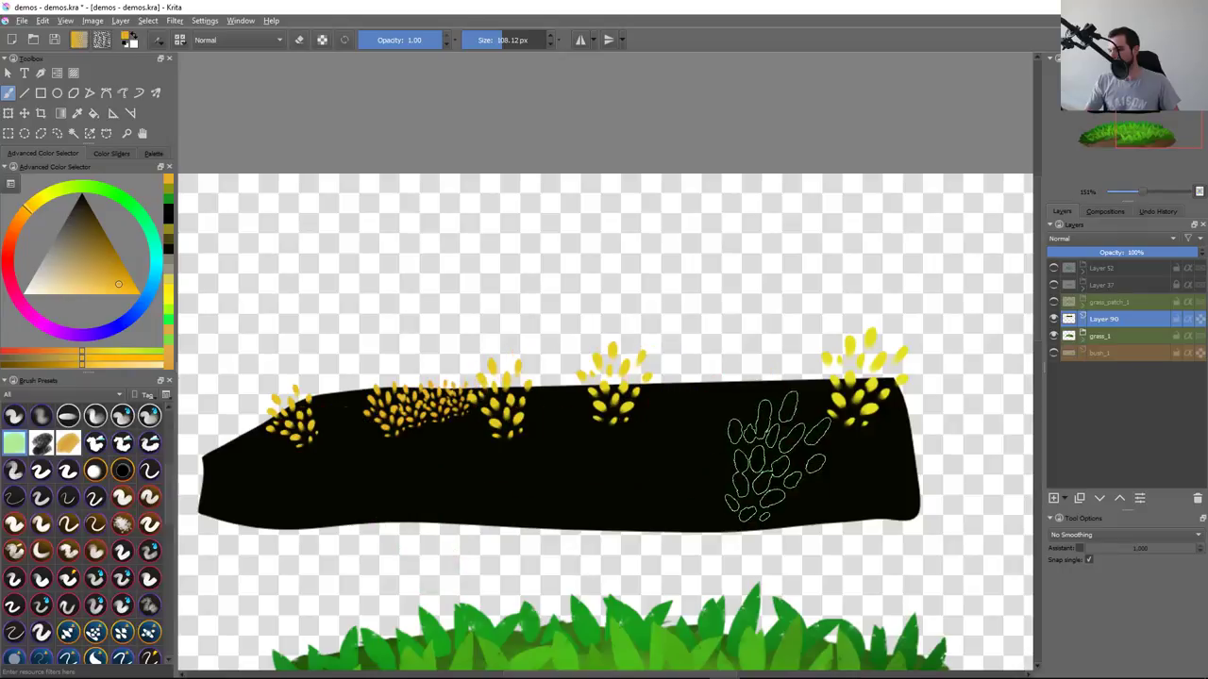
{"action": "key", "text": "ctrl+z"}
{"action": "key", "text": "ctrl+z"}
{"action": "key", "text": "ctrl+z"}
{"action": "key", "text": "ctrl+z"}
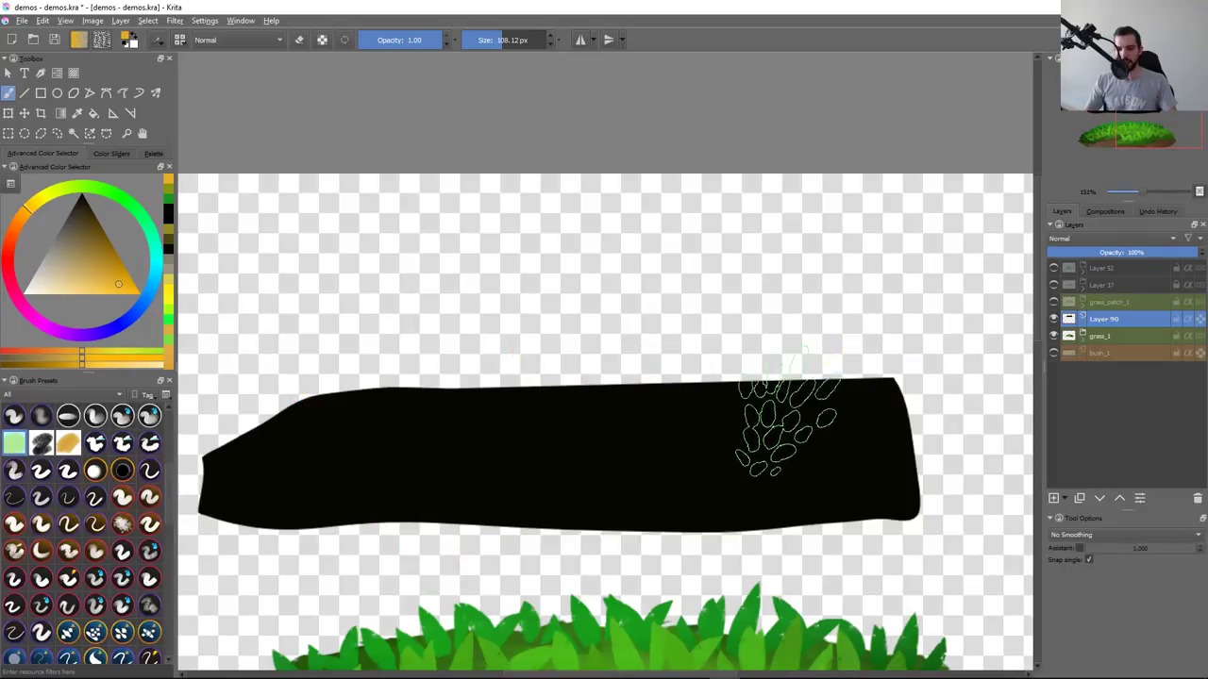
{"action": "key", "text": "F5"}
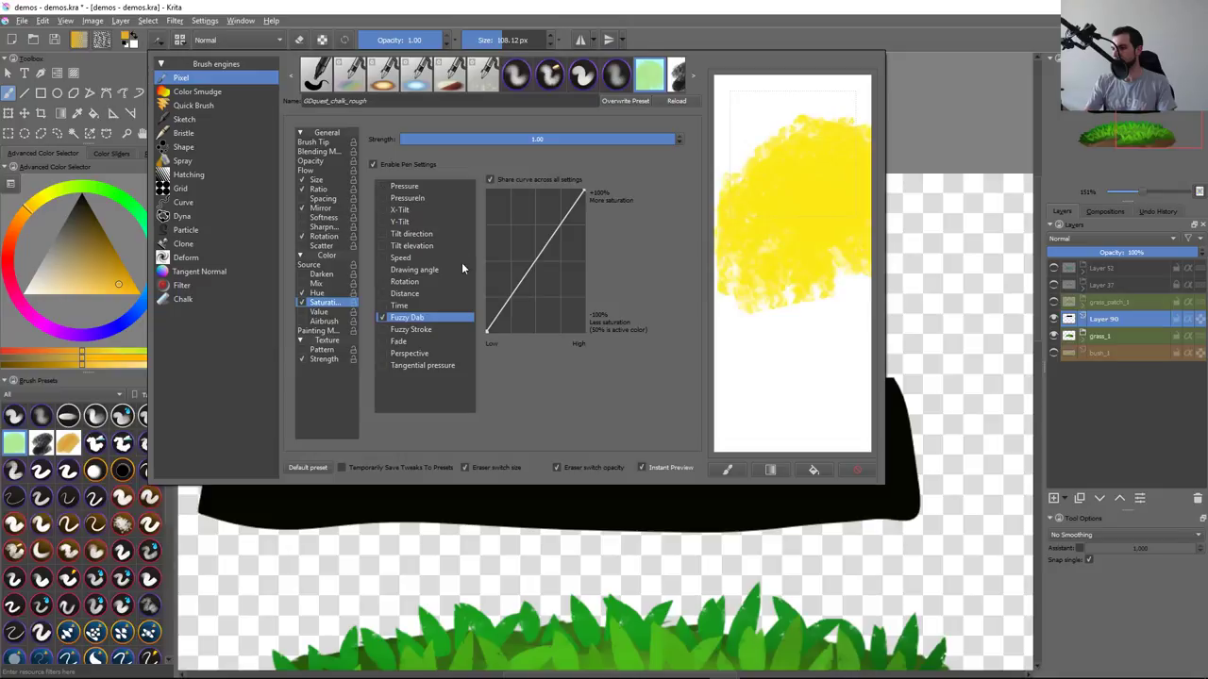
Raise the low end of the Saturation curve and test leaf dabs, undoing them
{"action": "left_click_drag", "start_coordinate": [488, 331], "coordinate": [482, 271]}
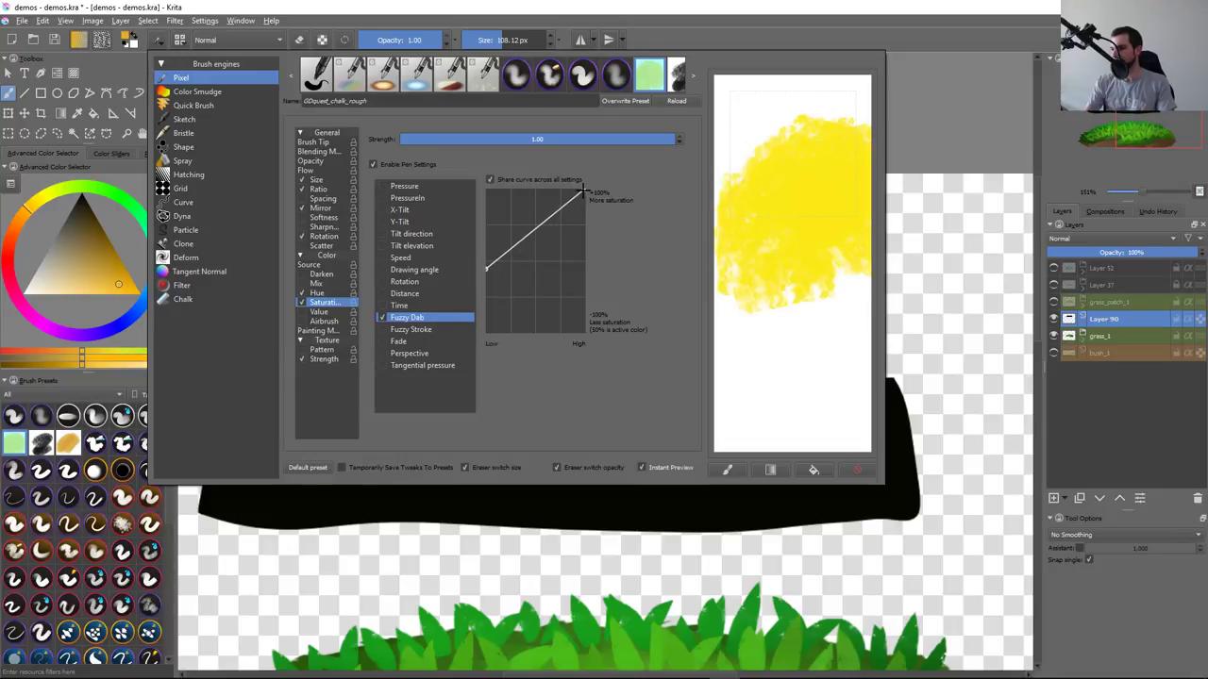
{"action": "left_click_drag", "start_coordinate": [498, 500], "coordinate": [499, 576]}
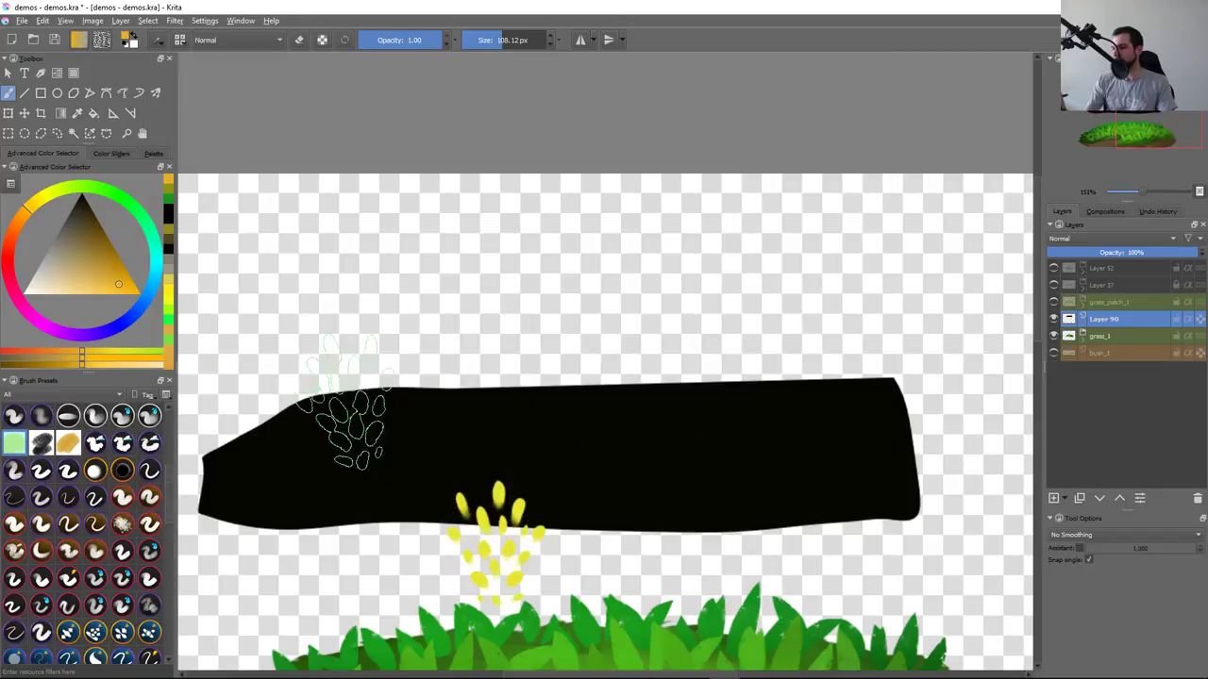
{"action": "mouse_move", "coordinate": [326, 392]}
{"action": "left_mouse_down"}
{"action": "mouse_move", "coordinate": [623, 424]}
{"action": "mouse_move", "coordinate": [859, 406]}
{"action": "left_mouse_up"}
{"action": "key", "text": "ctrl+z"}
{"action": "key", "text": "ctrl+z"}
{"action": "mouse_move", "coordinate": [283, 472]}
{"action": "left_mouse_down"}
{"action": "mouse_move", "coordinate": [604, 453]}
{"action": "mouse_move", "coordinate": [661, 425]}
{"action": "left_mouse_up"}
{"action": "key", "text": "ctrl+z"}
{"action": "key", "text": "ctrl+z"}
{"action": "key", "text": "ctrl+z"}
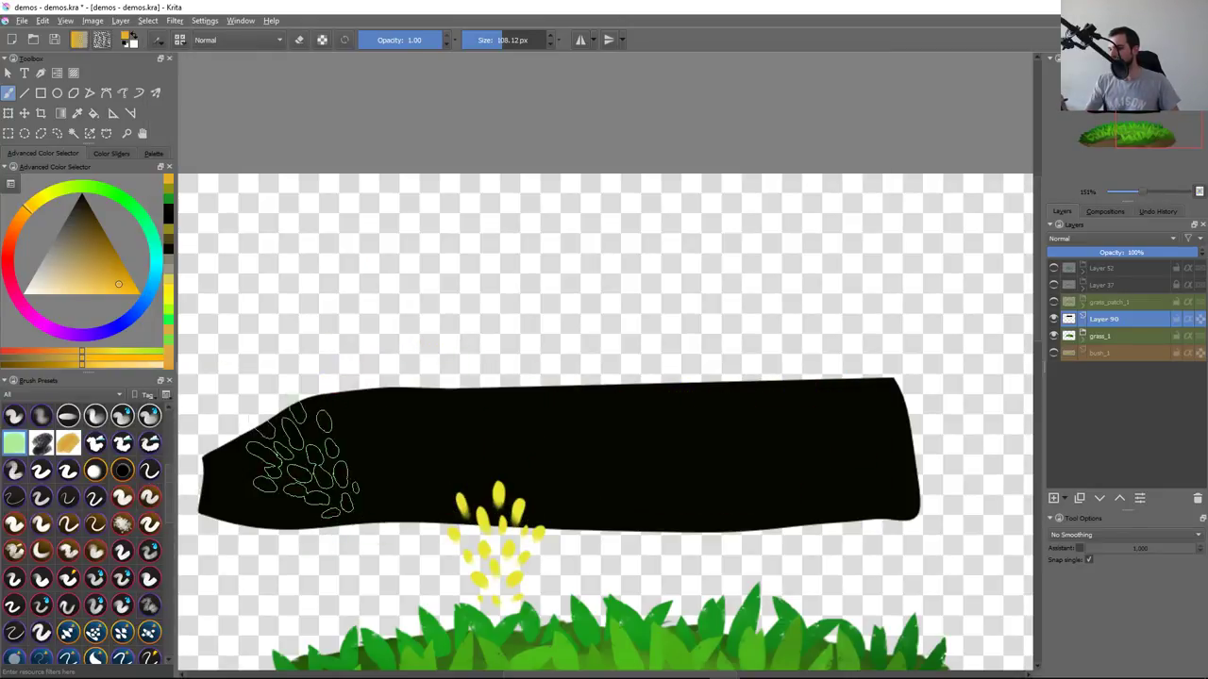
Try fuller bands and small leaf clusters on the black shape, then clear all test leaves
{"action": "mouse_move", "coordinate": [274, 453]}
{"action": "left_mouse_down"}
{"action": "mouse_move", "coordinate": [652, 415]}
{"action": "mouse_move", "coordinate": [868, 415]}
{"action": "left_mouse_up"}
{"action": "key", "text": "ctrl+z"}
{"action": "key", "text": "ctrl+z"}
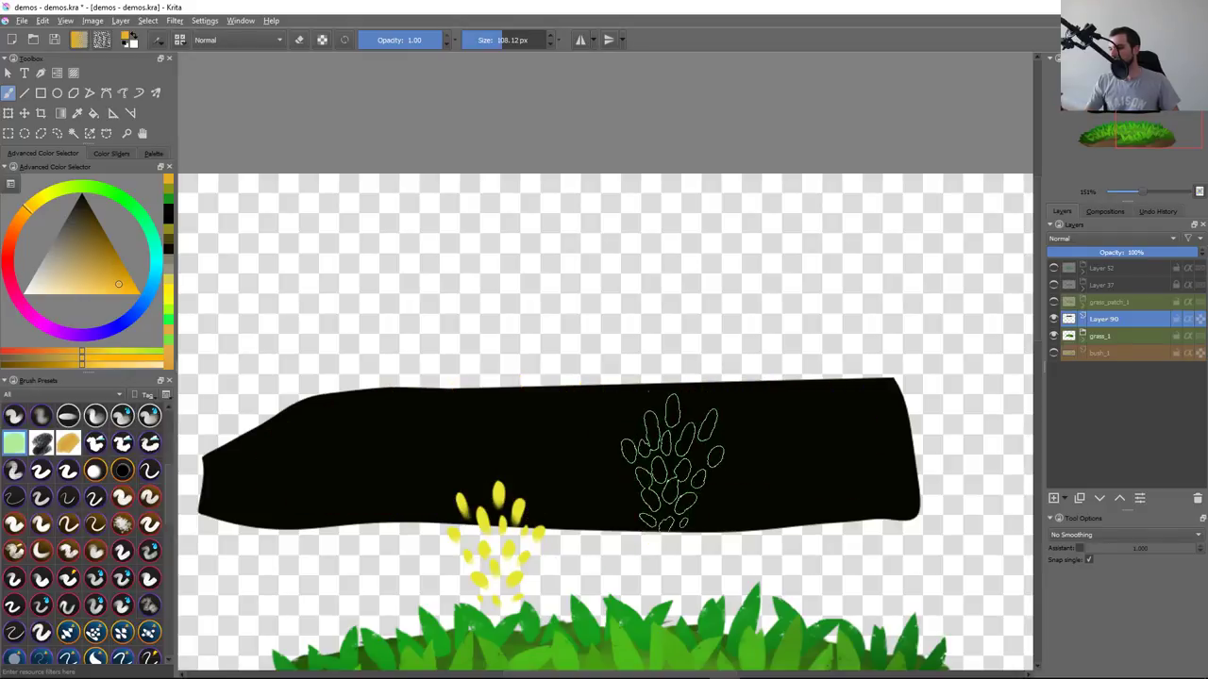
{"action": "key", "text": "ctrl+z"}
{"action": "mouse_move", "coordinate": [297, 476]}
{"action": "left_mouse_down"}
{"action": "mouse_move", "coordinate": [340, 467]}
{"action": "mouse_move", "coordinate": [553, 532]}
{"action": "mouse_move", "coordinate": [773, 359]}
{"action": "mouse_move", "coordinate": [243, 485]}
{"action": "mouse_move", "coordinate": [443, 405]}
{"action": "mouse_move", "coordinate": [623, 457]}
{"action": "mouse_move", "coordinate": [864, 415]}
{"action": "mouse_move", "coordinate": [825, 449]}
{"action": "left_mouse_up"}
{"action": "key", "text": "ctrl+z"}
{"action": "key", "text": "ctrl+z"}
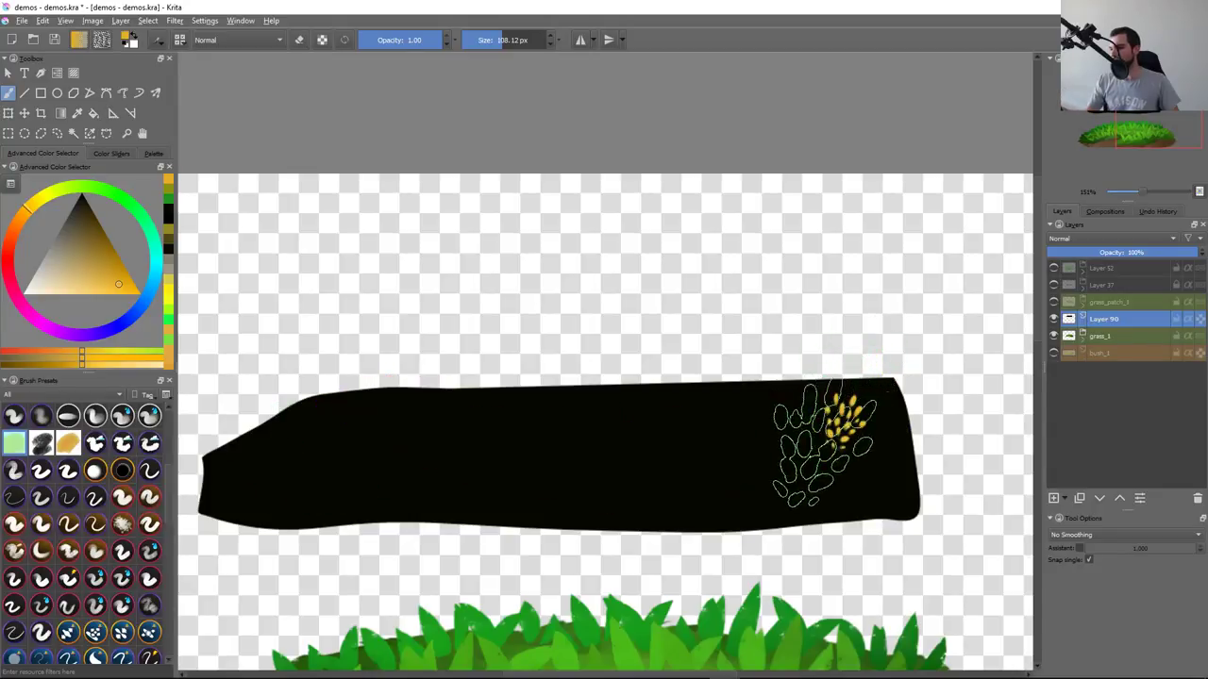
{"action": "left_click_drag", "start_coordinate": [670, 430], "coordinate": [519, 415]}
{"action": "mouse_move", "coordinate": [203, 444]}
{"action": "left_mouse_down"}
{"action": "mouse_move", "coordinate": [373, 443]}
{"action": "mouse_move", "coordinate": [453, 387]}
{"action": "mouse_move", "coordinate": [717, 453]}
{"action": "left_mouse_up"}
{"action": "key", "text": "ctrl+z"}
{"action": "key", "text": "ctrl+z"}
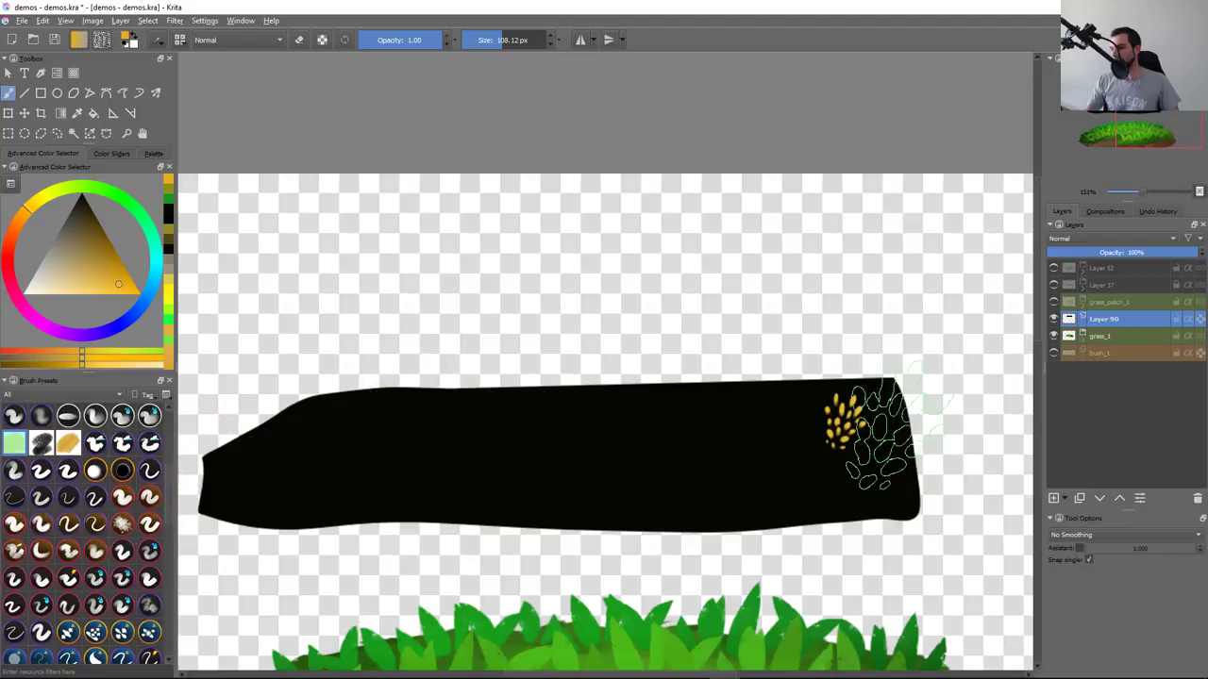
{"action": "key", "text": "ctrl+z"}
Deselect, pan down to the grass bush, and stamp yellow leaf clusters across its top
{"action": "key", "text": "ctrl+shift+a"}
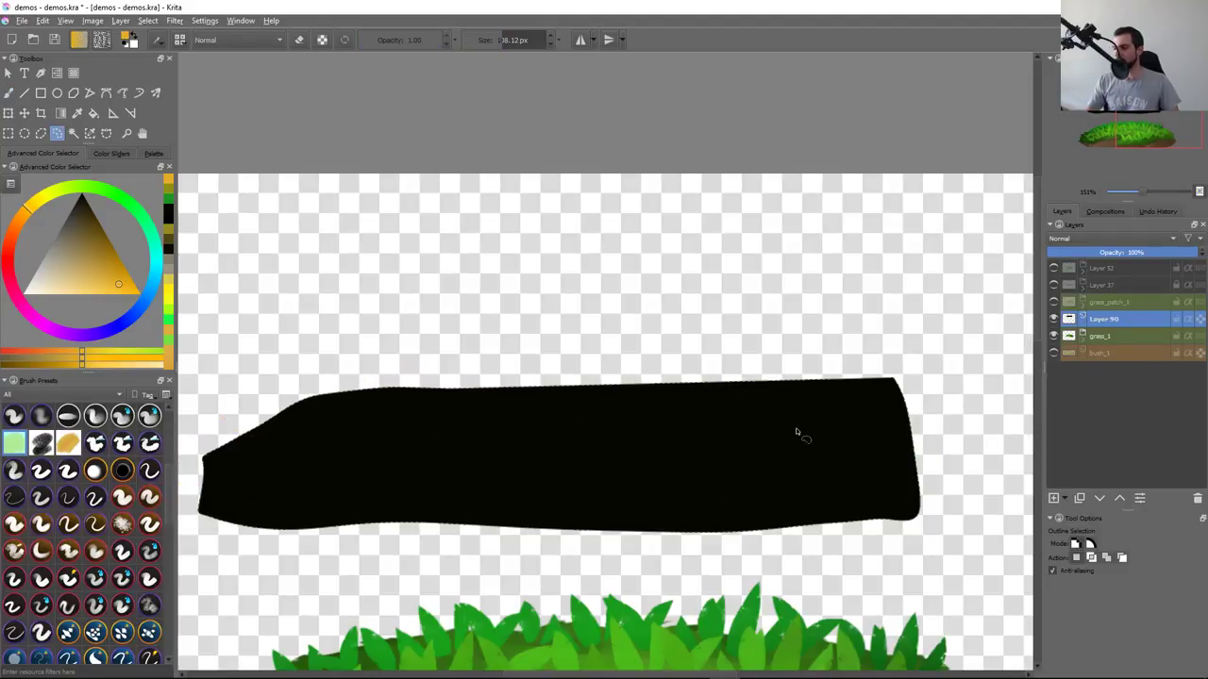
{"action": "scroll", "coordinate": [709, 409], "scroll_direction": "down", "scroll_amount": 2}
{"action": "scroll", "coordinate": [655, 537], "scroll_direction": "down", "scroll_amount": 3}
{"action": "left_click_drag", "start_coordinate": [655, 537], "coordinate": [716, 296]}
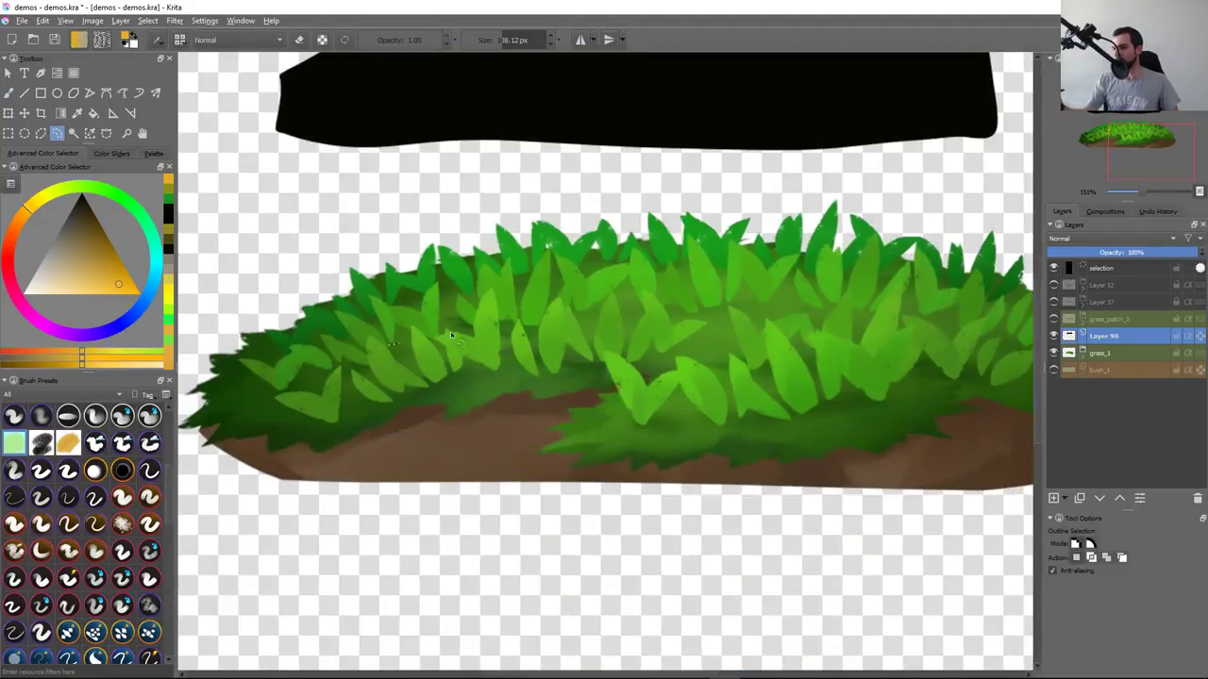
{"action": "key", "text": "b"}
{"action": "mouse_move", "coordinate": [368, 349]}
{"action": "left_mouse_down"}
{"action": "mouse_move", "coordinate": [509, 316]}
{"action": "mouse_move", "coordinate": [887, 311]}
{"action": "left_mouse_up"}
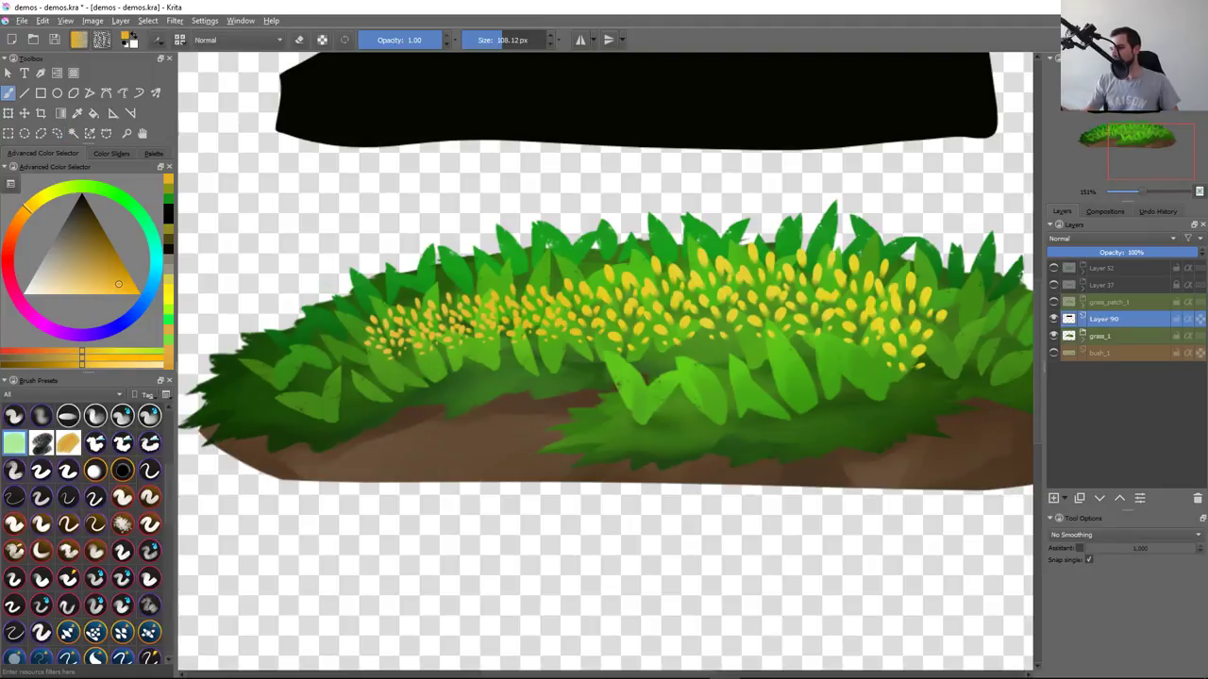
Undo the leaf stroke, expand grass_1, hide Layer 35, and select Layer 89
{"action": "key", "text": "ctrl+z"}
{"action": "left_click", "coordinate": [828, 377]}
{"action": "left_click", "coordinate": [1054, 391]}
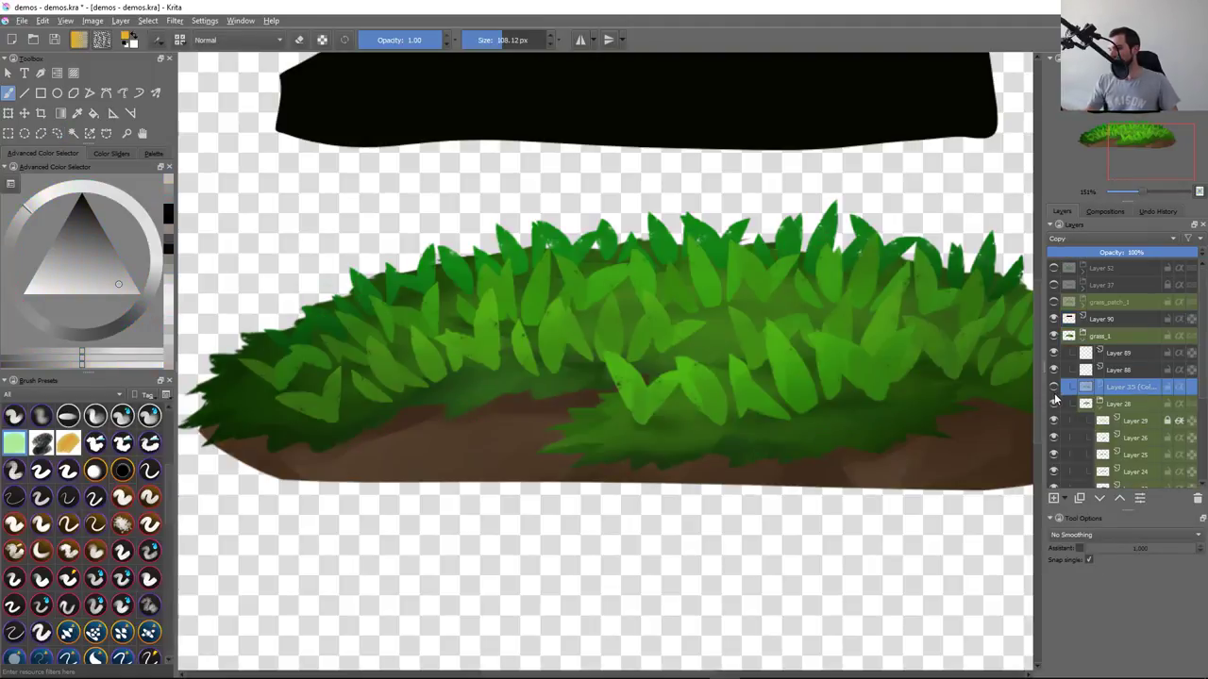
{"action": "left_click", "coordinate": [1054, 406]}
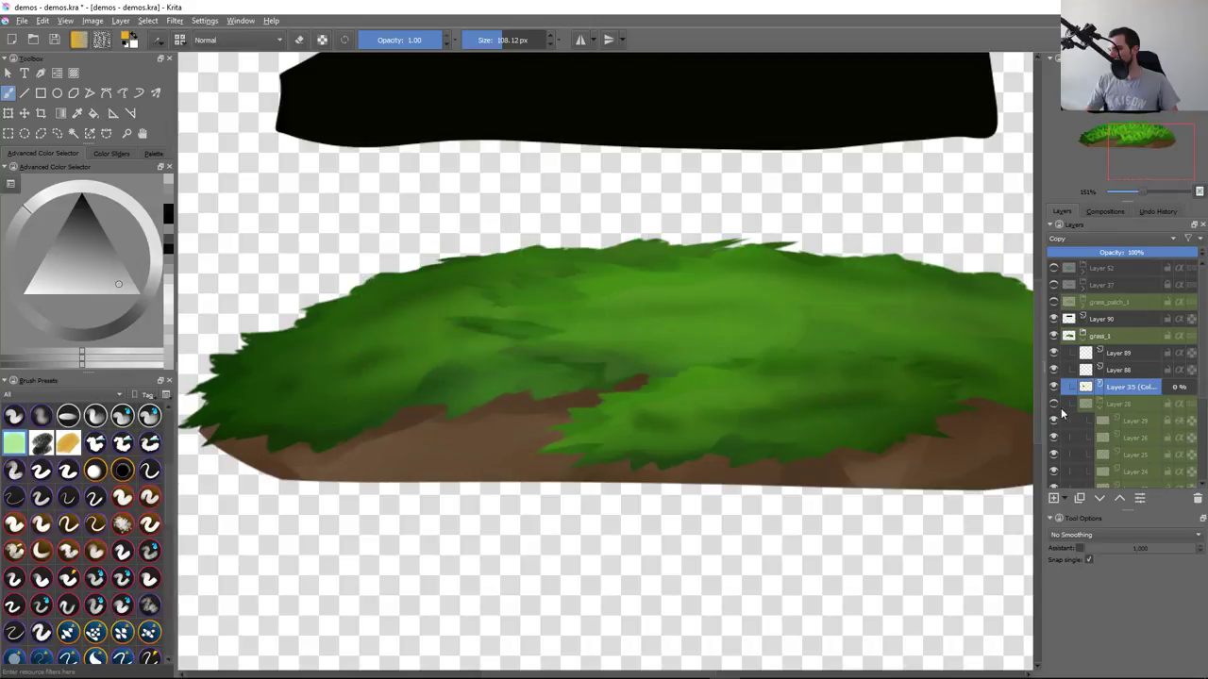
{"action": "left_click", "coordinate": [1122, 354]}
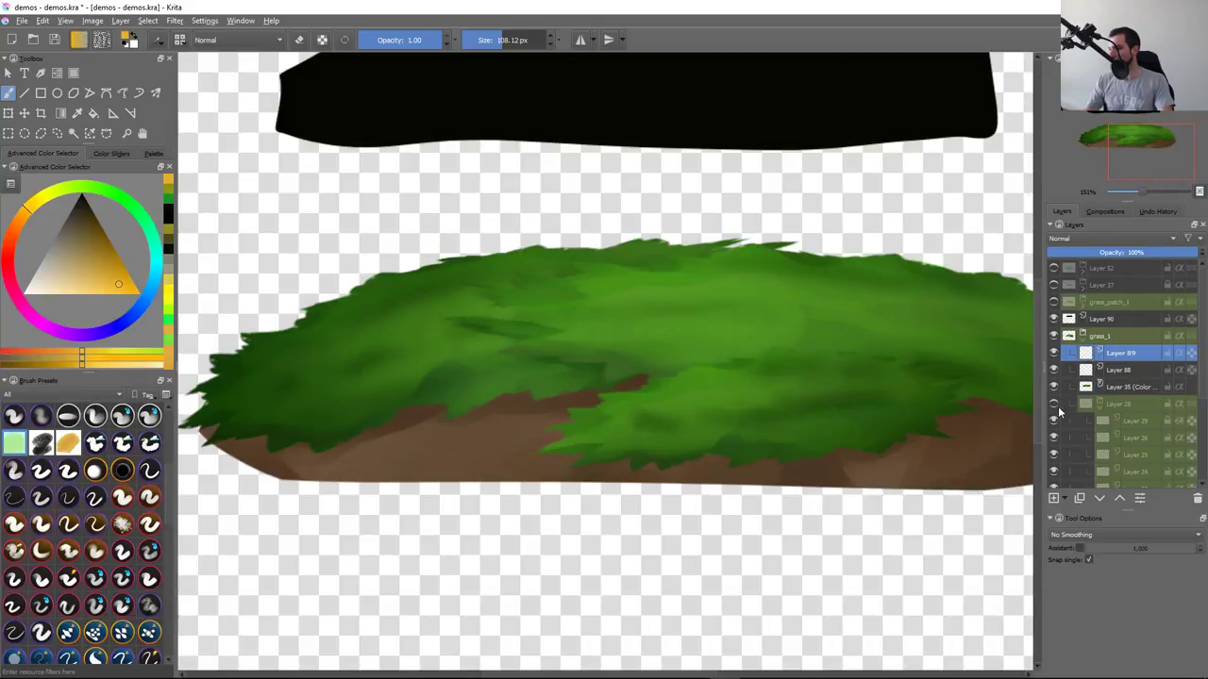
Pick black, add a new layer filled with black, and move it down the stack
{"action": "left_click", "coordinate": [1008, 476], "text": "ctrl"}
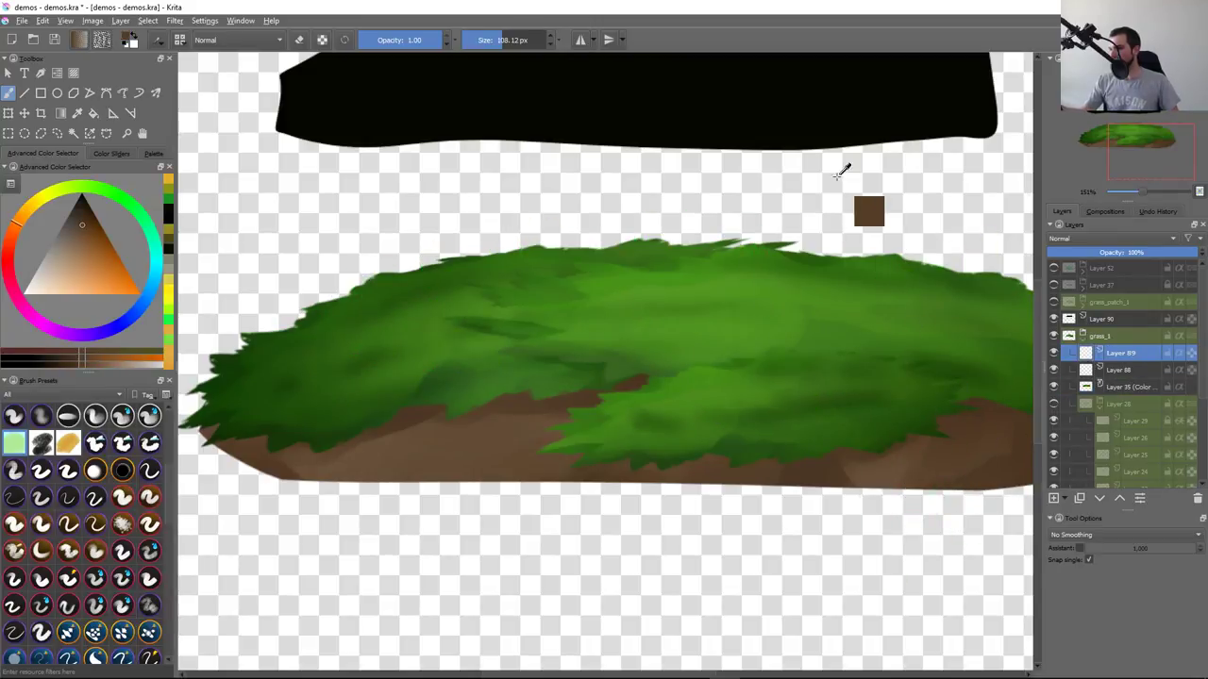
{"action": "left_click", "coordinate": [860, 112], "text": "ctrl"}
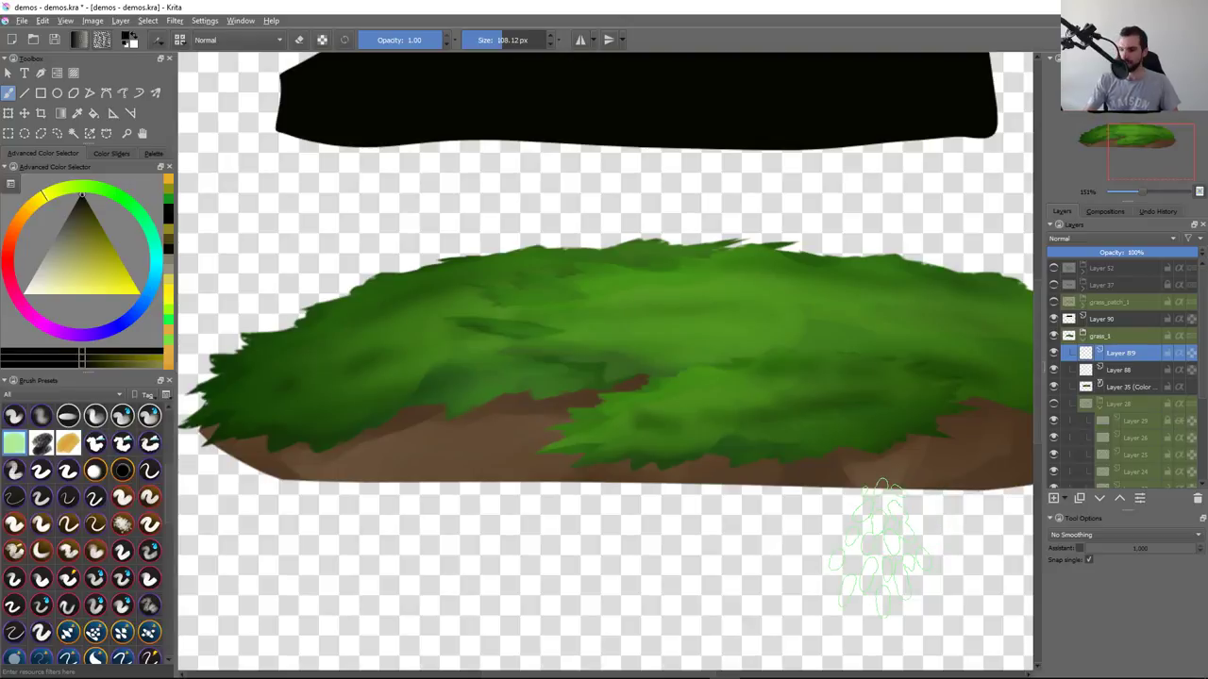
{"action": "key", "text": "Insert"}
{"action": "key", "text": "shift+BackSpace"}
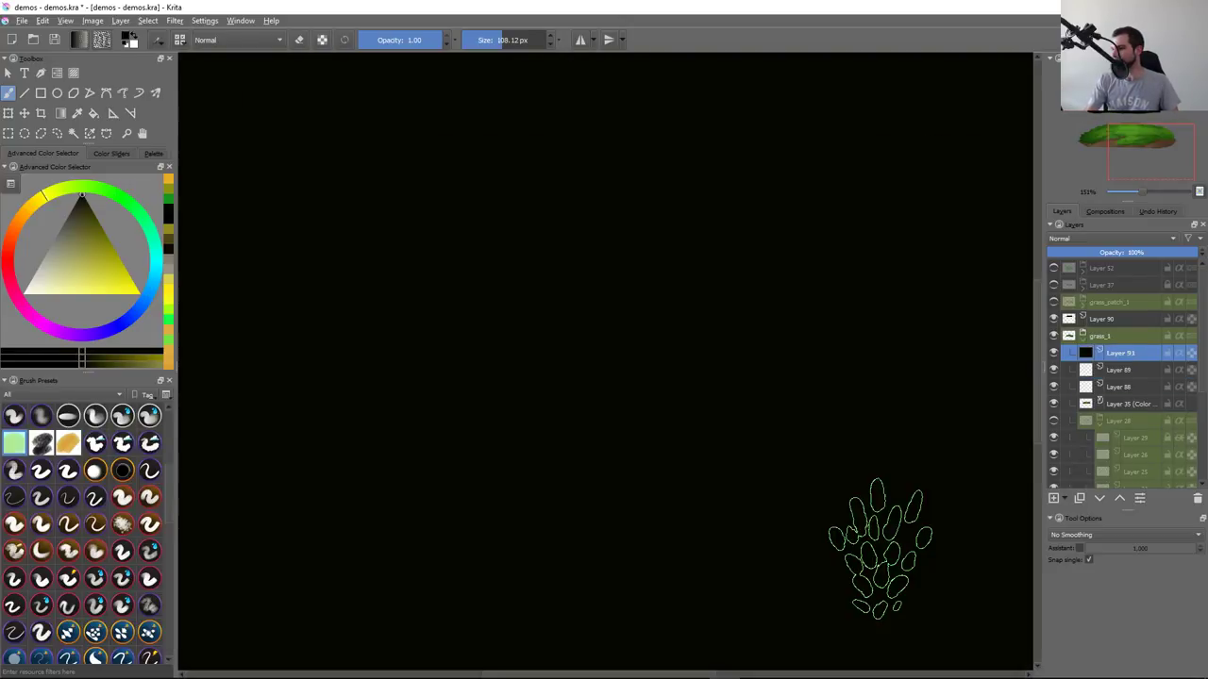
{"action": "key", "text": "ctrl+Page_Down"}
{"action": "key", "text": "ctrl+Page_Down"}
{"action": "key", "text": "ctrl+Page_Down"}
{"action": "key", "text": "ctrl+Page_Down"}
{"action": "key", "text": "ctrl+Page_Down"}
{"action": "key", "text": "ctrl+Page_Down"}
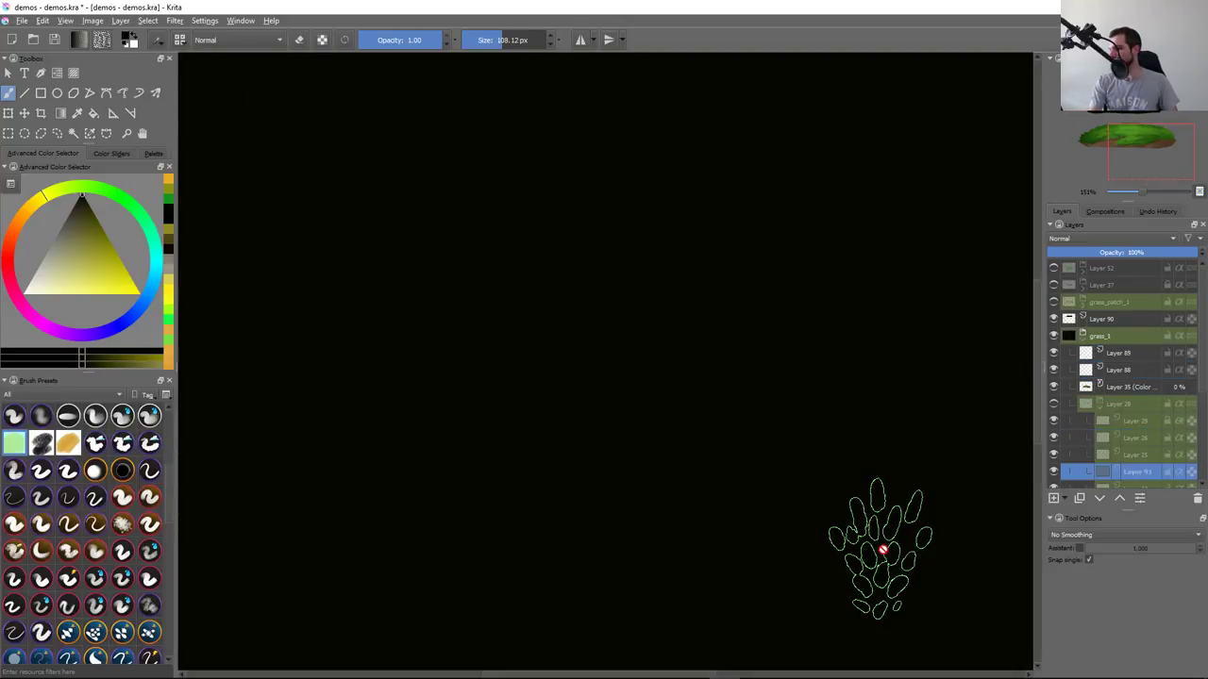
{"action": "key", "text": "ctrl+Page_Down"}
{"action": "key", "text": "ctrl+Page_Down"}
{"action": "key", "text": "ctrl+Page_Down"}
{"action": "key", "text": "ctrl+Page_Down"}
{"action": "key", "text": "ctrl+Page_Down"}
{"action": "key", "text": "ctrl+Page_Down"}
{"action": "key", "text": "ctrl+Page_Down"}
{"action": "key", "text": "ctrl+Page_Down"}
{"action": "key", "text": "ctrl+Page_Down"}
{"action": "key", "text": "ctrl+Page_Down"}
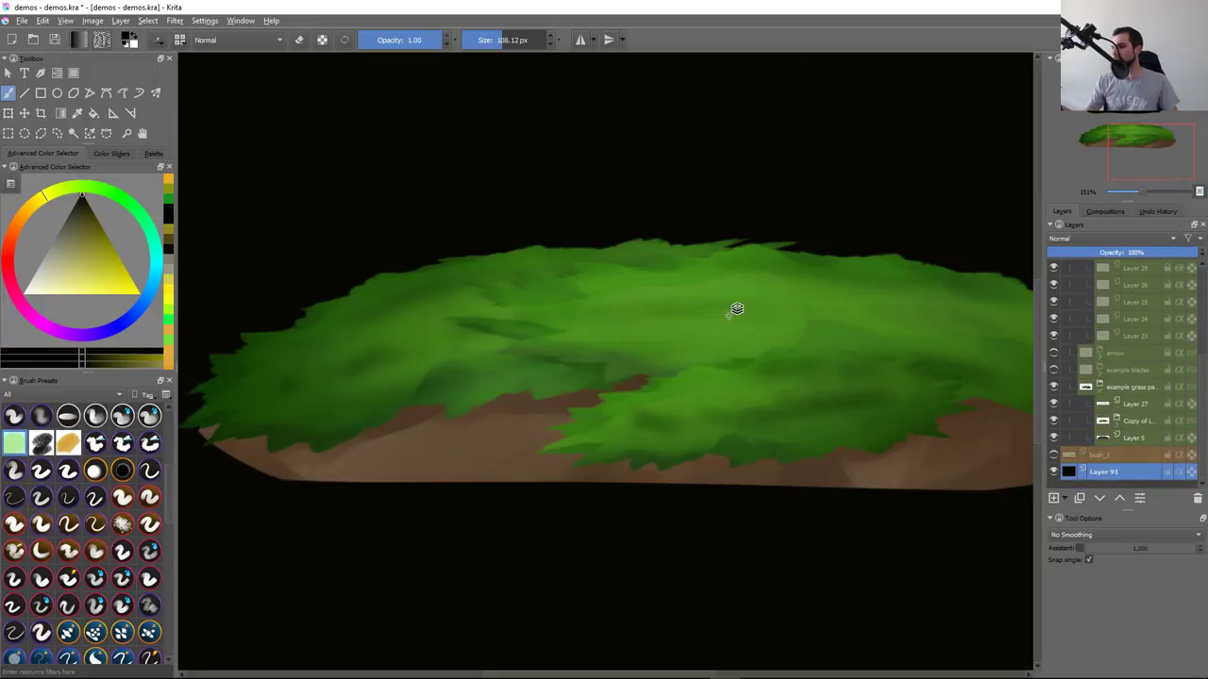
Jump to Layer 35 and reorder the example grass patch layer
{"action": "key", "text": "grave"}
{"action": "left_click_drag", "start_coordinate": [1192, 419], "coordinate": [1200, 417]}
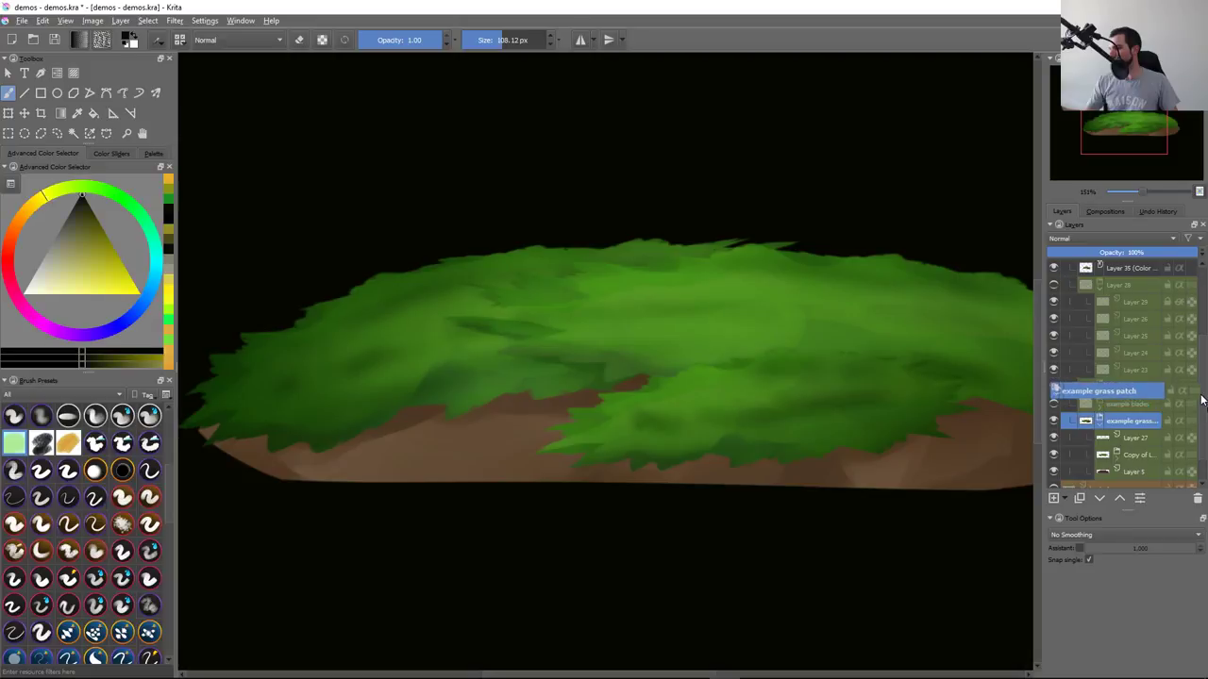
{"action": "scroll", "coordinate": [1196, 377], "scroll_direction": "up", "scroll_amount": 1}
{"action": "scroll", "coordinate": [1193, 323], "scroll_direction": "up", "scroll_amount": 2}
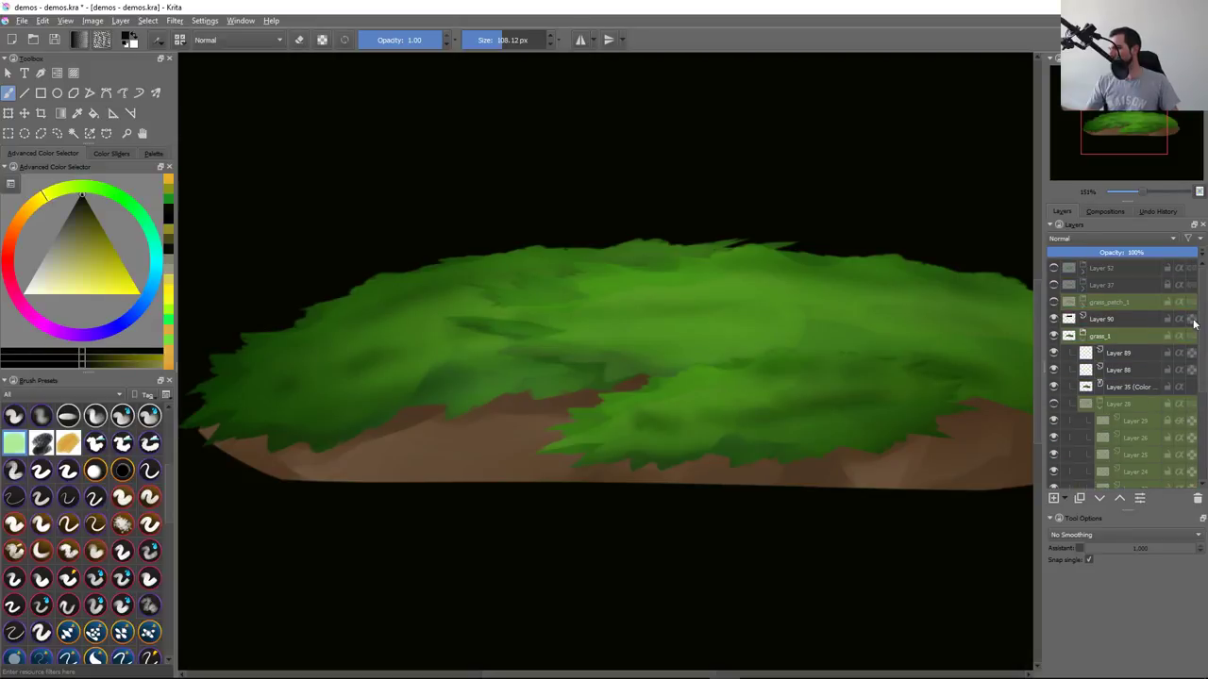
On Layer 89, choose an orange-yellow colour and test a dotted leaf stroke, then undo
{"action": "left_click", "coordinate": [1130, 357]}
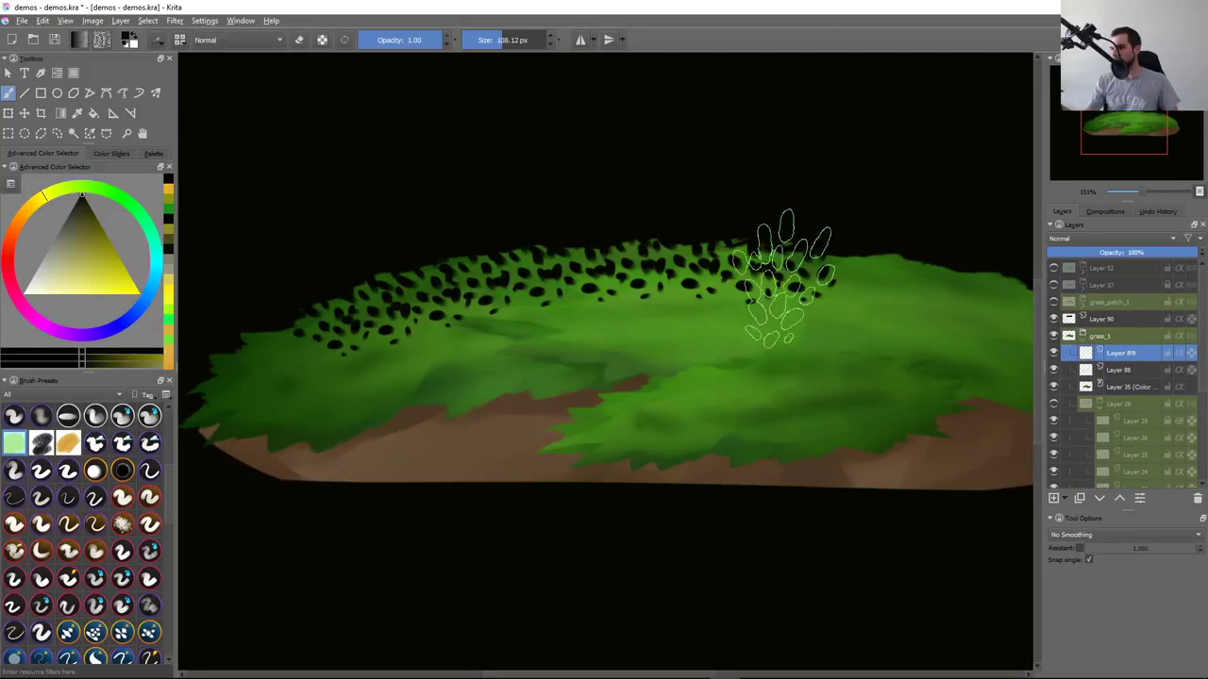
{"action": "left_click_drag", "start_coordinate": [97, 264], "coordinate": [117, 282]}
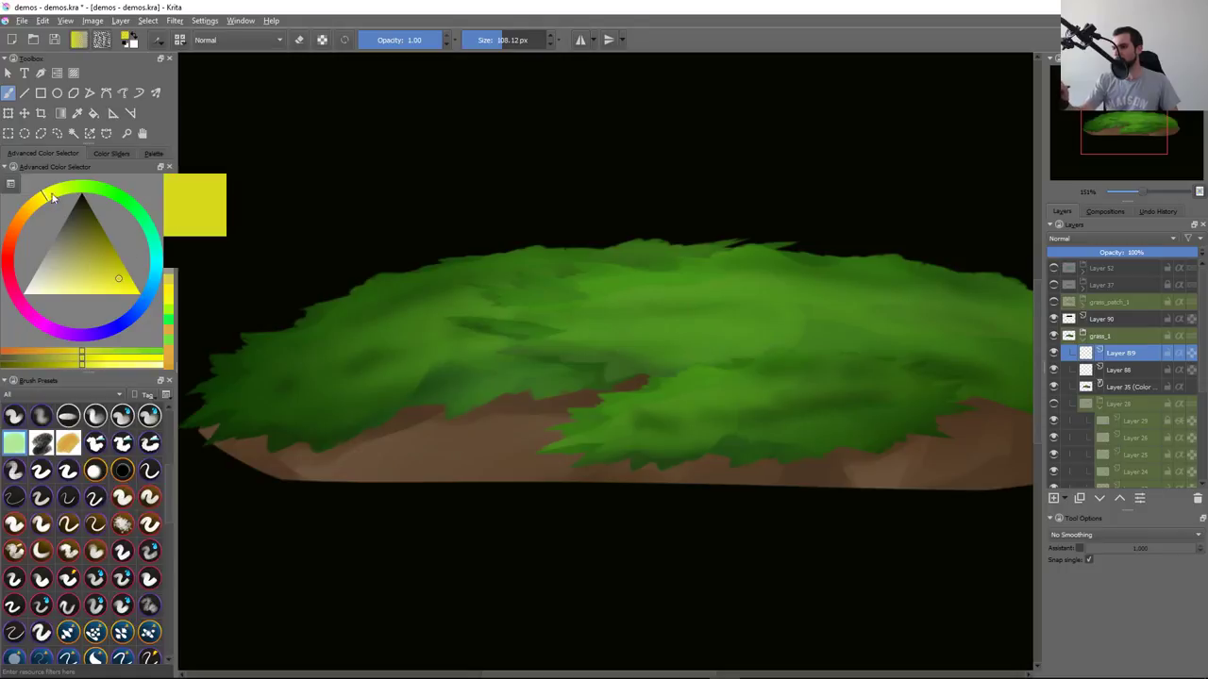
{"action": "left_click_drag", "start_coordinate": [45, 202], "coordinate": [31, 204]}
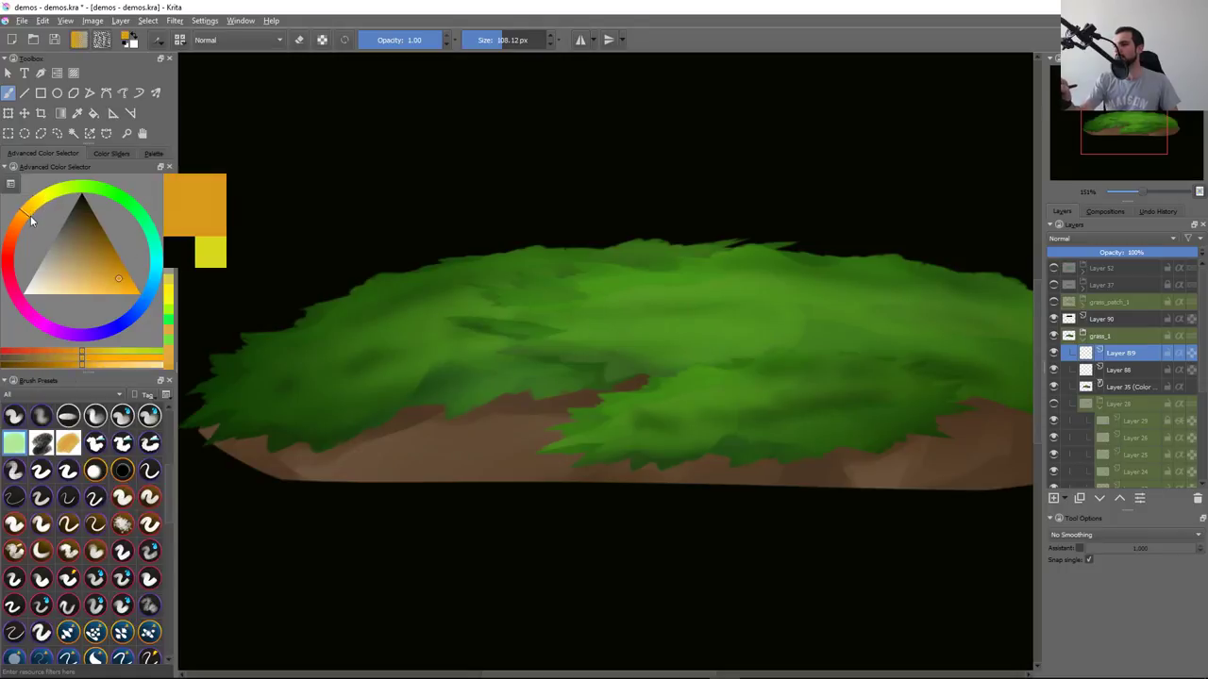
{"action": "left_click_drag", "start_coordinate": [378, 274], "coordinate": [883, 250]}
{"action": "key", "text": "ctrl+z"}
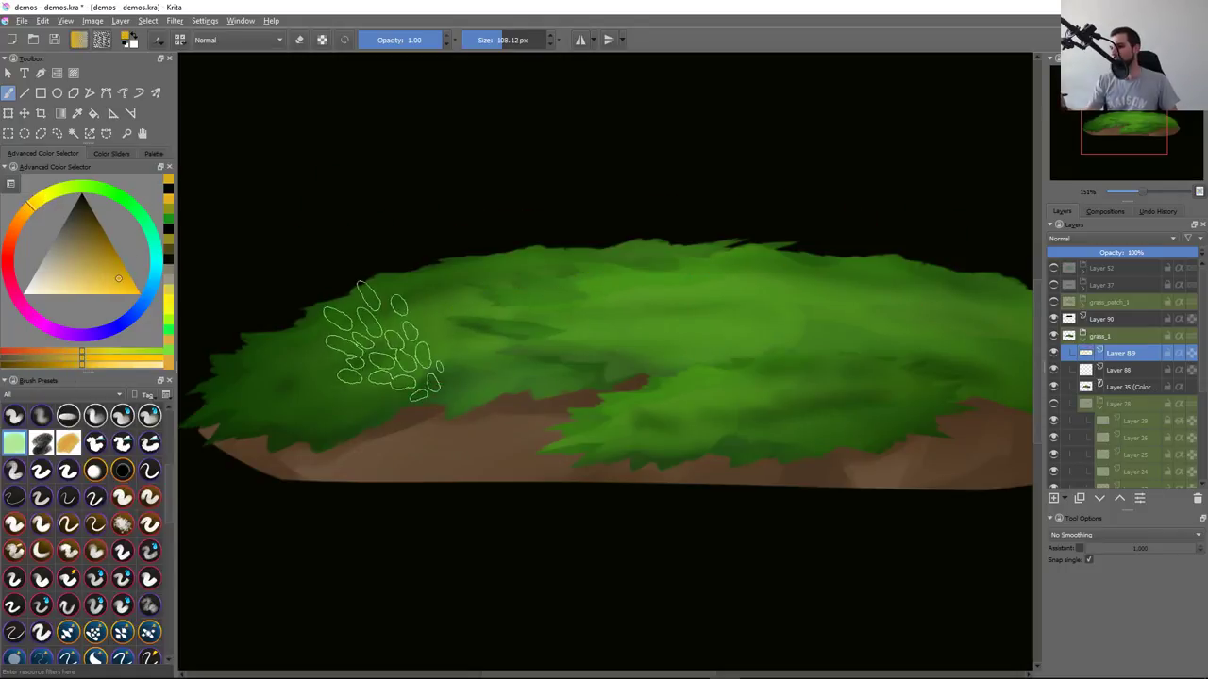
Try the leaf brush at larger and smaller sizes near 121 px, undoing each trial stroke
{"action": "left_click_drag", "start_coordinate": [377, 351], "coordinate": [404, 337]}
{"action": "mouse_move", "coordinate": [217, 339]}
{"action": "left_mouse_down"}
{"action": "mouse_move", "coordinate": [708, 179]}
{"action": "mouse_move", "coordinate": [821, 283]}
{"action": "left_mouse_up"}
{"action": "key", "text": "ctrl+z"}
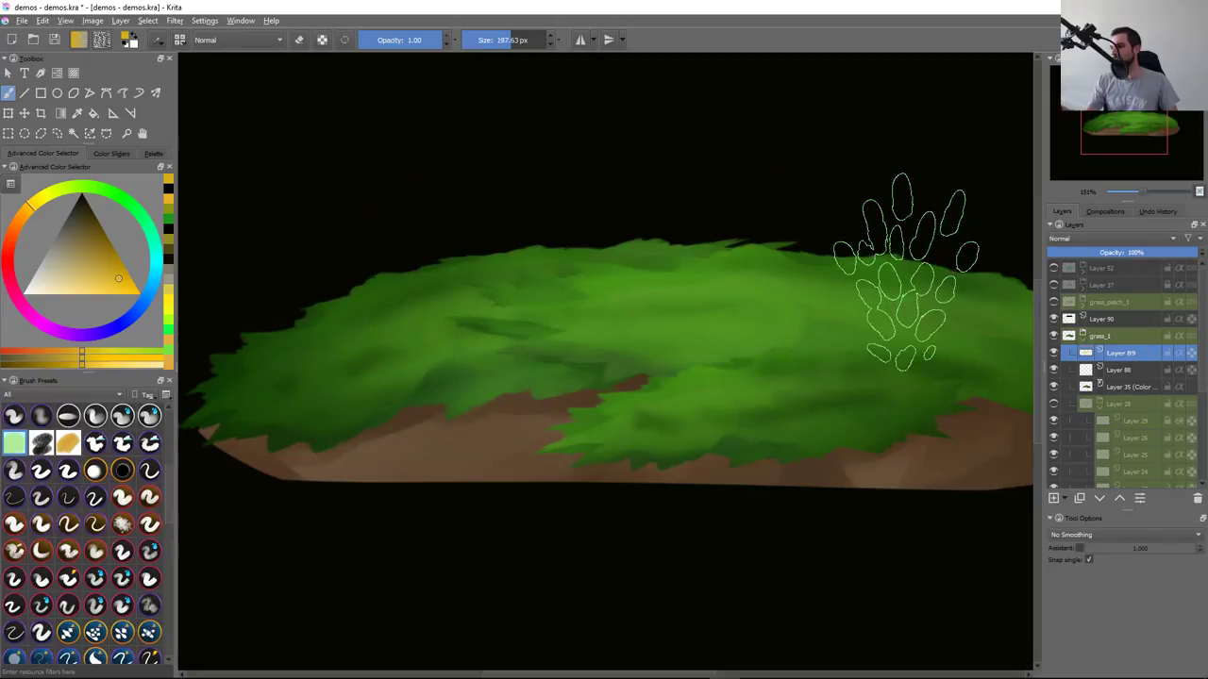
{"action": "left_click_drag", "start_coordinate": [991, 245], "coordinate": [250, 392]}
{"action": "key", "text": "ctrl+z"}
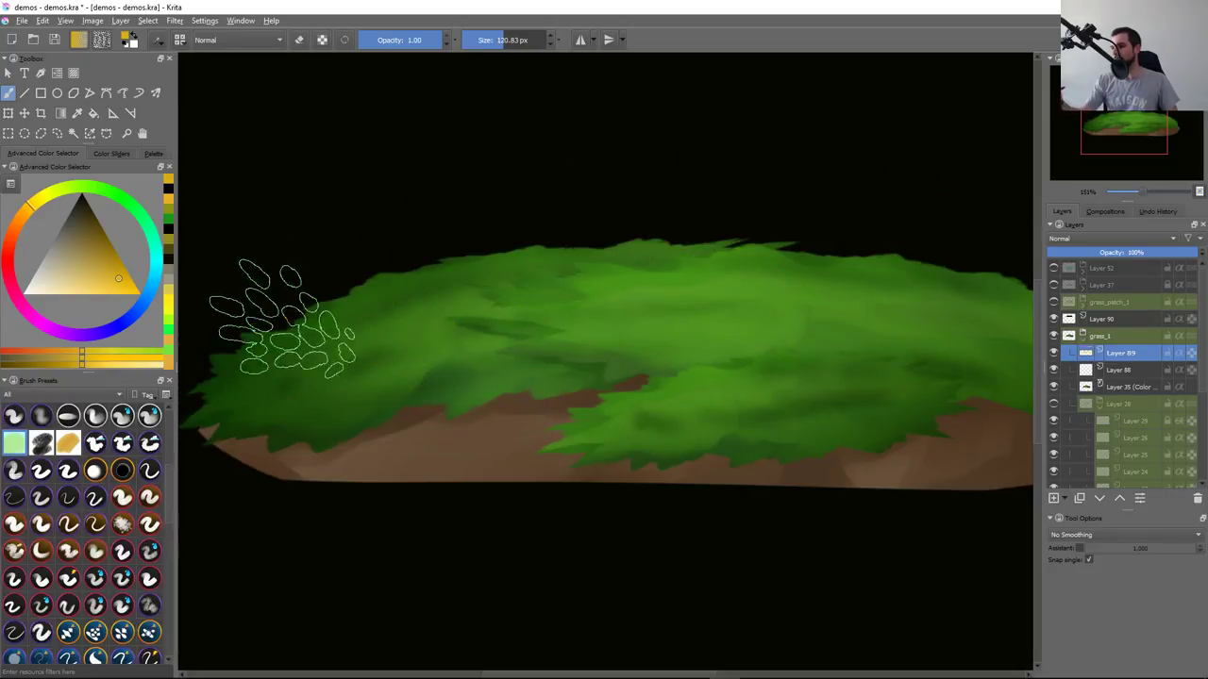
{"action": "left_click_drag", "start_coordinate": [255, 335], "coordinate": [595, 283]}
{"action": "key", "text": "ctrl+z"}
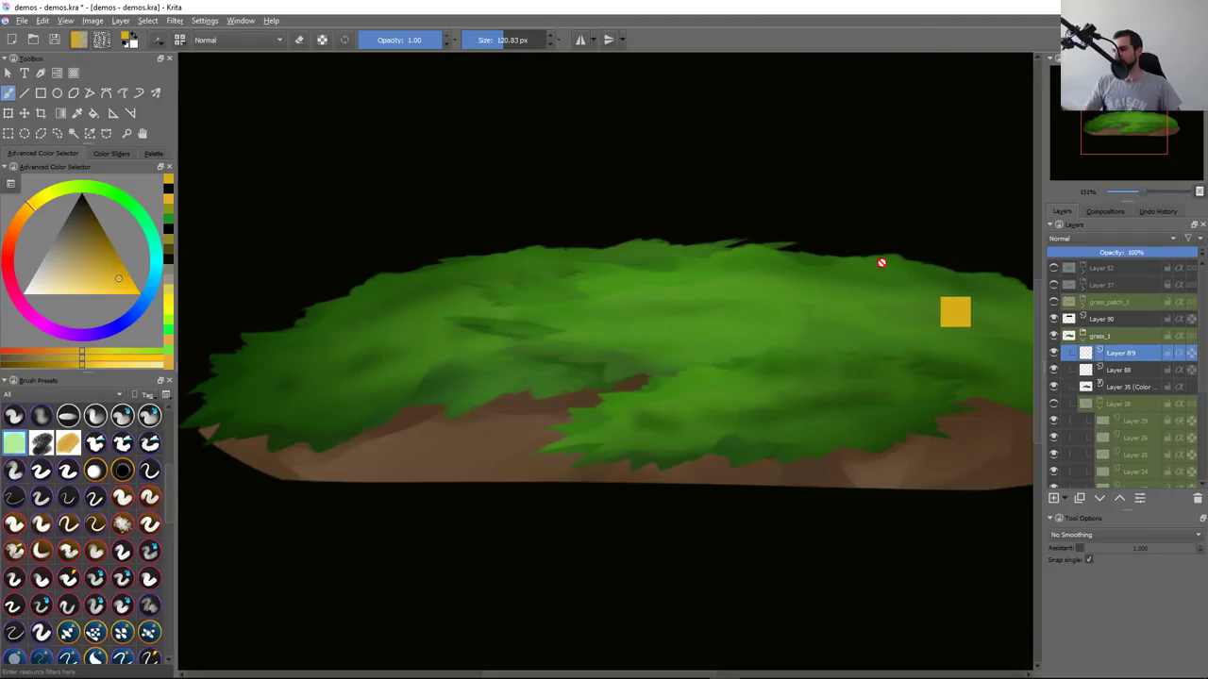
Select Layer 29, undo the last change, and fit the whole page in view
{"action": "left_click", "coordinate": [1100, 361], "text": "alt"}
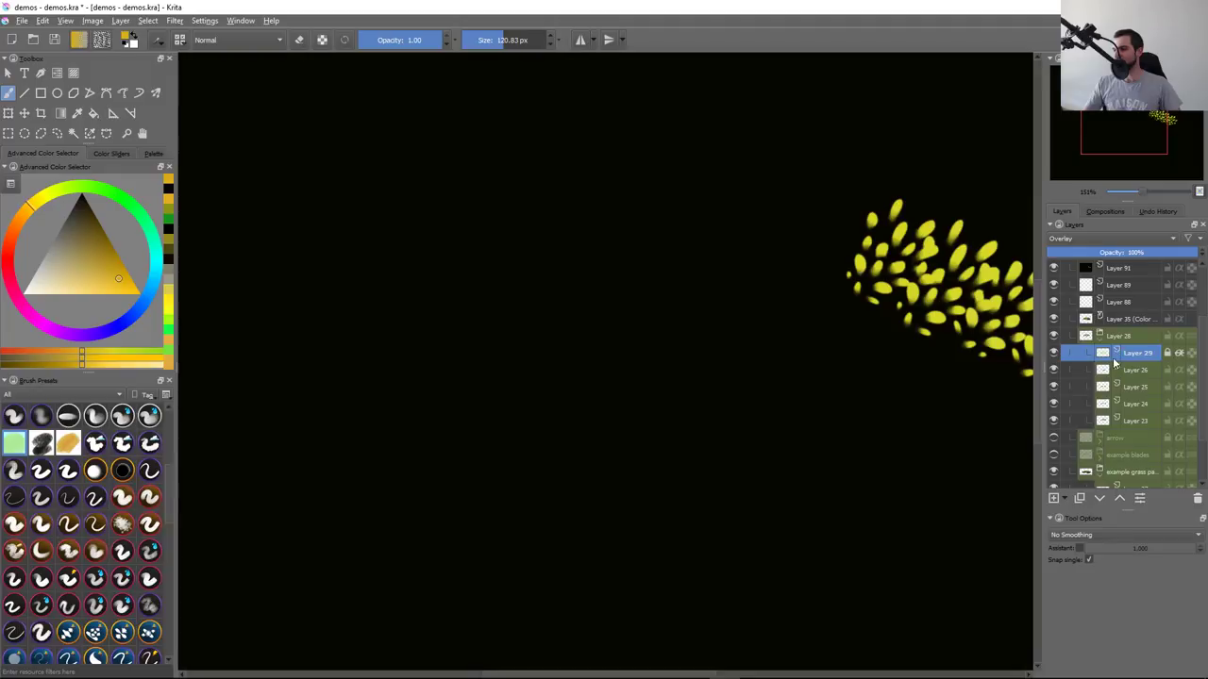
{"action": "key", "text": "ctrl+z"}
{"action": "key", "text": "ctrl+z"}
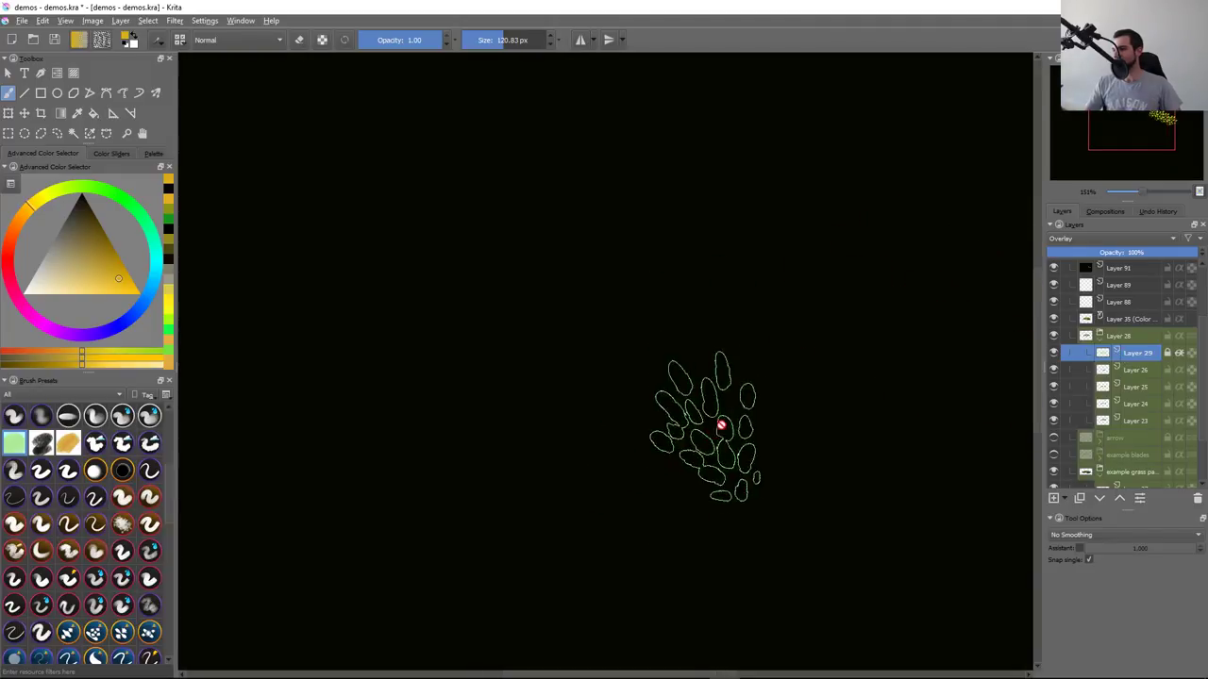
{"action": "key", "text": "1"}
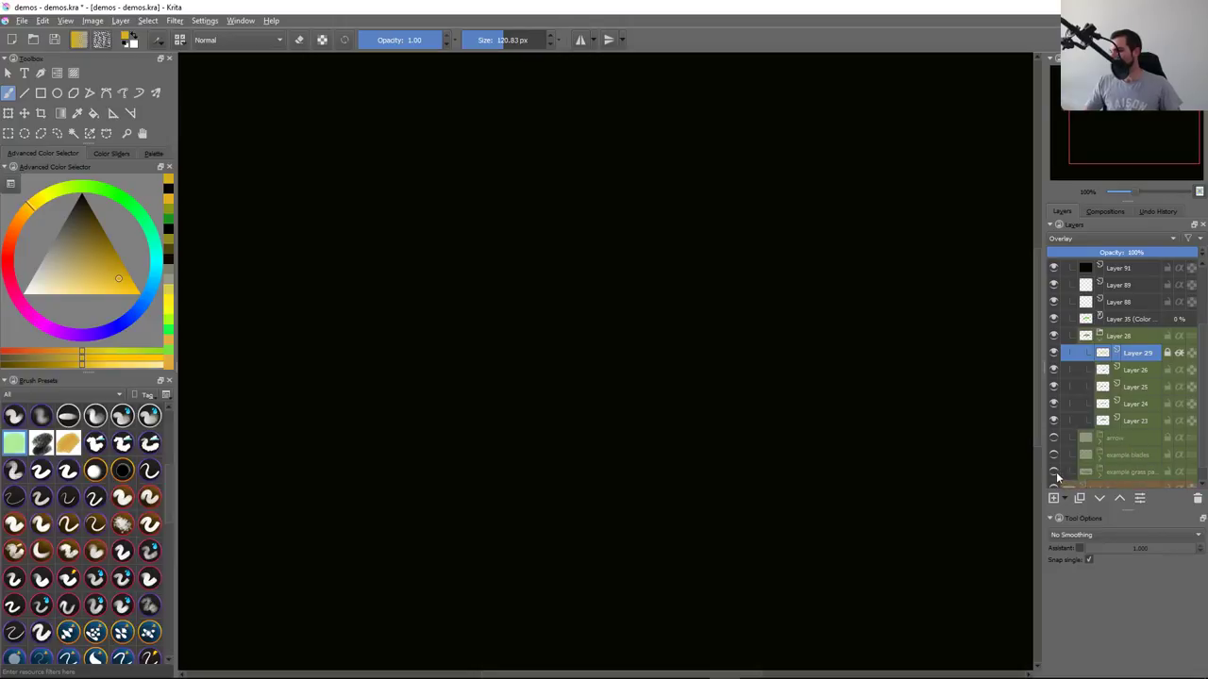
{"action": "key", "text": "2"}
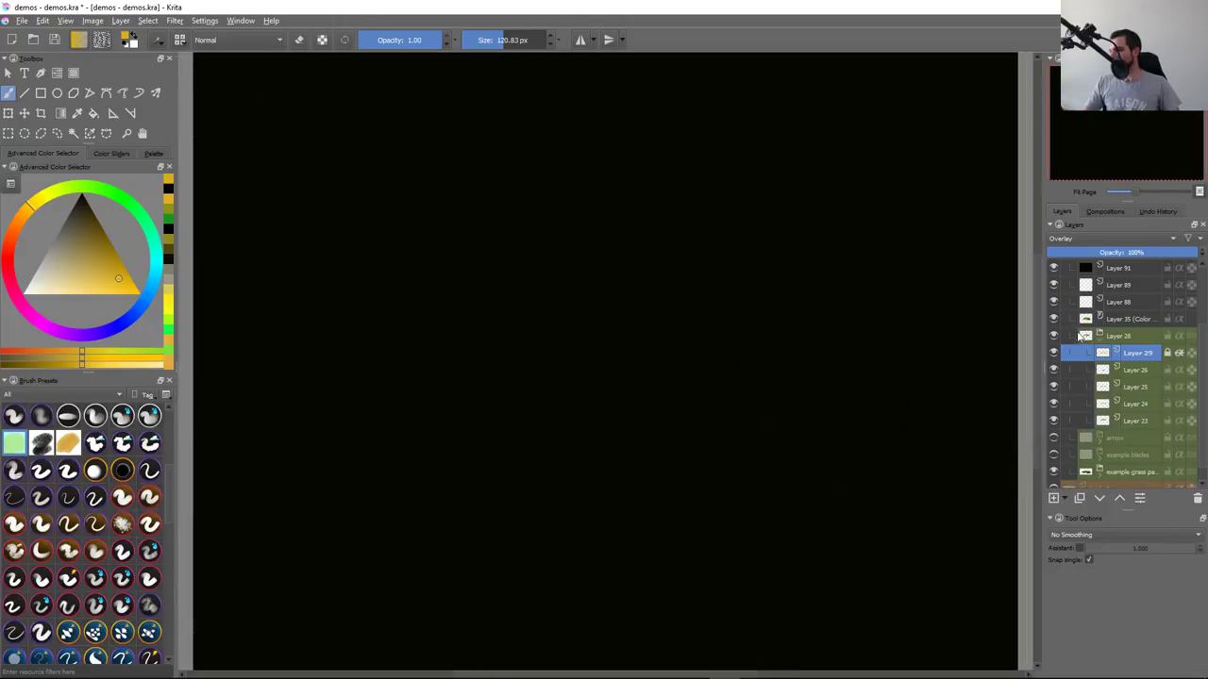
Select the black Layer 91 and move it to the bottom of the layer stack
{"action": "left_click", "coordinate": [1054, 268]}
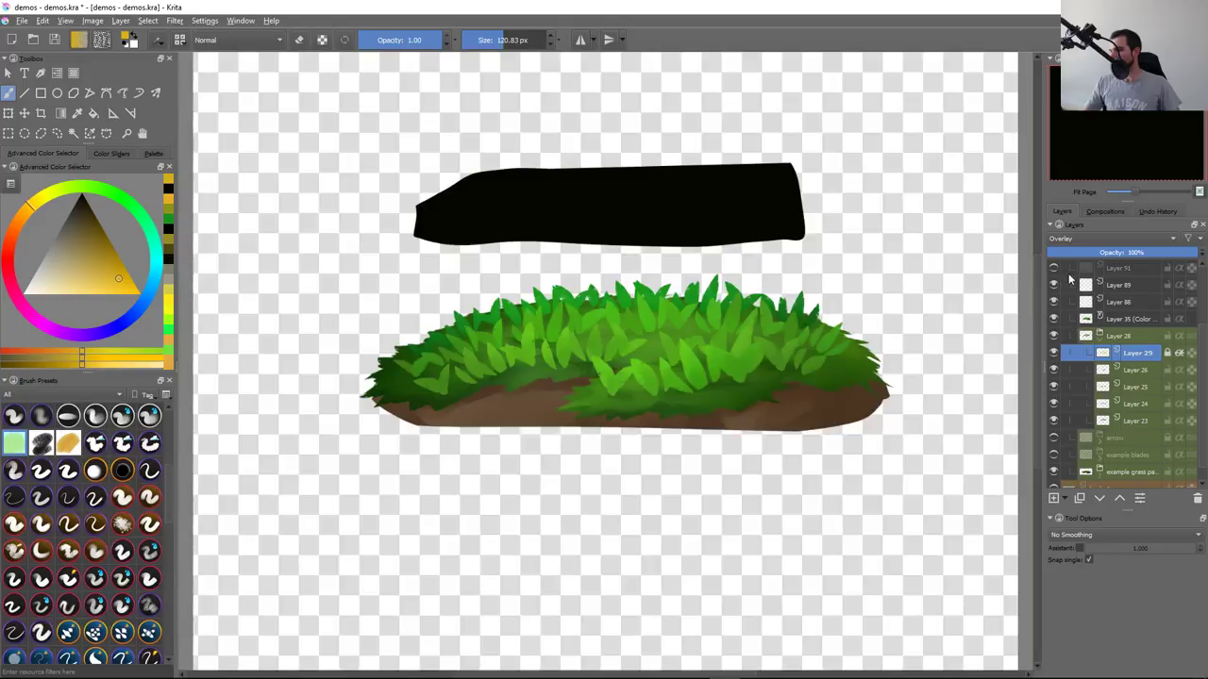
{"action": "left_click", "coordinate": [1054, 268]}
{"action": "left_click", "coordinate": [1114, 270]}
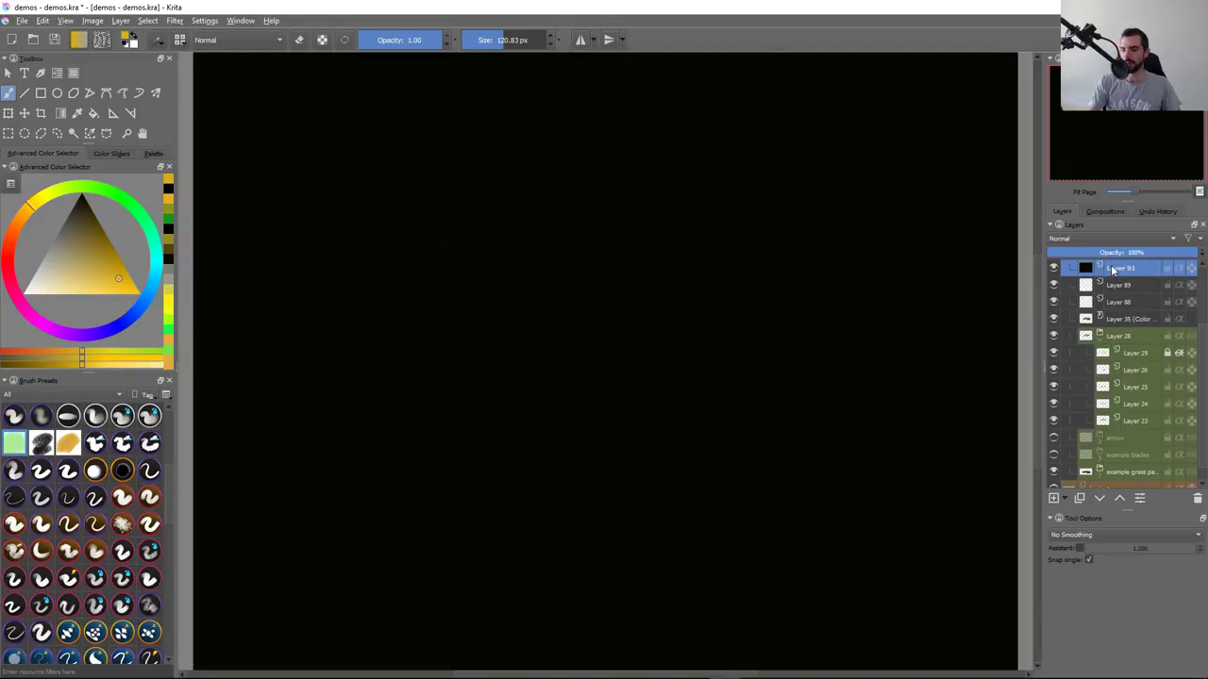
{"action": "key", "text": "ctrl+Page_Down"}
{"action": "key", "text": "ctrl+Page_Down"}
{"action": "key", "text": "ctrl+Page_Down"}
{"action": "key", "text": "ctrl+Page_Down"}
{"action": "key", "text": "ctrl+Page_Down"}
{"action": "key", "text": "ctrl+Page_Down"}
{"action": "key", "text": "ctrl+Page_Down"}
{"action": "key", "text": "ctrl+Page_Down"}
{"action": "key", "text": "ctrl+Page_Down"}
{"action": "key", "text": "ctrl+Page_Down"}
{"action": "key", "text": "ctrl+Page_Down"}
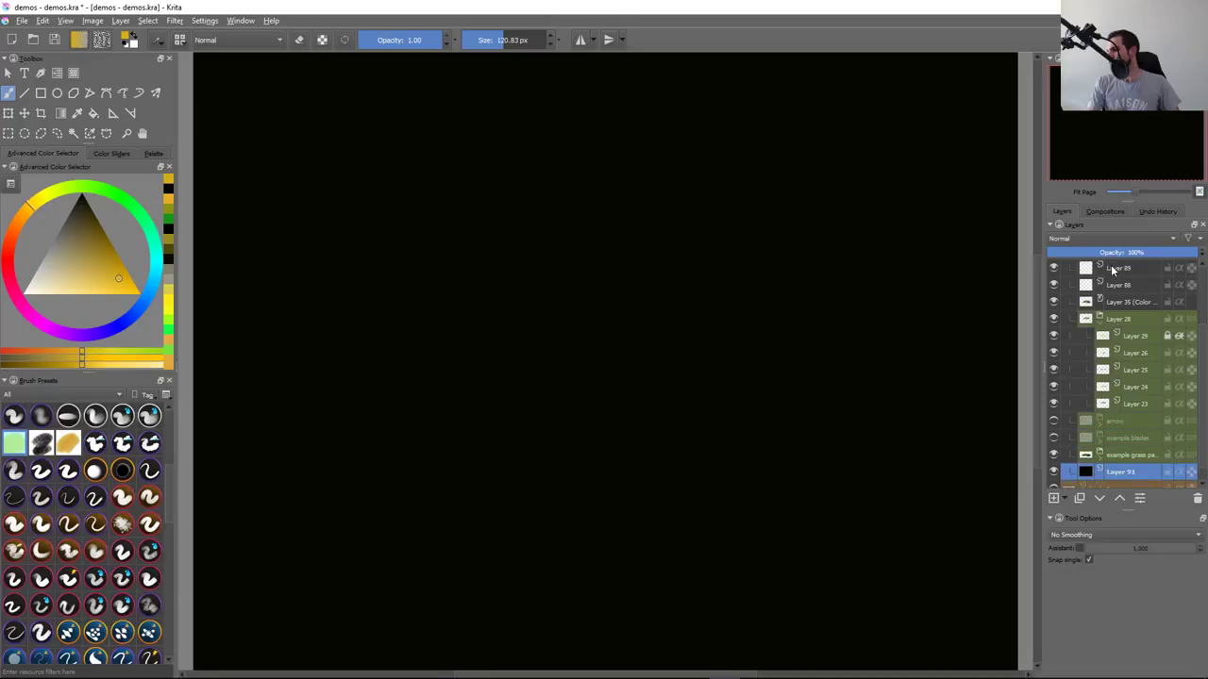
{"action": "key", "text": "ctrl+Page_Down"}
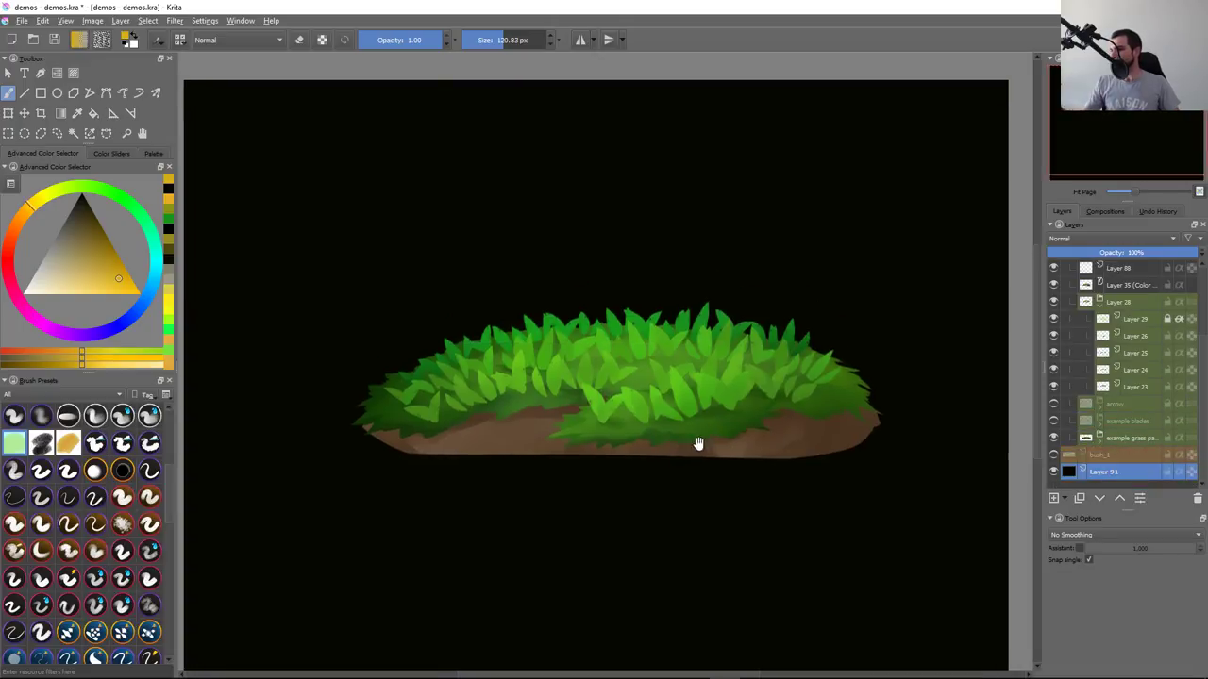
Hide and collapse the Layer 28 leaf-blade group, then select Layer 89
{"action": "left_click", "coordinate": [703, 408]}
{"action": "left_click", "coordinate": [1055, 303]}
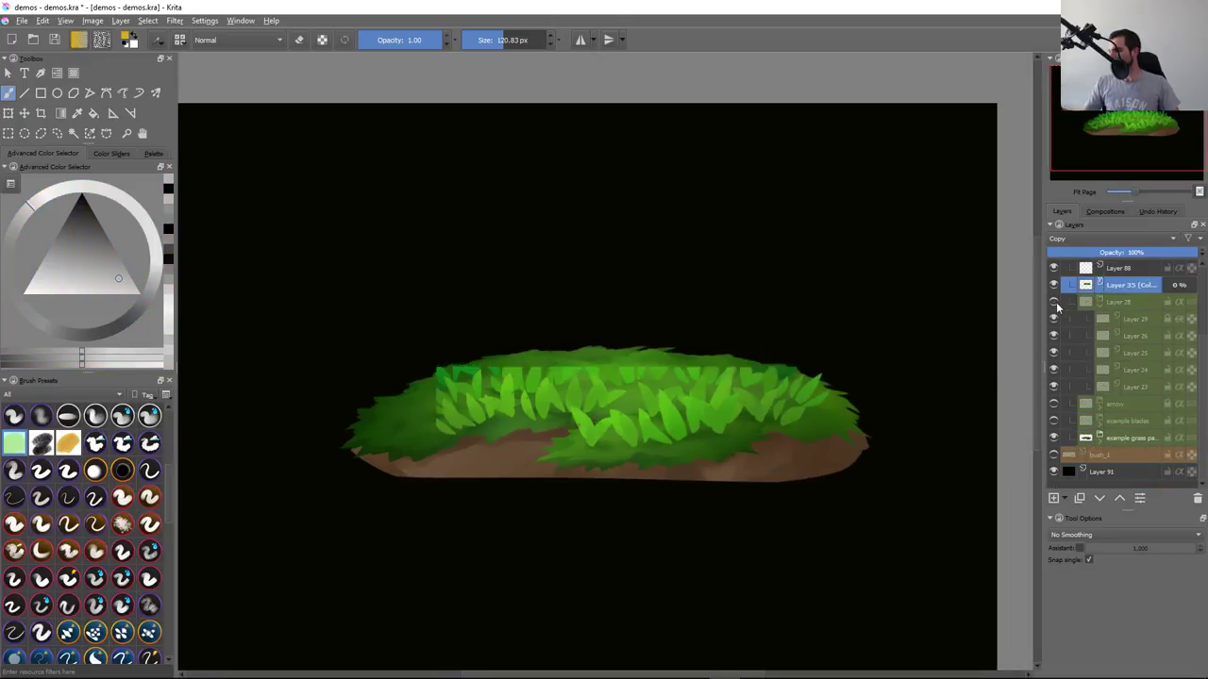
{"action": "left_click", "coordinate": [1054, 303]}
{"action": "left_click", "coordinate": [1099, 302]}
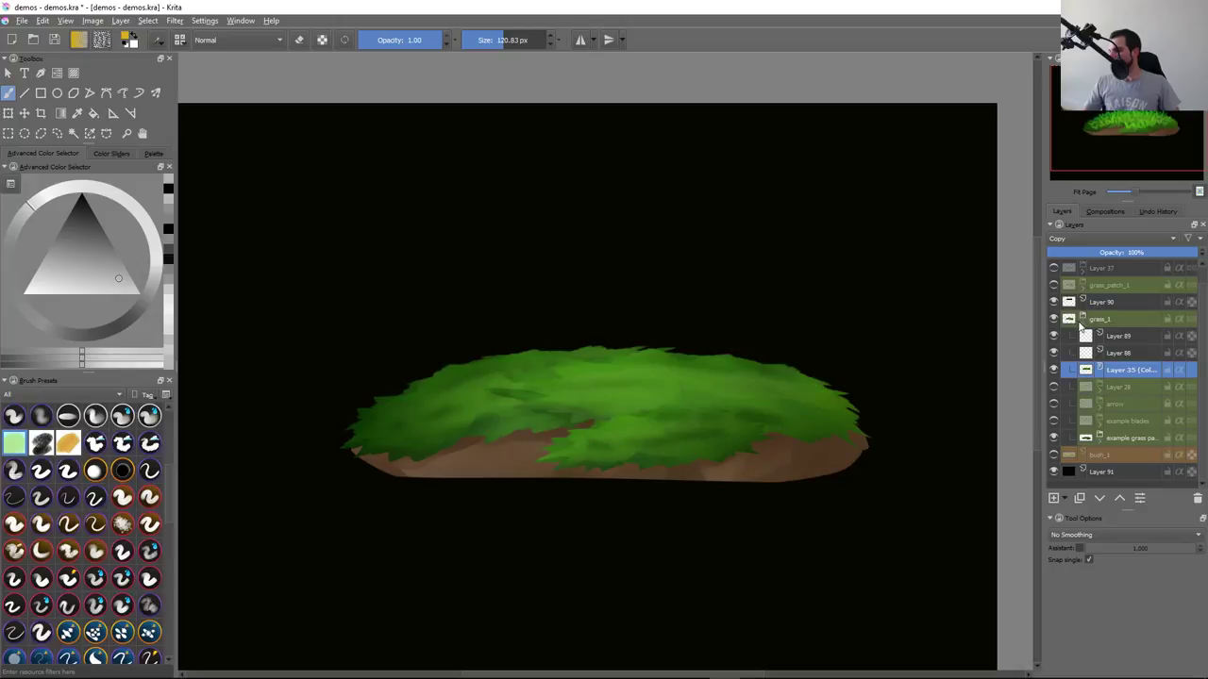
{"action": "left_click", "coordinate": [1114, 352]}
Try single yellow flower stamps and flower strokes on the grass, undoing the strokes
{"action": "left_click_drag", "start_coordinate": [517, 390], "coordinate": [557, 358]}
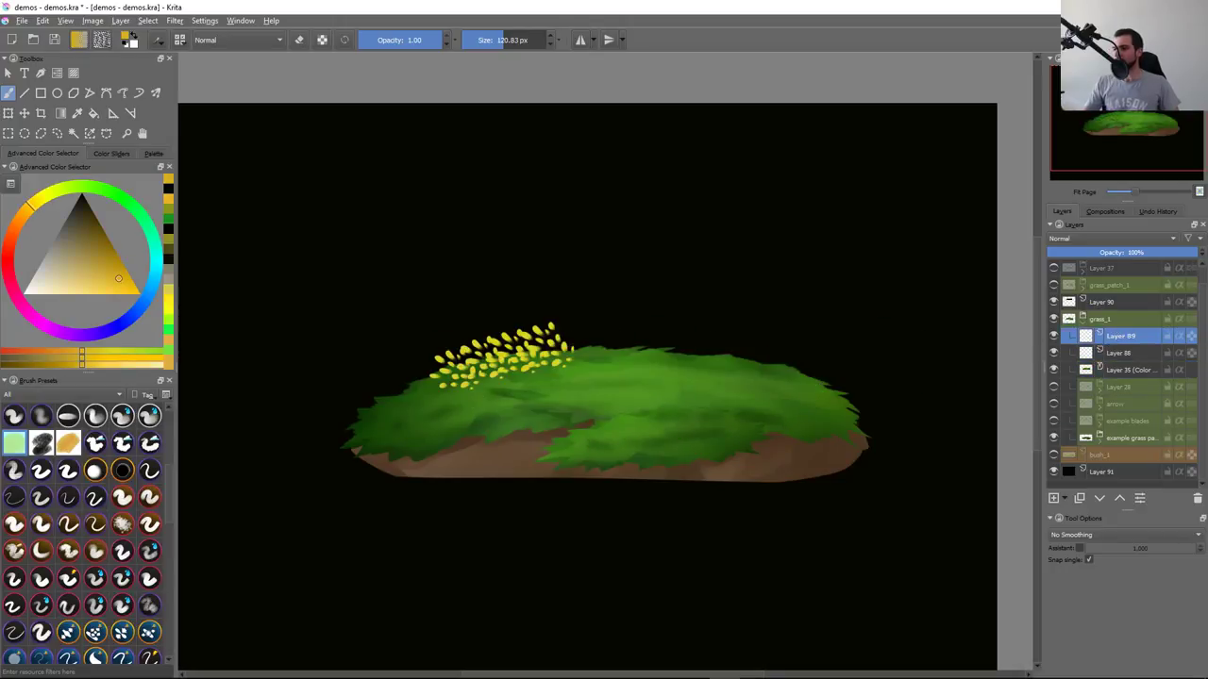
{"action": "key", "text": "ctrl+z"}
{"action": "left_click", "coordinate": [505, 364]}
{"action": "left_click", "coordinate": [694, 349]}
{"action": "mouse_move", "coordinate": [689, 357]}
{"action": "left_mouse_down"}
{"action": "mouse_move", "coordinate": [509, 330]}
{"action": "mouse_move", "coordinate": [453, 340]}
{"action": "left_mouse_up"}
{"action": "key", "text": "ctrl+z"}
{"action": "key", "text": "ctrl+z"}
{"action": "left_click_drag", "start_coordinate": [444, 391], "coordinate": [557, 345]}
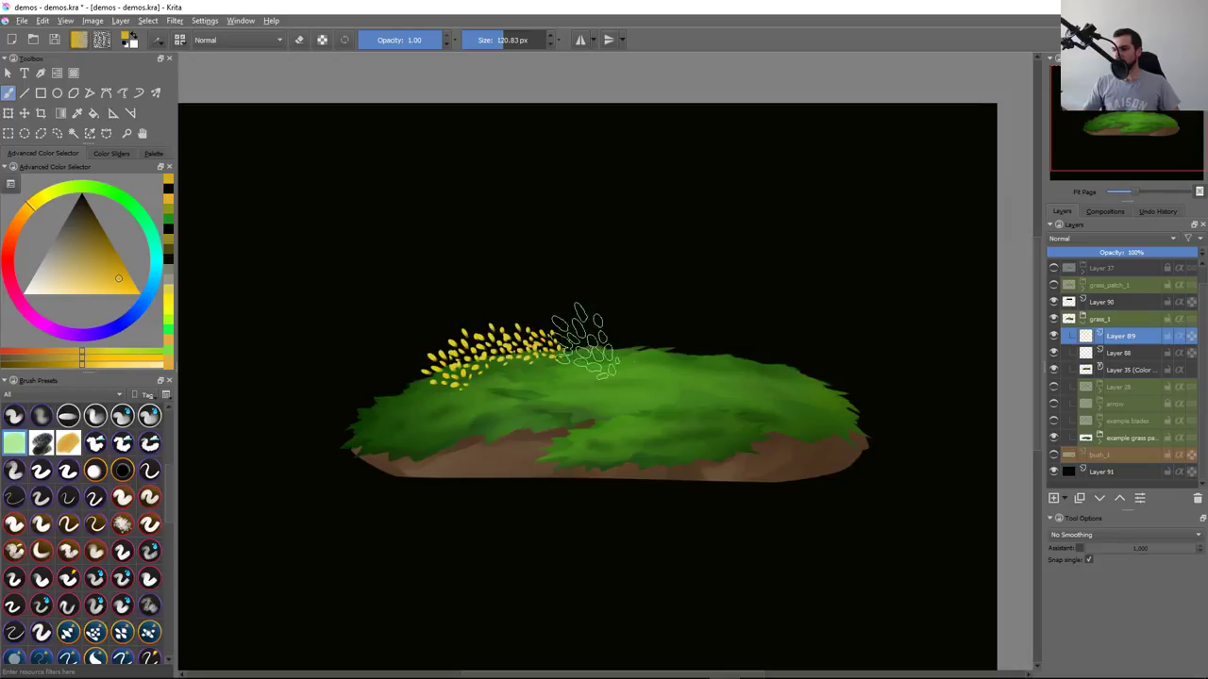
{"action": "key", "text": "ctrl+z"}
Stamp about seven yellow flower clusters across the grass top, left to right
{"action": "left_click_drag", "start_coordinate": [684, 347], "coordinate": [722, 363]}
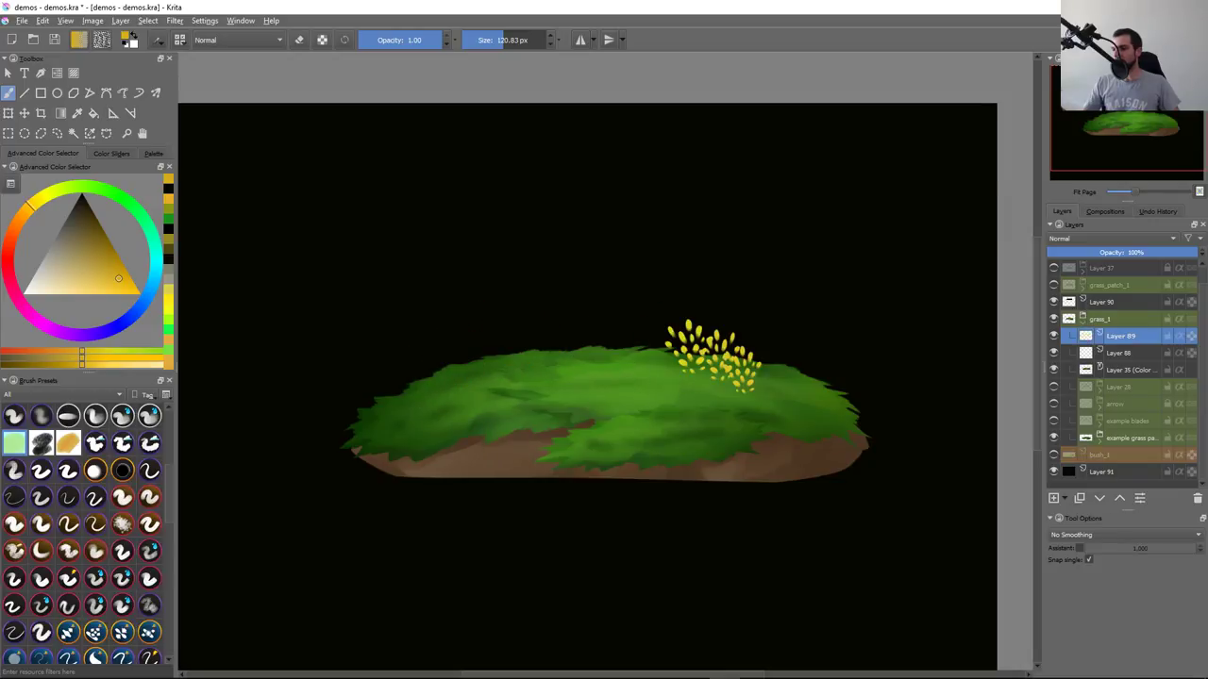
{"action": "left_click", "coordinate": [500, 373]}
{"action": "left_click", "coordinate": [412, 384]}
{"action": "left_click", "coordinate": [550, 347]}
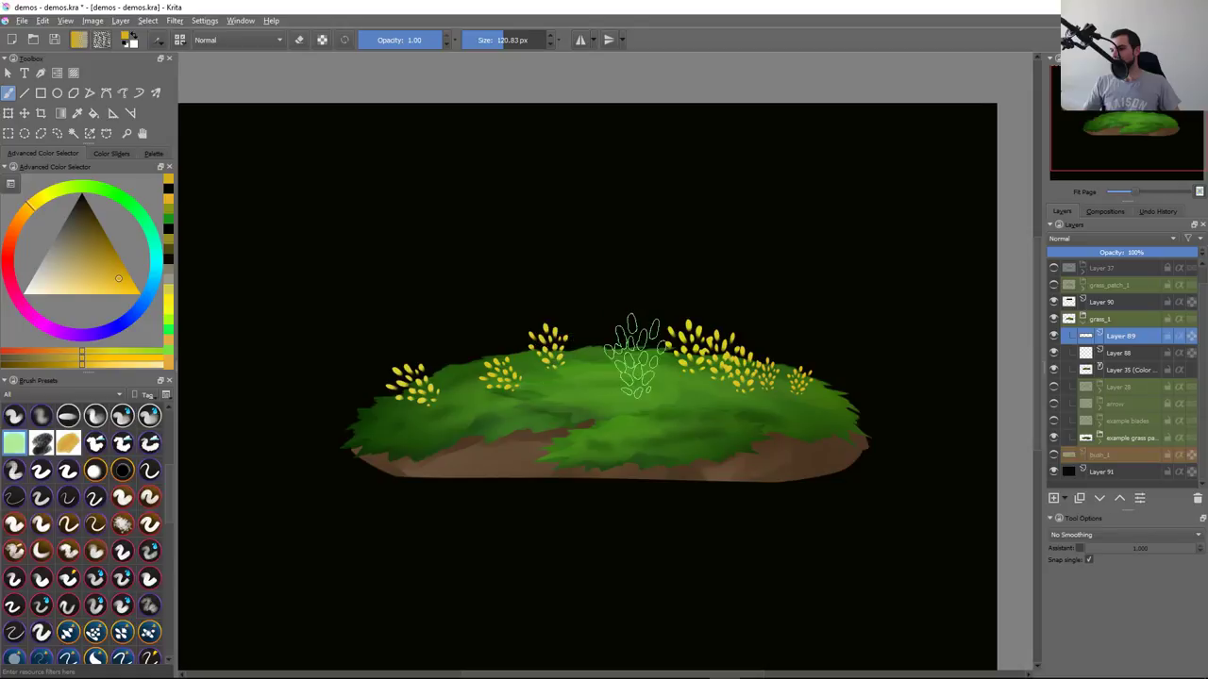
{"action": "left_click", "coordinate": [837, 371]}
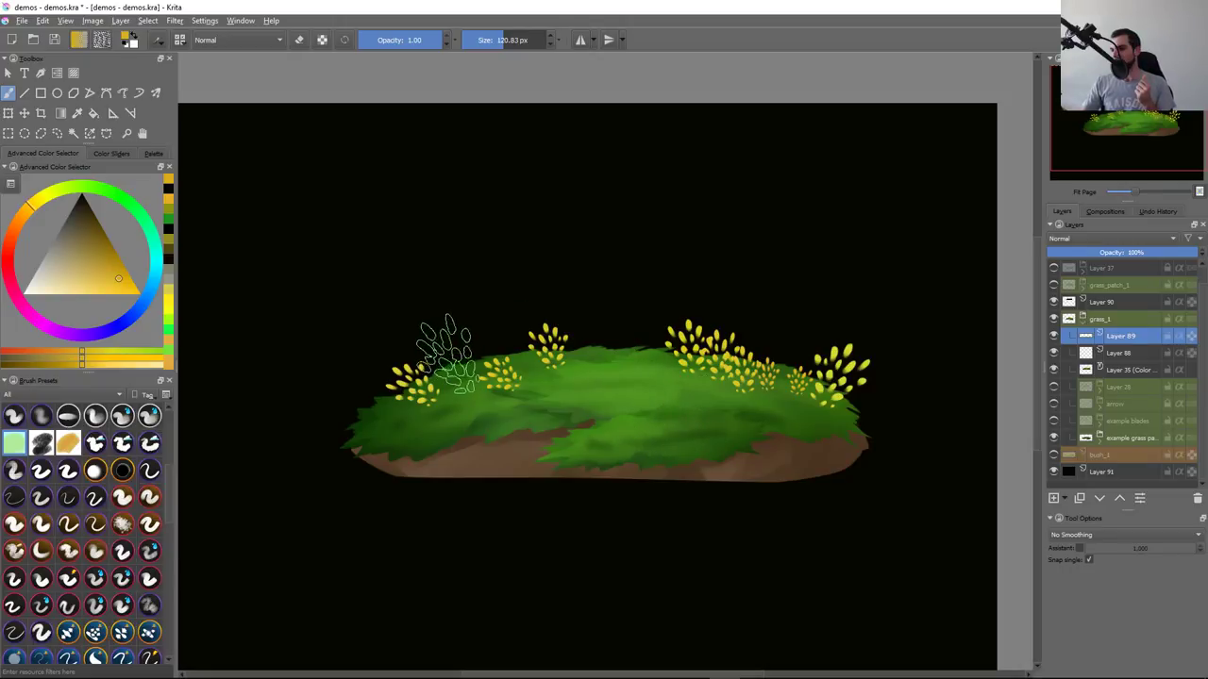
{"action": "left_click", "coordinate": [446, 357]}
{"action": "left_click", "coordinate": [618, 335]}
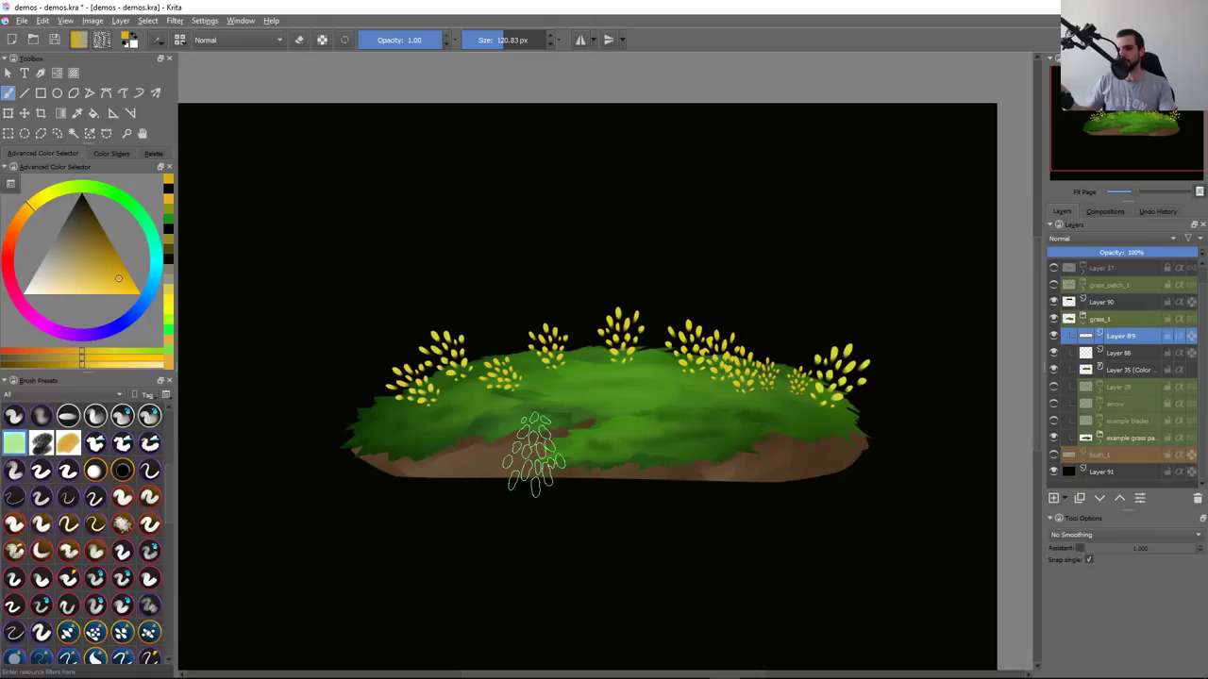
Clear all clusters and restamp them along the grass top, undoing a misplaced one
{"action": "key", "text": "Delete"}
{"action": "left_click", "coordinate": [422, 370]}
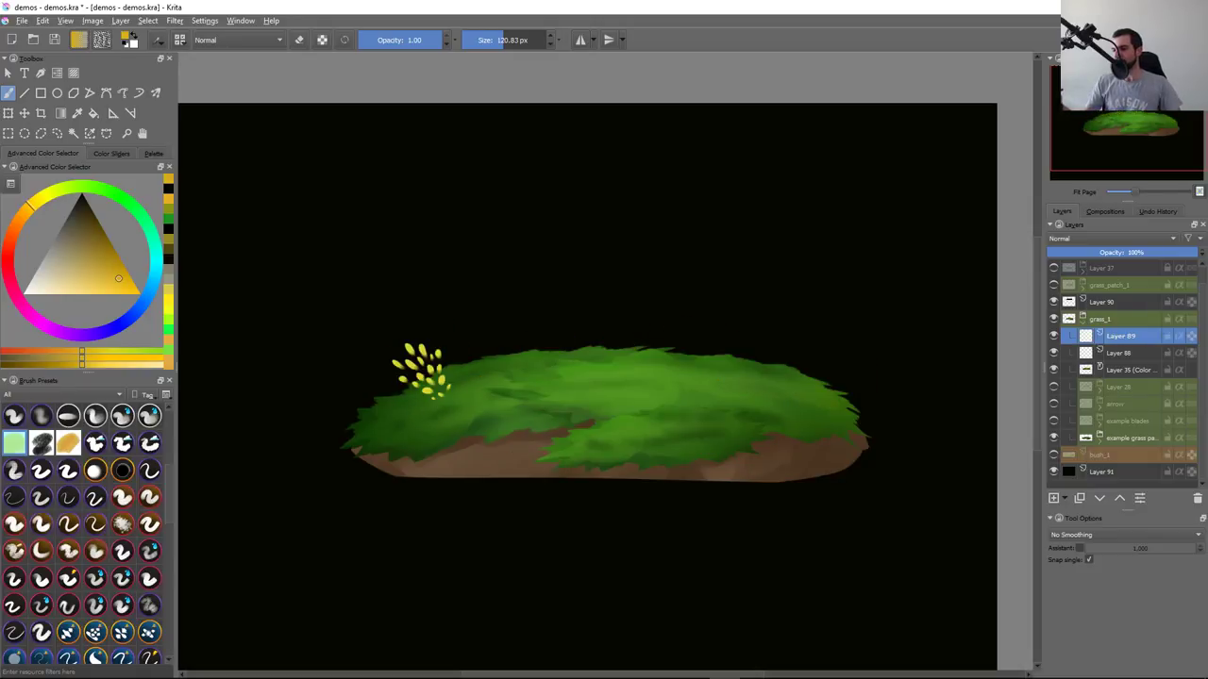
{"action": "left_click", "coordinate": [554, 348]}
{"action": "left_click", "coordinate": [711, 363]}
{"action": "left_click", "coordinate": [793, 364]}
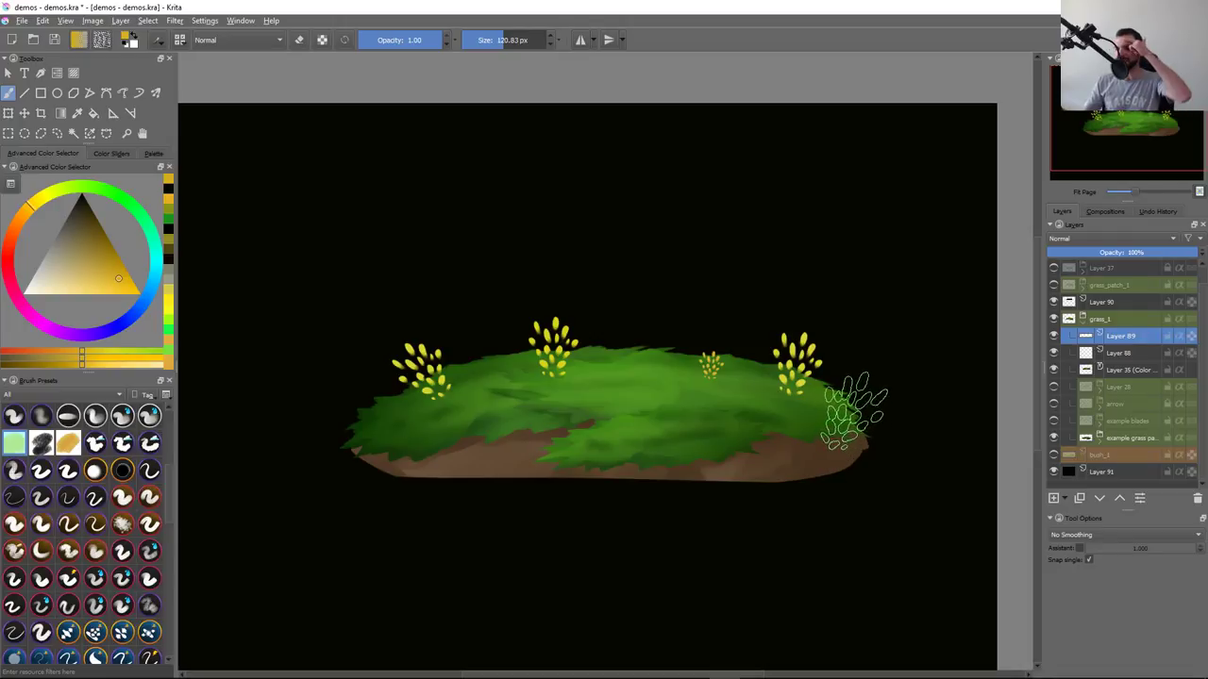
{"action": "left_click", "coordinate": [625, 331]}
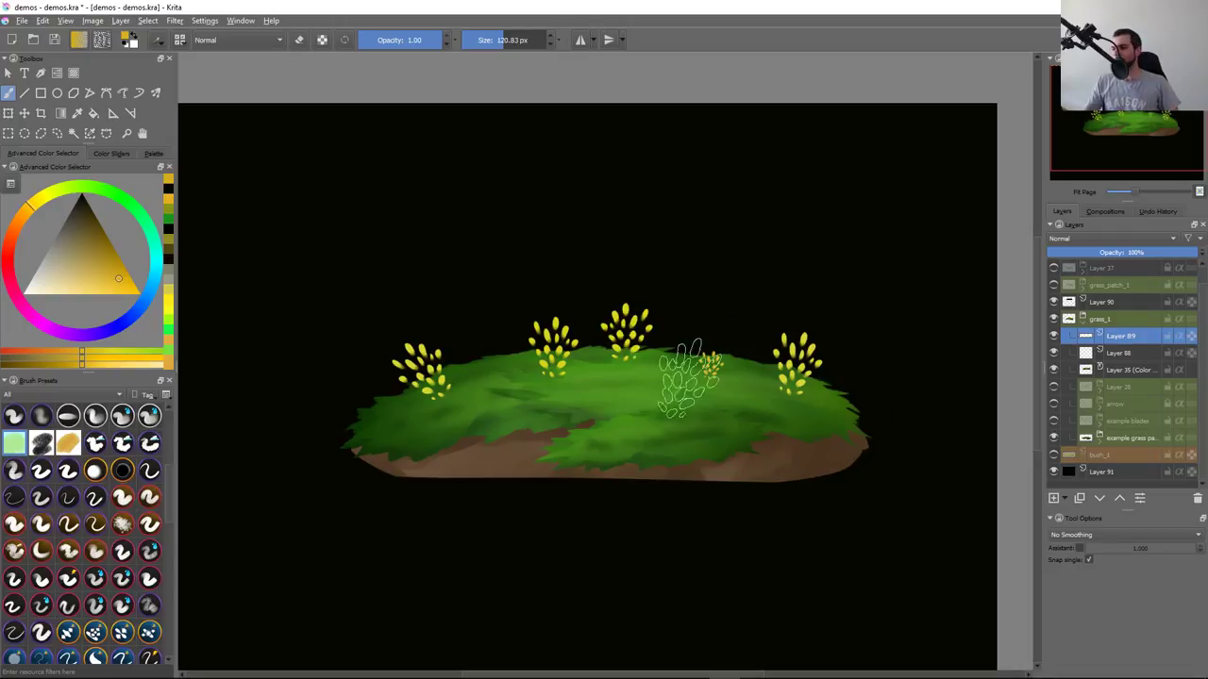
{"action": "key", "text": "ctrl+z"}
Reposition middle clusters and add ones at the left edge, centre, and right end
{"action": "left_click", "coordinate": [476, 335]}
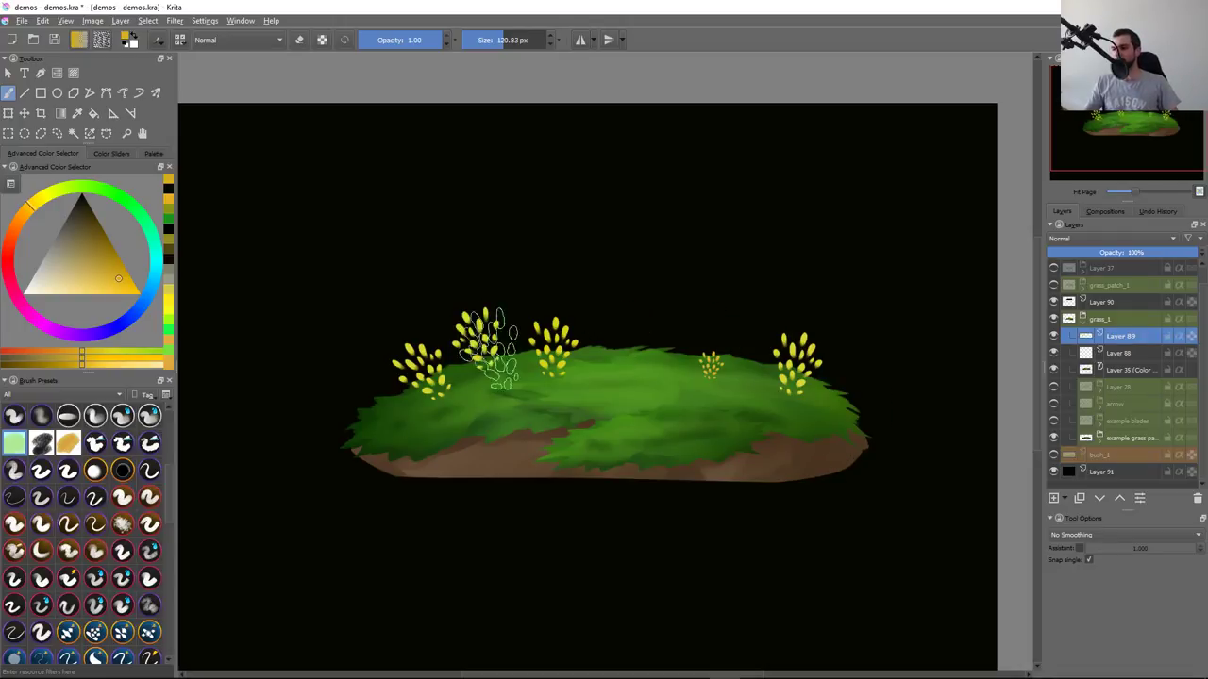
{"action": "left_click", "coordinate": [642, 365]}
{"action": "key", "text": "ctrl+z"}
{"action": "left_click", "coordinate": [686, 326]}
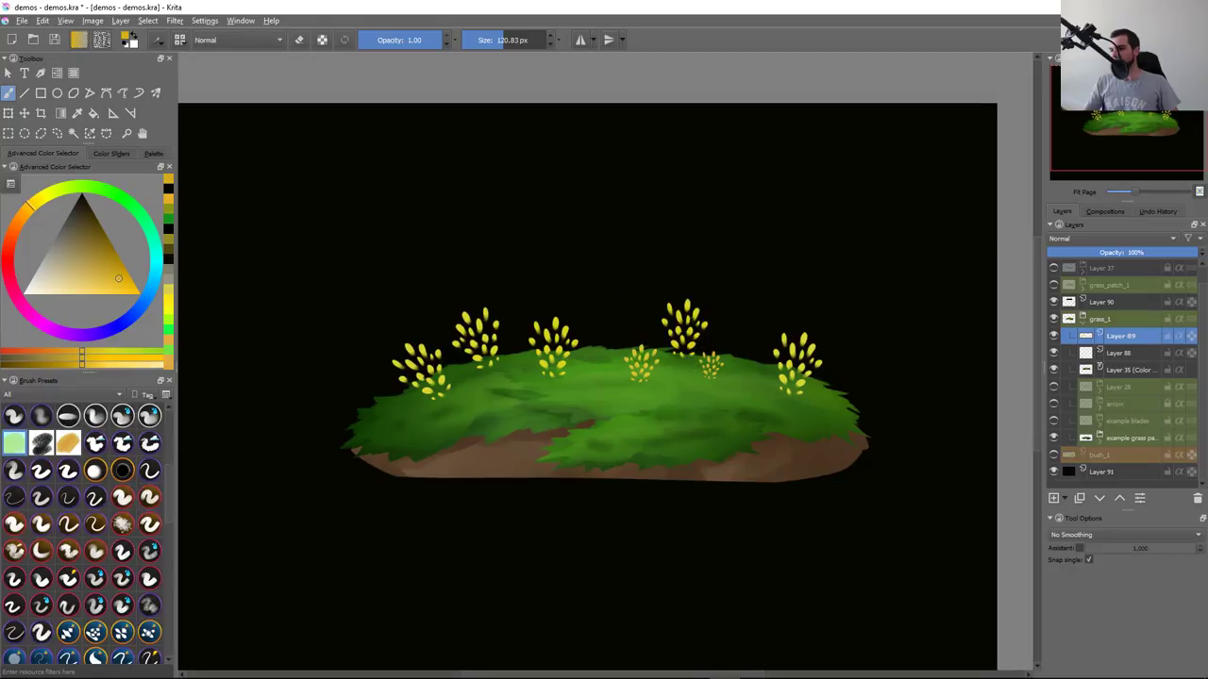
{"action": "left_click", "coordinate": [603, 318]}
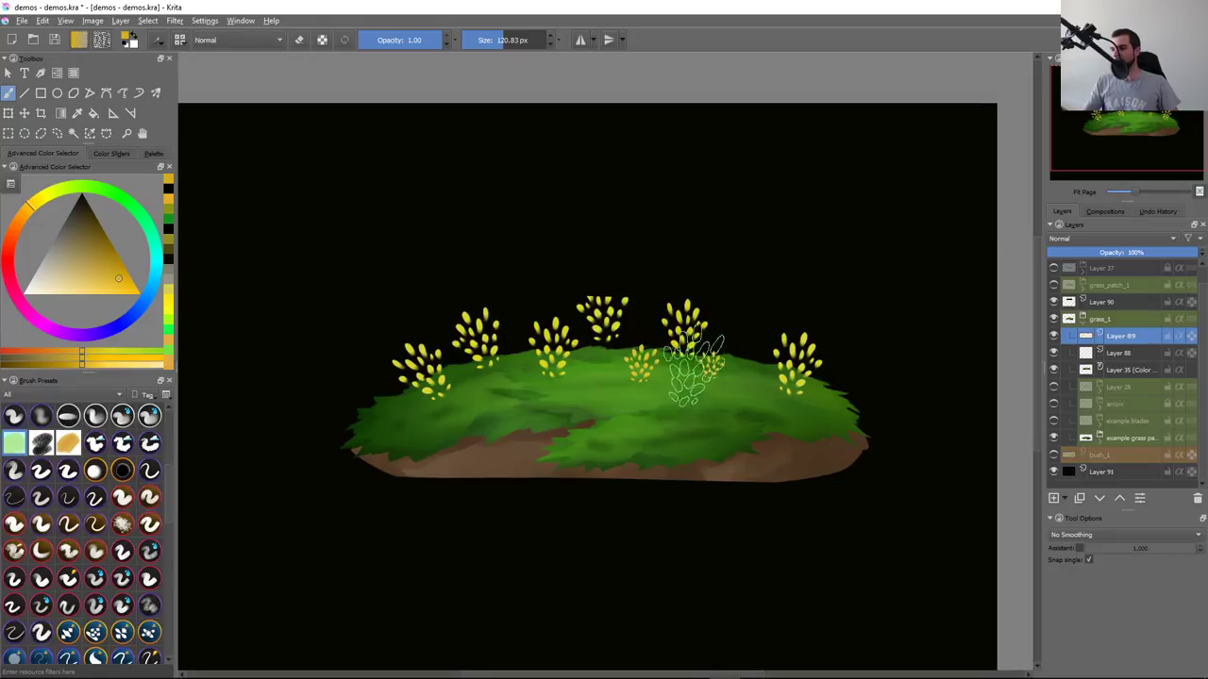
{"action": "key", "text": "ctrl+z"}
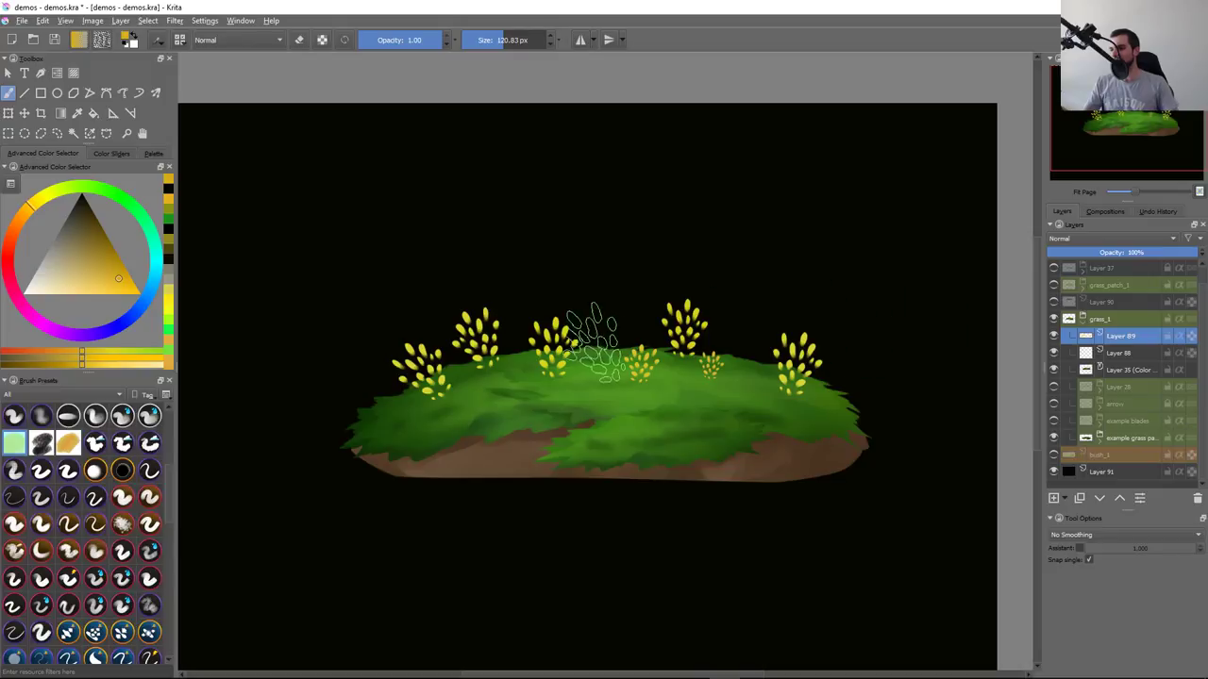
{"action": "left_click", "coordinate": [371, 398]}
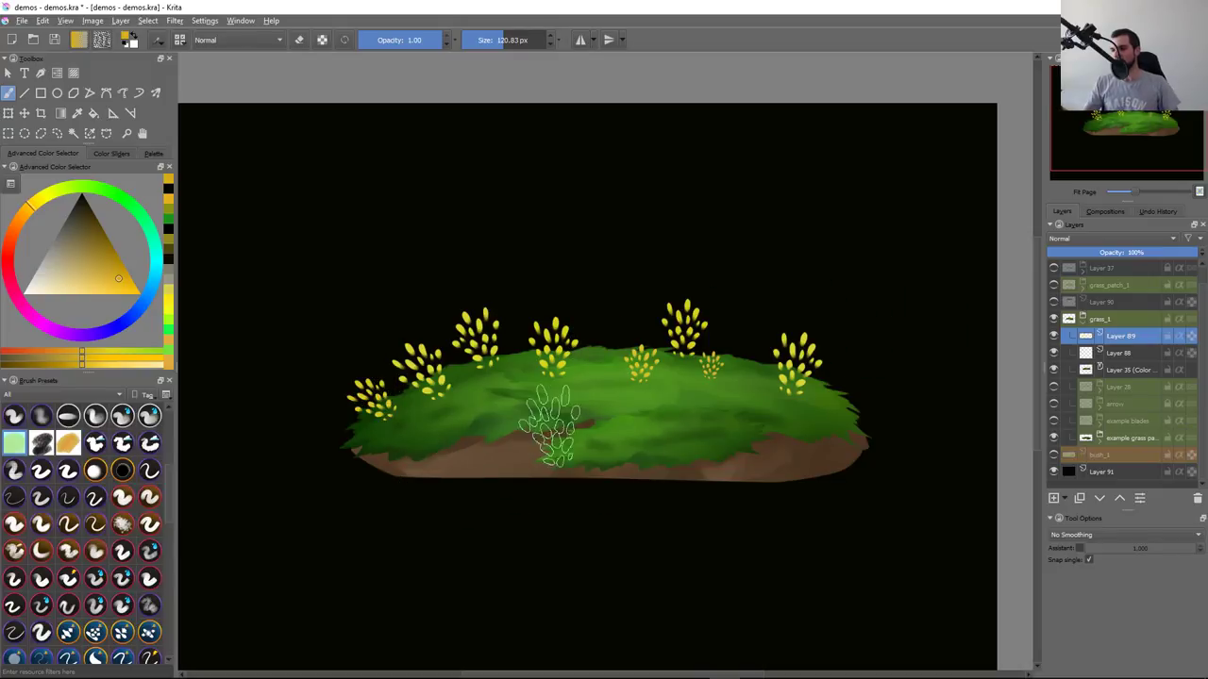
{"action": "left_click", "coordinate": [604, 325]}
{"action": "left_click", "coordinate": [842, 396]}
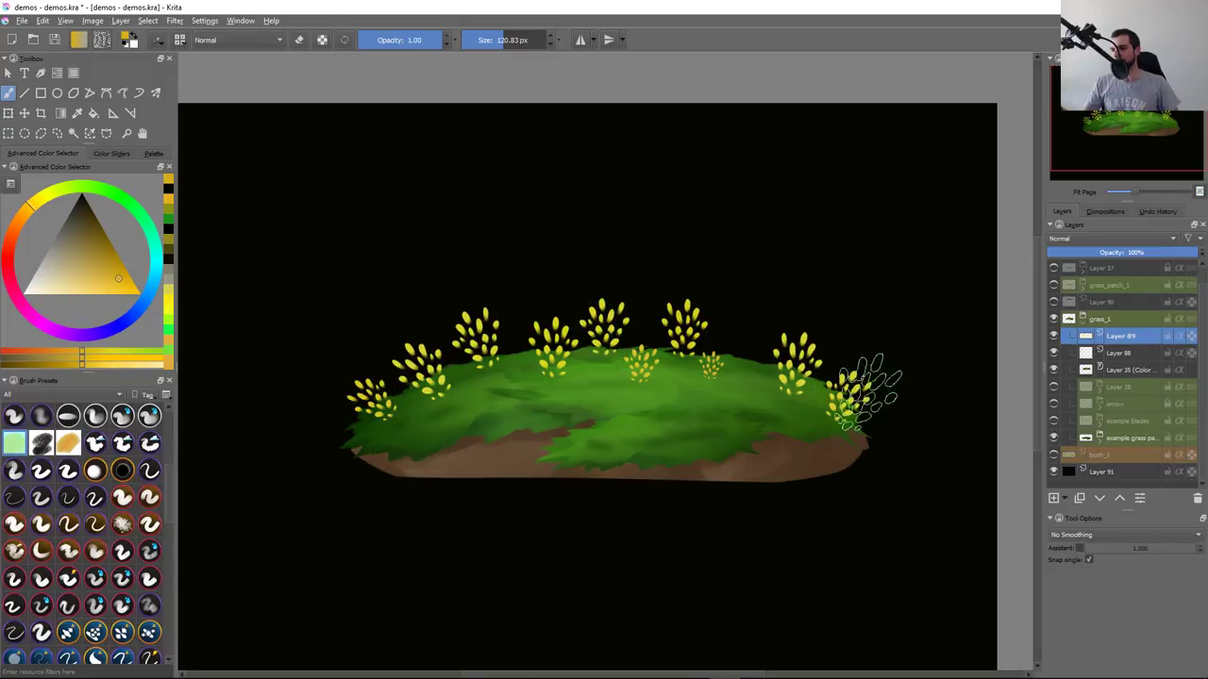
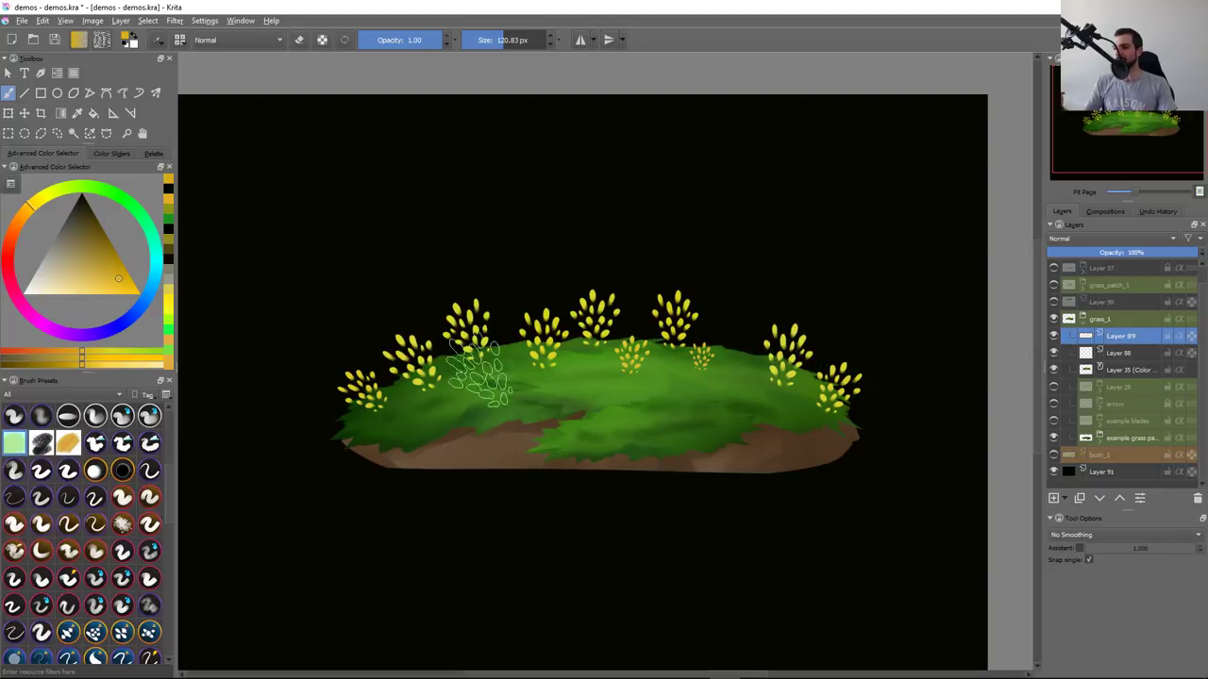
Try a yellow flower cluster and broad flower strokes on the mound, then undo them
{"action": "left_click", "coordinate": [752, 304]}
{"action": "key", "text": "Delete"}
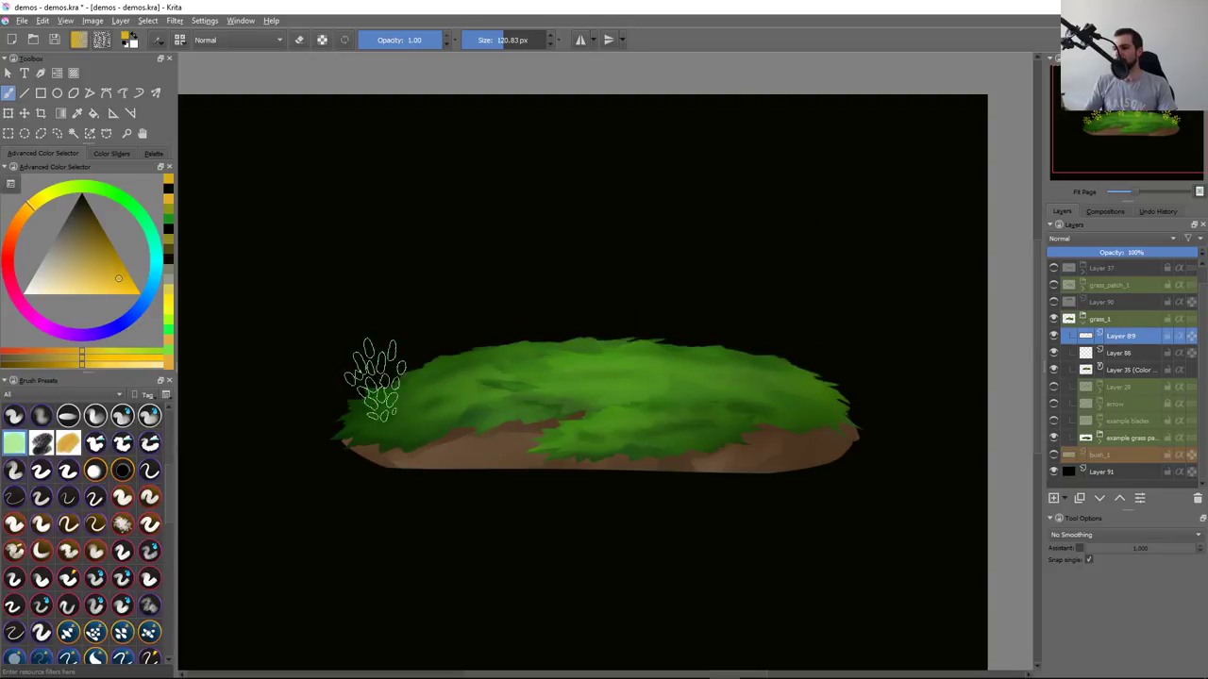
{"action": "left_click_drag", "start_coordinate": [359, 387], "coordinate": [674, 283]}
{"action": "mouse_move", "coordinate": [443, 378]}
{"action": "left_mouse_down"}
{"action": "mouse_move", "coordinate": [679, 415]}
{"action": "mouse_move", "coordinate": [850, 405]}
{"action": "left_mouse_up"}
{"action": "key", "text": "Delete"}
Stamp small flower clusters across the mound's right and left, then undo them
{"action": "left_click", "coordinate": [745, 359]}
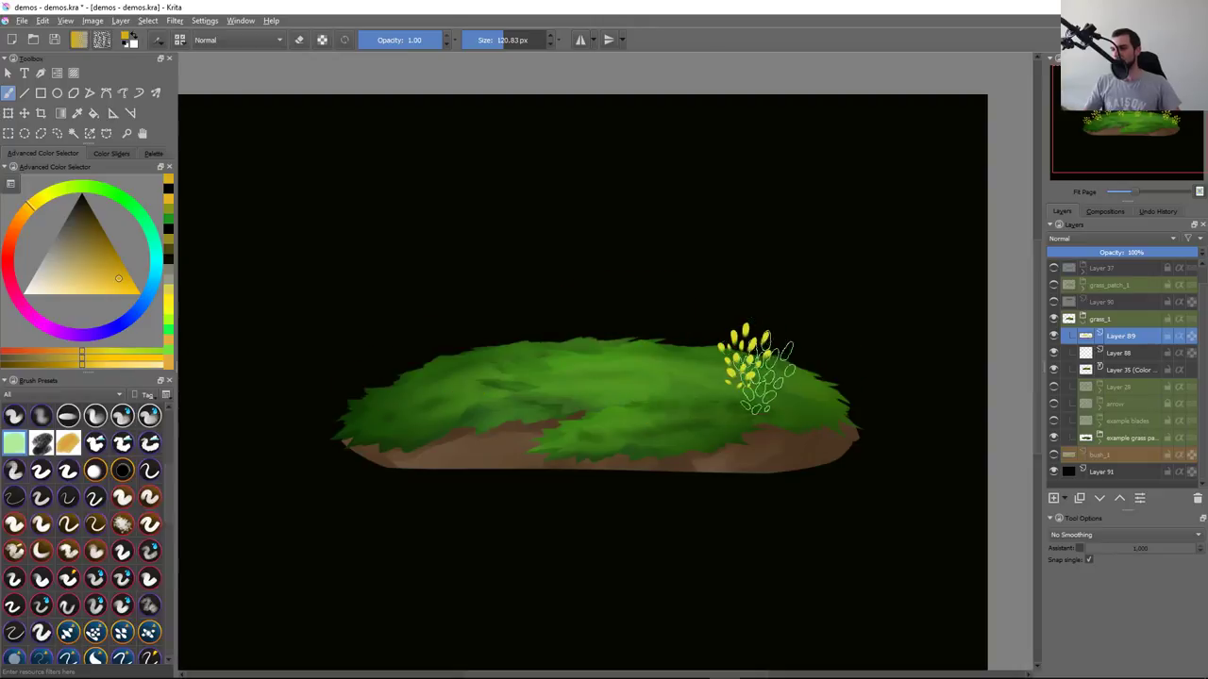
{"action": "left_click", "coordinate": [792, 383]}
{"action": "left_click", "coordinate": [545, 357]}
{"action": "left_click", "coordinate": [406, 389]}
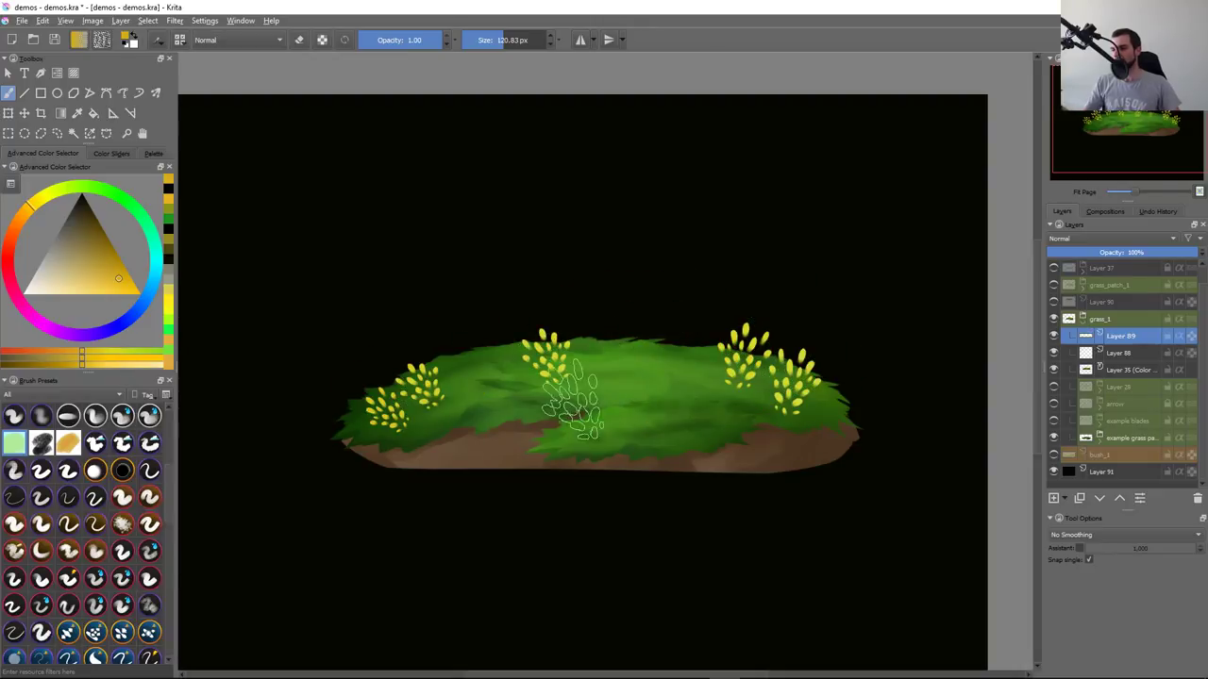
{"action": "key", "text": "ctrl+z"}
{"action": "key", "text": "ctrl+z"}
{"action": "key", "text": "ctrl+z"}
{"action": "key", "text": "ctrl+z"}
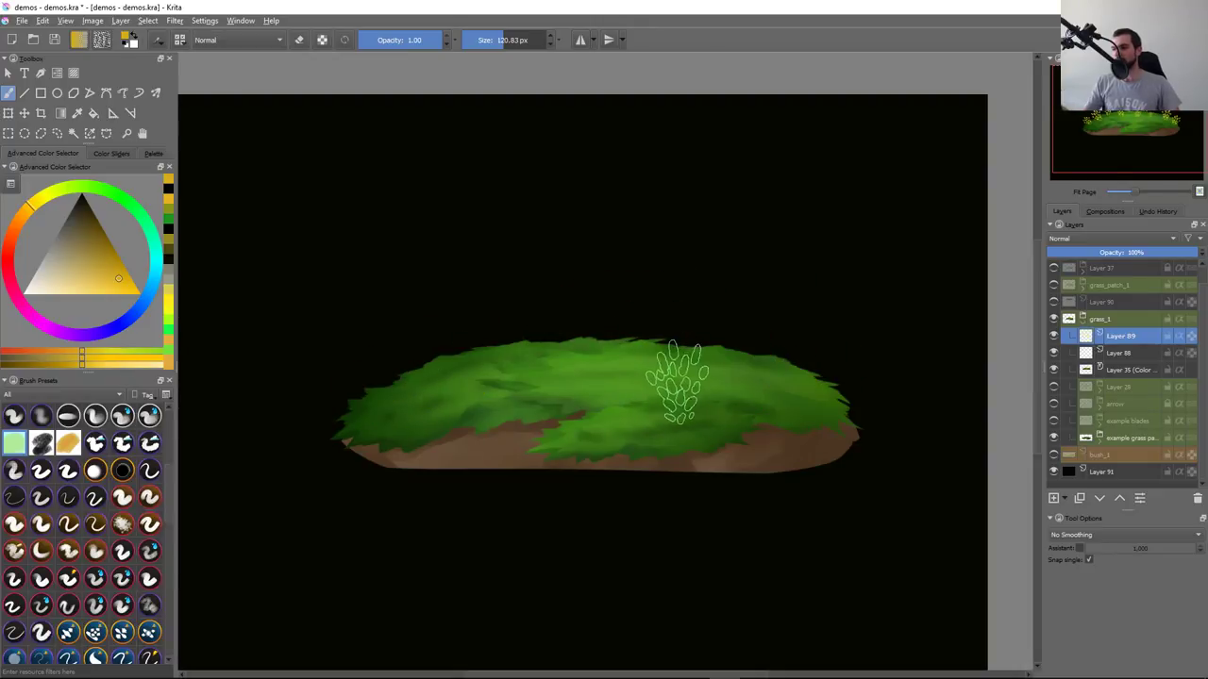
Stamp smaller flower clusters mid-mound and left, undo two, and shrink the brush to about 38 px
{"action": "left_click", "coordinate": [763, 387]}
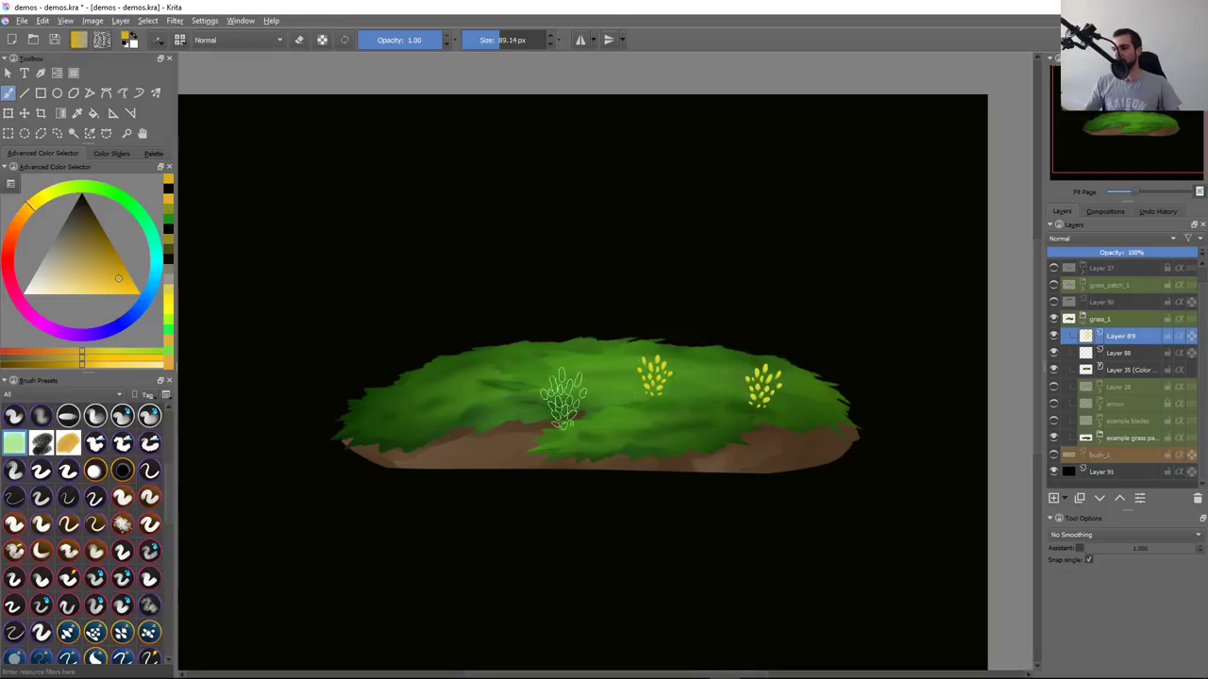
{"action": "left_click", "coordinate": [450, 384]}
{"action": "left_click", "coordinate": [521, 346]}
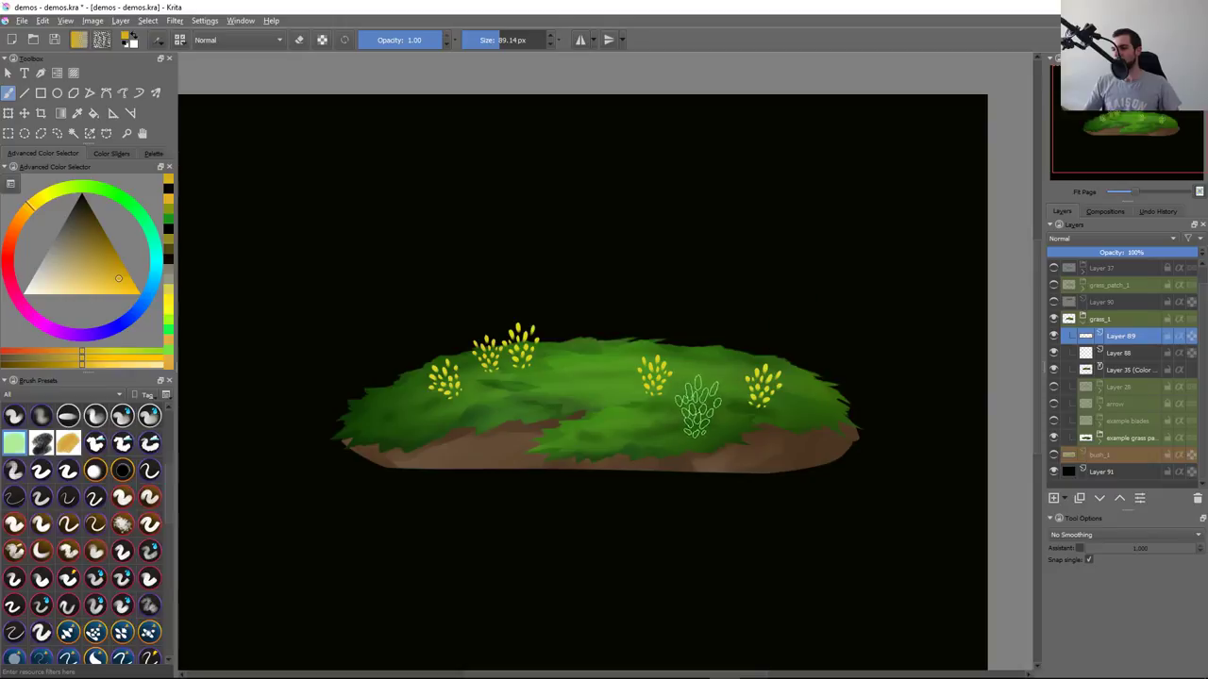
{"action": "key", "text": "ctrl+z"}
{"action": "key", "text": "ctrl+z"}
{"action": "key", "text": "ctrl+z"}
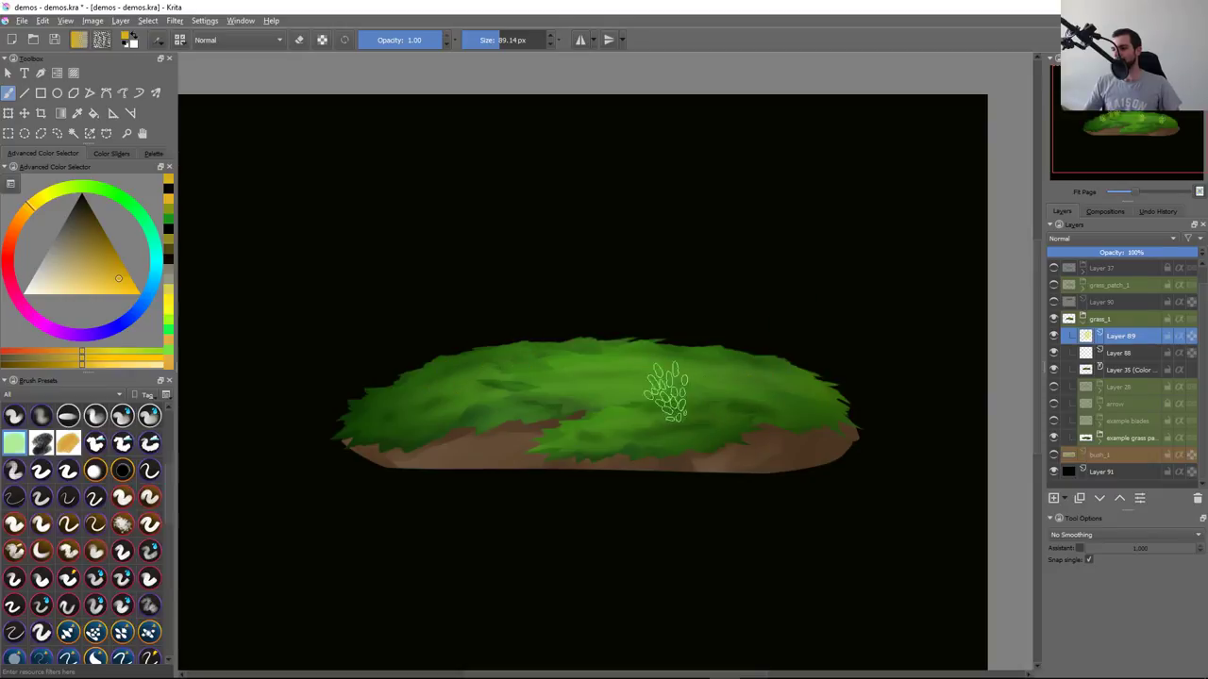
{"action": "left_click_drag", "start_coordinate": [667, 392], "coordinate": [660, 401]}
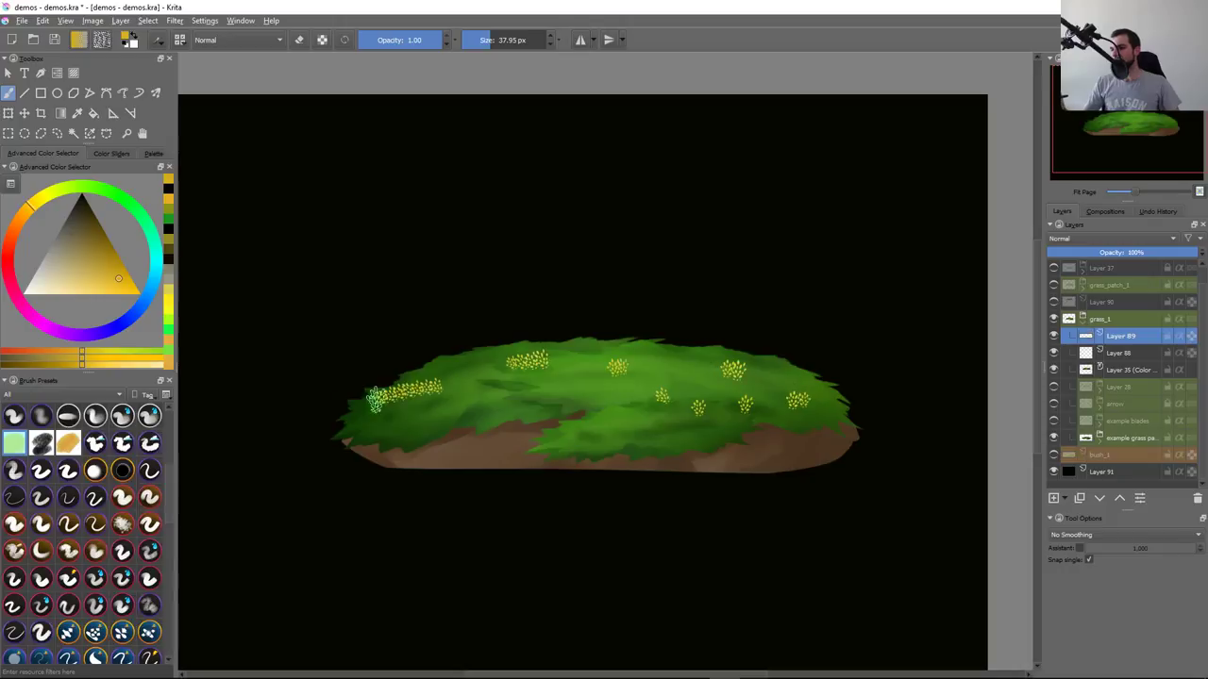
Set the flower brush tip spacing to 2.66 in the Brush Editor and review its Scatter settings
{"action": "key", "text": "F5"}
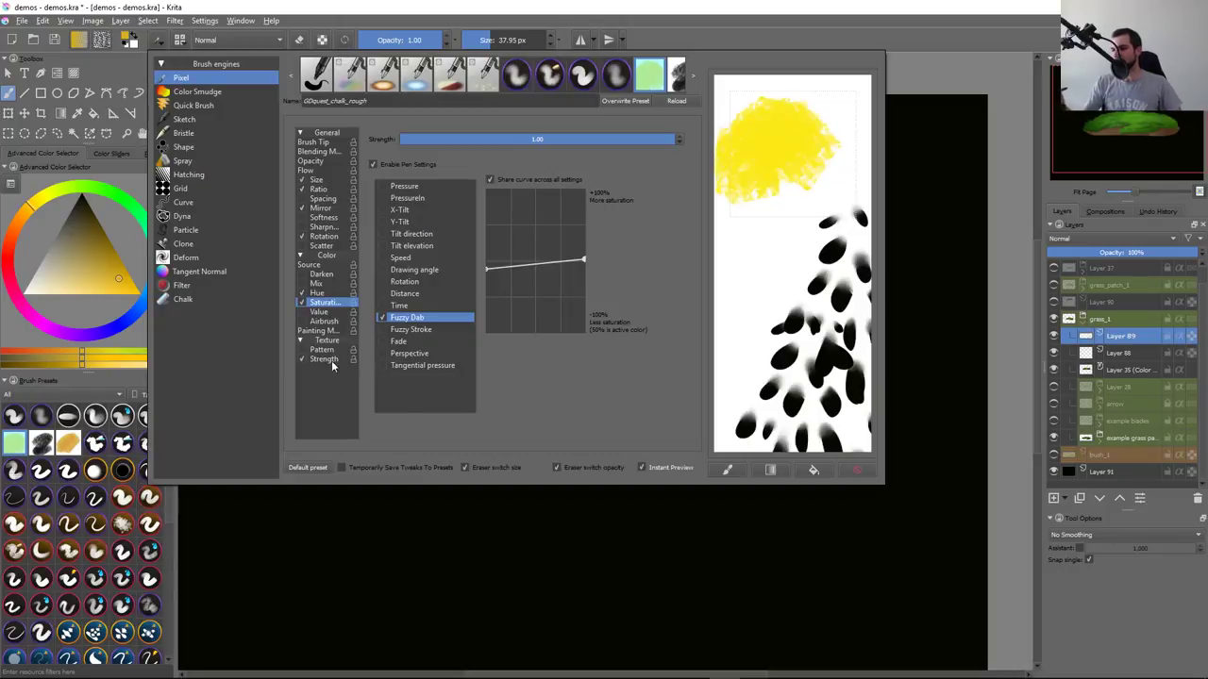
{"action": "left_click", "coordinate": [316, 142]}
{"action": "left_click_drag", "start_coordinate": [531, 384], "coordinate": [541, 385]}
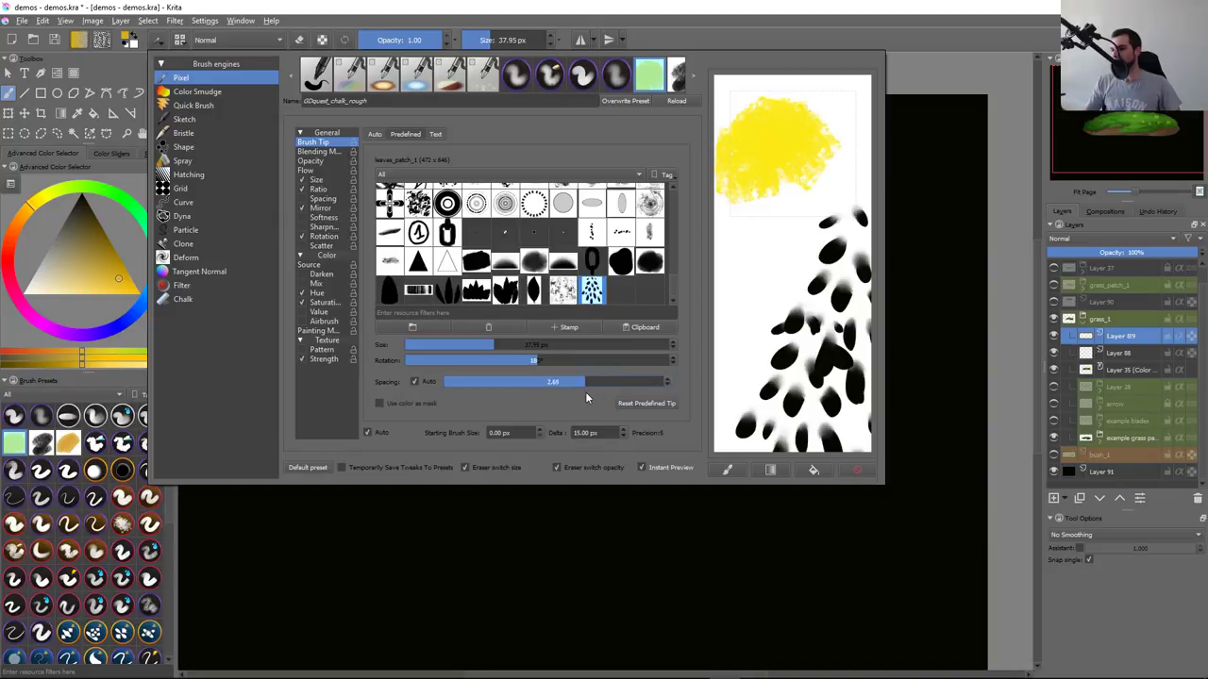
{"action": "left_click_drag", "start_coordinate": [585, 395], "coordinate": [432, 399]}
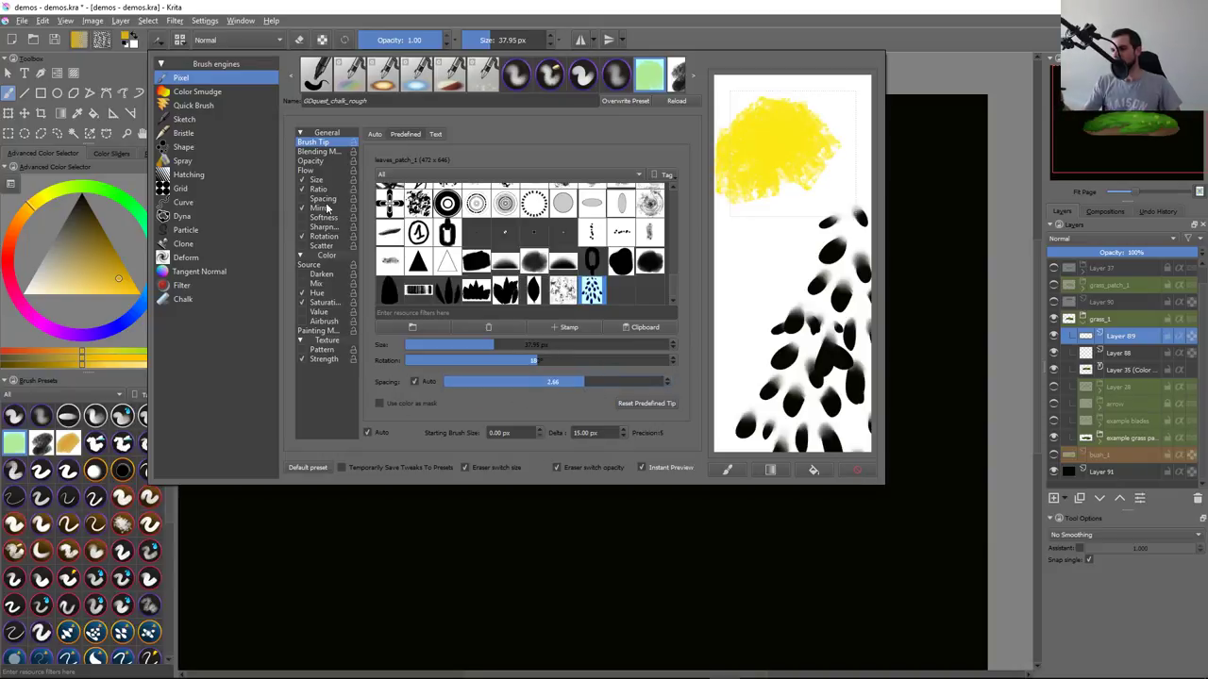
{"action": "left_click", "coordinate": [321, 246]}
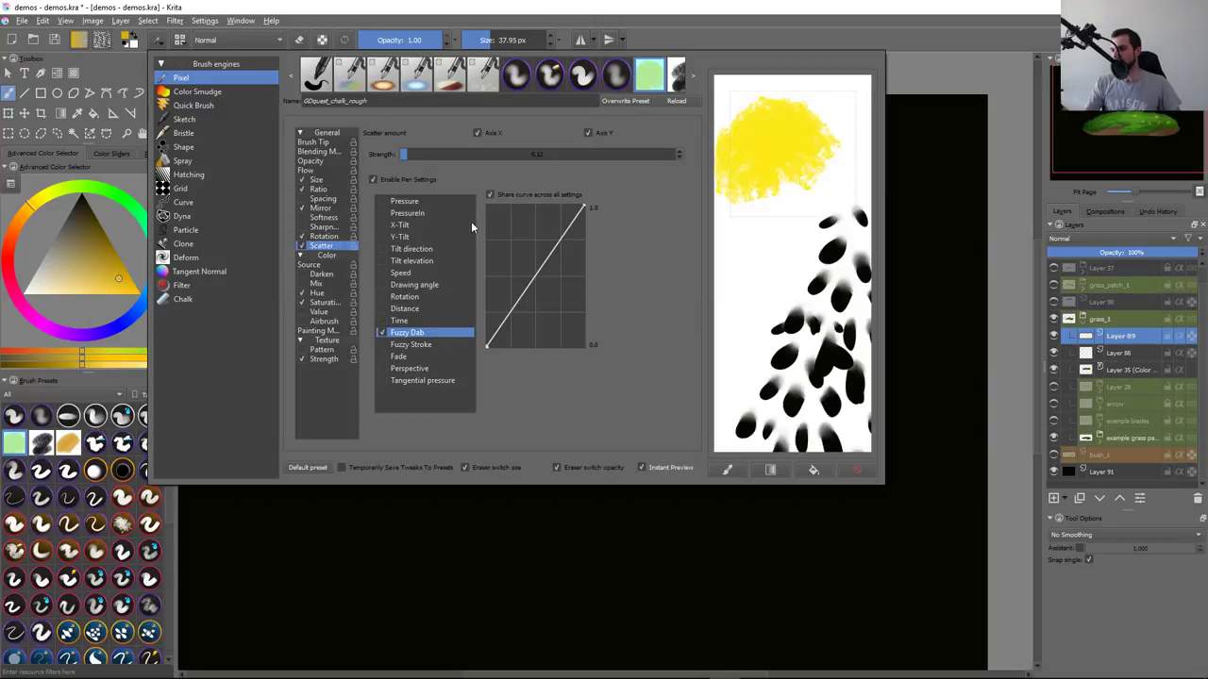
{"action": "left_click", "coordinate": [443, 429]}
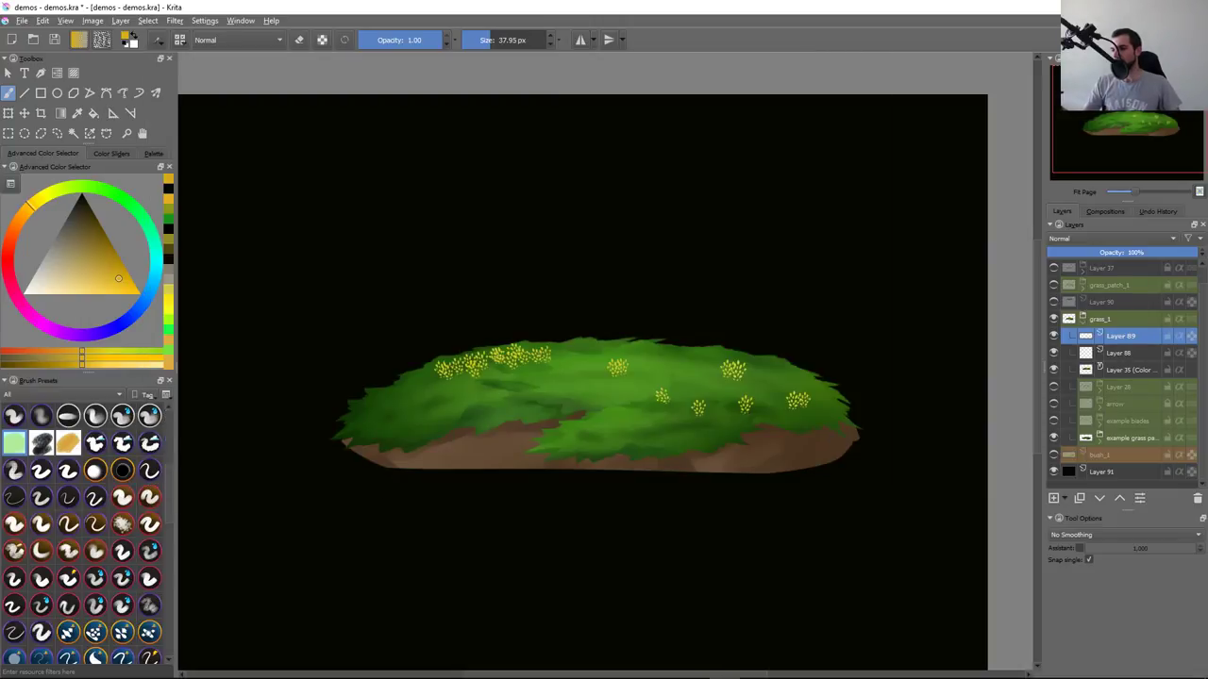
Stamp yellow flower clusters at the left, top centre and right of the mound, undoing rejected ones
{"action": "key", "text": "ctrl+z"}
{"action": "mouse_move", "coordinate": [472, 362]}
{"action": "left_mouse_down"}
{"action": "mouse_move", "coordinate": [538, 368]}
{"action": "mouse_move", "coordinate": [632, 415]}
{"action": "left_mouse_up"}
{"action": "key", "text": "ctrl+z"}
{"action": "key", "text": "ctrl+z"}
{"action": "key", "text": "ctrl+z"}
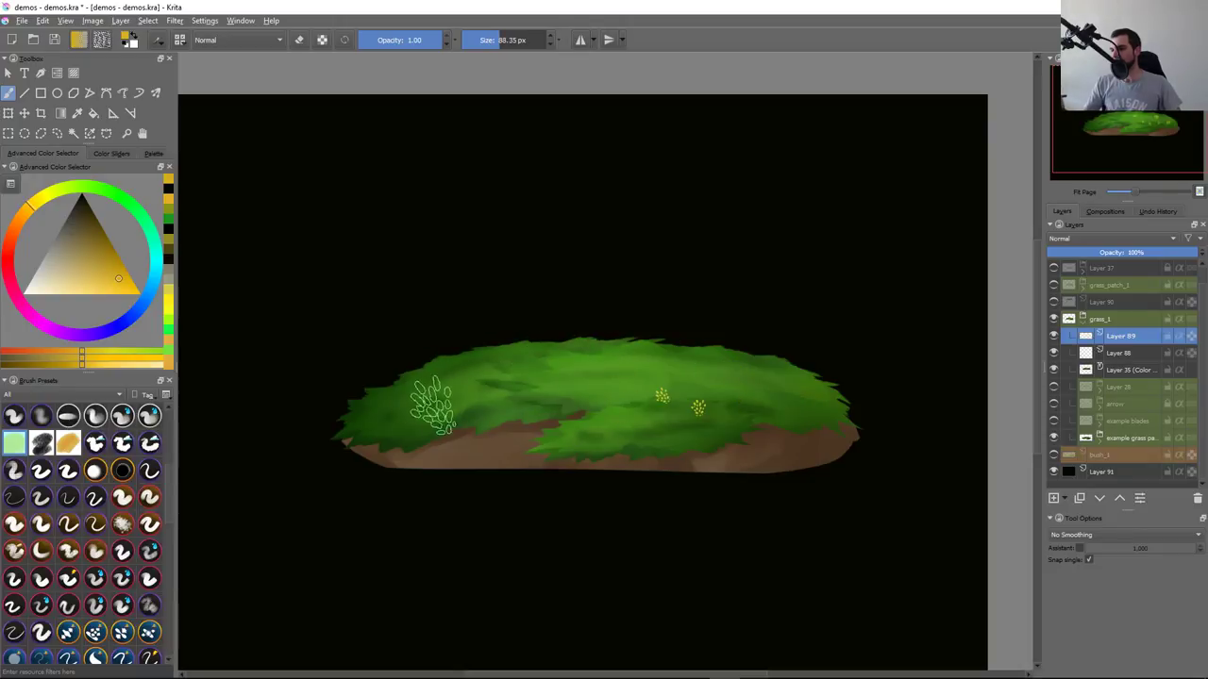
{"action": "key", "text": "ctrl+z"}
{"action": "left_click", "coordinate": [421, 347]}
{"action": "left_click", "coordinate": [534, 331]}
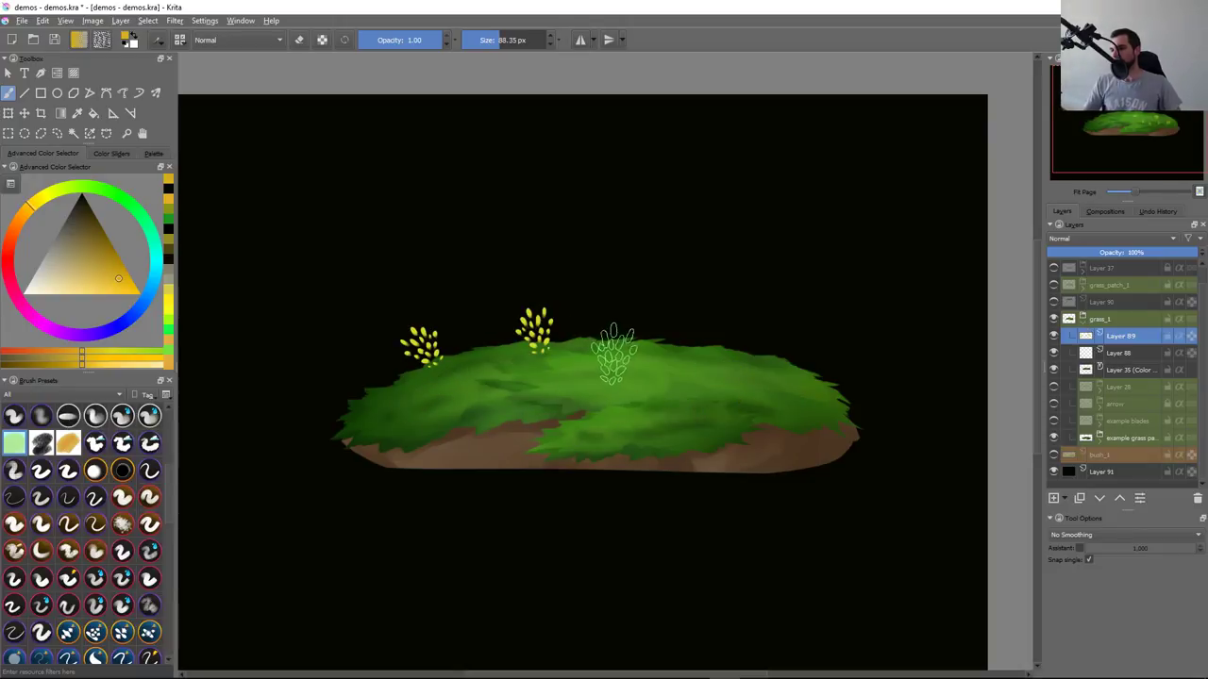
{"action": "left_click_drag", "start_coordinate": [614, 354], "coordinate": [746, 382]}
{"action": "left_click_drag", "start_coordinate": [651, 396], "coordinate": [703, 406]}
{"action": "left_click", "coordinate": [557, 384]}
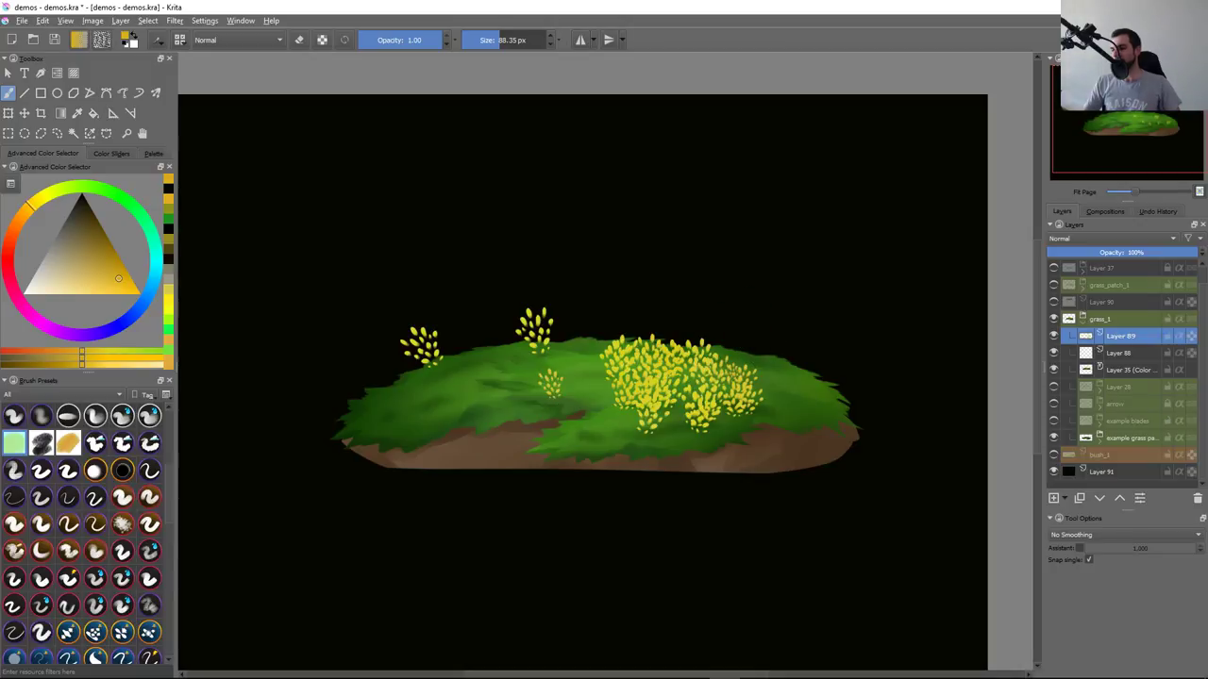
{"action": "key", "text": "ctrl+z"}
{"action": "key", "text": "ctrl+z"}
{"action": "key", "text": "ctrl+z"}
Add yellow flower clusters to the right and centre-right after undoing a left-centre stroke
{"action": "left_click_drag", "start_coordinate": [420, 368], "coordinate": [590, 396]}
{"action": "key", "text": "ctrl+z"}
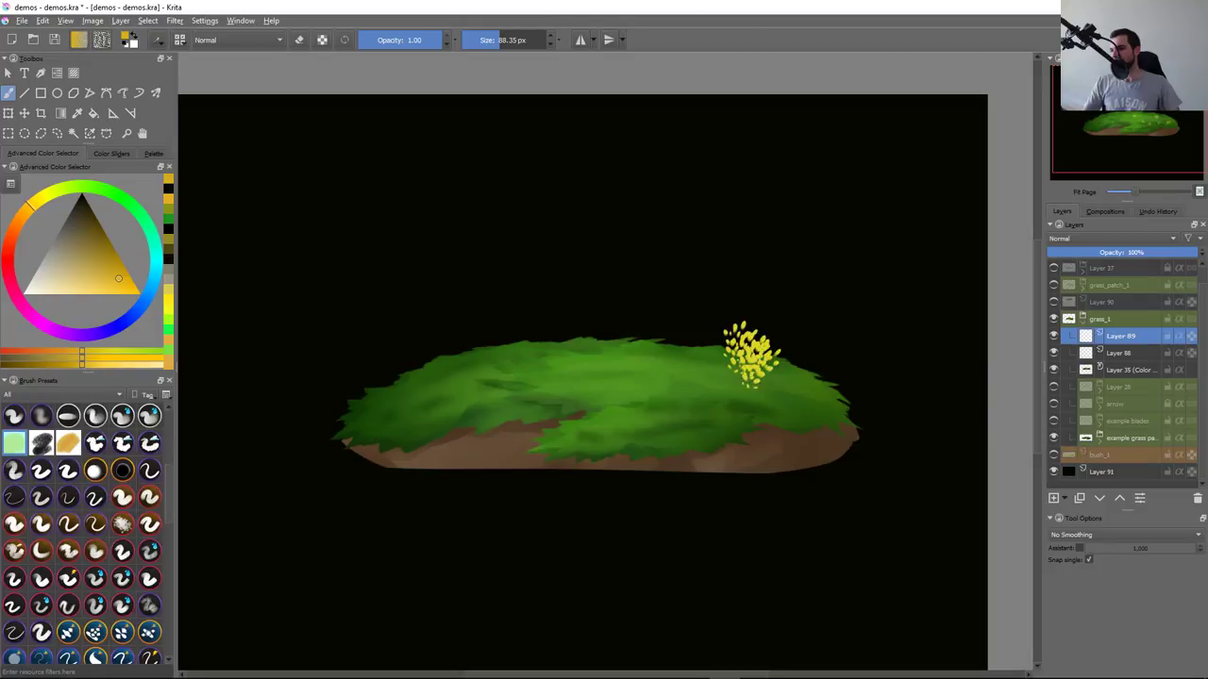
{"action": "left_click", "coordinate": [792, 377]}
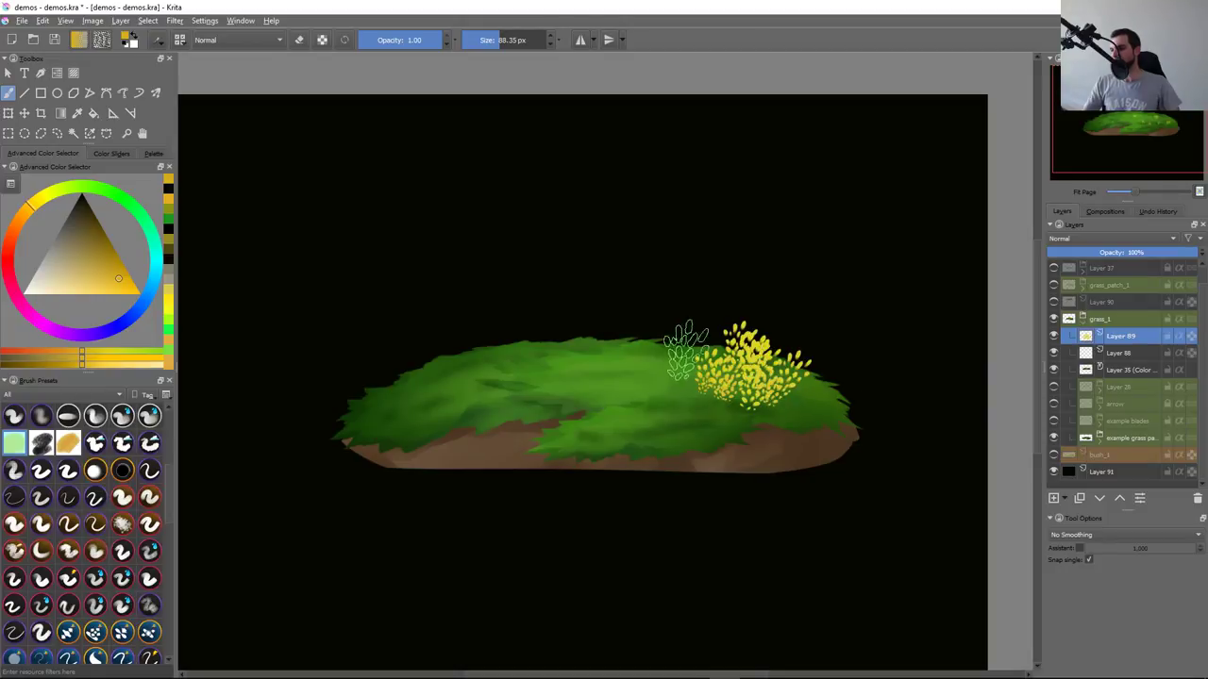
{"action": "left_click", "coordinate": [661, 340]}
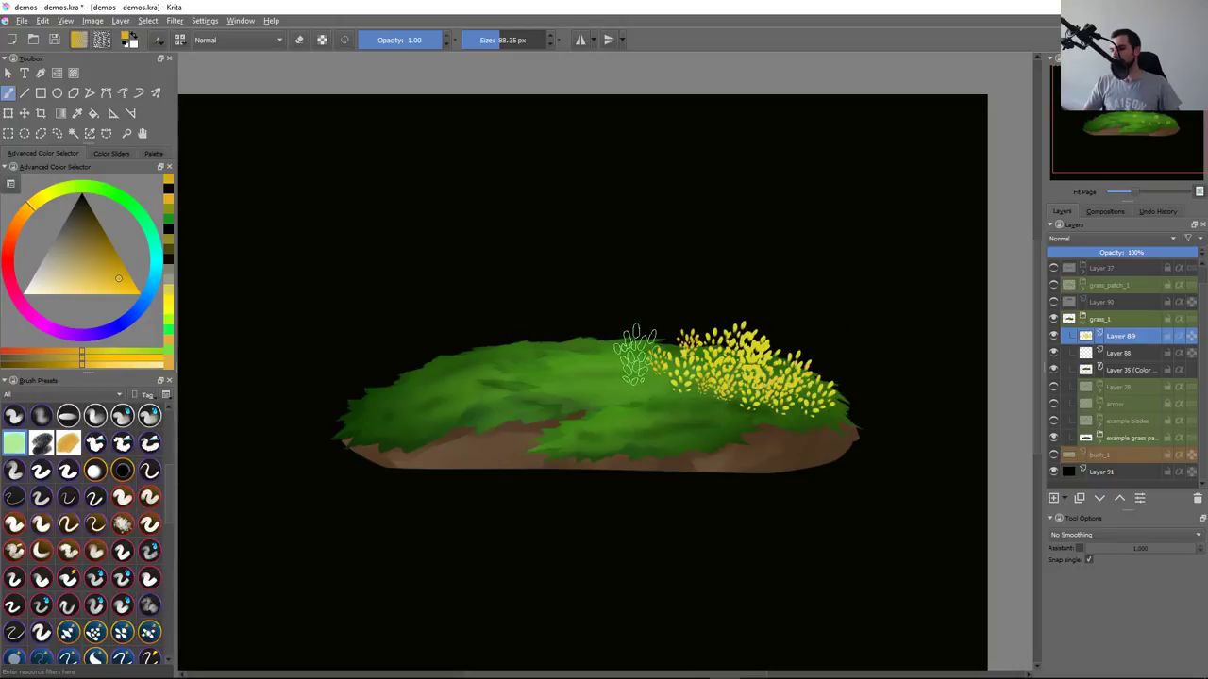
{"action": "left_click", "coordinate": [635, 356]}
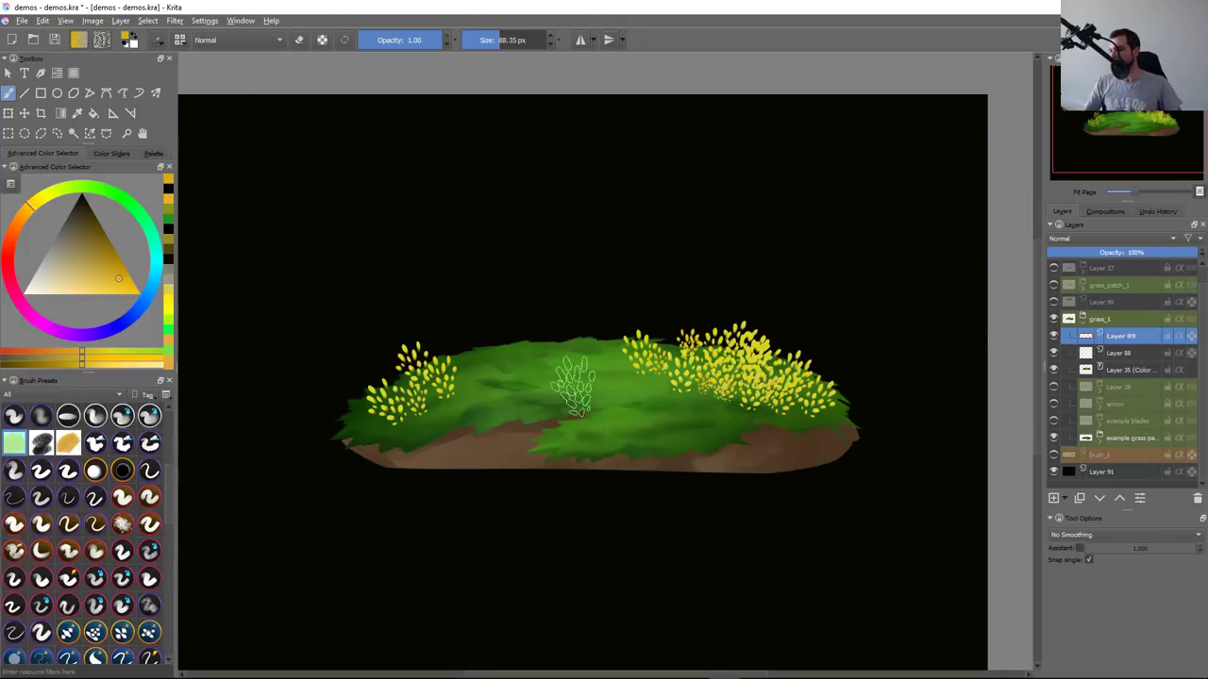
Try yellow foliage strokes along the lower and middle grass, undoing each attempt
{"action": "left_click_drag", "start_coordinate": [619, 416], "coordinate": [813, 420]}
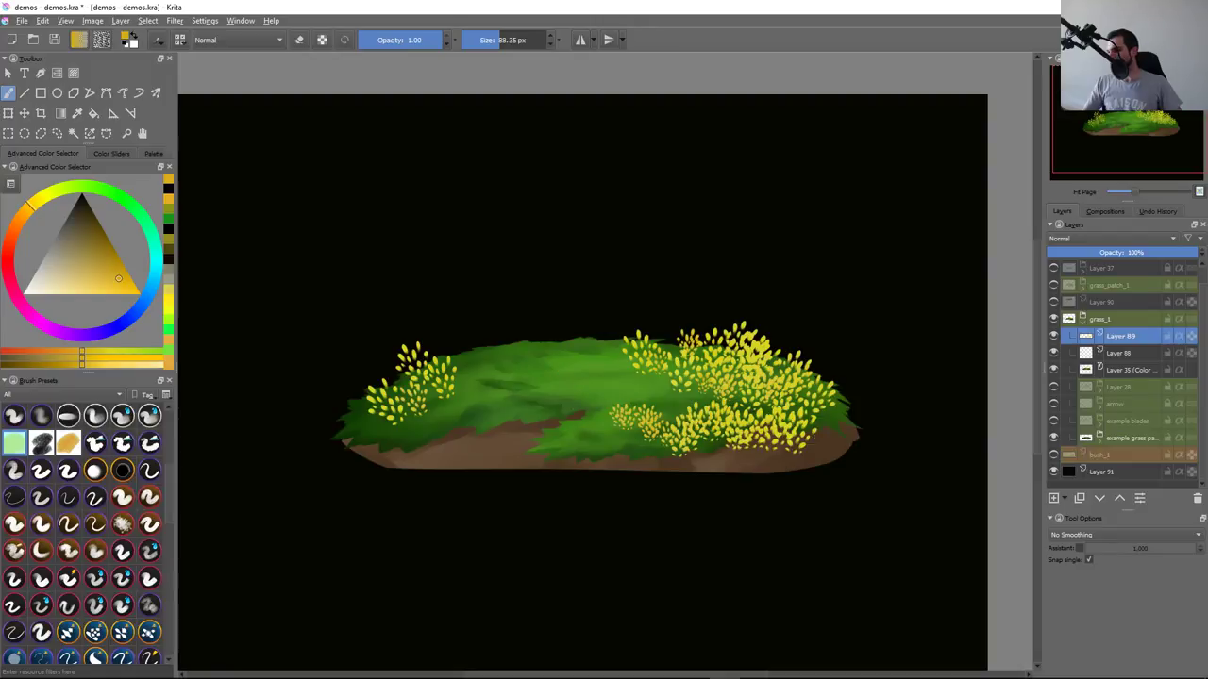
{"action": "key", "text": "ctrl+z"}
{"action": "mouse_move", "coordinate": [680, 424]}
{"action": "left_mouse_down"}
{"action": "mouse_move", "coordinate": [471, 401]}
{"action": "mouse_move", "coordinate": [567, 438]}
{"action": "mouse_move", "coordinate": [836, 431]}
{"action": "left_mouse_up"}
{"action": "key", "text": "ctrl+z"}
{"action": "key", "text": "ctrl+z"}
{"action": "key", "text": "ctrl+z"}
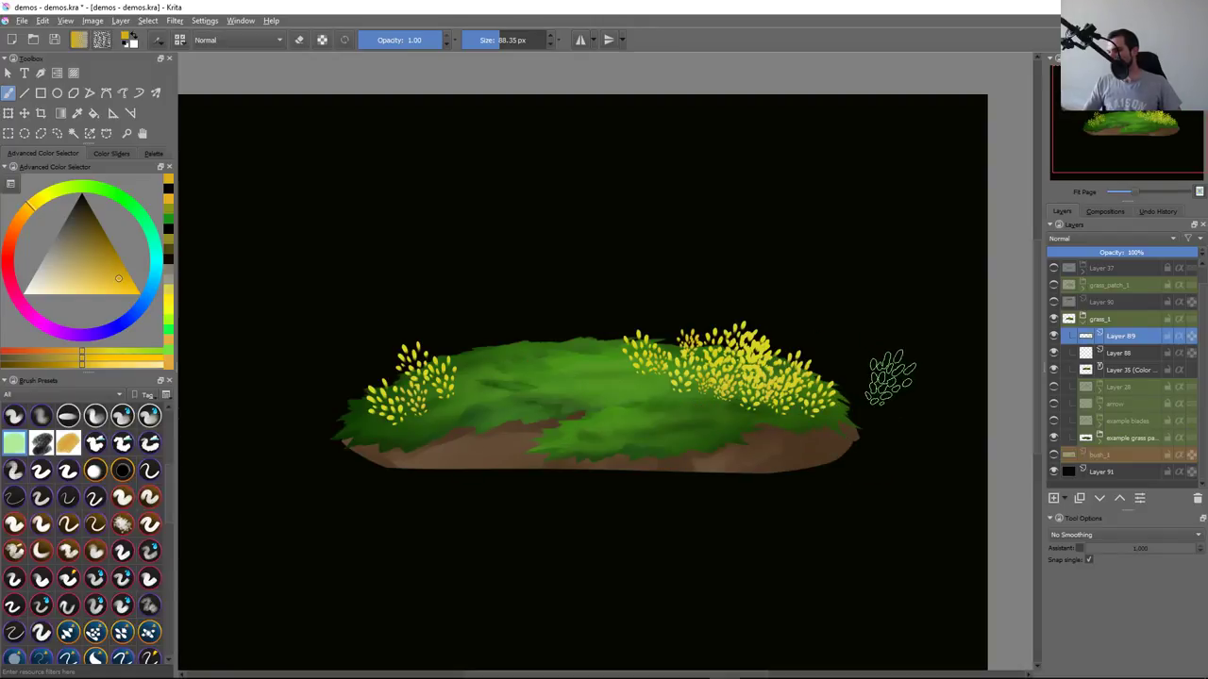
{"action": "mouse_move", "coordinate": [764, 425]}
{"action": "left_mouse_down"}
{"action": "mouse_move", "coordinate": [496, 401]}
{"action": "mouse_move", "coordinate": [708, 349]}
{"action": "left_mouse_up"}
{"action": "key", "text": "ctrl+z"}
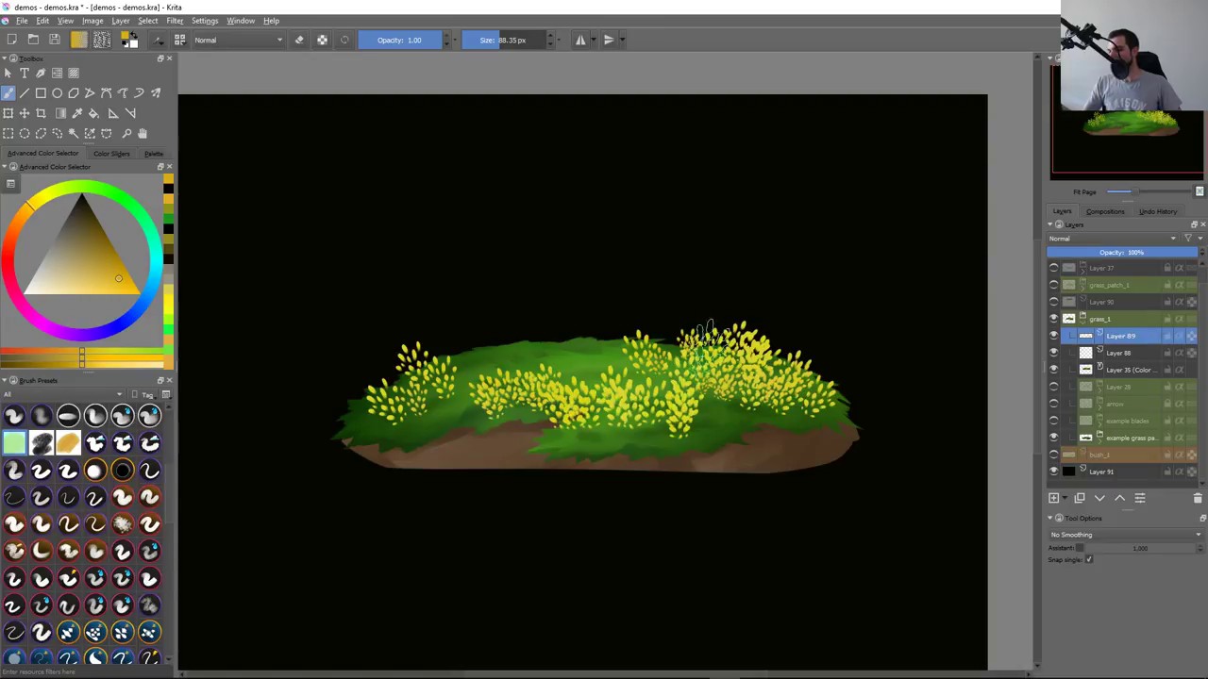
{"action": "key", "text": "ctrl+z"}
{"action": "left_click_drag", "start_coordinate": [481, 406], "coordinate": [803, 401]}
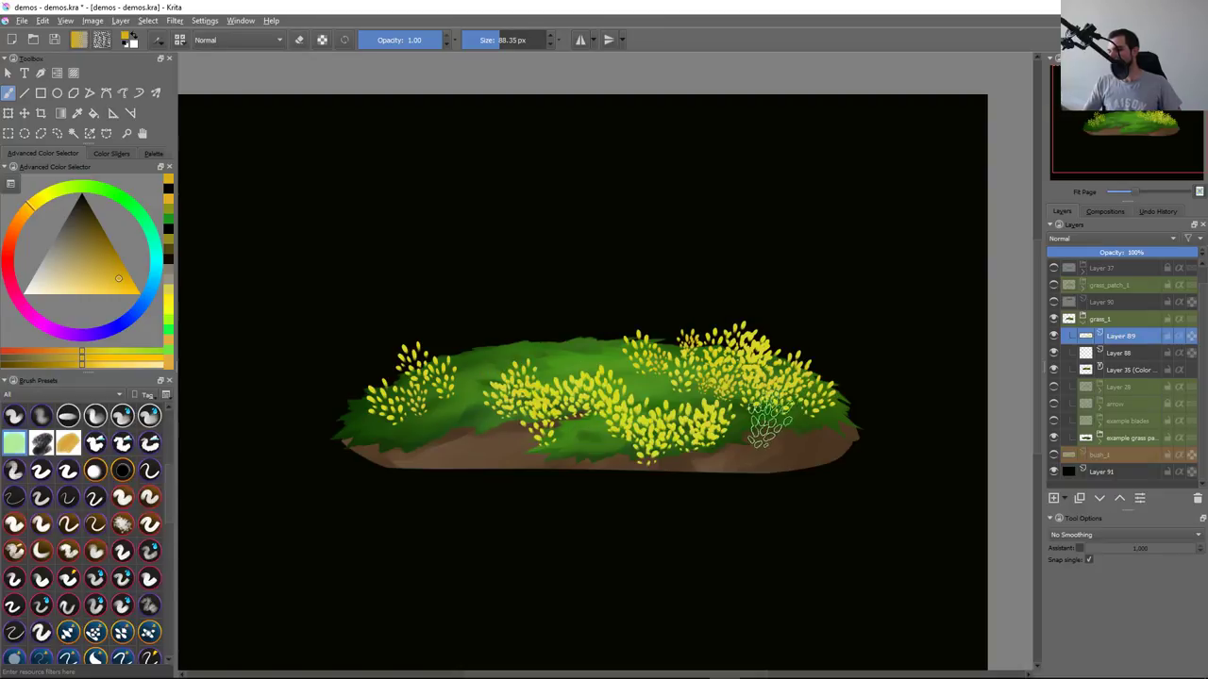
{"action": "key", "text": "ctrl+z"}
{"action": "left_click_drag", "start_coordinate": [576, 415], "coordinate": [840, 387]}
{"action": "key", "text": "ctrl+z"}
Stamp a small foliage clump lower right and try more middle-grass foliage strokes, undoing them
{"action": "left_click", "coordinate": [620, 420]}
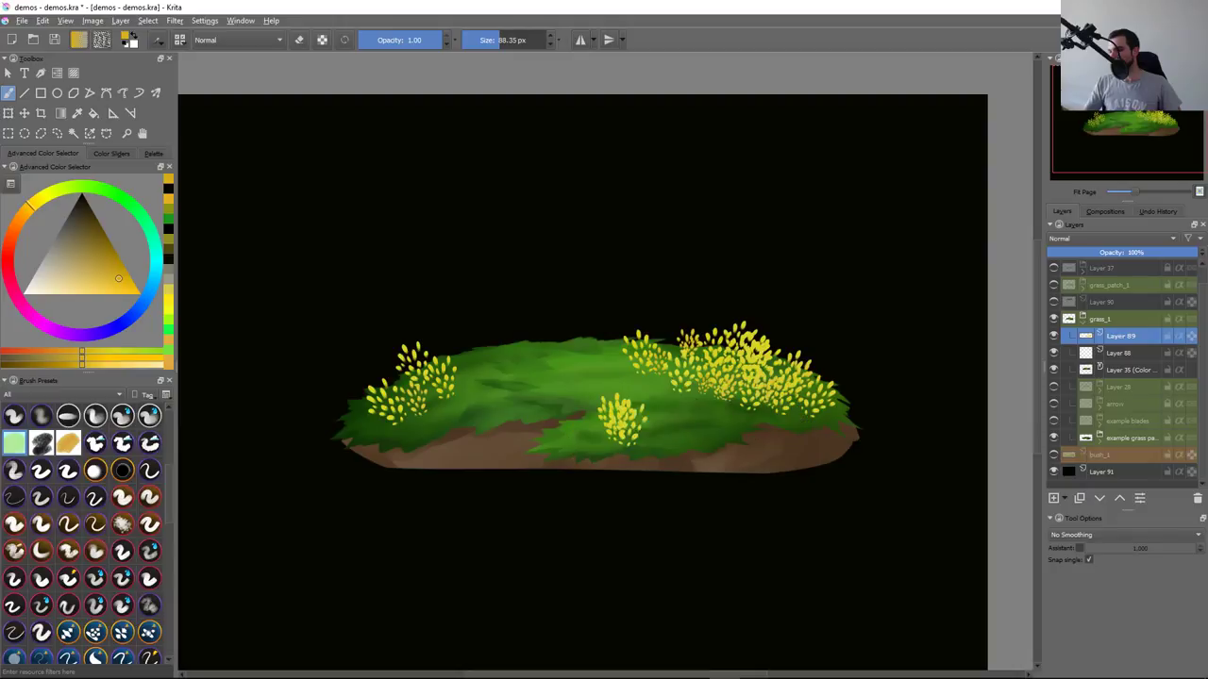
{"action": "left_click_drag", "start_coordinate": [651, 415], "coordinate": [764, 396]}
{"action": "key", "text": "ctrl+z"}
{"action": "key", "text": "ctrl+z"}
{"action": "left_click_drag", "start_coordinate": [595, 425], "coordinate": [745, 406]}
{"action": "key", "text": "ctrl+z"}
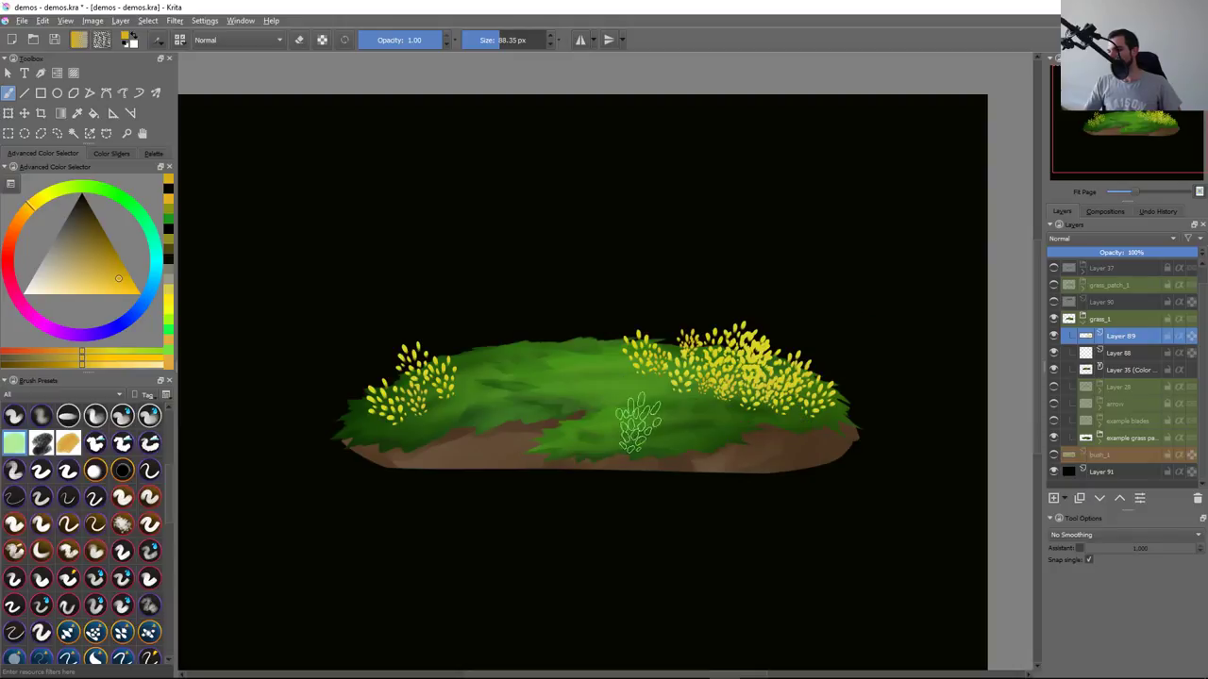
{"action": "left_click_drag", "start_coordinate": [638, 422], "coordinate": [811, 378]}
{"action": "key", "text": "ctrl+z"}
{"action": "key", "text": "ctrl+z"}
{"action": "left_click_drag", "start_coordinate": [595, 420], "coordinate": [755, 397]}
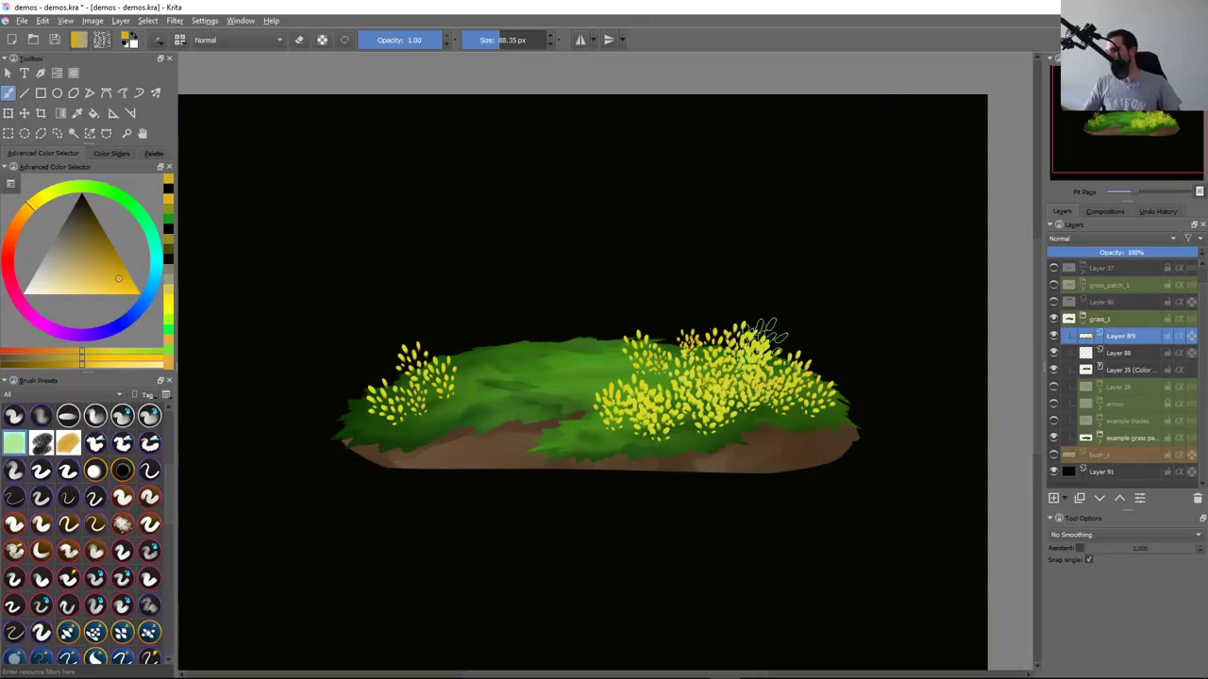
Pick a green painting colour and undo the remaining yellow foliage strokes
{"action": "key", "text": "x"}
{"action": "left_click_drag", "start_coordinate": [660, 416], "coordinate": [727, 444]}
{"action": "key", "text": "ctrl+z"}
{"action": "key", "text": "ctrl+z"}
{"action": "key", "text": "ctrl+z"}
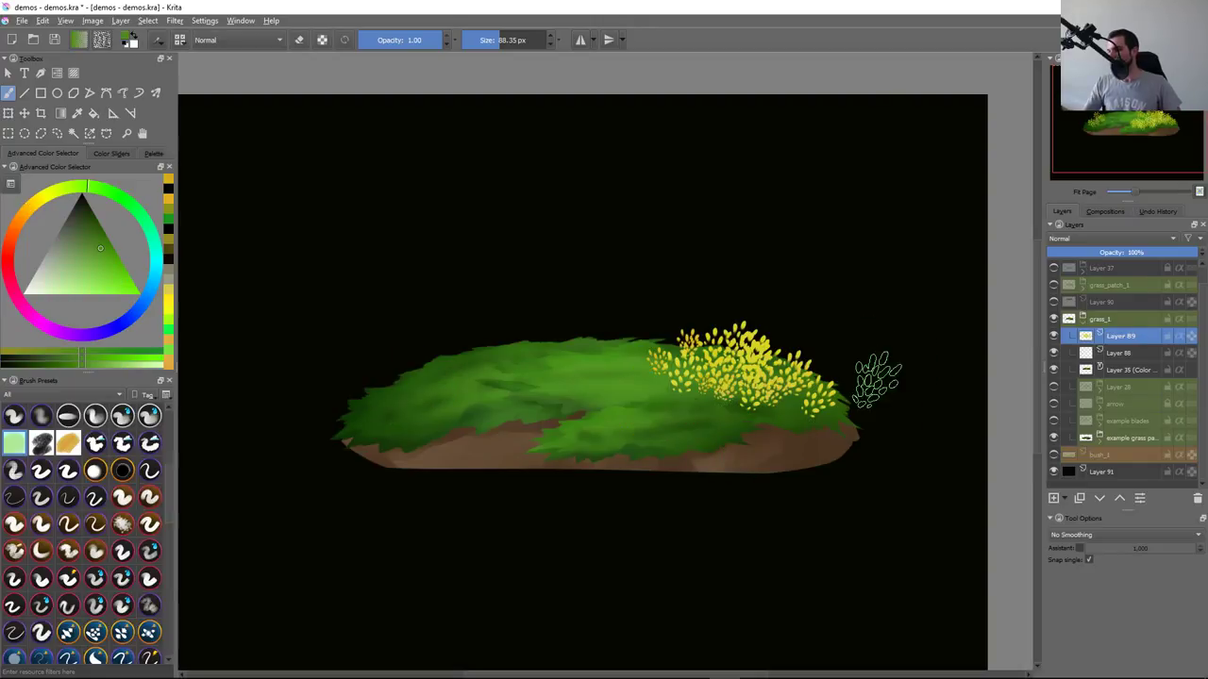
Paint green foliage strokes on the right grass, undoing the extra ones
{"action": "key", "text": "ctrl+z"}
{"action": "left_click_drag", "start_coordinate": [665, 347], "coordinate": [746, 352]}
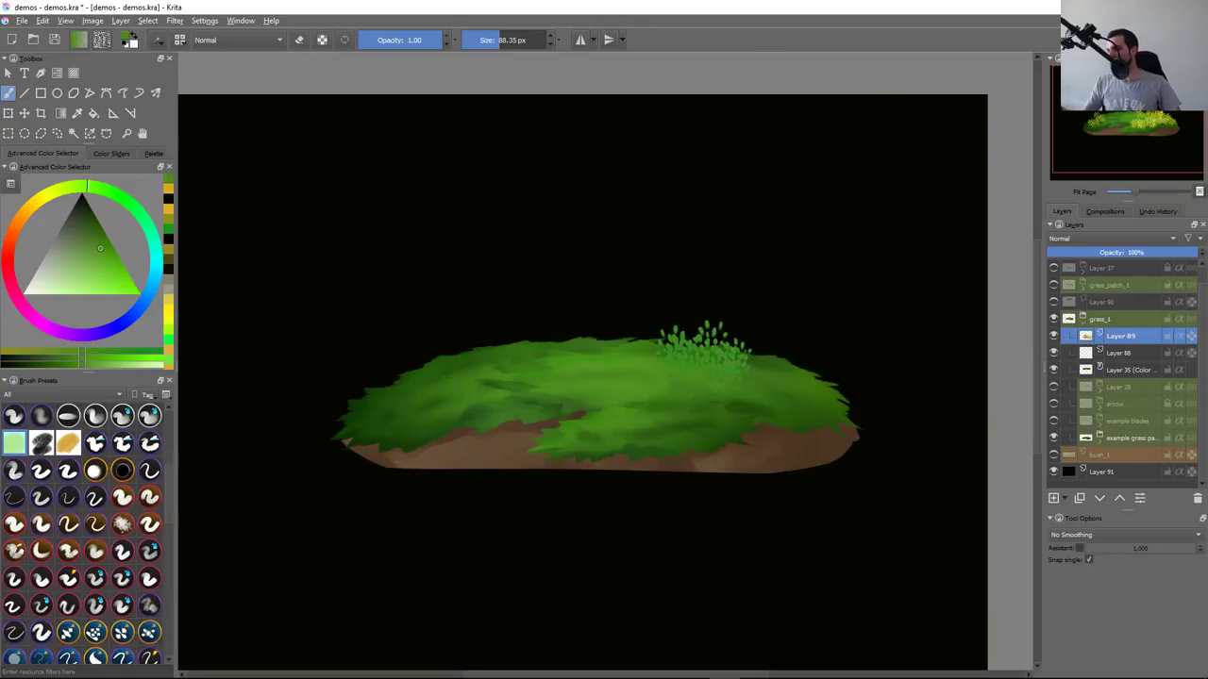
{"action": "left_click_drag", "start_coordinate": [665, 331], "coordinate": [816, 377]}
{"action": "left_click_drag", "start_coordinate": [651, 349], "coordinate": [717, 425]}
{"action": "left_click_drag", "start_coordinate": [764, 387], "coordinate": [802, 434]}
{"action": "key", "text": "ctrl+z"}
{"action": "key", "text": "ctrl+z"}
{"action": "key", "text": "ctrl+z"}
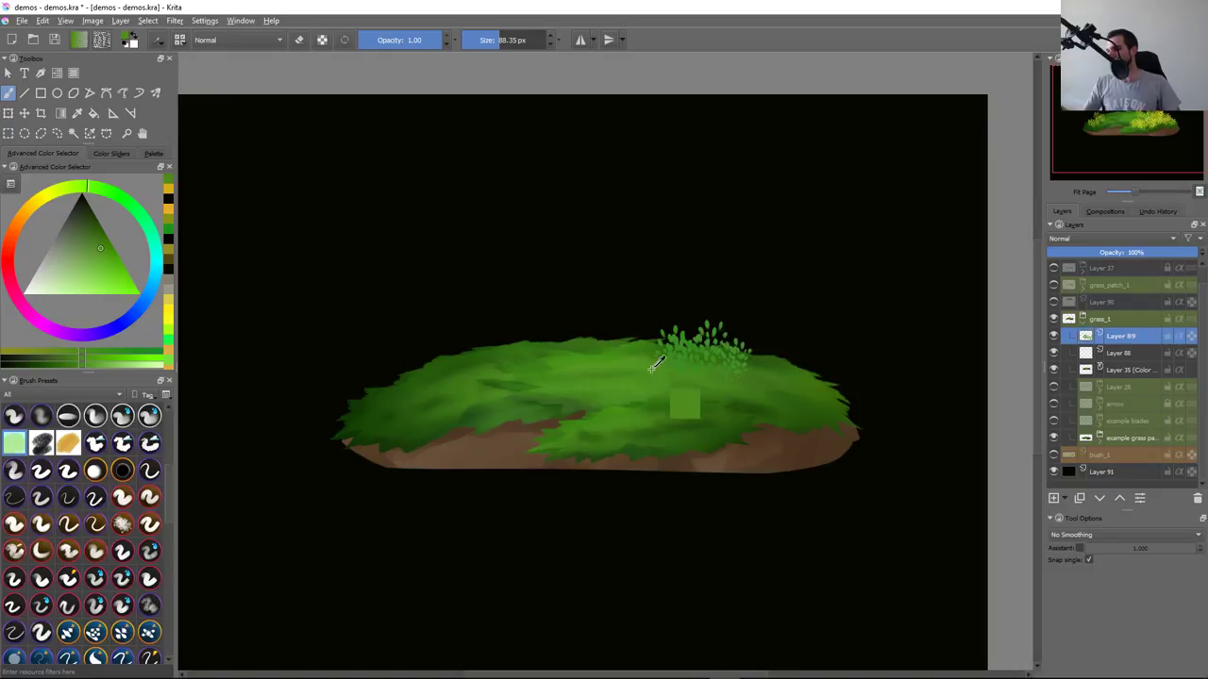
{"action": "key", "text": "ctrl+z"}
{"action": "left_click_drag", "start_coordinate": [651, 340], "coordinate": [769, 364]}
{"action": "mouse_move", "coordinate": [689, 311]}
{"action": "left_mouse_down"}
{"action": "mouse_move", "coordinate": [793, 397]}
{"action": "mouse_move", "coordinate": [769, 345]}
{"action": "left_mouse_up"}
{"action": "key", "text": "ctrl+z"}
{"action": "key", "text": "ctrl+z"}
Lasso a rounded bush shape with Freehand Selection, fill it green, and deselect
{"action": "key", "text": "l"}
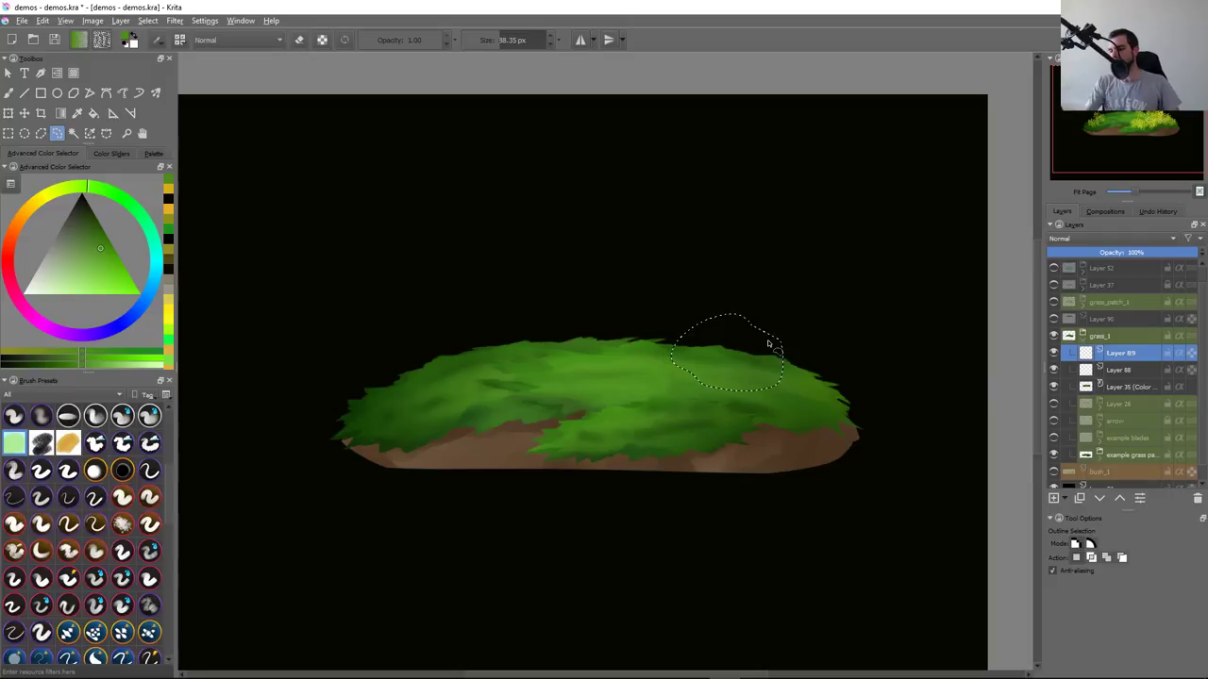
{"action": "key", "text": "shift+BackSpace"}
{"action": "key", "text": "ctrl+shift+a"}
{"action": "key", "text": "b"}
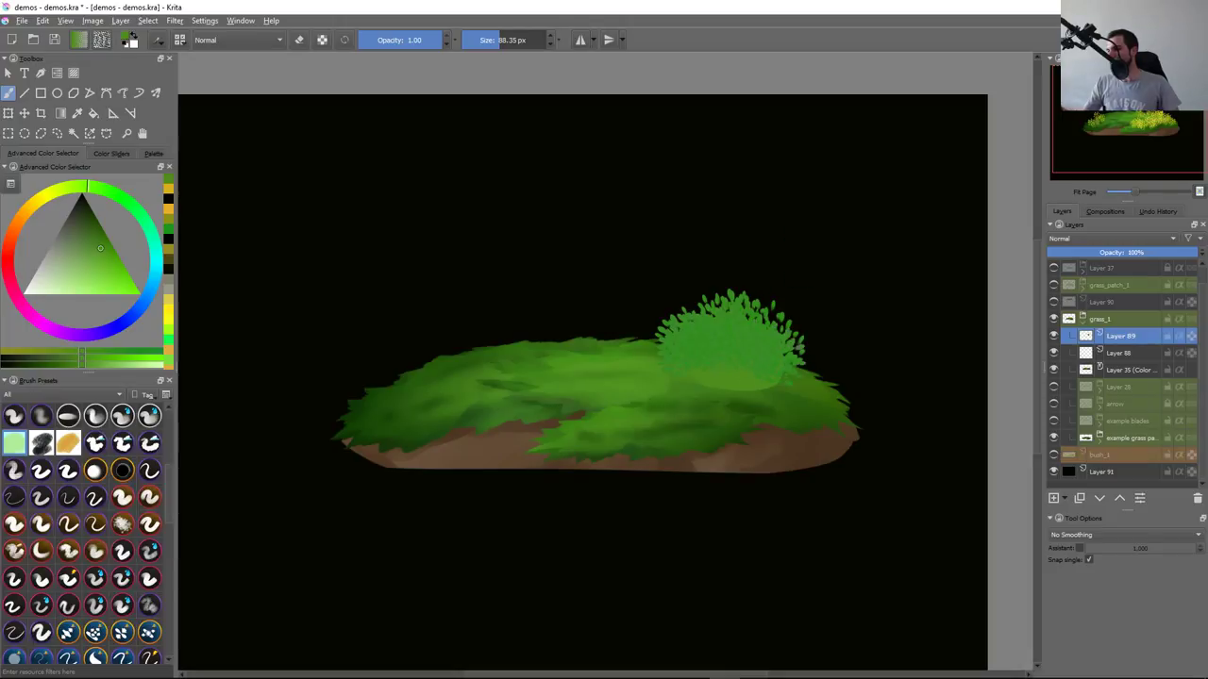
Undo the green bush and make white the painting colour
{"action": "key", "text": "minus"}
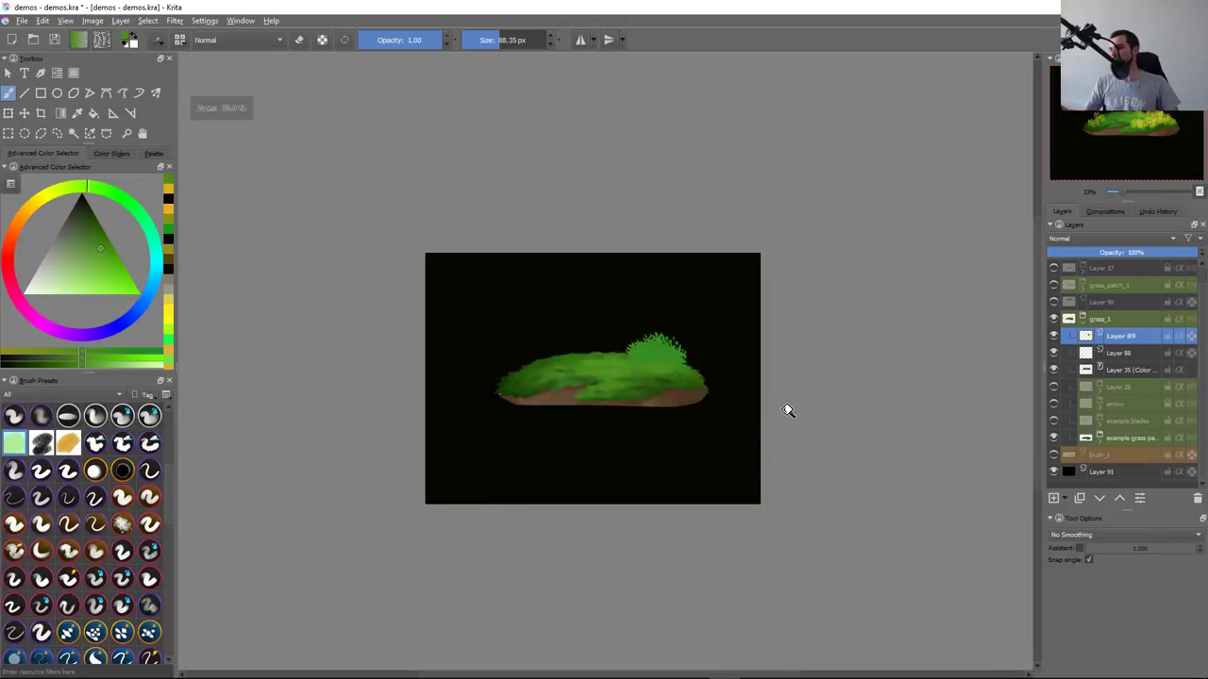
{"action": "key", "text": "minus"}
{"action": "key", "text": "1"}
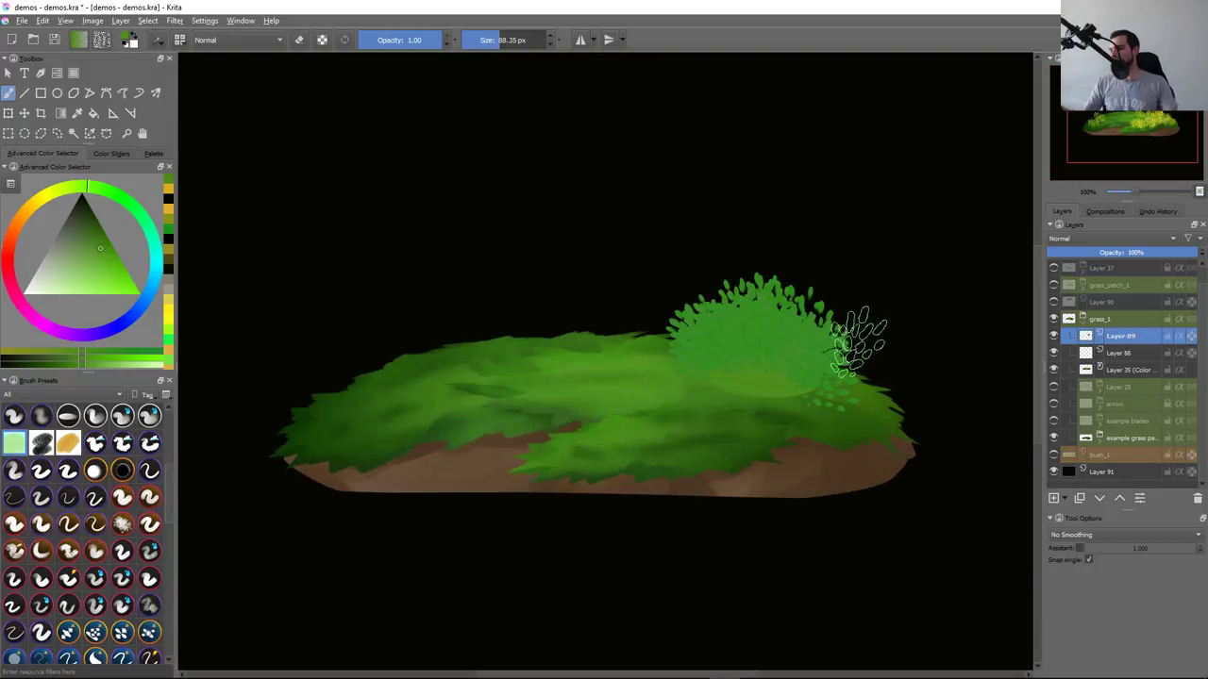
{"action": "key", "text": "ctrl+z"}
{"action": "key", "text": "d"}
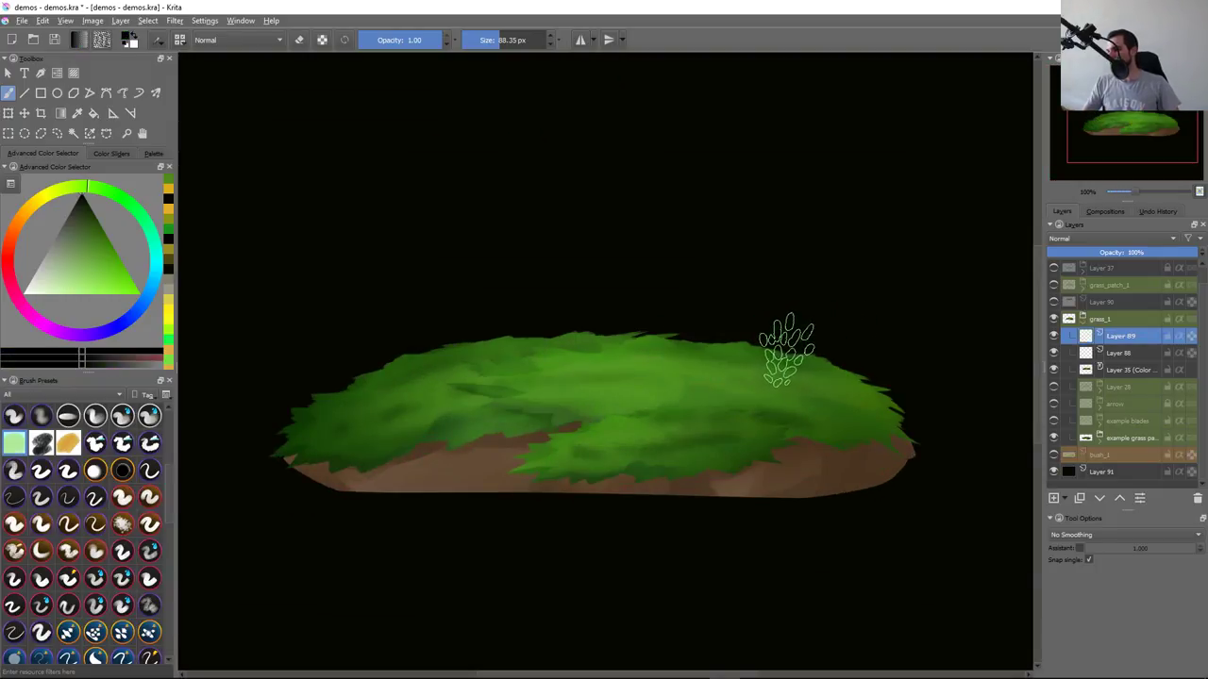
{"action": "key", "text": "x"}
Form a white stalk on the right by painting blades and filling a lassoed shape white
{"action": "mouse_move", "coordinate": [783, 347]}
{"action": "left_mouse_down"}
{"action": "mouse_move", "coordinate": [765, 345]}
{"action": "mouse_move", "coordinate": [891, 377]}
{"action": "left_mouse_up"}
{"action": "key", "text": "ctrl+z"}
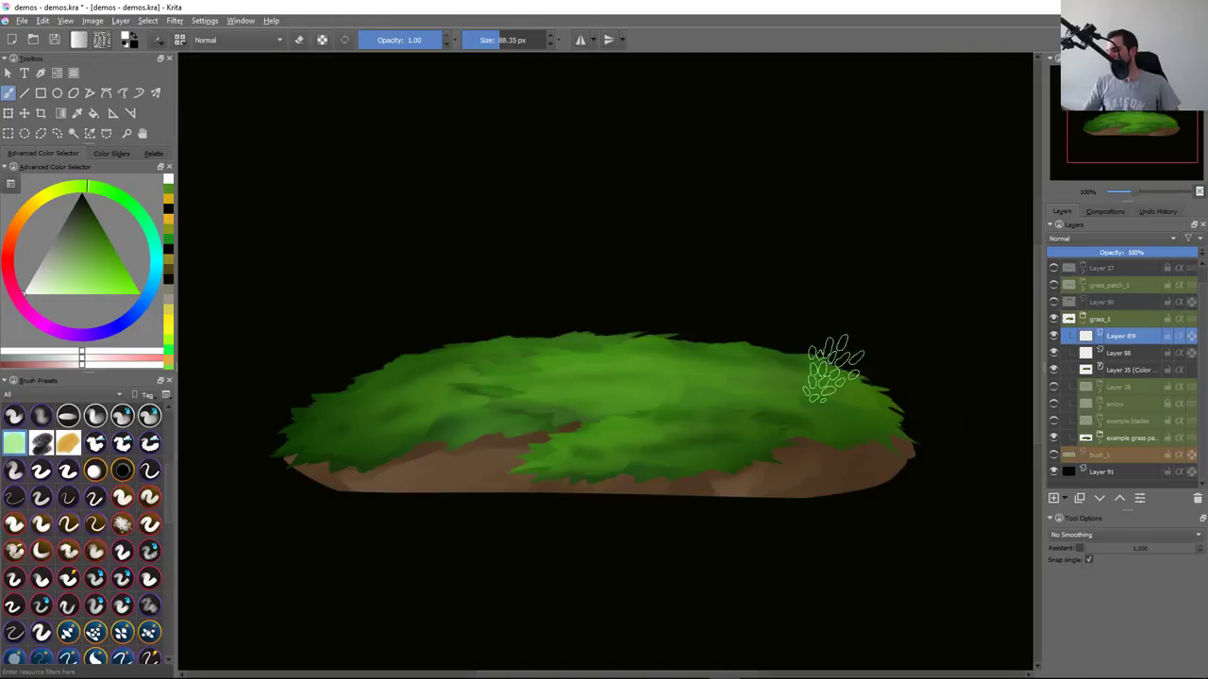
{"action": "mouse_move", "coordinate": [717, 351]}
{"action": "left_mouse_down"}
{"action": "mouse_move", "coordinate": [792, 350]}
{"action": "mouse_move", "coordinate": [836, 280]}
{"action": "mouse_move", "coordinate": [845, 236]}
{"action": "mouse_move", "coordinate": [802, 326]}
{"action": "mouse_move", "coordinate": [798, 316]}
{"action": "left_mouse_up"}
{"action": "key", "text": "ctrl+z"}
{"action": "key", "text": "shift+BackSpace"}
{"action": "key", "text": "ctrl+shift+a"}
{"action": "key", "text": "b"}
Dab white seed leaves along and atop the right stalk, removing a stray stroke
{"action": "key", "text": "ctrl+z"}
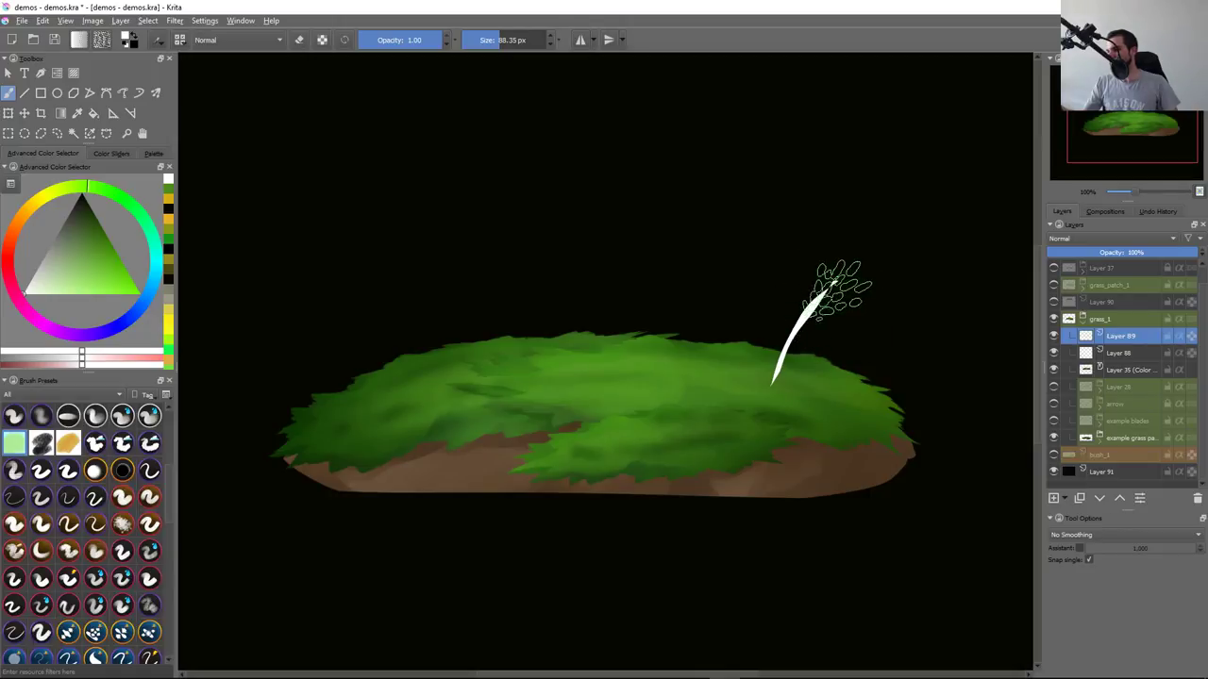
{"action": "left_click_drag", "start_coordinate": [835, 283], "coordinate": [804, 353]}
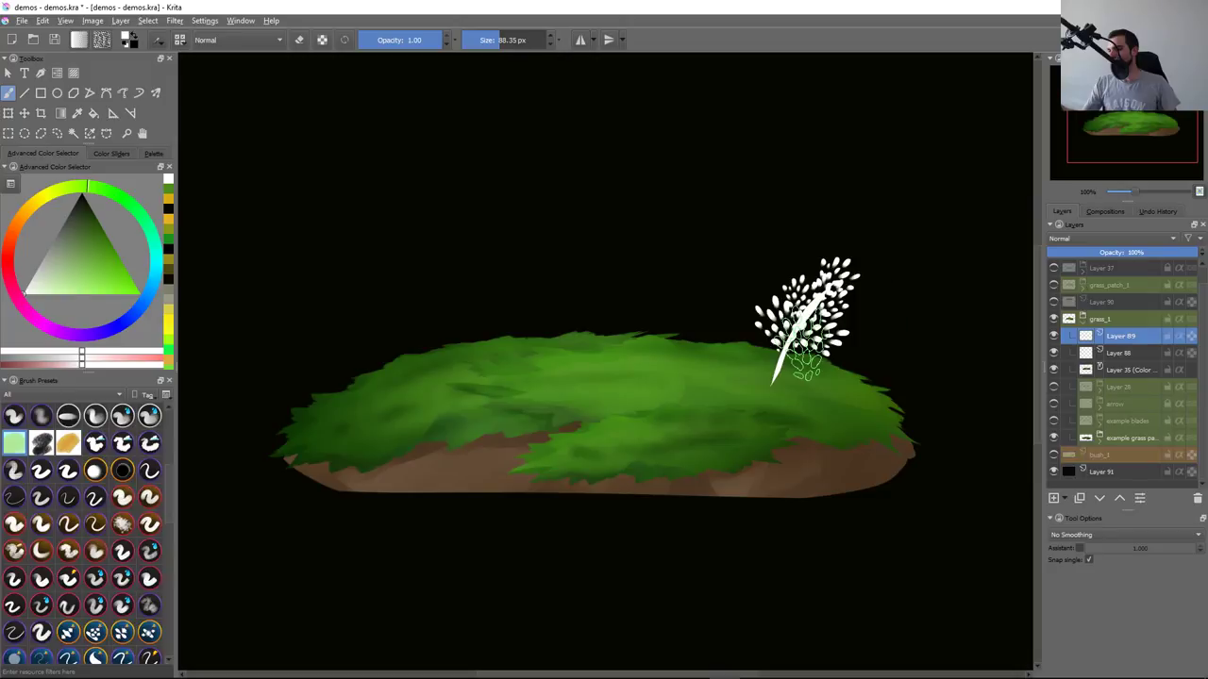
{"action": "left_click_drag", "start_coordinate": [814, 283], "coordinate": [829, 269]}
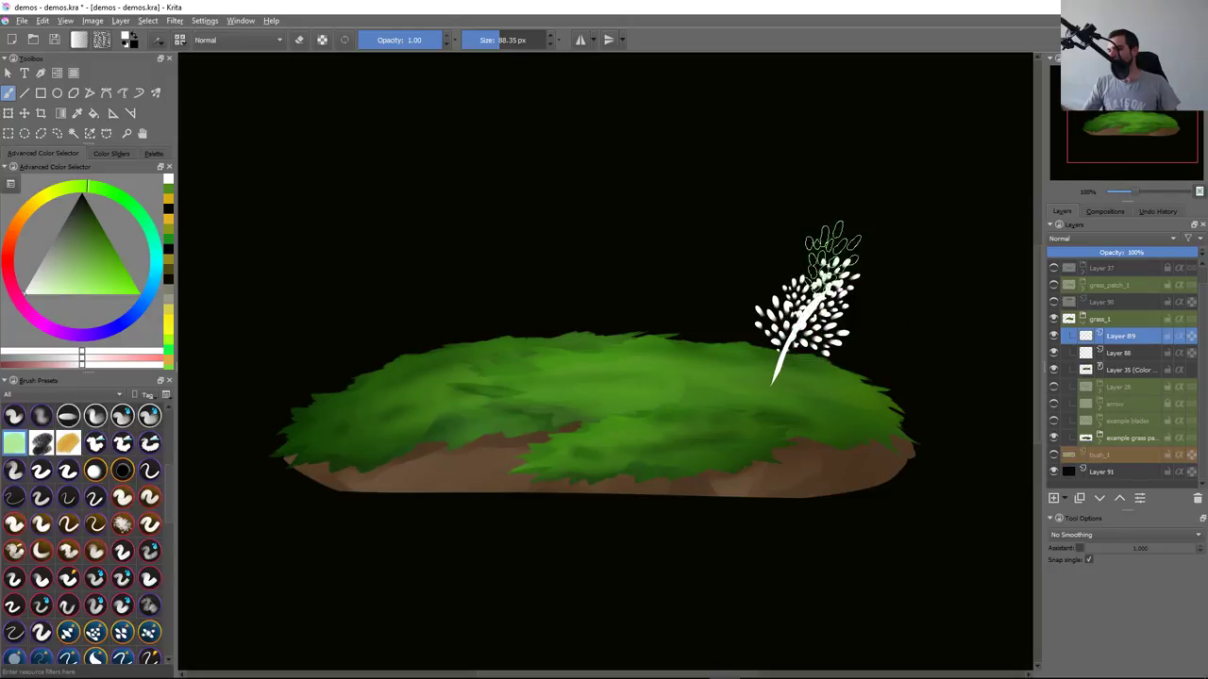
{"action": "left_click_drag", "start_coordinate": [832, 247], "coordinate": [934, 274]}
{"action": "key", "text": "ctrl+z"}
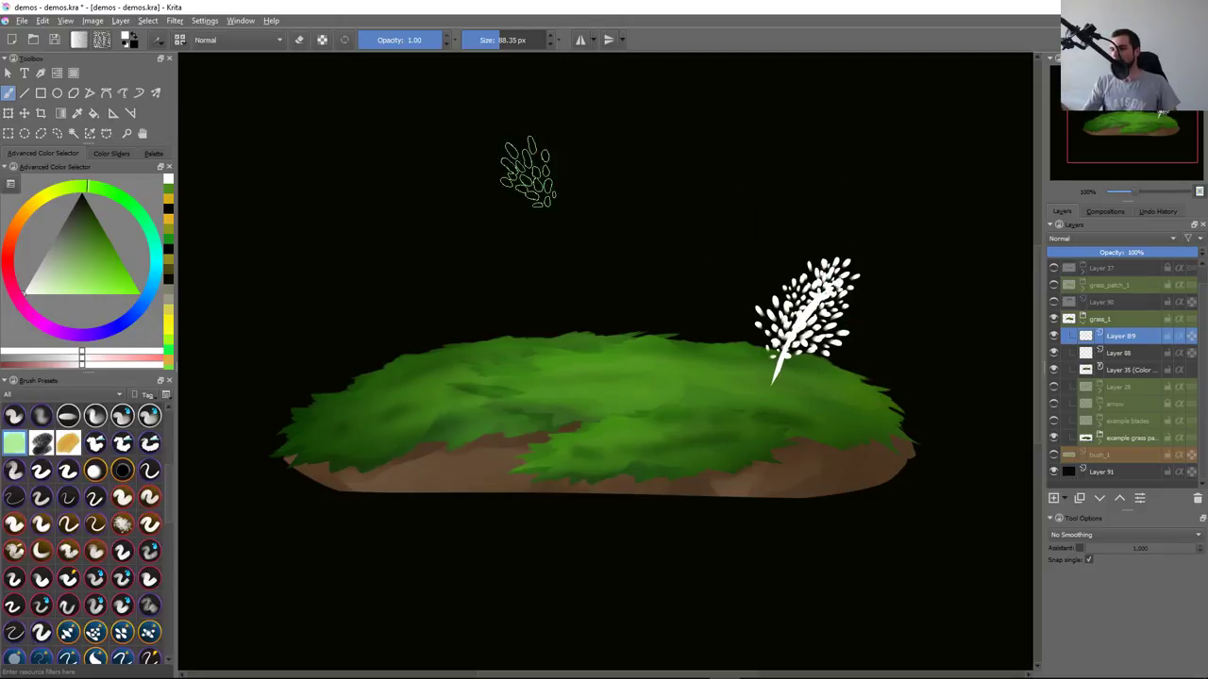
Lasso a long curved branch at the upper left and fill it white
{"action": "key", "text": "l"}
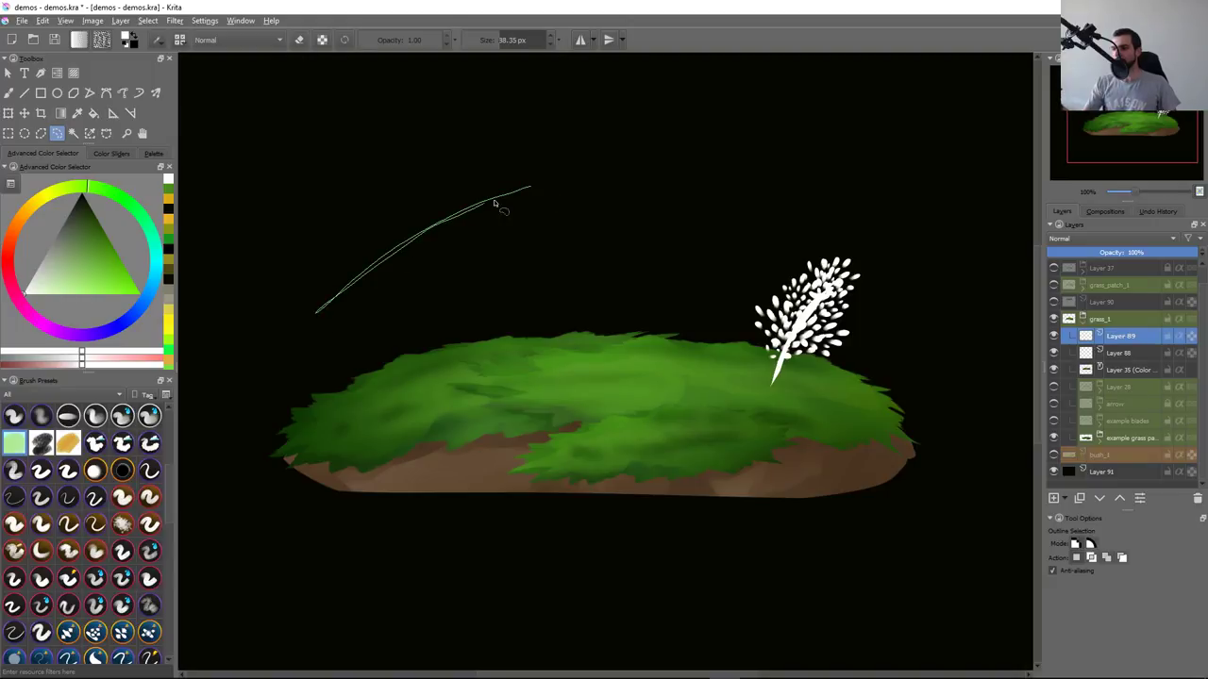
{"action": "left_click_drag", "start_coordinate": [494, 203], "coordinate": [541, 209]}
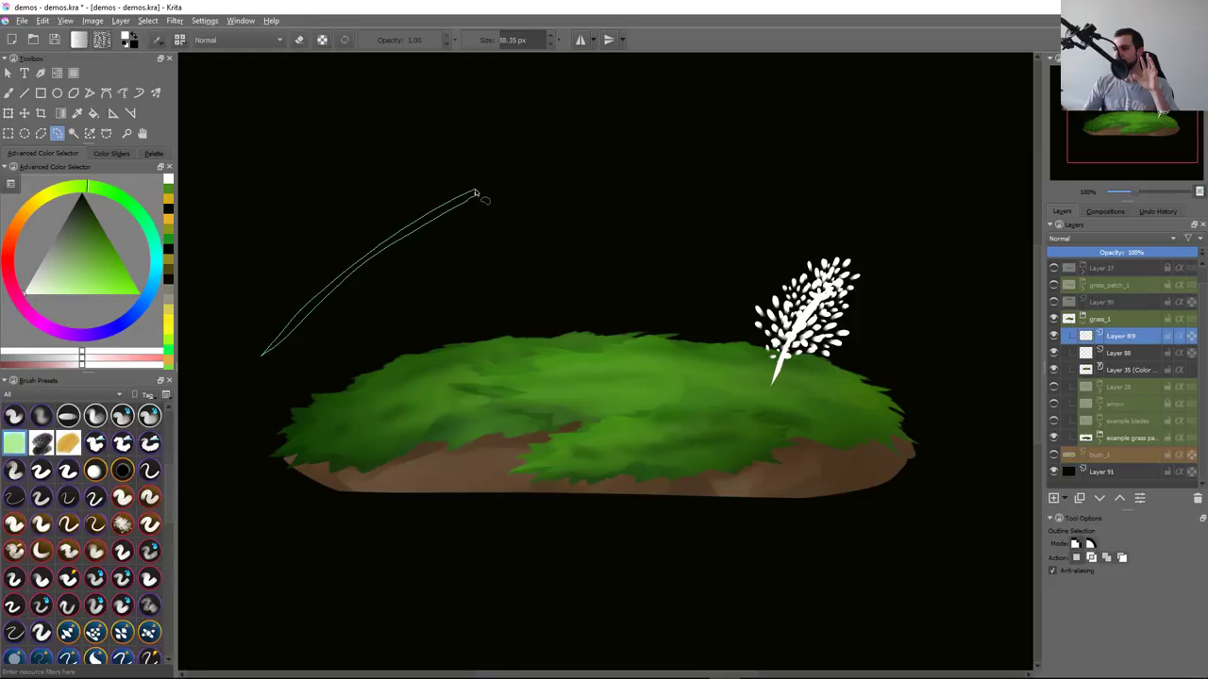
{"action": "left_click_drag", "start_coordinate": [477, 194], "coordinate": [477, 193]}
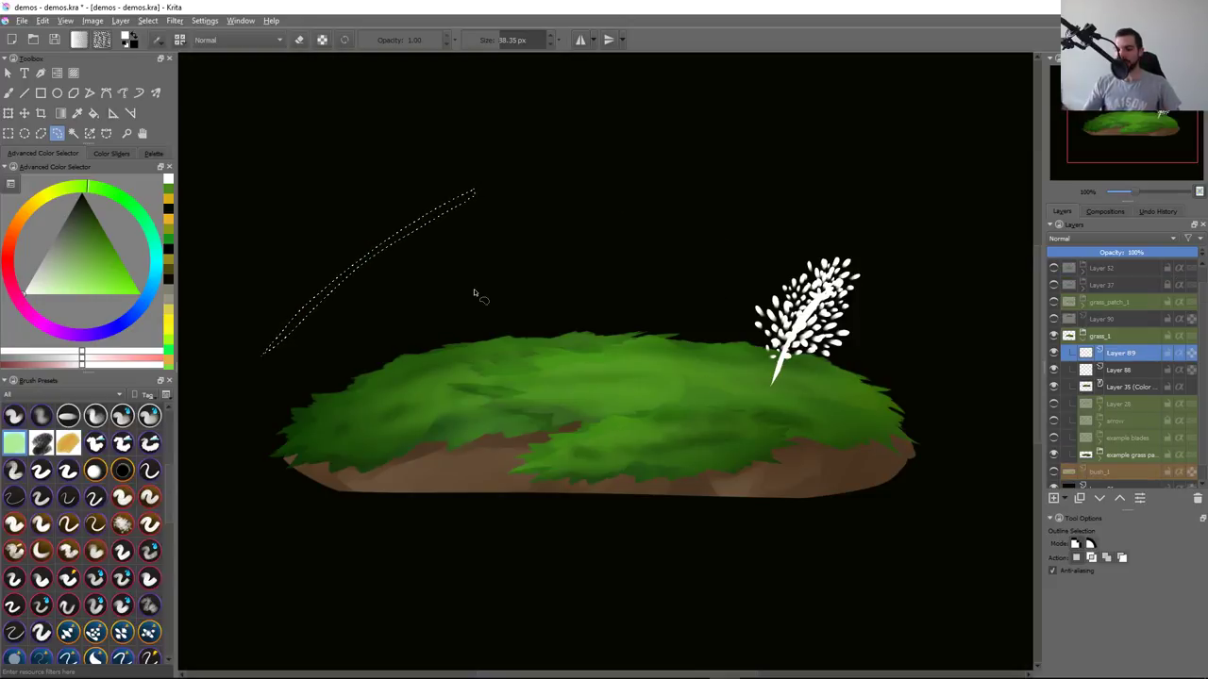
{"action": "key", "text": "shift+BackSpace"}
{"action": "key", "text": "ctrl+shift+a"}
{"action": "key", "text": "b"}
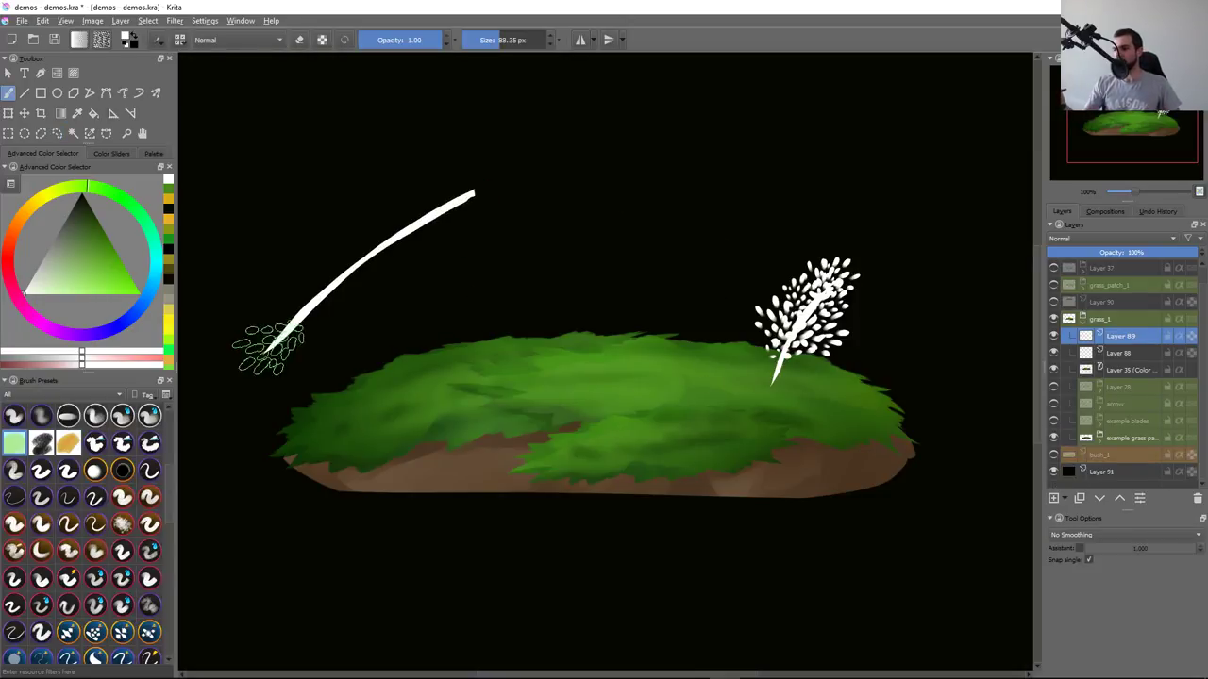
Enlarge the brush to about 184 px and stamp white leaf clusters along the left branch
{"action": "left_click_drag", "start_coordinate": [276, 342], "coordinate": [321, 342]}
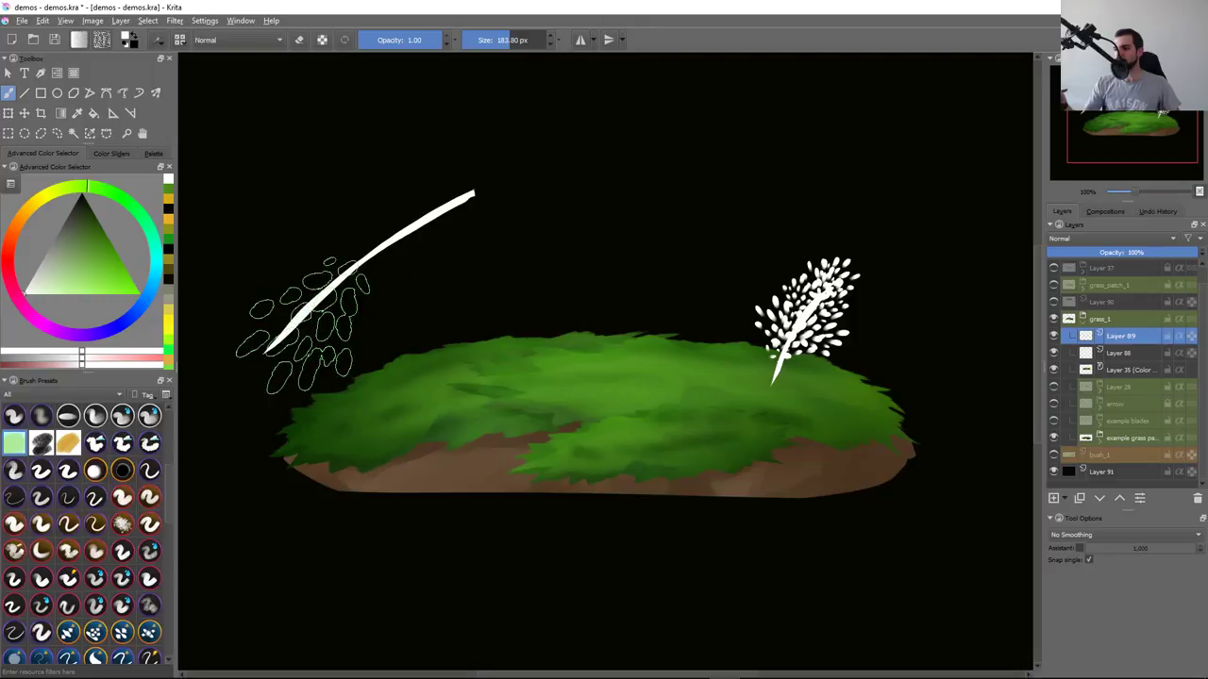
{"action": "left_click", "coordinate": [287, 334]}
{"action": "mouse_move", "coordinate": [305, 321]}
{"action": "left_mouse_down"}
{"action": "mouse_move", "coordinate": [430, 296]}
{"action": "mouse_move", "coordinate": [396, 296]}
{"action": "left_mouse_up"}
{"action": "key", "text": "ctrl+z"}
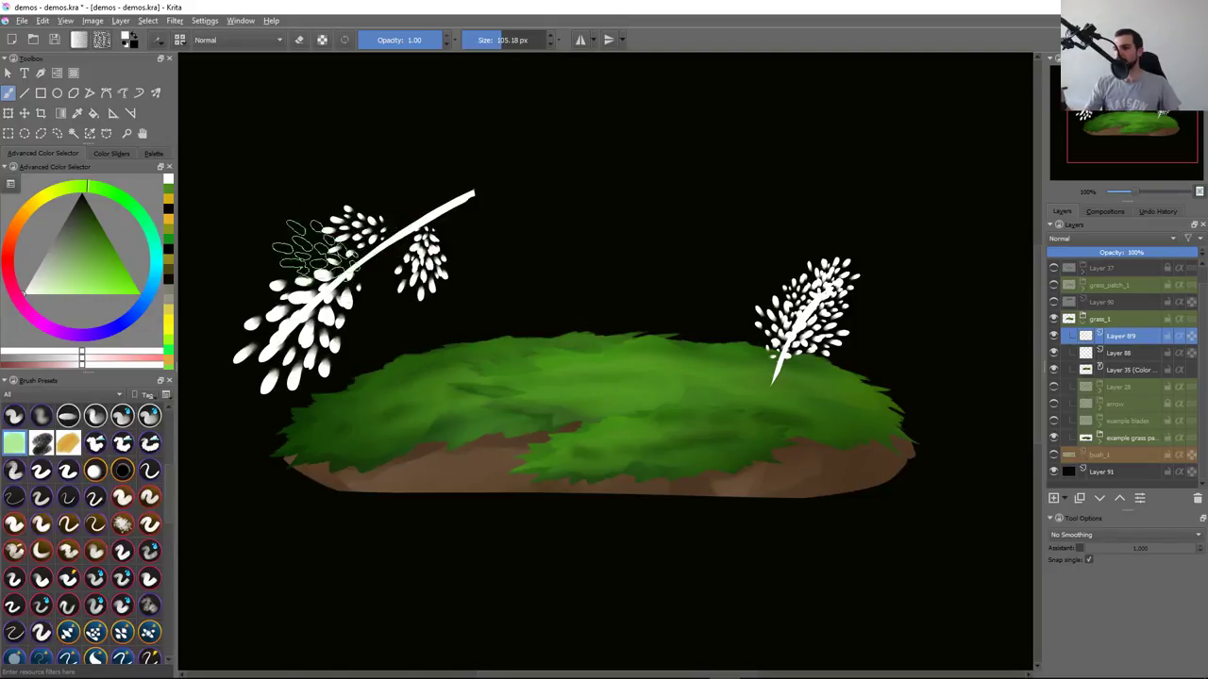
{"action": "left_click", "coordinate": [306, 219]}
Outline a thin twig to the upper-left cluster and add more leaf dabs there
{"action": "key", "text": "ctrl+r"}
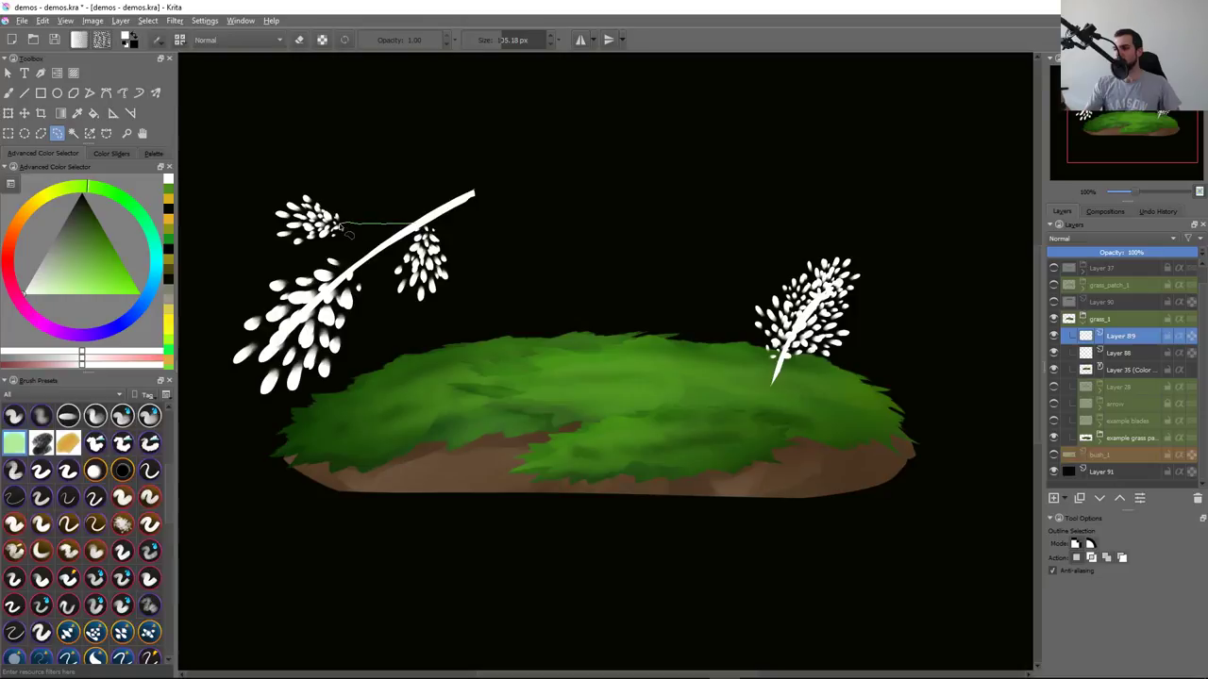
{"action": "left_click_drag", "start_coordinate": [416, 229], "coordinate": [416, 230]}
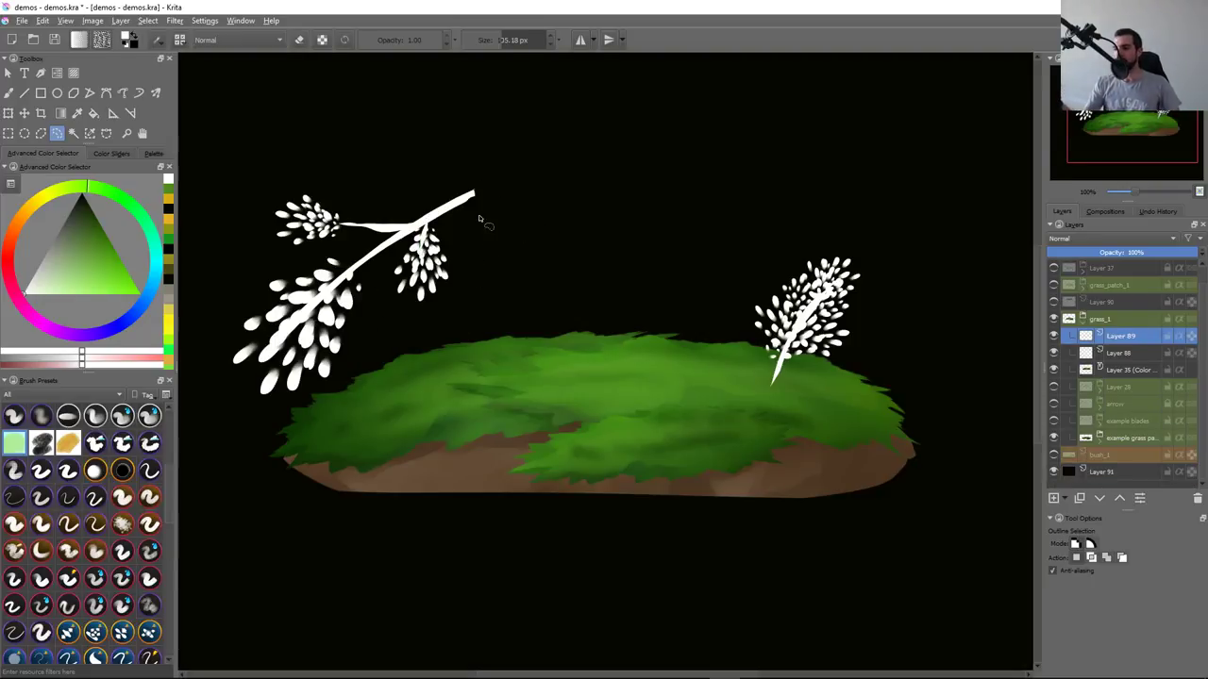
{"action": "key", "text": "b"}
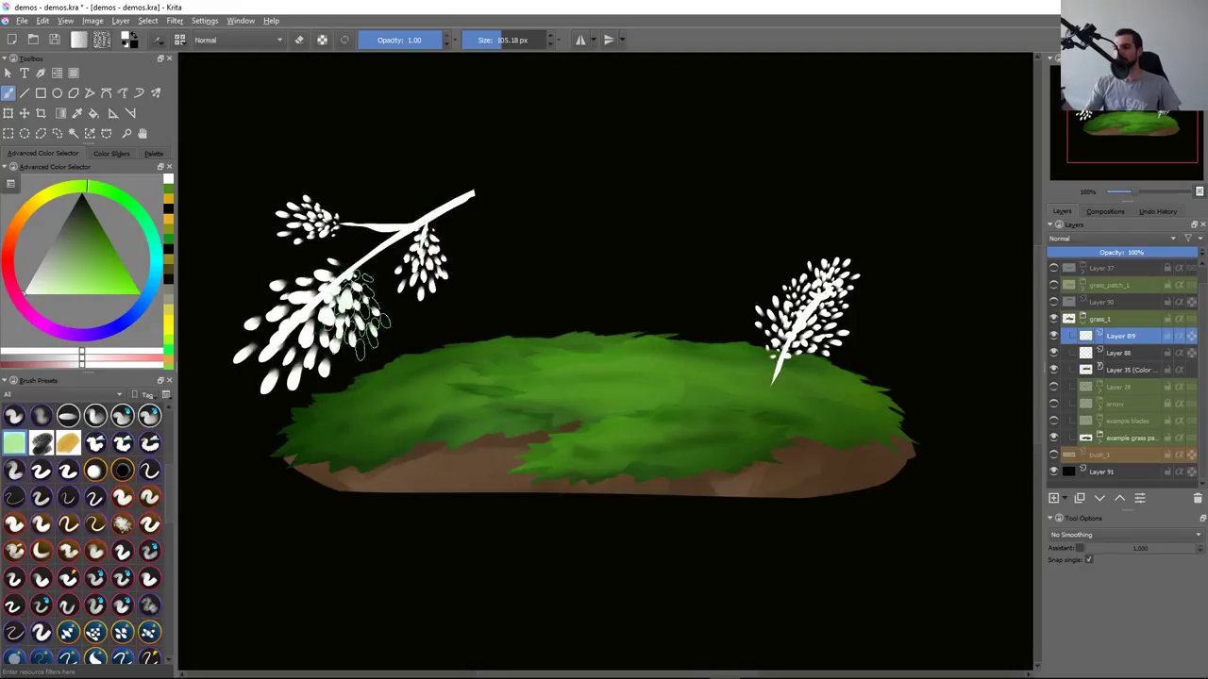
{"action": "mouse_move", "coordinate": [321, 283]}
{"action": "left_mouse_down"}
{"action": "mouse_move", "coordinate": [265, 292]}
{"action": "mouse_move", "coordinate": [340, 302]}
{"action": "left_mouse_up"}
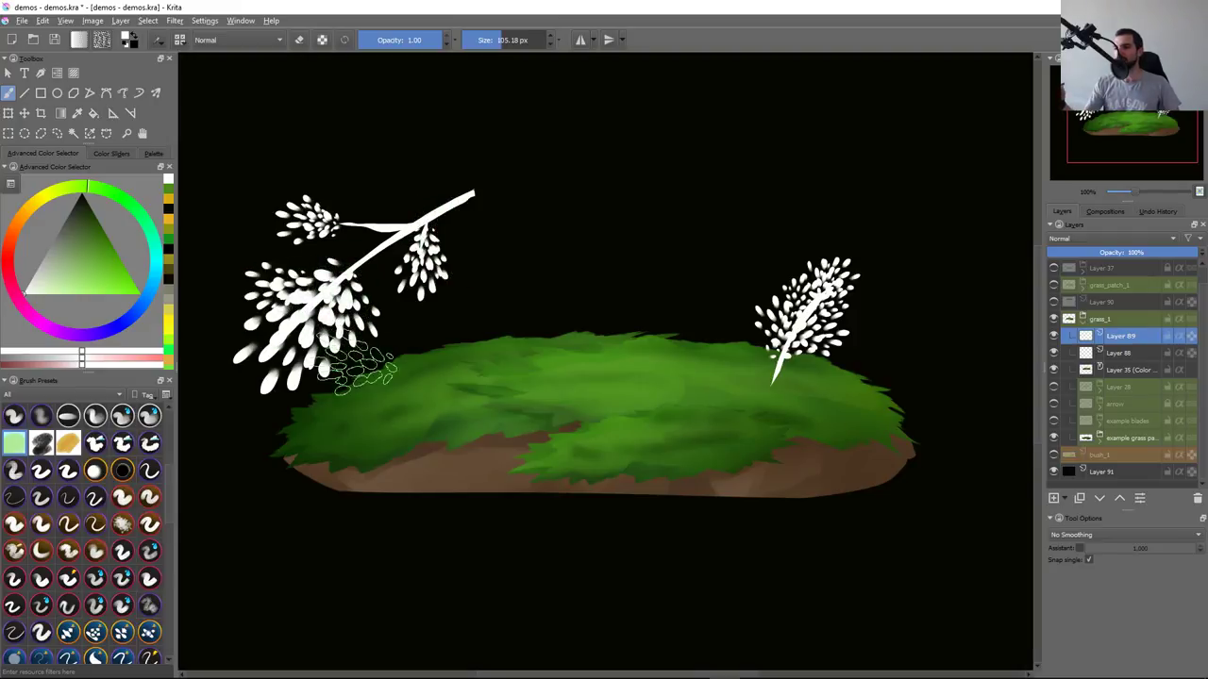
Zoom to half size and reopen the brush editor to test the scattered leaf brush
{"action": "key", "text": "minus"}
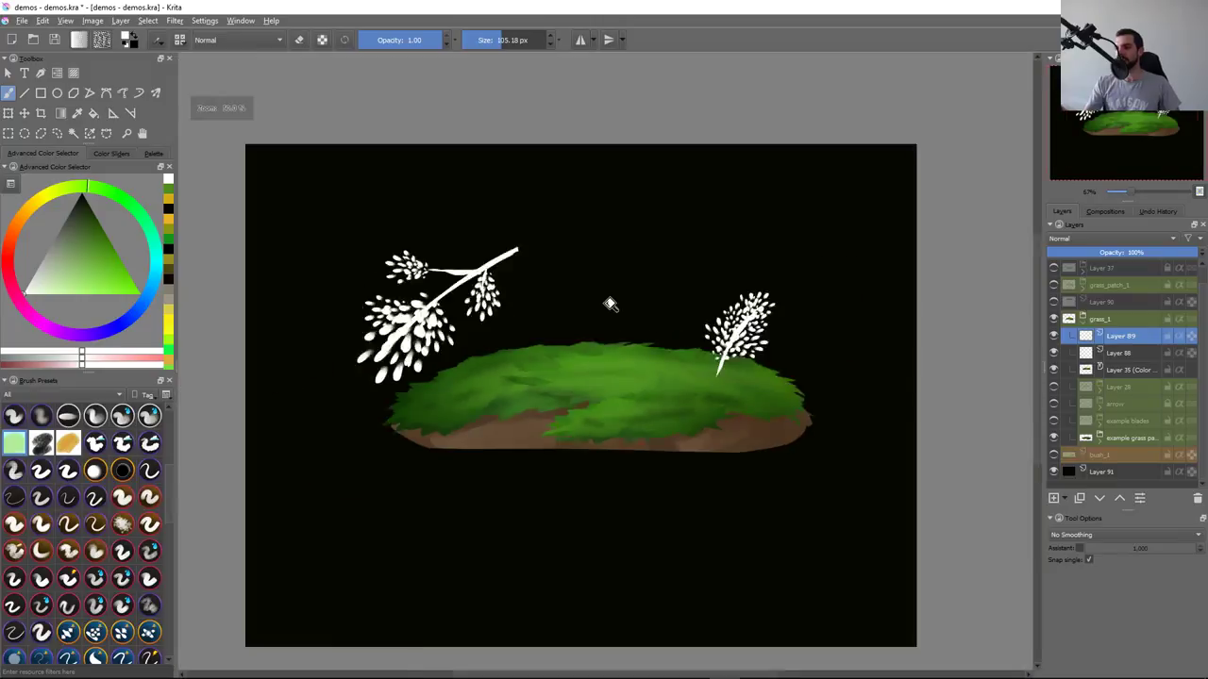
{"action": "key", "text": "minus"}
{"action": "key", "text": "minus"}
{"action": "key", "text": "plus"}
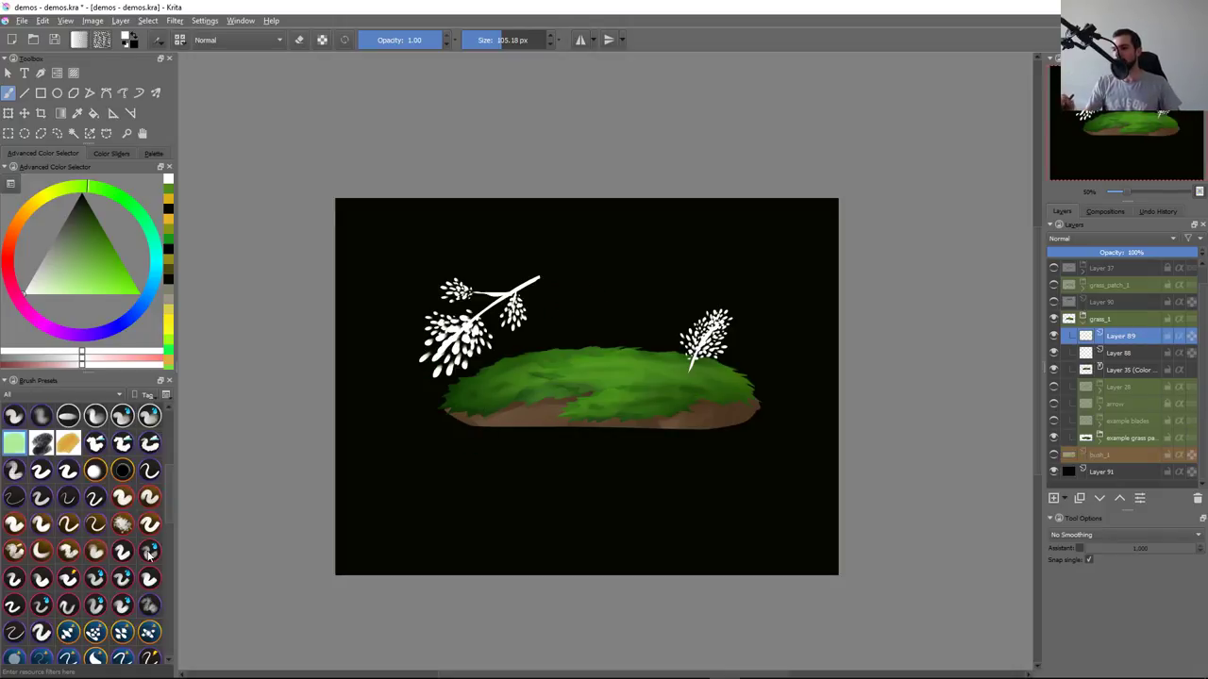
{"action": "key", "text": "F5"}
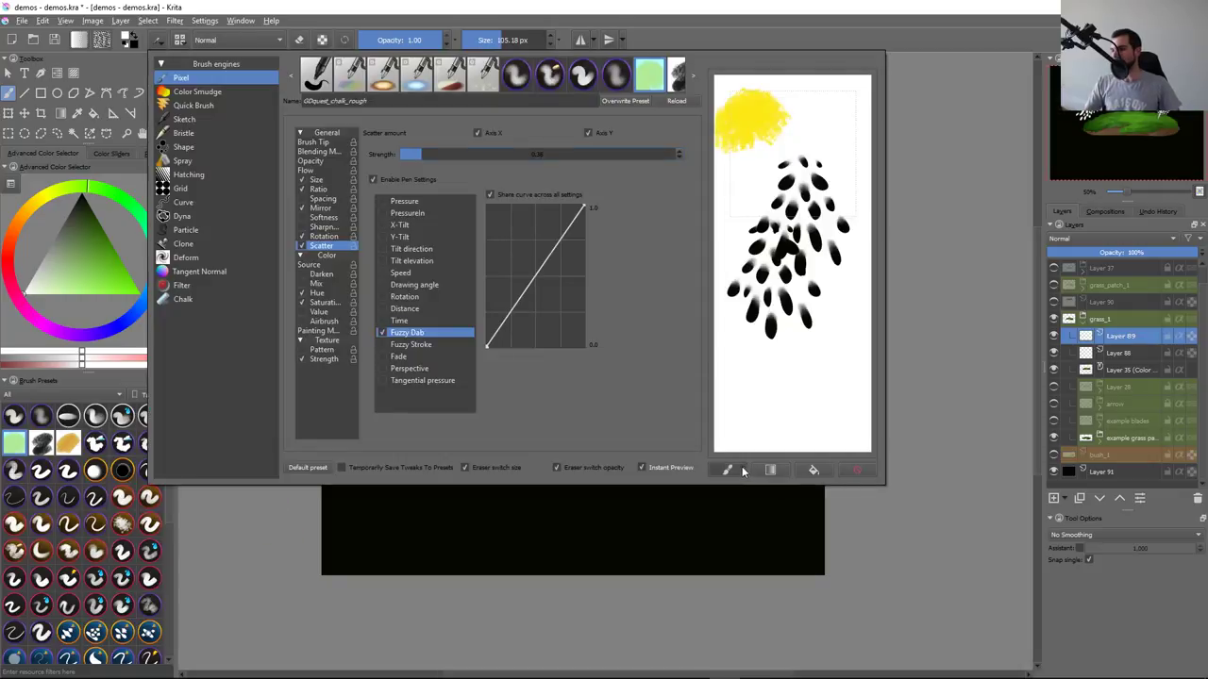
{"action": "left_click", "coordinate": [854, 511]}
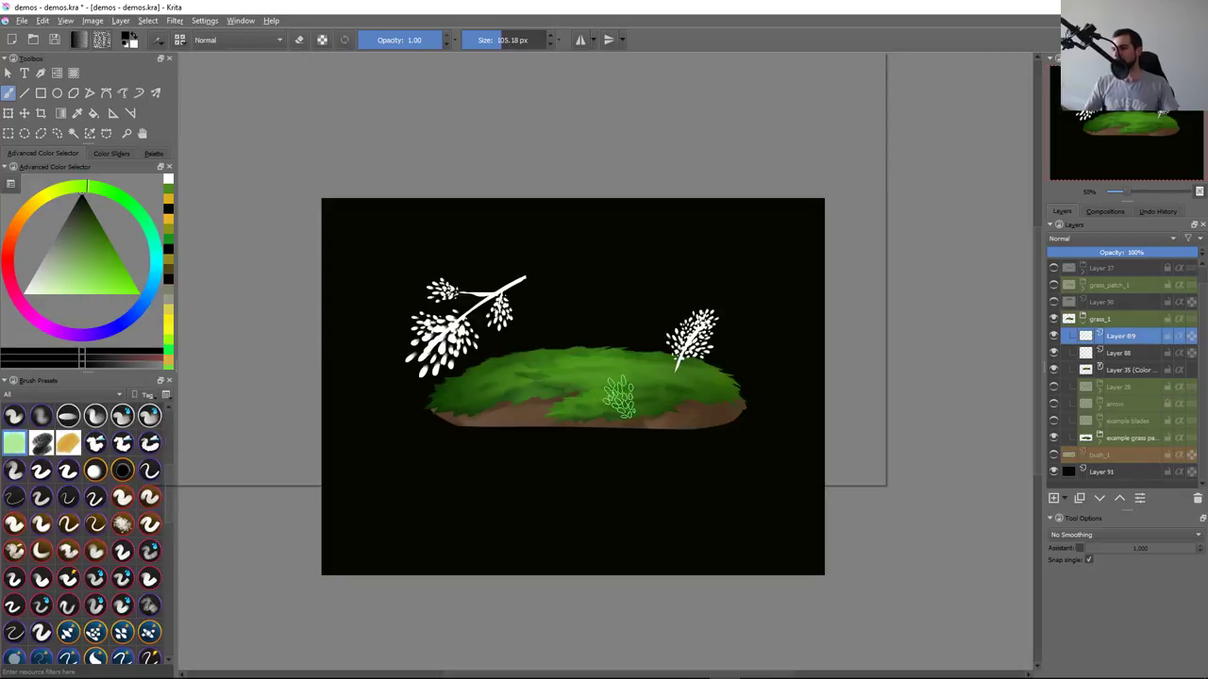
{"action": "key", "text": "F5"}
{"action": "mouse_move", "coordinate": [790, 141]}
{"action": "left_mouse_down"}
{"action": "mouse_move", "coordinate": [846, 170]}
{"action": "mouse_move", "coordinate": [817, 130]}
{"action": "left_mouse_up"}
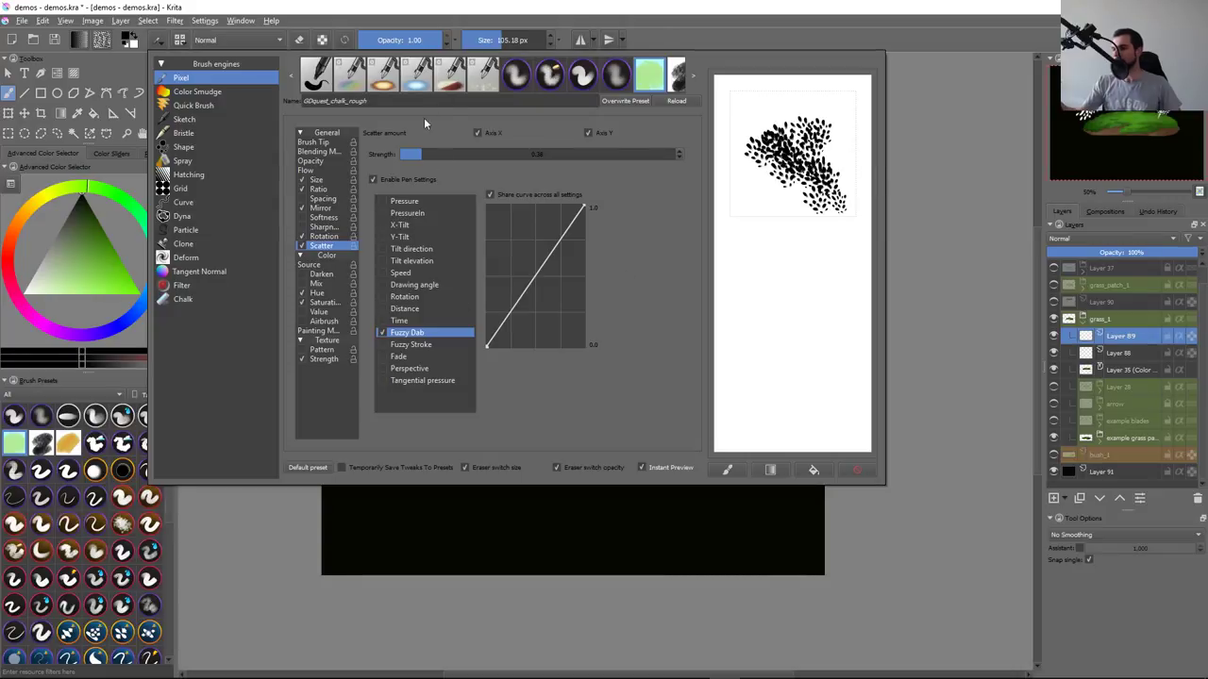
Rename the preset to GDquest_vegetation_flower_tip_1 and save it as a new preset
{"action": "key", "text": "shift+Home"}
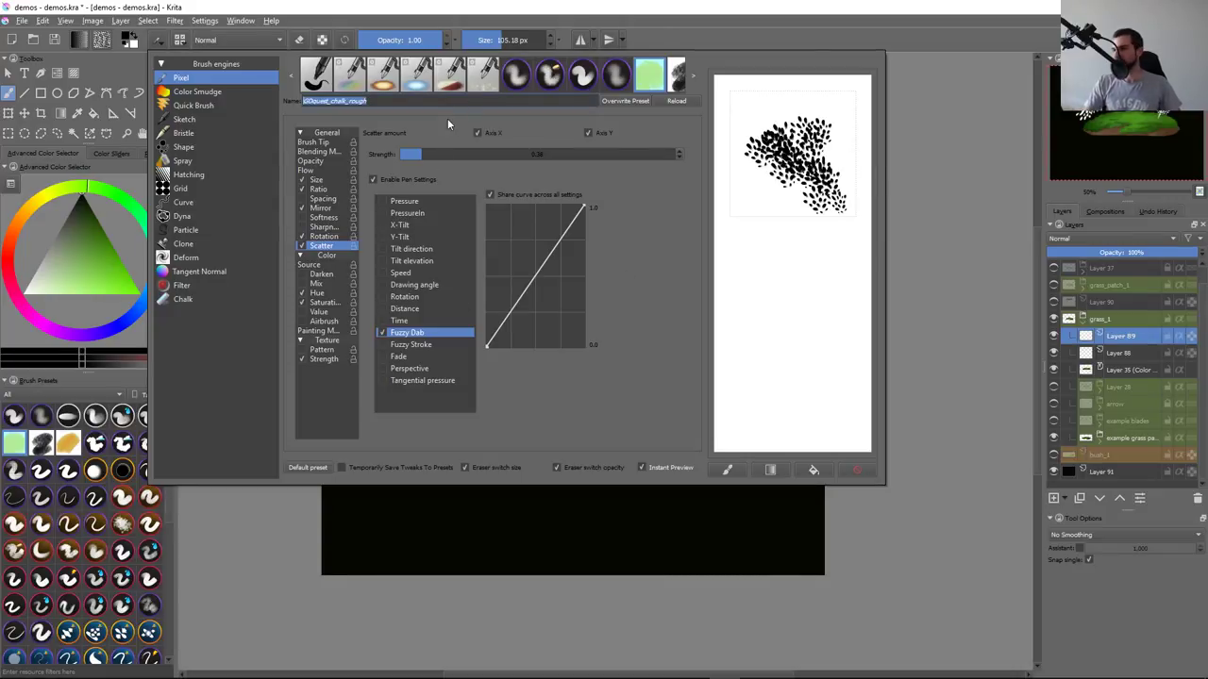
{"action": "key", "text": "shift+Right"}
{"action": "key", "text": "shift+Right"}
{"action": "key", "text": "shift+Right"}
{"action": "key", "text": "shift+Right"}
{"action": "key", "text": "shift+Right"}
{"action": "key", "text": "shift+Right"}
{"action": "key", "text": "shift+Right"}
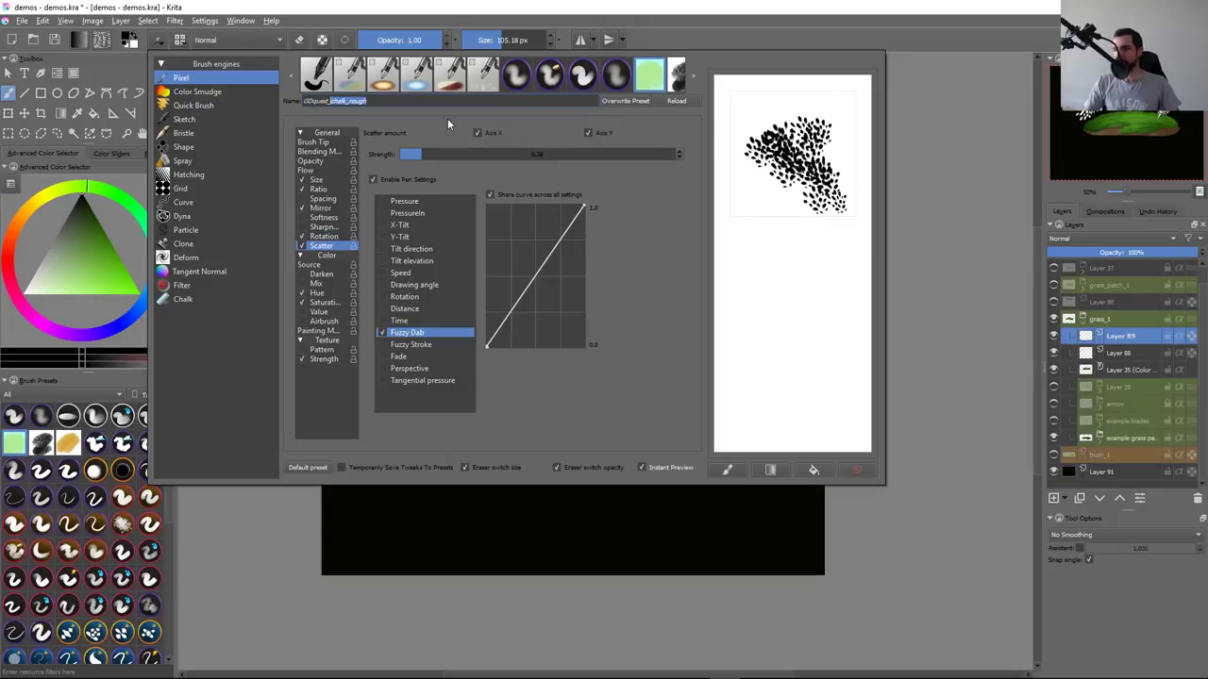
{"action": "type", "text": "vegetatio"}
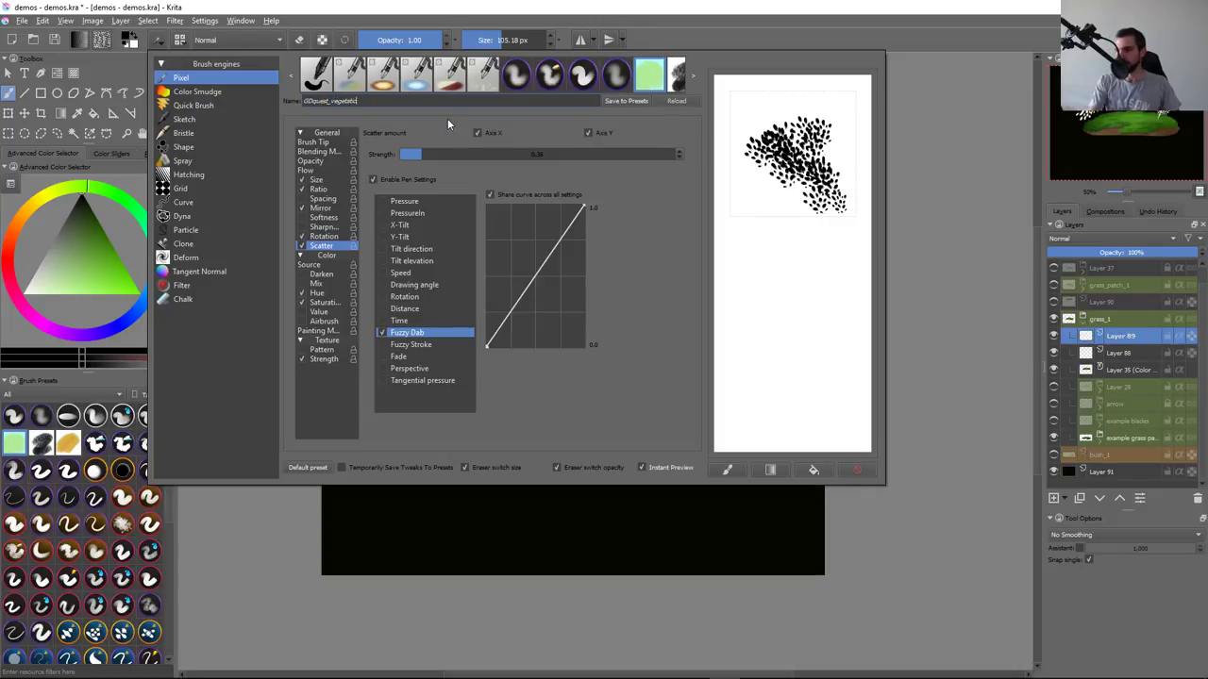
{"action": "type", "text": "n_"}
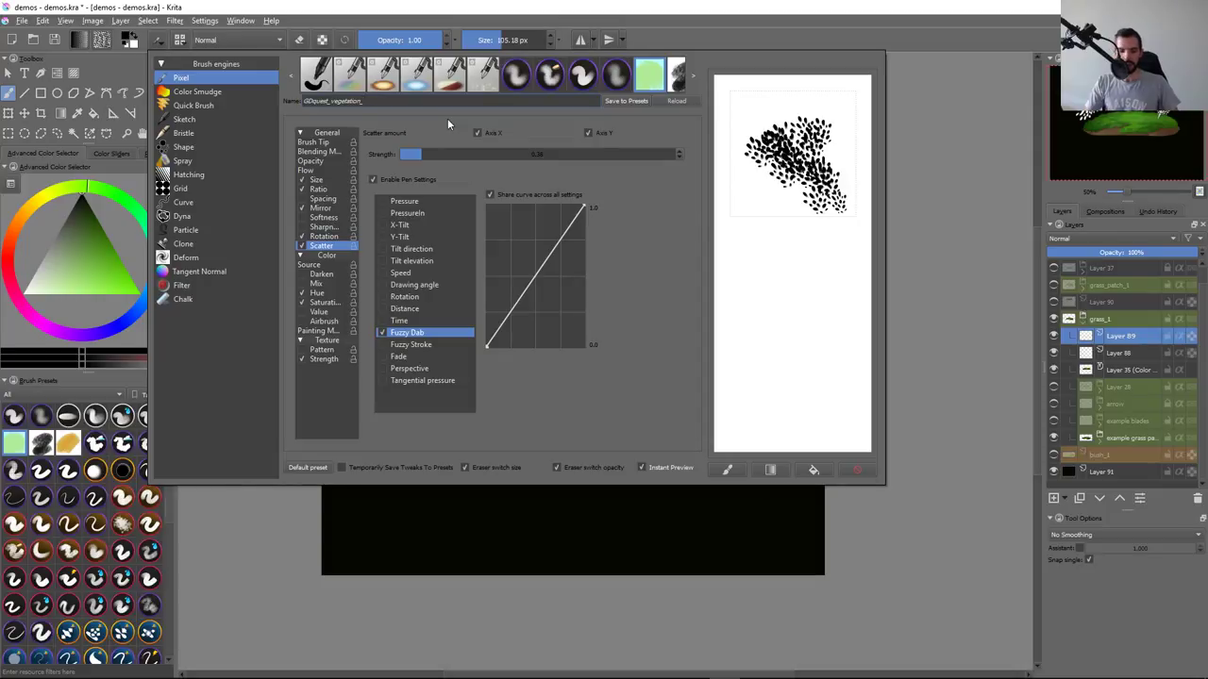
{"action": "type", "text": "flower_"}
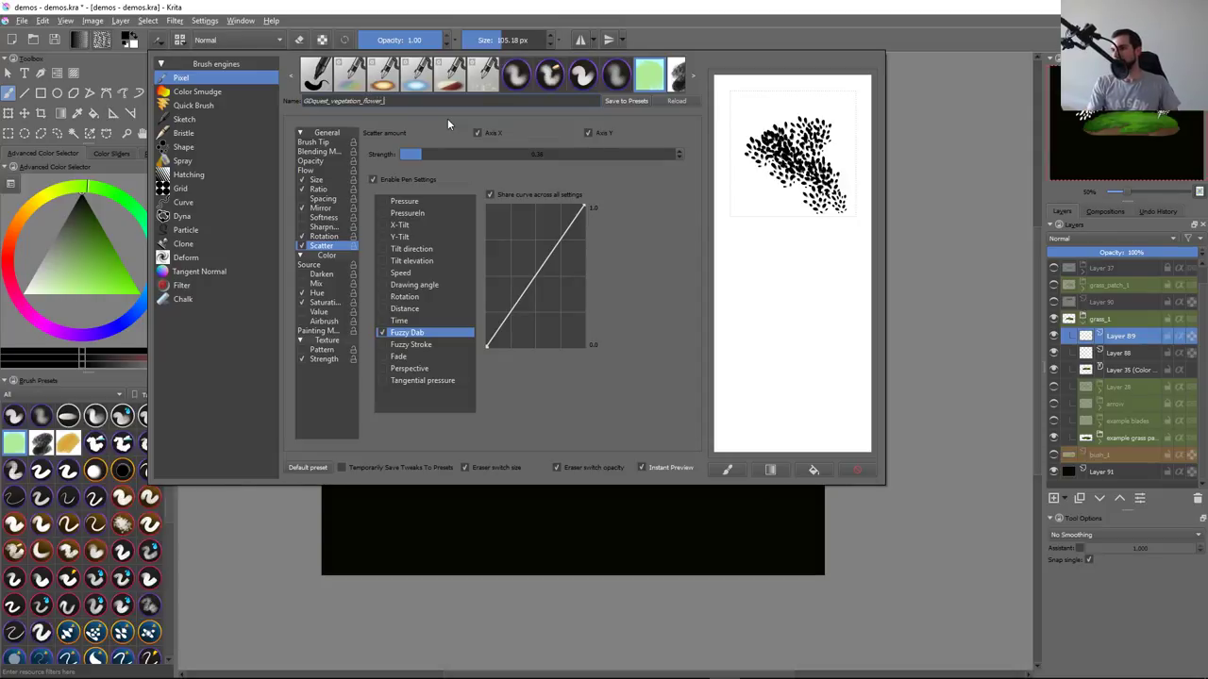
{"action": "type", "text": "tip"}
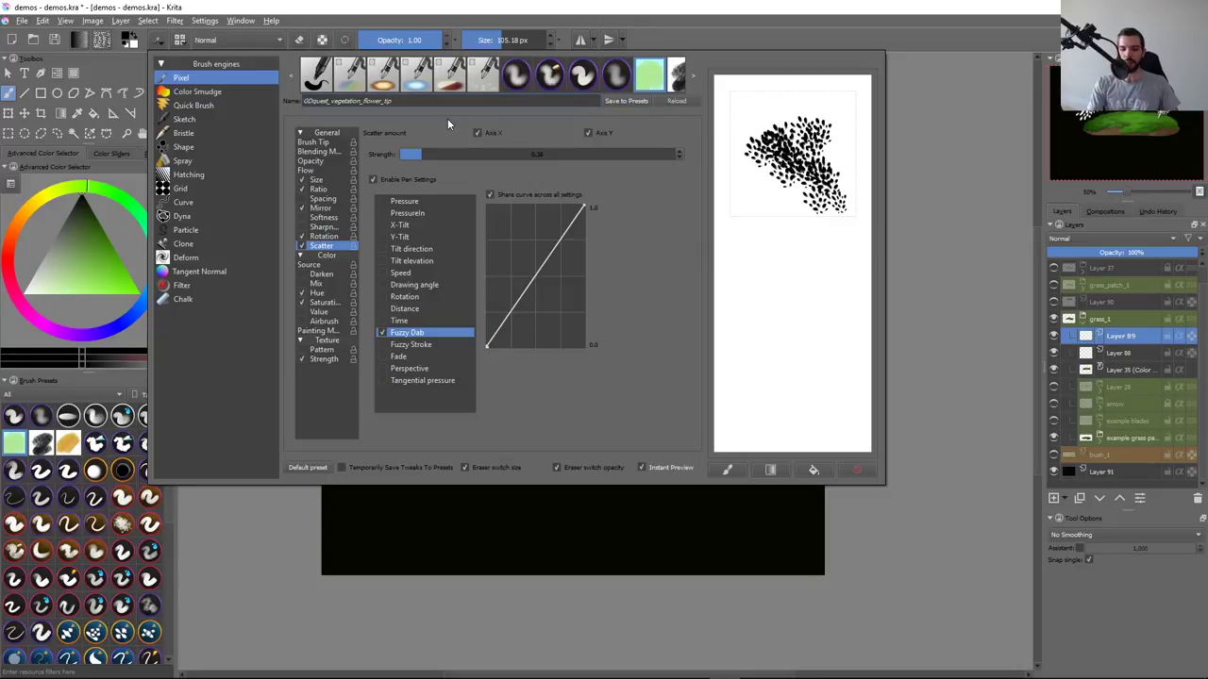
{"action": "type", "text": "_1"}
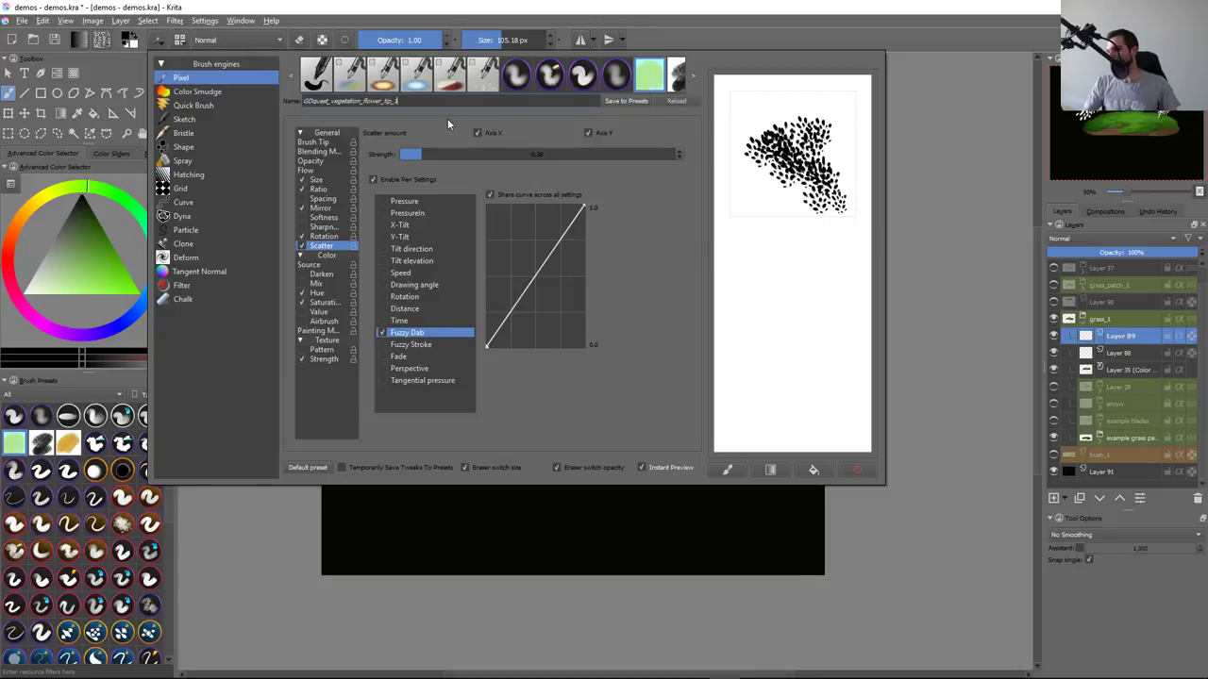
{"action": "left_click", "coordinate": [626, 100]}
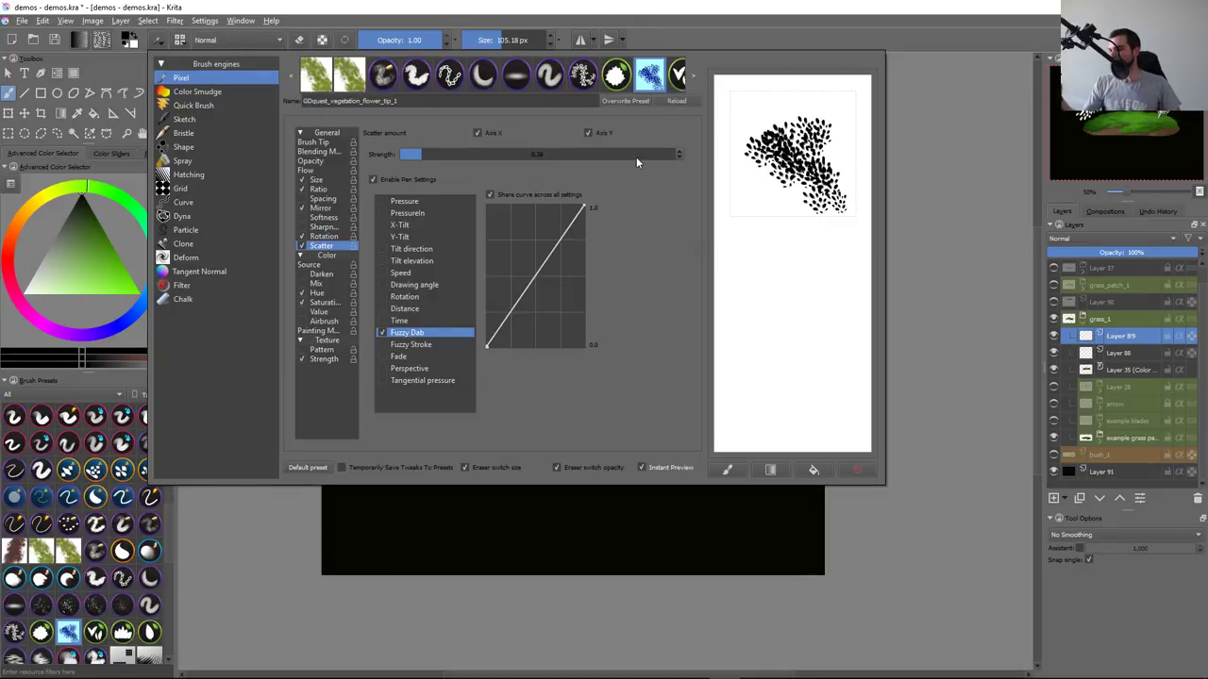
{"action": "key", "text": "Escape"}
Change brush preset, then trial-move a duplicated tree layer and undo it
{"action": "scroll", "coordinate": [547, 327], "scroll_direction": "up", "scroll_amount": 5}
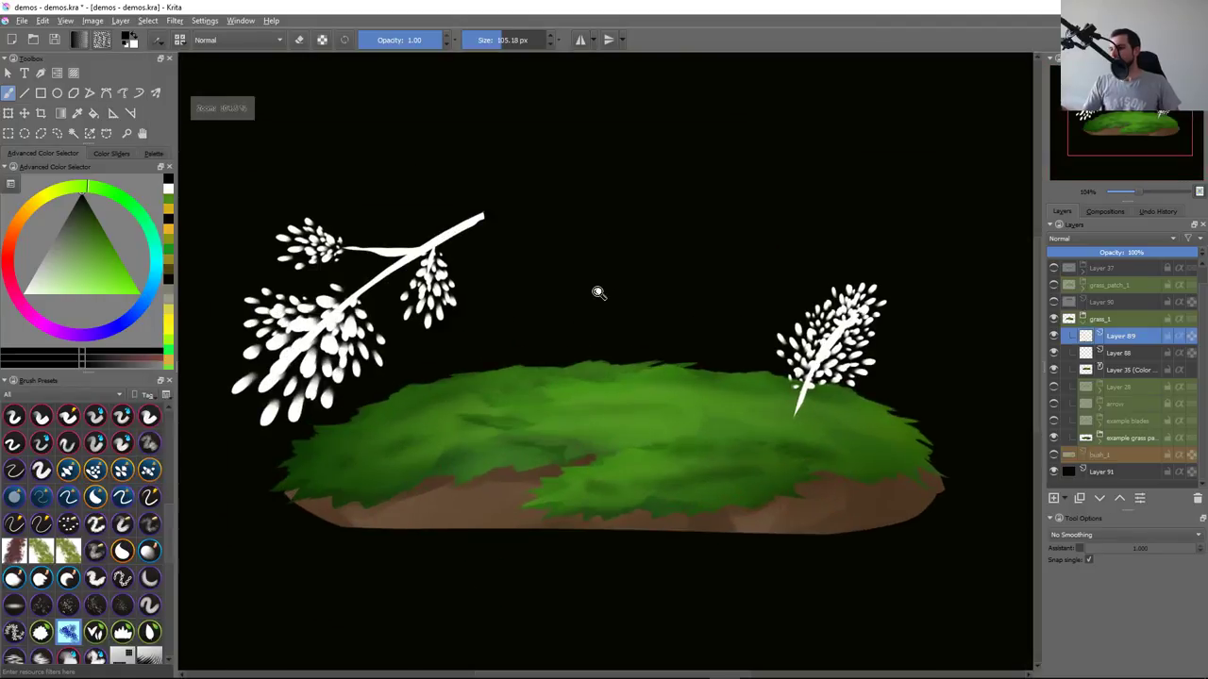
{"action": "scroll", "coordinate": [564, 352], "scroll_direction": "up", "scroll_amount": 1}
{"action": "key", "text": "e"}
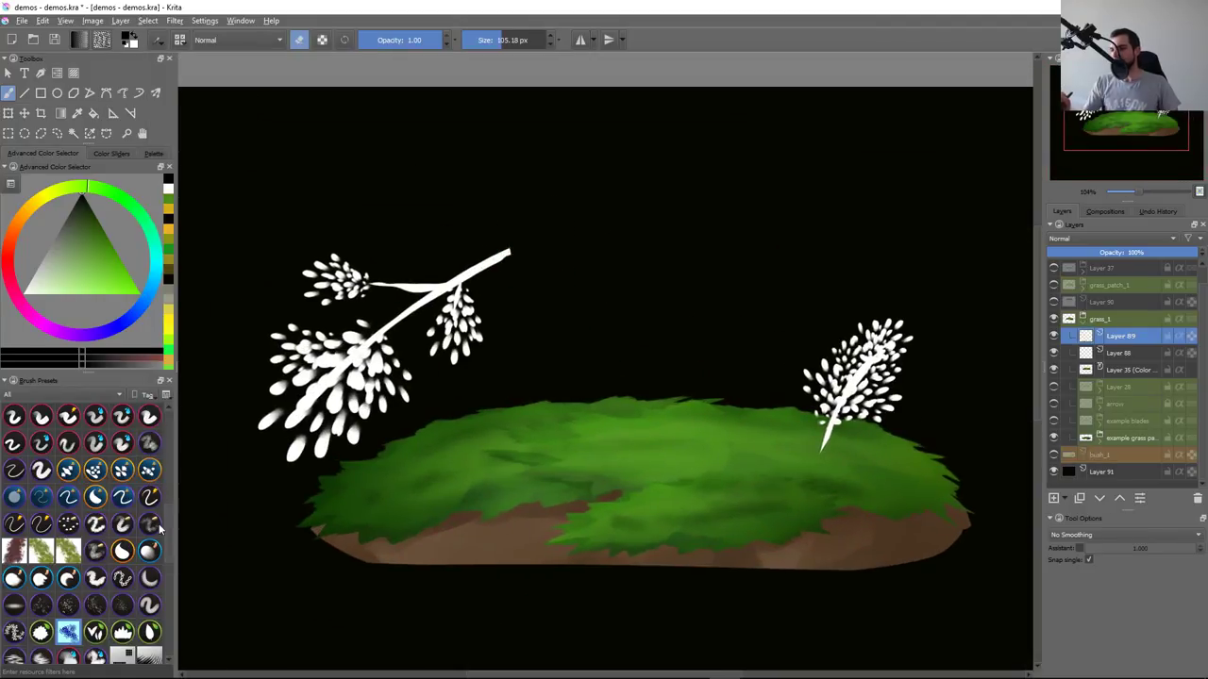
{"action": "left_click", "coordinate": [123, 552]}
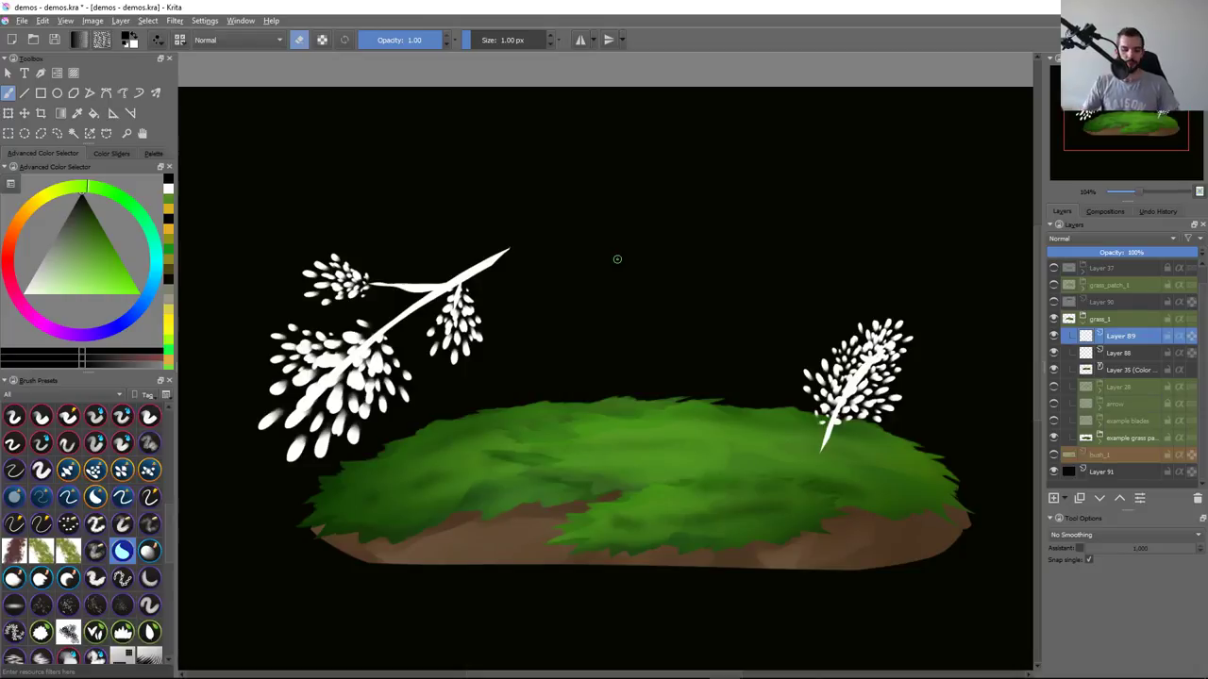
{"action": "key", "text": "j"}
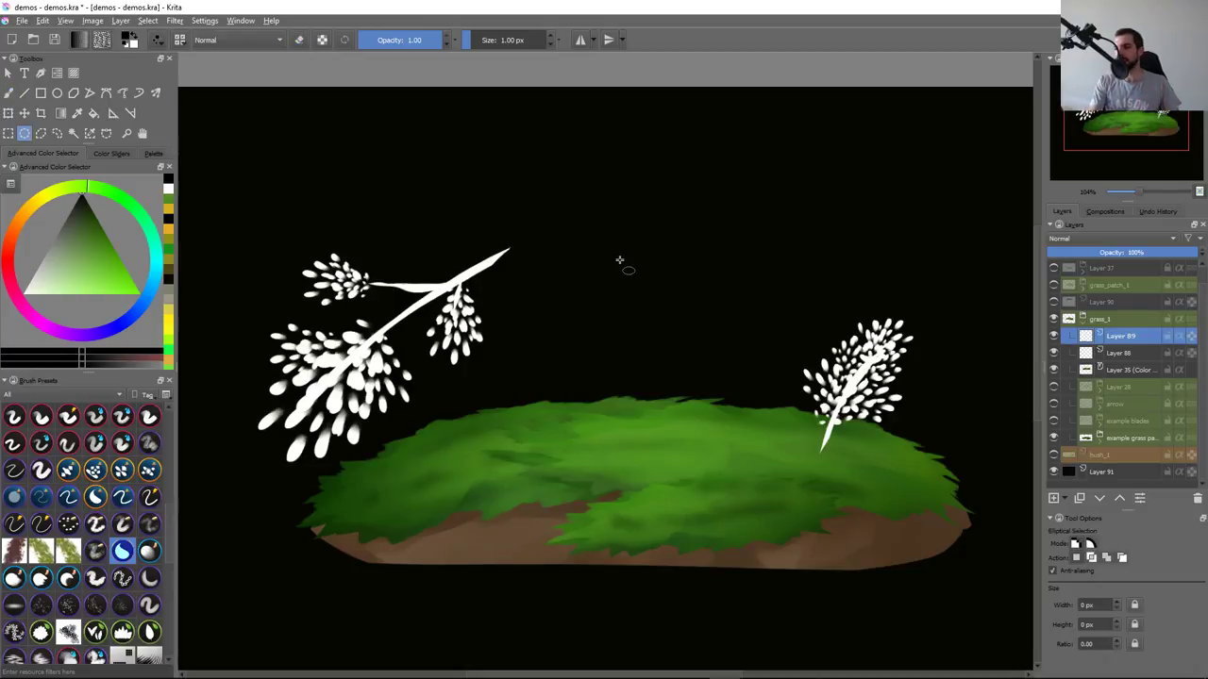
{"action": "key", "text": "ctrl+j"}
{"action": "key", "text": "ctrl+t"}
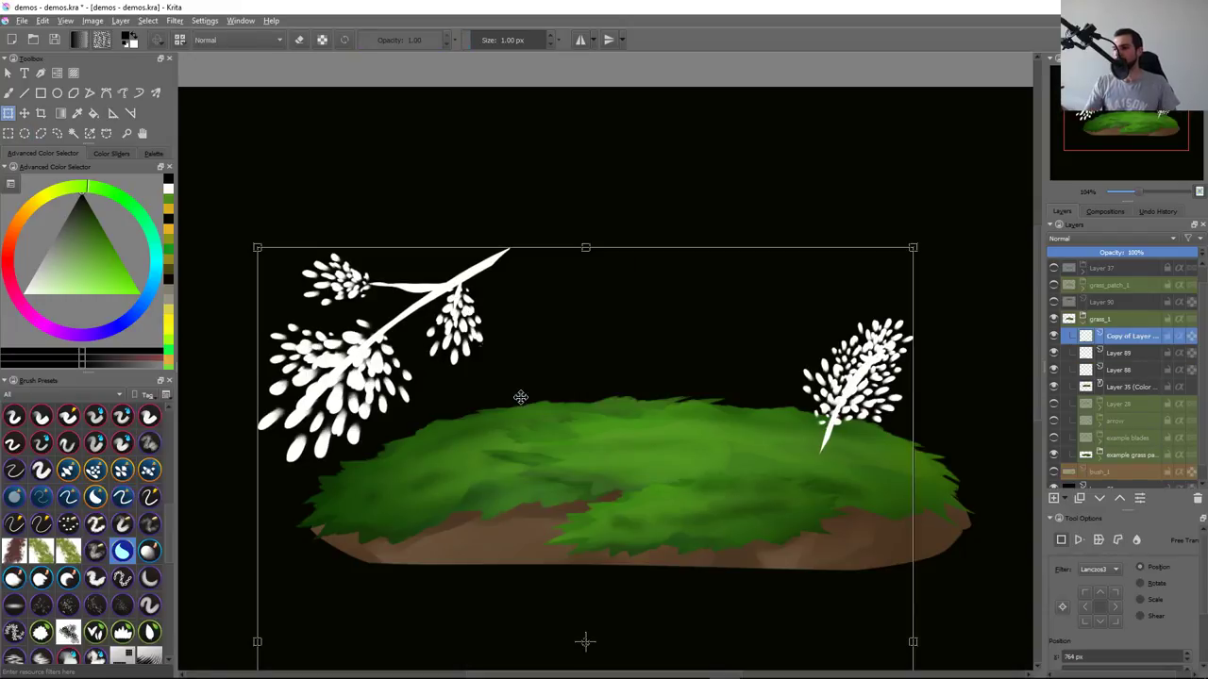
{"action": "left_click_drag", "start_coordinate": [708, 415], "coordinate": [738, 311]}
{"action": "key", "text": "ctrl+z"}
{"action": "key", "text": "ctrl+z"}
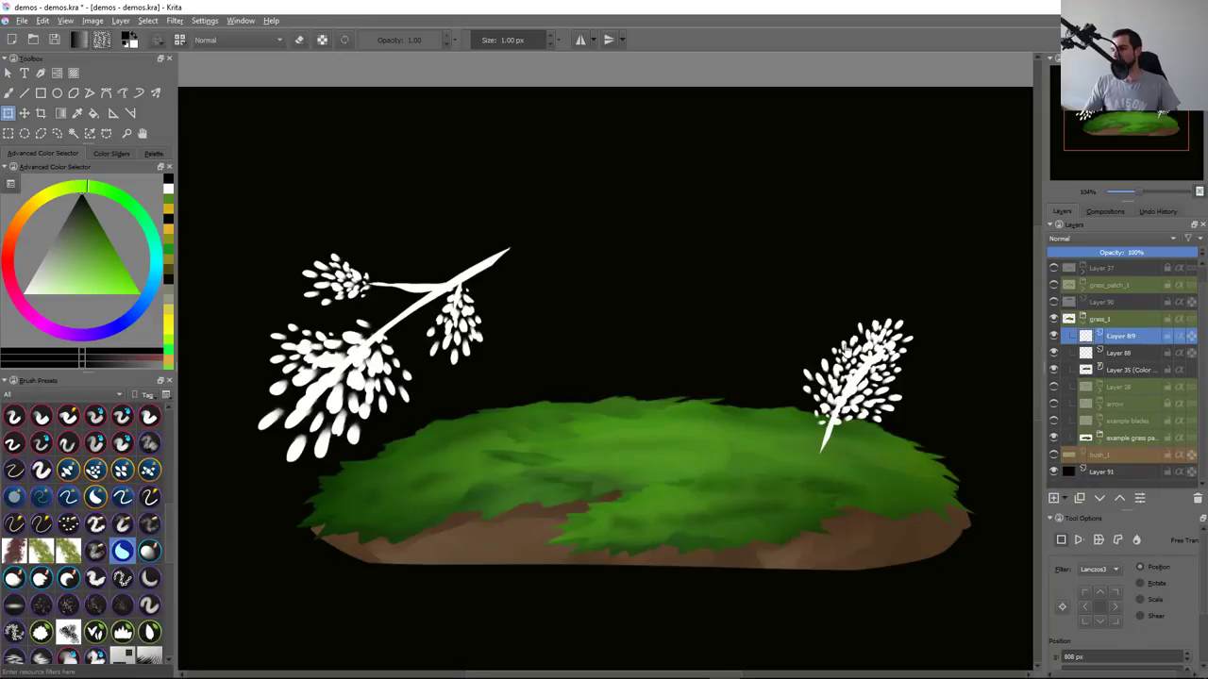
Lasso the left leafy branch, paste it onto its own layer and duplicate it
{"action": "key", "text": "l"}
{"action": "left_click_drag", "start_coordinate": [367, 212], "coordinate": [618, 213]}
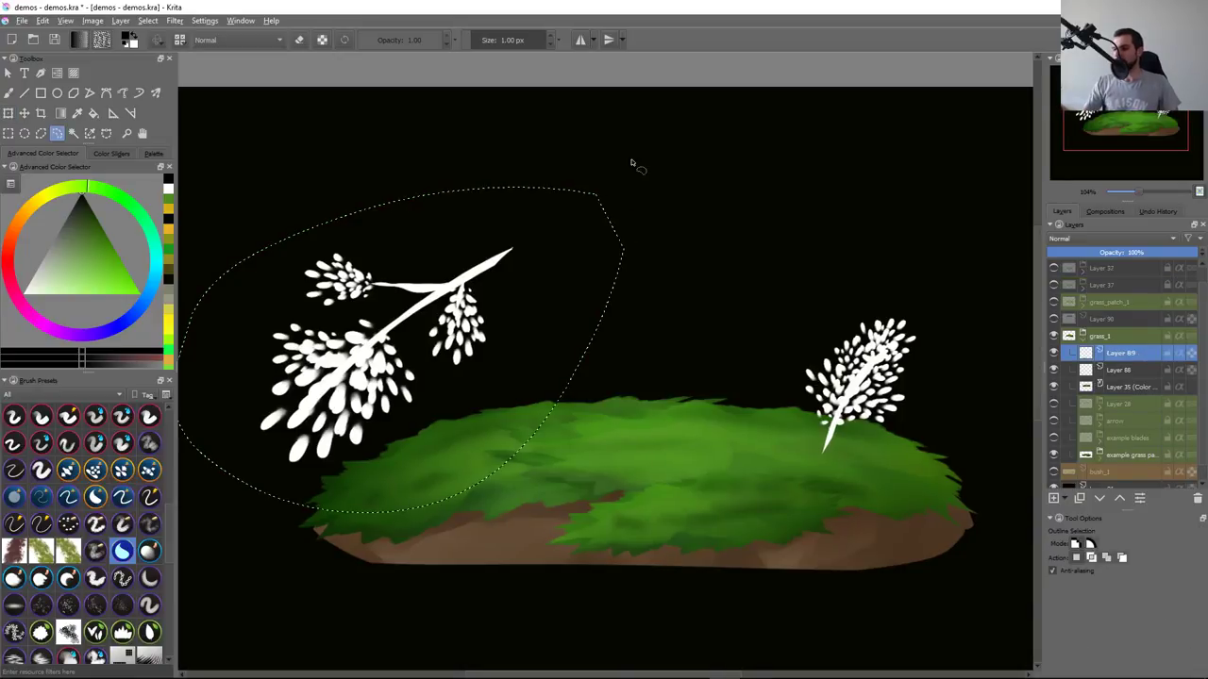
{"action": "key", "text": "ctrl+x"}
{"action": "key", "text": "ctrl+v"}
{"action": "key", "text": "ctrl+j"}
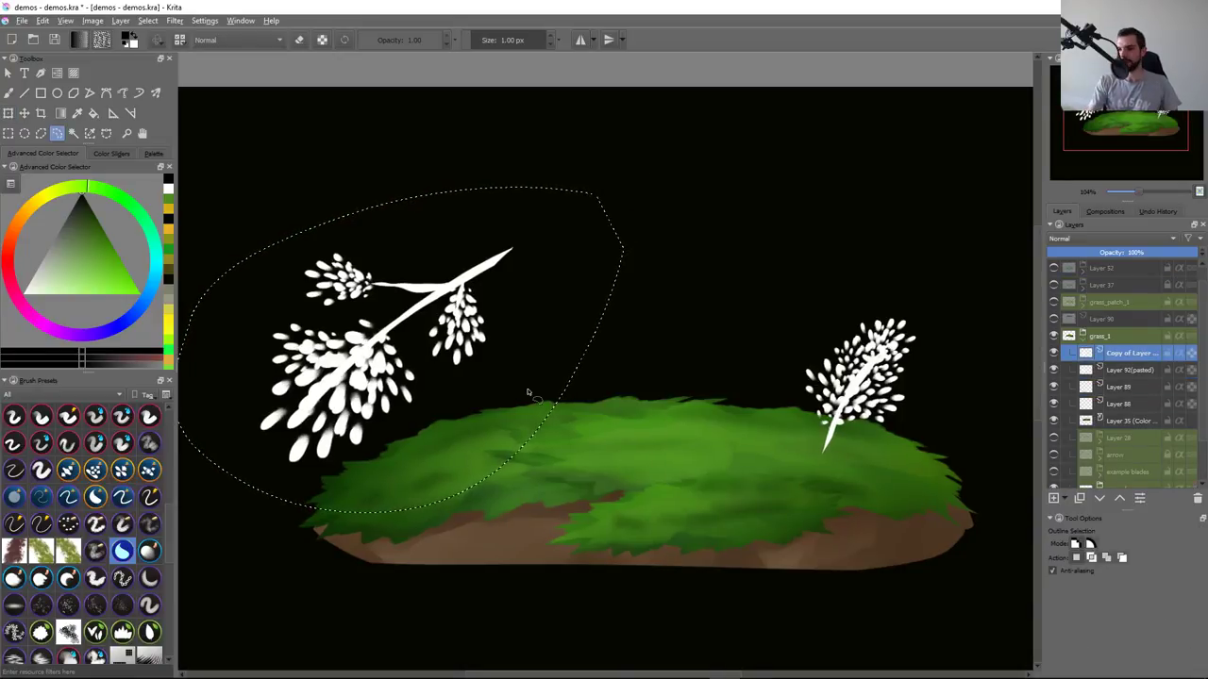
Rotate and squash the branch copy into a flattened tilted shape above the grass centre
{"action": "key", "text": "ctrl+t"}
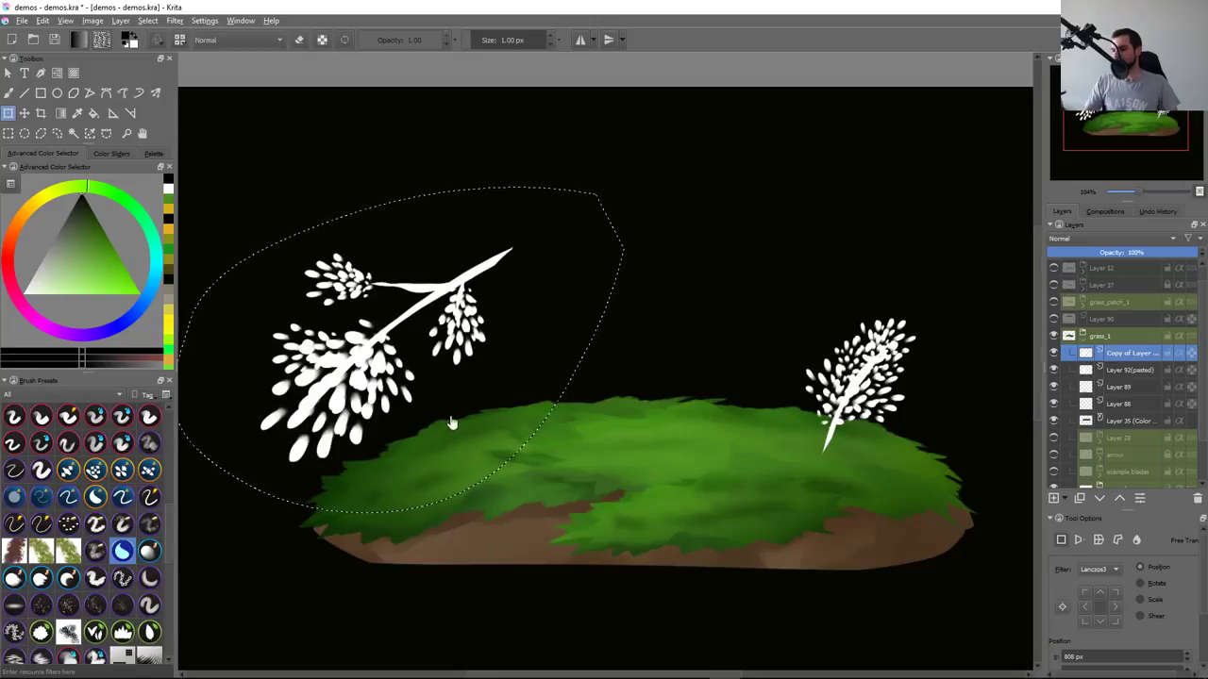
{"action": "left_click_drag", "start_coordinate": [499, 550], "coordinate": [688, 386]}
{"action": "left_click_drag", "start_coordinate": [464, 430], "coordinate": [671, 438]}
{"action": "left_click_drag", "start_coordinate": [779, 467], "coordinate": [811, 332]}
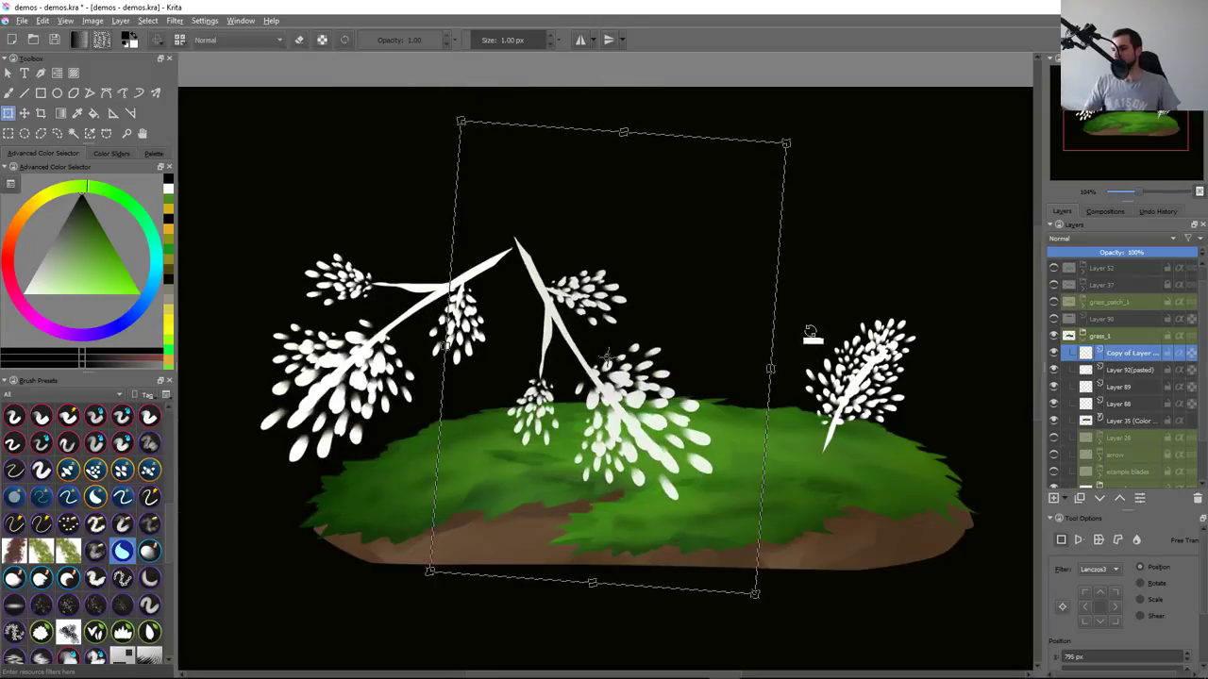
{"action": "left_click_drag", "start_coordinate": [660, 608], "coordinate": [557, 663]}
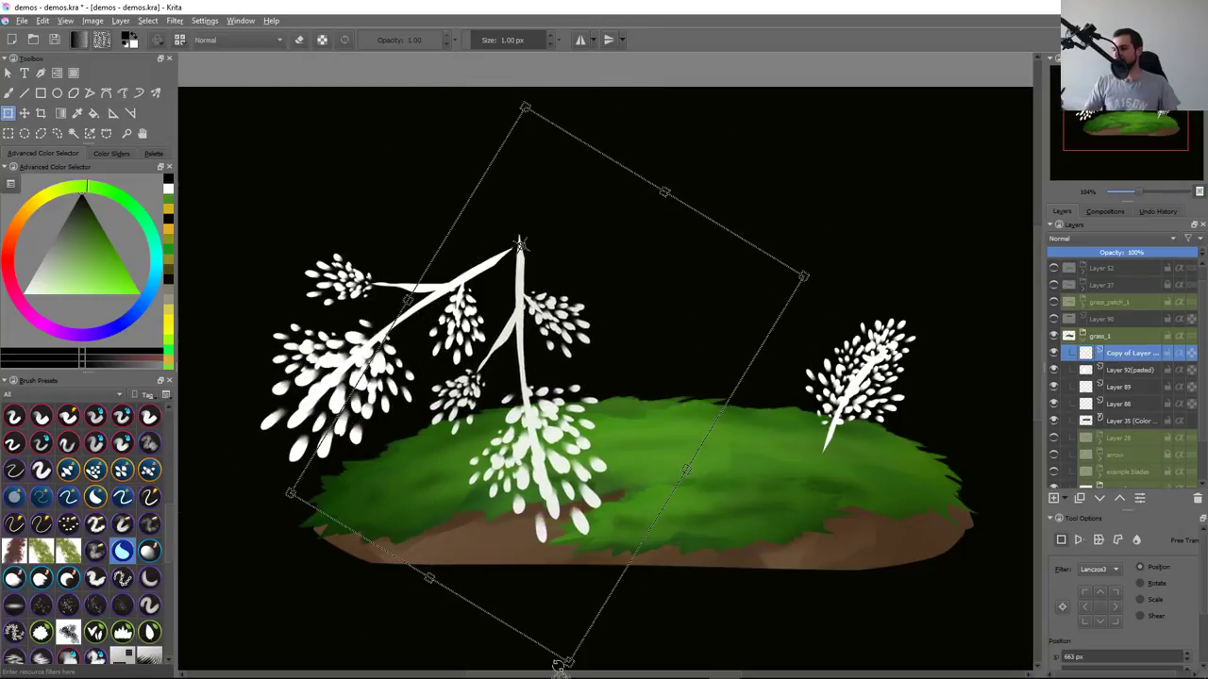
{"action": "mouse_move", "coordinate": [578, 578]}
{"action": "left_mouse_down"}
{"action": "mouse_move", "coordinate": [615, 275]}
{"action": "mouse_move", "coordinate": [655, 418]}
{"action": "mouse_move", "coordinate": [637, 316]}
{"action": "mouse_move", "coordinate": [809, 345]}
{"action": "mouse_move", "coordinate": [836, 329]}
{"action": "left_mouse_up"}
{"action": "mouse_move", "coordinate": [921, 345]}
{"action": "left_mouse_down"}
{"action": "mouse_move", "coordinate": [963, 248]}
{"action": "mouse_move", "coordinate": [941, 274]}
{"action": "mouse_move", "coordinate": [960, 207]}
{"action": "mouse_move", "coordinate": [341, 301]}
{"action": "left_mouse_up"}
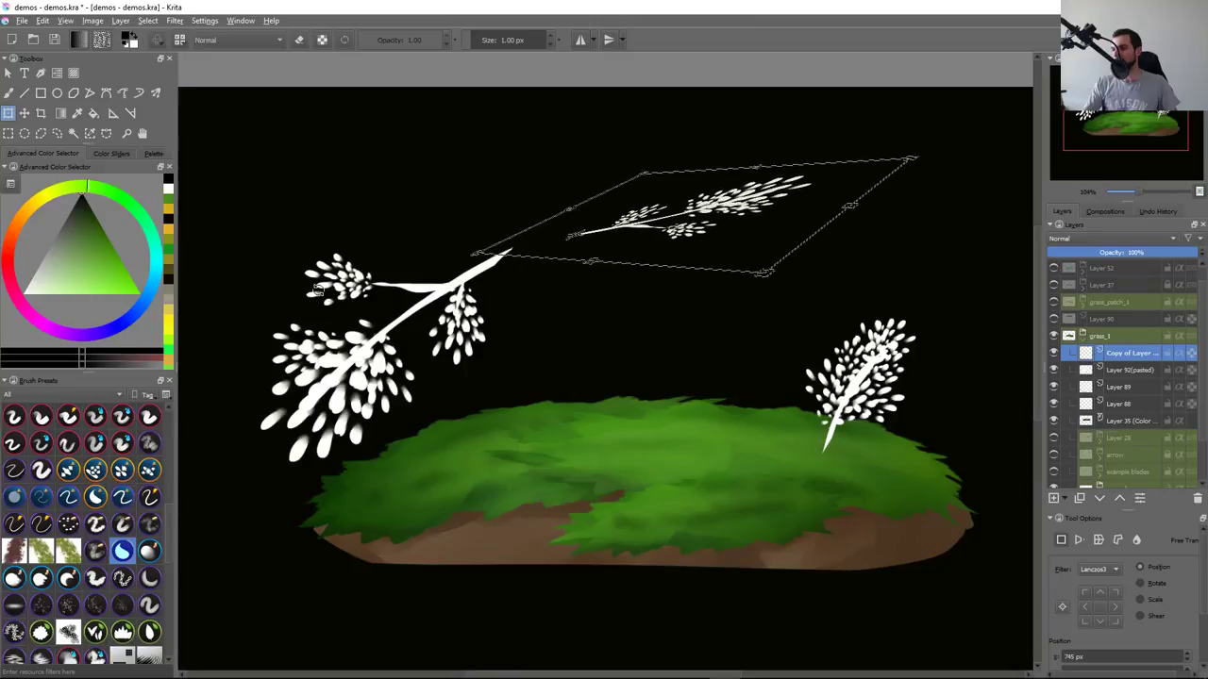
{"action": "key", "text": "Return"}
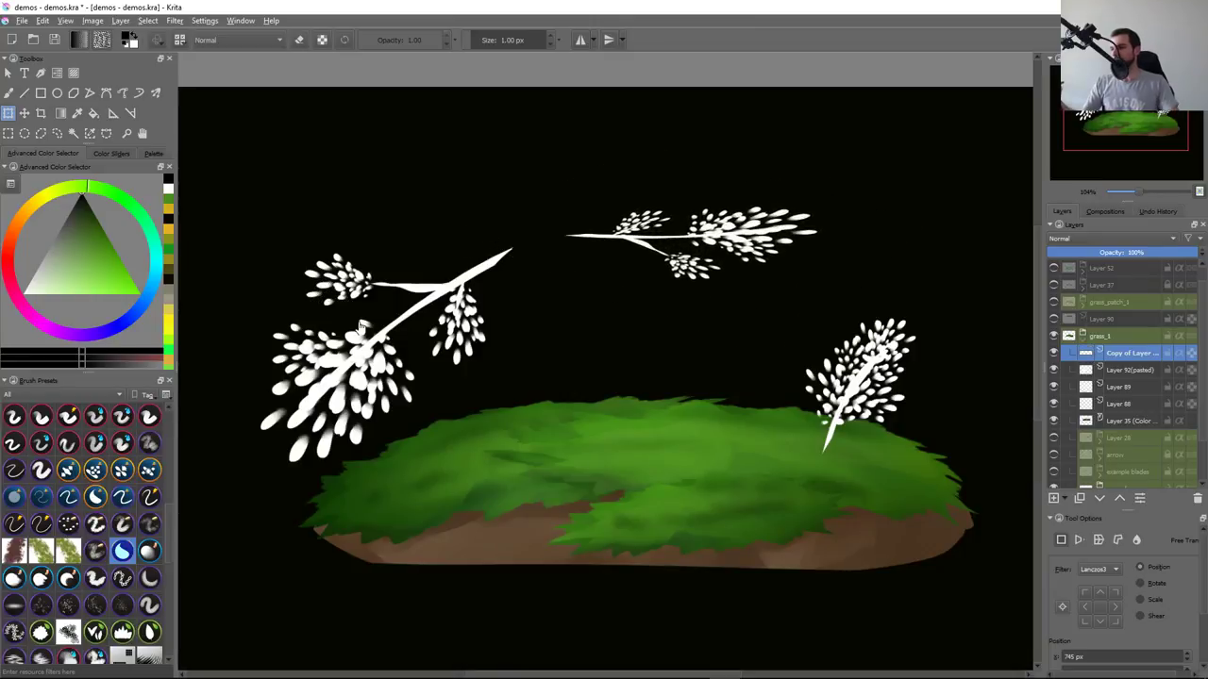
Duplicate the branch again and rotate and skew the new copy into the upper left
{"action": "key", "text": "ctrl+j"}
{"action": "key", "text": "ctrl+shift+a"}
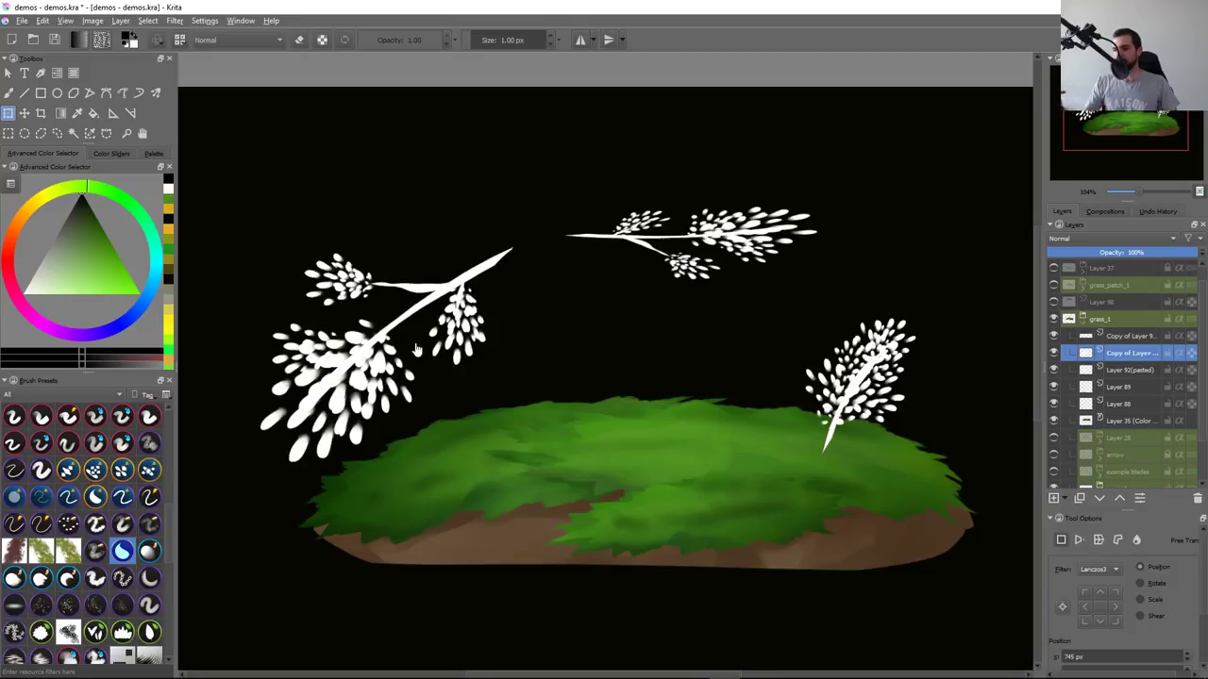
{"action": "key", "text": "ctrl+t"}
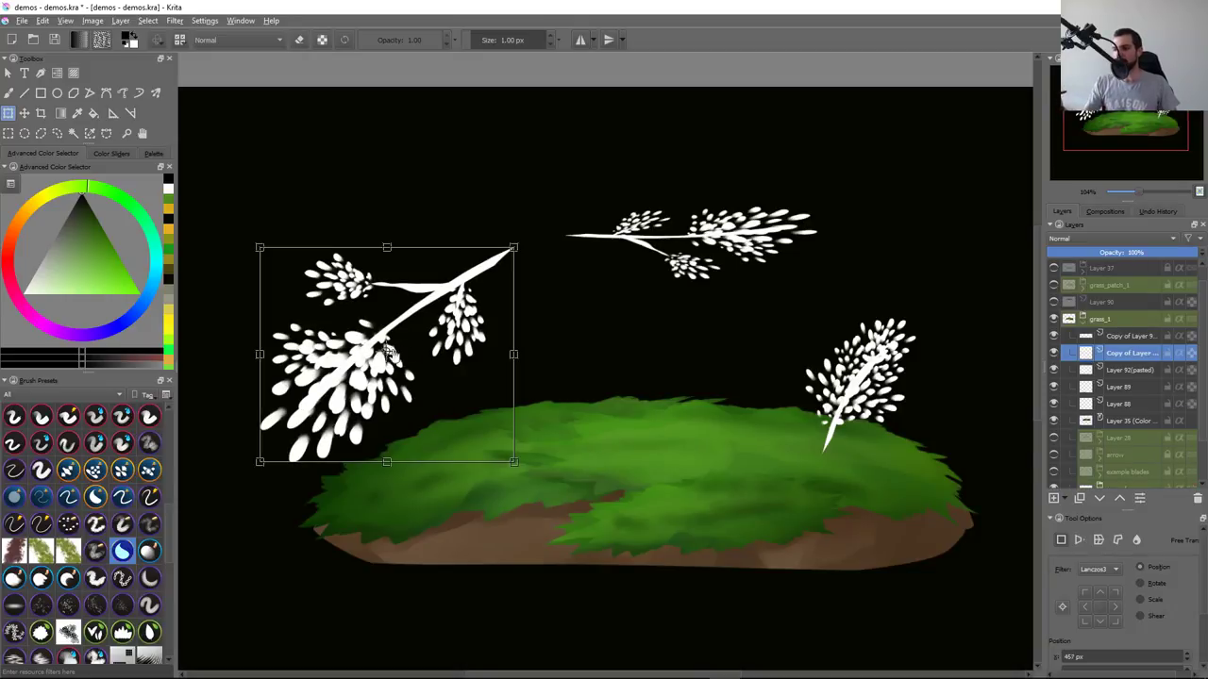
{"action": "mouse_move", "coordinate": [511, 332]}
{"action": "left_mouse_down"}
{"action": "mouse_move", "coordinate": [518, 382]}
{"action": "mouse_move", "coordinate": [522, 319]}
{"action": "left_mouse_up"}
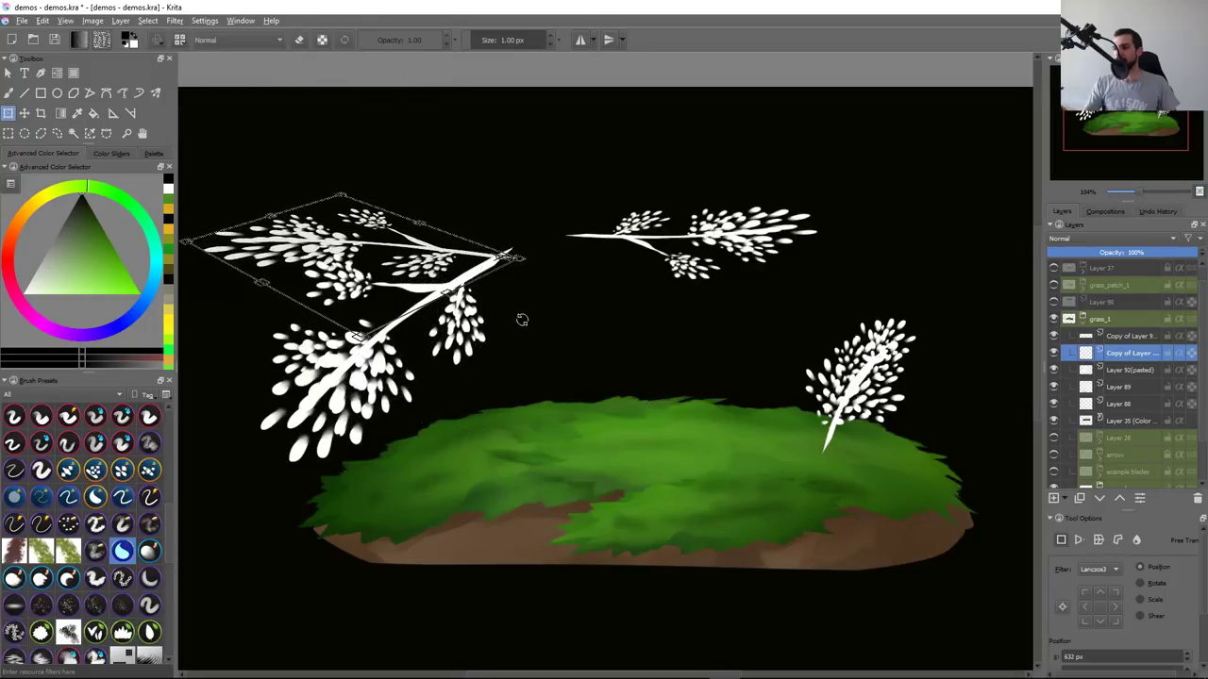
{"action": "left_click_drag", "start_coordinate": [361, 335], "coordinate": [440, 232]}
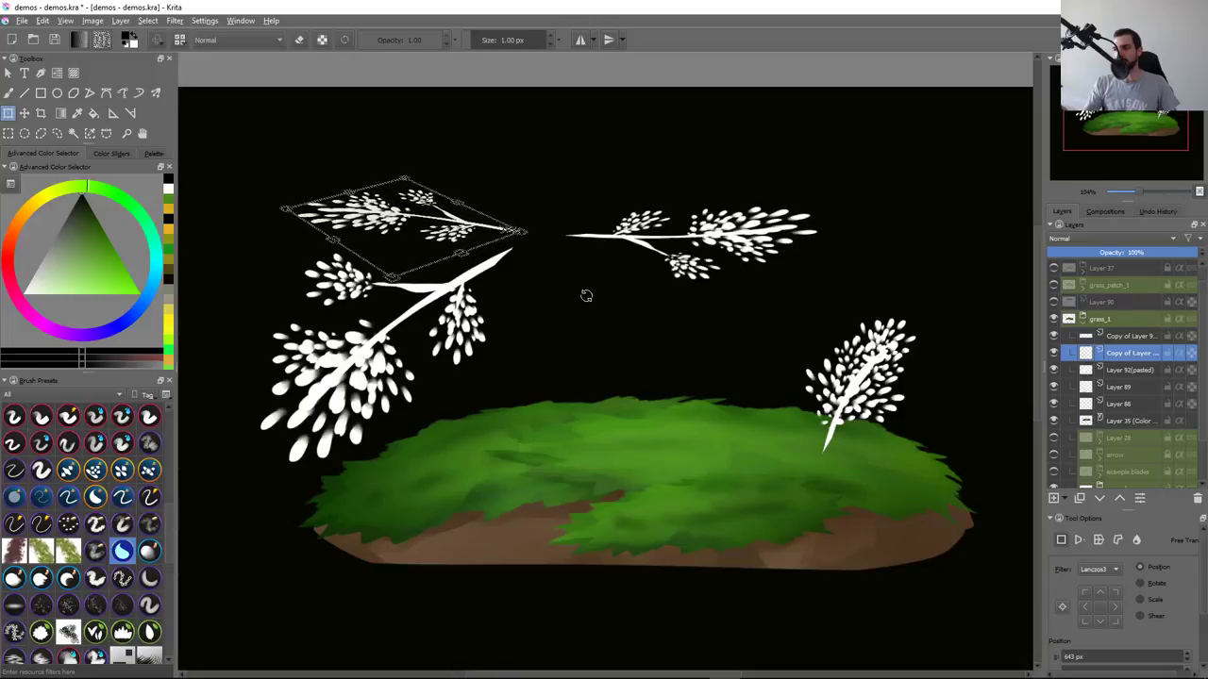
{"action": "left_click_drag", "start_coordinate": [585, 291], "coordinate": [560, 338]}
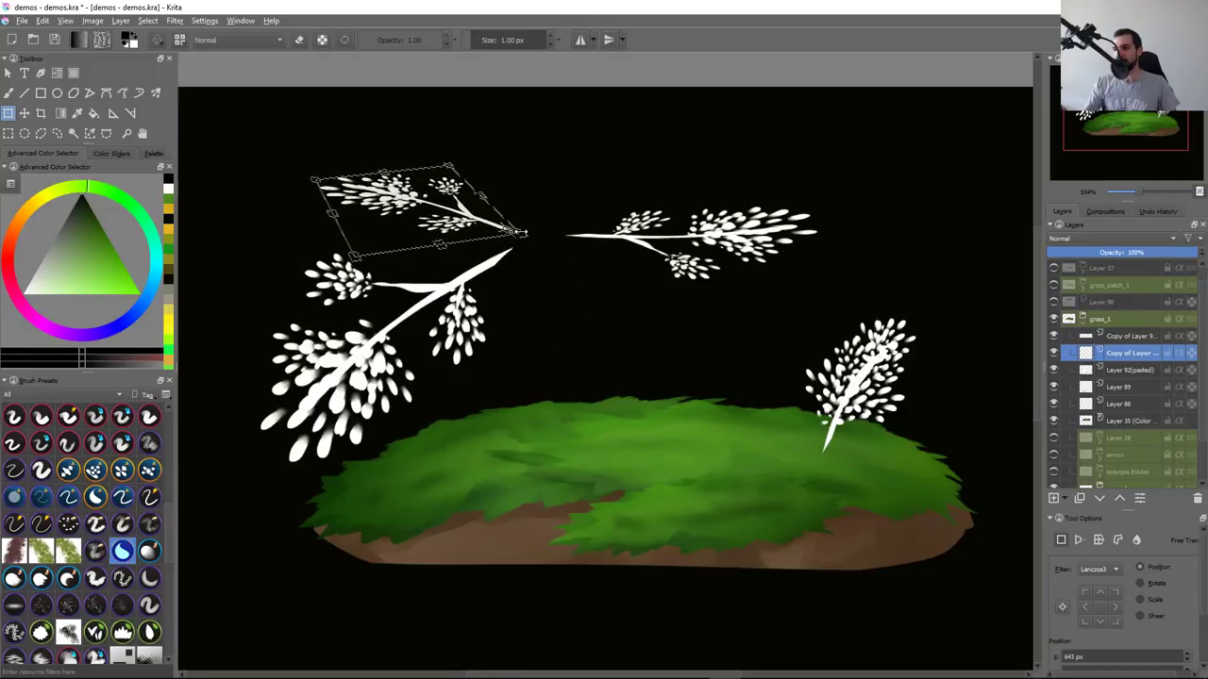
{"action": "mouse_move", "coordinate": [521, 232]}
{"action": "left_mouse_down"}
{"action": "mouse_move", "coordinate": [578, 302]}
{"action": "mouse_move", "coordinate": [595, 281]}
{"action": "left_mouse_up"}
{"action": "key", "text": "Return"}
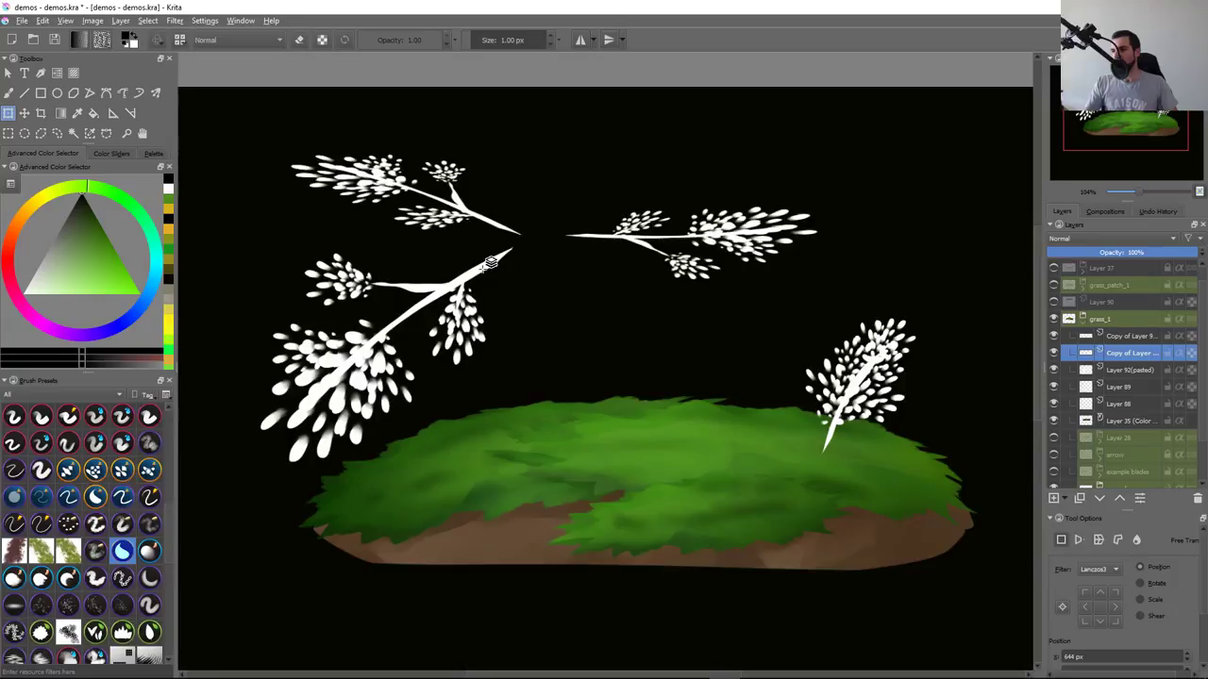
{"action": "key", "text": "Page_Down"}
Nudge the left branch up-right and shift the right branch left toward the junction
{"action": "key", "text": "t"}
{"action": "left_click_drag", "start_coordinate": [571, 324], "coordinate": [593, 314]}
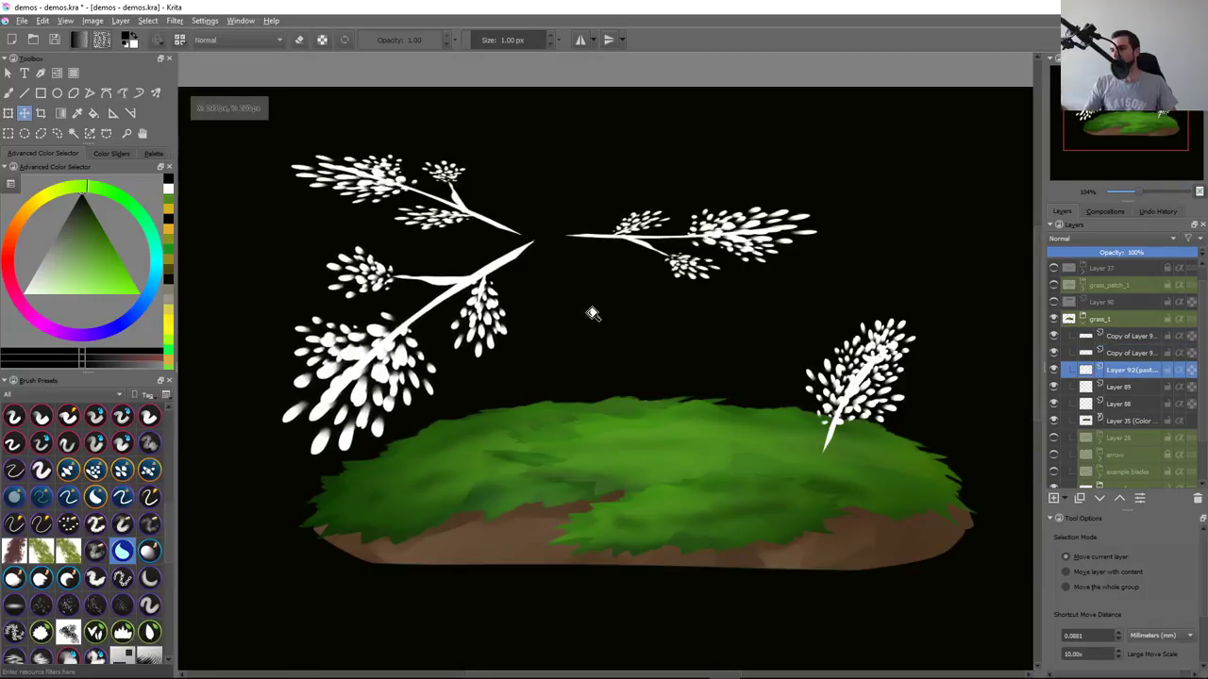
{"action": "scroll", "coordinate": [593, 314], "scroll_direction": "down", "scroll_amount": 3}
{"action": "scroll", "coordinate": [566, 396], "scroll_direction": "up", "scroll_amount": 2}
{"action": "scroll", "coordinate": [580, 350], "scroll_direction": "up", "scroll_amount": 1}
{"action": "scroll", "coordinate": [580, 353], "scroll_direction": "down", "scroll_amount": 3}
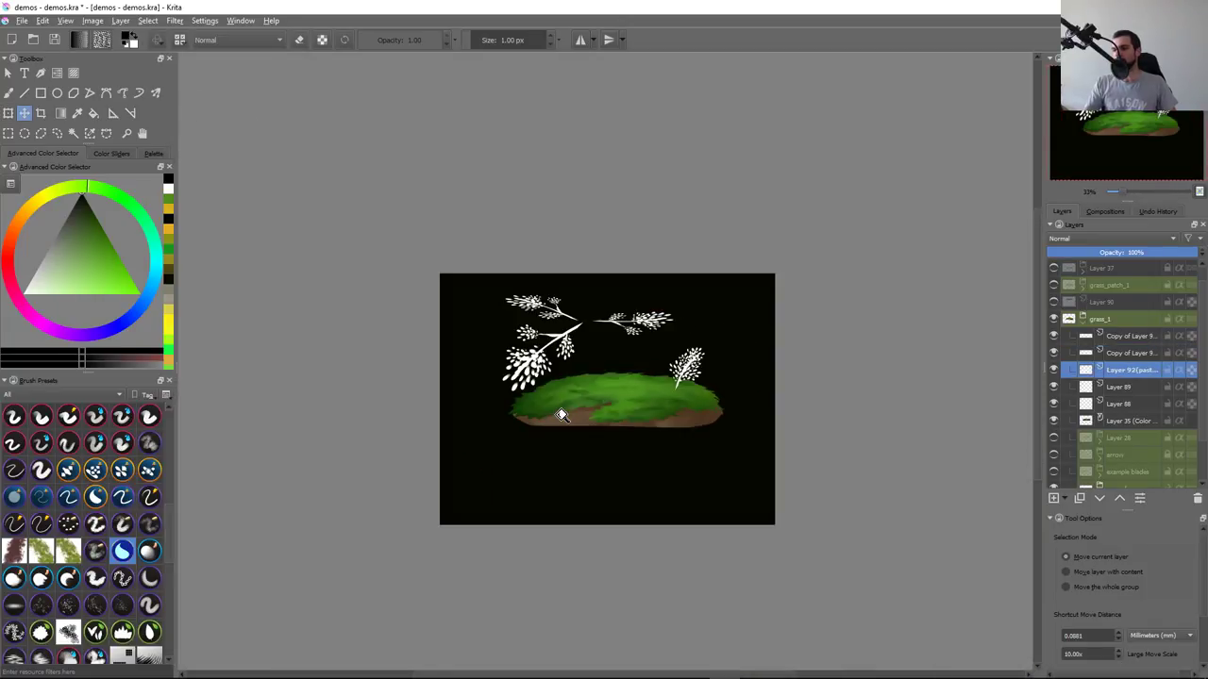
{"action": "scroll", "coordinate": [547, 432], "scroll_direction": "down", "scroll_amount": 1}
{"action": "scroll", "coordinate": [561, 406], "scroll_direction": "up", "scroll_amount": 2}
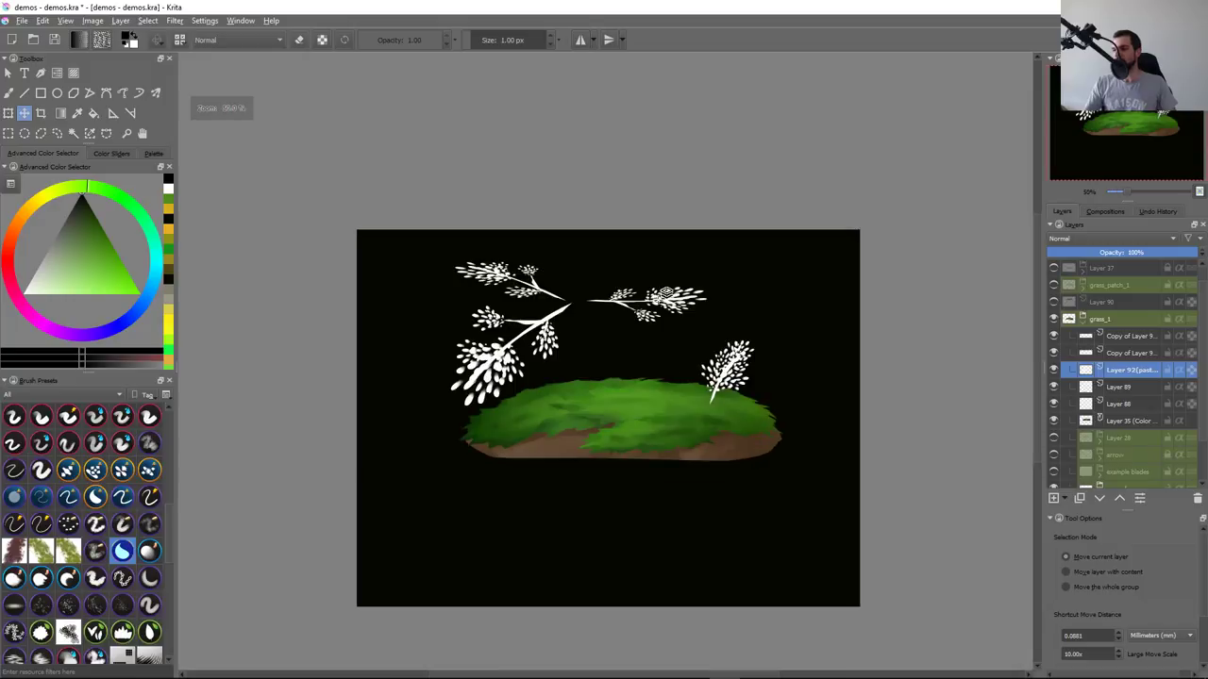
{"action": "key", "text": "Page_Up"}
{"action": "left_click_drag", "start_coordinate": [665, 295], "coordinate": [650, 300]}
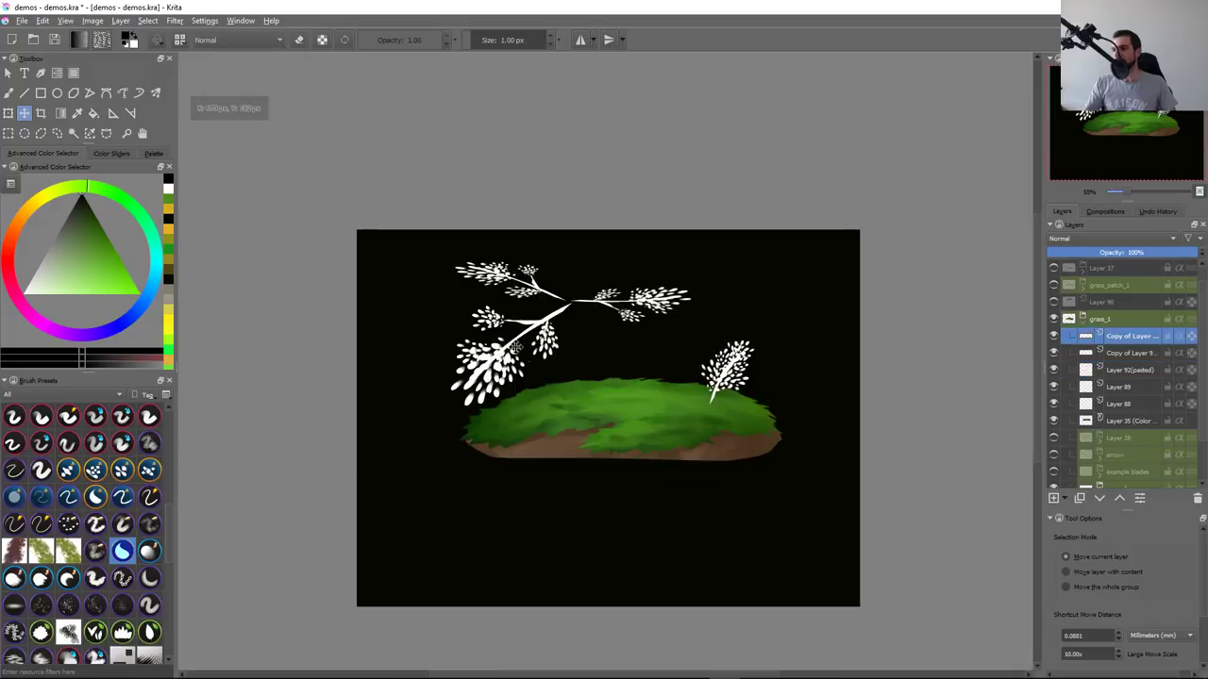
Shrink and rotate the lower-left branch so it stands nearly upright
{"action": "key", "text": "Page_Down"}
{"action": "key", "text": "Page_Down"}
{"action": "key", "text": "Page_Down"}
{"action": "key", "text": "Page_Down"}
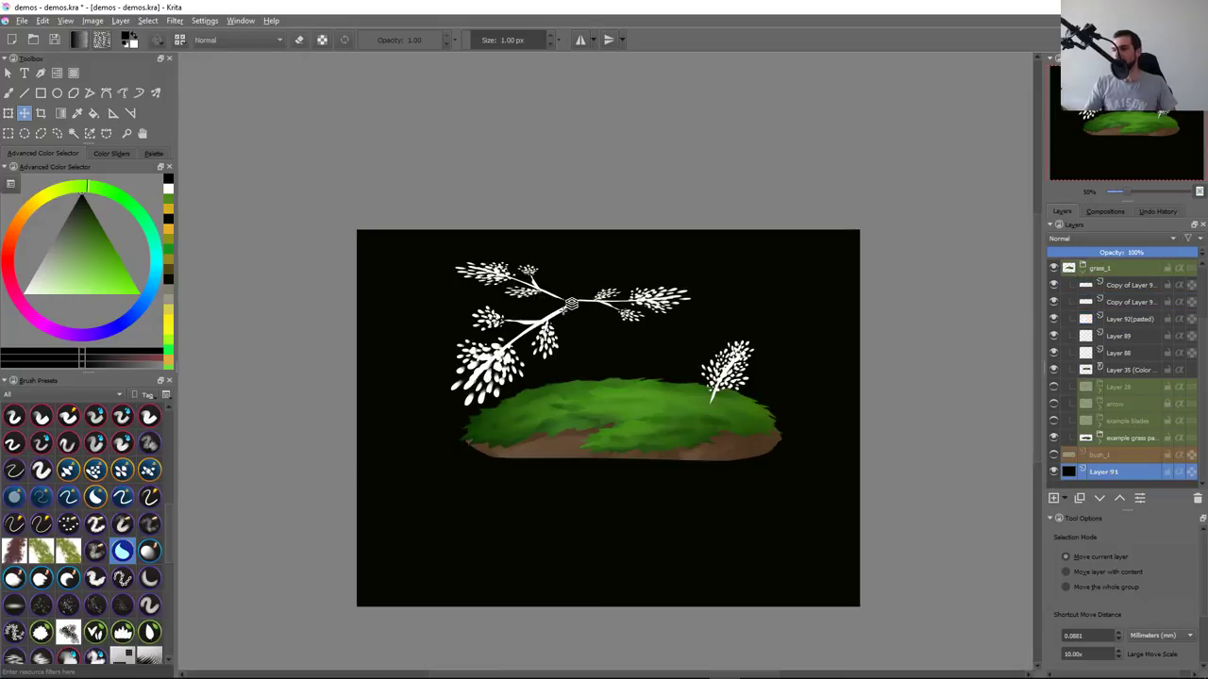
{"action": "key", "text": "Page_Up"}
{"action": "key", "text": "Page_Up"}
{"action": "key", "text": "Page_Up"}
{"action": "key", "text": "ctrl+t"}
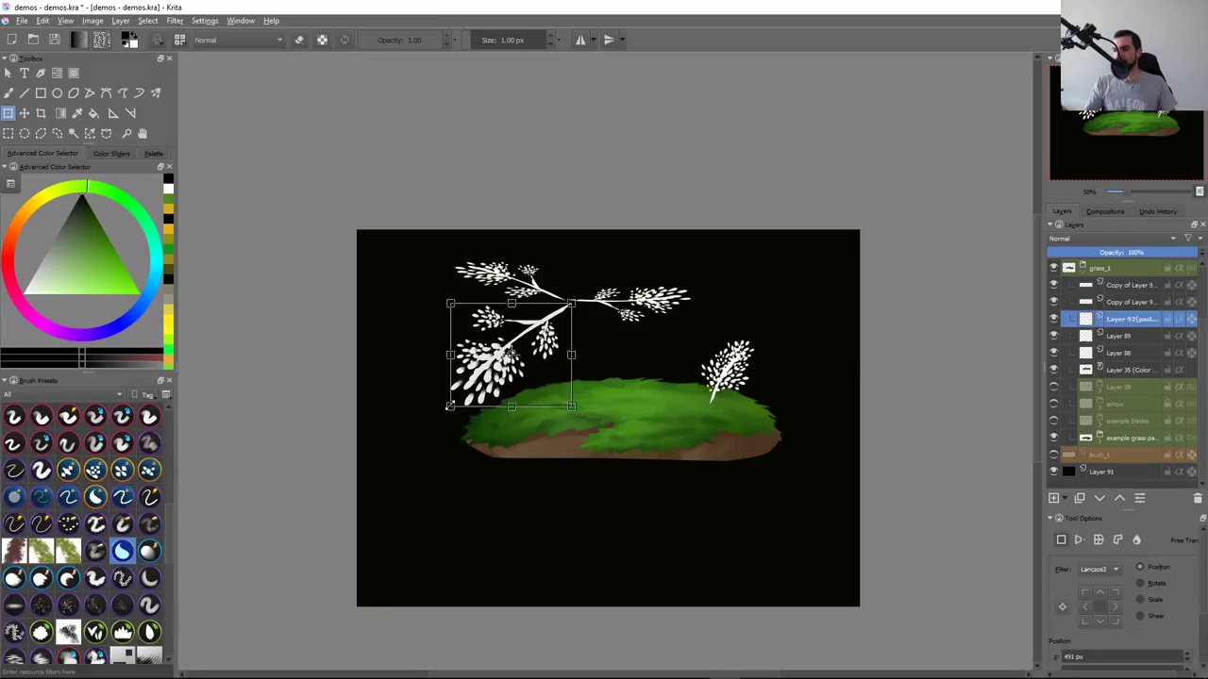
{"action": "left_click_drag", "start_coordinate": [450, 406], "coordinate": [477, 387]}
{"action": "mouse_move", "coordinate": [589, 397]}
{"action": "left_mouse_down"}
{"action": "mouse_move", "coordinate": [615, 407]}
{"action": "mouse_move", "coordinate": [535, 406]}
{"action": "left_mouse_up"}
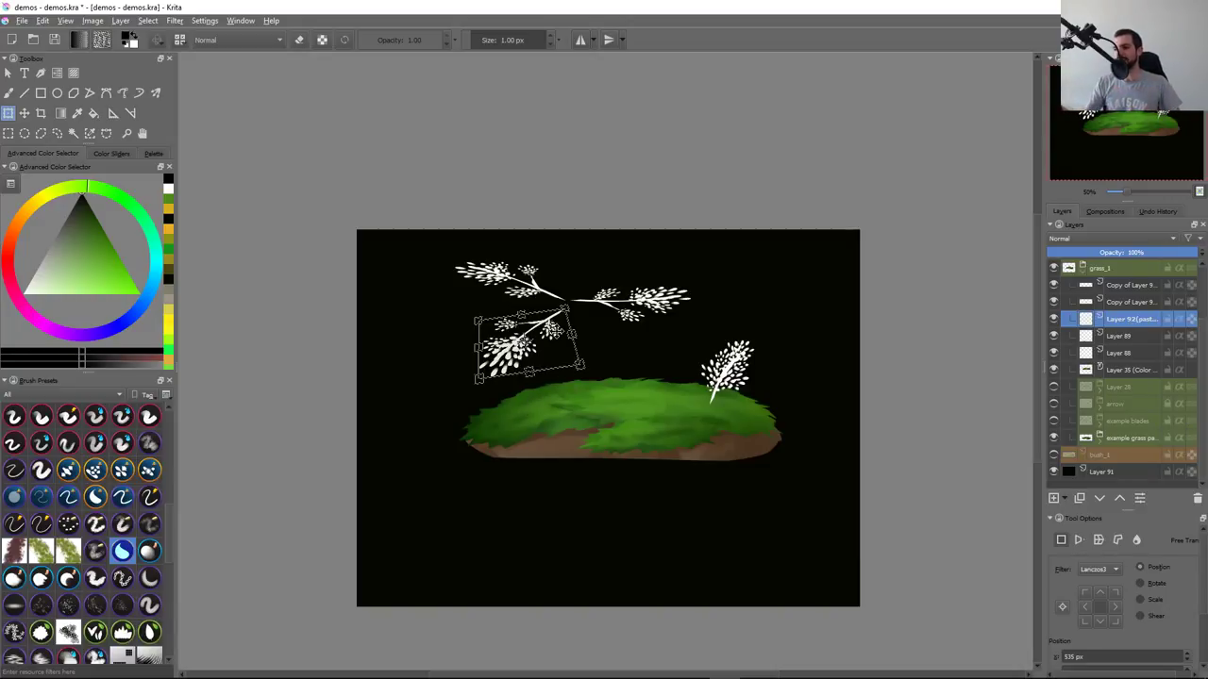
{"action": "left_click_drag", "start_coordinate": [610, 314], "coordinate": [605, 323]}
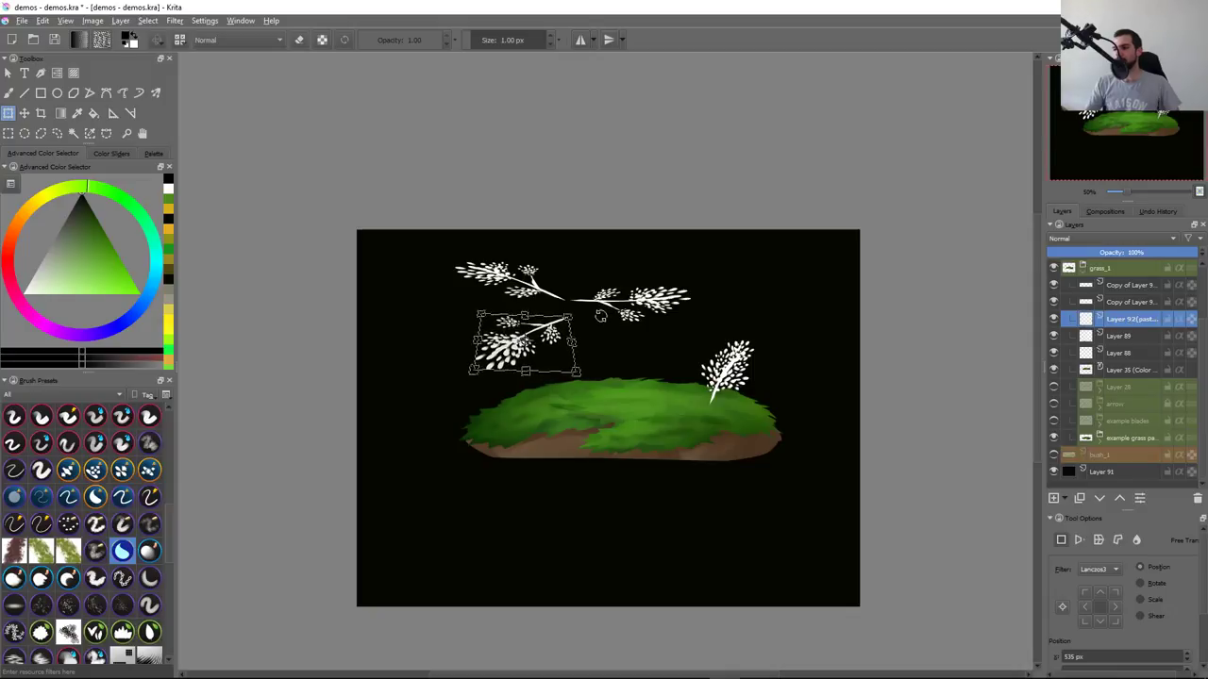
{"action": "left_click_drag", "start_coordinate": [526, 349], "coordinate": [536, 343]}
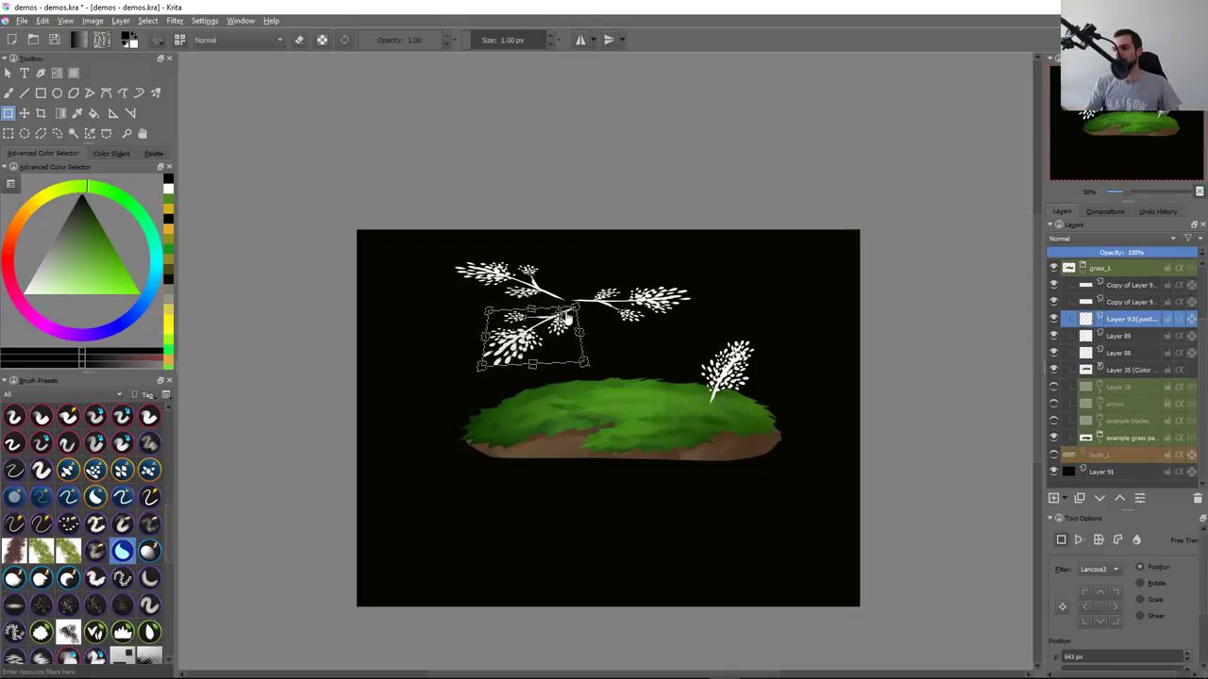
{"action": "left_click_drag", "start_coordinate": [630, 326], "coordinate": [675, 336]}
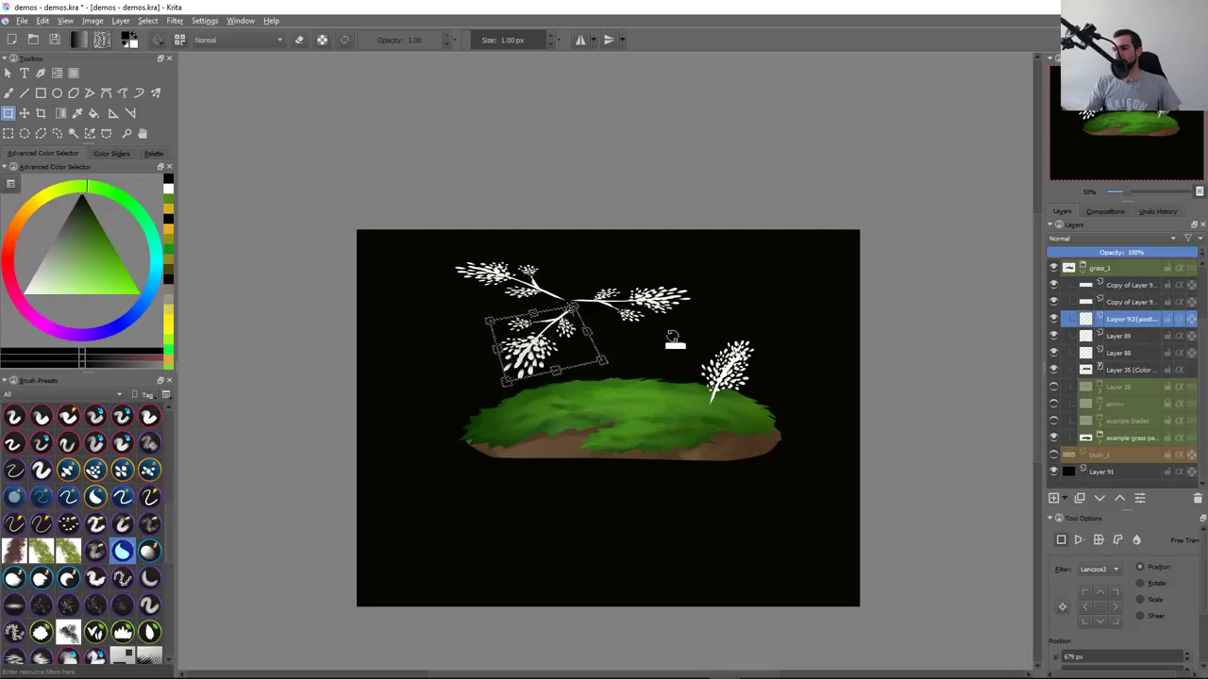
{"action": "key", "text": "Return"}
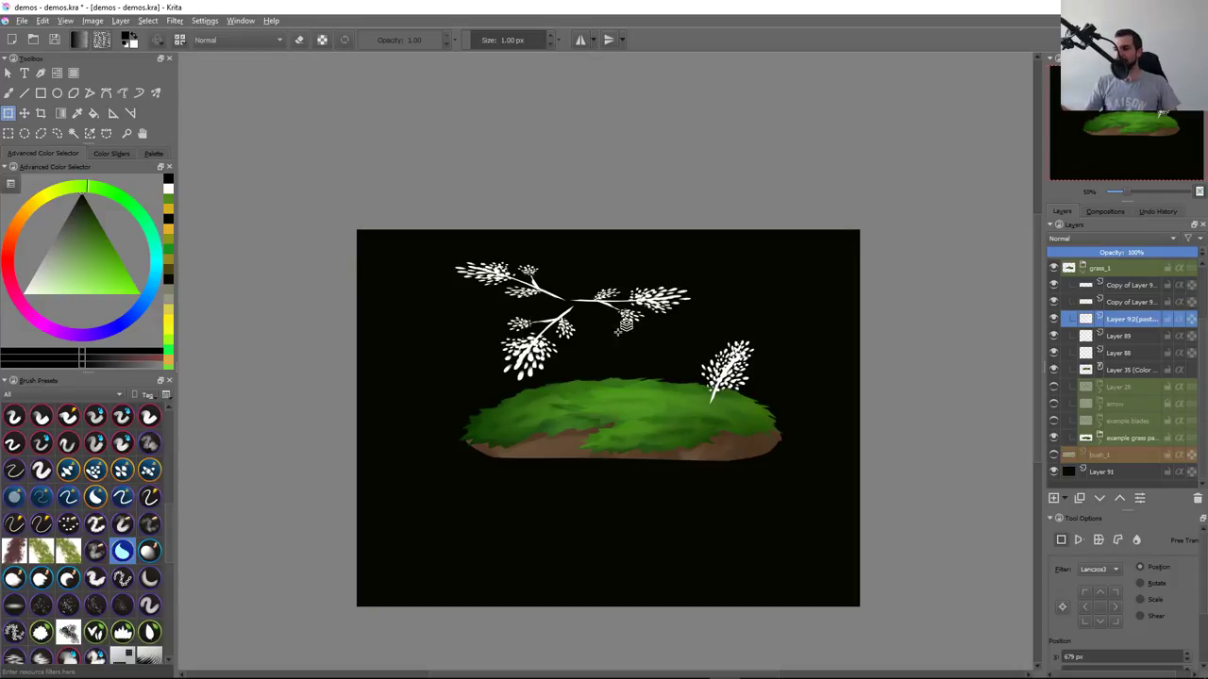
Move the three selected branch layers left and down together and merge them
{"action": "key", "text": "Page_Up"}
{"action": "key", "text": "Page_Up"}
{"action": "scroll", "coordinate": [556, 322], "scroll_direction": "up", "scroll_amount": 2}
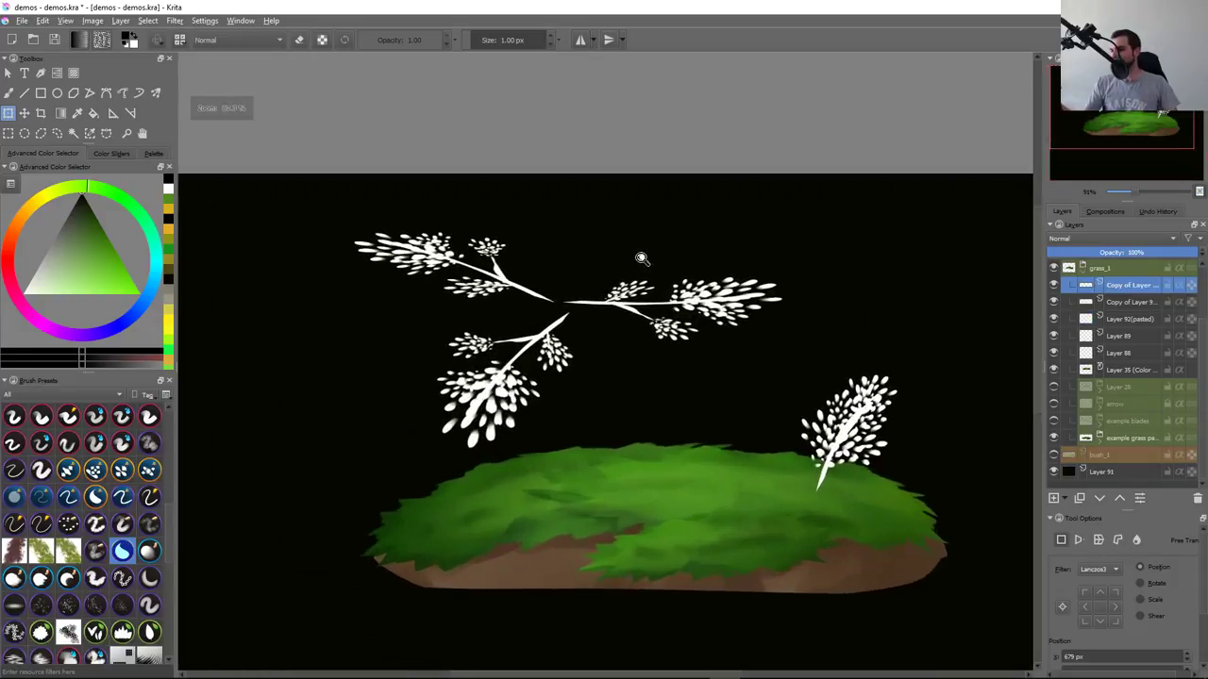
{"action": "key", "text": "shift+Page_Down"}
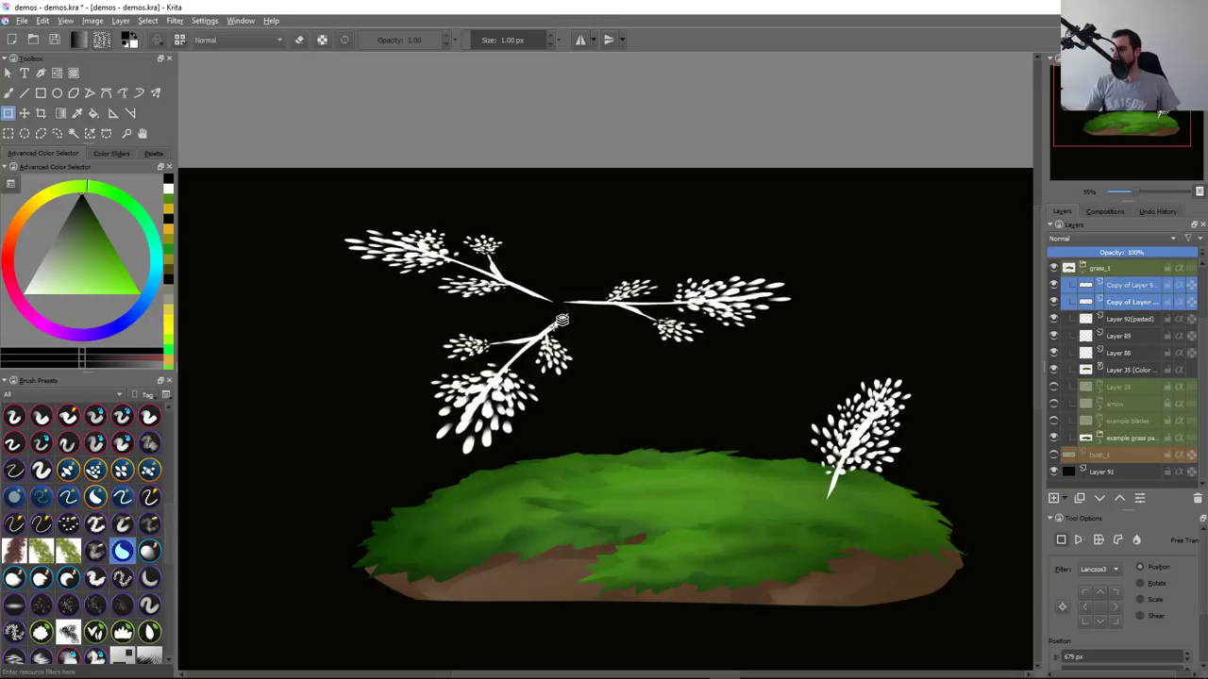
{"action": "key", "text": "shift+Page_Down"}
{"action": "key", "text": "t"}
{"action": "left_click_drag", "start_coordinate": [561, 321], "coordinate": [463, 352]}
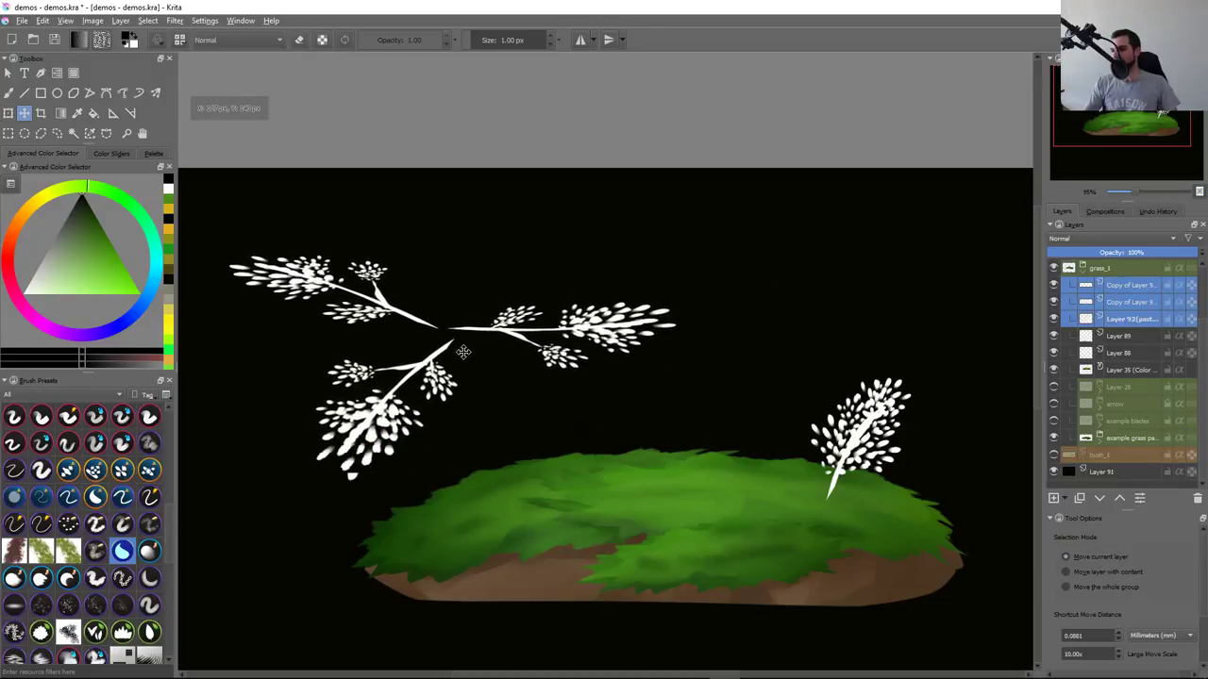
{"action": "left_click_drag", "start_coordinate": [600, 408], "coordinate": [625, 422]}
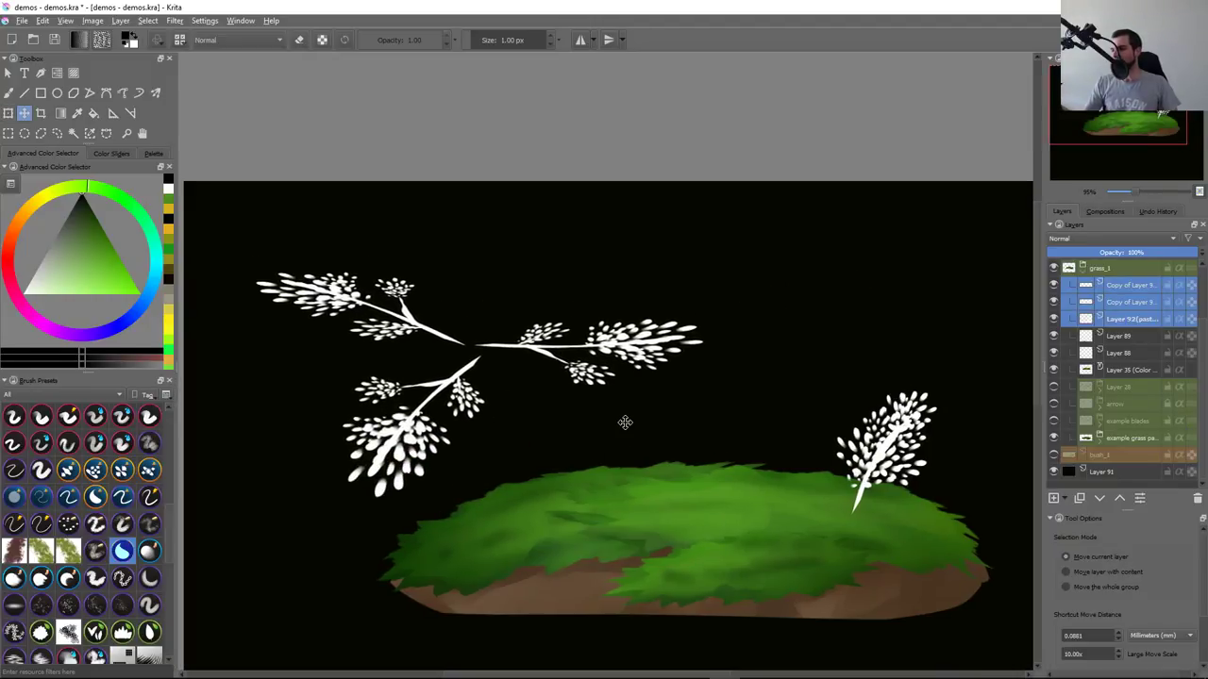
{"action": "key", "text": "ctrl+e"}
{"action": "key", "text": "b"}
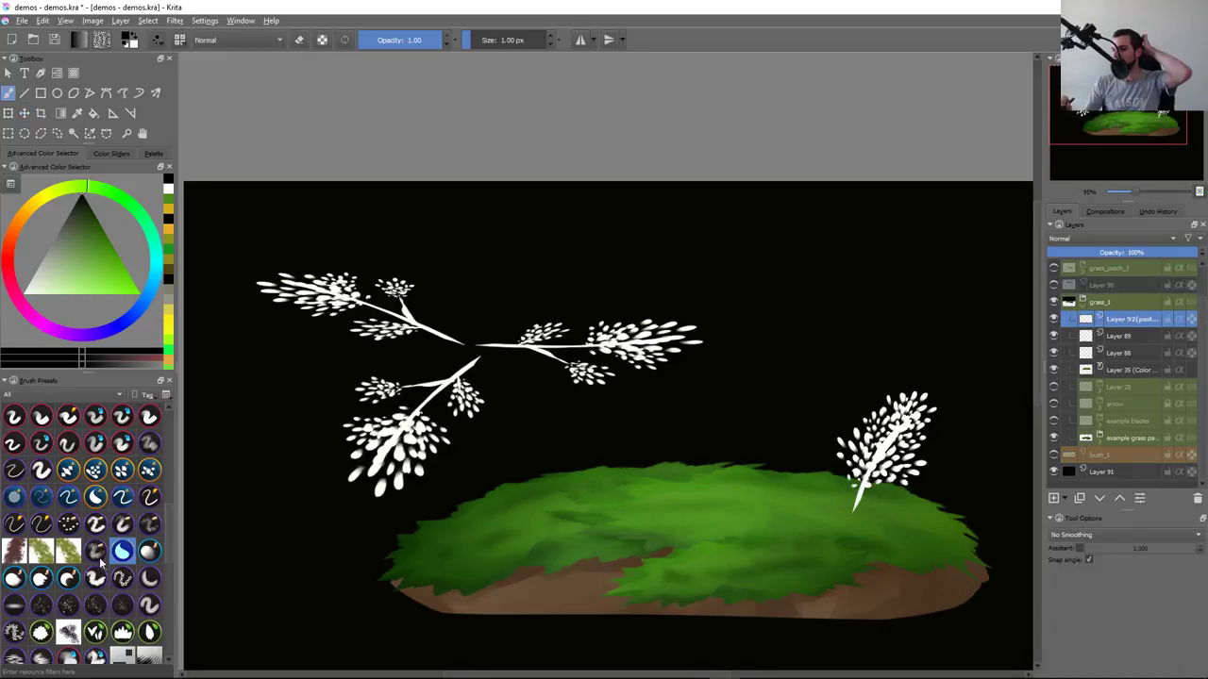
With alpha locked, paint the three branch stems orange-brown using a large round brush
{"action": "left_click", "coordinate": [41, 417]}
{"action": "left_click_drag", "start_coordinate": [607, 493], "coordinate": [597, 518]}
{"action": "key", "text": "x"}
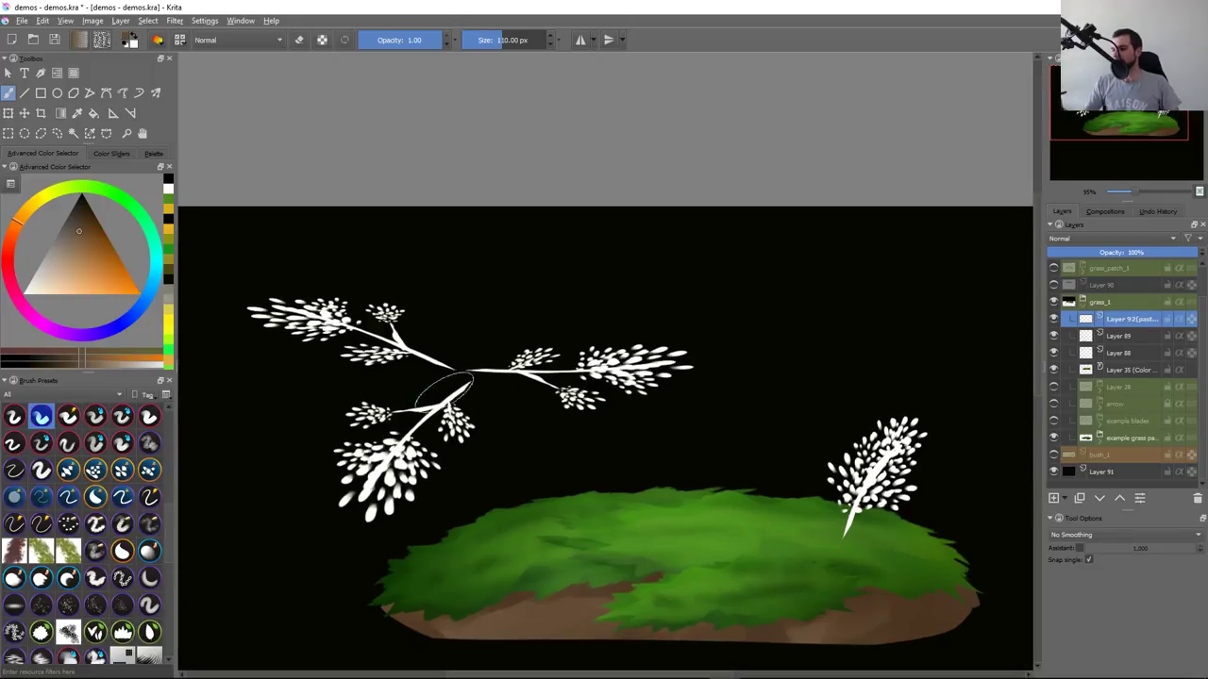
{"action": "left_click_drag", "start_coordinate": [443, 388], "coordinate": [415, 415]}
{"action": "key", "text": "ctrl+z"}
{"action": "key", "text": "slash"}
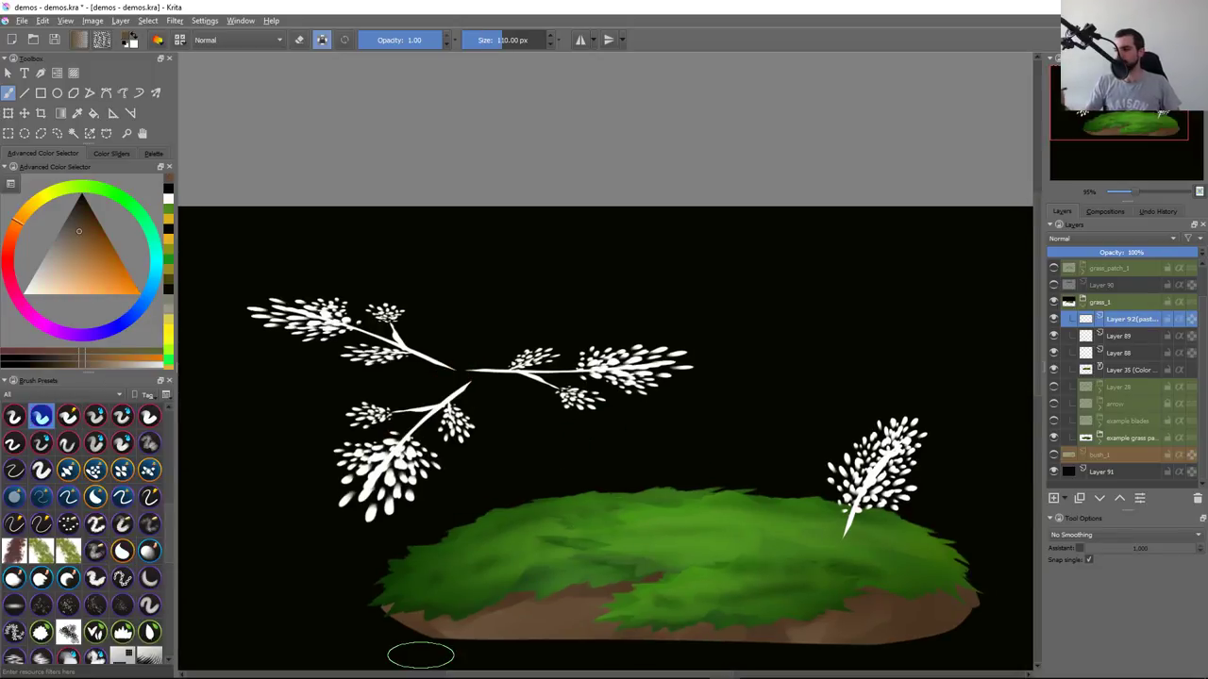
{"action": "left_click_drag", "start_coordinate": [467, 385], "coordinate": [389, 443]}
{"action": "left_click_drag", "start_coordinate": [462, 372], "coordinate": [354, 321]}
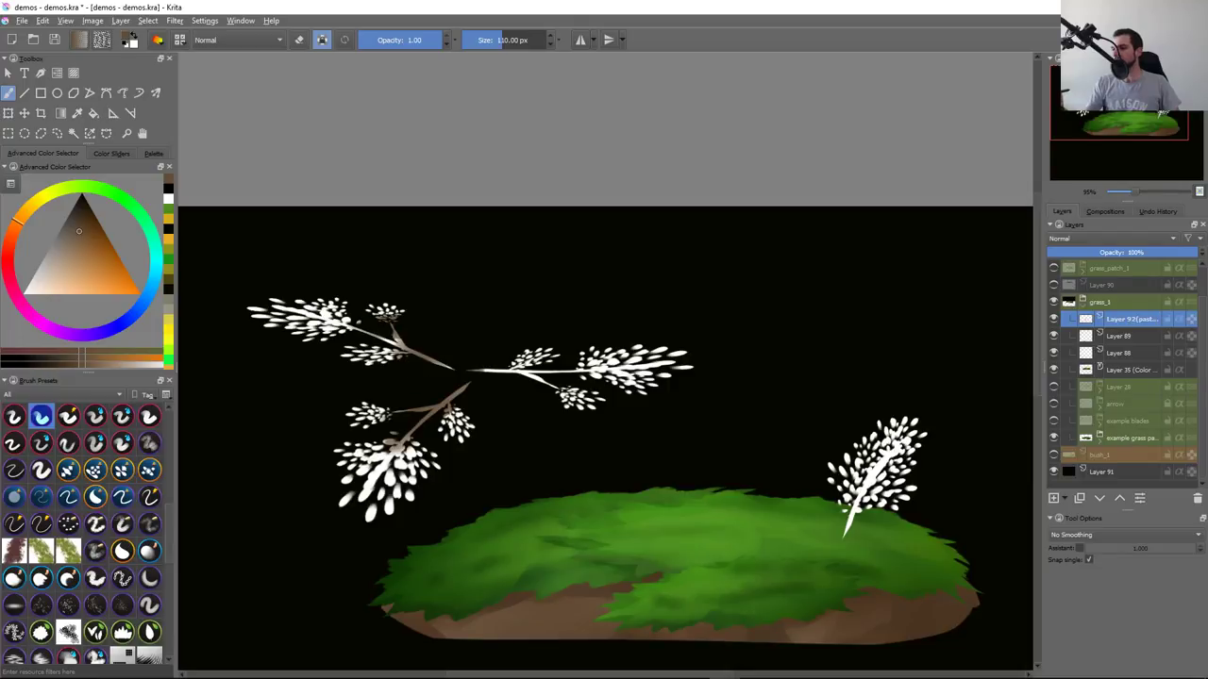
{"action": "mouse_move", "coordinate": [472, 373]}
{"action": "left_mouse_down"}
{"action": "mouse_move", "coordinate": [579, 391]}
{"action": "mouse_move", "coordinate": [568, 382]}
{"action": "left_mouse_up"}
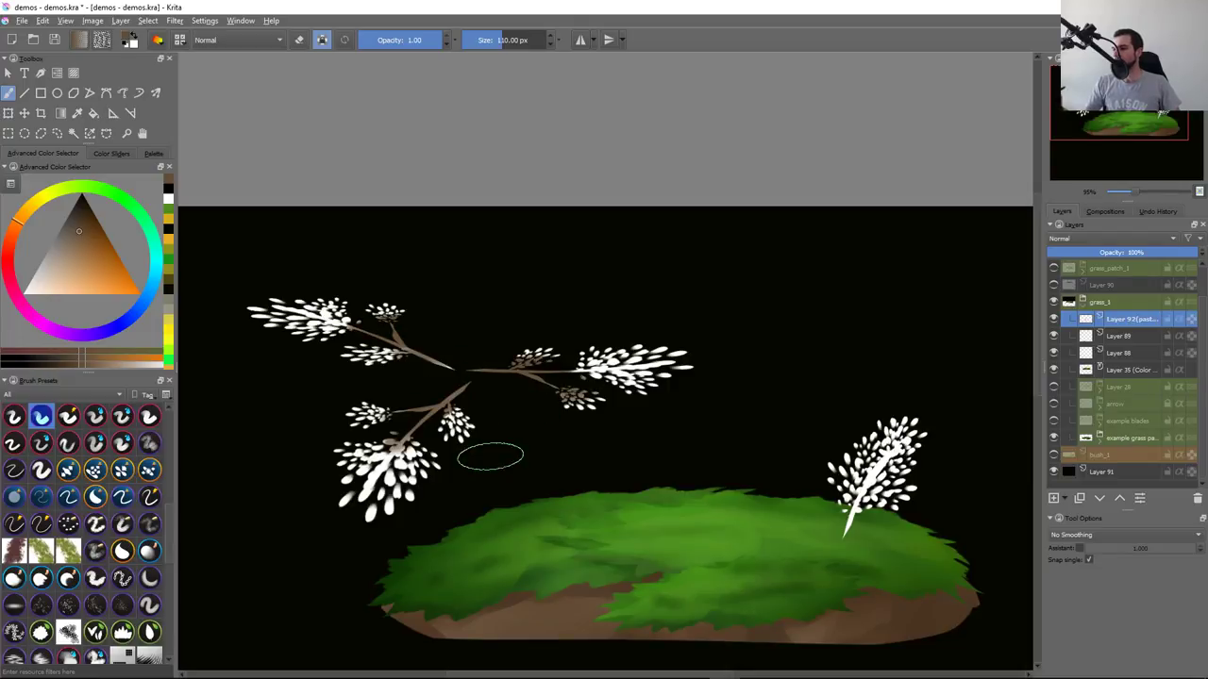
Paint the lower-left, upper-left and right leaf clumps green
{"action": "left_click", "coordinate": [612, 586], "text": "ctrl"}
{"action": "mouse_move", "coordinate": [345, 448]}
{"action": "left_mouse_down"}
{"action": "mouse_move", "coordinate": [386, 500]}
{"action": "mouse_move", "coordinate": [430, 467]}
{"action": "mouse_move", "coordinate": [354, 453]}
{"action": "mouse_move", "coordinate": [387, 415]}
{"action": "left_mouse_up"}
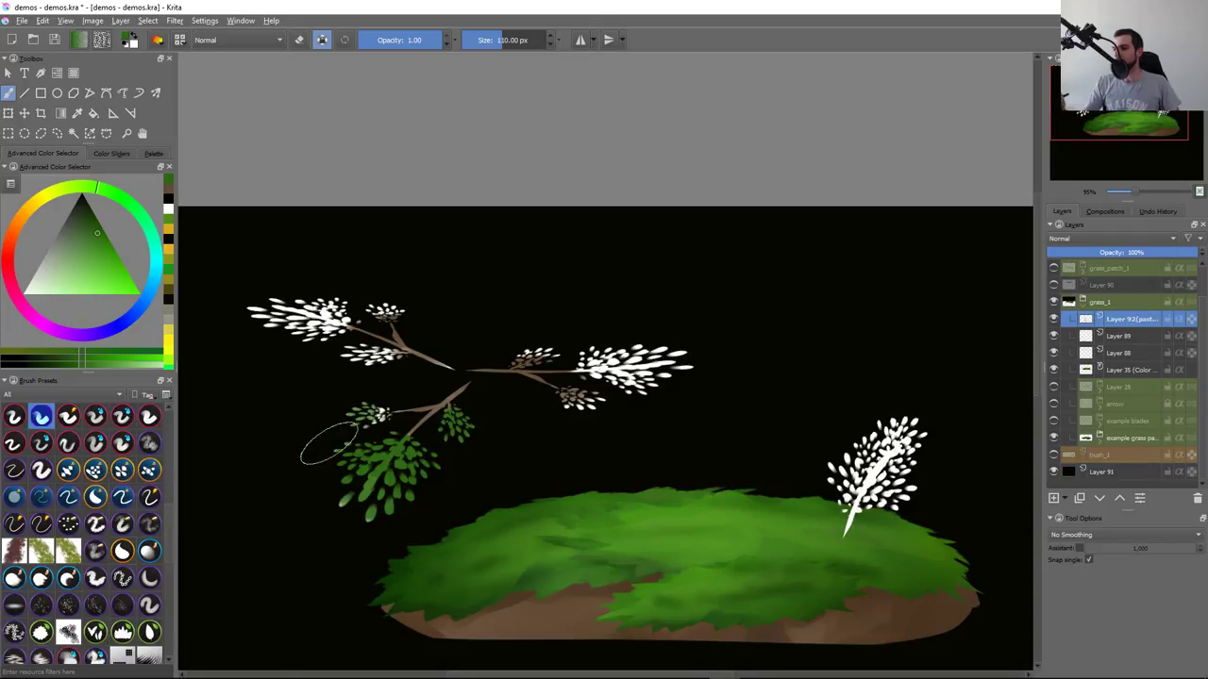
{"action": "left_click_drag", "start_coordinate": [267, 334], "coordinate": [316, 319]}
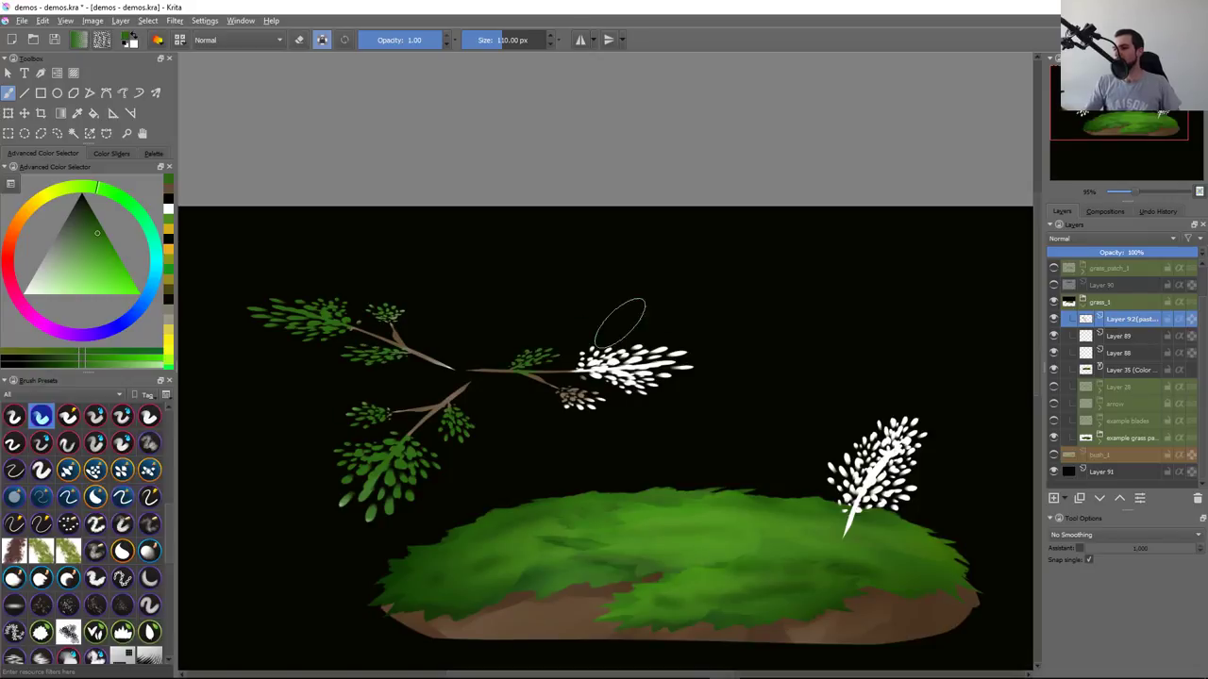
{"action": "left_click_drag", "start_coordinate": [620, 322], "coordinate": [687, 363]}
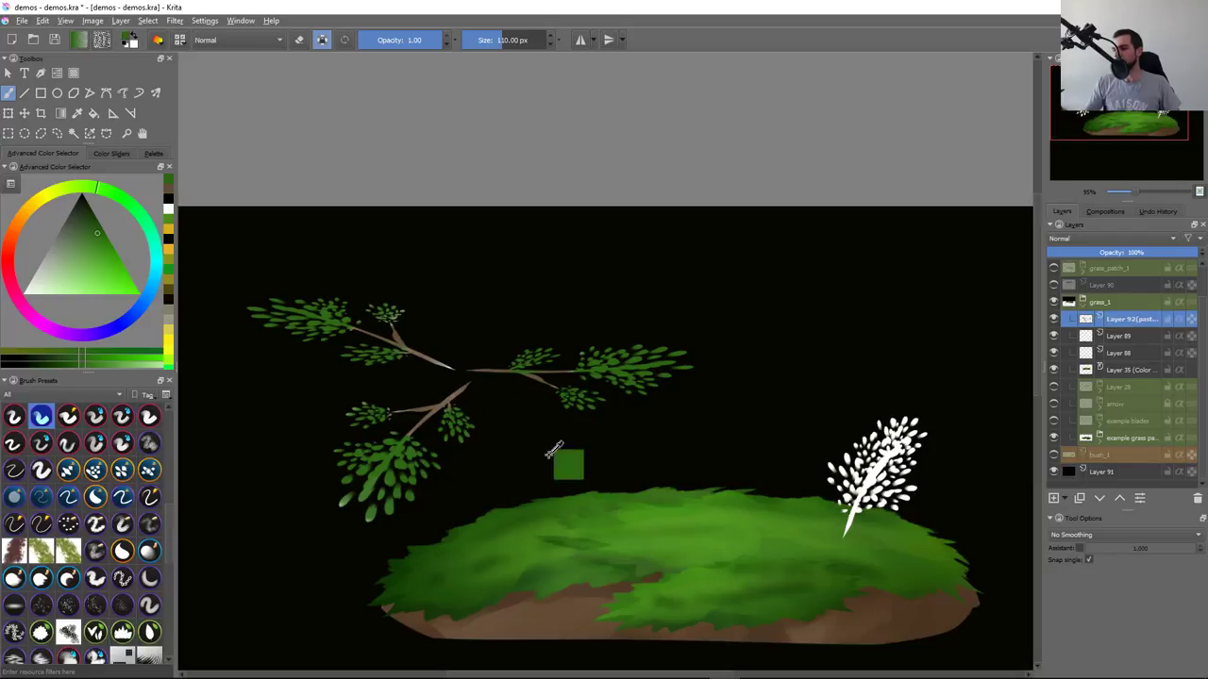
Add bright yellow-green highlights to the leaf clusters with a ~59 px brush
{"action": "left_click", "coordinate": [559, 611], "text": "ctrl"}
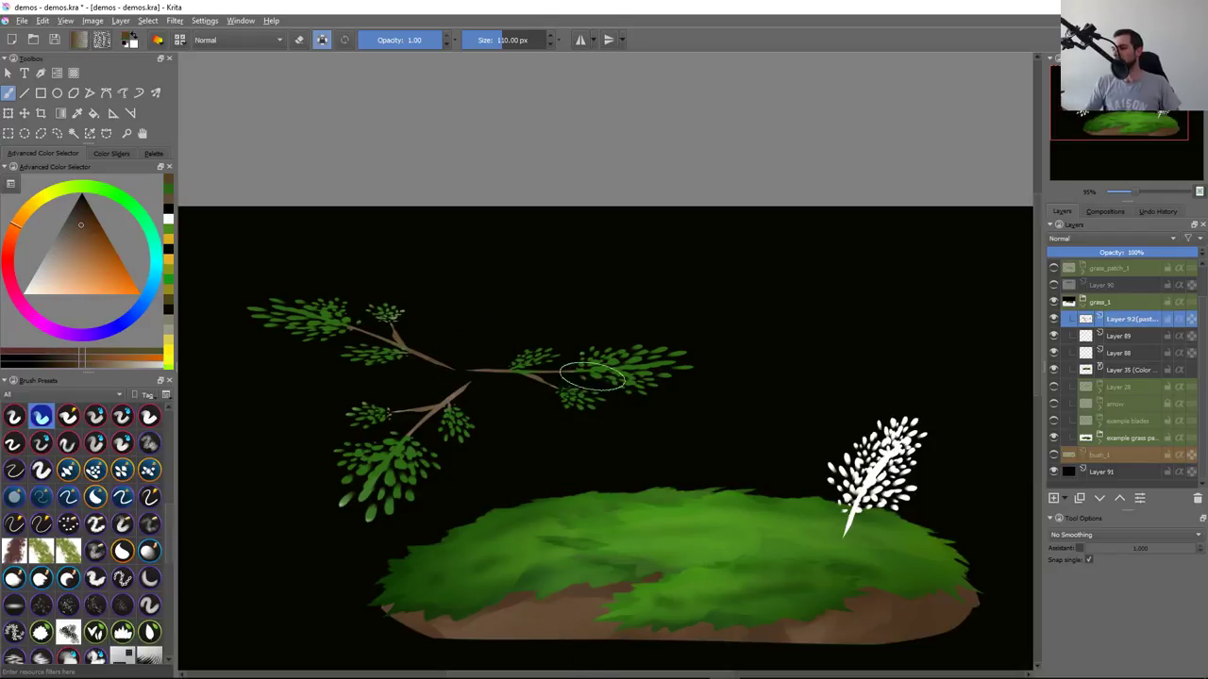
{"action": "left_click", "coordinate": [384, 472], "text": "ctrl"}
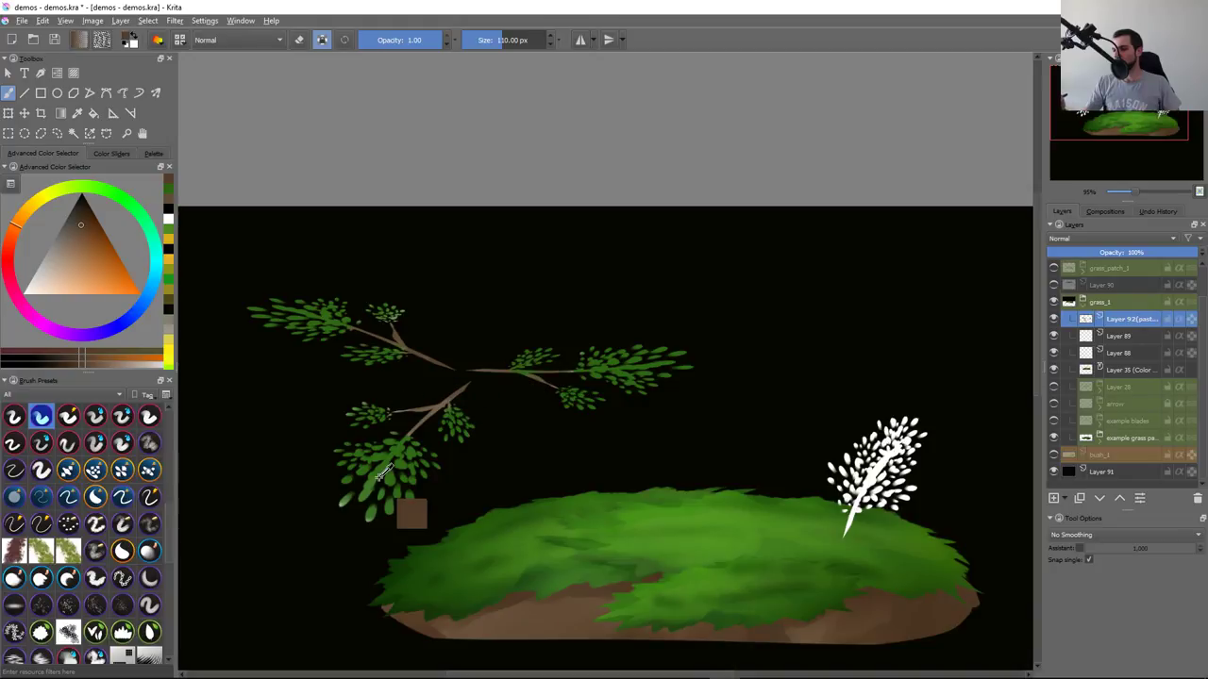
{"action": "right_click", "coordinate": [441, 493]}
{"action": "left_click", "coordinate": [430, 470]}
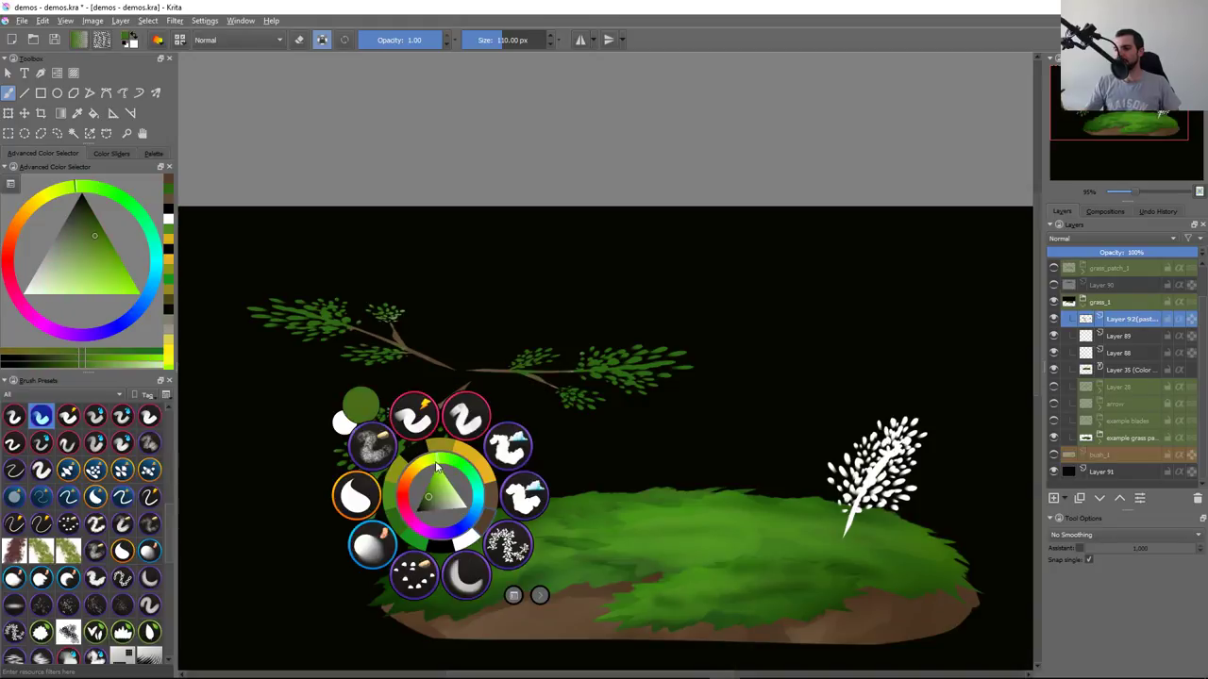
{"action": "left_click", "coordinate": [371, 280]}
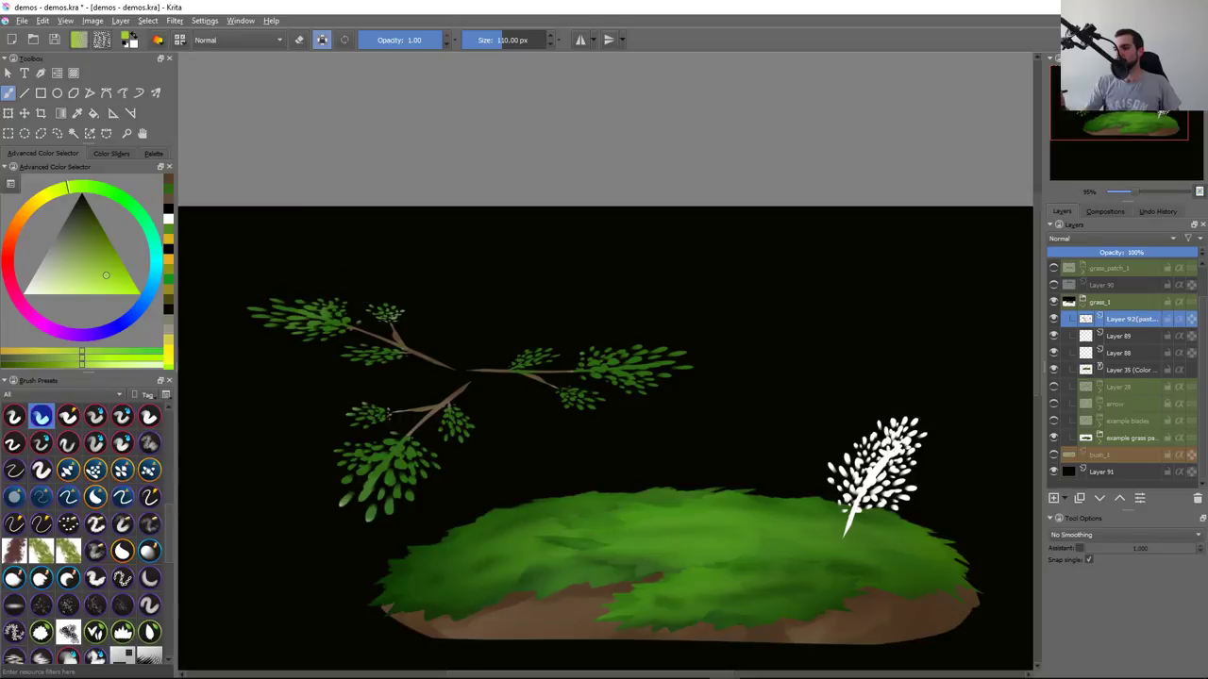
{"action": "key", "text": "bracketleft"}
{"action": "key", "text": "bracketleft"}
{"action": "key", "text": "bracketleft"}
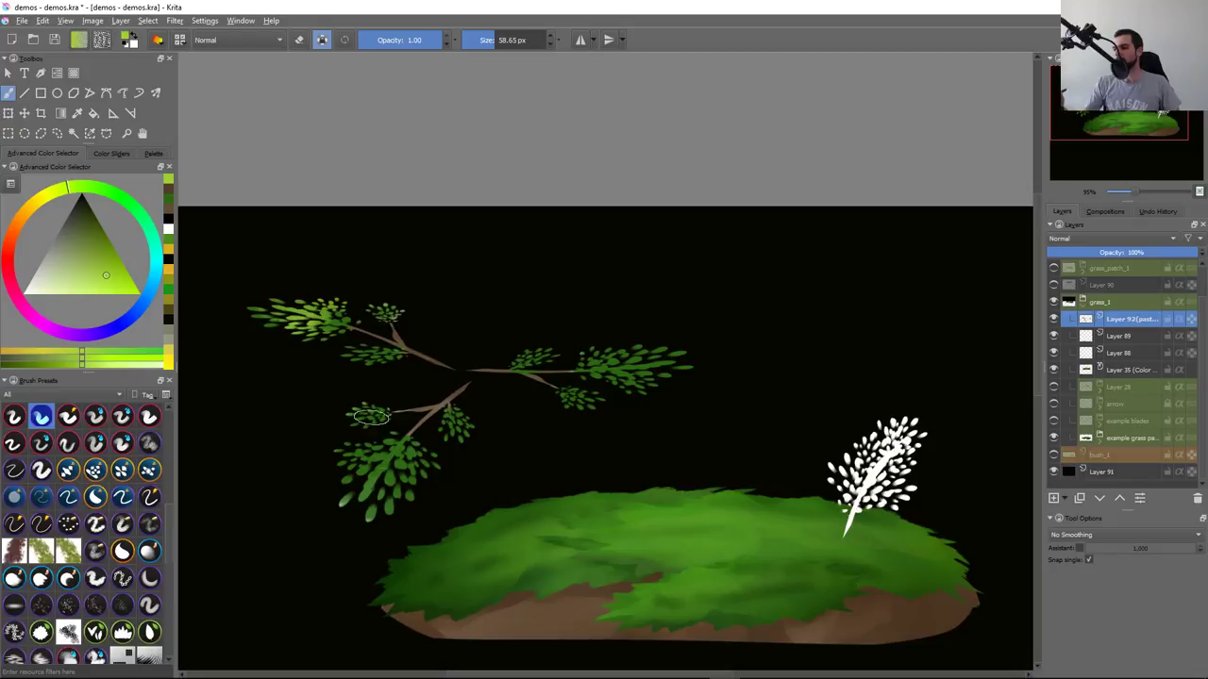
{"action": "left_click_drag", "start_coordinate": [363, 477], "coordinate": [387, 461]}
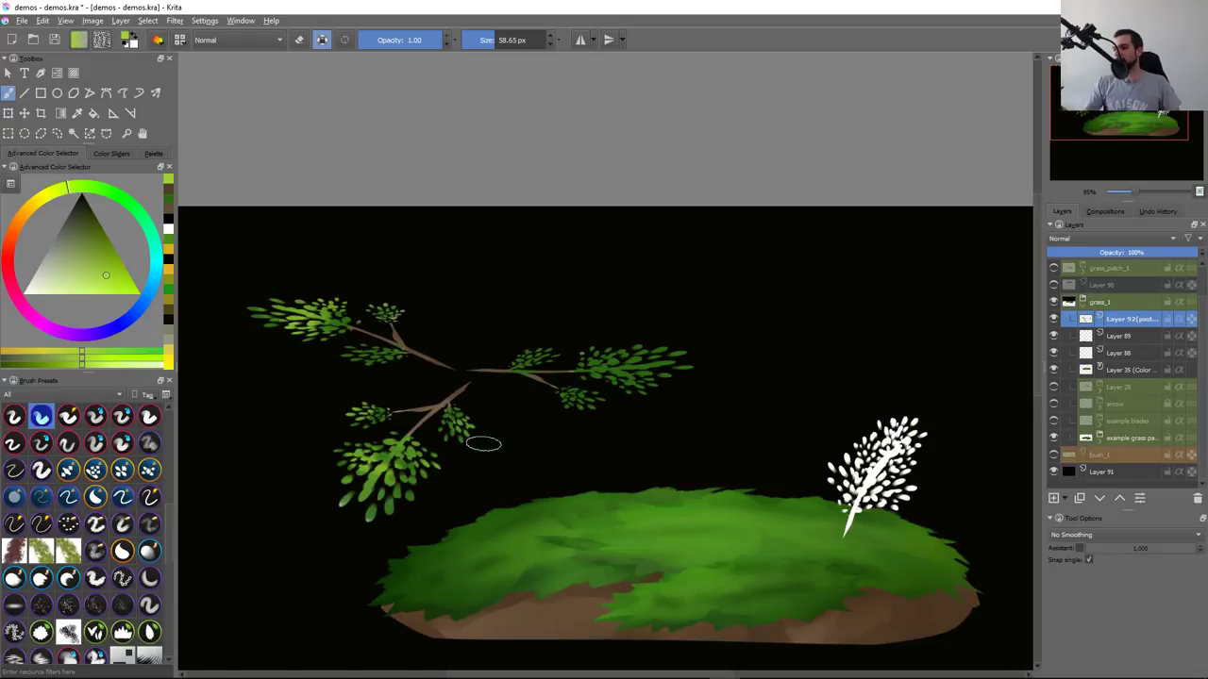
{"action": "left_click_drag", "start_coordinate": [639, 361], "coordinate": [644, 379]}
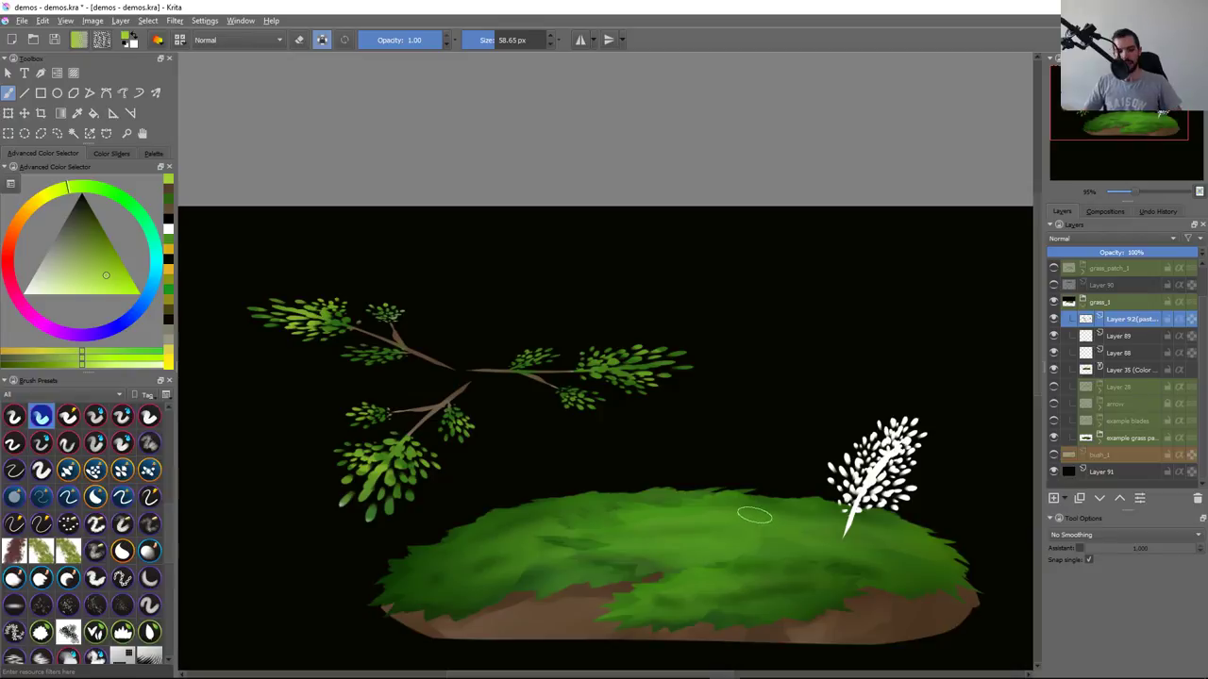
Add a clipped shading layer over the grass with a large soft brush selected
{"action": "key", "text": "ctrl+shift+g"}
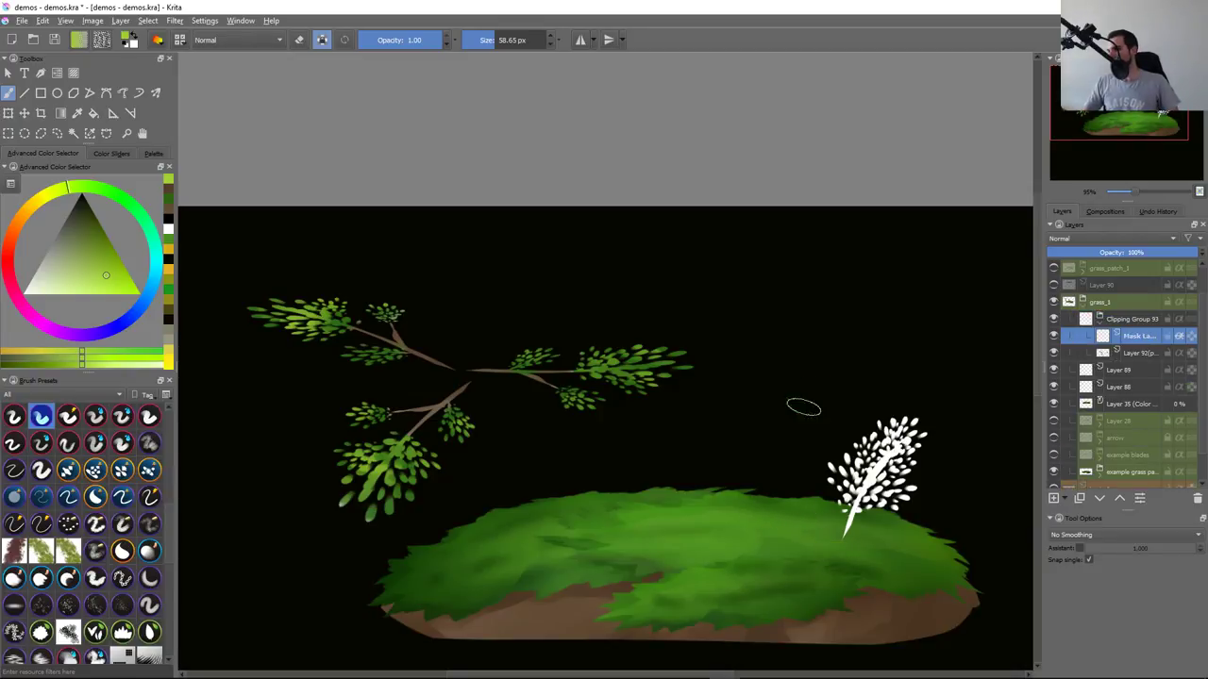
{"action": "left_click_drag", "start_coordinate": [804, 407], "coordinate": [832, 425]}
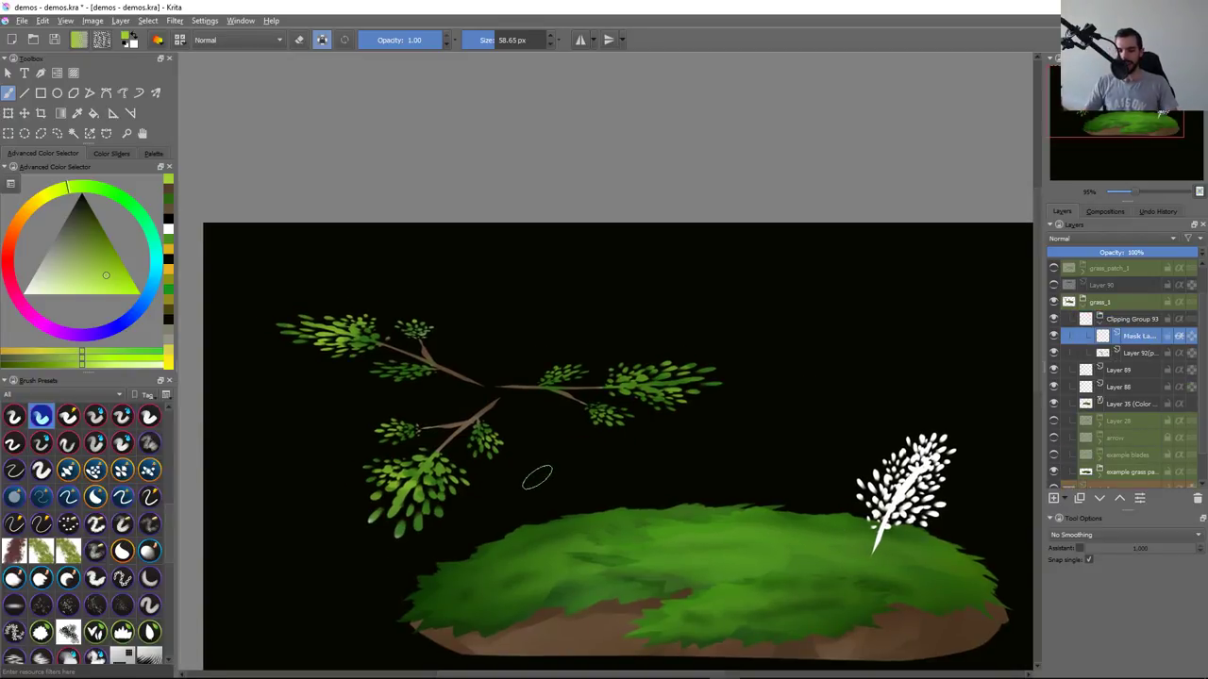
{"action": "scroll", "coordinate": [172, 515], "scroll_direction": "up", "scroll_amount": 5}
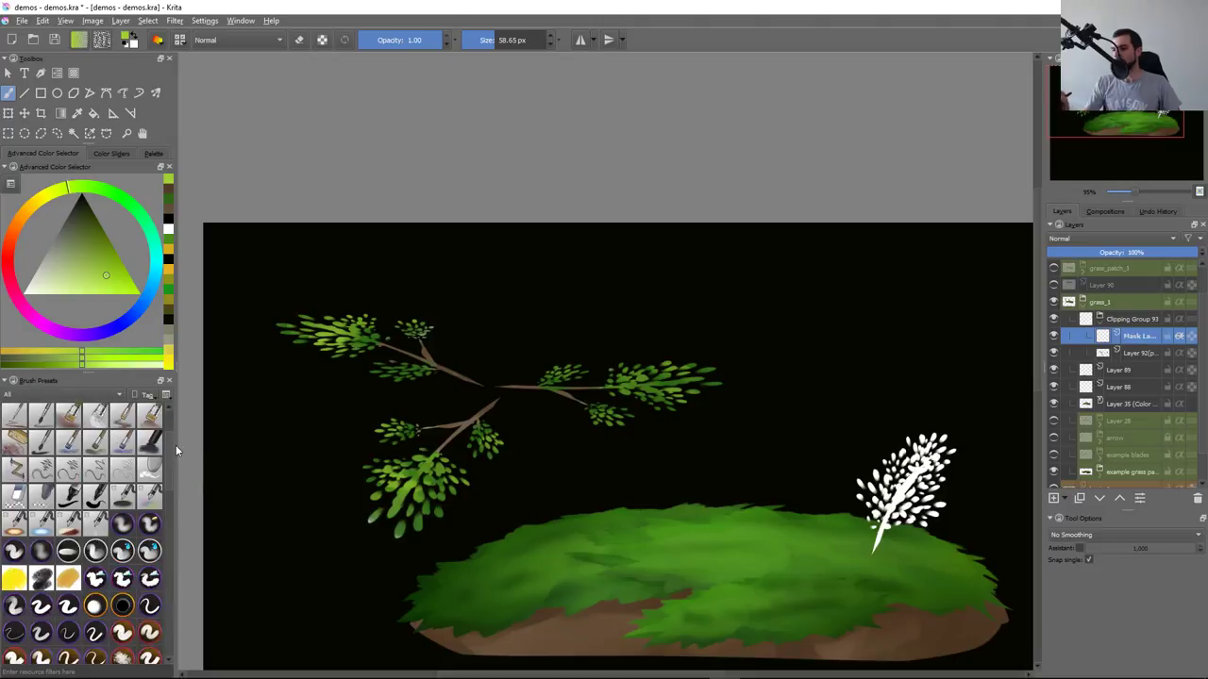
{"action": "left_click", "coordinate": [13, 524]}
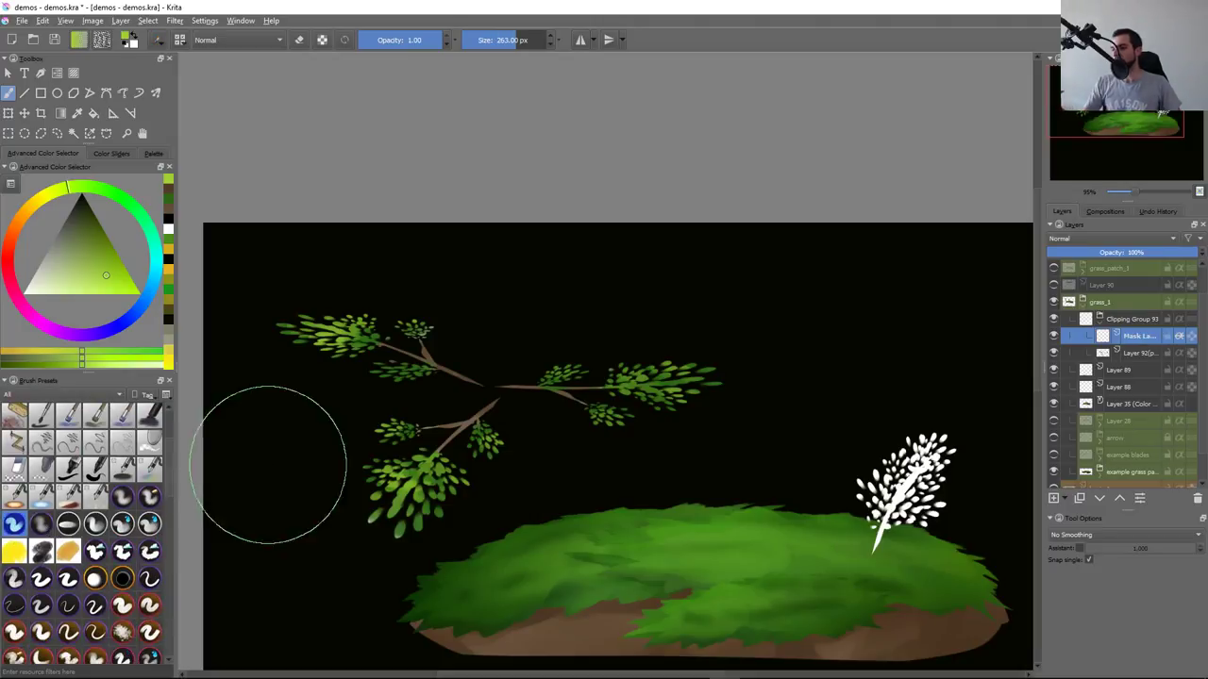
{"action": "left_click", "coordinate": [1106, 242]}
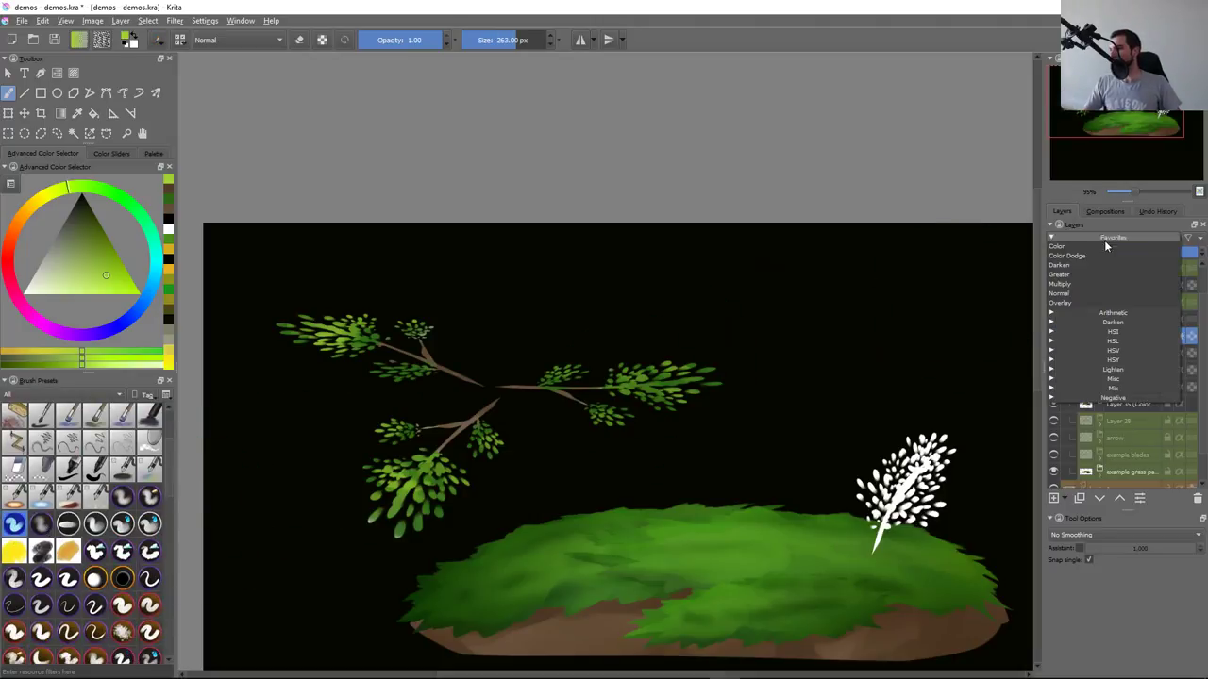
Set the clipped layer to Multiply, paint black shading, and lower its opacity to about 52%
{"action": "left_click", "coordinate": [1060, 283]}
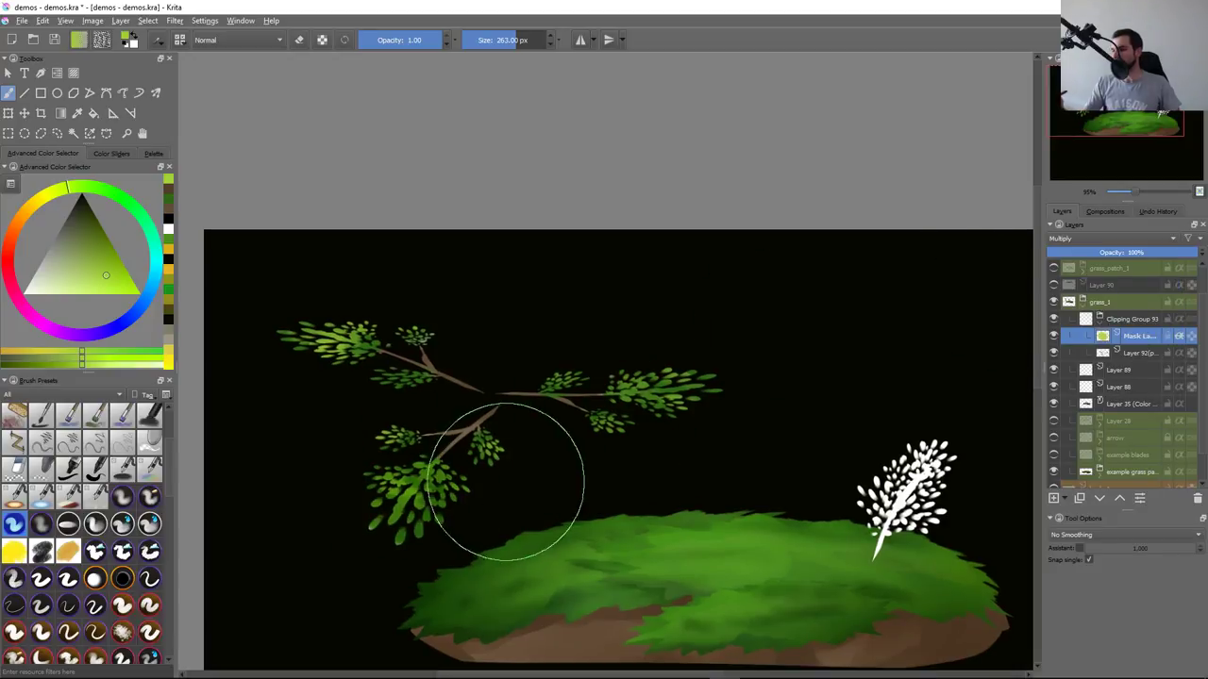
{"action": "key", "text": "d"}
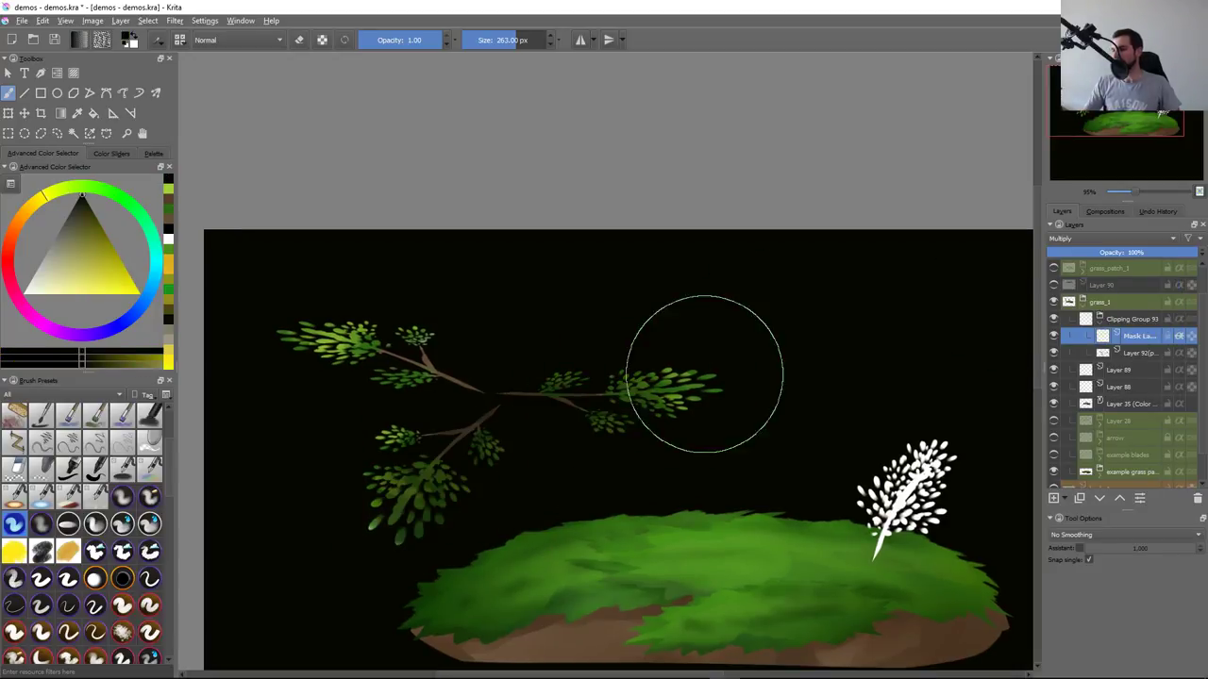
{"action": "left_click_drag", "start_coordinate": [595, 392], "coordinate": [444, 532]}
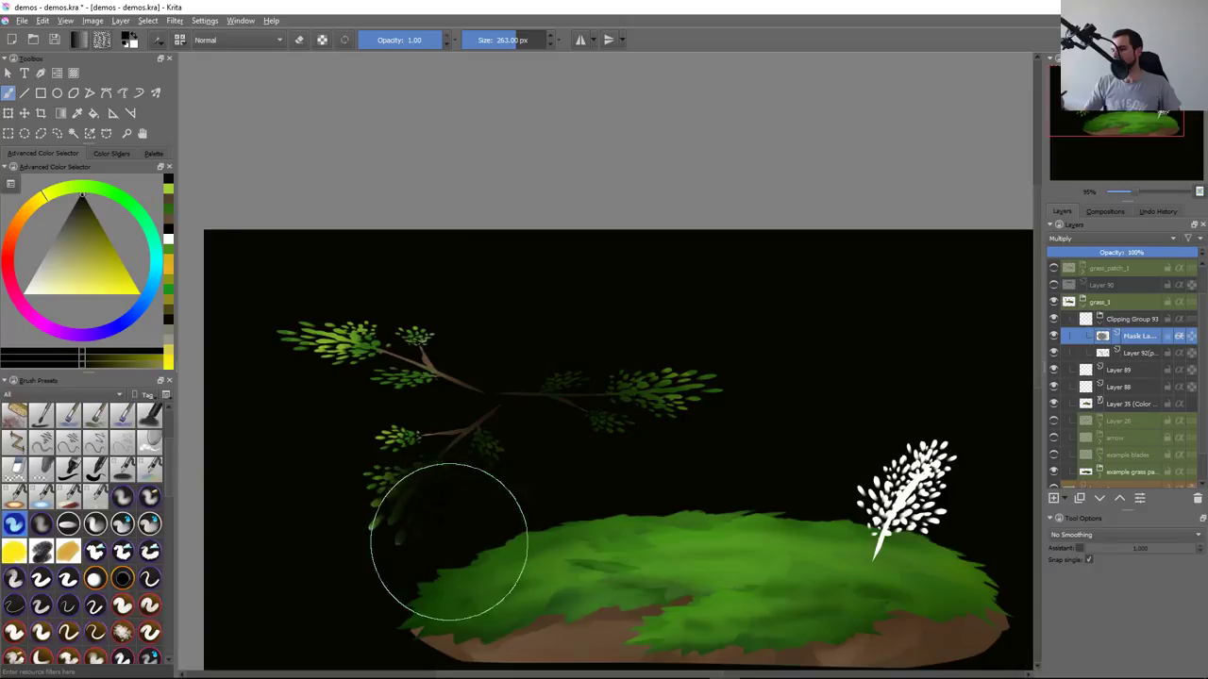
{"action": "key", "text": "ctrl+z"}
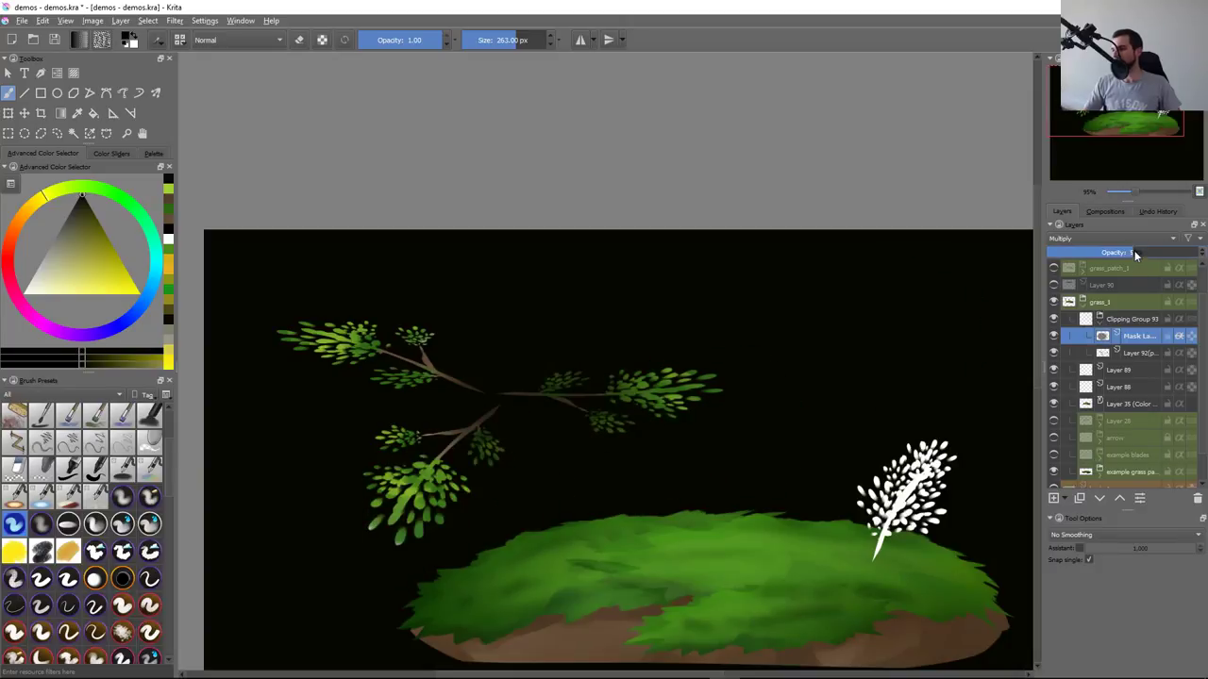
{"action": "left_click_drag", "start_coordinate": [1135, 255], "coordinate": [1121, 258]}
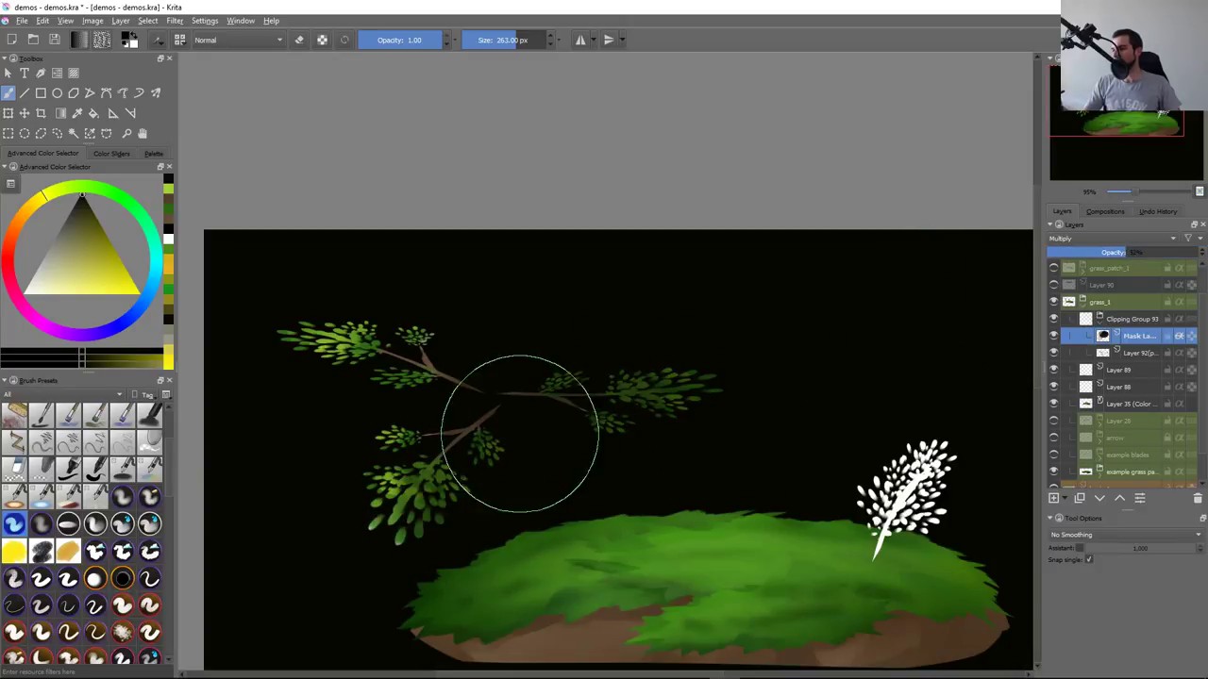
{"action": "scroll", "coordinate": [707, 476], "scroll_direction": "down", "scroll_amount": 3}
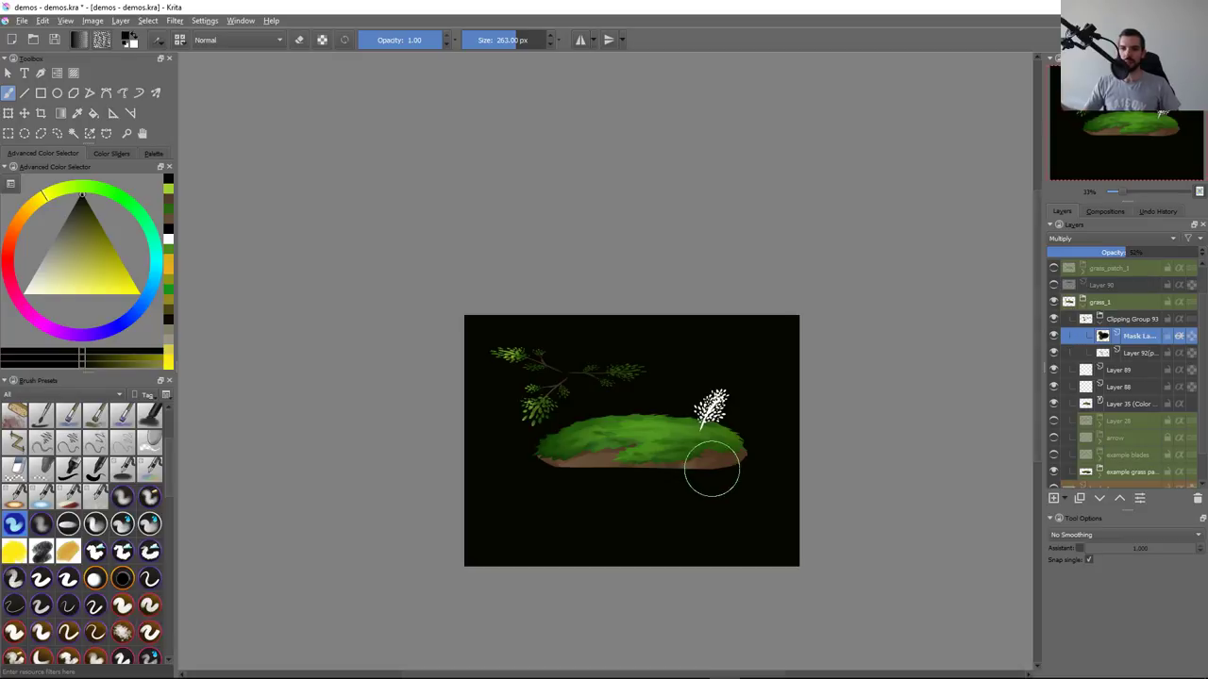
{"action": "left_click_drag", "start_coordinate": [712, 469], "coordinate": [708, 431]}
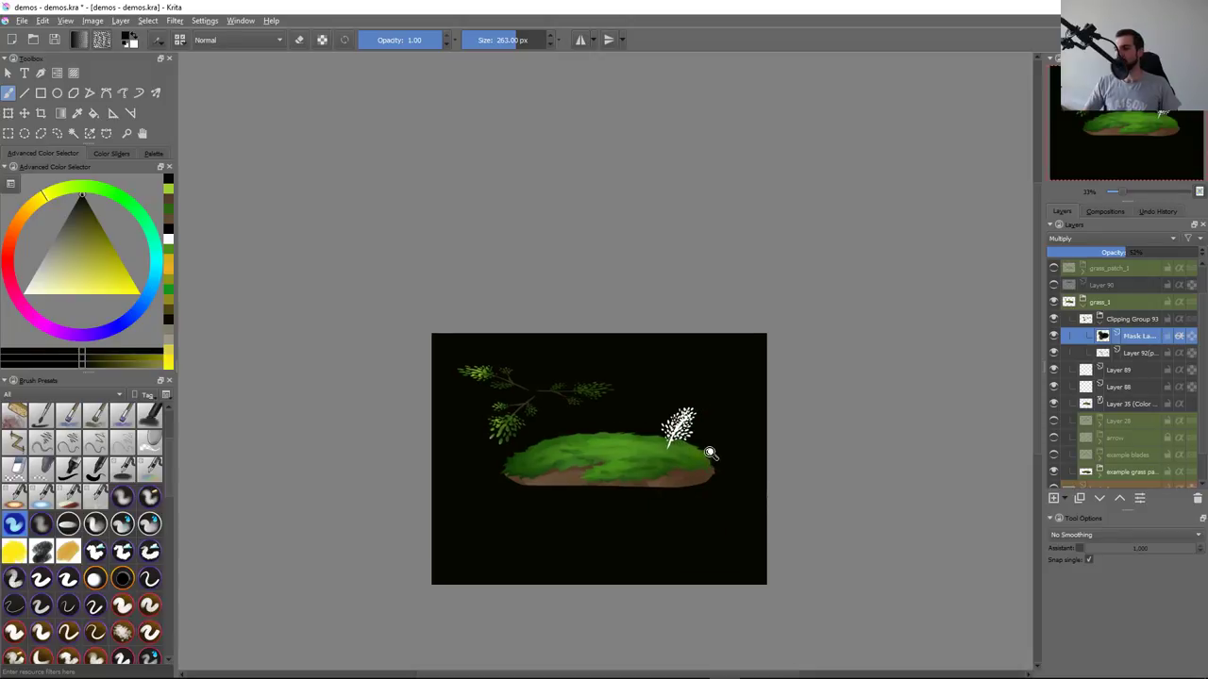
{"action": "scroll", "coordinate": [715, 458], "scroll_direction": "up", "scroll_amount": 5}
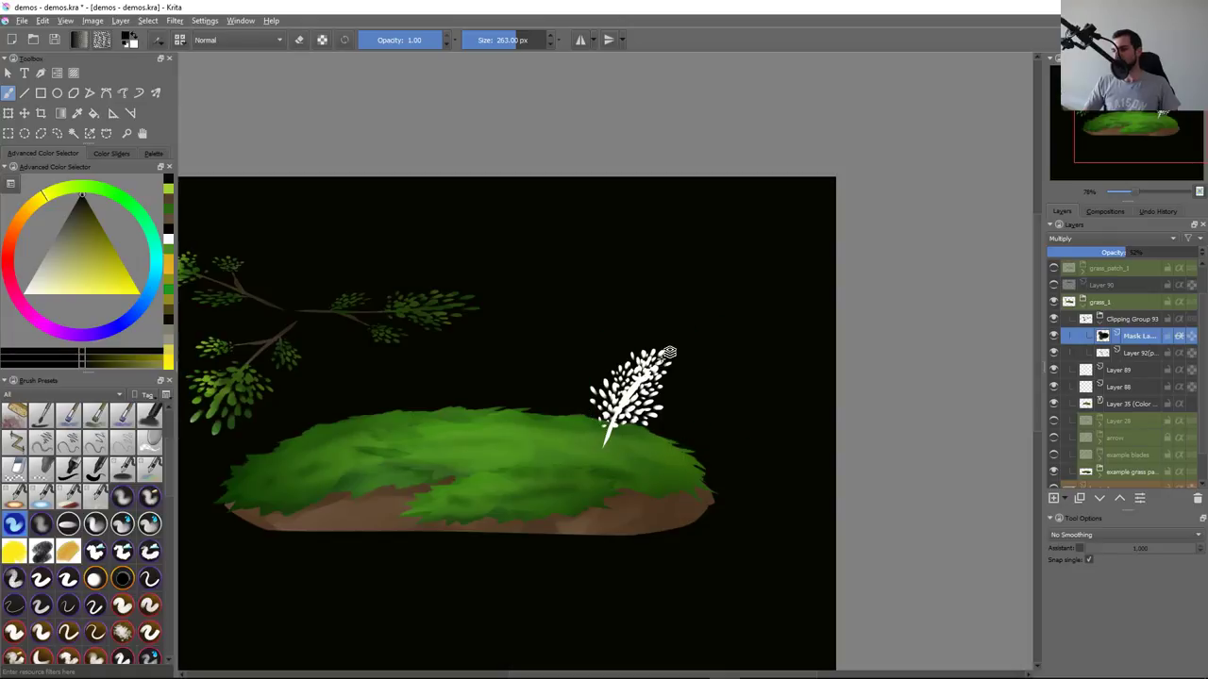
{"action": "key", "text": "Page_Down"}
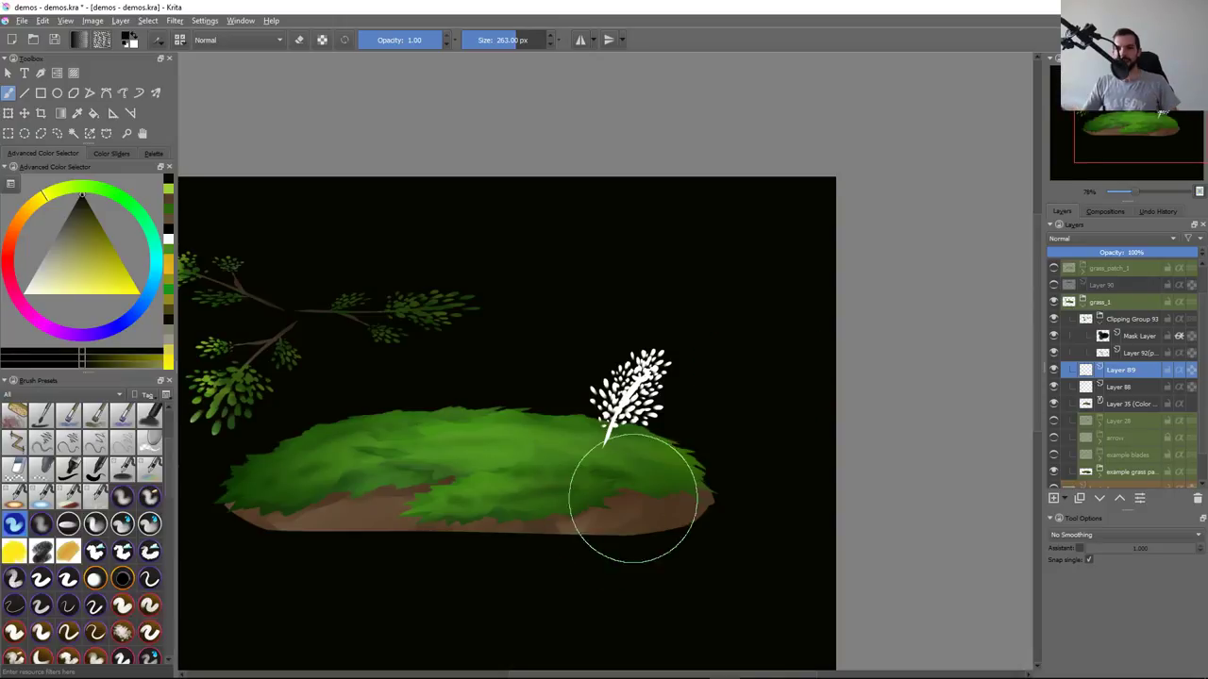
On the Mask Layer, alternately paint and erase dark shading with a 122 px brush, checking zoomed views
{"action": "key", "text": "2"}
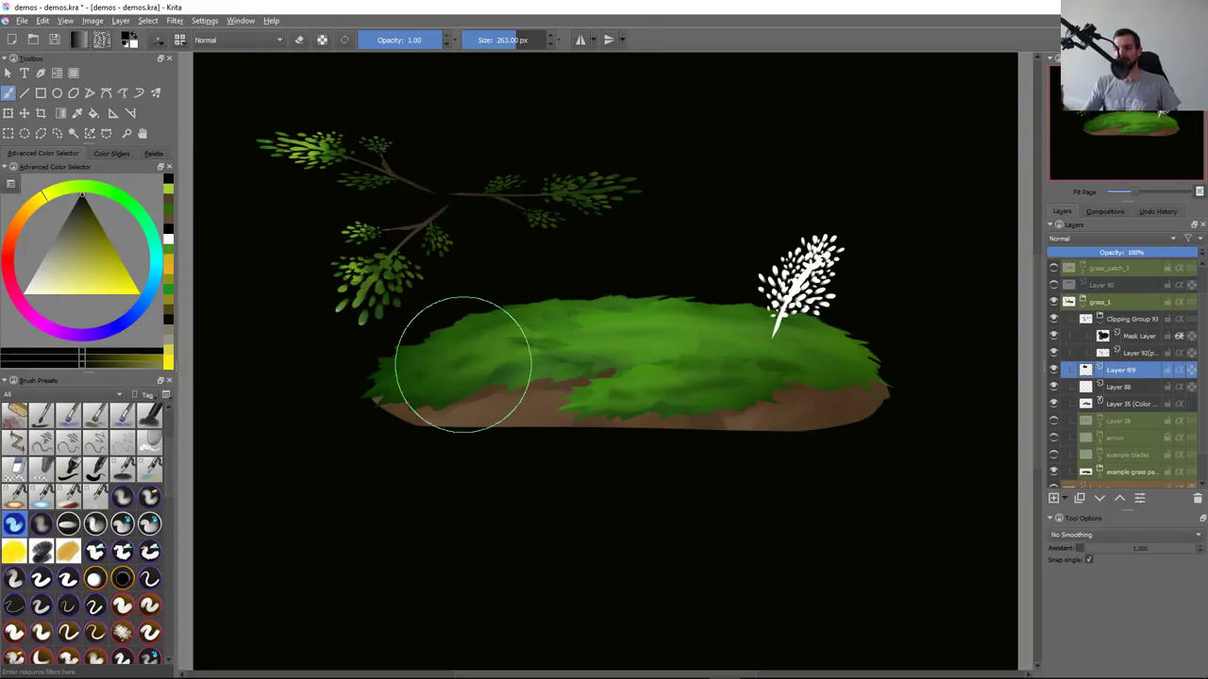
{"action": "left_click", "coordinate": [1104, 338]}
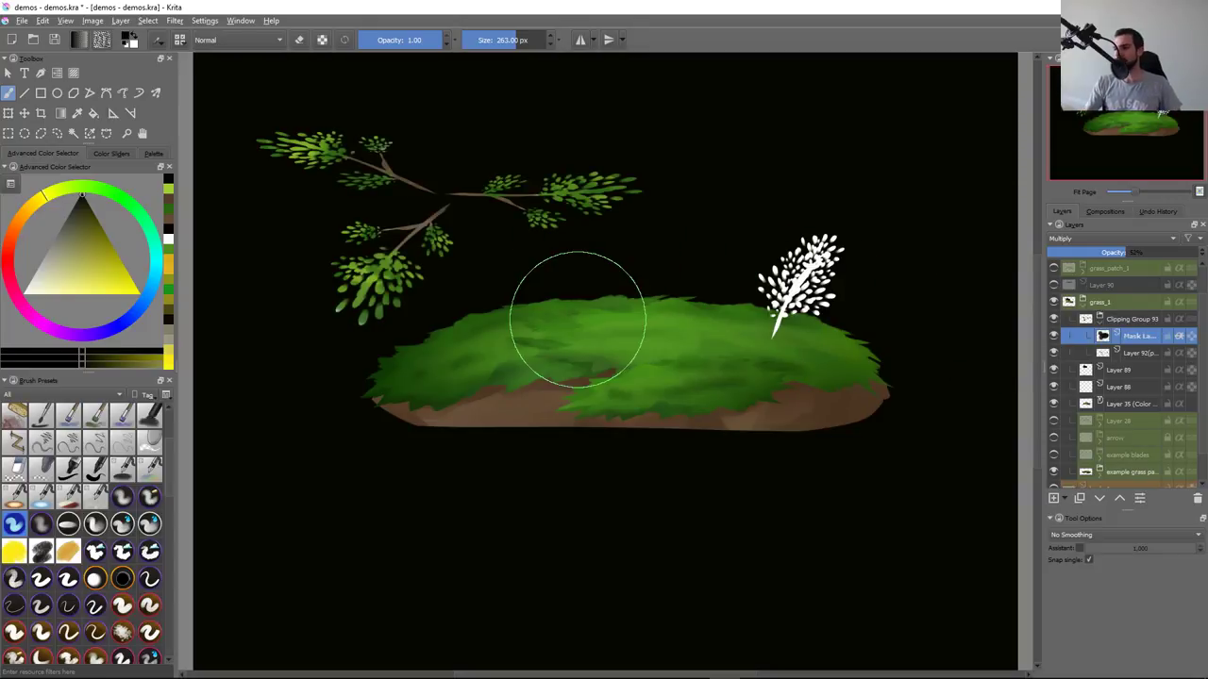
{"action": "mouse_move", "coordinate": [472, 189]}
{"action": "left_mouse_down"}
{"action": "mouse_move", "coordinate": [398, 186]}
{"action": "mouse_move", "coordinate": [354, 155]}
{"action": "mouse_move", "coordinate": [415, 222]}
{"action": "mouse_move", "coordinate": [387, 189]}
{"action": "left_mouse_up"}
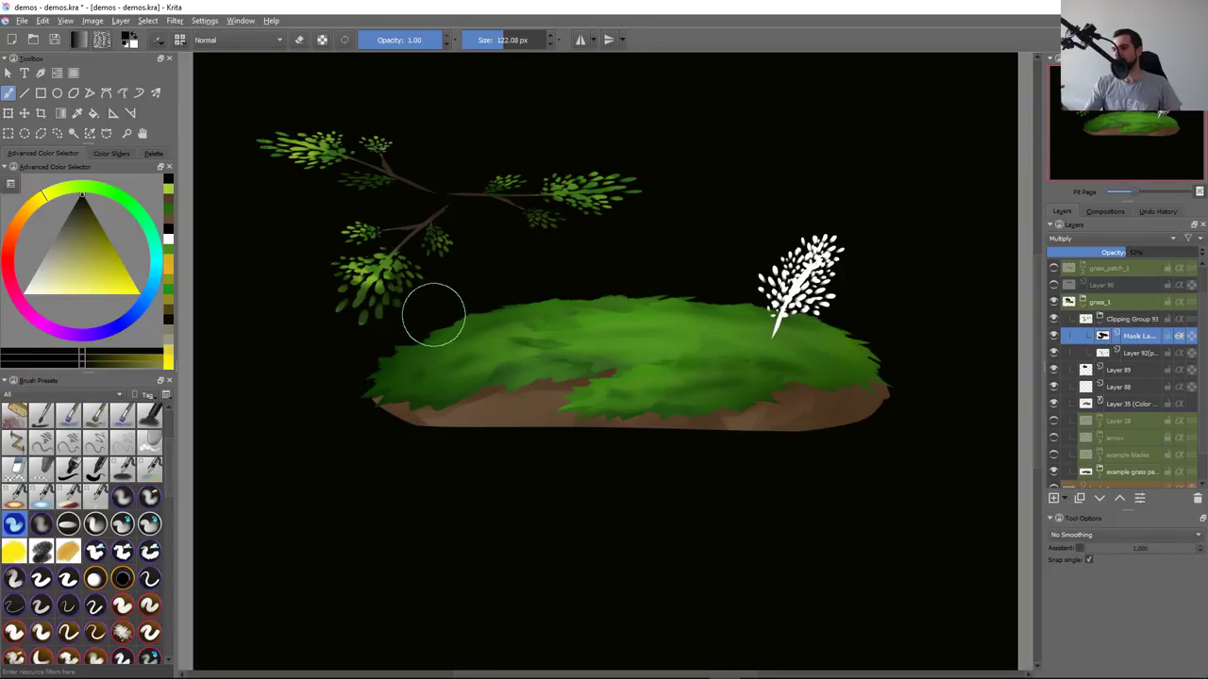
{"action": "key", "text": "e"}
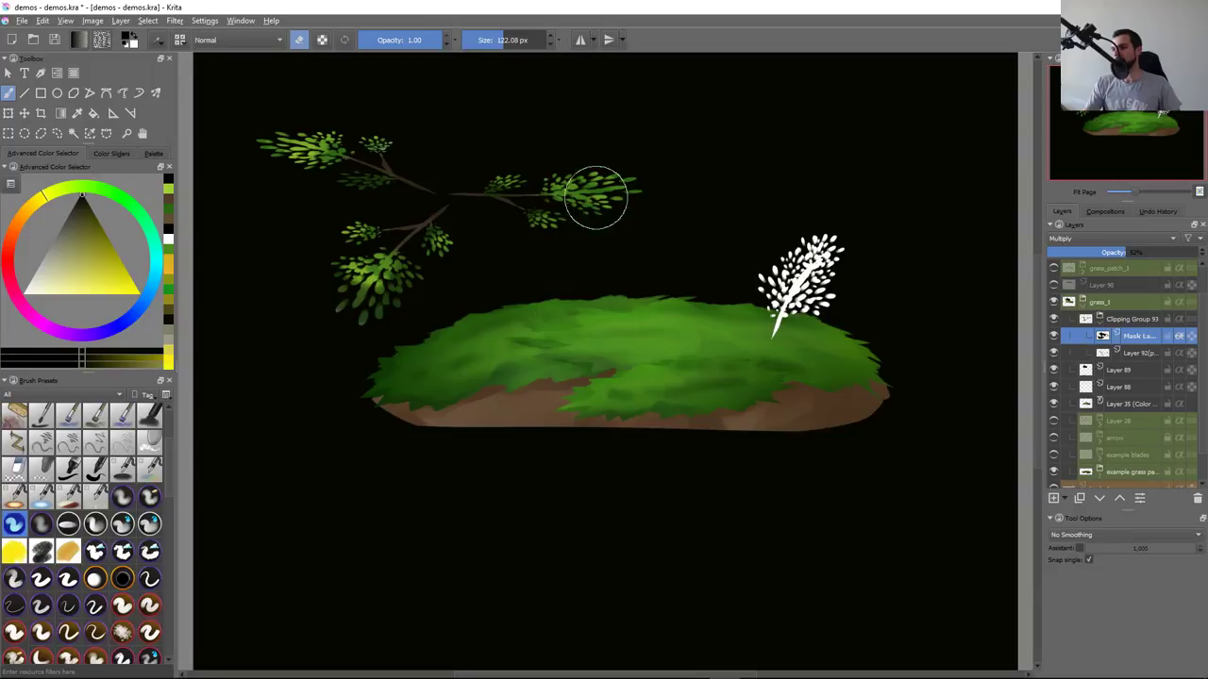
{"action": "key", "text": "e"}
{"action": "key", "text": "e"}
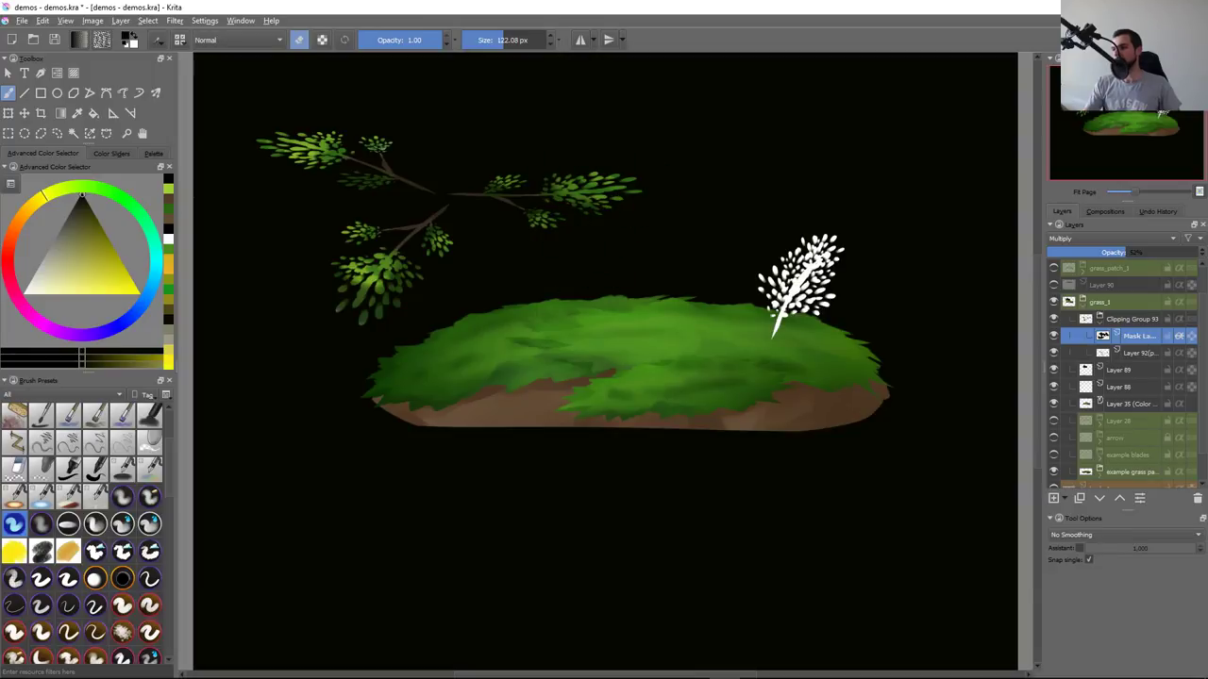
{"action": "key", "text": "e"}
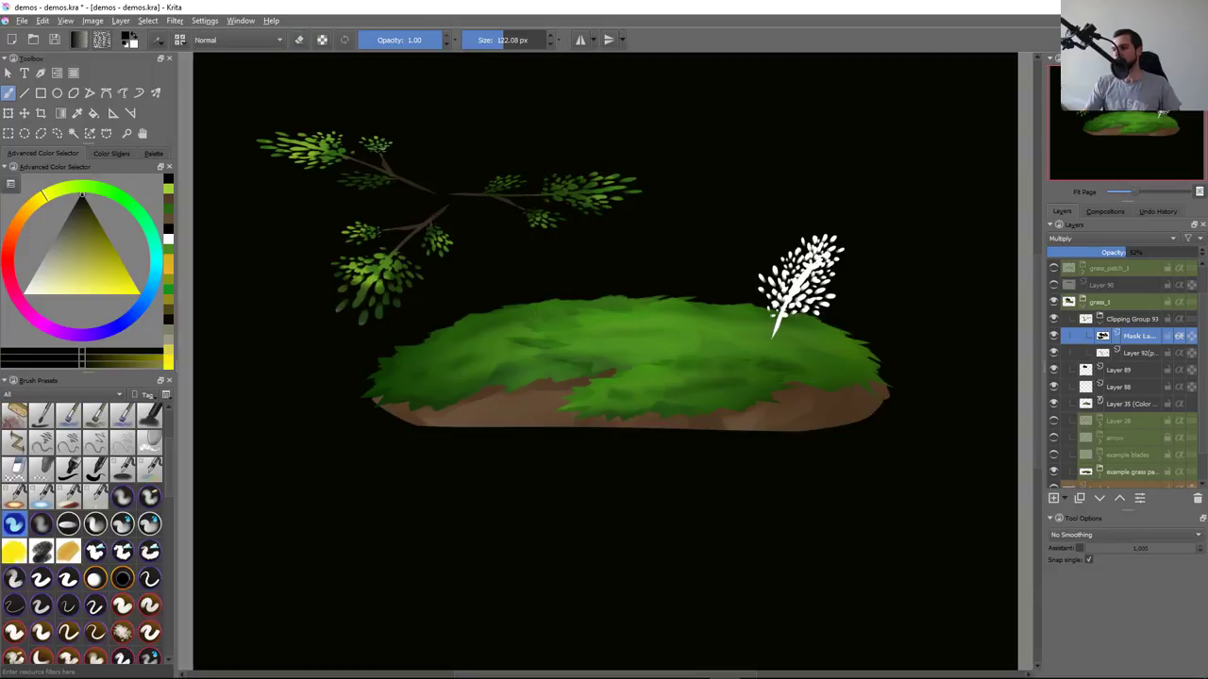
{"action": "key", "text": "e"}
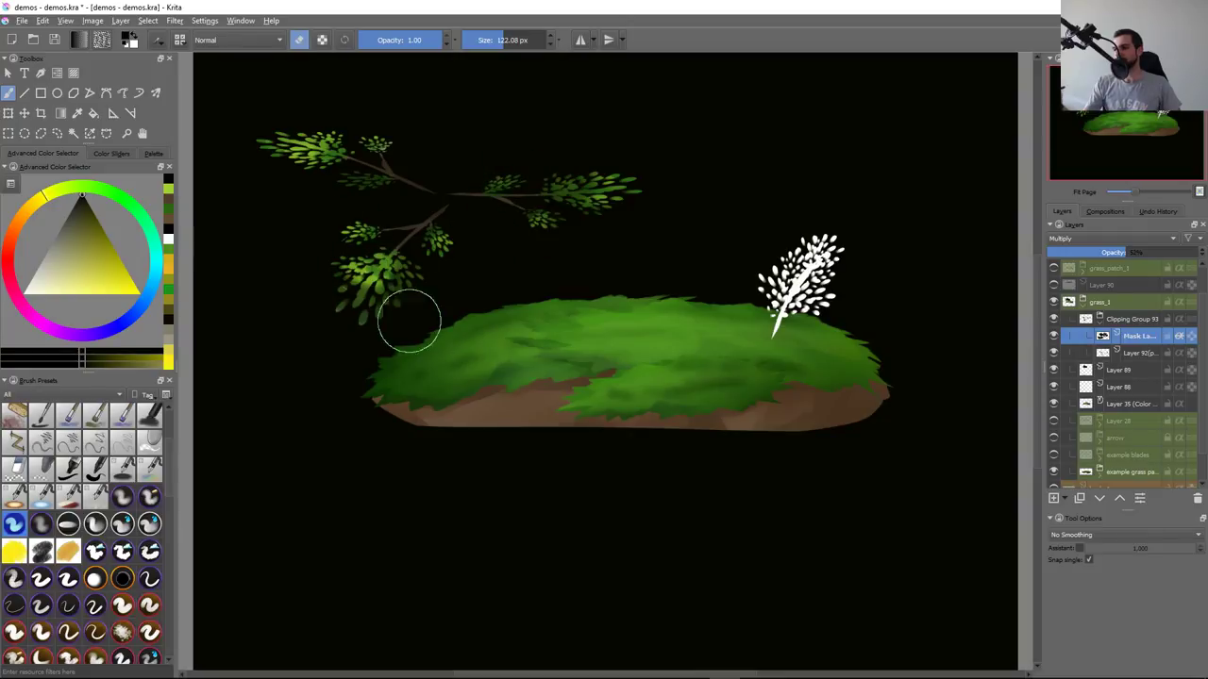
{"action": "key", "text": "e"}
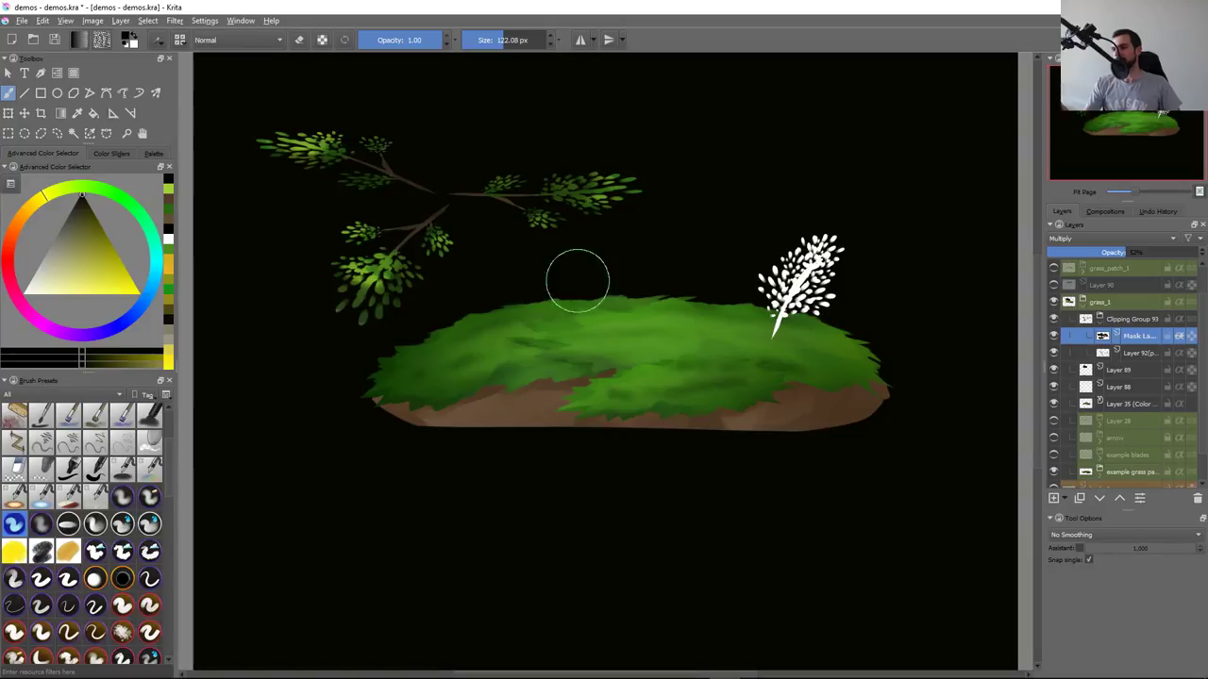
{"action": "key", "text": "minus"}
{"action": "key", "text": "minus"}
{"action": "key", "text": "minus"}
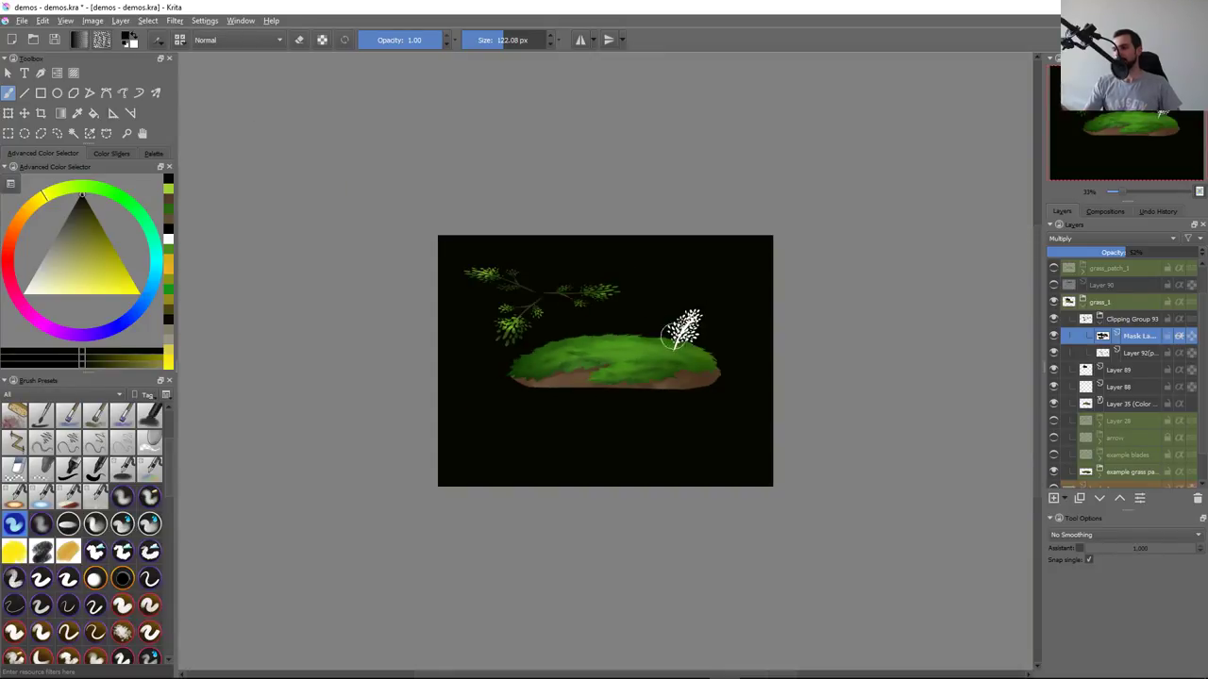
{"action": "left_click_drag", "start_coordinate": [672, 332], "coordinate": [694, 363]}
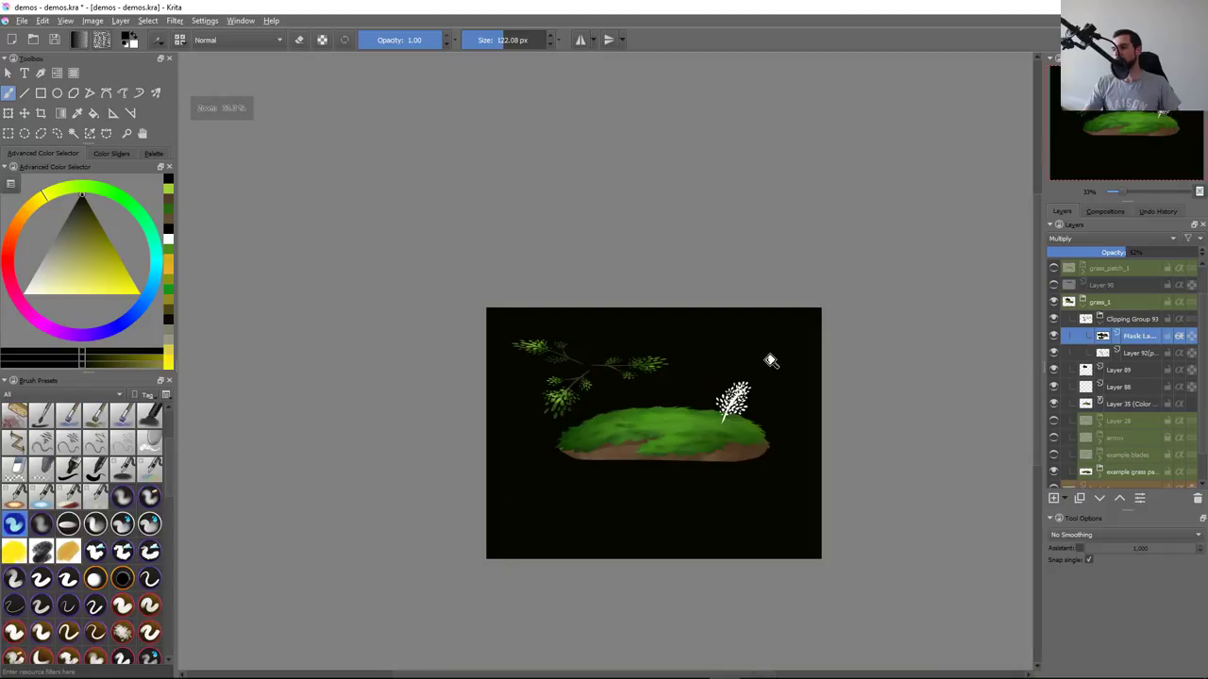
{"action": "mouse_move", "coordinate": [816, 286]}
{"action": "left_mouse_down"}
{"action": "mouse_move", "coordinate": [758, 364]}
{"action": "mouse_move", "coordinate": [643, 318]}
{"action": "mouse_move", "coordinate": [559, 312]}
{"action": "left_mouse_up"}
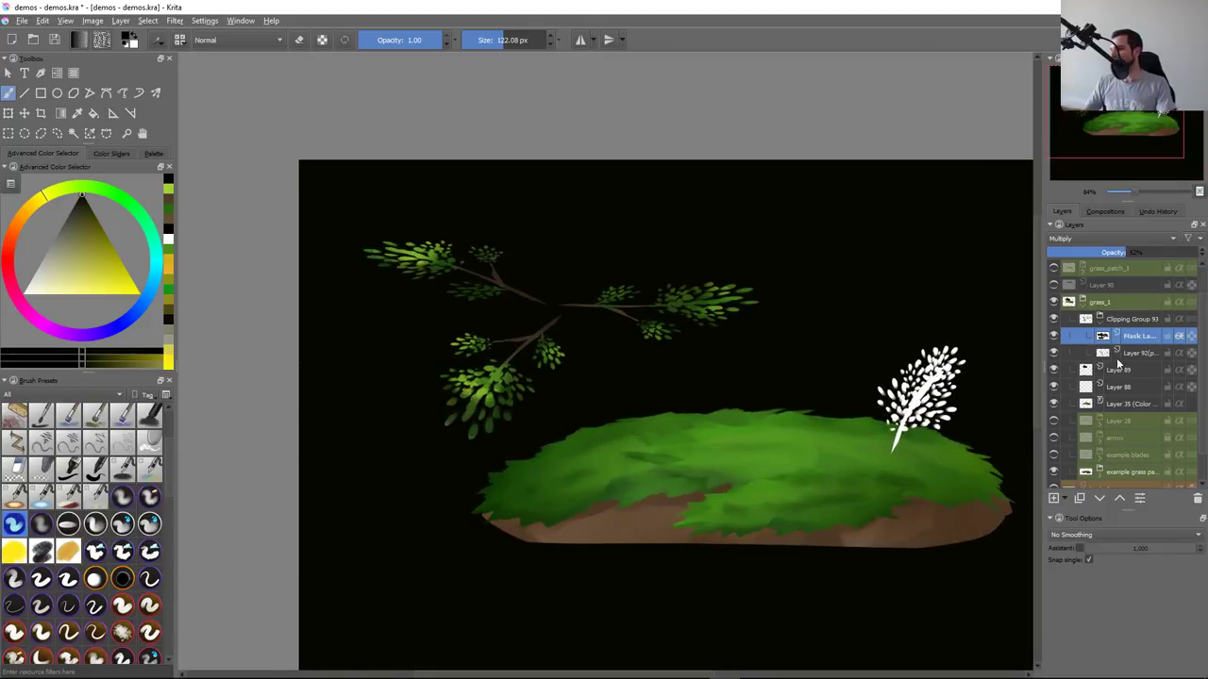
{"action": "left_click", "coordinate": [1117, 386]}
Add a new layer and begin a freehand selection of a tall trunk strip
{"action": "left_click", "coordinate": [1054, 497]}
{"action": "key", "text": "l"}
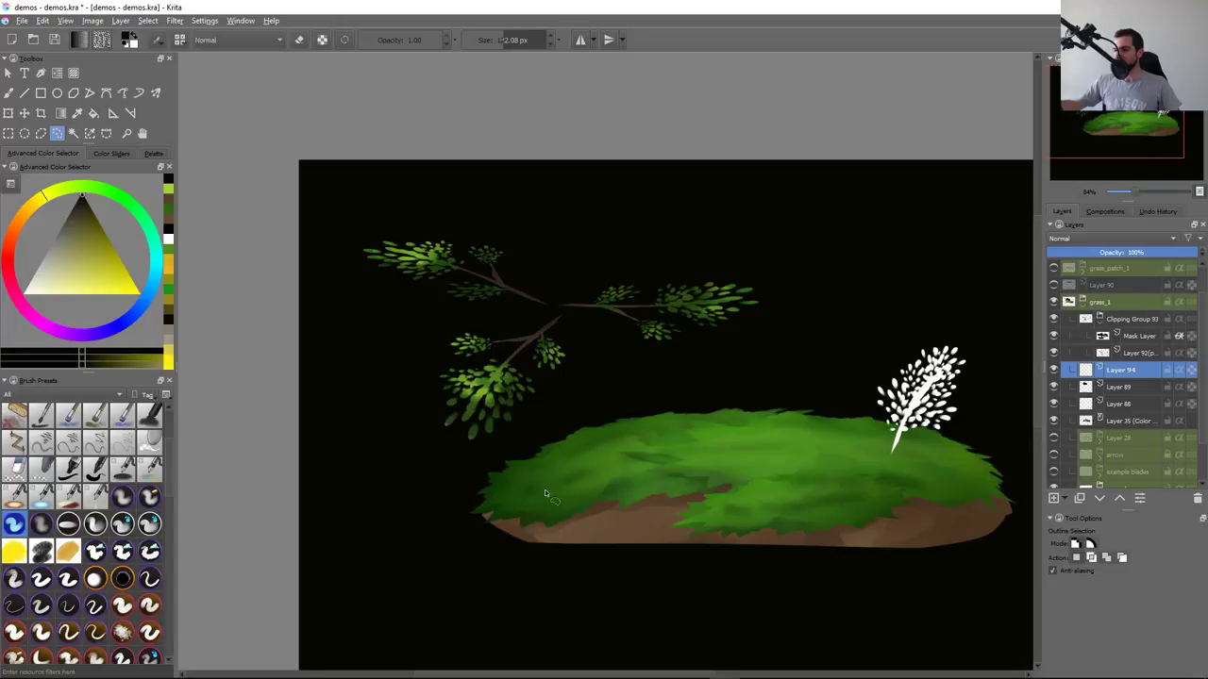
{"action": "mouse_move", "coordinate": [509, 481]}
{"action": "left_mouse_down"}
{"action": "mouse_move", "coordinate": [543, 335]}
{"action": "mouse_move", "coordinate": [531, 627]}
{"action": "left_mouse_up"}
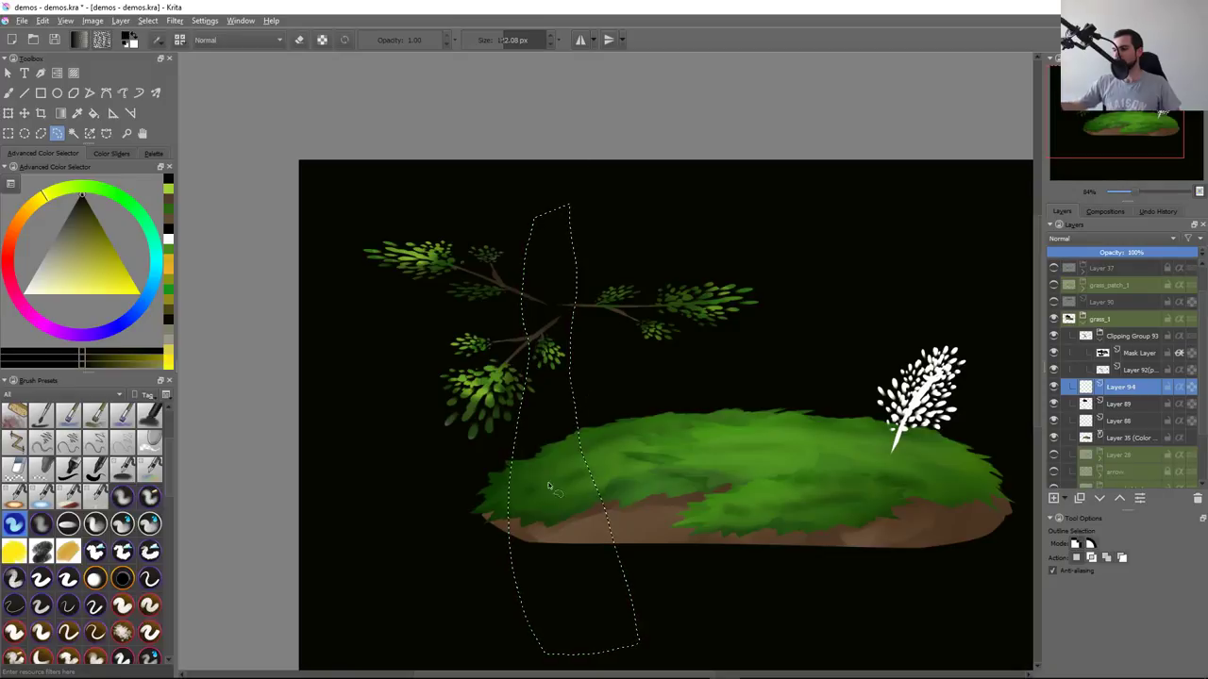
{"action": "left_click_drag", "start_coordinate": [572, 201], "coordinate": [568, 208]}
{"action": "left_click_drag", "start_coordinate": [508, 595], "coordinate": [566, 661]}
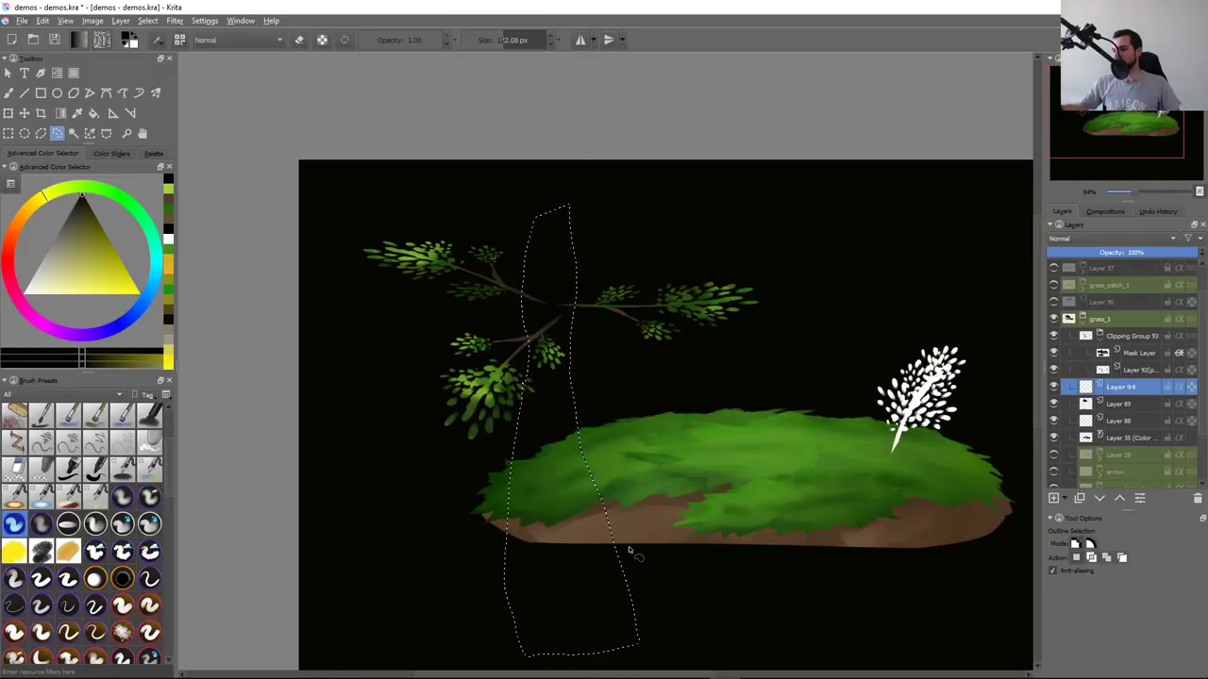
{"action": "scroll", "coordinate": [604, 675], "scroll_direction": "left", "scroll_amount": 2}
{"action": "left_click_drag", "start_coordinate": [698, 524], "coordinate": [686, 376]}
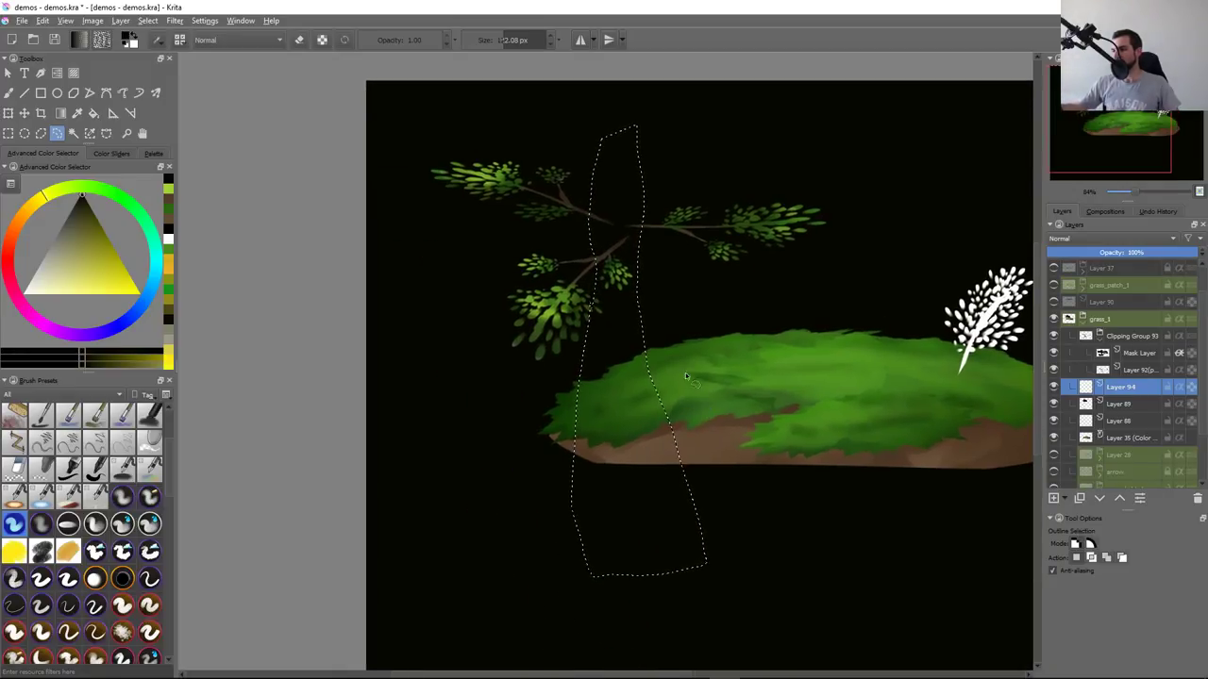
Refine the trunk outline up to the canvas top, delete its contents and deselect
{"action": "left_click_drag", "start_coordinate": [724, 629], "coordinate": [744, 302]}
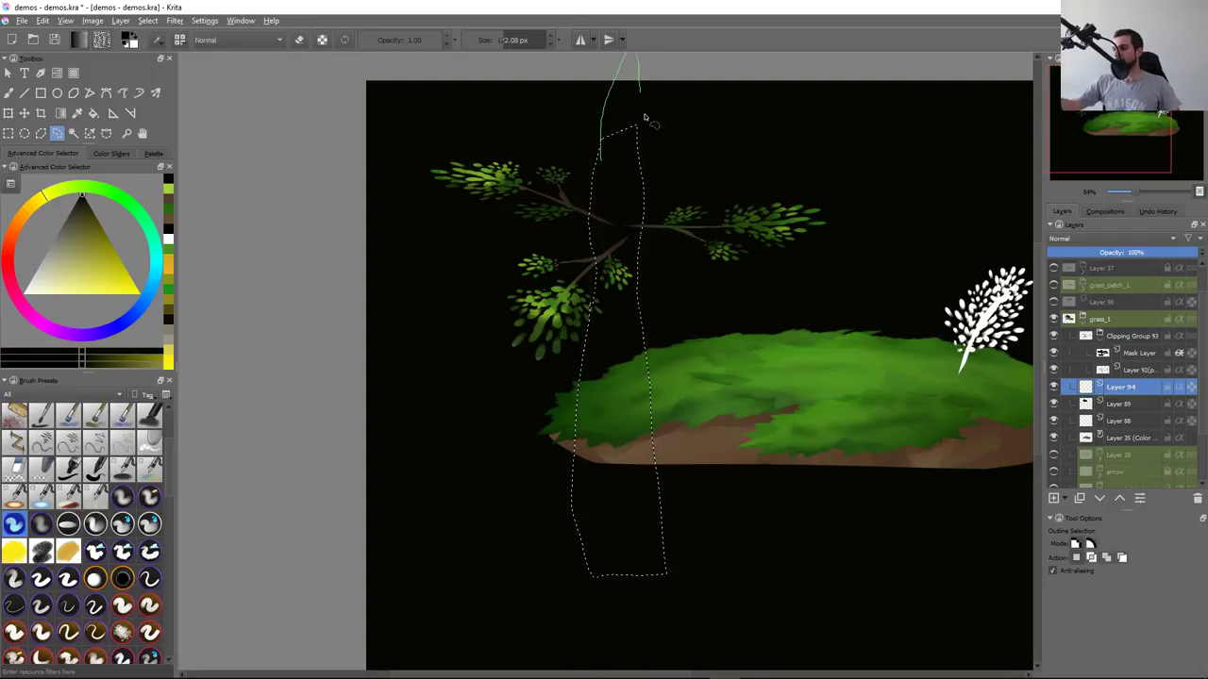
{"action": "left_click_drag", "start_coordinate": [644, 117], "coordinate": [616, 232]}
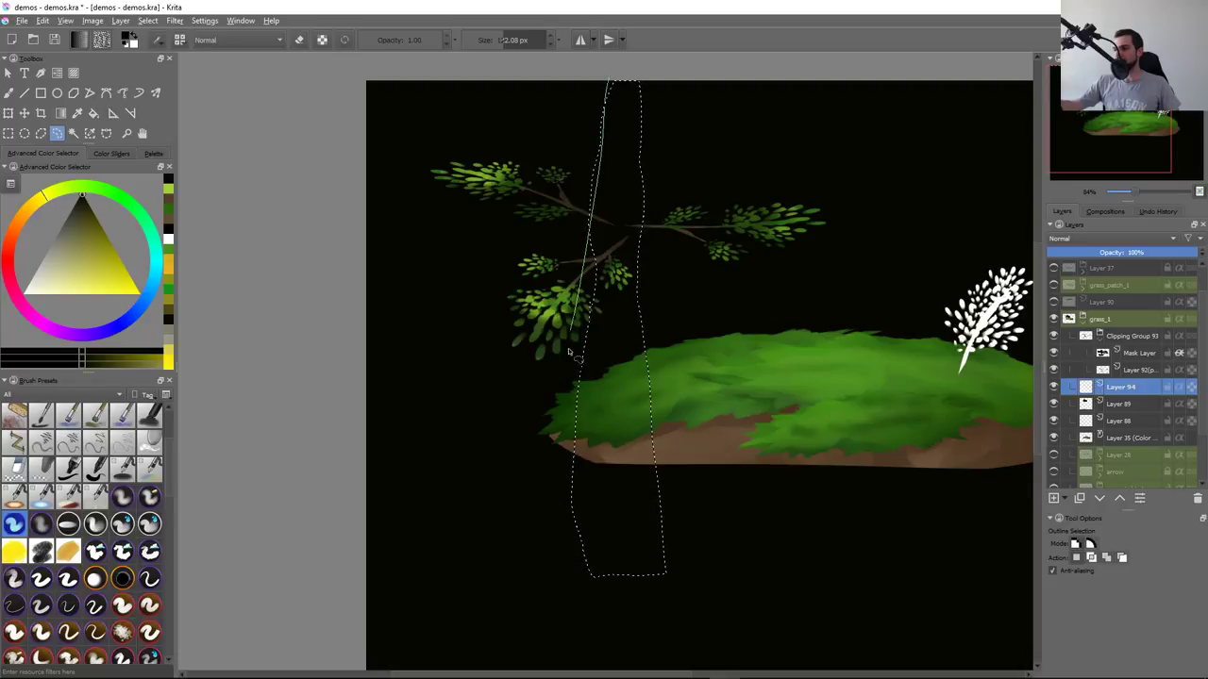
{"action": "left_click_drag", "start_coordinate": [569, 352], "coordinate": [626, 92]}
{"action": "left_click_drag", "start_coordinate": [561, 174], "coordinate": [635, 203]}
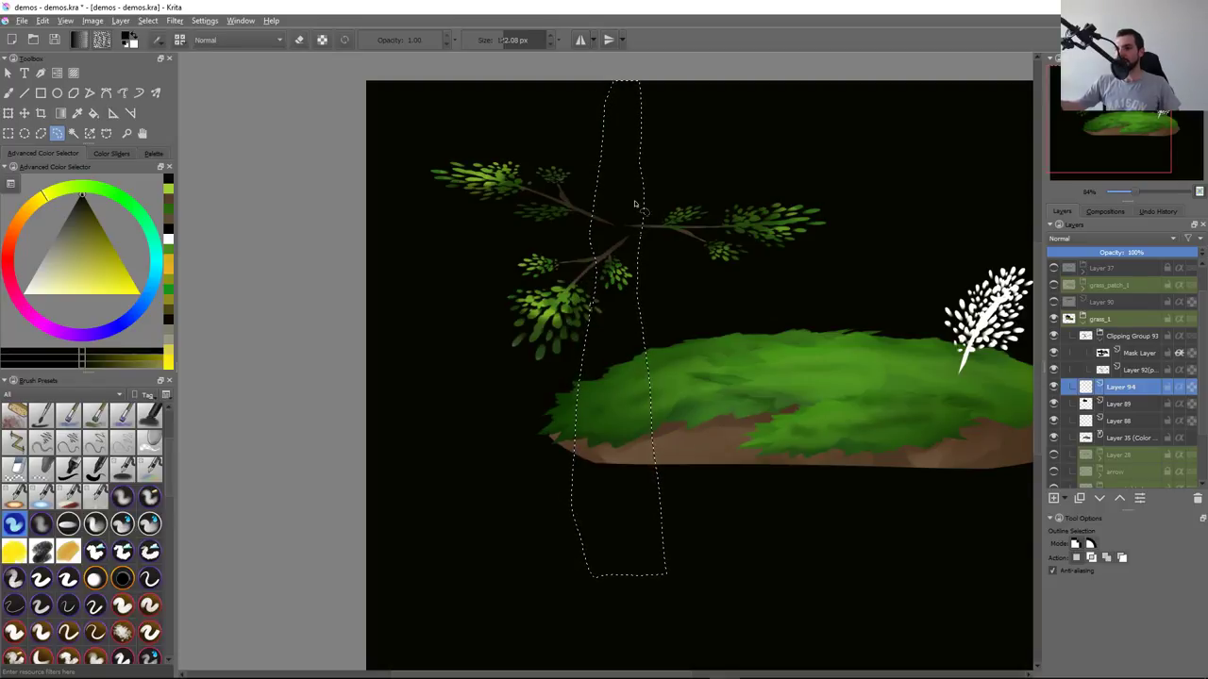
{"action": "left_click_drag", "start_coordinate": [552, 436], "coordinate": [555, 434]}
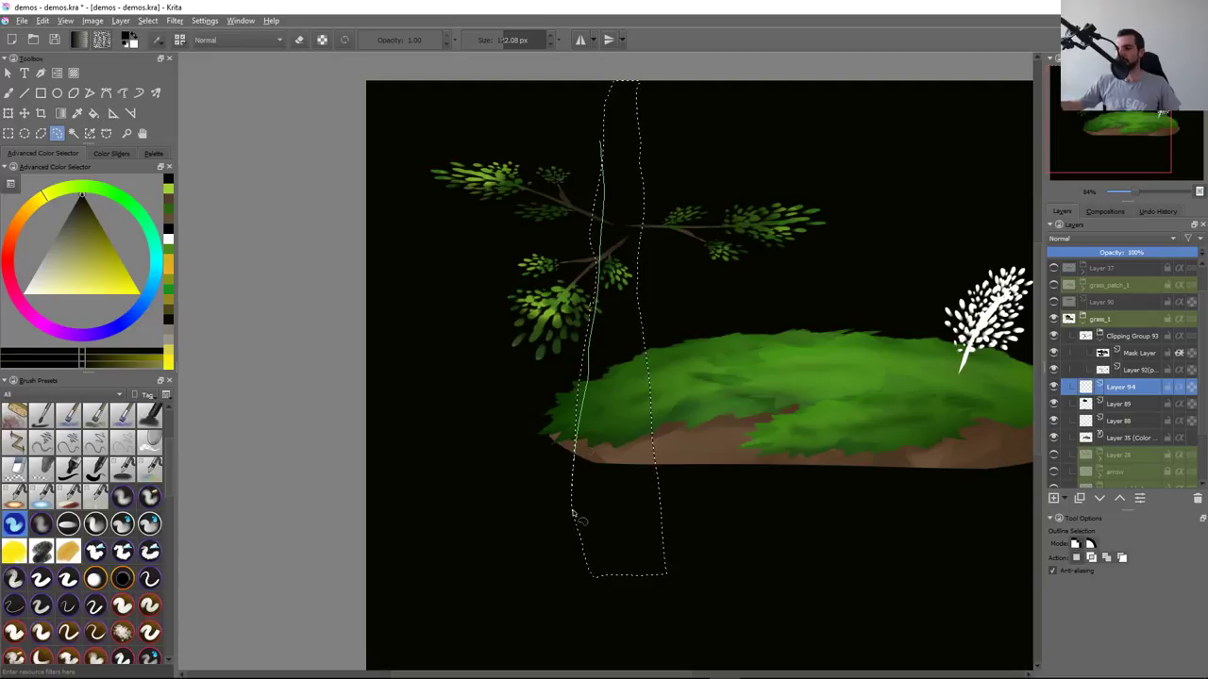
{"action": "left_click_drag", "start_coordinate": [573, 515], "coordinate": [573, 518]}
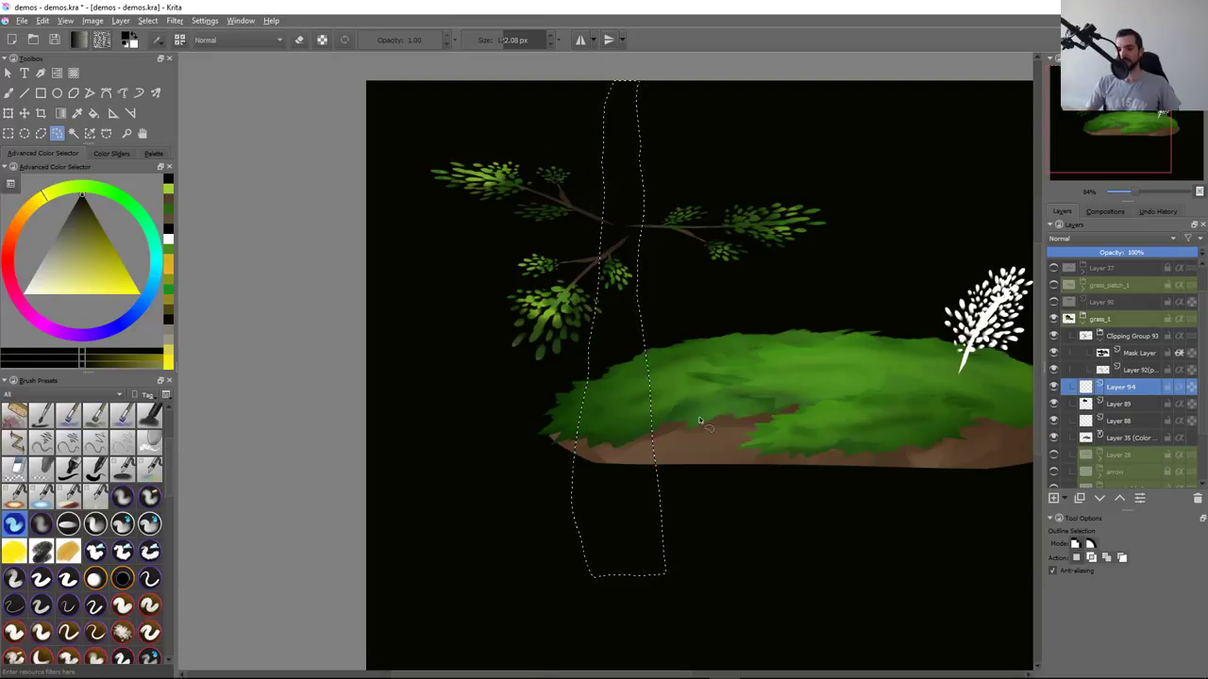
{"action": "key", "text": "Delete"}
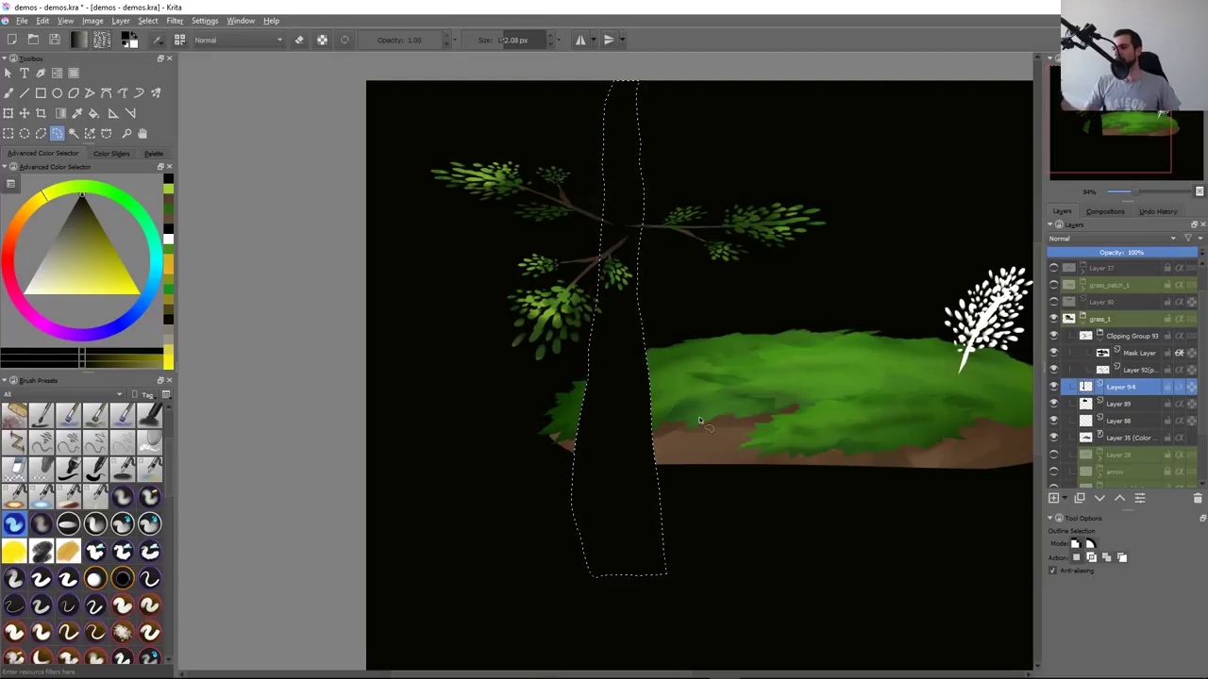
{"action": "key", "text": "ctrl+shift+a"}
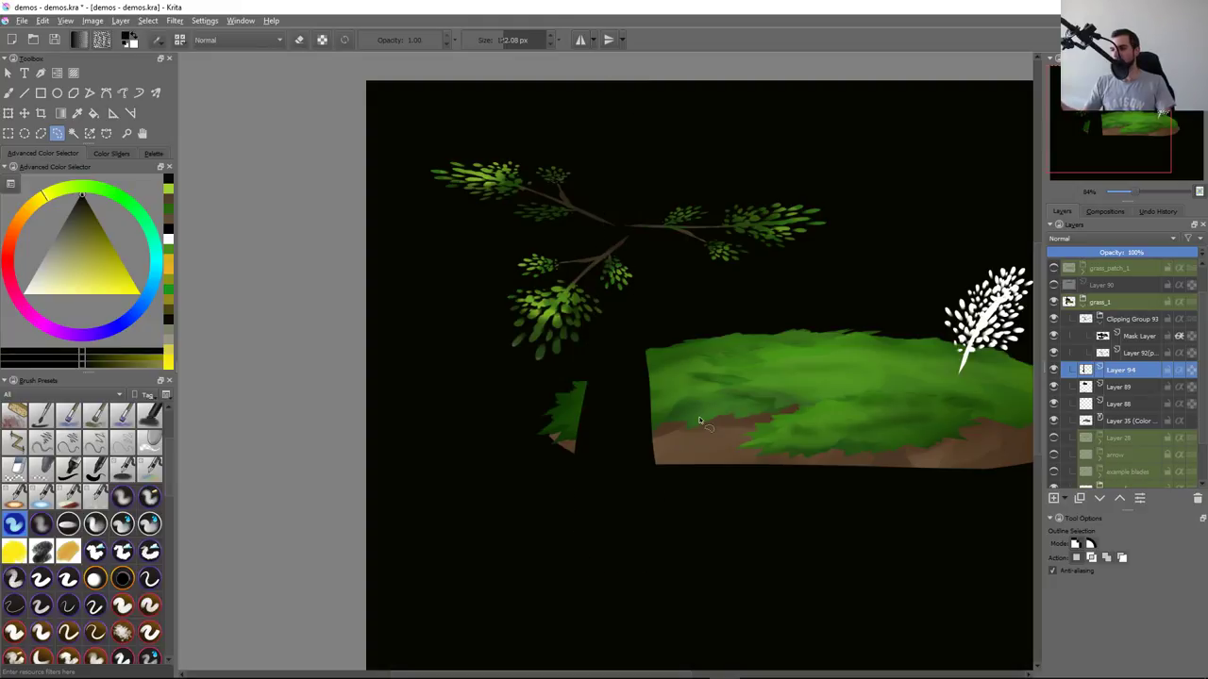
Fill the trunk with sampled dirt brown and select strips along its edges
{"action": "key", "text": "b"}
{"action": "left_click", "coordinate": [707, 453], "text": "ctrl"}
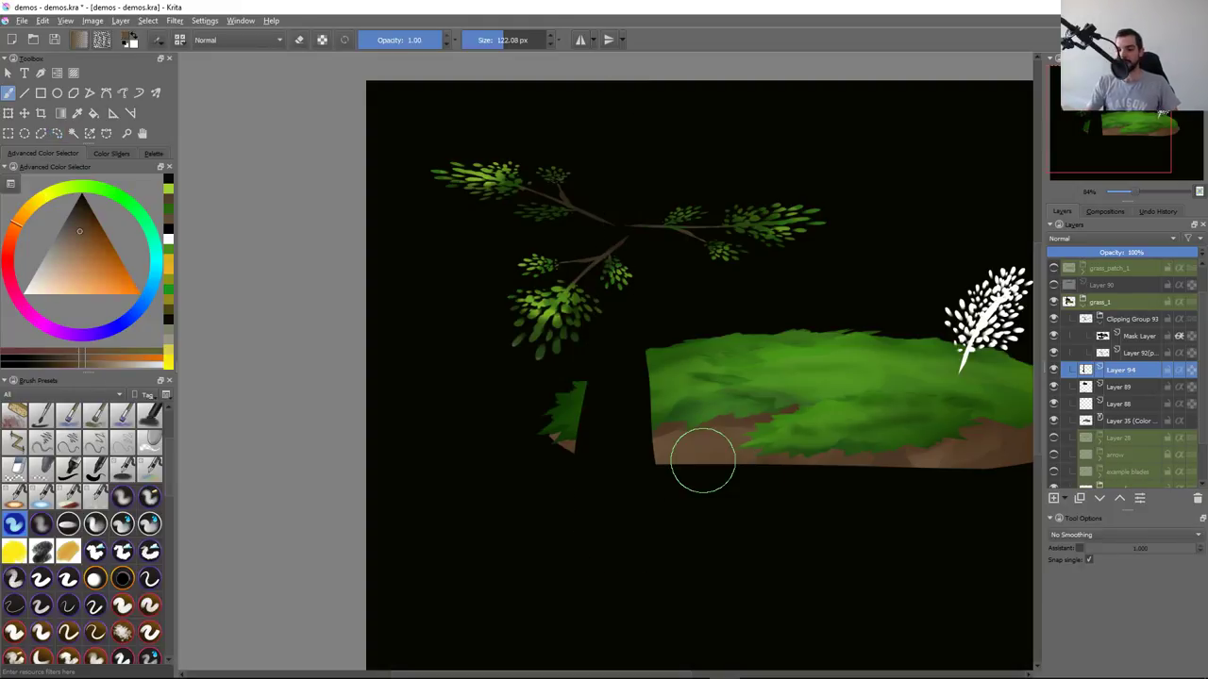
{"action": "key", "text": "shift+BackSpace"}
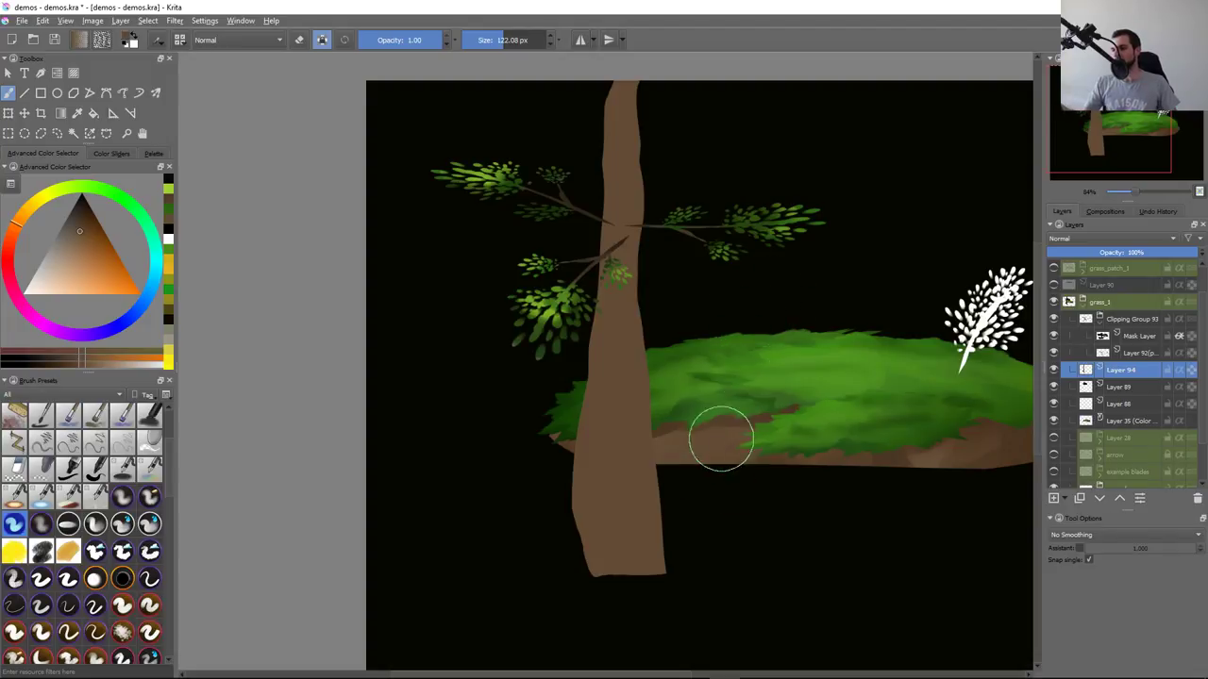
{"action": "key", "text": "ctrl+r"}
{"action": "left_click_drag", "start_coordinate": [592, 300], "coordinate": [548, 331]}
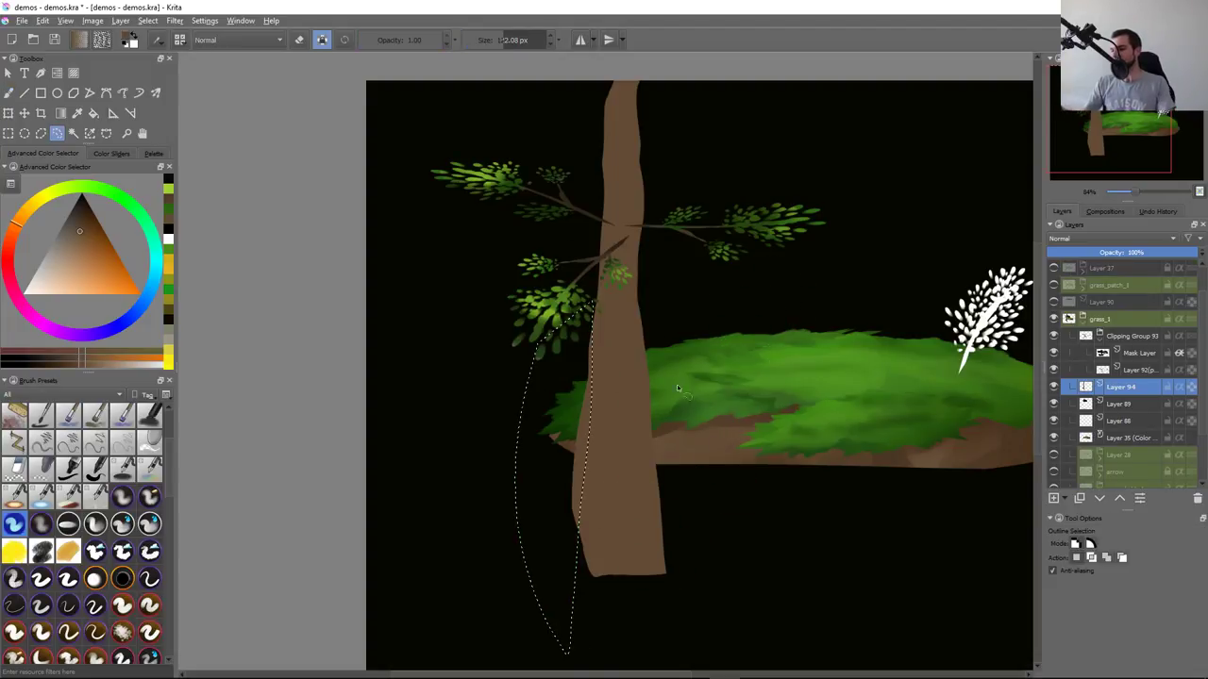
{"action": "left_click_drag", "start_coordinate": [645, 284], "coordinate": [639, 583]}
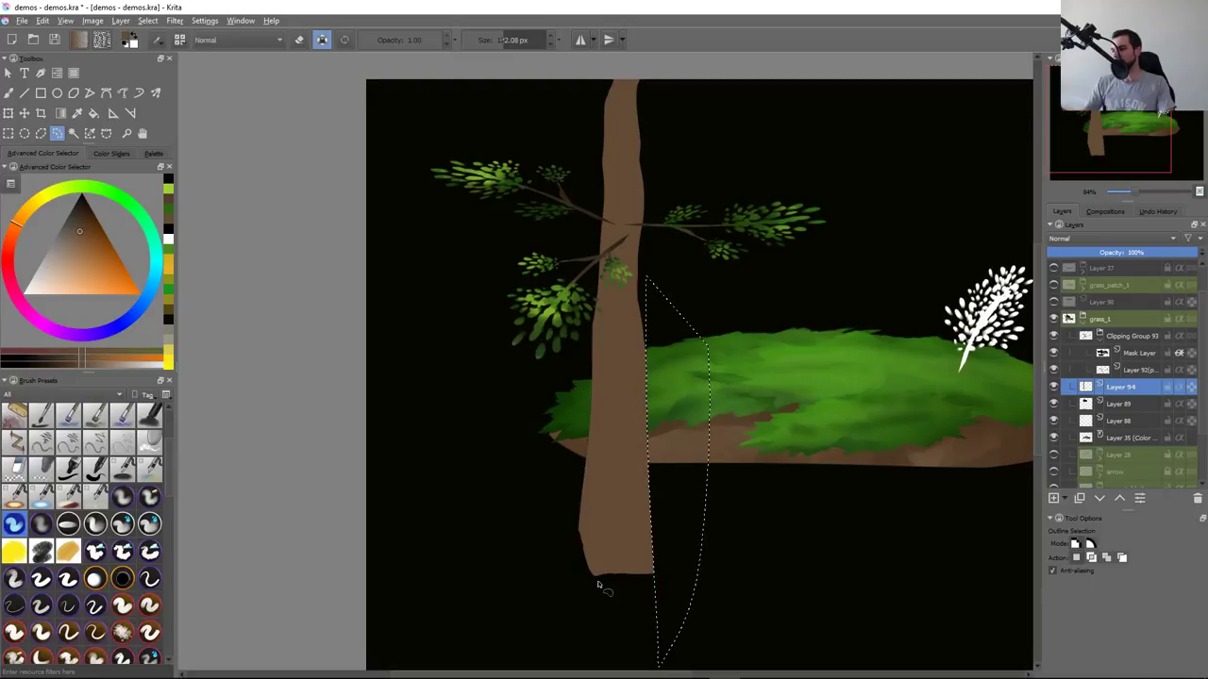
{"action": "key", "text": "ctrl+shift+a"}
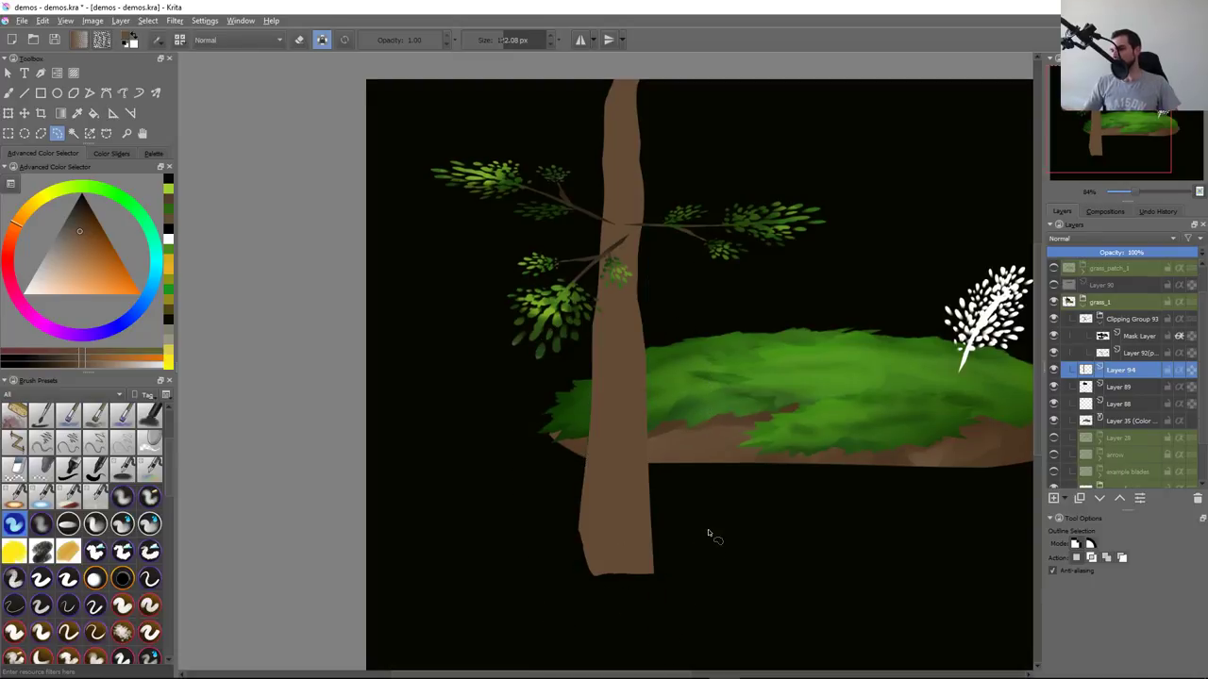
Refill the trunk with a darker, muted brown and sample a brown from the dirt edge
{"action": "key", "text": "b"}
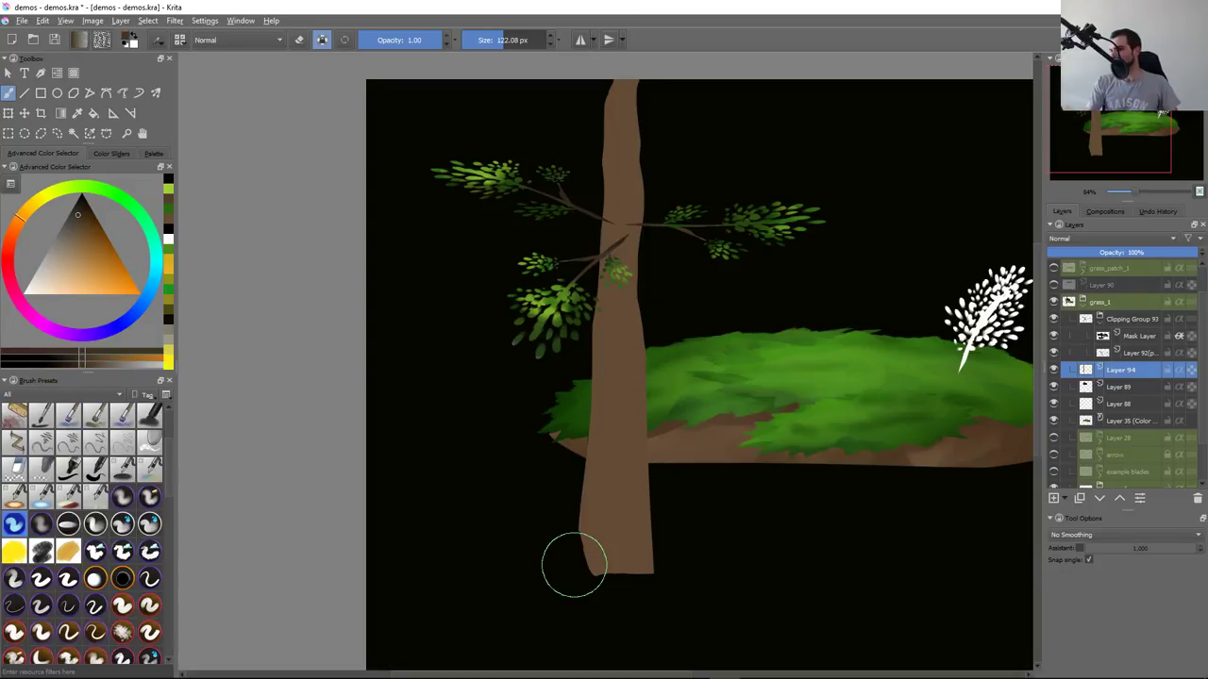
{"action": "key", "text": "BackSpace"}
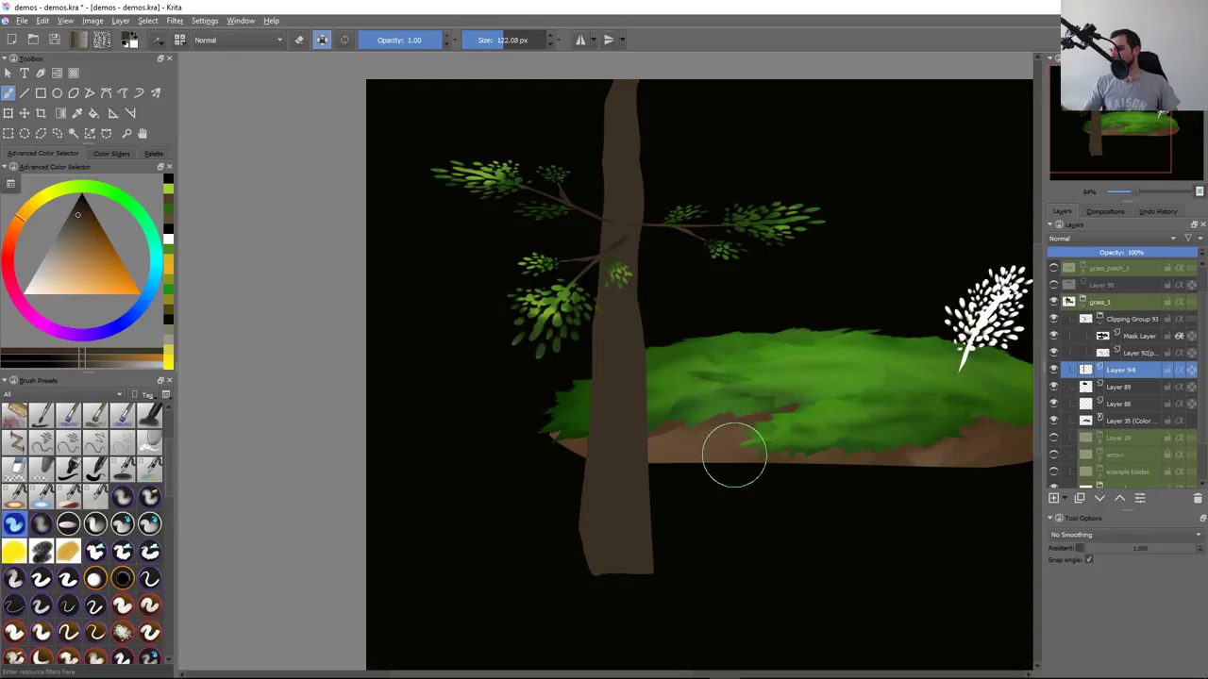
{"action": "left_click", "coordinate": [744, 426], "text": "ctrl"}
{"action": "right_click", "coordinate": [705, 312]}
Pick a darker brown and move Clipping Group 93 and Layer 94 out of grass_1
{"action": "left_click", "coordinate": [705, 319]}
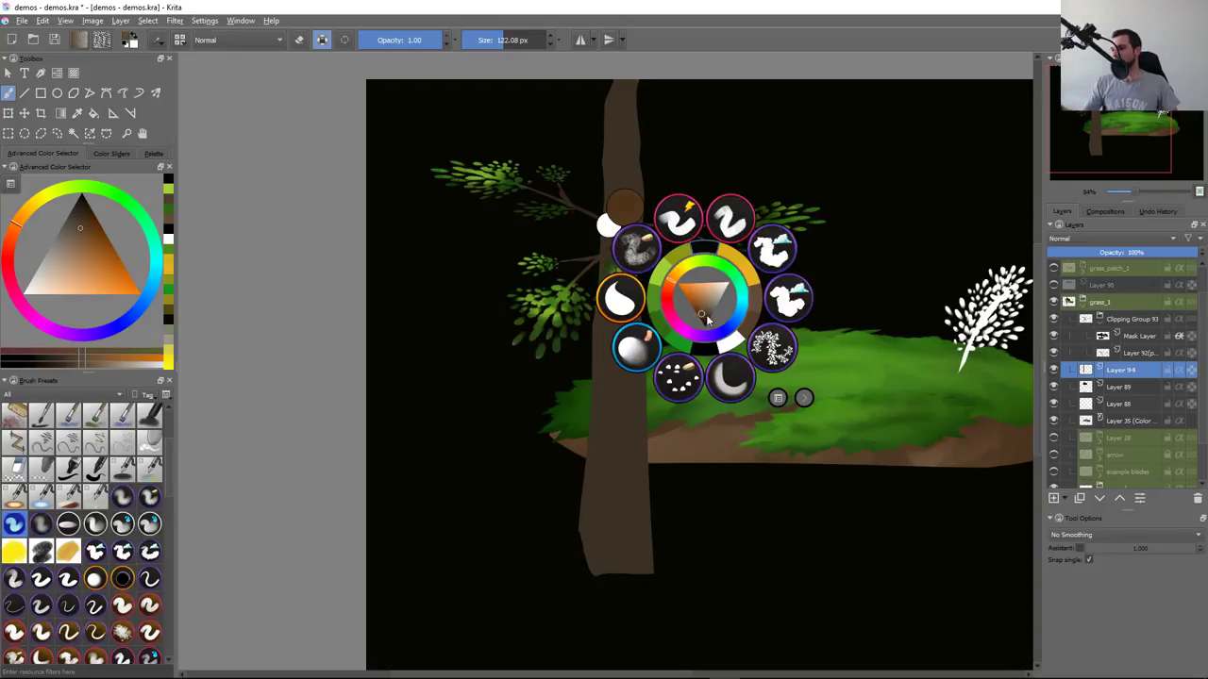
{"action": "left_click", "coordinate": [1098, 320]}
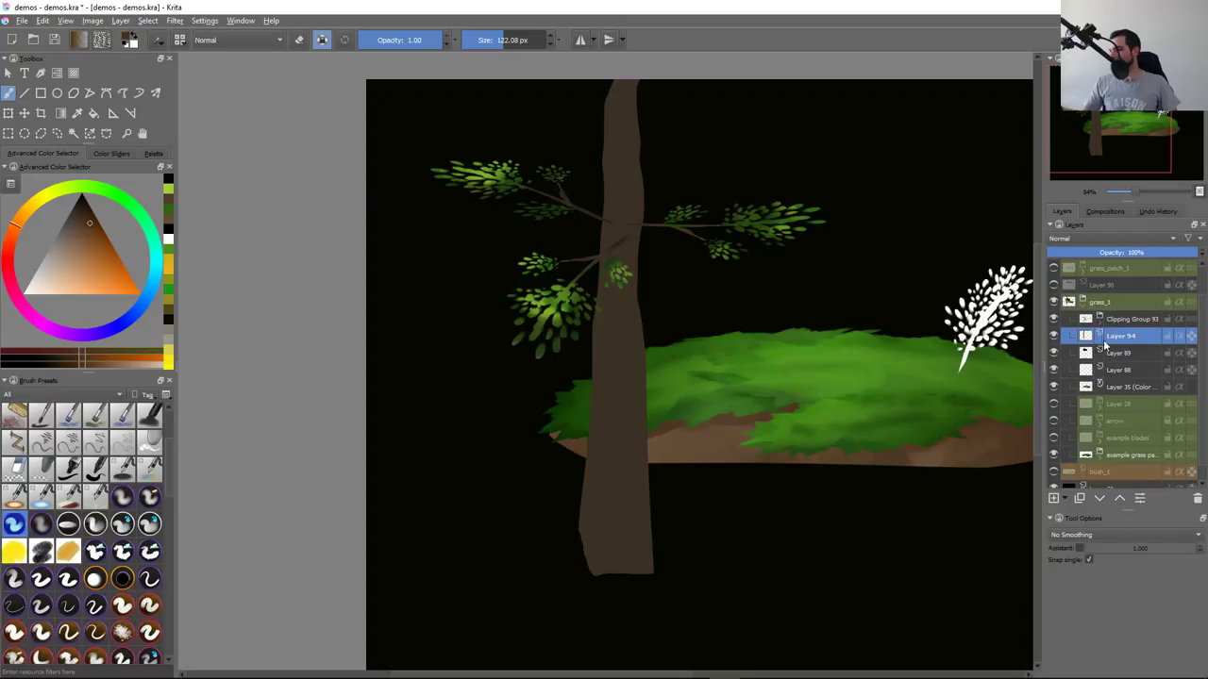
{"action": "left_click", "coordinate": [1123, 321], "text": "ctrl"}
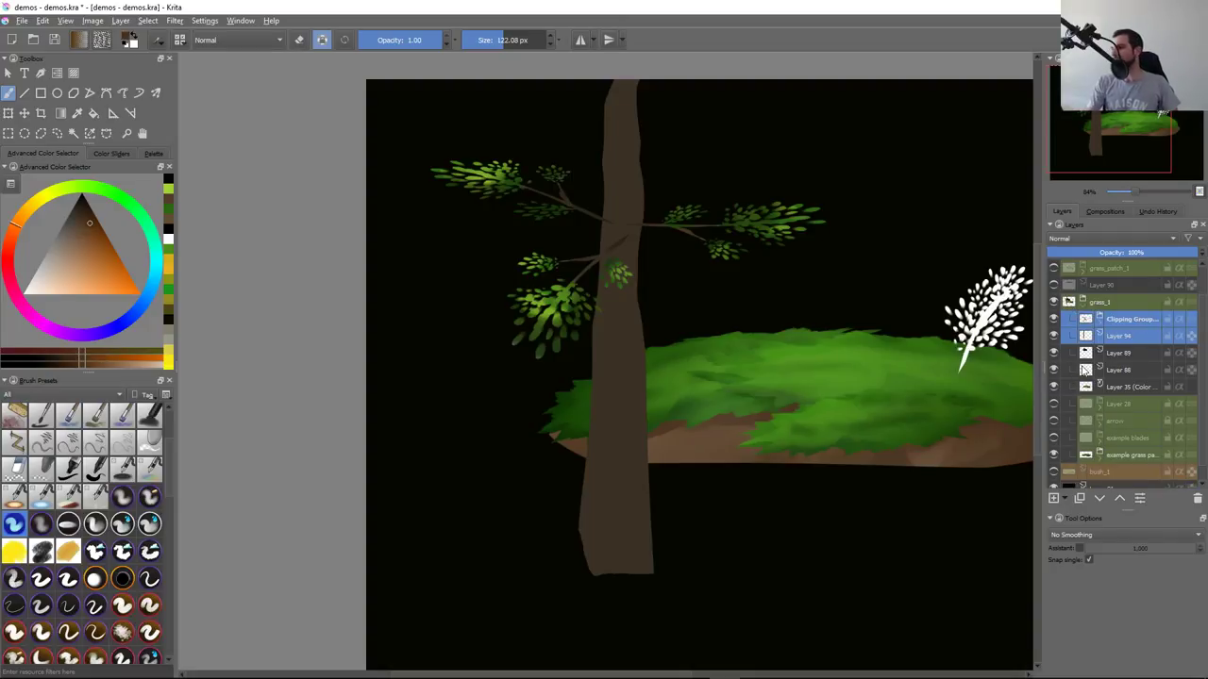
{"action": "key", "text": "ctrl+Page_Up"}
Hide the grass_1 group so only the tree remains visible
{"action": "left_click", "coordinate": [1063, 347]}
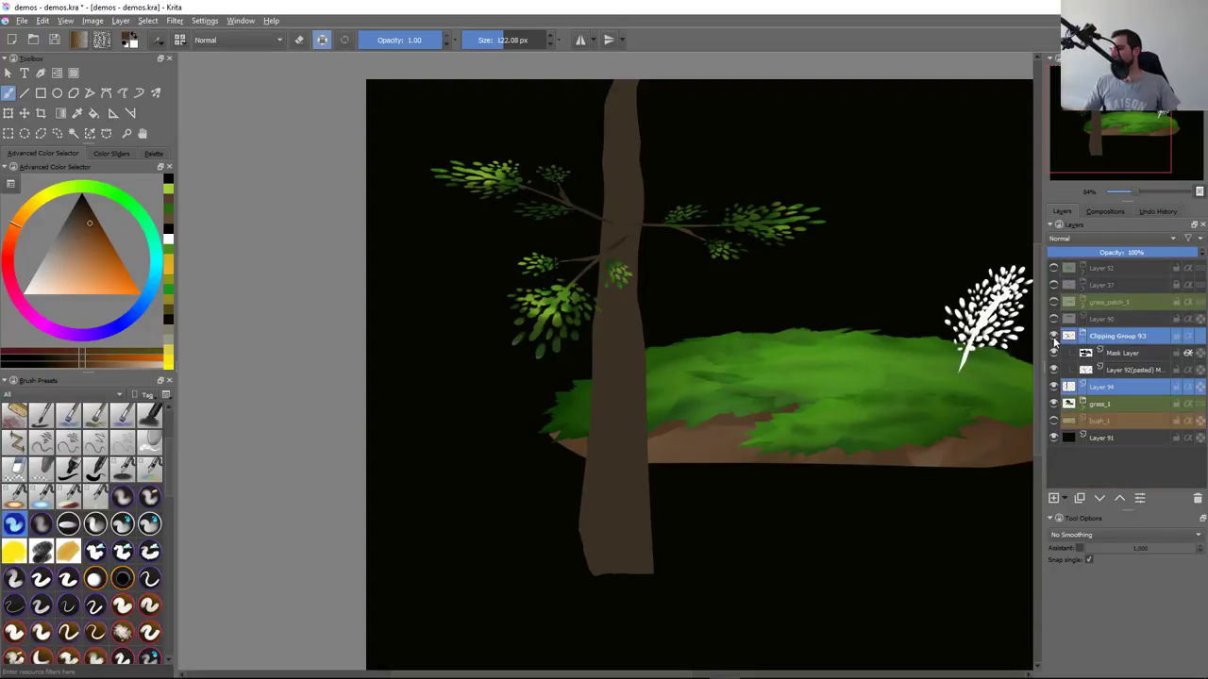
{"action": "left_click", "coordinate": [1054, 337]}
{"action": "left_click", "coordinate": [1083, 337]}
{"action": "left_click", "coordinate": [1054, 370]}
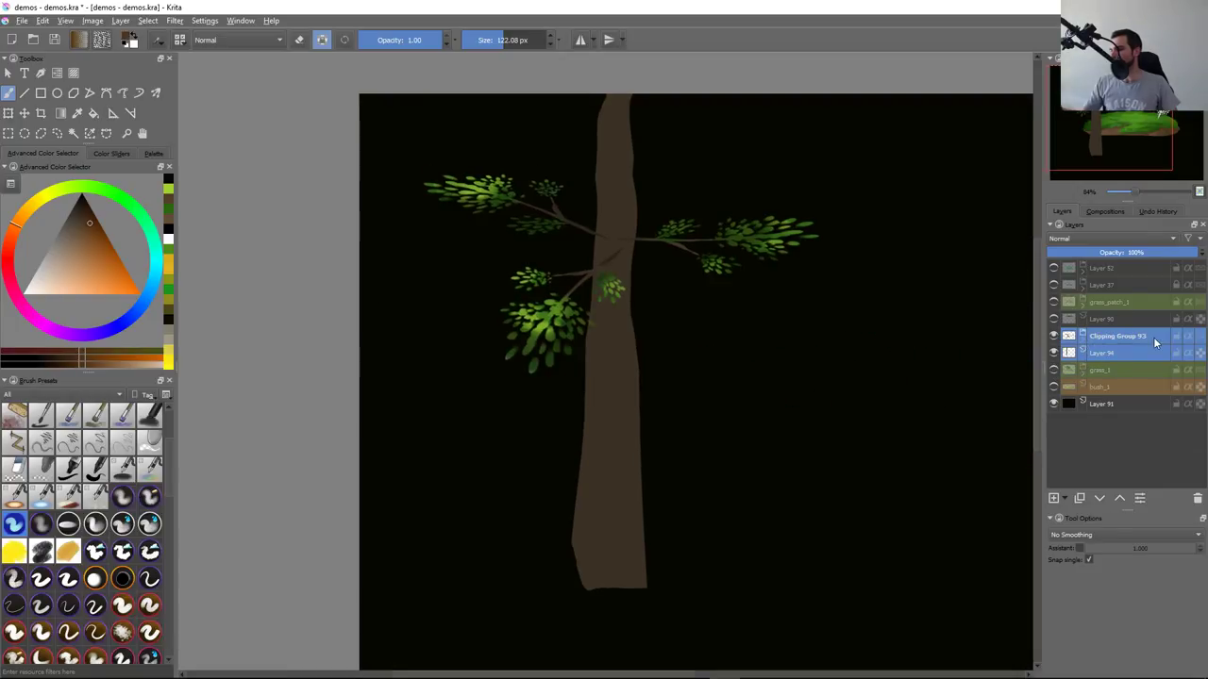
Shift the tree right and down on the canvas with the Move tool
{"action": "key", "text": "t"}
{"action": "left_click_drag", "start_coordinate": [736, 378], "coordinate": [784, 425]}
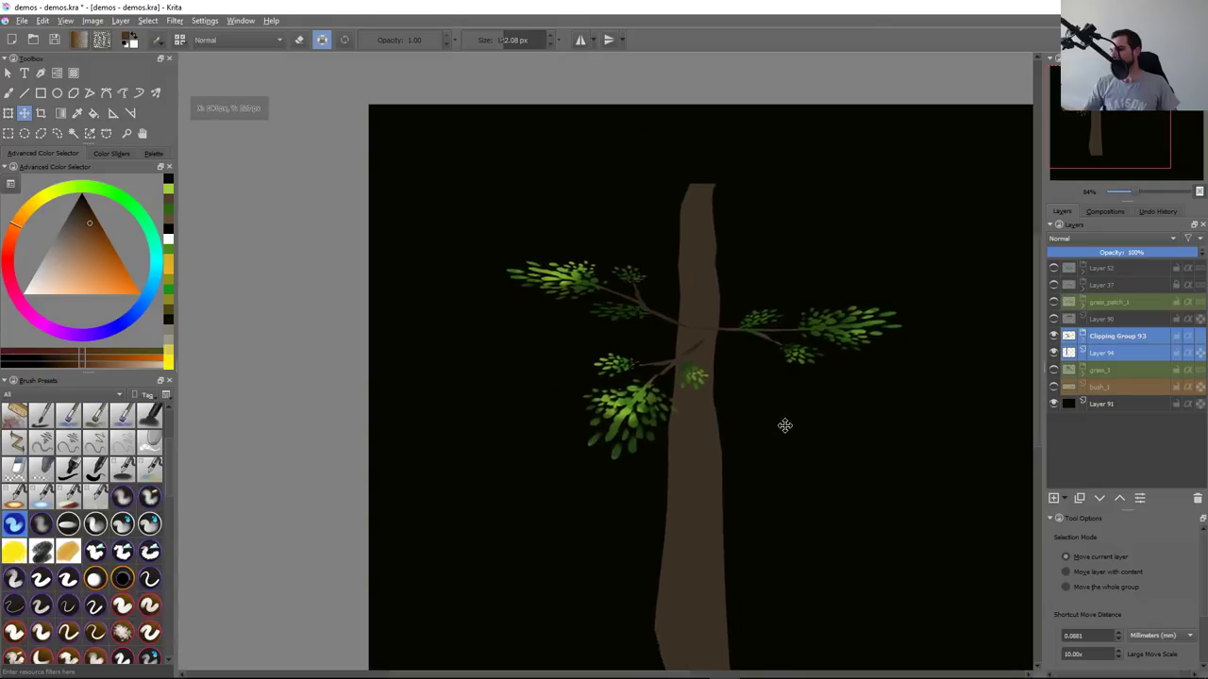
{"action": "left_click_drag", "start_coordinate": [821, 475], "coordinate": [715, 385]}
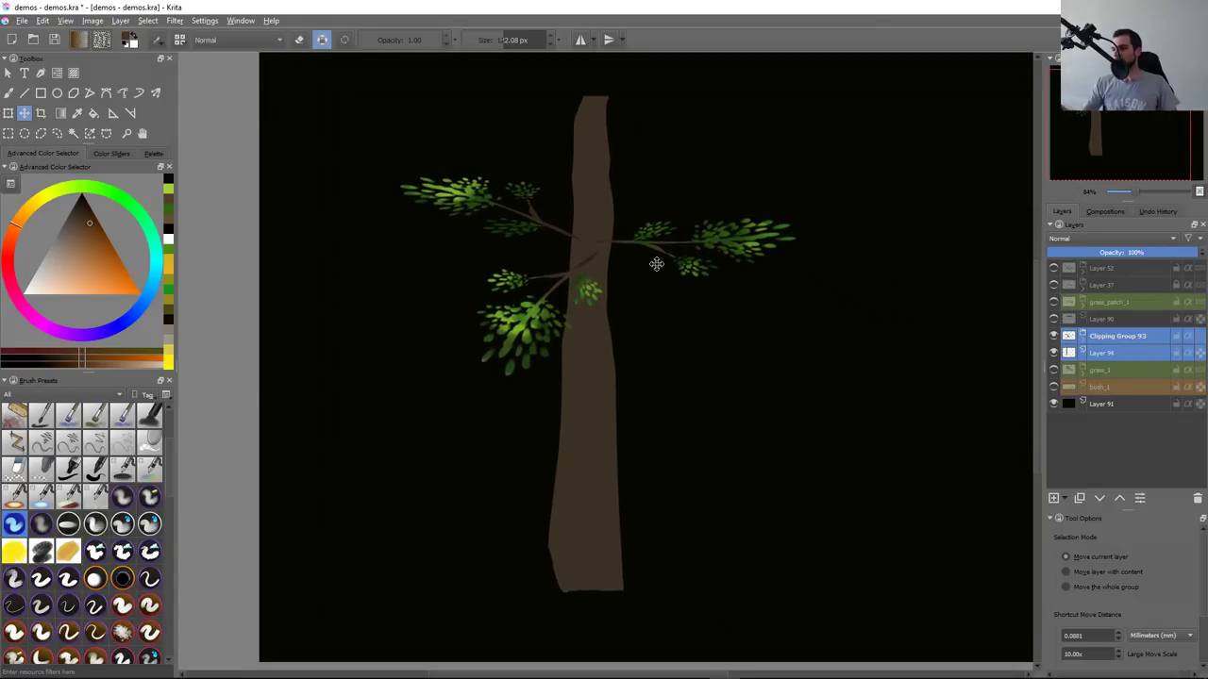
{"action": "key", "text": "b"}
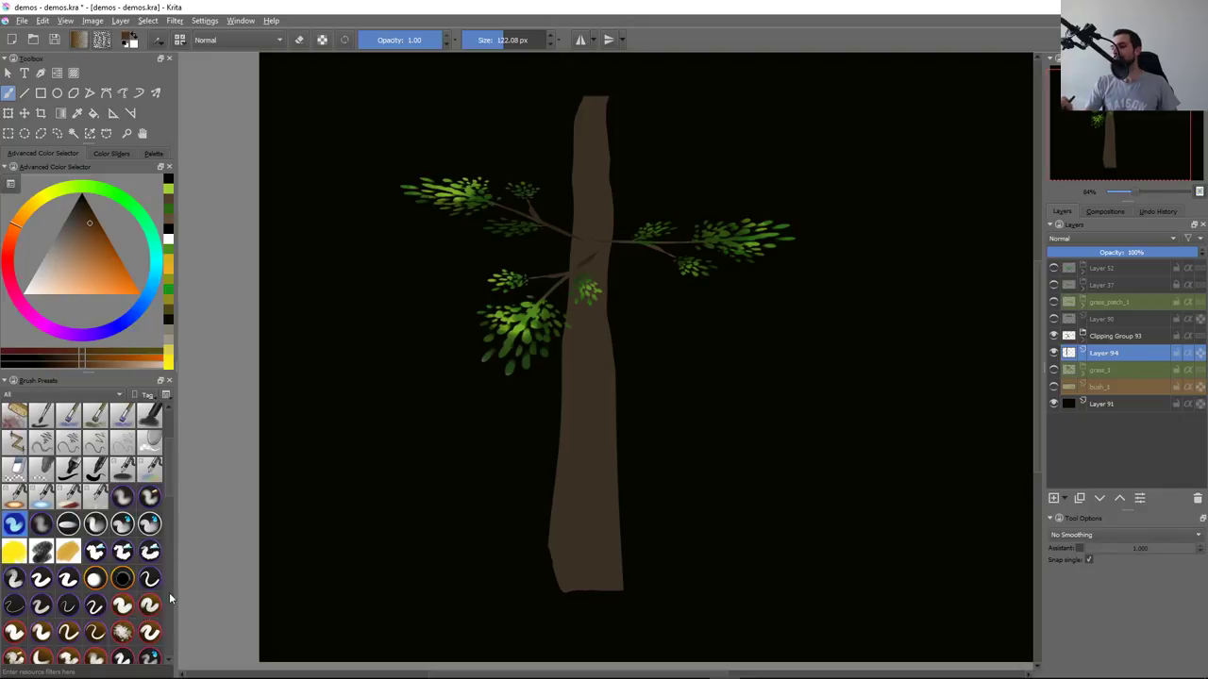
Switch to a larger brush preset and paint soft warm brown shading down the trunk
{"action": "scroll", "coordinate": [122, 528], "scroll_direction": "down", "scroll_amount": 4}
{"action": "scroll", "coordinate": [67, 577], "scroll_direction": "down", "scroll_amount": 1}
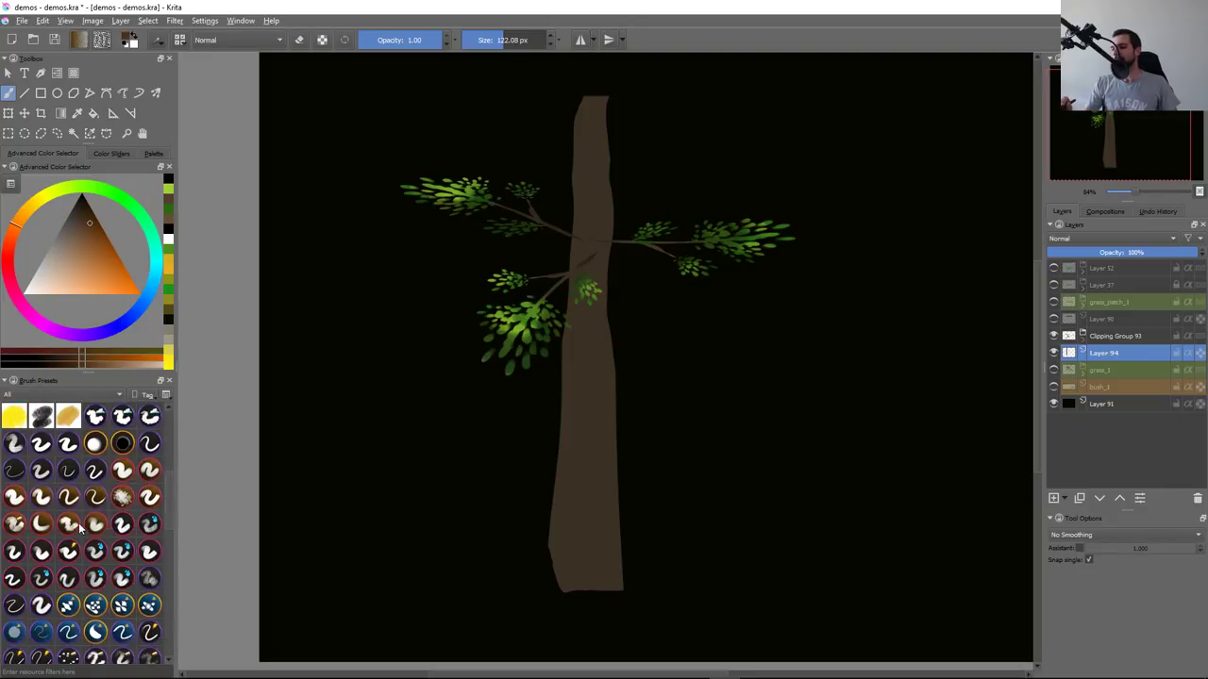
{"action": "left_click", "coordinate": [14, 498]}
{"action": "left_click_drag", "start_coordinate": [628, 274], "coordinate": [625, 556]}
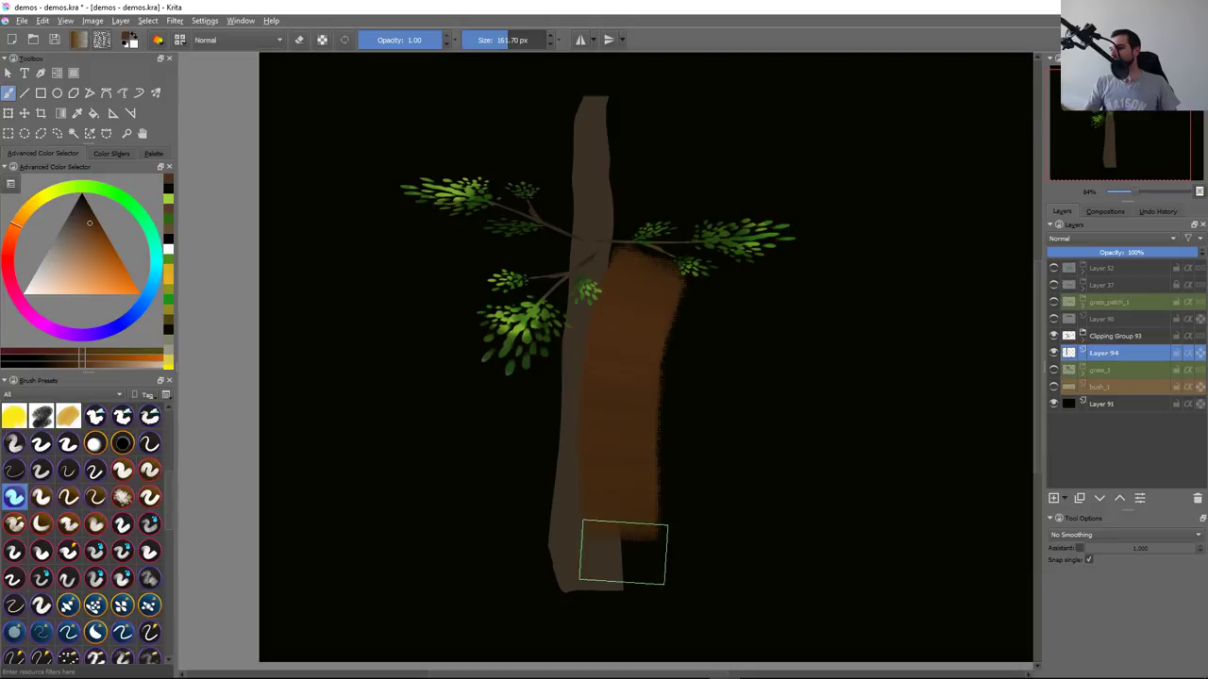
{"action": "key", "text": "ctrl+z"}
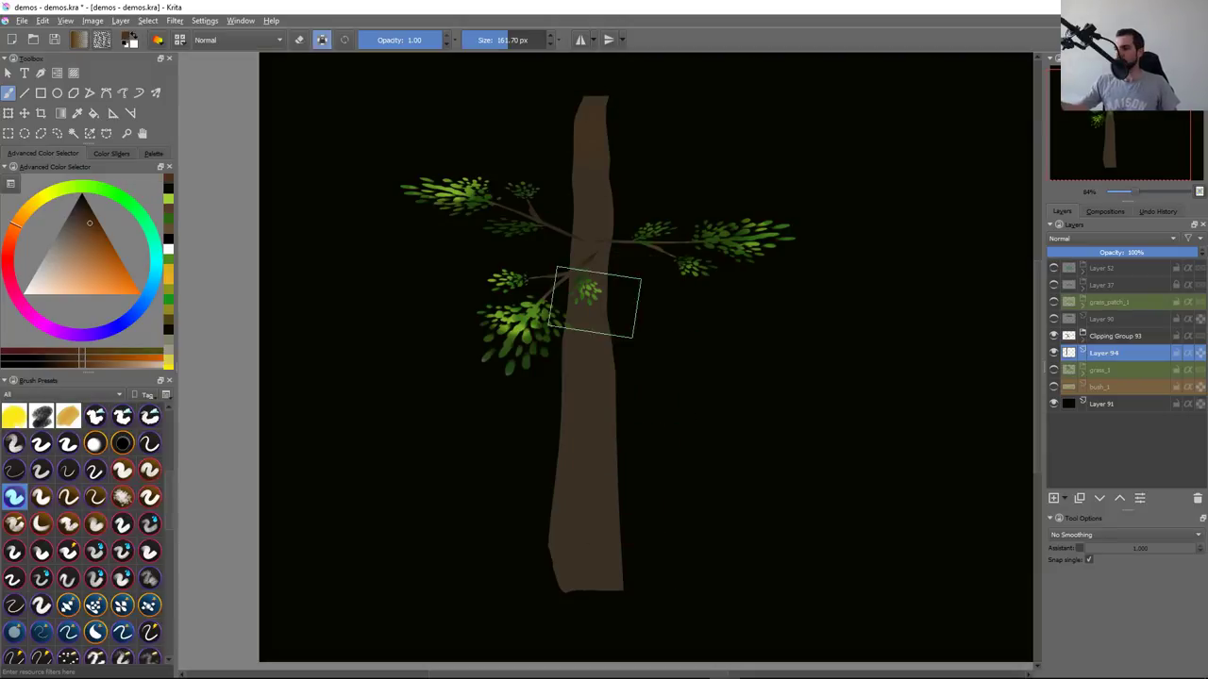
{"action": "left_click_drag", "start_coordinate": [598, 312], "coordinate": [579, 394]}
{"action": "left_click_drag", "start_coordinate": [589, 234], "coordinate": [580, 566]}
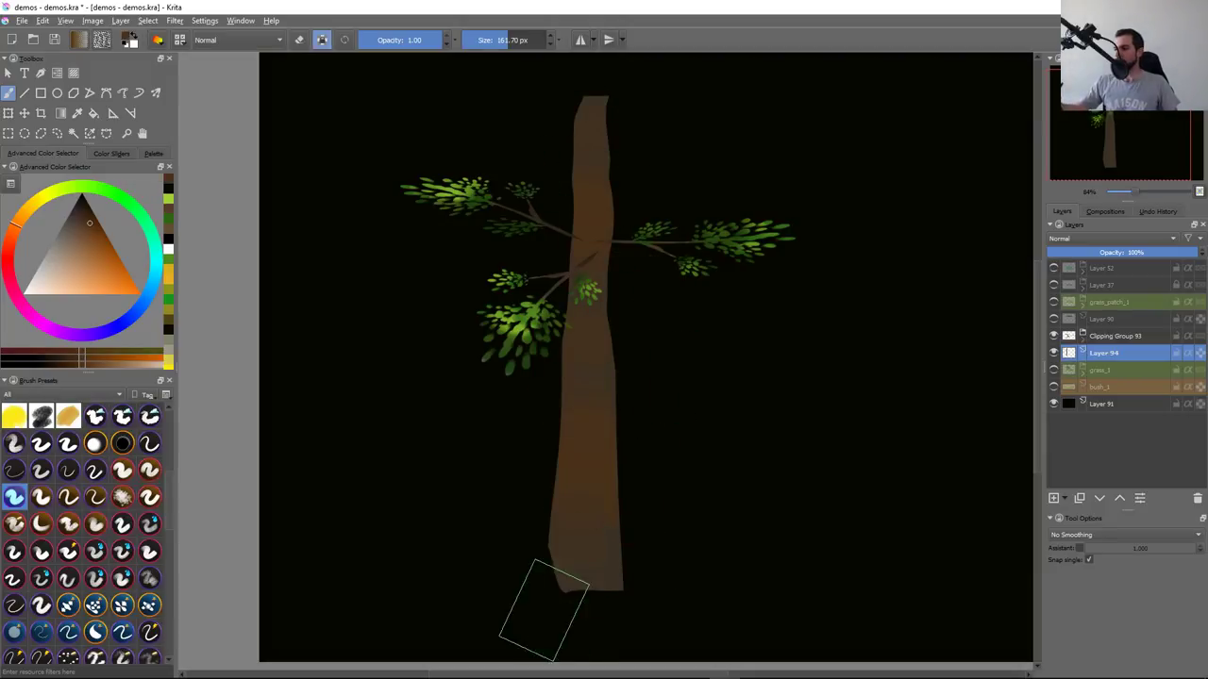
Shrink the brush to about 74 px, sample the trunk brown, and darken the upper, middle and lower trunk
{"action": "left_click_drag", "start_coordinate": [638, 291], "coordinate": [661, 293]}
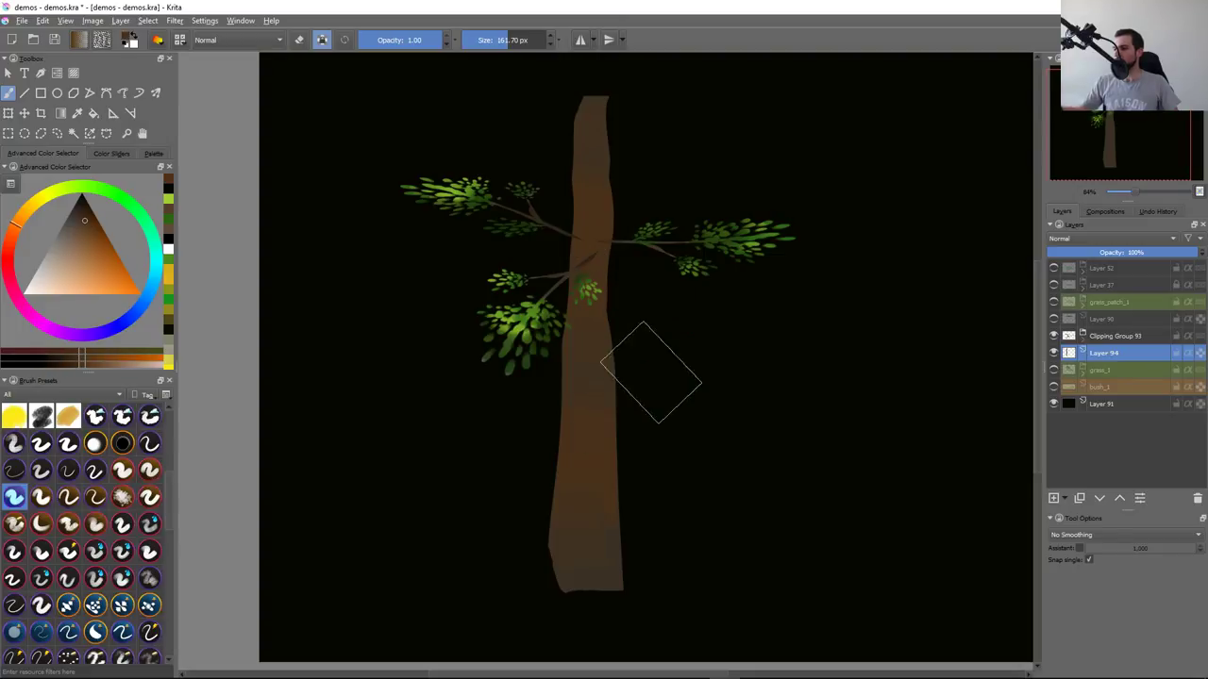
{"action": "key", "text": "["}
{"action": "key", "text": "["}
{"action": "key", "text": "["}
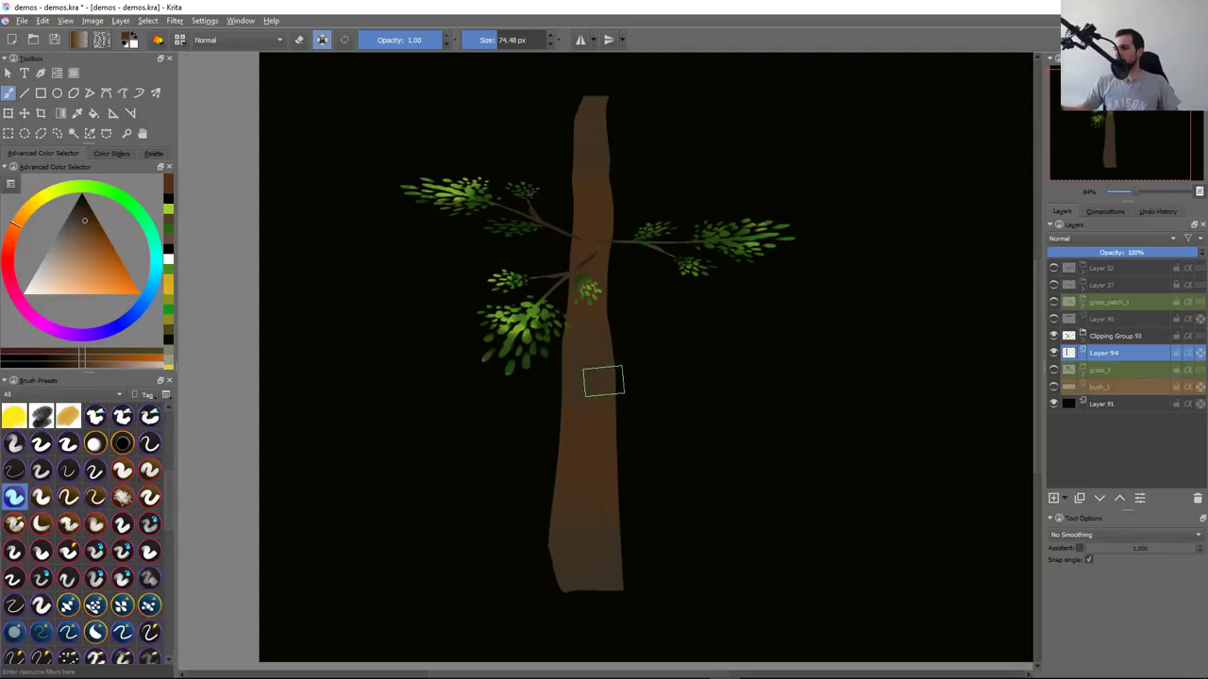
{"action": "left_click", "coordinate": [586, 262], "text": "ctrl"}
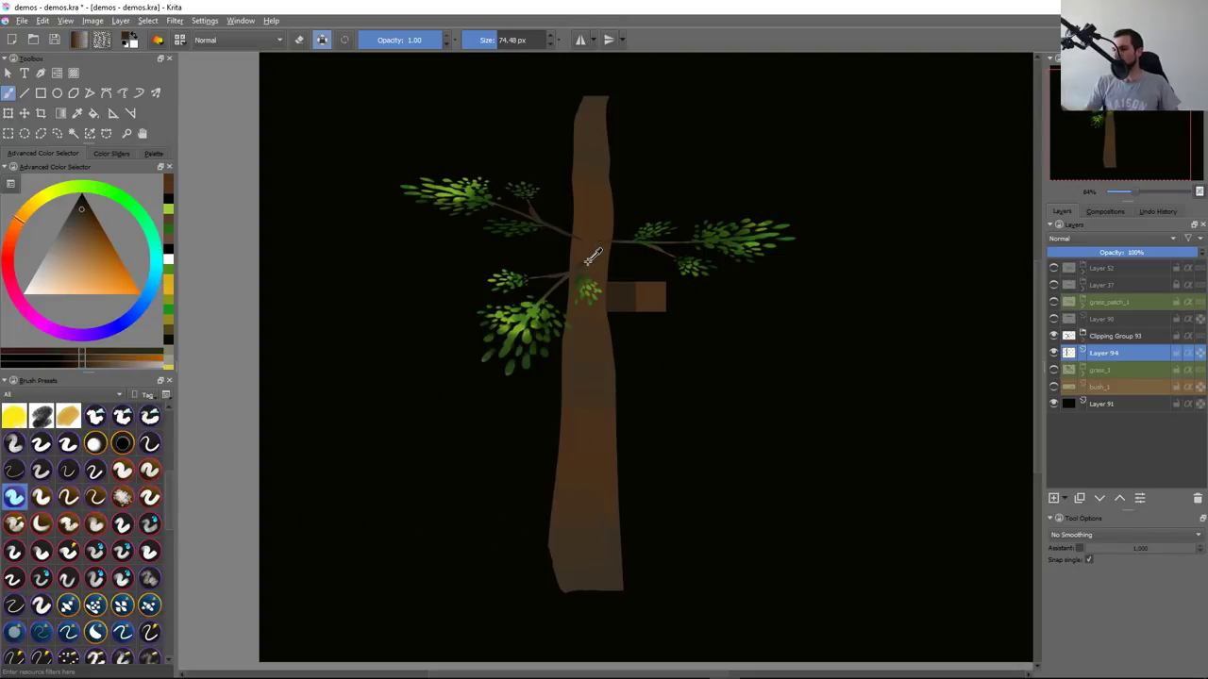
{"action": "left_click_drag", "start_coordinate": [574, 251], "coordinate": [600, 335]}
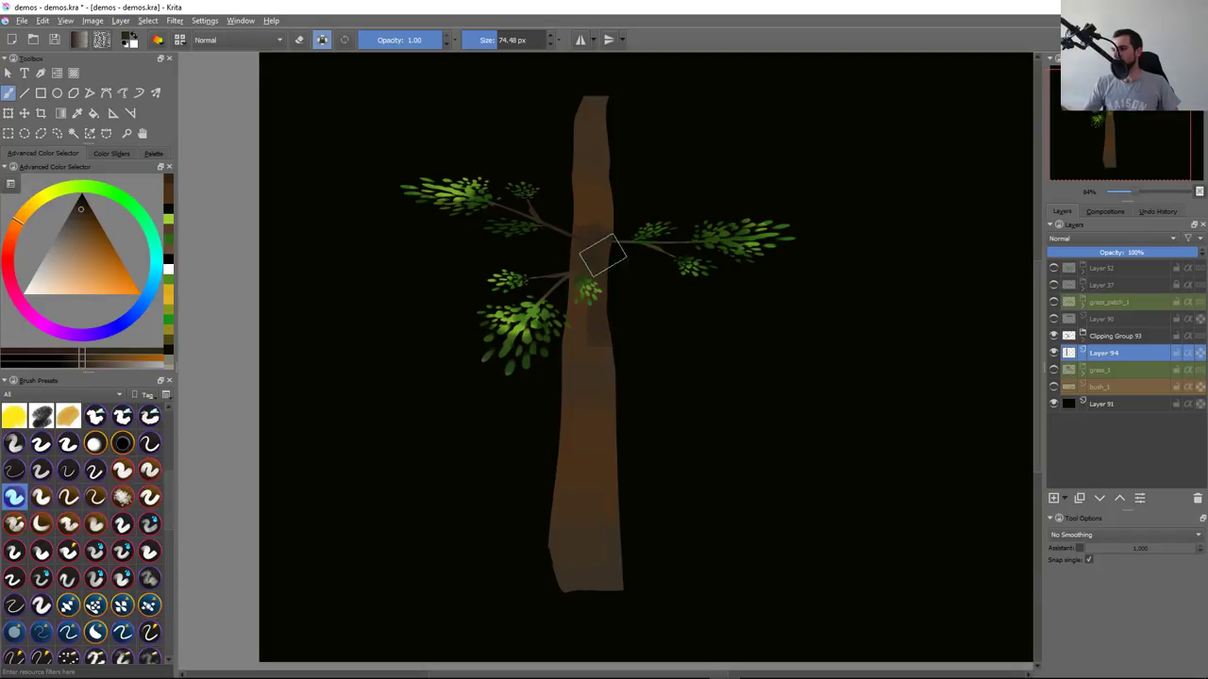
{"action": "left_click_drag", "start_coordinate": [598, 262], "coordinate": [609, 285]}
{"action": "left_click_drag", "start_coordinate": [604, 348], "coordinate": [604, 392]}
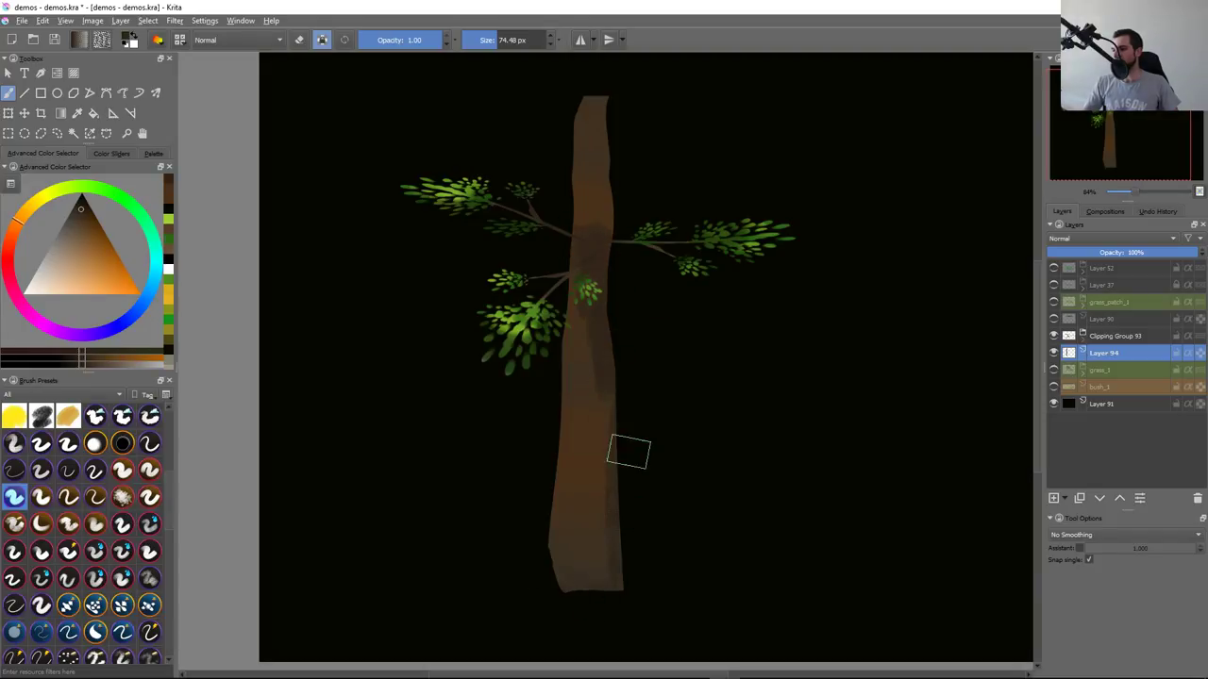
{"action": "left_click_drag", "start_coordinate": [589, 508], "coordinate": [585, 573]}
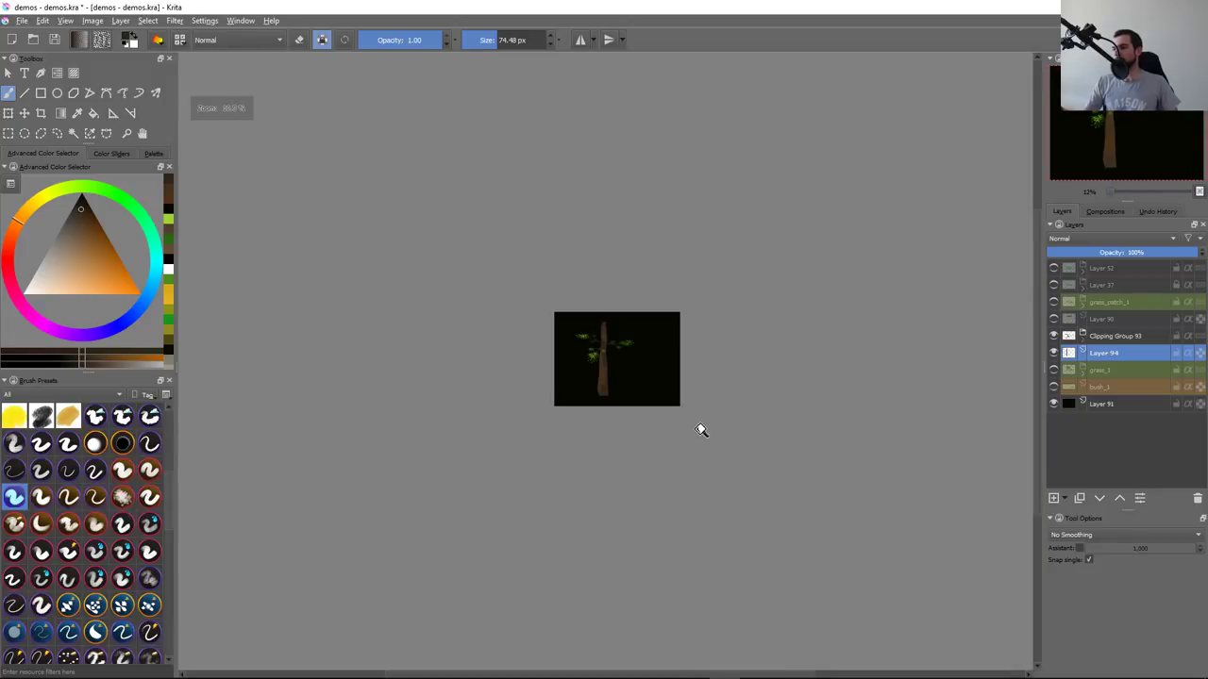
Lasso a flared root shape at the trunk base and fill it with brown, Preserve Alpha off
{"action": "key", "text": "minus"}
{"action": "key", "text": "minus"}
{"action": "key", "text": "minus"}
{"action": "key", "text": "plus"}
{"action": "key", "text": "plus"}
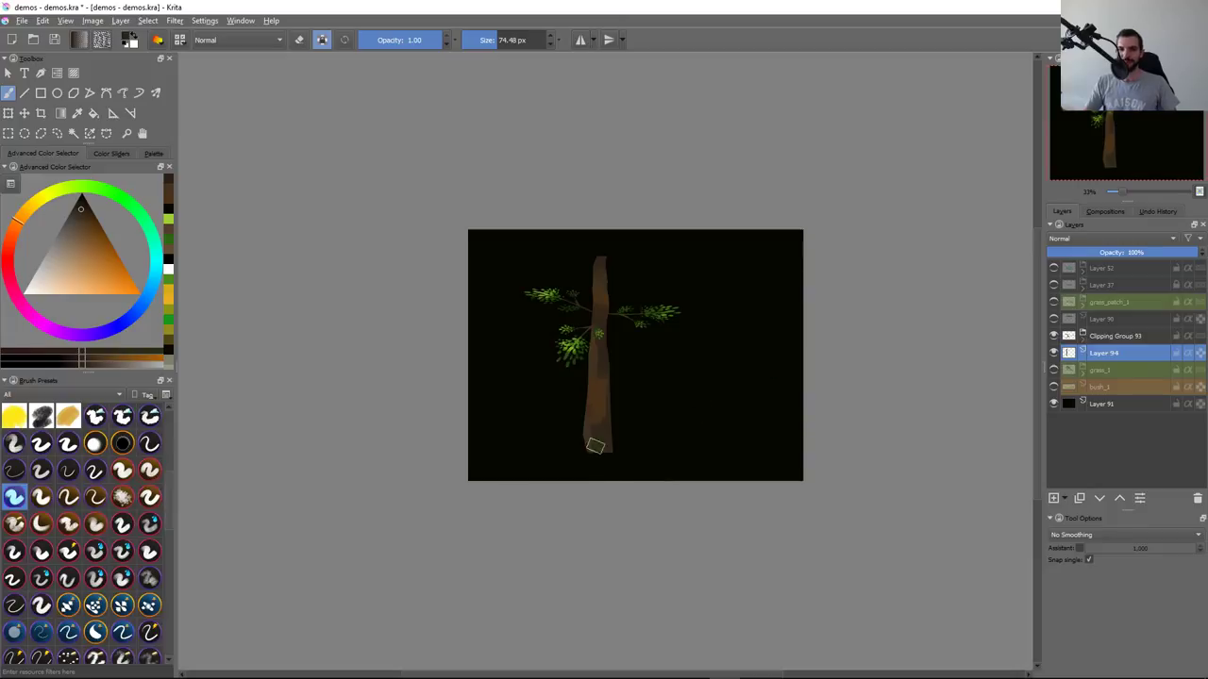
{"action": "key", "text": "l"}
{"action": "mouse_move", "coordinate": [575, 449]}
{"action": "left_mouse_down"}
{"action": "mouse_move", "coordinate": [593, 440]}
{"action": "mouse_move", "coordinate": [607, 453]}
{"action": "left_mouse_up"}
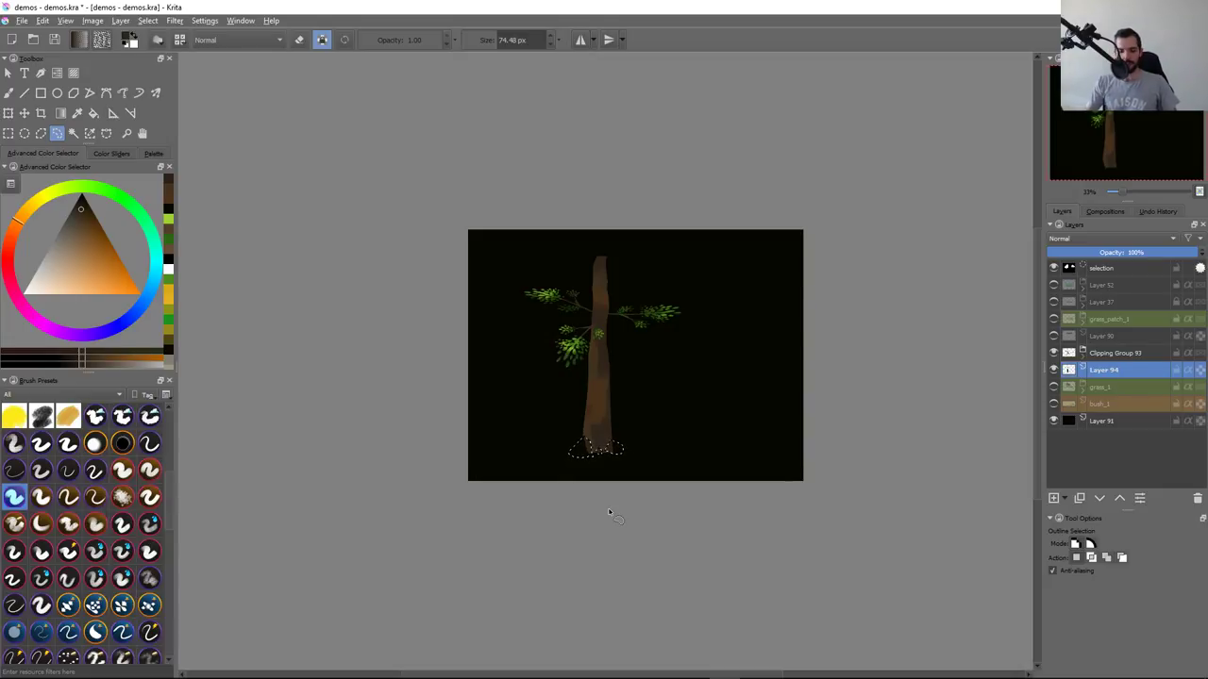
{"action": "key", "text": "slash"}
{"action": "key", "text": "ctrl+shift+a"}
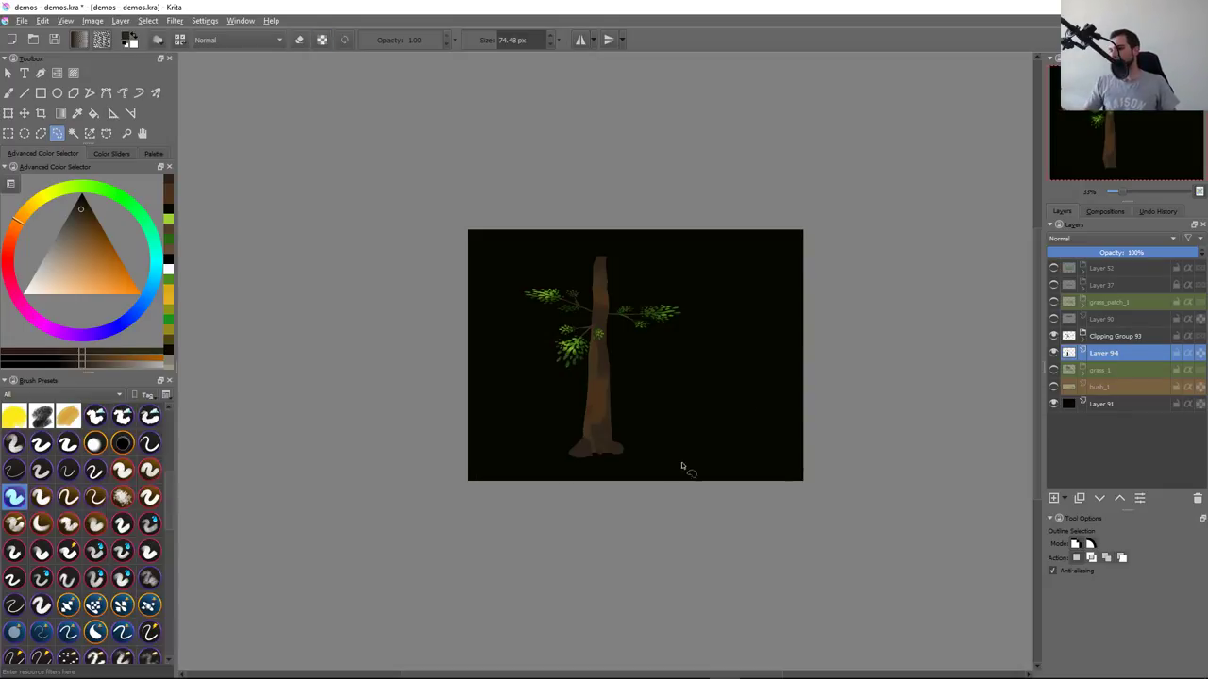
Lasso several small stones around the trunk base and fill them with brown
{"action": "scroll", "coordinate": [609, 453], "scroll_direction": "up", "scroll_amount": 2}
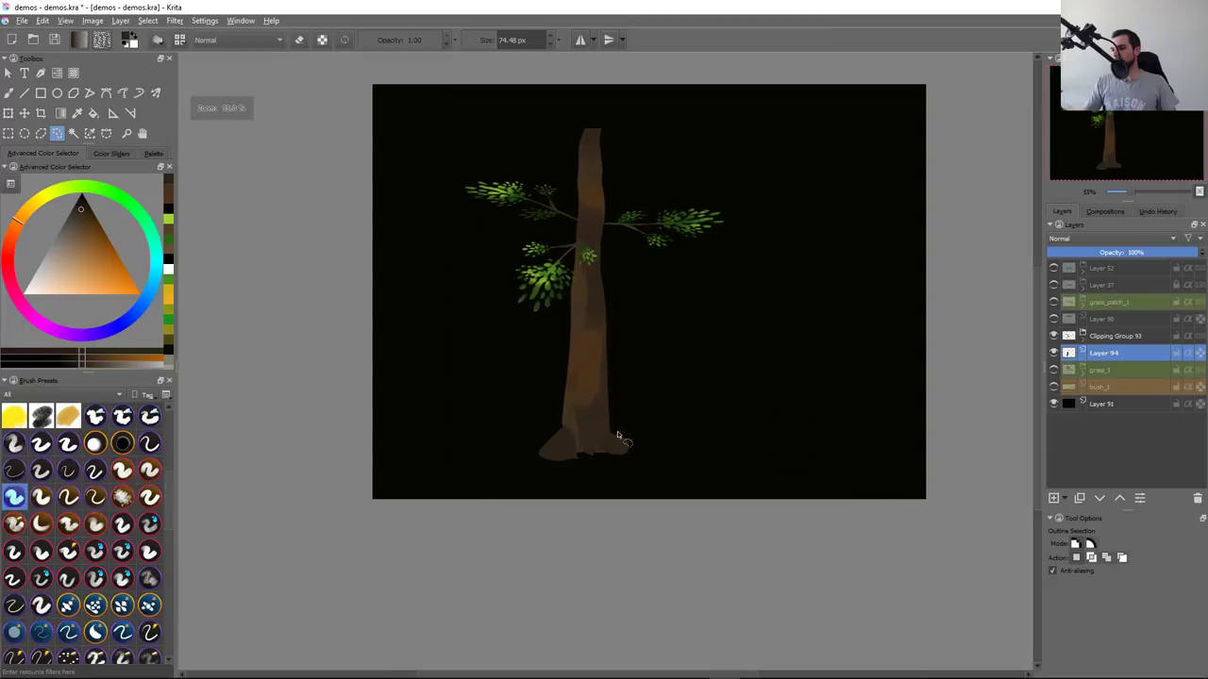
{"action": "left_click_drag", "start_coordinate": [632, 429], "coordinate": [617, 426]}
{"action": "left_click_drag", "start_coordinate": [530, 436], "coordinate": [555, 419]}
{"action": "mouse_move", "coordinate": [585, 472]}
{"action": "left_mouse_down"}
{"action": "mouse_move", "coordinate": [655, 463]}
{"action": "mouse_move", "coordinate": [647, 453]}
{"action": "left_mouse_up"}
{"action": "left_click_drag", "start_coordinate": [500, 461], "coordinate": [514, 467]}
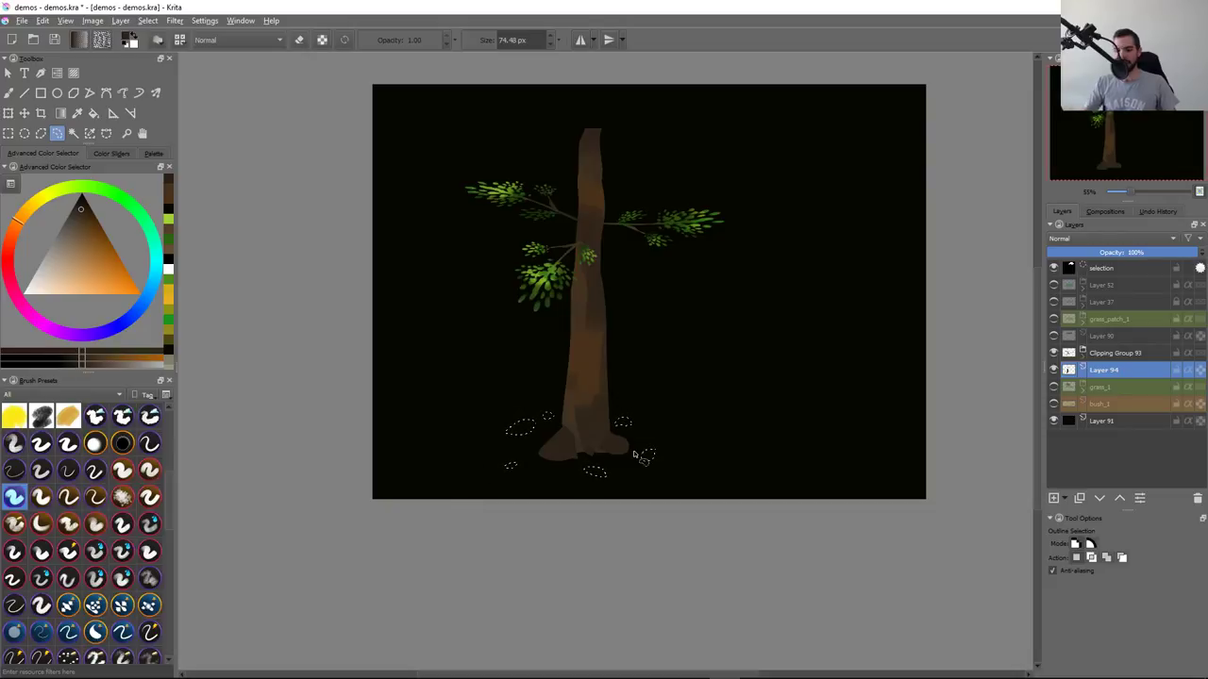
{"action": "key", "text": "ctrl+shift+a"}
{"action": "key", "text": "minus"}
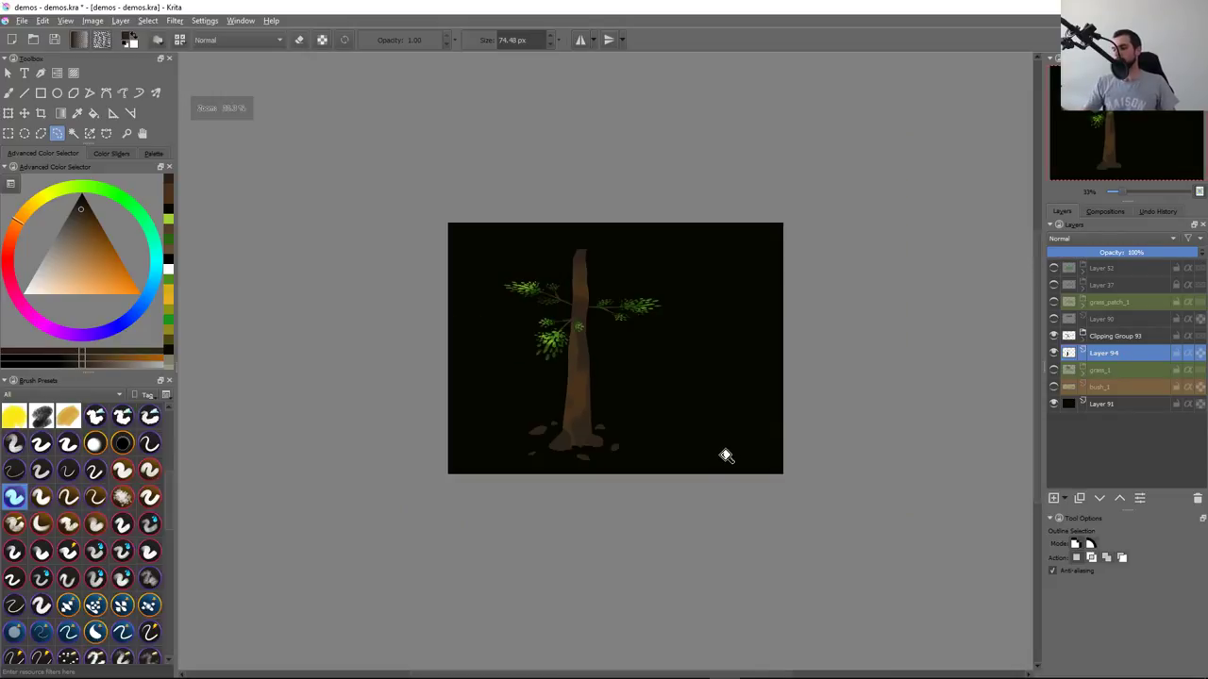
{"action": "key", "text": "minus"}
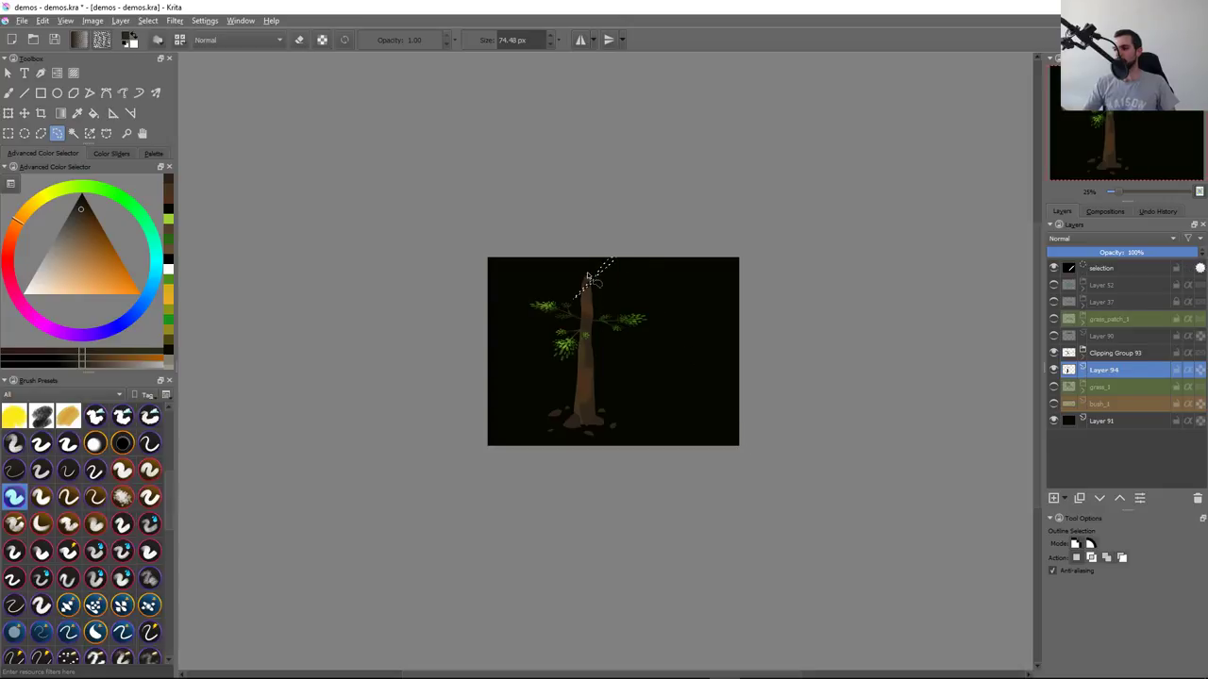
Lasso forked branch shapes at the trunk top and fill them with brown
{"action": "mouse_move", "coordinate": [590, 300]}
{"action": "left_mouse_down"}
{"action": "mouse_move", "coordinate": [580, 257]}
{"action": "mouse_move", "coordinate": [601, 258]}
{"action": "left_mouse_up"}
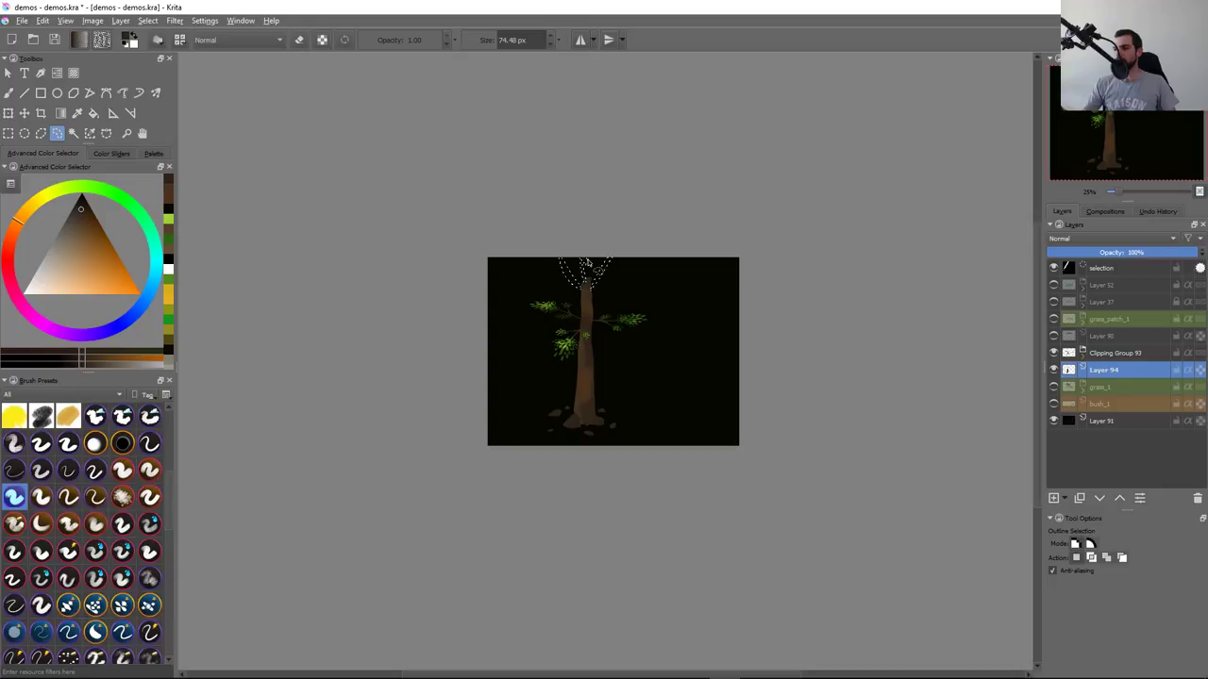
{"action": "key", "text": "ctrl+shift+a"}
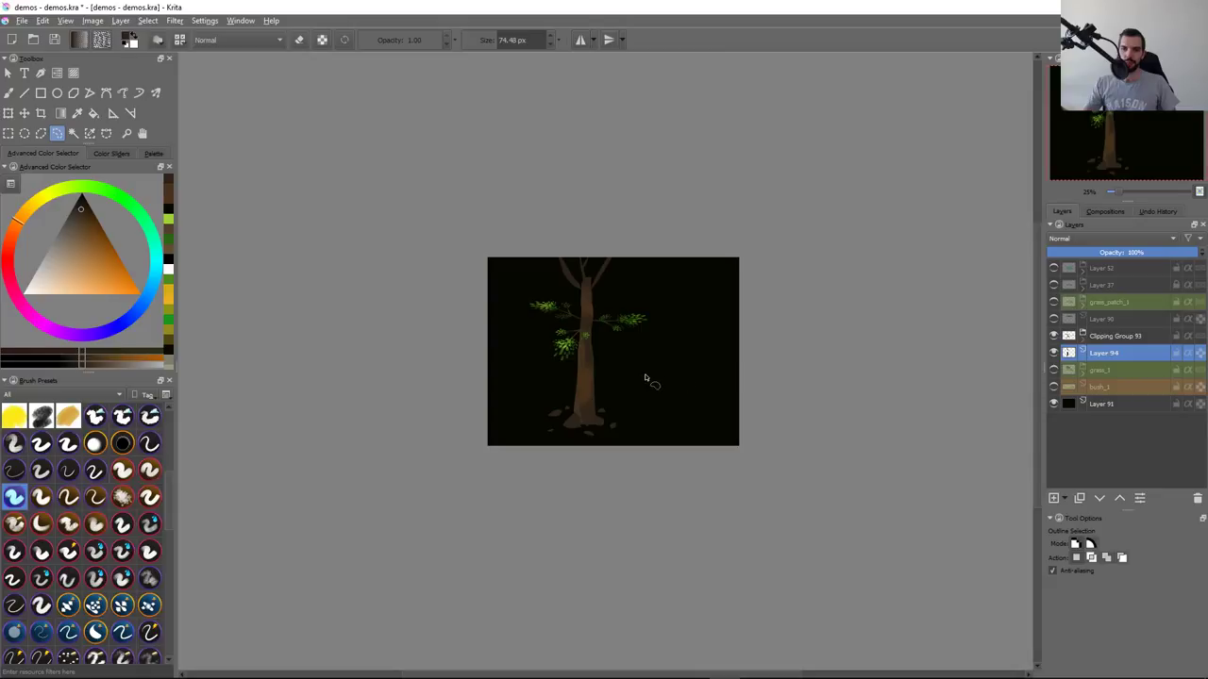
{"action": "scroll", "coordinate": [639, 317], "scroll_direction": "up", "scroll_amount": 3}
{"action": "scroll", "coordinate": [650, 305], "scroll_direction": "up", "scroll_amount": 1}
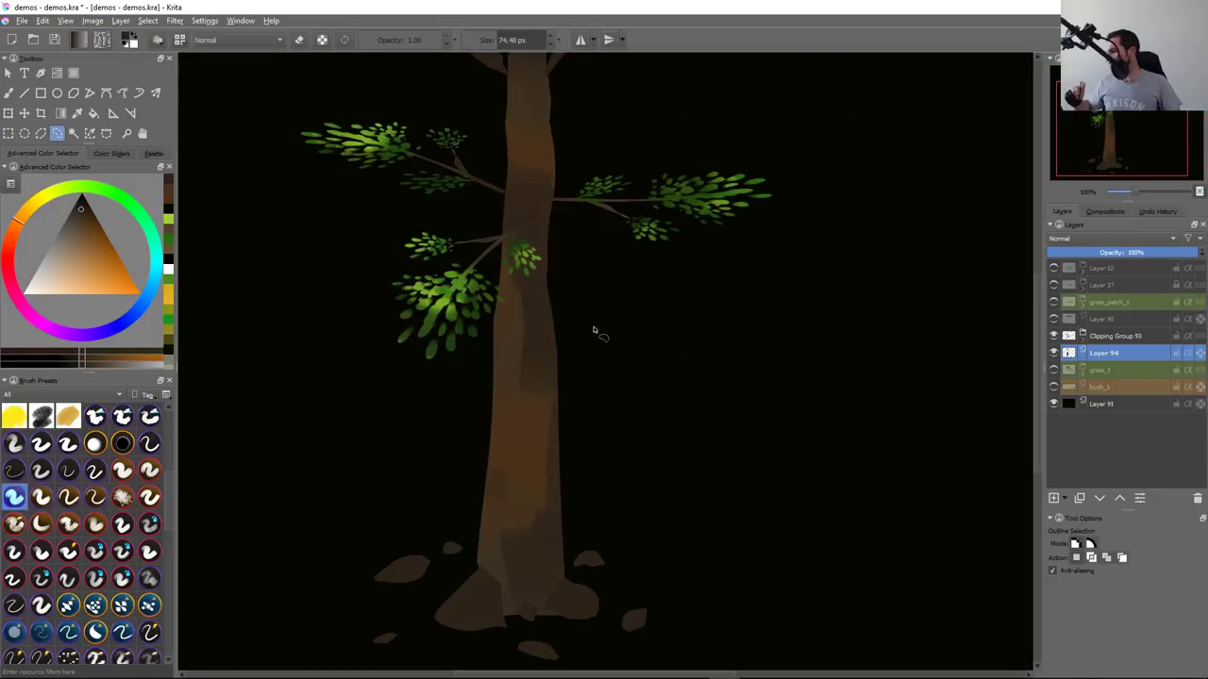
{"action": "key", "text": "super"}
{"action": "key", "text": "super"}
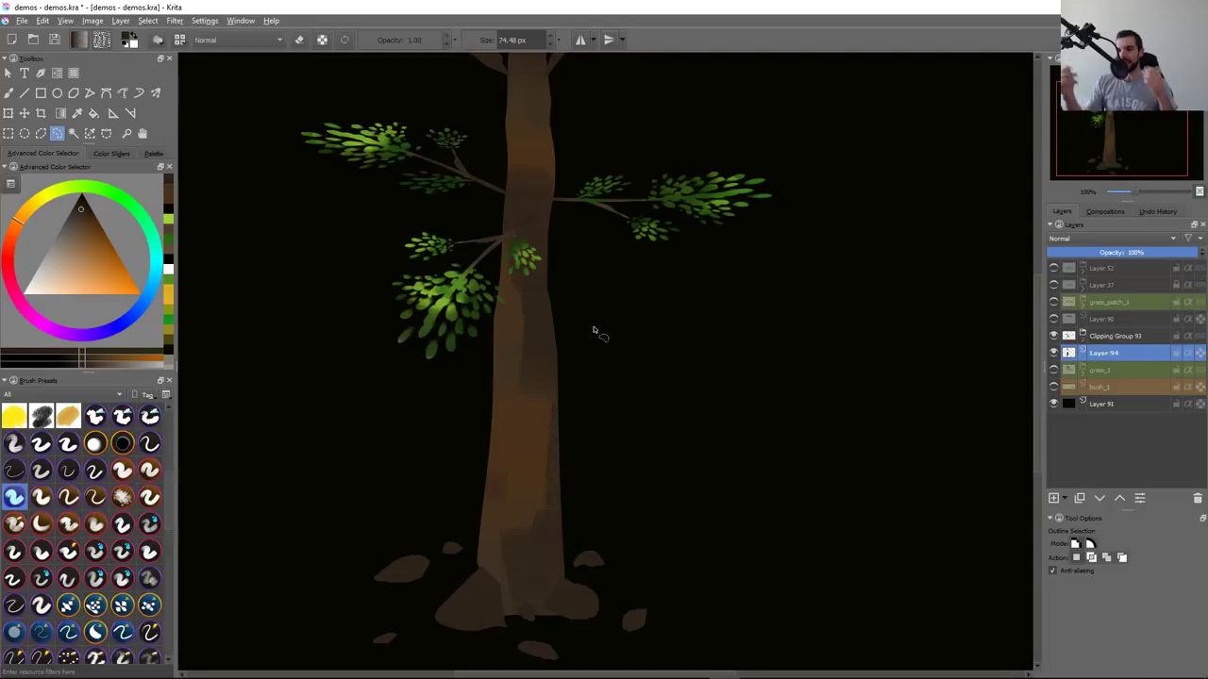
Try several brush presets and settle on GDquest_pencil_shade at 11.65 px
{"action": "left_click", "coordinate": [96, 526]}
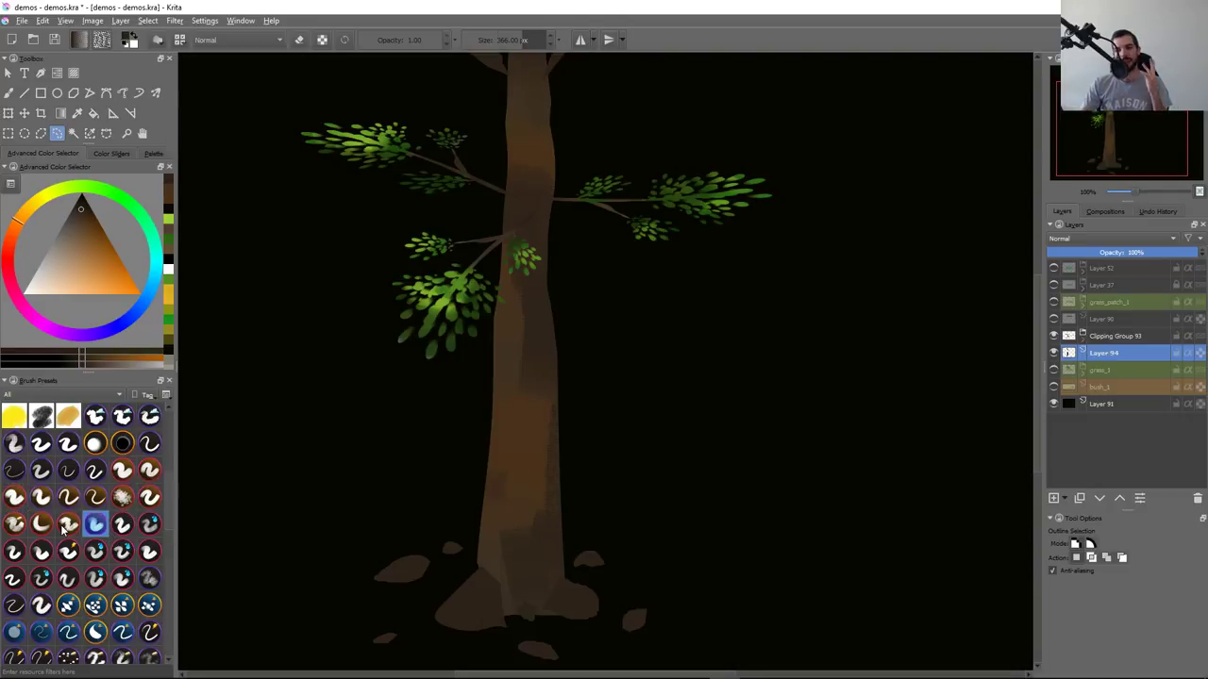
{"action": "left_click", "coordinate": [120, 528]}
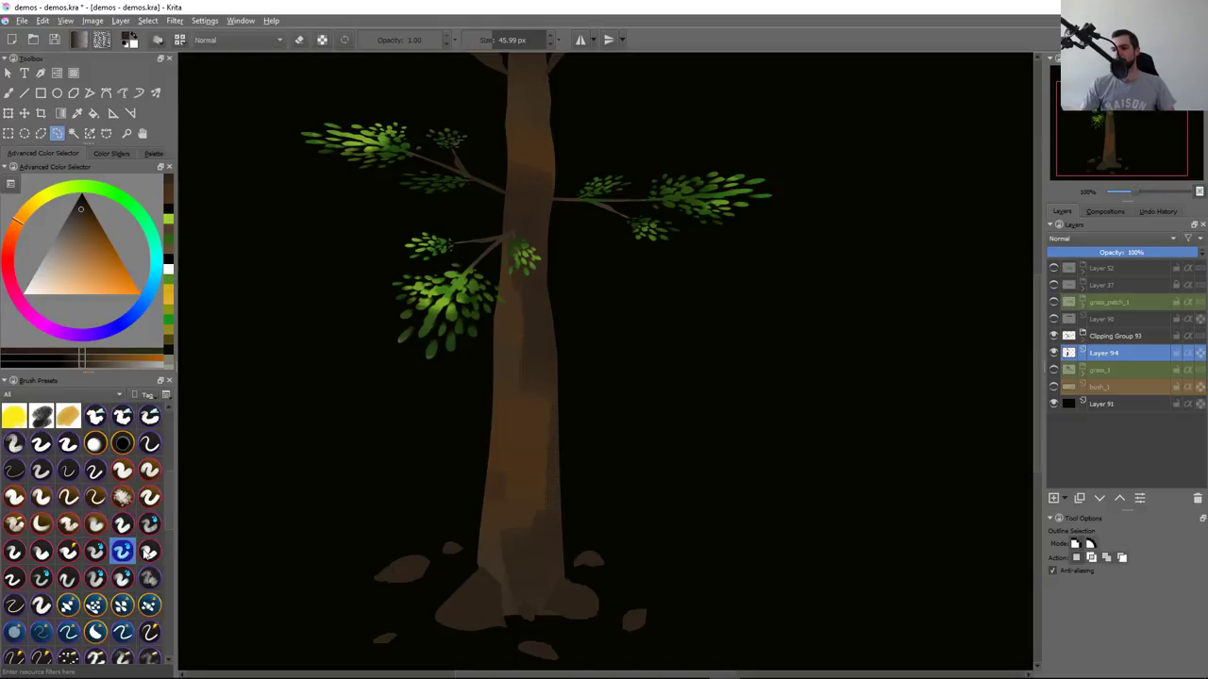
{"action": "left_click", "coordinate": [148, 552]}
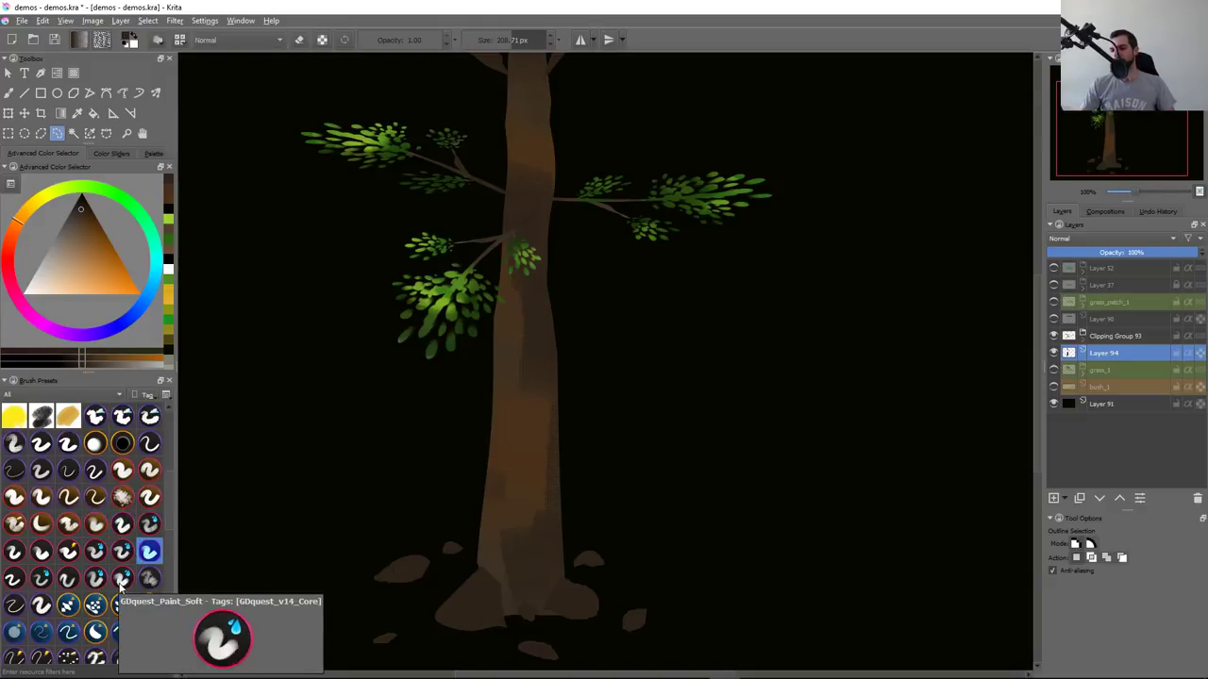
{"action": "left_click", "coordinate": [148, 586]}
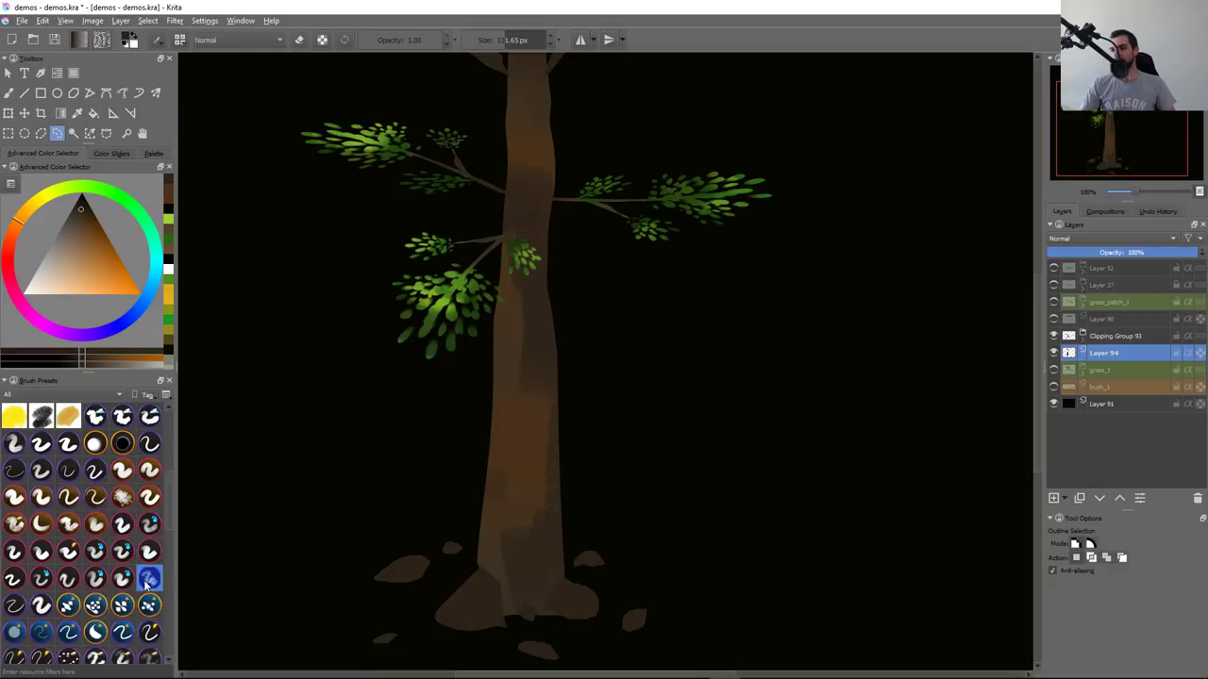
Scroll the canvas to bring the tree's upper branches into view
{"action": "scroll", "coordinate": [139, 590], "scroll_direction": "down", "scroll_amount": 5}
{"action": "scroll", "coordinate": [132, 585], "scroll_direction": "down", "scroll_amount": 5}
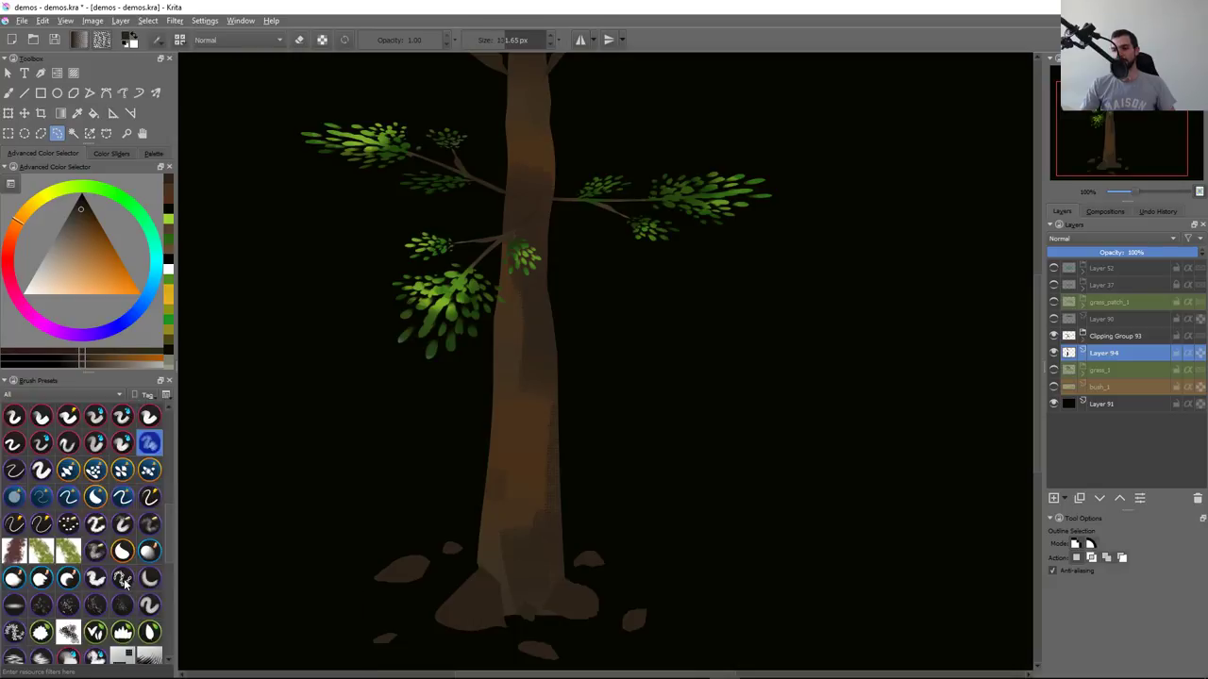
{"action": "scroll", "coordinate": [125, 583], "scroll_direction": "up", "scroll_amount": 5}
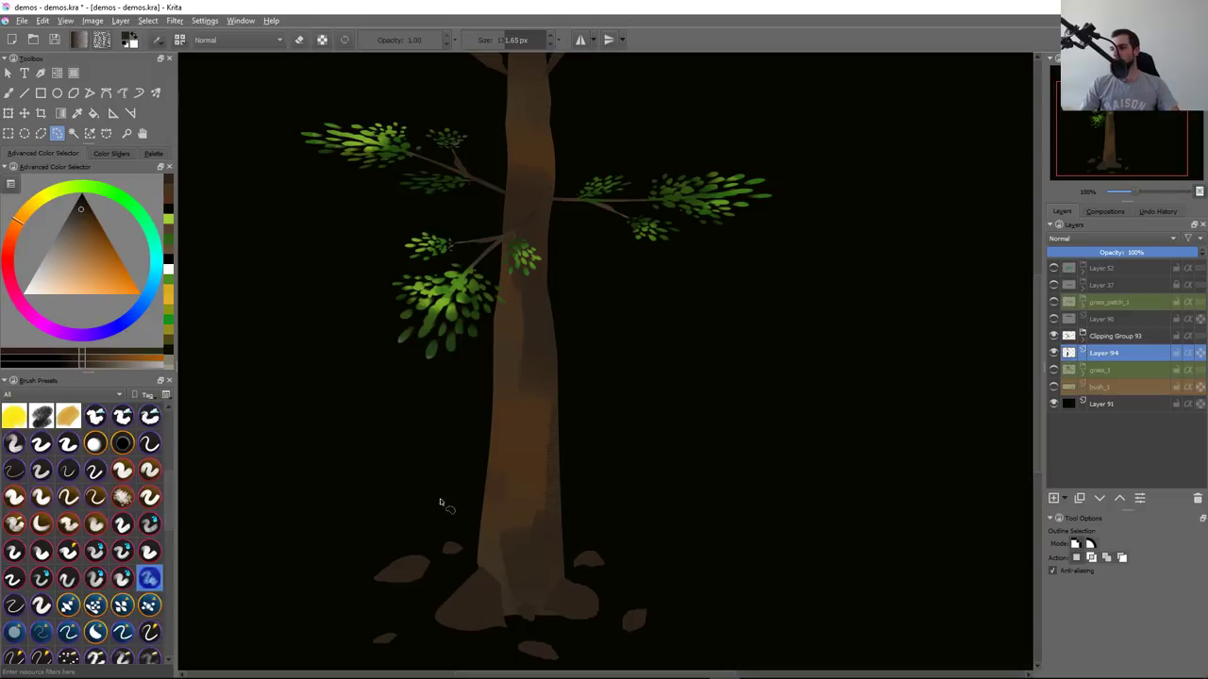
{"action": "scroll", "coordinate": [665, 363], "scroll_direction": "up", "scroll_amount": 3}
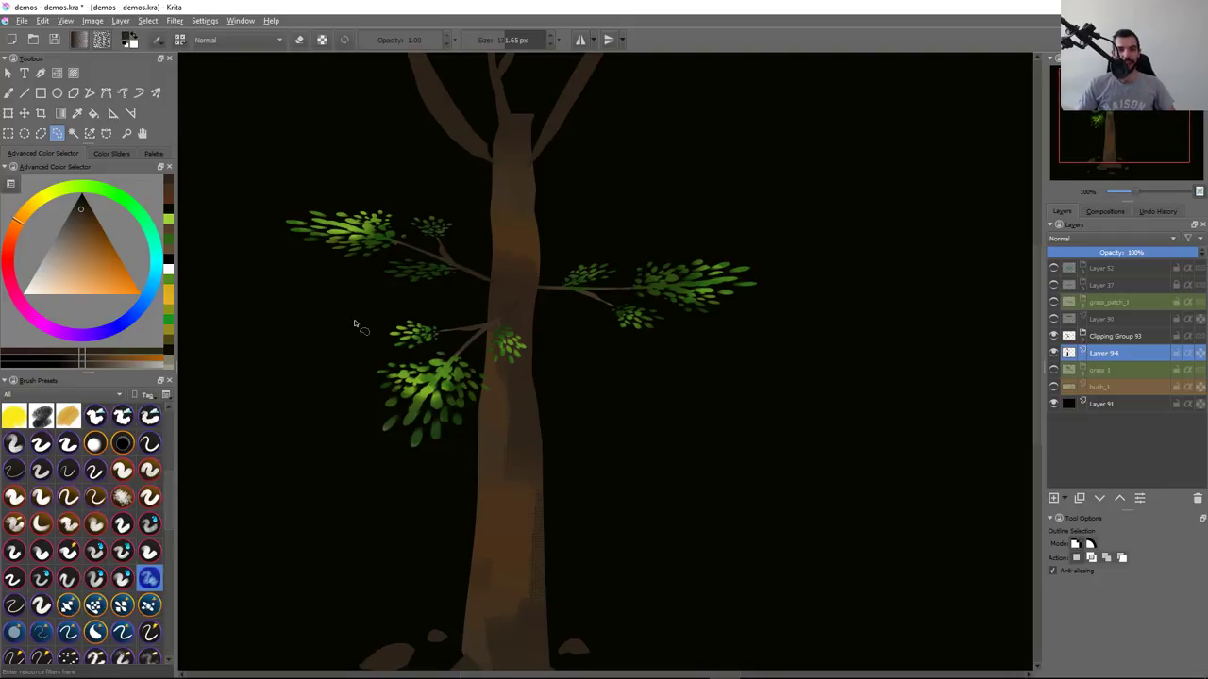
{"action": "key", "text": "alt+Tab"}
{"action": "key", "text": "Escape"}
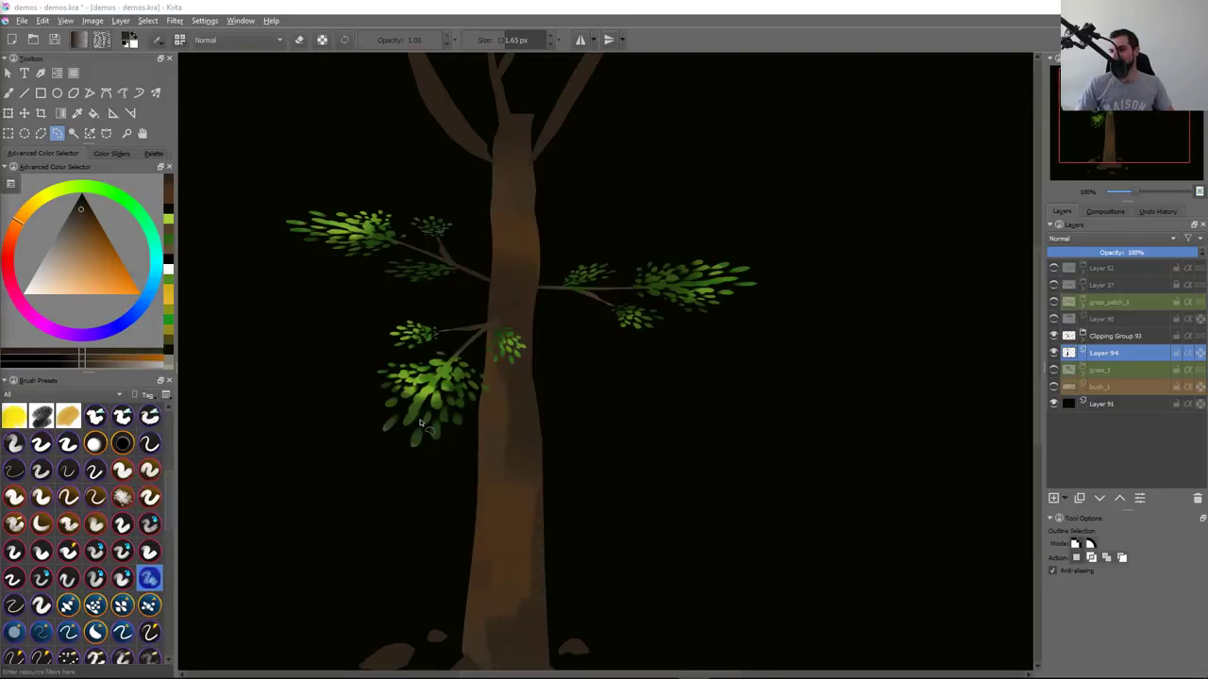